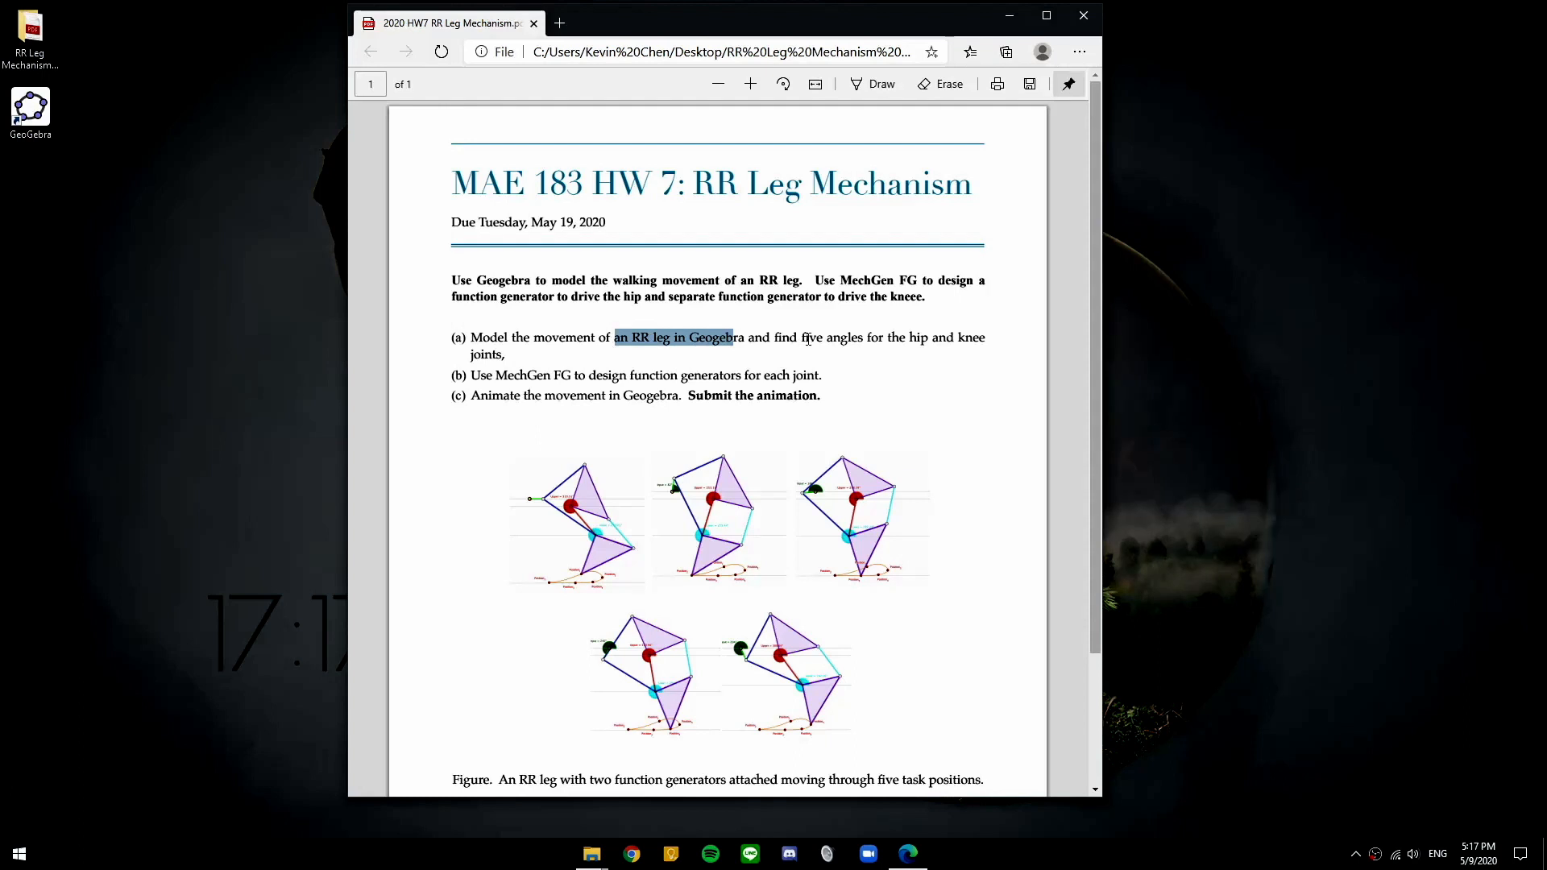
Highlight the assignment's phrases about finding five angles and designing function generators for each joint
left_click_drag(797, 337, 900, 337)
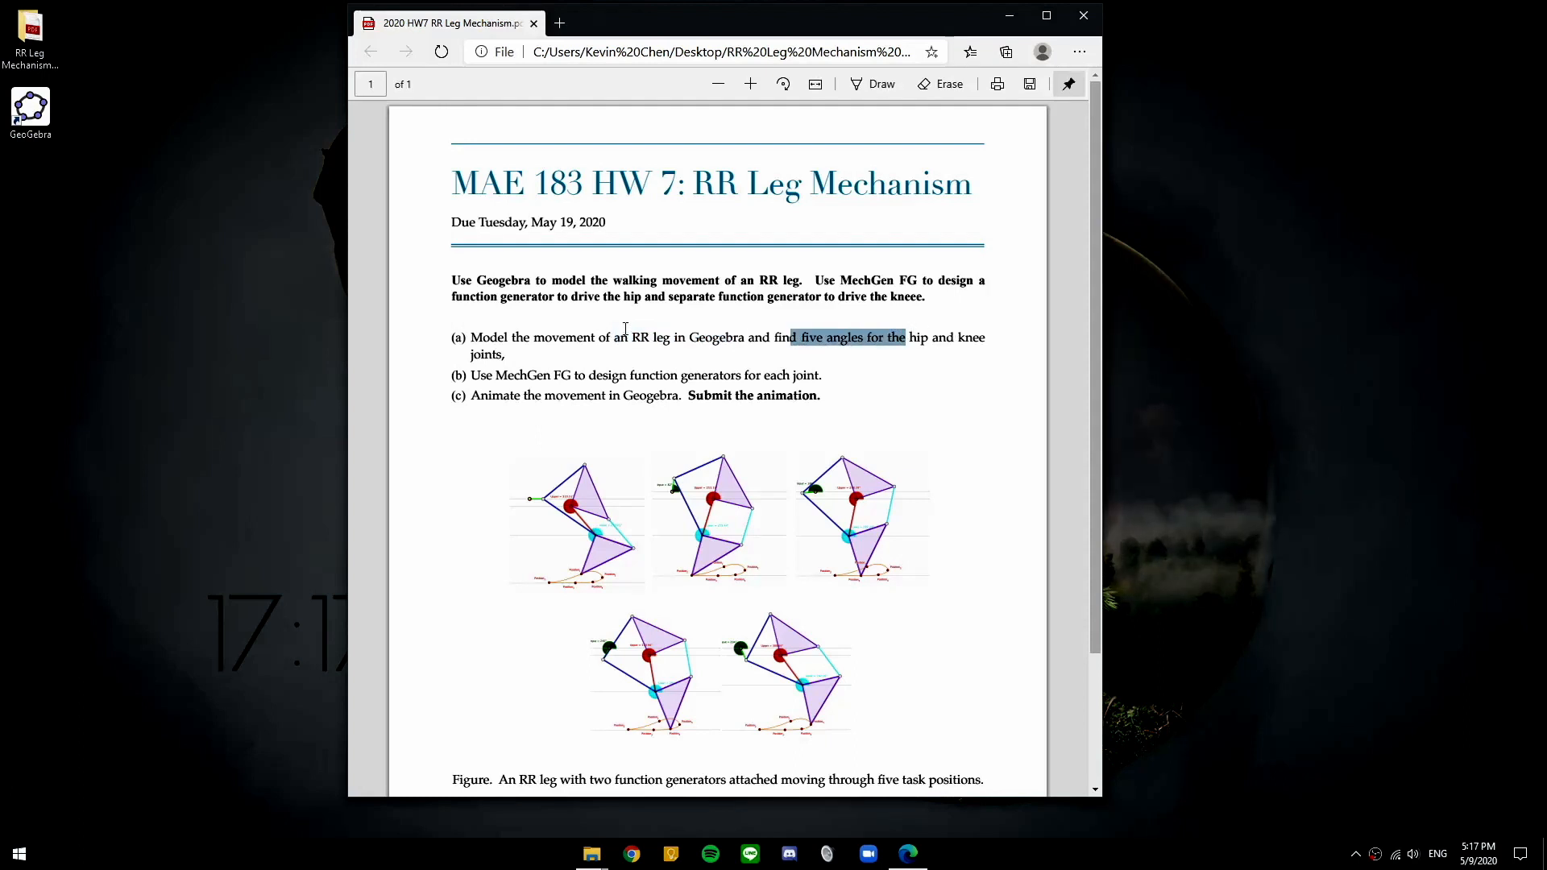
left_click_drag(587, 375, 783, 376)
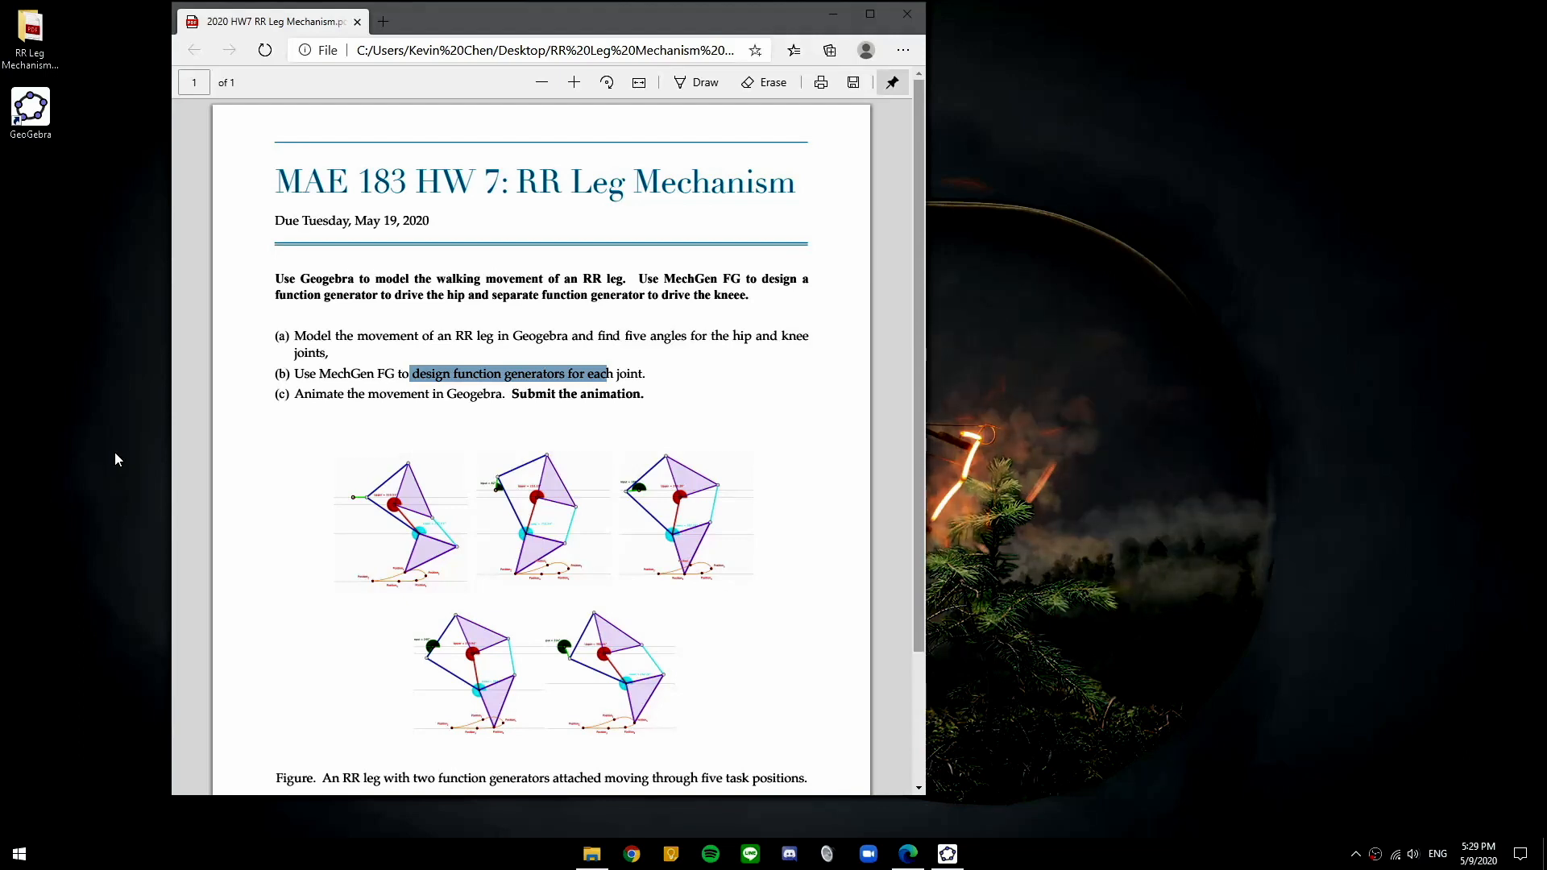
Open the Step 1 model from the Geogebra subfolder of the RR Leg Mechanism folder
double_click(30, 36)
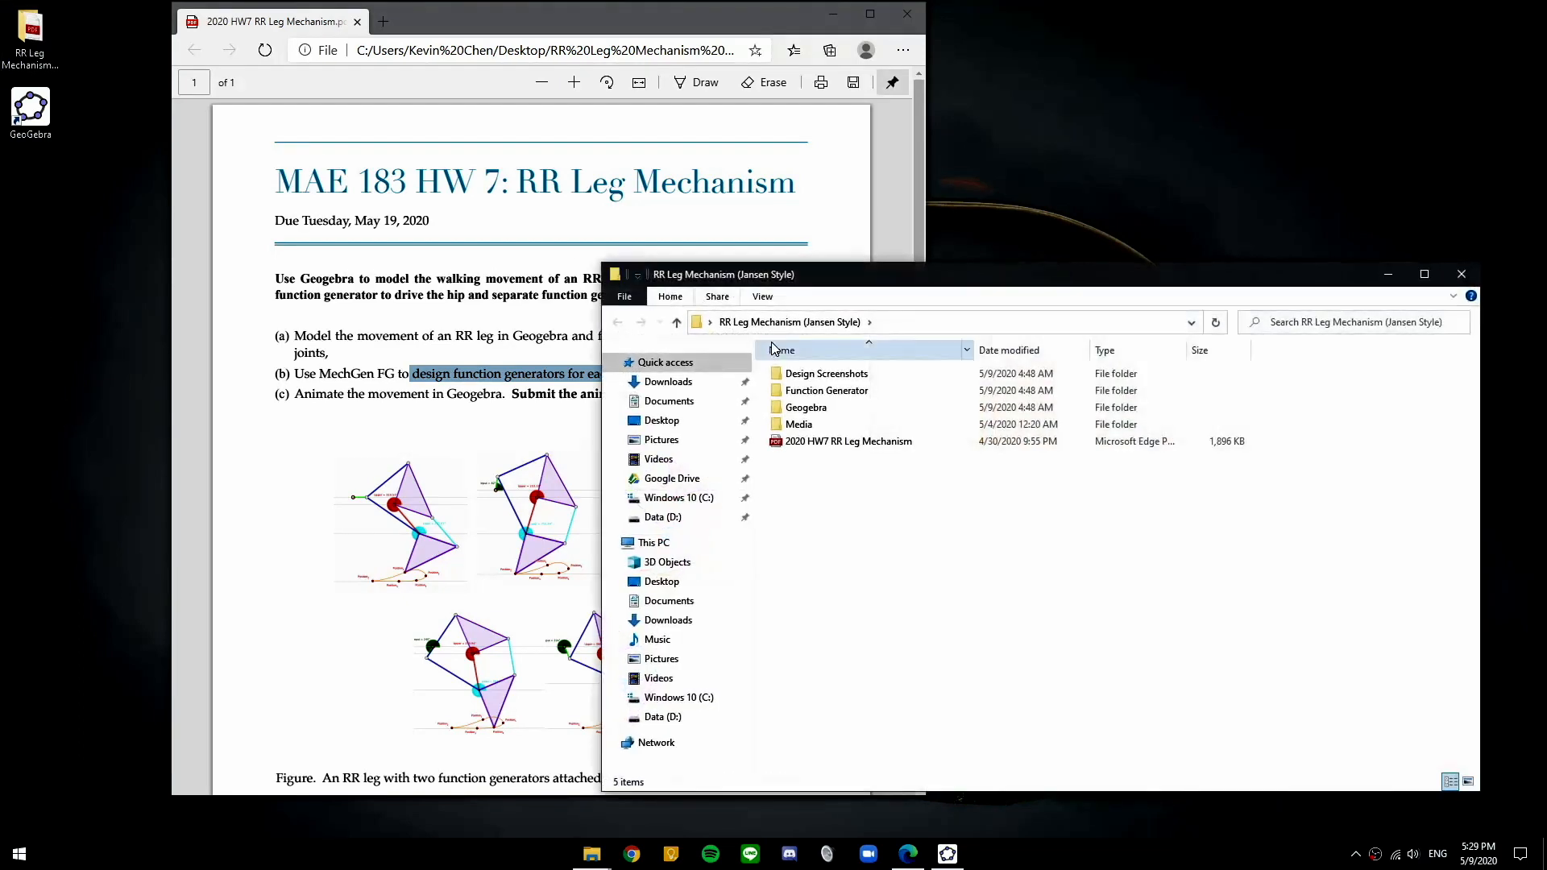
double_click(801, 407)
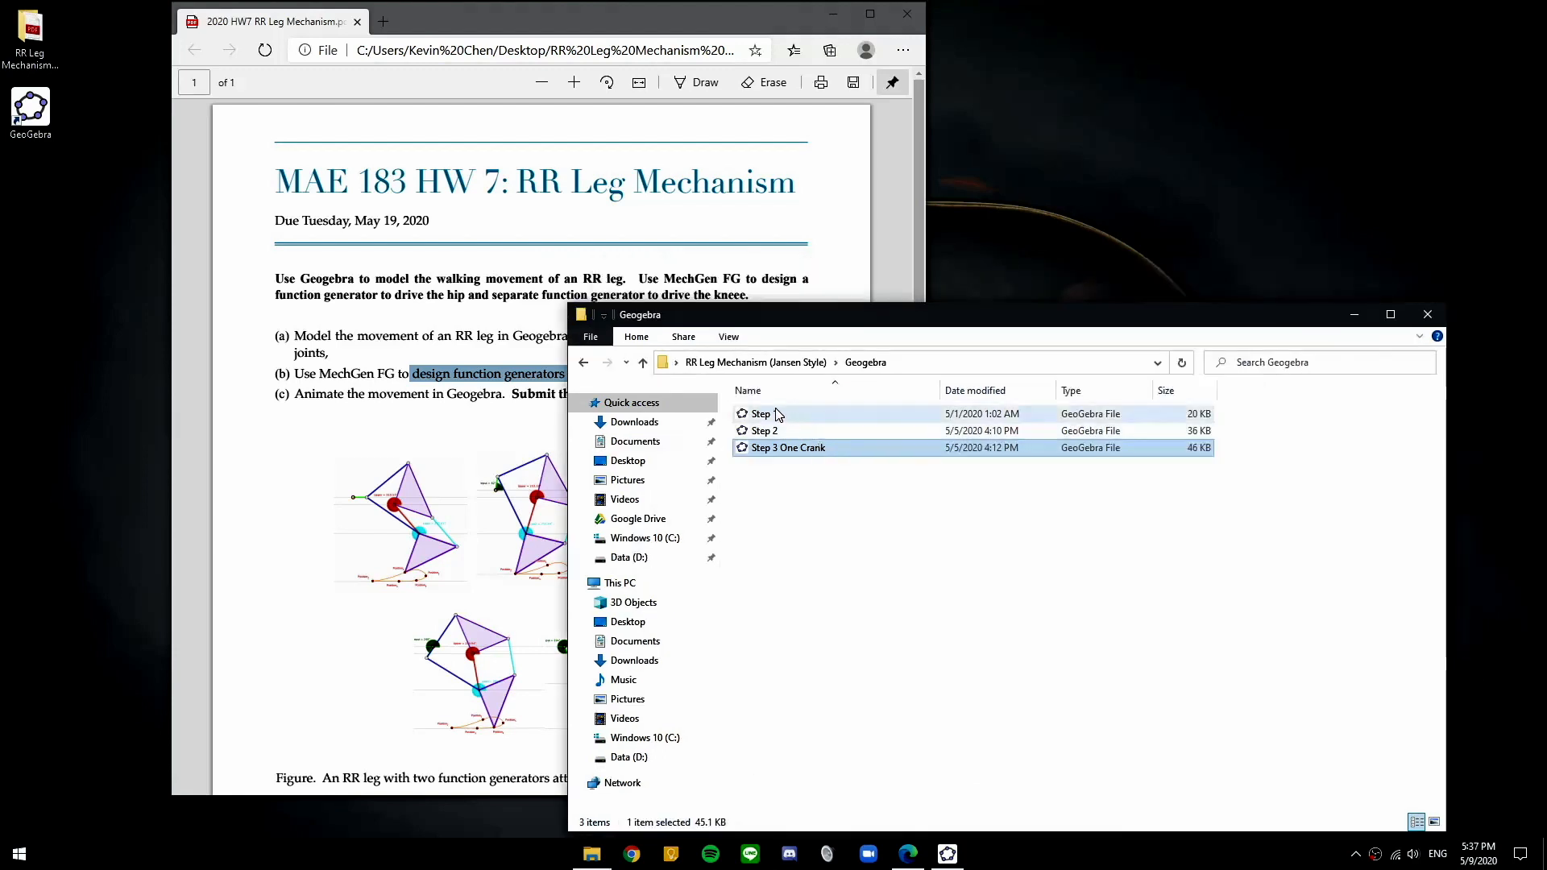
double_click(761, 416)
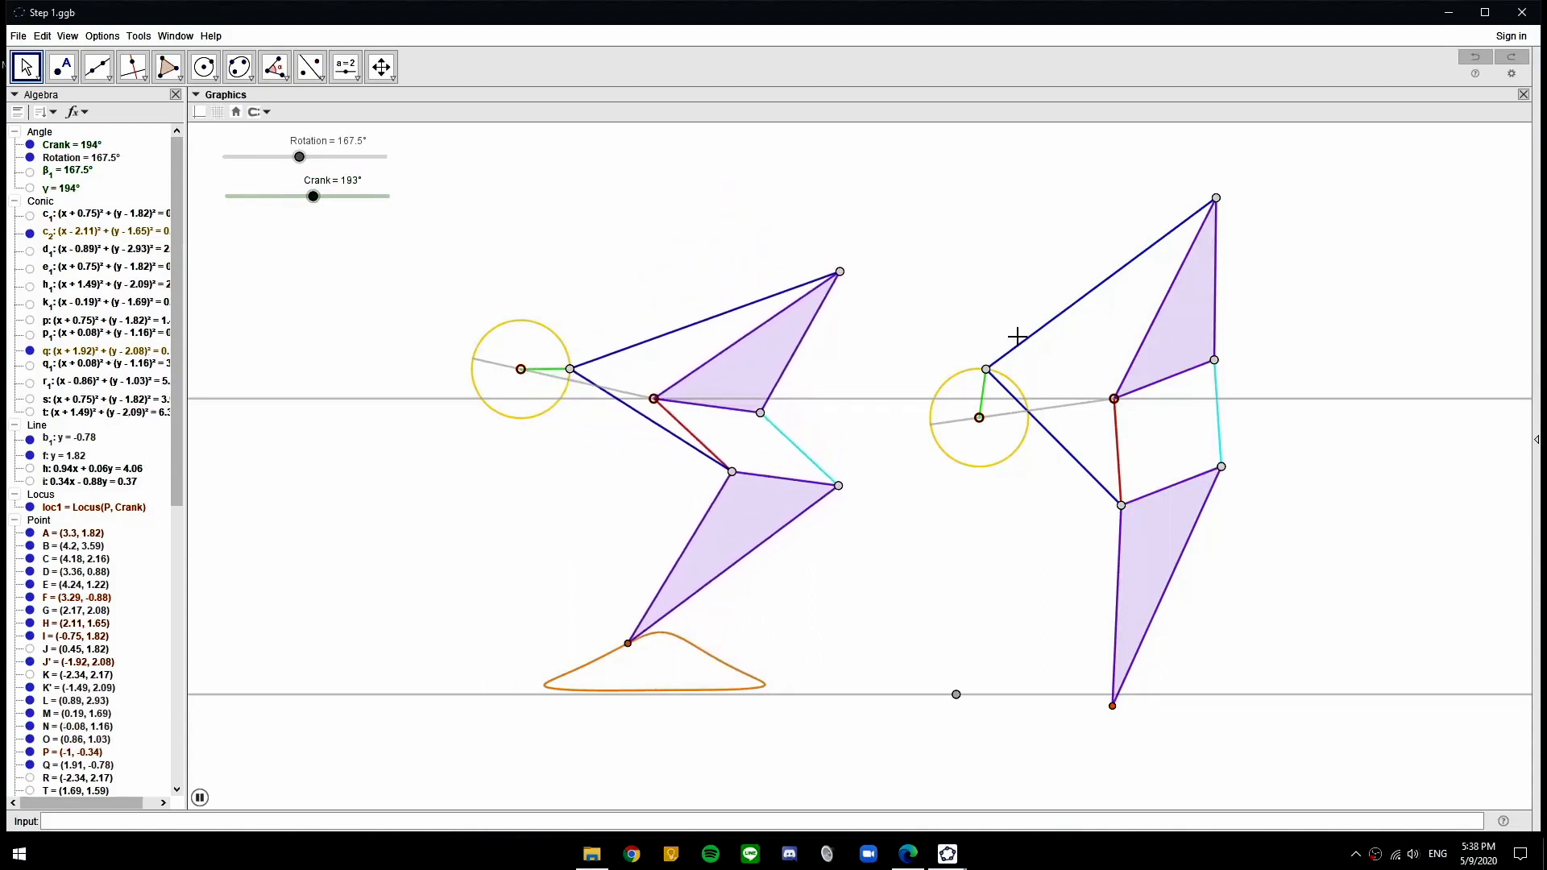
Try out the Step 1 leg by shortening its crank, shifting the hip joint to about (3.25, 1.81) and turning the crank to 207°
left_click(326, 196)
left_click_drag(986, 371, 970, 402)
left_click_drag(1114, 401, 1108, 399)
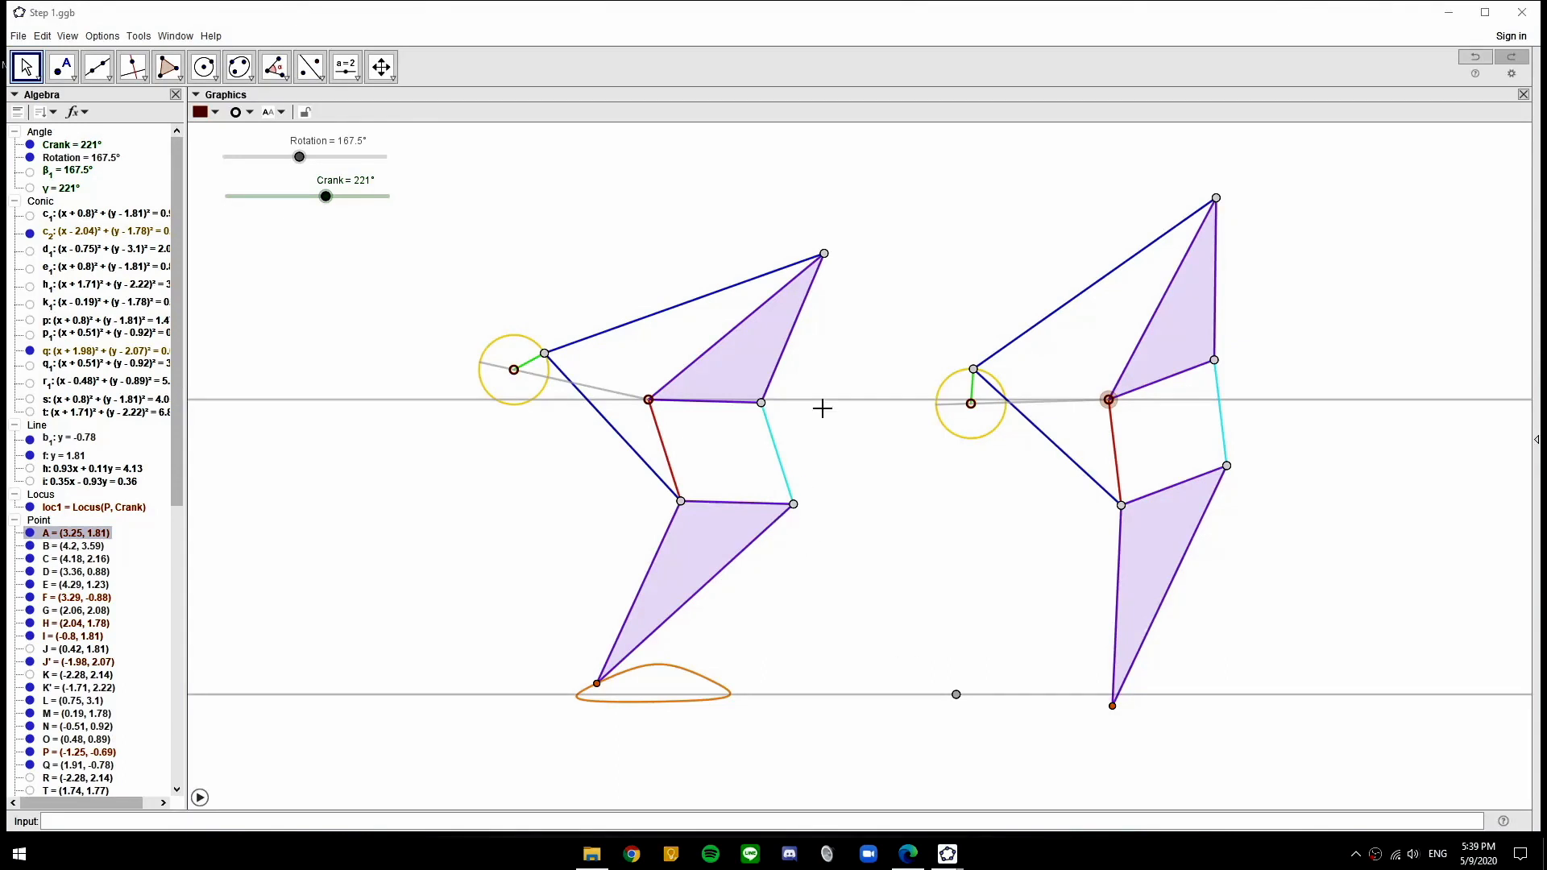
mouse_move(322, 206)
left_mouse_down()
mouse_move(349, 197)
mouse_move(319, 197)
left_mouse_up()
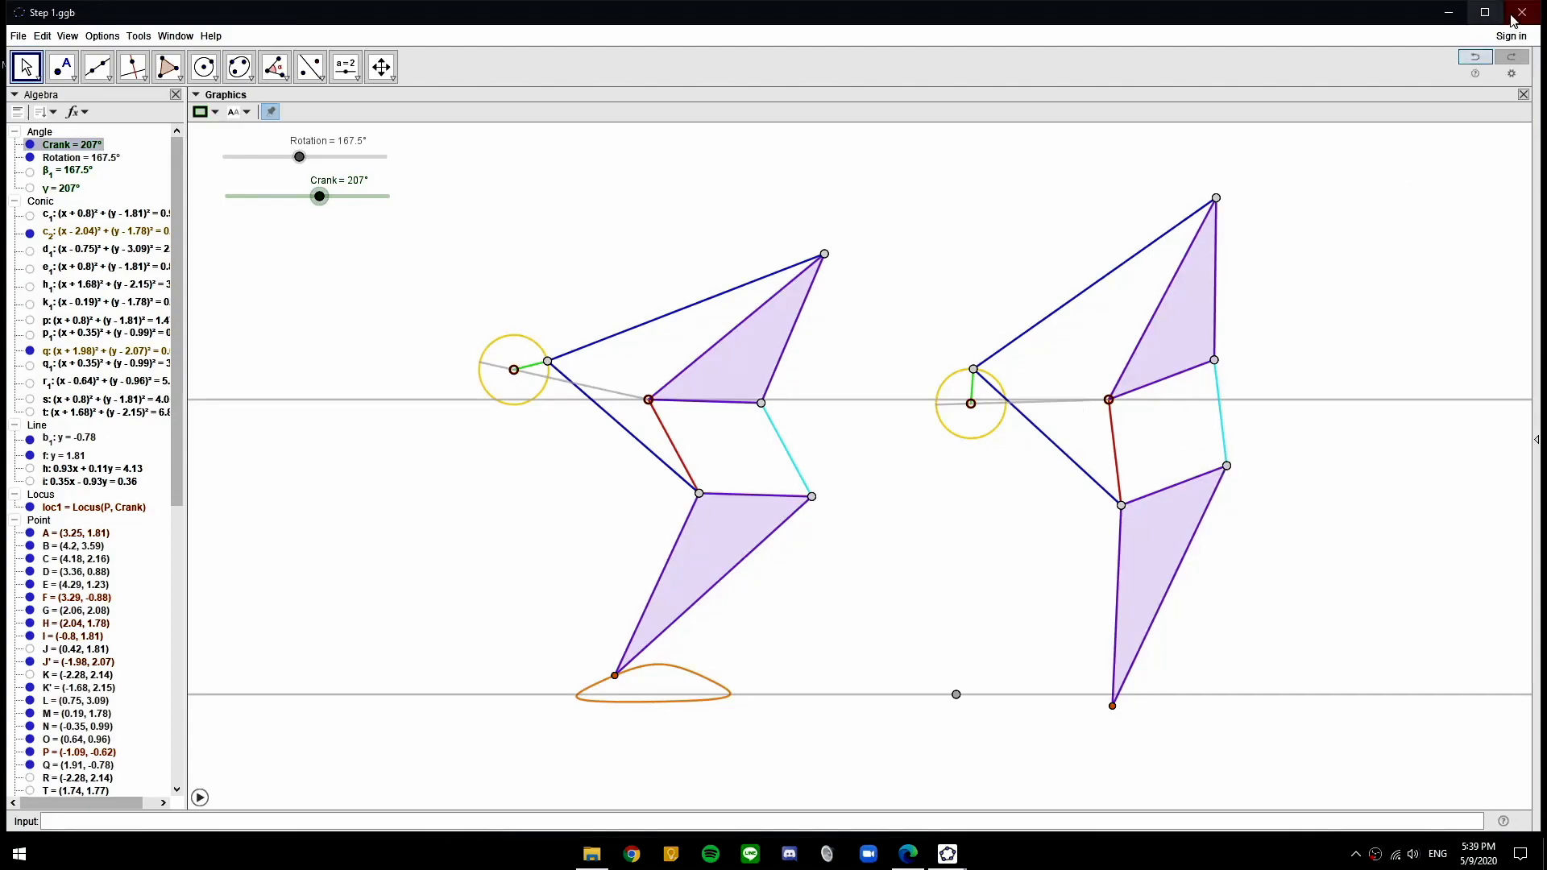
Close the Step 1 model without saving and open the Step 2 file from the Geogebra folder
left_click(1521, 12)
left_click(772, 443)
double_click(30, 41)
double_click(796, 447)
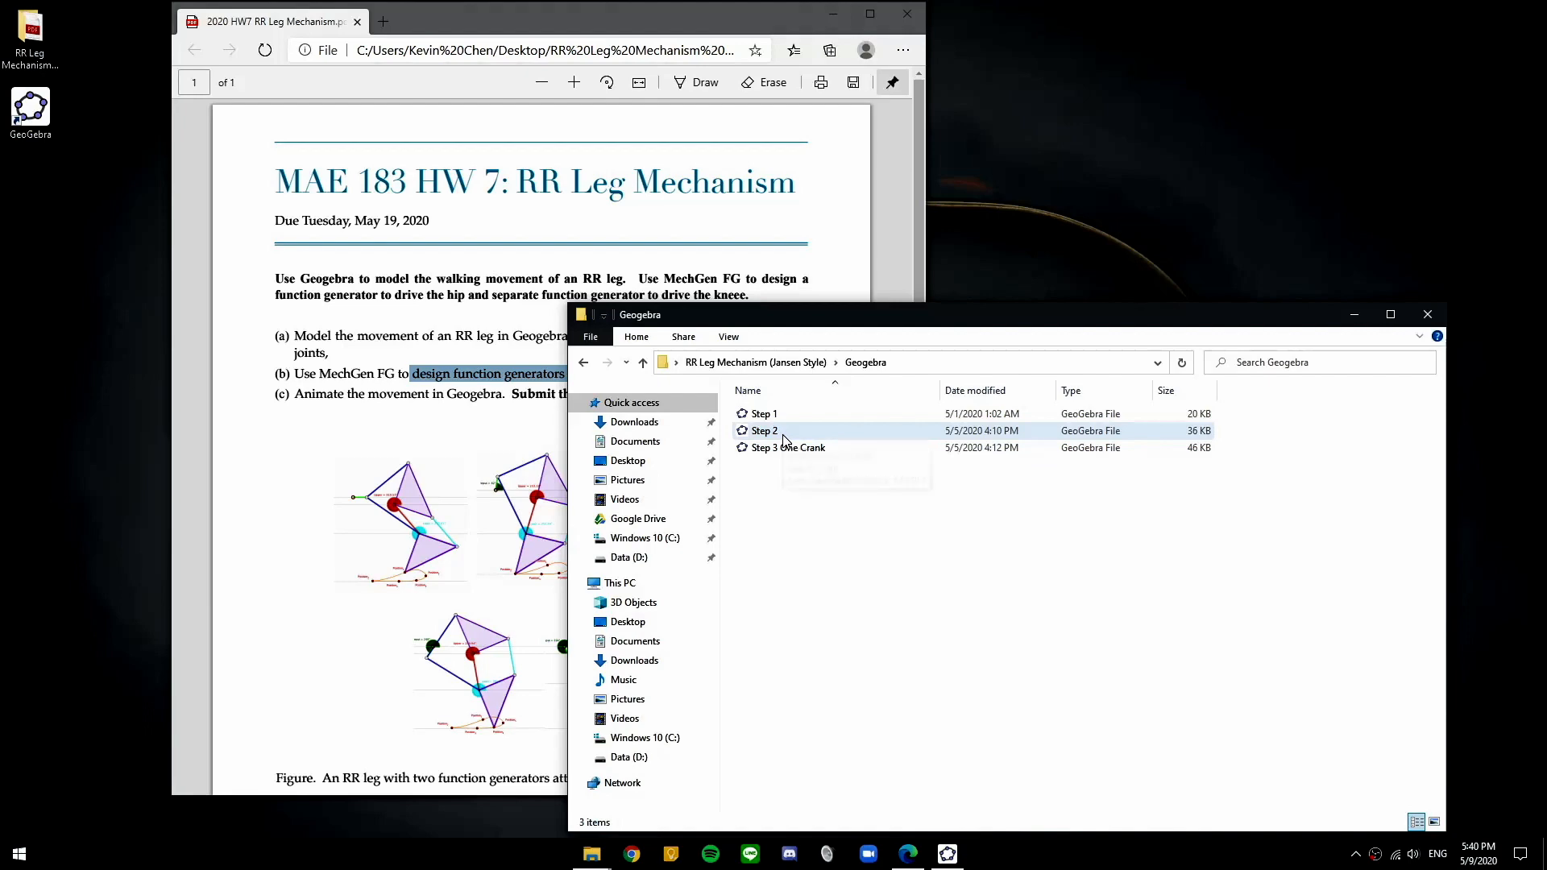
left_click(808, 437)
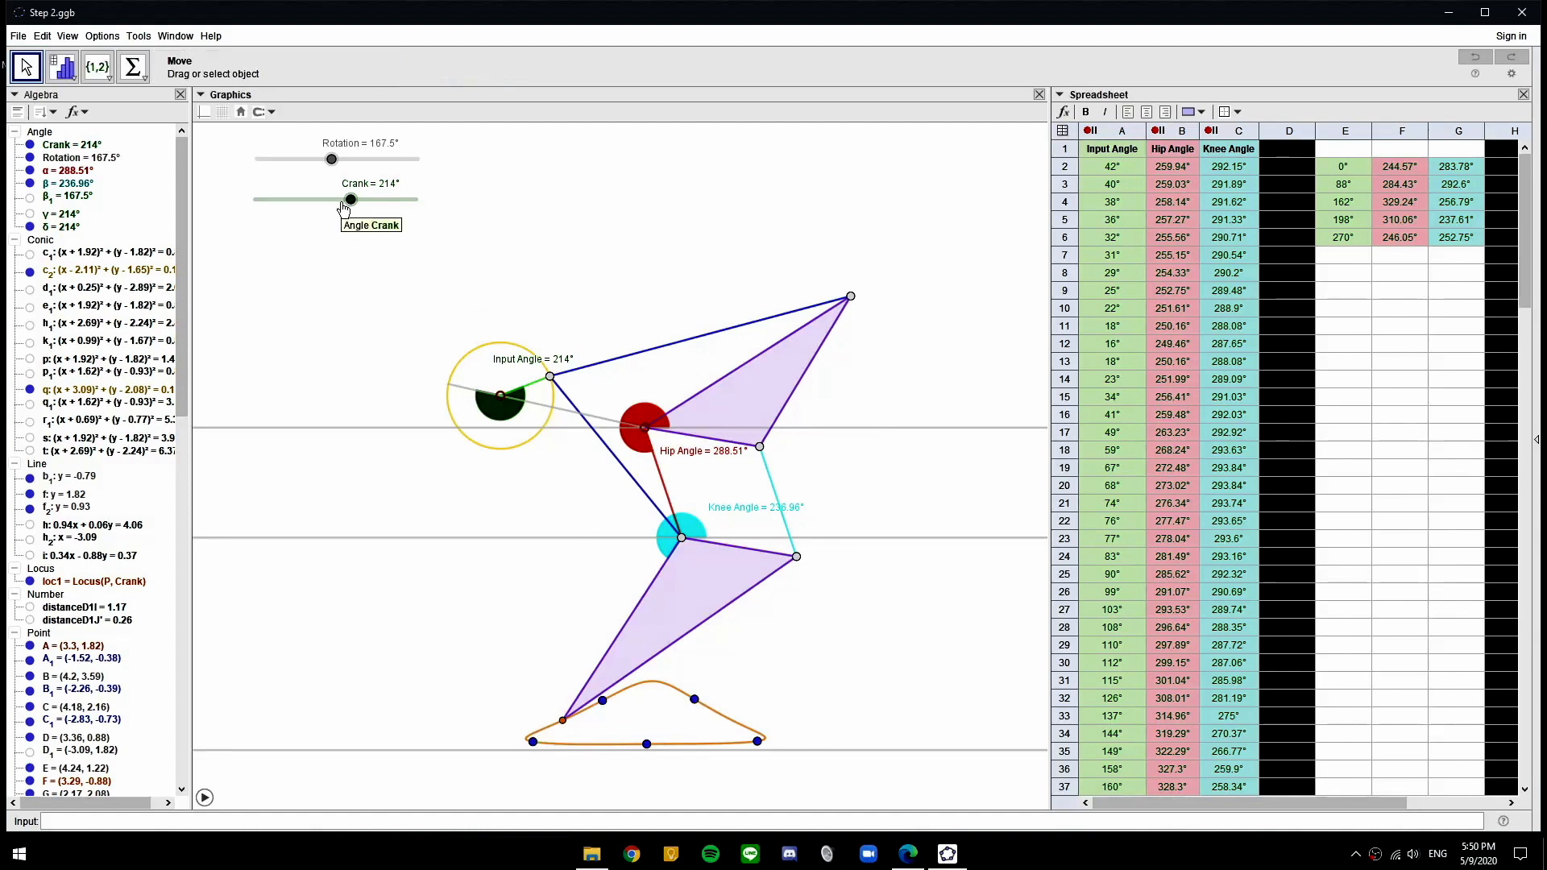
Turn the Step 2 leg's crank to 270° and close the file without saving
left_click_drag(351, 200, 375, 200)
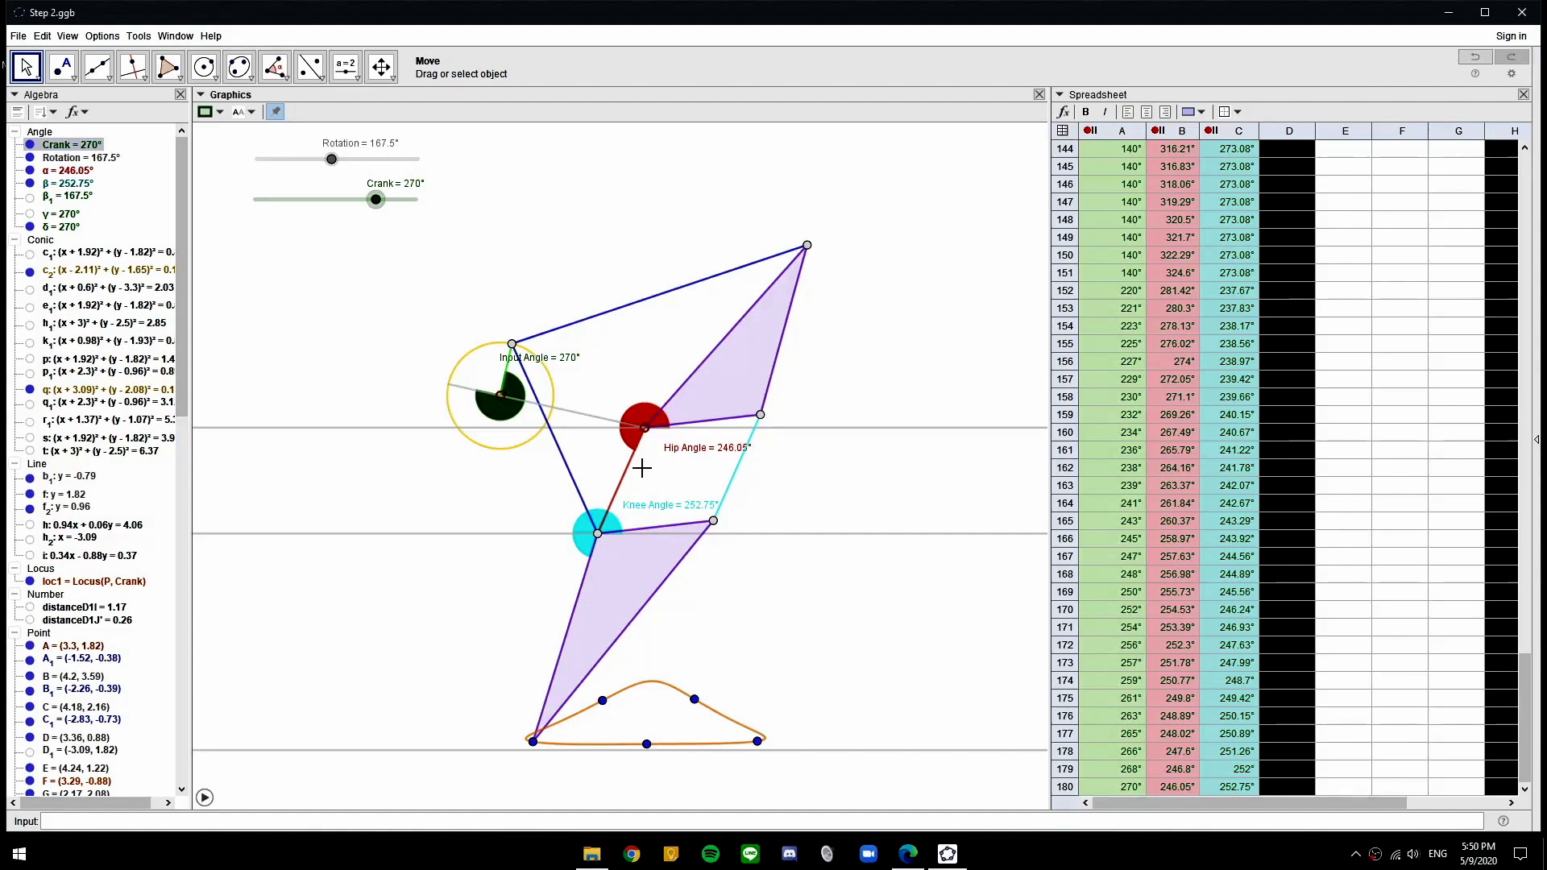
left_click(1522, 12)
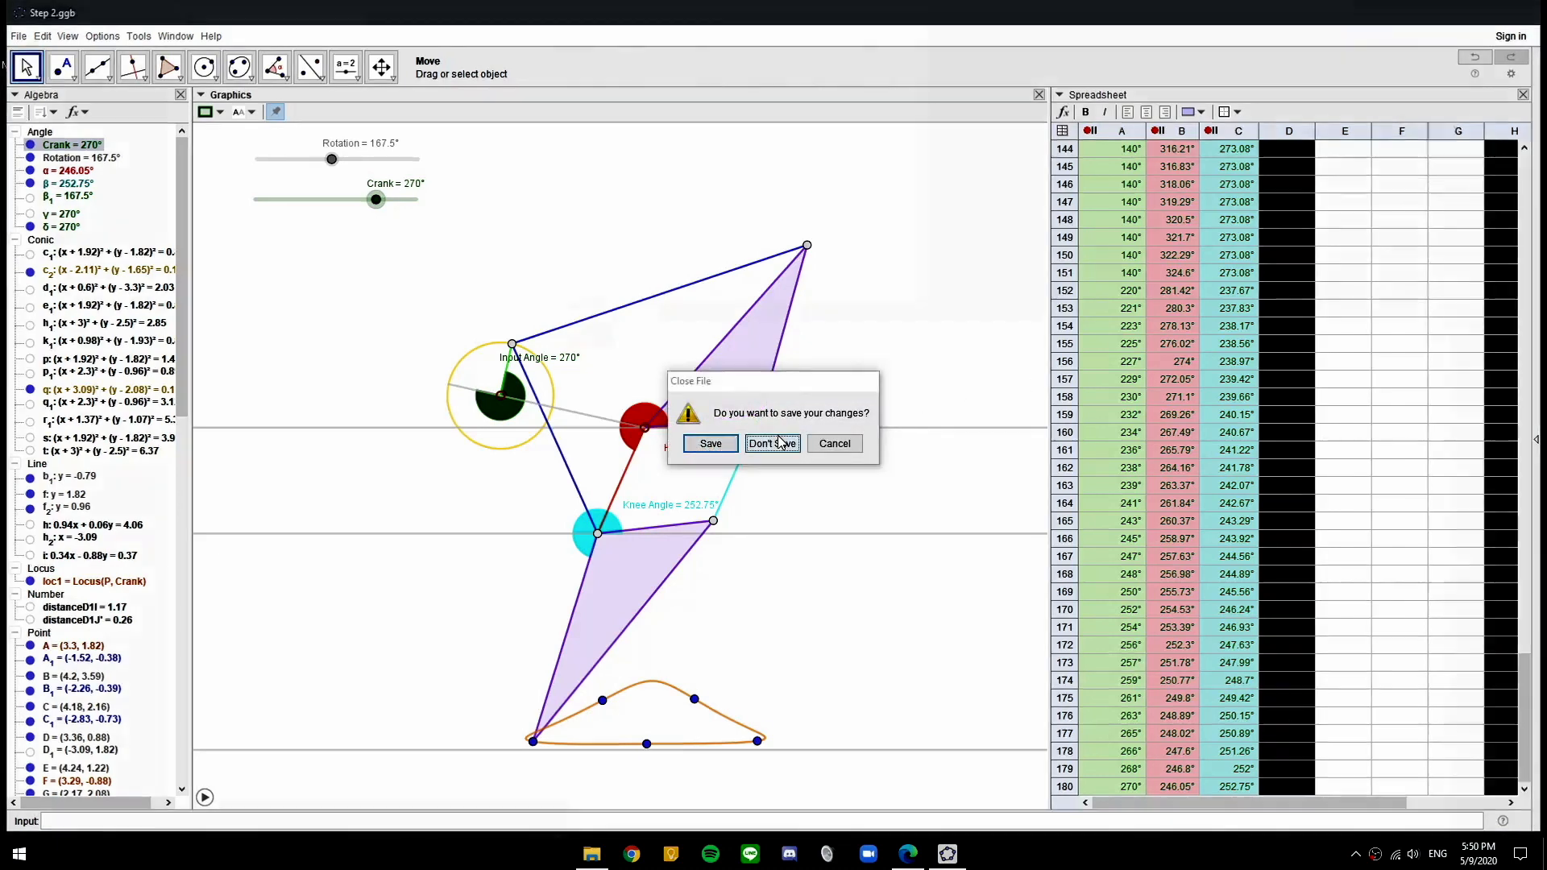
left_click(772, 443)
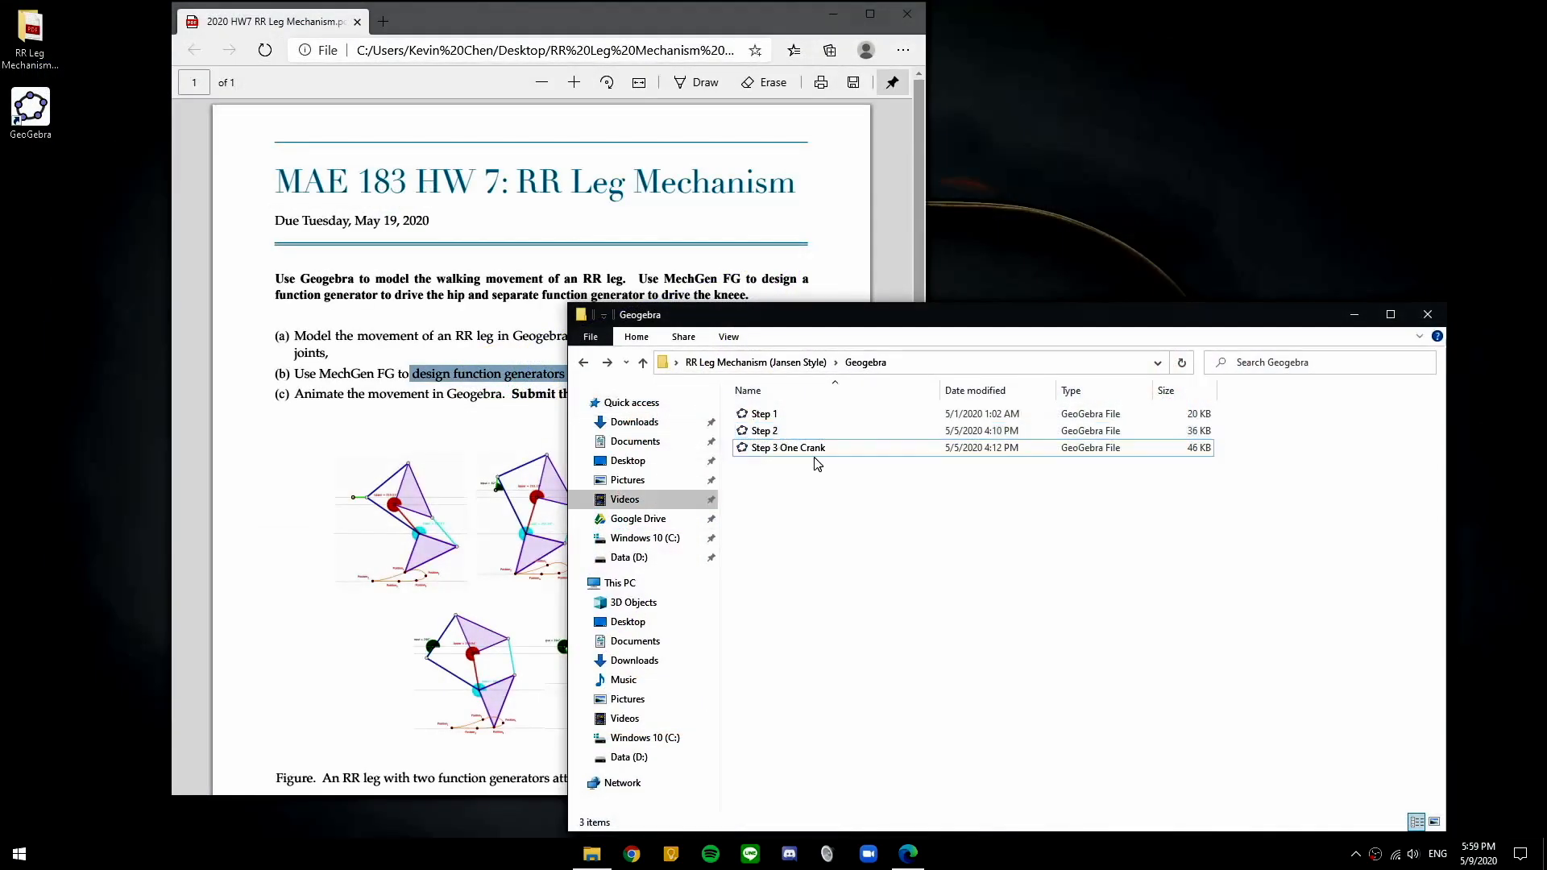
Open the Step 3 One Crank file and turn its crank to 134° and on to 314°
double_click(817, 450)
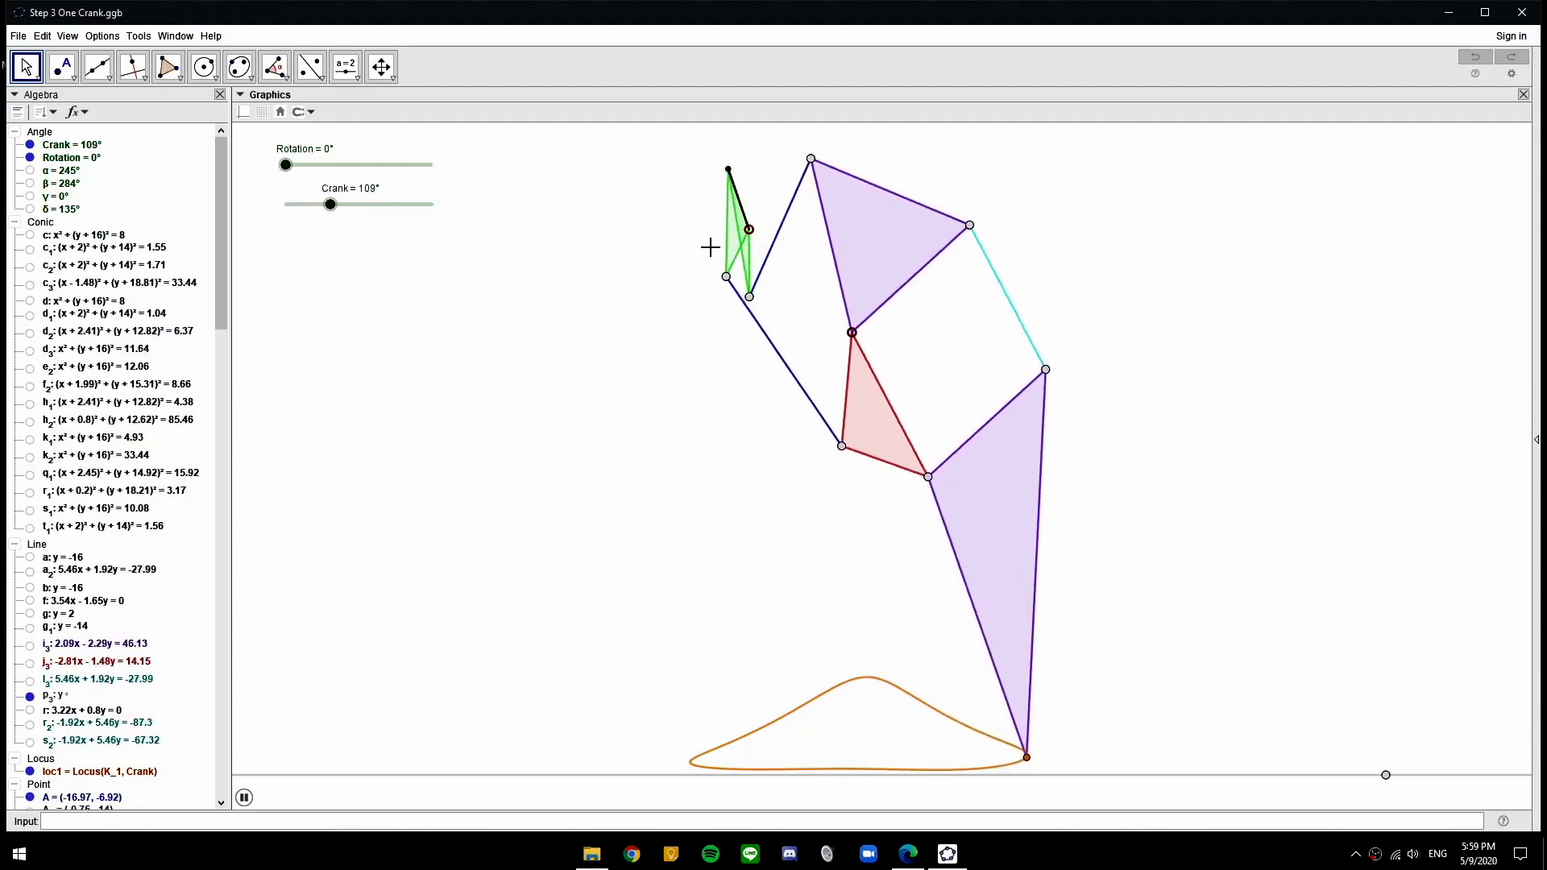
left_click_drag(345, 204, 340, 203)
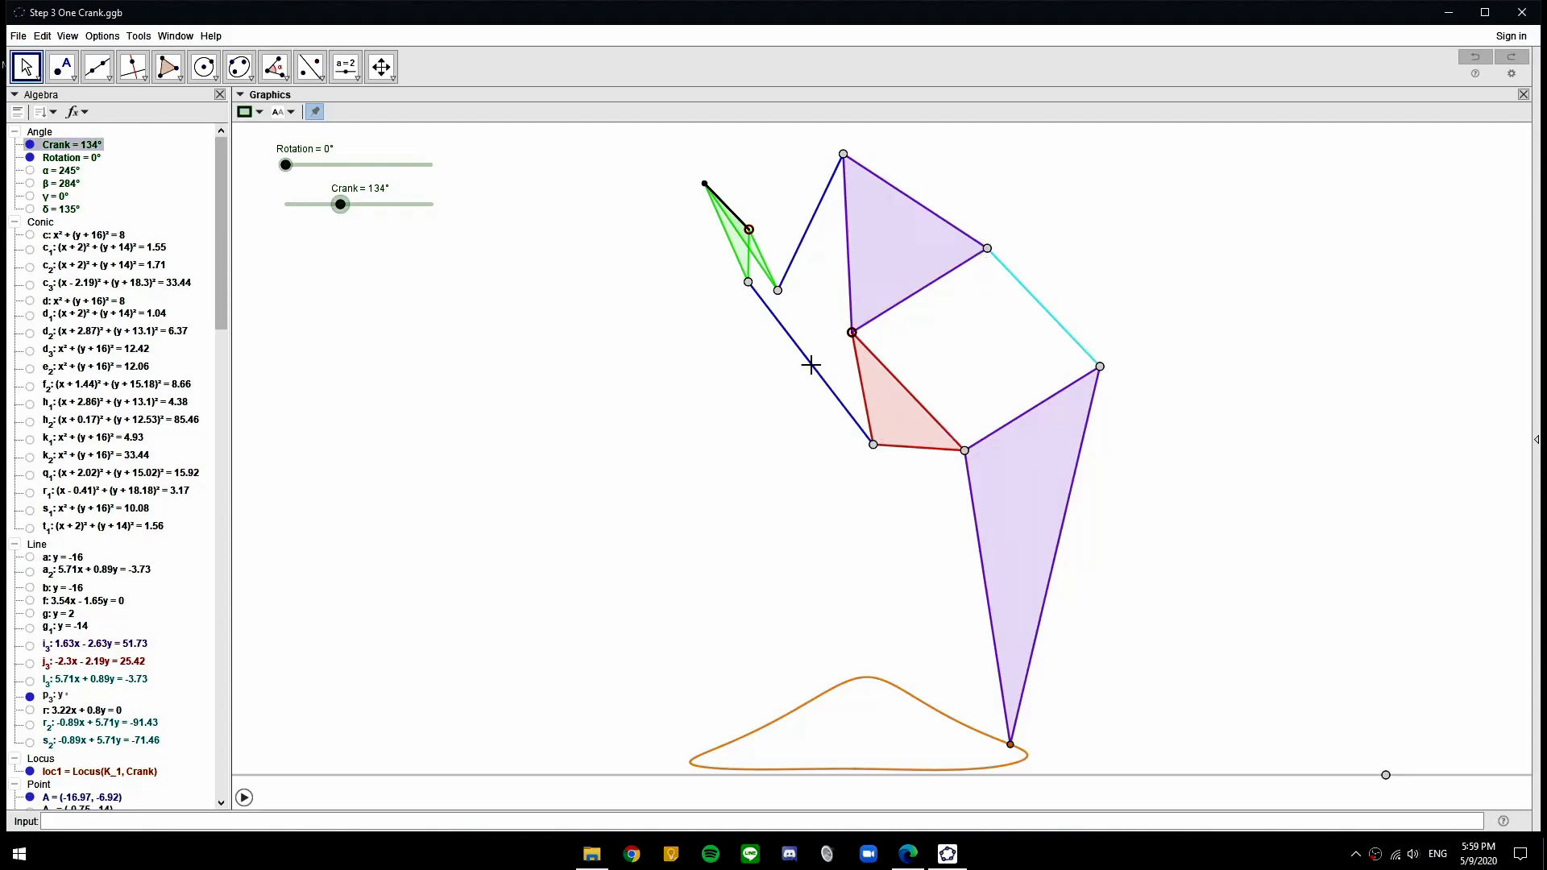
left_click_drag(363, 210, 415, 232)
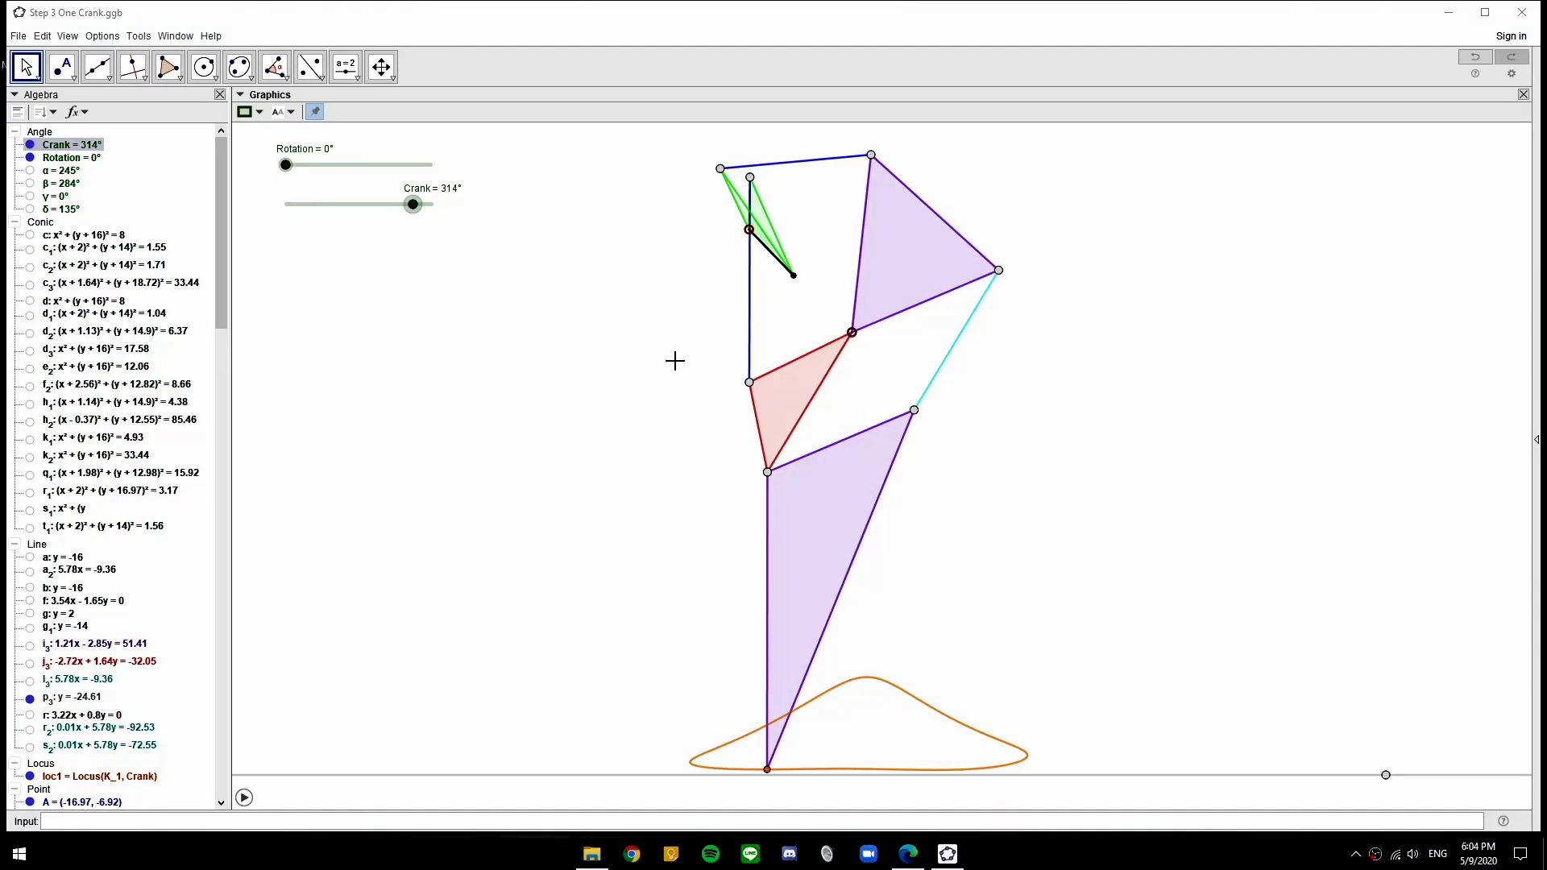
Close the Step 3 One Crank model without saving, along with the folder window and the assignment PDF
left_click(1522, 12)
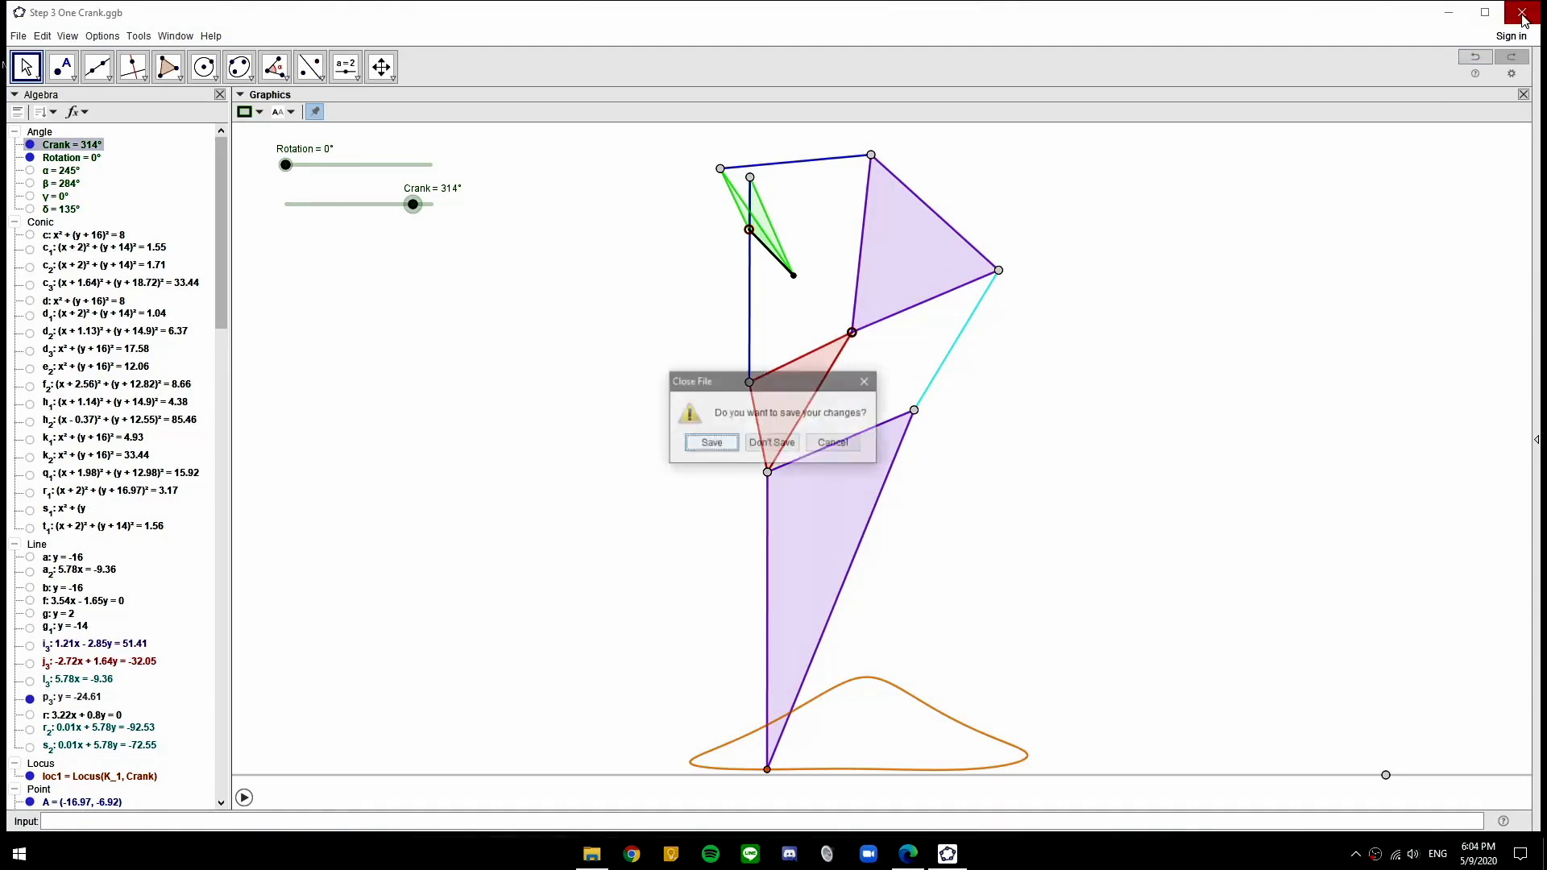
left_click(771, 442)
left_click(1427, 314)
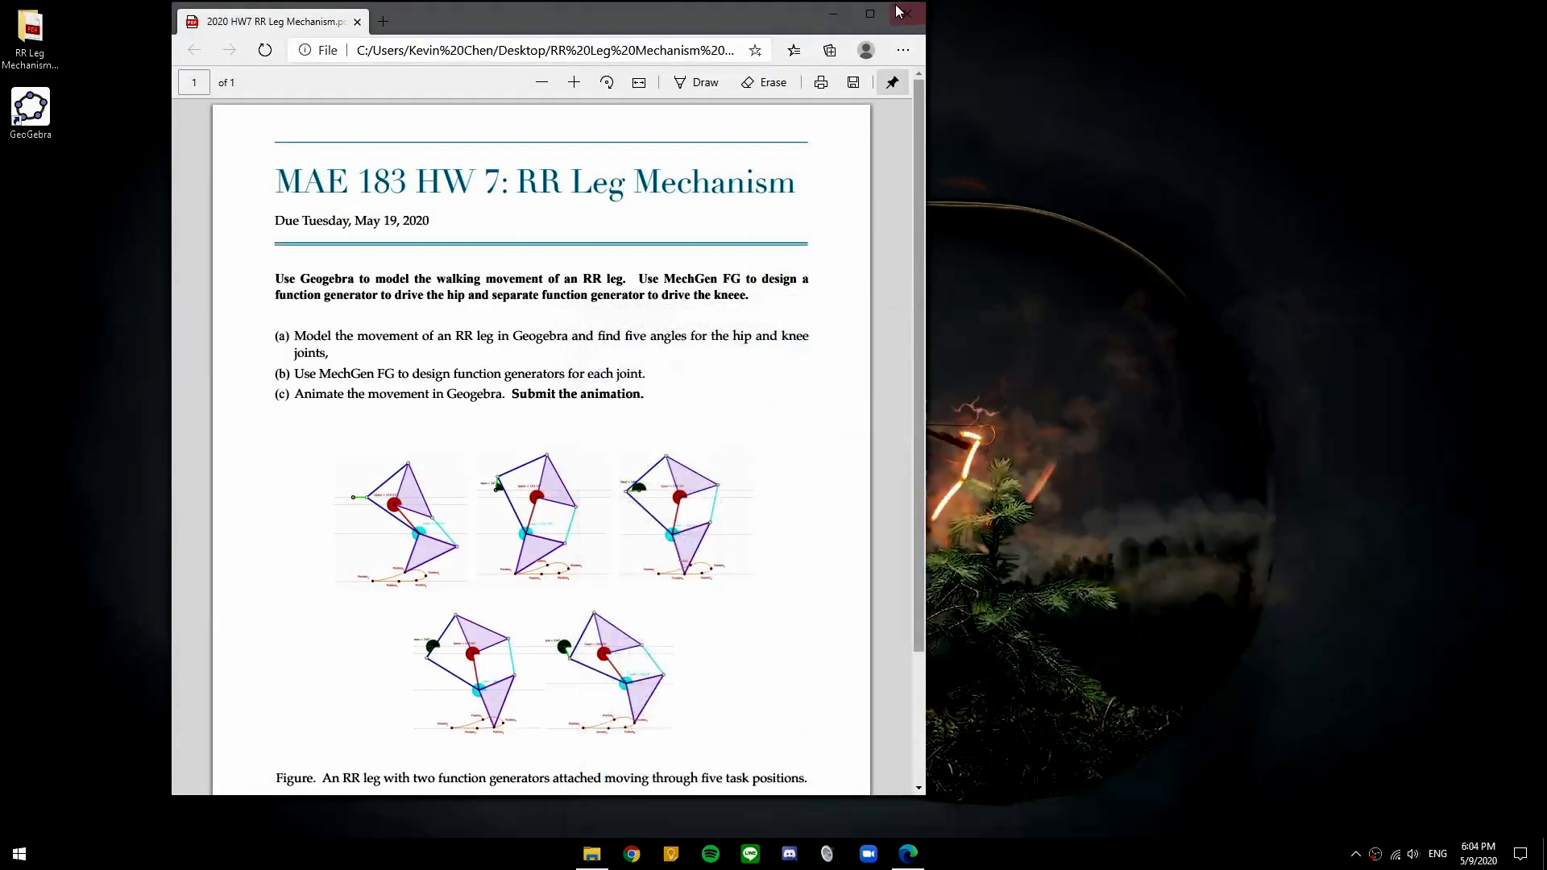
left_click(907, 15)
Start GeoGebra in a maximized window and hide the grid and axes of the graphics view
double_click(43, 117)
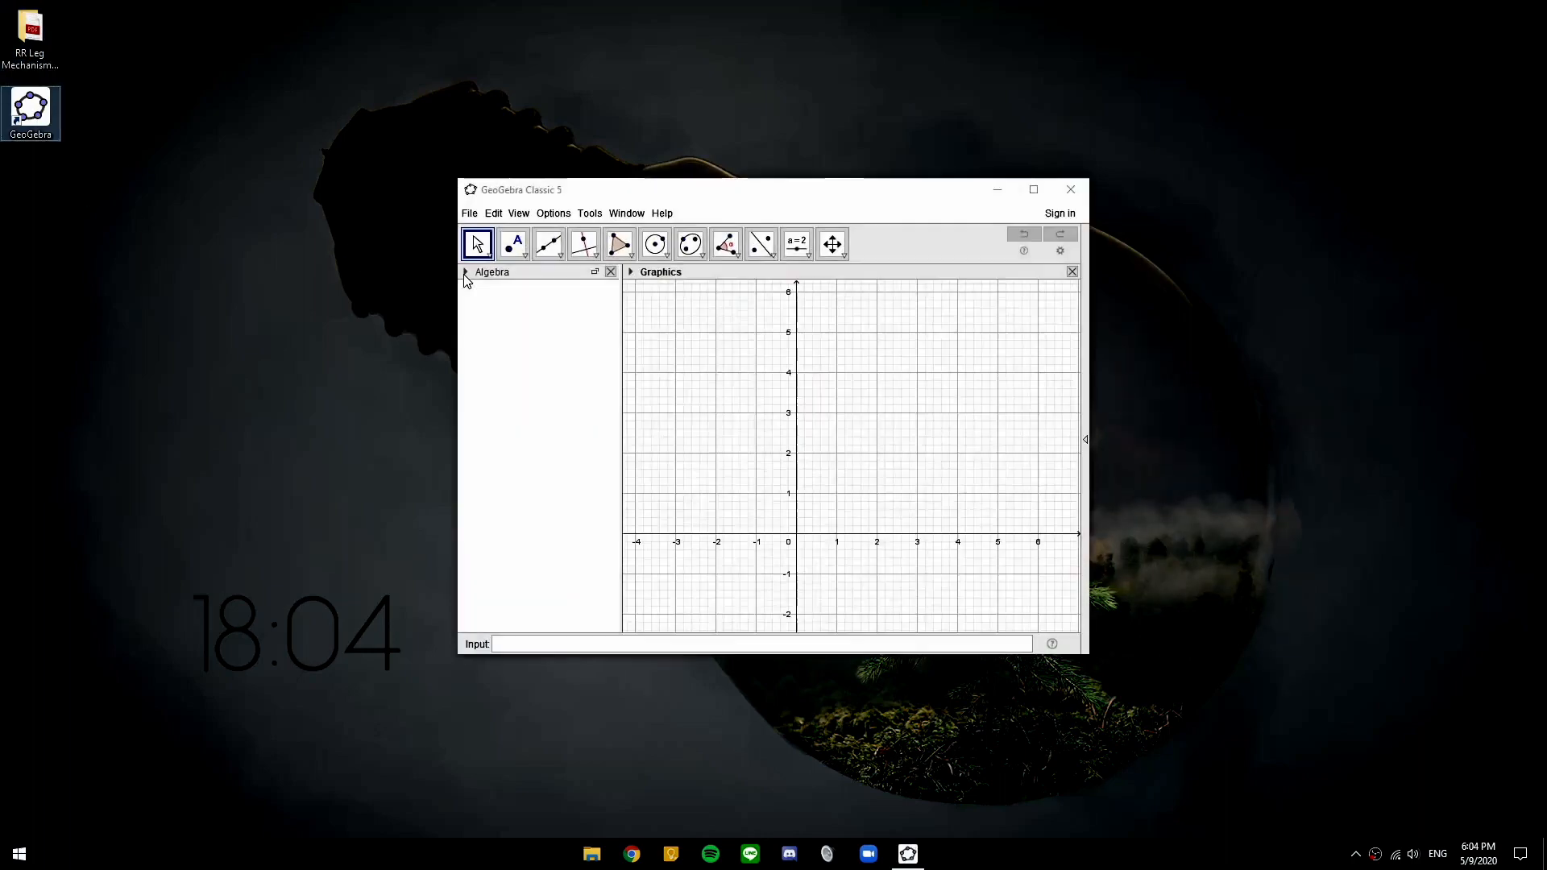
left_click(1034, 190)
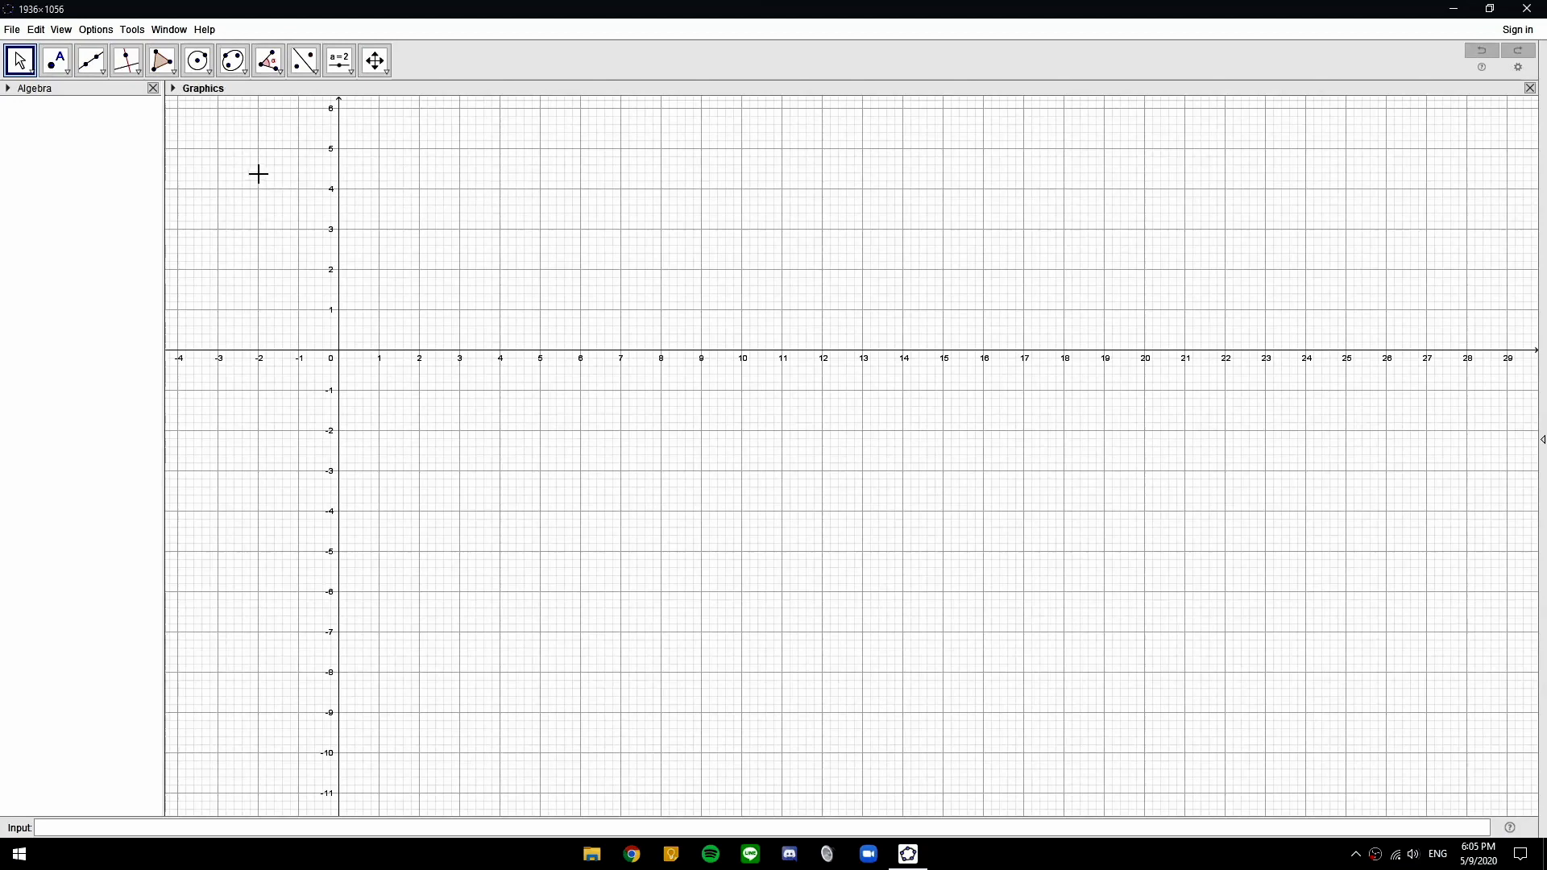
left_click(172, 88)
left_click(195, 105)
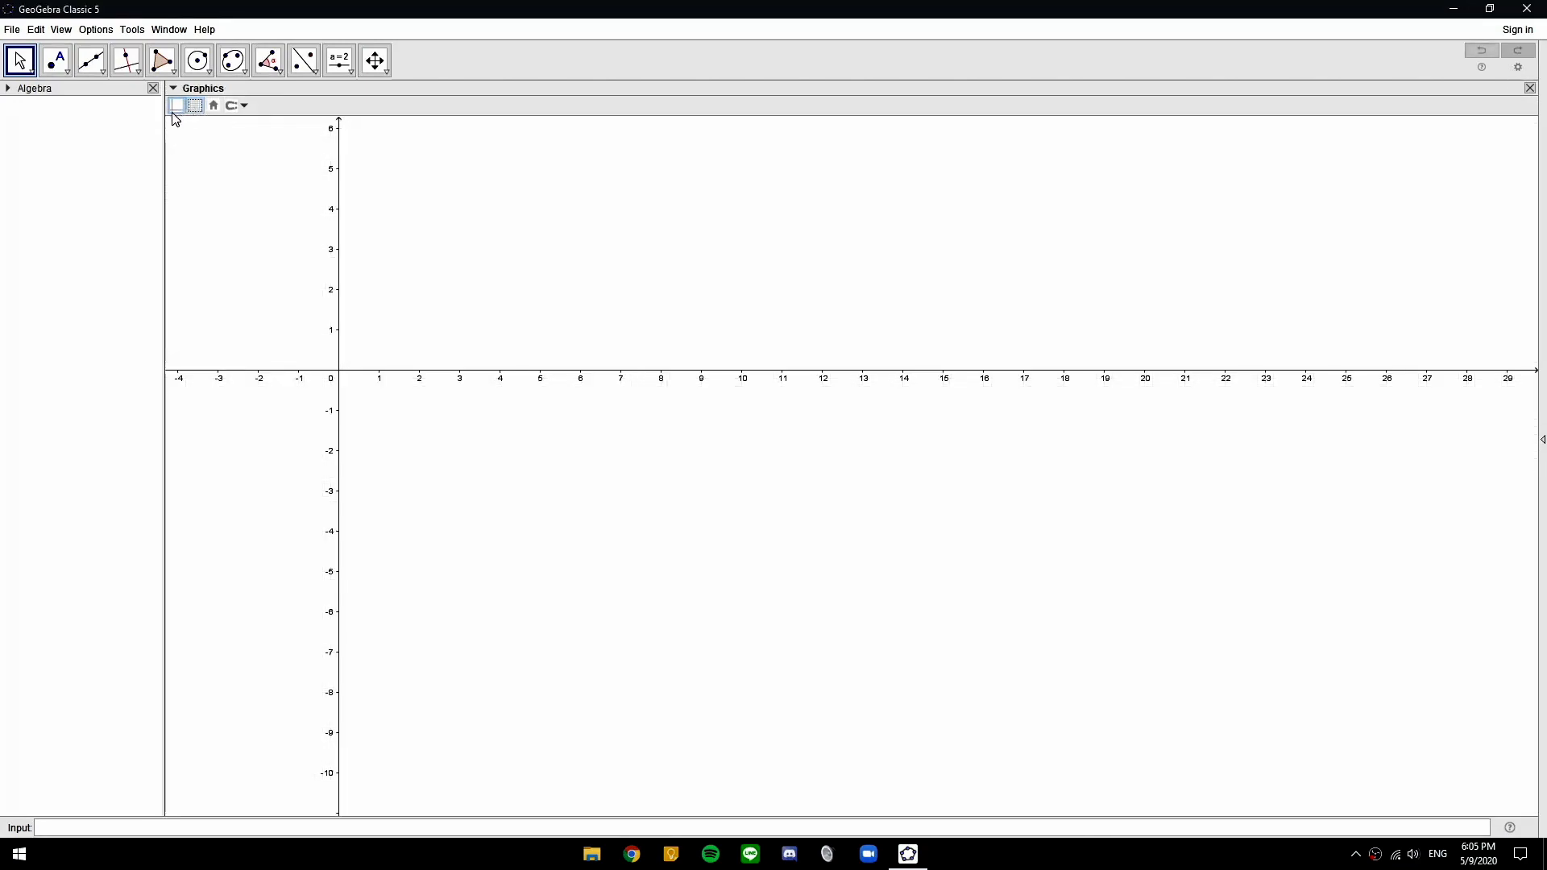
left_click(176, 106)
Set labeling to No New Objects and sort the algebra list by Object Type
left_click(96, 30)
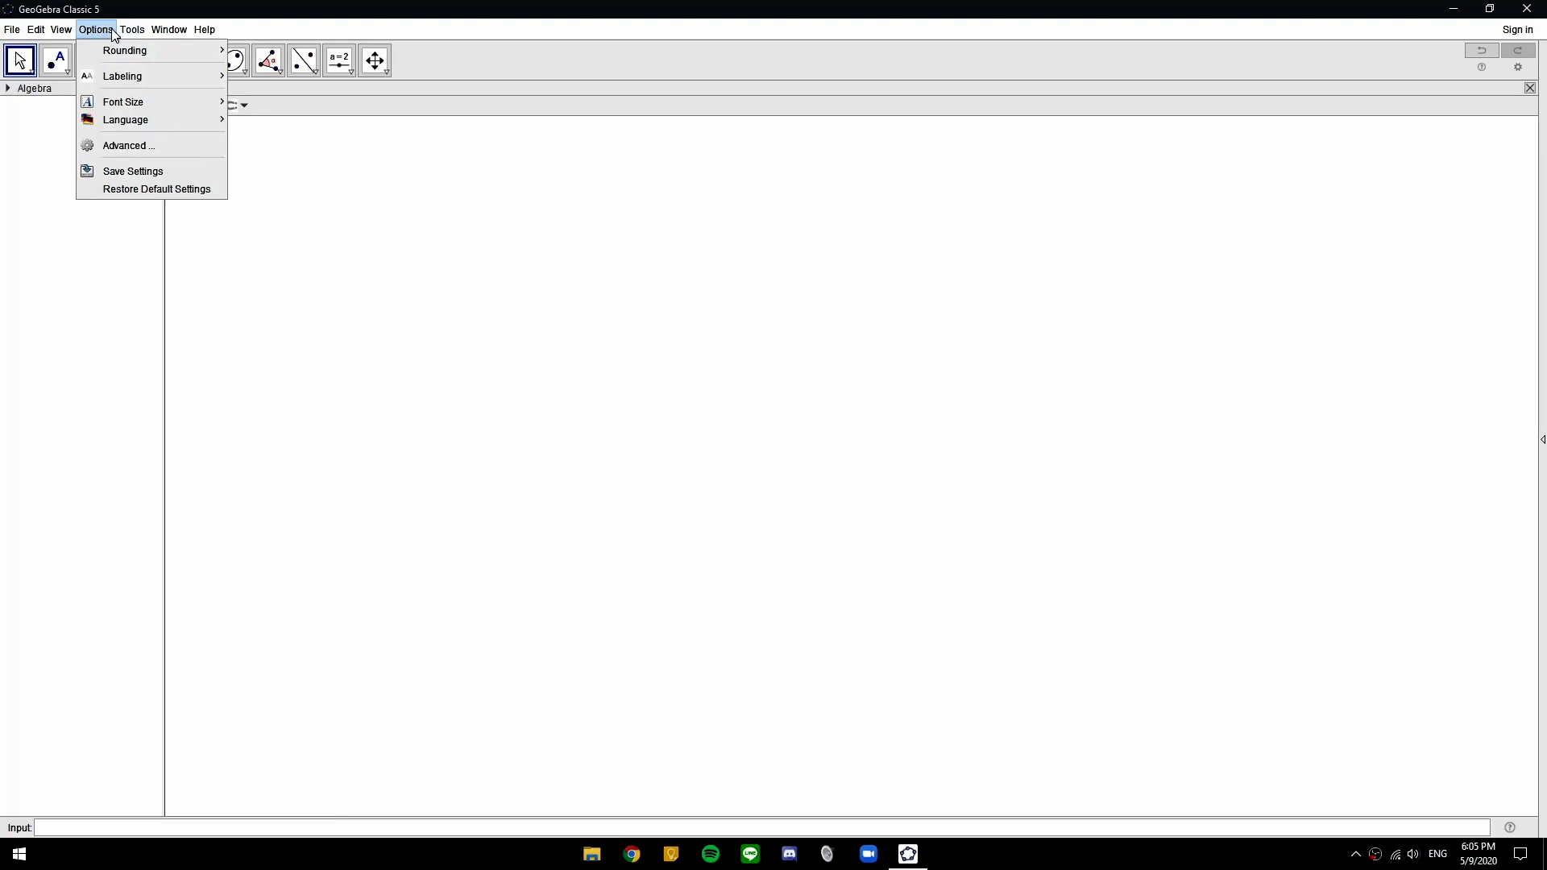
mouse_move(117, 81)
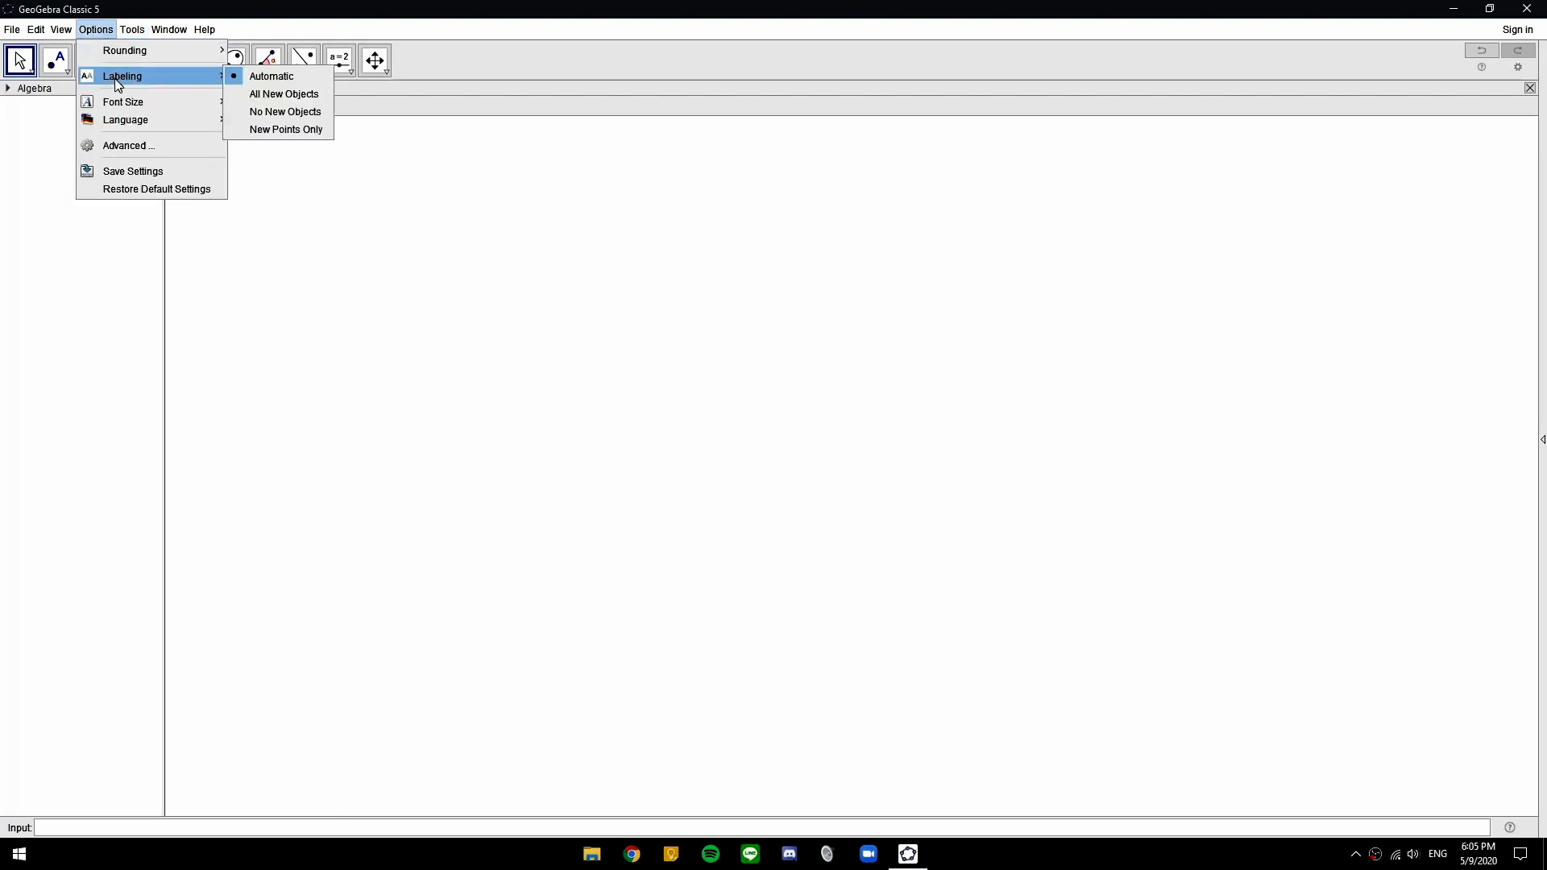
left_click(274, 113)
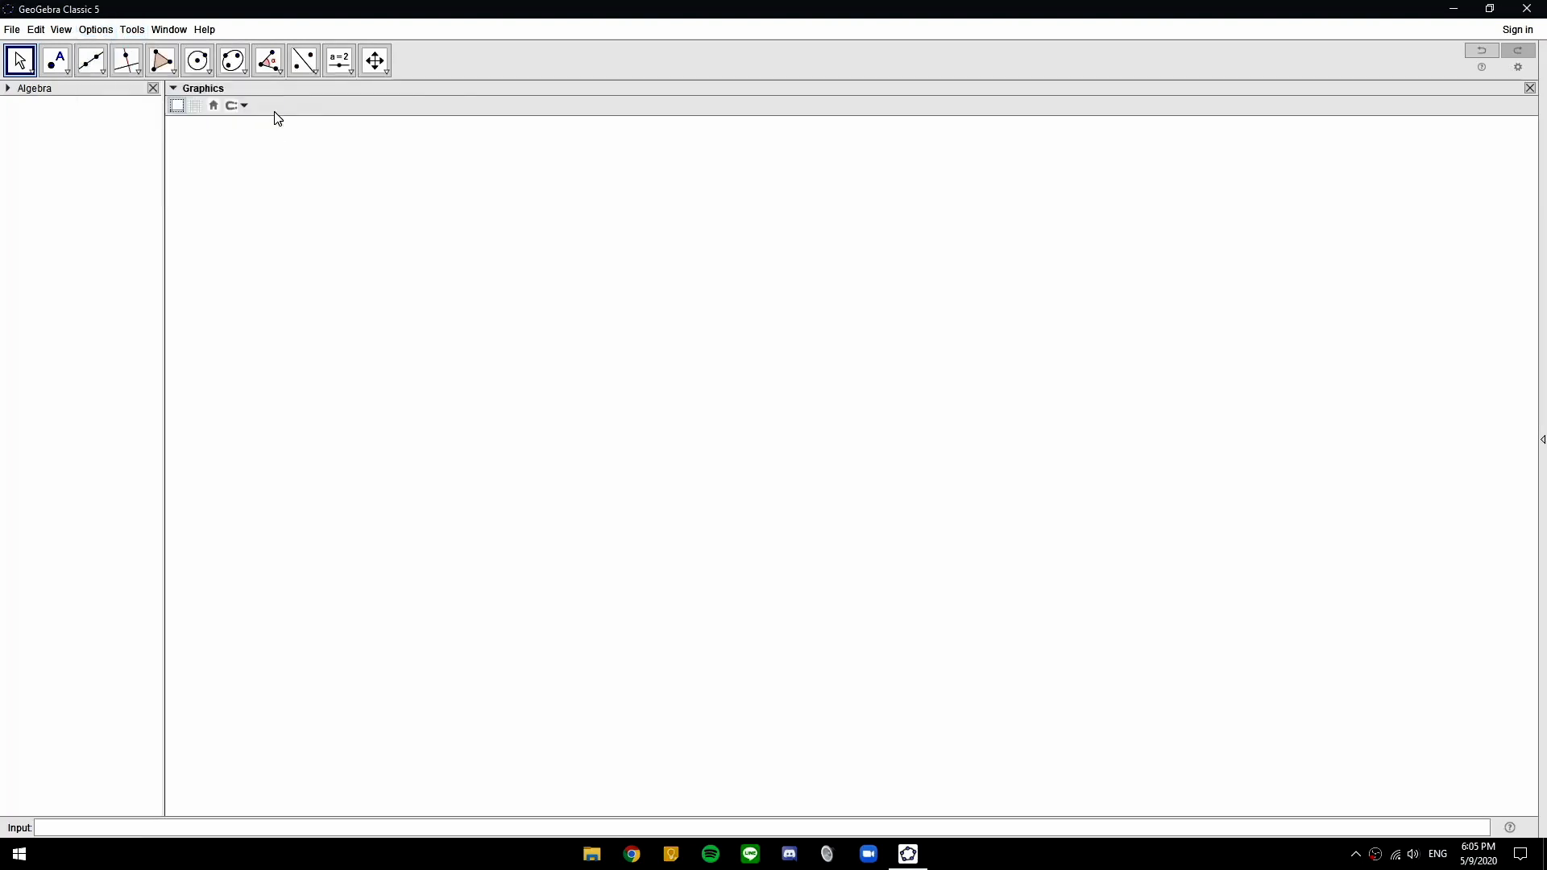
left_click(8, 90)
left_click(54, 112)
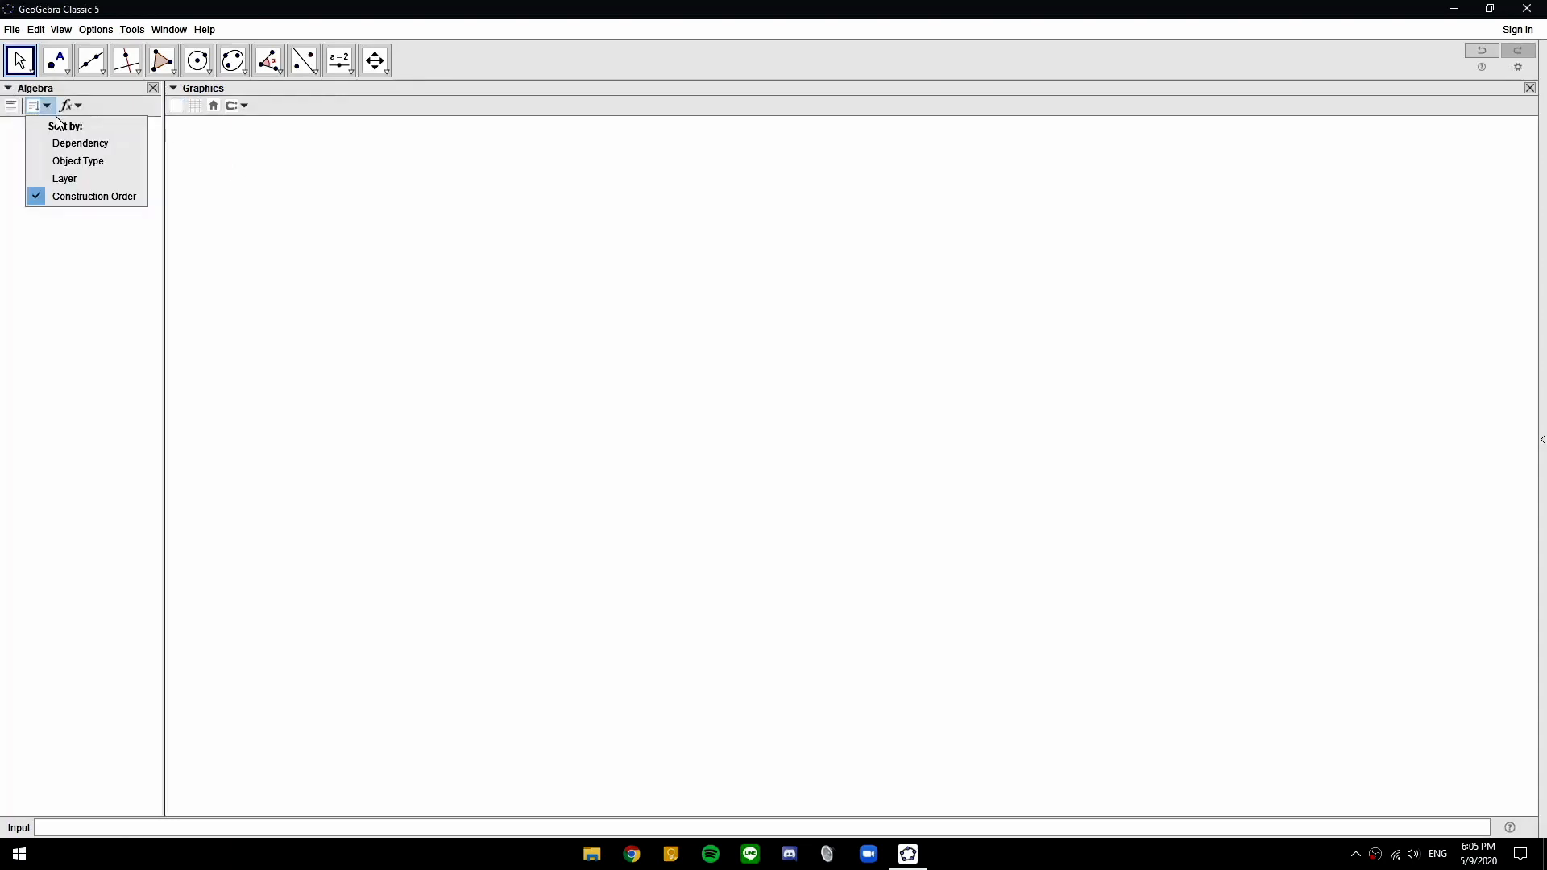
left_click(94, 163)
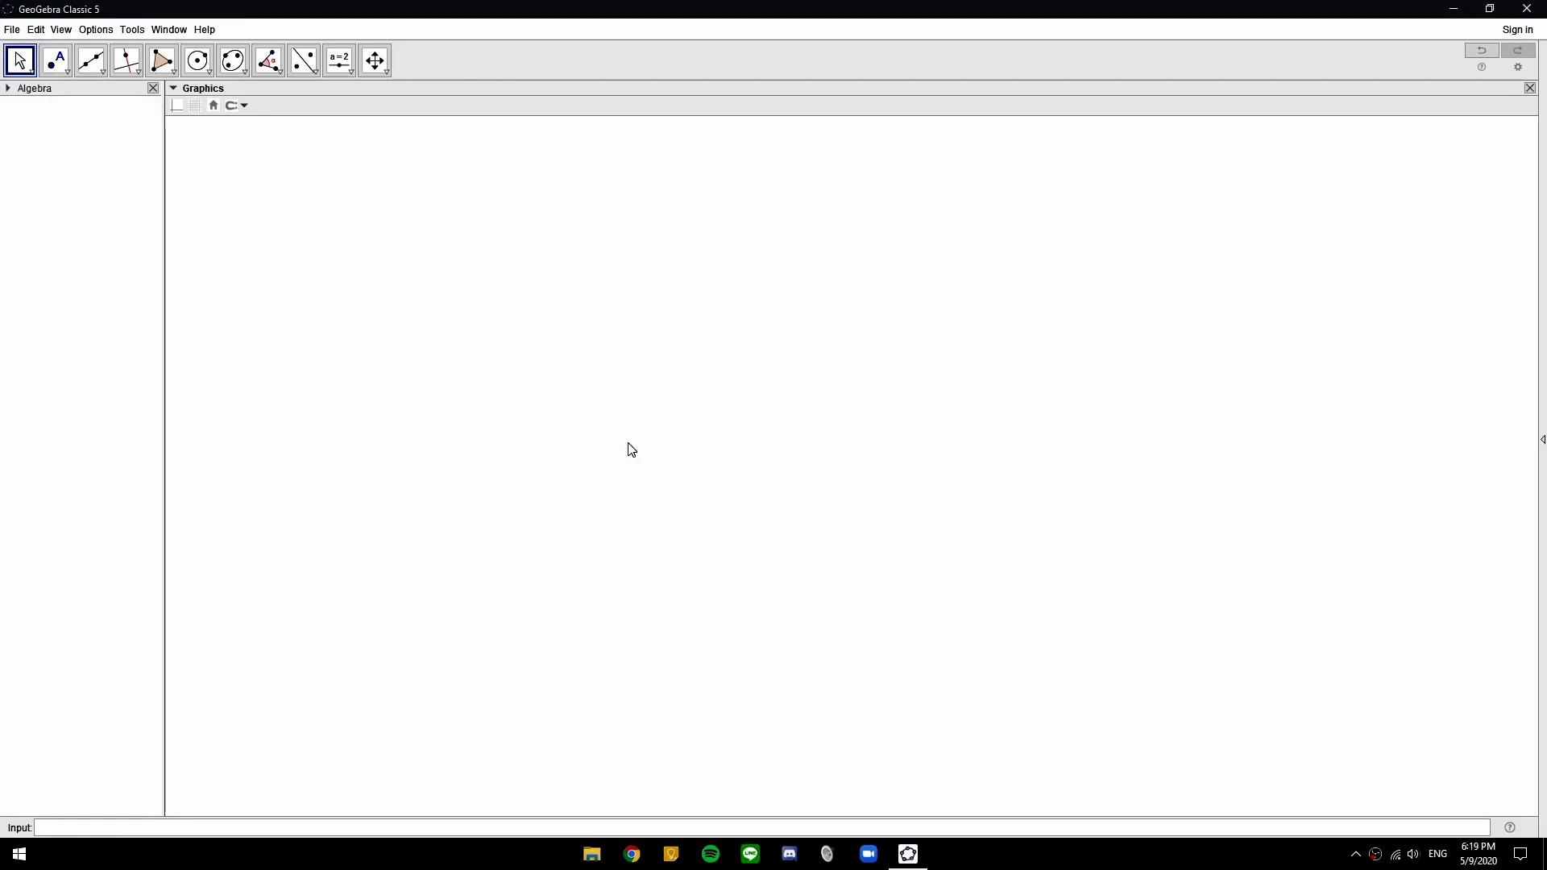
Show the axes and draw a line parallel to the x-axis through a new point at about (11.88, 2.3)
left_click(178, 106)
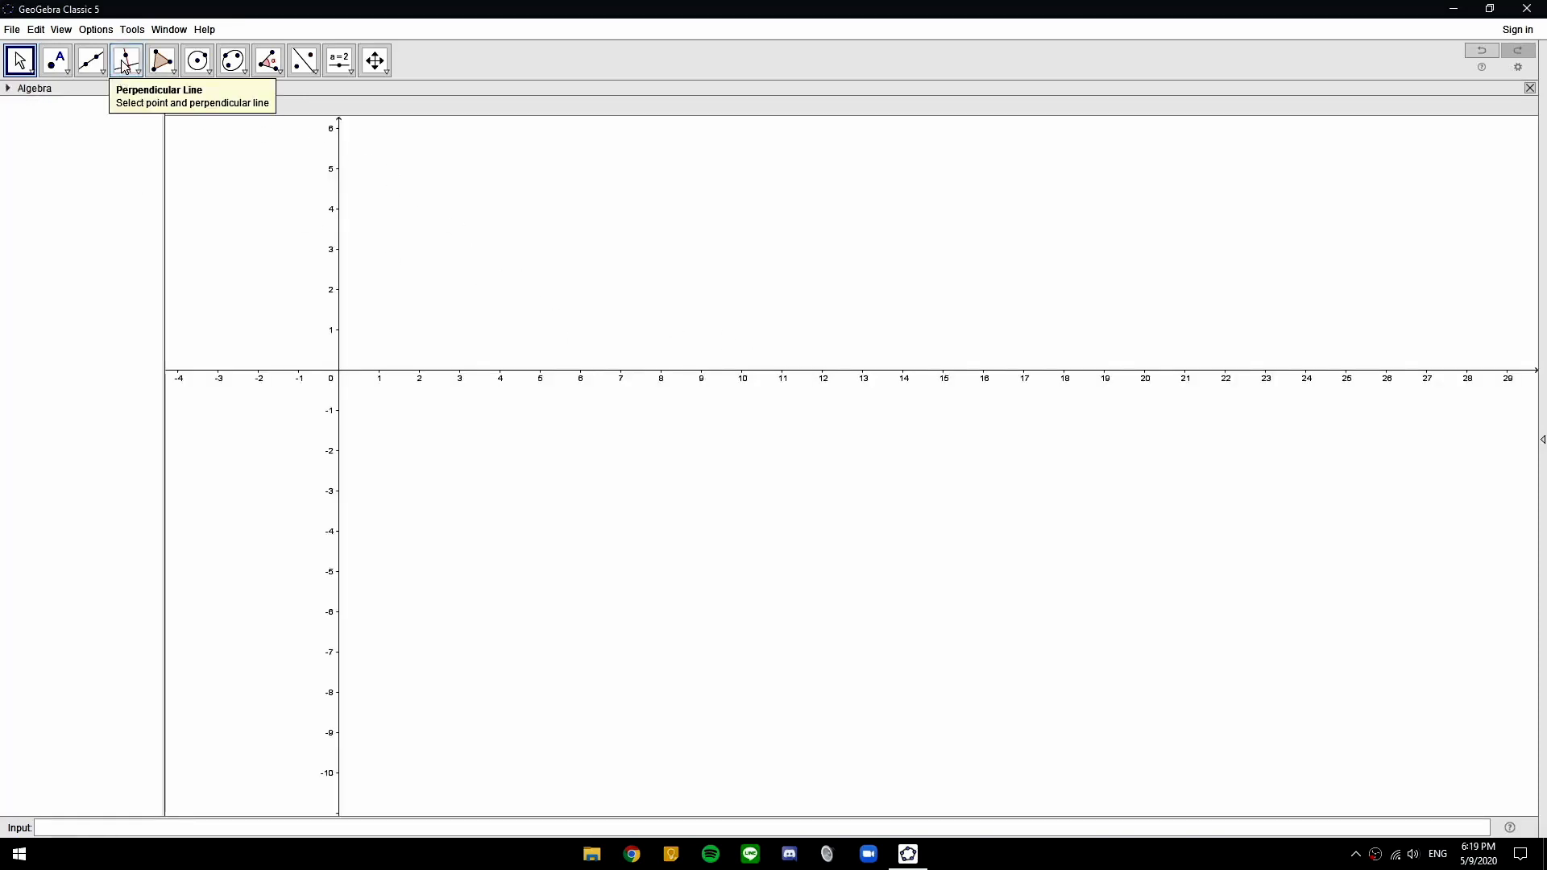
left_click(126, 74)
left_click(187, 127)
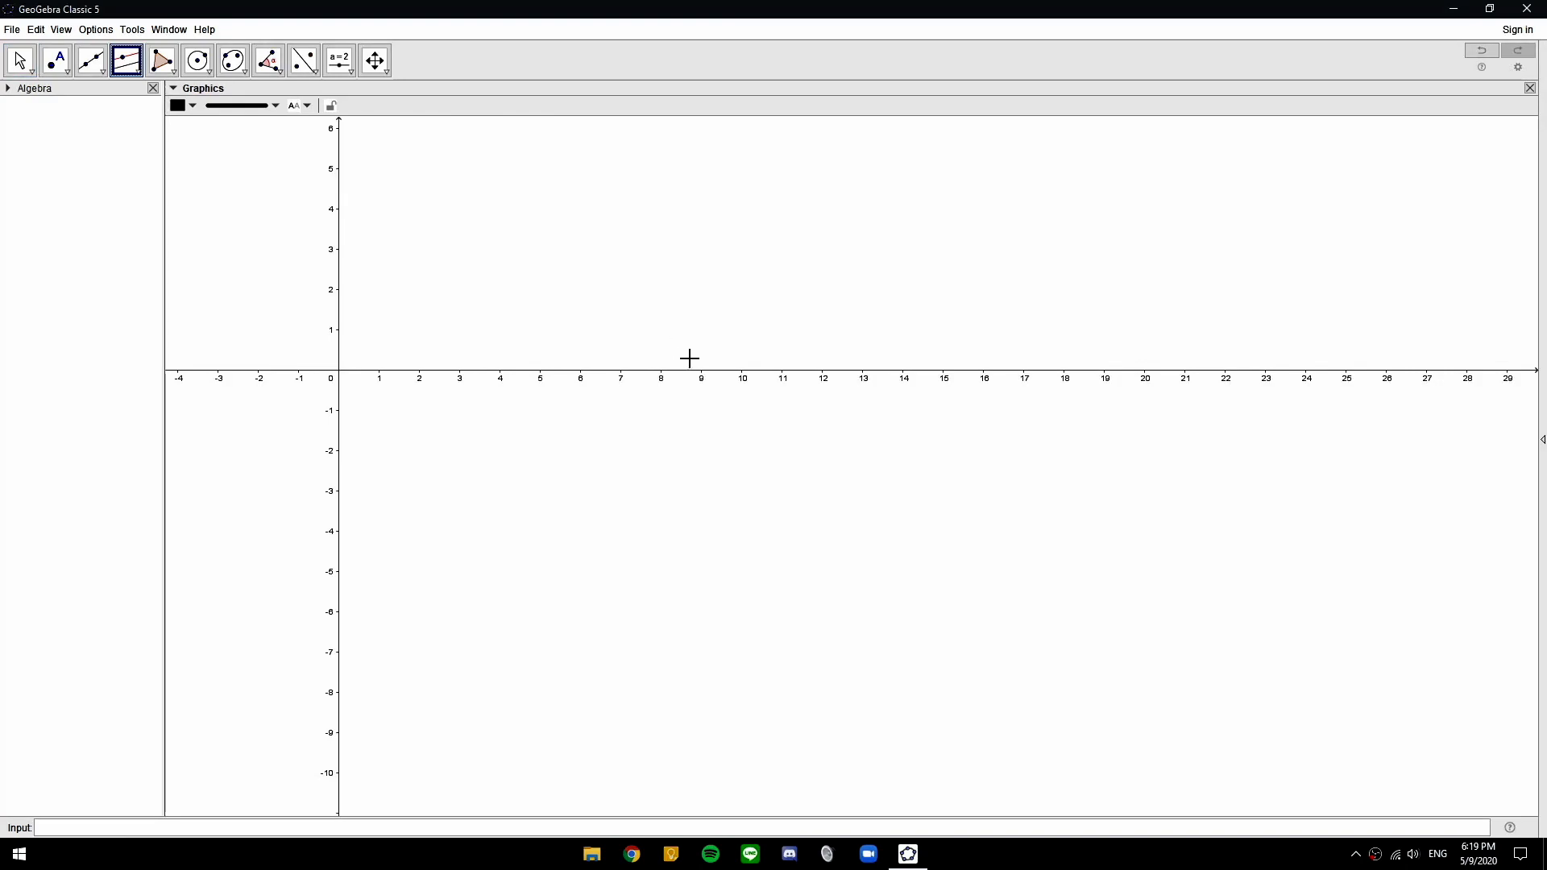
left_click(689, 379)
left_click(817, 277)
key("Escape")
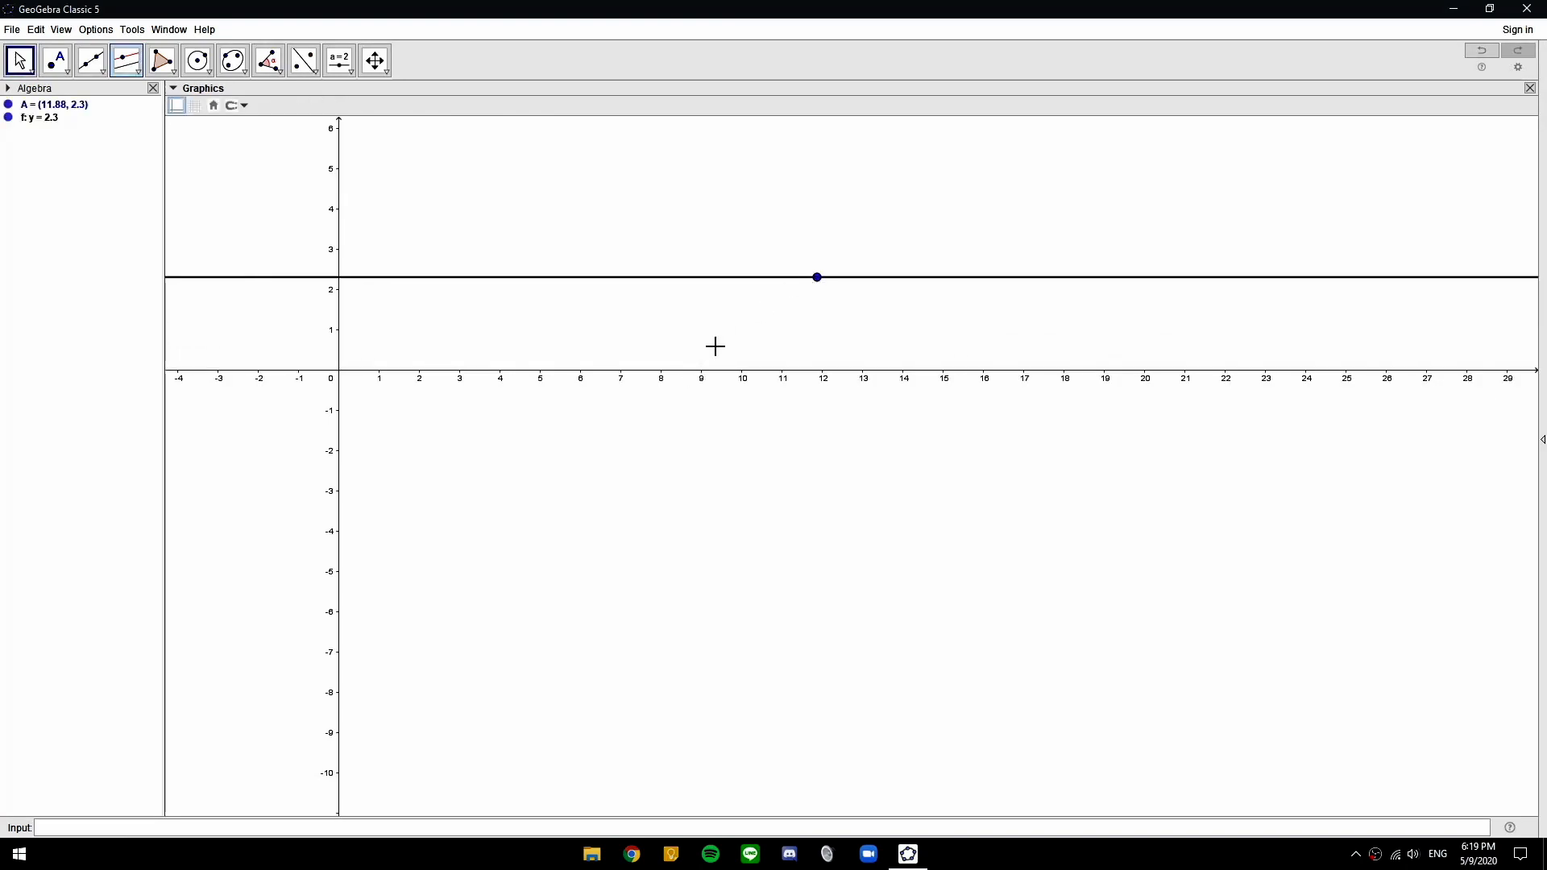
Color the horizontal line and its point light gray
left_click(525, 276)
left_click(817, 278, "ctrl")
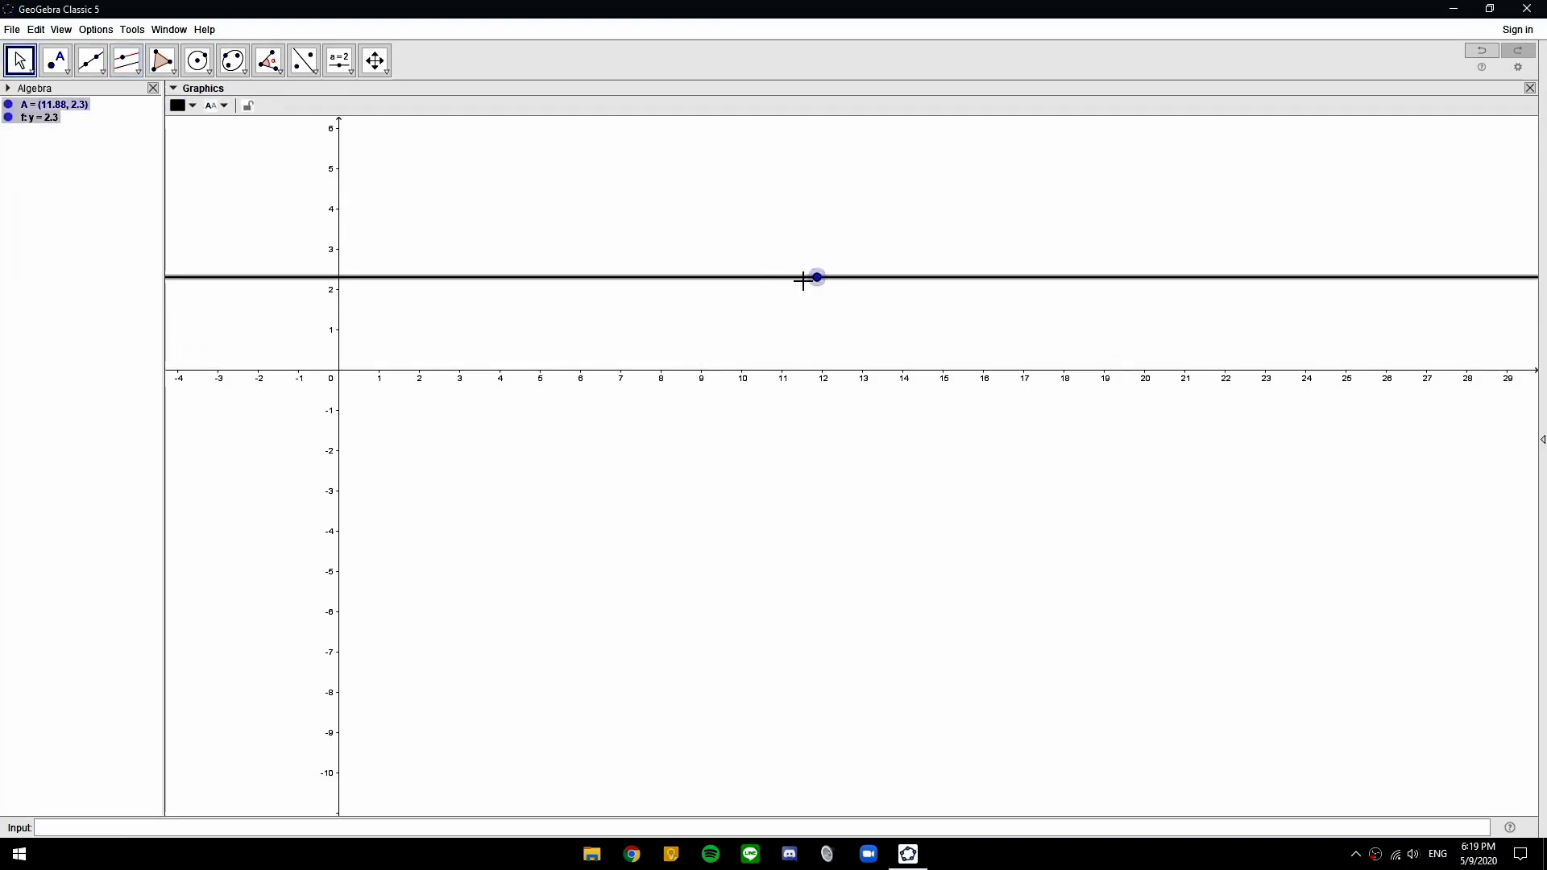
left_click(191, 106)
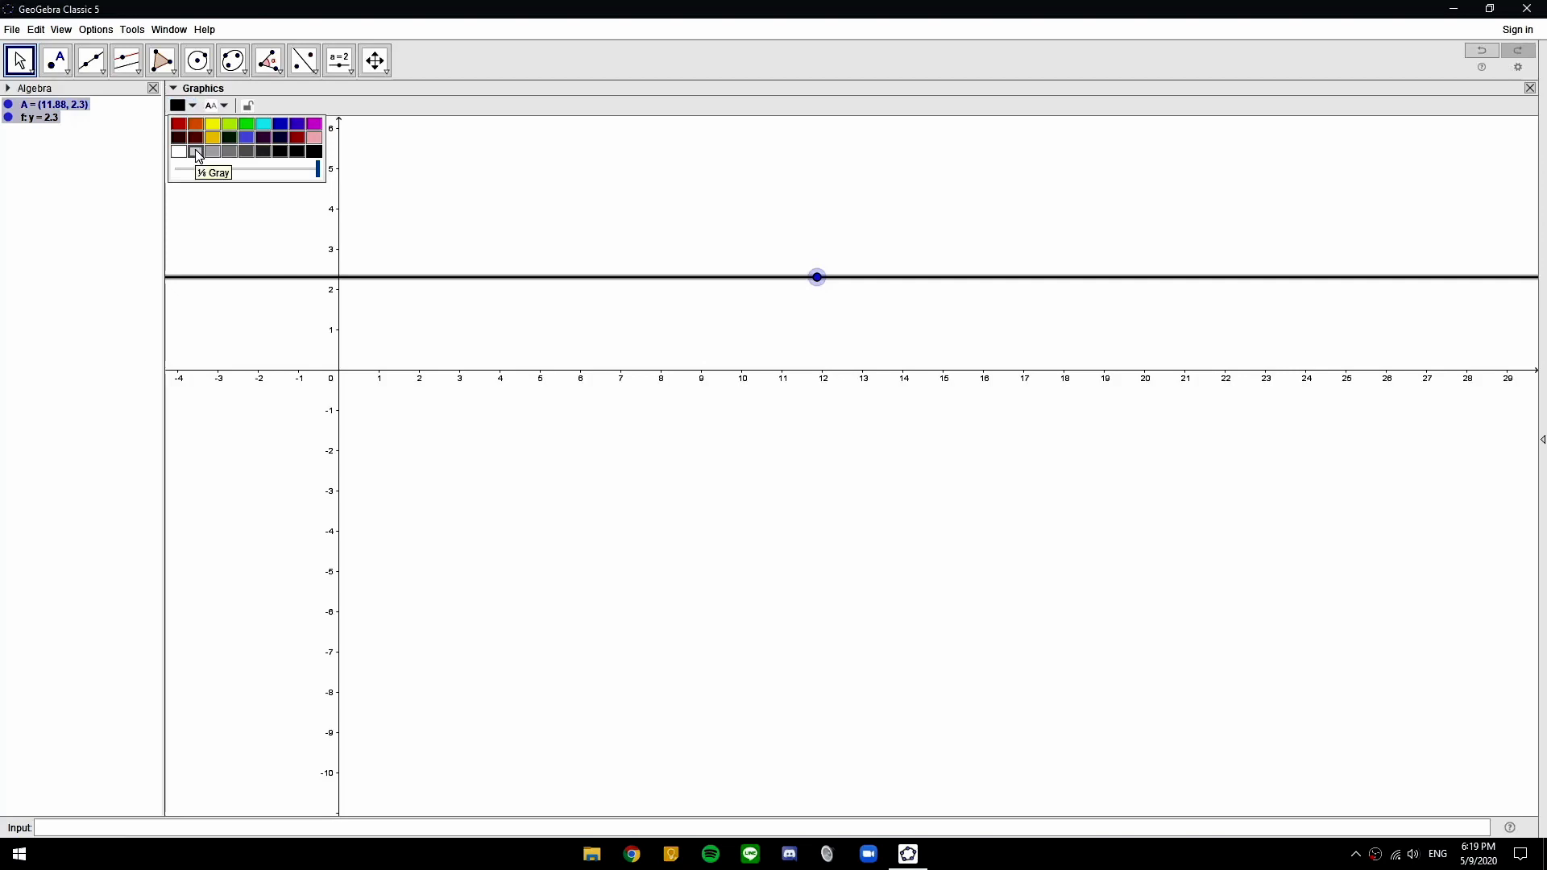
left_click(196, 152)
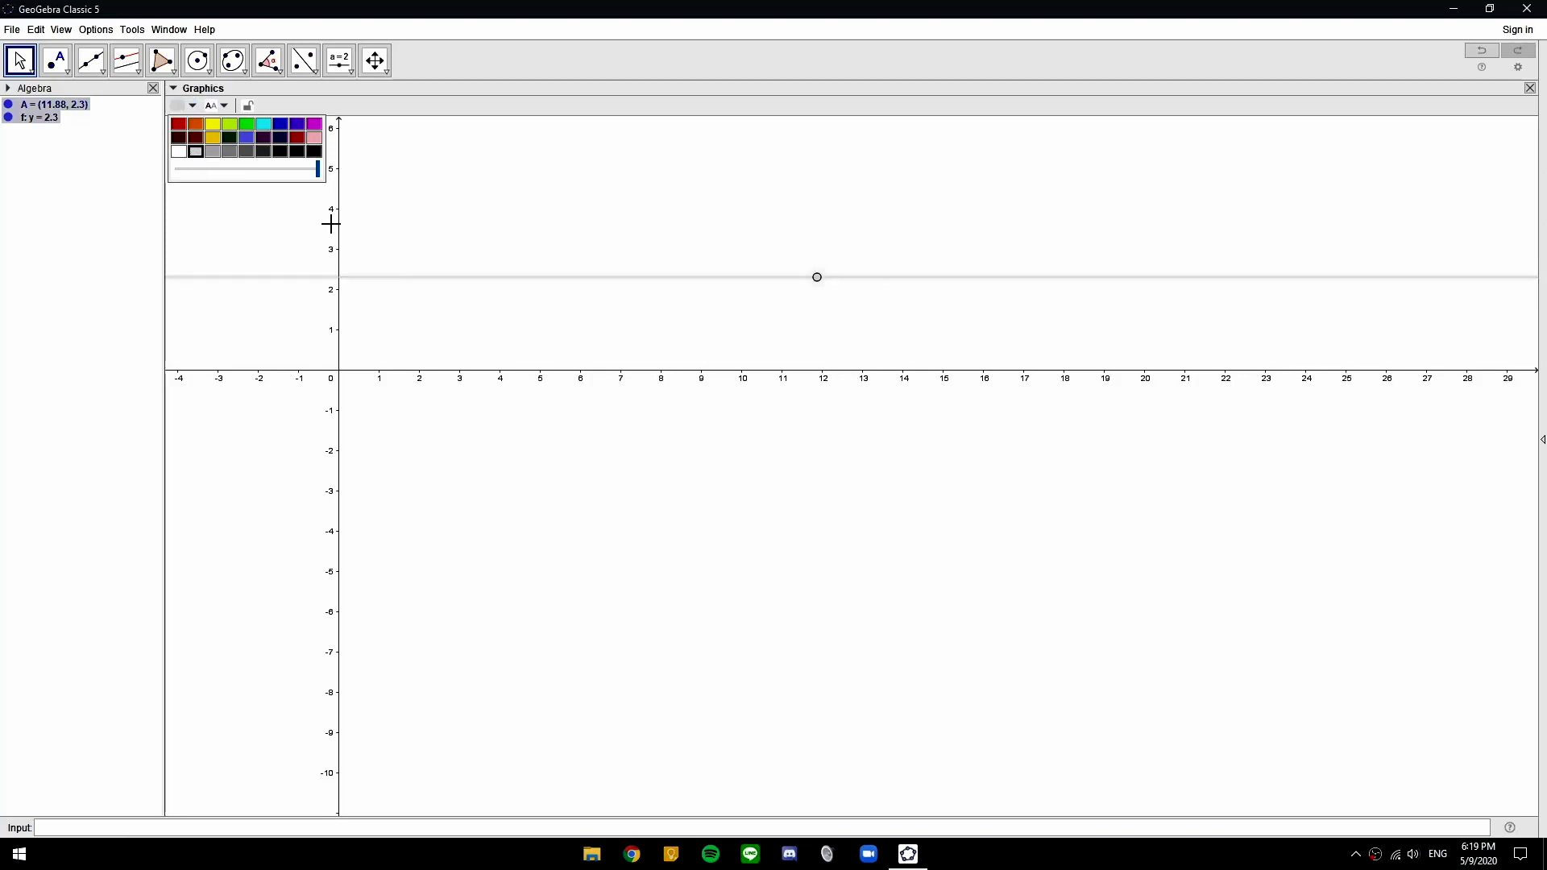
left_click(671, 191)
Hide the axes and move the line's point to about (14.16, -1.38)
left_click_drag(816, 280, 980, 497)
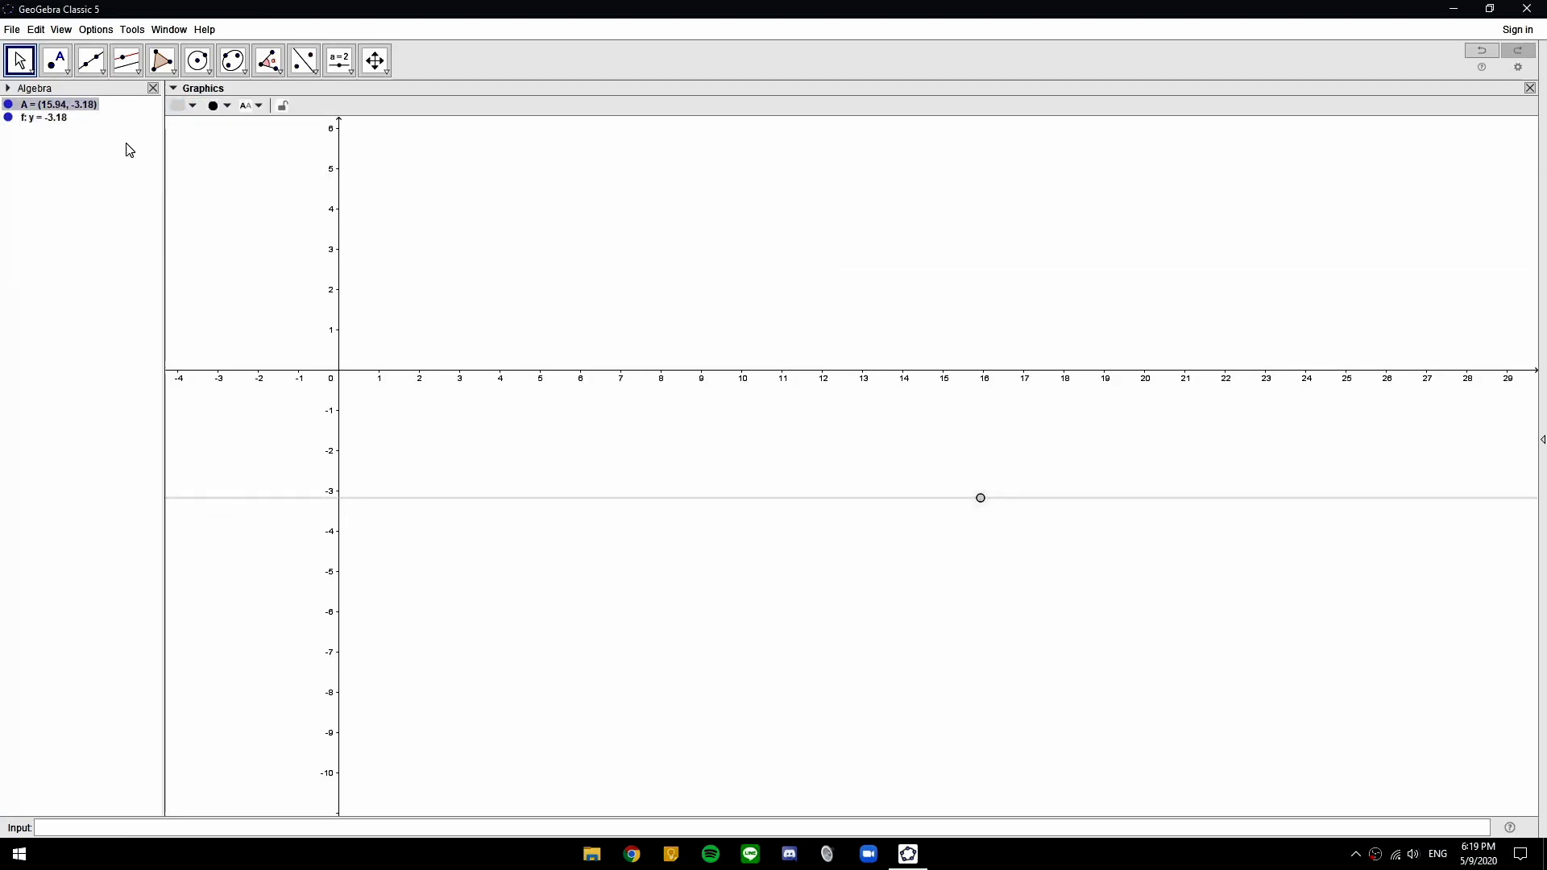
left_click(180, 108)
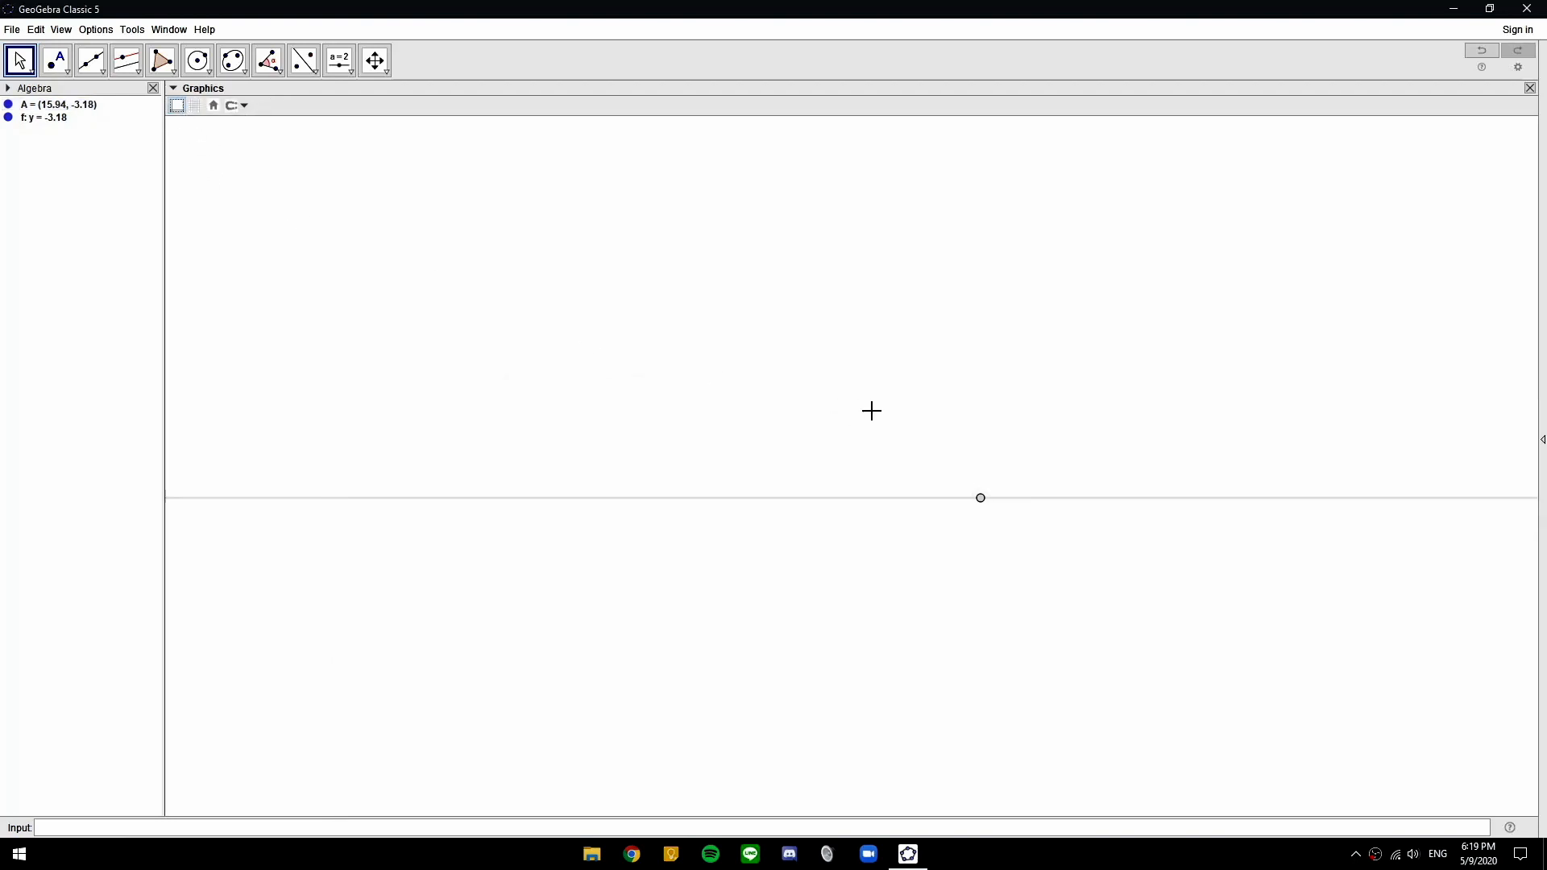
left_click_drag(981, 498, 909, 426)
left_click(901, 442)
left_click(909, 426)
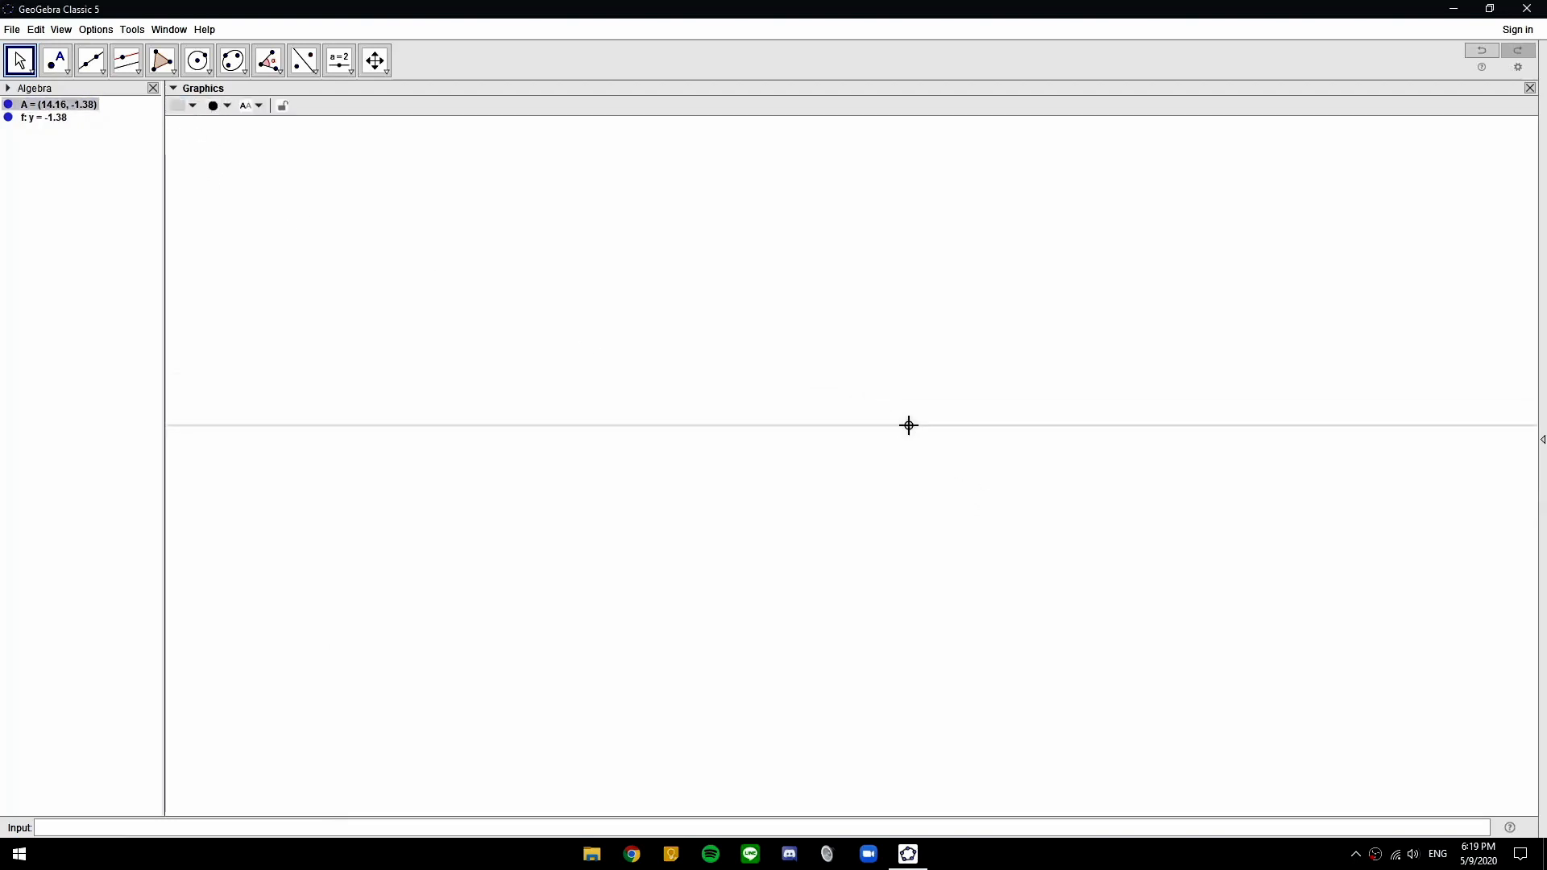
Restyle the gray line's point as a dark red hollow circle
left_click(217, 108)
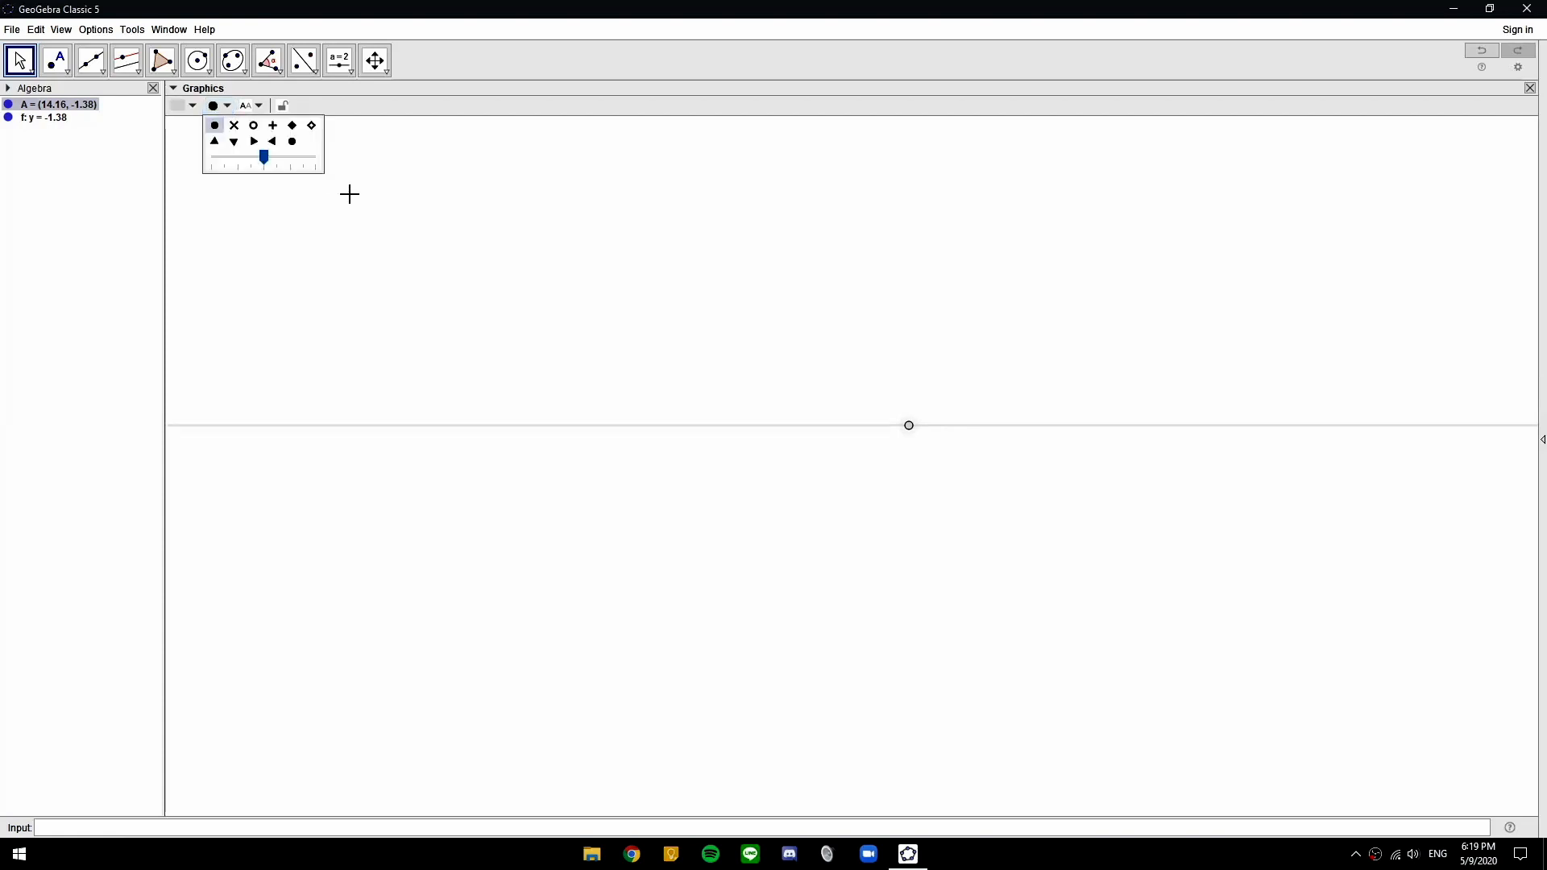
left_click(184, 106)
left_click(953, 517)
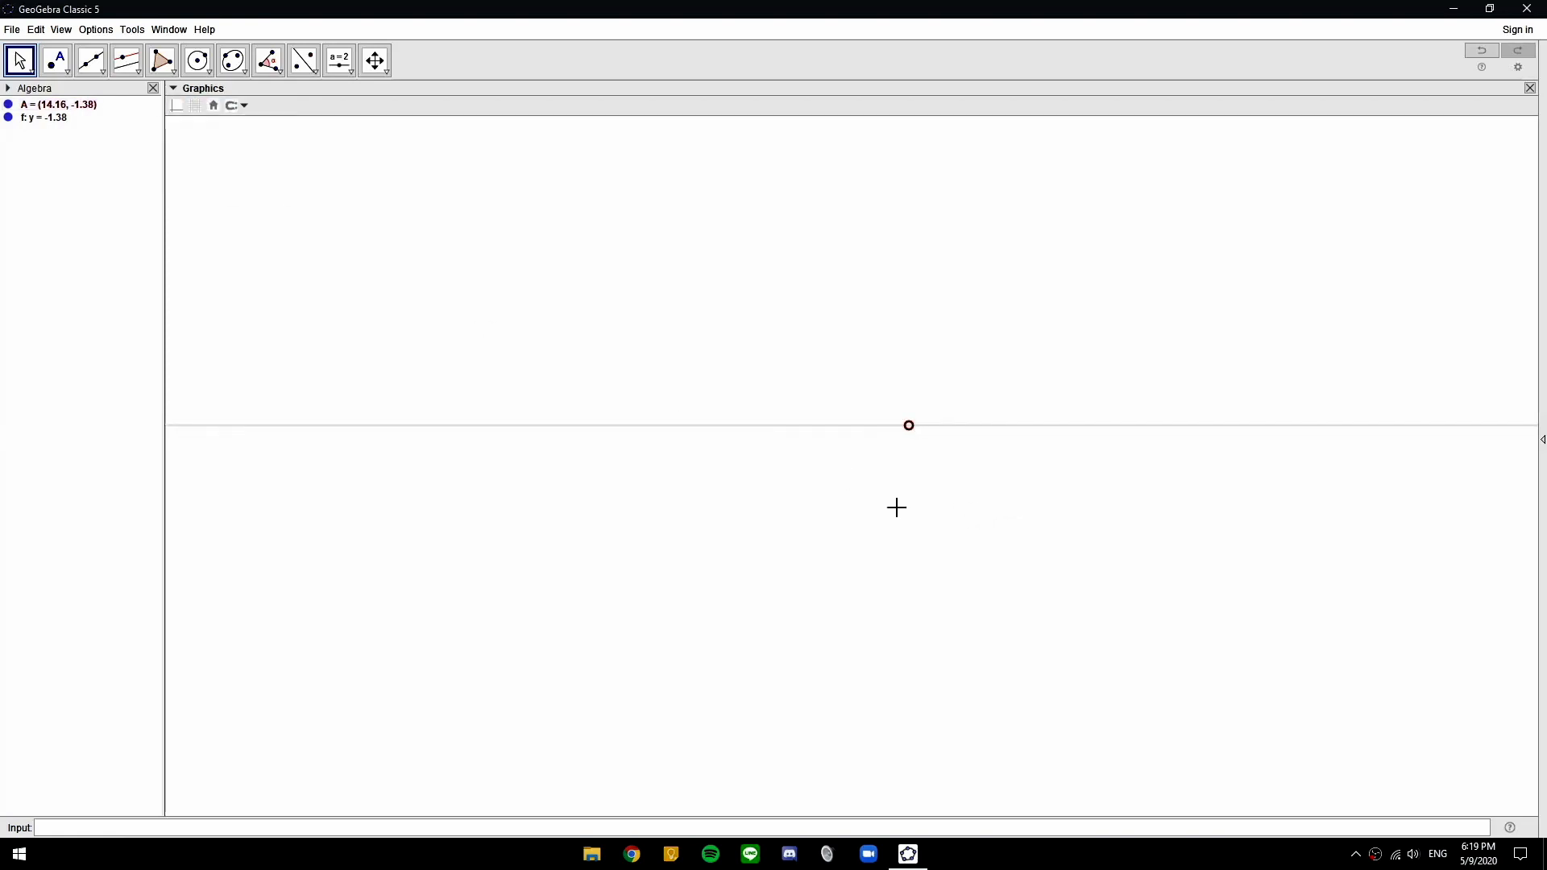
Place a new point below the gray line at about (10.16, -2.44)
left_click(56, 60)
left_click(748, 468)
left_click(177, 105)
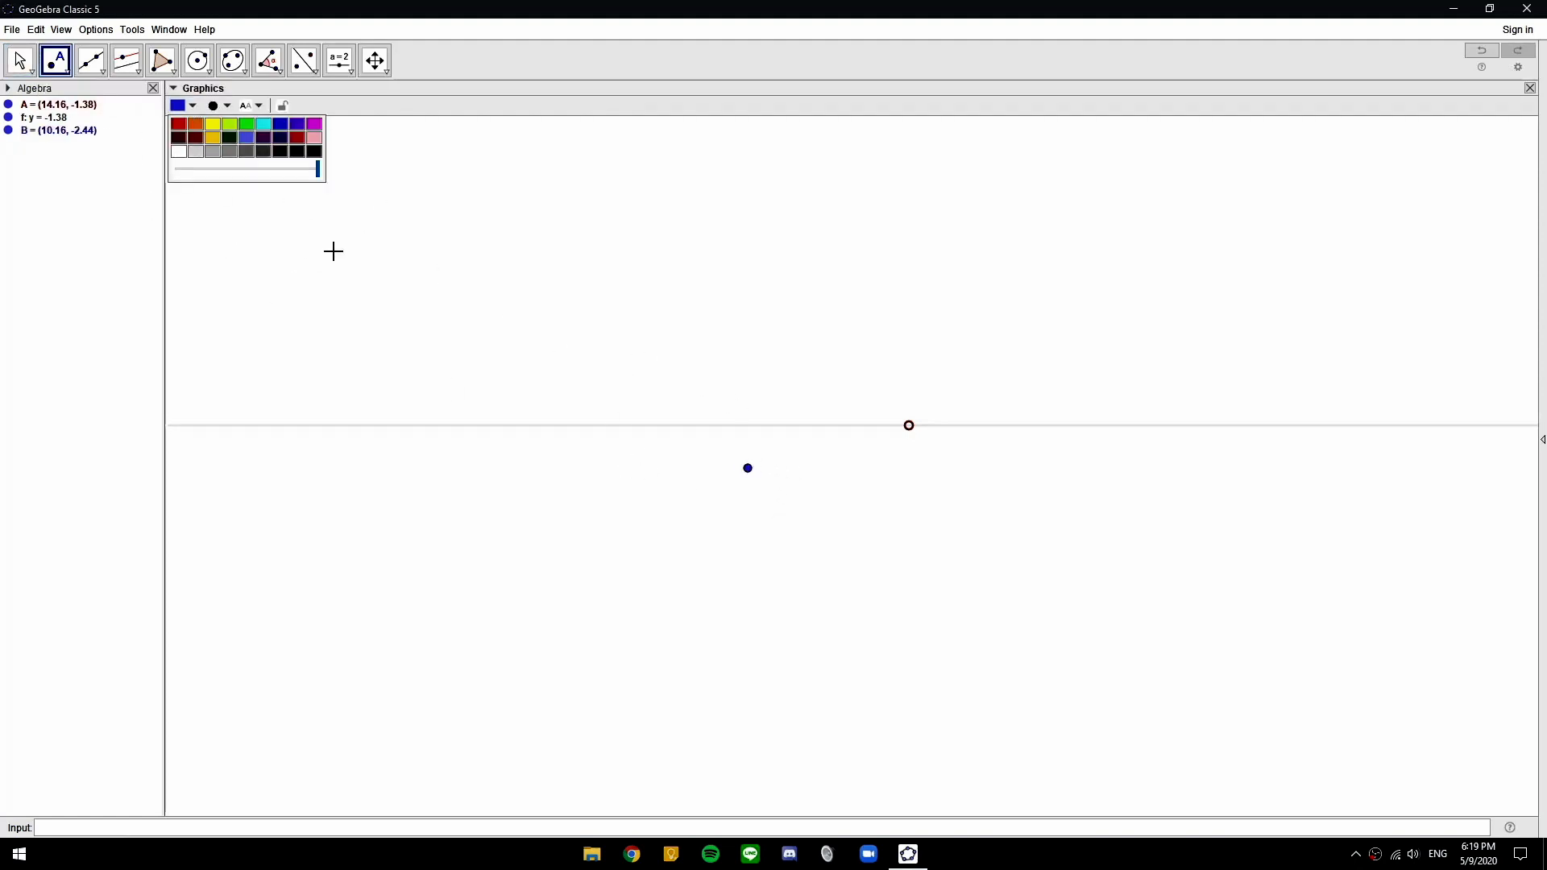
left_click(464, 277)
key("Escape")
key("ctrl+z")
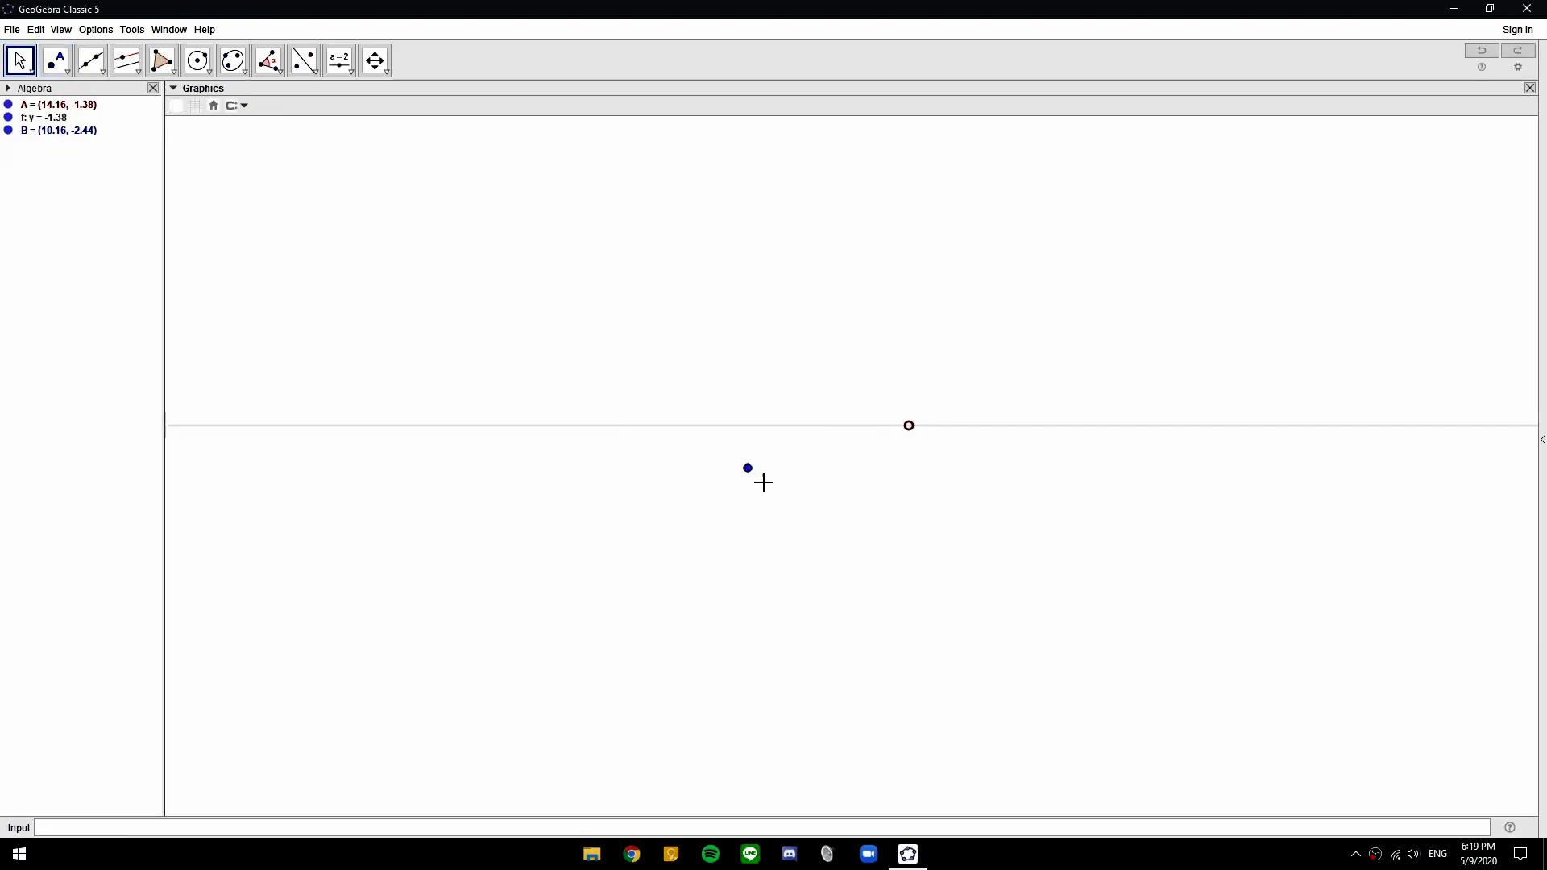
Style the new point as a dark red hollow circle and move it to about (10.76, -2.48)
left_click(748, 468)
left_click(177, 105)
left_click(178, 138)
left_click(218, 105)
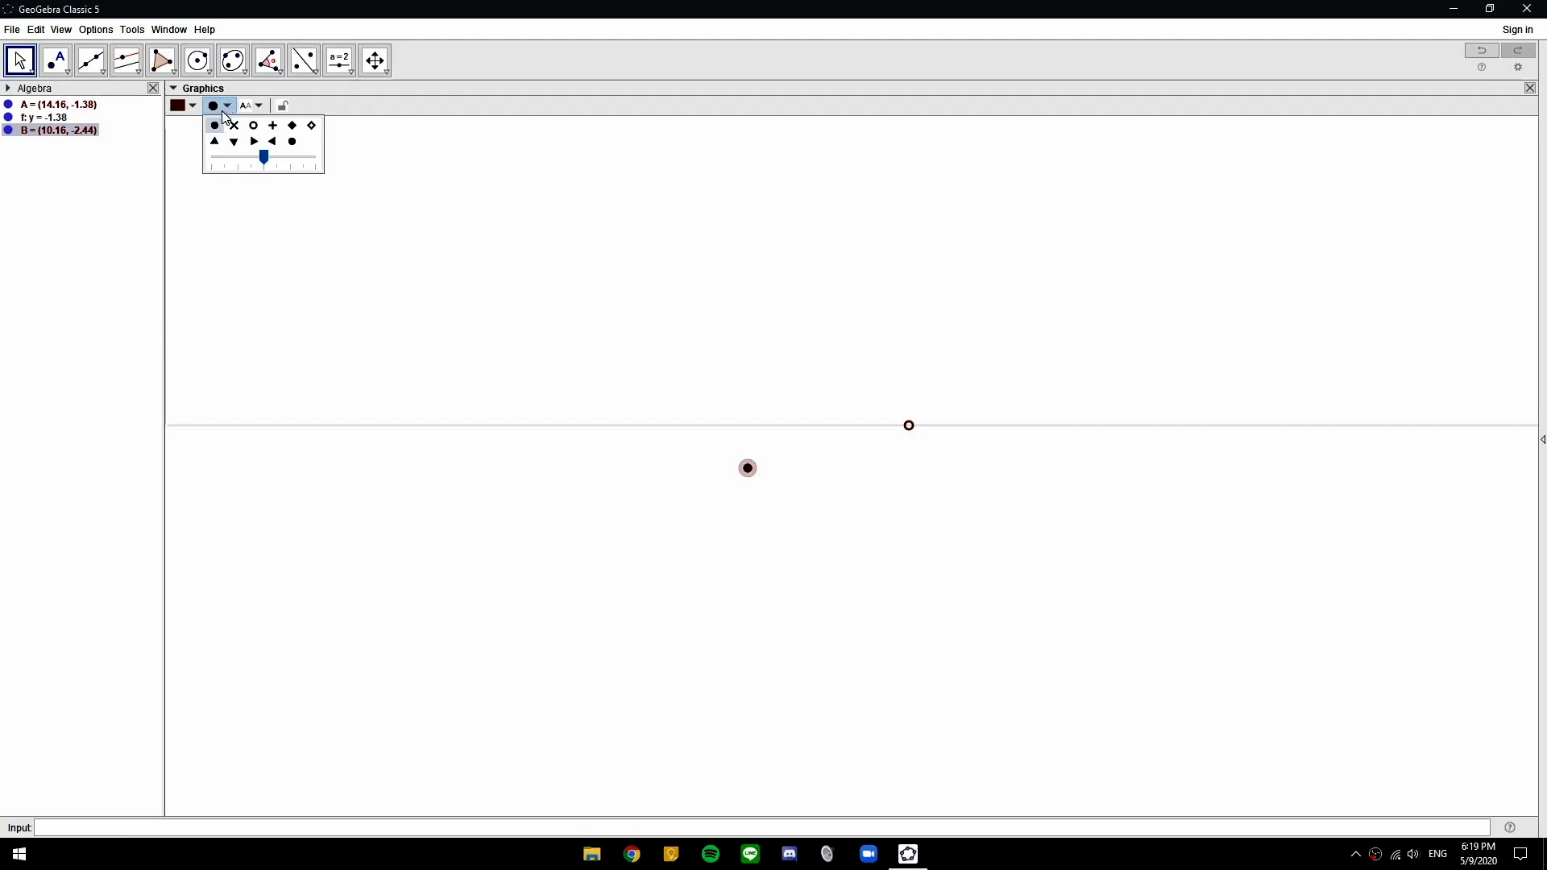
left_click(253, 126)
left_click(674, 114)
left_click(687, 524)
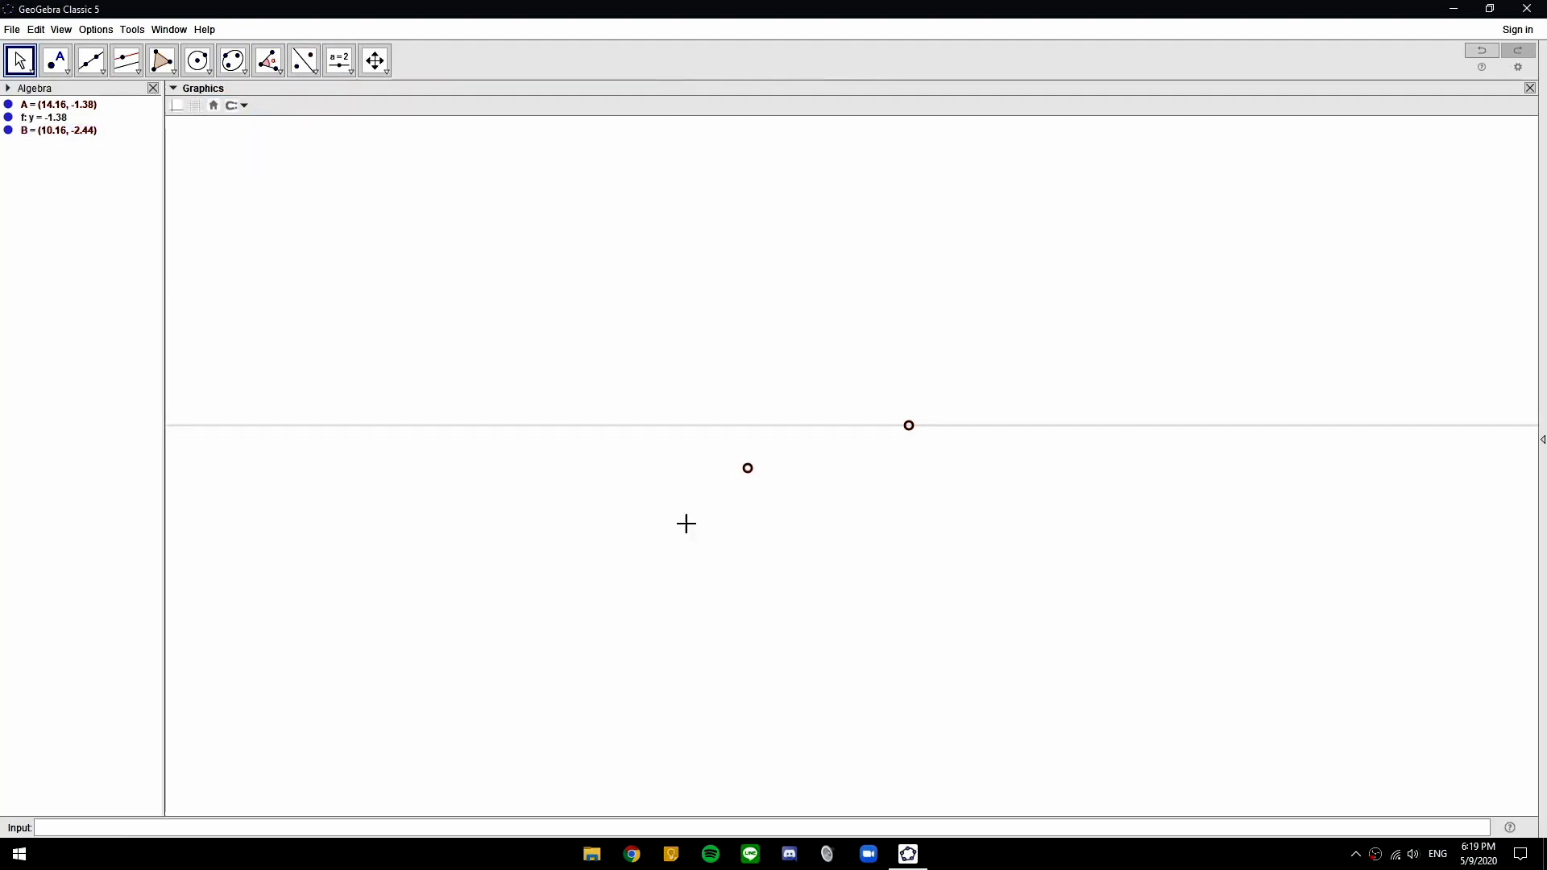
left_click_drag(747, 468, 771, 470)
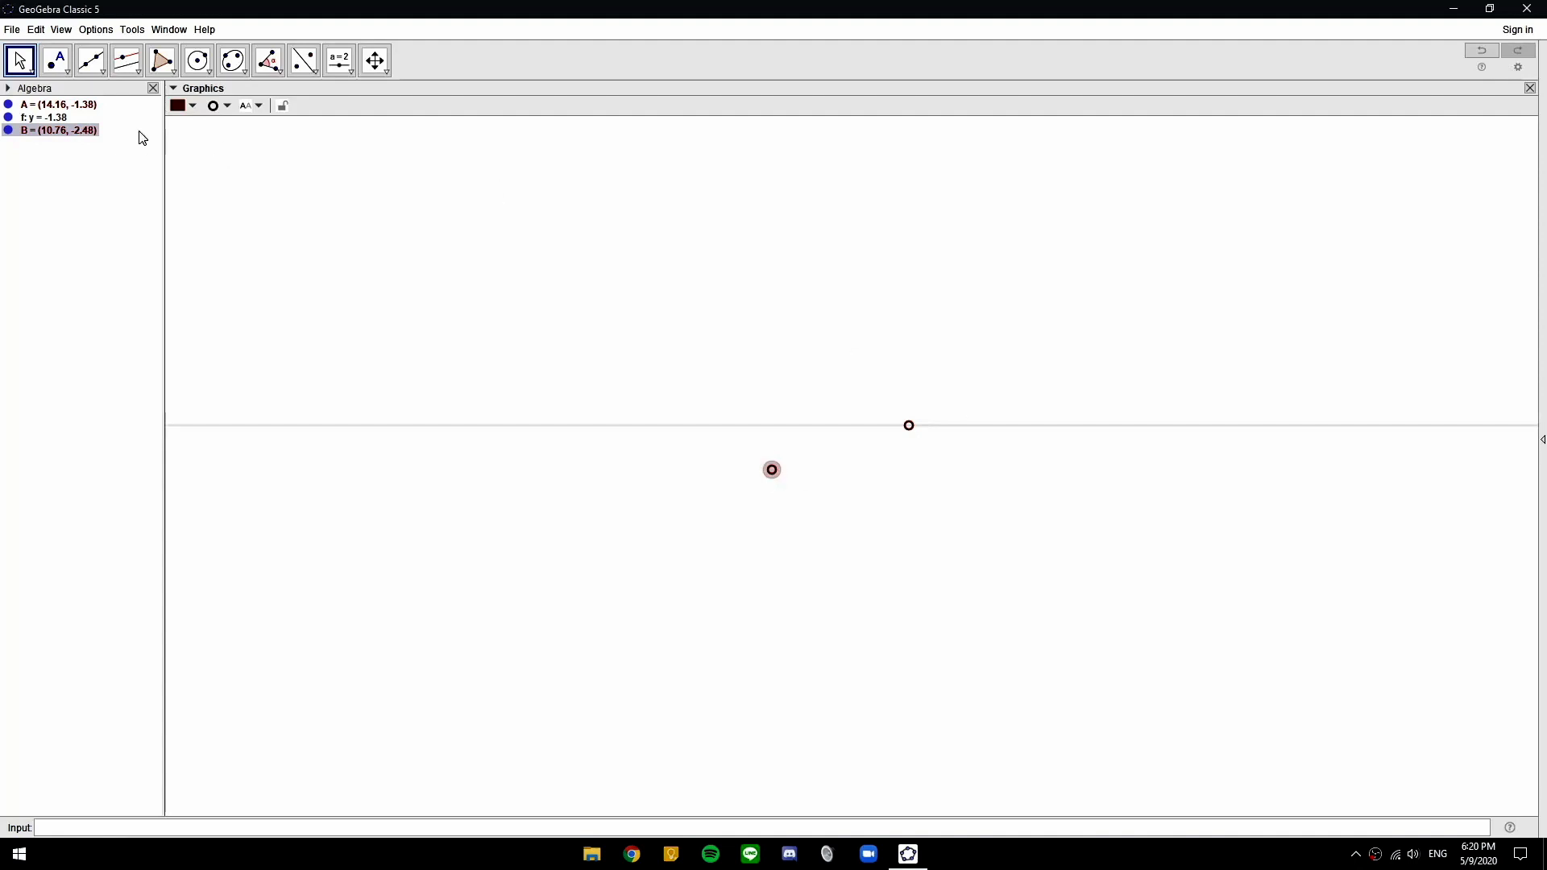
Draw a triangle polygon from the gray line's point through new vertices at about (14.66, 4.68) and (19.14, -0.4)
left_click(161, 61)
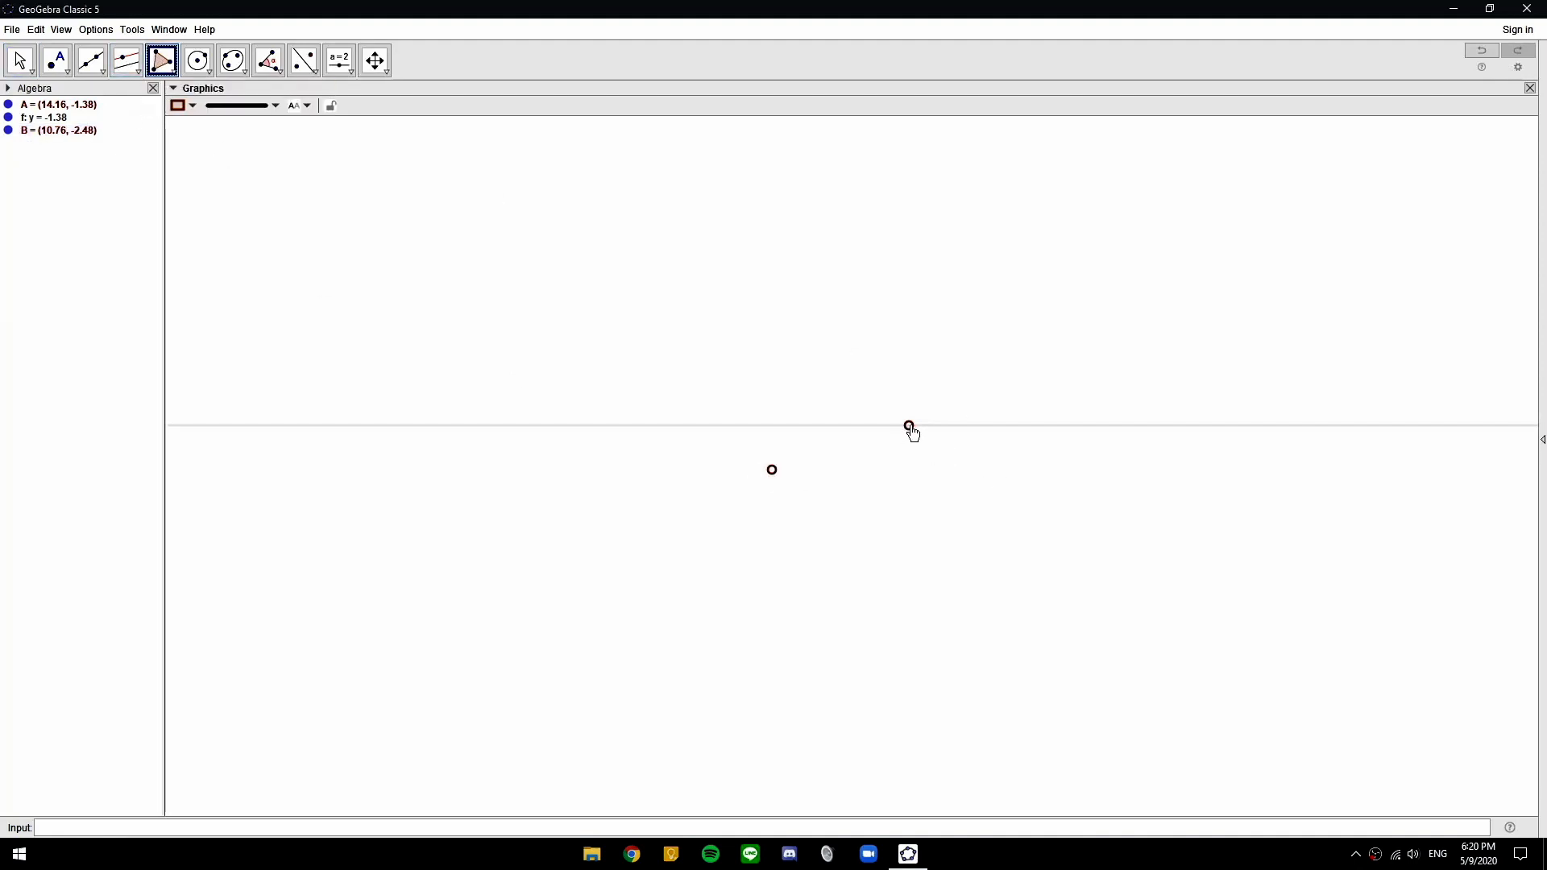
left_click(908, 426)
left_click(929, 181)
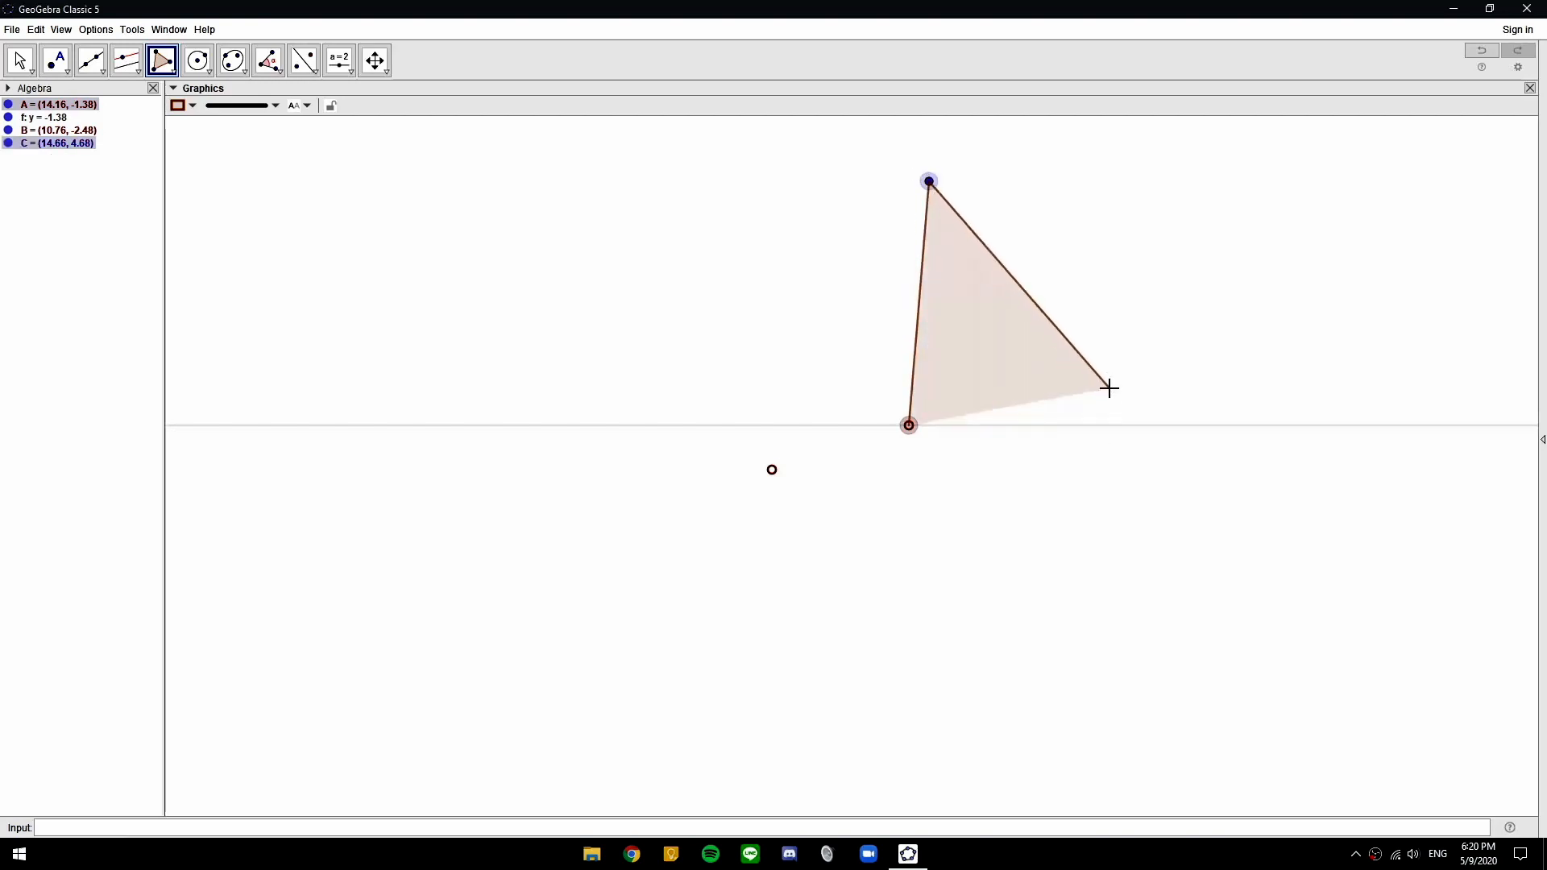
left_click(1109, 386)
left_click(909, 425)
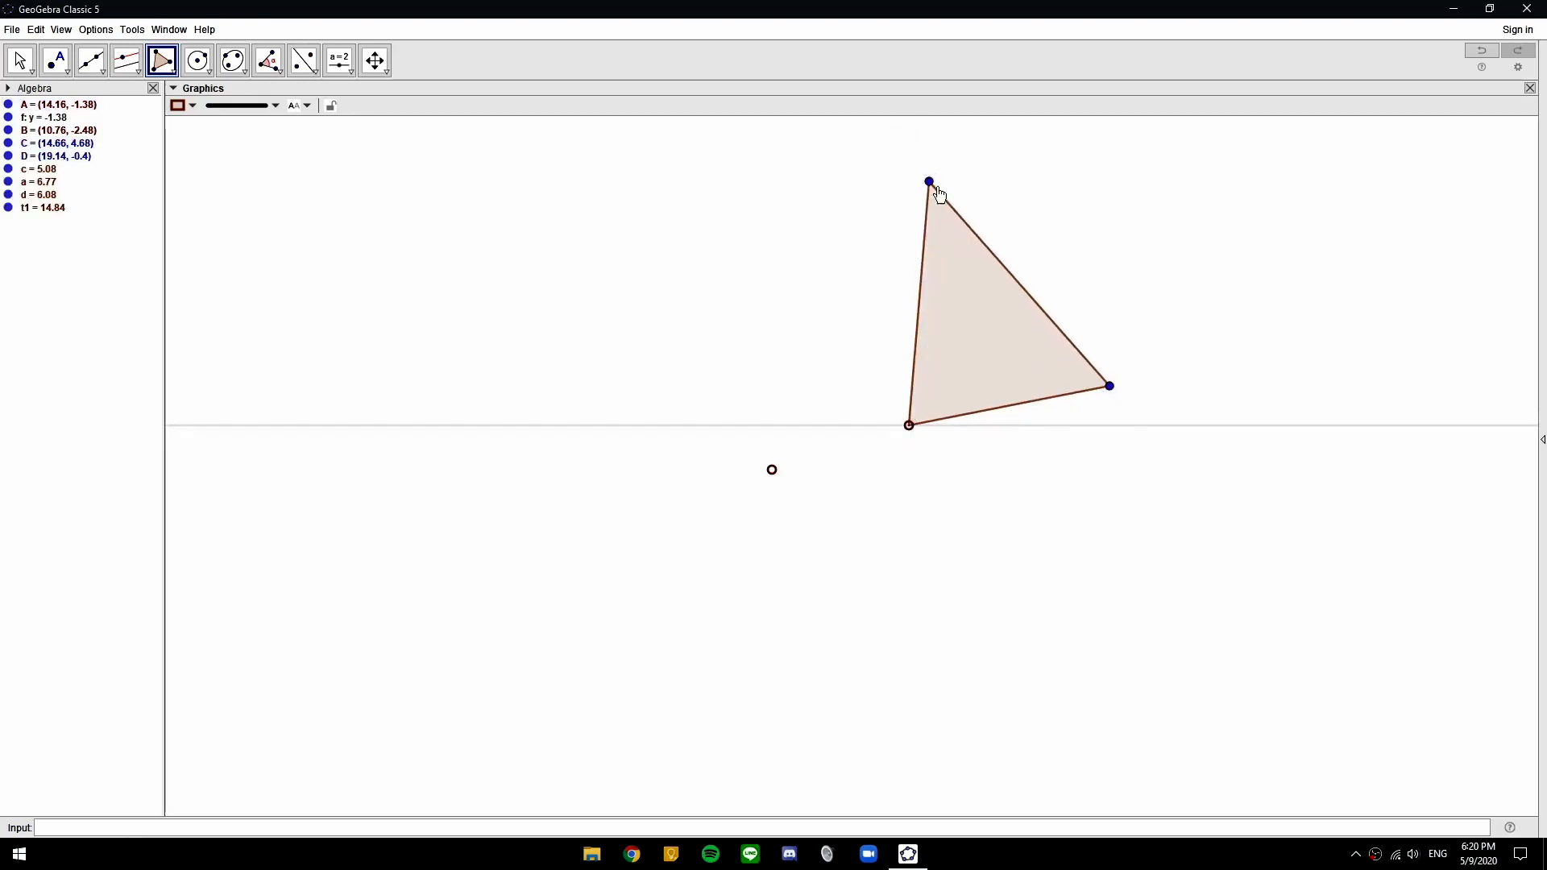
Draw a segment from the gray line's point to a new point at about (15.26, -3.26)
left_click(91, 60)
left_click(113, 93)
left_click(908, 426)
left_click(953, 501)
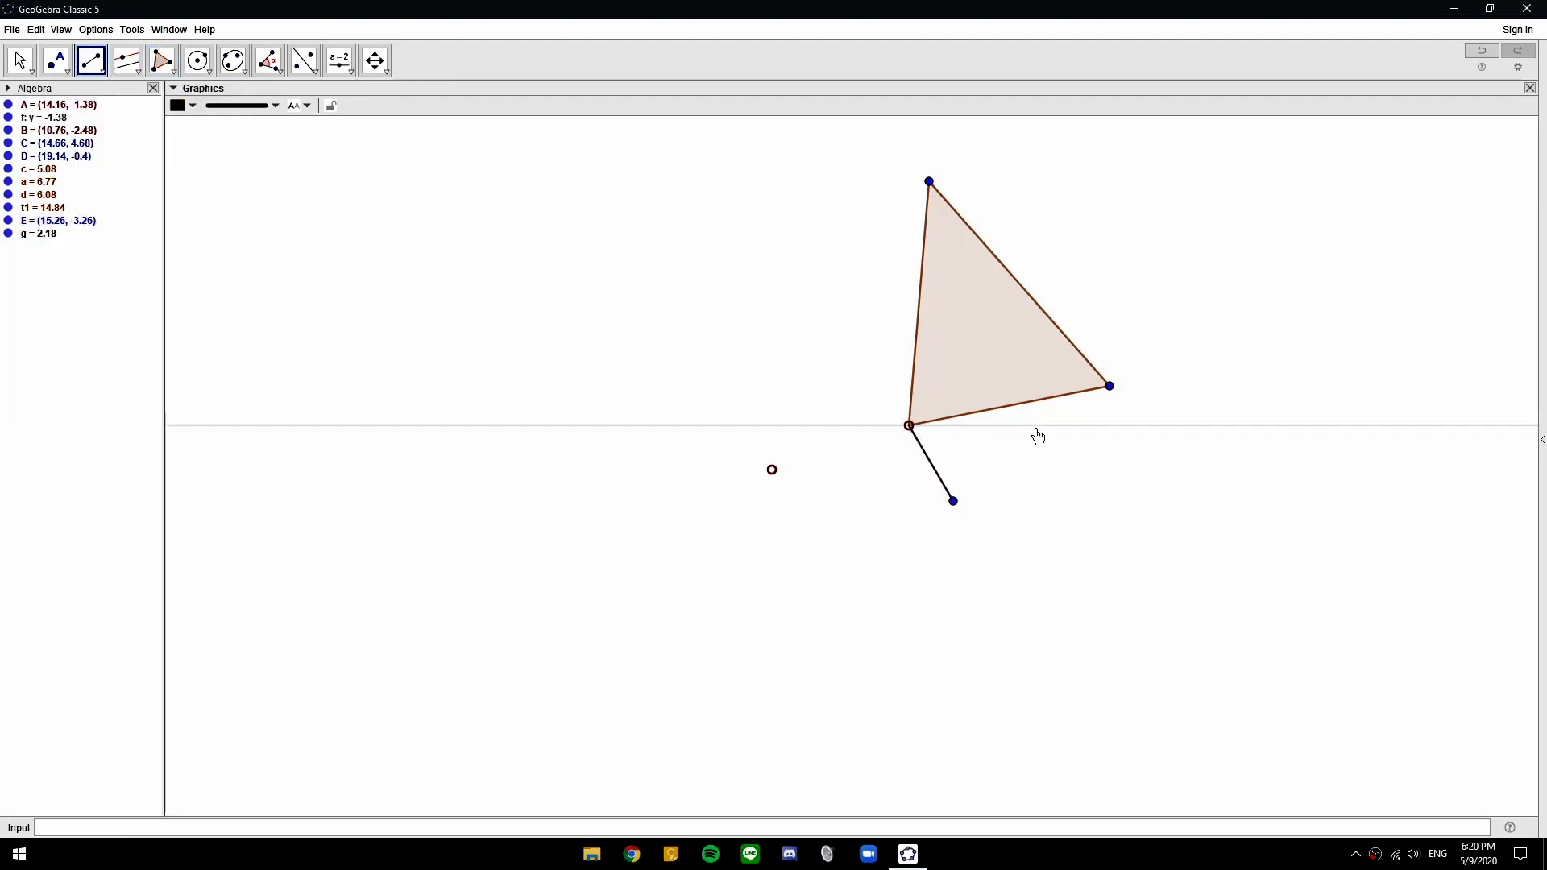
Draw parallels to the short segment through D and to the triangle's side AD through E, and mark their intersection with a point
left_click(127, 63)
left_click(165, 129)
left_click(936, 475)
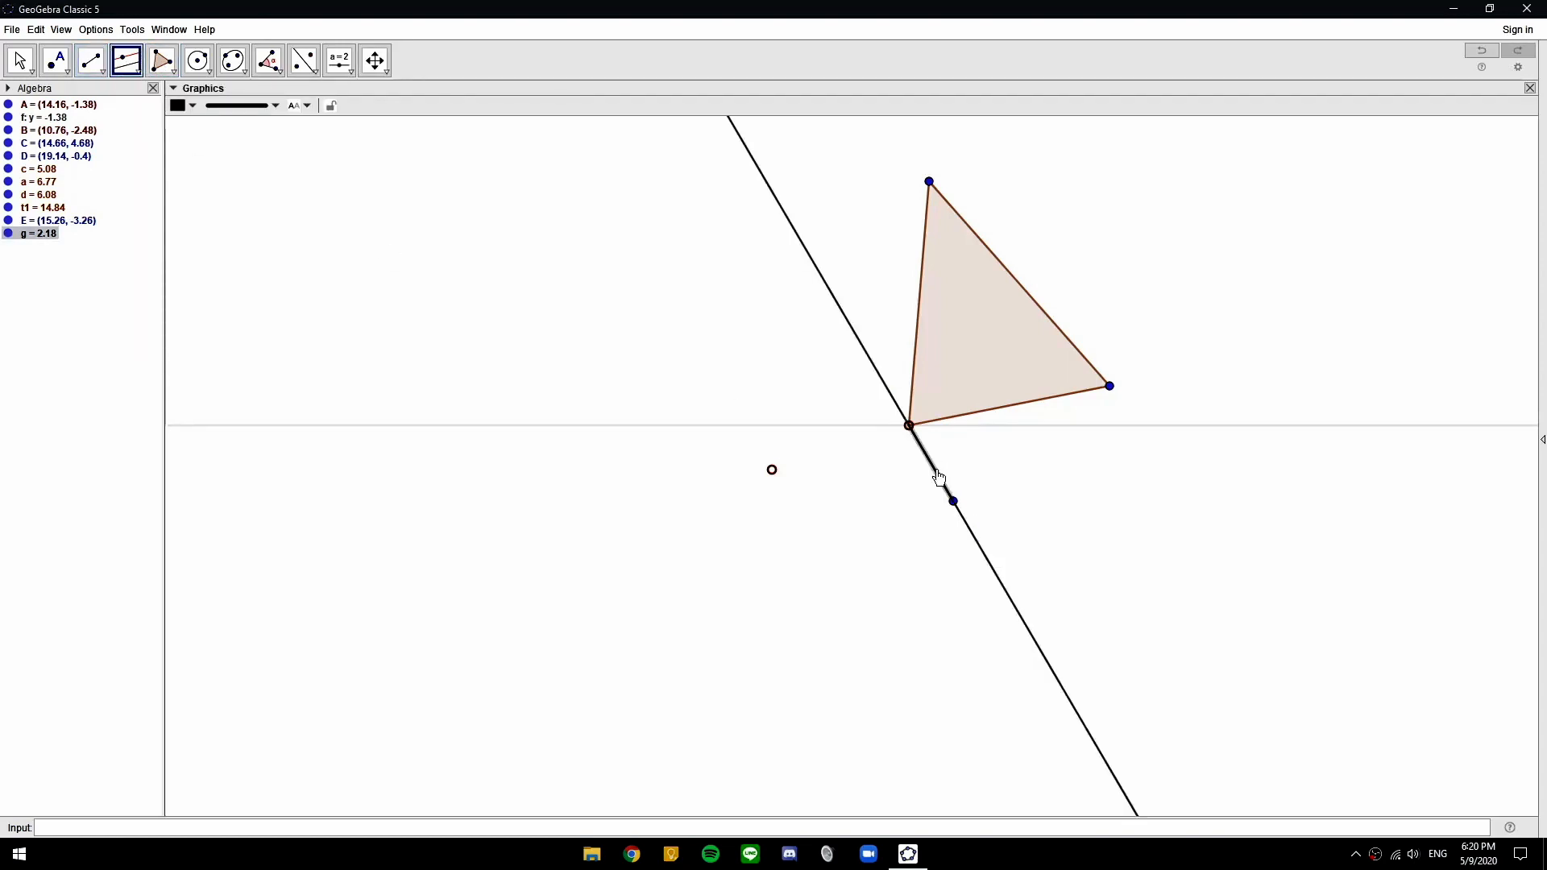
left_click(1111, 386)
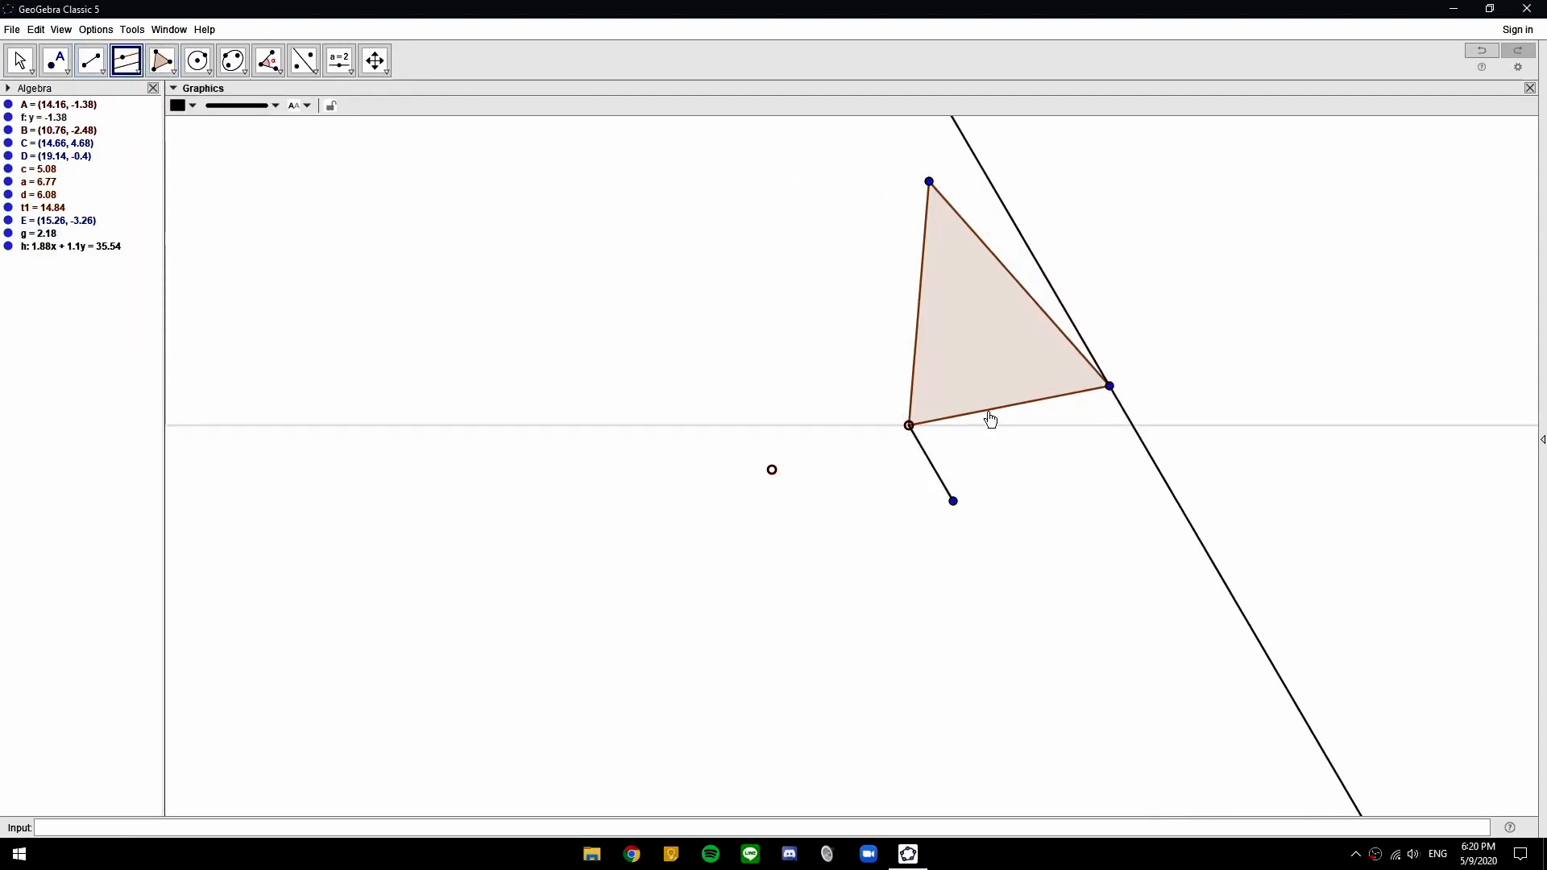
left_click(991, 419)
left_click(954, 501)
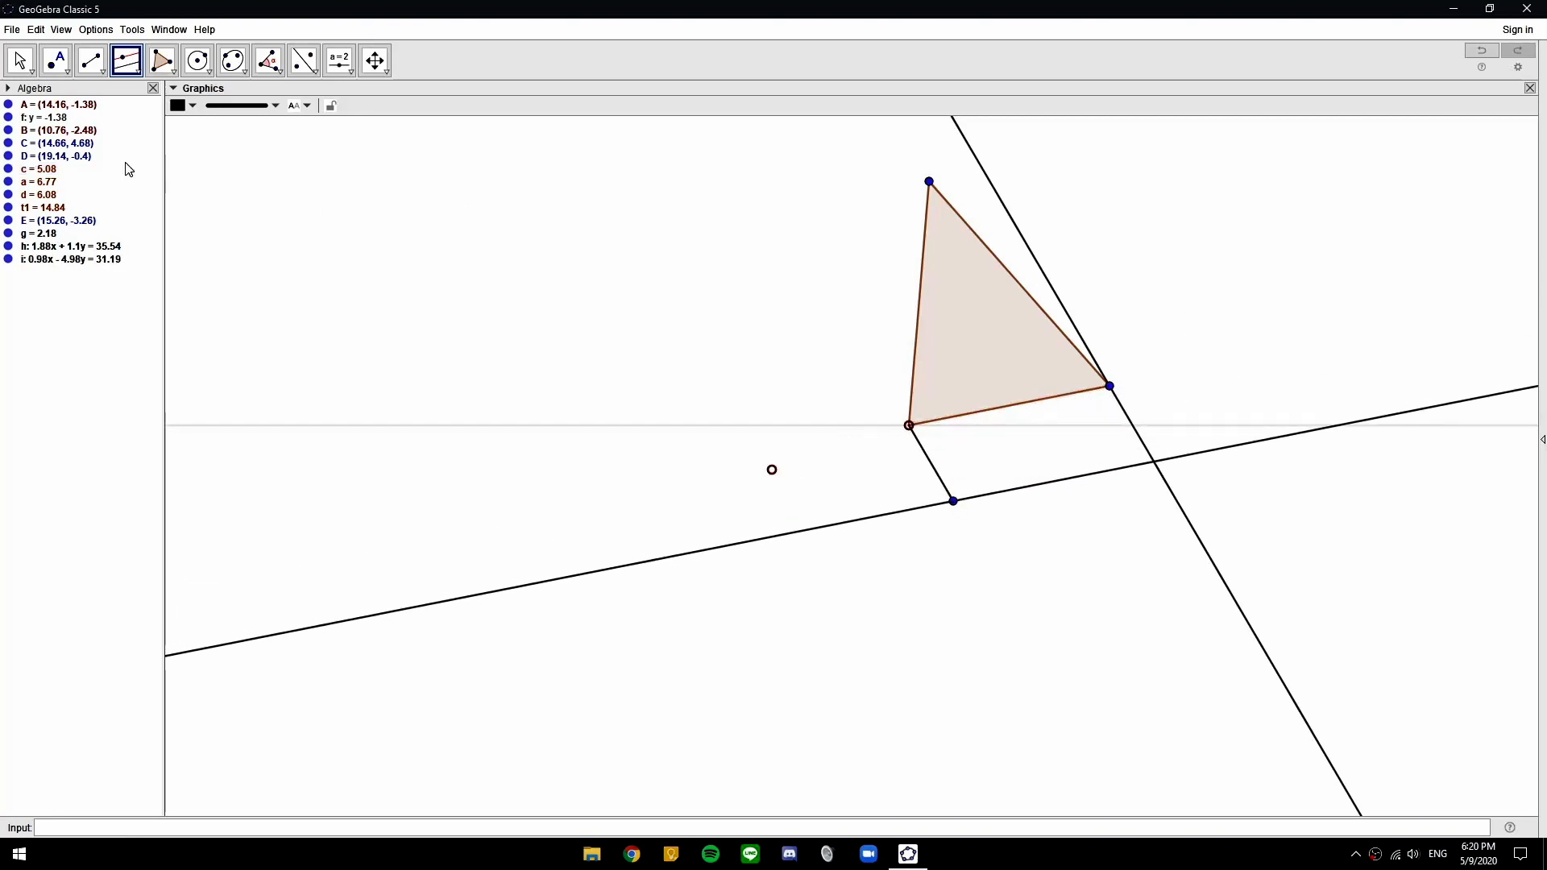
left_click(56, 61)
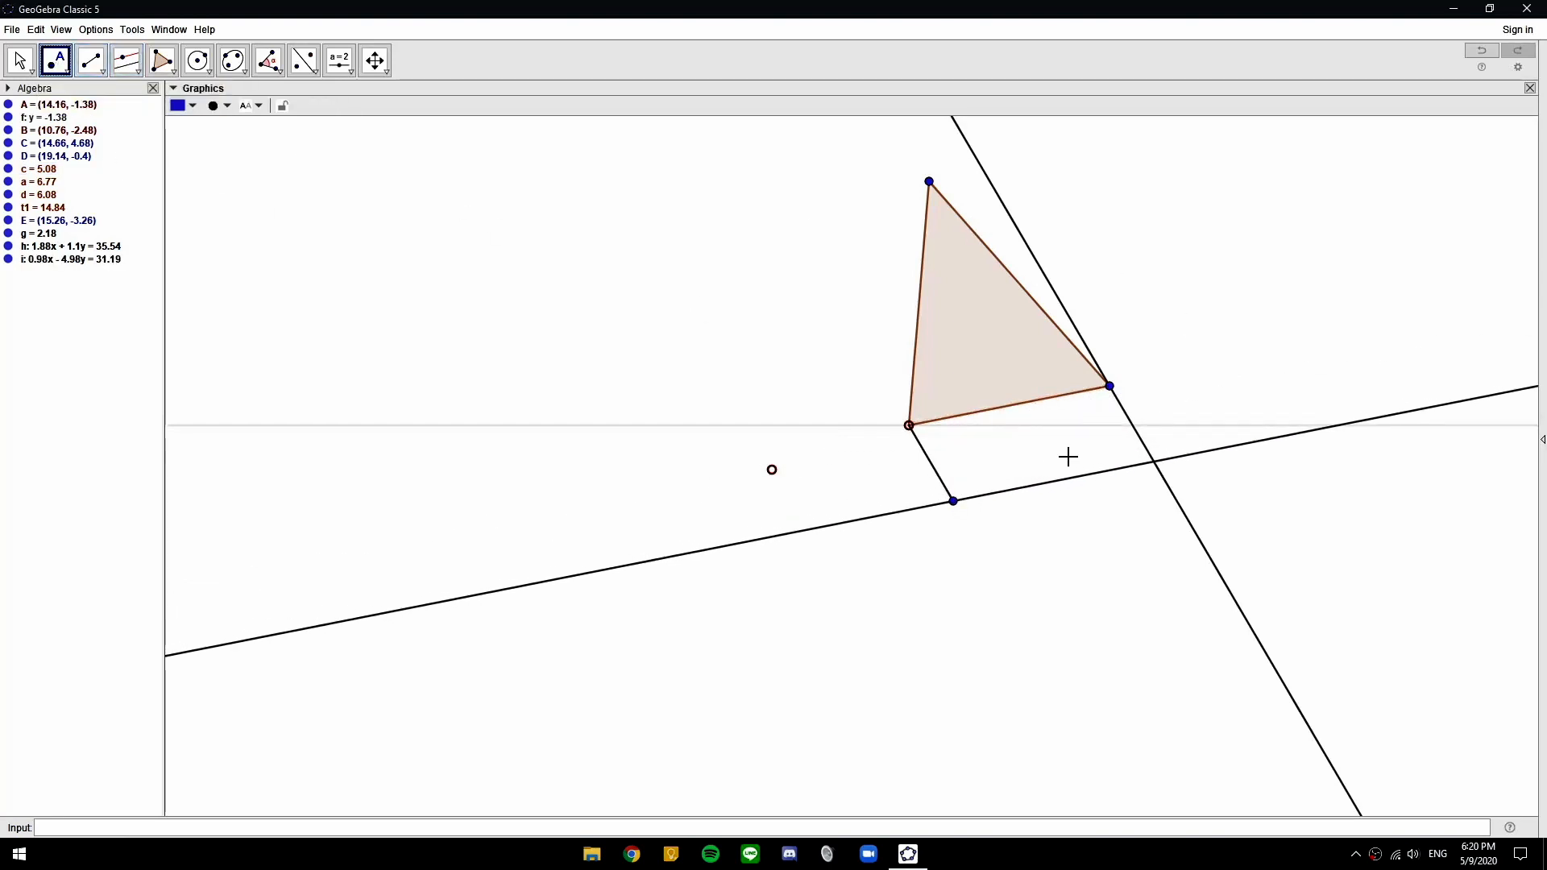
left_click(1154, 463)
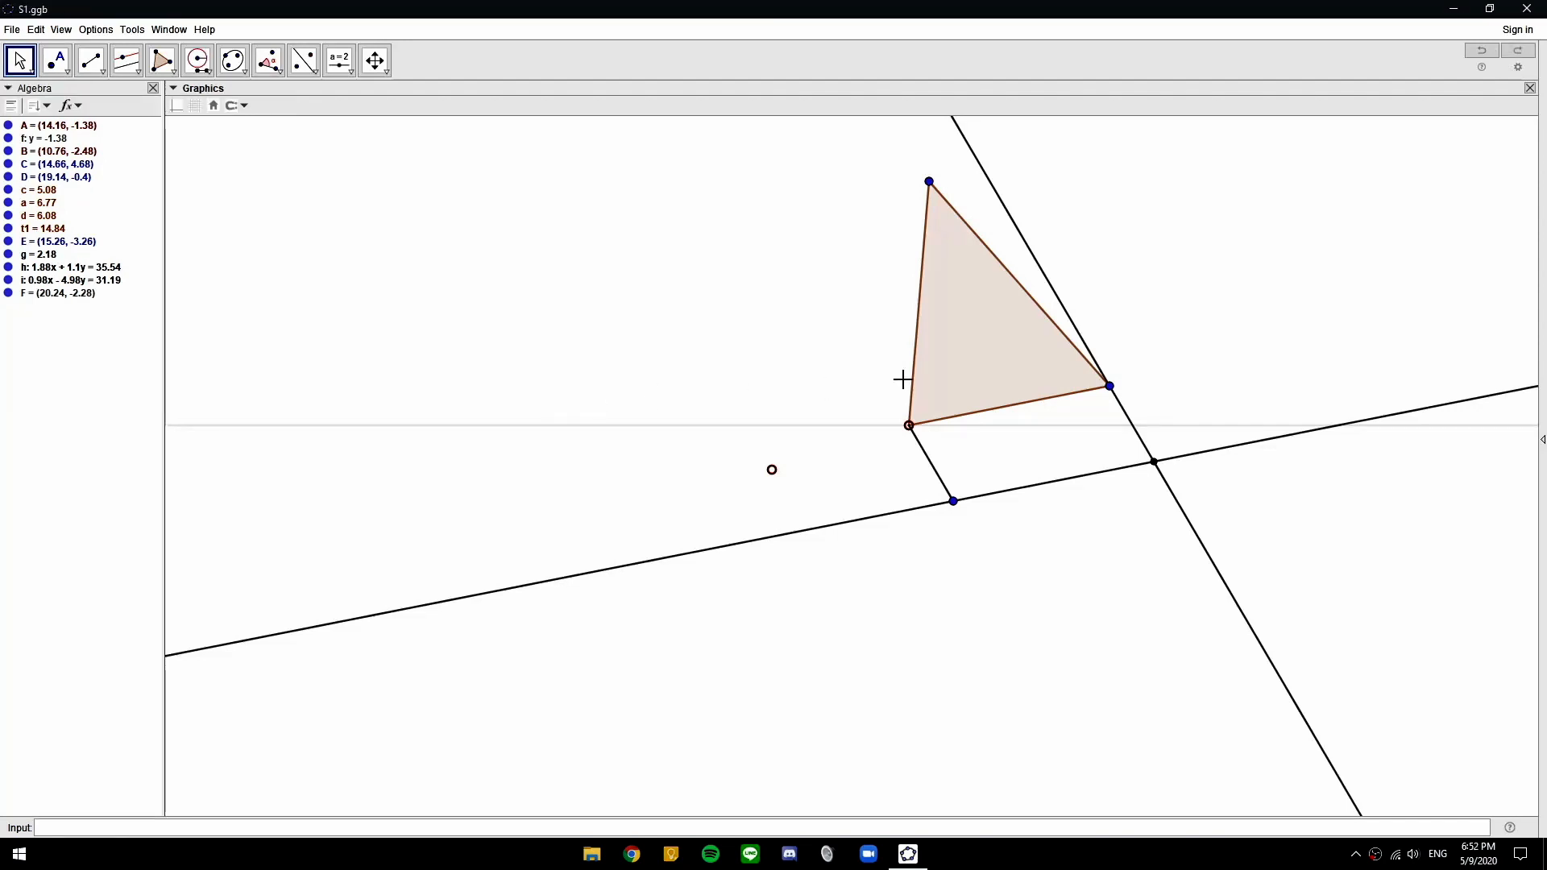
Hide both parallel construction lines and connect triangle vertex D to their intersection point with a segment
left_click(1032, 254)
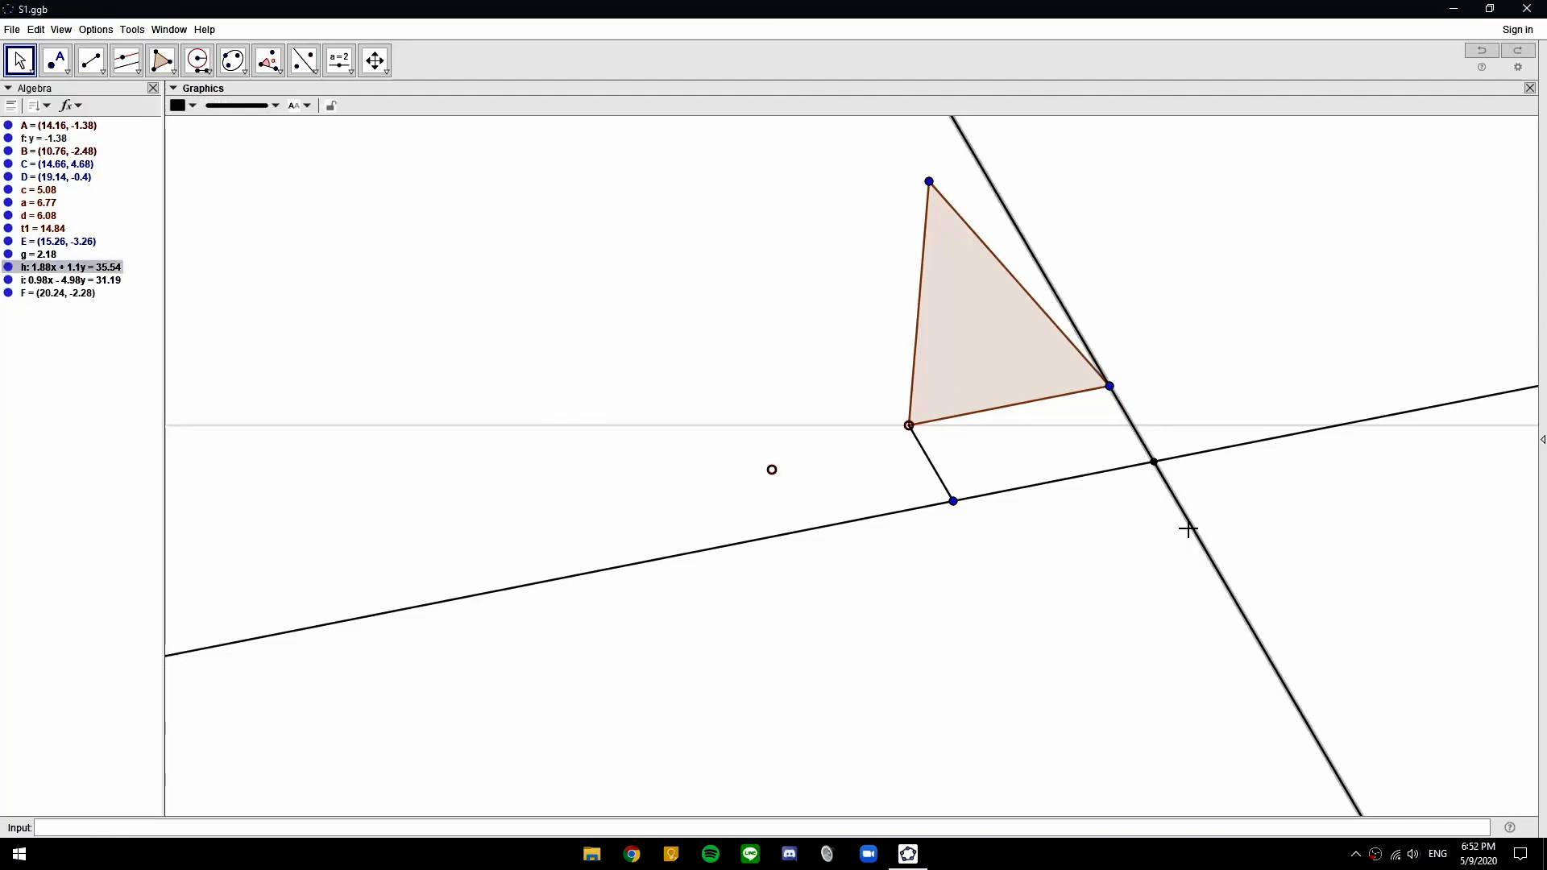
left_click(1209, 456, "ctrl")
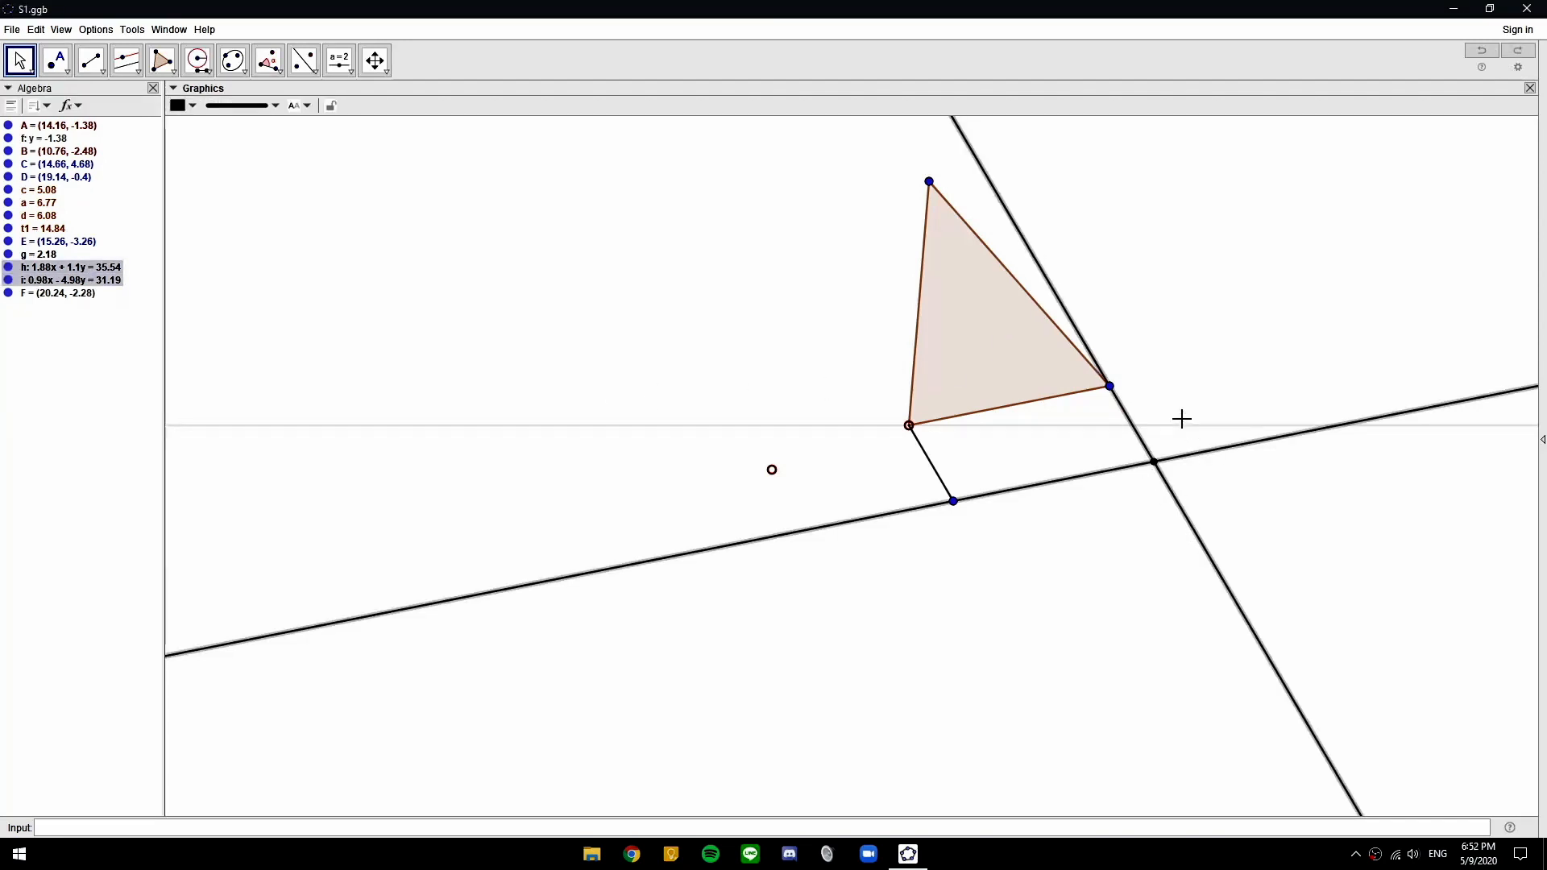
key("ctrl+shift+g")
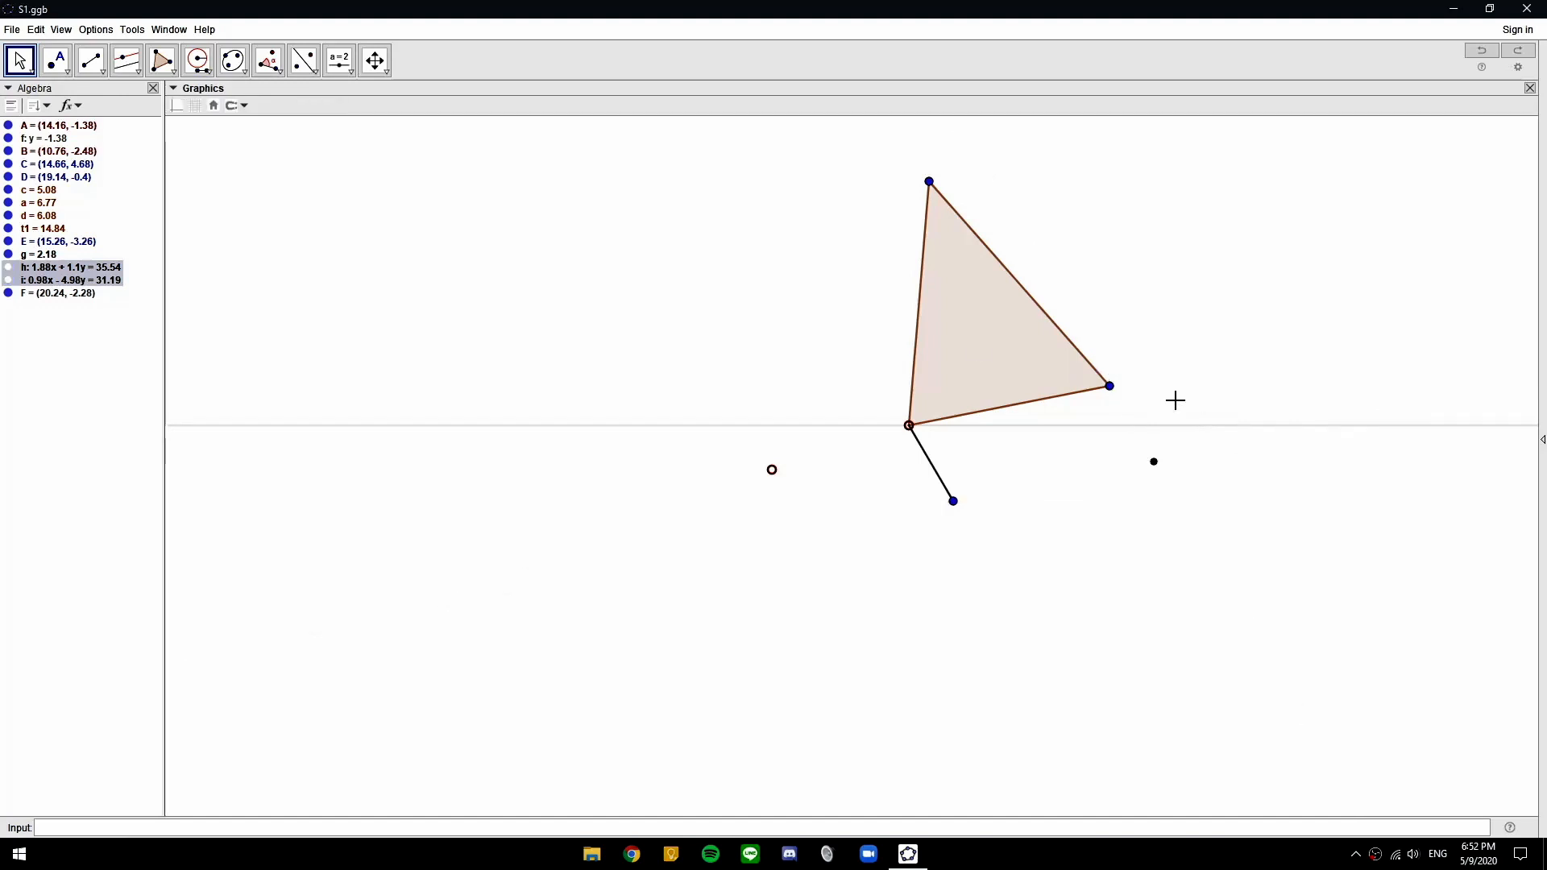
left_click(91, 61)
left_click(1109, 386)
left_click(1154, 462)
Draw a lower triangle polygon through E, the intersection point F and a new vertex at about (19.06, -8.36)
left_click(162, 60)
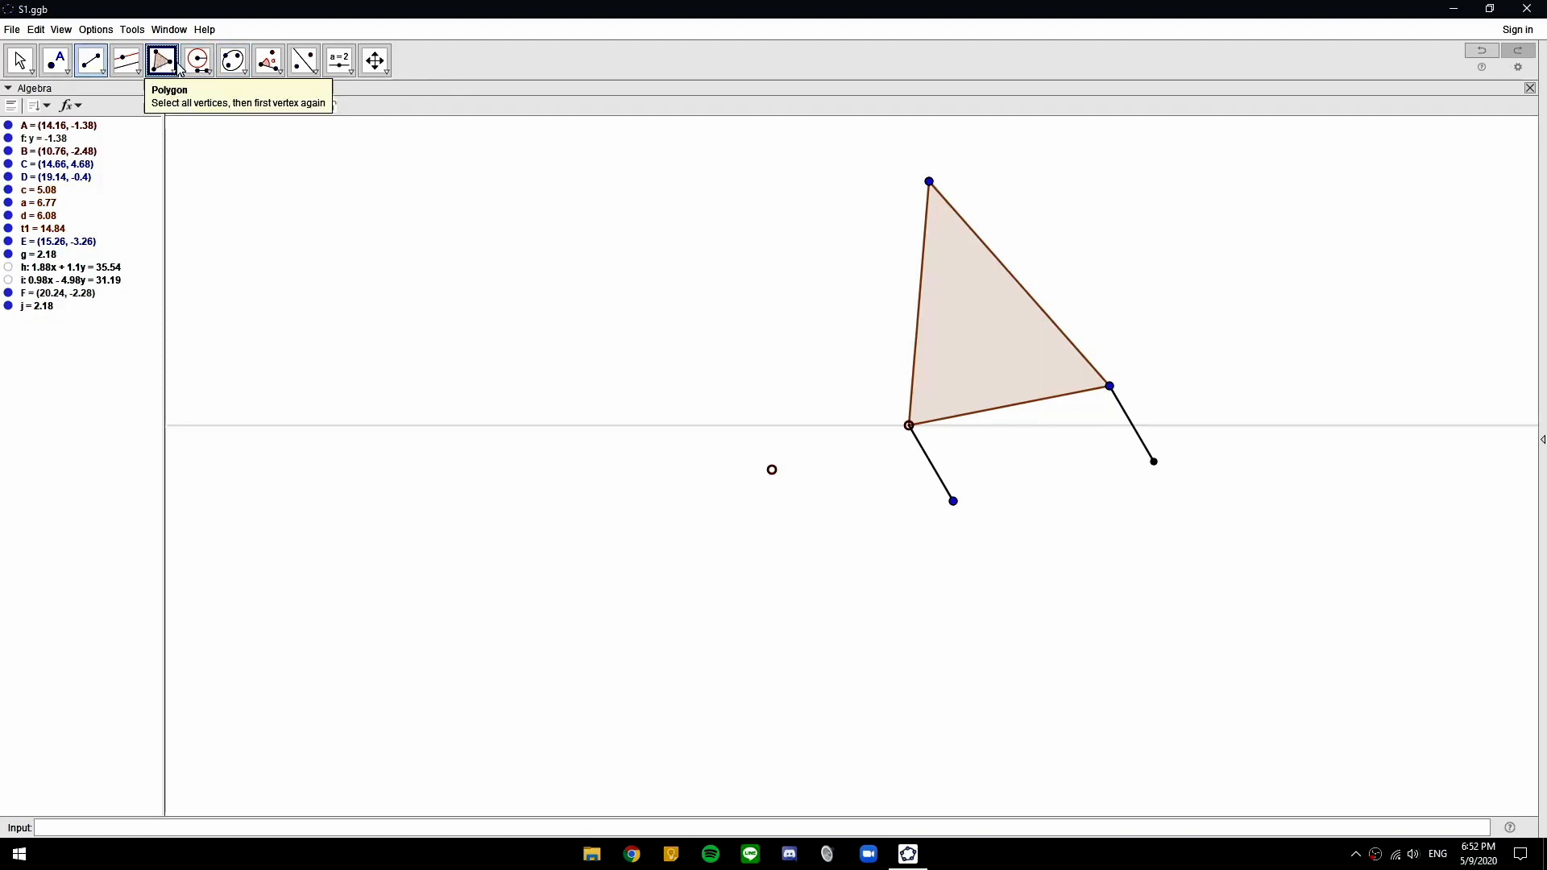
left_click(954, 502)
left_click(1155, 462)
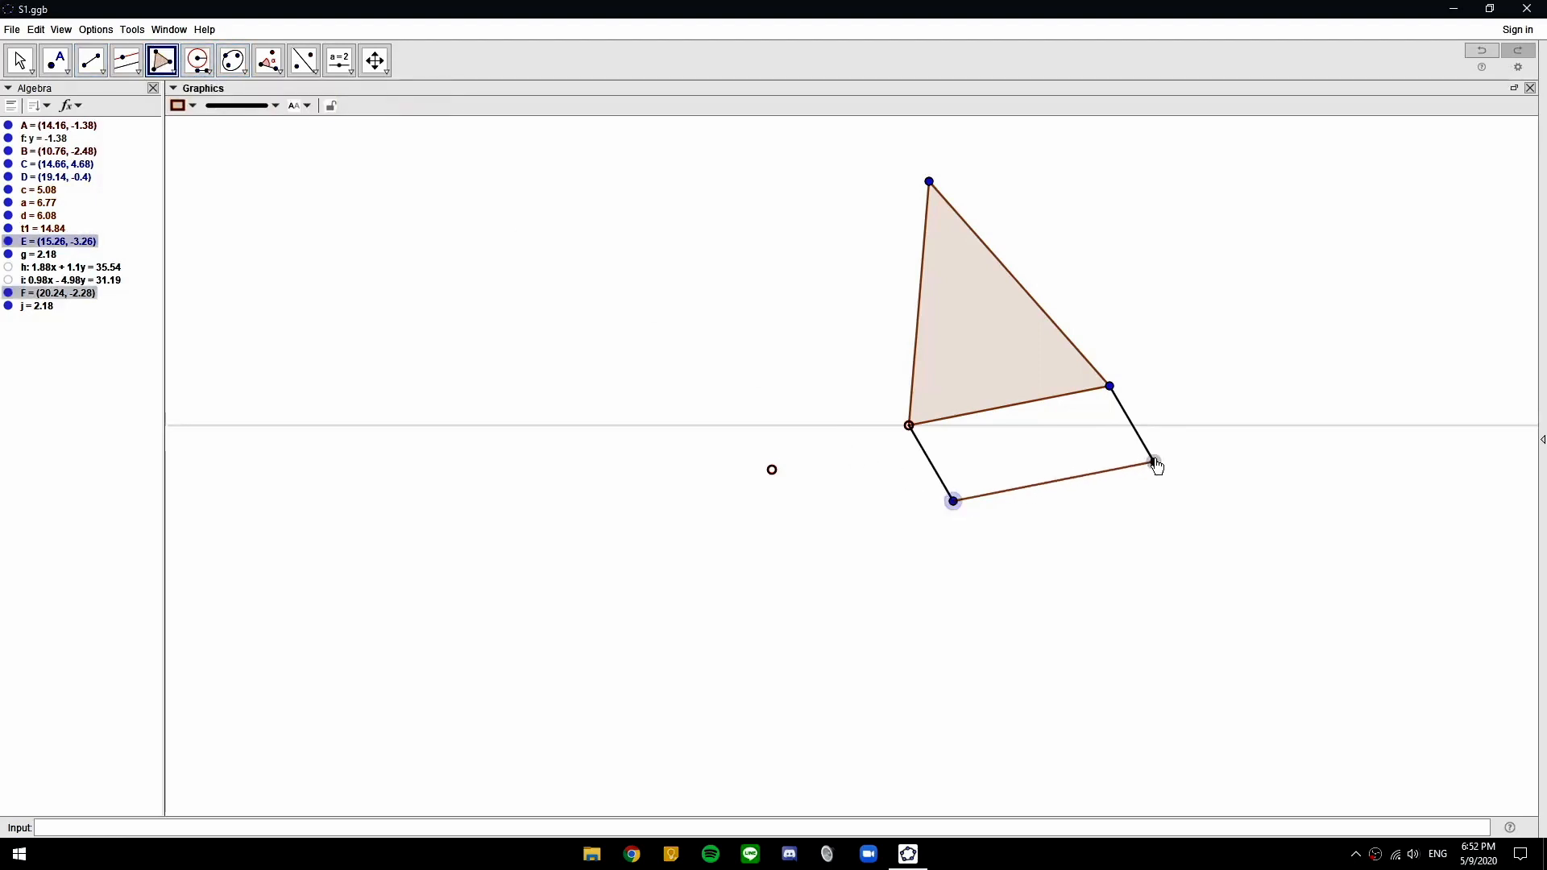
left_click(1106, 707)
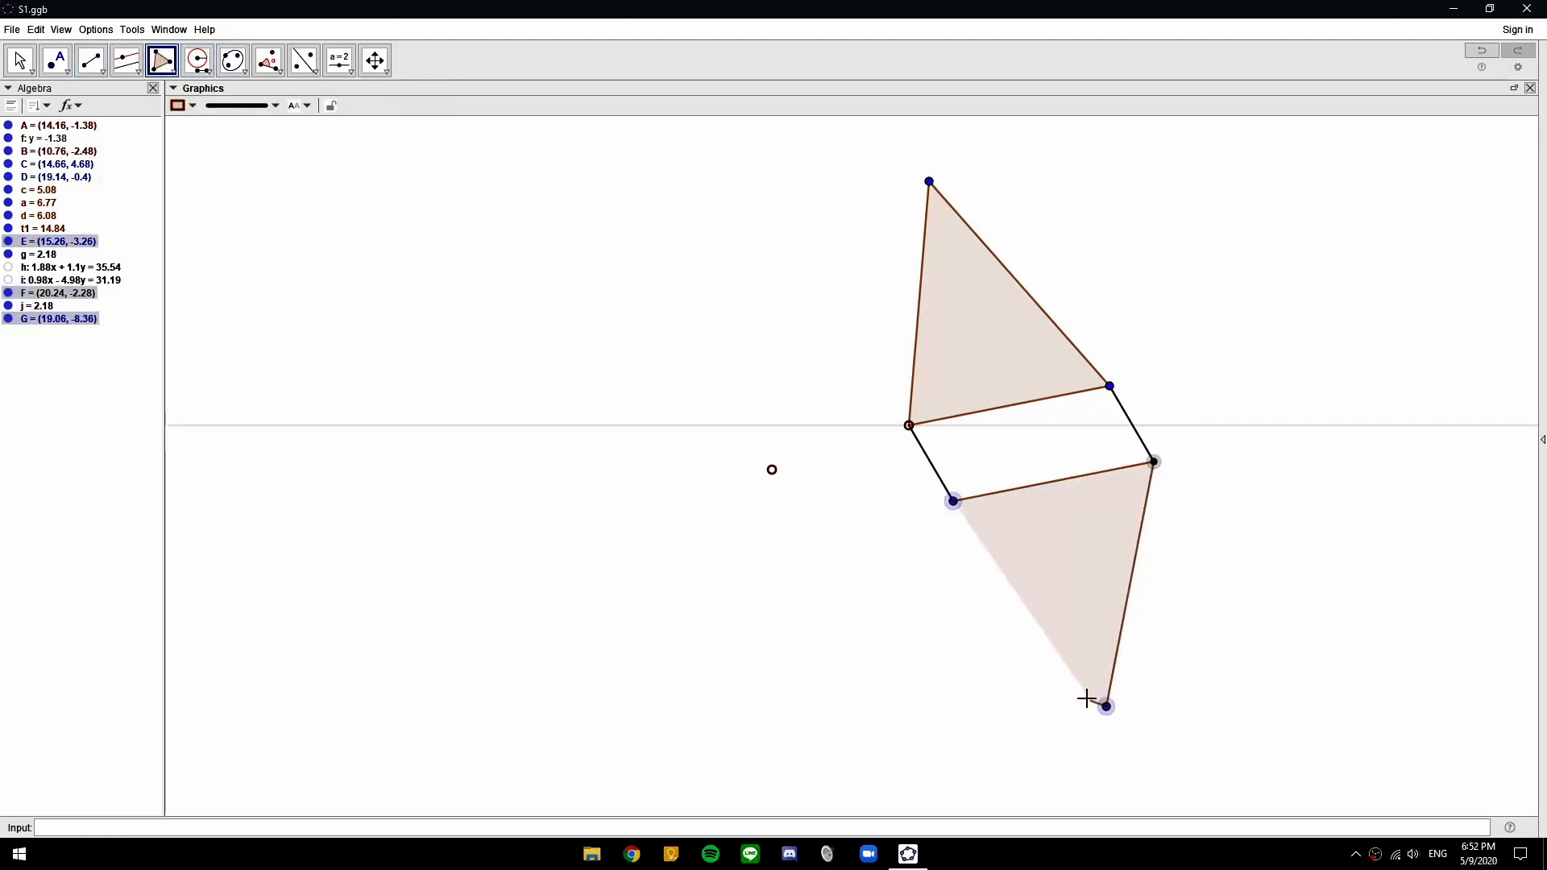
left_click(954, 502)
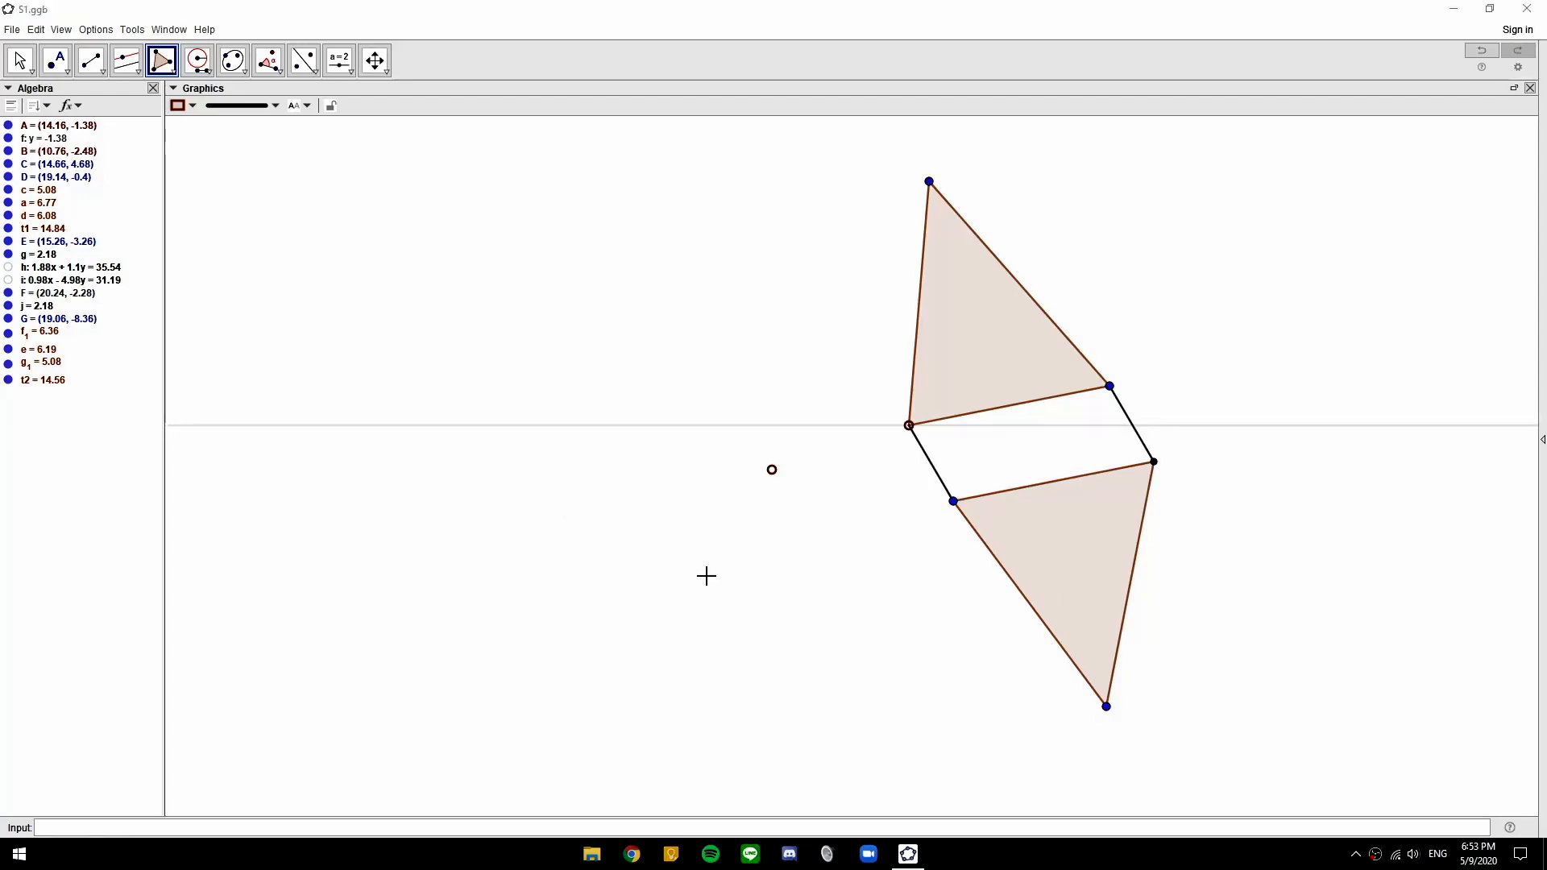
Draw a crank segment from point B to about (10.86, -0.94) and a compass circle of that radius centered on B
left_click(91, 61)
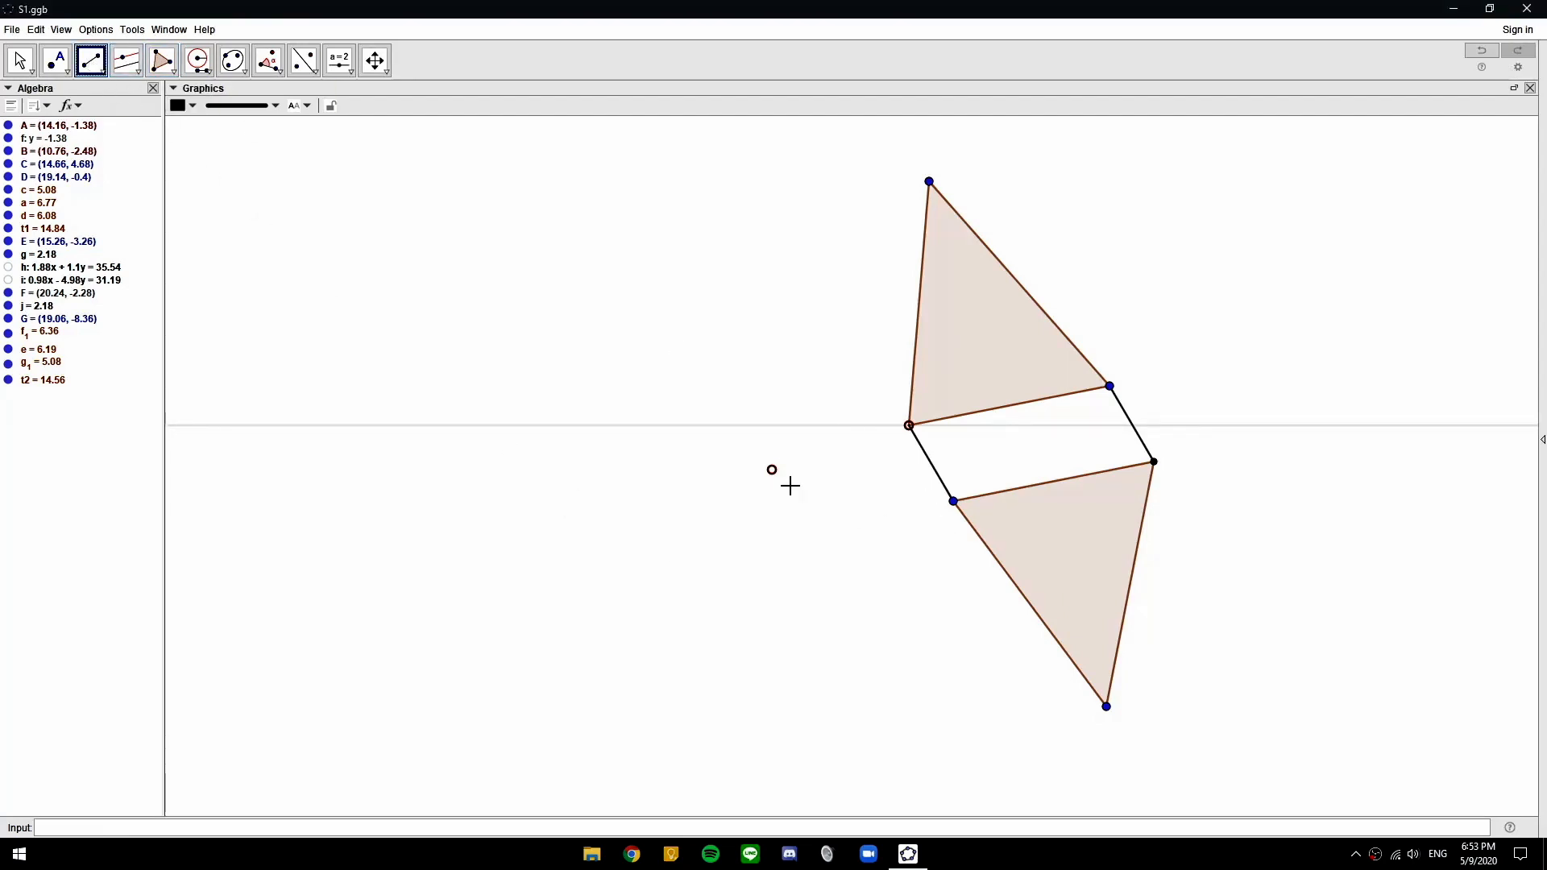
left_click(775, 407)
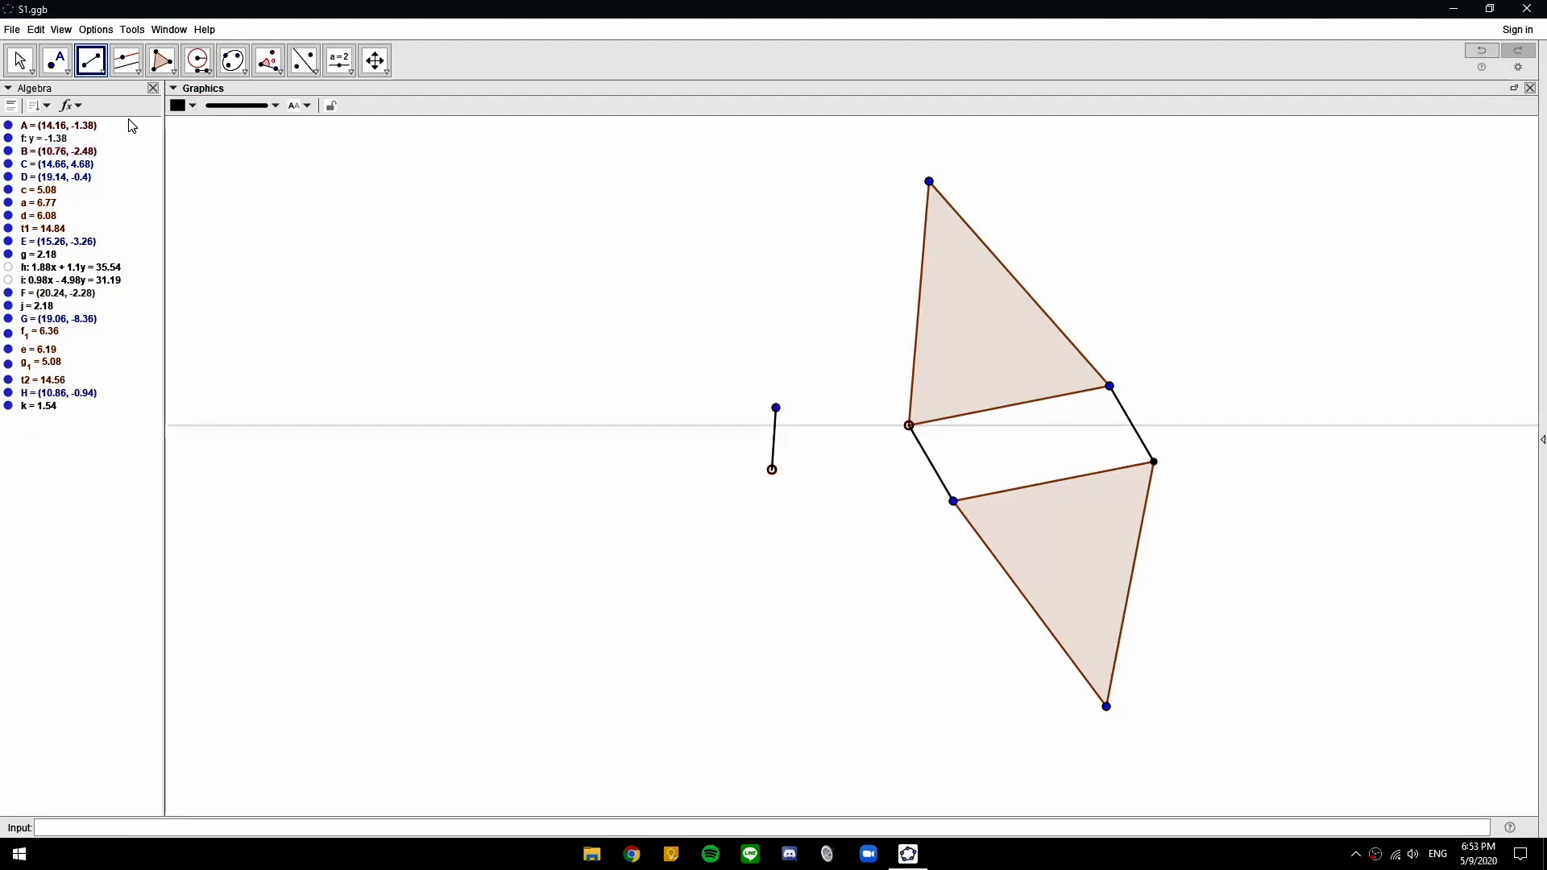
left_click(197, 61)
left_click(771, 470)
left_click(775, 408)
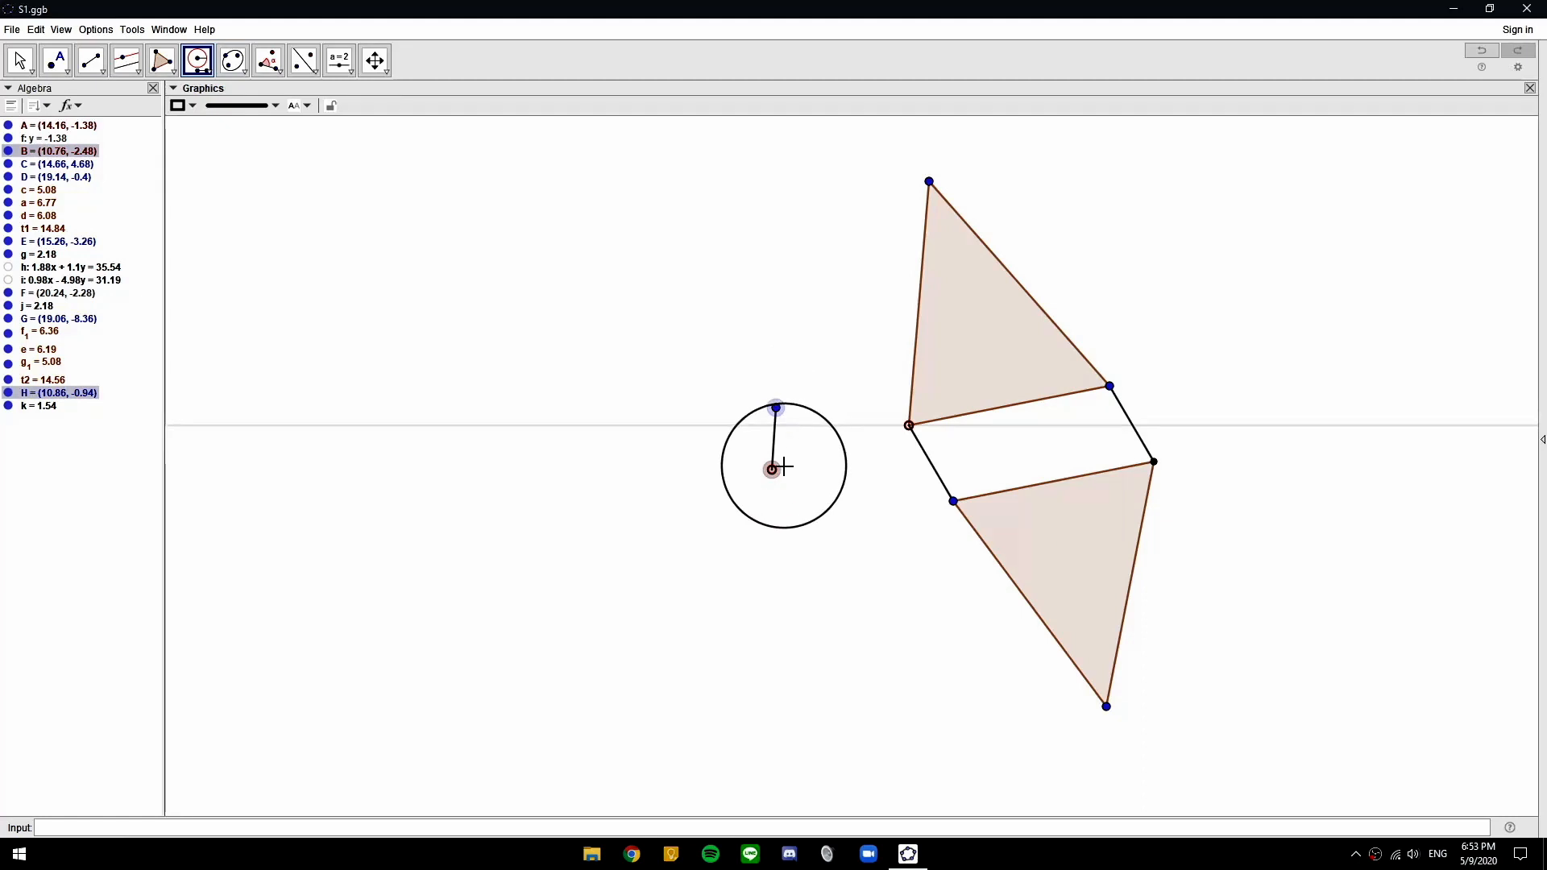
left_click(772, 469)
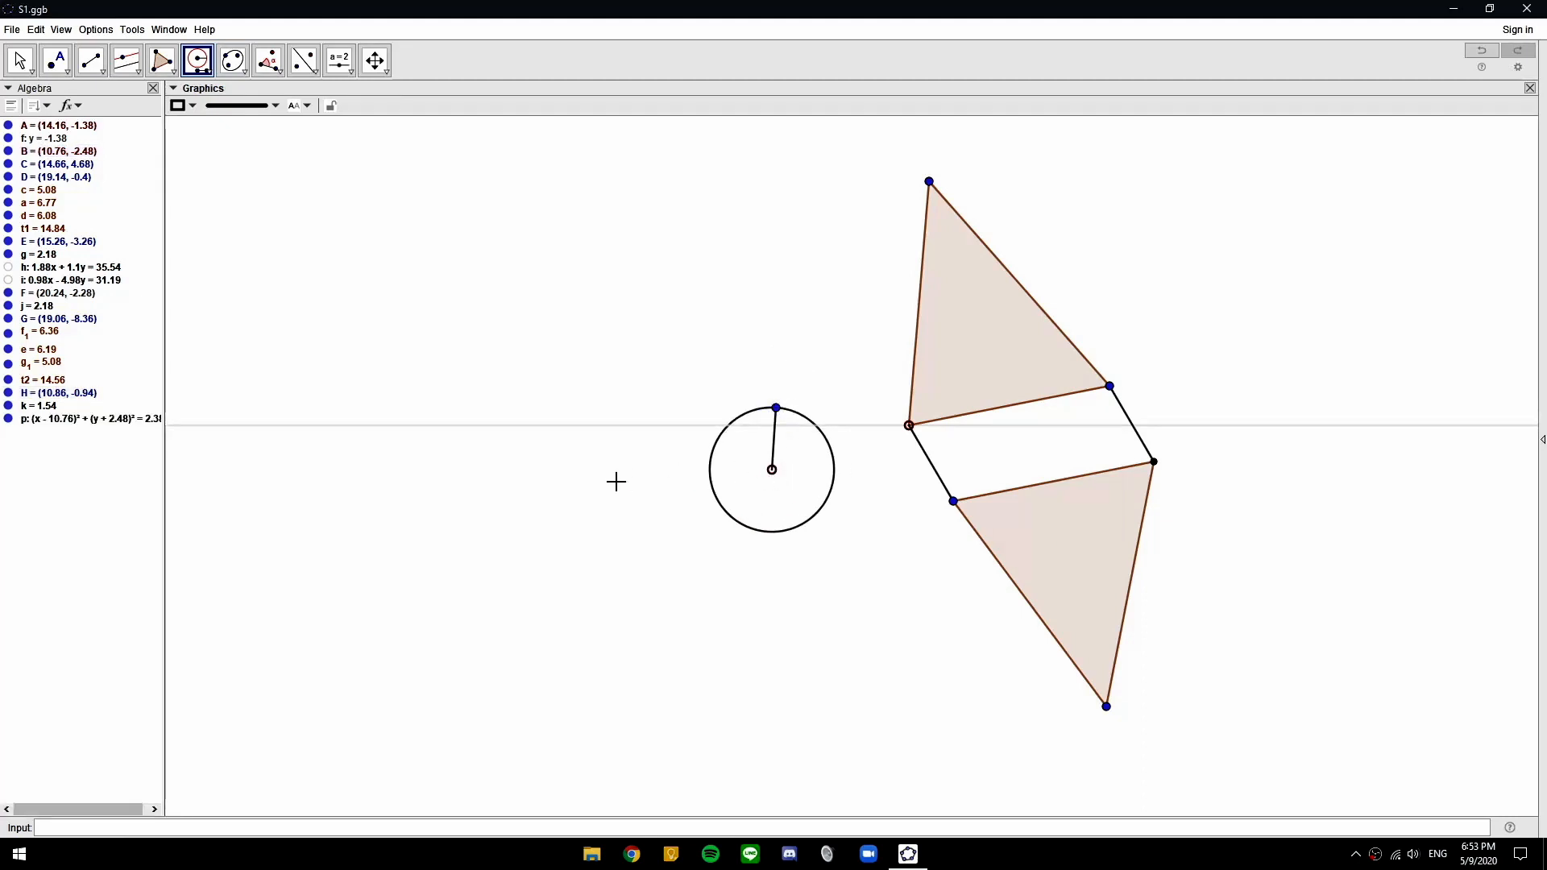
Connect the upper triangle's apex to the crank's outer end with a segment
left_click(91, 60)
left_click(929, 182)
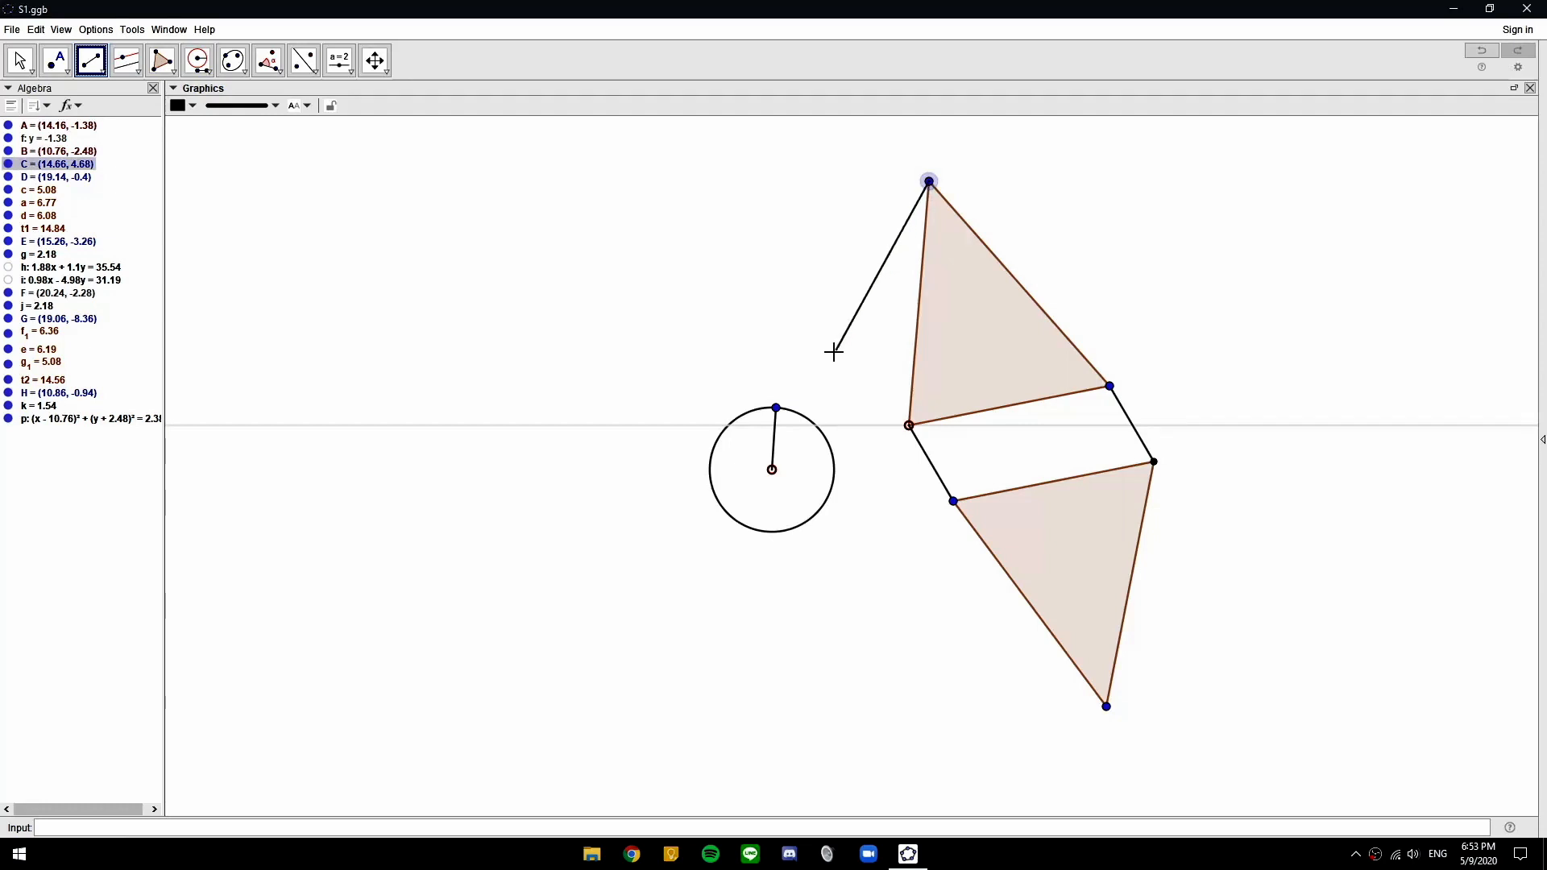
left_click(776, 408)
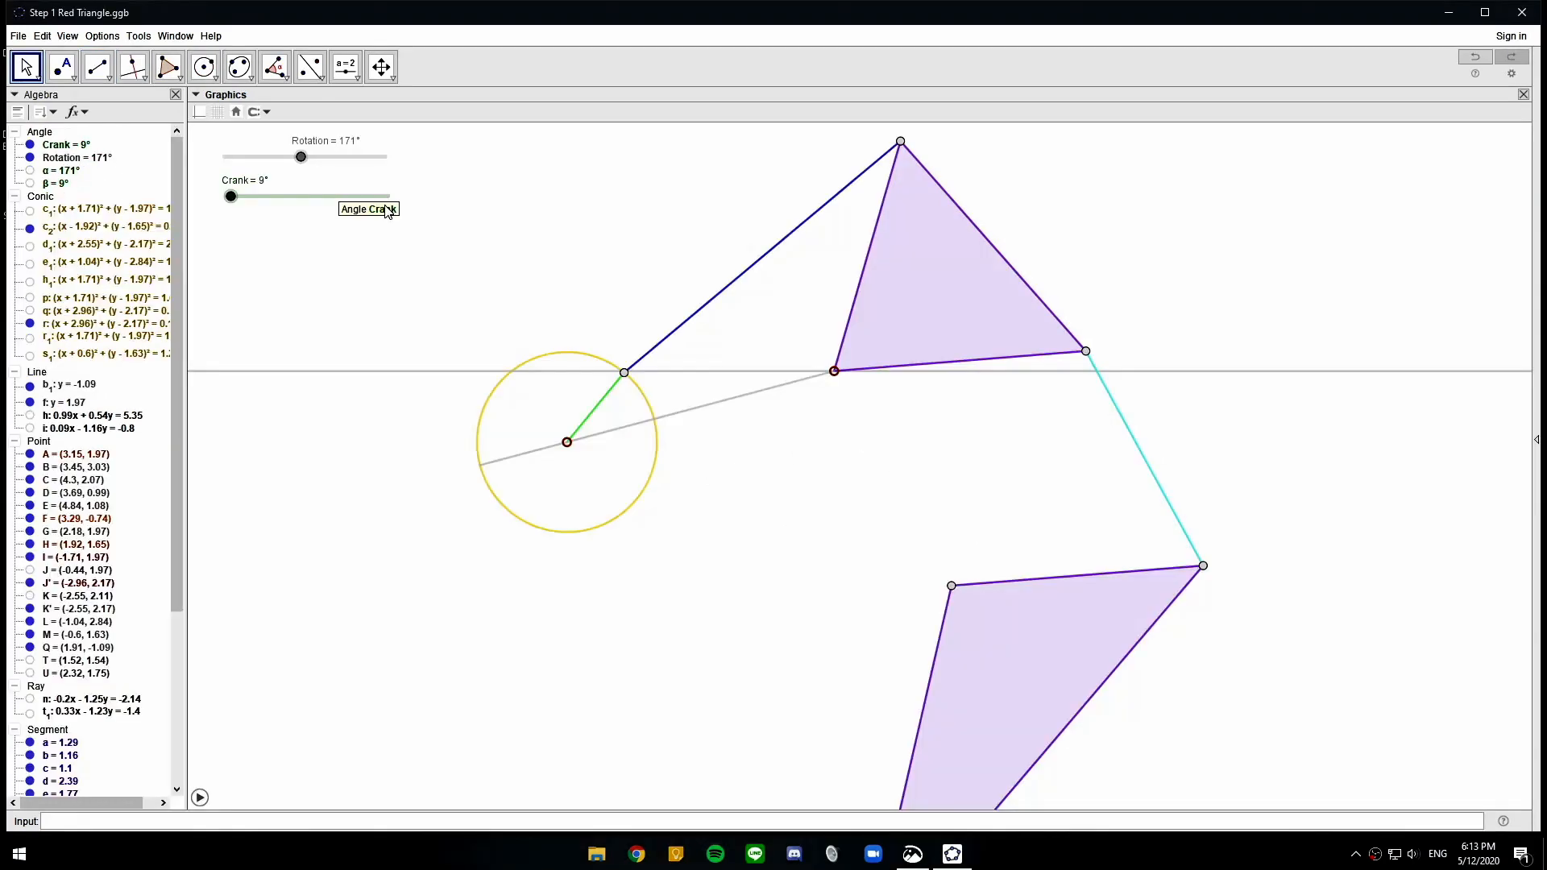
In the Step 1 Red Triangle file, draw a triangle polygon through points A, D and a new vertex at about (3.08, 1.29)
left_click(171, 78)
left_click(173, 82)
left_click(201, 102)
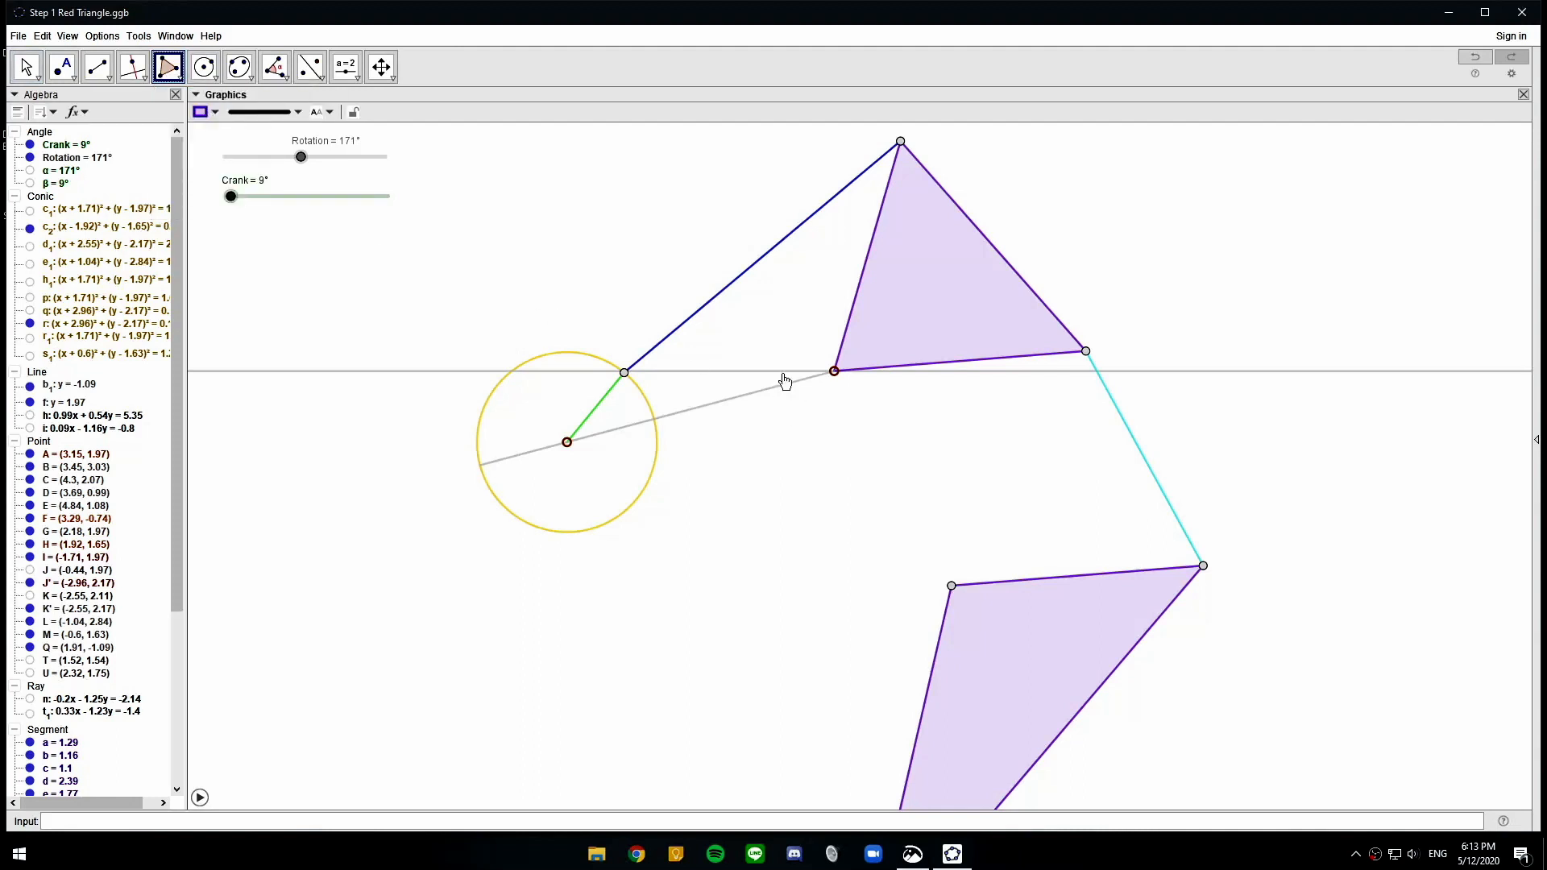
left_click(833, 371)
left_click(952, 586)
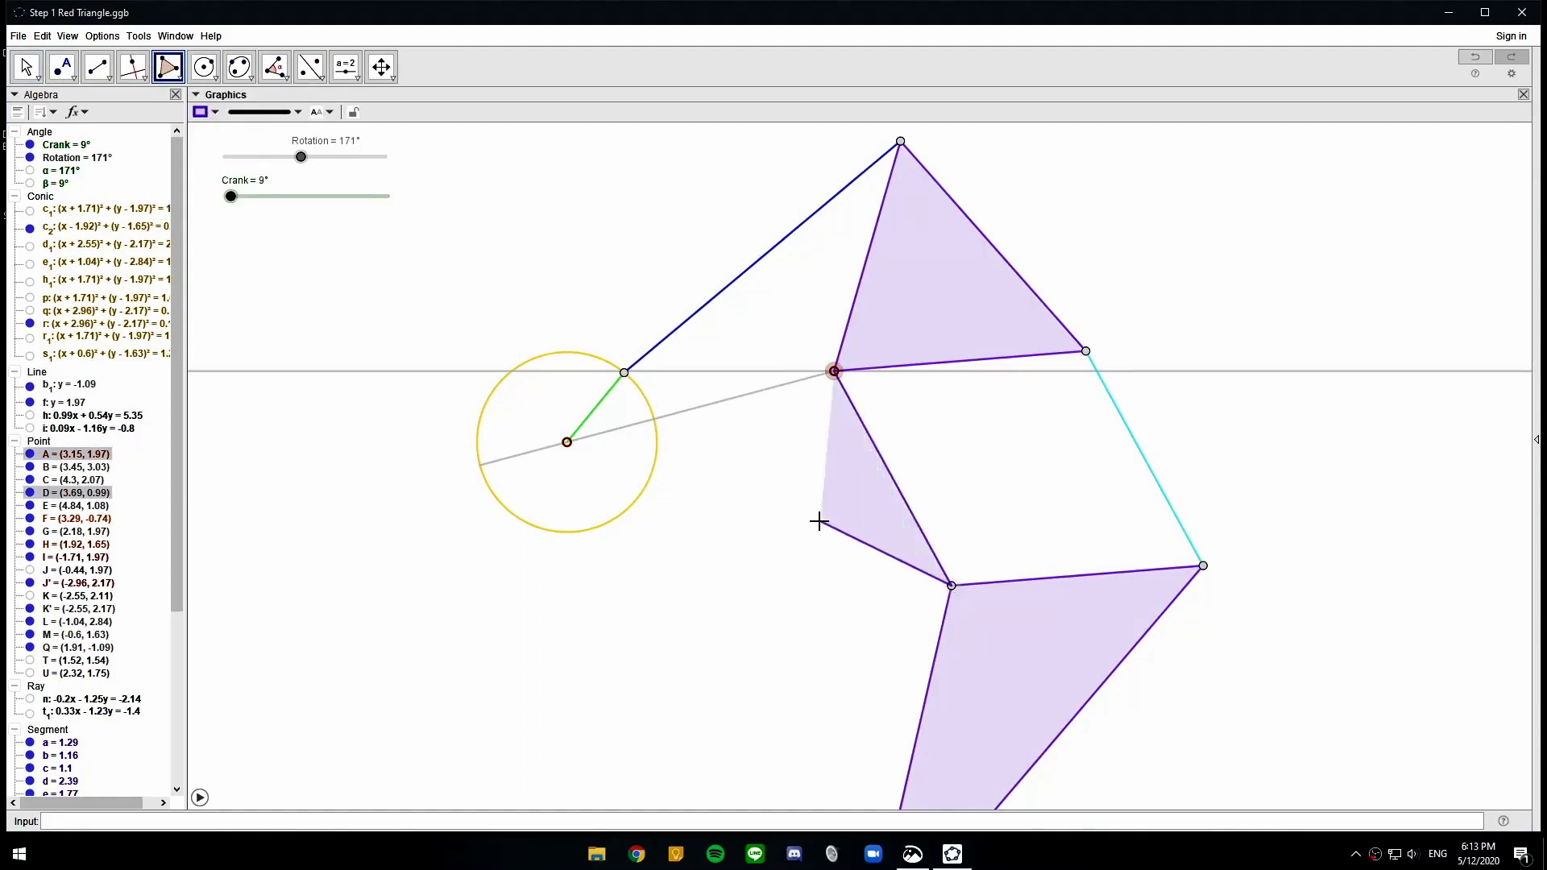
left_click(819, 522)
left_click(834, 372)
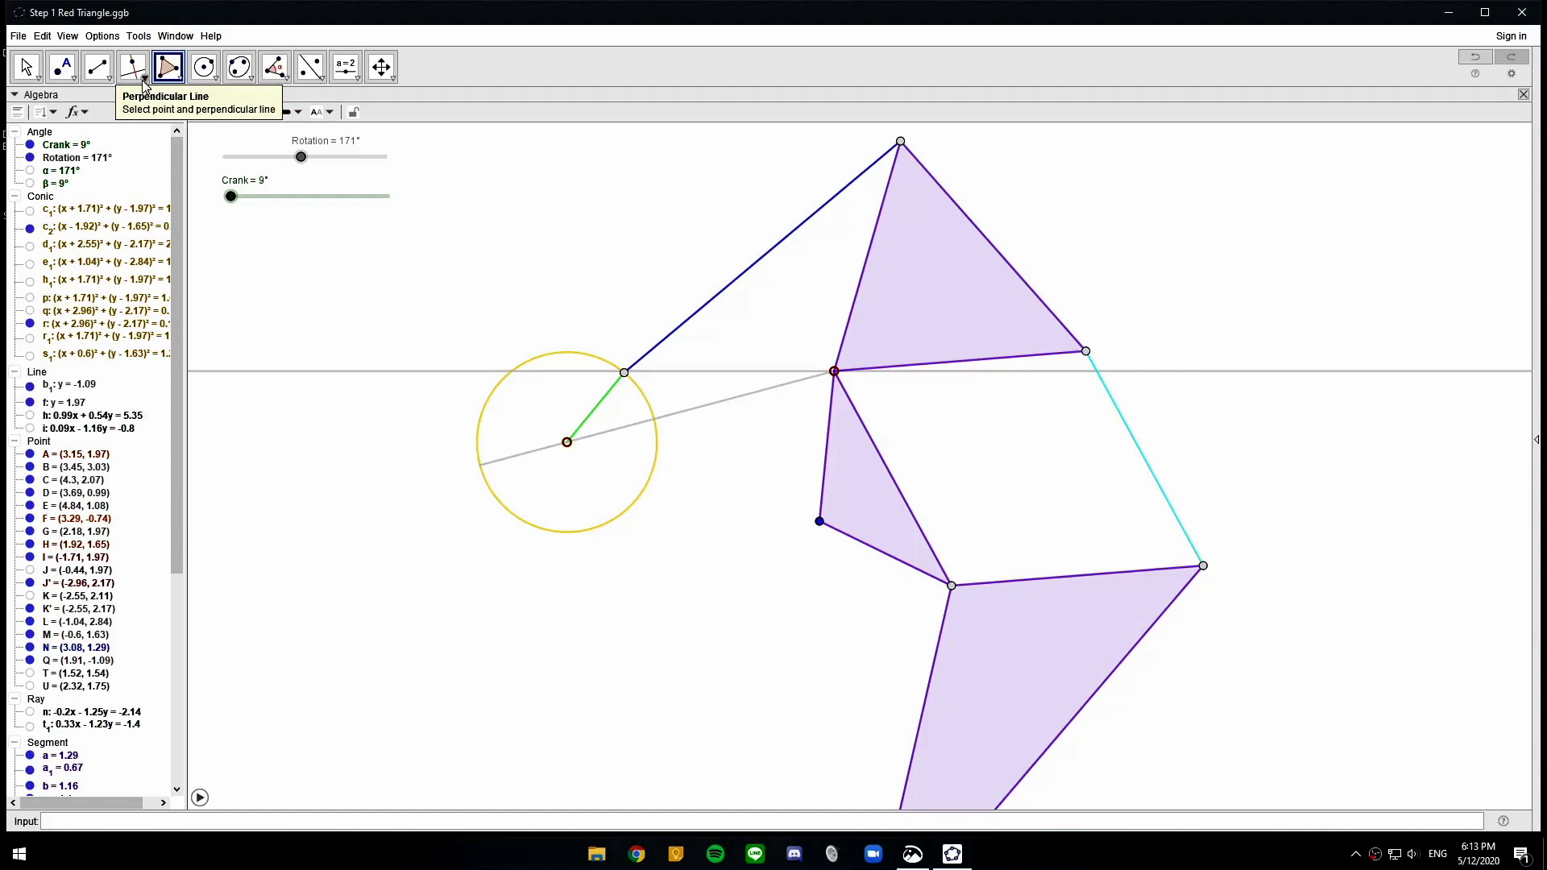
Draw a segment from the crank's outer end to the small triangle's new vertex
left_click(96, 78)
left_click(113, 104)
left_click(625, 372)
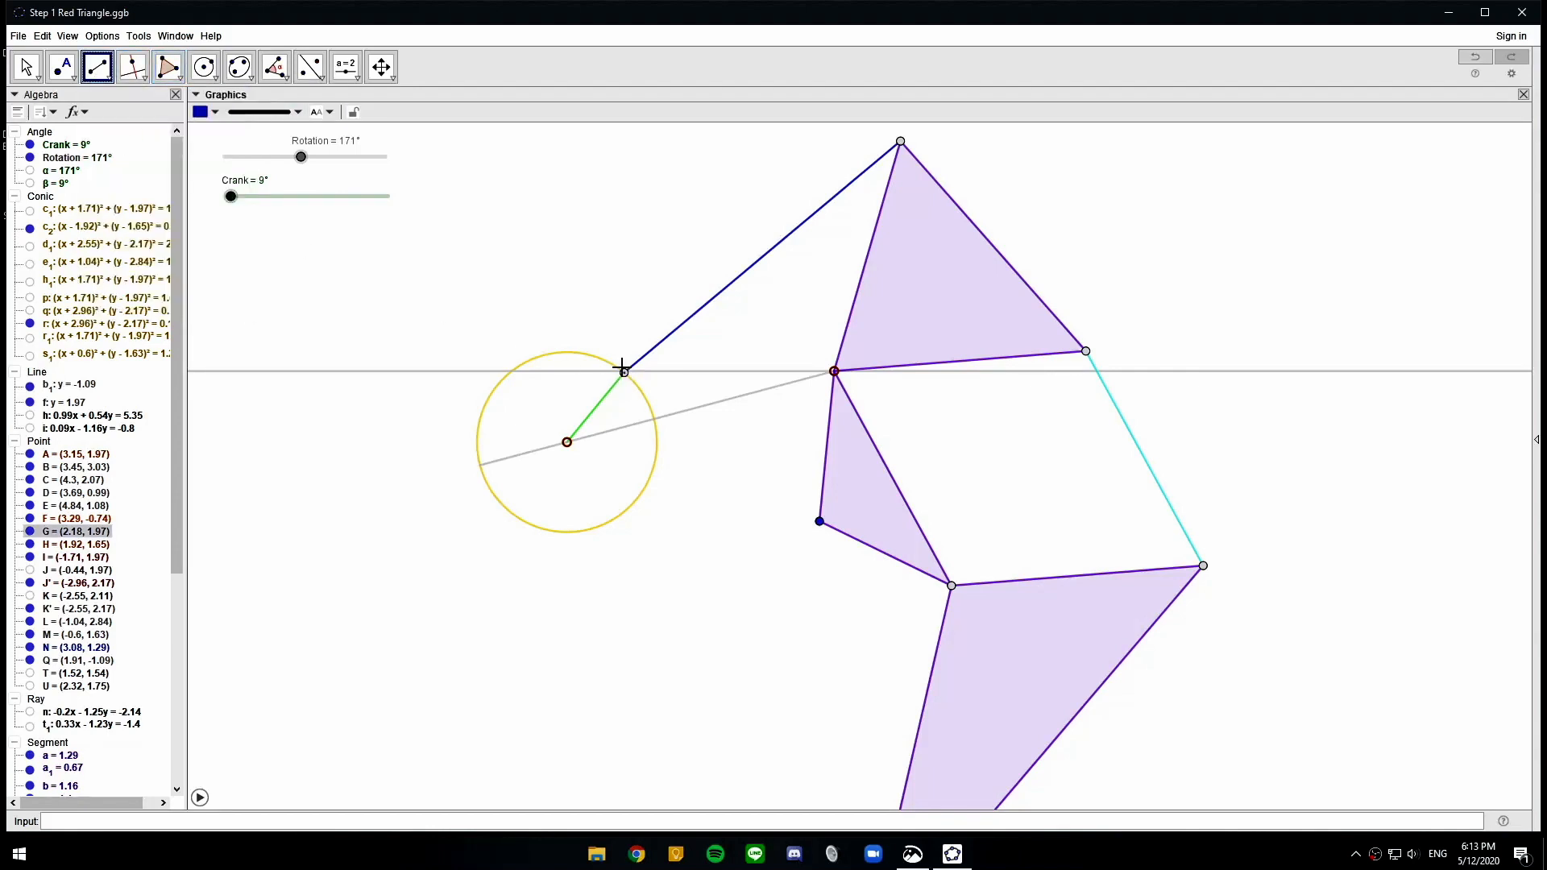
left_click(819, 522)
key("Escape")
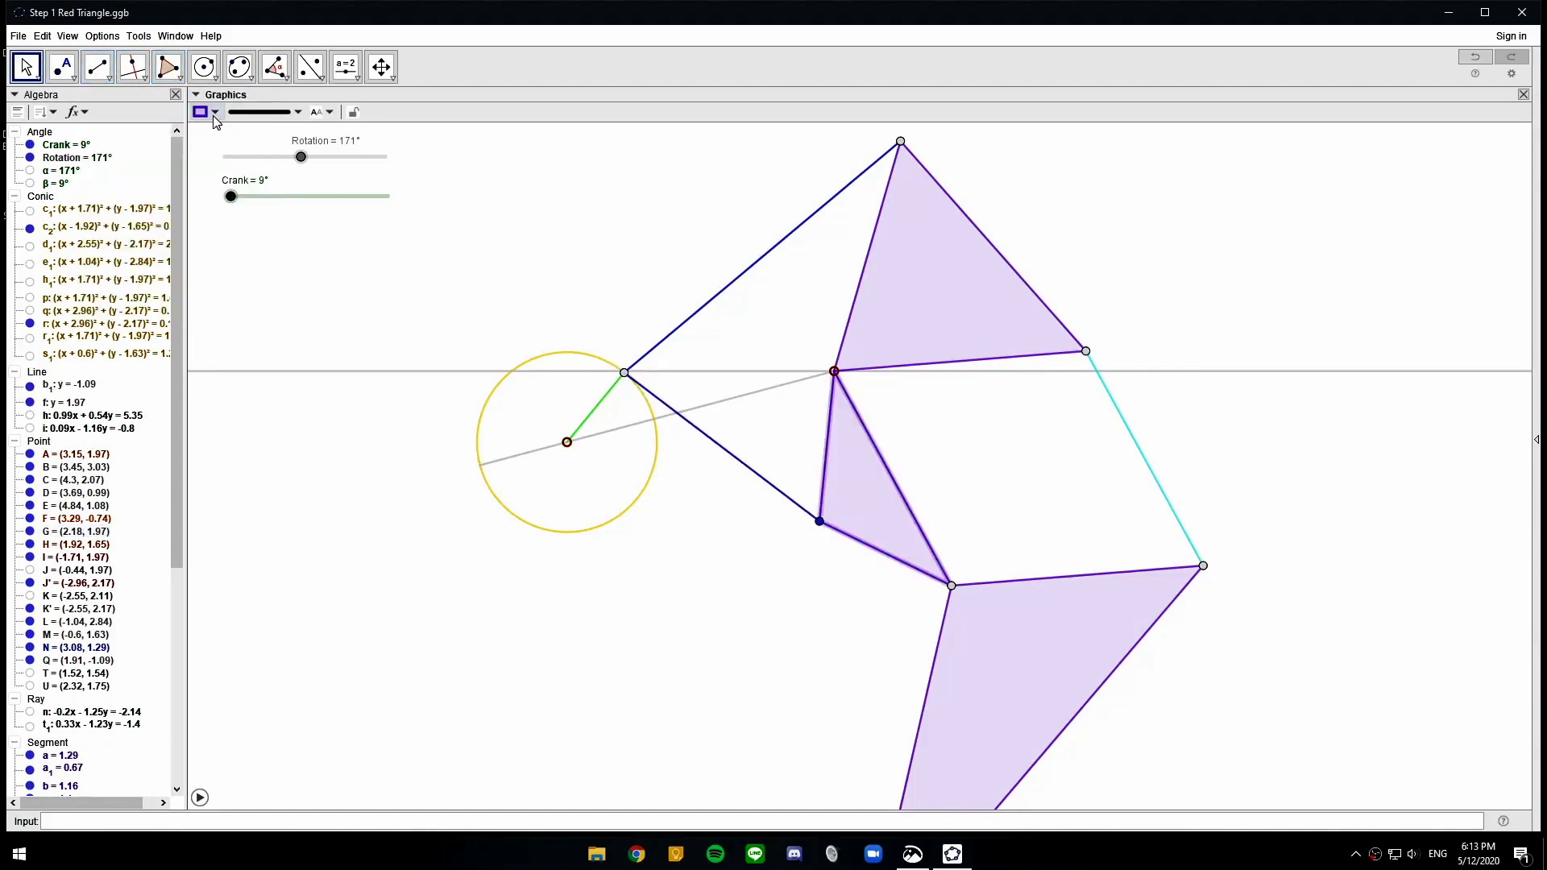
Color the small triangle between A, D and N dark red and its vertex N light grey
left_click(201, 112)
left_click(820, 524)
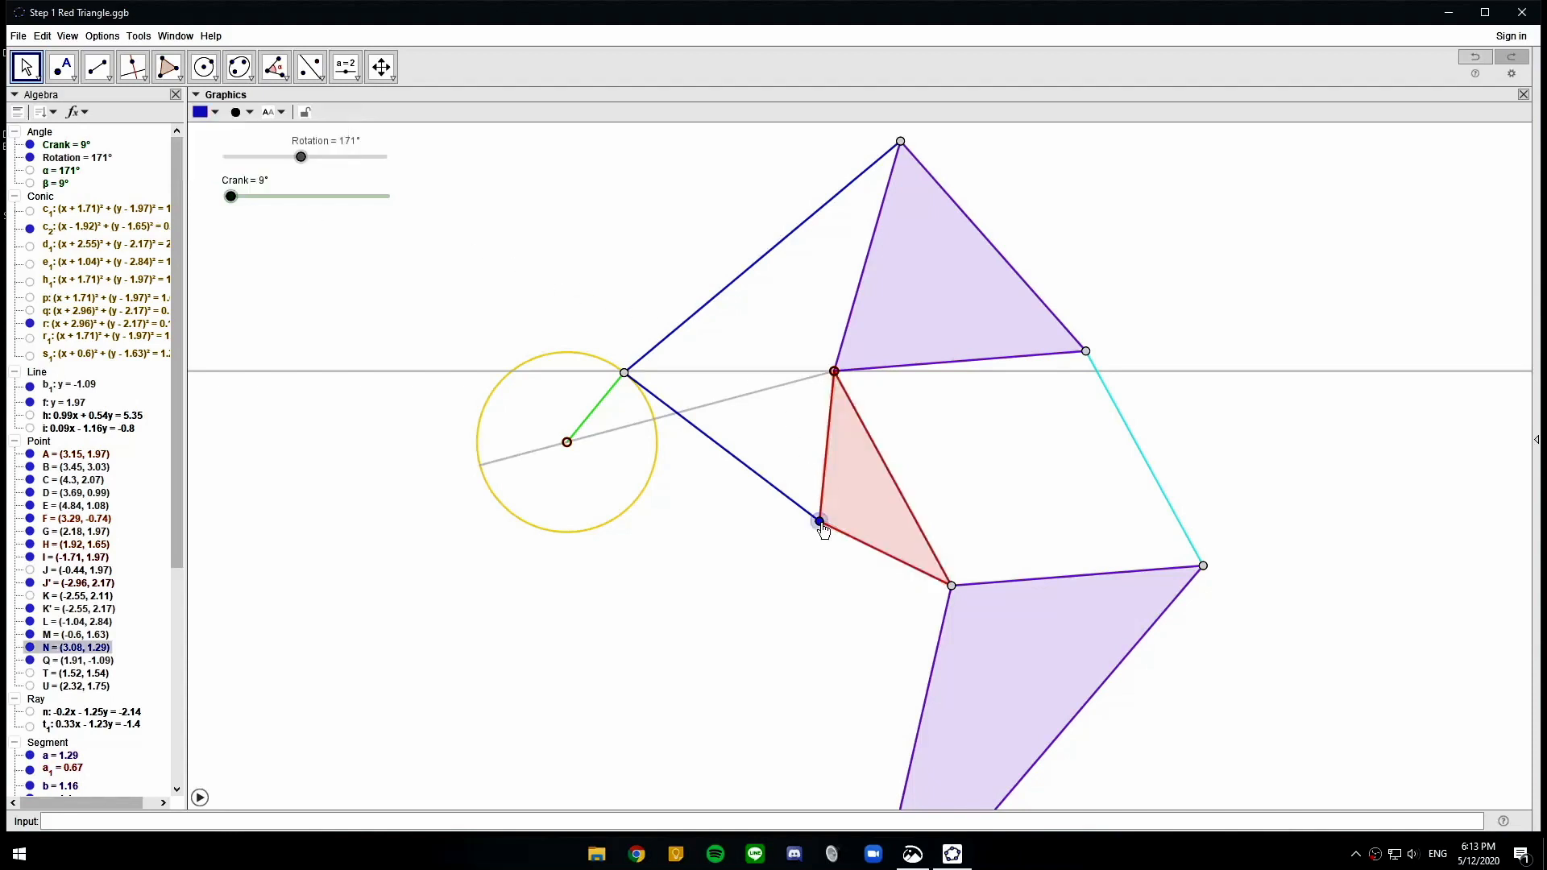
left_click(200, 112)
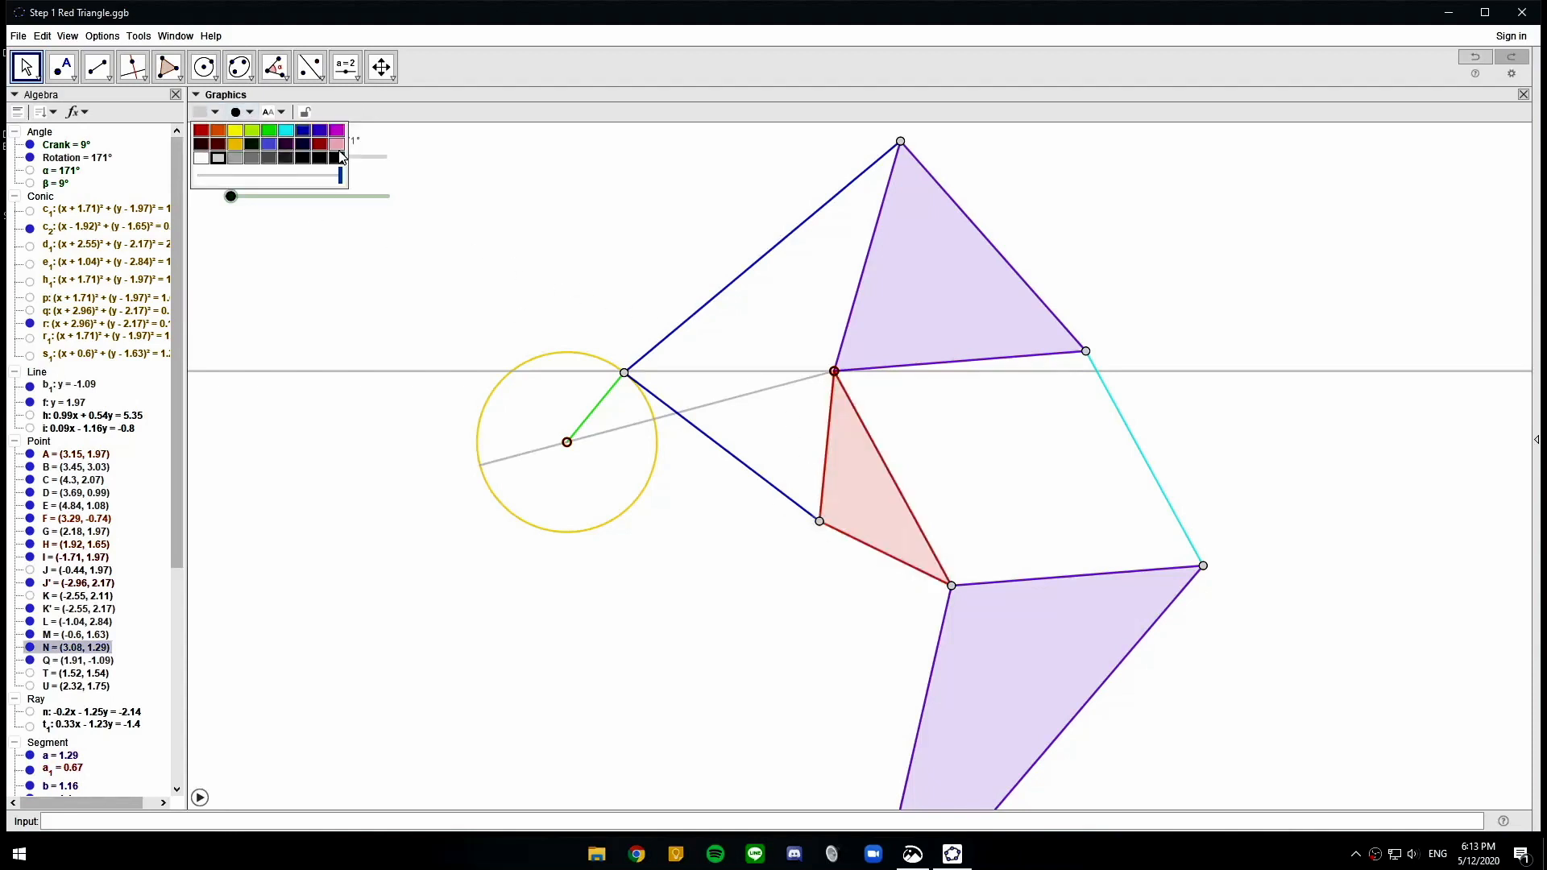
left_click(639, 232)
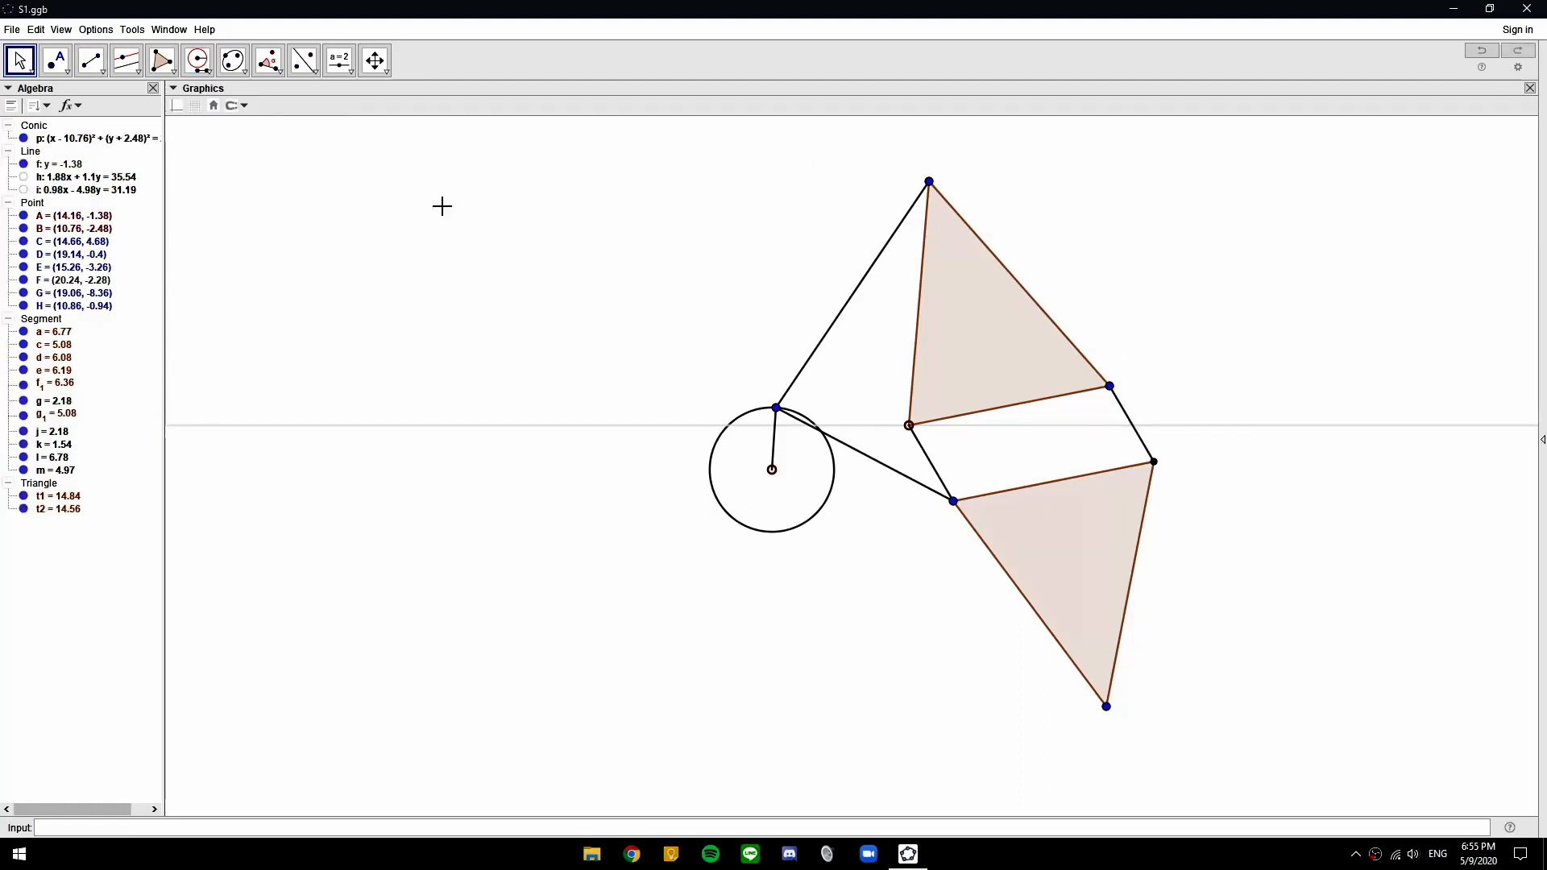
In the S1 file, move H to about (11.3, -1.72), C to (14.4, 3.3), D to (16.5, -0.9) and G to (17.2, -7.08)
left_click_drag(775, 407, 793, 439)
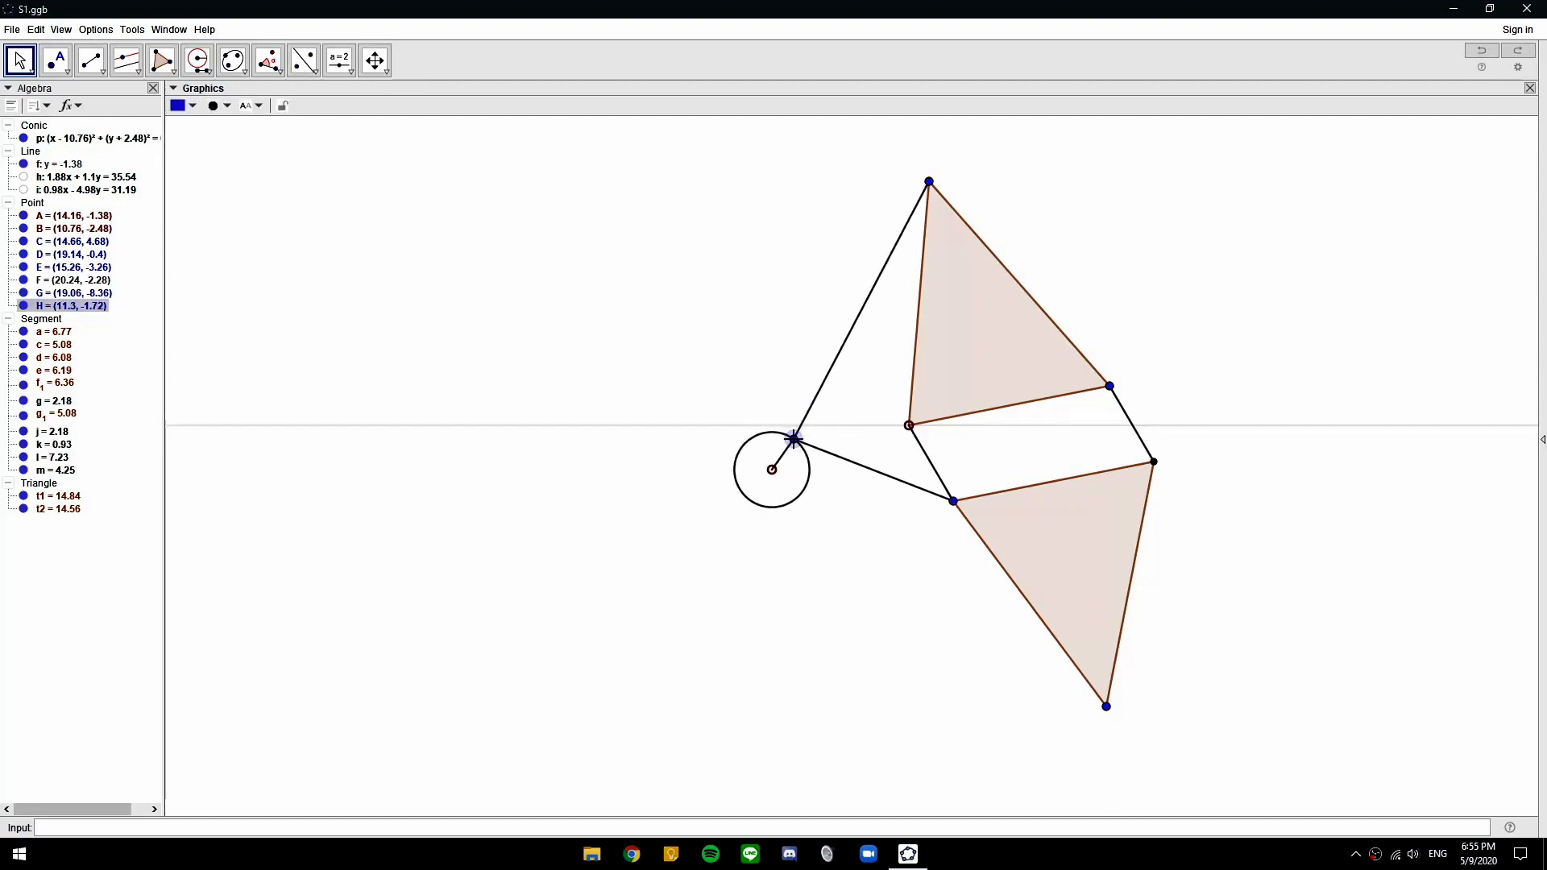
left_click_drag(929, 181, 918, 238)
left_click(1110, 388)
left_click_drag(1111, 388, 1003, 407)
left_click_drag(1106, 706, 1033, 662)
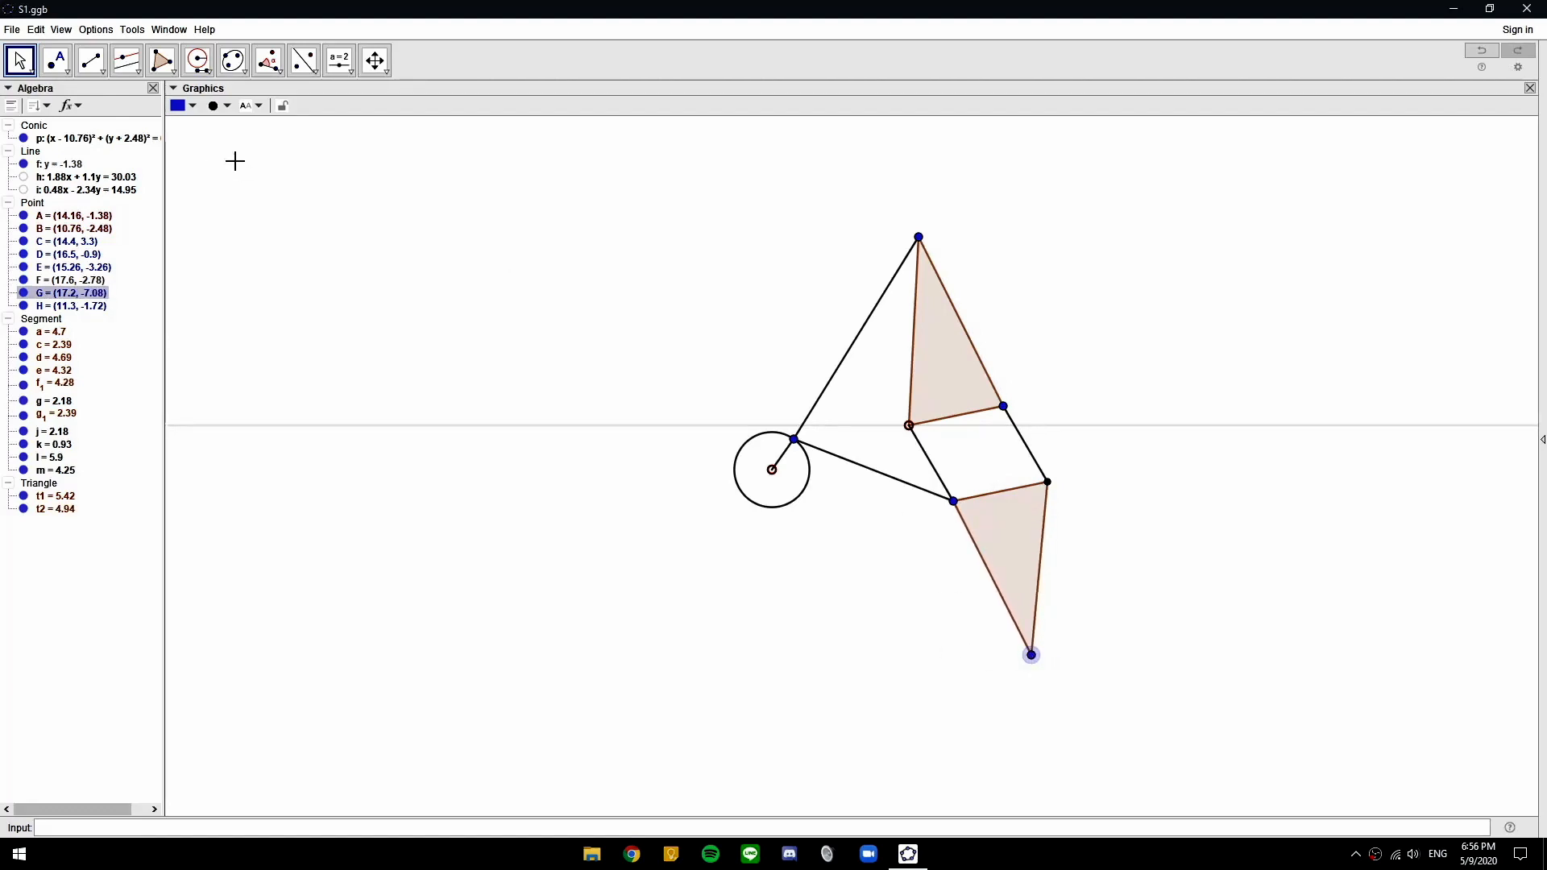
Color the upper and lower triangles of the leg violet
left_click(953, 380)
left_click(1008, 539, "ctrl")
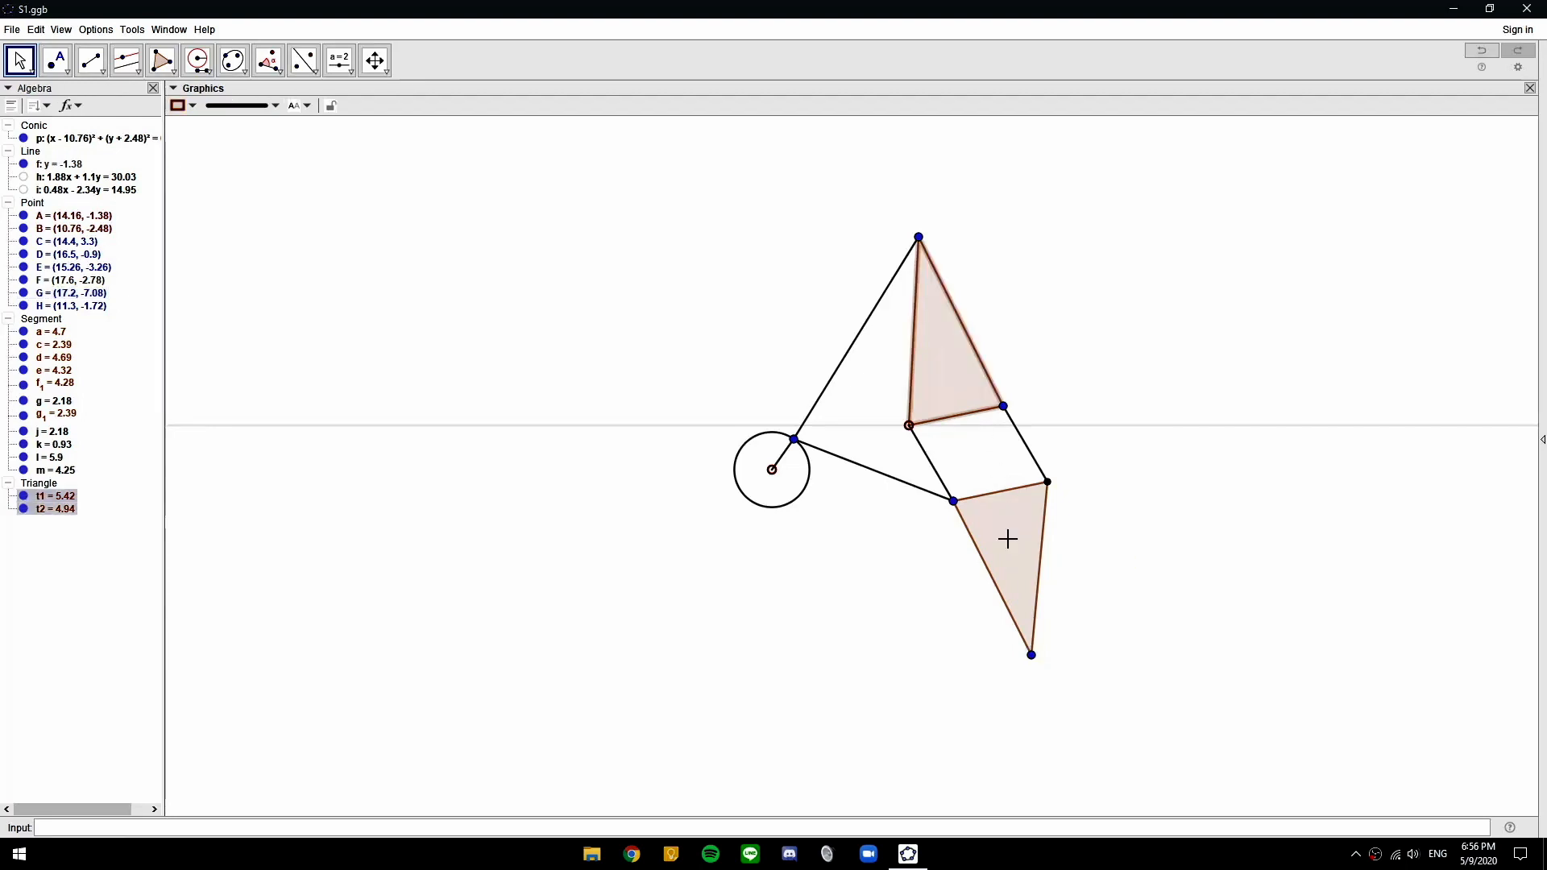
left_click(191, 106)
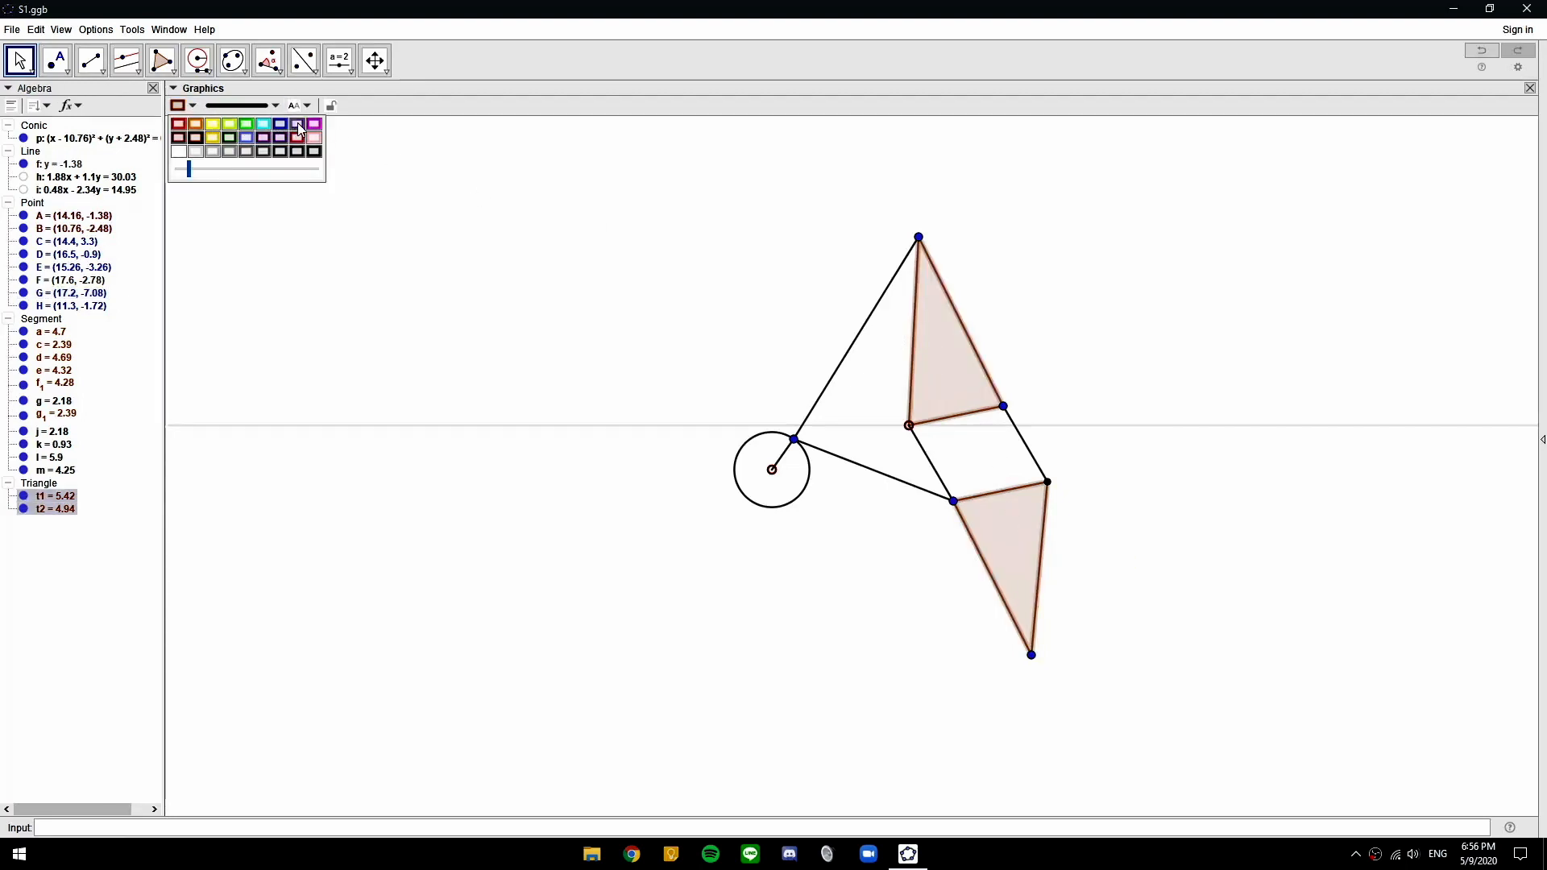
left_click(297, 125)
left_click(1082, 330)
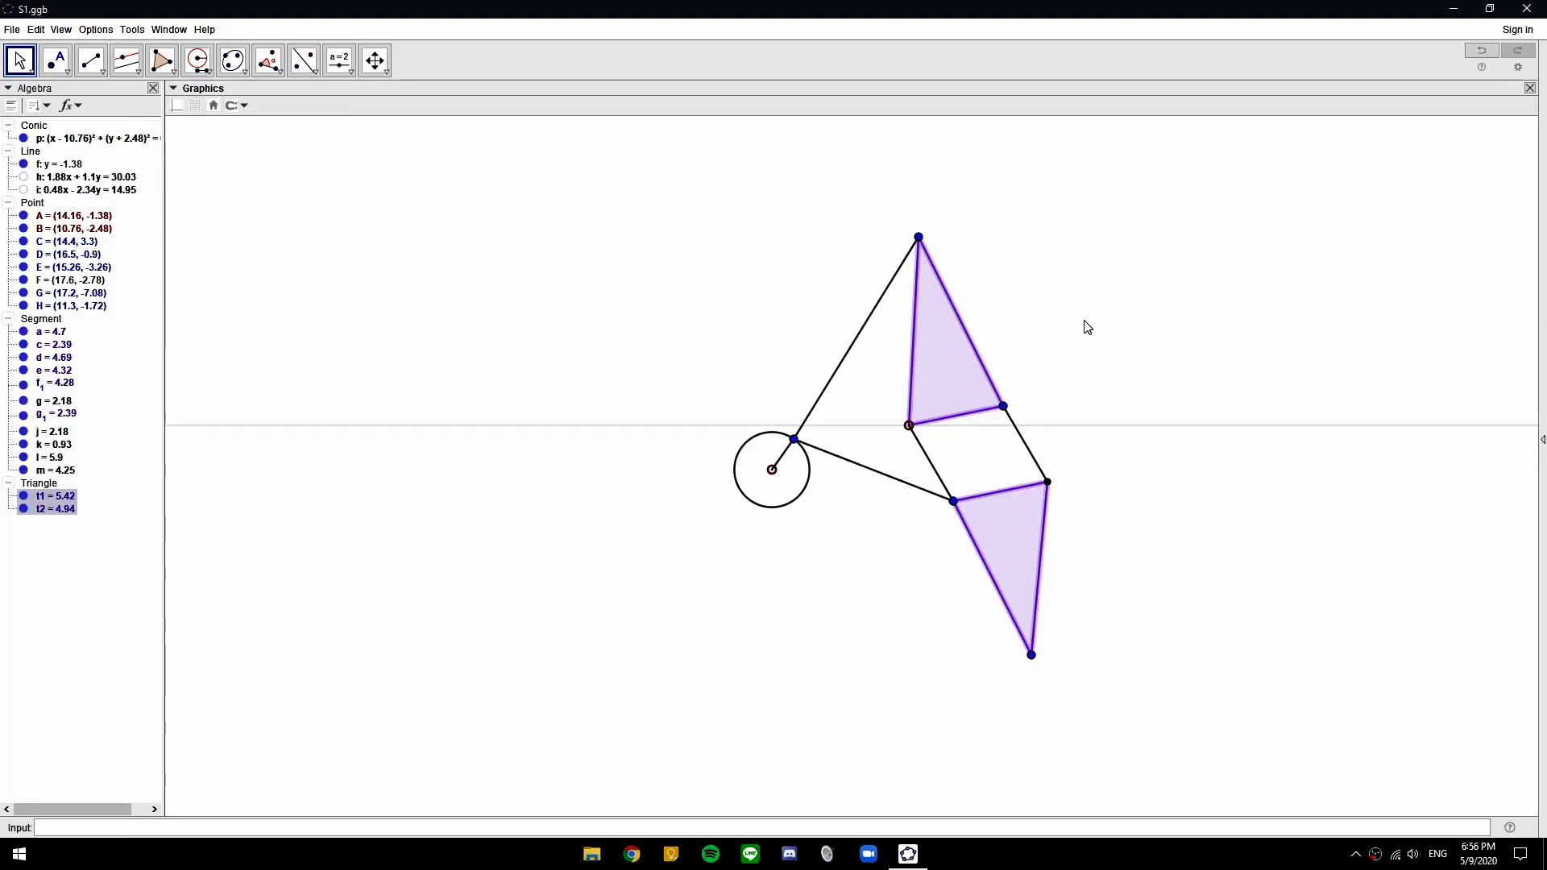
Color the outer bar connecting the two triangles cyan and the inner bar from A to E dark red
left_click(1028, 449)
left_click(184, 105)
left_click(266, 129)
left_click(932, 465)
left_click(183, 106)
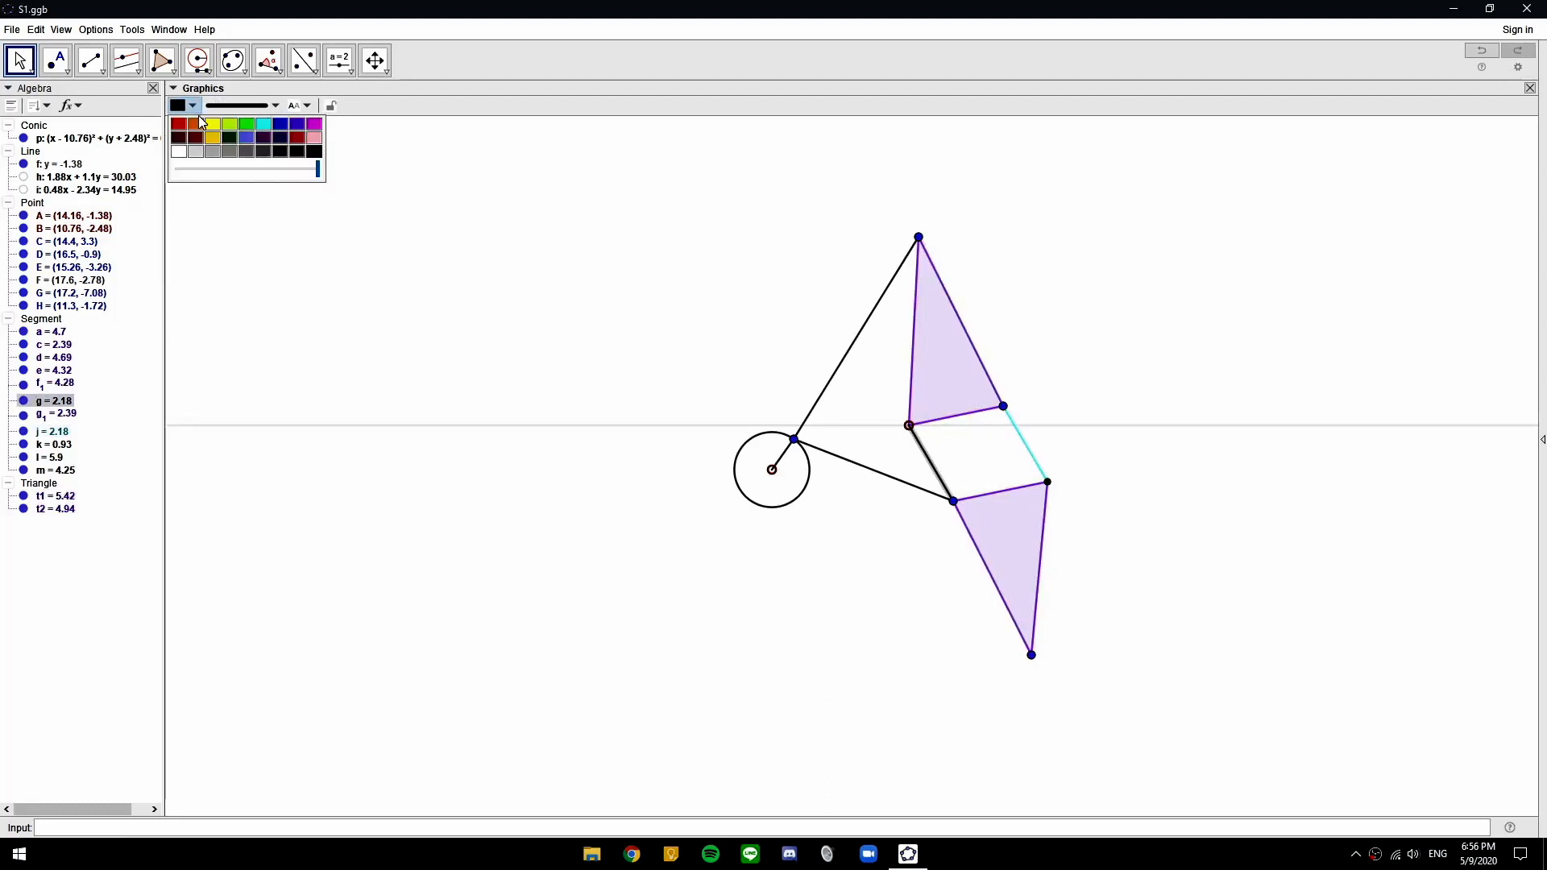
left_click(178, 126)
left_click(929, 529)
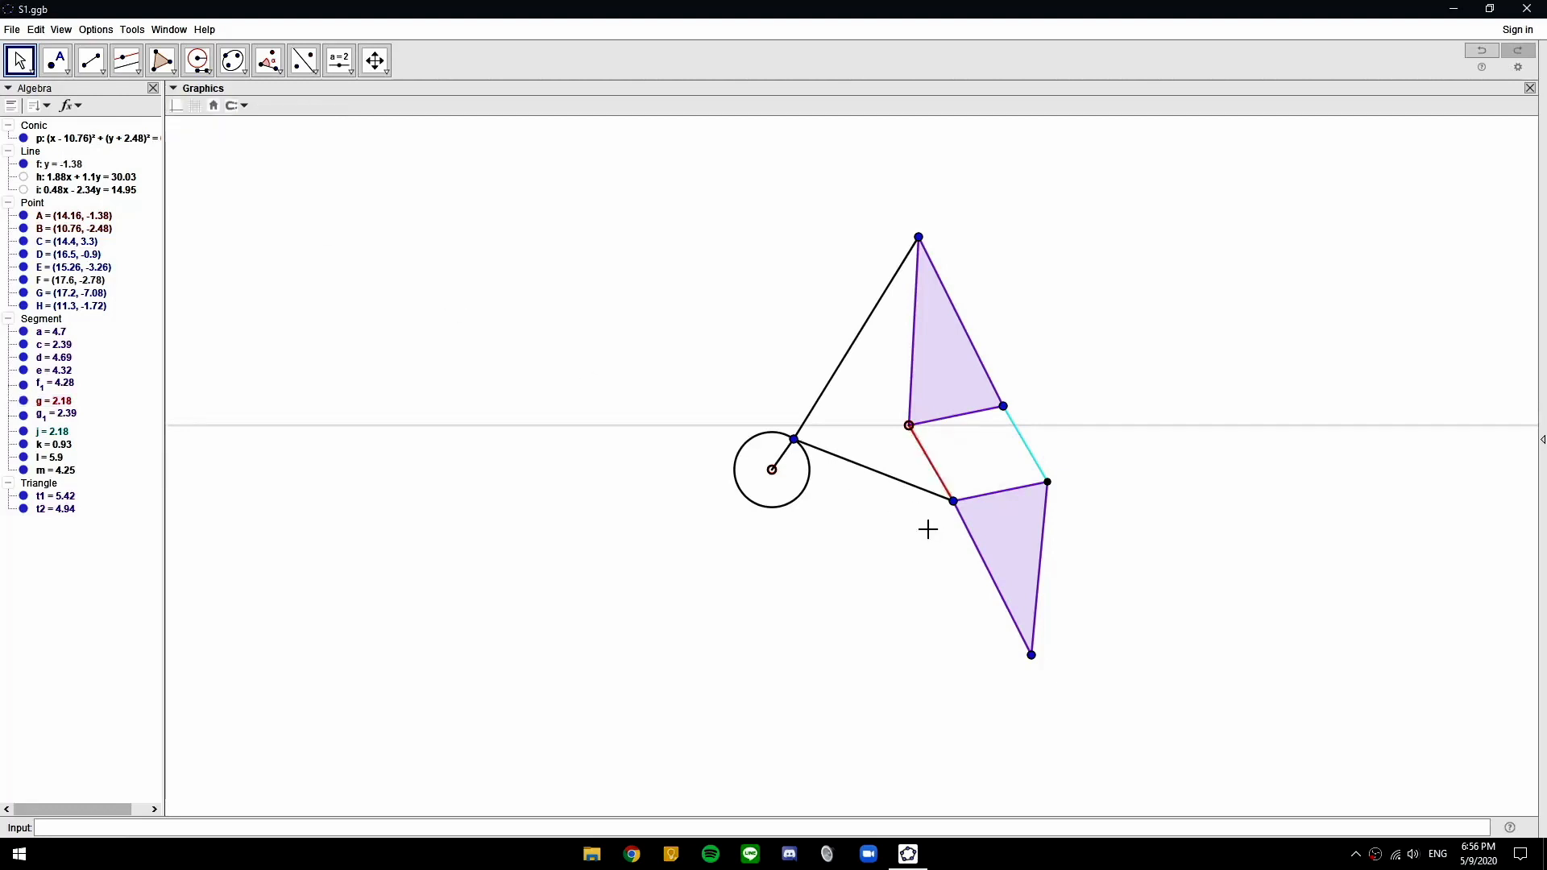
Color the two long bars running from the crank's end to points C and E dark blue
left_click(843, 468)
left_click(824, 400, "ctrl")
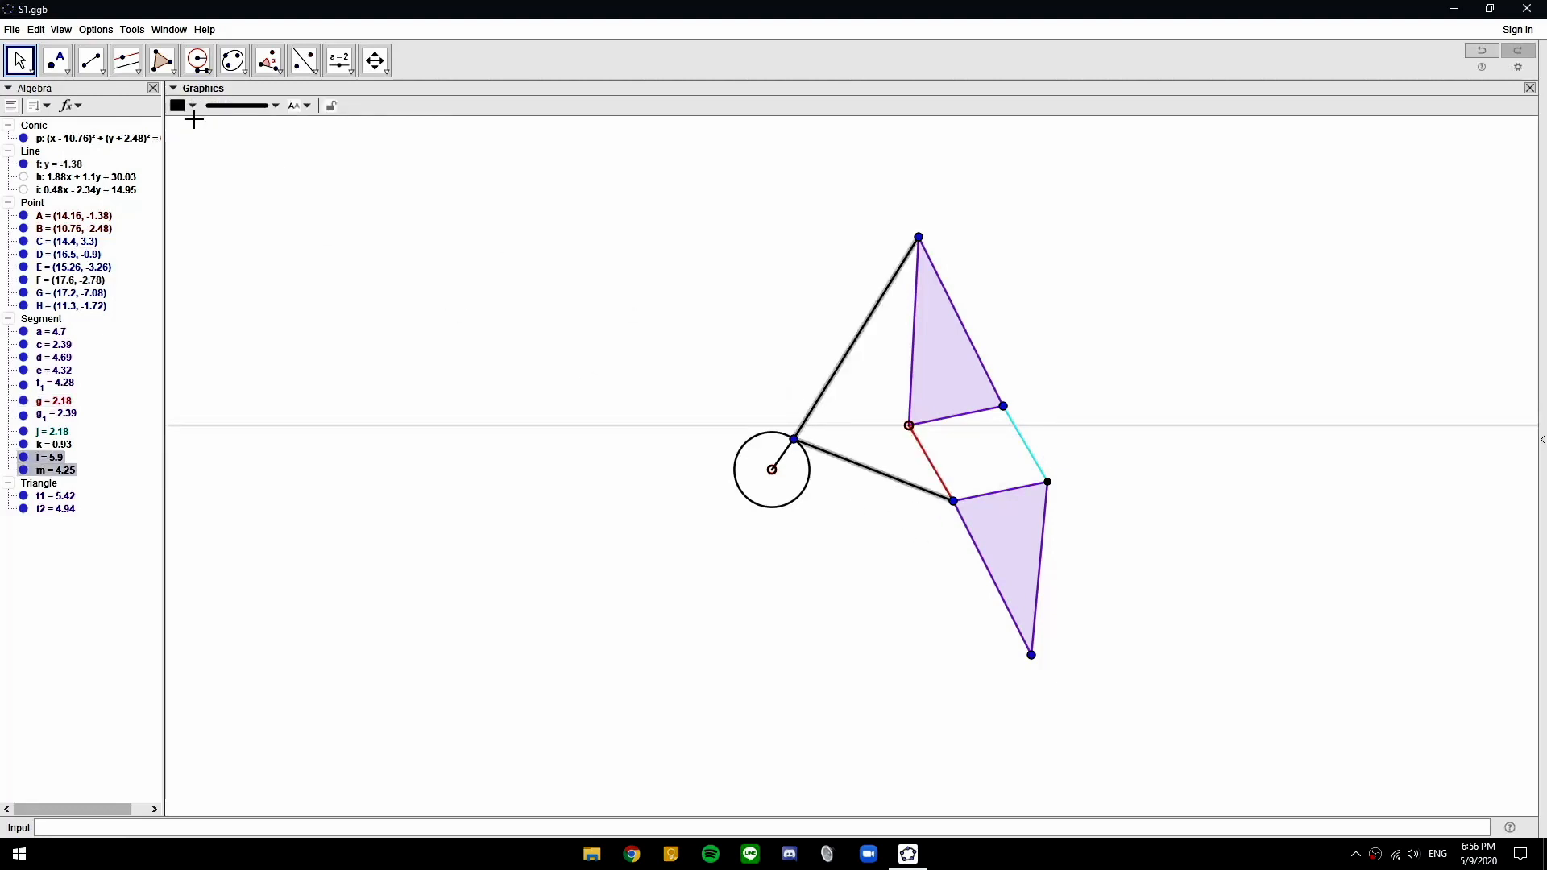
left_click(185, 107)
left_click(280, 125)
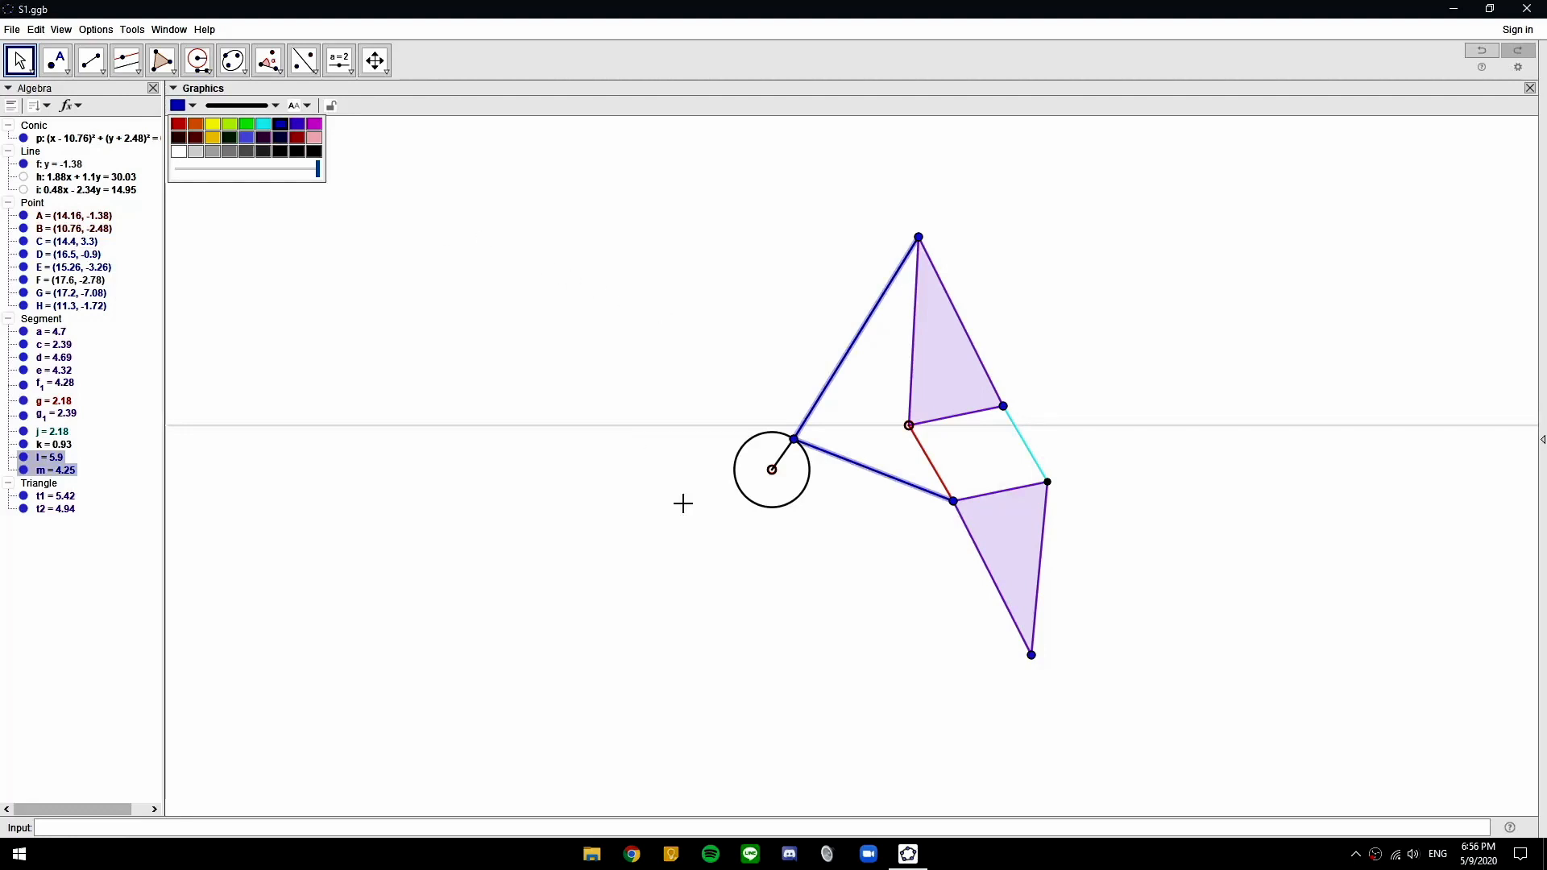
left_click(511, 462)
Color the crank's circle gold
left_click(789, 509)
left_click(184, 105)
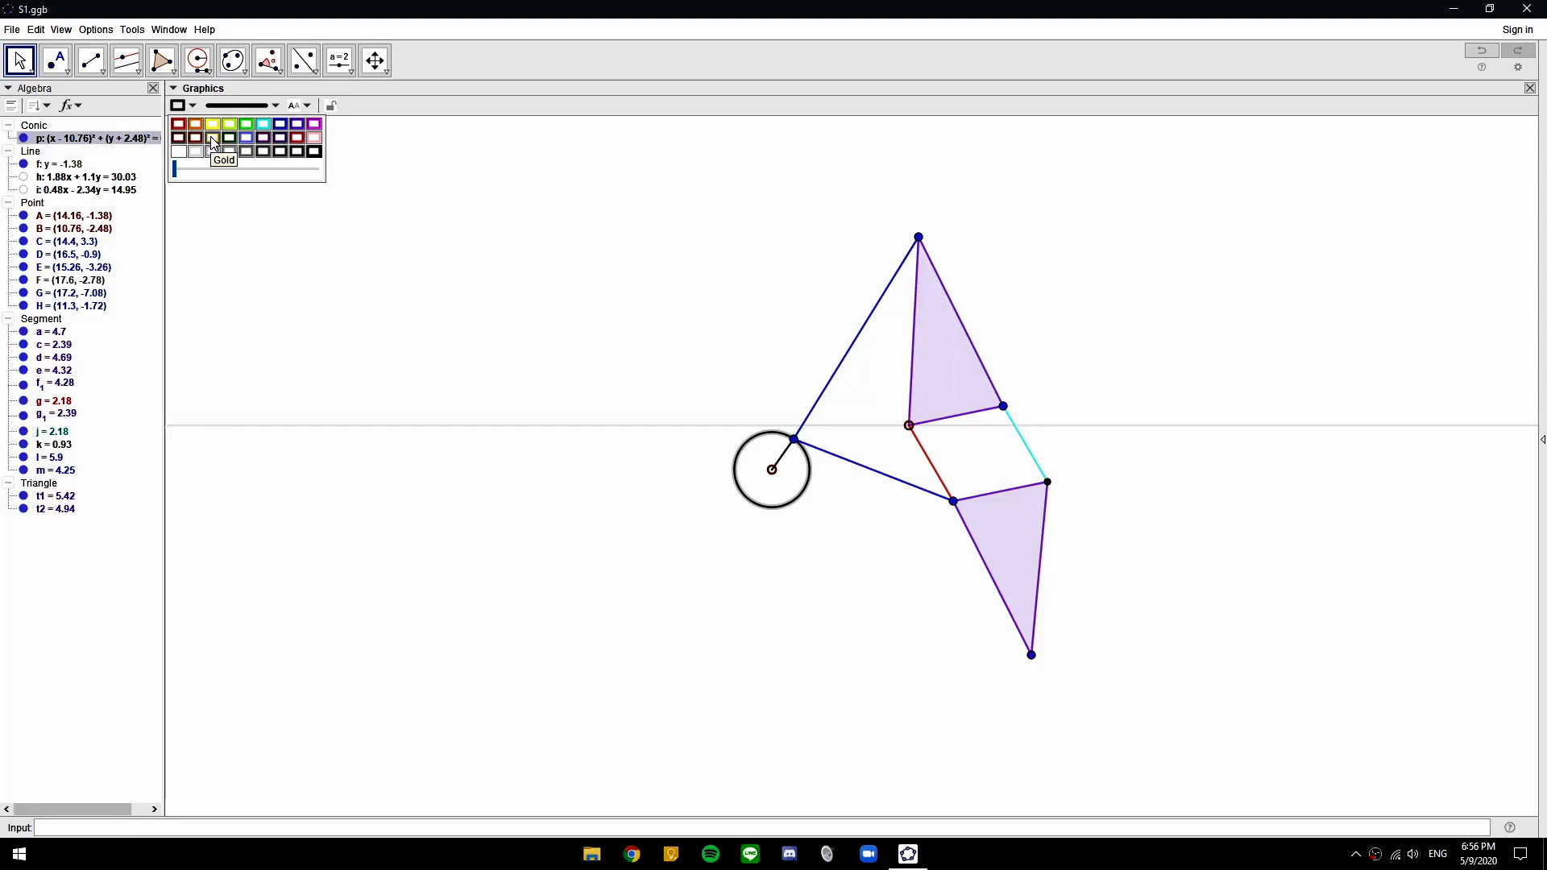
left_click(214, 144)
left_click(738, 303)
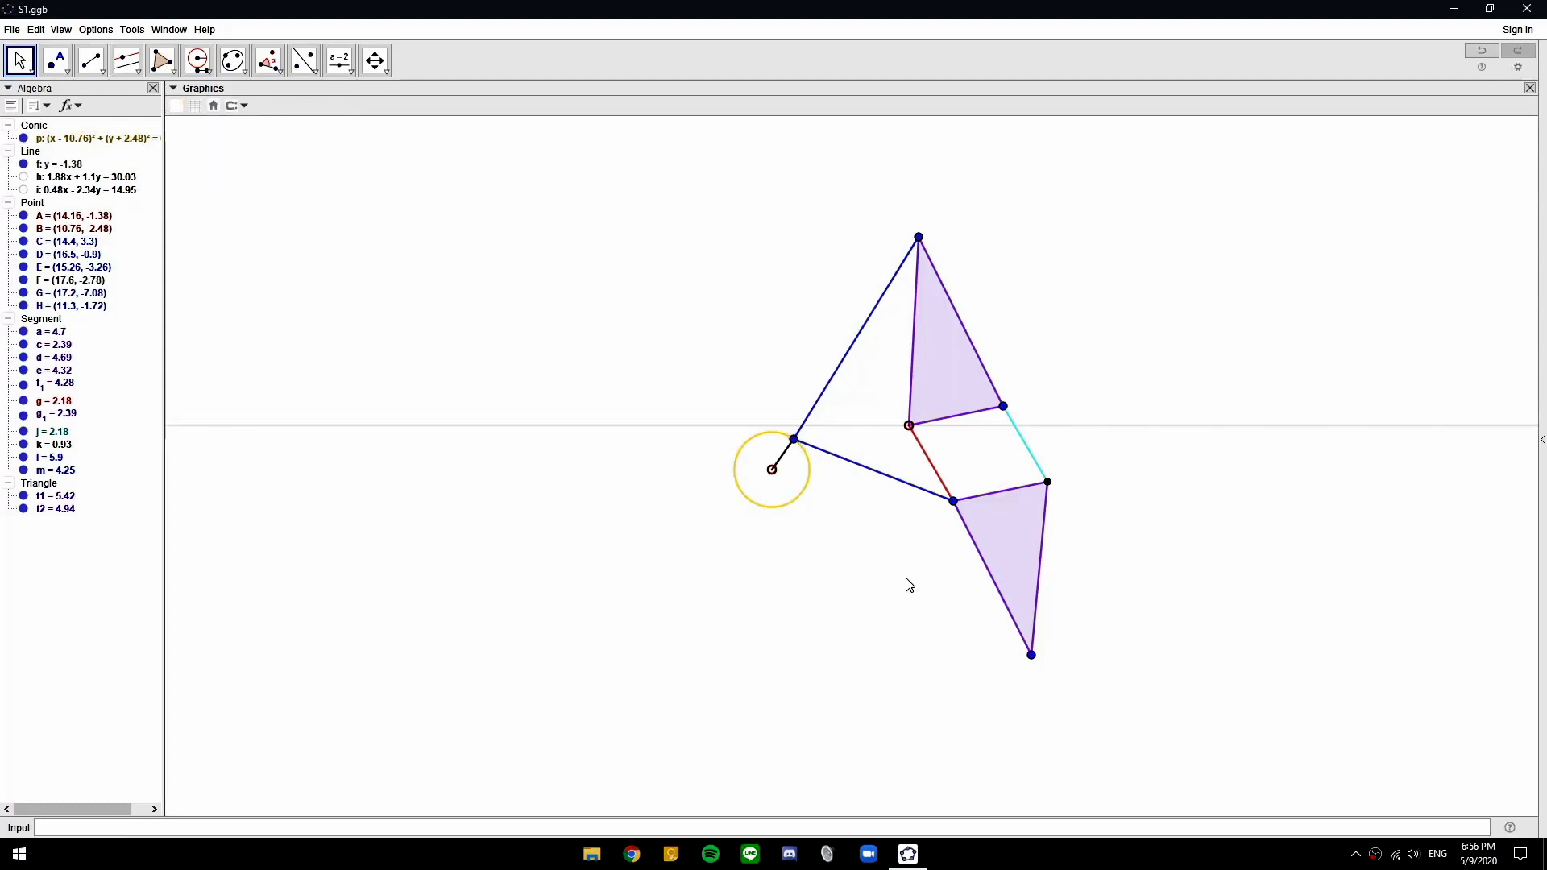
Color the joint points C, D, E, F, G and H light grey
left_click(794, 440)
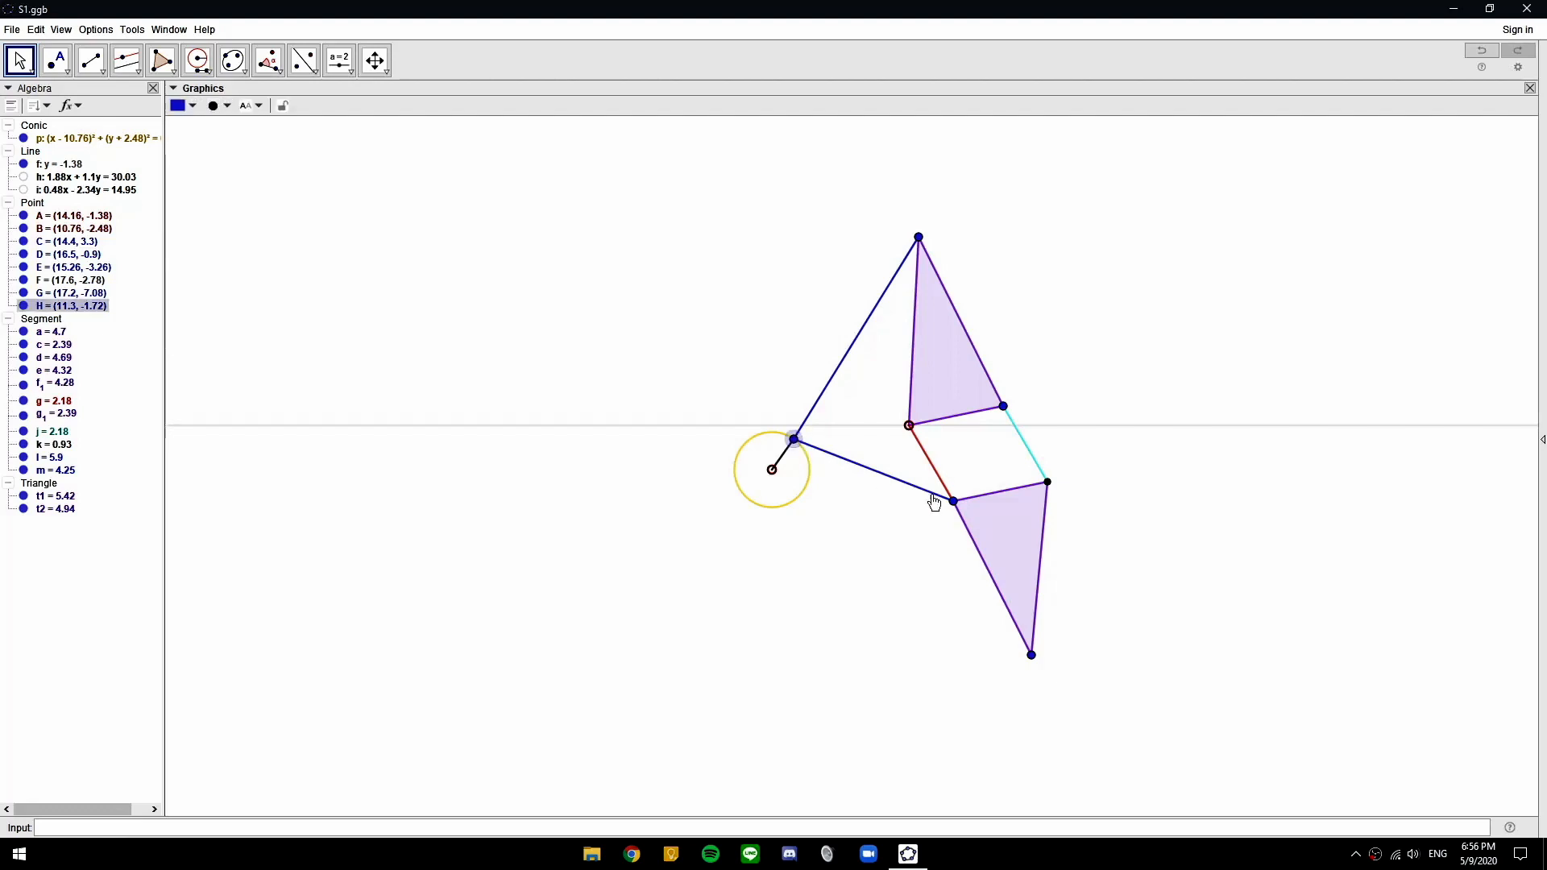
left_click(954, 502, "ctrl")
left_click(1032, 655, "ctrl")
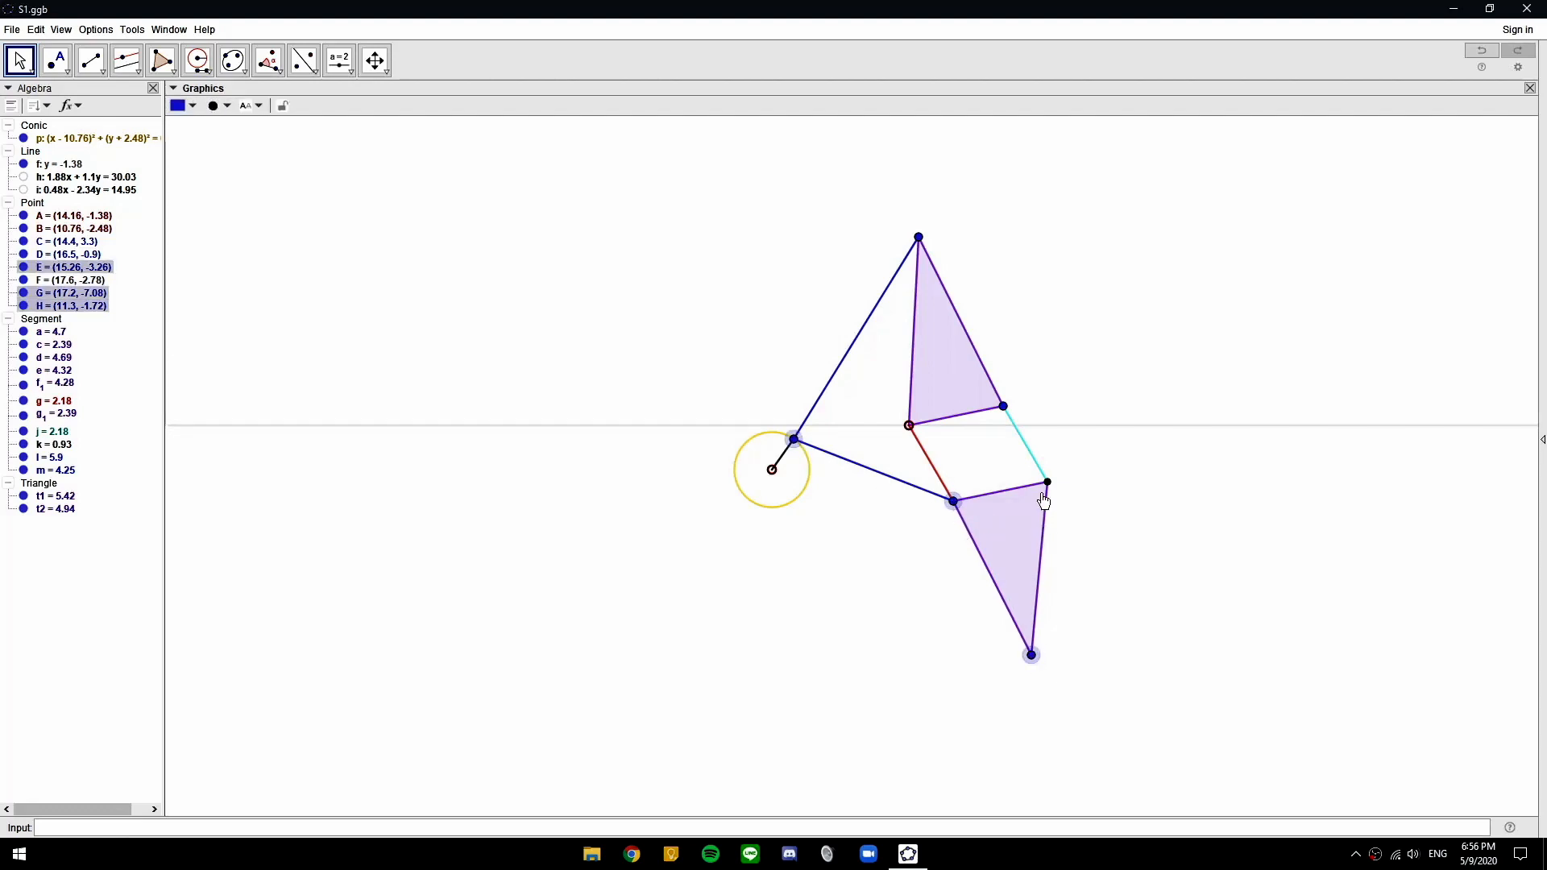
left_click(1048, 481, "ctrl")
left_click(1003, 406, "ctrl")
left_click(919, 240, "ctrl")
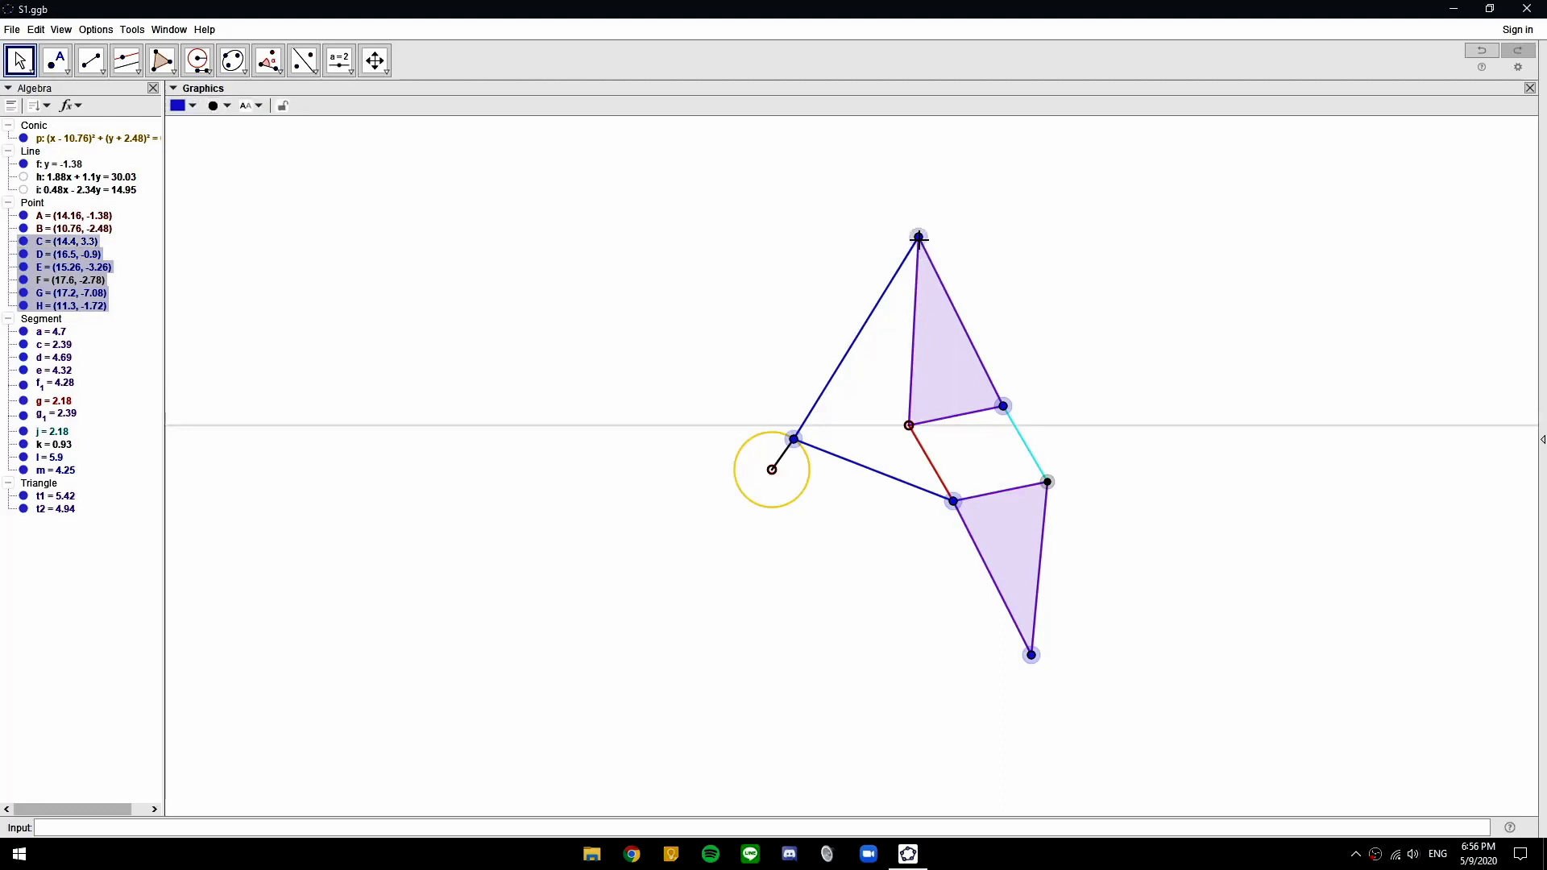
left_click(181, 105)
left_click(196, 152)
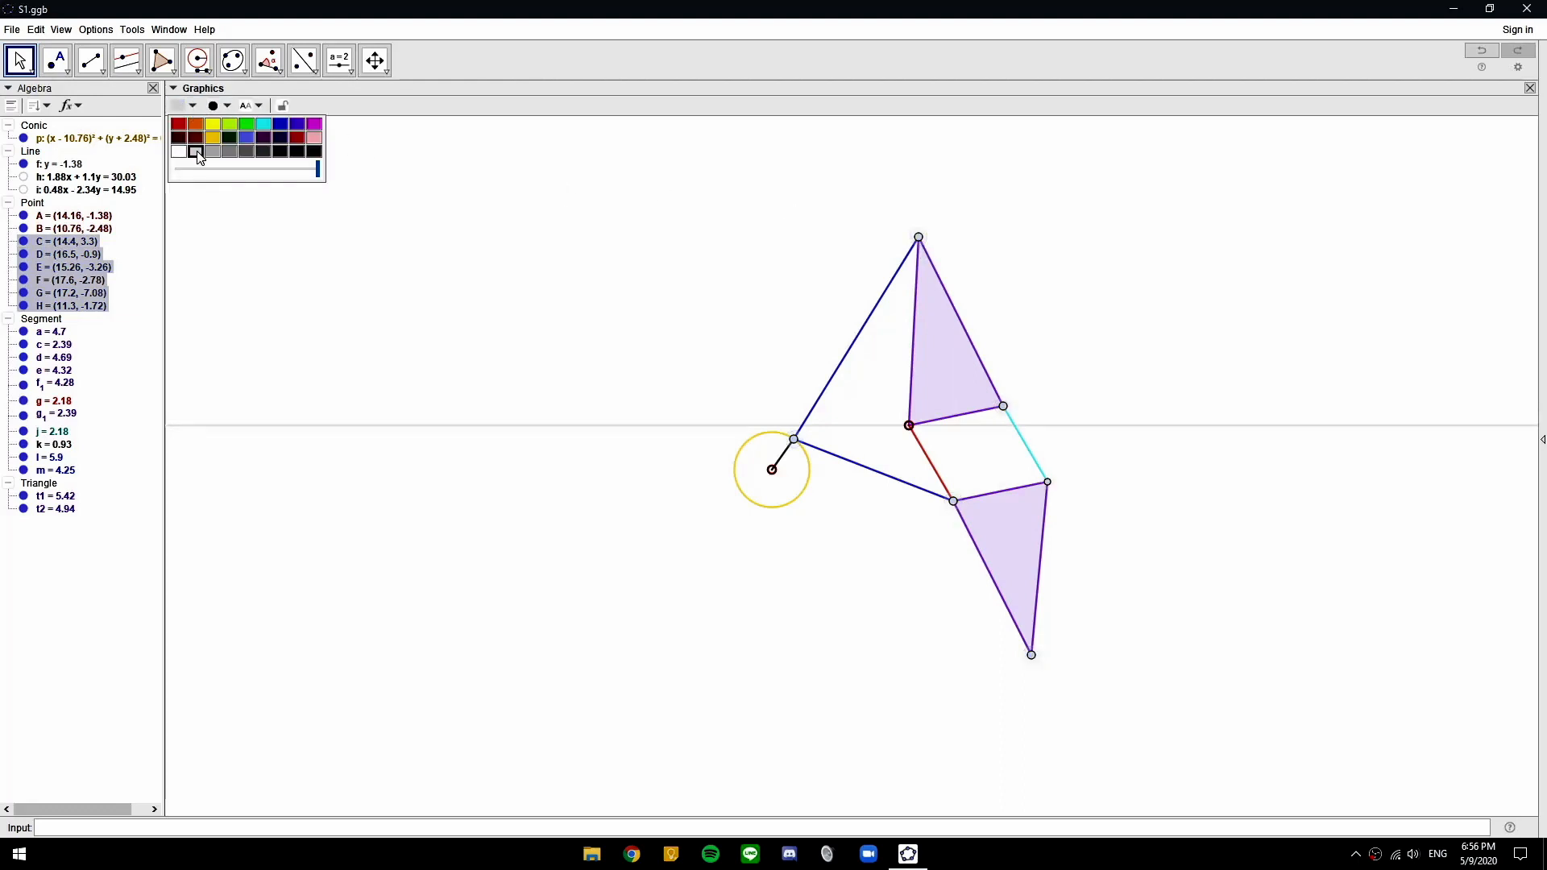
left_click(799, 288)
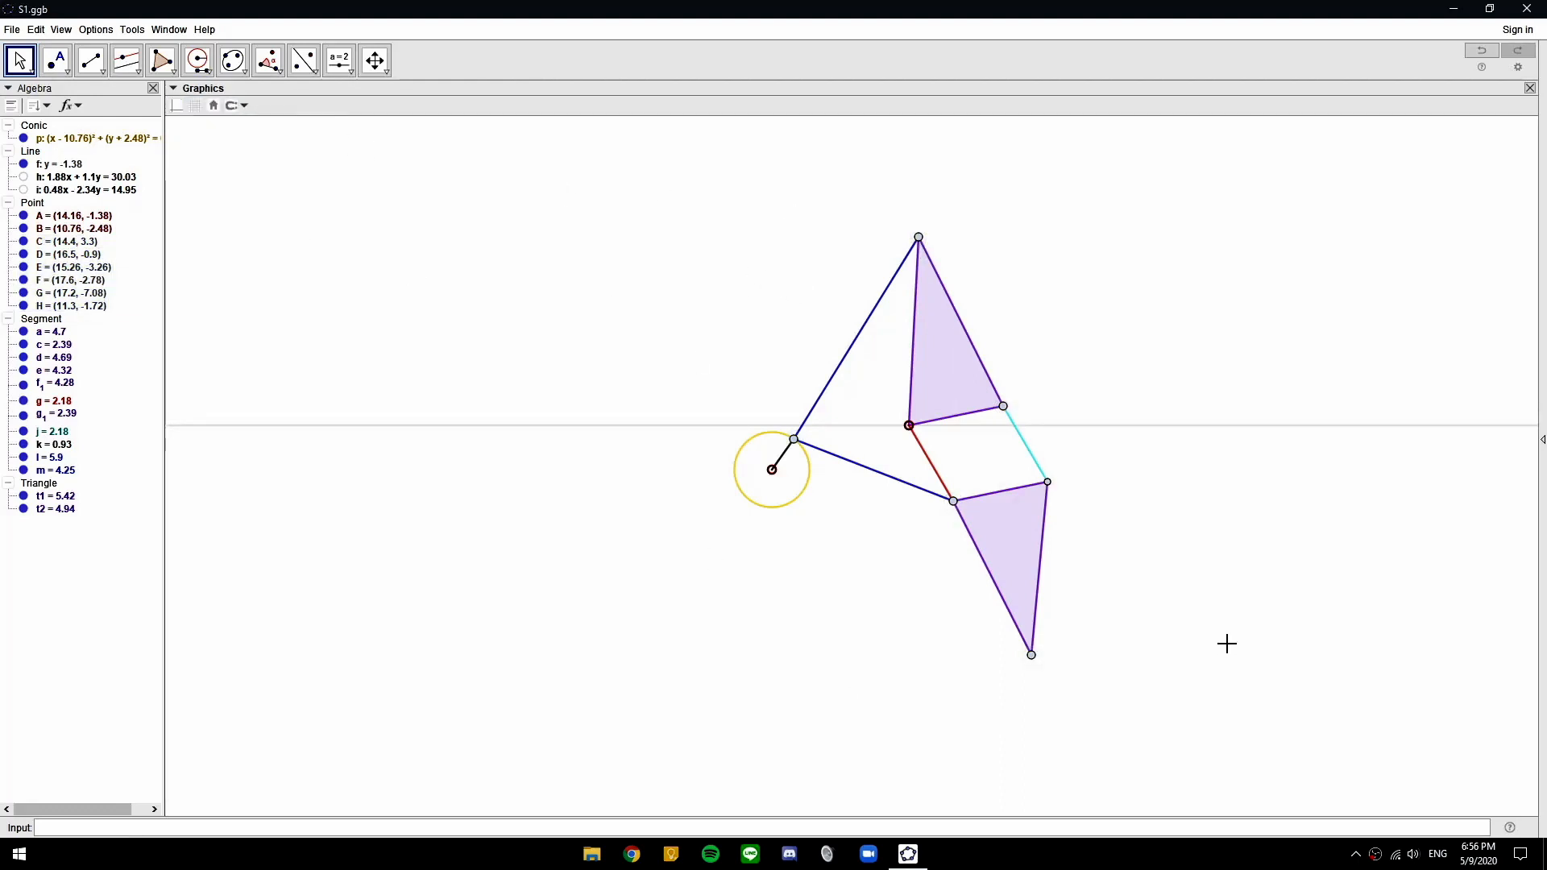
Draw a segment between fixed points A and B and color it light grey
left_click(91, 61)
left_click(908, 426)
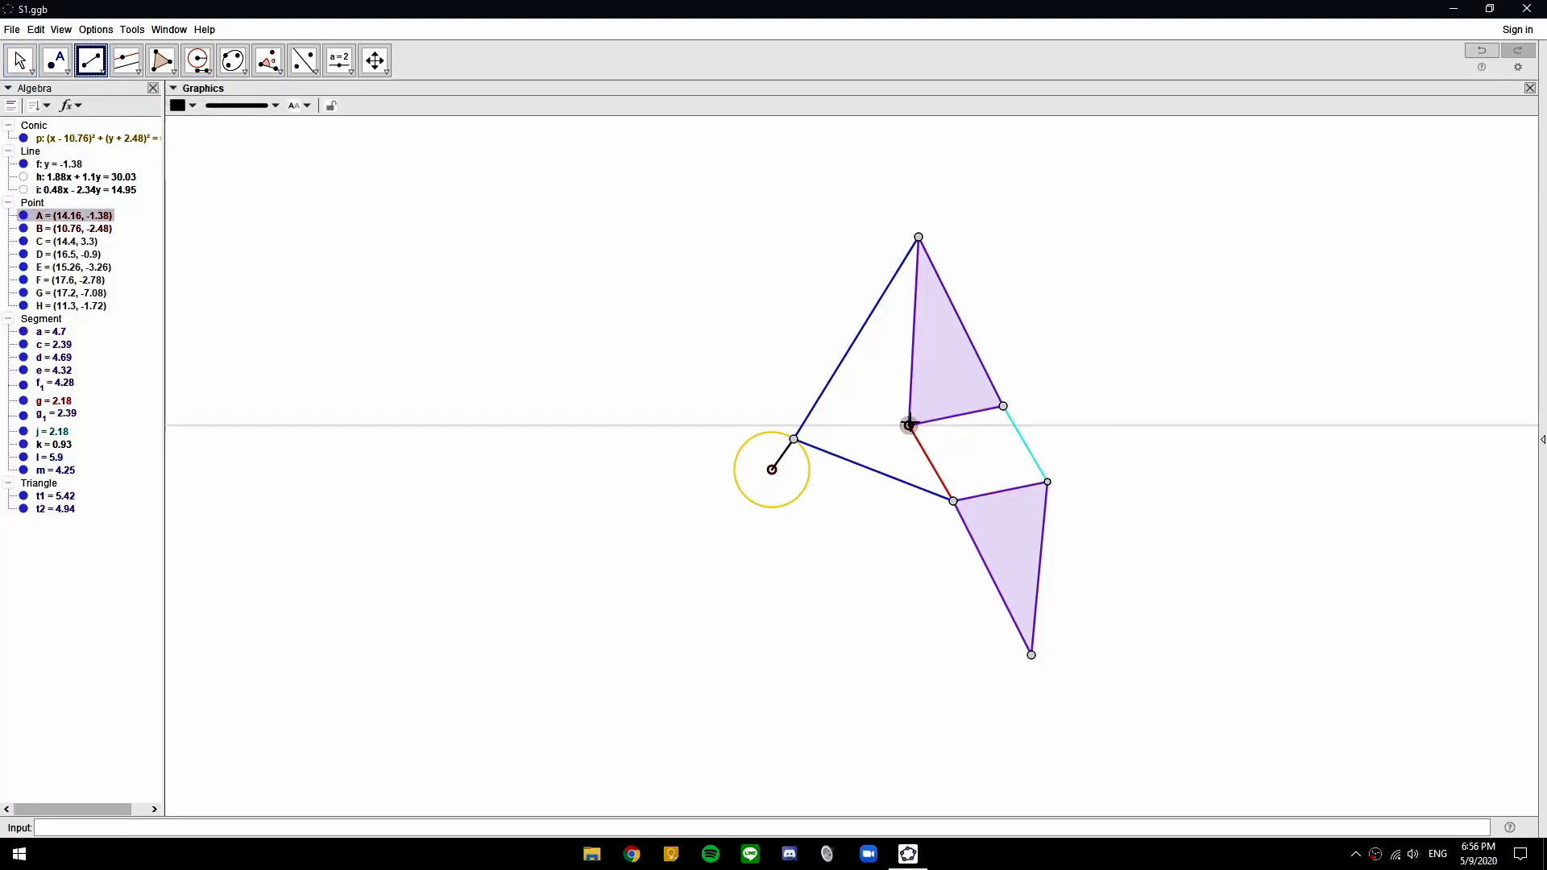
left_click(774, 469)
key("Escape")
left_click(841, 448)
left_click(178, 105)
left_click(198, 155)
left_click(525, 322)
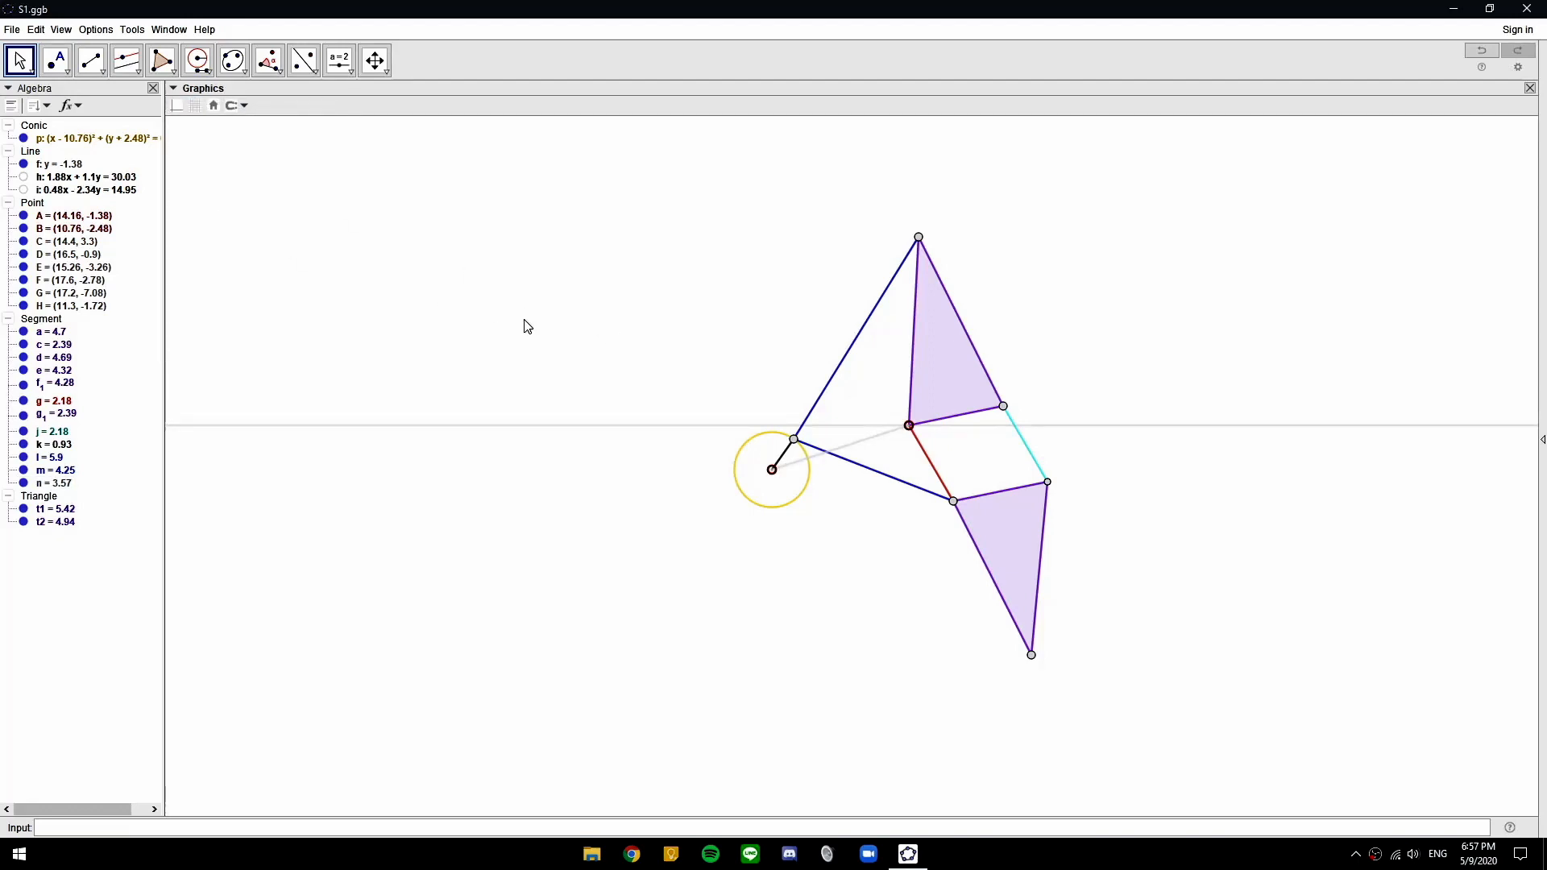
Color the crank segment from B to H green
left_click(781, 459)
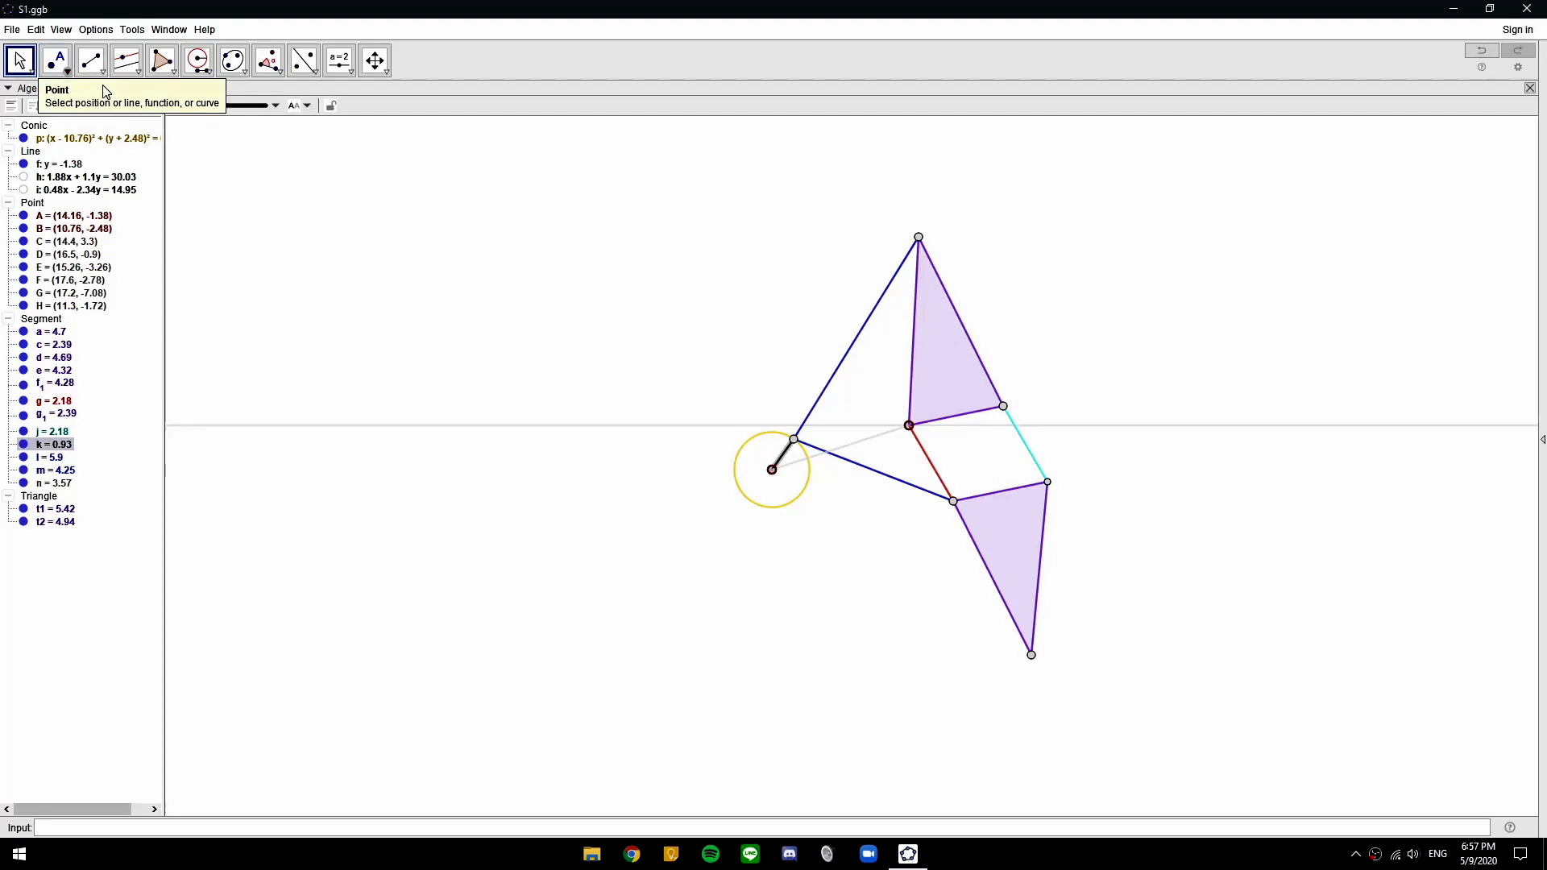
left_click(179, 105)
left_click(241, 124)
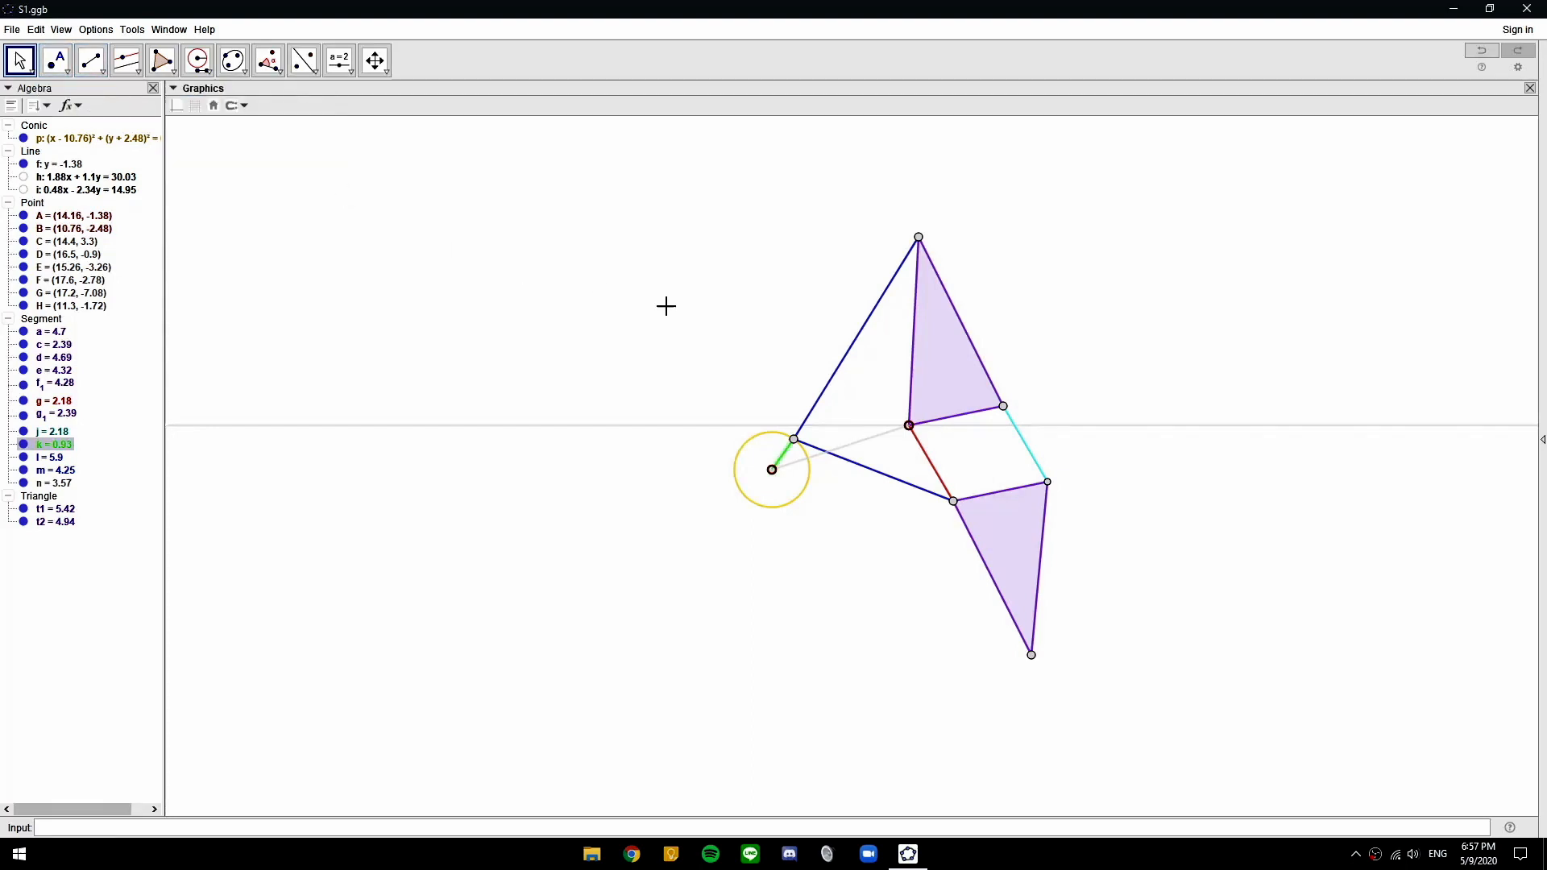
left_click(661, 304)
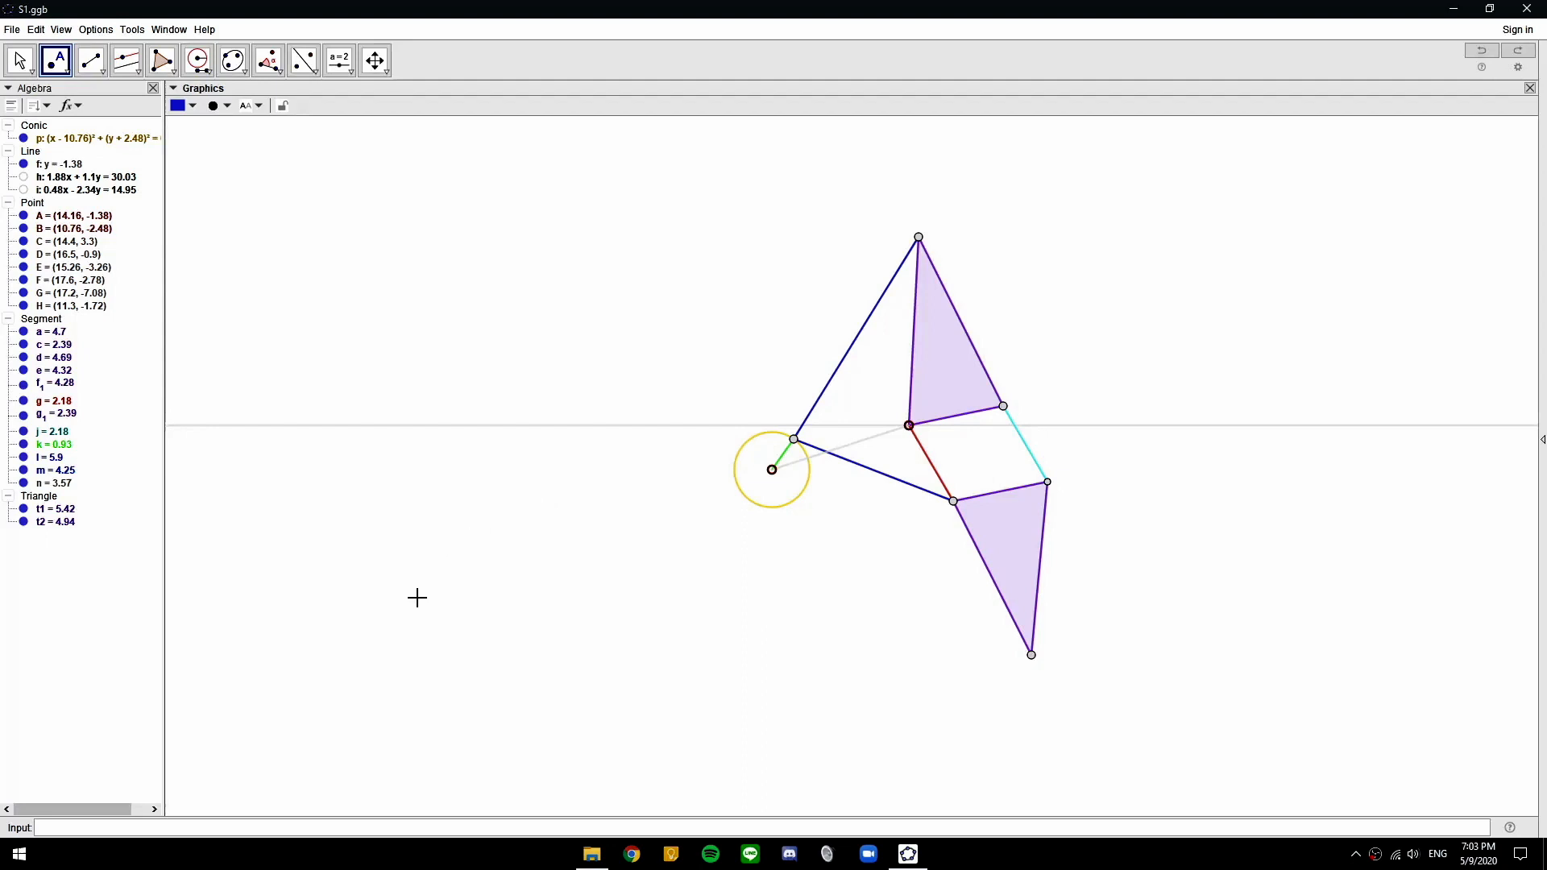
Draw a compass circle with radius AB centered on the horizontal line at about (-1.96, -1.38), away from the leg
left_click_drag(408, 594, 772, 581)
left_click(197, 60)
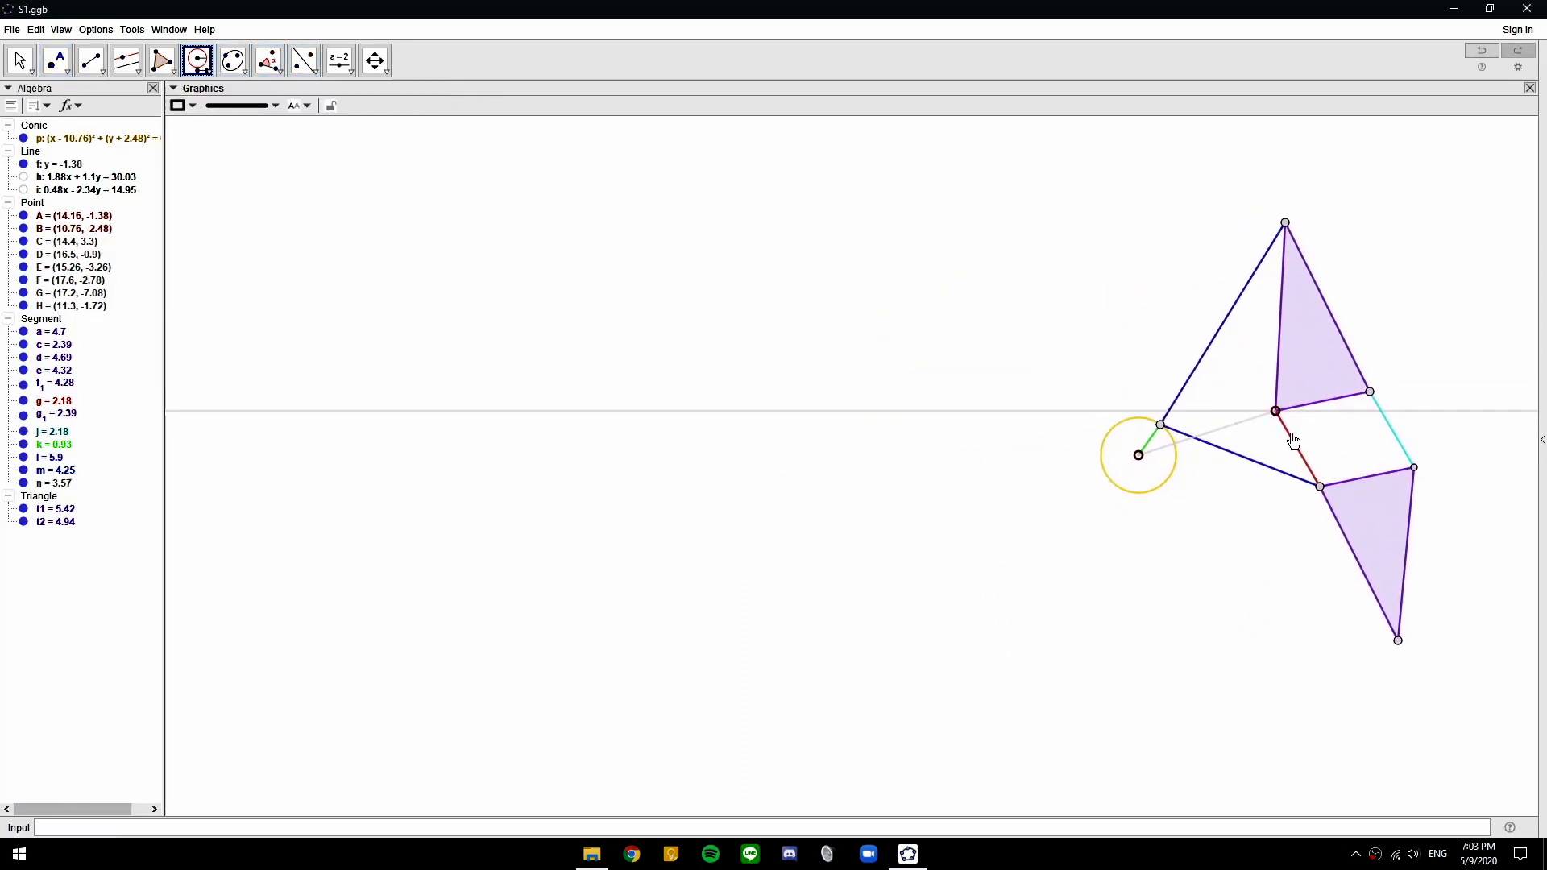
left_click(1275, 411)
left_click(1138, 455)
left_click(625, 410)
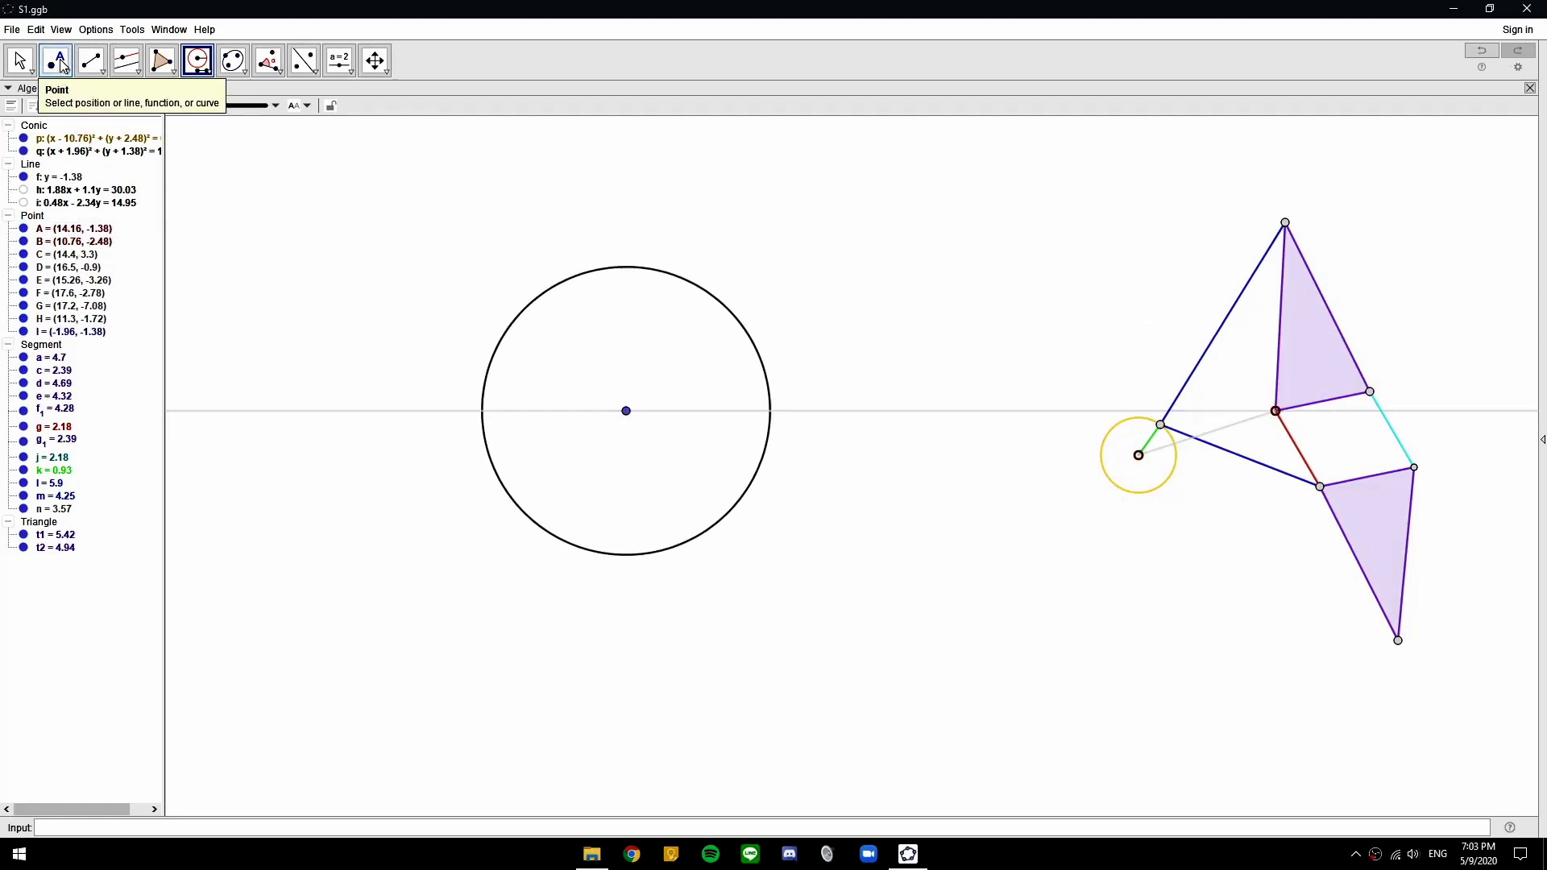
left_click(58, 61)
left_click(770, 396)
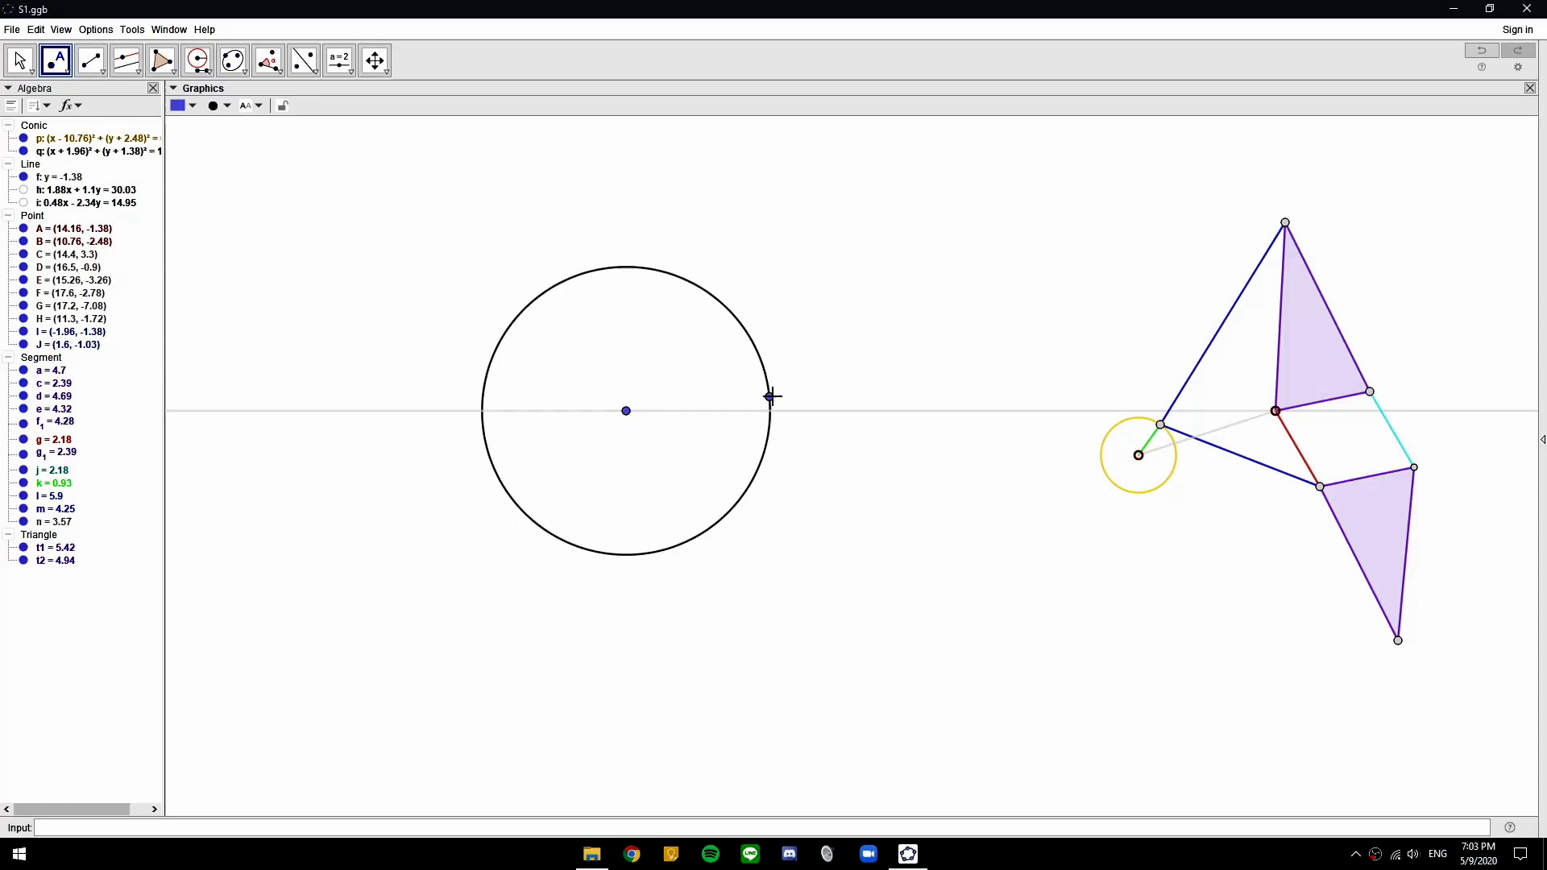
scroll(769, 403, "up", 6)
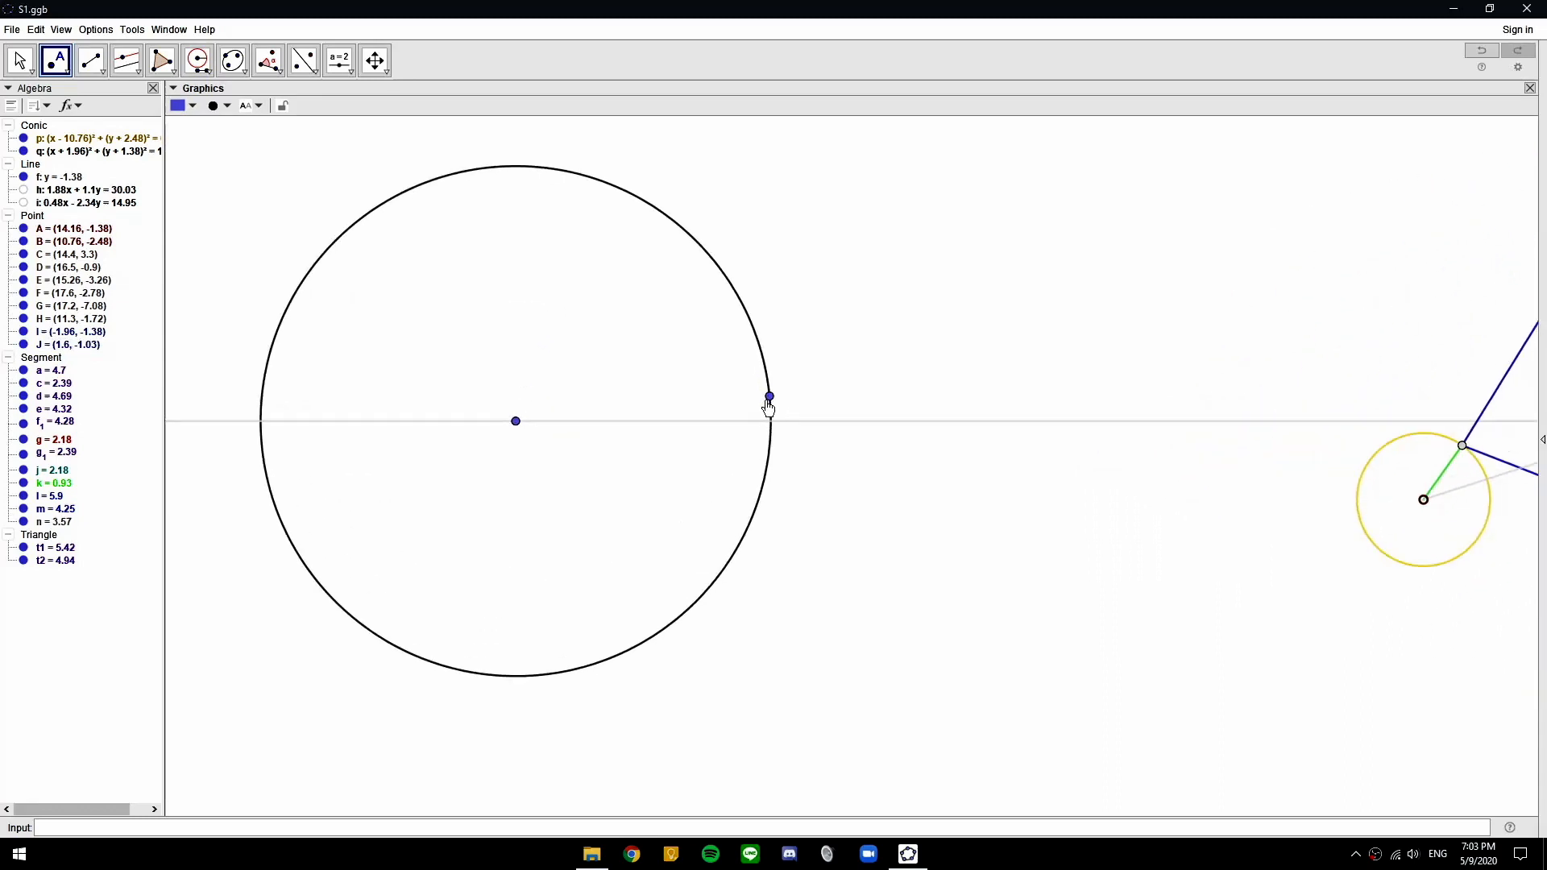
left_click_drag(766, 397, 709, 364)
key("Escape")
key("ctrl+z")
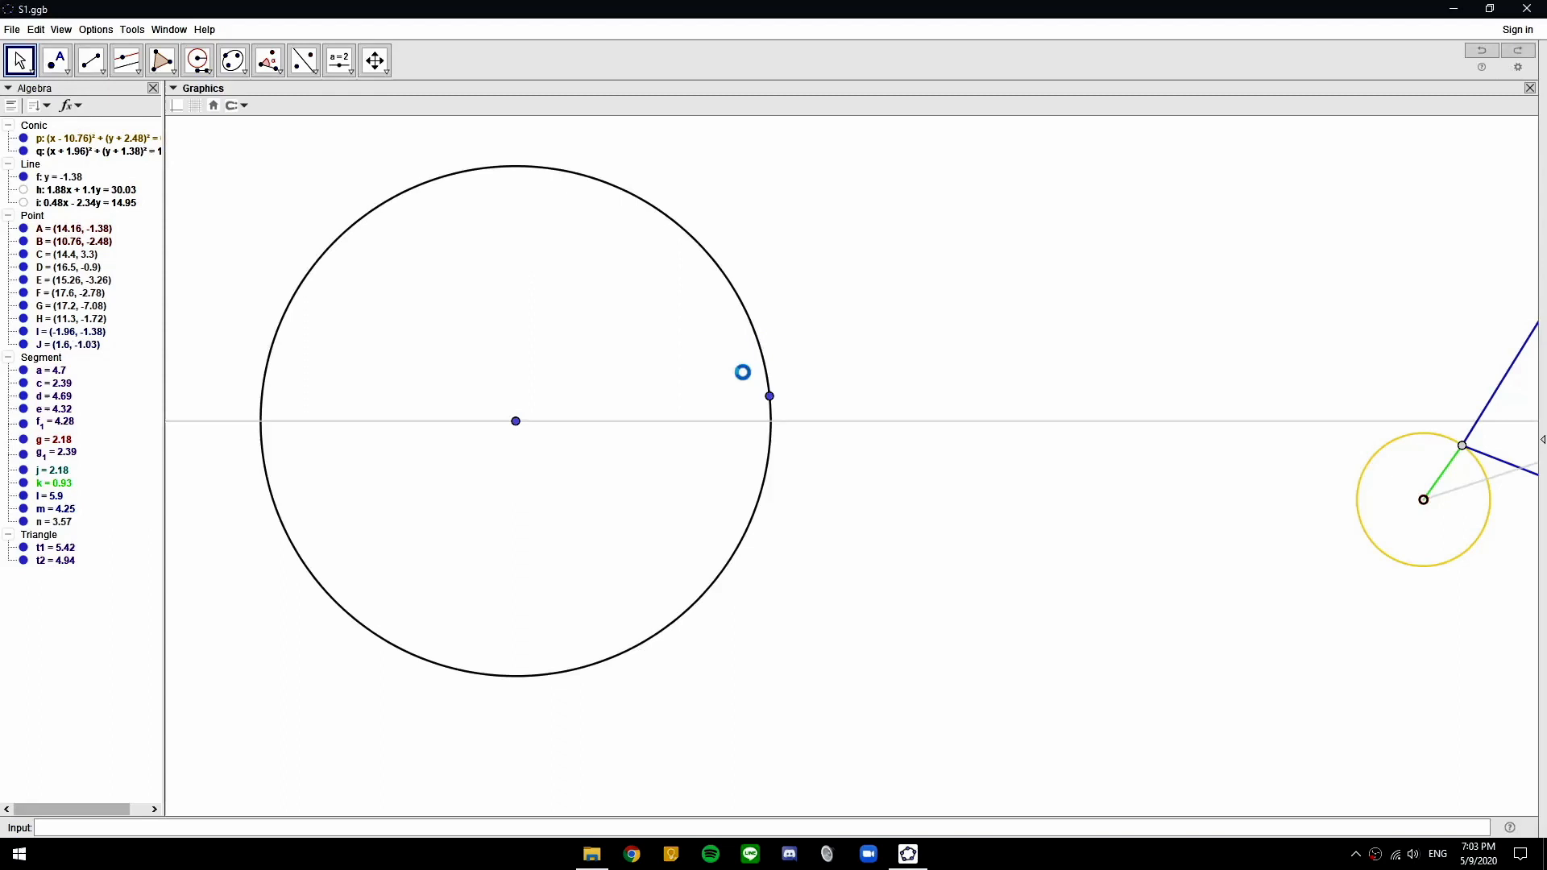
key("ctrl+z")
Place a point where the large circle's right side crosses the horizontal line and slide the circle's center to about (-1.86, -1.38)
left_click(55, 60)
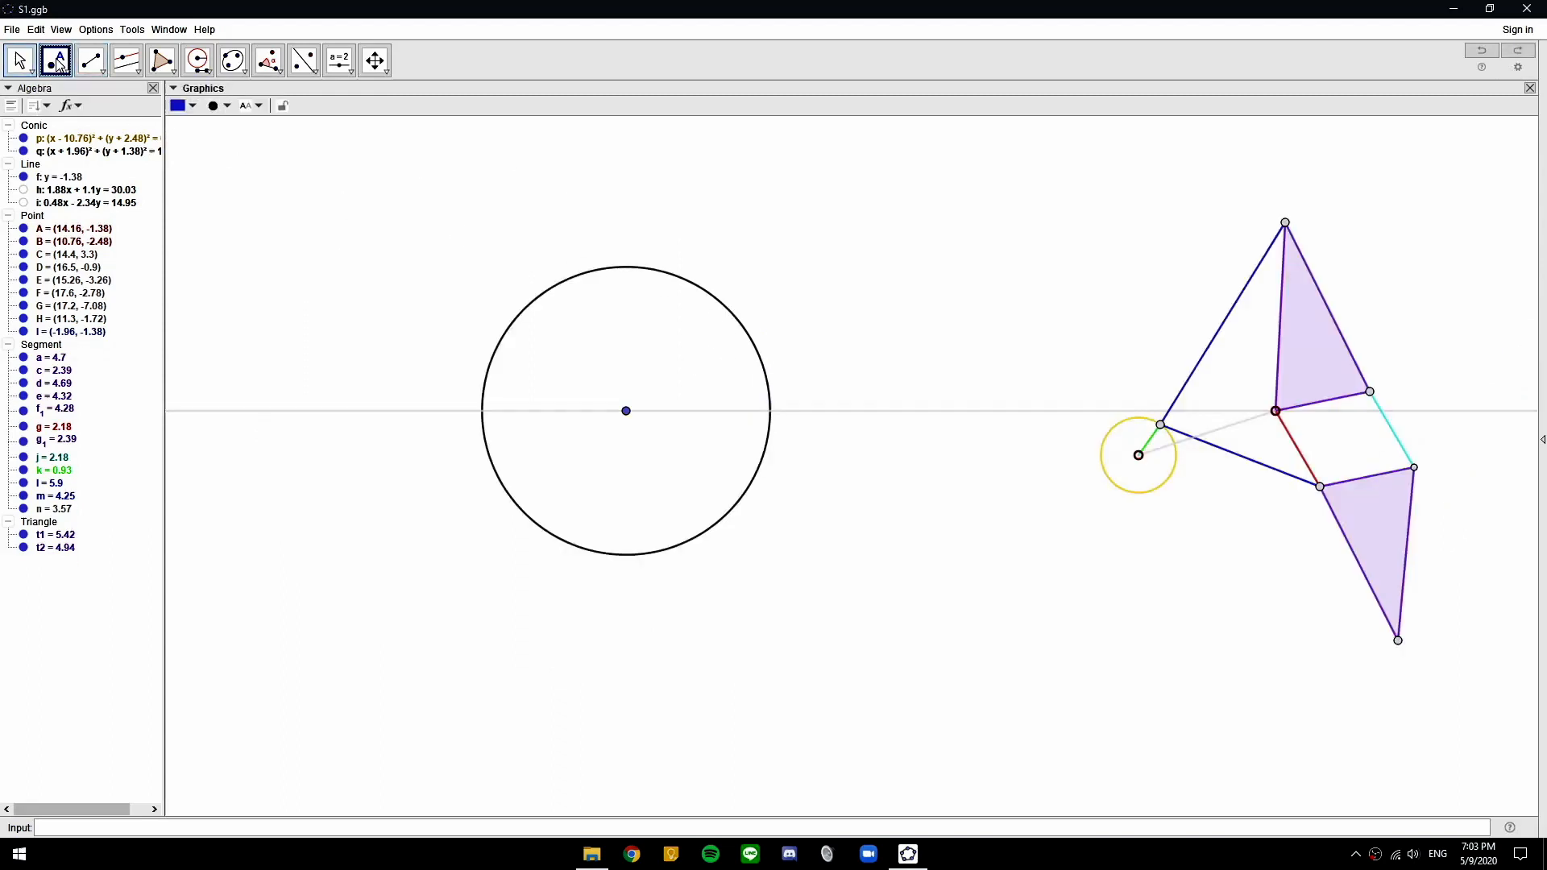
left_click(770, 411)
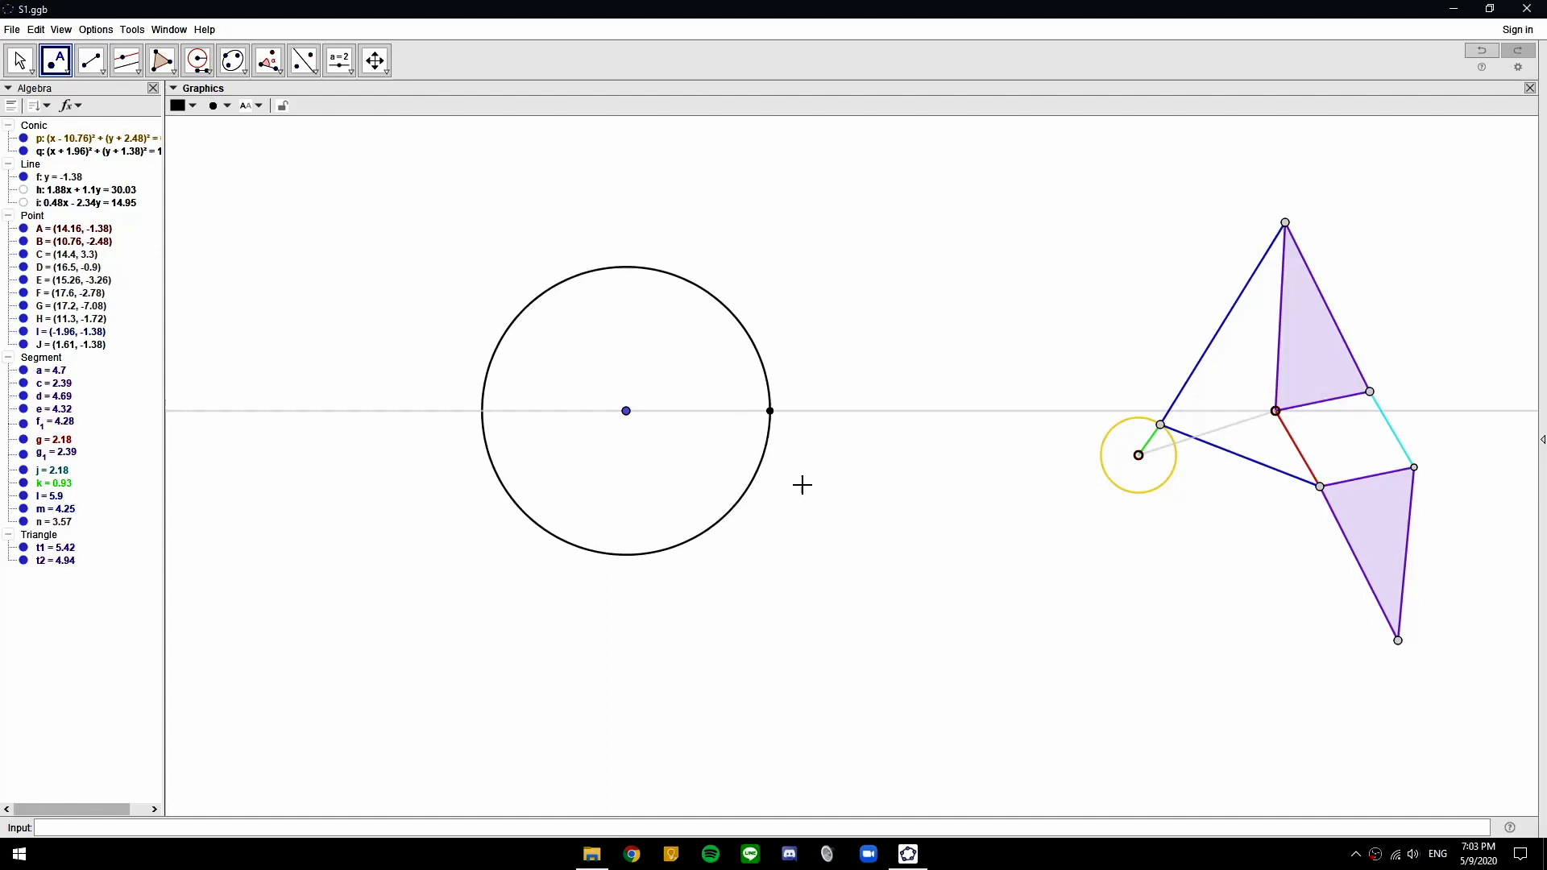
mouse_move(630, 419)
left_mouse_down()
mouse_move(818, 487)
mouse_move(677, 370)
mouse_move(494, 425)
mouse_move(700, 431)
mouse_move(631, 439)
left_mouse_up()
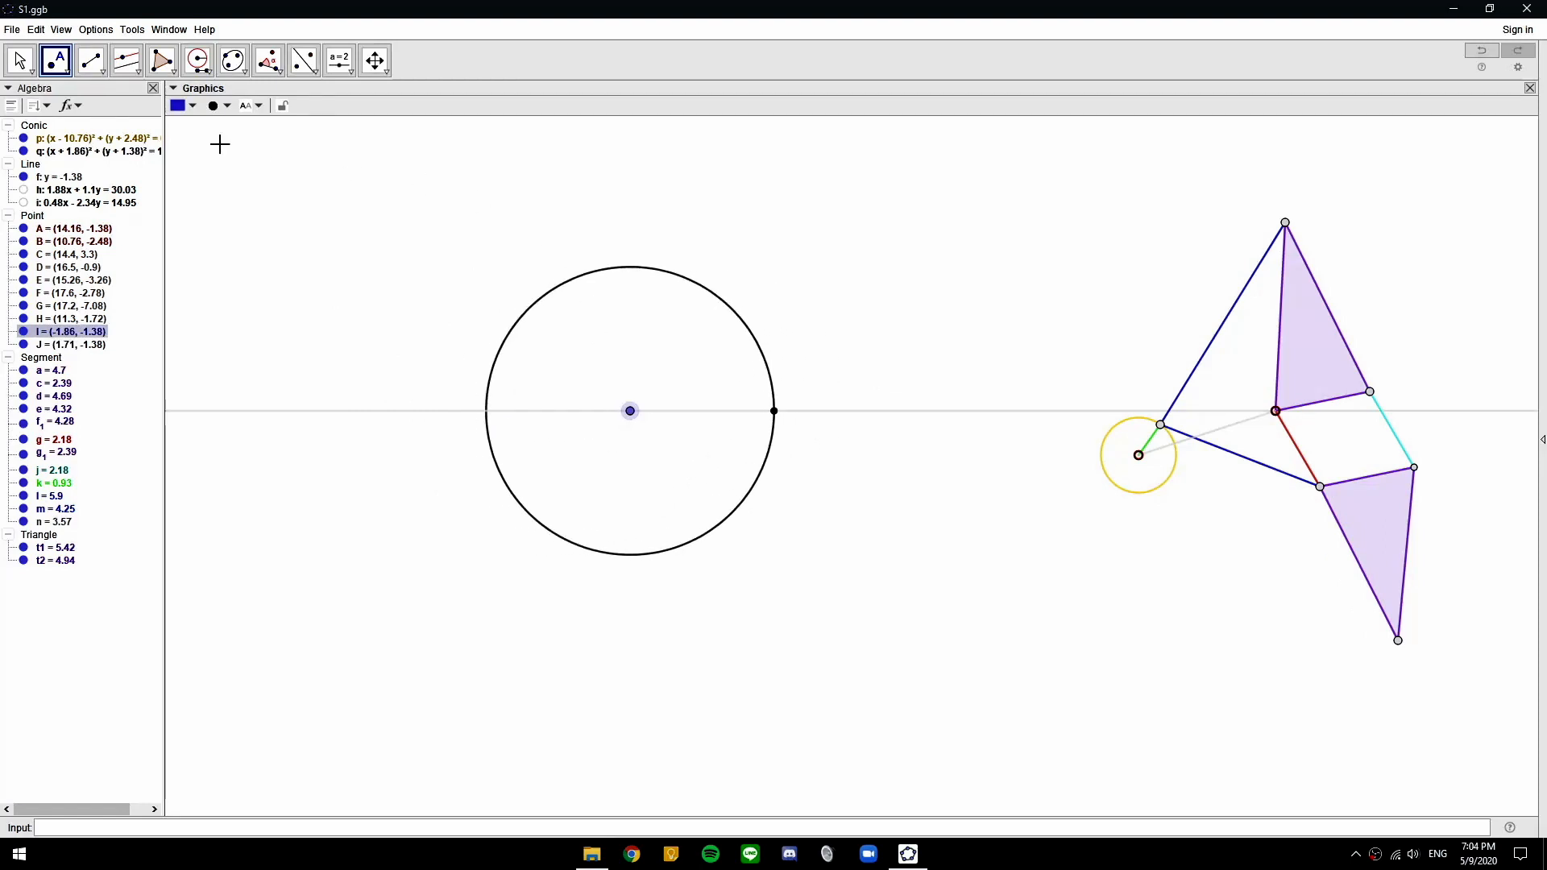
Save the construction as S1.ggb in the Geogebra folder, overwriting the existing file
left_click(10, 29)
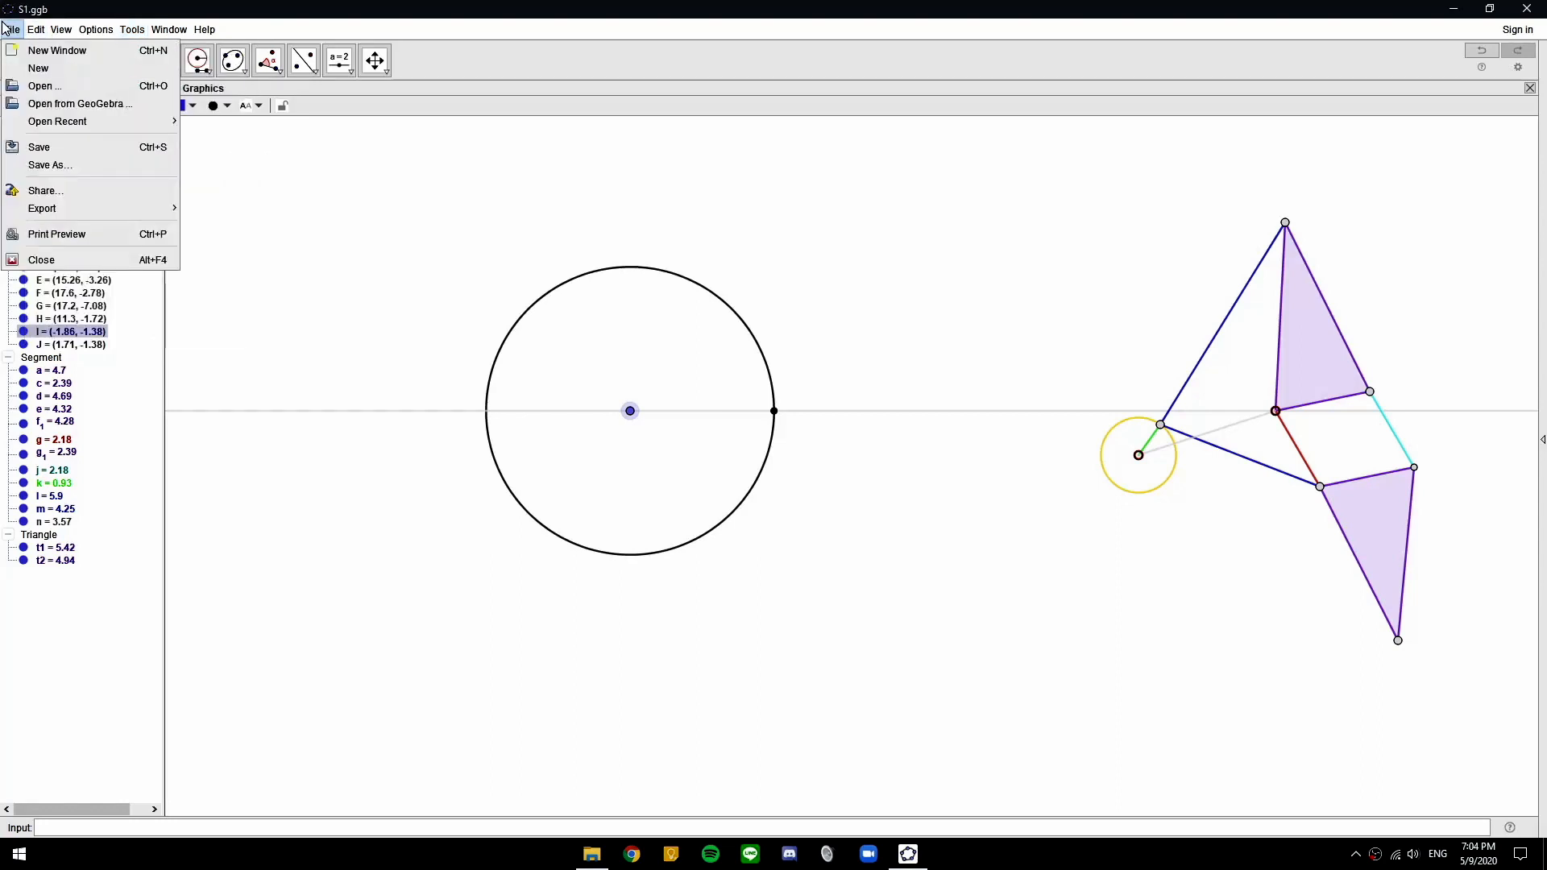
left_click(38, 147)
left_click(678, 543)
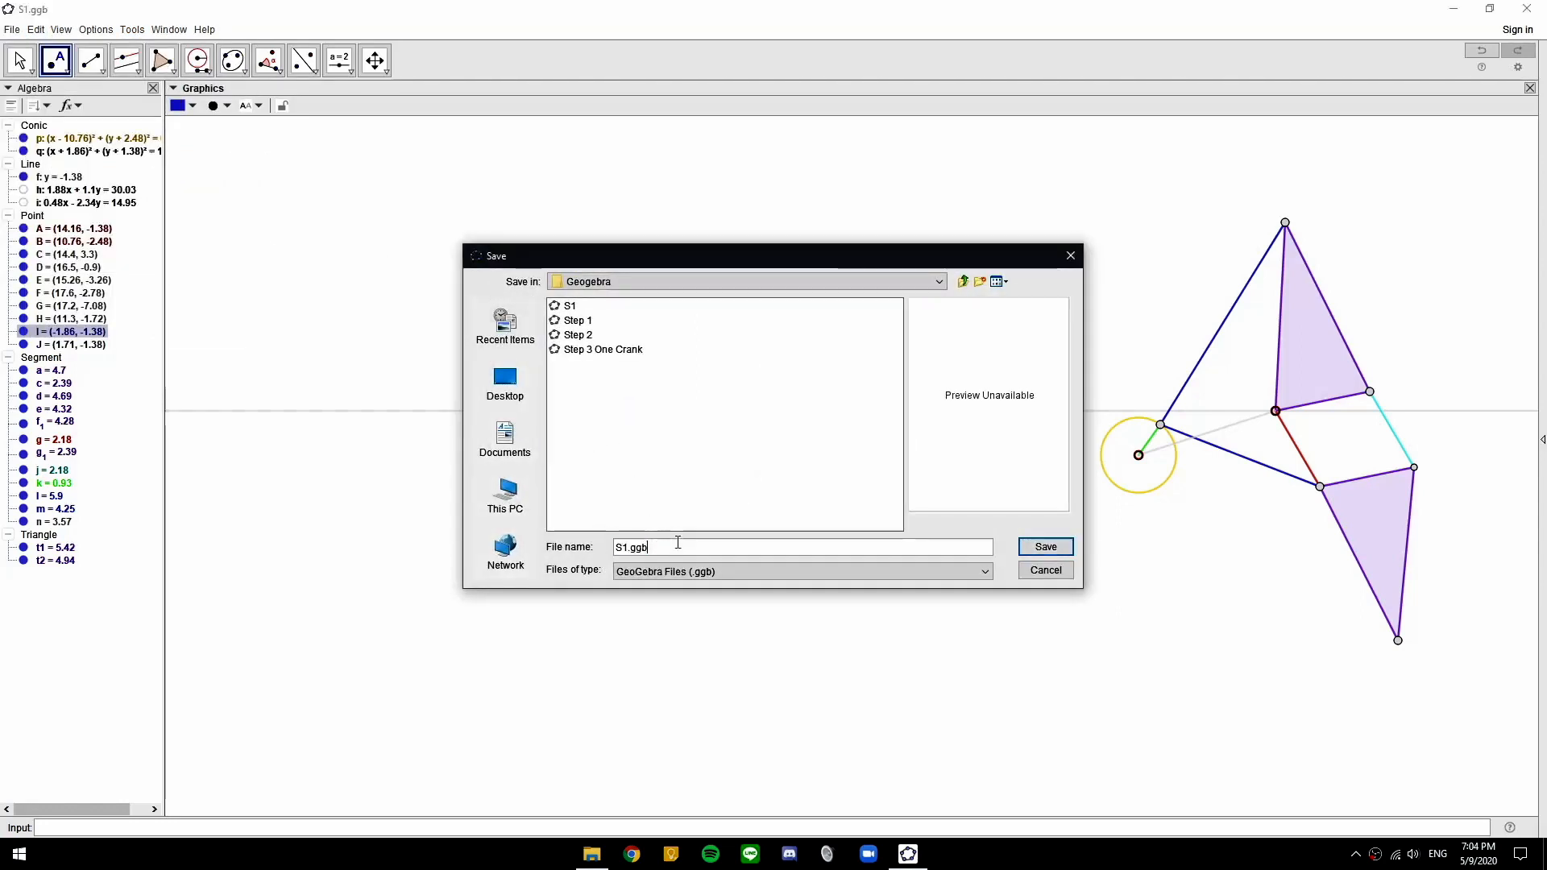
left_click(567, 305)
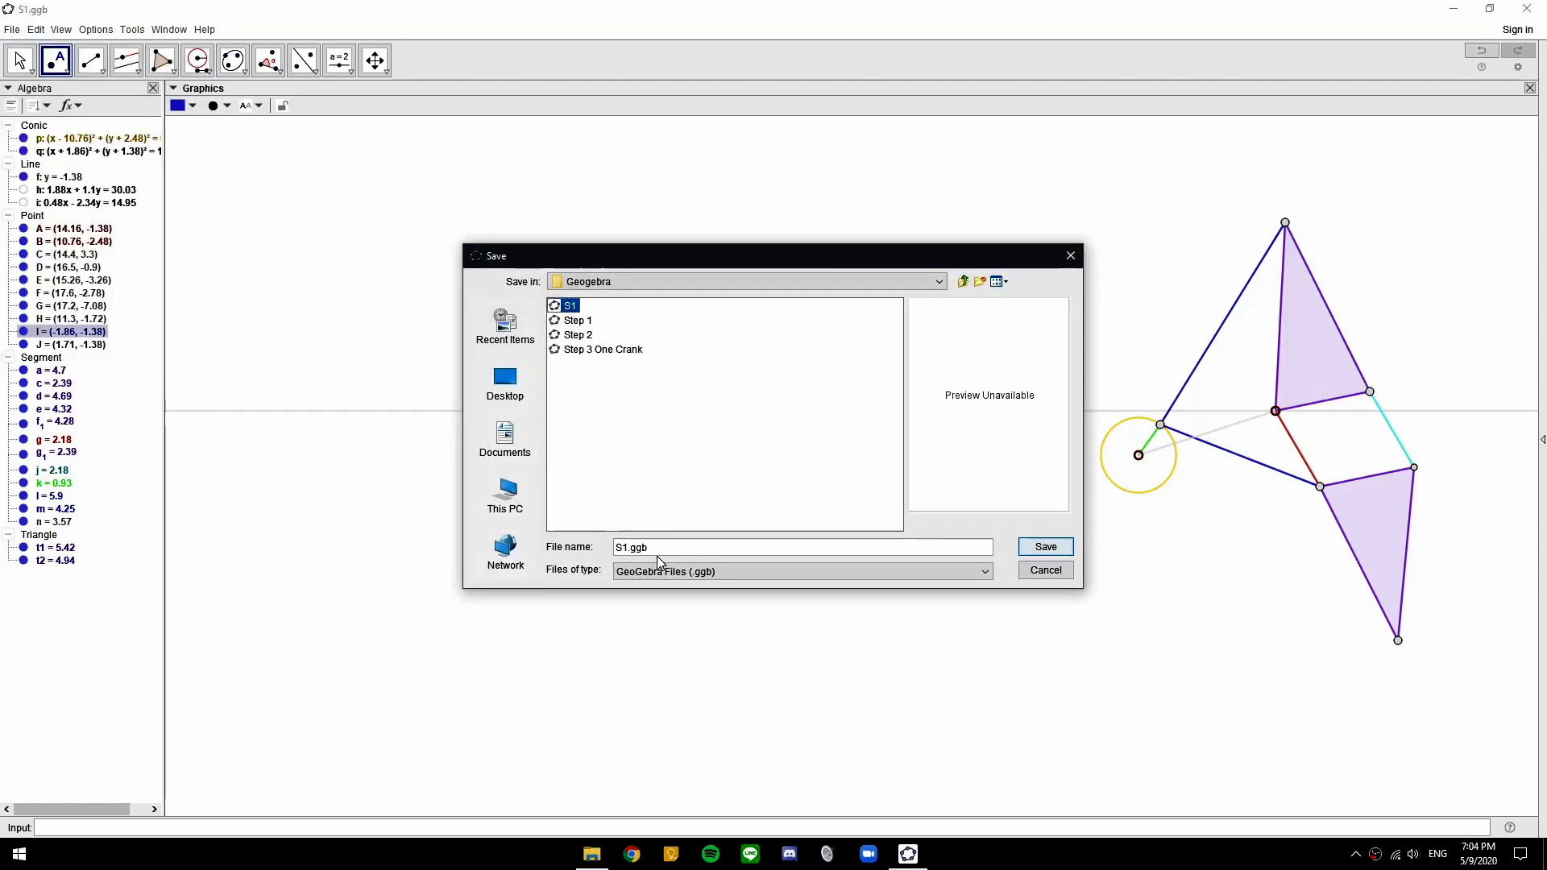
left_click(1045, 547)
left_click(748, 447)
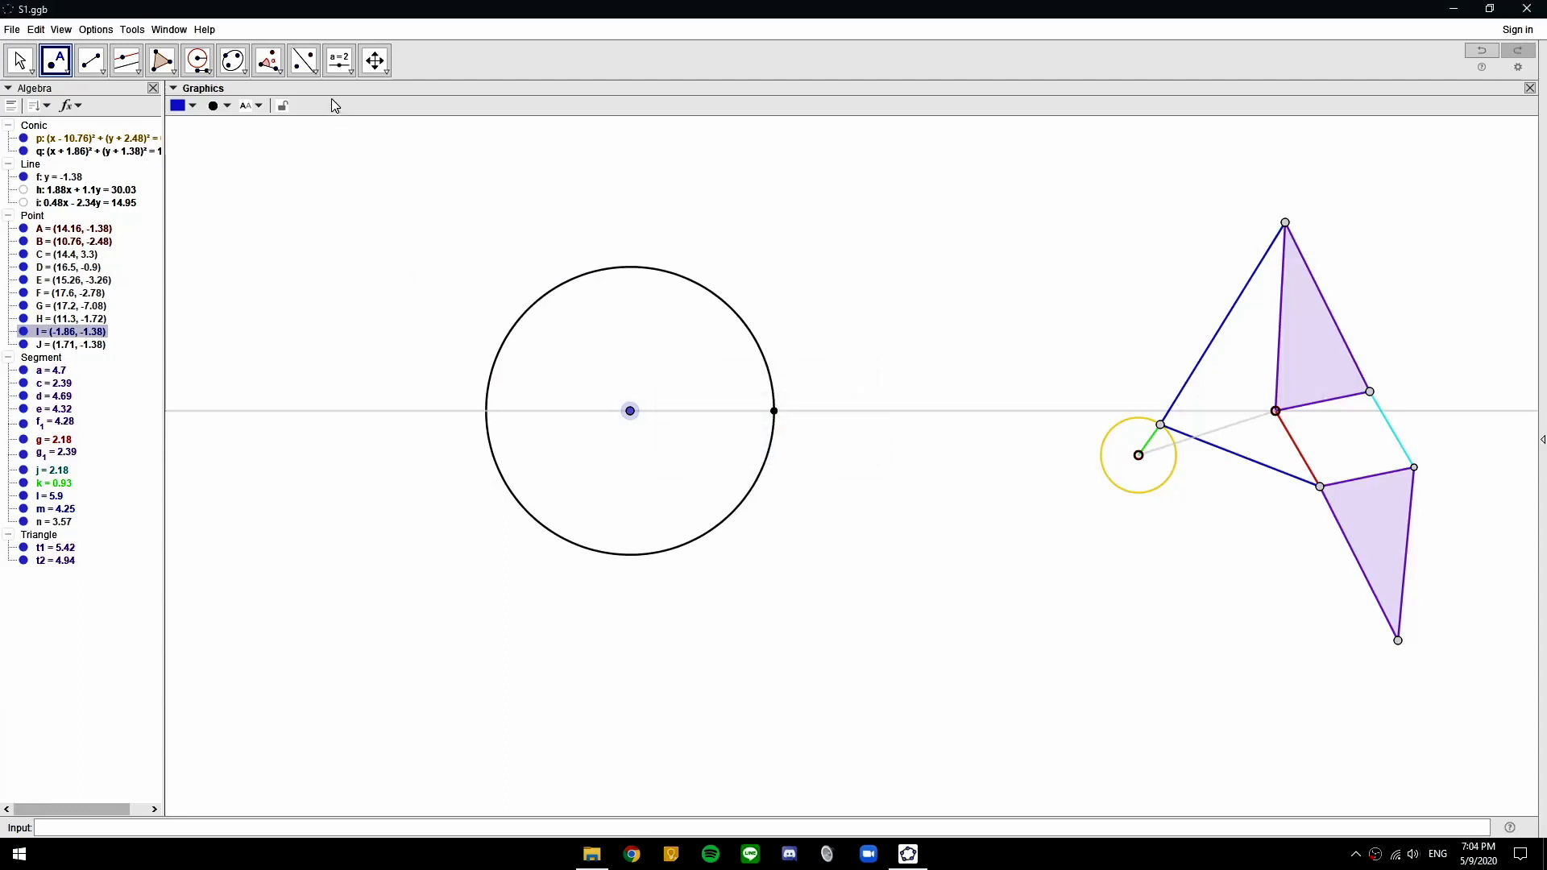
Create an angle slider named Rotation above the large circle, ranging from 0° to 360° in 1° increments
left_click(339, 68)
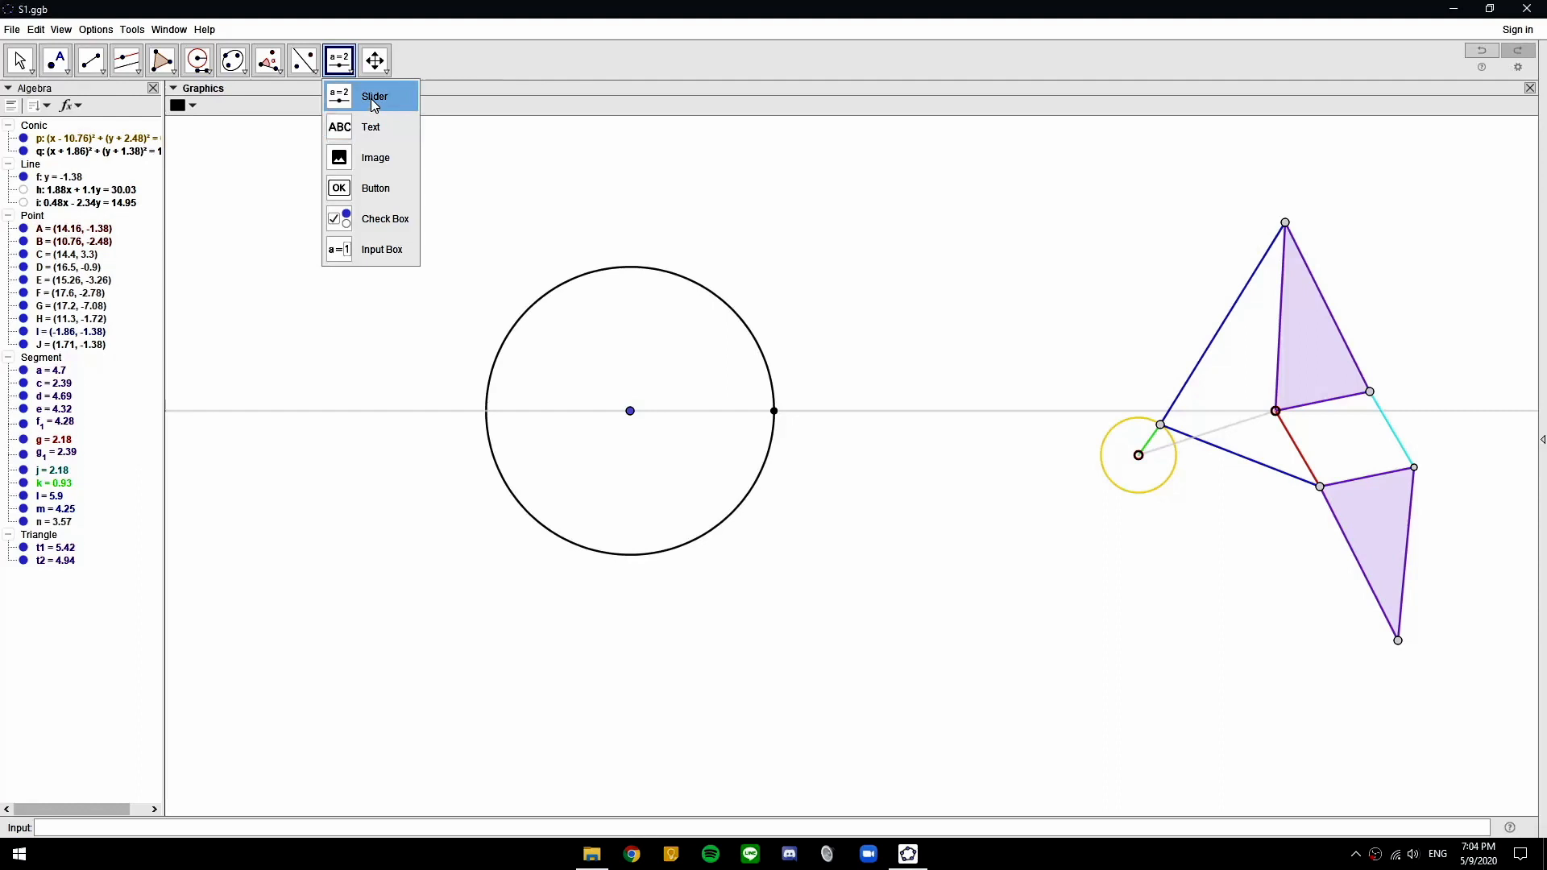
left_click(374, 96)
left_click(546, 168)
left_click(620, 373)
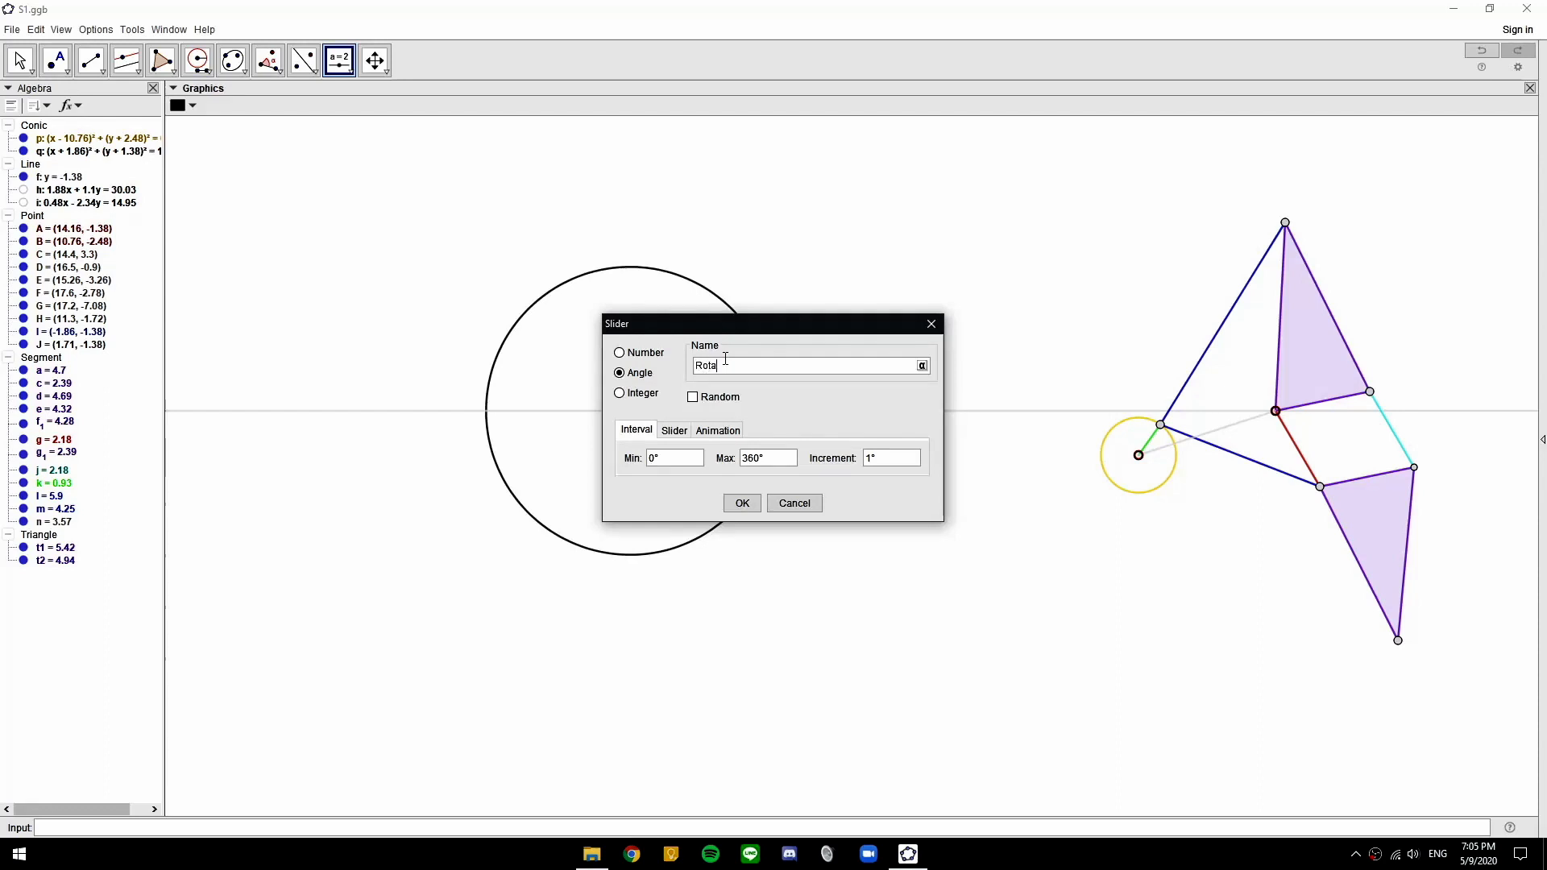
left_click(741, 503)
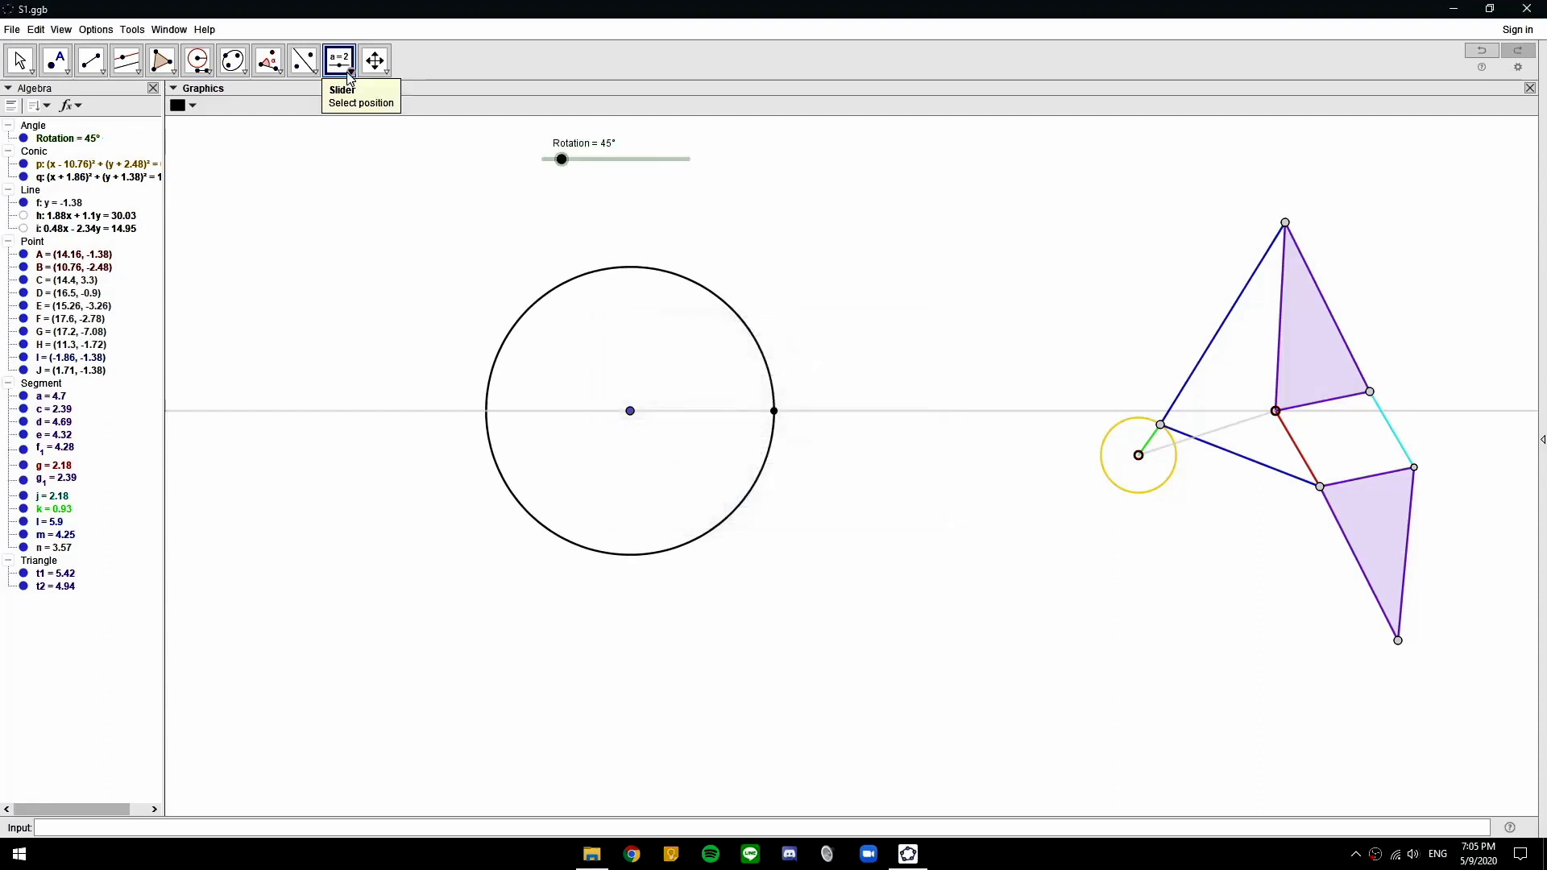
Create an angle slider named Crank and place it directly beneath the Rotation slider
left_click(340, 59)
left_click(553, 201)
left_click(640, 372)
type("Crank")
key("Return")
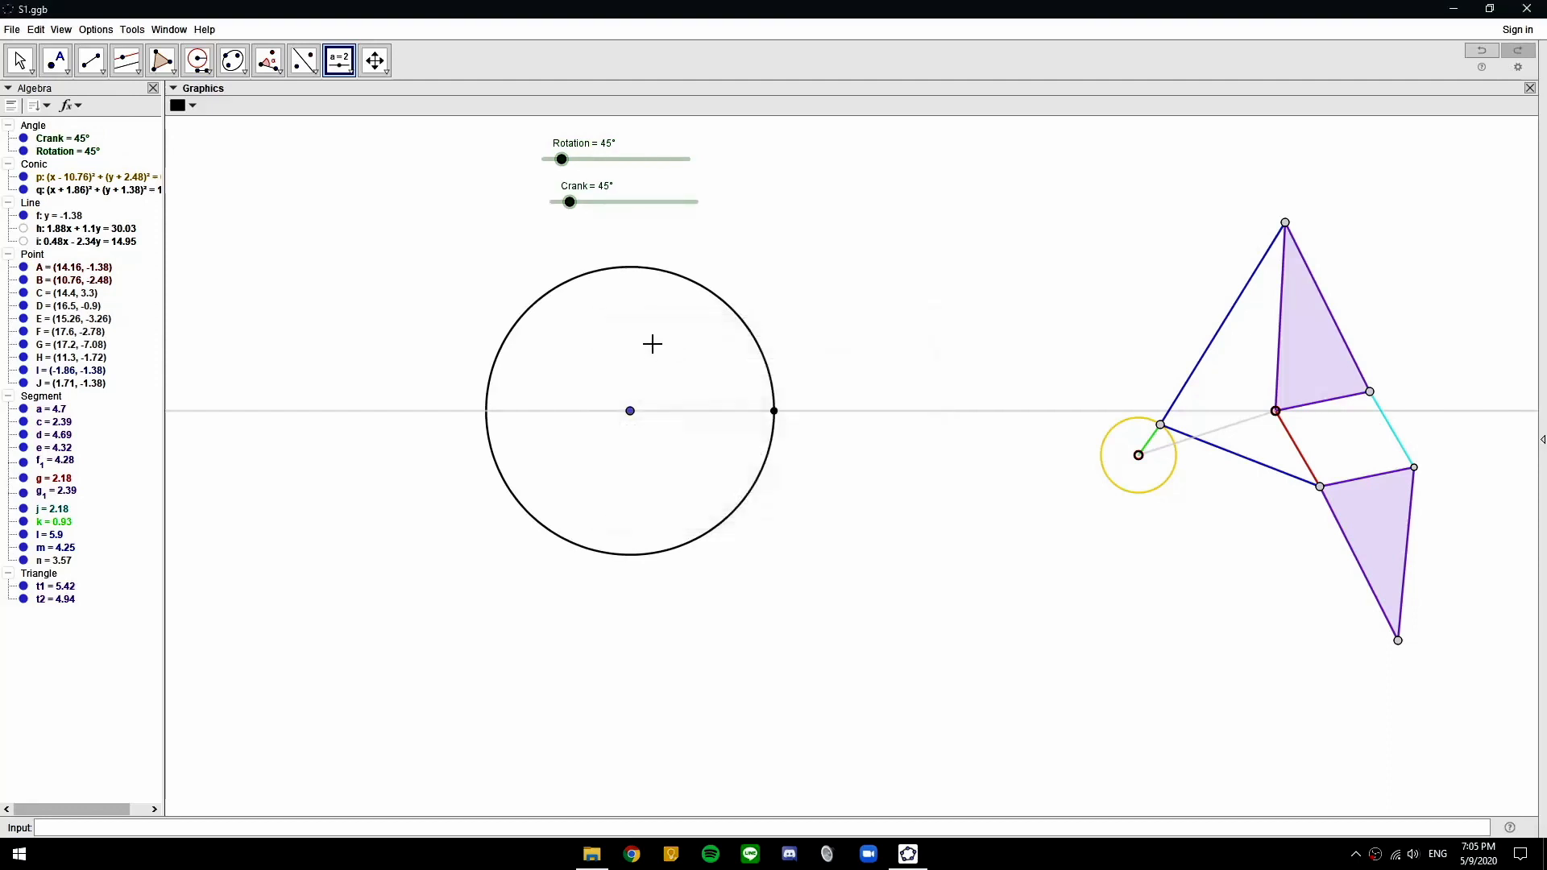
left_click_drag(619, 212, 614, 204)
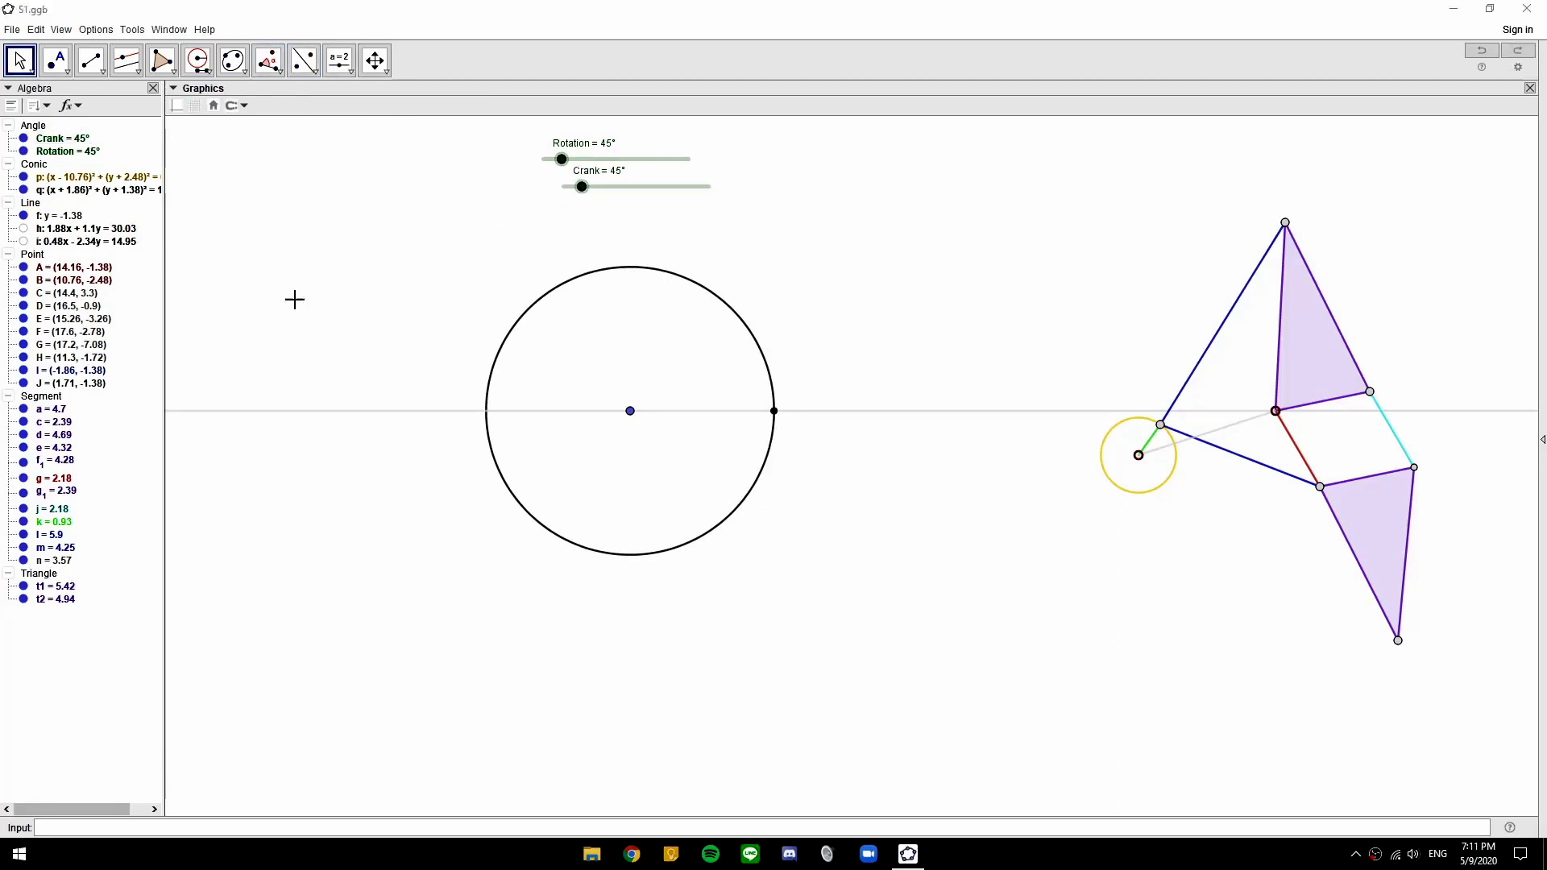
Construct a counterclockwise angle of size Rotation from the large circle's right point about its center, and set the Rotation slider to 202°
left_click(268, 60)
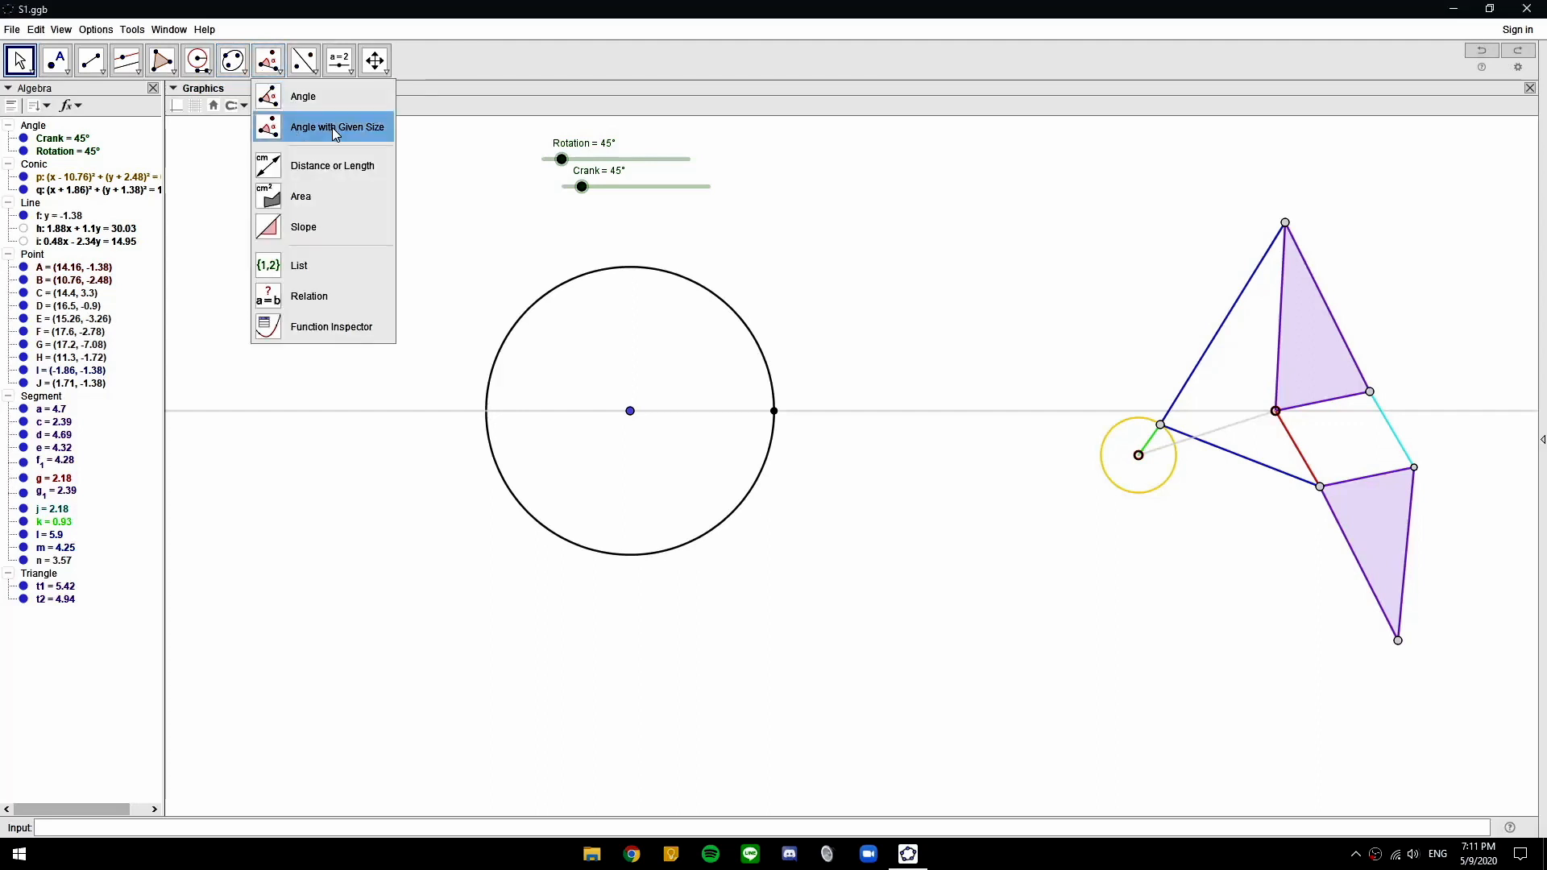
left_click(774, 411)
left_click(630, 411)
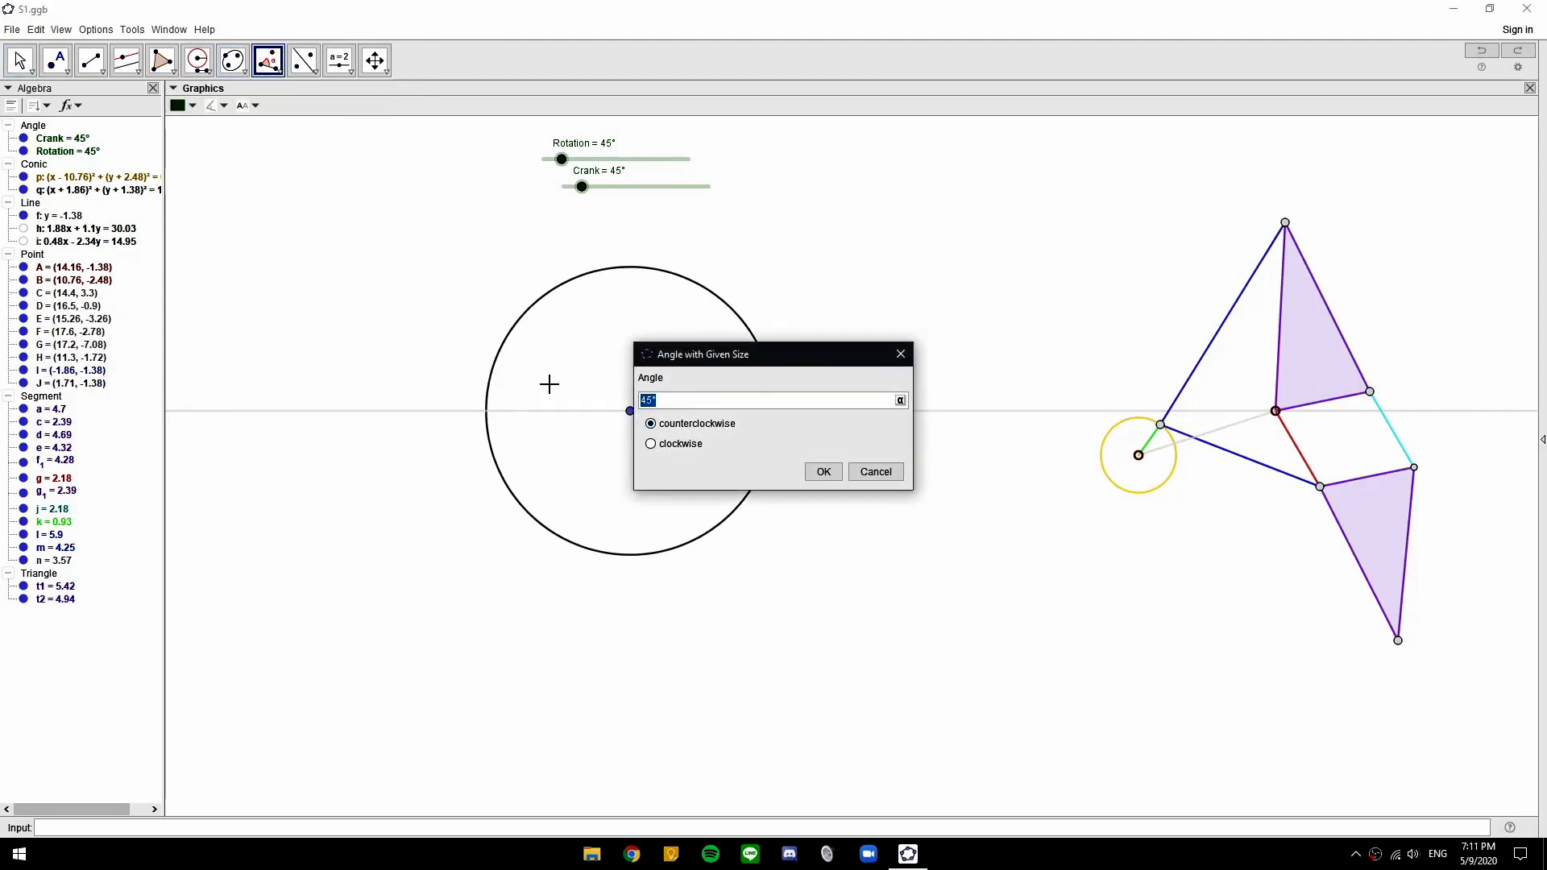
type("Rotation")
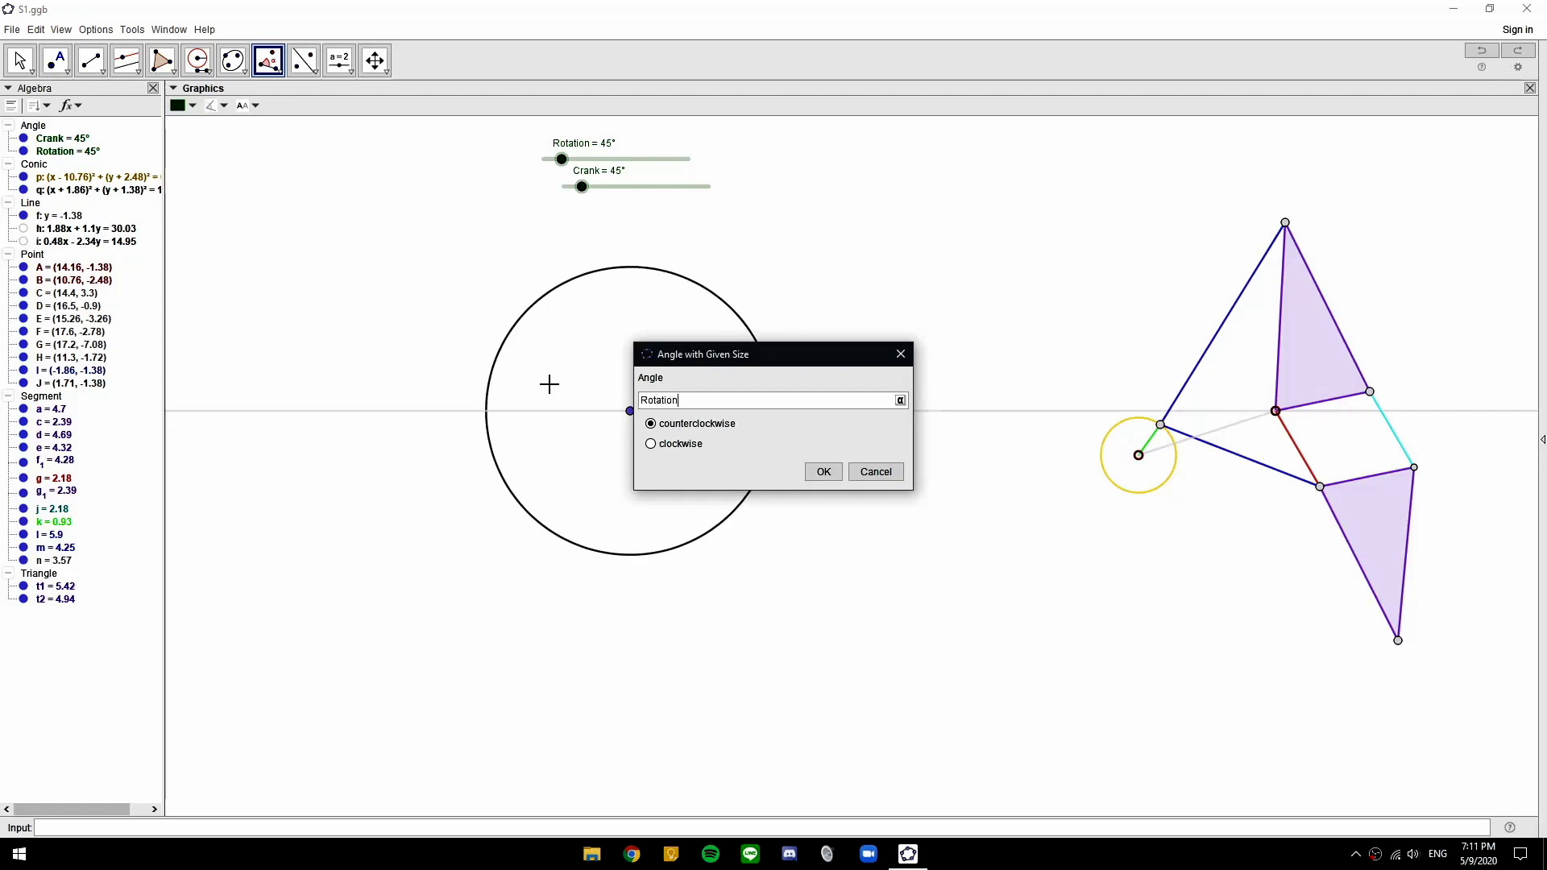
key("Return")
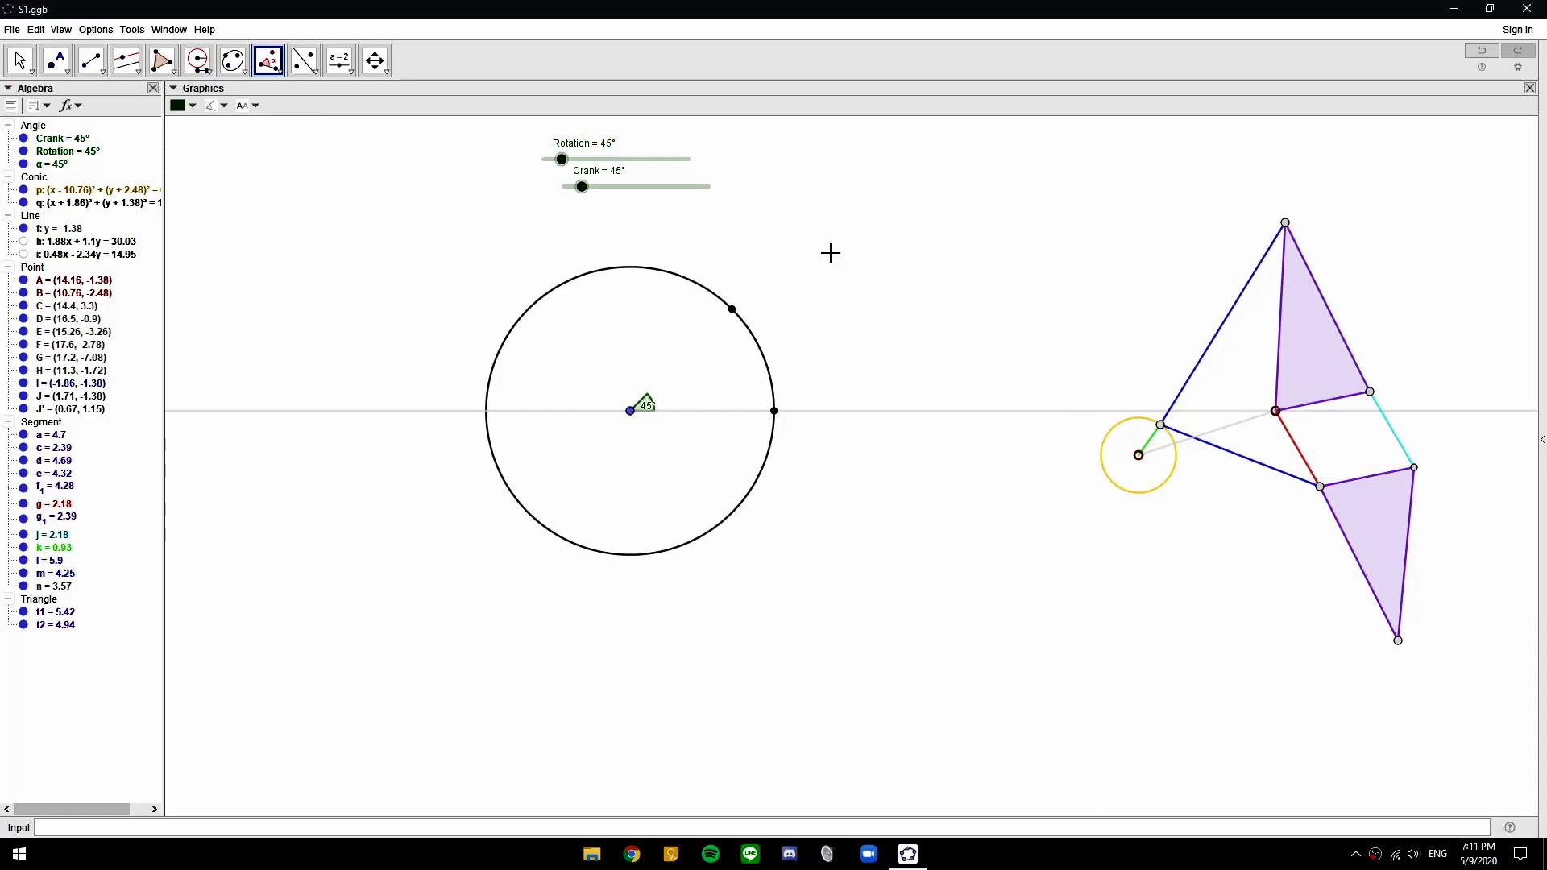
left_click_drag(561, 165, 625, 157)
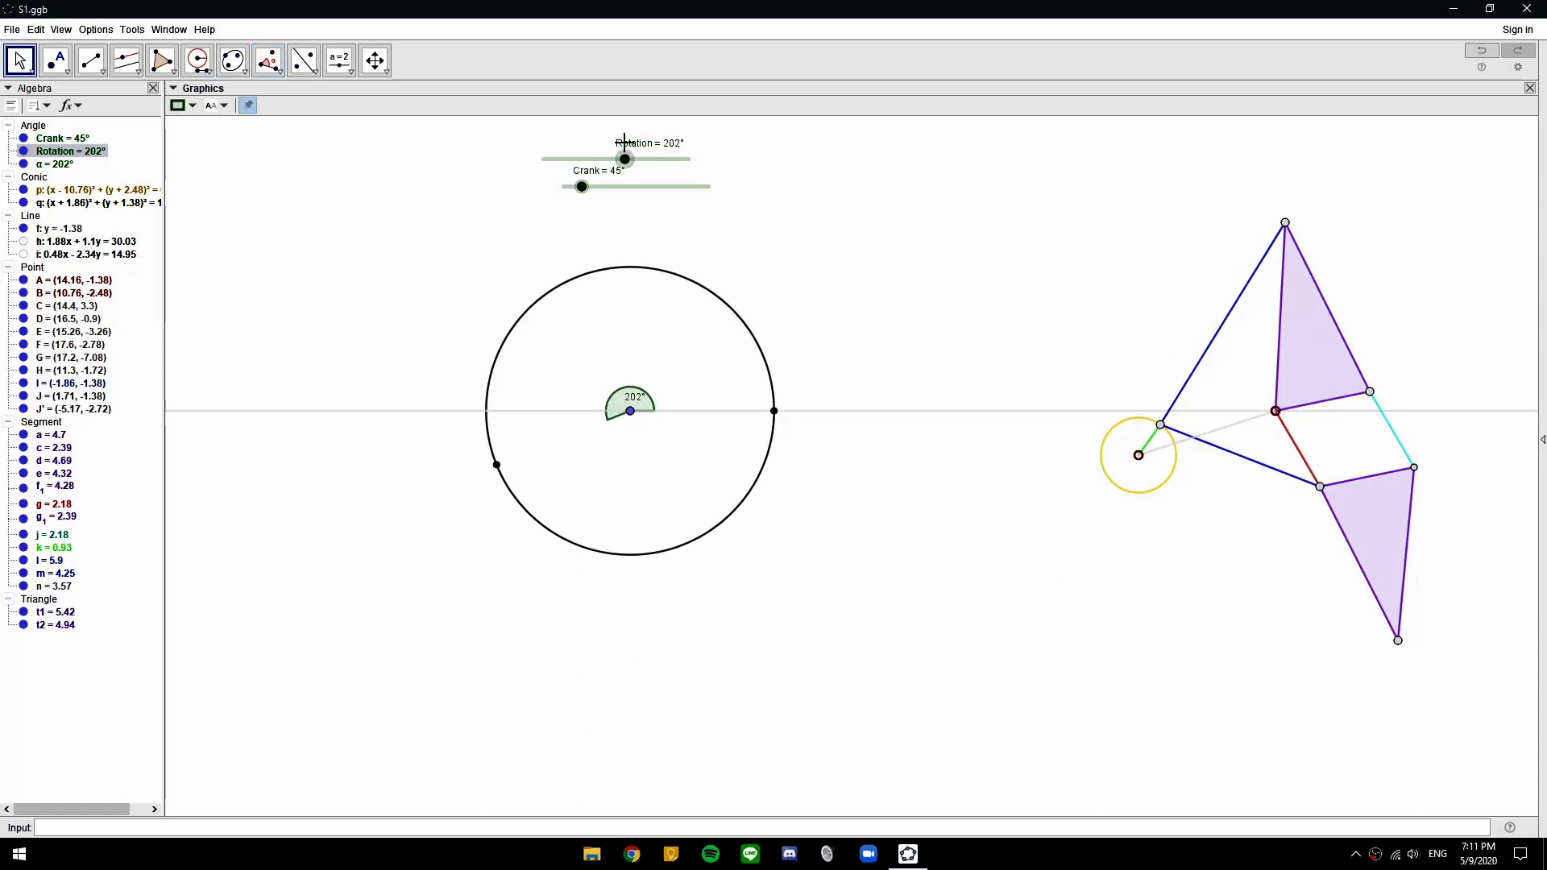
left_click(491, 622)
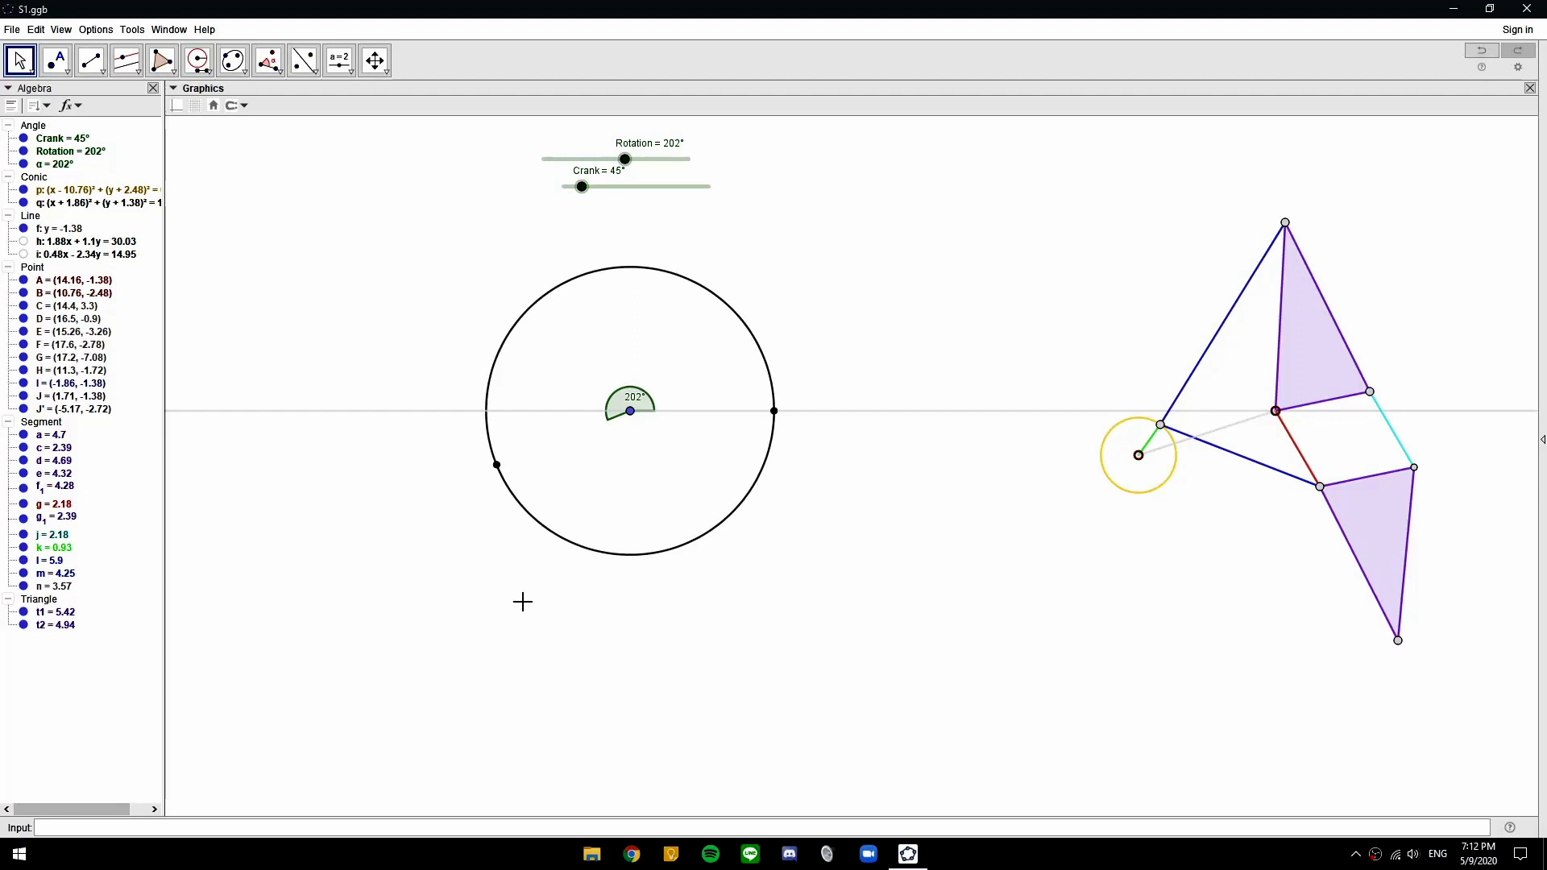
Hide the large circle, its point on the horizontal line and the Rotation angle mark
left_click(631, 556)
key("ctrl+g")
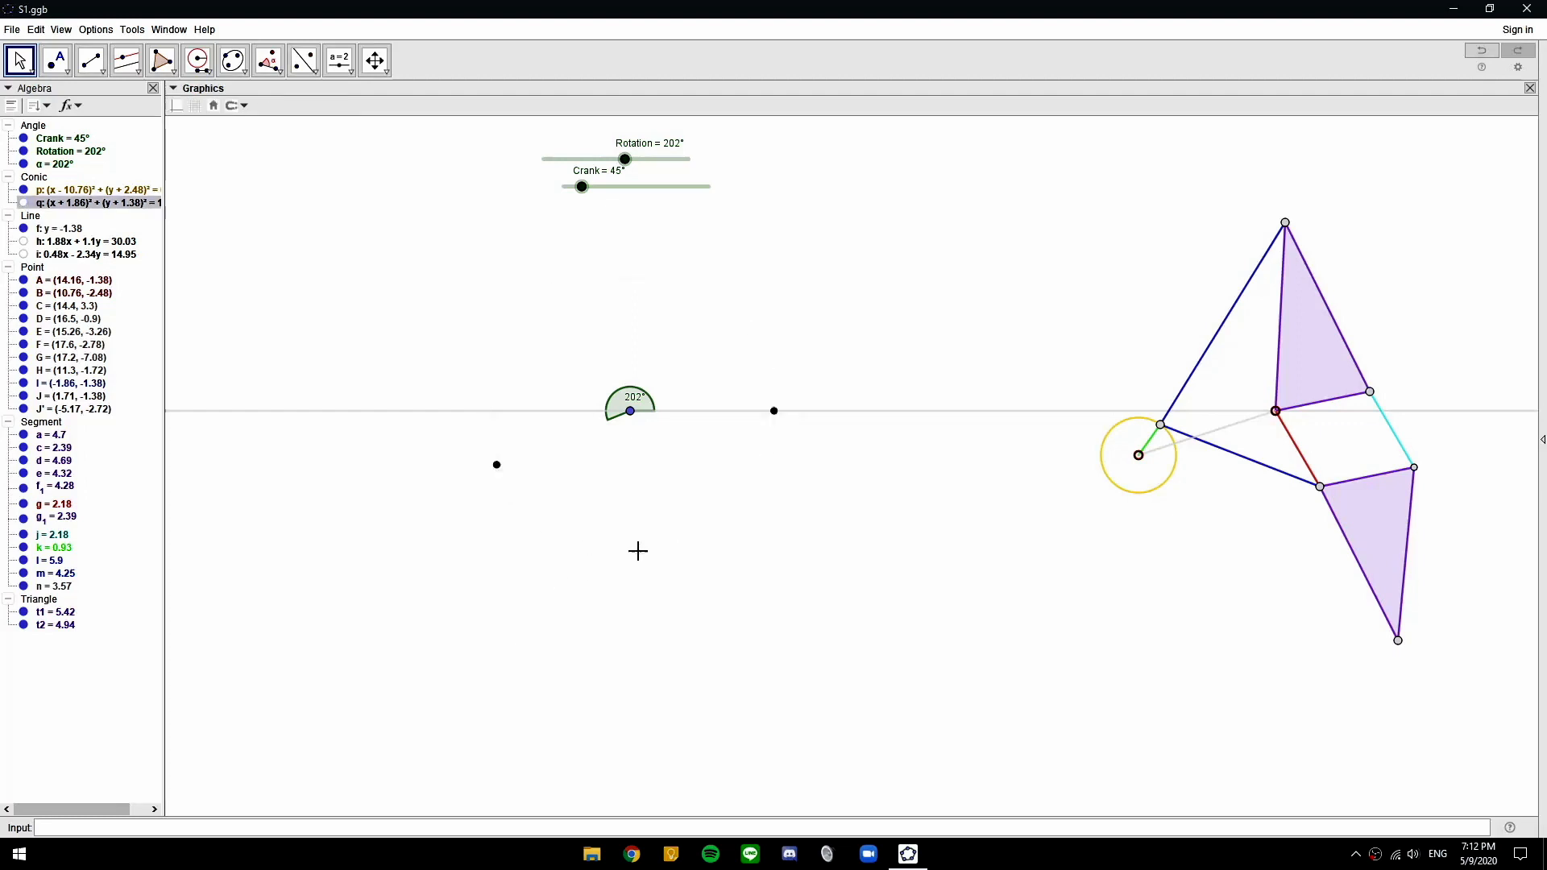
left_click(773, 414)
key("ctrl+g")
left_click(635, 402)
key("ctrl+g")
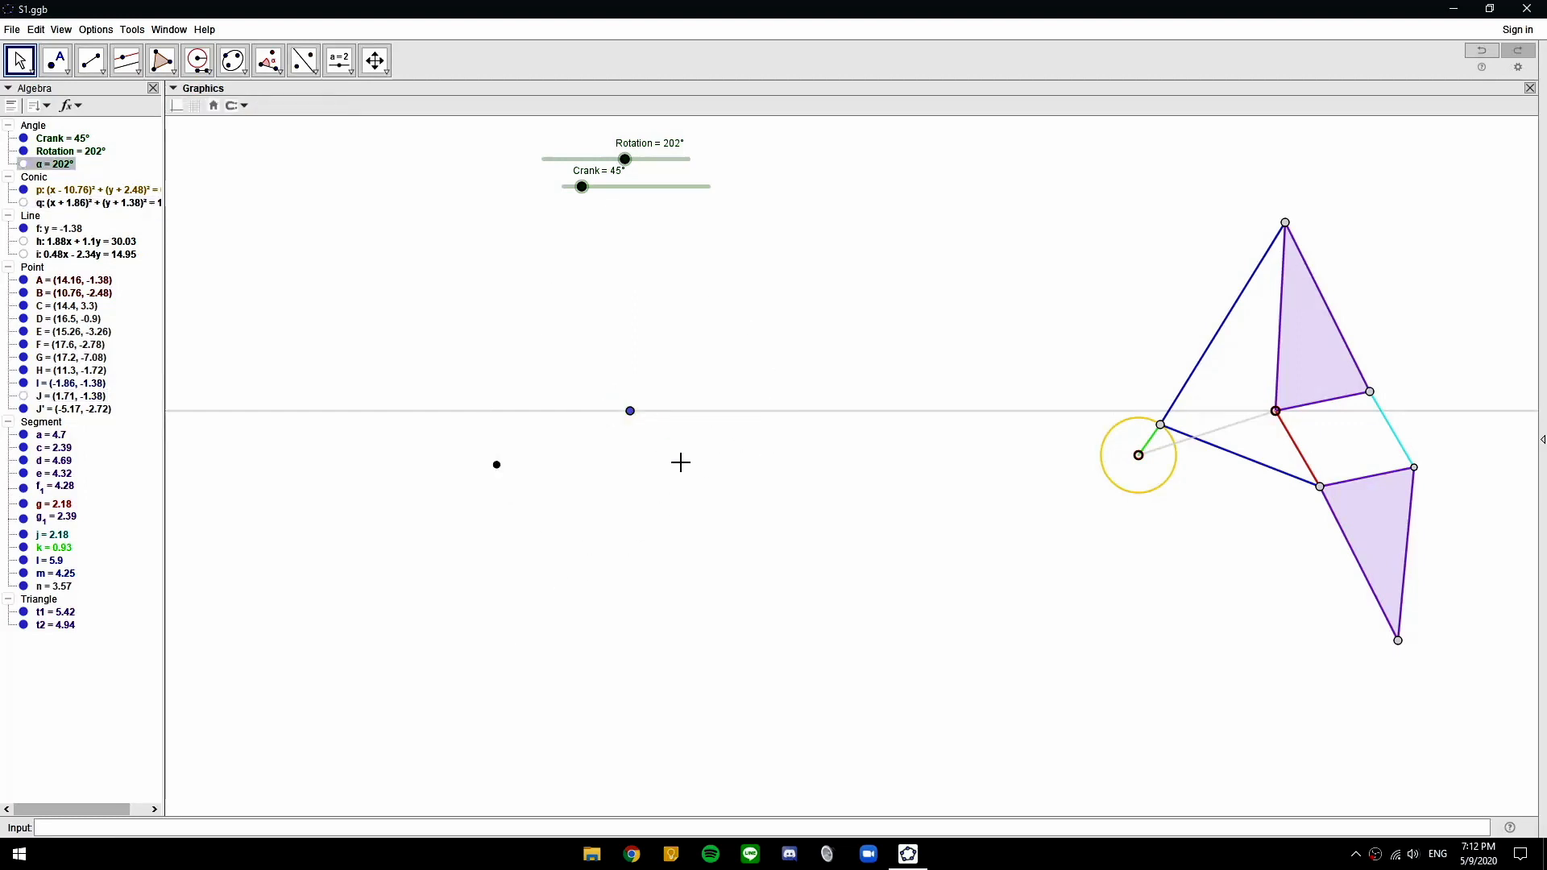
Restyle the hidden circle's center and the rotated point as hollow dark red points
left_click(630, 413)
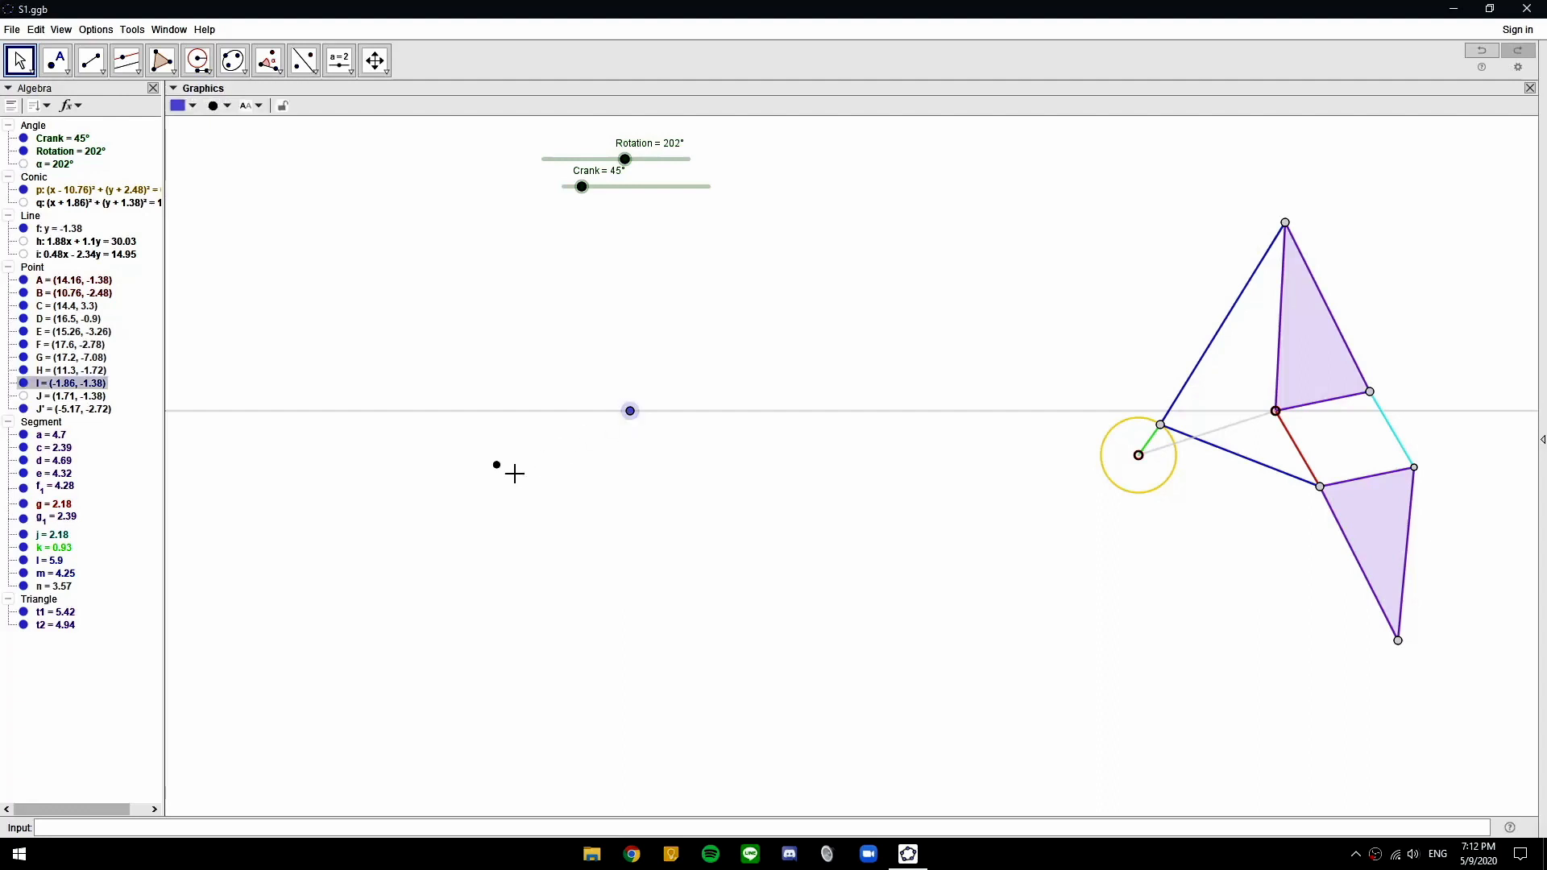
left_click(497, 467)
left_click(218, 106)
left_click(246, 170)
left_click(246, 170)
left_click(253, 126)
left_click(180, 105)
left_click(179, 137)
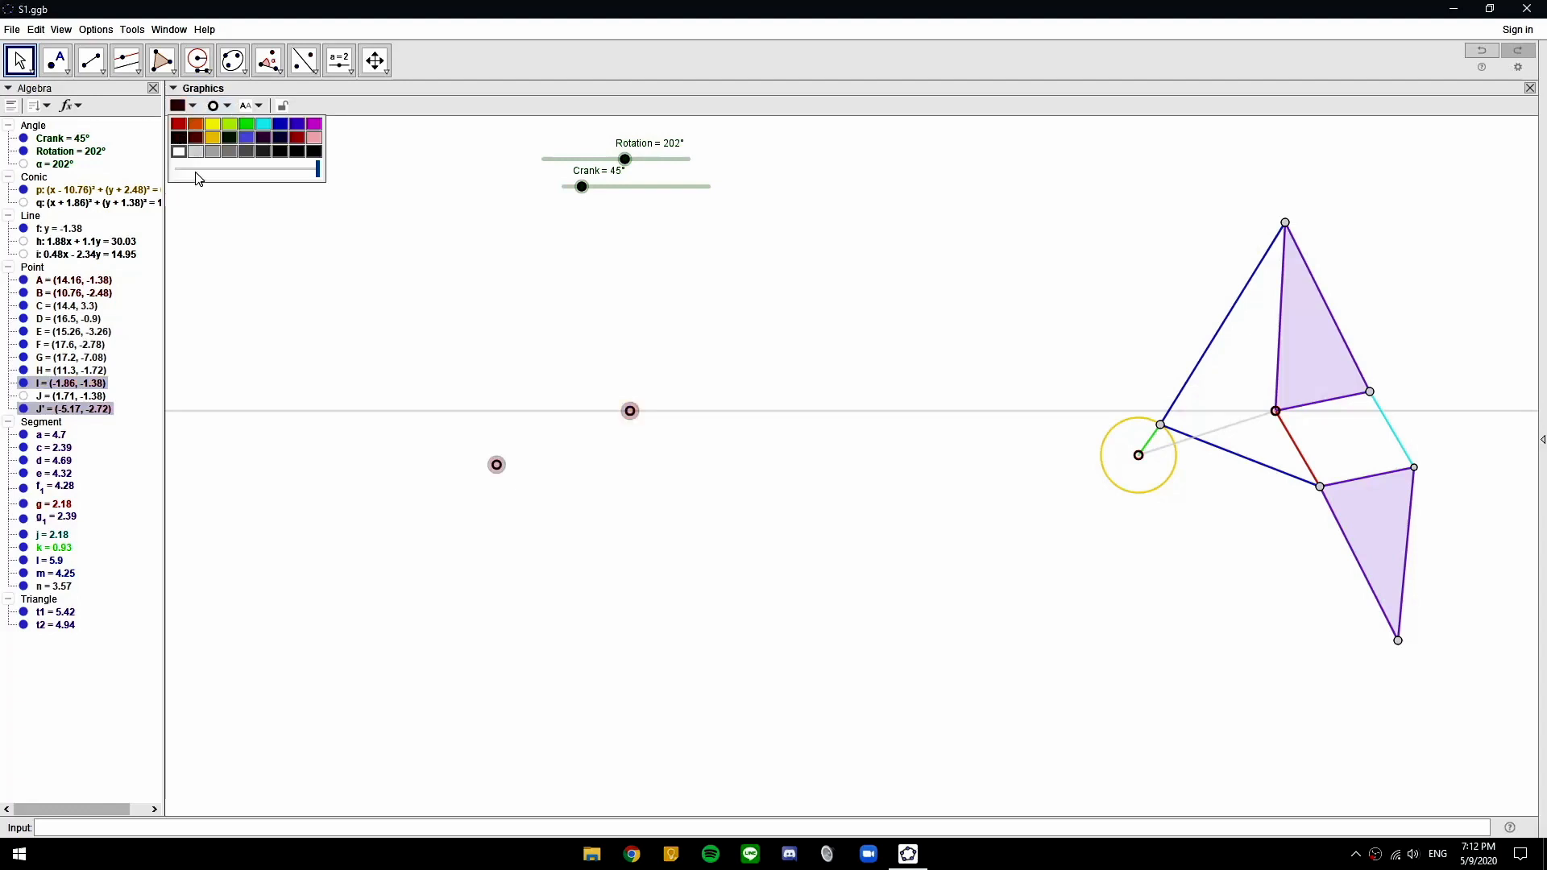
left_click(556, 306)
Draw a segment between the two dark red points of the new linkage and color it light grey
left_click(93, 61)
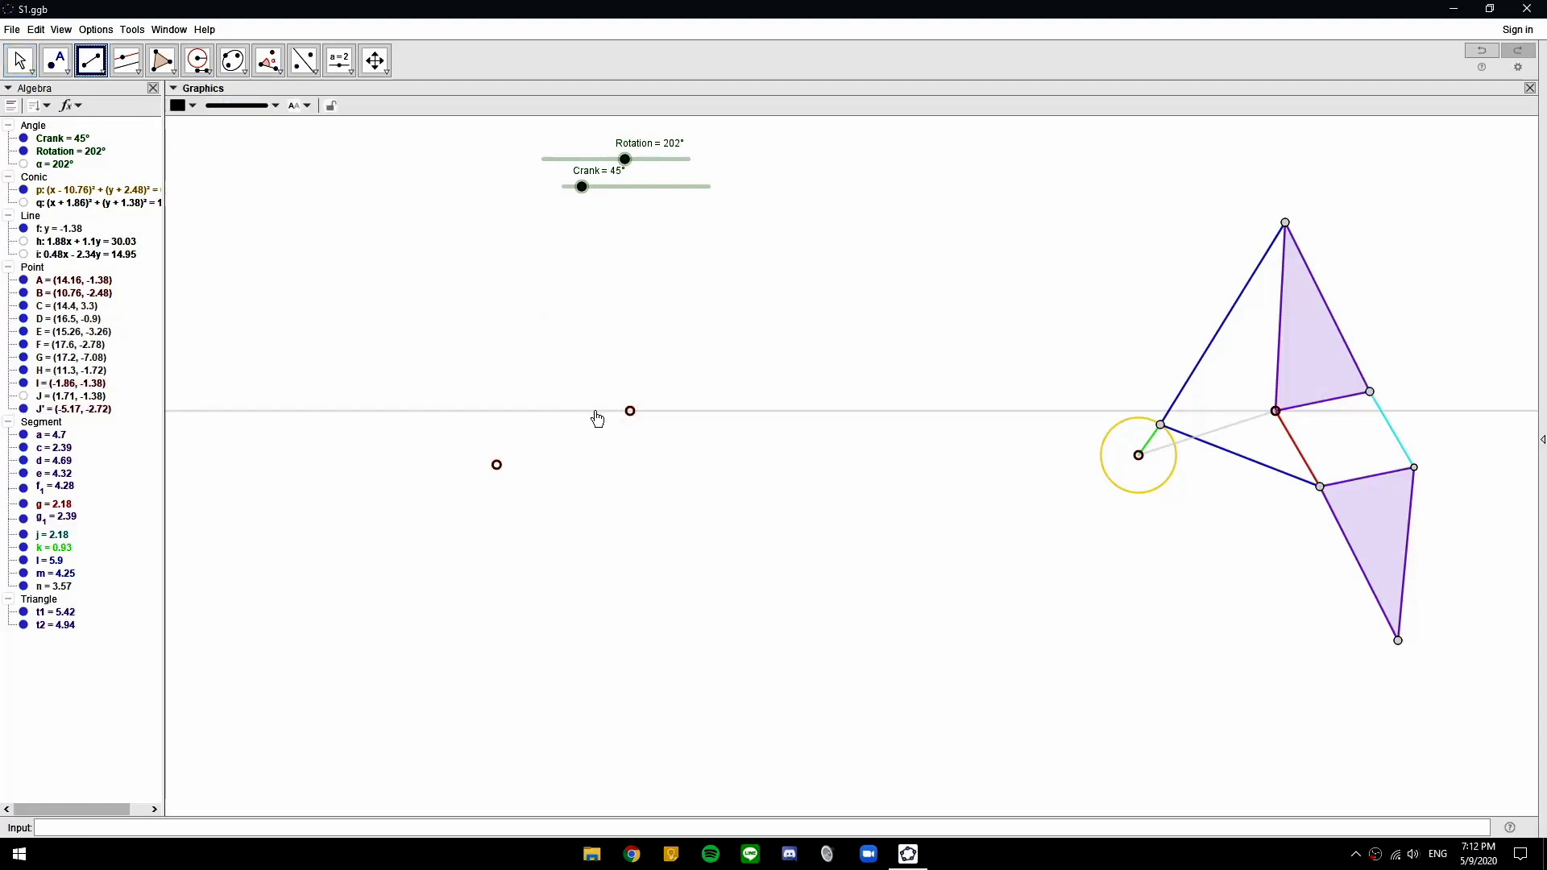
left_click(630, 410)
left_click(497, 466)
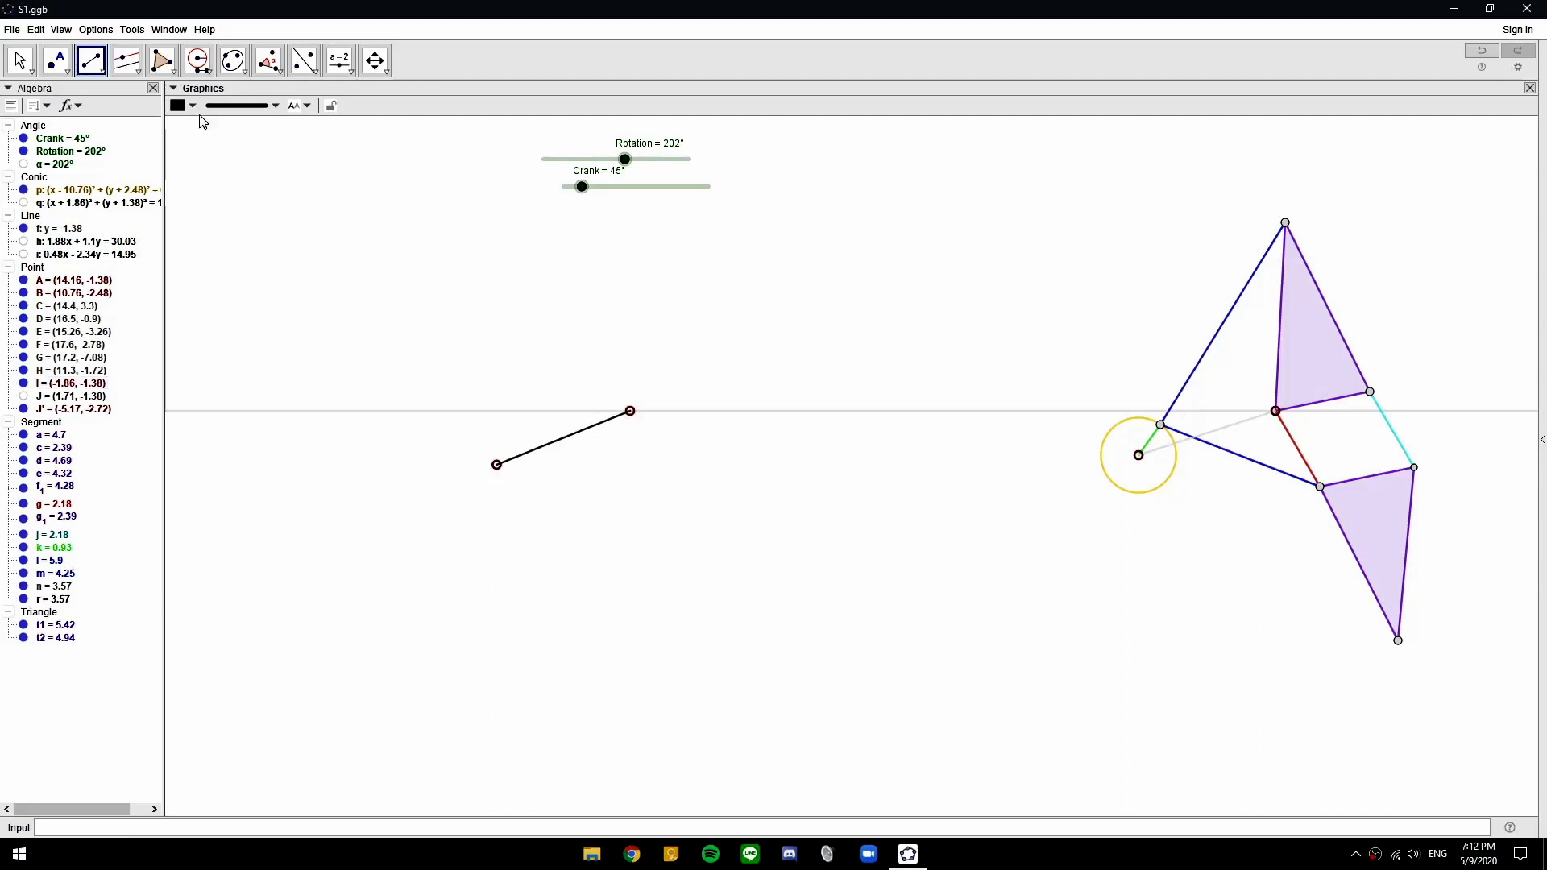
key("Escape")
left_click(538, 447)
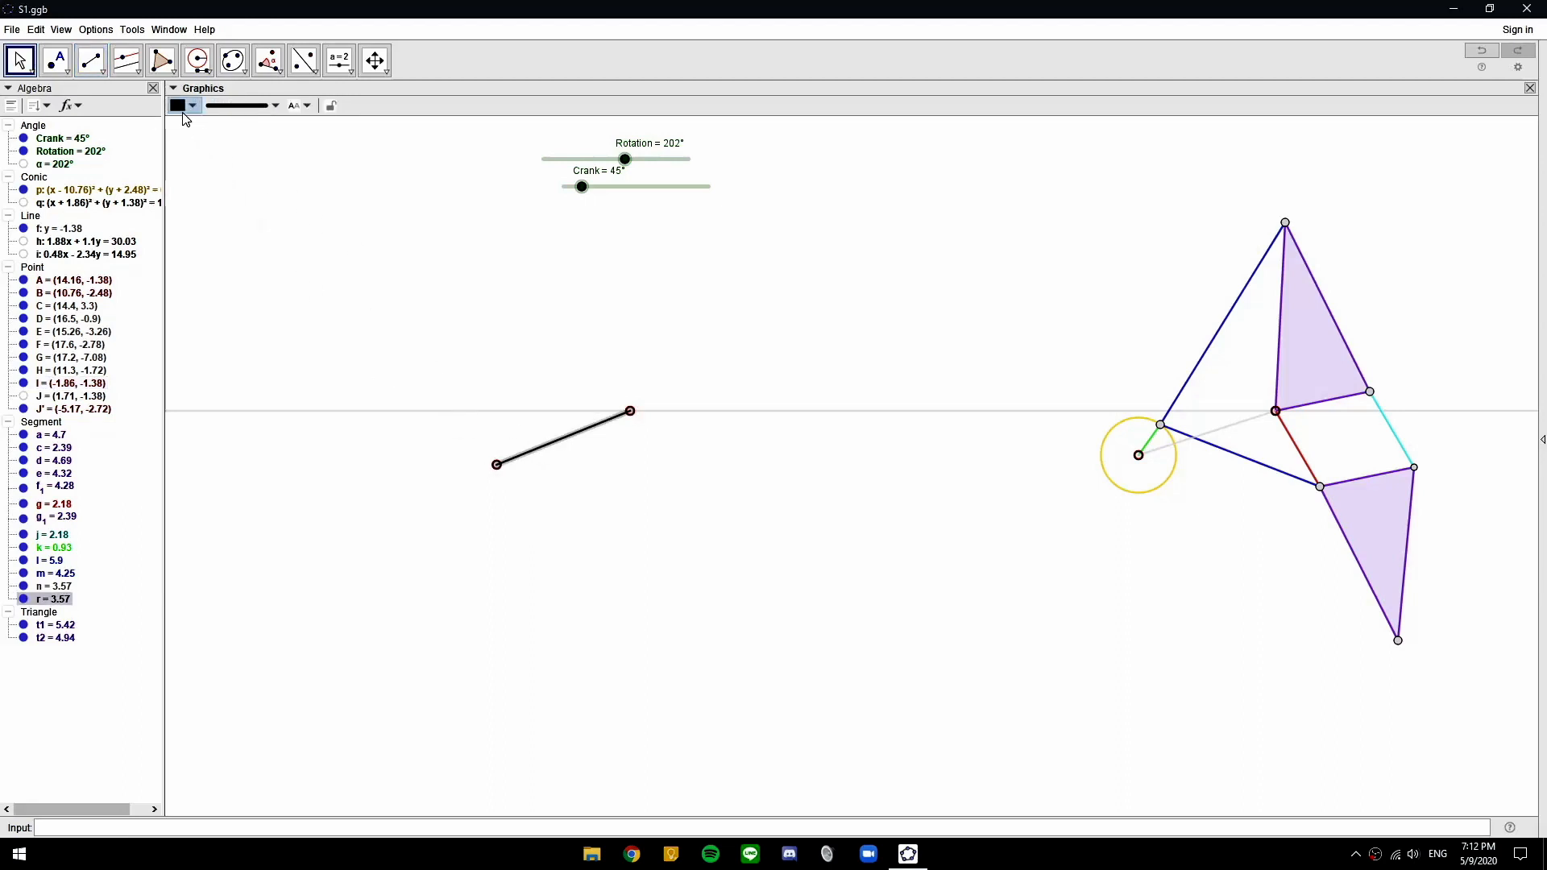
left_click(180, 105)
left_click(198, 152)
left_click(501, 328)
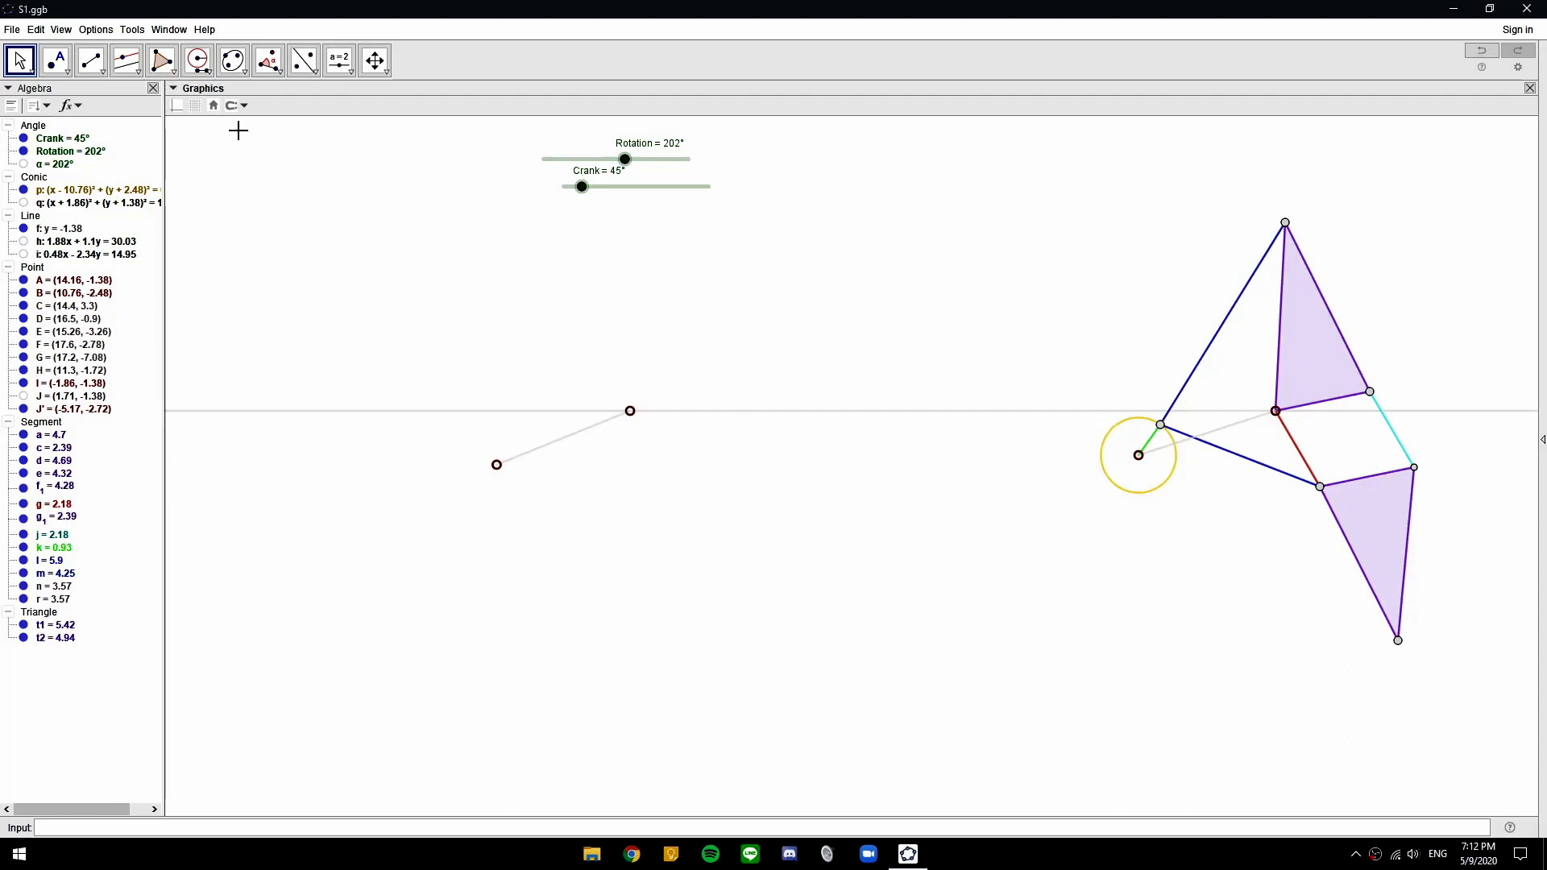
Draw a compass circle with radius BH around the rotated point and place a point where it crosses the new grey segment
left_click(198, 62)
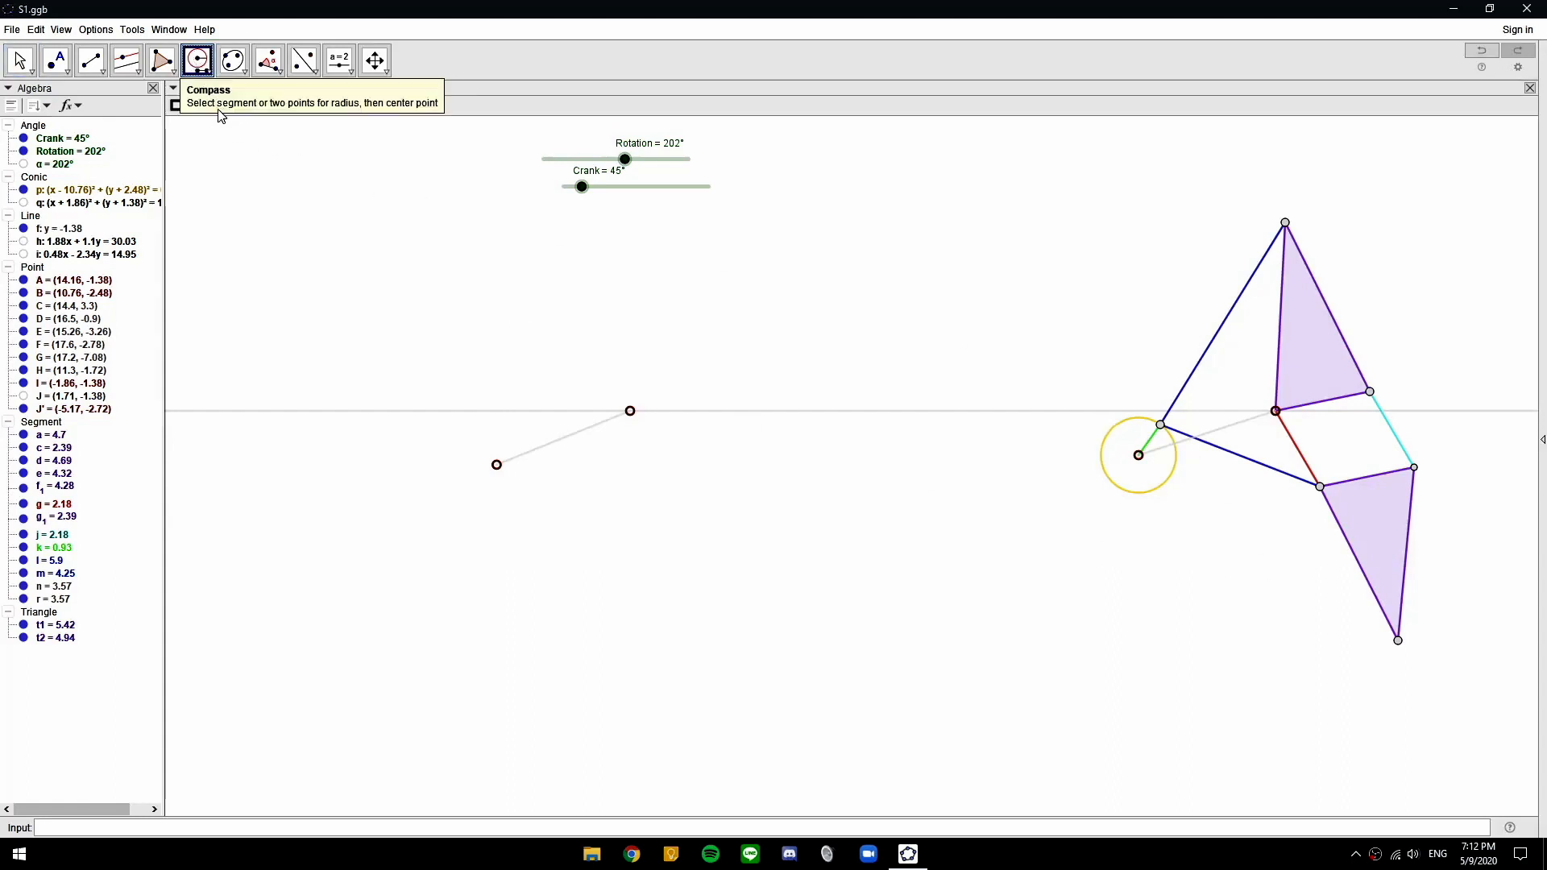
left_click(226, 158)
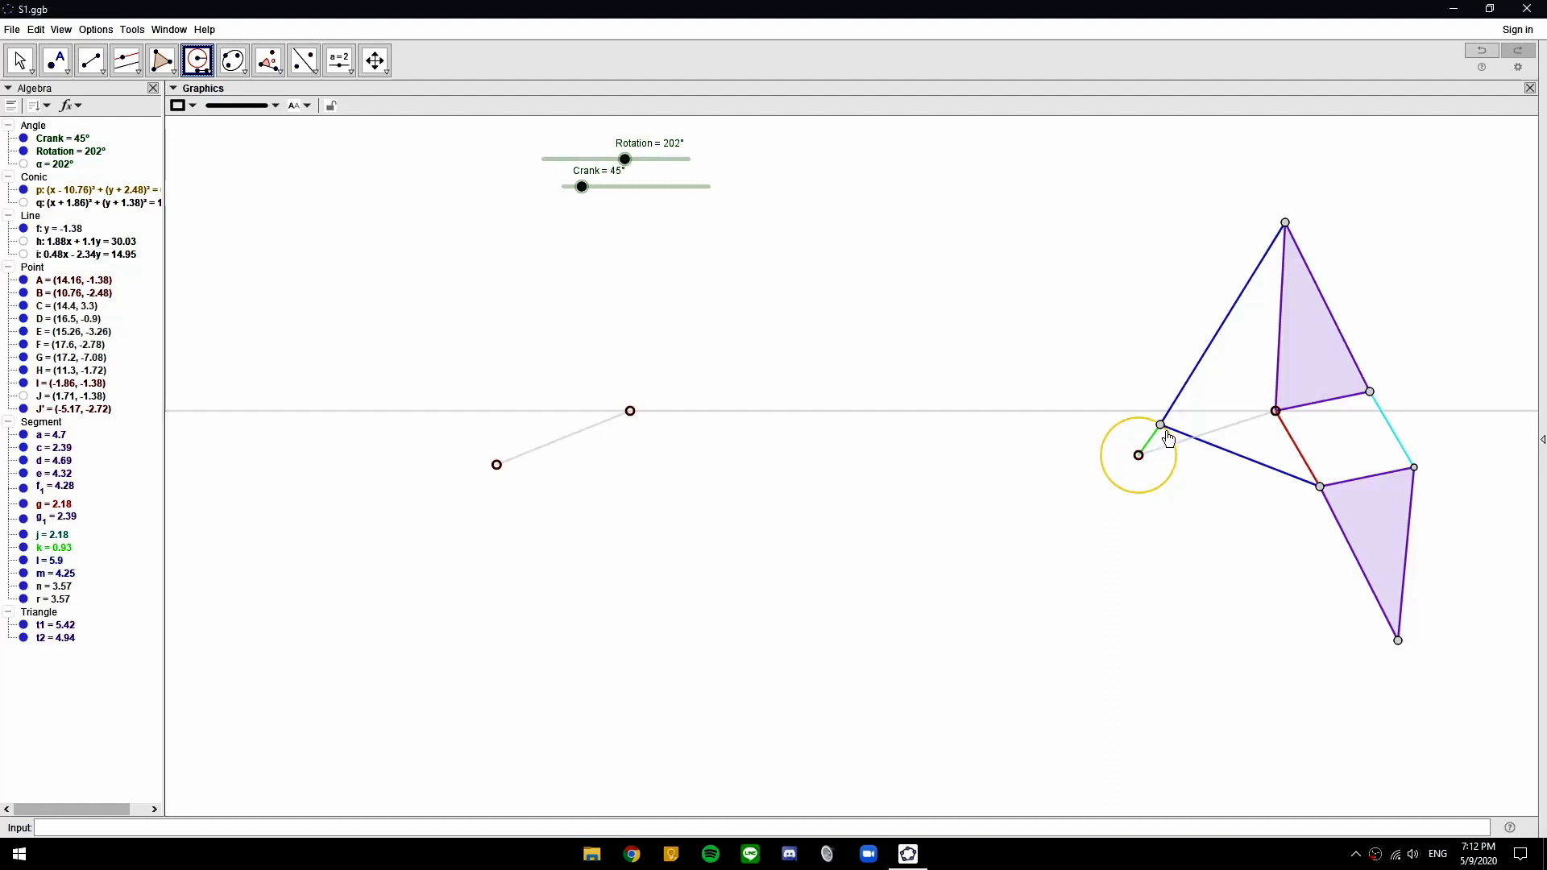
left_click(1163, 433)
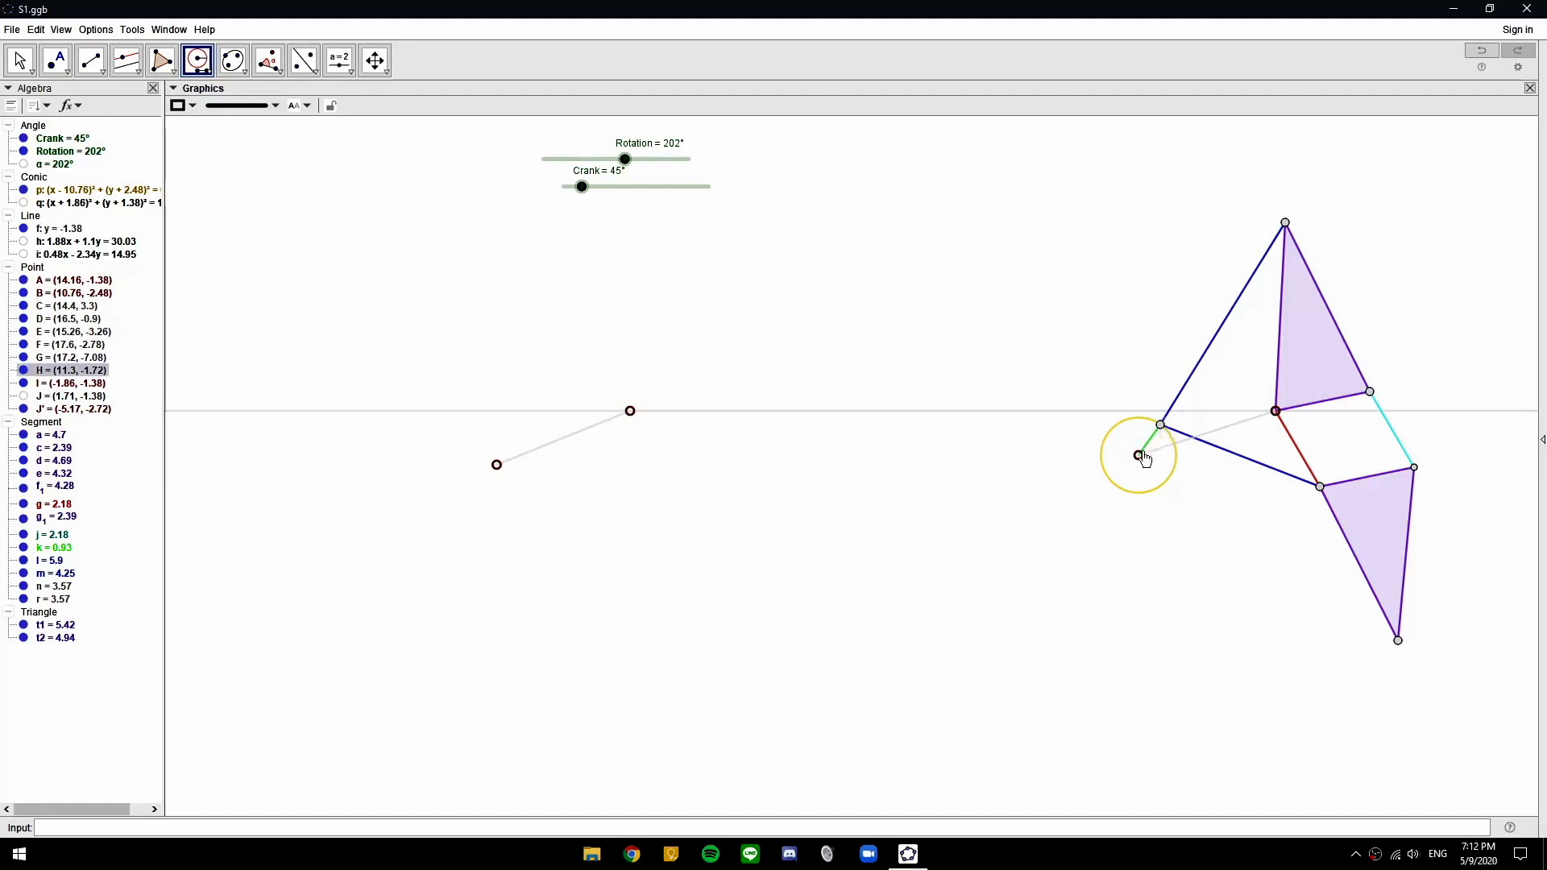
left_click(496, 465)
left_click(58, 62)
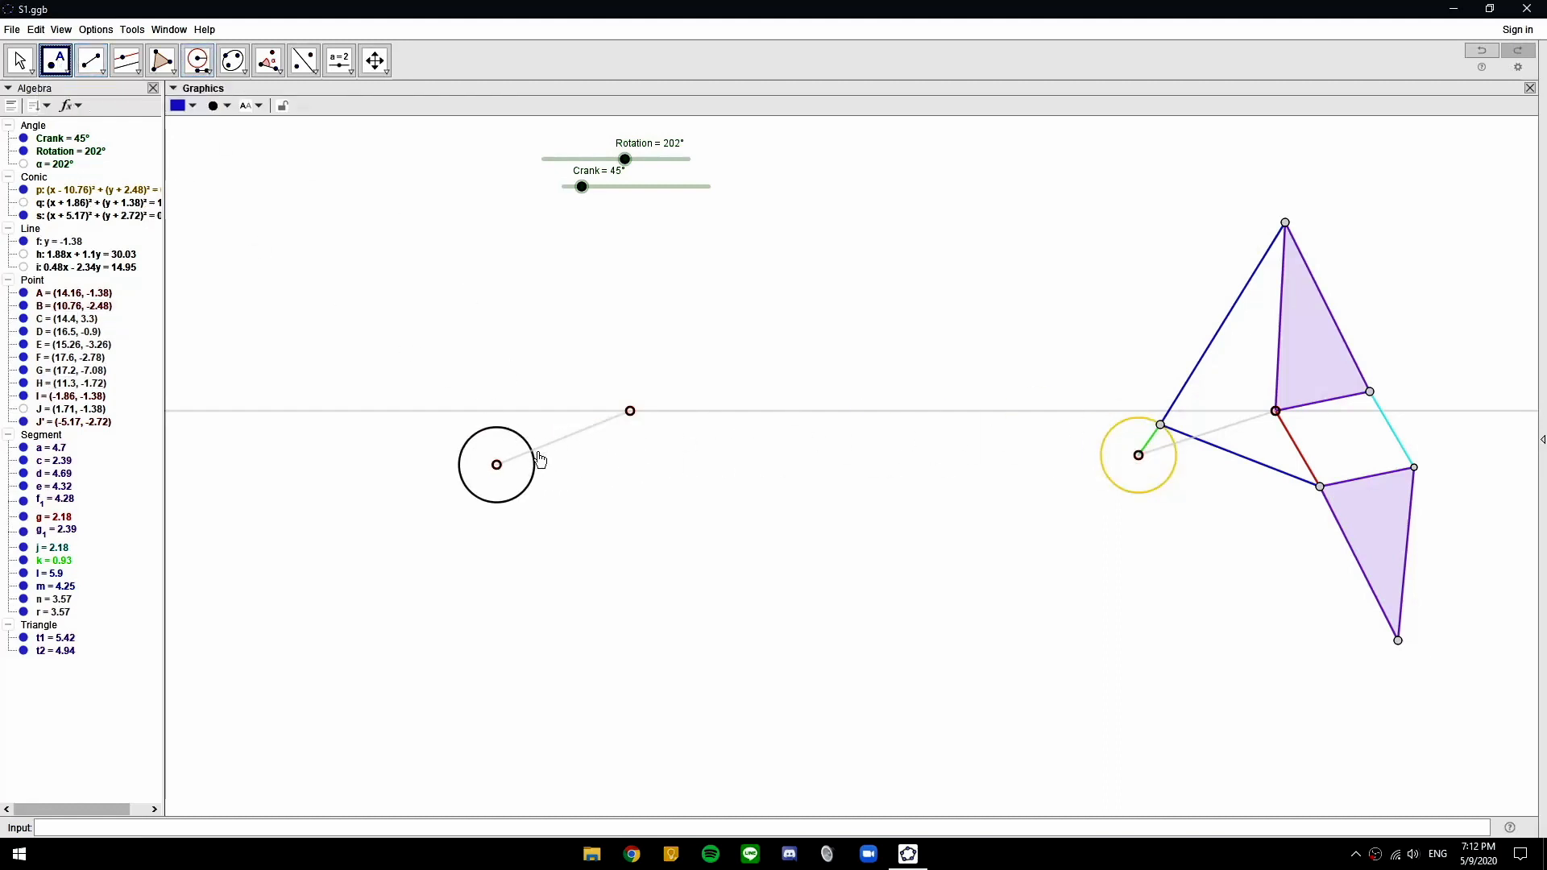
left_click(532, 453)
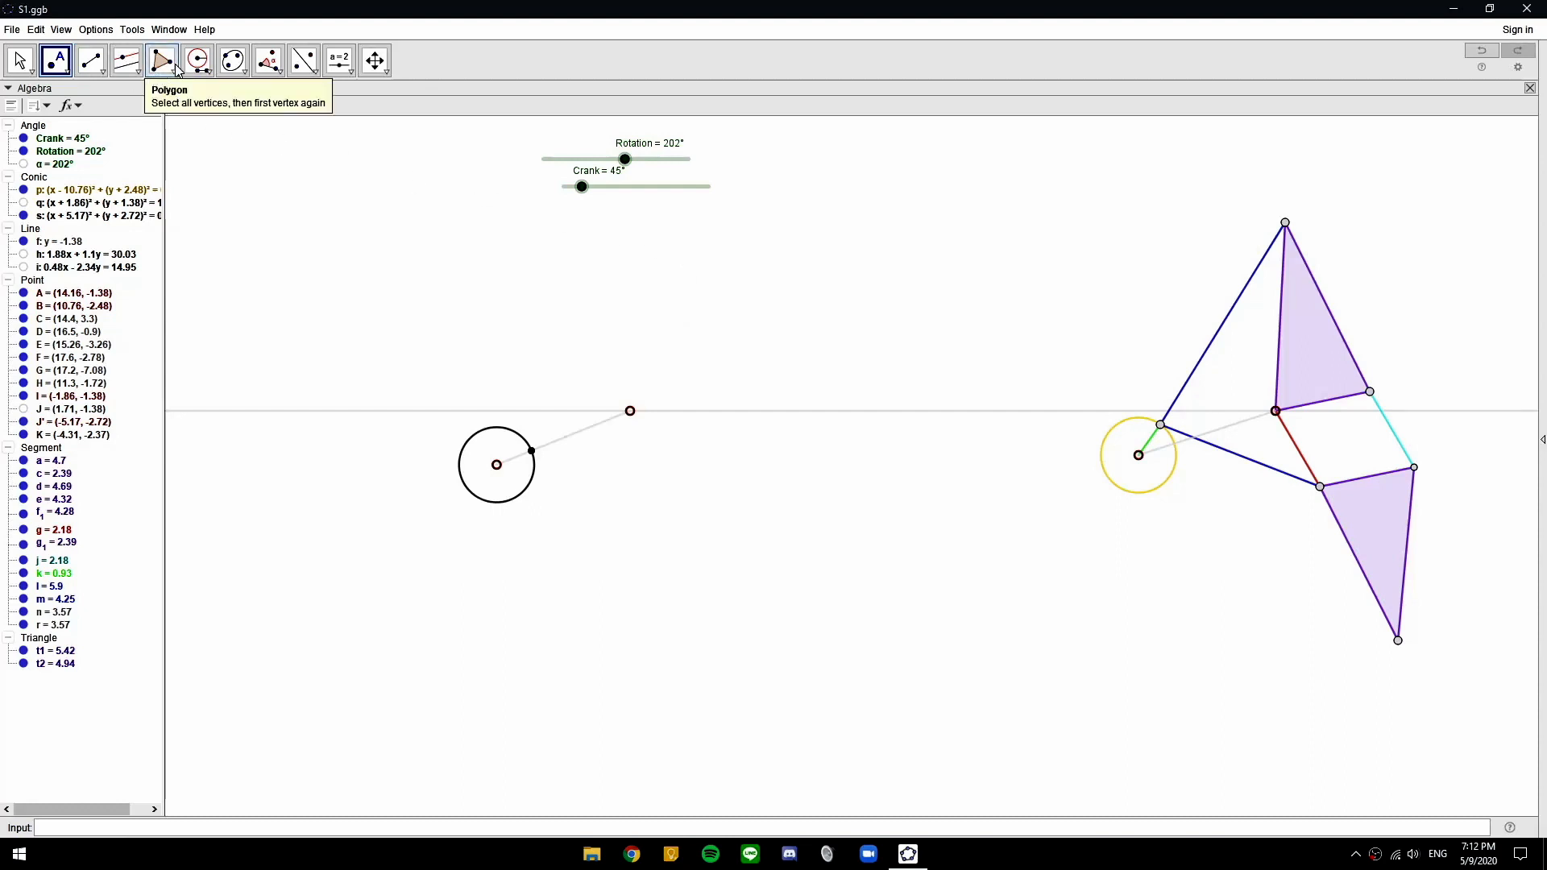
Construct a counterclockwise angle of size Crank from the intersection point on the grey segment about the small circle's center
left_click(276, 74)
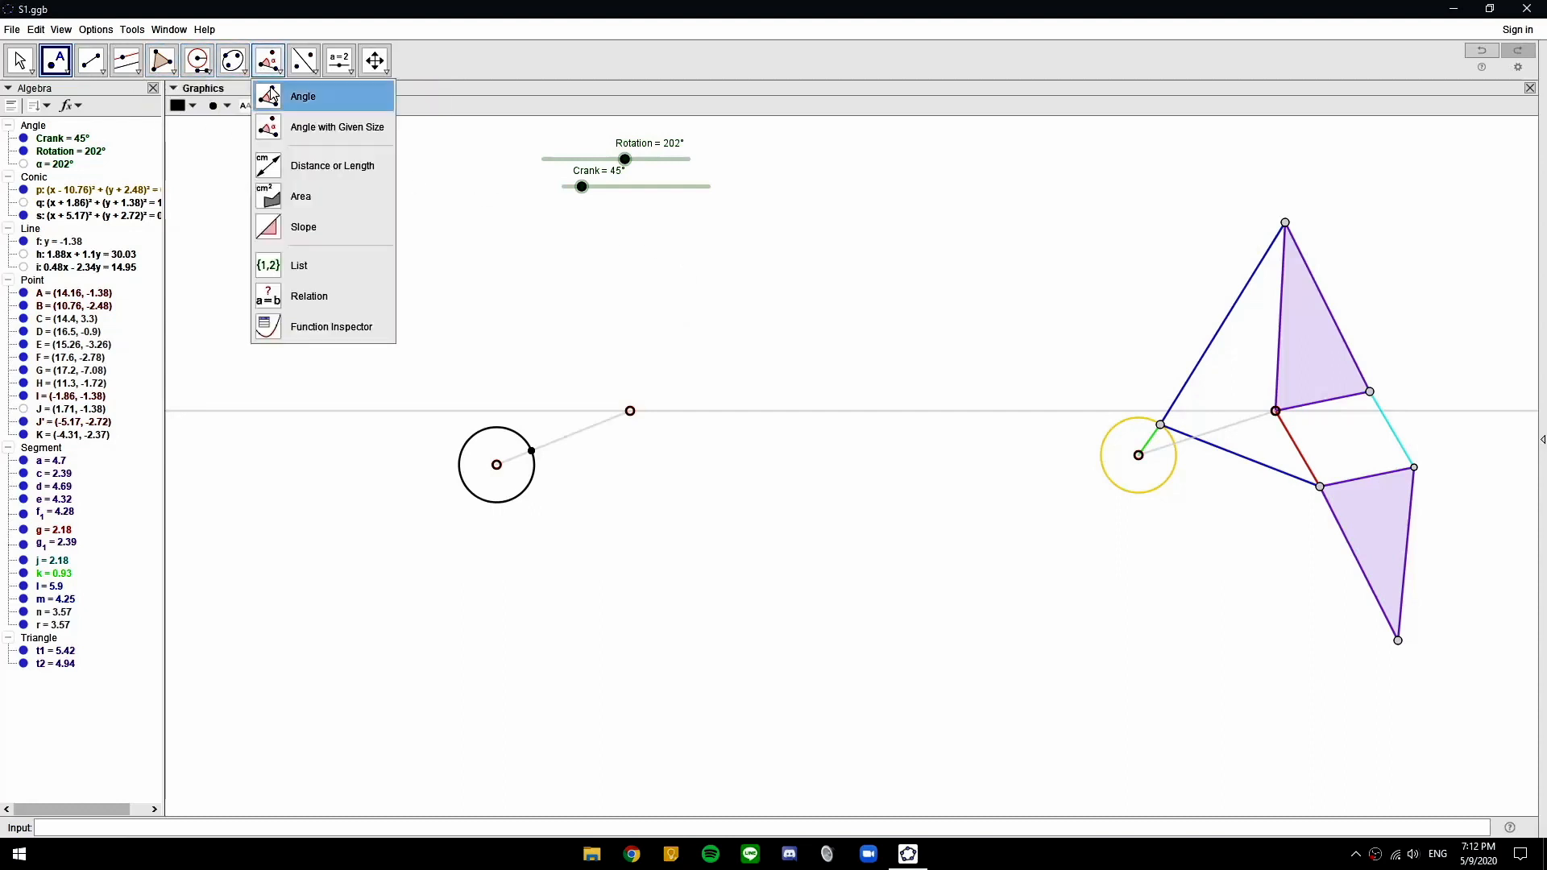
left_click(316, 124)
left_click(533, 455)
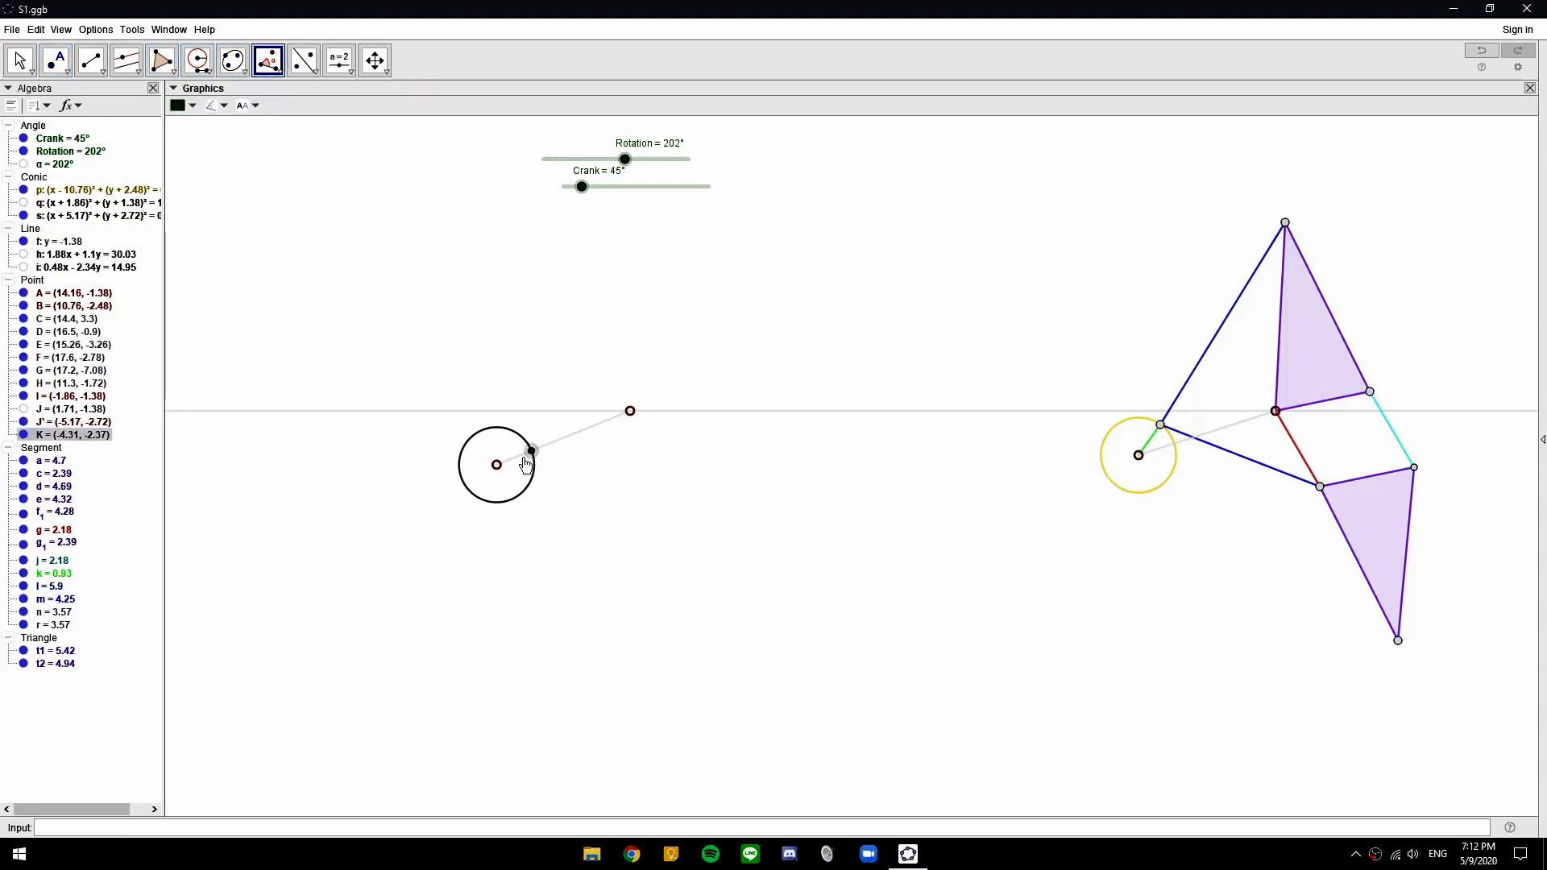
left_click(497, 464)
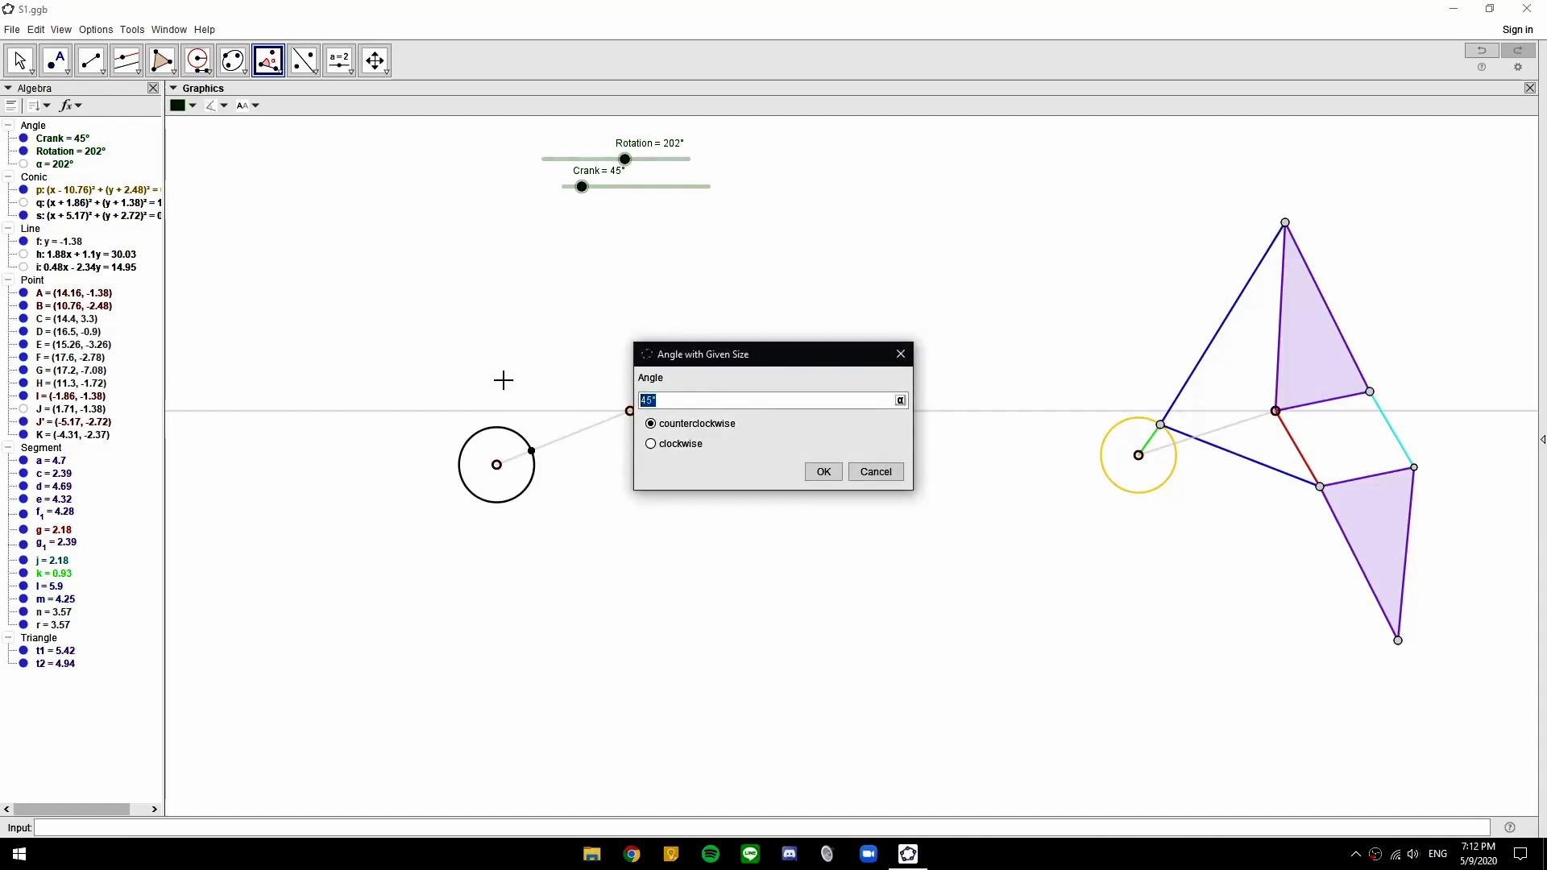
type("cRANK")
key("BackSpace")
key("BackSpace")
key("BackSpace")
key("Return")
key("Escape")
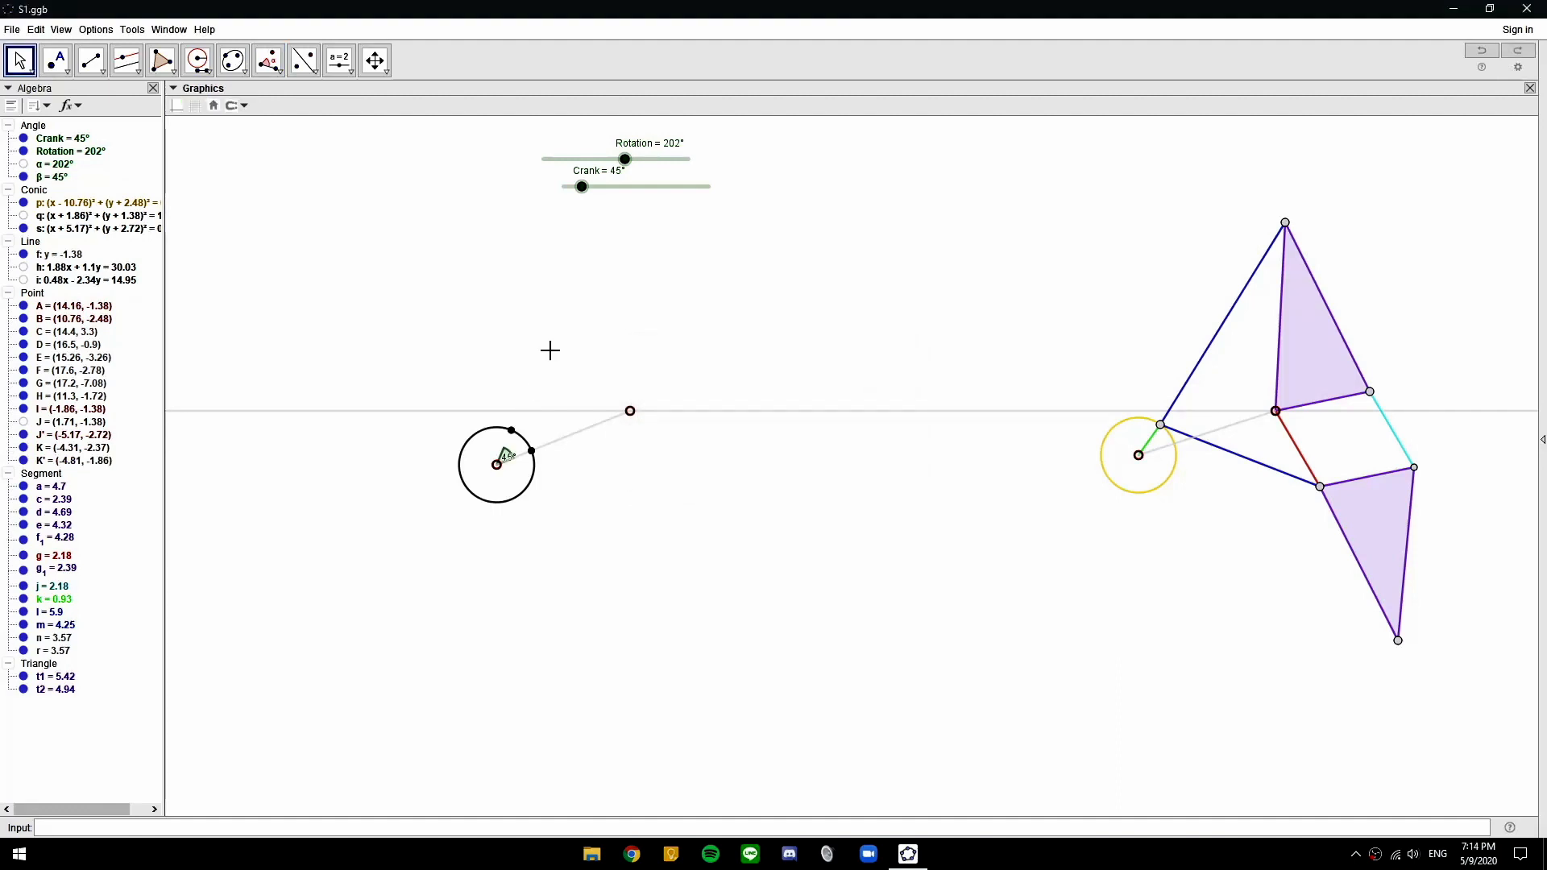
Hide the small black circle, the Crank angle mark and the intersection point on the grey segment
left_click(524, 489)
key("ctrl+g")
scroll(506, 465, "up", 5)
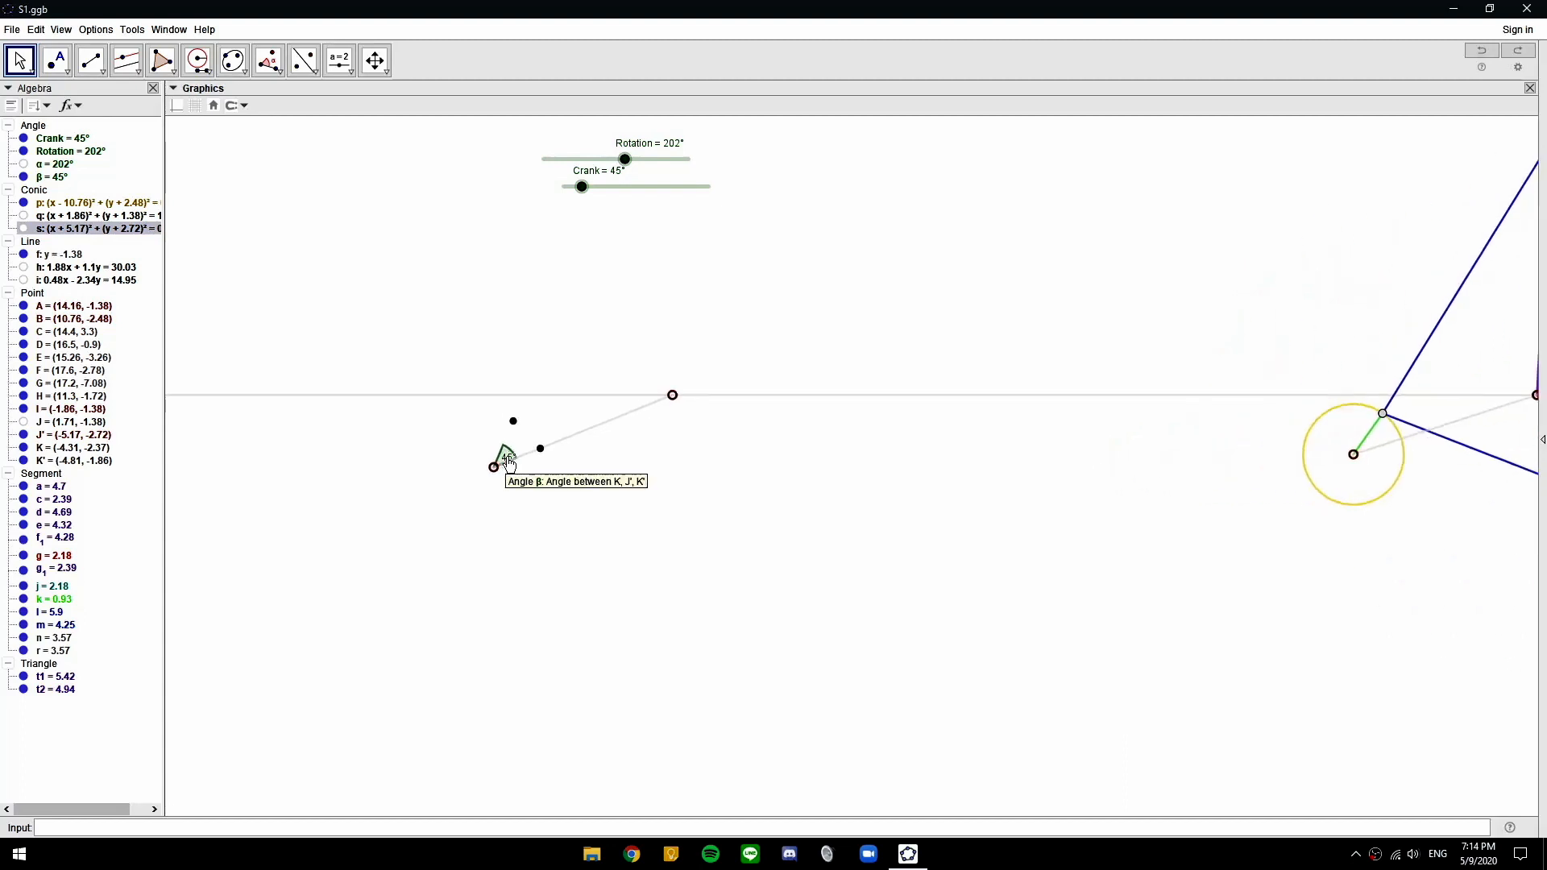
left_click(499, 461)
key("ctrl+g")
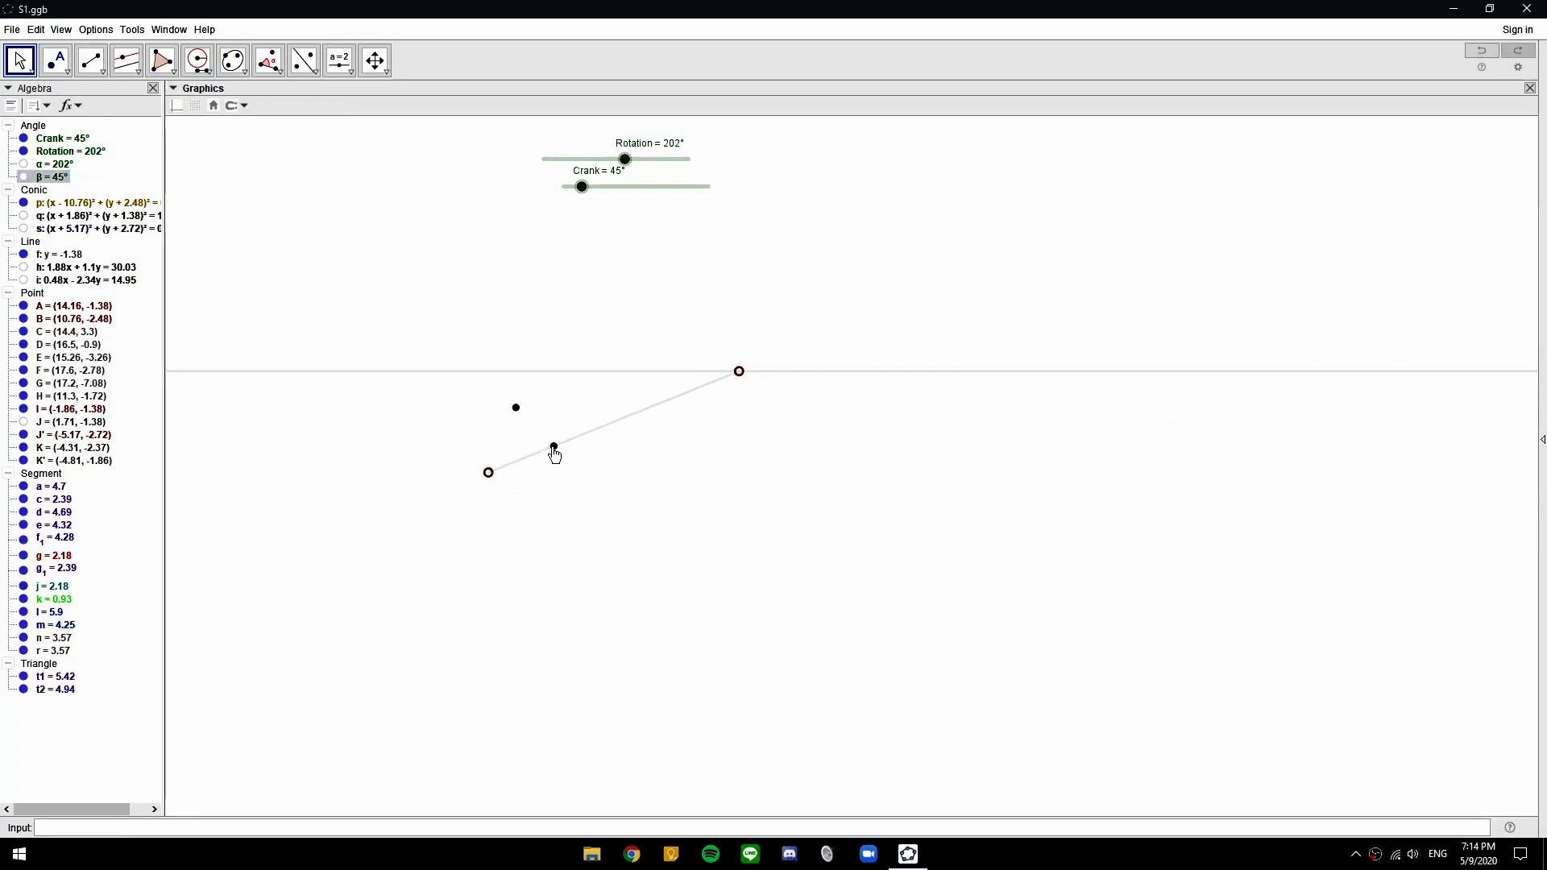
left_click(553, 446)
key("ctrl+g")
scroll(898, 474, "down", 3)
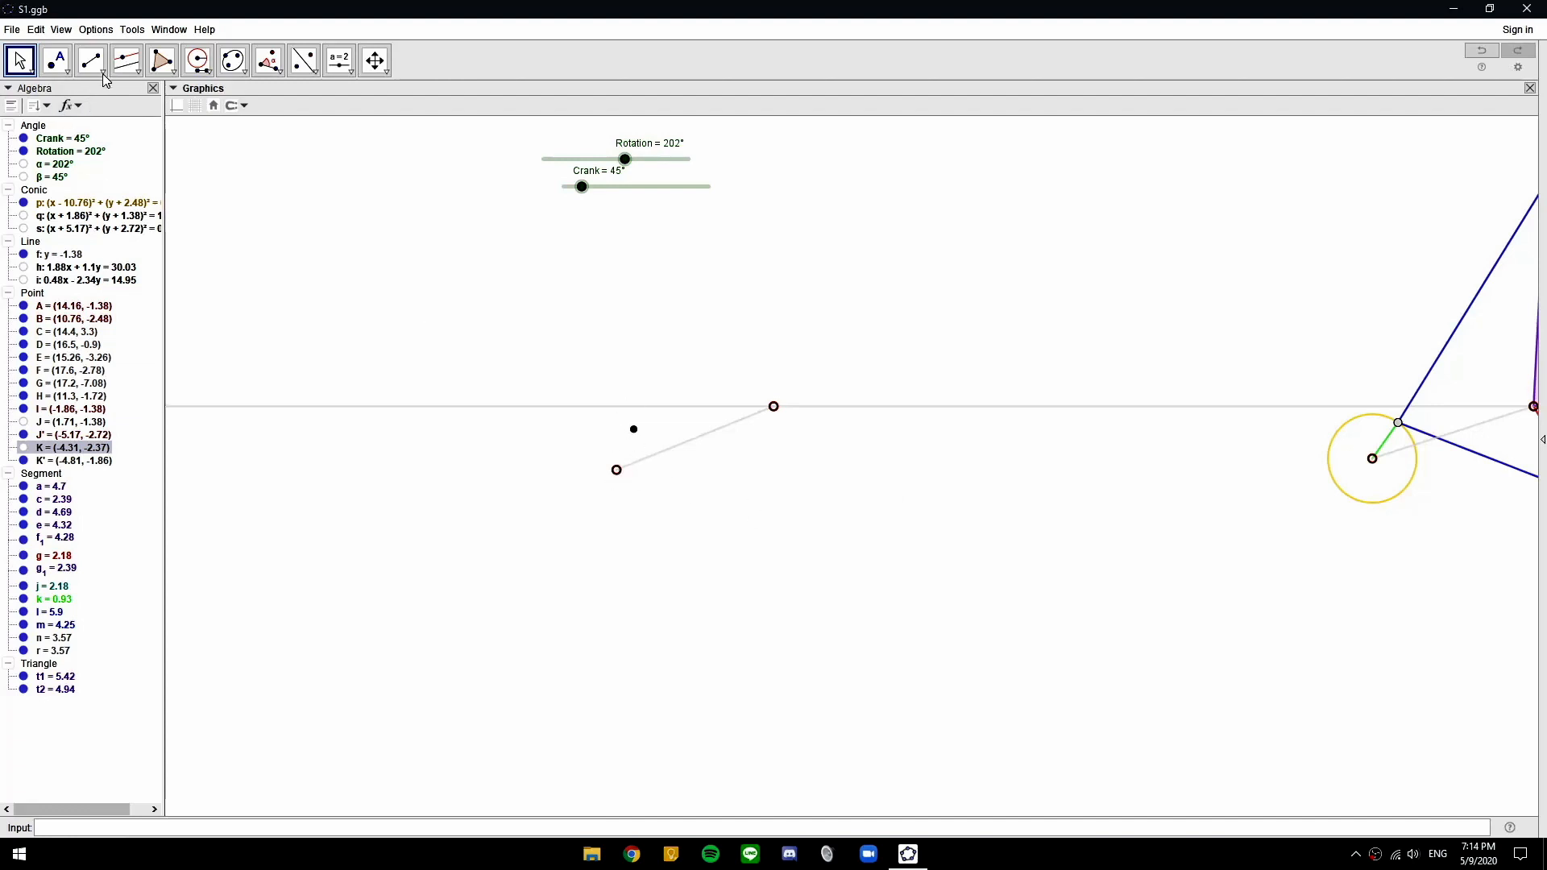
Draw a segment between the rotated point and the lower dark red point of the new linkage and color it green
left_click(97, 68)
left_click(629, 436)
left_click(616, 469)
key("Escape")
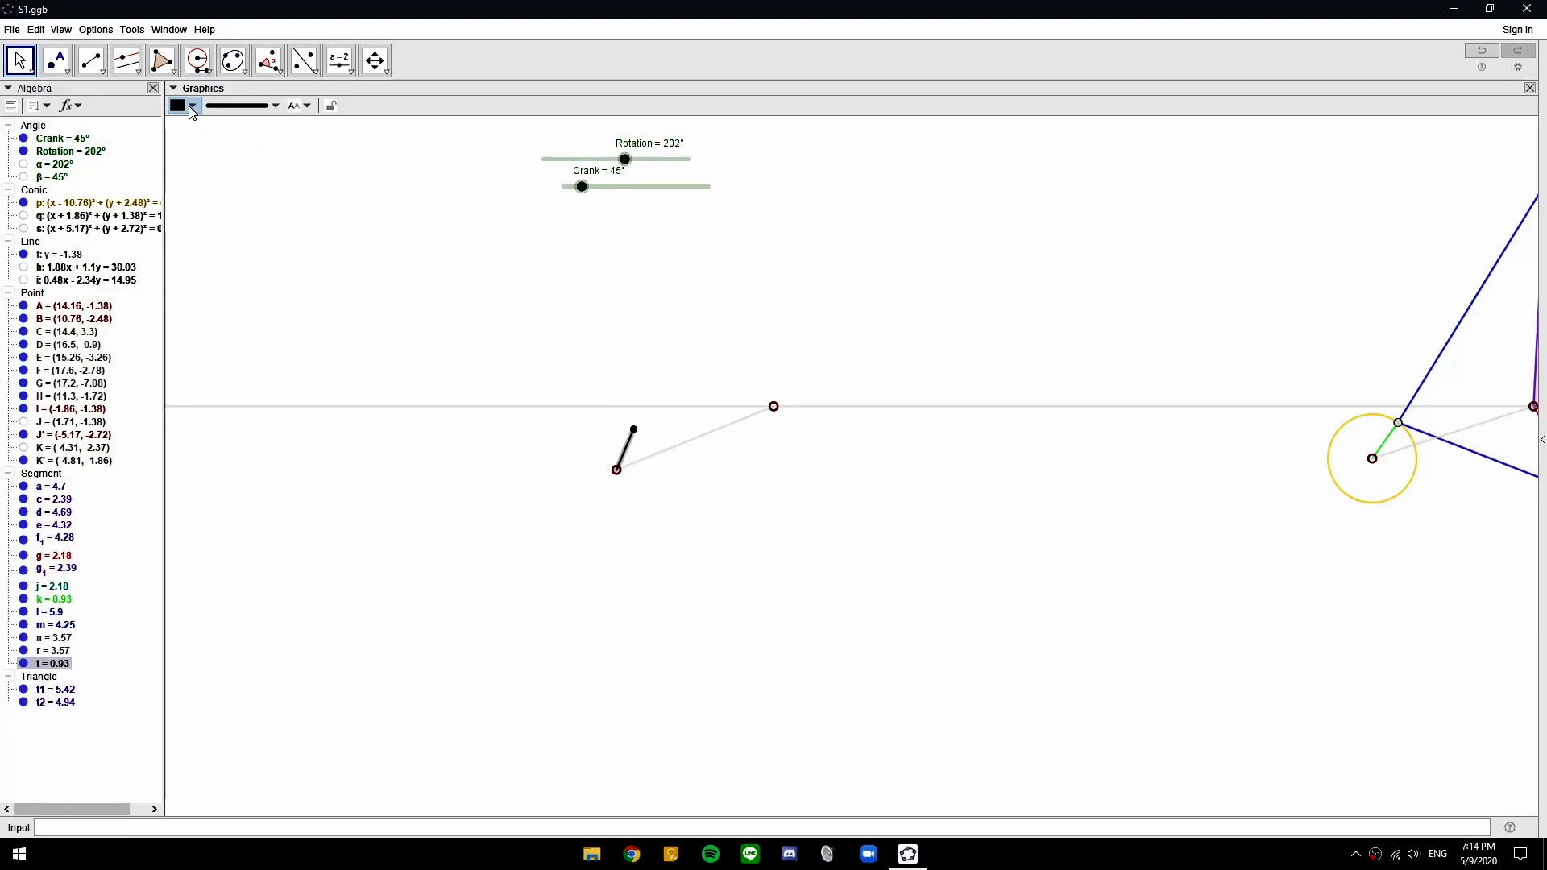
left_click(193, 111)
left_click(248, 128)
left_click(974, 461)
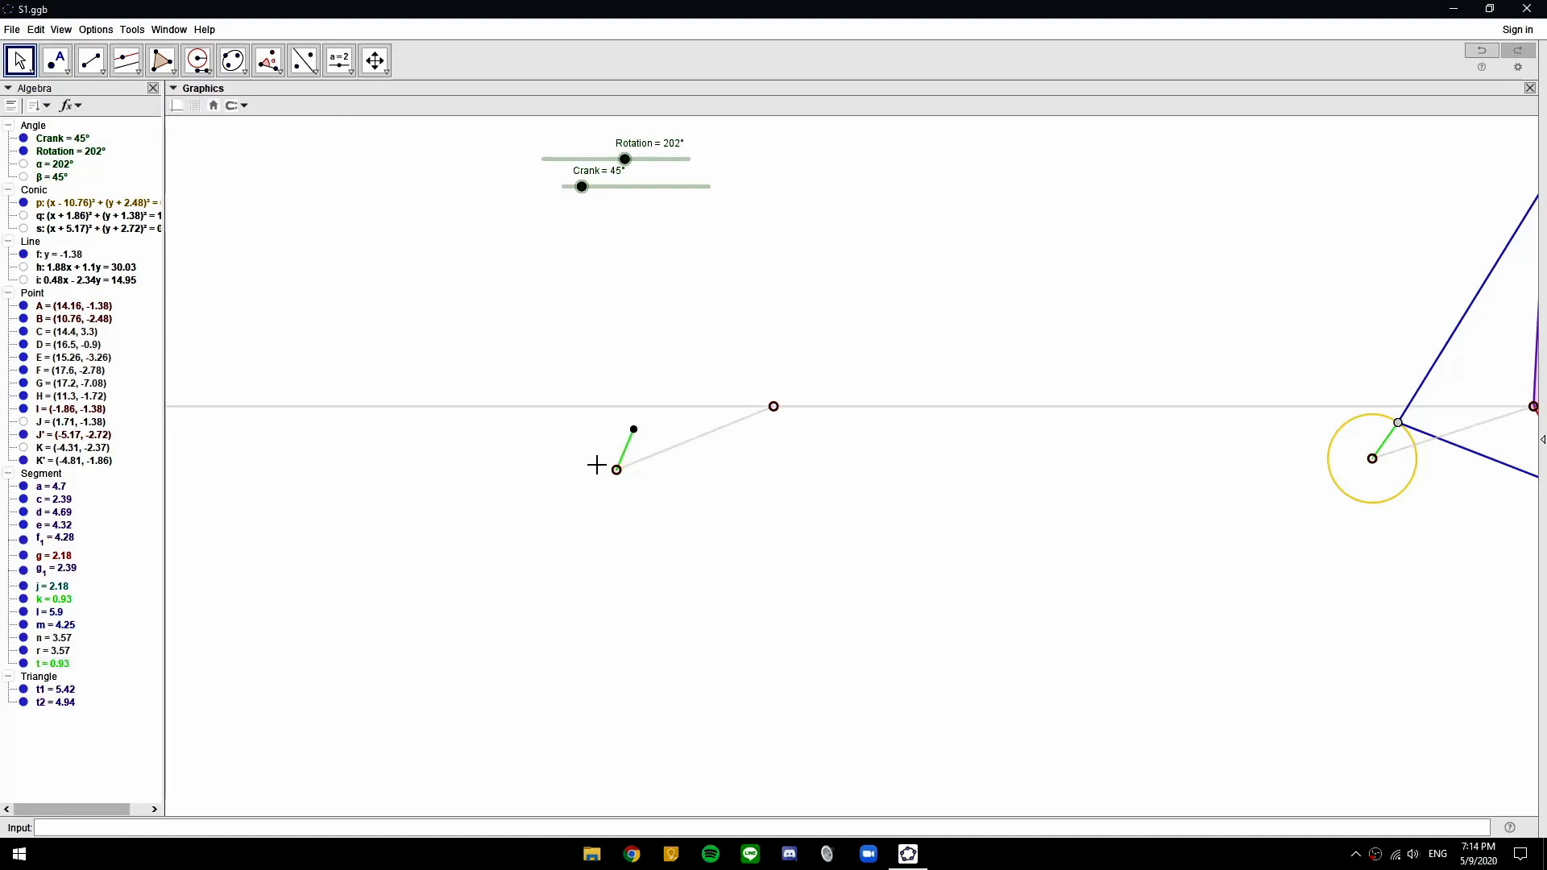
Draw compass circles with radius HC around the free end of the green crank and radius AC around the new linkage's pivot on the horizontal line
left_click_drag(1035, 482, 862, 517)
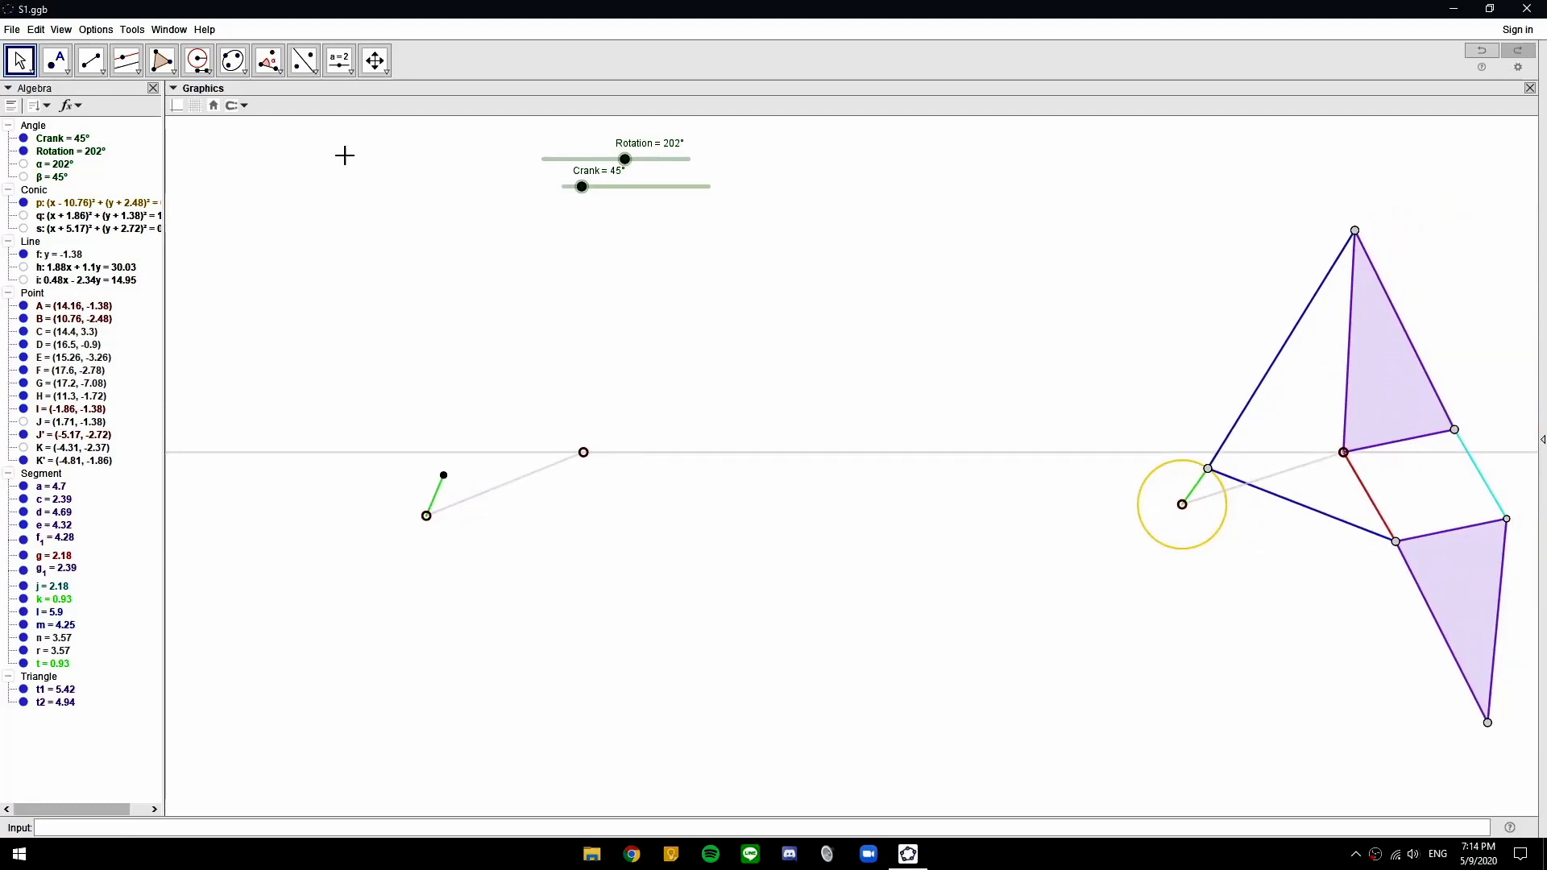
left_click(197, 60)
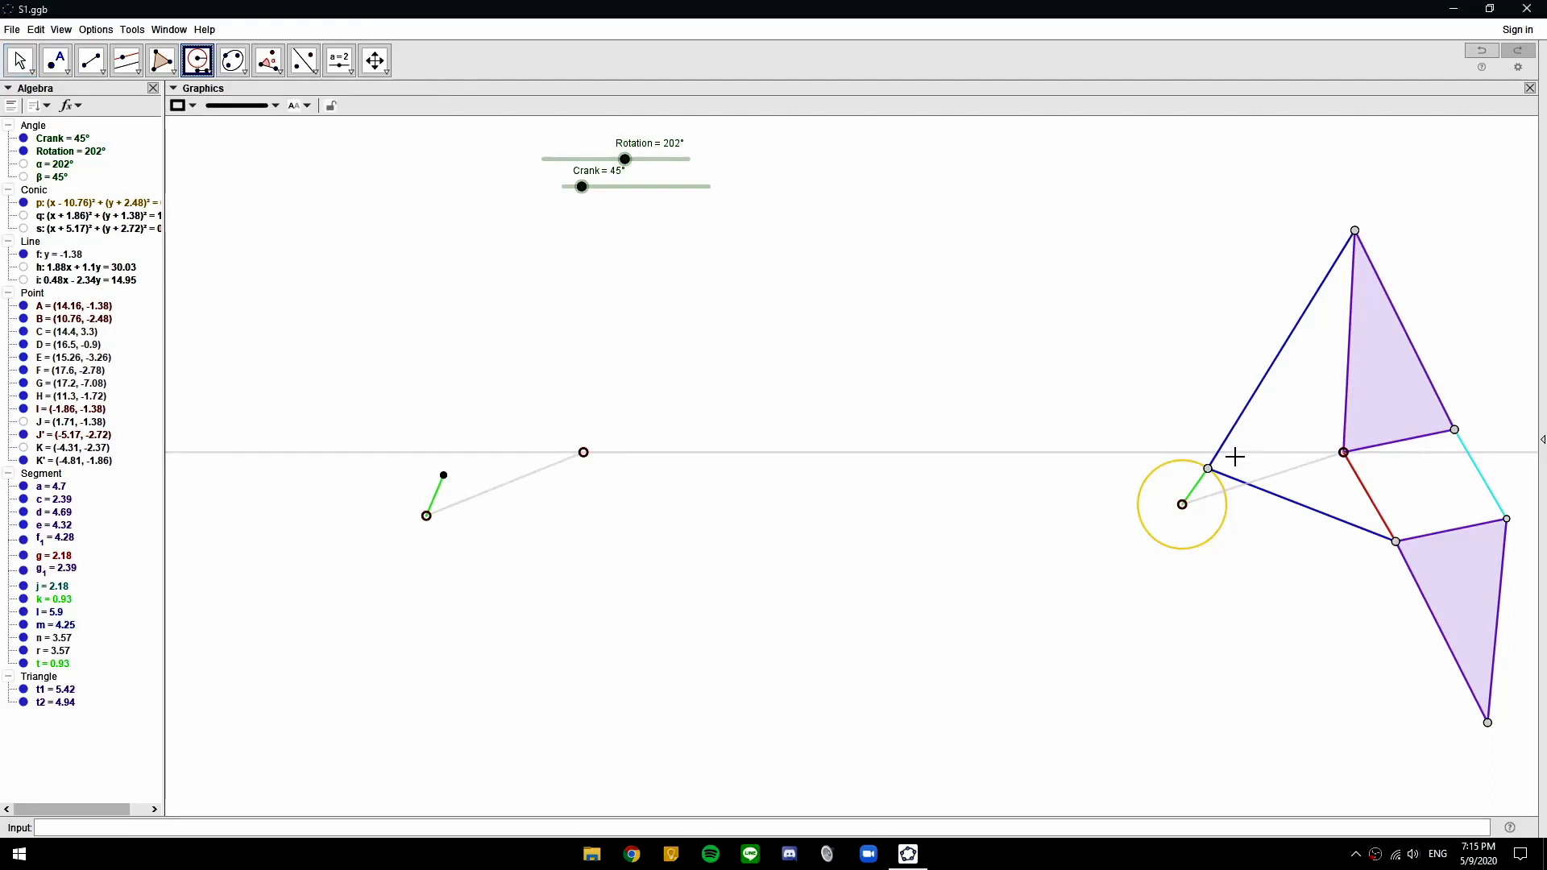
left_click(1207, 468)
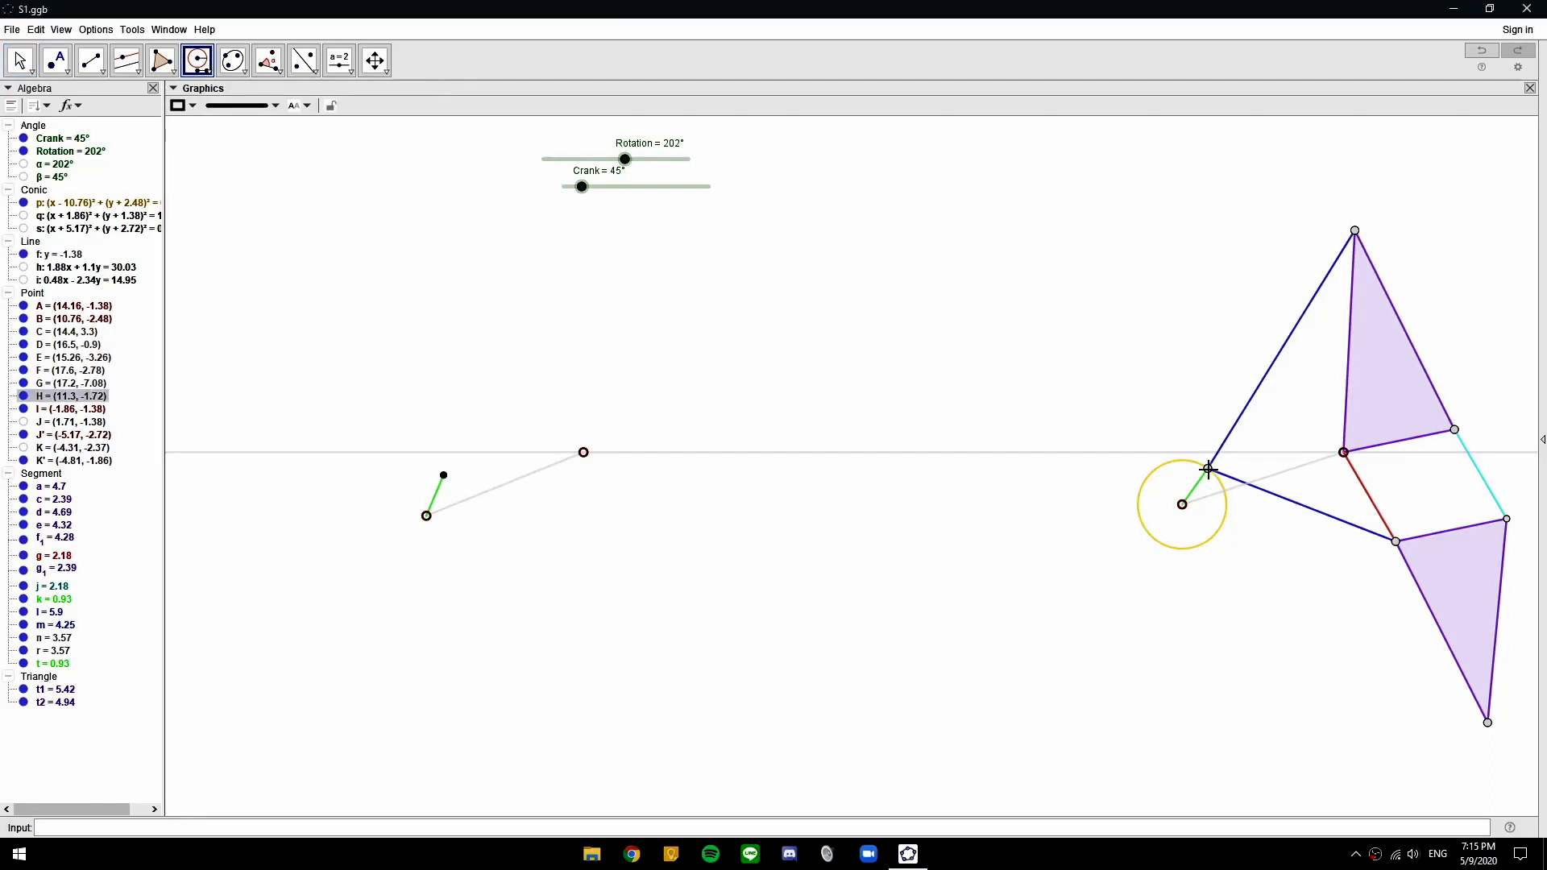
left_click(1354, 232)
left_click(443, 475)
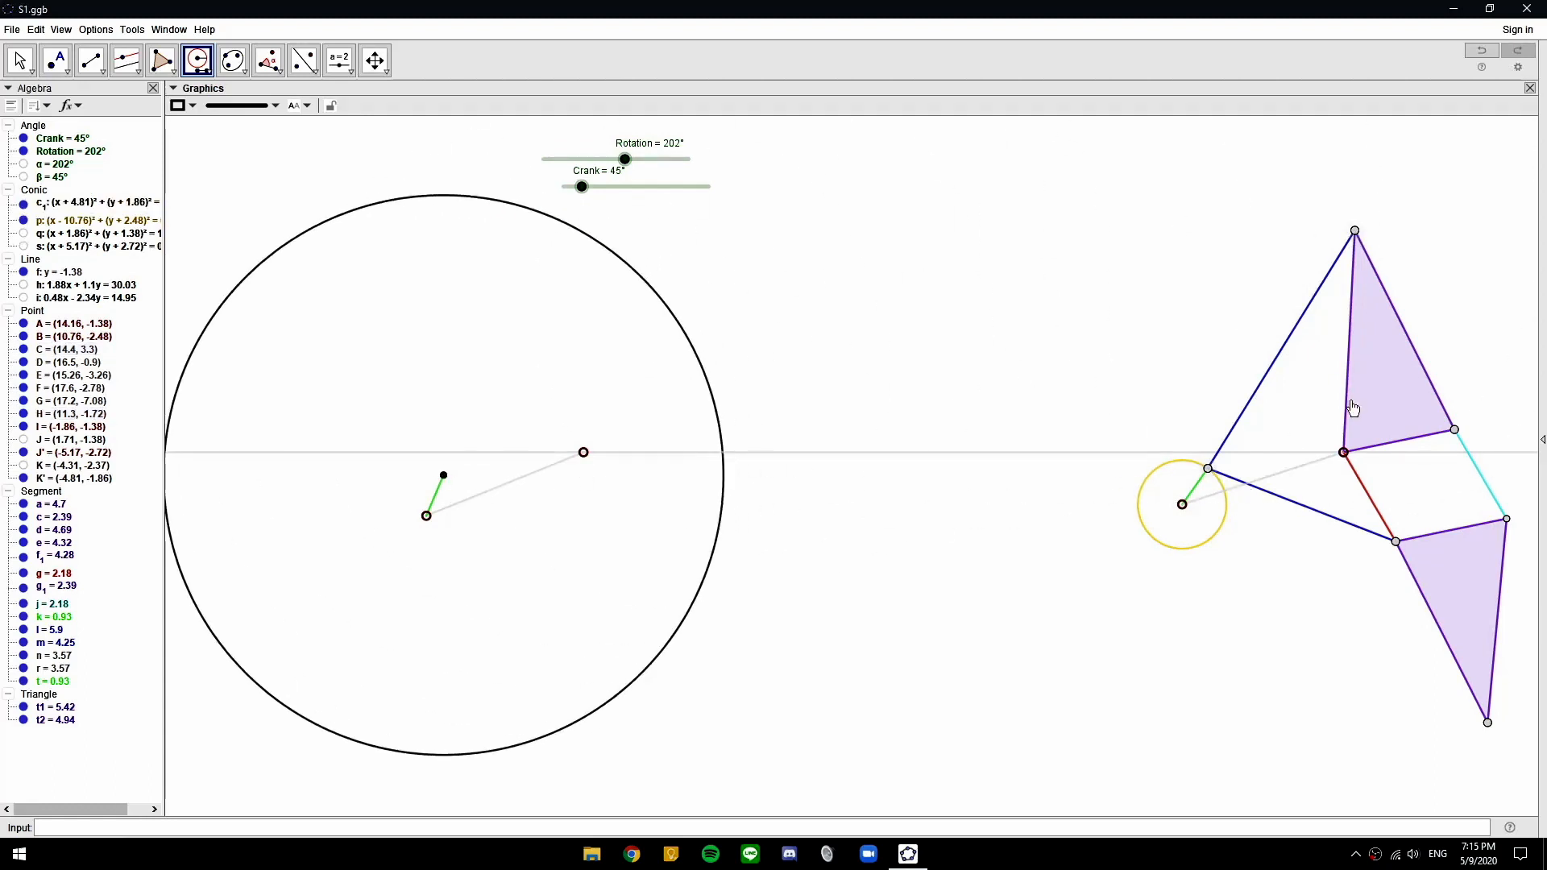
left_click(1343, 453)
left_click(1354, 232)
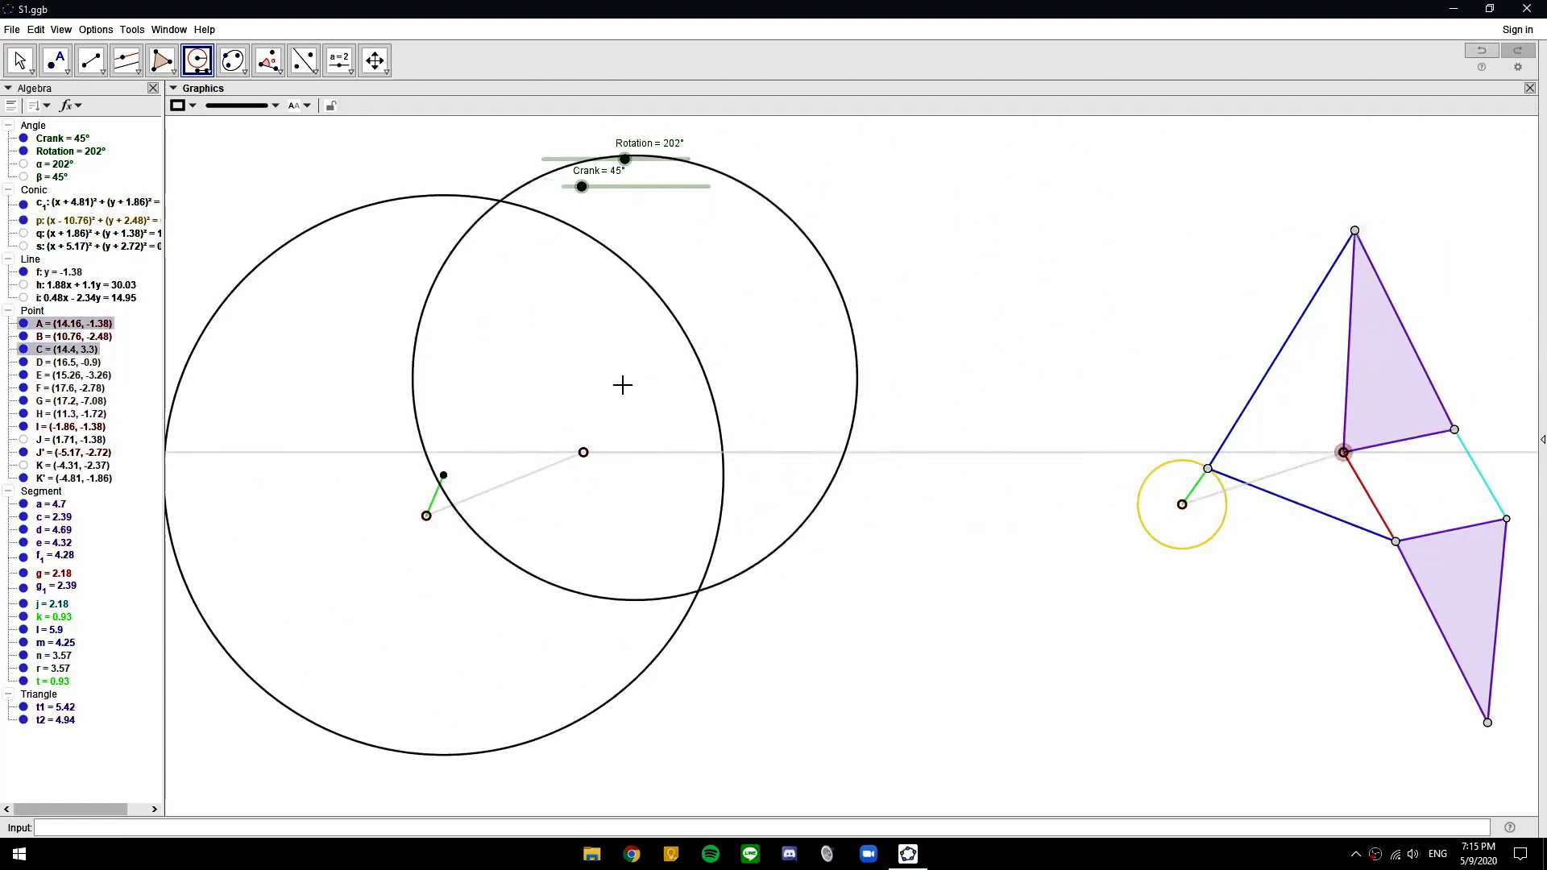
left_click(585, 452)
Place a point at the upper intersection of the two large circles and hide both circles
left_click(56, 60)
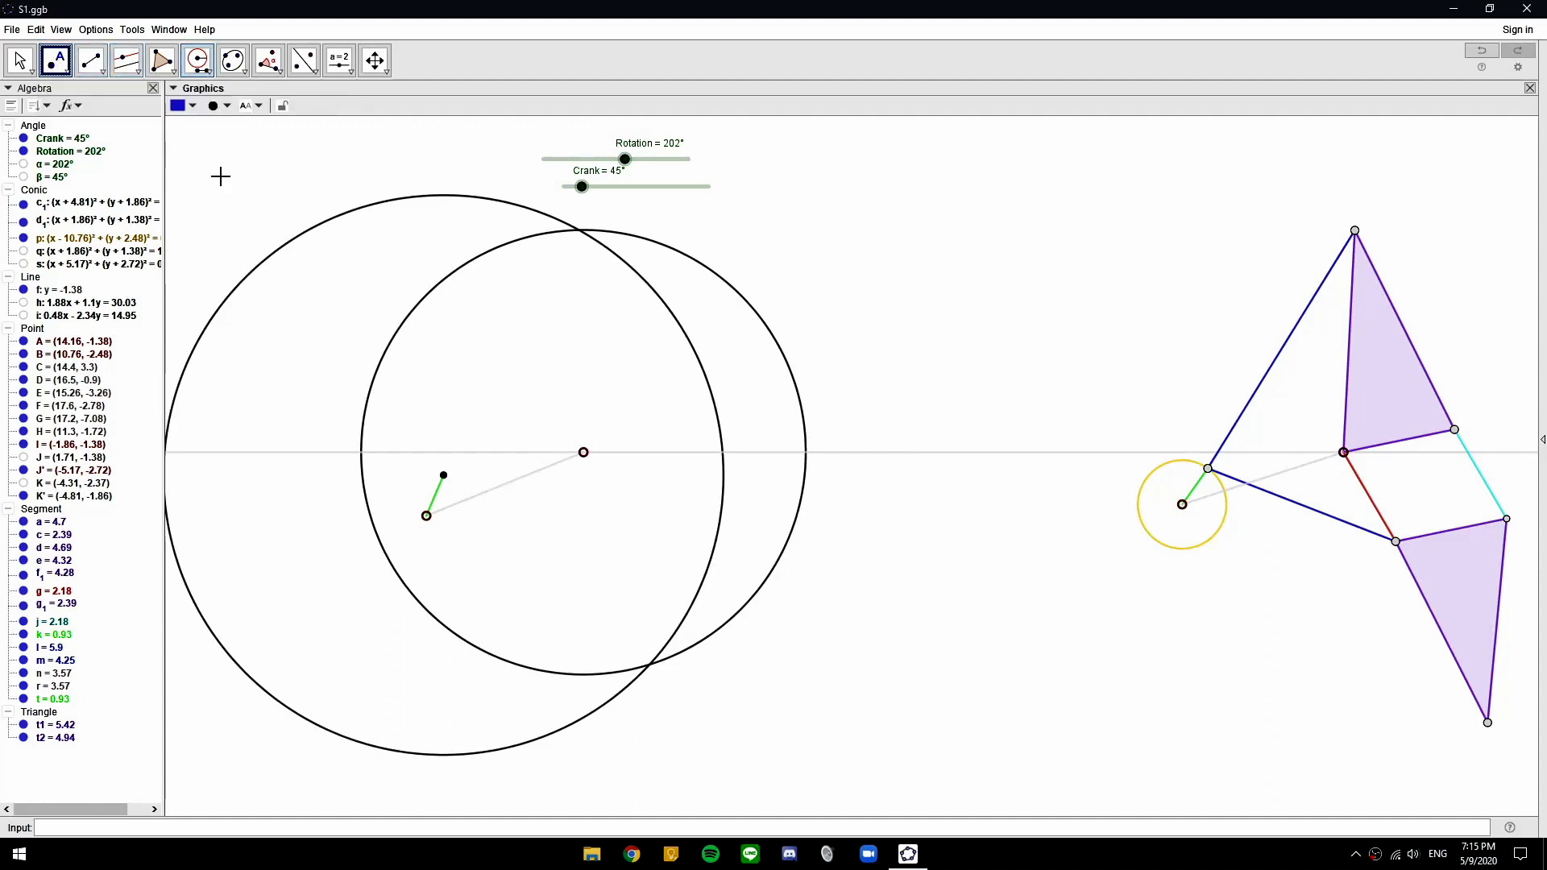
left_click(582, 234)
key("Escape")
left_click(654, 286)
key("ctrl+g")
left_click(741, 298)
key("ctrl+g")
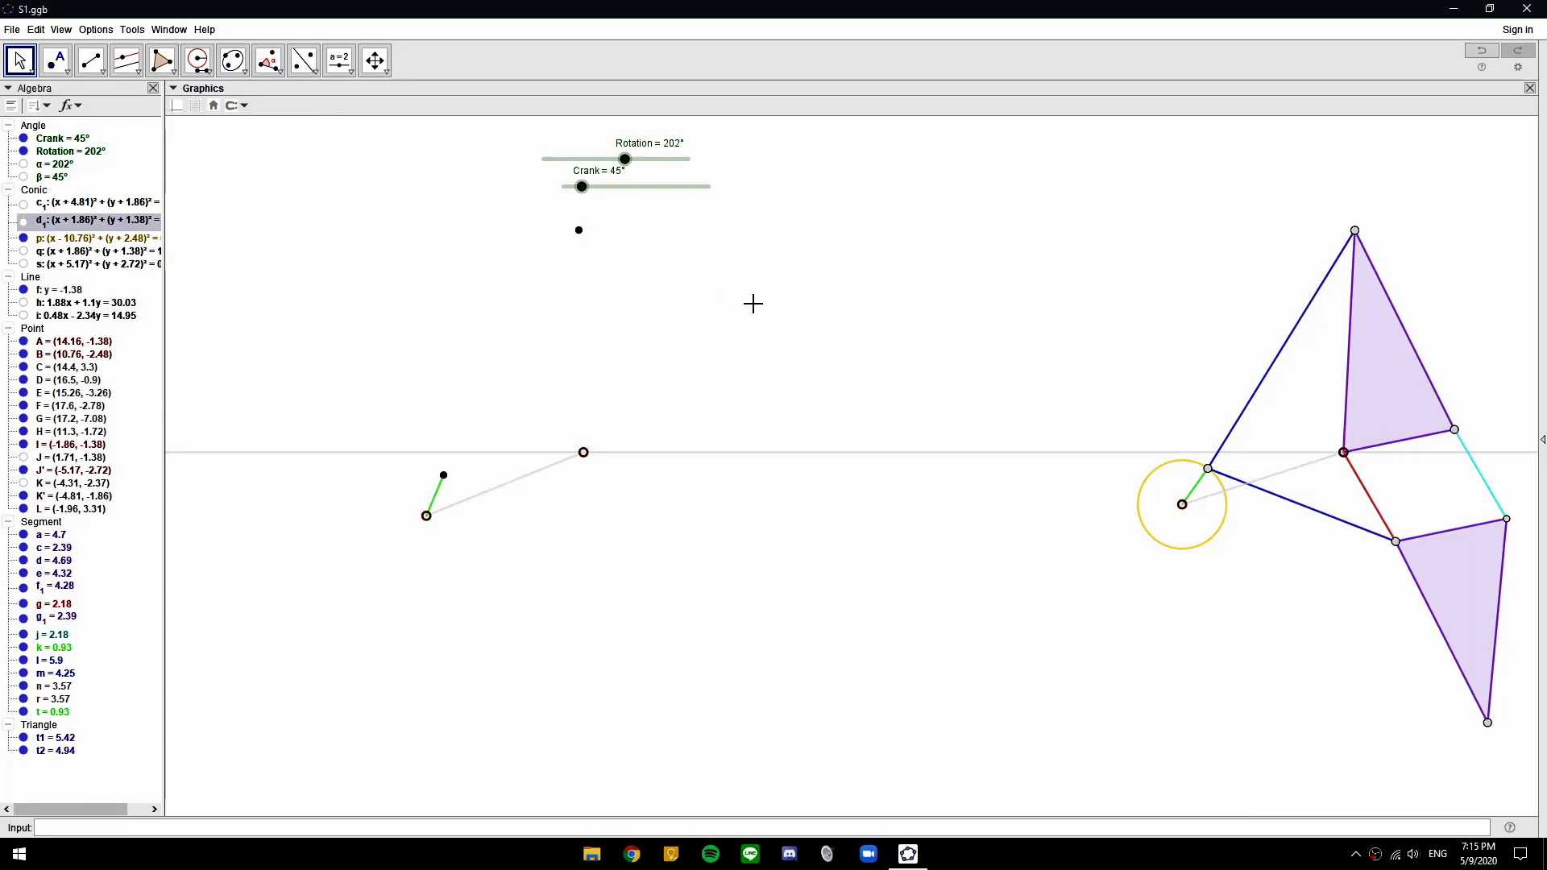
Draw compass circles with radius AD around the new linkage's pivot and radius CD around the new upper point
left_click(197, 60)
left_click(1339, 455)
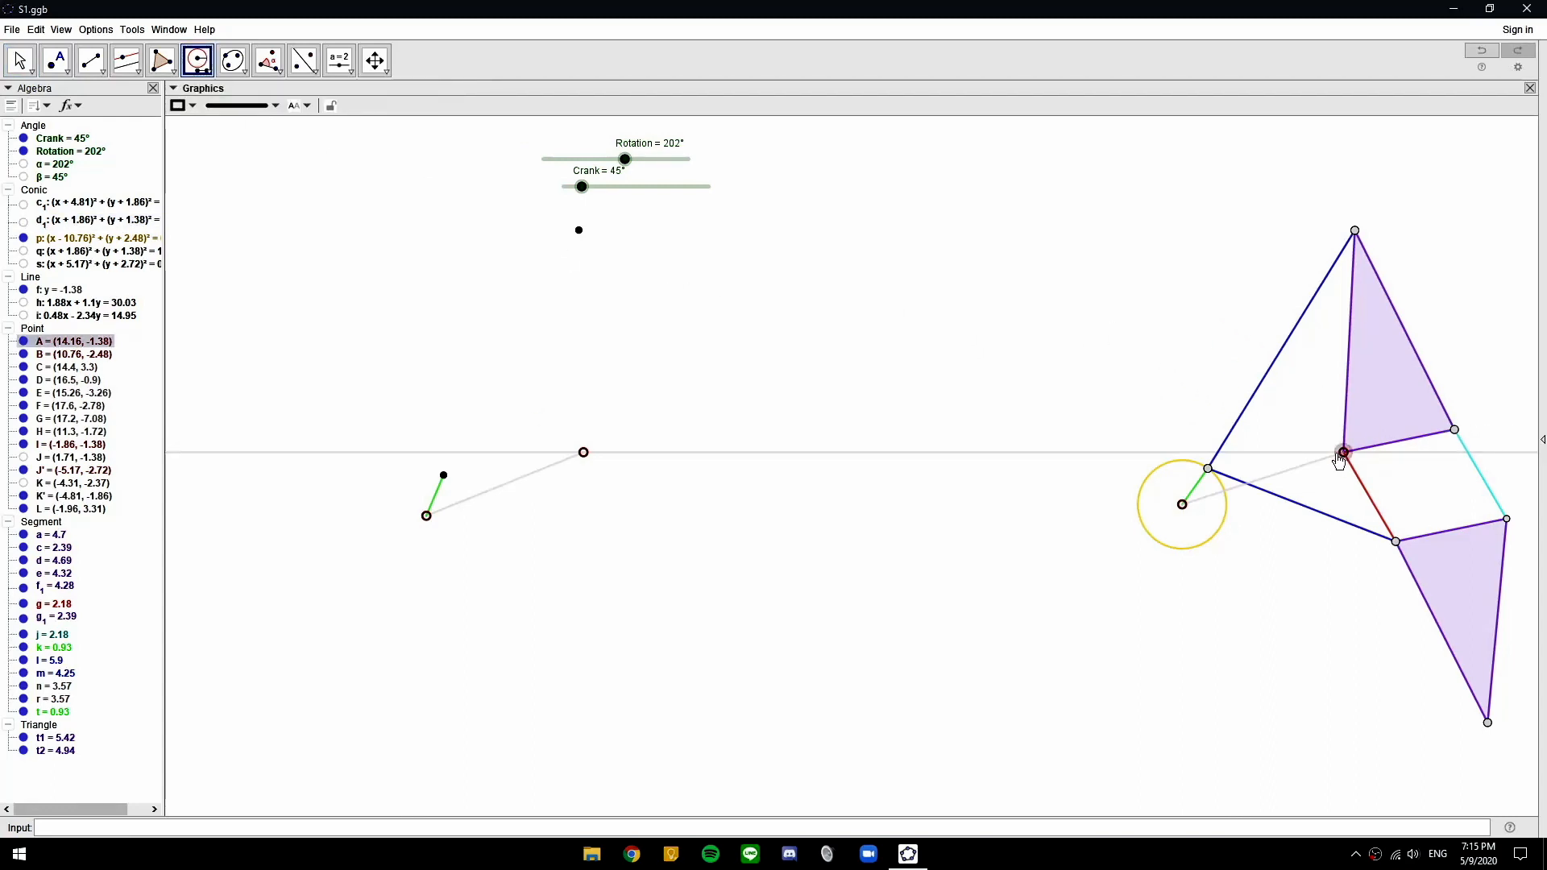
left_click(1454, 429)
left_click(583, 452)
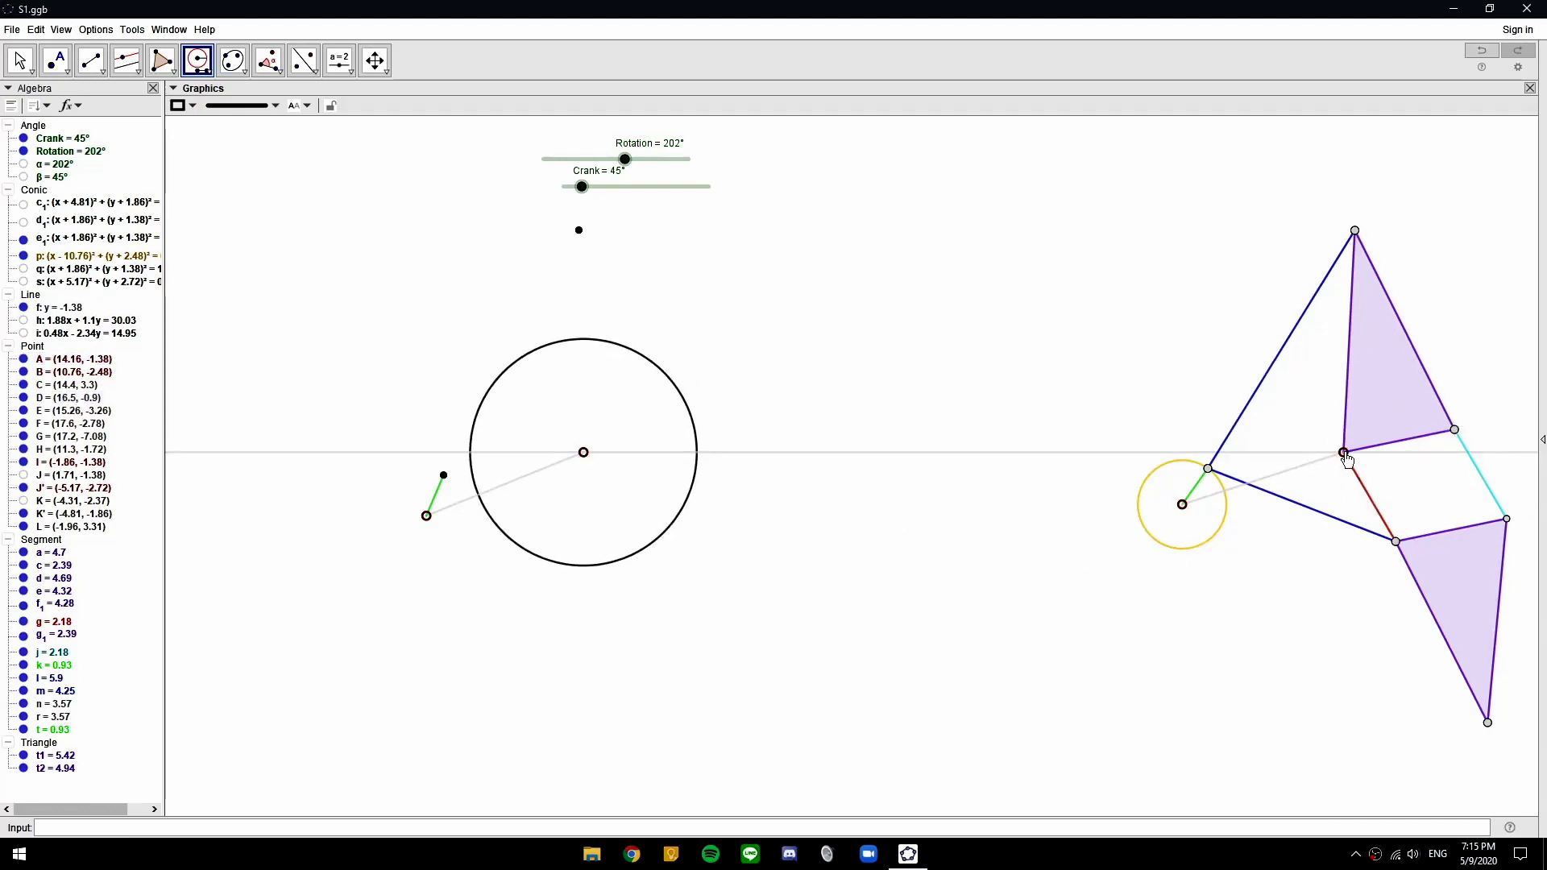
left_click(1354, 231)
left_click(1455, 430)
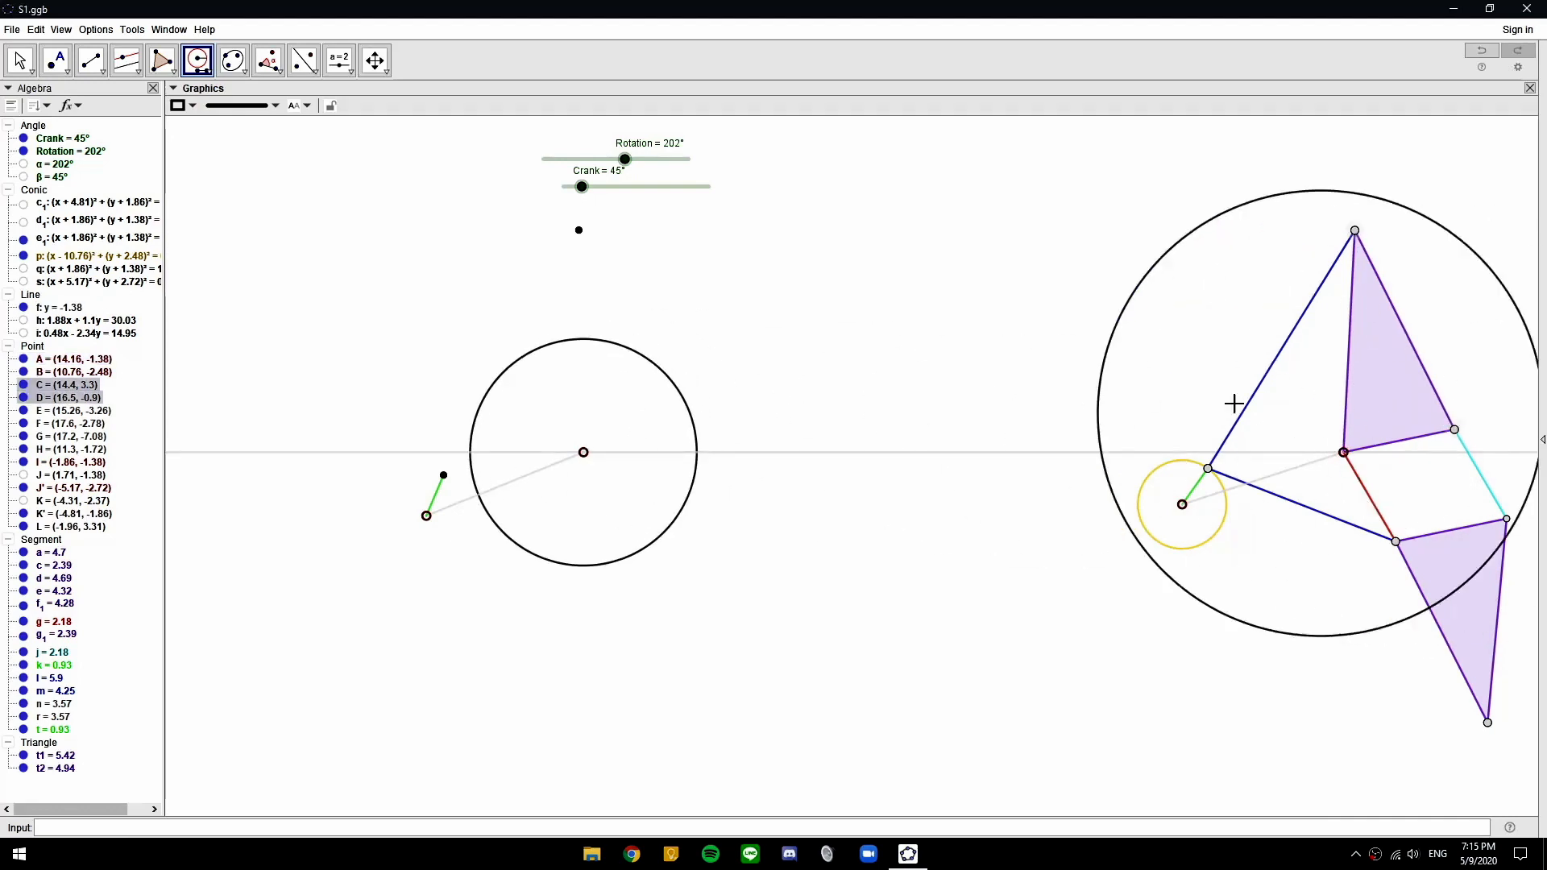
left_click(578, 230)
Place a point at the right-hand intersection of the two circles and hide both circles
left_click(56, 60)
left_click(692, 422)
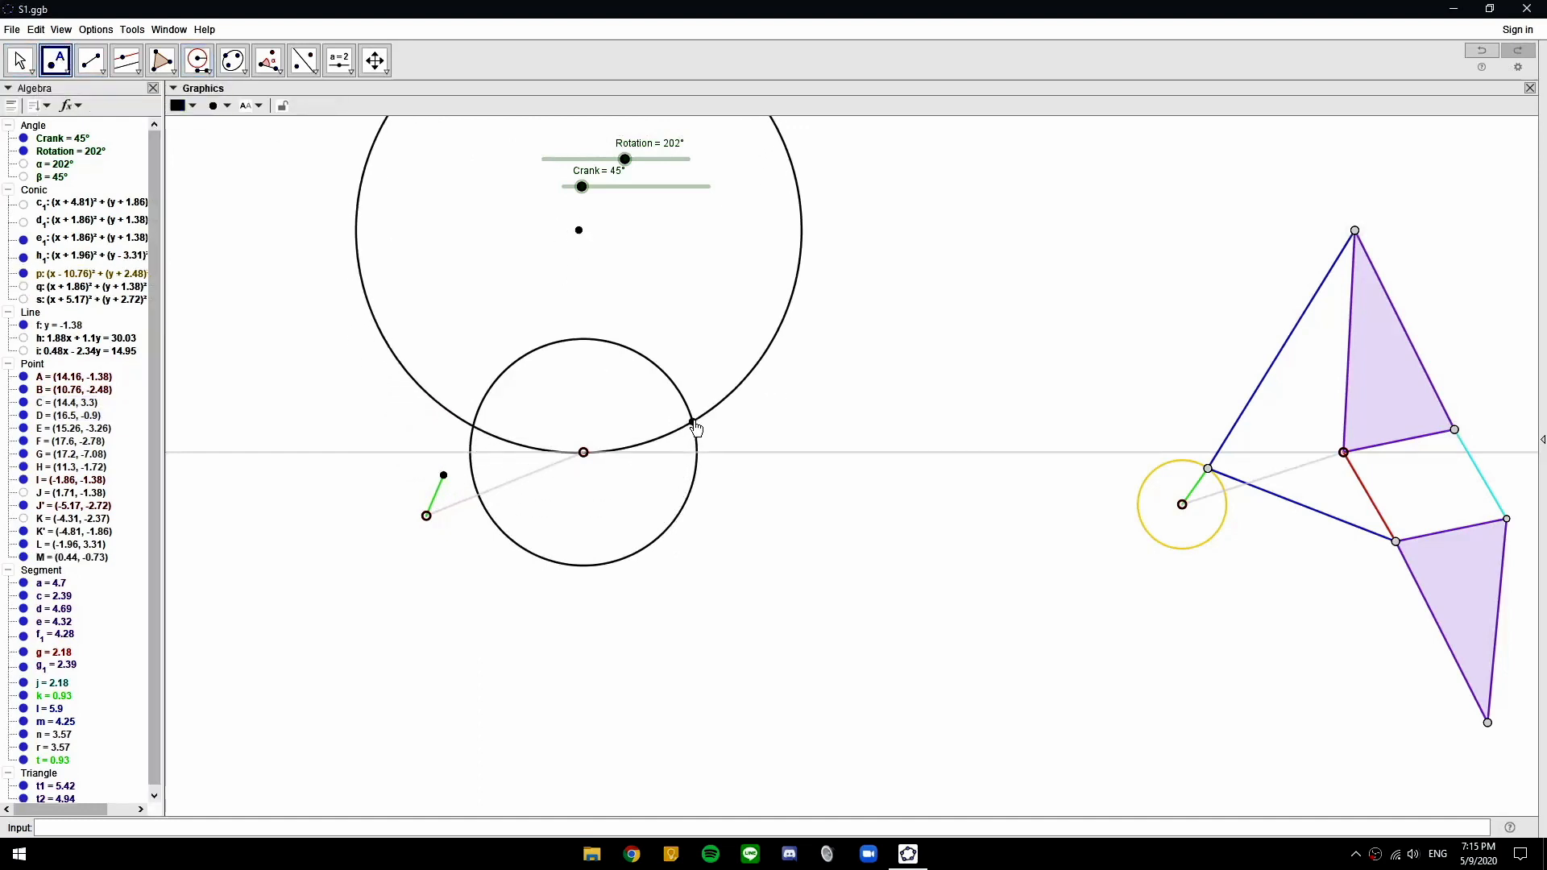
key("Escape")
left_click(716, 408)
key("ctrl+g")
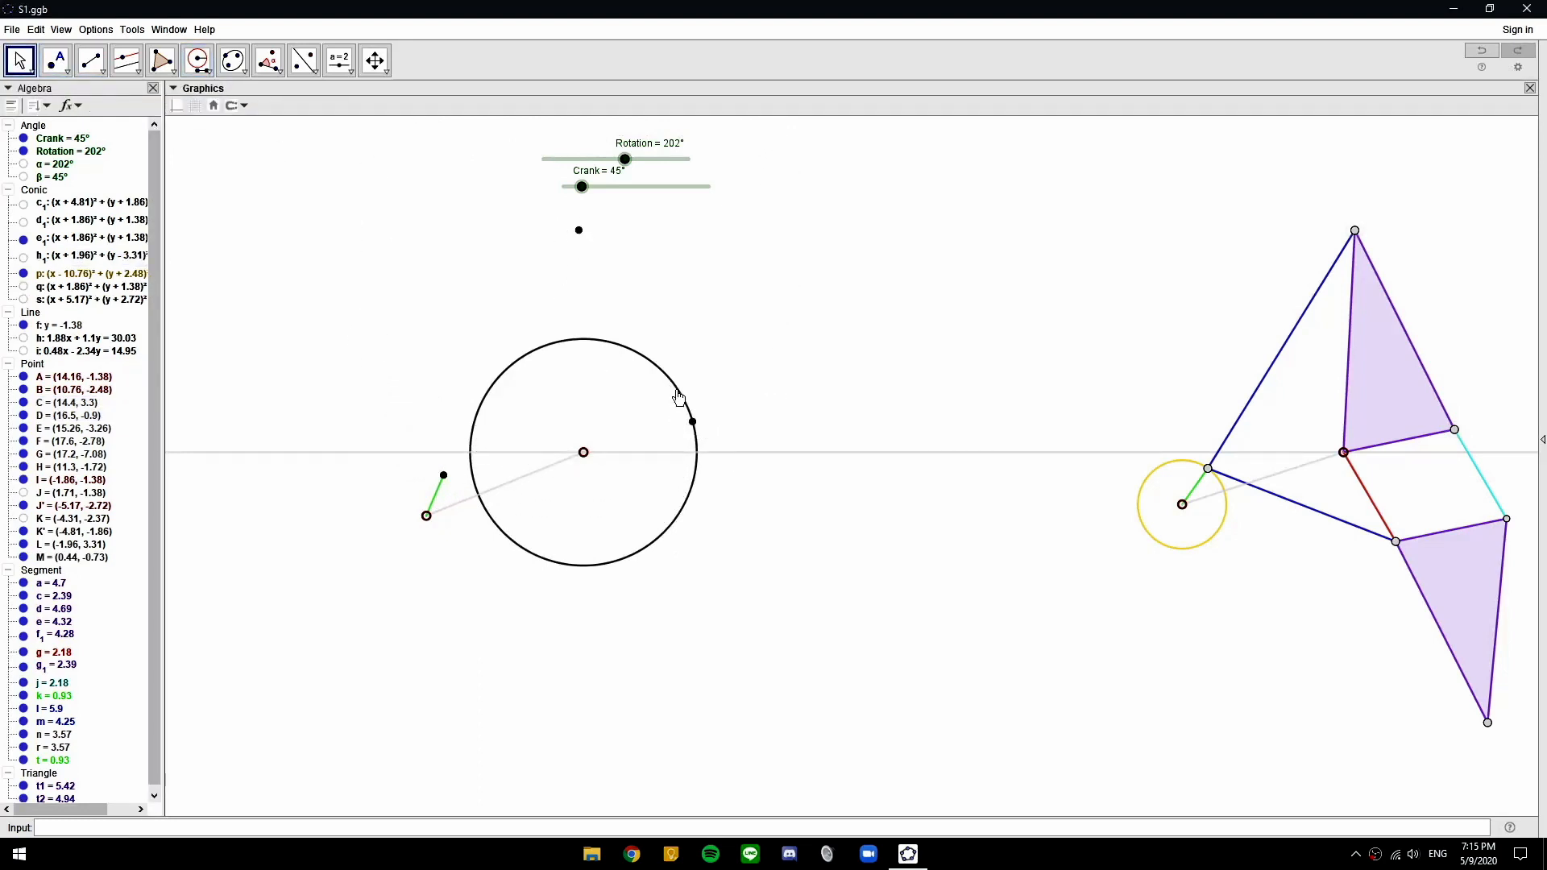
left_click(677, 397)
key("ctrl+g")
Draw a triangle polygon through the upper point, the pivot and the right-hand point, and save the file
left_click(161, 60)
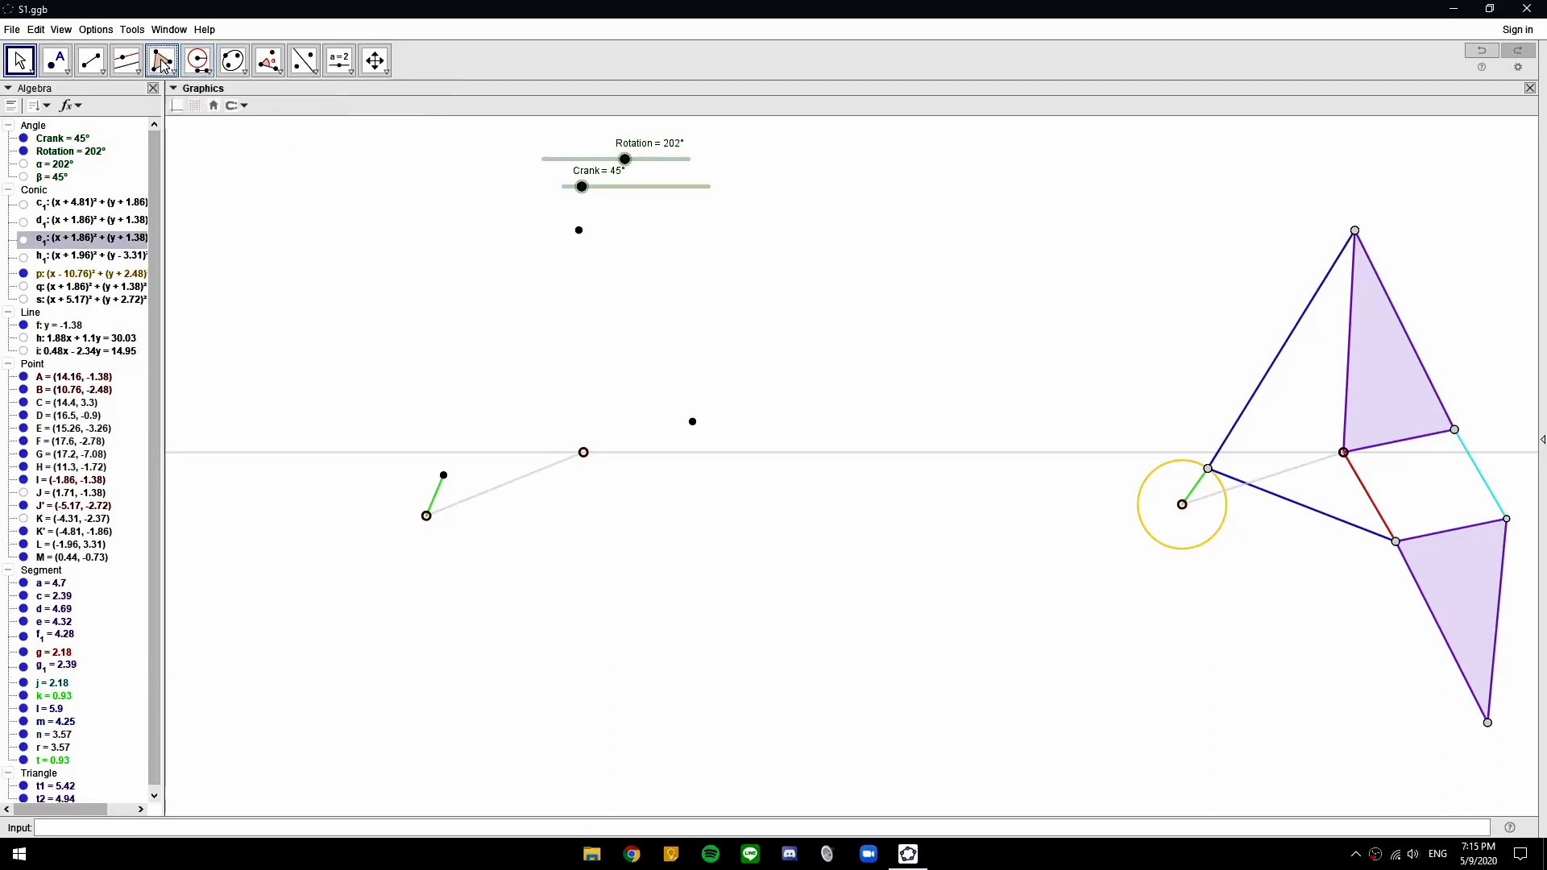
left_click(579, 232)
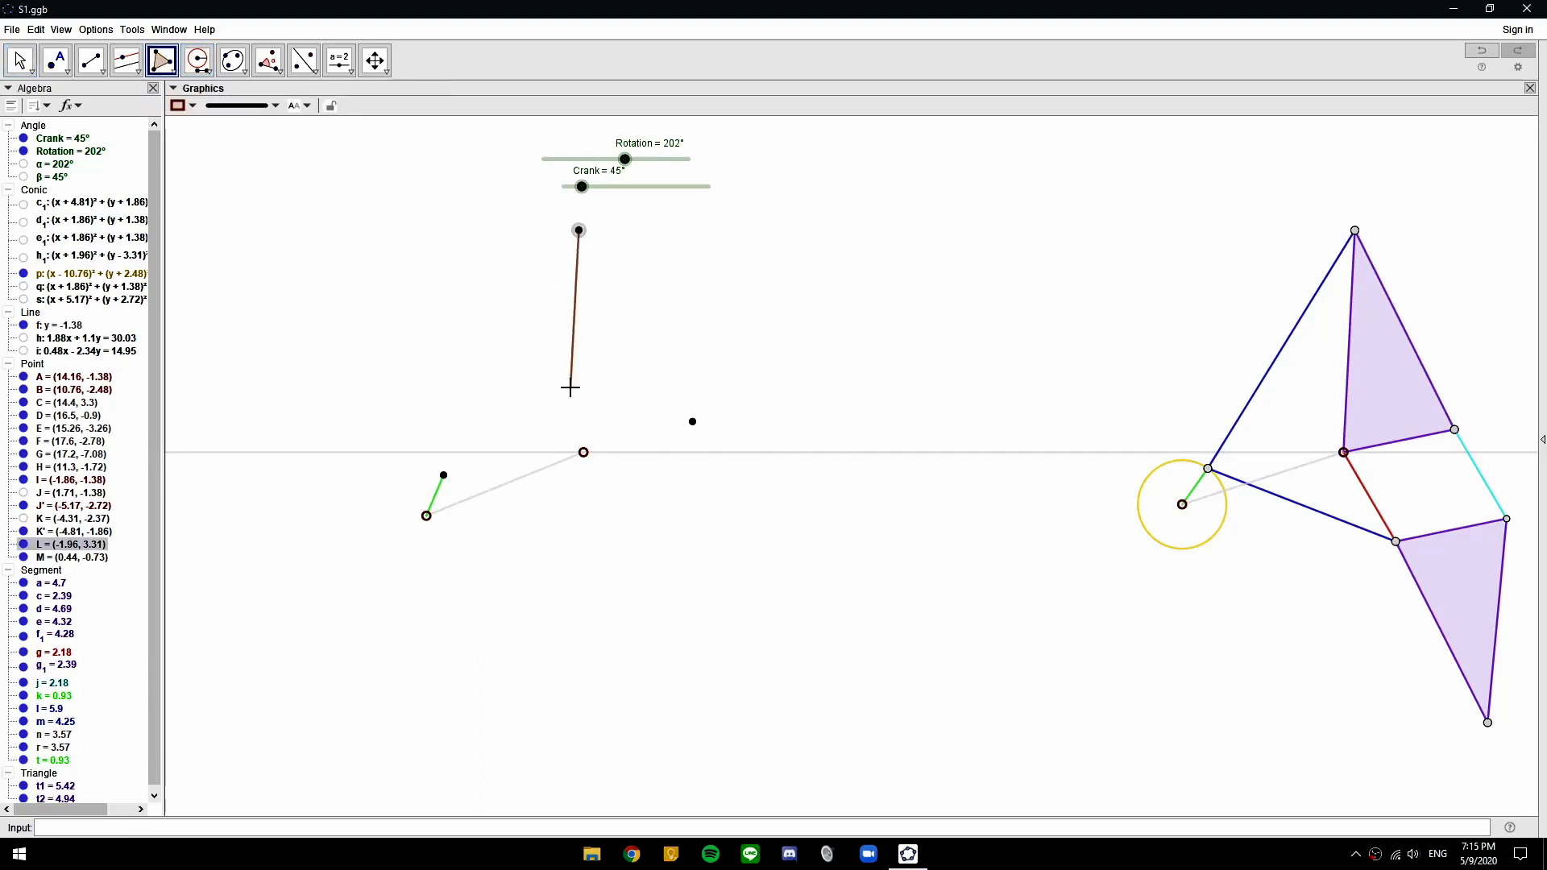
left_click(584, 452)
left_click(692, 421)
left_click(578, 230)
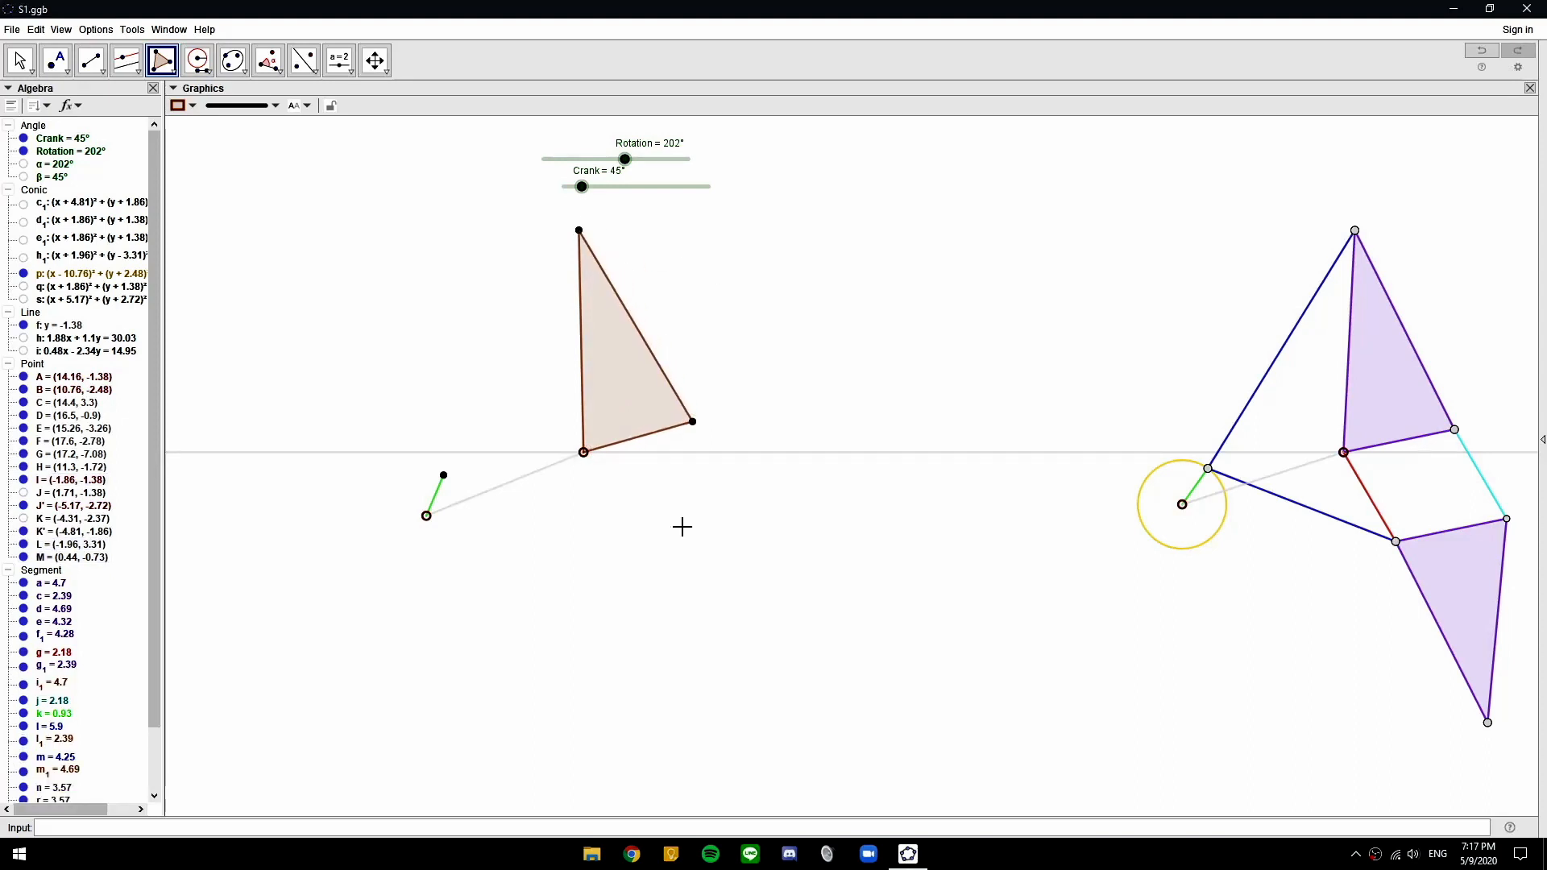
left_click(12, 31)
left_click(50, 144)
Draw a segment from the triangle's top vertex to the green crank's free end, and adjust the Crank slider to 64°
left_click_drag(587, 194, 598, 187)
left_click(91, 60)
left_click(553, 232)
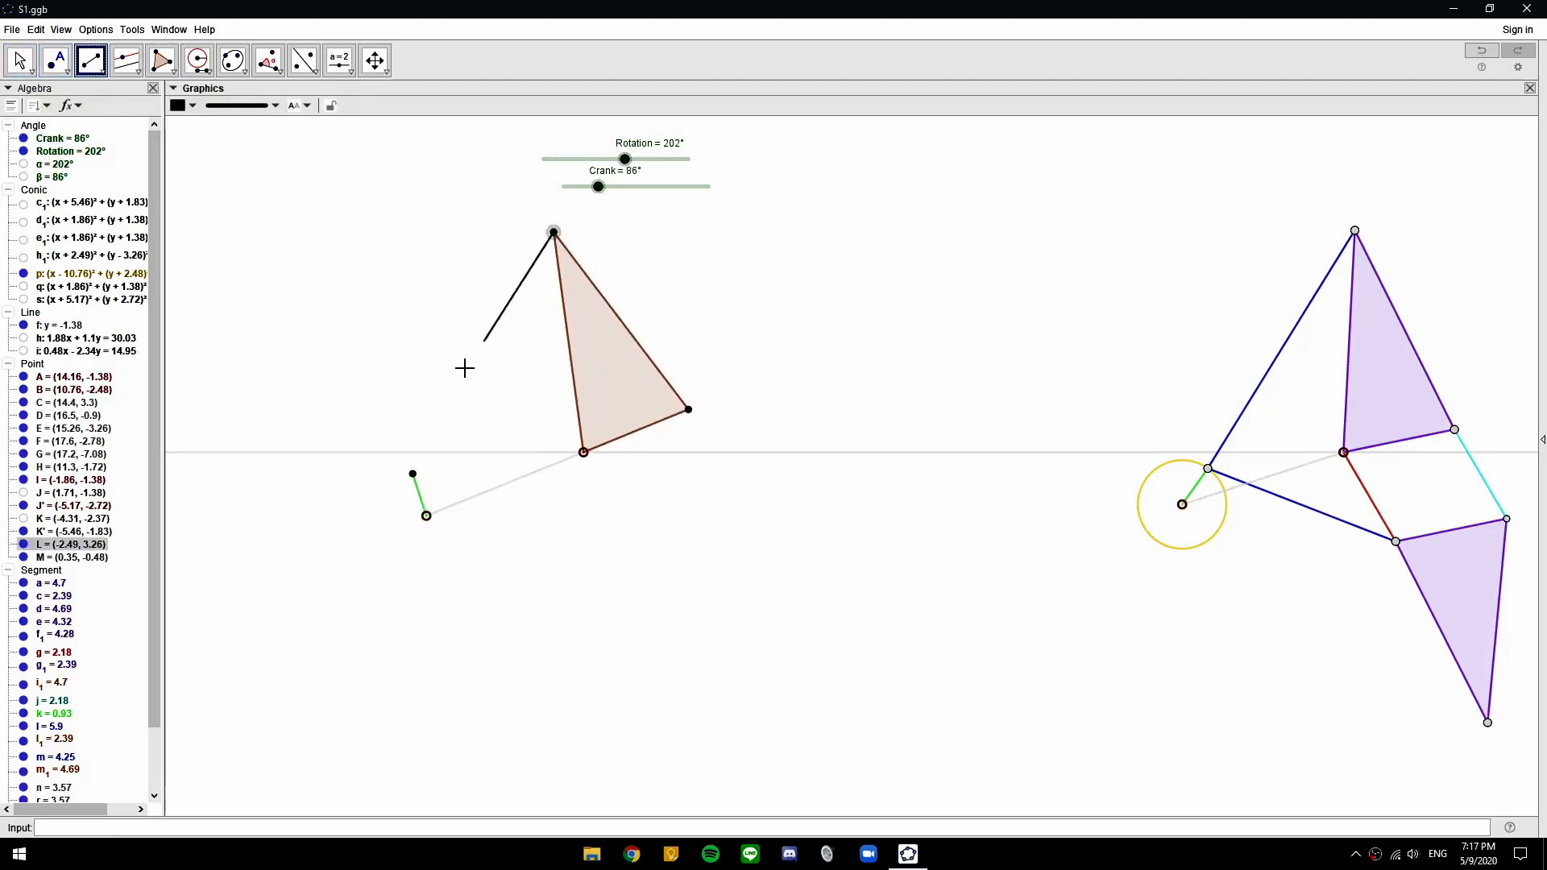
left_click(412, 474)
key("Escape")
mouse_move(599, 188)
left_mouse_down()
mouse_move(618, 191)
mouse_move(573, 190)
mouse_move(590, 190)
left_mouse_up()
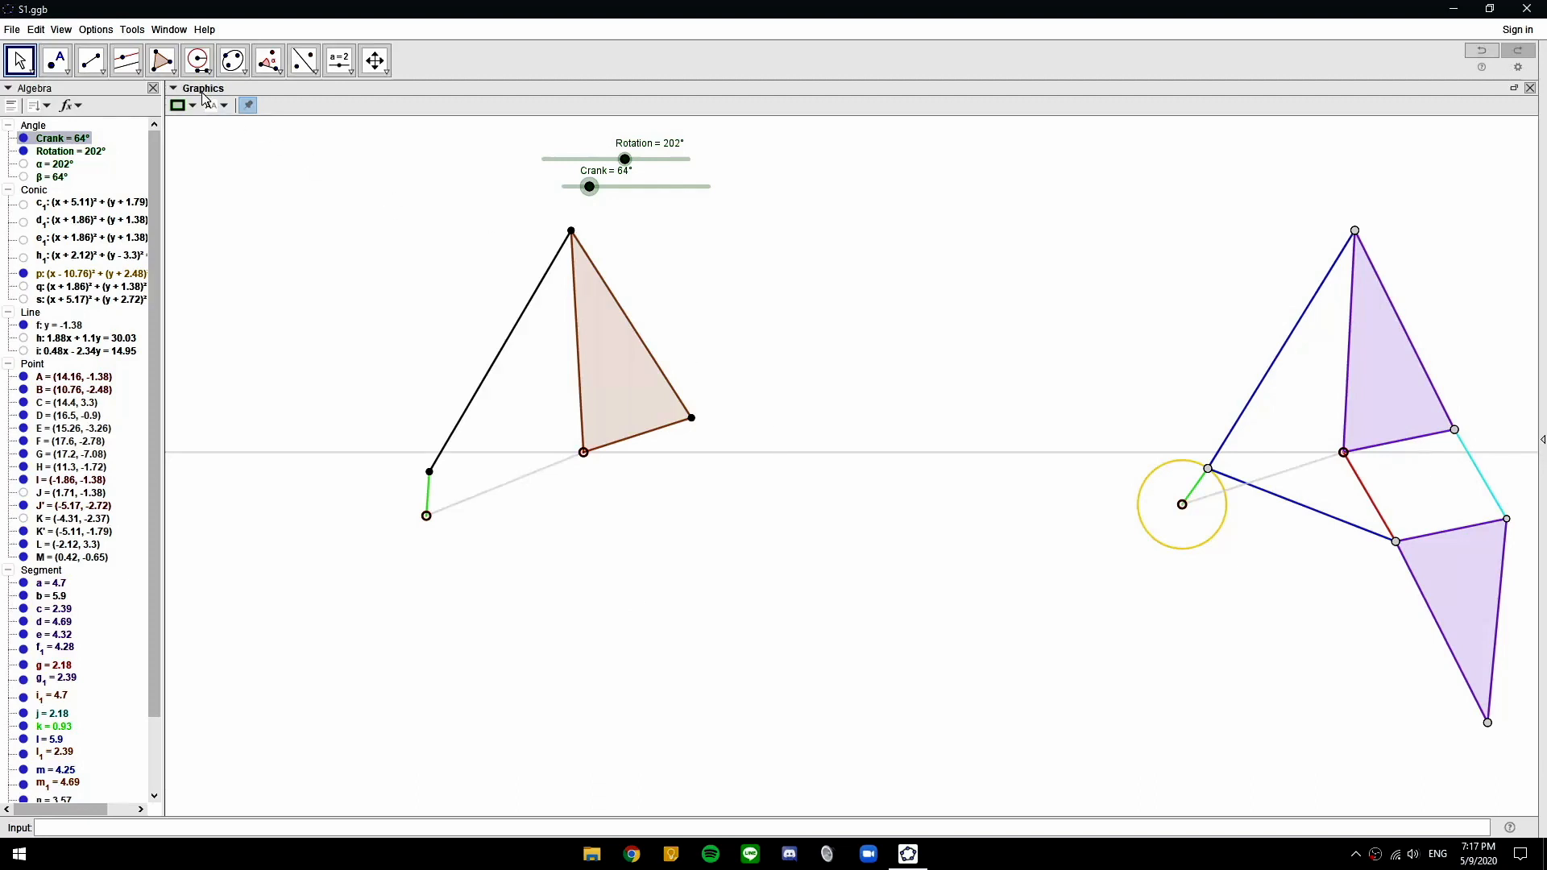
Draw compass circles with radius AN around the left linkage's pivot and radius GN around the free end of its green crank
left_click(198, 60)
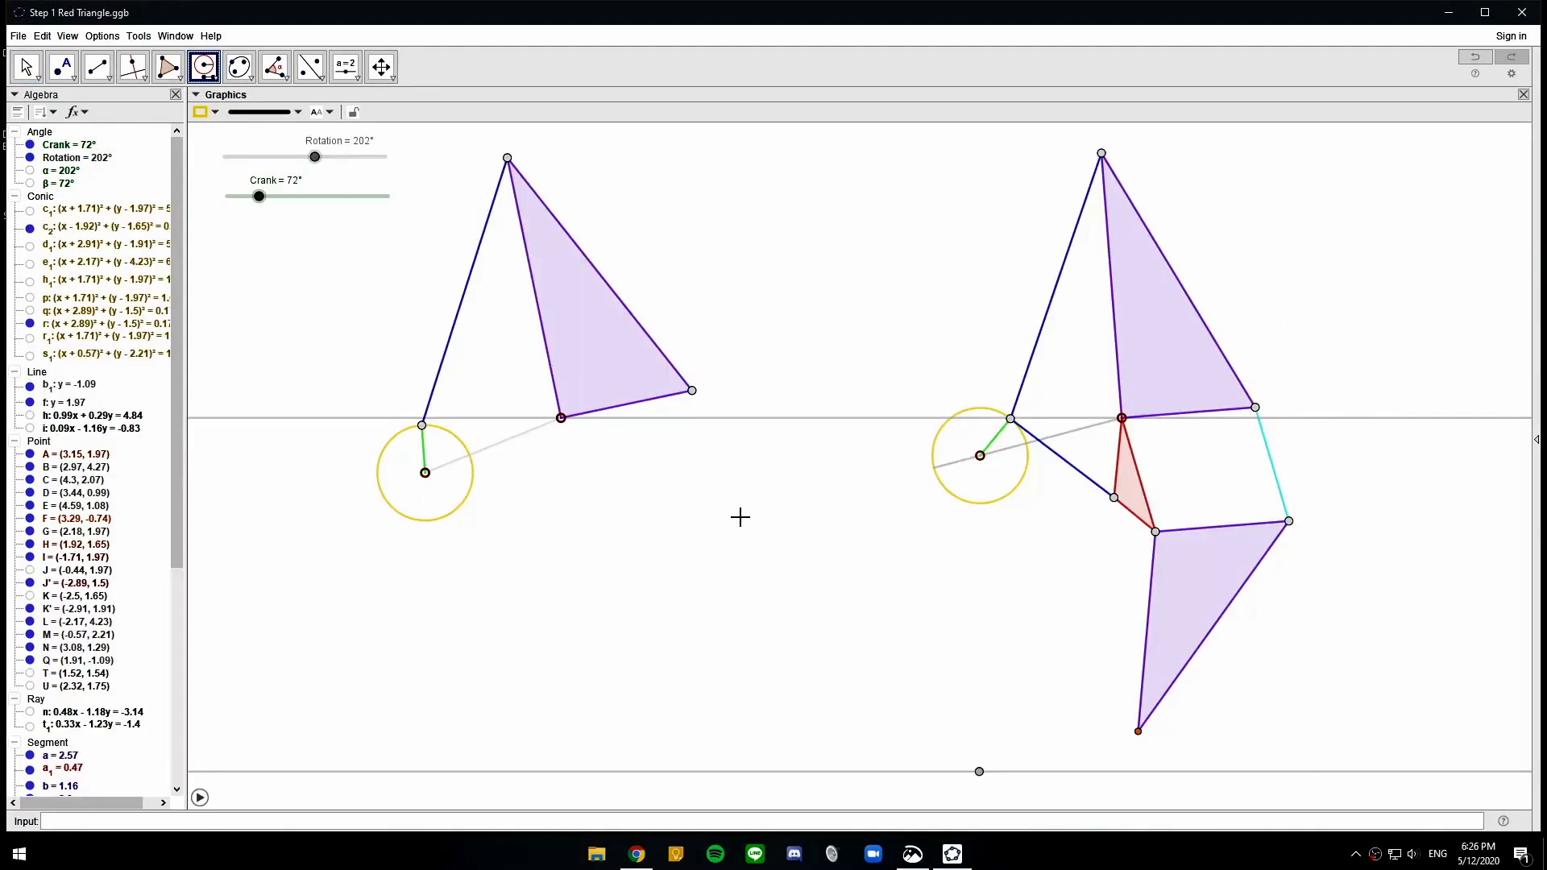
left_click(204, 67)
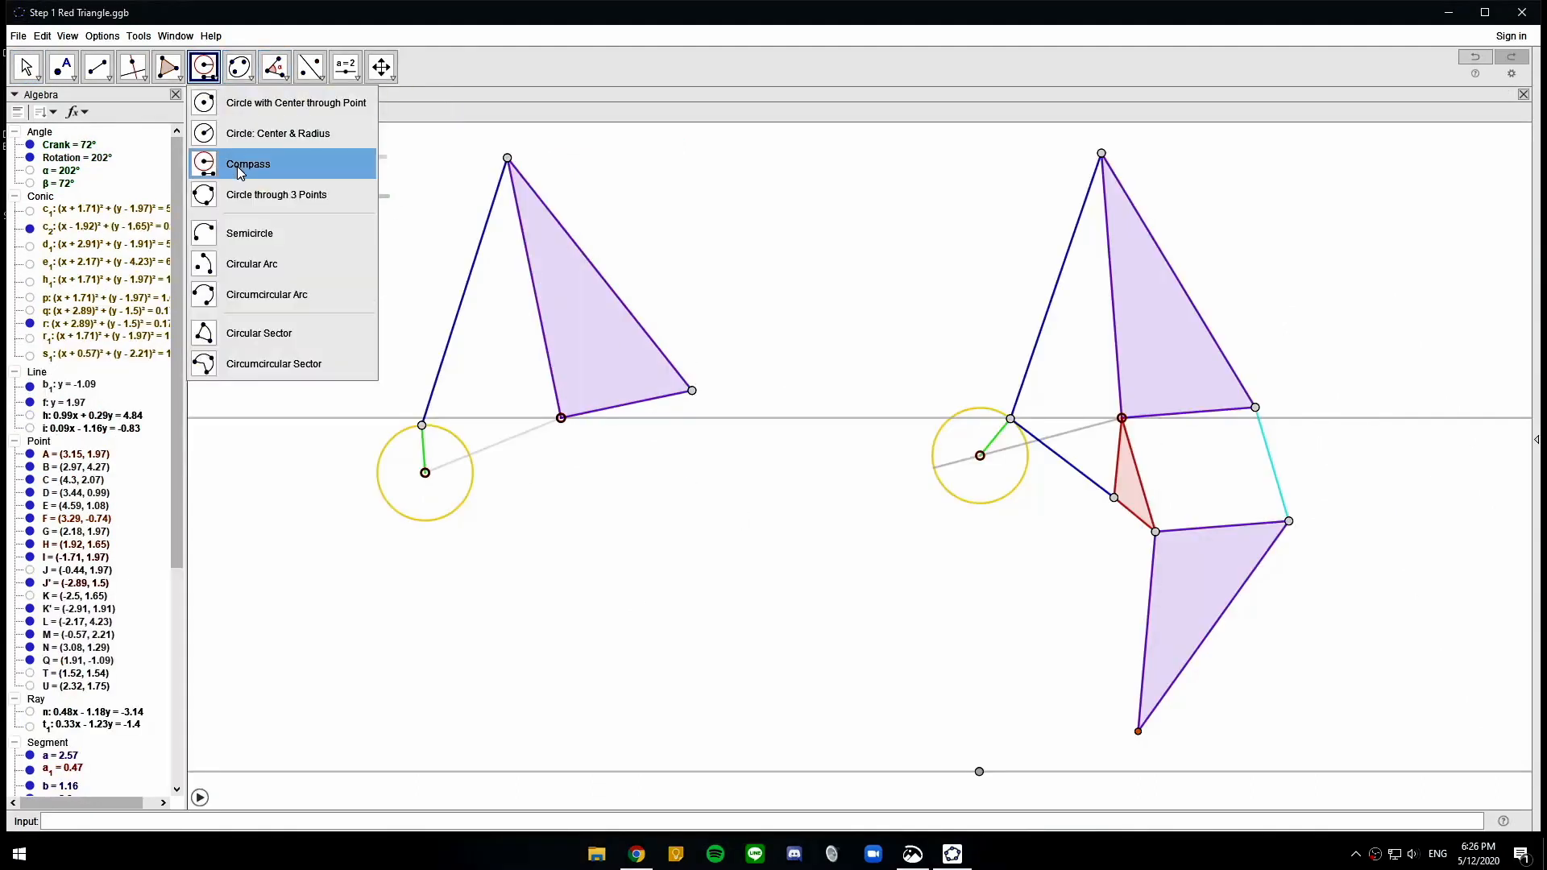
left_click(269, 158)
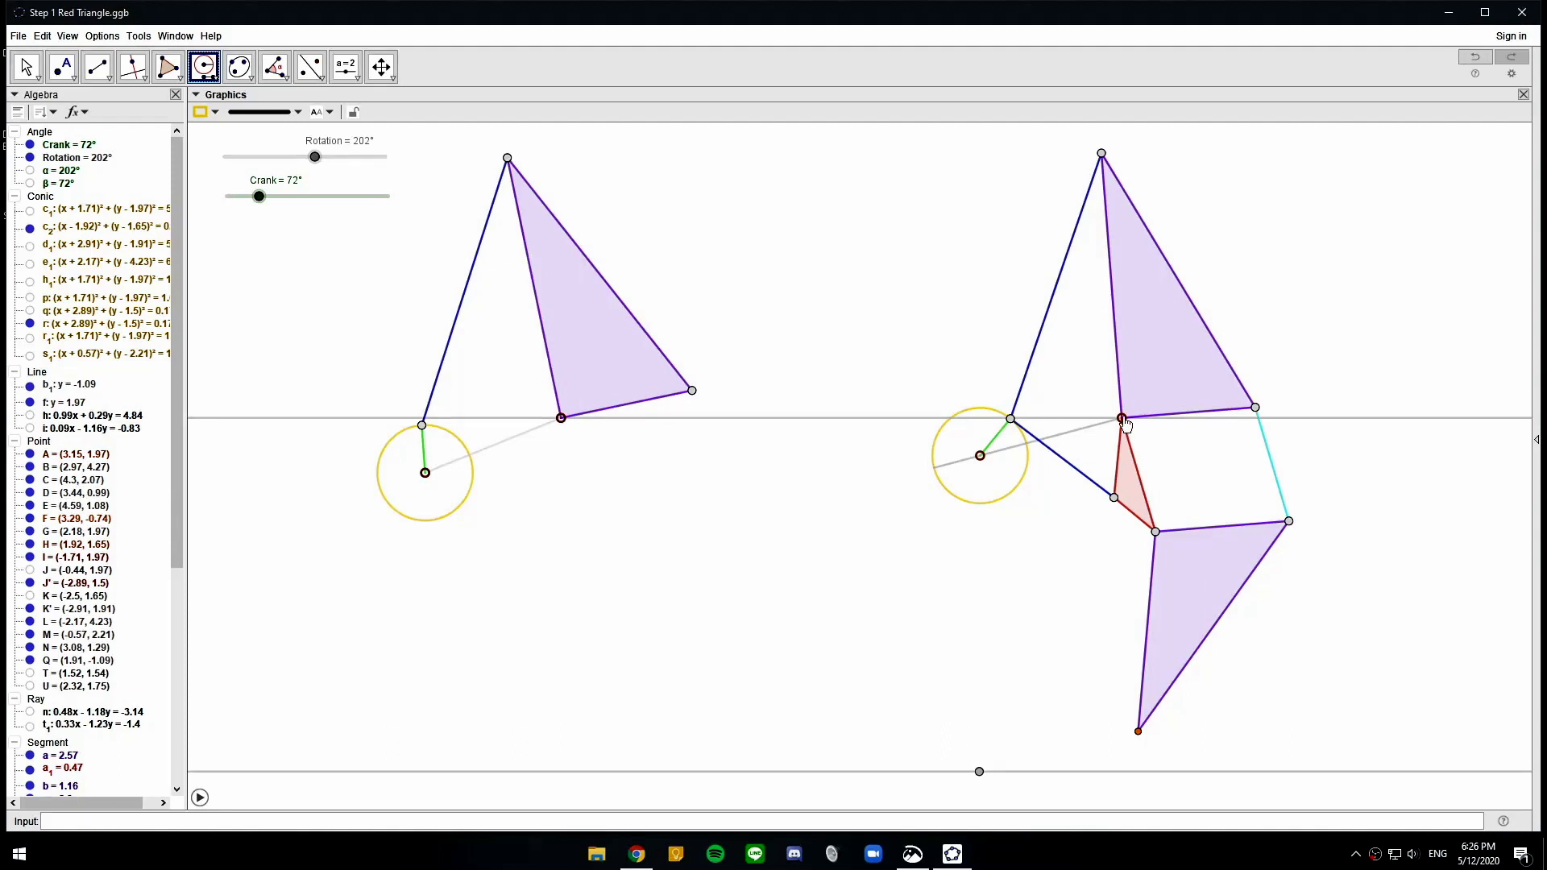
left_click(1123, 419)
left_click(1115, 499)
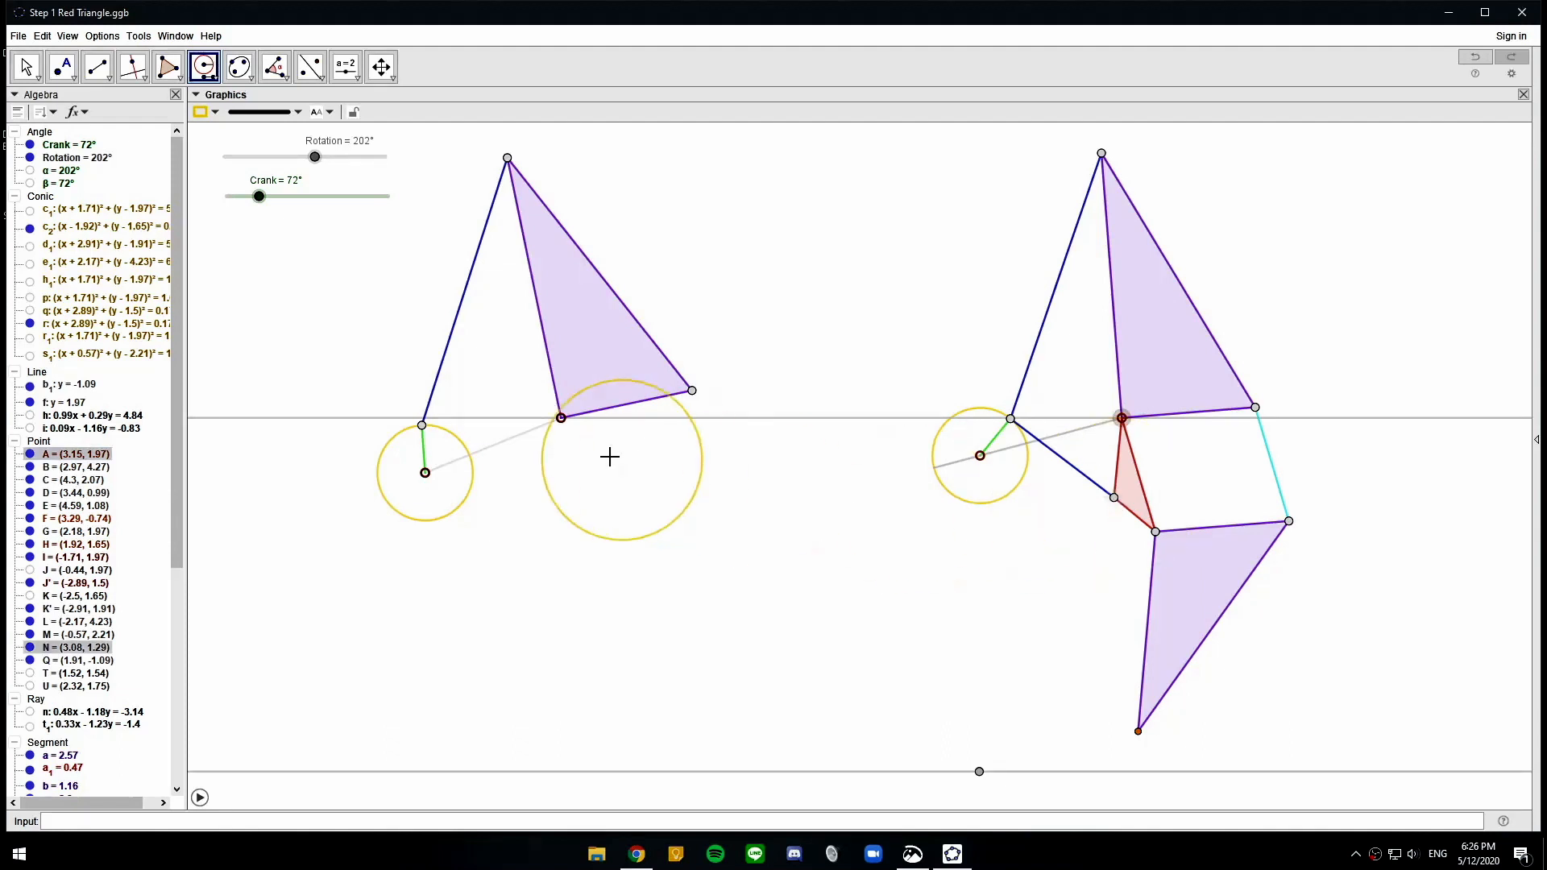
left_click(562, 418)
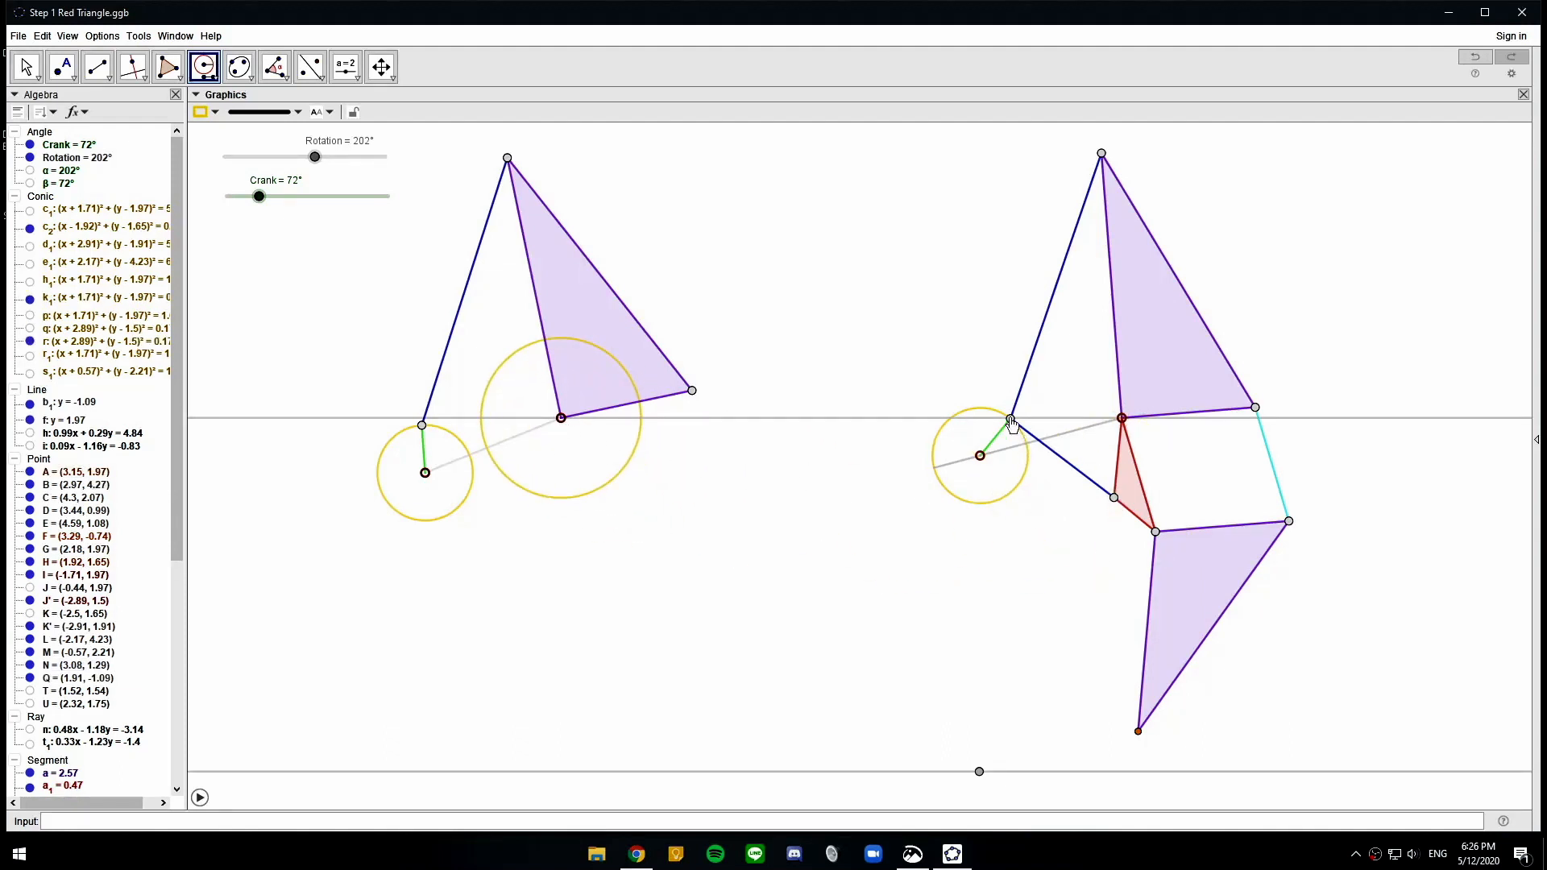
left_click(1011, 420)
left_click(1114, 498)
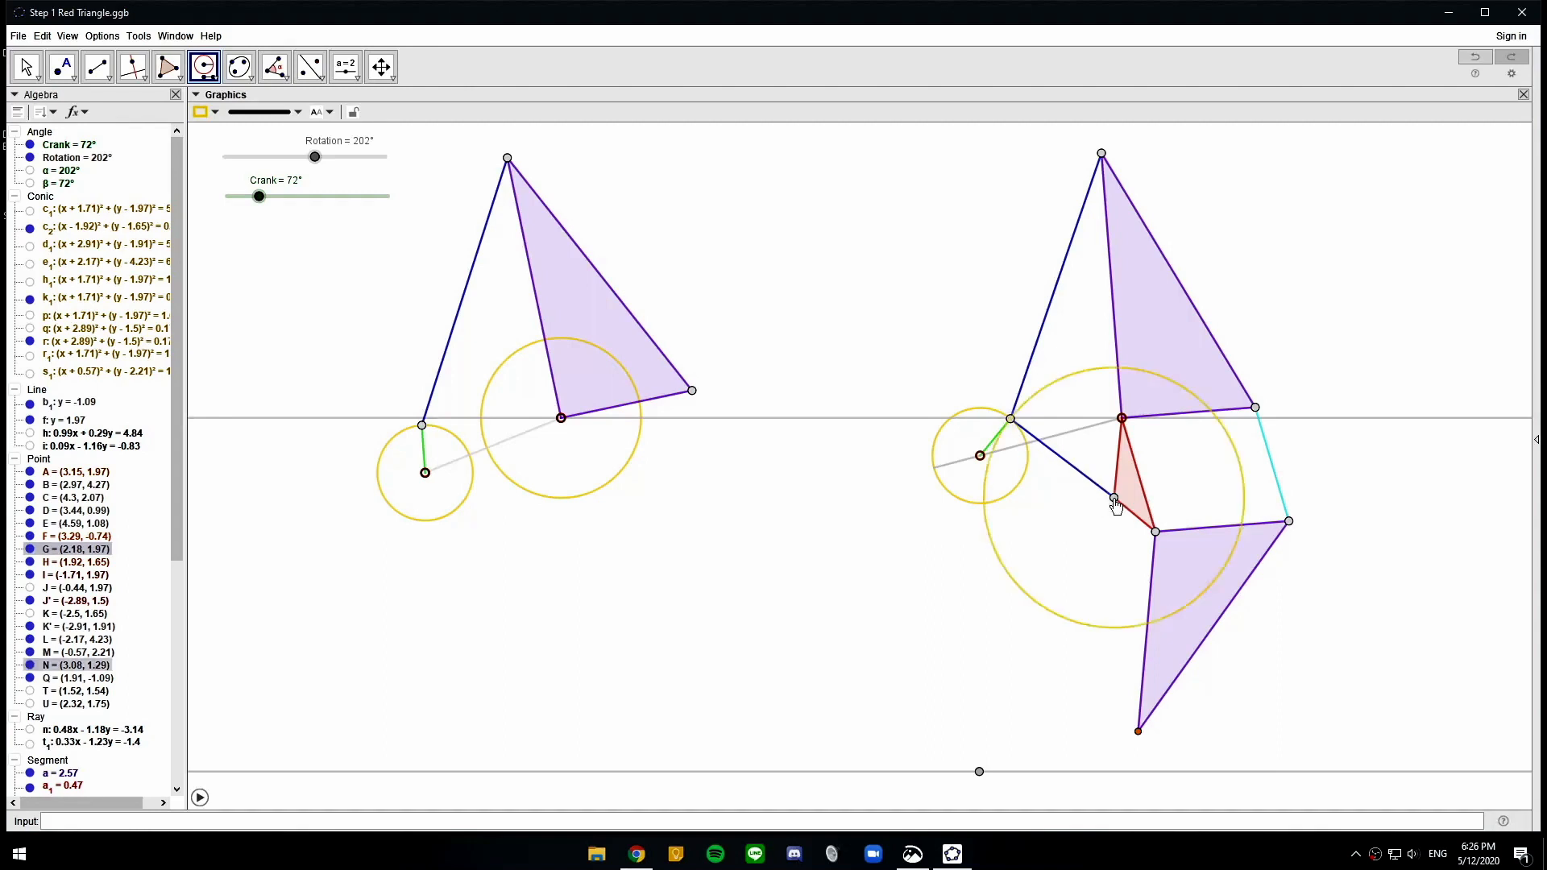
left_click(422, 425)
Place a point at the lower intersection of the two new compass circles and hide both circles
left_click(62, 66)
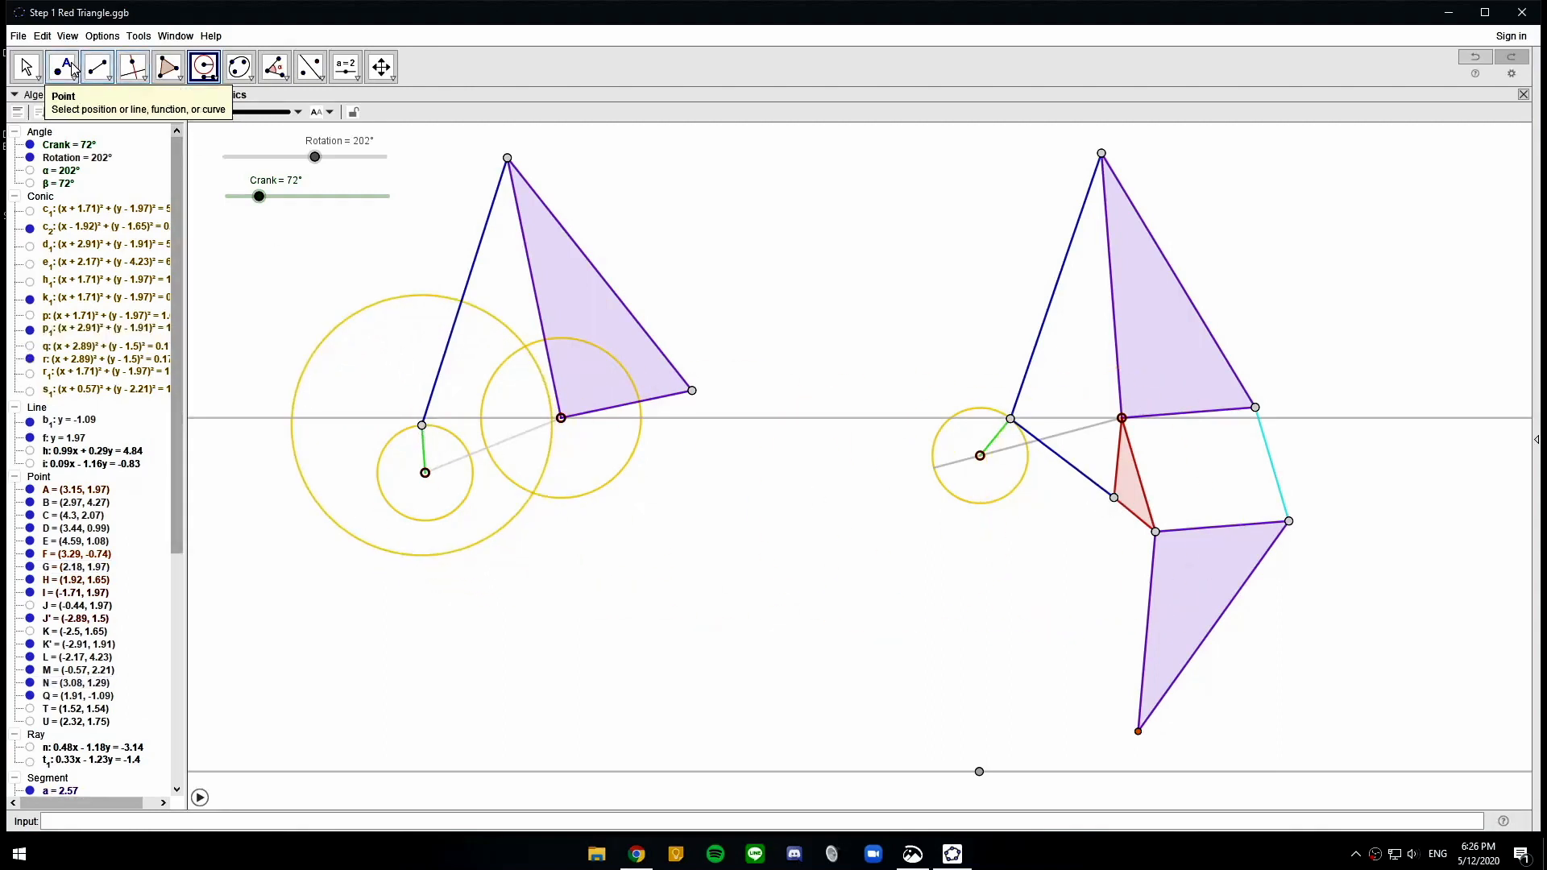
left_click(533, 493)
key("Escape")
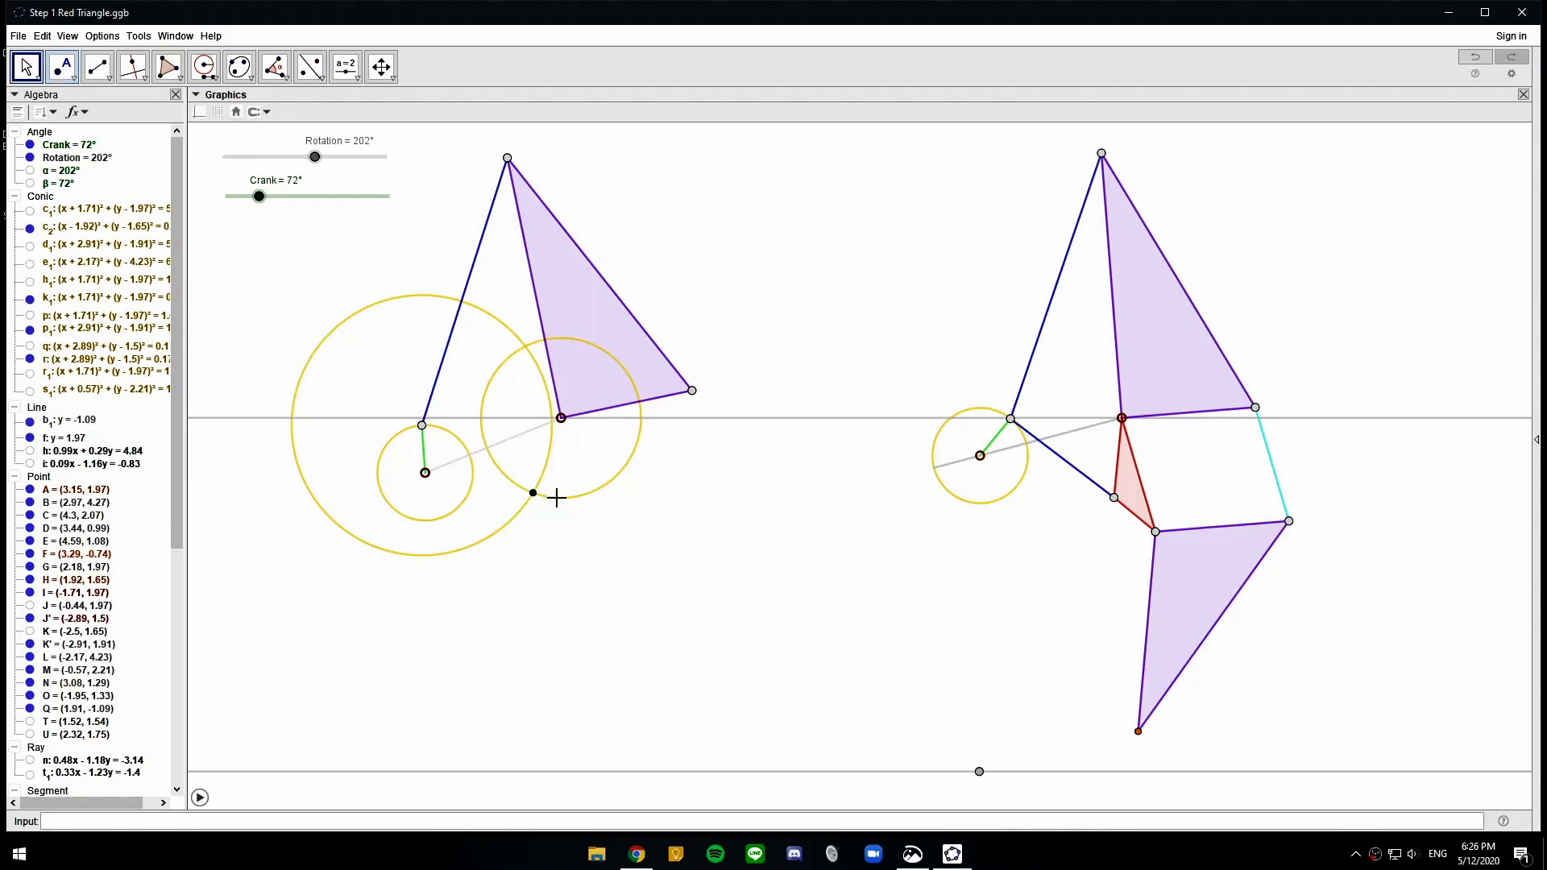
left_click(558, 498)
key("ctrl+g")
left_click(544, 460)
key("ctrl+g")
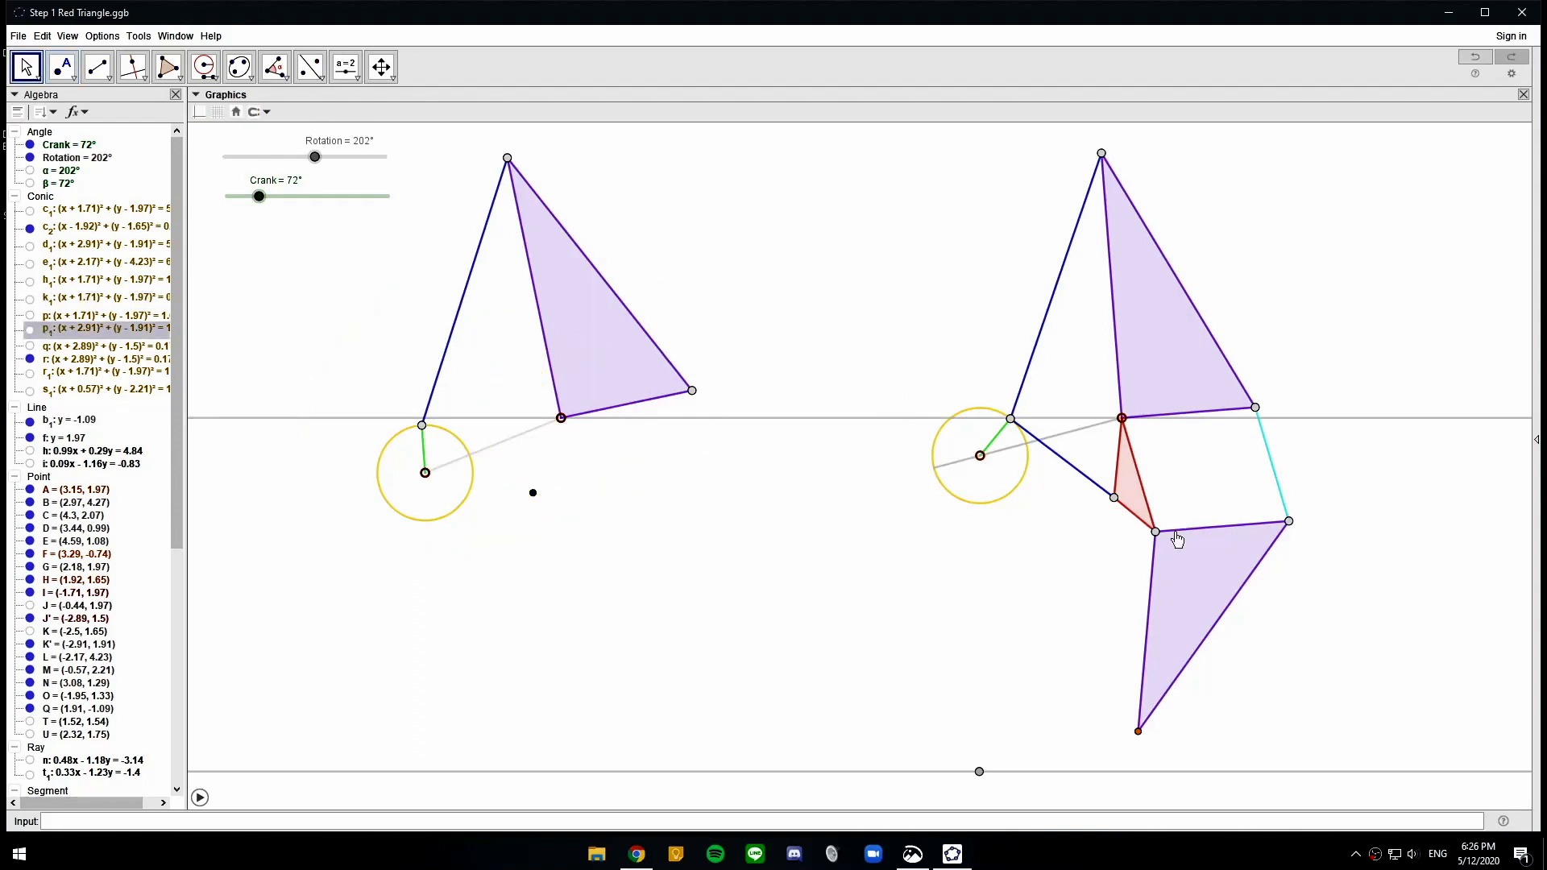
Draw compass circles with radius AD around the left pivot and radius ND around the new point, and mark their lower intersection
left_click(204, 67)
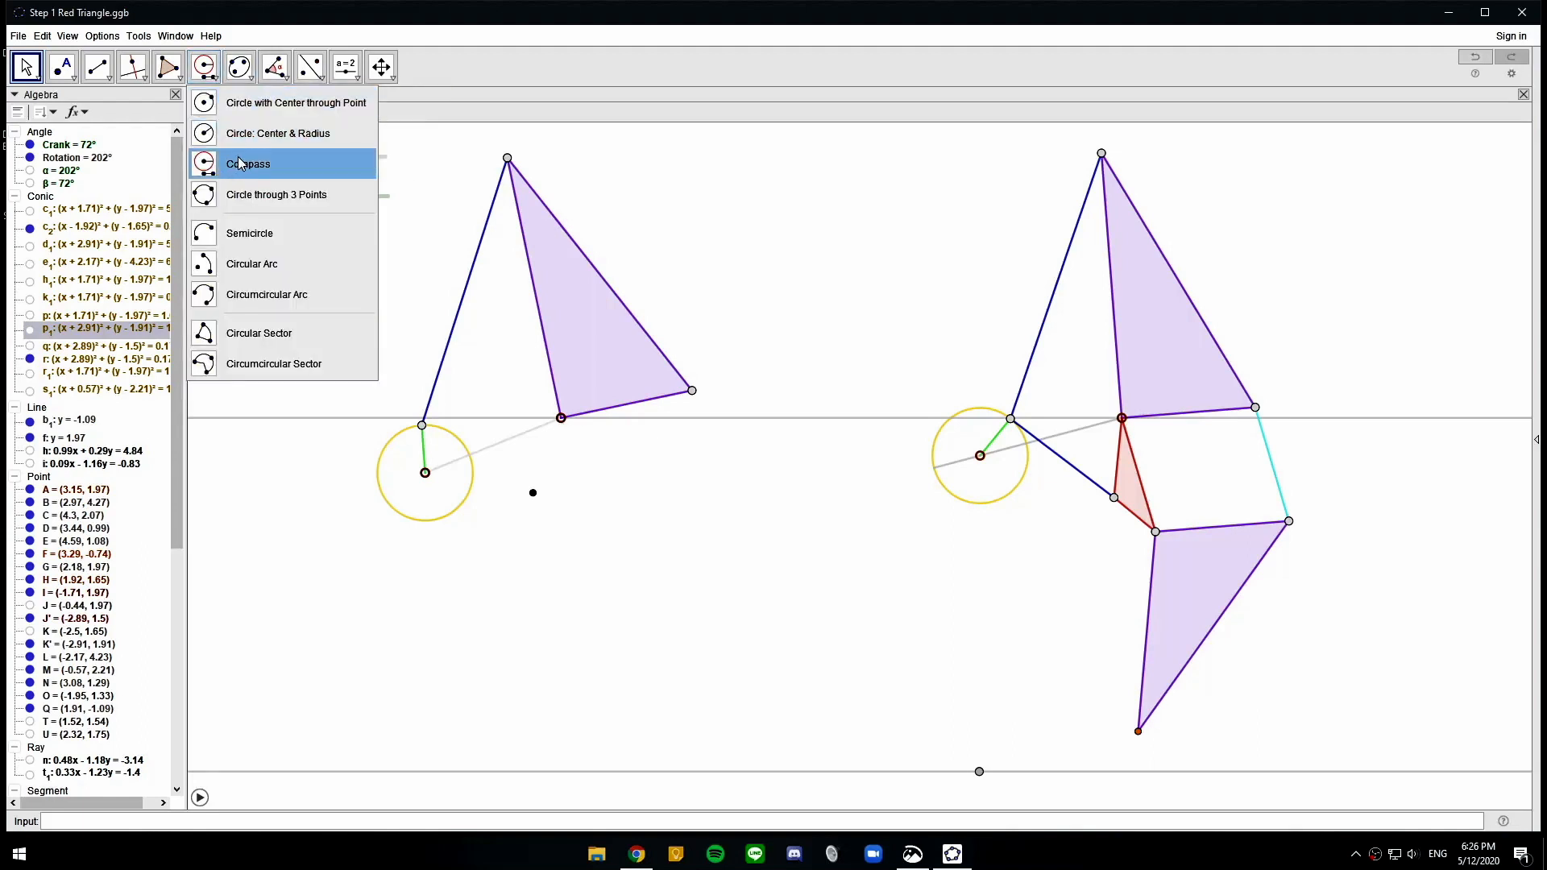
left_click(242, 169)
left_click(1122, 419)
left_click(1155, 532)
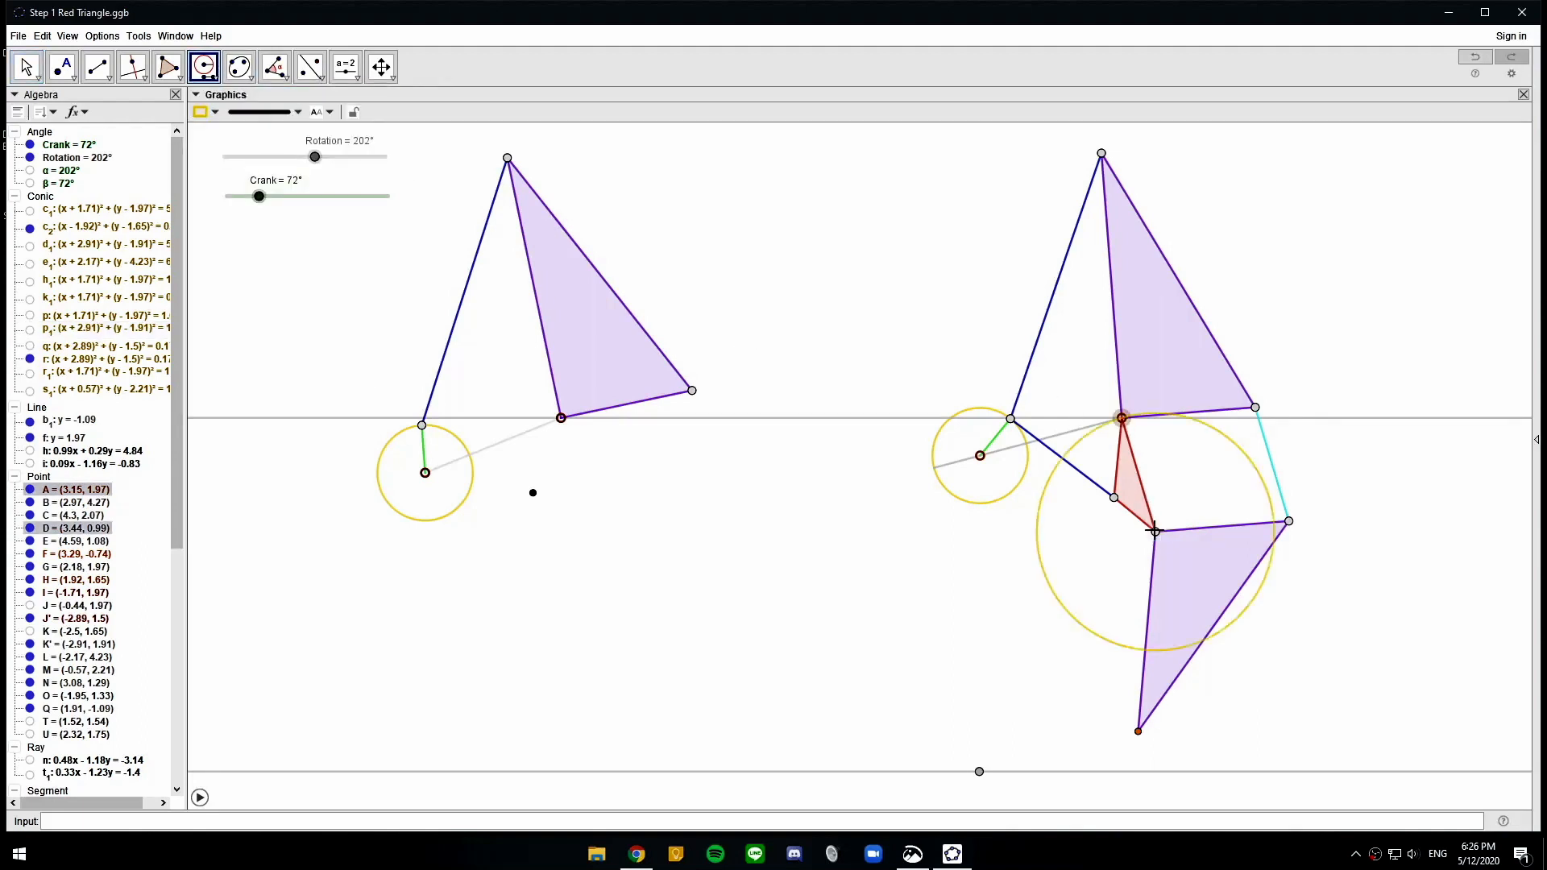
left_click(562, 419)
left_click(1115, 498)
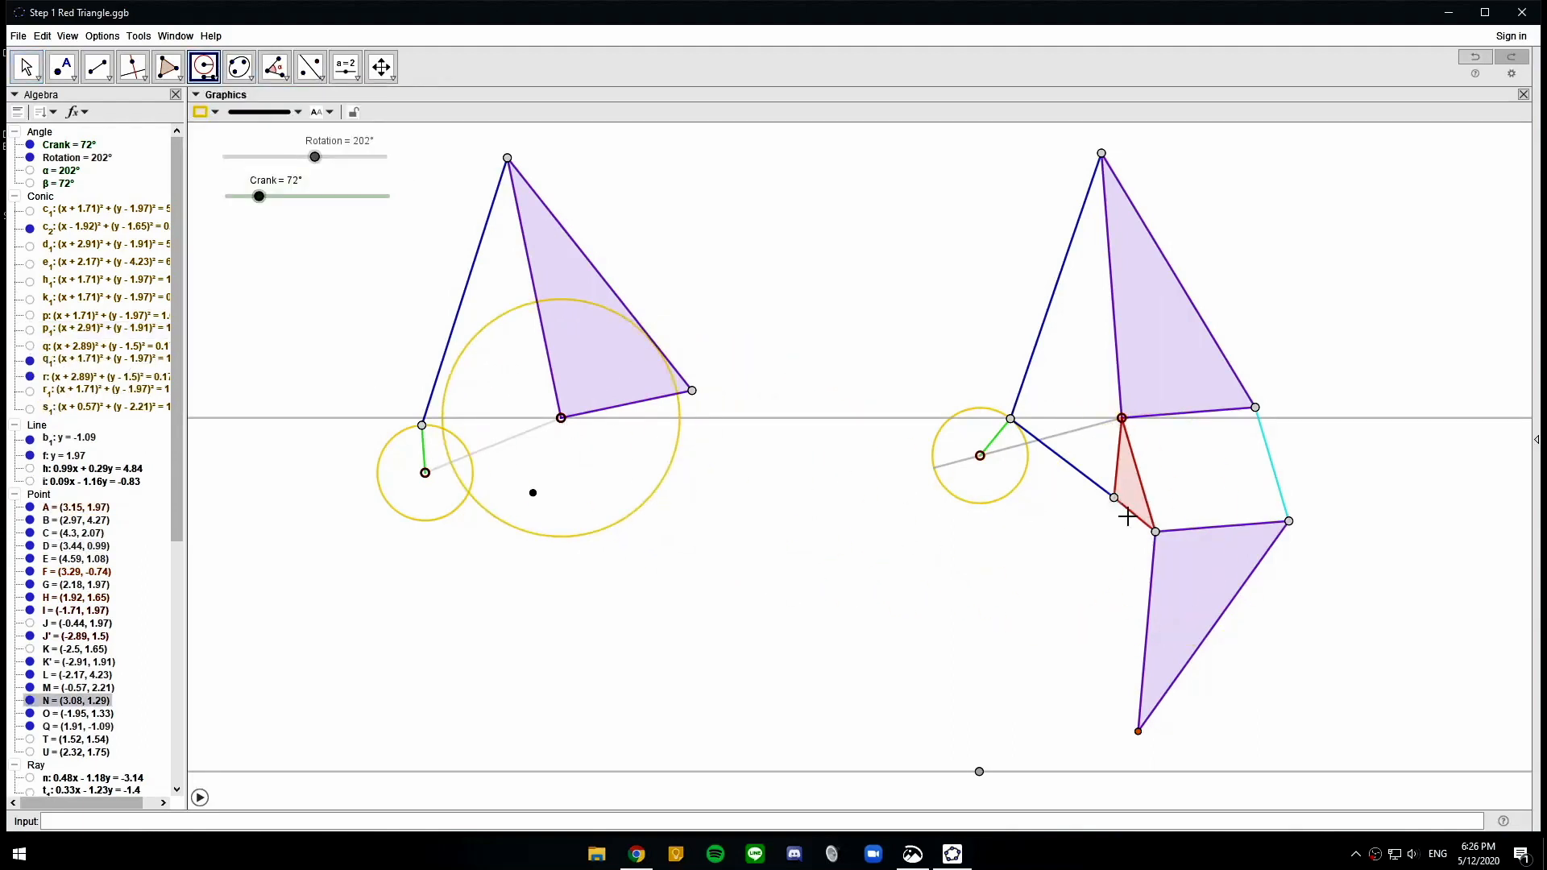
left_click(1155, 533)
left_click(532, 492)
left_click(62, 67)
left_click(565, 538)
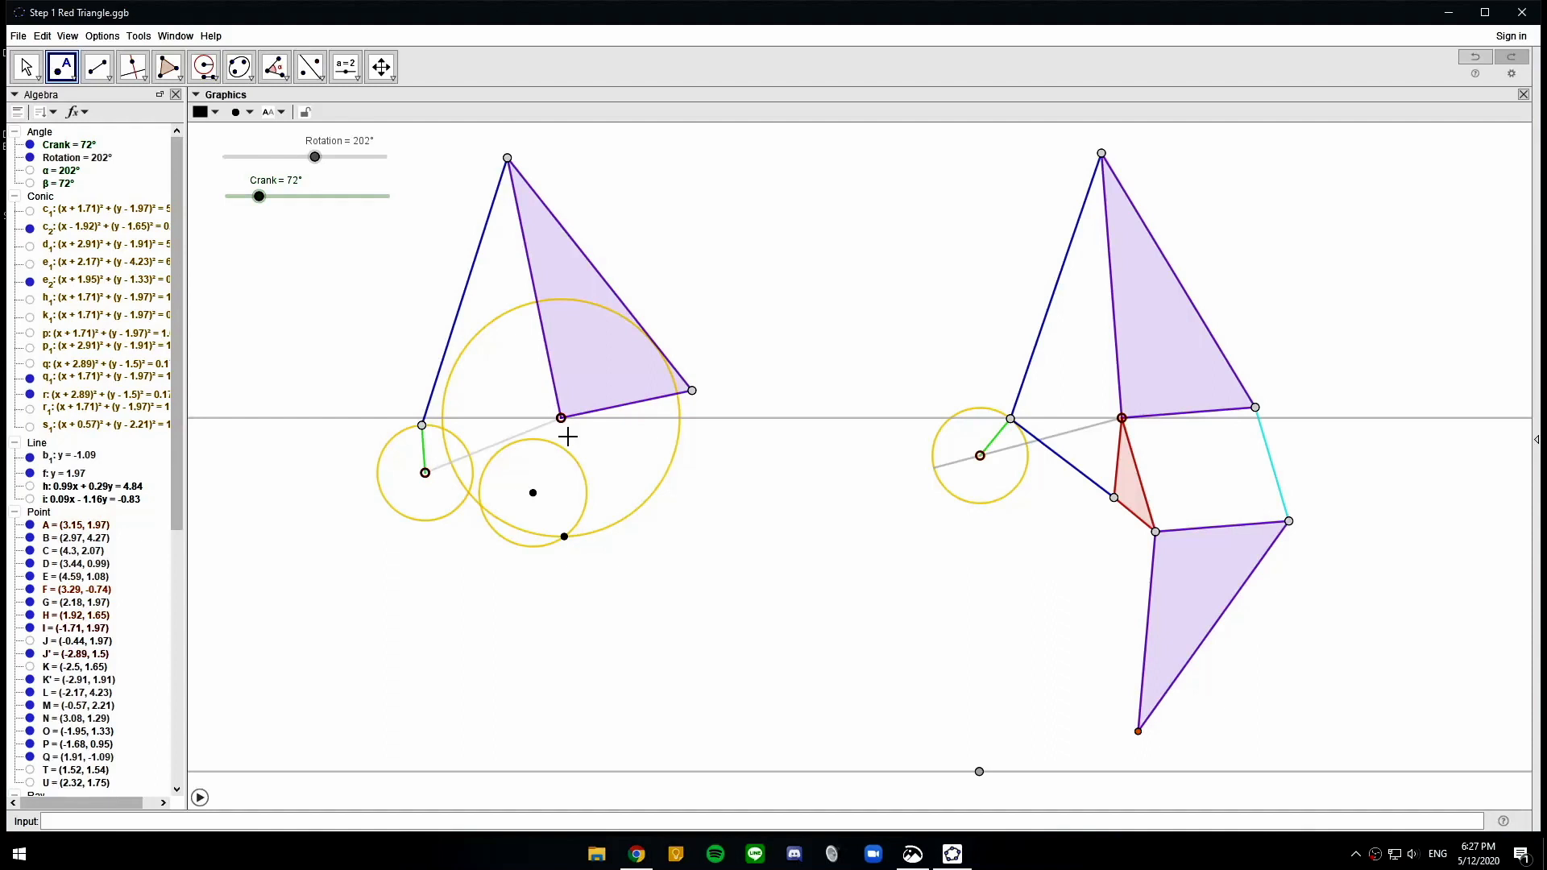
Draw a polygon through the left pivot, the marked lower circle intersection and the small circle's centre, and colour it red
left_click(168, 70)
left_click(211, 100)
left_click(561, 418)
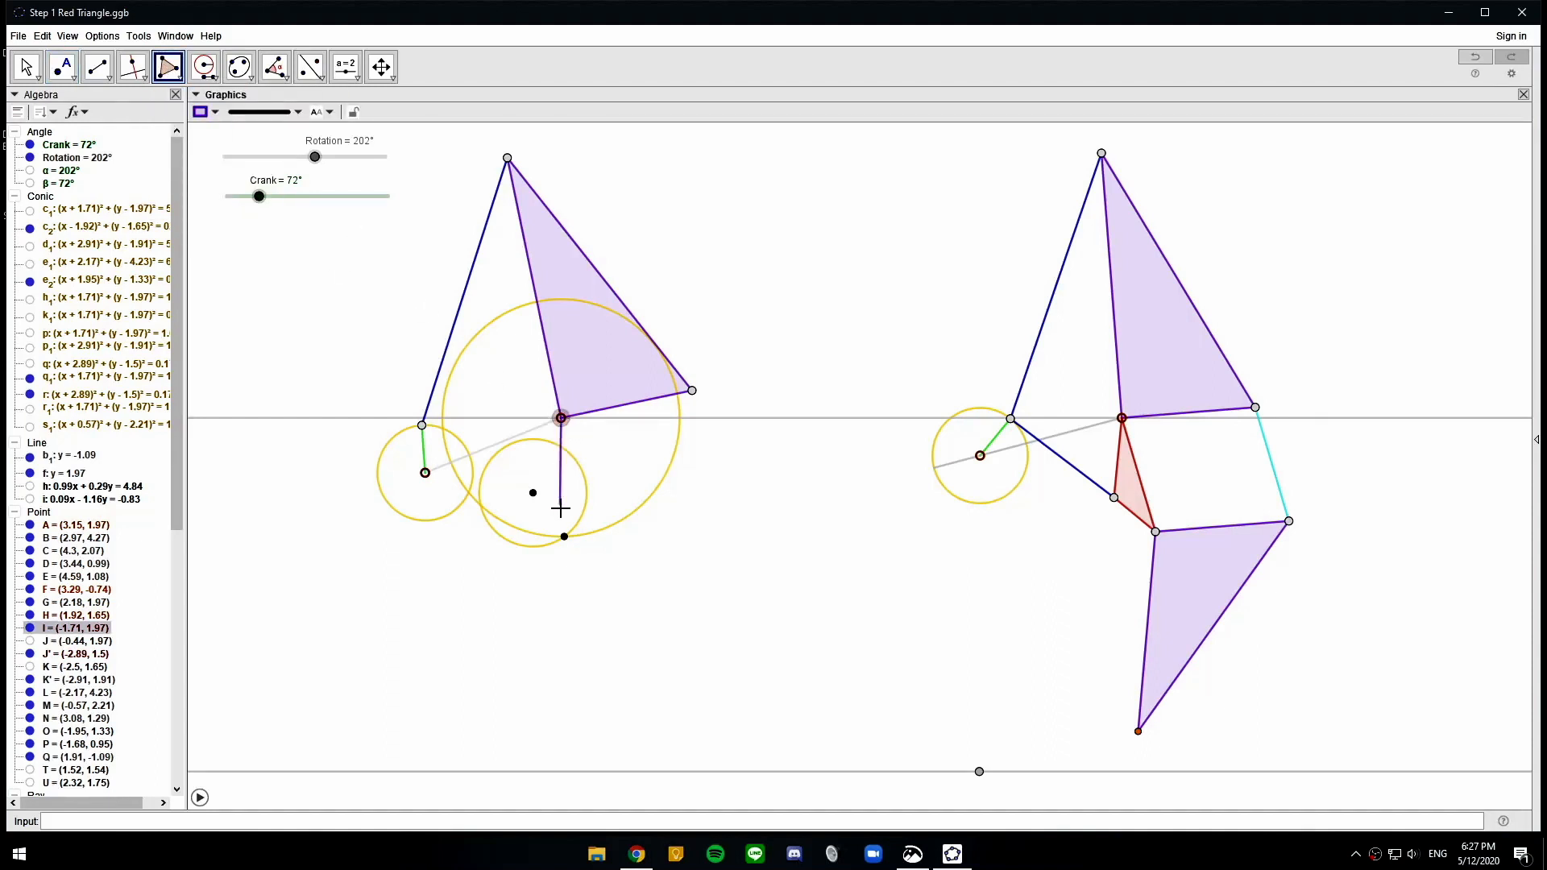
left_click(564, 536)
left_click(532, 492)
left_click(562, 419)
key("Escape")
left_click(554, 484)
left_click(201, 112)
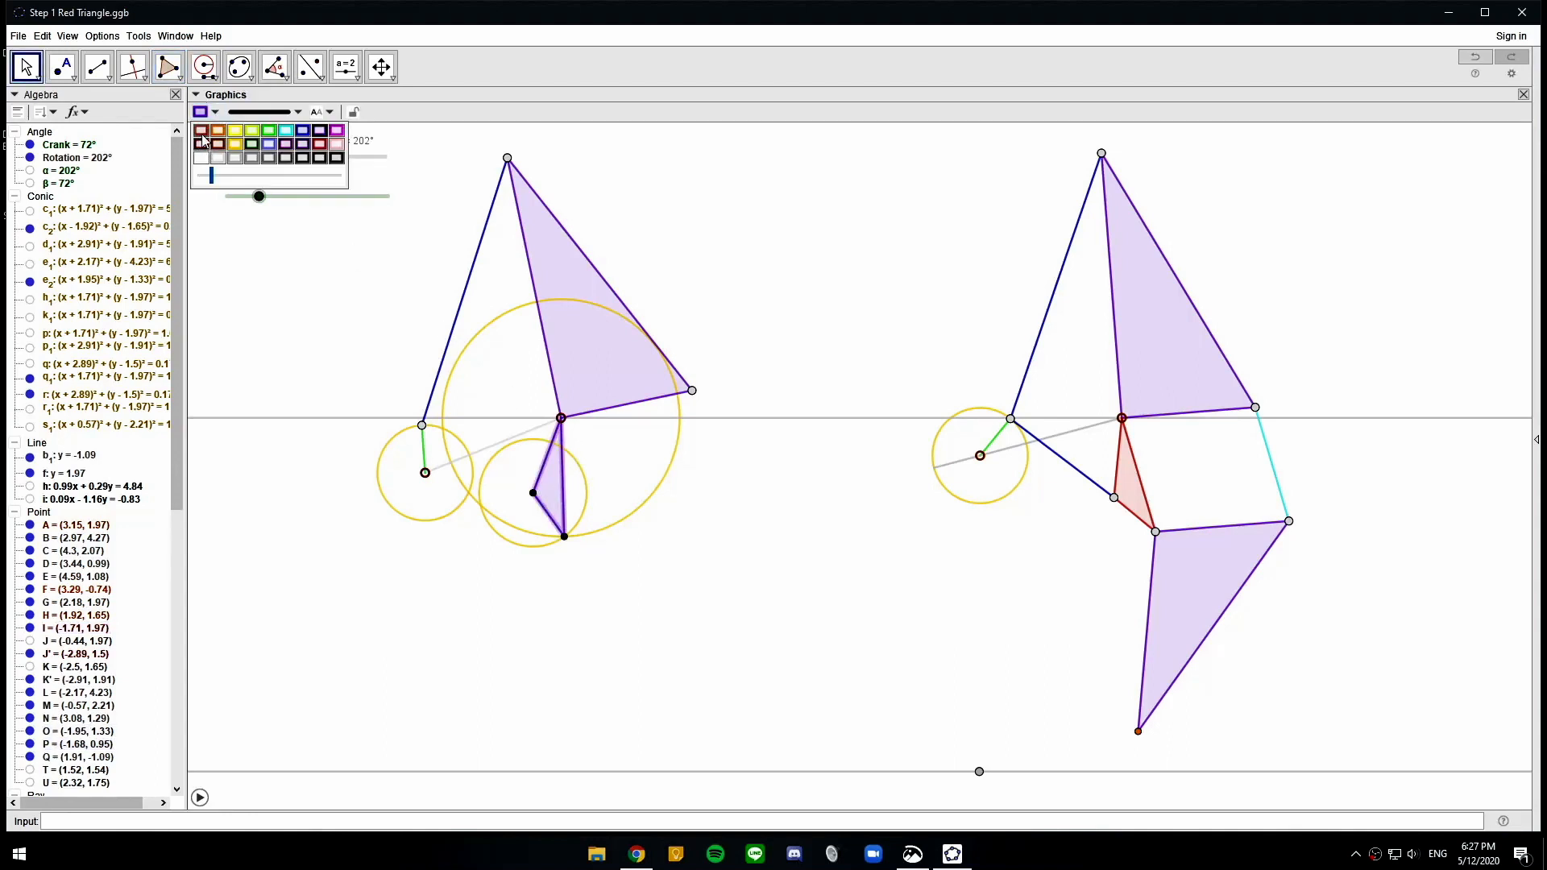
Recolour the red triangle's two lower points light grey
left_click(533, 494)
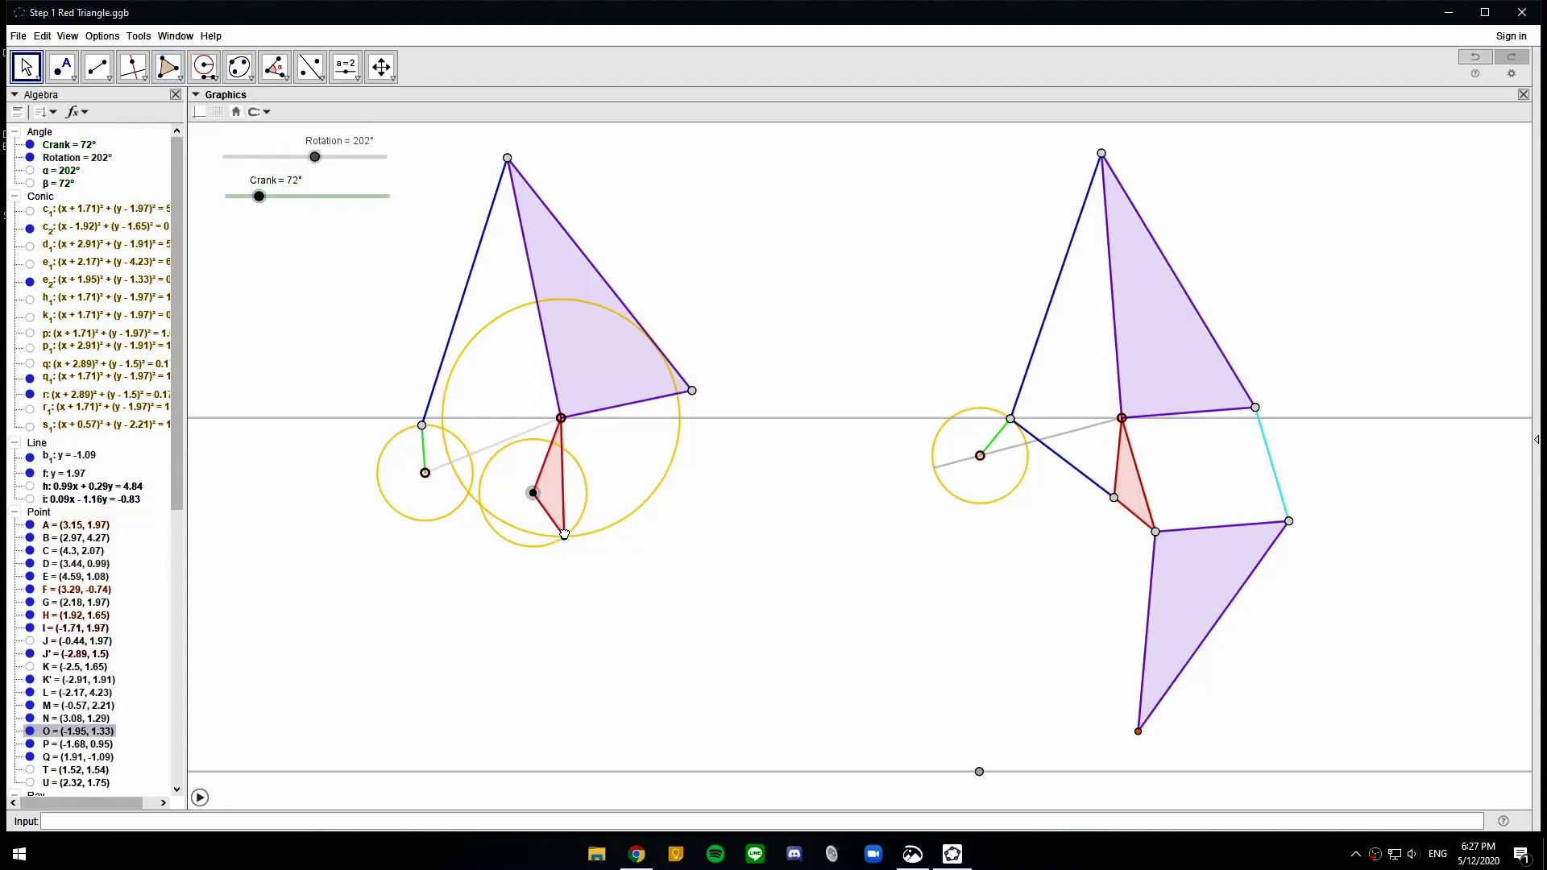
left_click(564, 537, "ctrl")
left_click(201, 112)
left_click(218, 160)
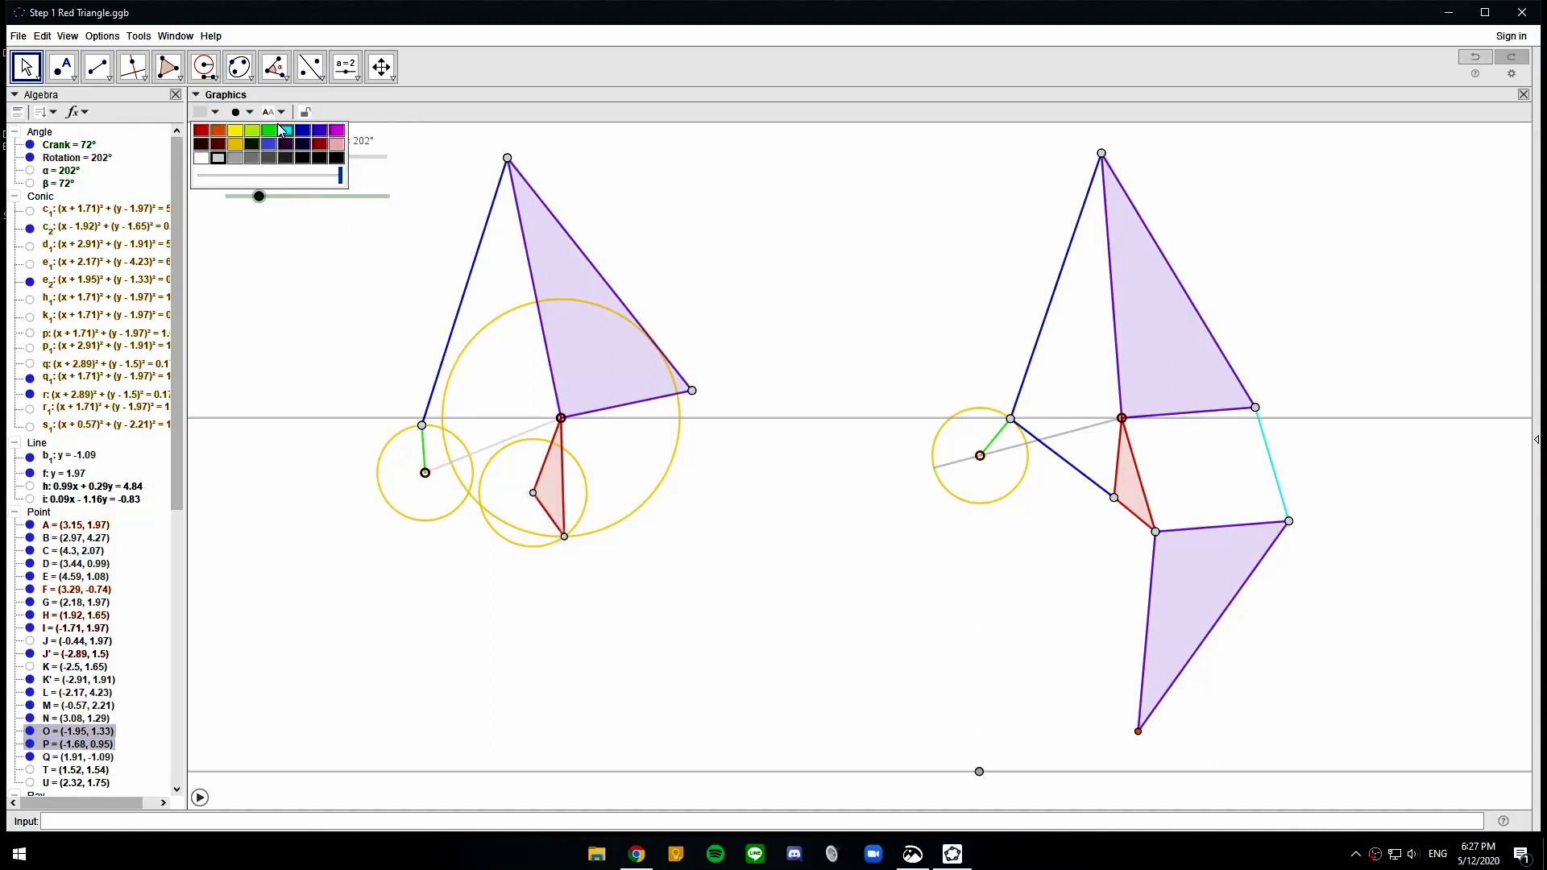
left_click(238, 112)
left_click(725, 260)
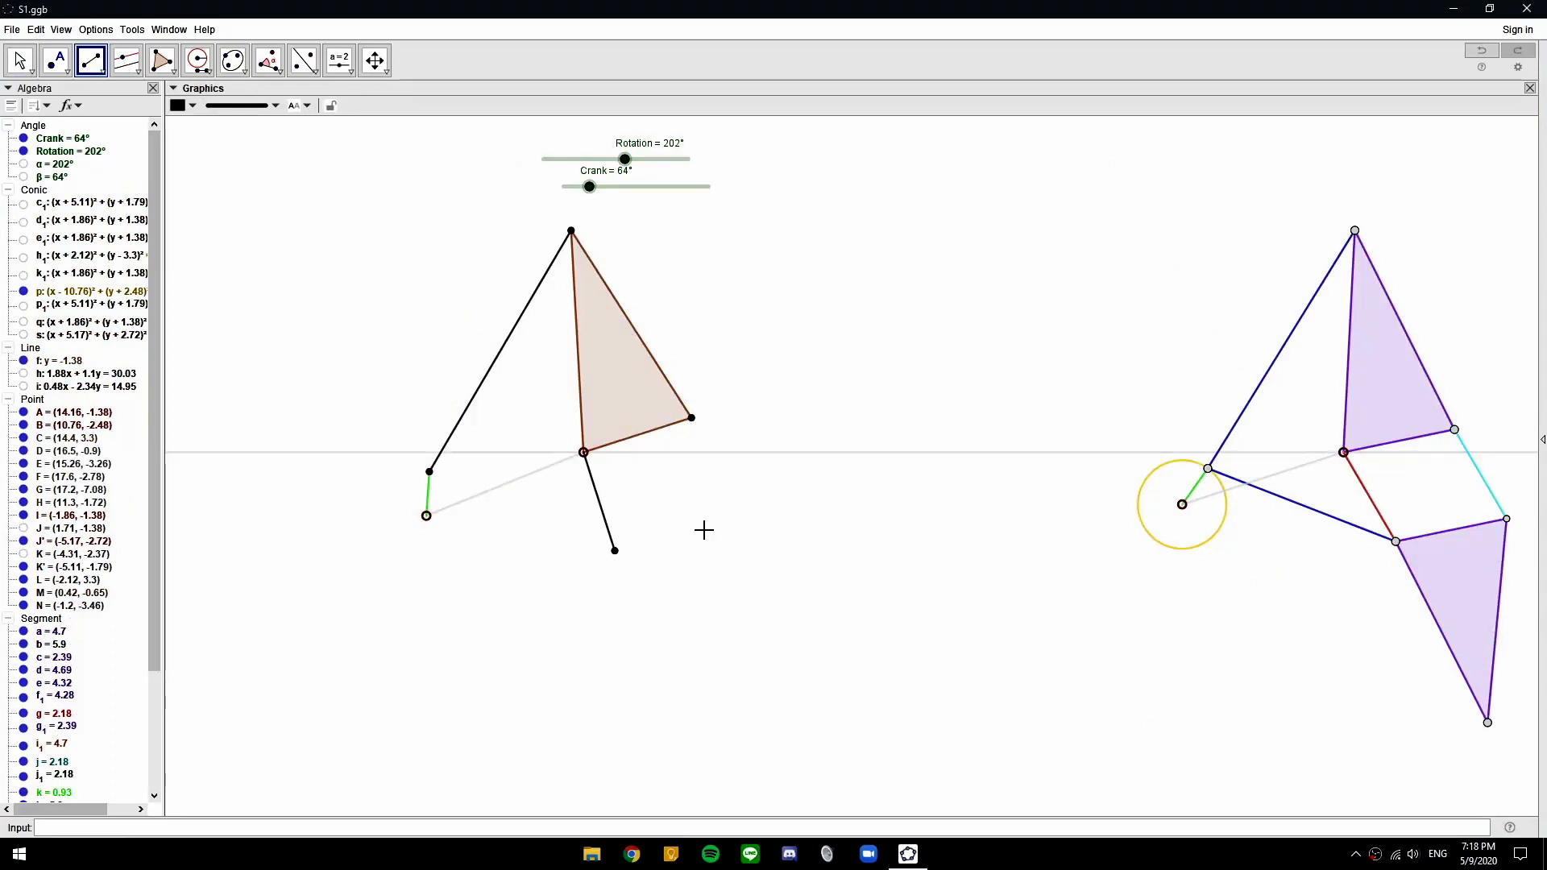
Draw compass circles with radius DF around the left brown triangle's right vertex and radius EF around the lower link's free end
left_click(197, 59)
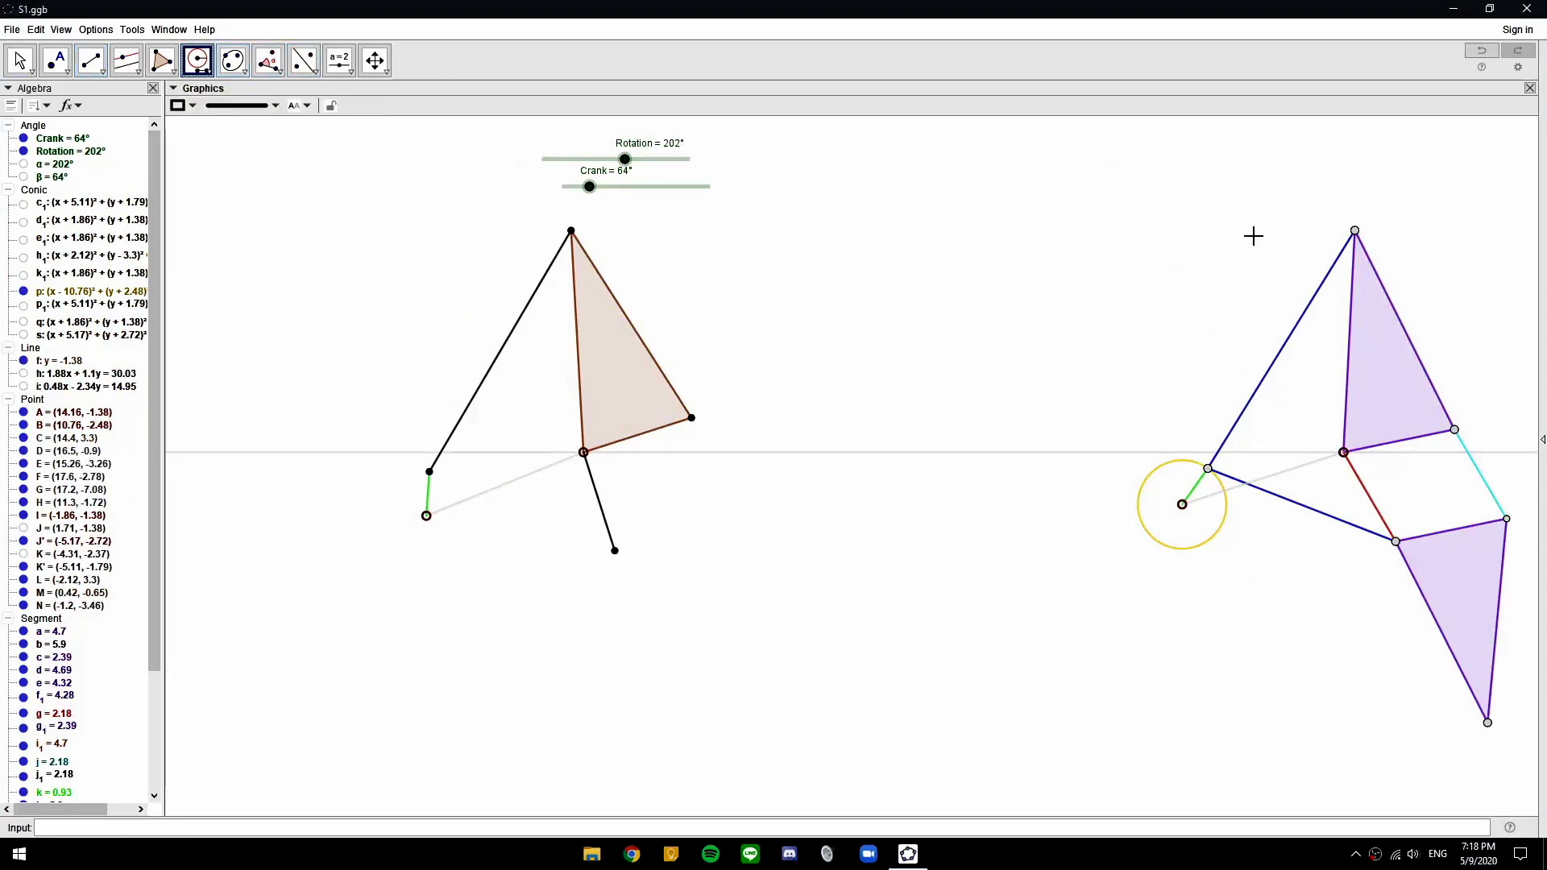
left_click(1455, 430)
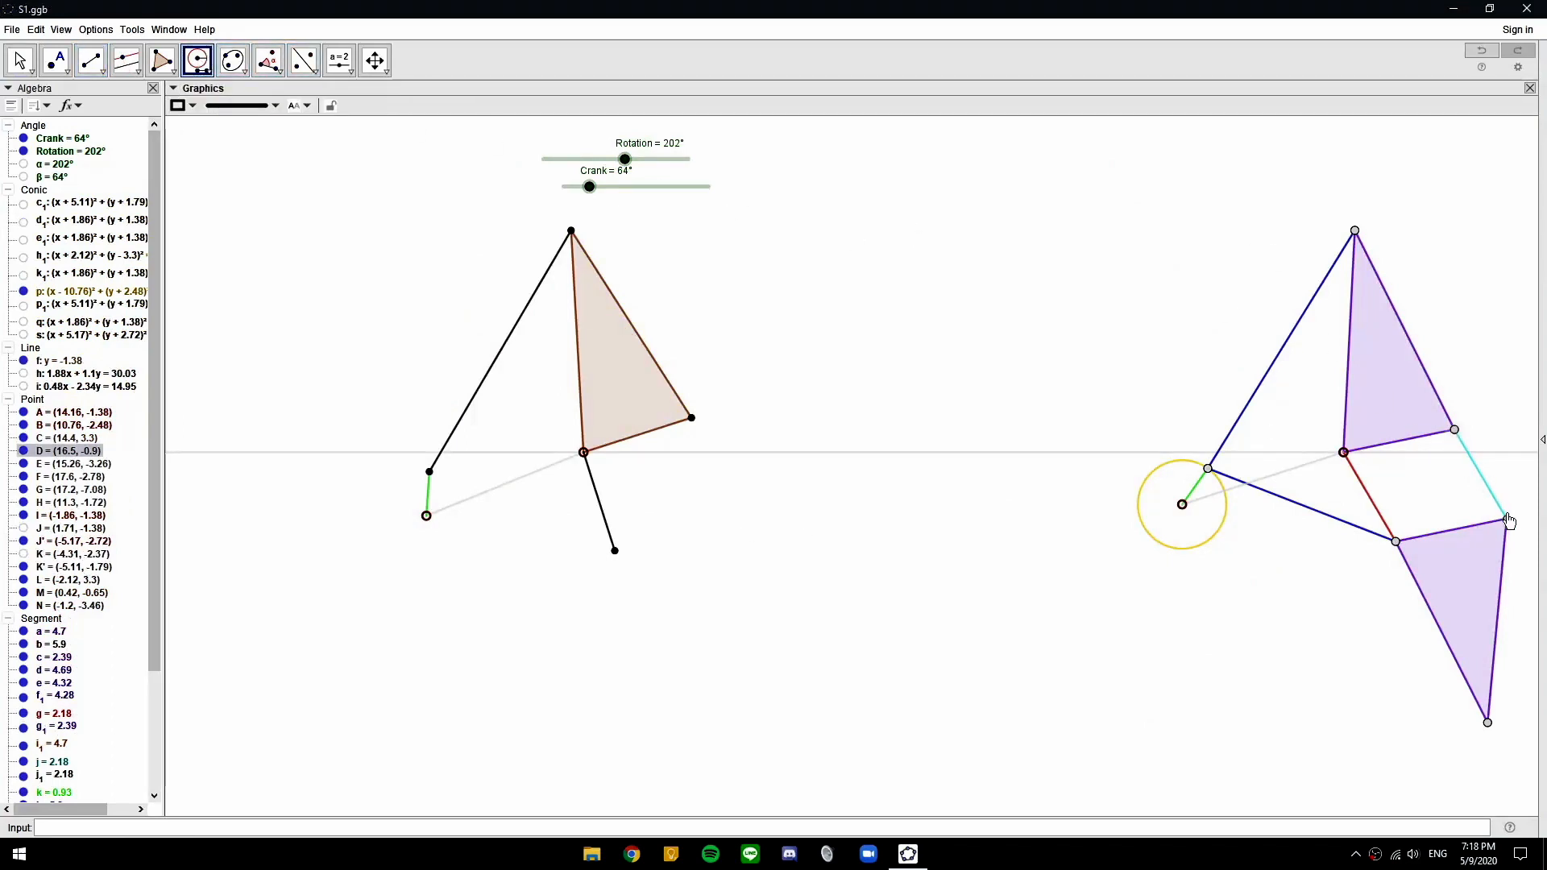
left_click(1506, 519)
left_click(691, 418)
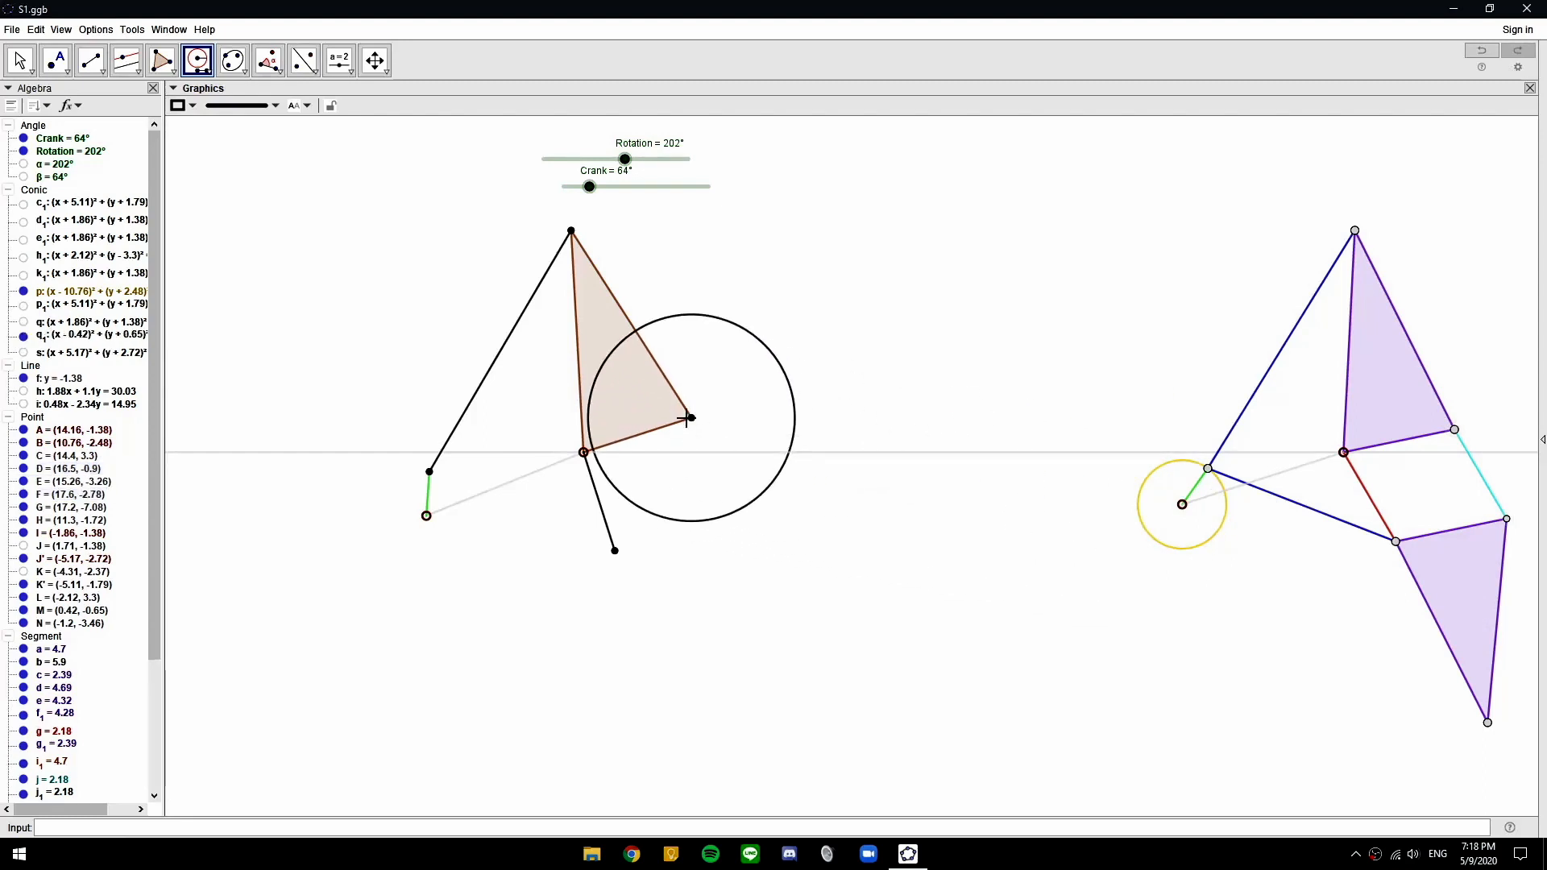
left_click(1396, 542)
left_click(1506, 519)
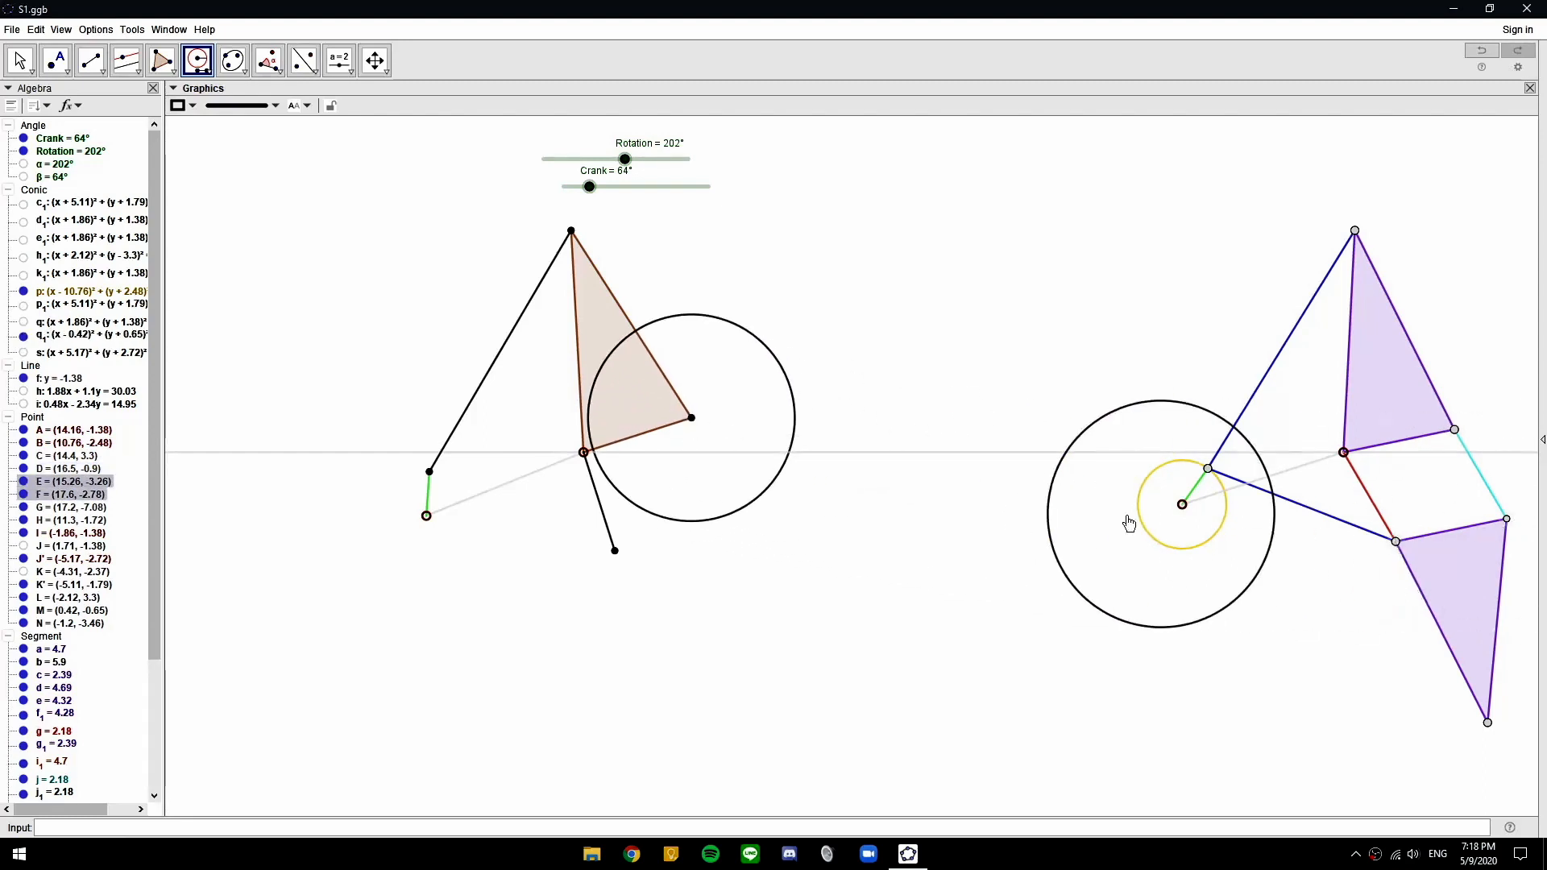
left_click(614, 551)
key("Escape")
Mark the right-hand intersection of the two circles and connect it to the brown triangle's right vertex with a segment
left_click(56, 60)
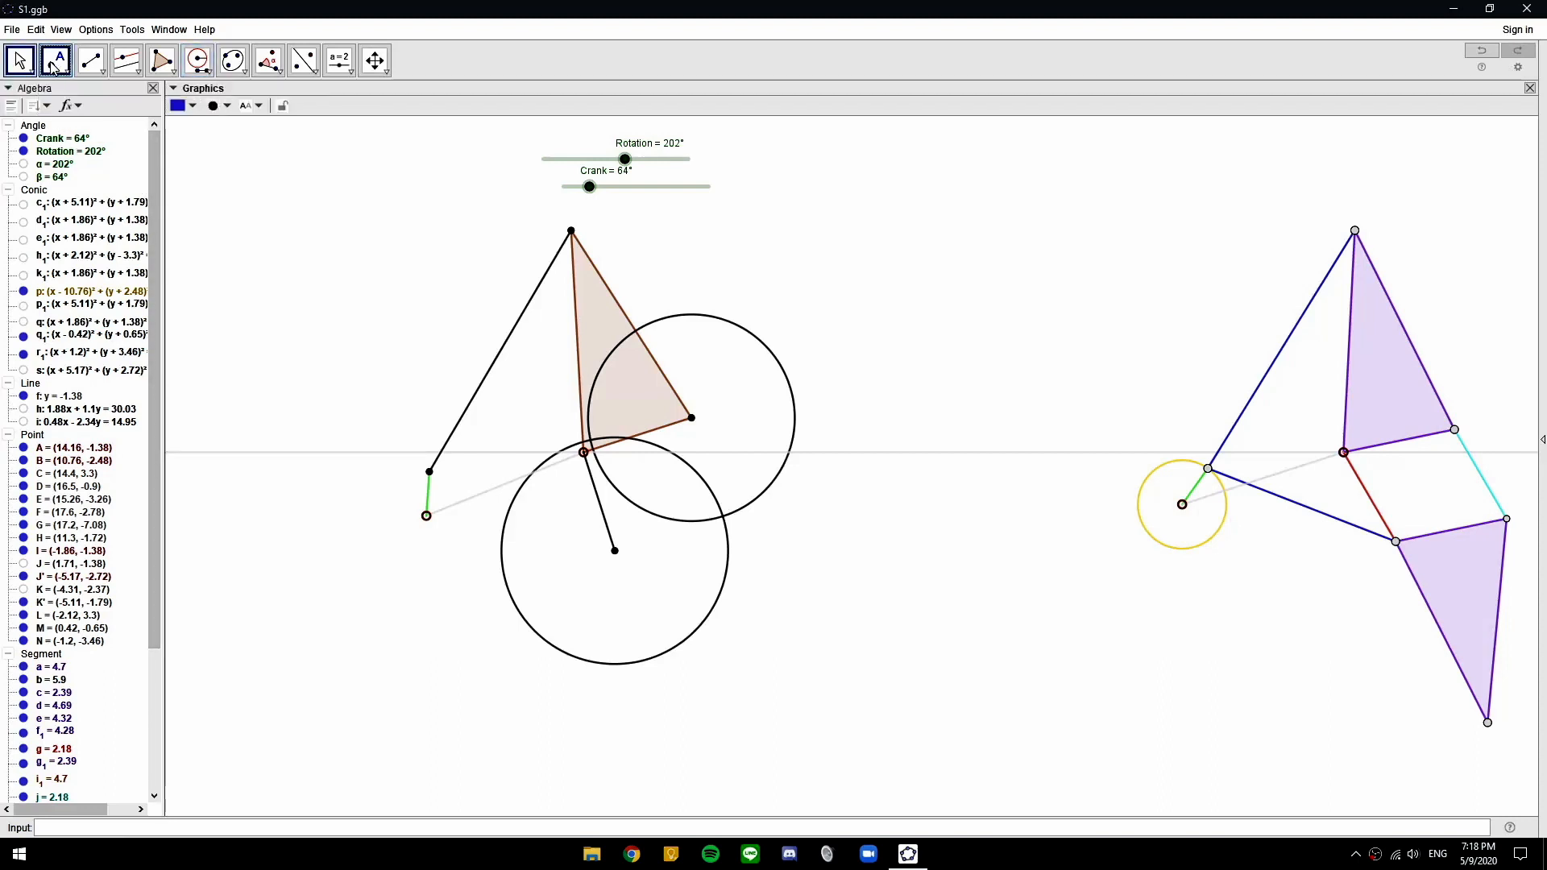
left_click(721, 518)
key("Escape")
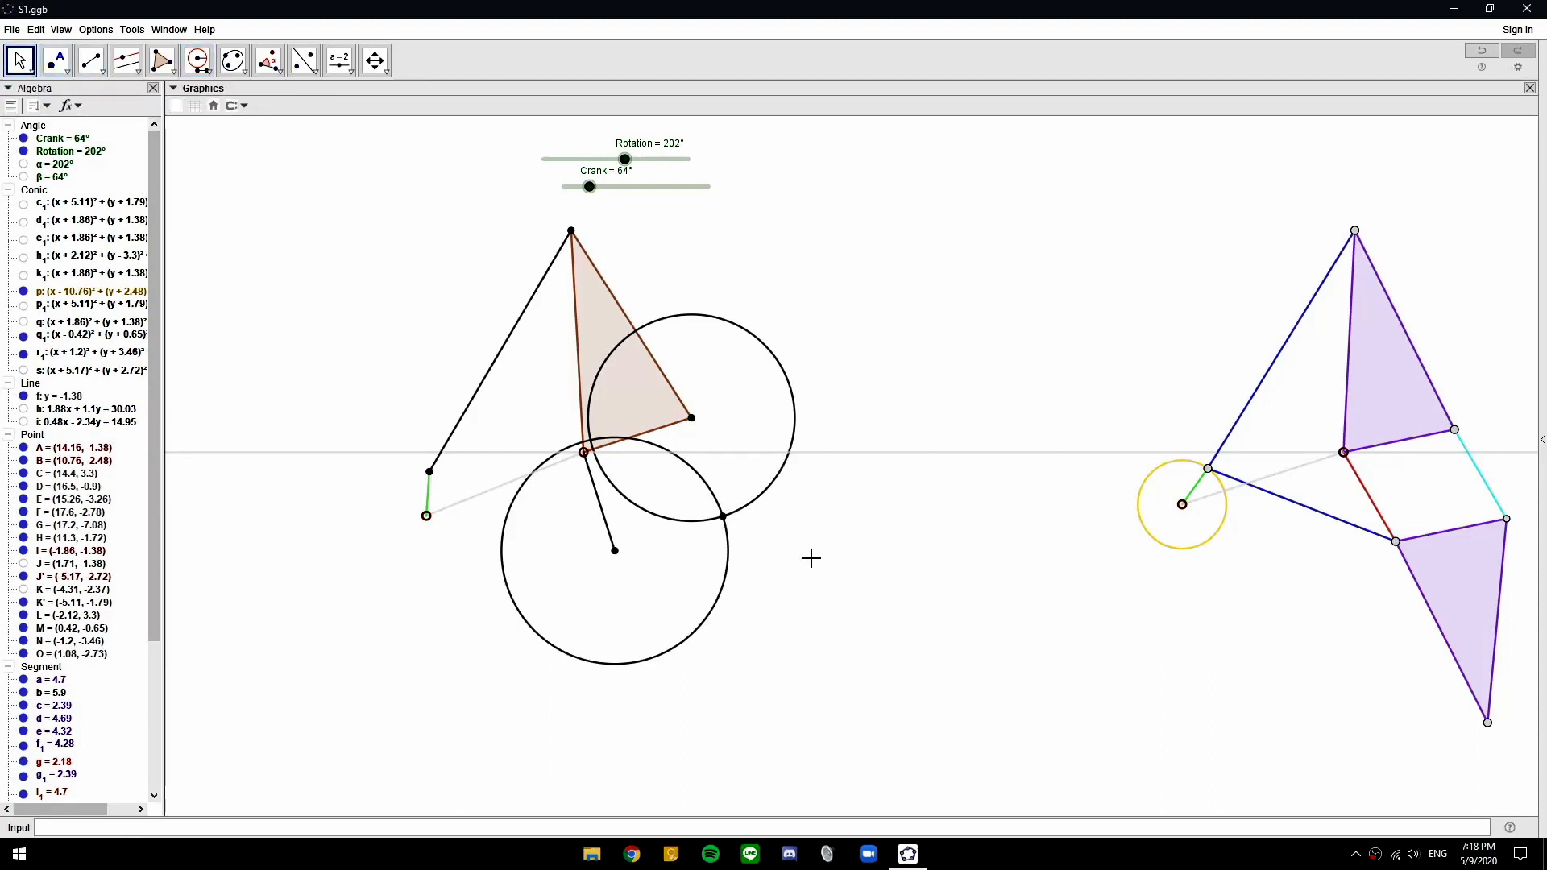
left_click(91, 59)
left_click(693, 419)
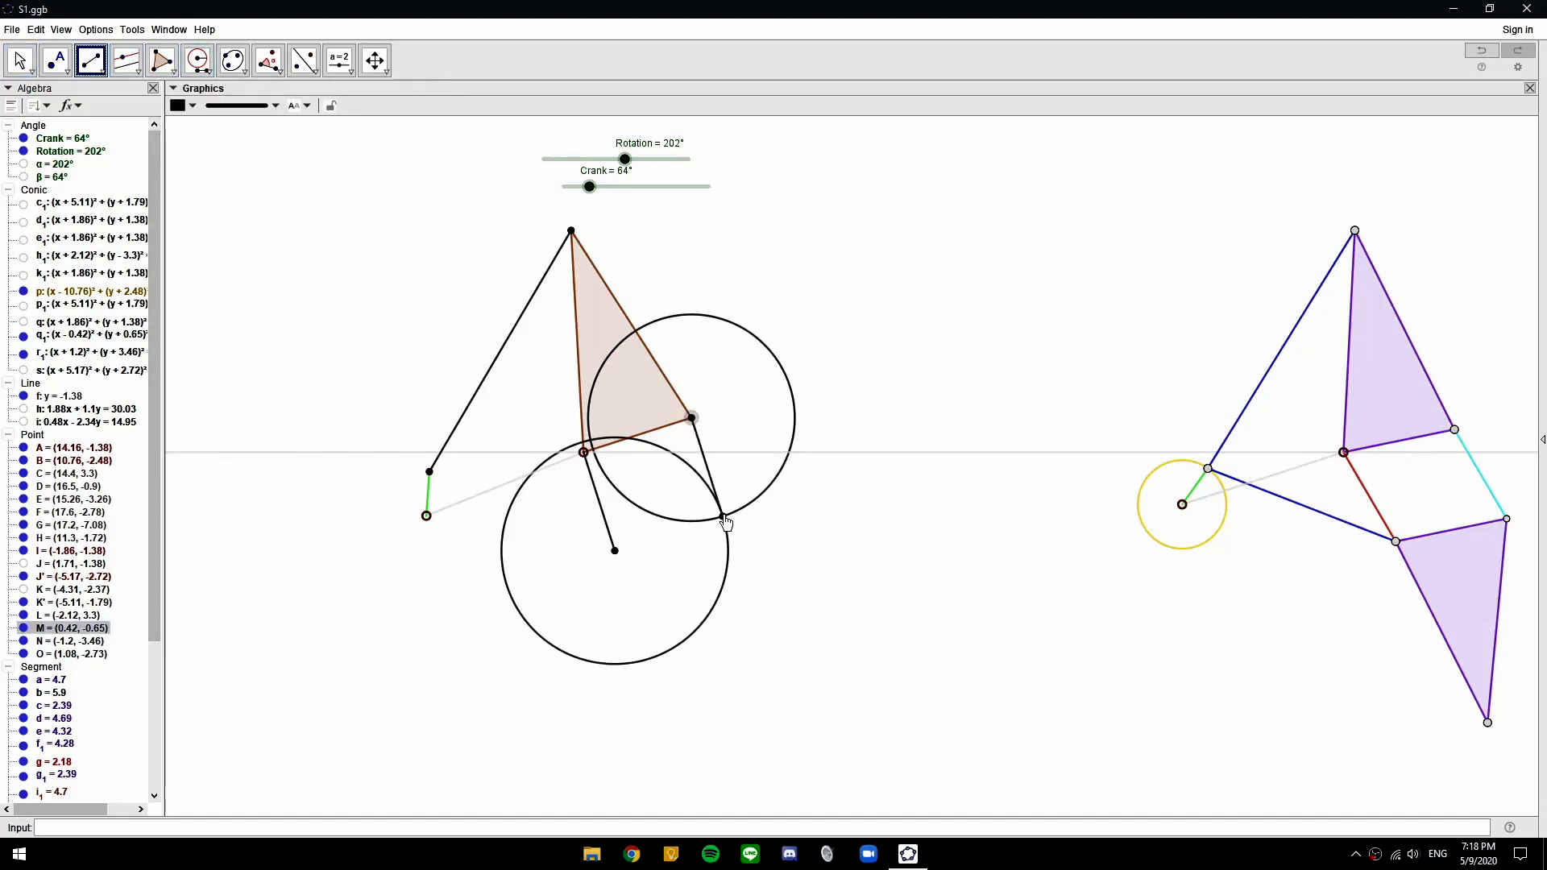
left_click(722, 516)
key("Escape")
Hide the two compass circles used to locate the right link's lower end
left_click(756, 500)
key("ctrl+g")
left_click(729, 552)
key("ctrl+g")
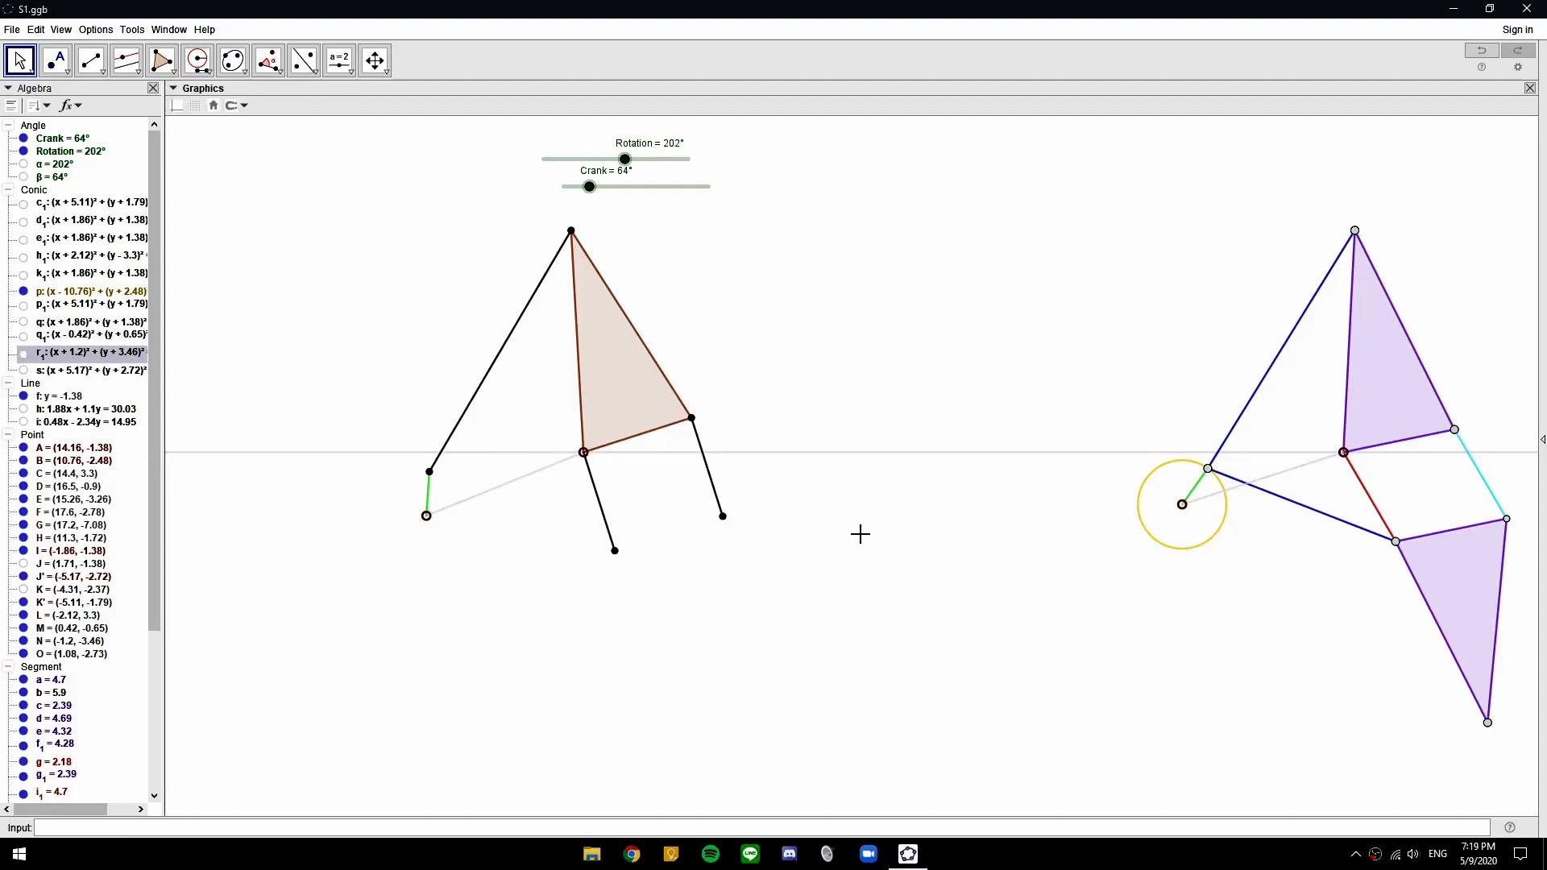
Draw a segment from the left green crank's free end to the red triangle's left vertex
left_click(91, 60)
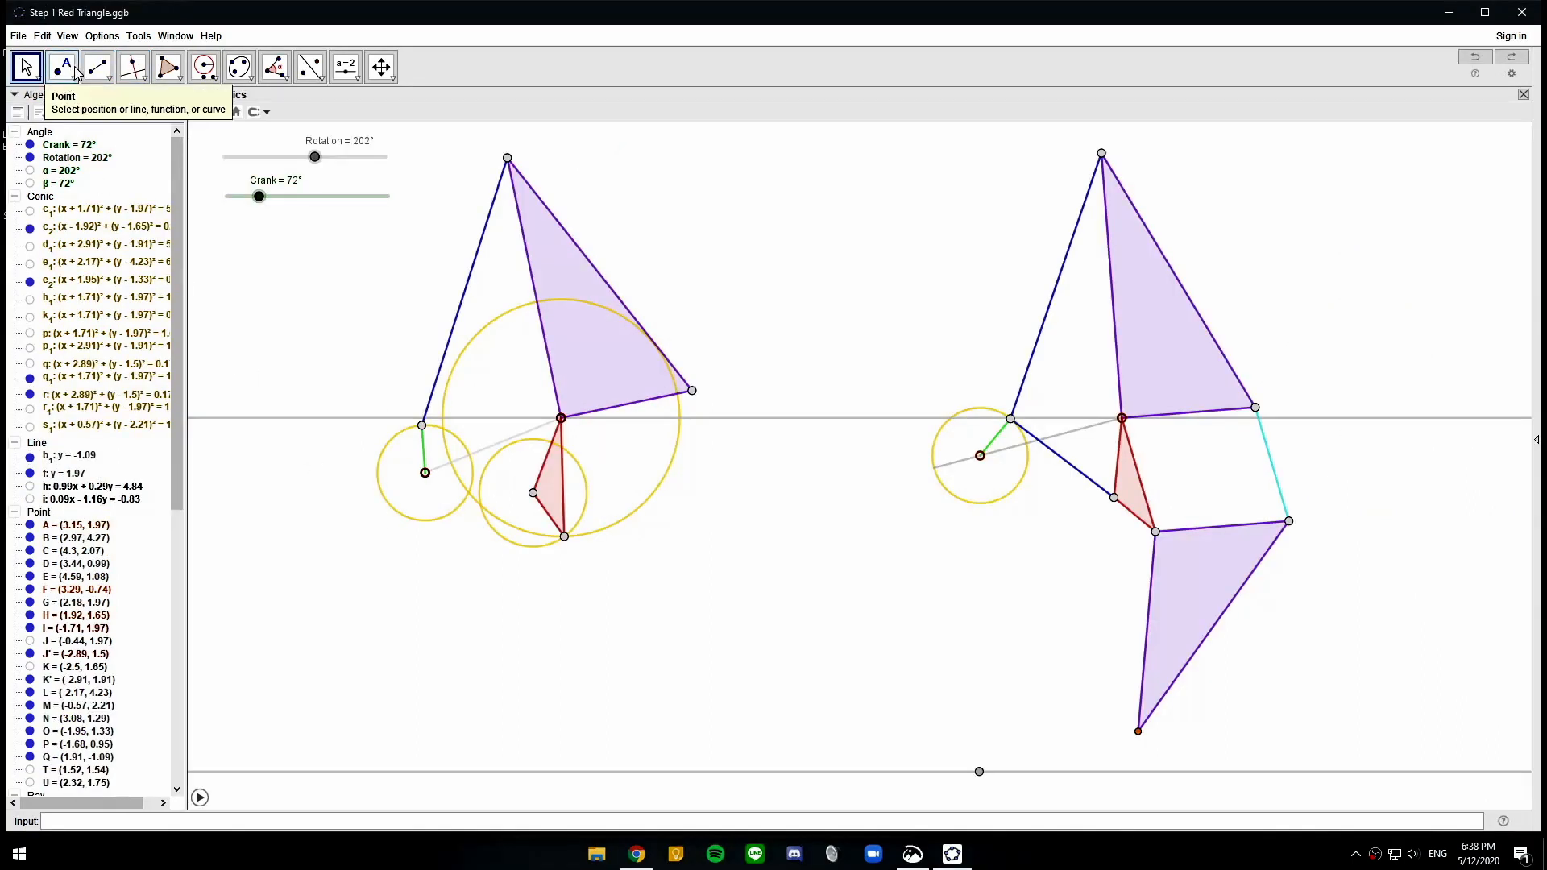
left_click(97, 66)
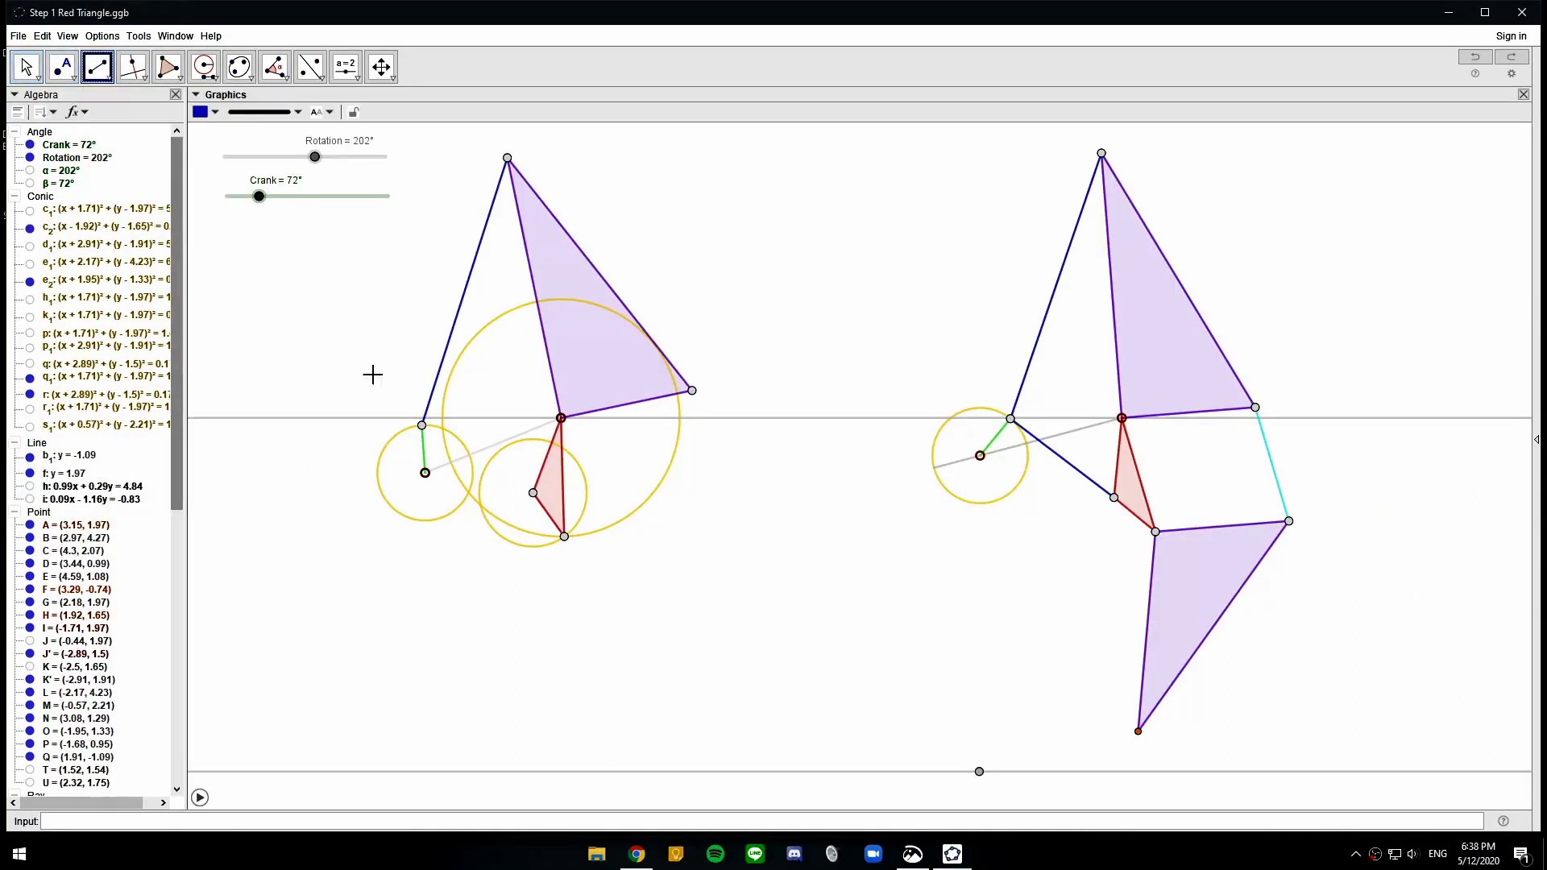
left_click(422, 425)
left_click(533, 492)
key("Escape")
Hide the three yellow construction circles around the left crank, the red triangle's left vertex and the pivot
left_click(519, 553)
key("ctrl+g")
left_click(517, 528)
key("ctrl+g")
left_click(456, 509)
key("ctrl+g")
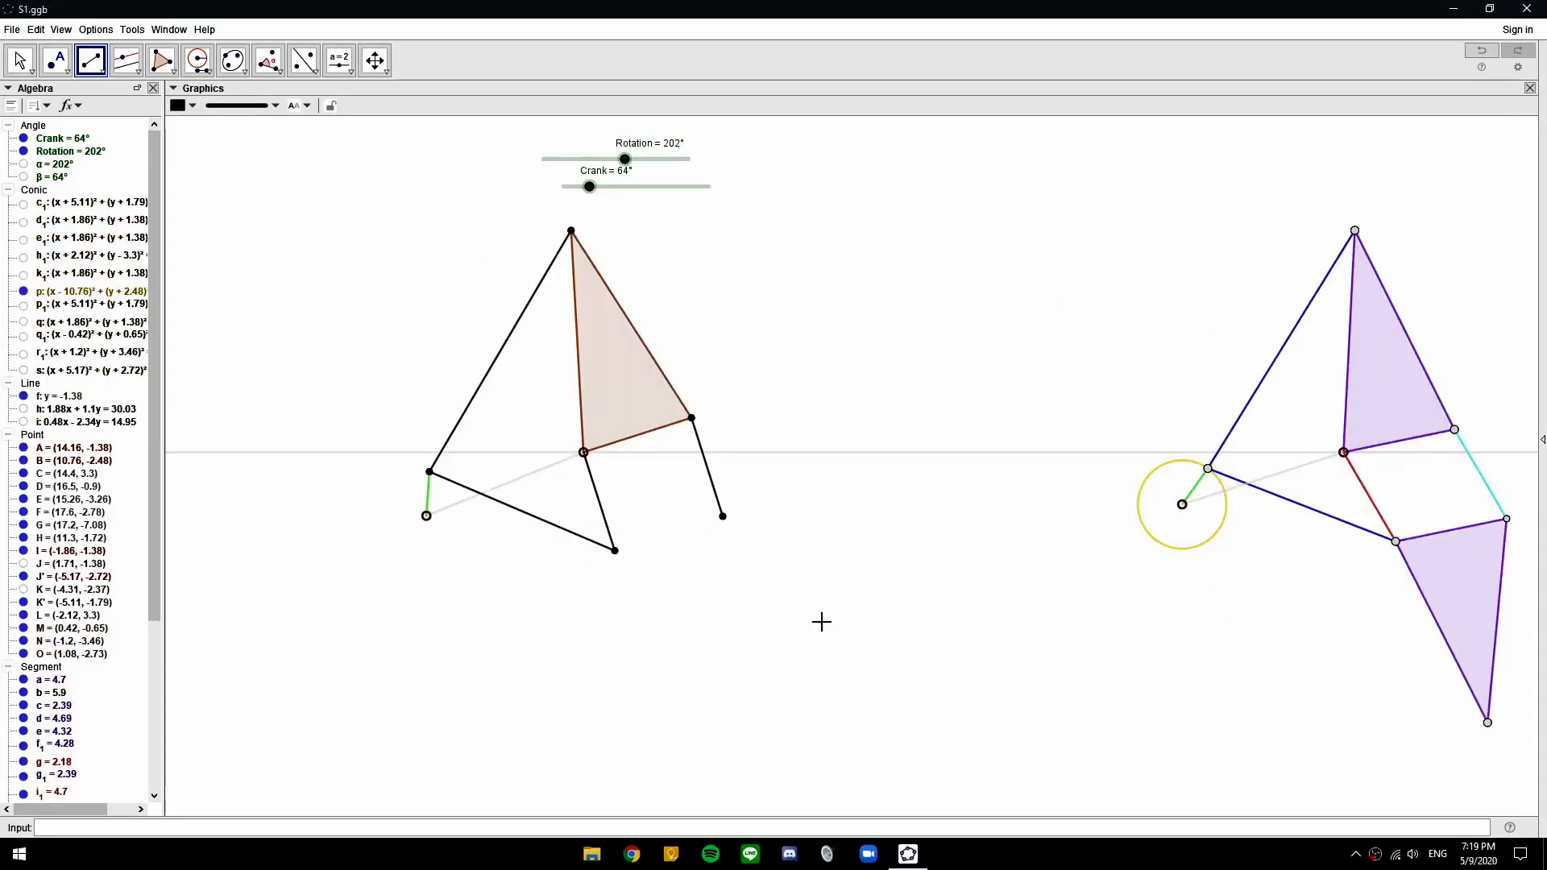
Draw compass circles with radius EG around the left link's lower end and radius FG around the right link's lower end
left_click(198, 60)
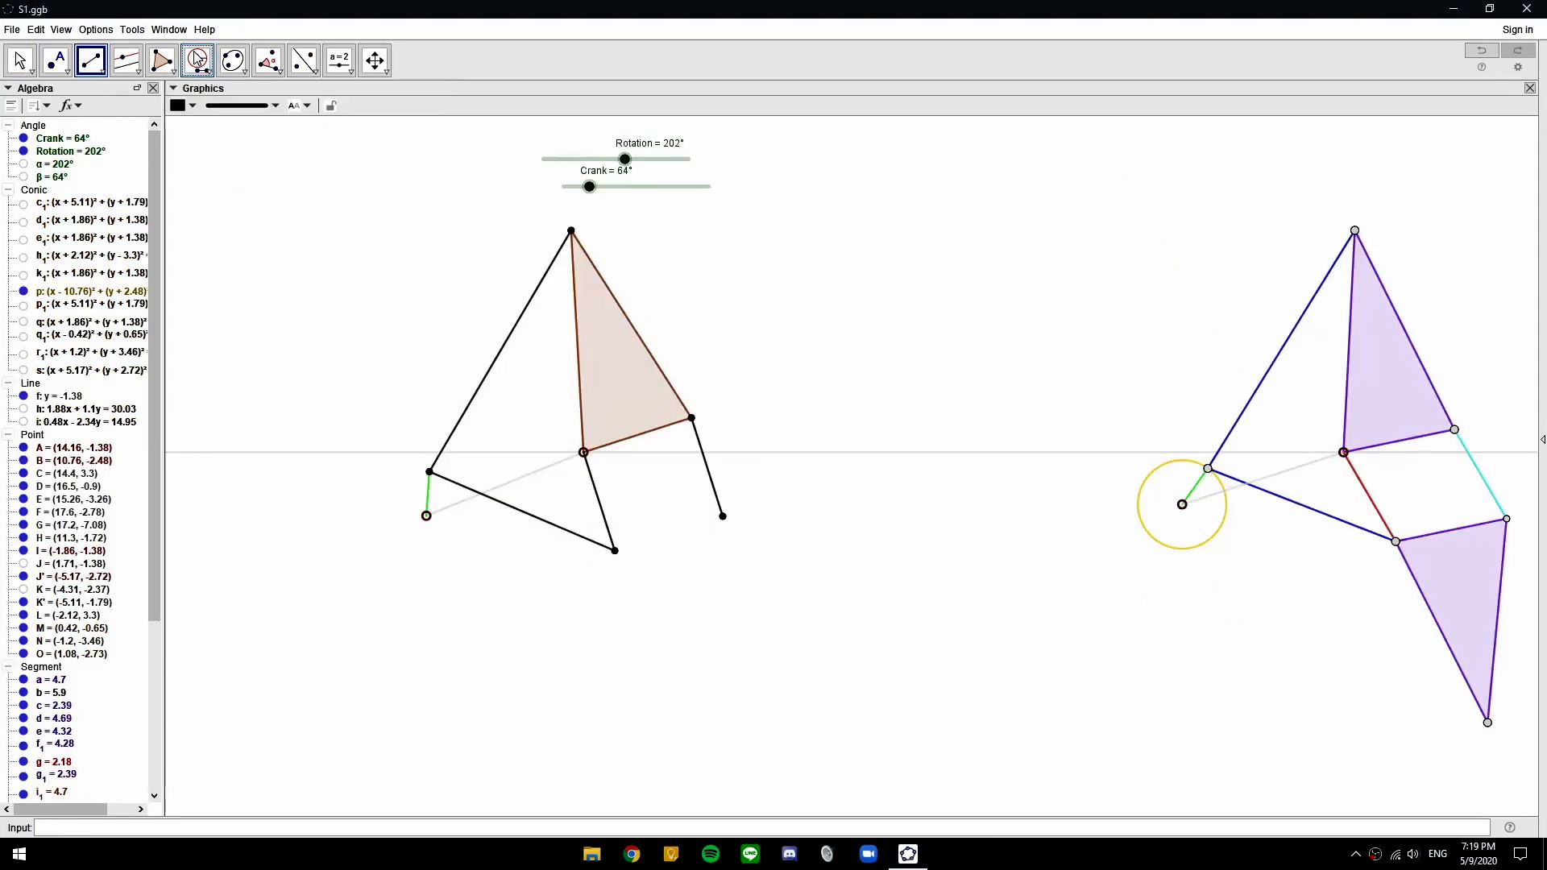
left_click(1396, 543)
left_click_drag(1391, 691, 1321, 610)
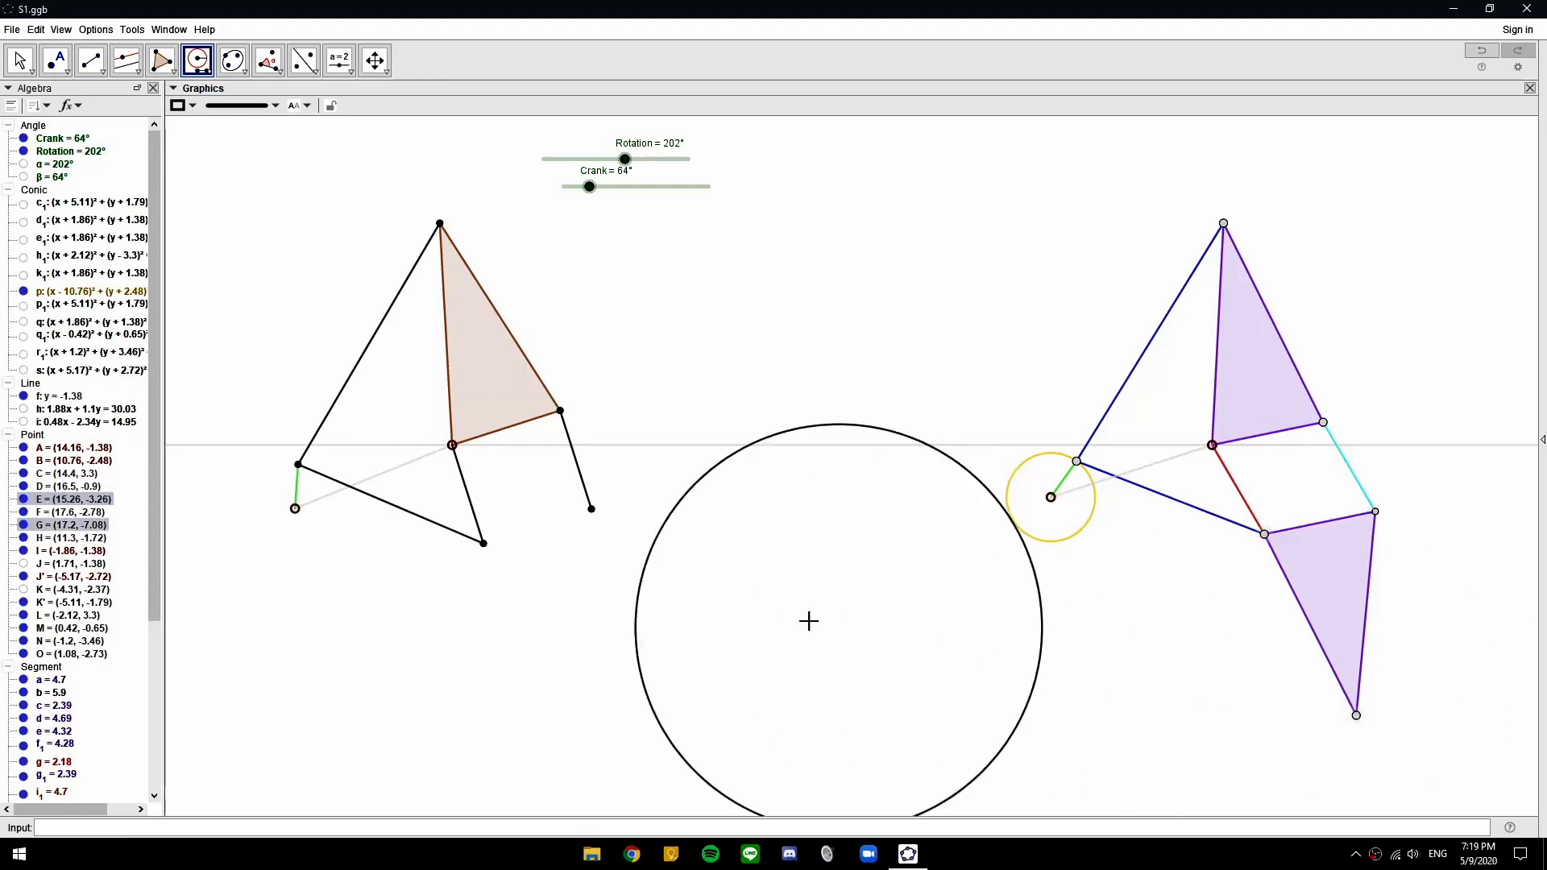
left_click(483, 544)
left_click(1378, 513)
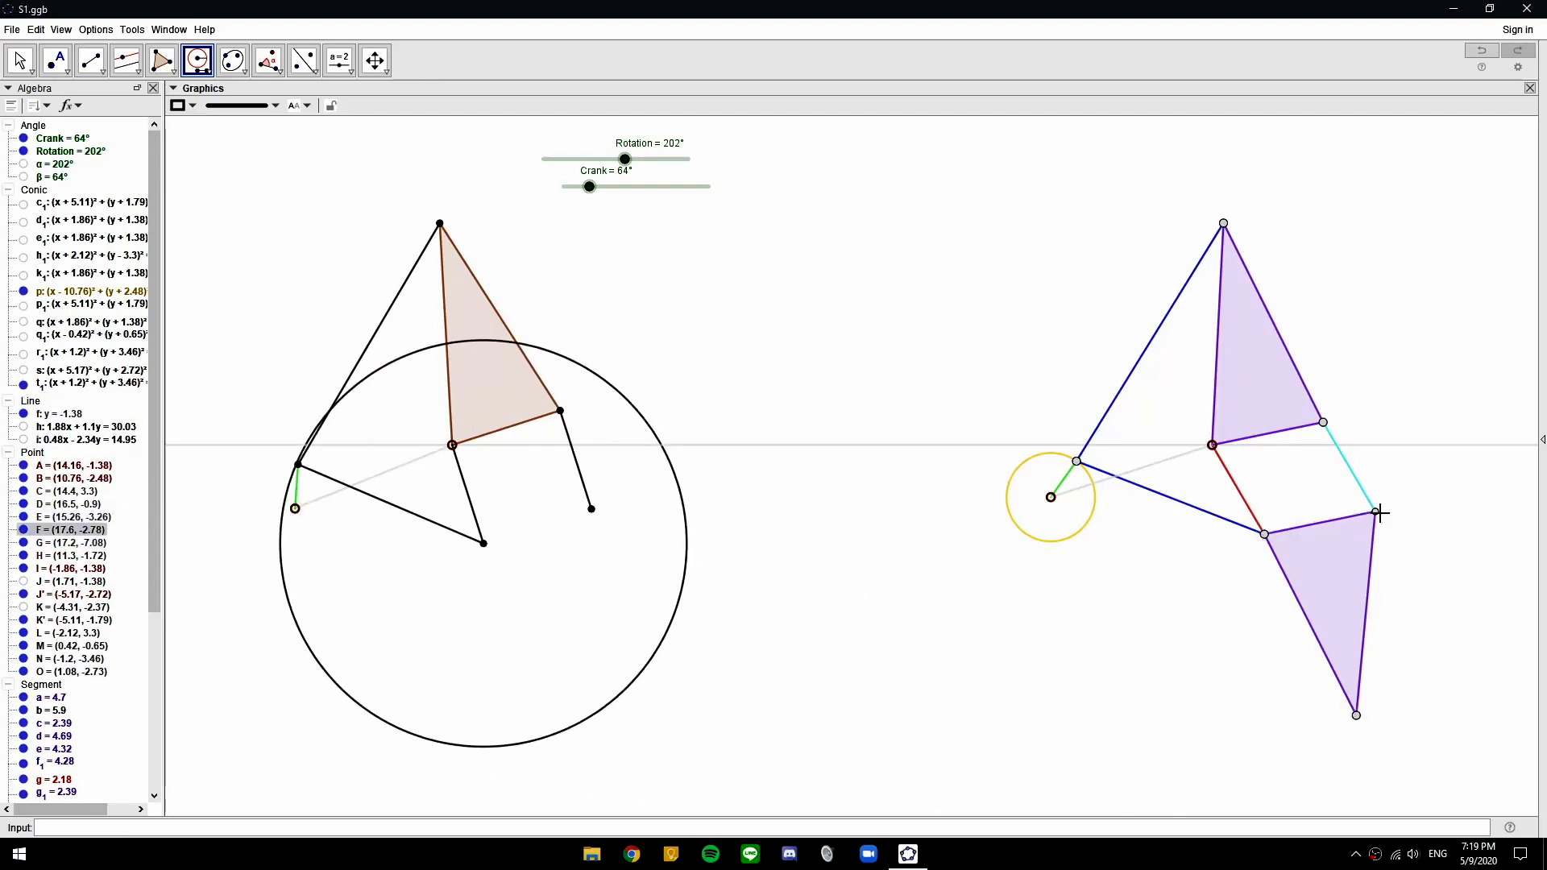
left_click(1354, 717)
left_click(591, 510)
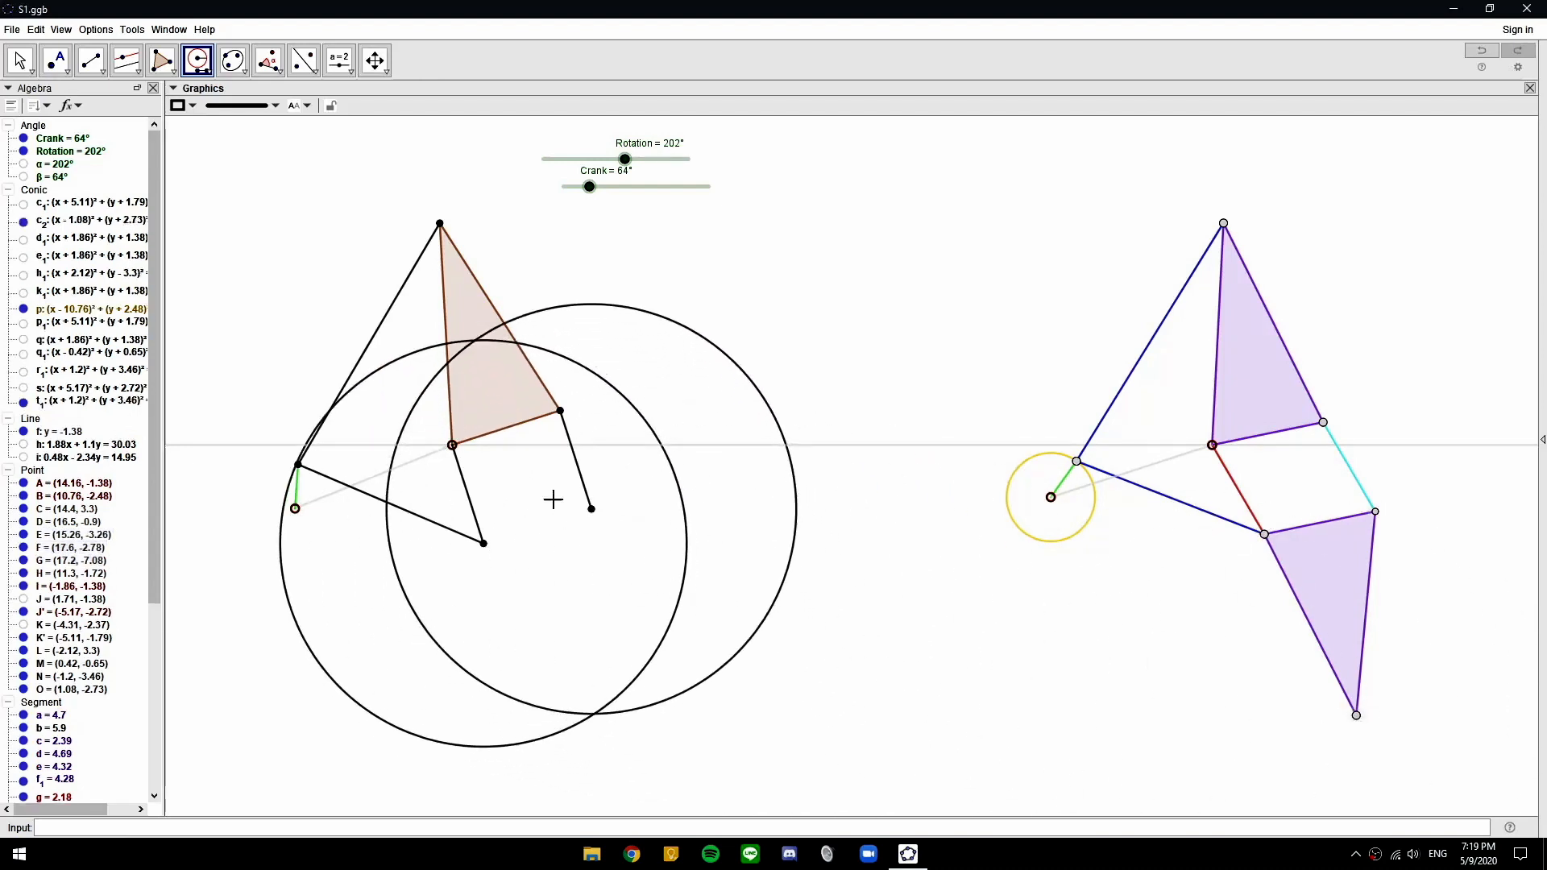
Mark the circles' lower intersection and draw a triangle joining it to the lower ends of the two links
left_click(56, 62)
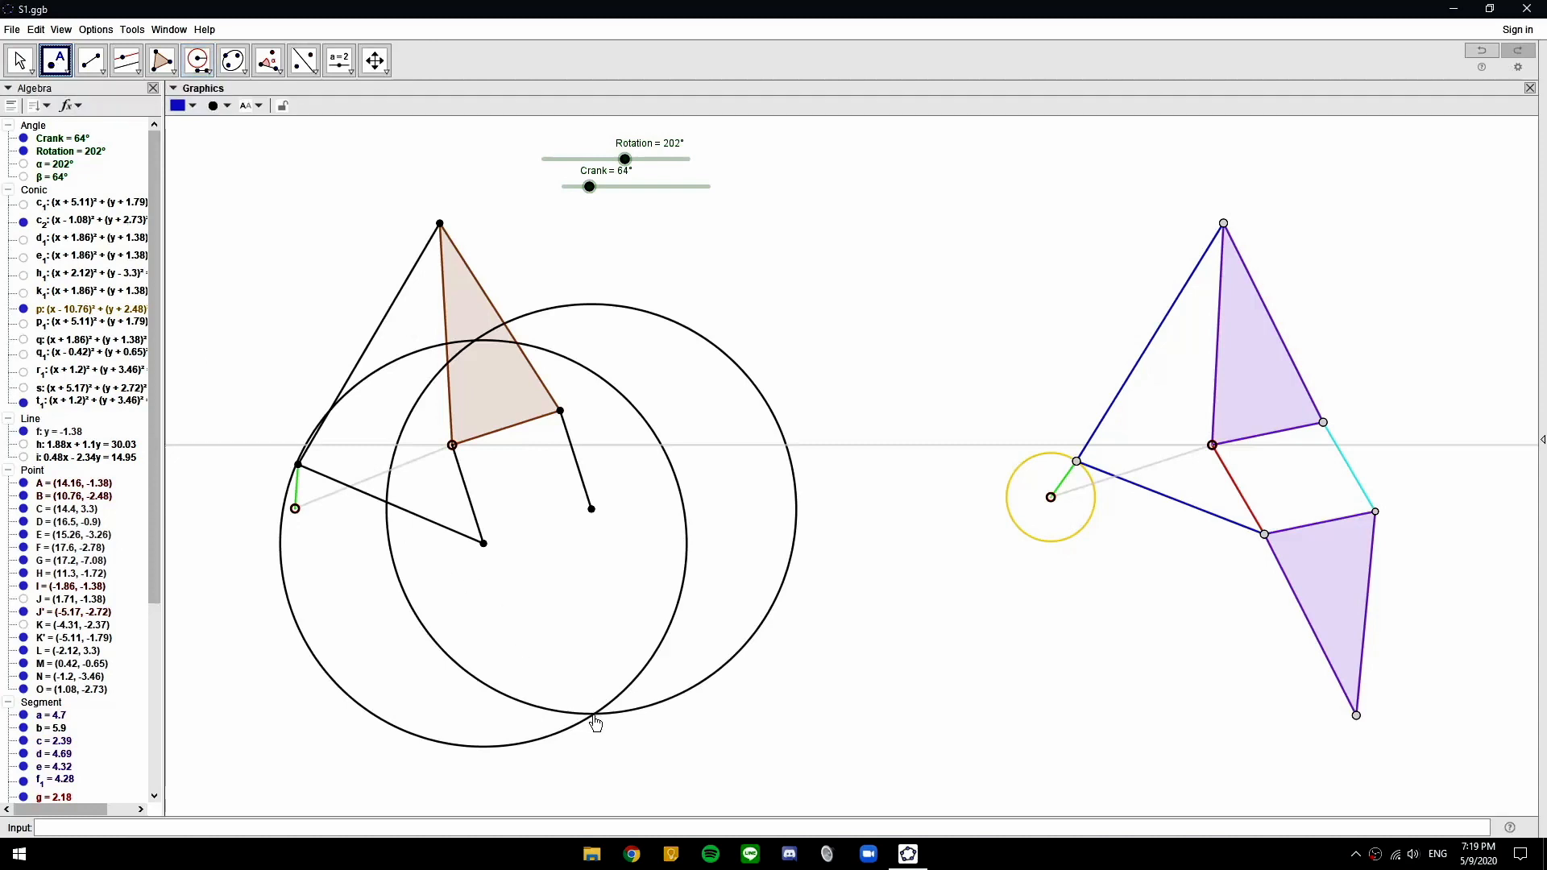
left_click(594, 714)
left_click(161, 61)
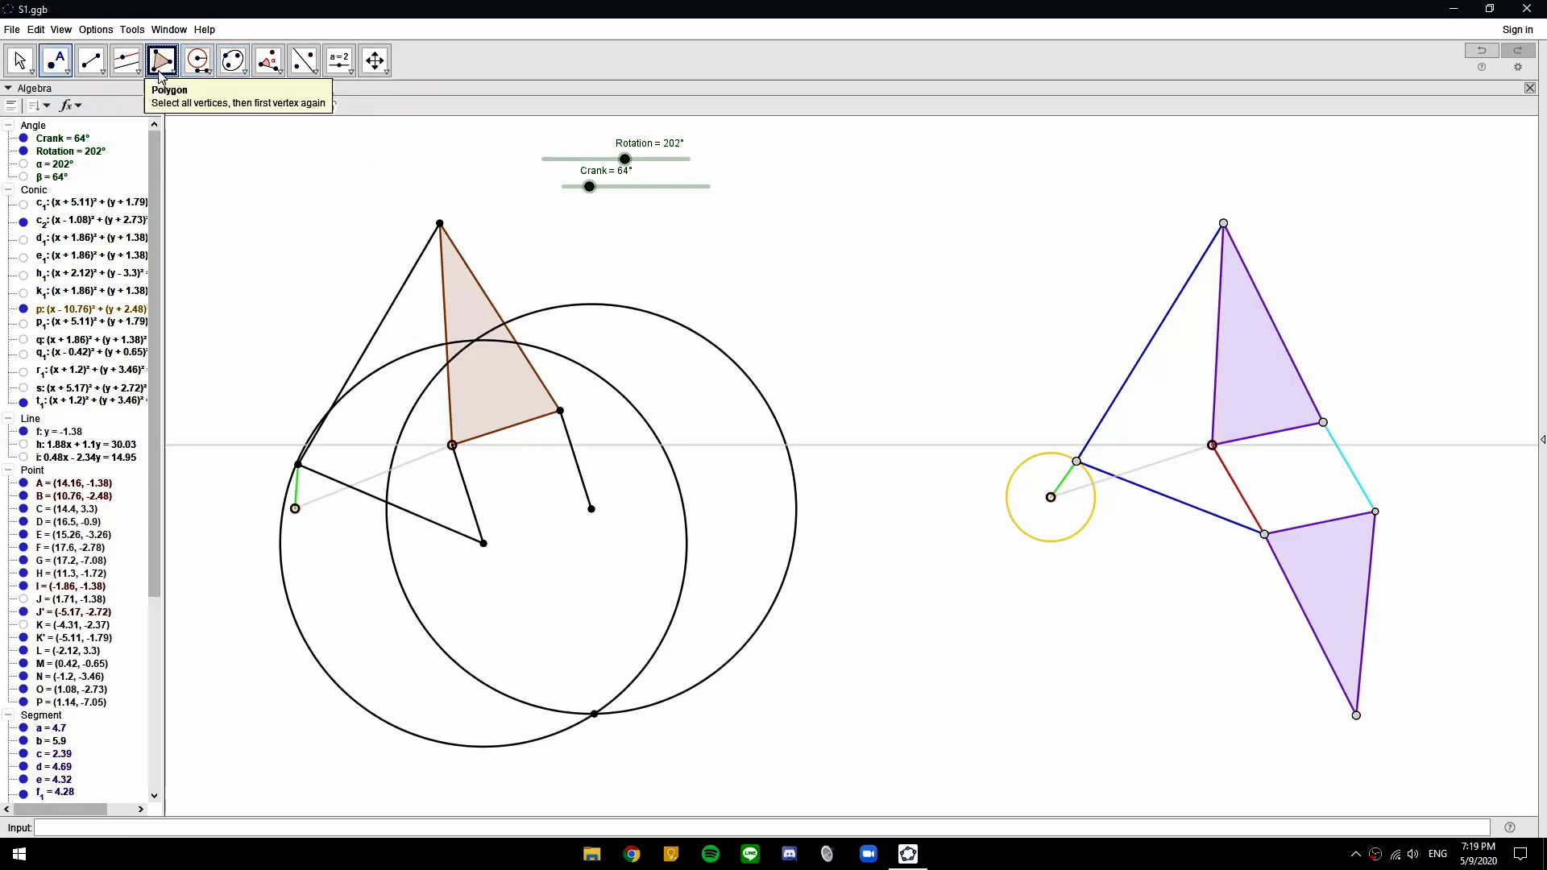
left_click(483, 542)
left_click(591, 509)
left_click(594, 714)
left_click(483, 543)
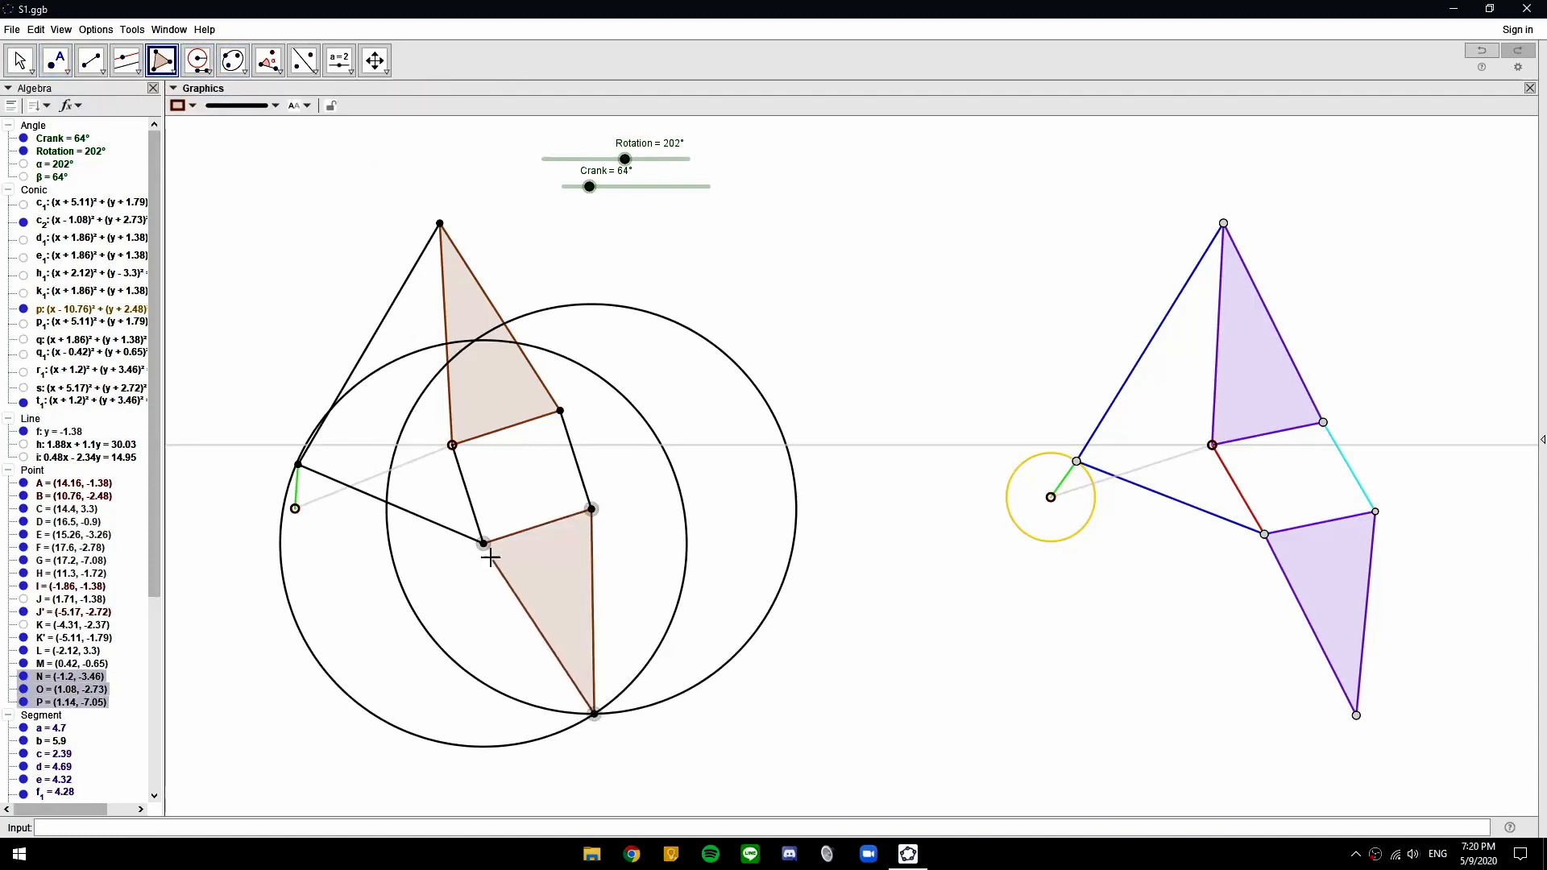
key("Escape")
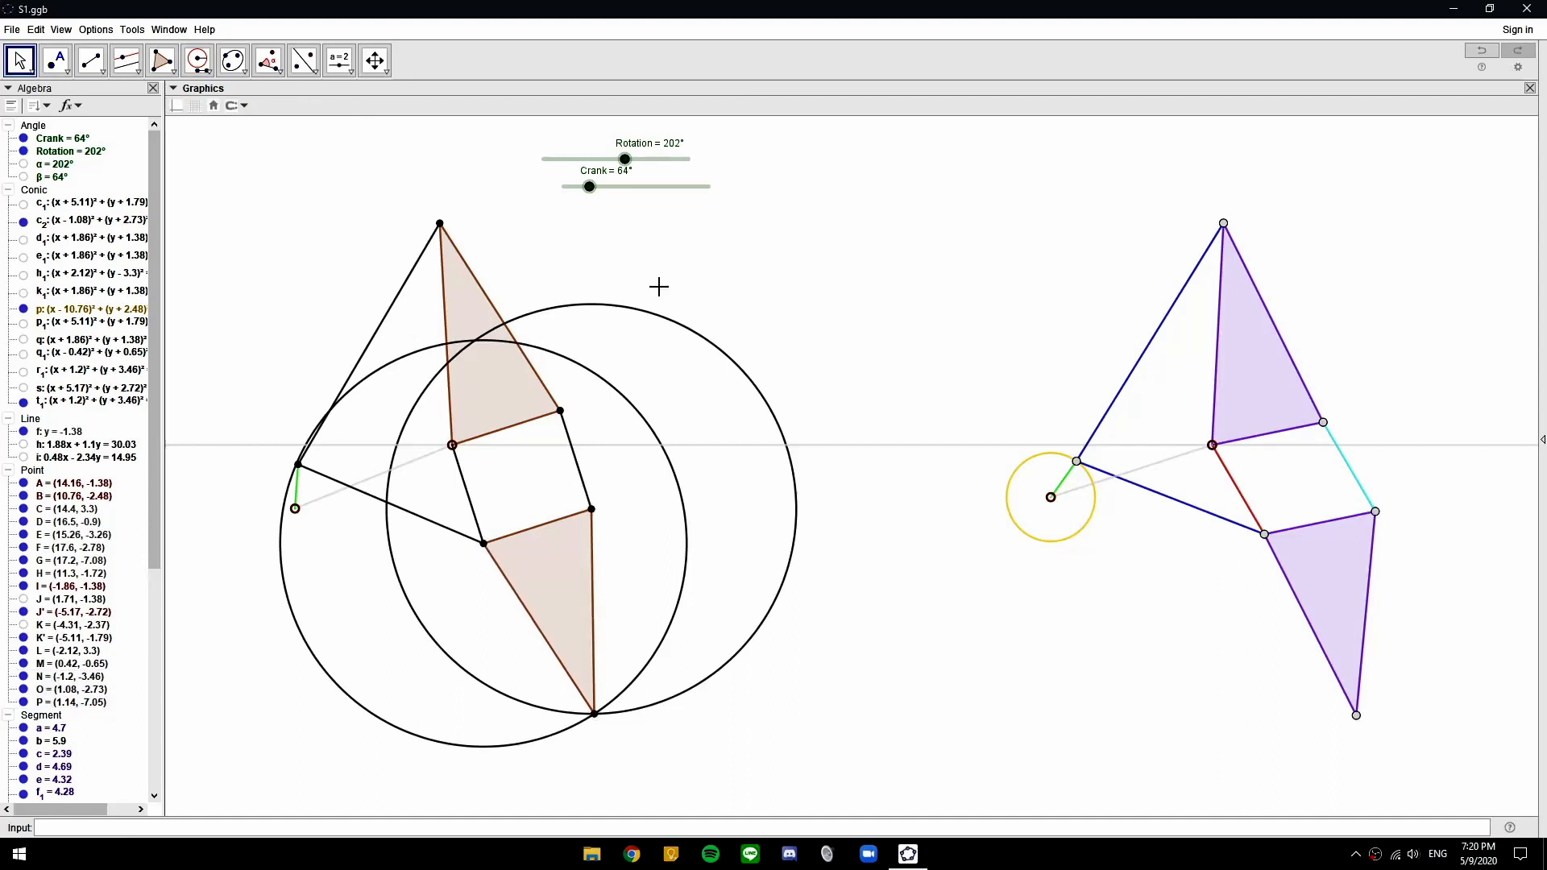
Hide the two large compass circles around the lower brown triangle
left_click(665, 322)
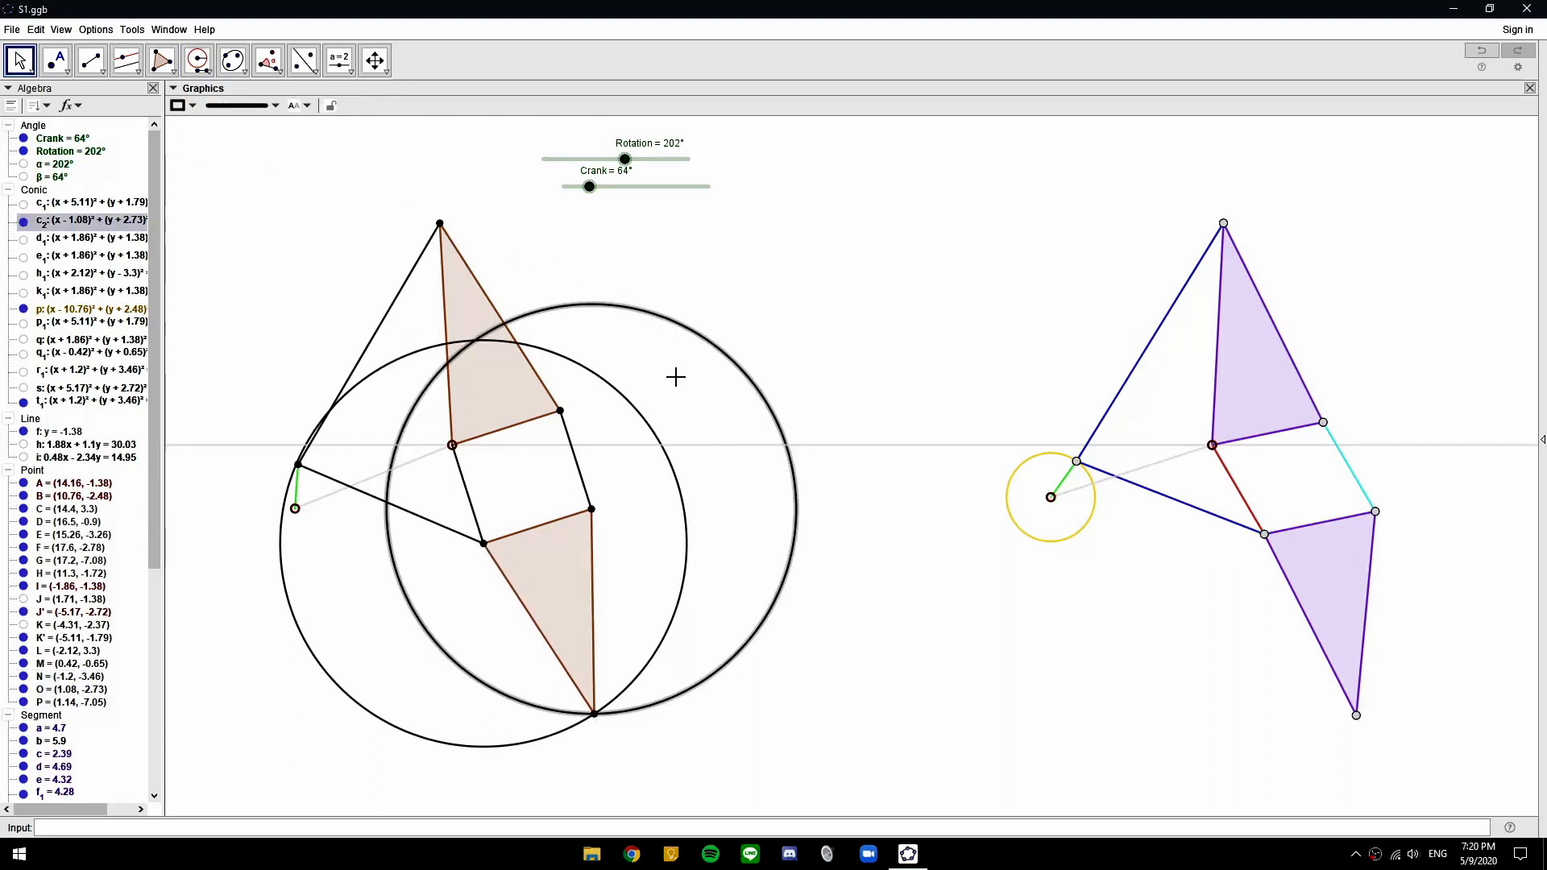
key("ctrl+g")
left_click(631, 408)
key("ctrl+g")
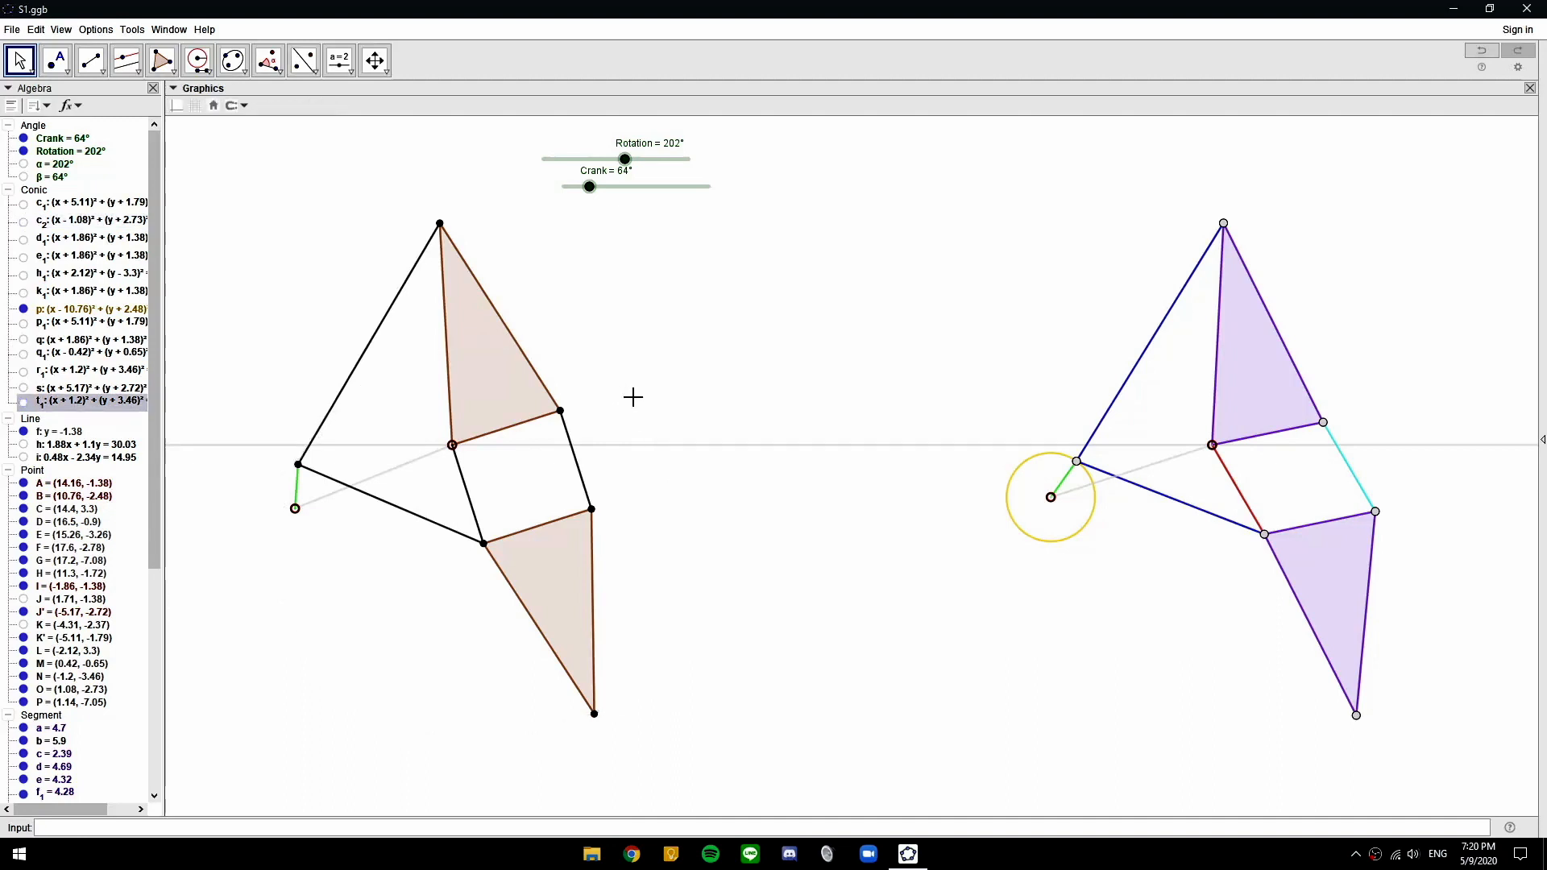
Draw a compass circle with radius BH around the left crank's centre and set the Crank slider to 46°
left_click(198, 60)
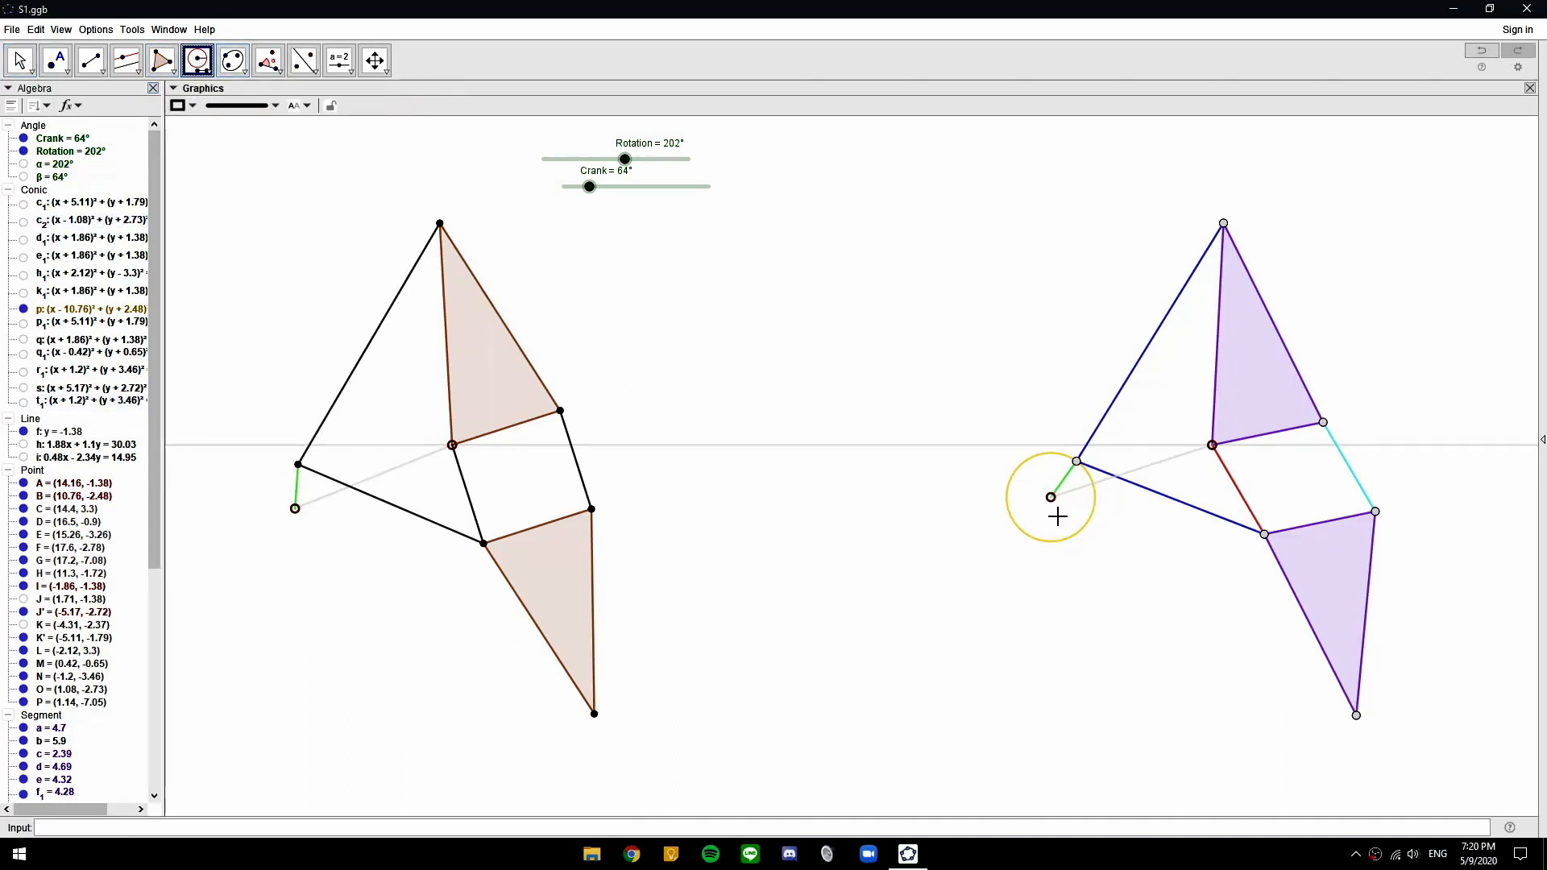
left_click(1076, 462)
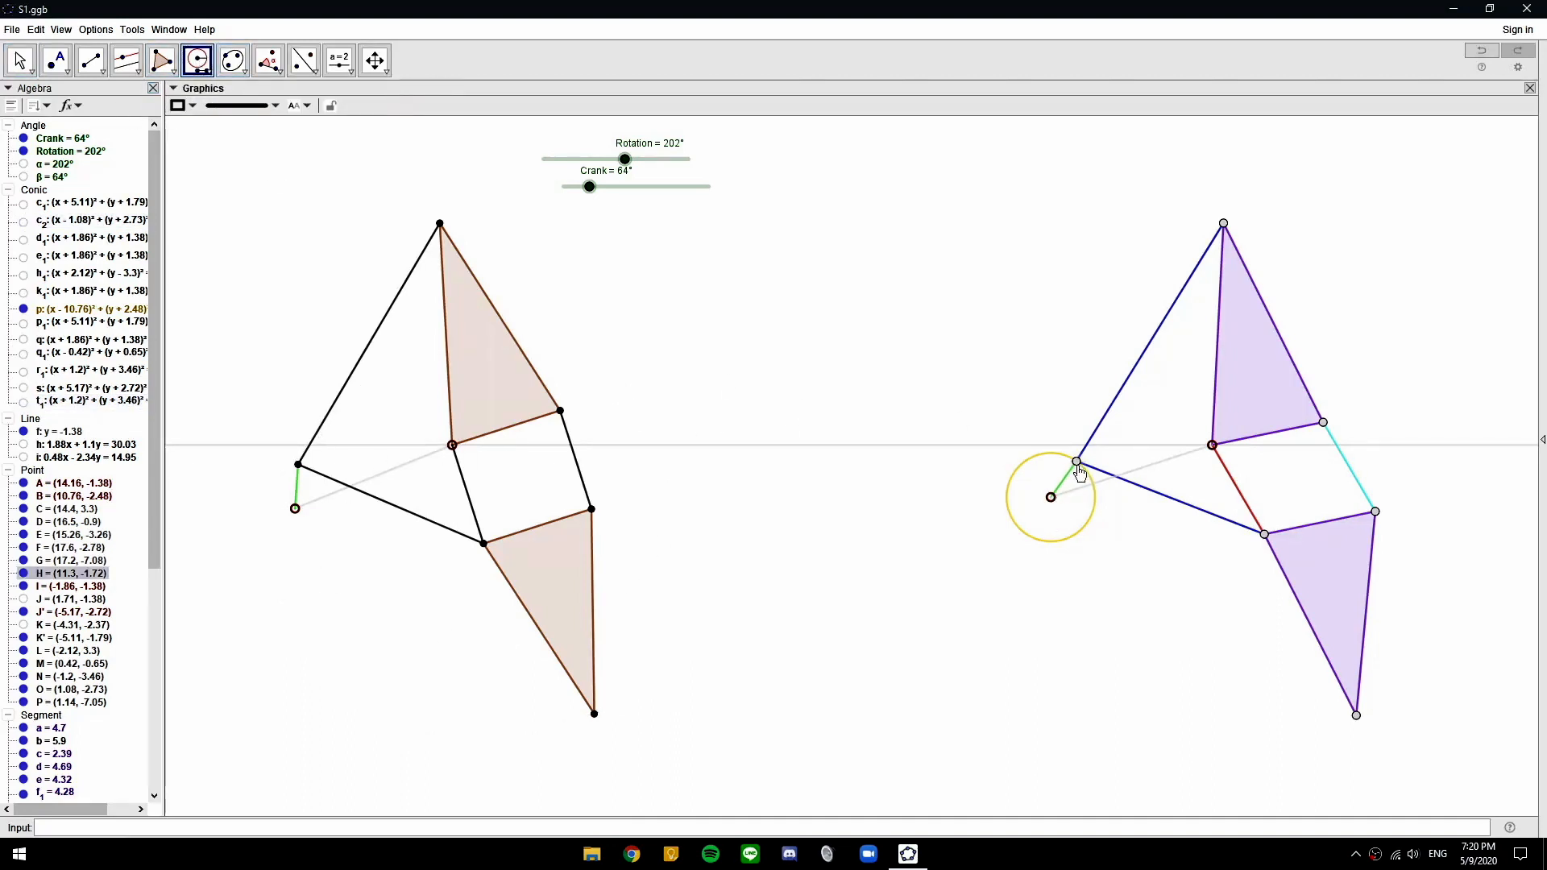
left_click(1050, 497)
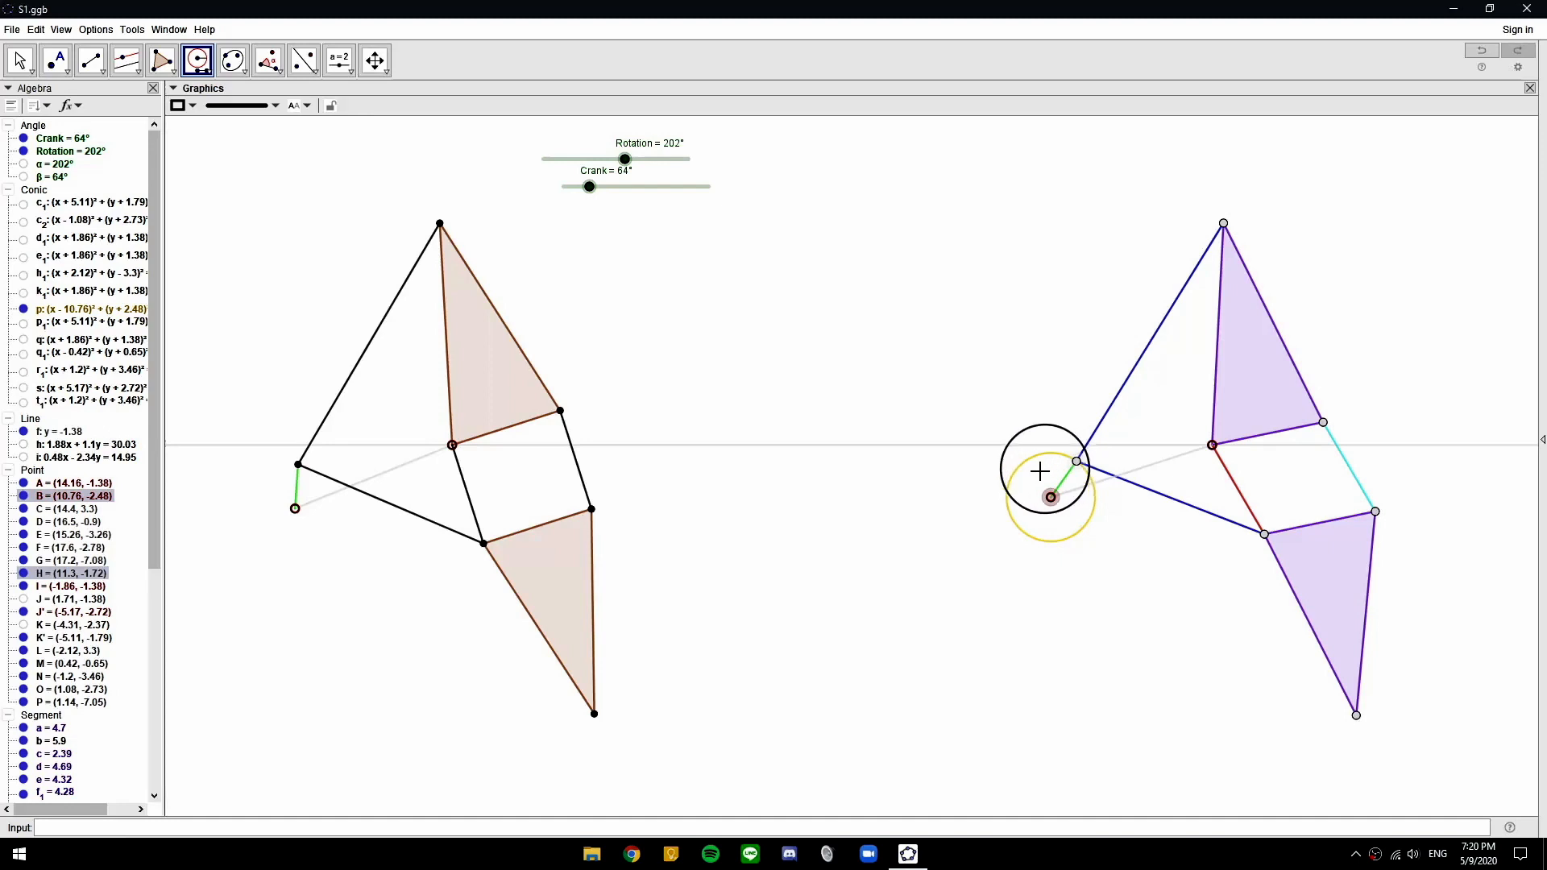
left_click(295, 509)
key("Escape")
left_click_drag(715, 514, 771, 514)
mouse_move(589, 192)
left_mouse_down()
mouse_move(751, 218)
mouse_move(537, 192)
mouse_move(681, 190)
mouse_move(567, 187)
mouse_move(635, 184)
mouse_move(585, 188)
left_mouse_up()
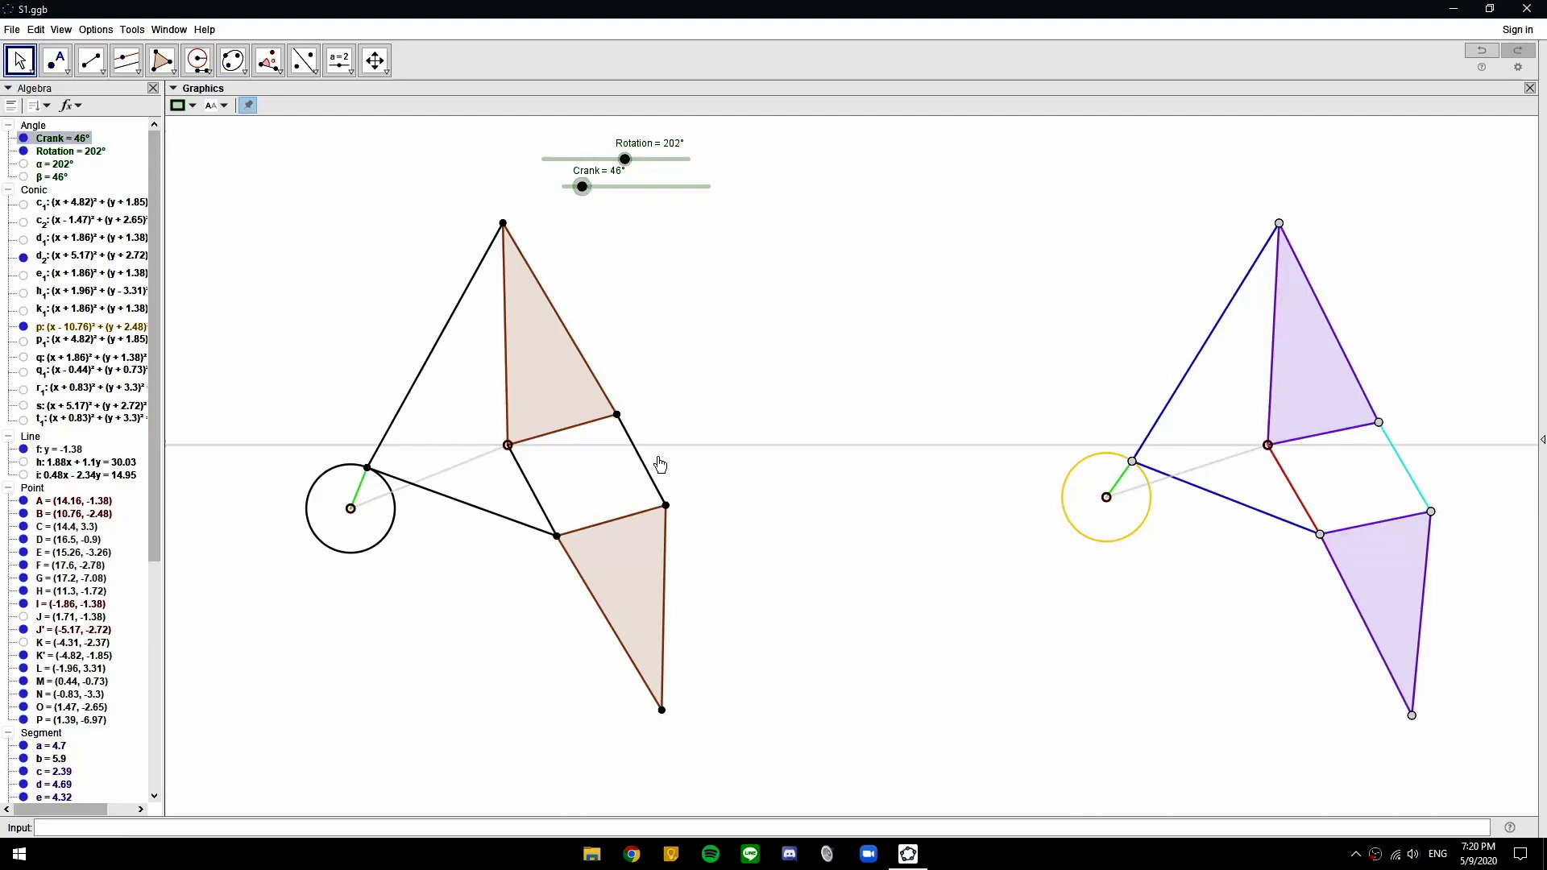
Create the locus of the lower brown triangle's bottom point driven by the Crank slider
left_click(126, 60)
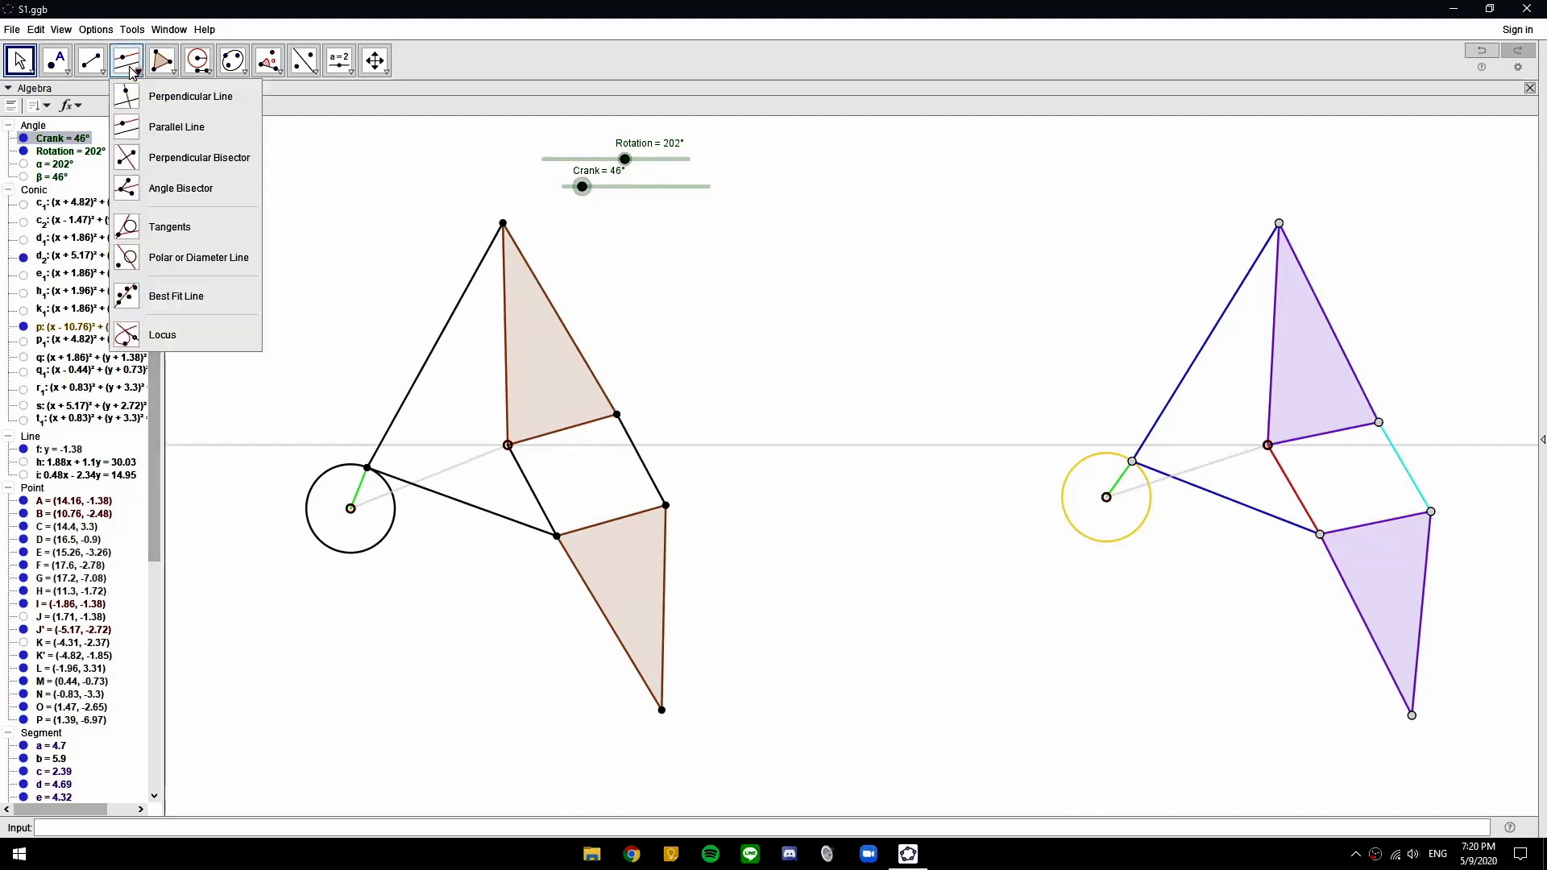
left_click(162, 333)
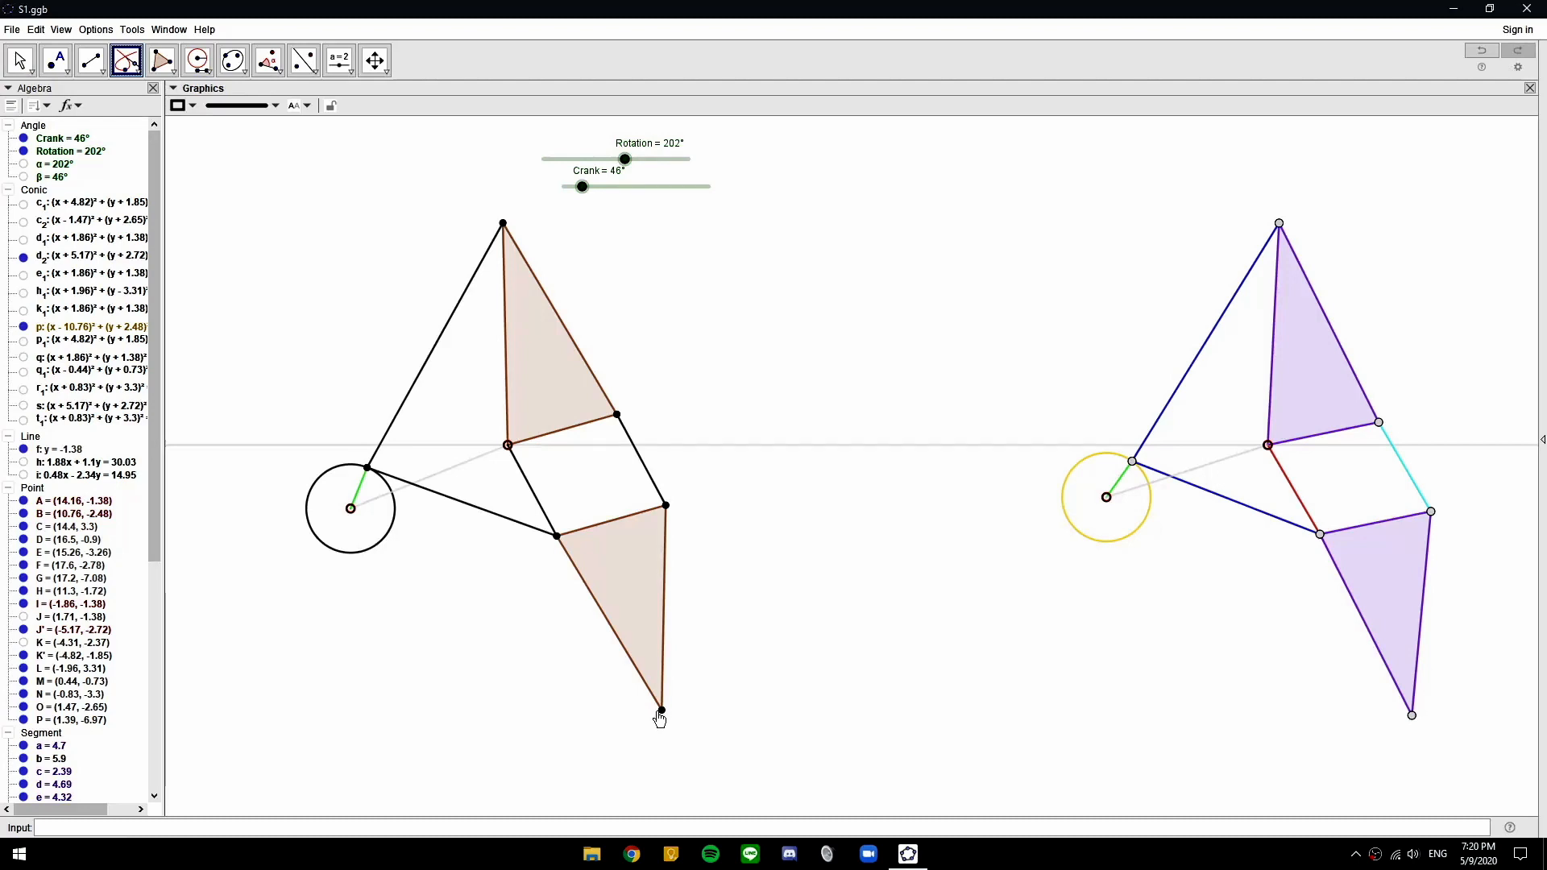
left_click(662, 713)
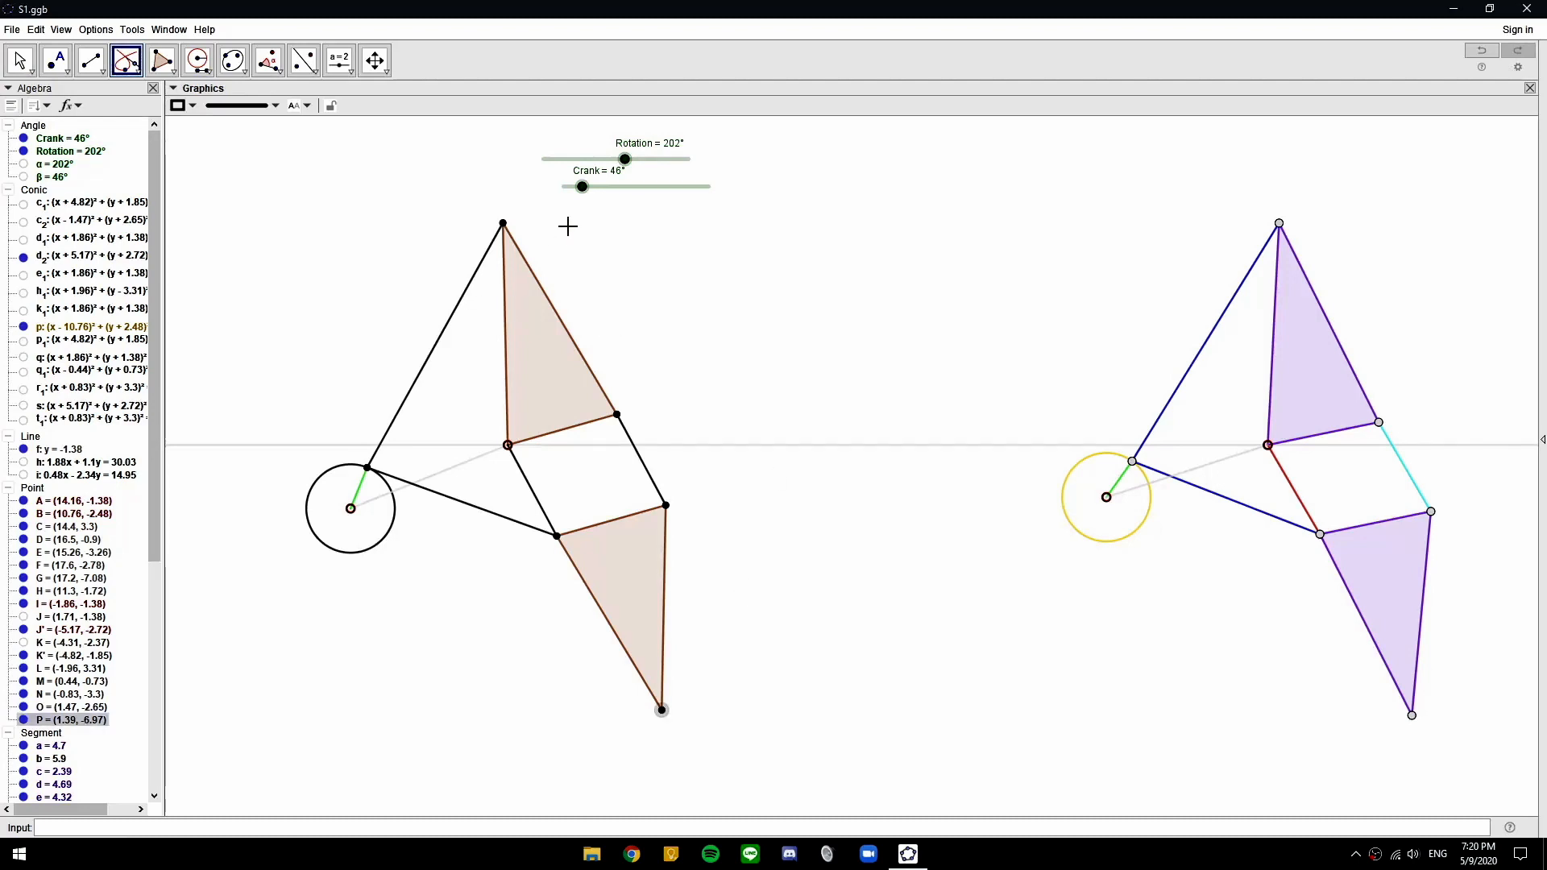
left_click(583, 186)
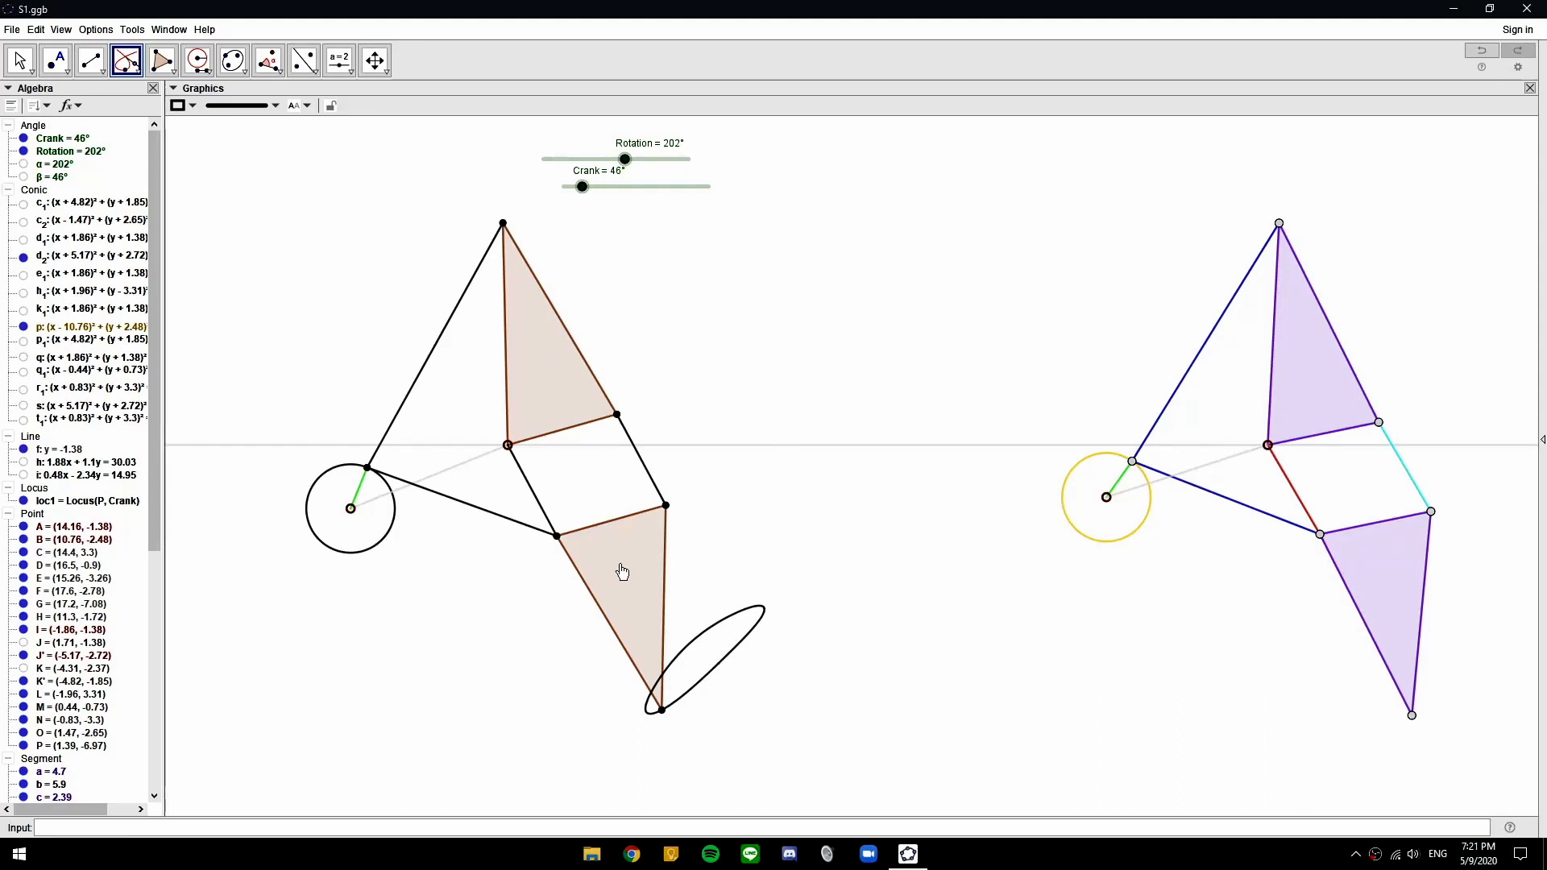
key("Escape")
Colour the two brown triangles of the left linkage purple like those of the right linkage
left_click(532, 371)
left_click(607, 572, "ctrl")
left_click(180, 105)
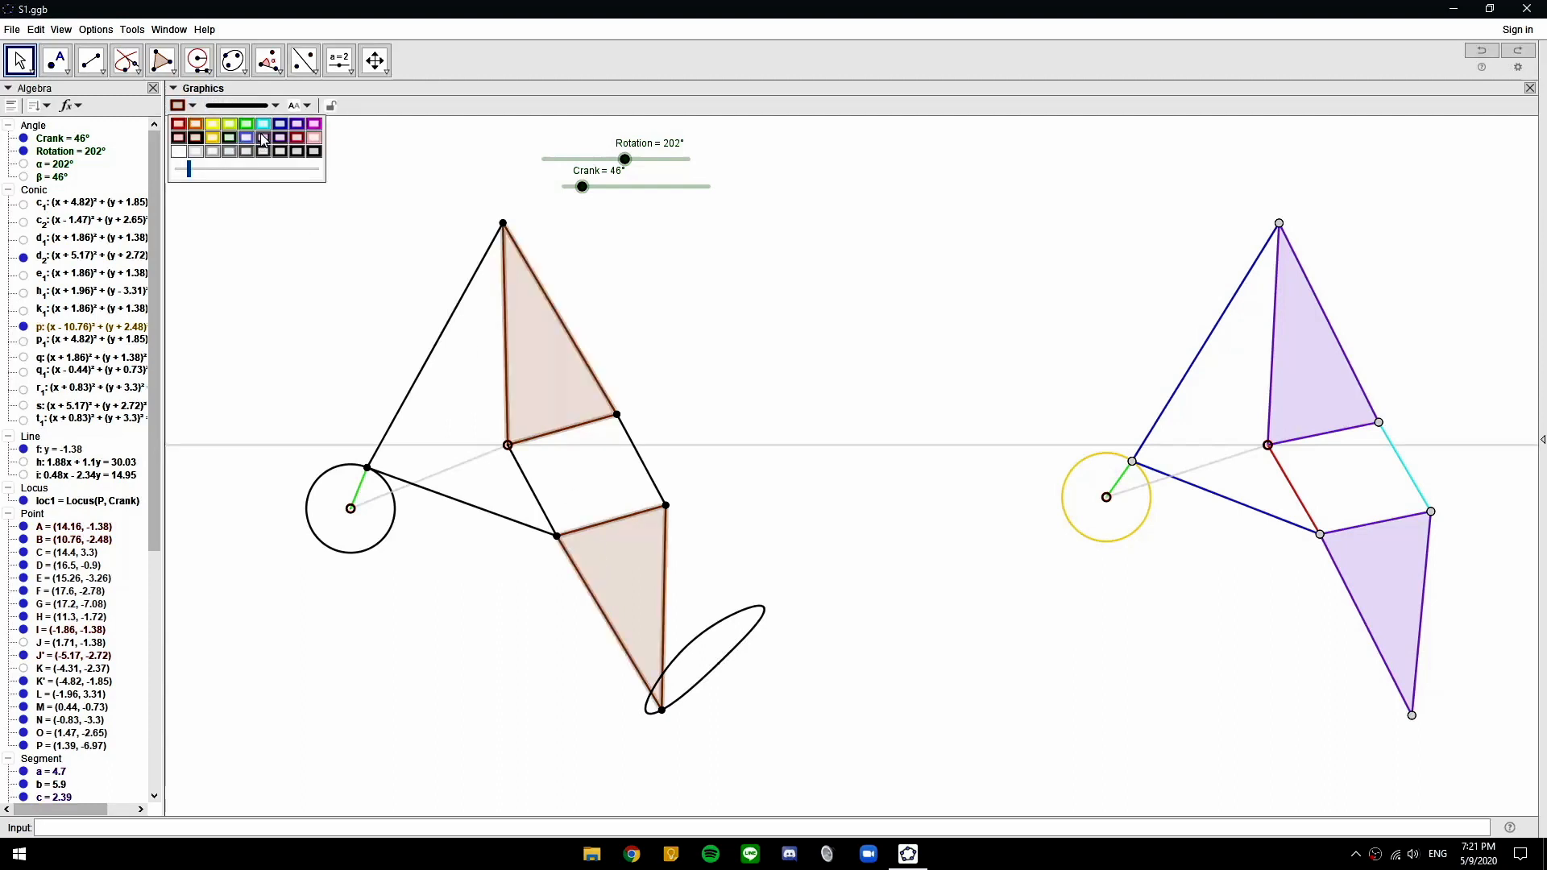
left_click(295, 124)
left_click(722, 301)
Colour the link between the two triangles' outer corners cyan and the parallel link at the fixed pivot red
left_click(651, 480)
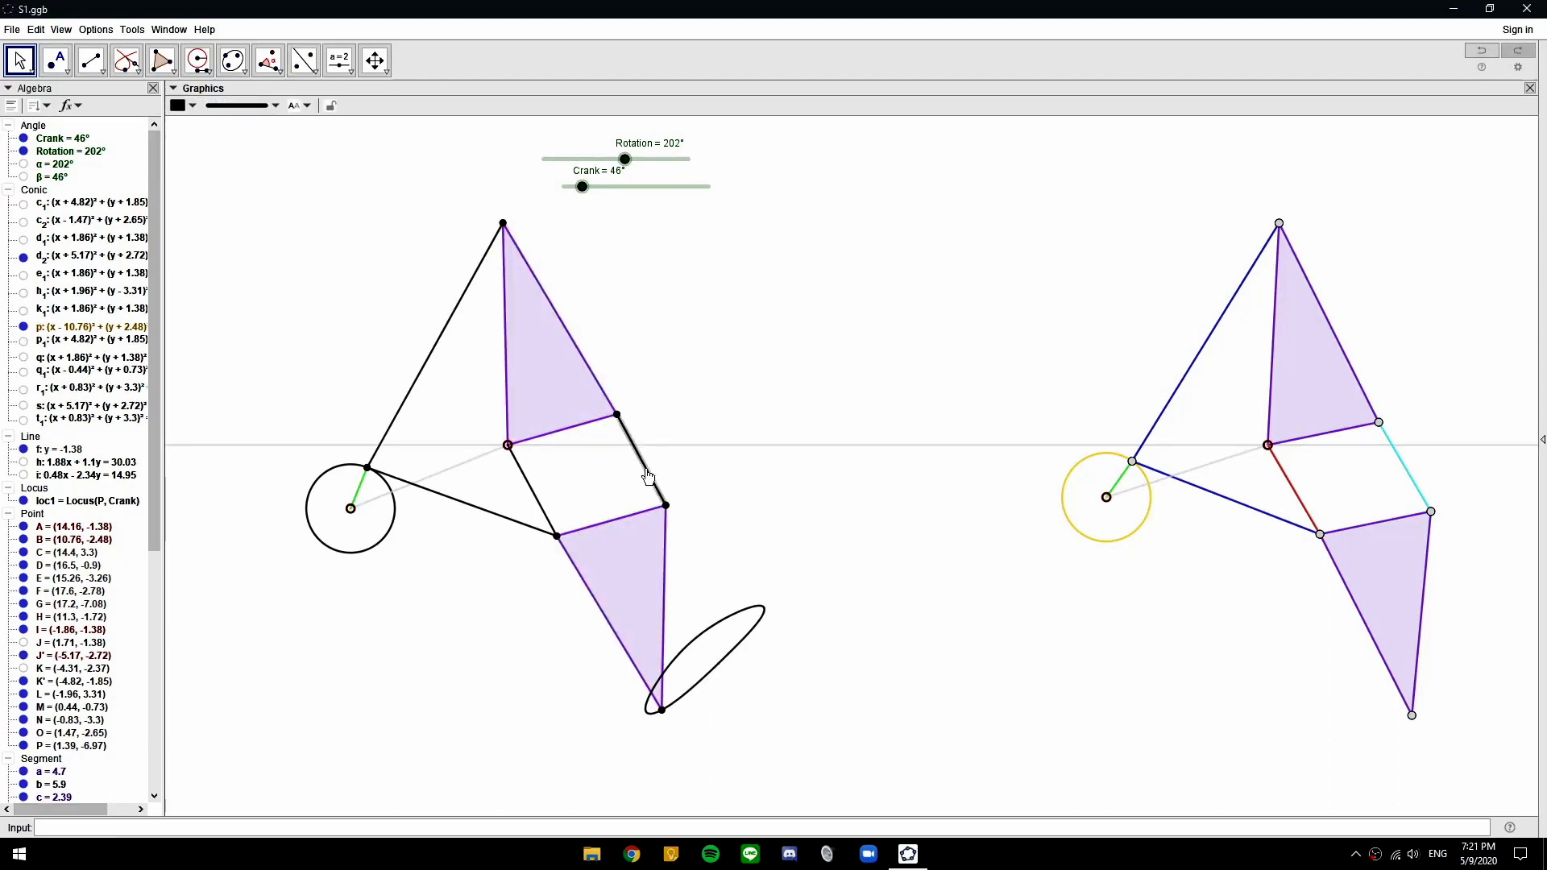
left_click(180, 105)
left_click(264, 131)
left_click(532, 491)
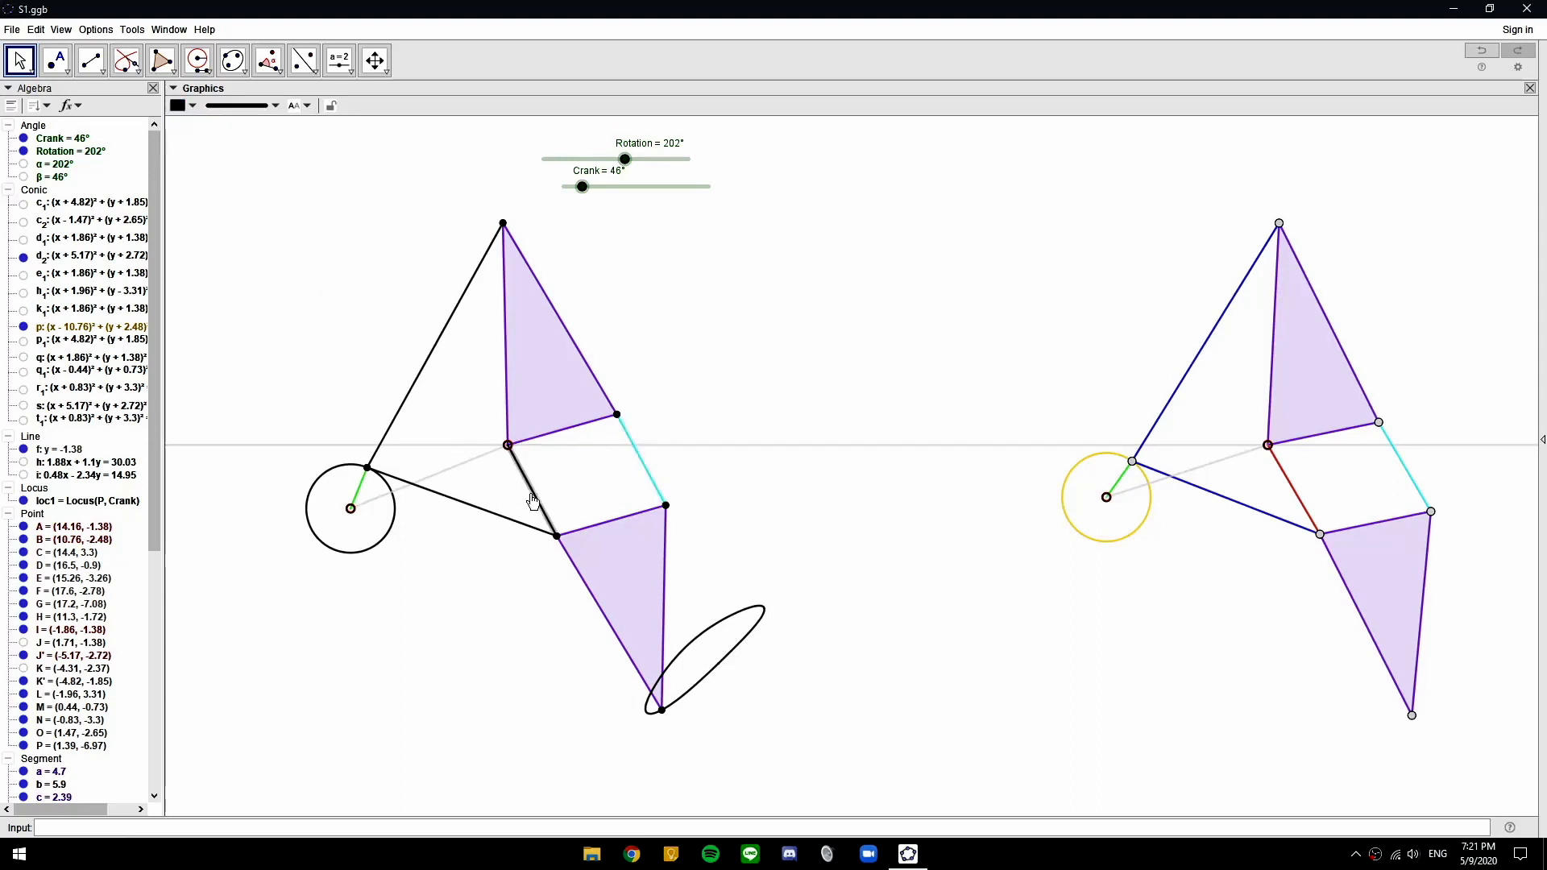
left_click(180, 105)
left_click(181, 124)
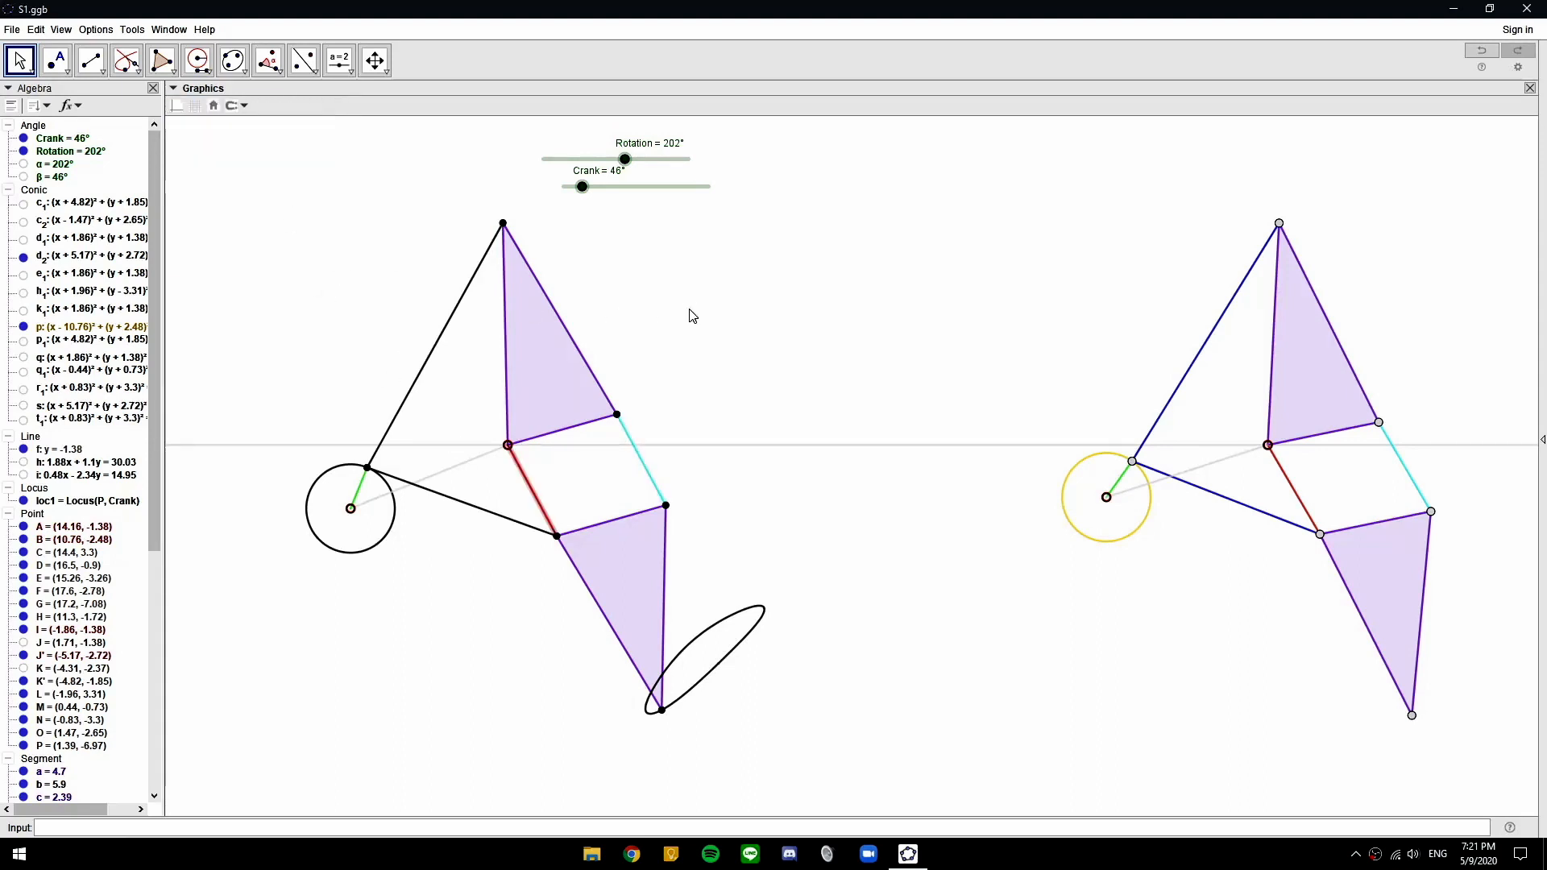
Colour the left linkage's six black joint points light grey, including the crank tip and the foot point
left_click(556, 536, "ctrl")
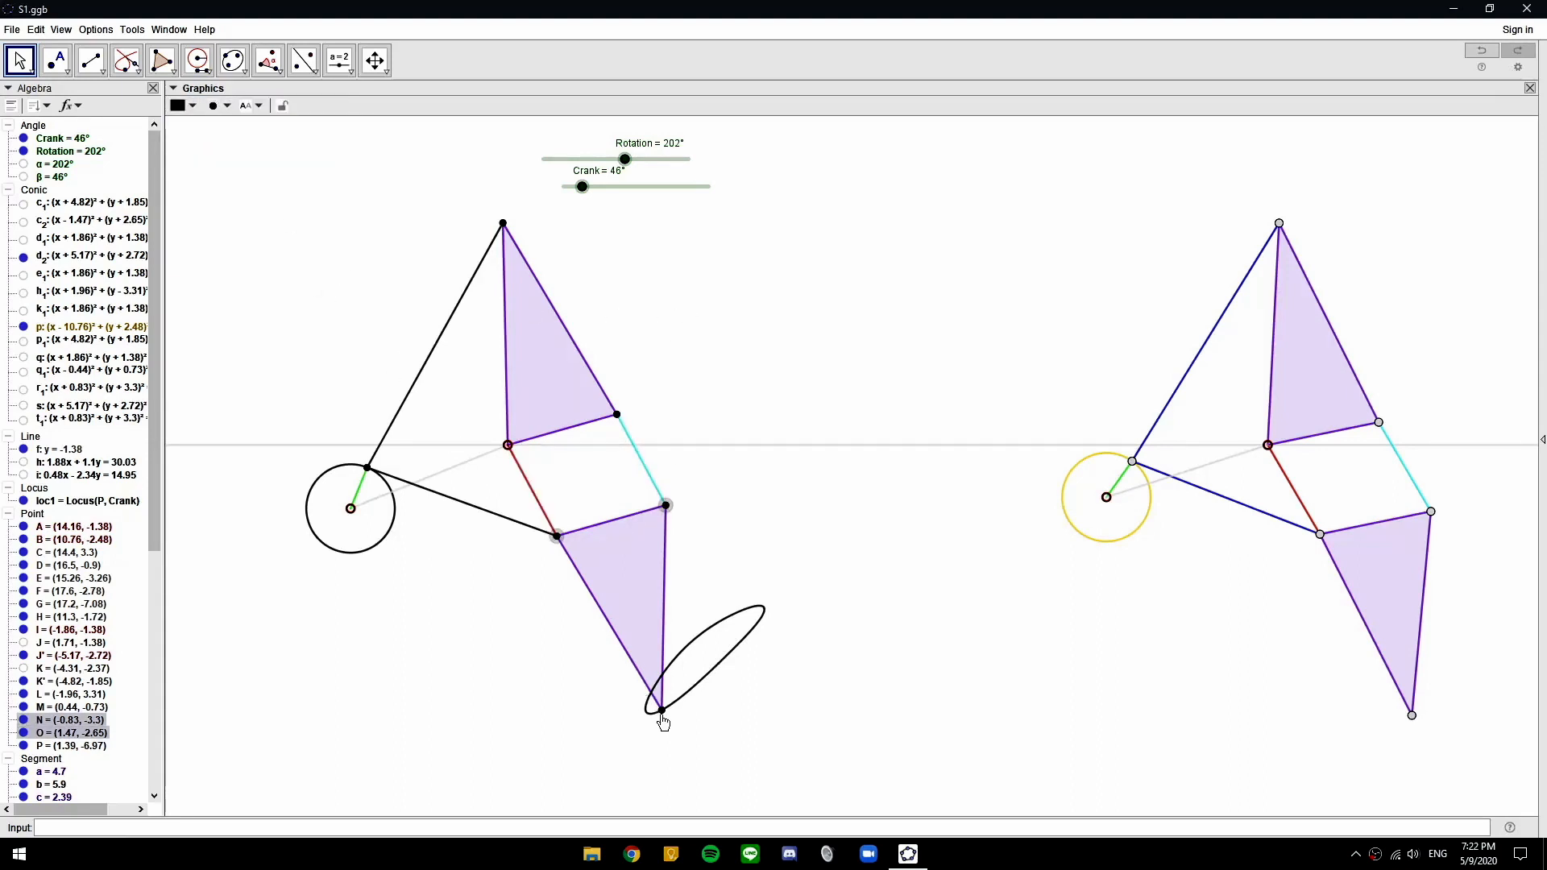
left_click(661, 710, "ctrl")
left_click(502, 224, "ctrl")
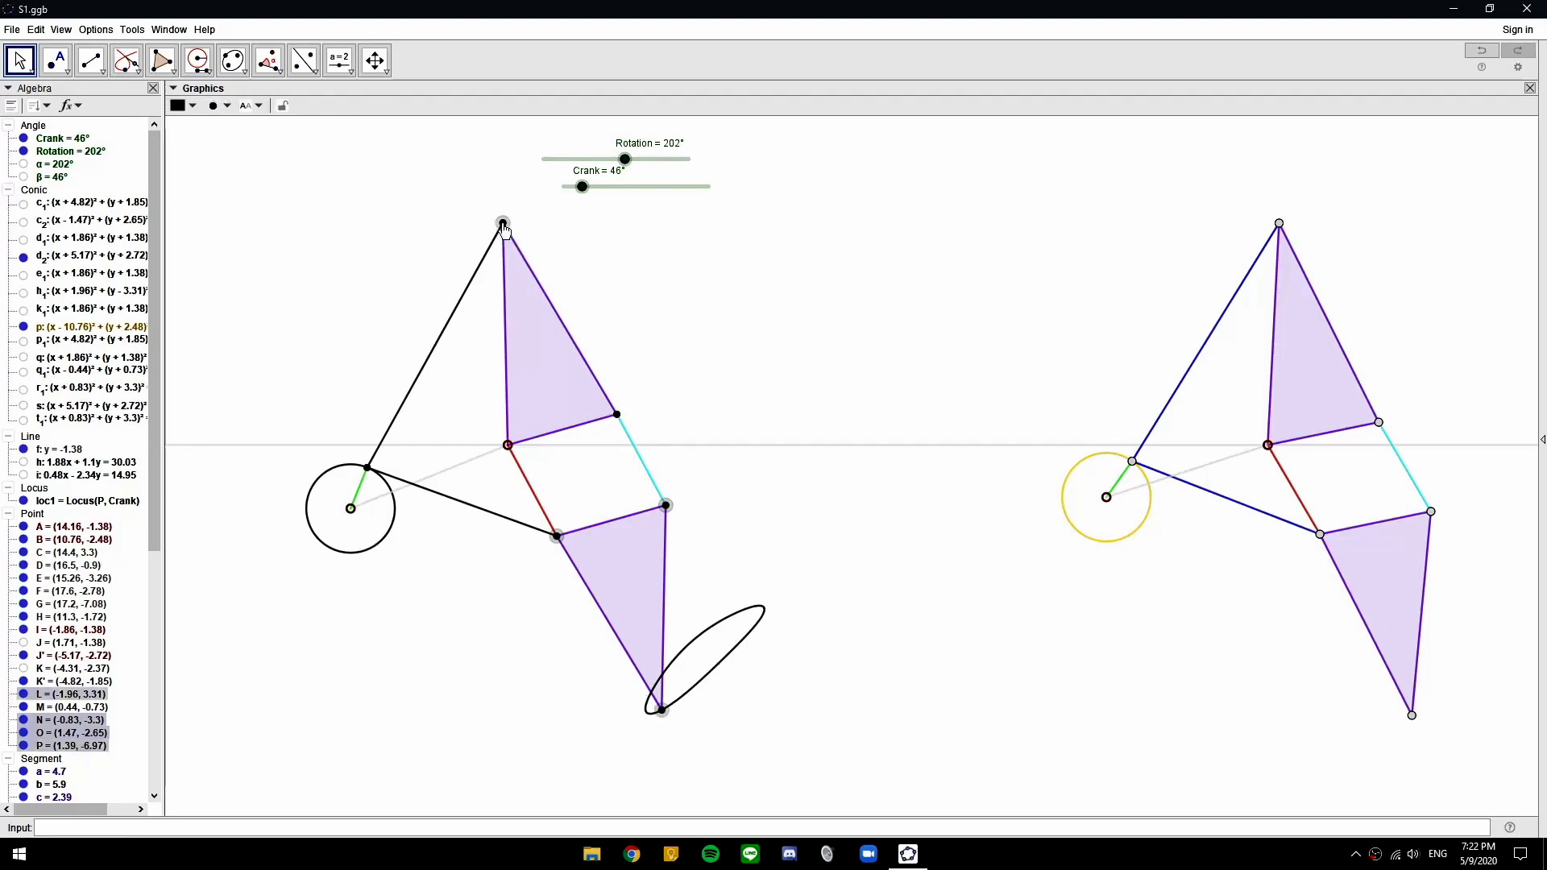
left_click(617, 416, "ctrl")
left_click(368, 469, "ctrl")
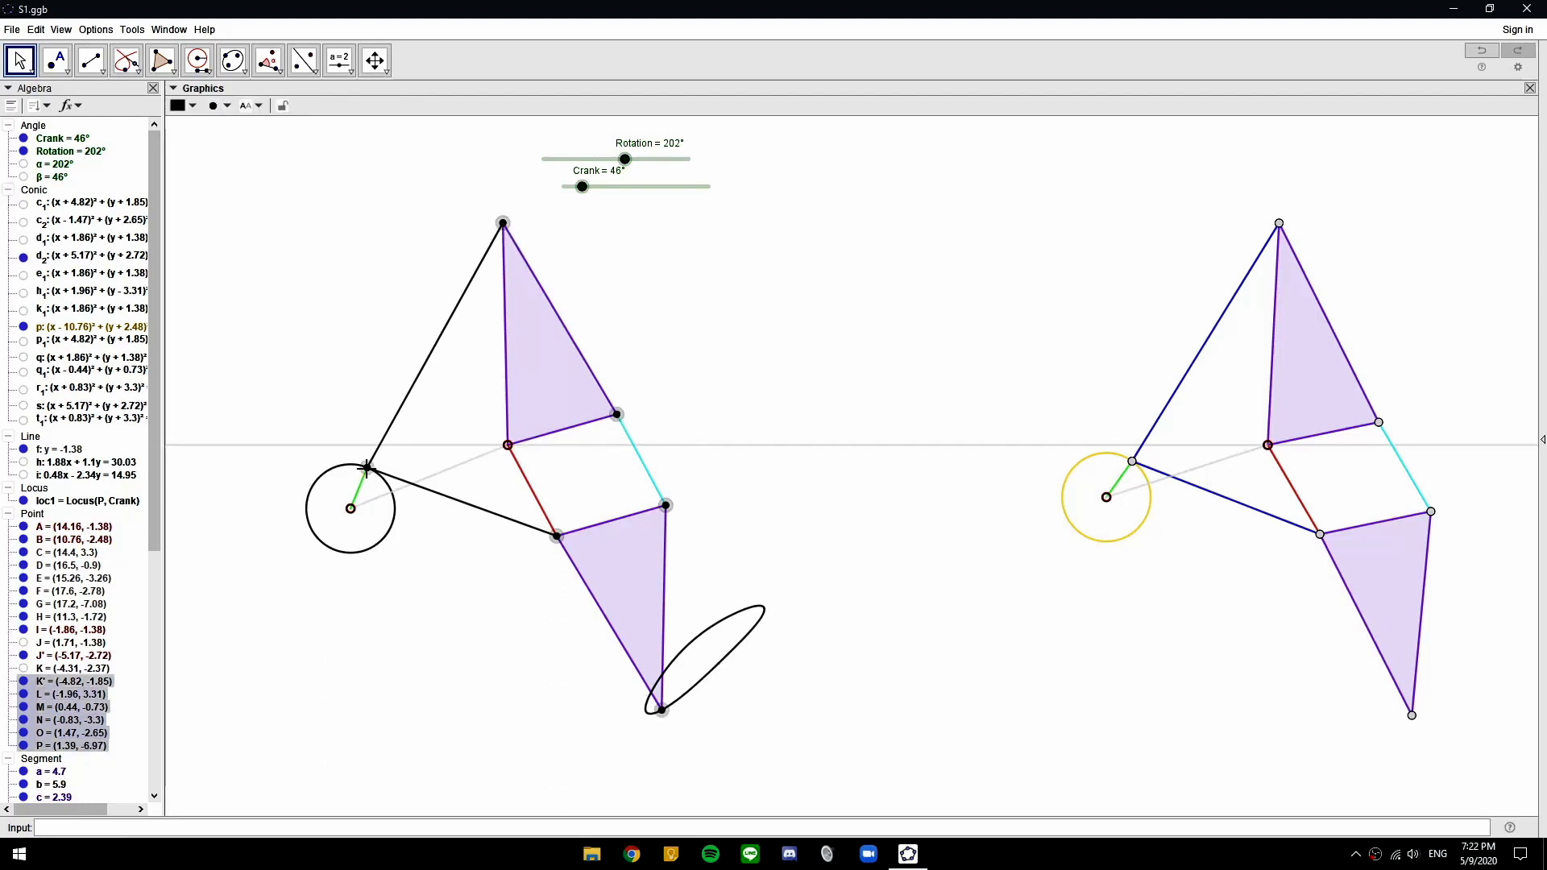
left_click(192, 105)
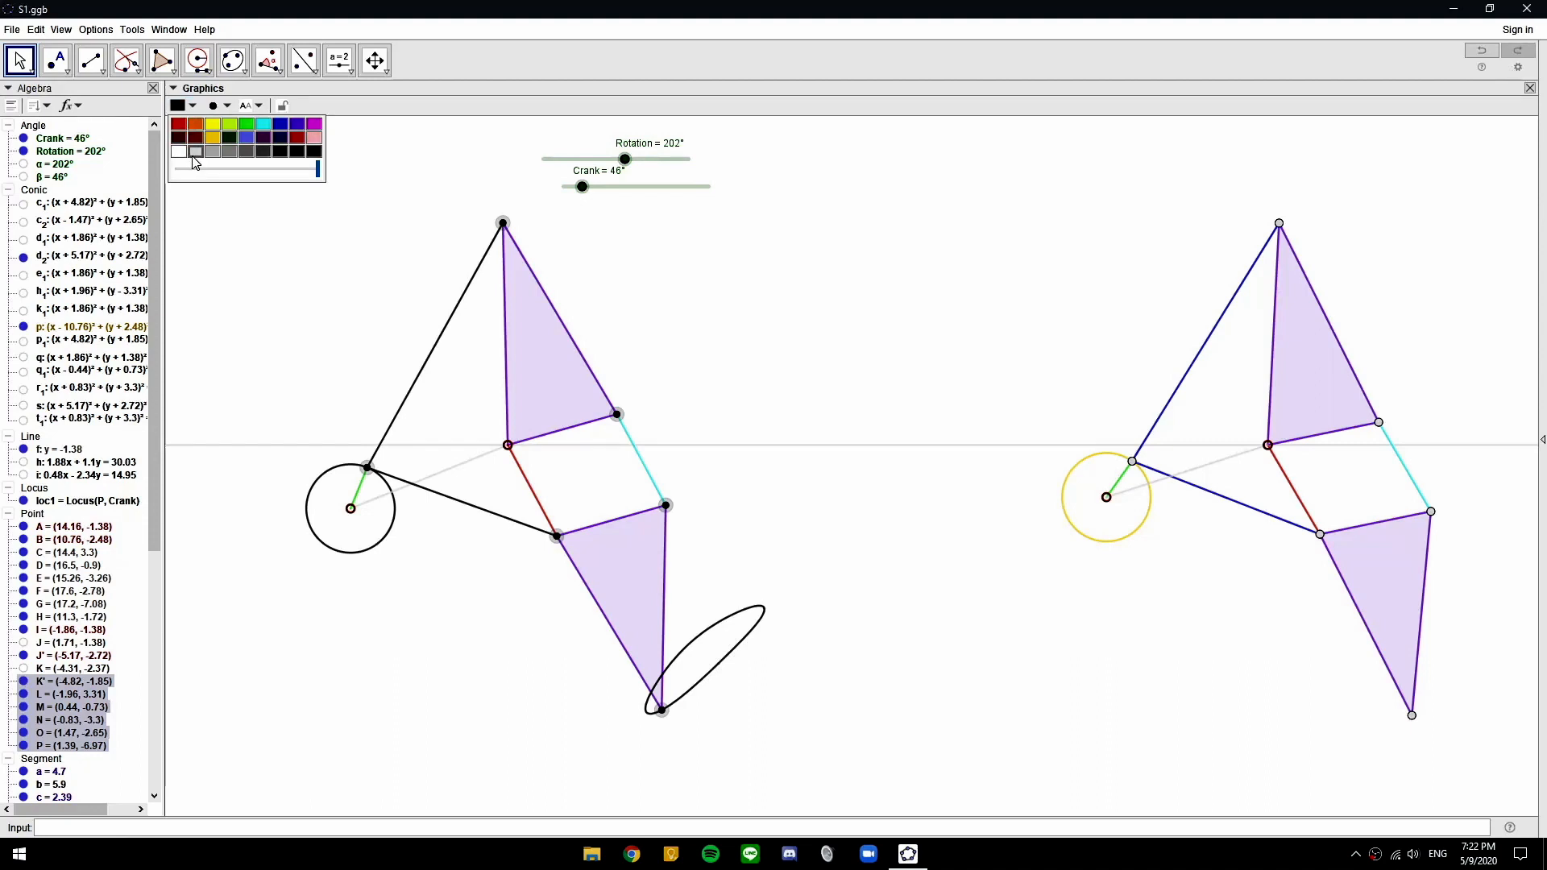
left_click(193, 153)
left_click(225, 107)
left_click(283, 160)
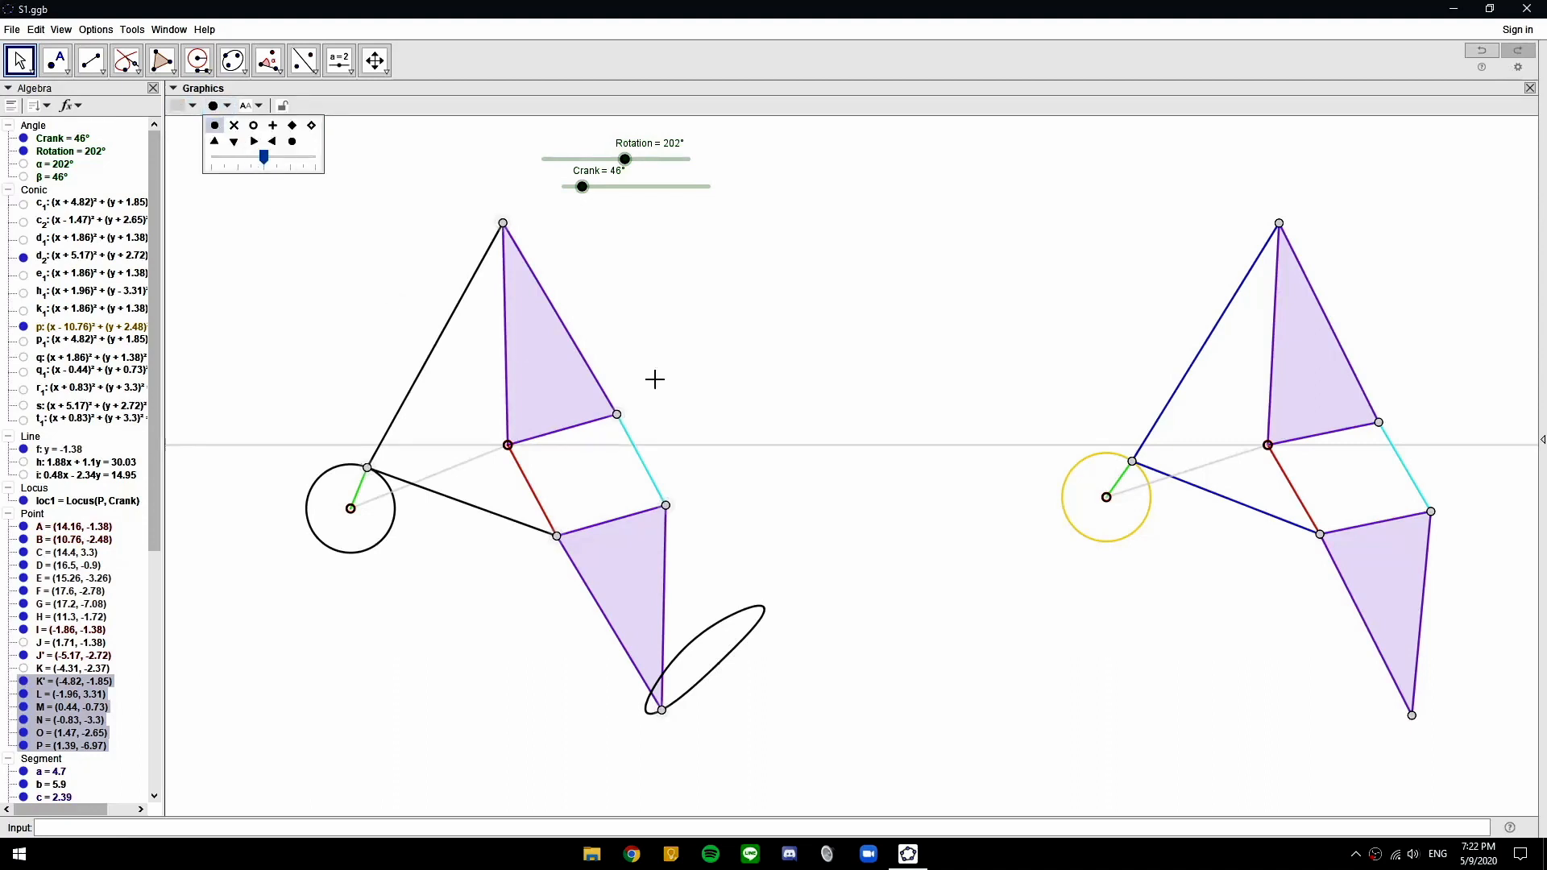
left_click(784, 359)
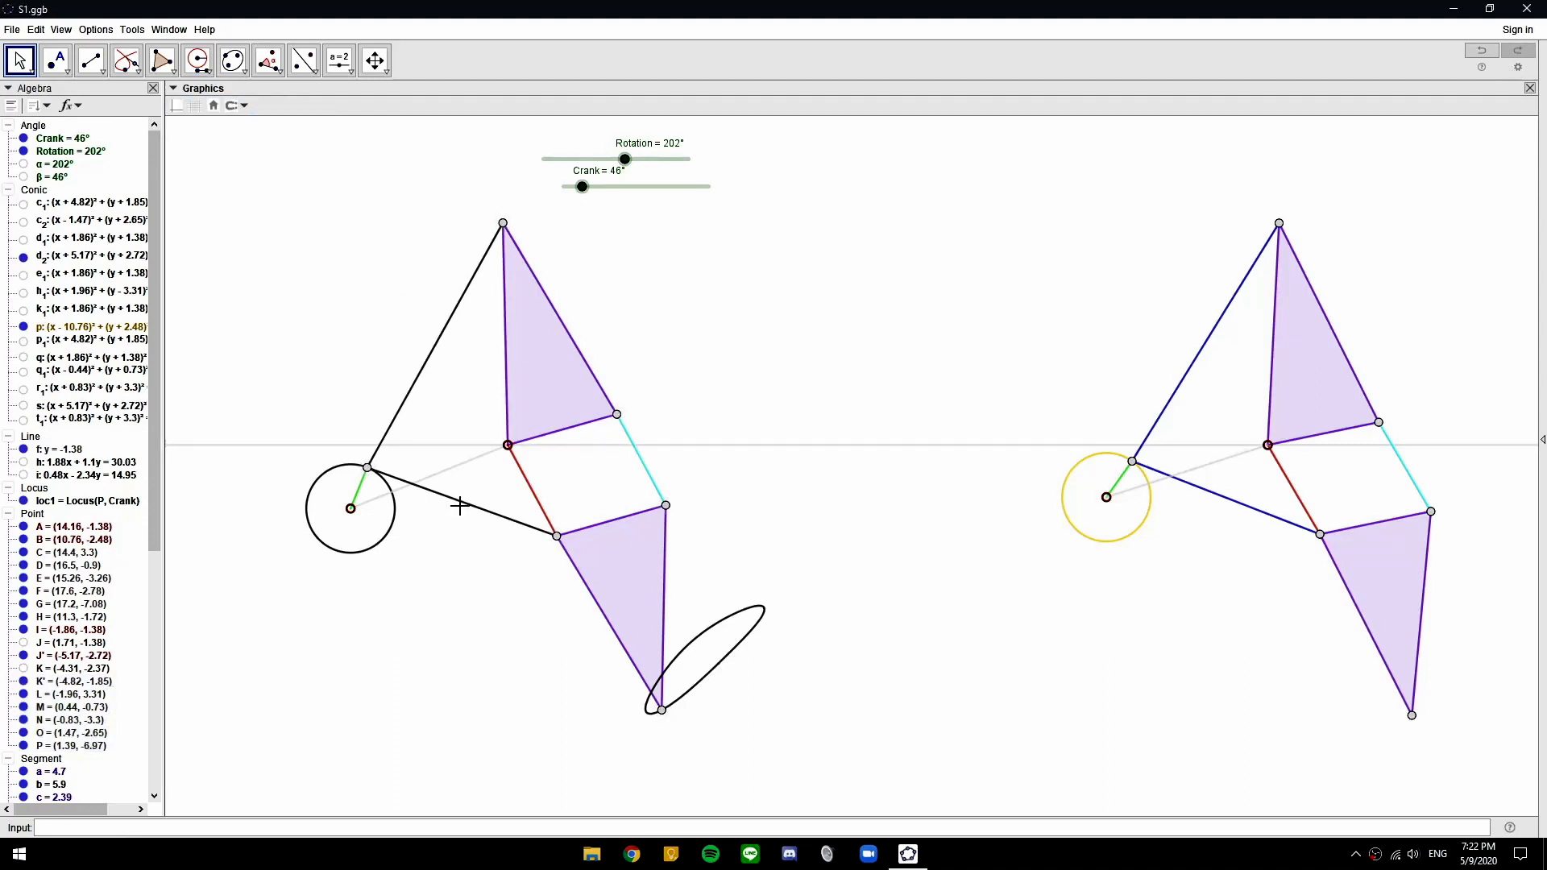
Colour the two long links running from the crank tip dark blue
left_click(409, 394)
left_click(474, 506, "ctrl")
left_click(179, 105)
left_click(280, 125)
left_click(721, 252)
Colour the left crank circle golden yellow
left_click(394, 501)
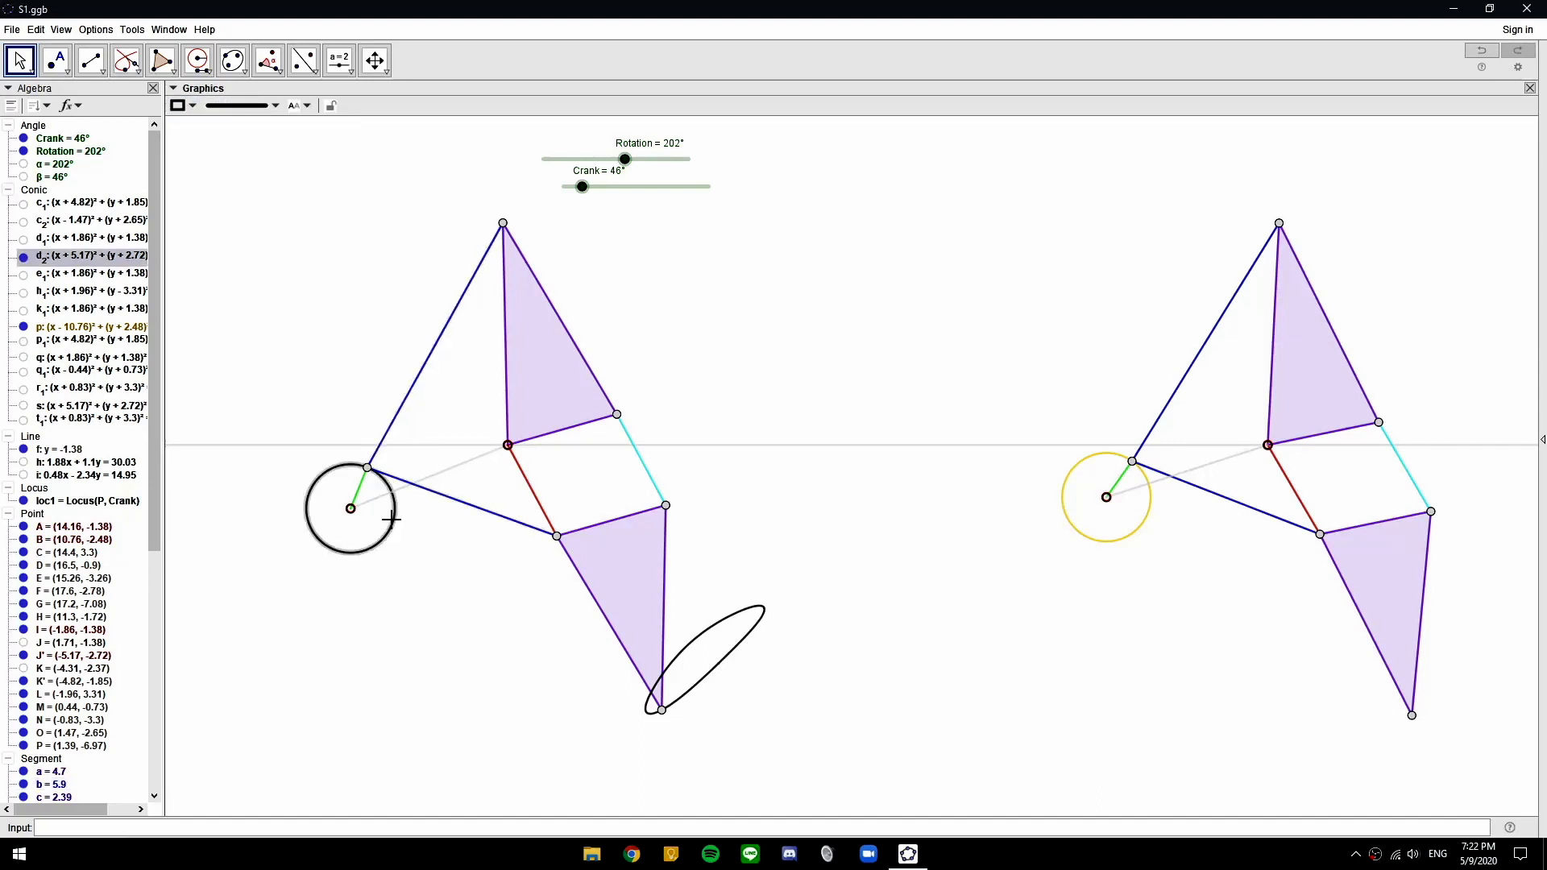
left_click(182, 108)
left_click(208, 150)
left_click(362, 290)
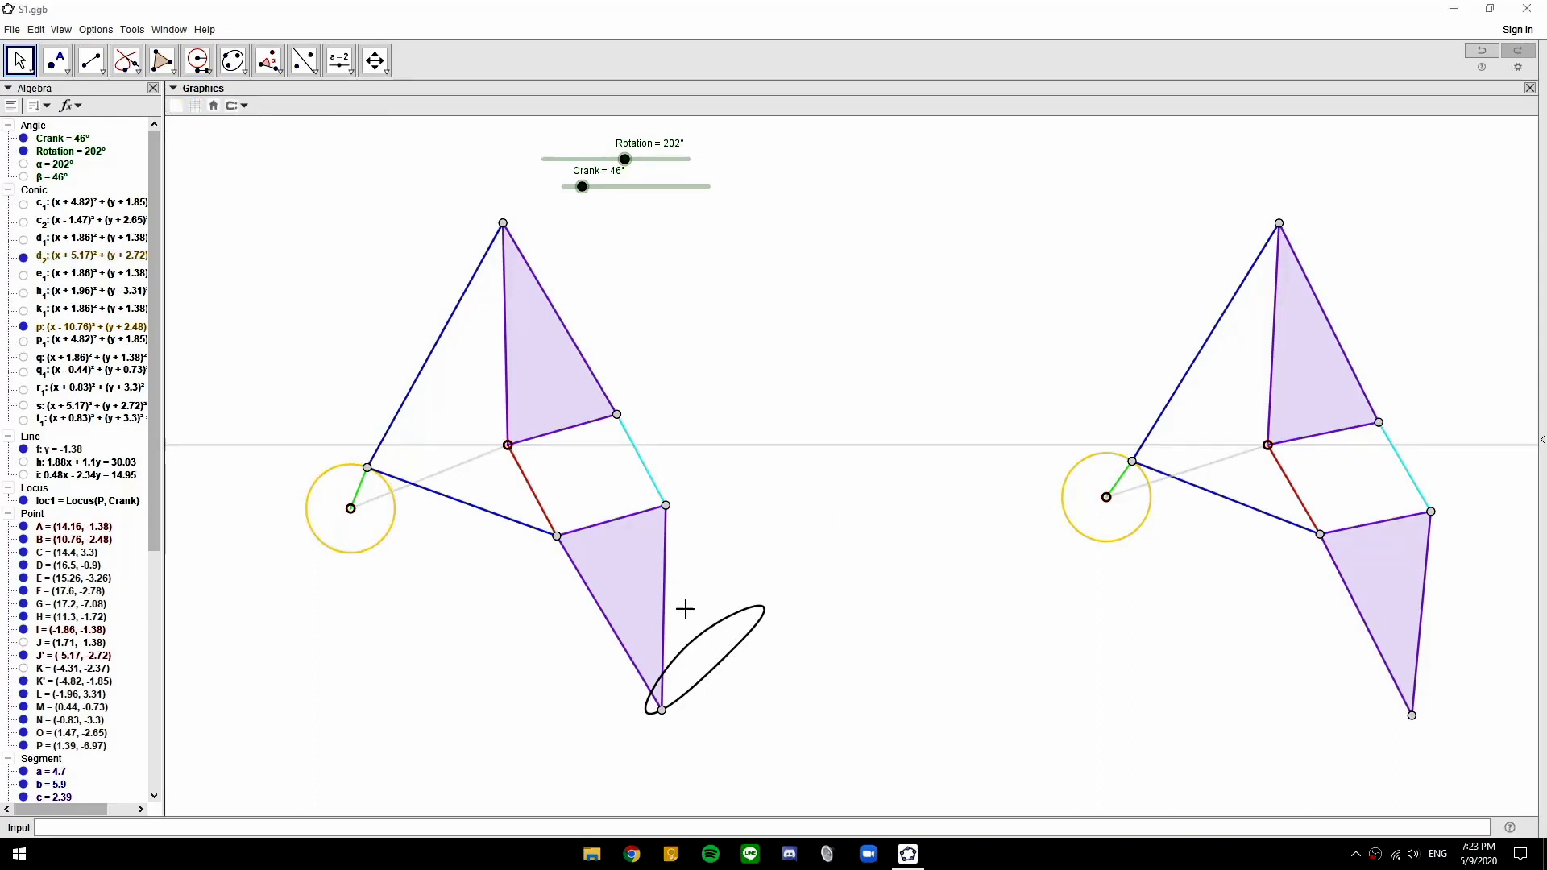
Colour the foot's locus curve orange
left_click(719, 670)
left_click(179, 105)
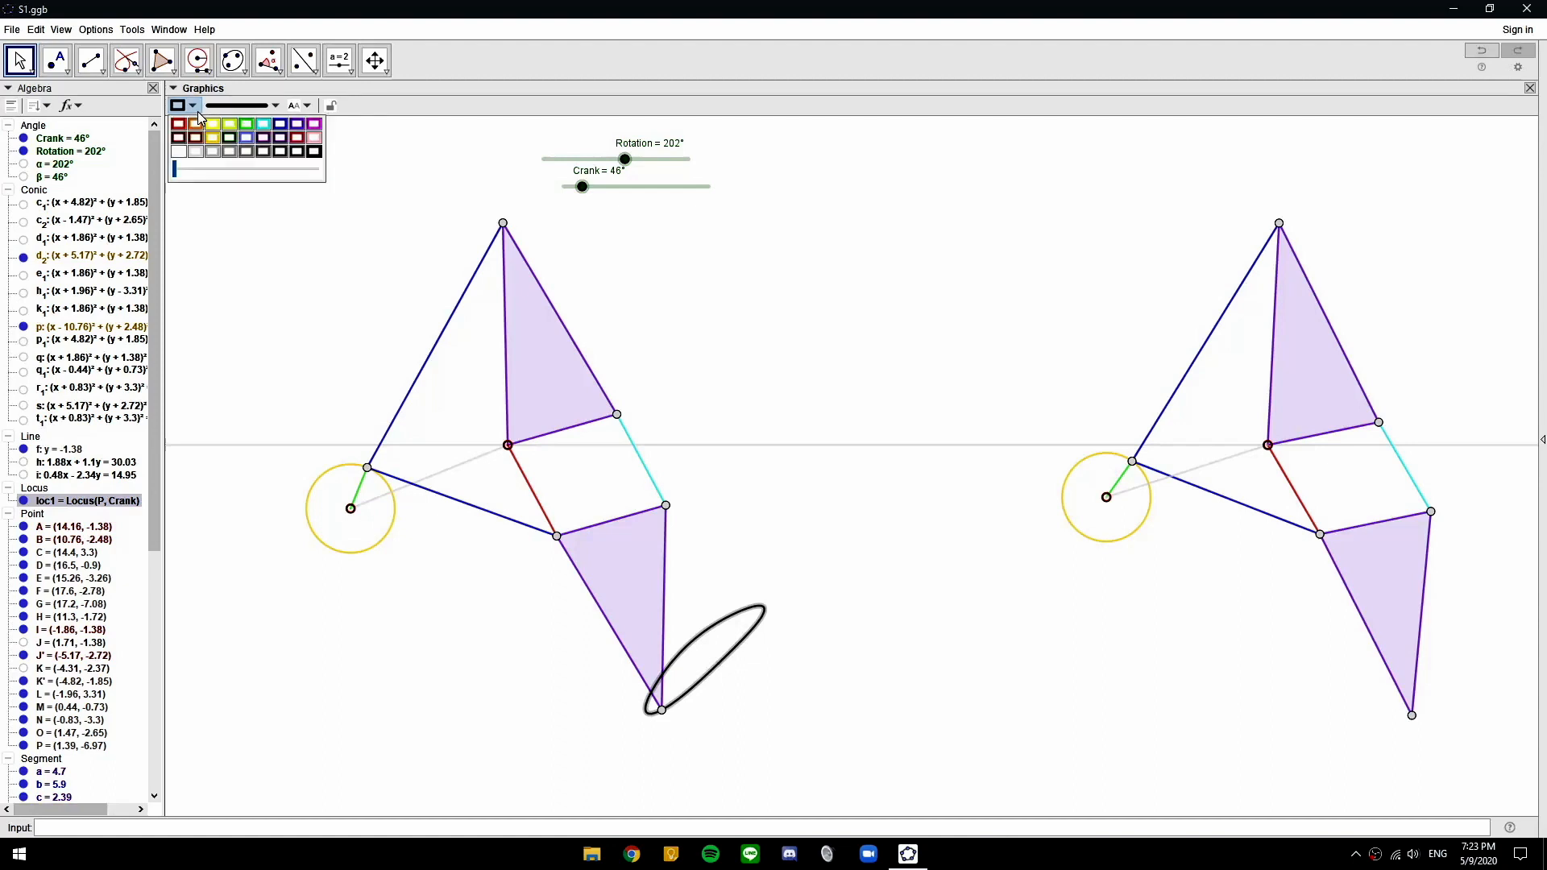
left_click(196, 123)
left_click(704, 669)
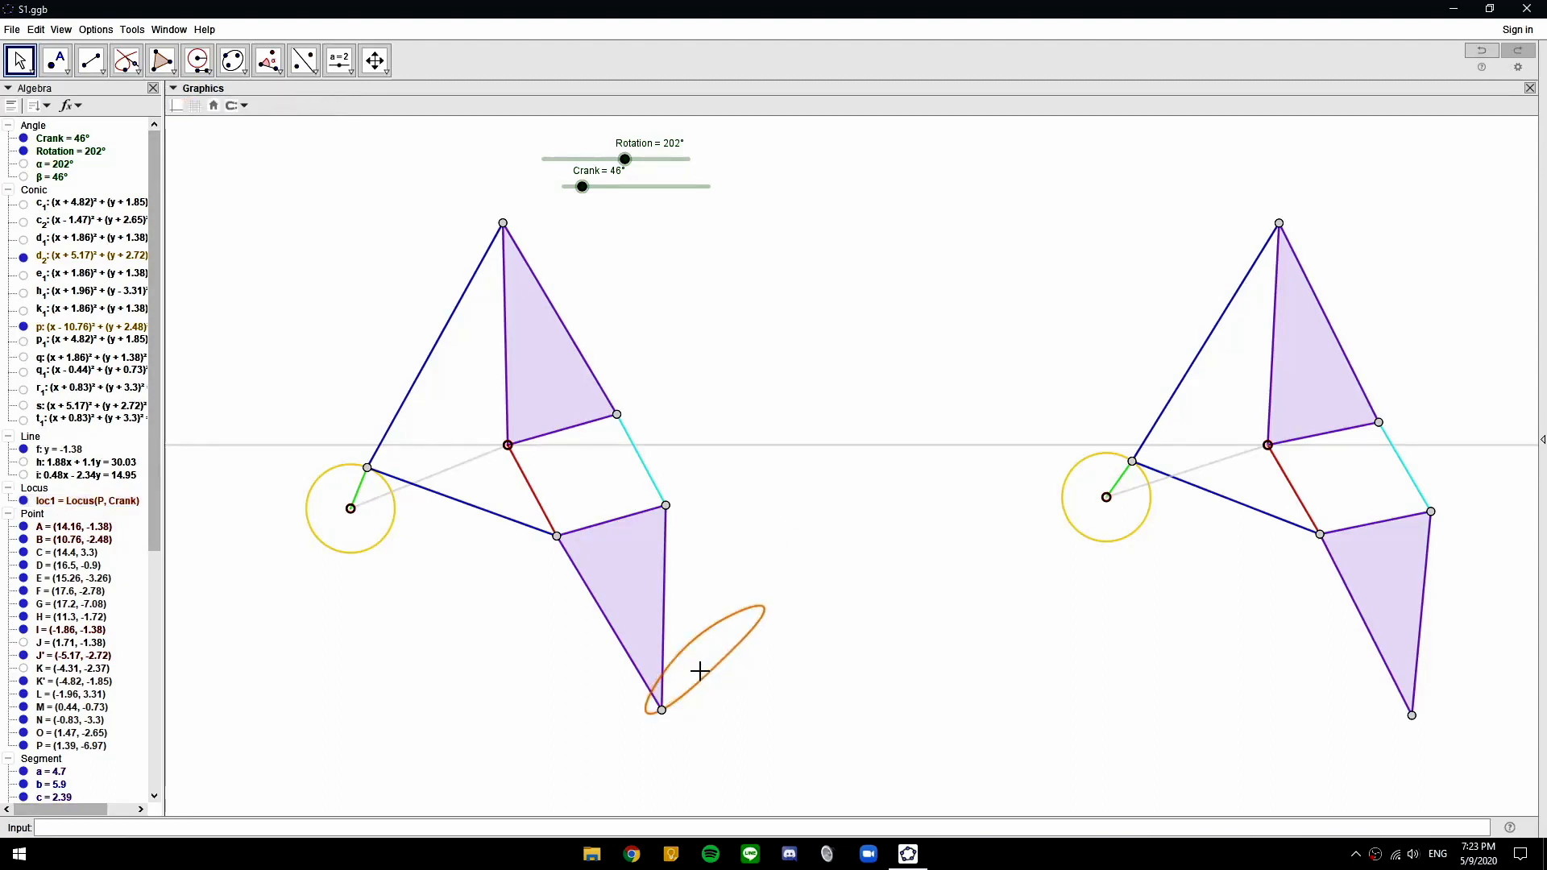
Colour the foot points of both the left and right linkages orange
left_click(662, 715)
left_click(179, 106)
left_click(195, 124)
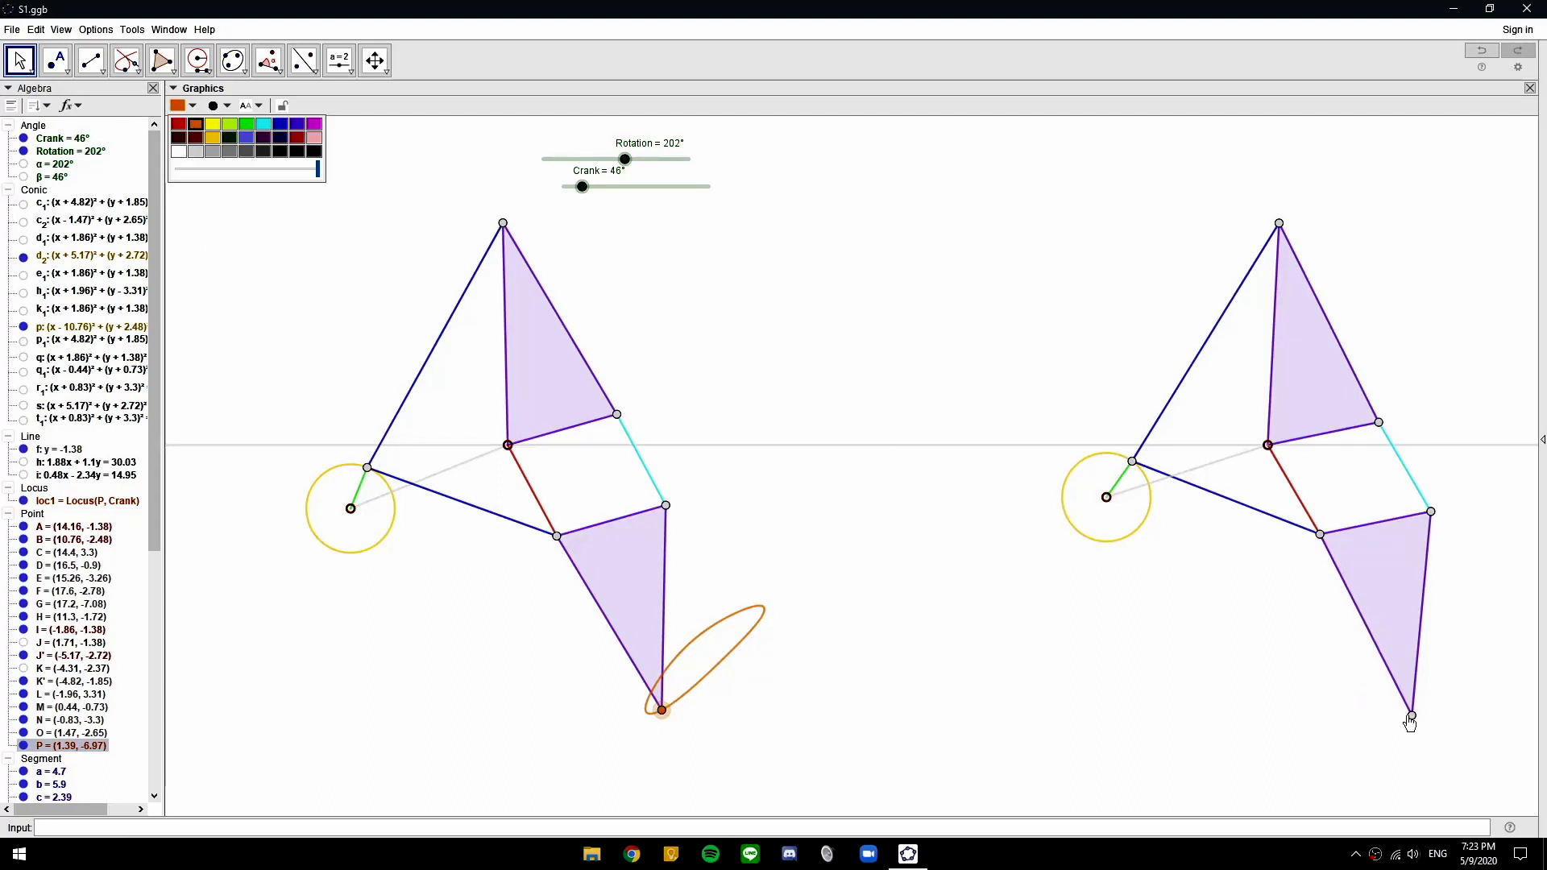
left_click(1411, 716)
left_click(179, 105)
left_click(196, 124)
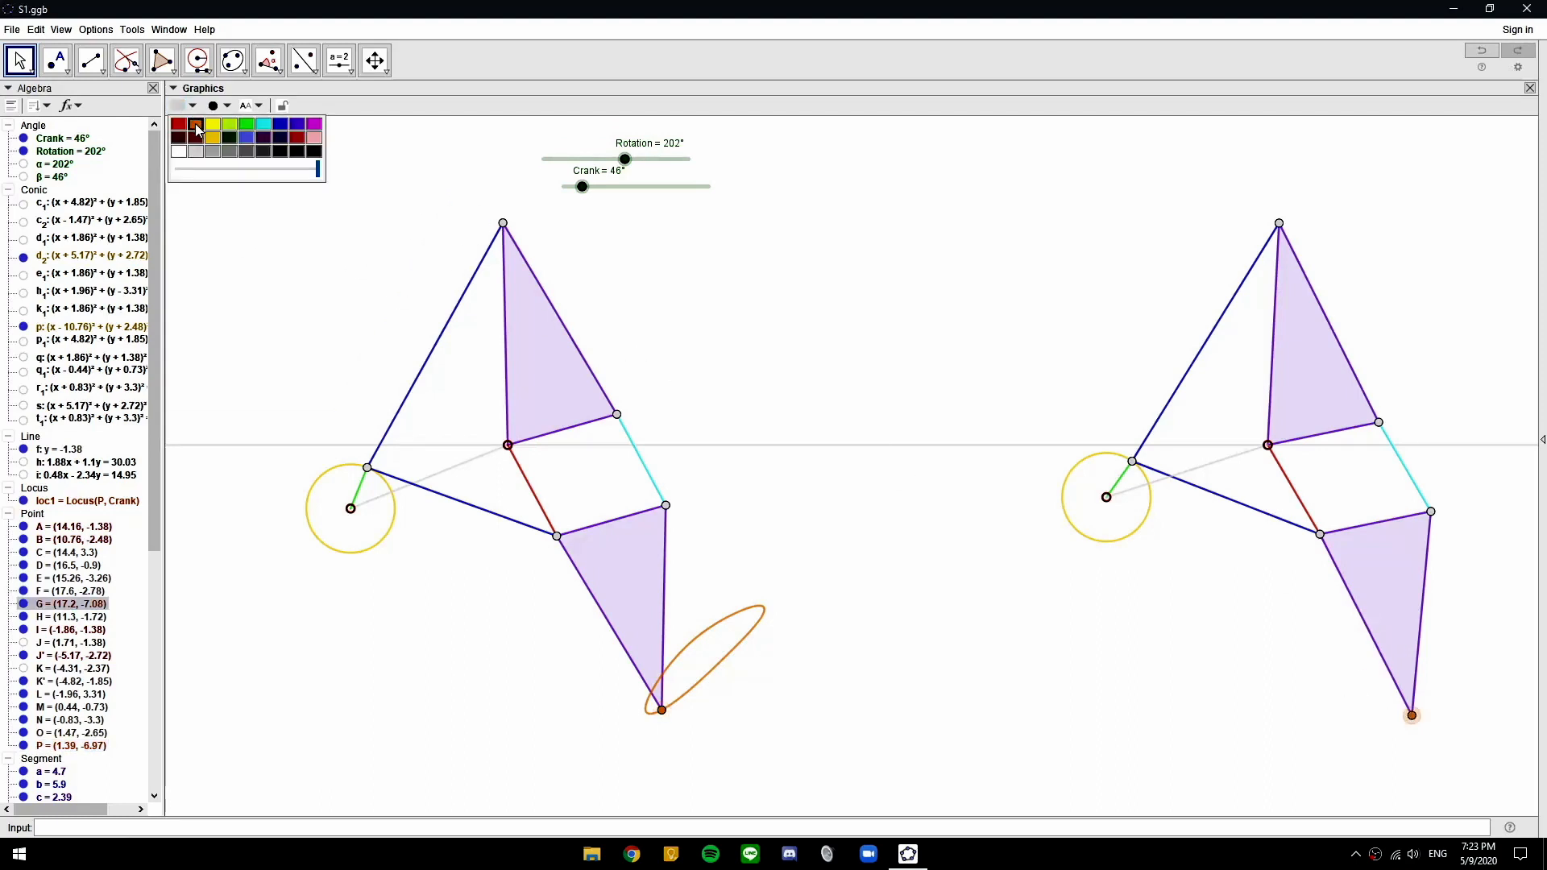
Reduce the size of the foot points on both linkages
left_click(662, 711)
left_click(225, 107)
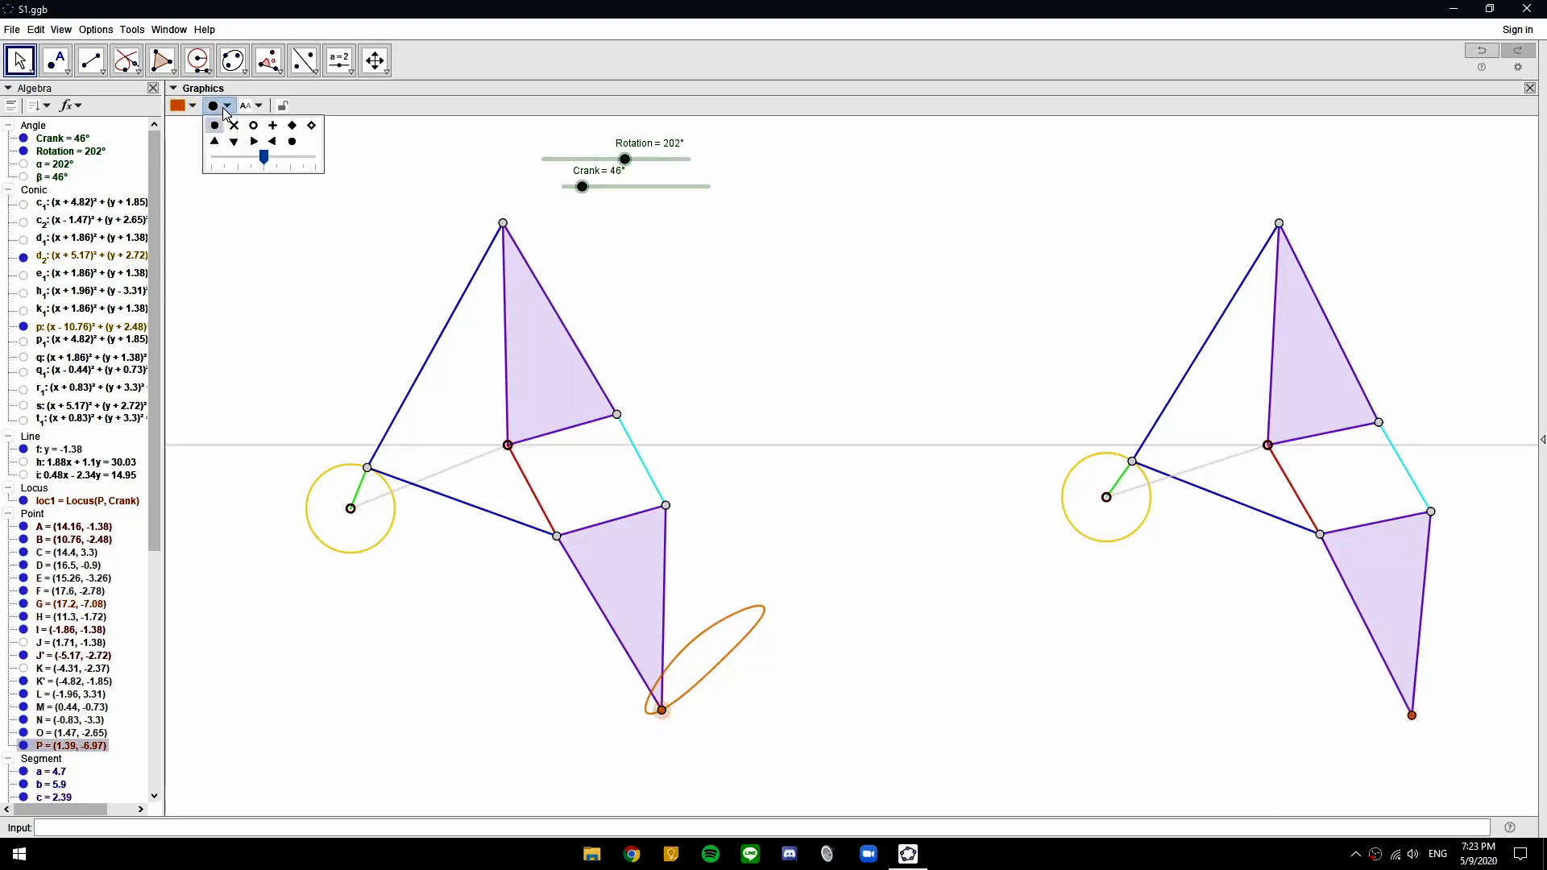
left_click(240, 158)
left_click(1242, 672)
left_click(1411, 715)
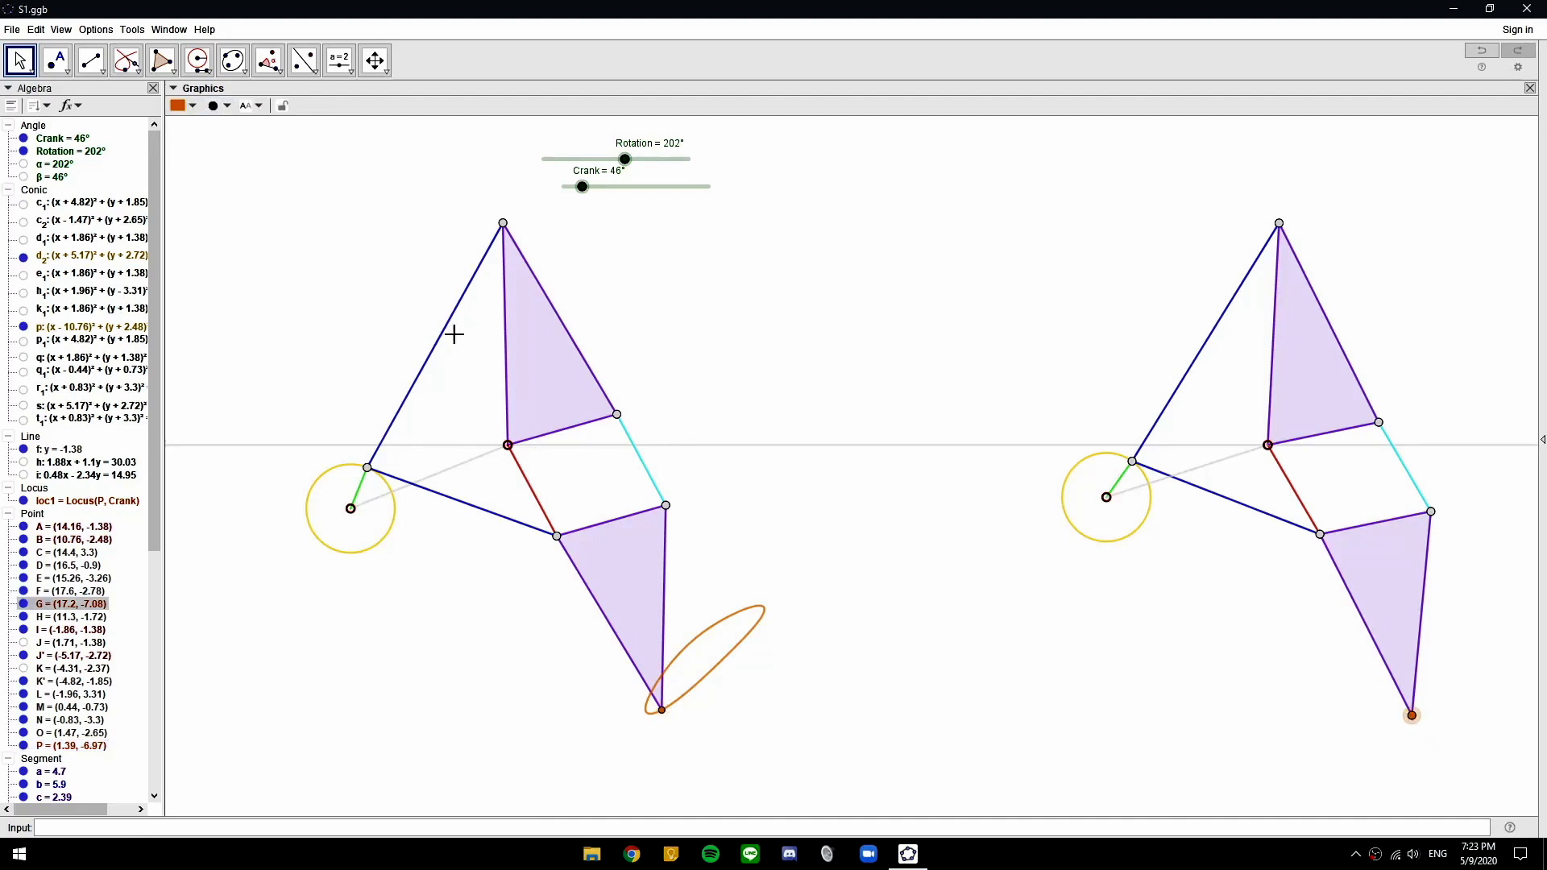
left_click(224, 105)
left_click(240, 157)
left_click(793, 283)
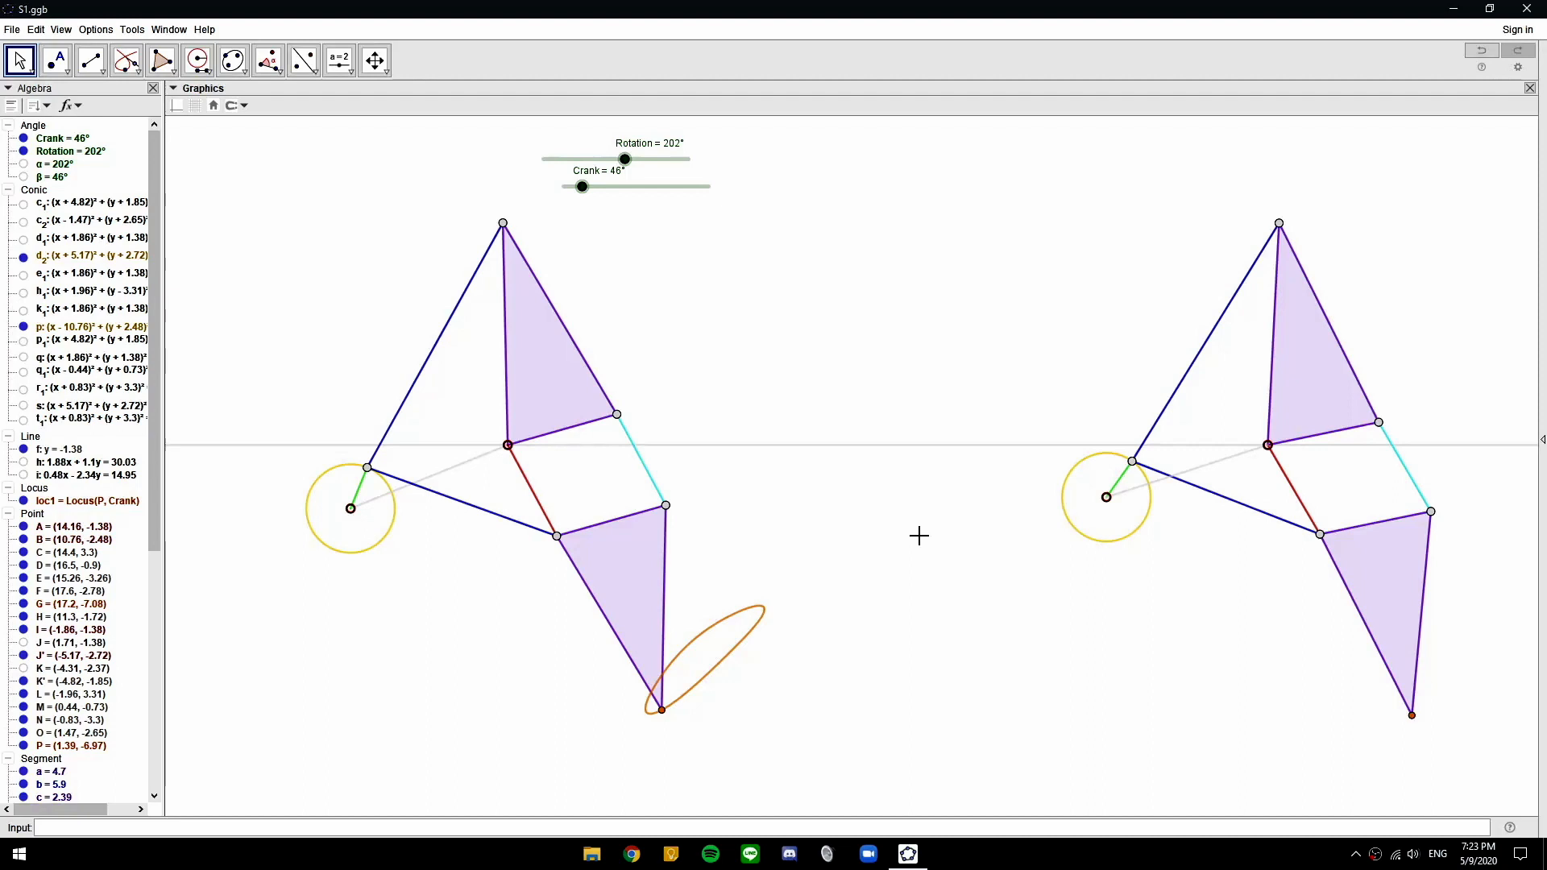
Draw a line parallel to the horizontal line through a new point just below the feet, at about y = -7.49
left_click(126, 60)
left_click(154, 124)
left_click(812, 446)
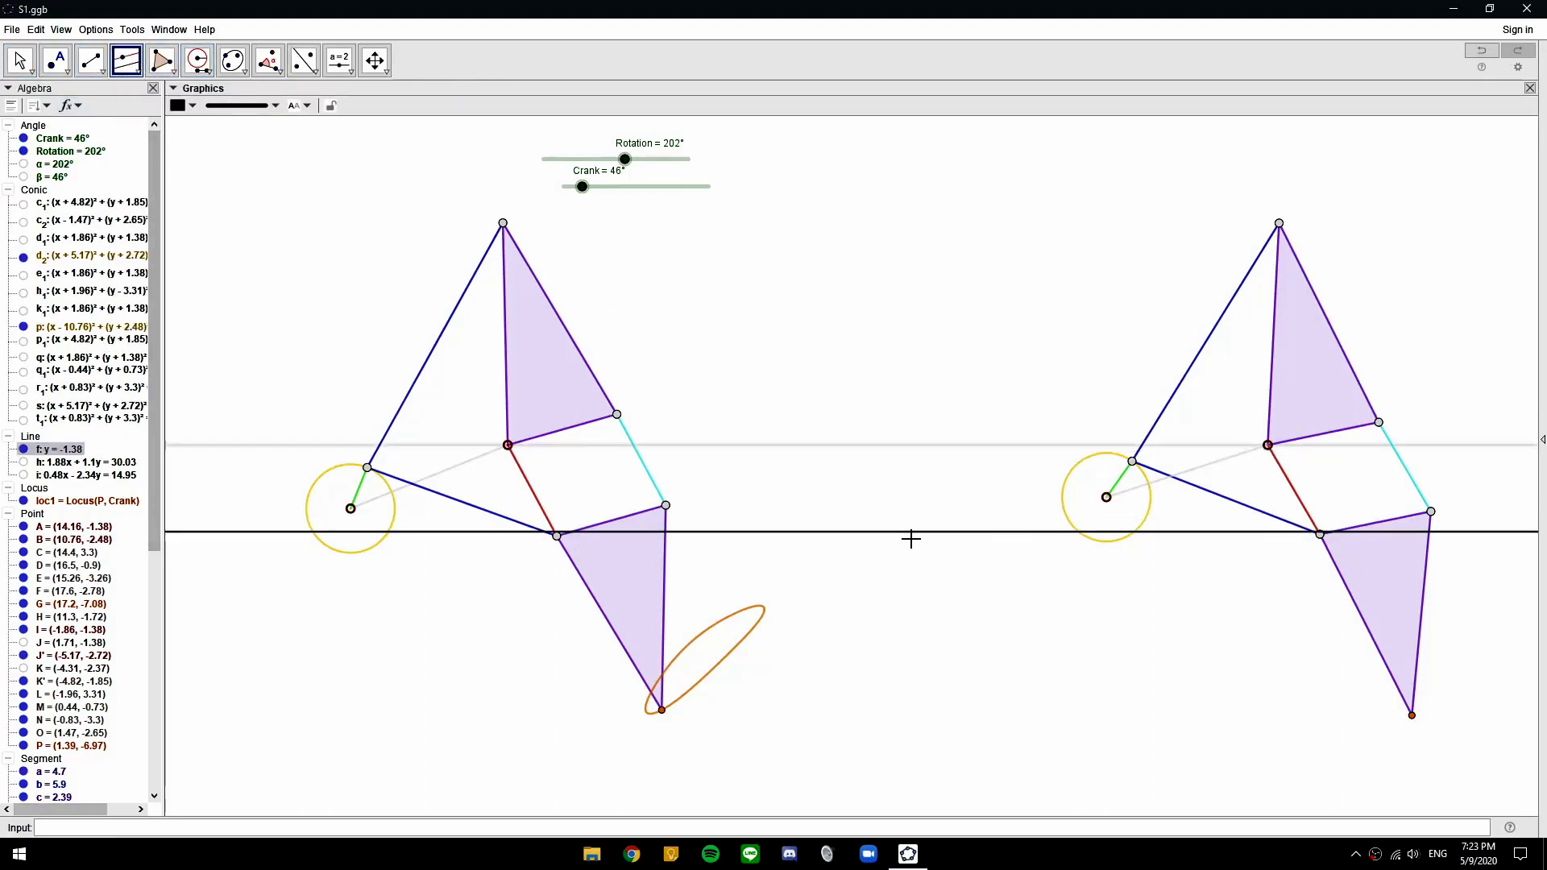
left_click(900, 735)
key("Escape")
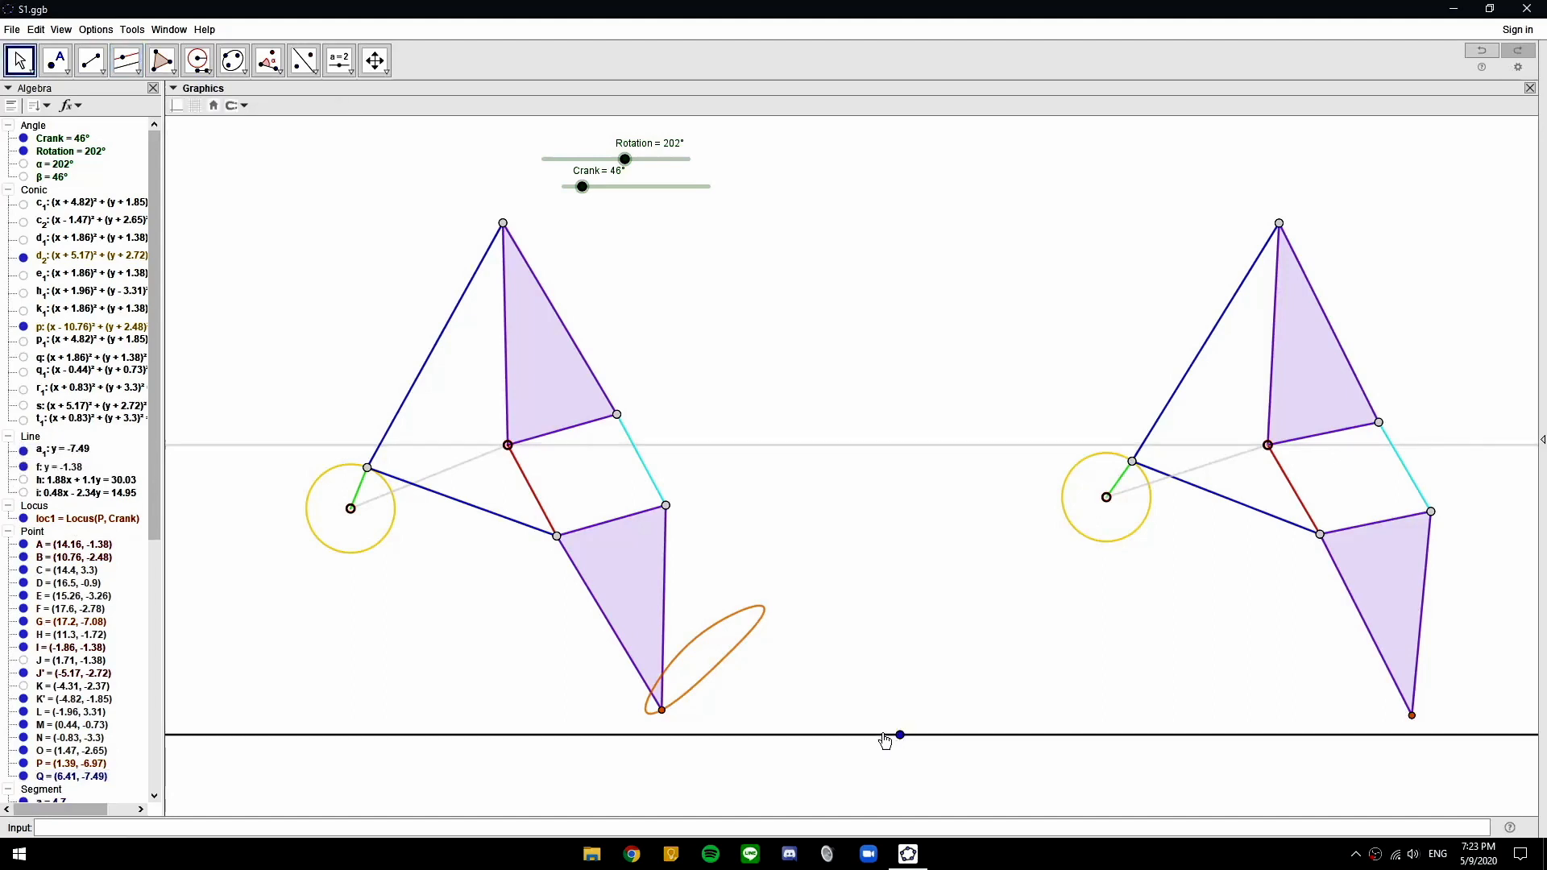
Colour the ground line and its point light grey and shift the point to about (7.33, -7.62)
left_click(900, 734)
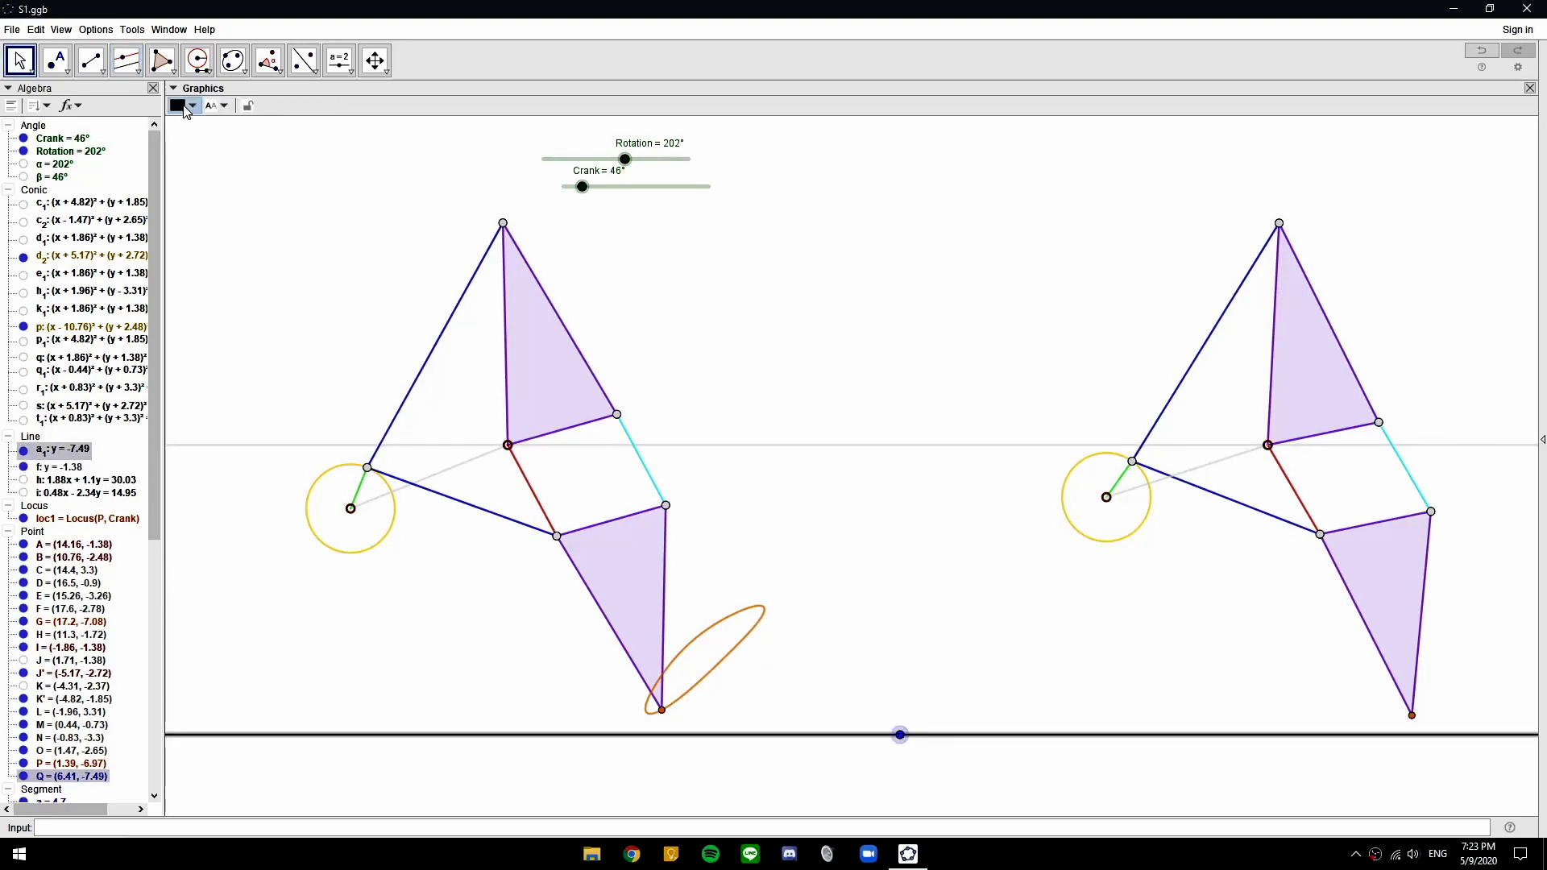
left_click(177, 105)
left_click(195, 152)
left_click(583, 283)
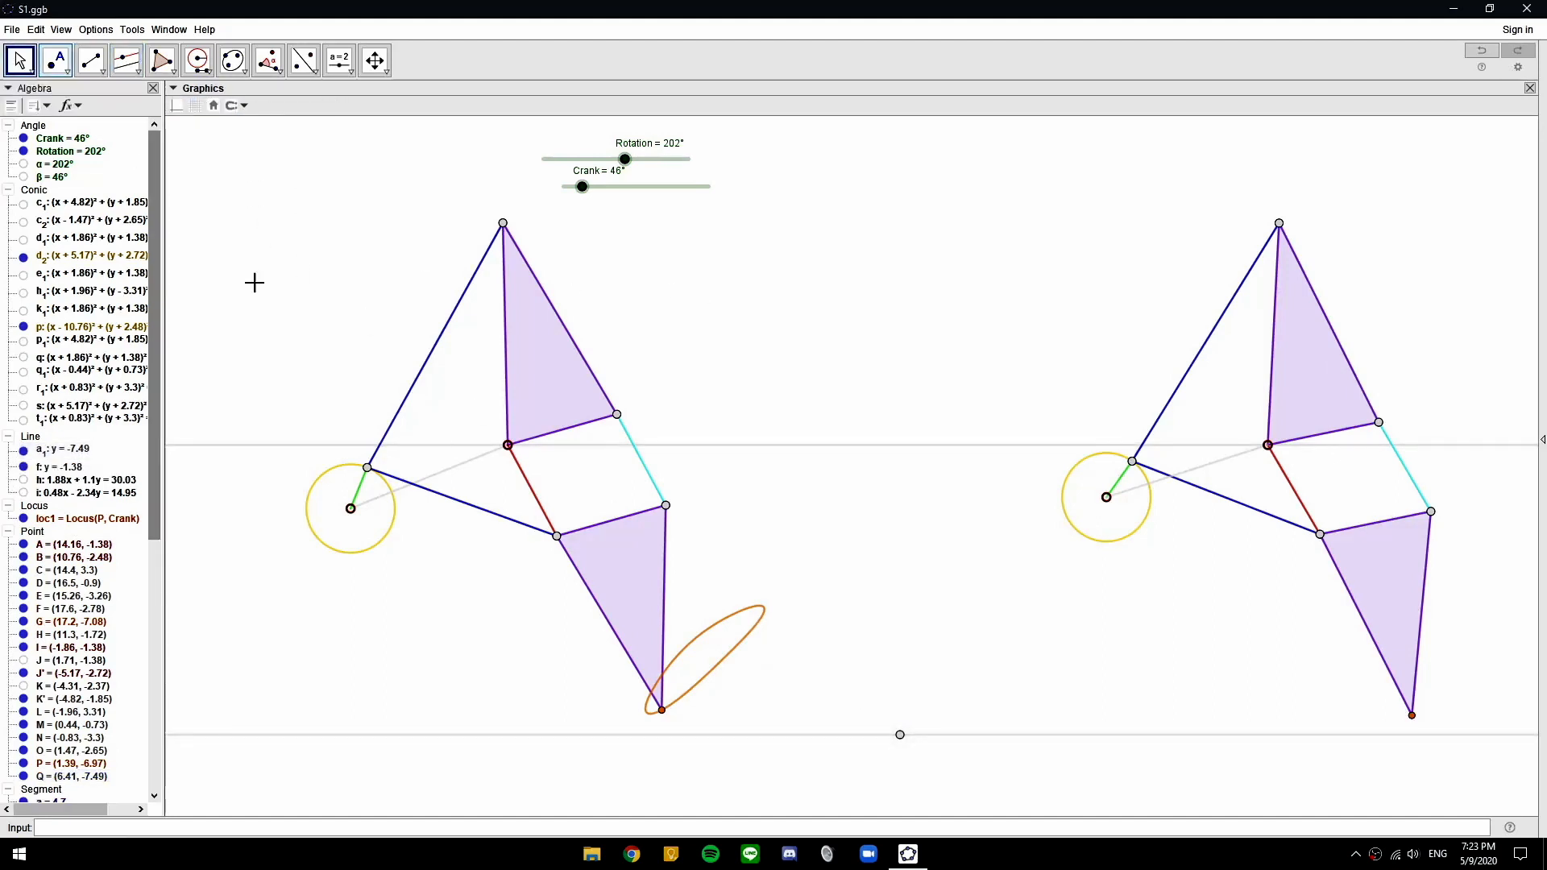
left_click_drag(899, 736, 896, 743)
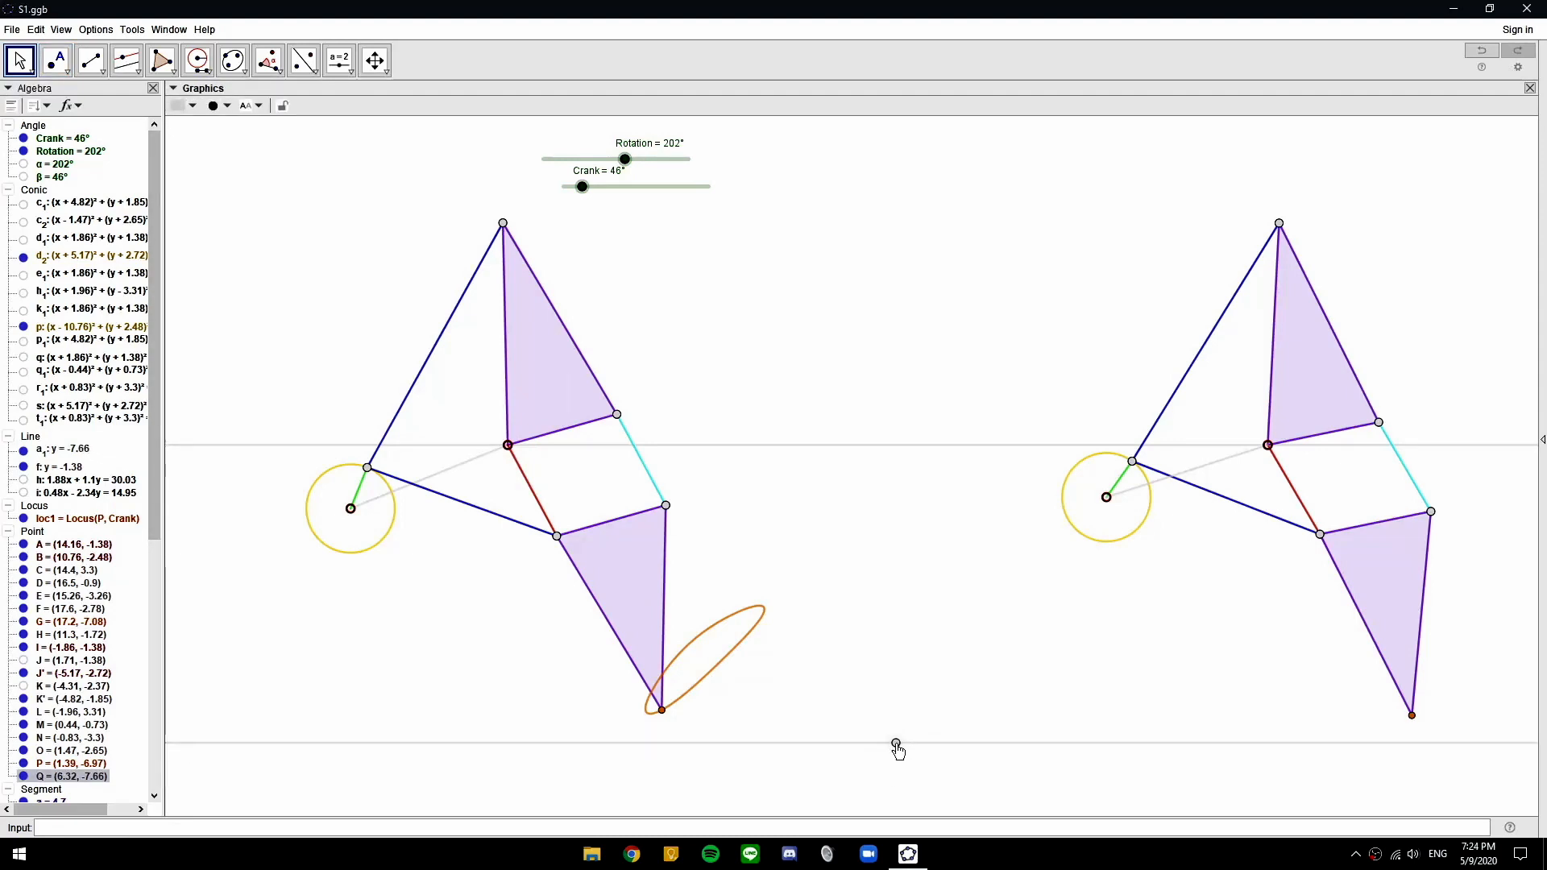
left_click_drag(897, 744, 937, 746)
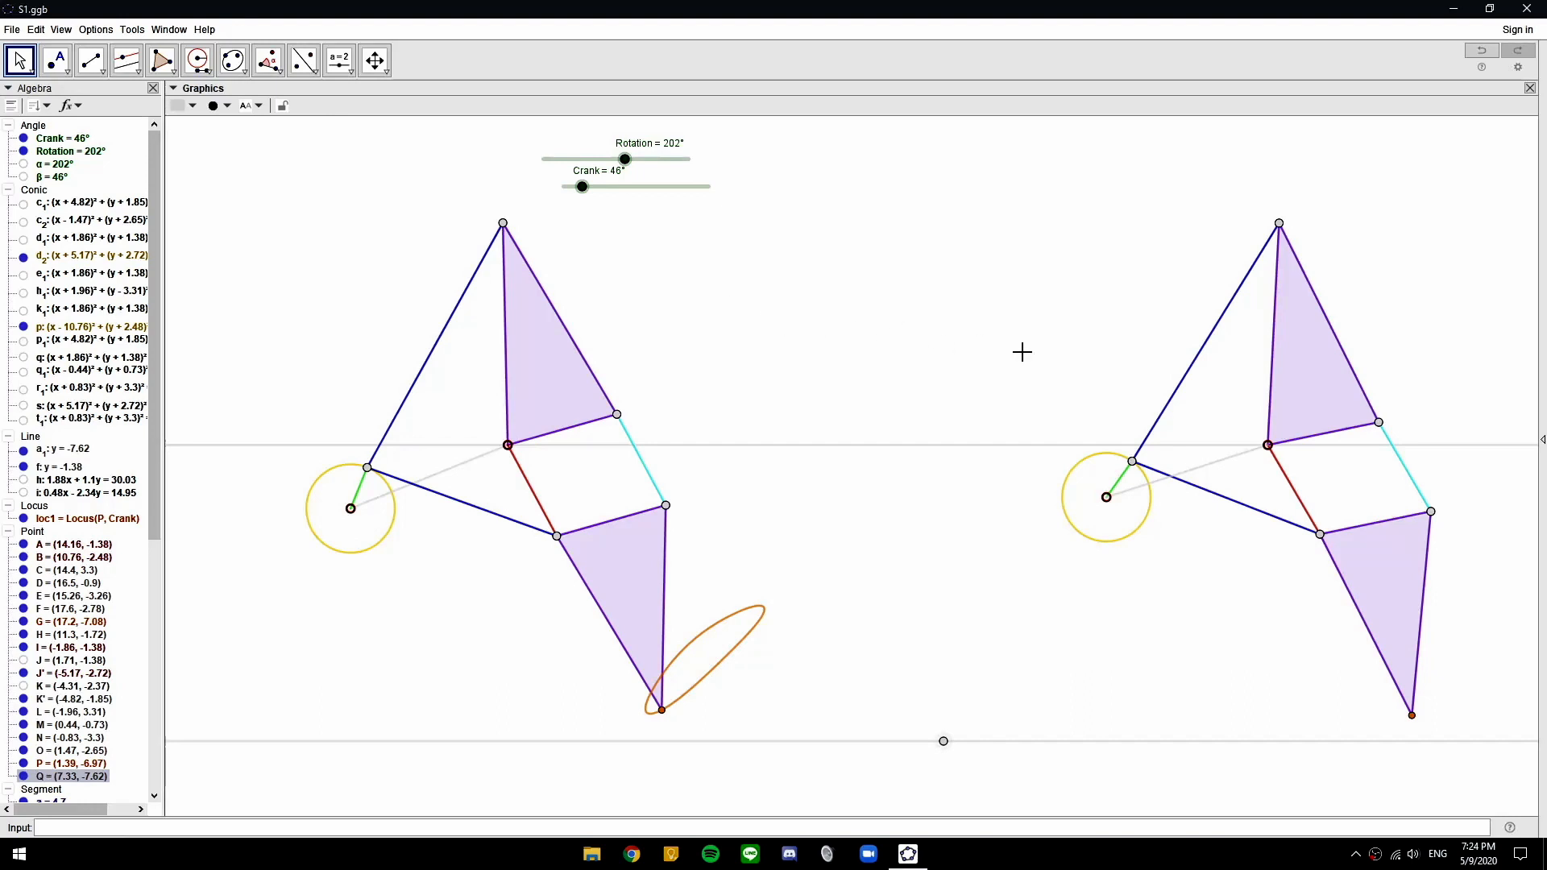
Fine-tune the right leg's joints, move its foot point to about (16.91, -6.83), and set the Rotation slider to 152°
left_click_drag(1133, 462, 1136, 459)
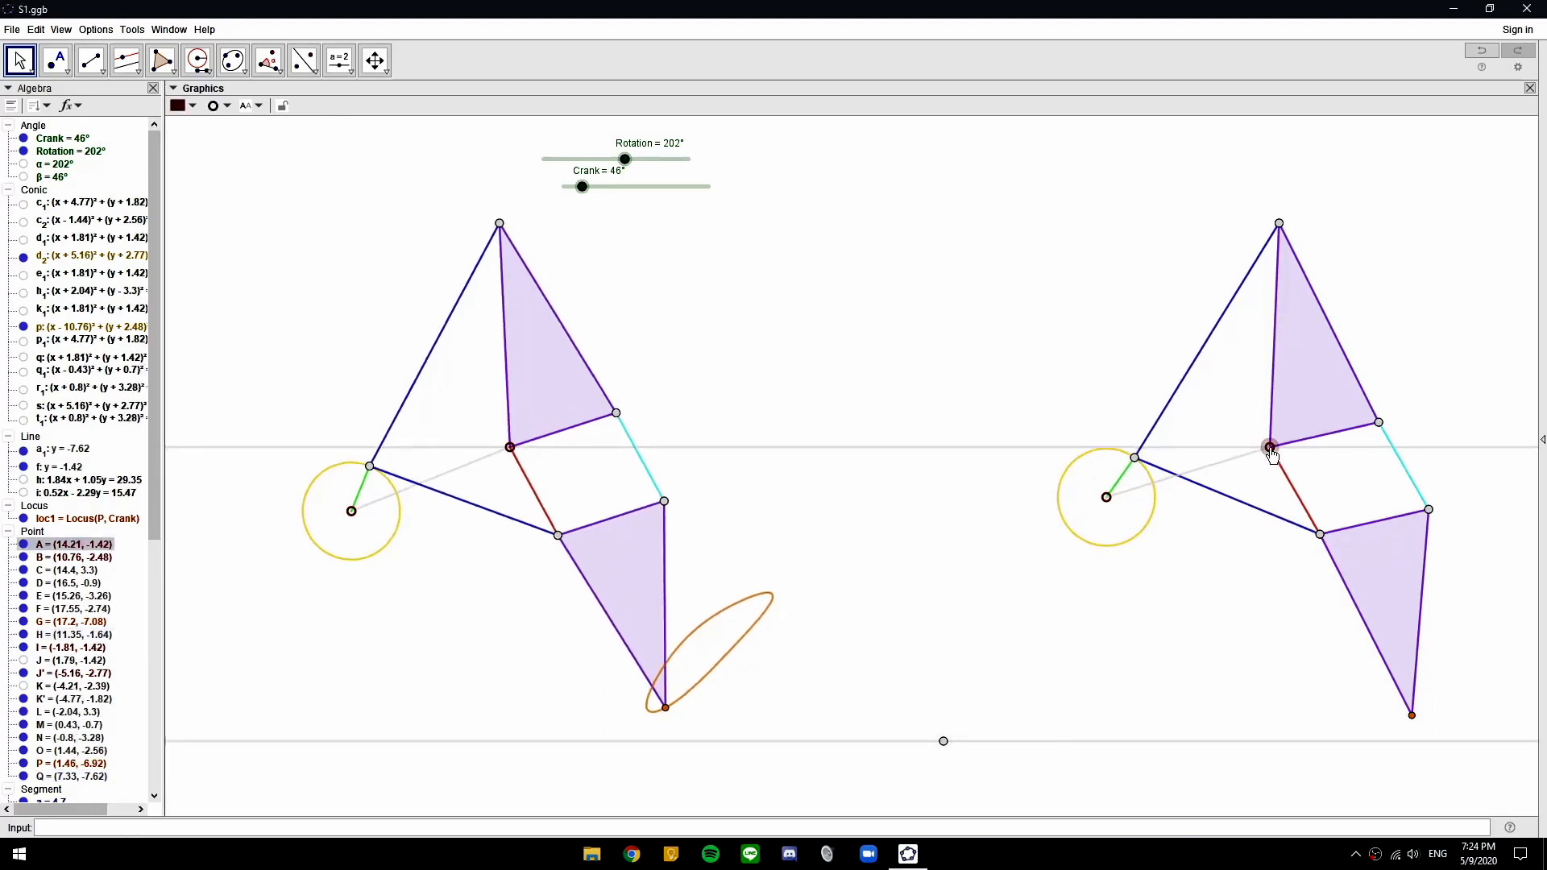
left_click_drag(1379, 422, 1380, 424)
left_click_drag(1321, 535, 1324, 537)
left_click_drag(1411, 716, 1398, 705)
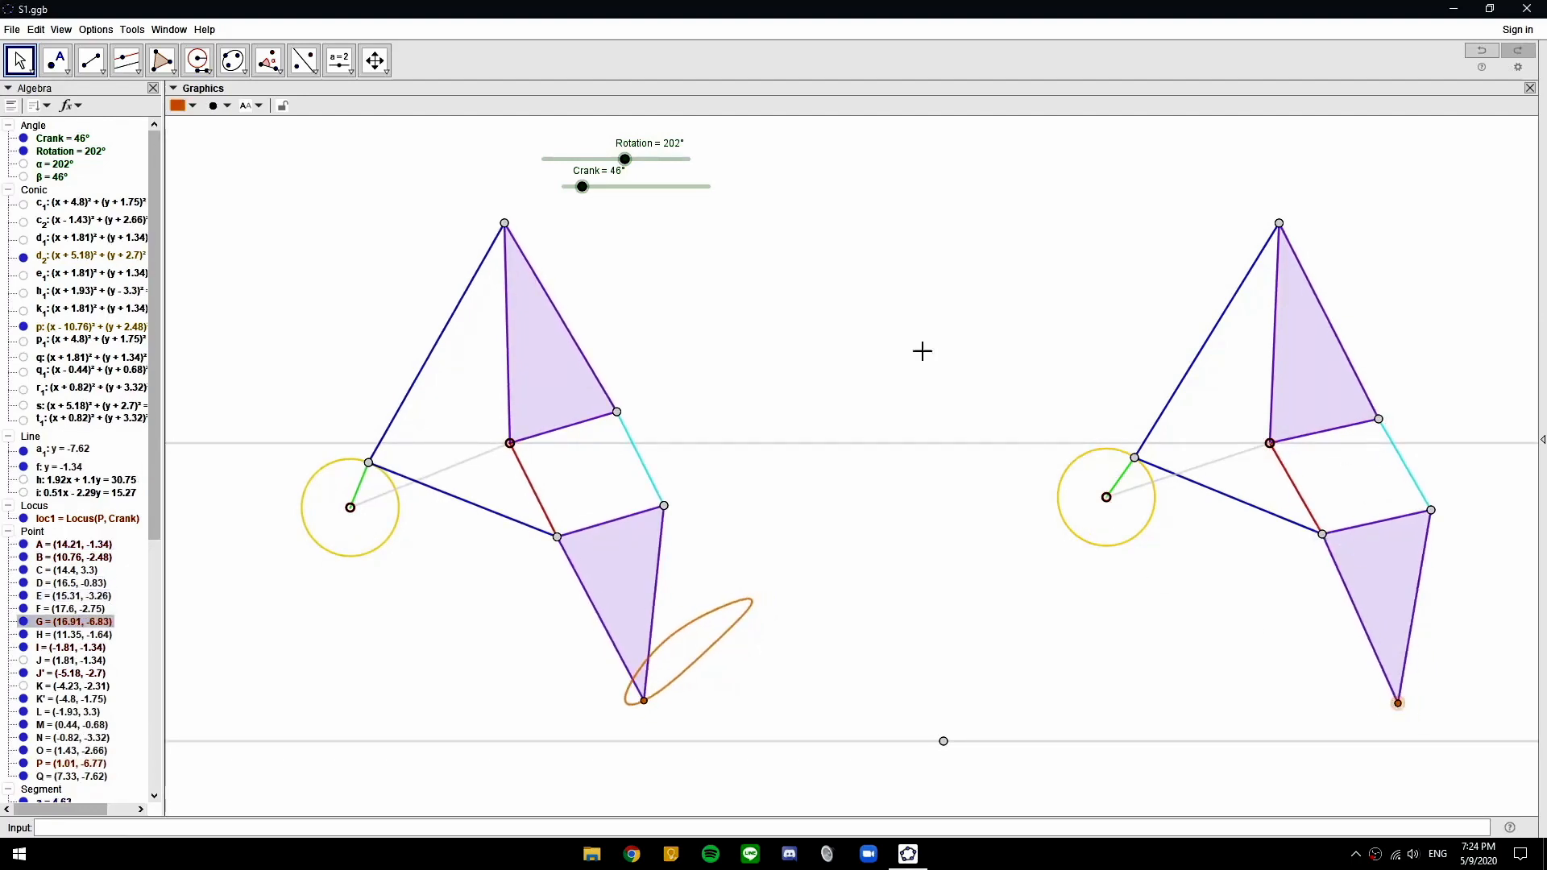
mouse_move(629, 163)
left_mouse_down()
mouse_move(580, 159)
mouse_move(684, 159)
mouse_move(587, 158)
mouse_move(606, 160)
left_mouse_up()
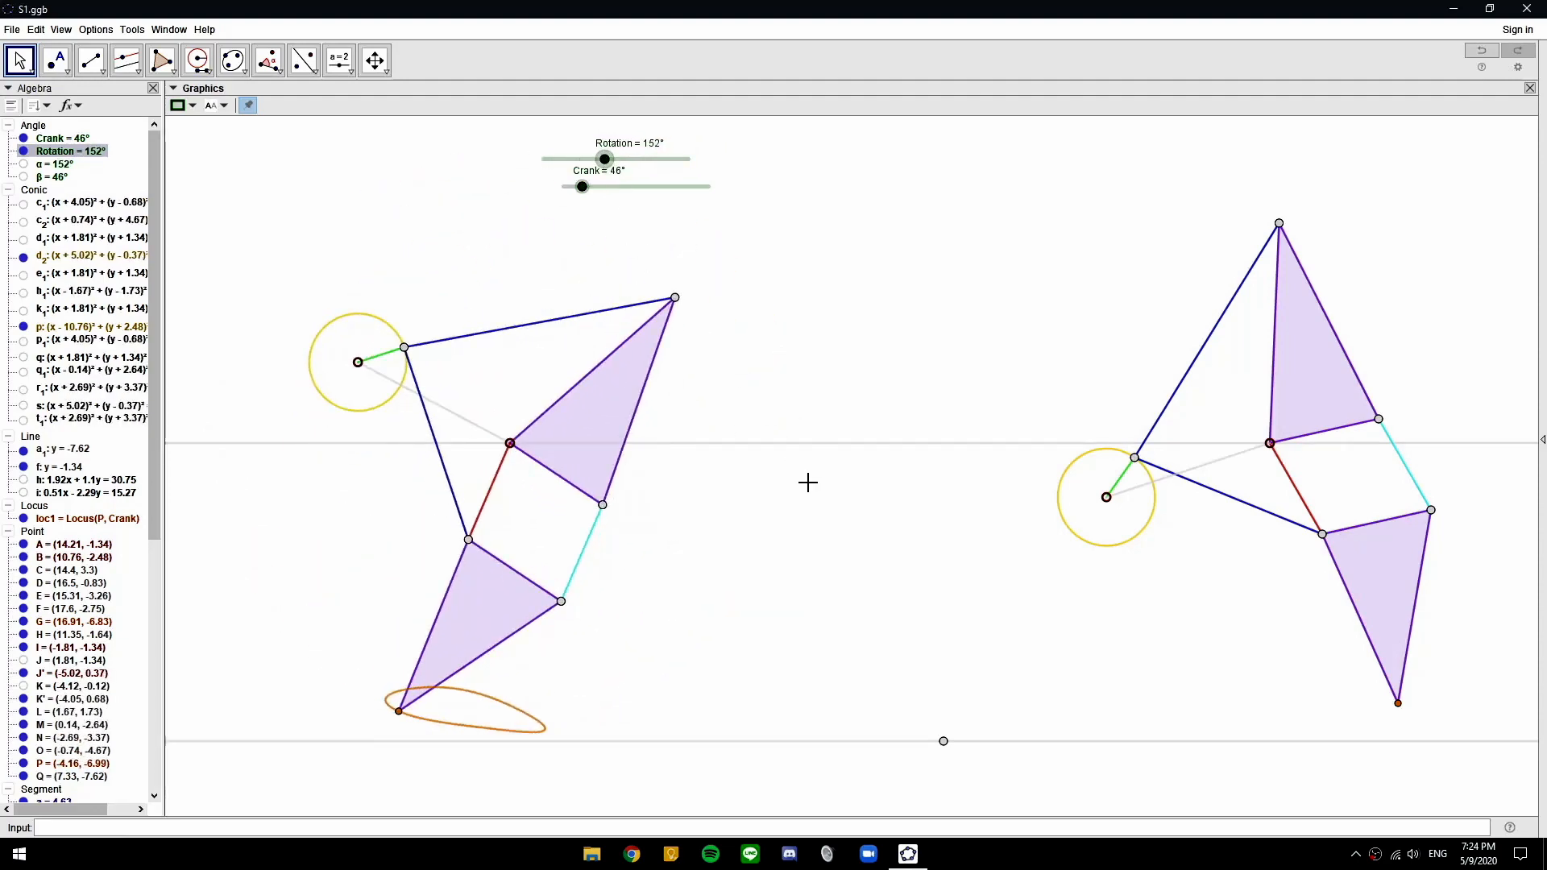
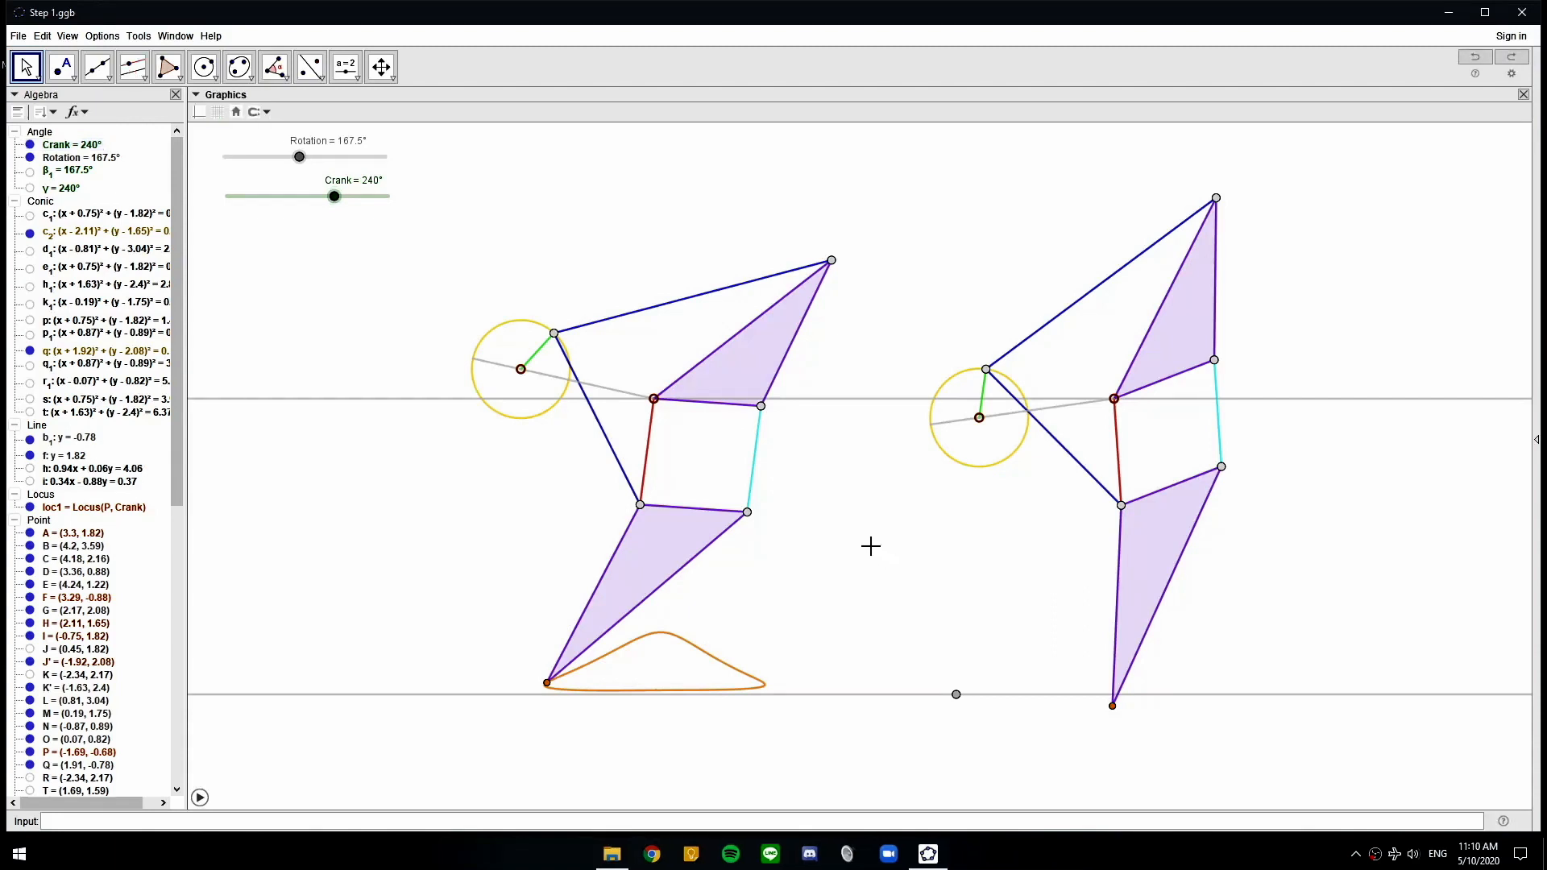
Shift the left leg along the horizontal line to a pivot at about (-5.2, 1.82) and set the Crank slider to 256°
left_click_drag(870, 546, 1371, 535)
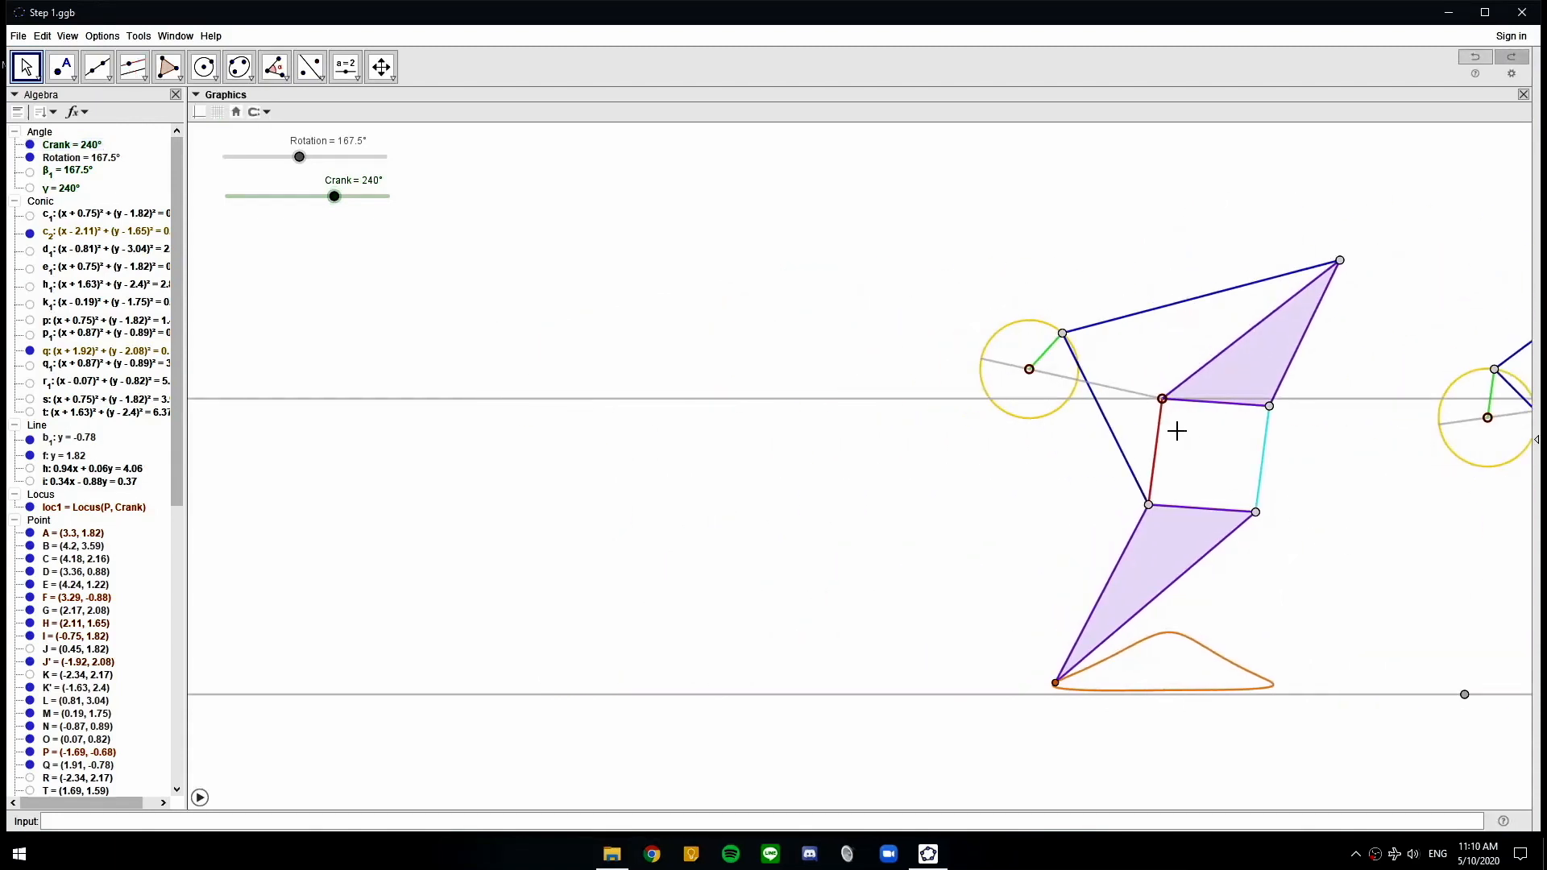
left_click_drag(1160, 400, 655, 398)
left_click_drag(334, 196, 341, 196)
left_click_drag(857, 453, 976, 478)
scroll(950, 463, "up", 4)
scroll(932, 473, "down", 1)
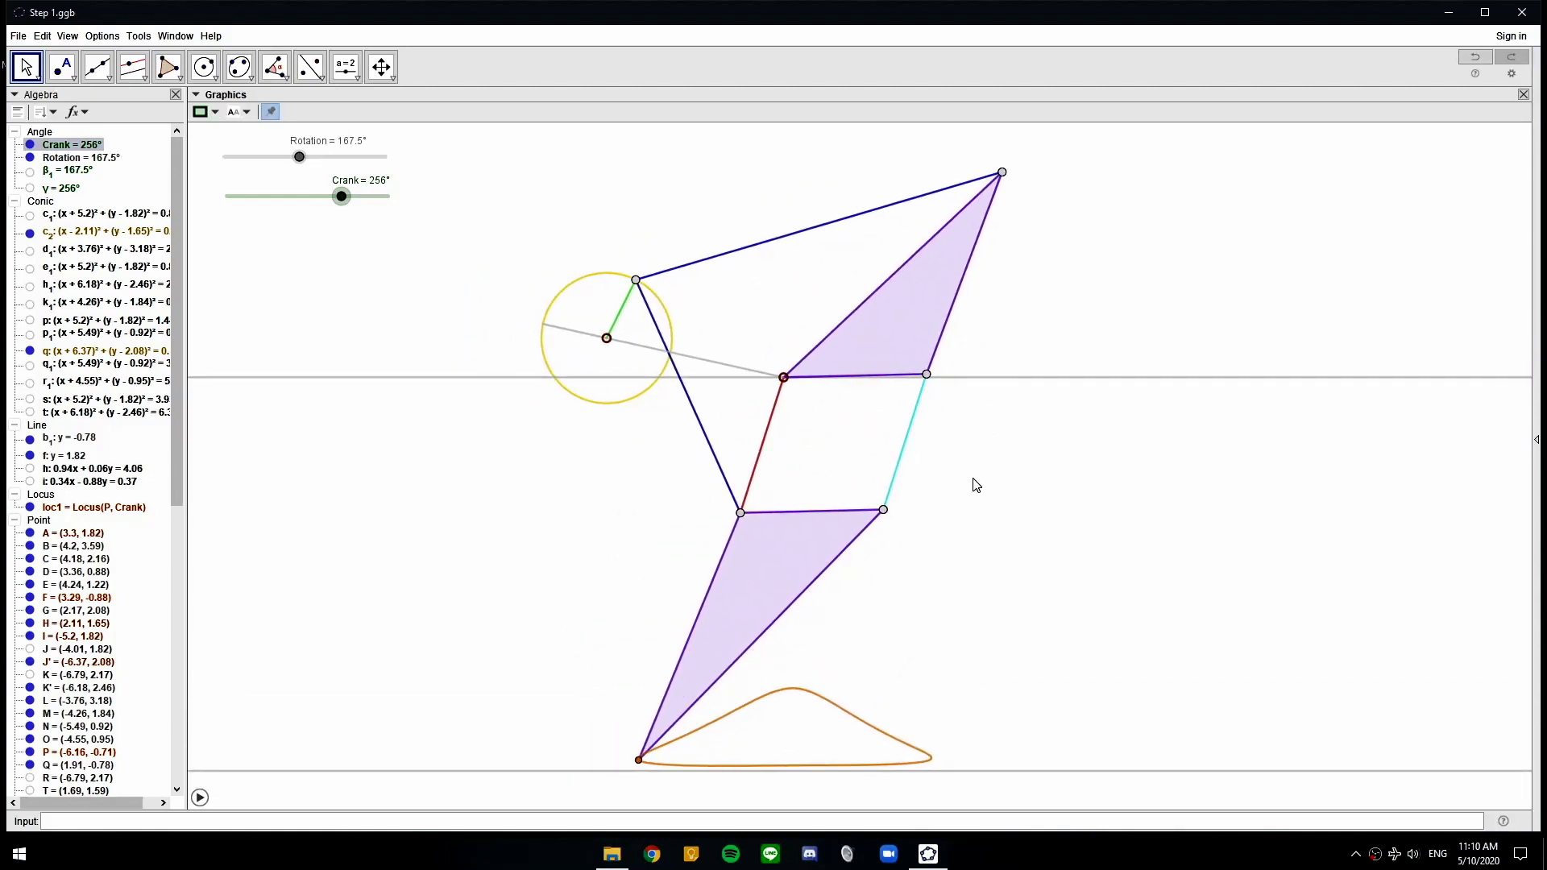
Draw a line parallel to the upper horizontal line through the lower end of the red link
left_click(143, 76)
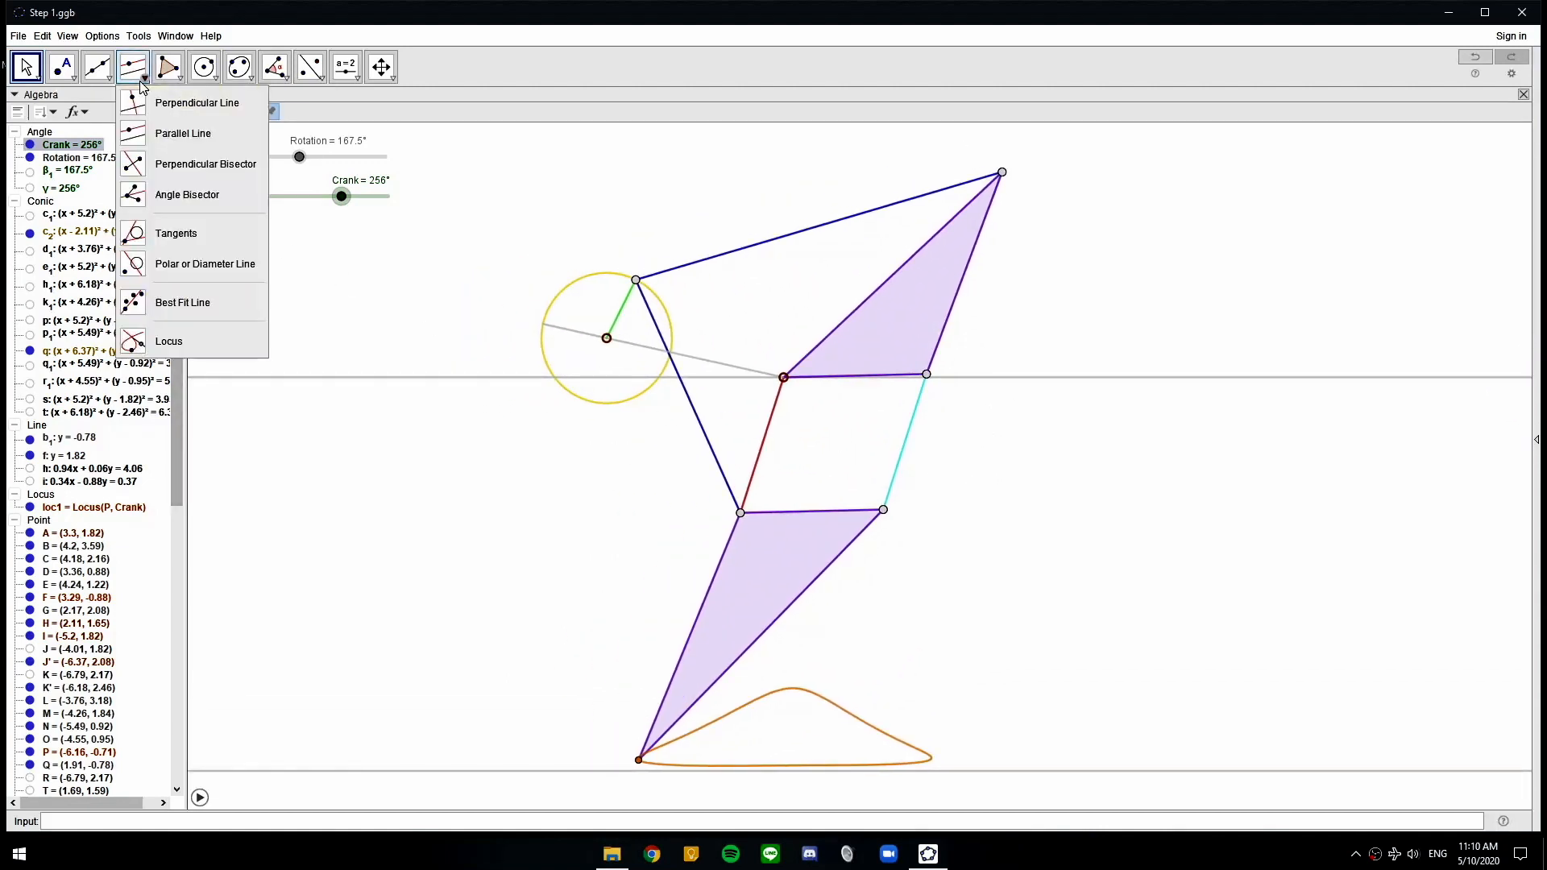
left_click(171, 141)
left_click(1004, 378)
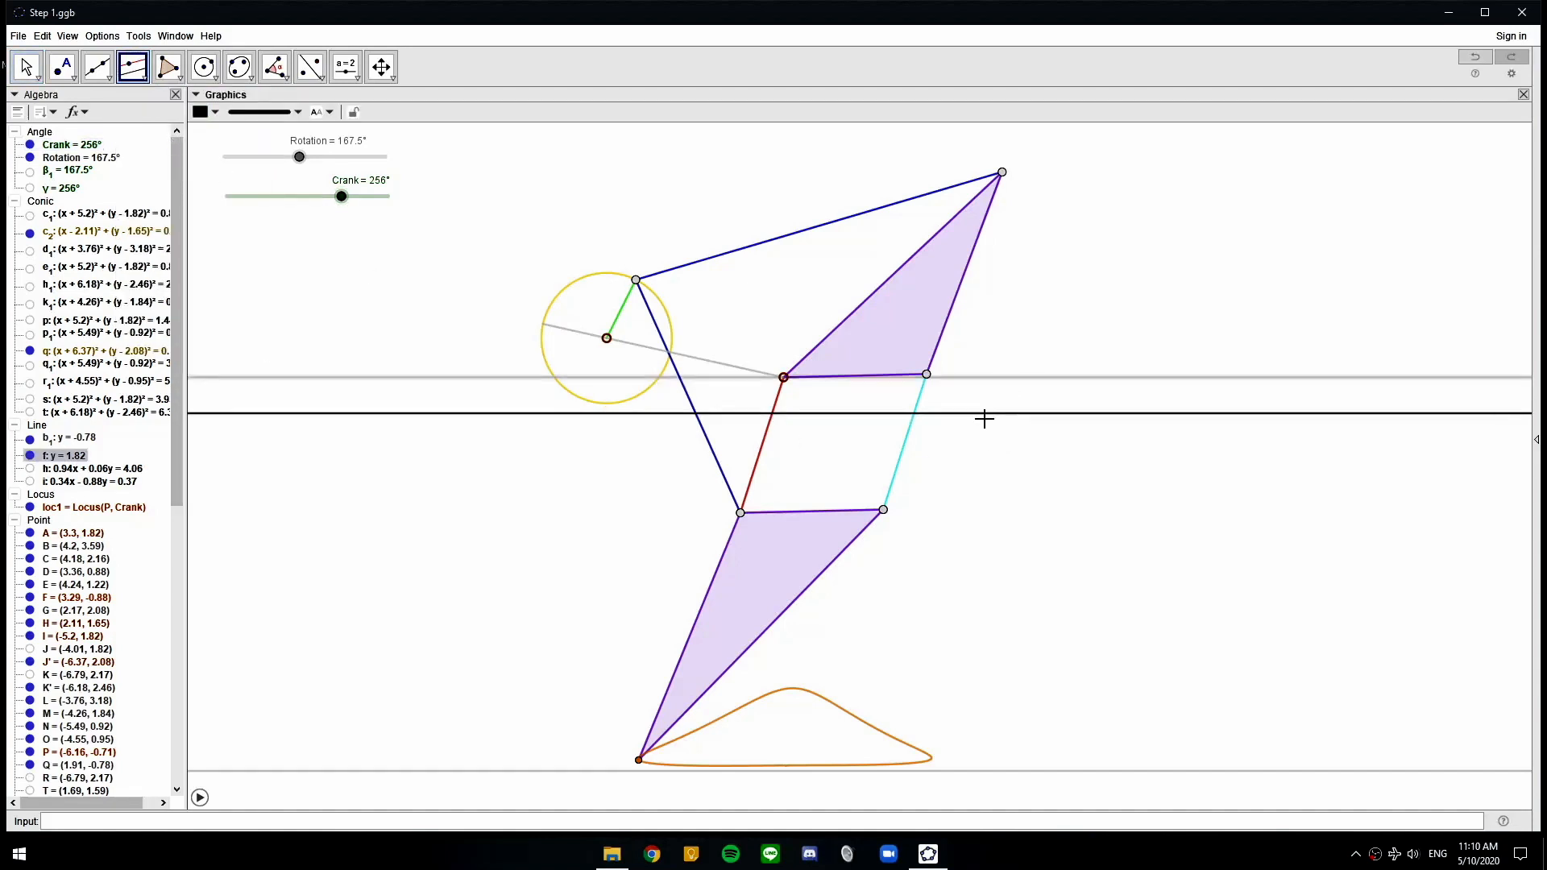
left_click(740, 512)
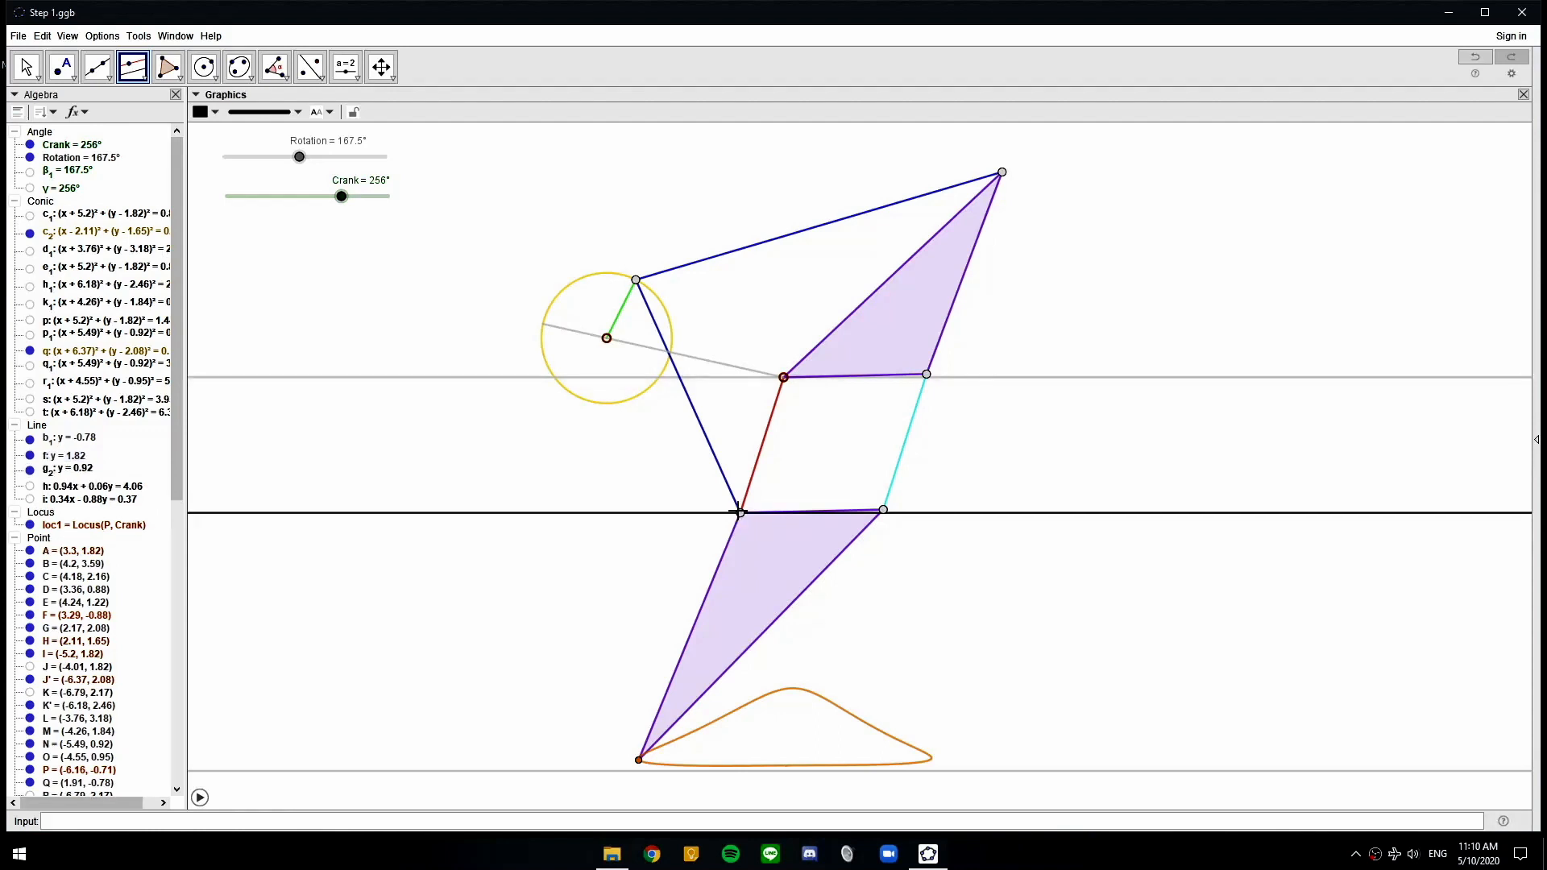
key("Escape")
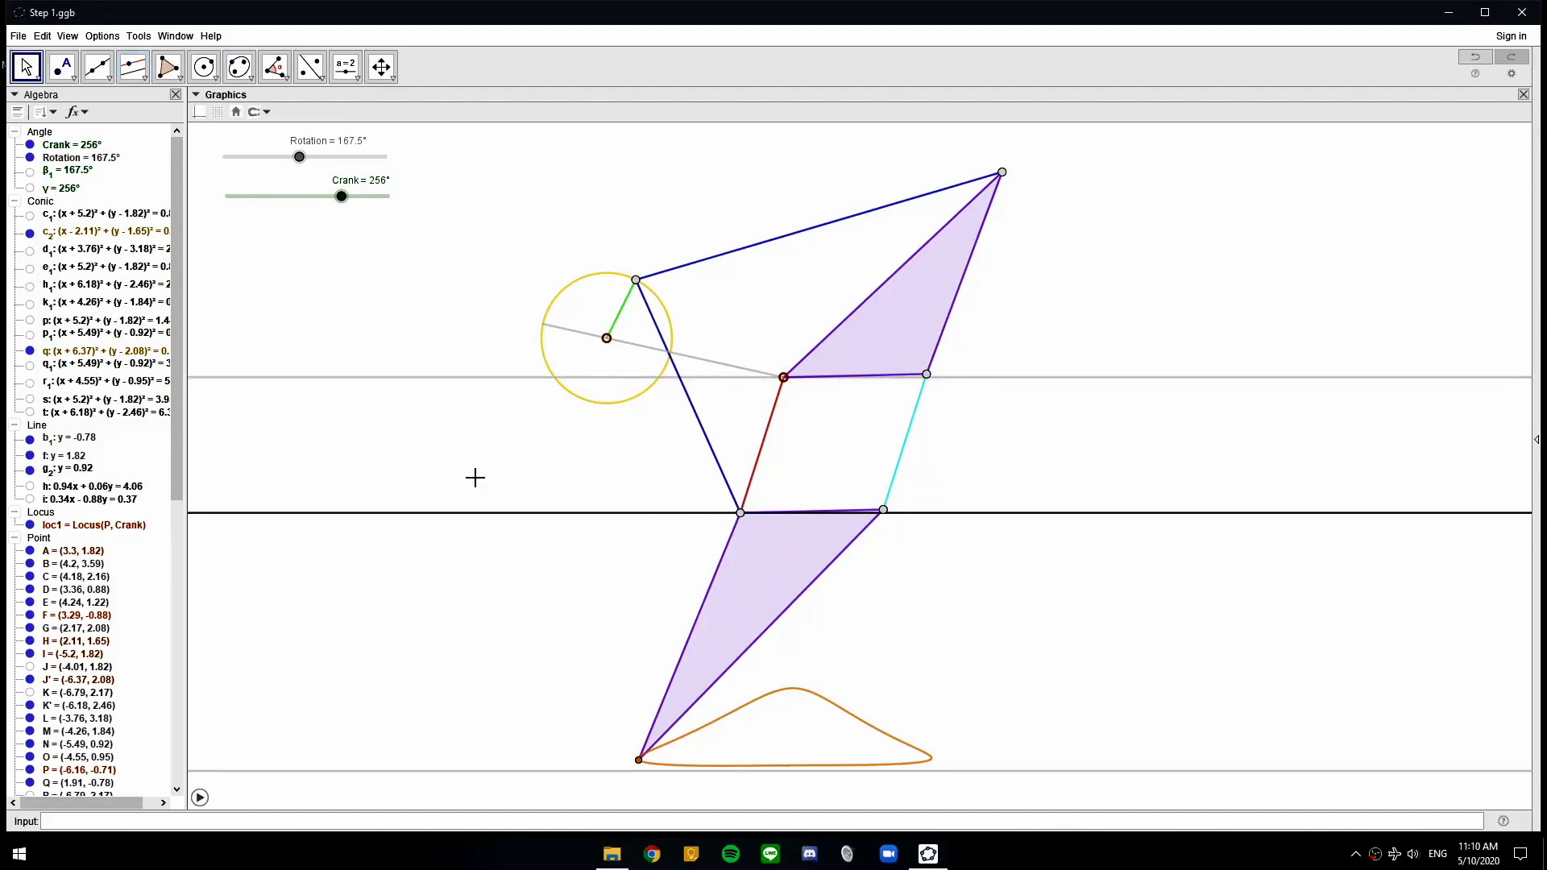
Colour the new parallel line through the lower end of the red link grey
left_click(482, 519)
left_click(203, 113)
left_click(234, 161)
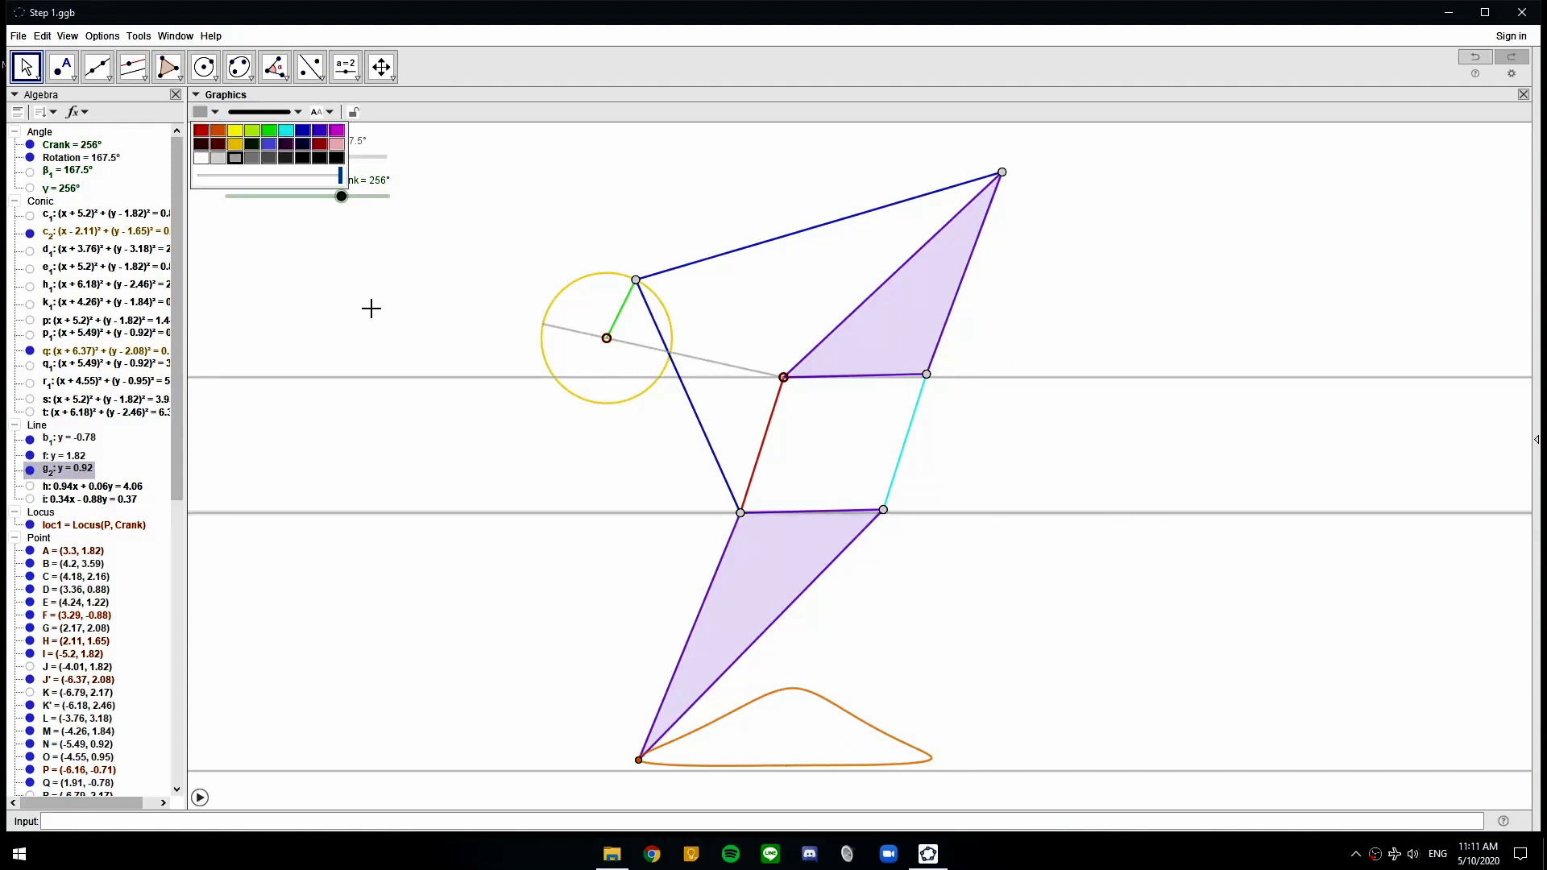
left_click(372, 312)
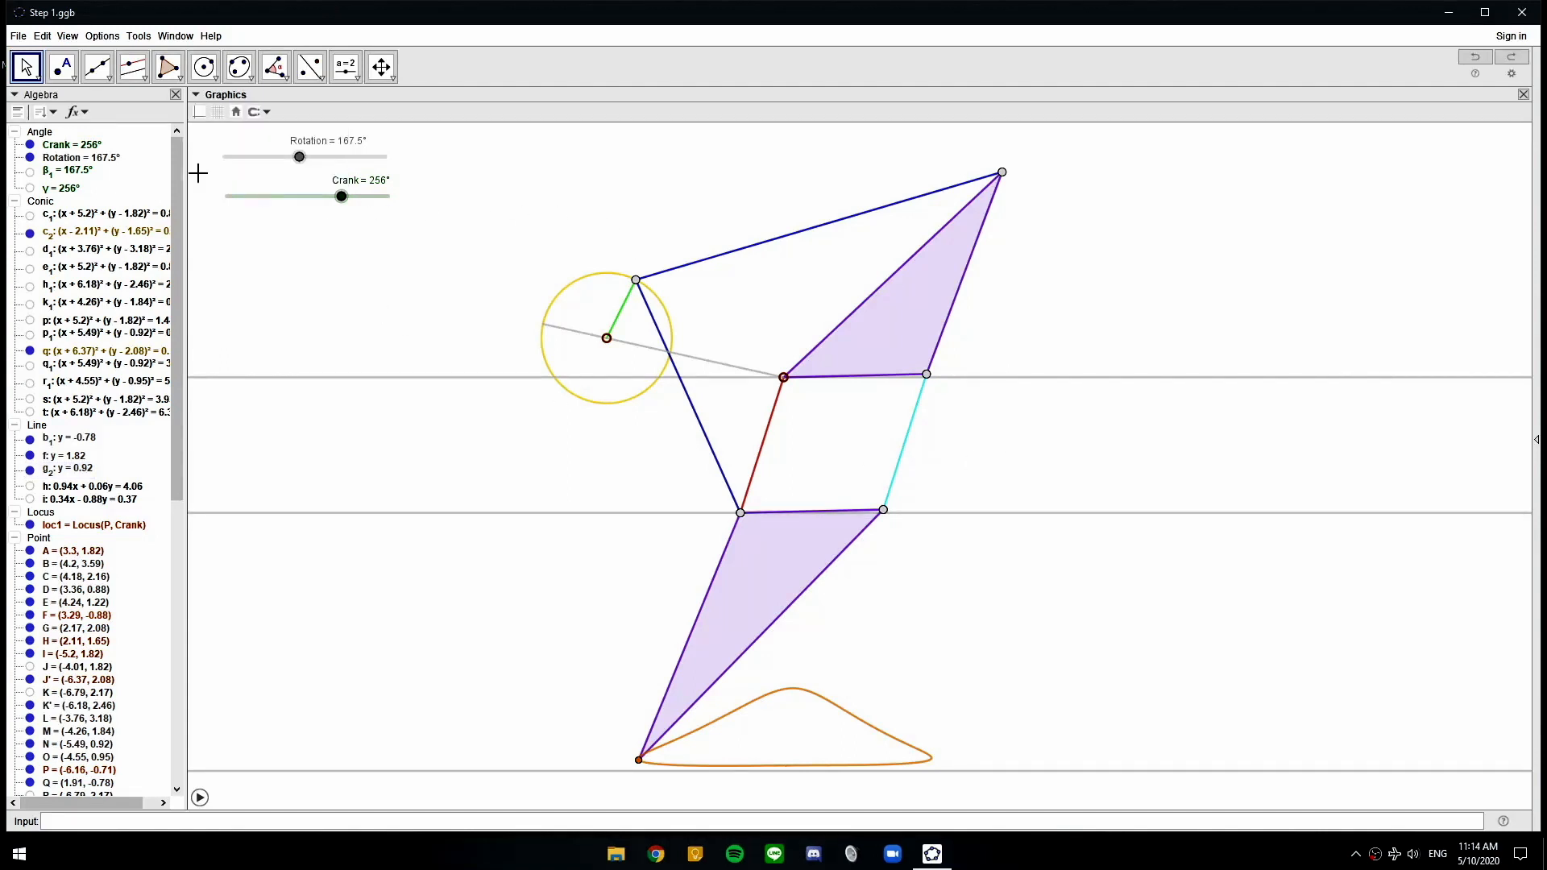
Place one point on each of the upper and middle horizontal lines, to the right of the leg, and set the Crank slider to 295°
left_click(62, 66)
left_click(1098, 377)
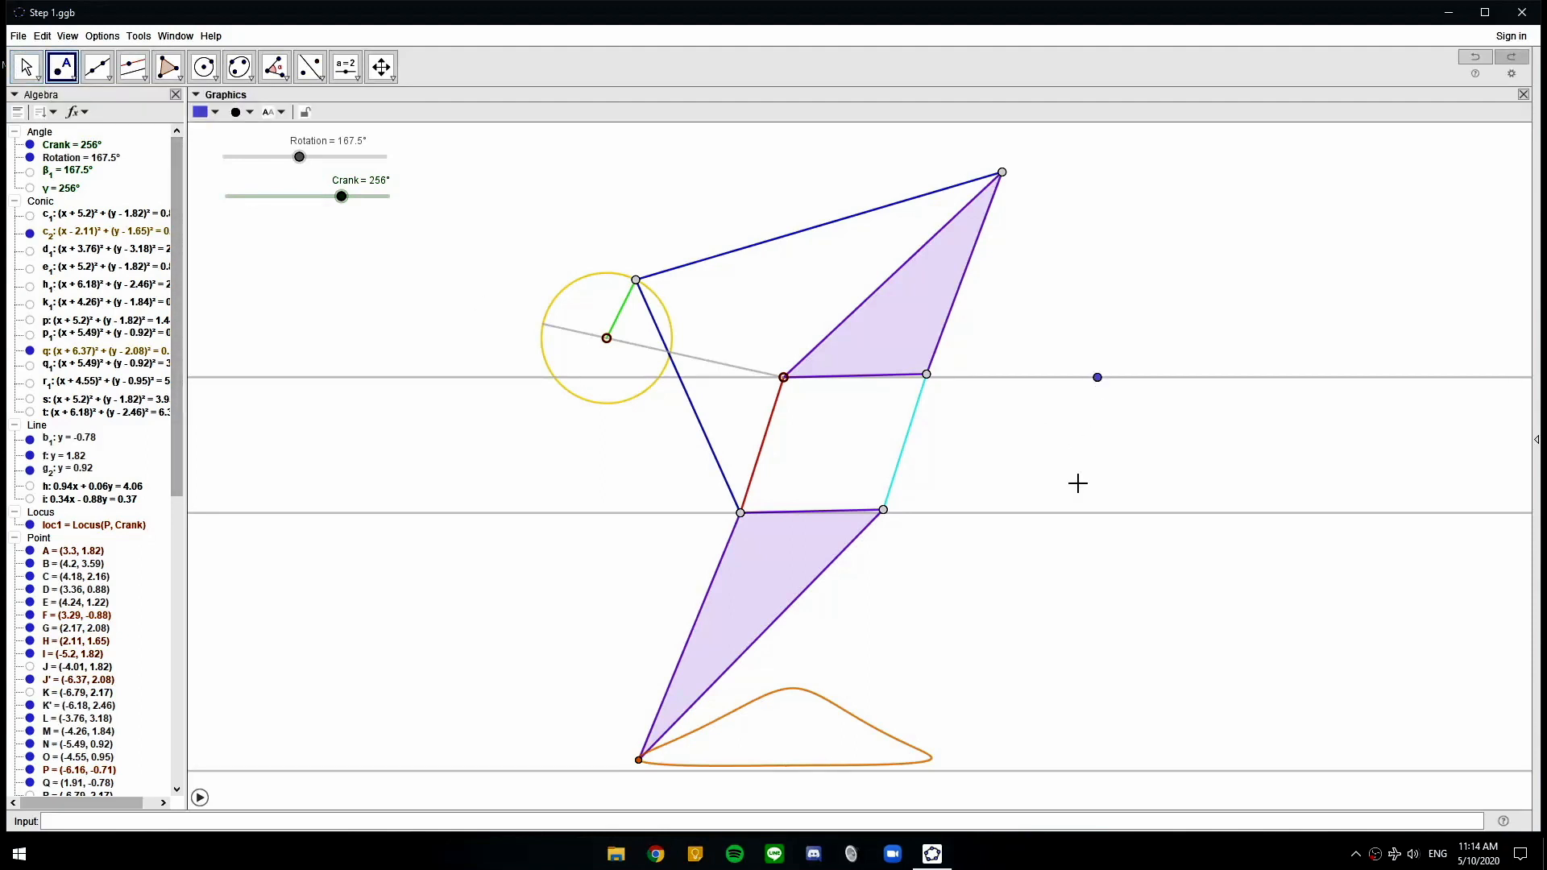
left_click(1095, 512)
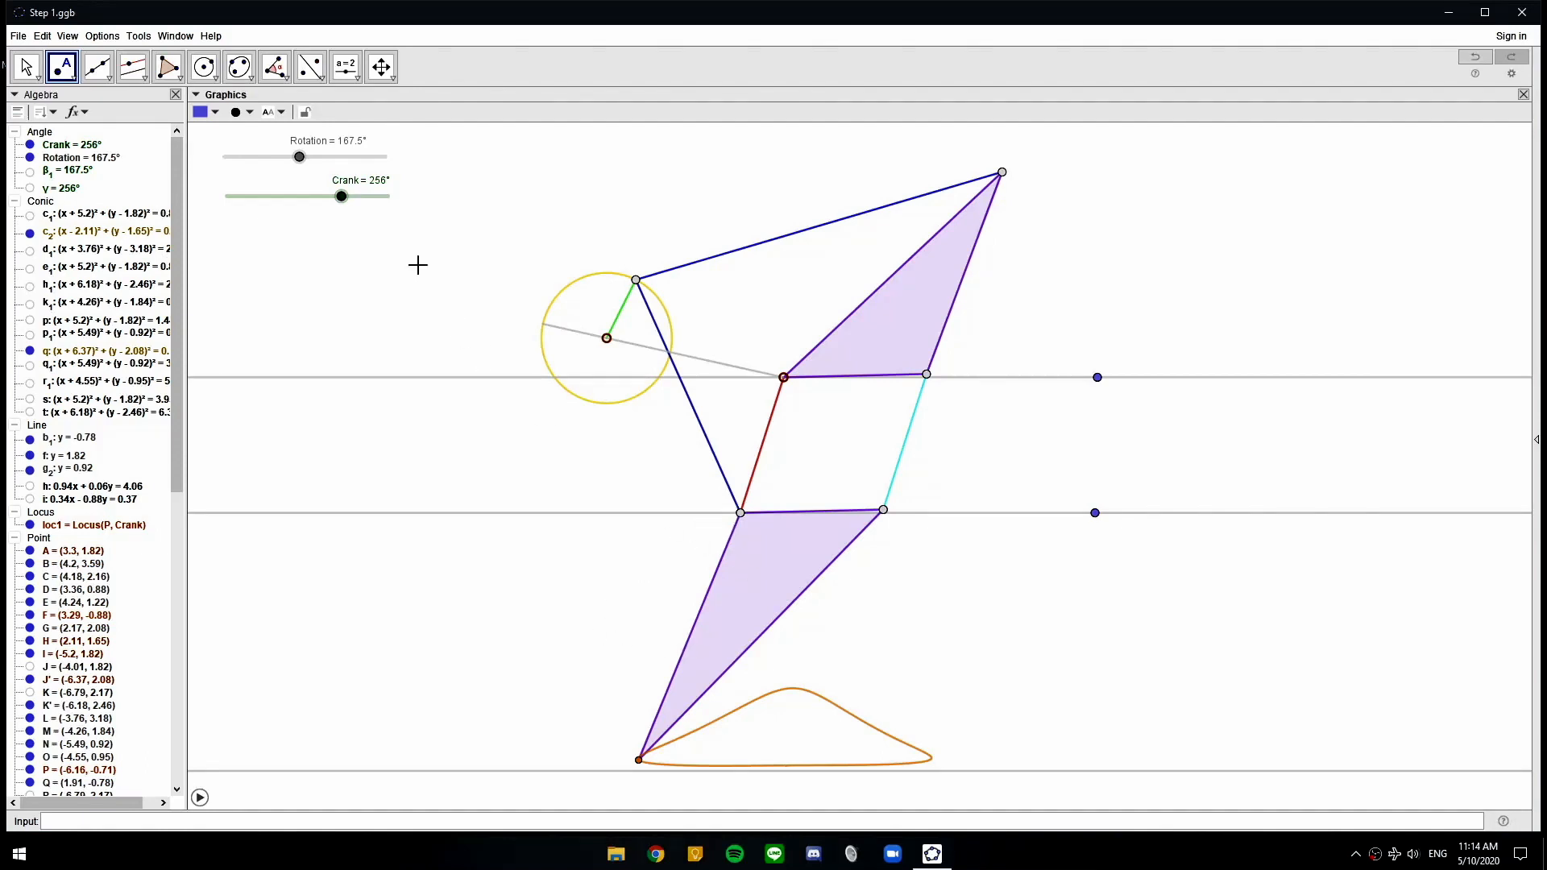
left_click_drag(345, 196, 360, 200)
Create the hip angle from the new point on the upper line, around the leg's pivot, to the lower end of the red link
left_click(274, 68)
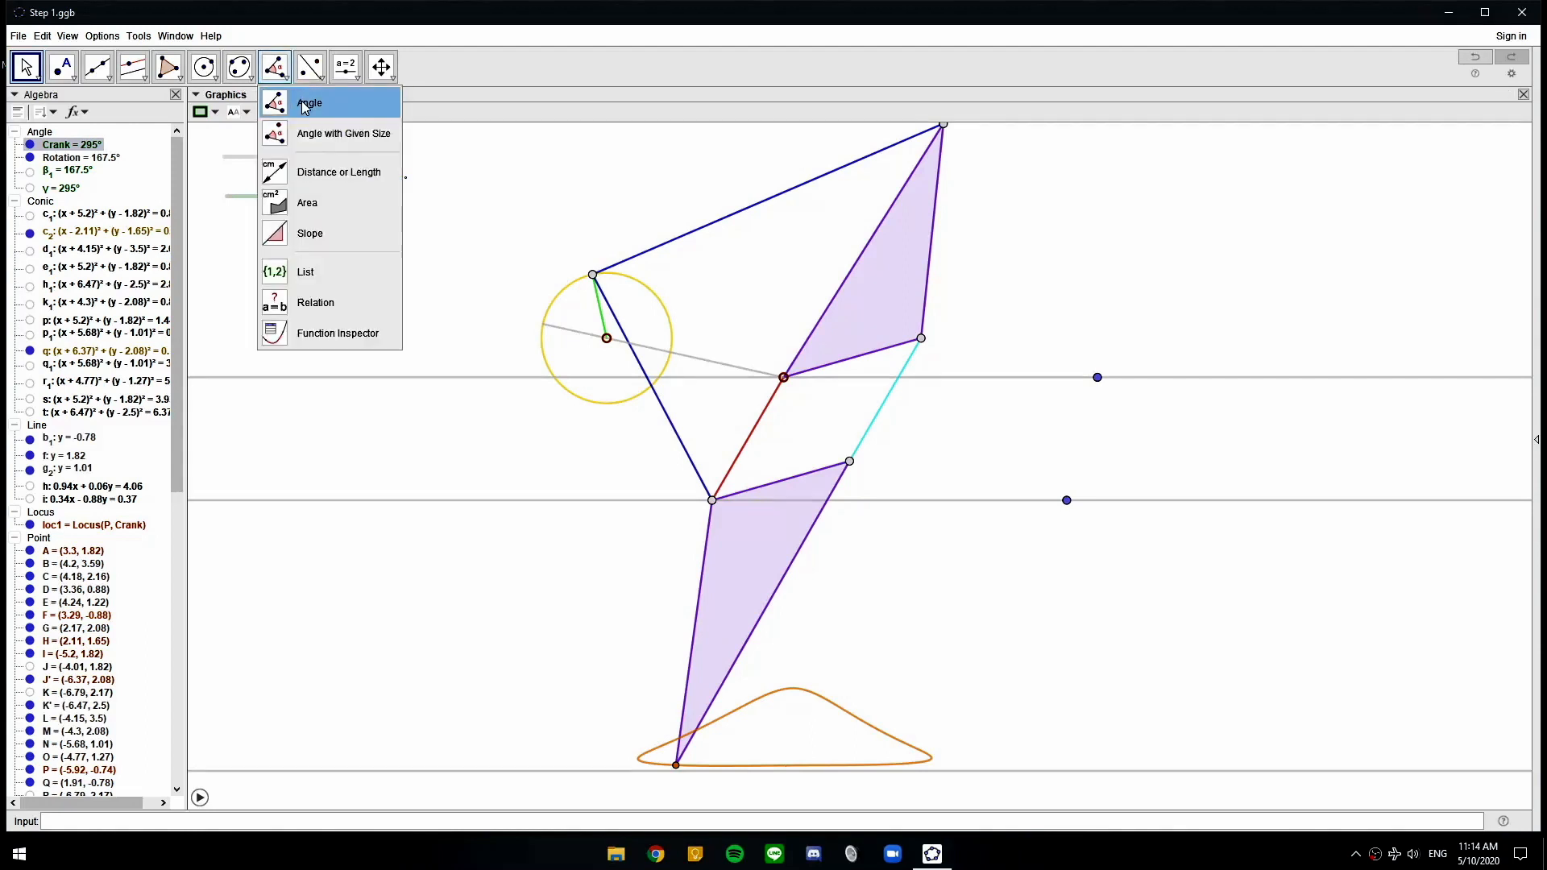
left_click(306, 110)
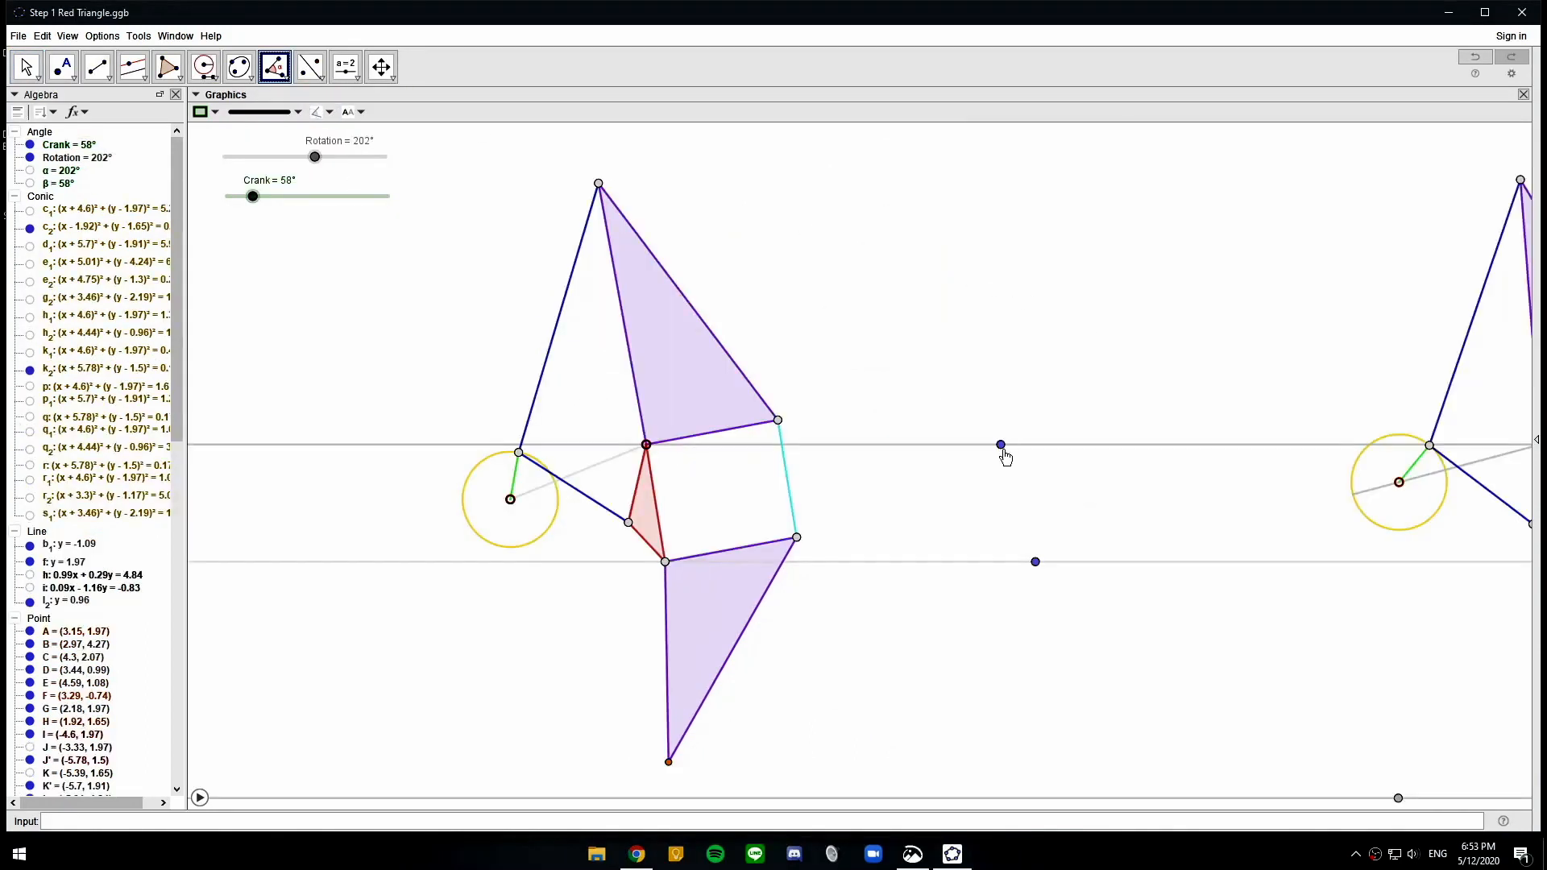
left_click(647, 443)
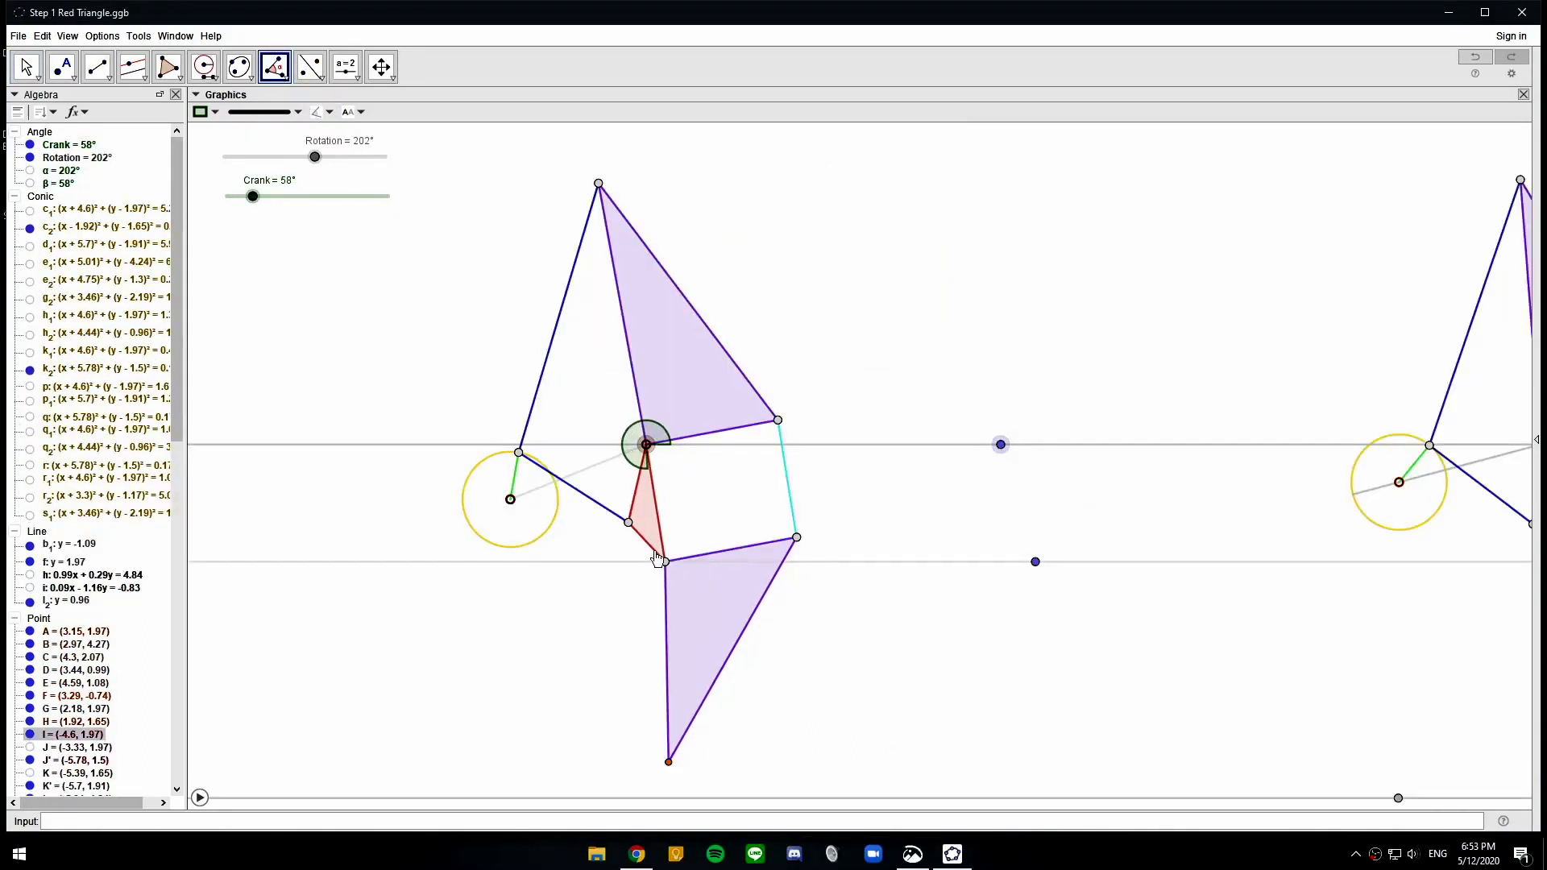
left_click(665, 561)
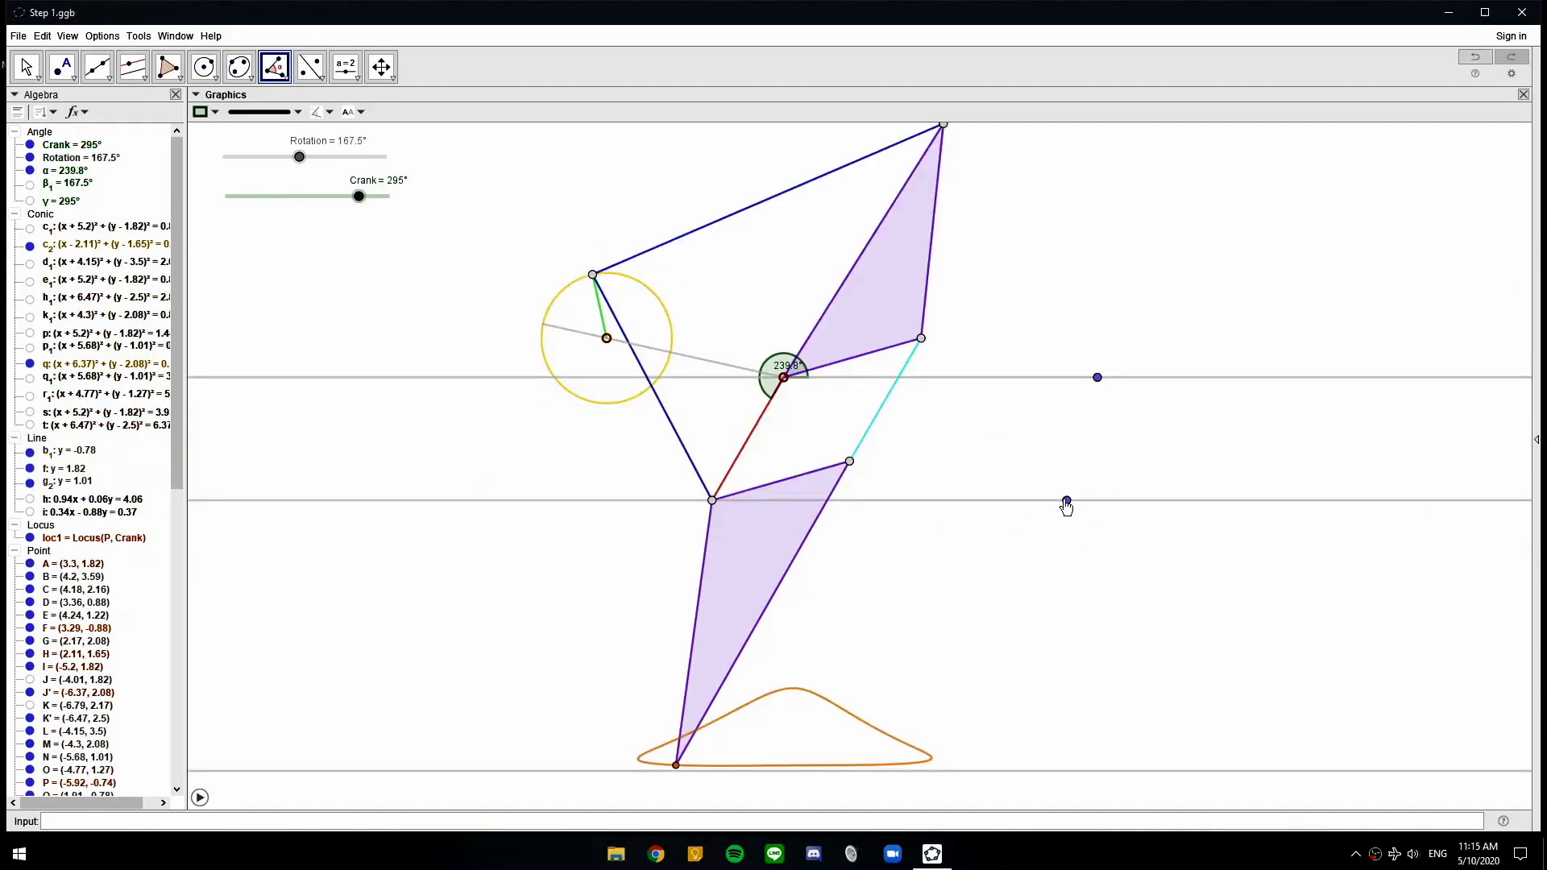
Create the knee angle from the new point on the middle line, around the knee joint, to the foot point
left_click(1066, 500)
left_click(712, 500)
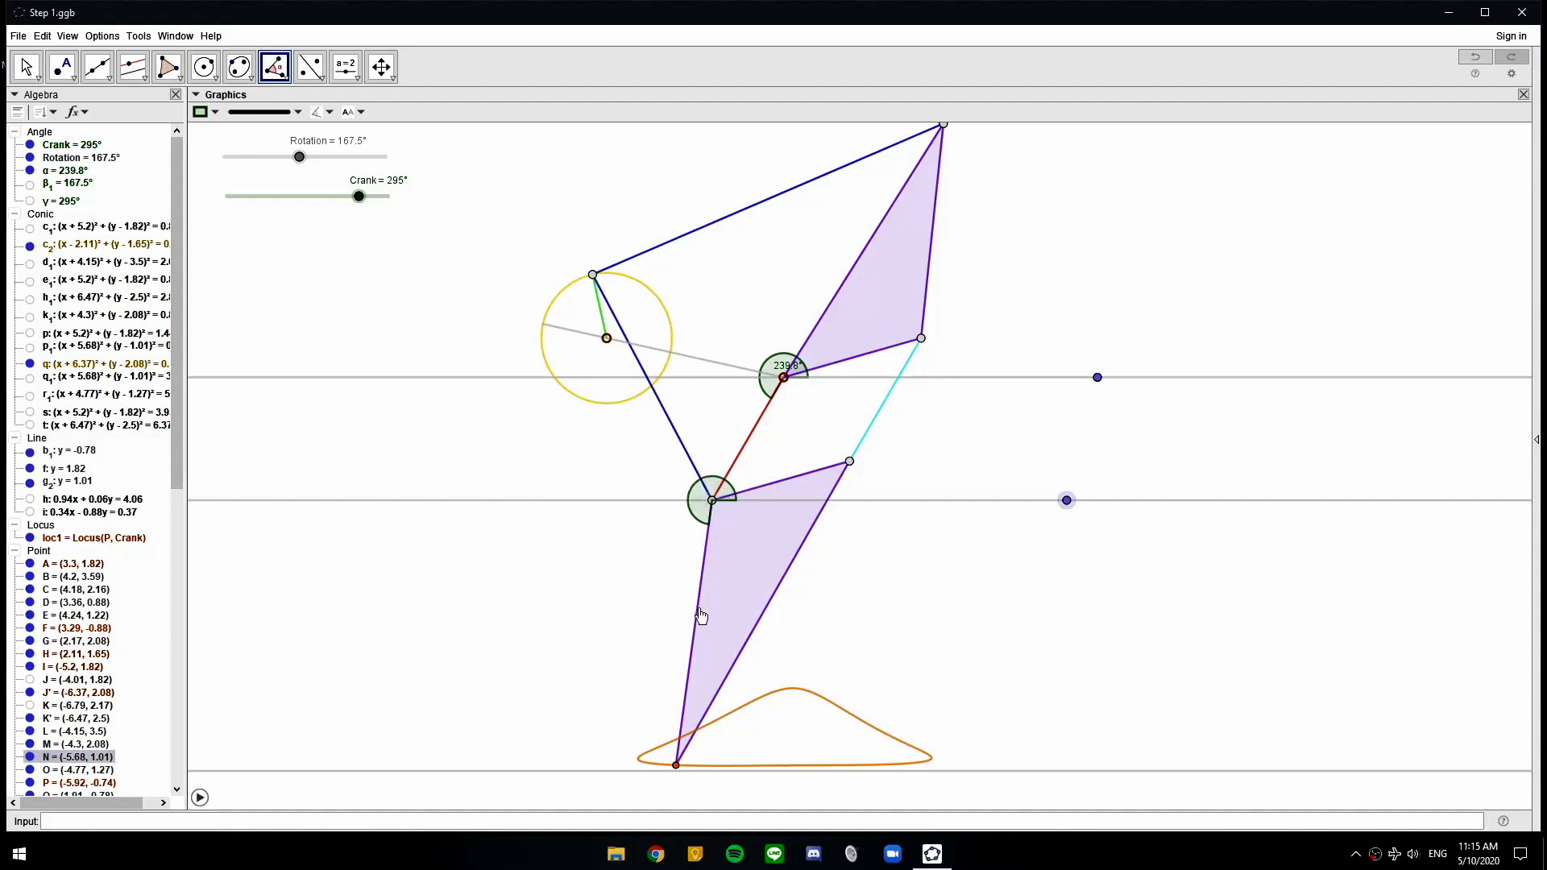
left_click(677, 767)
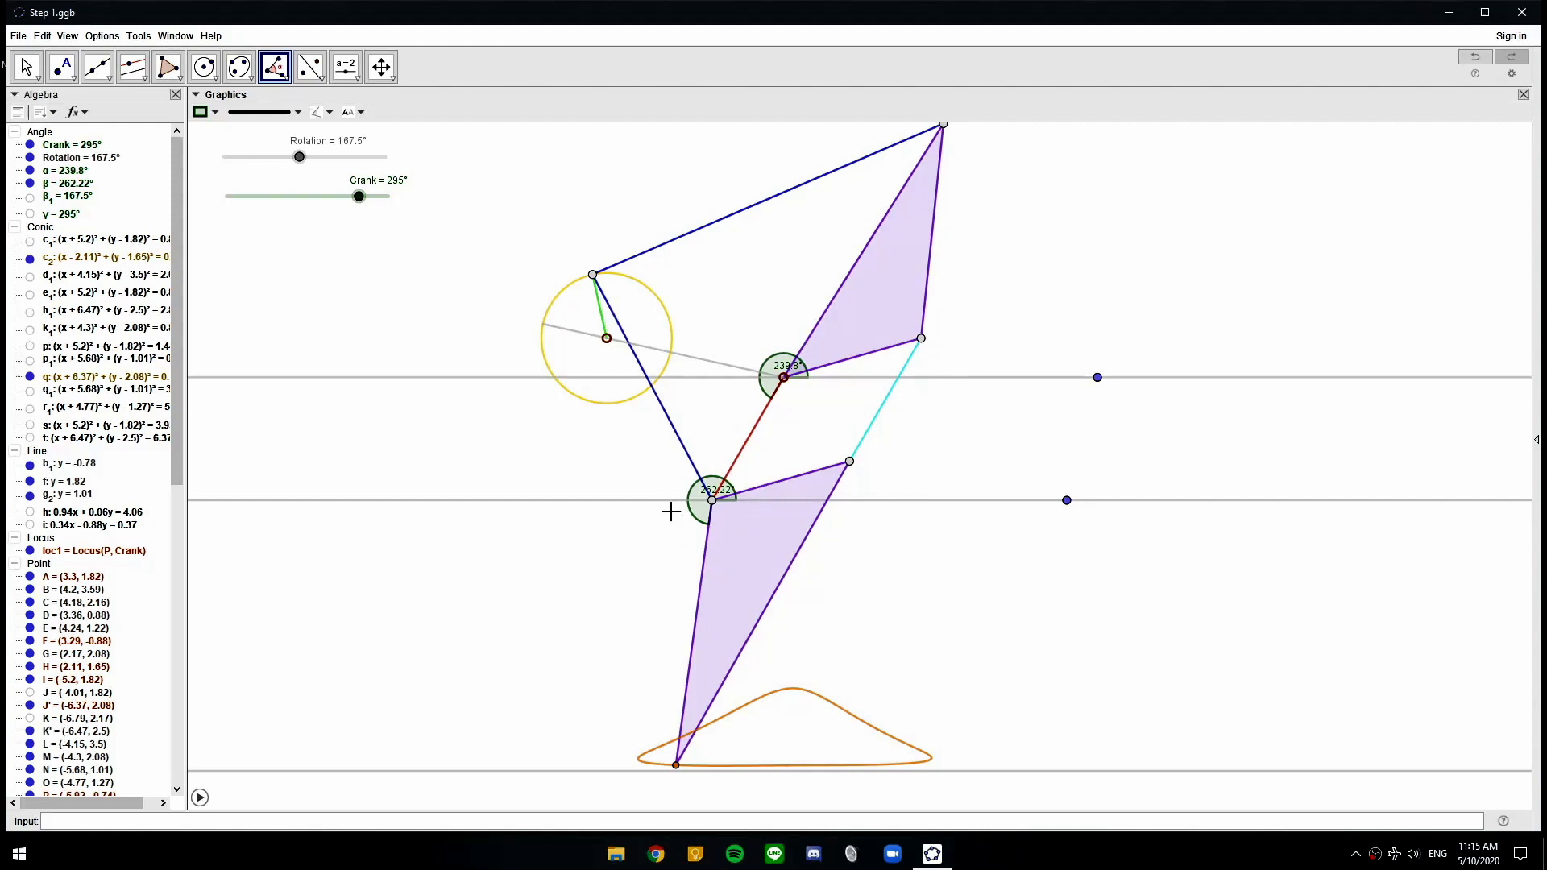
key("Escape")
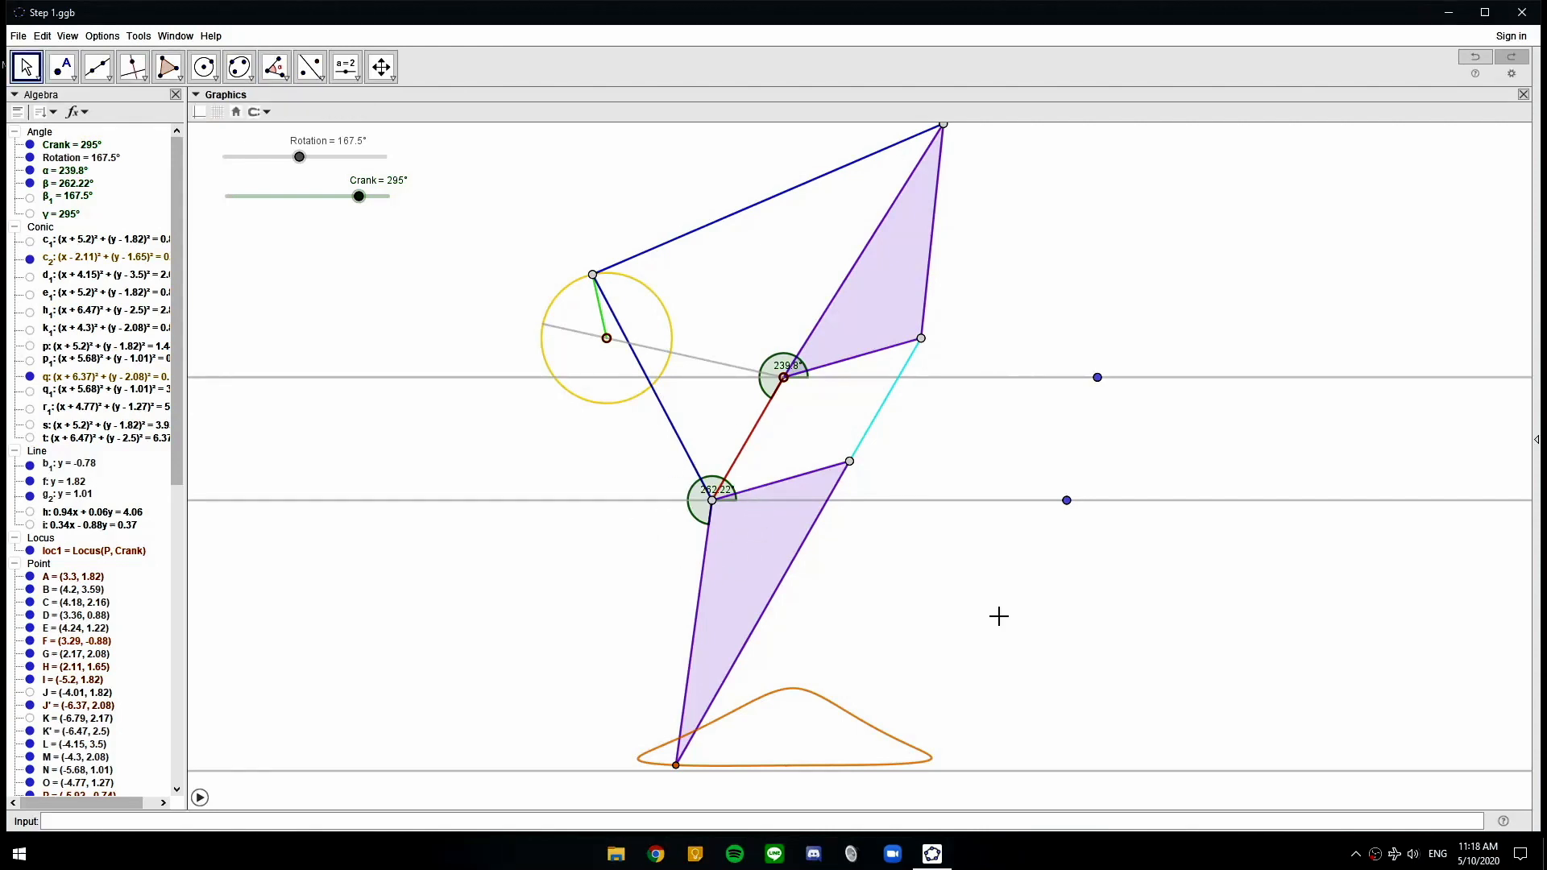
Caption the angle at the upper pivot "Hip Angle" and set its label to Caption & Value
right_click(770, 368)
left_click(825, 486)
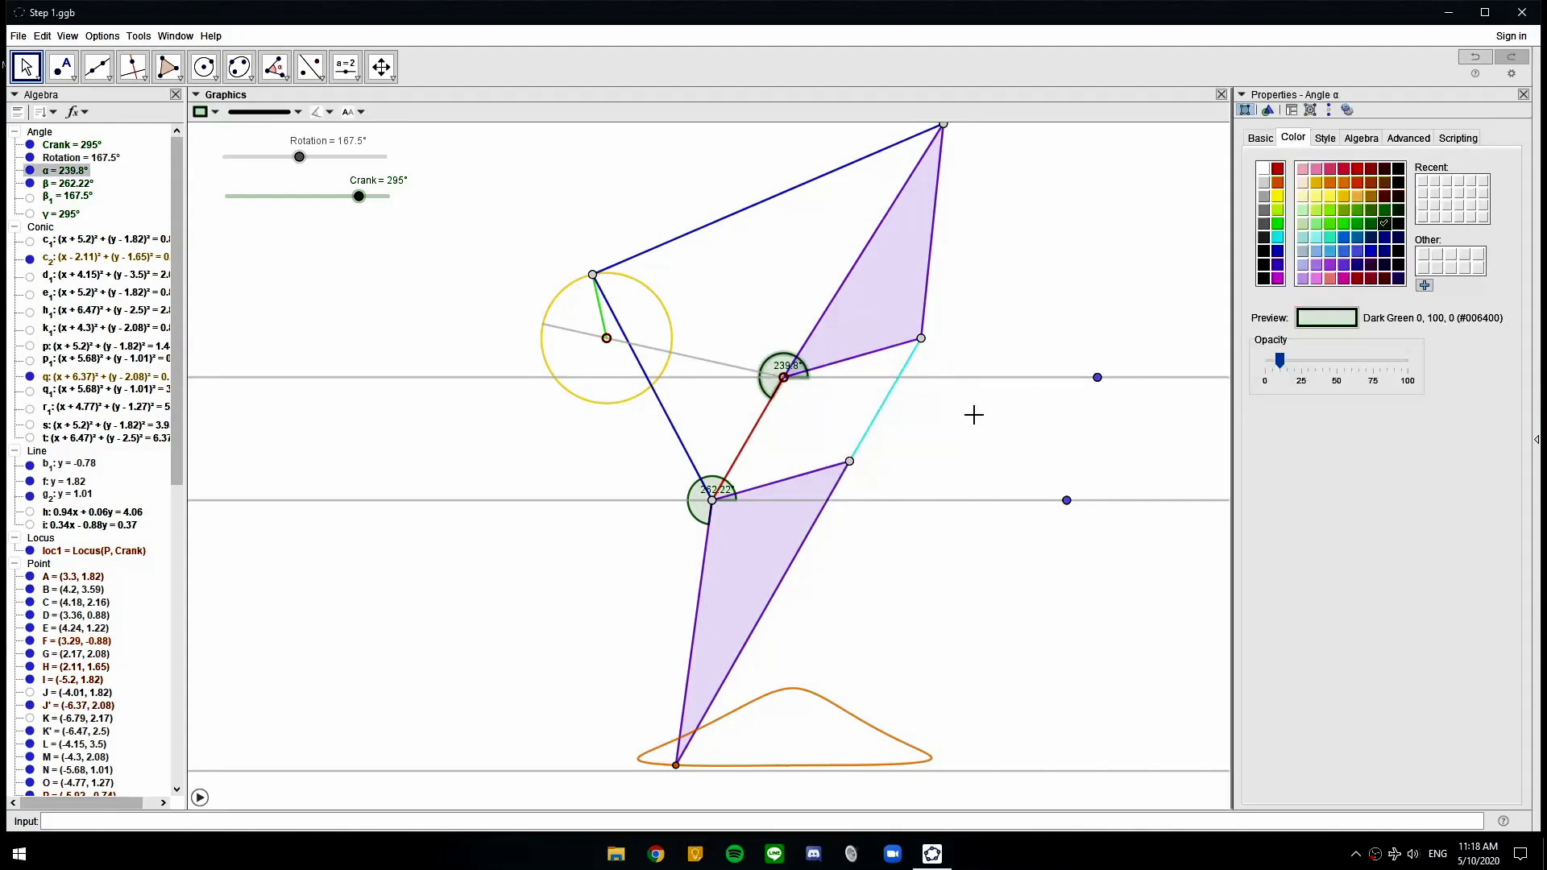
left_click(1262, 139)
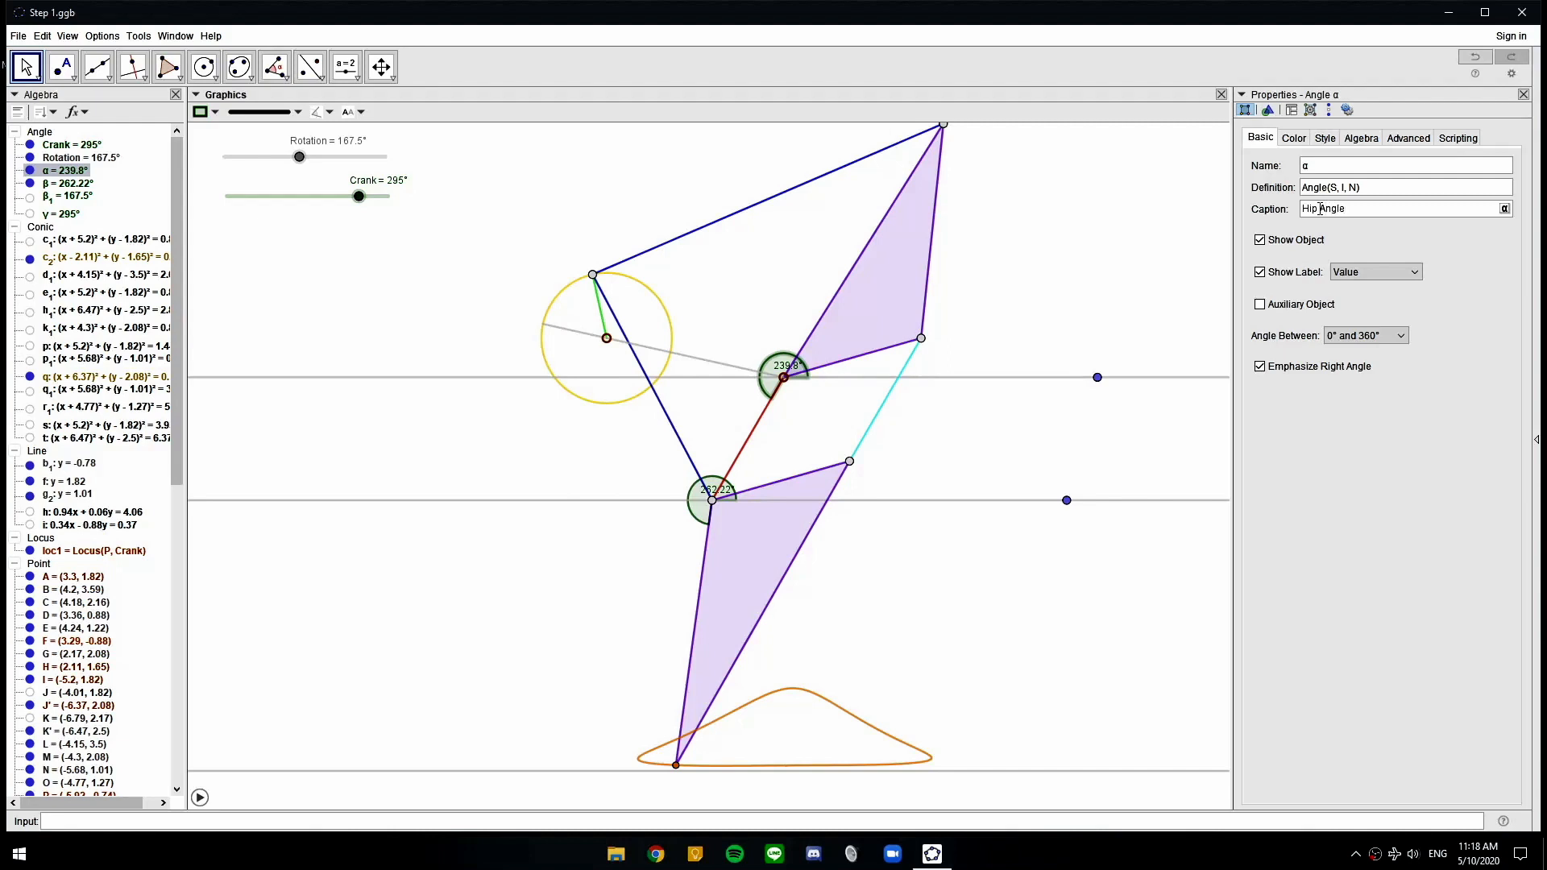
left_click(1357, 275)
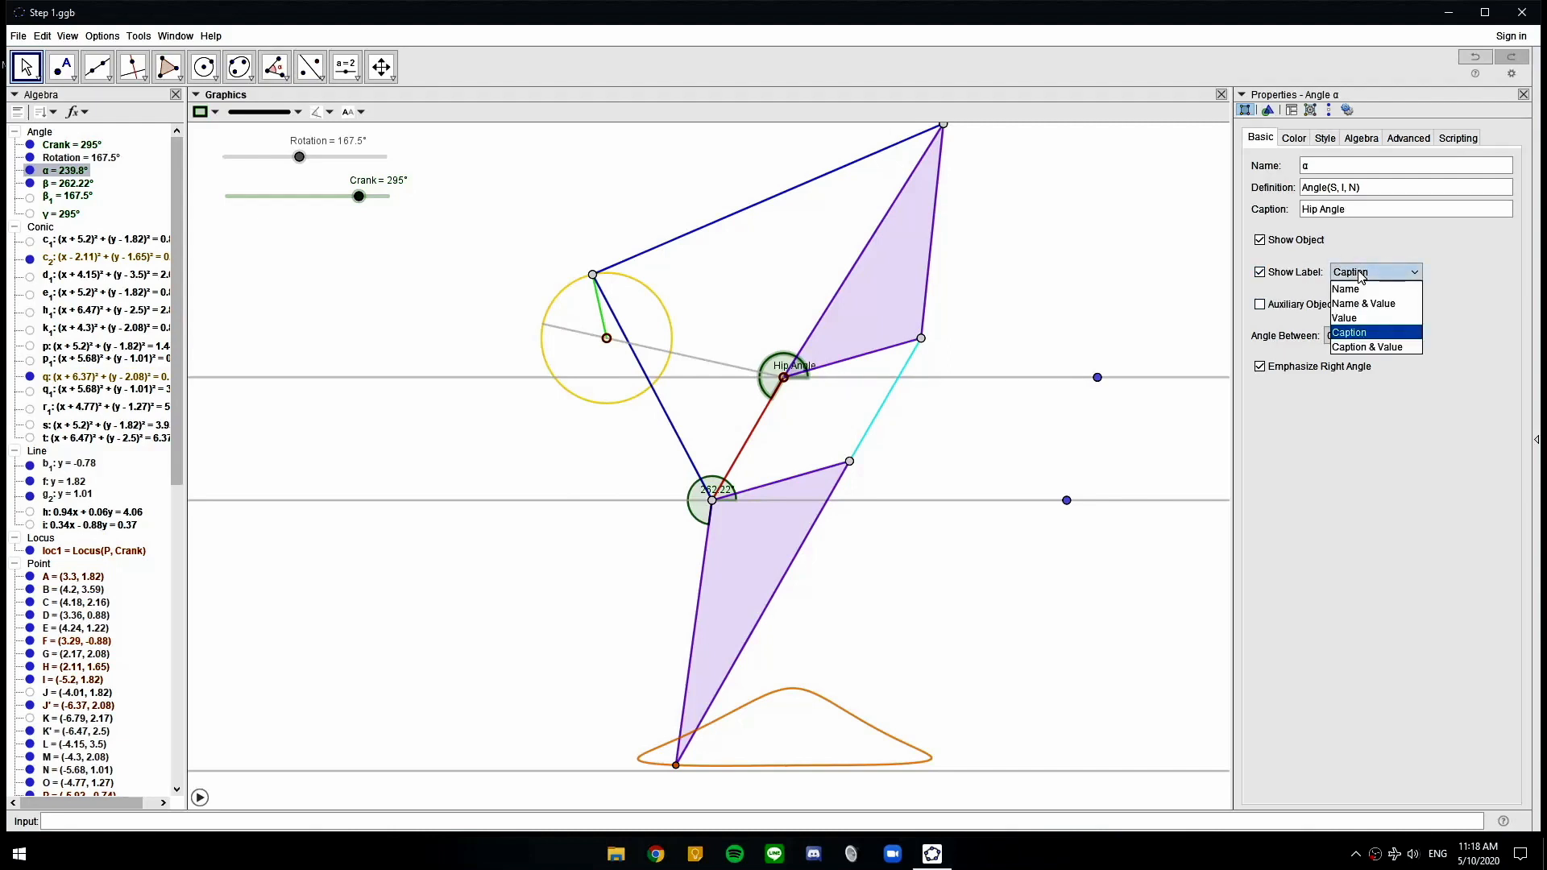
left_click(1368, 347)
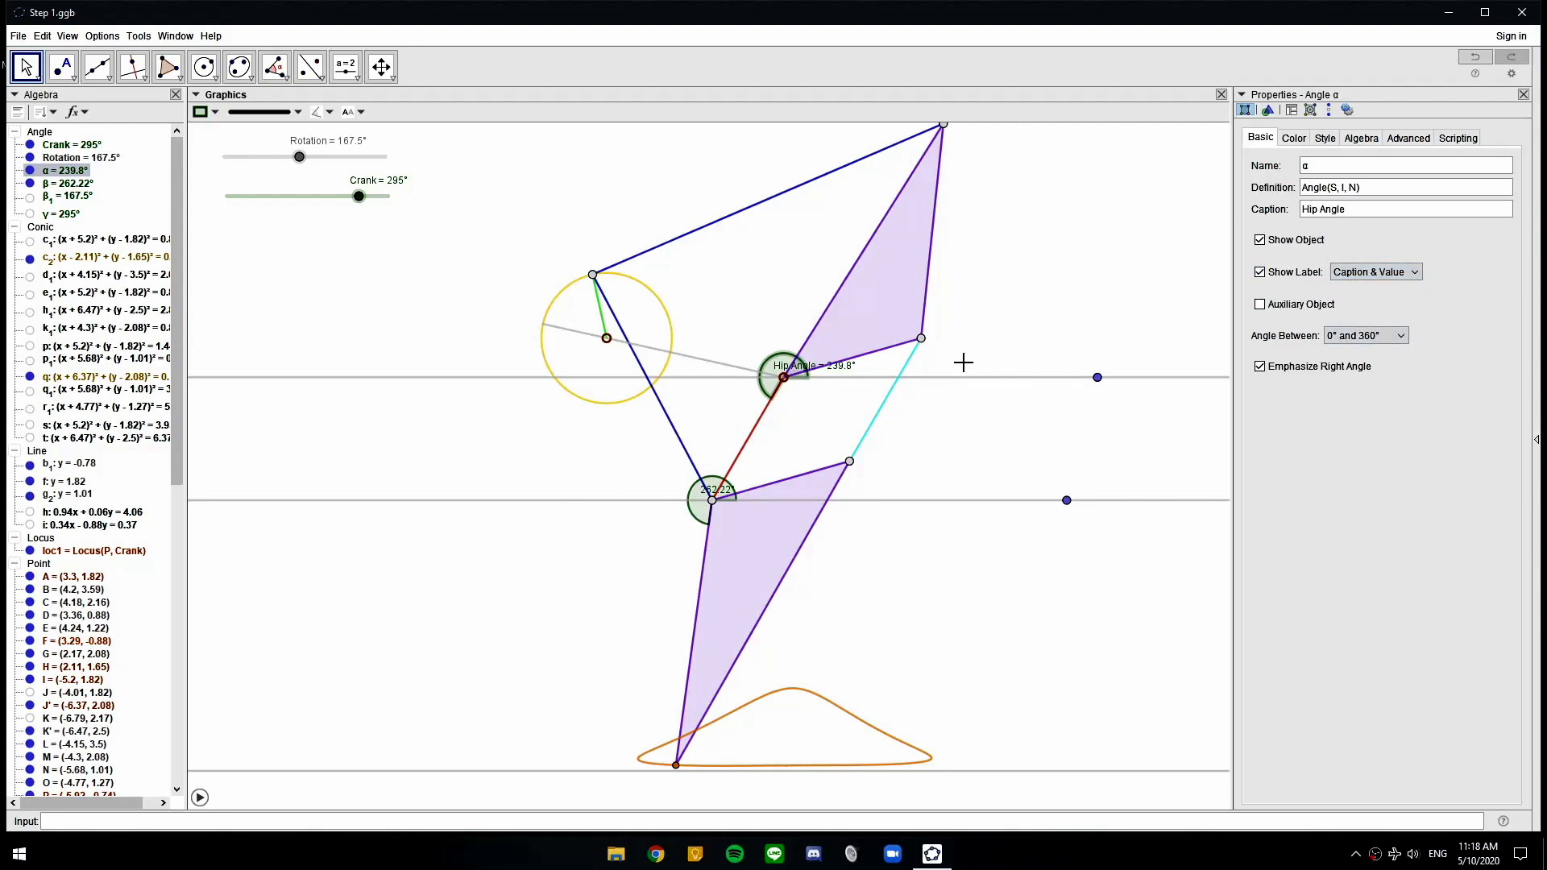
Colour the hip angle red with a fully opaque fill and move its label to the upper right, clear of the angle marker
left_click(202, 111)
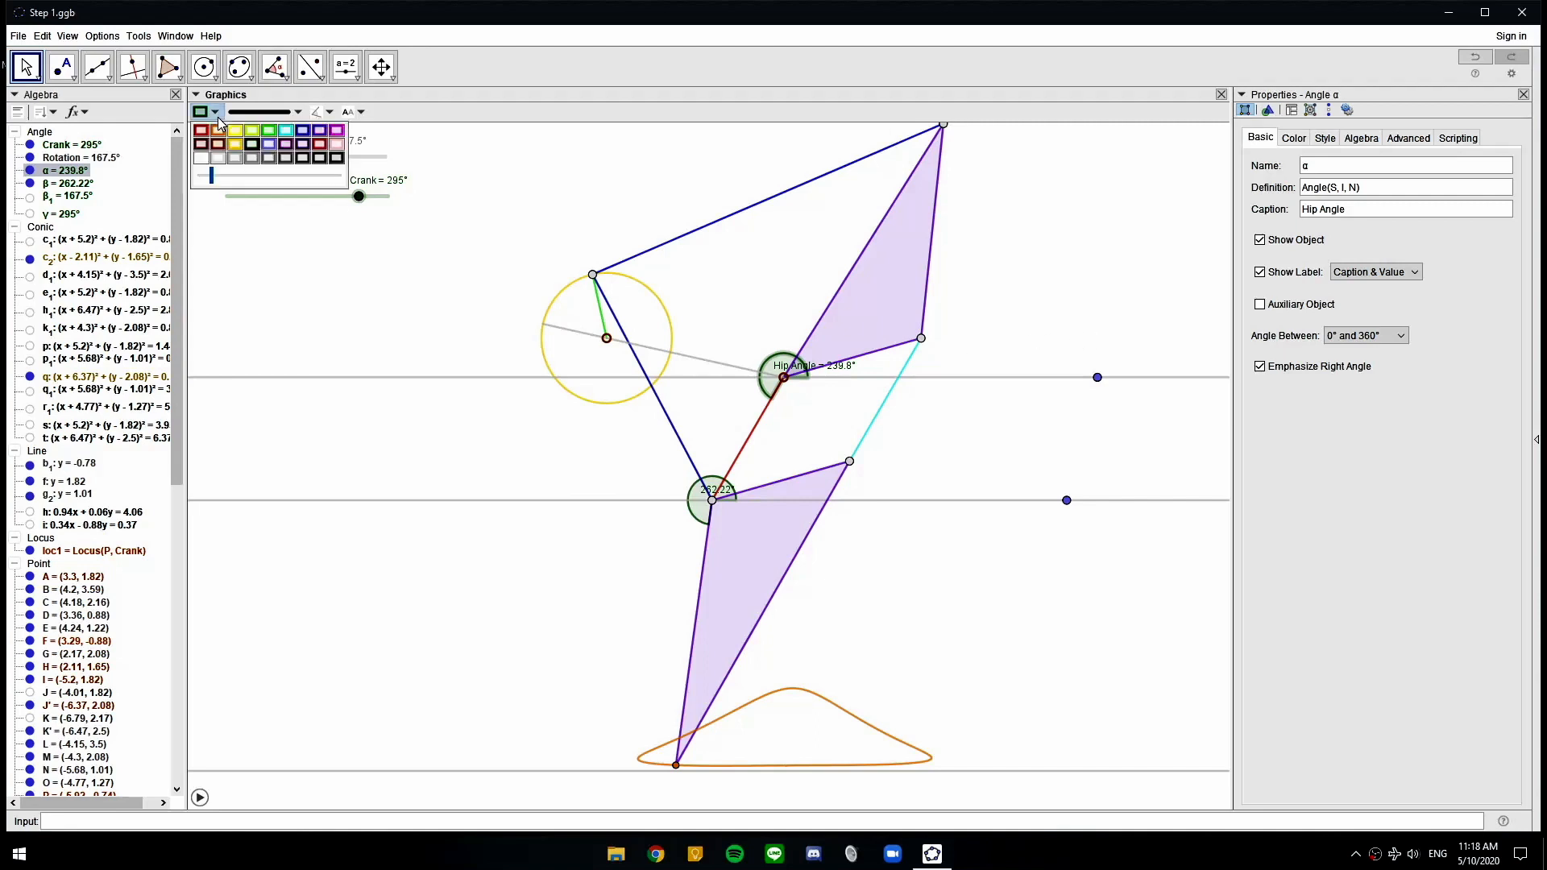
left_click(202, 143)
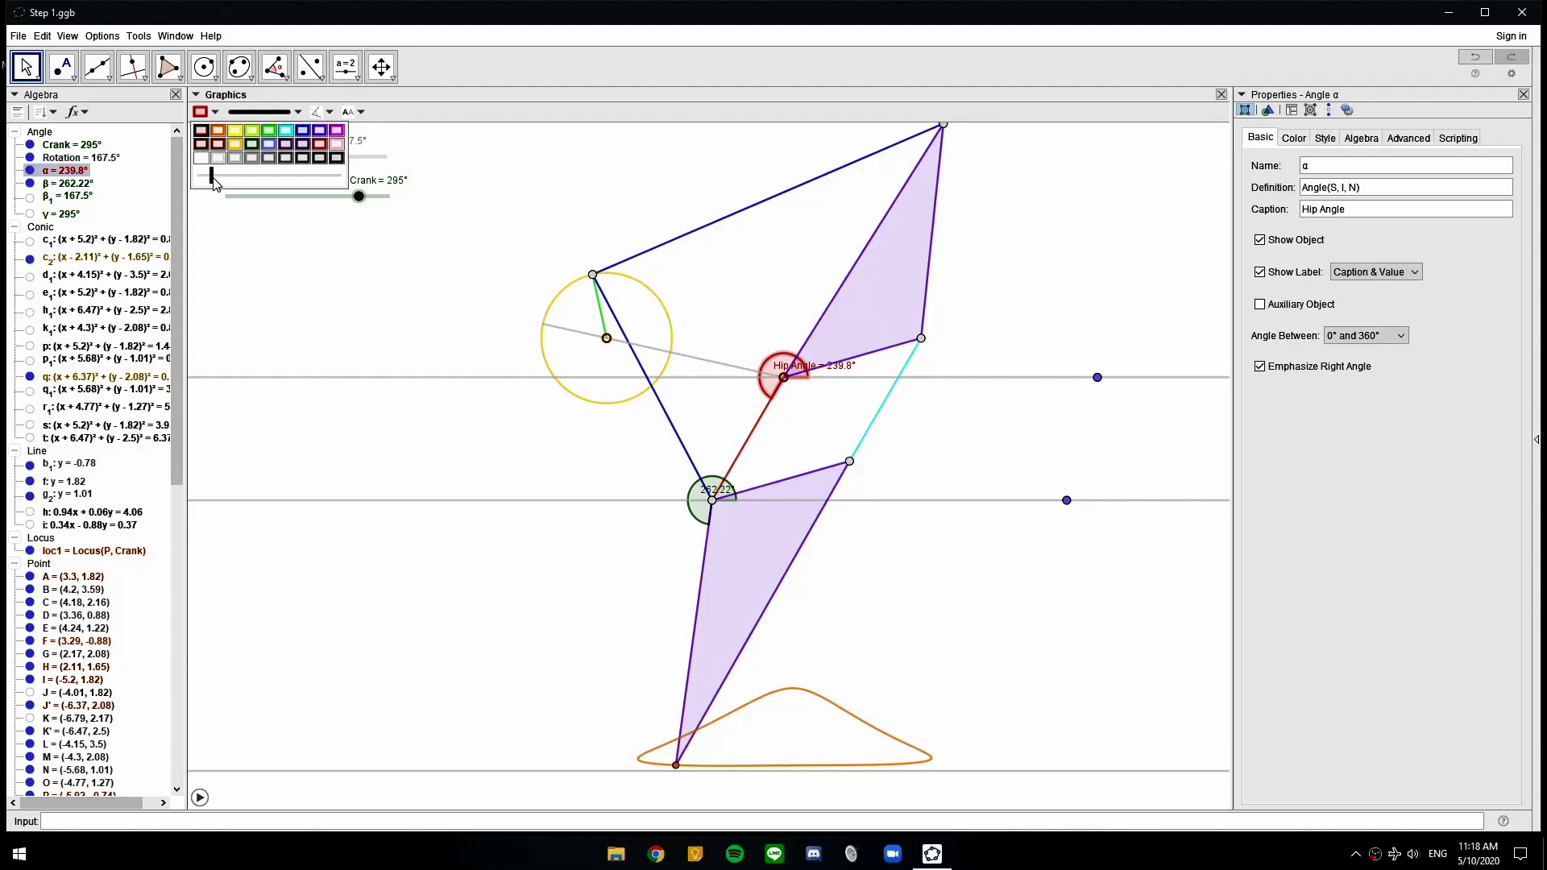
left_click_drag(211, 175, 256, 175)
left_click(534, 170)
left_click_drag(842, 373, 879, 355)
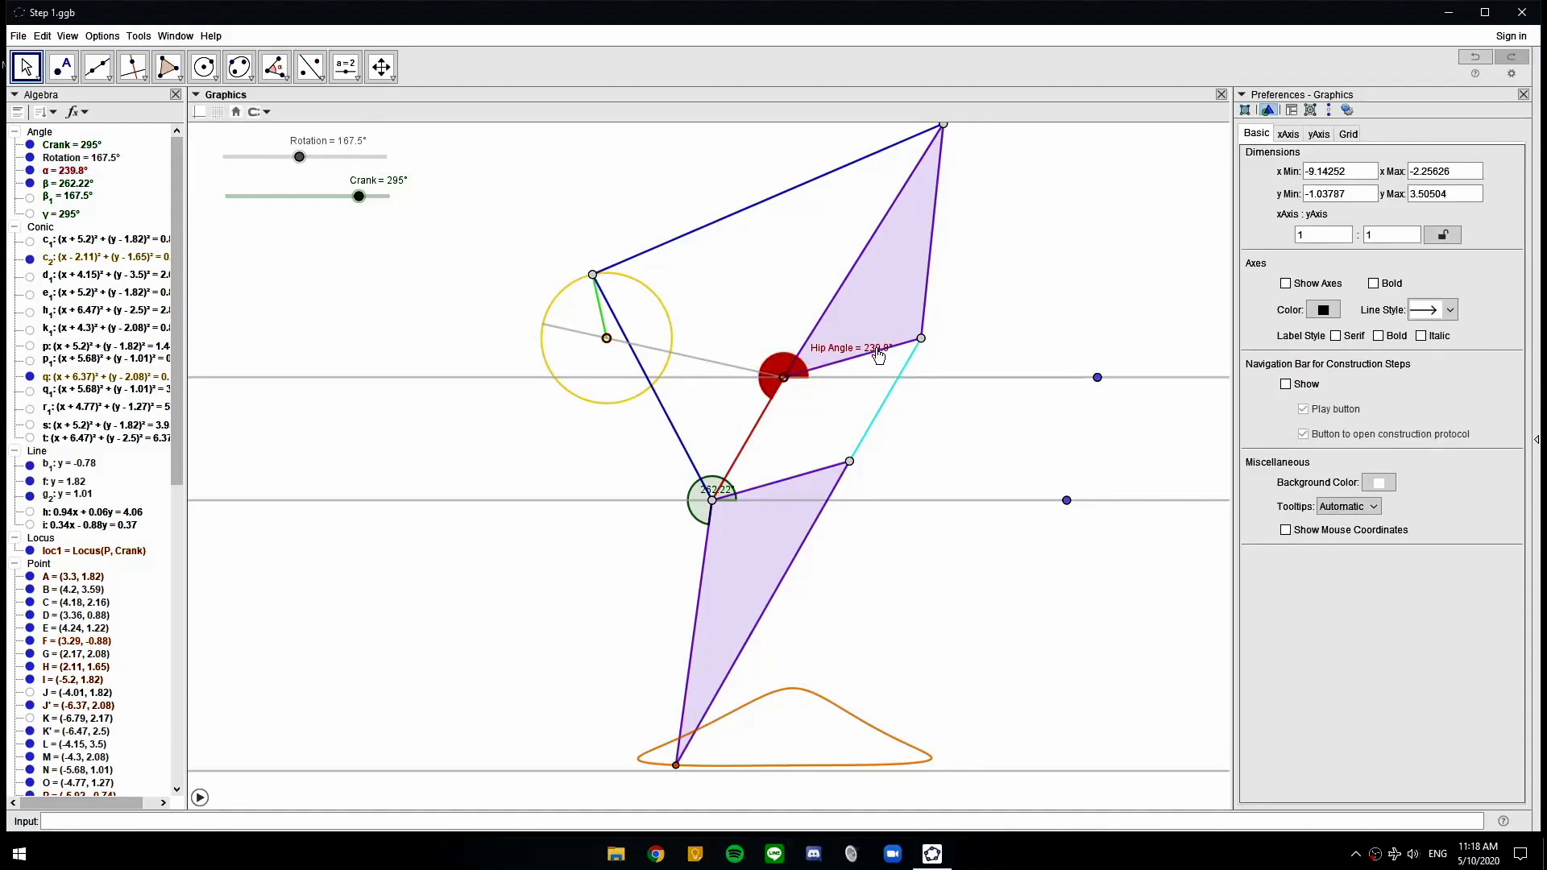
Caption the angle at the knee joint "Knee Angle", set its label to Caption & Value, and move the label above the joint
left_click(701, 516)
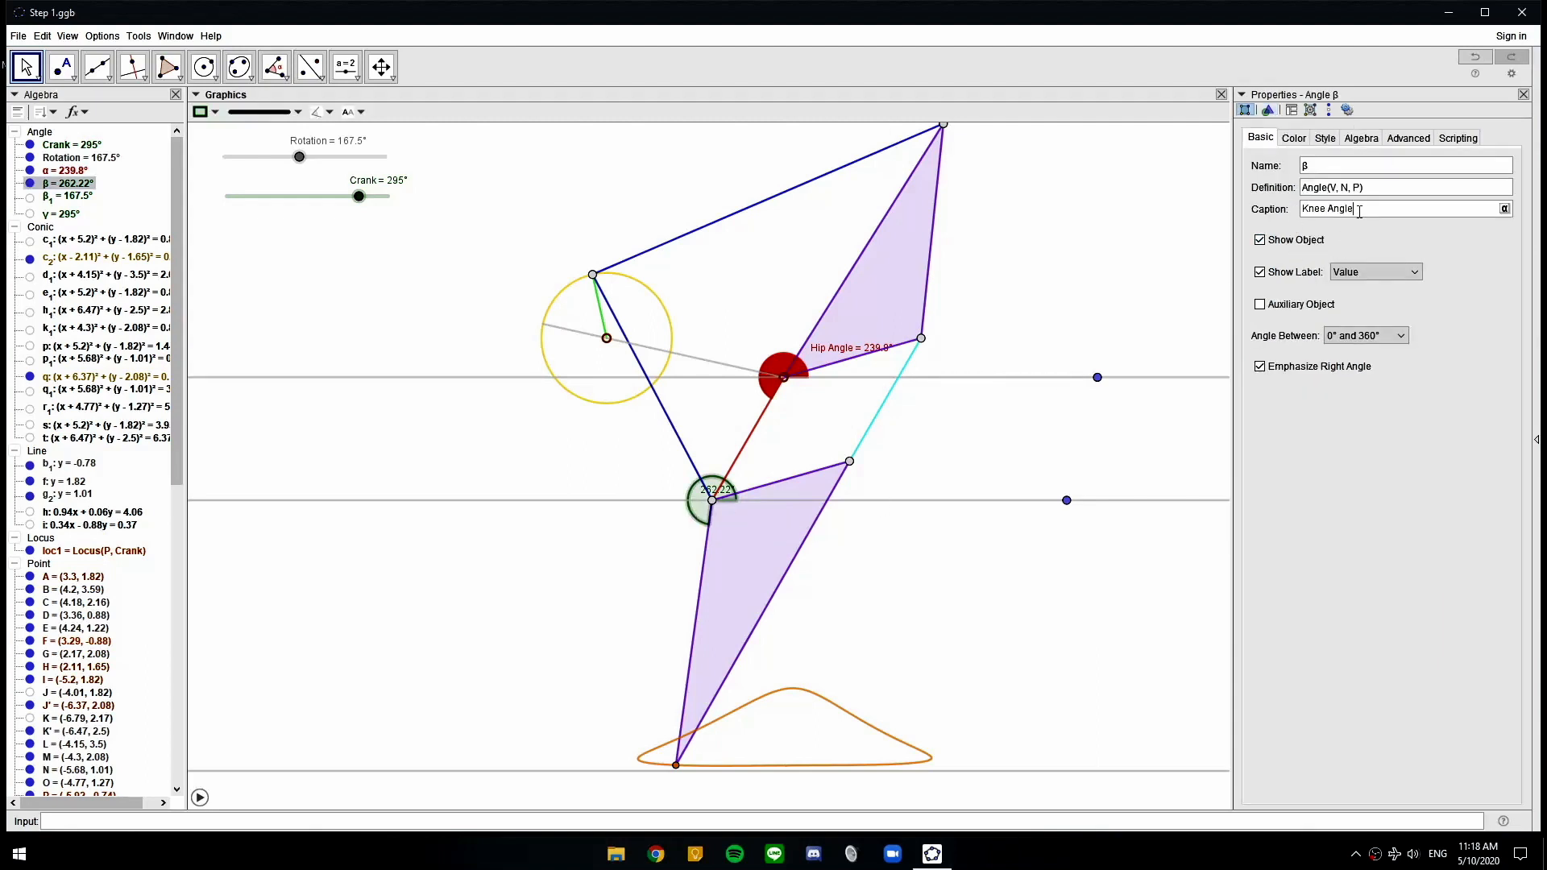
left_click(1294, 138)
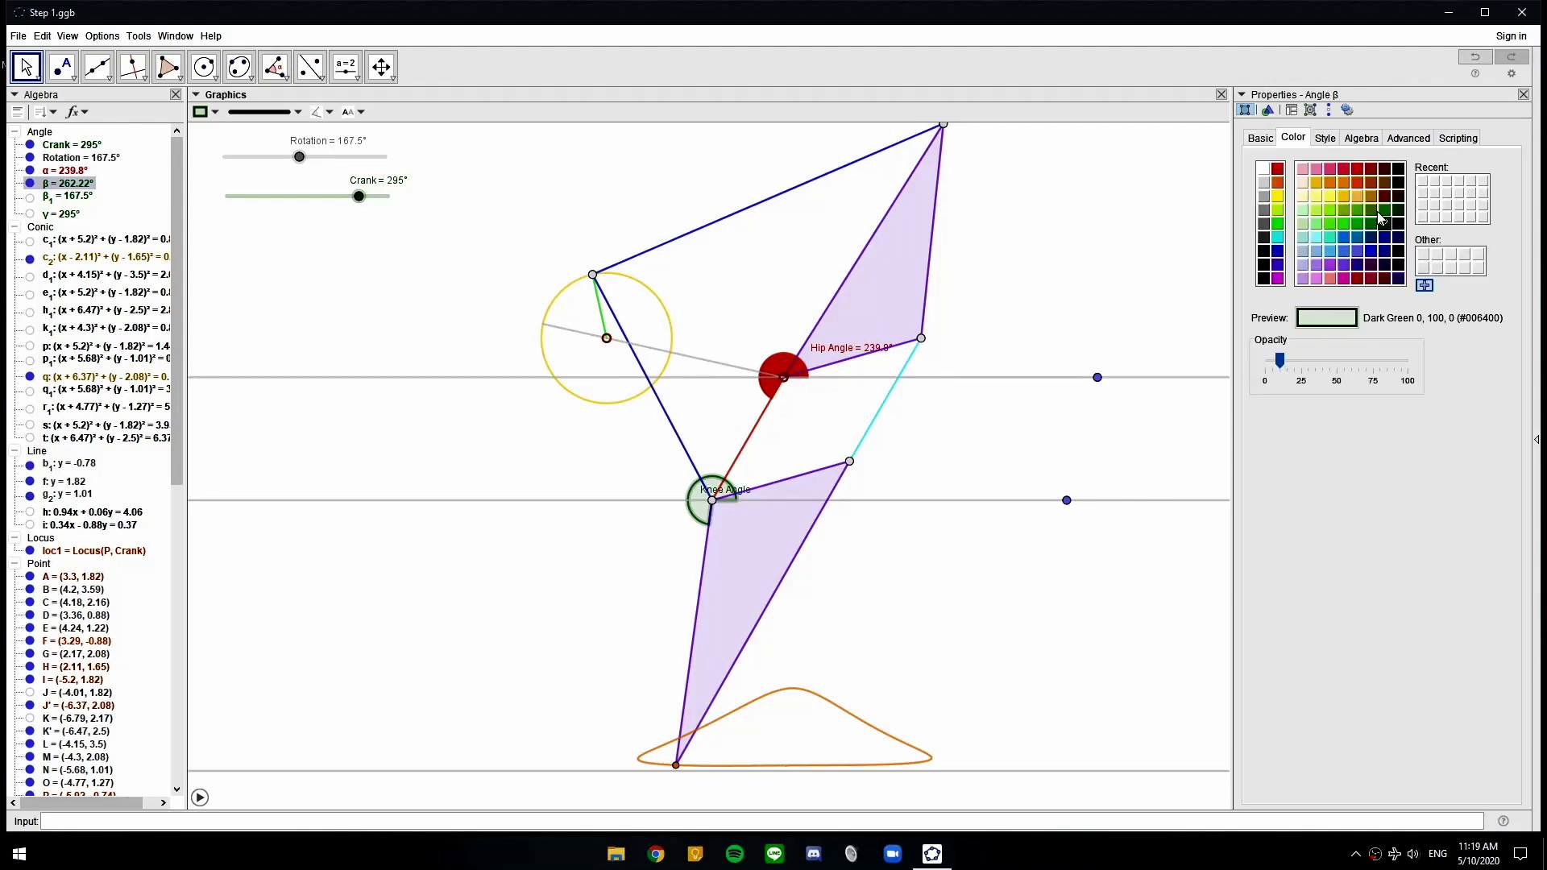
left_click(1268, 140)
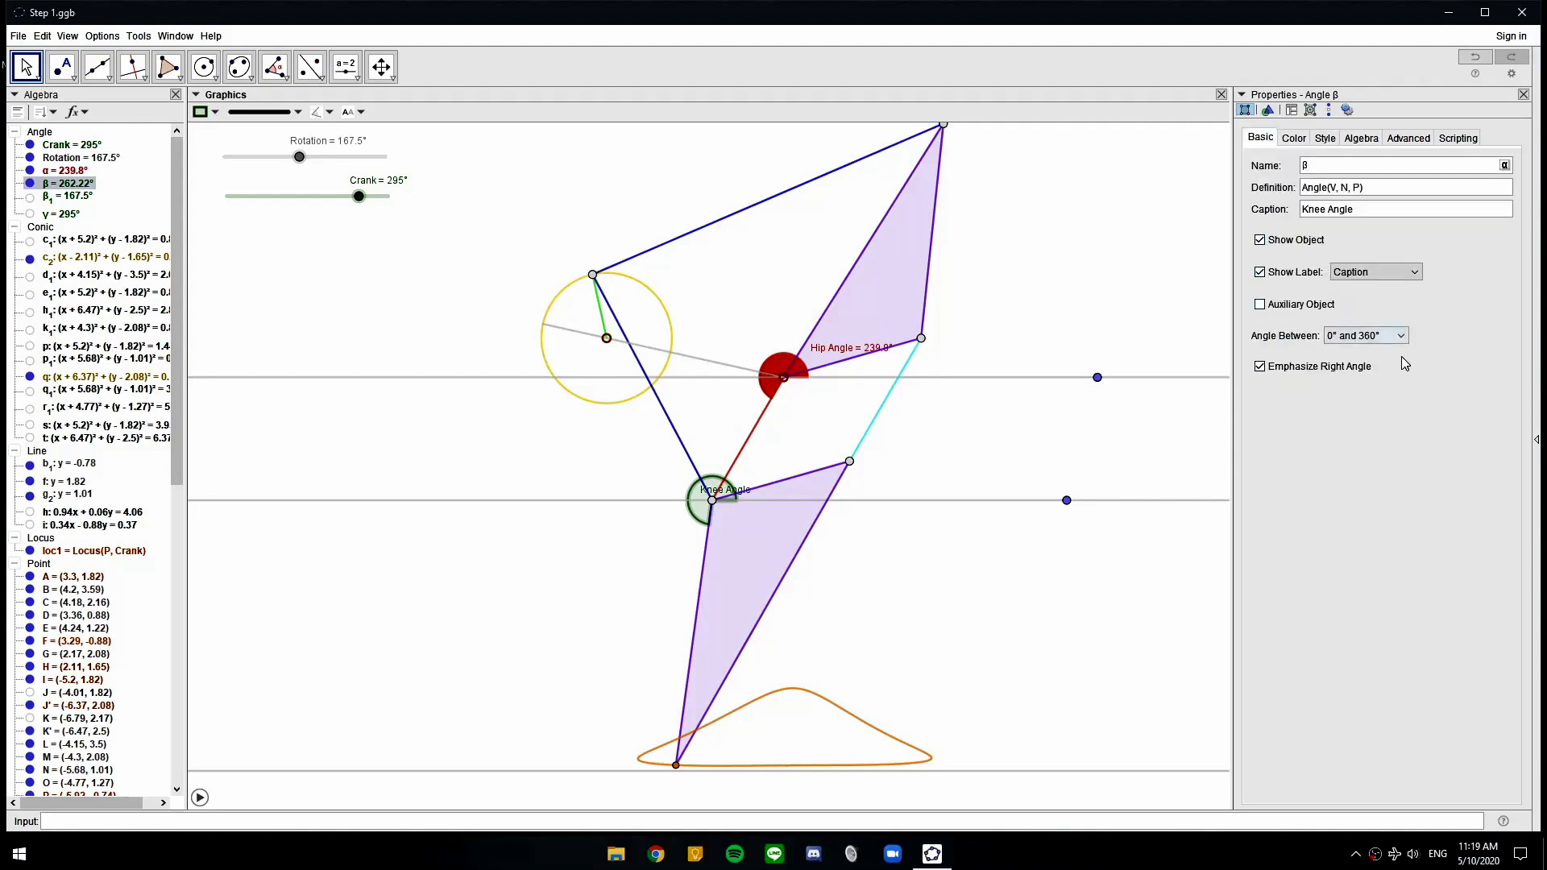
left_click(1384, 274)
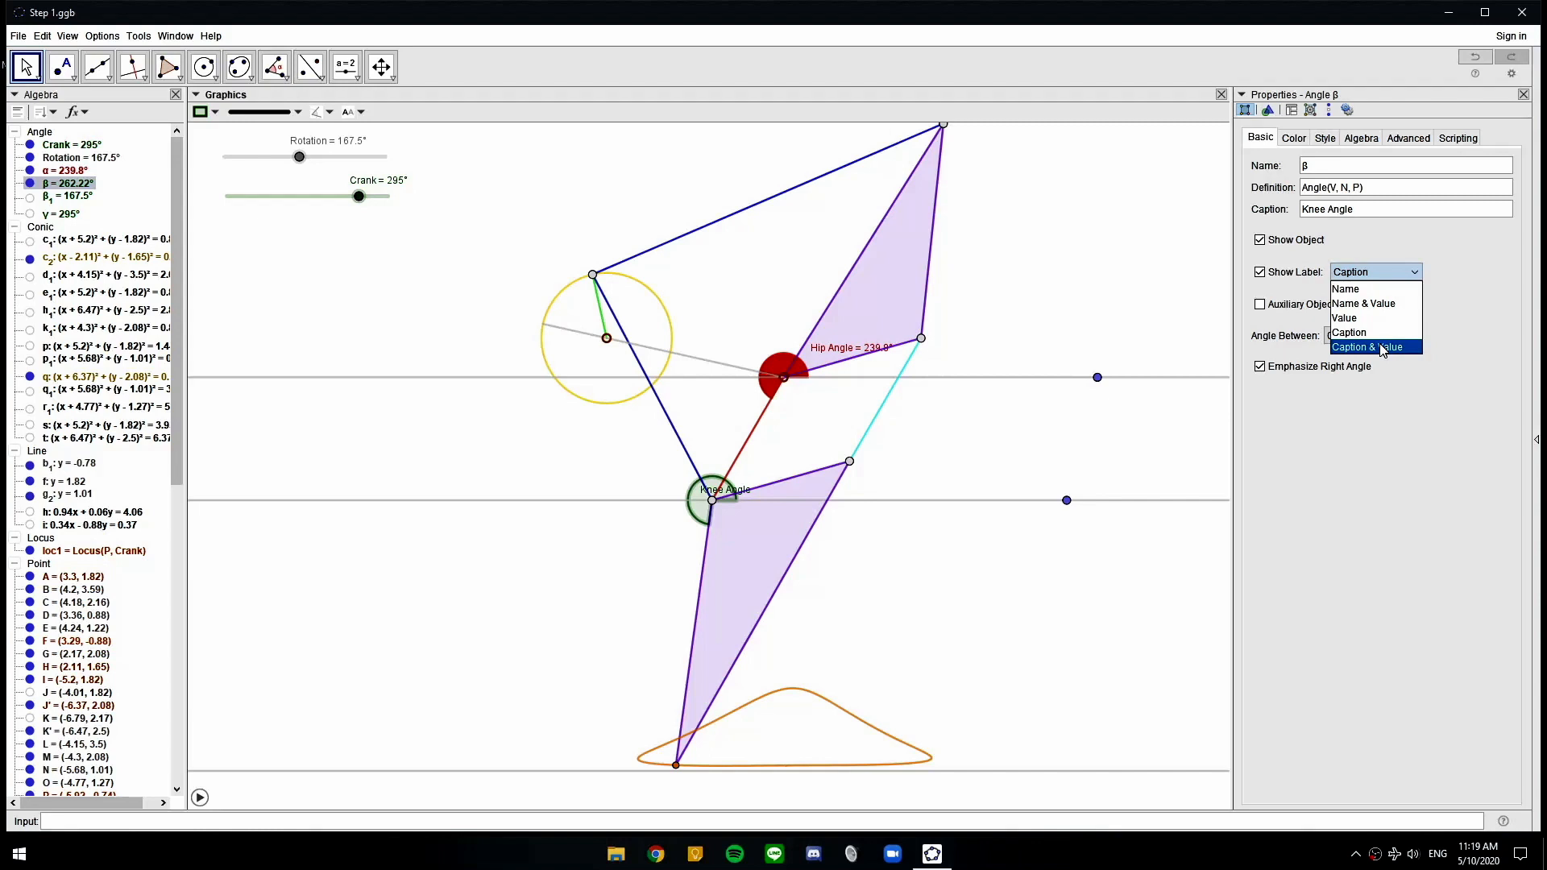
left_click(1383, 348)
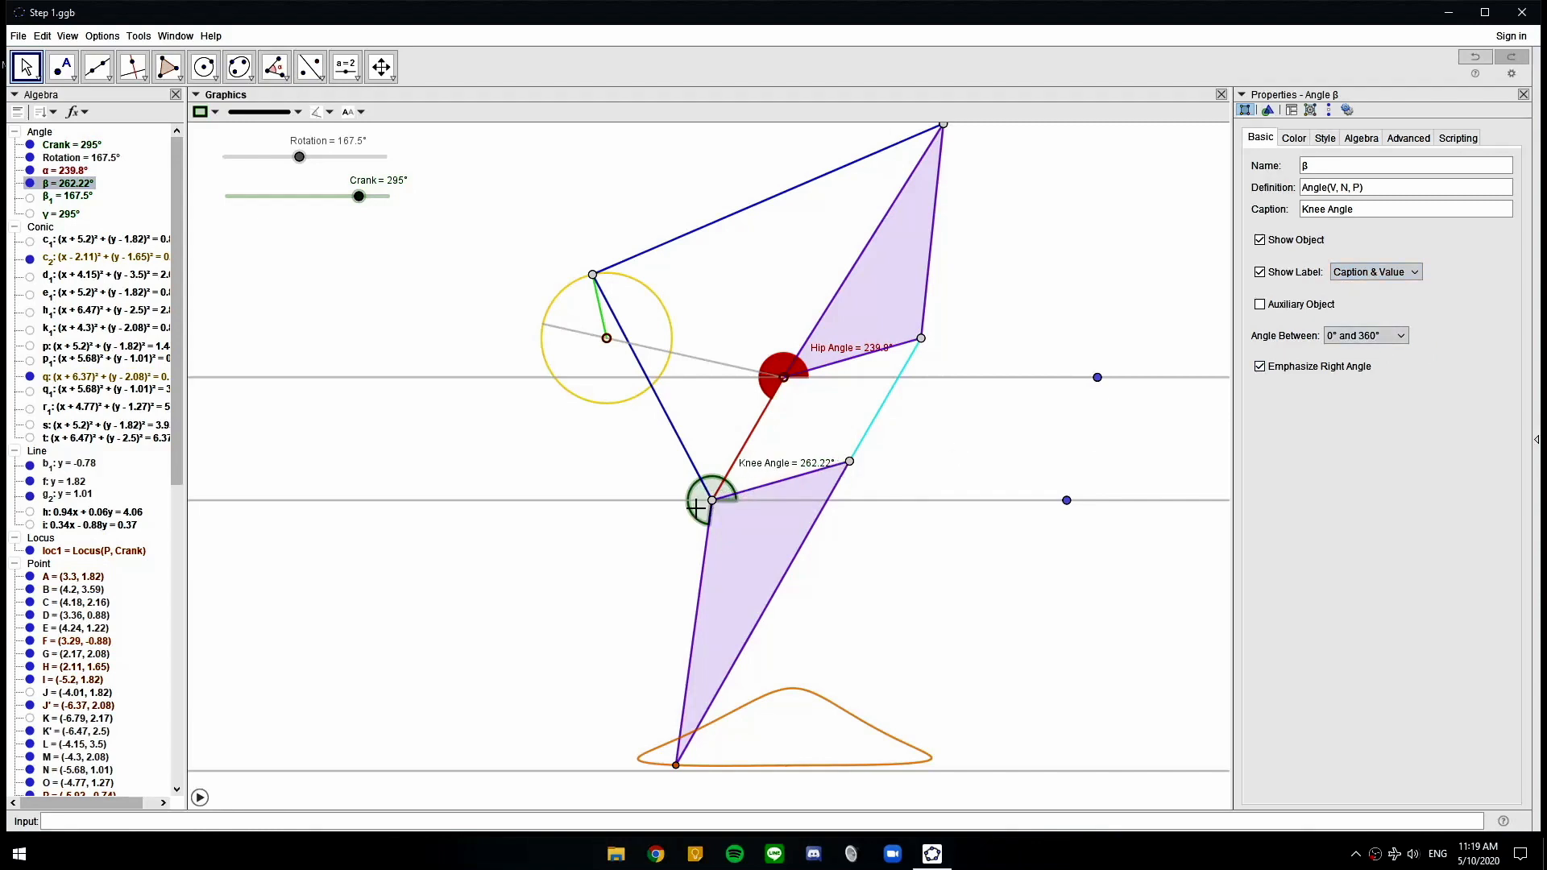
Colour the knee angle cyan with a fully opaque fill
left_click(203, 112)
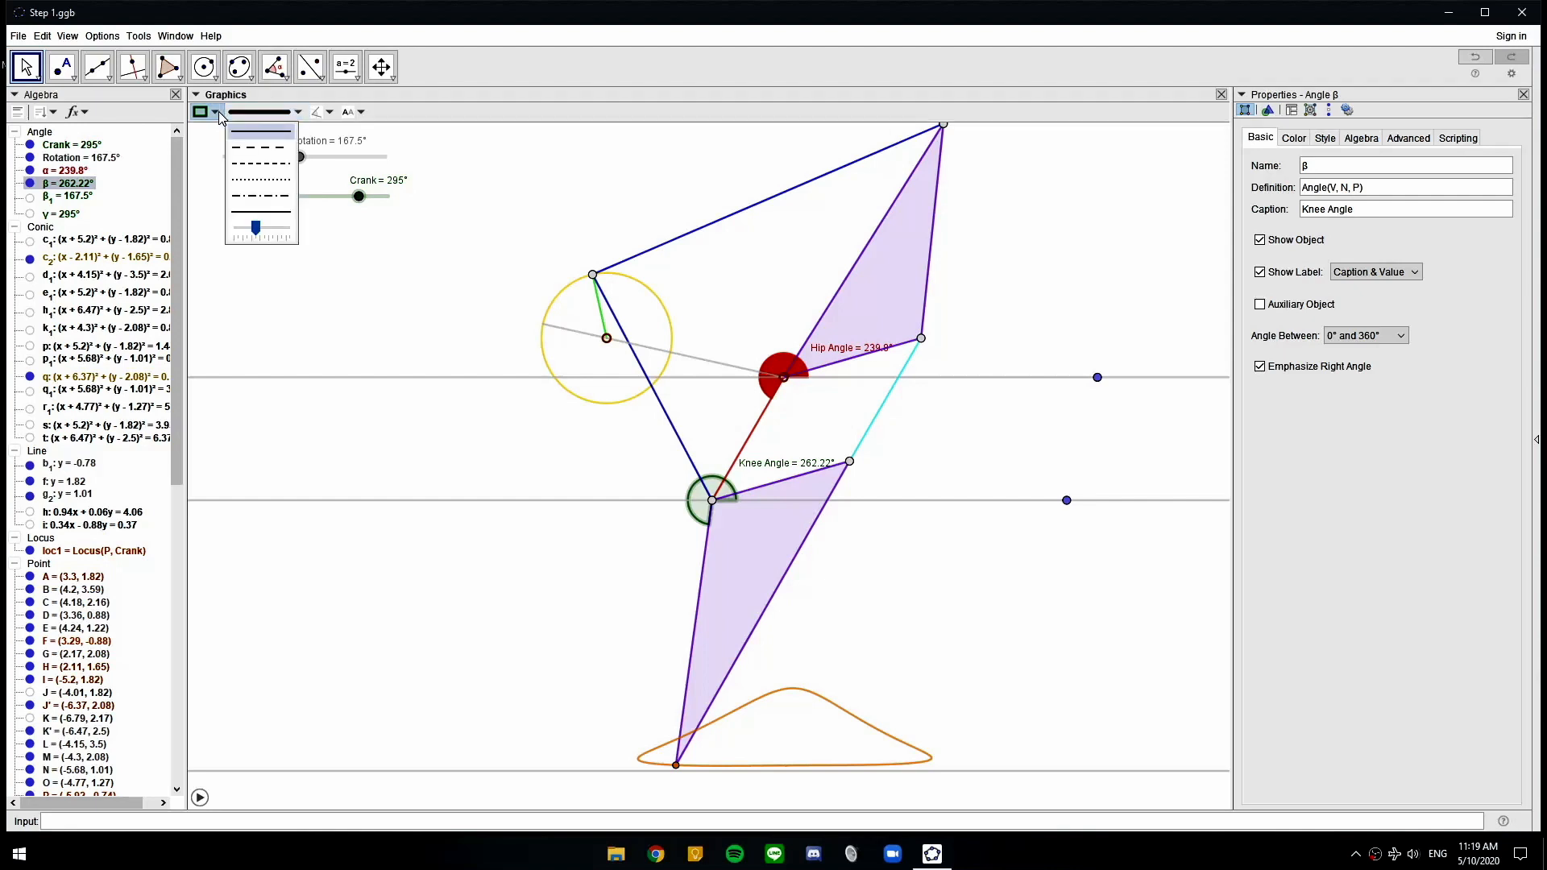
left_click(289, 137)
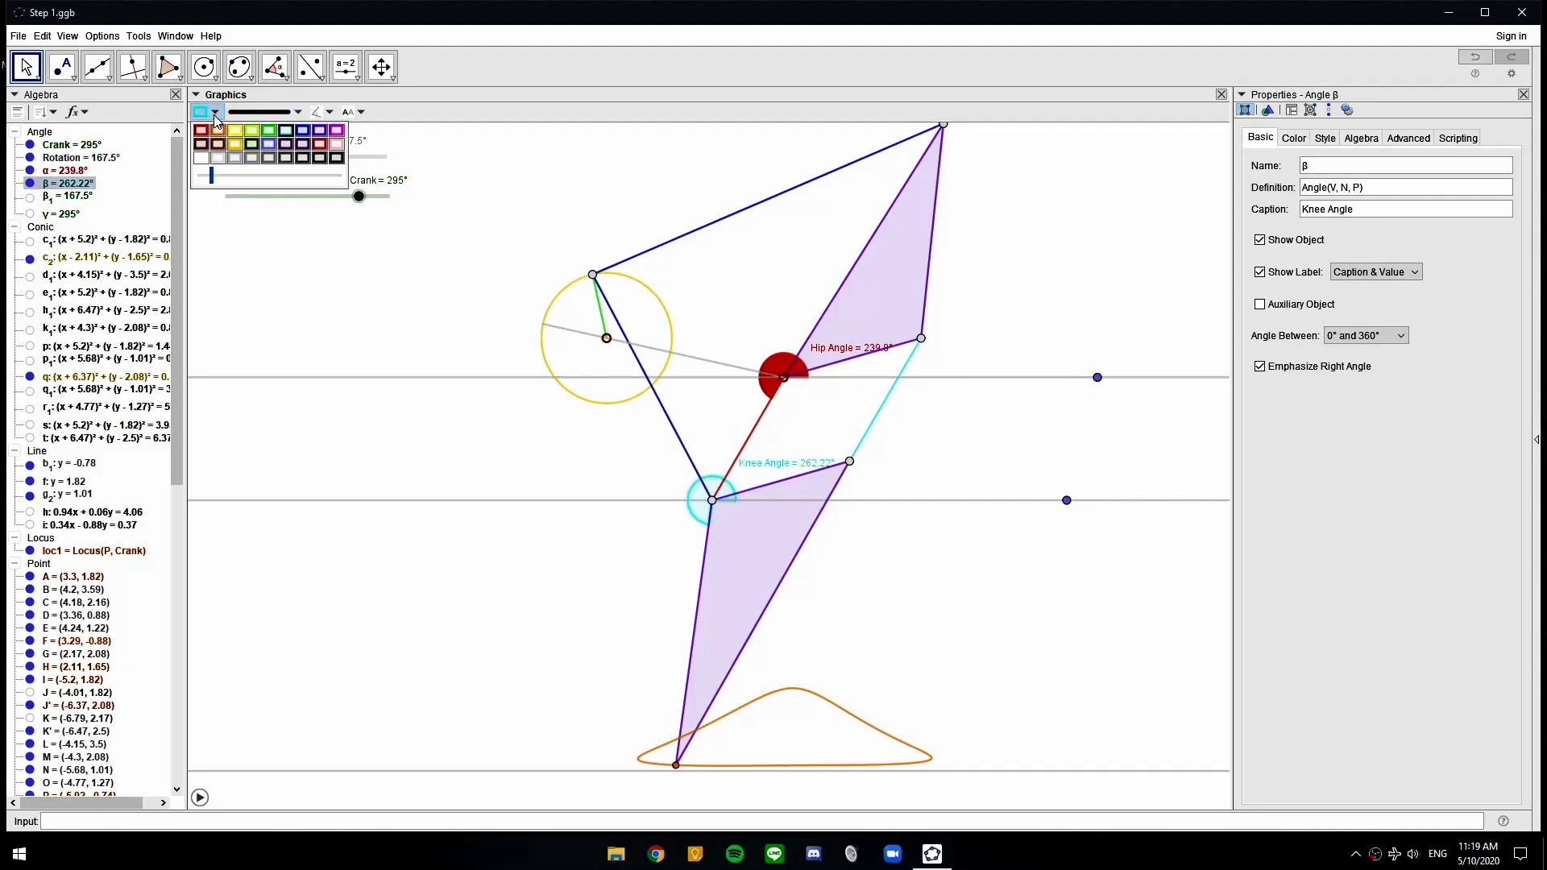
left_click_drag(211, 176, 493, 193)
left_click(439, 470)
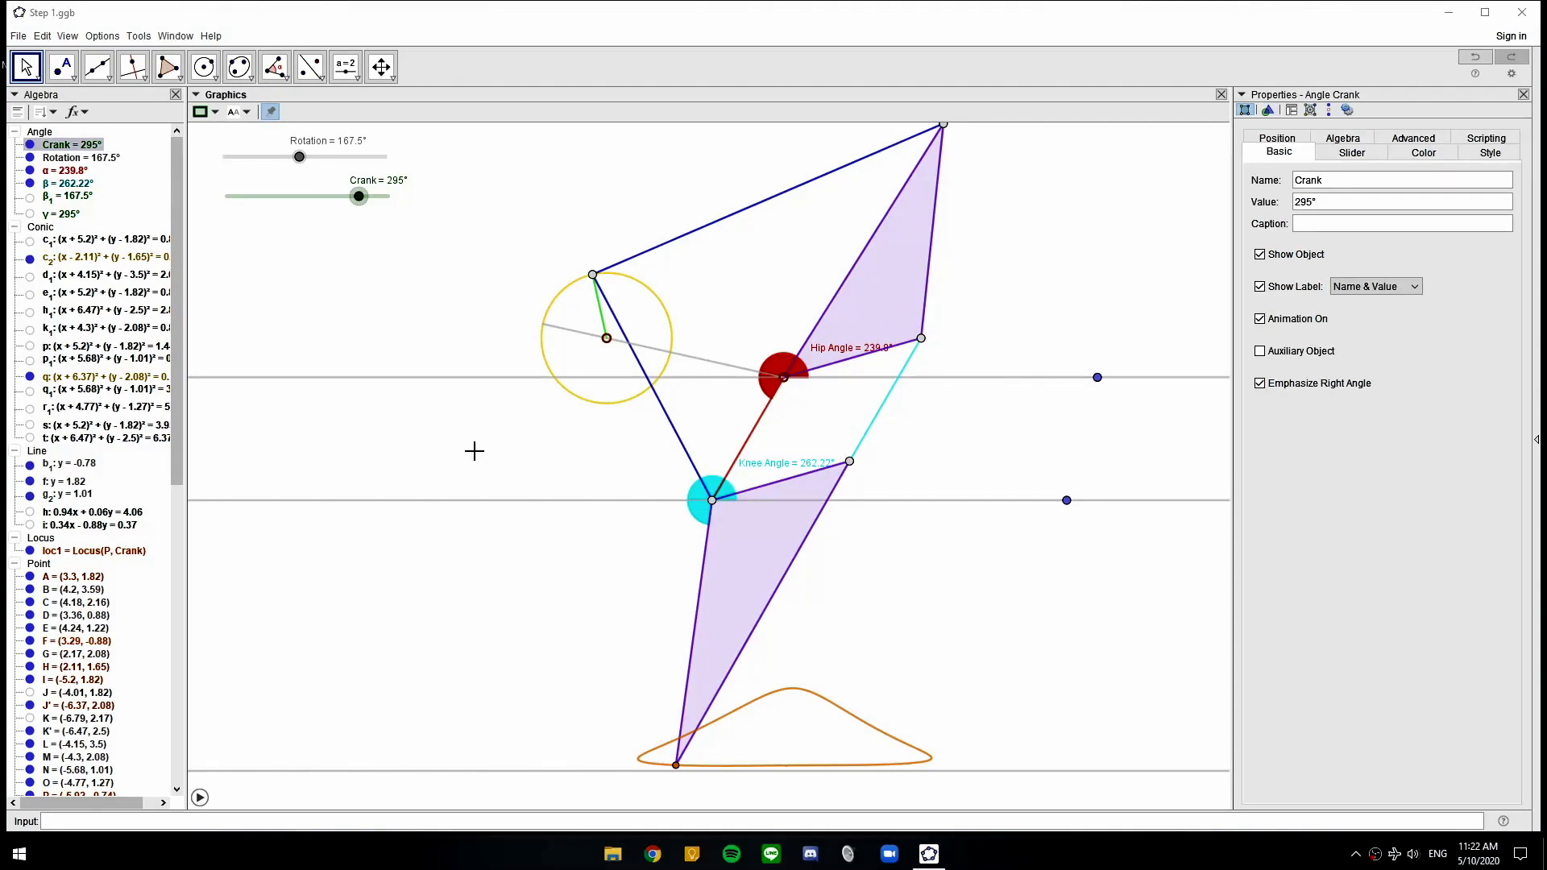
Set the Crank slider to 106° and add a point where the grey segment's outer end meets the yellow circle
left_click_drag(360, 197, 275, 196)
left_click(62, 67)
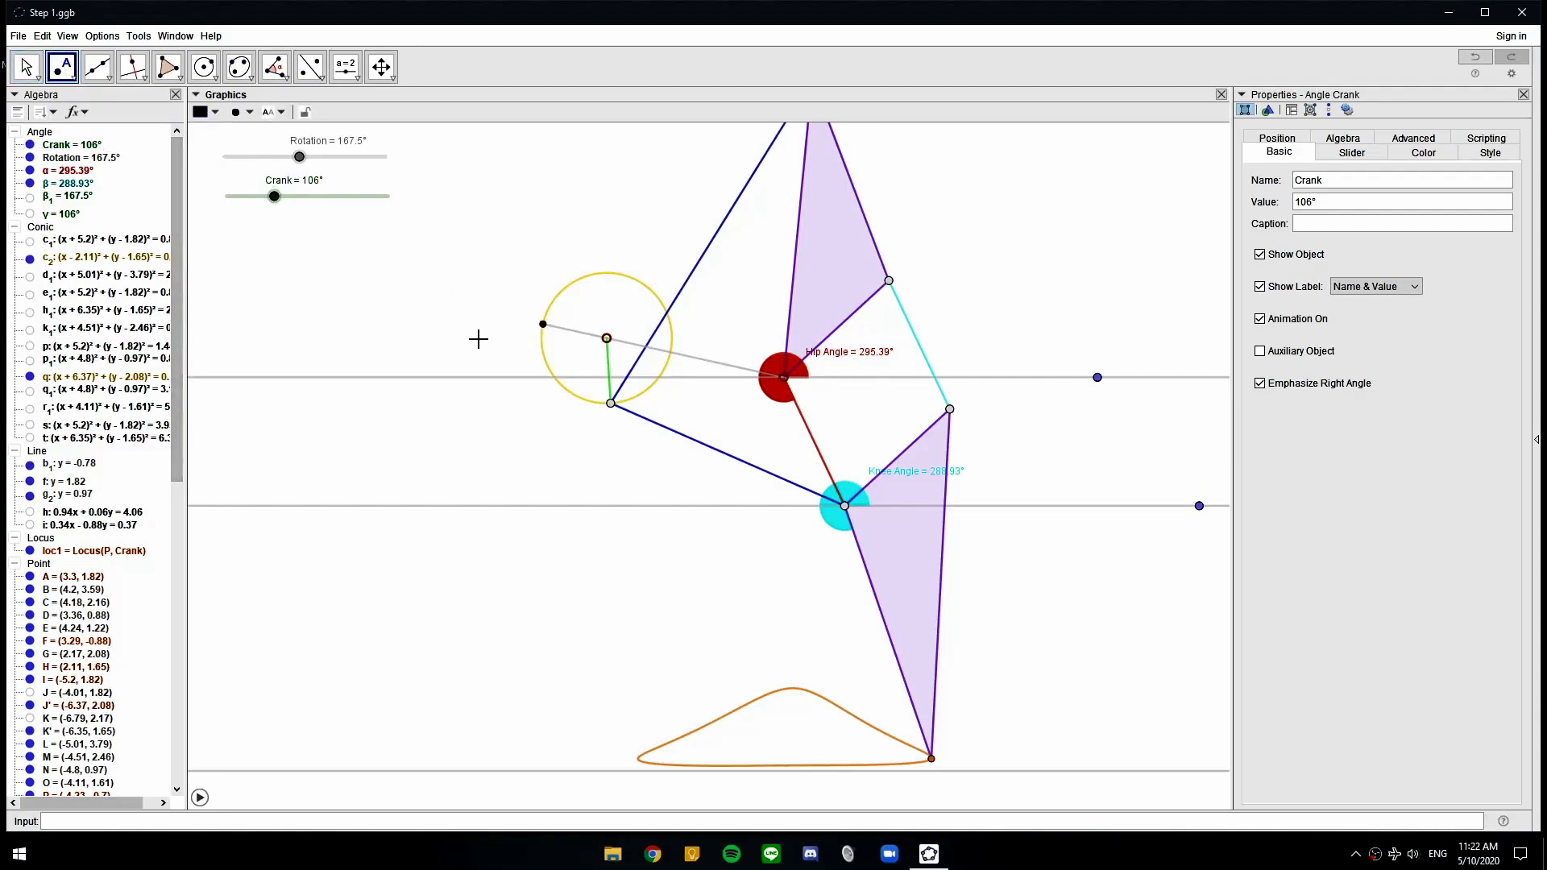
left_click(543, 324)
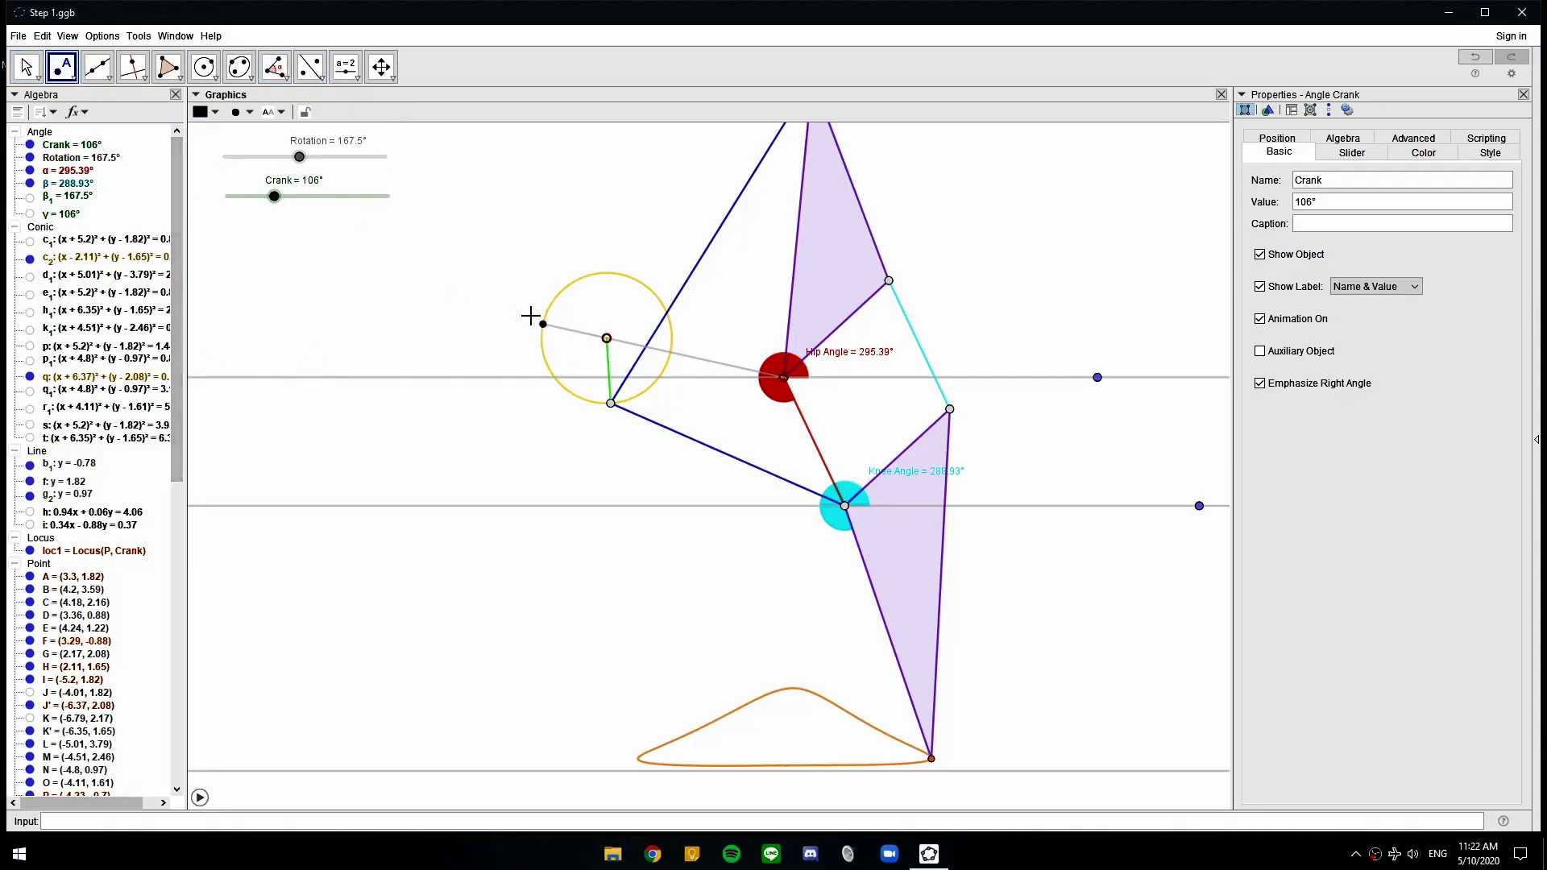
Create the angle around the yellow circle's centre from the new intersection point to the outer end of the green crank
left_click(275, 68)
left_click(300, 116)
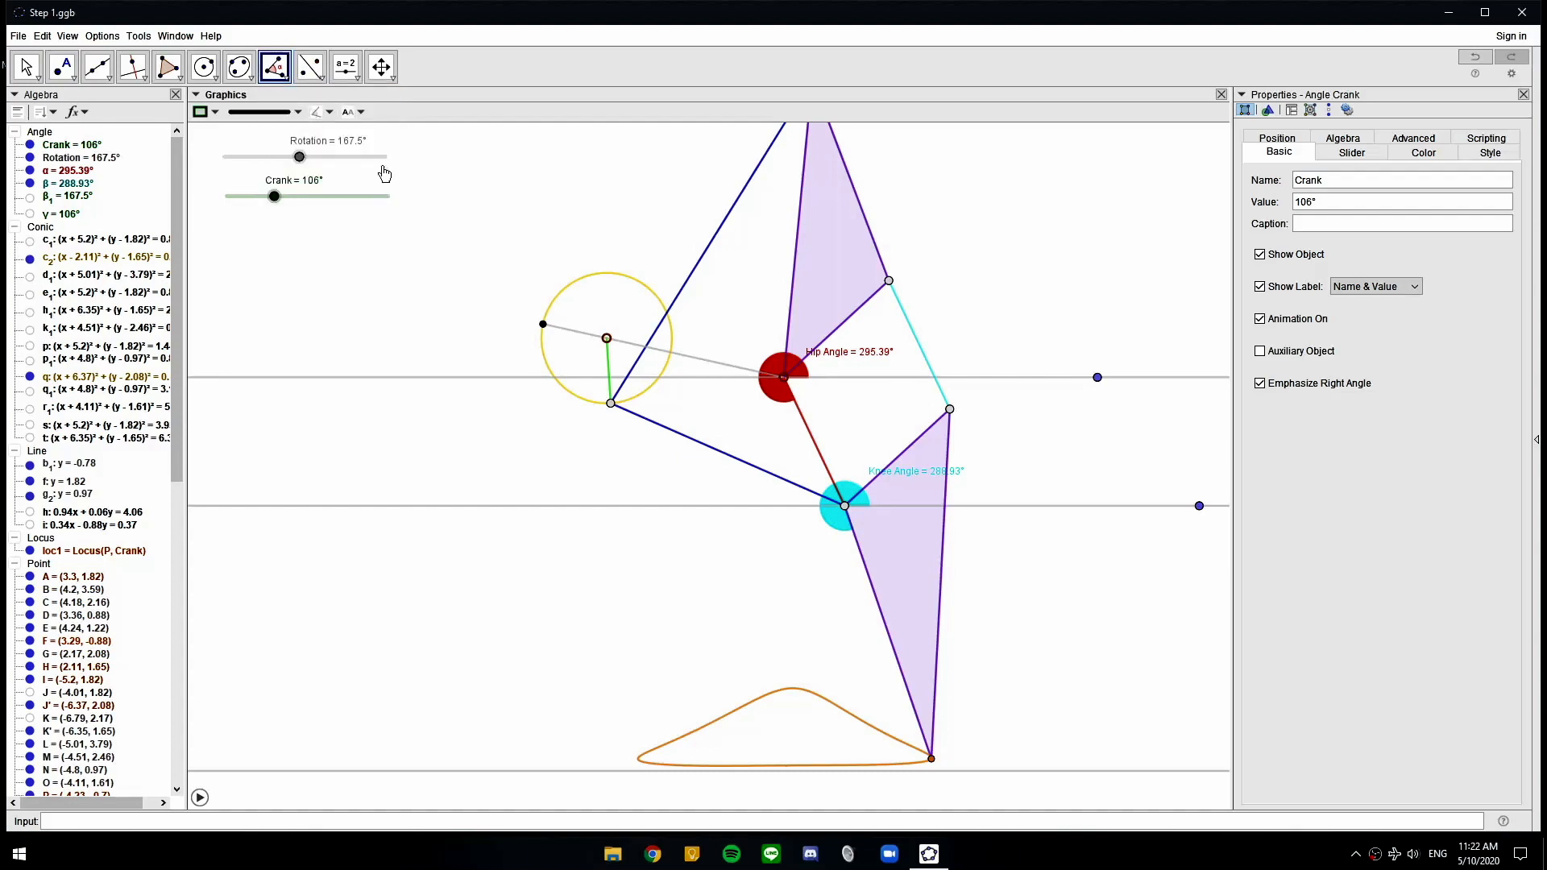
left_click(544, 325)
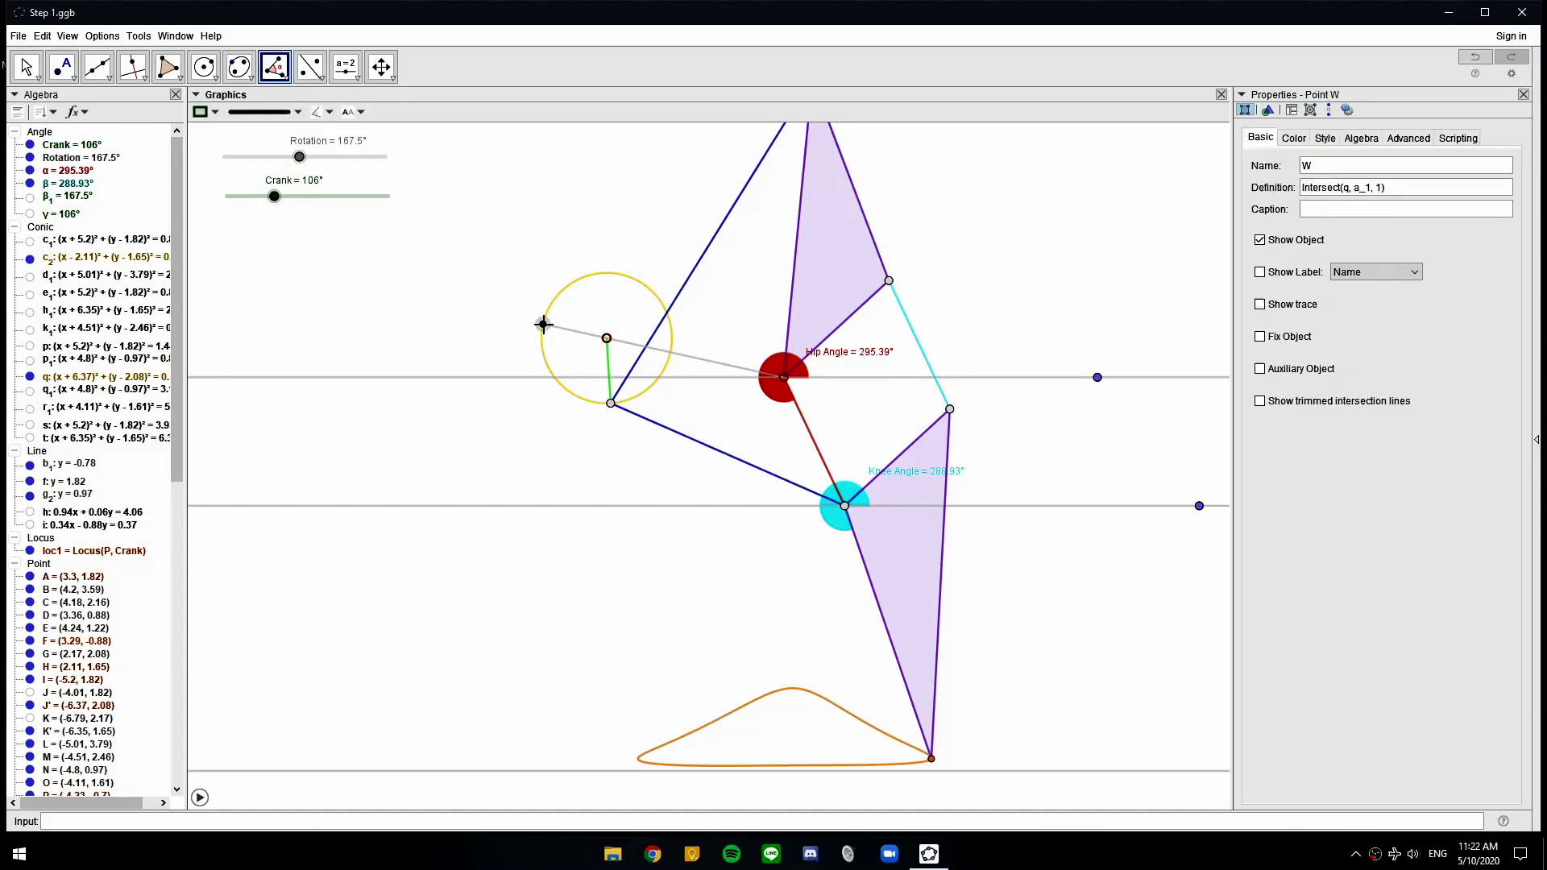
left_click(606, 337)
left_click(610, 402)
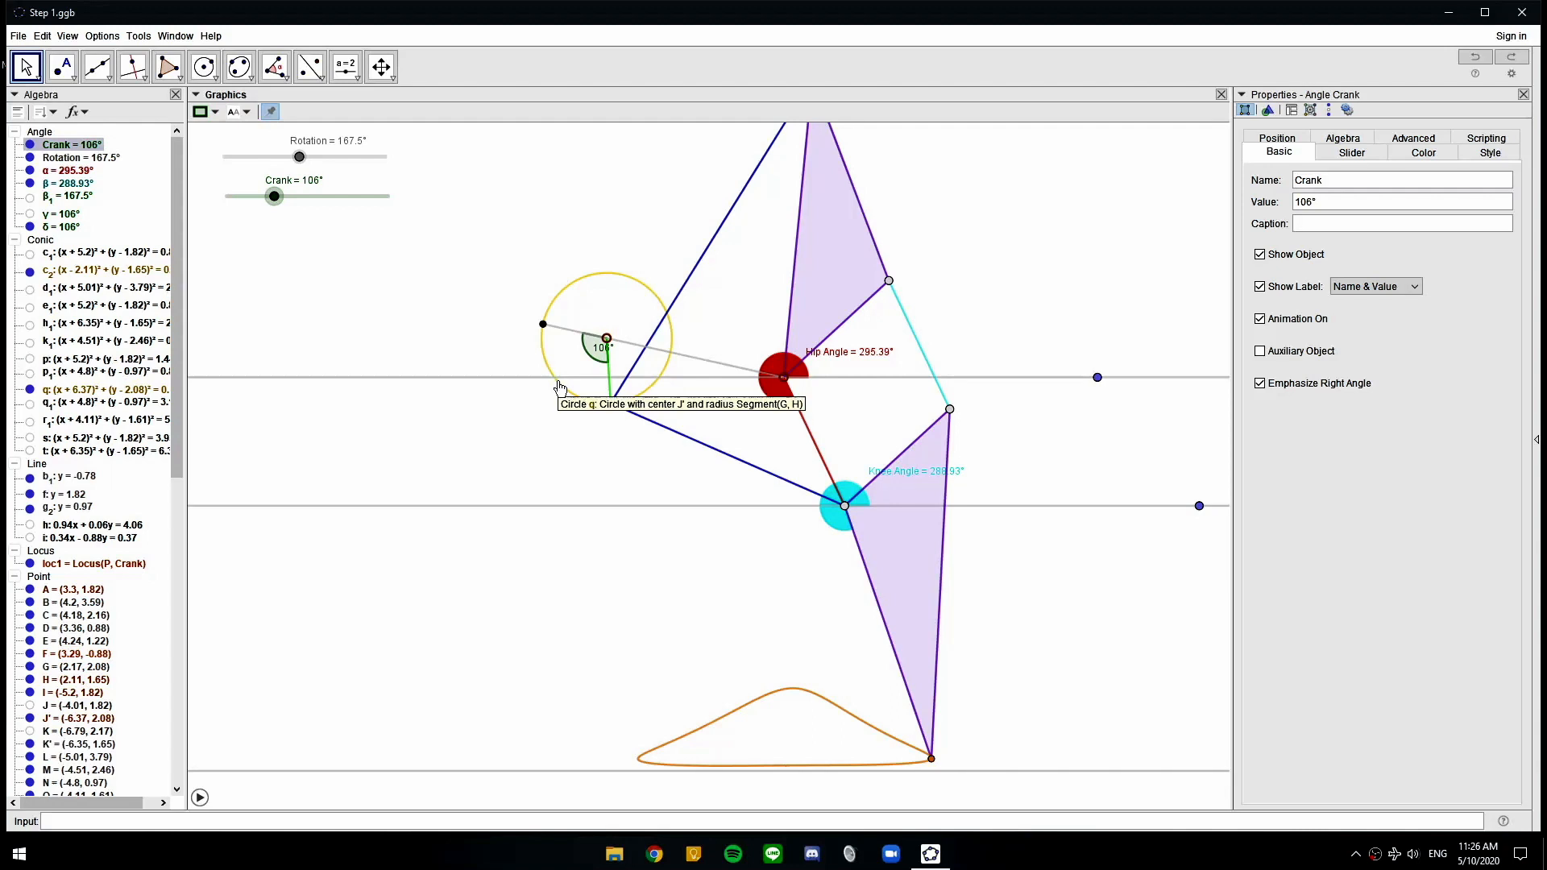
Caption the angle at the yellow circle's centre "Input Angle" and set its label to Caption & Value
right_click(591, 357)
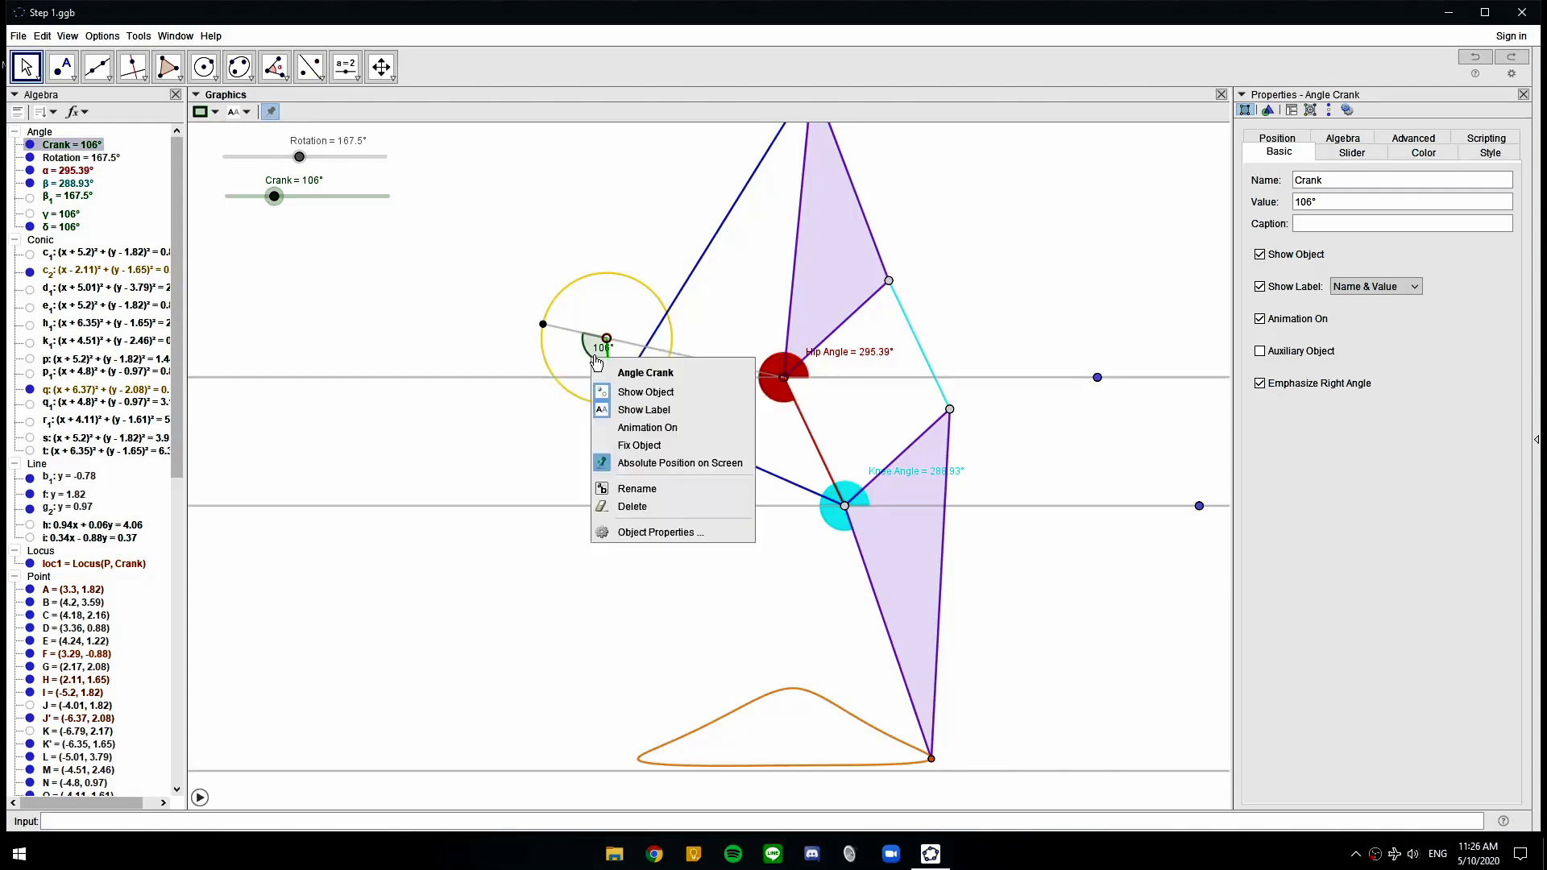
right_click(594, 361)
left_click(658, 479)
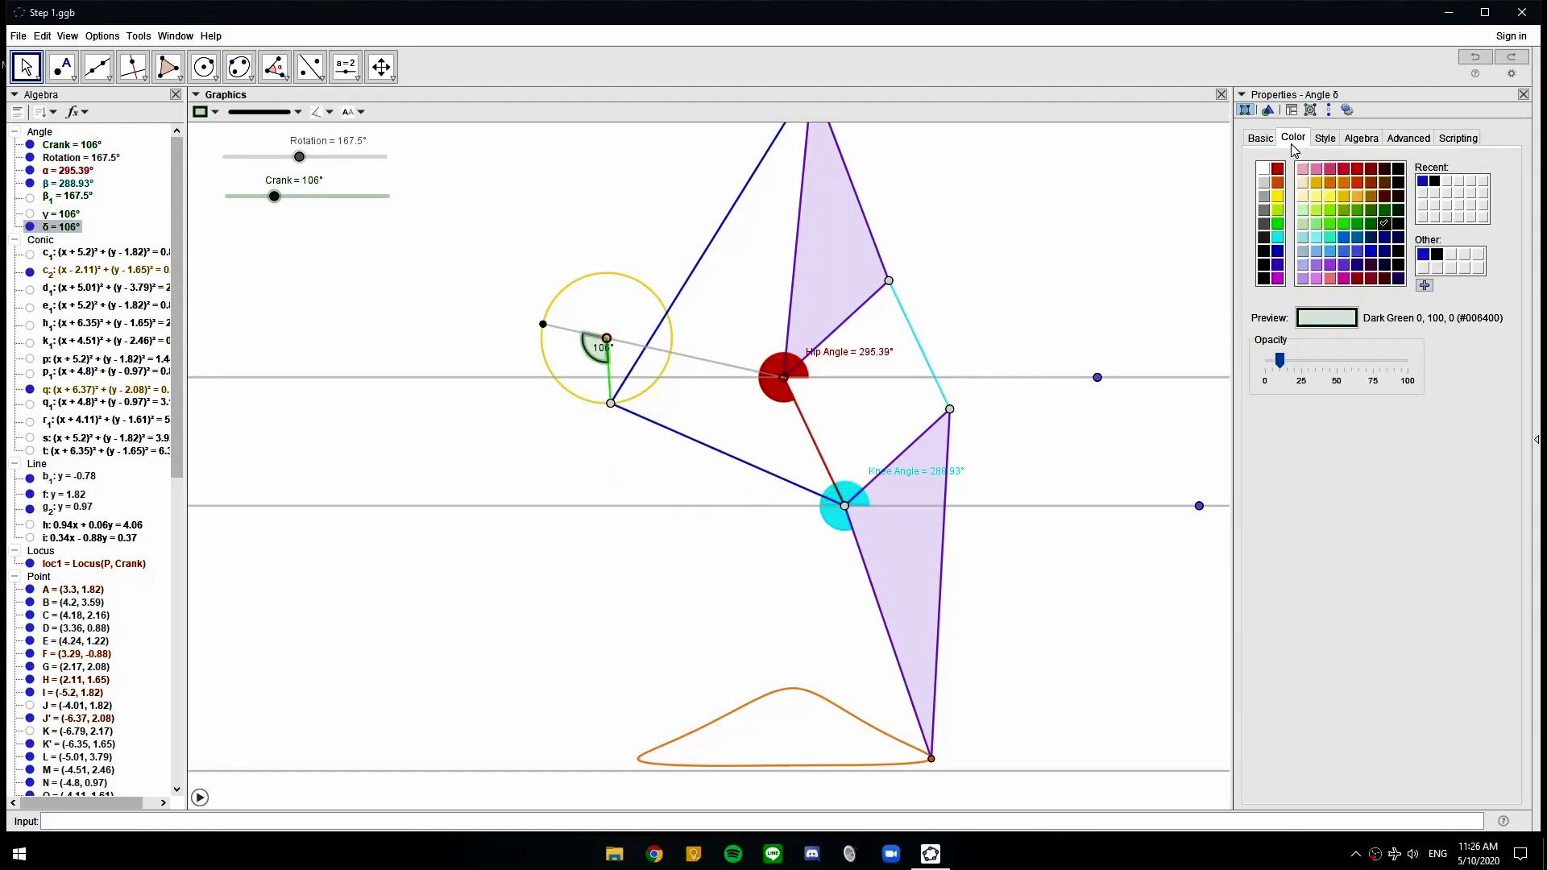
left_click(1260, 137)
left_click(1333, 212)
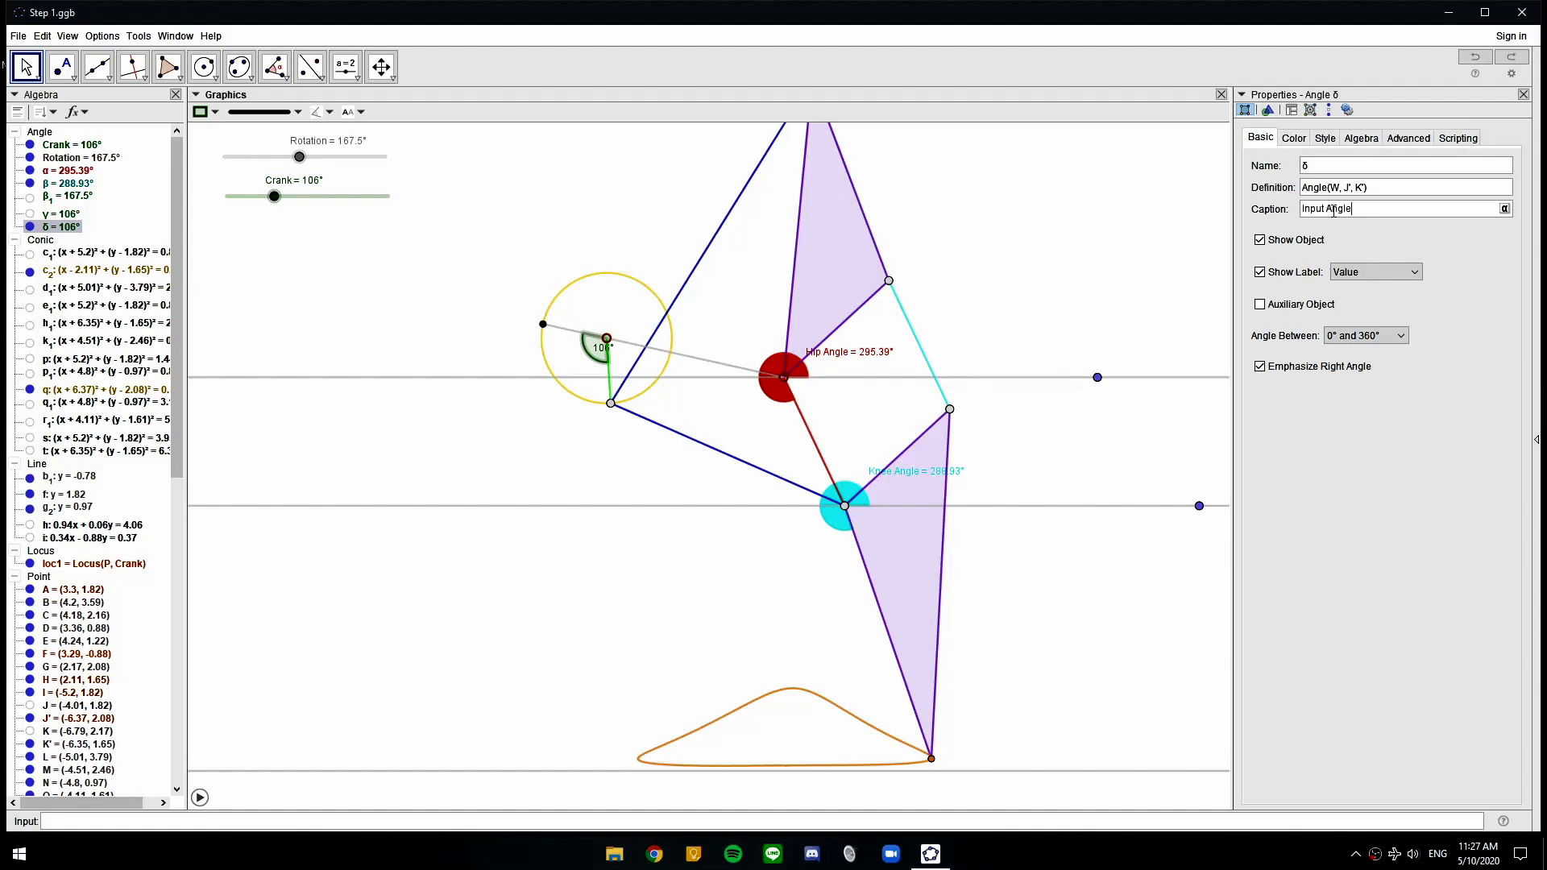
left_click(1376, 272)
left_click(1369, 344)
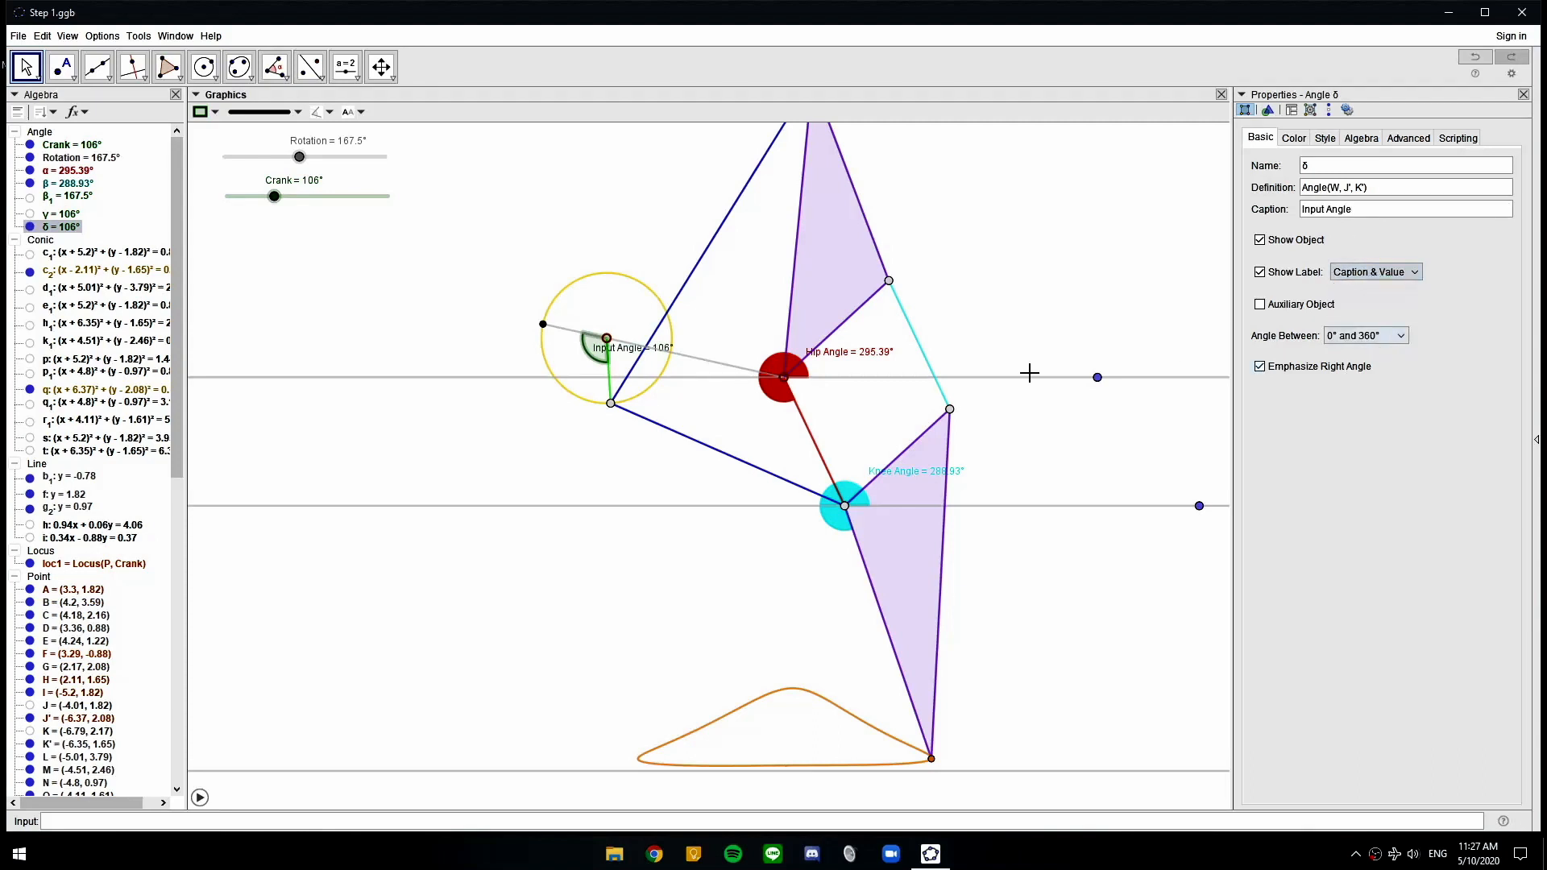
Make the Input Angle's green fill fully opaque
left_click(1030, 266)
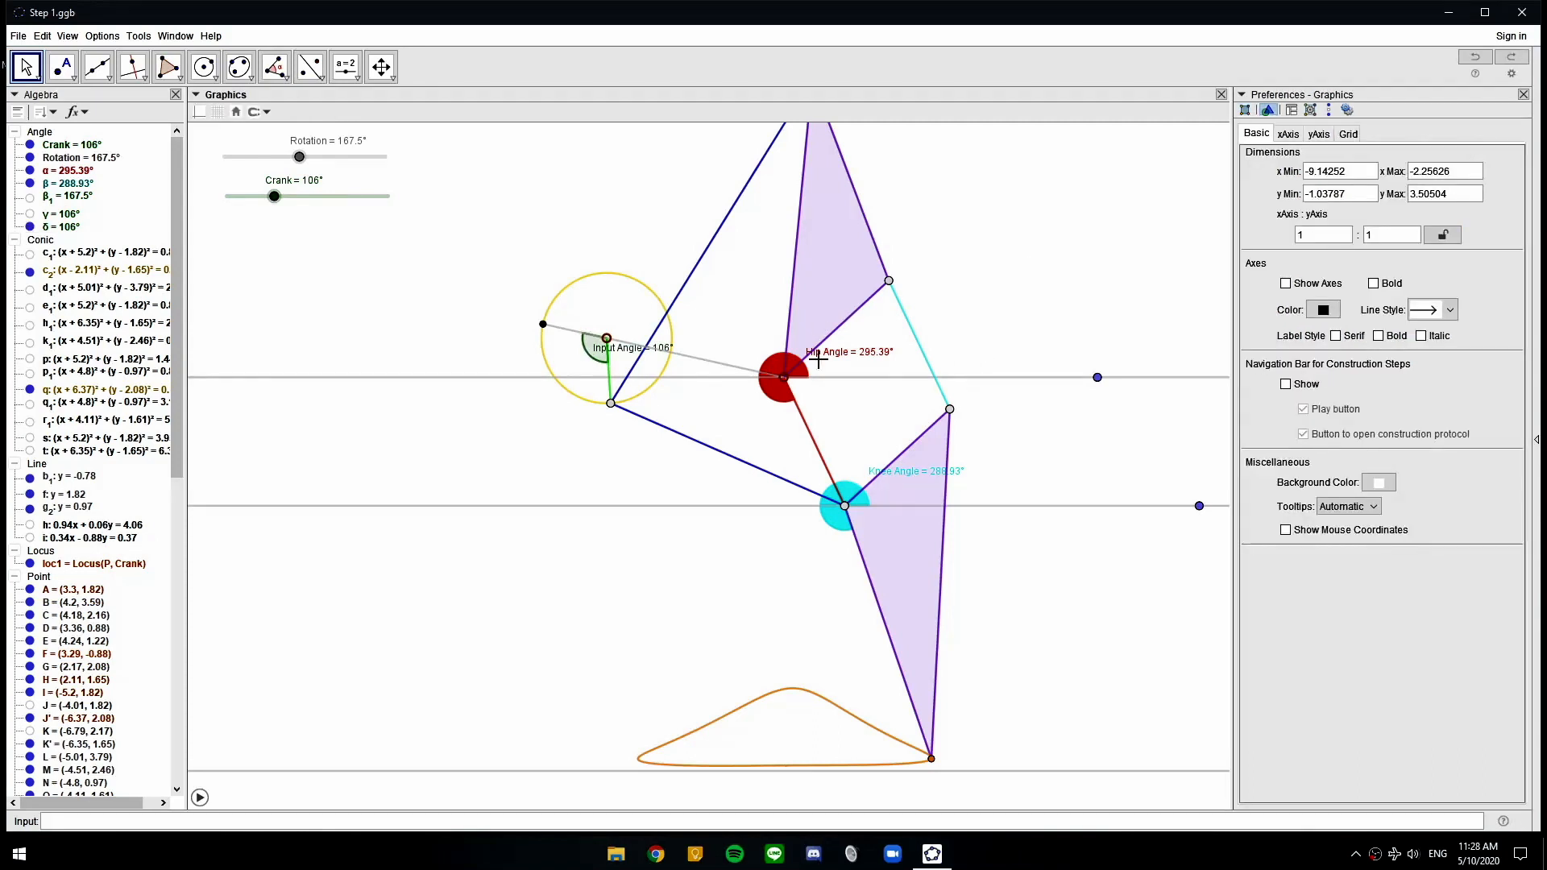
left_click(598, 355)
left_click(207, 115)
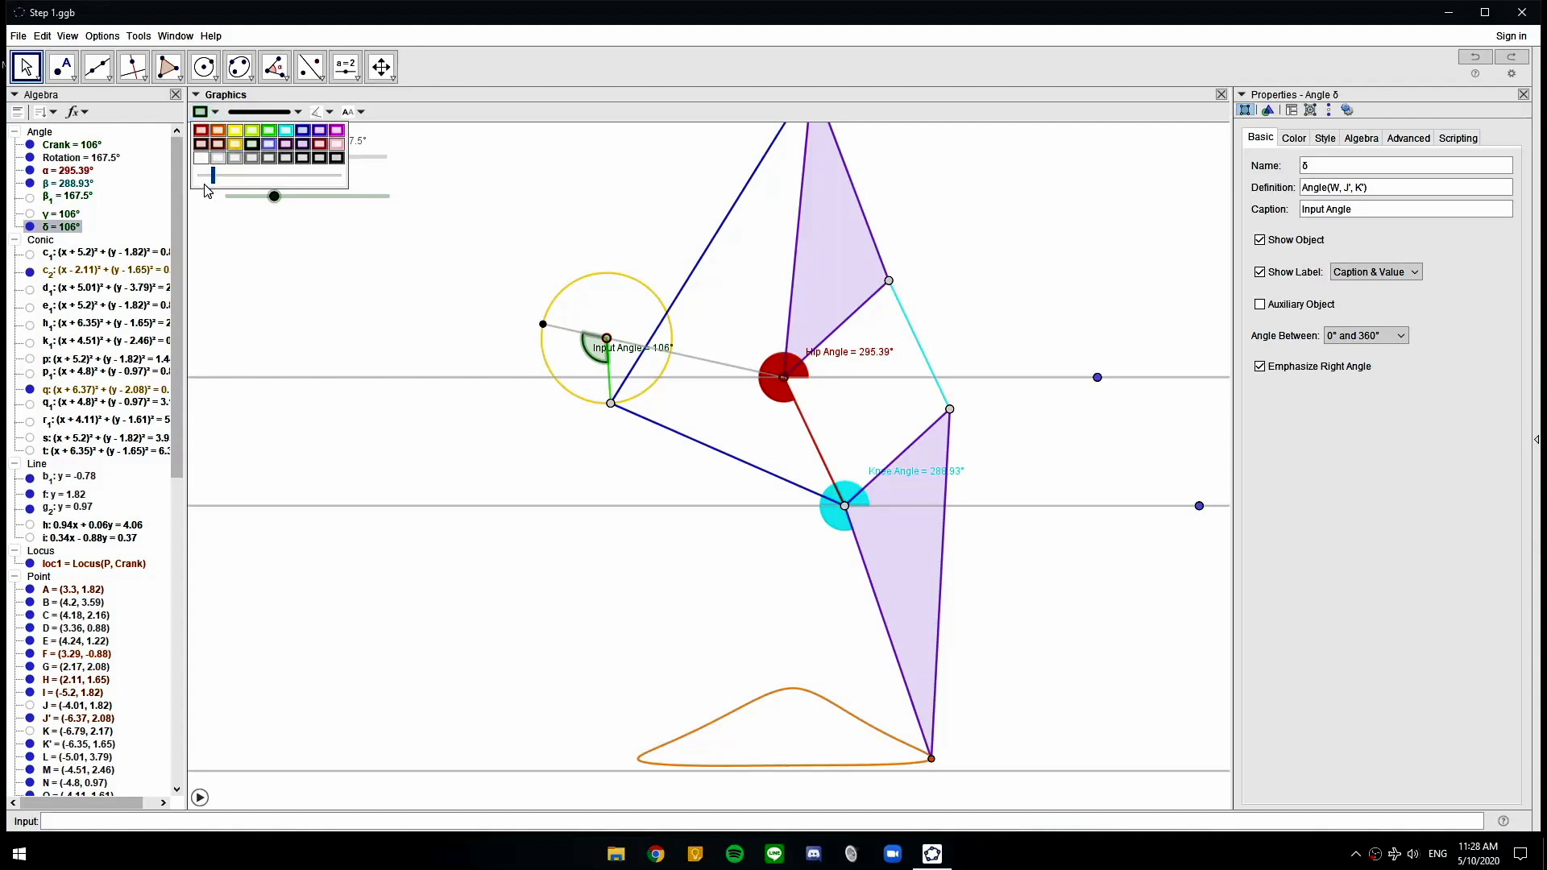
left_click_drag(212, 175, 342, 175)
left_click(518, 166)
Move the Input Angle, Hip Angle and Knee Angle labels clear of the linkage and close the properties view
left_click_drag(632, 359, 613, 310)
left_click_drag(833, 356, 837, 371)
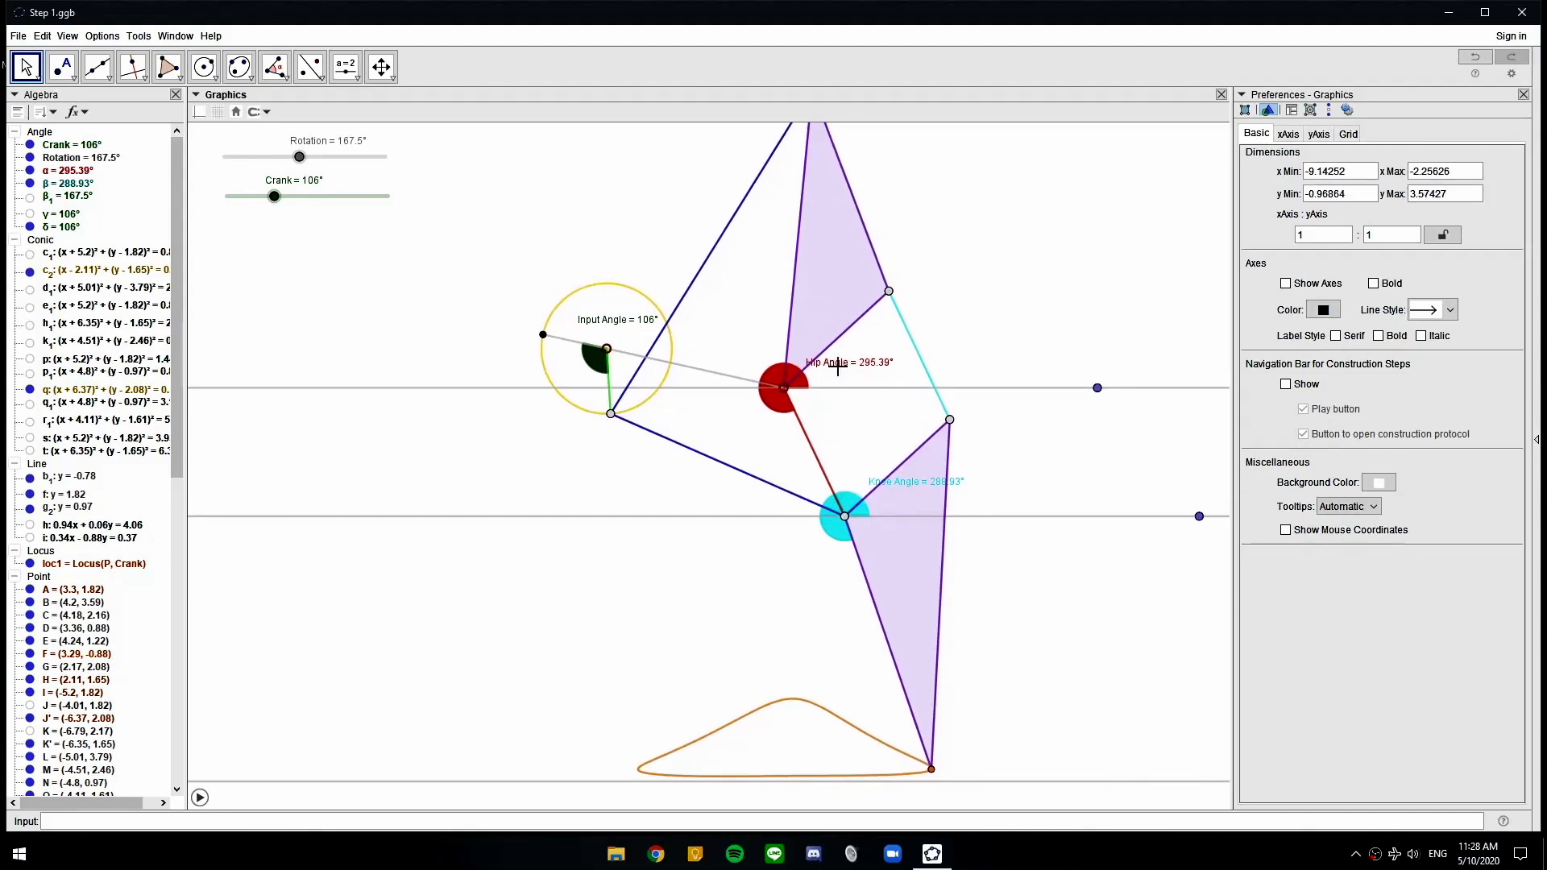
left_click(1522, 94)
scroll(1108, 252, "down", 4)
left_click_drag(1098, 259, 972, 314)
scroll(911, 355, "up", 3)
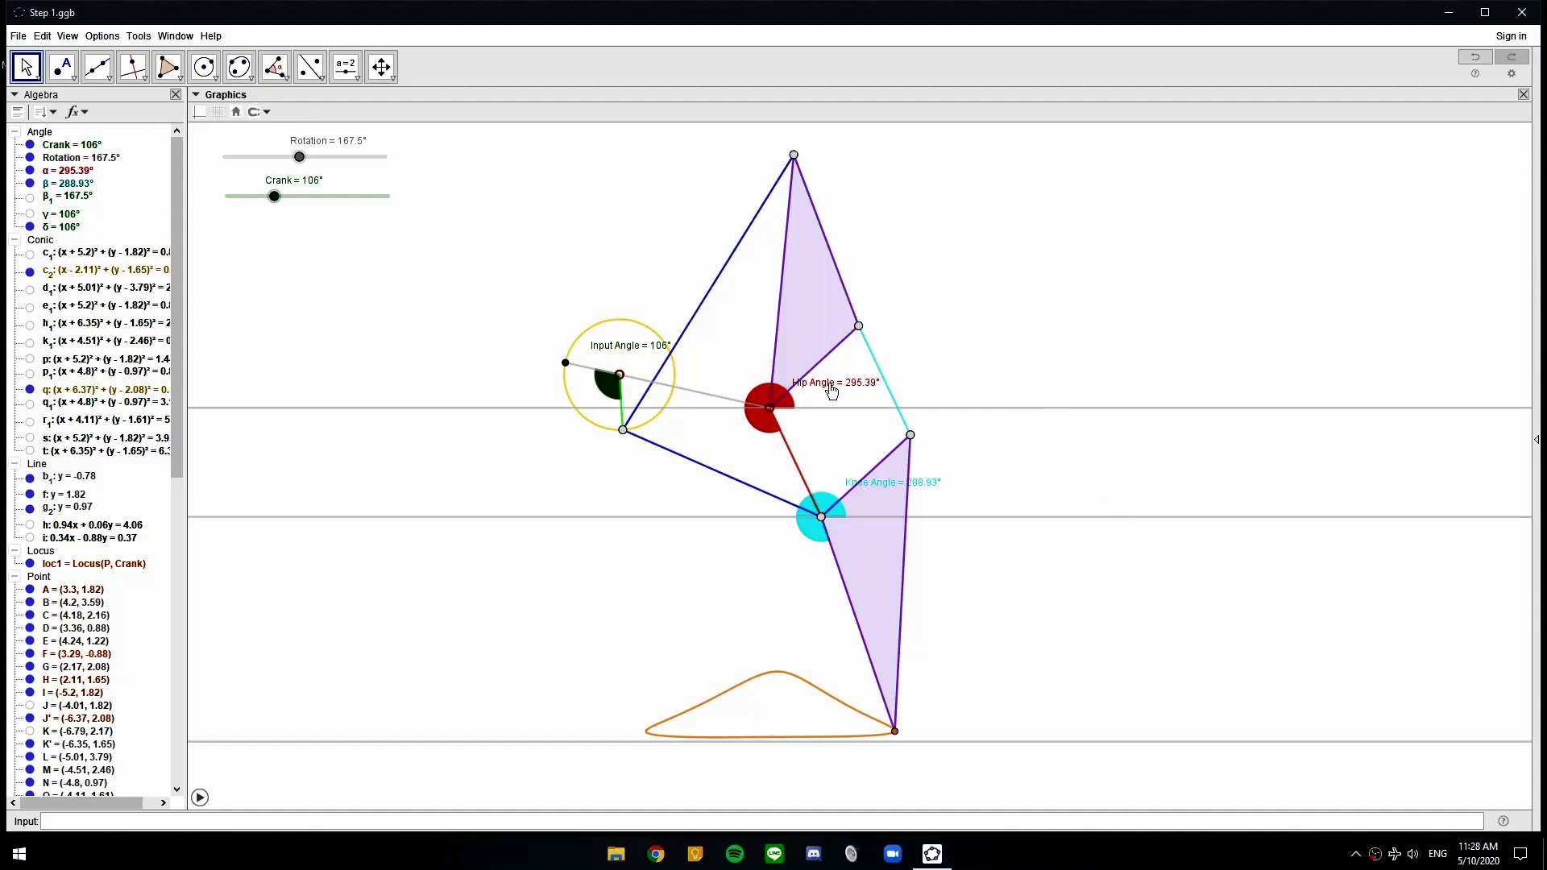
left_click_drag(832, 392, 842, 404)
left_click_drag(880, 483, 881, 482)
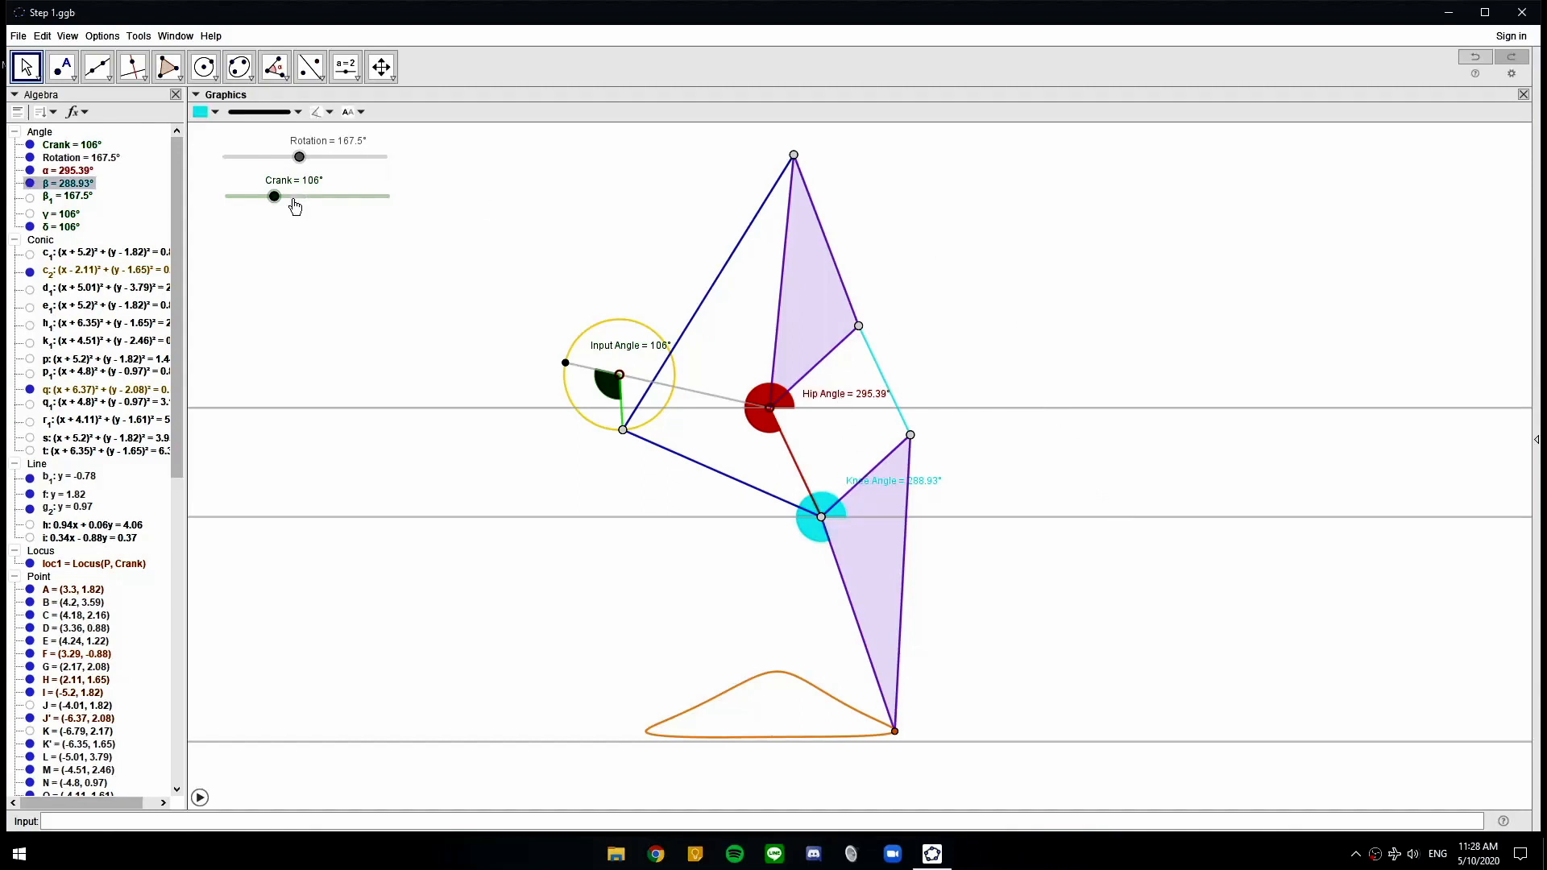
Set the Crank slider to 131° and place a point on the foot locus's lower edge near its left tip
mouse_move(274, 198)
left_mouse_down()
mouse_move(335, 205)
mouse_move(252, 210)
mouse_move(288, 214)
left_mouse_up()
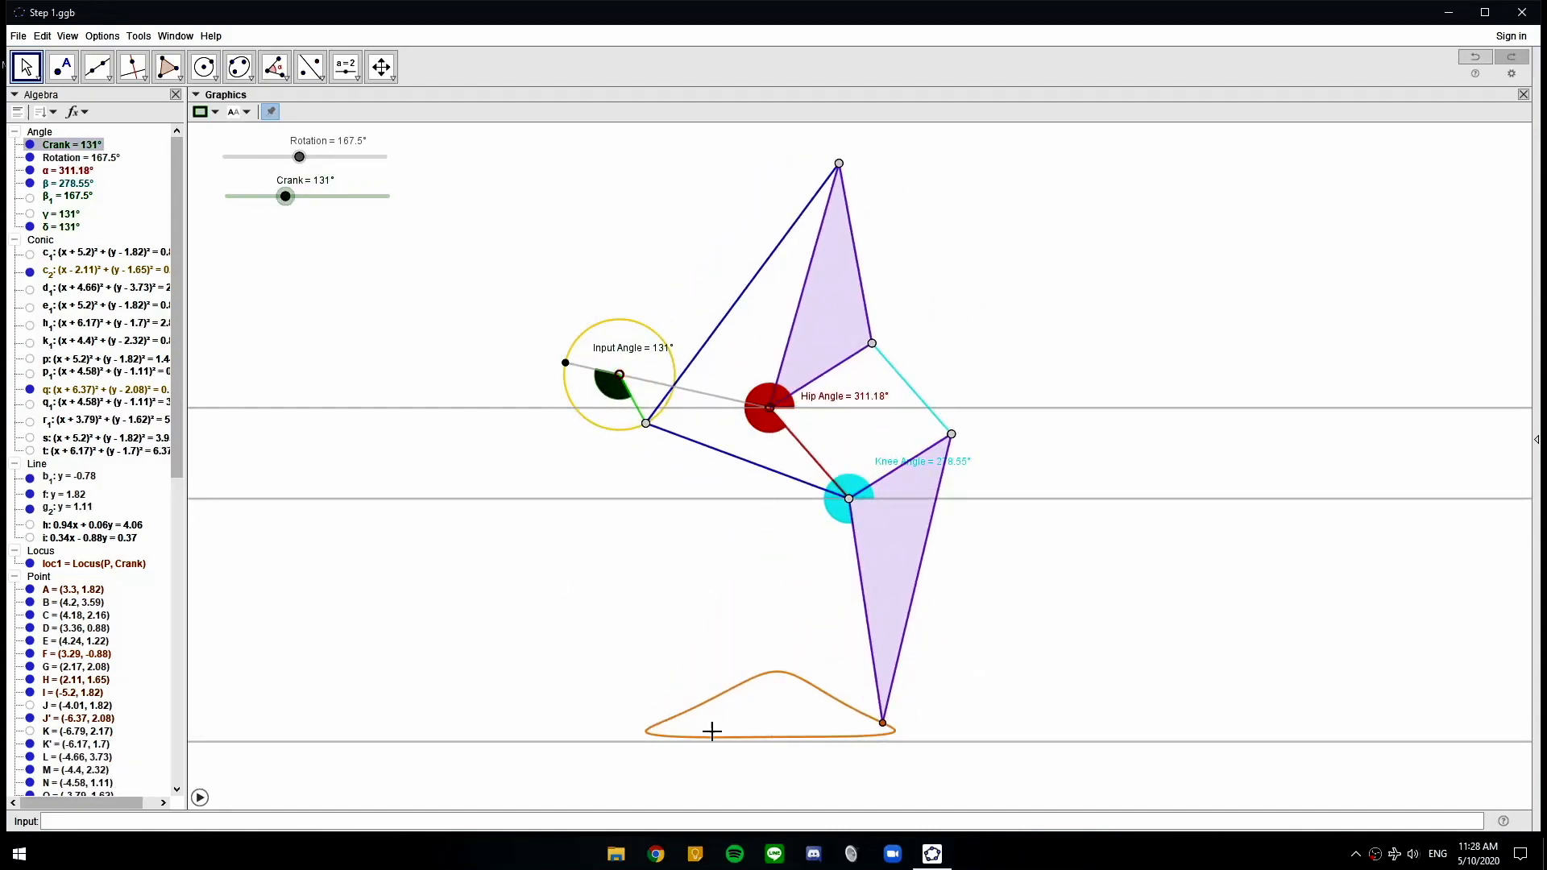
scroll(712, 731, "up", 4)
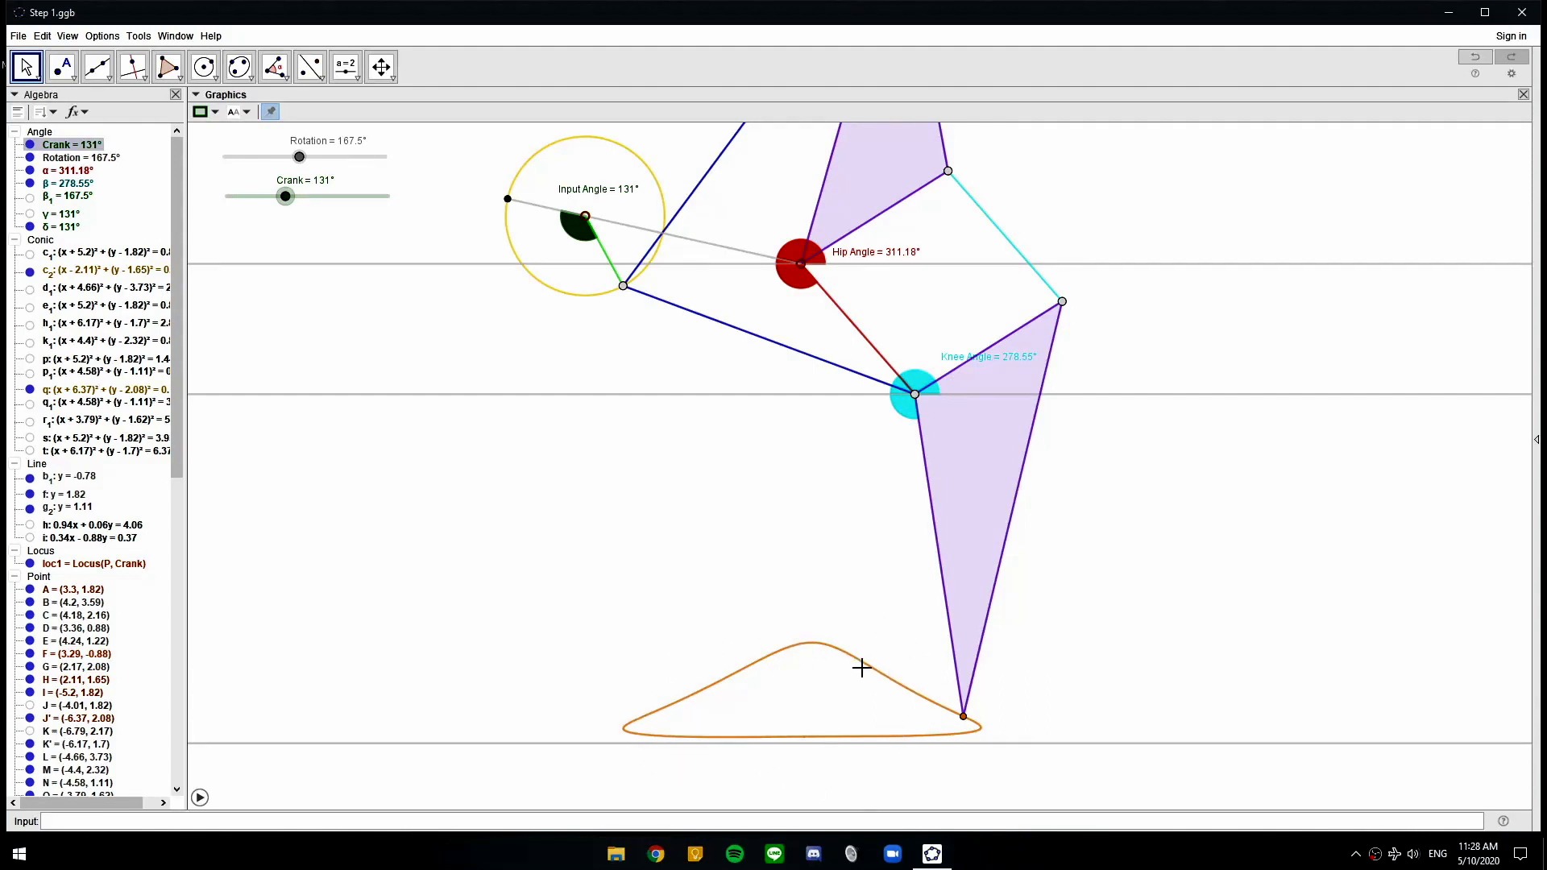
left_click(62, 66)
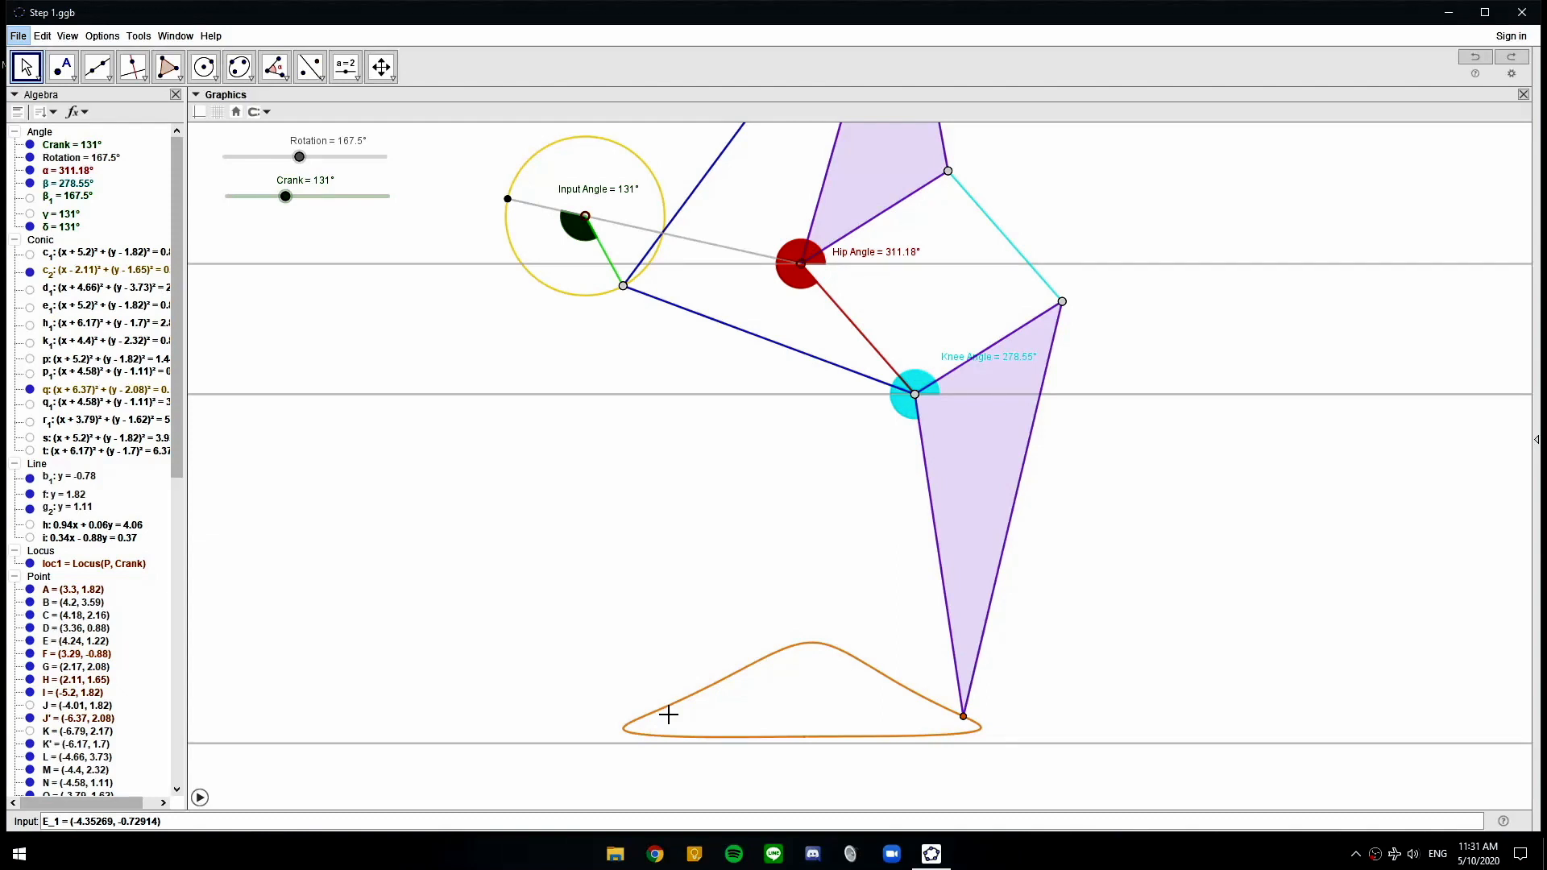
scroll(668, 714, "up", 10)
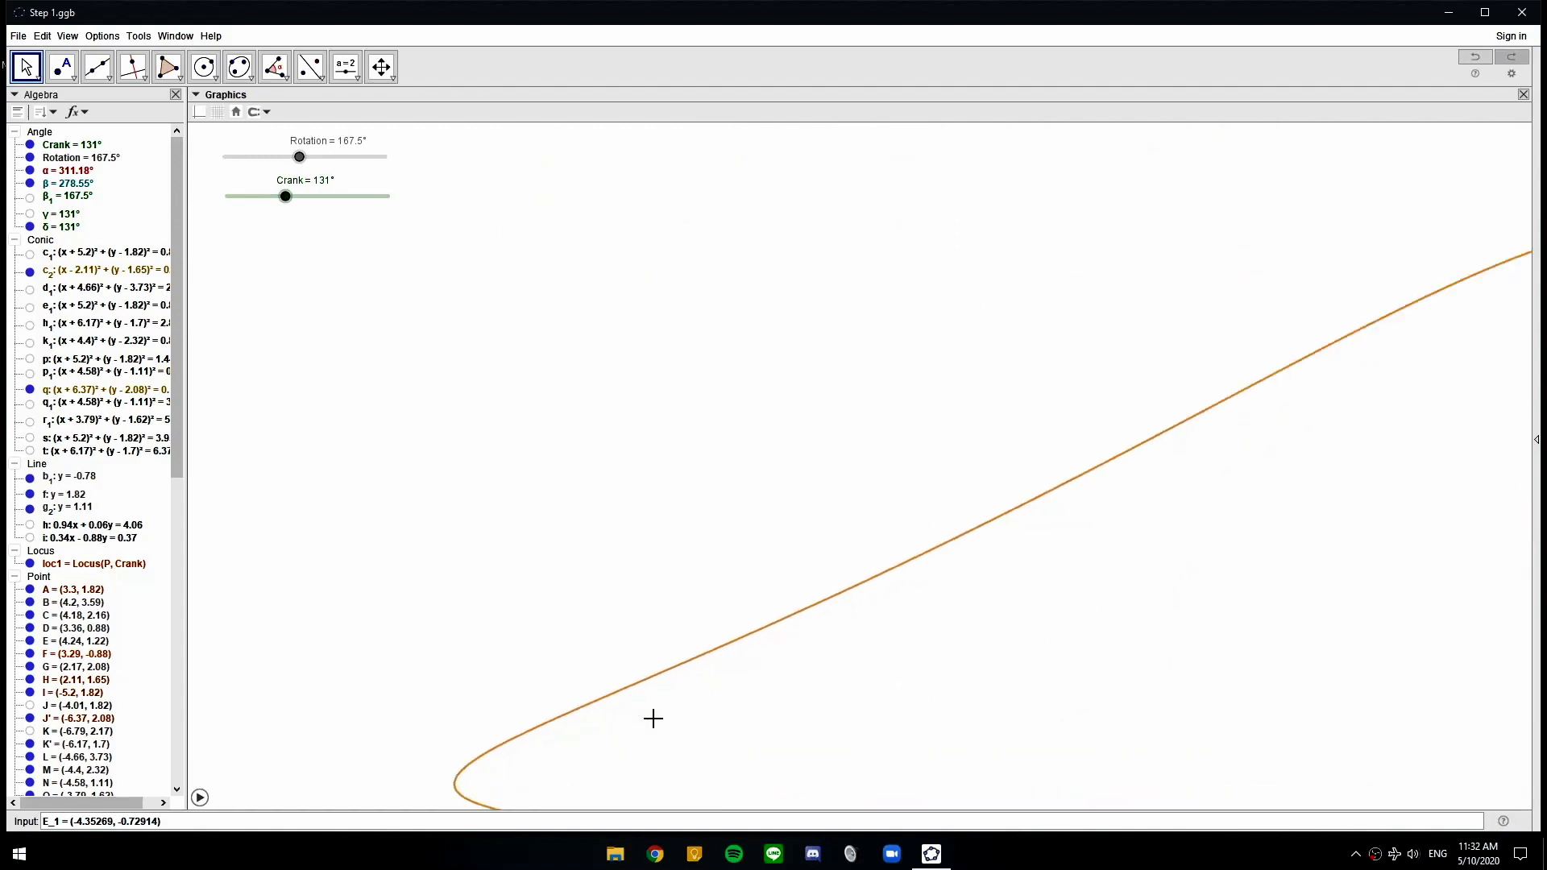
scroll(658, 730, "down", 8)
scroll(674, 756, "up", 7)
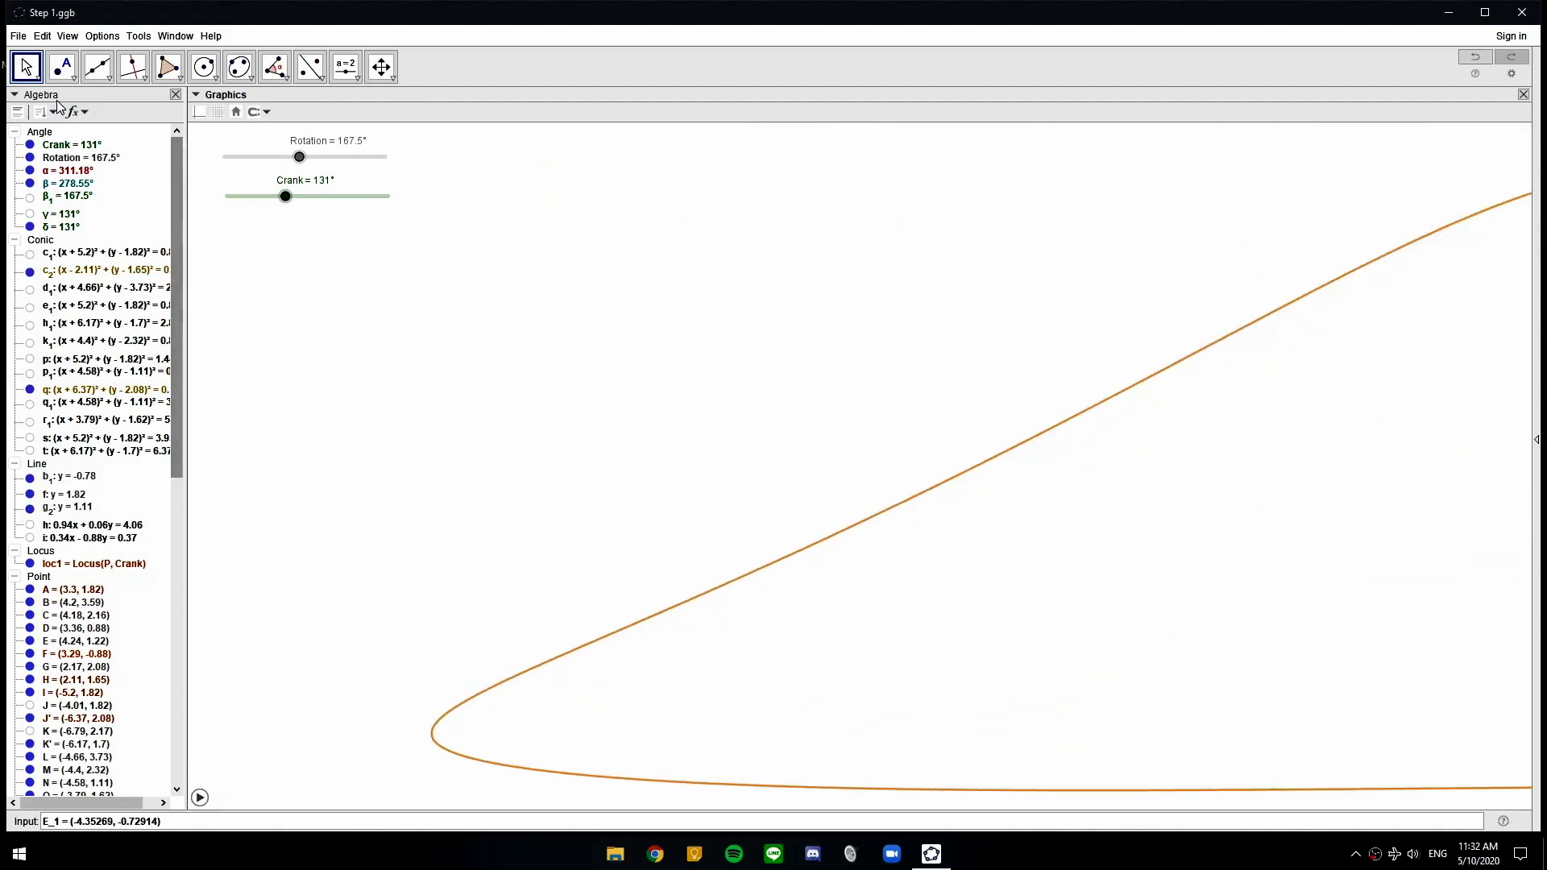
left_click(62, 67)
left_click(497, 758)
Place points on the locus's lower edge at about (-5.13, -0.74) mid-span and (-4.28, -0.72) near the right tip
scroll(997, 704, "down", 6)
scroll(980, 742, "up", 9)
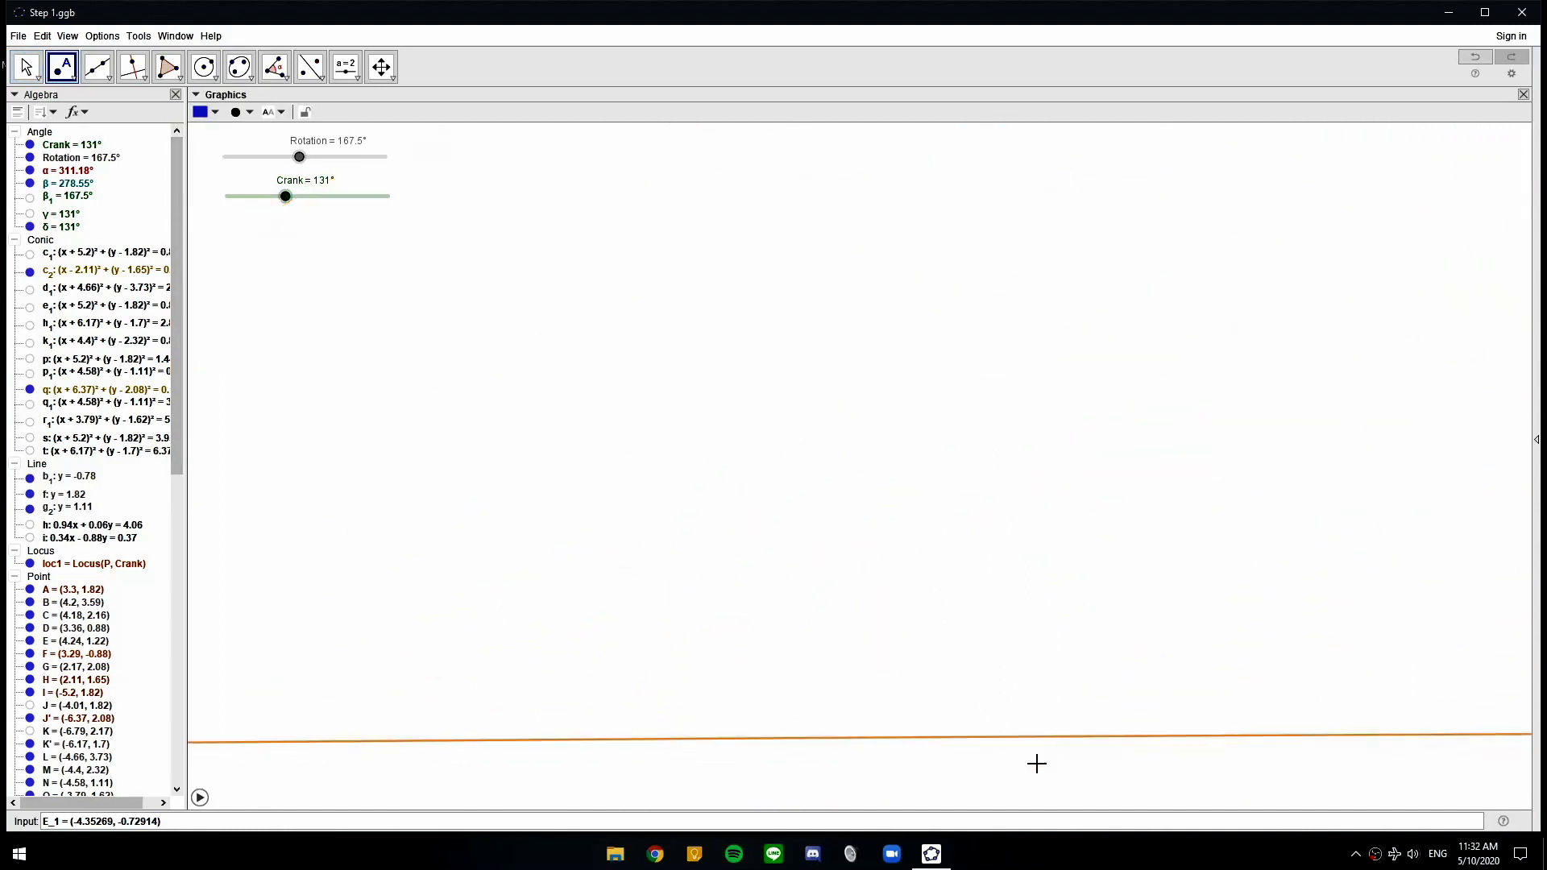
left_click(977, 731)
scroll(1031, 729, "down", 5)
scroll(1289, 716, "up", 6)
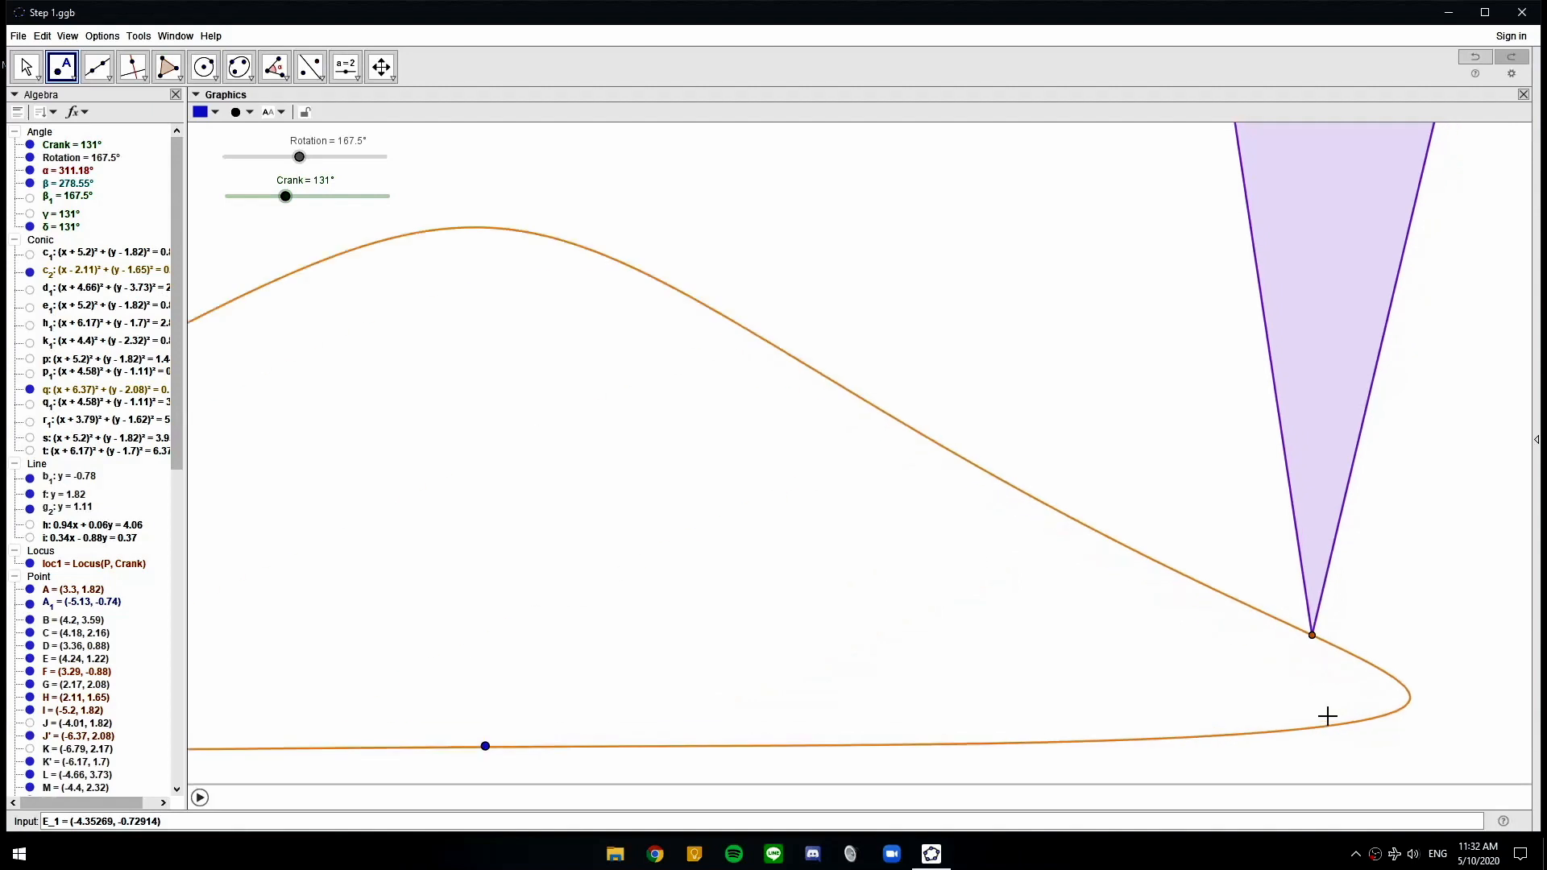
left_click(1474, 740)
scroll(1002, 621, "down", 8)
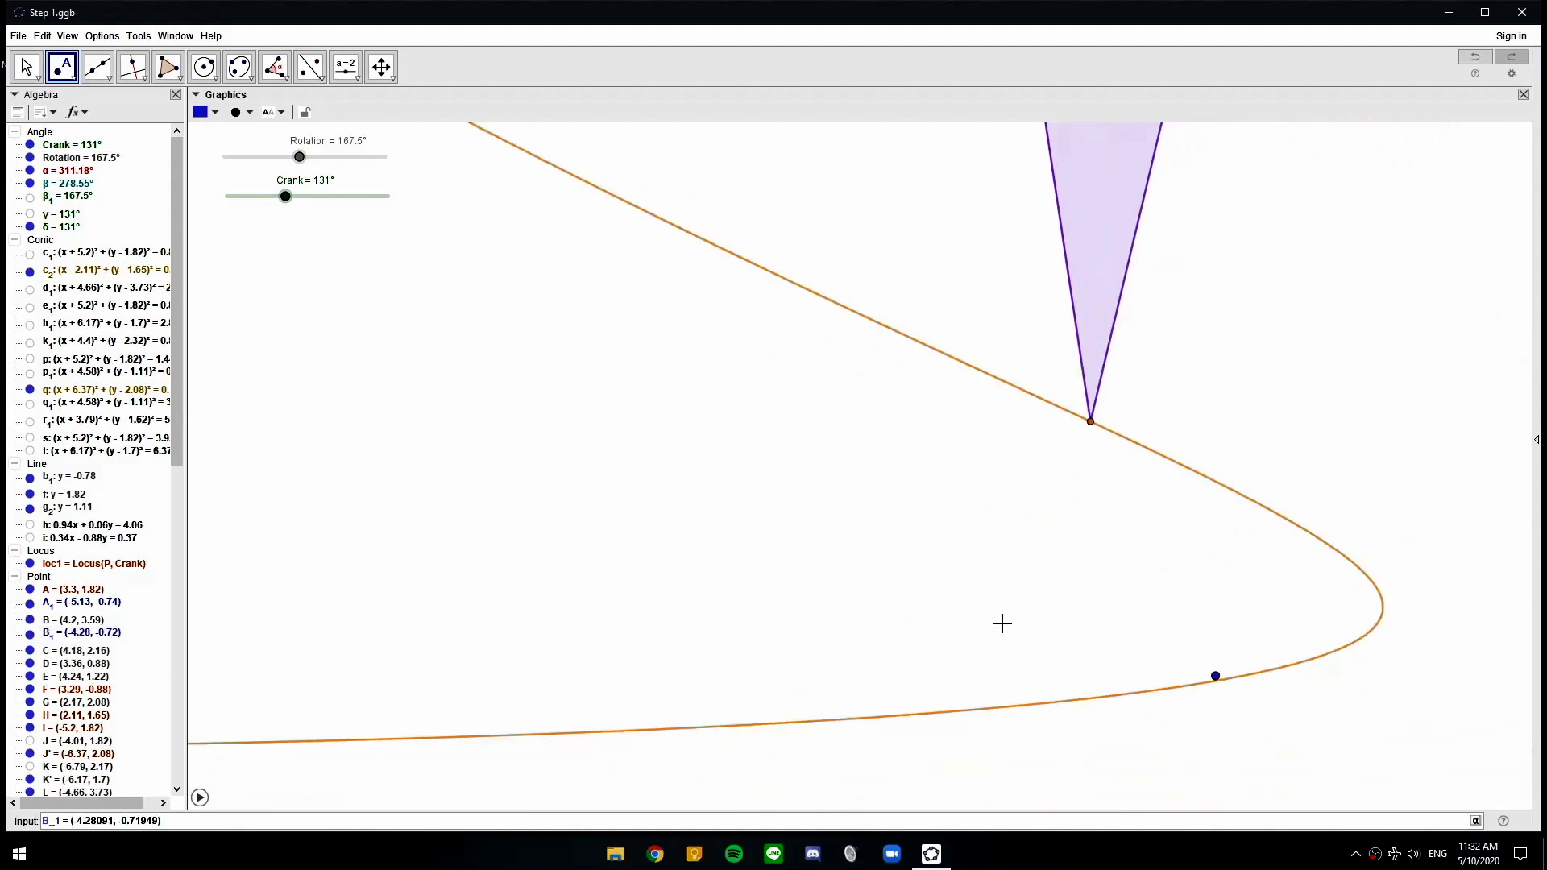
Place points on the locus's right slope at about (-4.71, -0.43) and left slope at about (-5.63, -0.44)
scroll(693, 416, "up", 5)
scroll(694, 416, "up", 5)
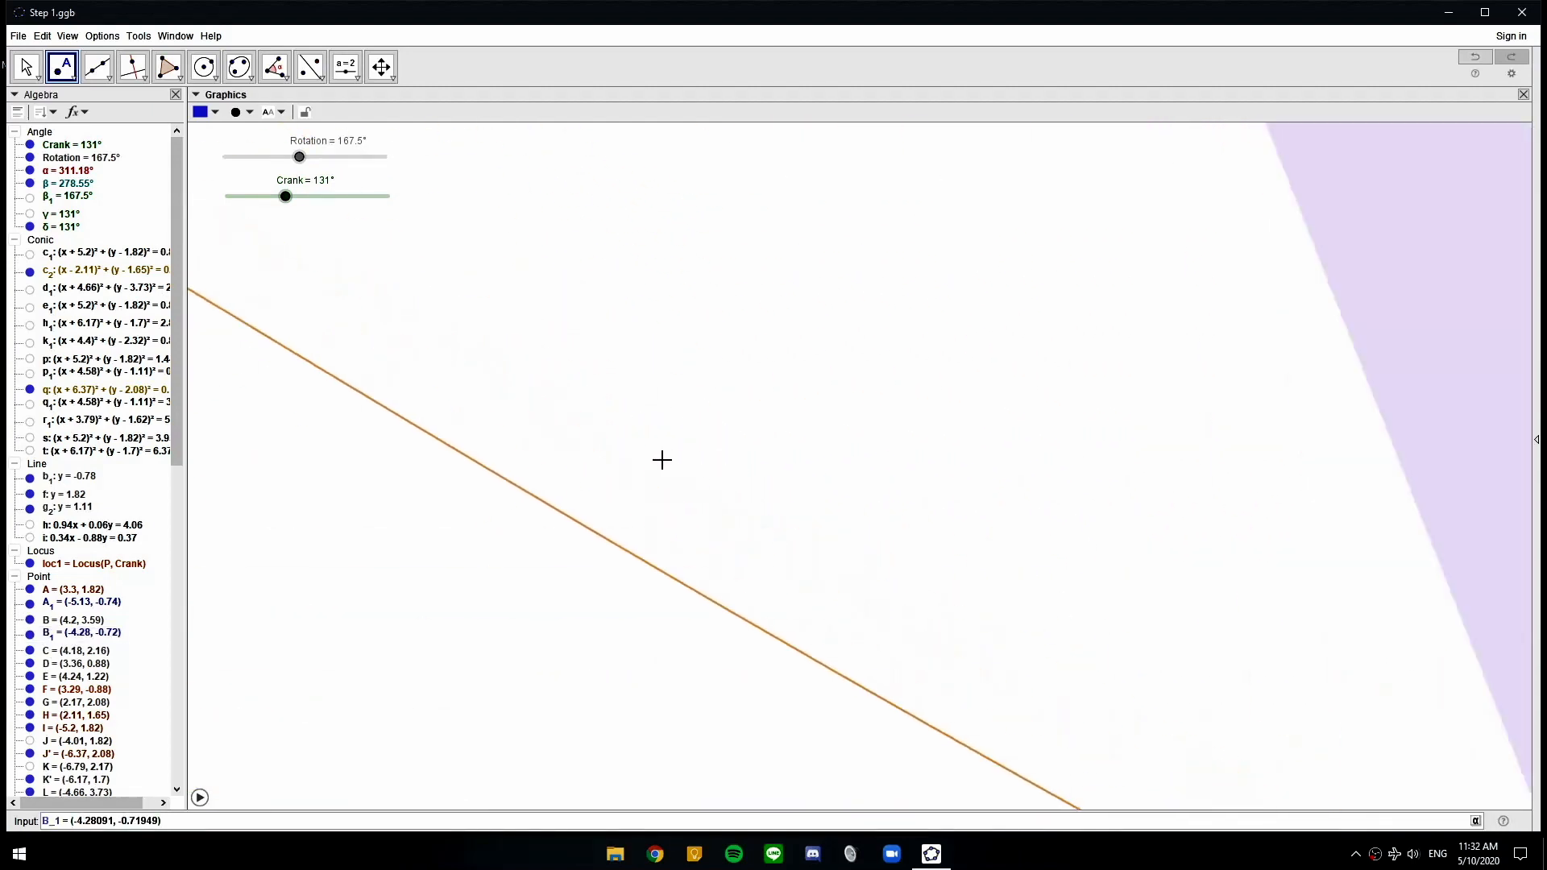
left_click(492, 595)
scroll(390, 511, "down", 8)
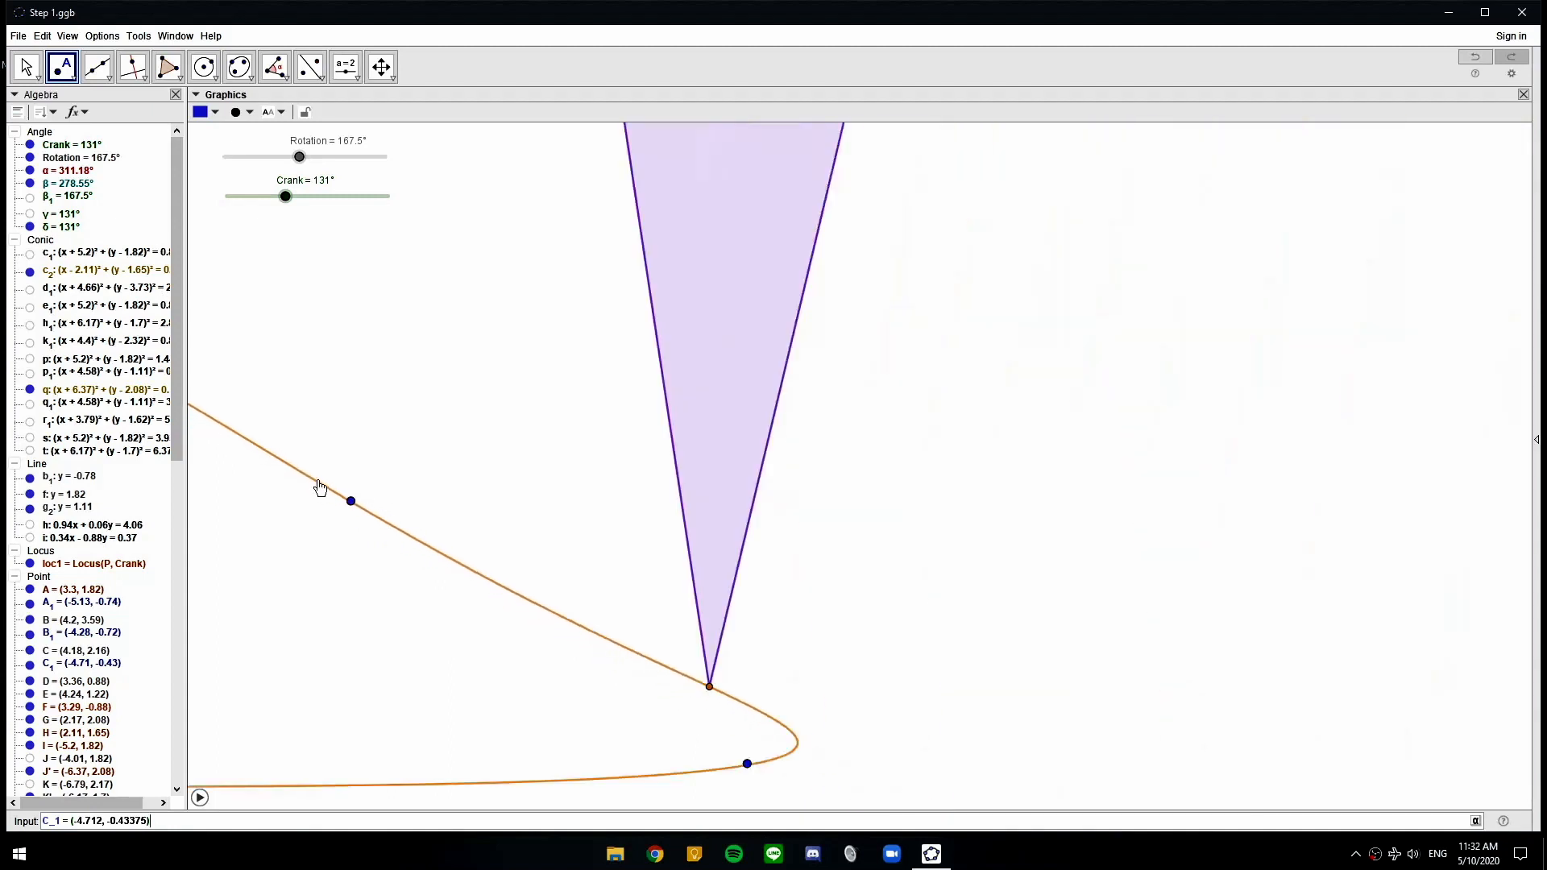
left_click_drag(307, 497, 1131, 534)
scroll(793, 515, "up", 5)
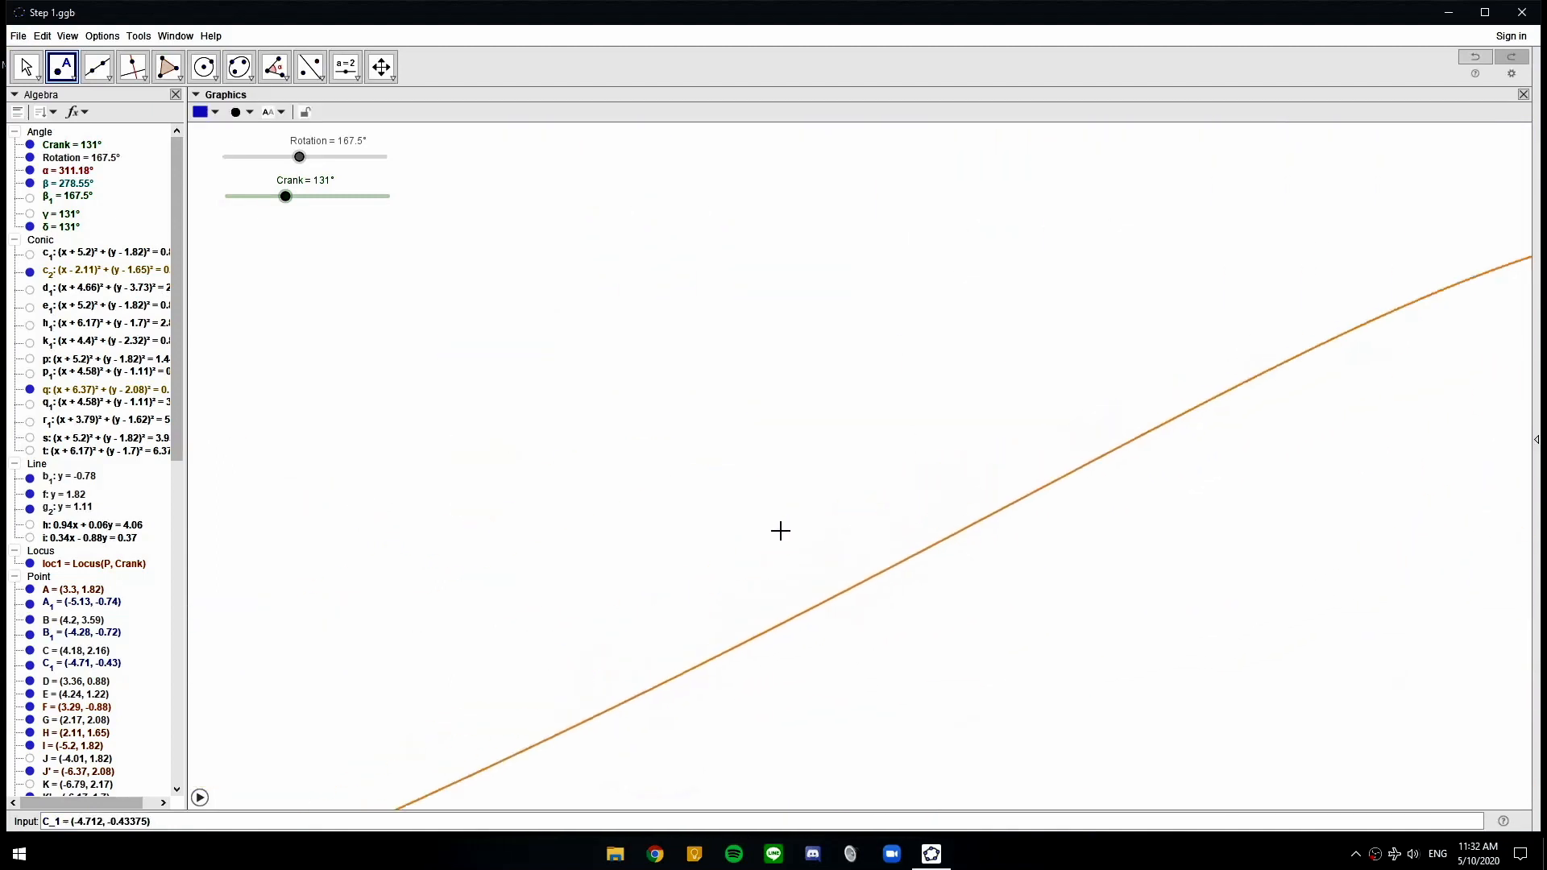
left_click(952, 613)
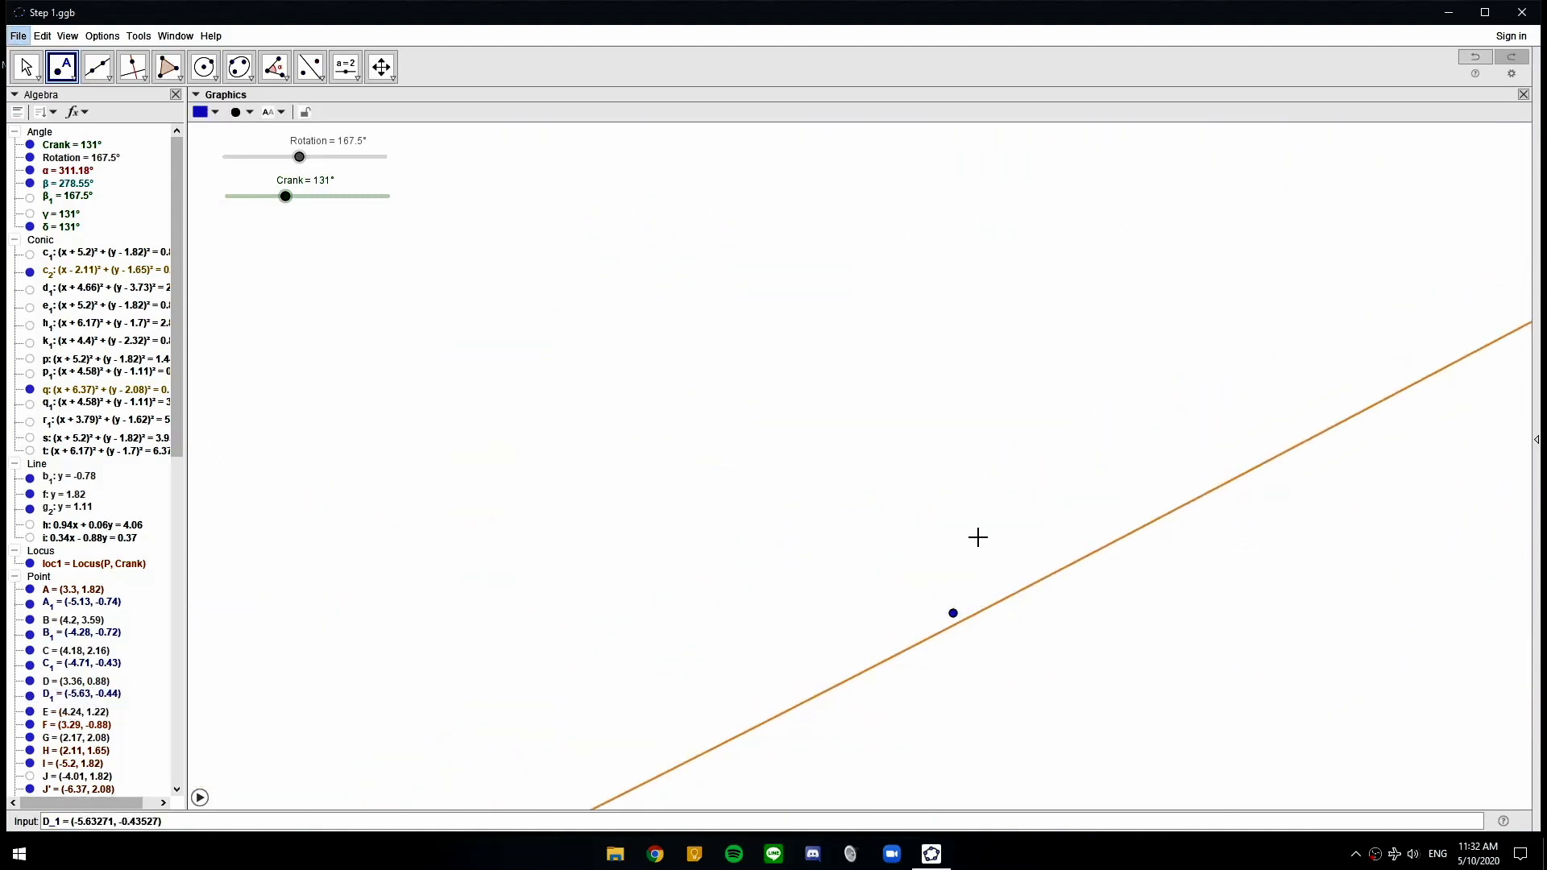
left_click_drag(1043, 587, 897, 524)
scroll(1031, 568, "down", 5)
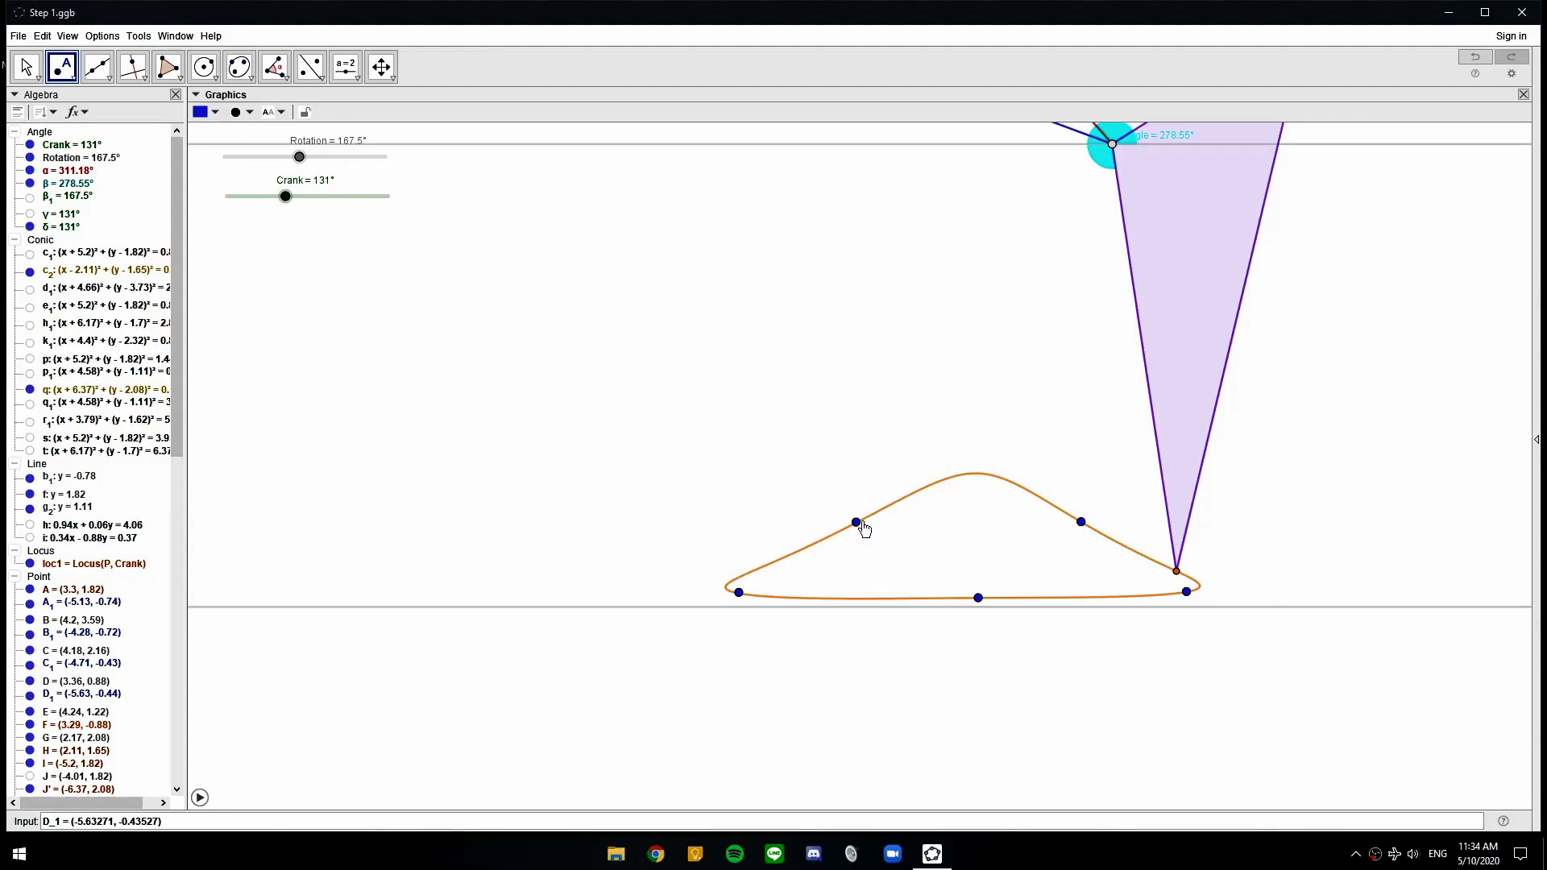
Show the Spreadsheet view beside the drawing and widen it, keeping the whole left leg in view
scroll(859, 530, "up", 10)
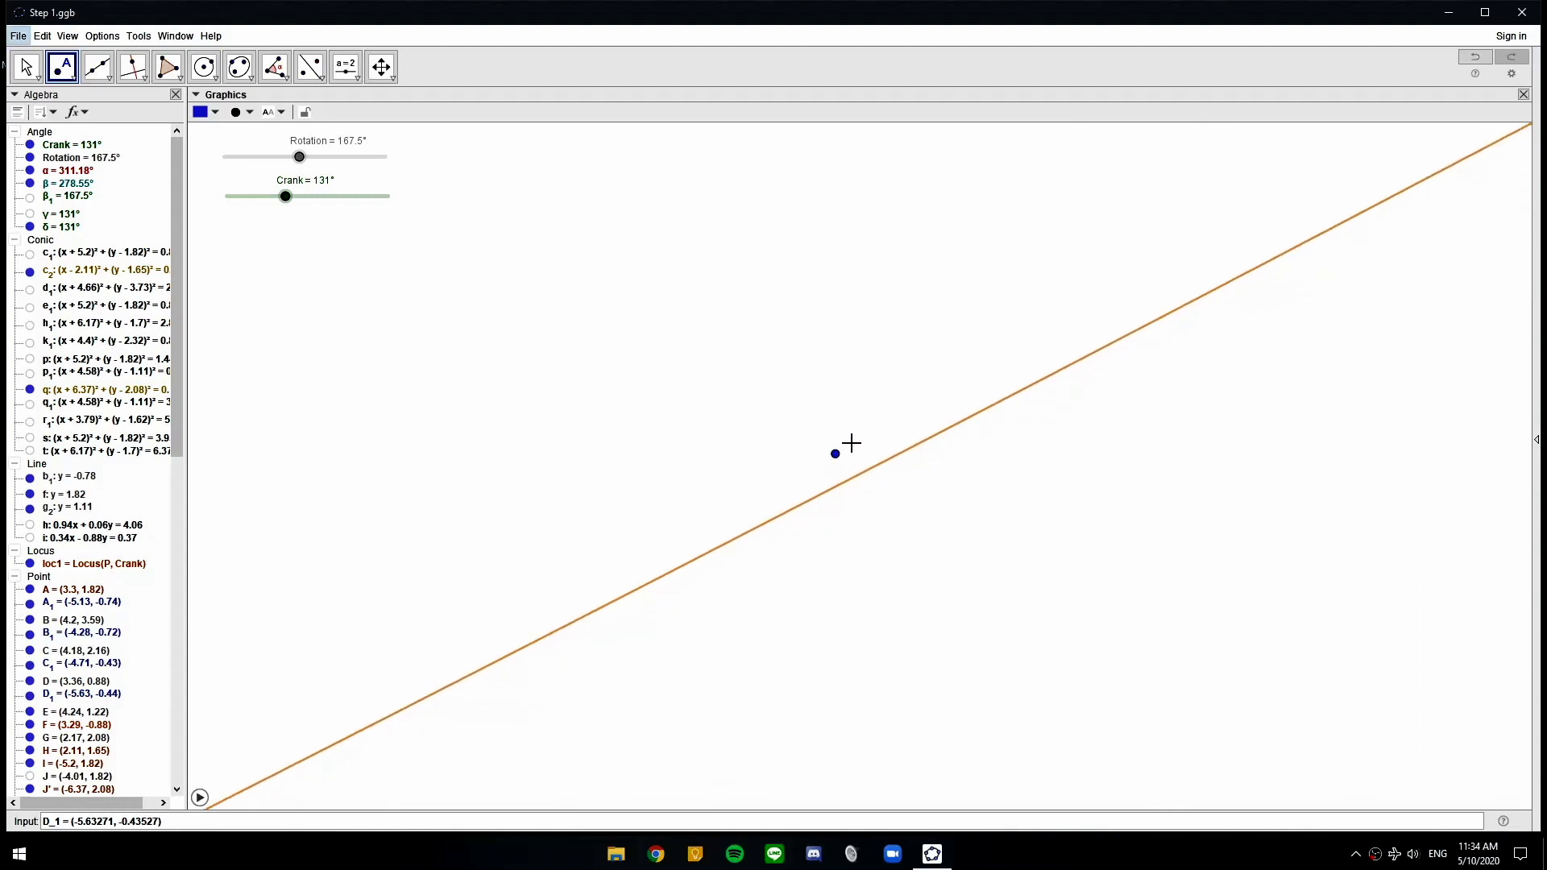
scroll(835, 463, "down", 10)
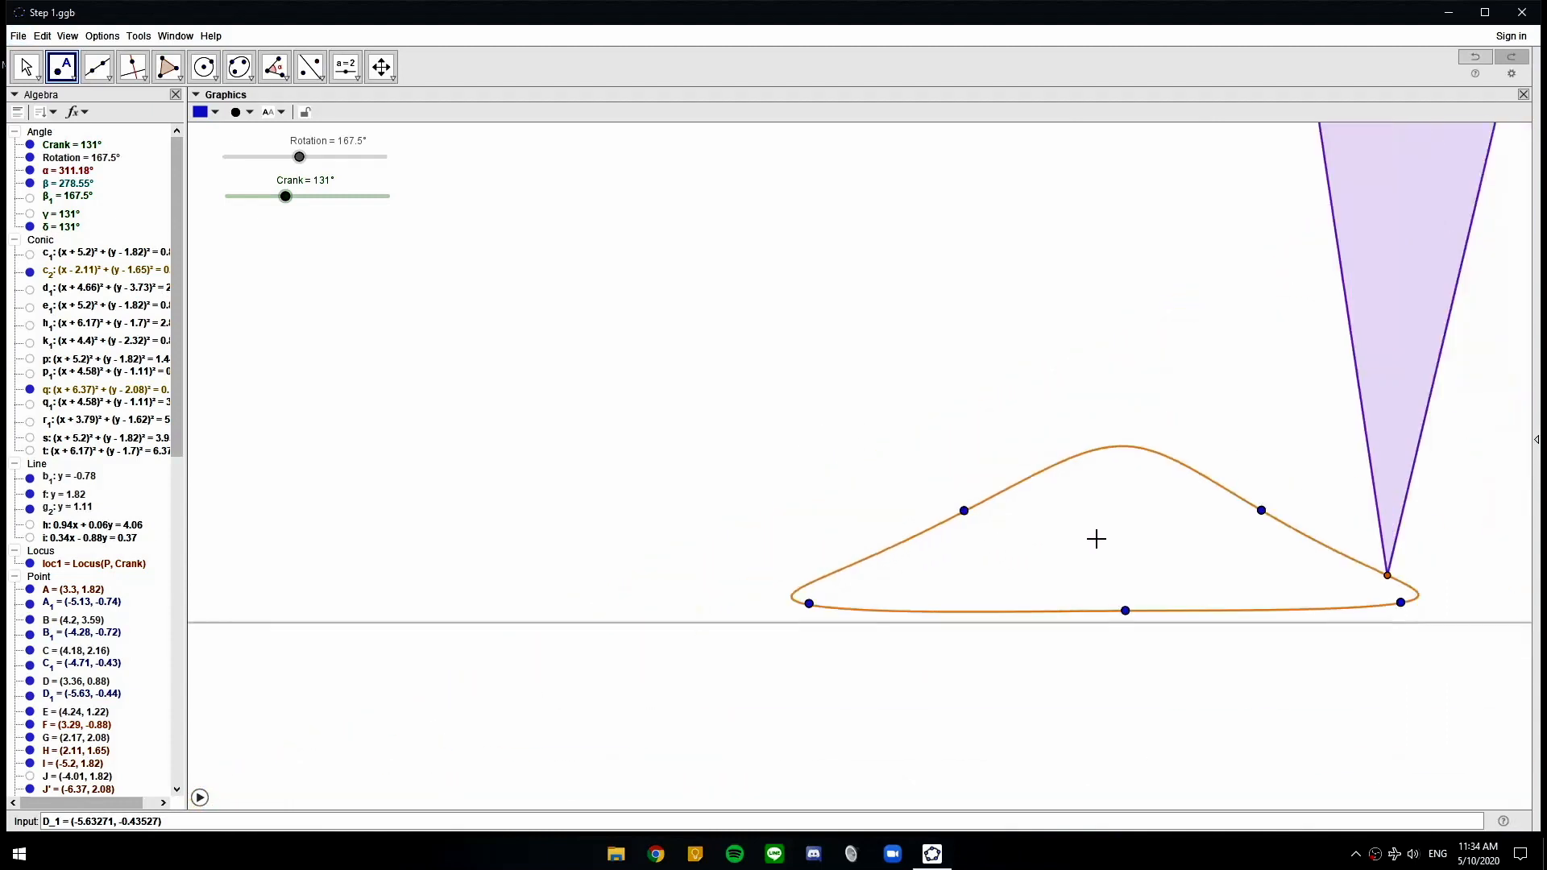
left_click_drag(1151, 431, 886, 483)
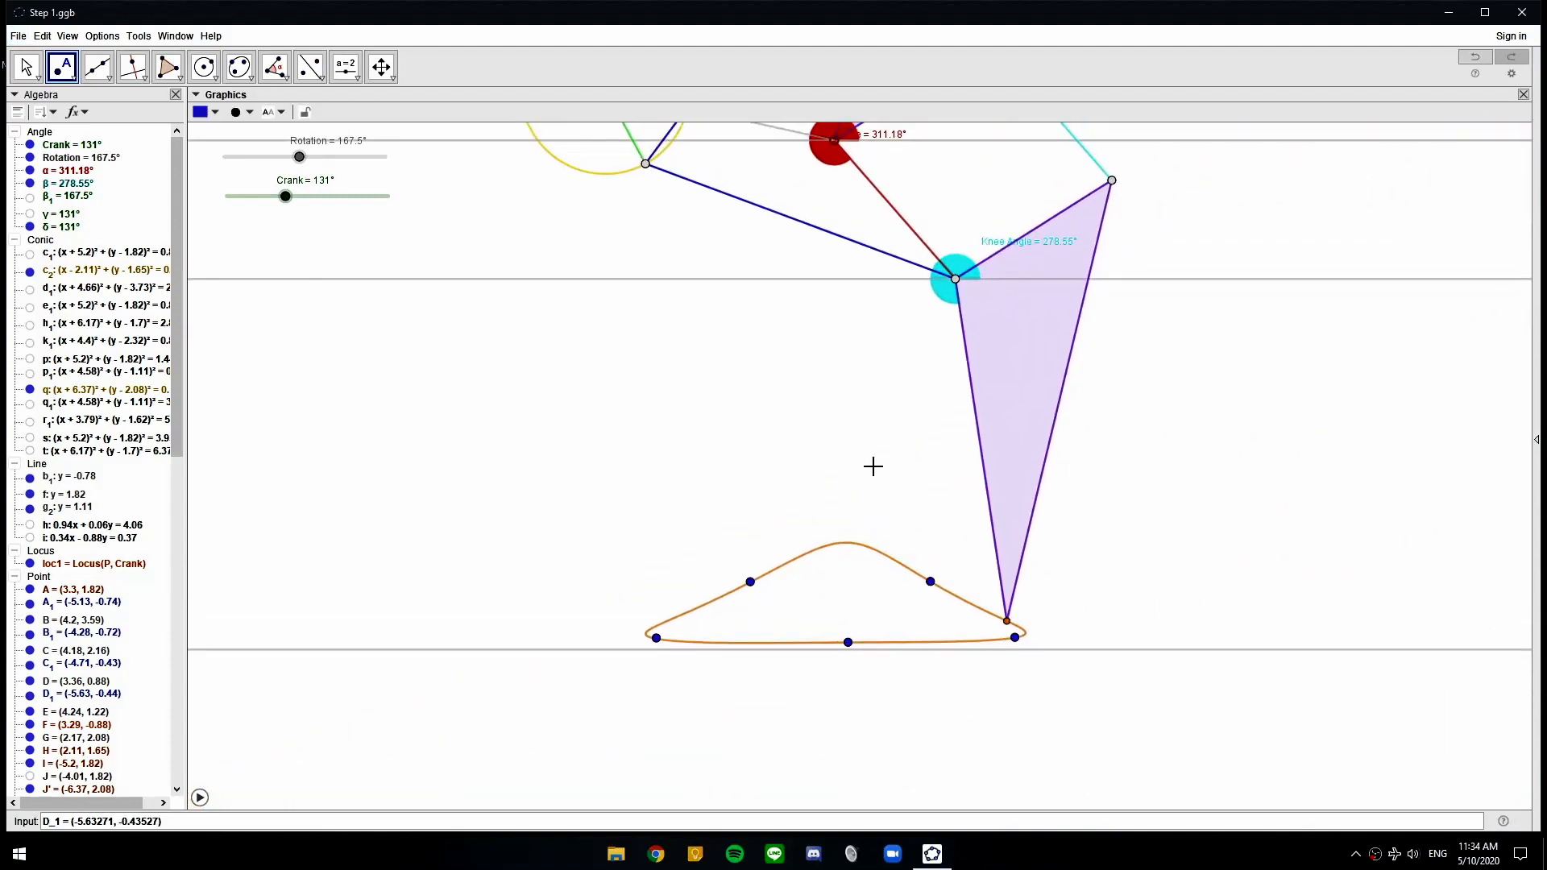
scroll(873, 466, "down", 2)
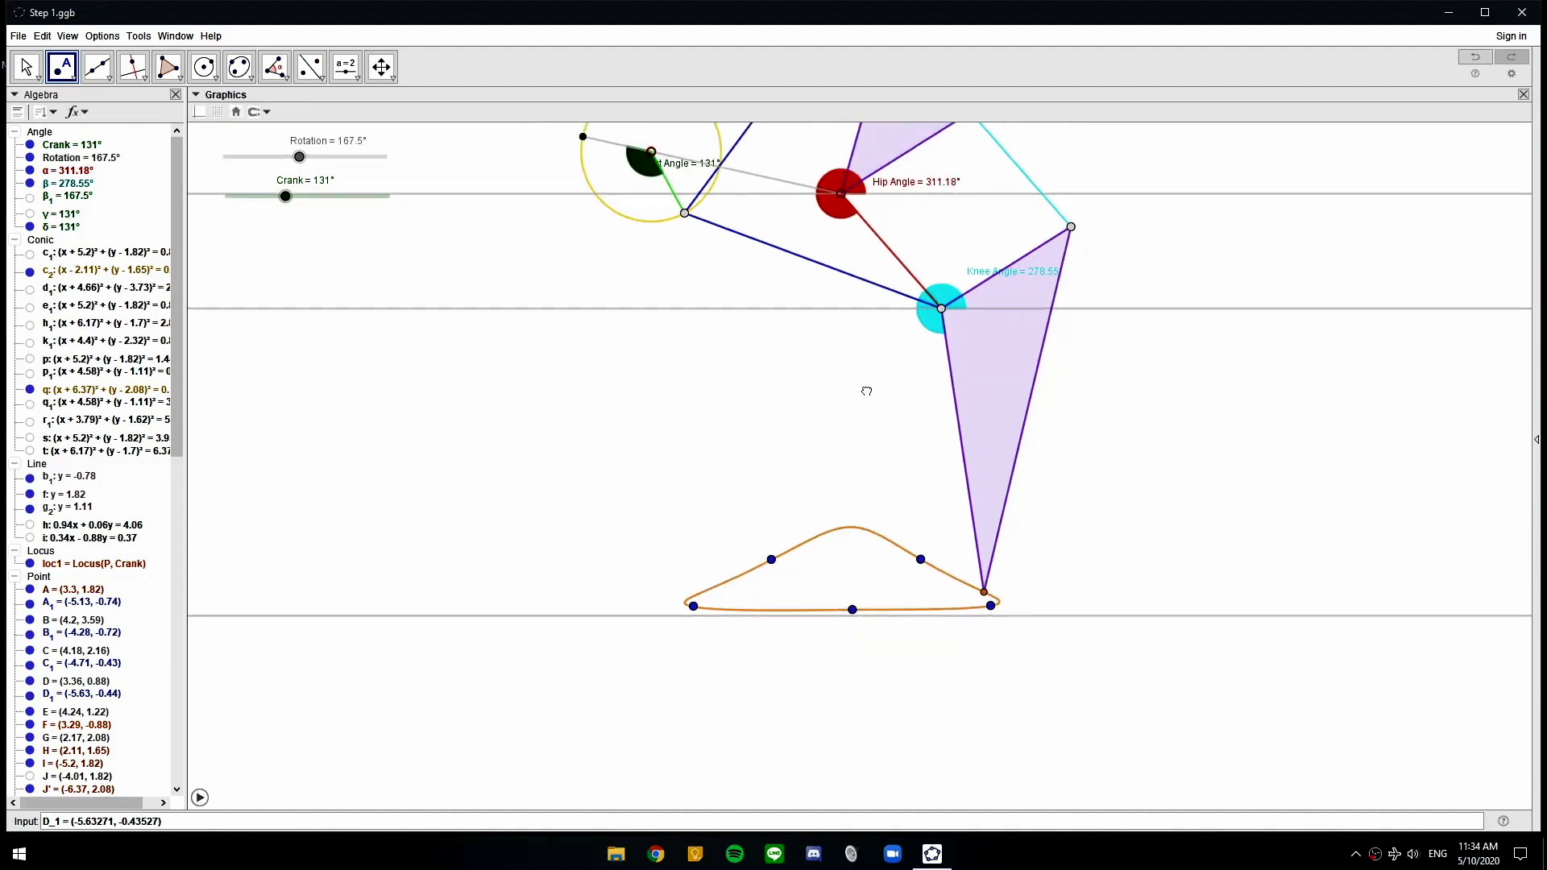
left_click_drag(862, 387, 721, 486)
scroll(718, 482, "down", 4)
left_click_drag(1005, 276, 998, 315)
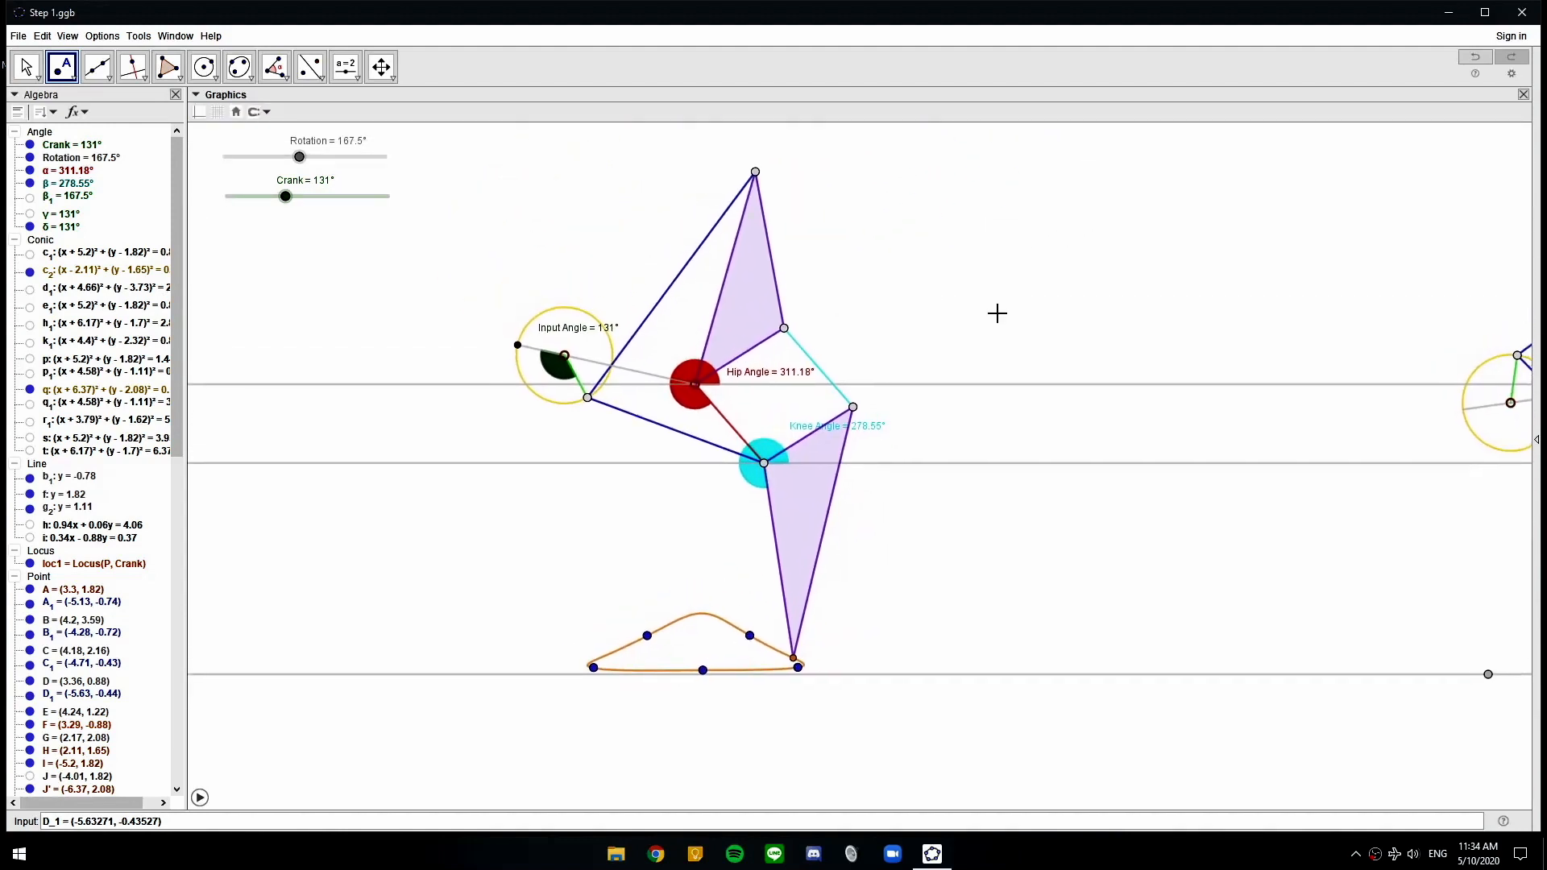
left_click(68, 36)
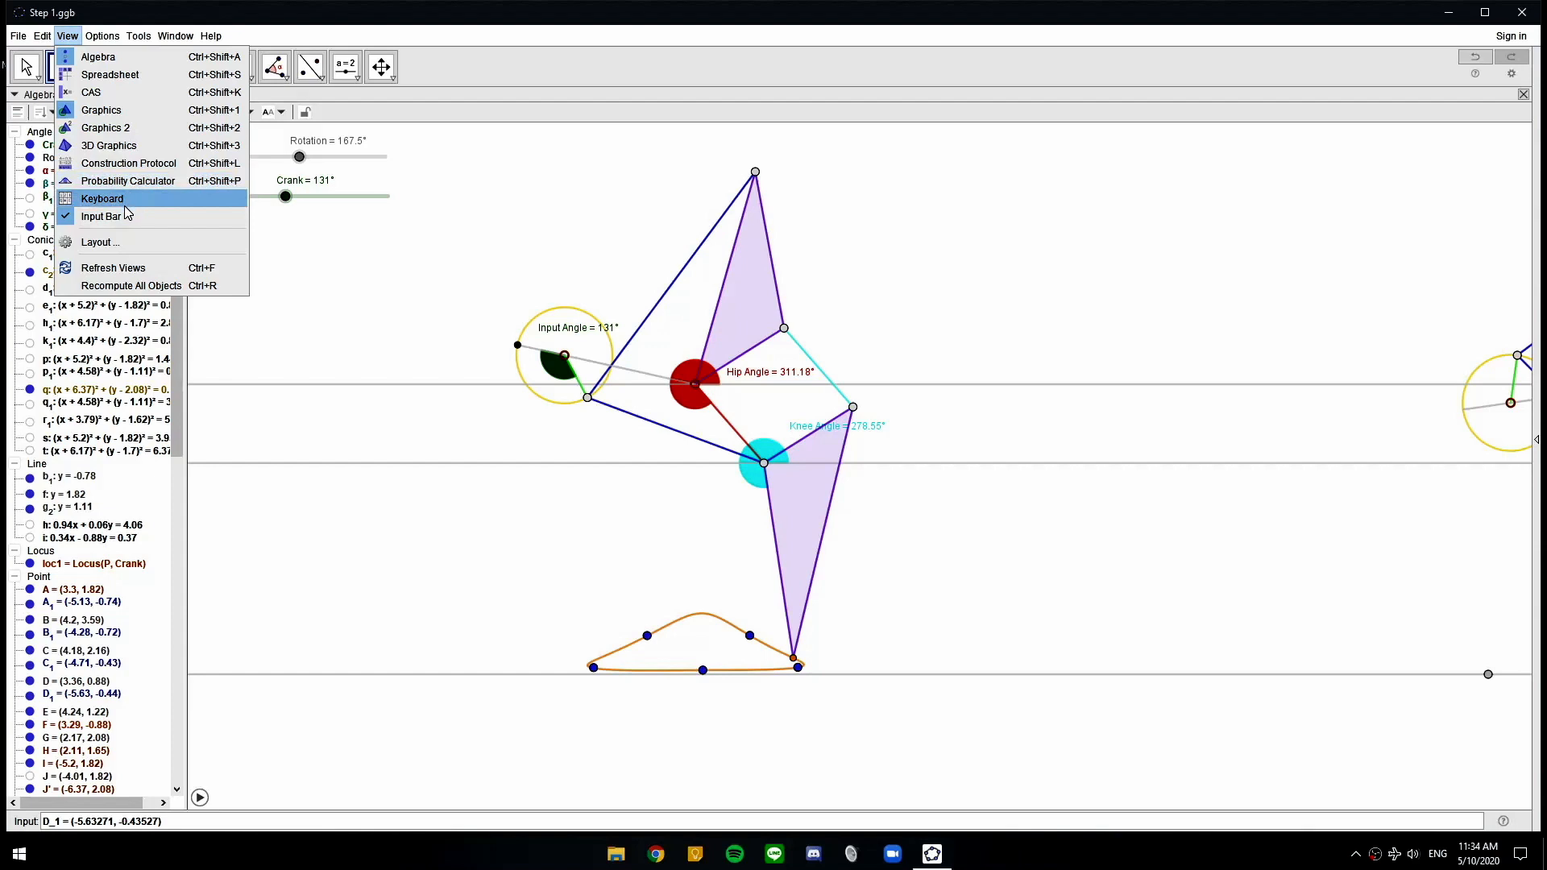
left_click(127, 75)
left_click_drag(1290, 385, 1057, 384)
left_click(785, 488)
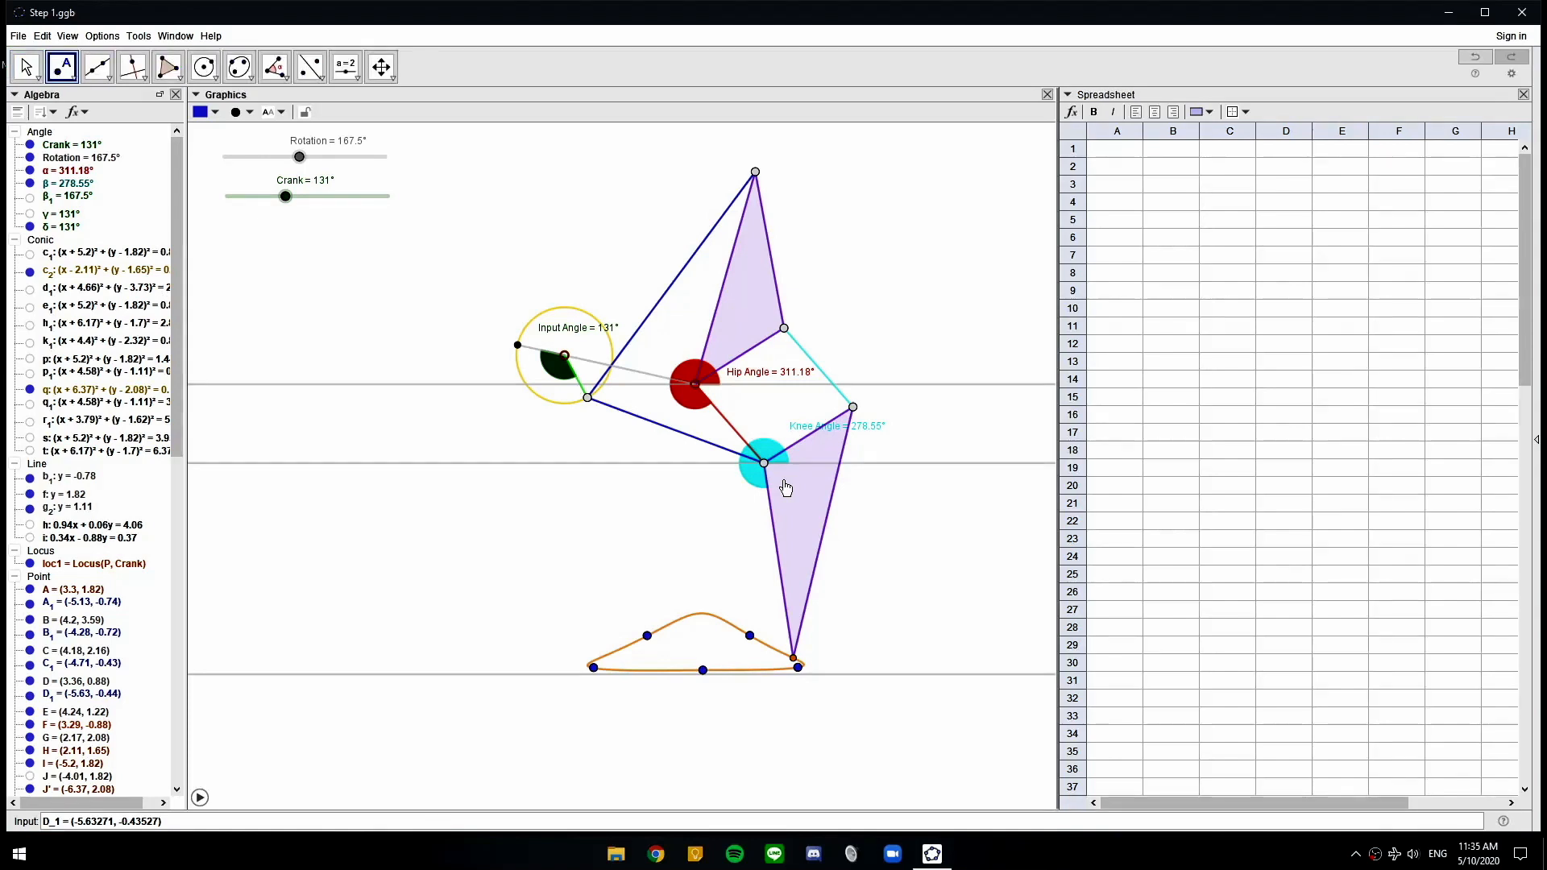
Fill spreadsheet column A with light green, column B with pink and column C with light blue
left_click(1109, 130)
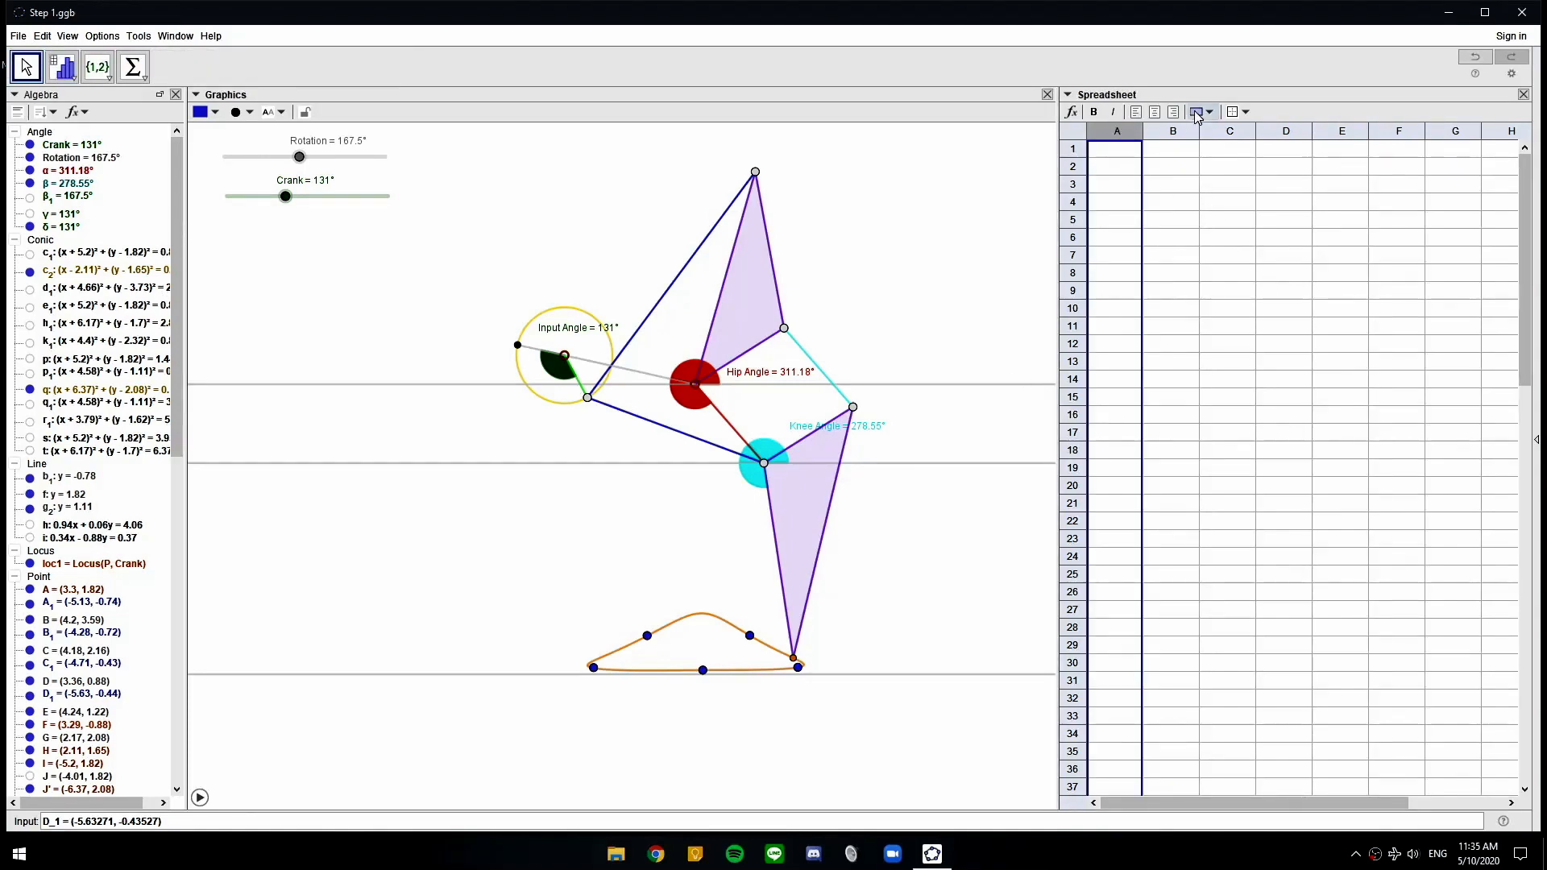
left_click(1210, 112)
left_click(1253, 132)
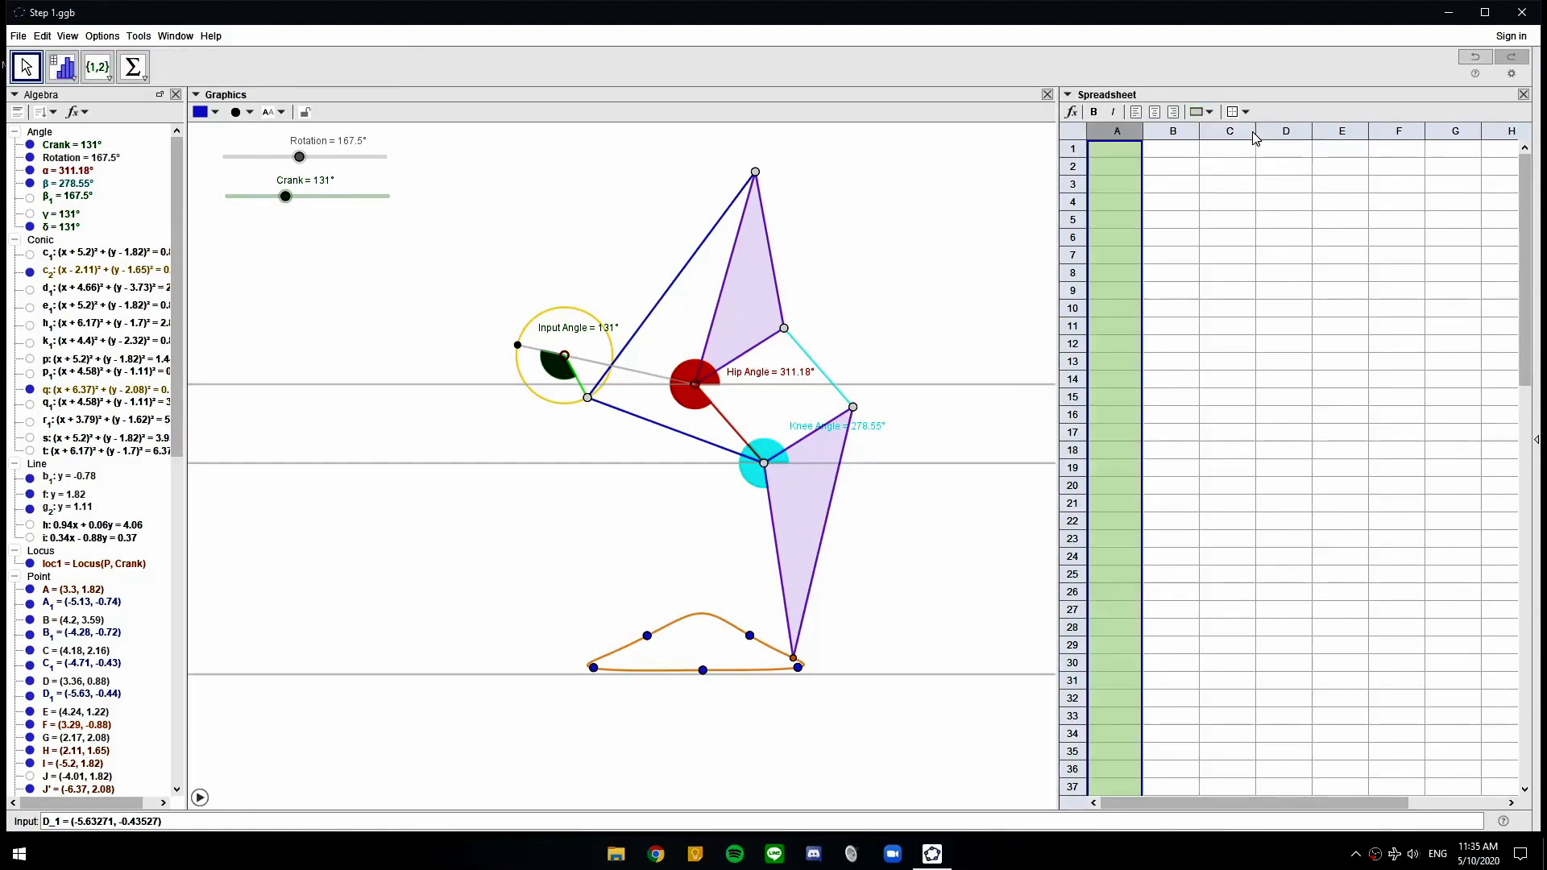
left_click(1181, 131)
left_click(1202, 112)
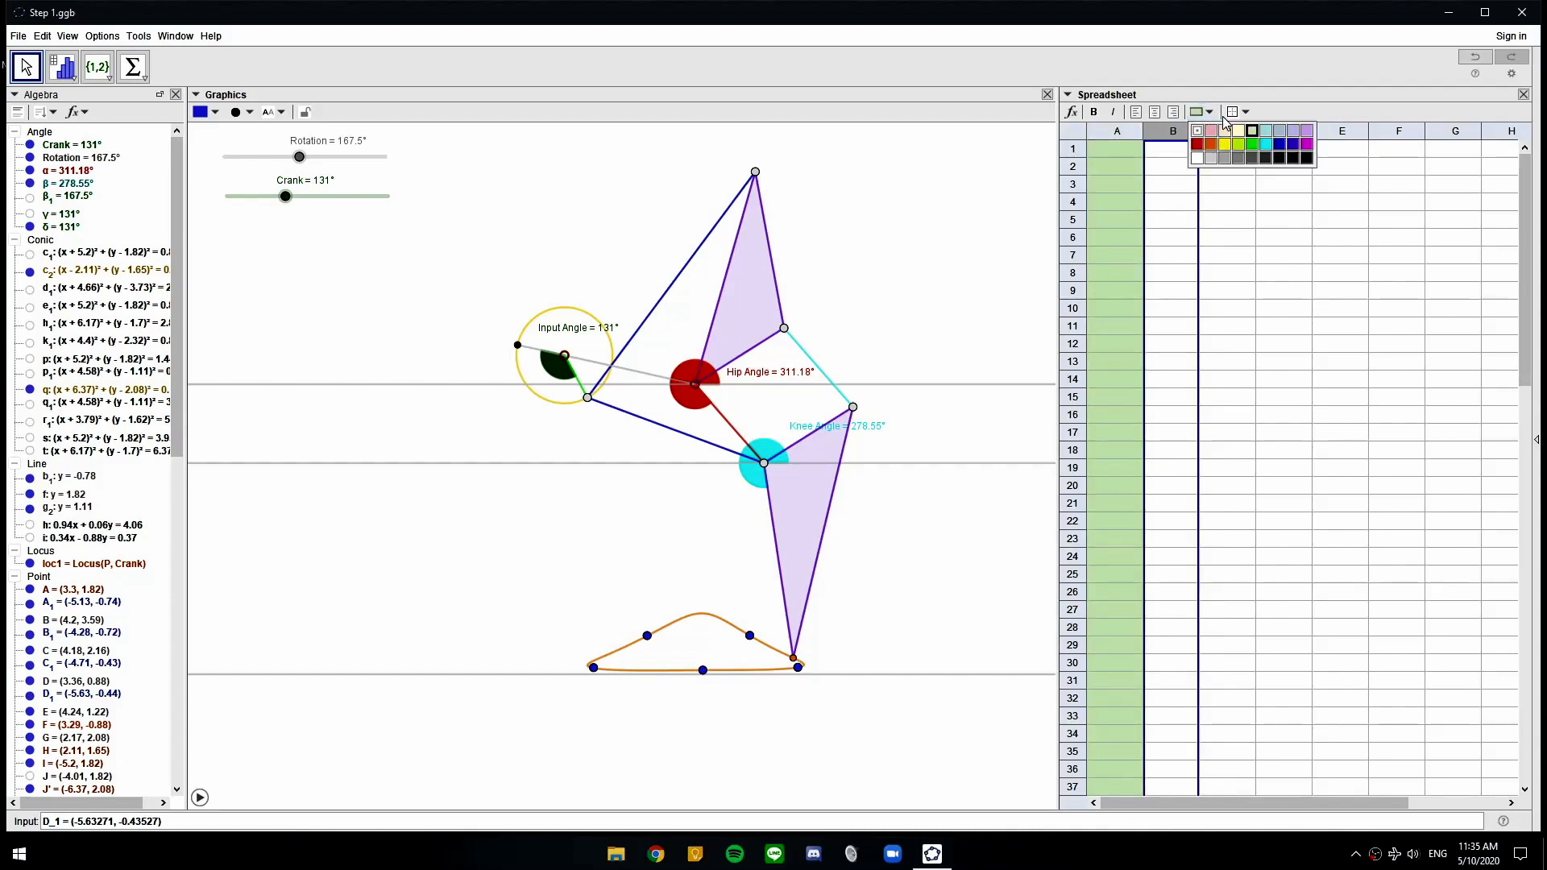
left_click(1211, 131)
left_click(1223, 132)
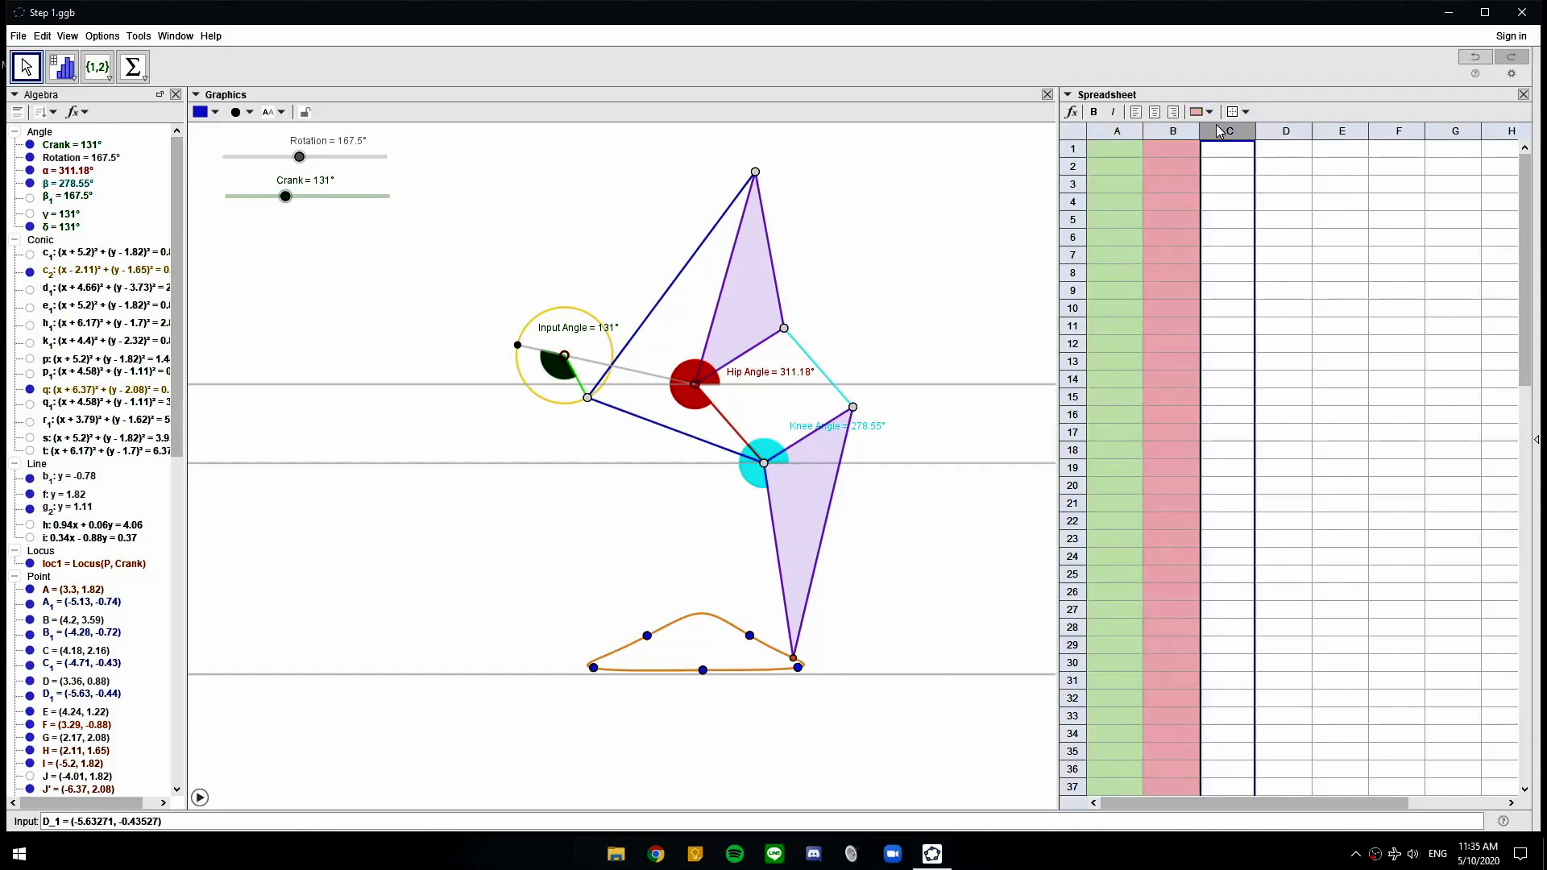
left_click(1215, 118)
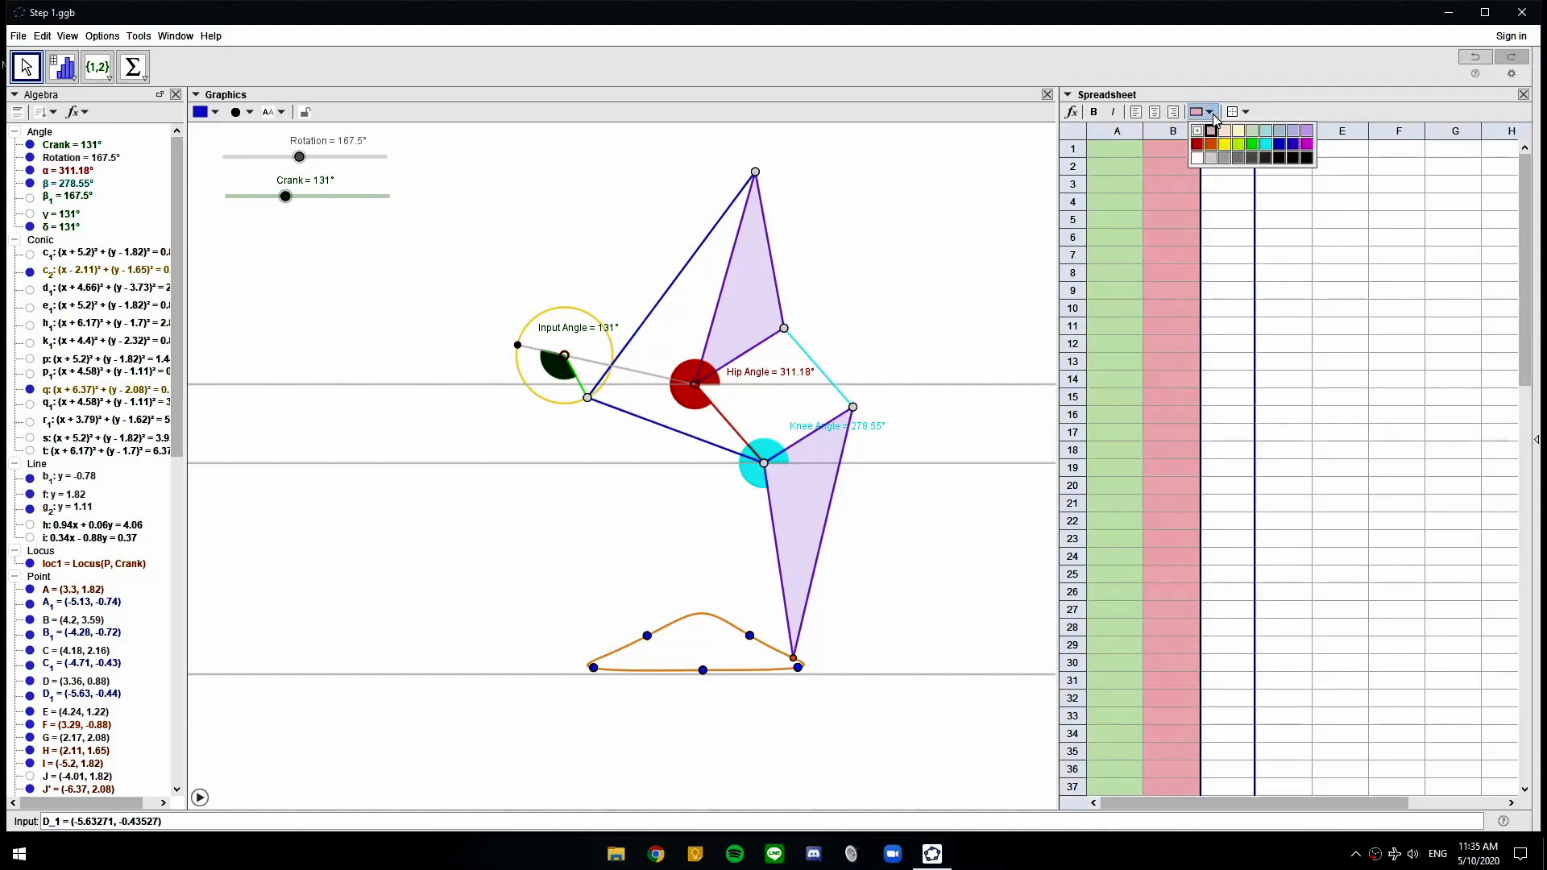
left_click(1262, 134)
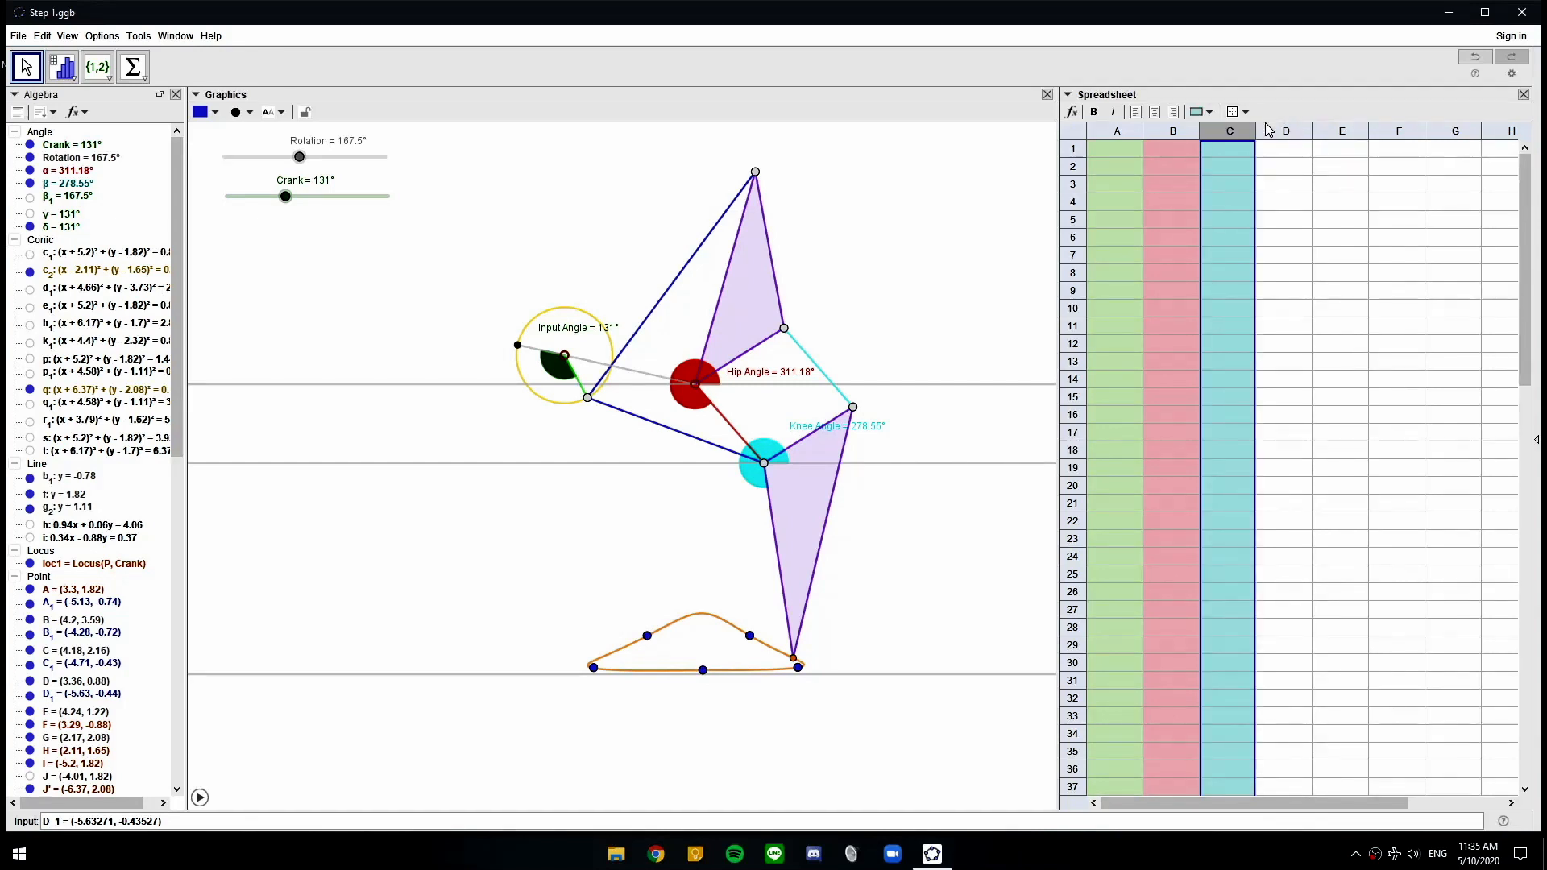
Fill spreadsheet columns D and H with black as separators
left_click(1288, 134)
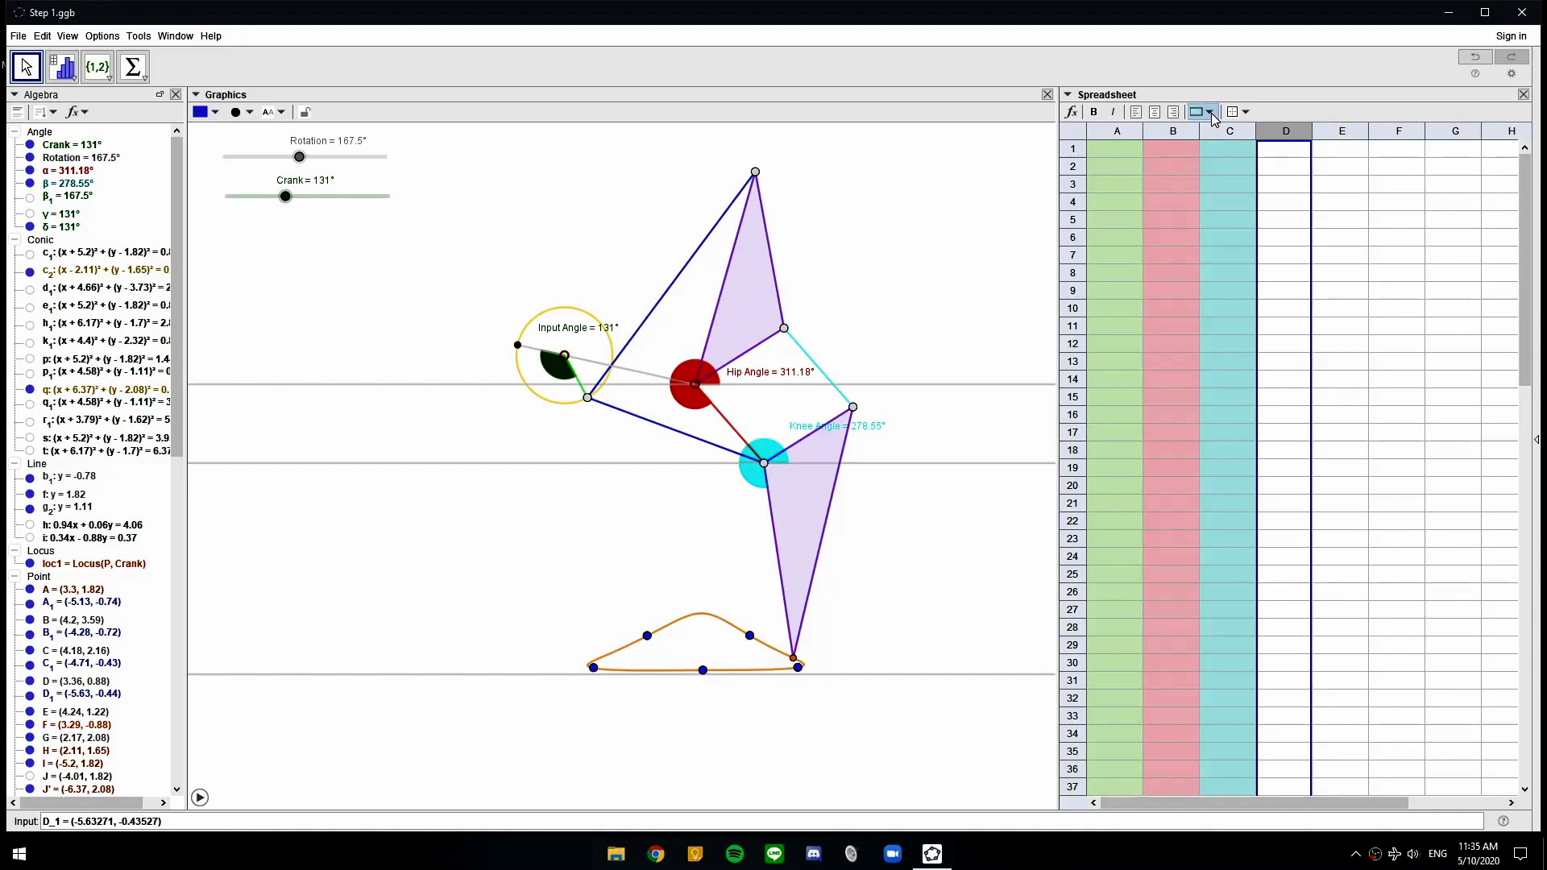
left_click(1212, 116)
left_click(1307, 160)
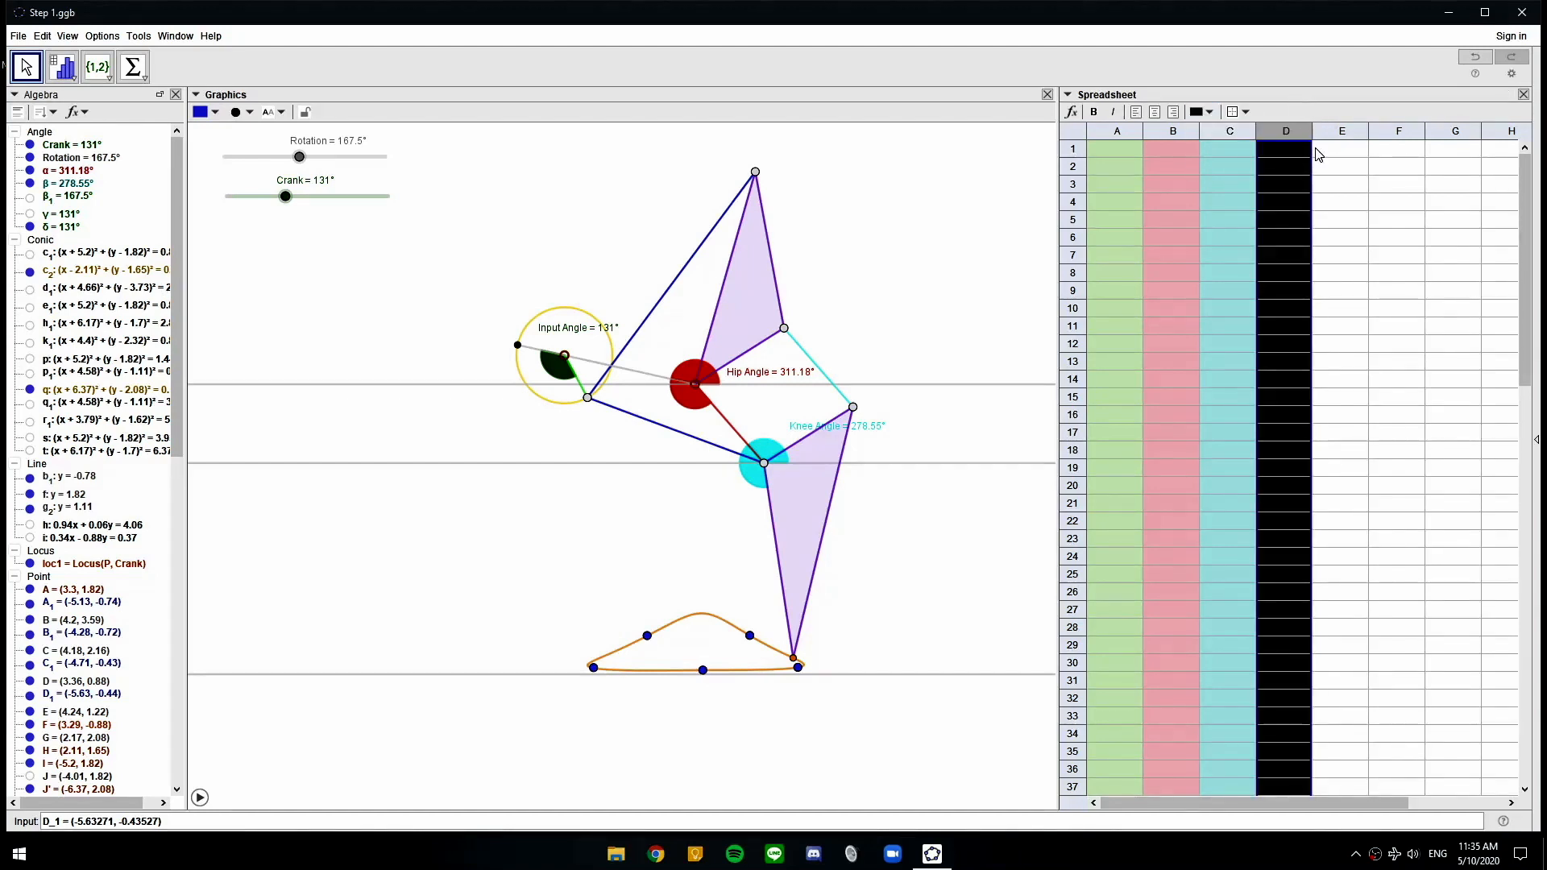
left_click(1496, 134)
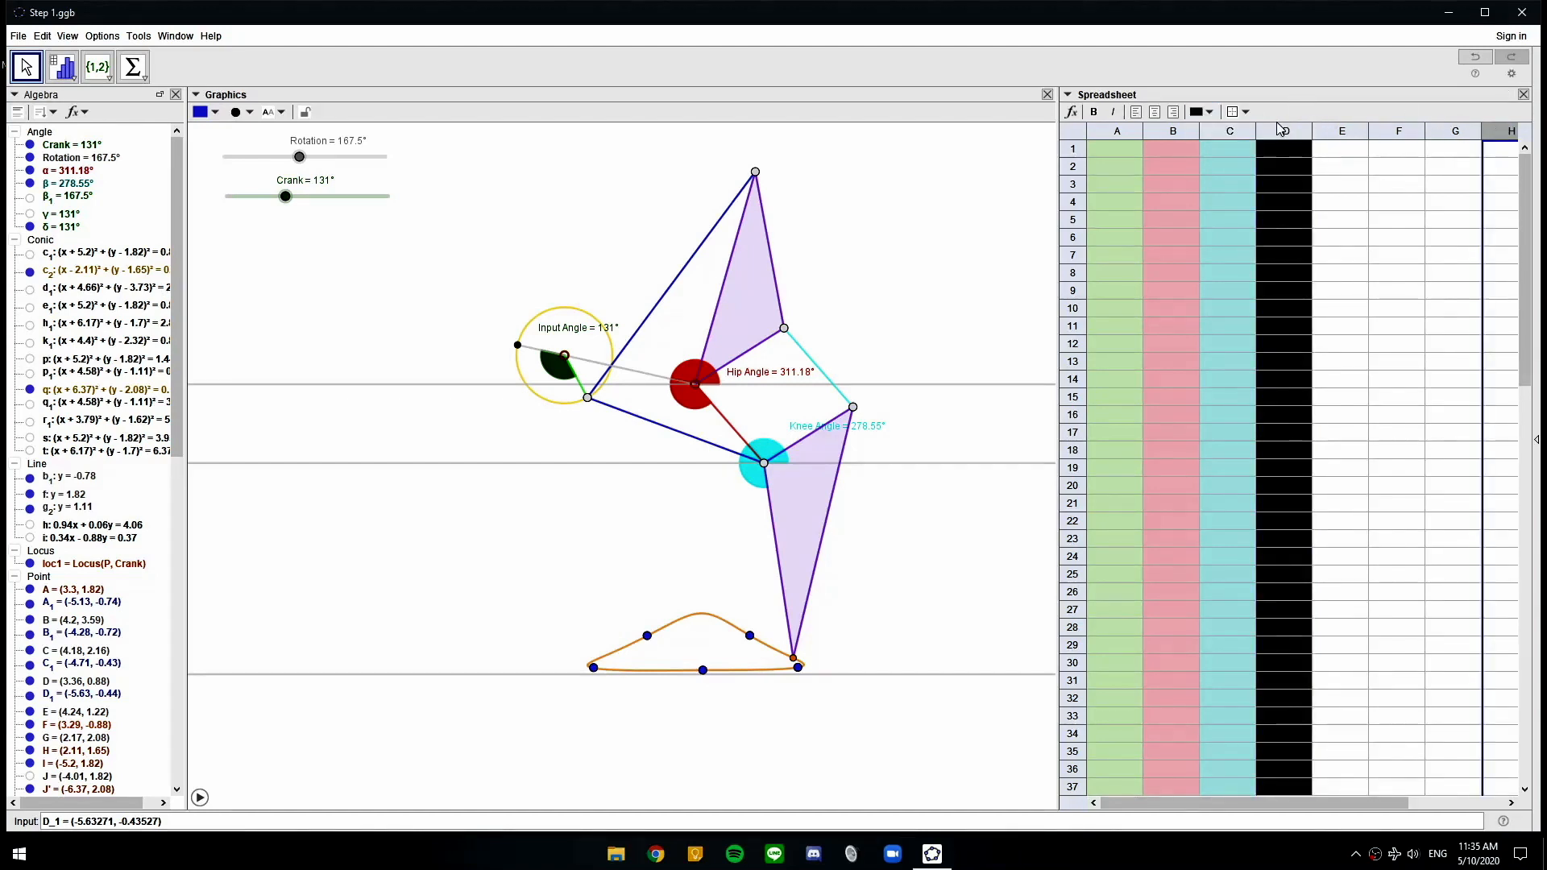
left_click(1209, 112)
left_click(1307, 163)
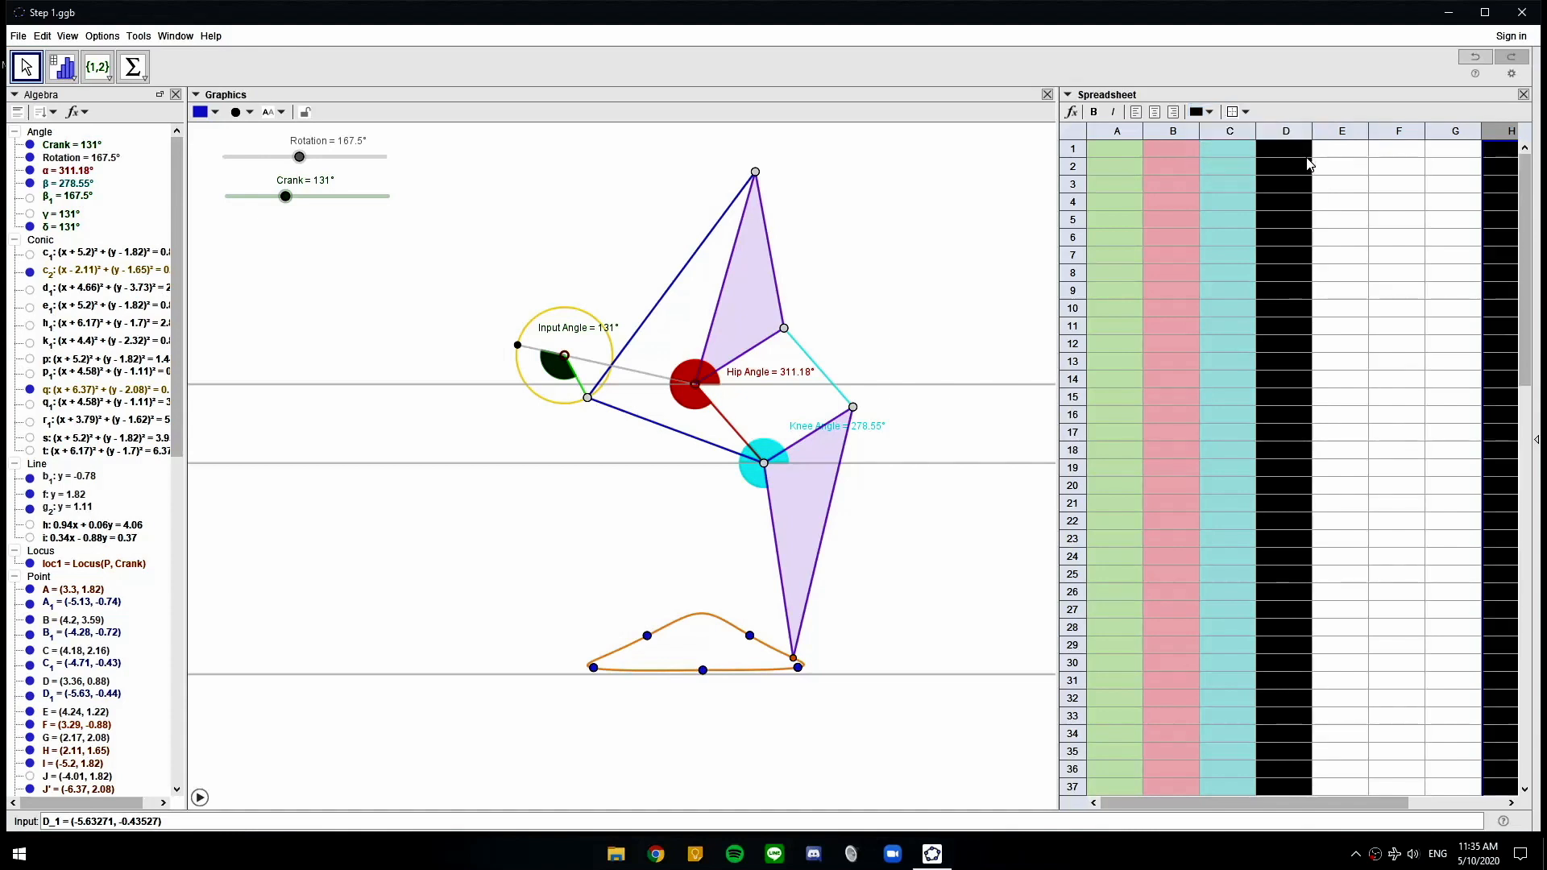
Record the input angle, hip angle and knee angle to spreadsheet columns A, B and C, starting at row 1
left_click(1104, 148)
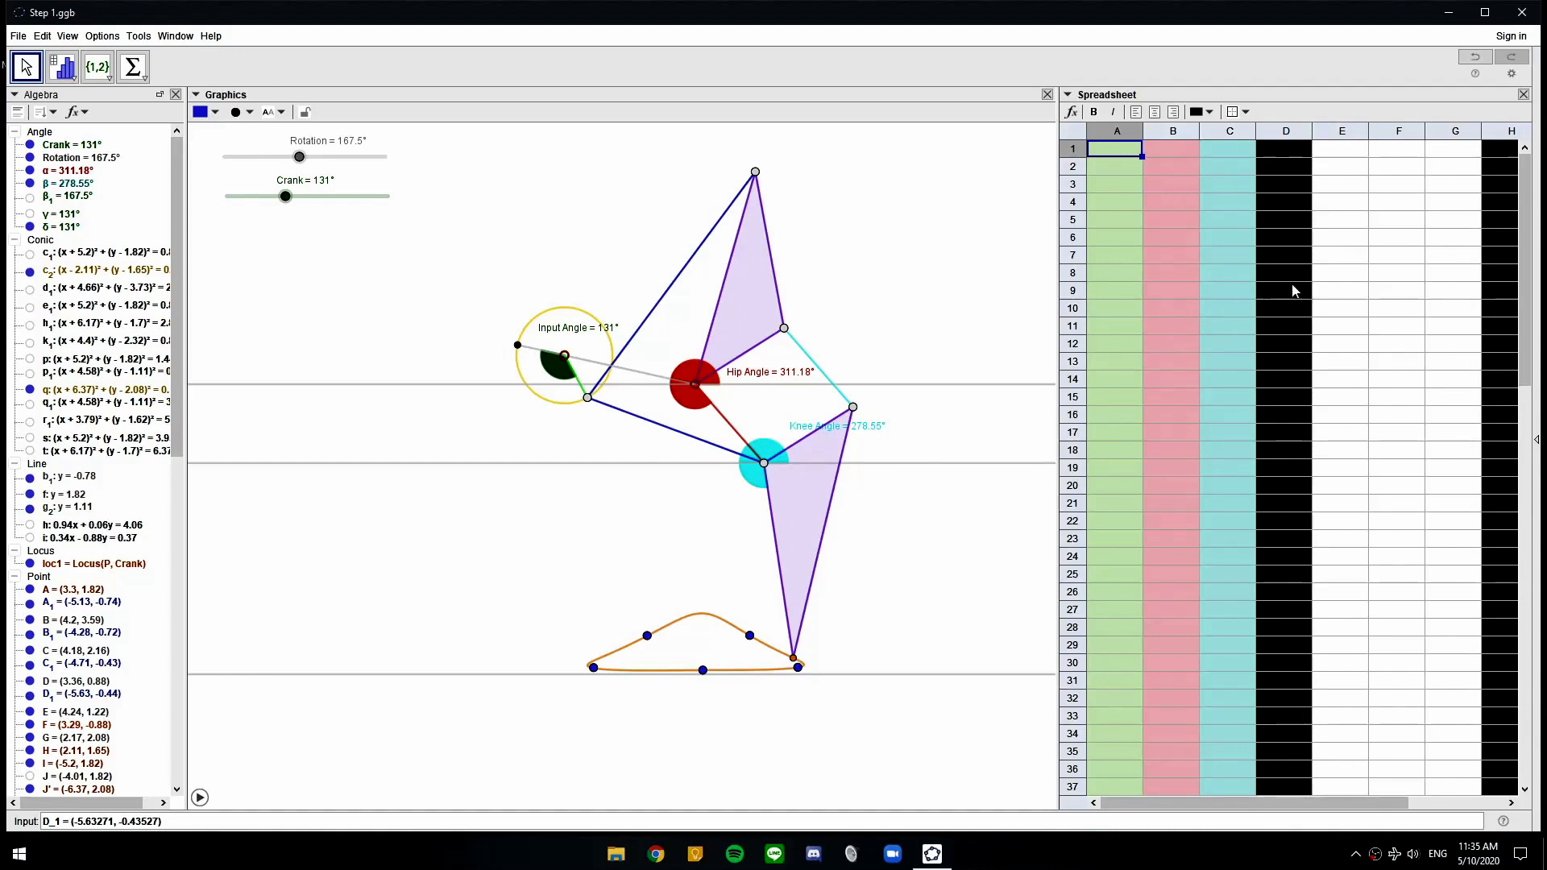
left_click_drag(1321, 150, 1446, 234)
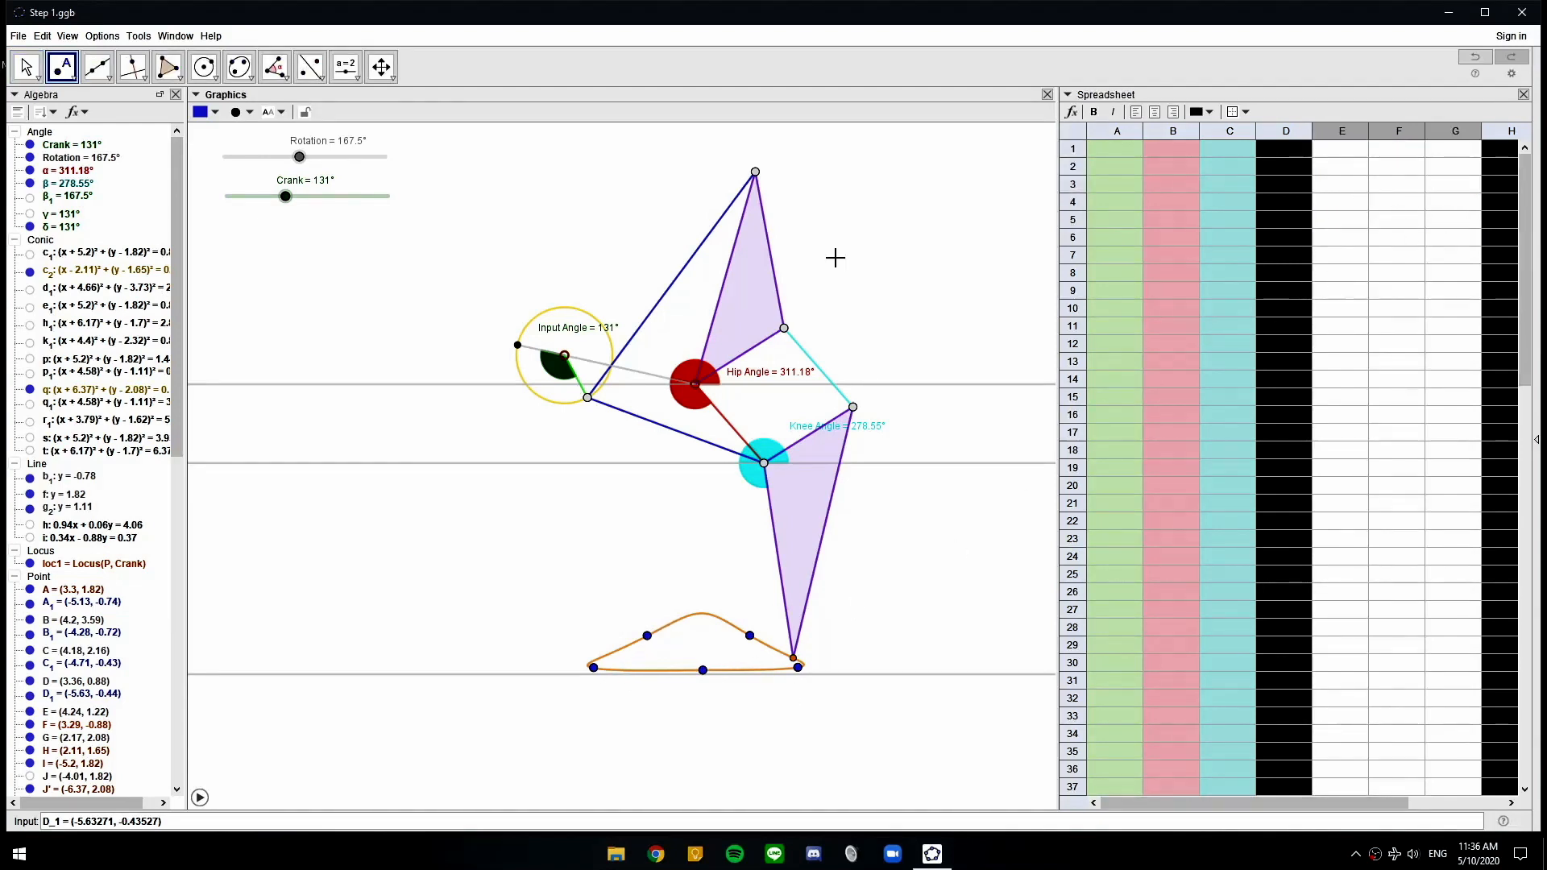
right_click(570, 335)
left_click(630, 389)
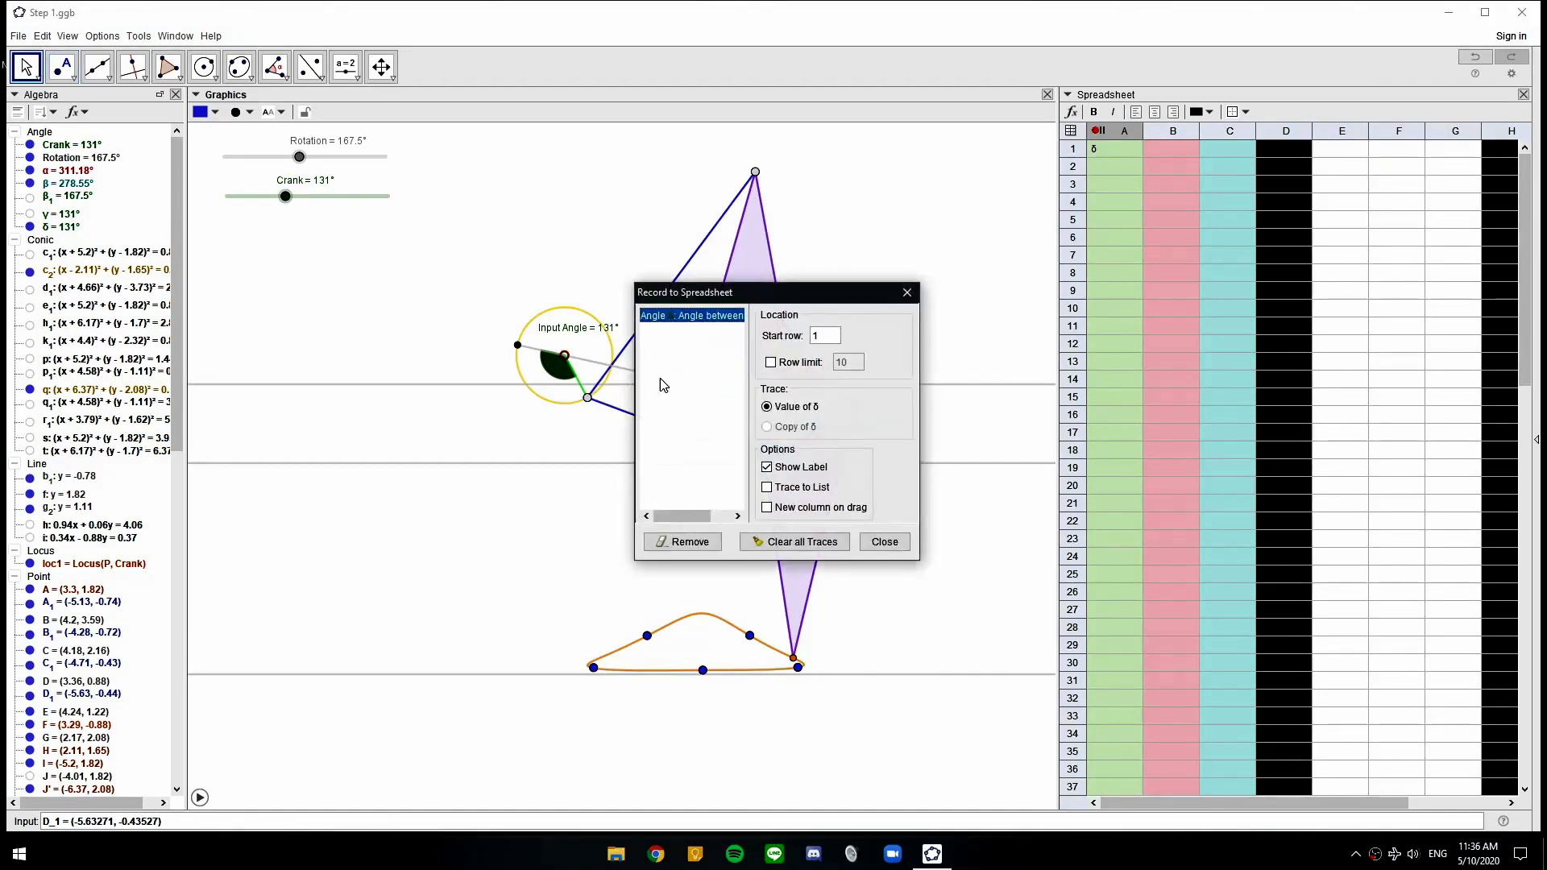
left_click_drag(725, 291, 377, 257)
right_click(760, 380)
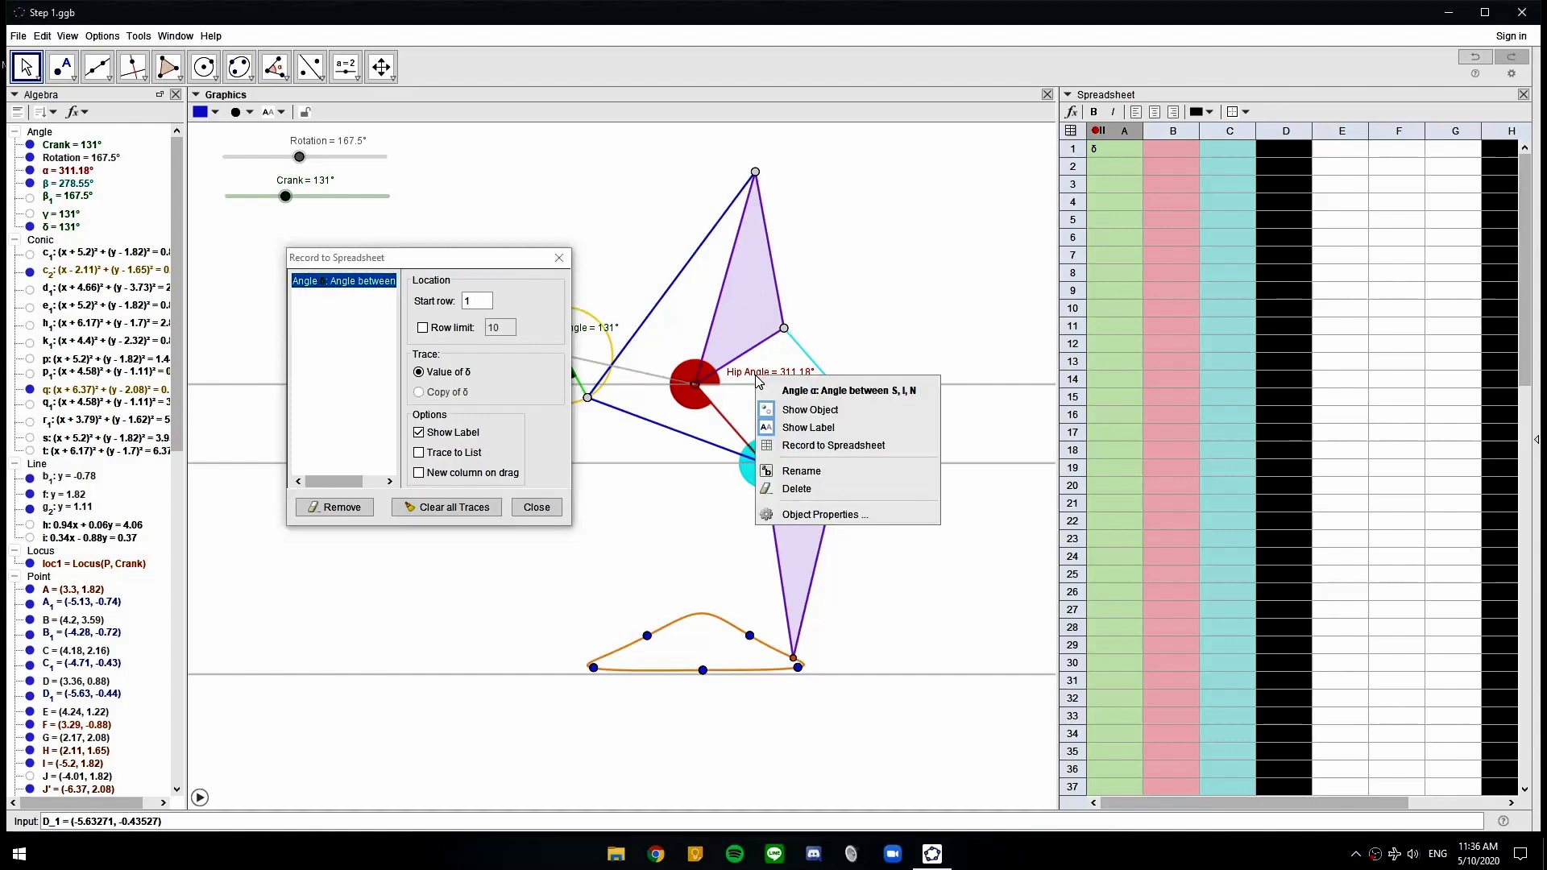
left_click(806, 445)
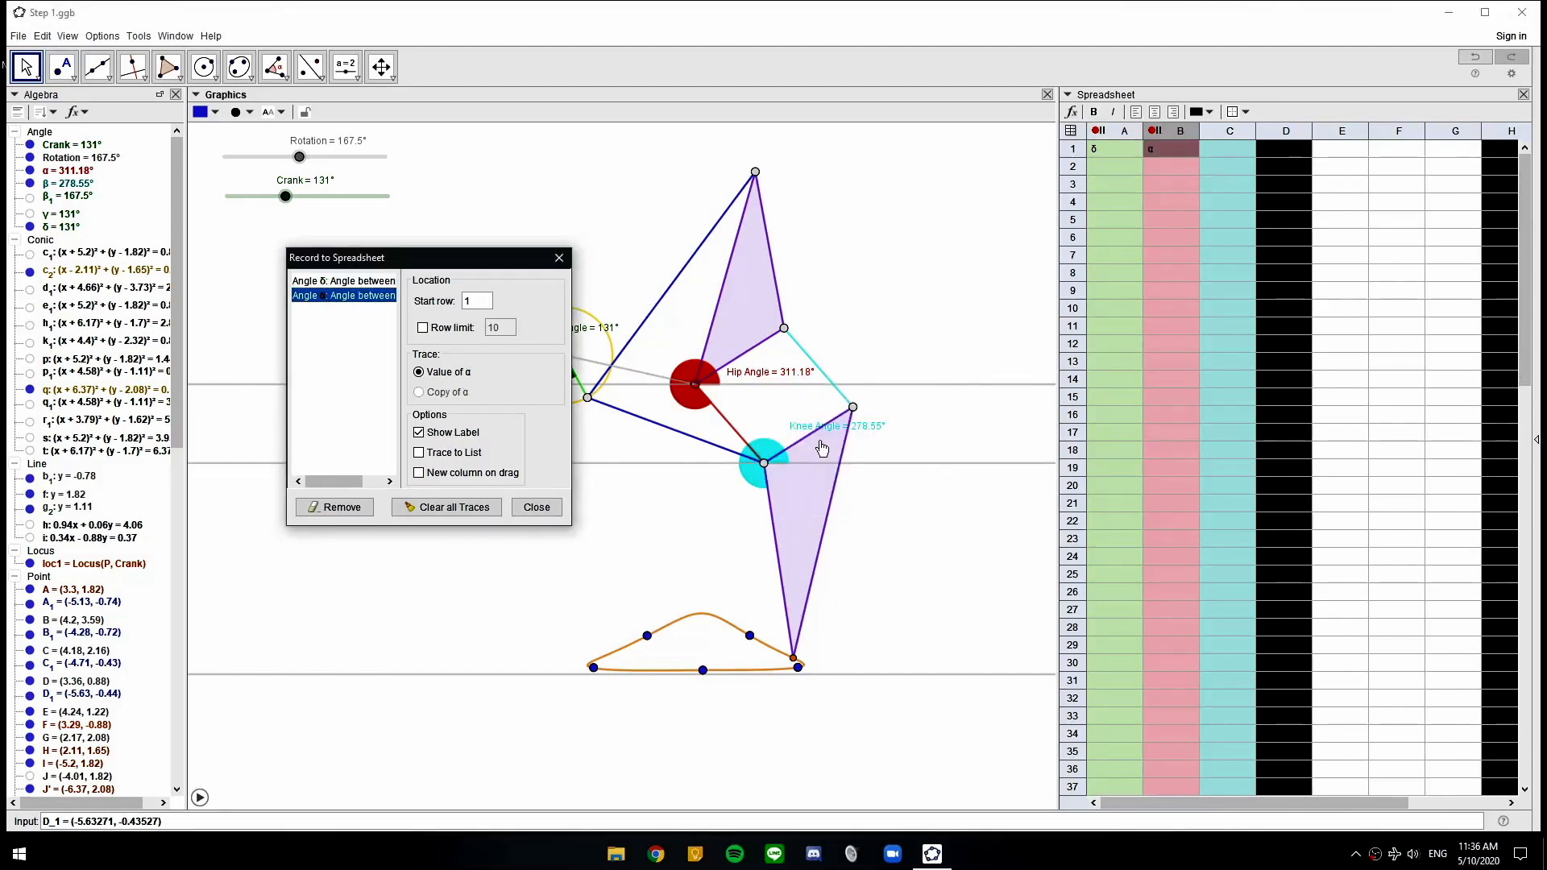
right_click(804, 427)
left_click(838, 493)
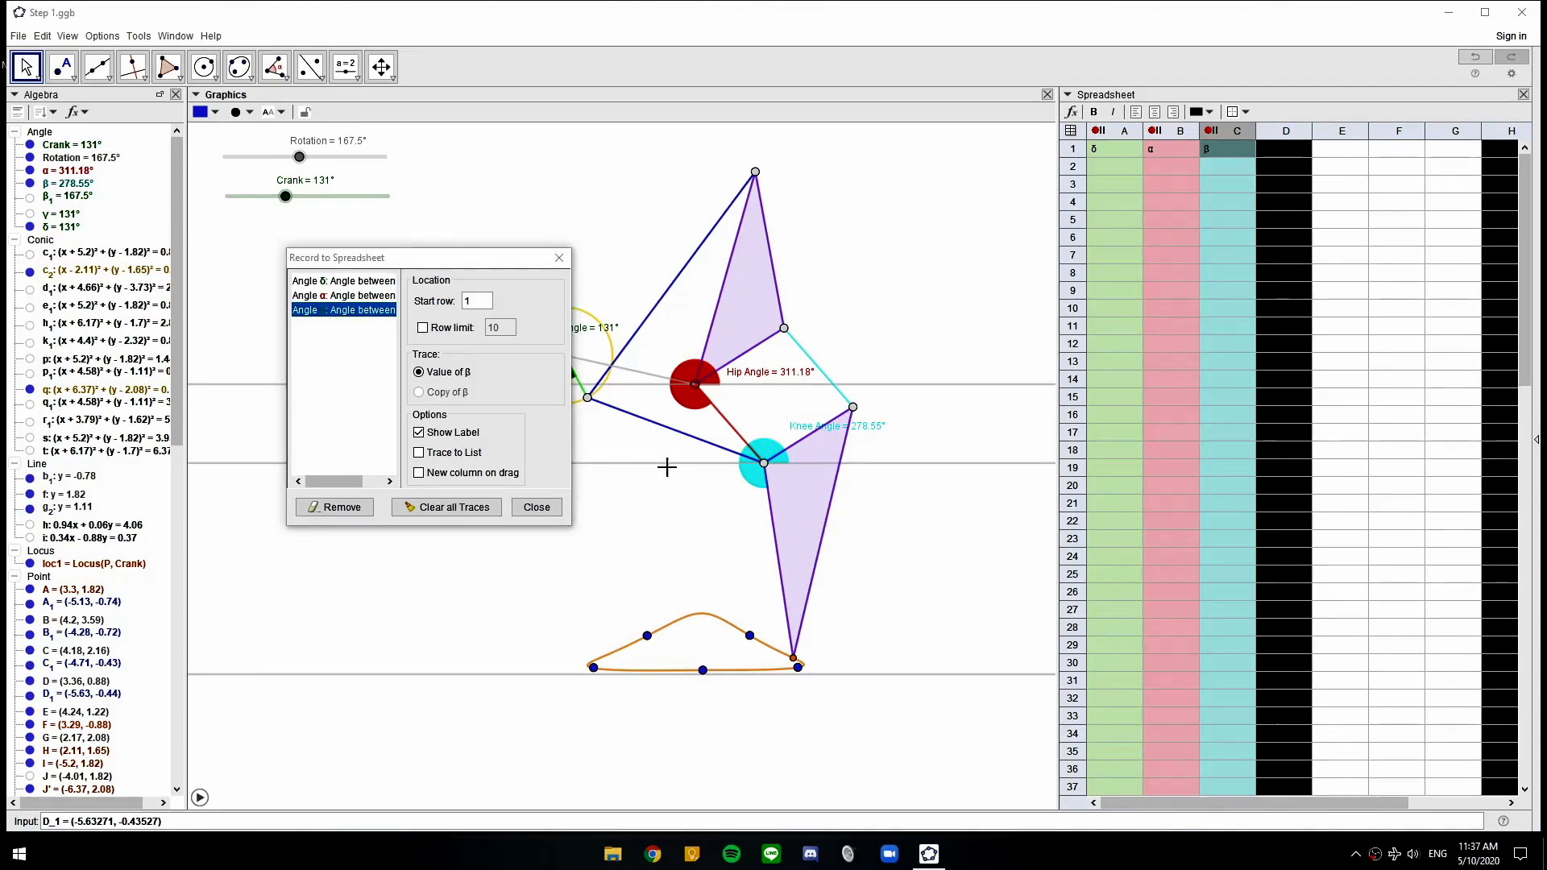
Replace the heading in cell A1 with the text "Input Angle" and widen the column to fit it
double_click(1096, 151)
left_click_drag(1131, 150, 1080, 158)
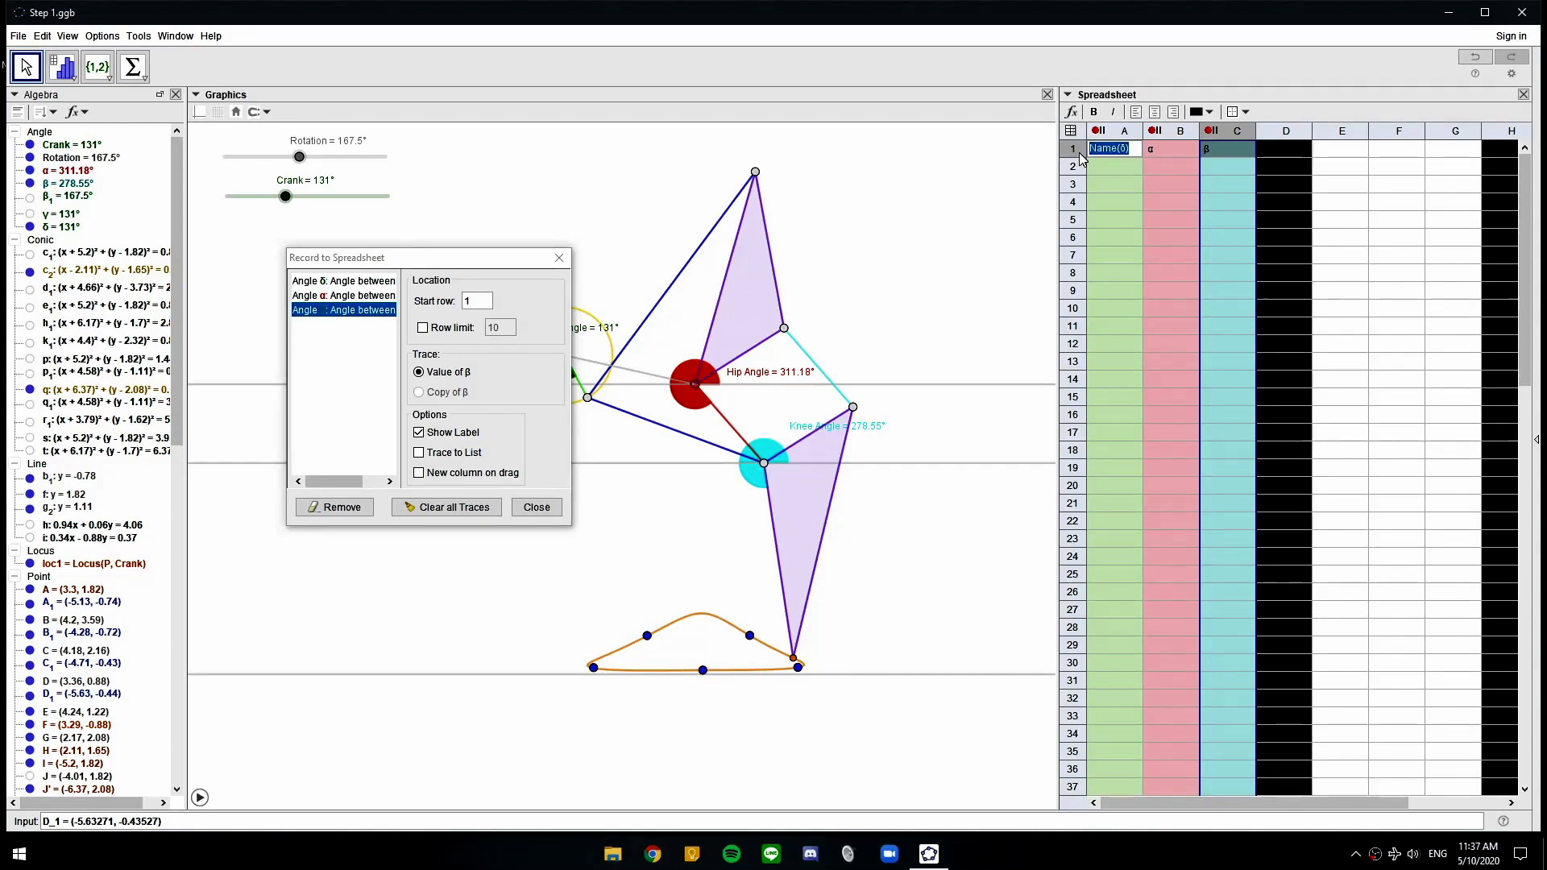
type("\"INPUT")
key("BackSpace")
key("BackSpace")
key("BackSpace")
type("nput Angle\"")
key("Return")
left_click_drag(1143, 130, 1285, 131)
Replace the headings in cells B1 and C1 with the texts "Hip Angle" and "Knee Angle"
double_click(1206, 149)
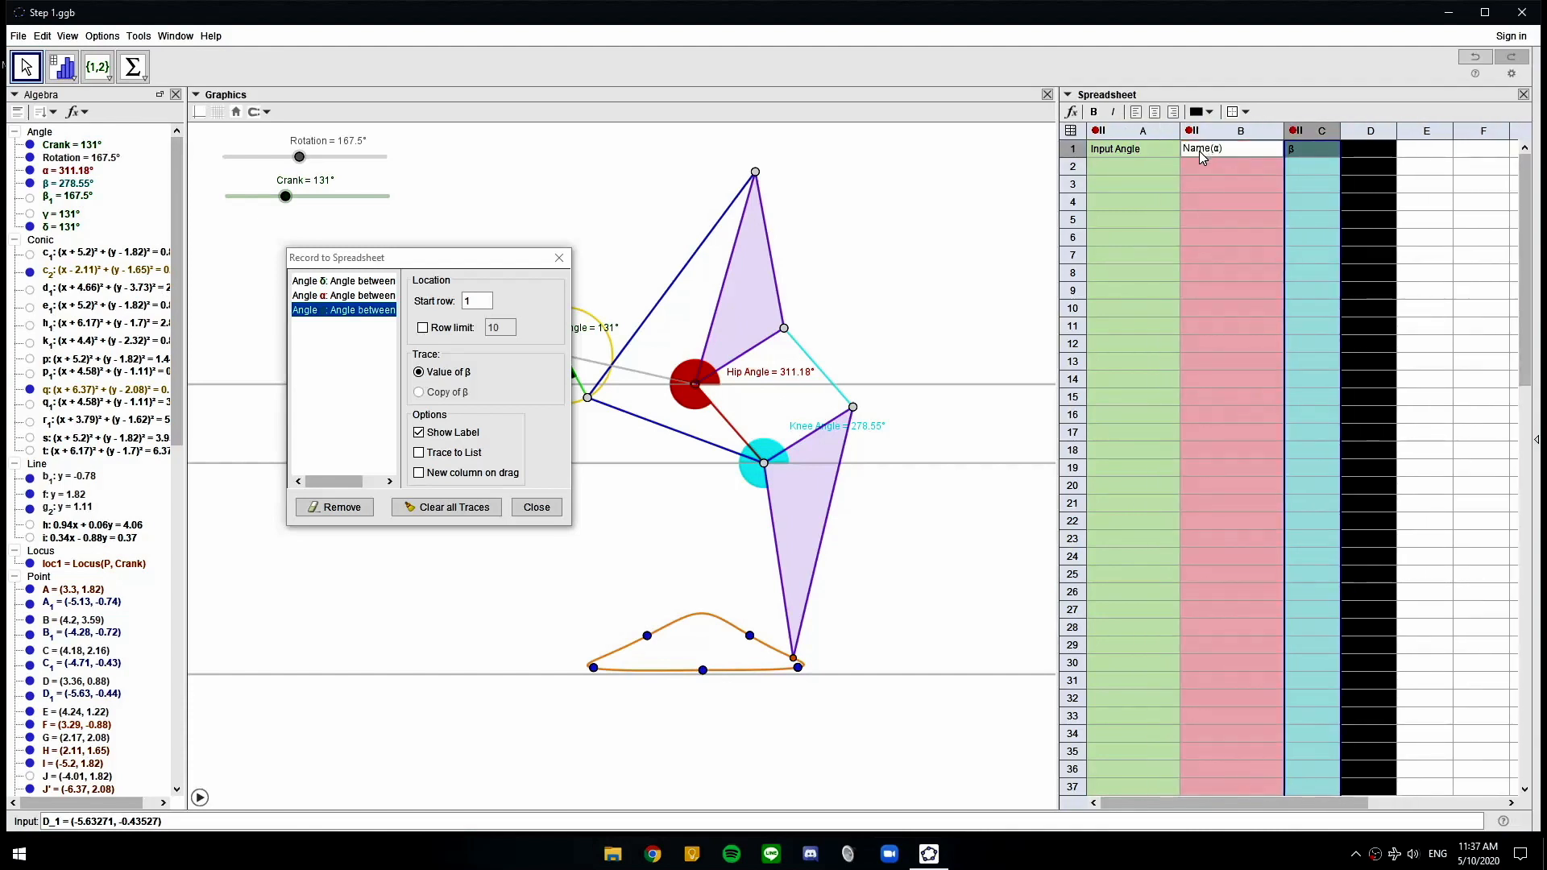
type("\"")
key("Return")
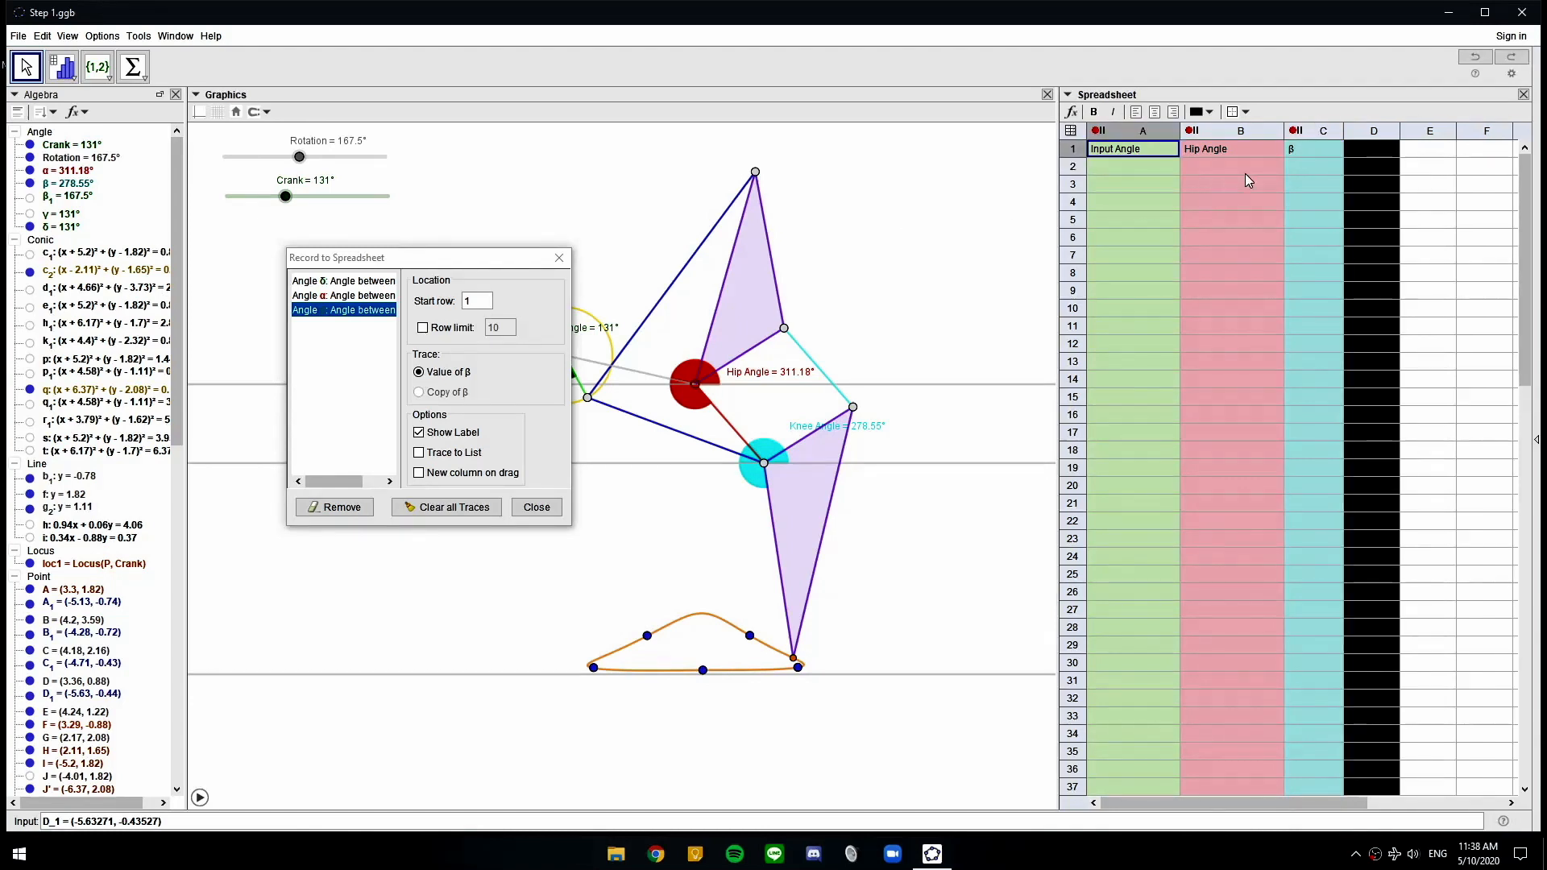
left_click(1306, 153)
double_click(1306, 153)
left_click_drag(1329, 155, 1201, 153)
type("\"")
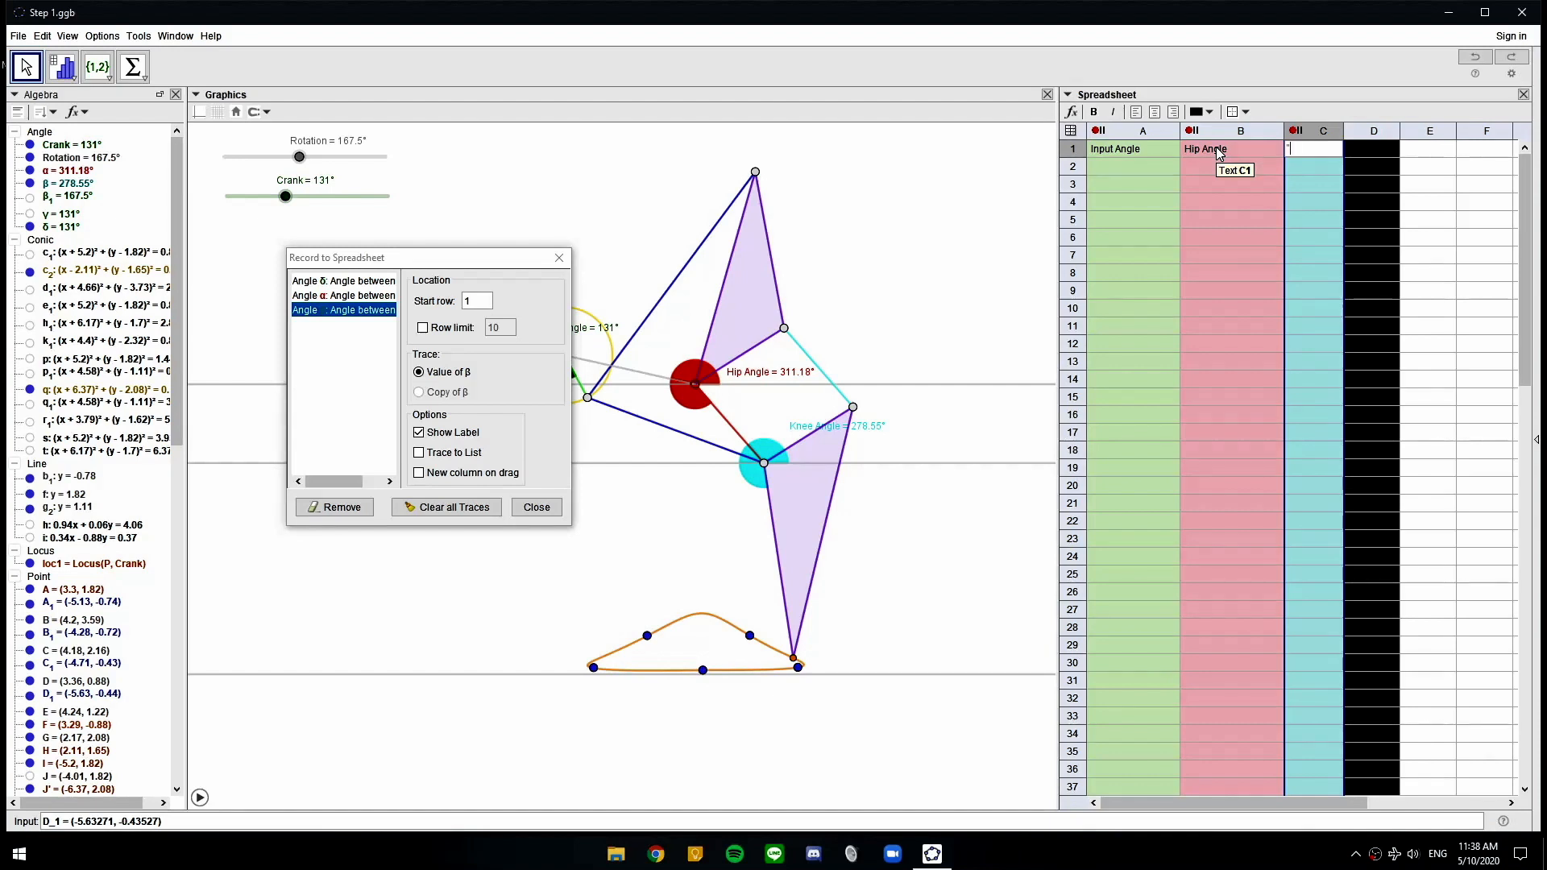
type("Knee Angle")
key("Return")
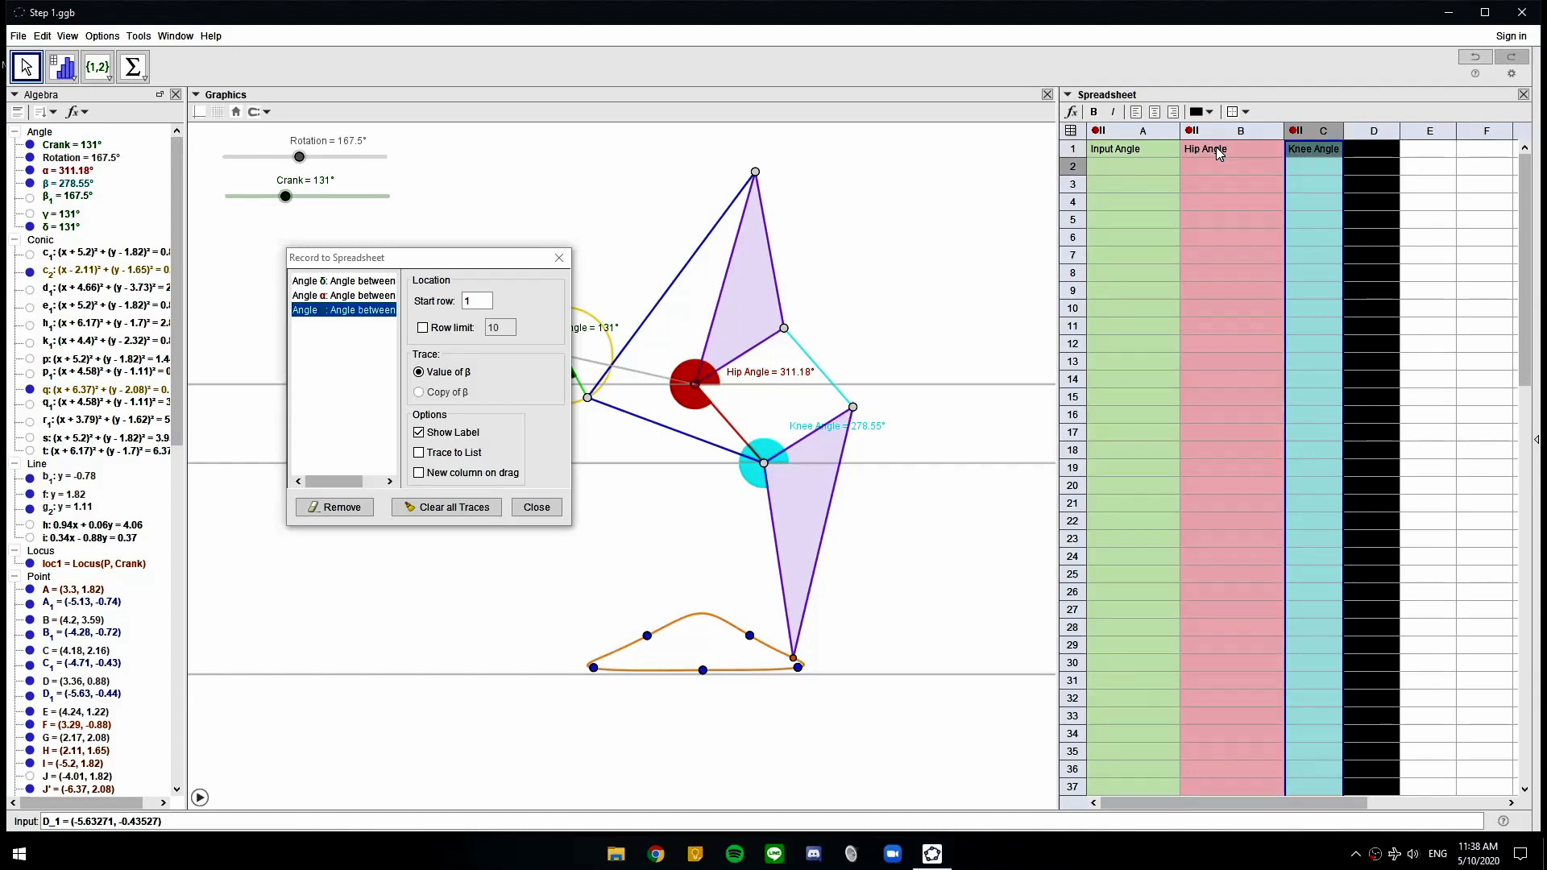
Widen column C to fit its heading and close the Record to Spreadsheet settings
left_click_drag(1341, 133, 1385, 133)
left_click_drag(1283, 132, 1285, 131)
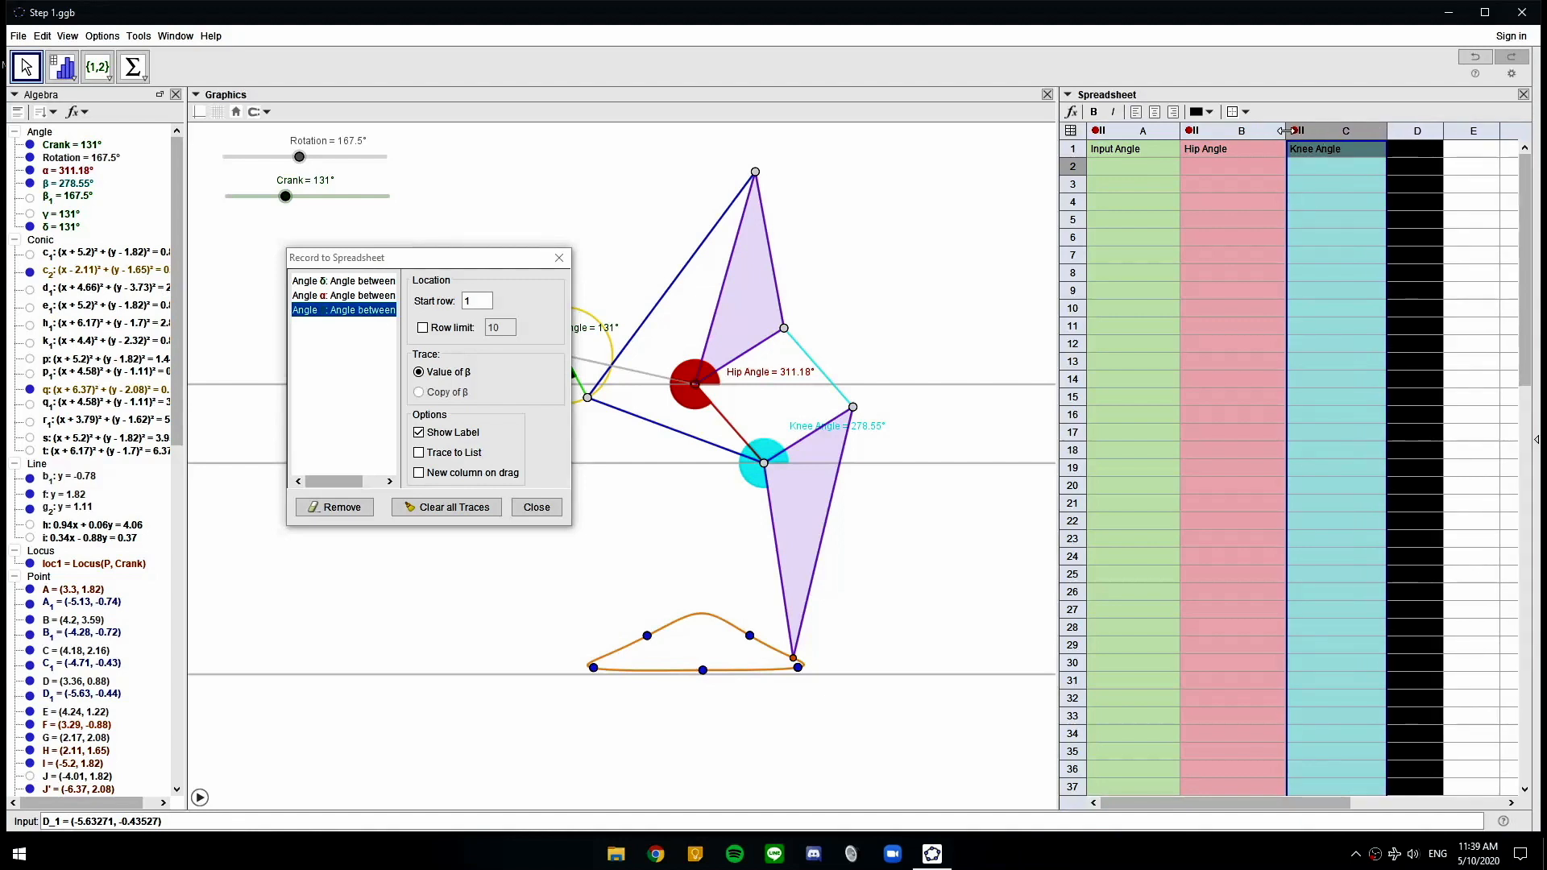
left_click(1276, 132)
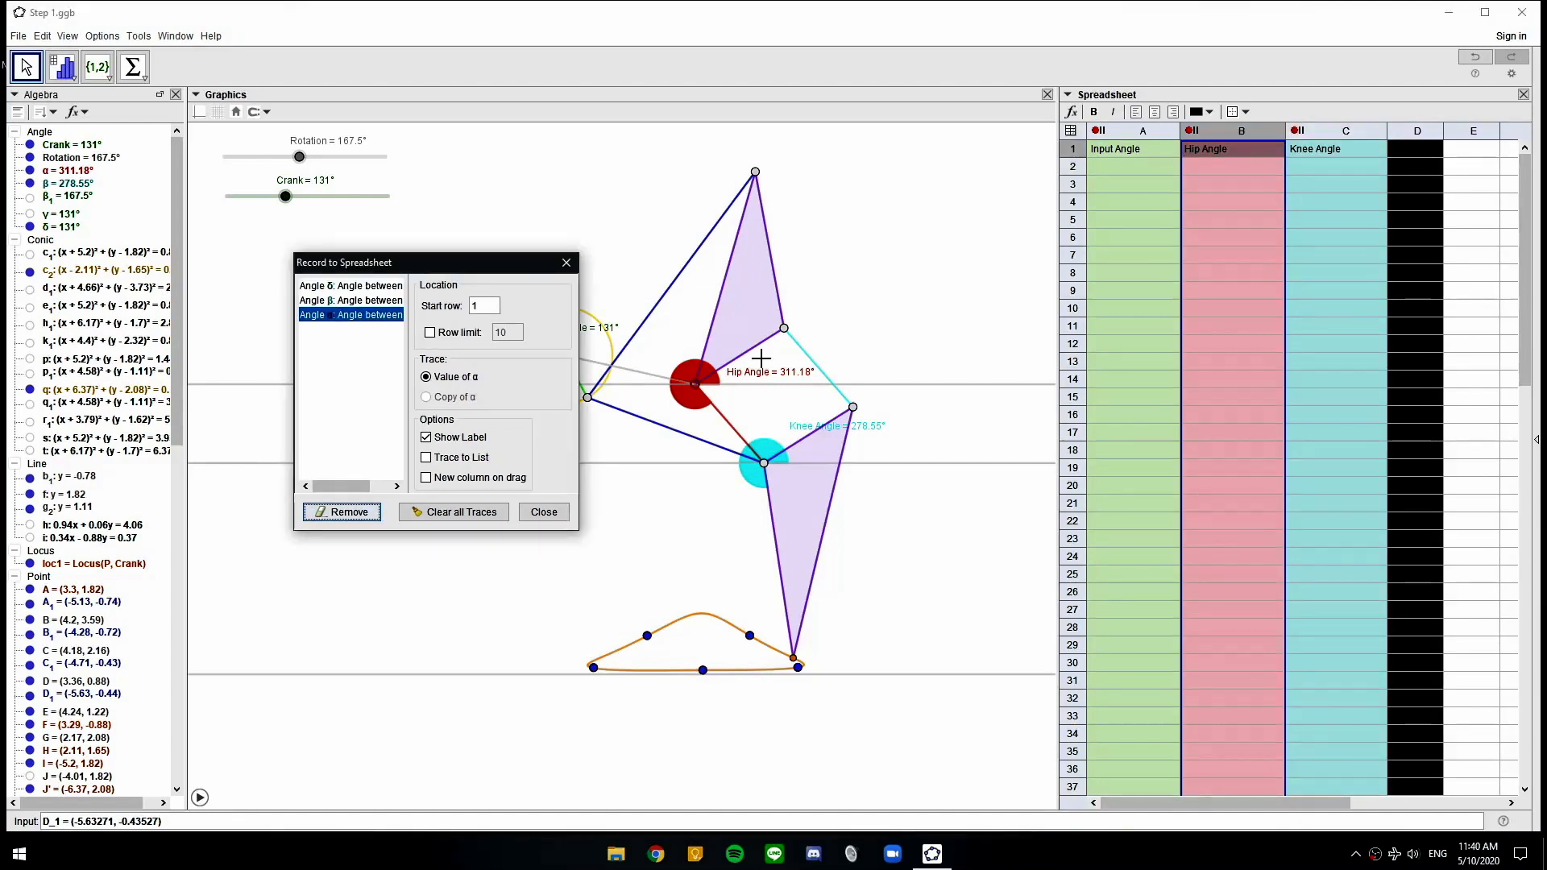
left_click(544, 511)
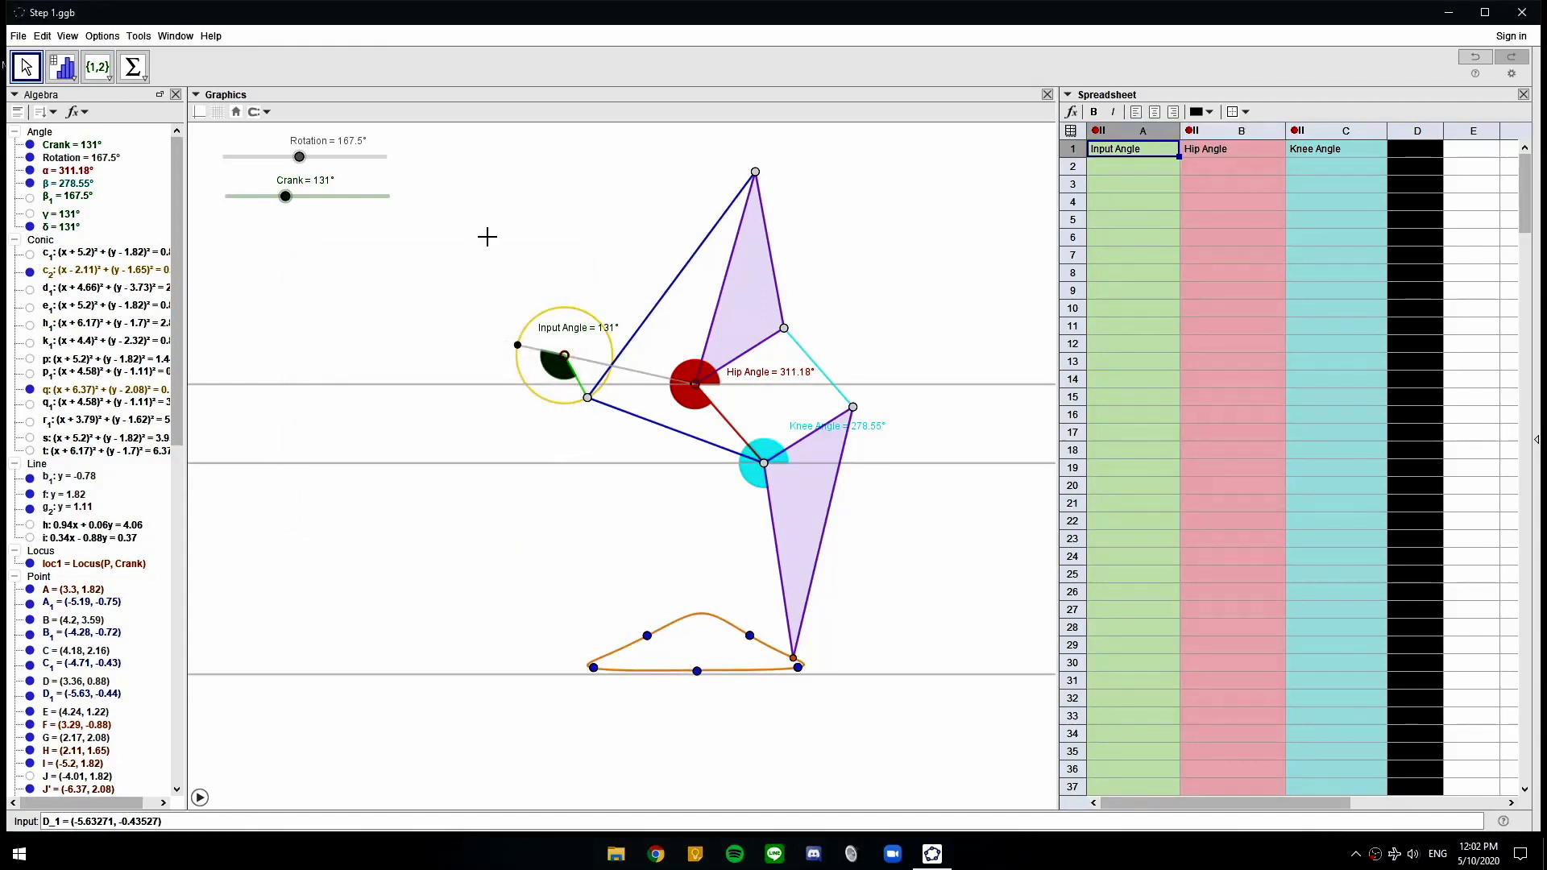
Set the crank to 0° and copy its recorded angle row into cells E2 to G2, widening the spreadsheet
mouse_move(286, 199)
left_mouse_down()
mouse_move(305, 199)
mouse_move(224, 202)
mouse_move(331, 203)
mouse_move(262, 203)
left_mouse_up()
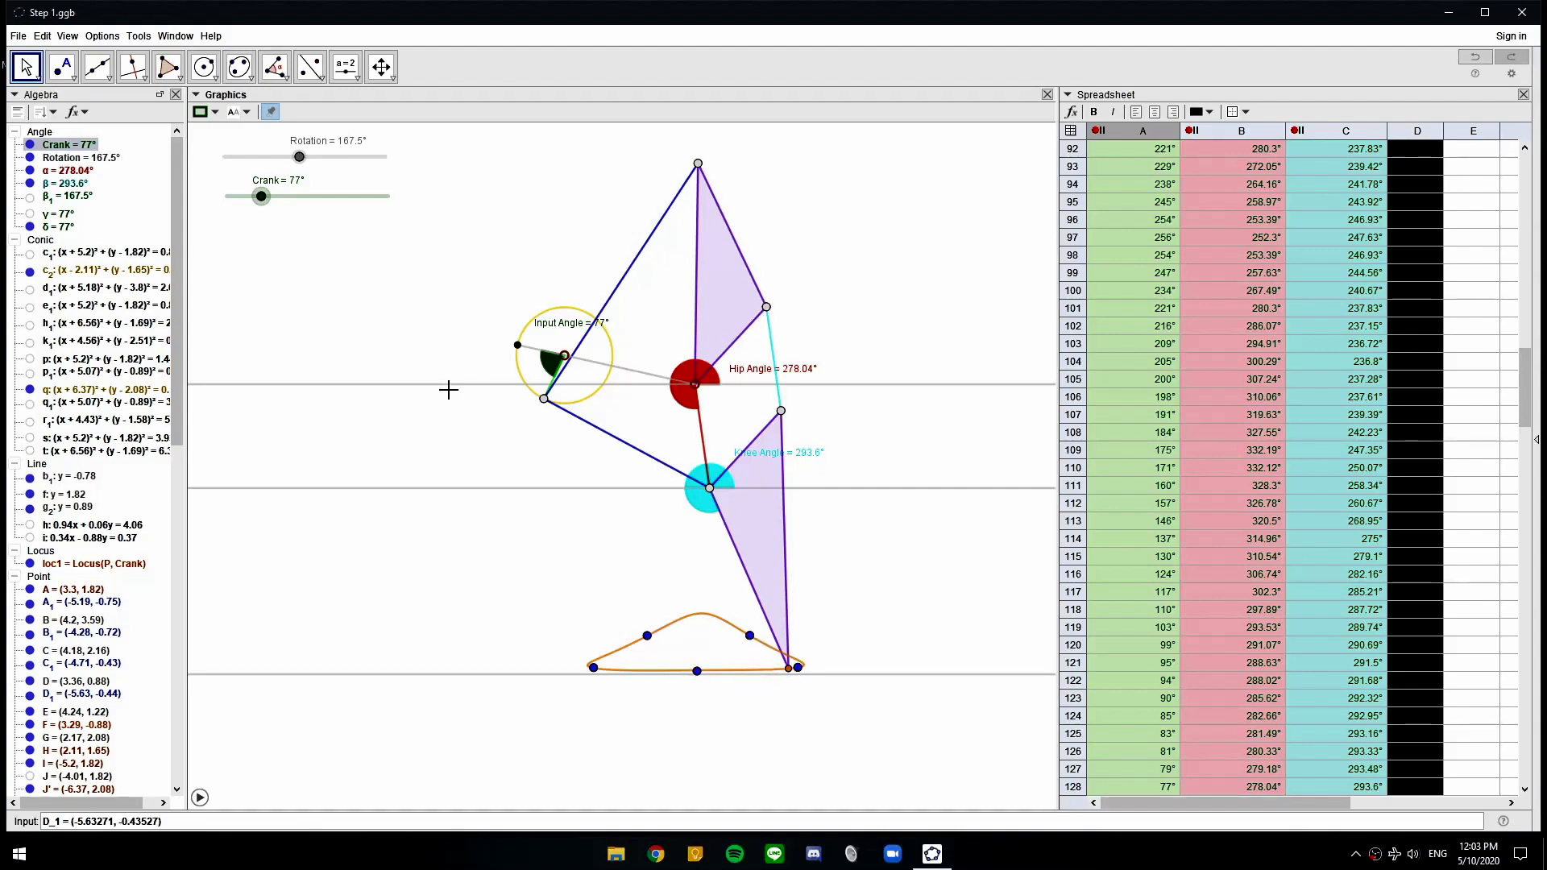
left_click_drag(260, 196, 159, 196)
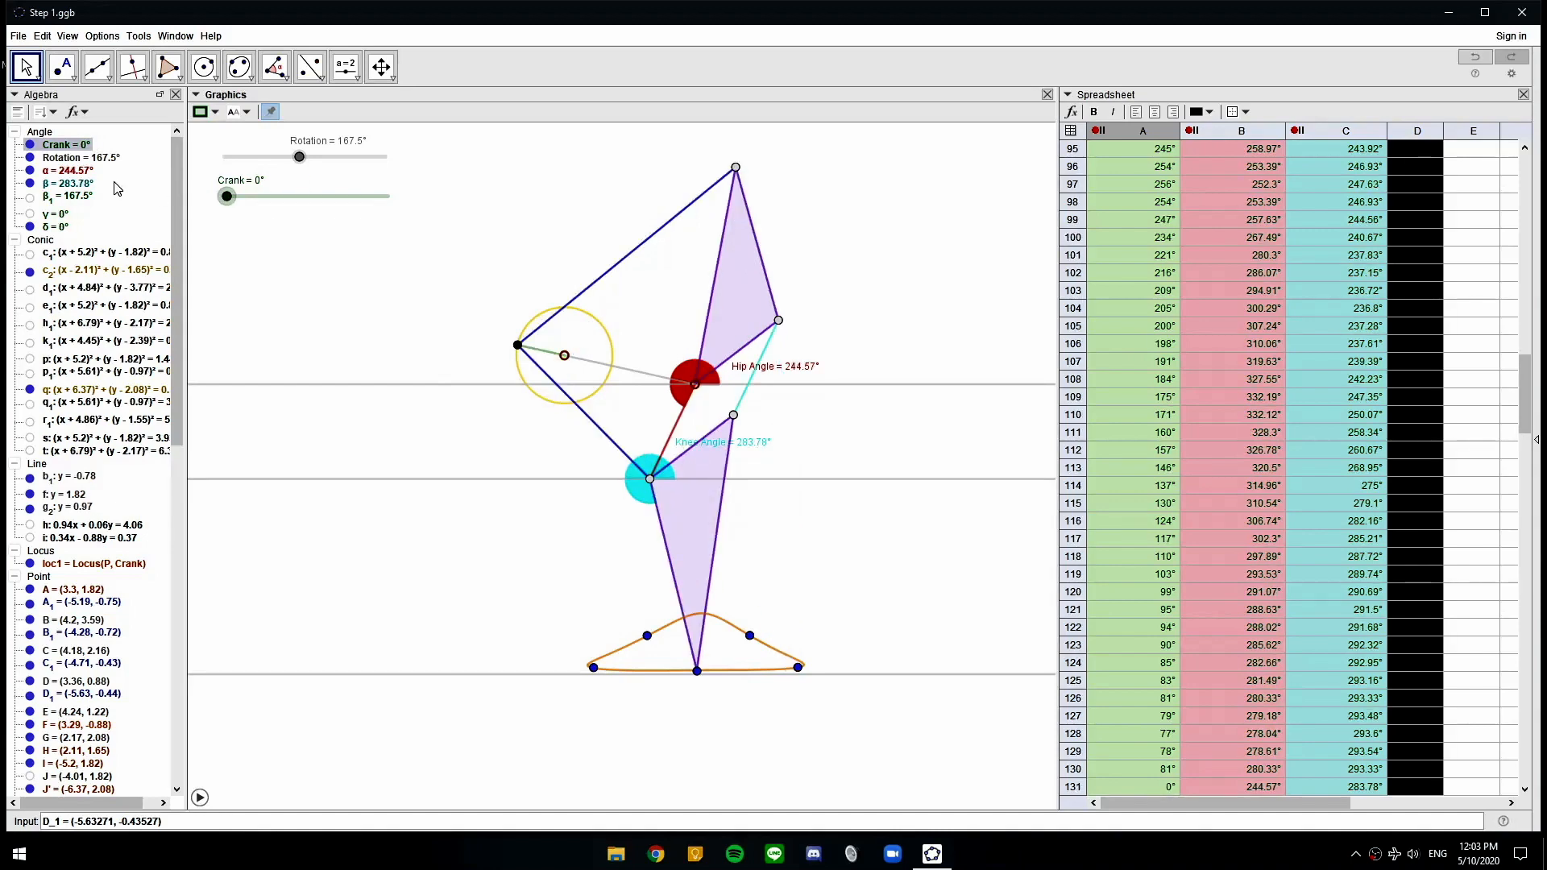
scroll(1370, 699, "down", 10)
scroll(1403, 657, "up", 7)
left_click_drag(1113, 626, 1326, 625)
key("ctrl+c")
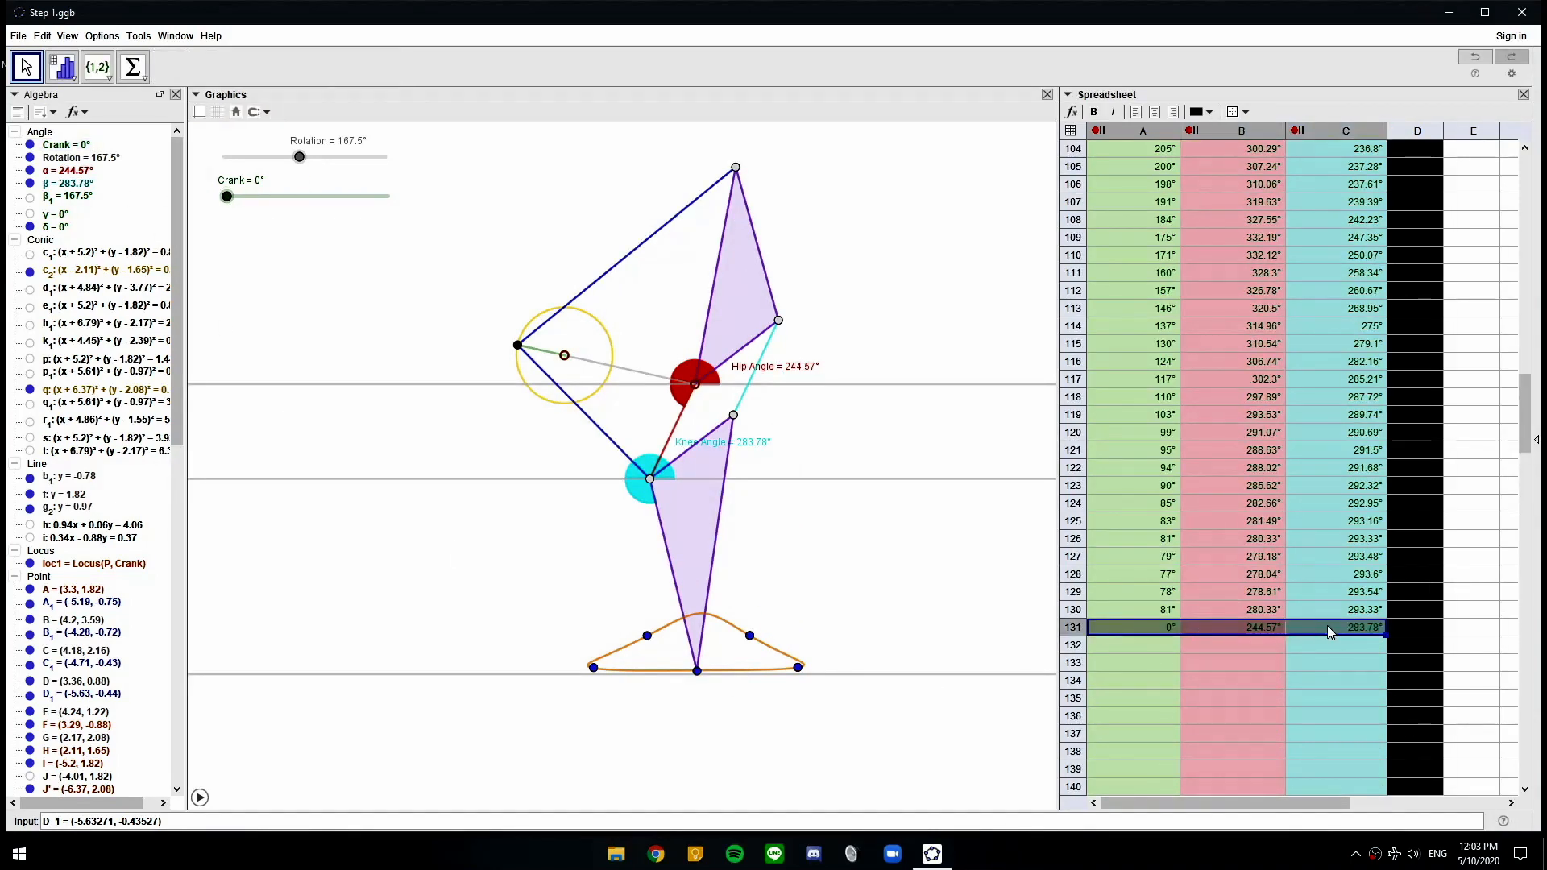
left_click_drag(1525, 428, 1525, 197)
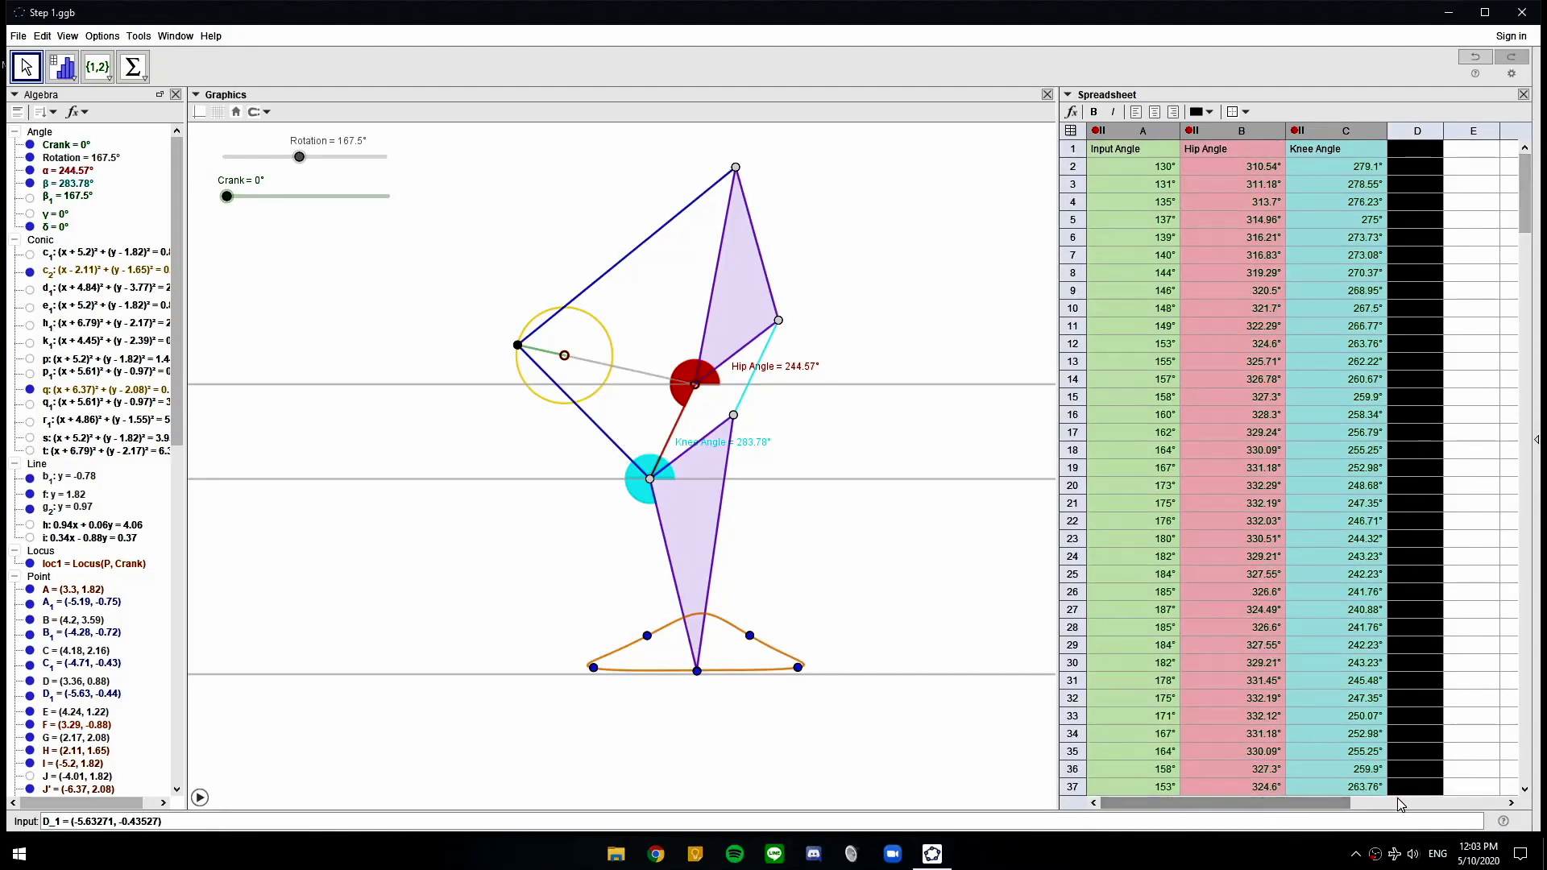
left_click_drag(1053, 679, 880, 679)
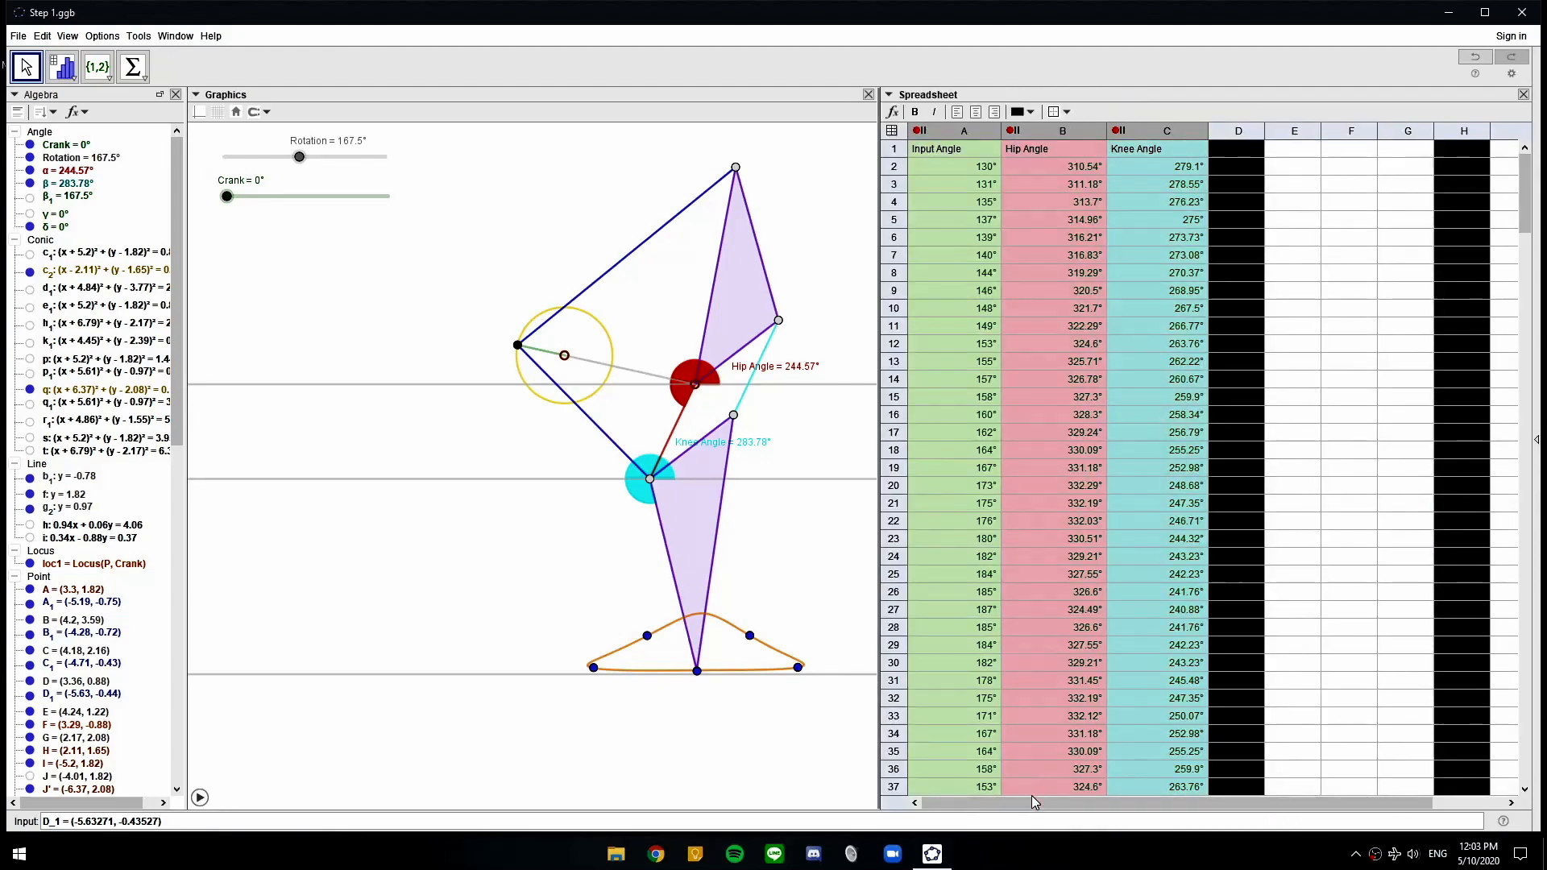
left_click(1271, 171)
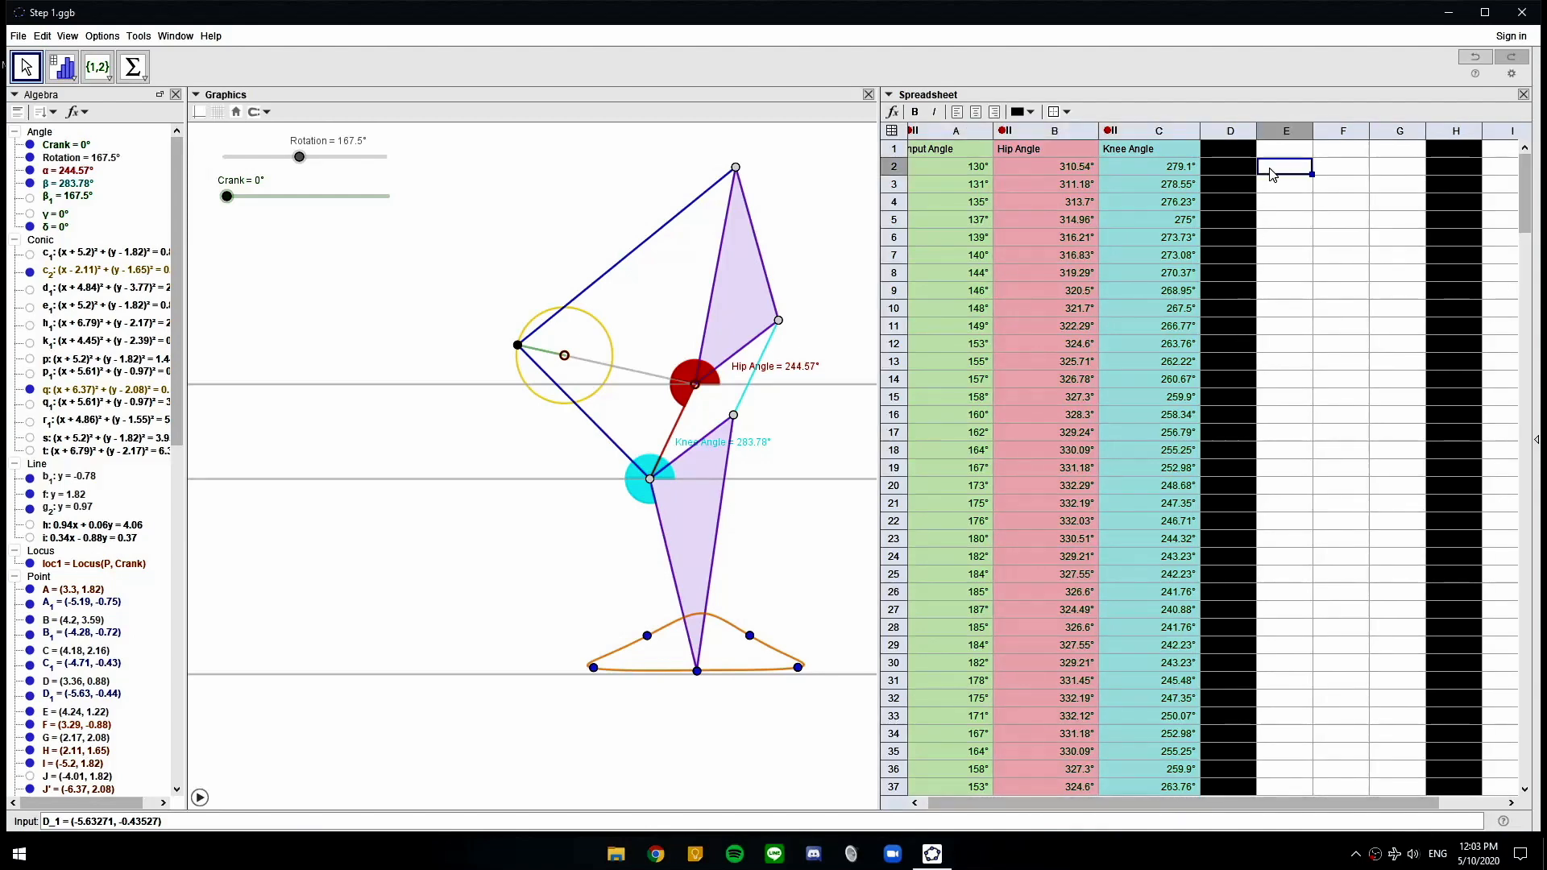
key("ctrl+v")
Move the foot to the locus's lower-right point at crank 88° and copy that recorded angle row into cells E3 to G3
left_click_drag(228, 196, 268, 202)
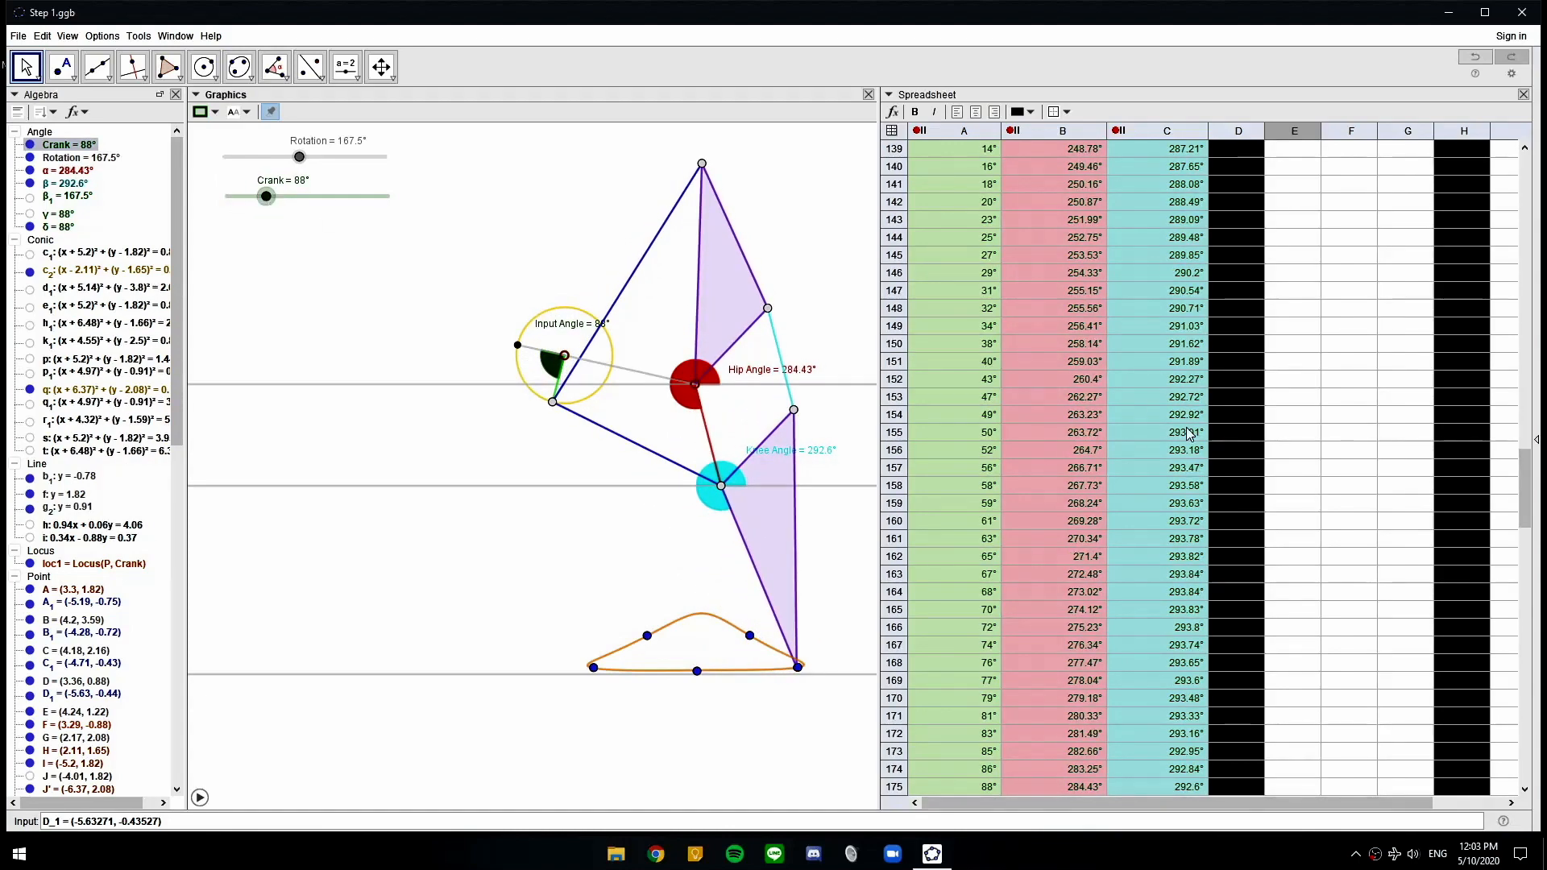
scroll(1163, 520, "down", 7)
left_click(922, 416)
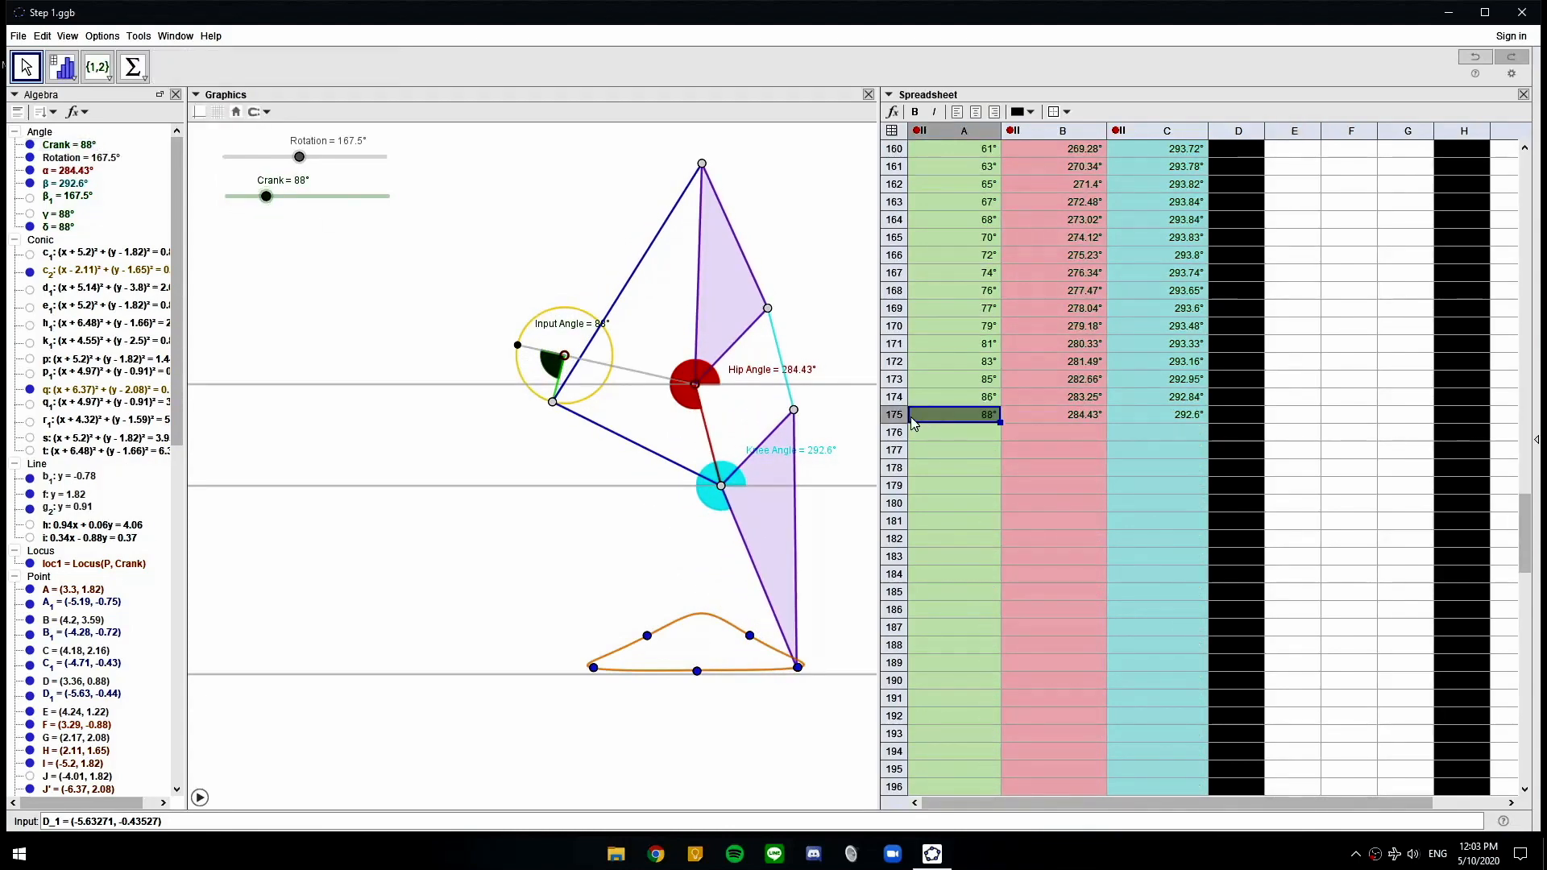
left_click(894, 416)
scroll(1339, 468, "up", 20)
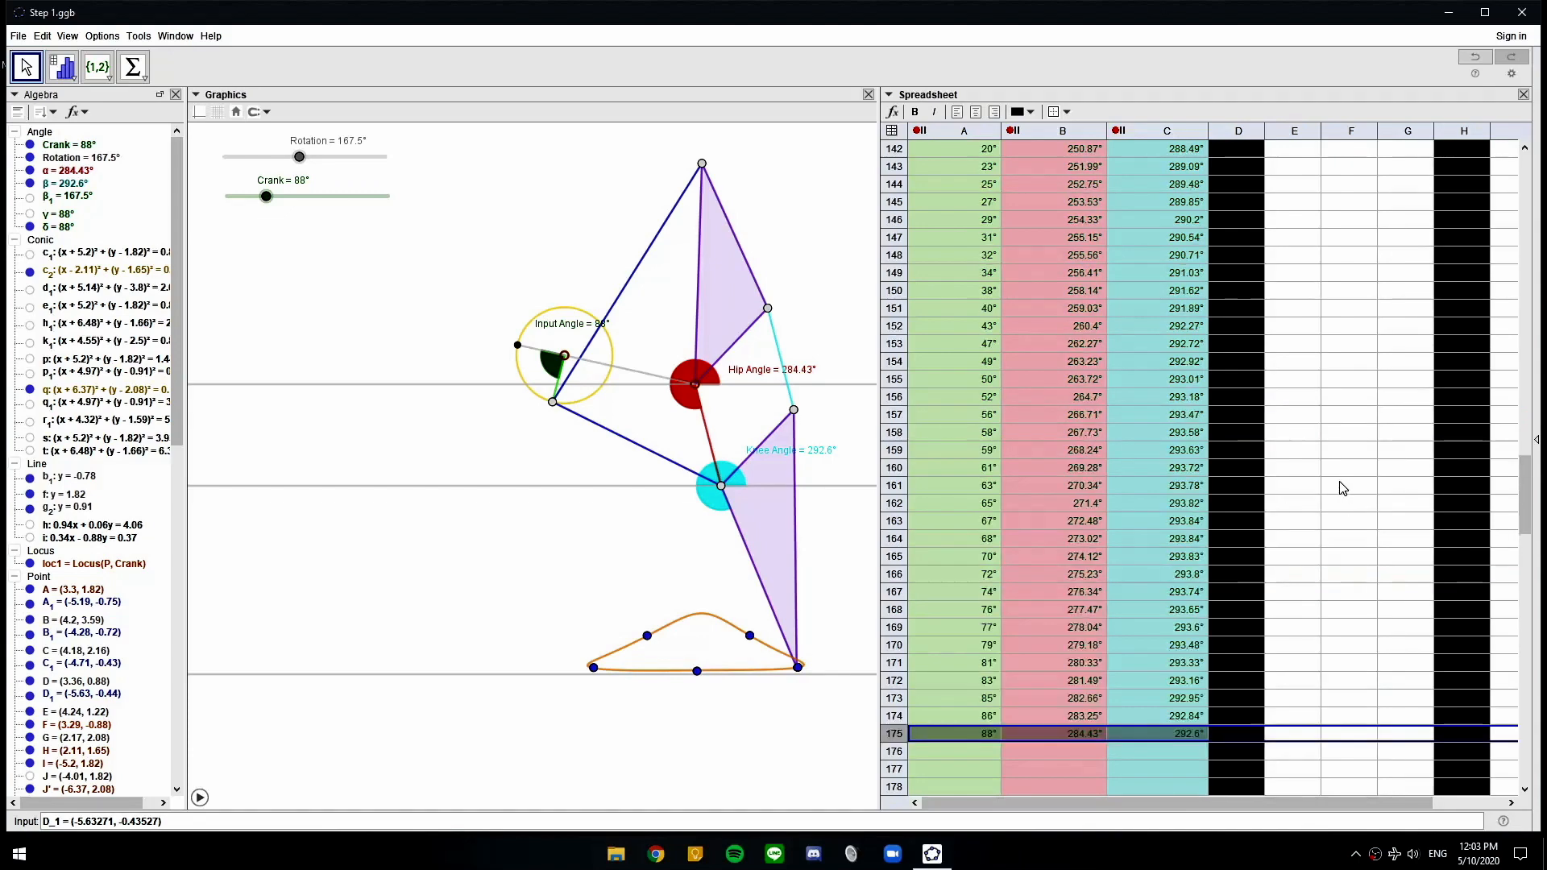
scroll(1341, 437, "up", 8)
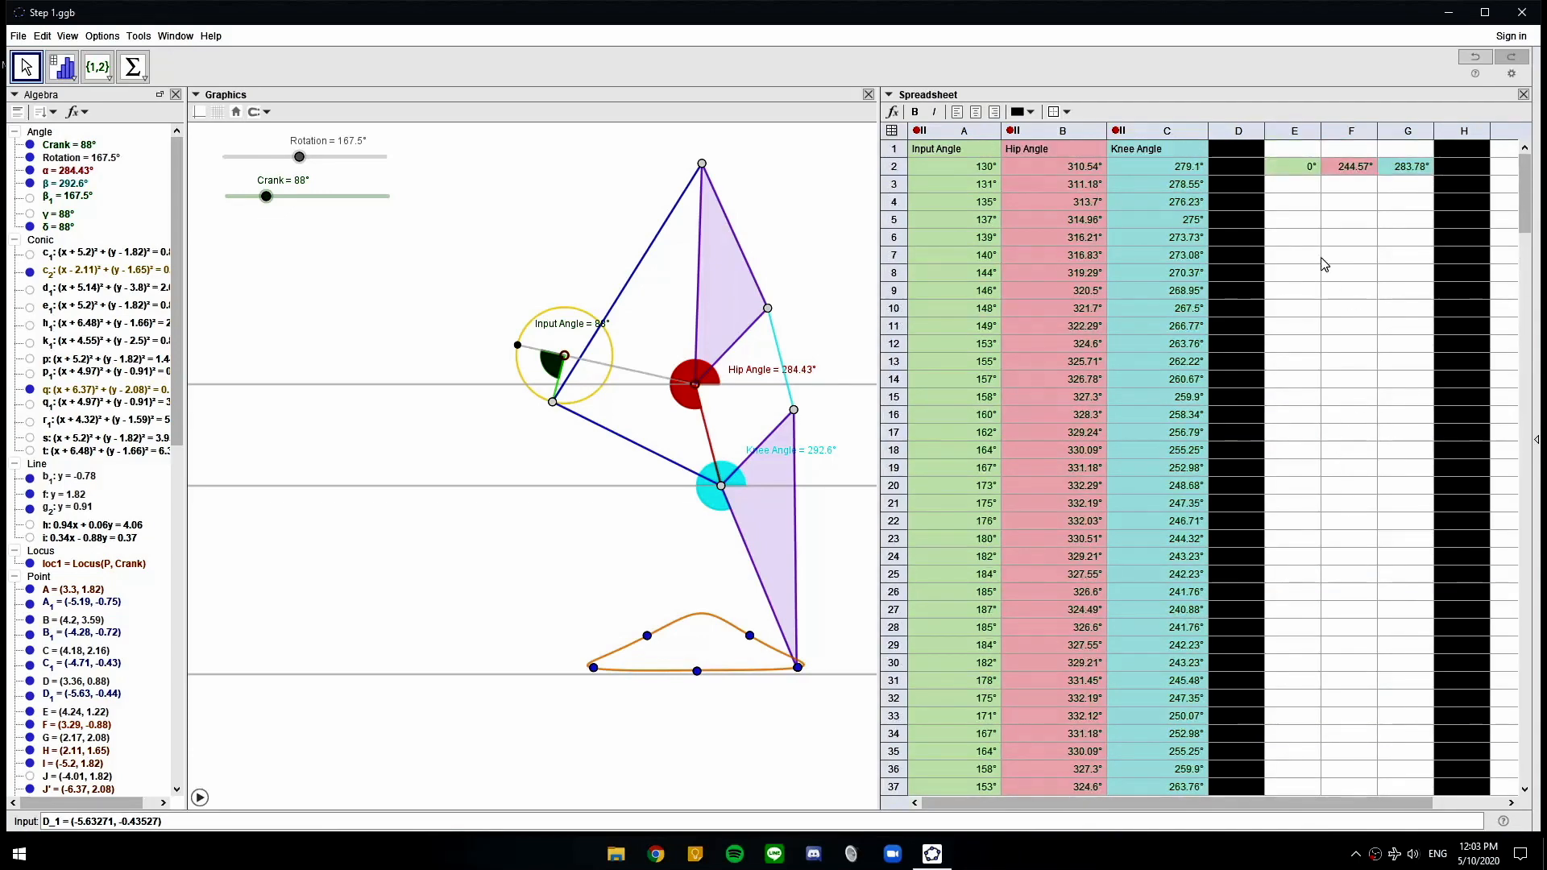
left_click(1282, 187)
type("88°\t284.43°\t292.6°")
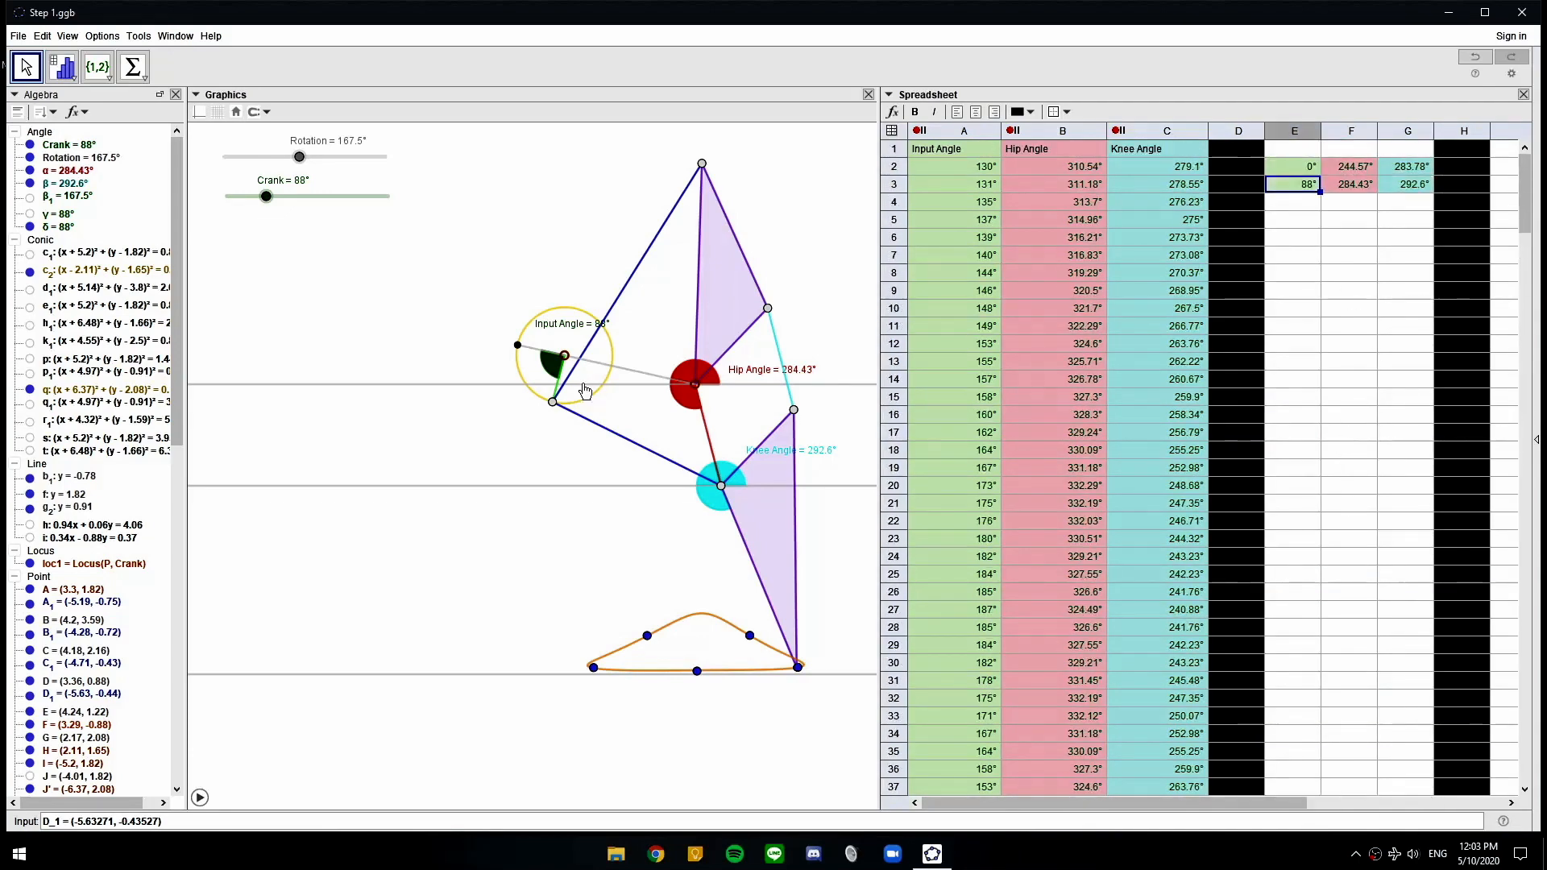
Move the foot to the point on the locus's right slope at crank 157° and copy that recorded row into row 4 from column E
left_click(266, 197)
left_click_drag(267, 201, 299, 201)
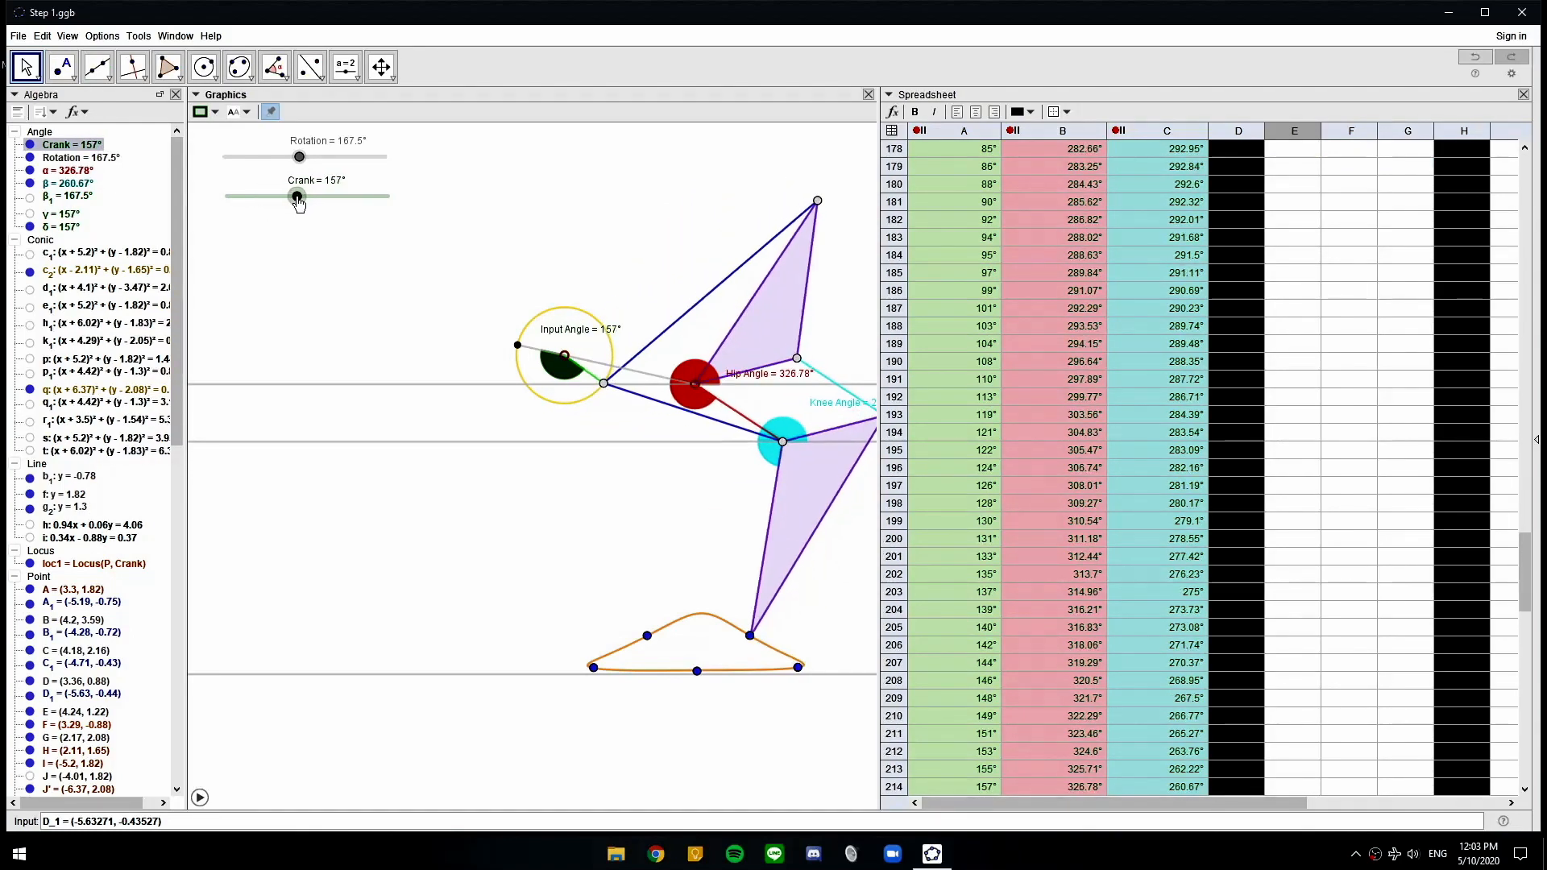
scroll(1152, 554, "down", 3)
left_click(925, 631)
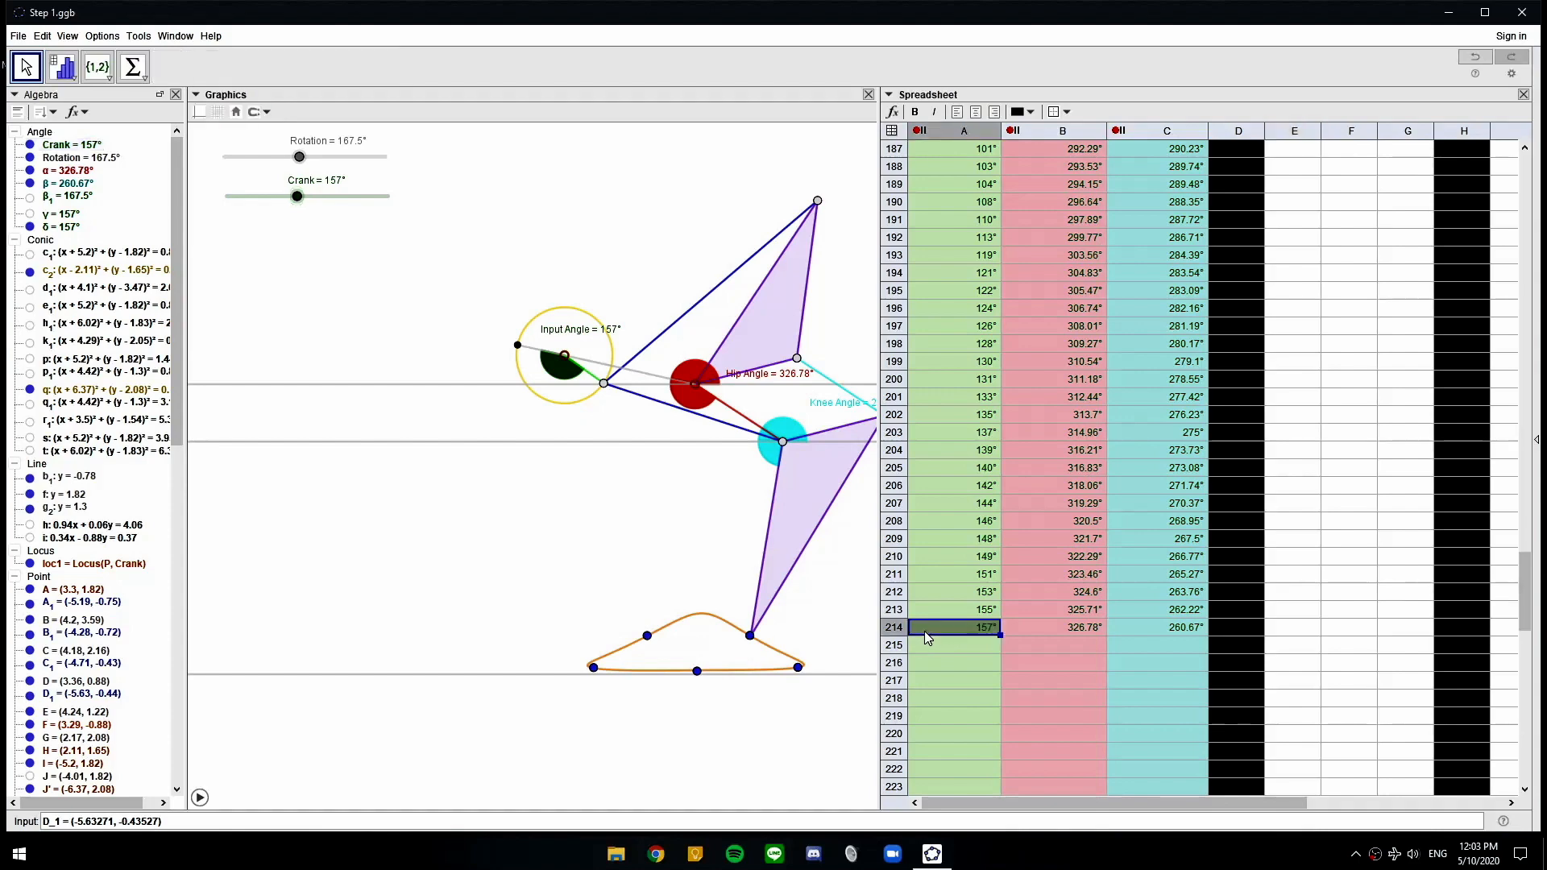
left_click(887, 627)
key("ctrl+c")
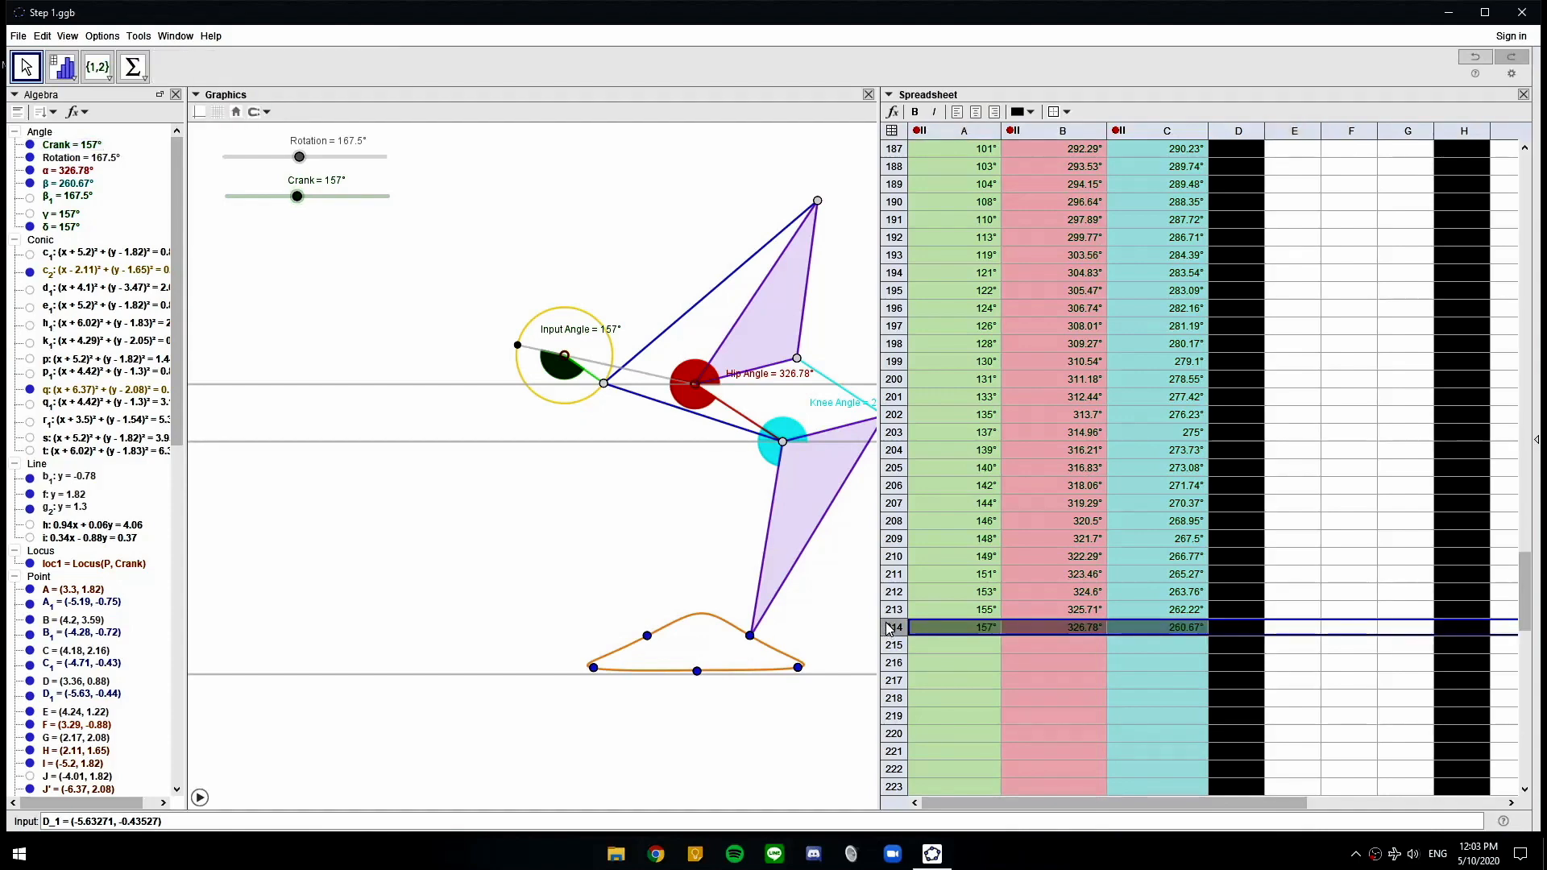
scroll(1362, 531, "up", 20)
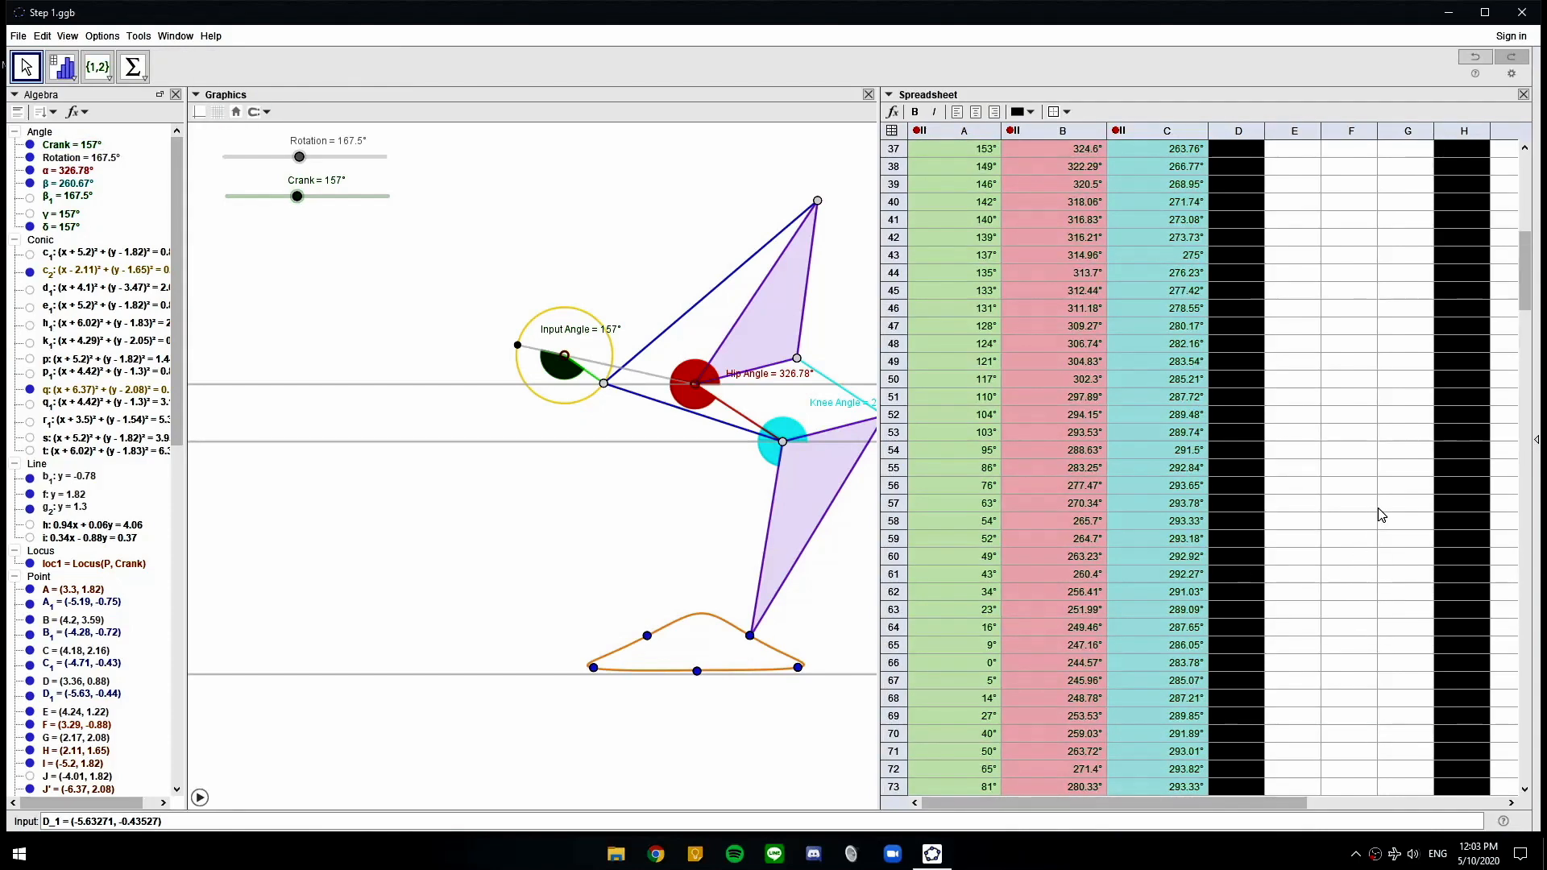
scroll(1377, 507, "up", 11)
left_click(1307, 203)
key("ctrl+v")
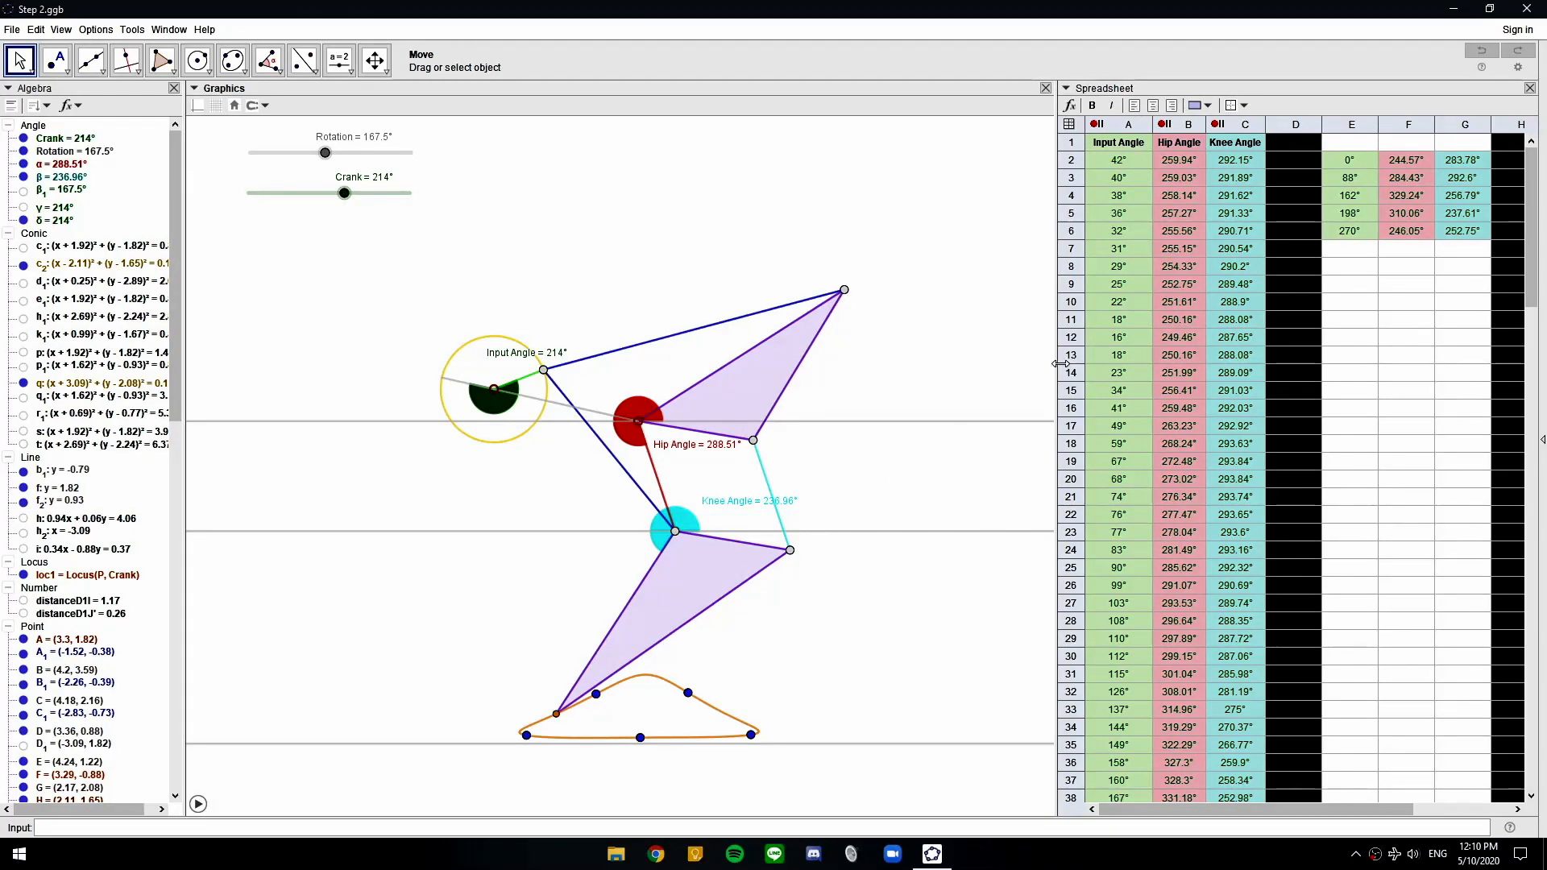
Open the FourBarFunctionGeneration-rev3 notebook from the Function Generator folder in Mathematica, close the folder window and move the notebook window higher
left_click(1455, 10)
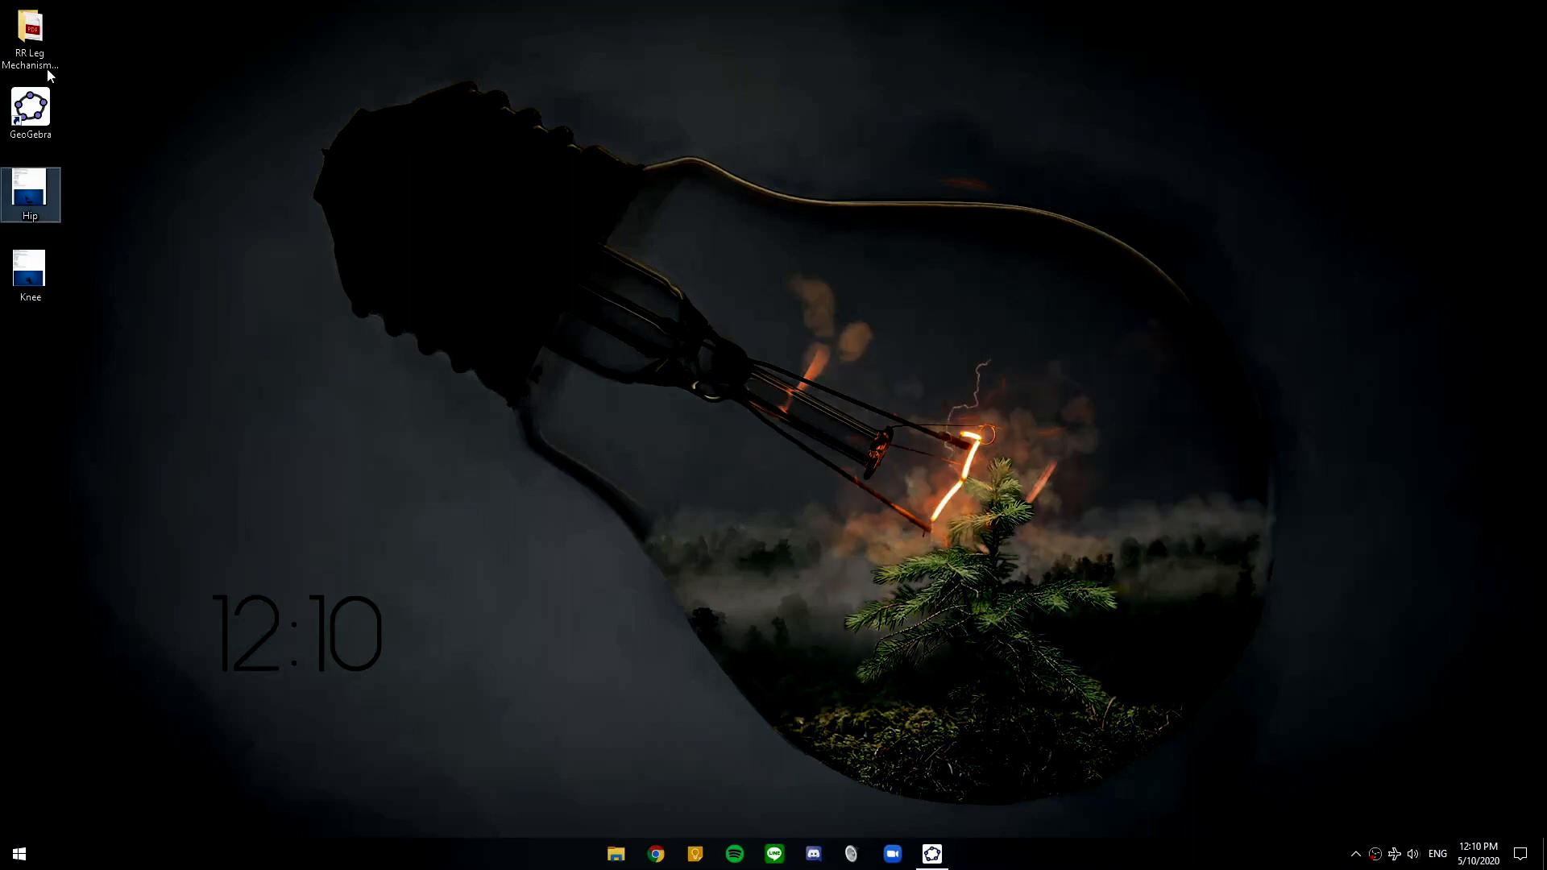
left_click_drag(0, 302, 1011, 154)
left_click(659, 272)
double_click(659, 272)
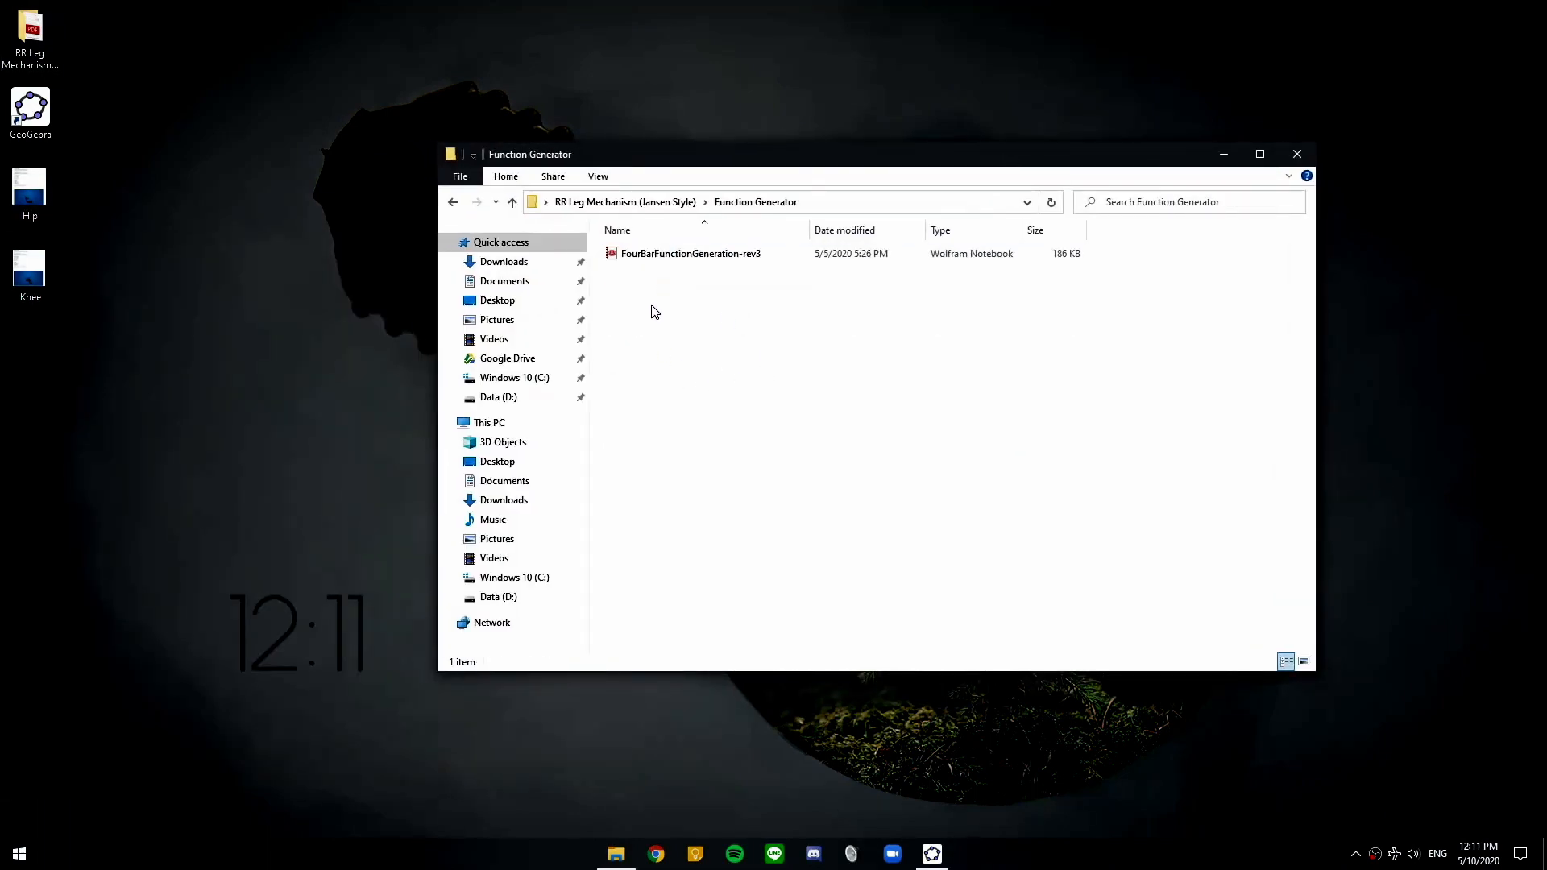
double_click(644, 254)
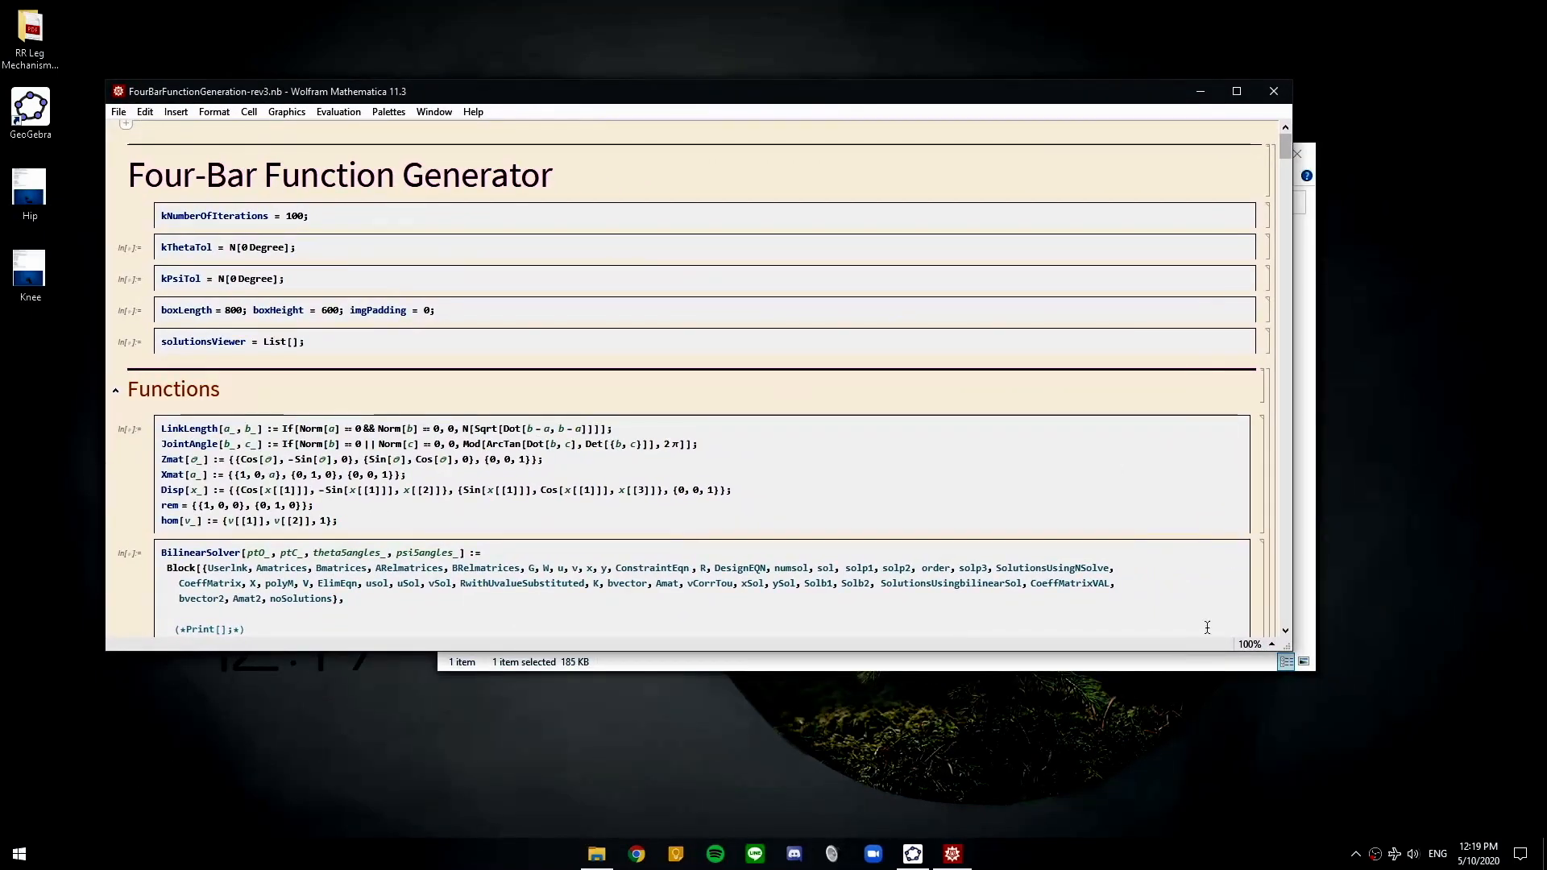
left_click(1298, 152)
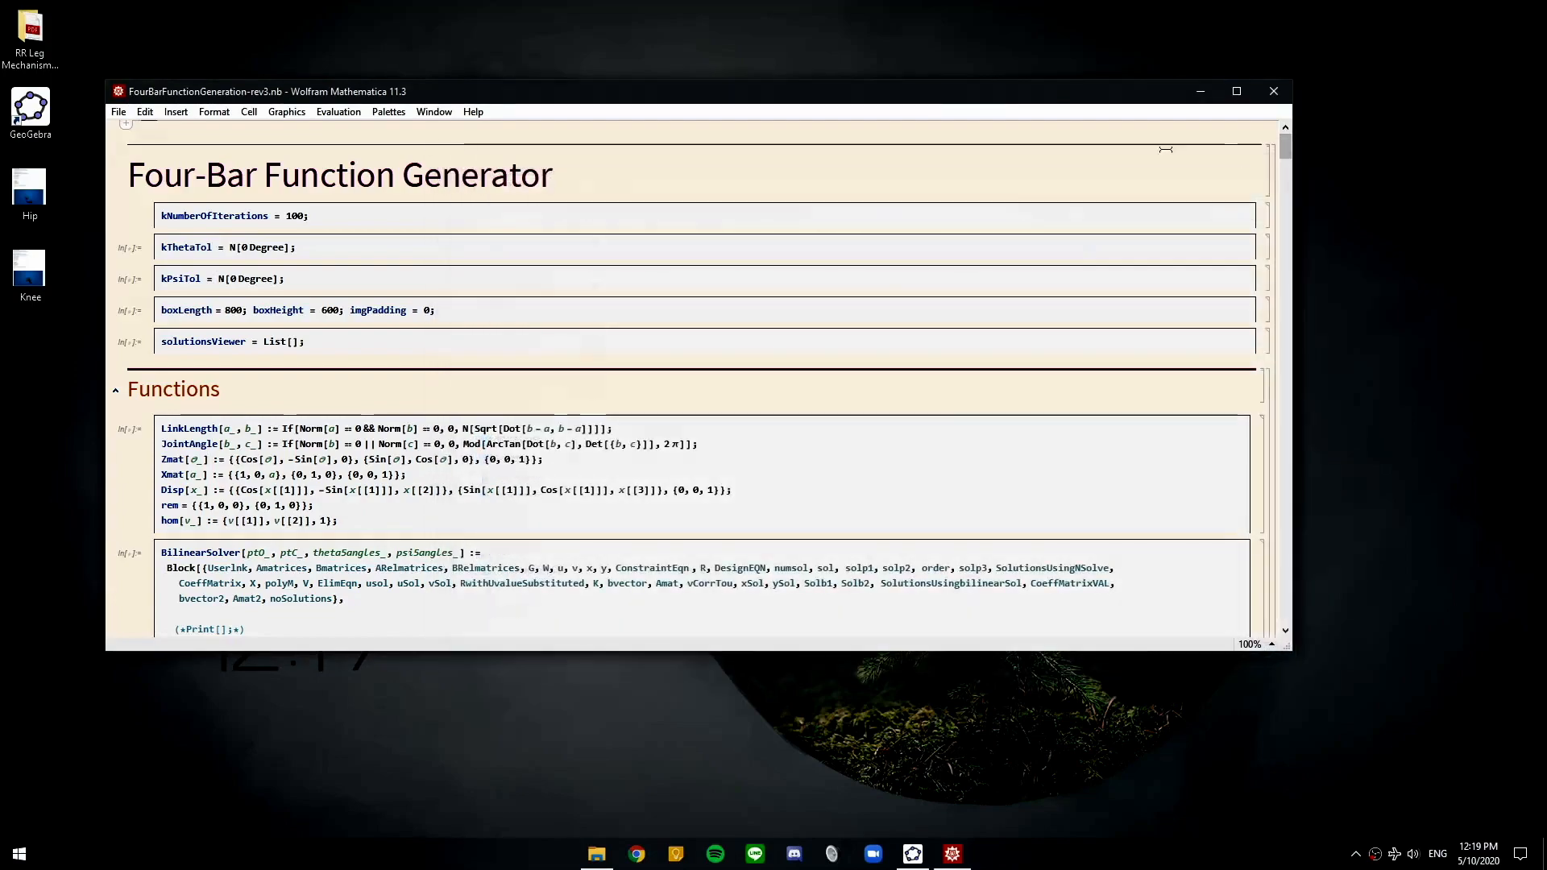
left_click_drag(514, 79, 510, 25)
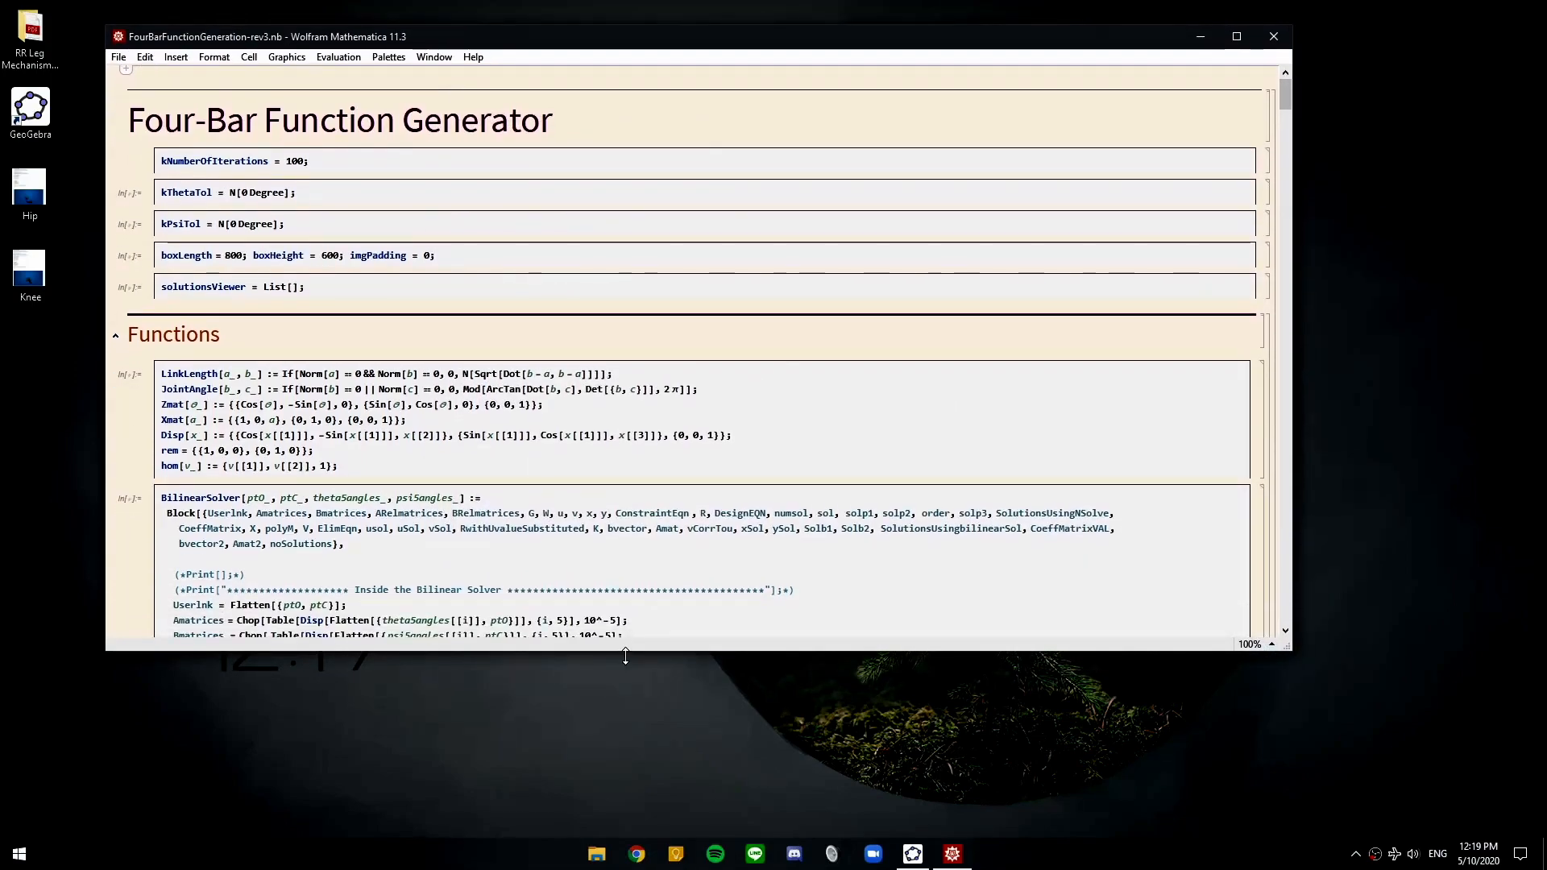
Make the notebook window taller and look through the notebook down to its last part and back to the title
left_click_drag(624, 650, 624, 775)
left_click_drag(1280, 118, 1254, 681)
left_click(861, 392)
left_click_drag(1286, 683, 1277, 111)
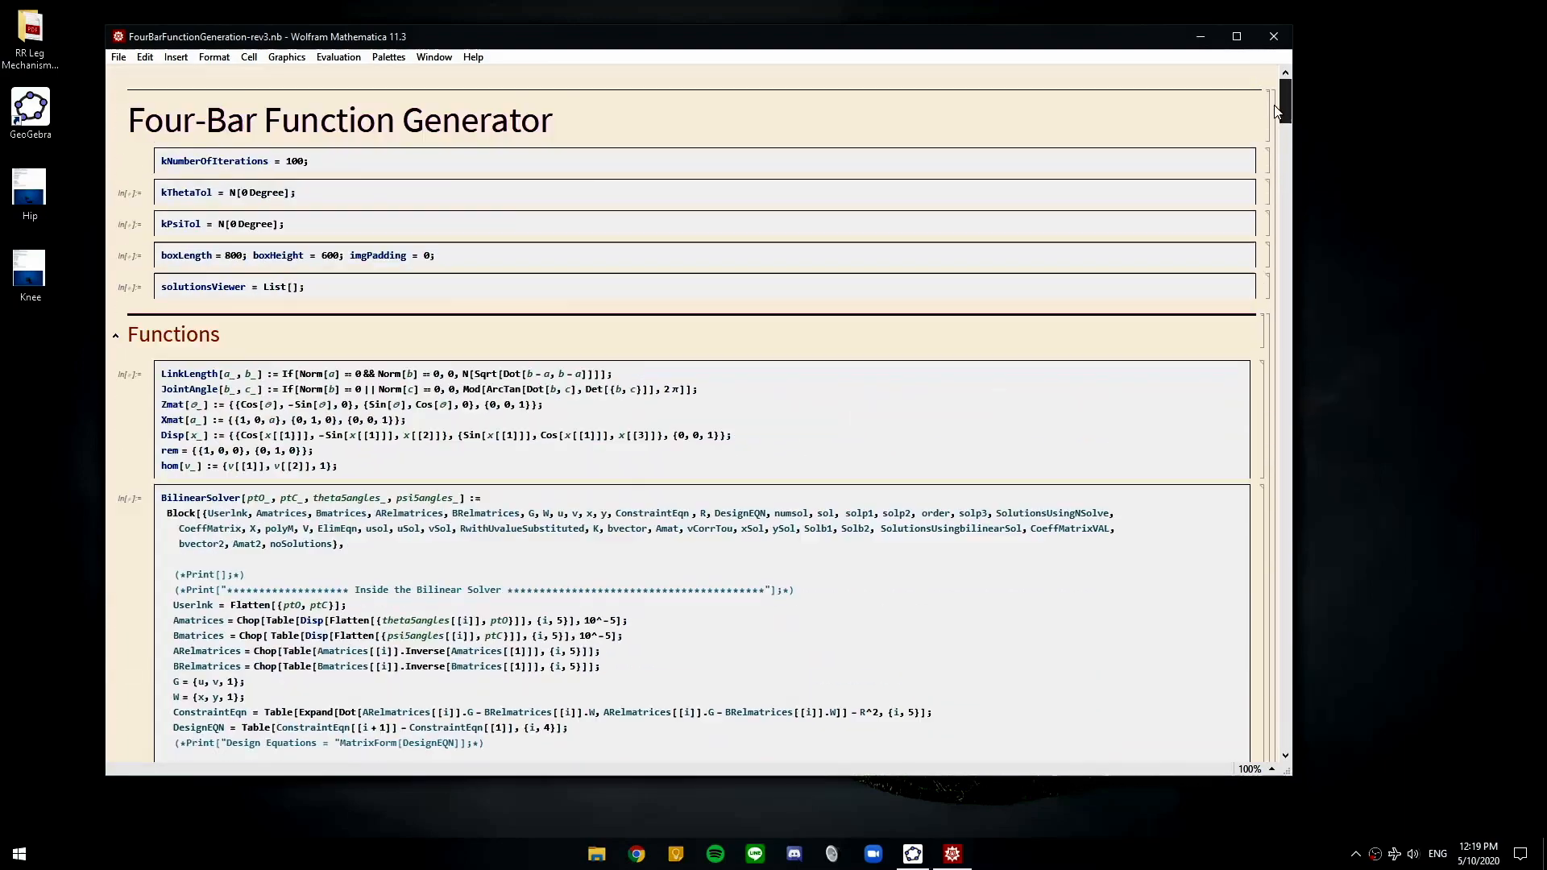
left_click(241, 192)
type("5")
key("ctrl+z")
left_click_drag(1287, 113, 1284, 70)
left_click_drag(290, 162, 311, 162)
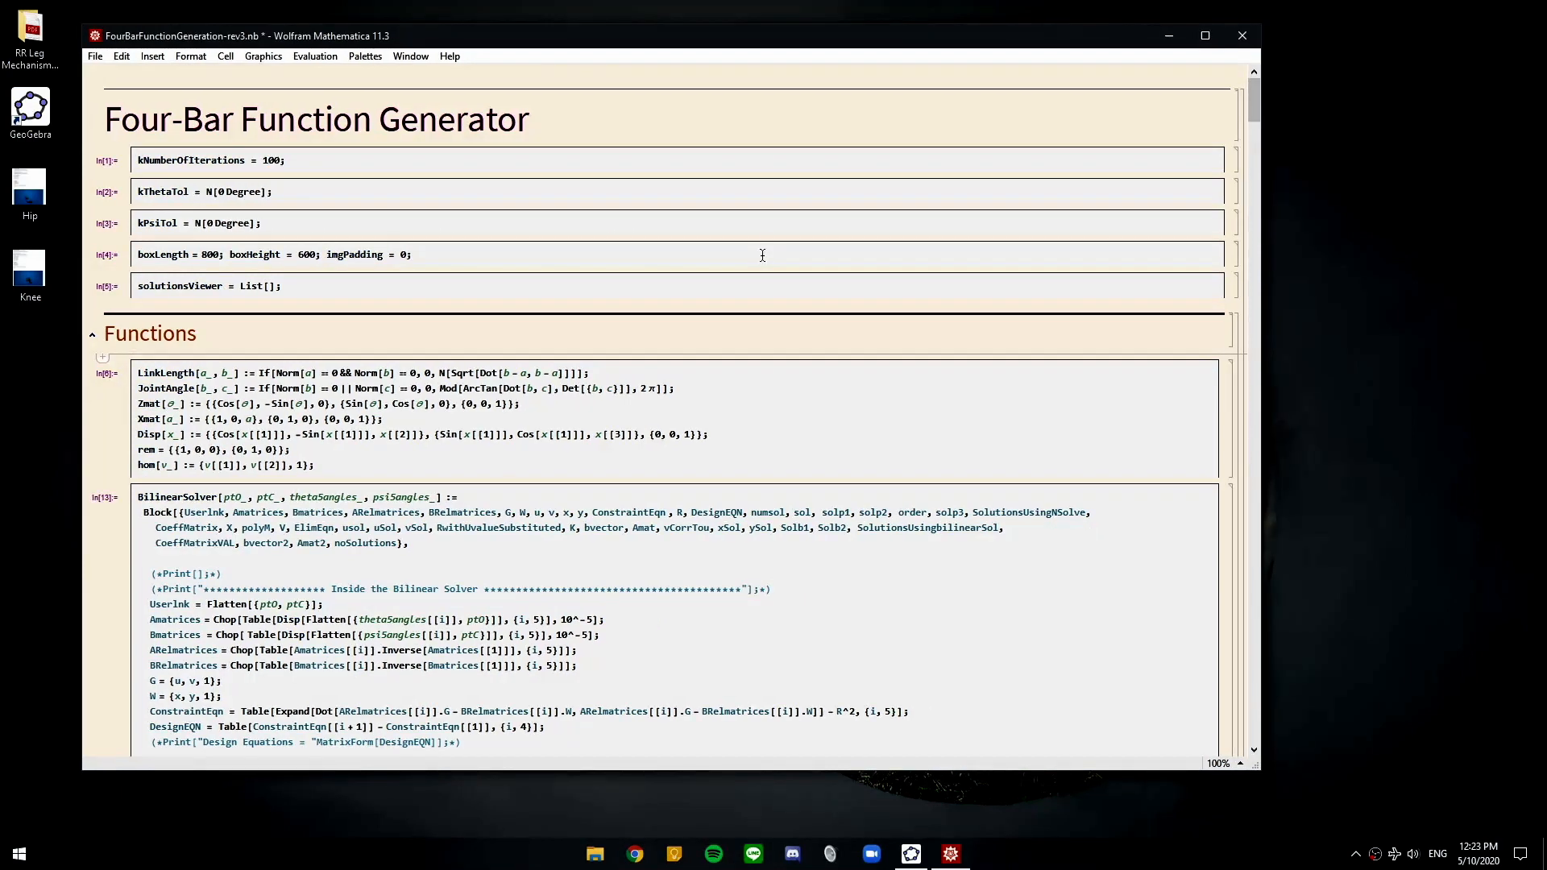
Evaluate the entire notebook and reset the linkage panel's angles and point coordinates to their default values
key("ctrl+a")
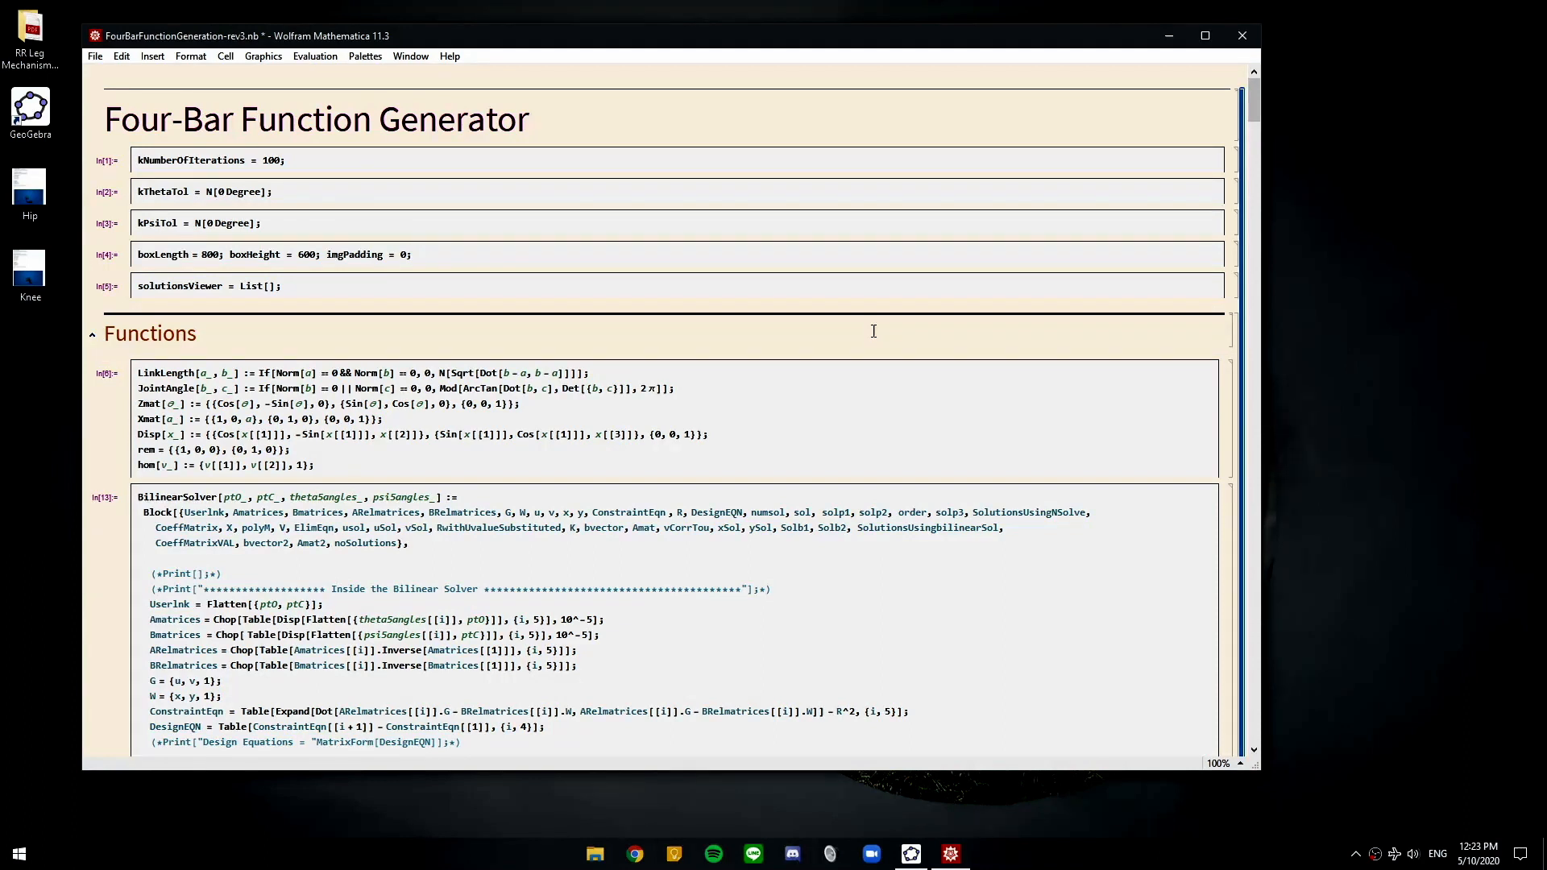
key("shift+Return")
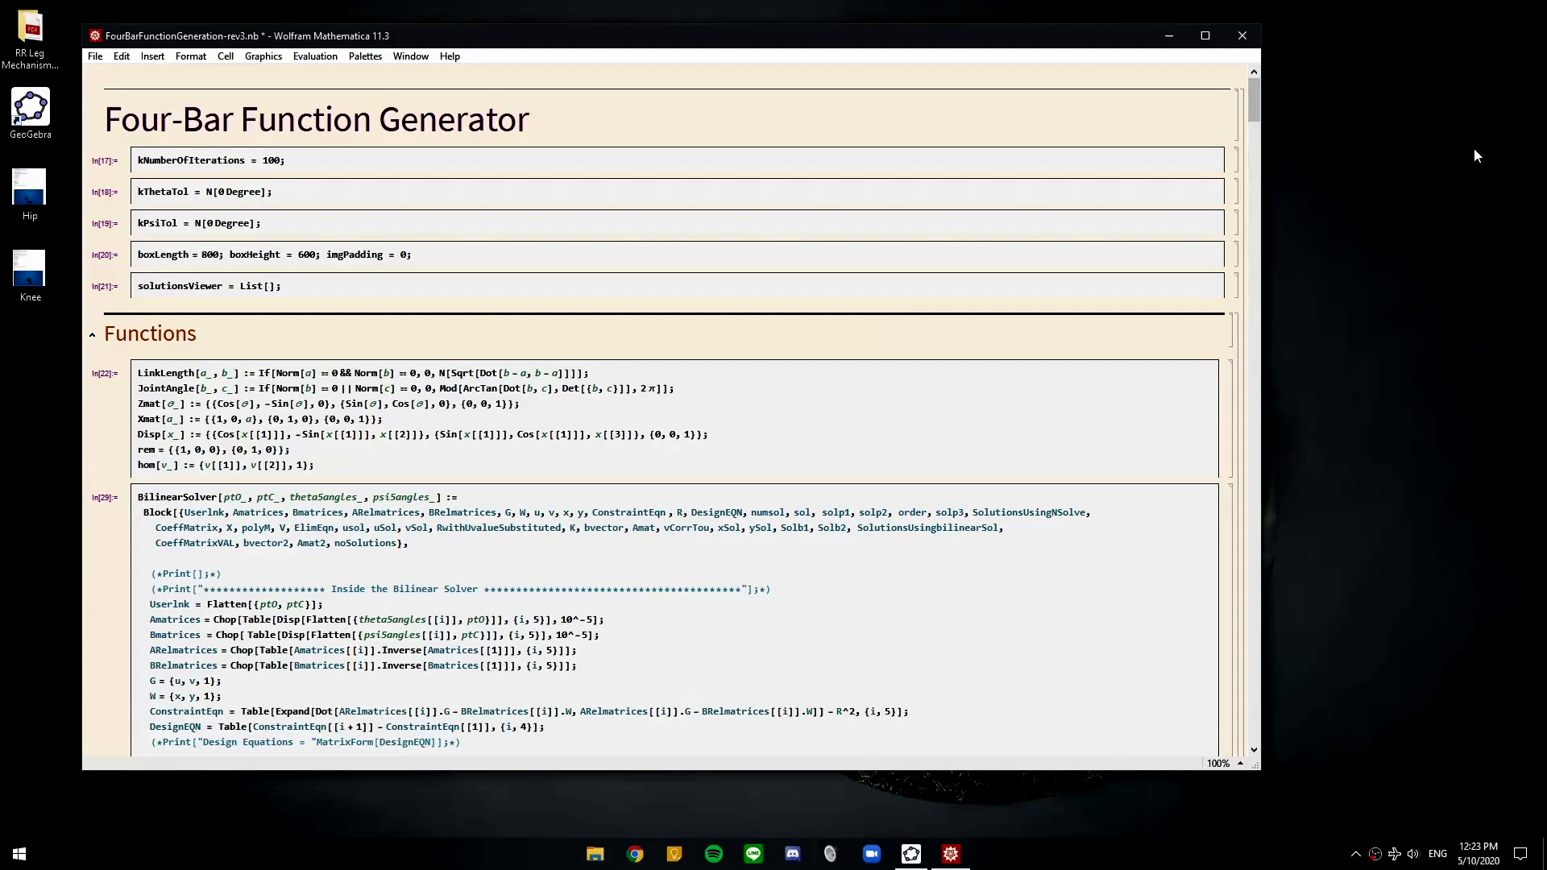
left_click_drag(1253, 100, 1231, 667)
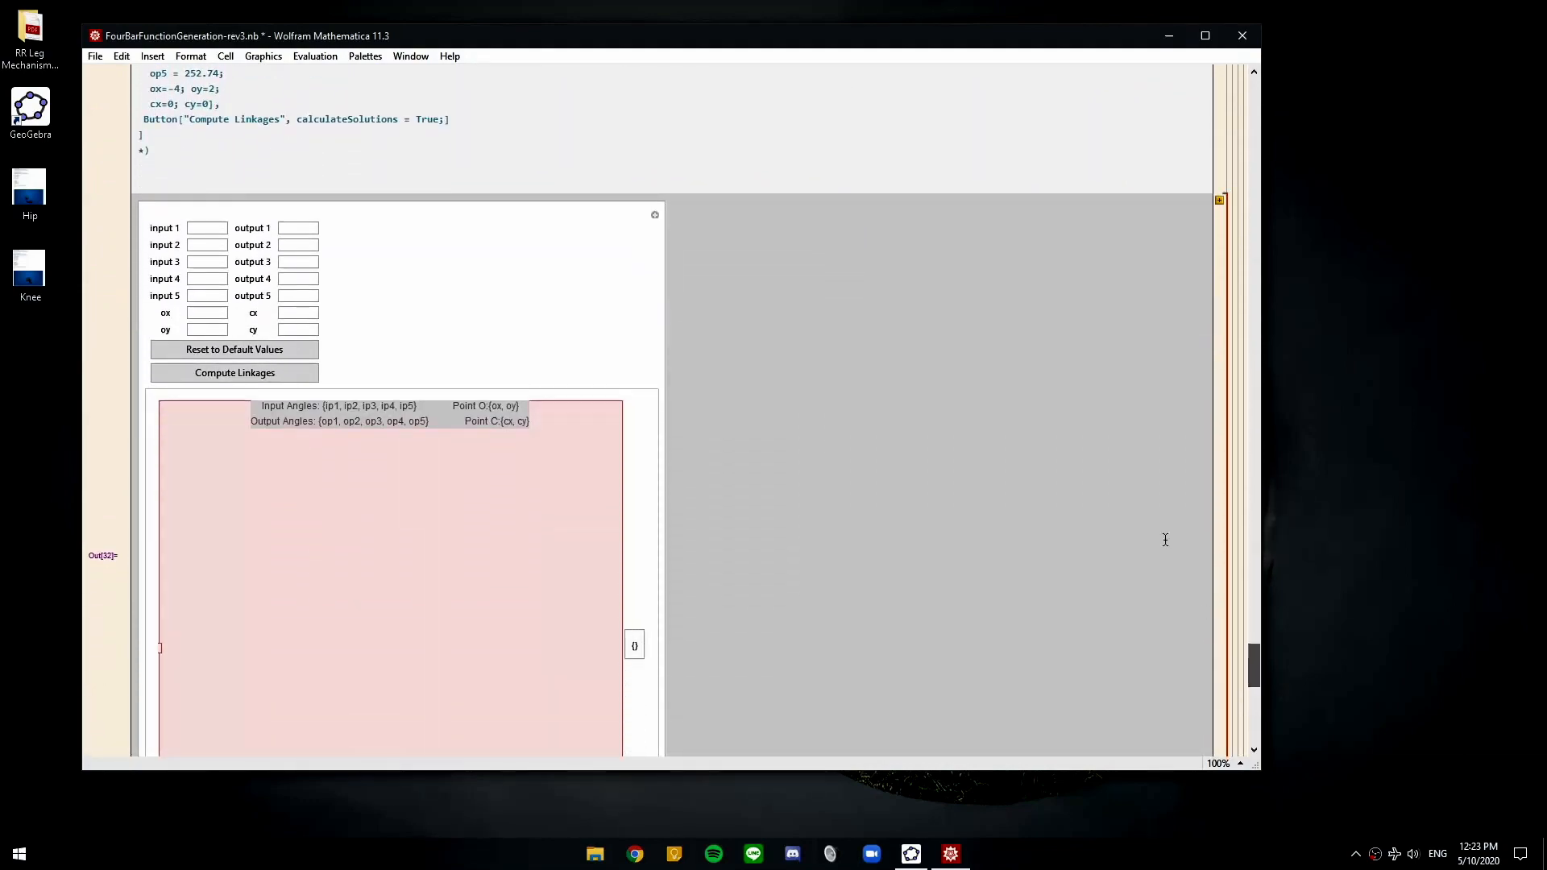
left_click(236, 354)
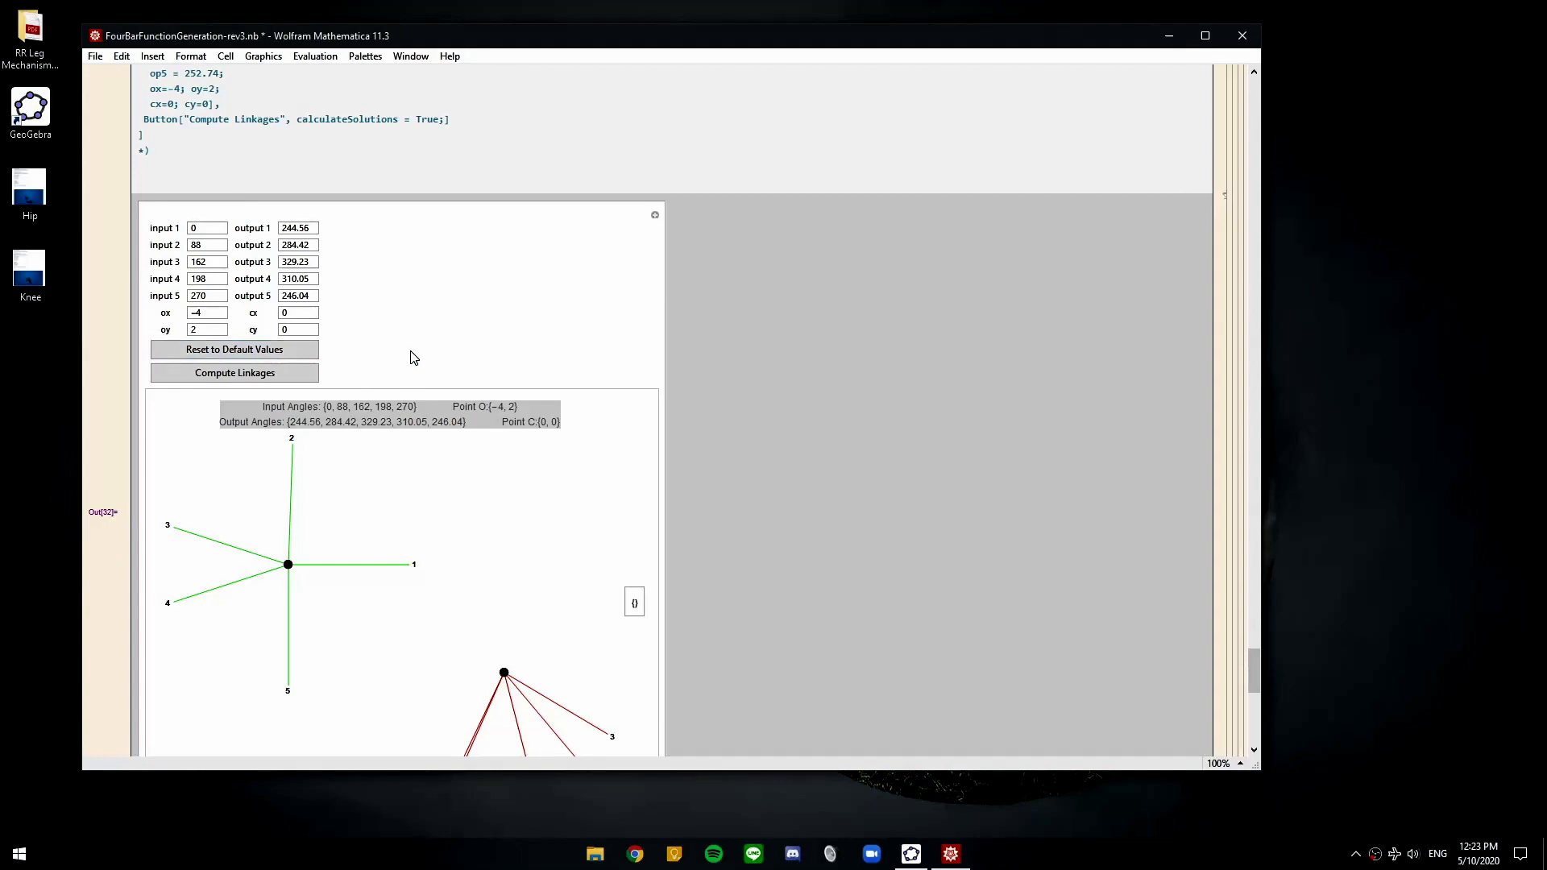
Switch to GeoGebra, shrink its window and place it beside the notebook's angle fields with the spreadsheet's columns E to G showing
left_click(911, 854)
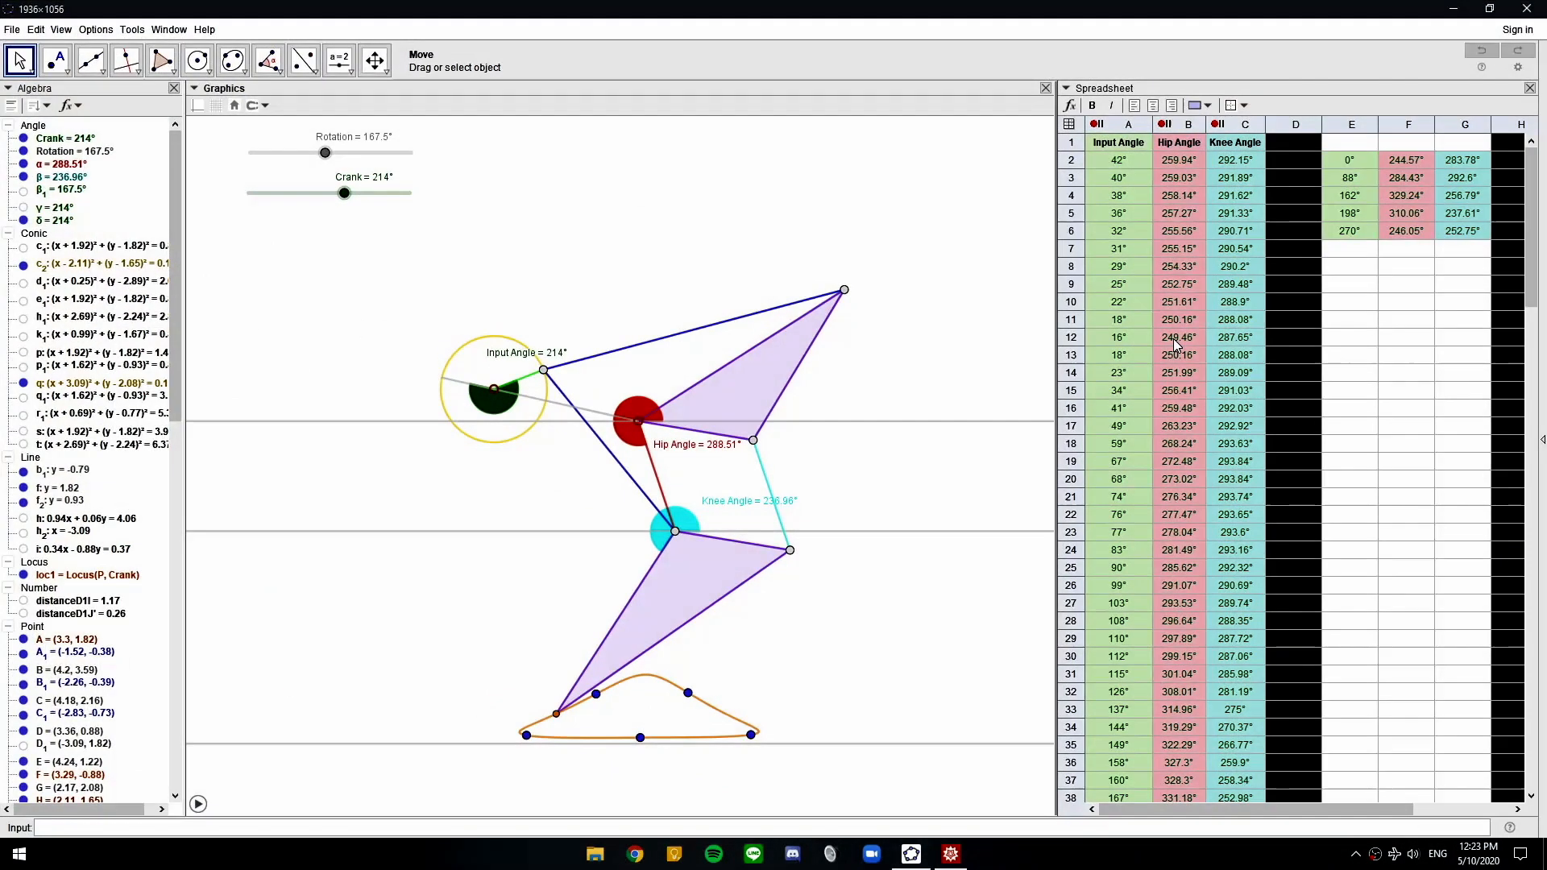
left_click_drag(1127, 18, 1191, 132)
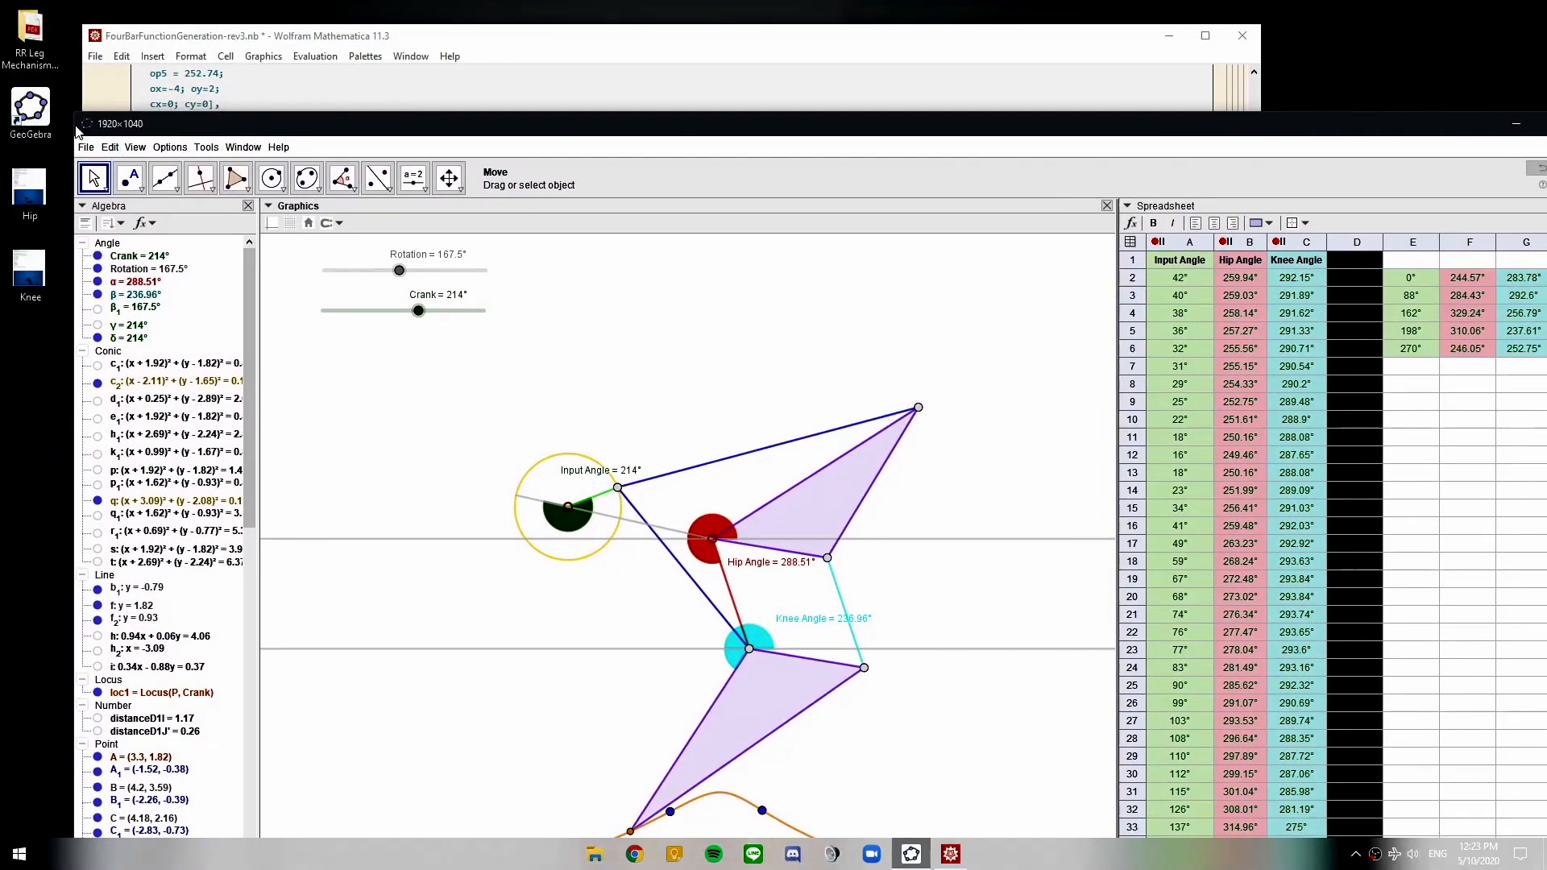
left_click_drag(72, 116, 644, 409)
left_click_drag(1046, 439, 1020, 82)
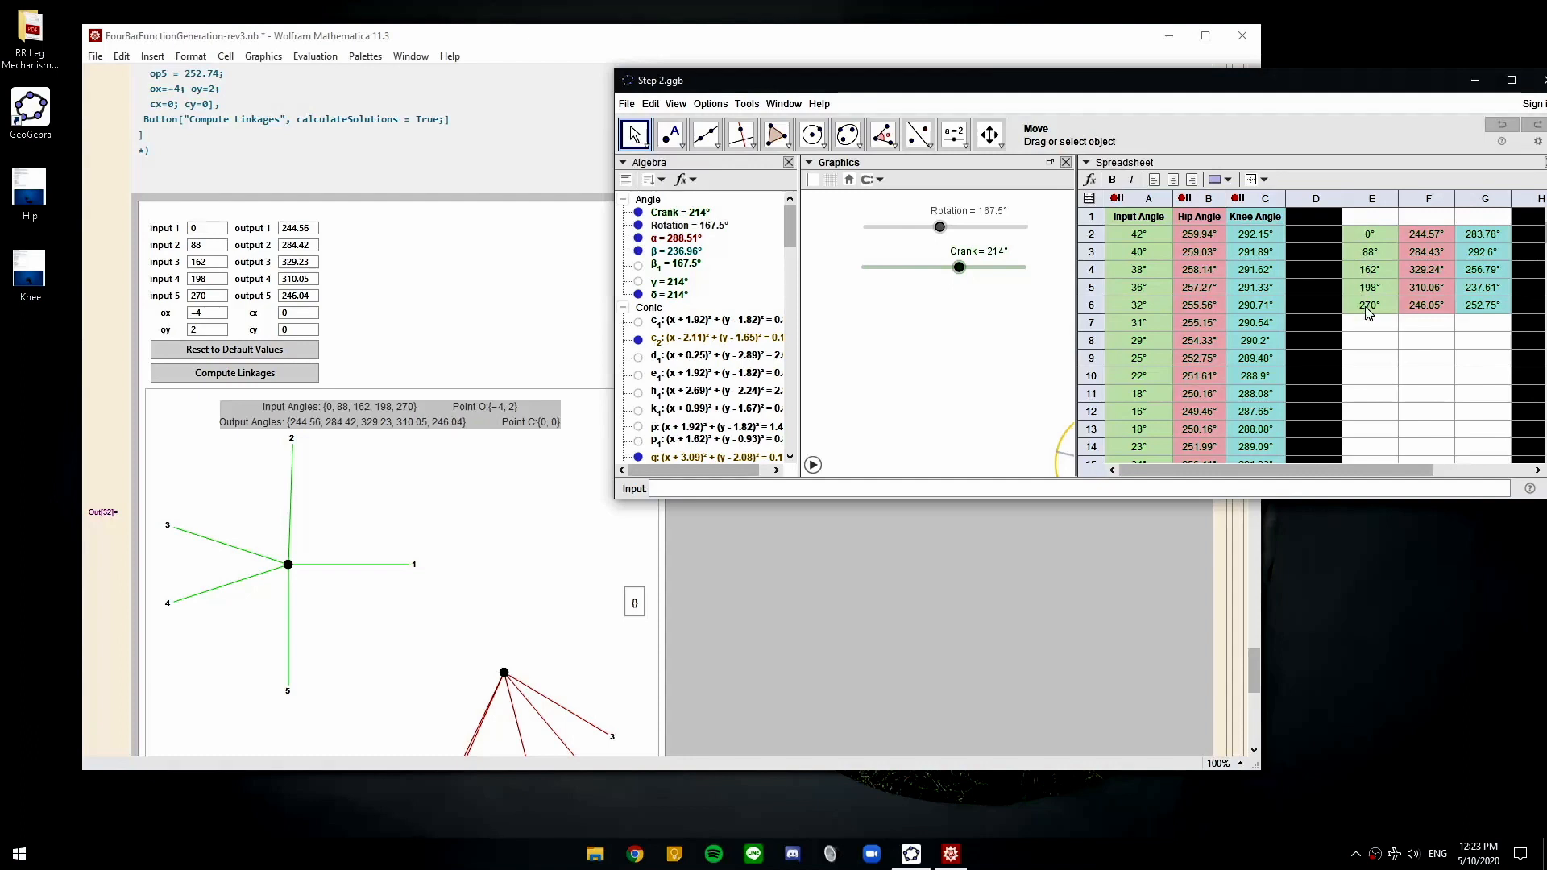
Compare the panel's input and output angles with the input and hip angle columns of the GeoGebra spreadsheet
left_click(199, 228)
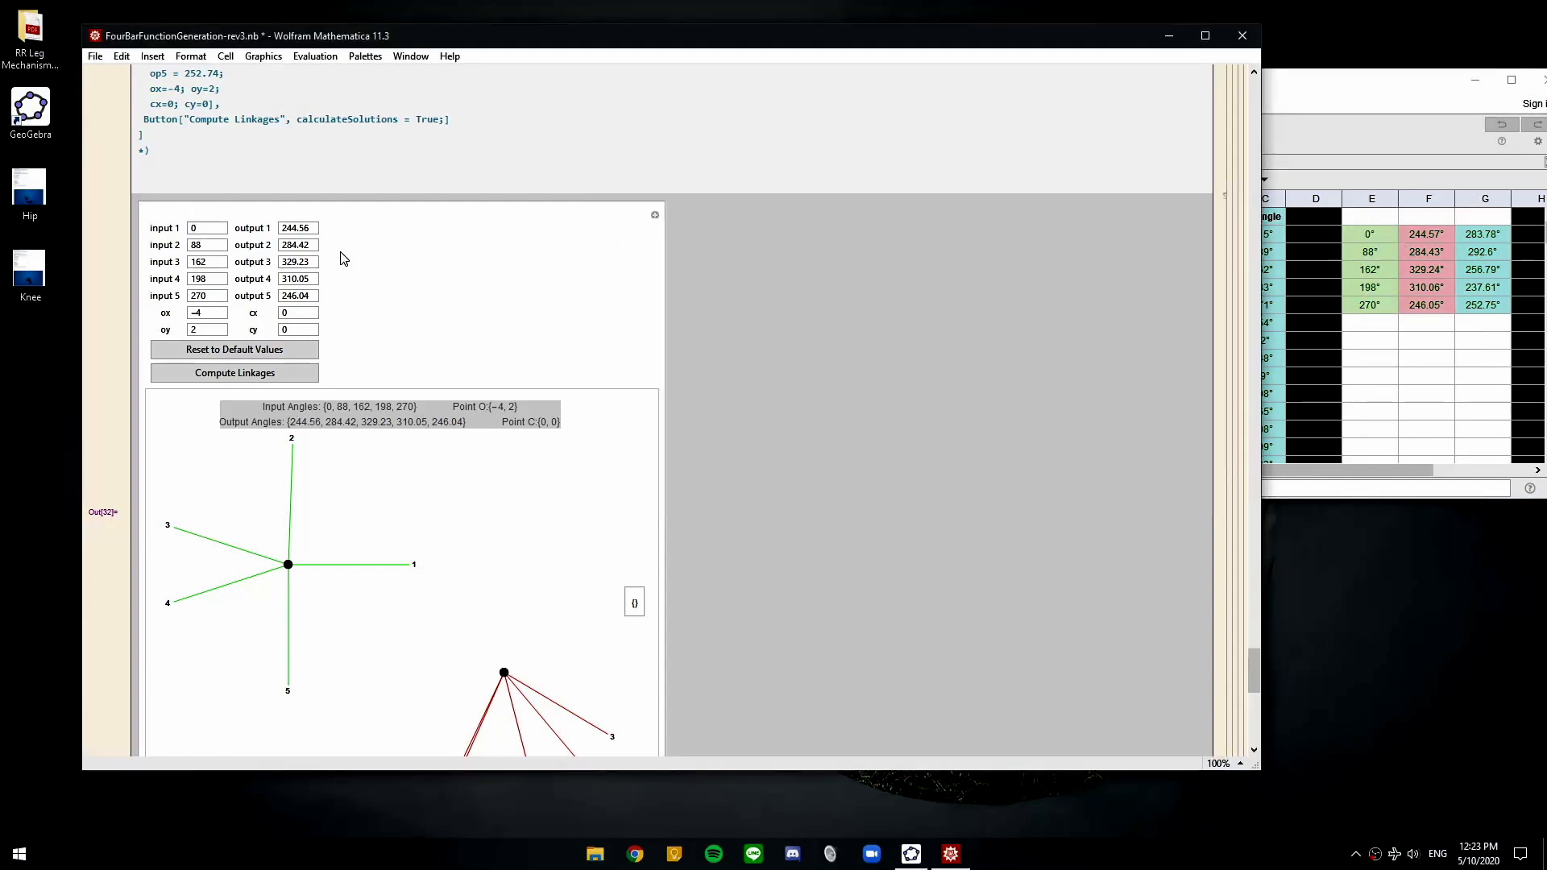
left_click(211, 245)
left_click(208, 297)
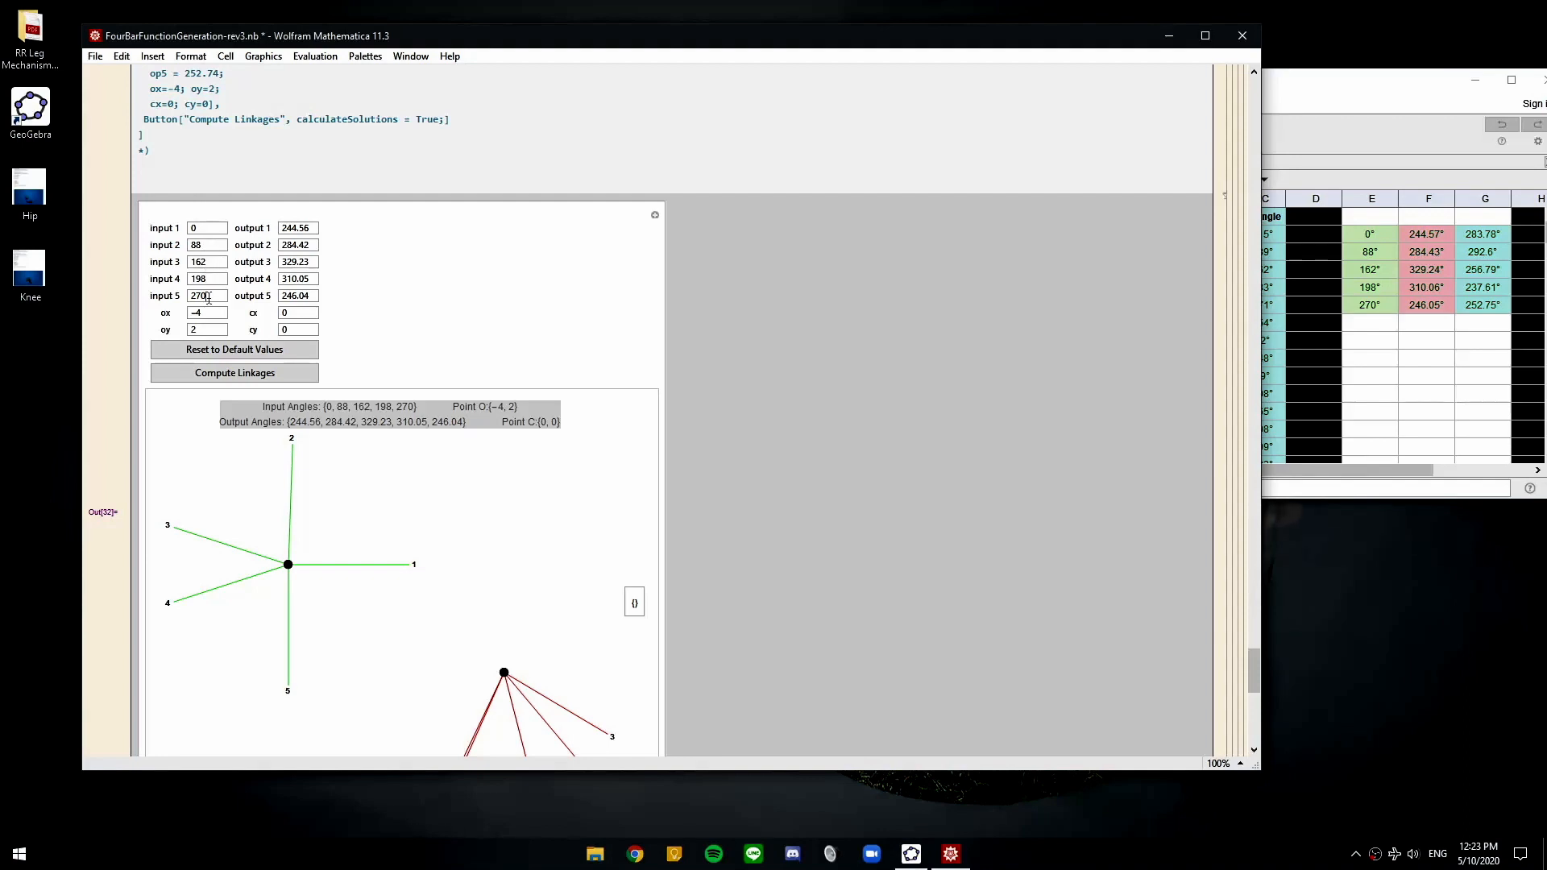
left_click(1443, 240)
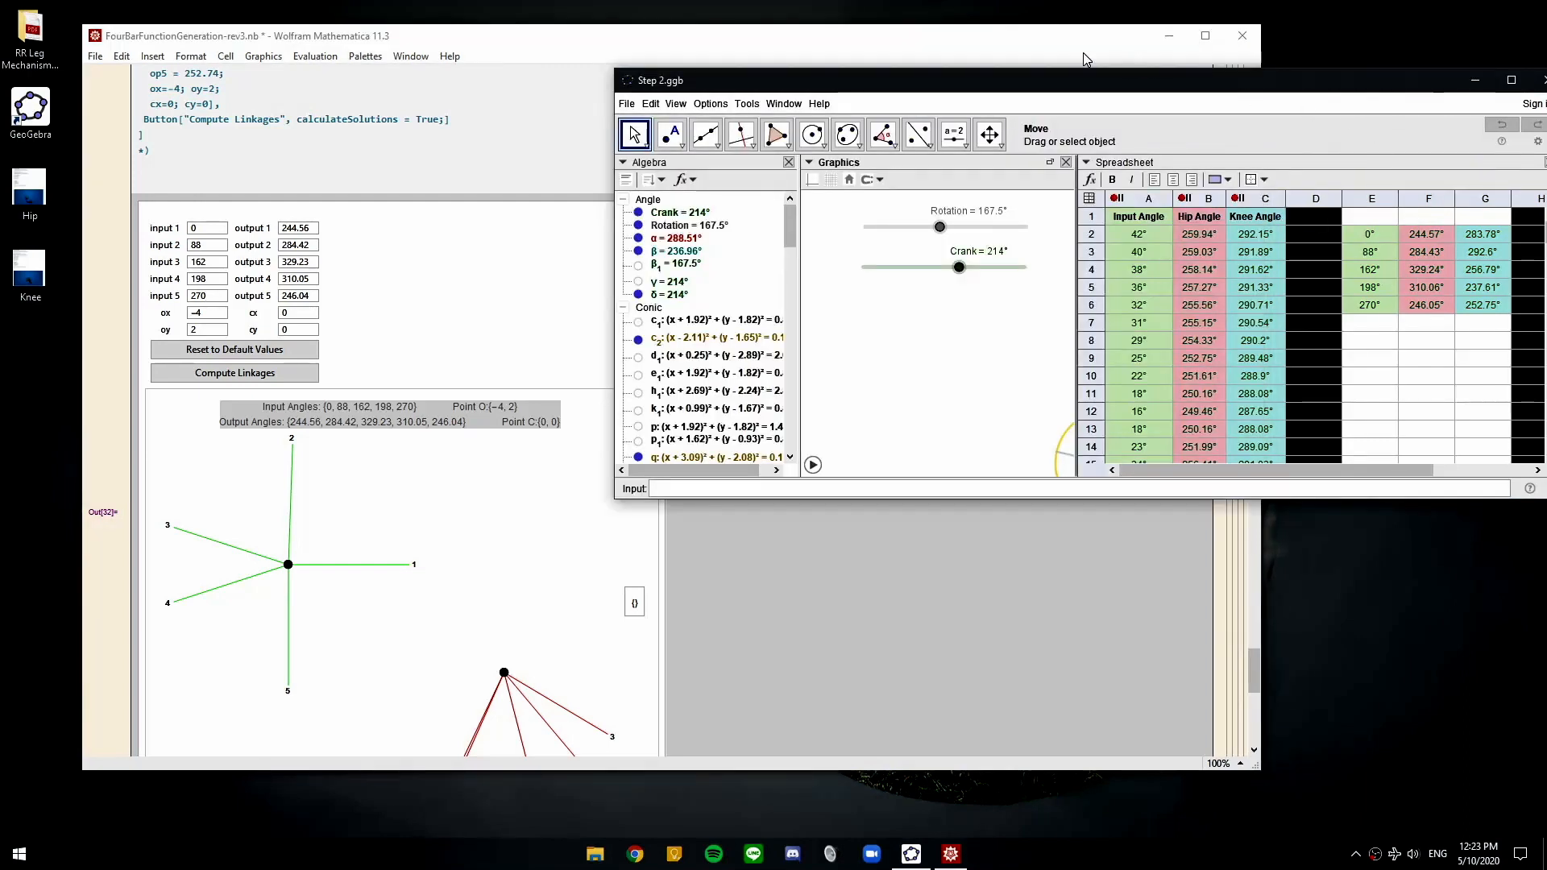
key("alt+Tab")
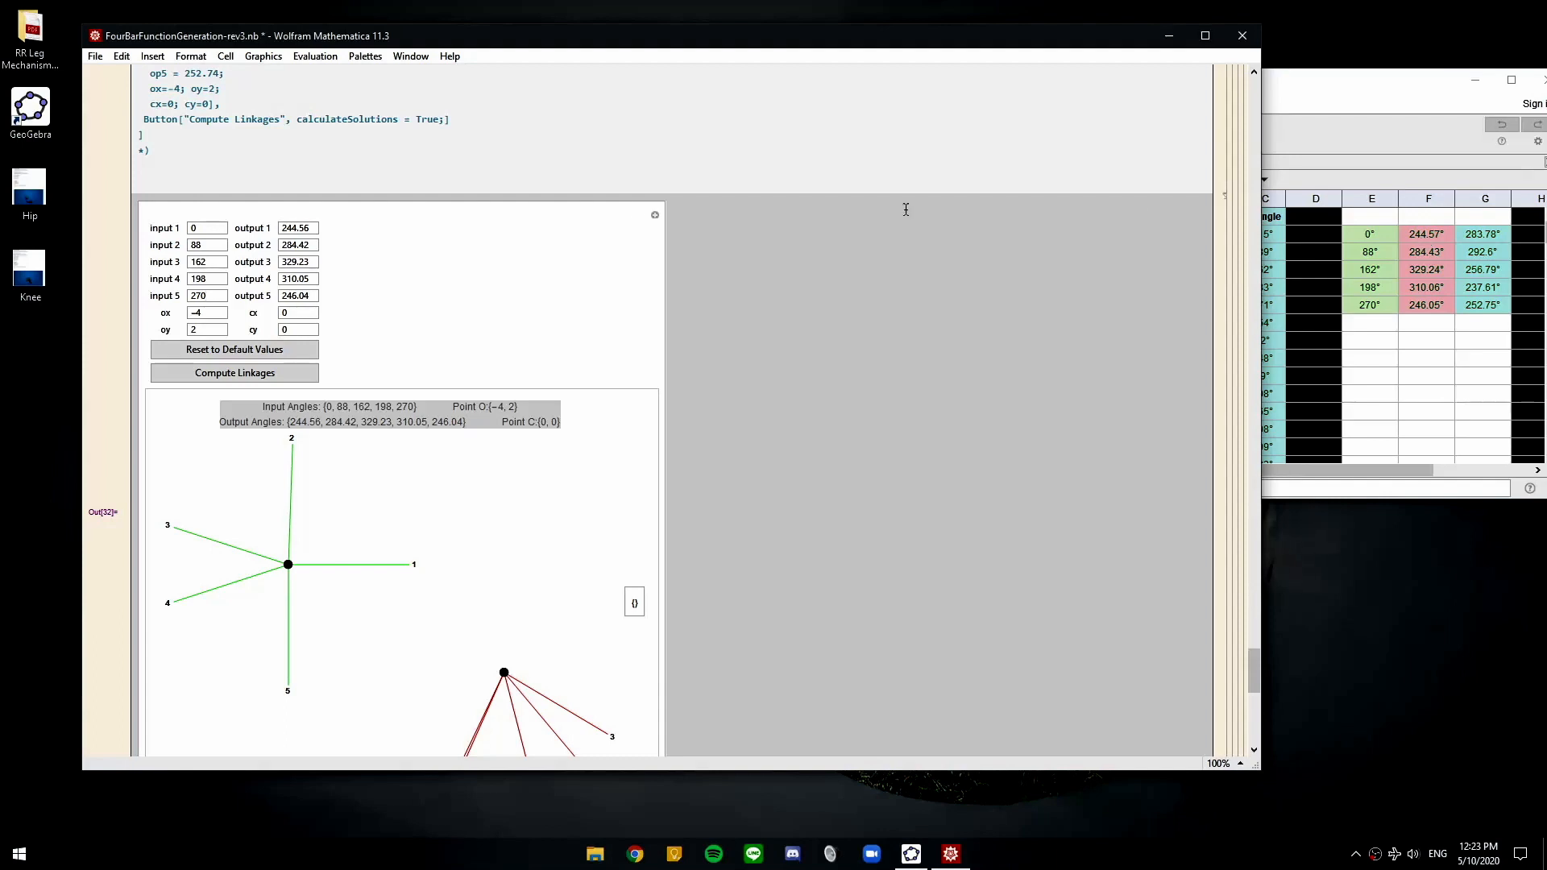
left_click_drag(315, 229, 265, 230)
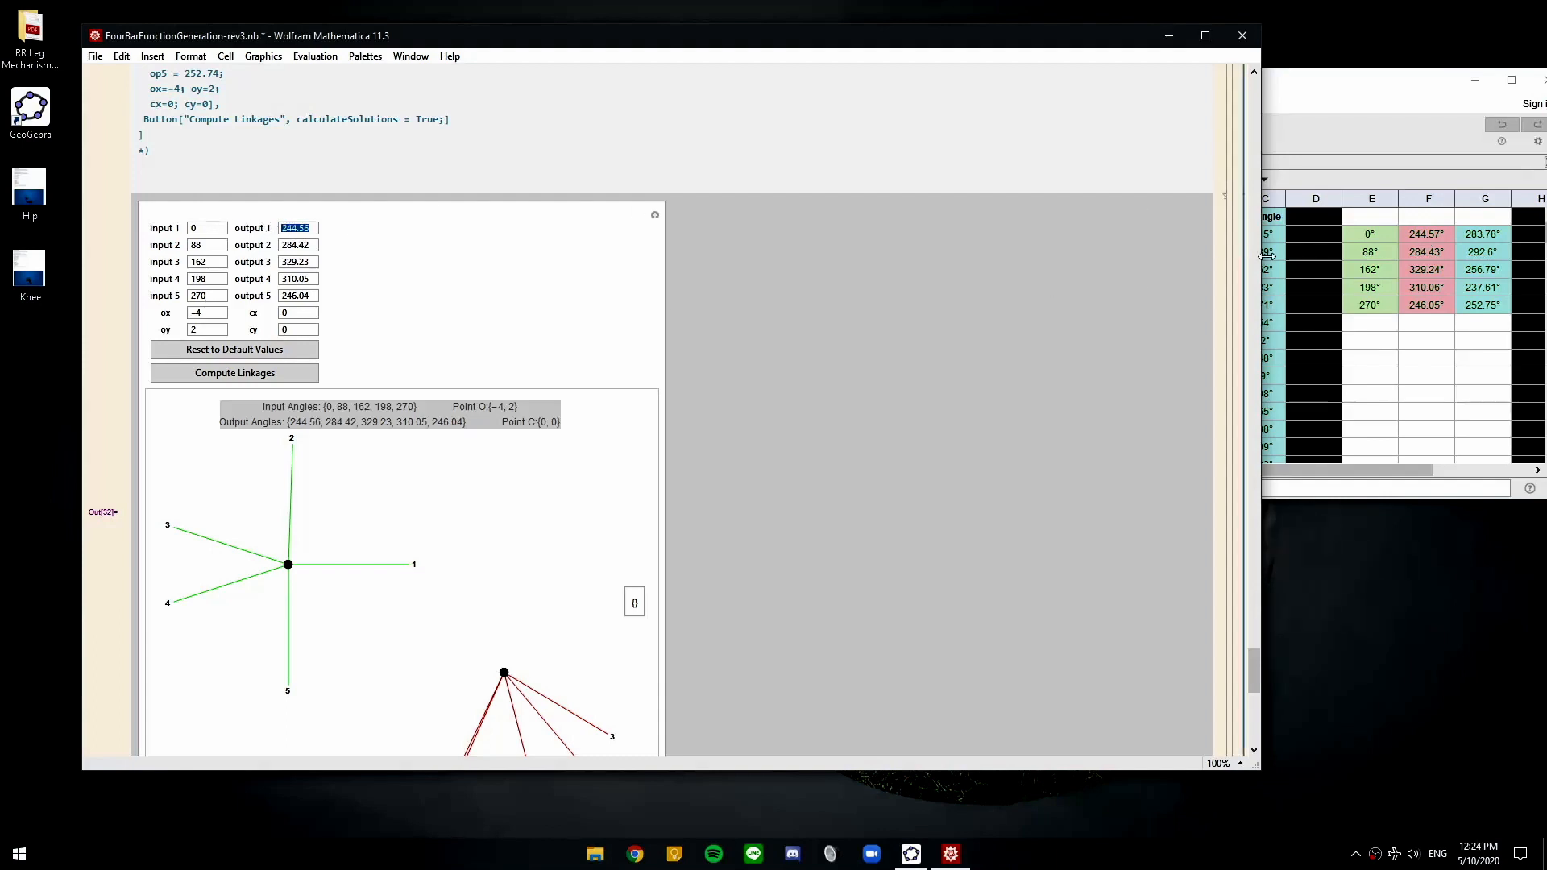
left_click(300, 246)
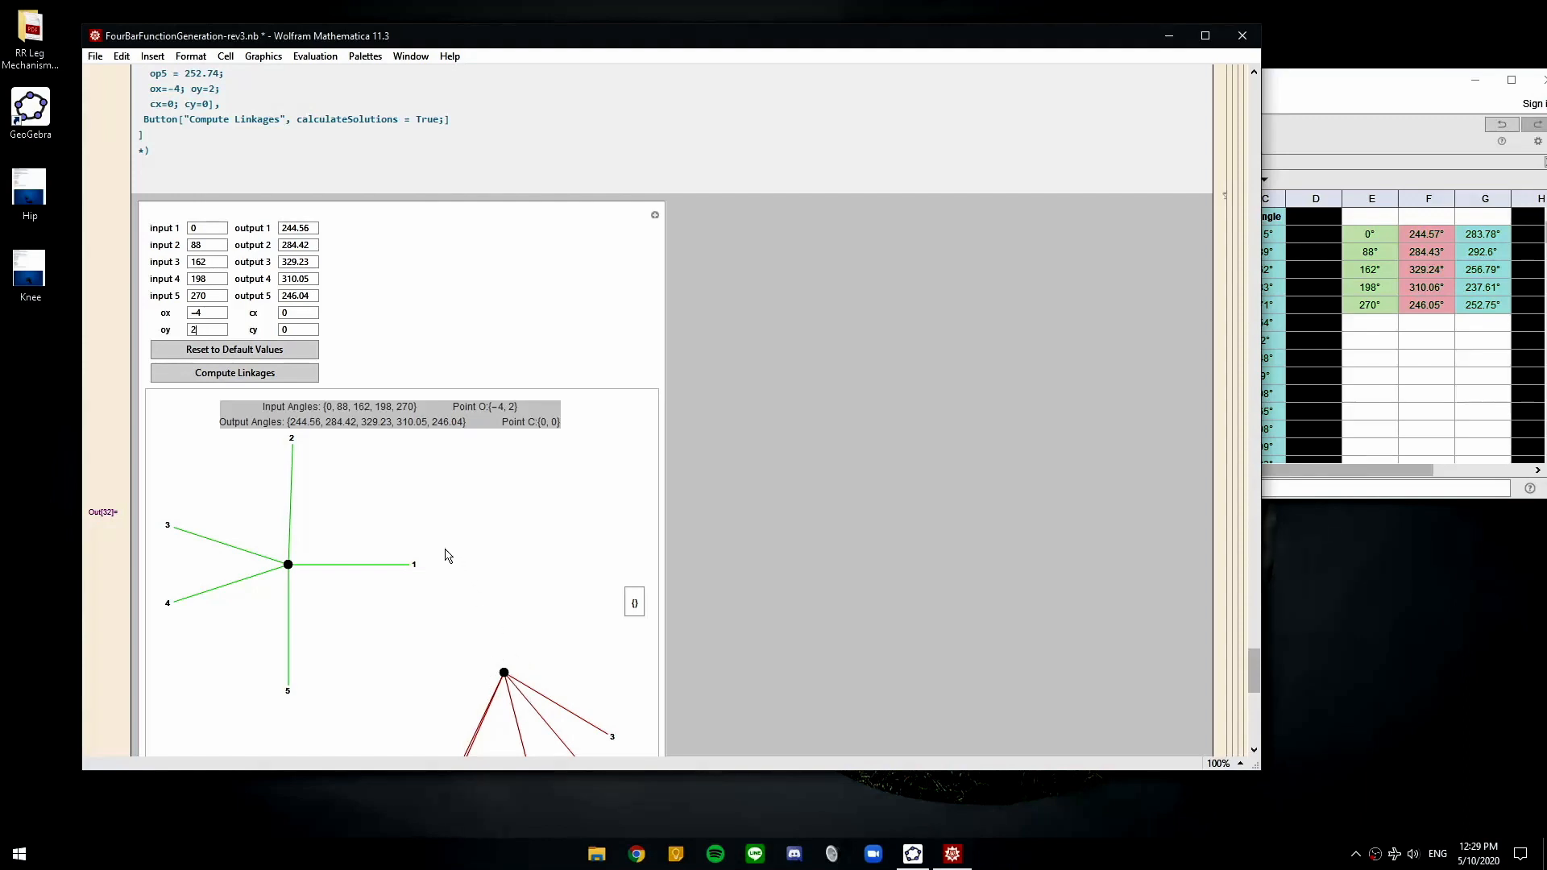
Set point O's coordinates to ox −5 and oy 9, and check the cx and cy fields of point C
double_click(195, 312)
key("BackSpace")
left_click(848, 447)
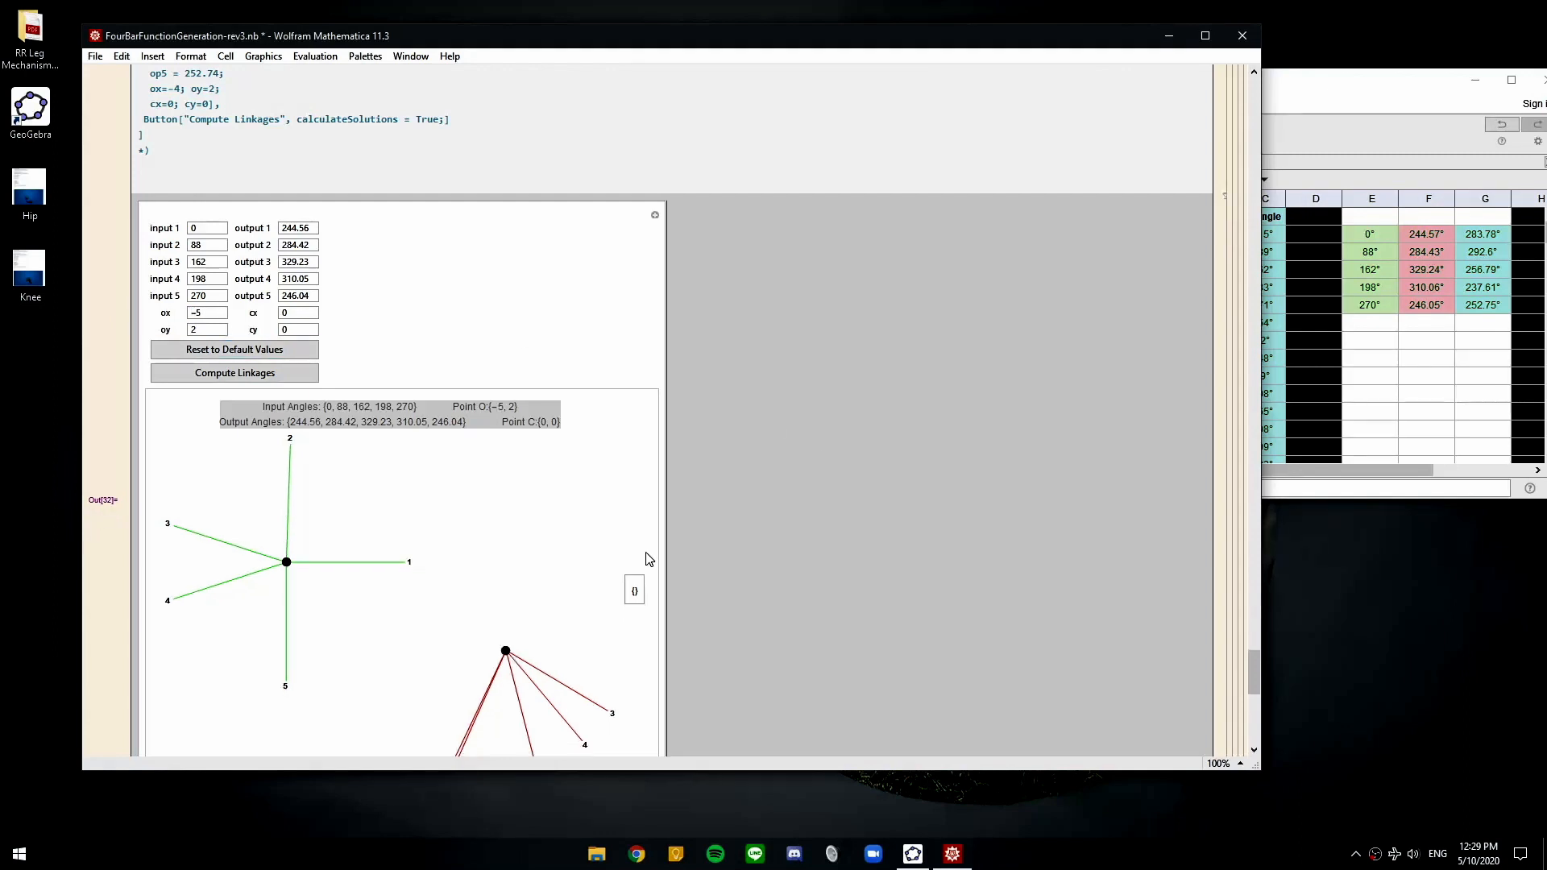
scroll(510, 597, "down", 2)
left_click_drag(297, 256, 165, 267)
type("9")
left_click(856, 439)
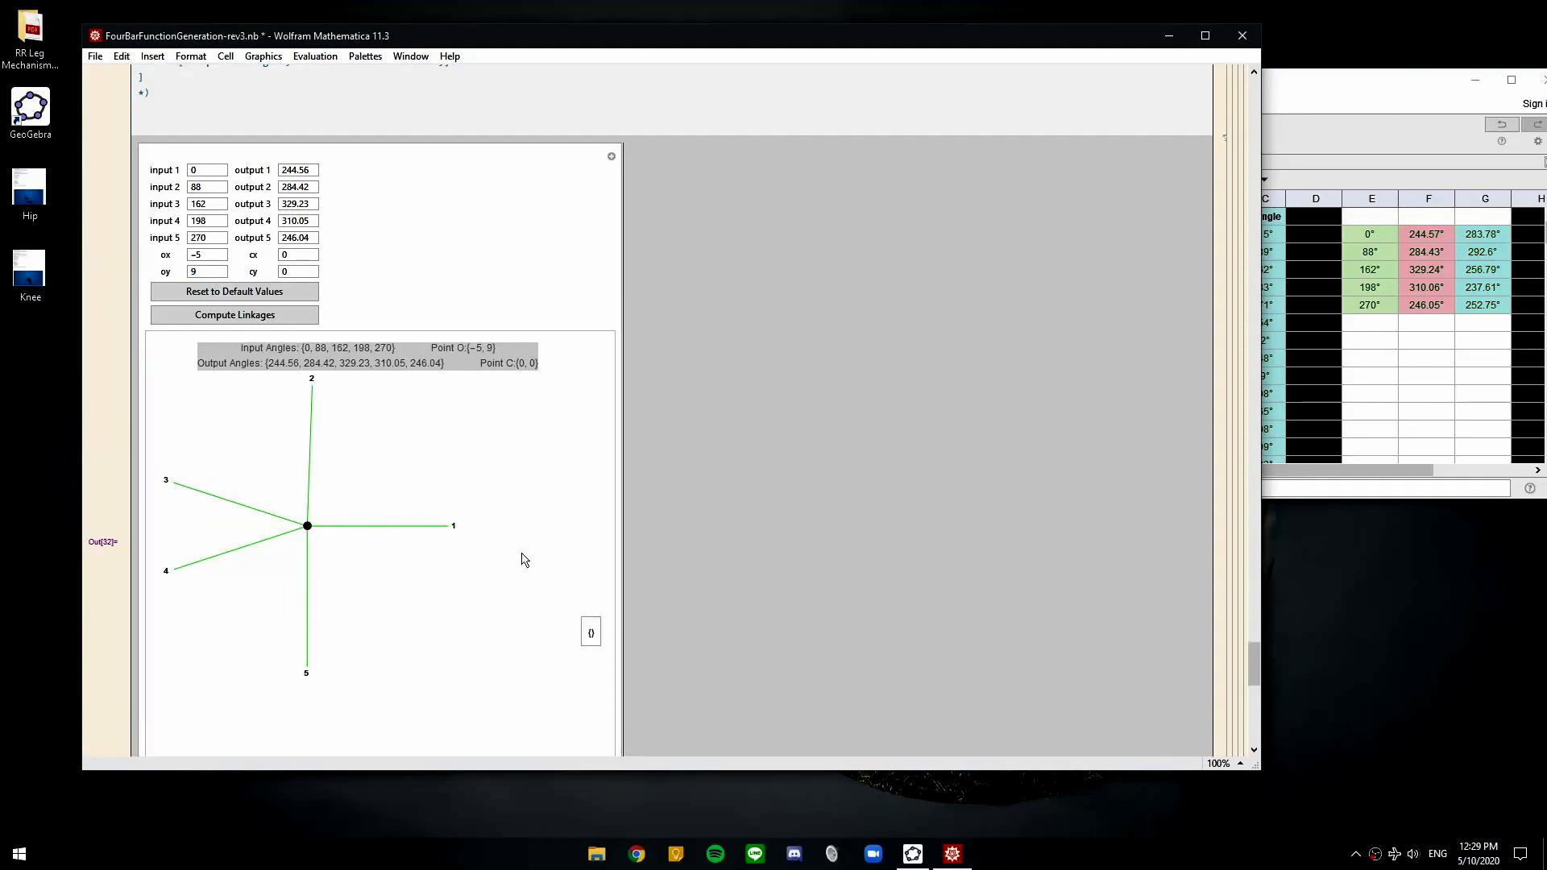
scroll(548, 572, "down", 3)
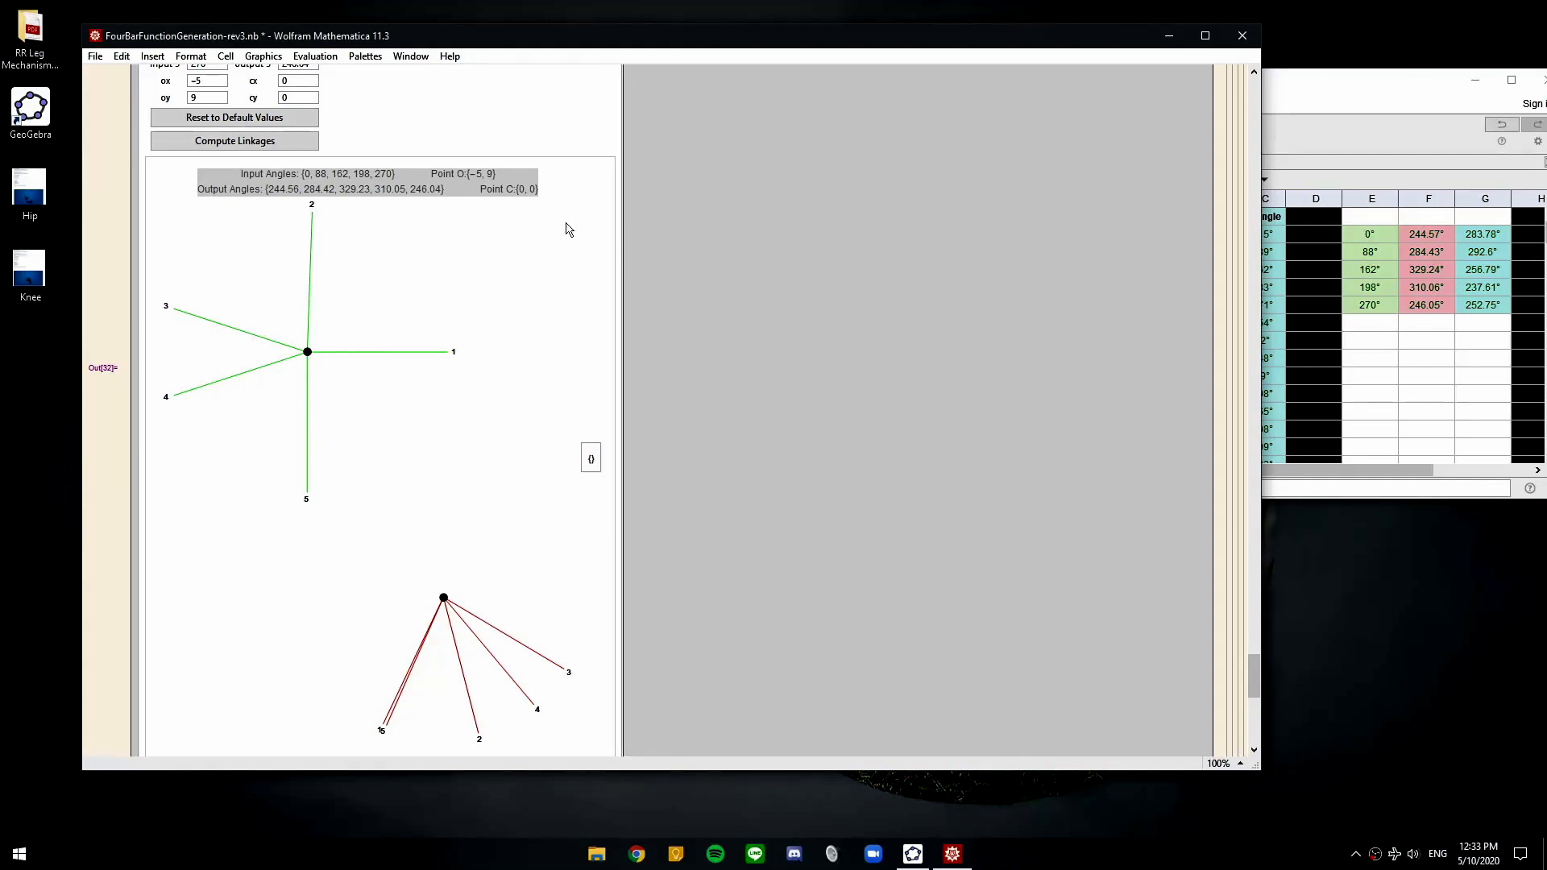
double_click(311, 82)
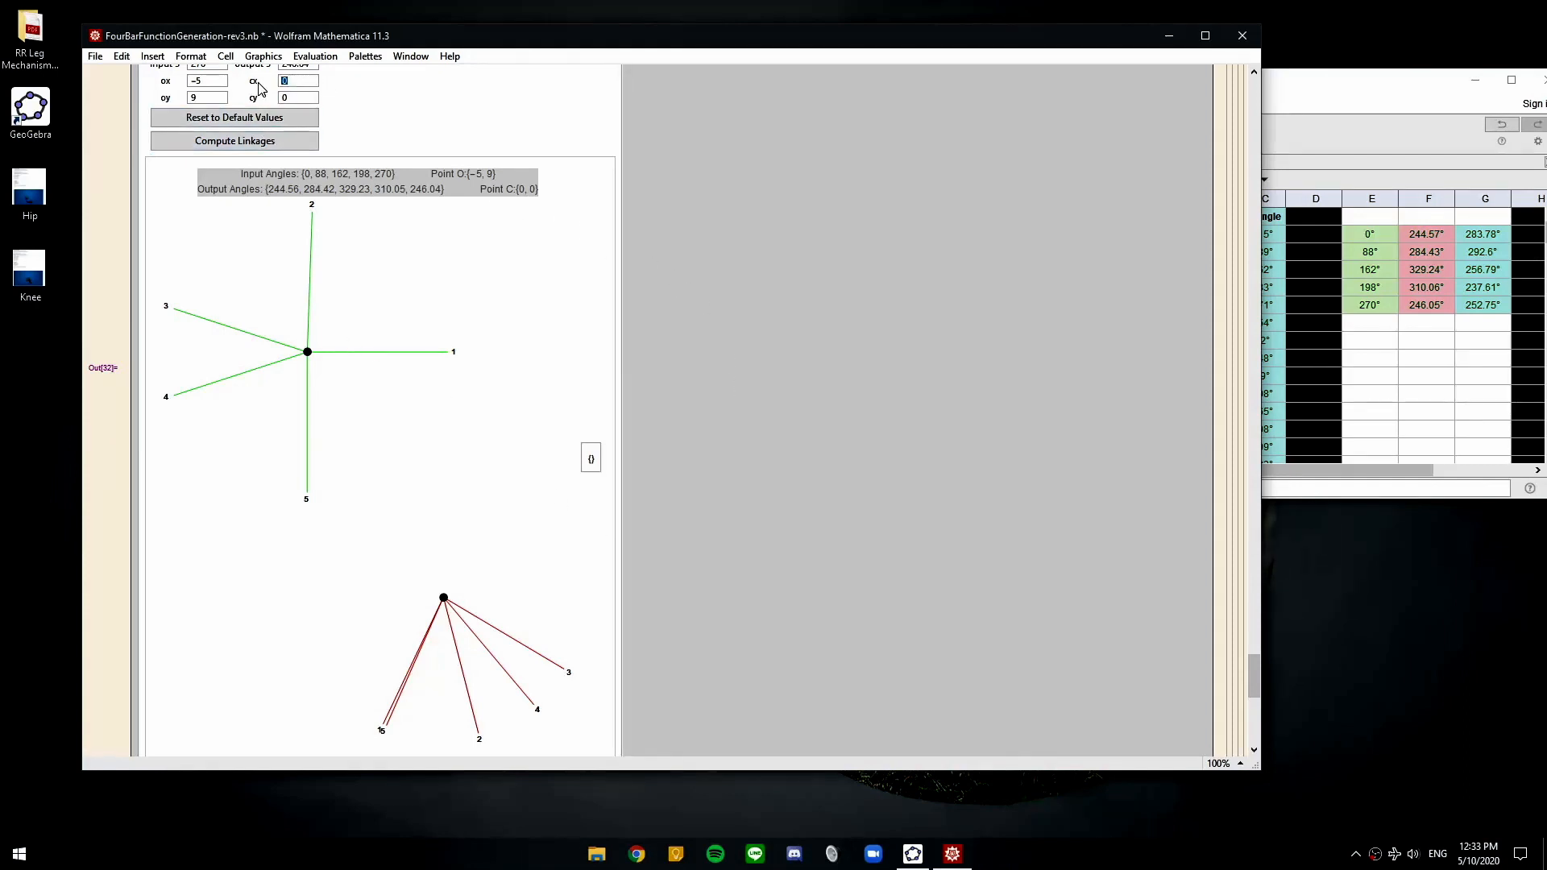
double_click(306, 96)
scroll(739, 363, "up", 3)
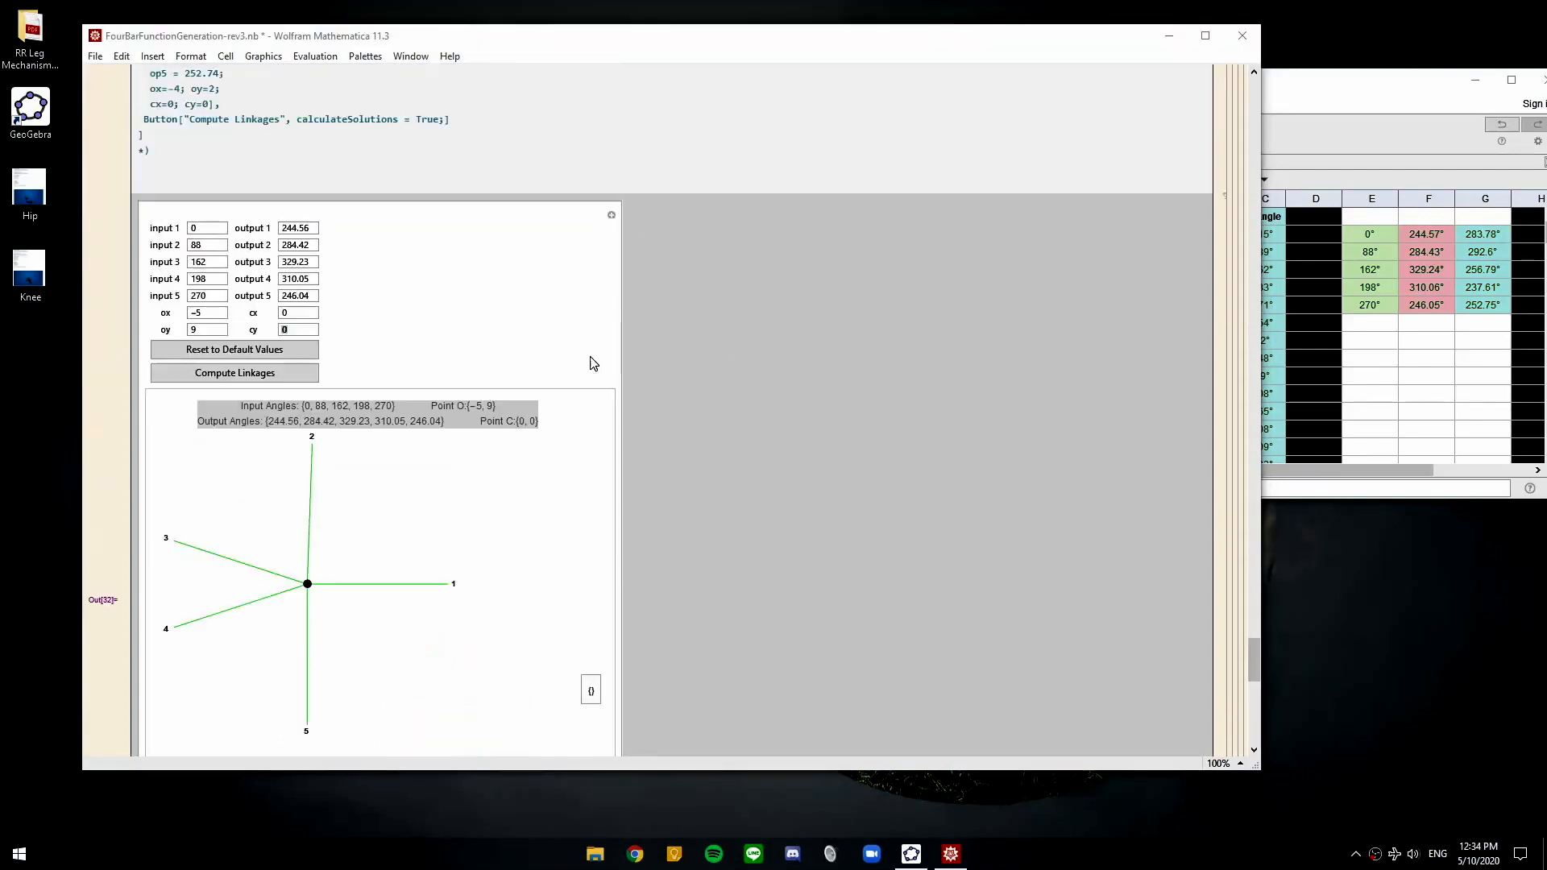
Set point O's coordinates to ox −2 and oy 2 and check the updated angle diagram
double_click(208, 314)
type("-2")
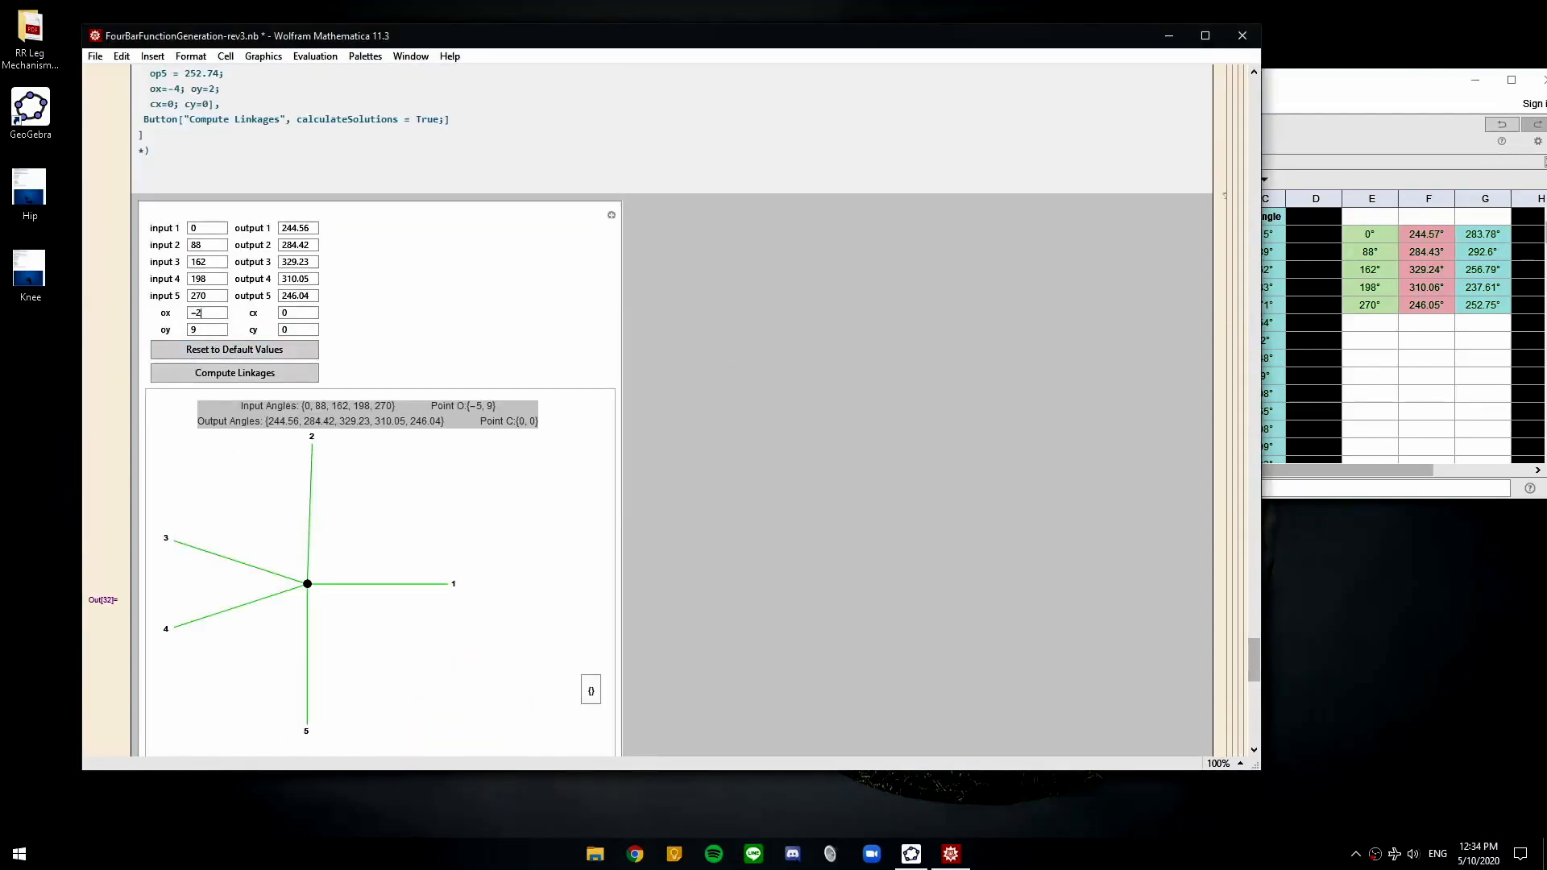
double_click(203, 329)
type("2")
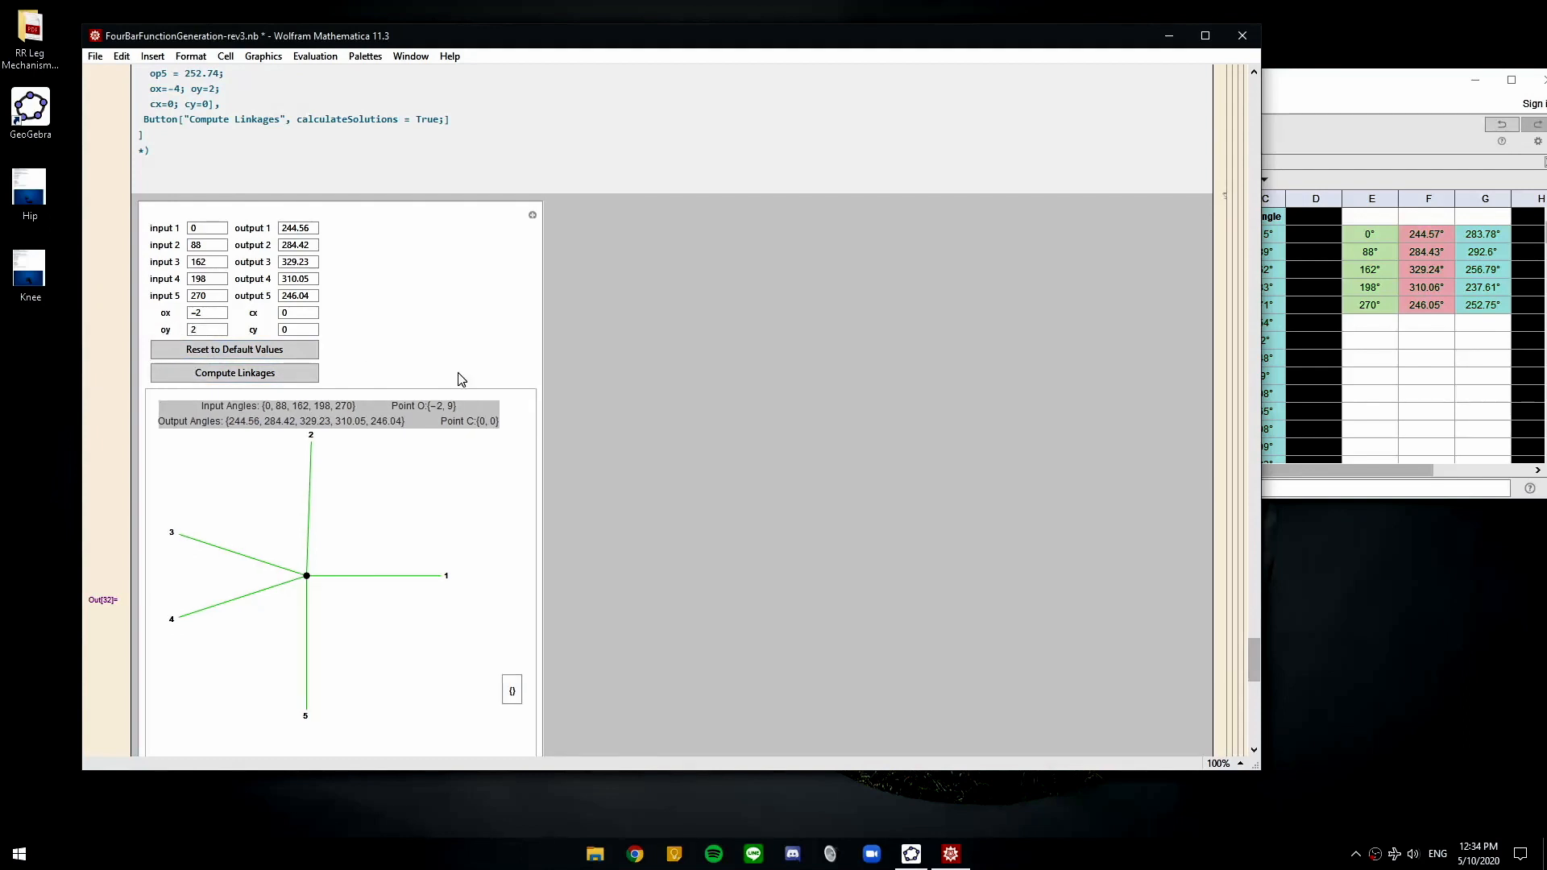
left_click(977, 449)
scroll(922, 452, "down", 3)
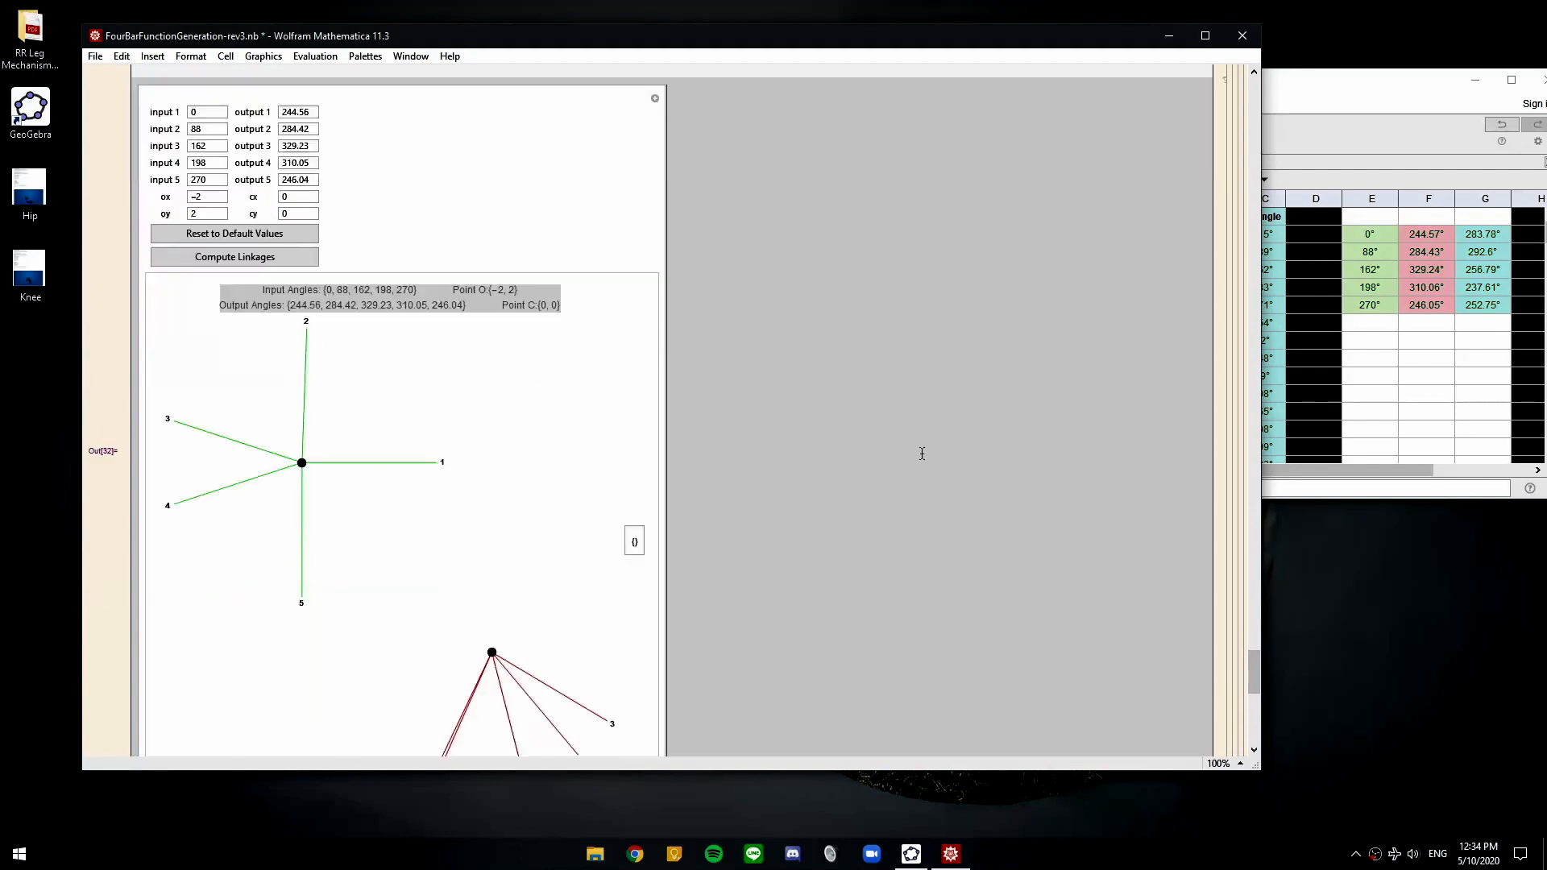
scroll(919, 451, "up", 3)
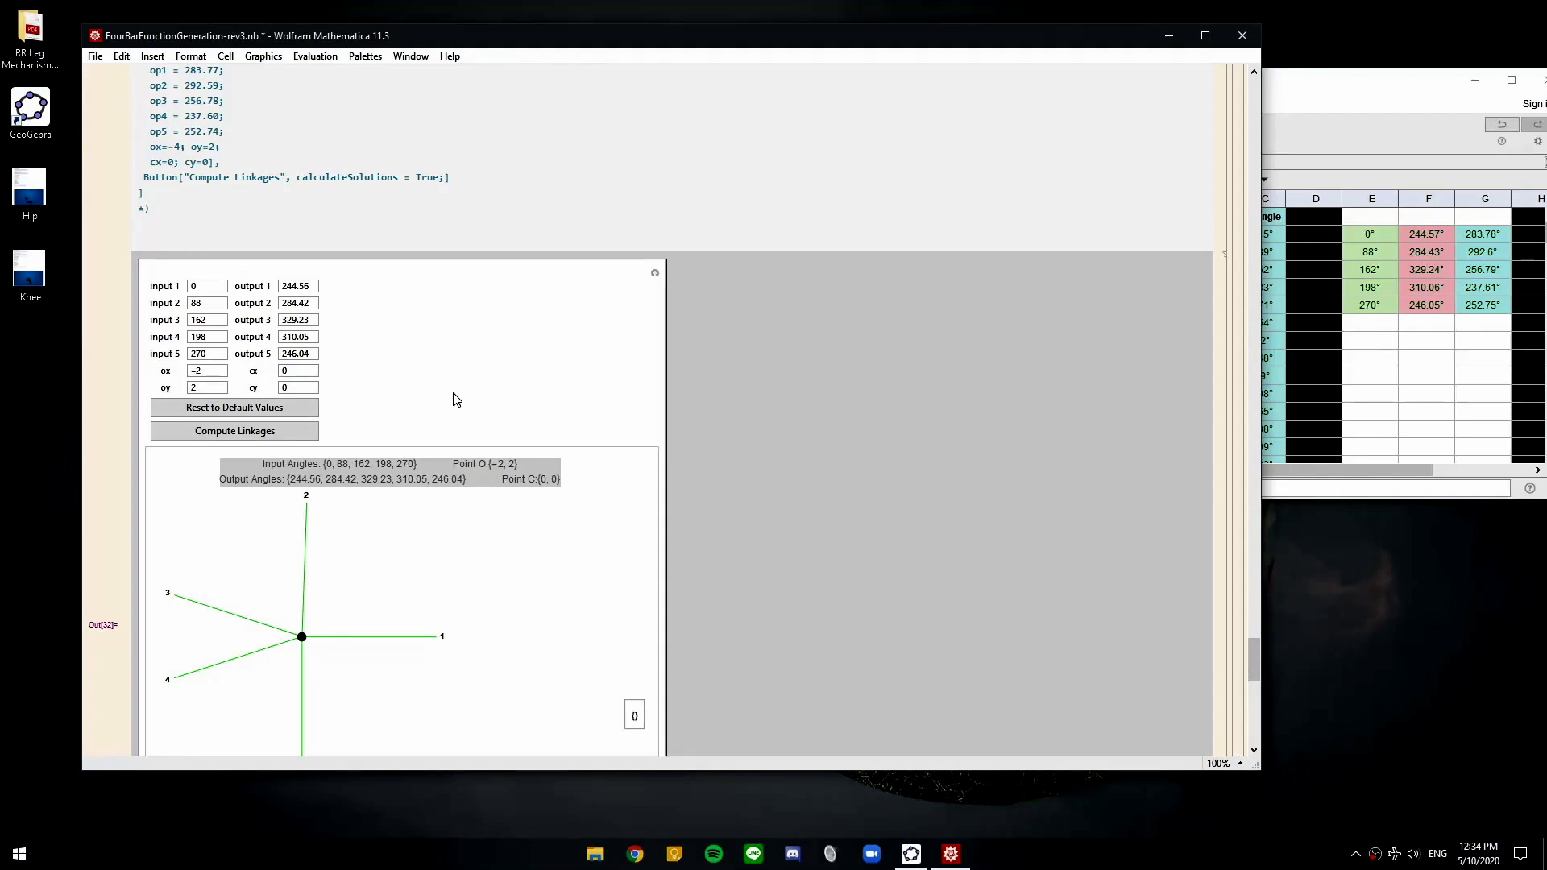
Compute the linkages for the entered angles and pause the animation of solution 23
left_click(272, 440)
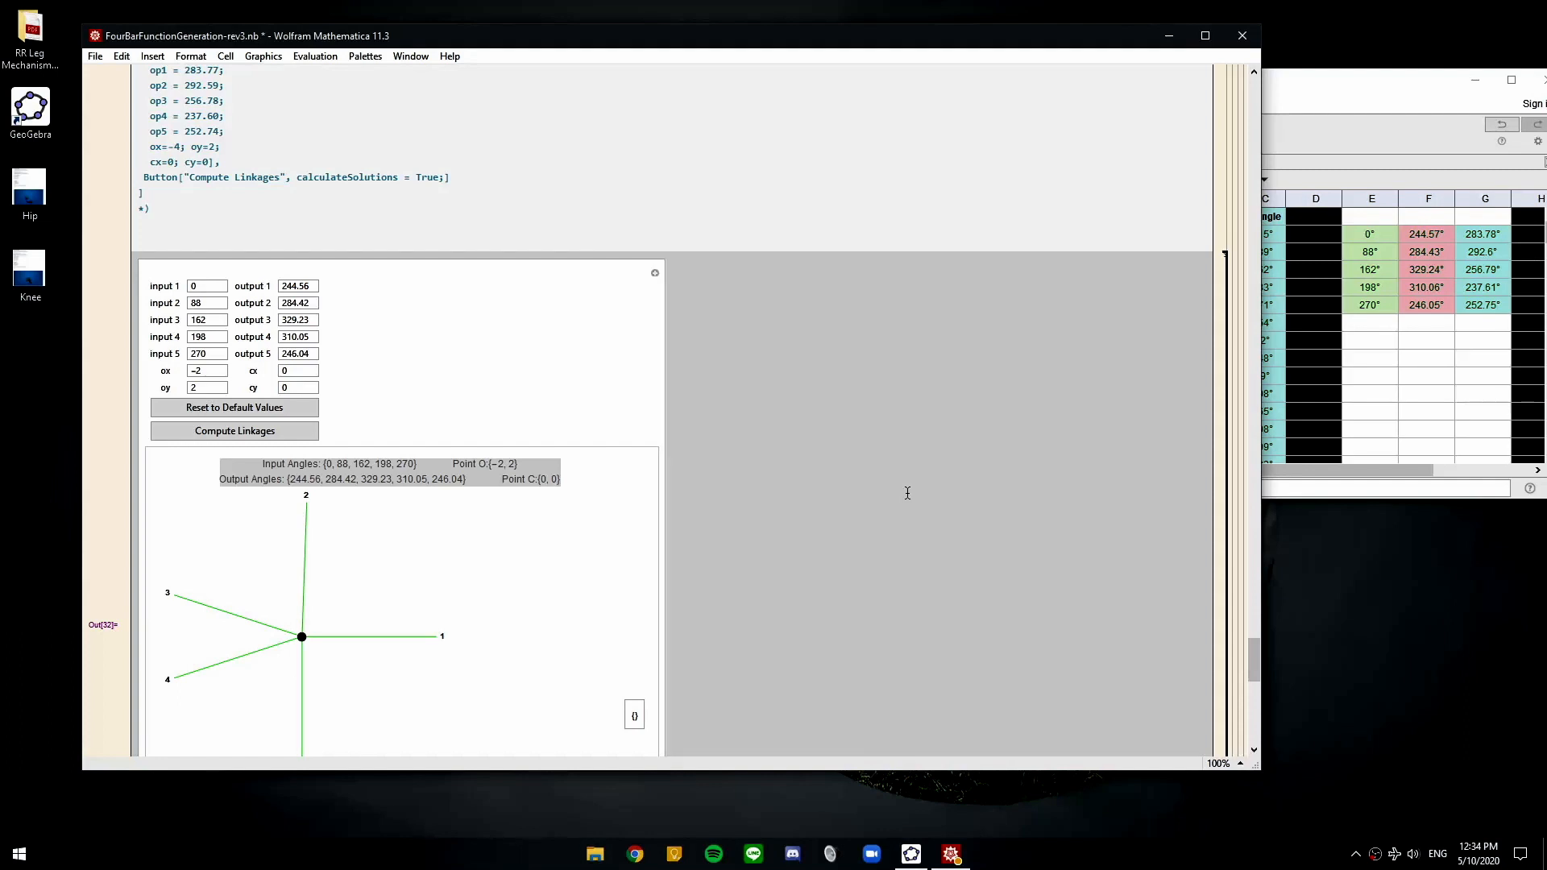
left_click(930, 779)
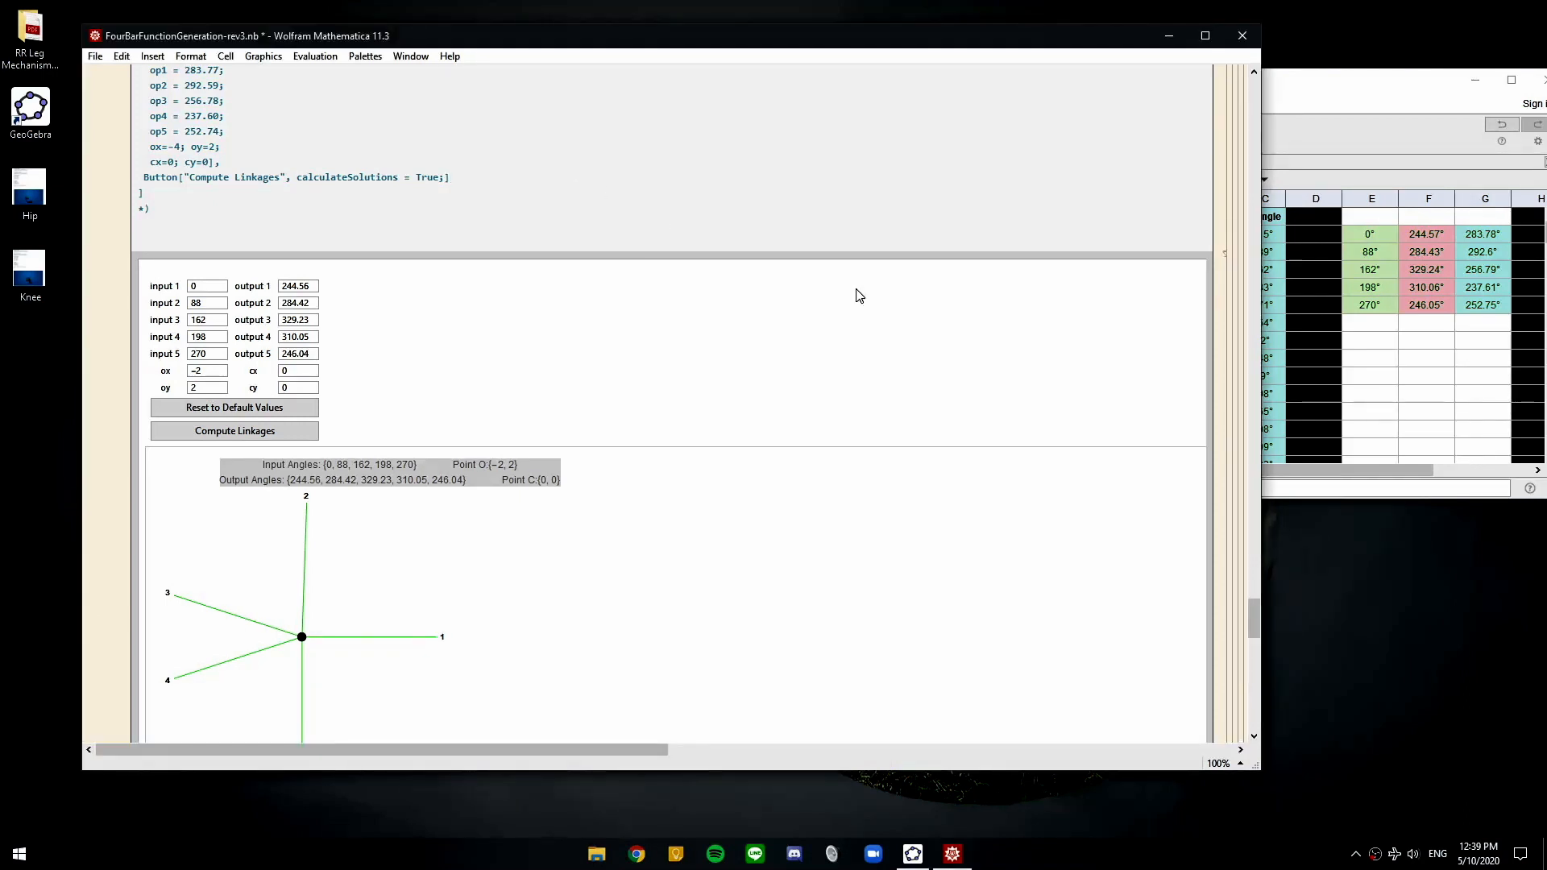
left_click_drag(1254, 626, 1254, 683)
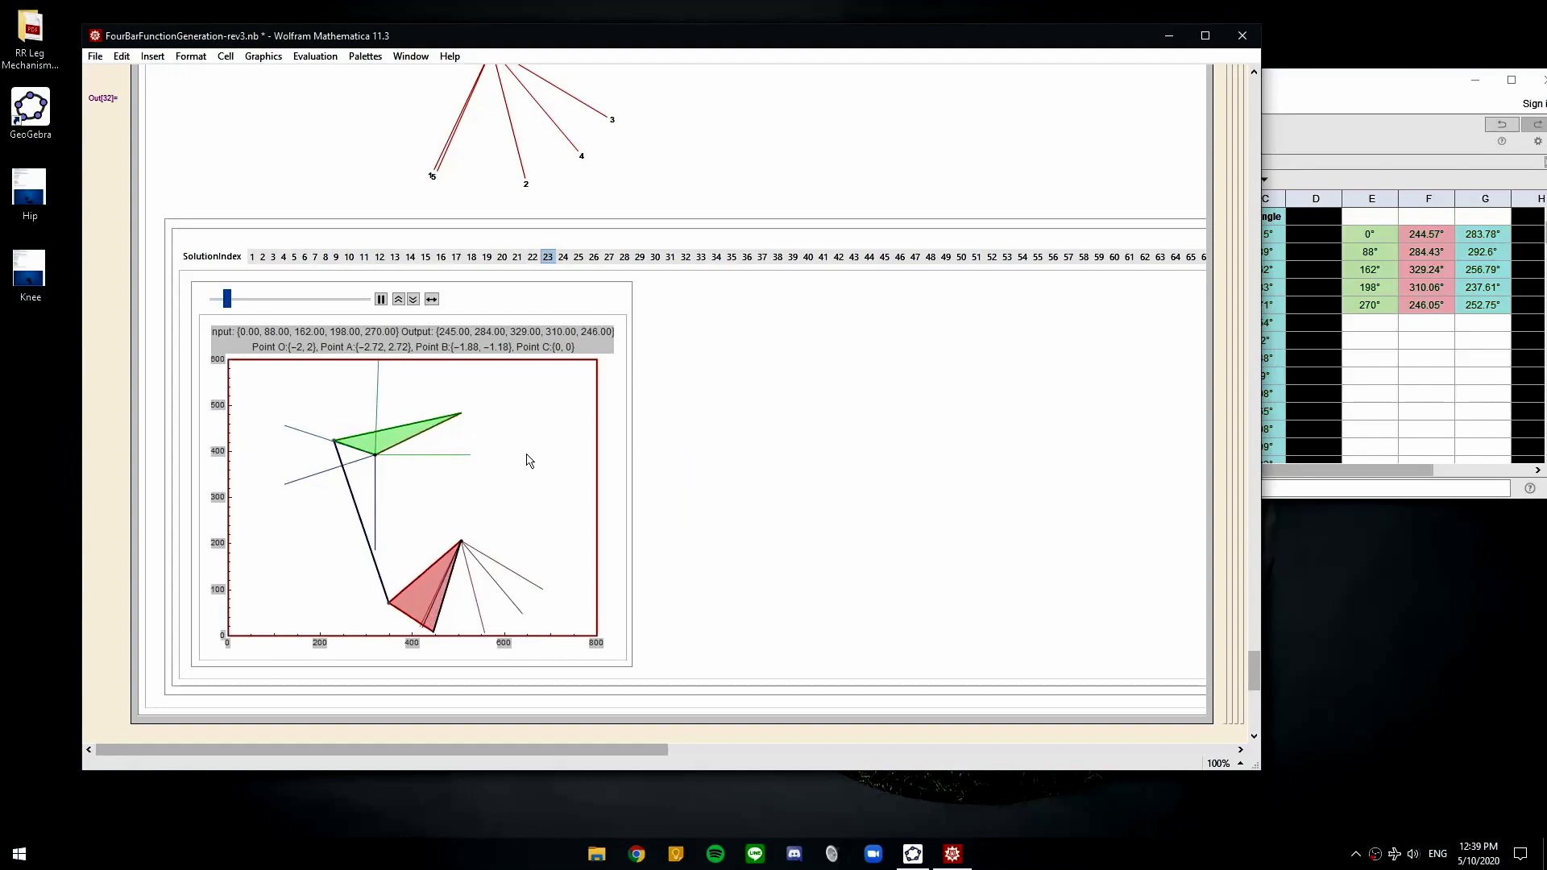
left_click(379, 300)
right_click(489, 445)
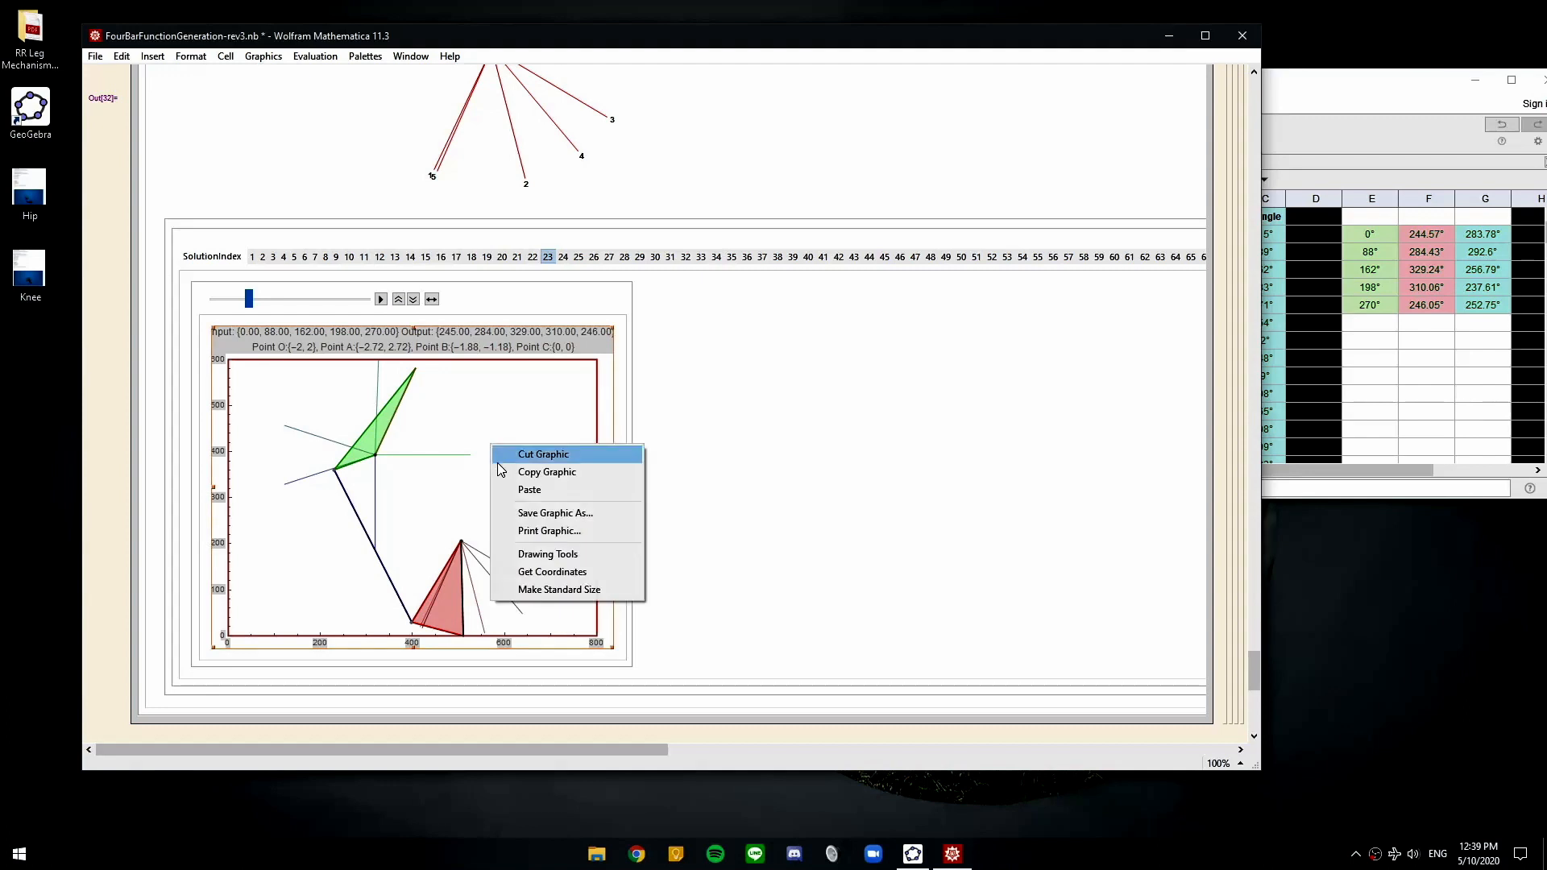
left_click(555, 513)
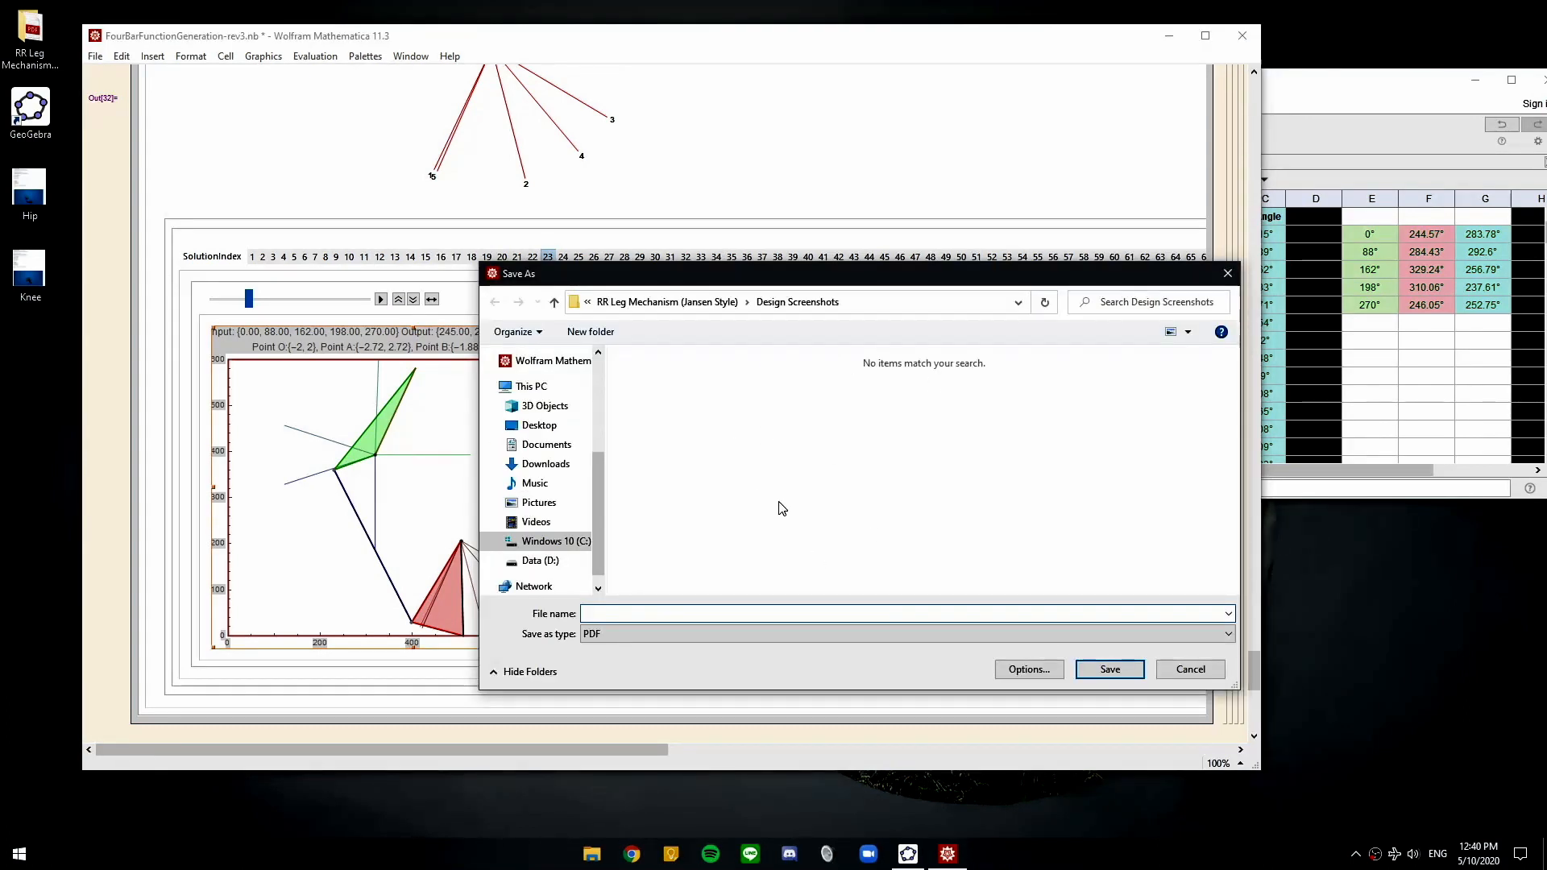
left_click(694, 633)
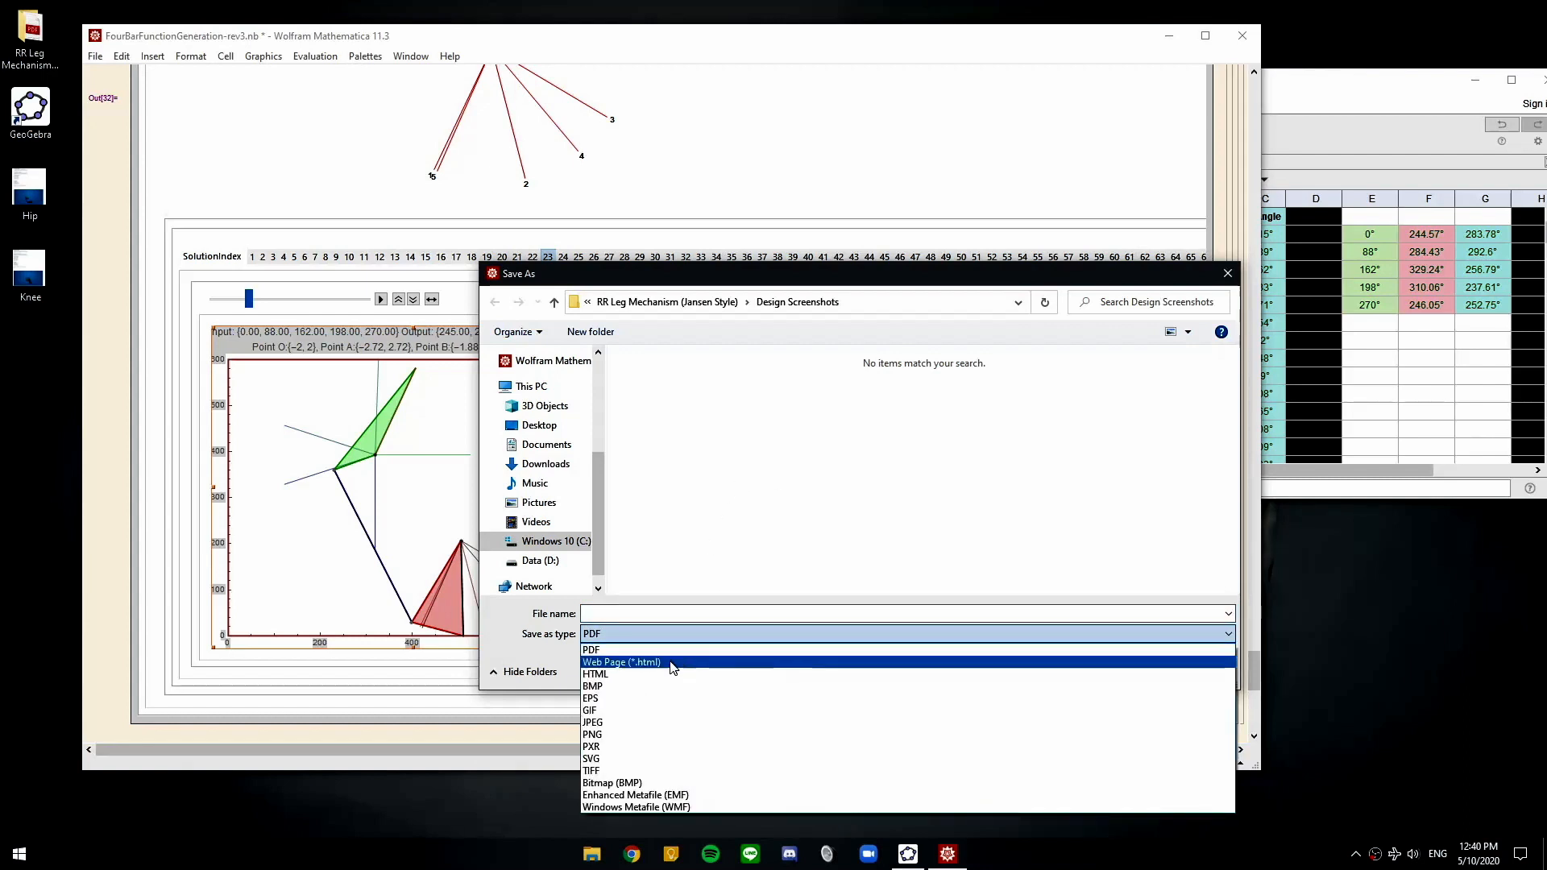
left_click(598, 735)
left_click(626, 612)
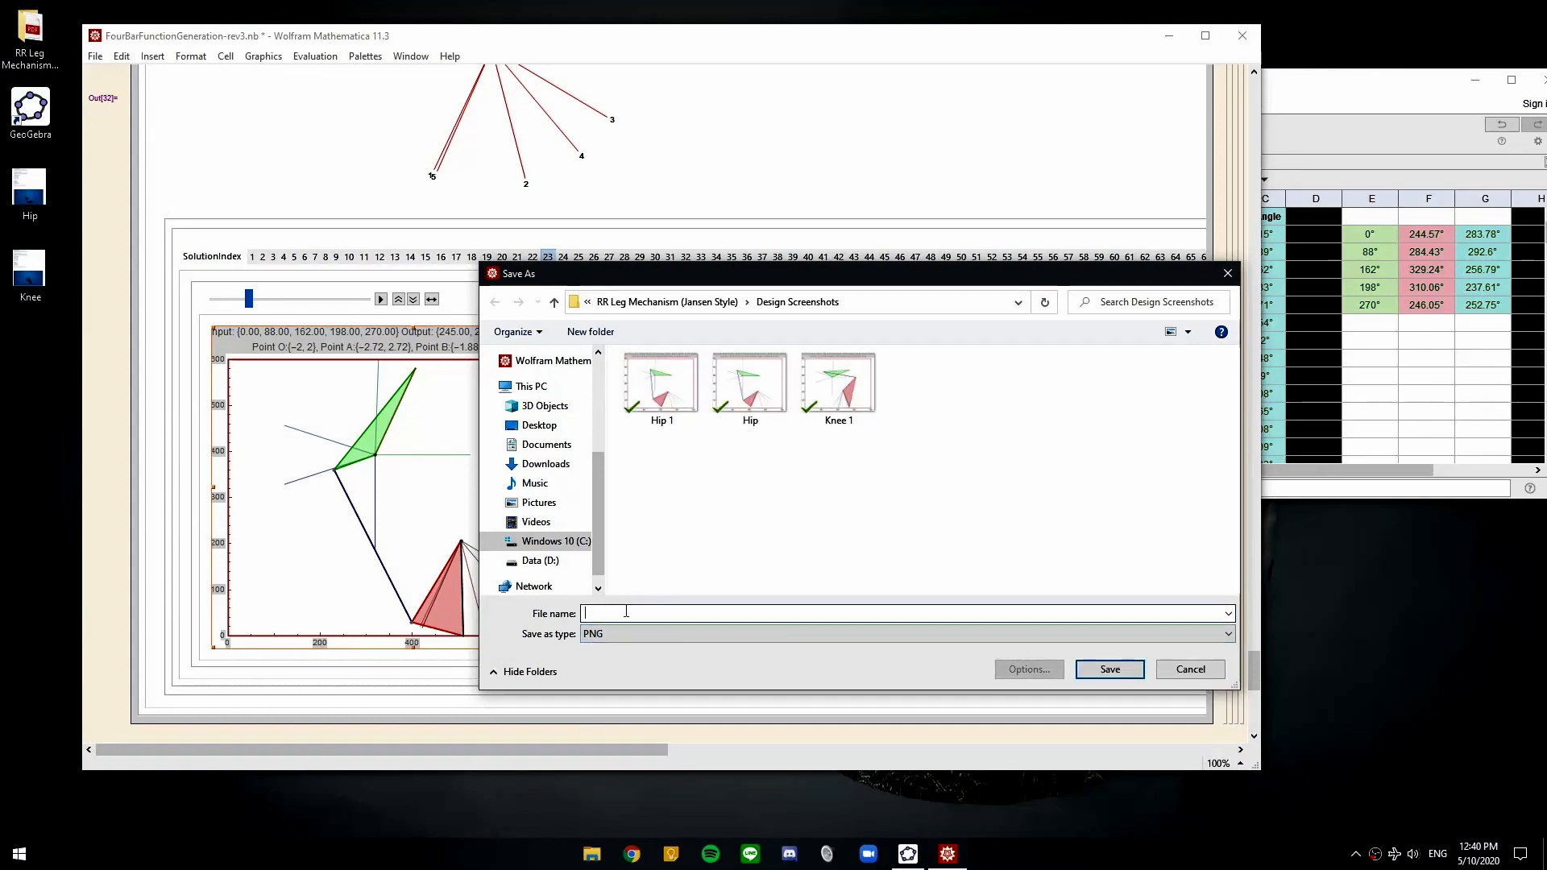
left_click(1206, 669)
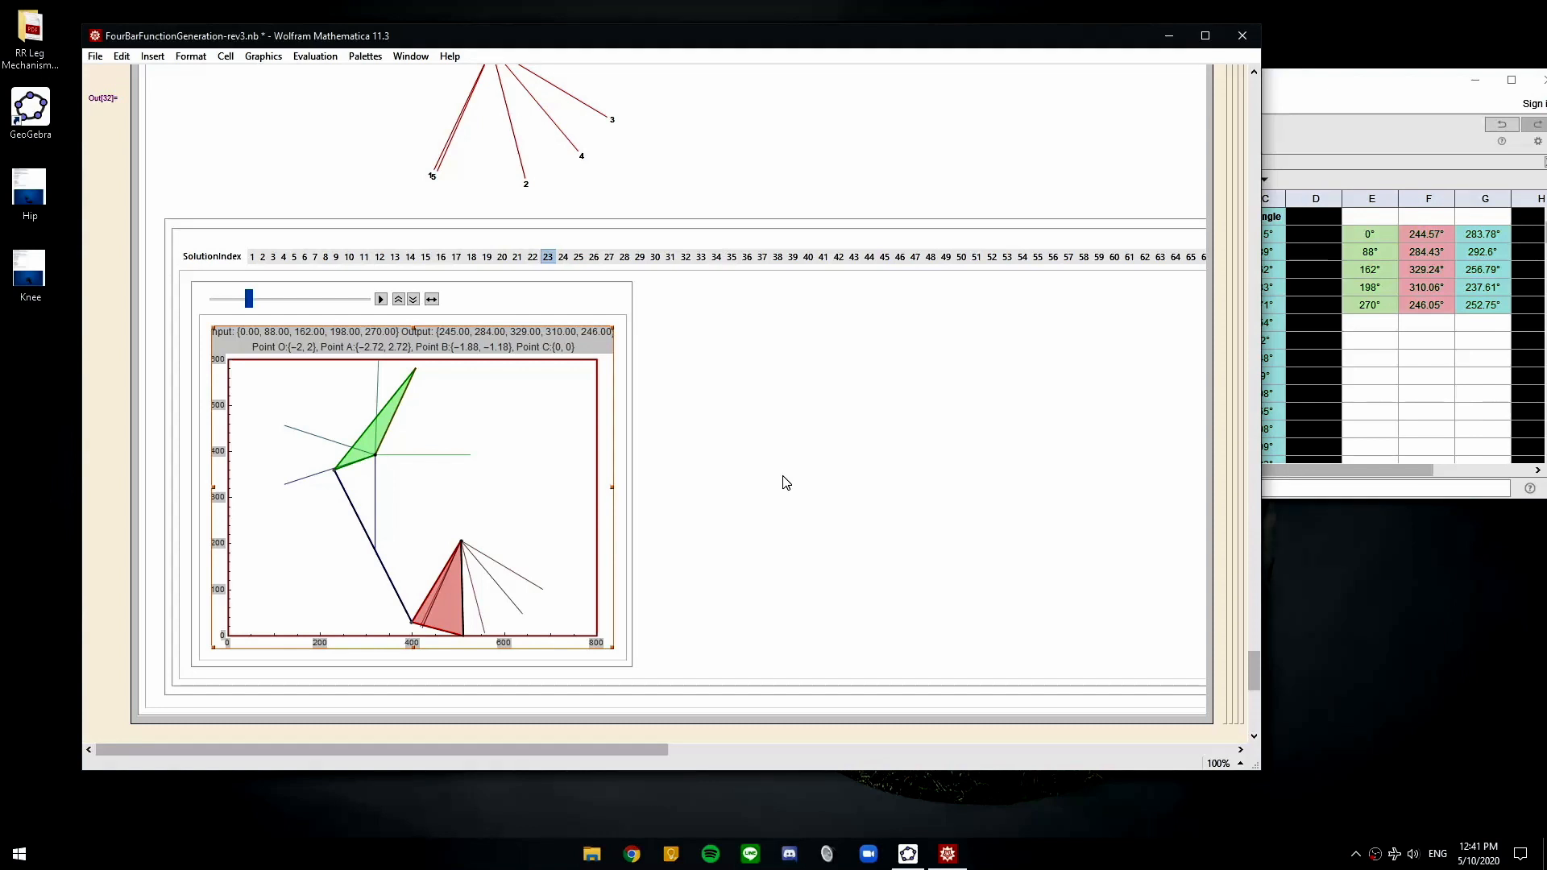
View the solution data in the Hip image from the desktop, close it and bring the GeoGebra window to the front
left_click(54, 366)
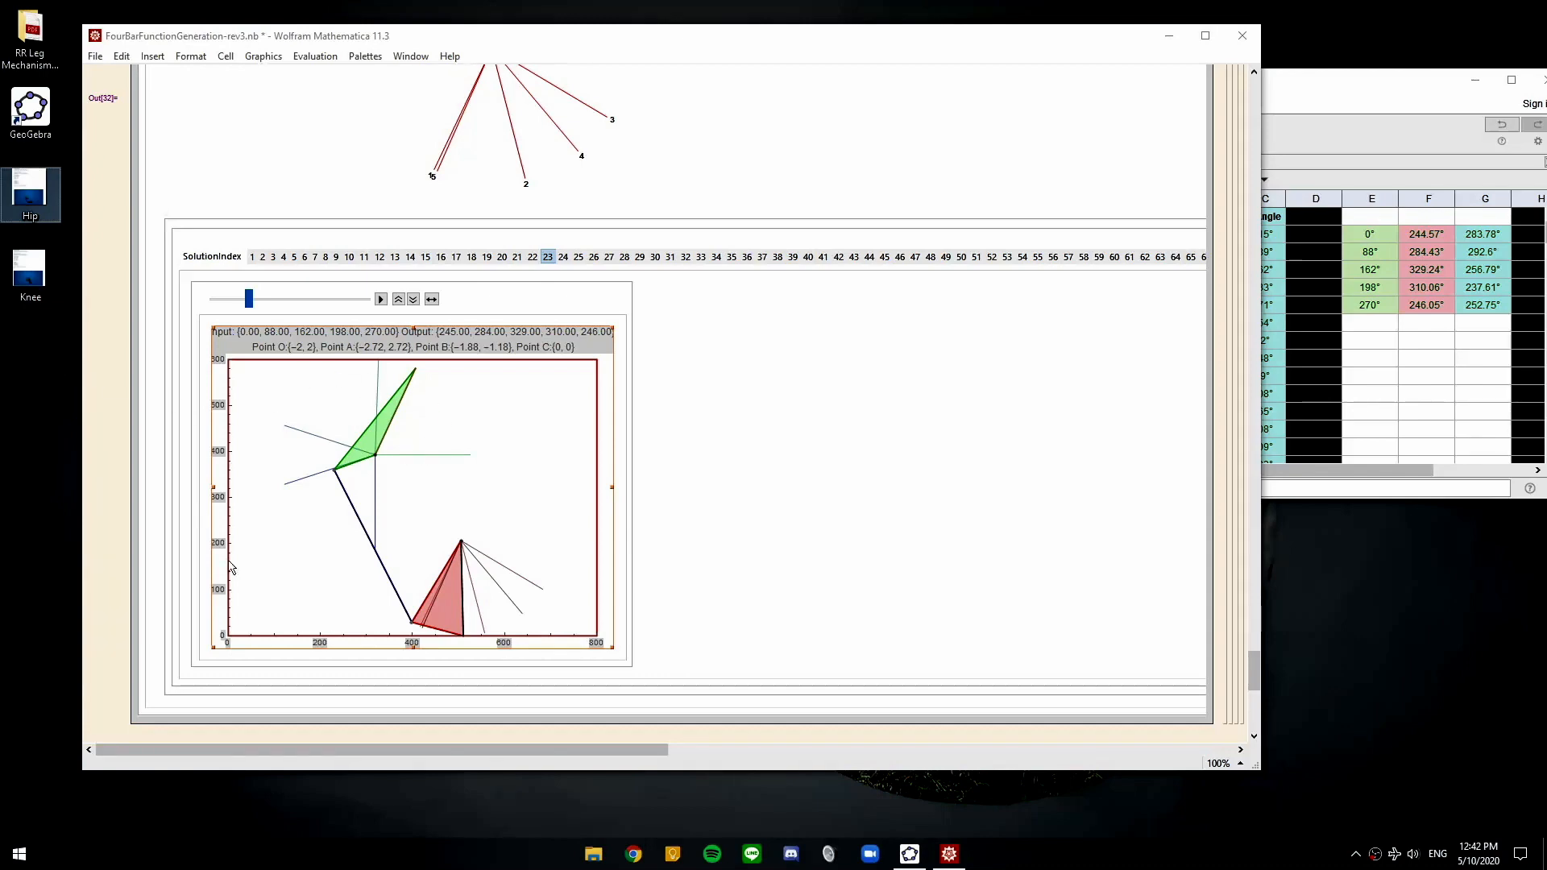
double_click(41, 191)
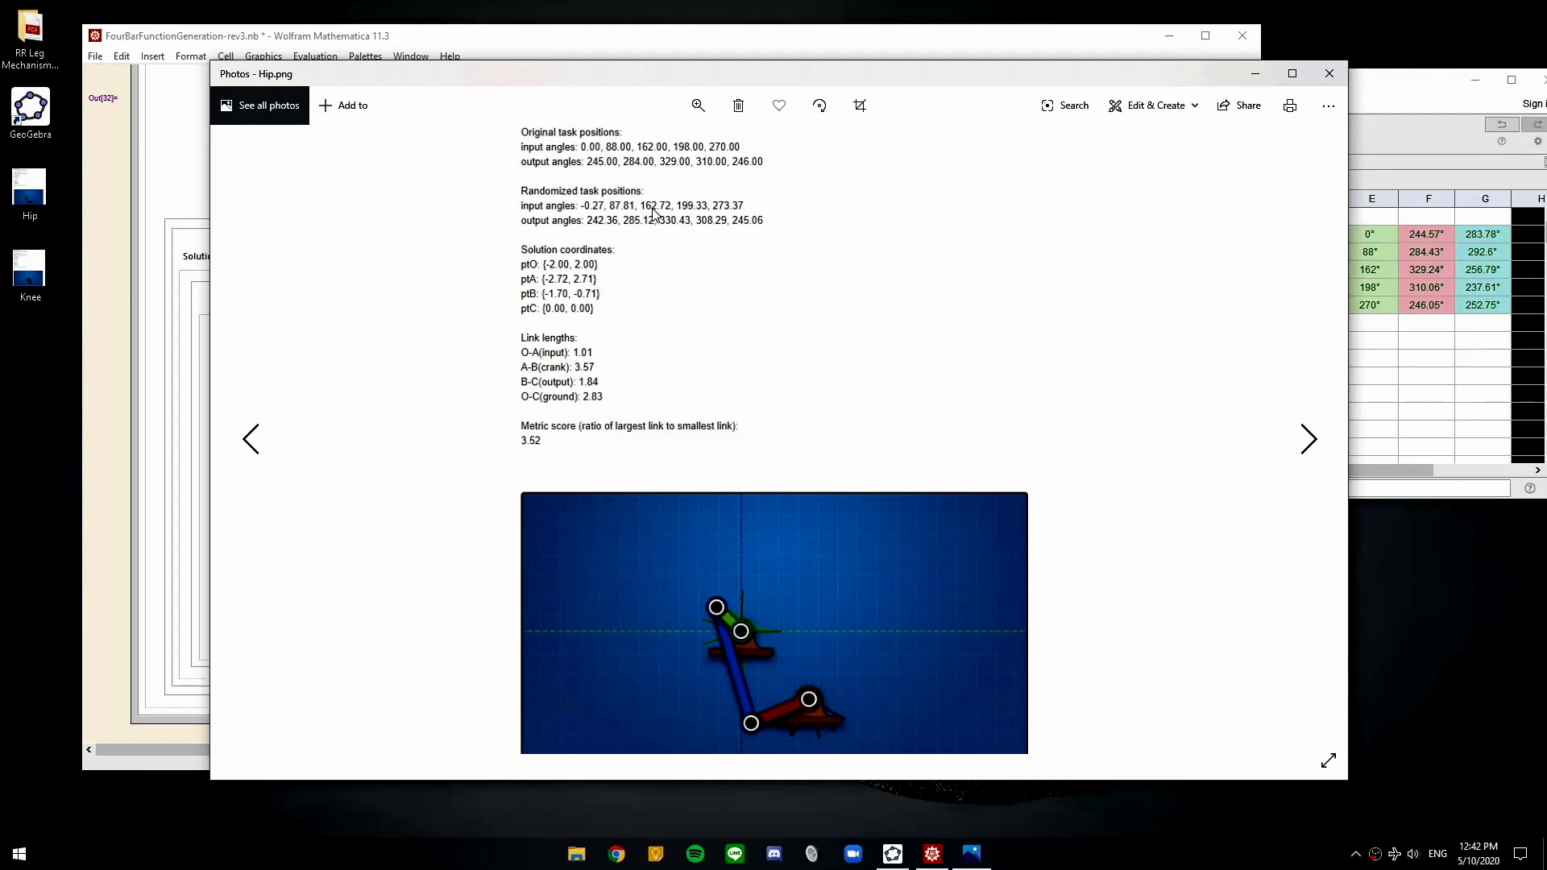
left_click(1329, 73)
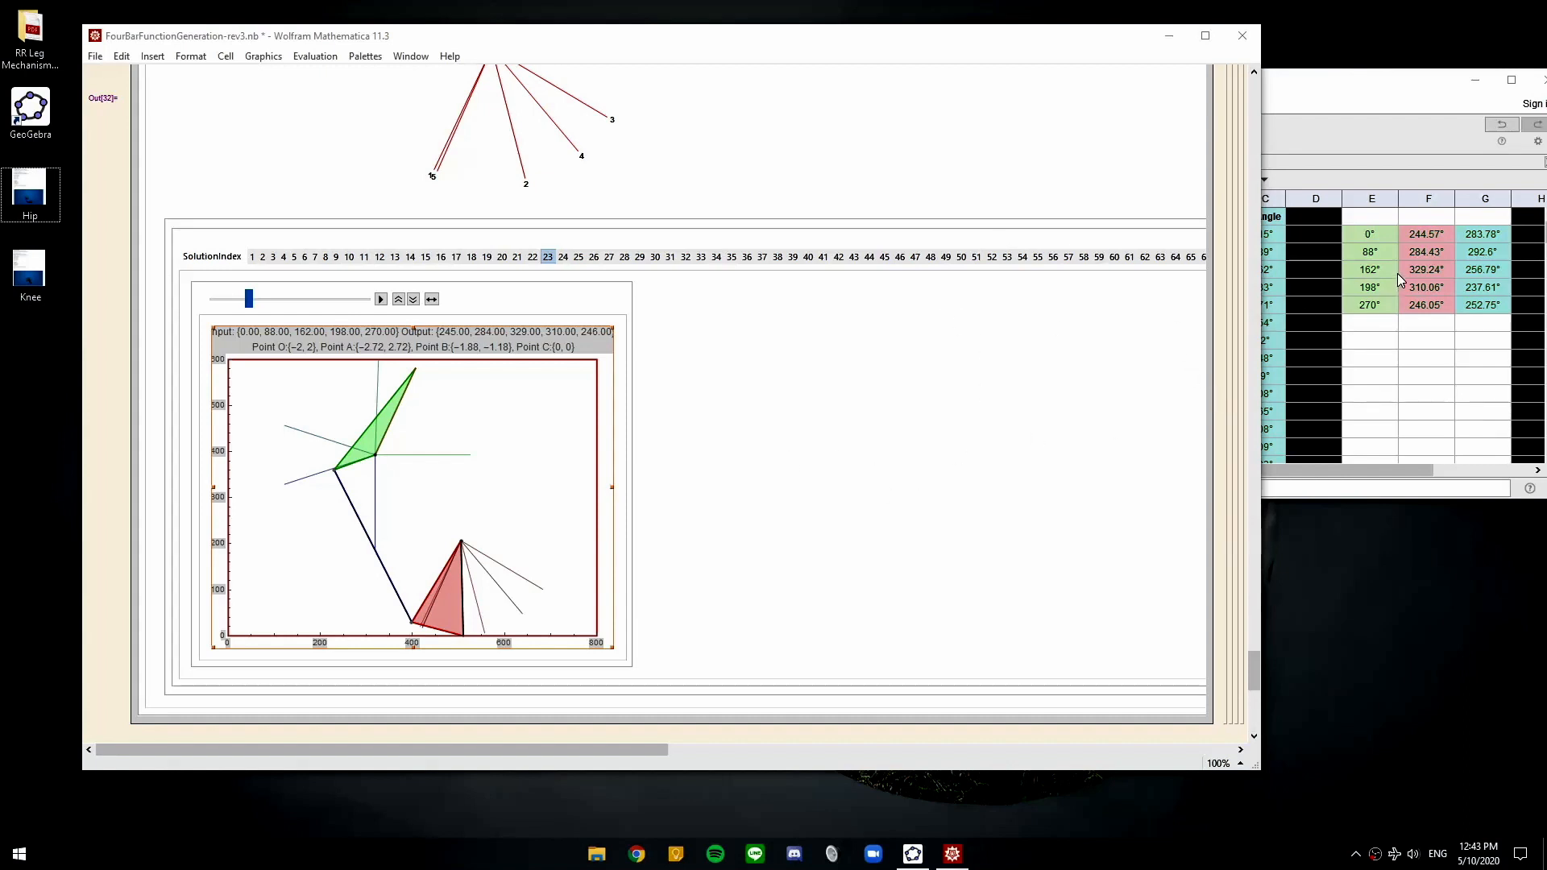
left_click(1321, 105)
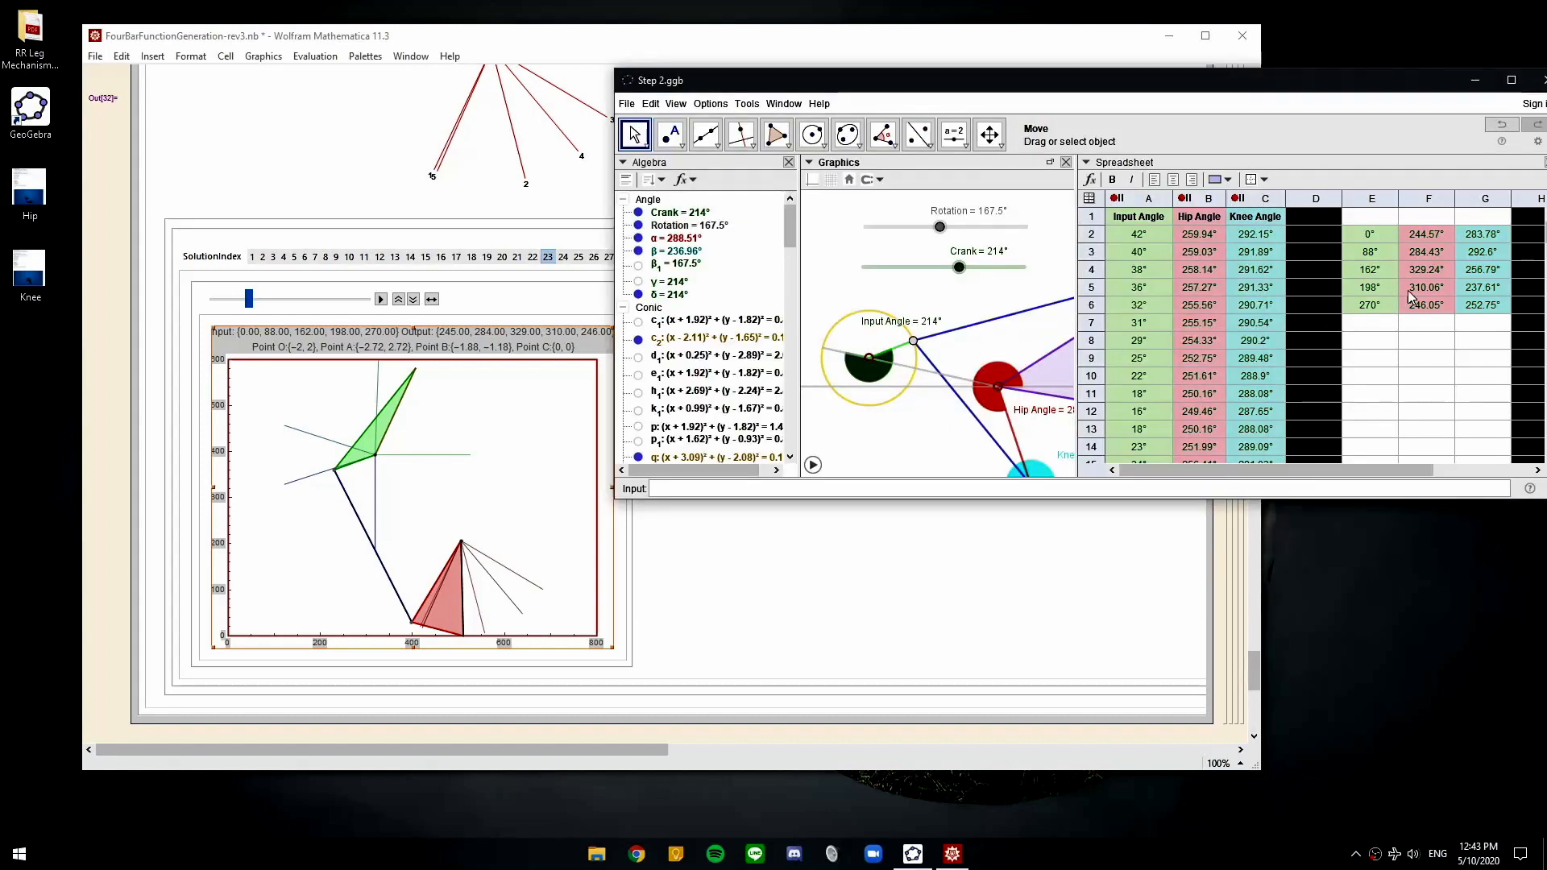
Compare the hip and knee angles in the Step 2 spreadsheet with the notebook's linkage solution and its input and output angle fields
left_click(526, 299)
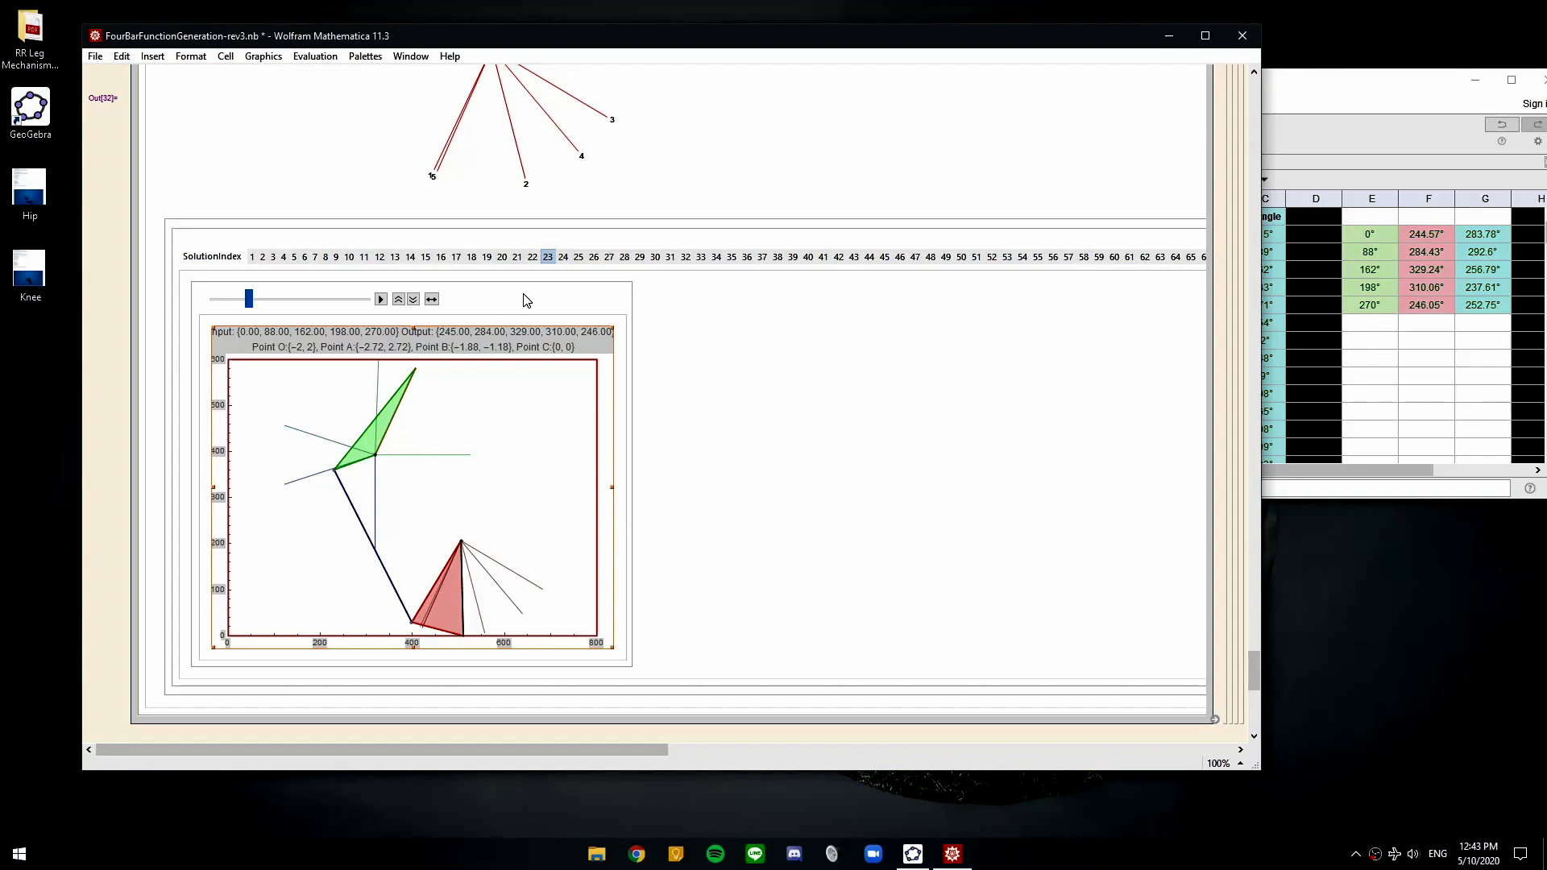
left_click(1476, 232)
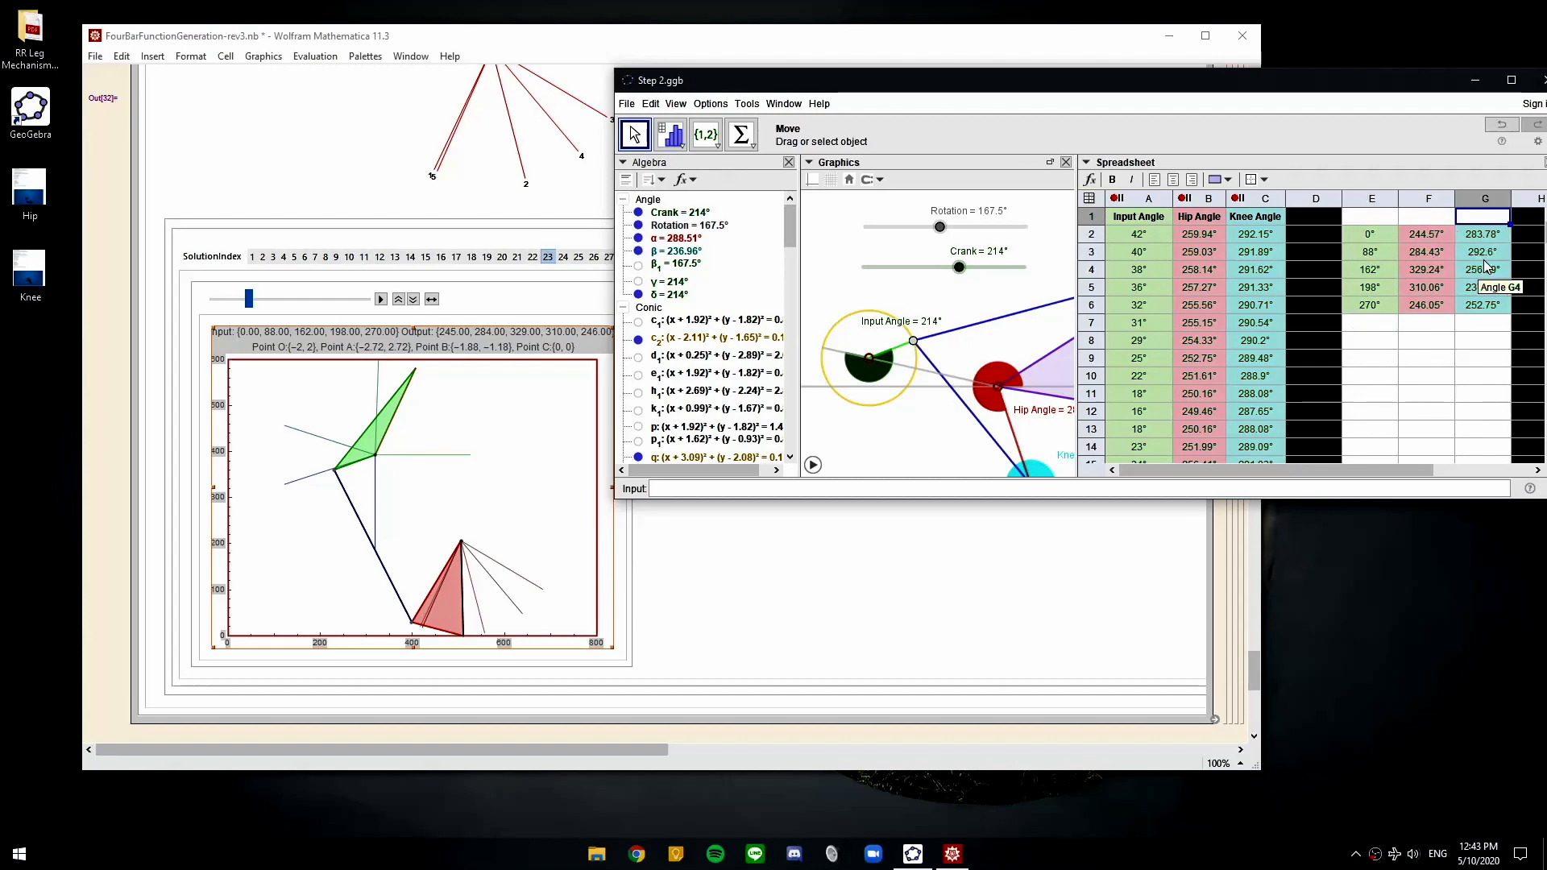
left_click(416, 223)
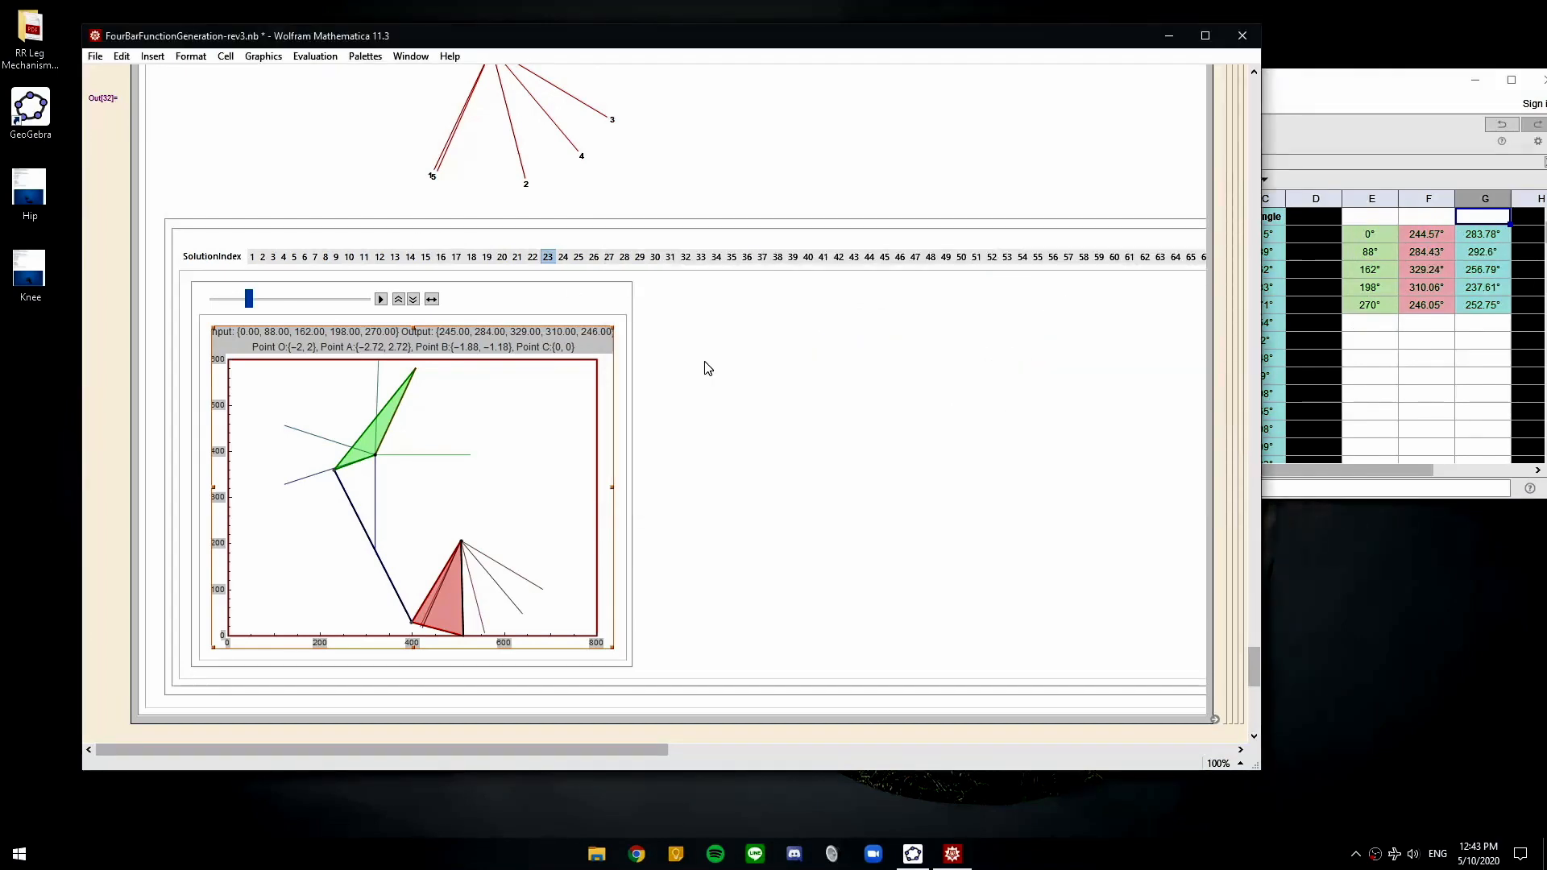
scroll(708, 368, "up", 15)
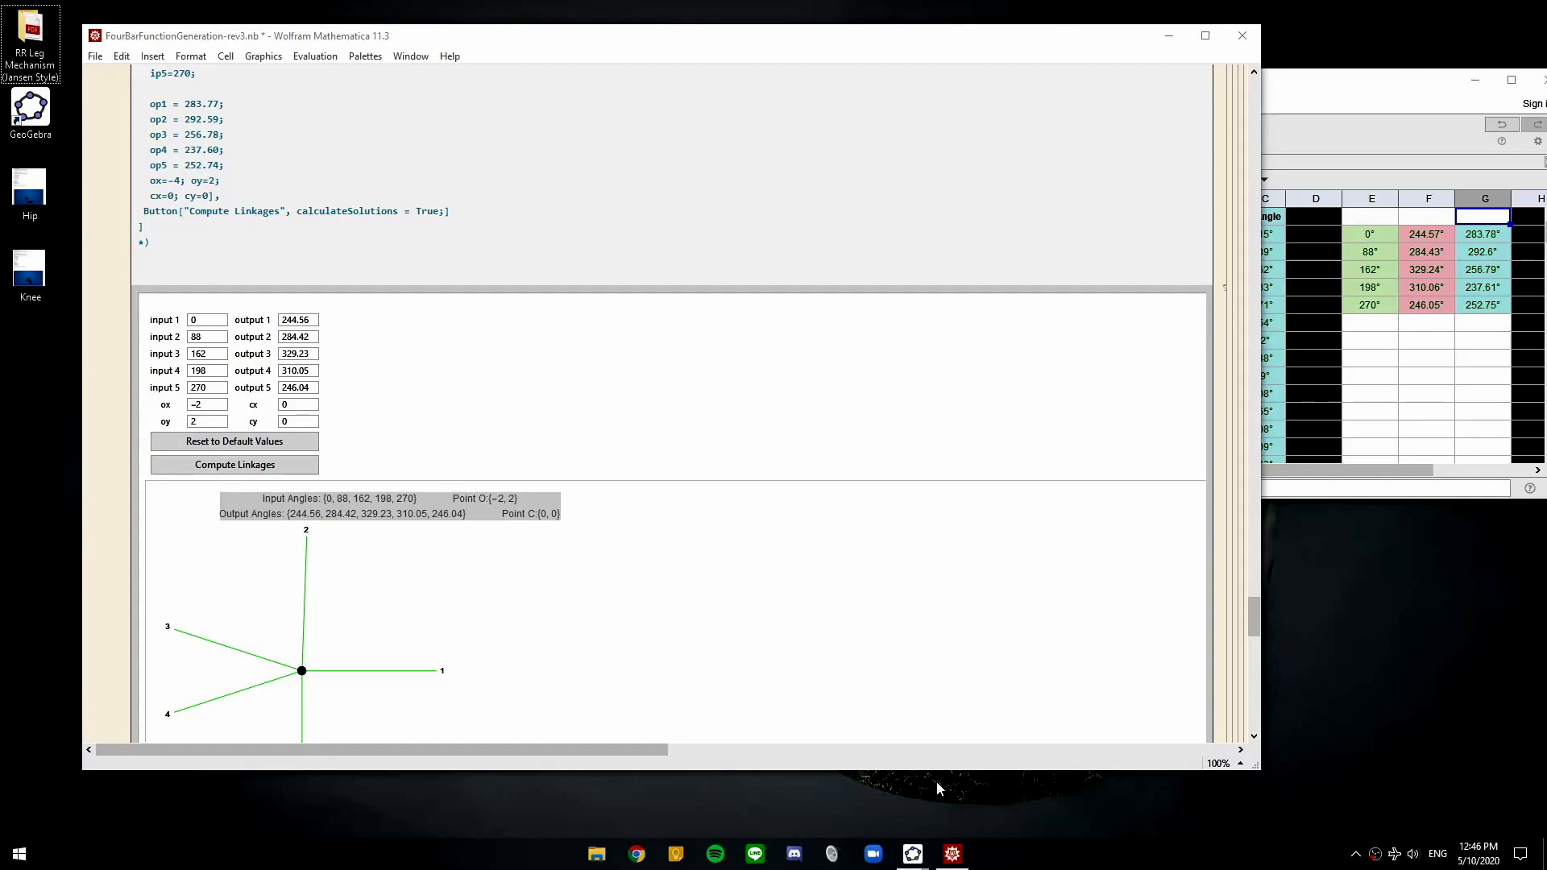
Review the leg linkage in the GeoGebra file Step 3 One Crank.ggb and close the file without saving
left_click(913, 853)
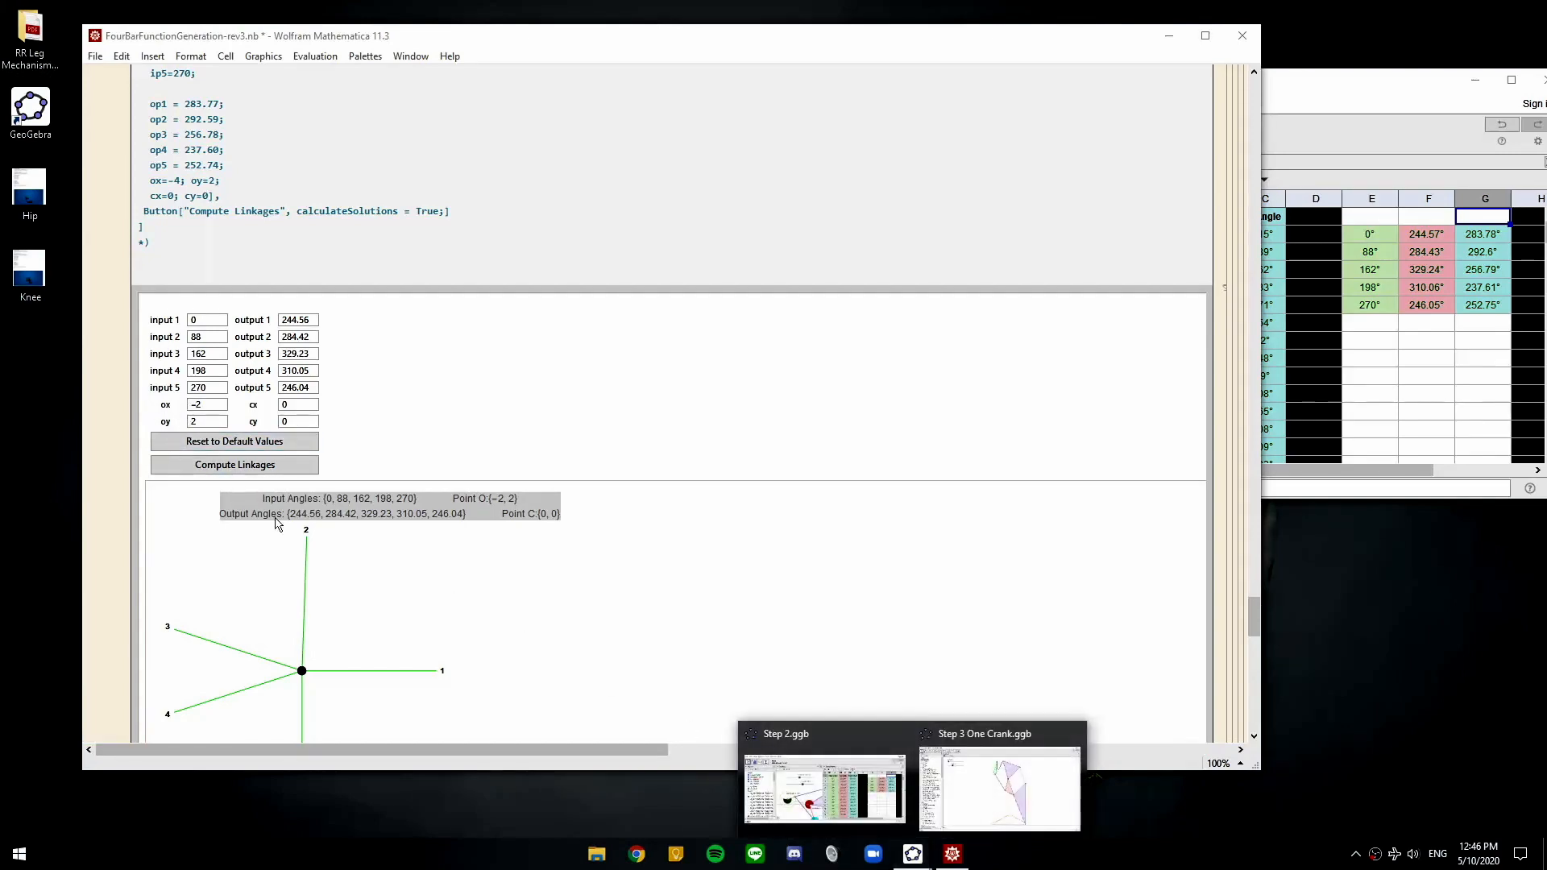
left_click(999, 787)
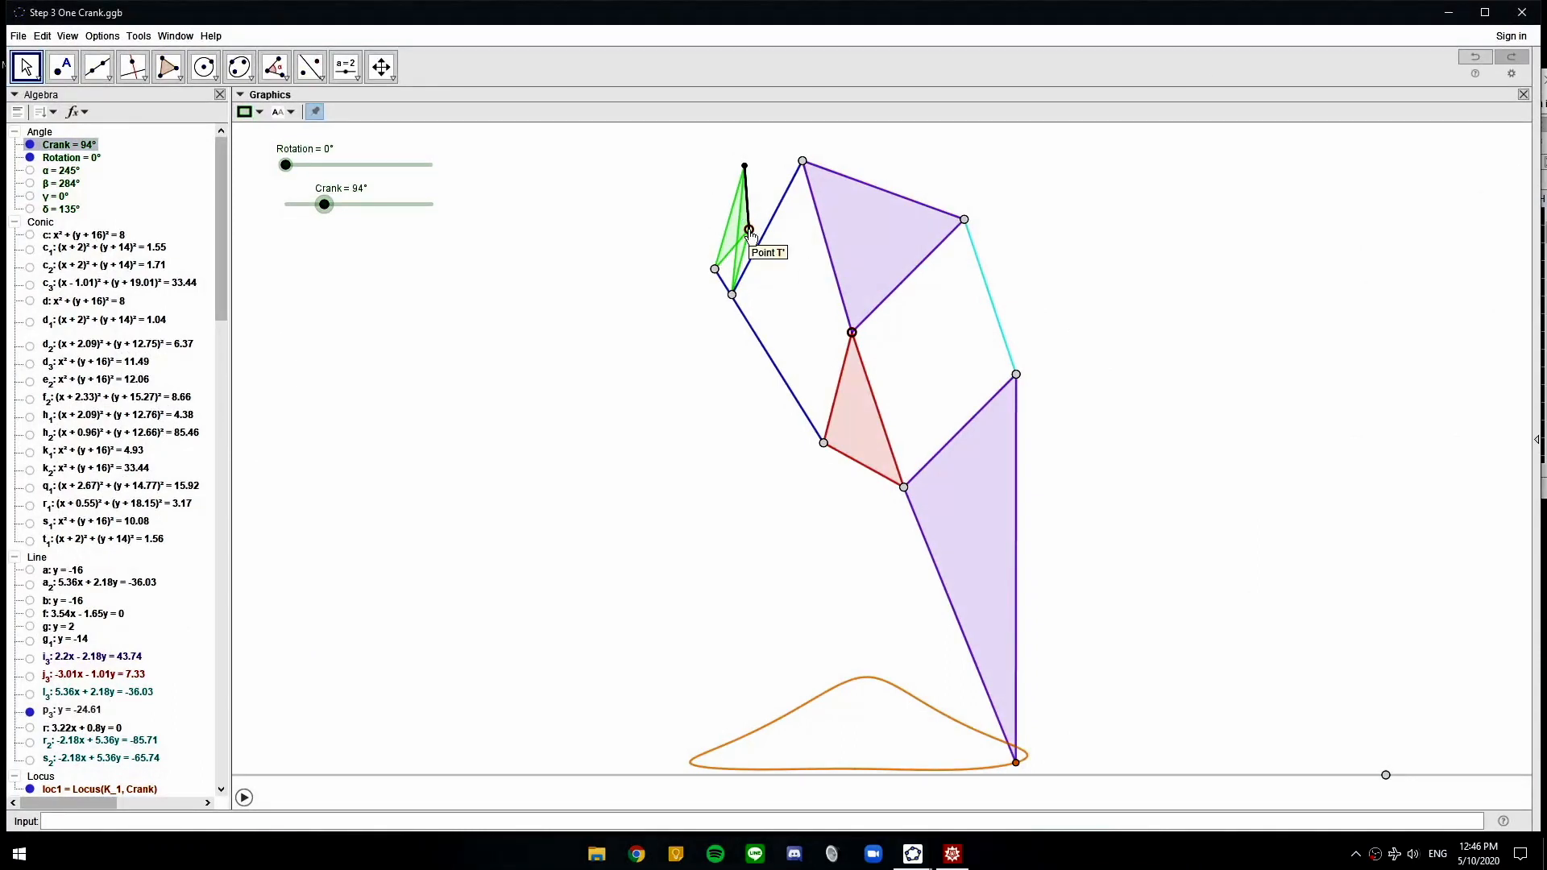
left_click(630, 383)
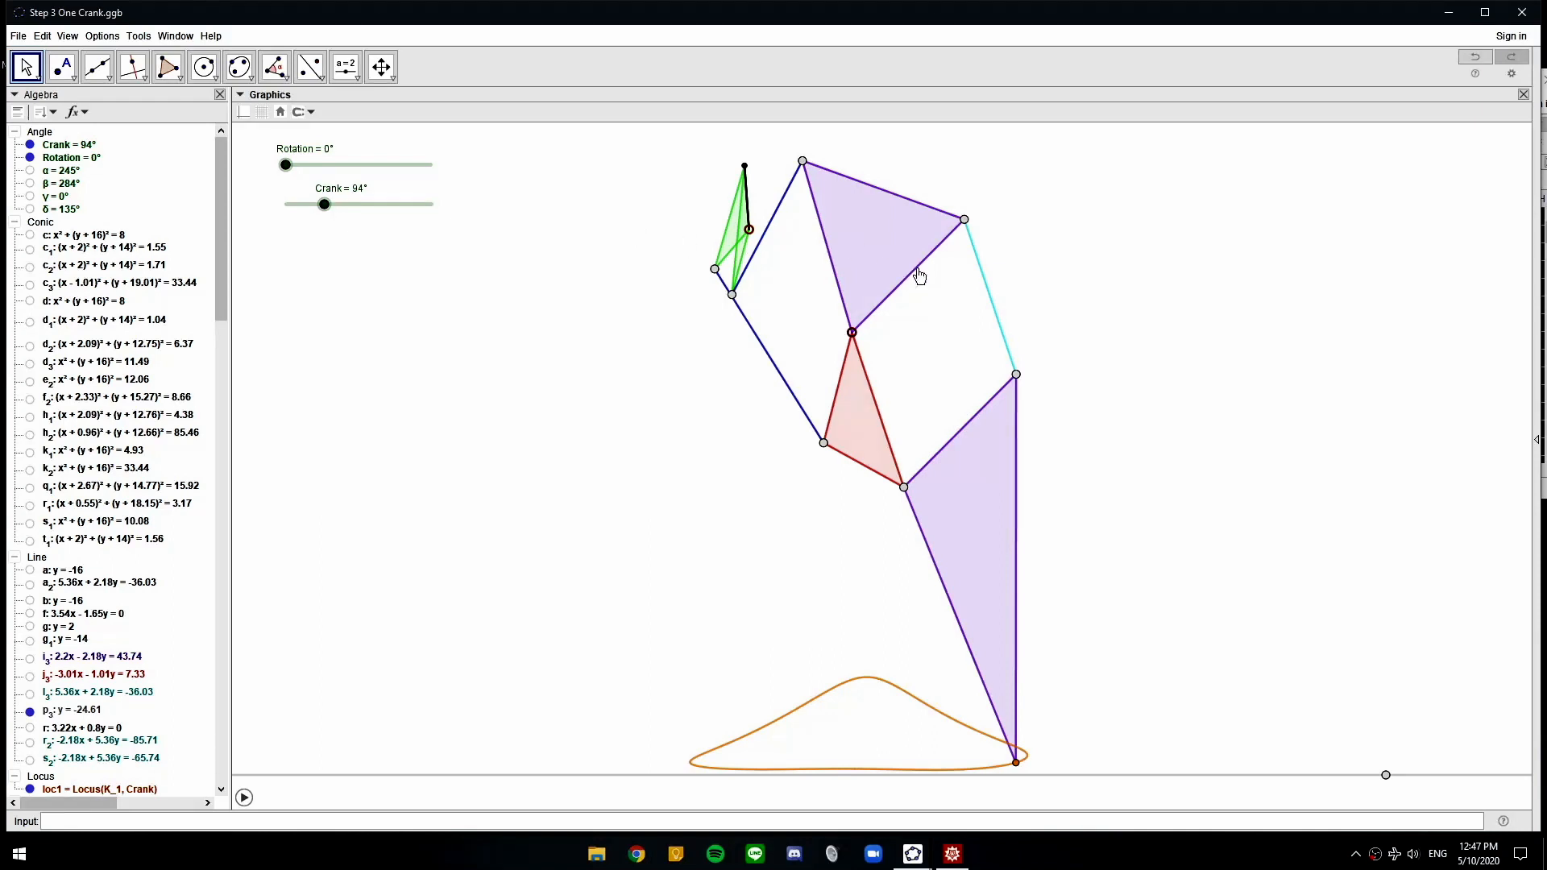
left_click(1523, 13)
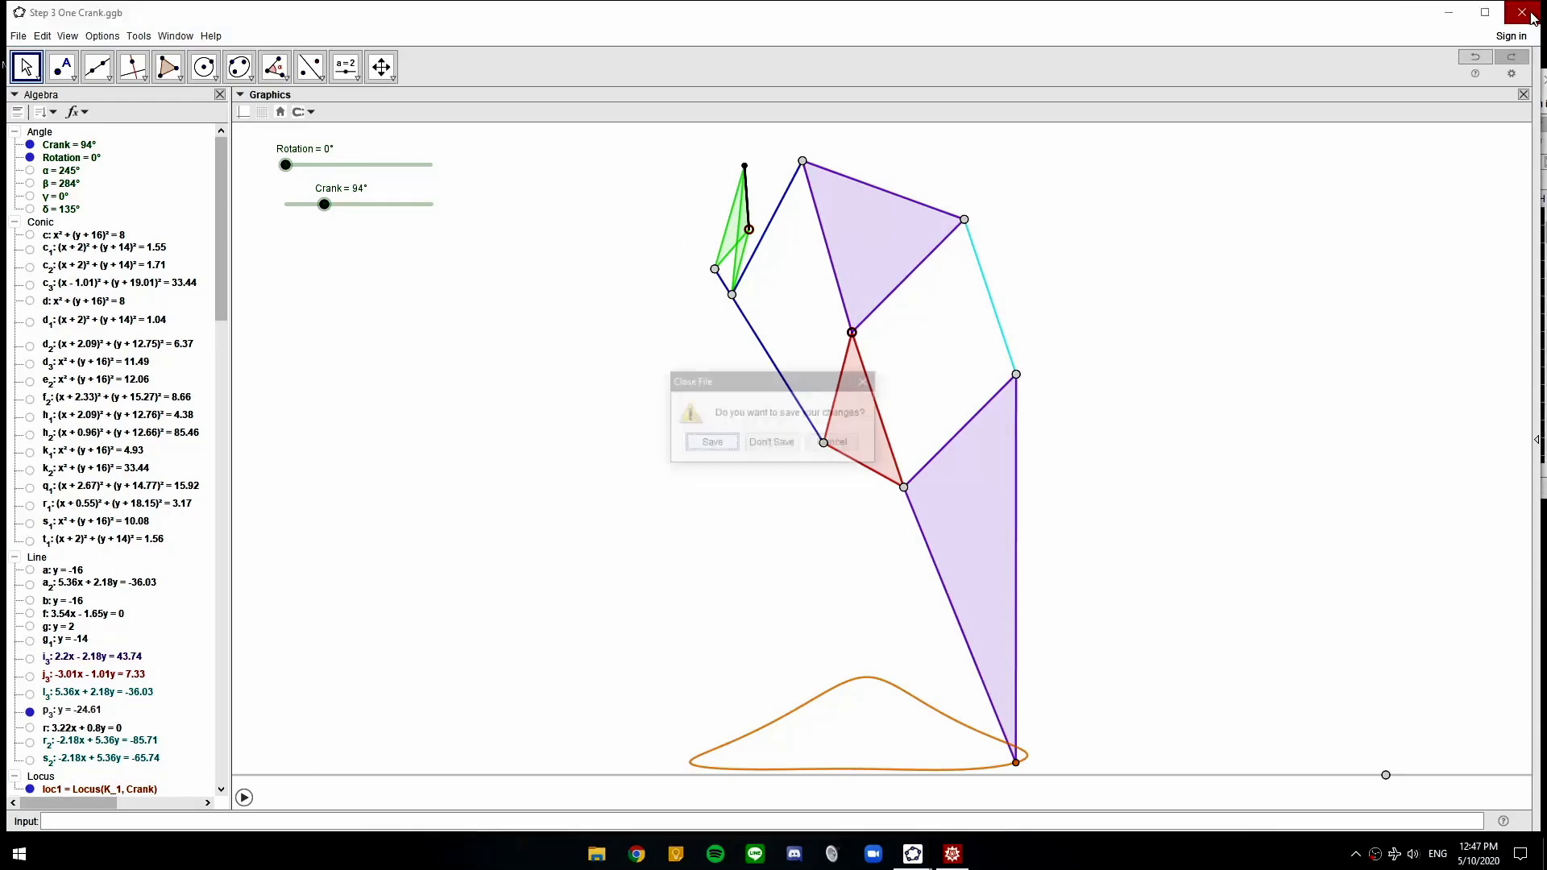
left_click(779, 444)
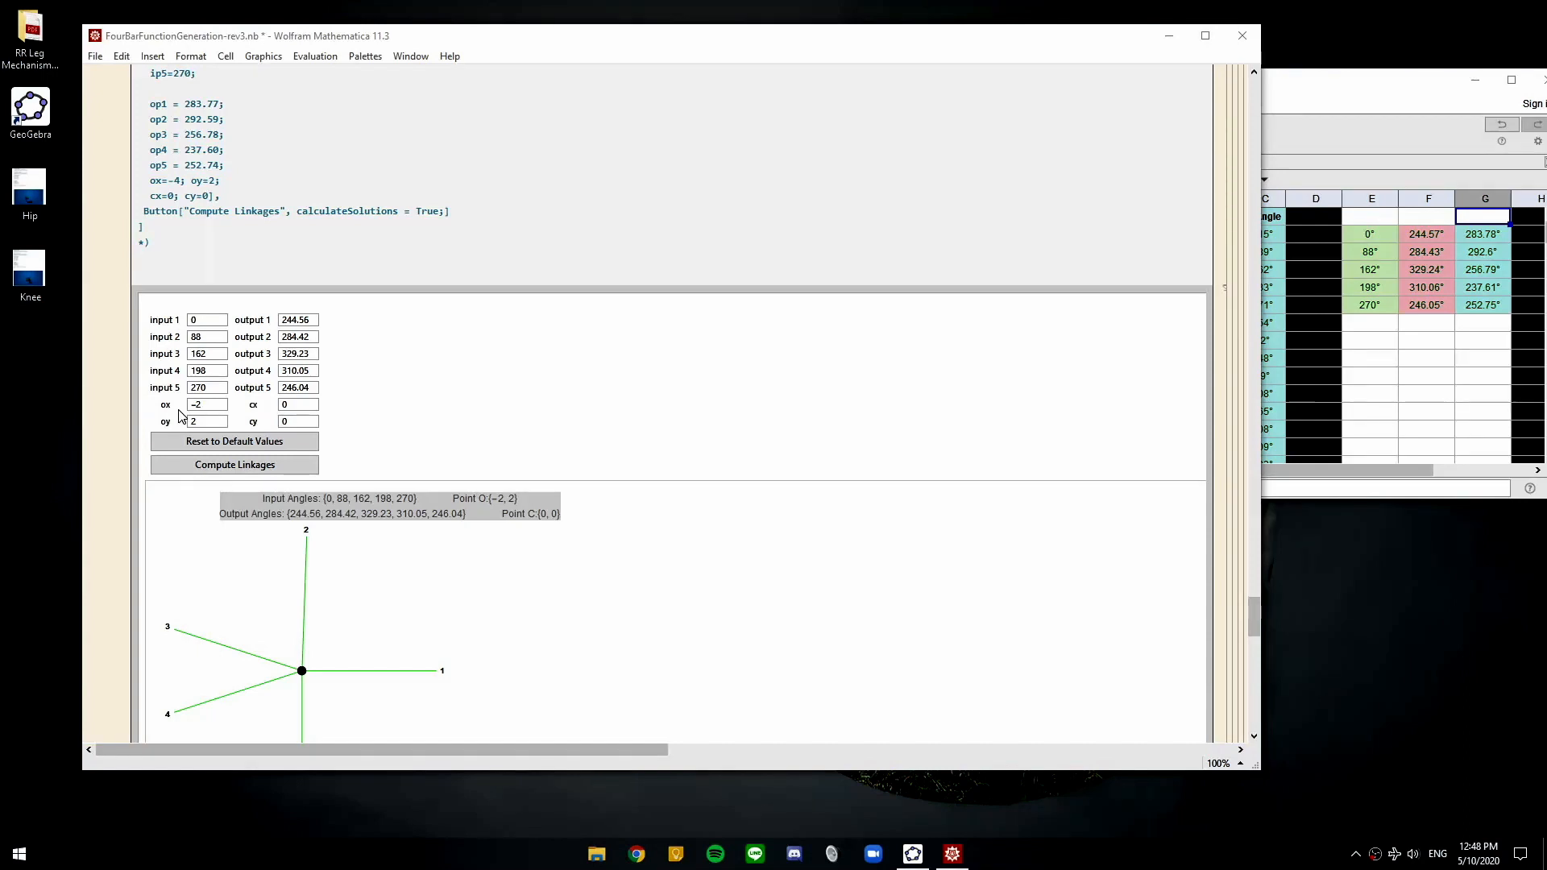
Inspect the leg mechanism in Strandbeest FG Design [v2.0].ggb with α at 189°, and close the file without saving
left_click(408, 817)
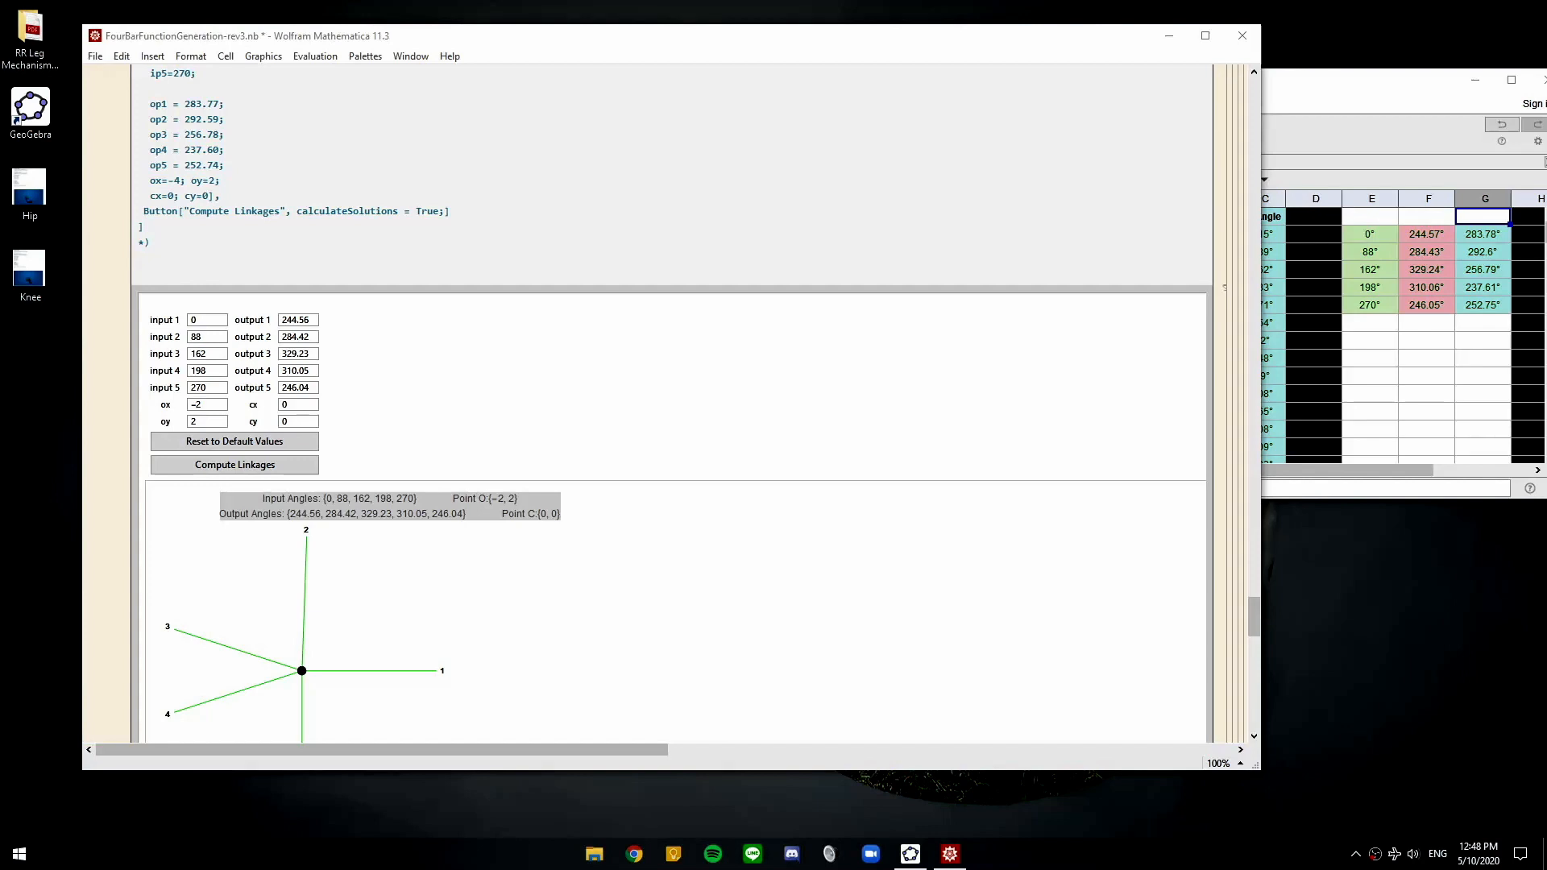
left_click_drag(0, 97, 842, 35)
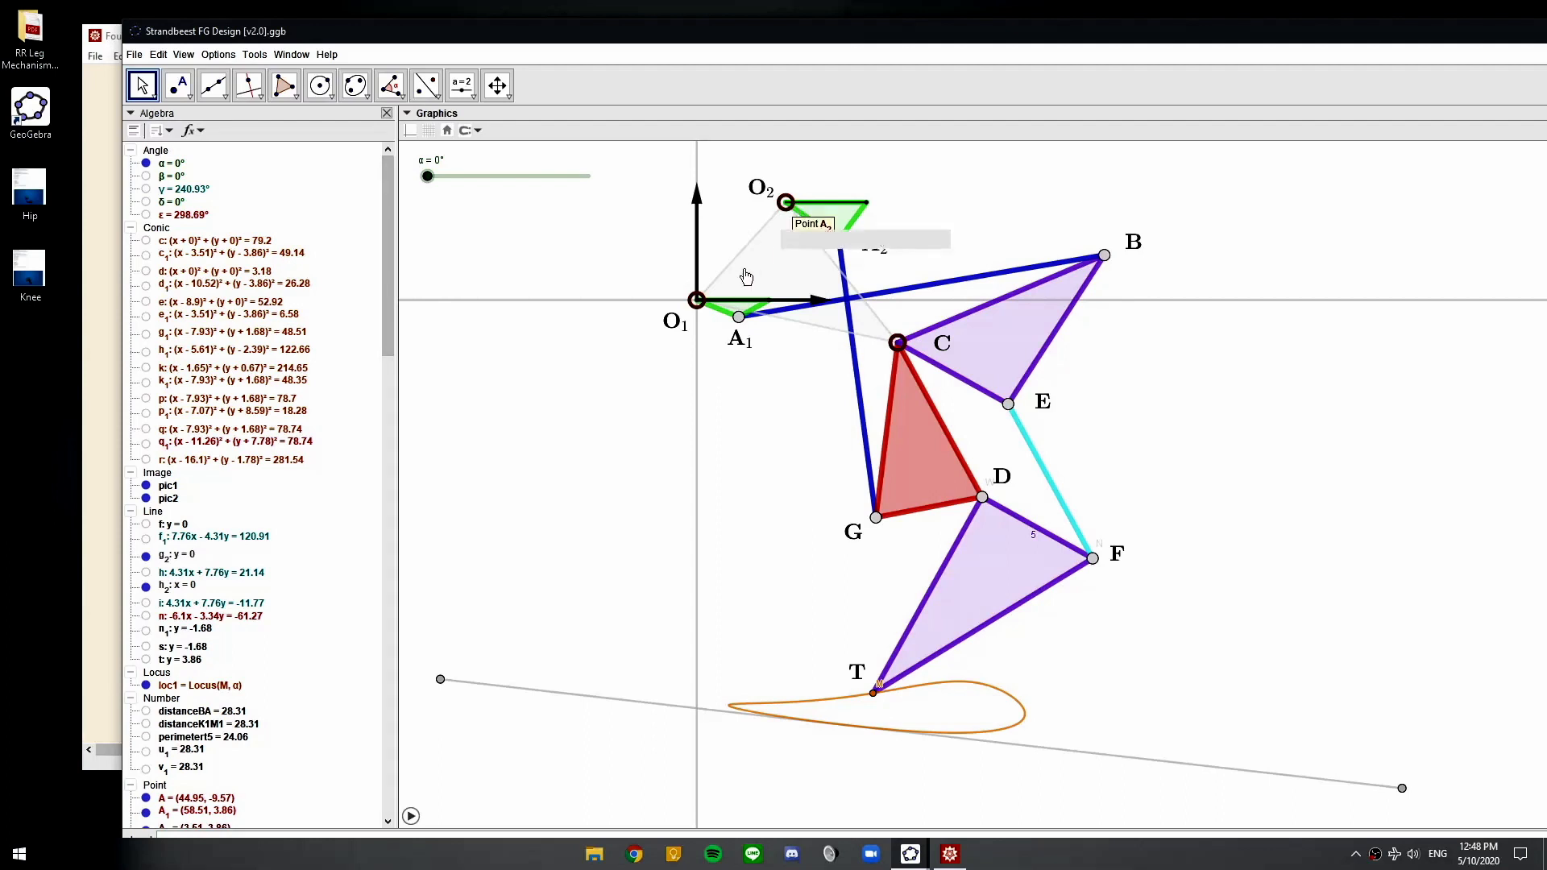
left_click_drag(428, 176, 512, 176)
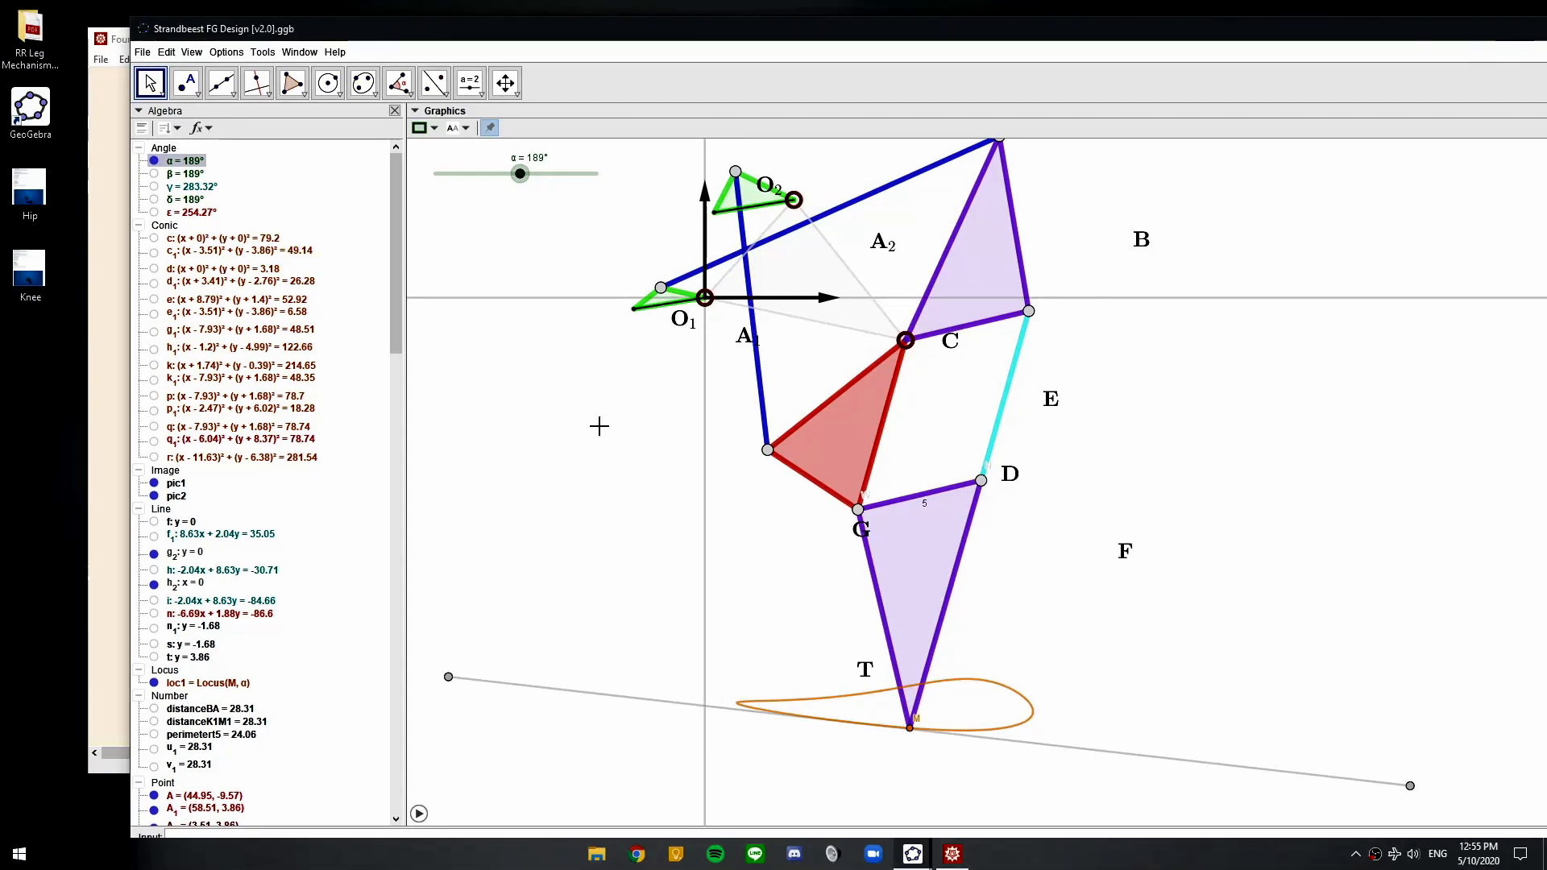
left_click_drag(1383, 36, 1303, 193)
left_click(1307, 188)
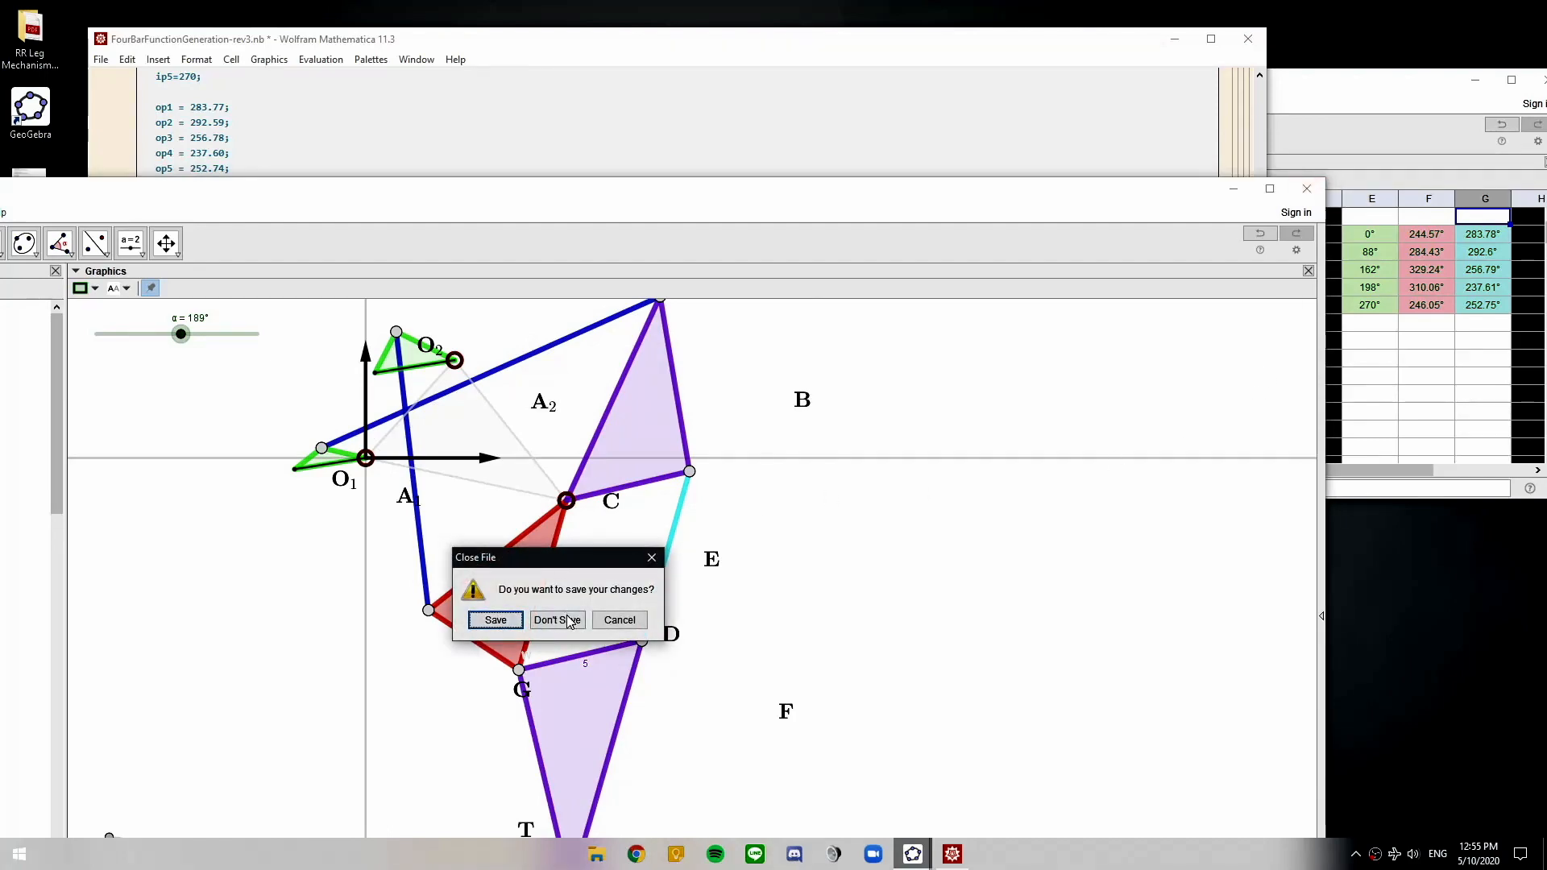
left_click(564, 619)
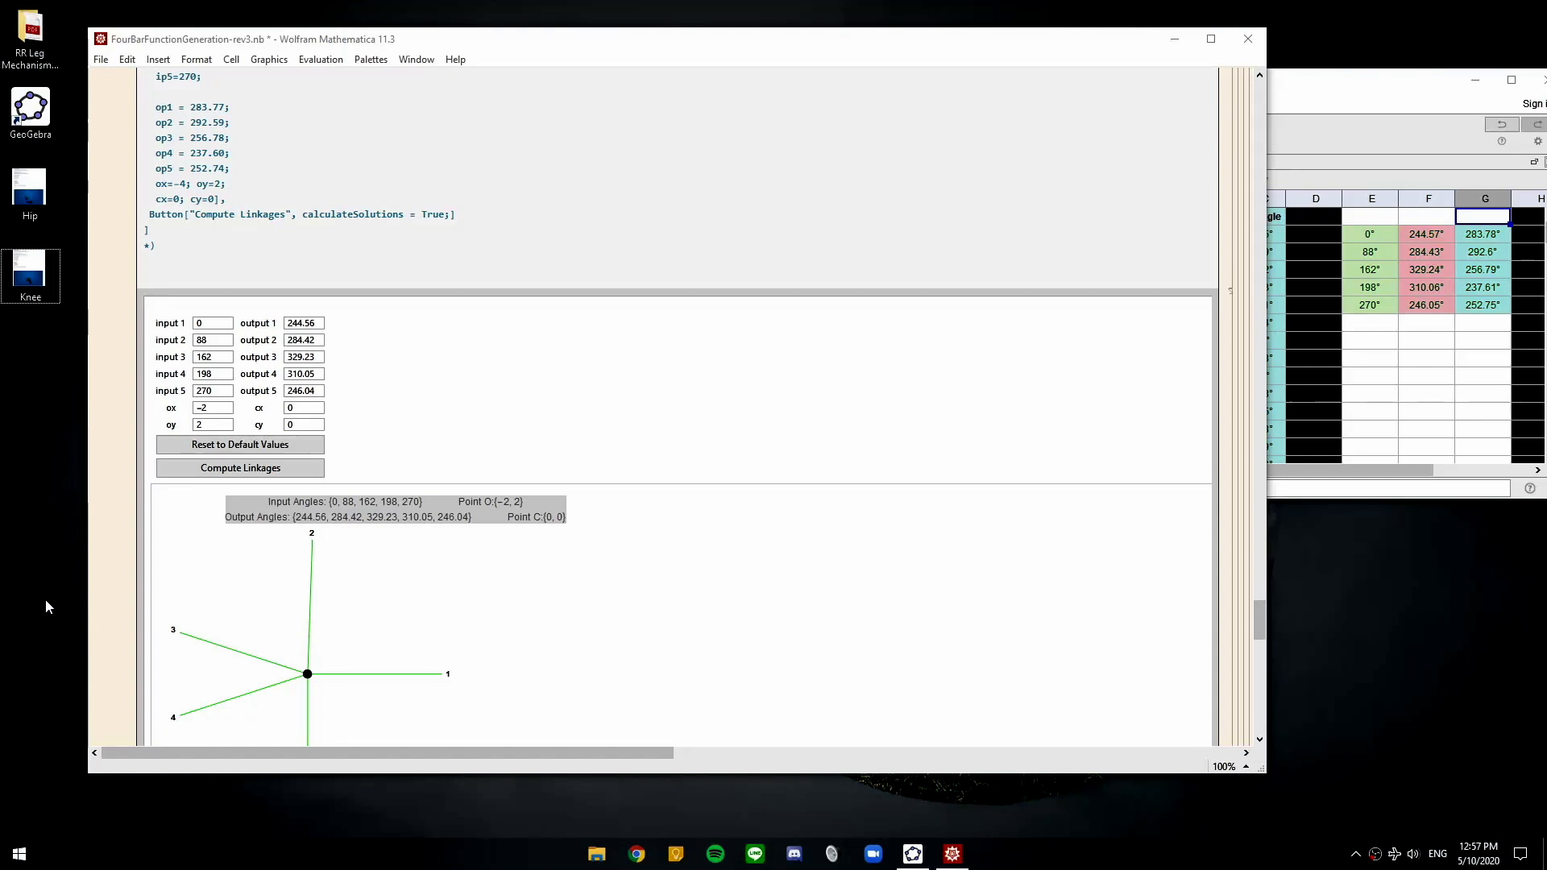
View the solution coordinates and link lengths in the desktop images Hip and Knee, and close both images
double_click(30, 194)
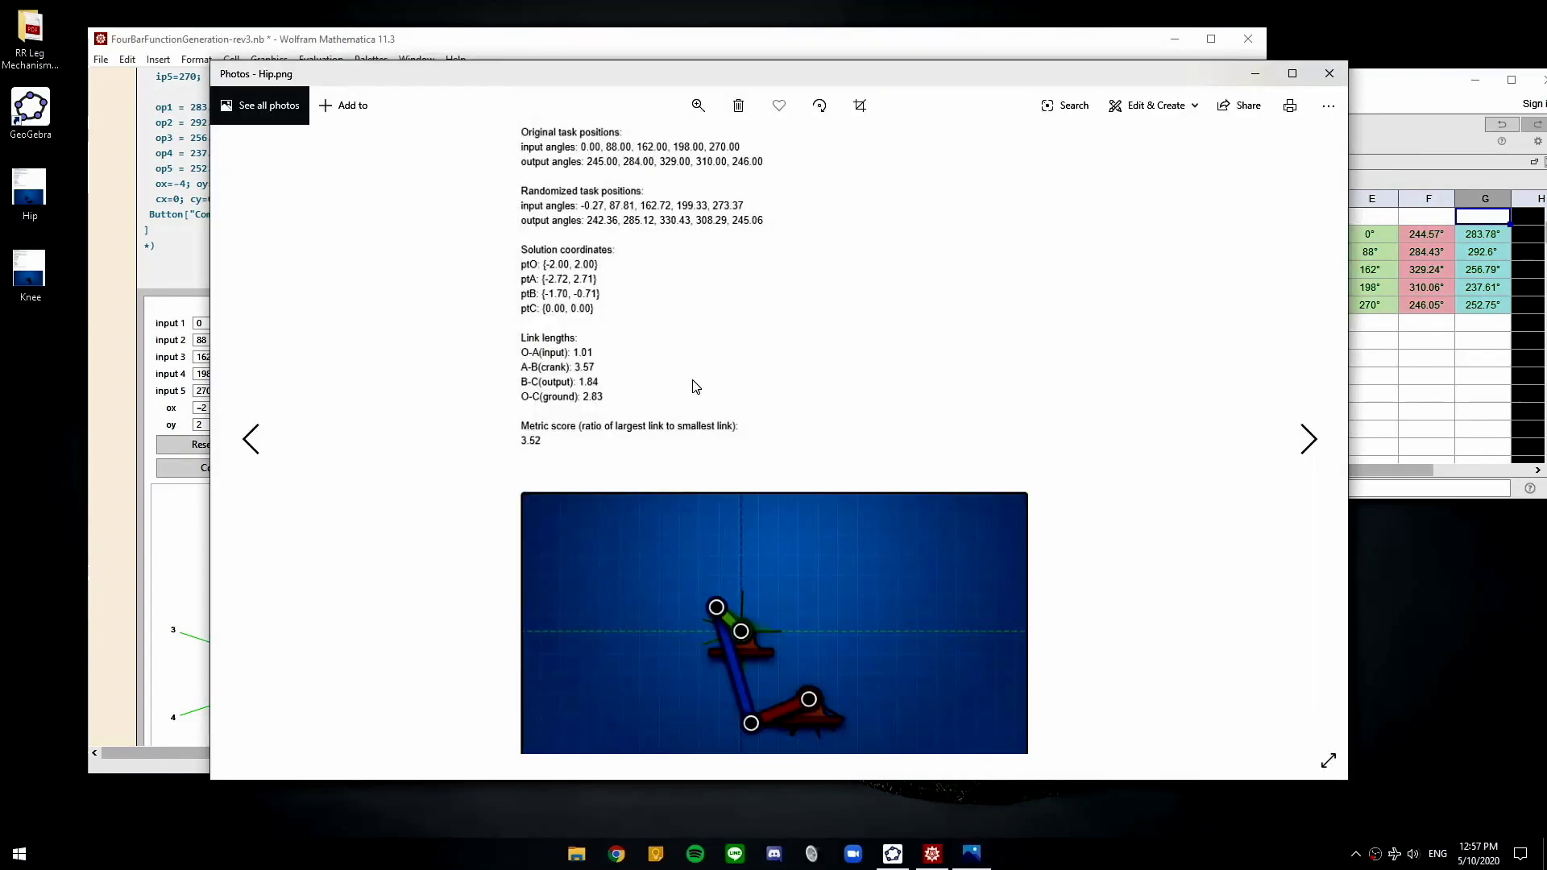
double_click(31, 273)
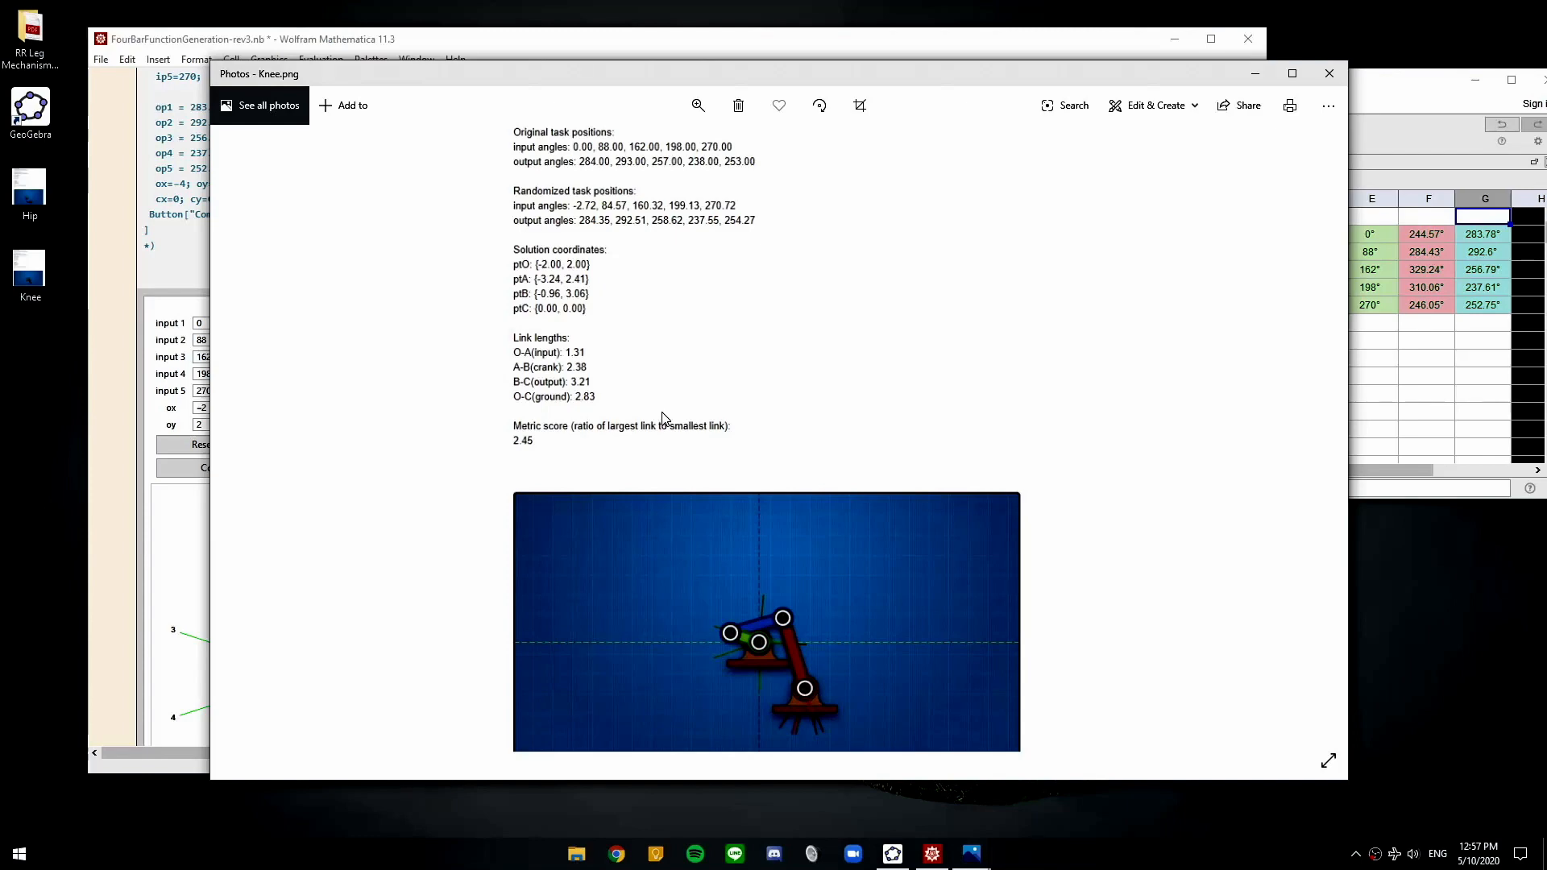
left_click(1330, 74)
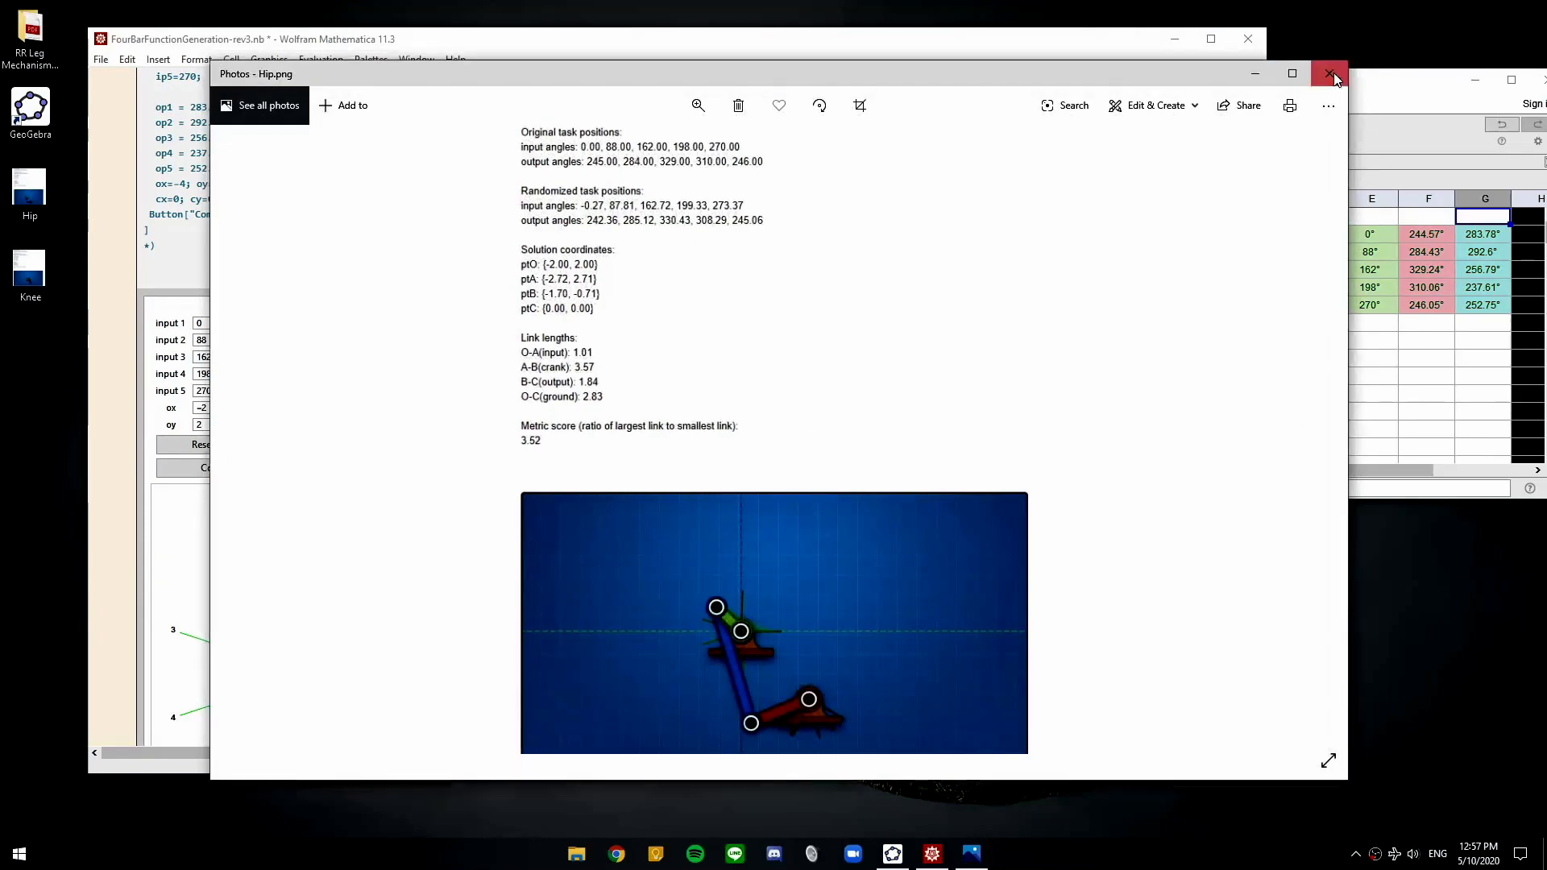
left_click(1333, 78)
View the Hip image in the Design Screenshots folder of RR Leg Mechanism (Jansen Style), and close the image and folder
double_click(31, 36)
left_click(648, 260)
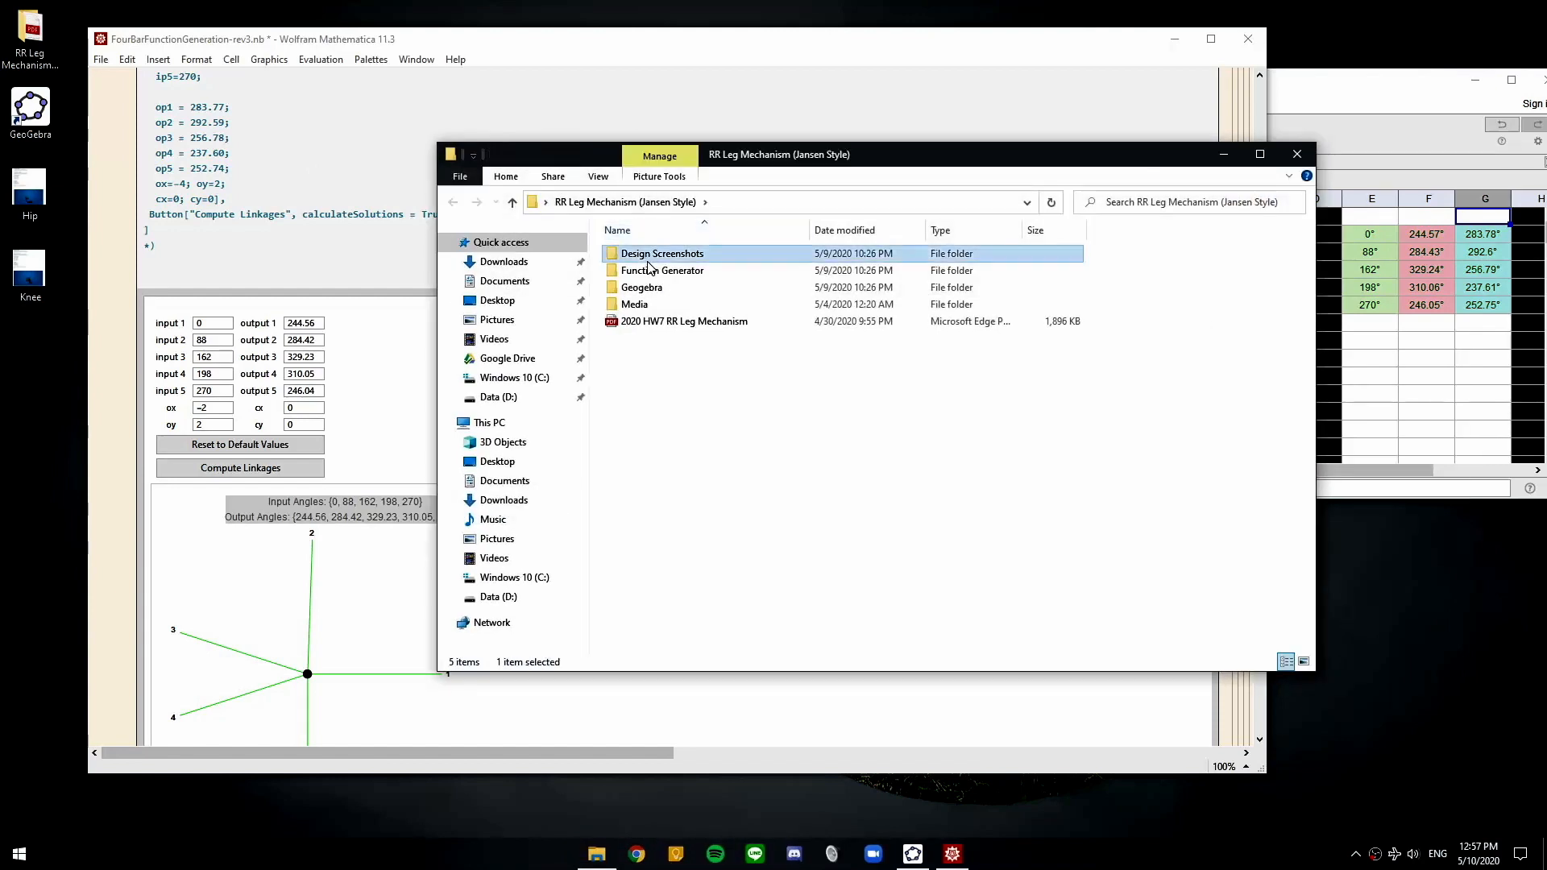
double_click(649, 257)
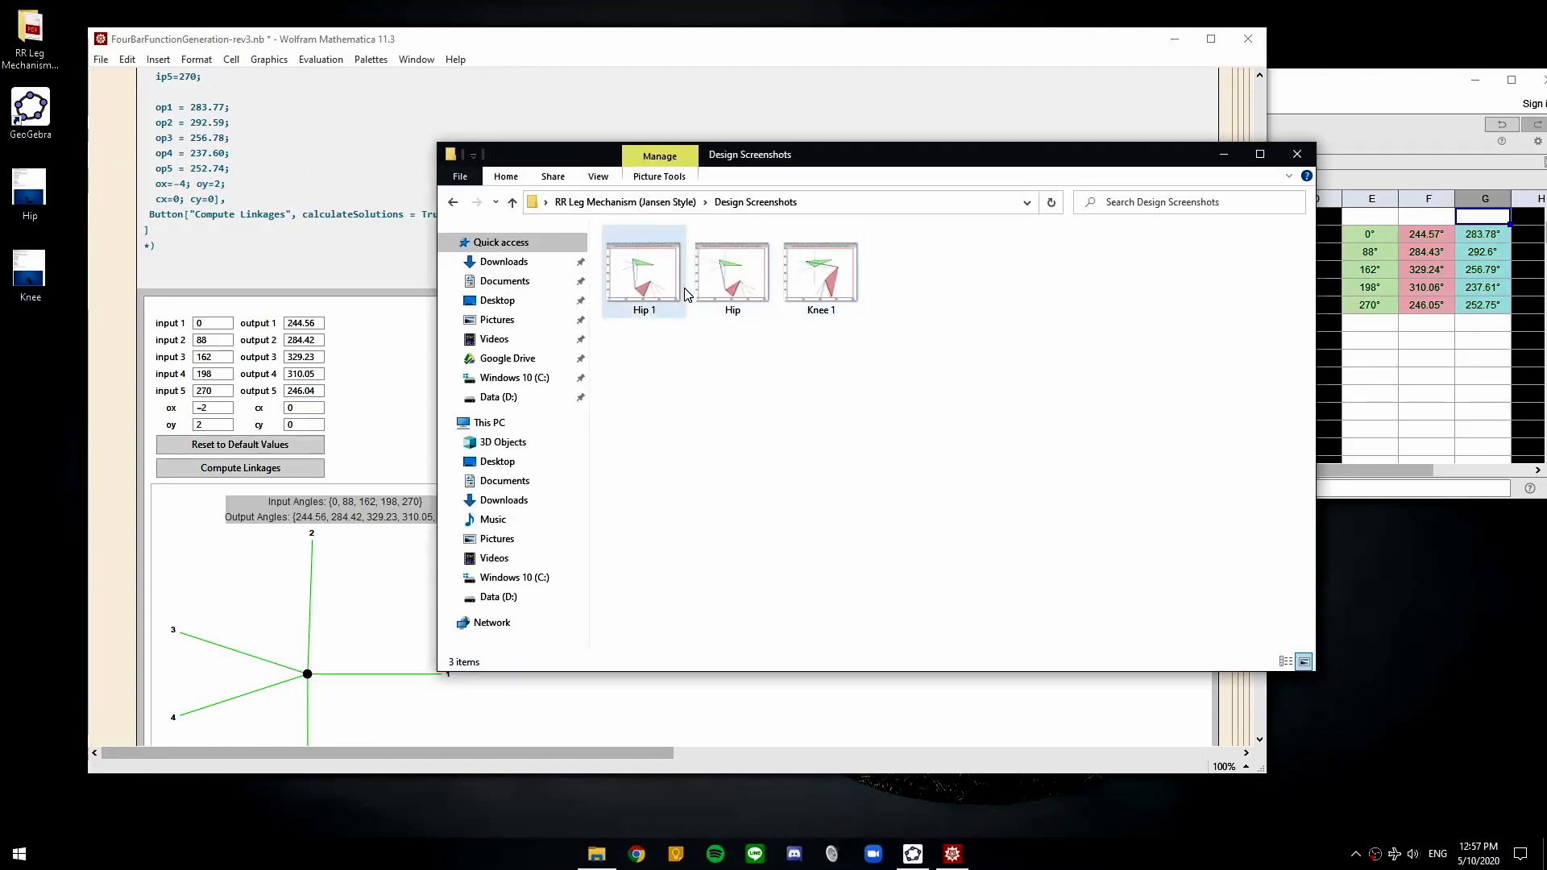
left_click_drag(854, 369, 749, 295)
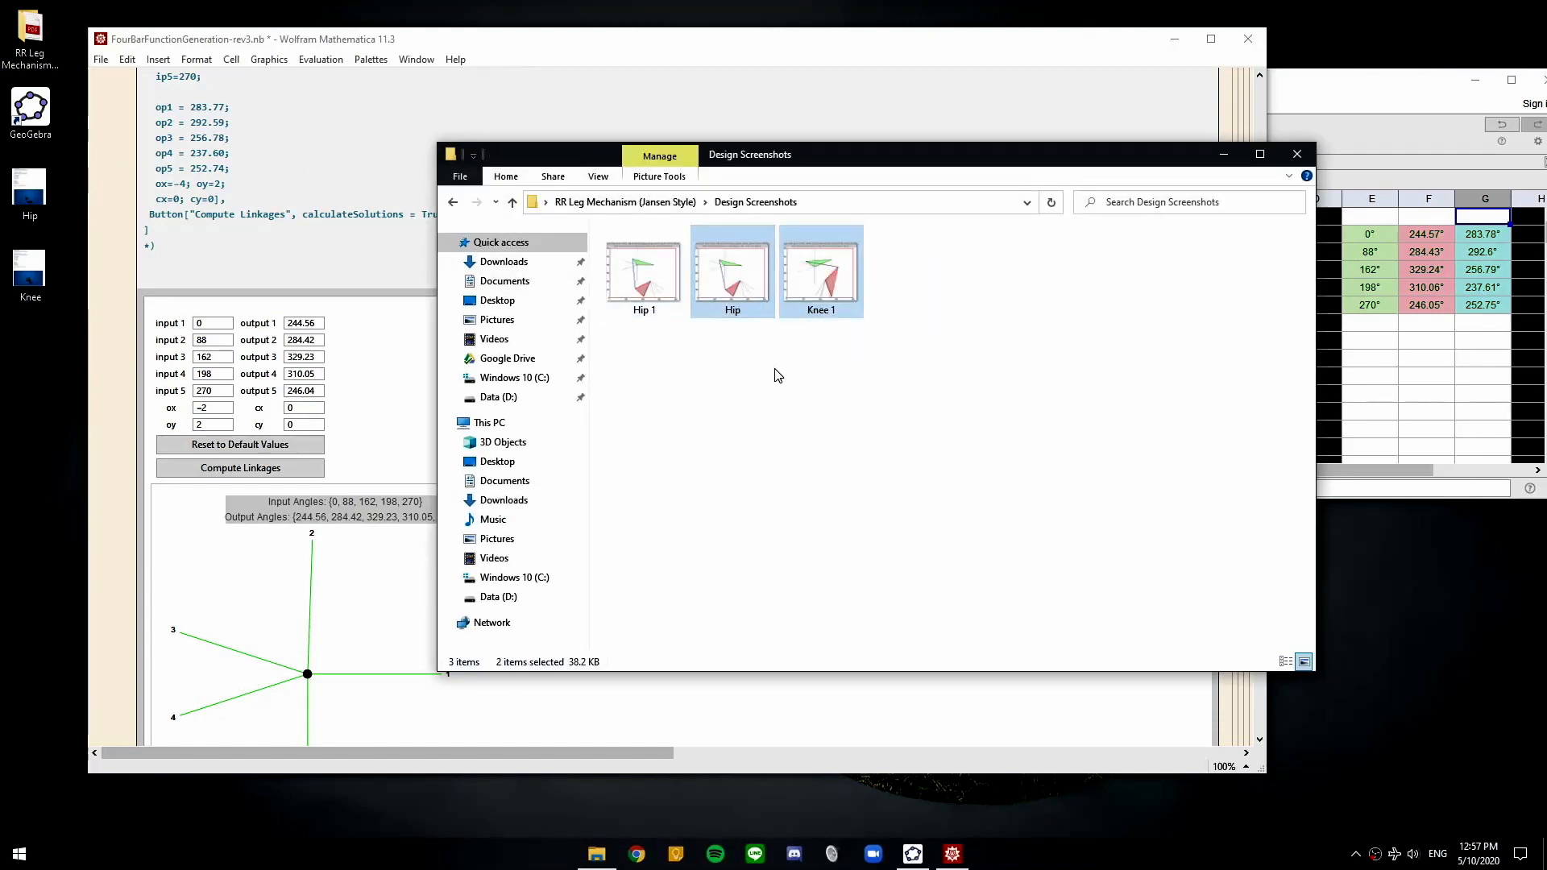
double_click(766, 281)
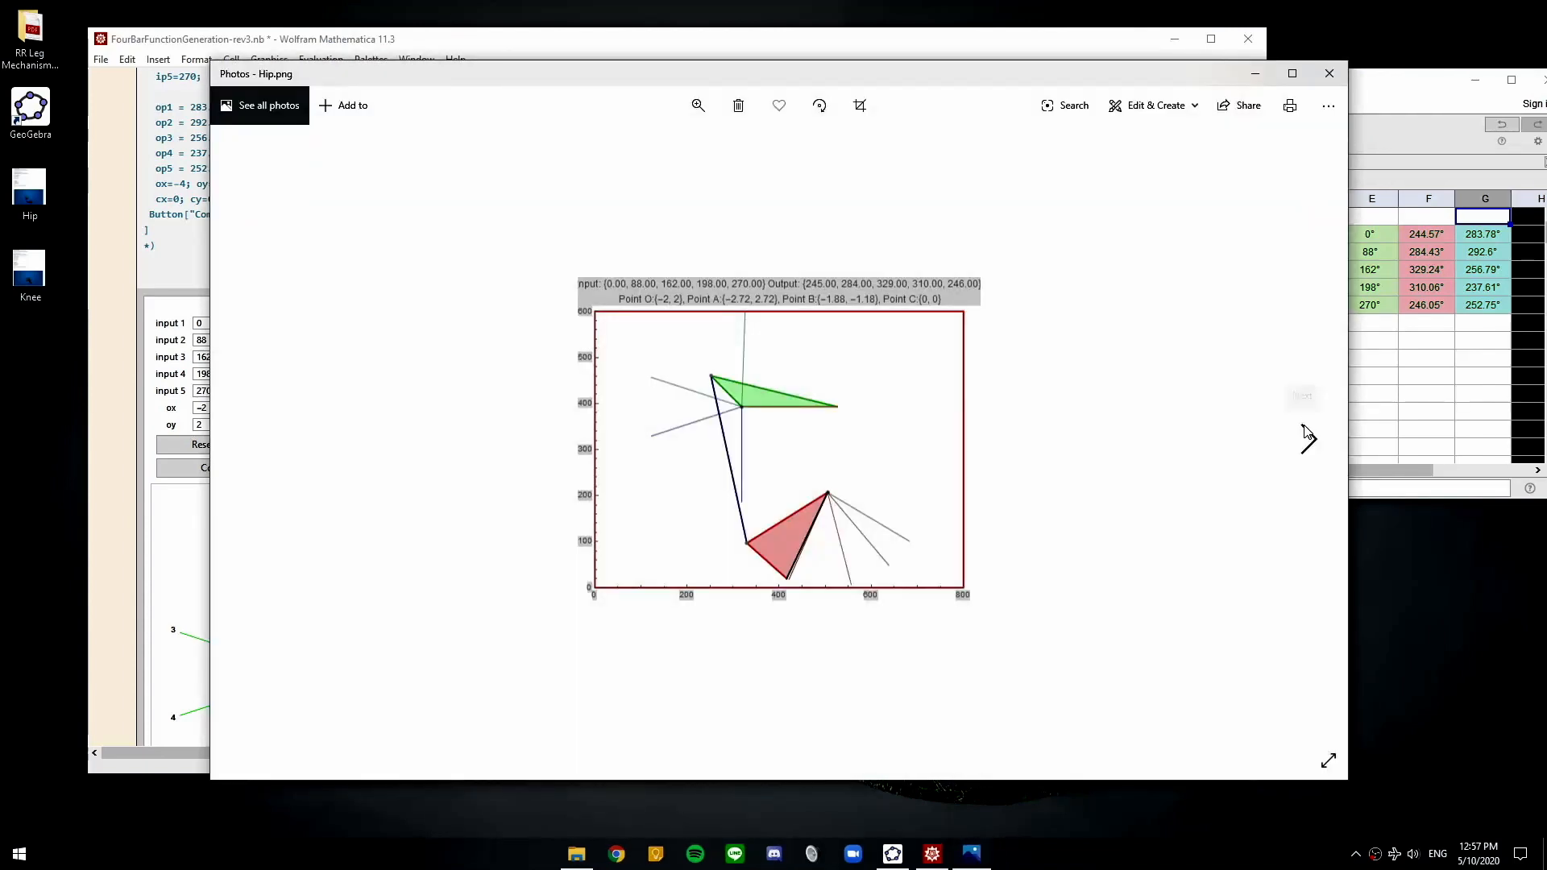
left_click(1330, 72)
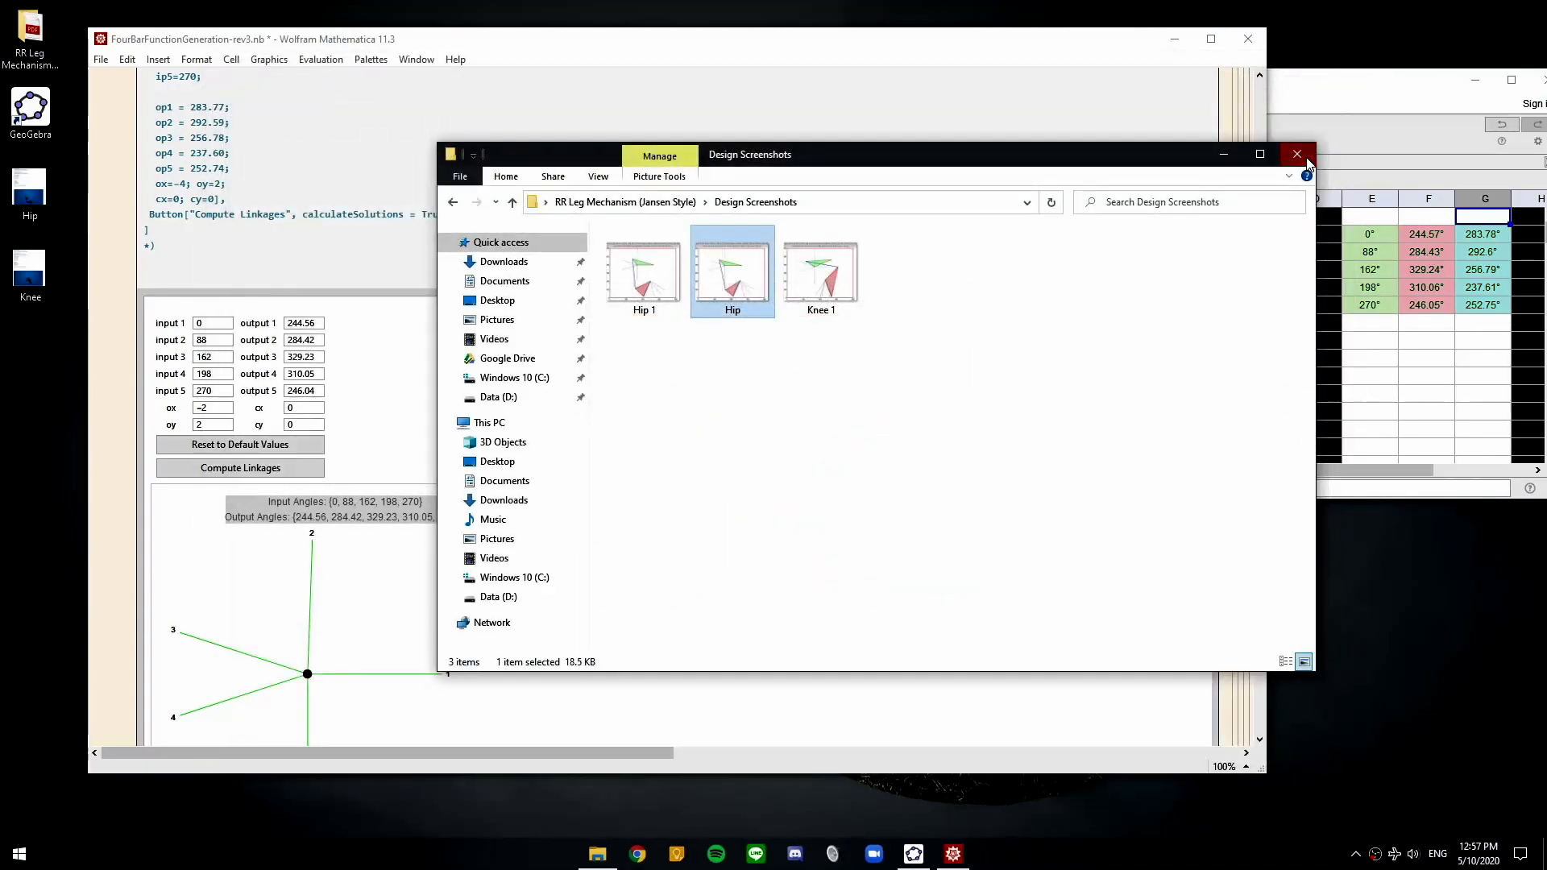
left_click(1297, 155)
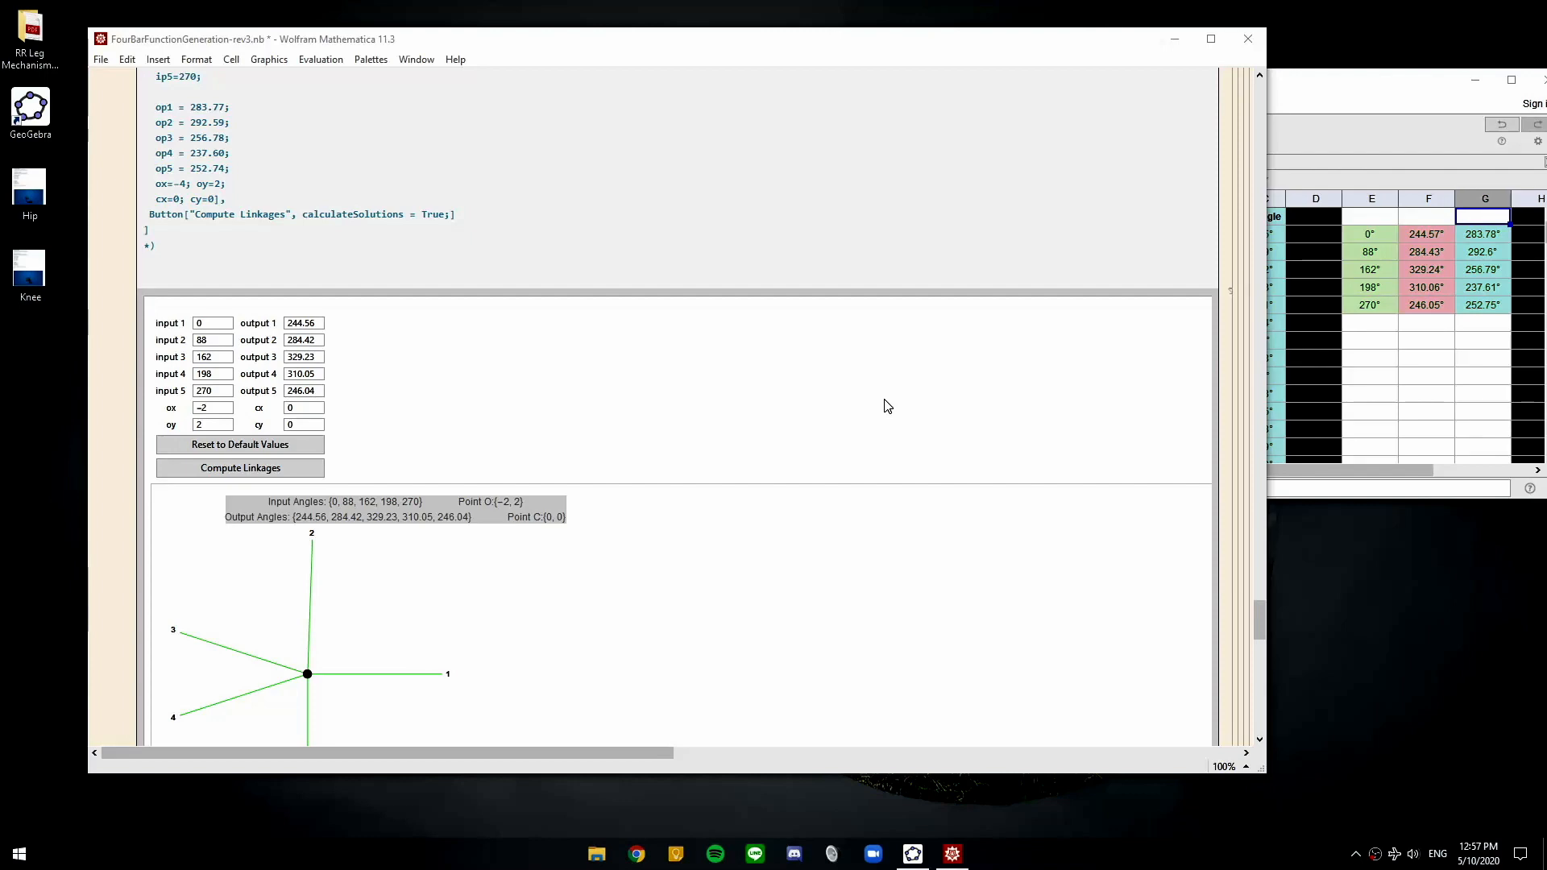
Close the FourBarFunctionGeneration-rev3.nb notebook, and close Step 2.ggb without saving
left_click(1247, 38)
left_click(633, 419)
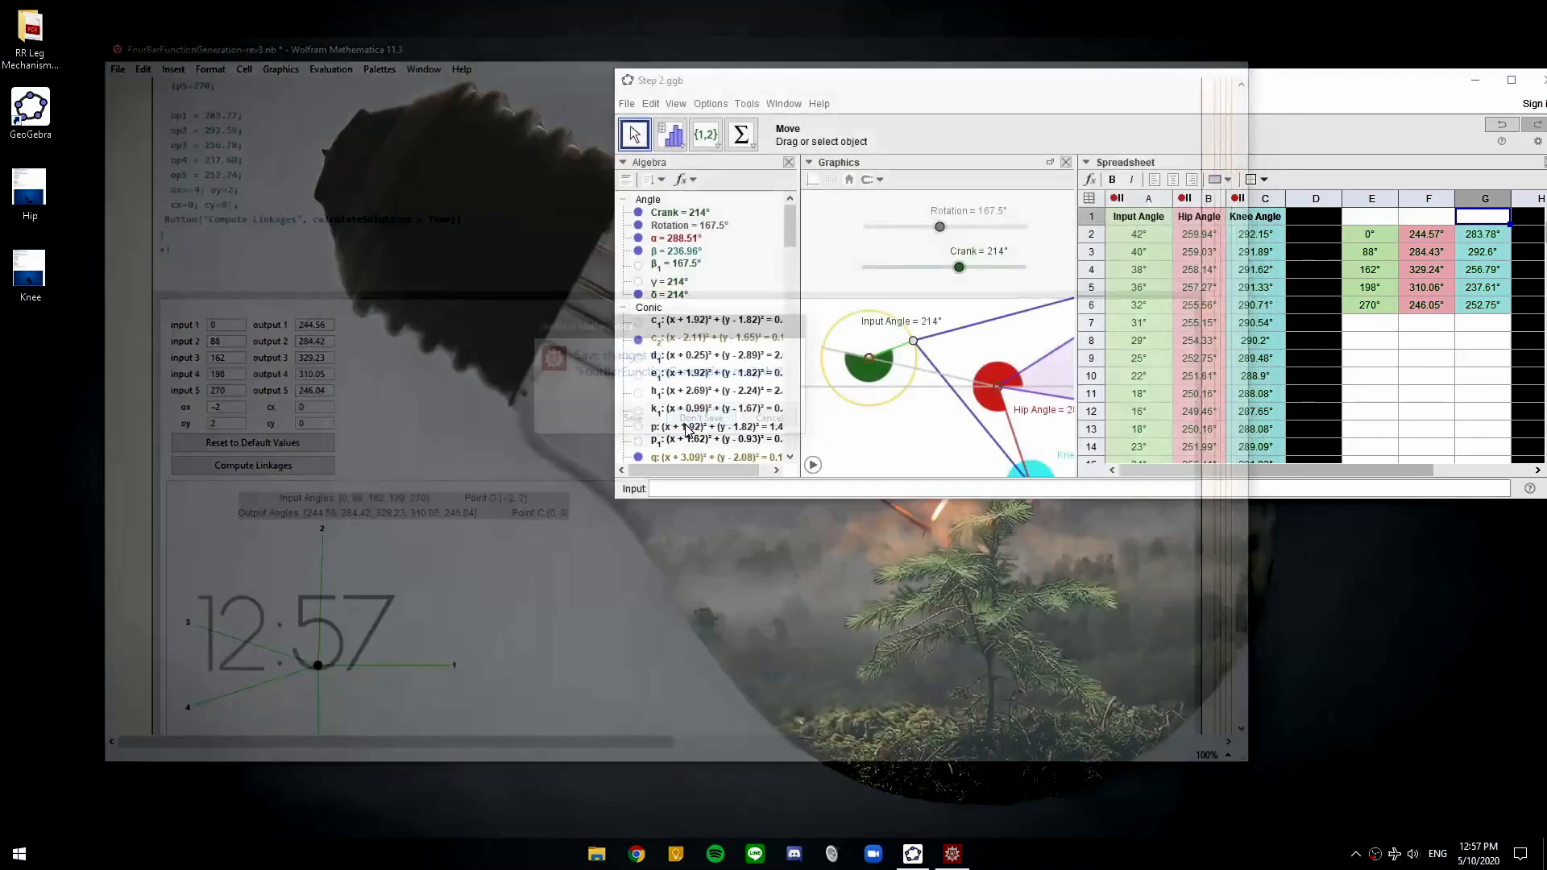
left_click_drag(1189, 82, 785, 177)
left_click(1145, 176)
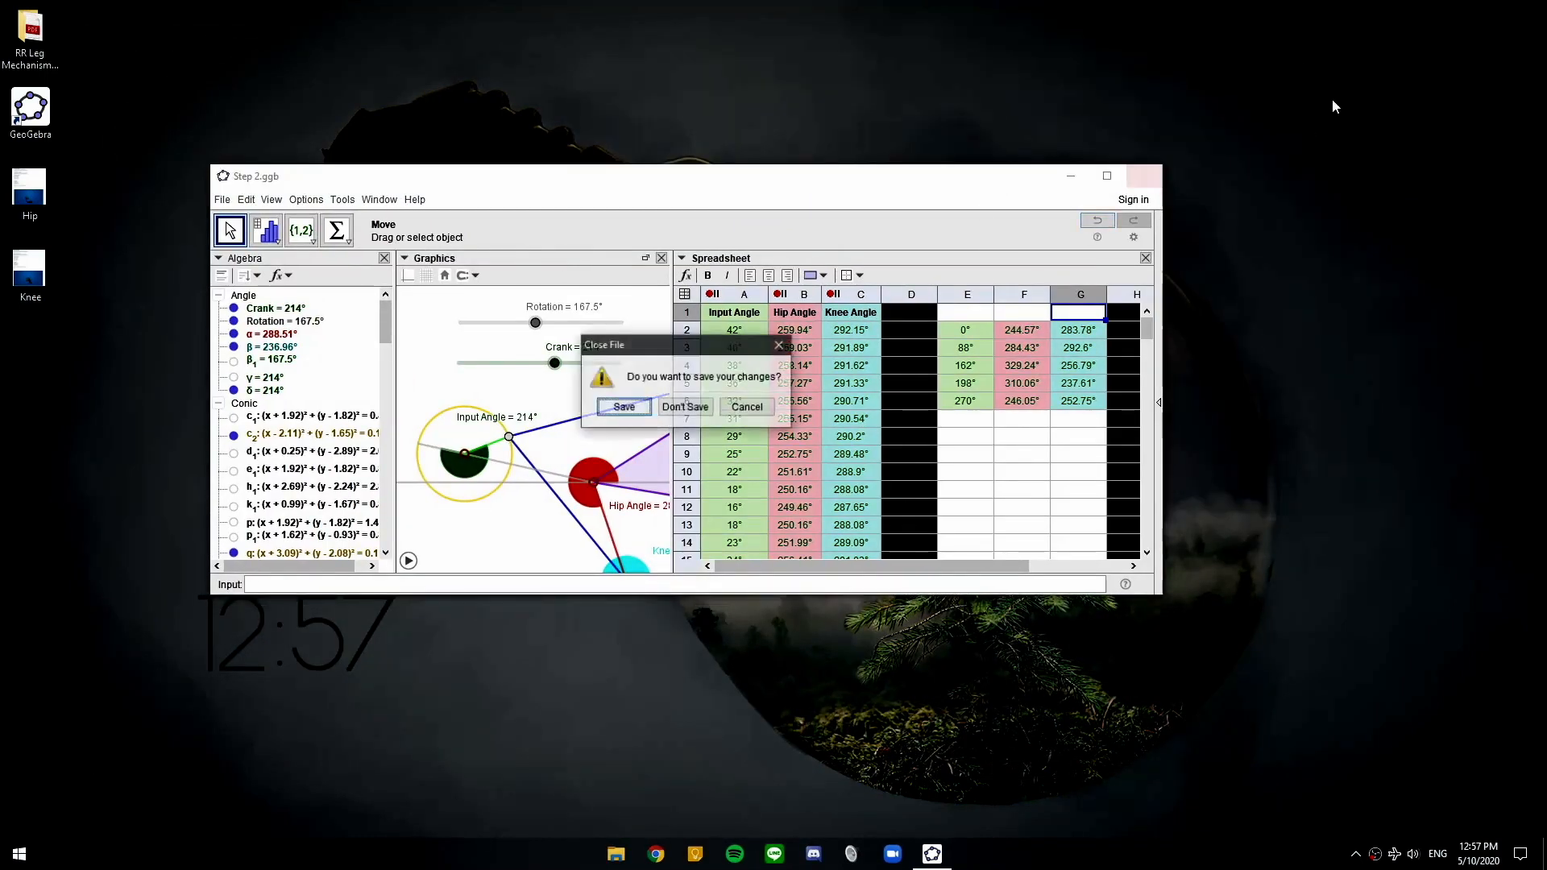
left_click(684, 406)
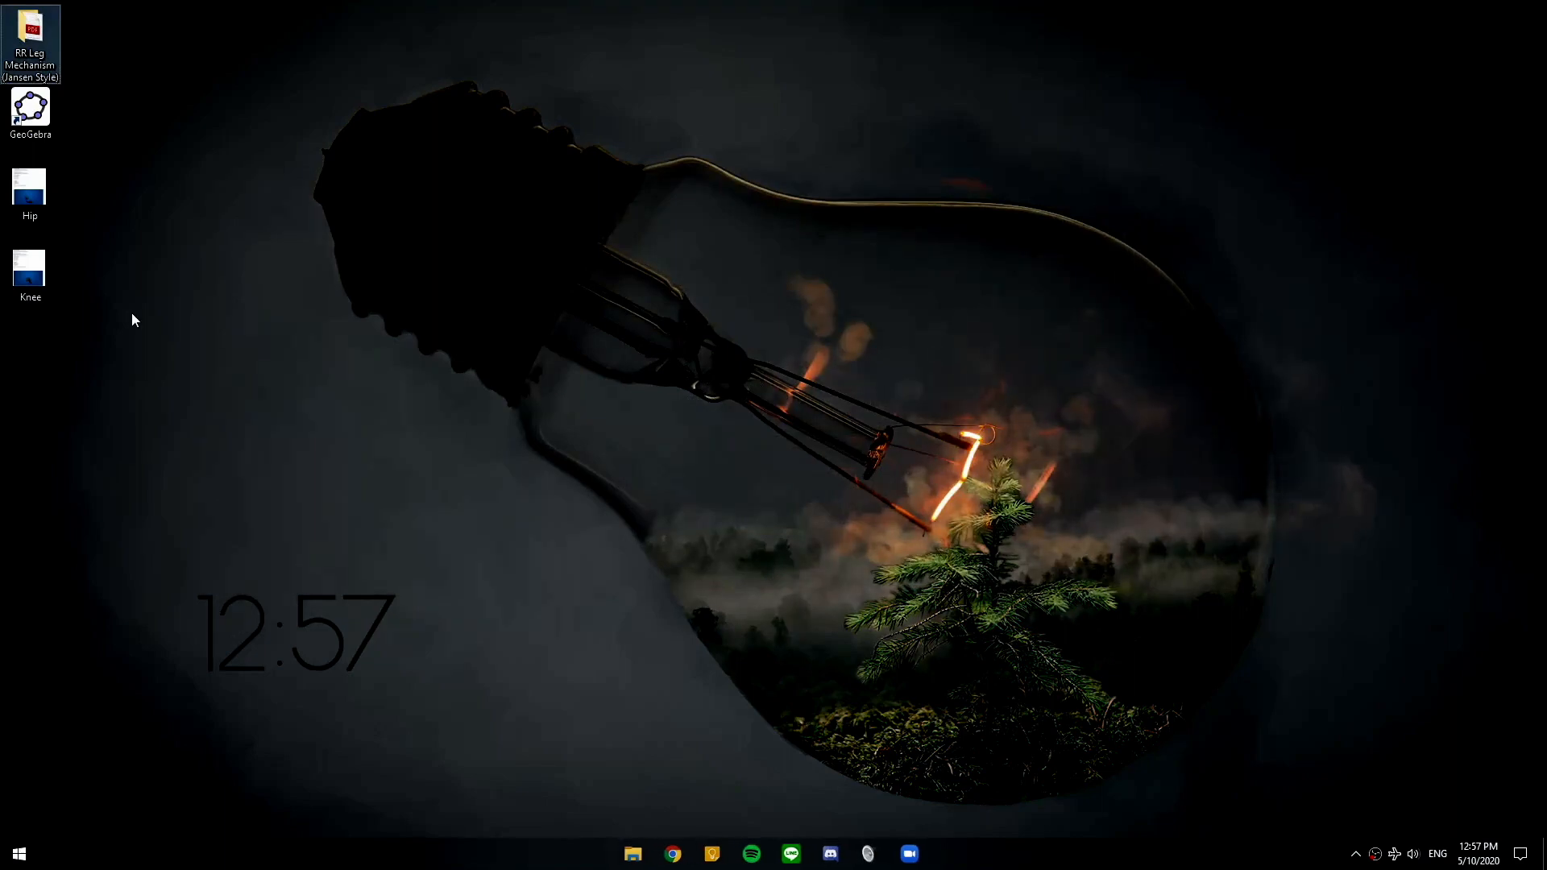
Launch a new GeoGebra Classic 5 file and hide the axes and grid in the graphics view
double_click(27, 109)
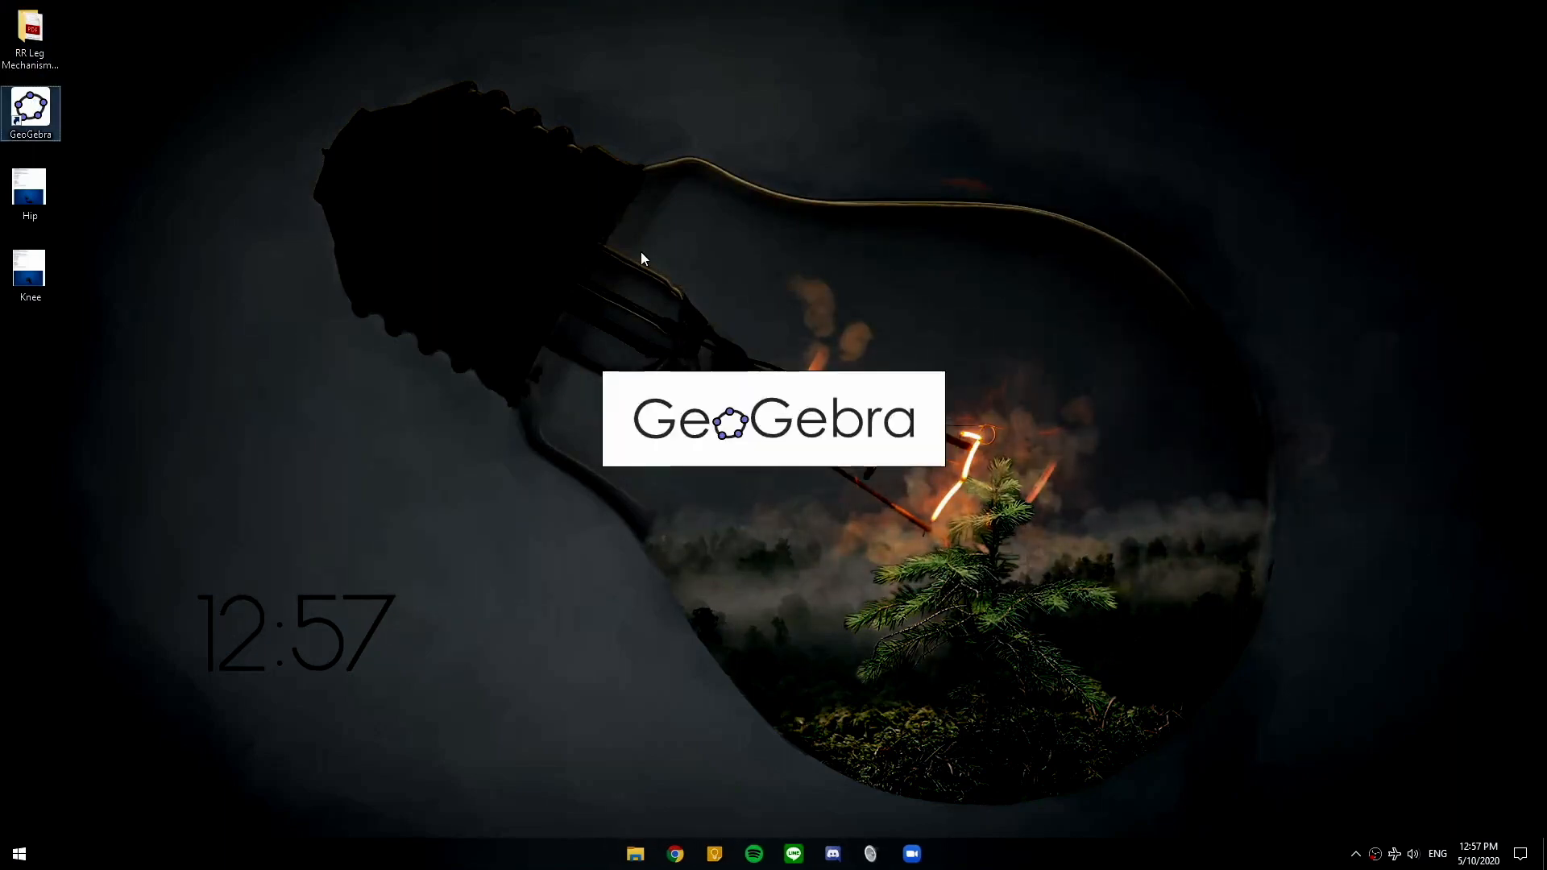
left_click(1032, 188)
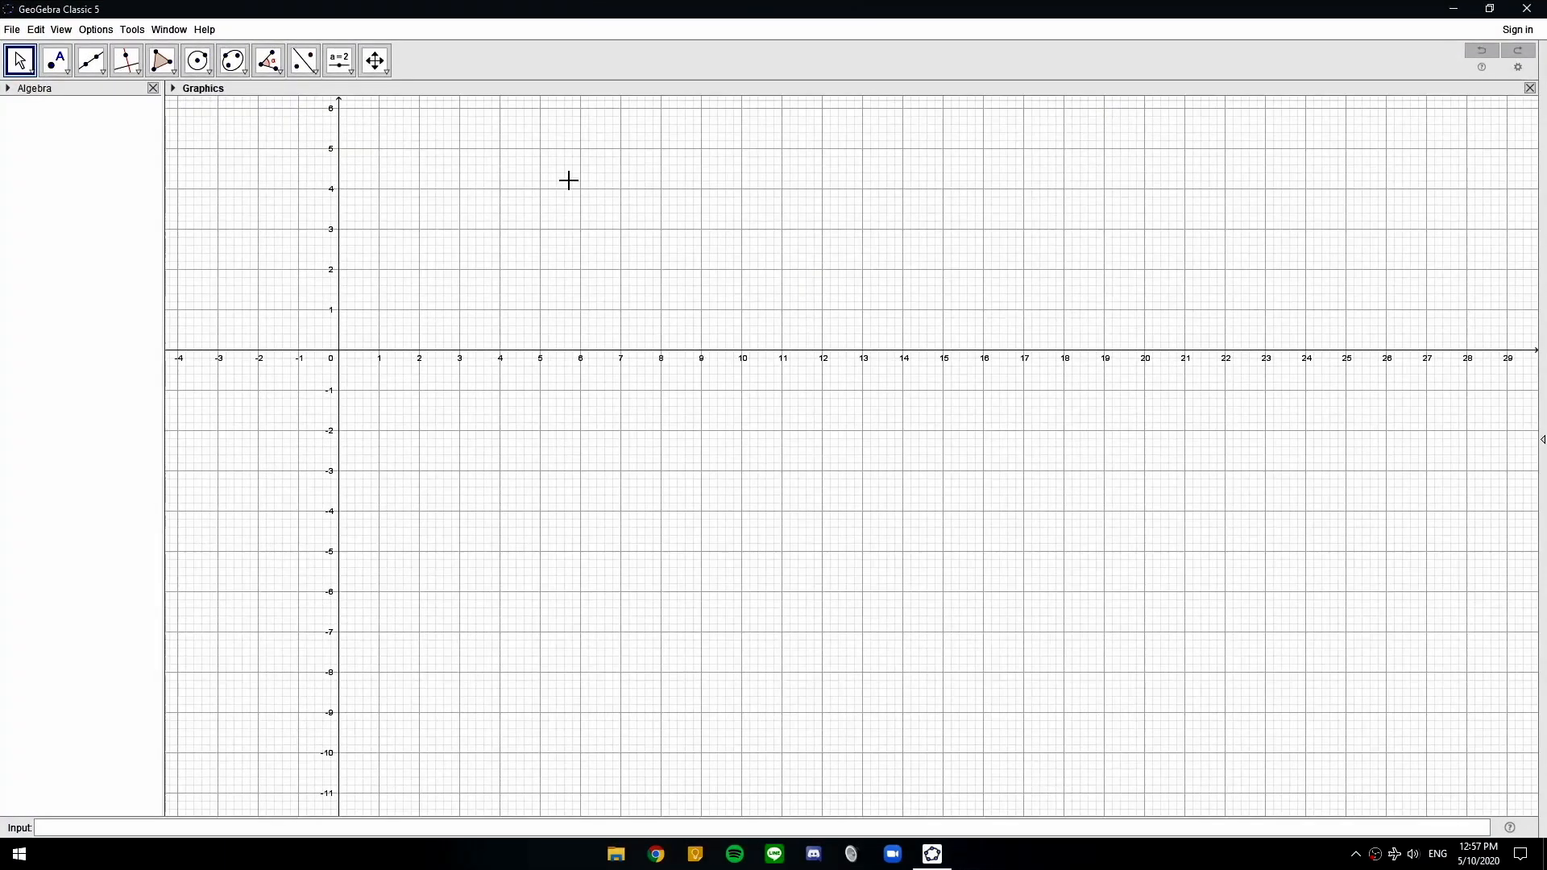
left_click(174, 91)
left_click(195, 105)
left_click(213, 104)
Set the labeling option to No New Objects
left_click(132, 29)
mouse_move(124, 76)
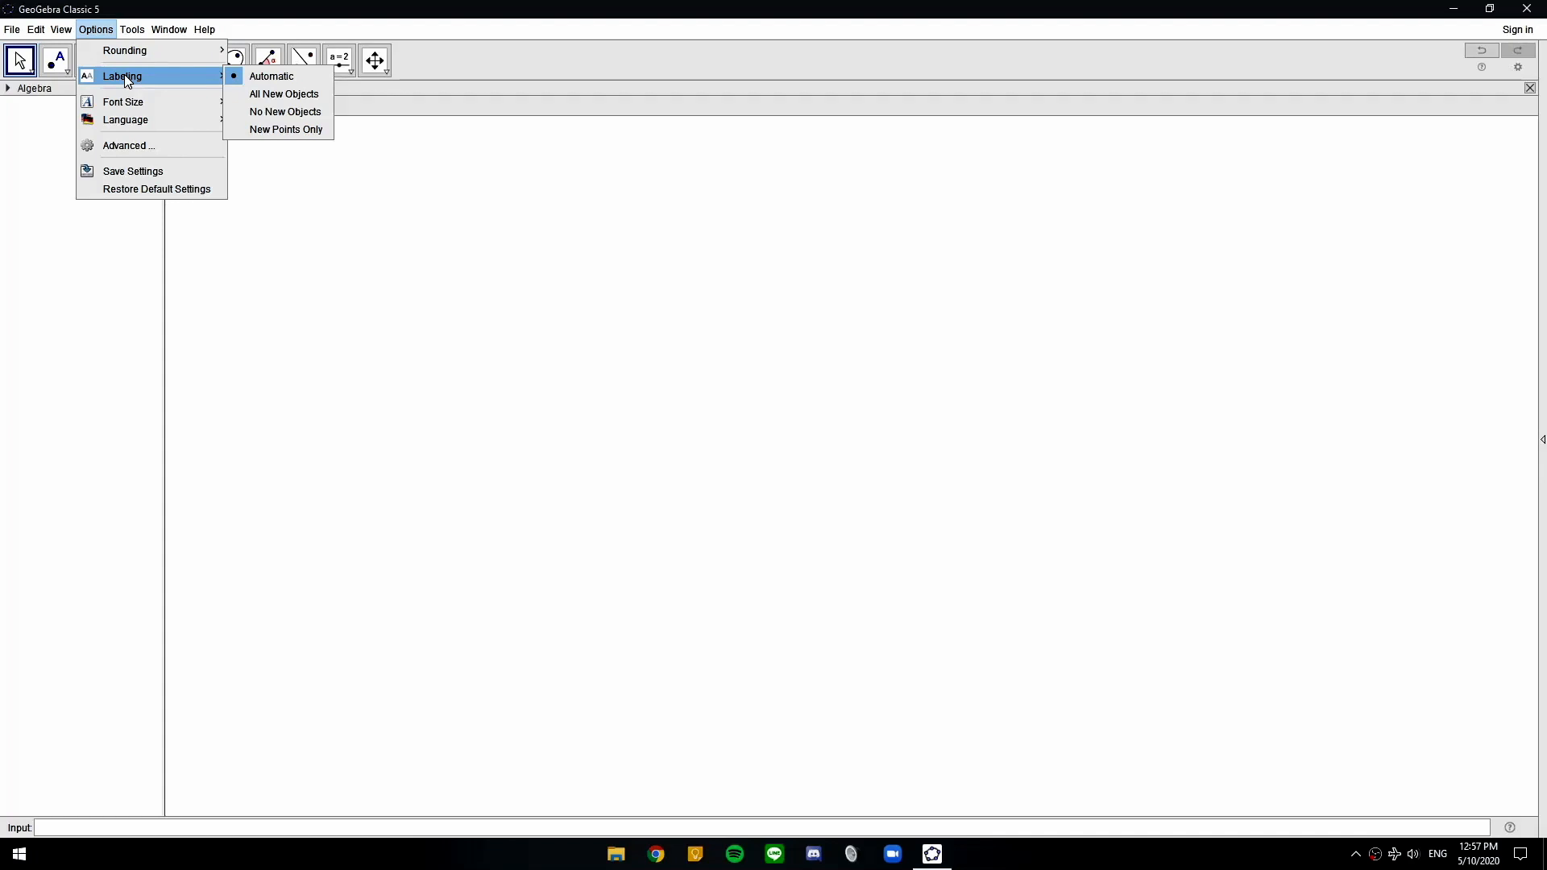
left_click(278, 113)
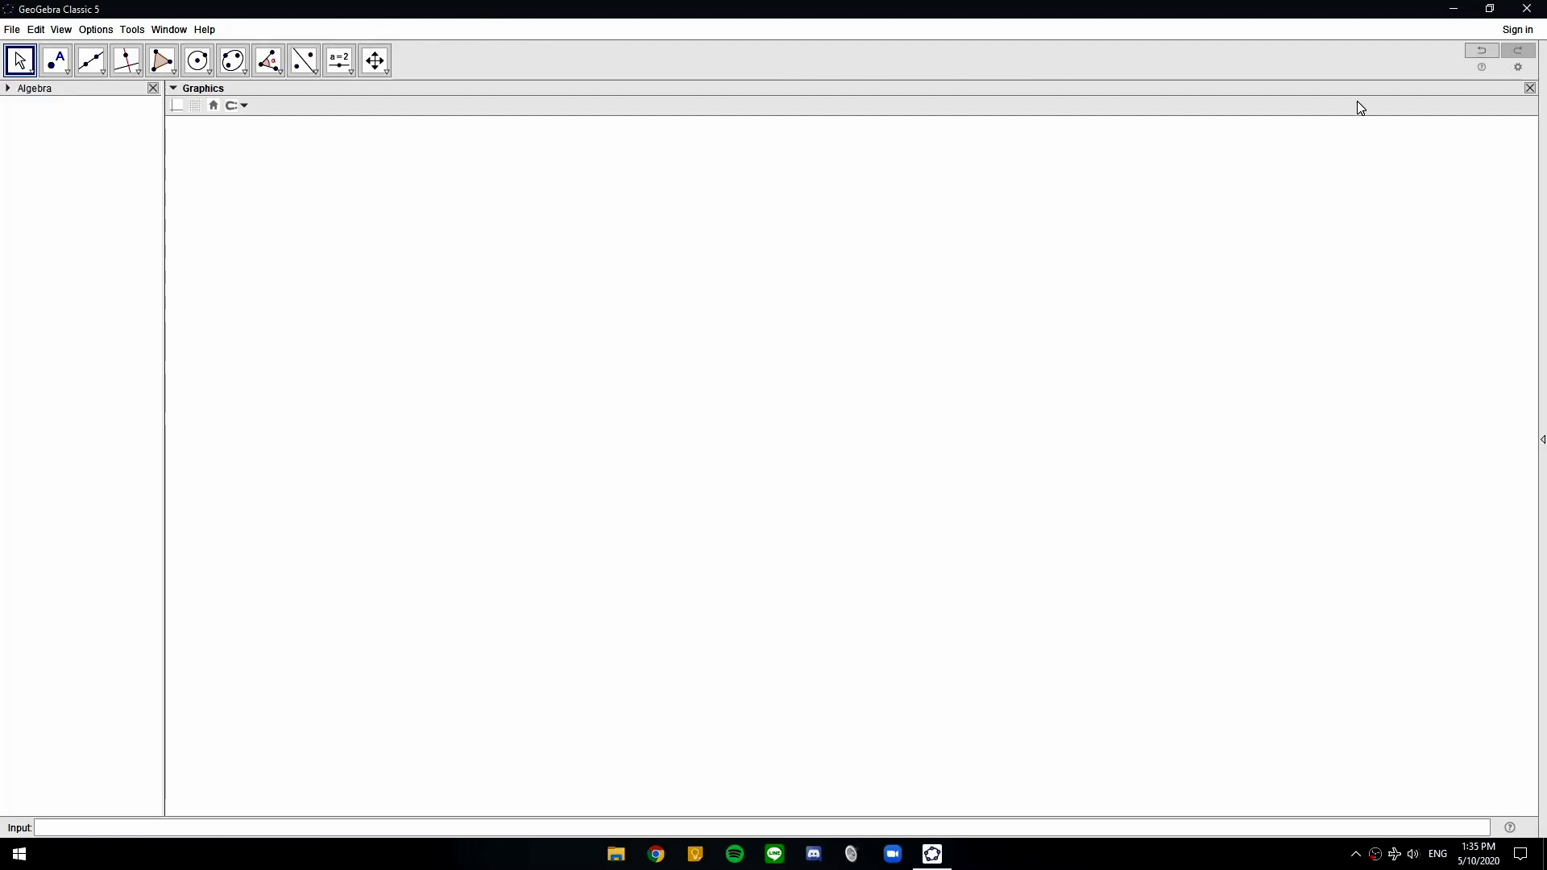
Shrink the GeoGebra window to reach the desktop, and review the solution coordinates and link lengths in the Hip and Knee images
left_click_drag(1332, 15, 858, 64)
left_click_drag(1081, 516, 1157, 591)
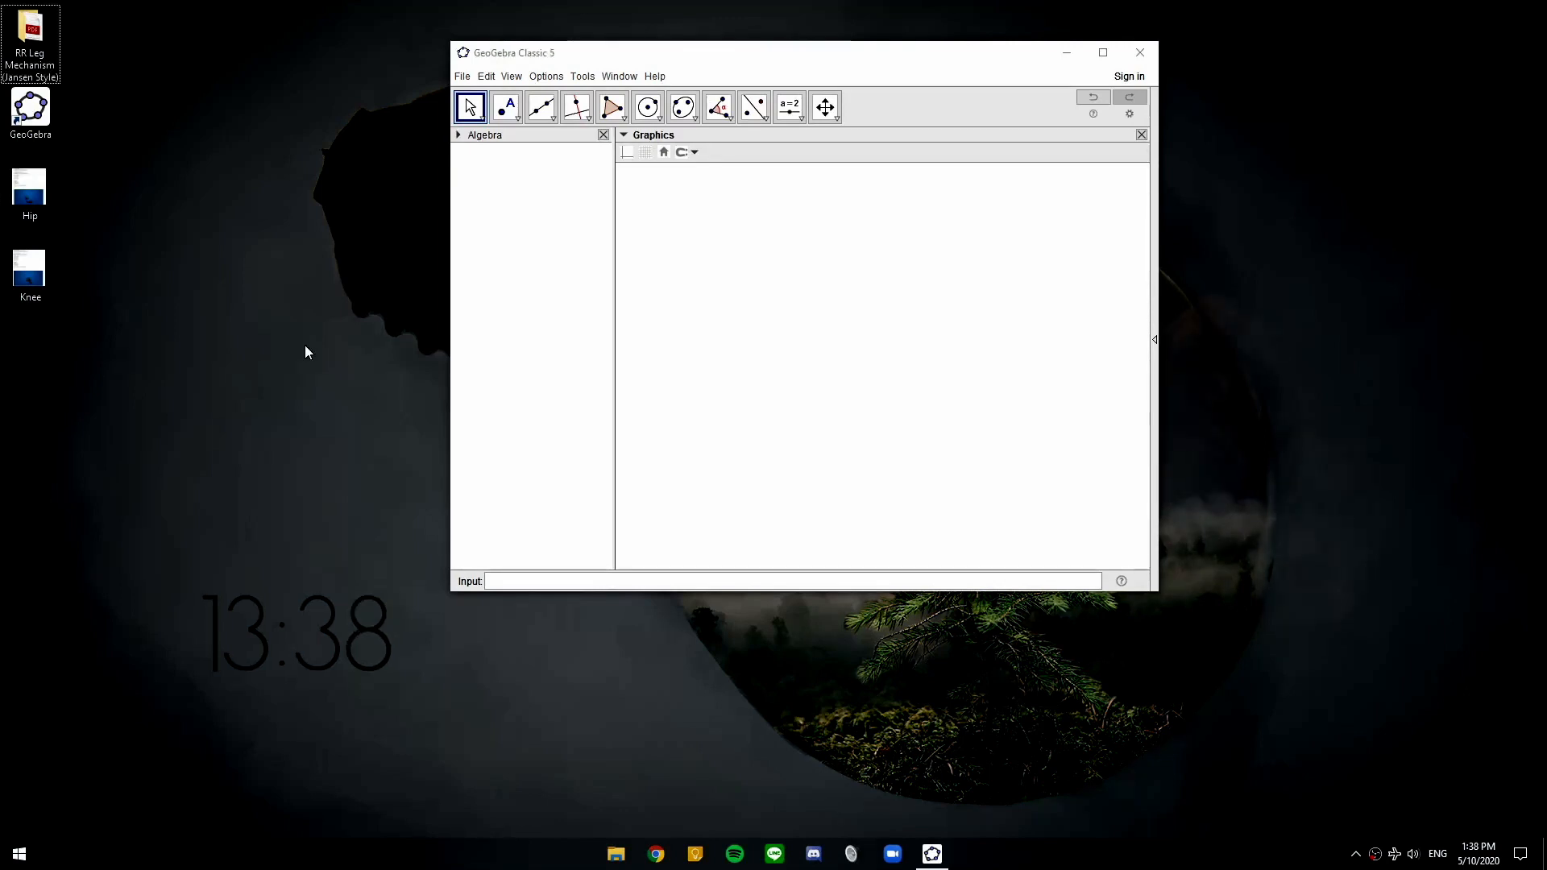
double_click(39, 201)
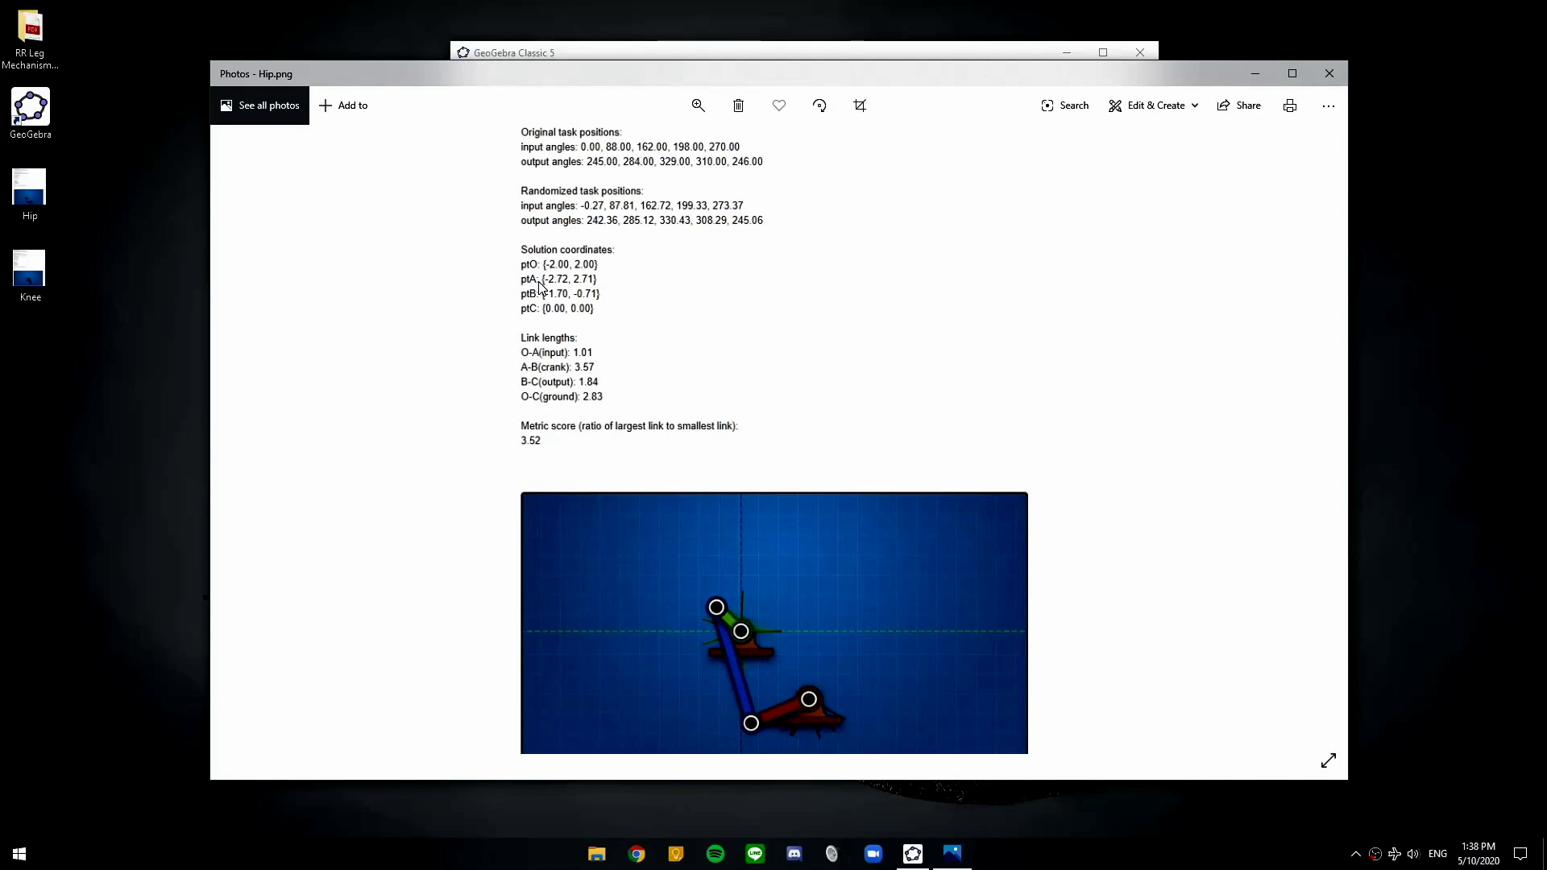
double_click(29, 270)
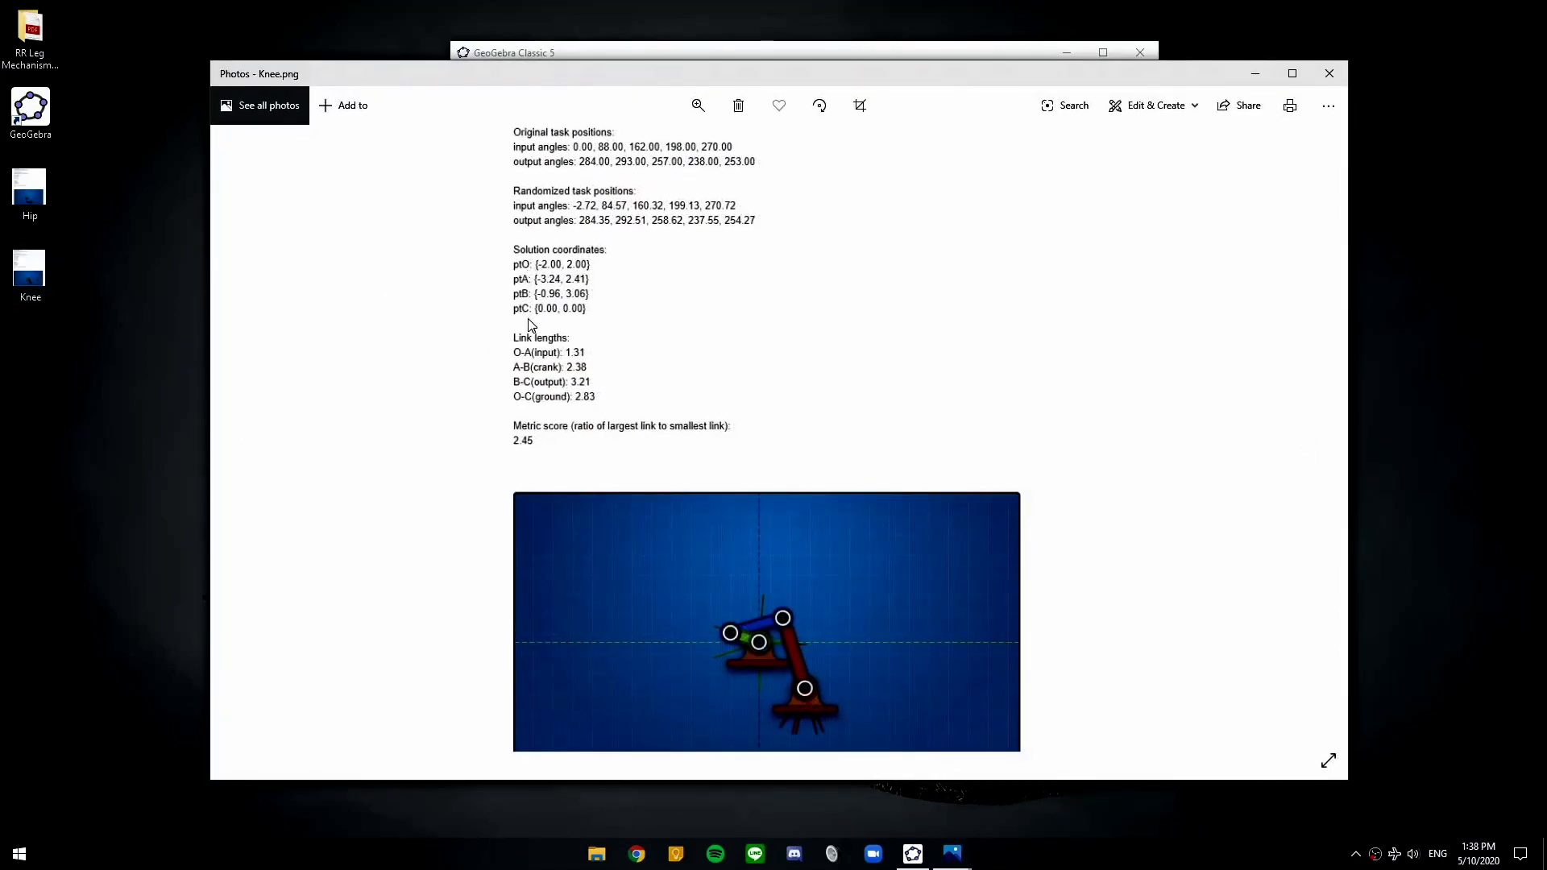
left_click(1329, 74)
left_click(1328, 75)
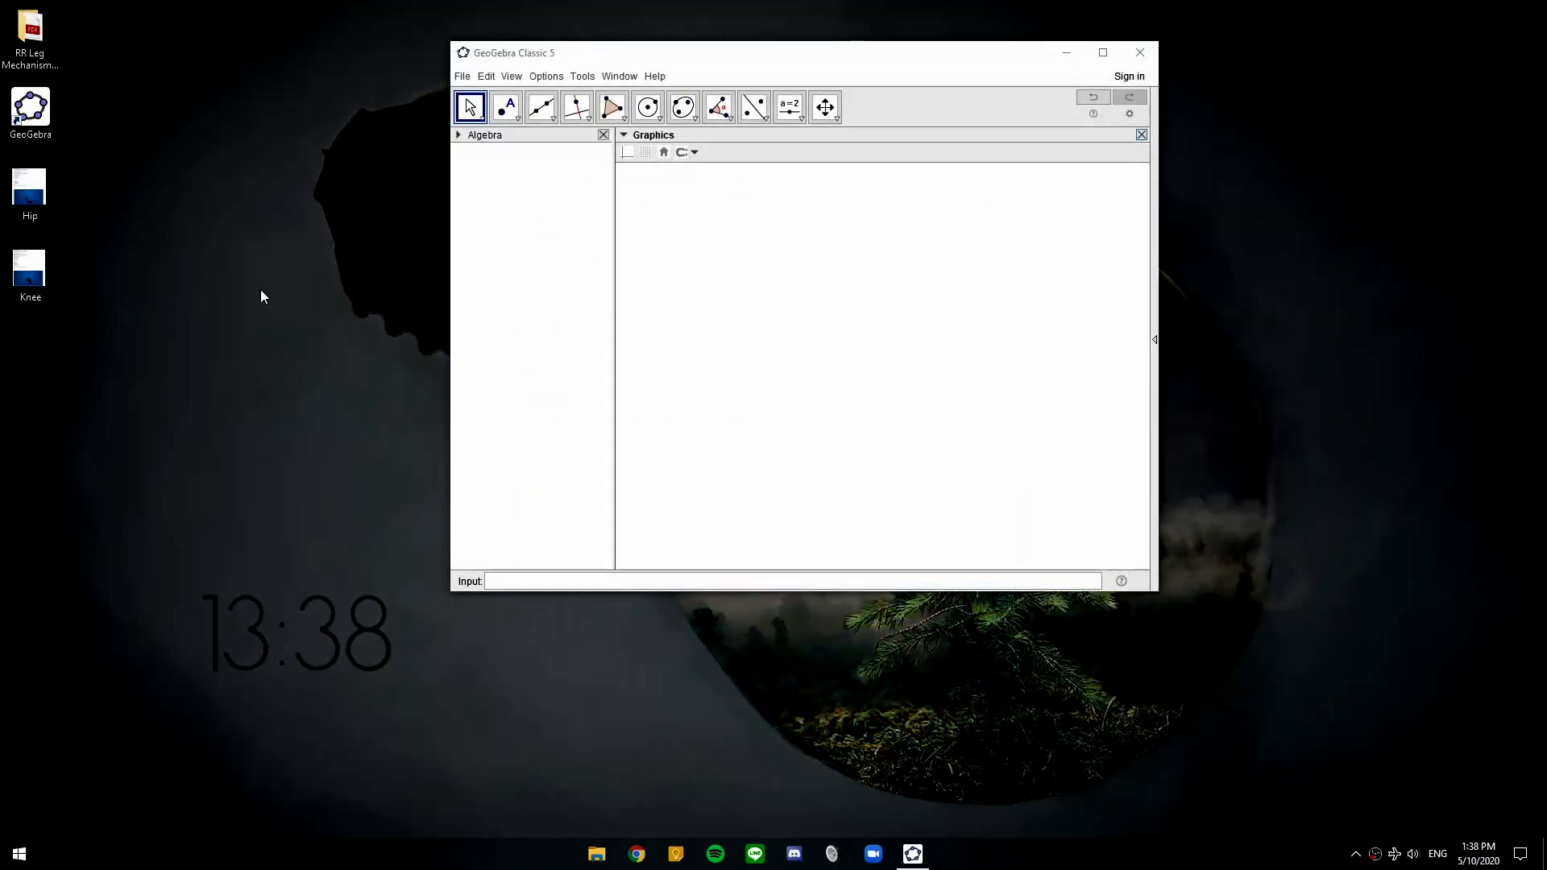
Review the Hip and Knee images in the Design Screenshots folder of RR Leg Mechanism (Jansen Style), and close the viewer and folder
left_click(41, 64)
double_click(40, 61)
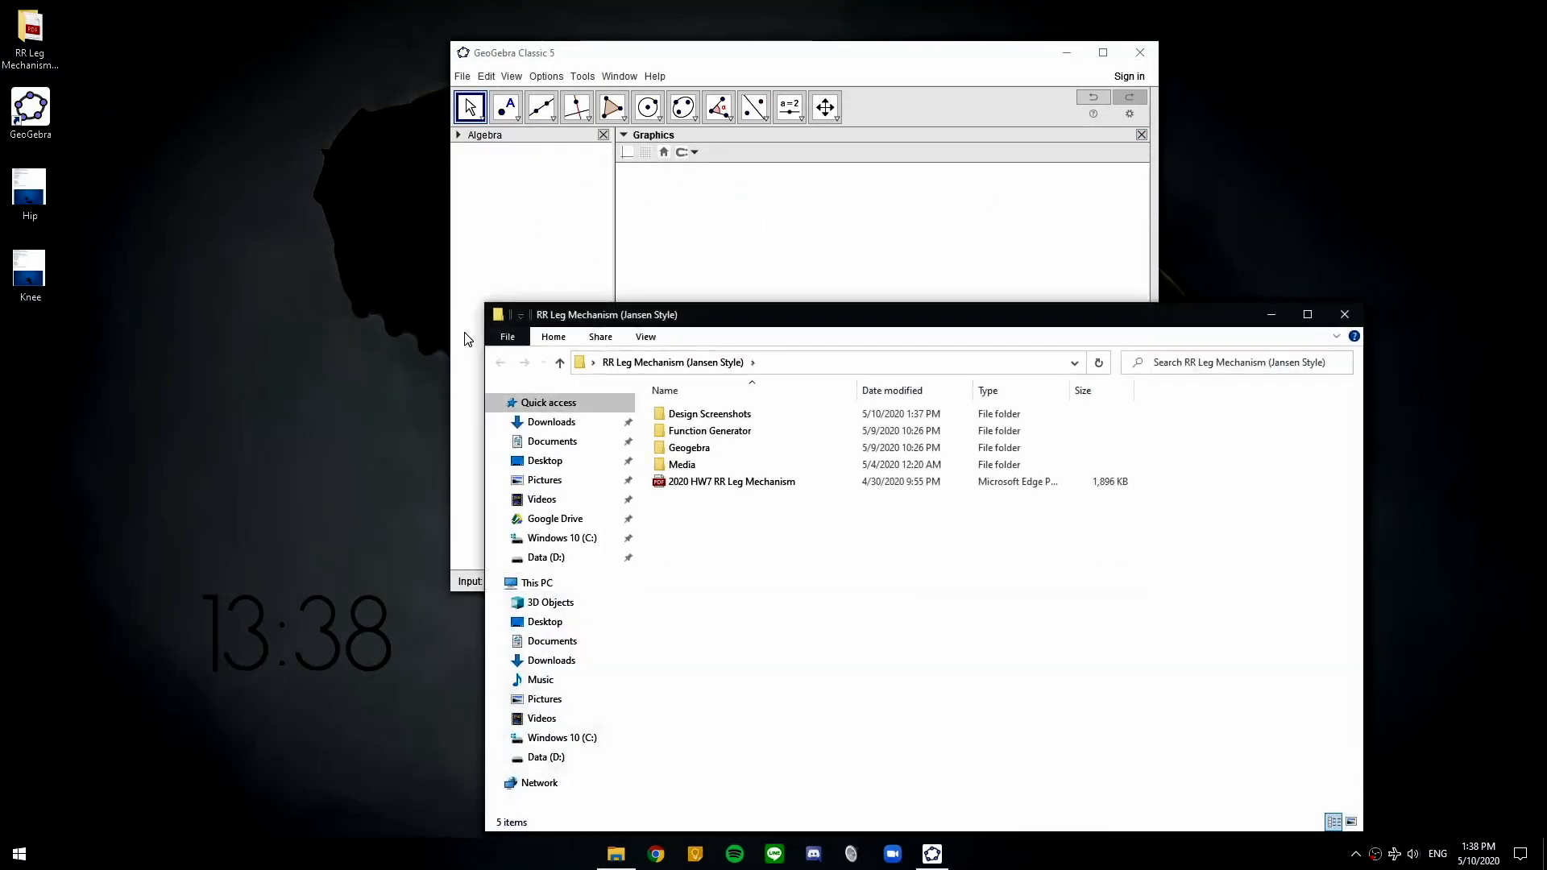
double_click(709, 415)
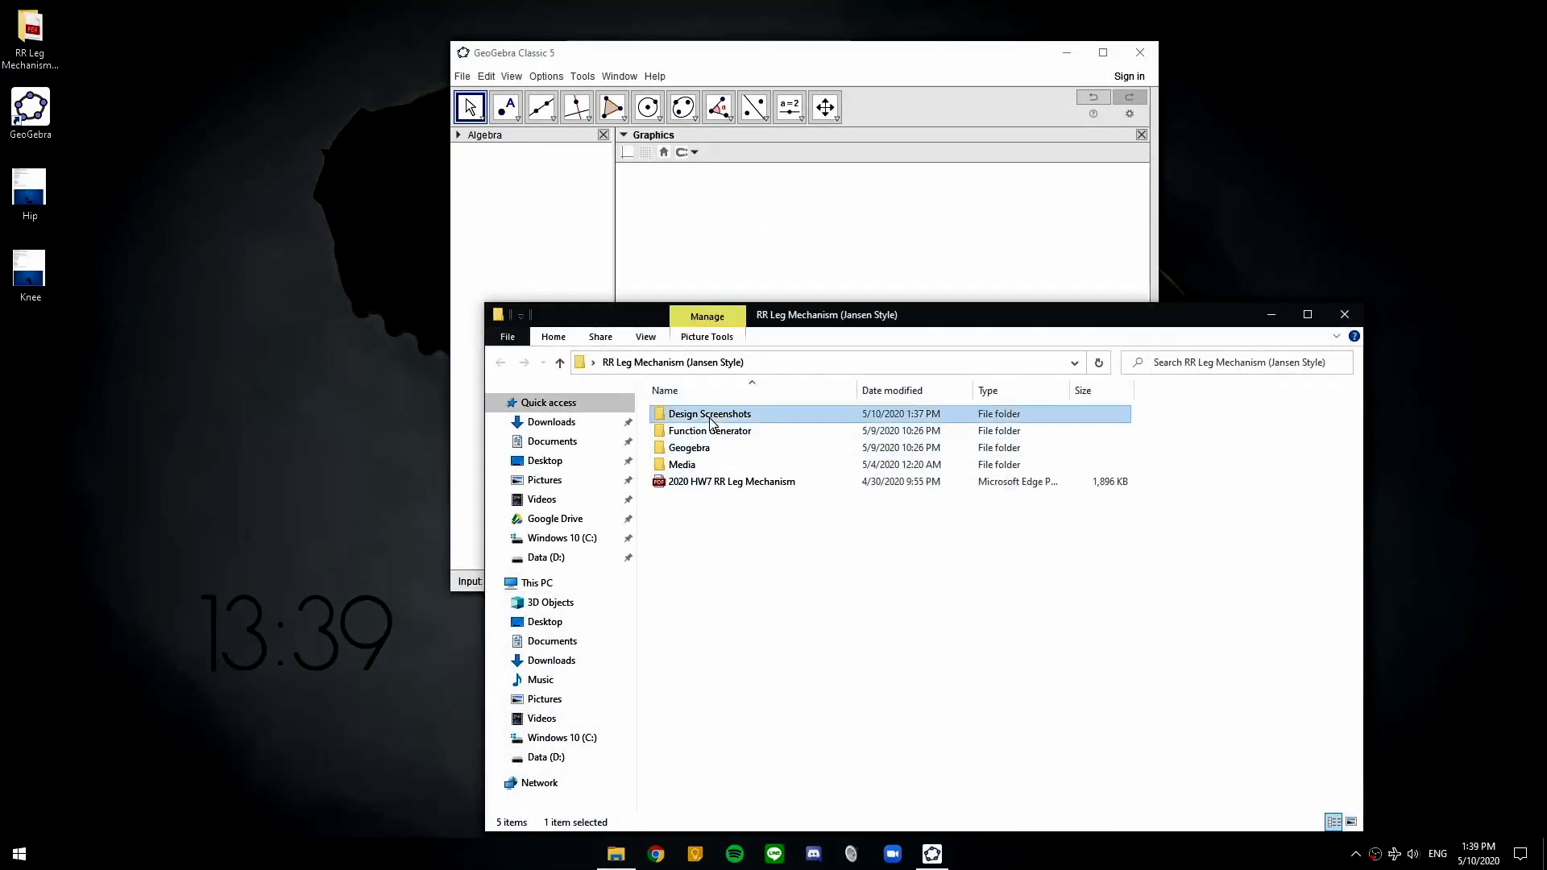
left_click(704, 448)
double_click(704, 444)
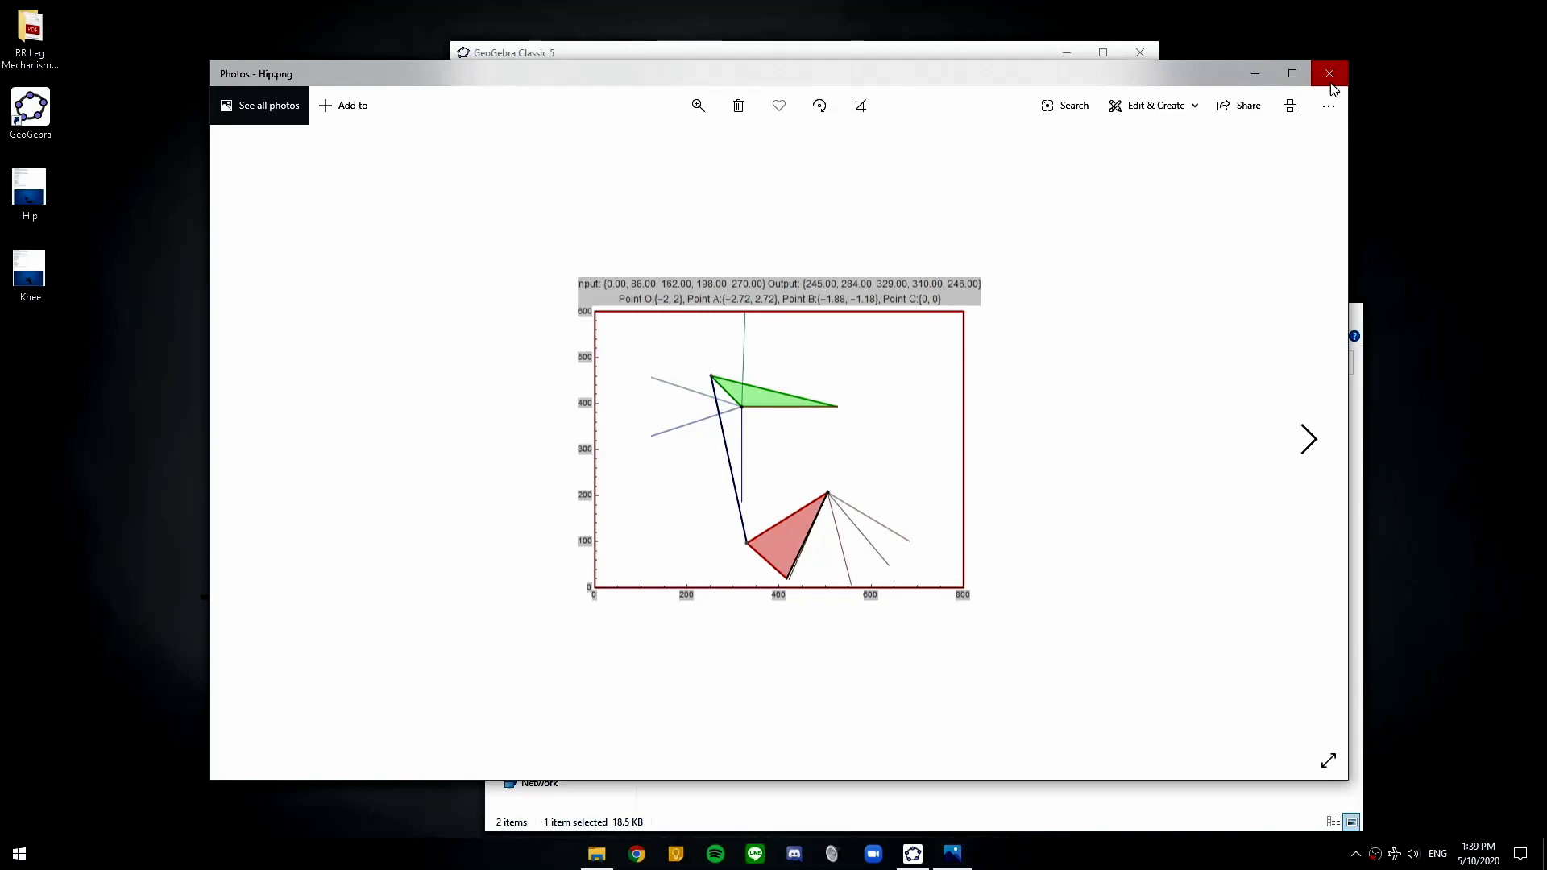
left_click(1311, 442)
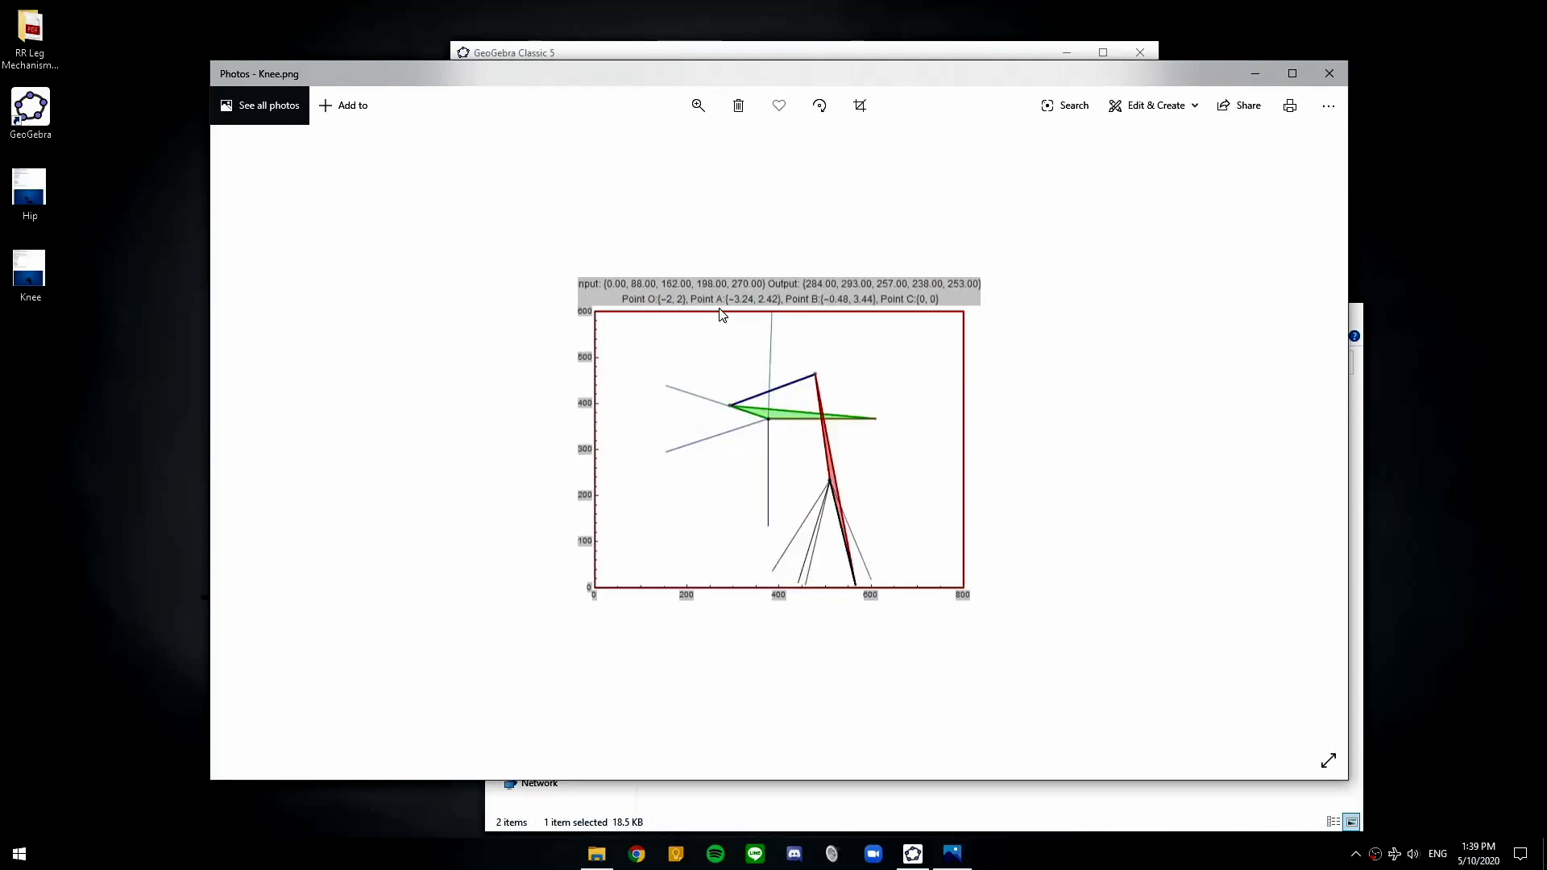
left_click(1328, 73)
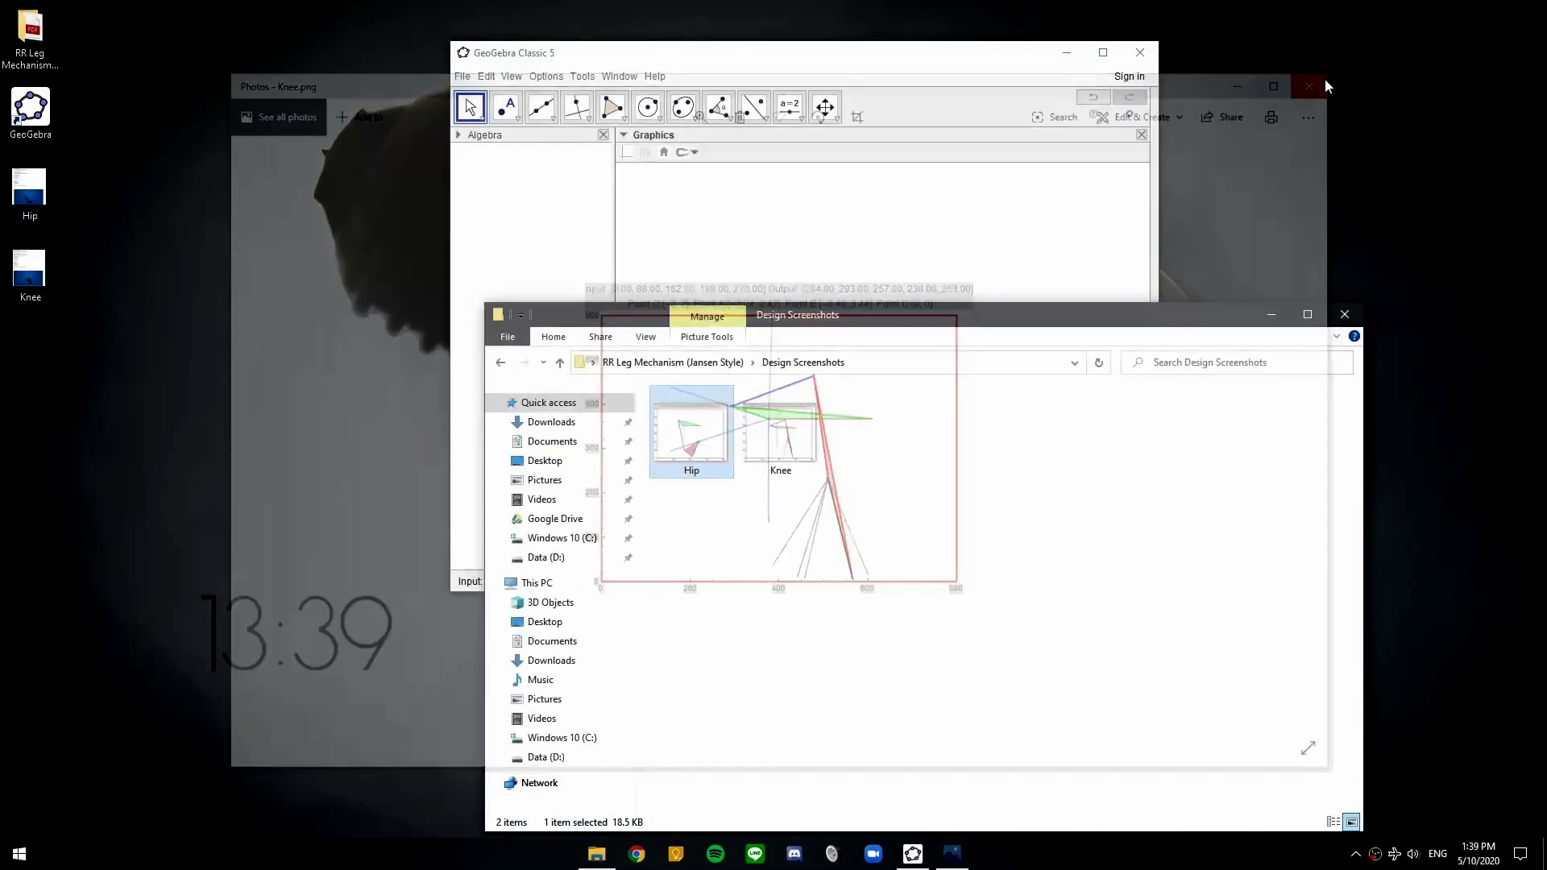
left_click(1347, 316)
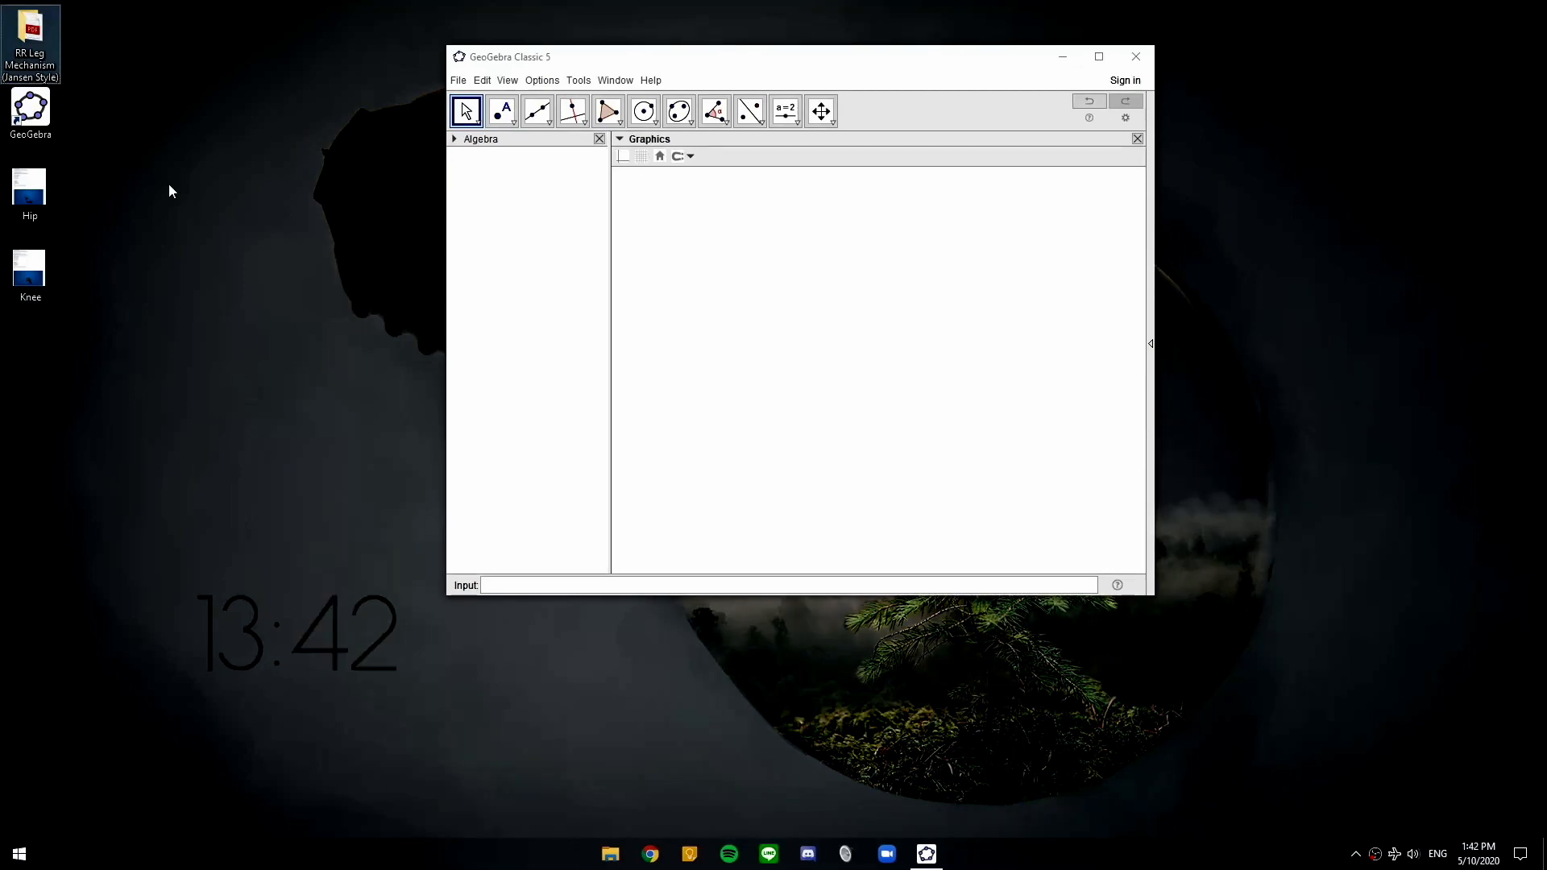
Insert the Hip and Knee images from the Design Screenshots folder into the GeoGebra graphics view
double_click(55, 49)
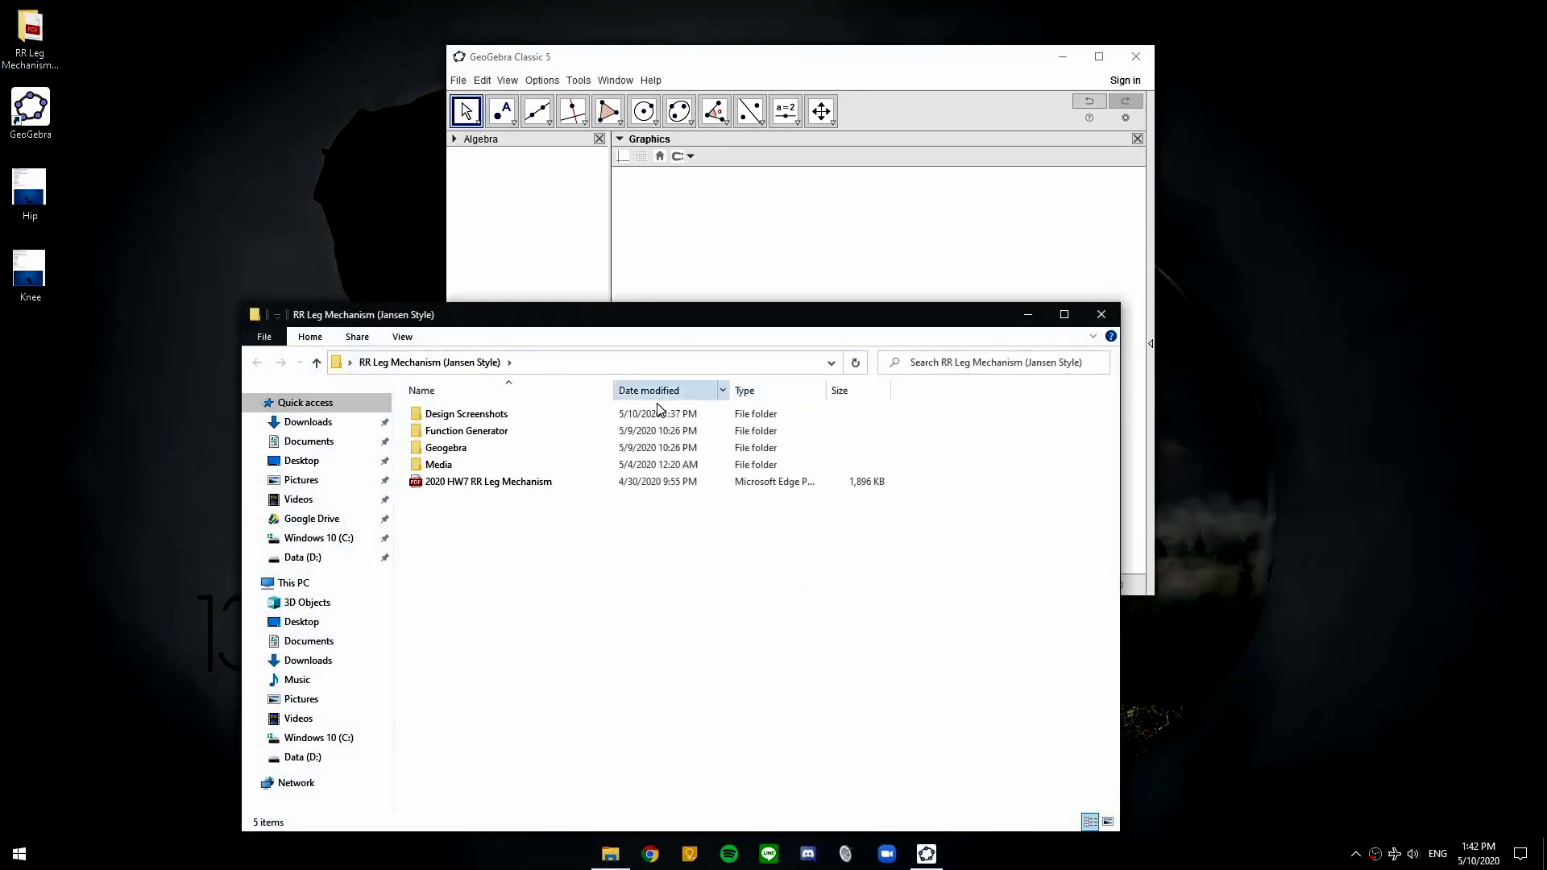
double_click(483, 416)
left_click_drag(566, 320, 1255, 304)
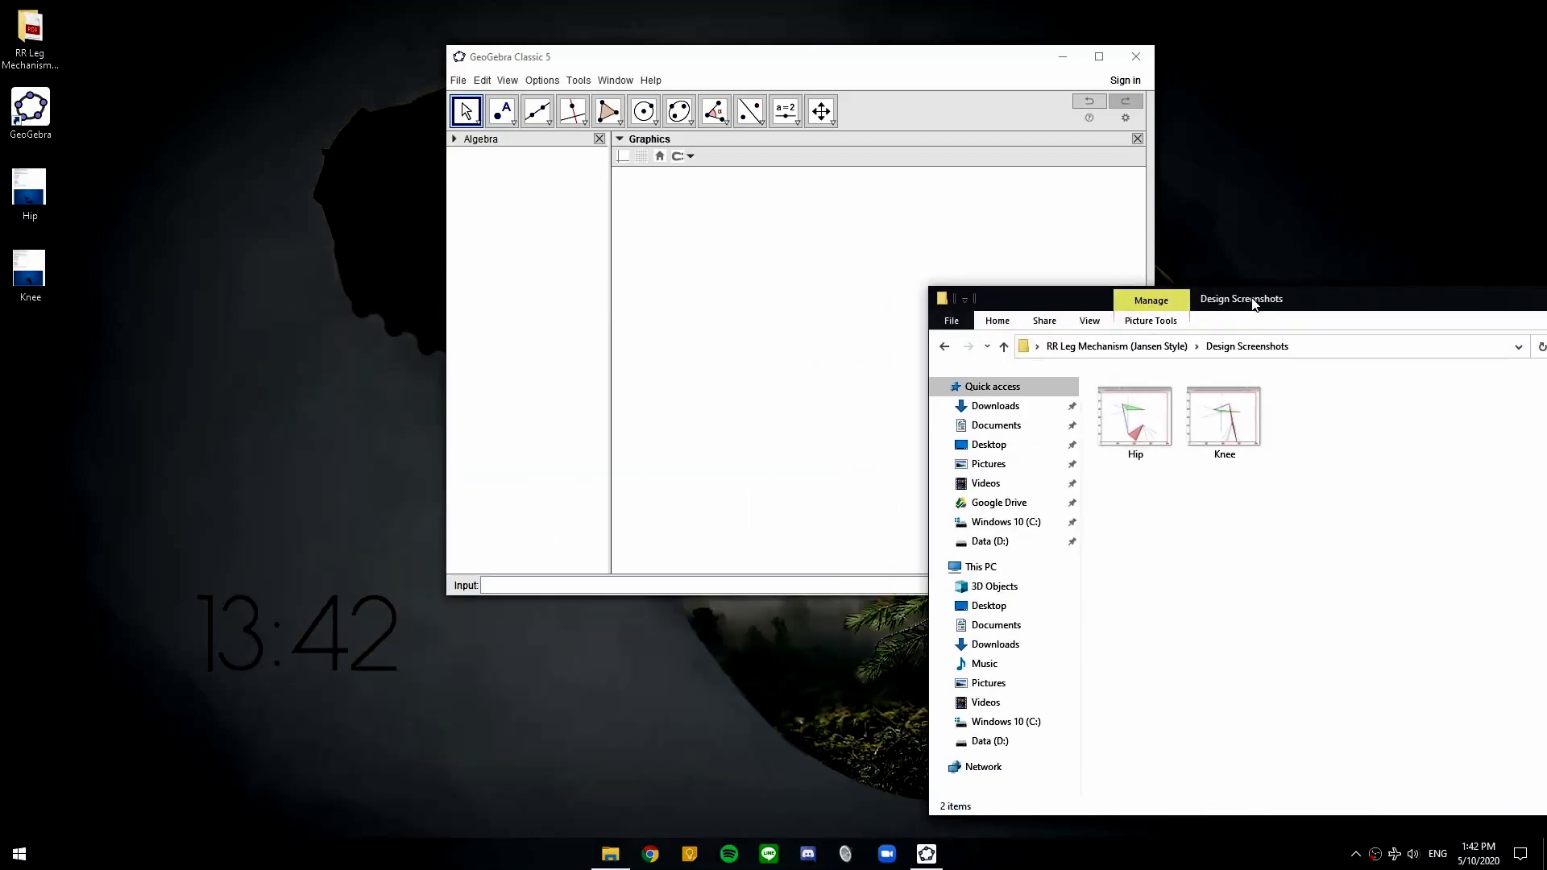
left_click_drag(1135, 429, 743, 298)
left_click_drag(1224, 417, 668, 350)
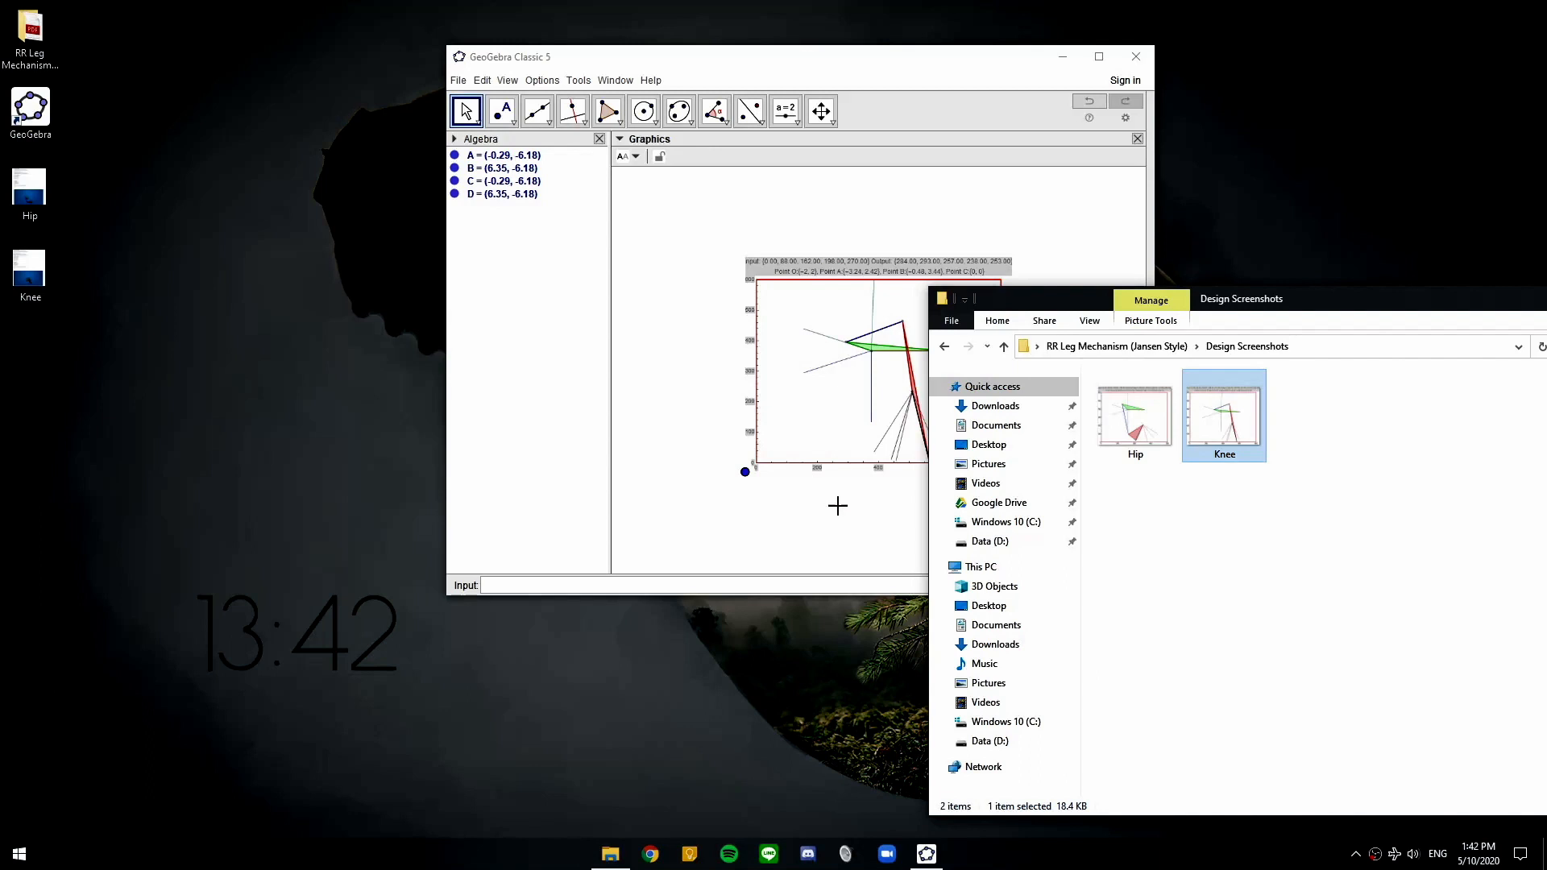
Maximize the GeoGebra window and separate the overlapping images, placing the Knee image above the Hip image
left_click_drag(874, 58, 611, 13)
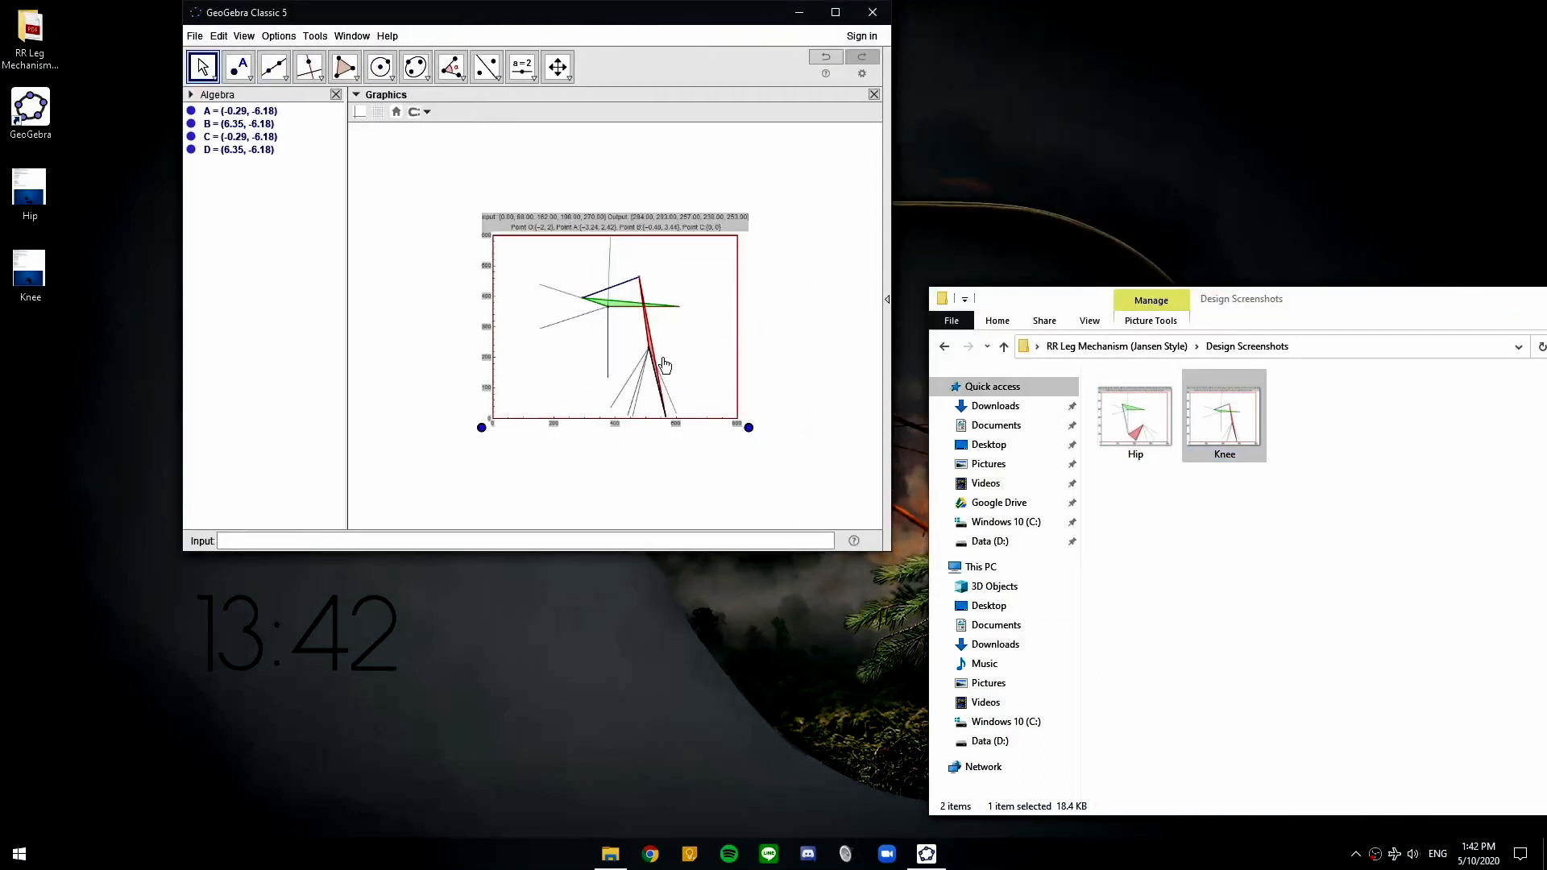
left_click_drag(677, 365, 631, 269)
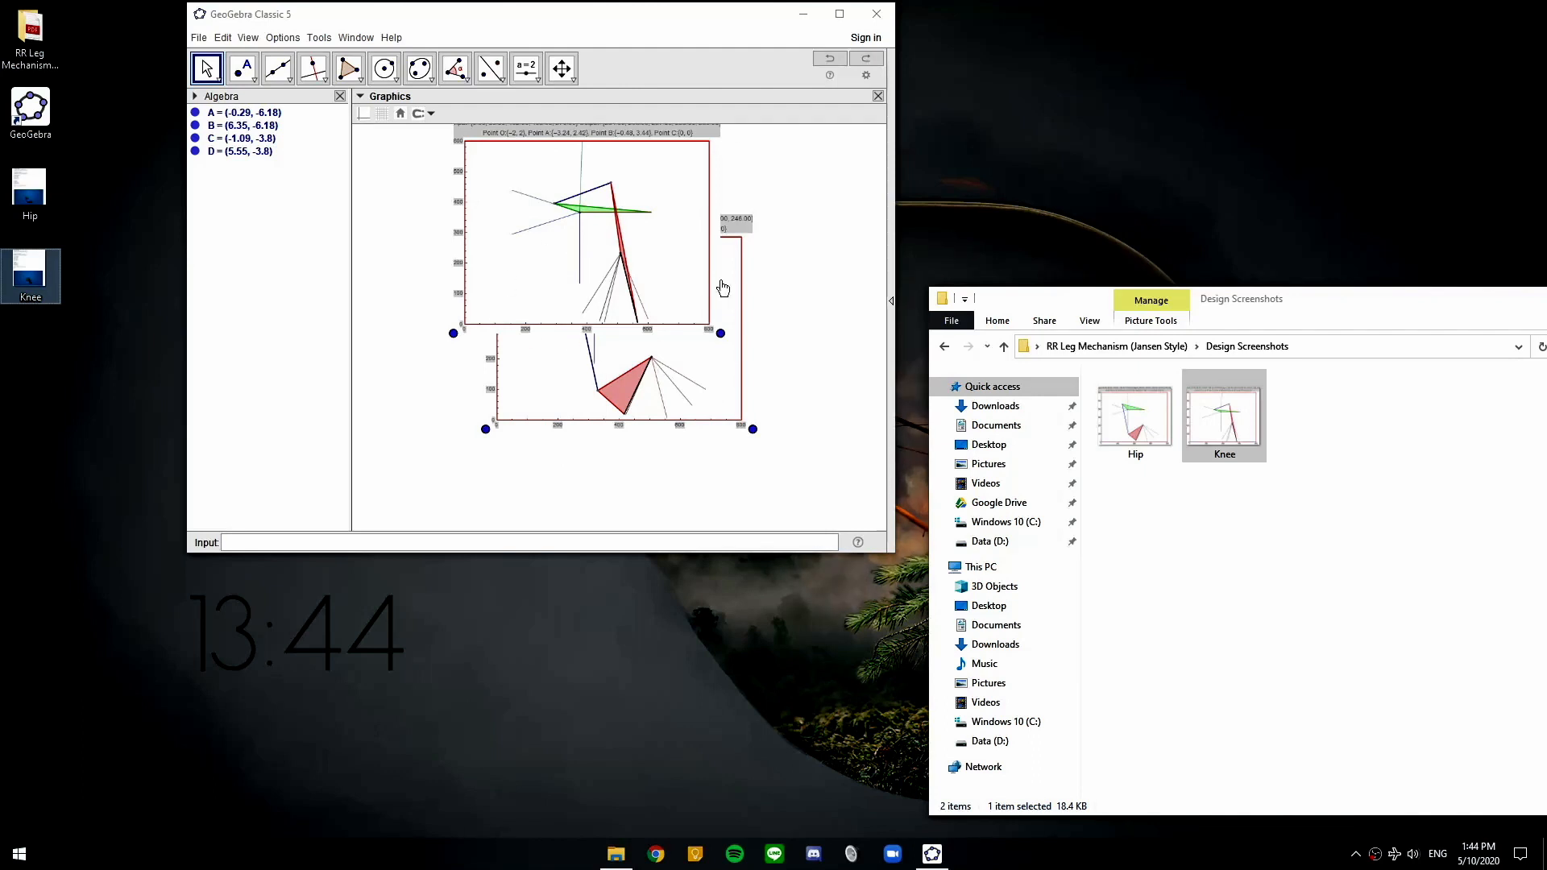
left_click(834, 22)
left_click_drag(410, 362, 358, 584)
left_click_drag(420, 249, 403, 295)
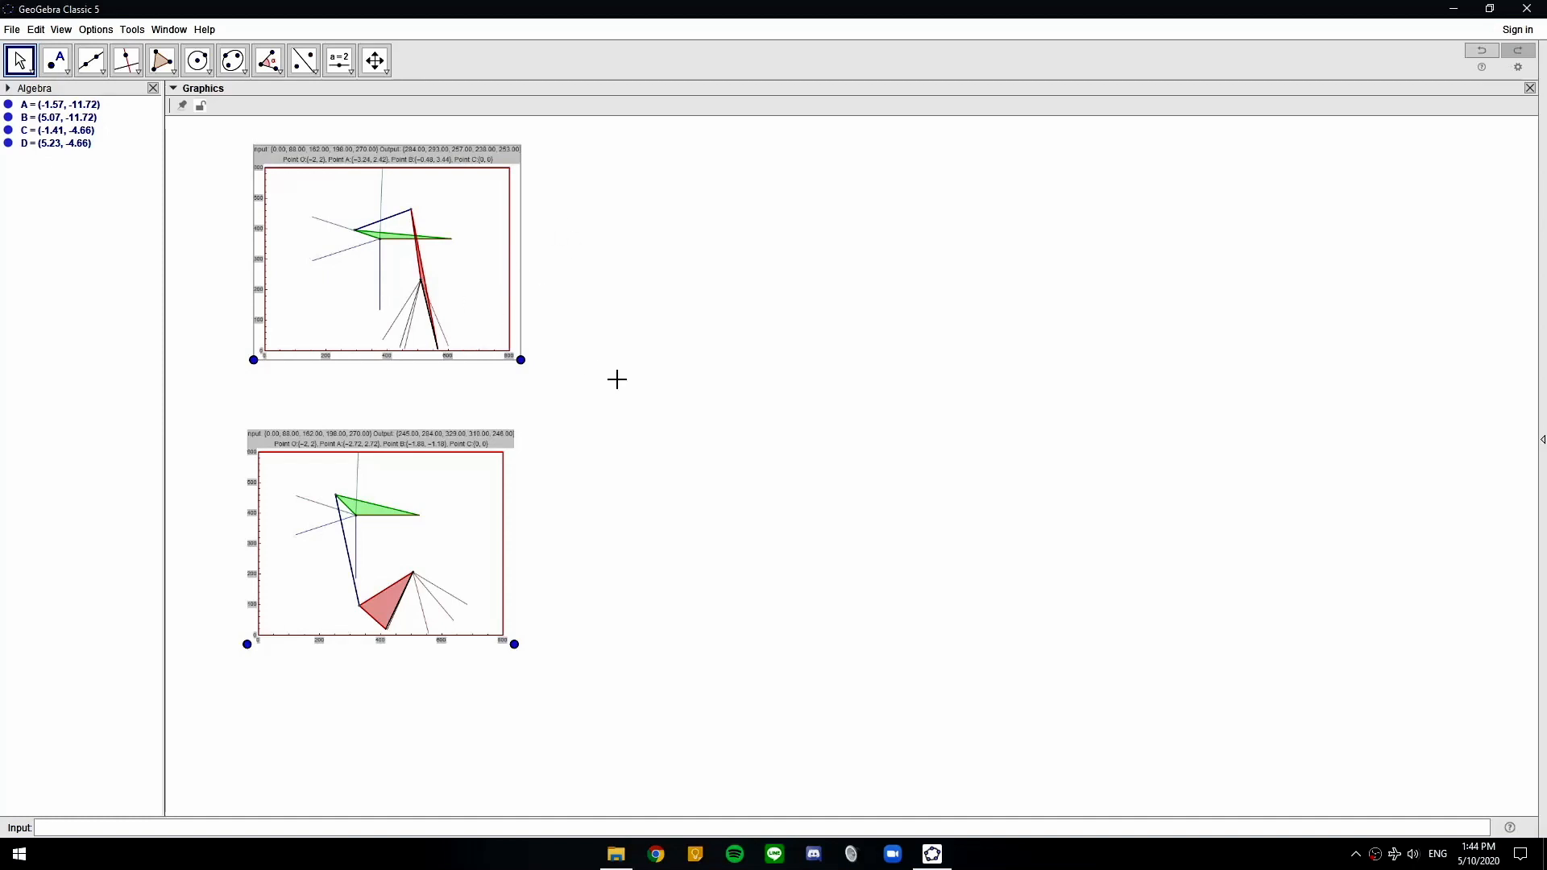
left_click(825, 392)
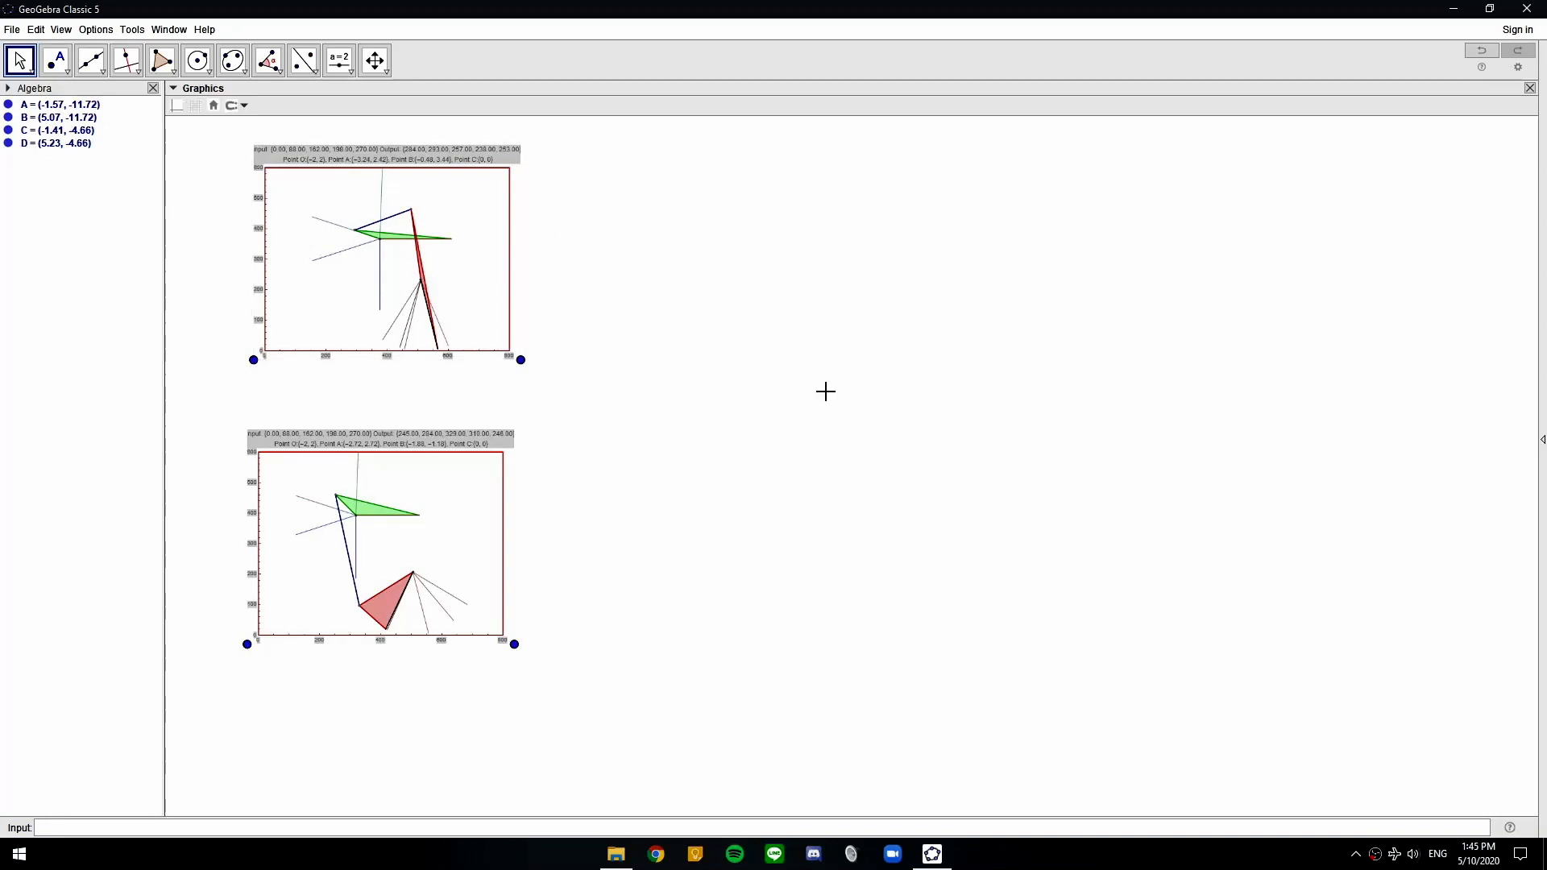
Check the Hip image in the Design Screenshots folder once more, and return to the maximized GeoGebra window
left_click_drag(627, 11, 820, 105)
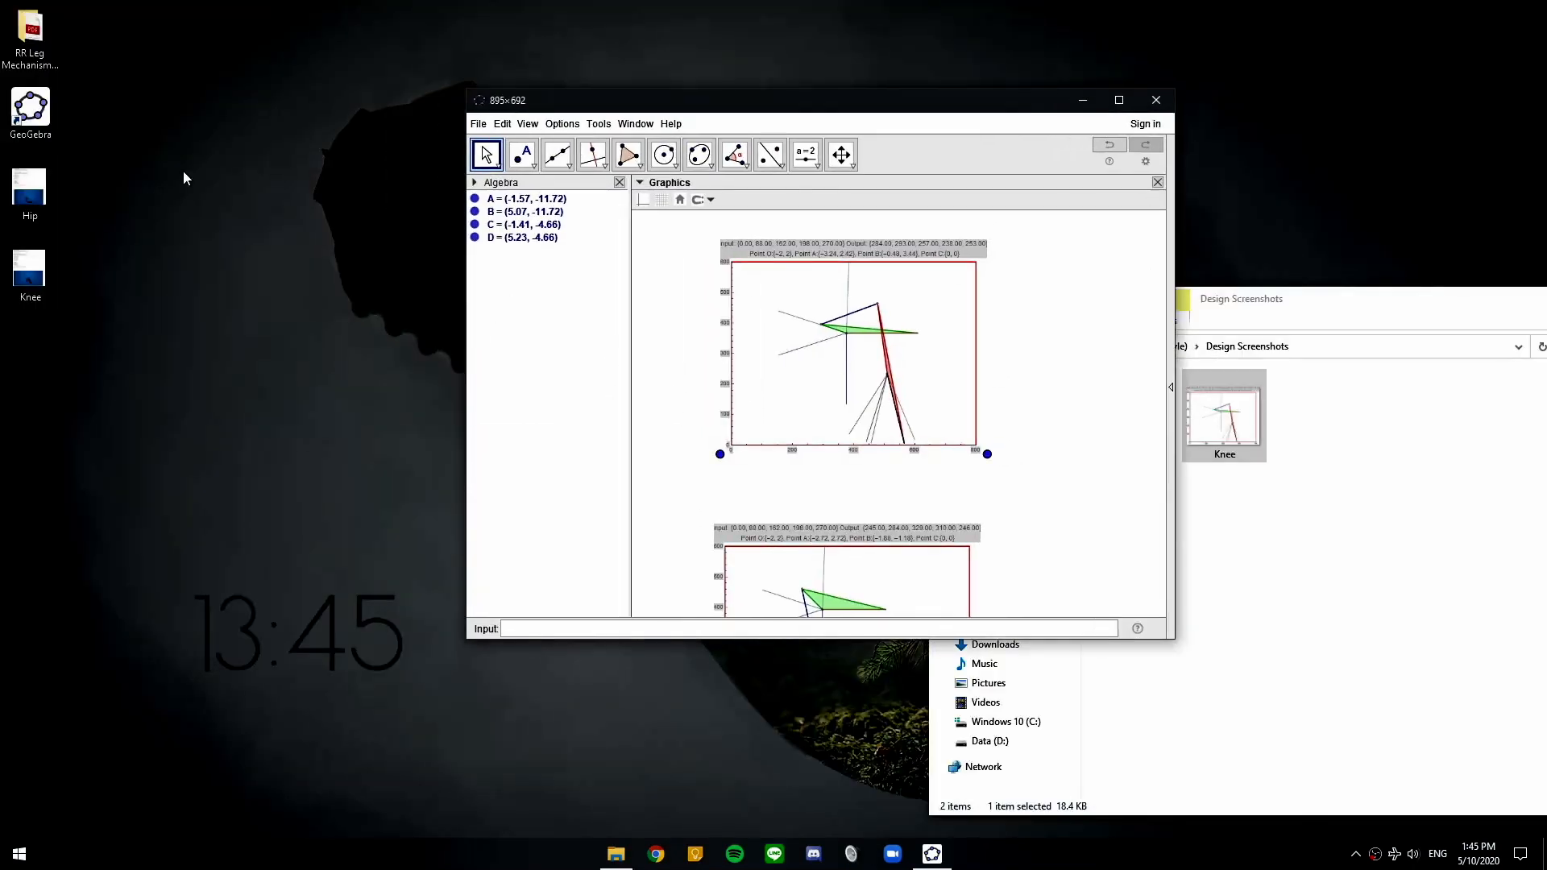
double_click(23, 31)
double_click(216, 107)
double_click(213, 133)
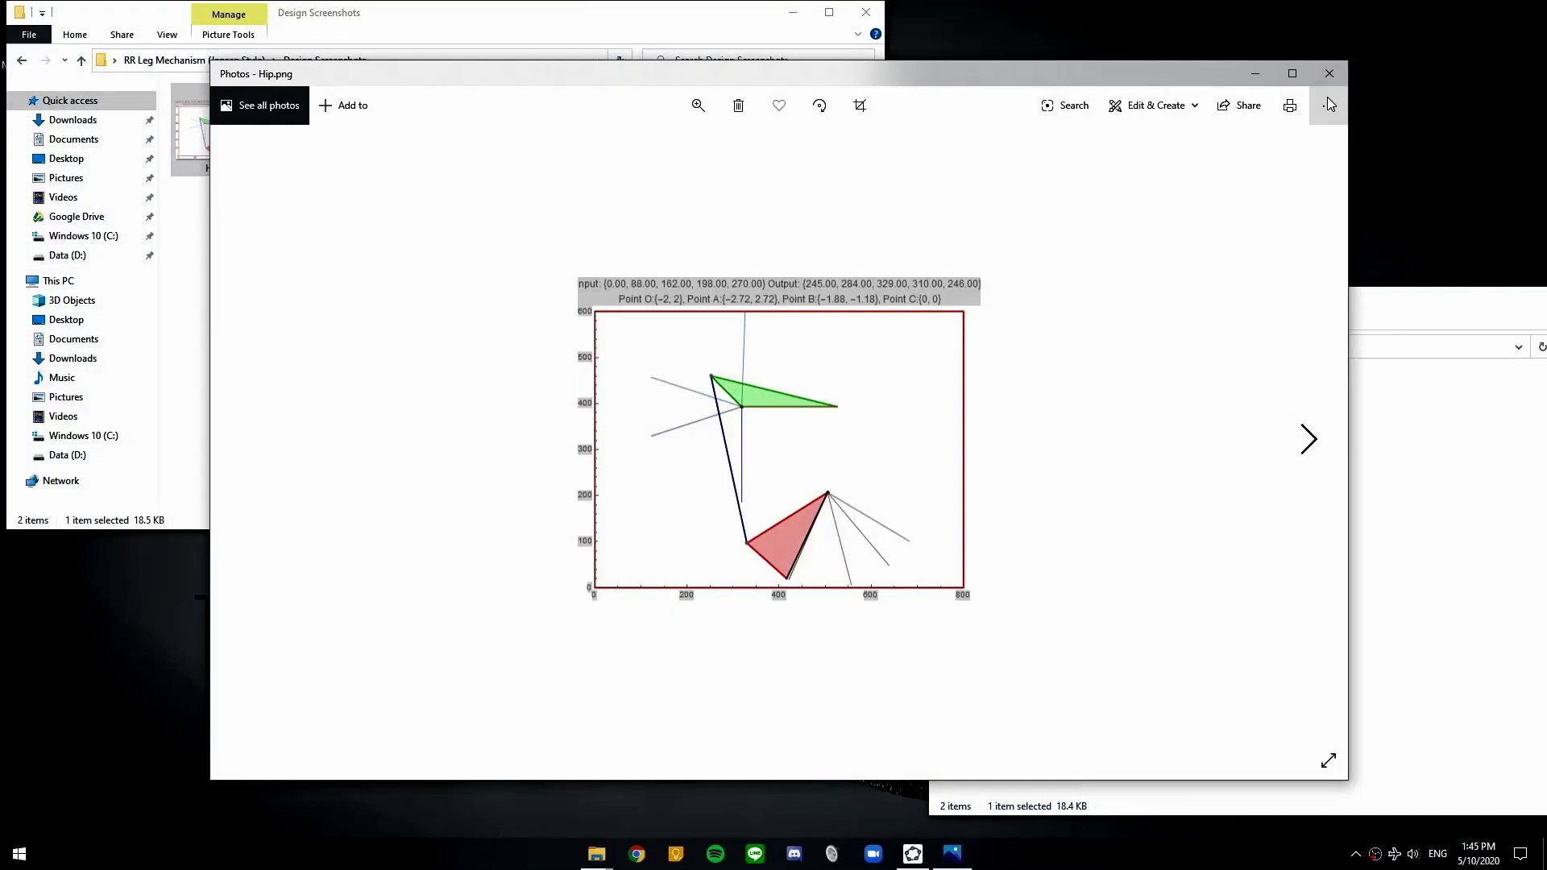
left_click(1329, 74)
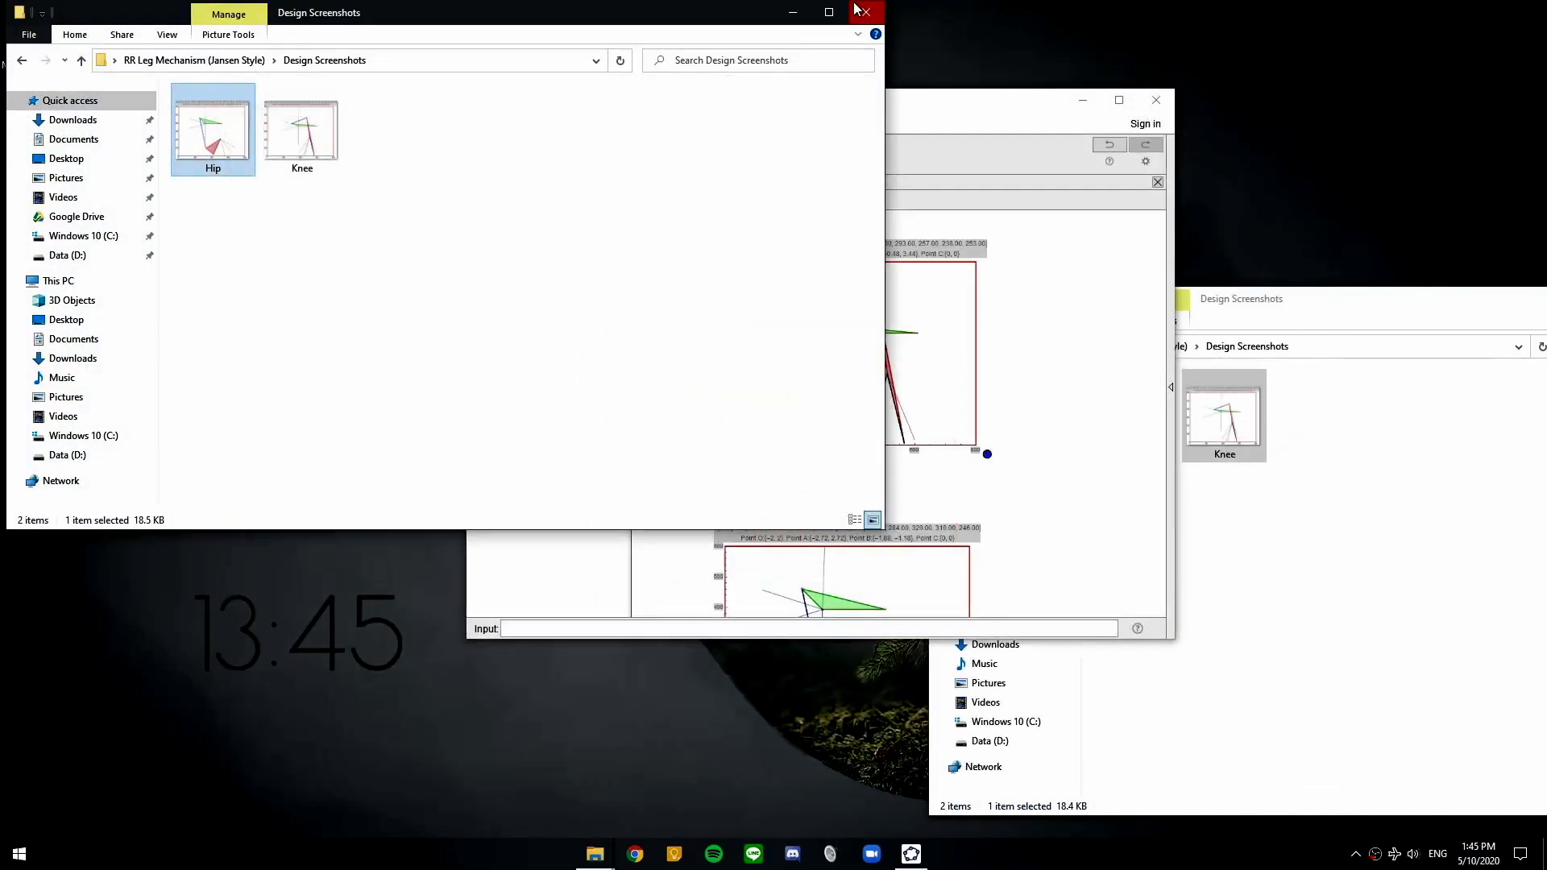
left_click(866, 12)
double_click(879, 100)
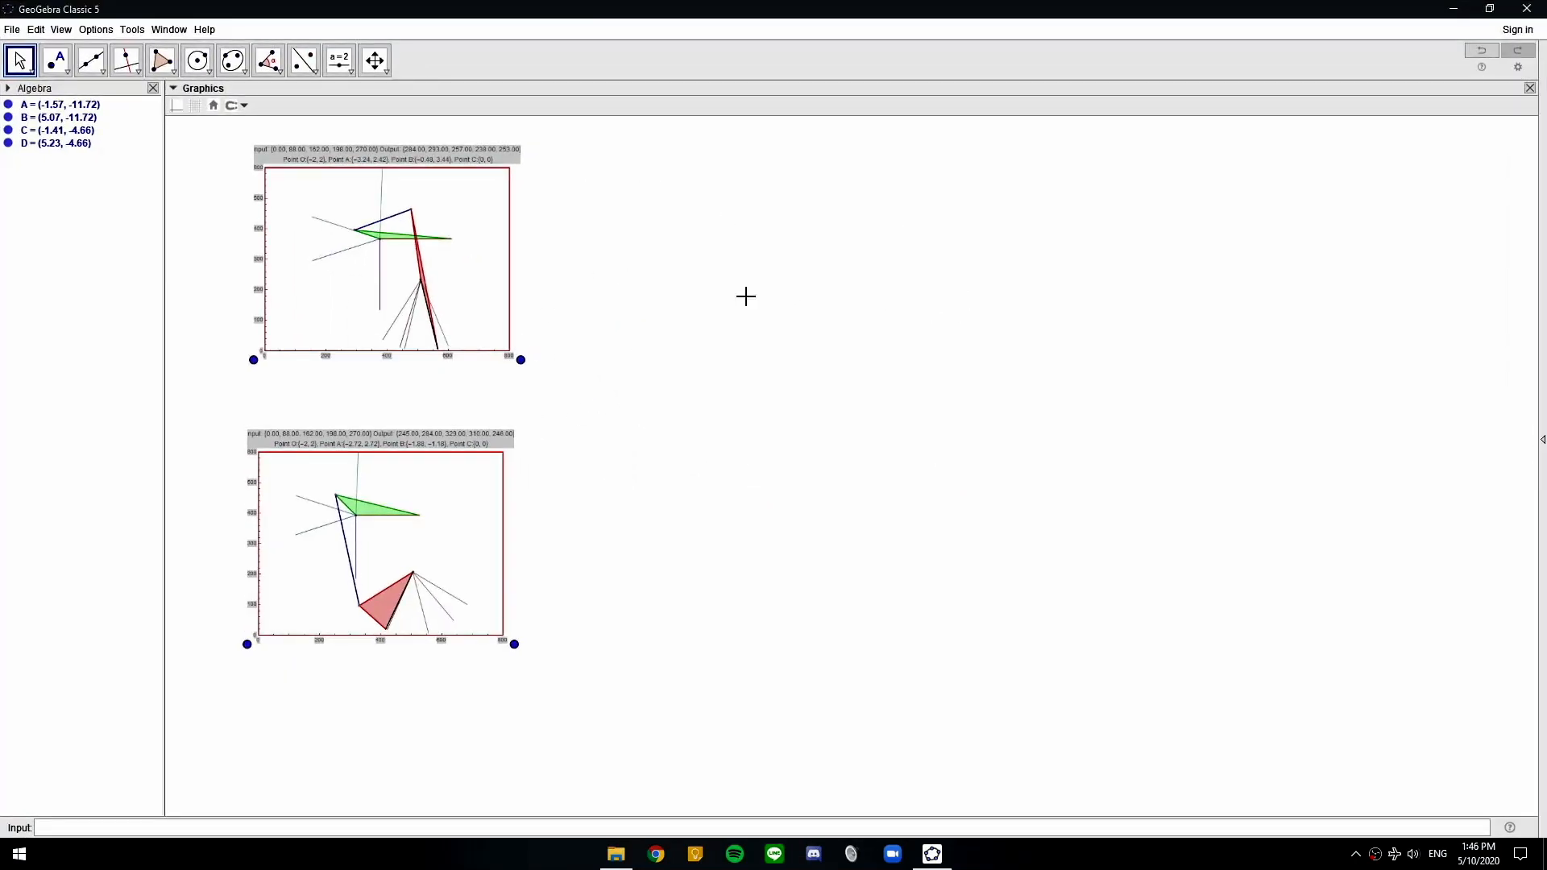
Insert the desktop Hip and Knee solution images into the graphics view and examine the solution coordinates and link lengths
left_click_drag(609, 10, 830, 112)
left_click_drag(29, 191, 998, 365)
left_click_drag(29, 273, 1037, 373)
left_click_drag(980, 109, 913, 1)
left_click_drag(429, 305, 577, 580)
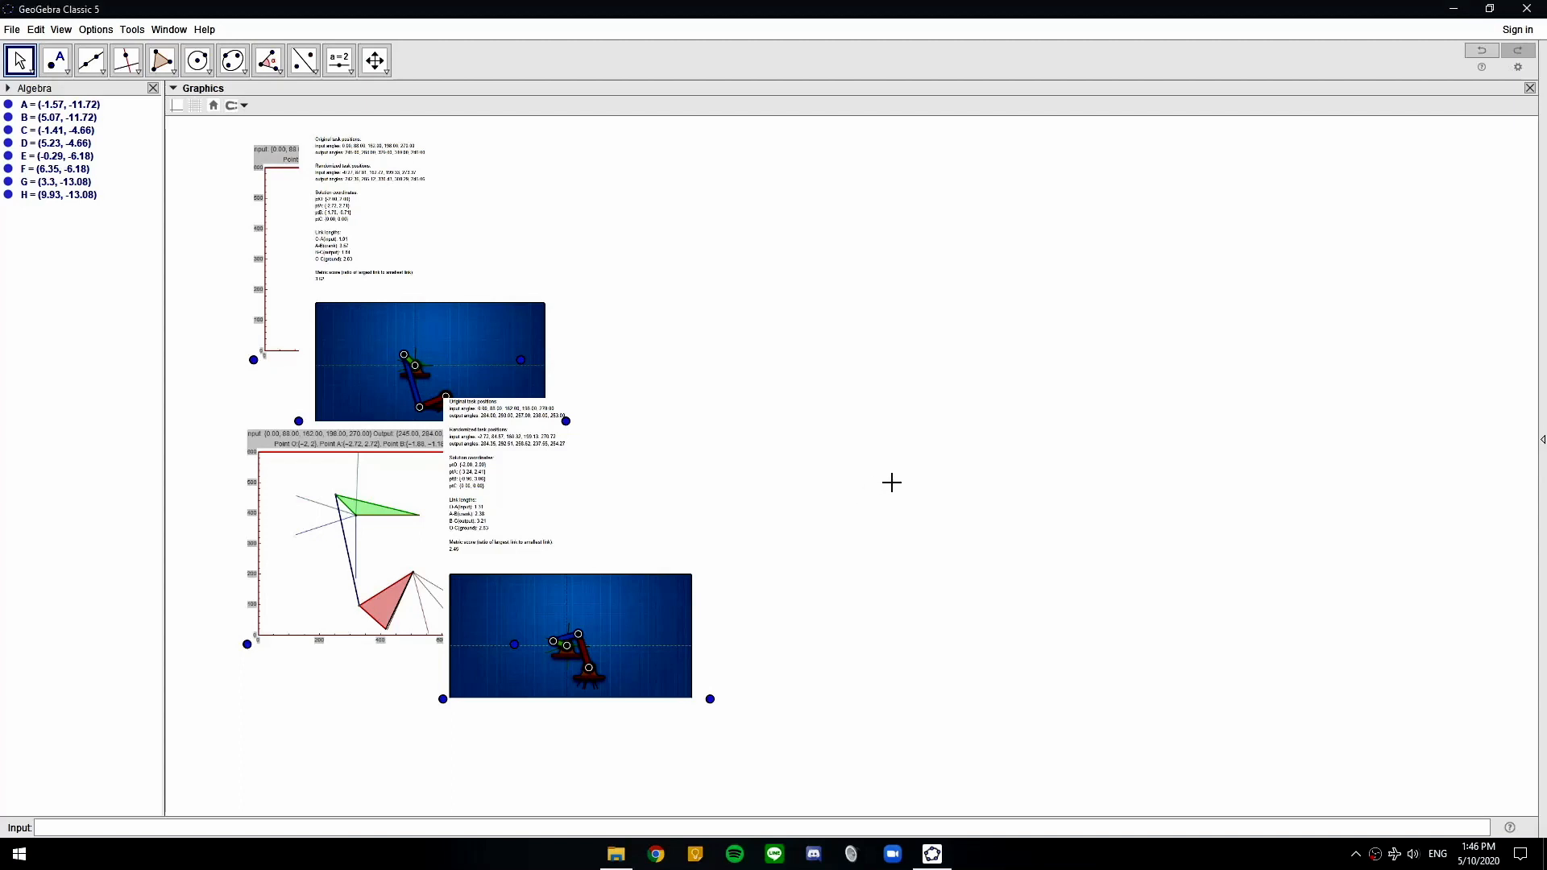
left_click(679, 566)
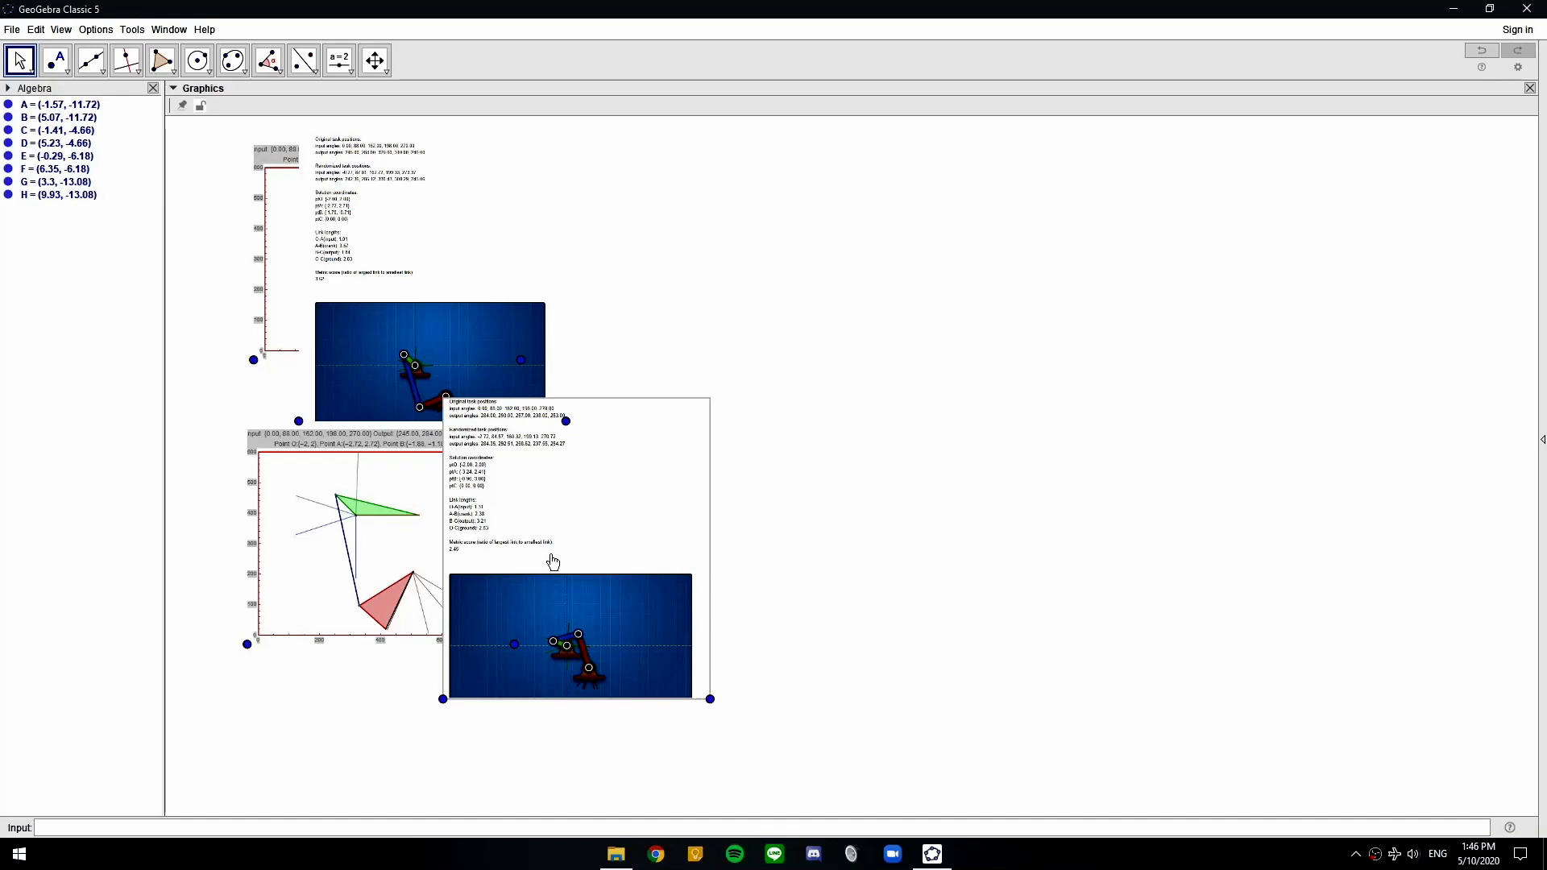
scroll(494, 518, "up", 10)
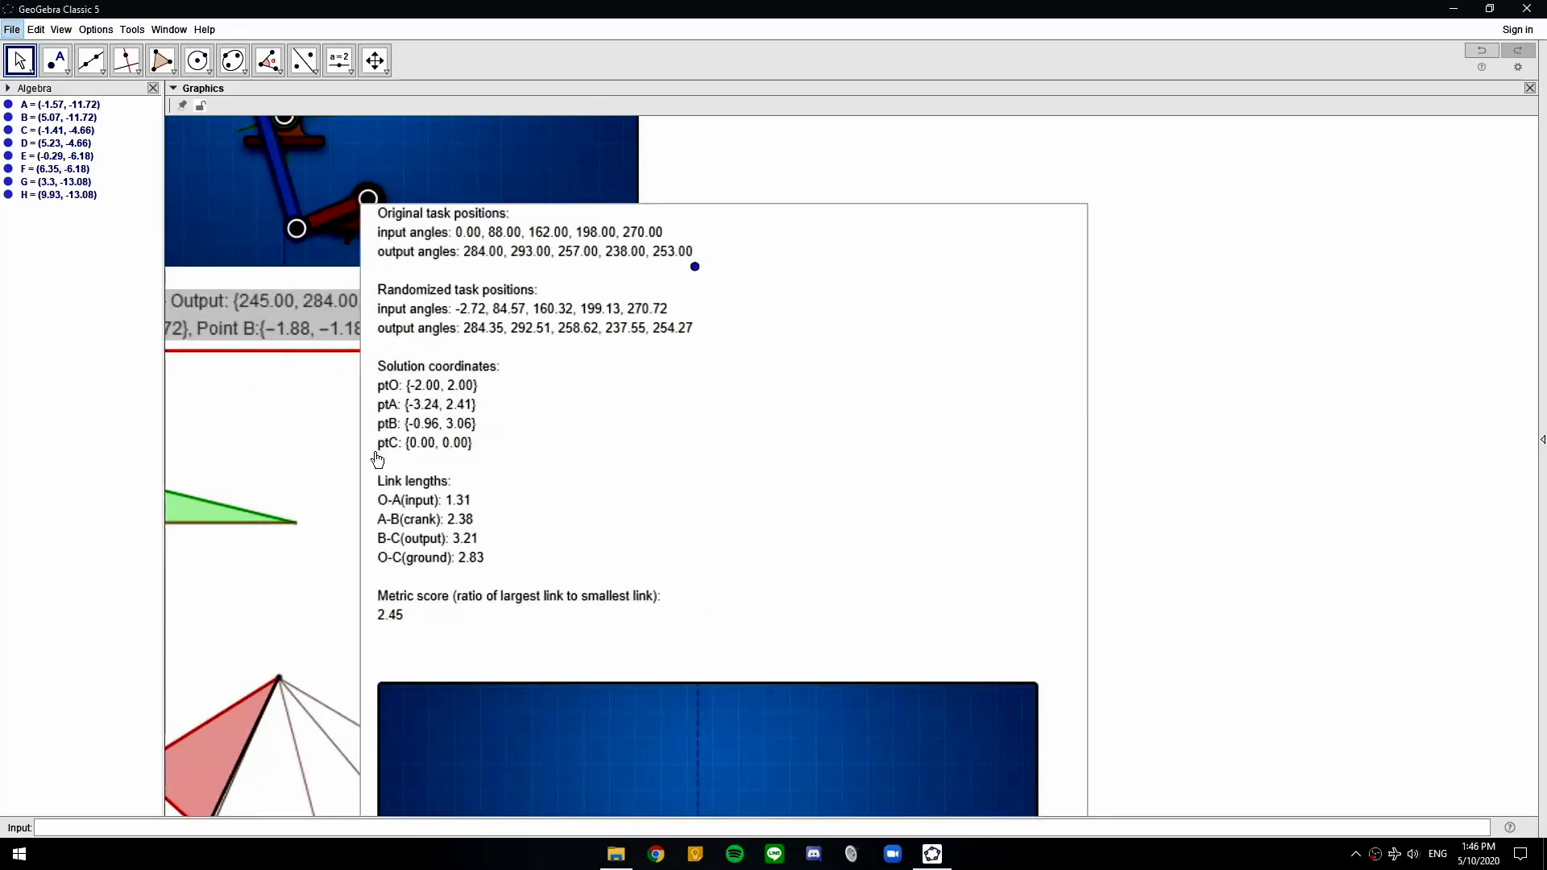
scroll(546, 424, "down", 15)
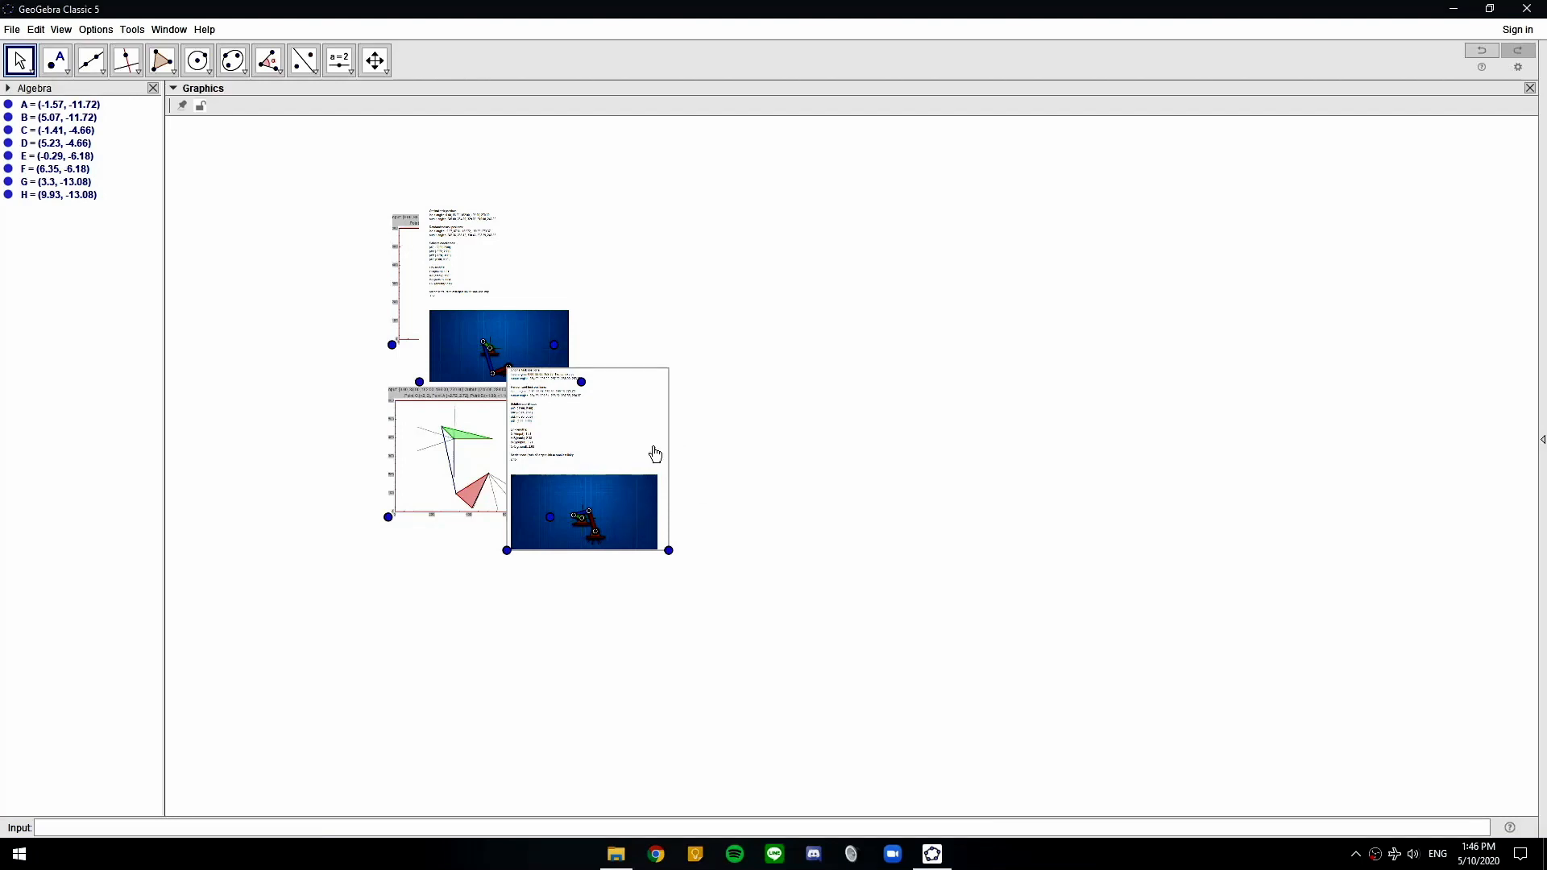
Delete the two desktop solution images and their corner points E, F, G and H
key("Delete")
left_click(529, 274)
key("Delete")
left_click(669, 550)
key("Delete")
left_click(507, 550)
key("Delete")
left_click(580, 382)
key("Delete")
left_click(419, 382)
key("Delete")
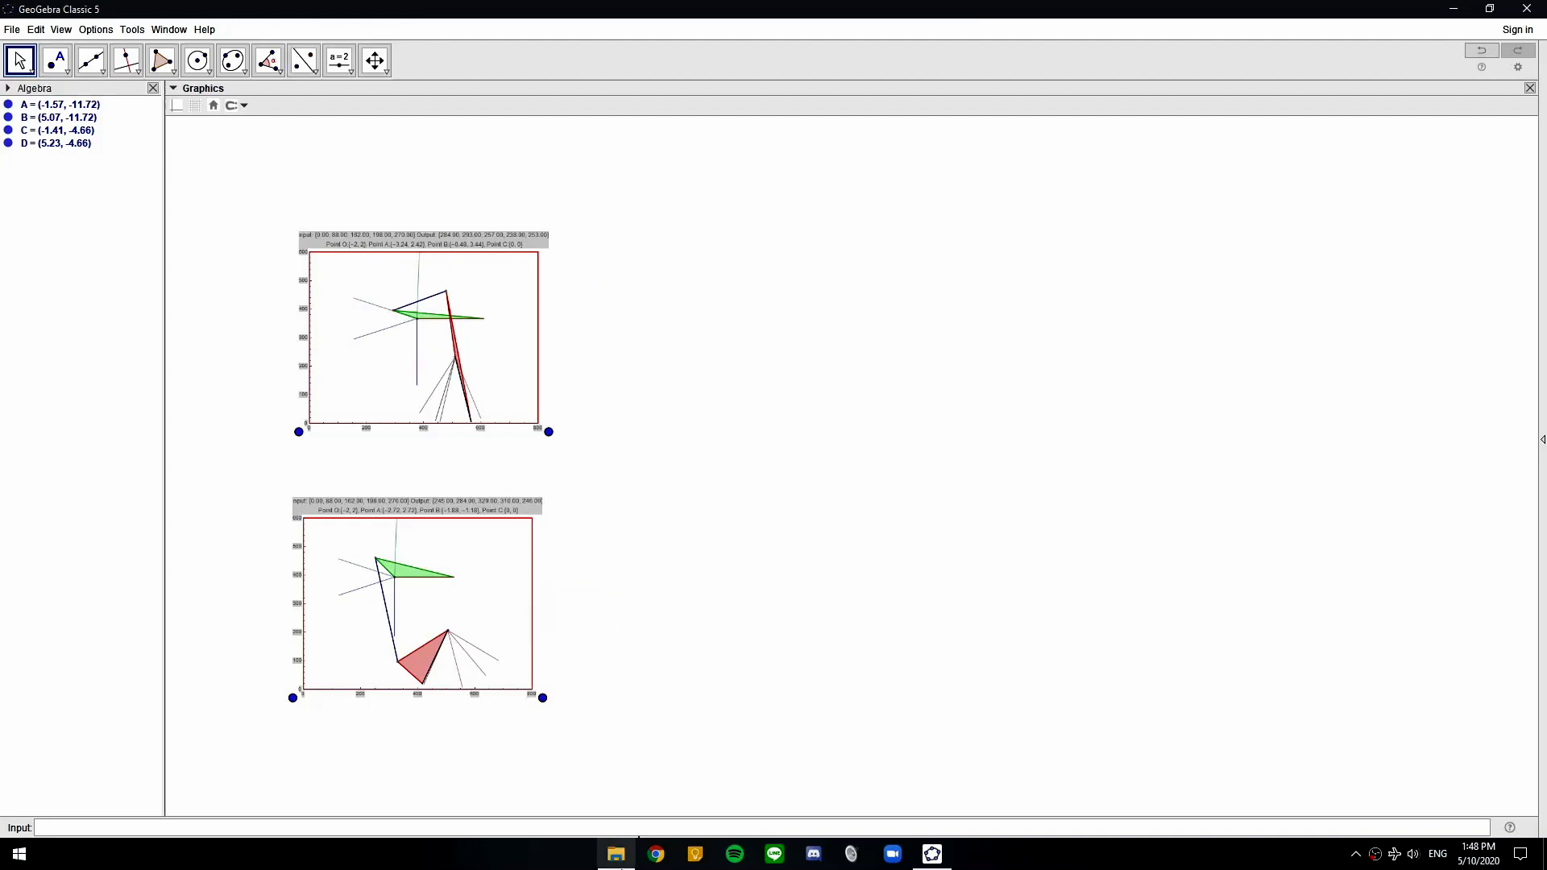
Move the Knee image below the Hip image in the graphics view
left_click(617, 856)
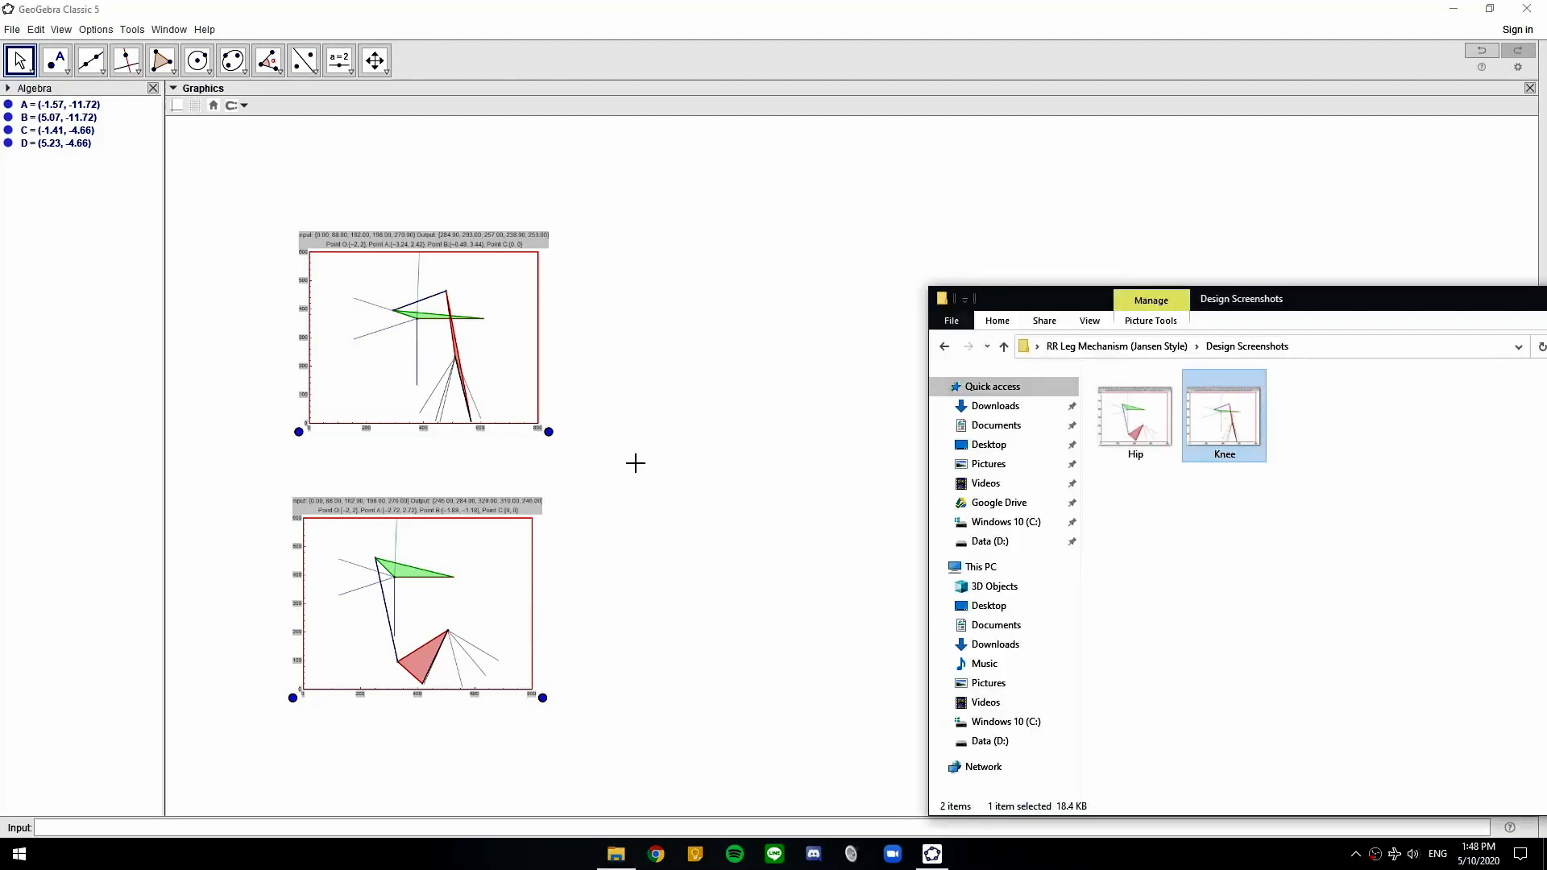
left_click(424, 333)
scroll(684, 487, "down", 2)
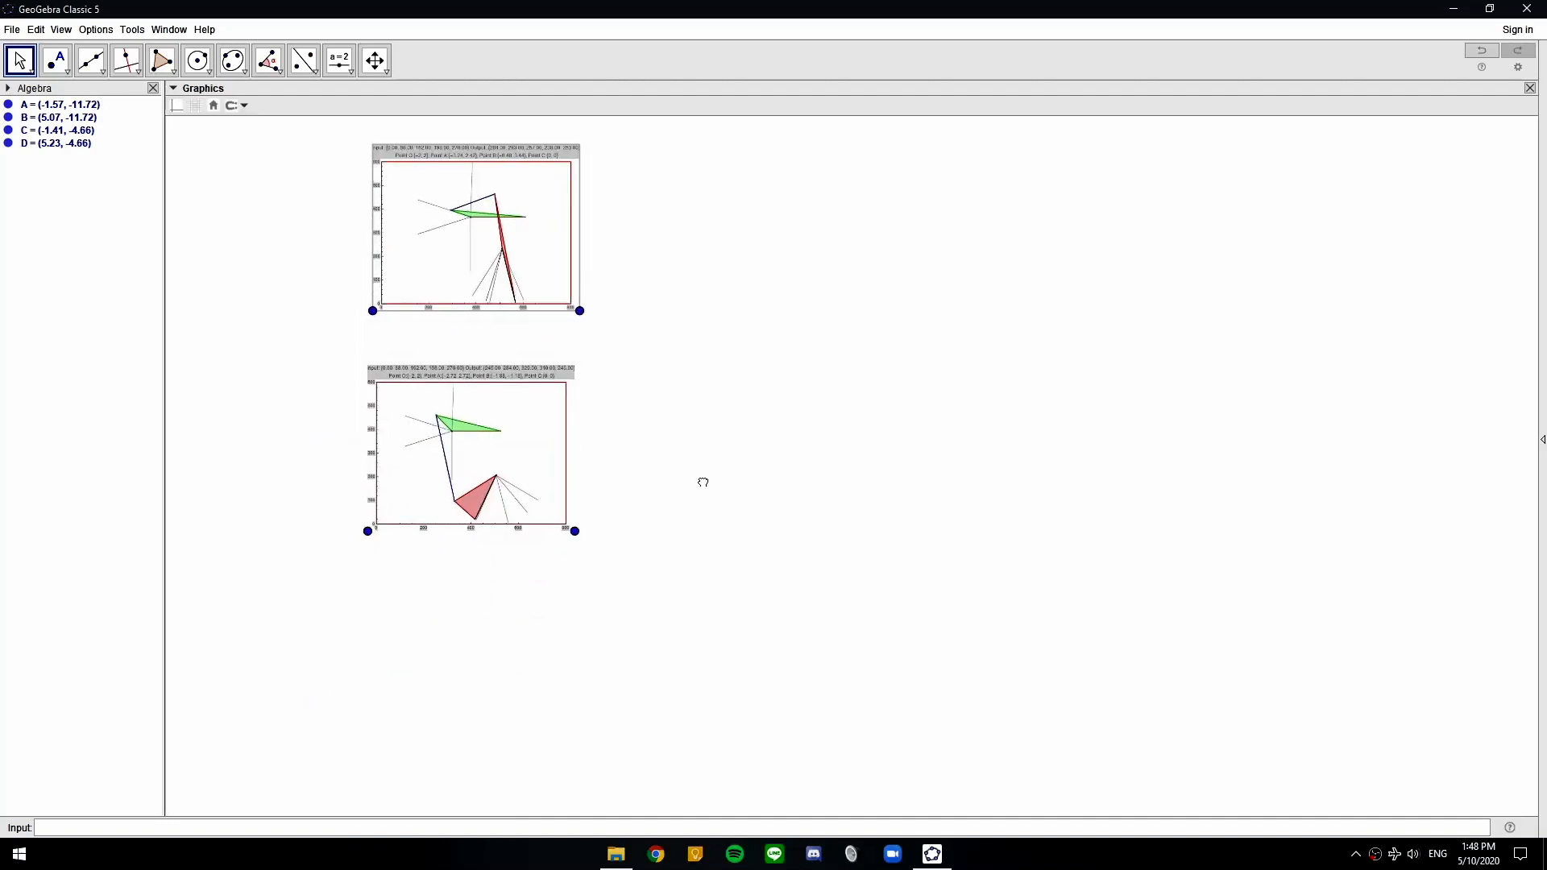
left_click_drag(467, 200, 454, 669)
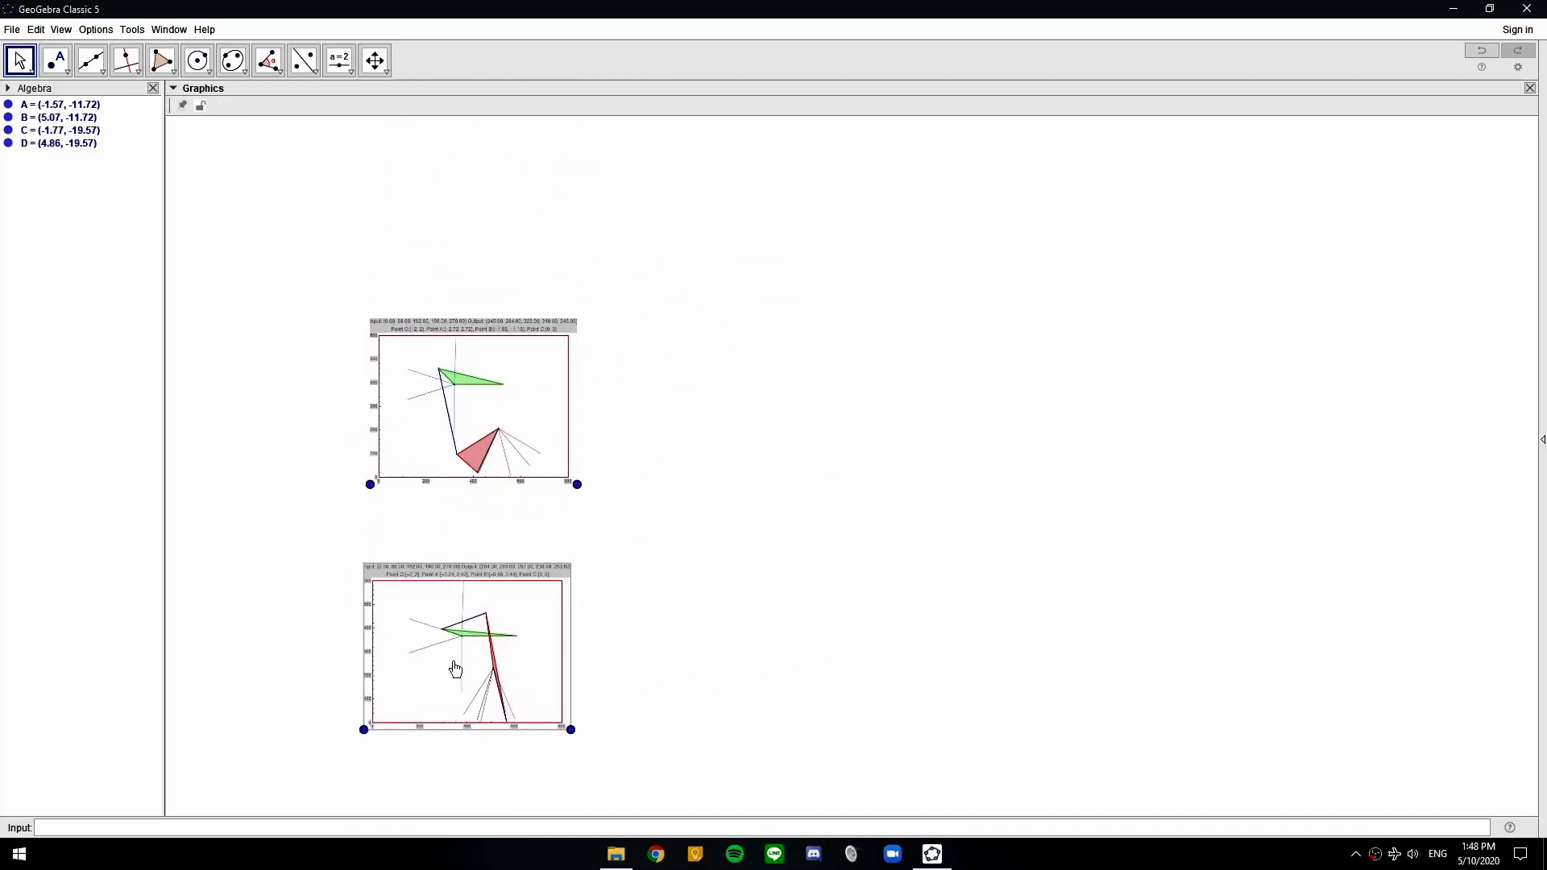
left_click(780, 566)
left_click(616, 852)
left_click(682, 442)
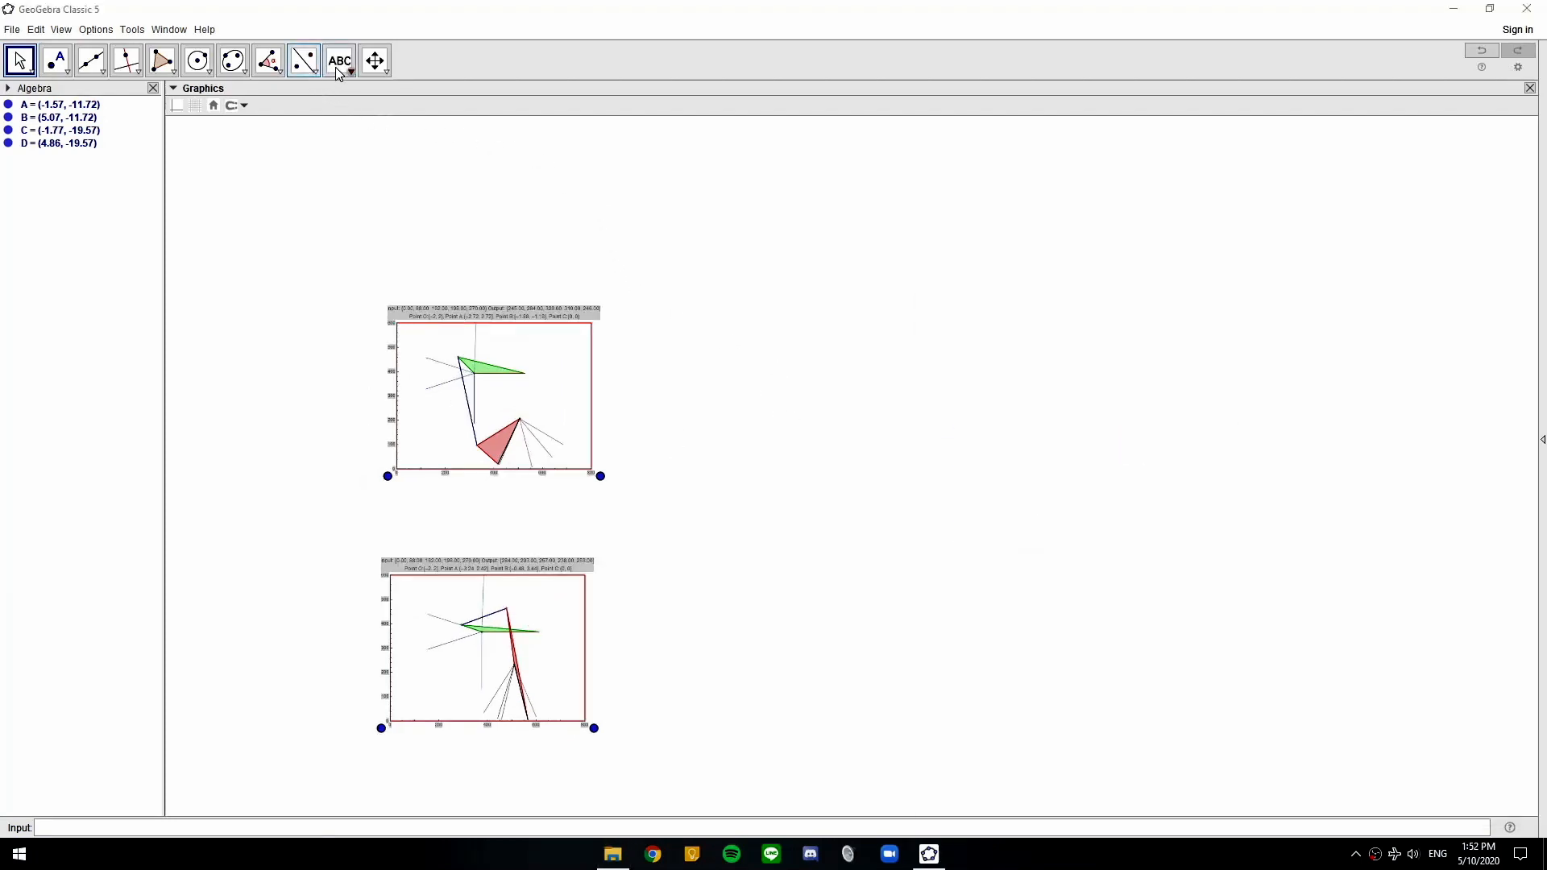
Add the text "Hip" and place it in the upper-right corner of the Hip diagram
left_click(337, 68)
left_click(362, 96)
left_click(625, 356)
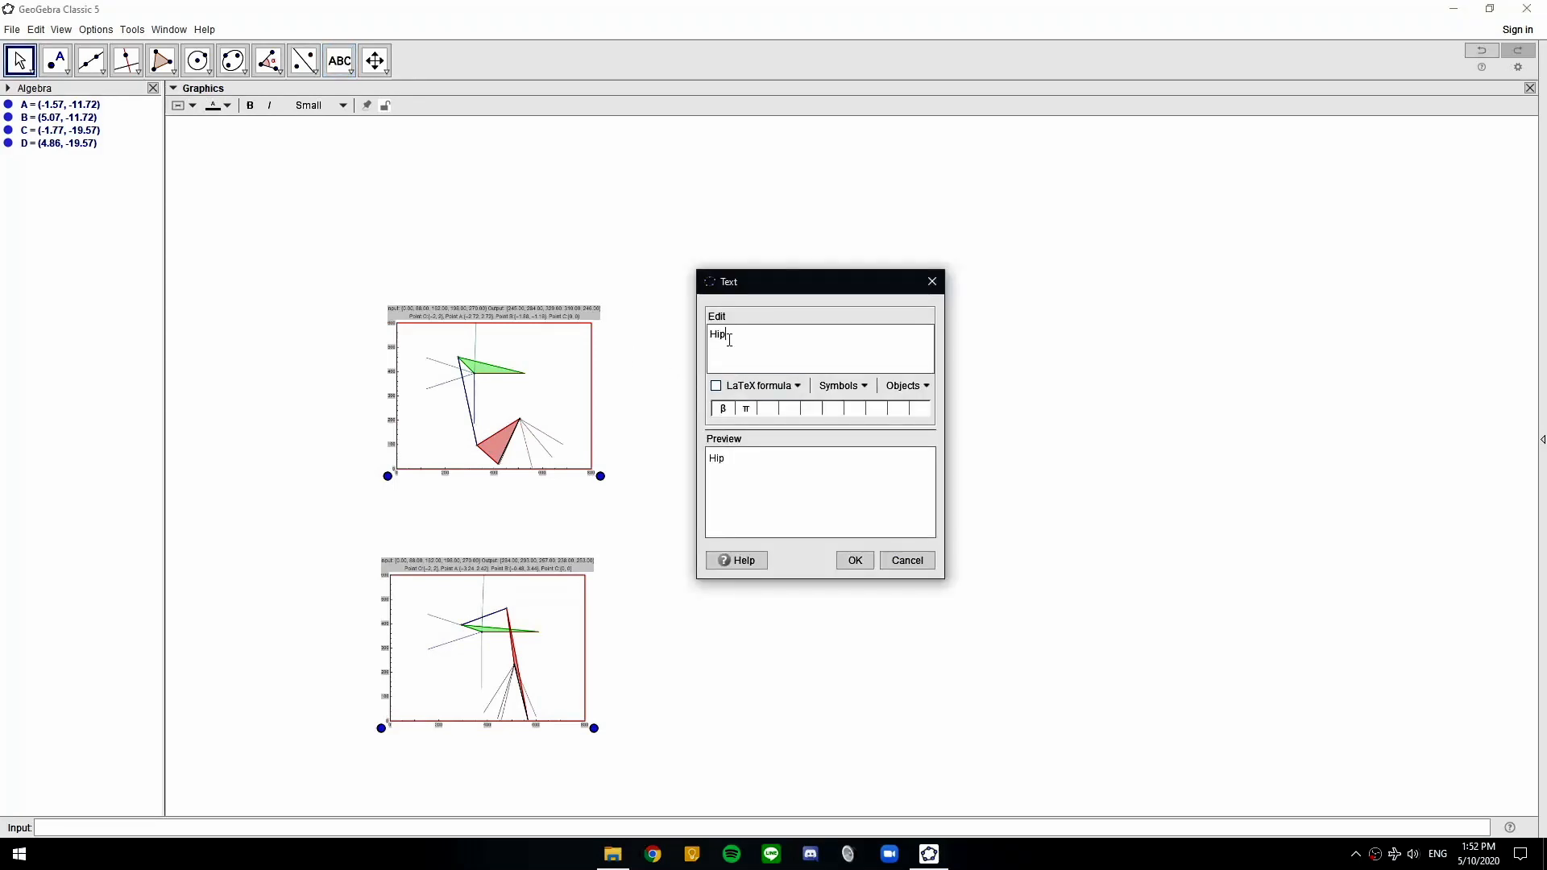
left_click(855, 560)
left_click_drag(636, 358, 575, 348)
Add the text "Knee" and place it in the upper-right corner of the Knee diagram
scroll(574, 360, "up", 2)
left_click_drag(728, 565, 778, 455)
left_click(351, 72)
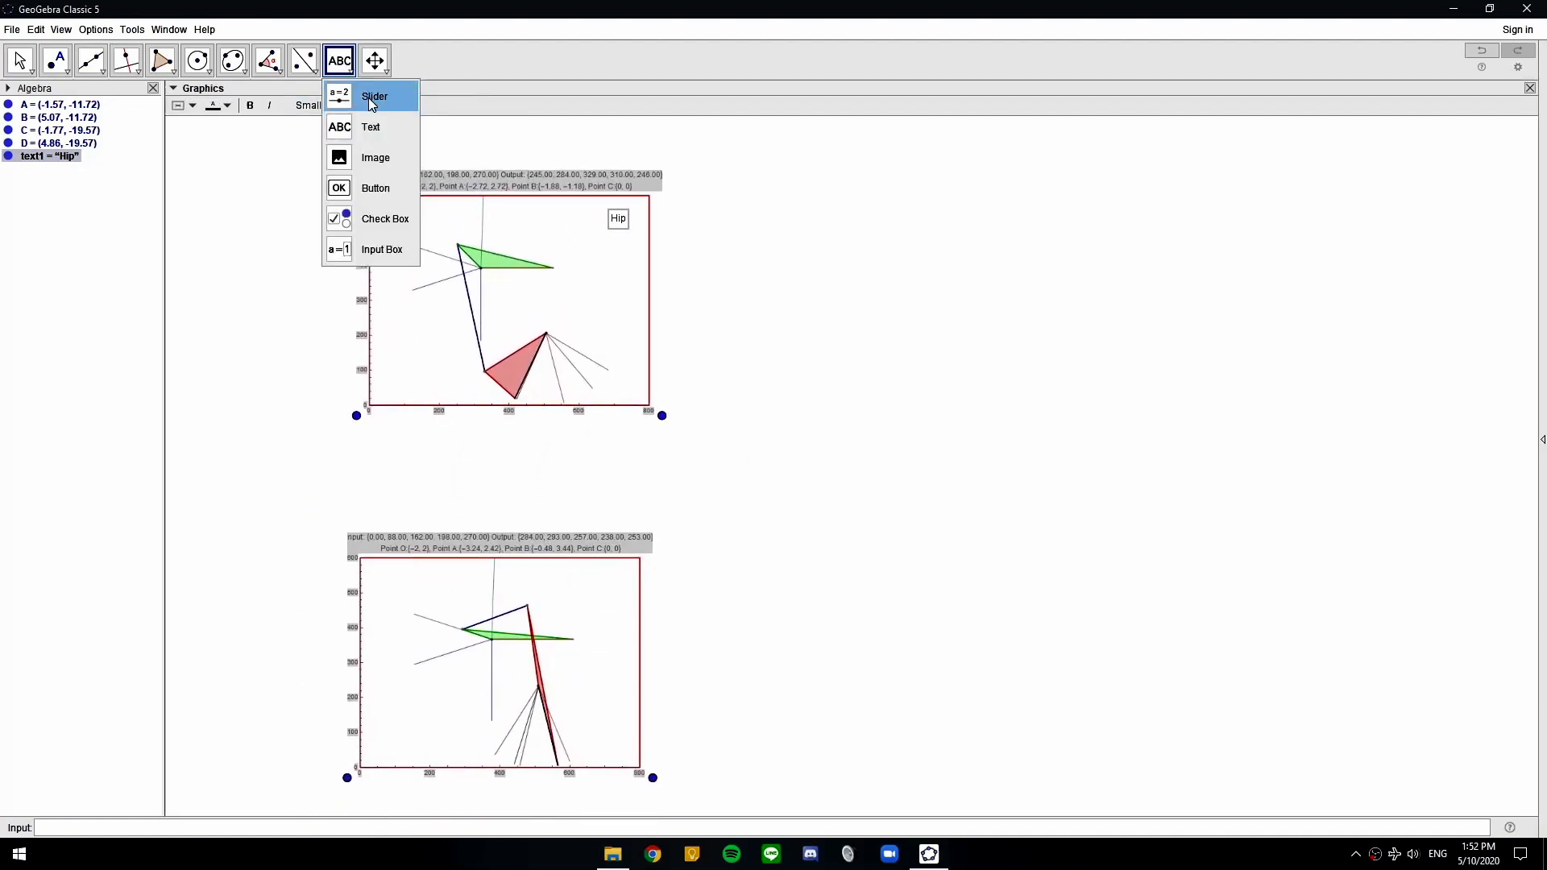
left_click(379, 127)
left_click(513, 288)
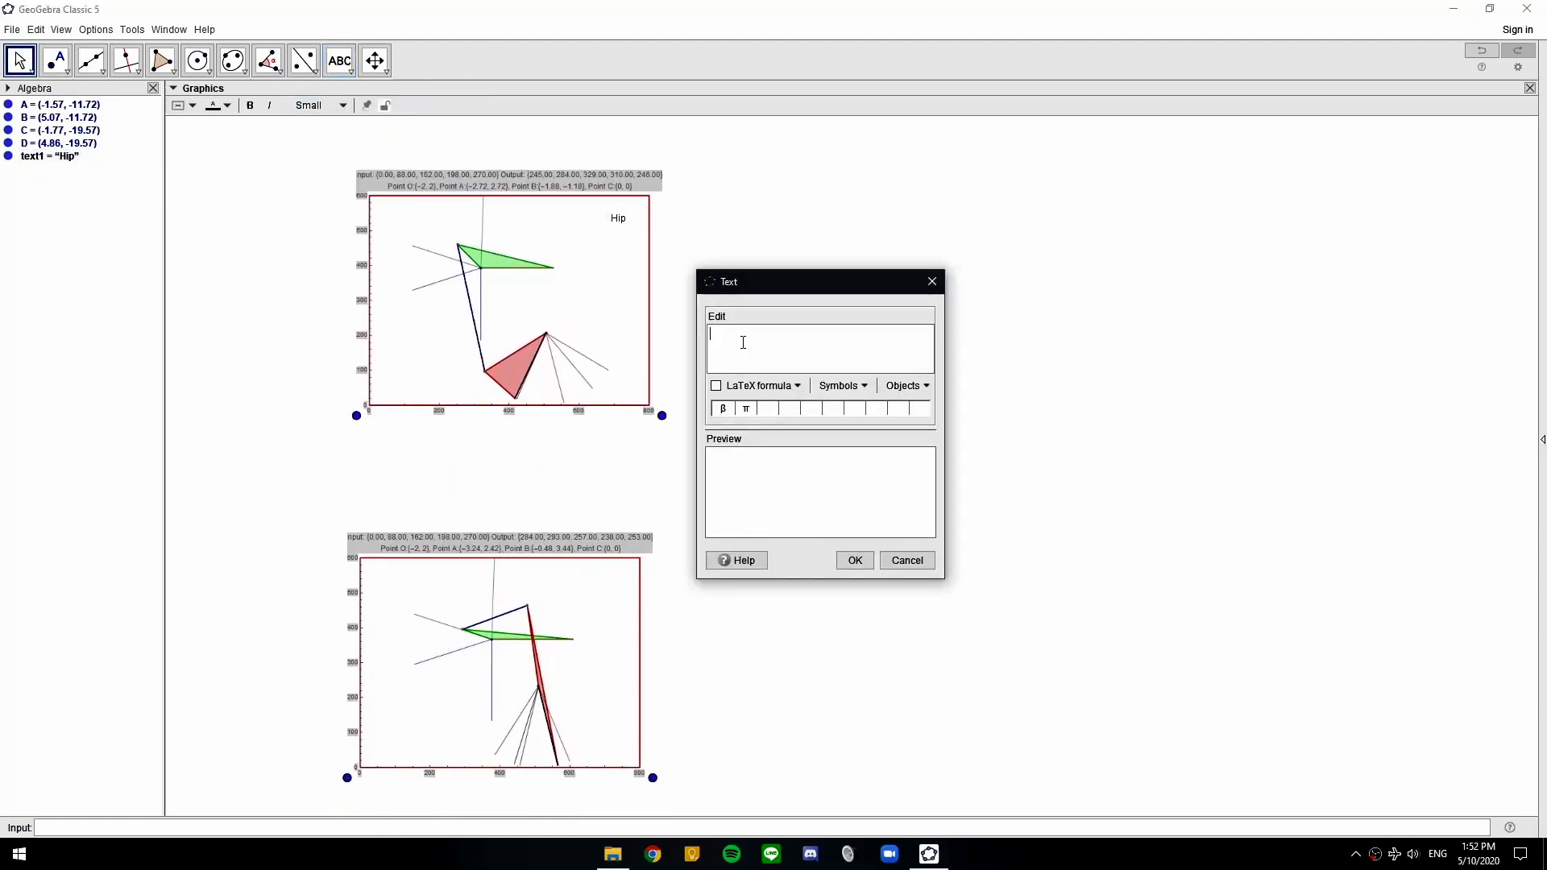
left_click(850, 560)
left_click_drag(749, 528, 616, 588)
Try to set the Hip and Knee texts to Medium size together
left_click(616, 218, "ctrl")
left_click(228, 105)
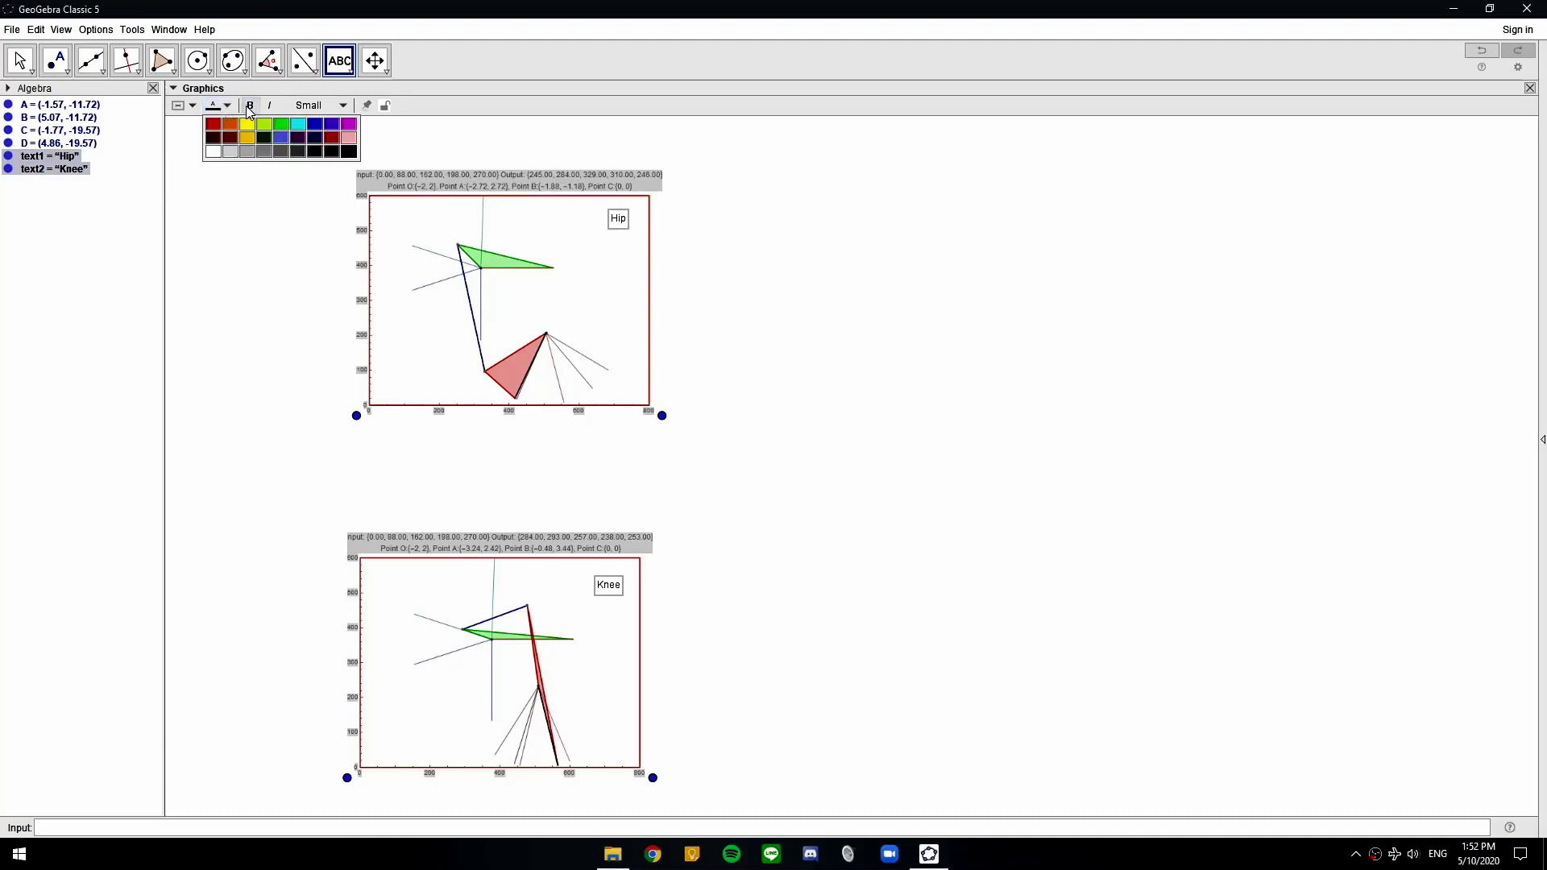
left_click(331, 105)
left_click(314, 176)
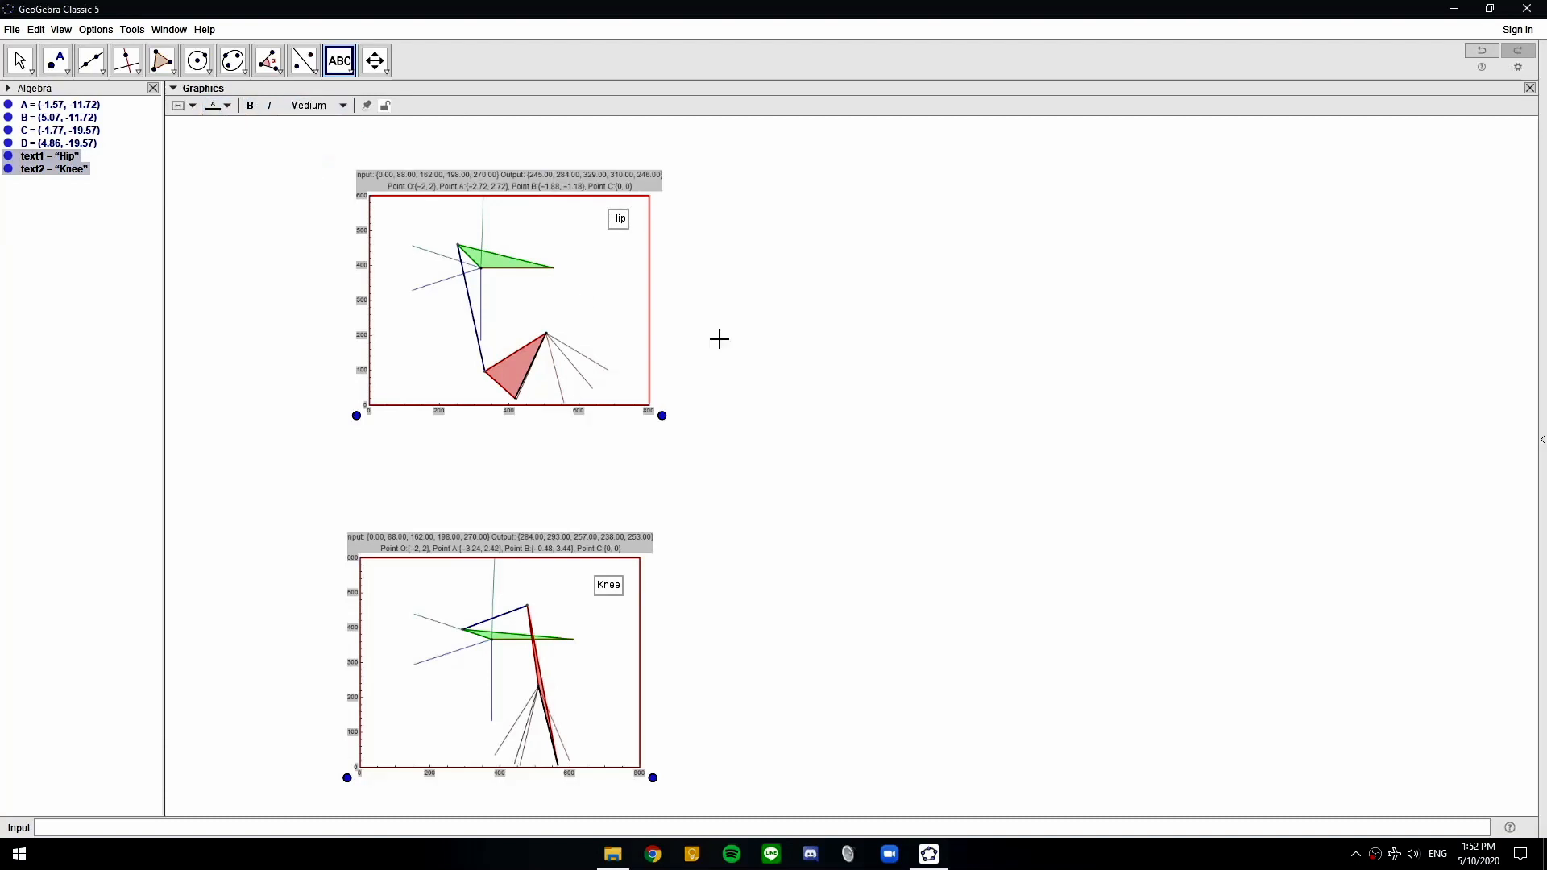
left_click(813, 373)
left_click(932, 282)
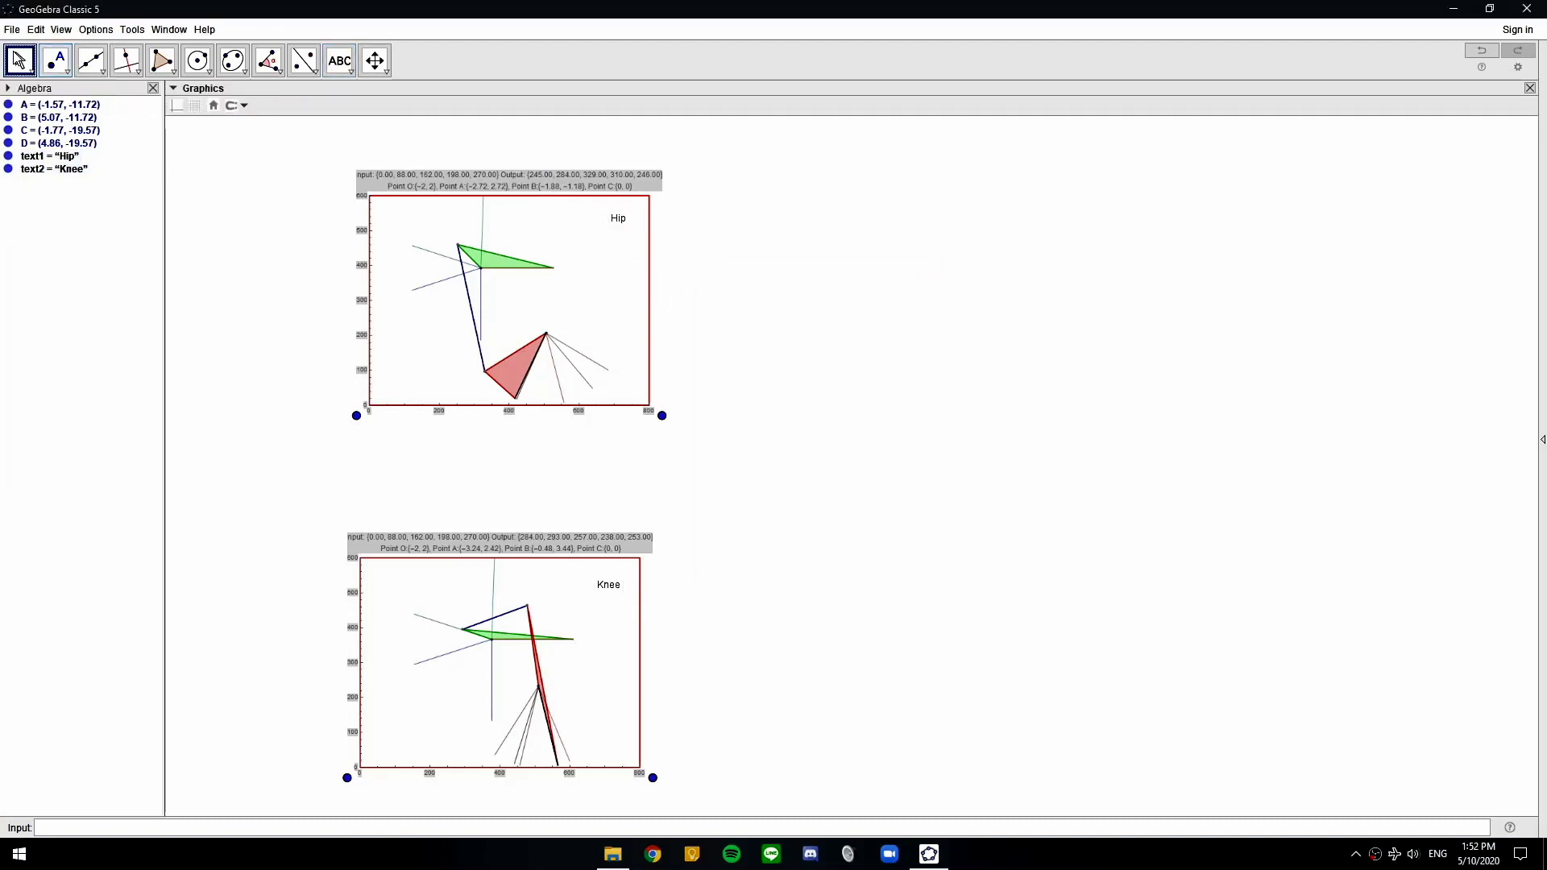
Set the size of the Hip text and of the Knee text to Medium individually
left_click(620, 221)
left_click(318, 106)
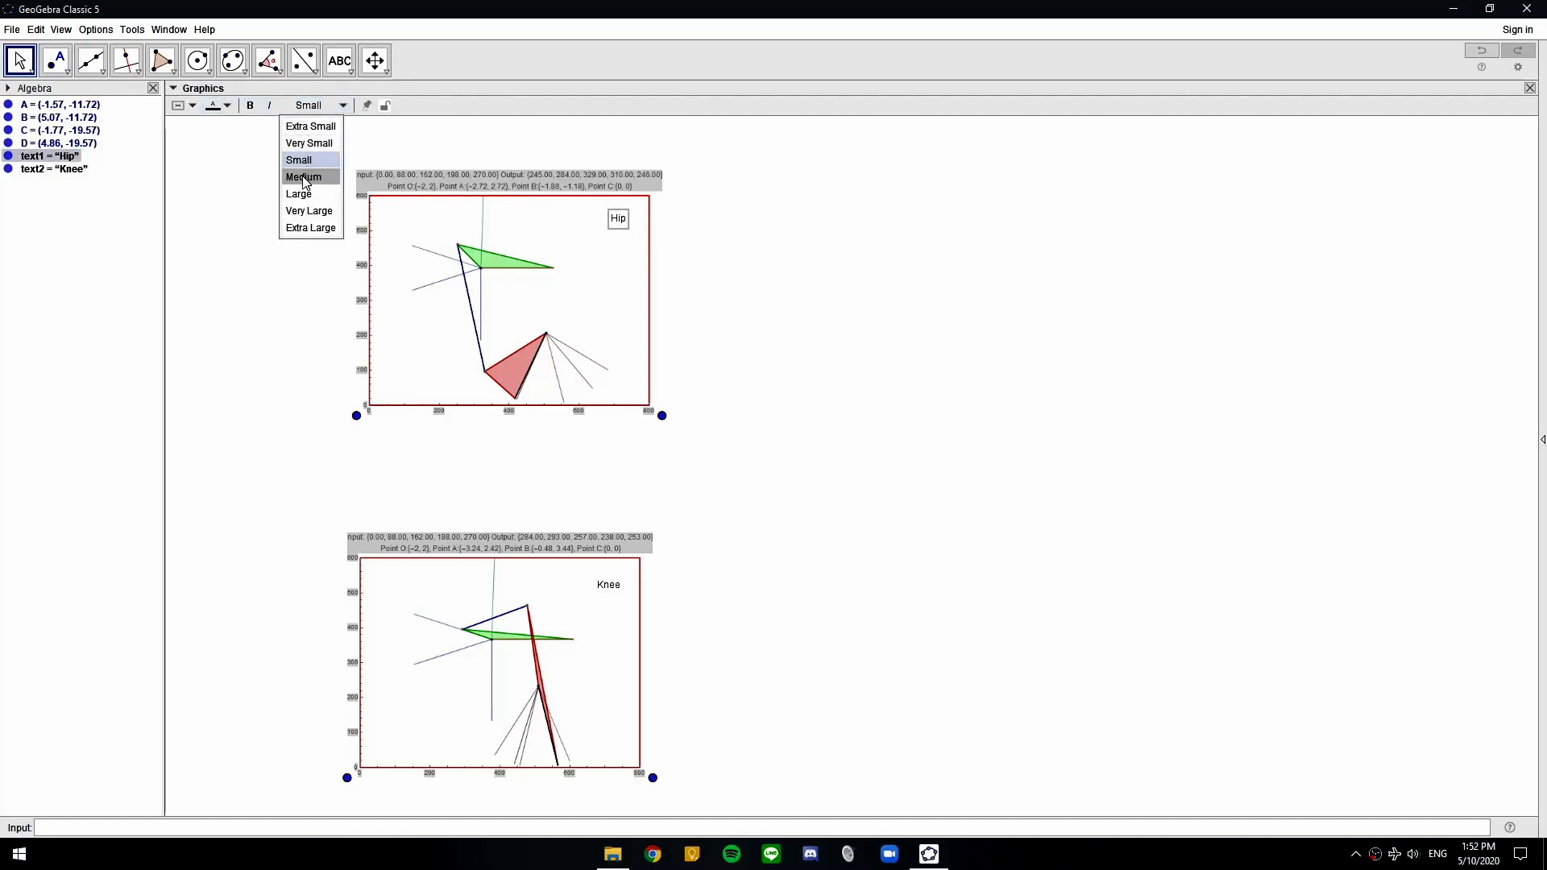
left_click(305, 177)
left_click(599, 580)
left_click(318, 105)
left_click(305, 178)
left_click(928, 452)
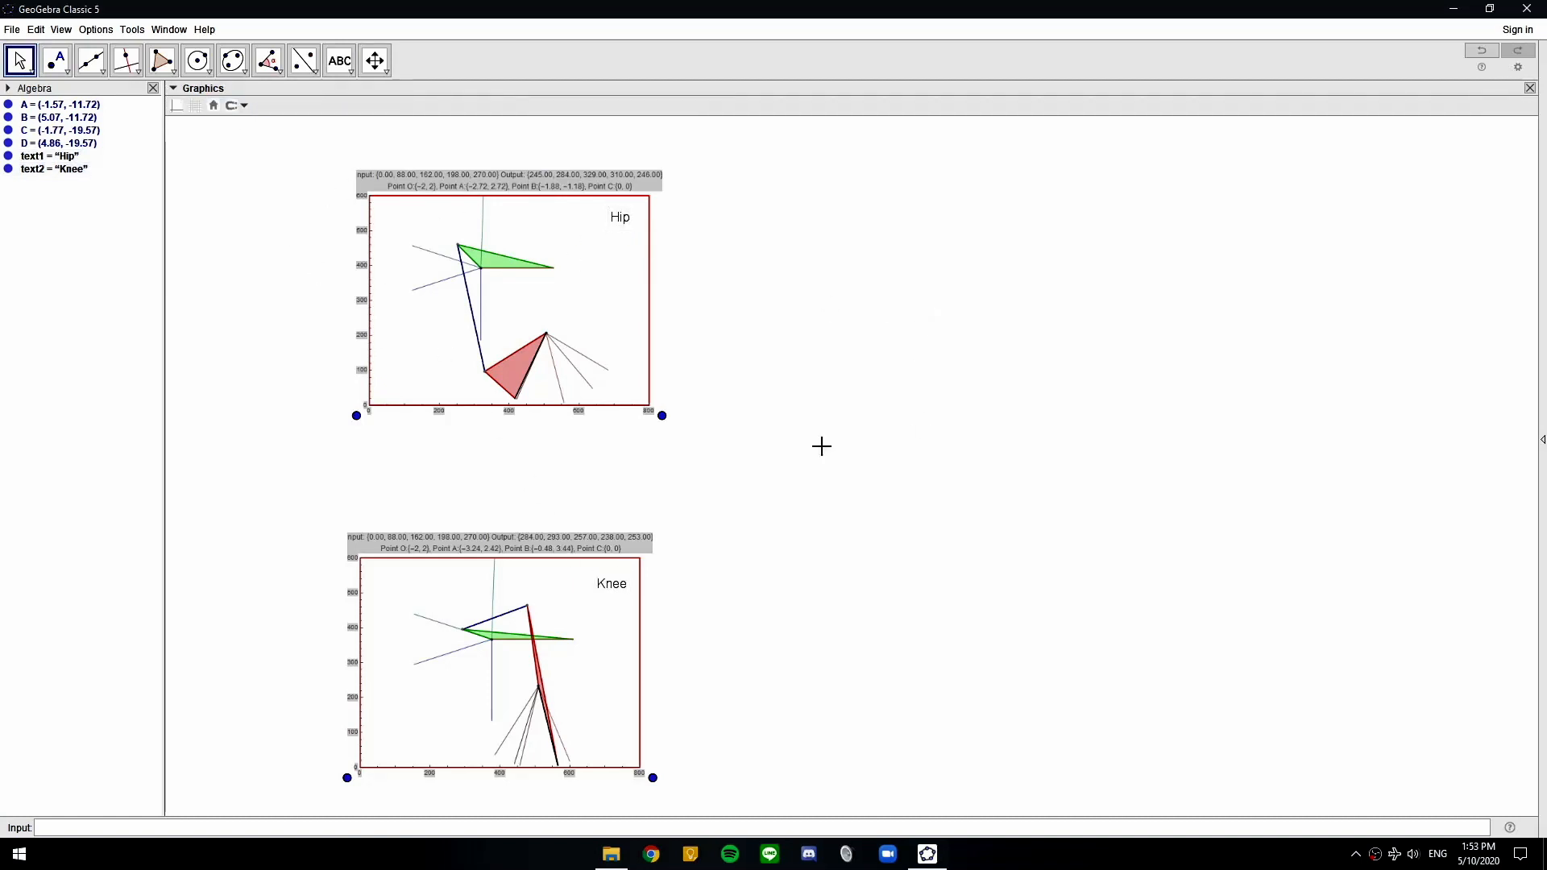
scroll(451, 247, "up", 7)
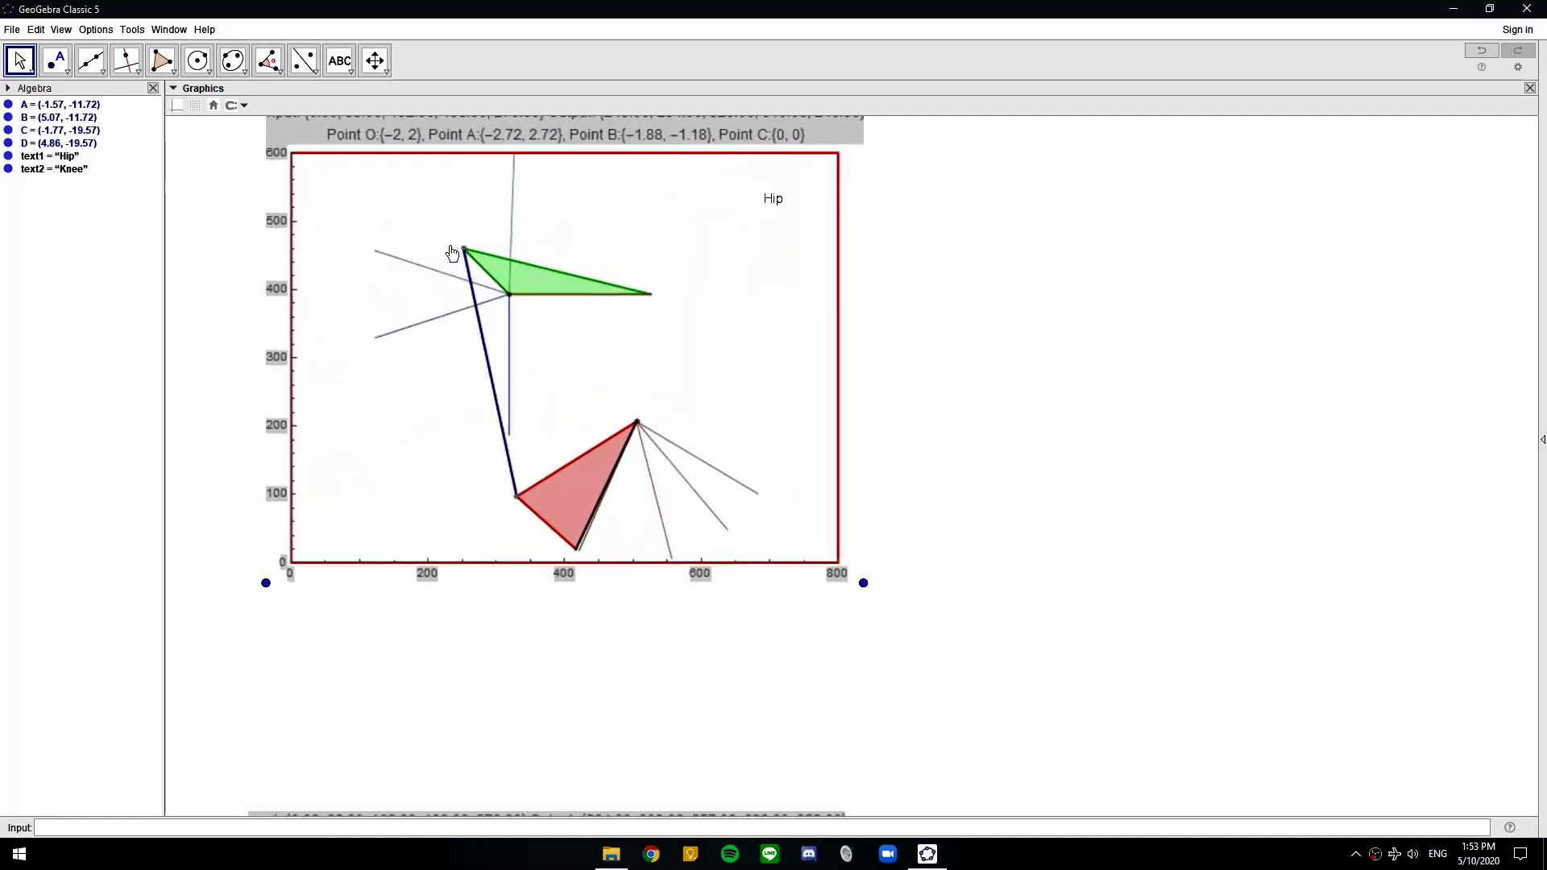
Open the Knee image from the desktop, examine its linkage drawing, and return to the GeoGebra file
left_click_drag(548, 211, 603, 286)
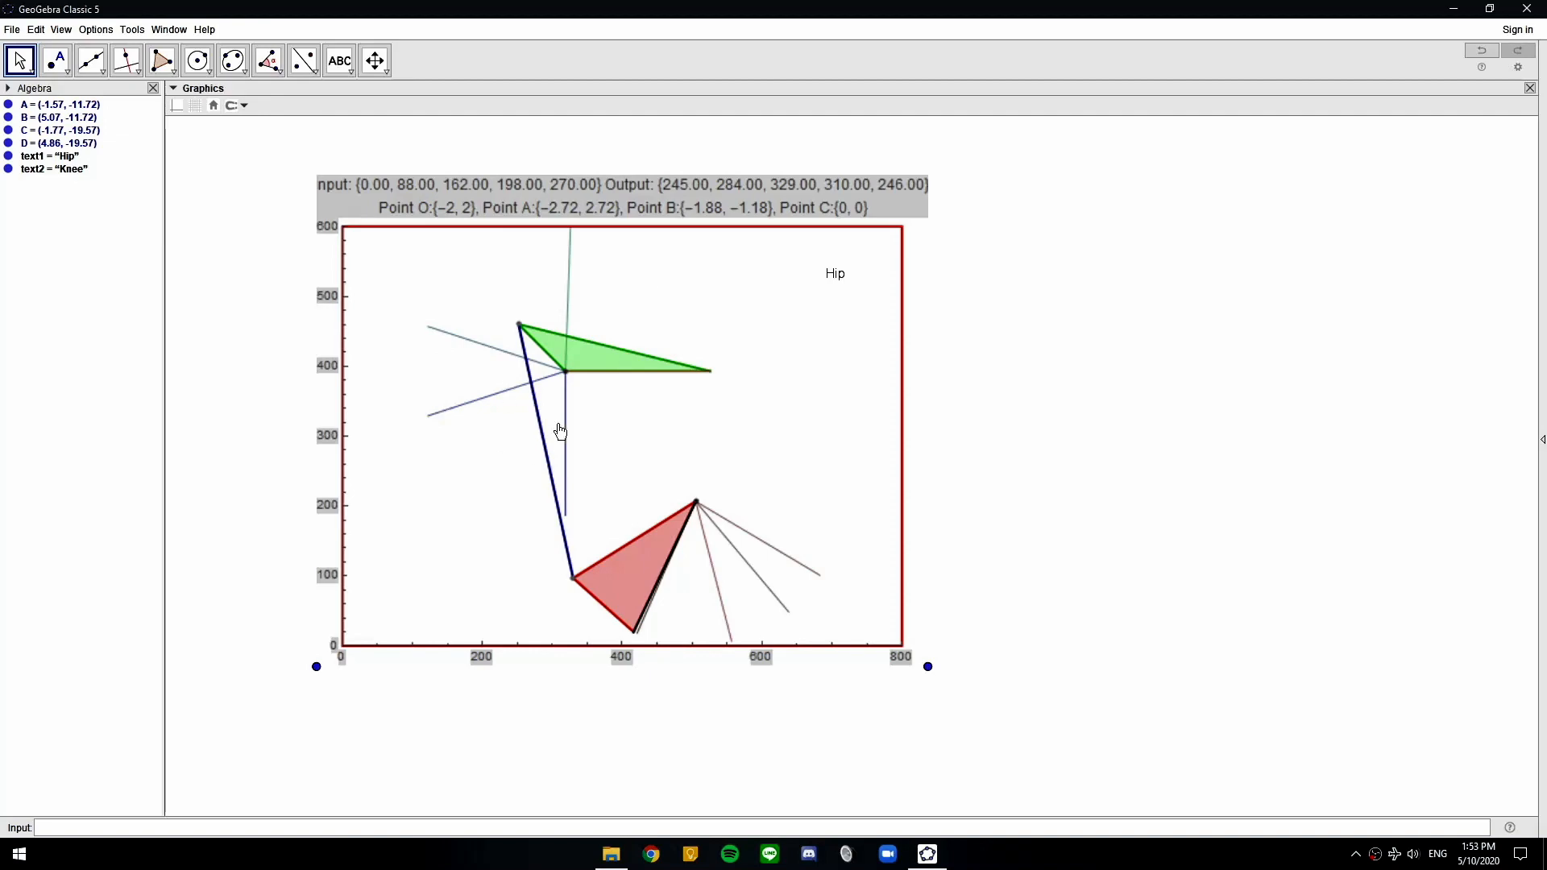
scroll(579, 430, "down", 4)
left_click_drag(618, 607, 629, 284)
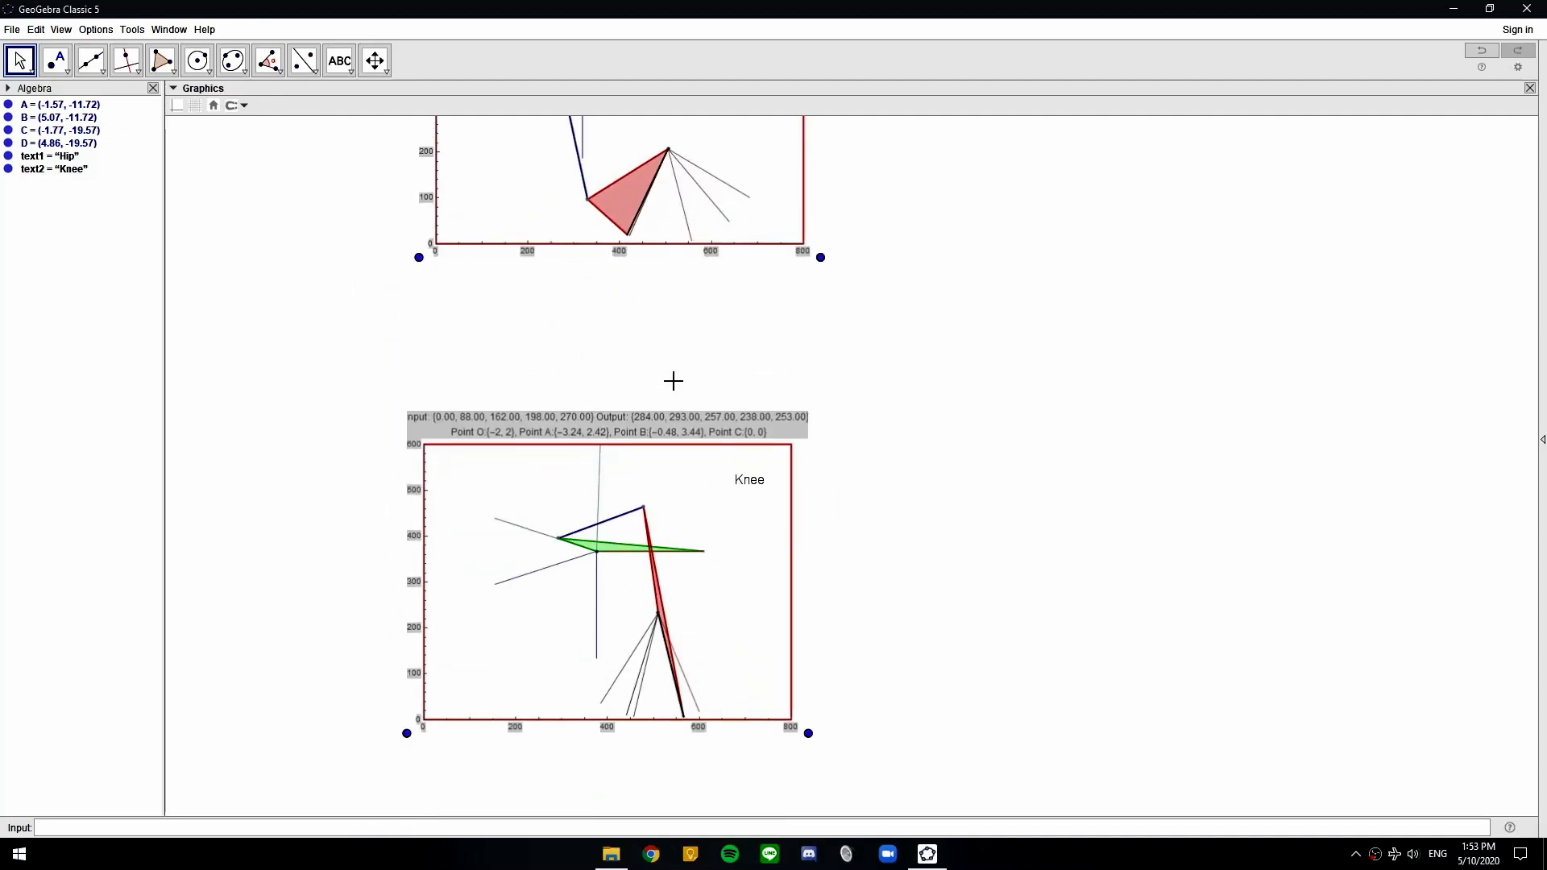
left_click_drag(629, 381, 723, 556)
left_click_drag(570, 13, 716, 98)
double_click(32, 276)
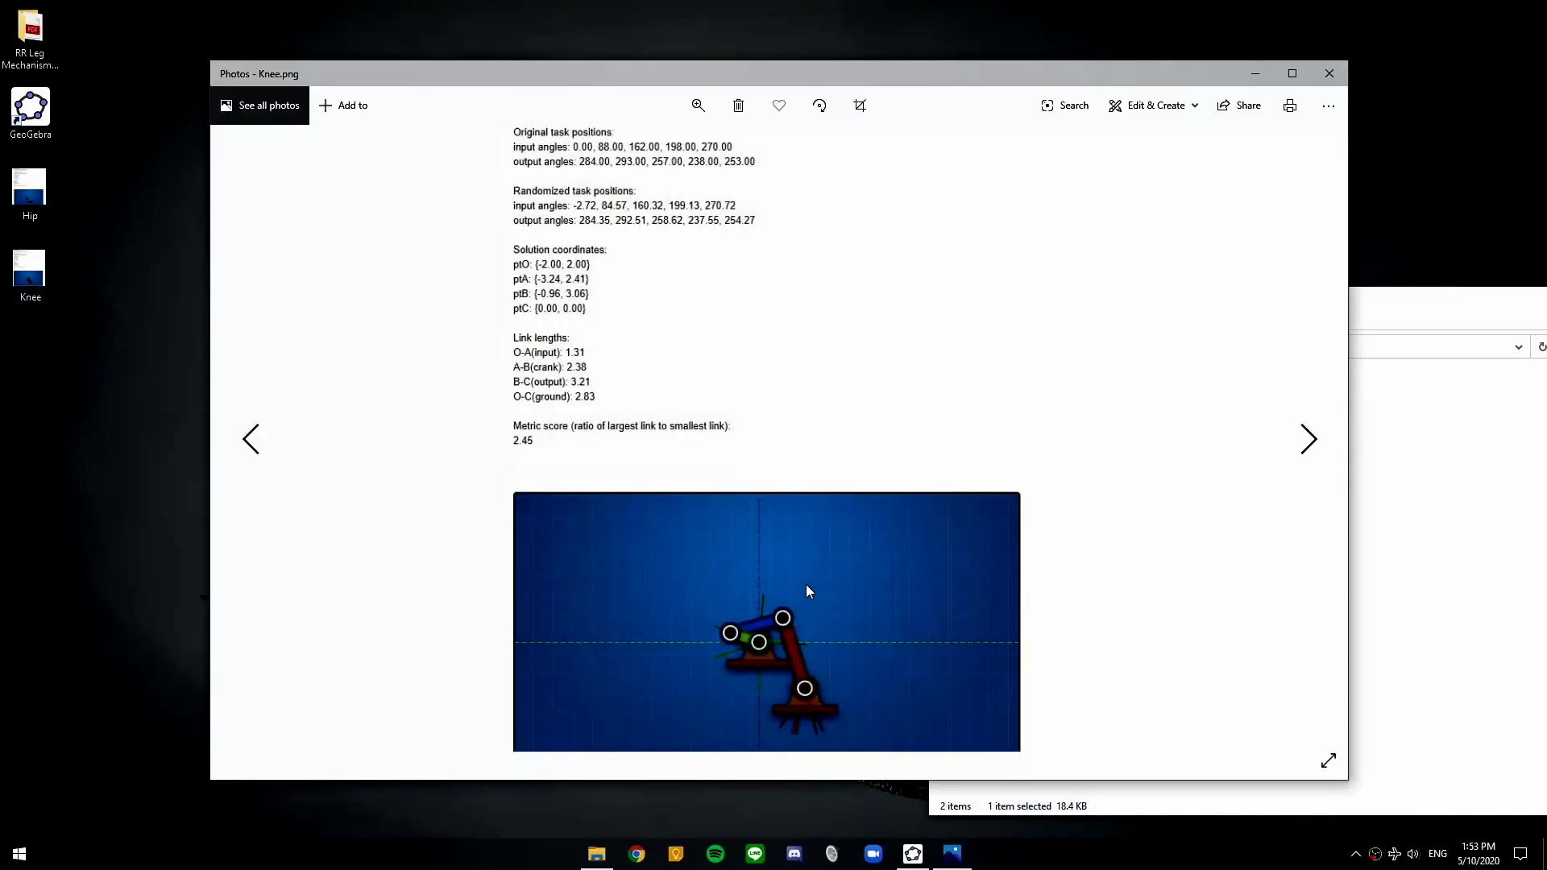
left_click(1318, 74)
left_click_drag(716, 98, 724, 0)
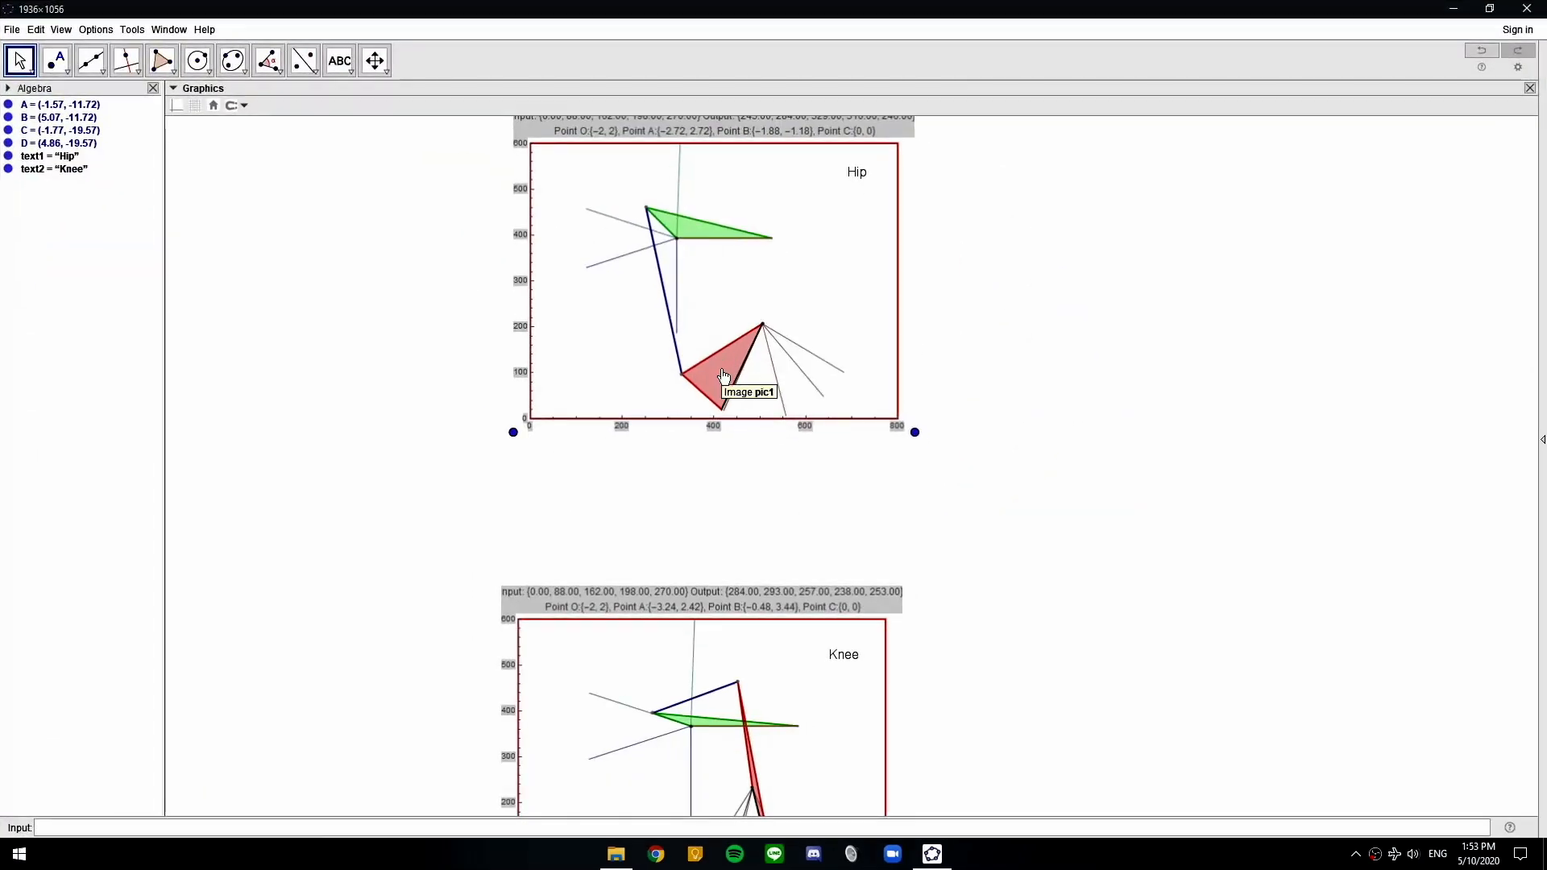
Add the LaTeX text "O" just below the pivot joint of the green triangle in the Hip diagram
left_click(339, 60)
left_click(366, 125)
scroll(679, 249, "up", 8)
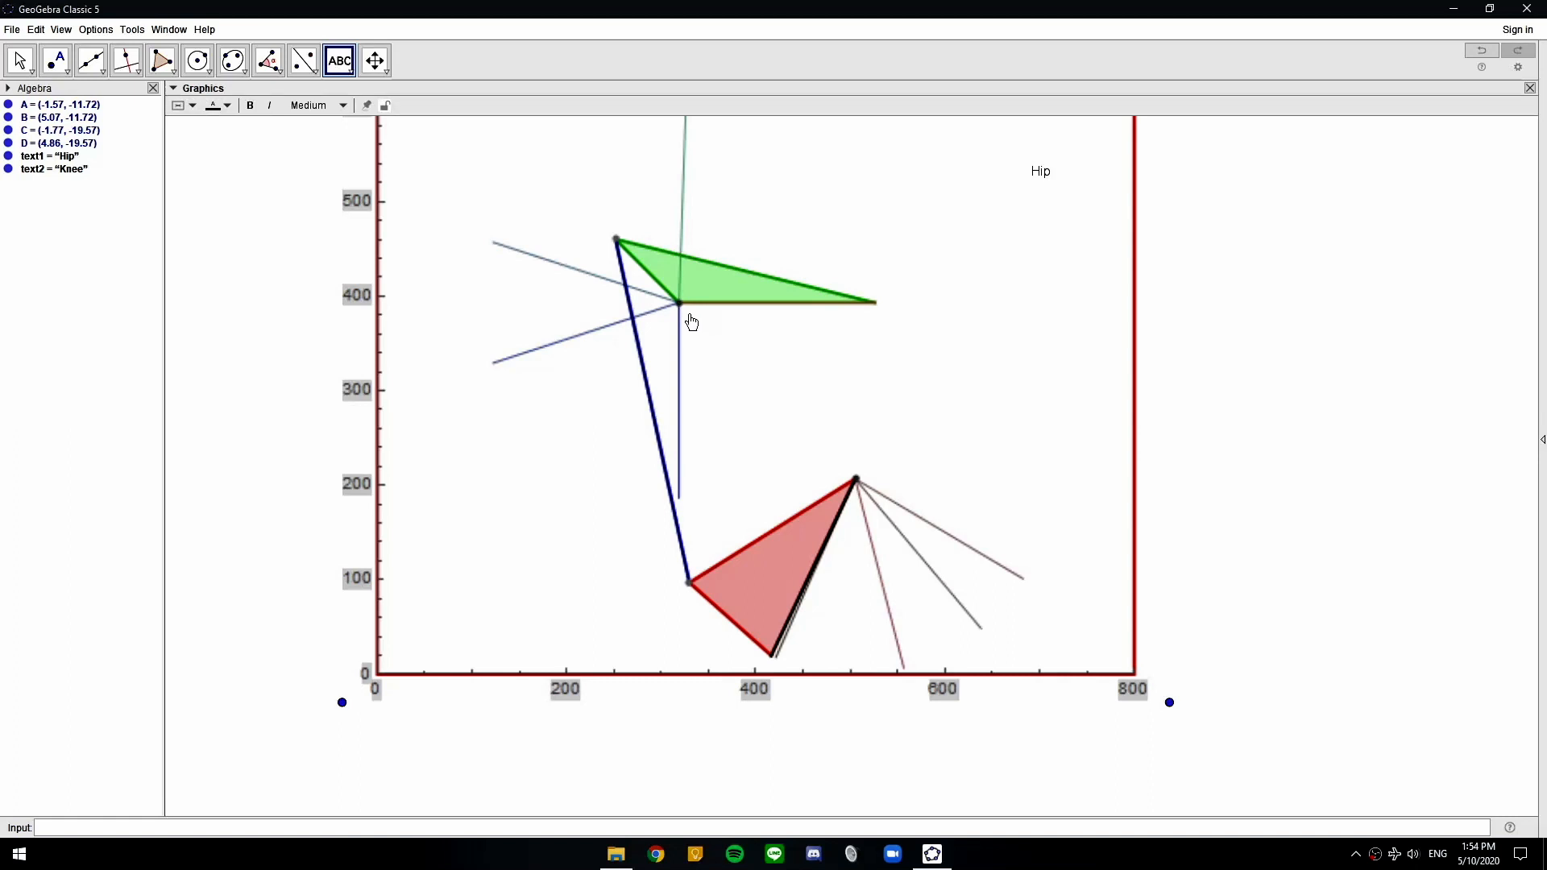
left_click(687, 321)
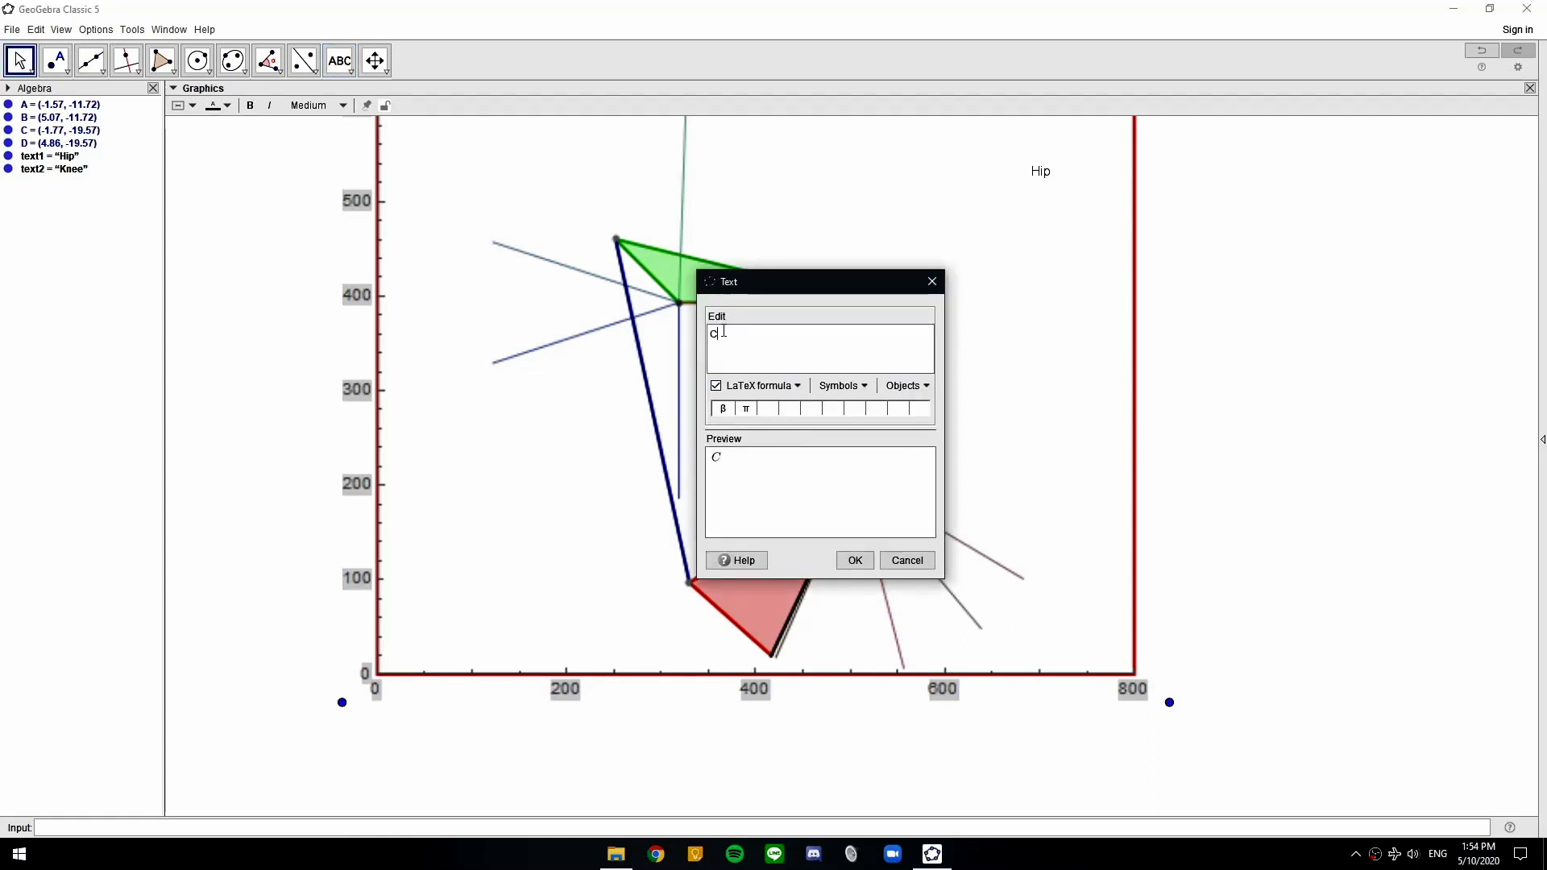
type("C")
key("BackSpace")
type("O")
left_click(854, 562)
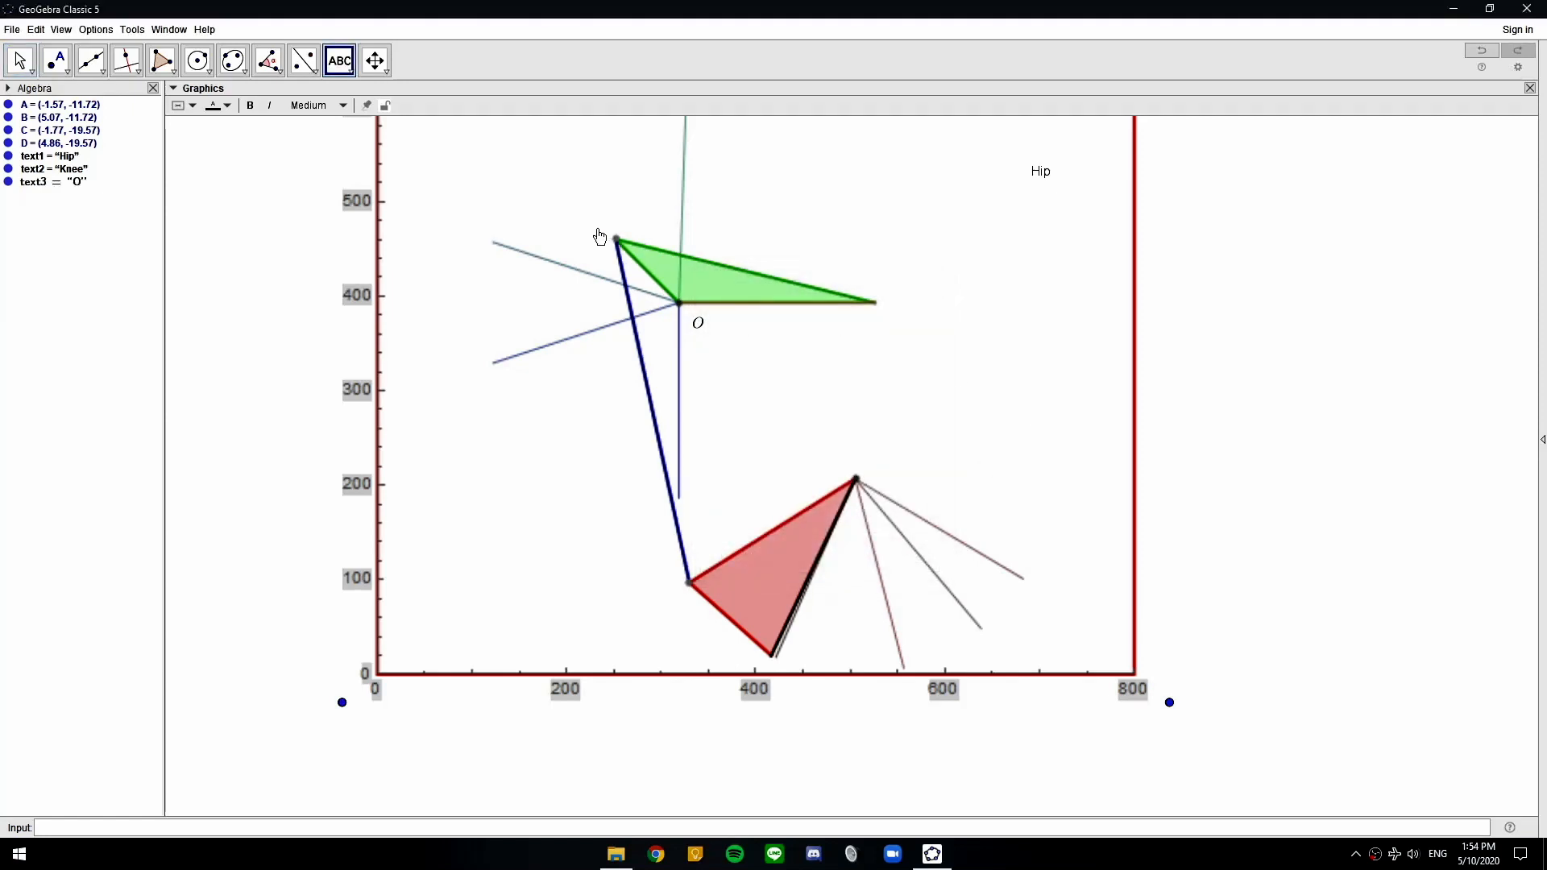
Add the LaTeX texts "A" and "B" at the upper and lower ends of the Hip diagram's blue link
left_click(615, 255)
left_click(718, 388)
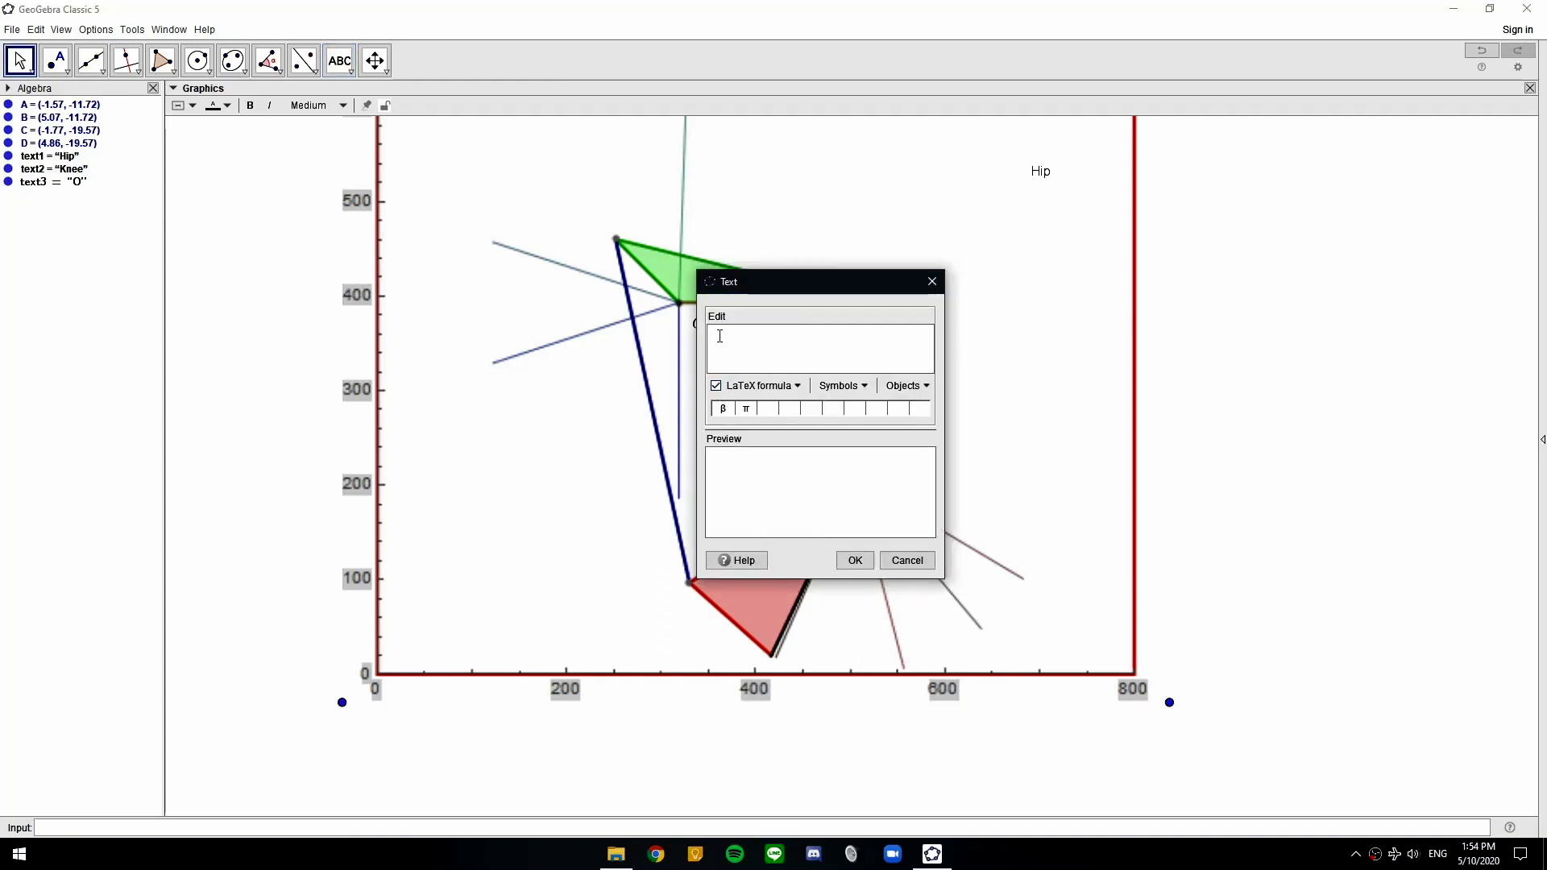
type("A")
left_click(854, 560)
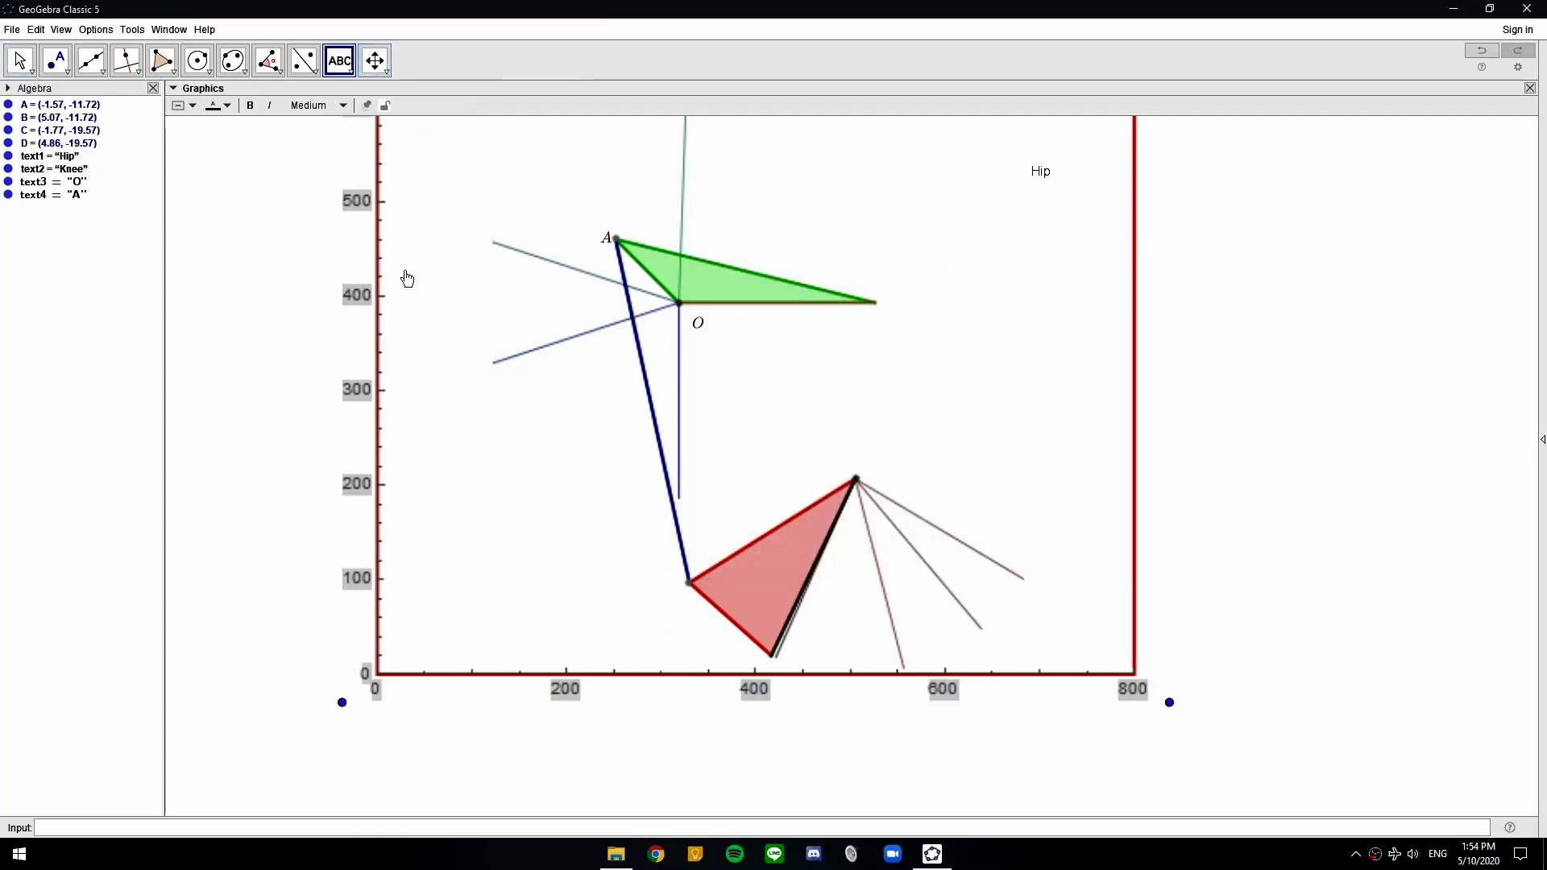
left_click(681, 586)
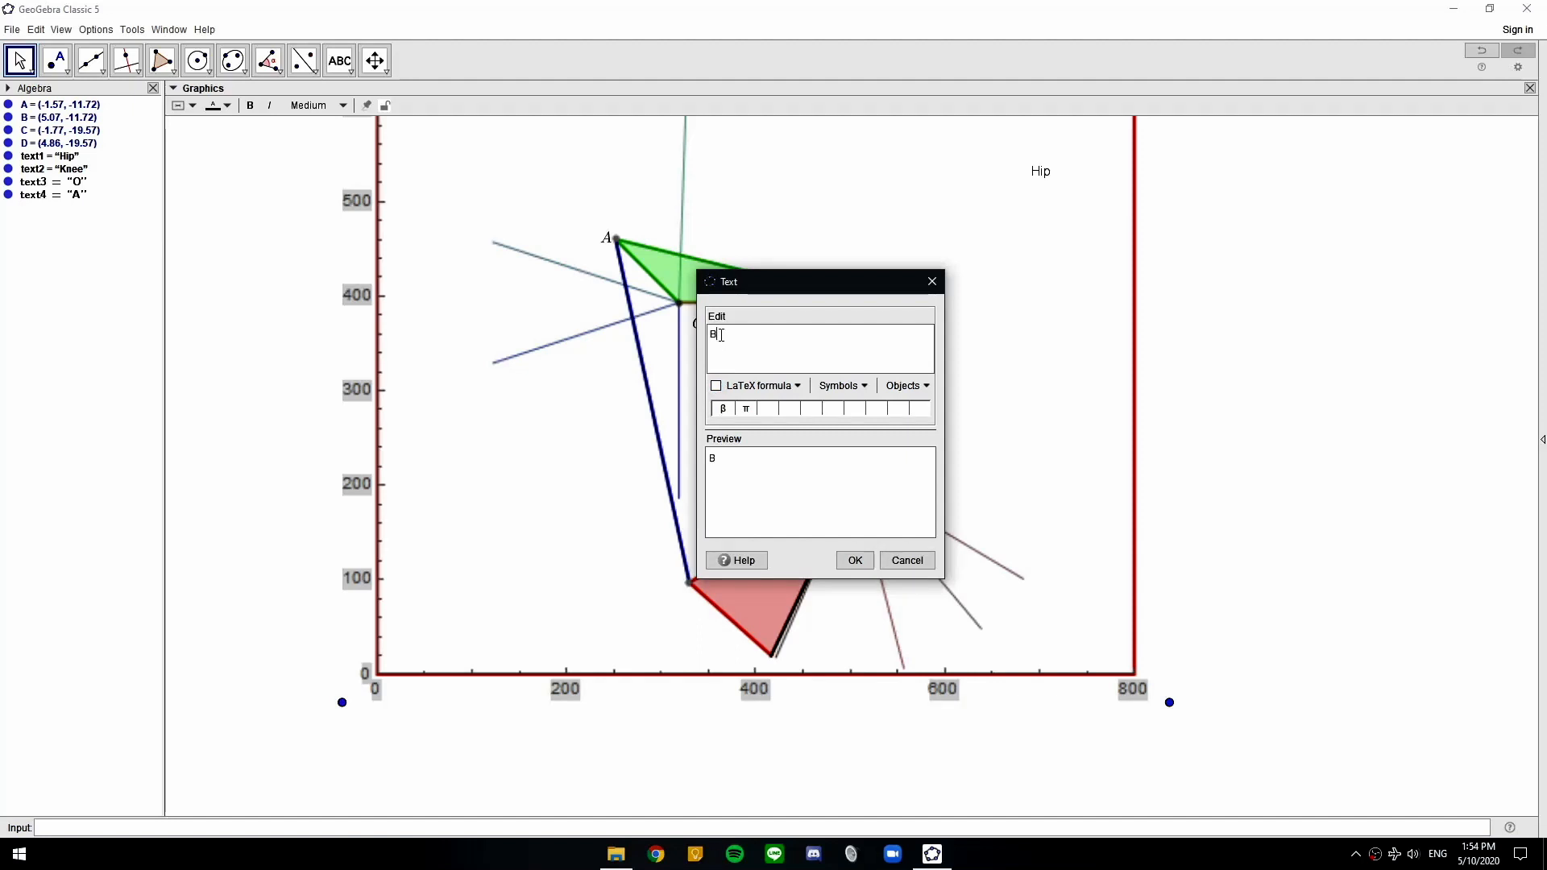
left_click(715, 385)
left_click(843, 560)
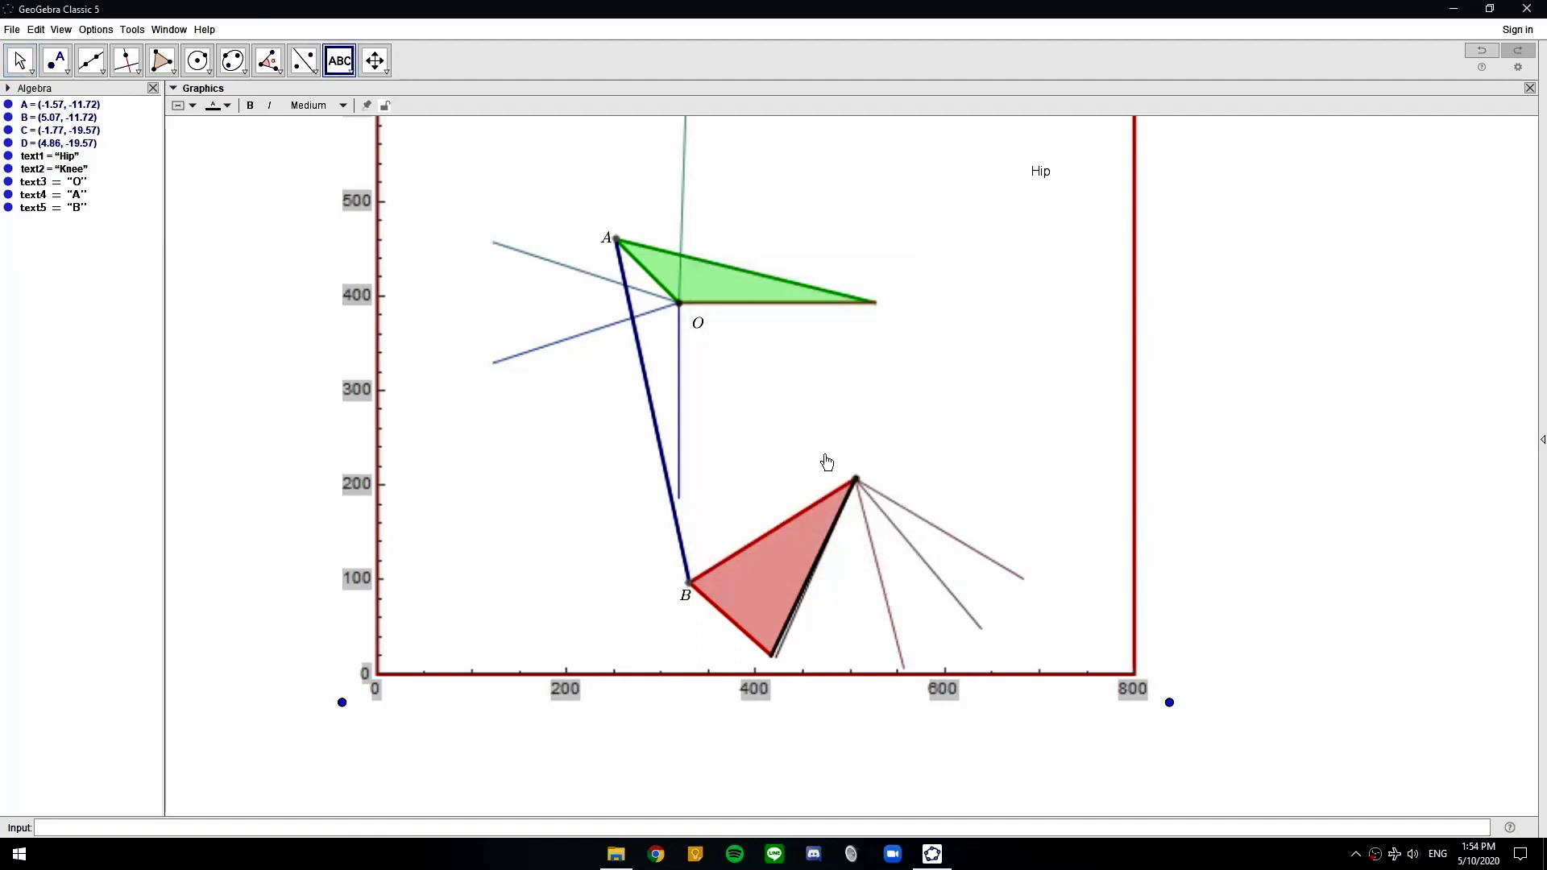
Add the LaTeX text "C" at the red triangle's upper joint in the Hip diagram and move it slightly away from the joint
left_click(866, 484)
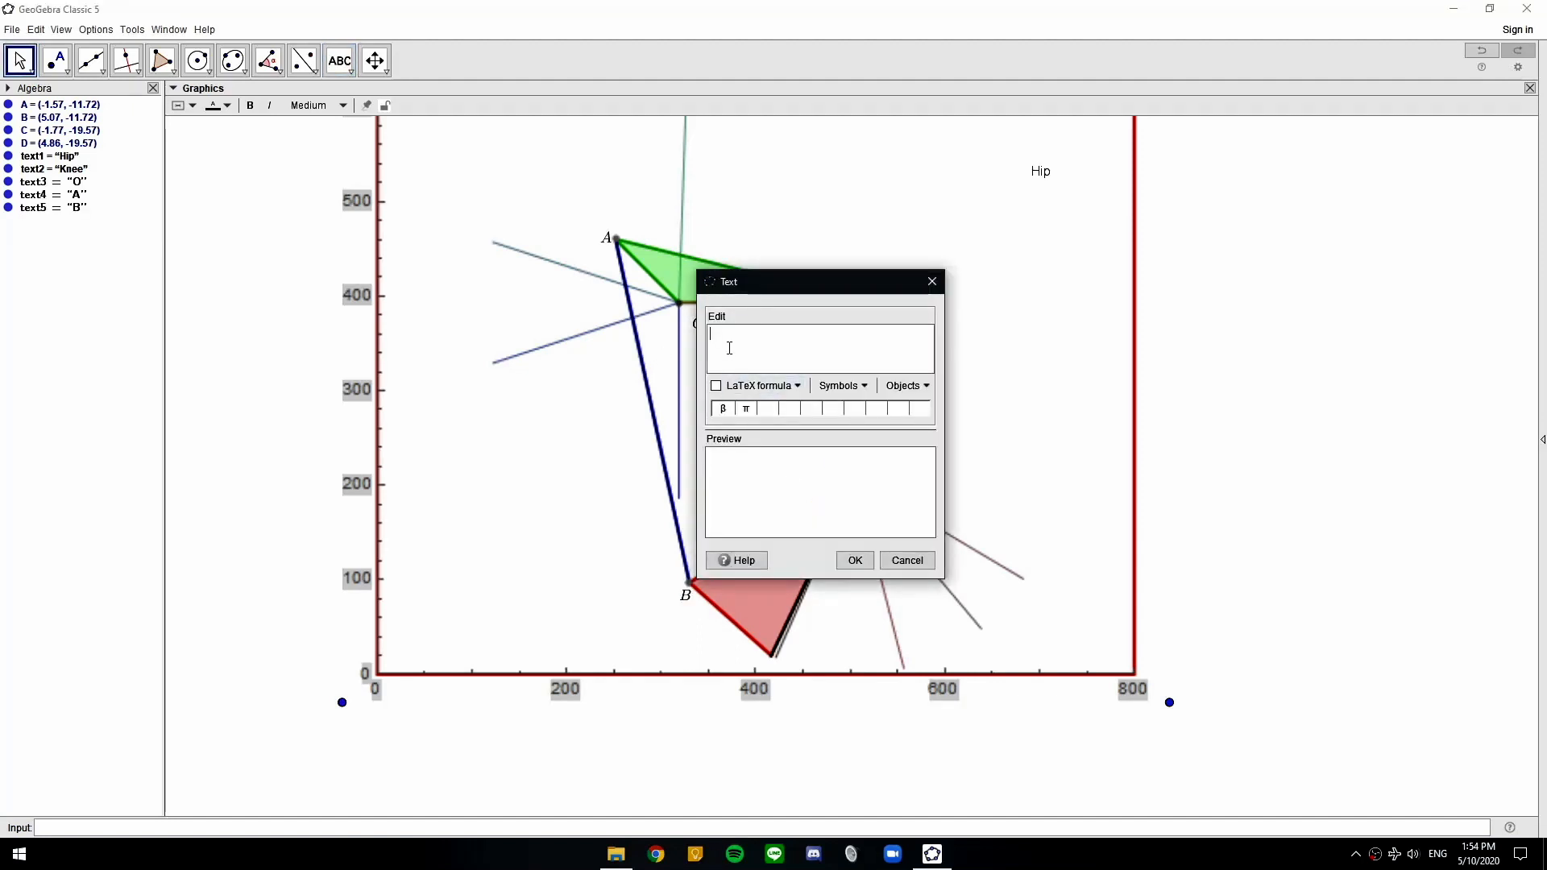
left_click_drag(718, 274, 729, 220)
type("C")
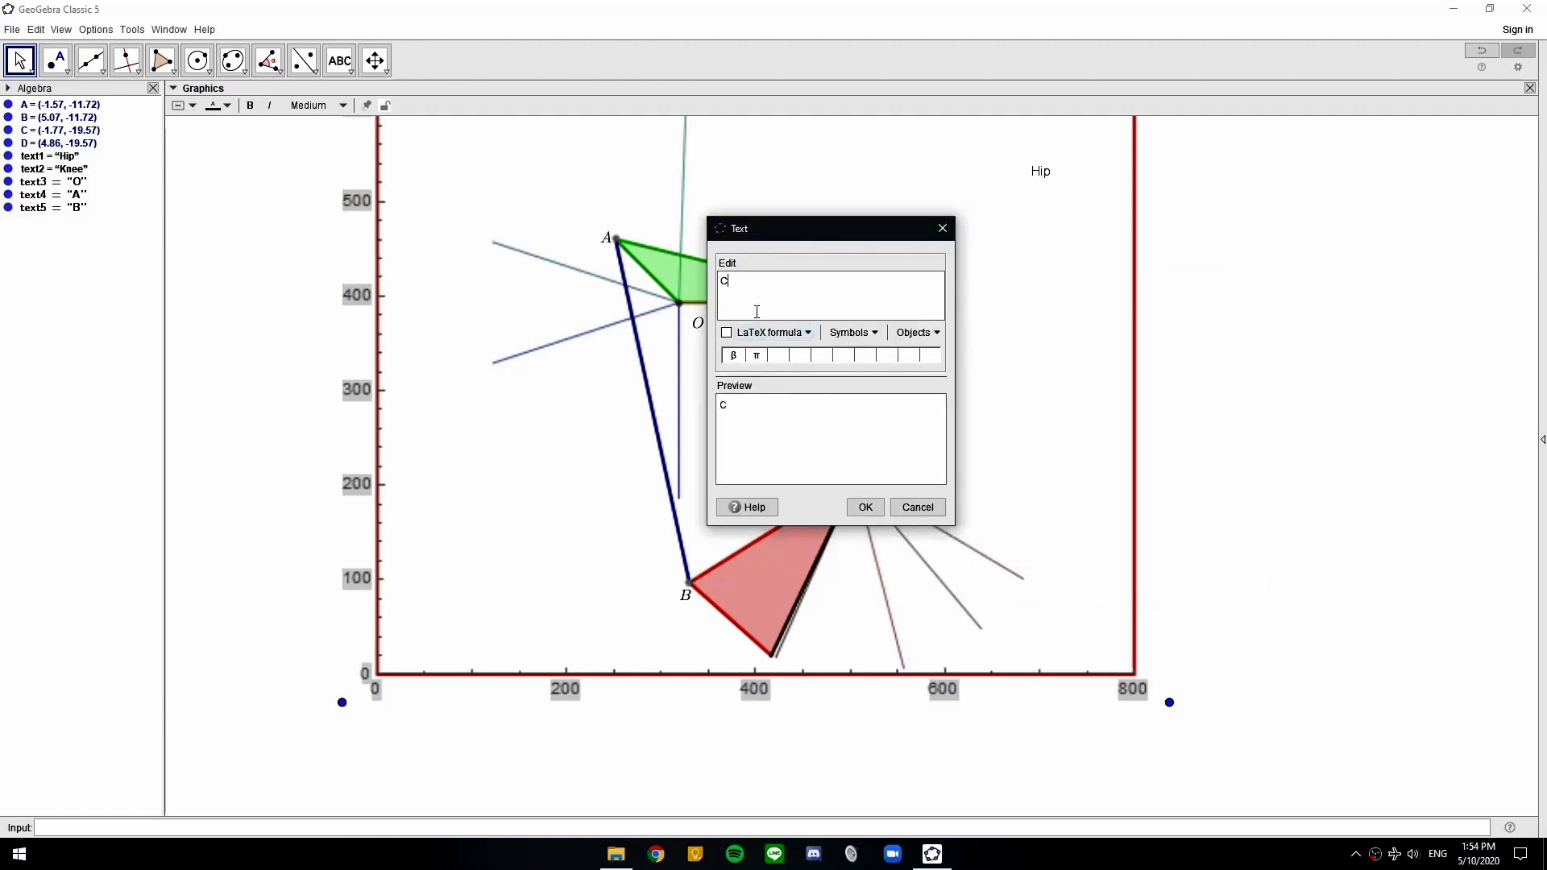
left_click(727, 333)
left_click(865, 506)
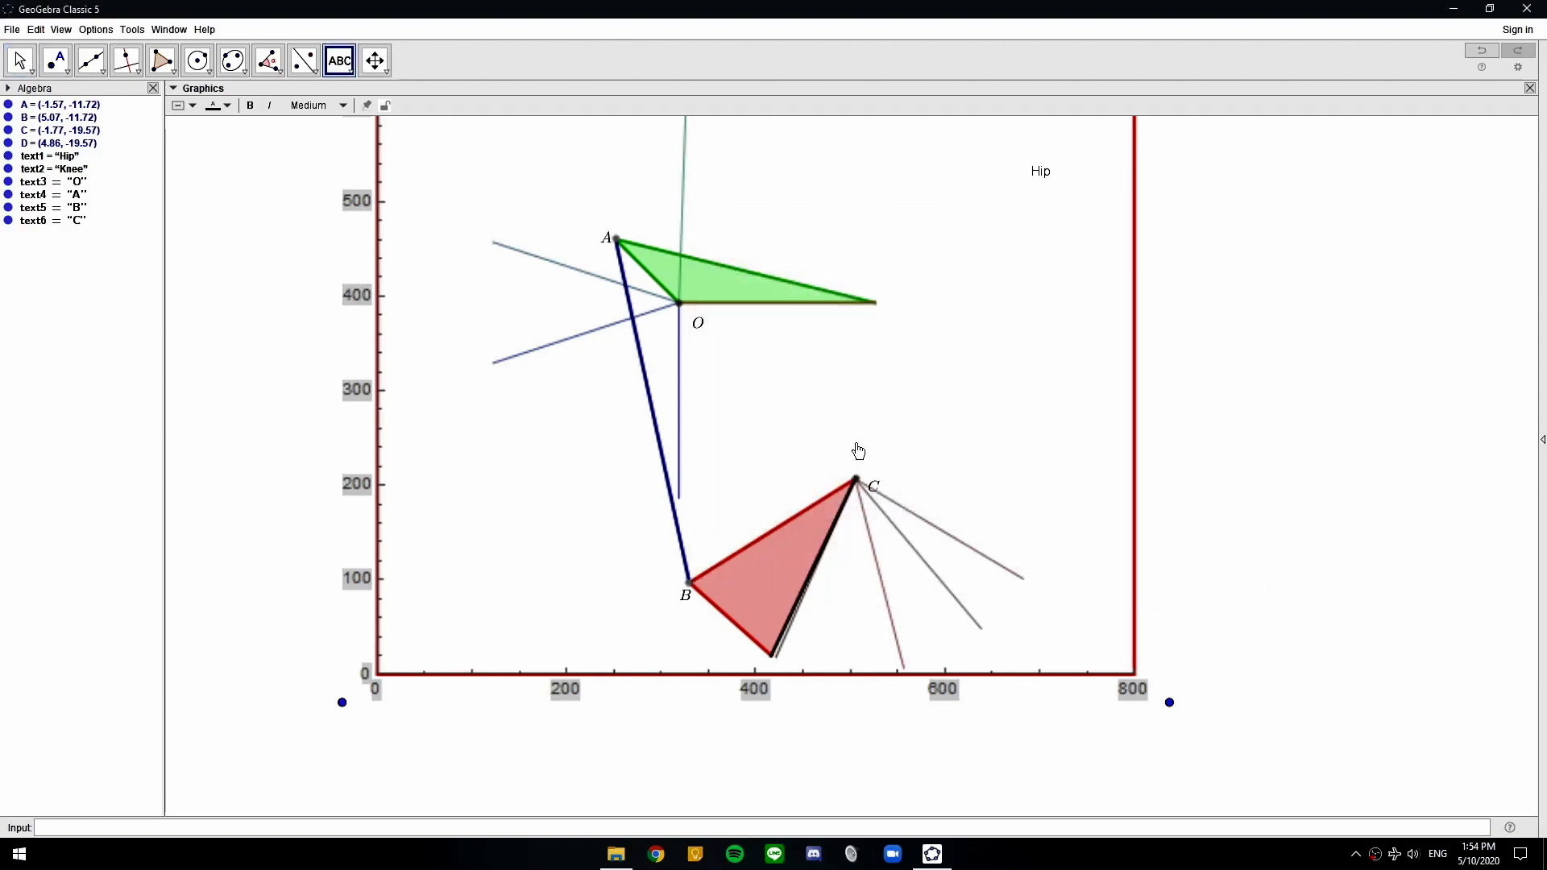
key("Escape")
left_click(877, 483)
Move the "A" label in the Hip diagram to the left so it clears its joint
scroll(960, 471, "down", 5)
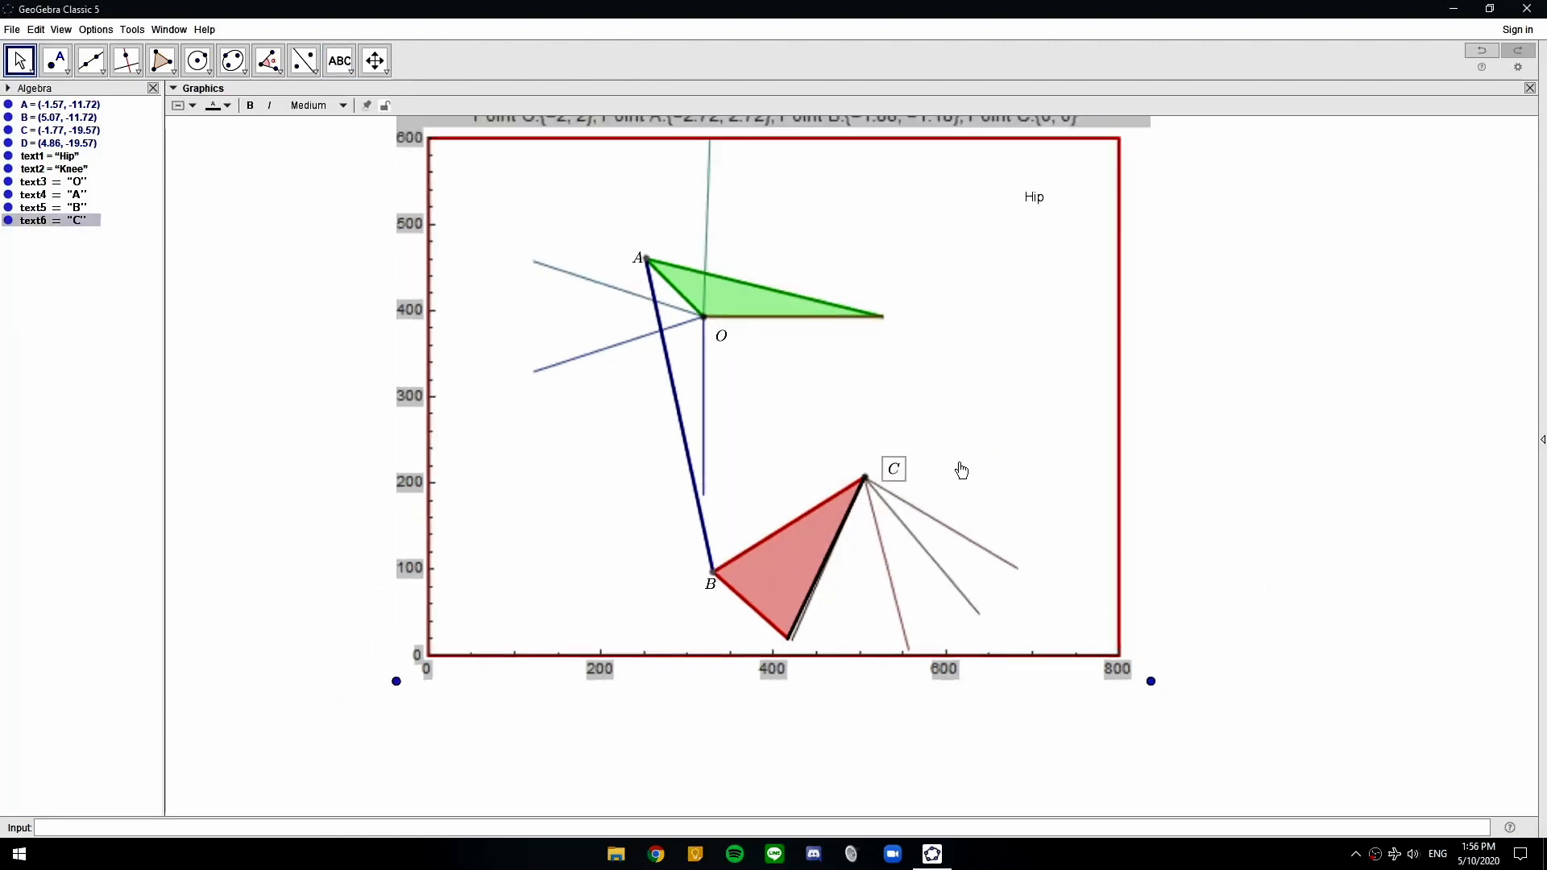
left_click_drag(1018, 590, 1020, 242)
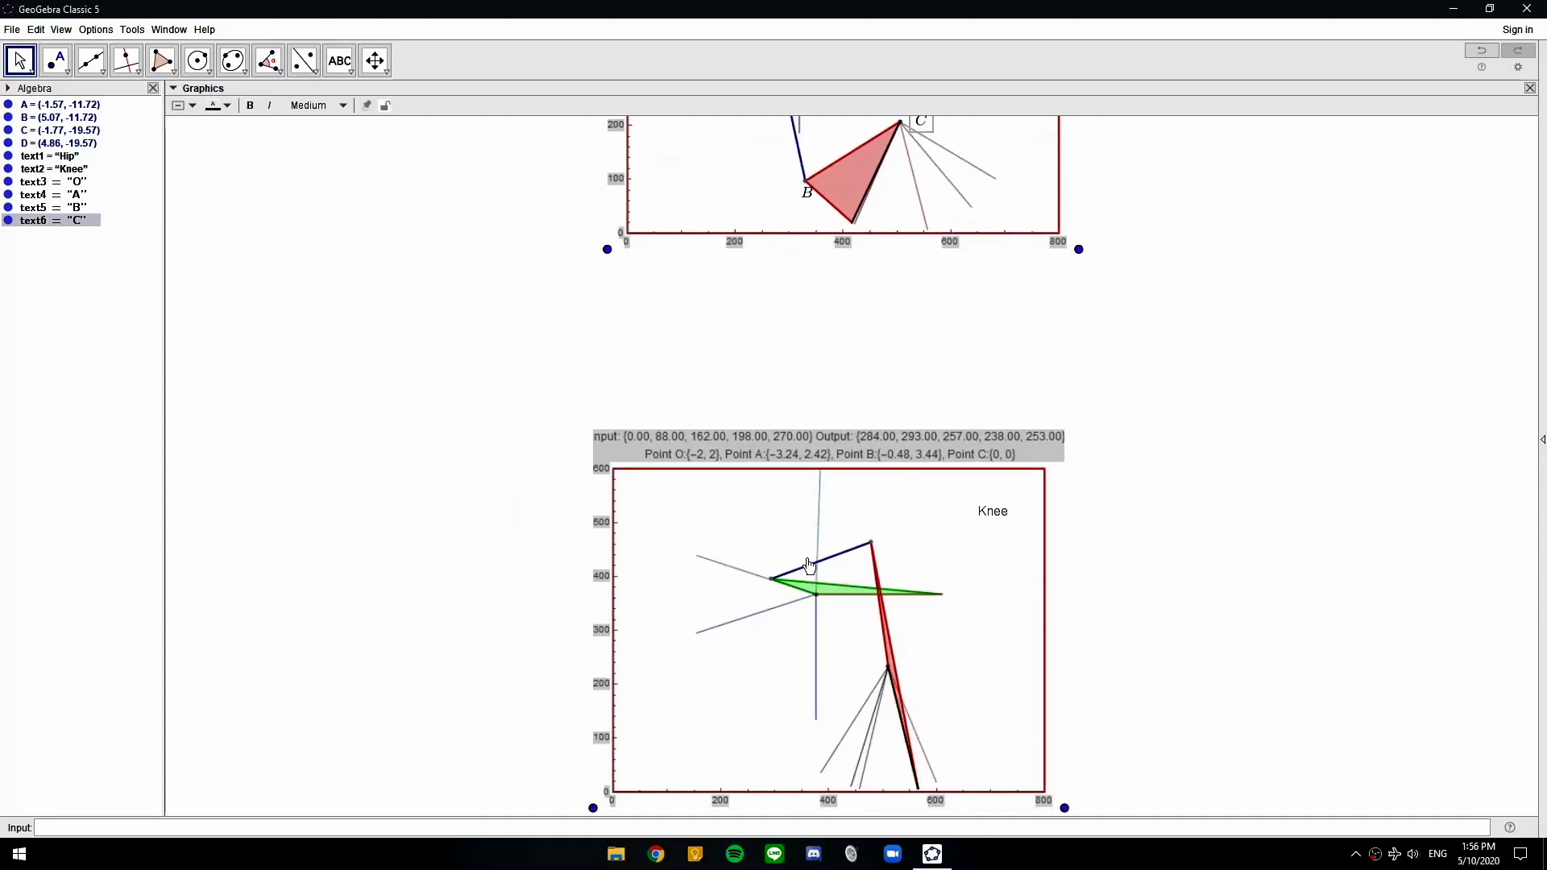
left_click_drag(796, 457, 795, 562)
scroll(795, 563, "down", 2)
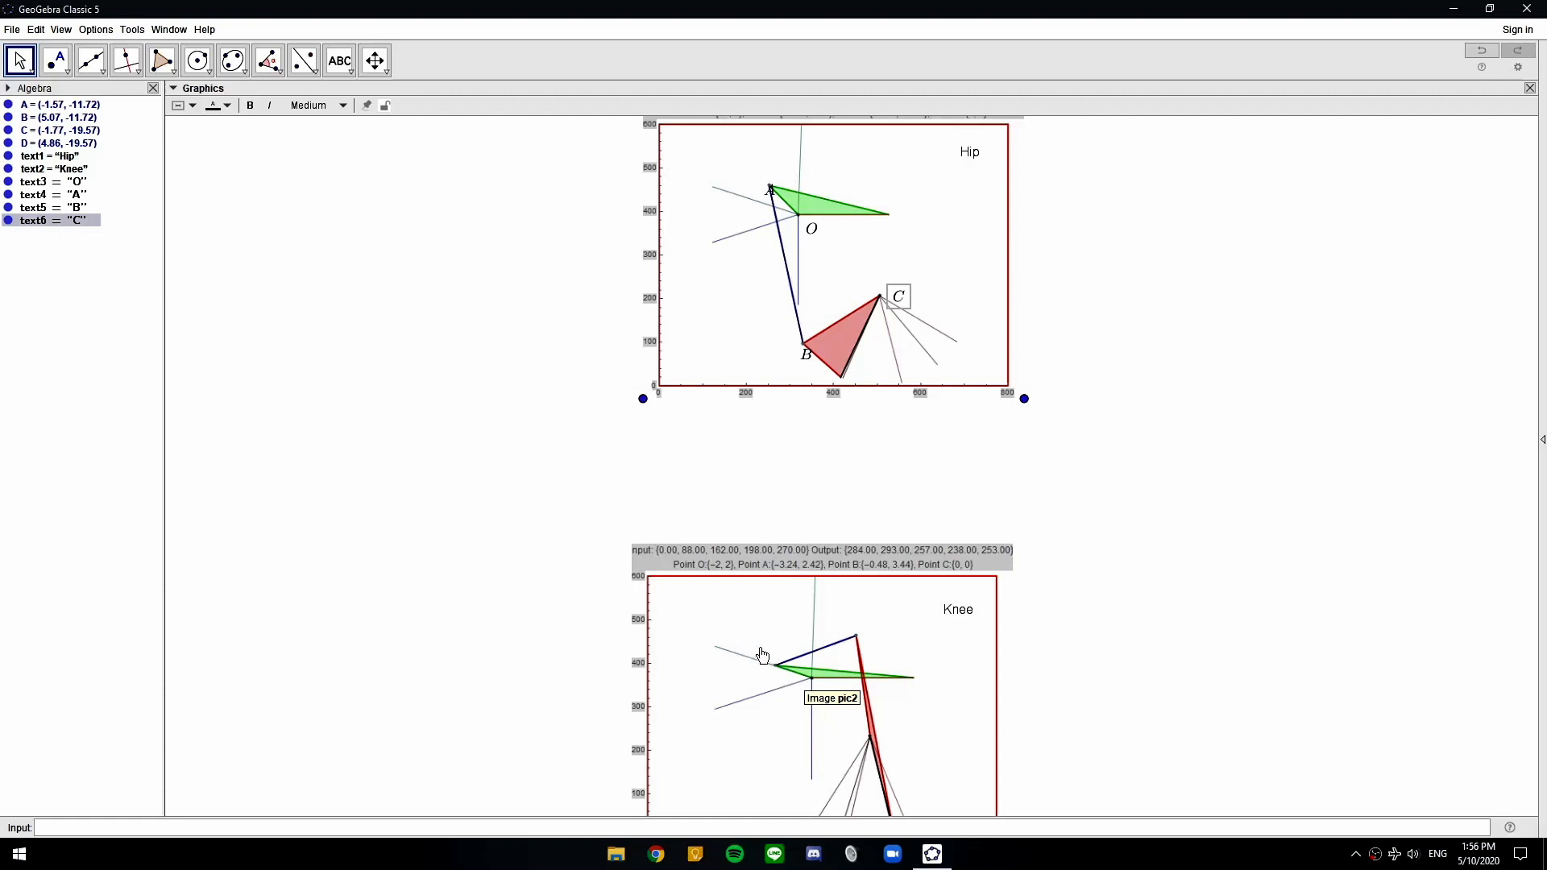
left_click_drag(775, 198, 758, 193)
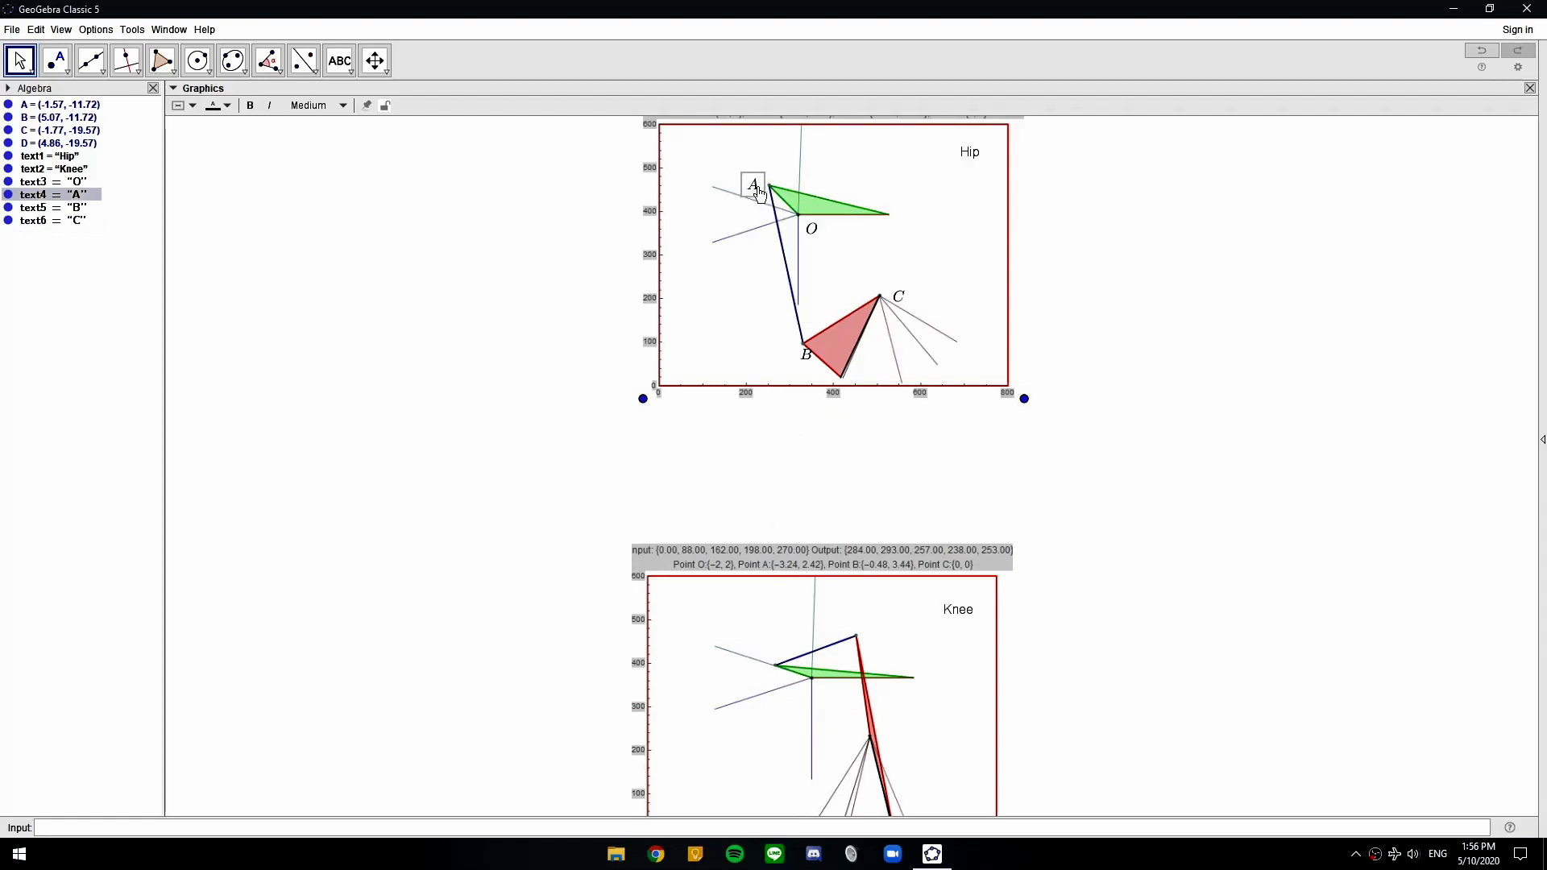
Copy the "O" and "A" labels from the Hip diagram and paste them beside the matching joints of the Knee diagram
left_click(812, 231)
key("ctrl+v")
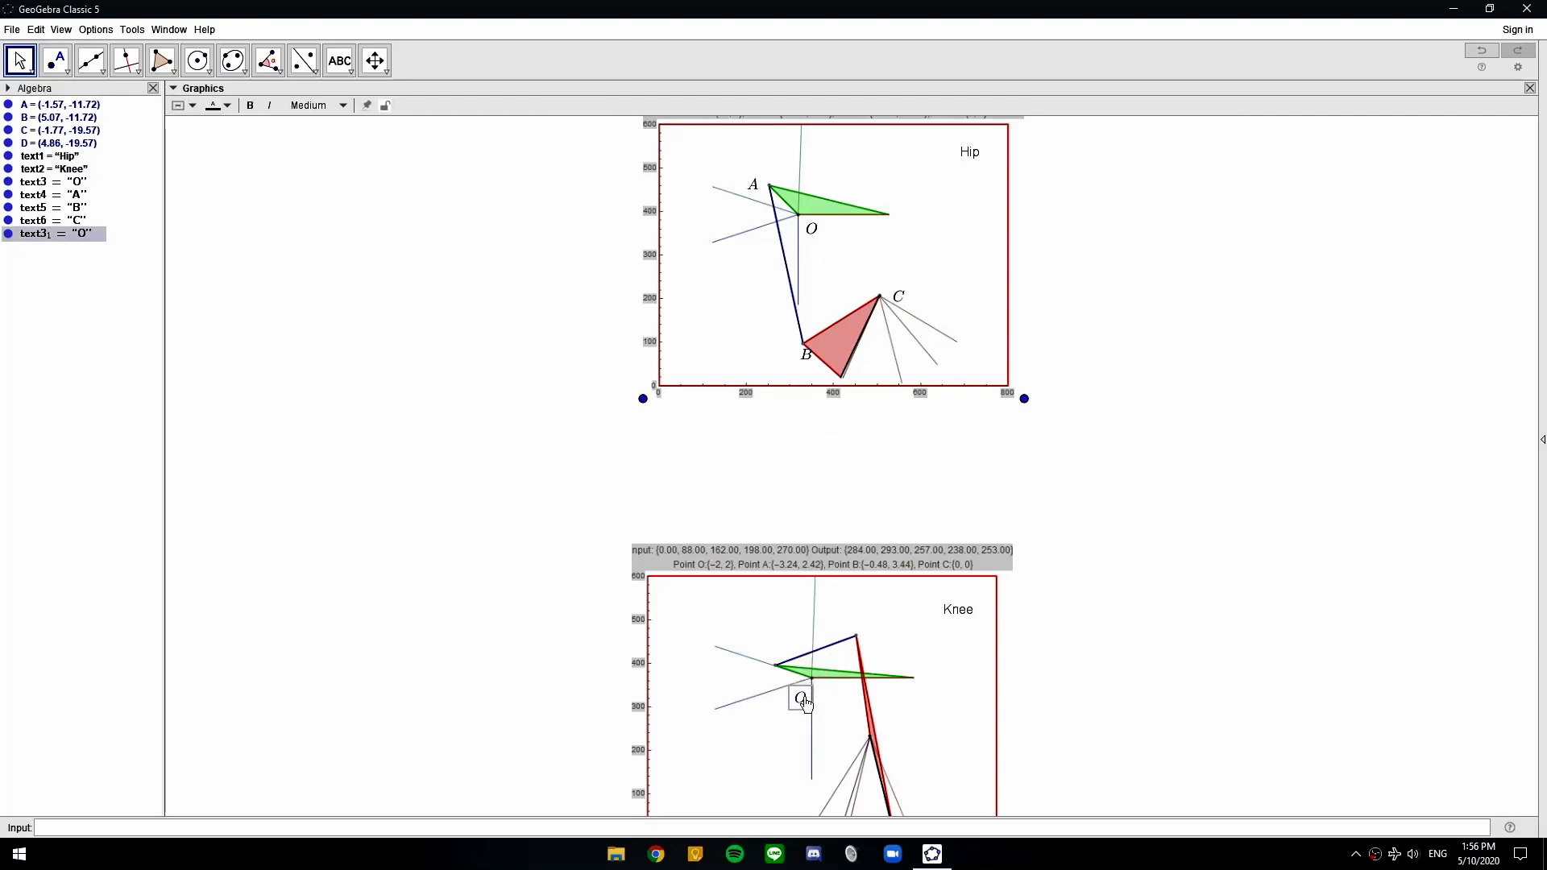
left_click(752, 185)
key("ctrl+c")
key("ctrl+v")
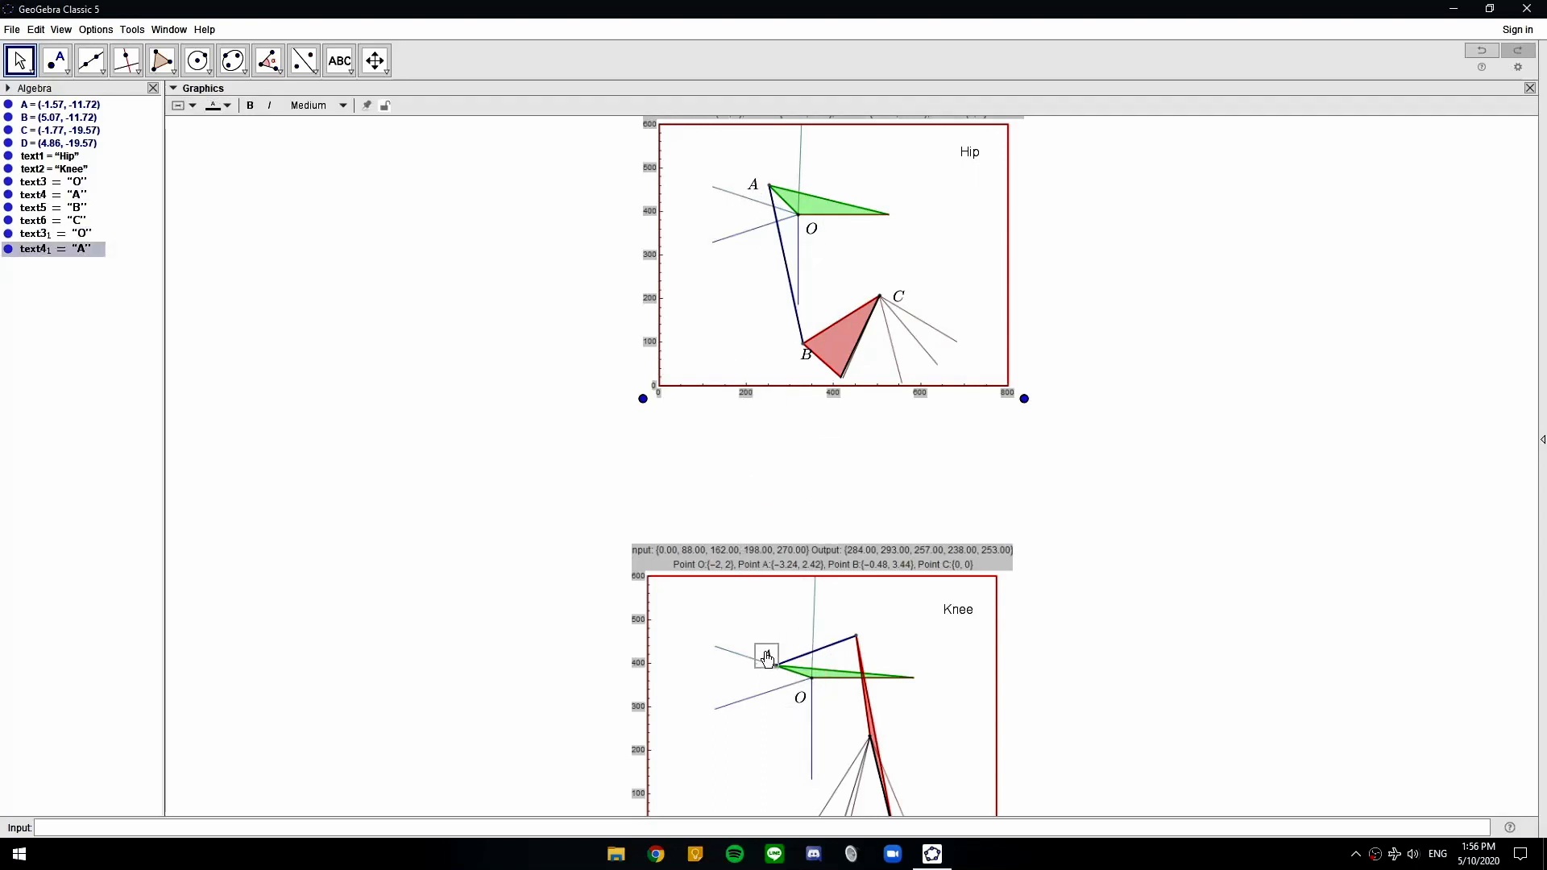
Copy the "B" and "C" labels from the Hip diagram and paste them beside the matching joints of the Knee diagram
left_click(808, 360)
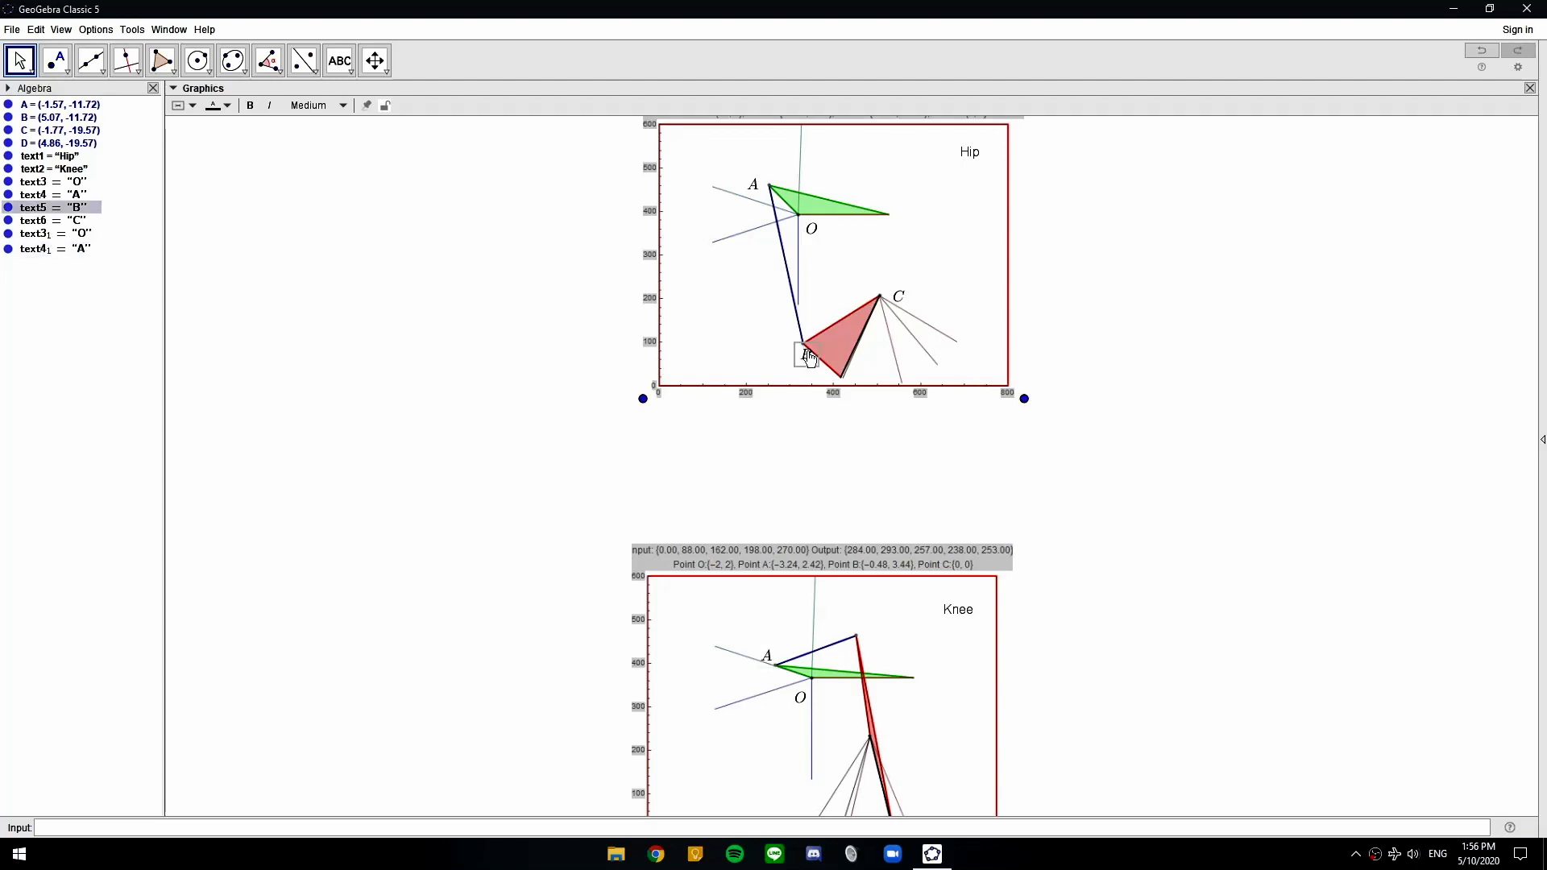
left_click(862, 629)
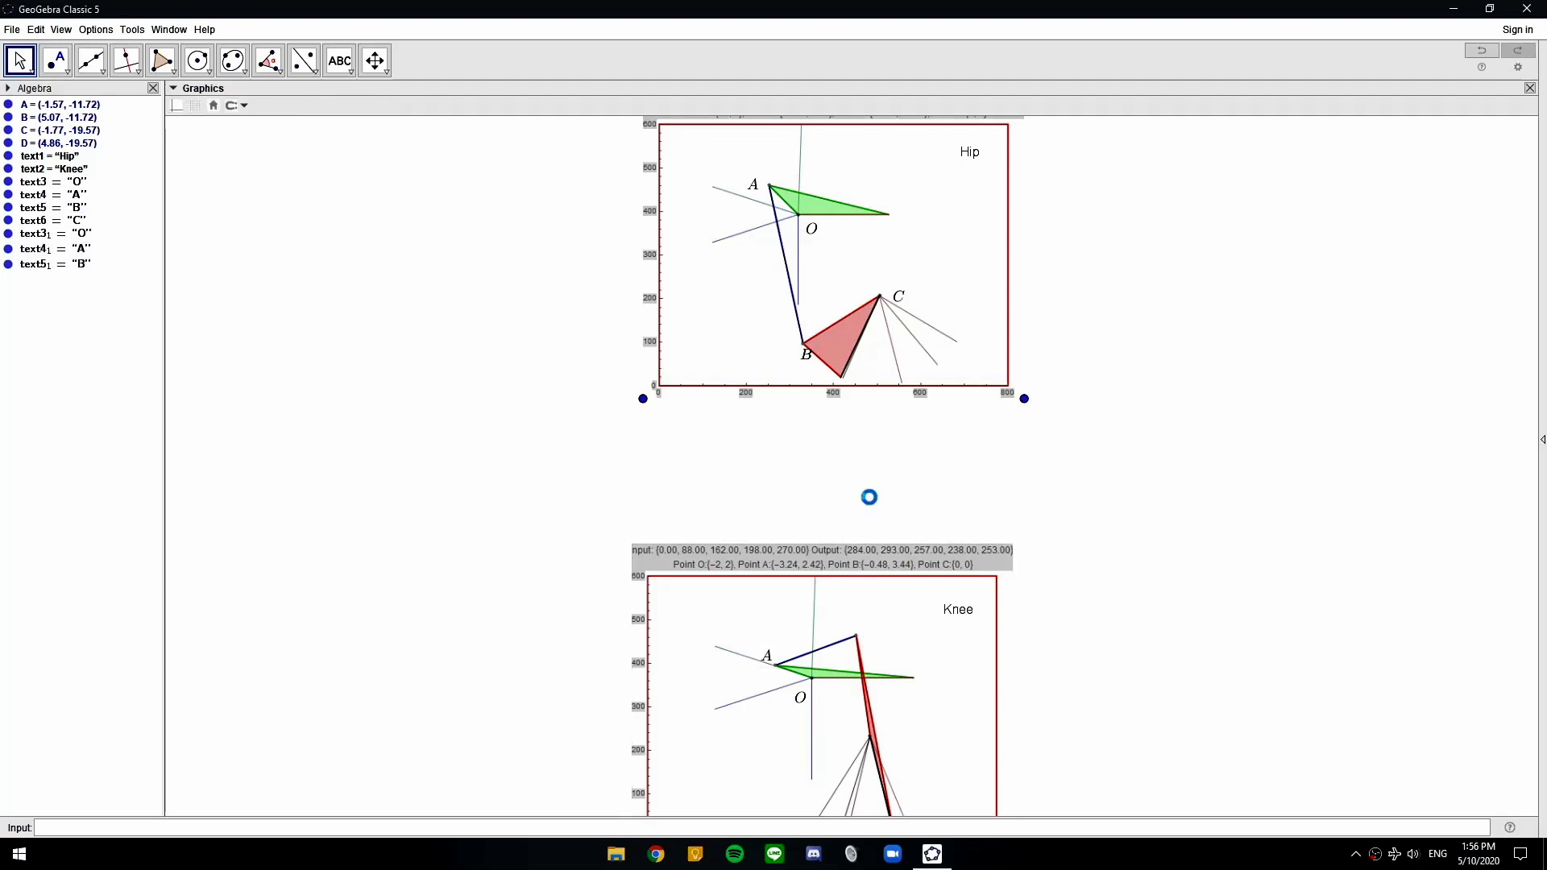
key("ctrl+v")
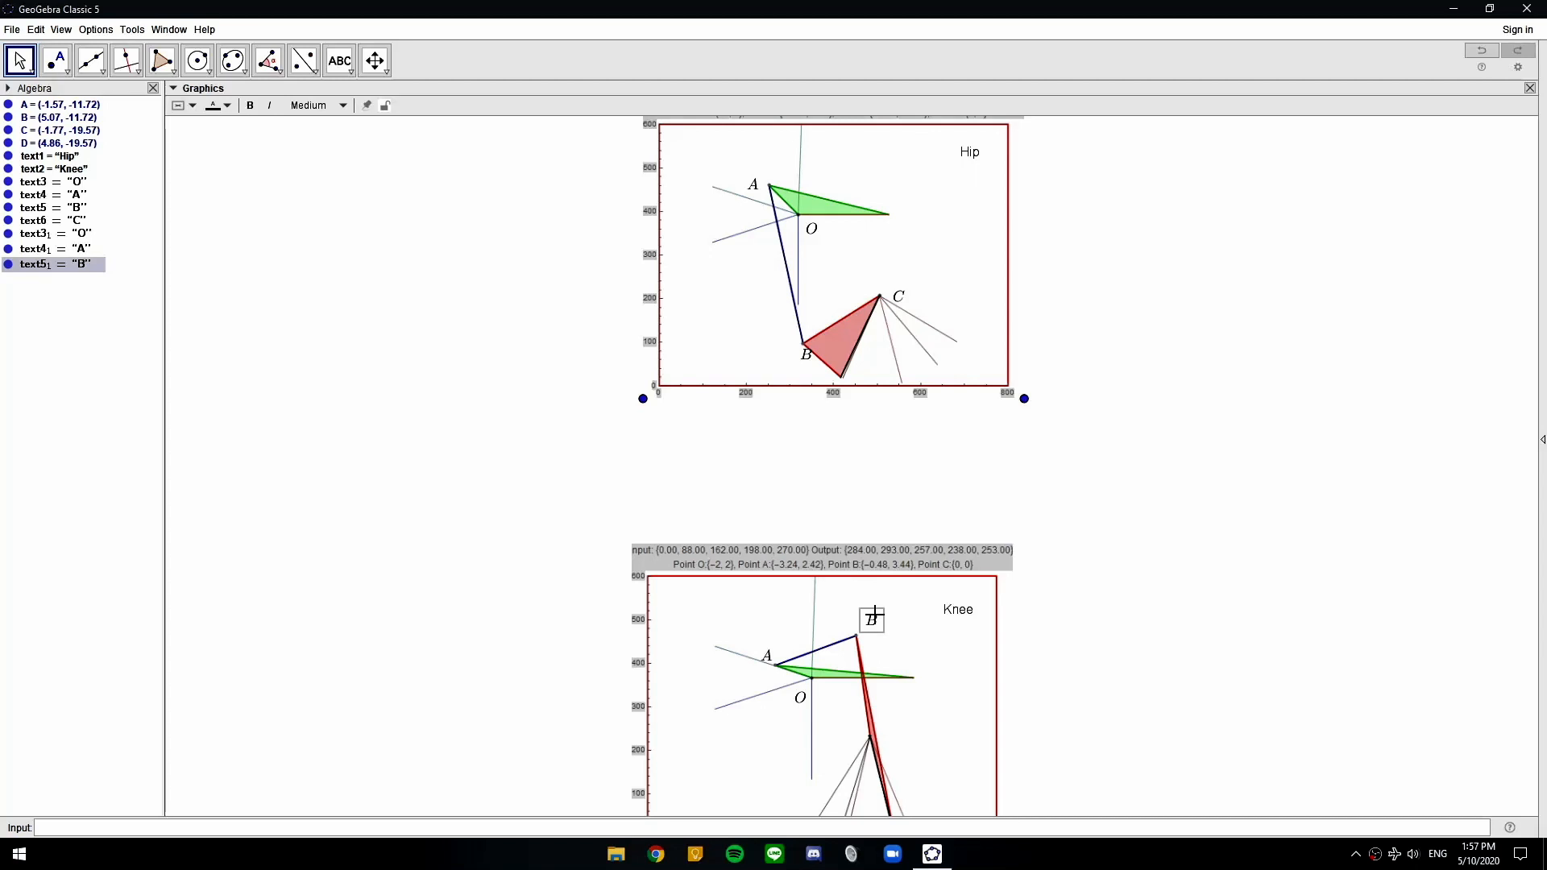
left_click(900, 297)
left_click(1024, 615)
key("ctrl+v")
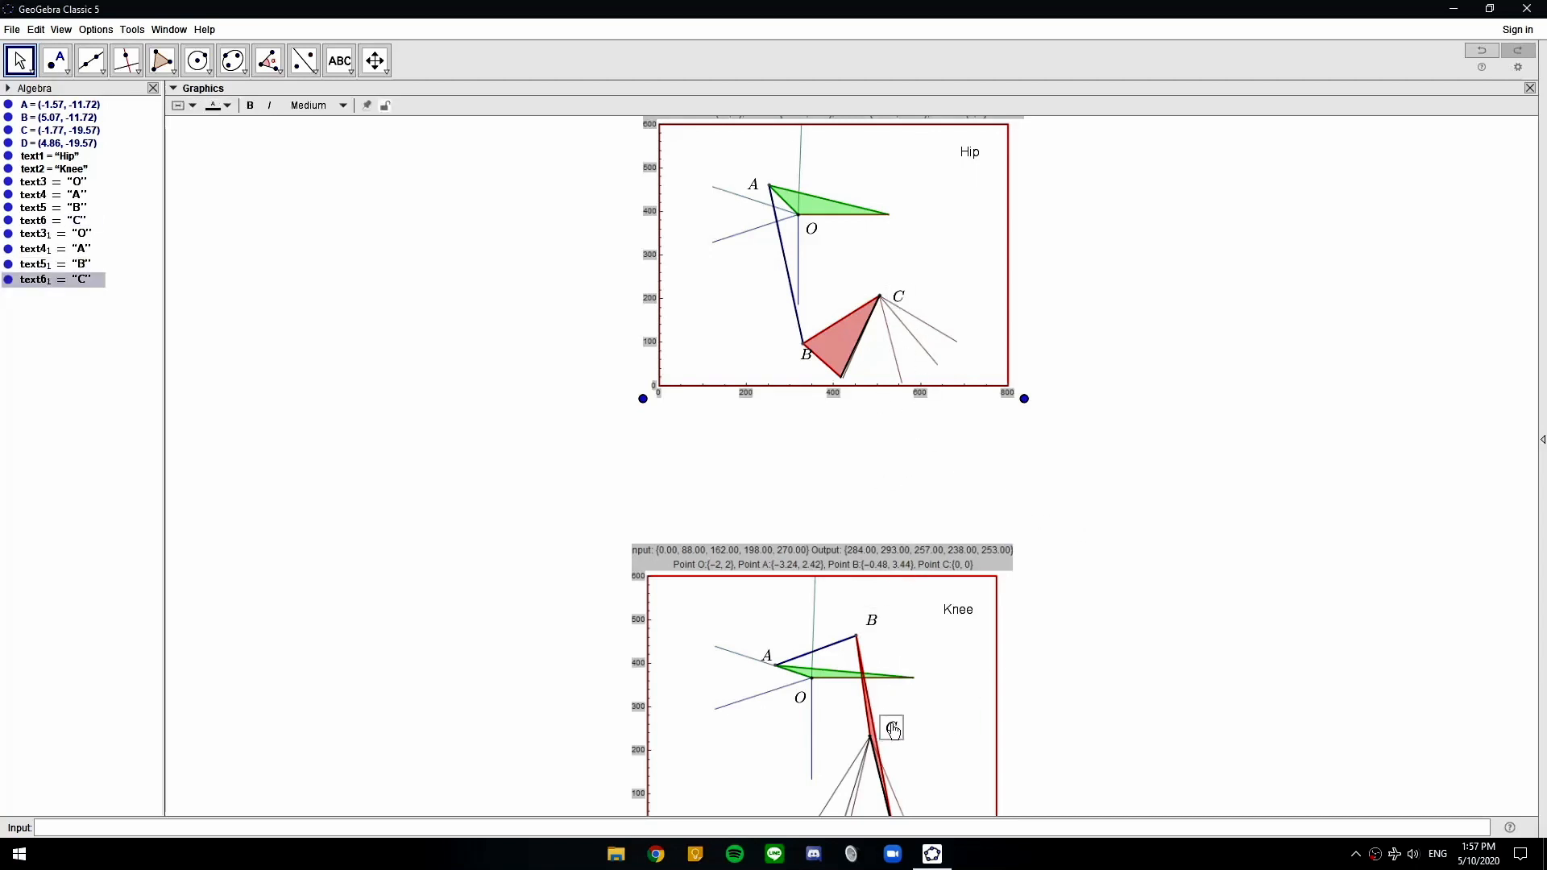
left_click(919, 747)
Open the Hip image from the desktop, examine the joints and links of its linkage drawing, and return to the GeoGebra file
left_click_drag(963, 725, 963, 542)
scroll(872, 475, "up", 4)
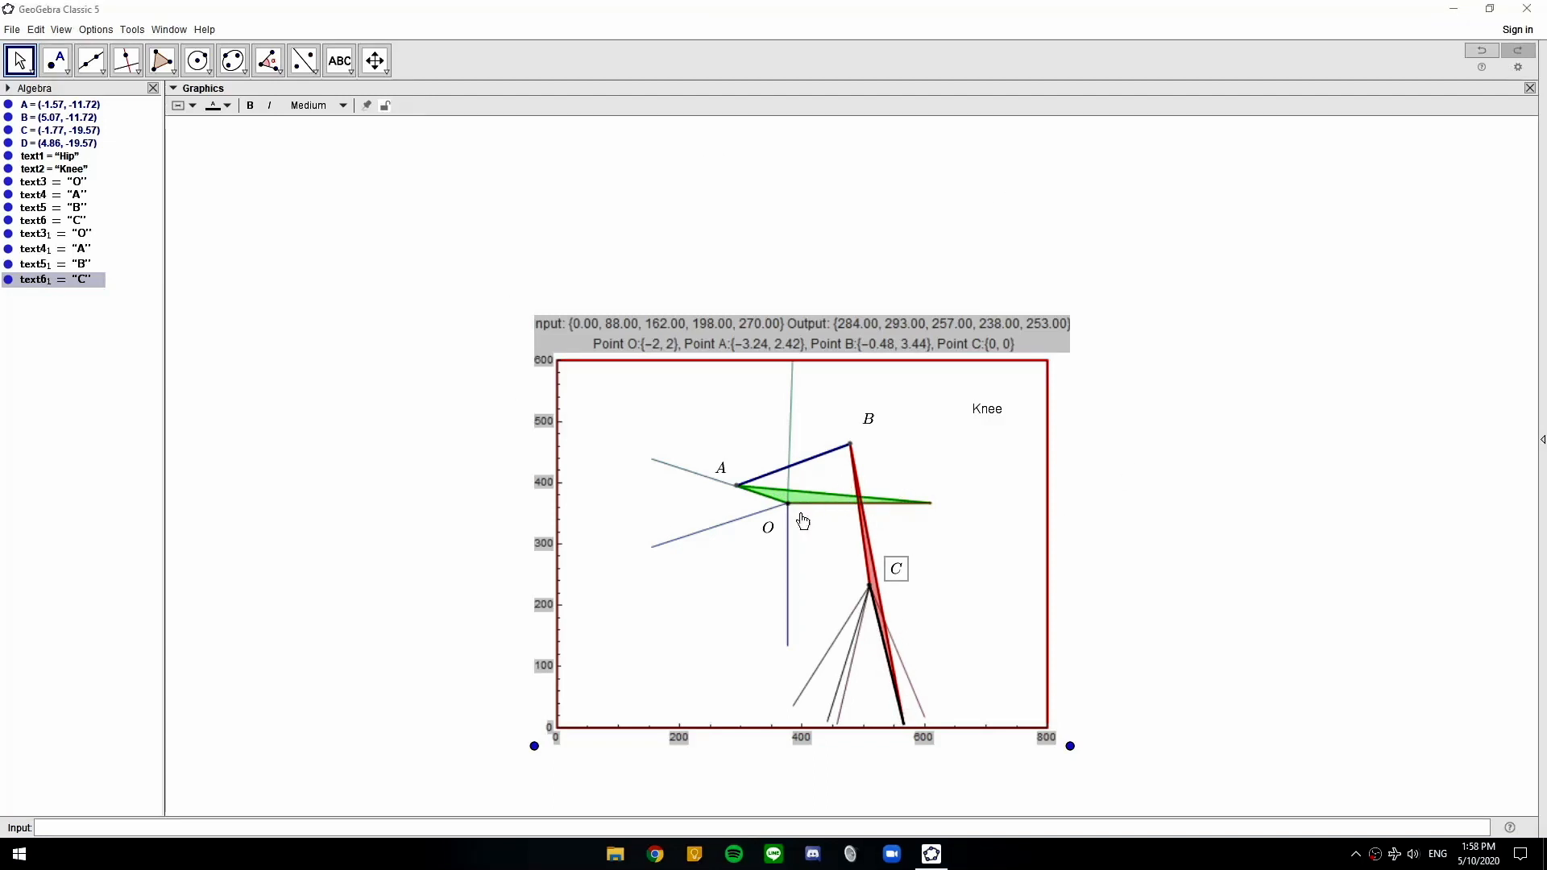
scroll(747, 211, "down", 5)
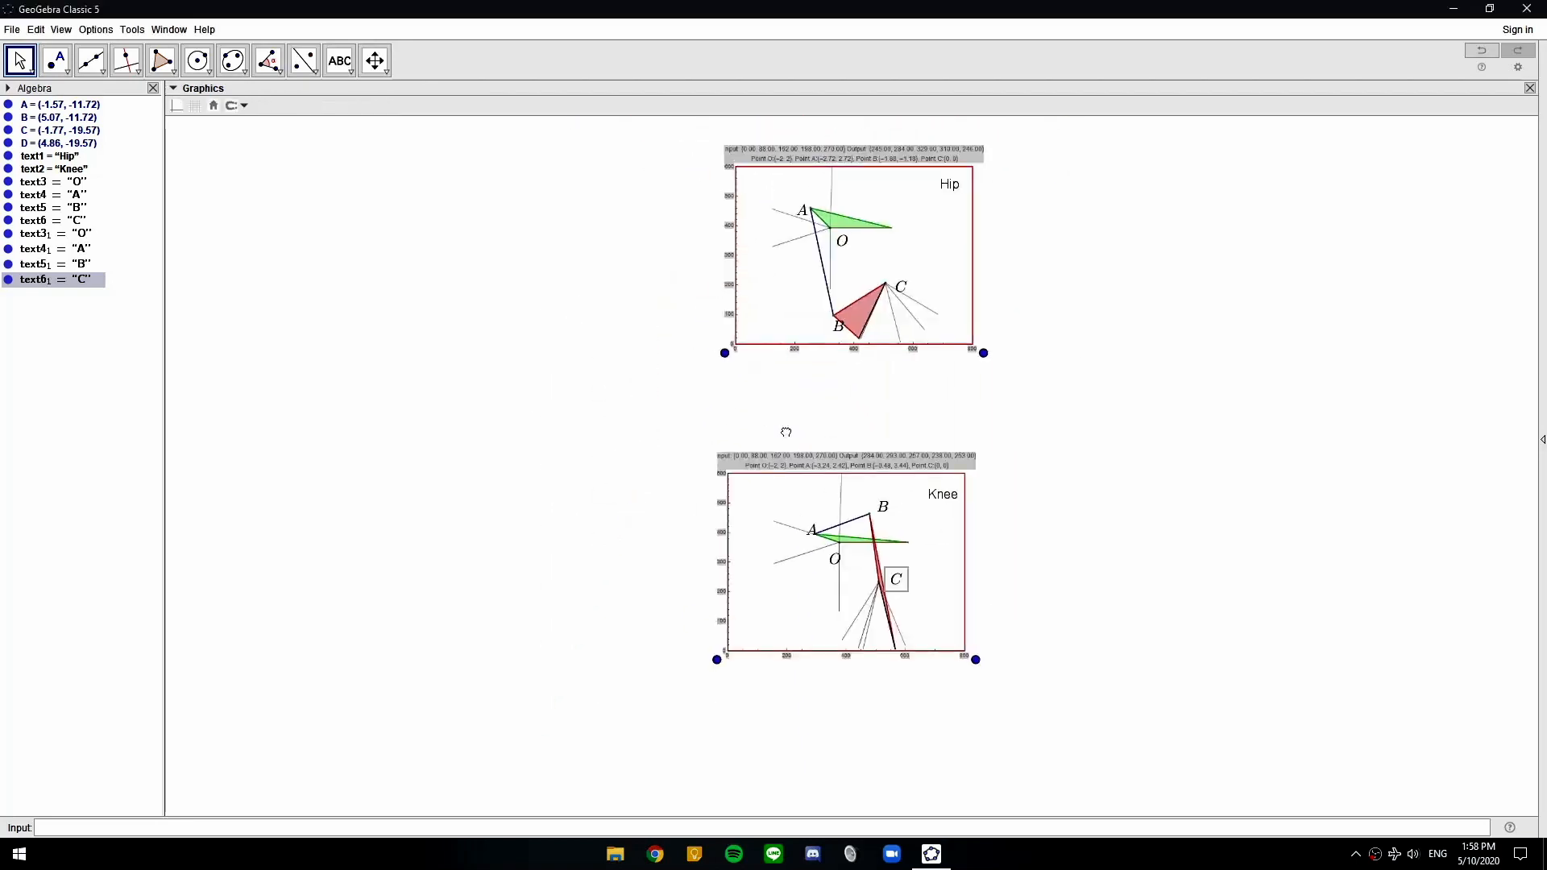
left_click_drag(1007, 351, 709, 371)
left_click(1453, 9)
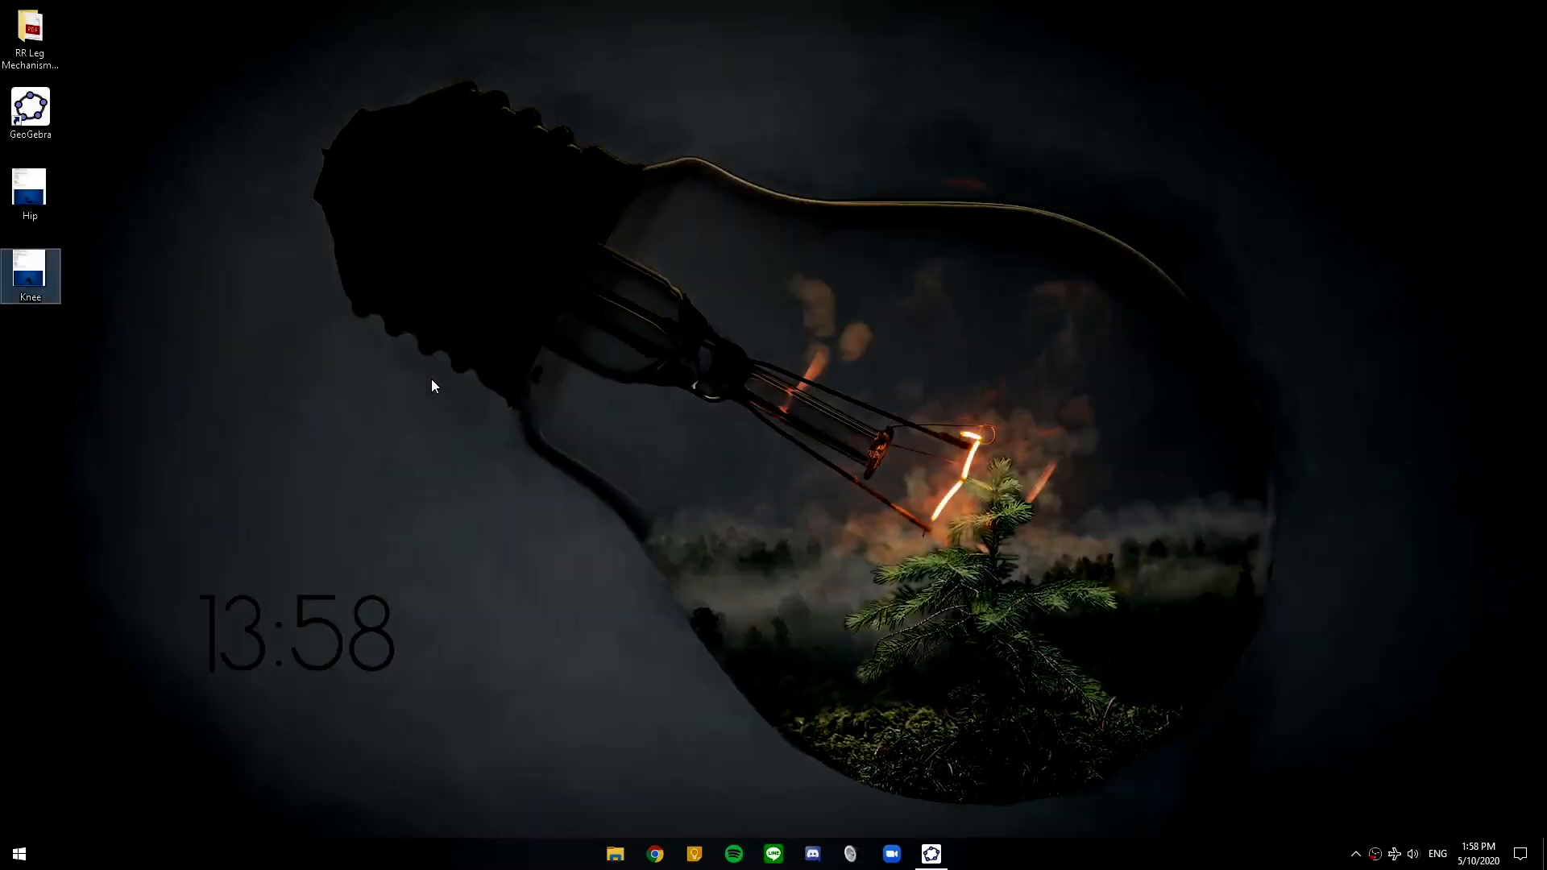
double_click(36, 201)
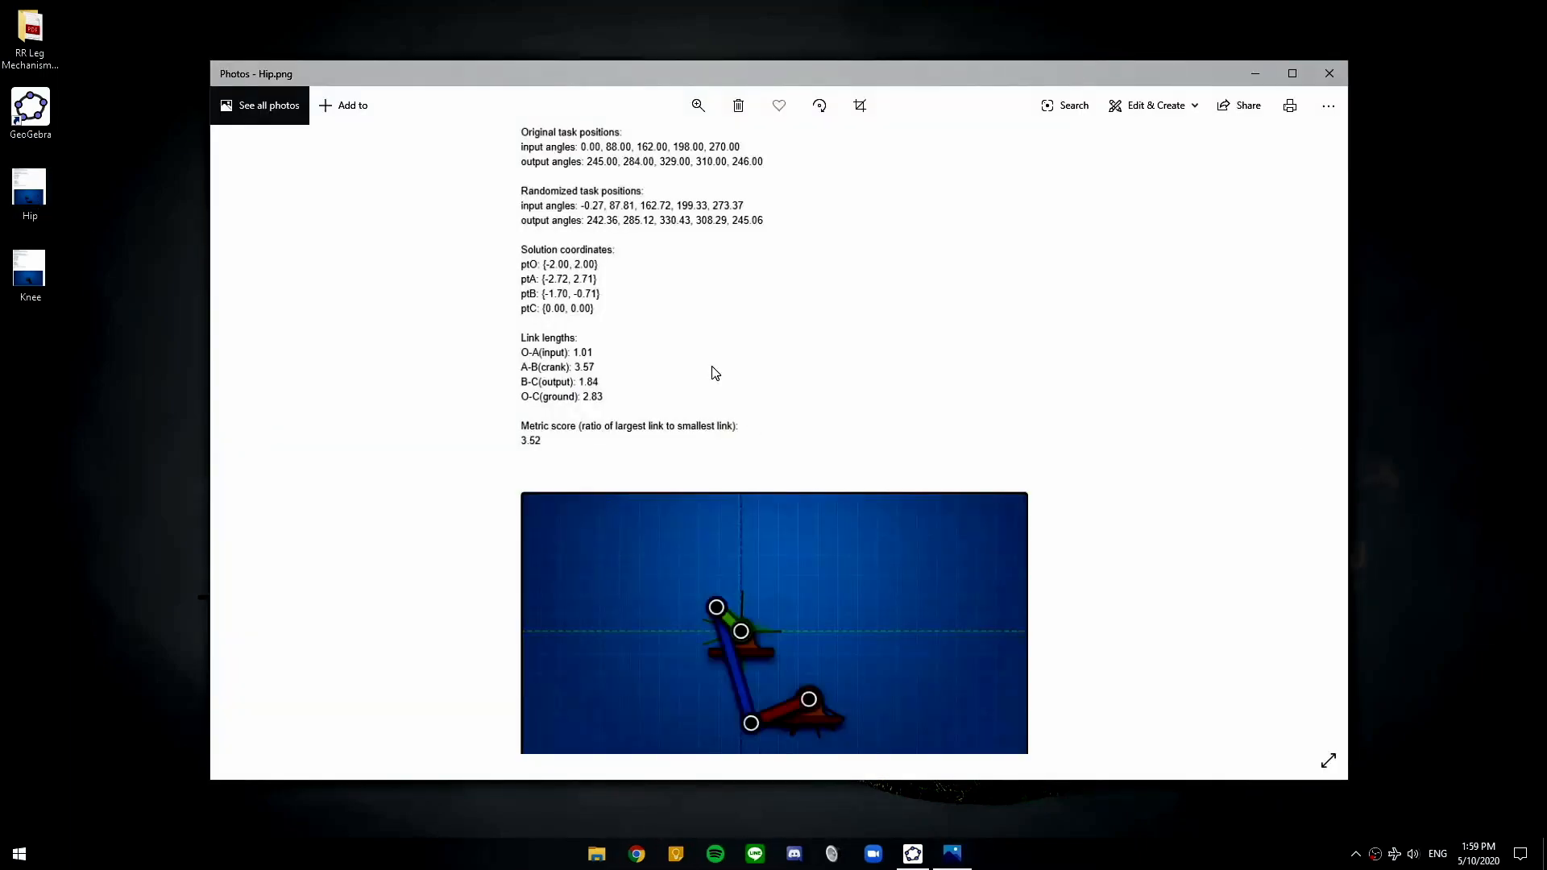
scroll(746, 645, "up", 2)
left_click_drag(737, 620, 759, 459)
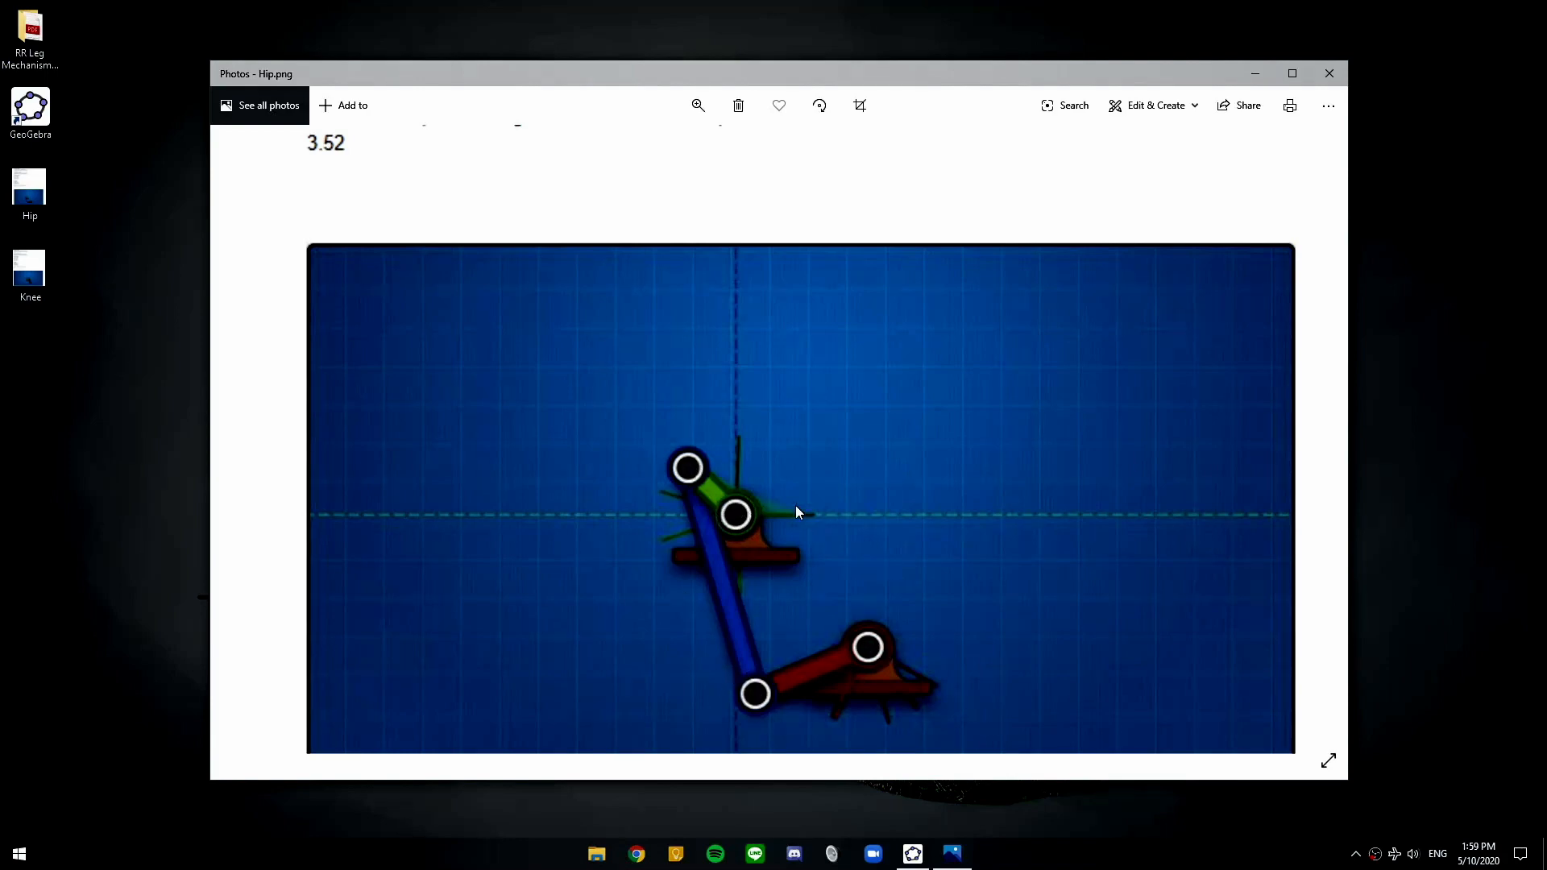
scroll(716, 414, "down", 3)
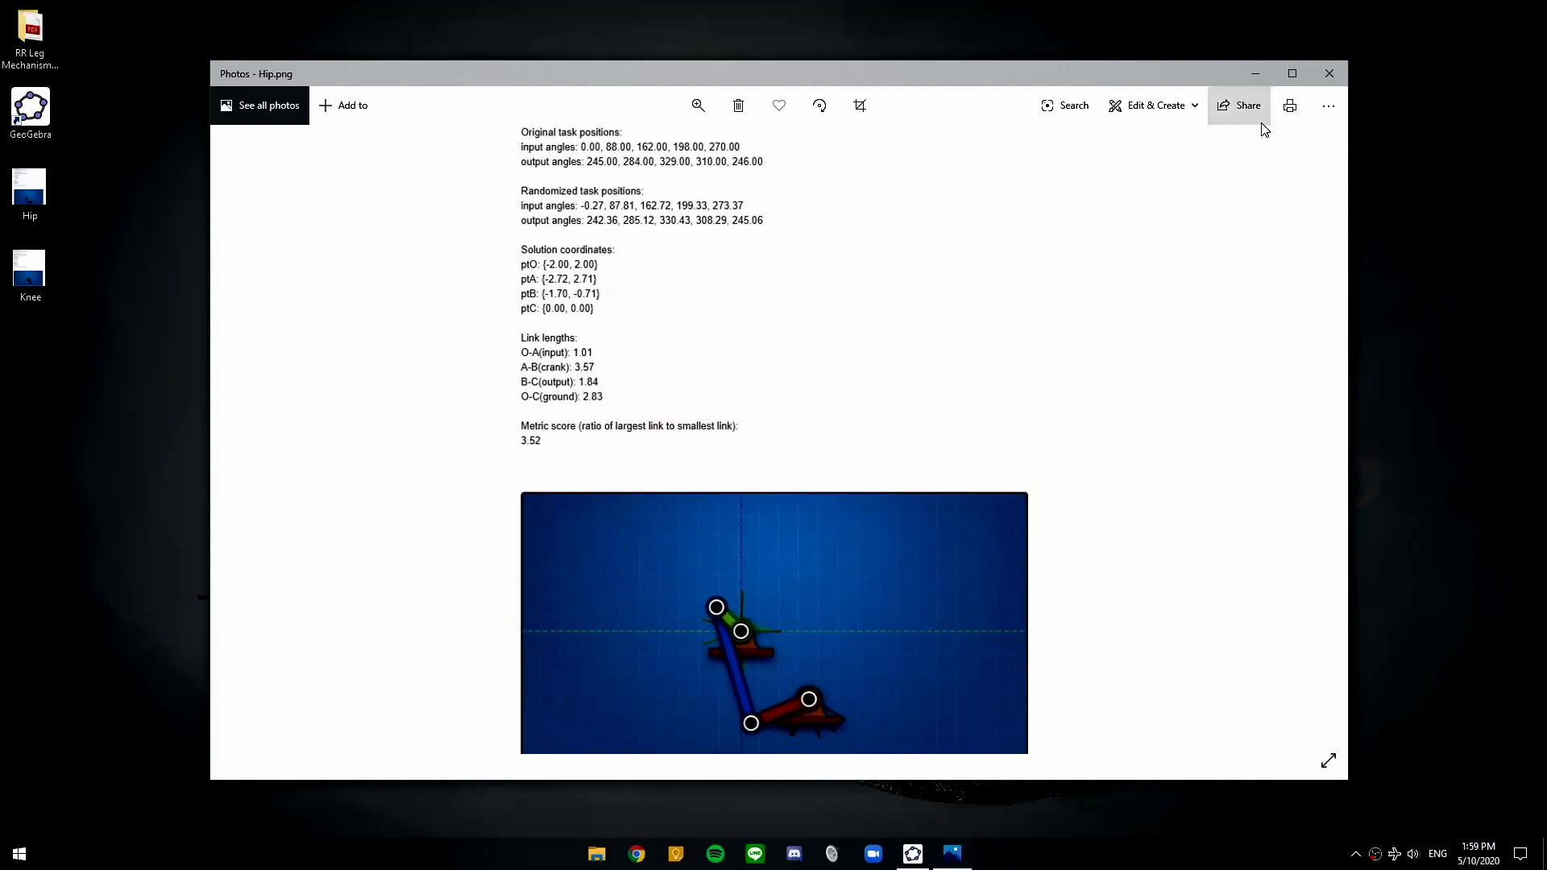
left_click(1325, 74)
left_click(932, 856)
left_click_drag(1032, 345, 857, 366)
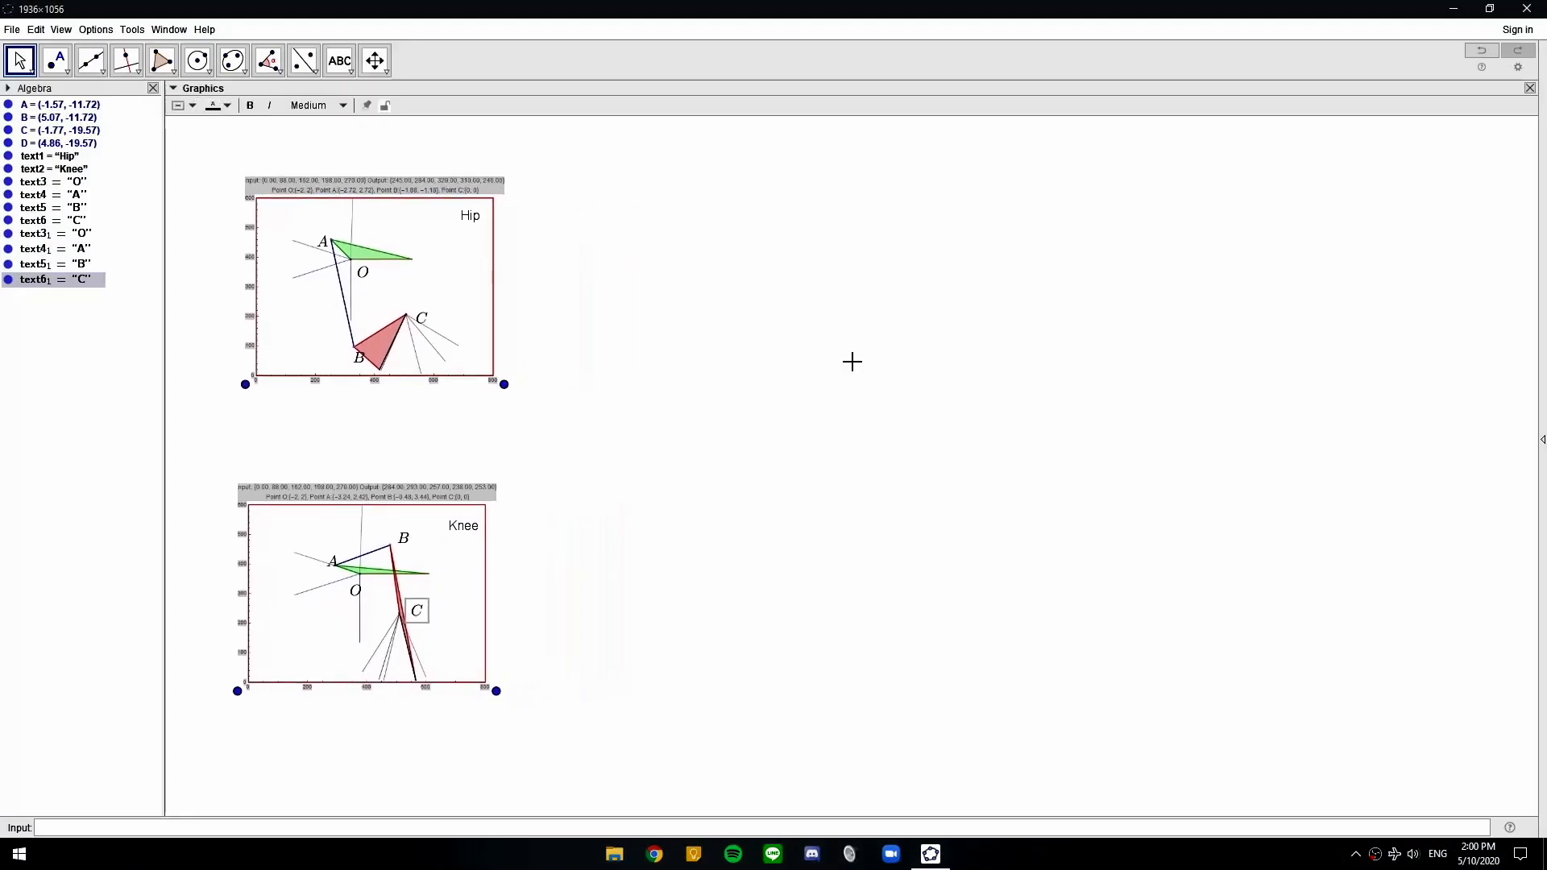
scroll(570, 354, "down", 1)
left_click_drag(627, 375, 756, 376)
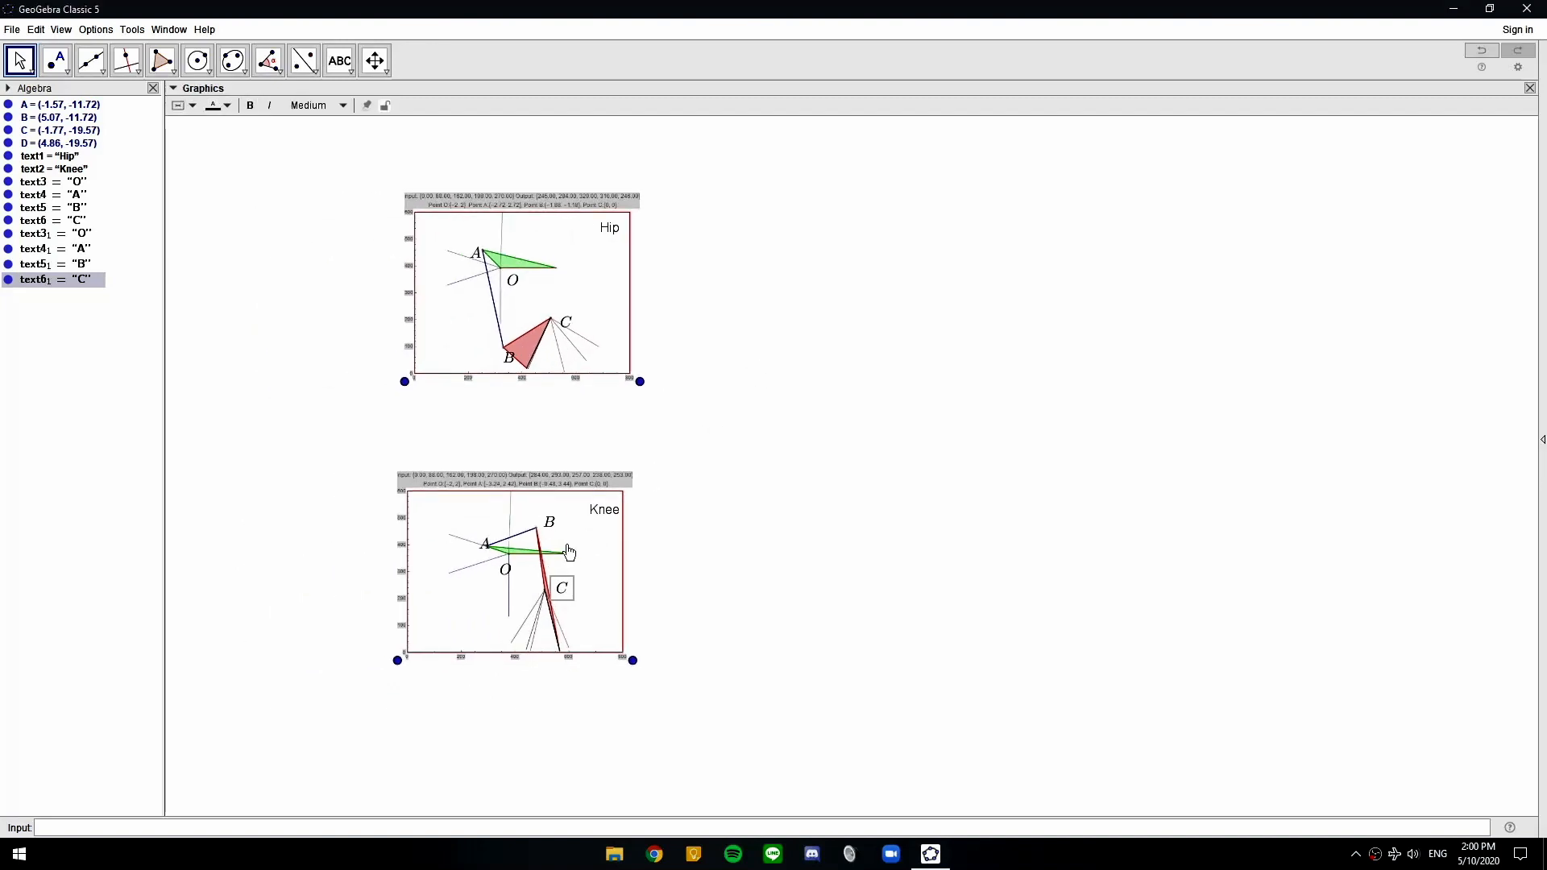
left_click(1005, 517)
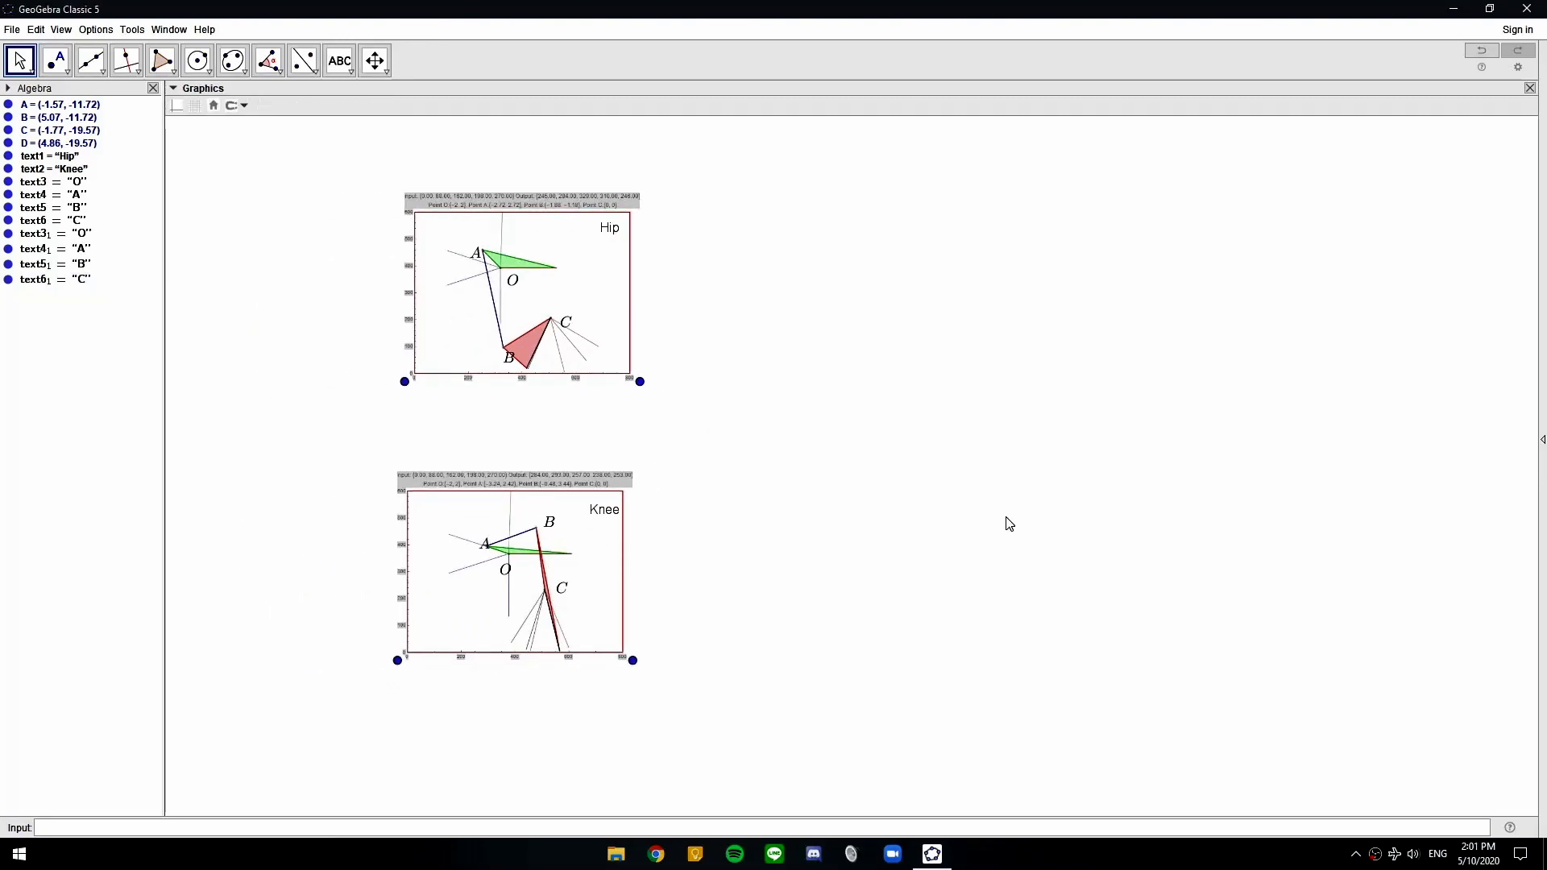
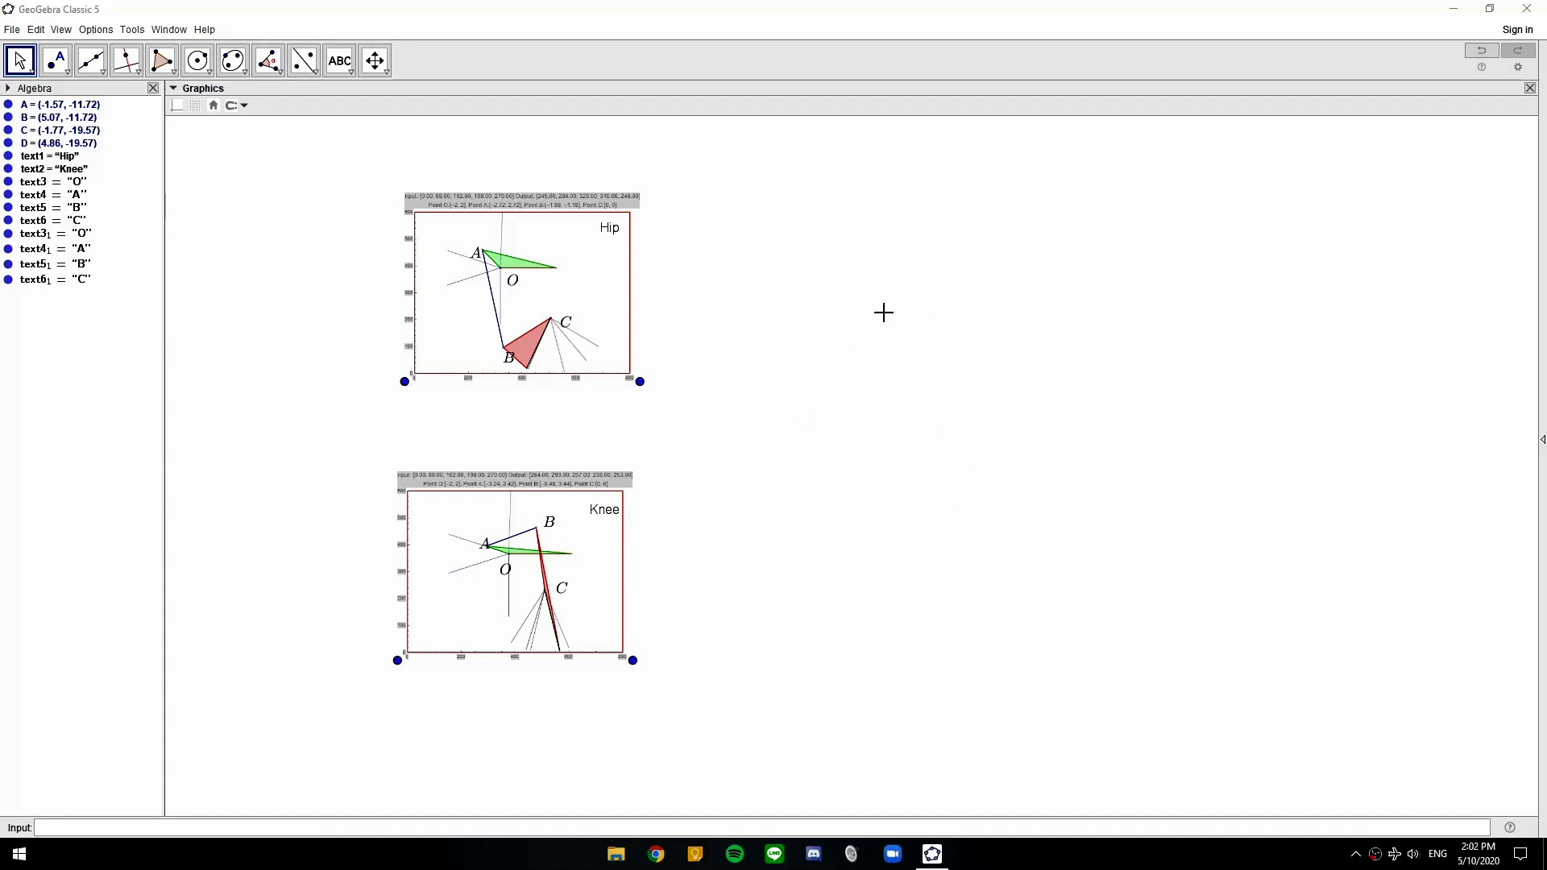
left_click_drag(950, 321, 970, 344)
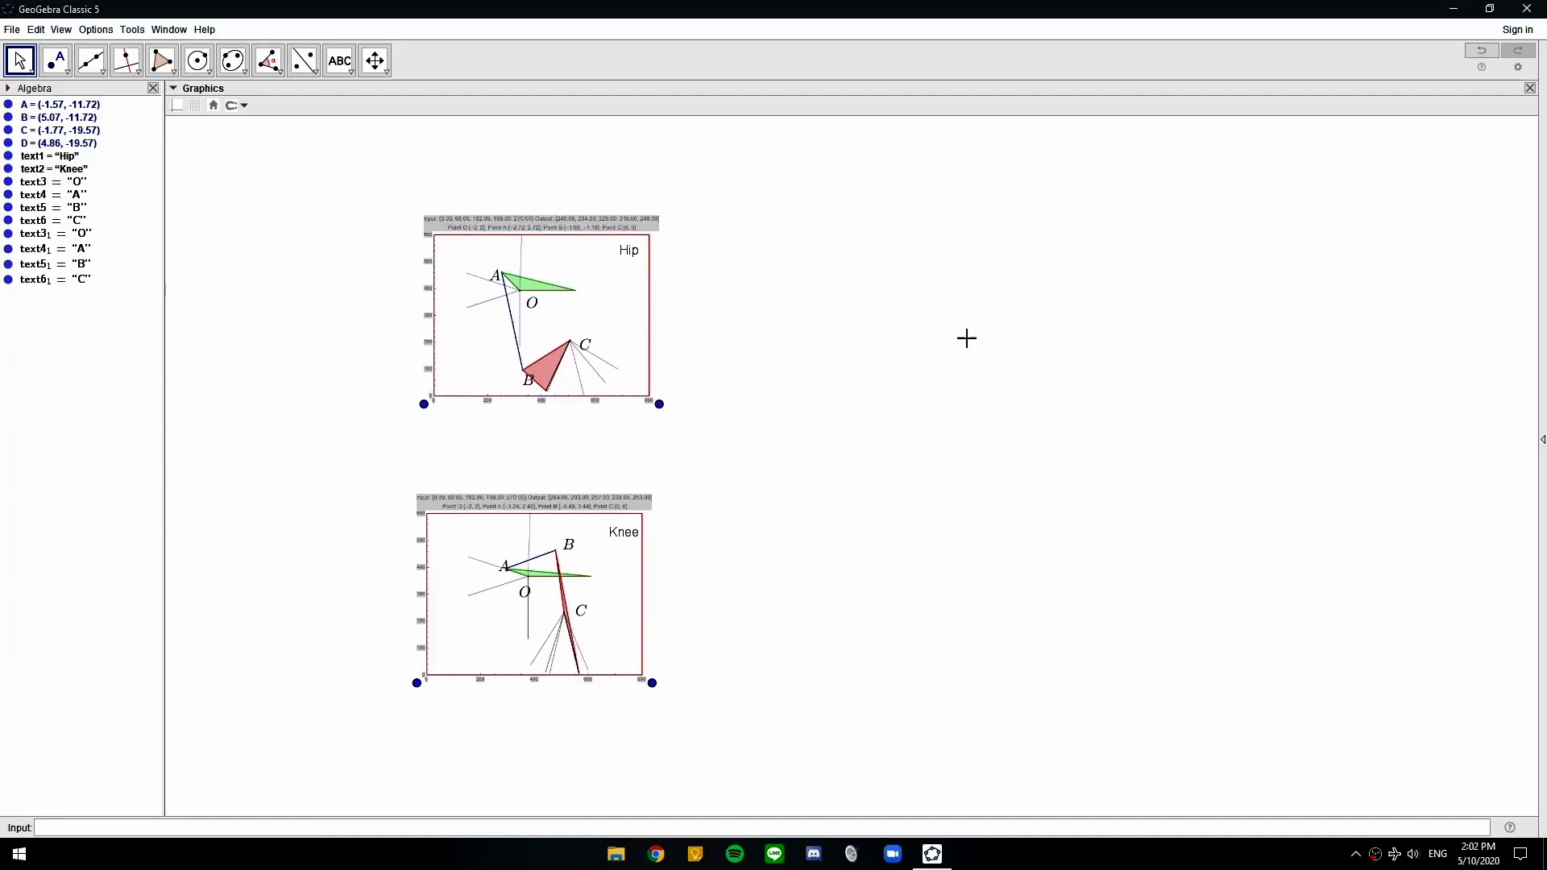
Show the coordinate axes and move both labelled diagrams left of the y-axis, with the Hip image's lower-left corner at about (-12.1, 9.5)
left_click(177, 106)
left_click_drag(852, 286, 1074, 464)
left_click_drag(1117, 606, 1087, 431)
left_click_drag(506, 195, 1100, 815)
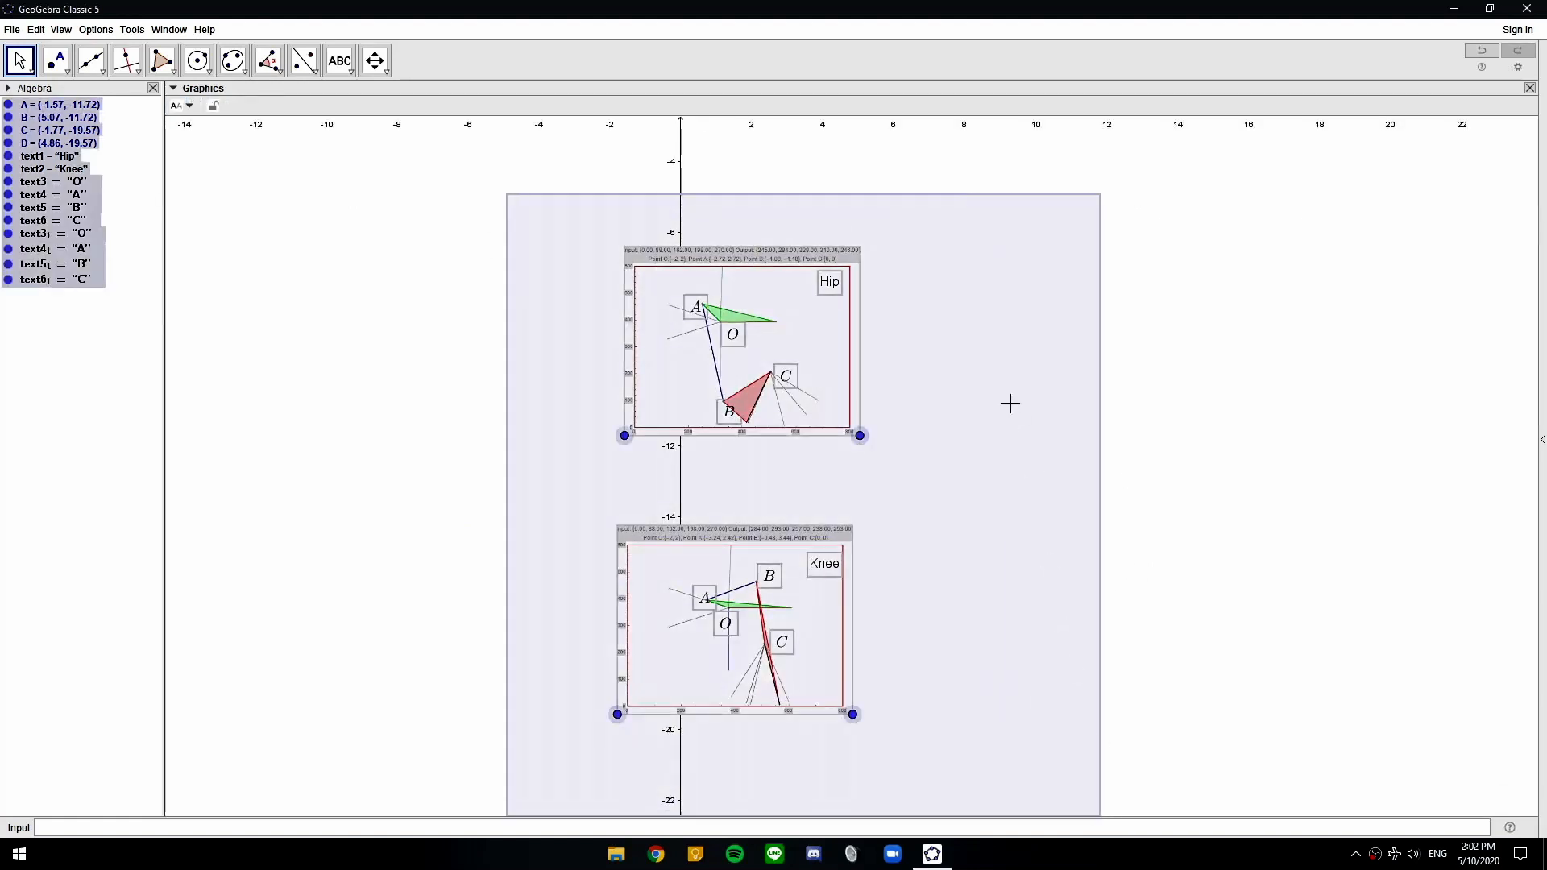
scroll(866, 333, "down", 5)
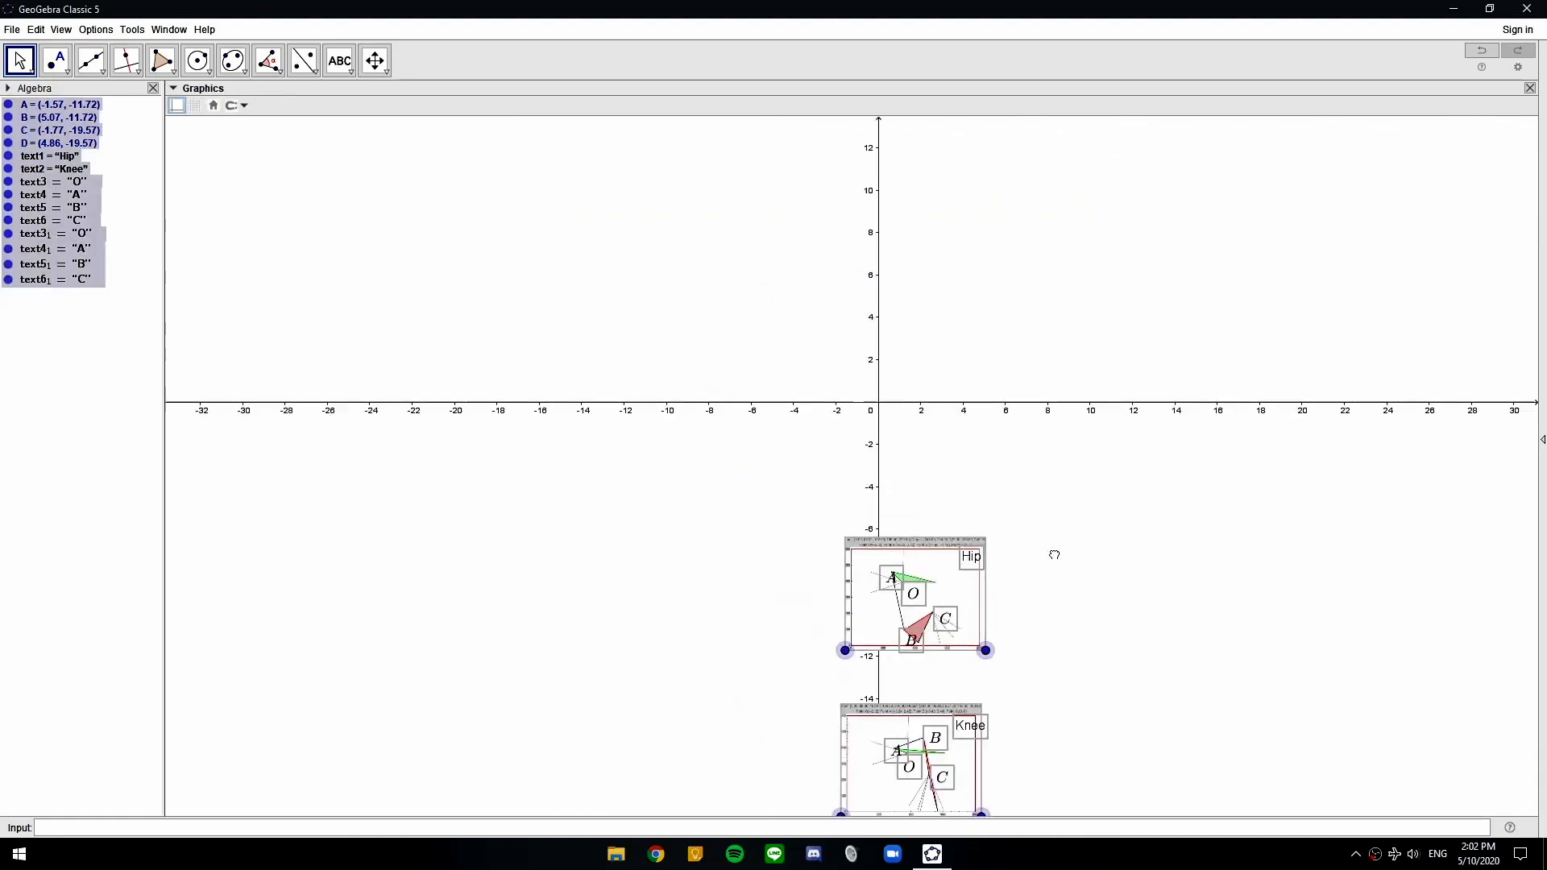
left_click_drag(971, 658, 747, 211)
scroll(795, 325, "up", 5)
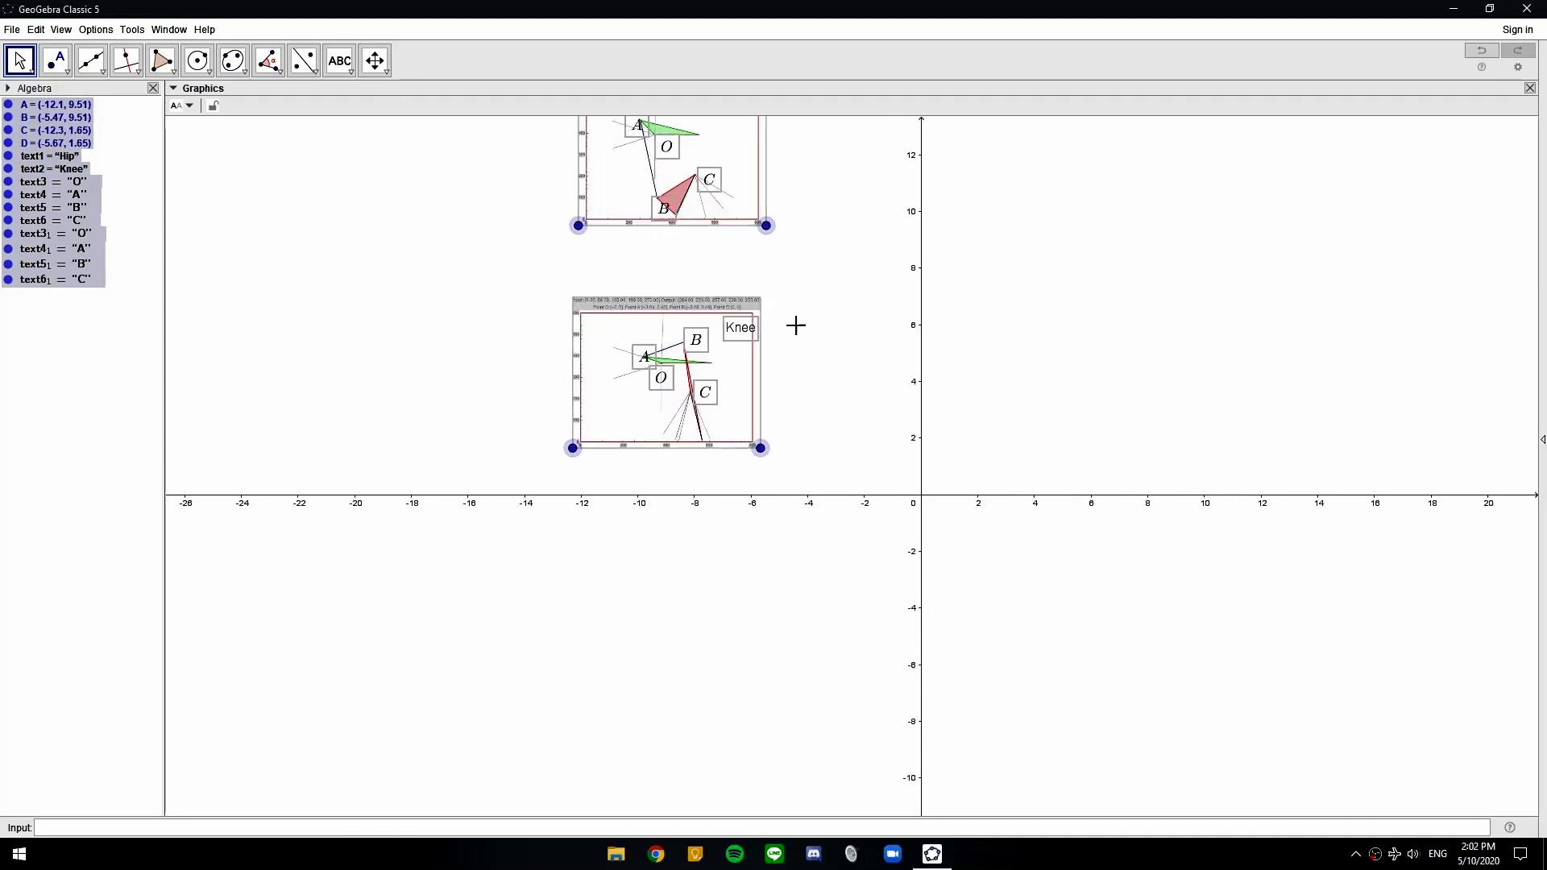
left_click_drag(825, 266, 893, 432)
left_click(916, 342)
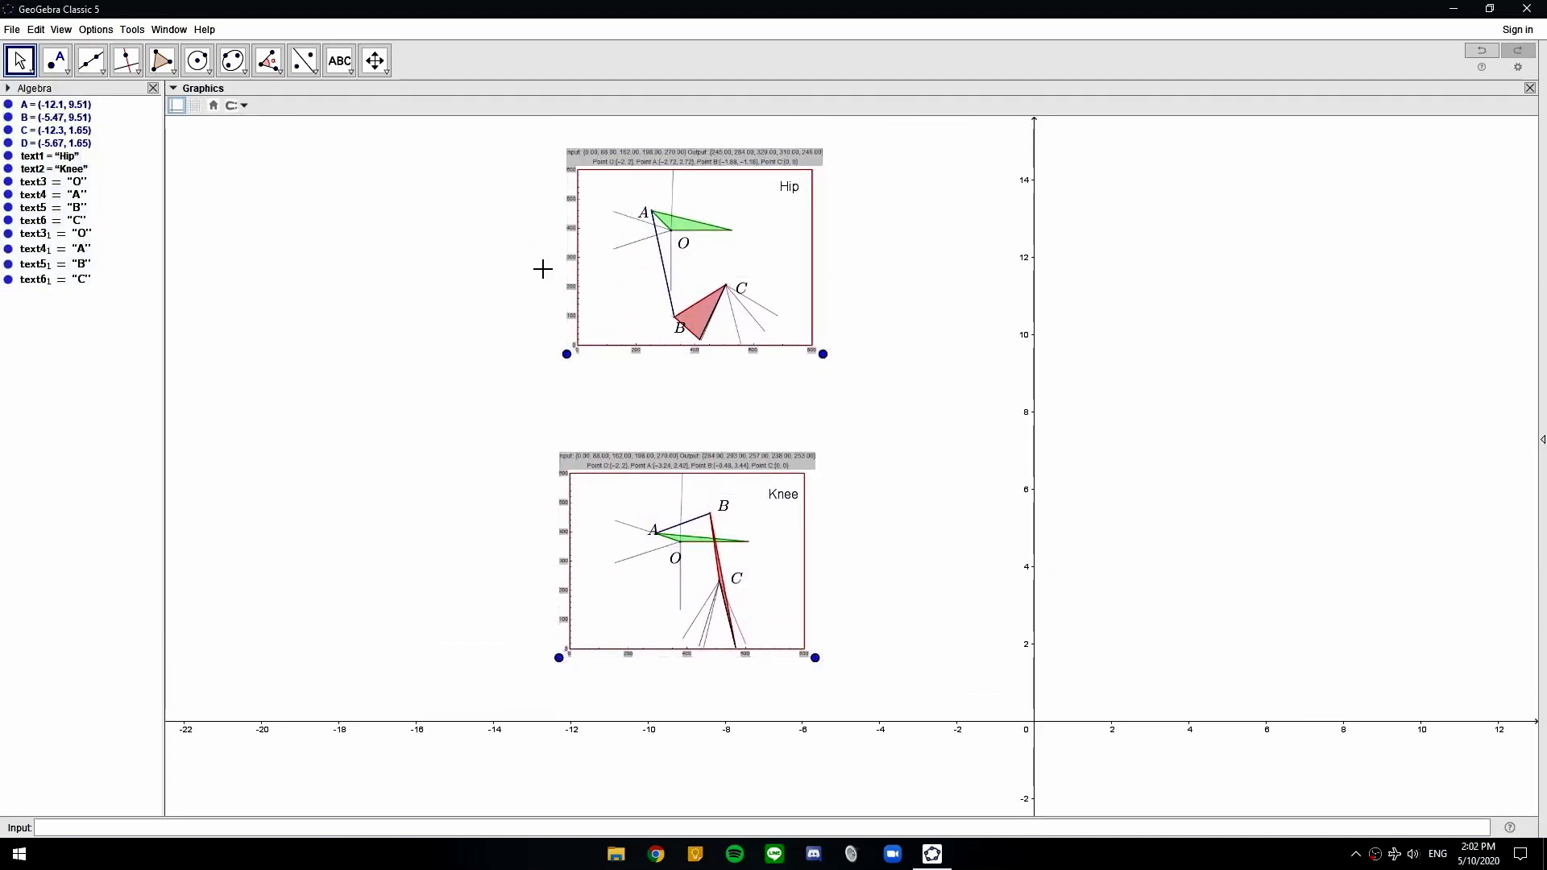
left_click(34, 106)
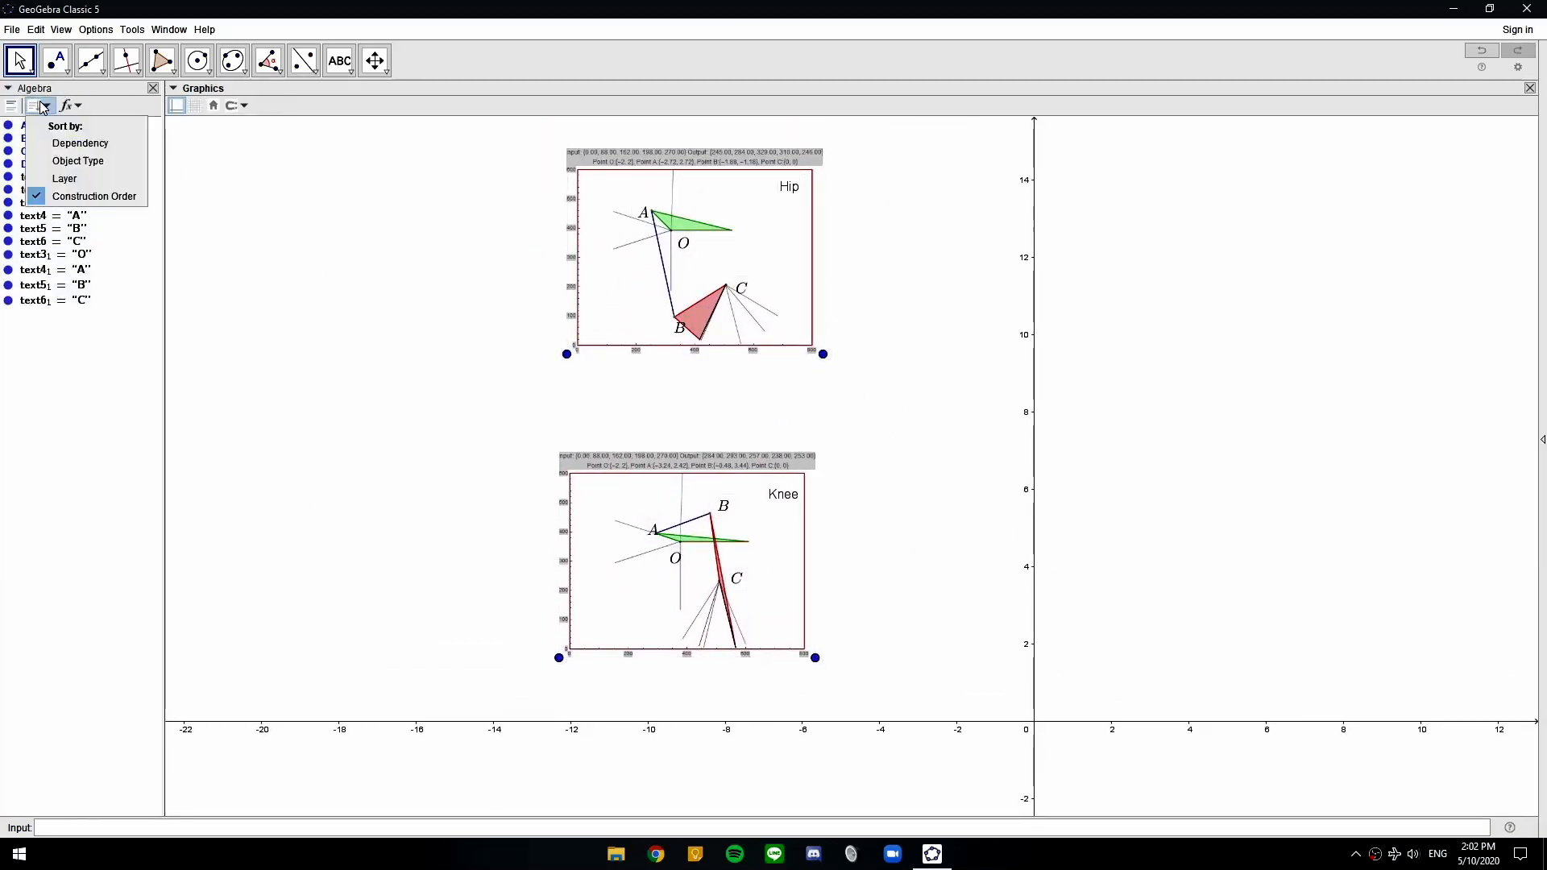
left_click(71, 161)
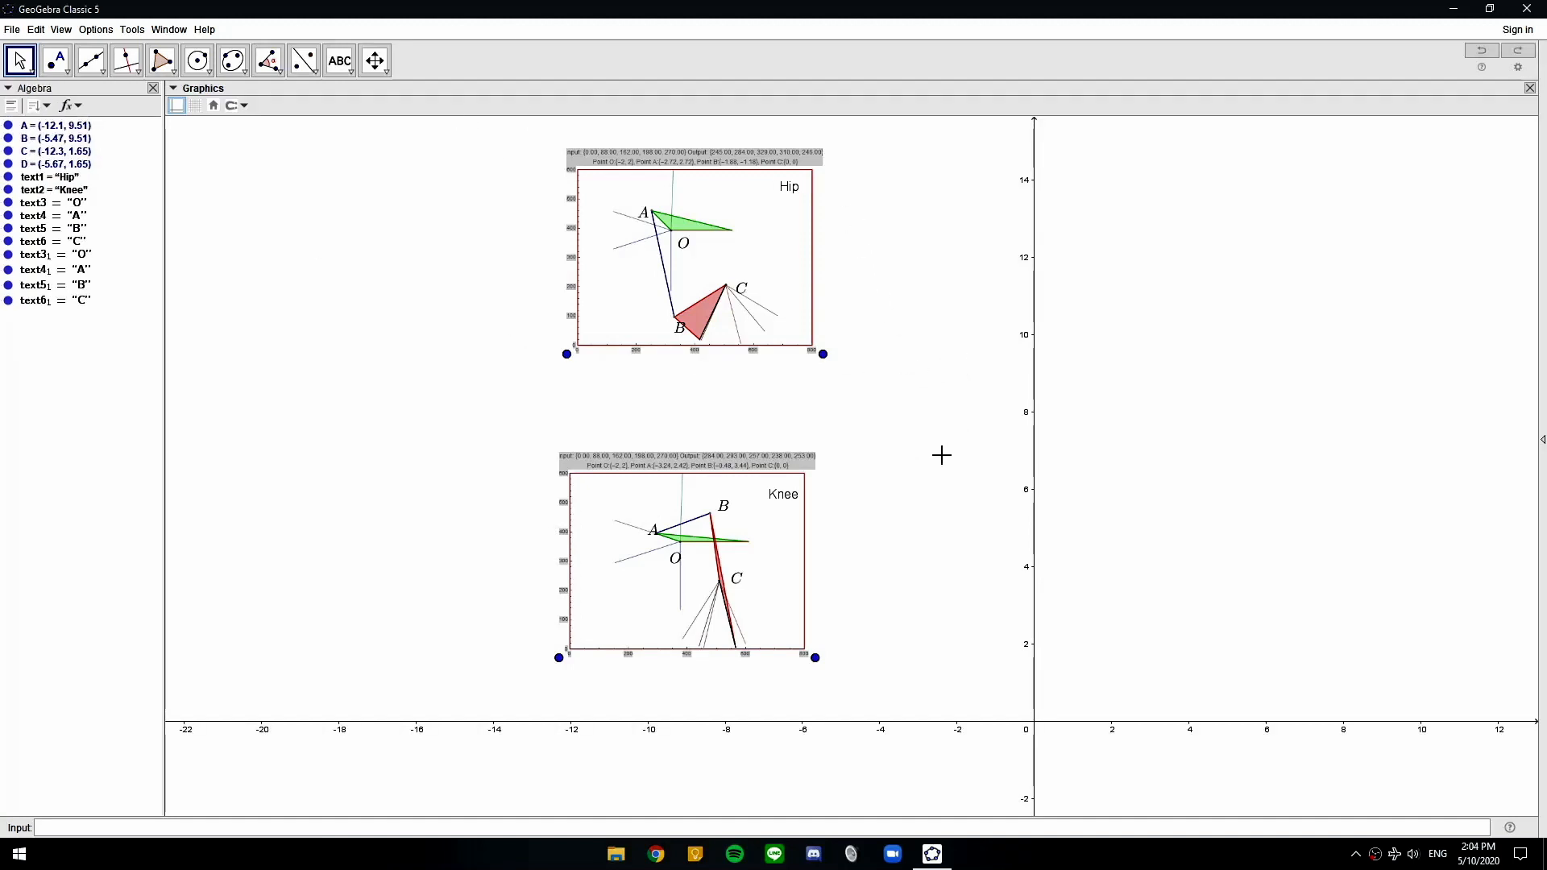
Create a point at (0,0) for joint C, using the coordinates given in the Hip image
scroll(731, 290, "up", 9)
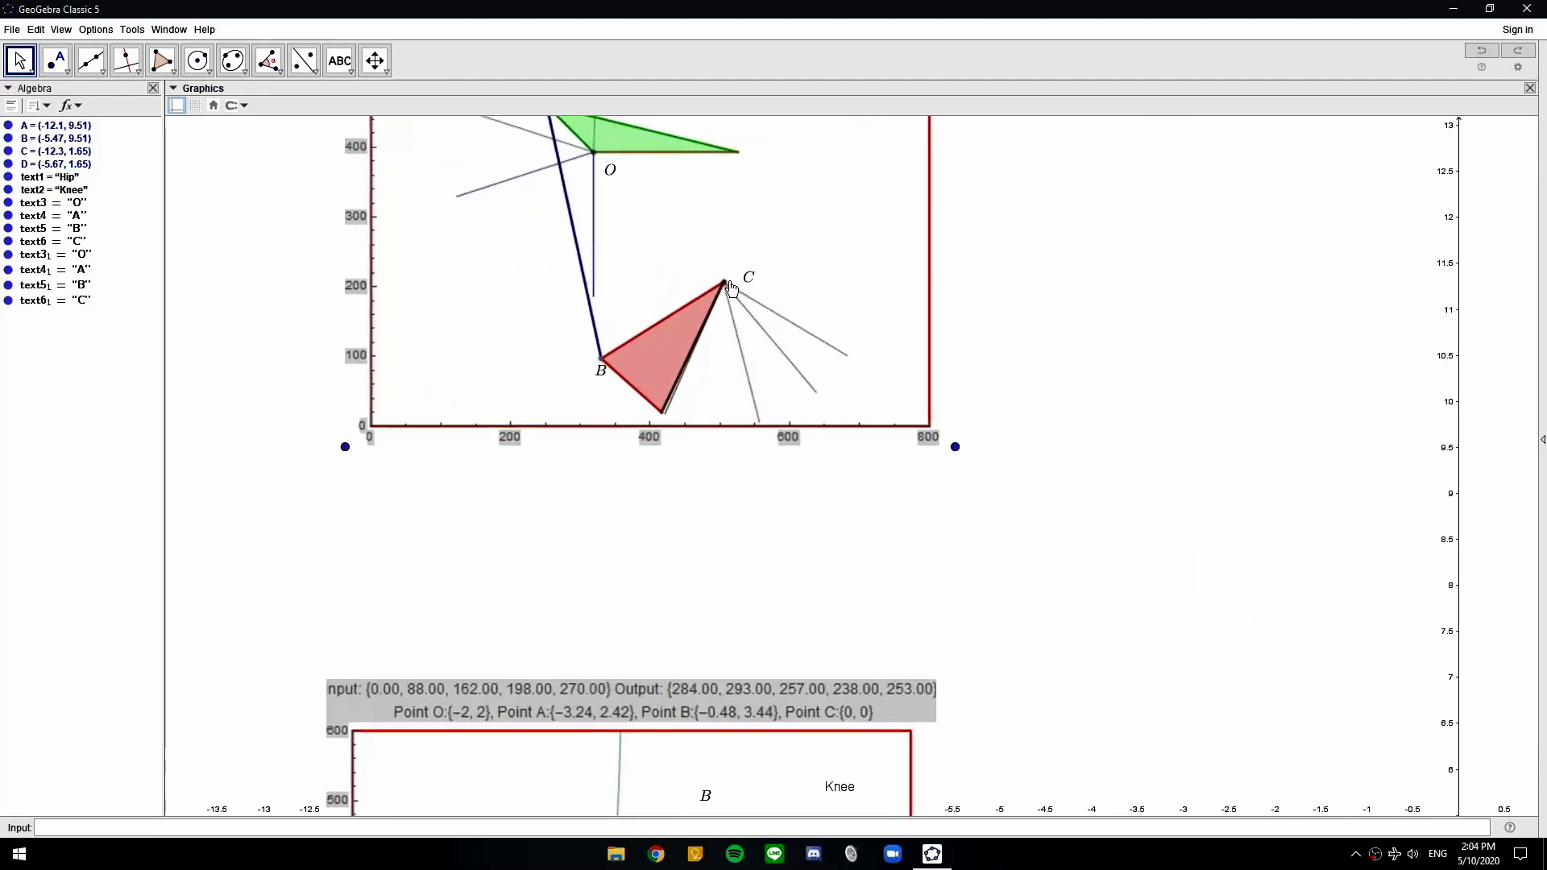
left_click_drag(773, 227, 762, 460)
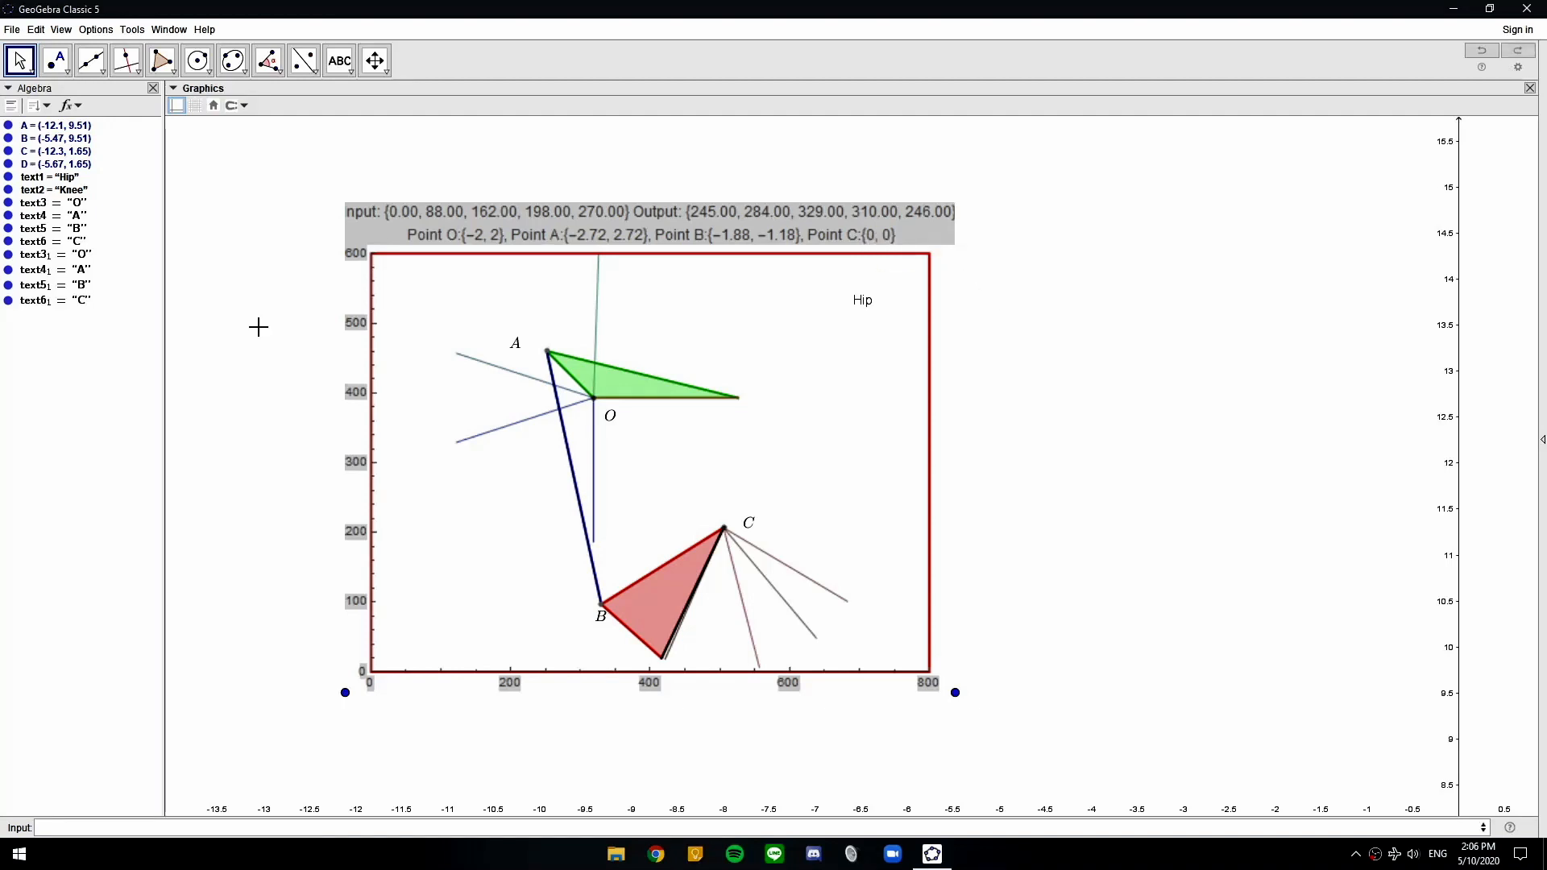
left_click(194, 826)
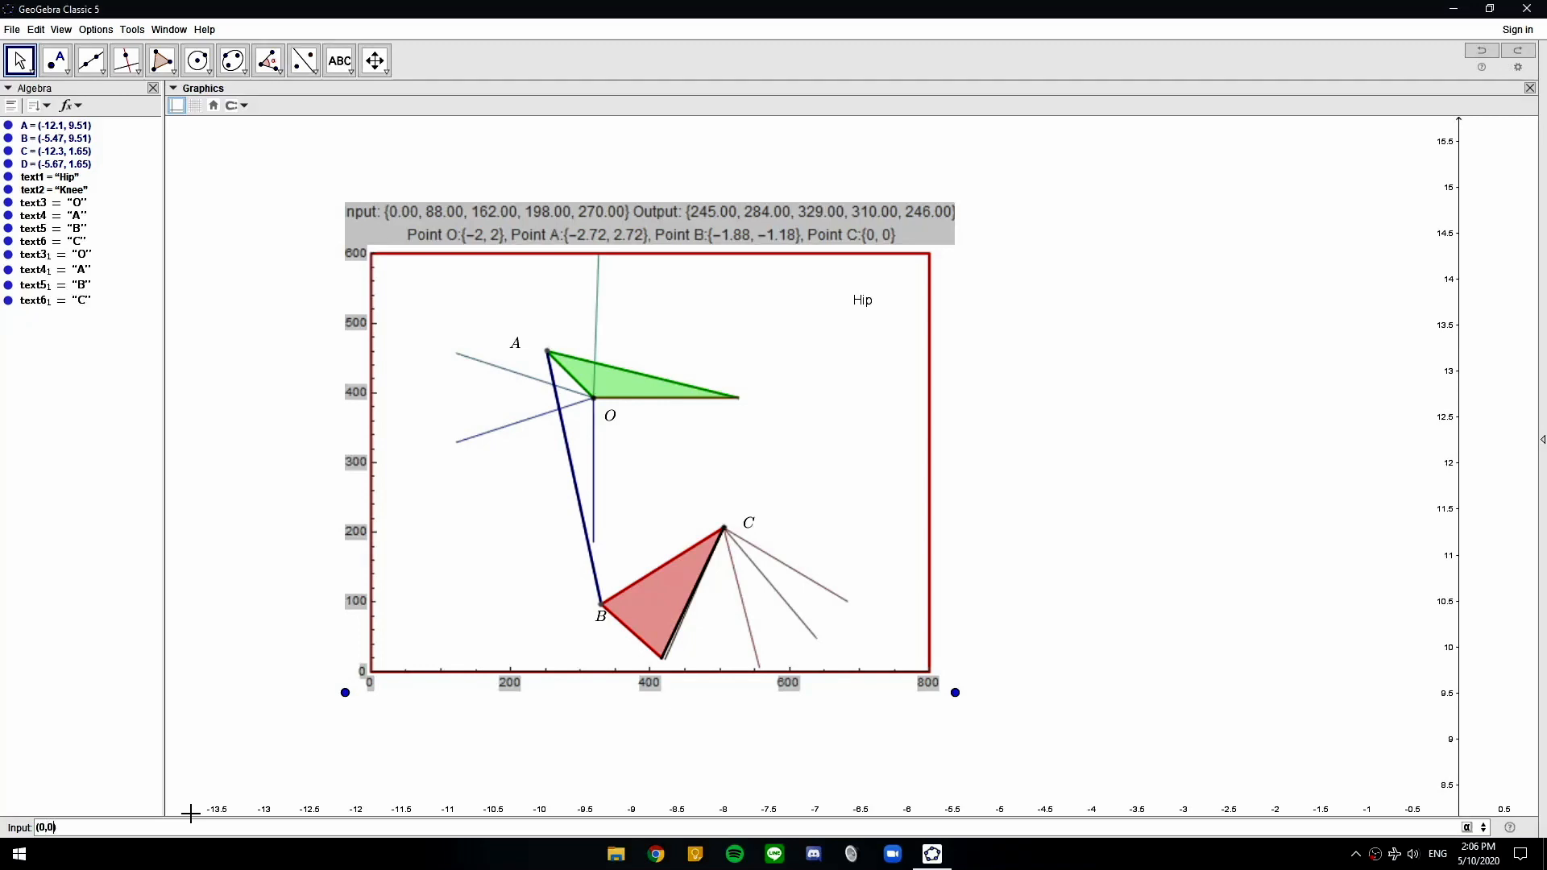
key("Return")
scroll(970, 511, "down", 3)
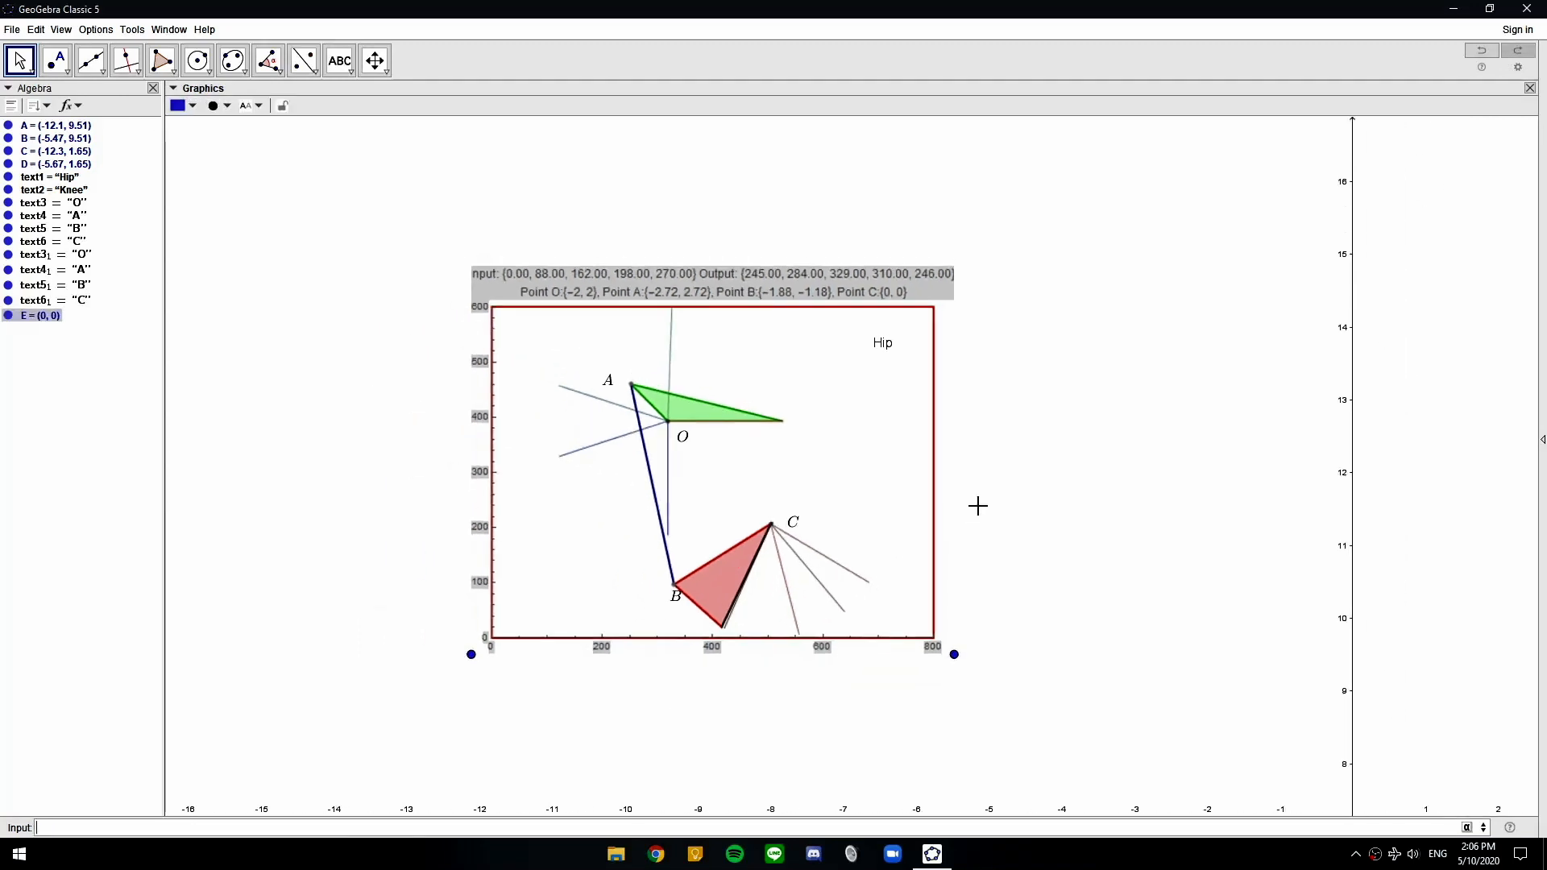
left_click_drag(1042, 491, 922, 300)
scroll(998, 490, "down", 3)
left_click_drag(988, 672, 999, 570)
scroll(998, 569, "down", 3)
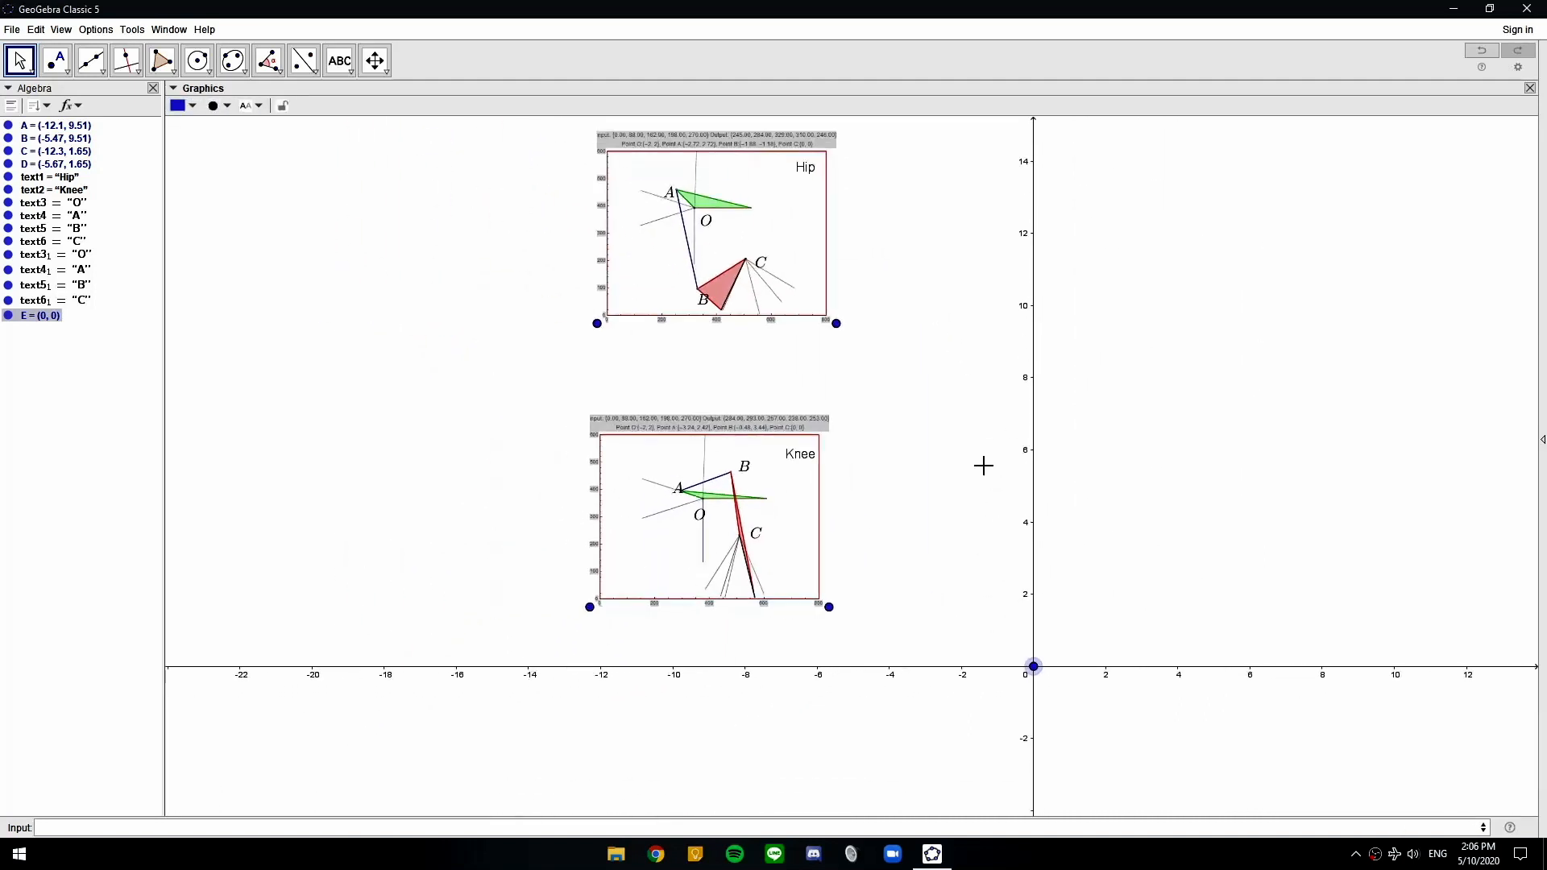
left_click_drag(988, 476, 948, 545)
left_click(942, 694)
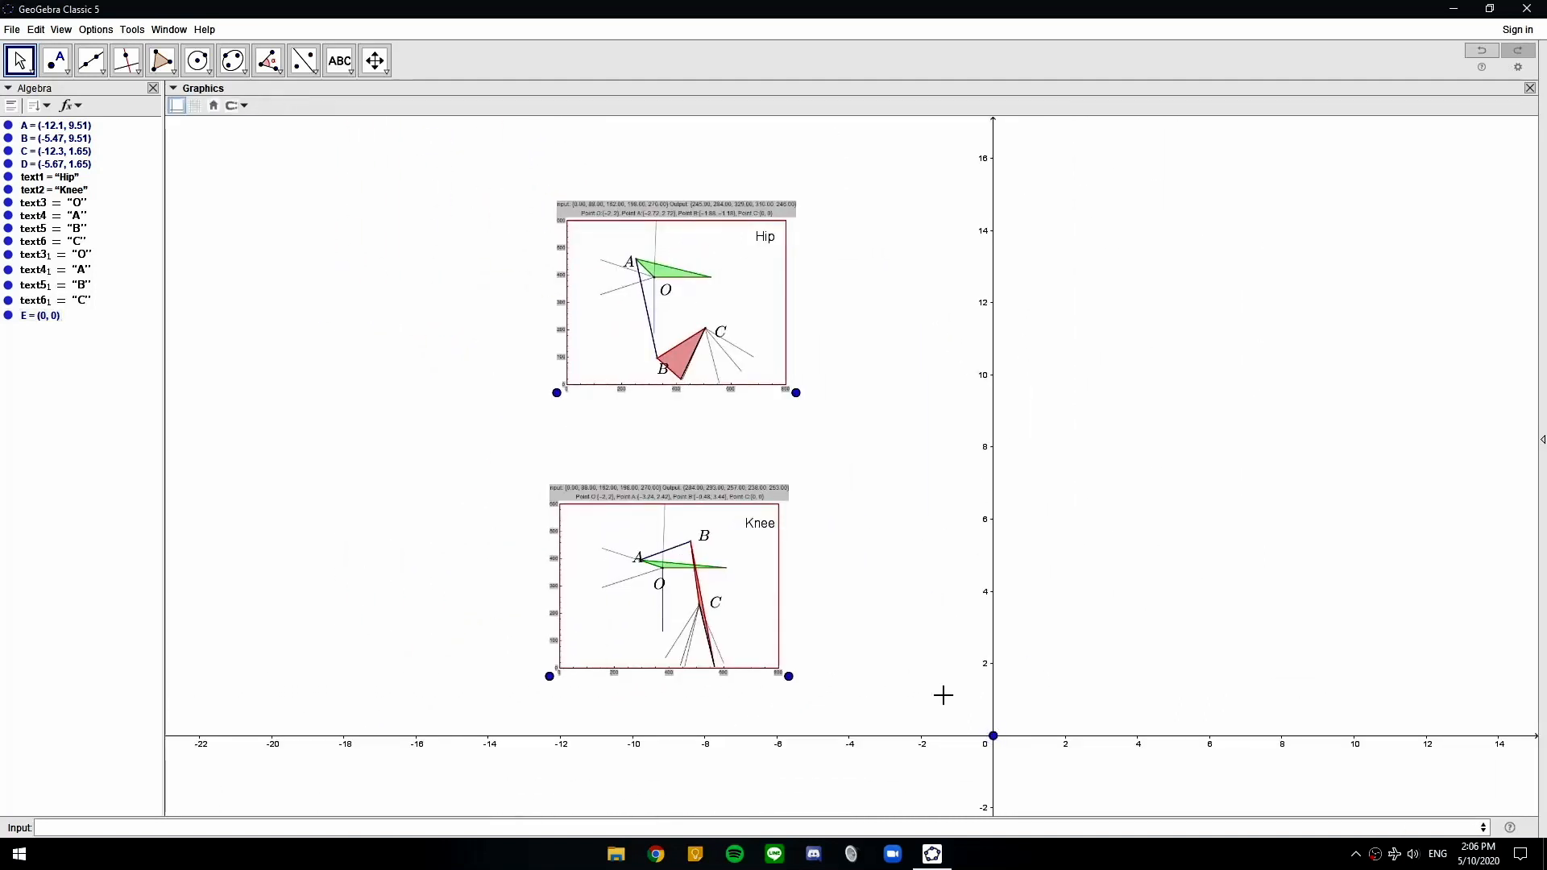
Give the point at the origin a hollow-circle style and a dark red-brown colour
left_click(996, 738)
left_click(219, 105)
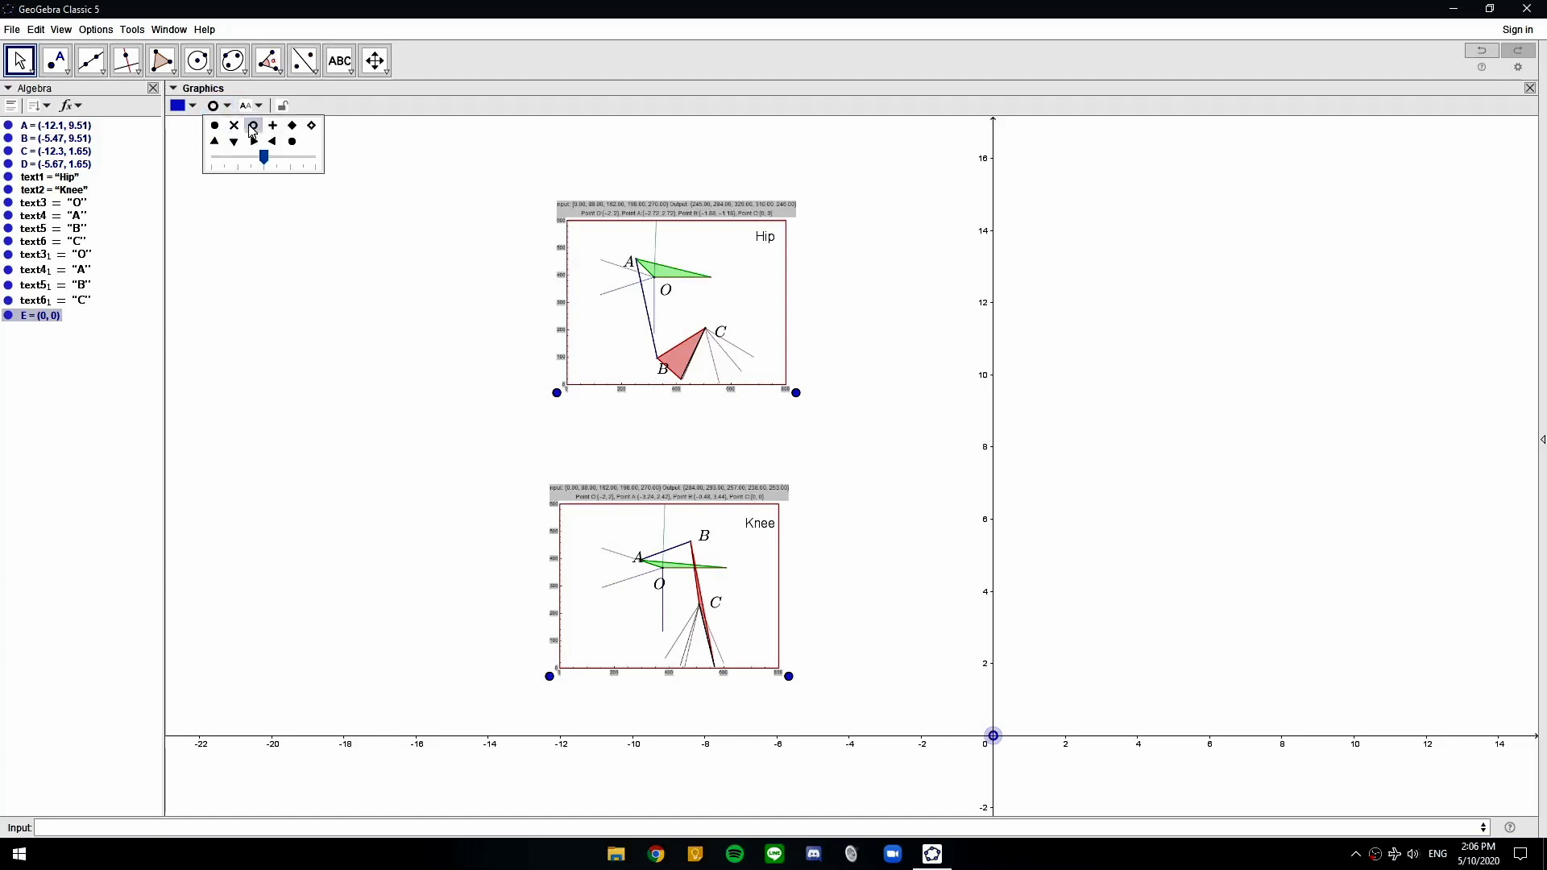
left_click(254, 127)
left_click(192, 106)
left_click(179, 138)
left_click(1110, 591)
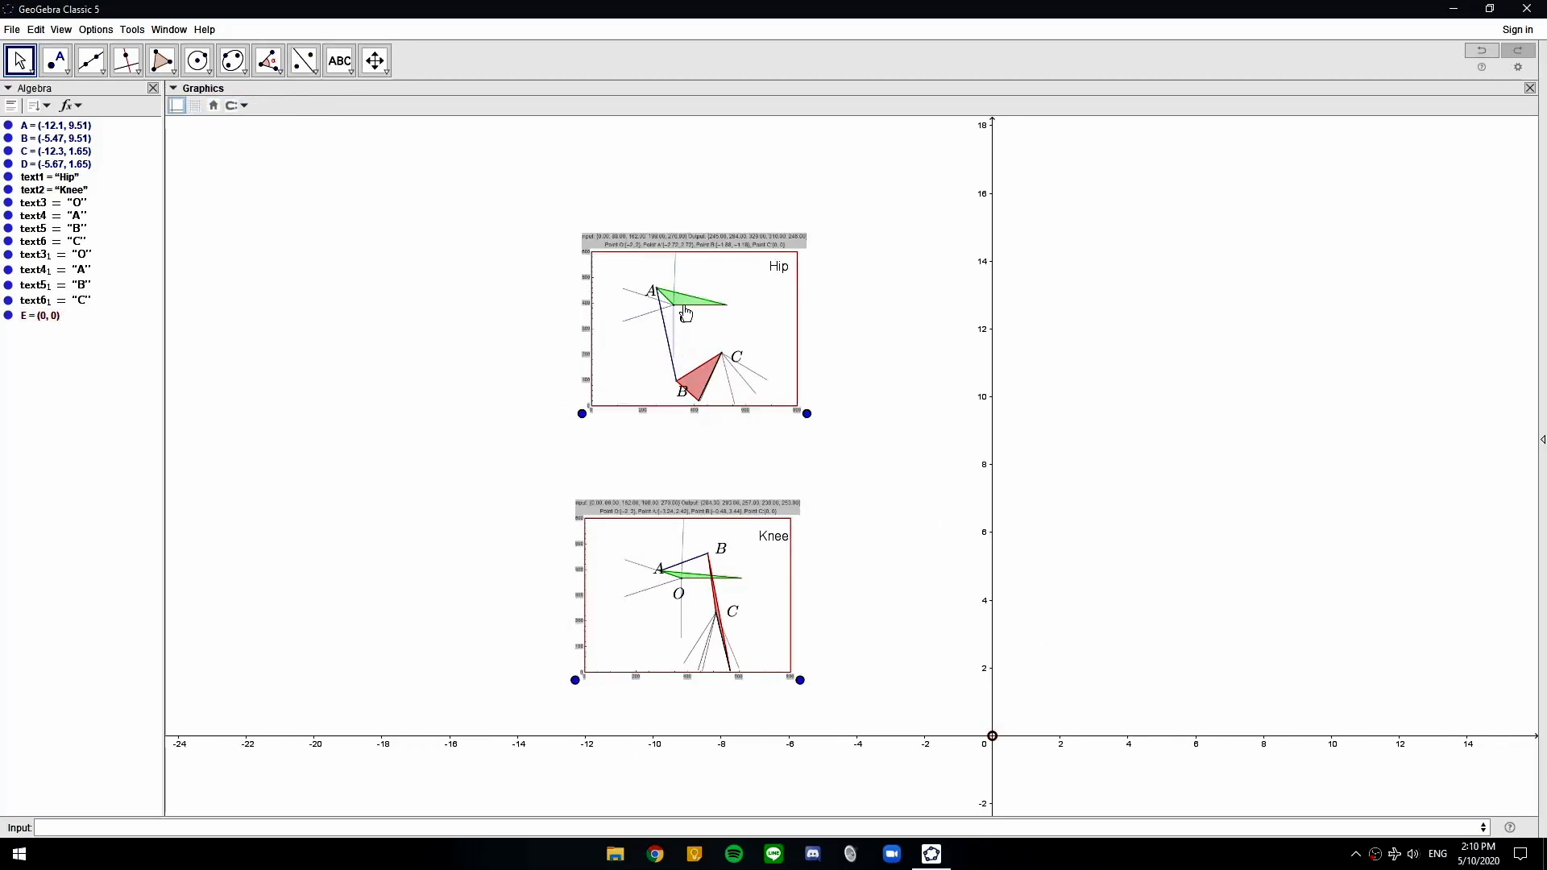
Create a point at (-2,2) for joint O, using the coordinates given in the Hip image
scroll(686, 314, "up", 10)
scroll(684, 403, "up", 4)
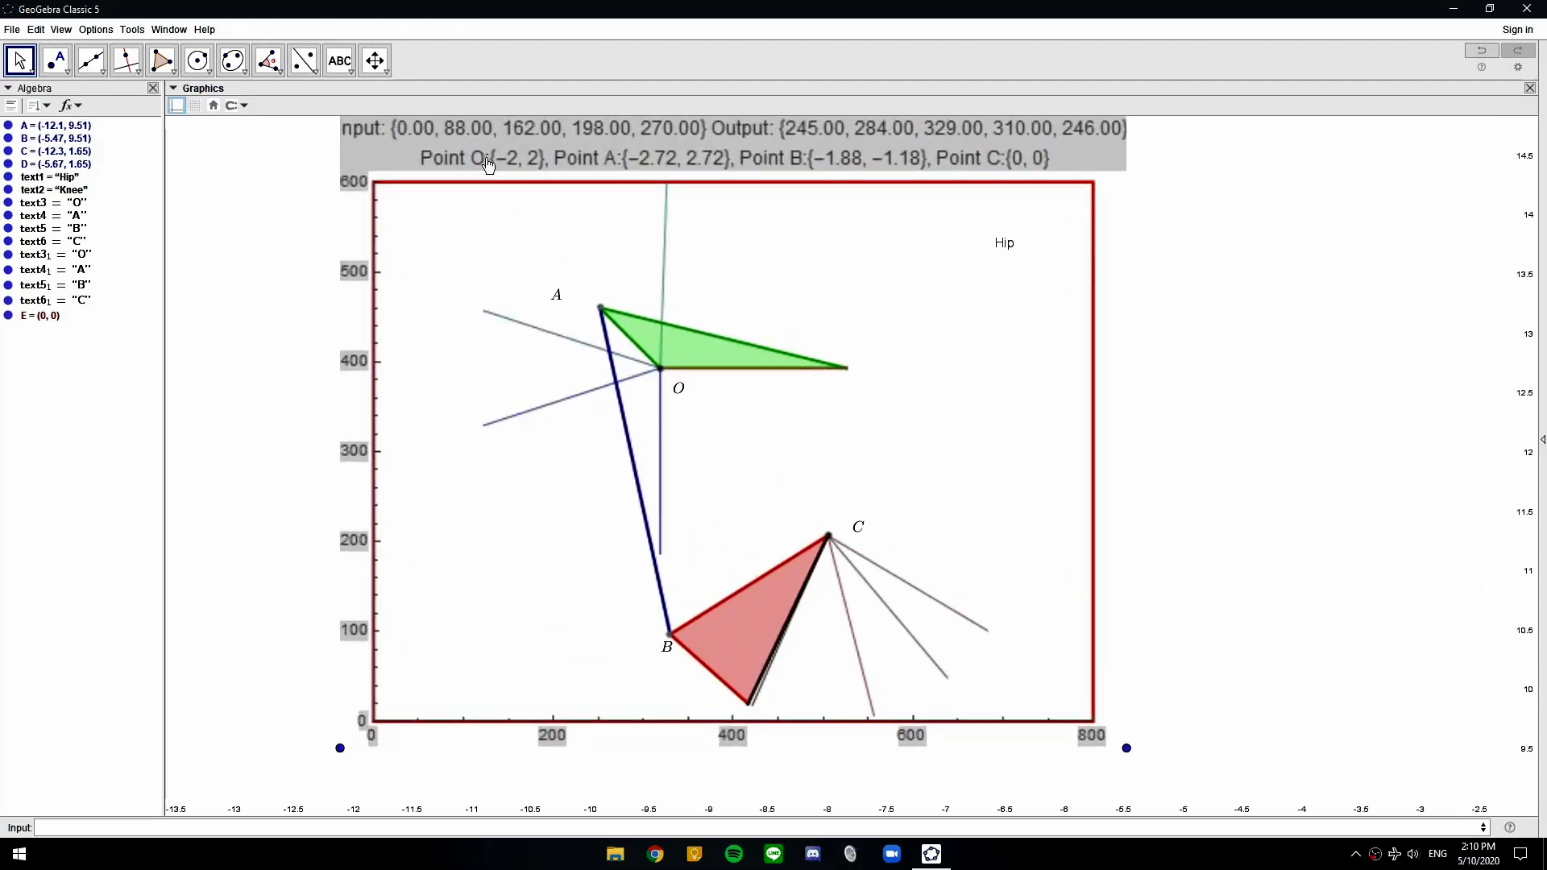
left_click(396, 826)
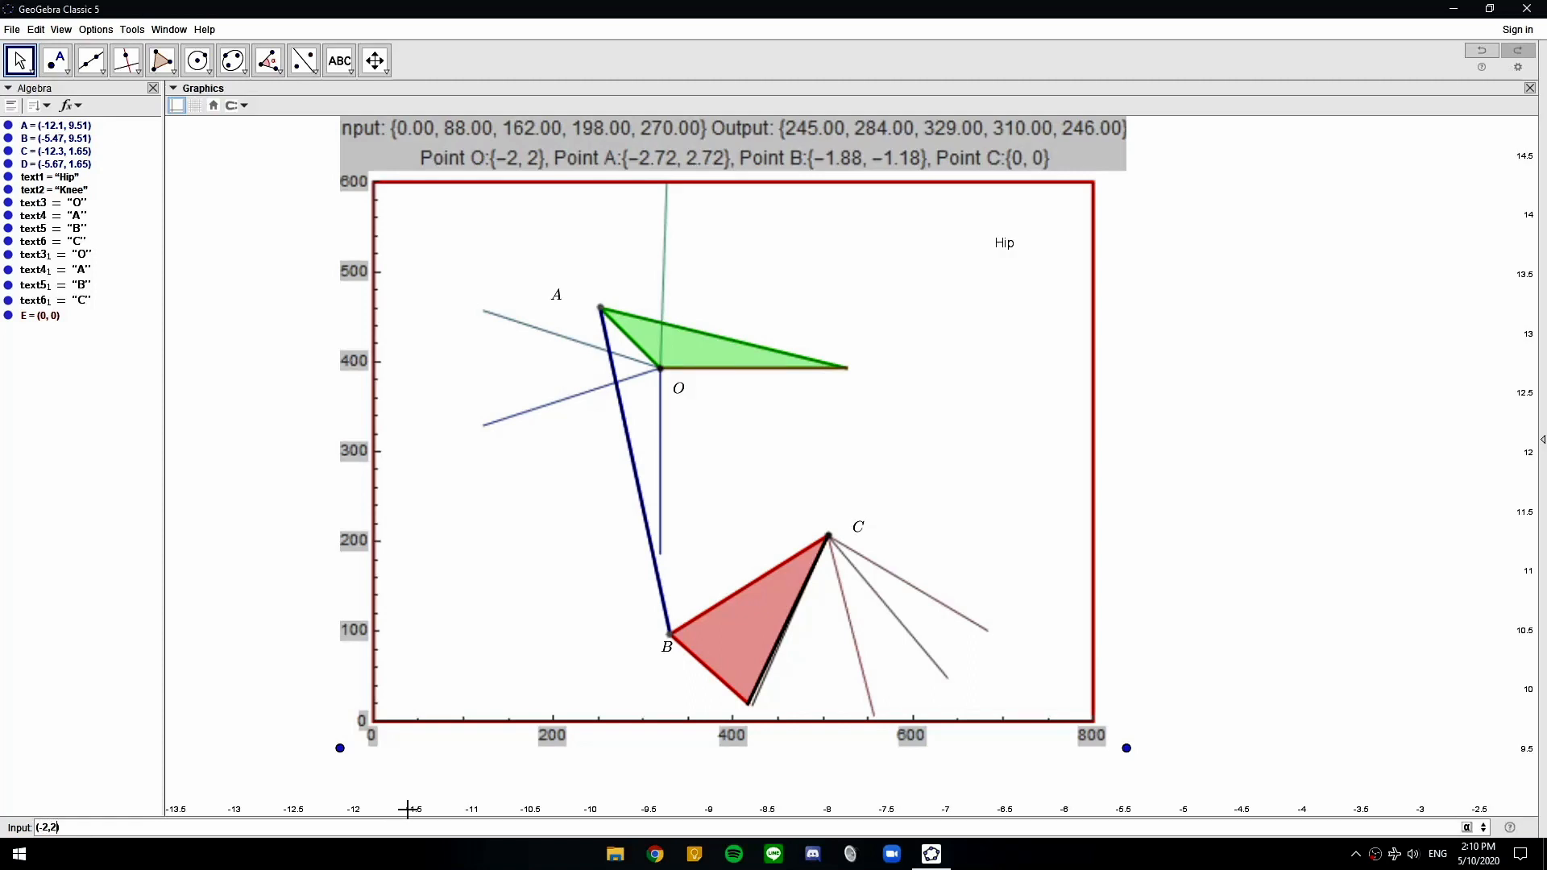
type("(-2,2)")
key("Return")
scroll(1031, 536, "down", 6)
scroll(1062, 536, "down", 2)
left_click_drag(1233, 783, 908, 528)
scroll(908, 529, "down", 1)
left_click_drag(924, 640, 859, 477)
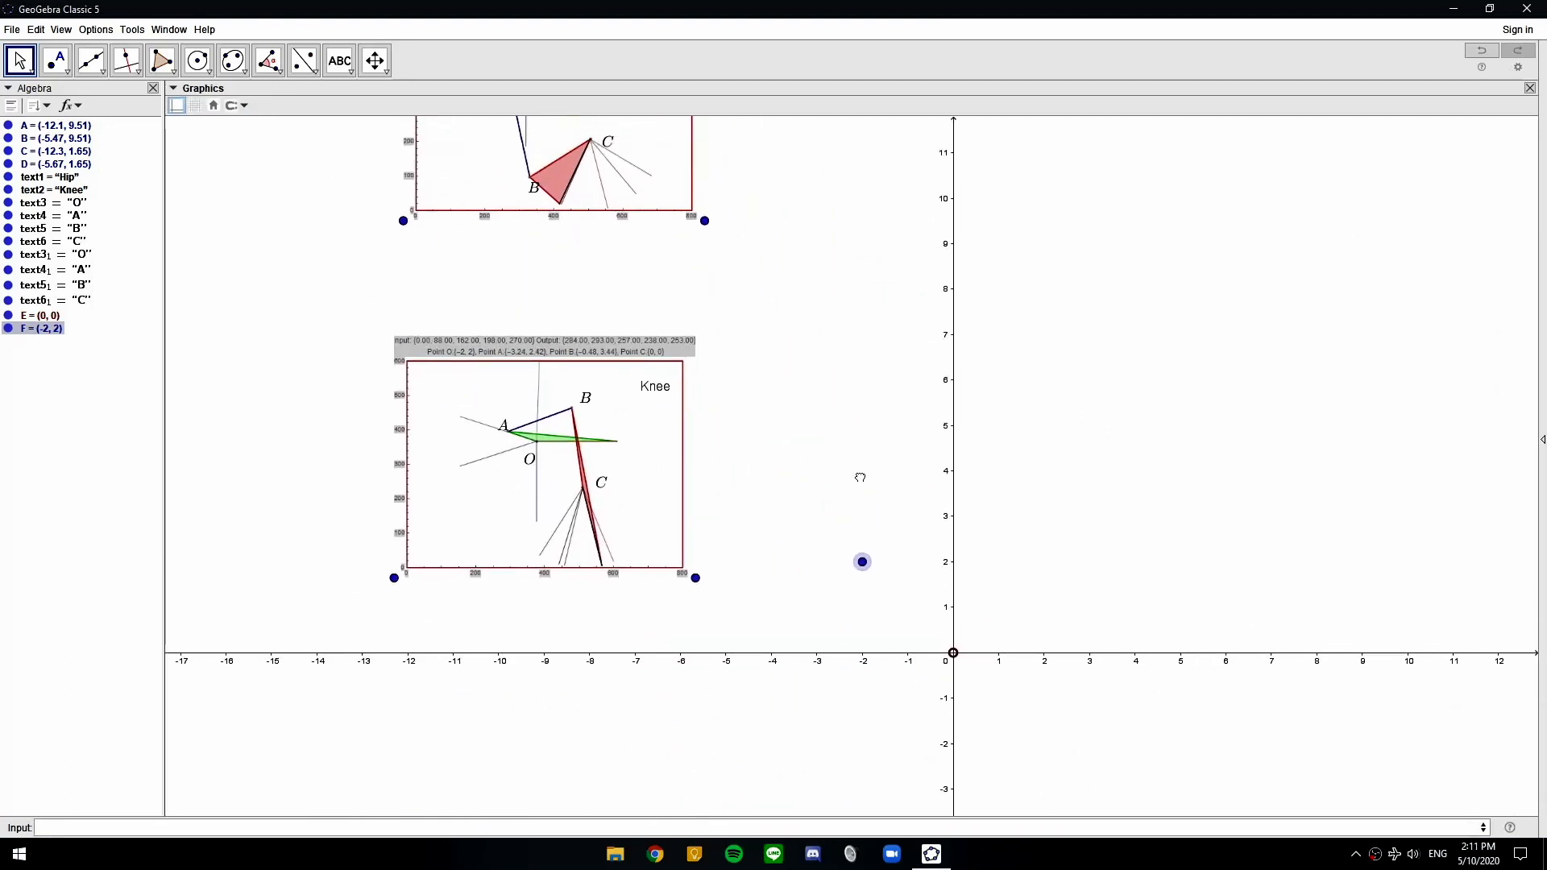
Give the point at (-2,2) a hollow-circle style and the same dark red-brown colour as the origin point
left_click(225, 106)
left_click(253, 126)
left_click(180, 105)
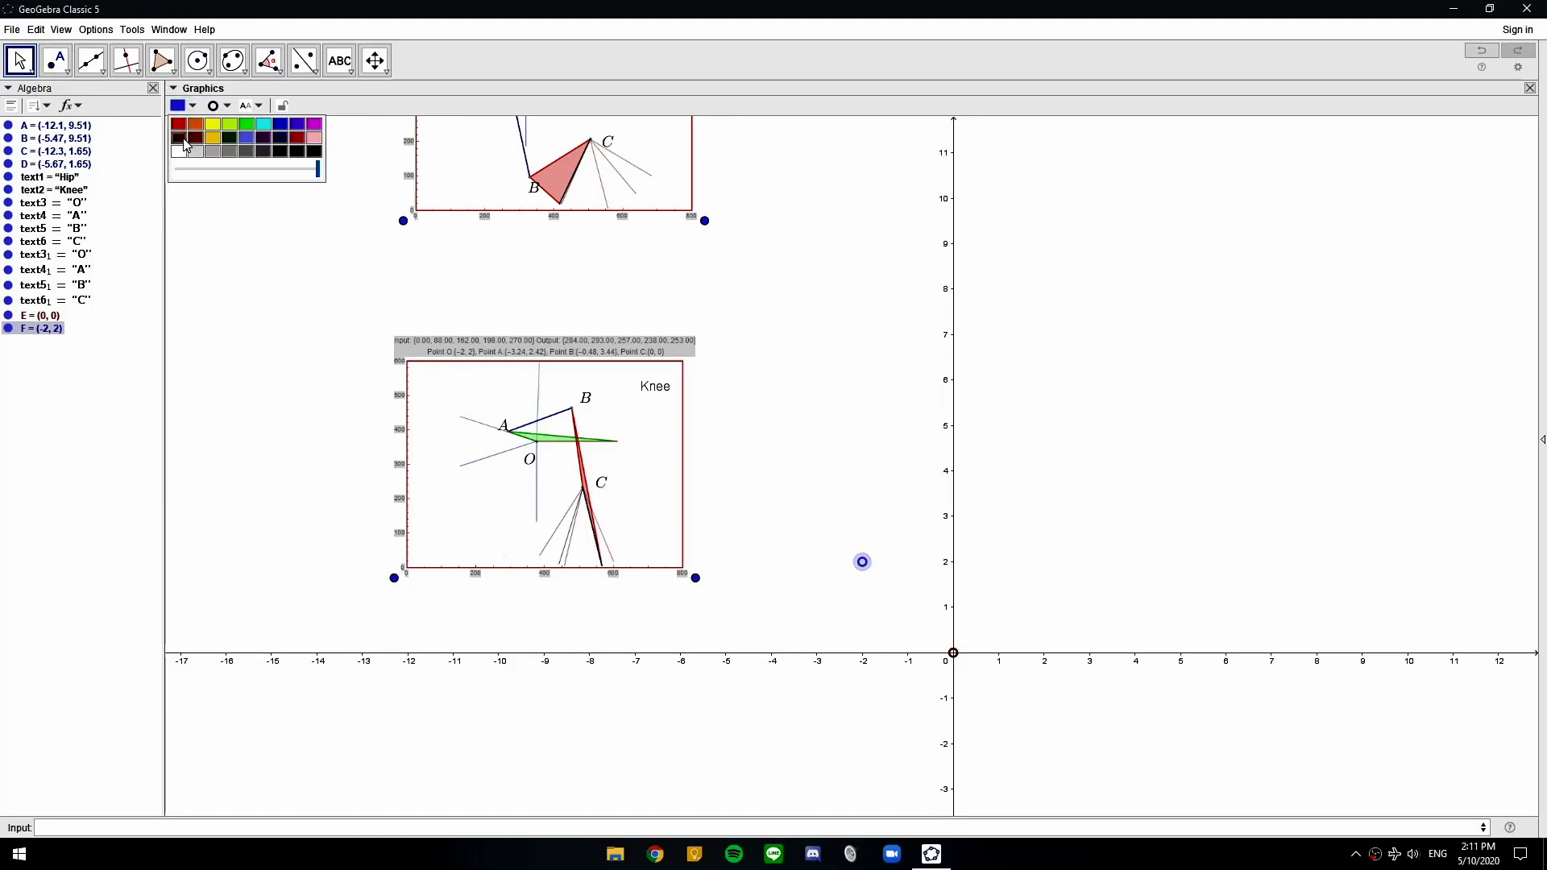
left_click(861, 465)
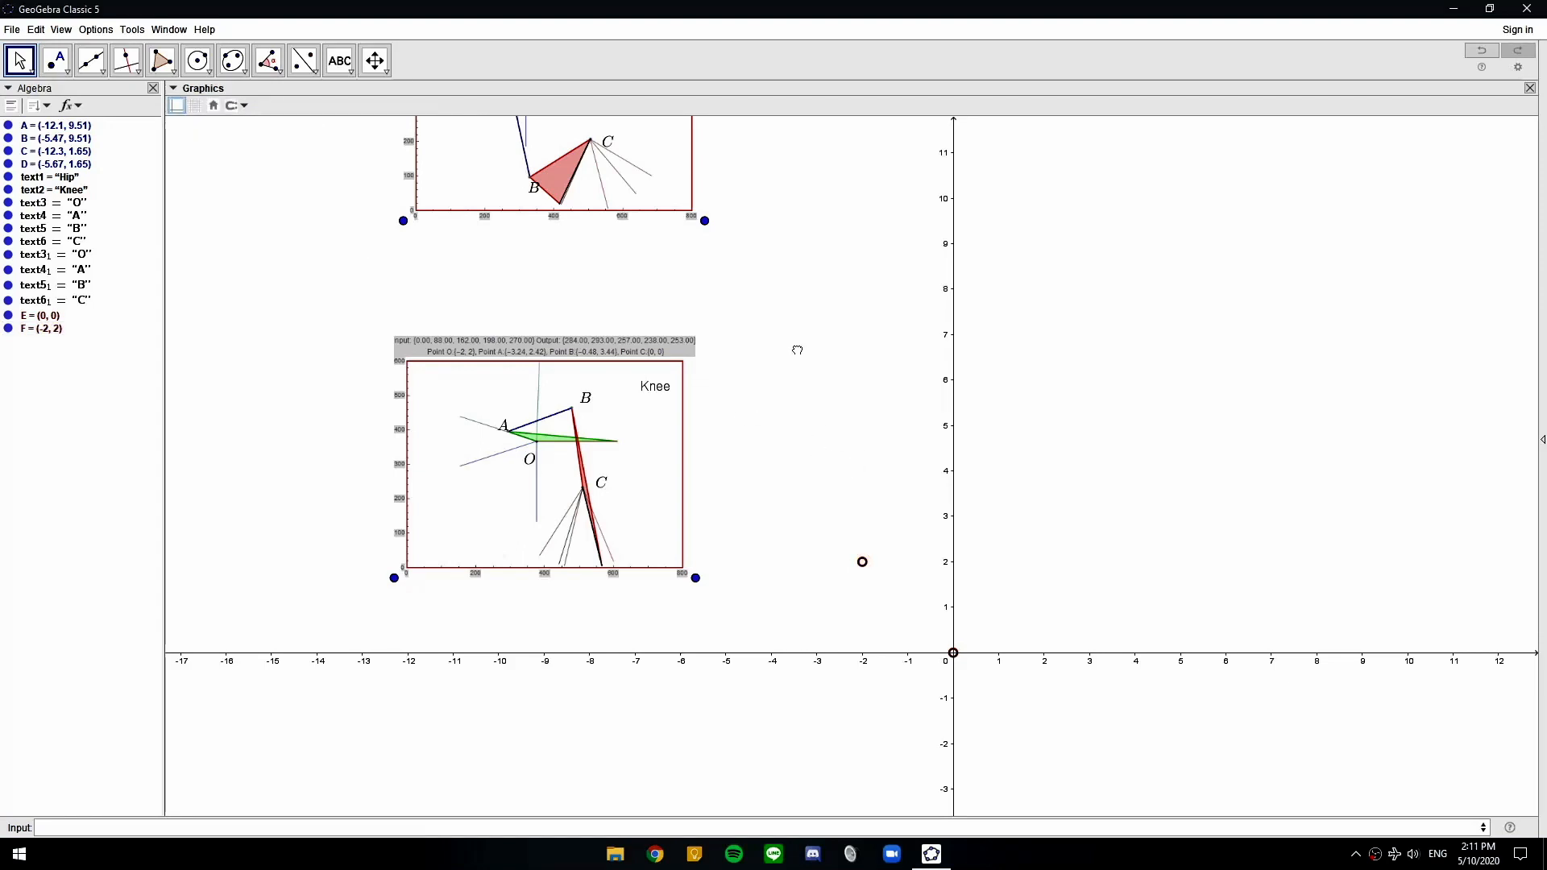
Move both labelled diagrams further left, with the Hip image's lower-left corner at about (-17.4, 10.4)
left_click_drag(796, 350, 939, 525)
scroll(791, 445, "down", 3)
left_click_drag(529, 162, 902, 707)
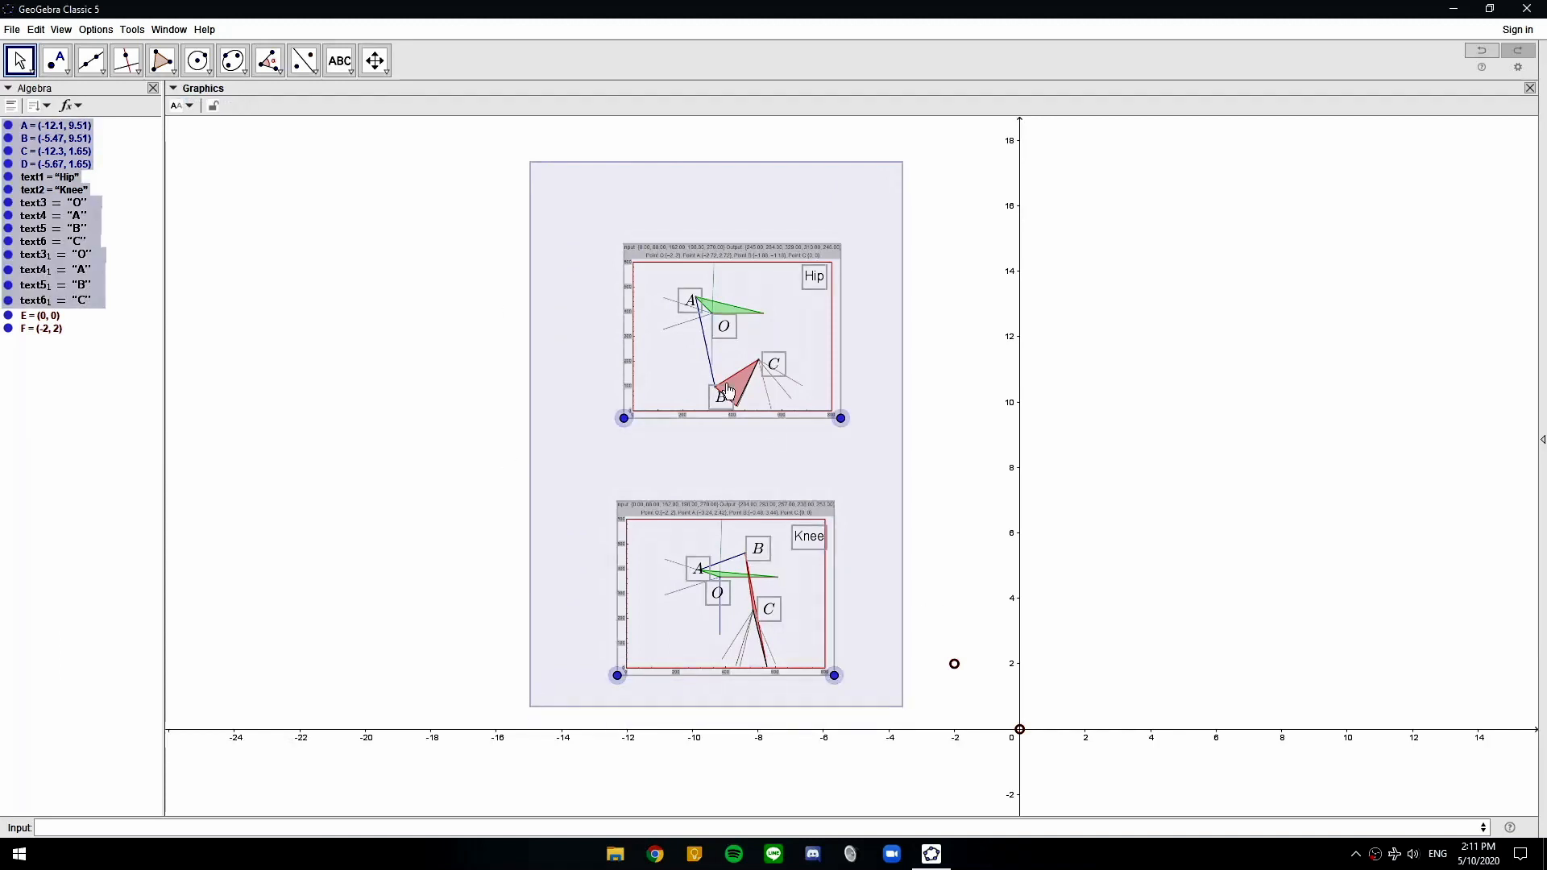
left_click_drag(821, 470, 771, 464)
left_click(658, 373)
left_click_drag(618, 300, 445, 267)
left_click_drag(841, 632, 795, 581)
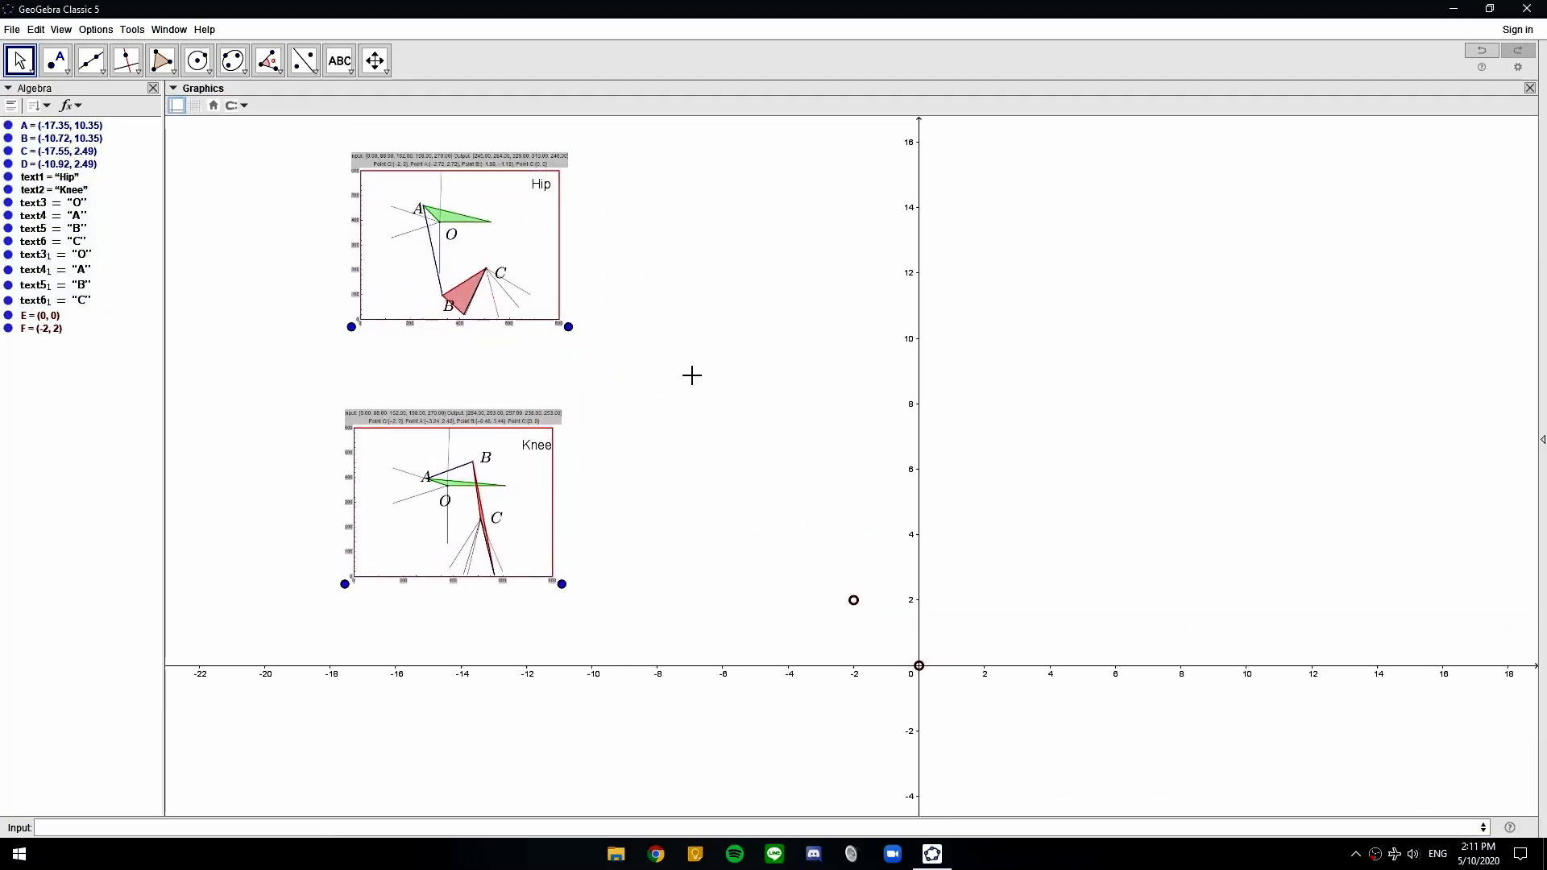
Create a point at (-2.72, 2.72) for joint A, using the coordinates given in the Hip image
scroll(642, 349, "up", 6)
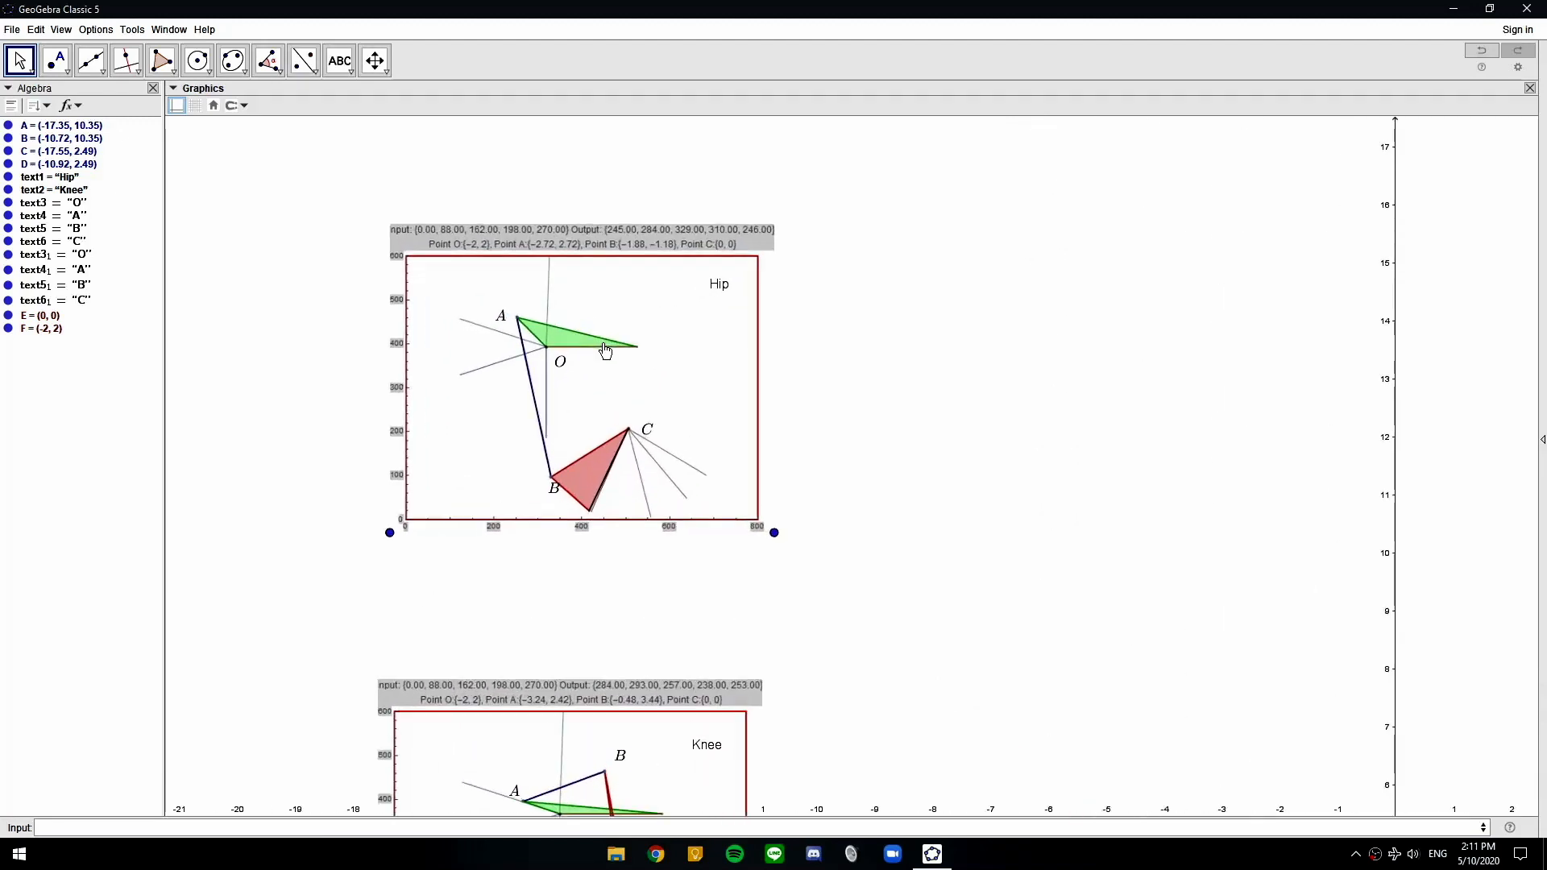
scroll(605, 351, "up", 6)
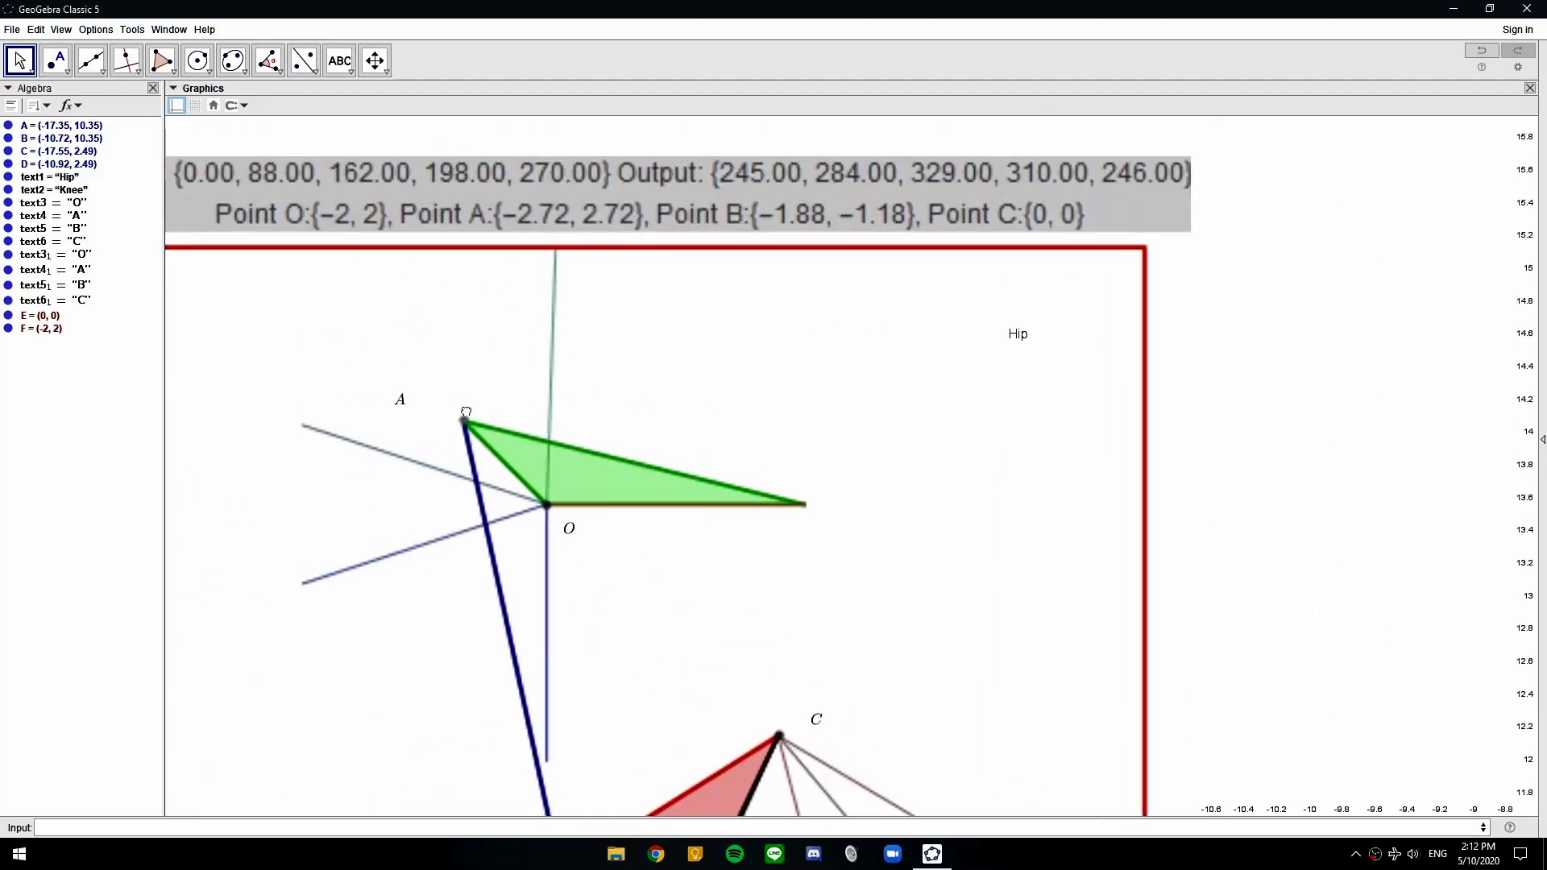
scroll(539, 314, "down", 5)
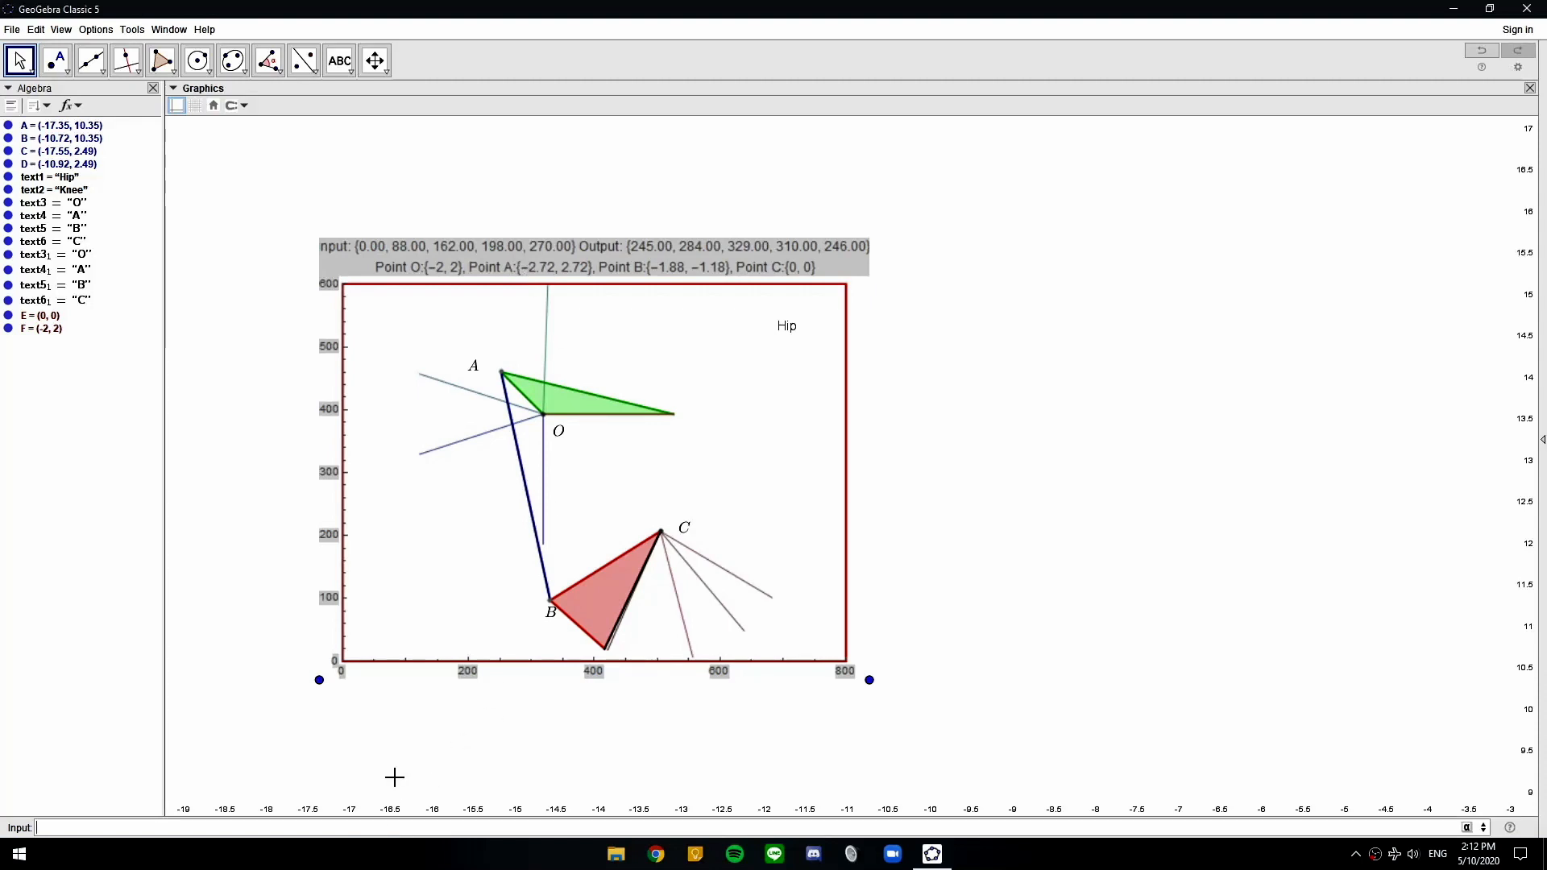
type("-")
type("-")
key("Return")
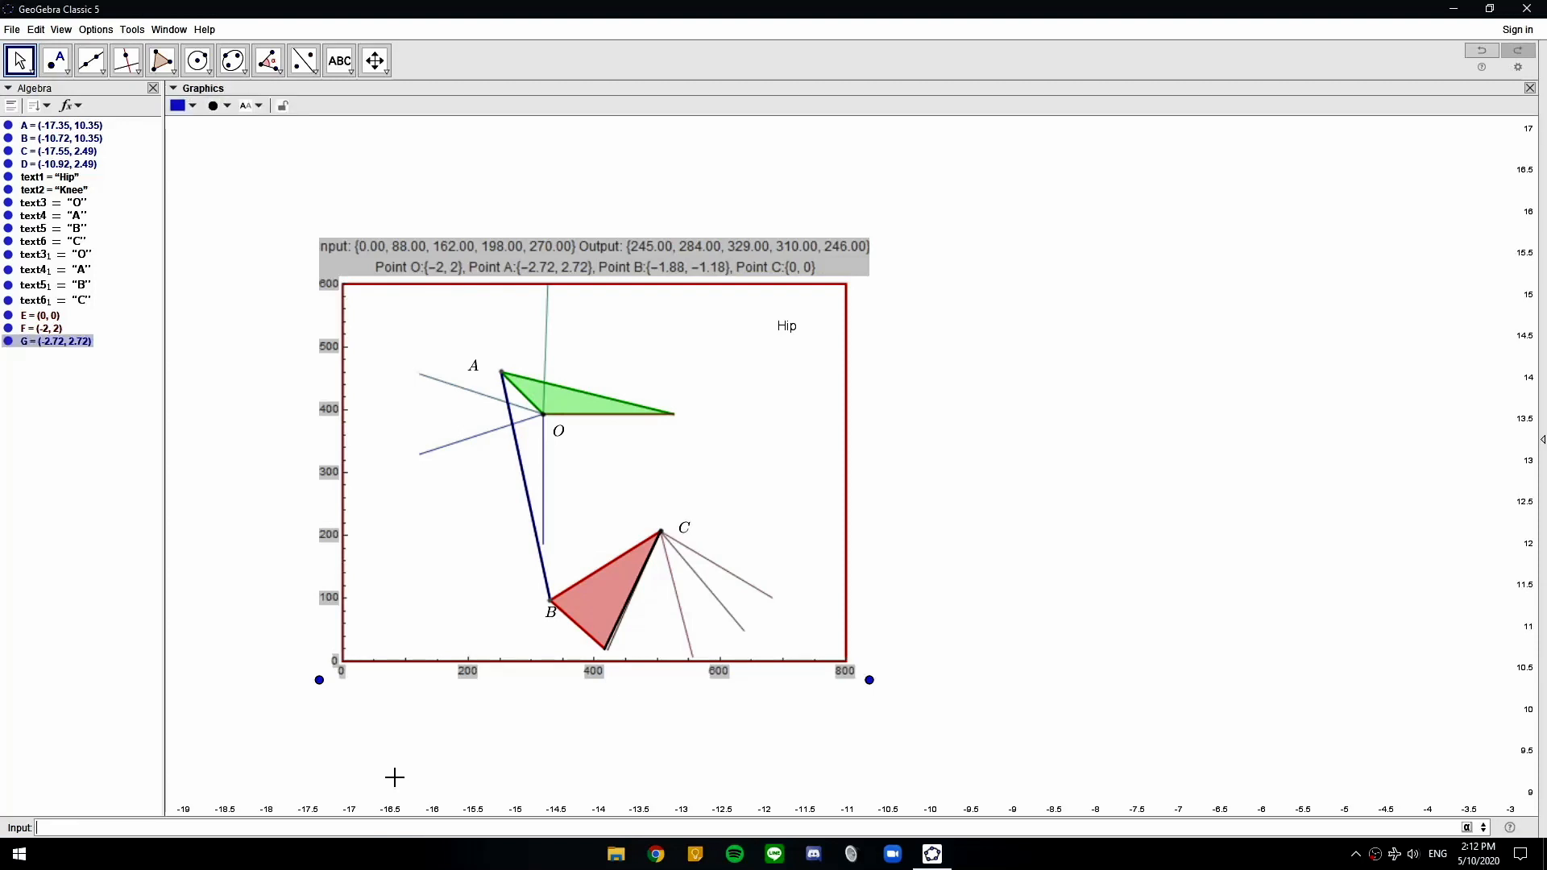
left_click_drag(1137, 739, 776, 438)
scroll(787, 462, "down", 7)
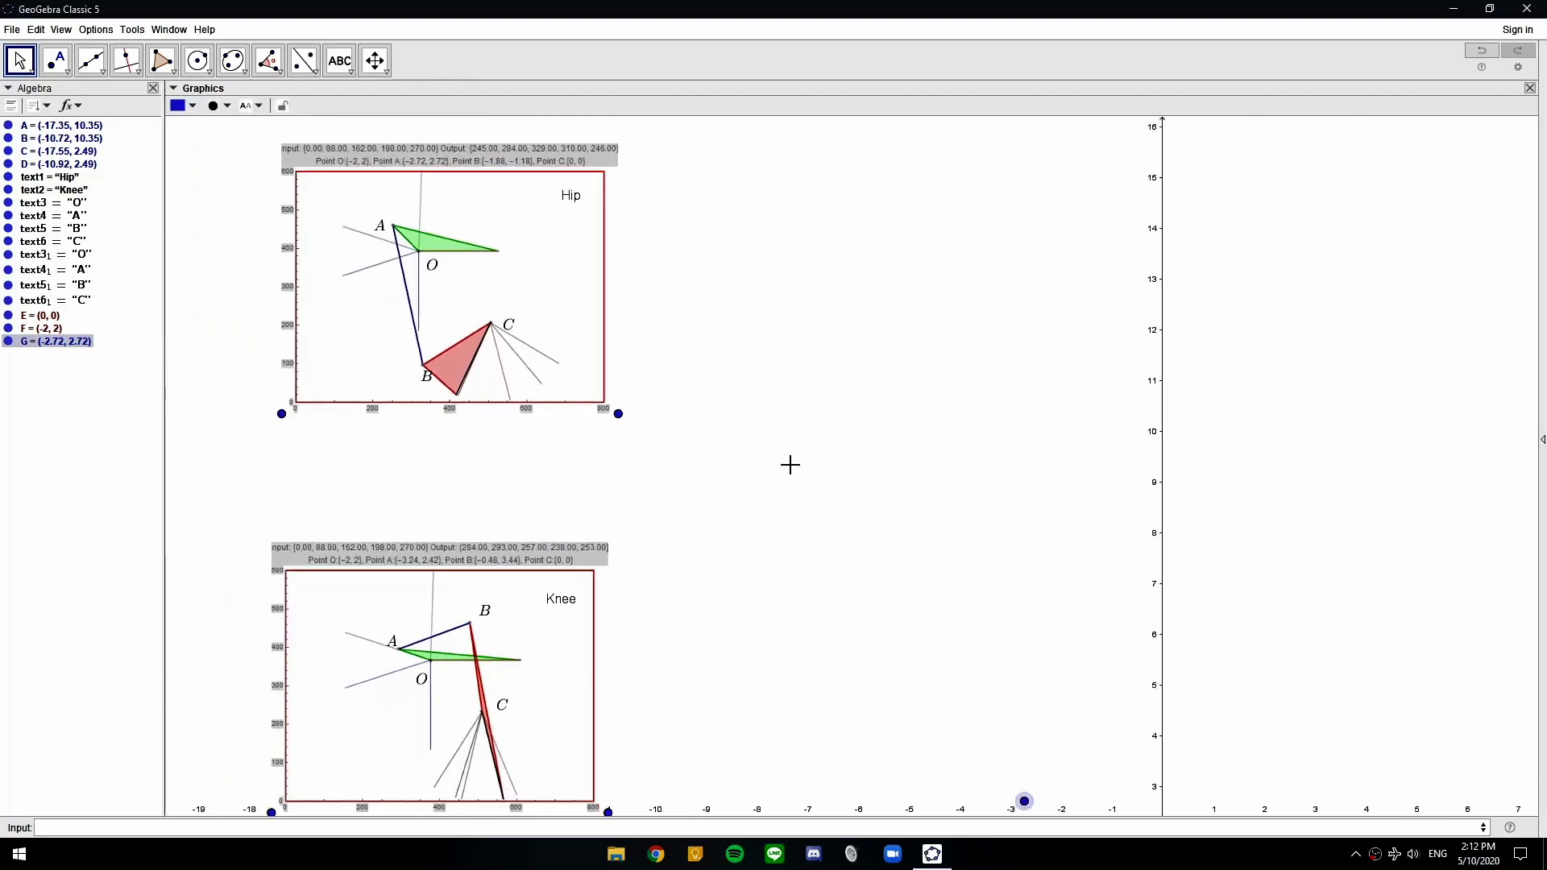
left_click_drag(957, 643, 871, 455)
scroll(871, 455, "down", 3)
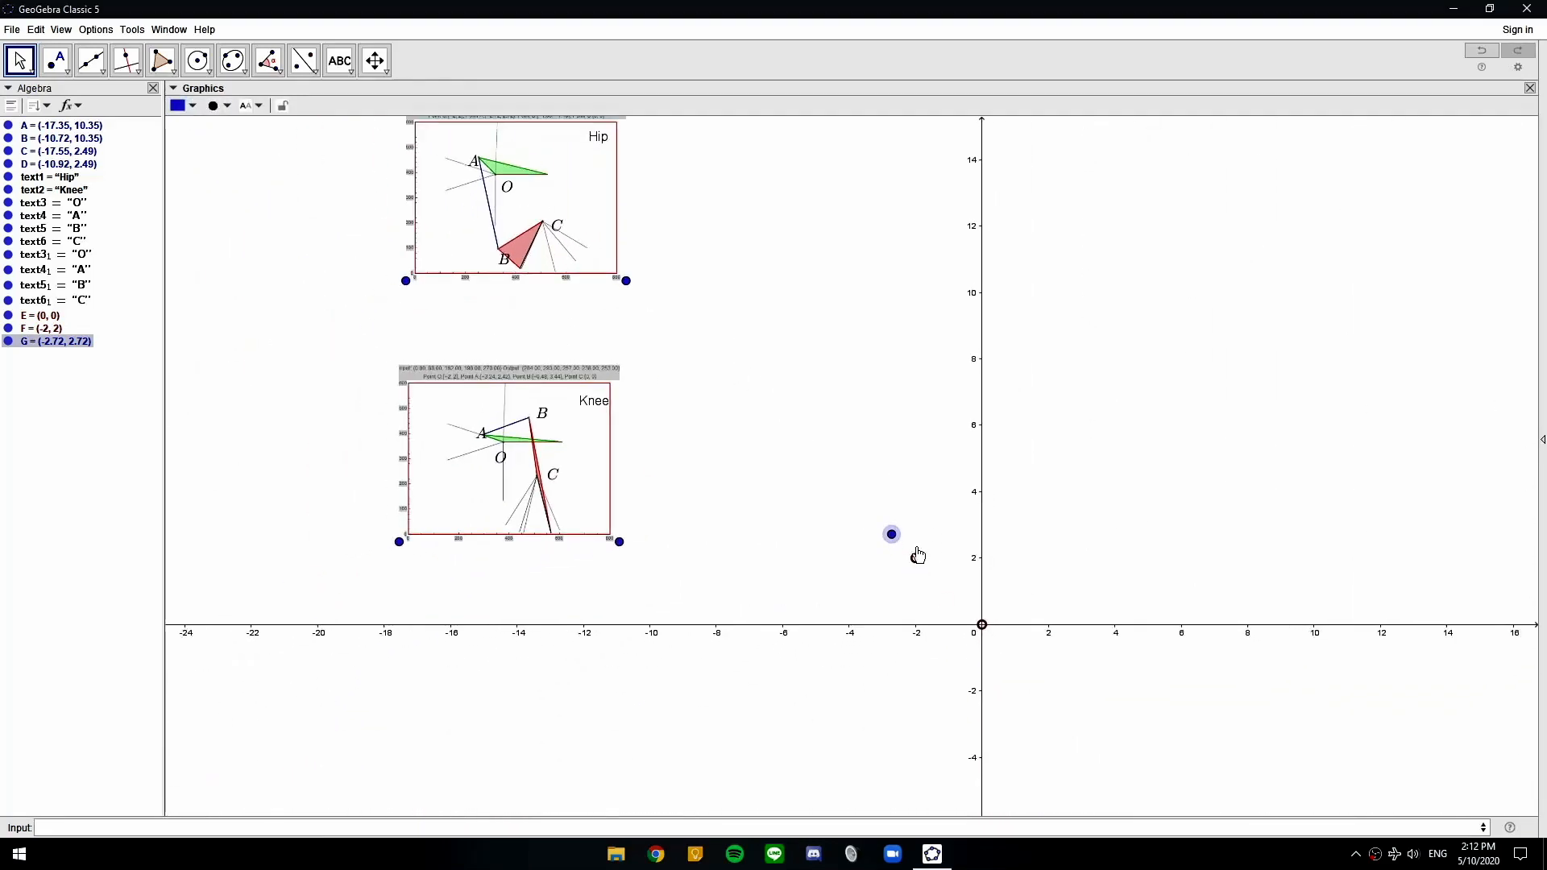
Open the Hip image from the desktop, compare its solution coordinates and linkage drawing with the Hip diagram, and return to the GeoGebra file
left_click_drag(775, 402, 829, 505)
scroll(863, 525, "up", 3)
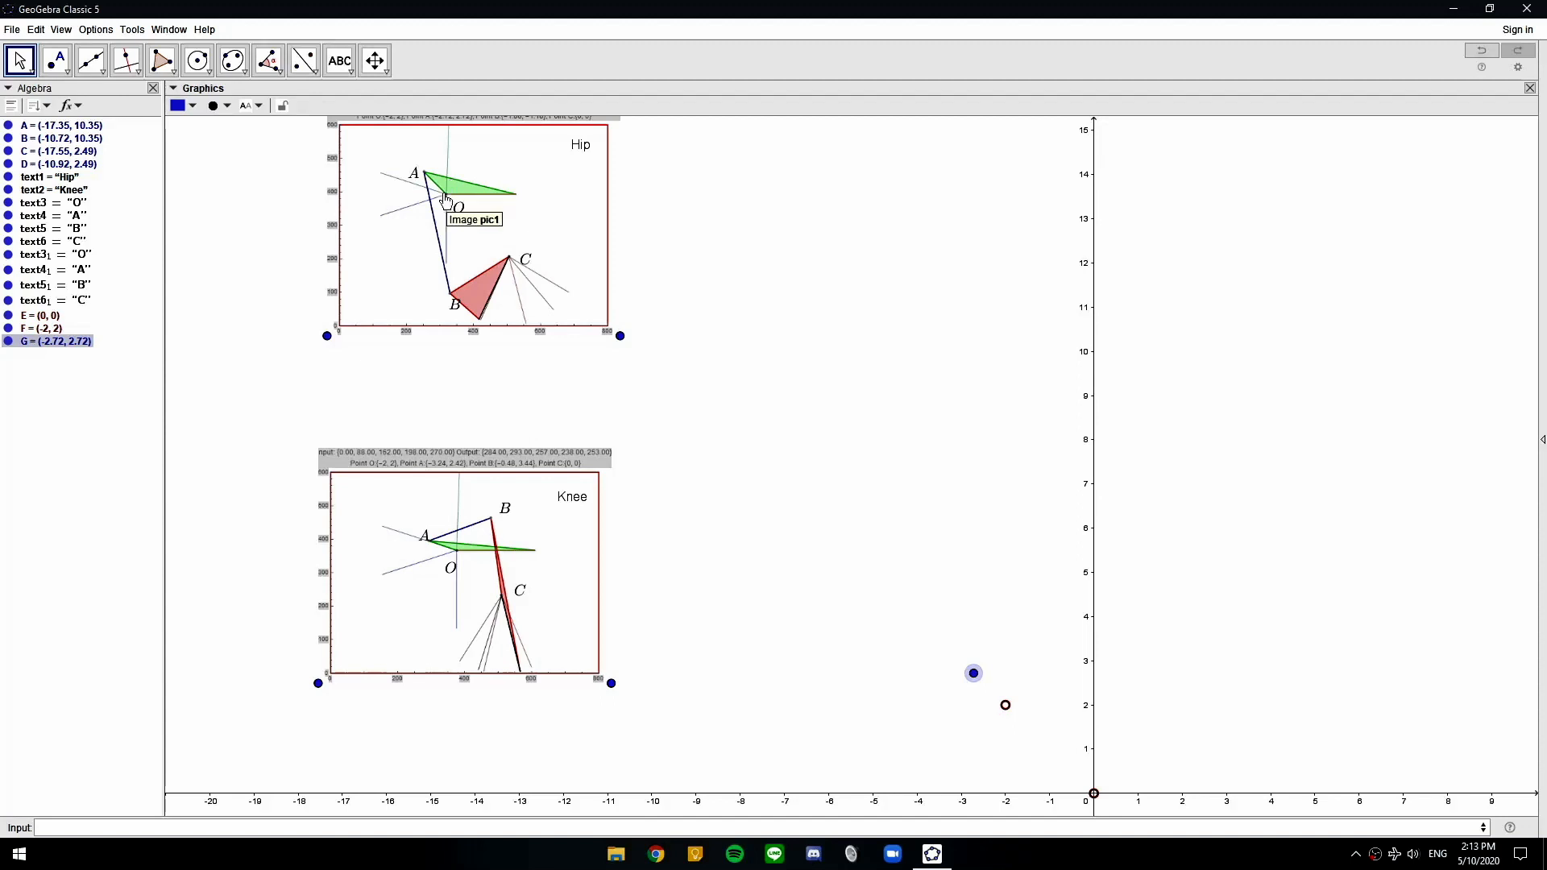
scroll(453, 187, "up", 5)
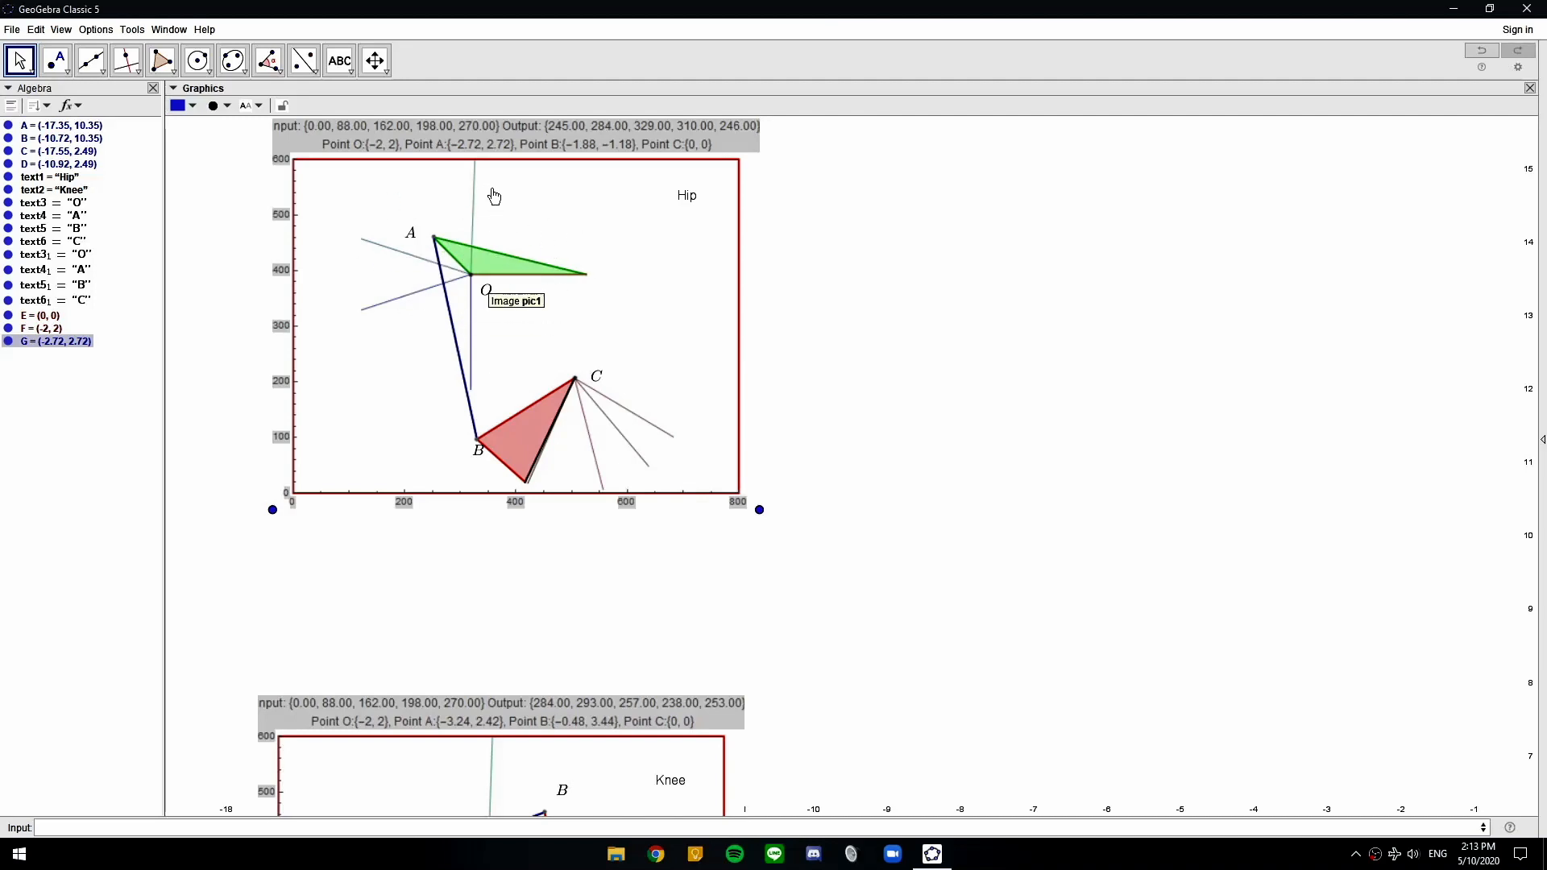
double_click(495, 17)
double_click(30, 192)
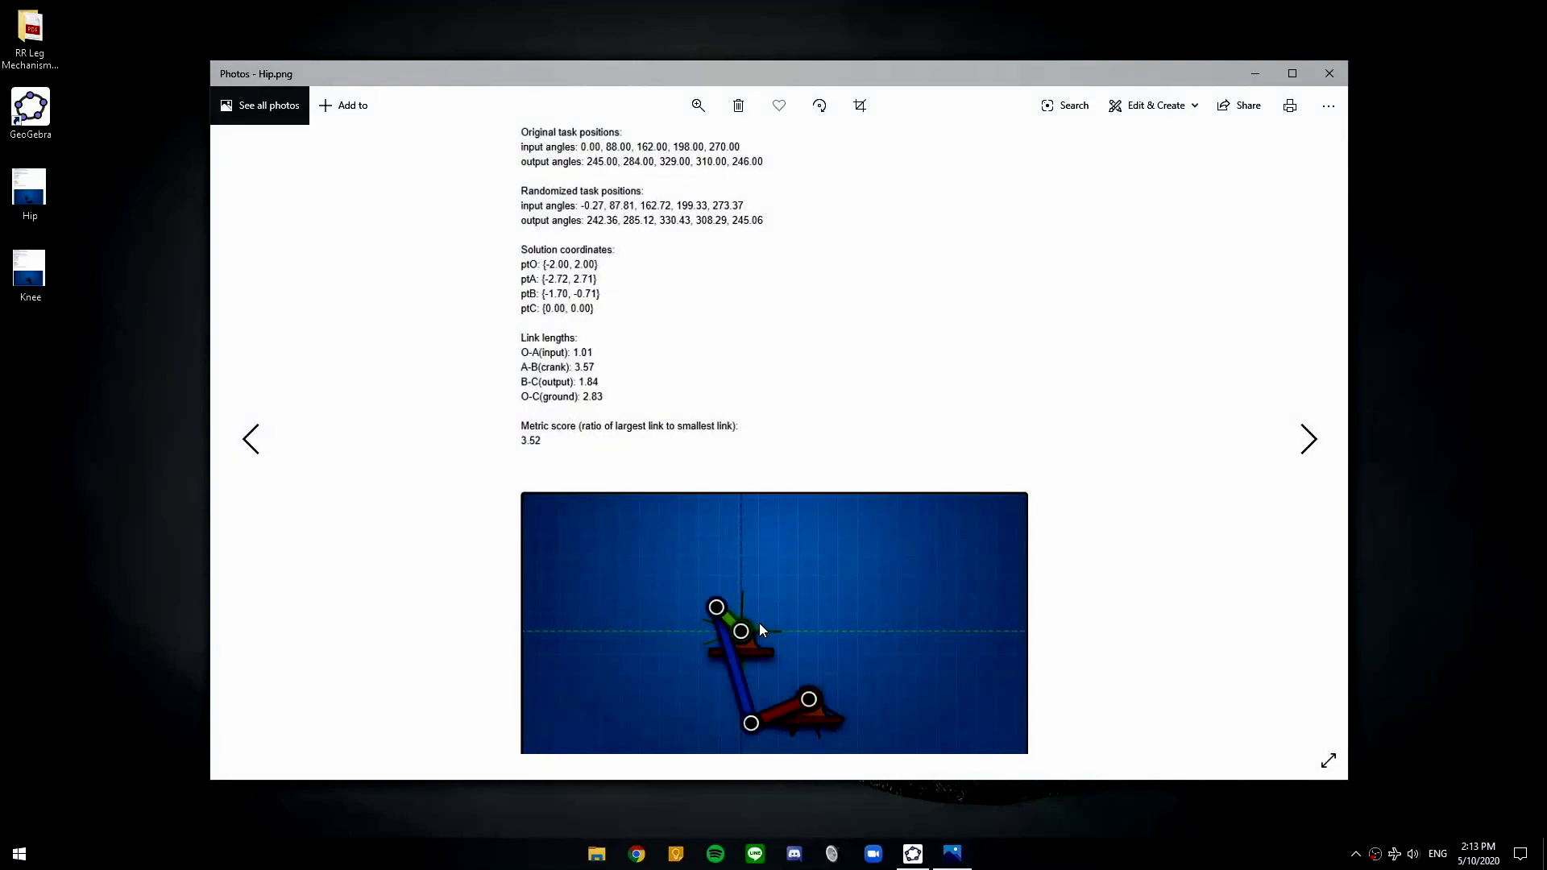
scroll(759, 622, "up", 3)
scroll(761, 662, "up", 1)
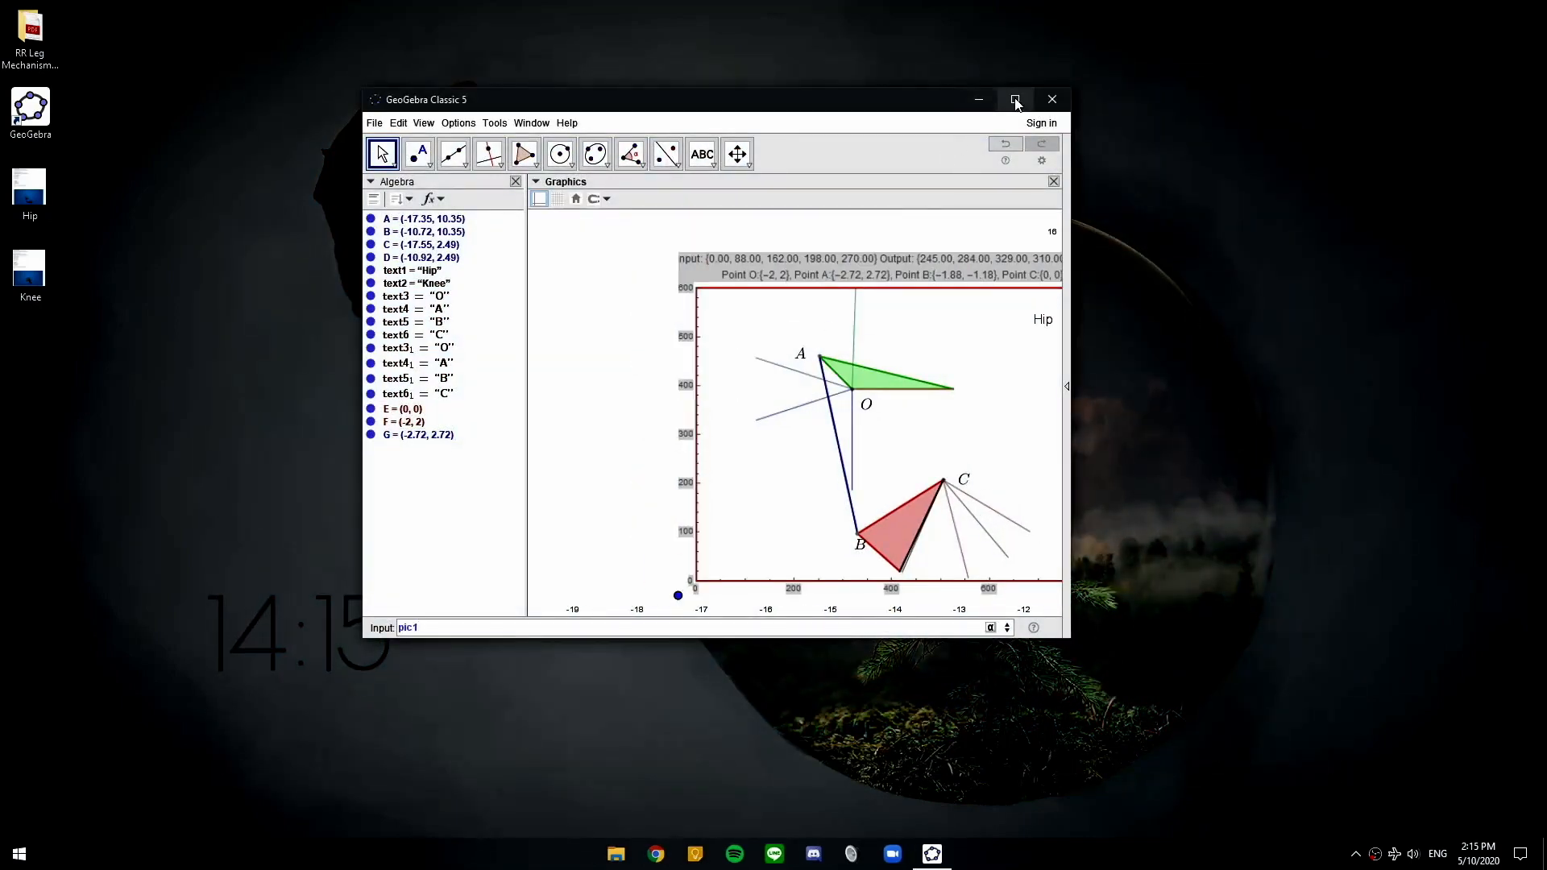
left_click(1022, 100)
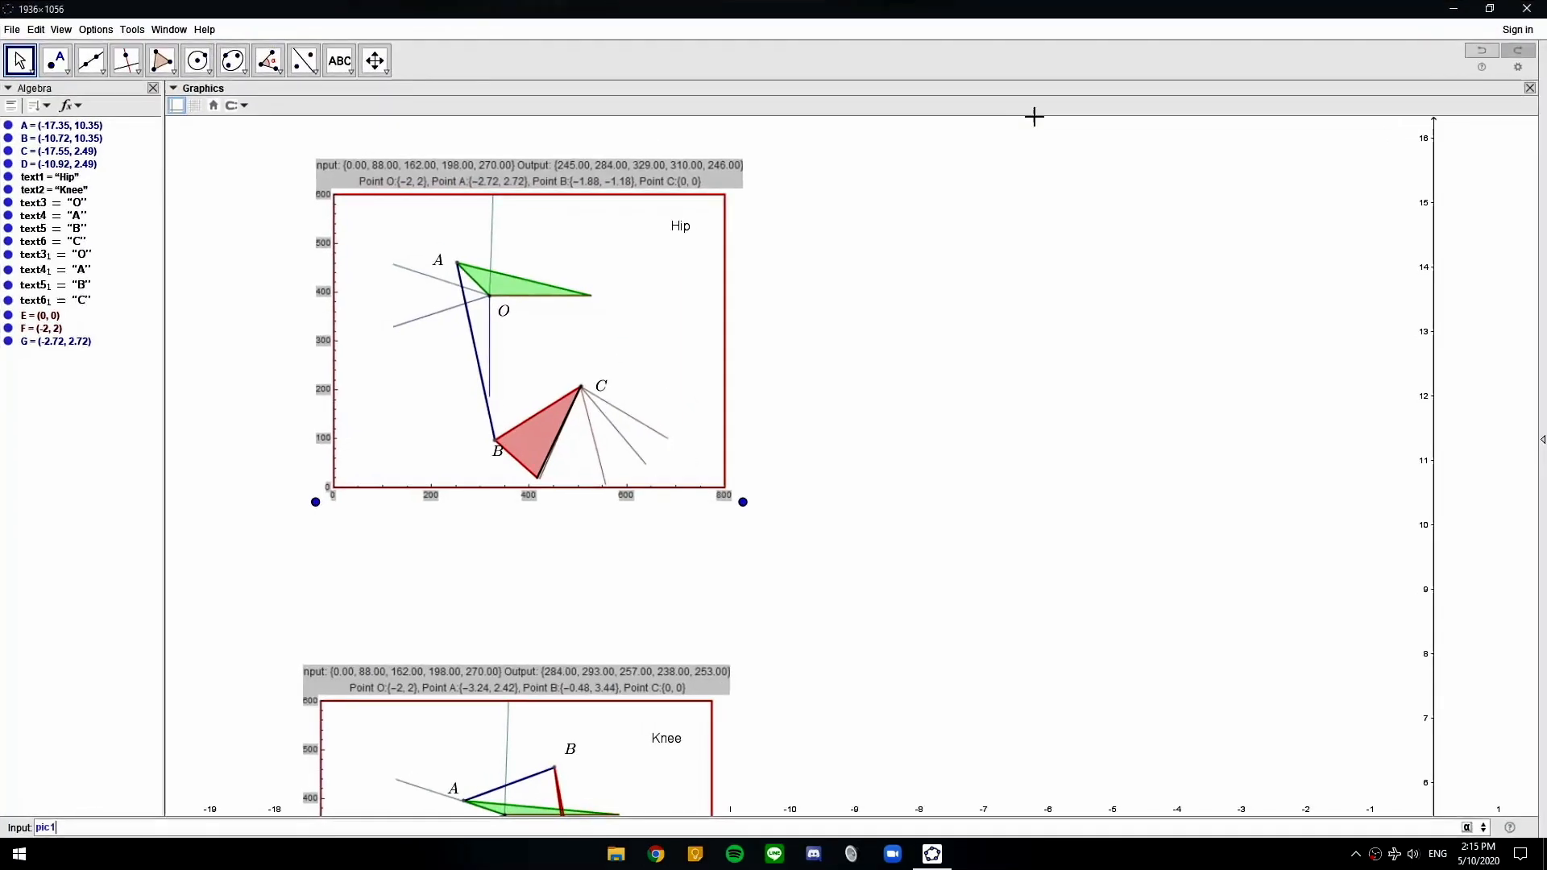
scroll(644, 385, "up", 3)
left_click_drag(506, 236, 703, 361)
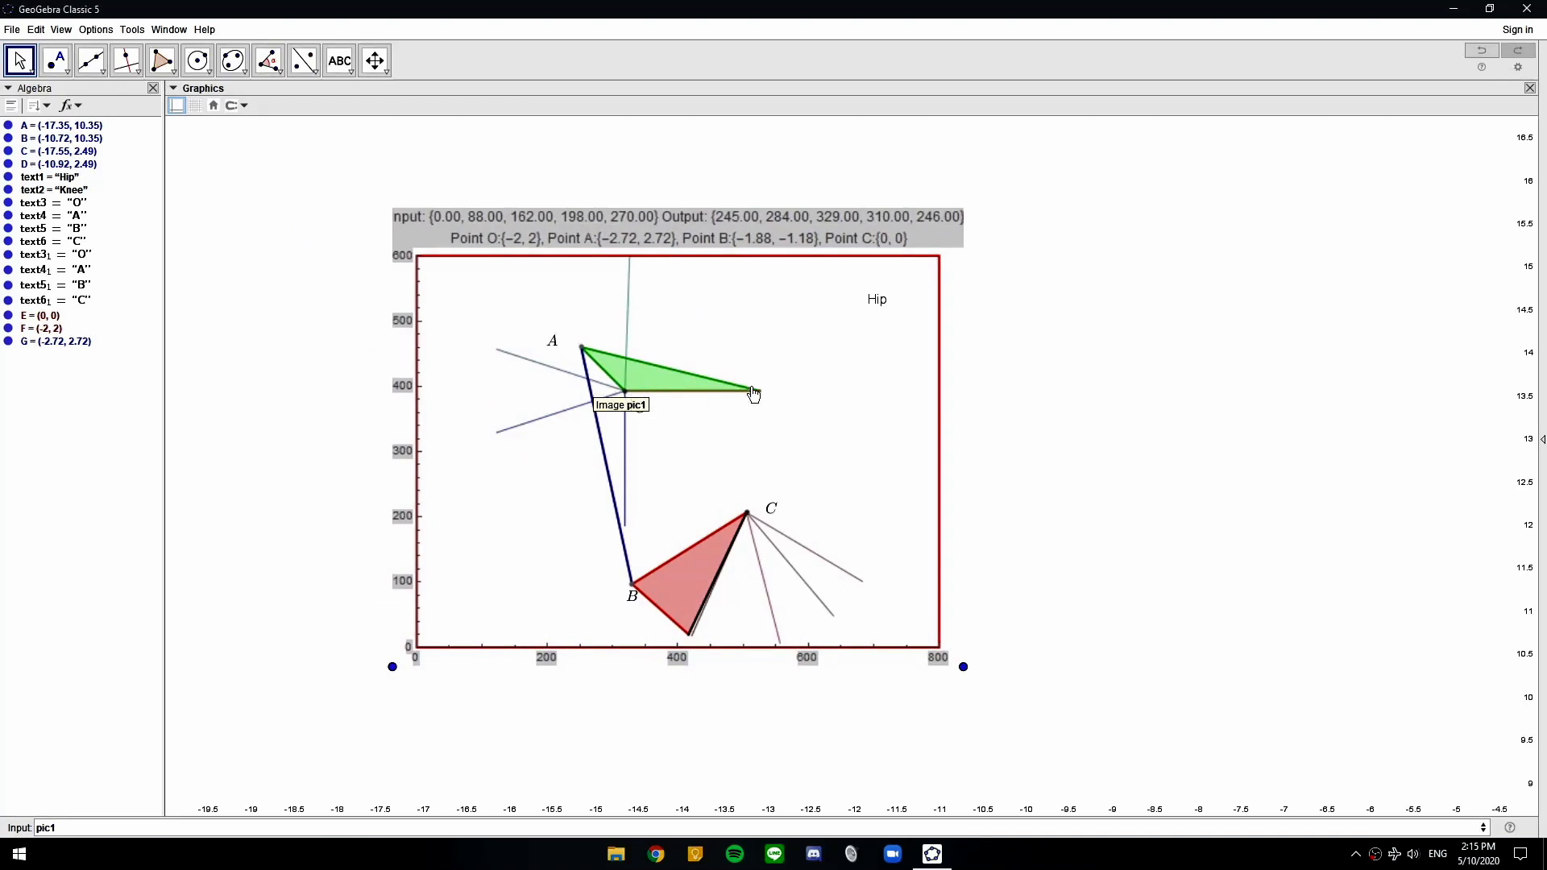
Draw a line parallel to the x-axis through the hollow point at (-2, 2)
left_click_drag(1165, 576, 837, 394)
scroll(1027, 504, "down", 3)
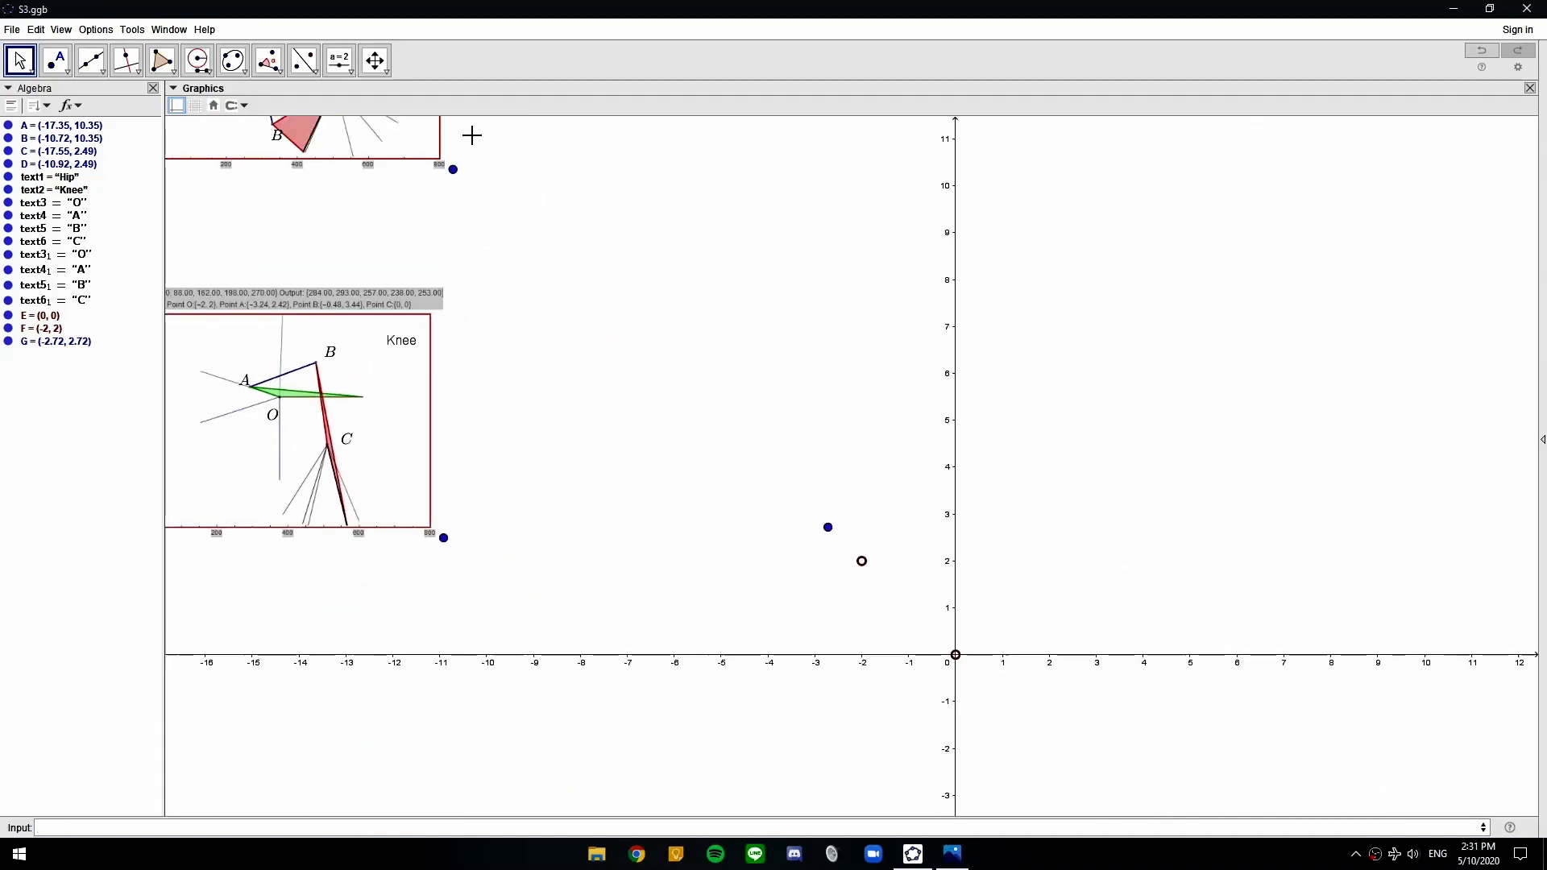
left_click(120, 75)
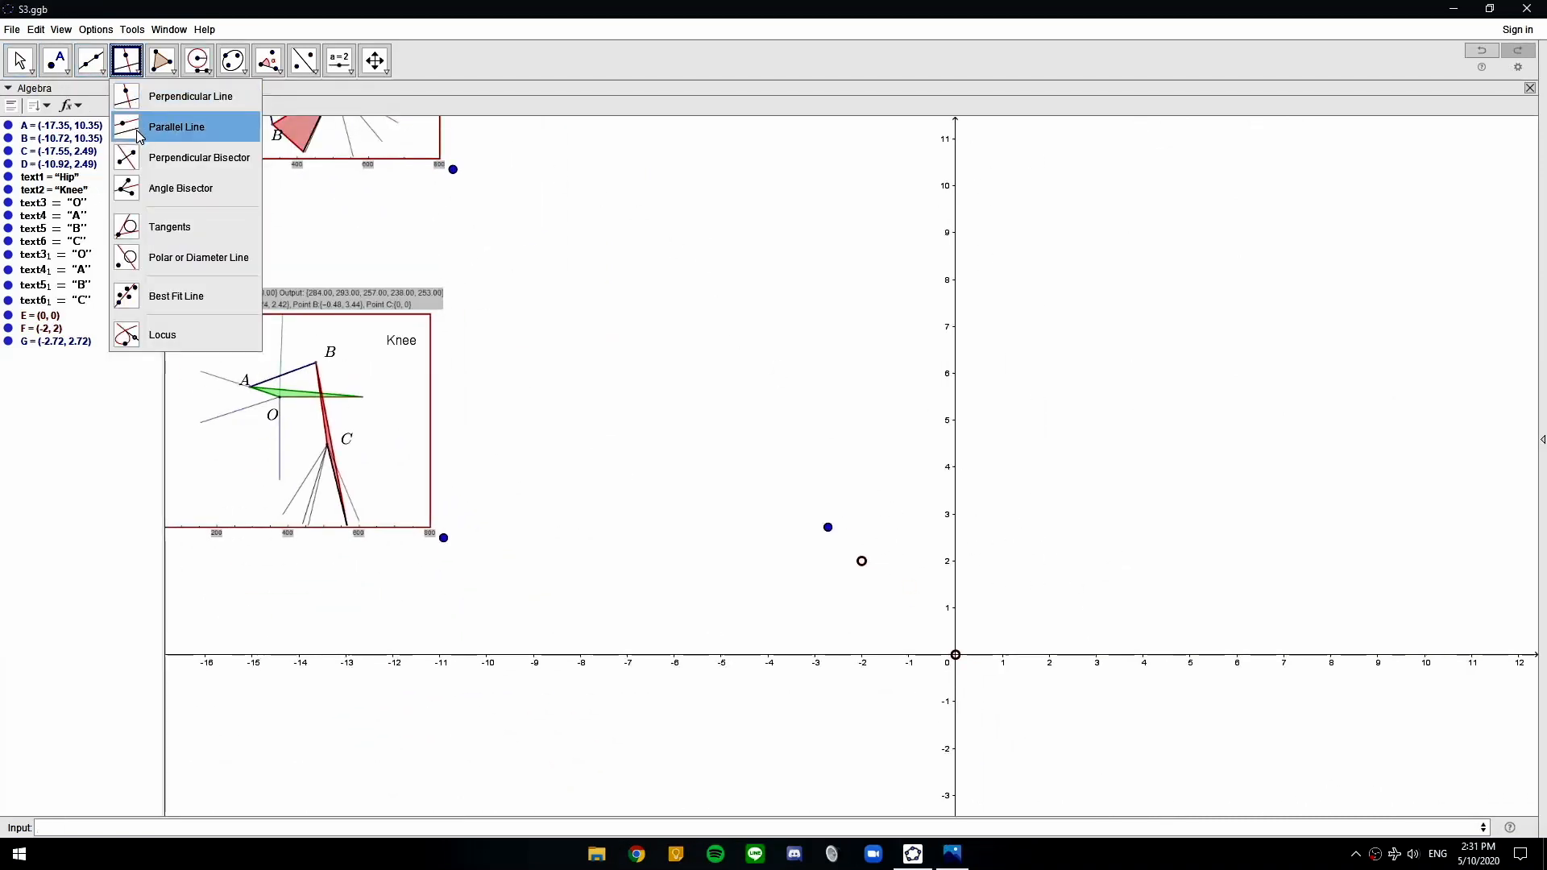
left_click(165, 124)
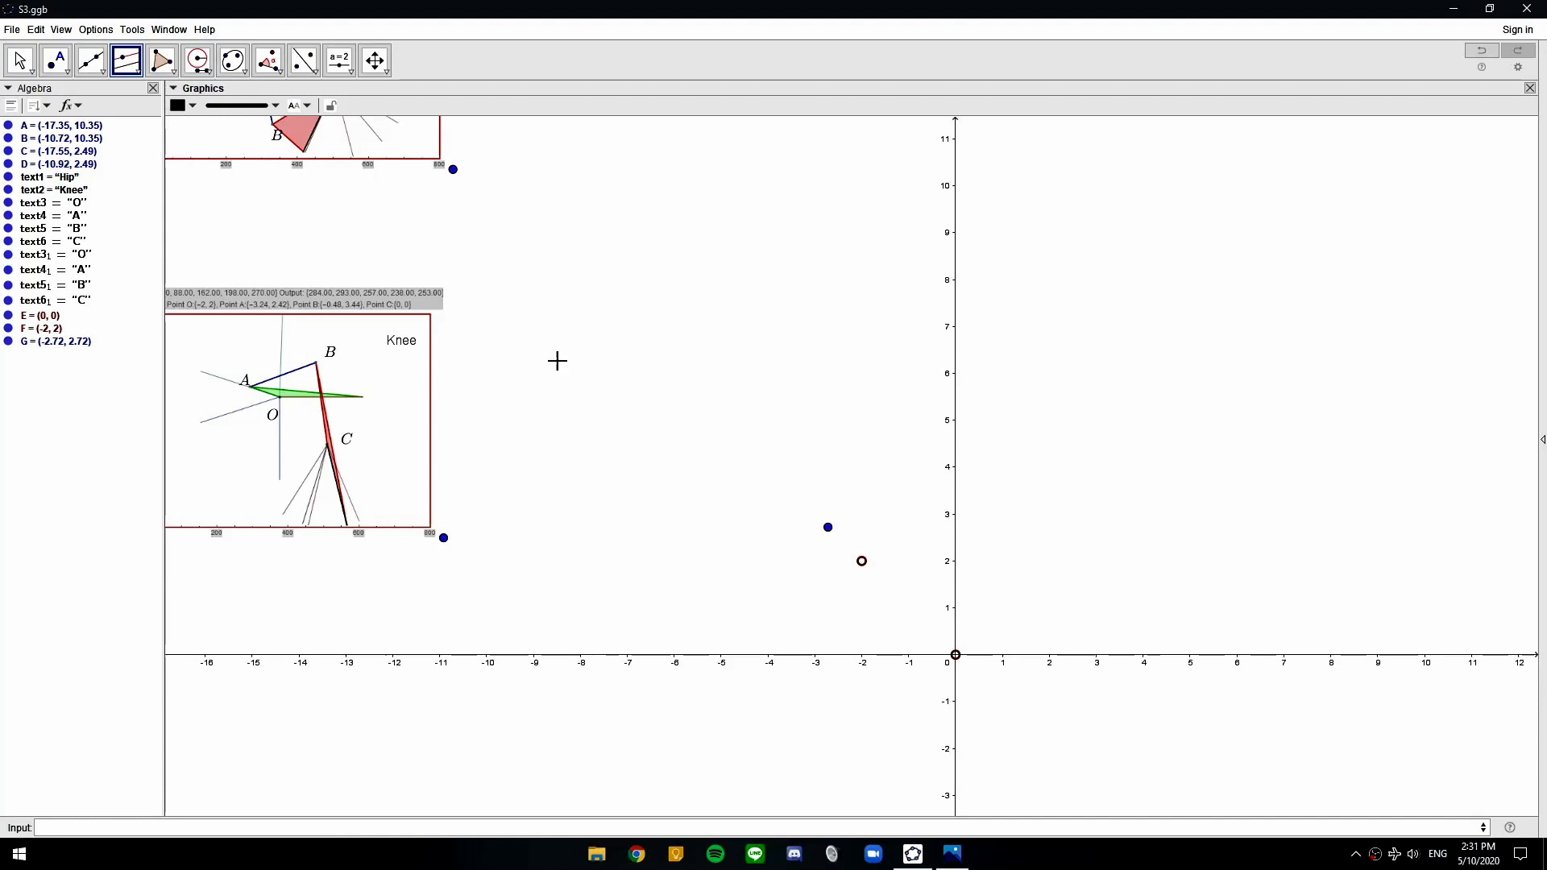
left_click(1089, 654)
left_click(862, 562)
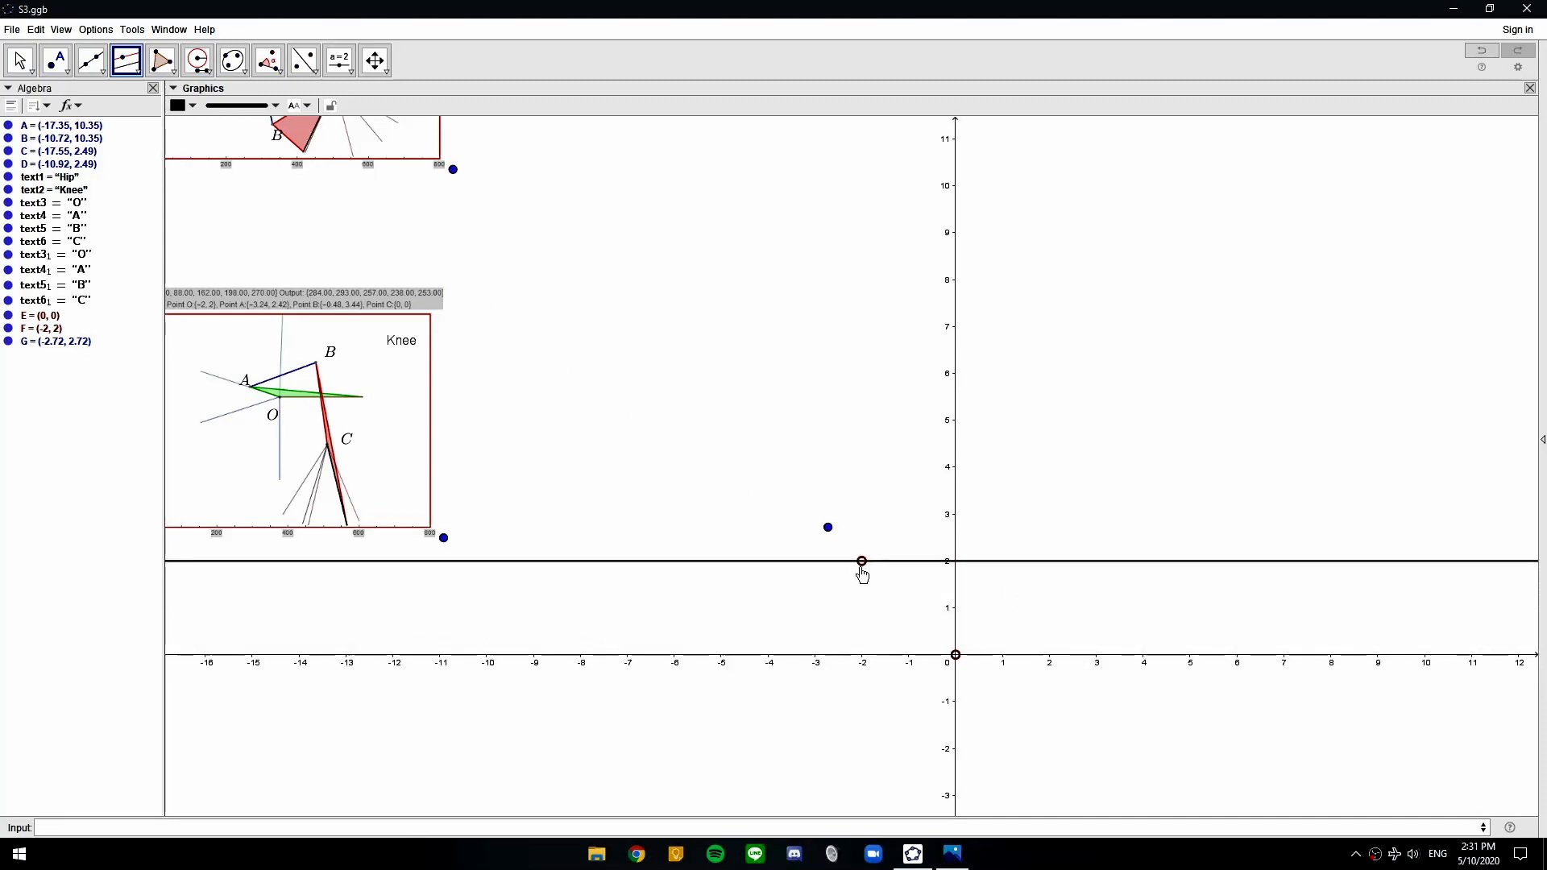
left_click(861, 561)
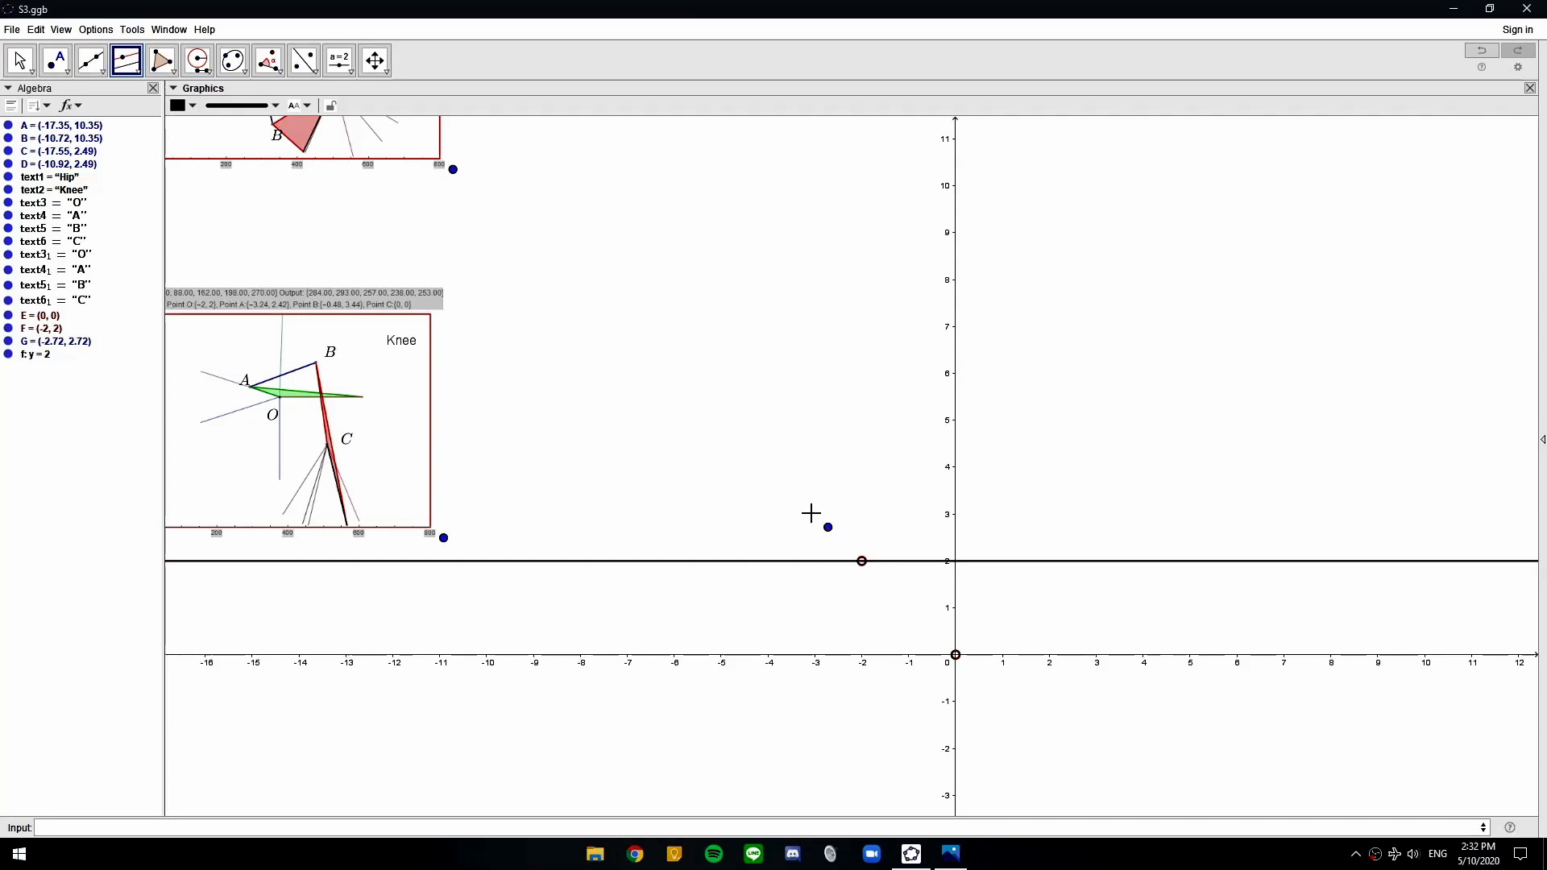
Draw the input link as a segment between the points at (-2.72, 2.72) and (-2, 2)
left_click(91, 59)
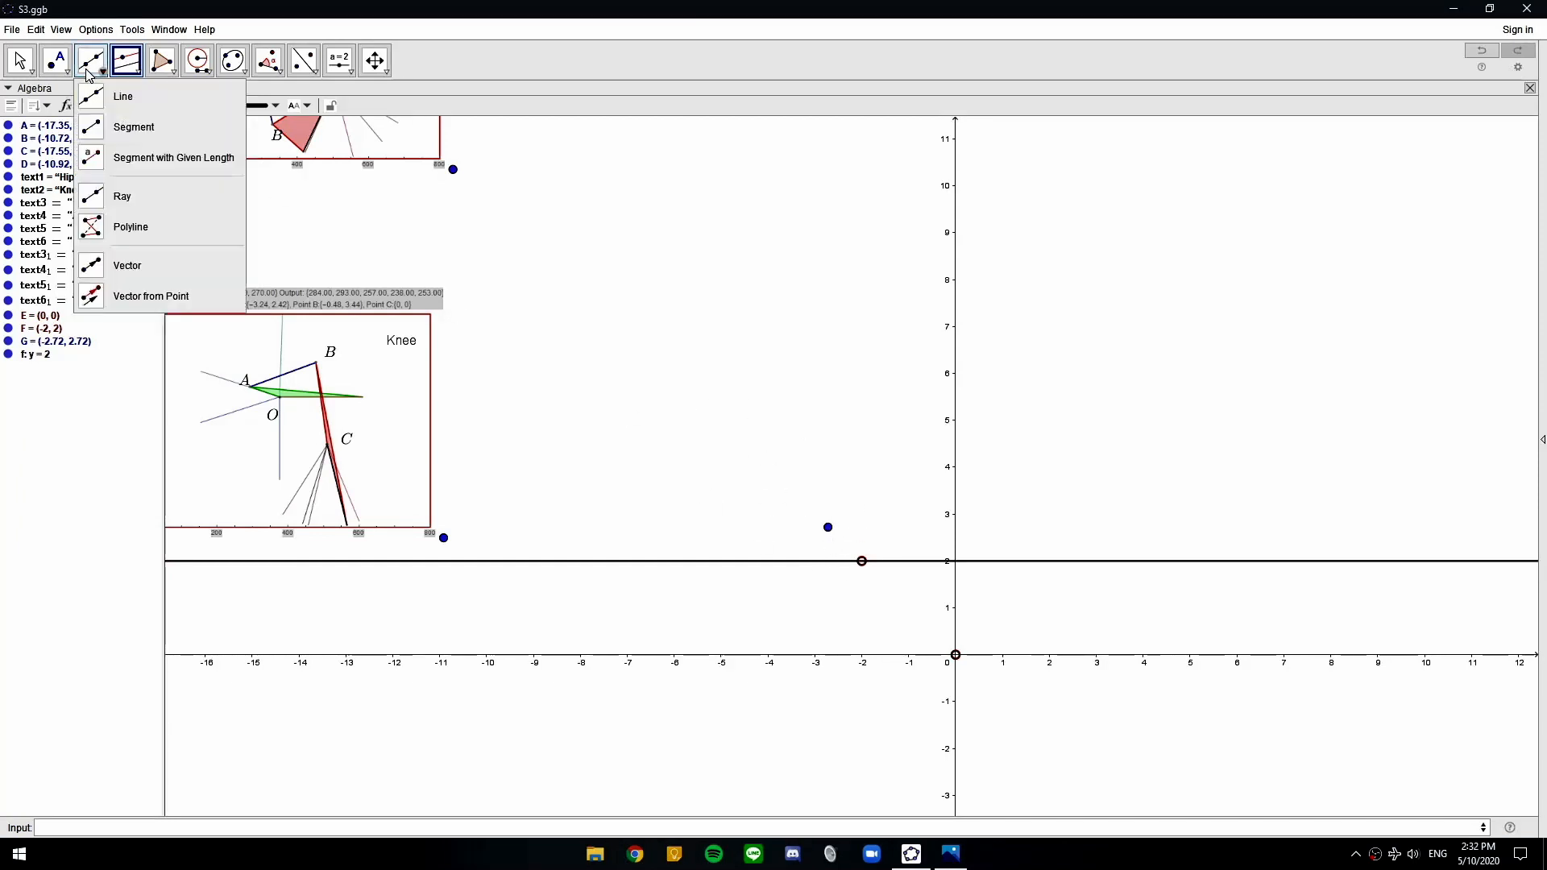
left_click(121, 125)
left_click(828, 527)
left_click(866, 575)
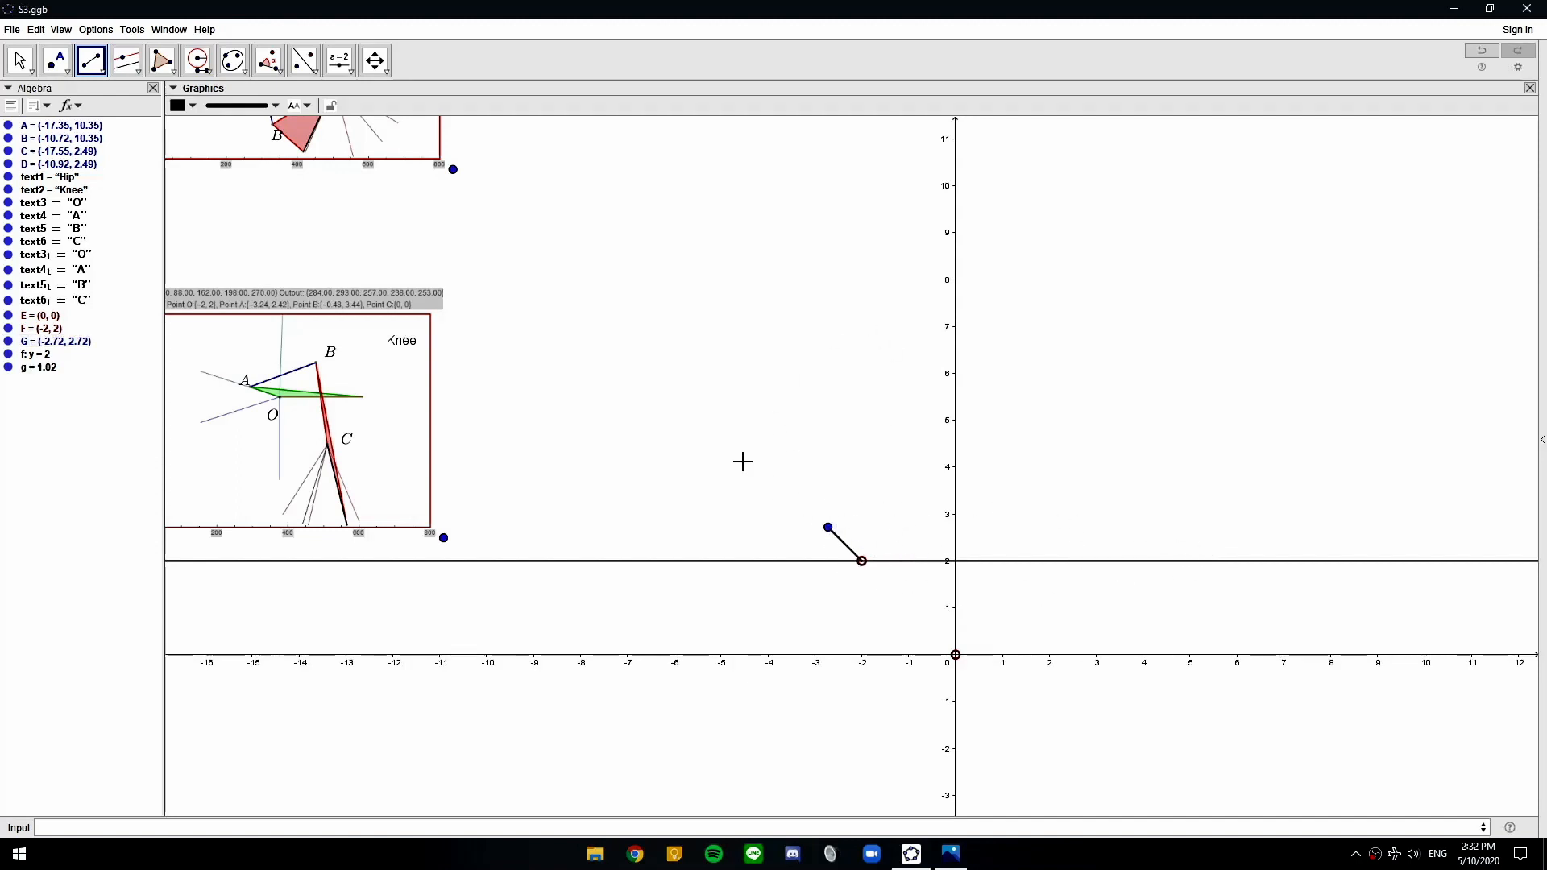
Examine the Hip diagram, read the solution coordinates, link lengths and linkage drawing in the Hip image, and return to the GeoGebra file
left_click_drag(611, 190, 915, 416)
scroll(881, 369, "up", 3)
left_click_drag(726, 237, 920, 441)
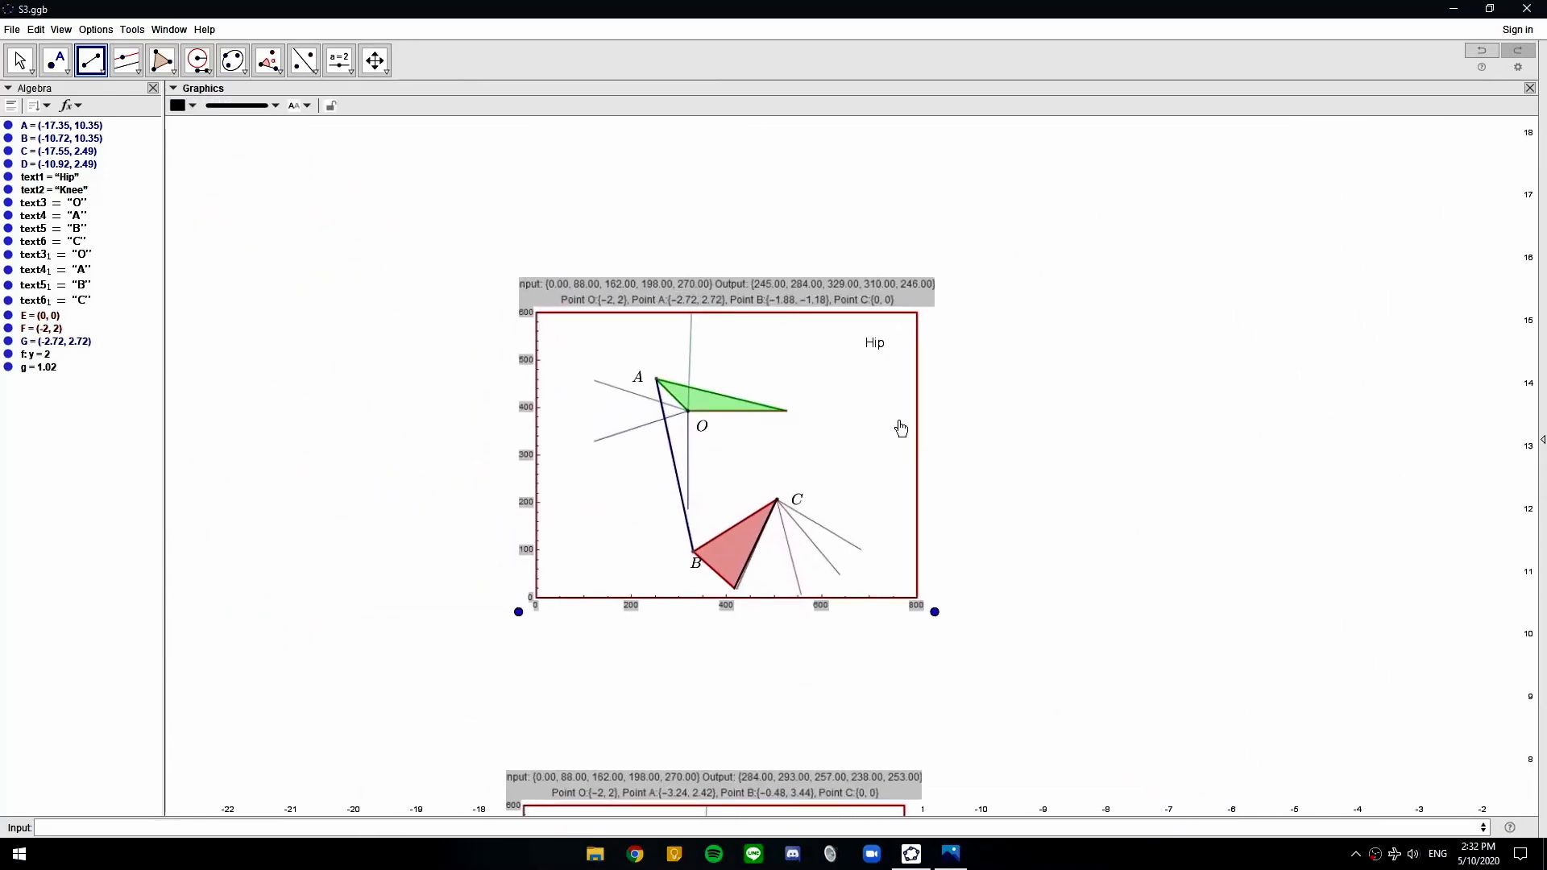
scroll(882, 409, "up", 3)
left_click_drag(604, 309, 703, 309)
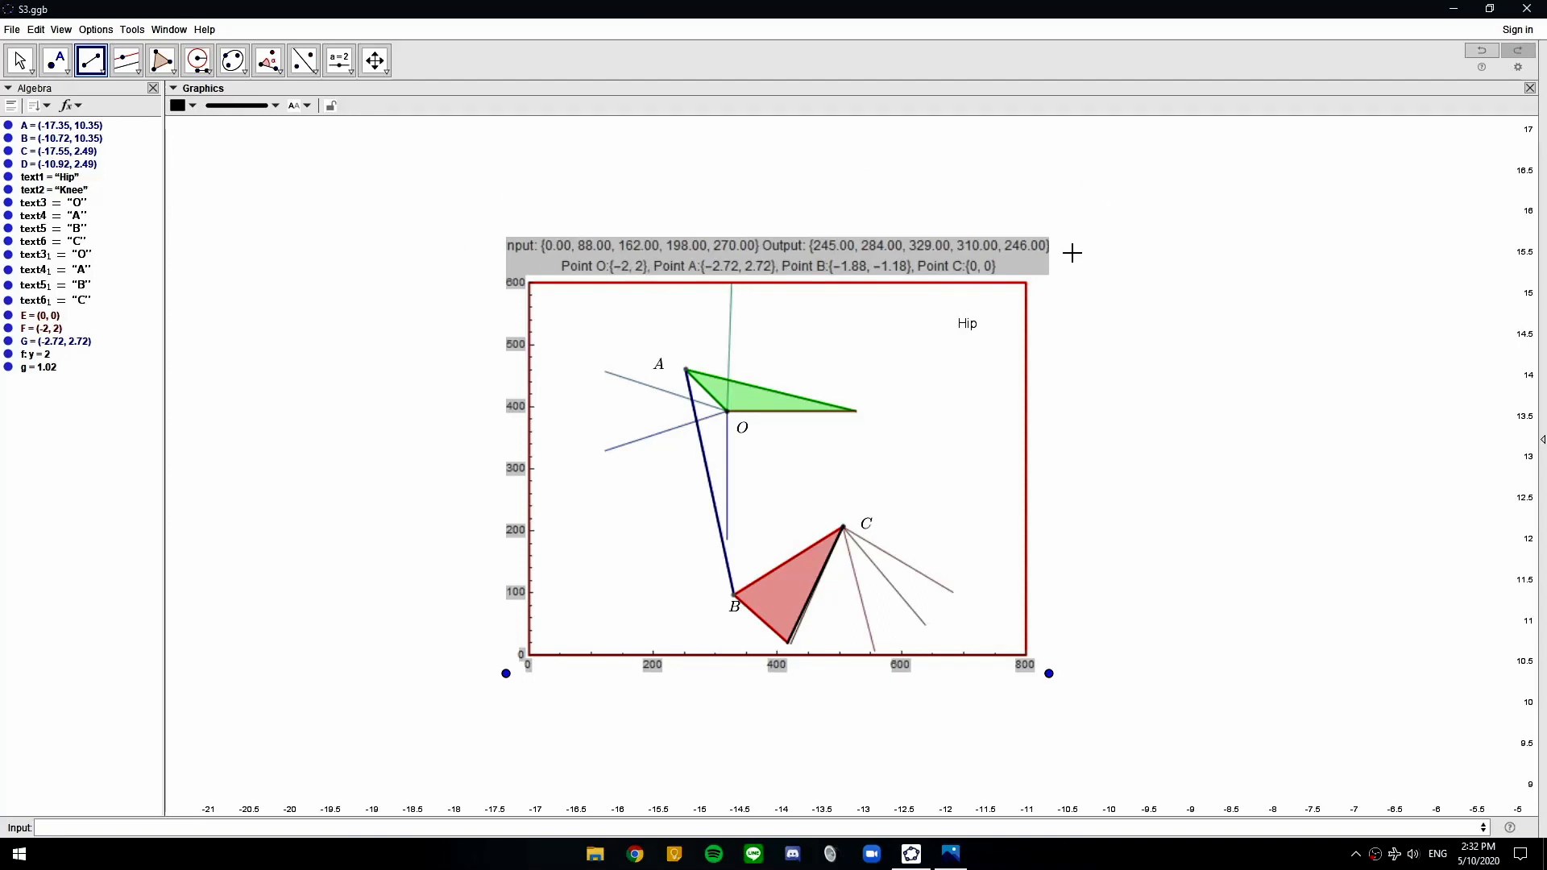
left_click(1453, 11)
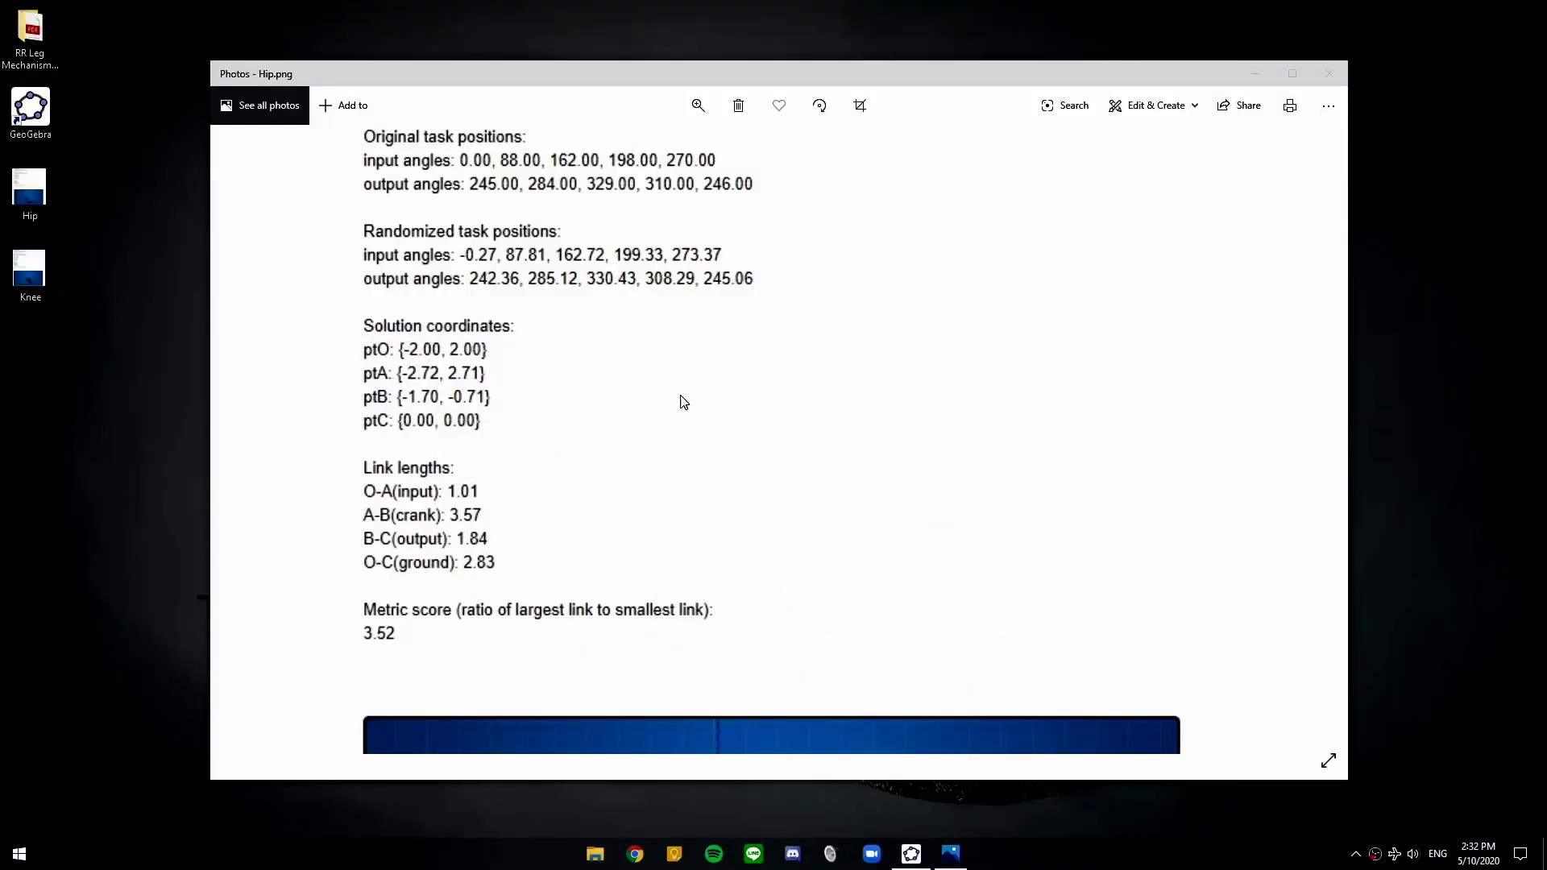
scroll(684, 401, "down", 3)
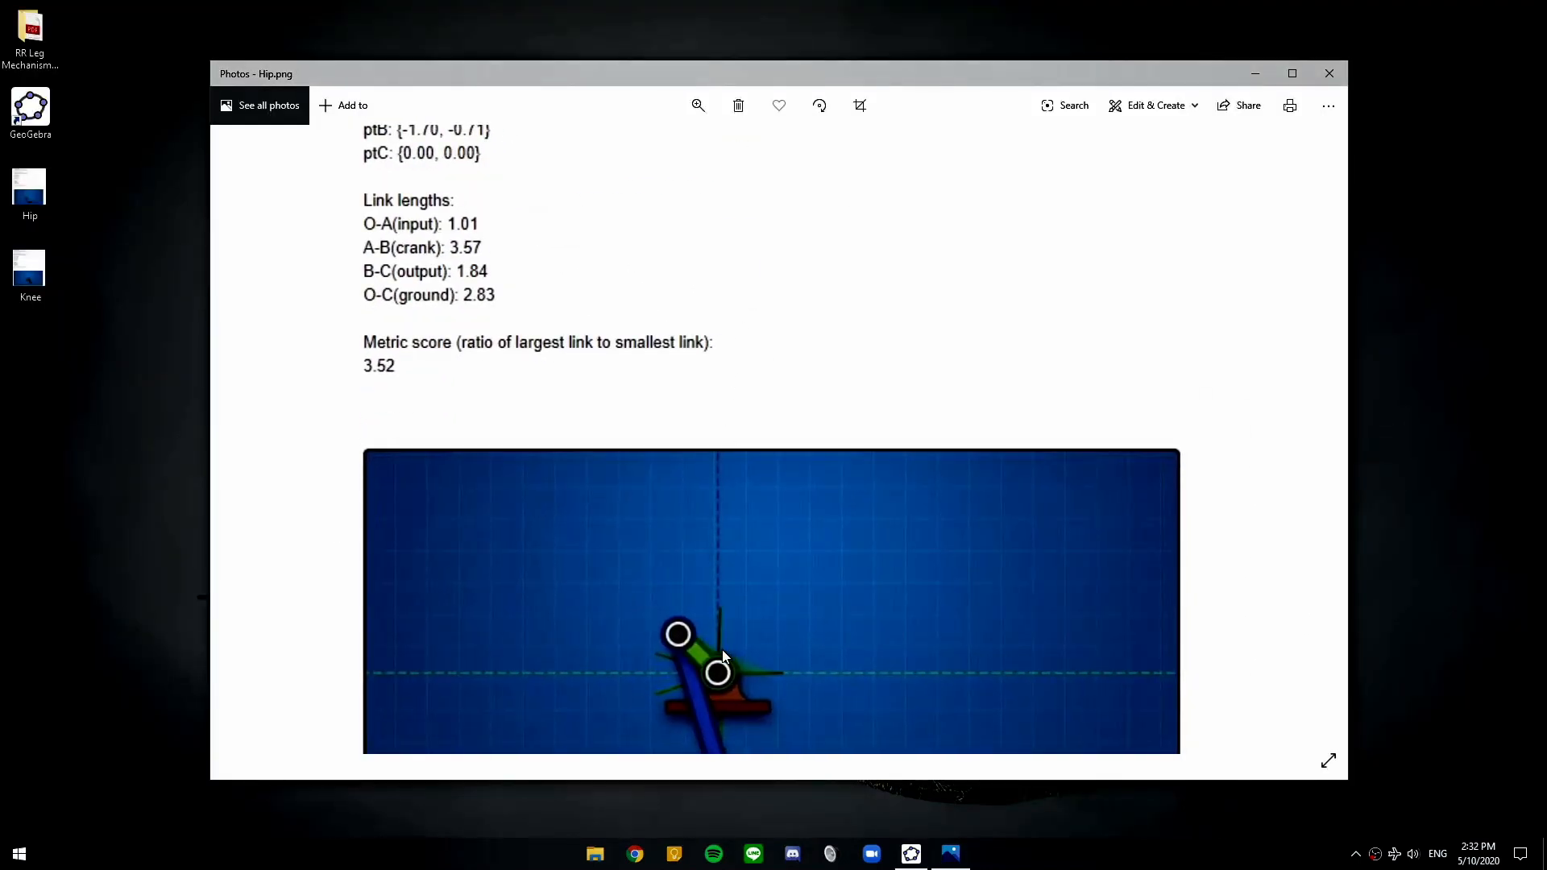
scroll(797, 445, "down", 2)
scroll(771, 335, "up", 7)
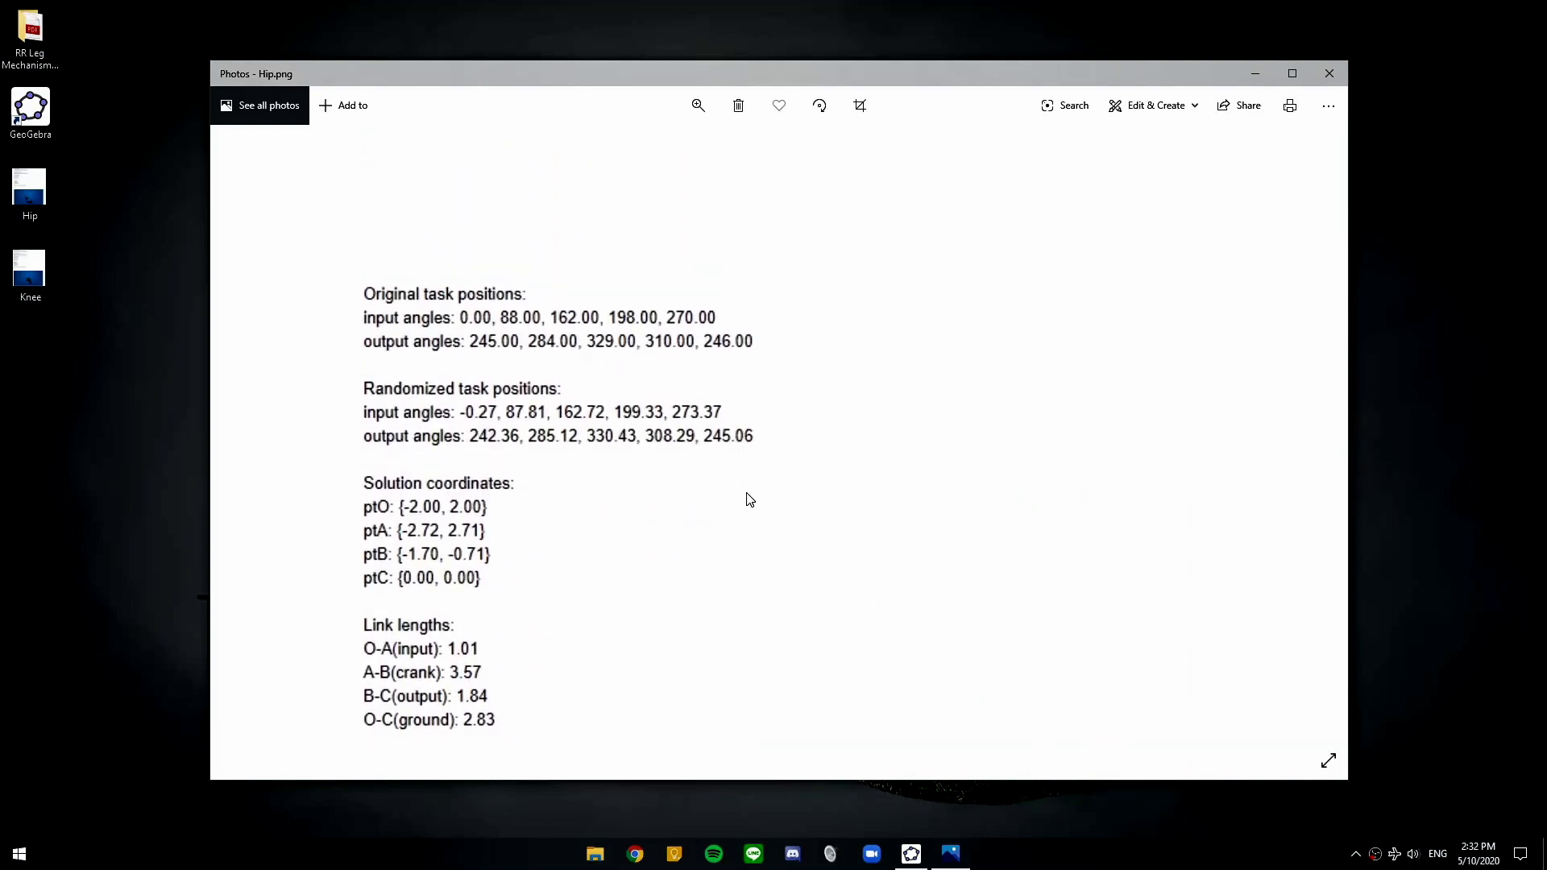
scroll(753, 492, "down", 2)
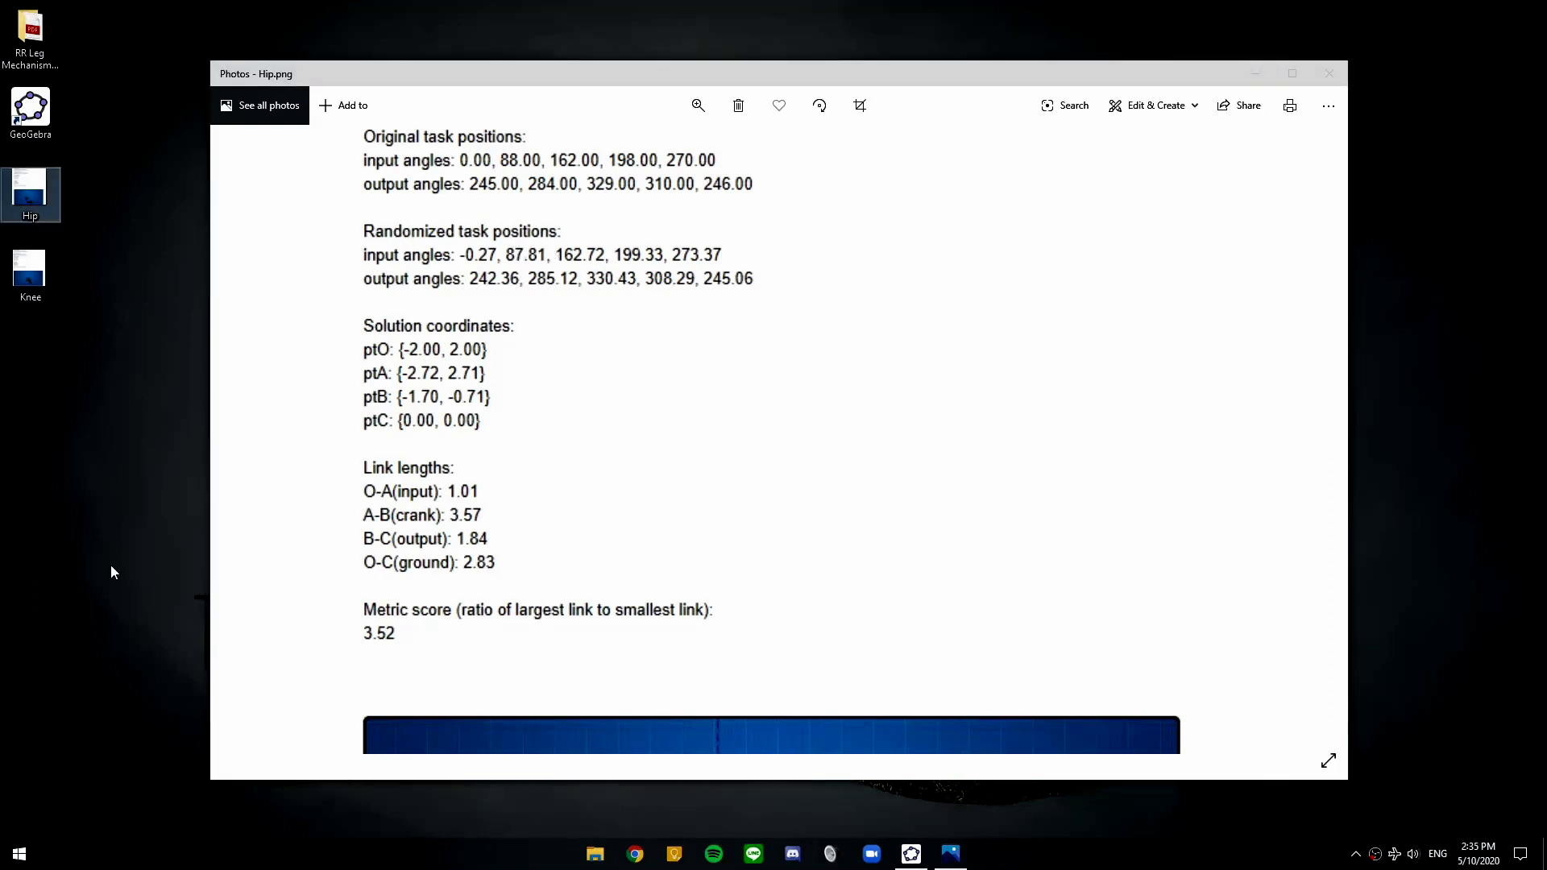
left_click(911, 853)
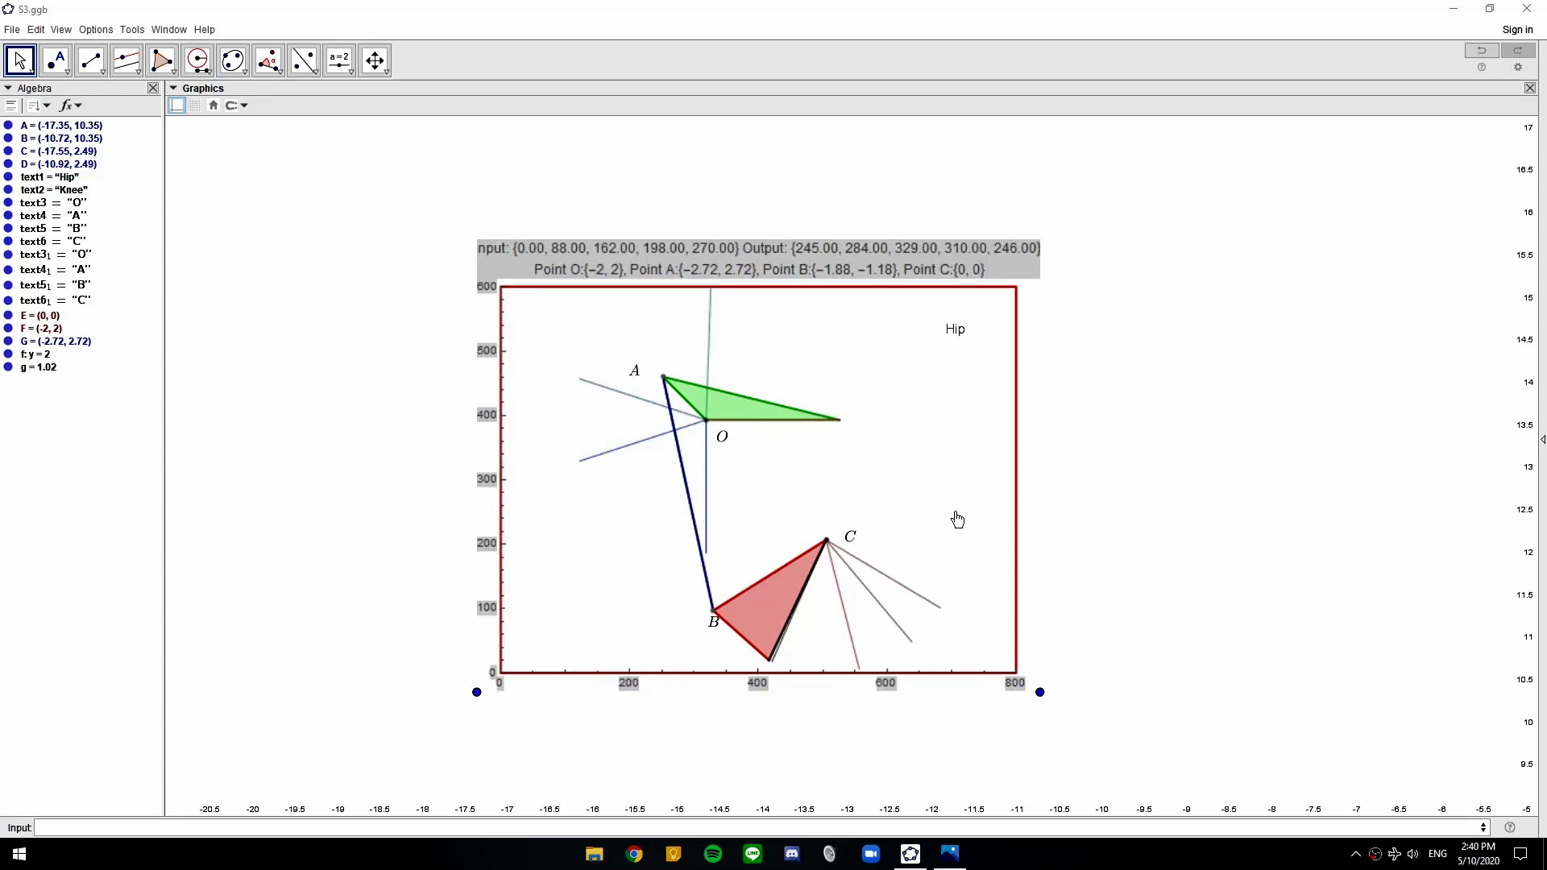
Compare the green input triangle at O in the Hip diagram with the input link constructed at (-2, 2)
scroll(902, 457, "down", 4)
left_click_drag(1298, 629, 908, 366)
scroll(908, 366, "down", 3)
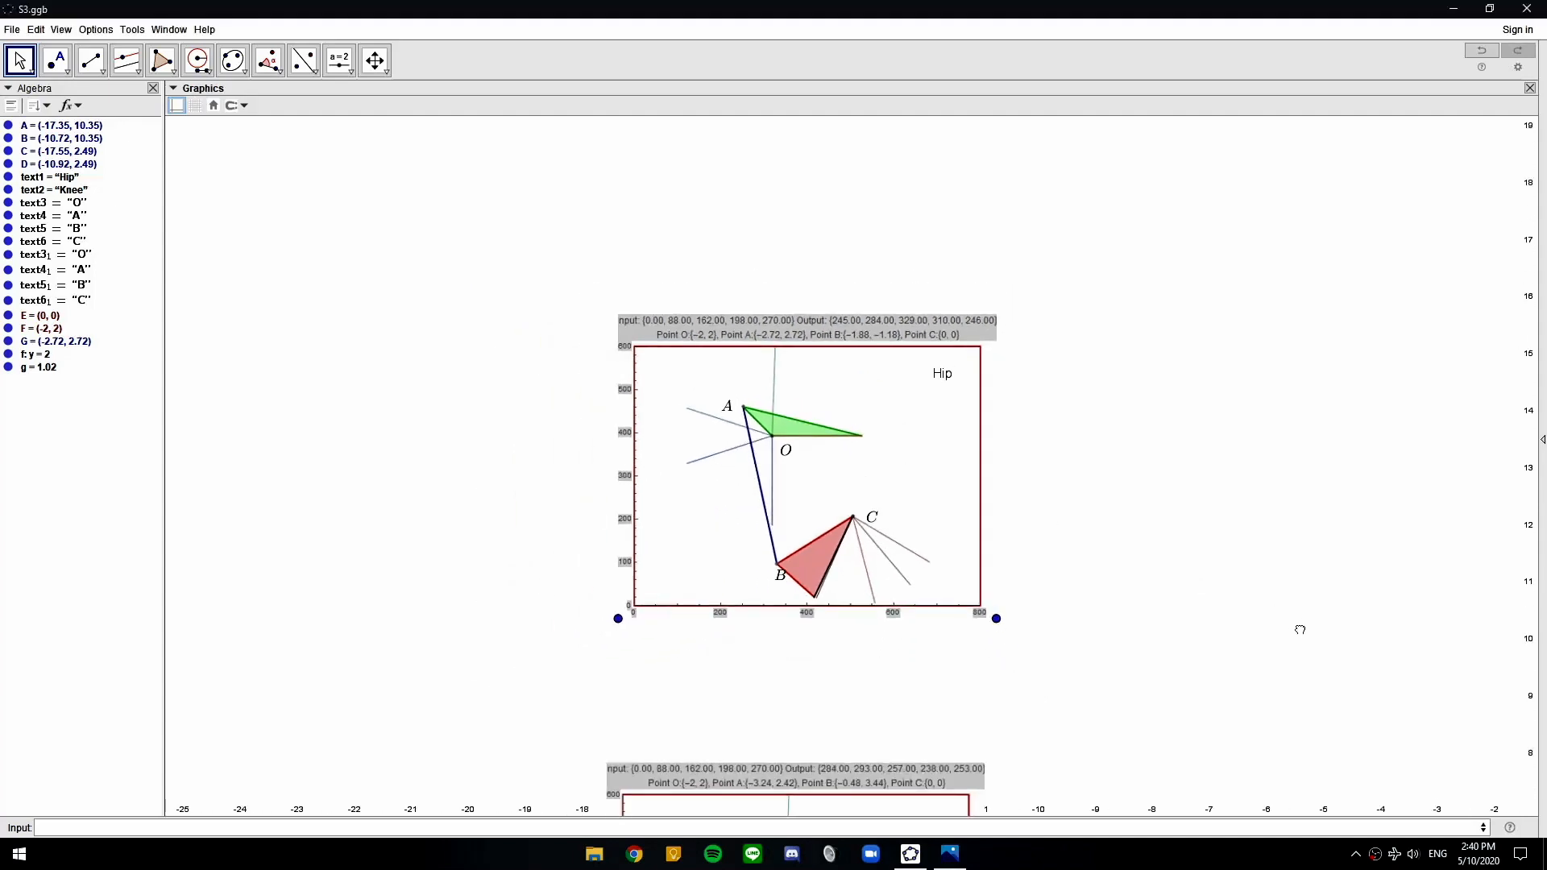
left_click_drag(1177, 600, 883, 355)
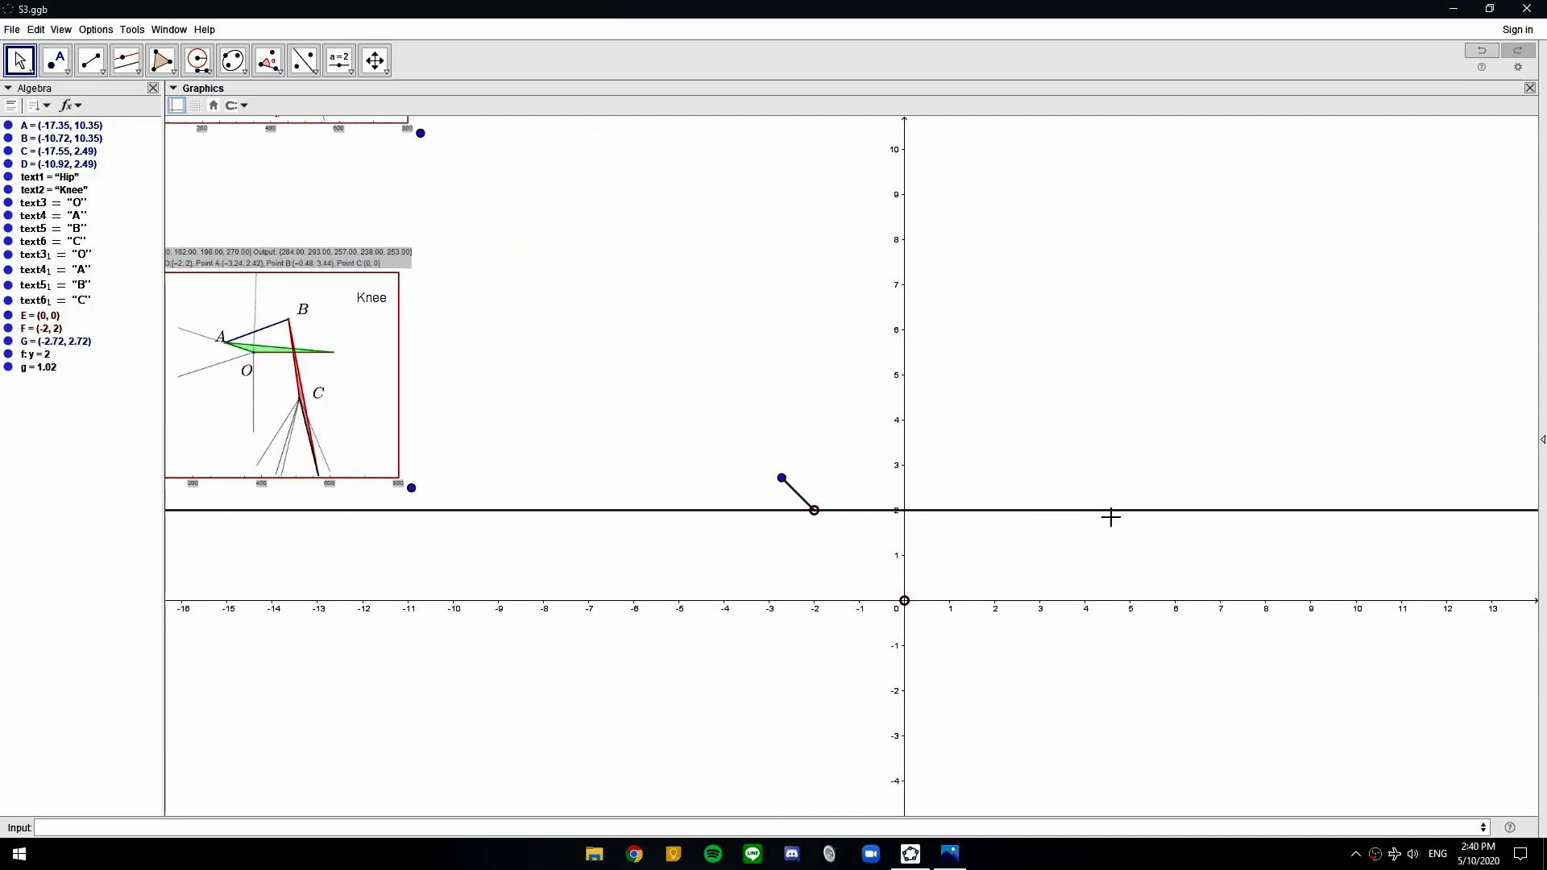
left_click_drag(720, 307, 1091, 717)
scroll(643, 419, "up", 8)
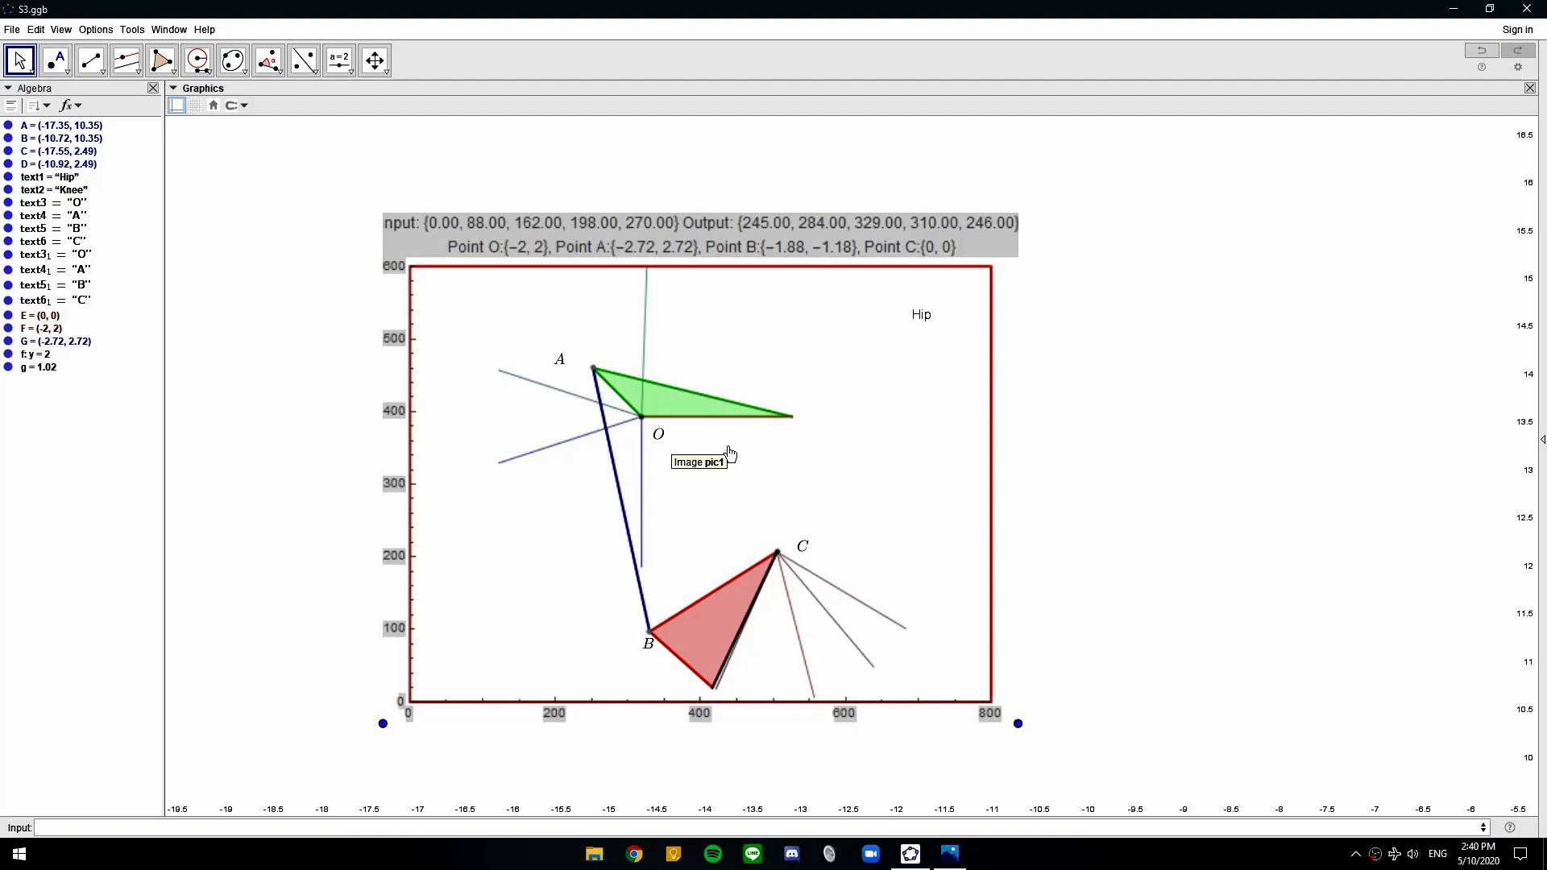
scroll(860, 511, "down", 5)
scroll(807, 475, "up", 3)
scroll(807, 475, "up", 3)
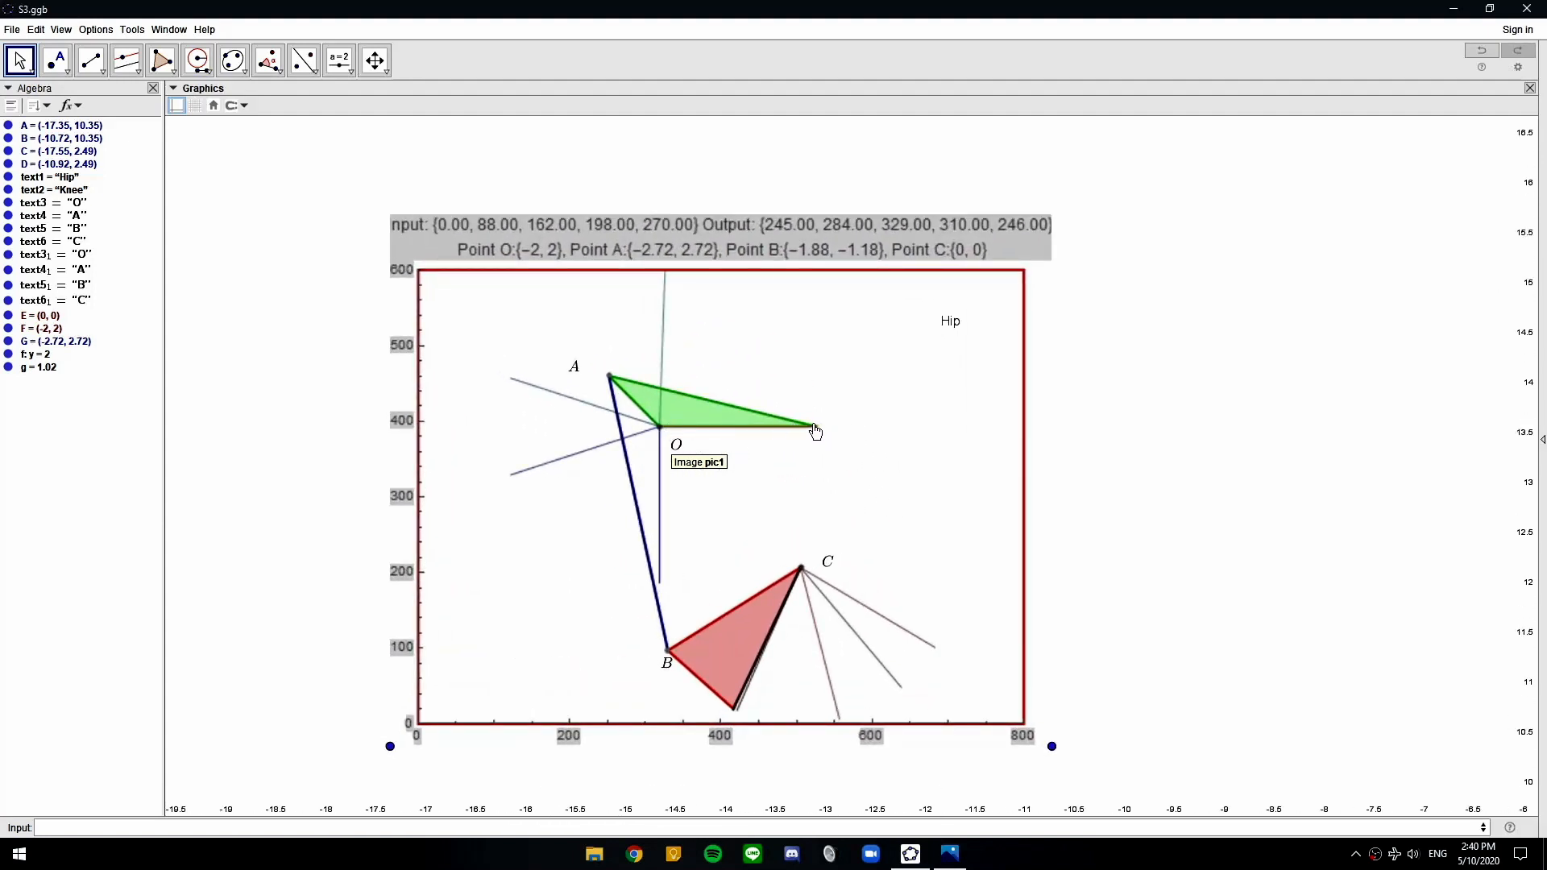
scroll(1322, 635, "down", 4)
left_click_drag(1361, 655, 900, 291)
left_click_drag(1322, 622, 960, 339)
left_click_drag(1261, 566, 1157, 449)
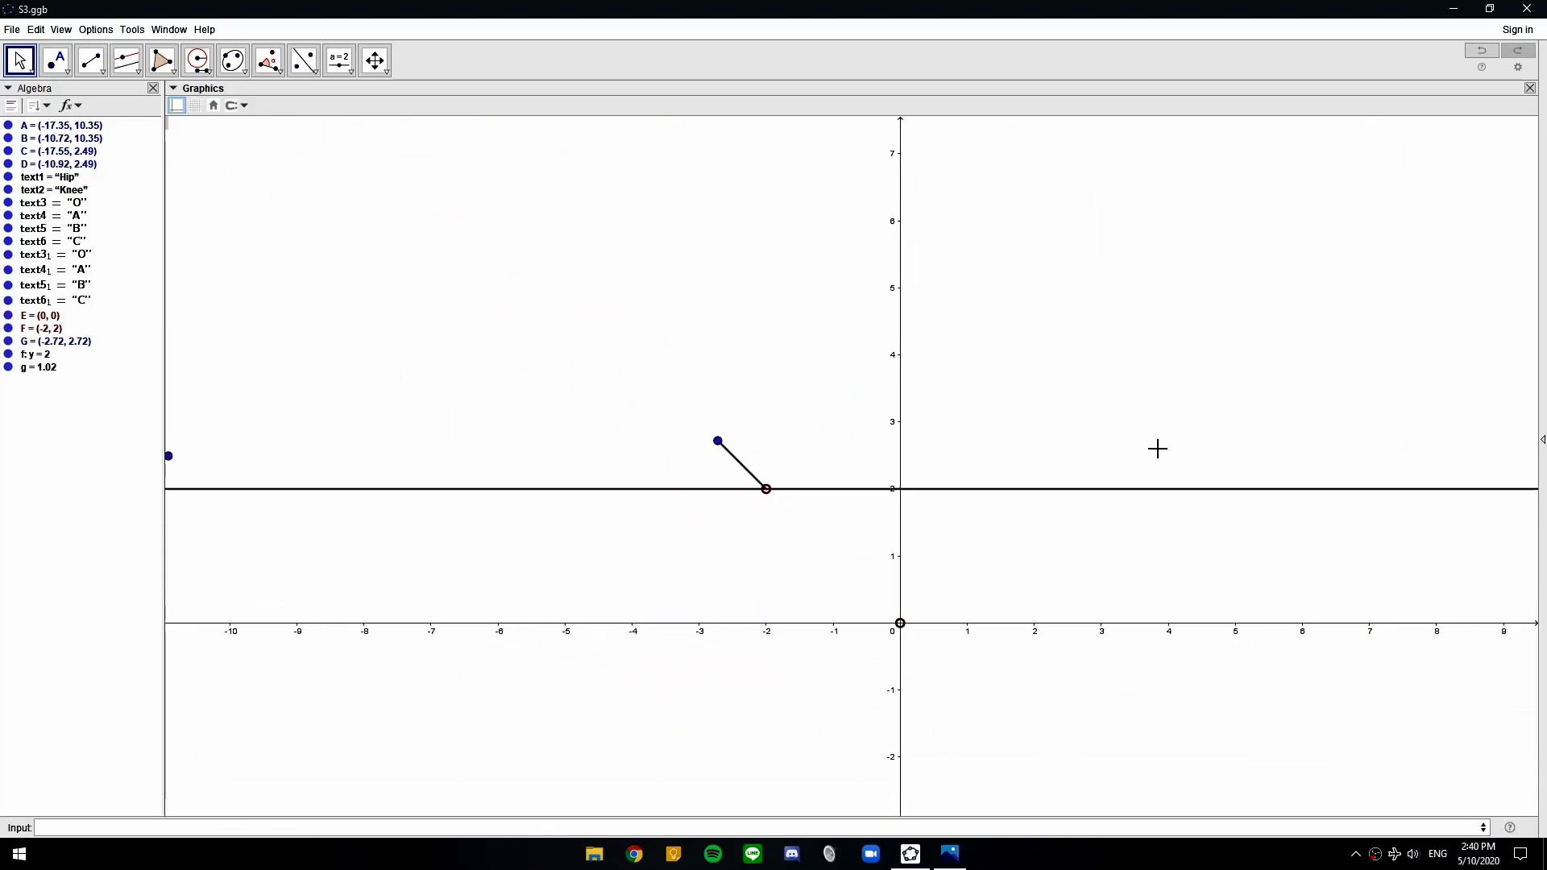
left_click(705, 361)
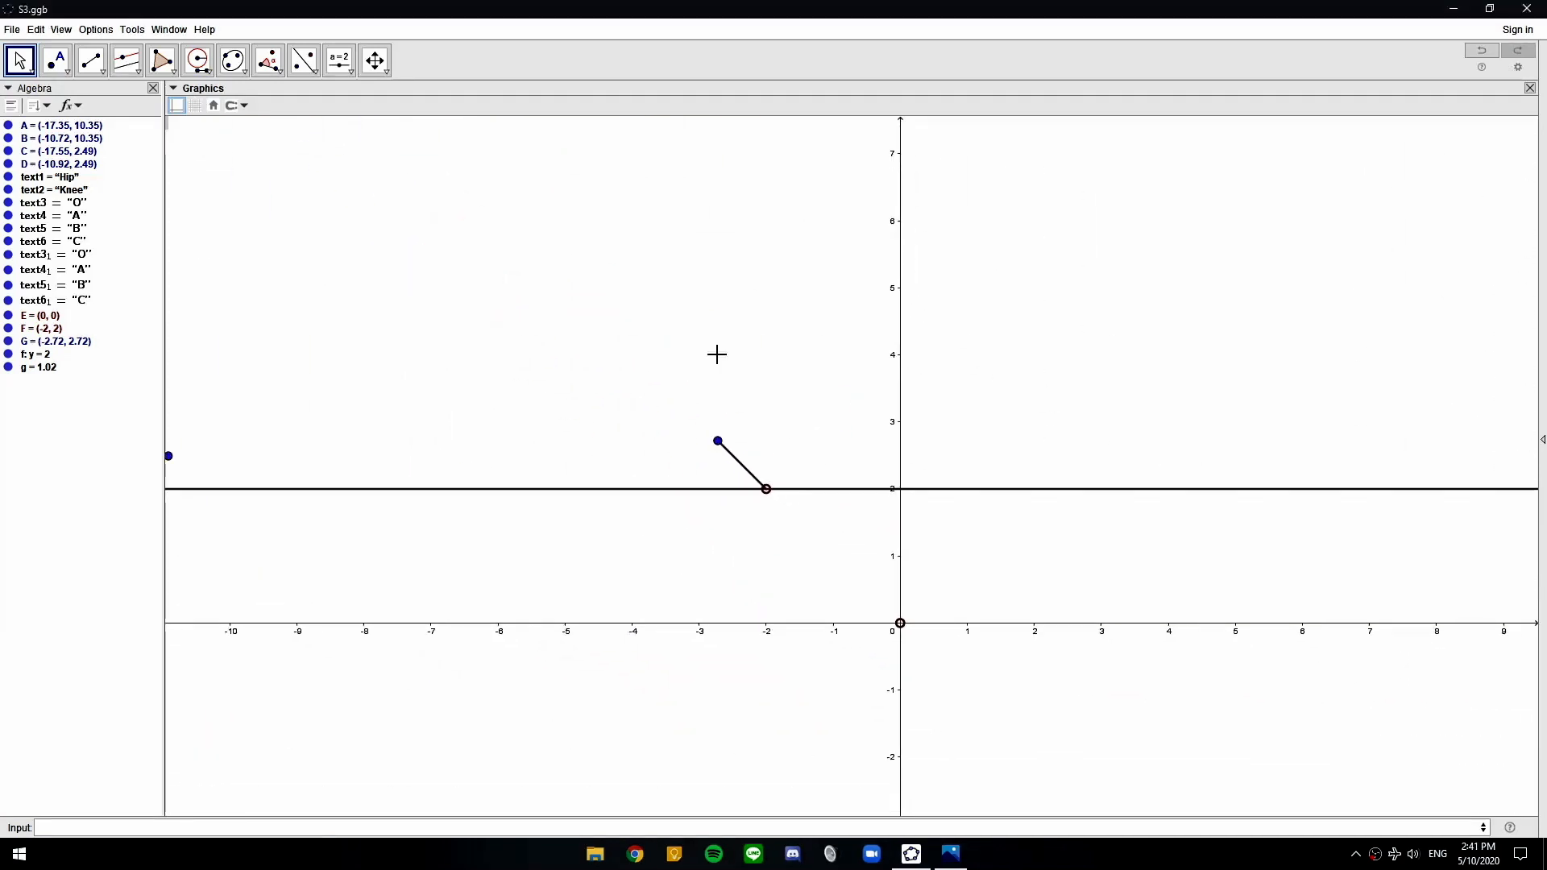
Place a point at (2, 2) on the horizontal line and construct a 2° counterclockwise angle from it with its vertex at (-2, 2)
left_click(57, 61)
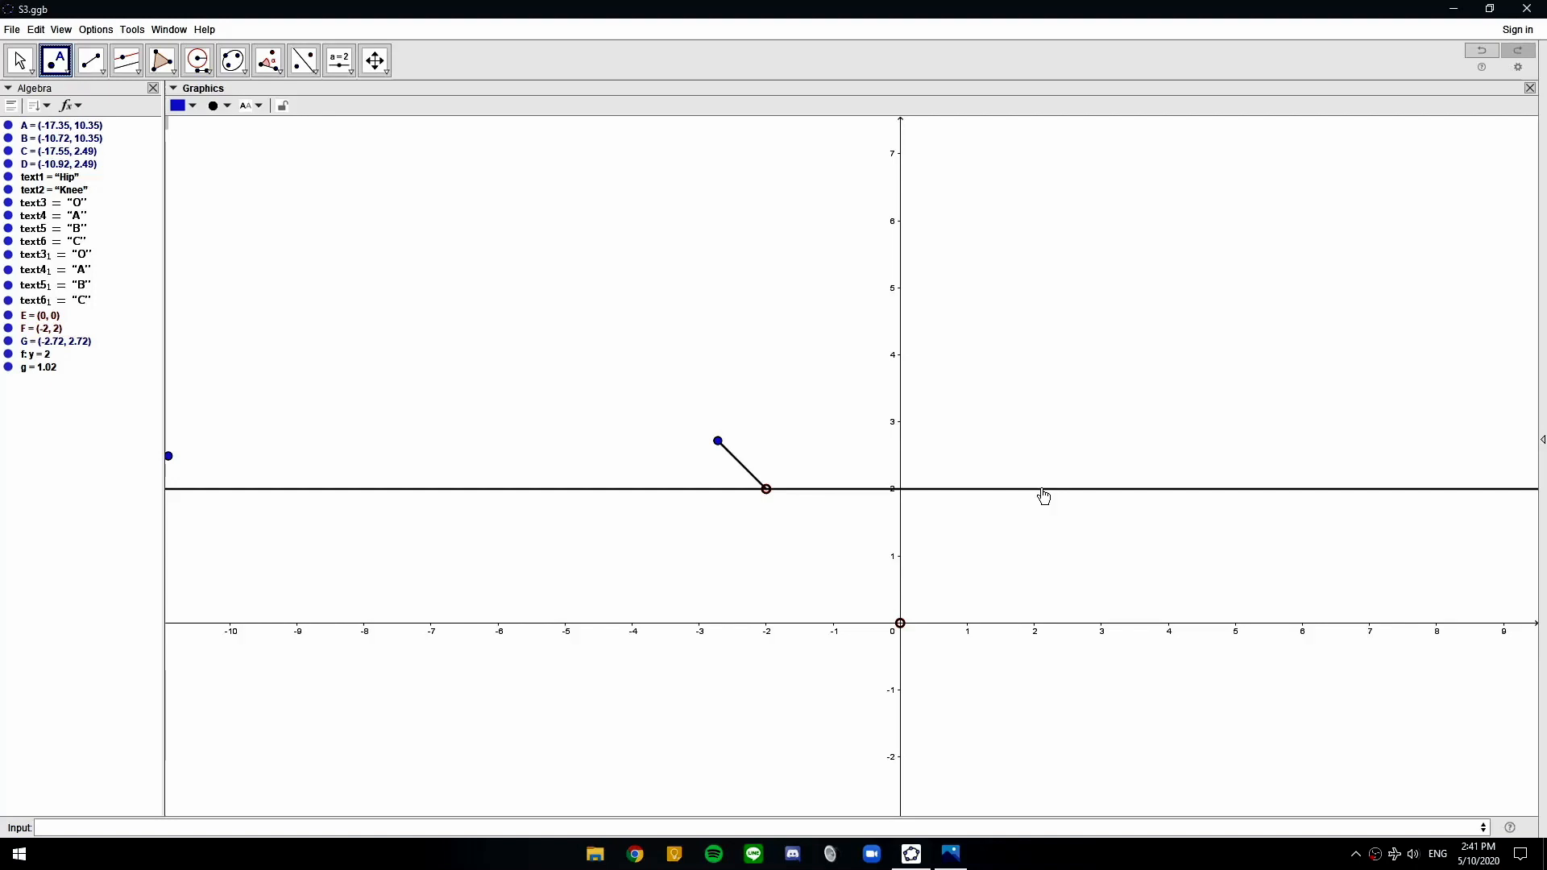
left_click(1040, 491)
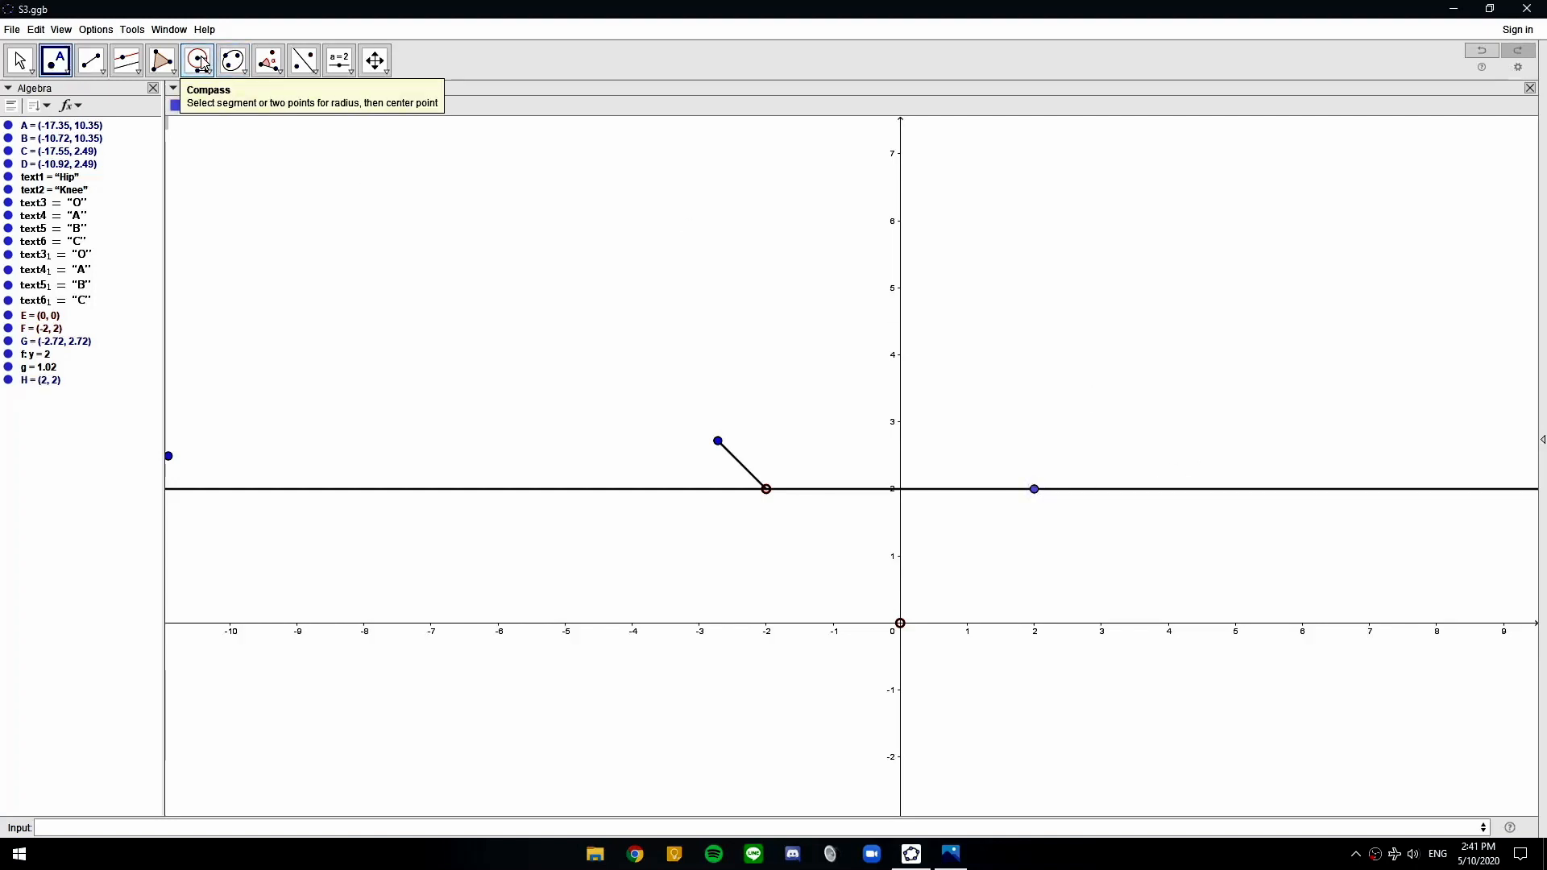
left_click(199, 61)
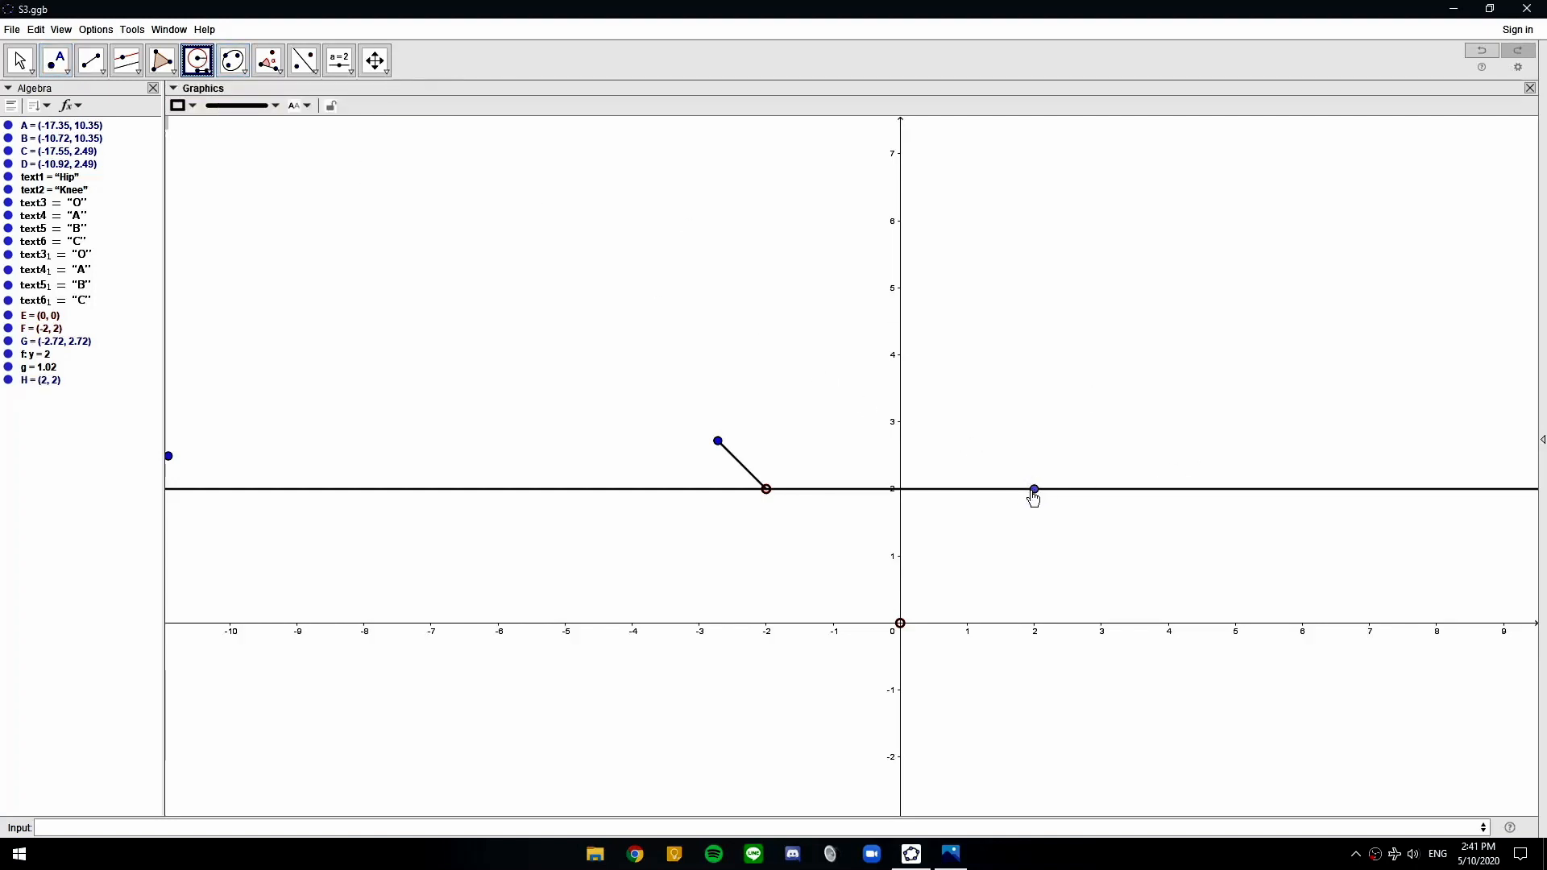
left_click(268, 61)
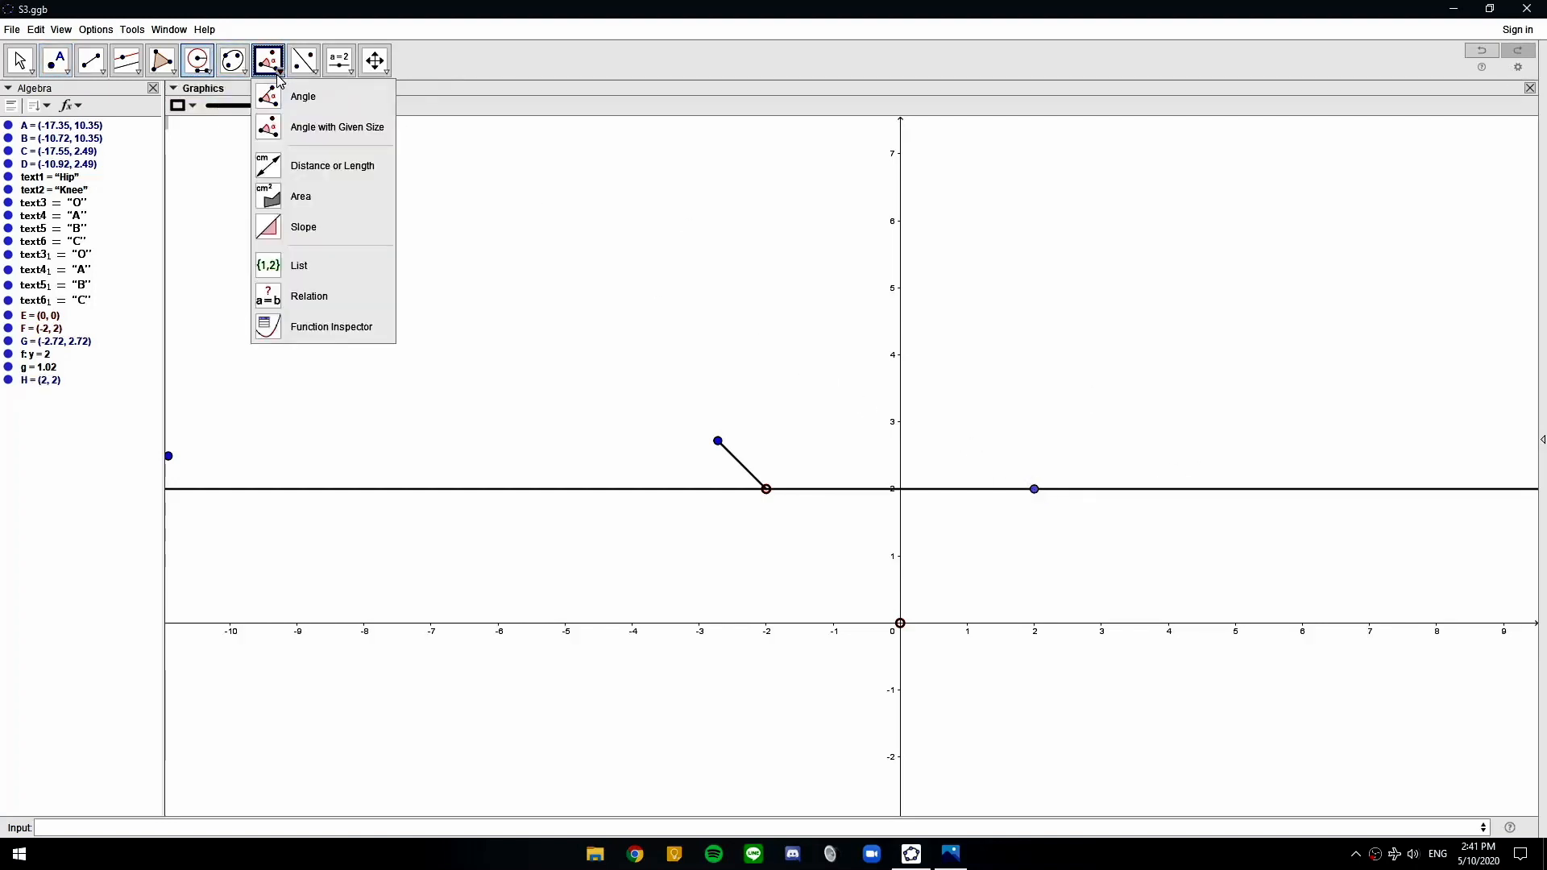
left_click(324, 130)
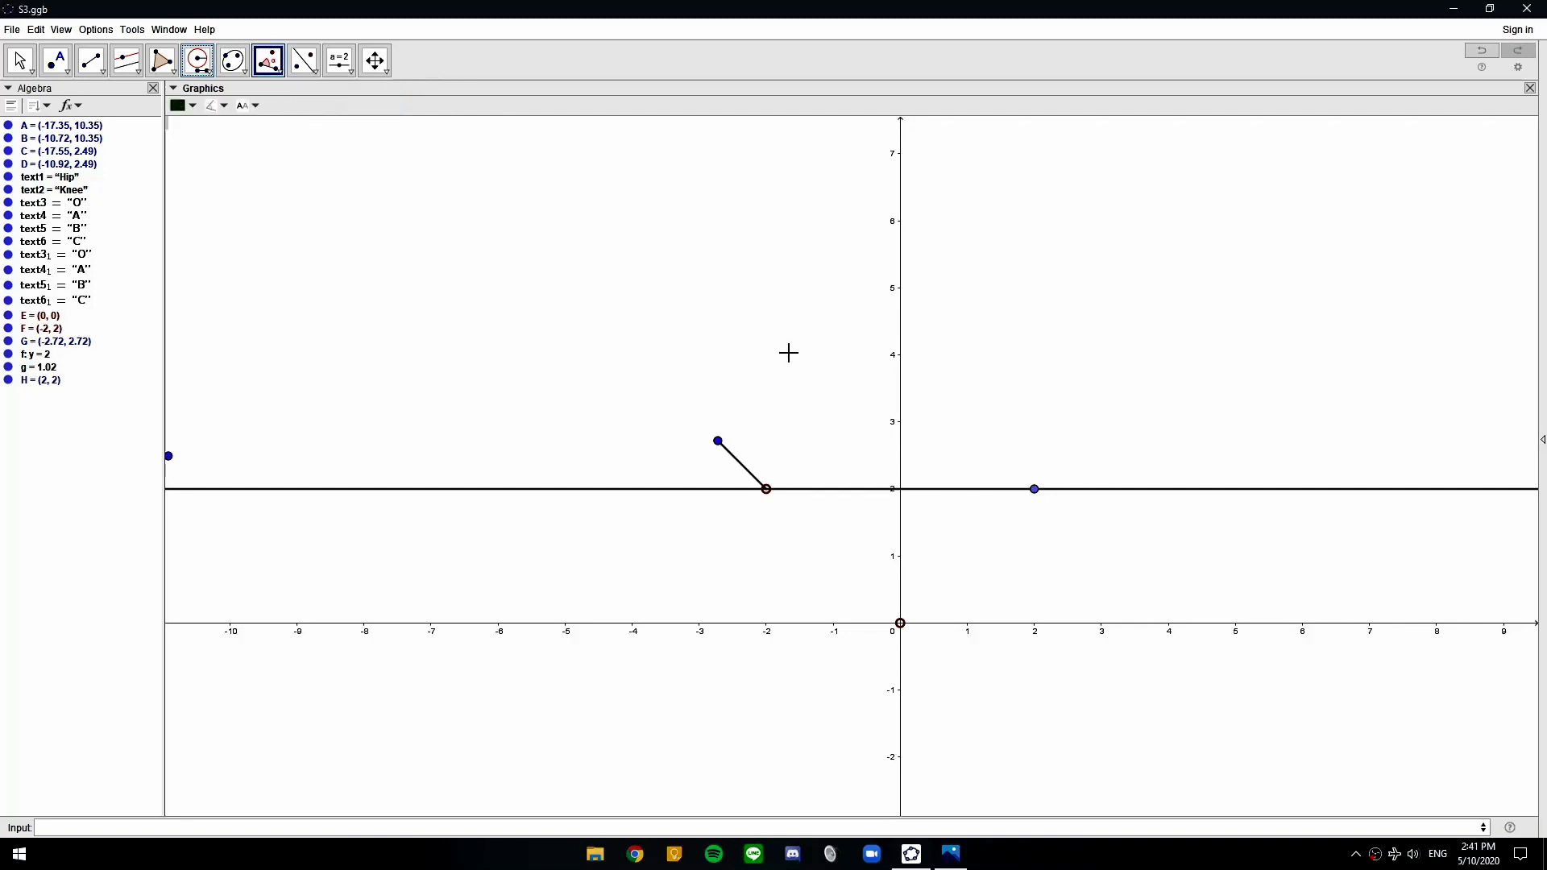
left_click(1035, 489)
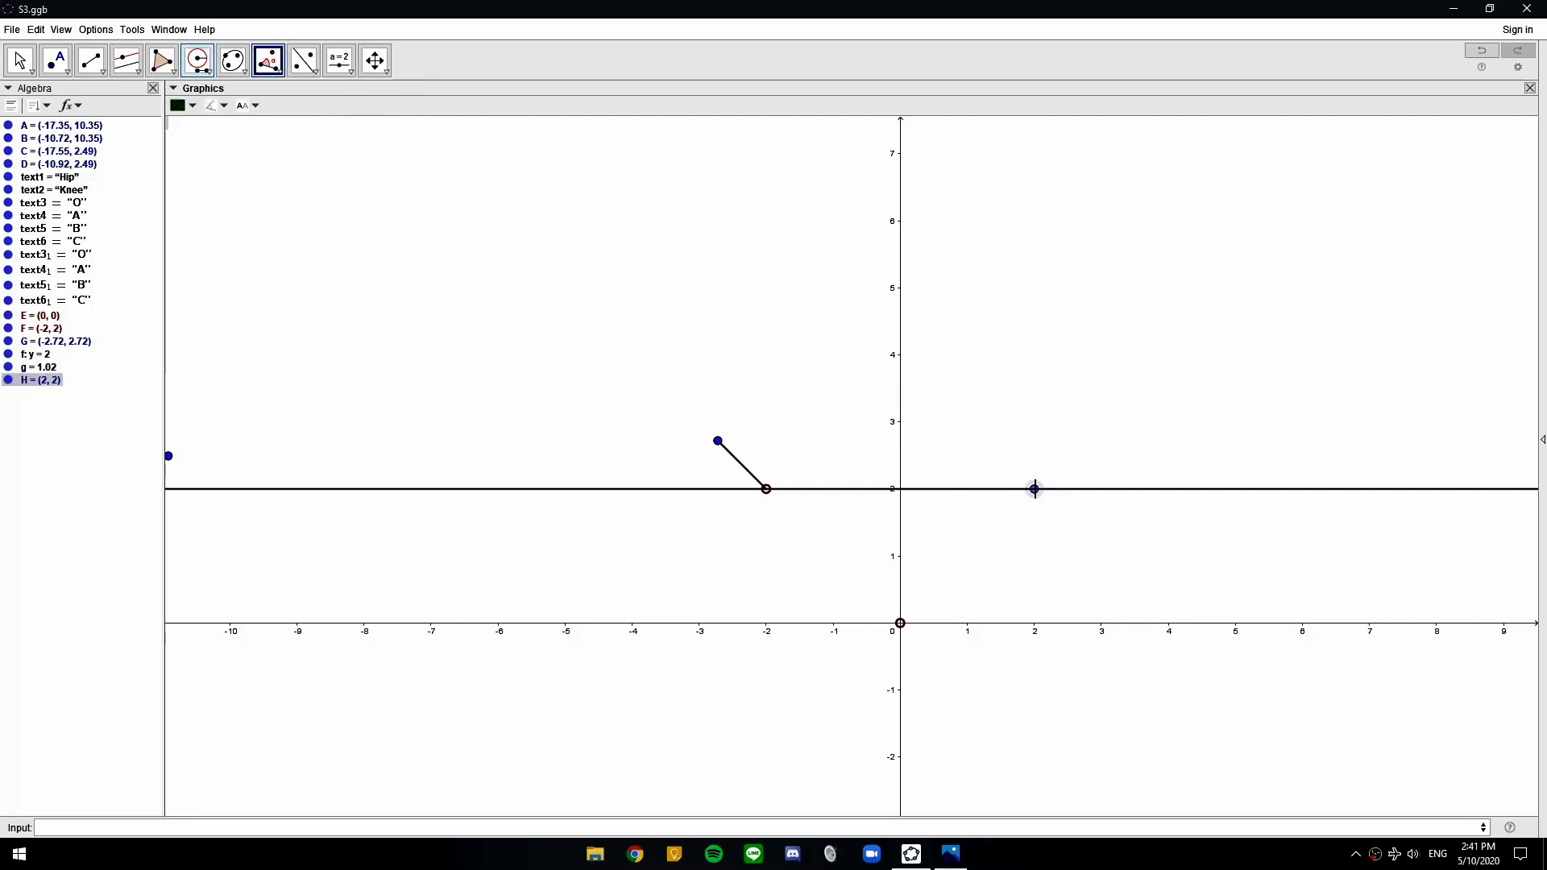
left_click(766, 489)
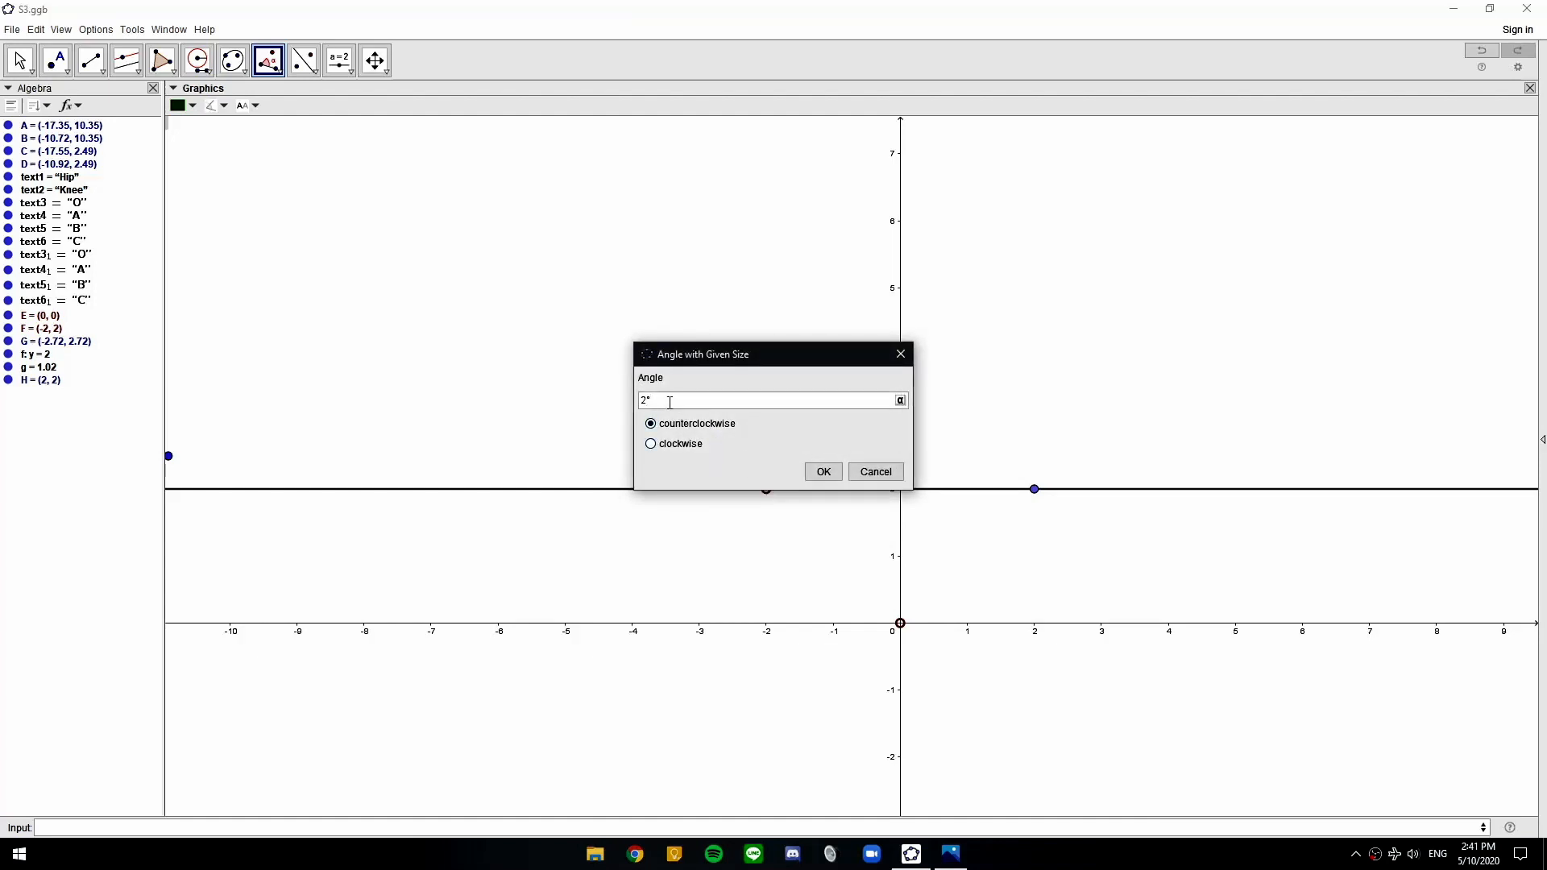
left_click(823, 472)
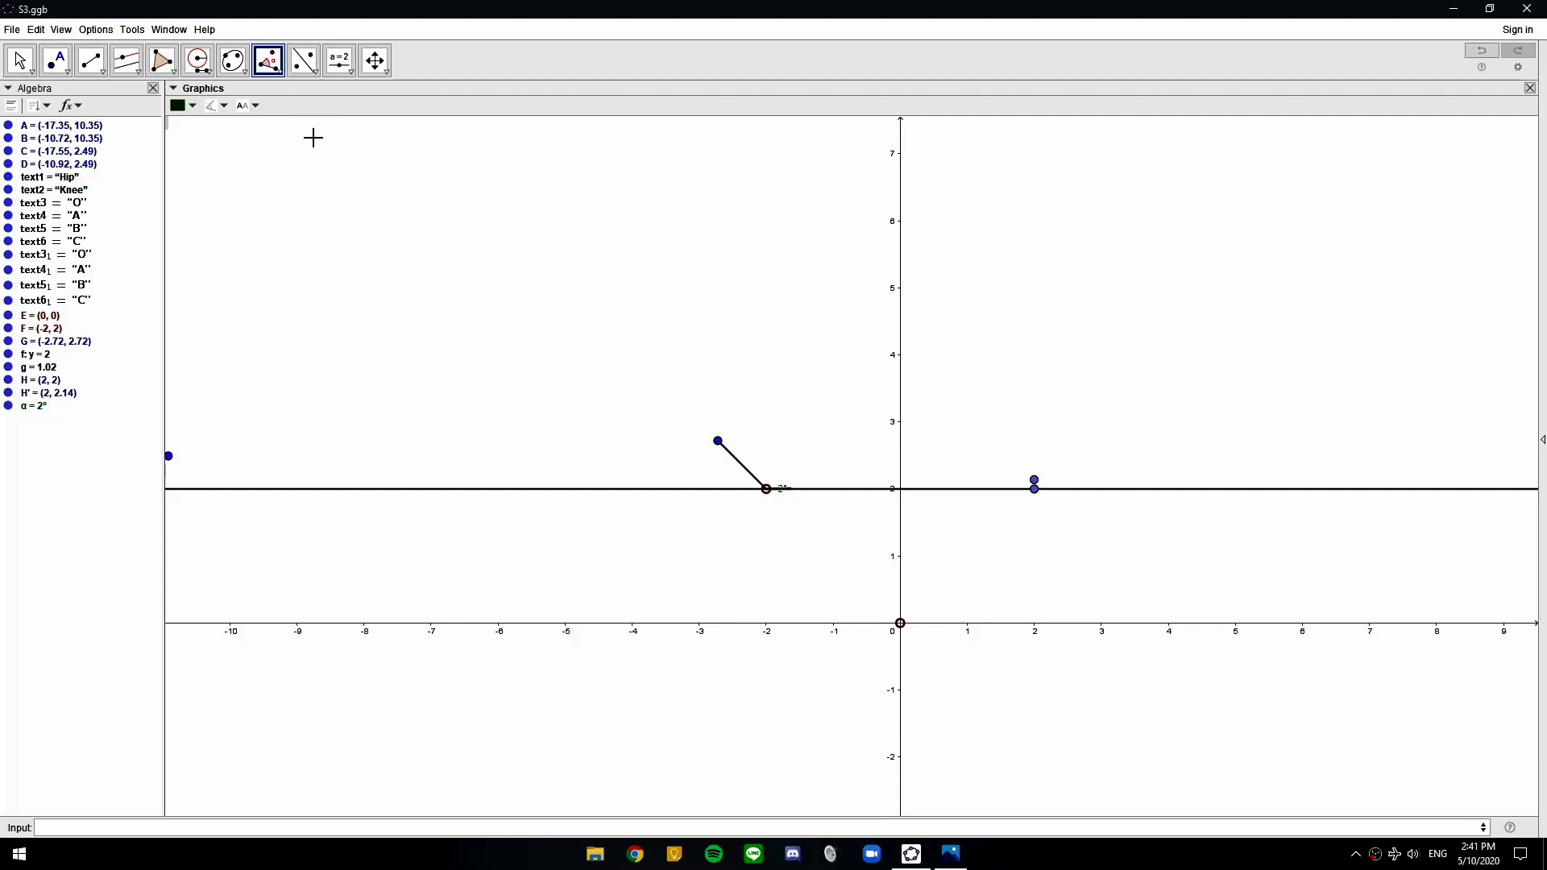
Draw a ray from the point at (-2, 2) through the rotated point of the 2° angle
left_click(93, 64)
left_click(122, 196)
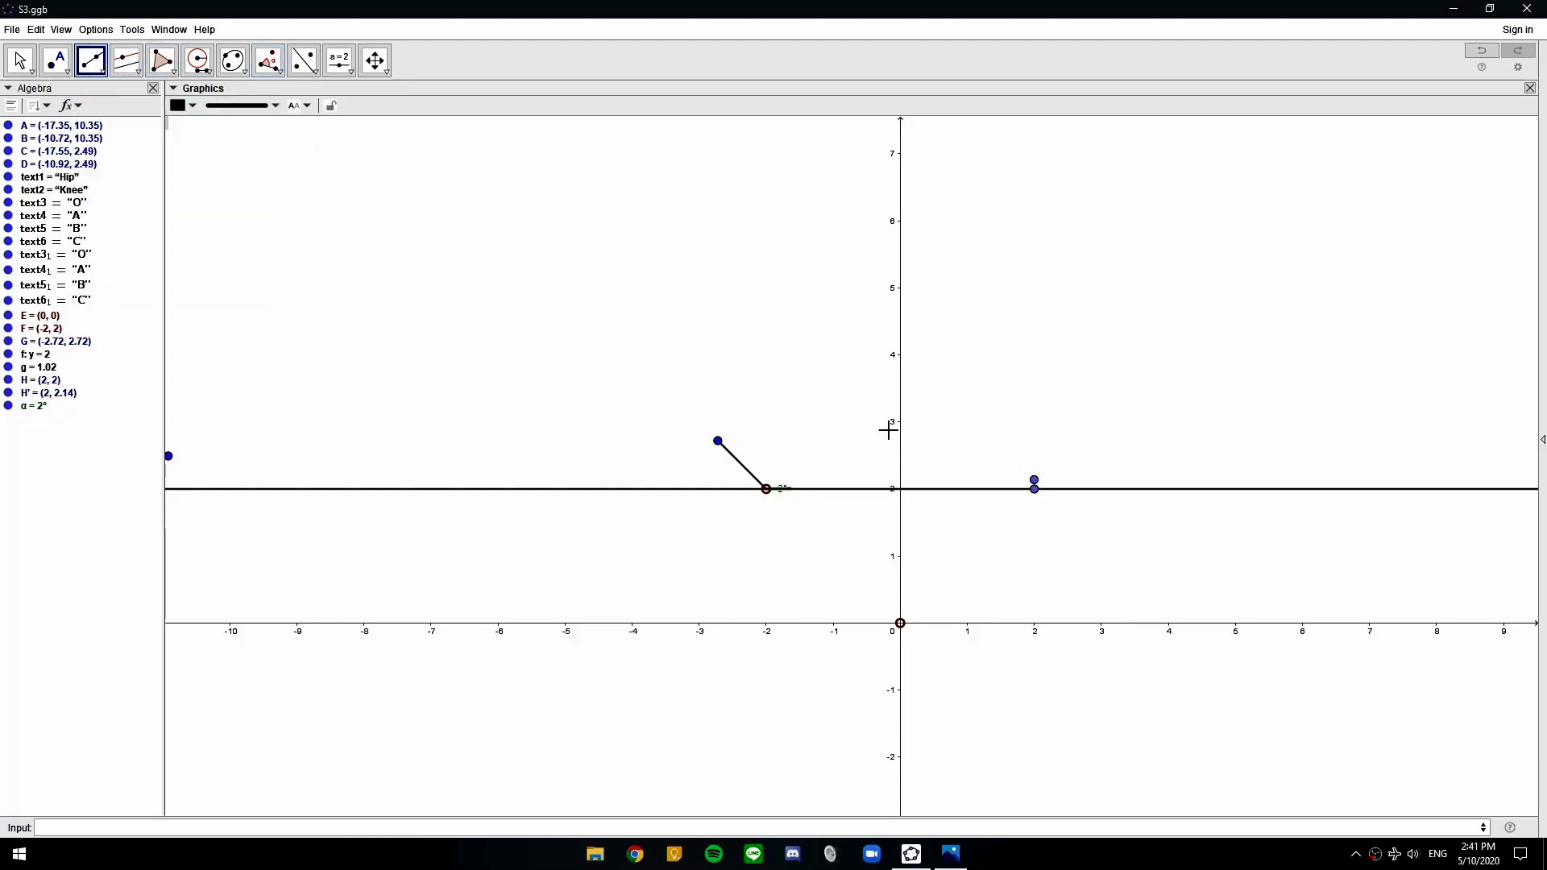
left_click(765, 490)
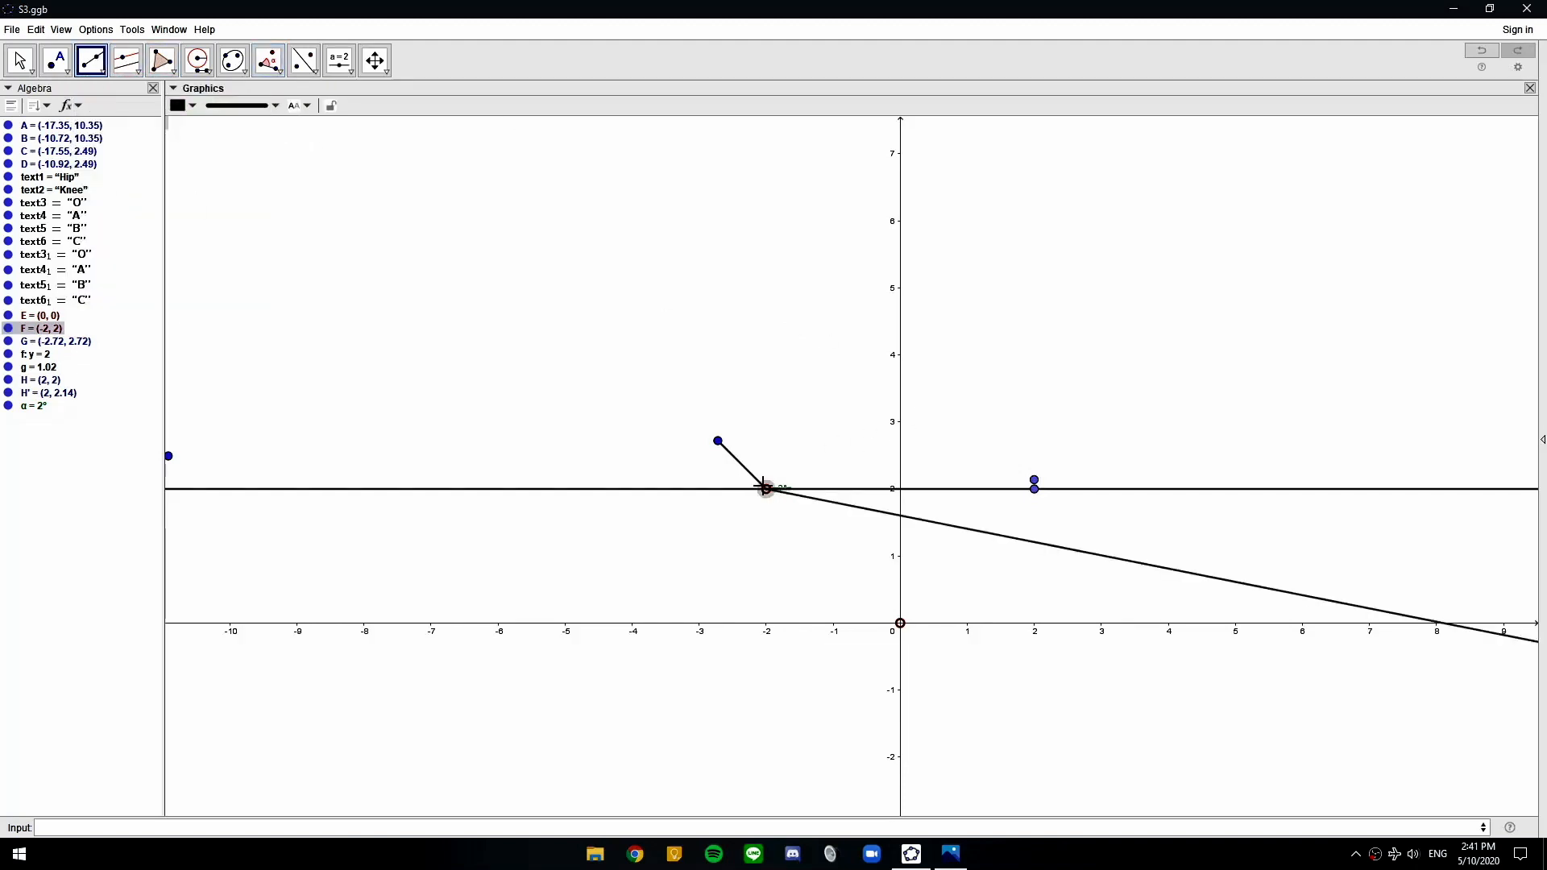
left_click(1035, 481)
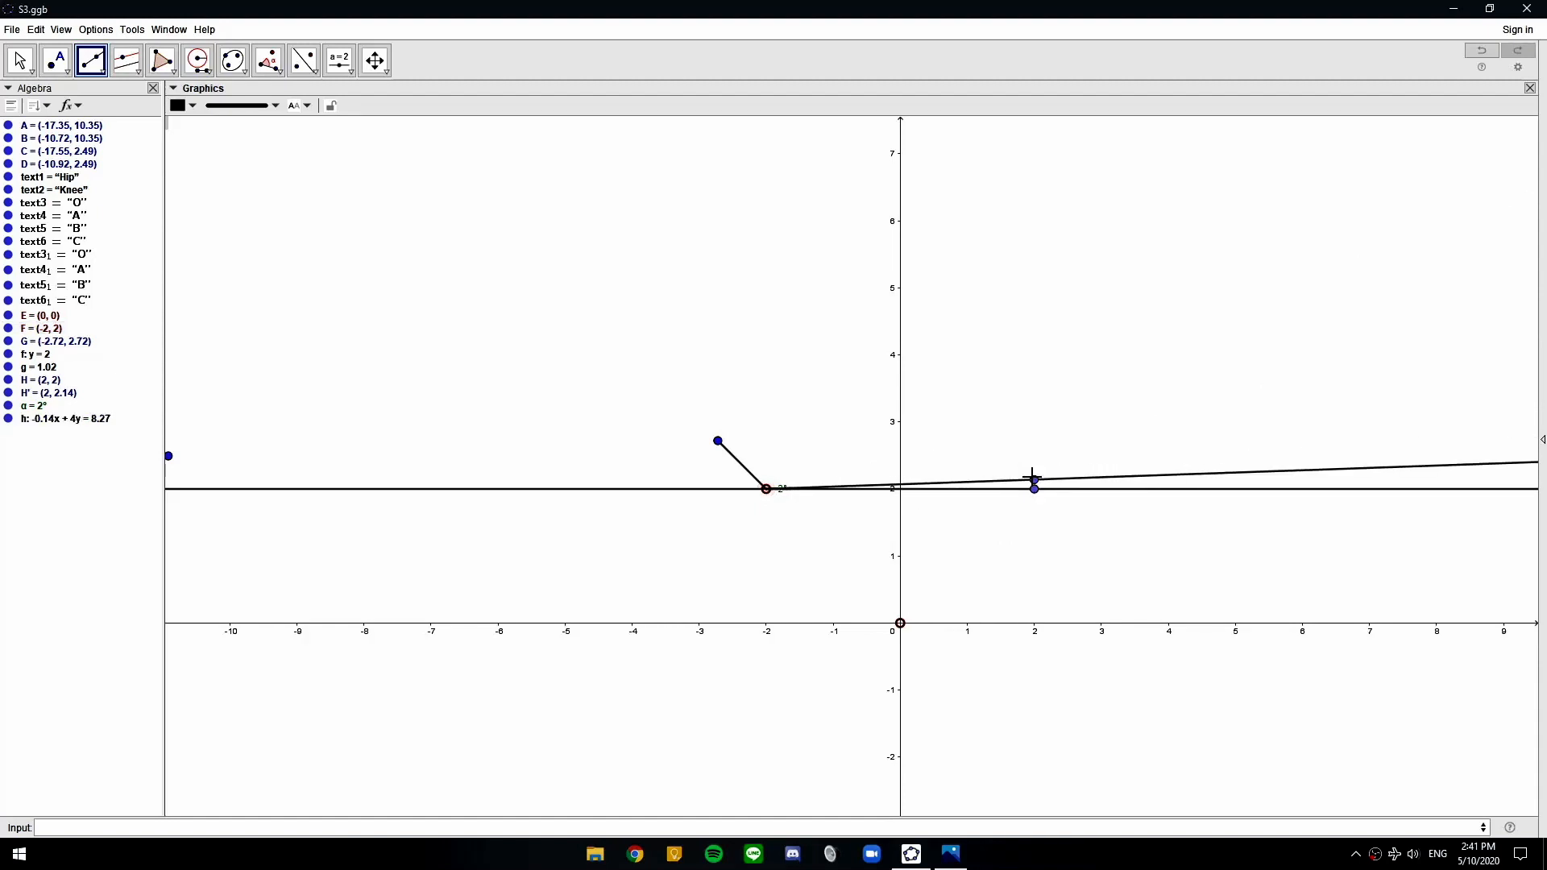
key("Escape")
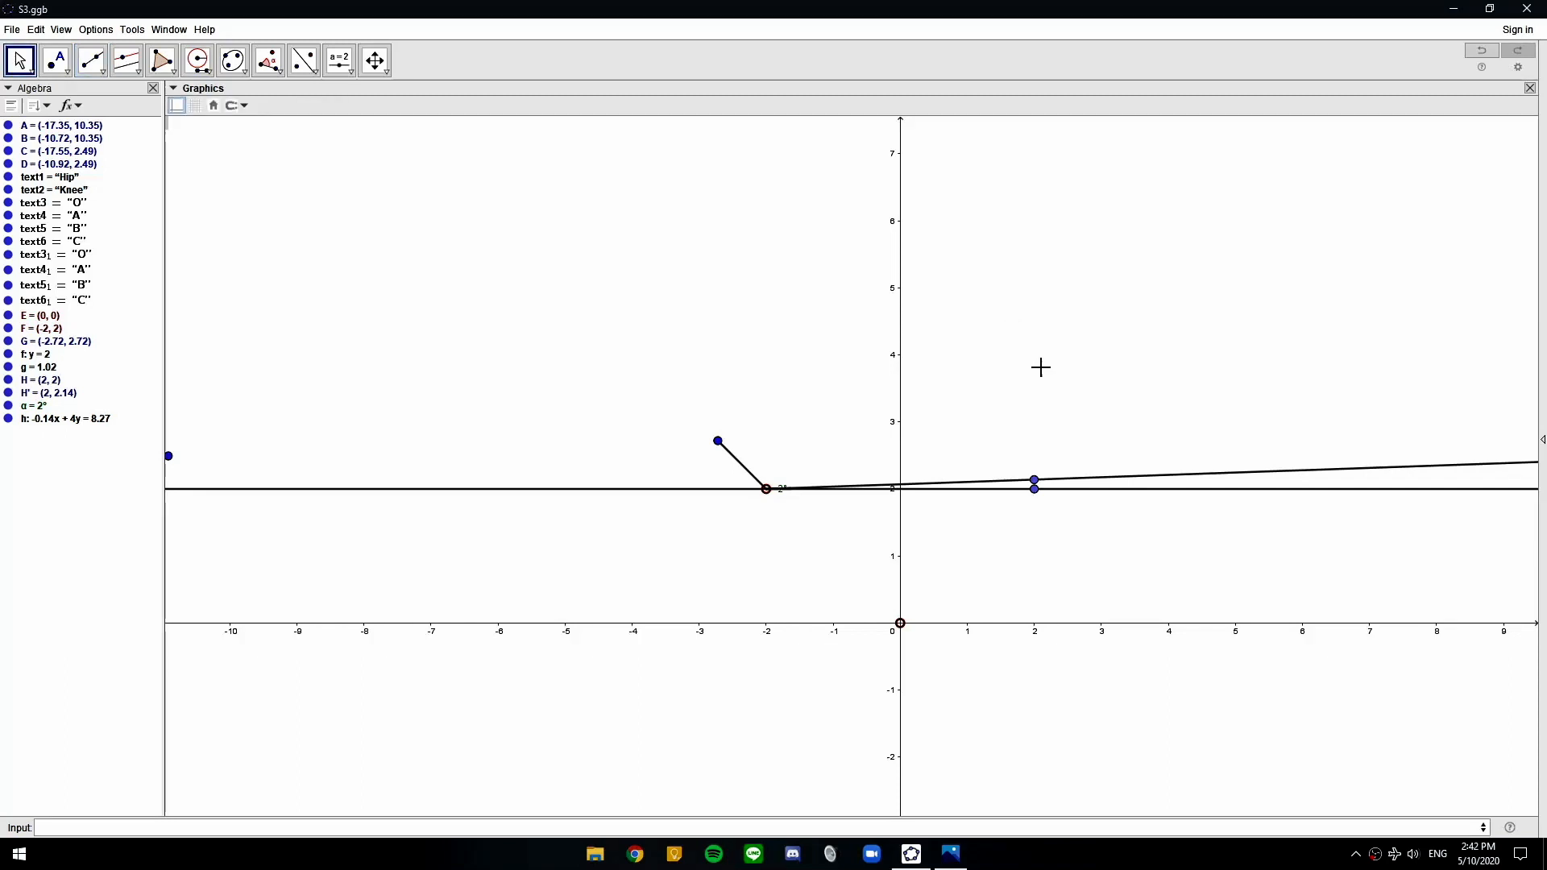
Place a point on the 2° ray at about (6.28, 2.29)
left_click(55, 60)
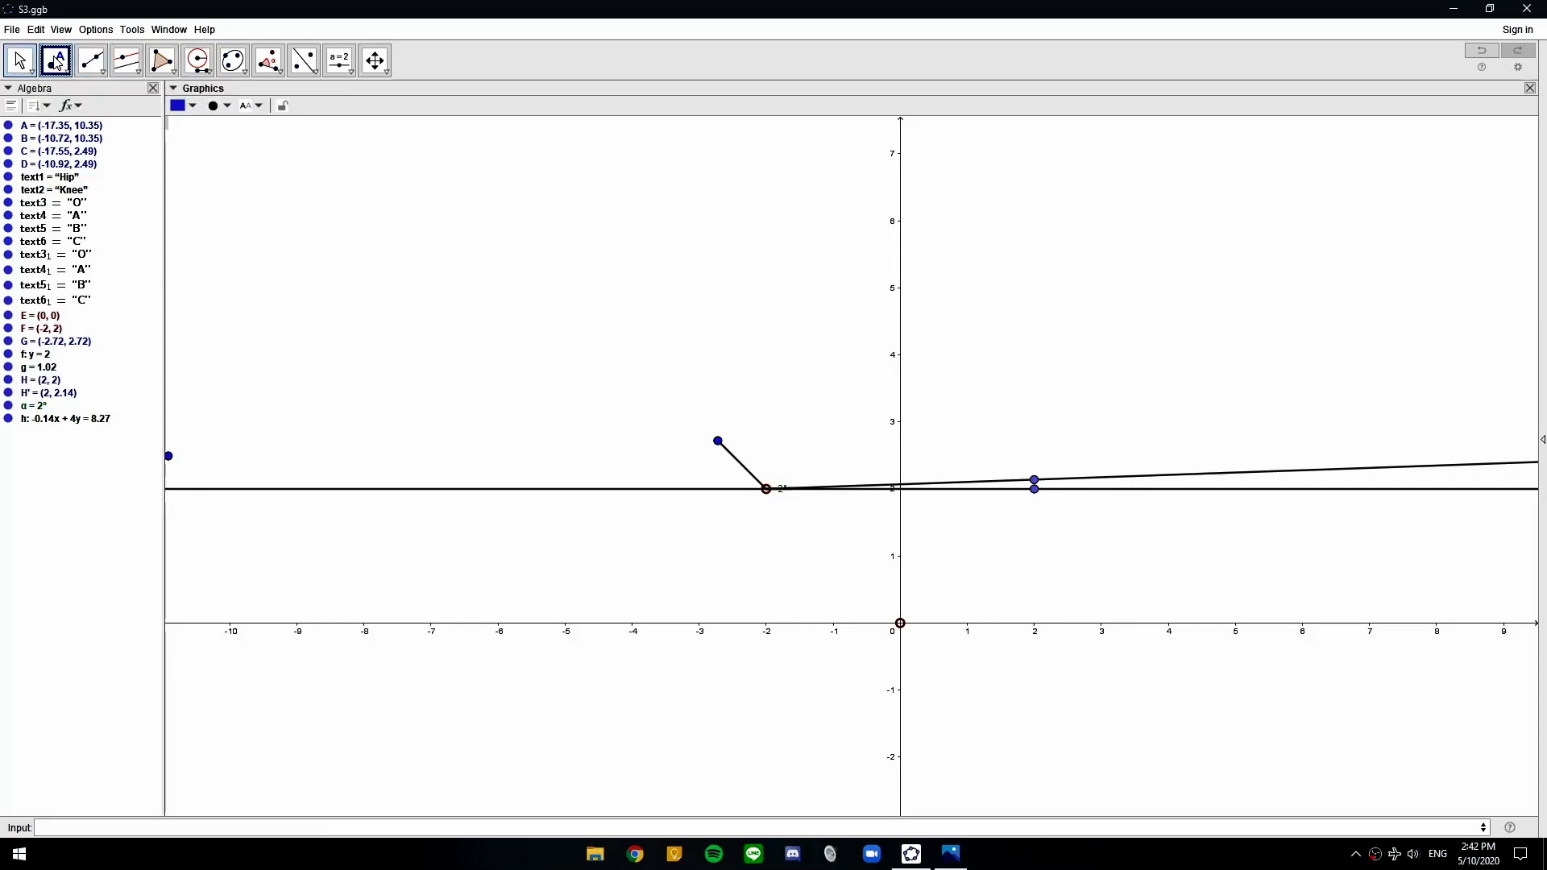
left_click(1321, 471)
key("Escape")
Hide the helper point at (2, 2) and its rotated copy just above it
left_click(1035, 488)
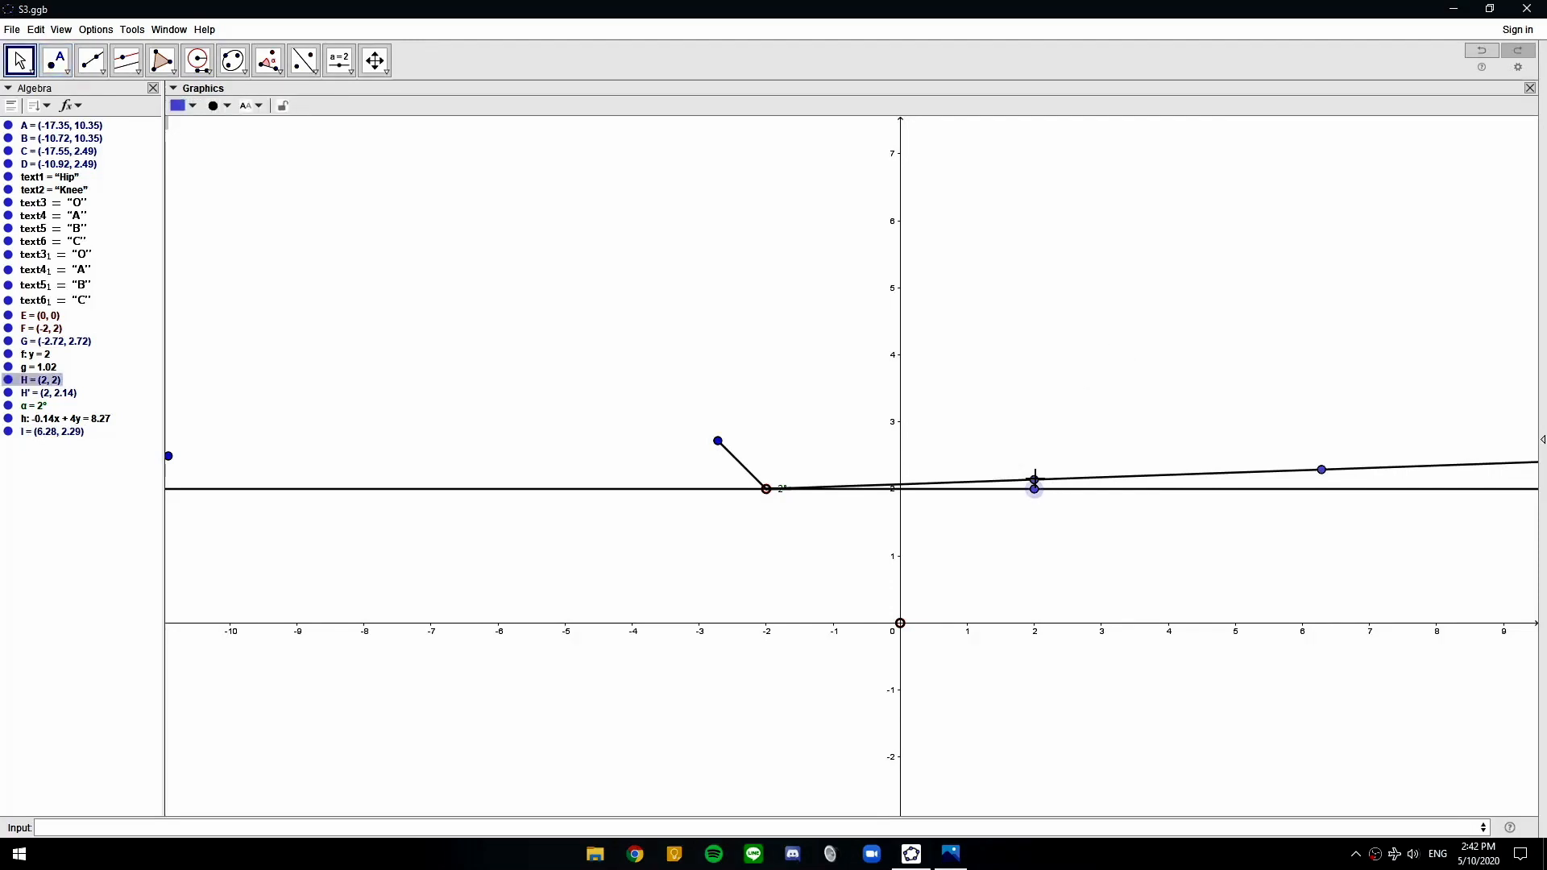
left_click(1035, 480)
key("ctrl+g")
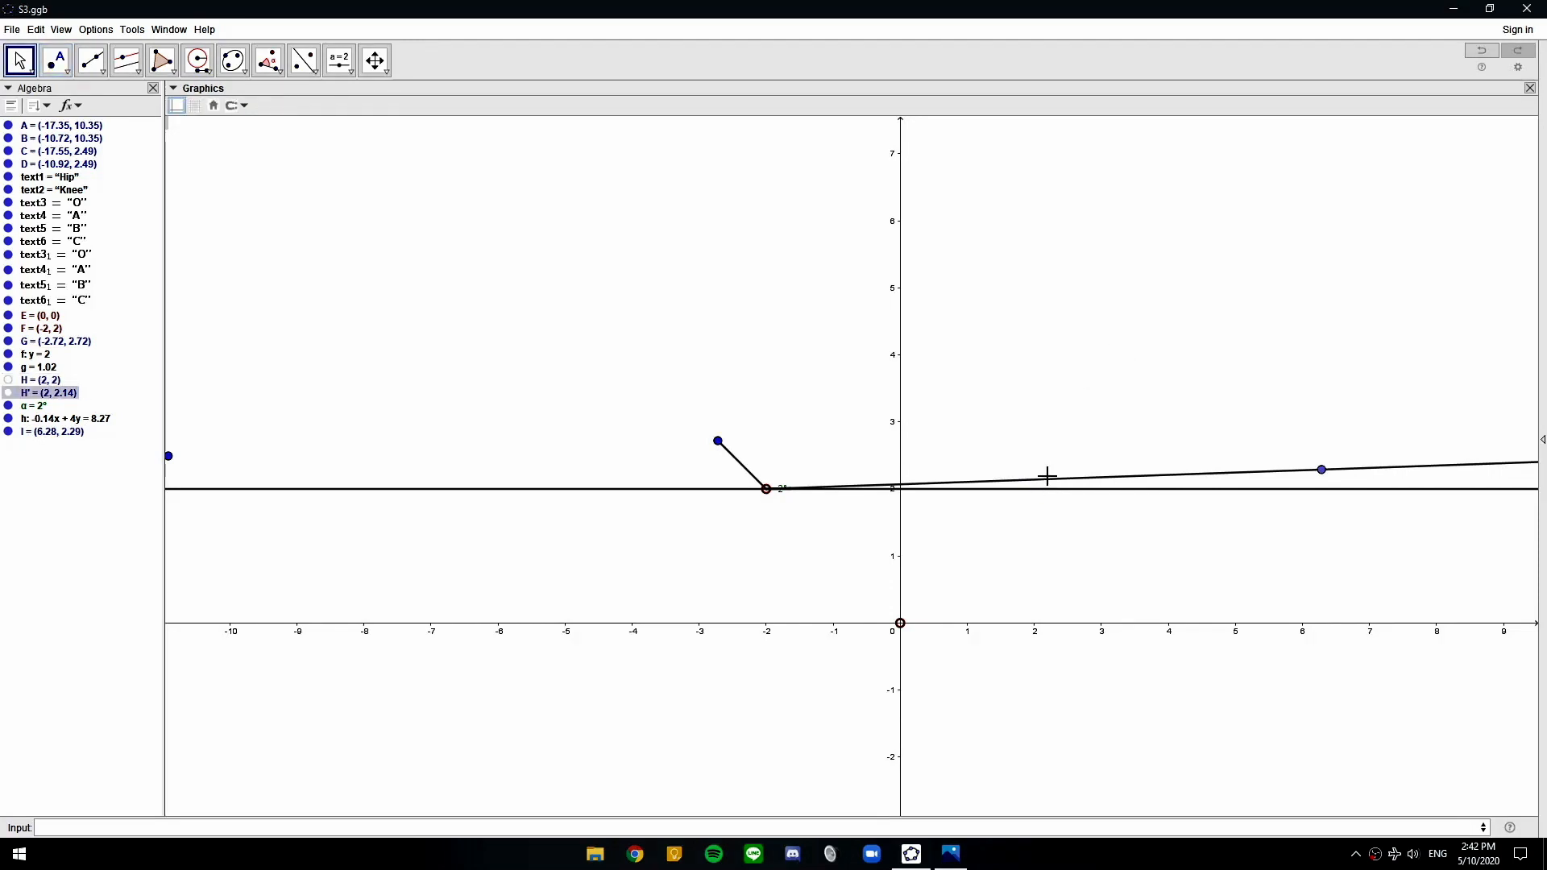
Hide the 2° ray, the horizontal line y = 2 and the 2° angle mark at (-2, 2)
left_click(1048, 478)
key("ctrl+g")
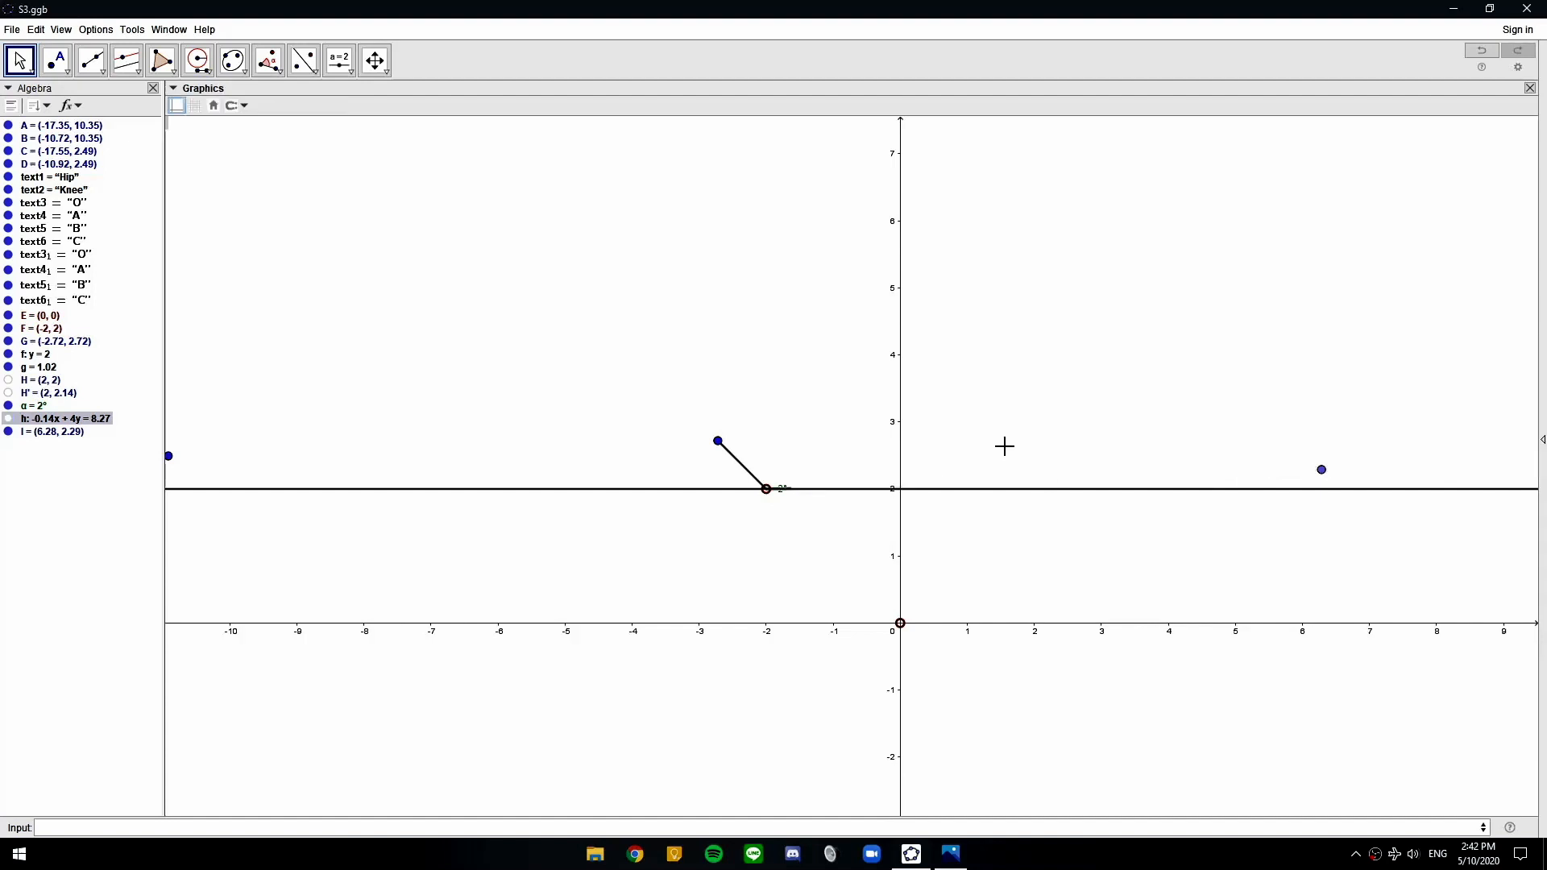
left_click(979, 487)
key("ctrl+g")
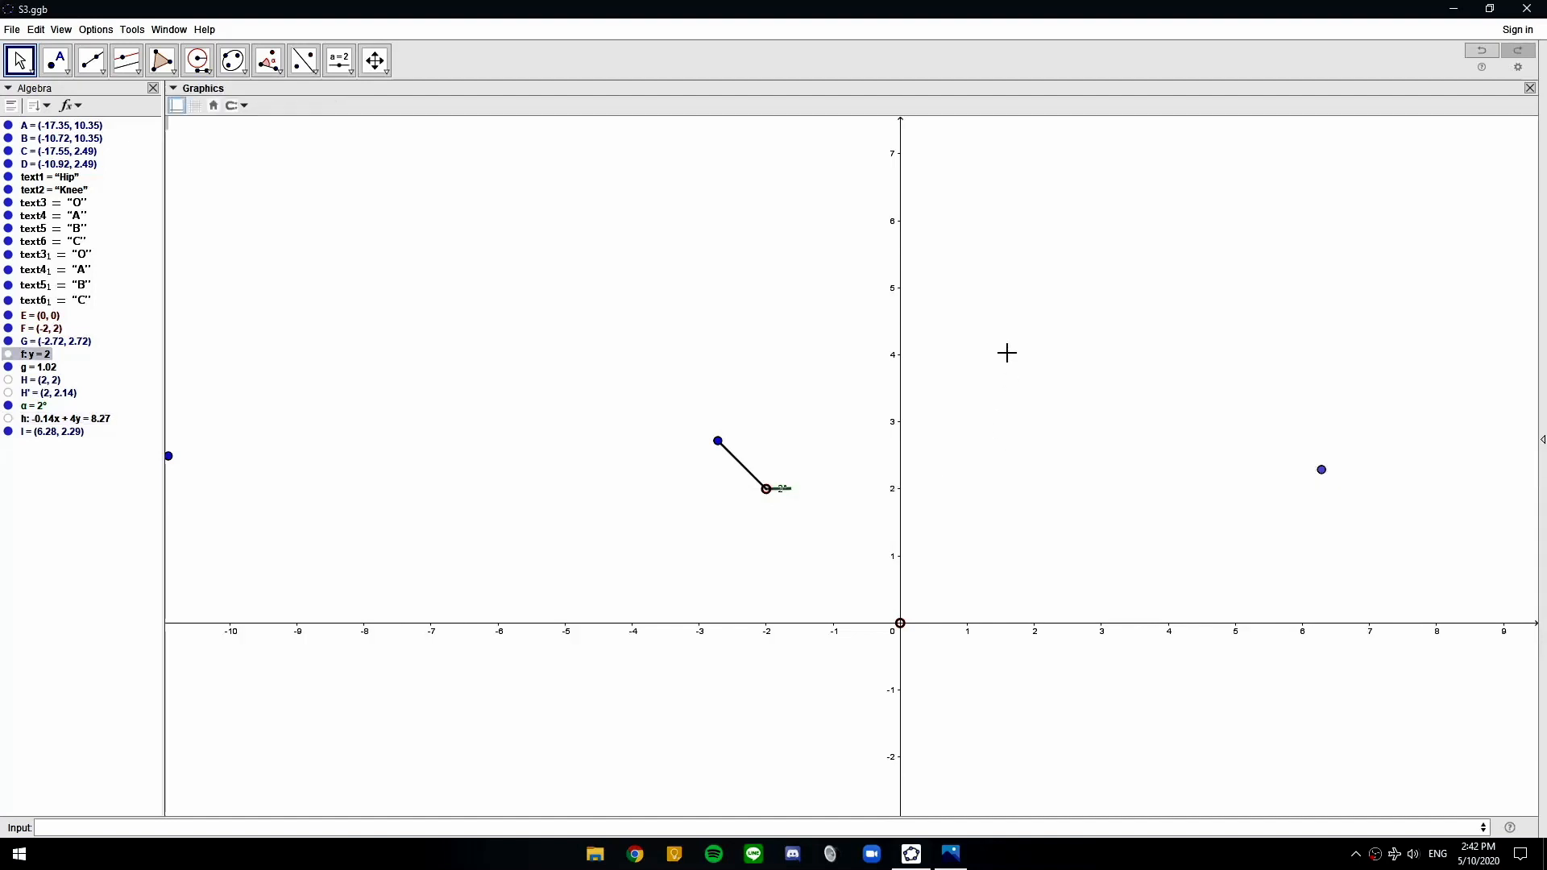
left_click(788, 496)
key("ctrl+g")
Draw a triangle through (-2.72, 2.72), (-2, 2) and the point on the ray, and move that ray point to about (3.33, 2.19)
left_click(173, 77)
left_click(194, 95)
left_click(718, 441)
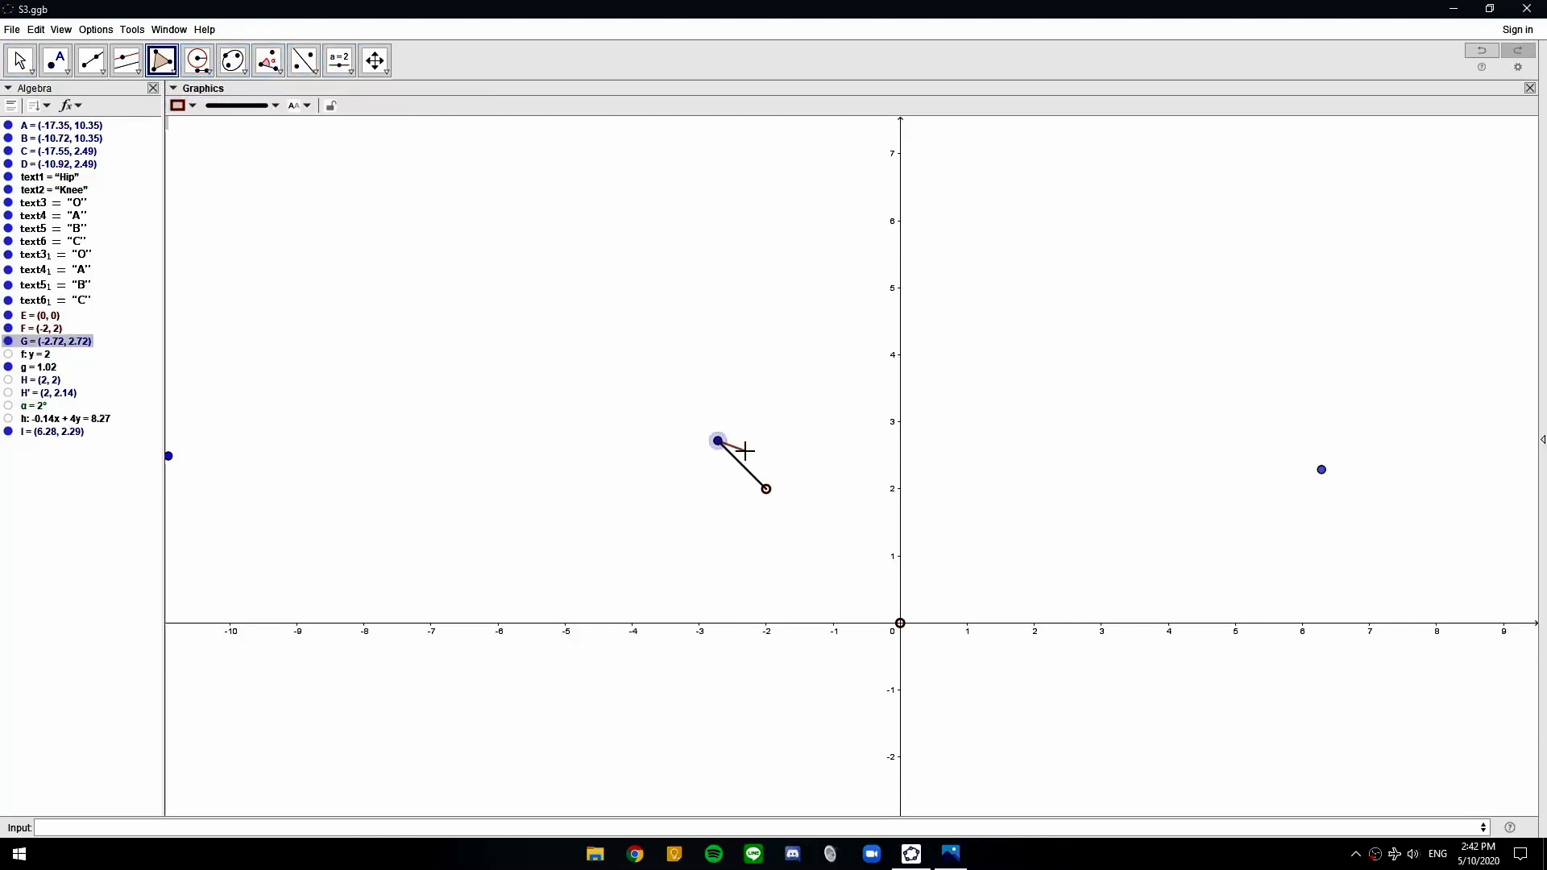
left_click(767, 489)
left_click(1322, 470)
left_click(718, 441)
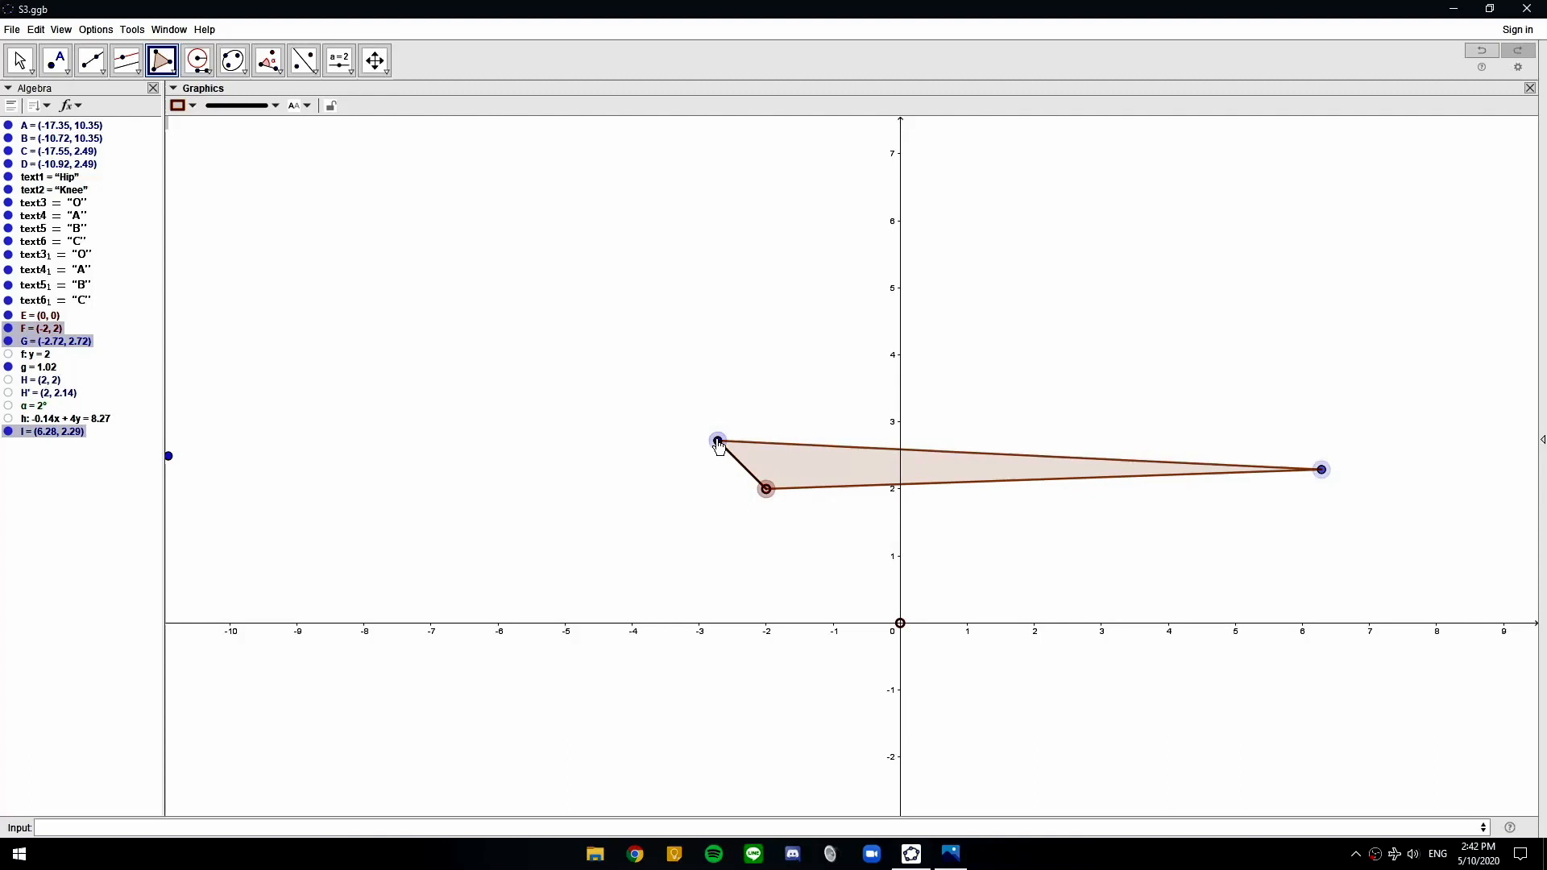
key("Escape")
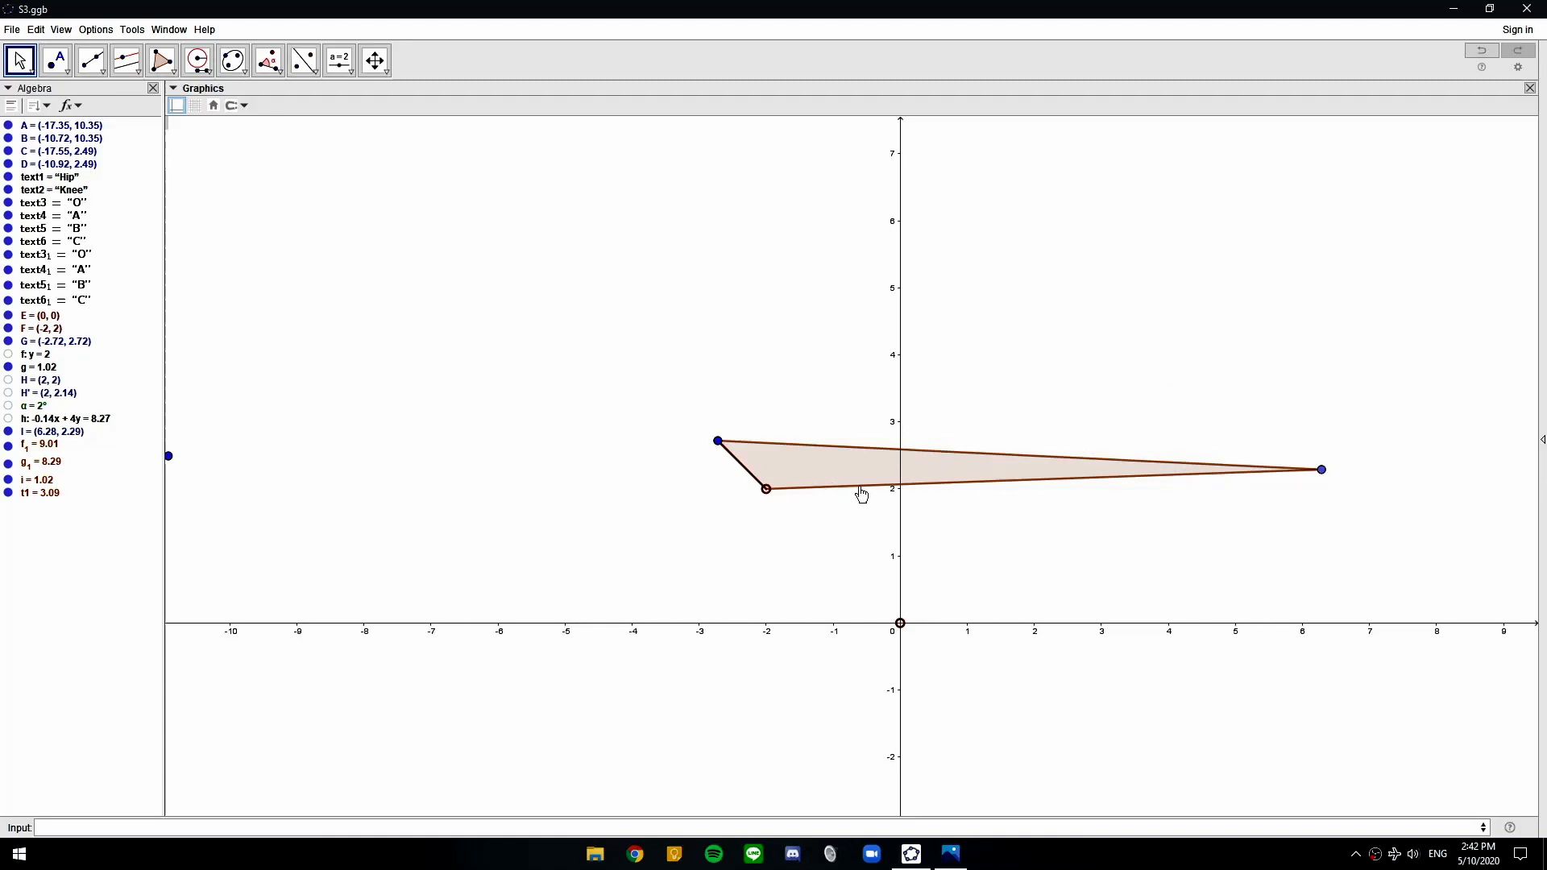
left_click_drag(1323, 469, 1125, 459)
left_click(967, 352)
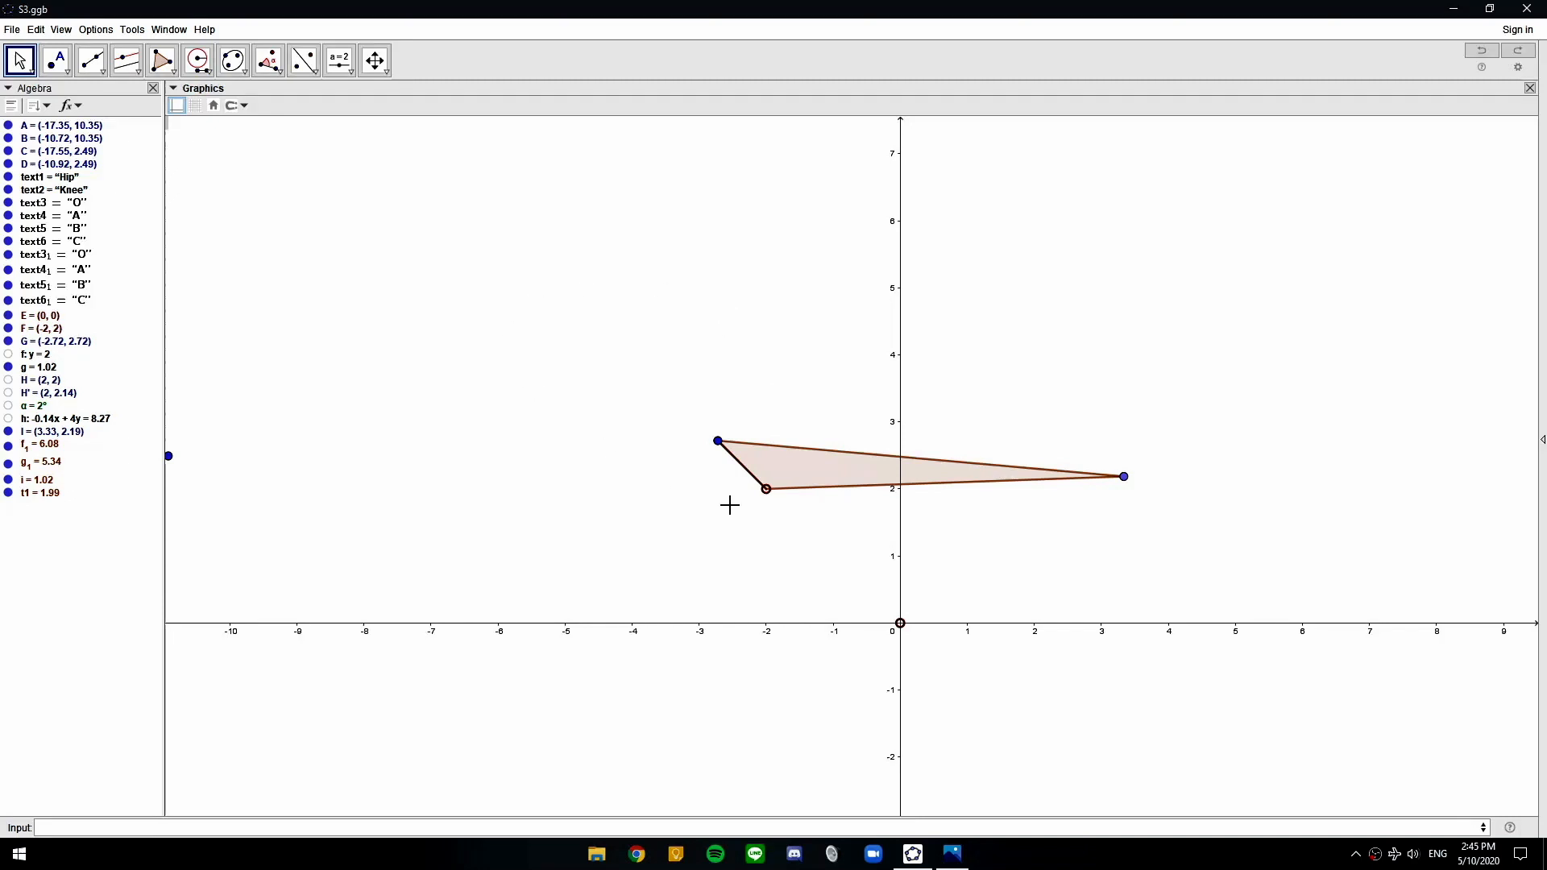
Delete the black segment between (-2.72, 2.72) and (-2, 2), and recolour the triangle bright green
left_click(752, 476)
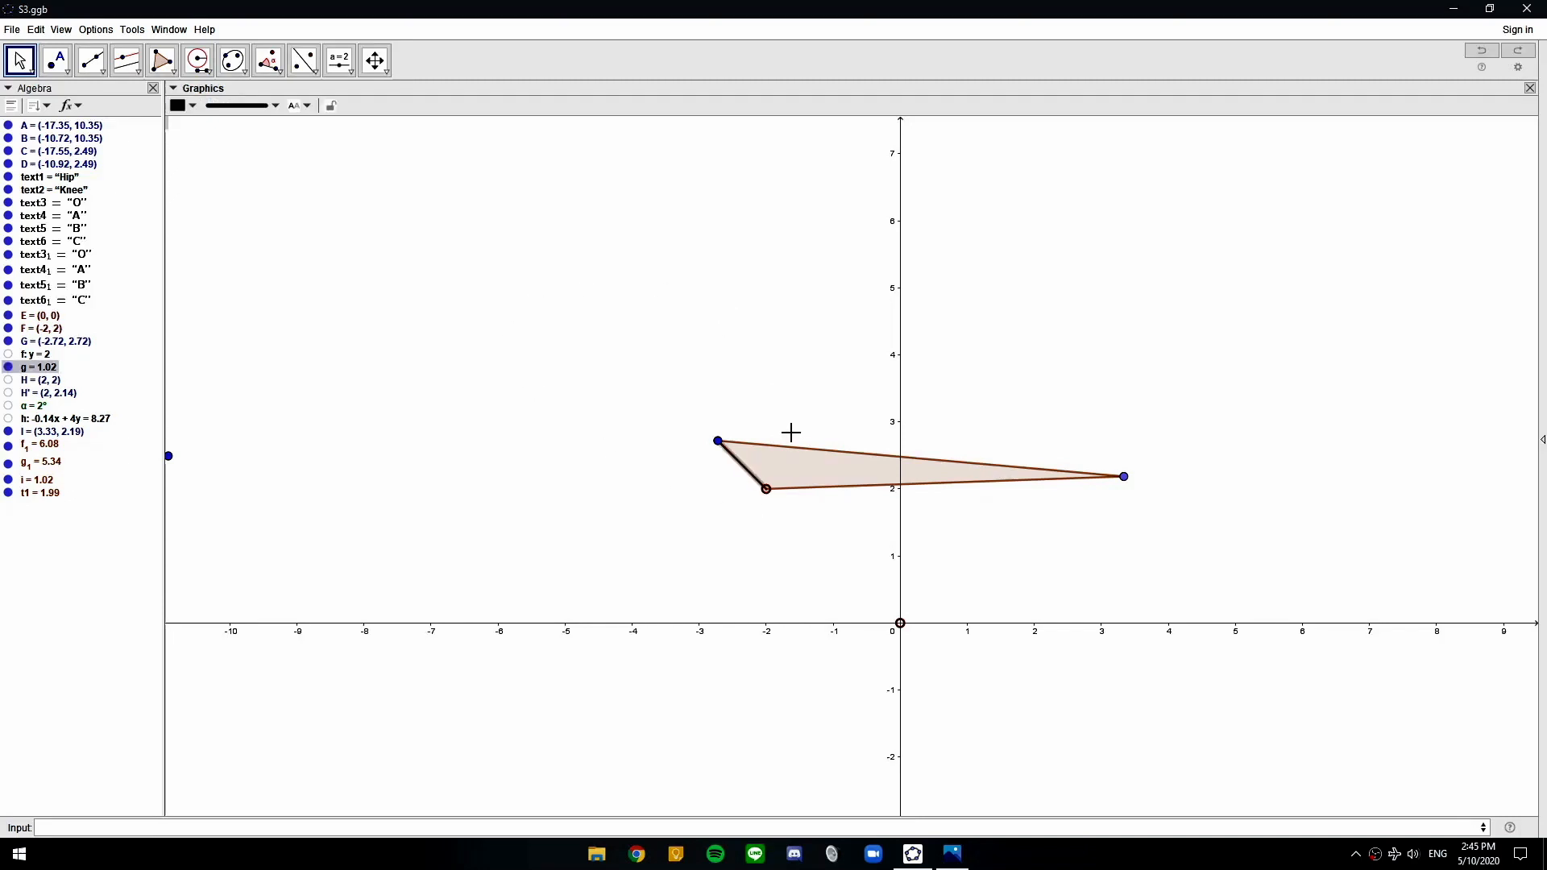
key("Delete")
left_click(799, 470)
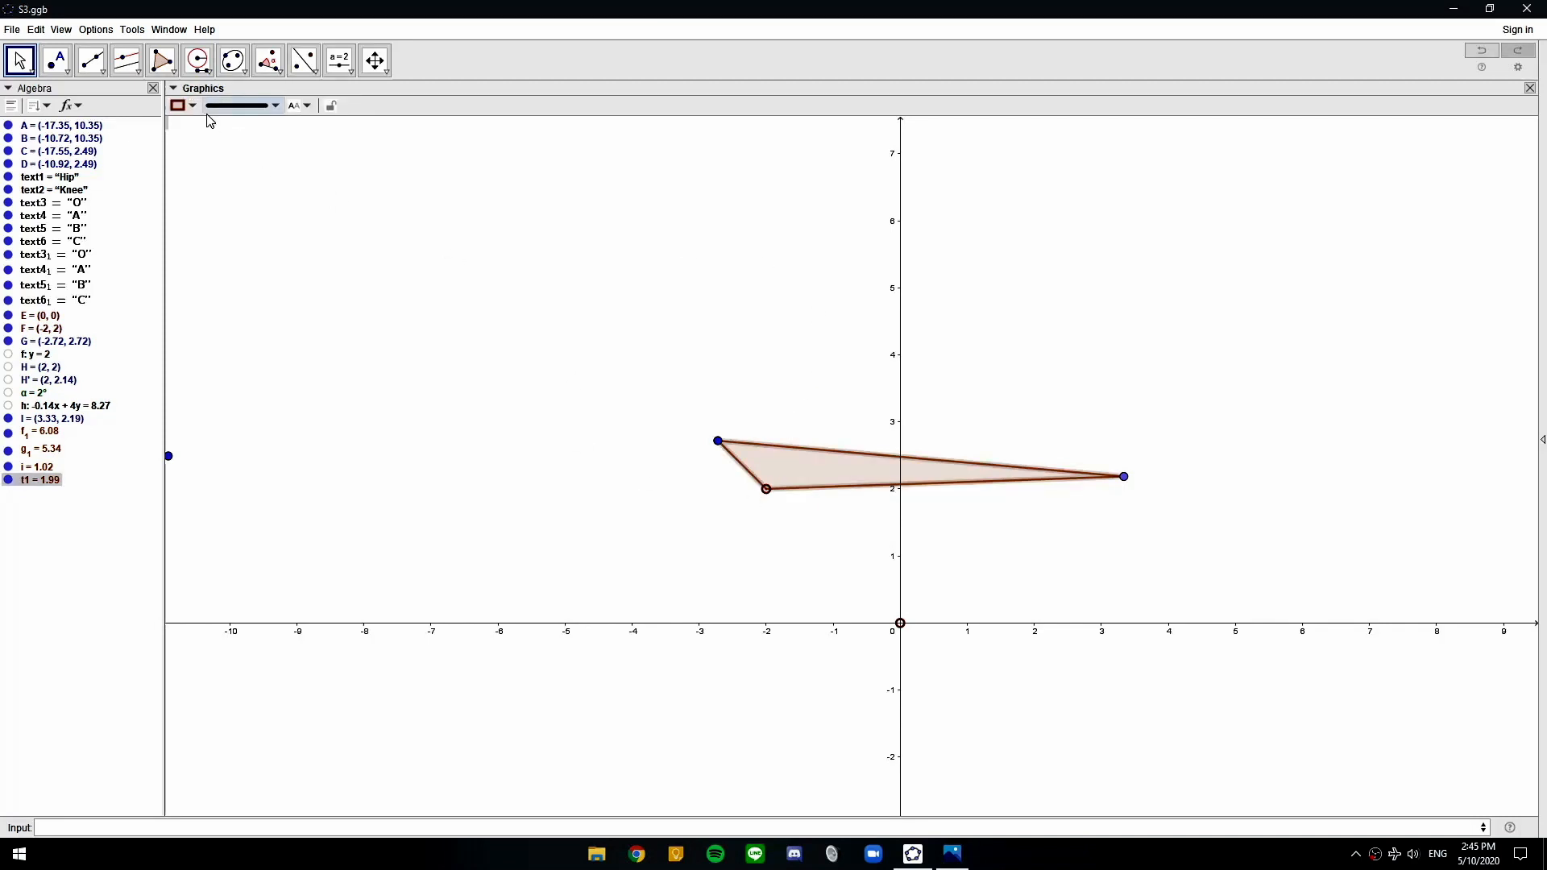
left_click(184, 105)
left_click(246, 126)
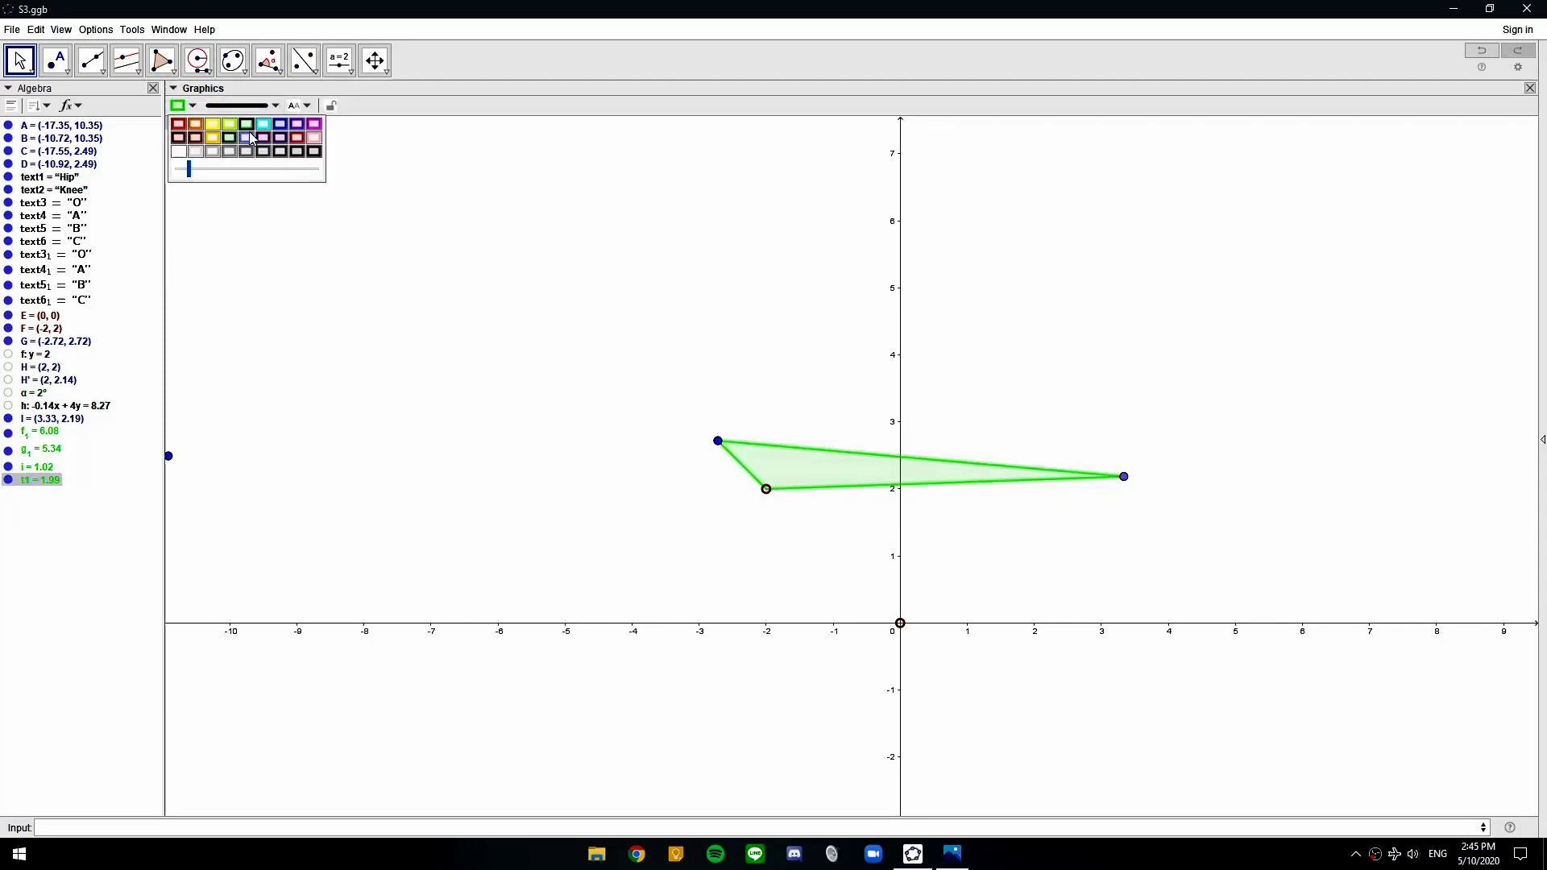
left_click(725, 302)
Recolour the triangle's corner points at (-2.72, 2.72) and (3.33, 2.19) light grey
left_click(720, 442)
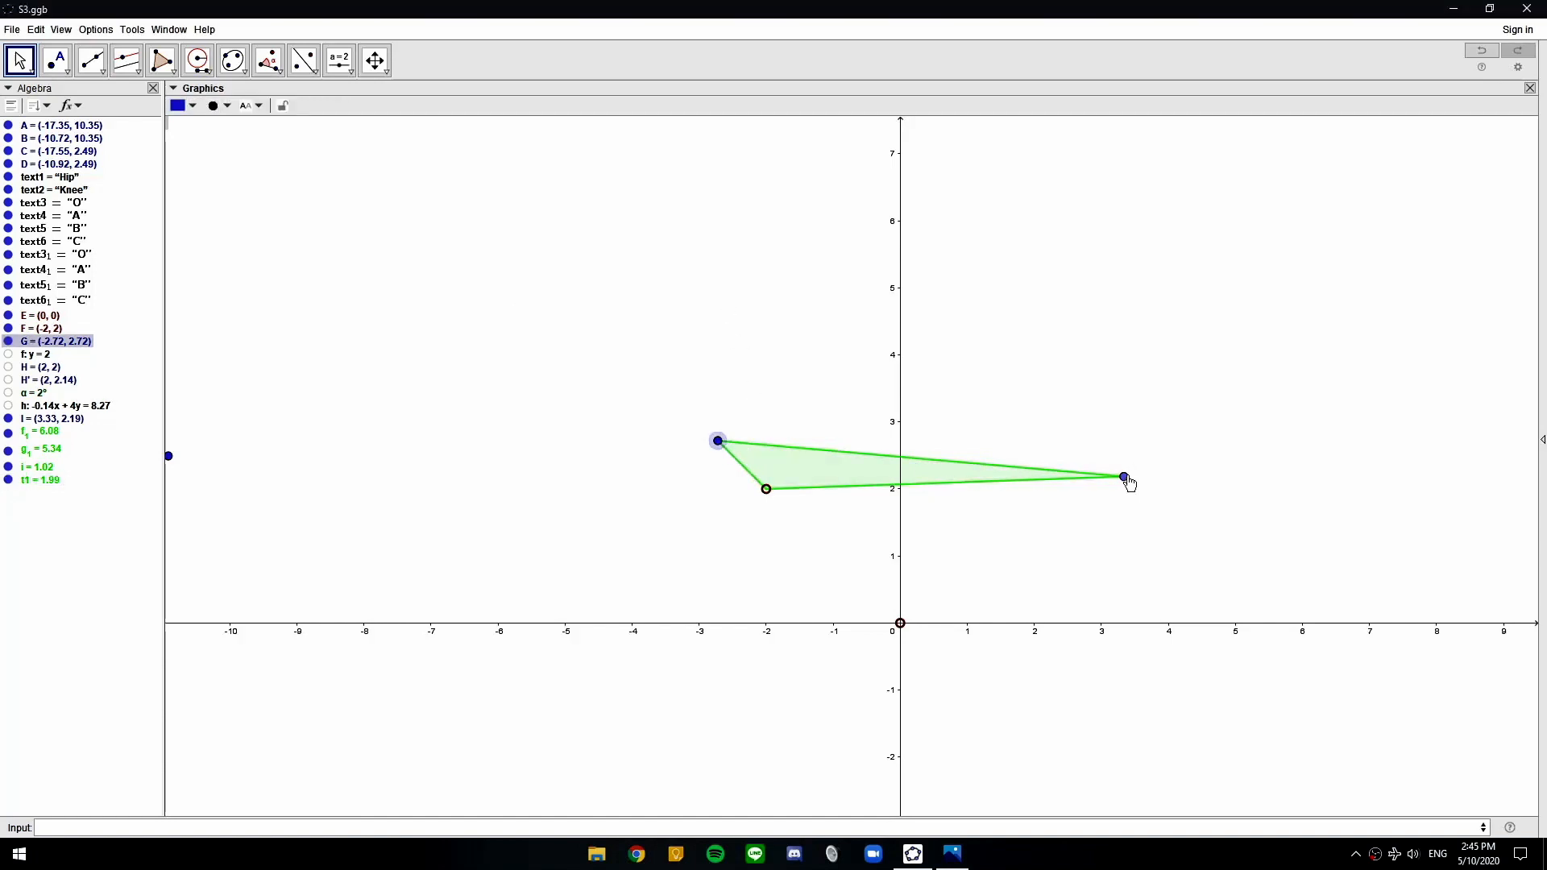
left_click(1124, 476, "ctrl")
left_click(199, 112)
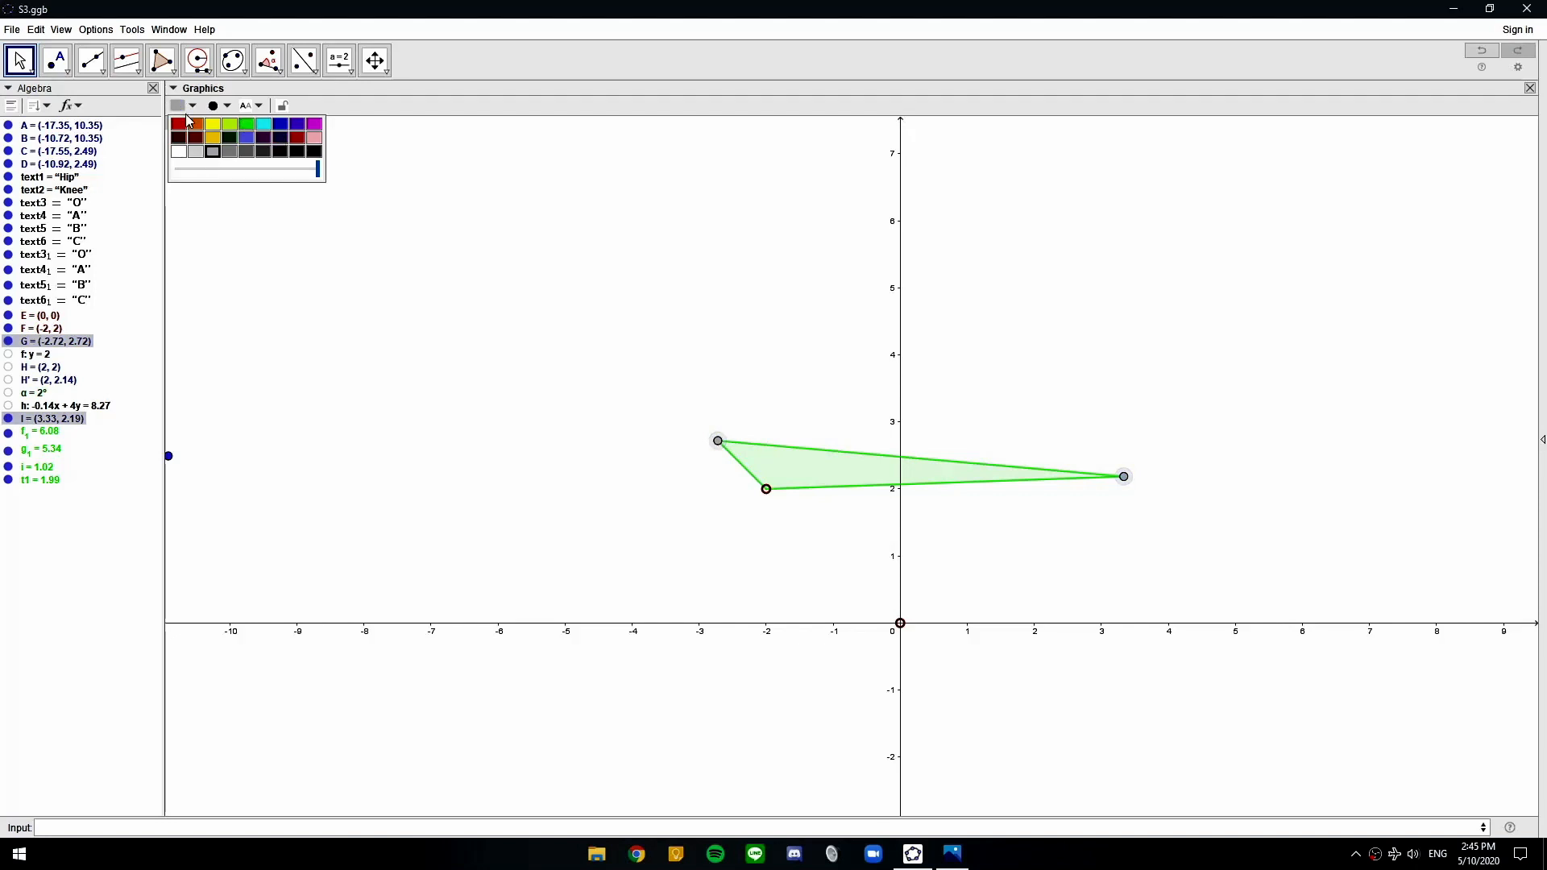
left_click(196, 152)
left_click(713, 270)
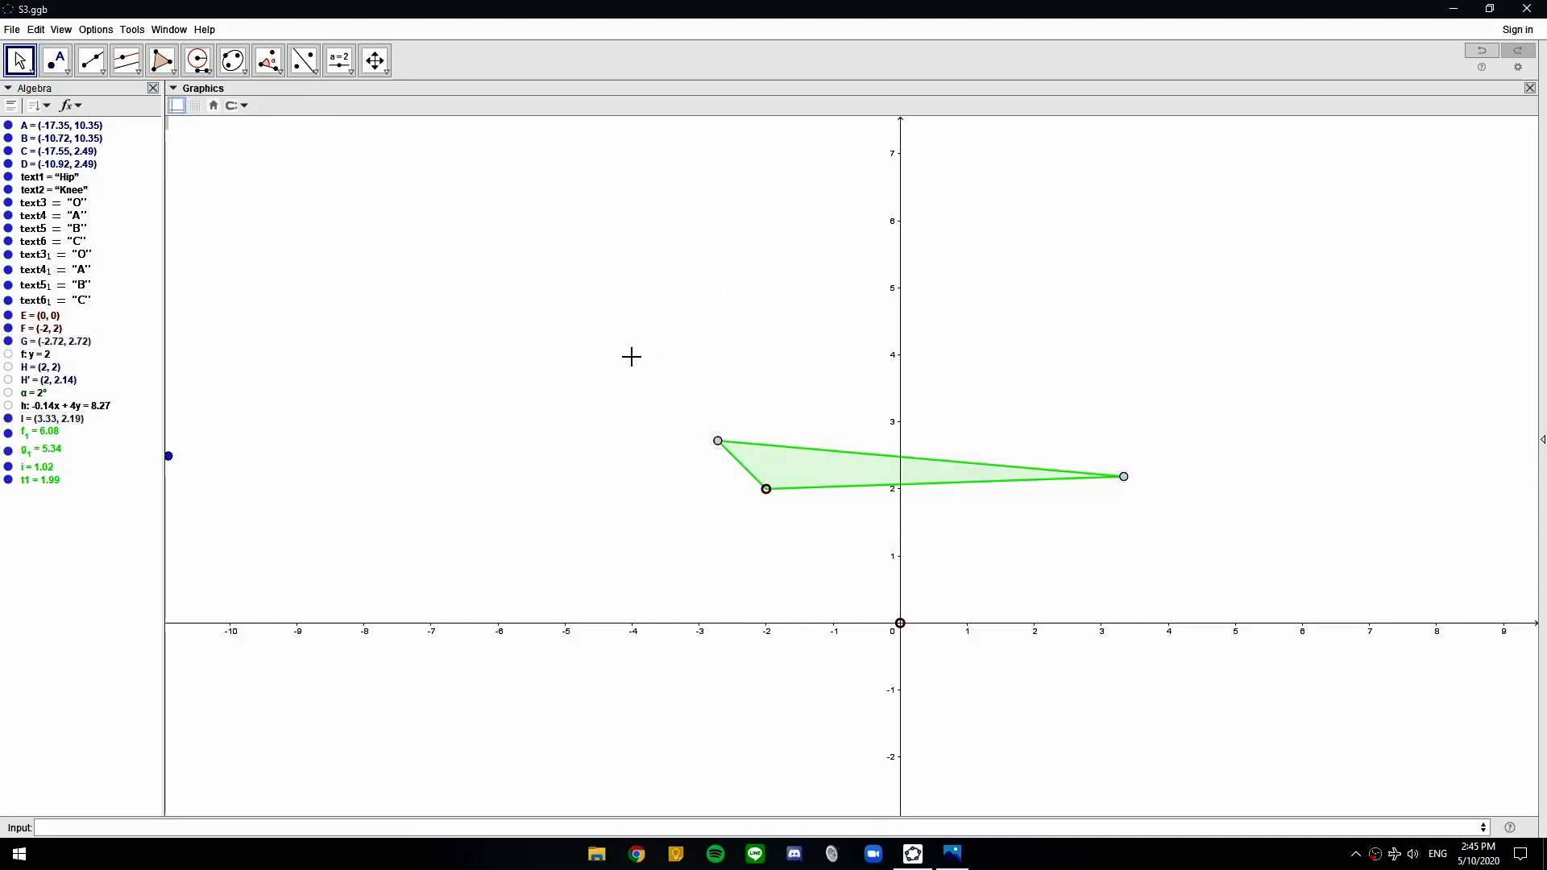
Draw a segment along the triangle's lower edge from (-2, 2) to the point at (3.33, 2.19)
left_click(91, 60)
left_click(146, 137)
left_click(766, 489)
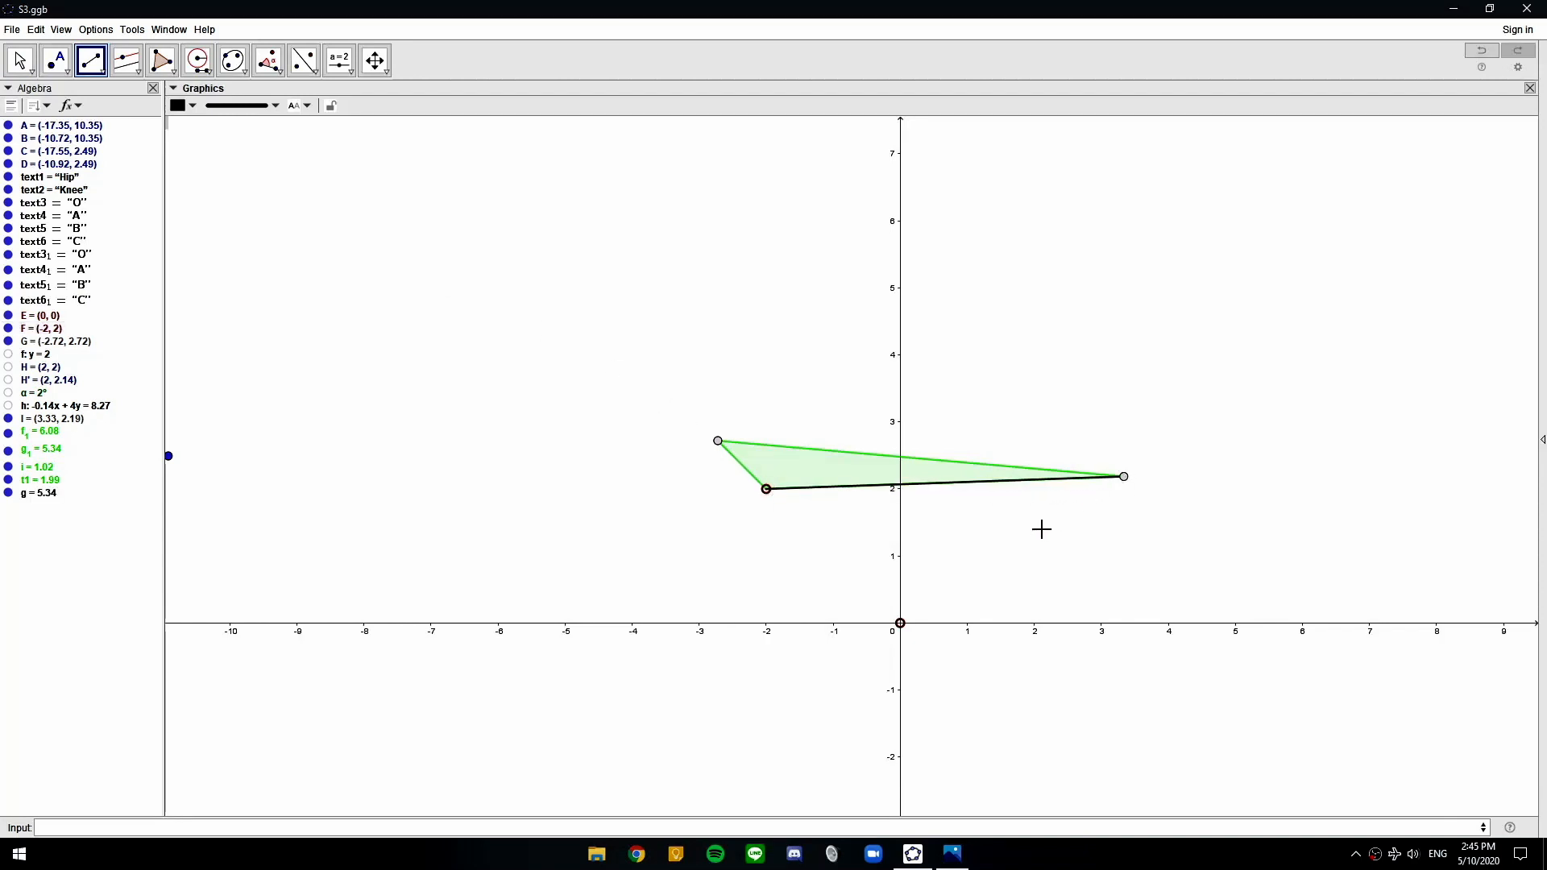
key("Escape")
left_click(961, 487)
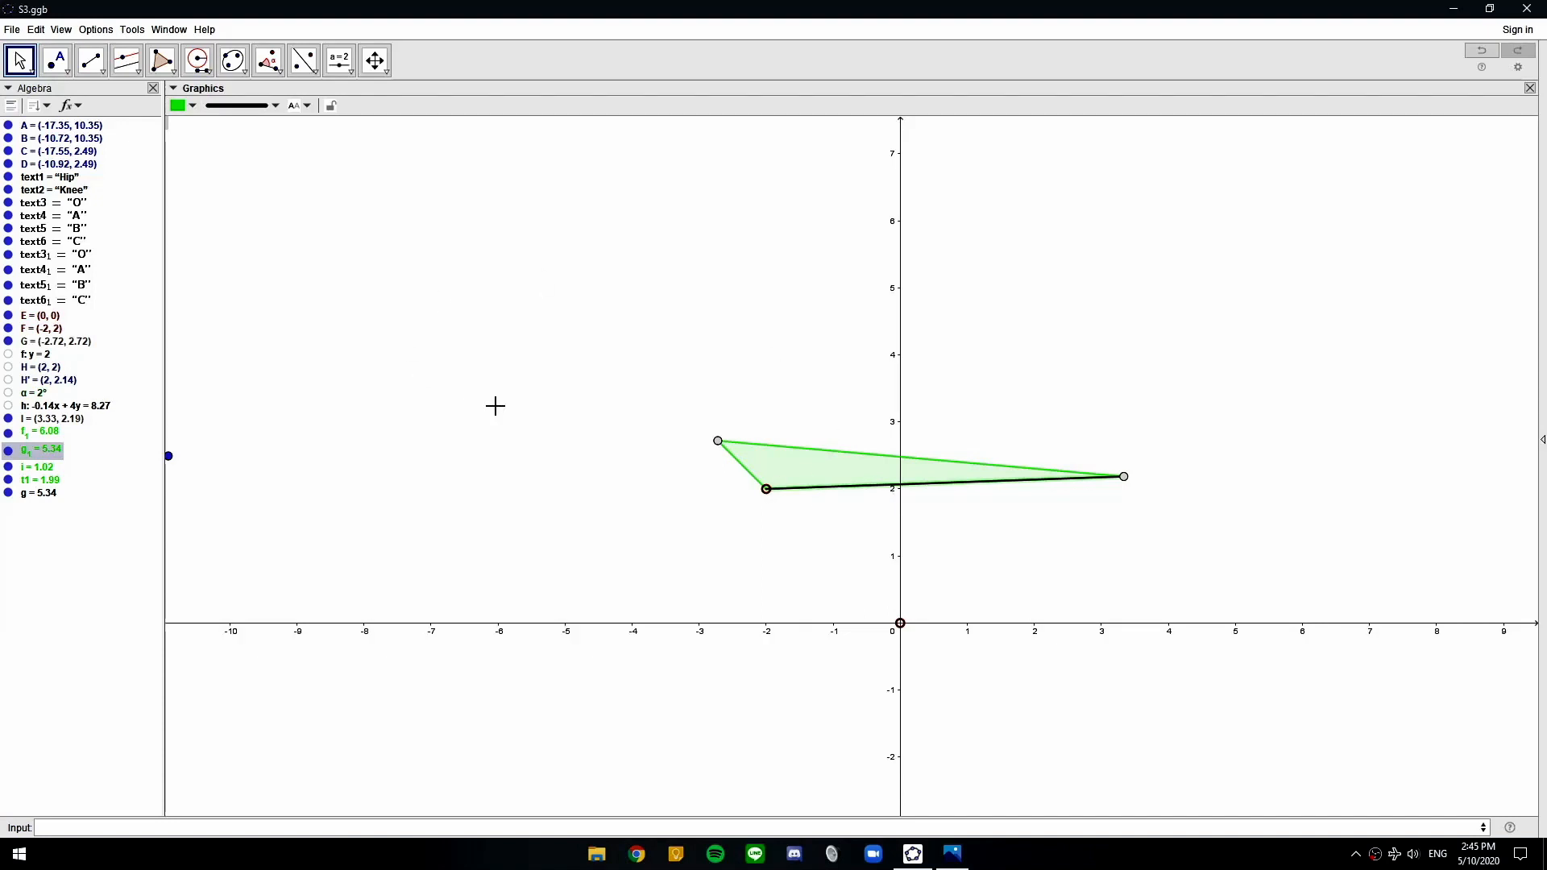
Recolour the free end point of the lower segment black and move it along the ray to about (4.84, 2.24)
left_click(1124, 477)
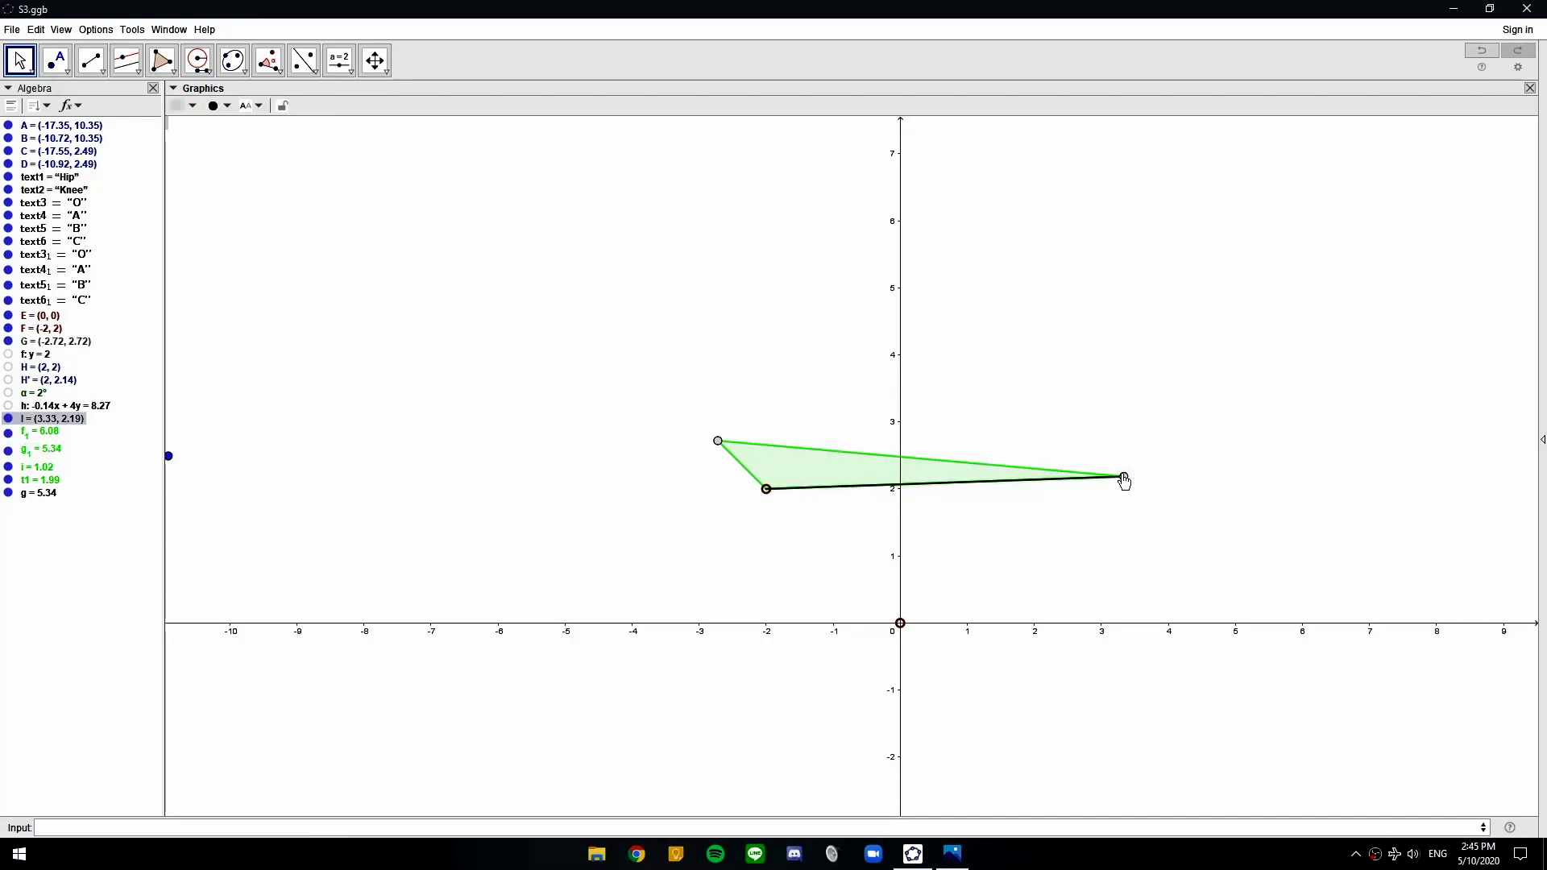
left_click(196, 108)
left_click(226, 107)
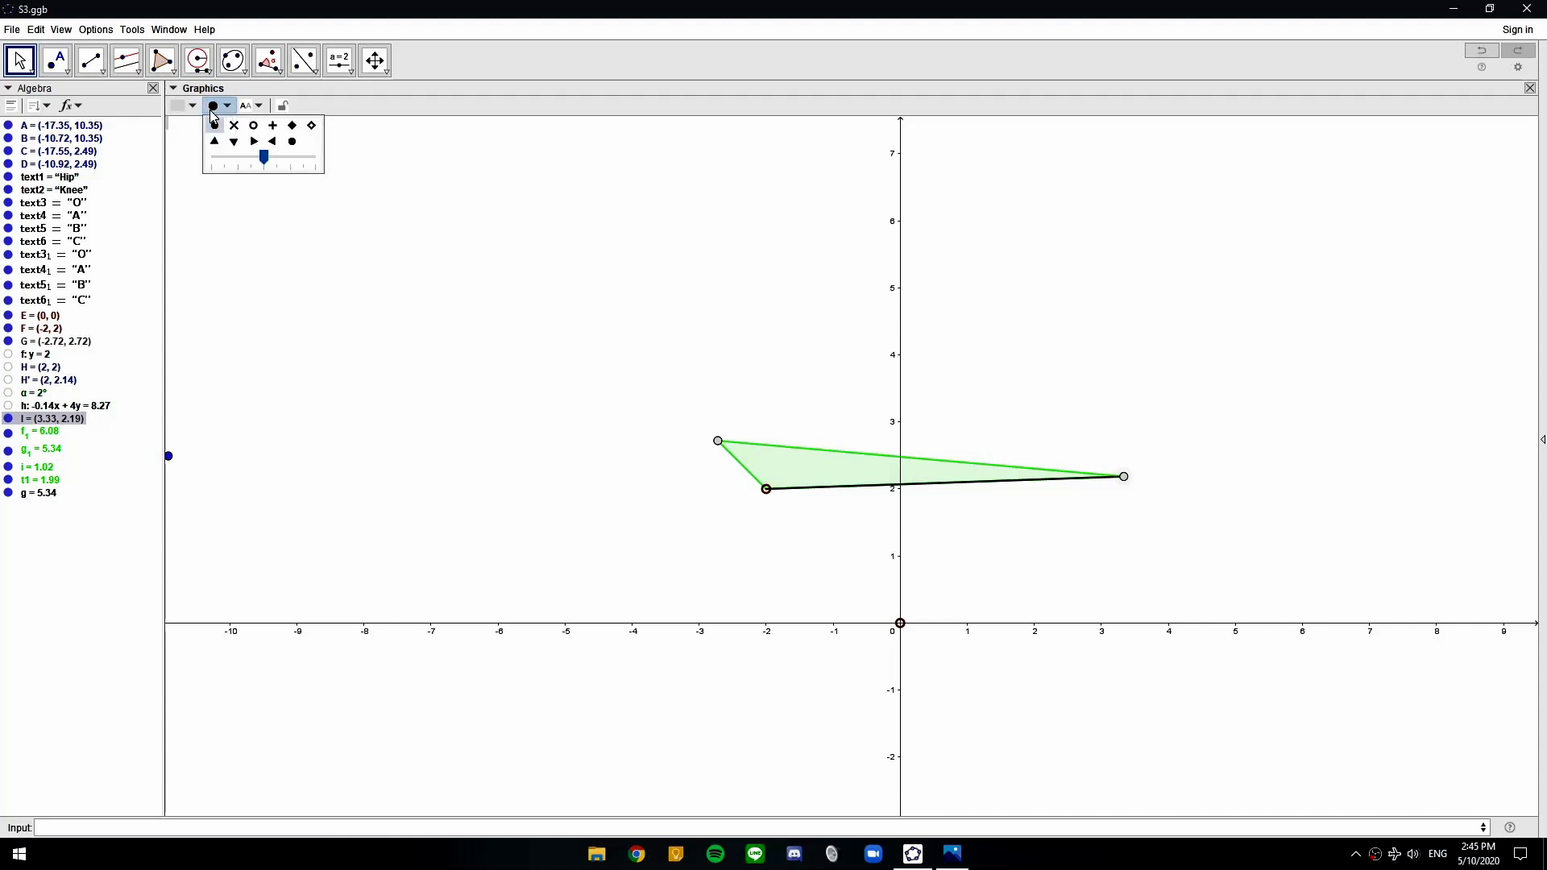
left_click(192, 106)
left_click(317, 160)
left_click(1107, 417)
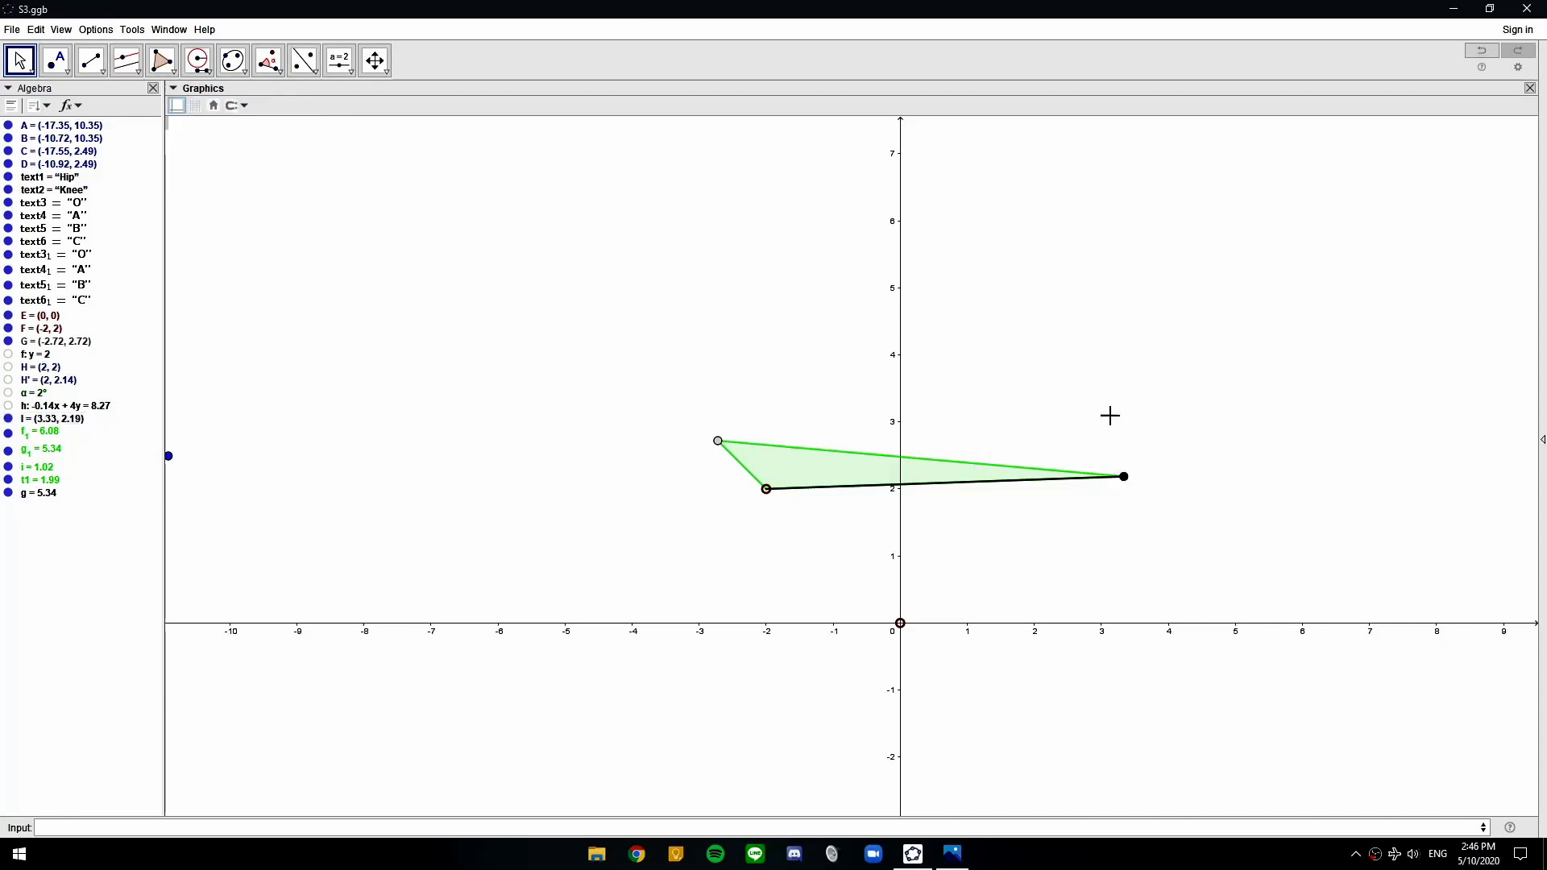
left_click_drag(1125, 484, 1218, 400)
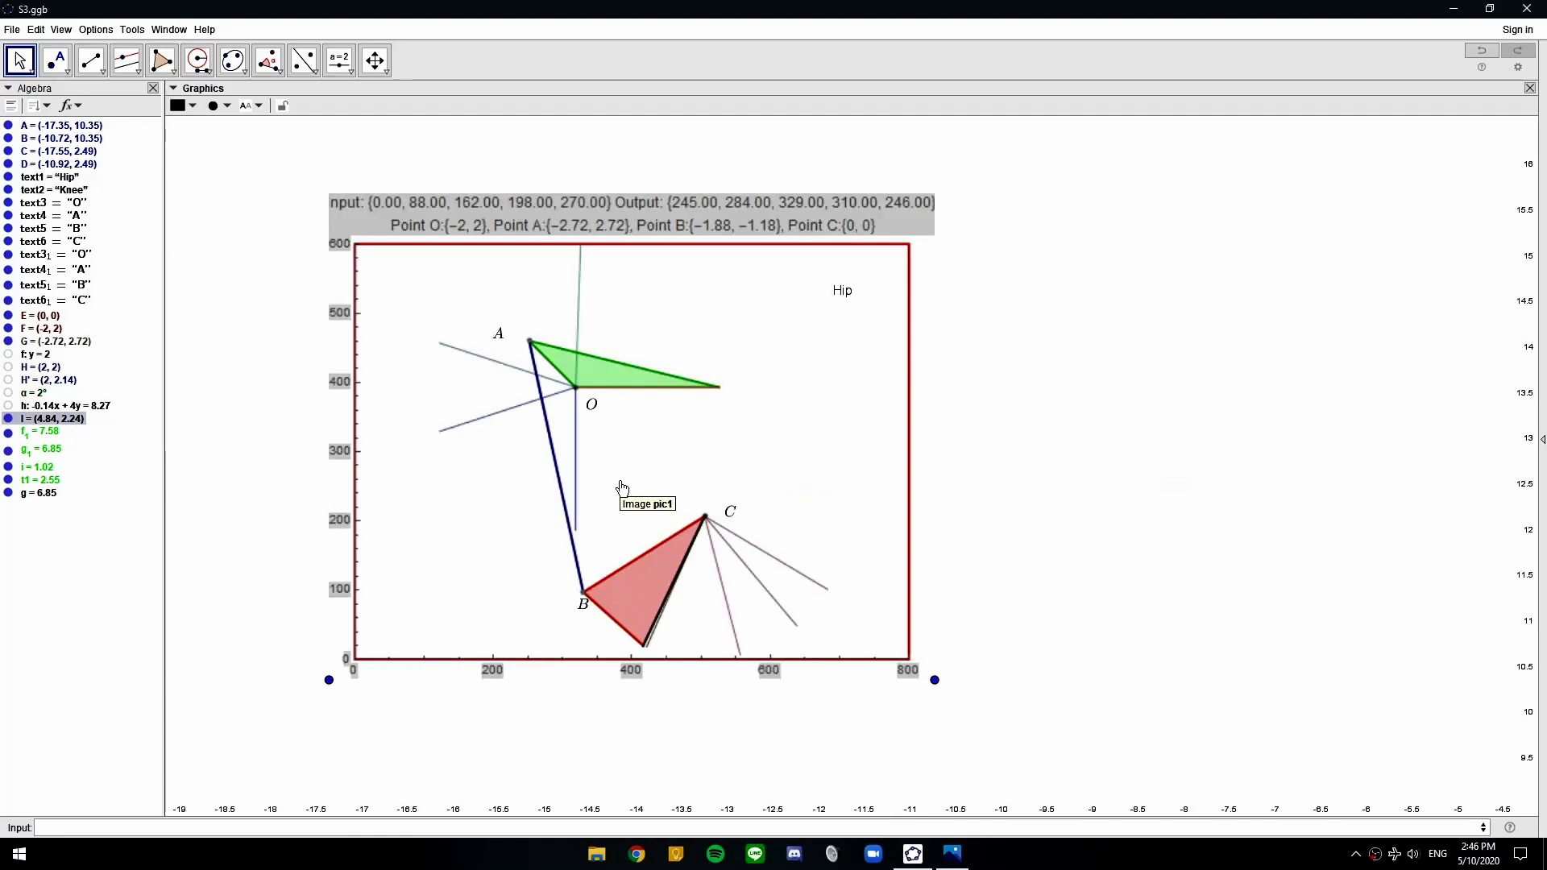
Sort the algebra list by object type and create joint B as a point at (-1.88, -1.18)
left_click(38, 106)
left_click(78, 160)
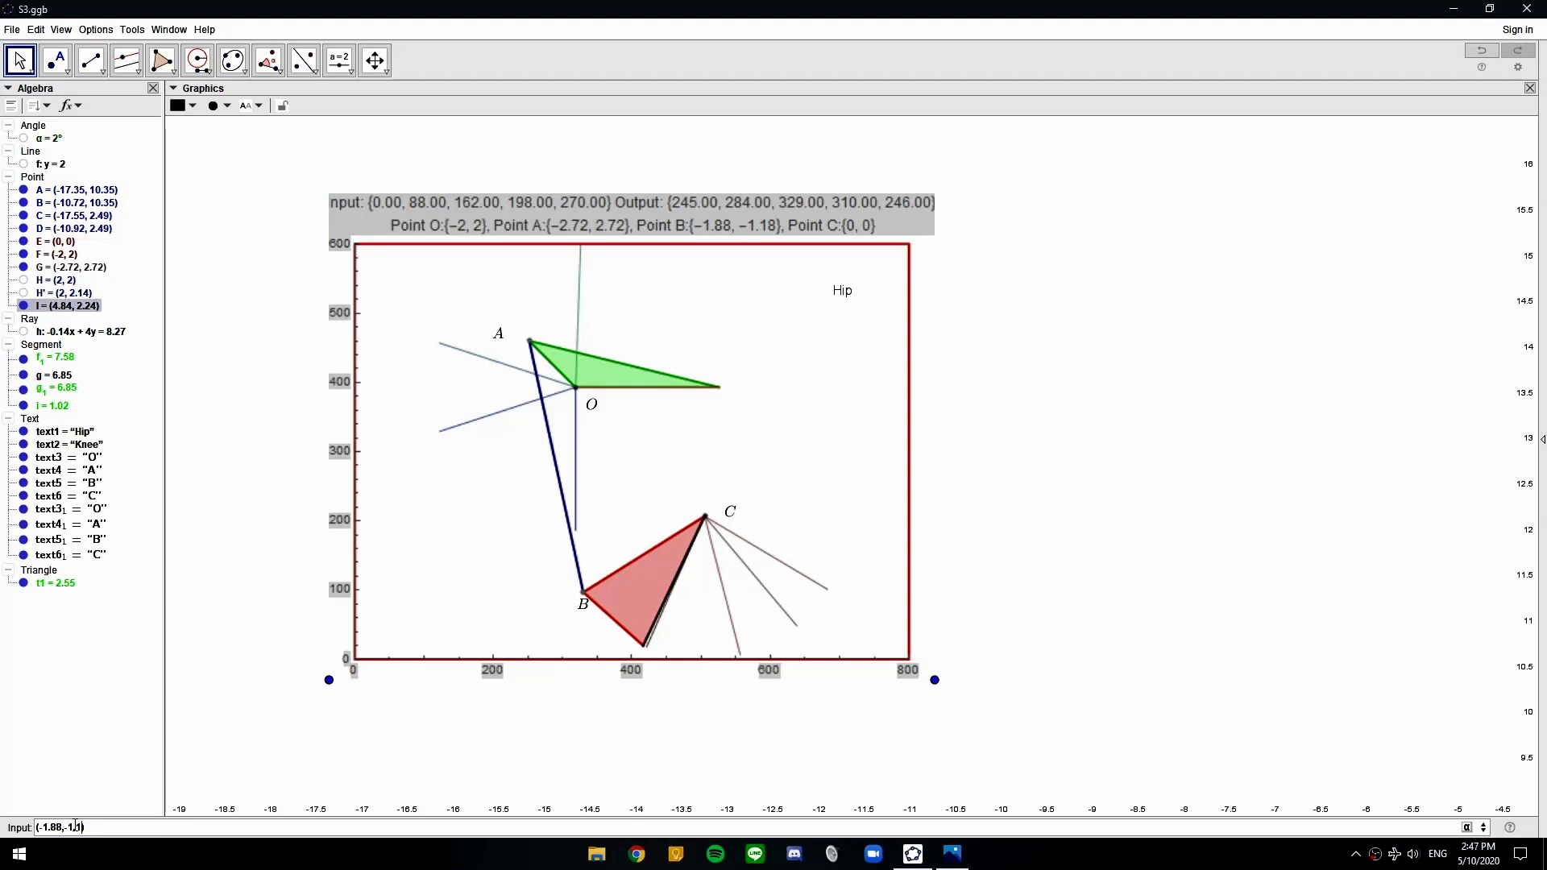
key("Return")
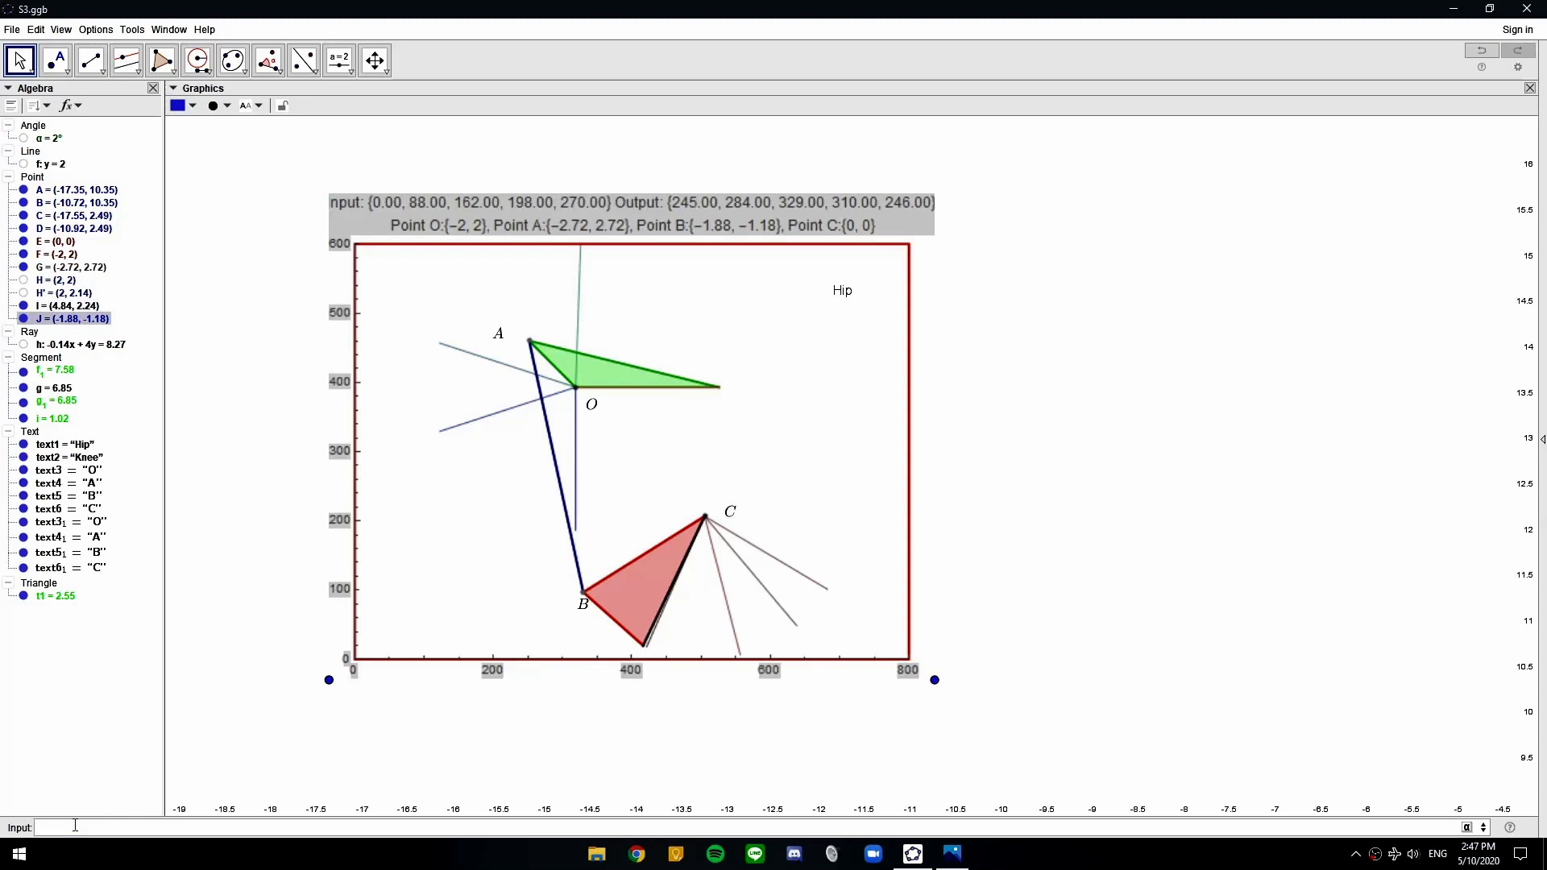
Compare the triangle and joint points built so far with the Hip reference diagram's triangle at O and coordinates
left_click_drag(1021, 796, 663, 538)
scroll(733, 580, "down", 4)
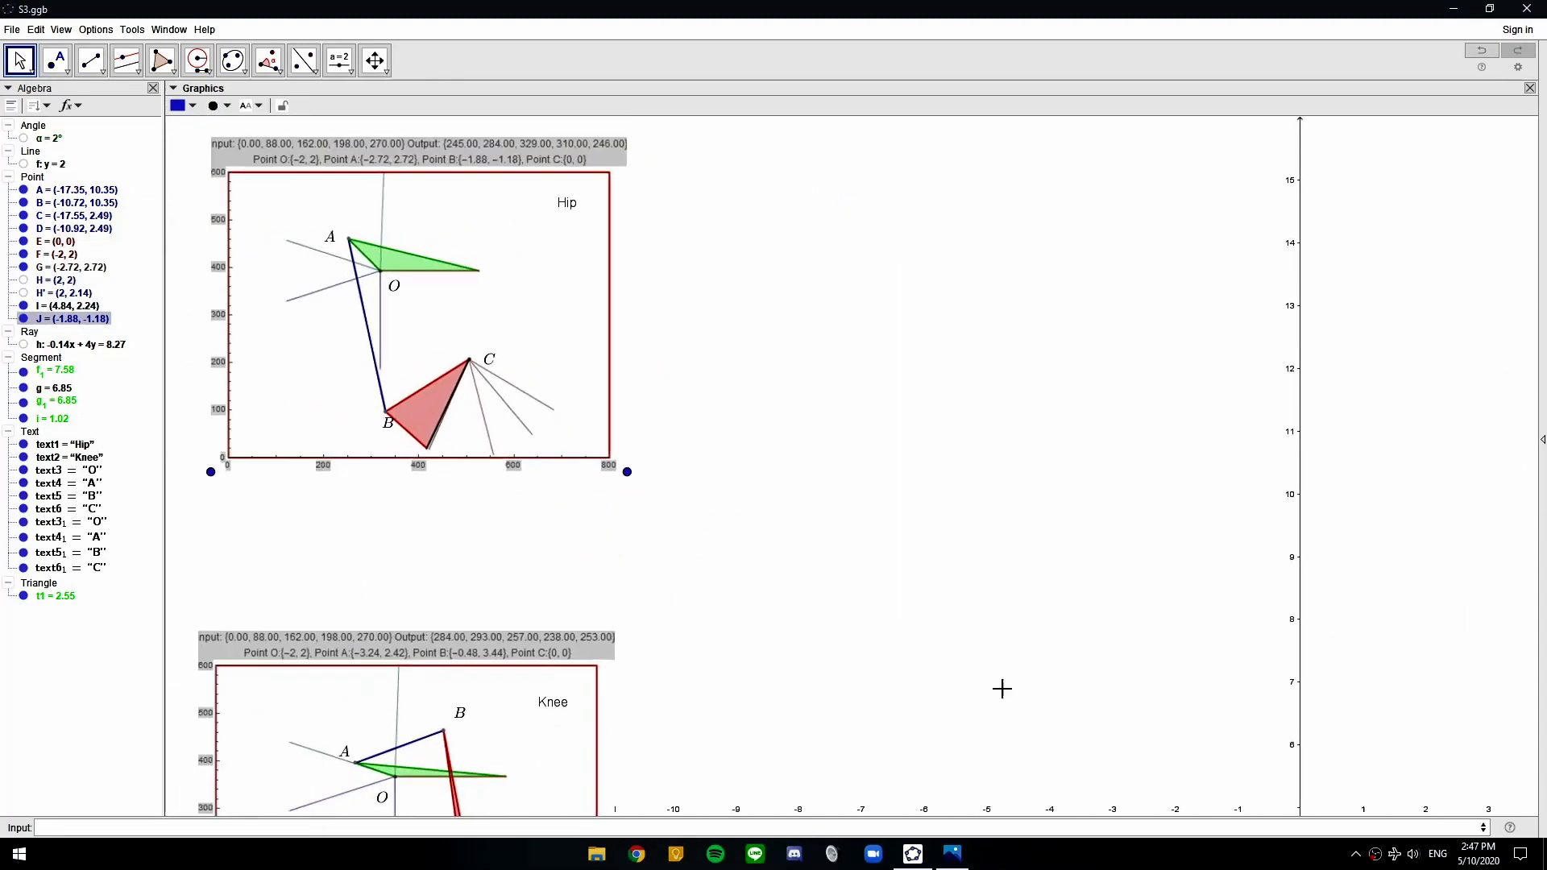
left_click_drag(1212, 796, 870, 484)
scroll(1119, 632, "down", 3)
left_click_drag(1147, 682, 1117, 436)
scroll(926, 600, "up", 4)
scroll(877, 562, "down", 4)
left_click_drag(857, 489, 870, 545)
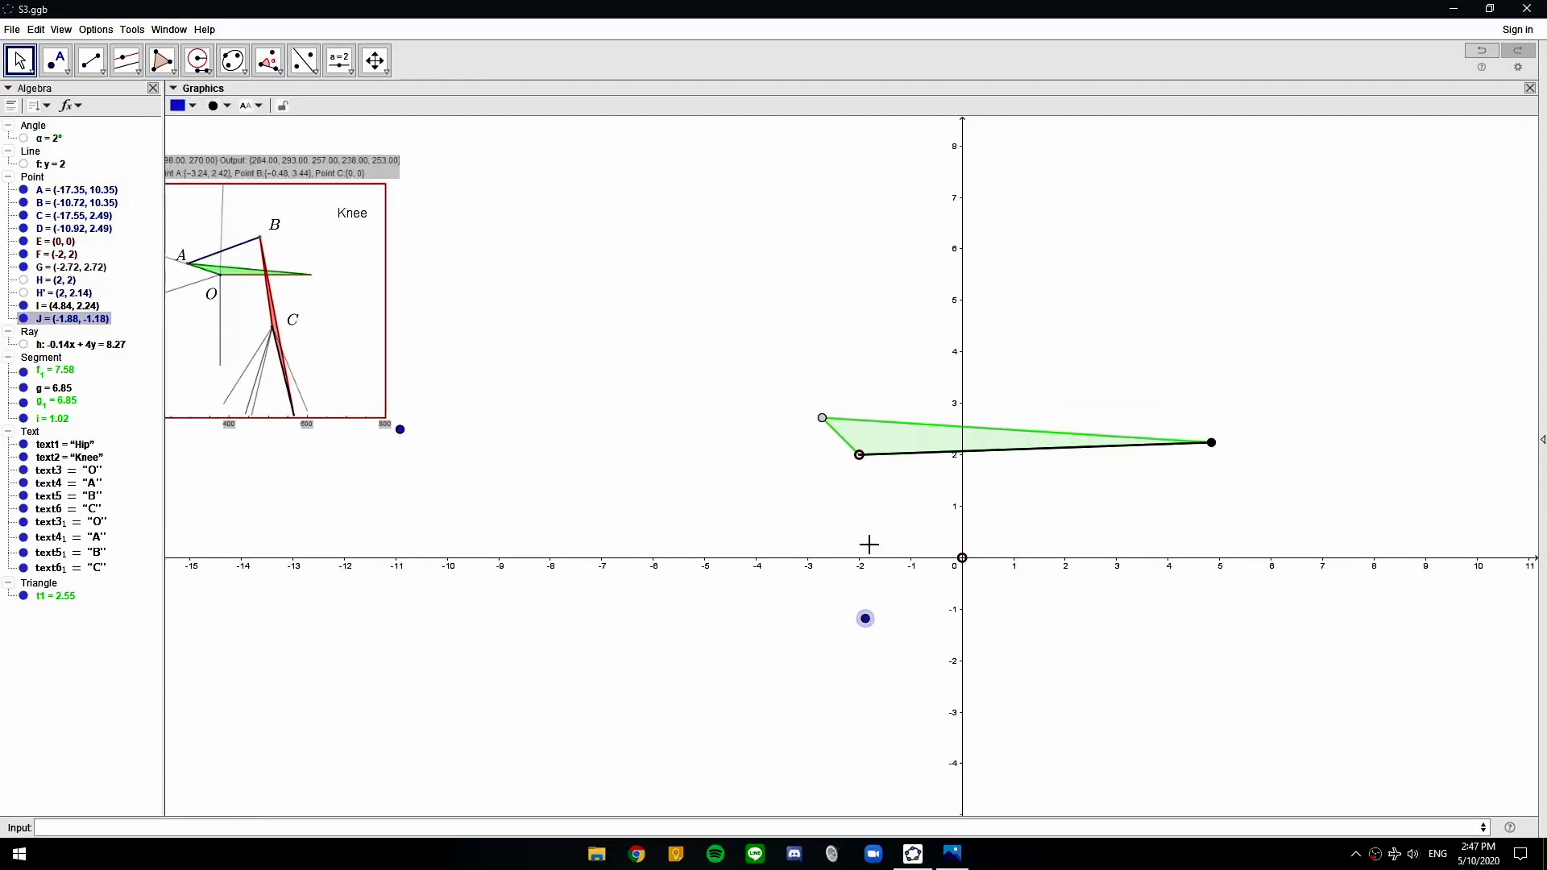
left_click(922, 436)
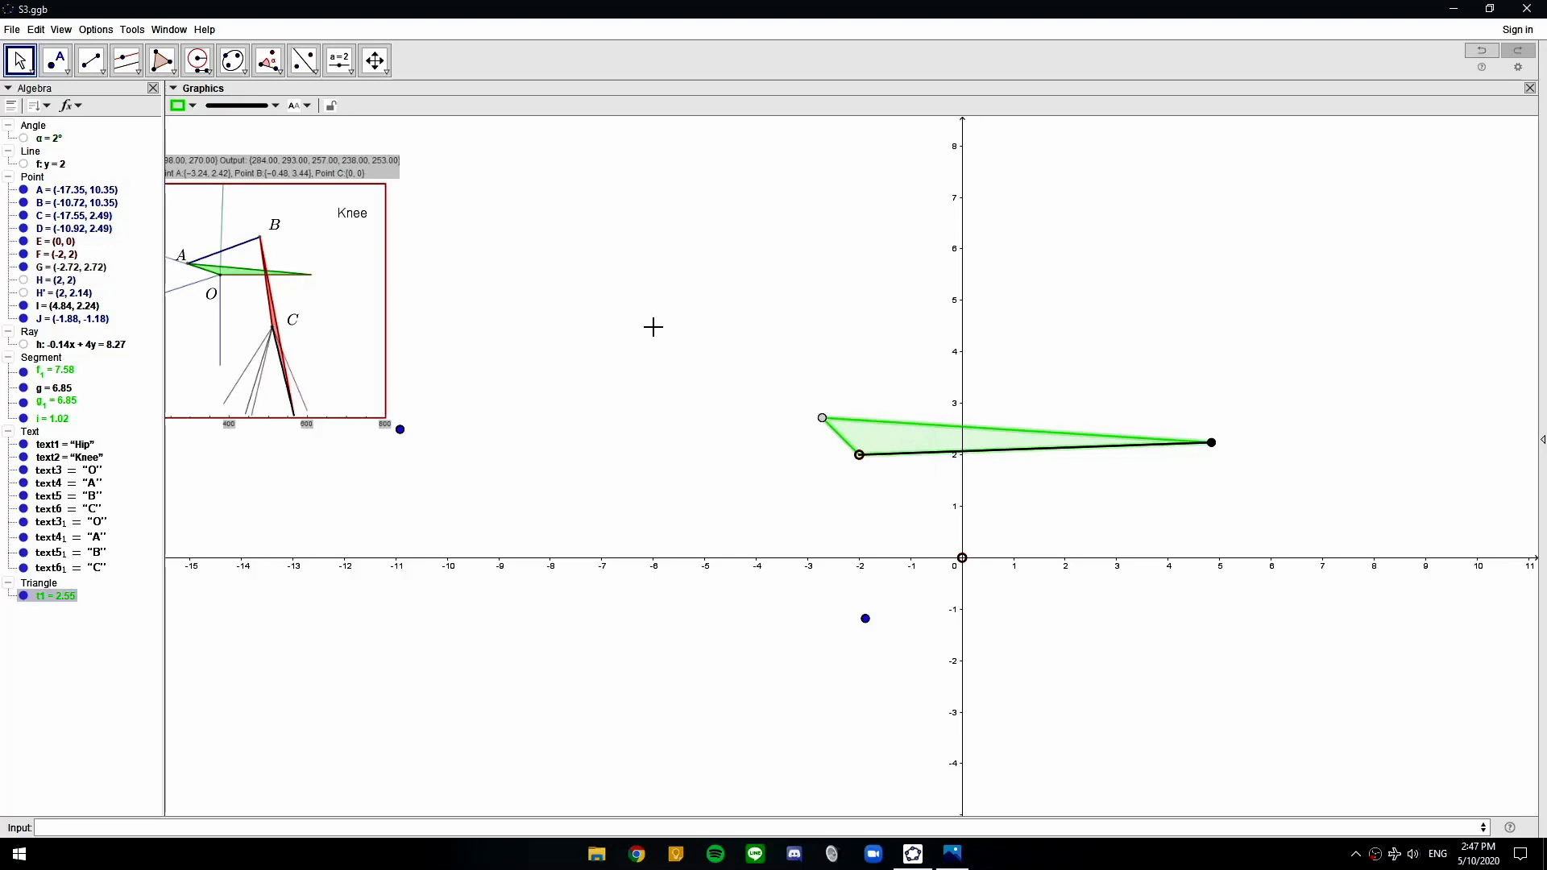
left_click_drag(566, 265, 967, 688)
scroll(648, 370, "up", 3)
left_click_drag(580, 335, 668, 661)
scroll(612, 483, "up", 3)
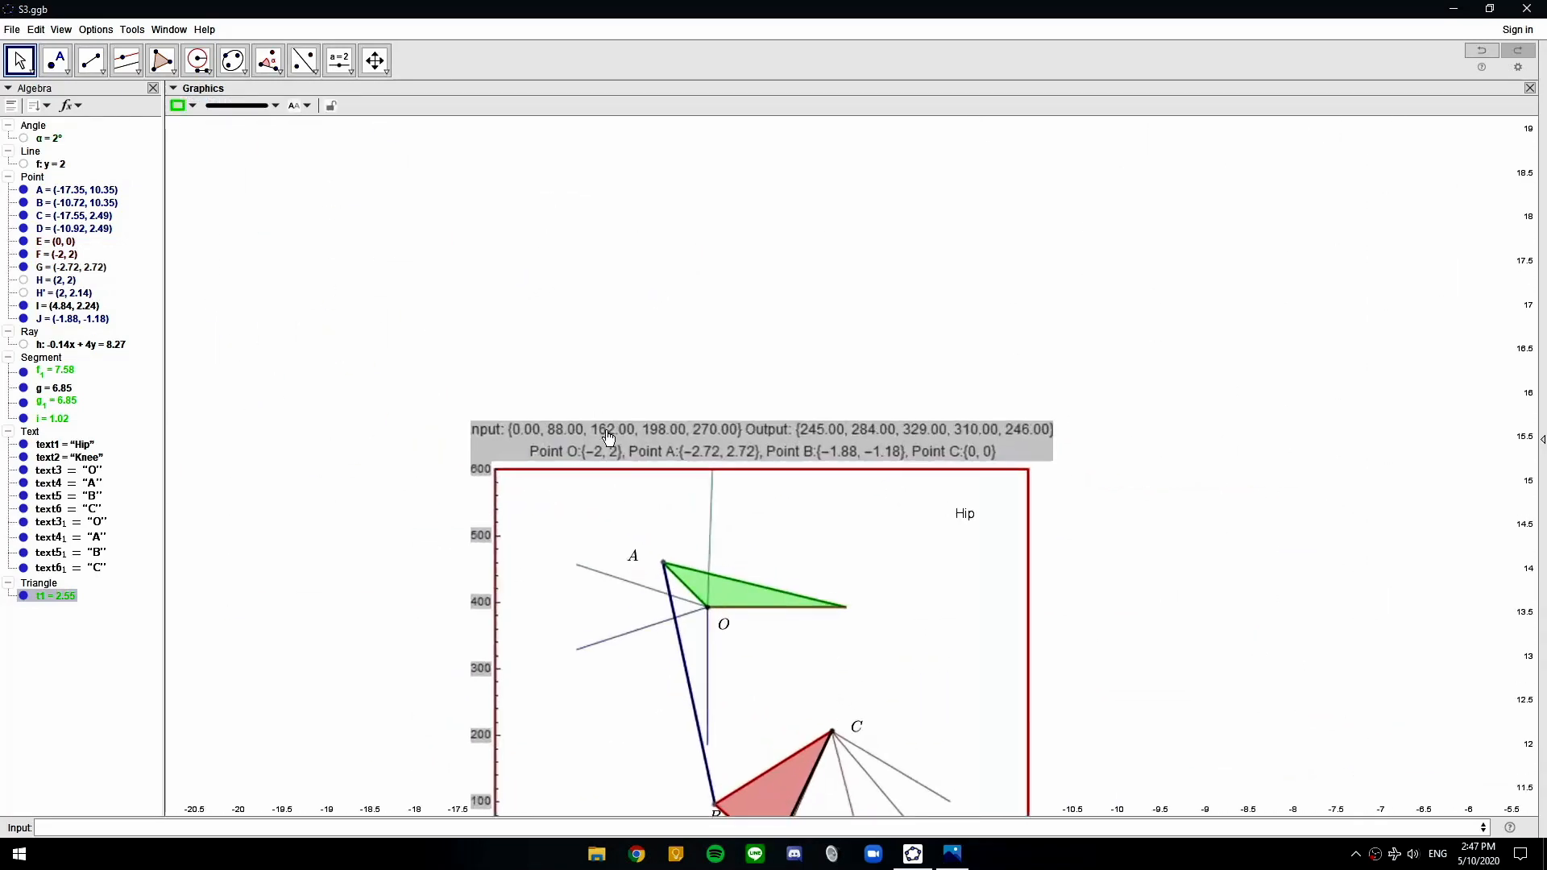
scroll(1016, 590, "down", 3)
key("ctrl+m")
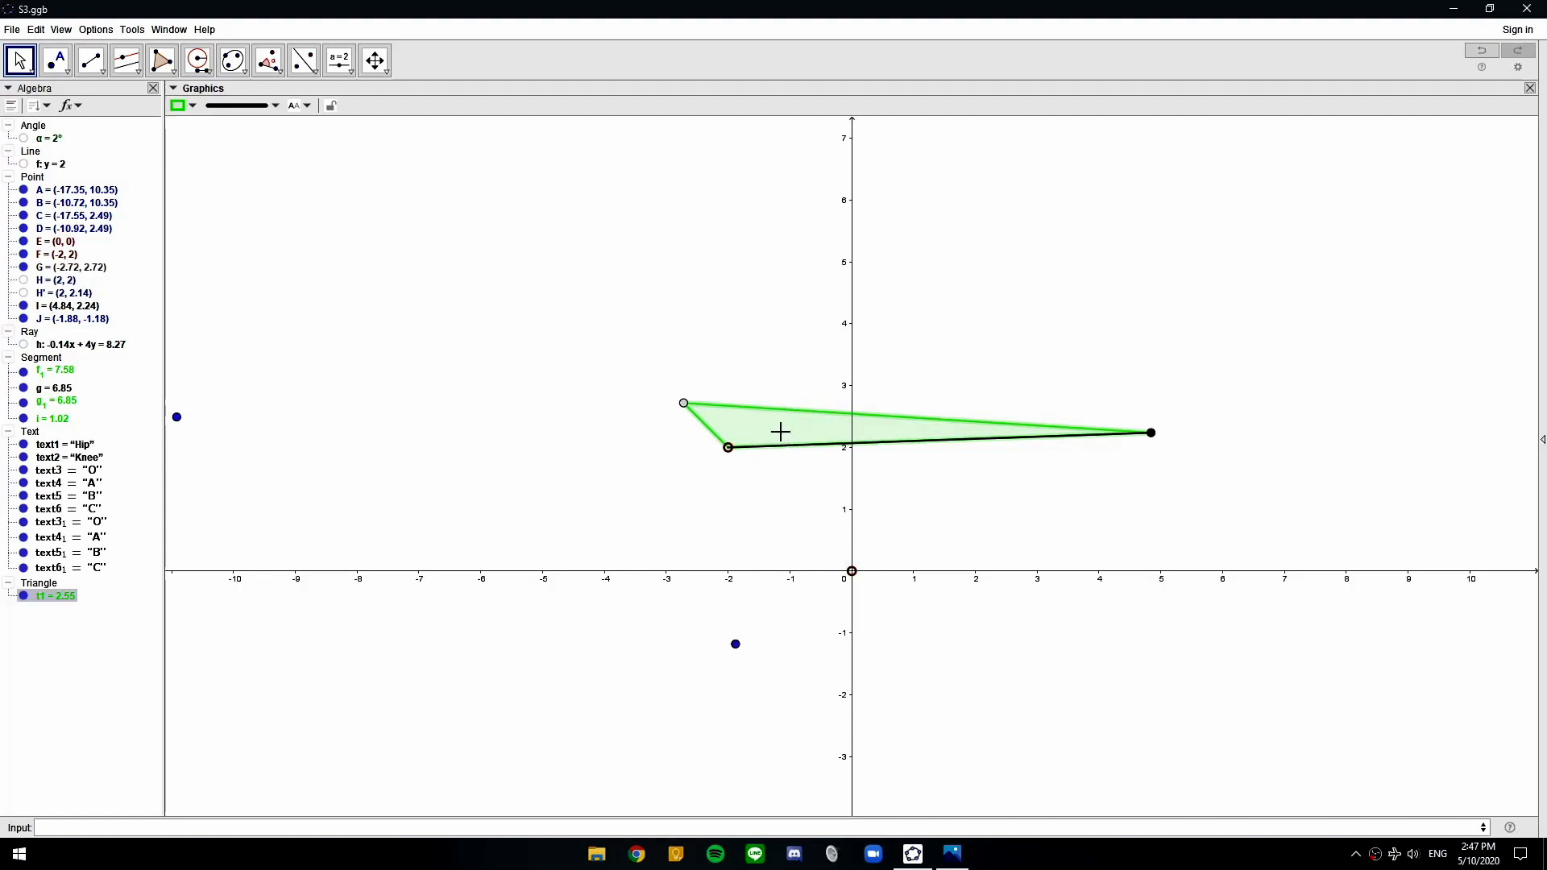
Delete the green triangle, the black segment along its lower edge and their shared end point on the ray
left_click(773, 328)
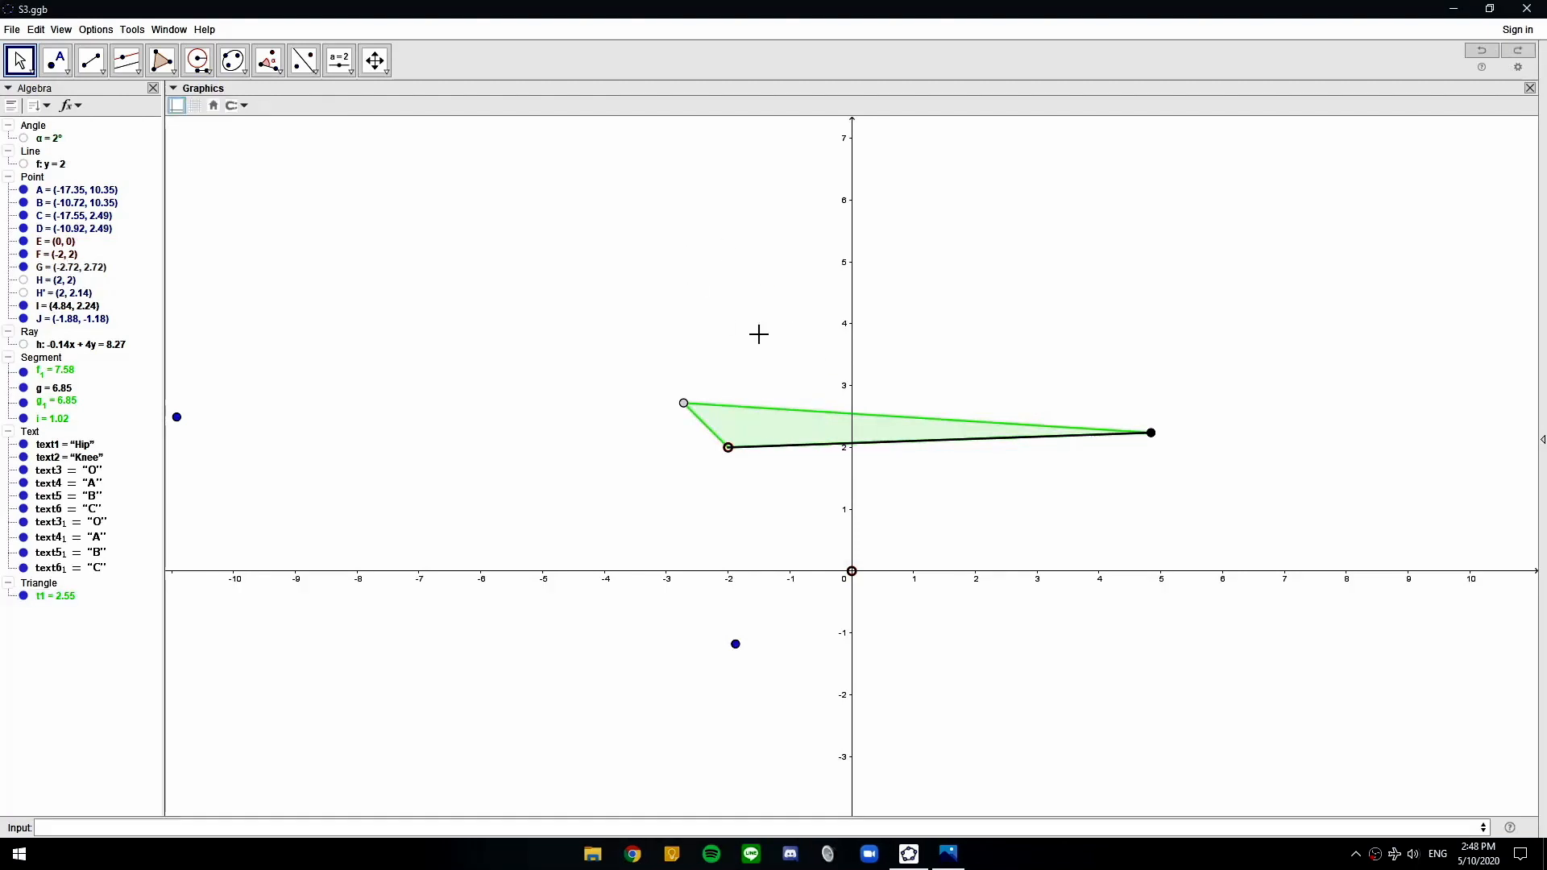
left_click(790, 428)
key("Delete")
left_click(1039, 443)
key("Delete")
left_click(1152, 435)
key("Delete")
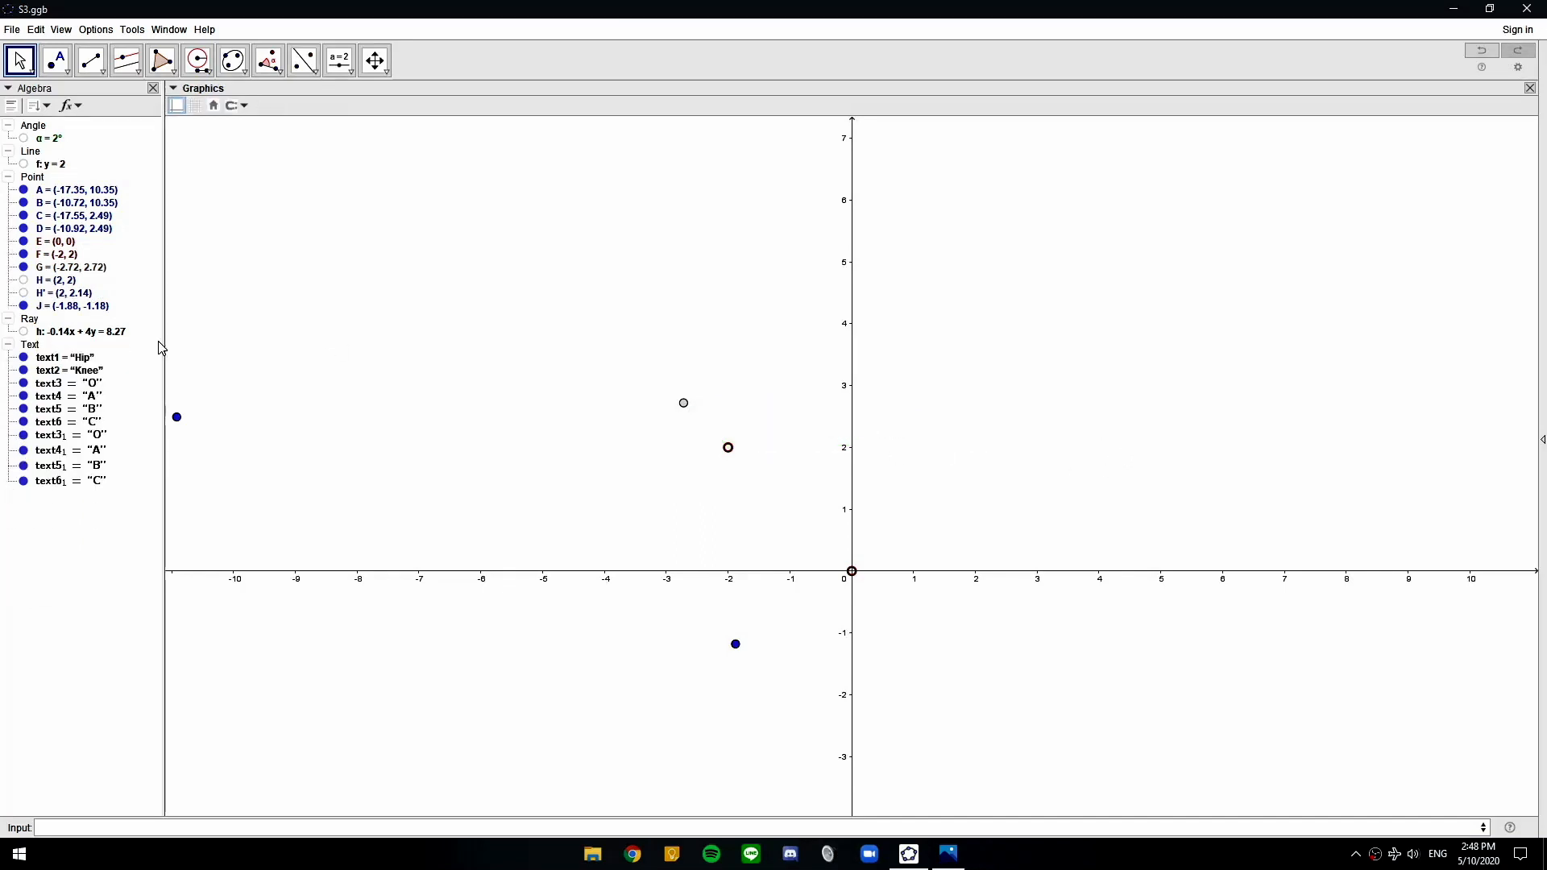
Show the horizontal line y = 2 again and place a point on it at about (2.59, 2)
left_click(24, 164)
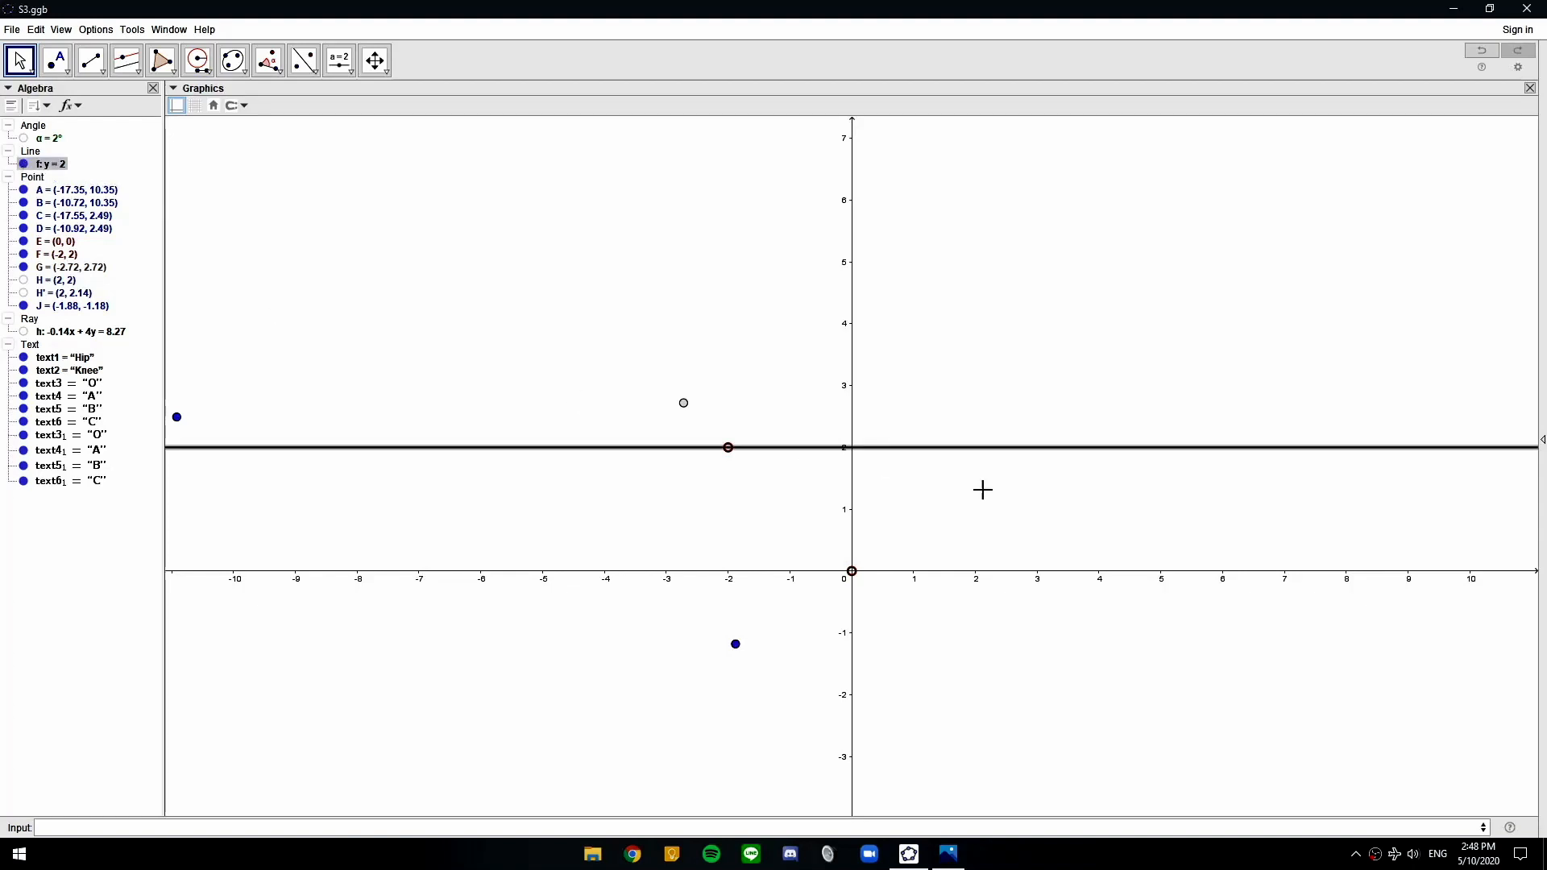
left_click(55, 59)
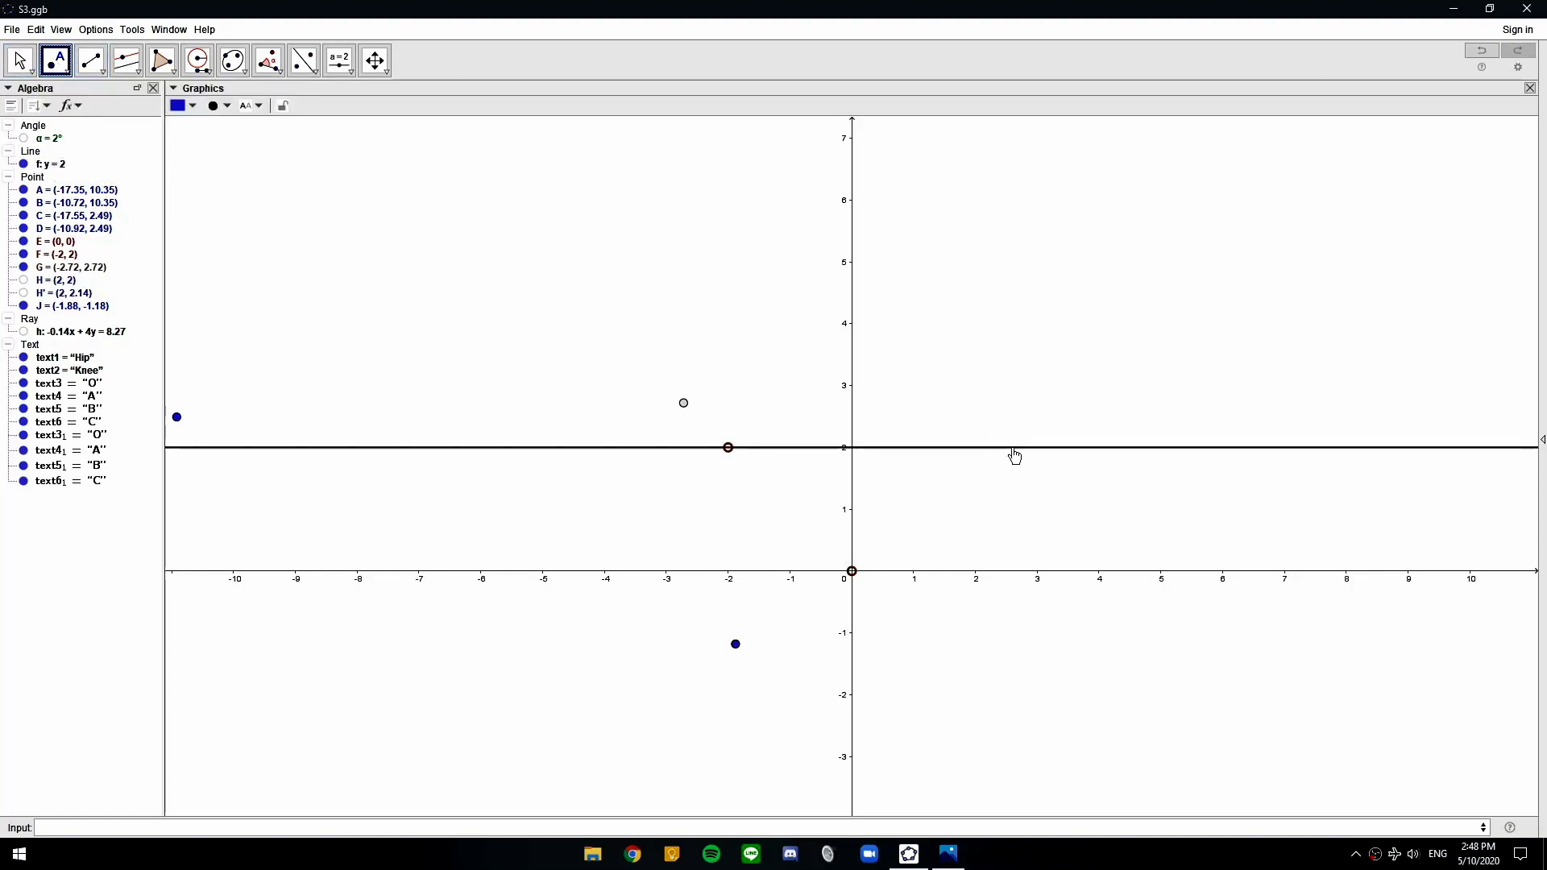
left_click(1013, 448)
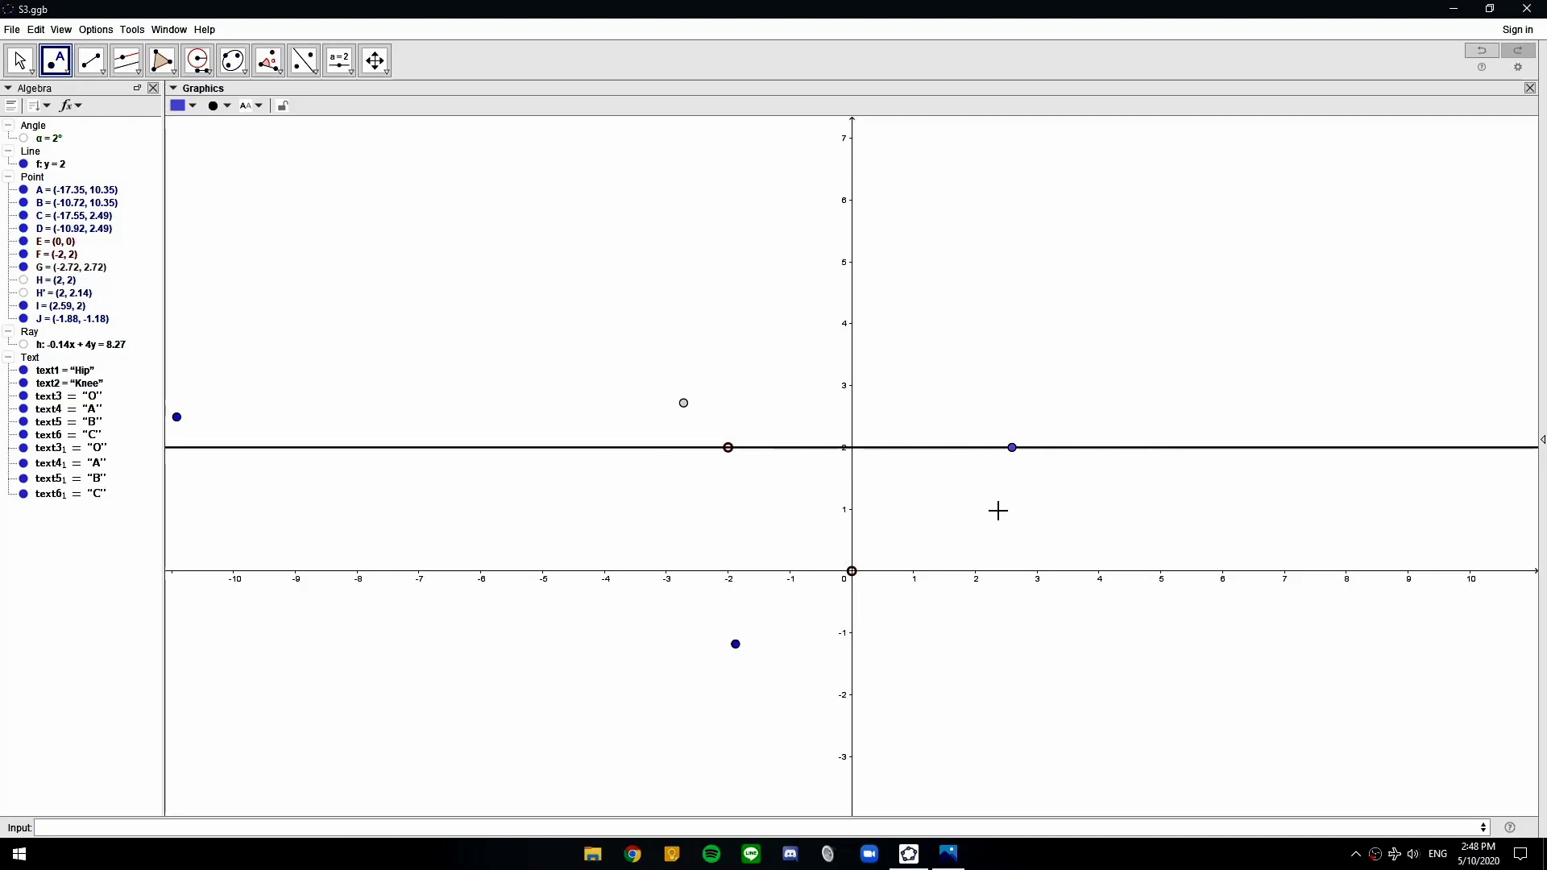
Draw a triangle through the new point on the horizontal line, (-2.72, 2.72) and (-2, 2)
left_click(163, 63)
left_click(1013, 448)
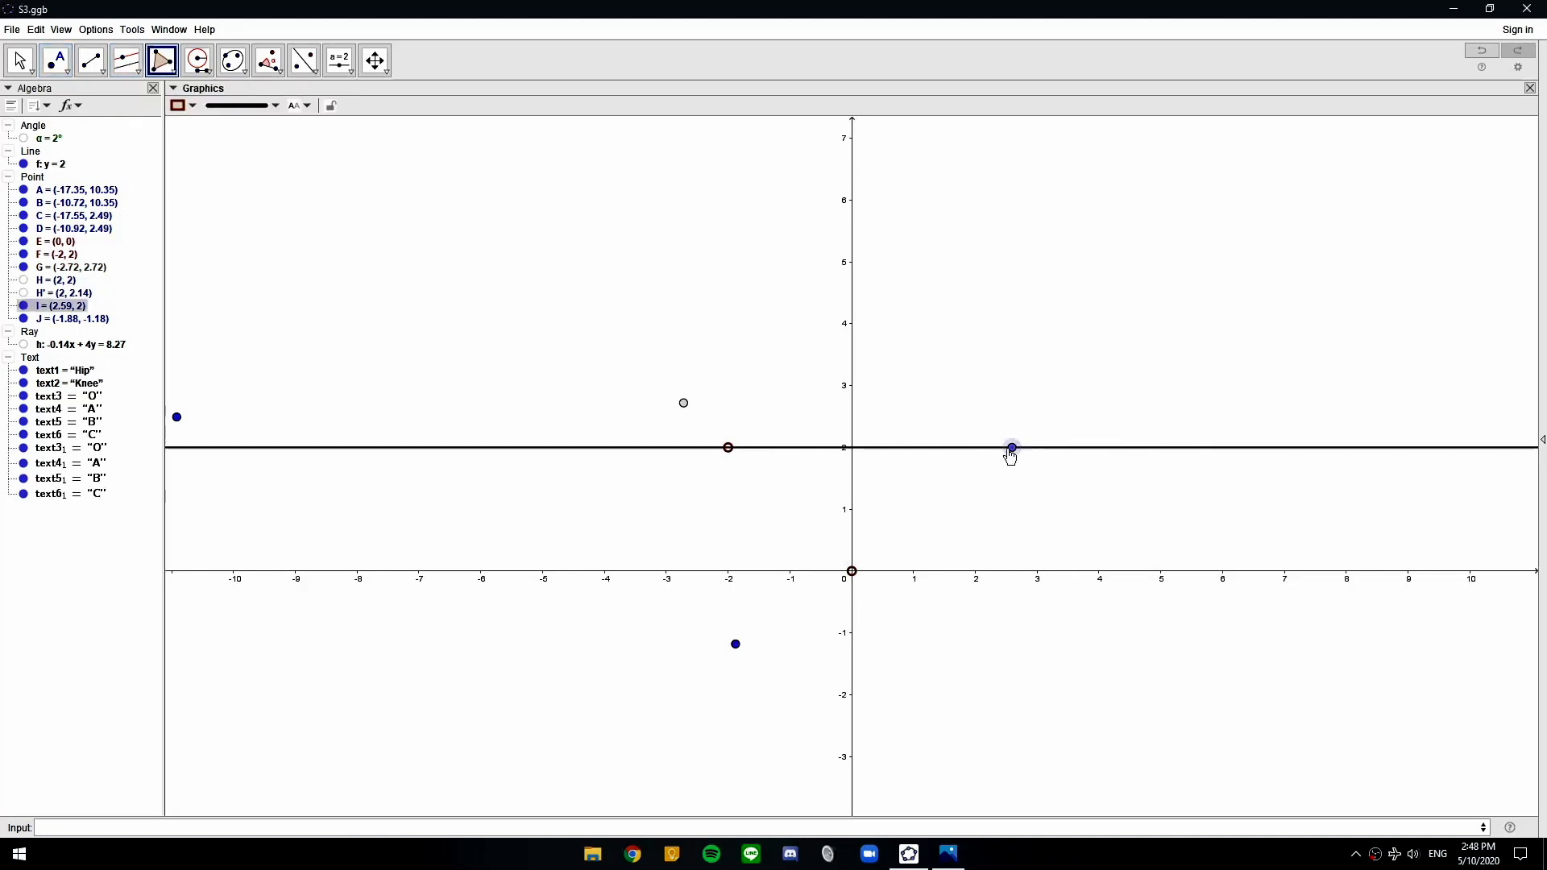
left_click(684, 404)
left_click(728, 448)
left_click(1013, 448)
key("Escape")
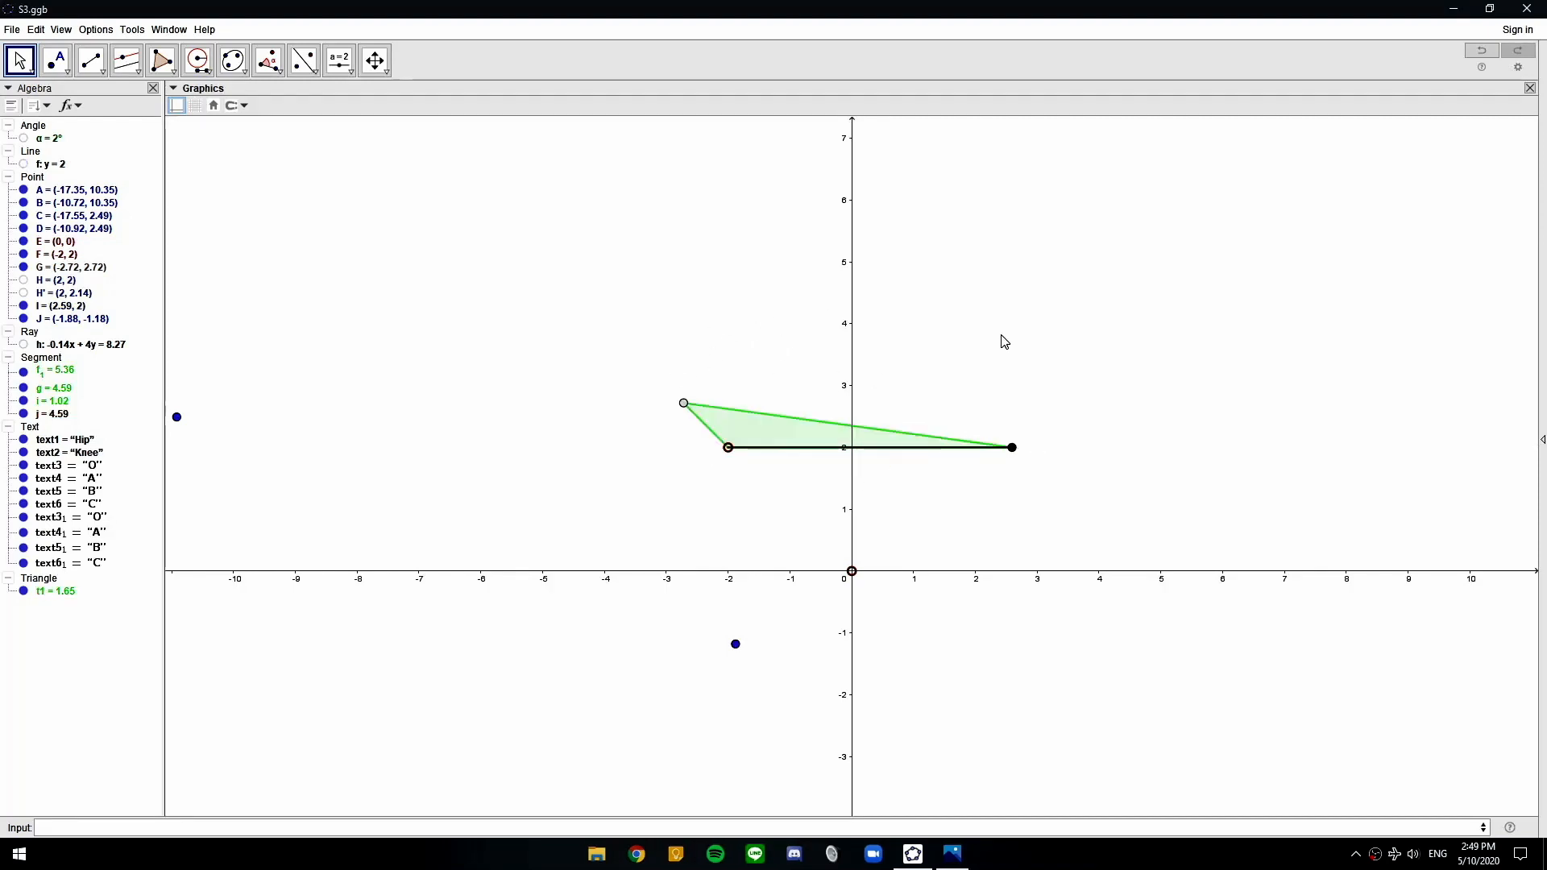
Examine how joints A, B and C are linked in the Hip reference diagram relative to the points at the origin
scroll(618, 343, "down", 2)
scroll(829, 421, "down", 2)
scroll(698, 388, "down", 2)
scroll(698, 388, "down", 1)
mouse_move(678, 317)
left_mouse_down()
mouse_move(732, 366)
mouse_move(684, 314)
left_mouse_up()
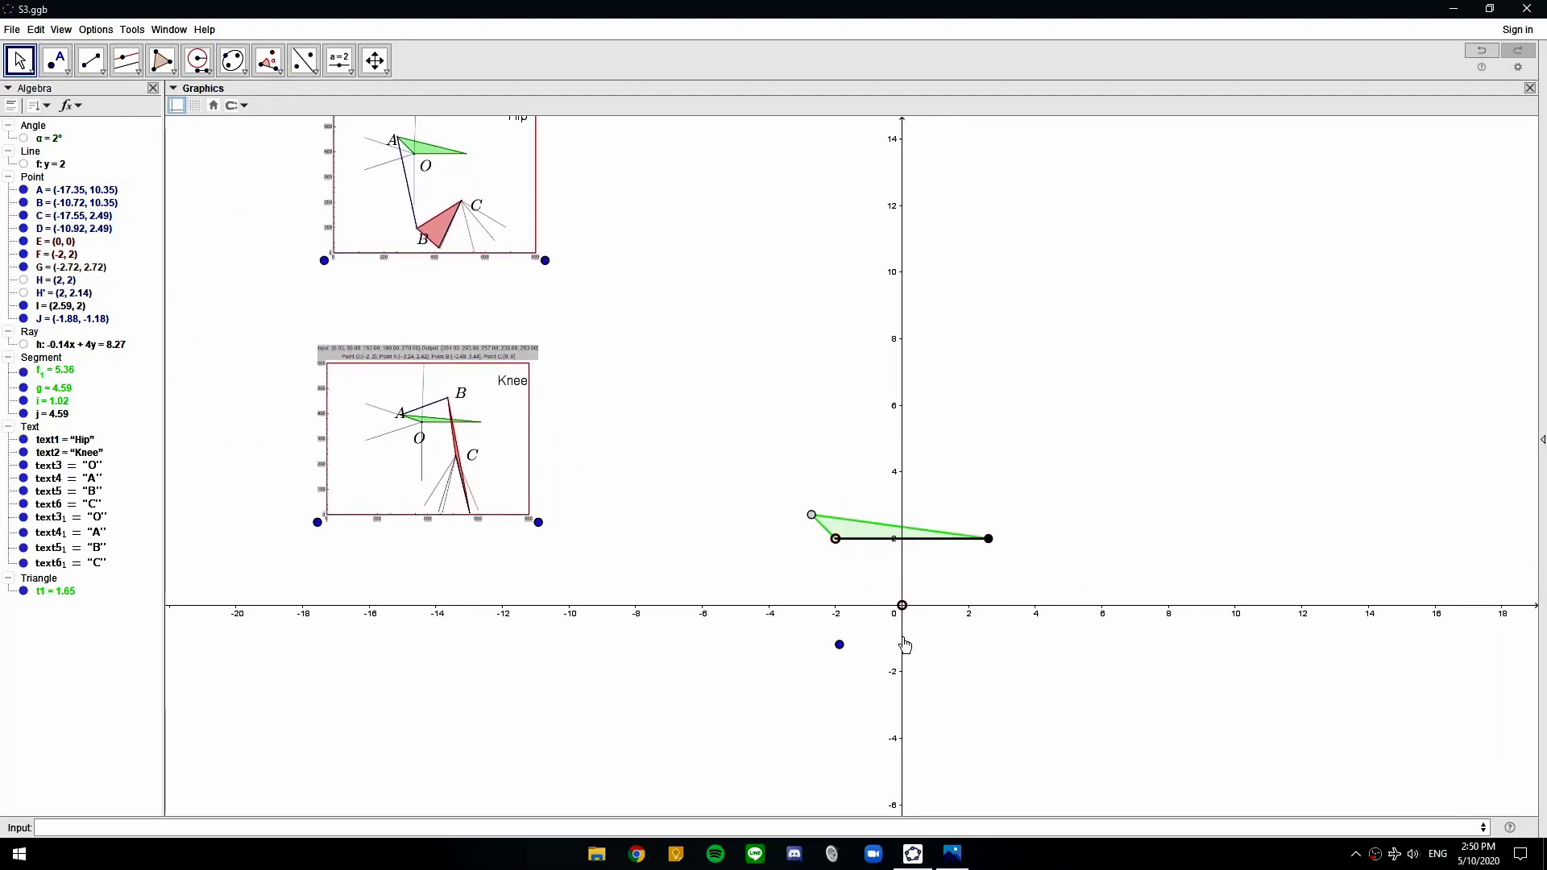
scroll(936, 628, "up", 3)
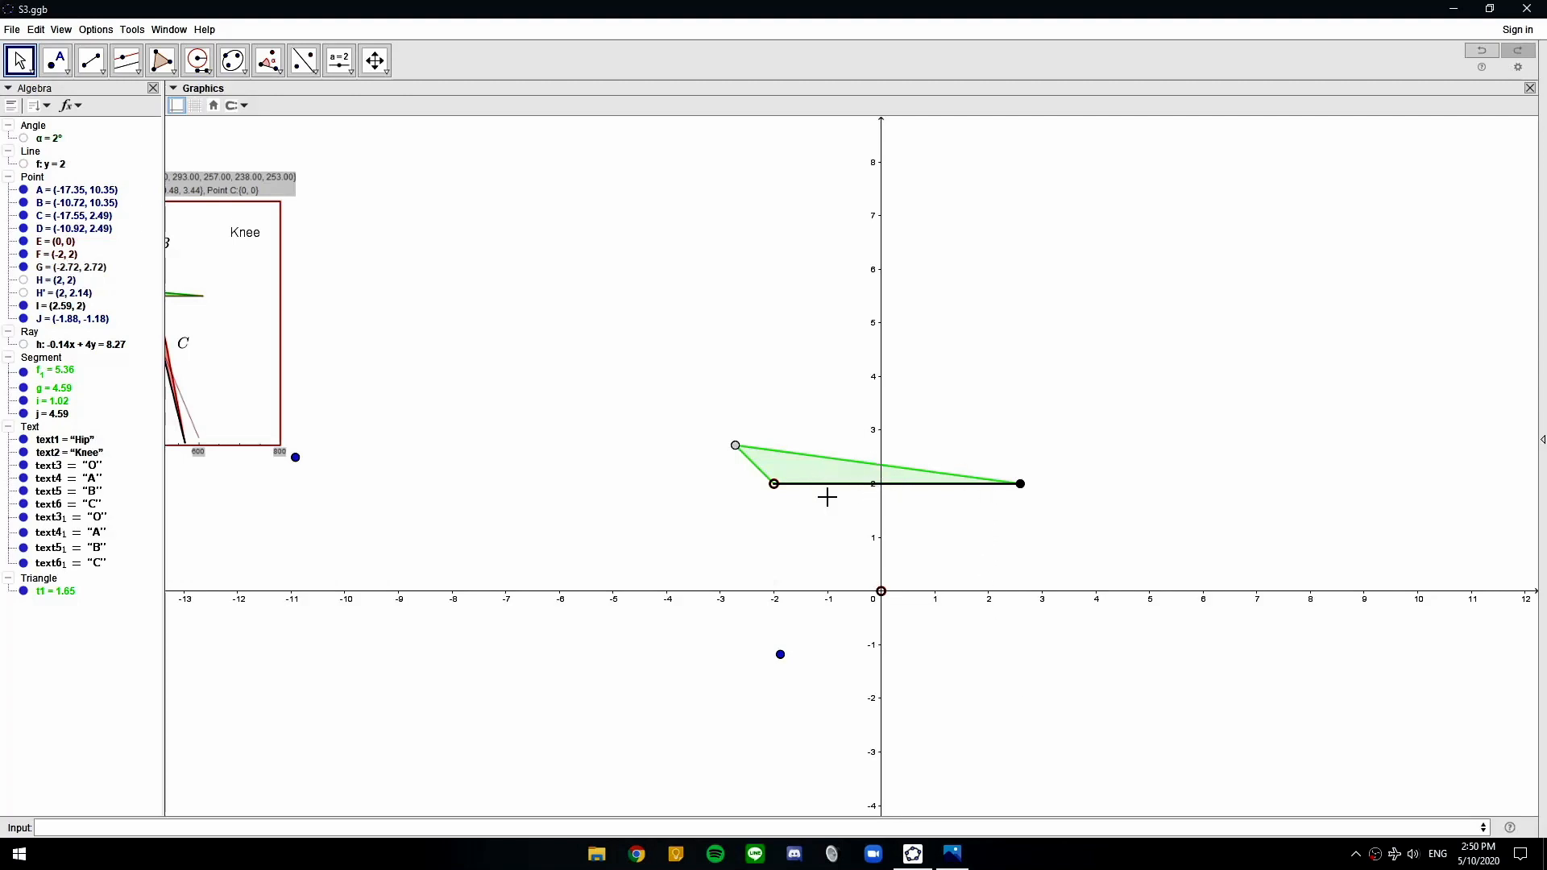
left_click_drag(613, 337, 818, 612)
scroll(629, 316, "down", 2)
left_click_drag(630, 316, 833, 556)
scroll(798, 499, "up", 8)
left_click_drag(467, 344, 662, 423)
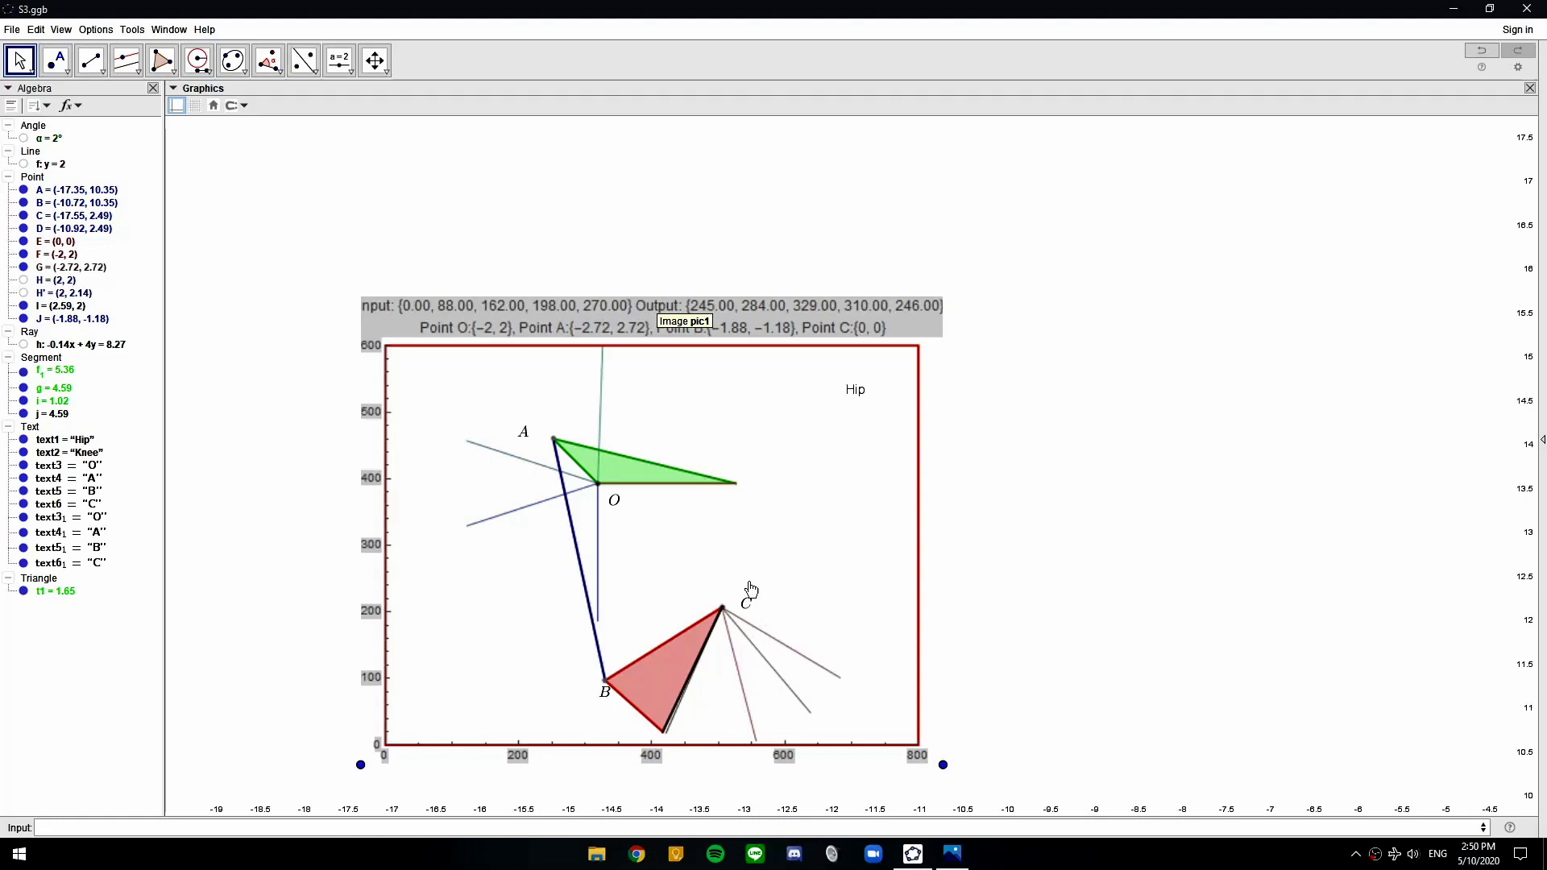
Examine the input and output angles and the solution coordinates in the Hip.png reference image
scroll(1064, 557, "down", 6)
left_click_drag(1233, 673, 956, 408)
left_click_drag(1243, 729, 1001, 407)
left_click_drag(1223, 696, 1206, 517)
scroll(1057, 476, "up", 3)
left_click_drag(1049, 386, 1005, 454)
scroll(1011, 456, "up", 1)
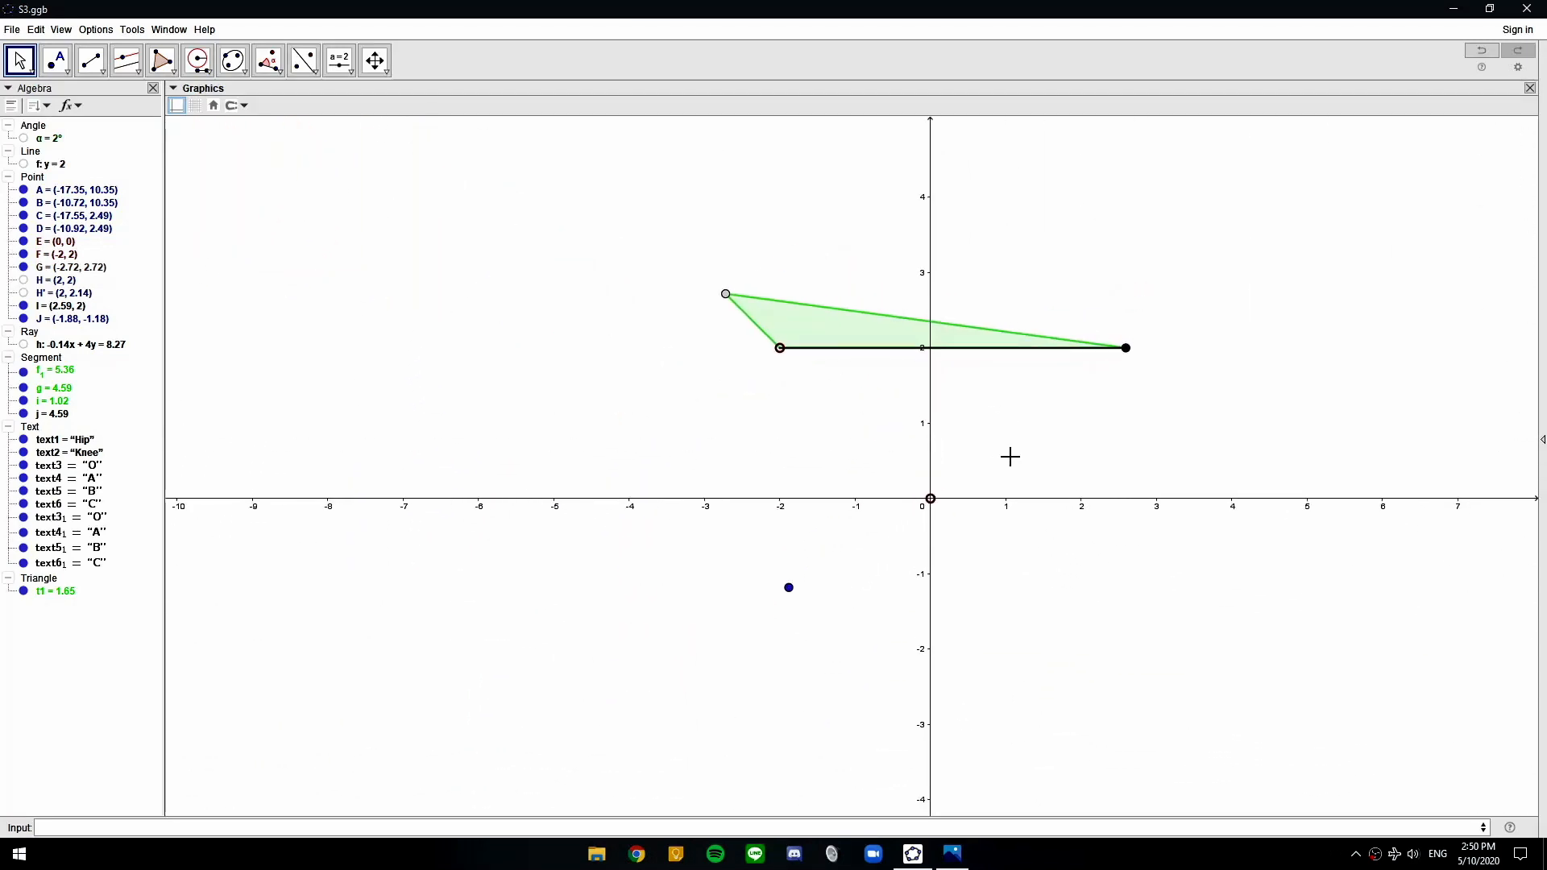
left_click(953, 853)
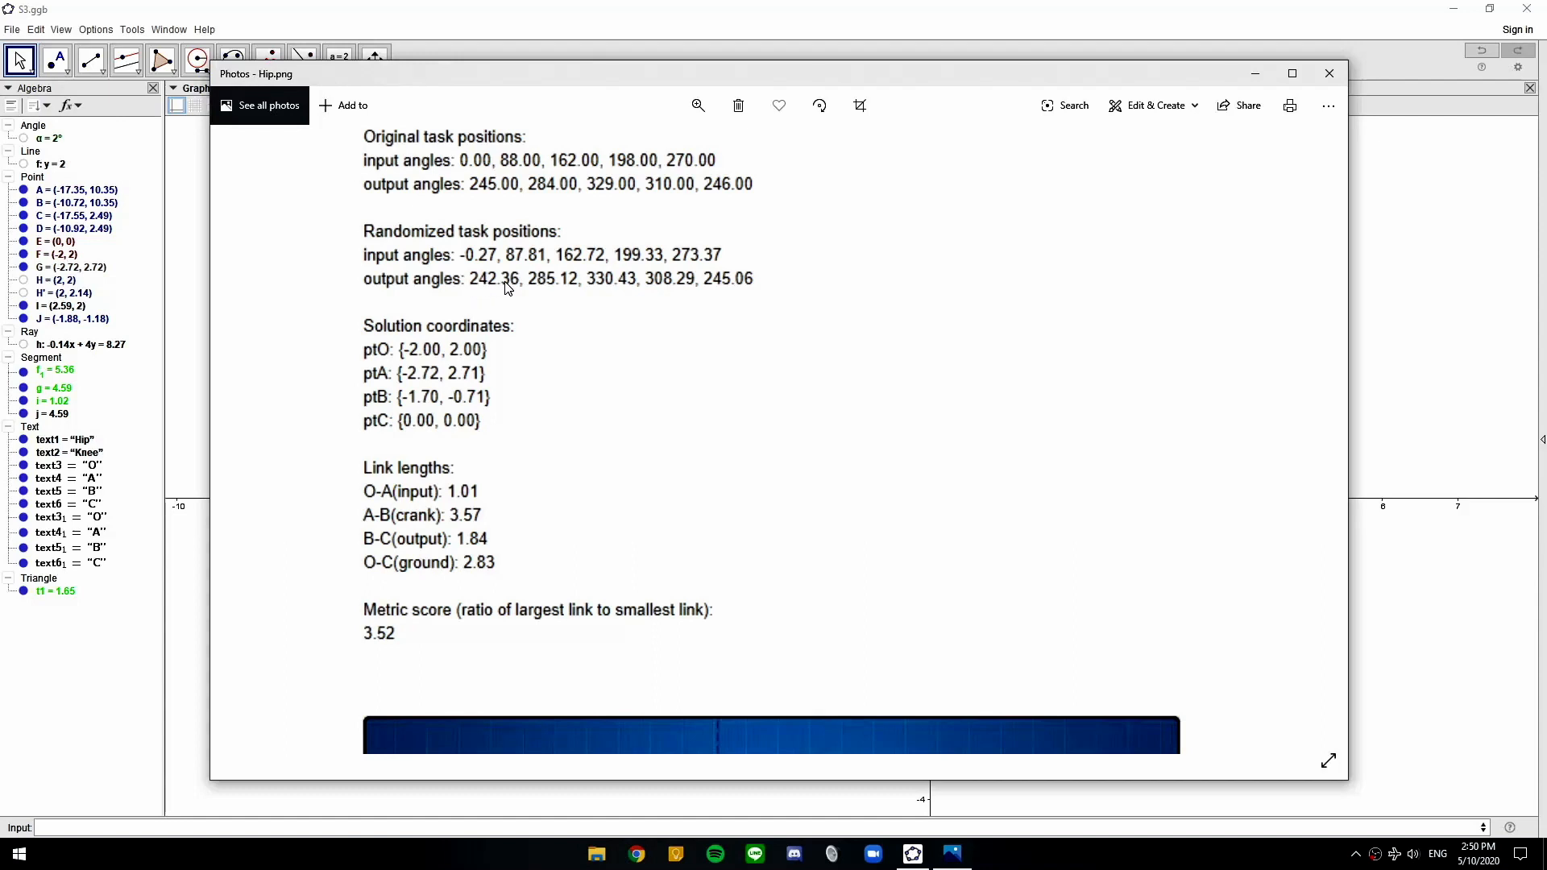
left_click(1255, 73)
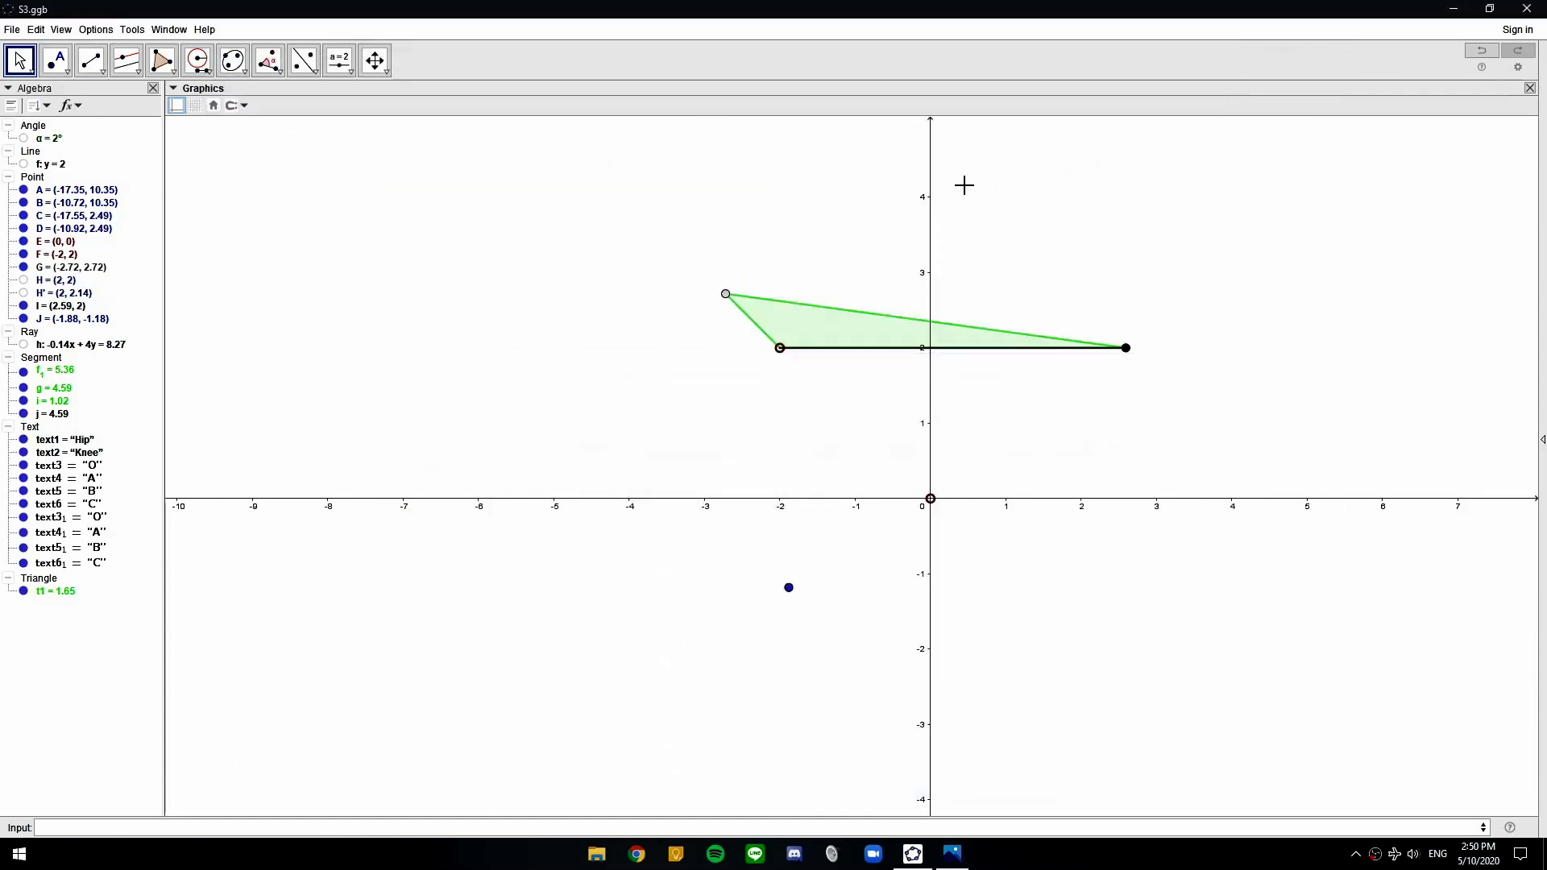
Draw a line parallel to the x-axis through the origin and place a point on it at about (2.43, 0)
left_click(126, 61)
left_click(173, 124)
left_click(1073, 501)
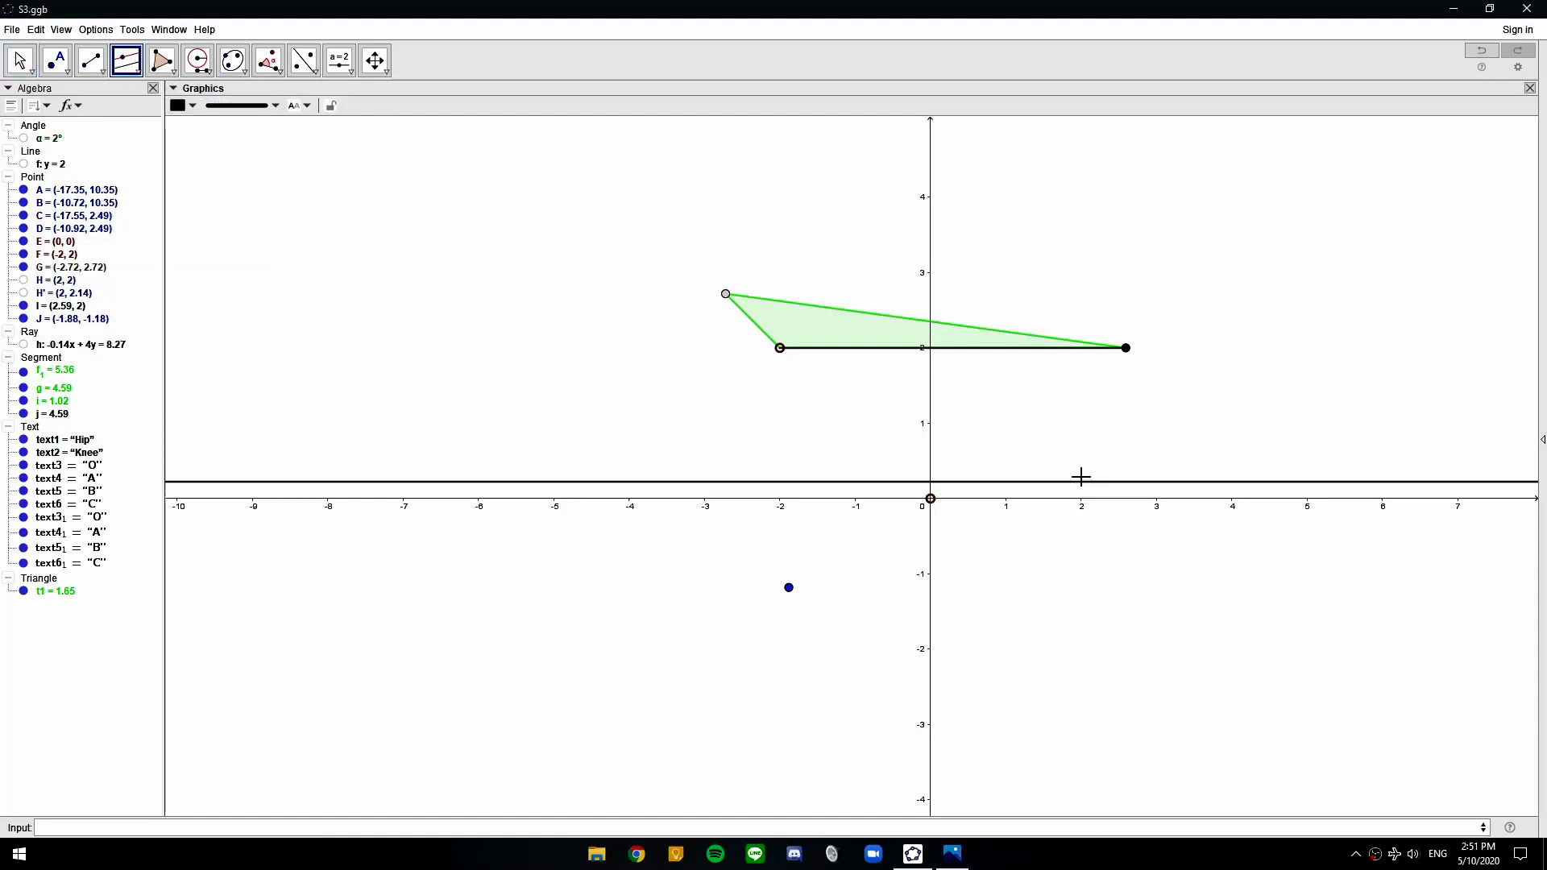
left_click(929, 501)
left_click(60, 66)
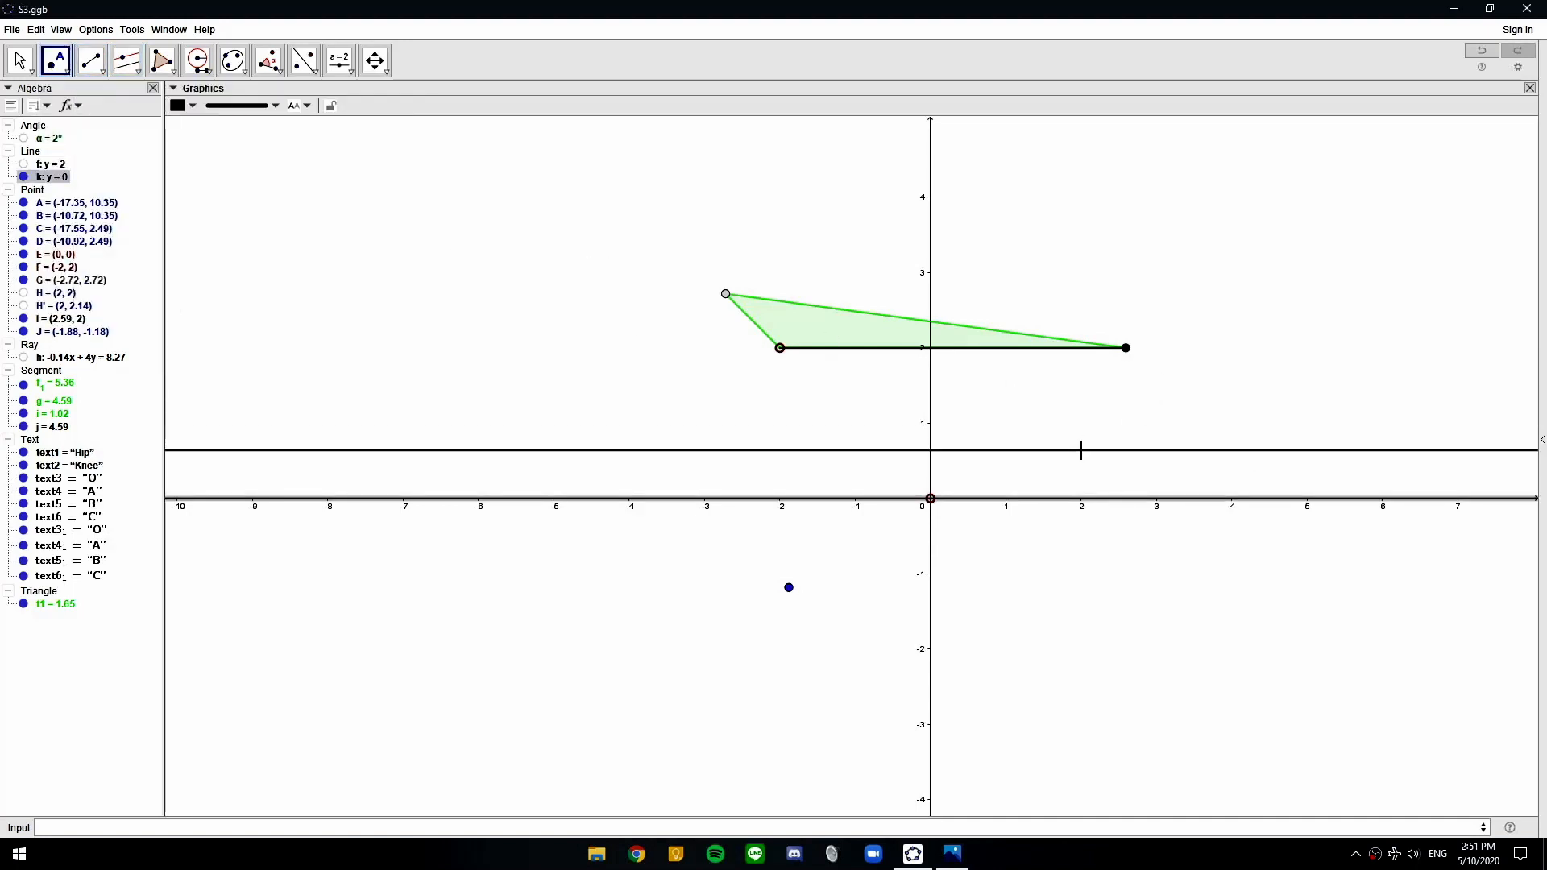
key("Escape")
left_click(56, 62)
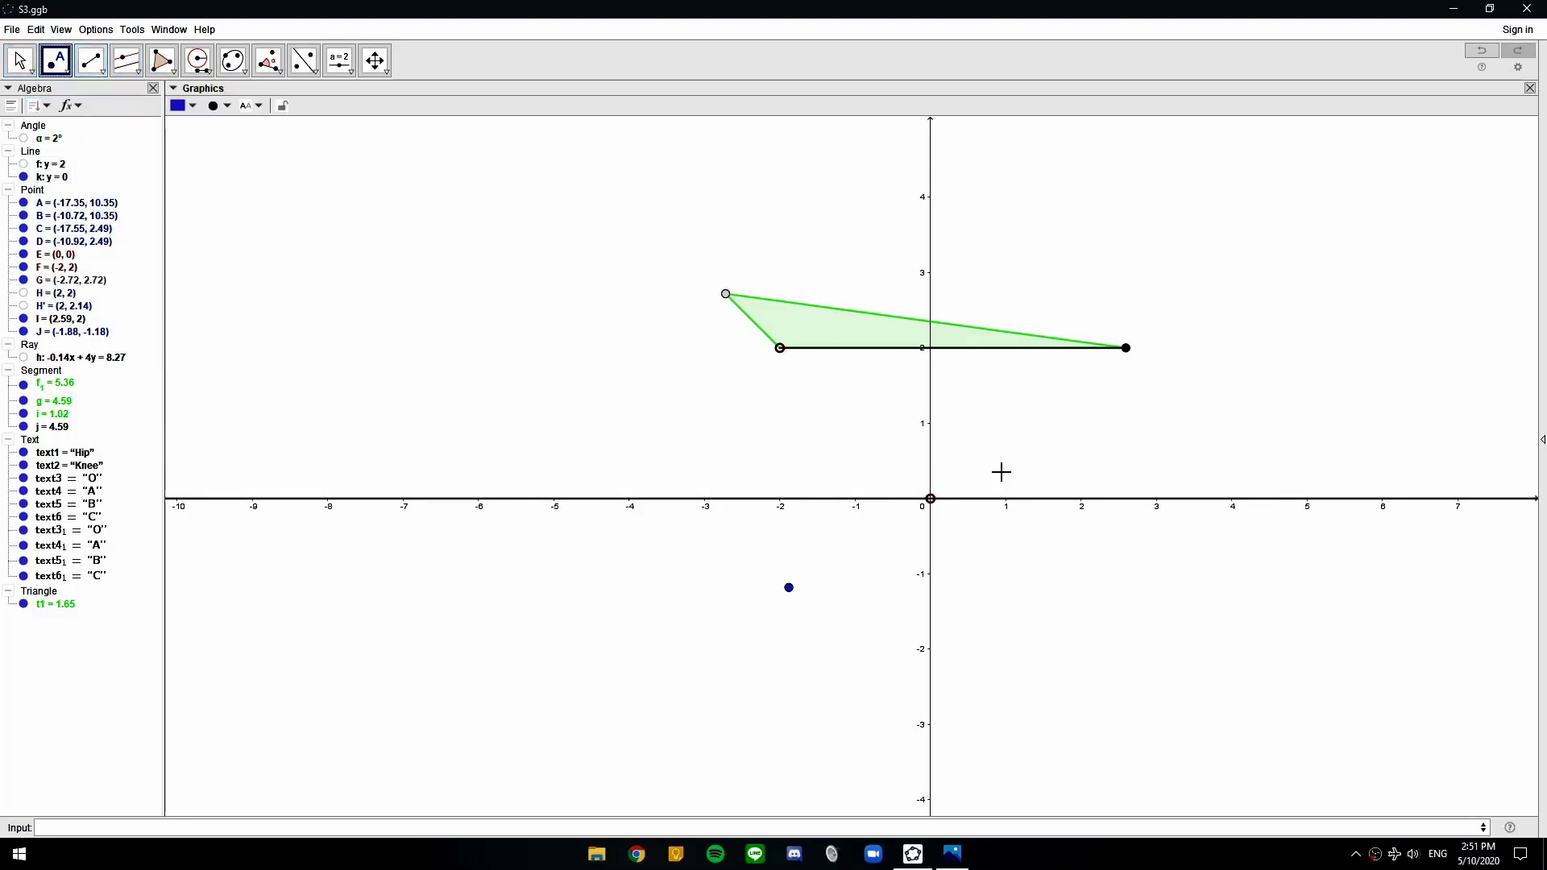
left_click(1115, 501)
Construct a 245° counterclockwise angle at the origin, starting from the new point on the x-axis
left_click(268, 60)
left_click(268, 60)
left_click(313, 132)
left_click(1114, 499)
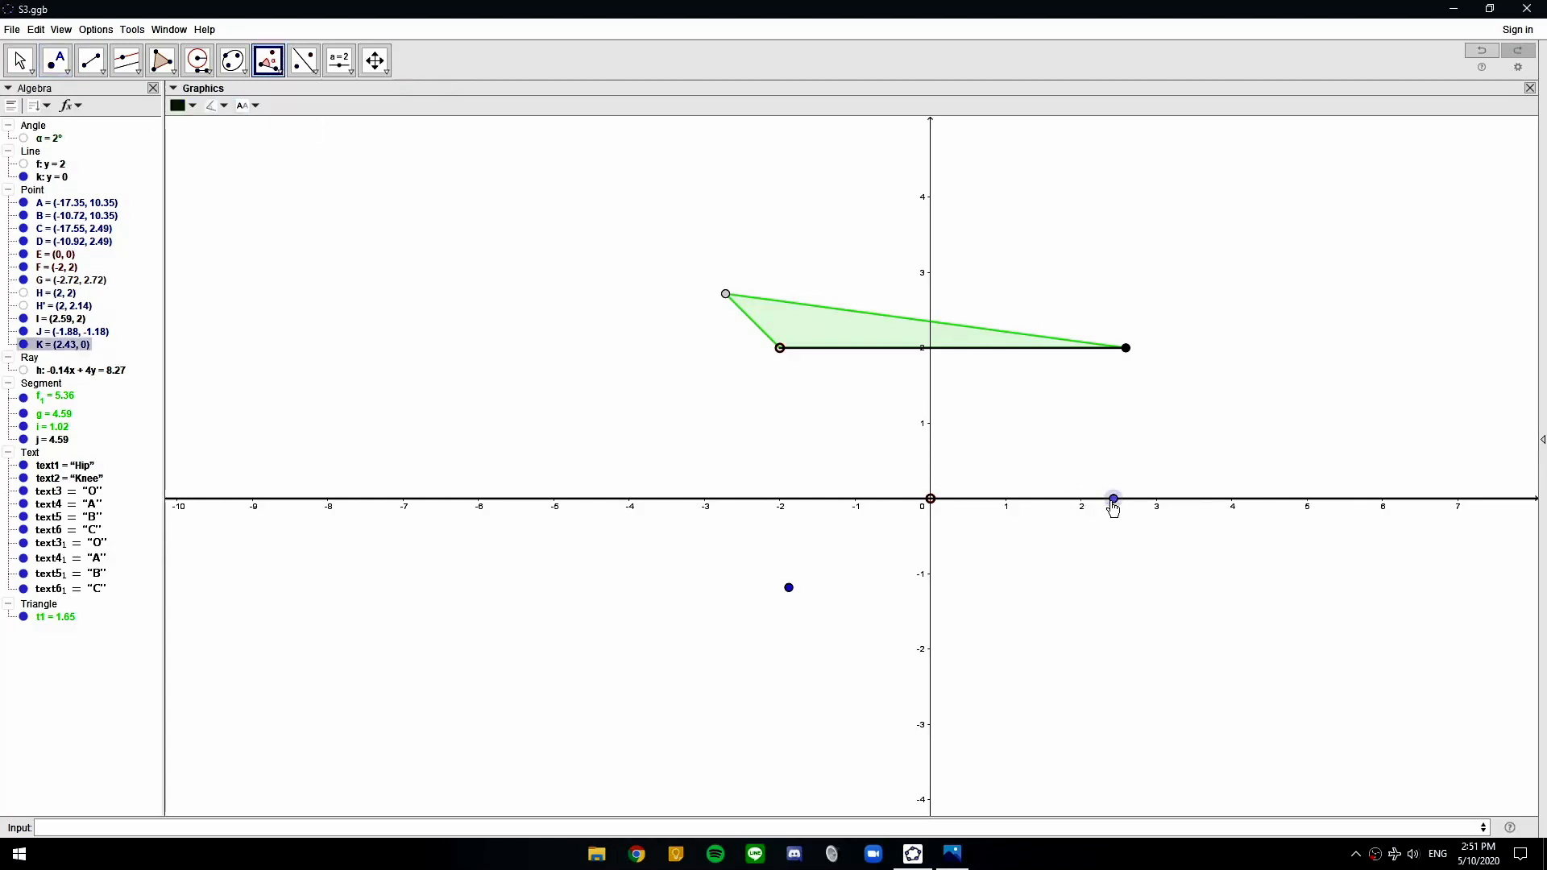
left_click(932, 498)
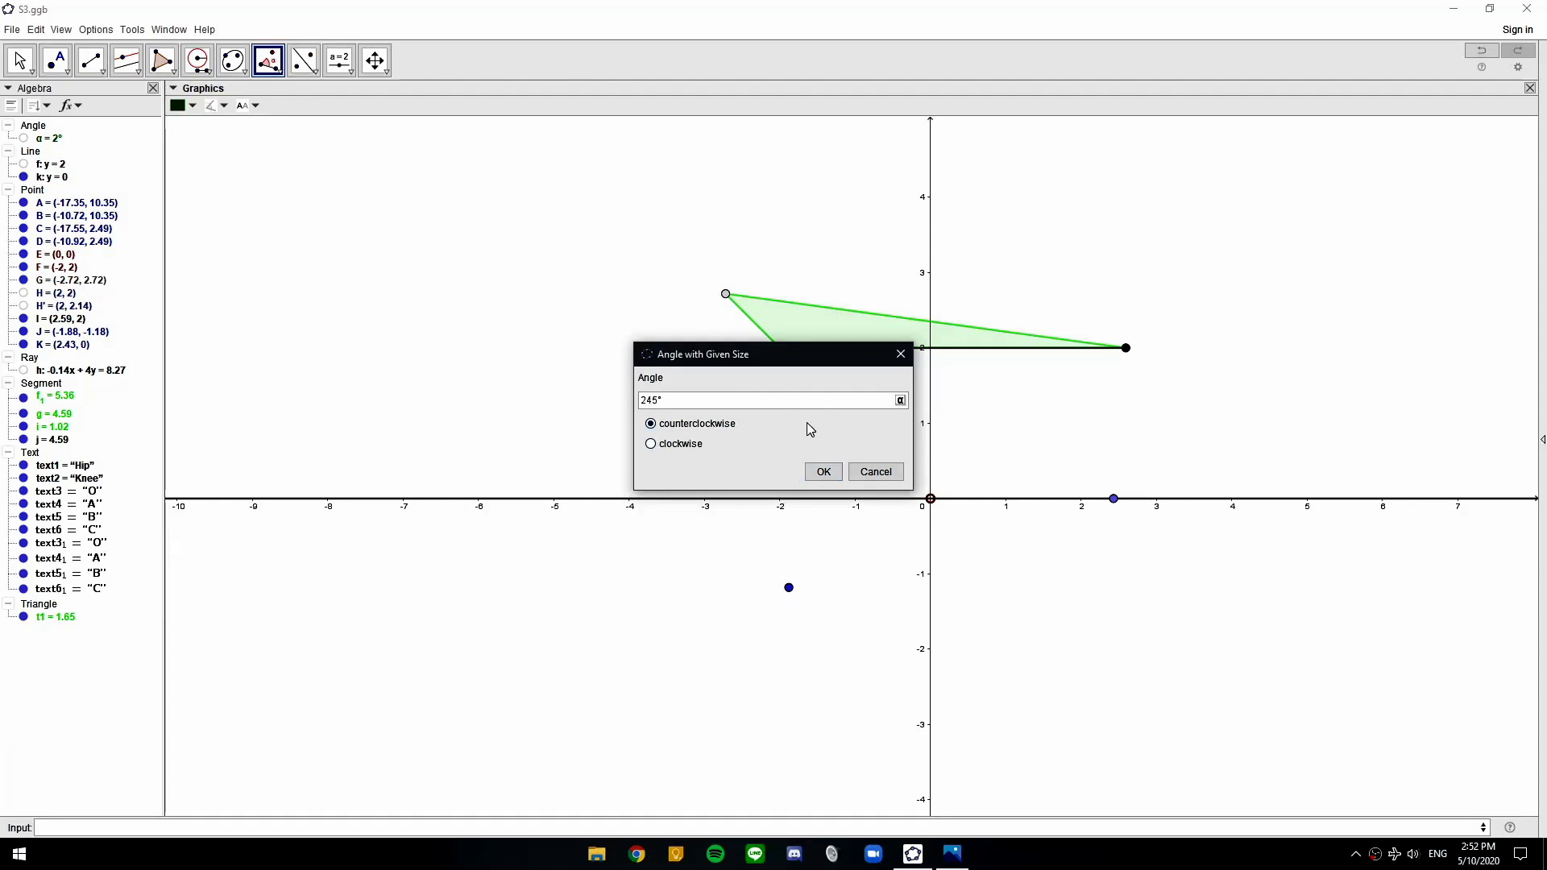
left_click(824, 472)
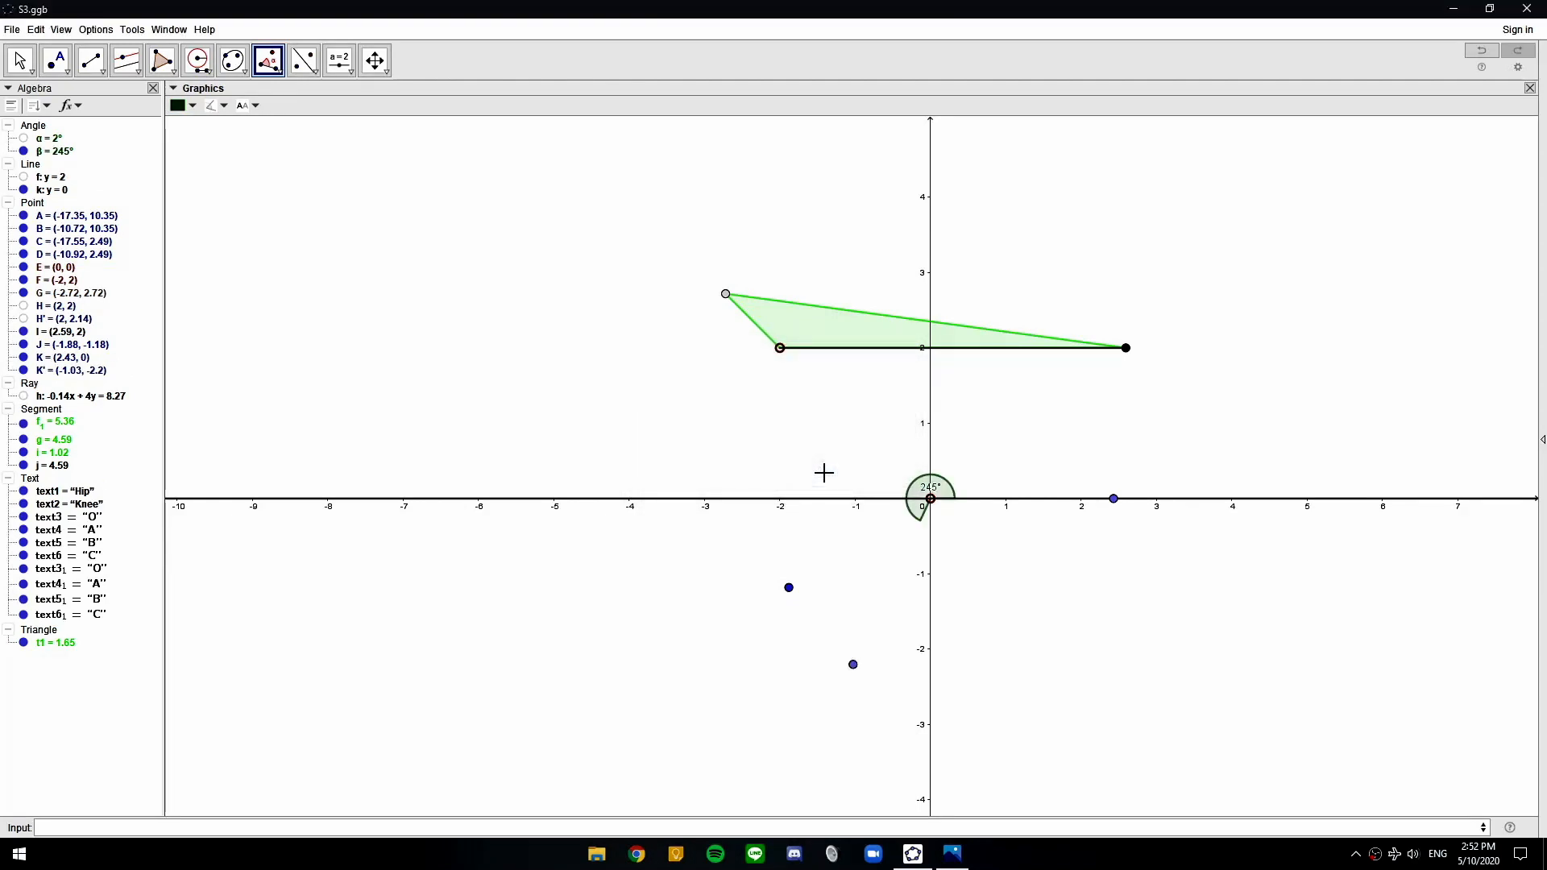
key("Escape")
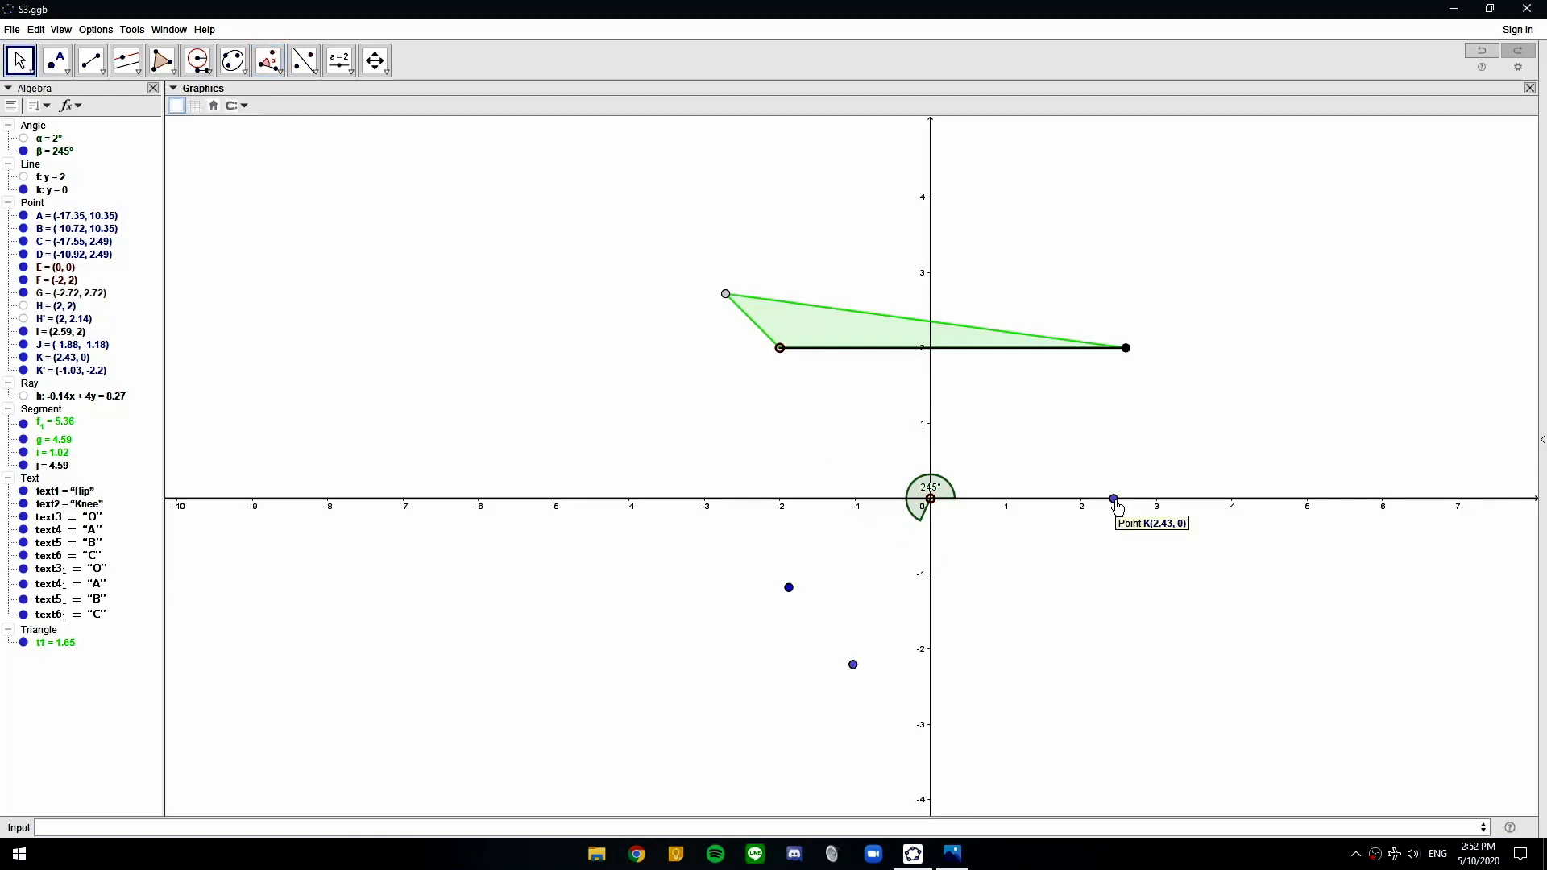
Hide the construction line y = 0, the point on it at (2.43, 0) and the 245° angle mark
left_click(852, 664)
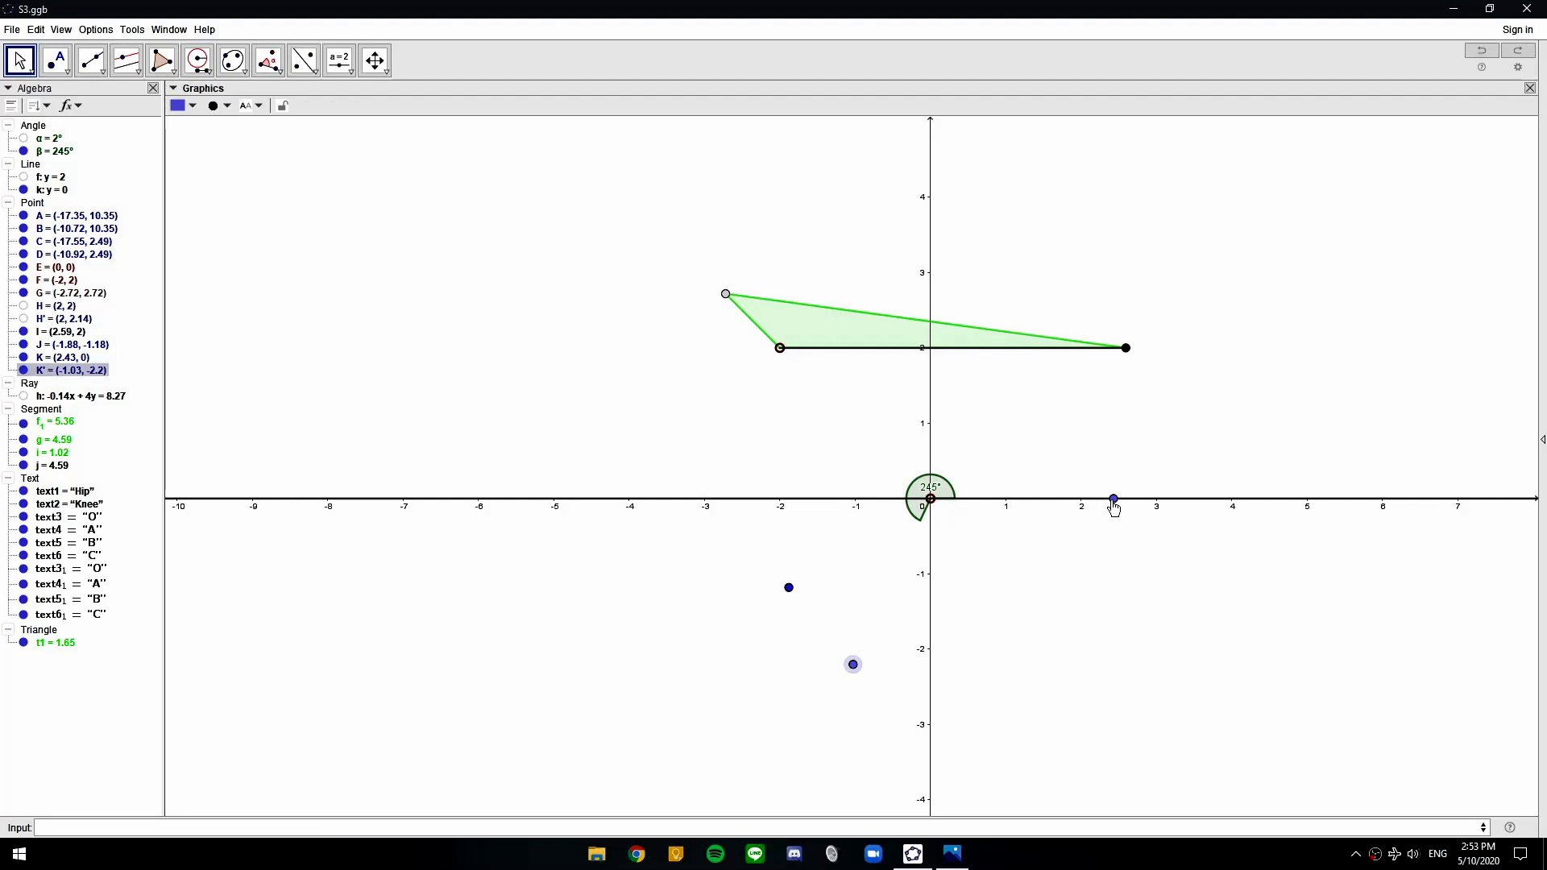
left_click(1114, 501)
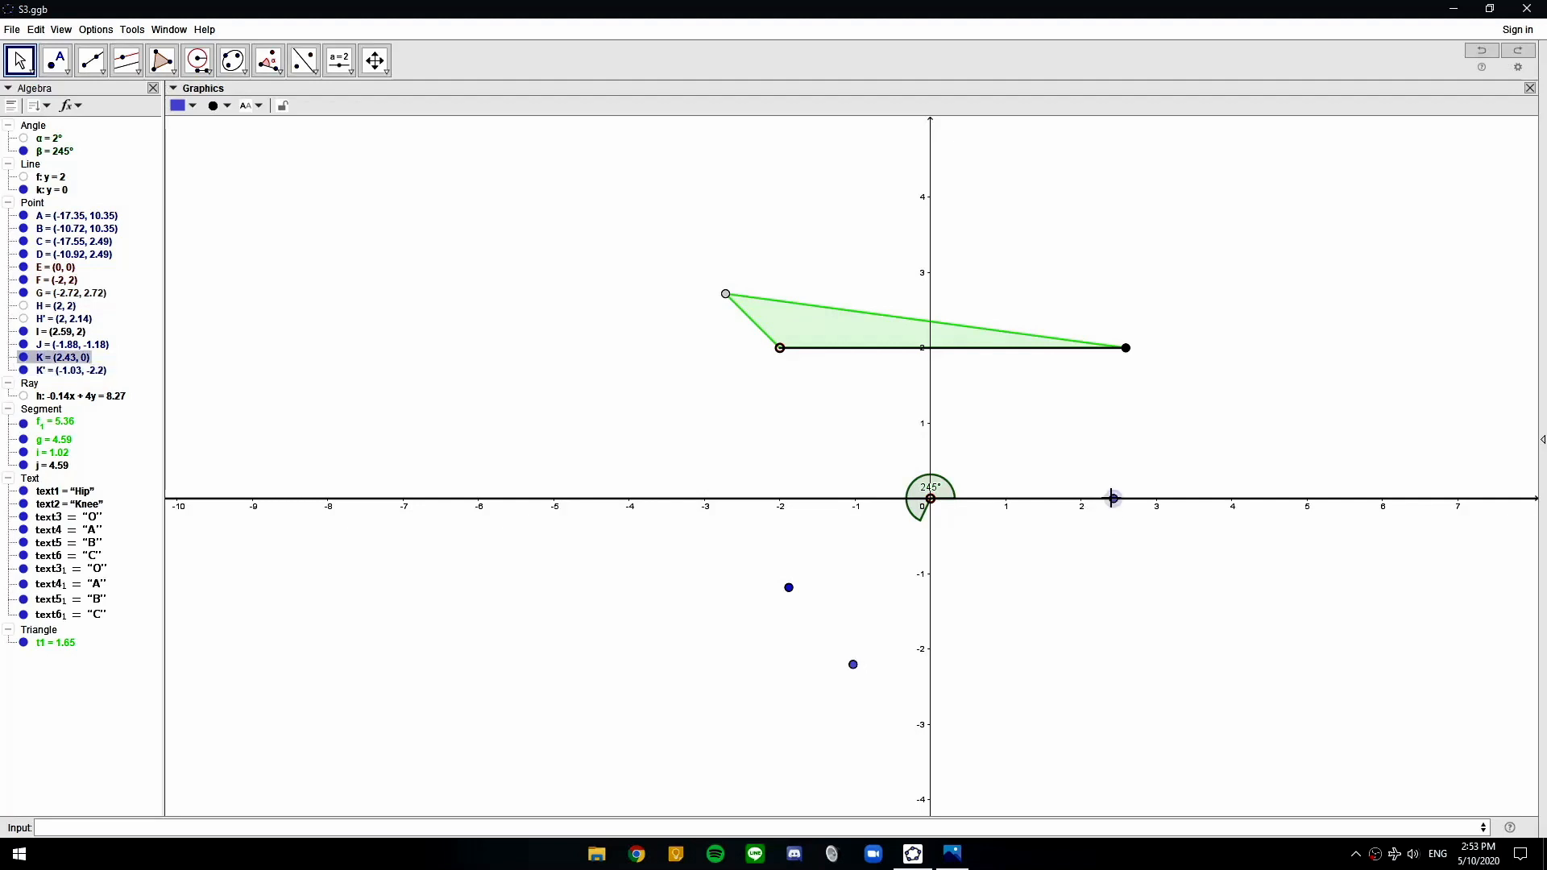
key("ctrl+g")
left_click(1119, 500)
key("ctrl+g")
left_click(941, 493)
key("ctrl+g")
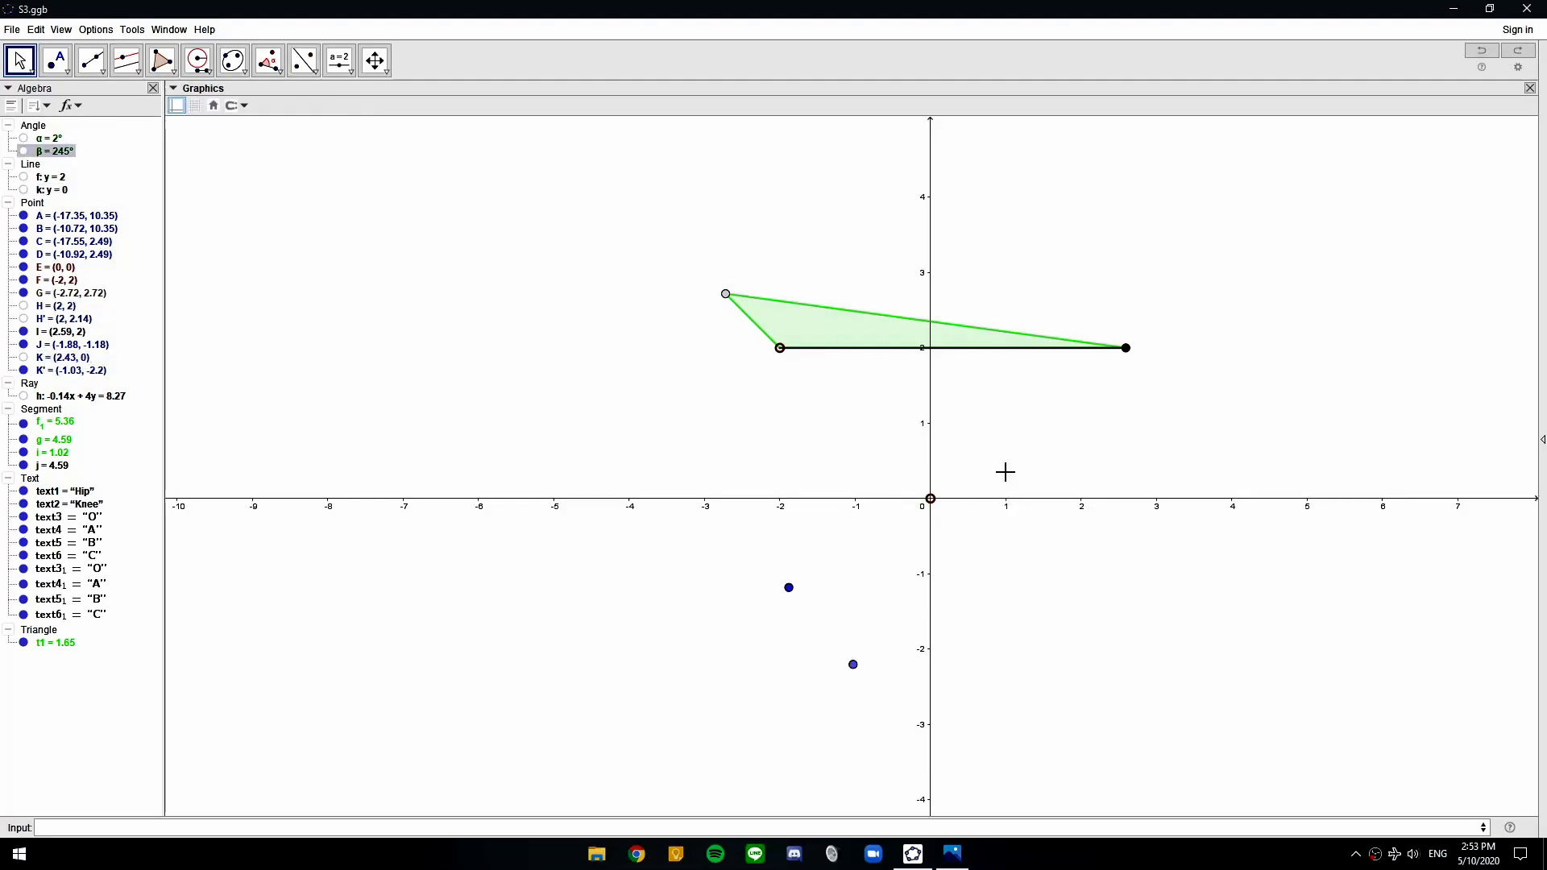
Draw a ray from the origin through the rotated point at (-1.03, -2.2)
left_click(98, 72)
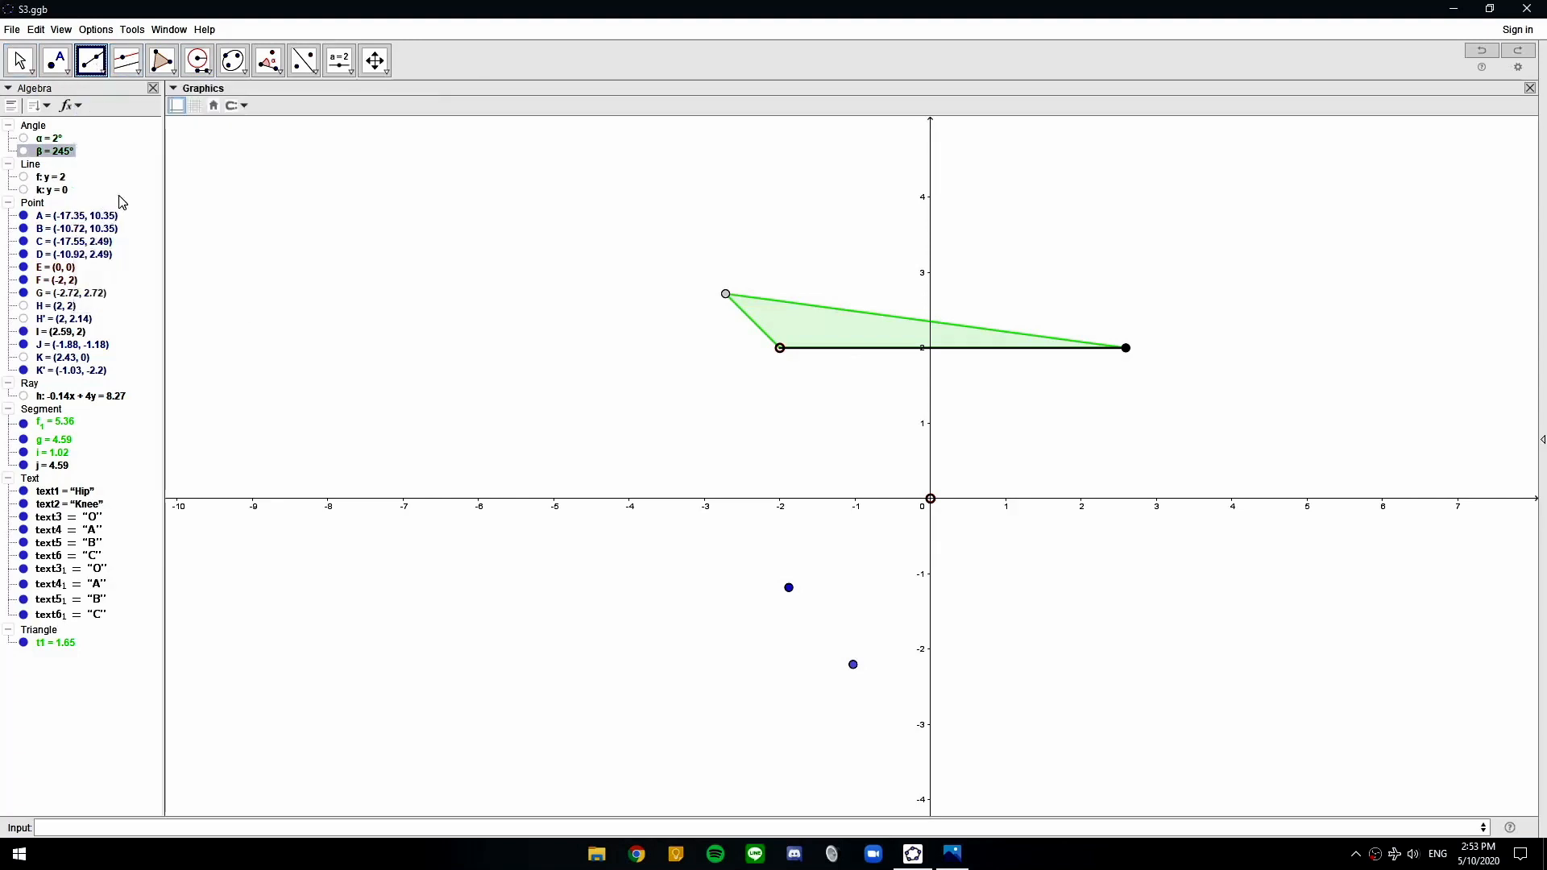
left_click(122, 195)
left_click(931, 500)
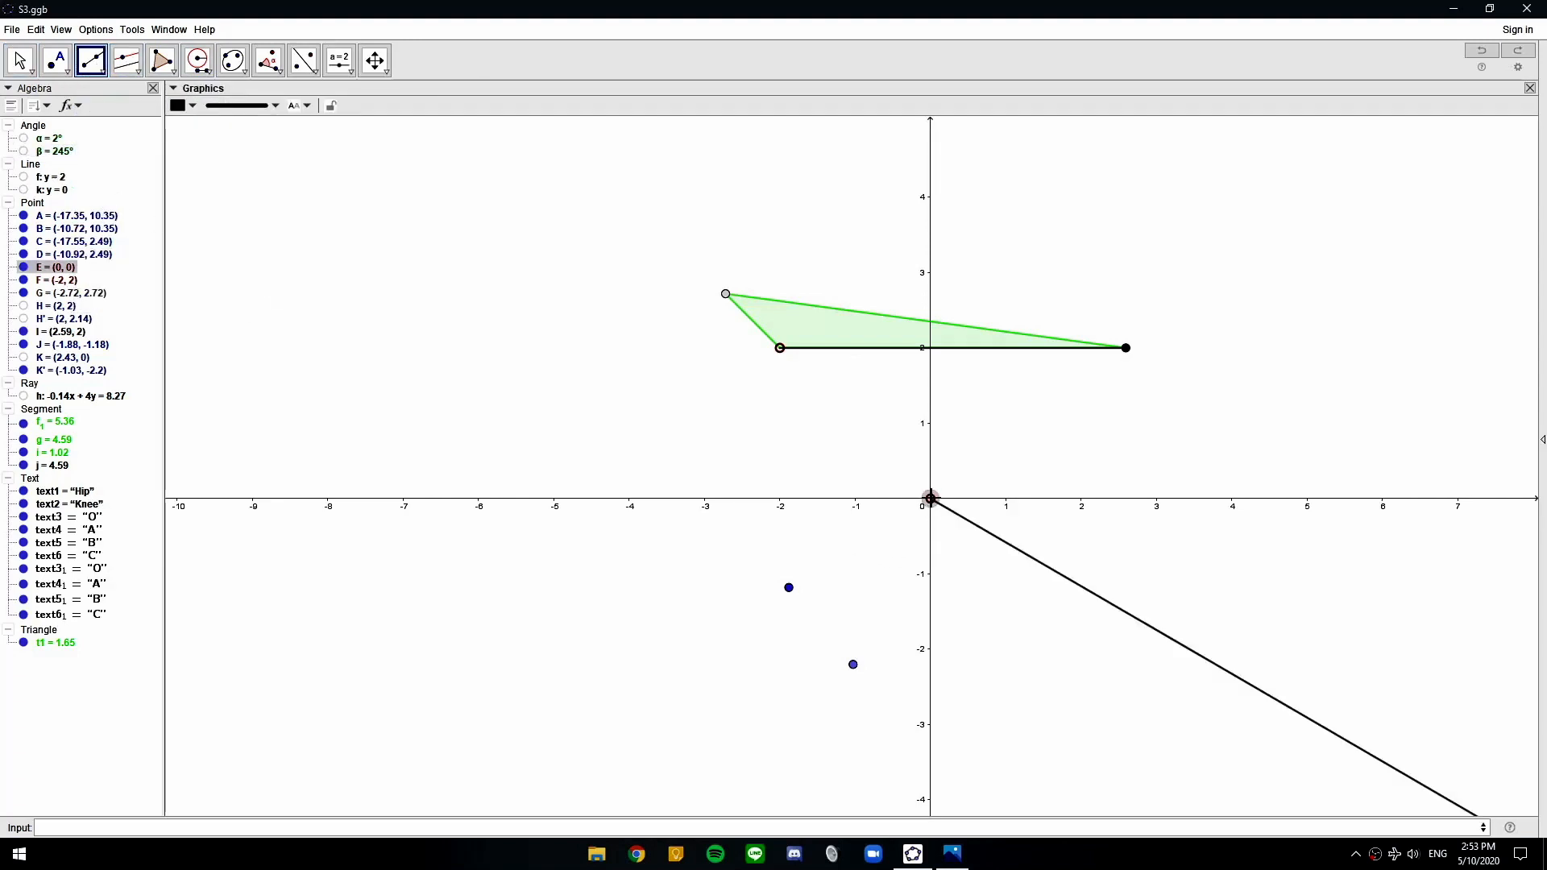
left_click(854, 665)
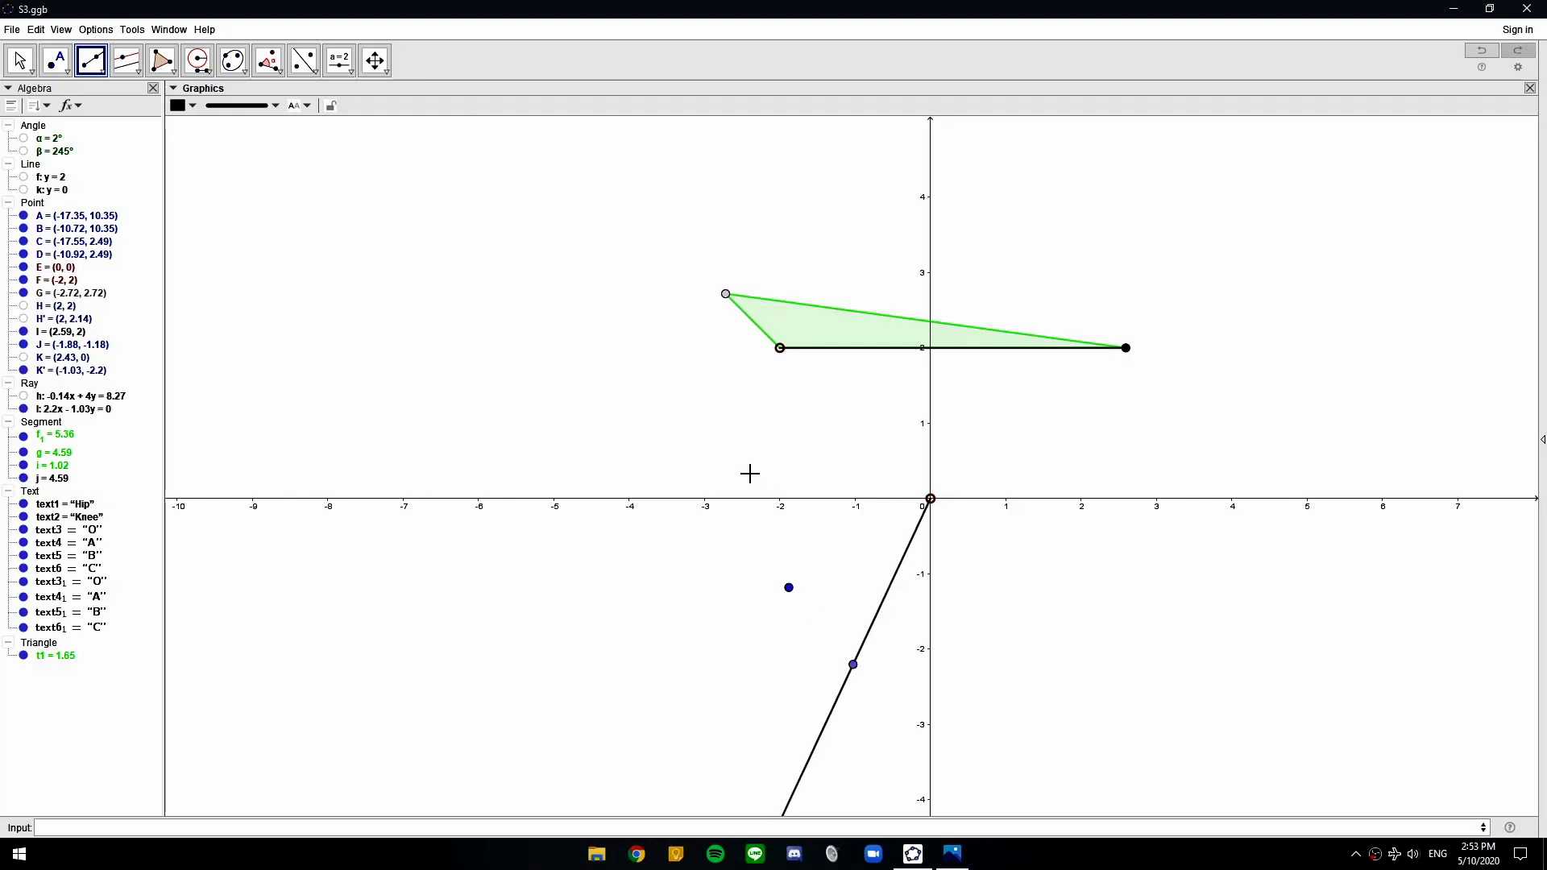
Place a point on the ray at about (-1.61, -3.46) and move the green triangle's far vertex to (2, 2)
left_click(56, 60)
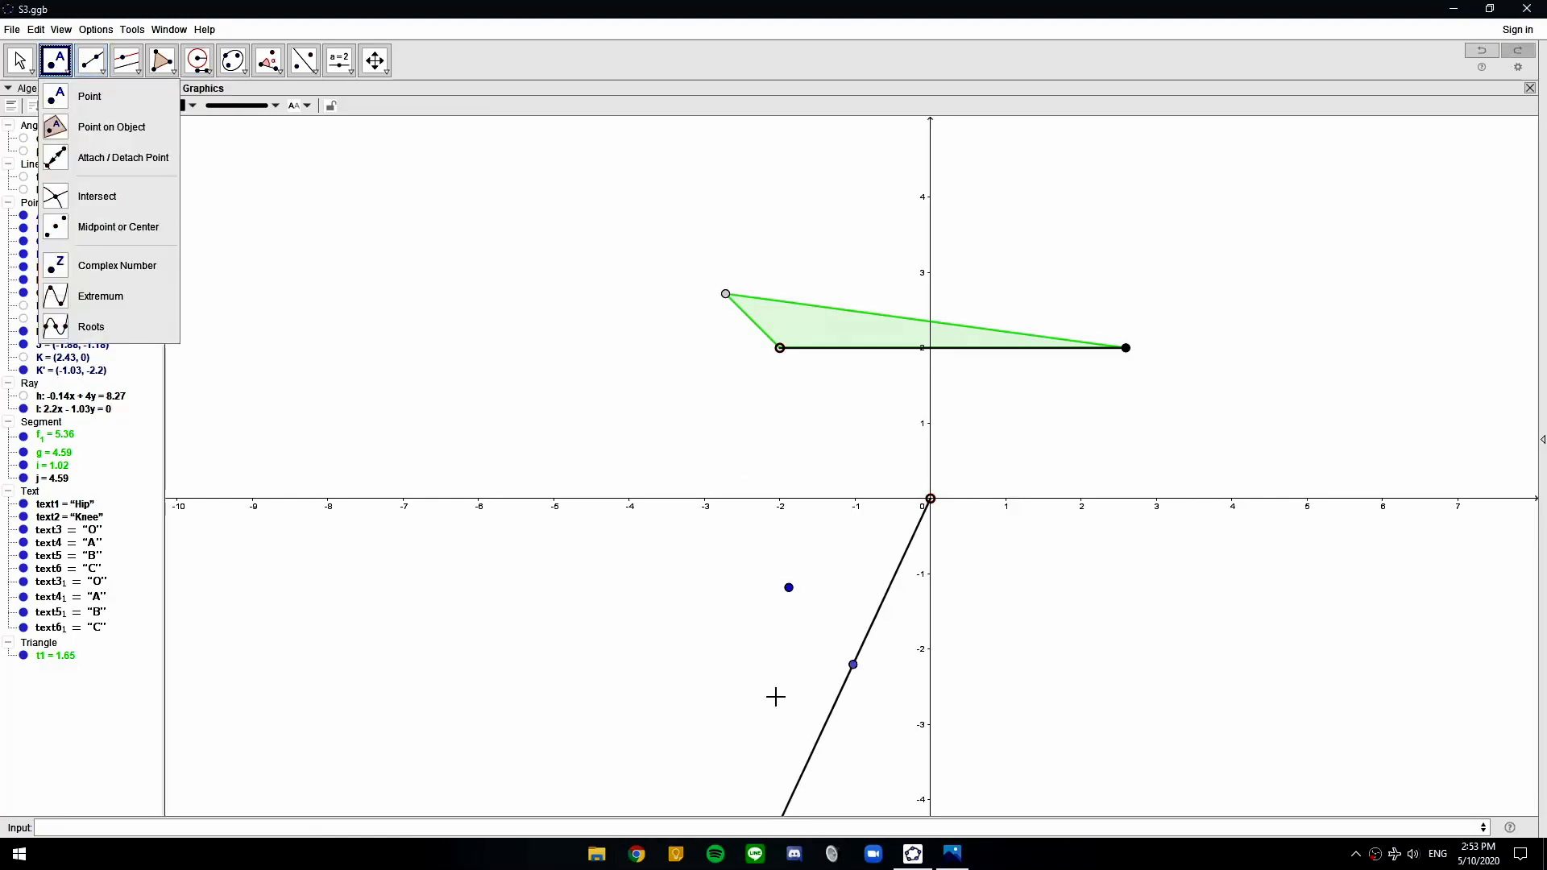
key("Escape")
left_click(816, 744)
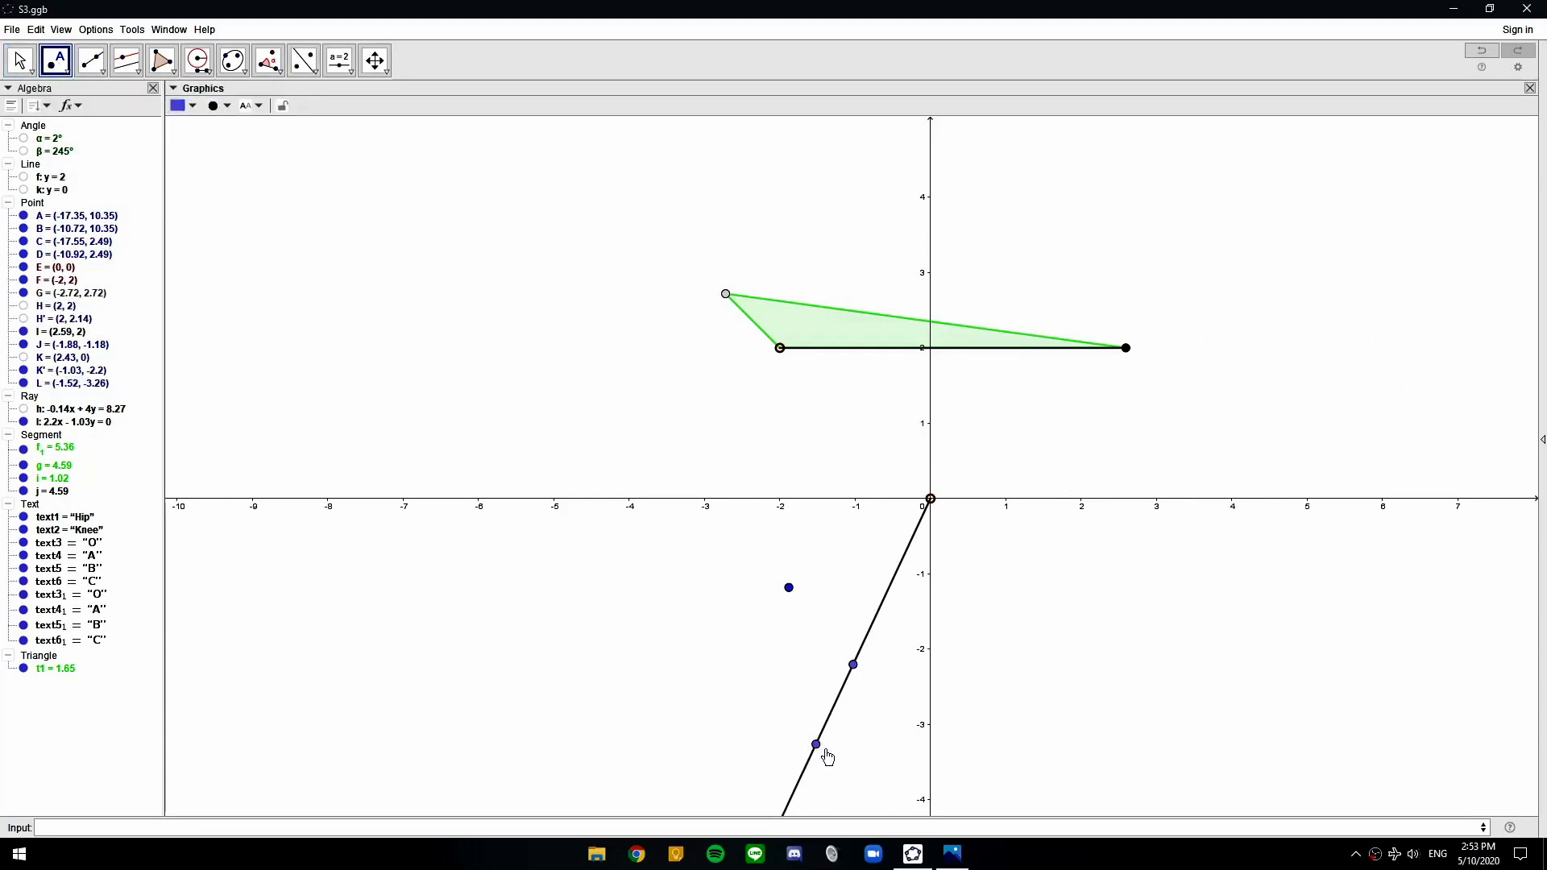
left_click_drag(816, 746, 802, 775)
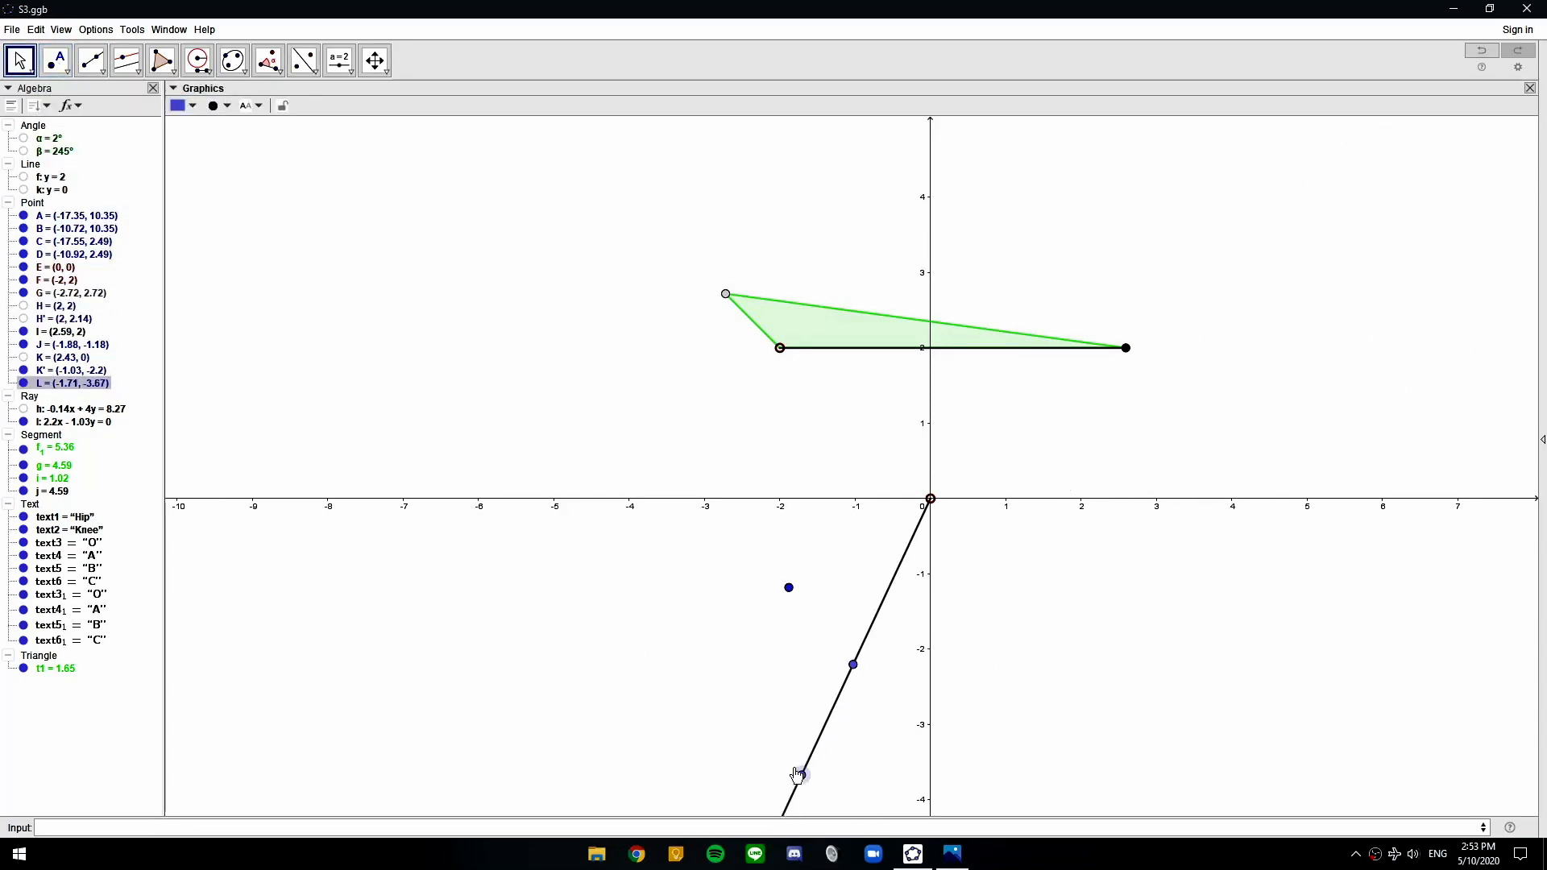
left_click(853, 666)
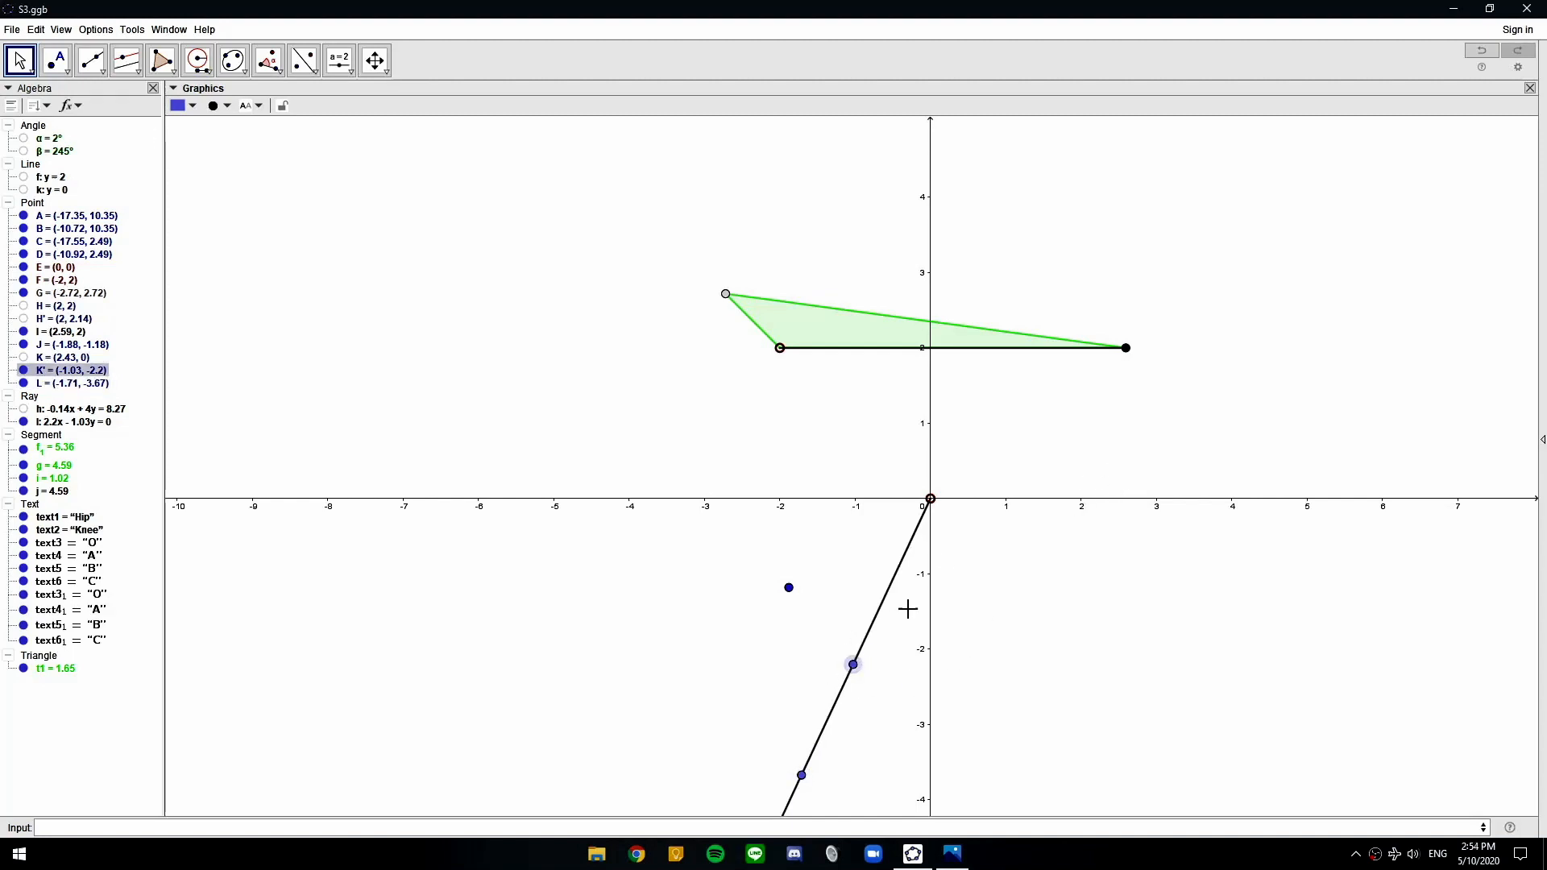
left_click_drag(810, 781, 831, 704)
mouse_move(834, 751)
left_mouse_down()
mouse_move(805, 788)
mouse_move(816, 767)
left_mouse_up()
left_click_drag(1128, 350, 1088, 361)
left_click(719, 521)
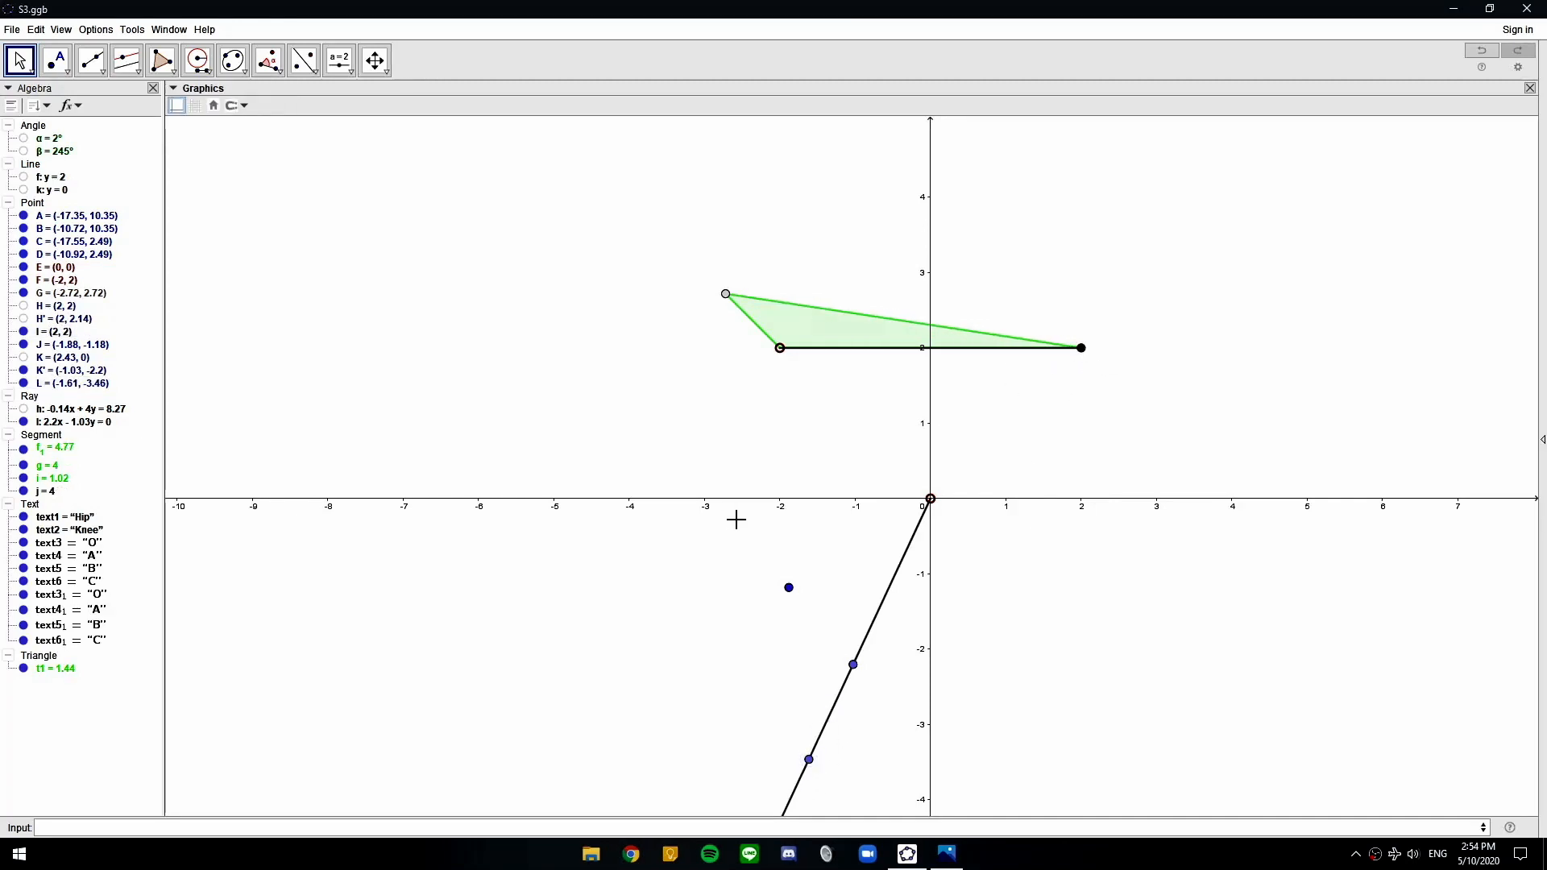
Hide the ray and the rotated point, and move the remaining point on the ray to about (-0.94, -2.02)
left_click(885, 590)
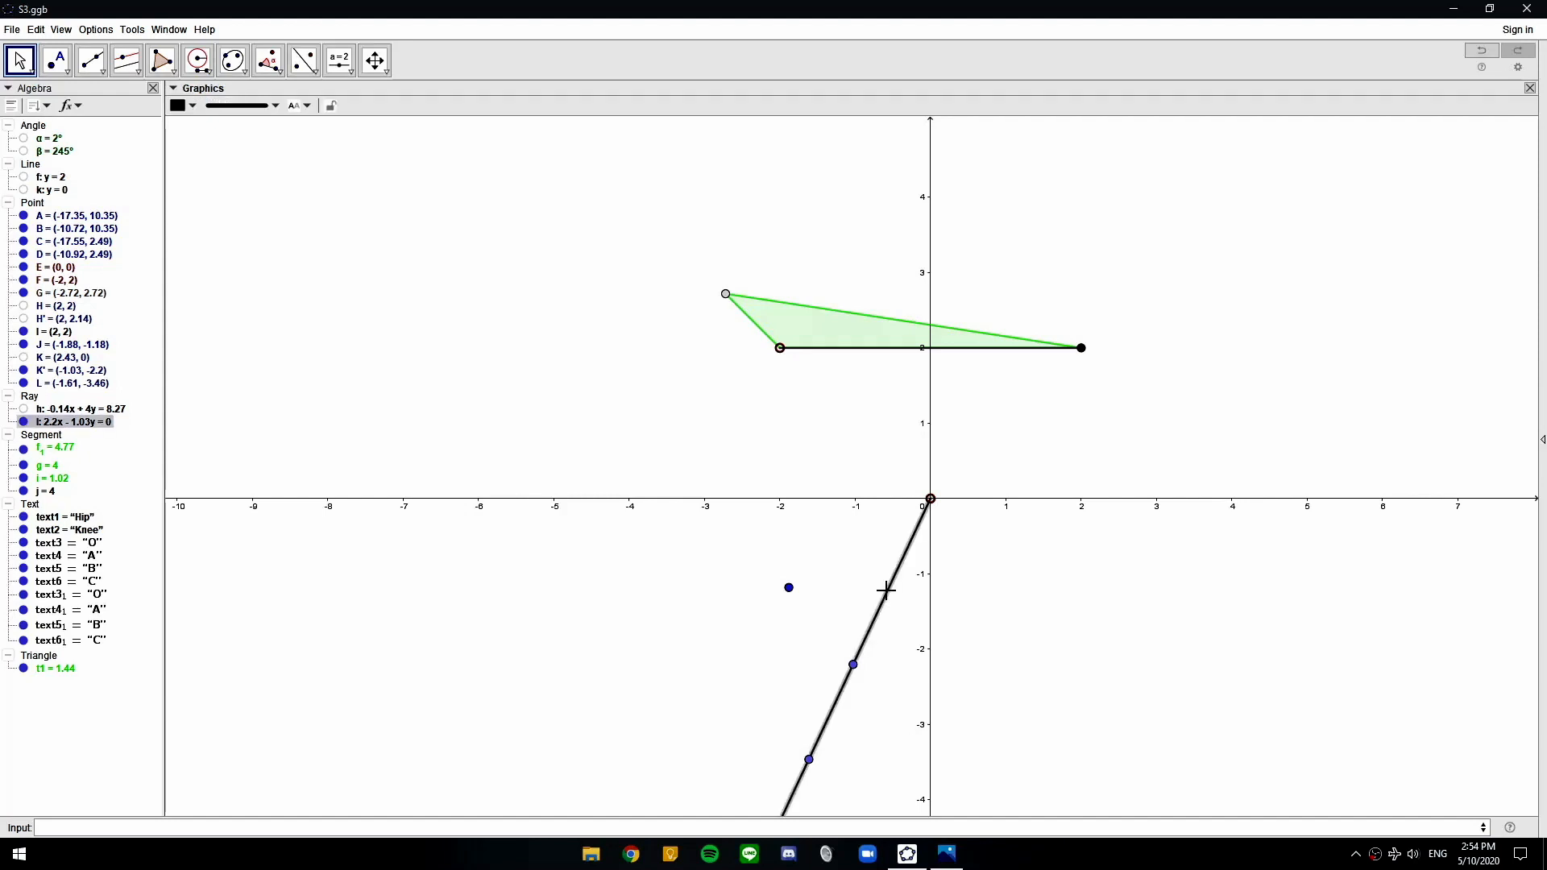
key("ctrl+g")
left_click(857, 666)
key("ctrl+g")
left_click_drag(809, 763, 861, 656)
Draw a triangle through the origin, (-0.94, -2.02) and joint B at (-1.88, -1.18)
left_click(162, 60)
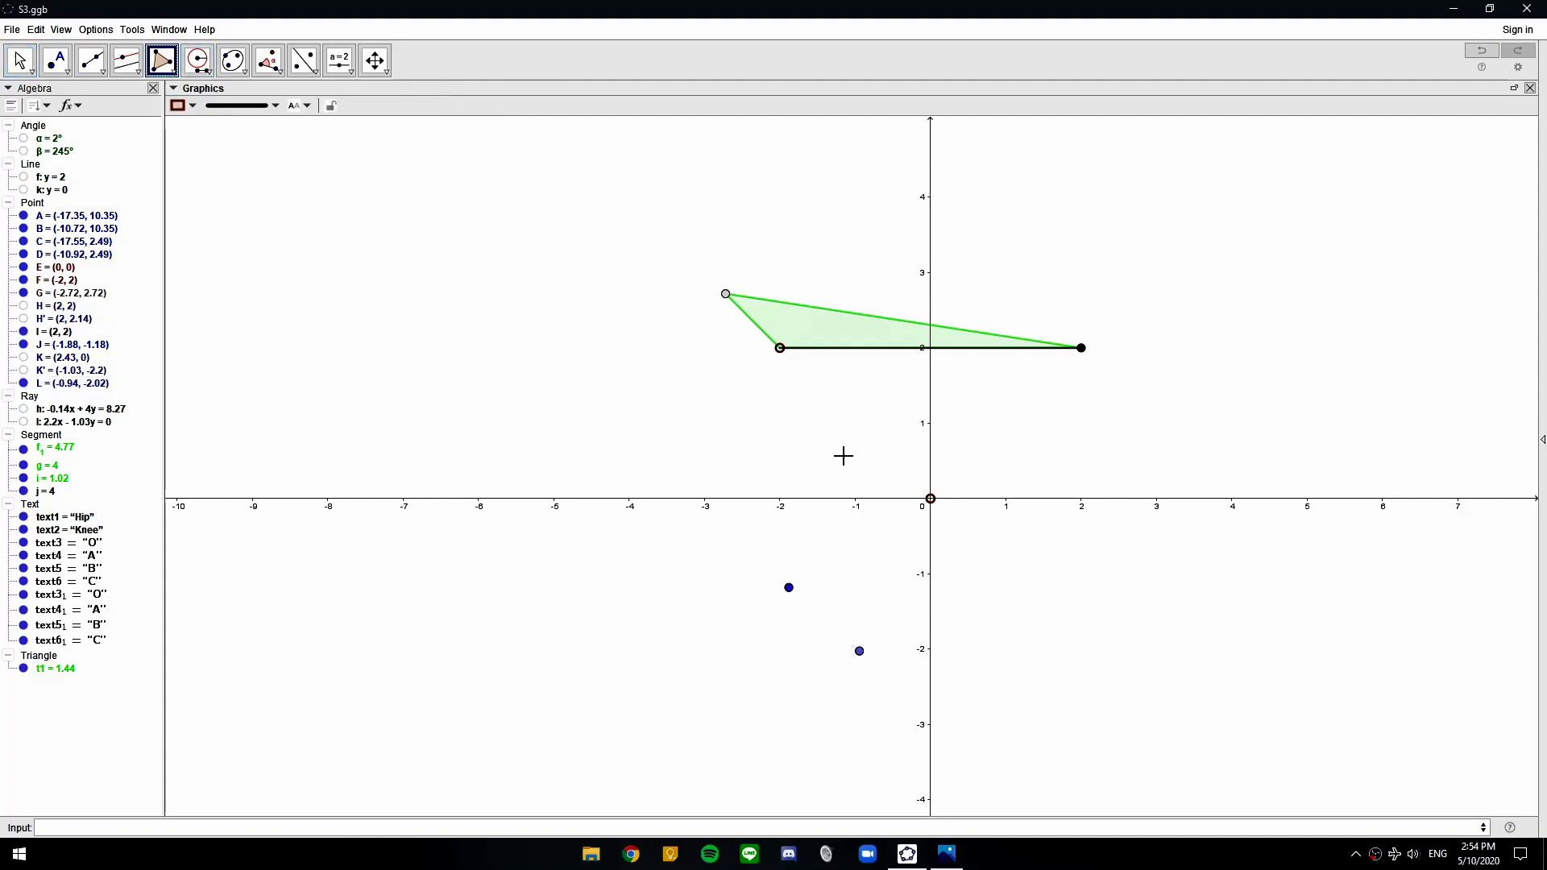
left_click(931, 499)
left_click(859, 653)
left_click(790, 587)
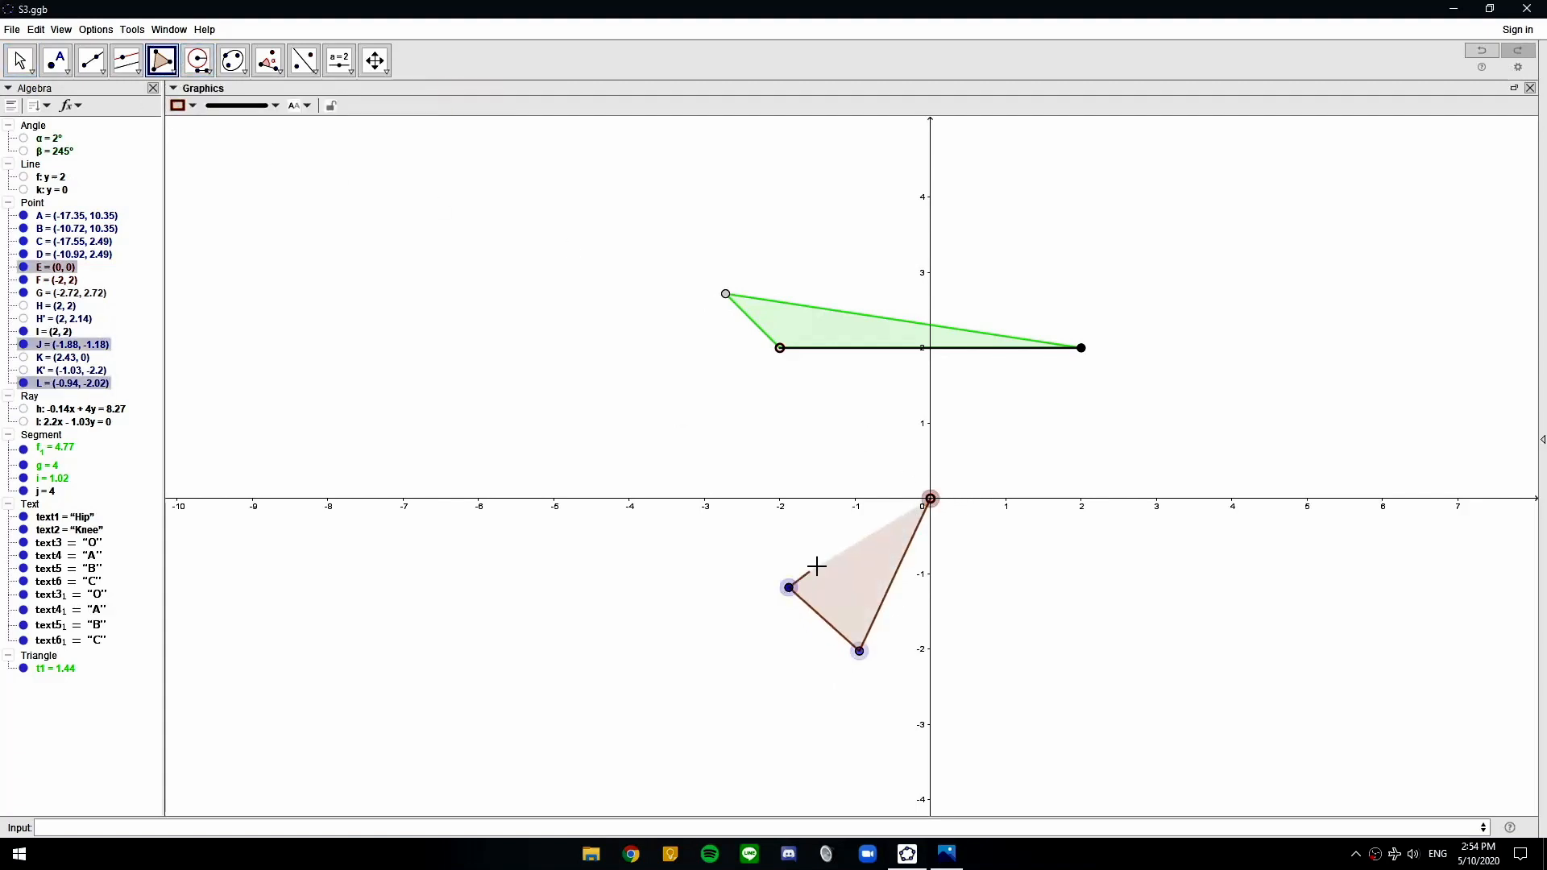
left_click(930, 499)
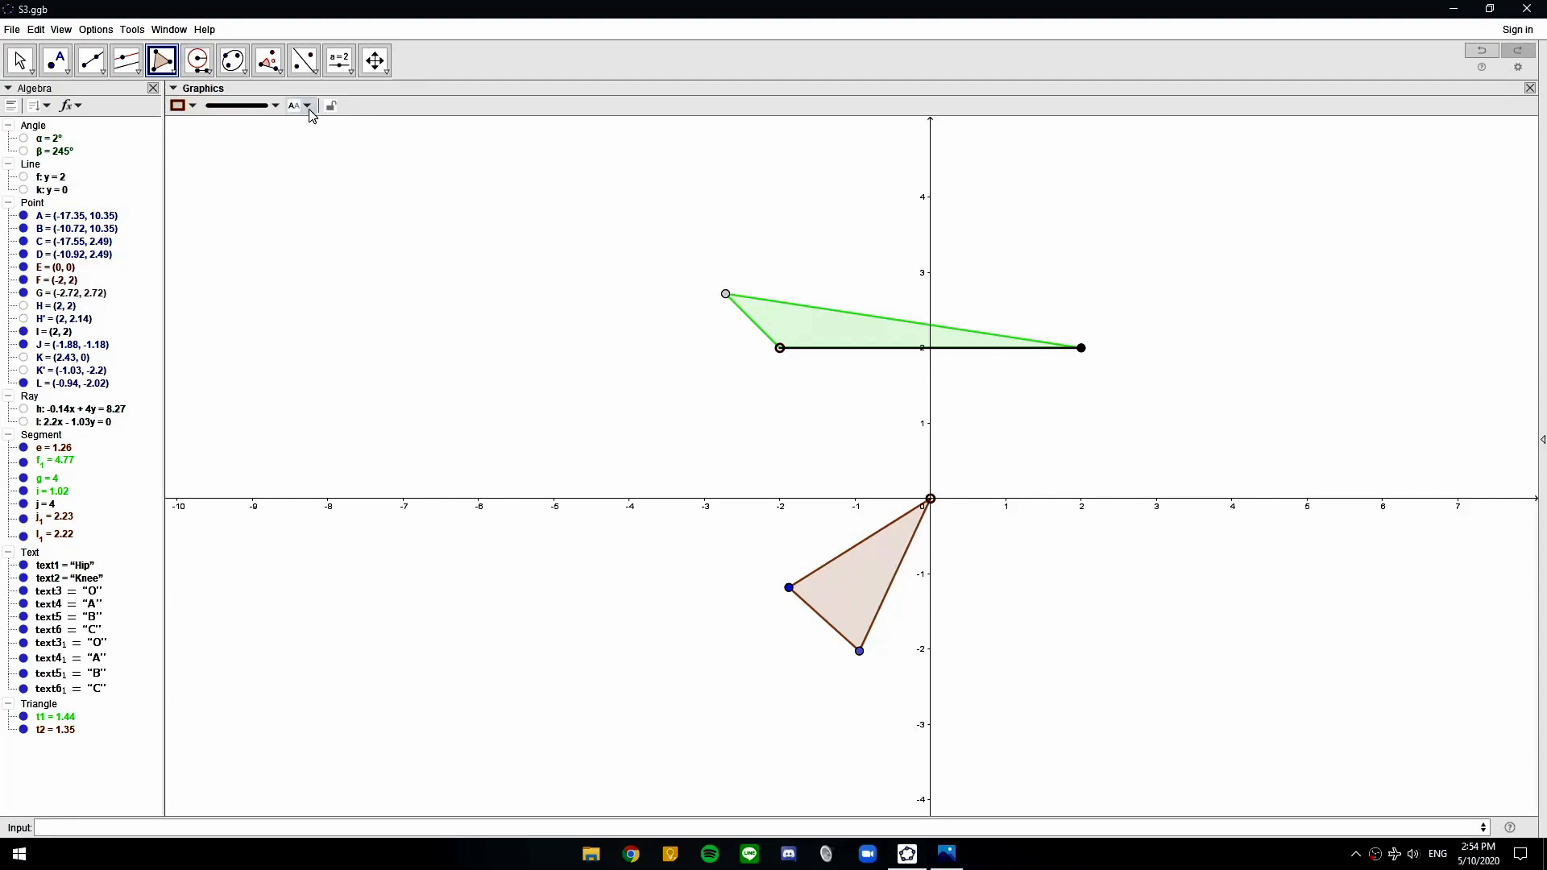
key("Escape")
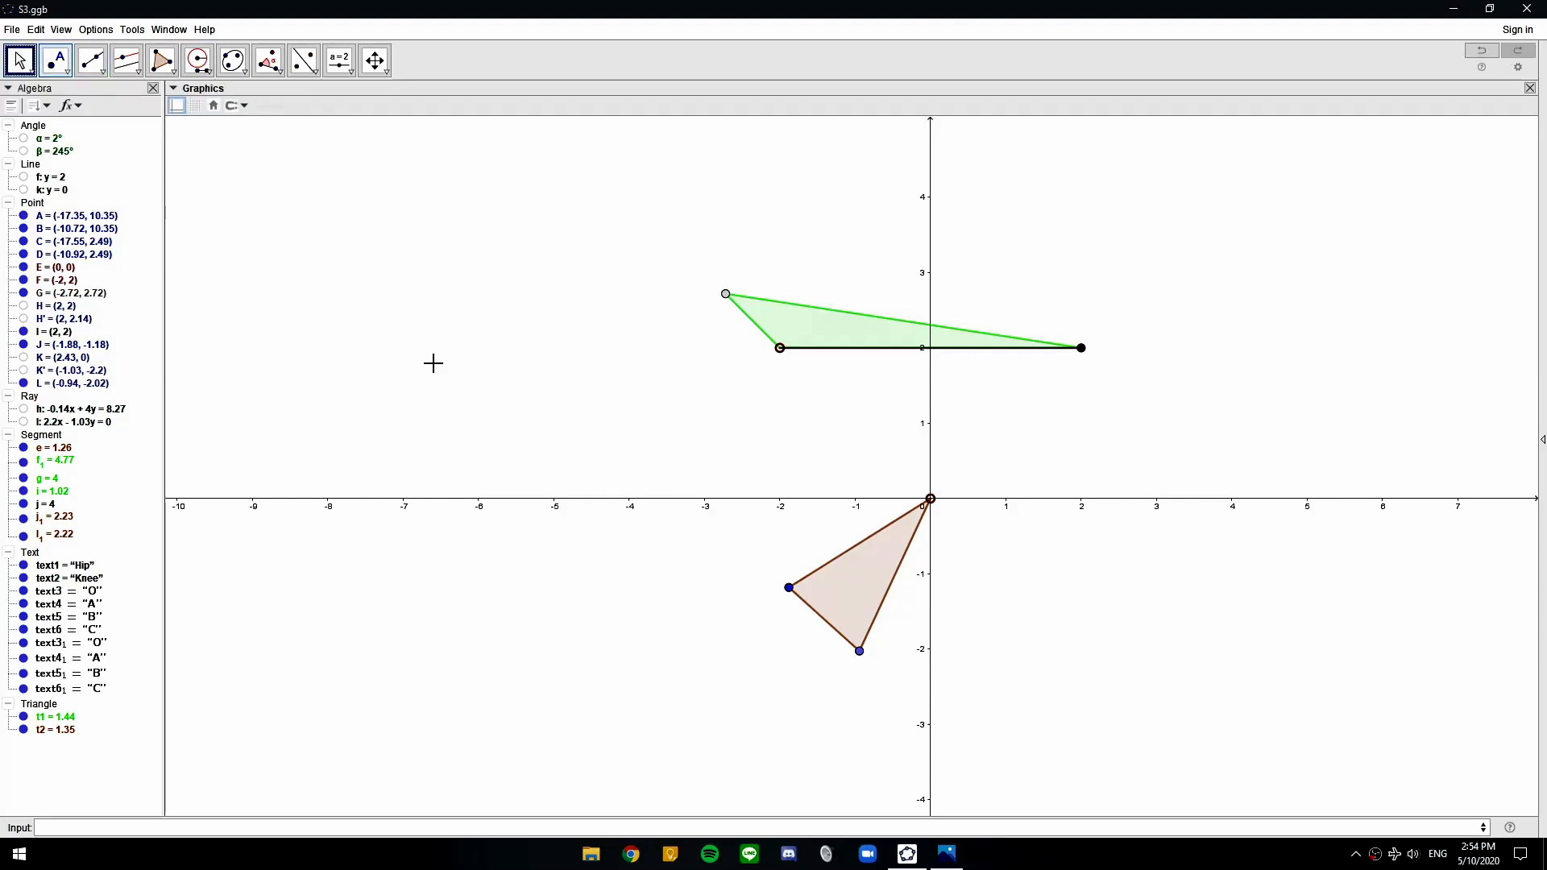
Recolour the new triangle at the origin red
left_click(822, 600)
left_click(192, 105)
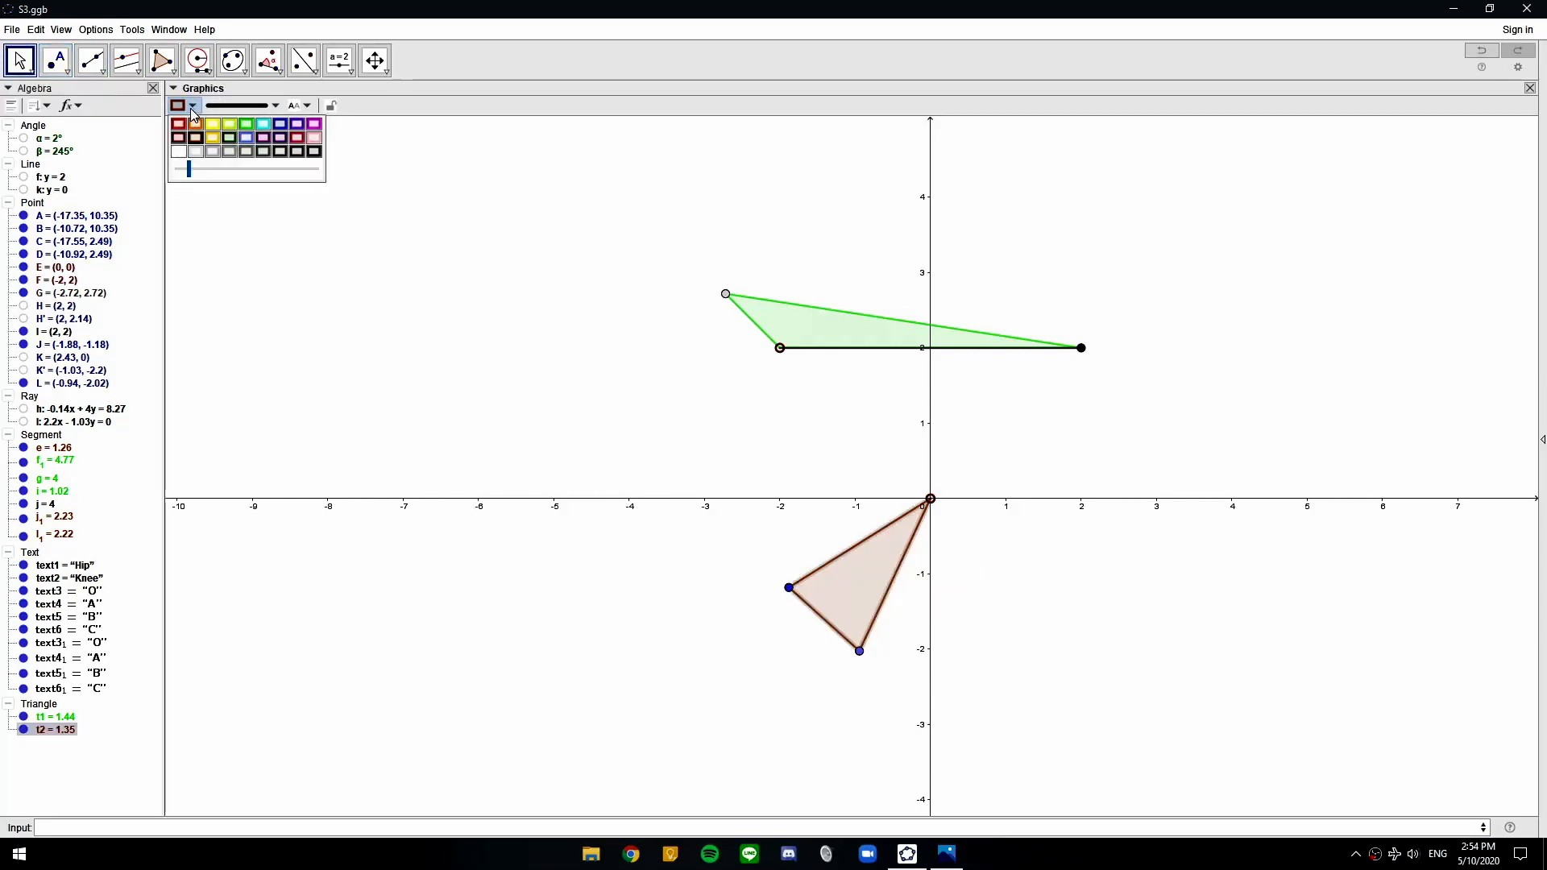
left_click(182, 126)
left_click(1014, 450)
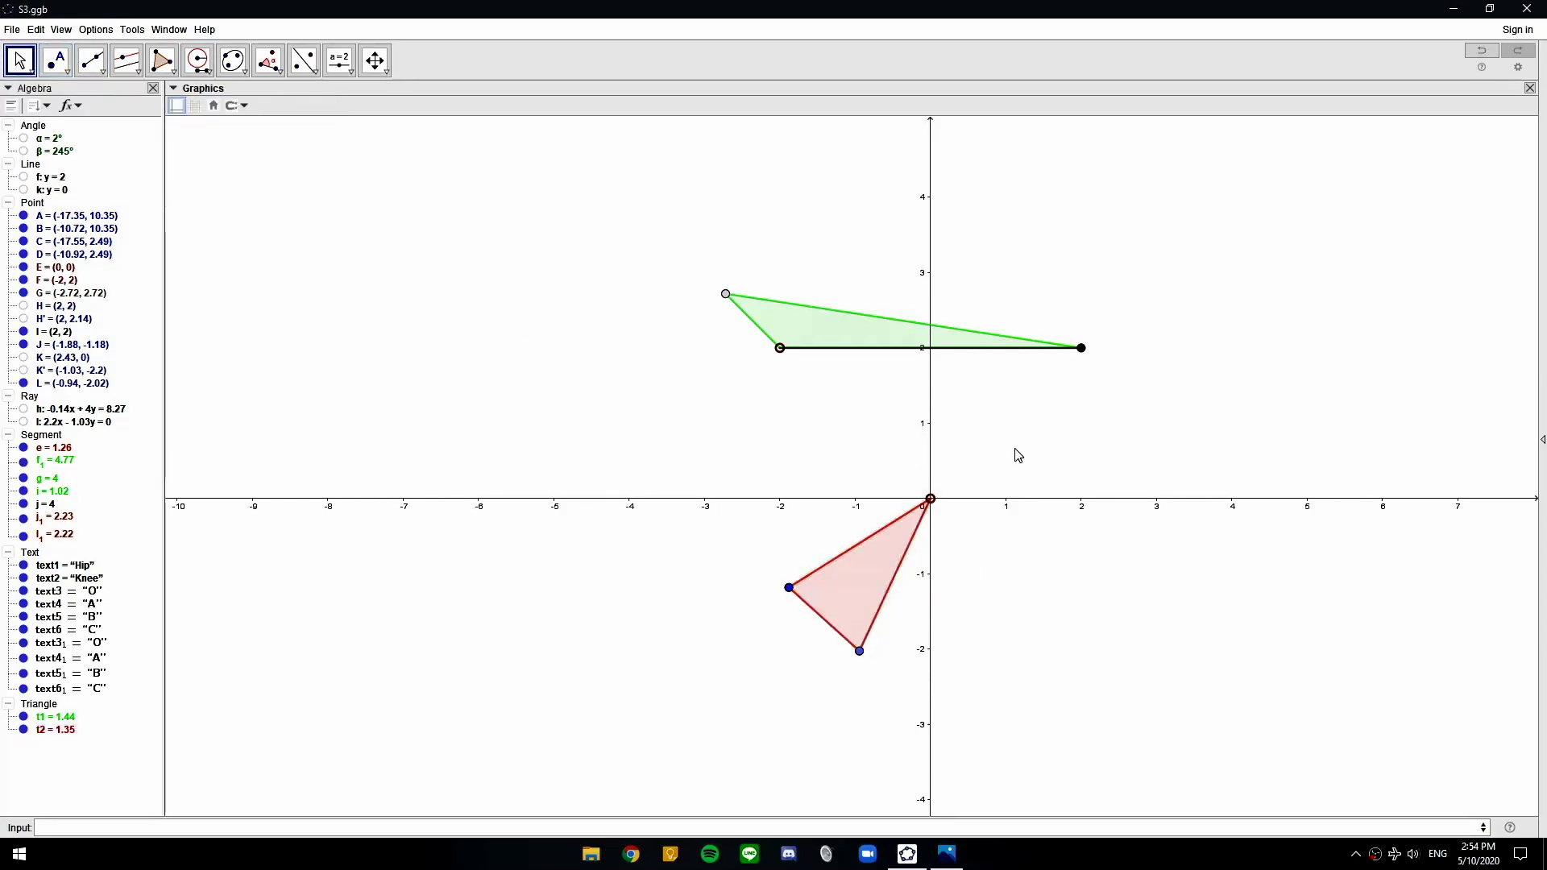
Recolour the red triangle's two vertices at (-0.94, -2.02) and (-1.88, -1.18) light grey
left_click(858, 650)
left_click(787, 588, "ctrl")
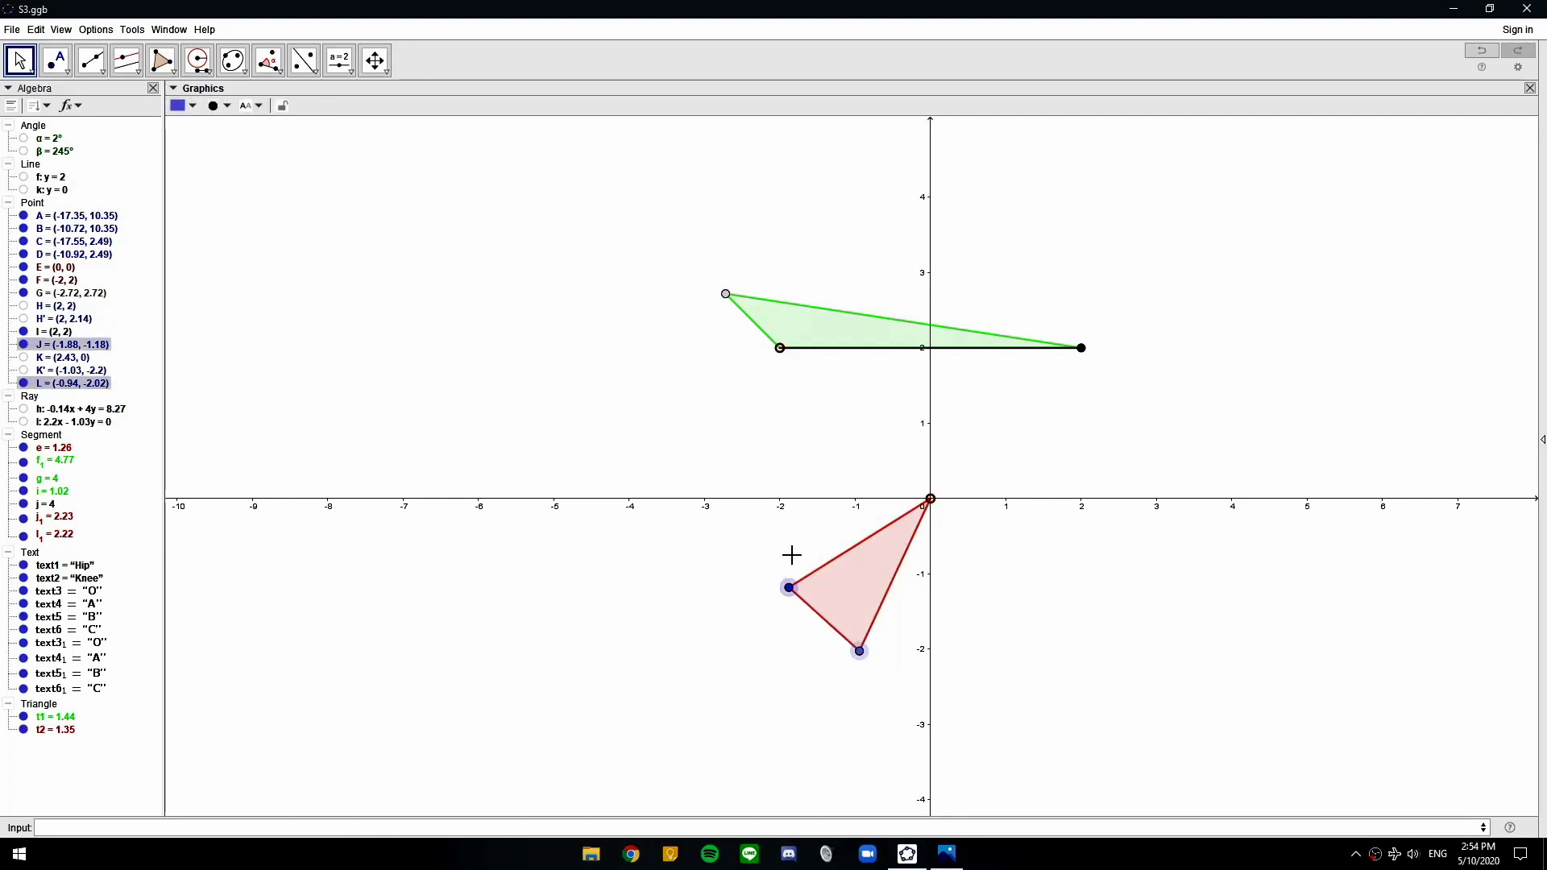
left_click(199, 112)
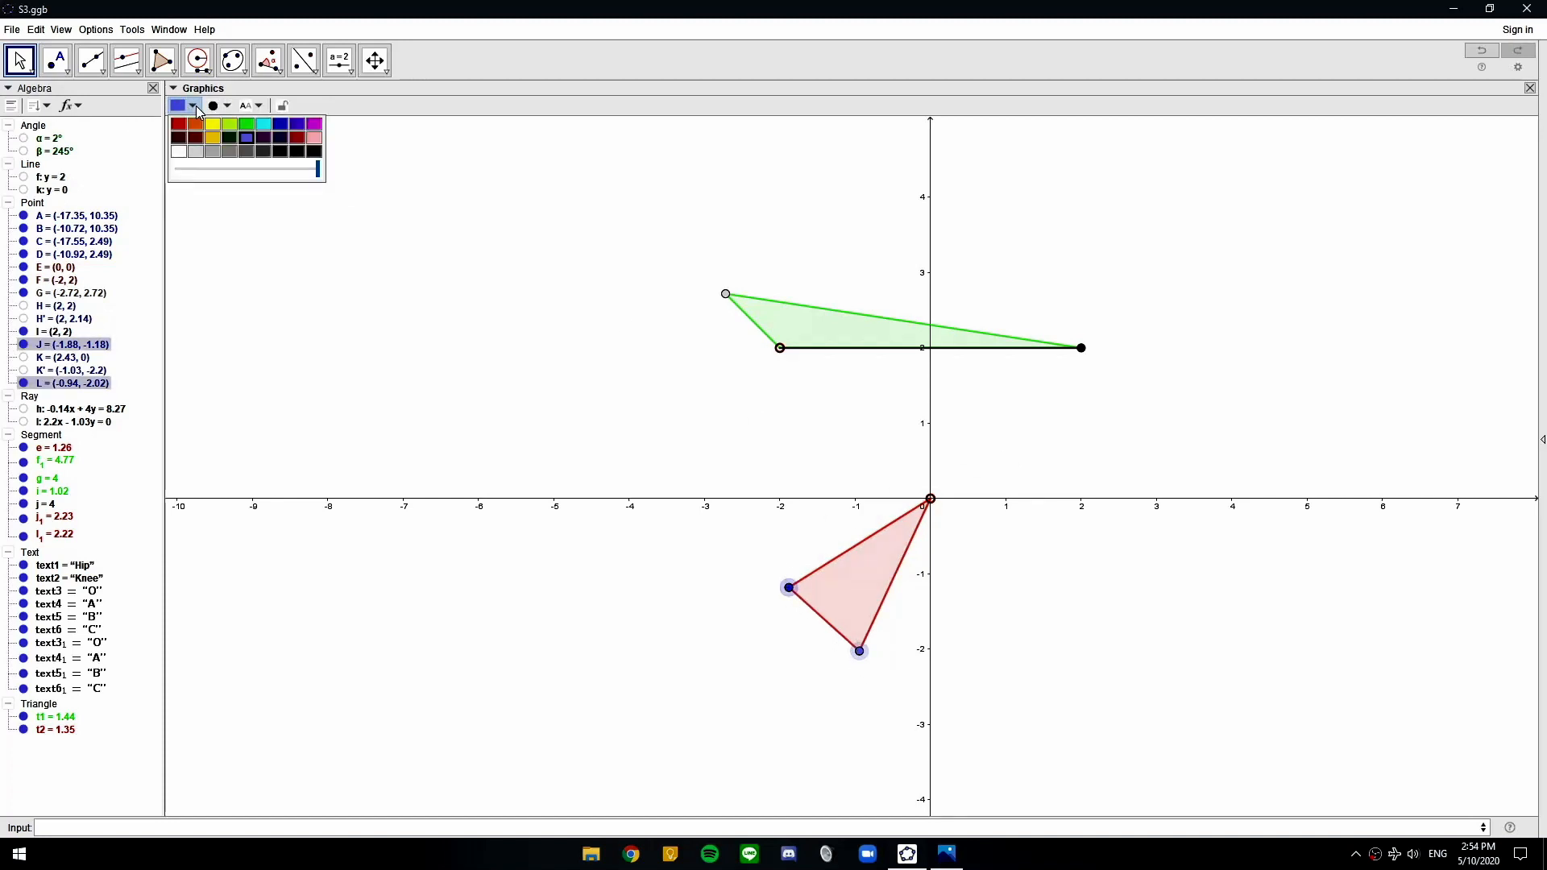
left_click(195, 154)
left_click(737, 366)
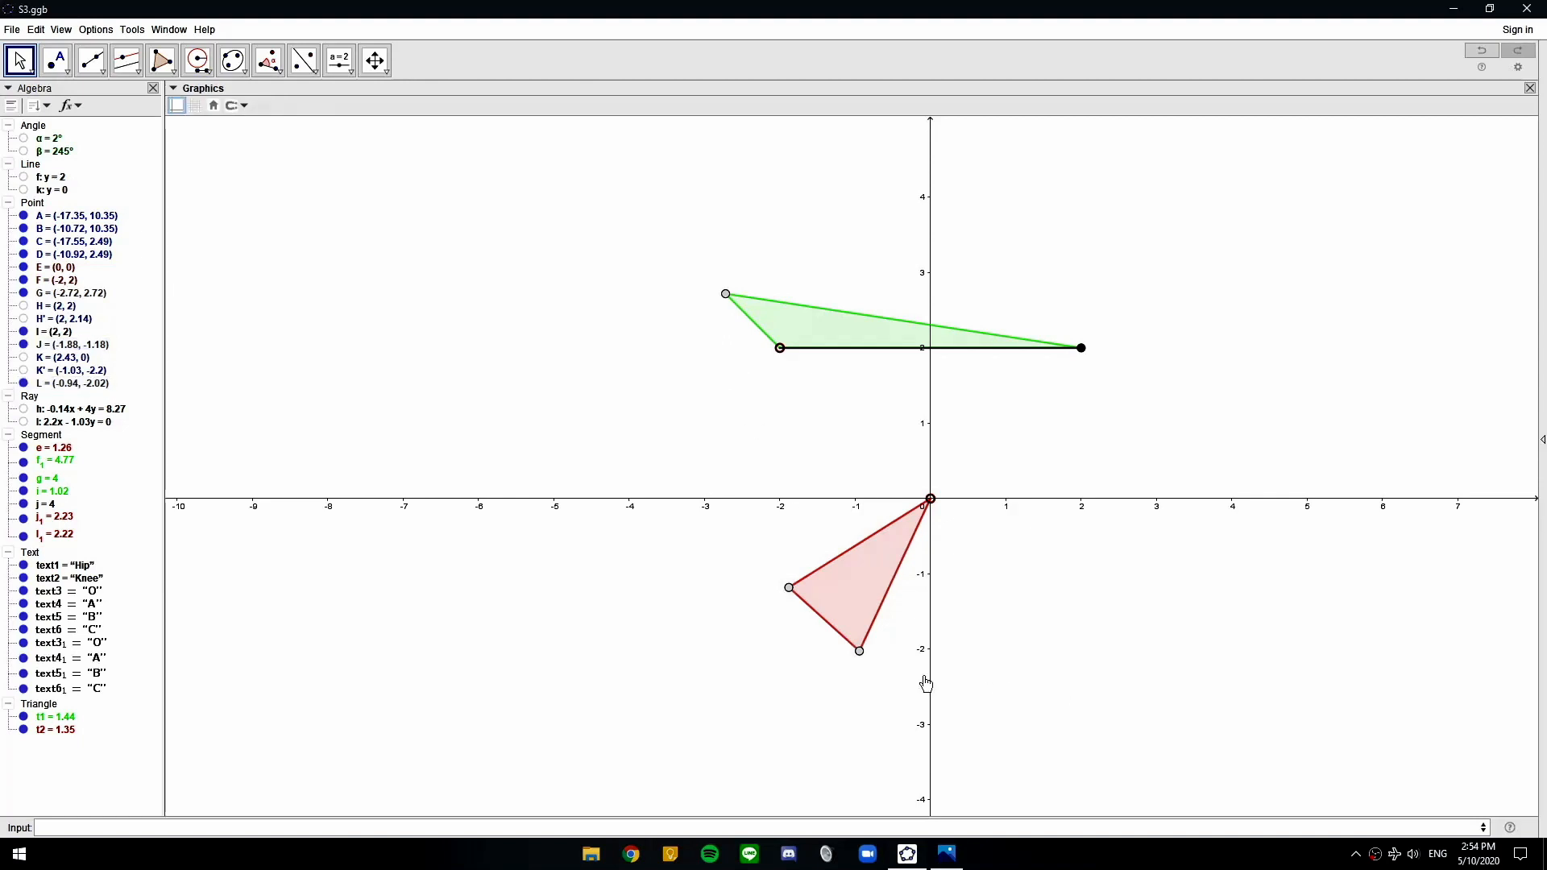
Draw a black segment along the red triangle's edge from the origin to (-0.94, -2.02)
left_click(859, 653)
left_click(92, 64)
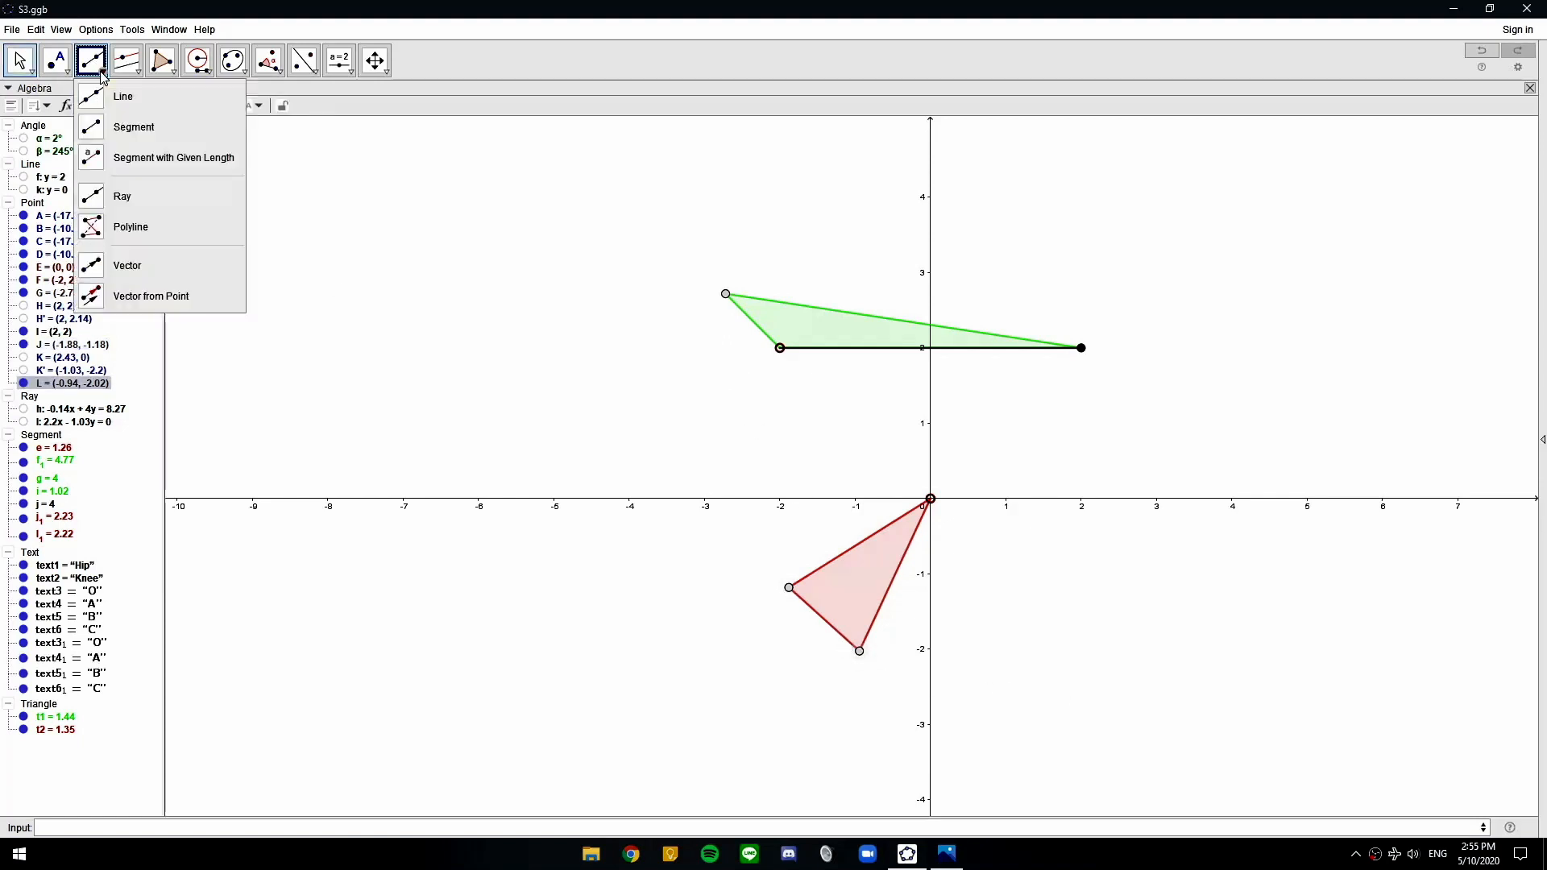
left_click(92, 64)
left_click(106, 127)
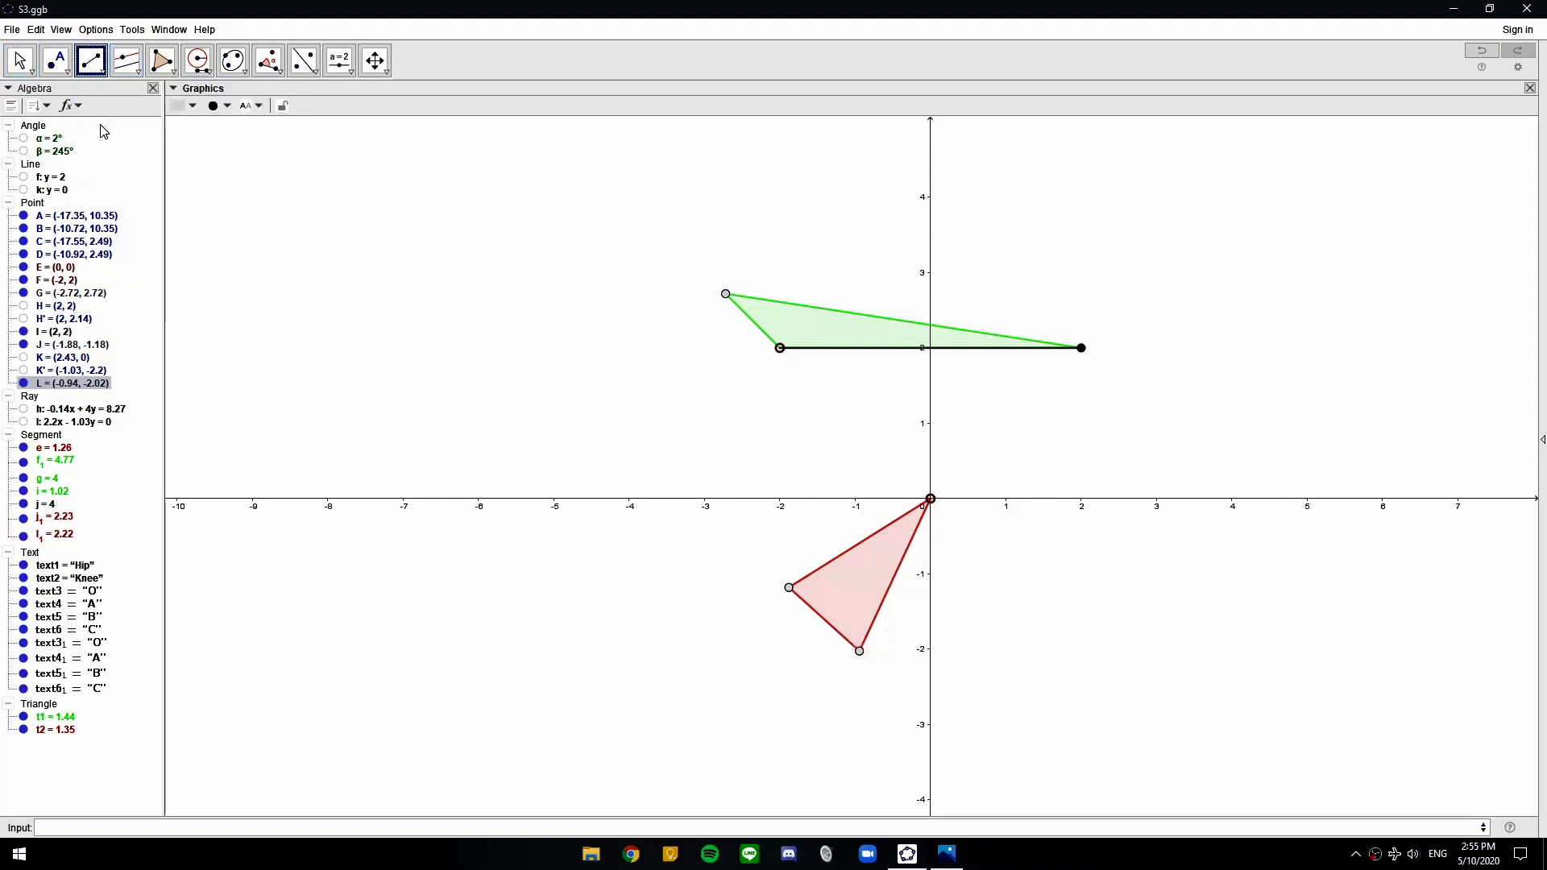
left_click(931, 501)
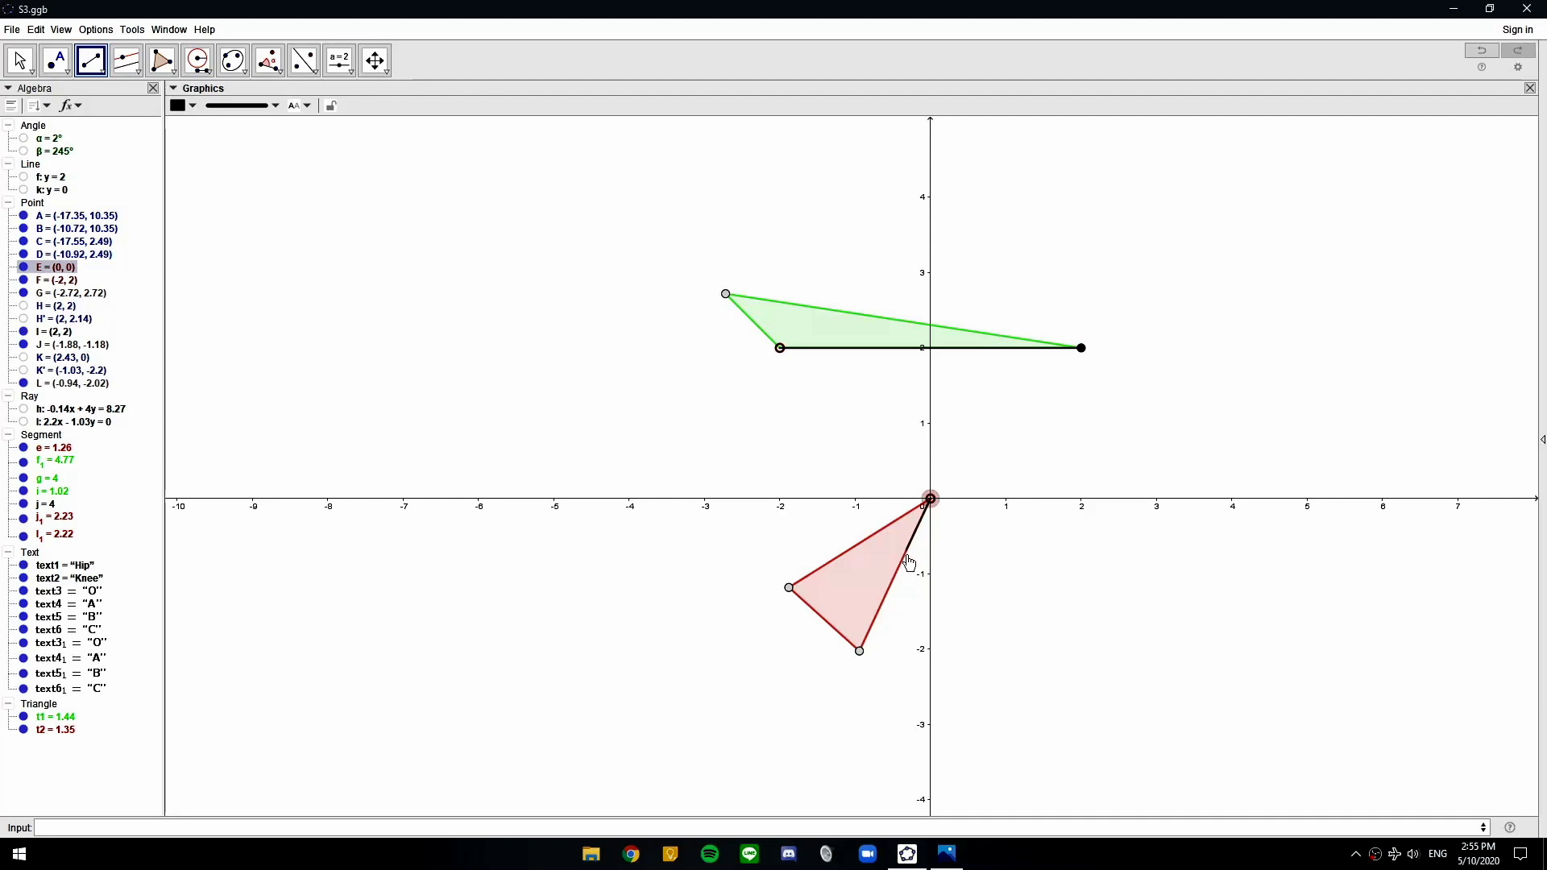
left_click(859, 651)
key("Escape")
Try moving the red triangle's lowest vertex, undo that, and move the green triangle's far vertex to about (2.24, 2)
left_click_drag(859, 654, 886, 617)
key("ctrl+z")
left_click_drag(1081, 348, 1099, 348)
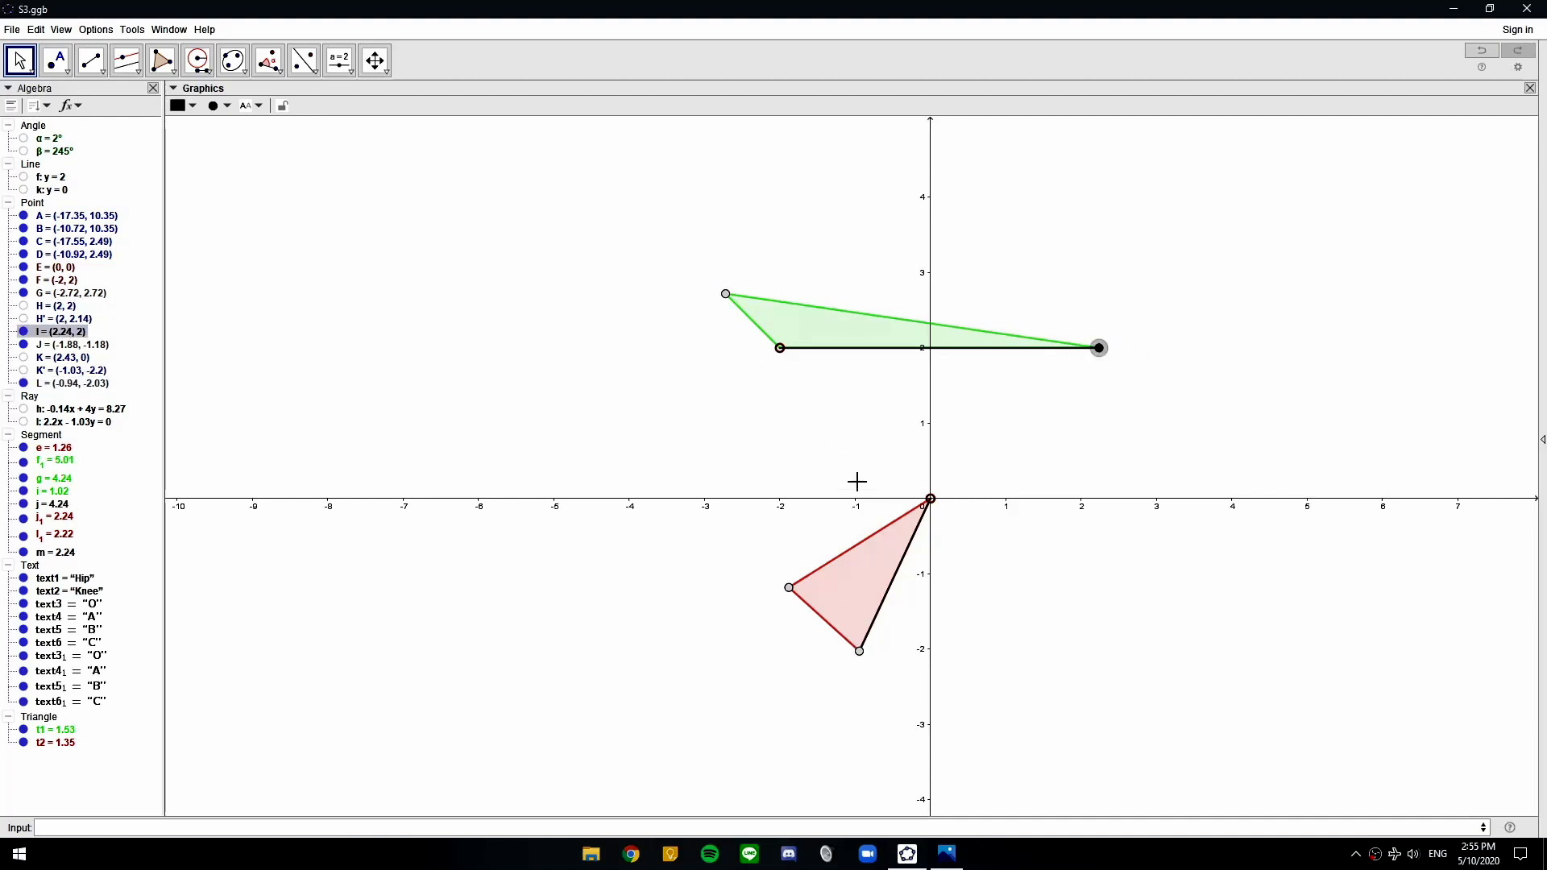
Fix the points at (0, 0), (-2, 2), (-2.72, 2.72) and (-1.88, -1.18) in place
left_click(929, 500)
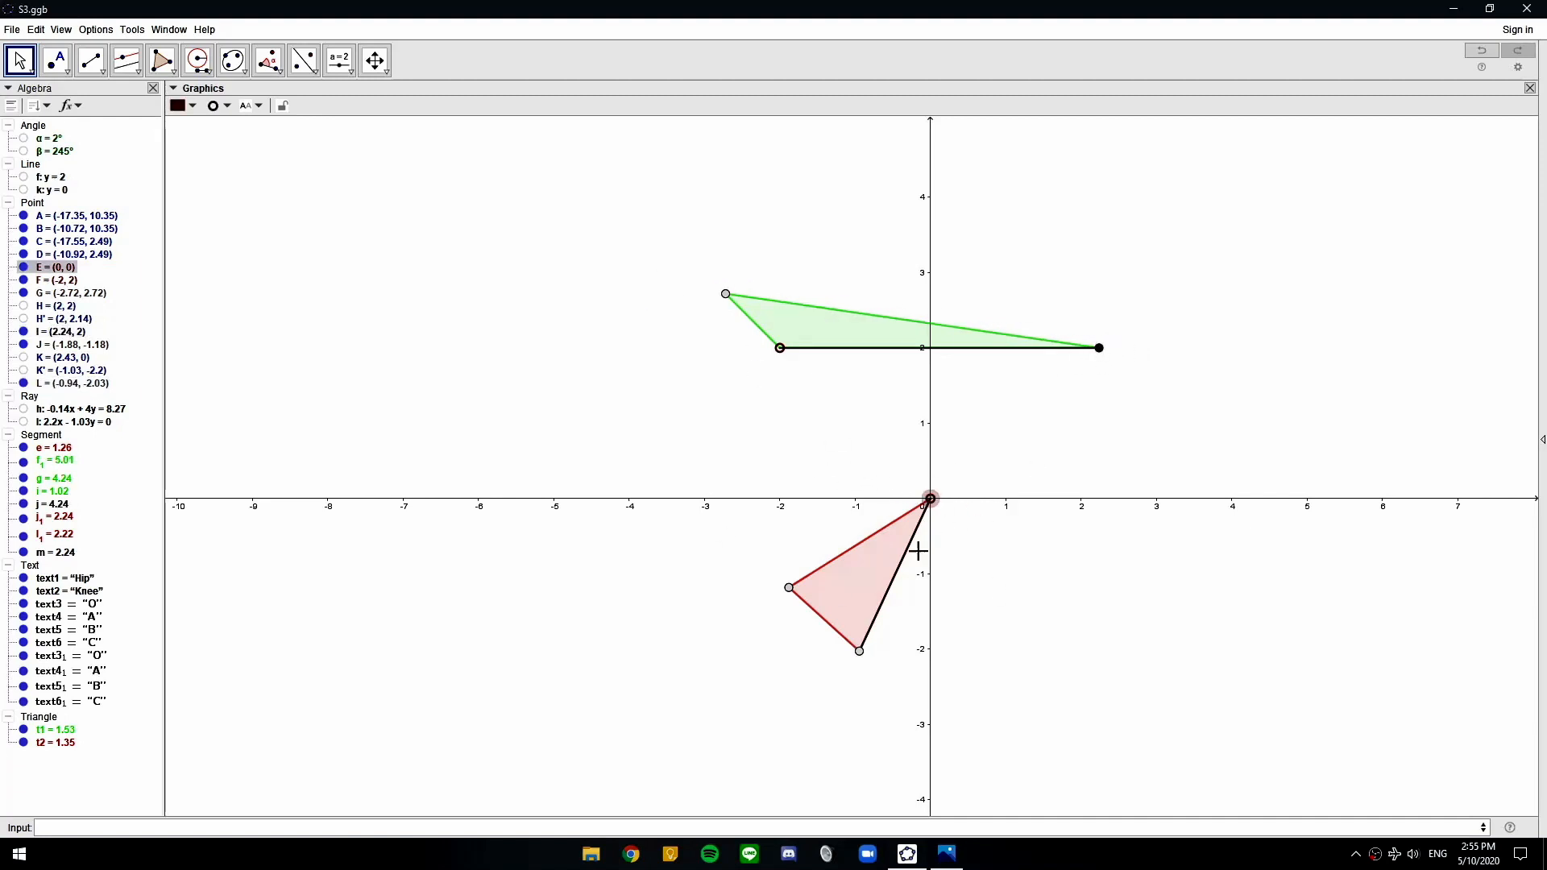
left_click(779, 350, "ctrl")
left_click(724, 291, "ctrl")
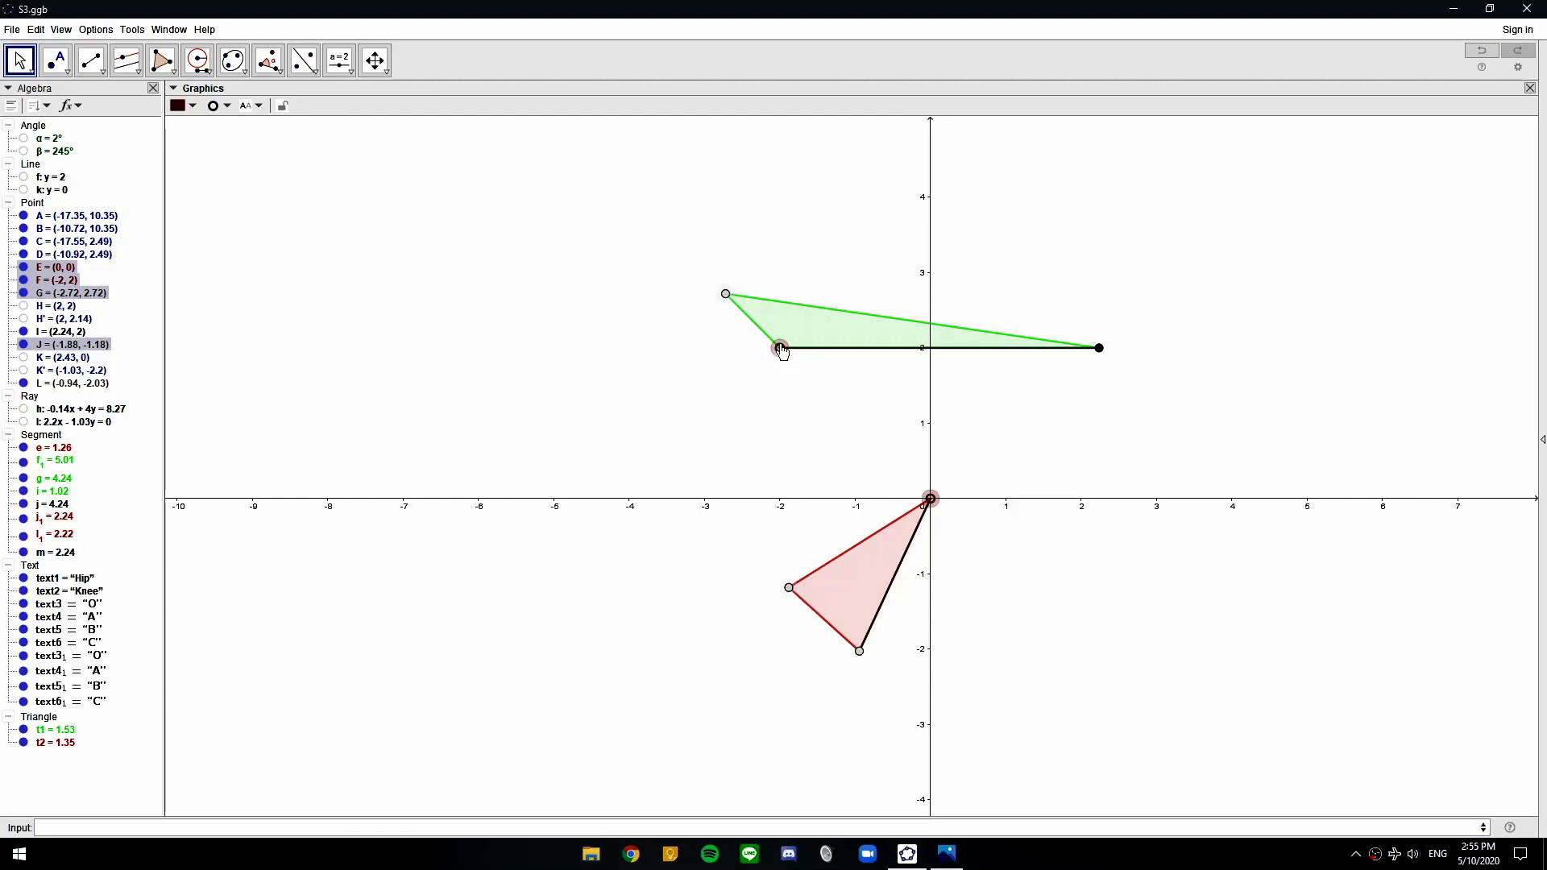
right_click(930, 499)
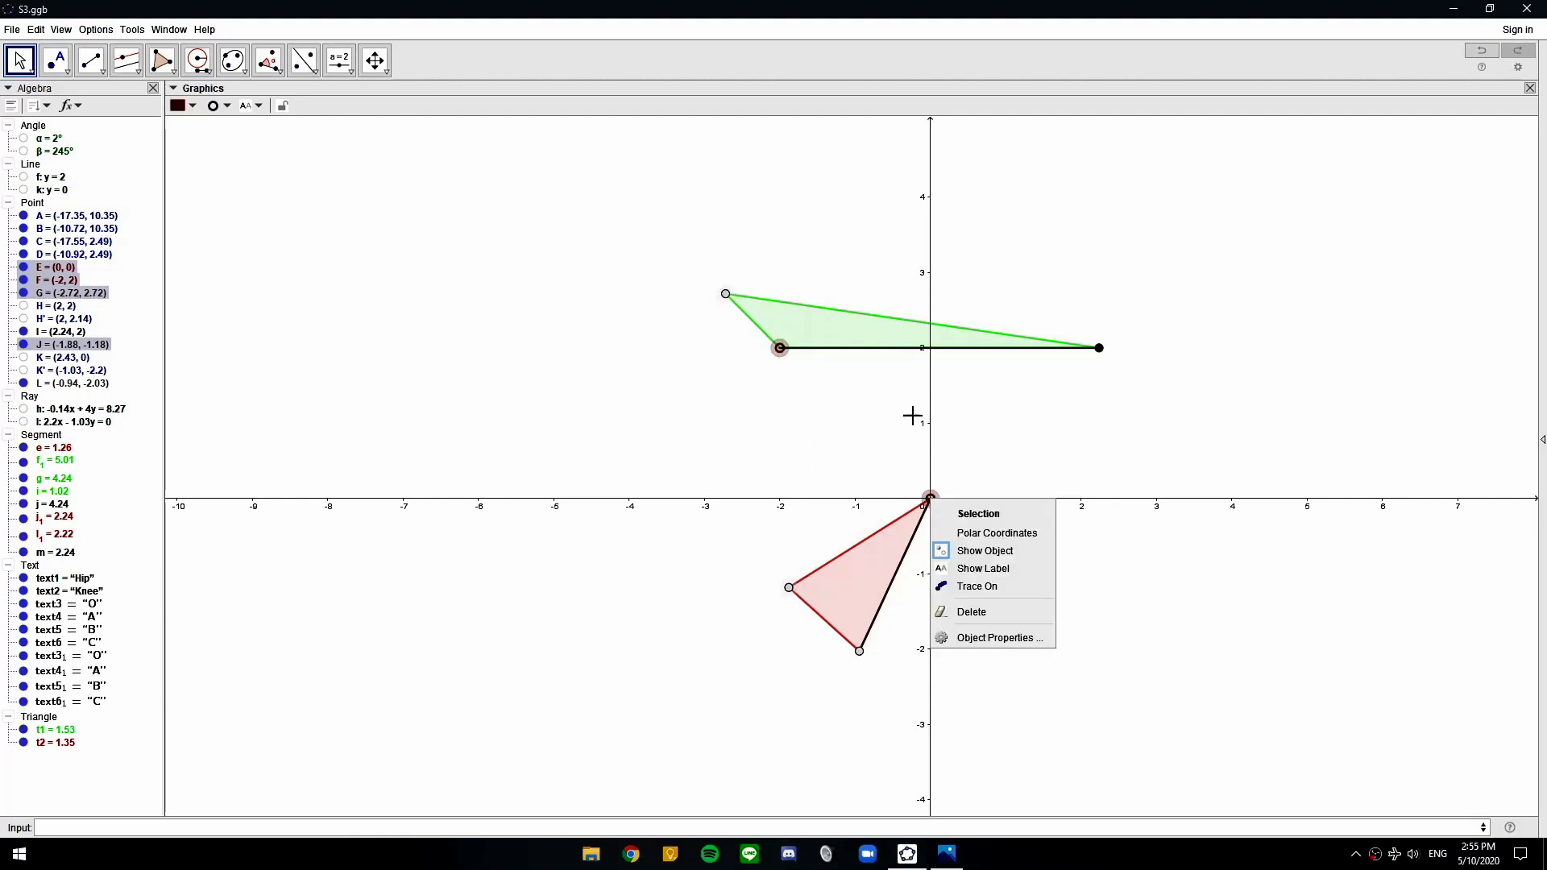
left_click(995, 638)
left_click(1251, 261)
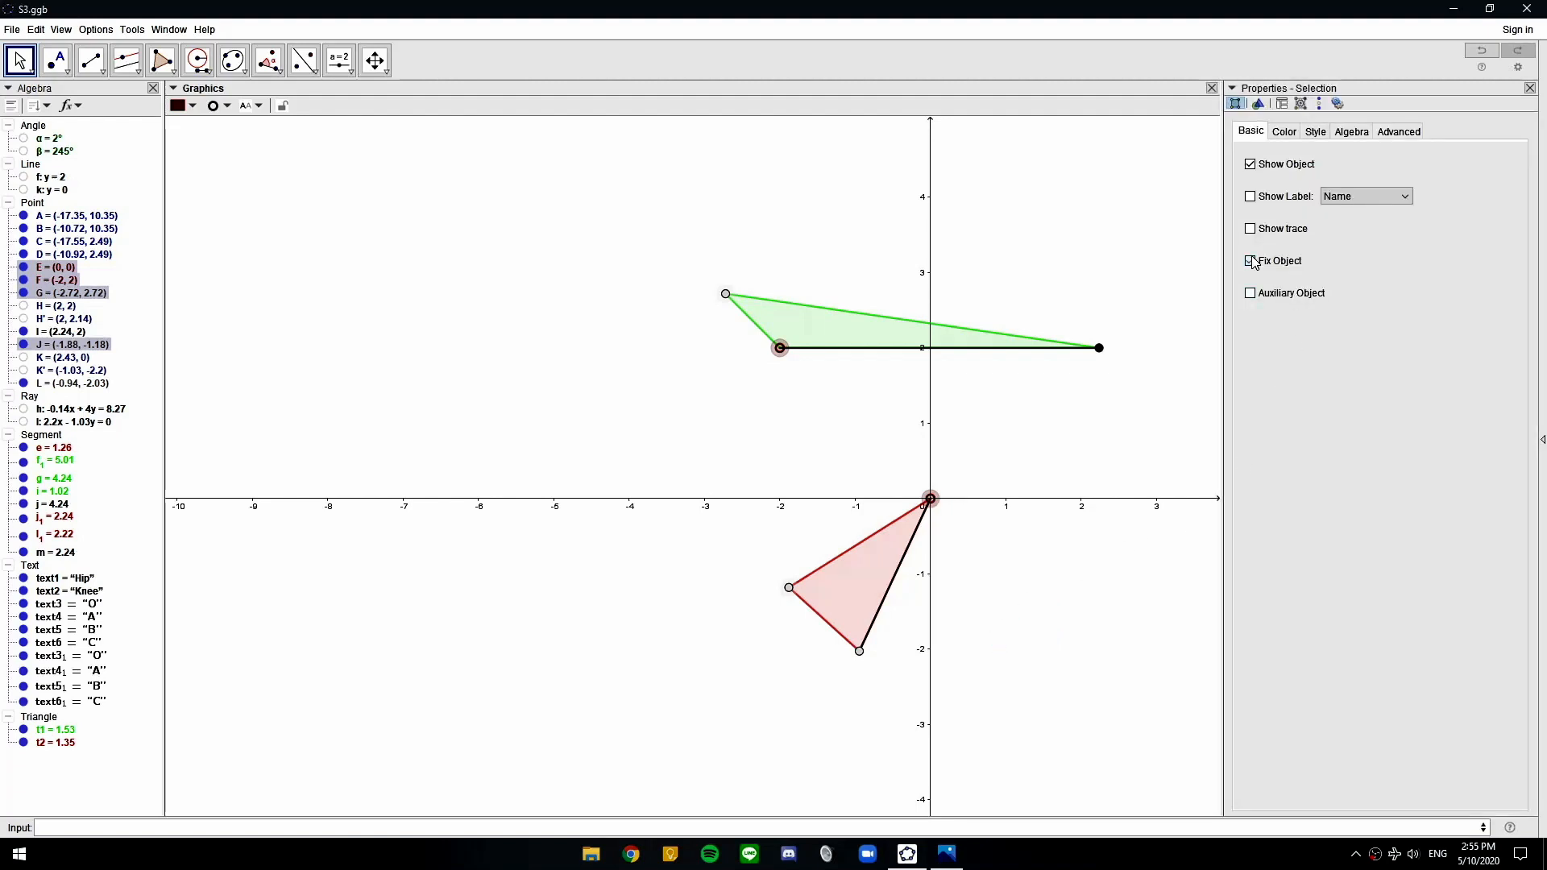
left_click(1084, 415)
Check each of the two triangles' four fixed vertices to see whether it is locked in place
left_click(929, 499)
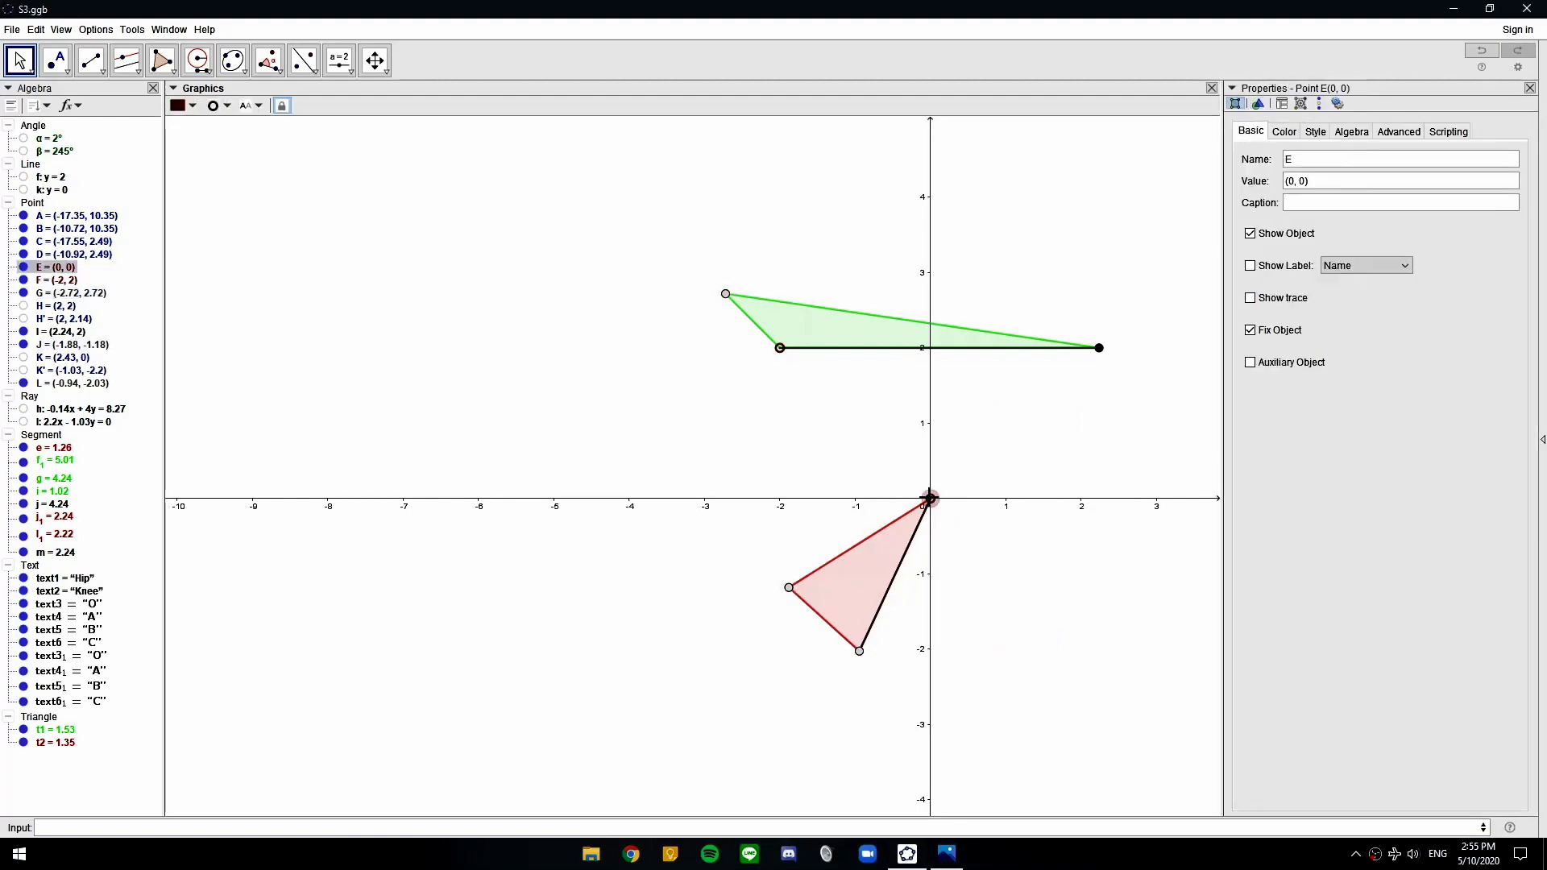
left_click(789, 587)
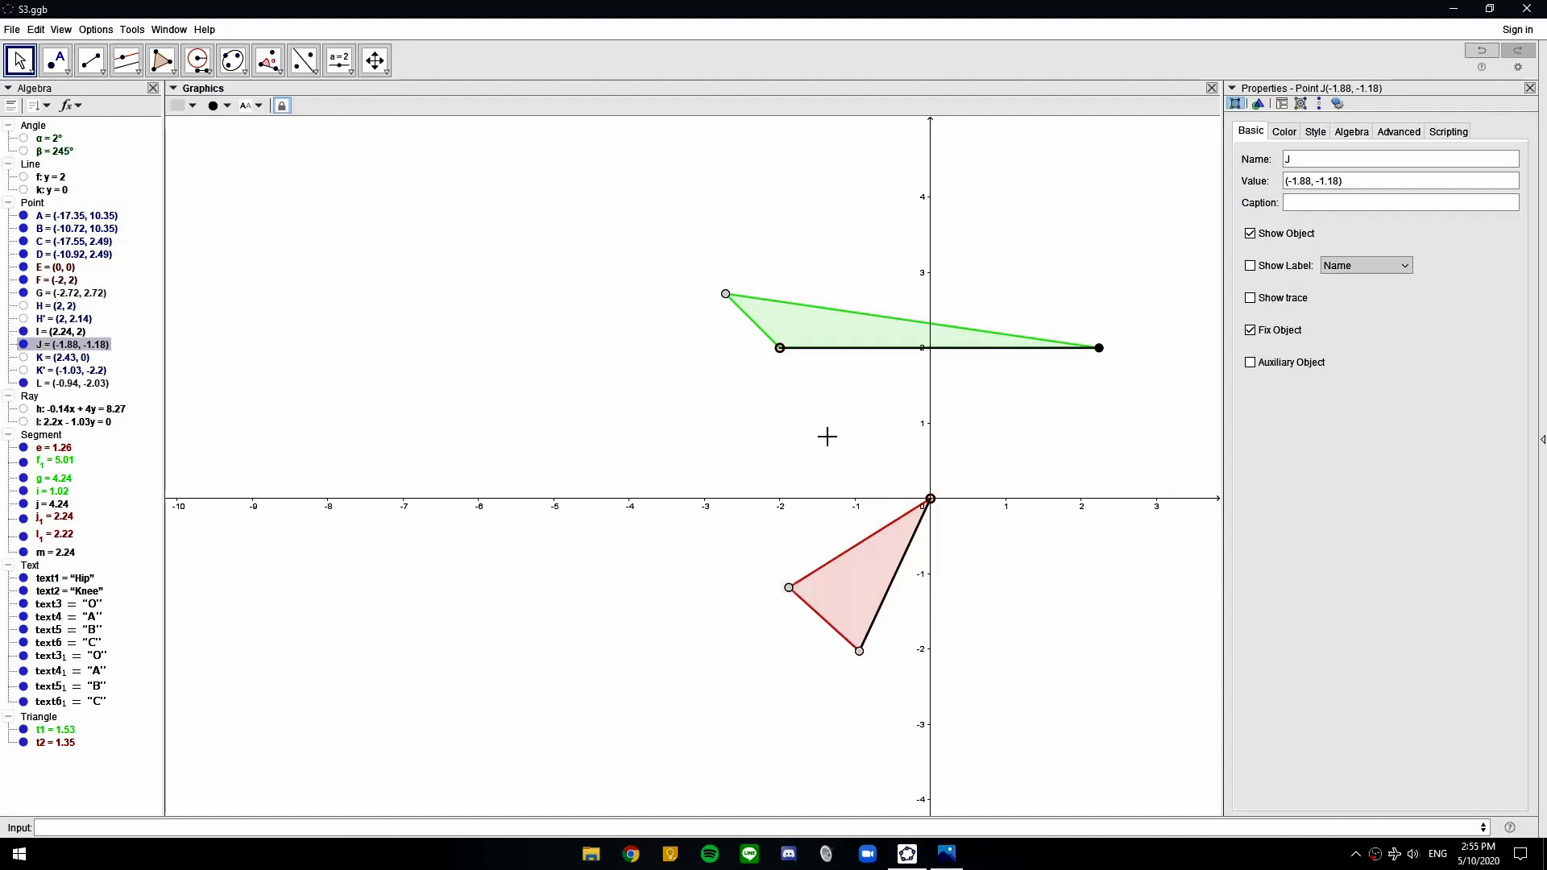
left_click(780, 351)
left_click(727, 294)
left_click(1034, 409)
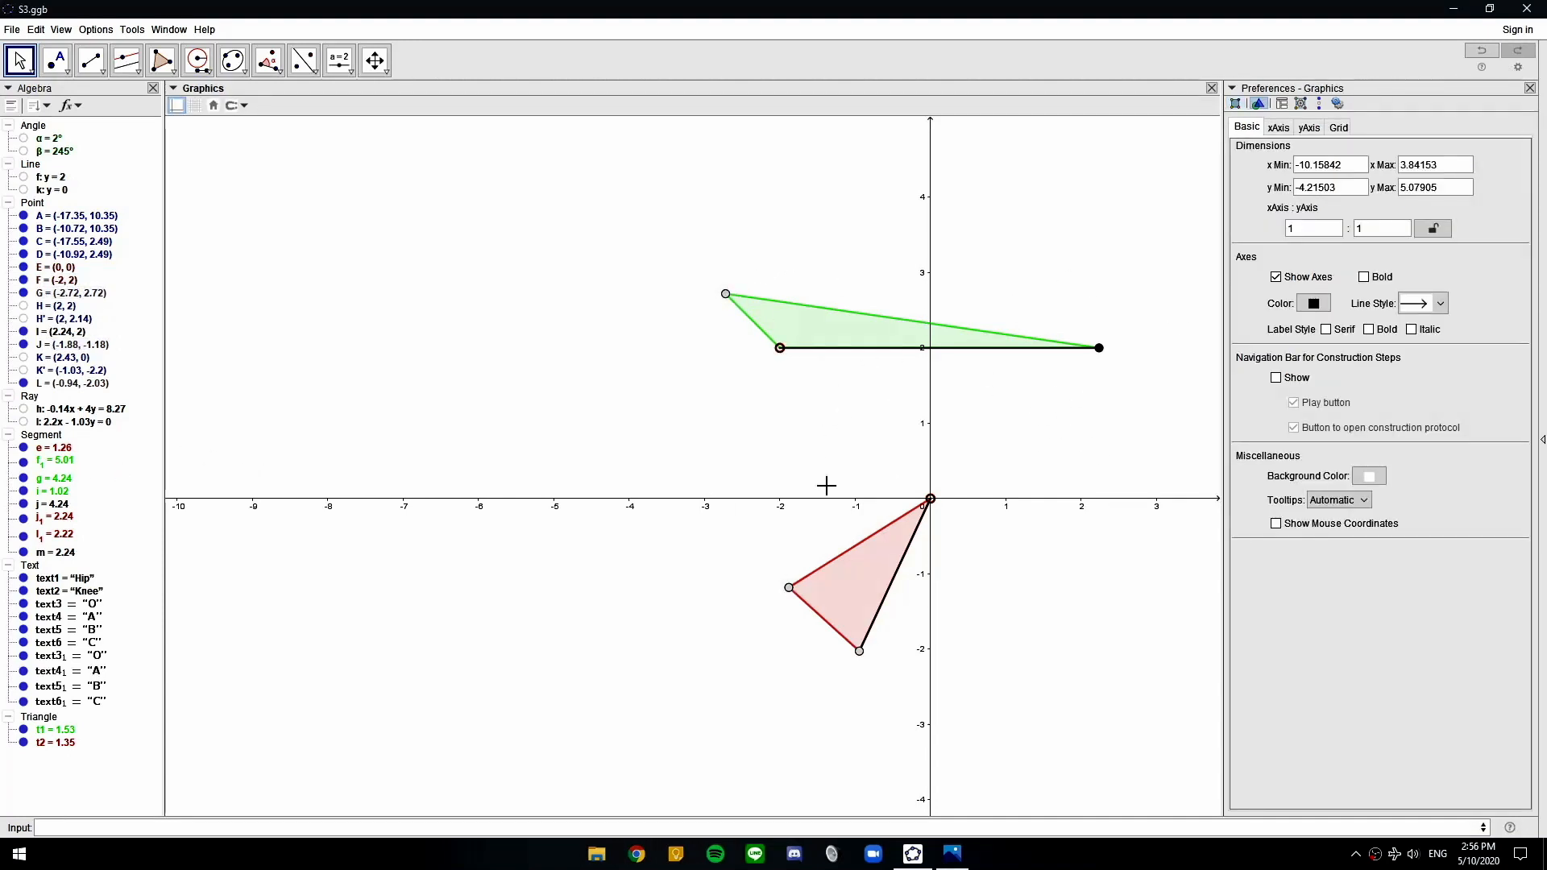
left_click(790, 588)
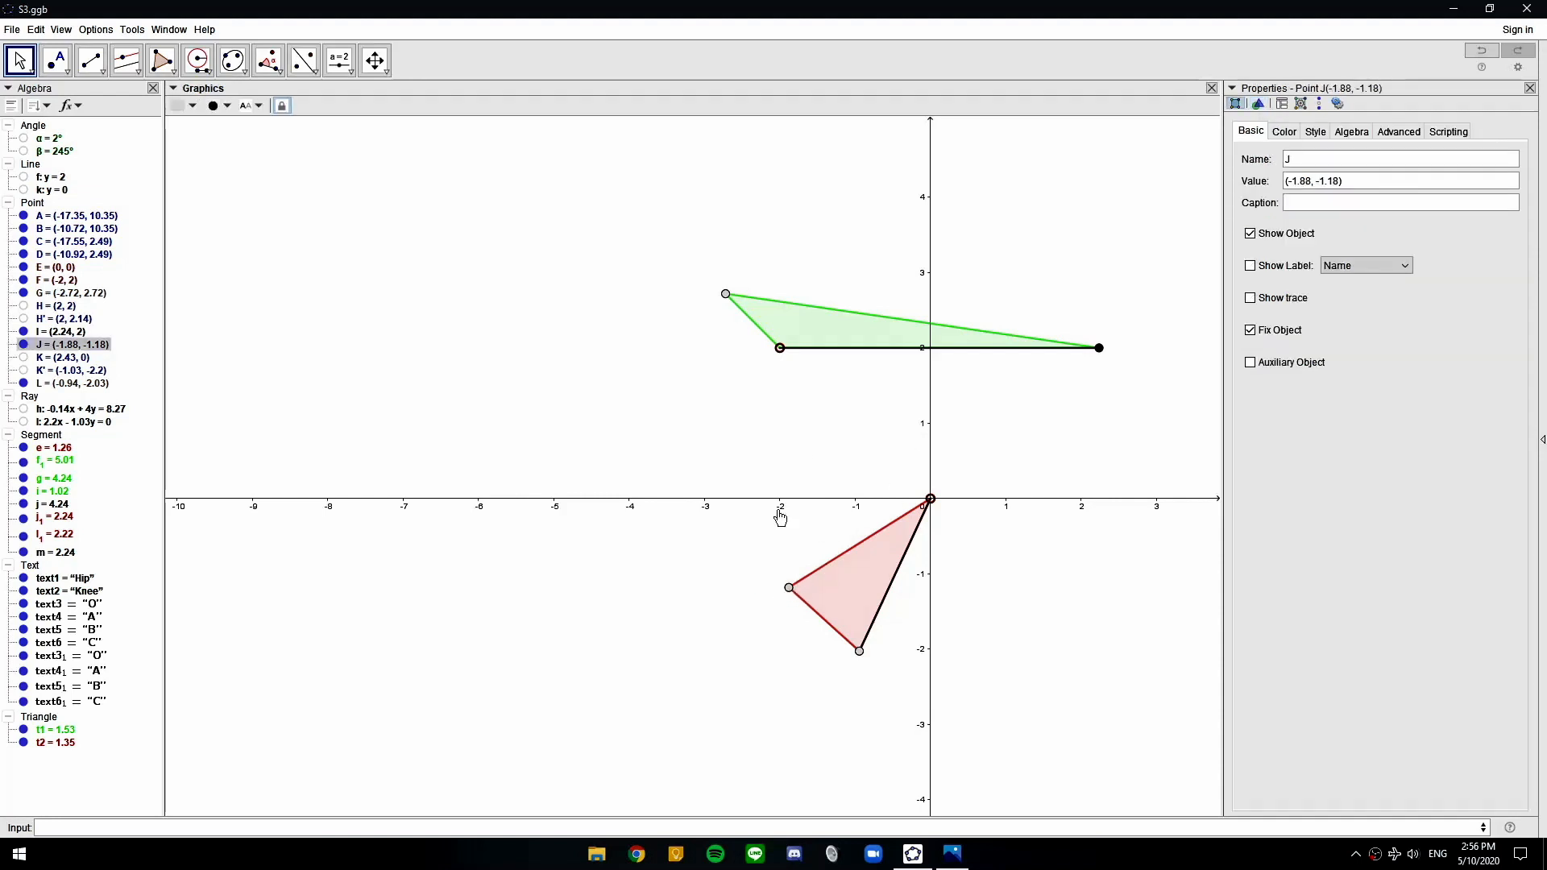
left_click(922, 495)
left_click(778, 351)
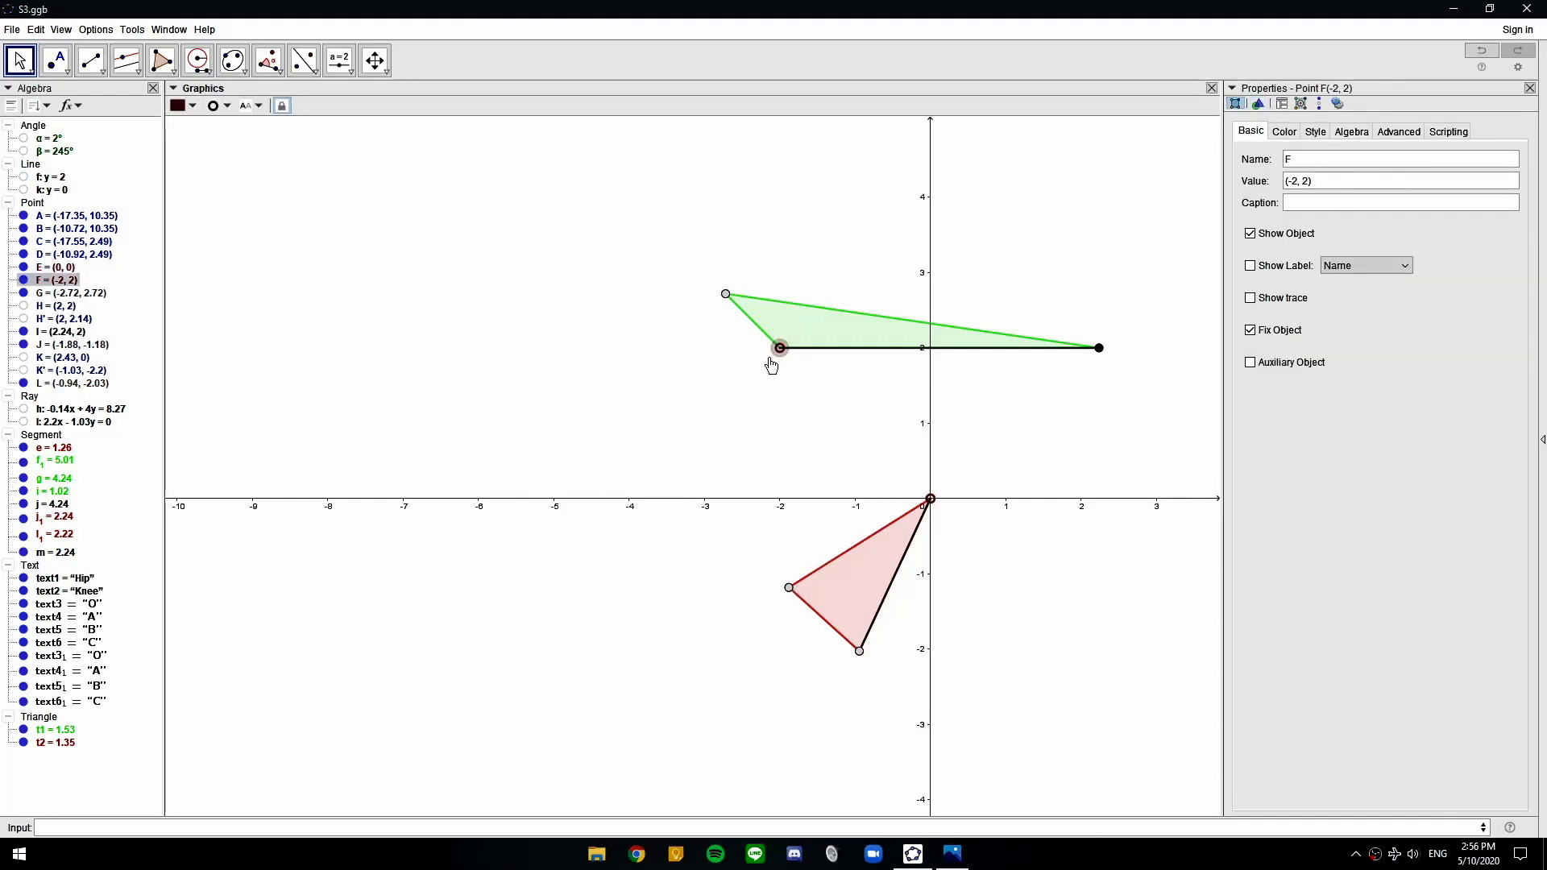
left_click(727, 295)
Move the green triangle's far vertex to about (0.69, 2) and the red triangle's lowest vertex to about (-1.25, -2.67)
left_click_drag(1101, 352, 983, 350)
left_click_drag(860, 654, 851, 713)
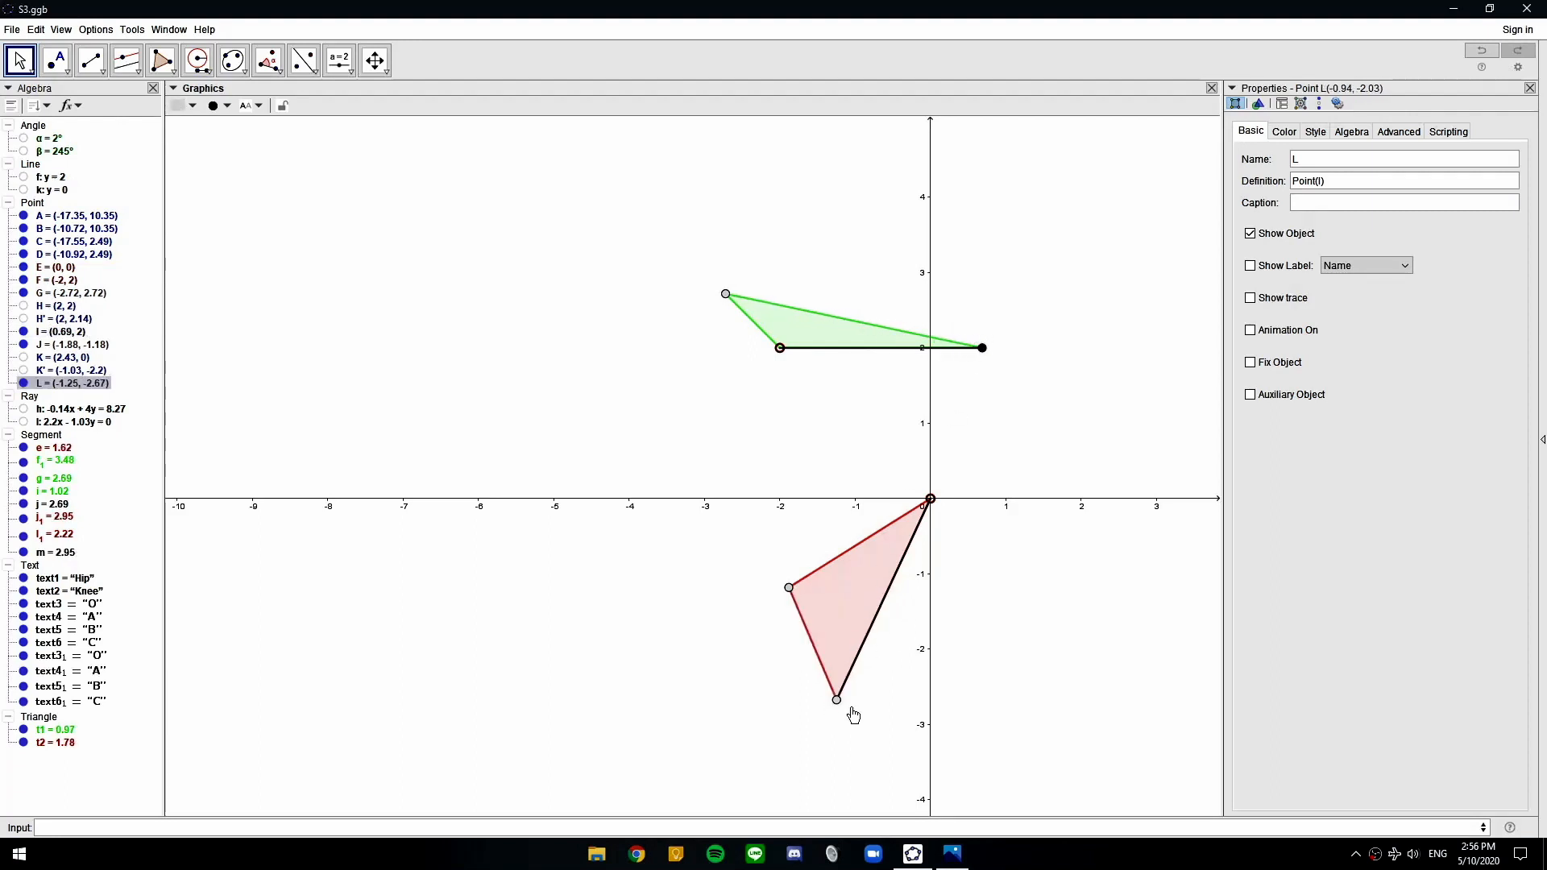
Draw a segment from the green triangle's vertex at (-2.72, 2.72) to the red triangle's vertex at (-1.88, -1.18)
scroll(592, 468, "down", 4)
scroll(592, 468, "down", 2)
left_click_drag(535, 411, 709, 528)
scroll(696, 451, "down", 2)
left_click_drag(684, 384, 684, 462)
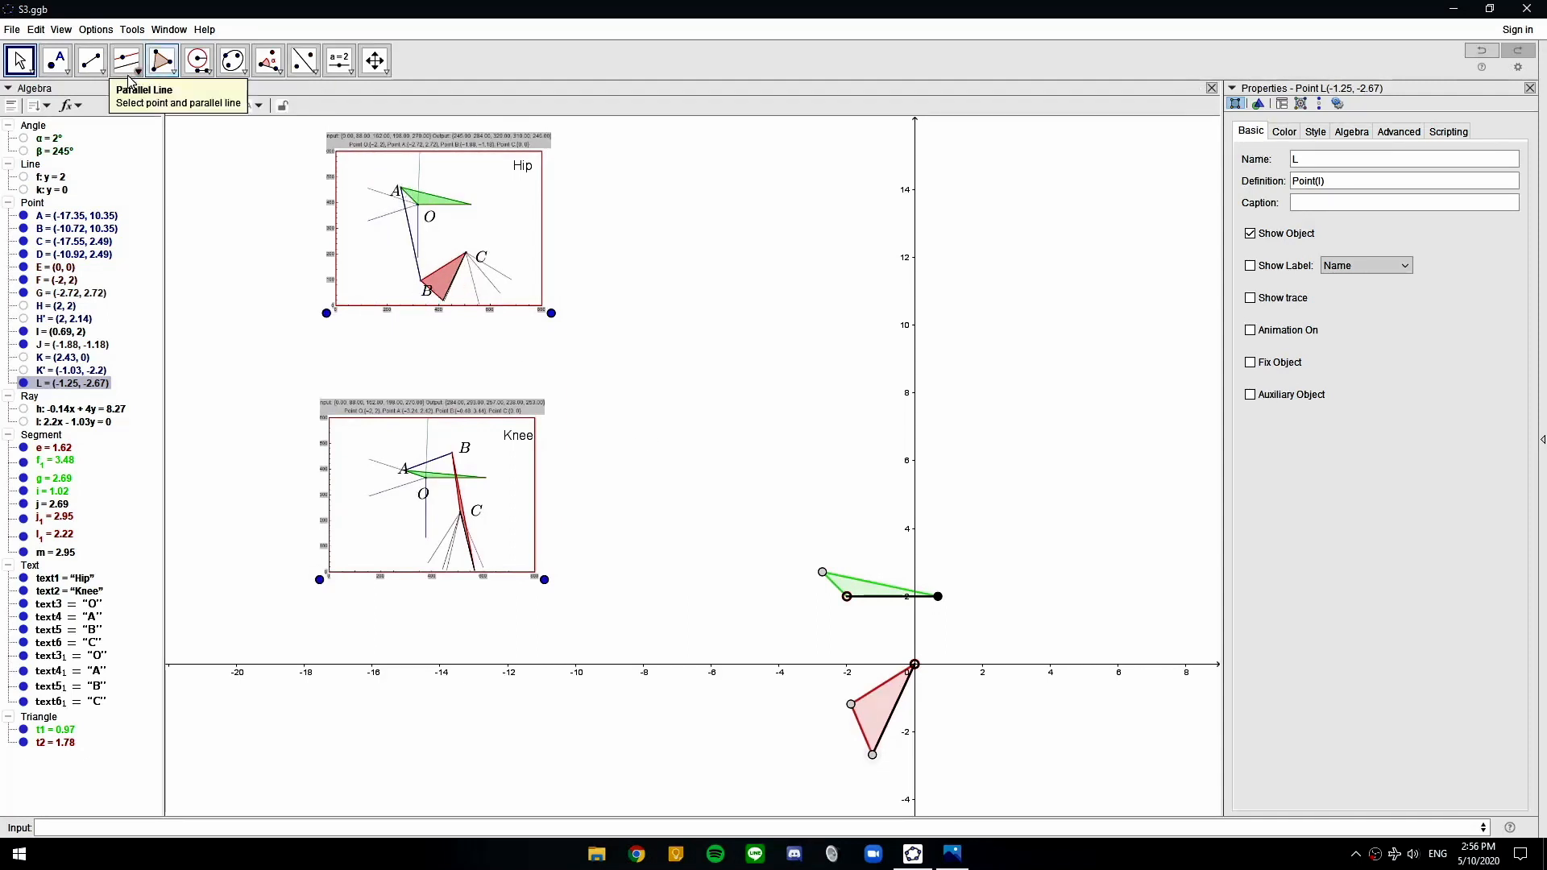
left_click(91, 60)
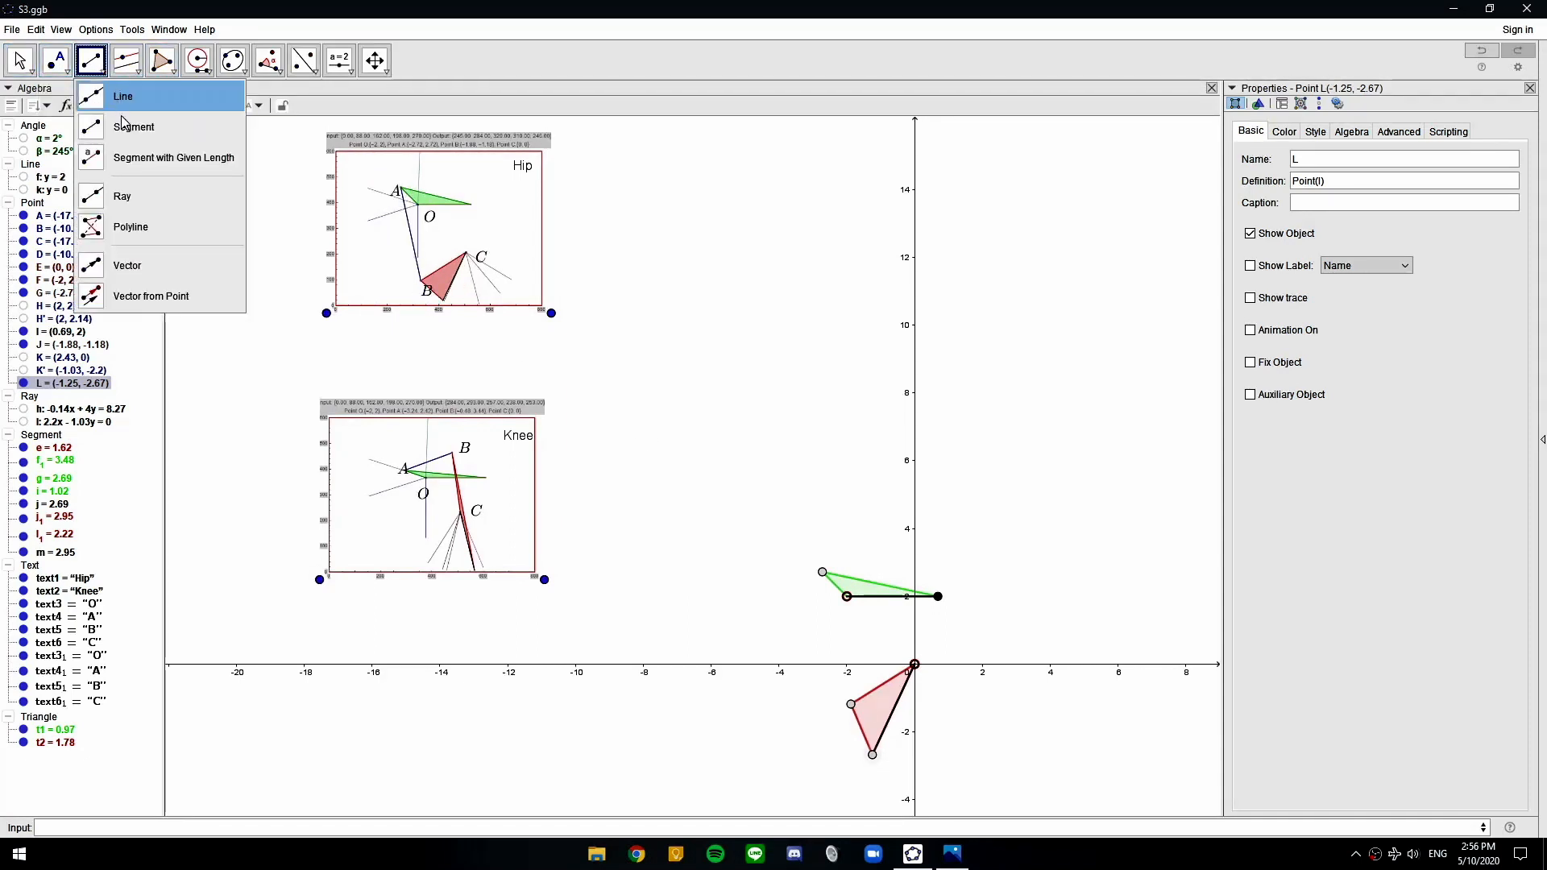
left_click(821, 574)
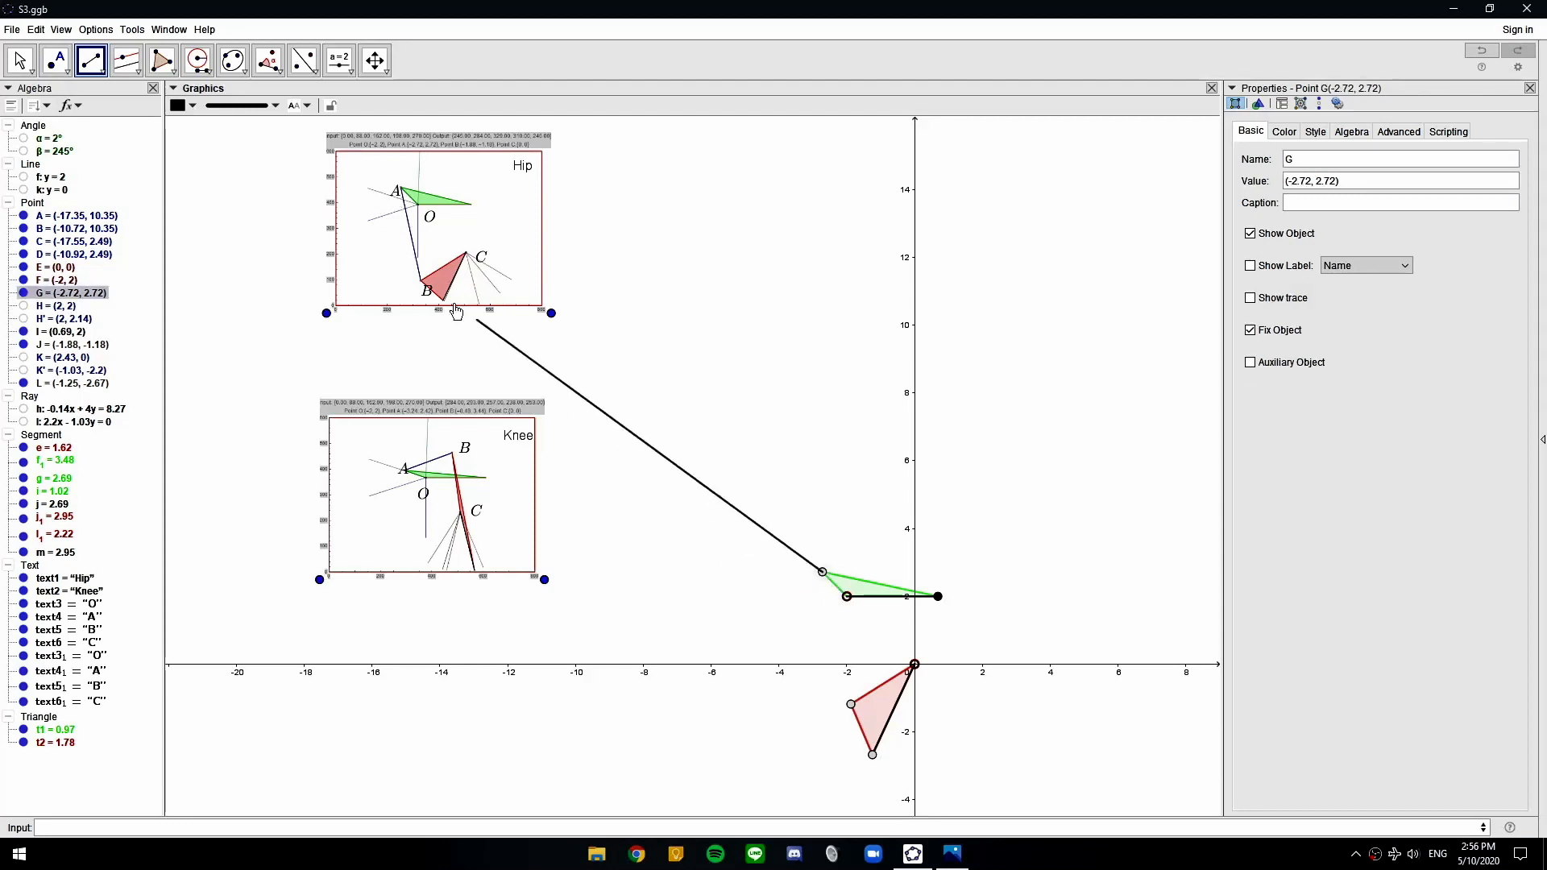
left_click(852, 705)
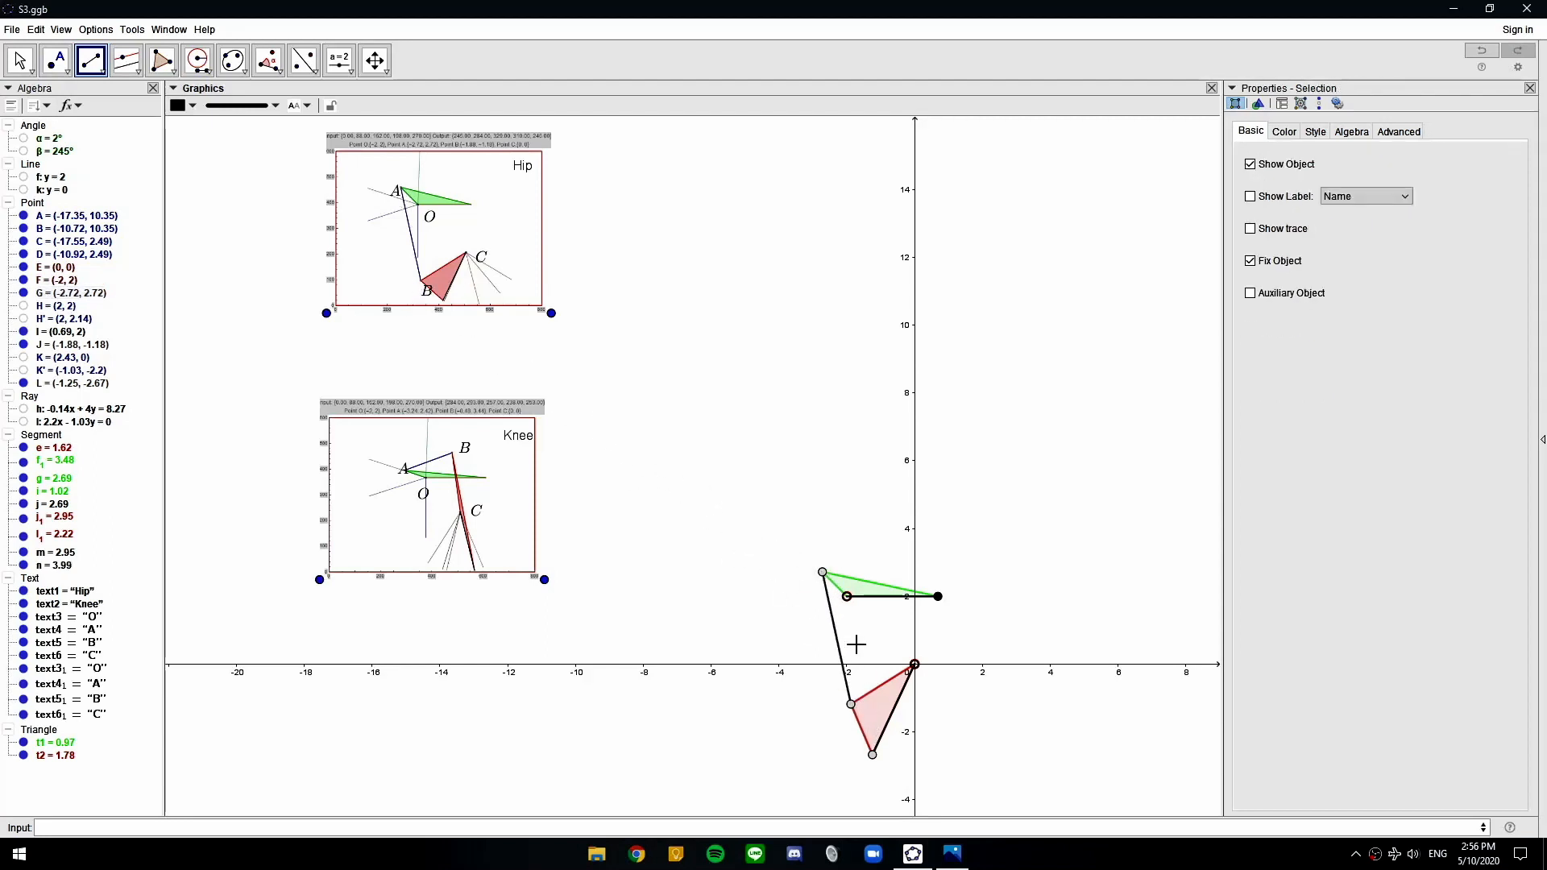
key("Escape")
Recolour the segment connecting the green and red triangles dark blue
left_click(834, 640)
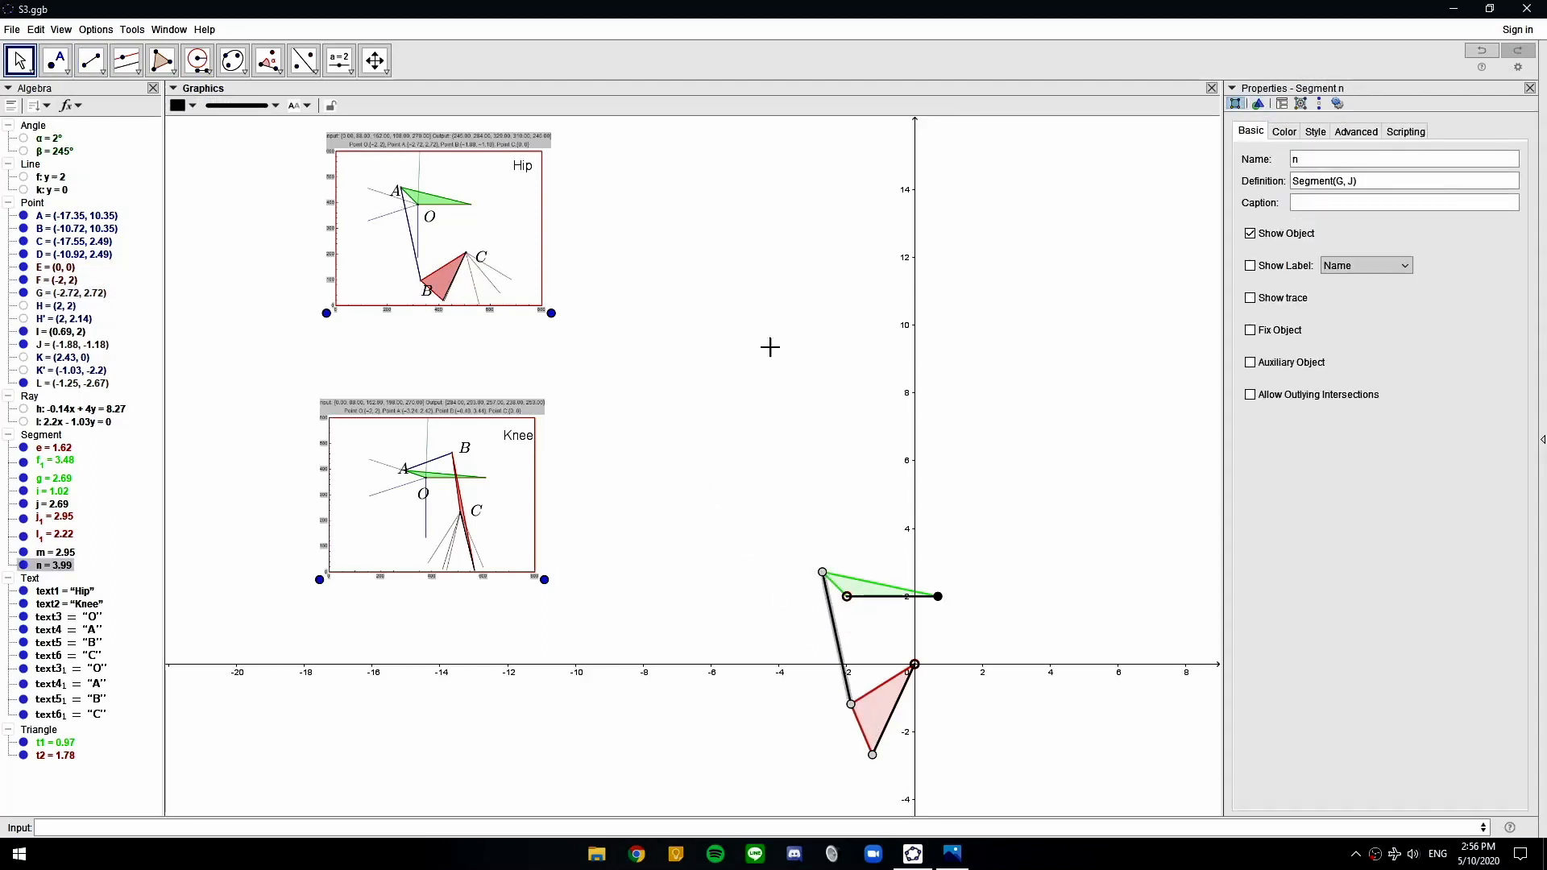
left_click(182, 106)
left_click(280, 125)
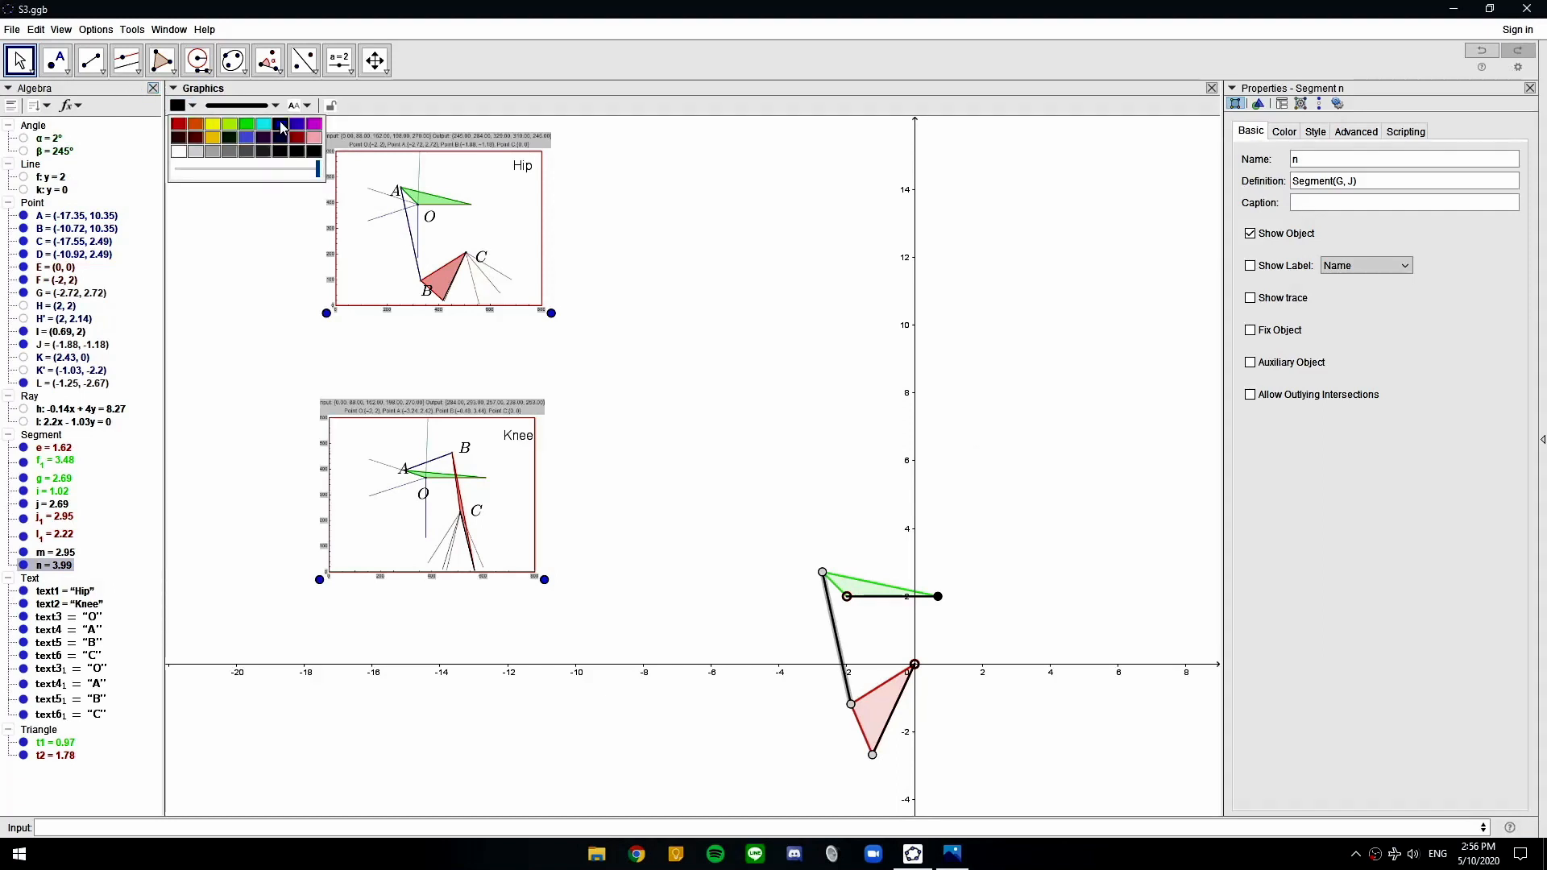
left_click(832, 487)
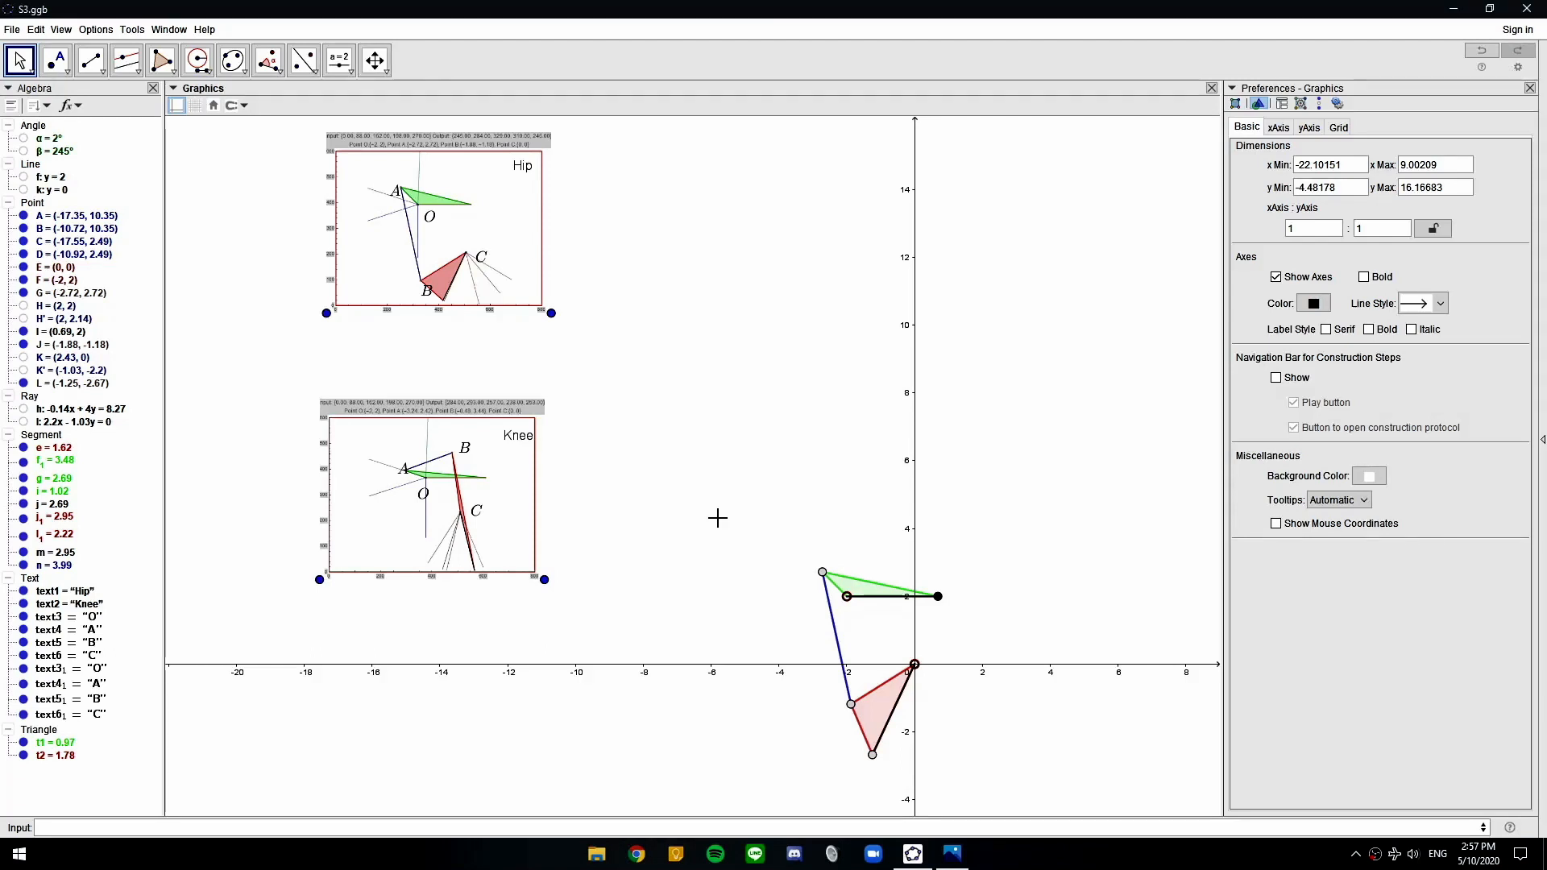
Save the construction as S3.ggb, replacing the existing file
left_click(12, 29)
left_click(67, 153)
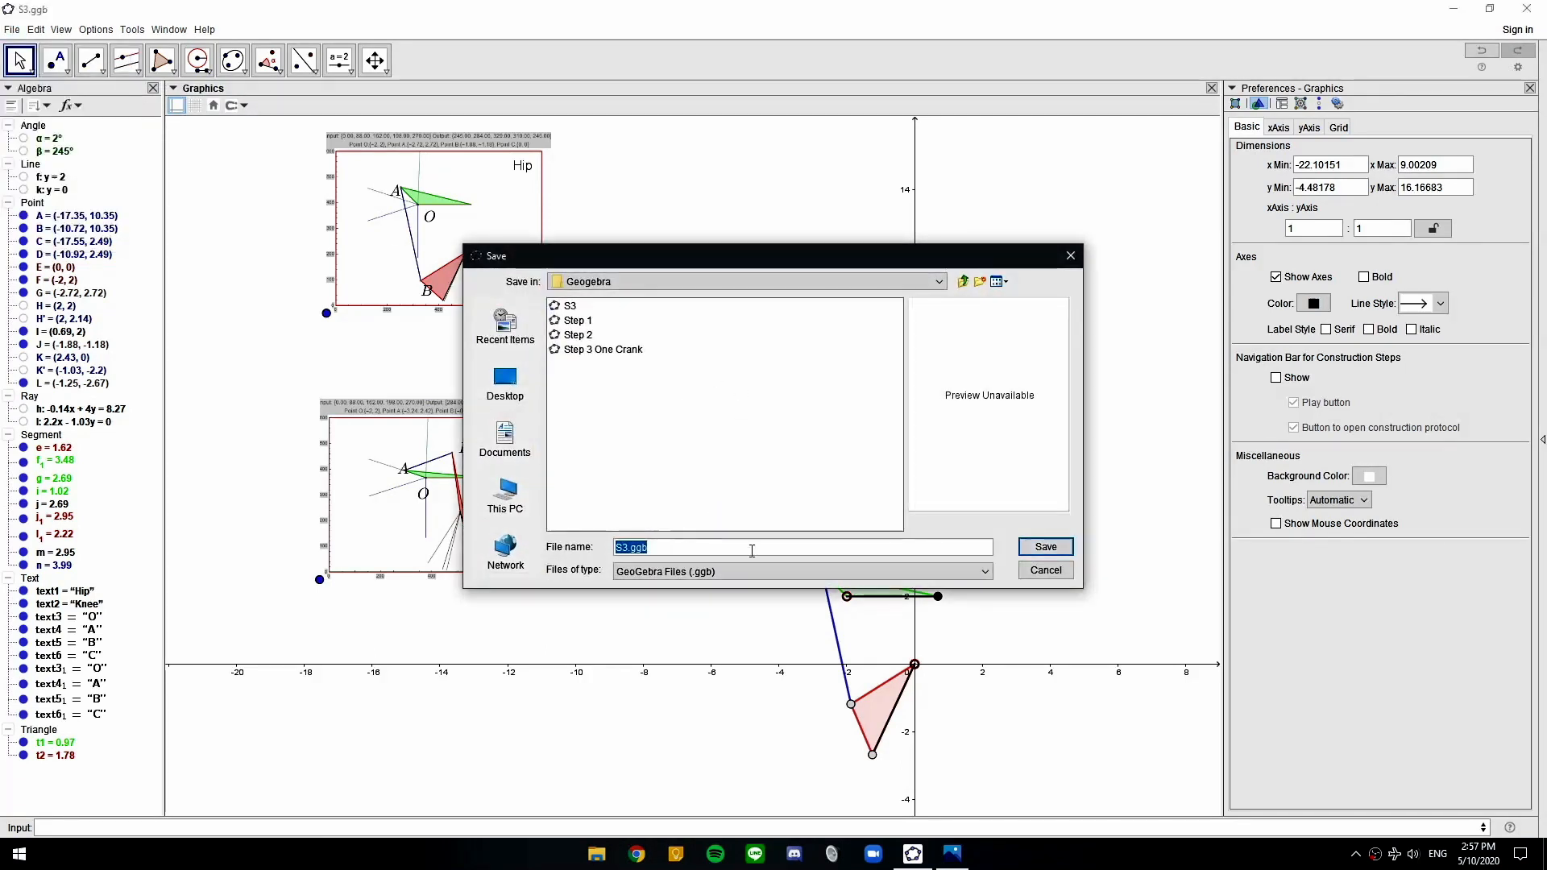
key("Return")
left_click(723, 444)
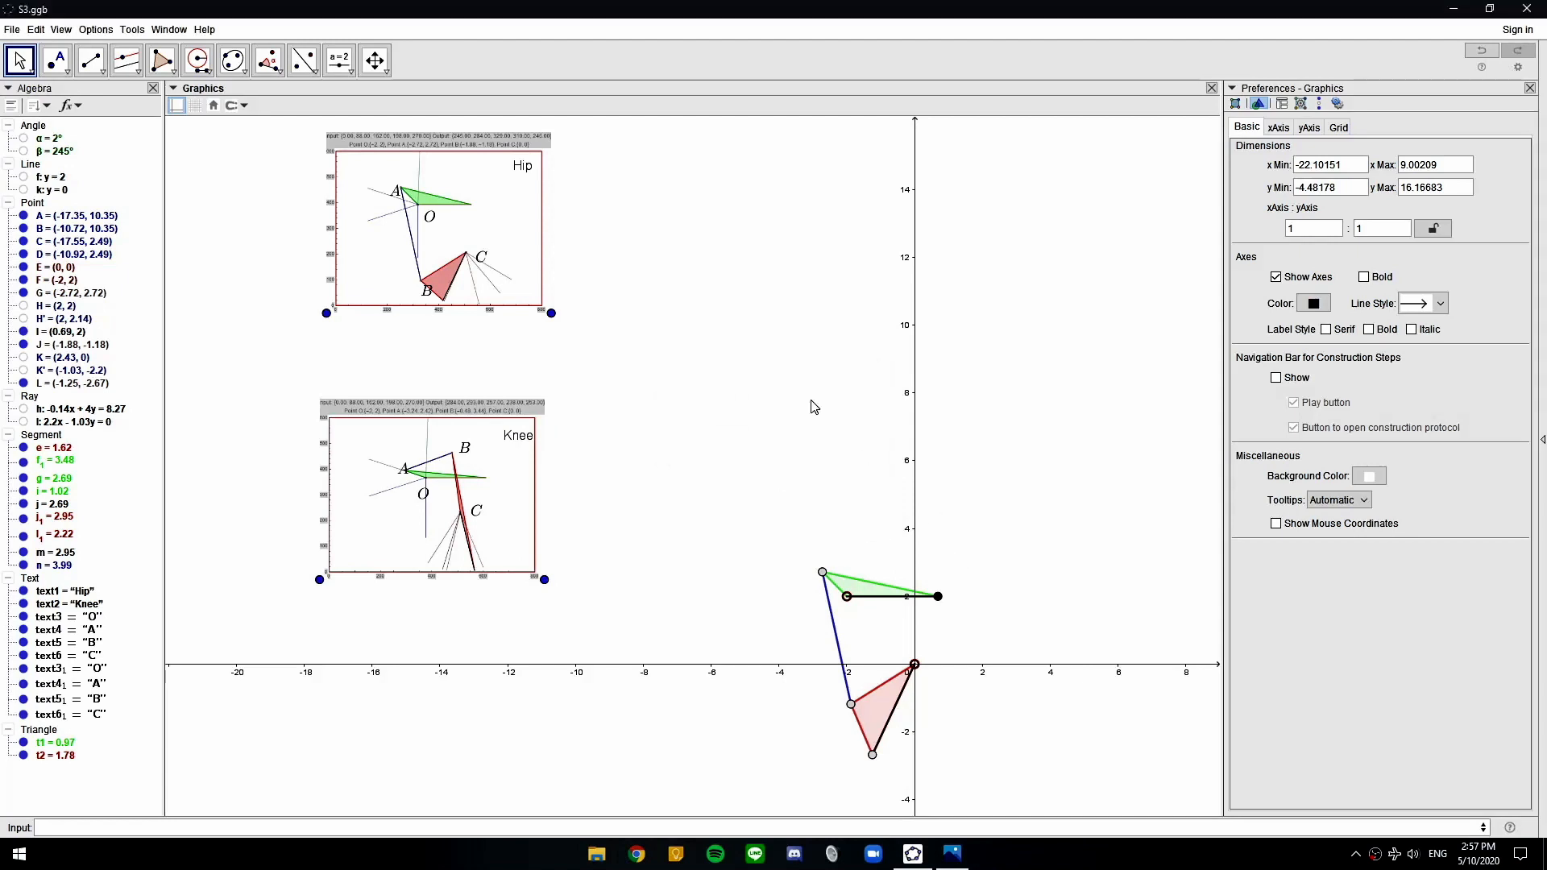
Move the green triangle's far vertex to about (0.55, 2) and the red triangle's lowest vertex to about (-1.13, -2.42)
scroll(966, 543, "up", 3)
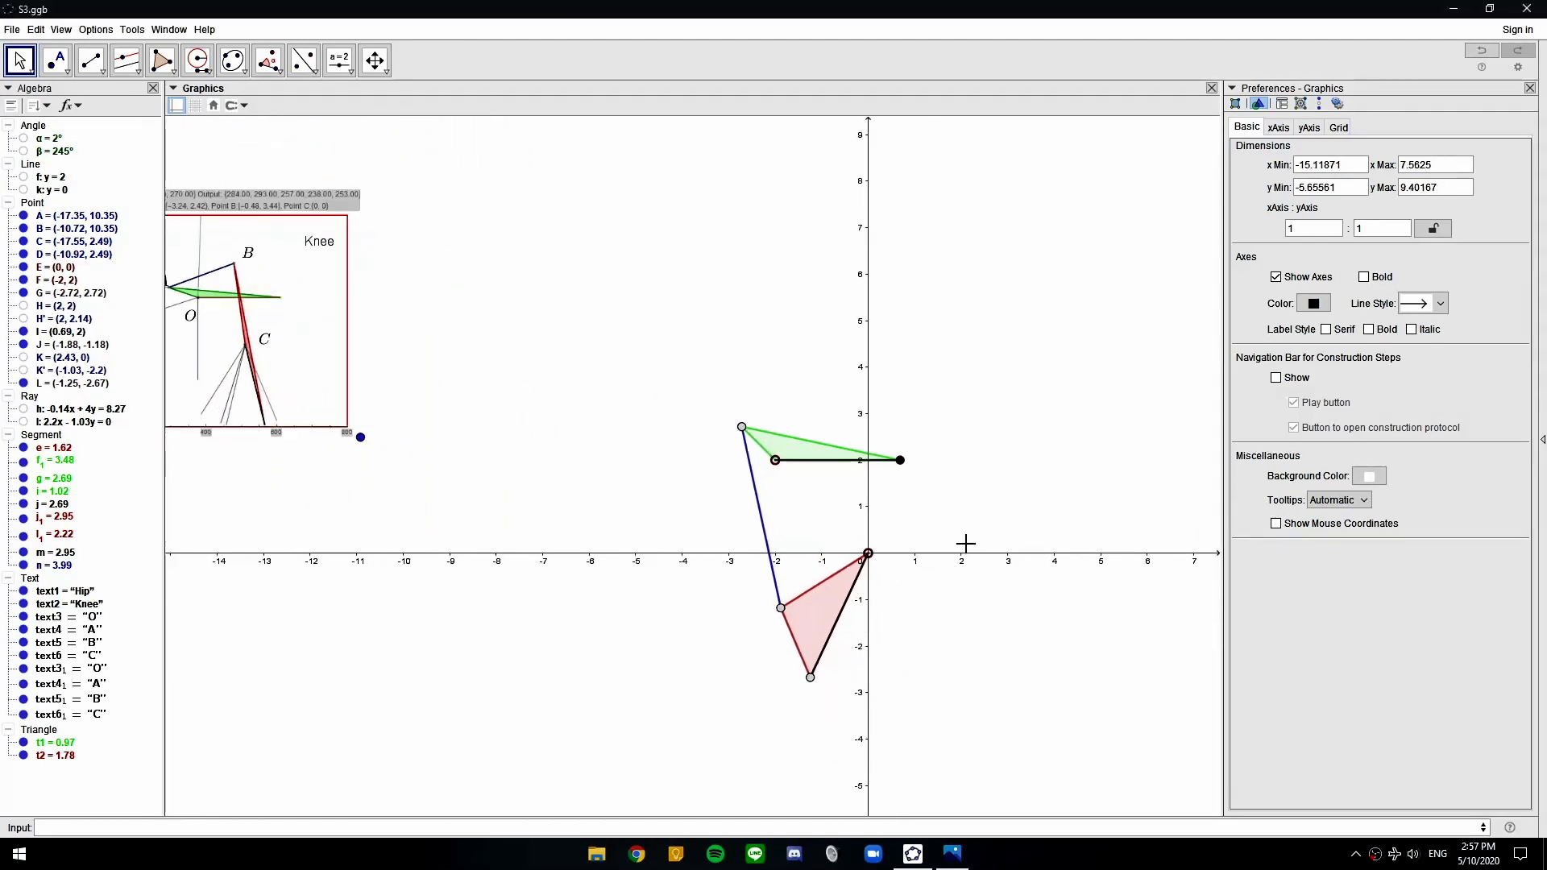
scroll(965, 544, "up", 1)
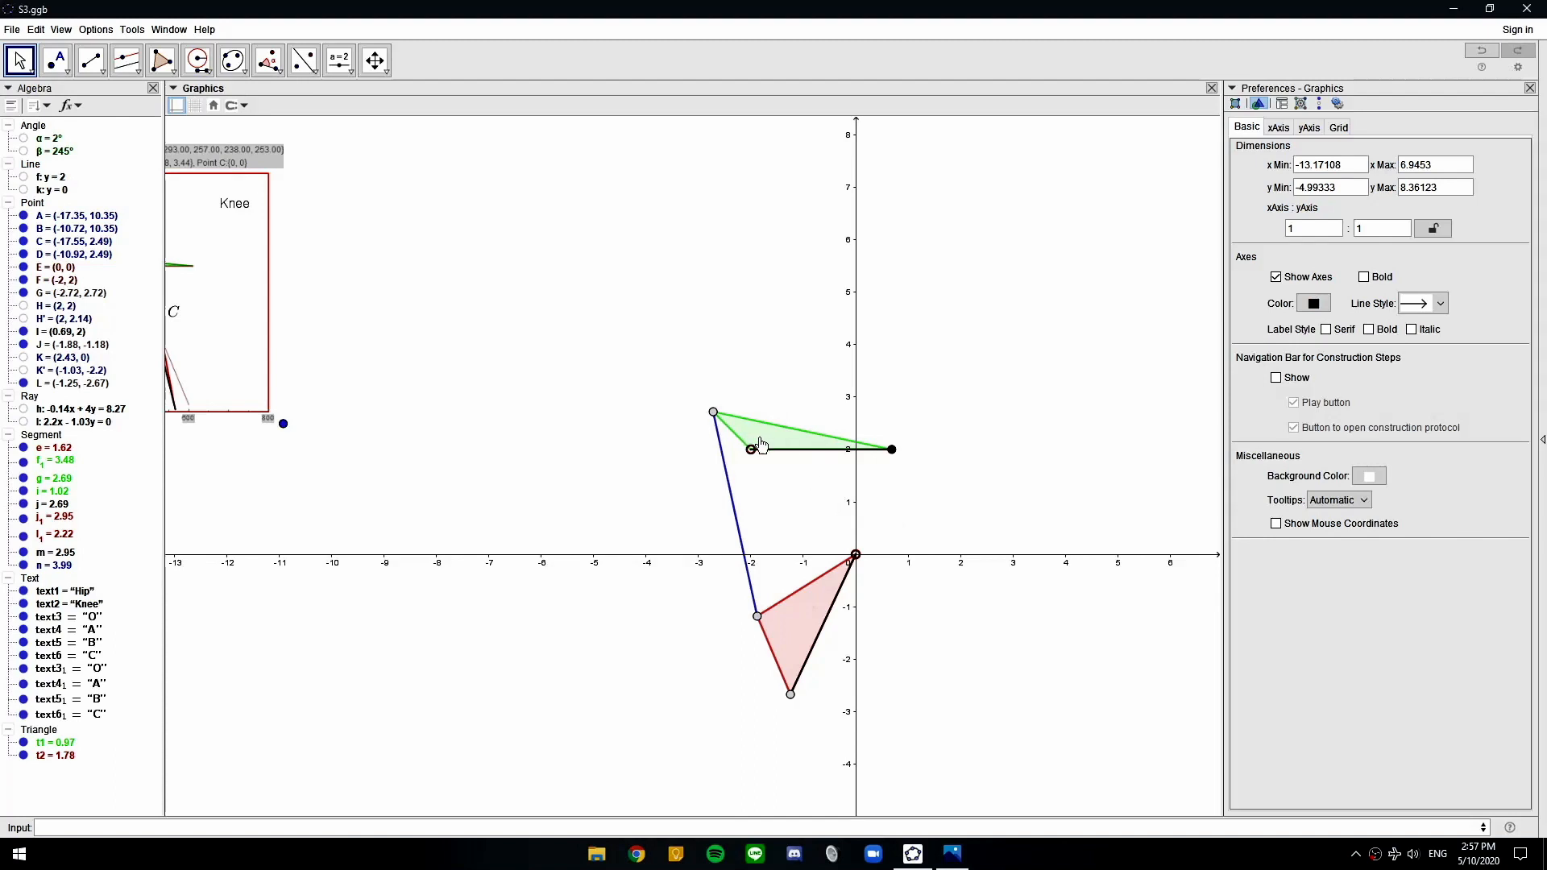
left_click_drag(899, 456, 887, 459)
left_click_drag(793, 694, 799, 683)
Examine the Knee reference diagram's input and output angles, the coordinates of points O, A, B and C, and its linkage shape
left_click_drag(533, 451, 625, 503)
scroll(626, 503, "down", 2)
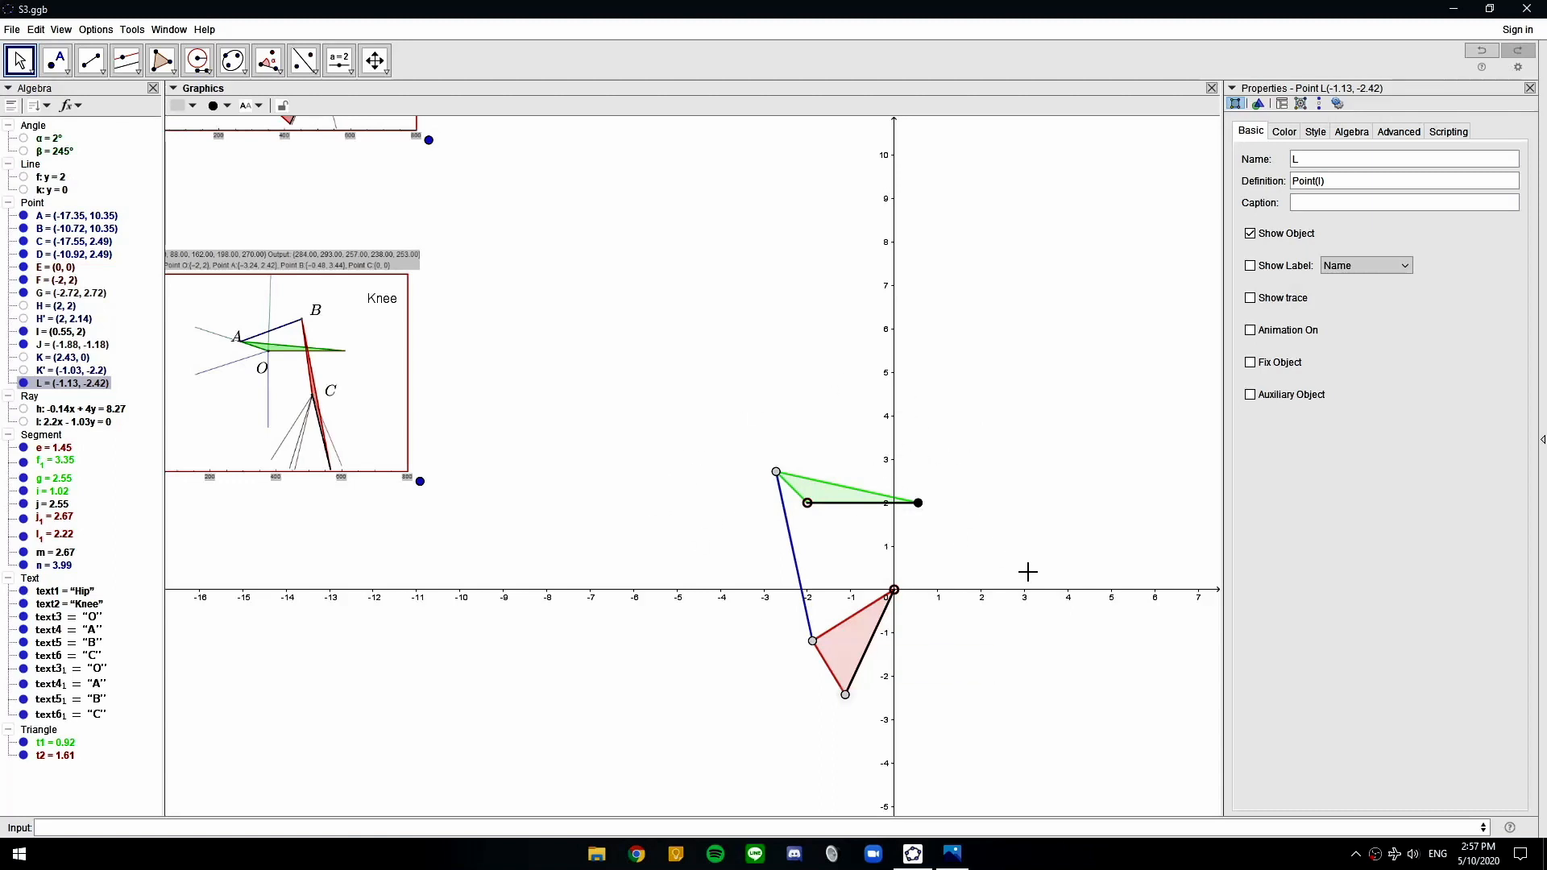
left_click(702, 471)
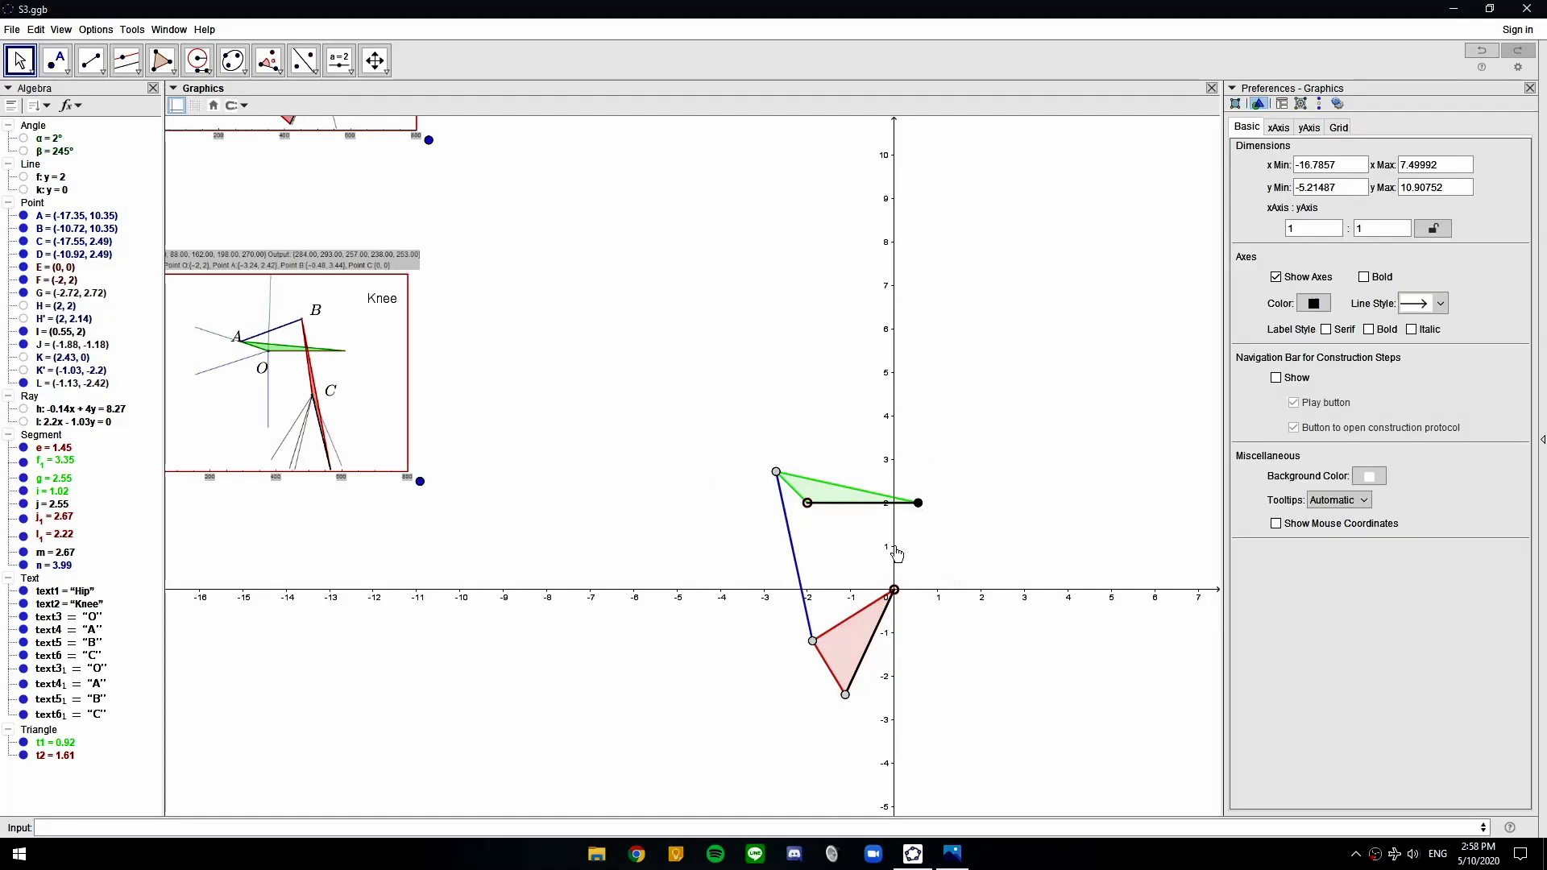
left_click_drag(561, 448, 783, 489)
scroll(801, 491, "up", 3)
left_click_drag(794, 284, 808, 338)
left_click_drag(999, 480, 994, 545)
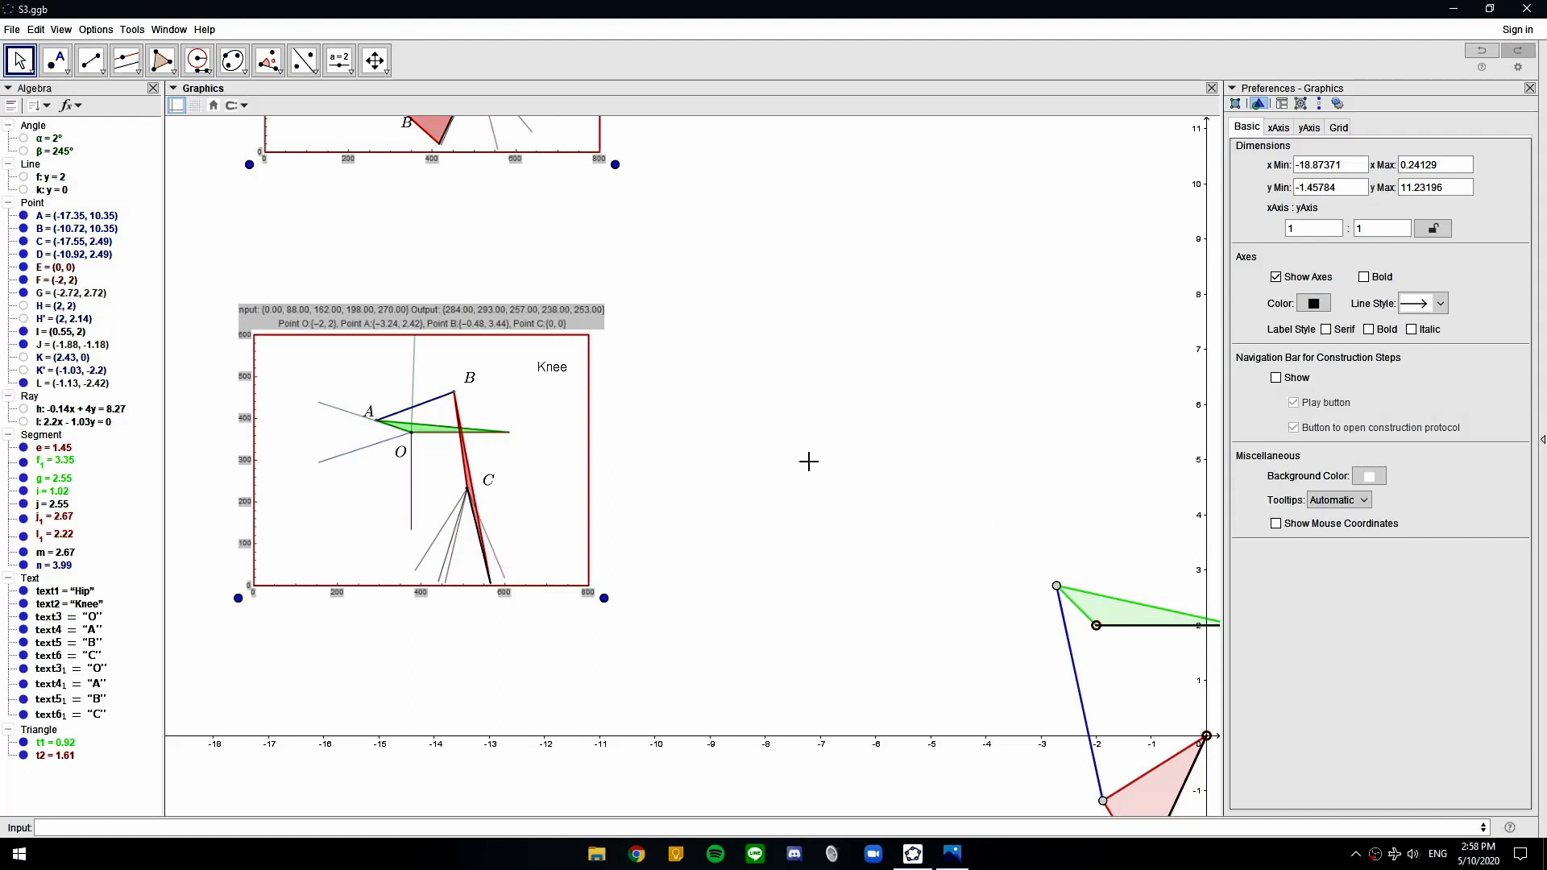
left_click_drag(814, 458, 761, 511)
scroll(761, 510, "up", 5)
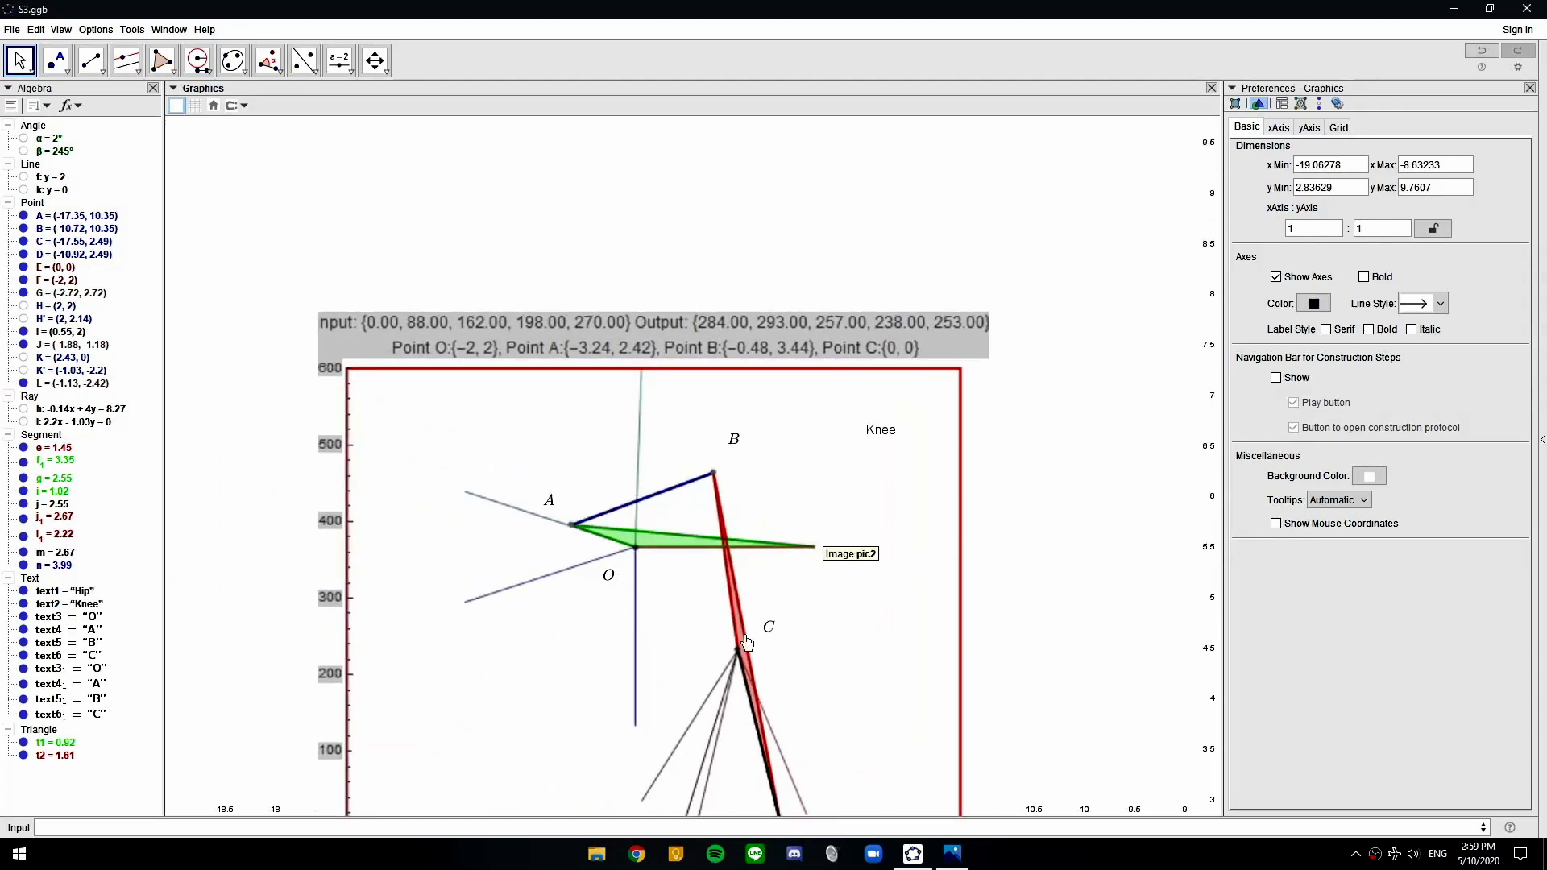
scroll(745, 640, "down", 3)
scroll(804, 634, "up", 2)
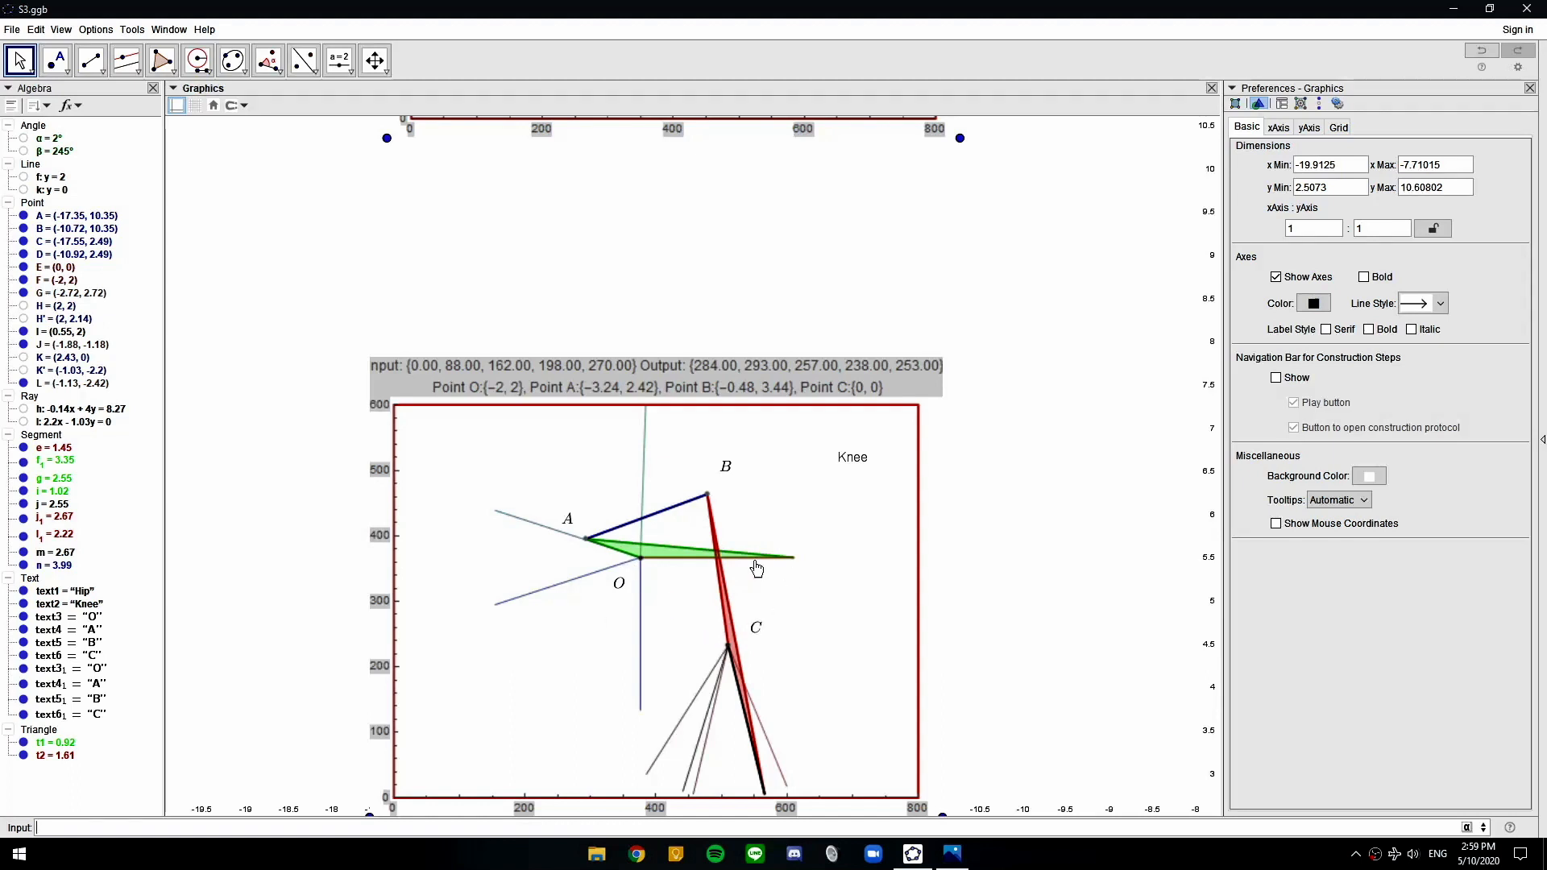
left_click_drag(875, 390, 810, 502)
scroll(820, 463, "down", 2)
left_click_drag(784, 335, 761, 639)
scroll(806, 464, "down", 2)
left_click_drag(715, 374, 697, 136)
left_click_drag(780, 567, 793, 397)
scroll(675, 482, "up", 2)
scroll(674, 481, "up", 3)
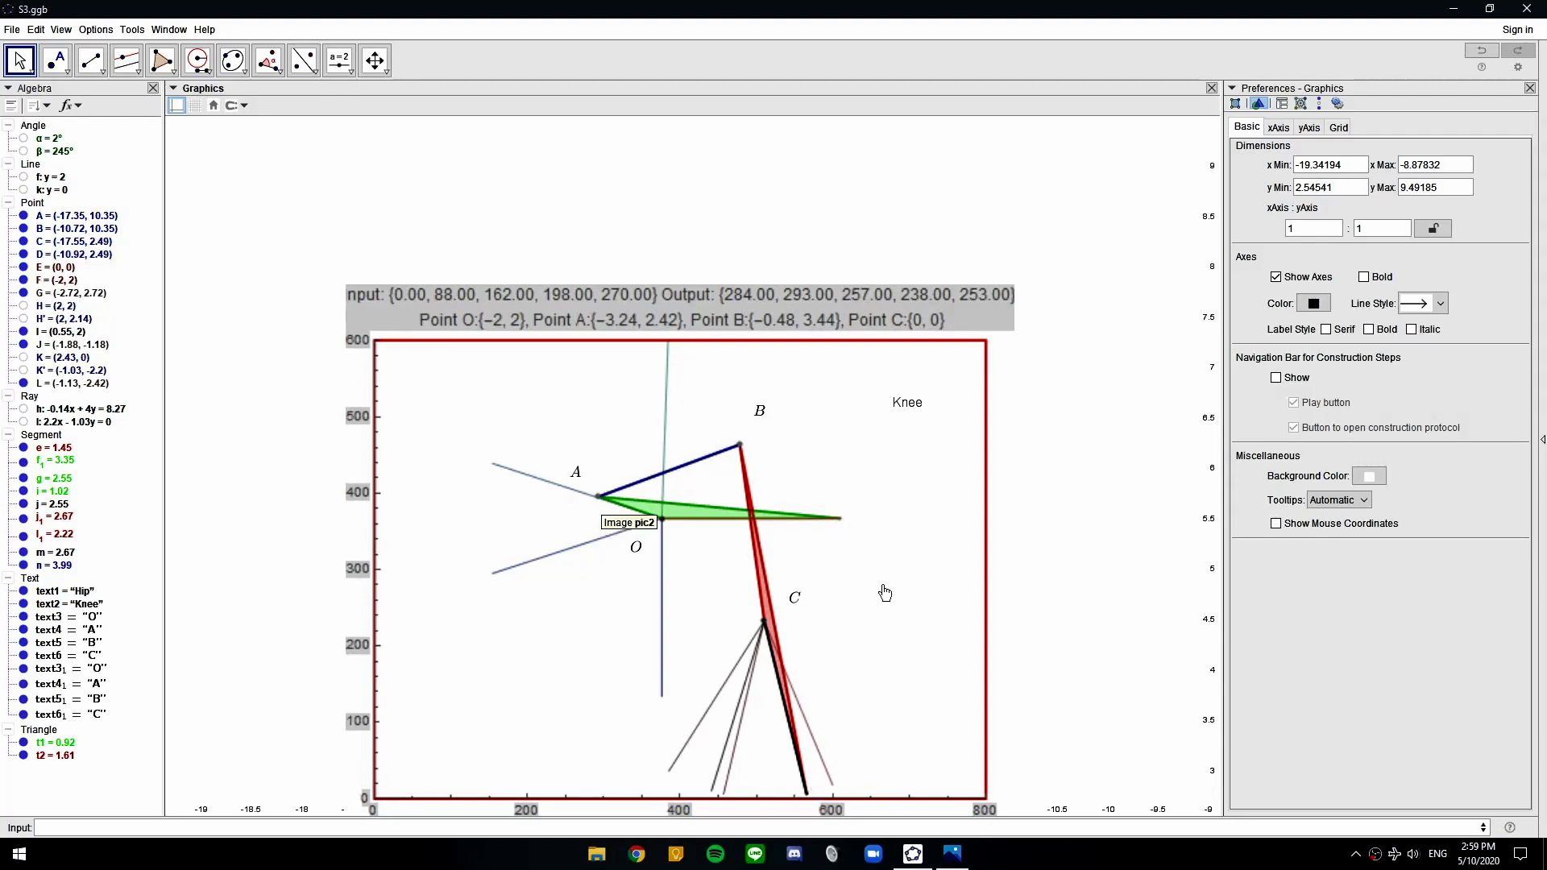
Create the Knee linkage's point A at (-3.24, 2.42)
left_click_drag(884, 594, 846, 476)
left_click_drag(1046, 480, 1058, 513)
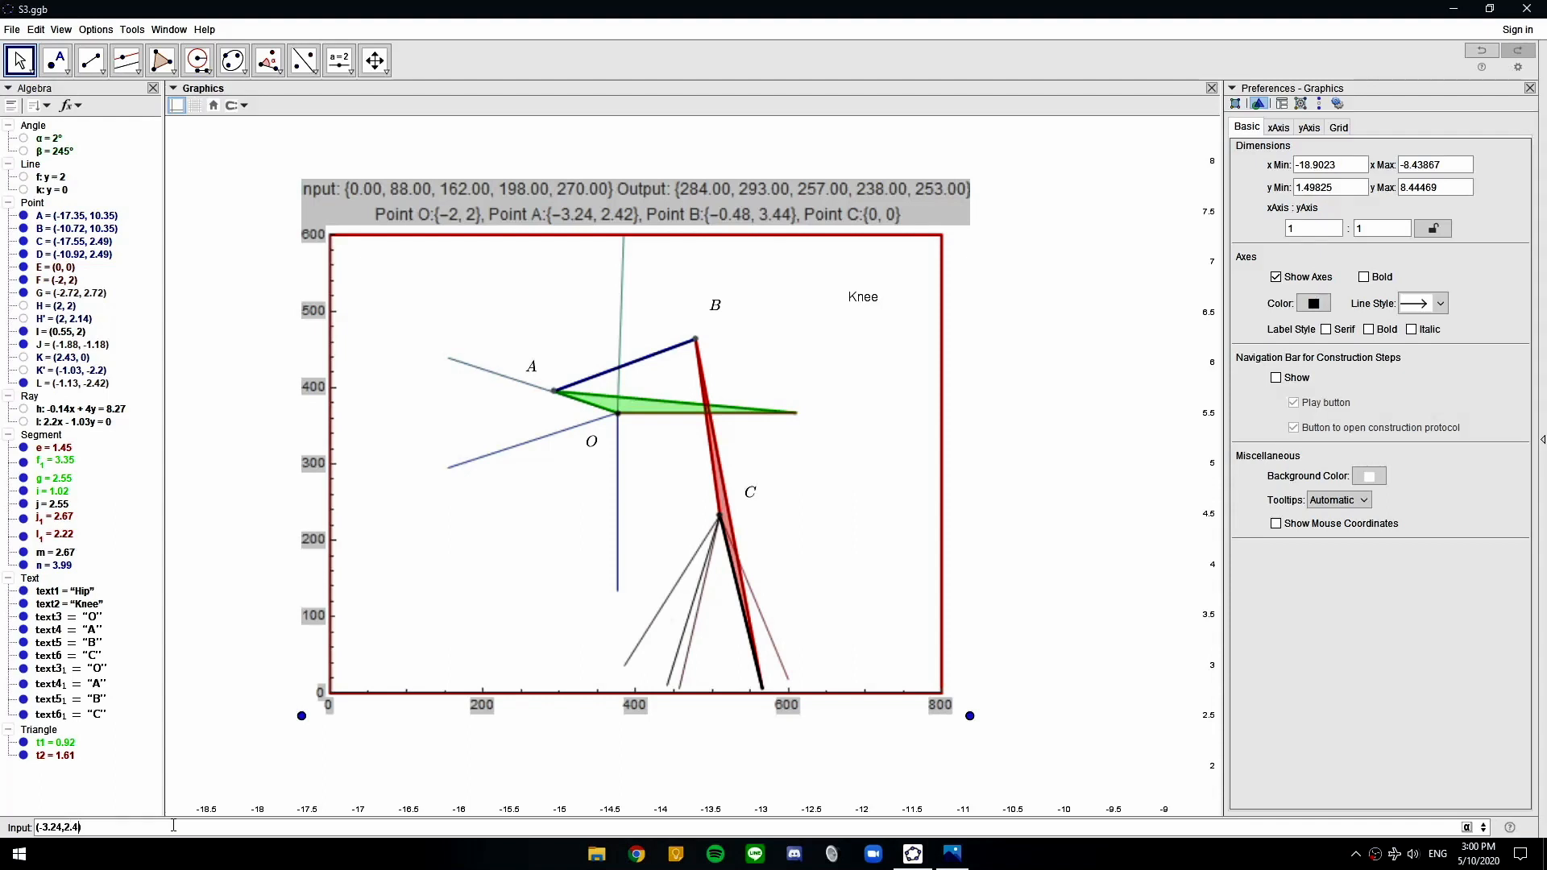
key("Return")
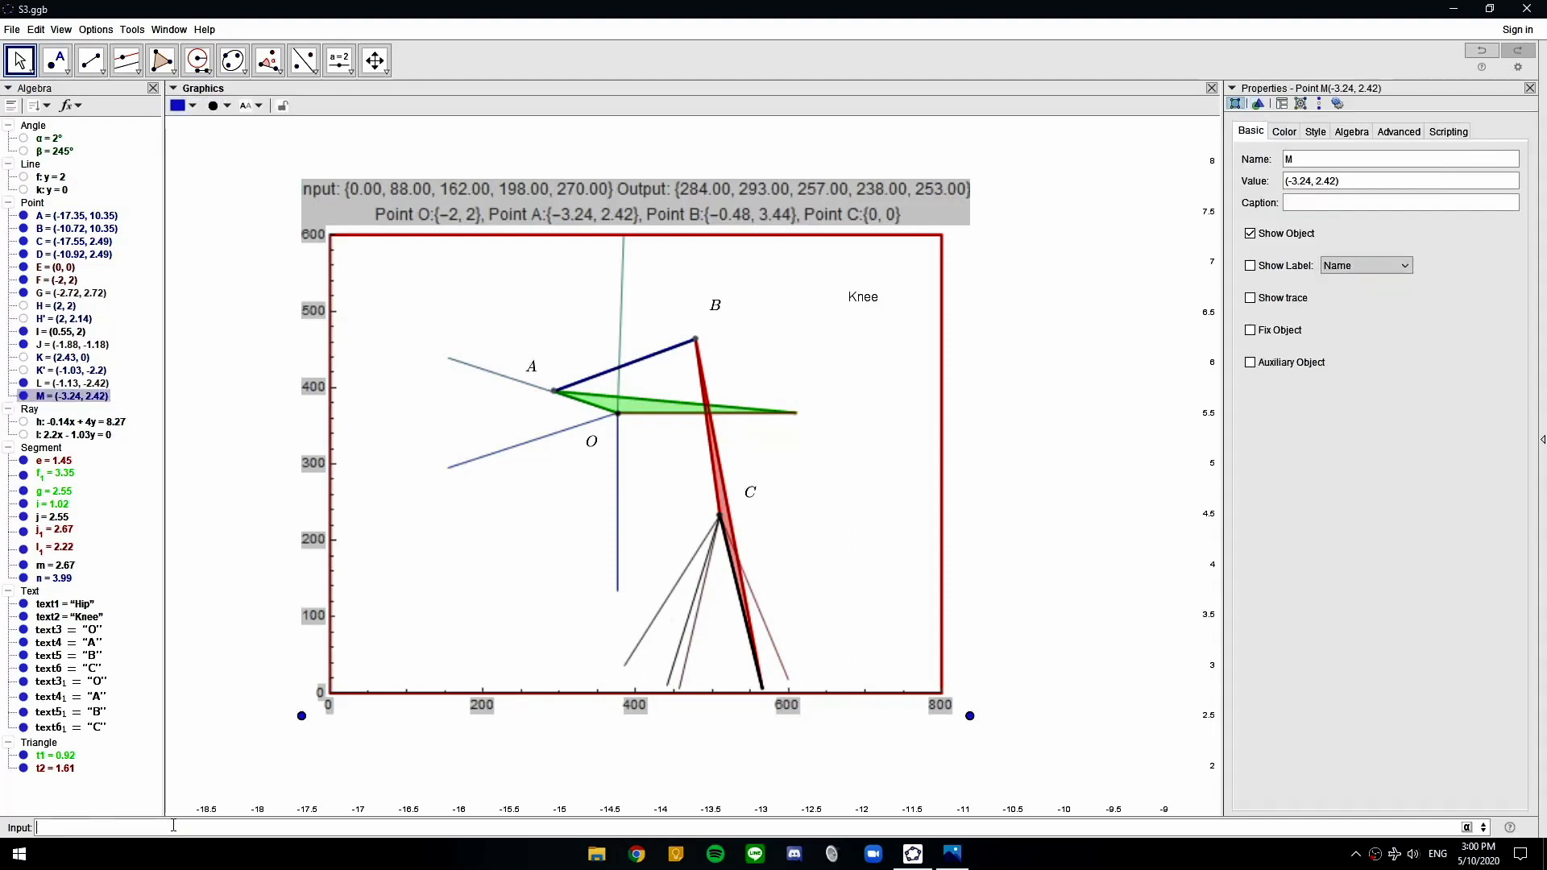
left_click_drag(1028, 605, 738, 432)
scroll(853, 505, "down", 4)
left_click_drag(1109, 645, 706, 444)
scroll(707, 444, "down", 3)
left_click_drag(883, 570, 737, 685)
scroll(686, 506, "up", 5)
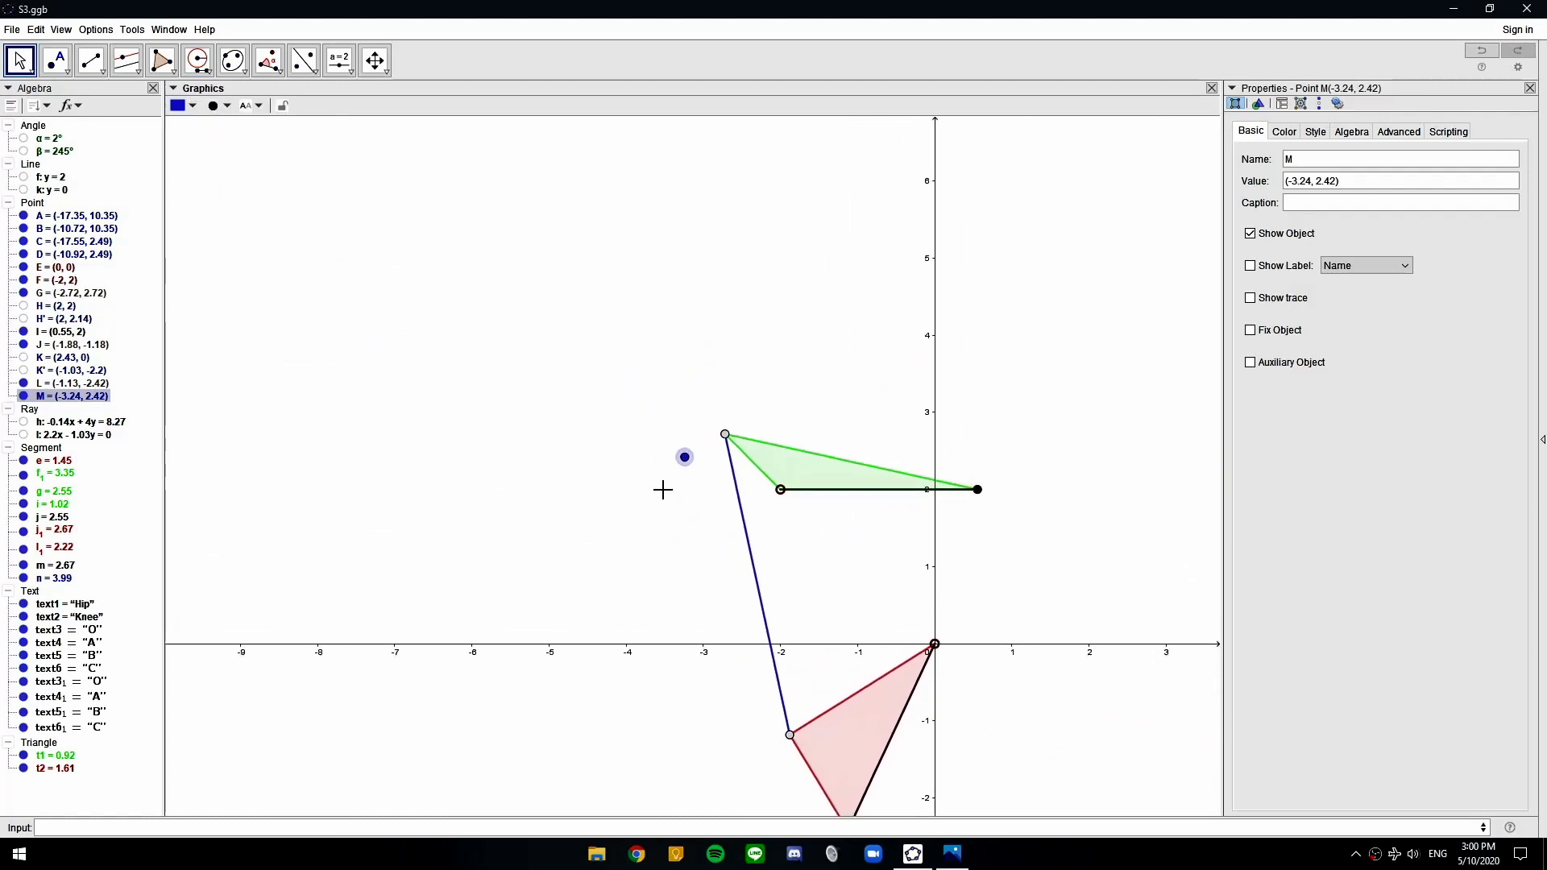
left_click(674, 422)
Construct a line through (-2, 2) parallel to the x-axis and place a point on it at about (1.87, 2)
scroll(618, 414, "down", 3)
left_click_drag(513, 369, 963, 581)
left_click_drag(722, 484, 932, 587)
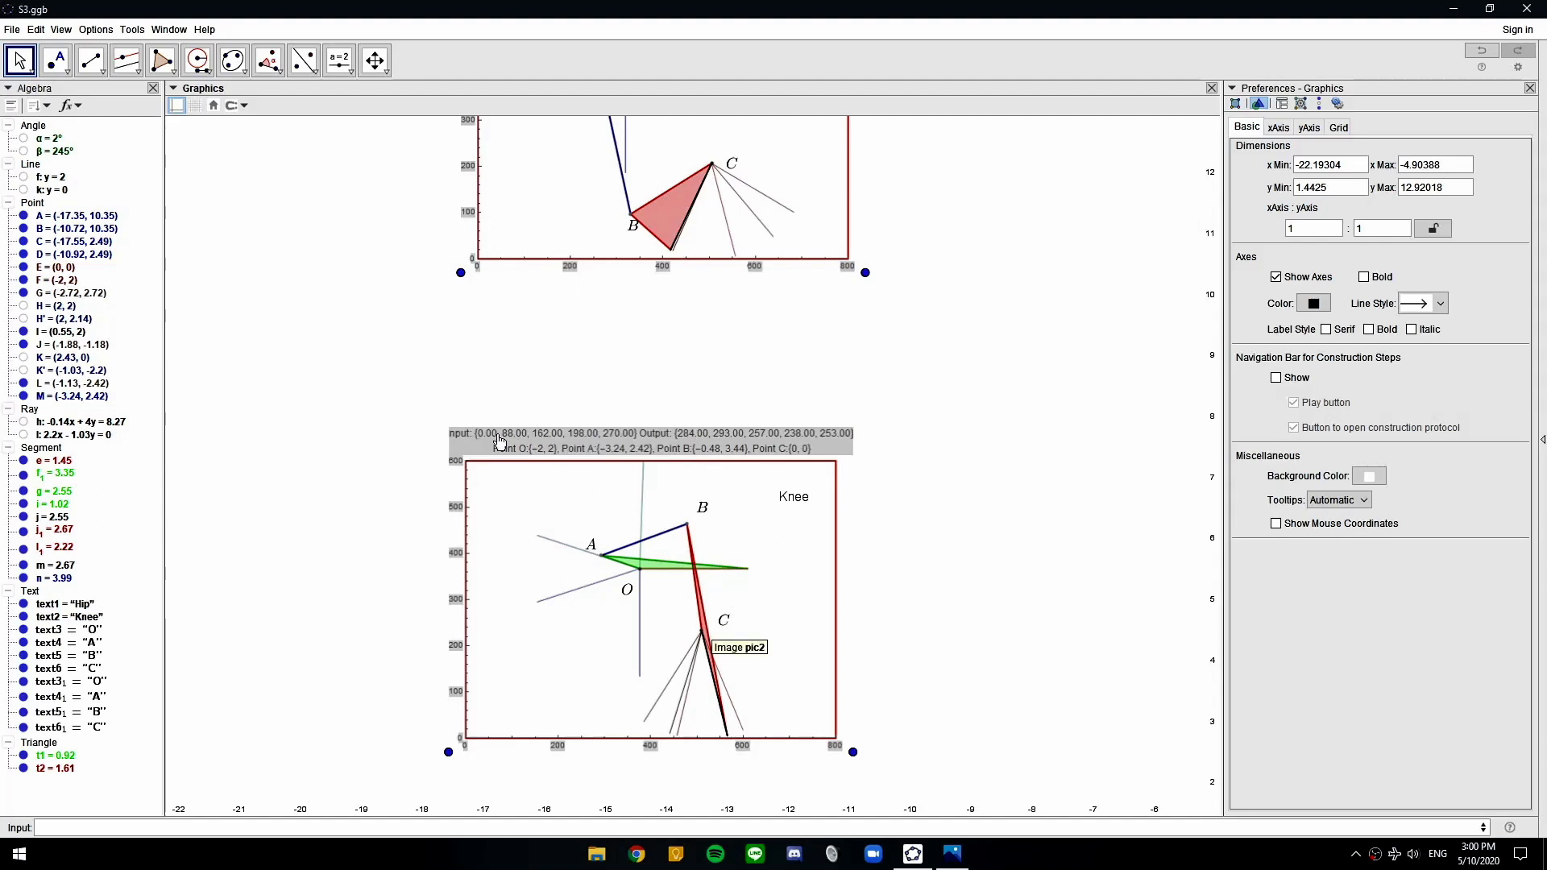
left_click_drag(1080, 627, 692, 412)
left_click_drag(952, 539, 668, 471)
scroll(806, 523, "up", 2)
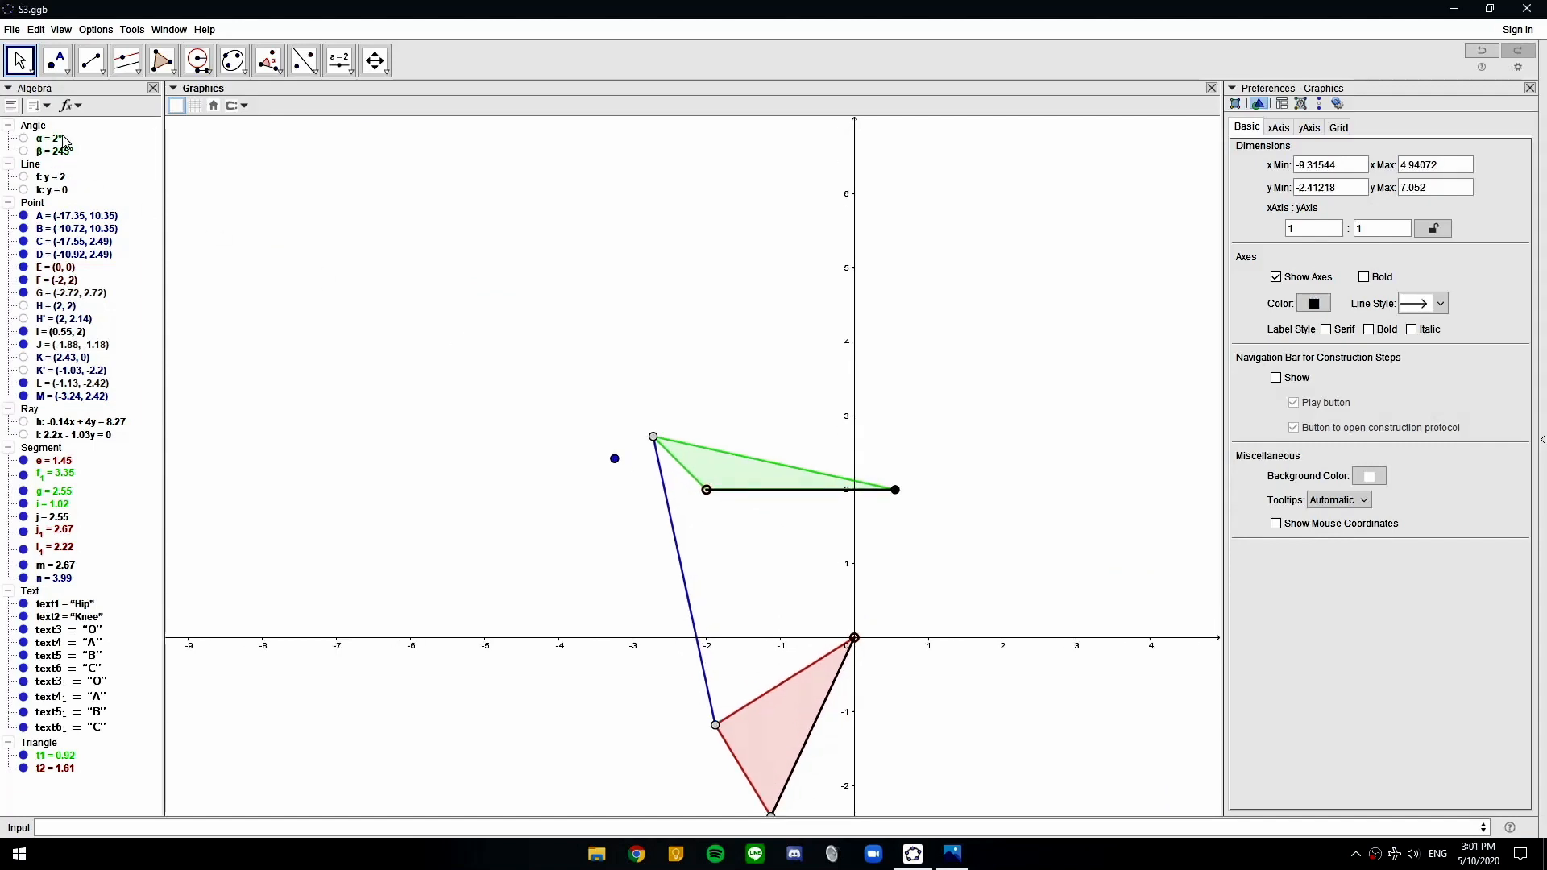
left_click(127, 60)
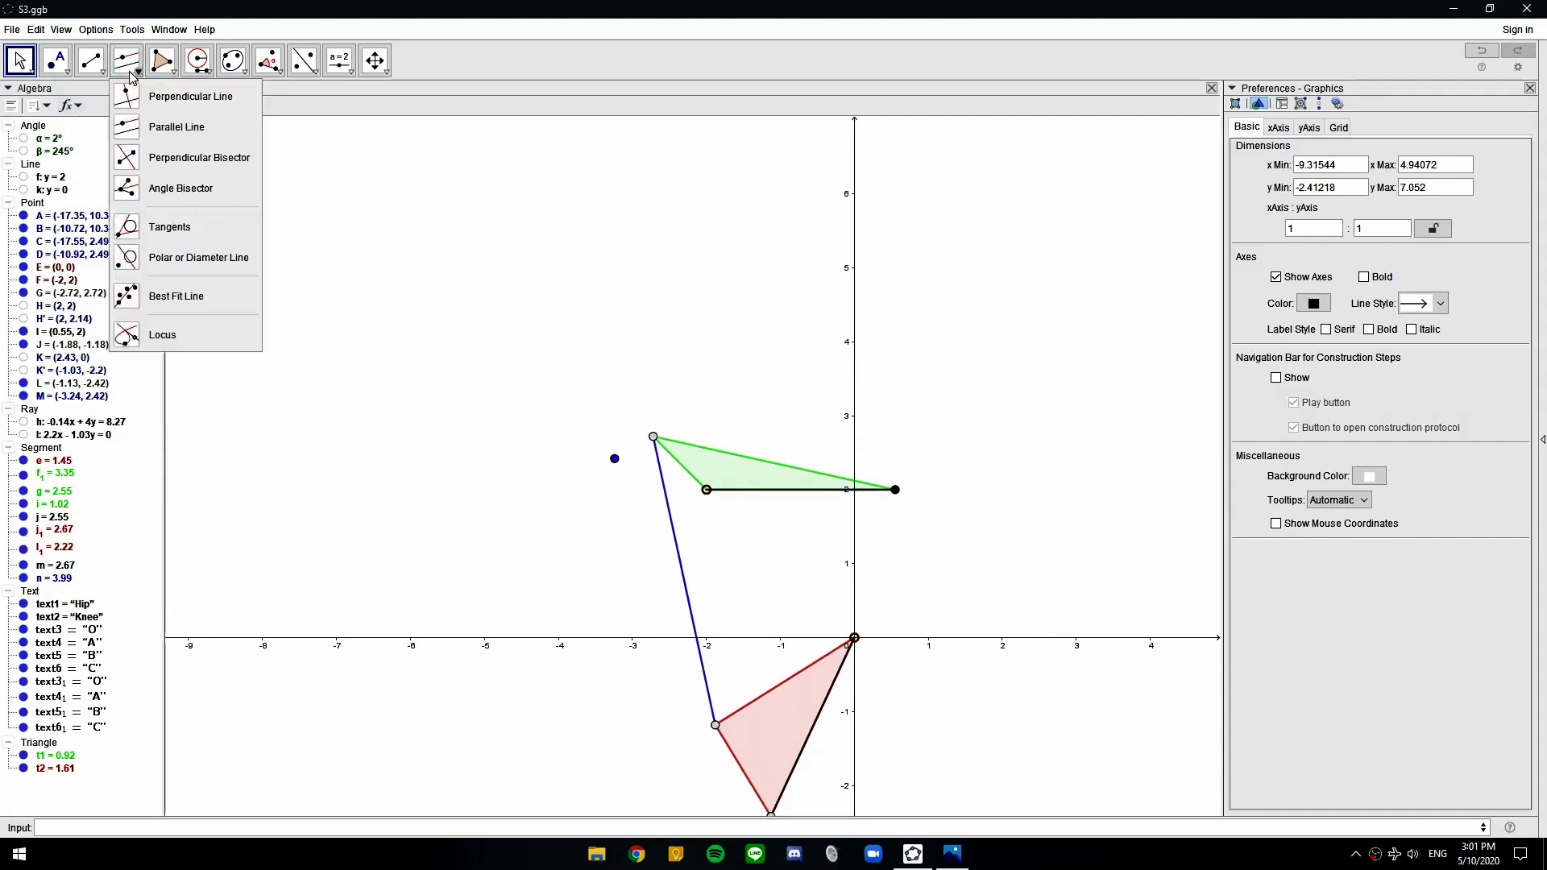
left_click(925, 642)
left_click(707, 489)
left_click(56, 59)
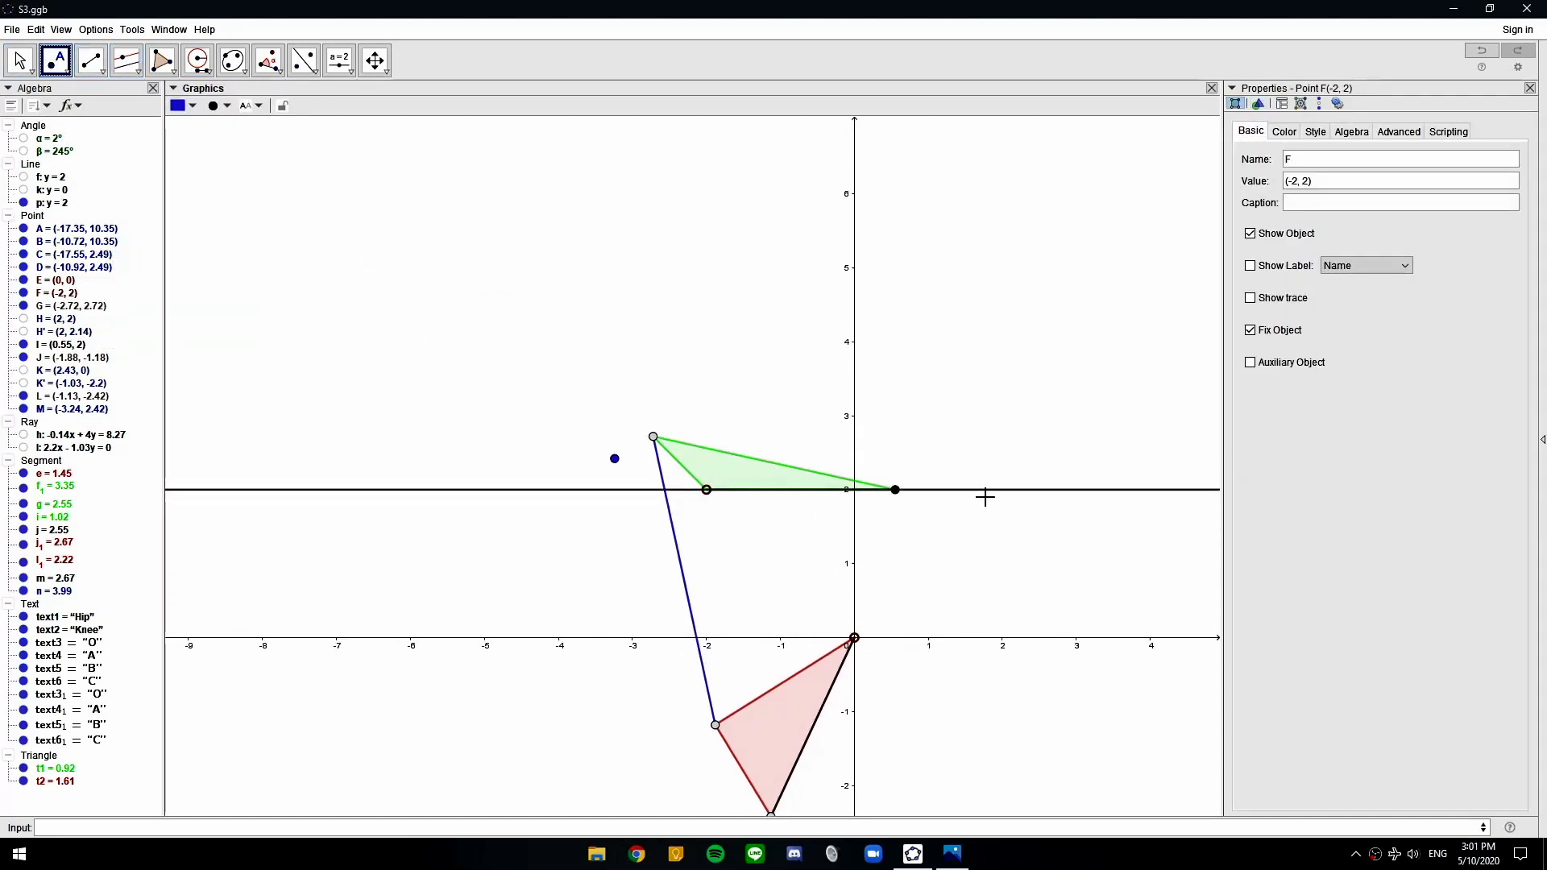
left_click(994, 489)
Draw a triangle through the points (-3.24, 2.42), (-2, 2) and (1.87, 2)
left_click(161, 59)
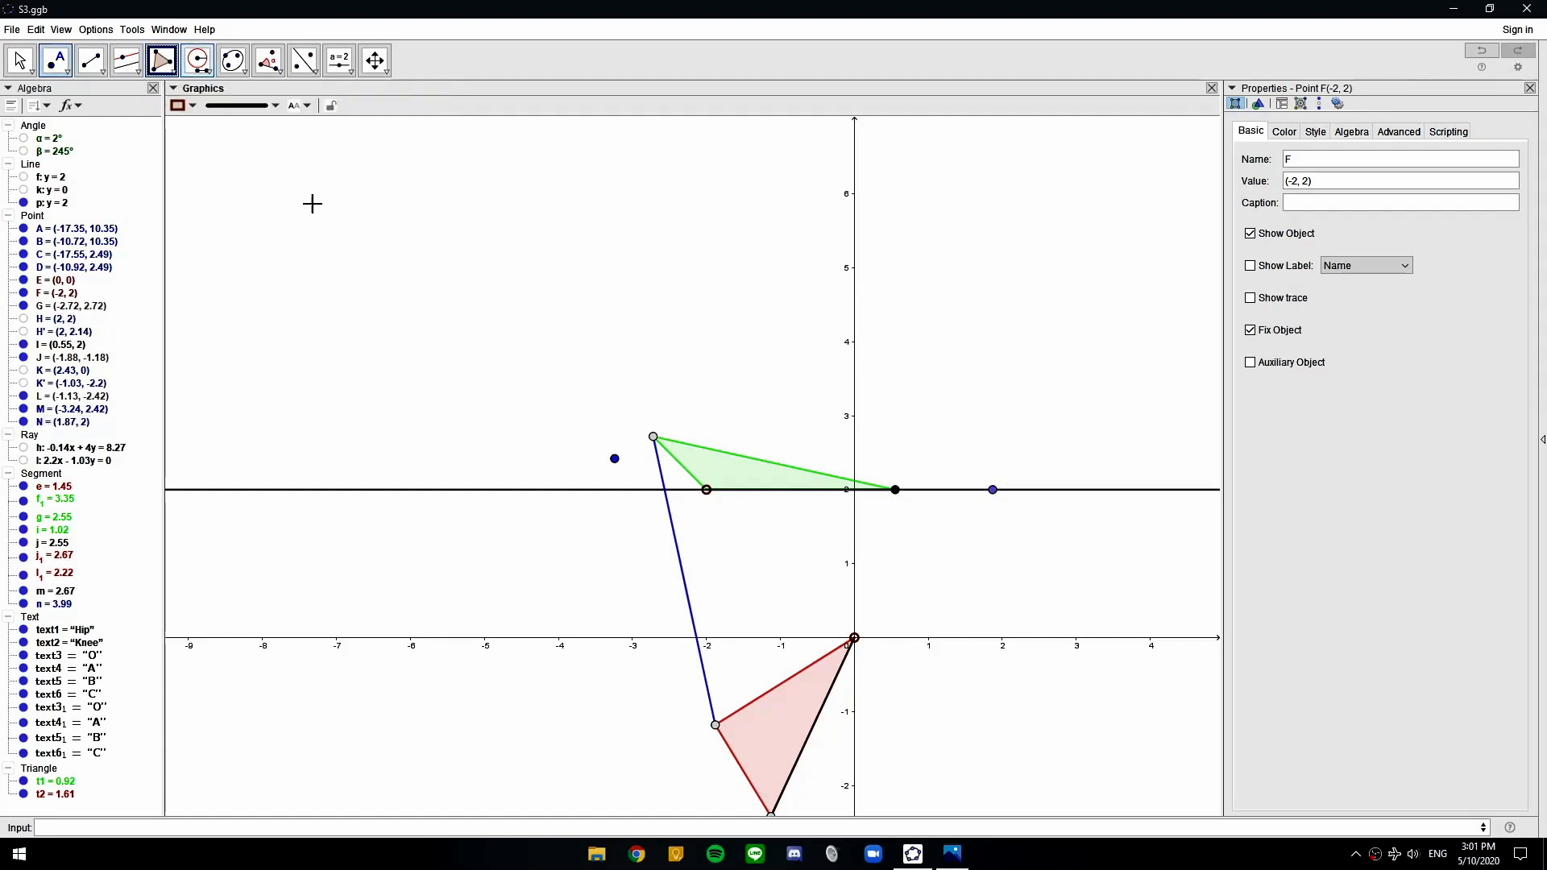
left_click(615, 458)
left_click(706, 489)
left_click(993, 489)
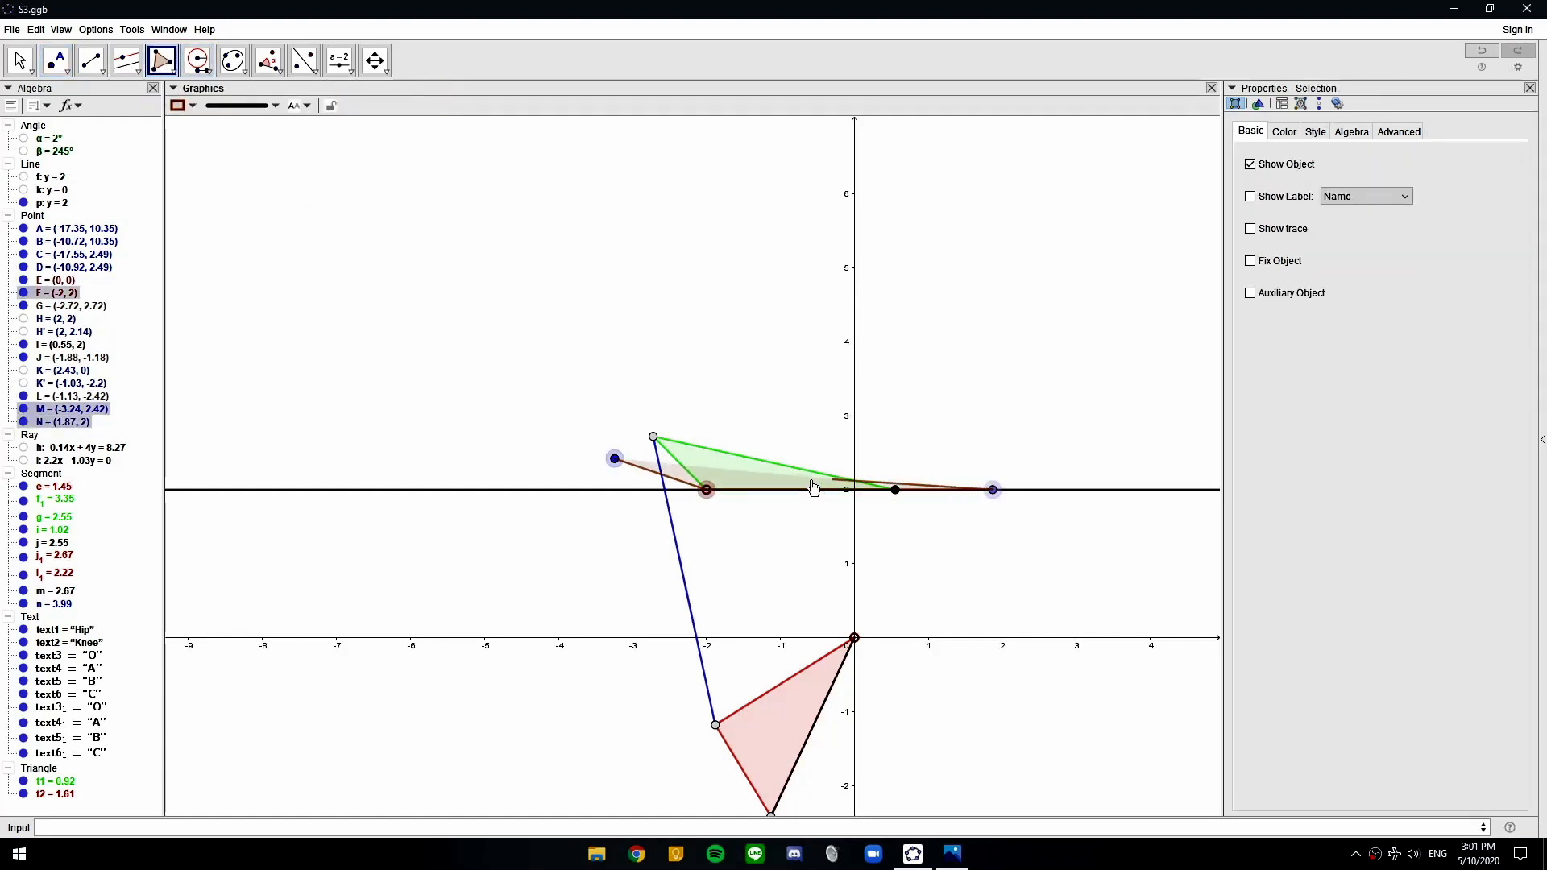
left_click(615, 458)
key("Escape")
Color the new Knee input triangle green
left_click(681, 477)
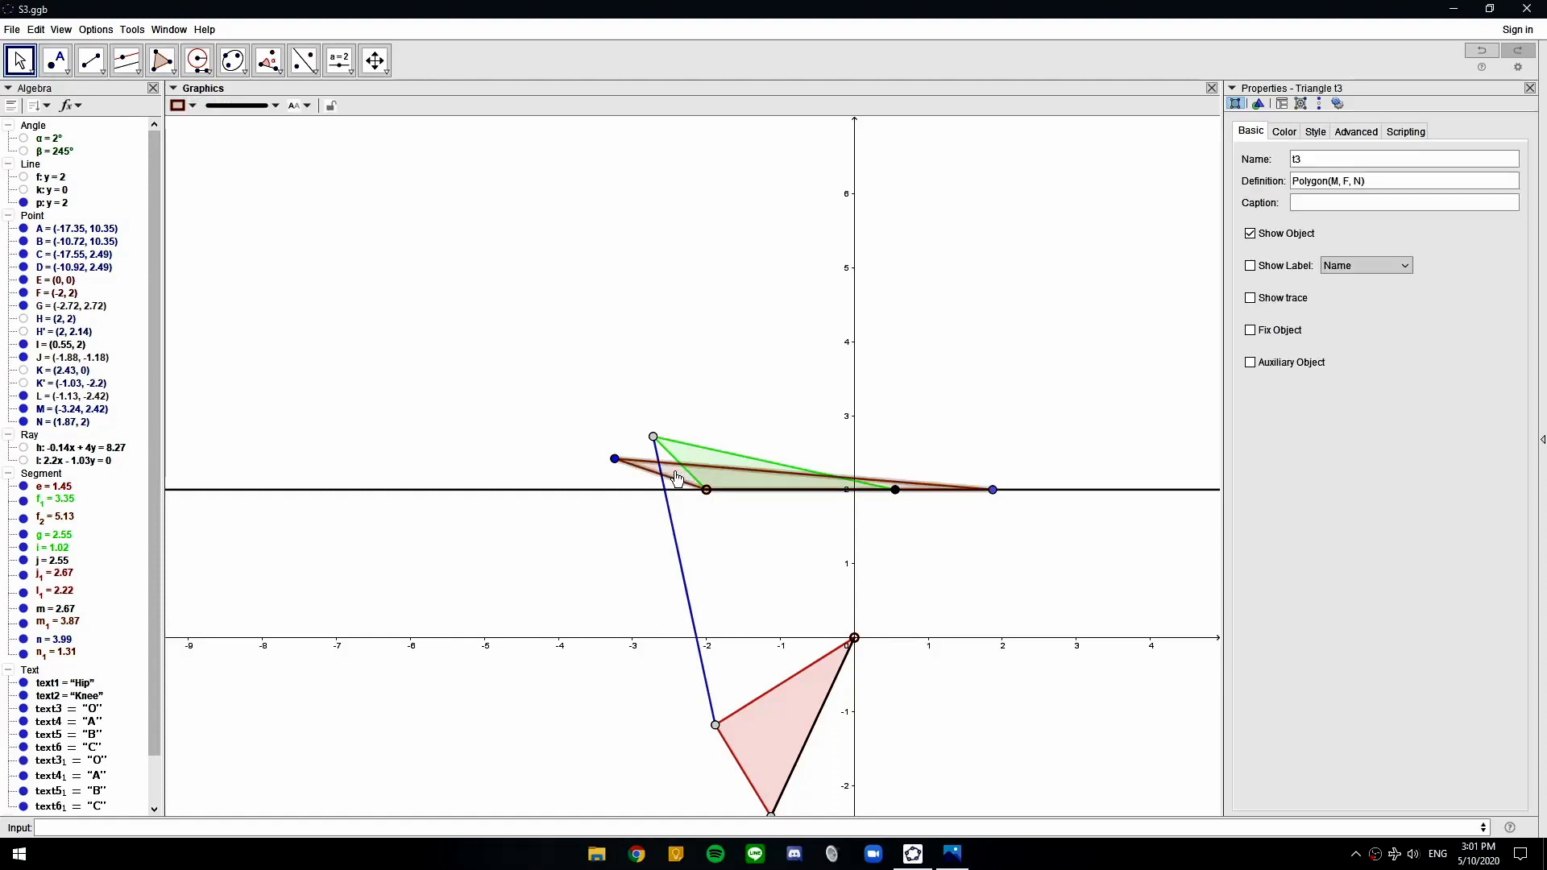
left_click(179, 106)
left_click(246, 129)
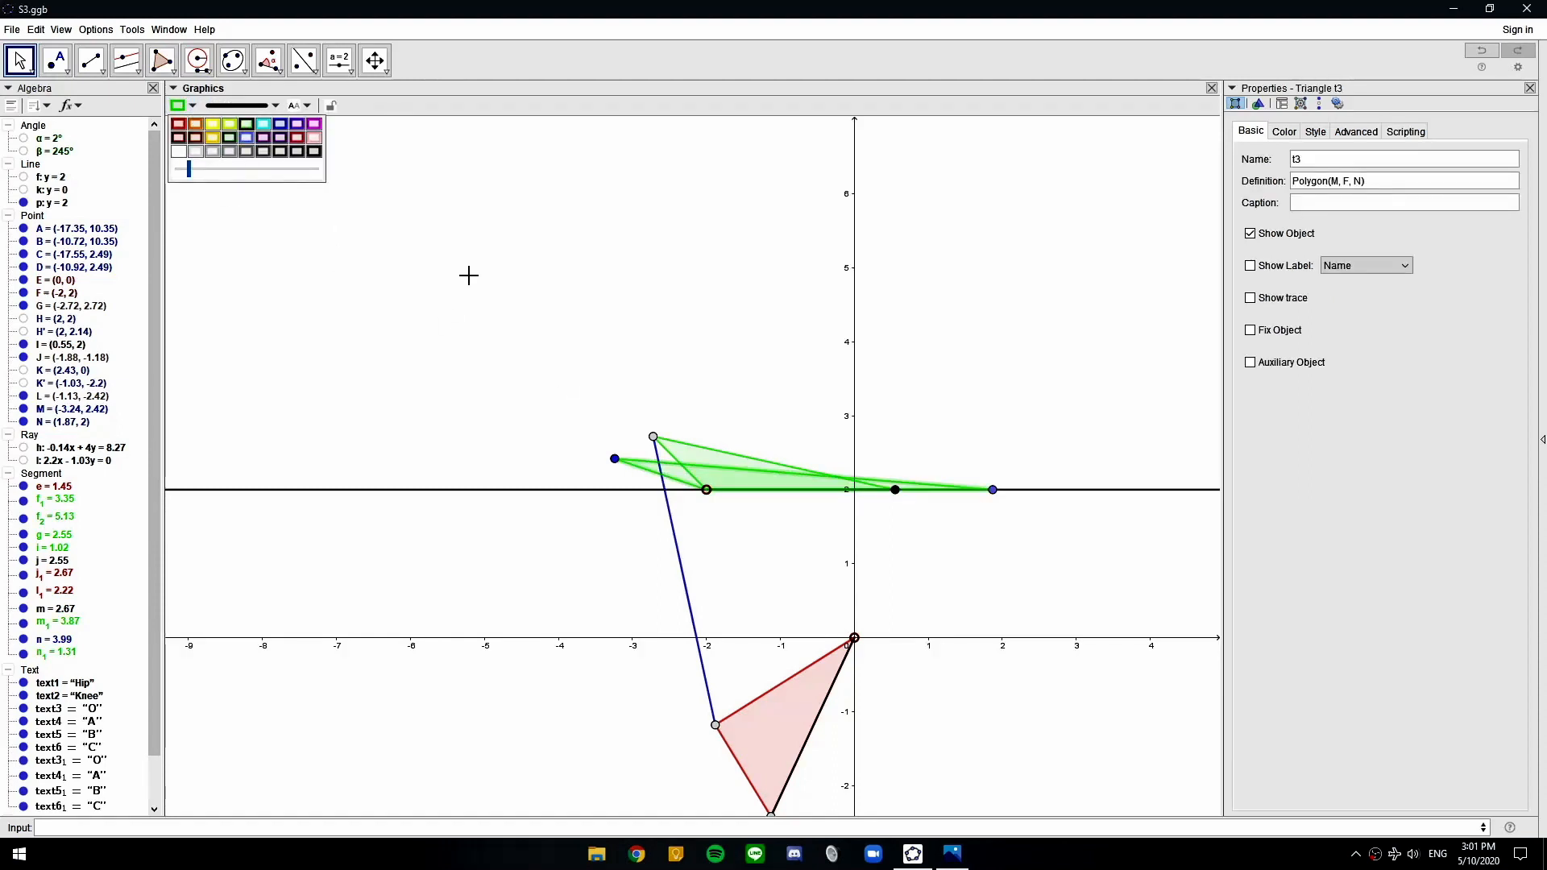
left_click(894, 431)
Color the new green triangle's vertices at (-3.24, 2.42) and (1.87, 2) light gray
left_click(993, 491)
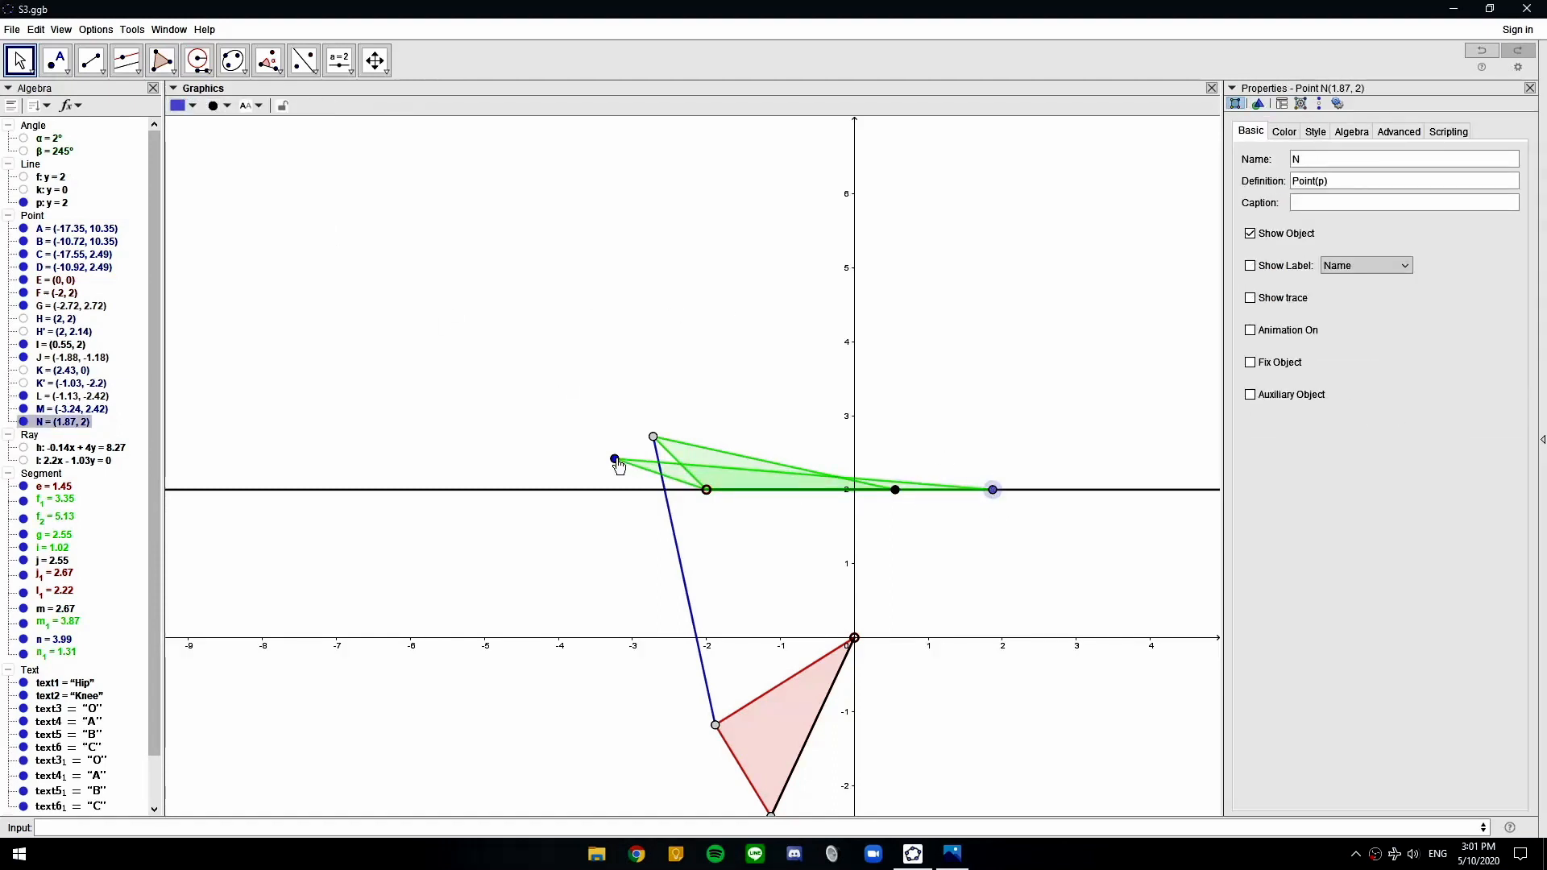
left_click(614, 459, "ctrl")
left_click(179, 105)
left_click(196, 152)
left_click(892, 546)
Recolor the vertex at (1.87, 2) black
left_click(994, 490)
left_click(179, 106)
left_click(218, 106)
left_click(190, 106)
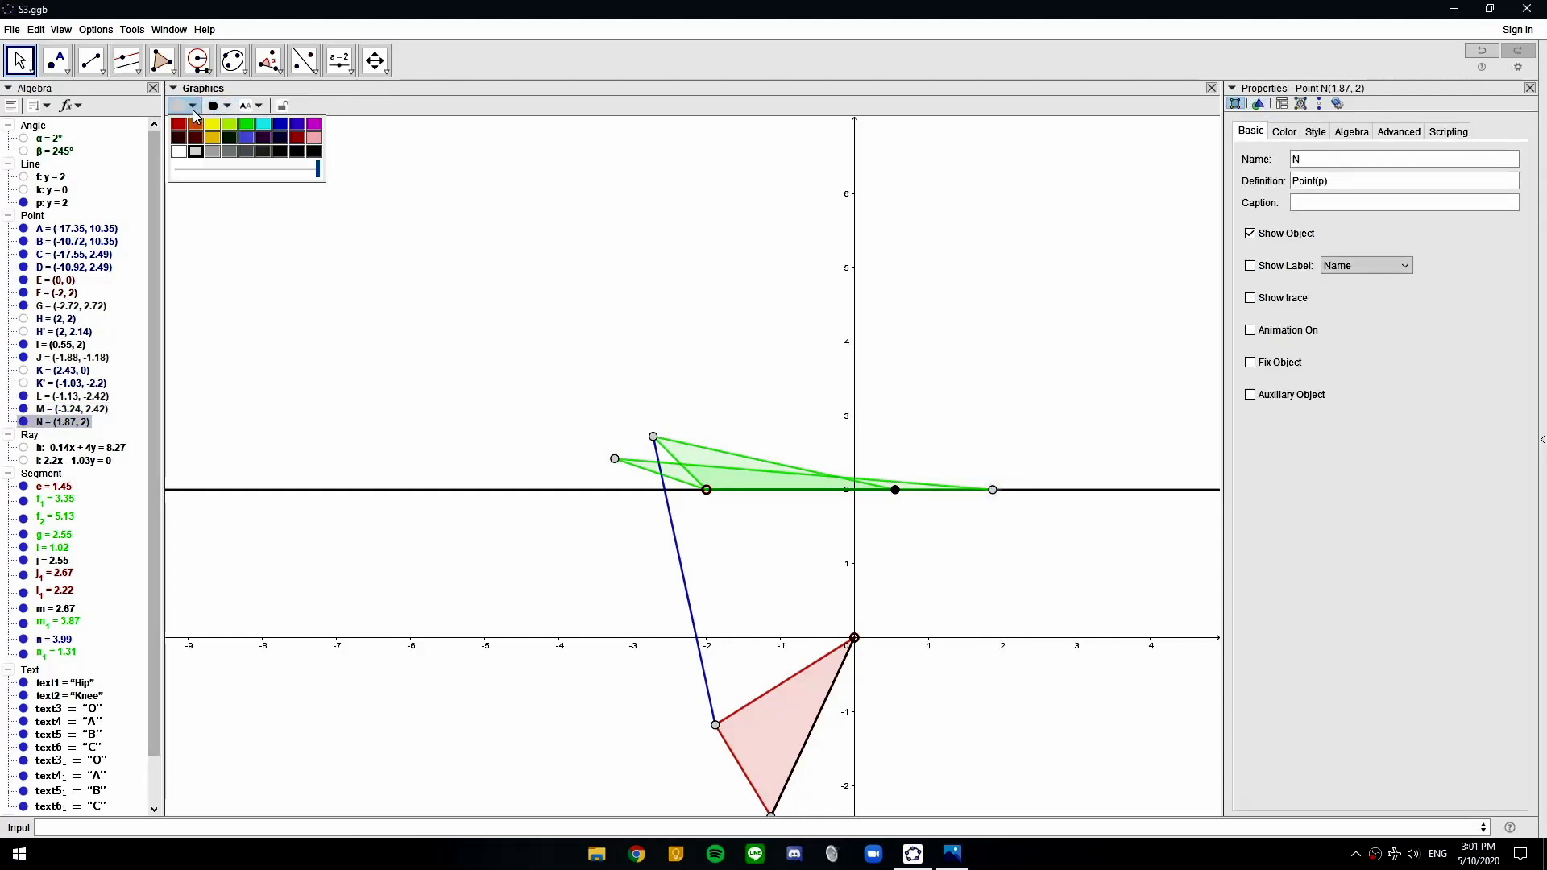
left_click(311, 152)
left_click(553, 226)
Draw a black segment from (1.87, 2) to (-2, 2) along the new green triangle's base
left_click(91, 60)
left_click(993, 490)
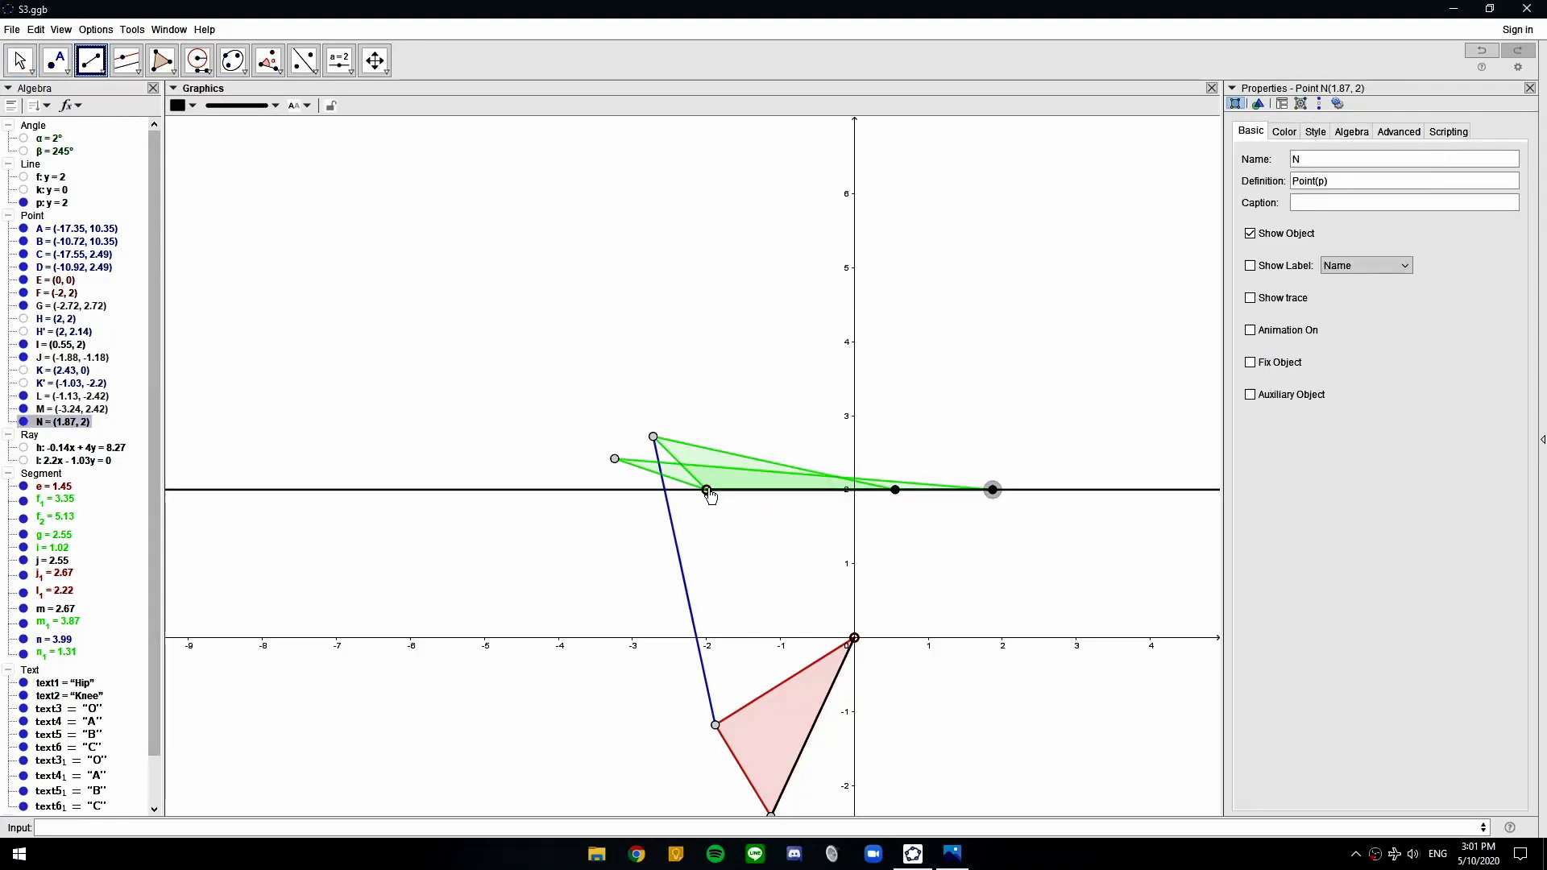
left_click(707, 490)
key("Escape")
Close the object properties and create the Knee linkage's point B at (-0.48, 3.44) from the reference diagram
scroll(729, 507, "down", 3)
left_click_drag(615, 338, 879, 455)
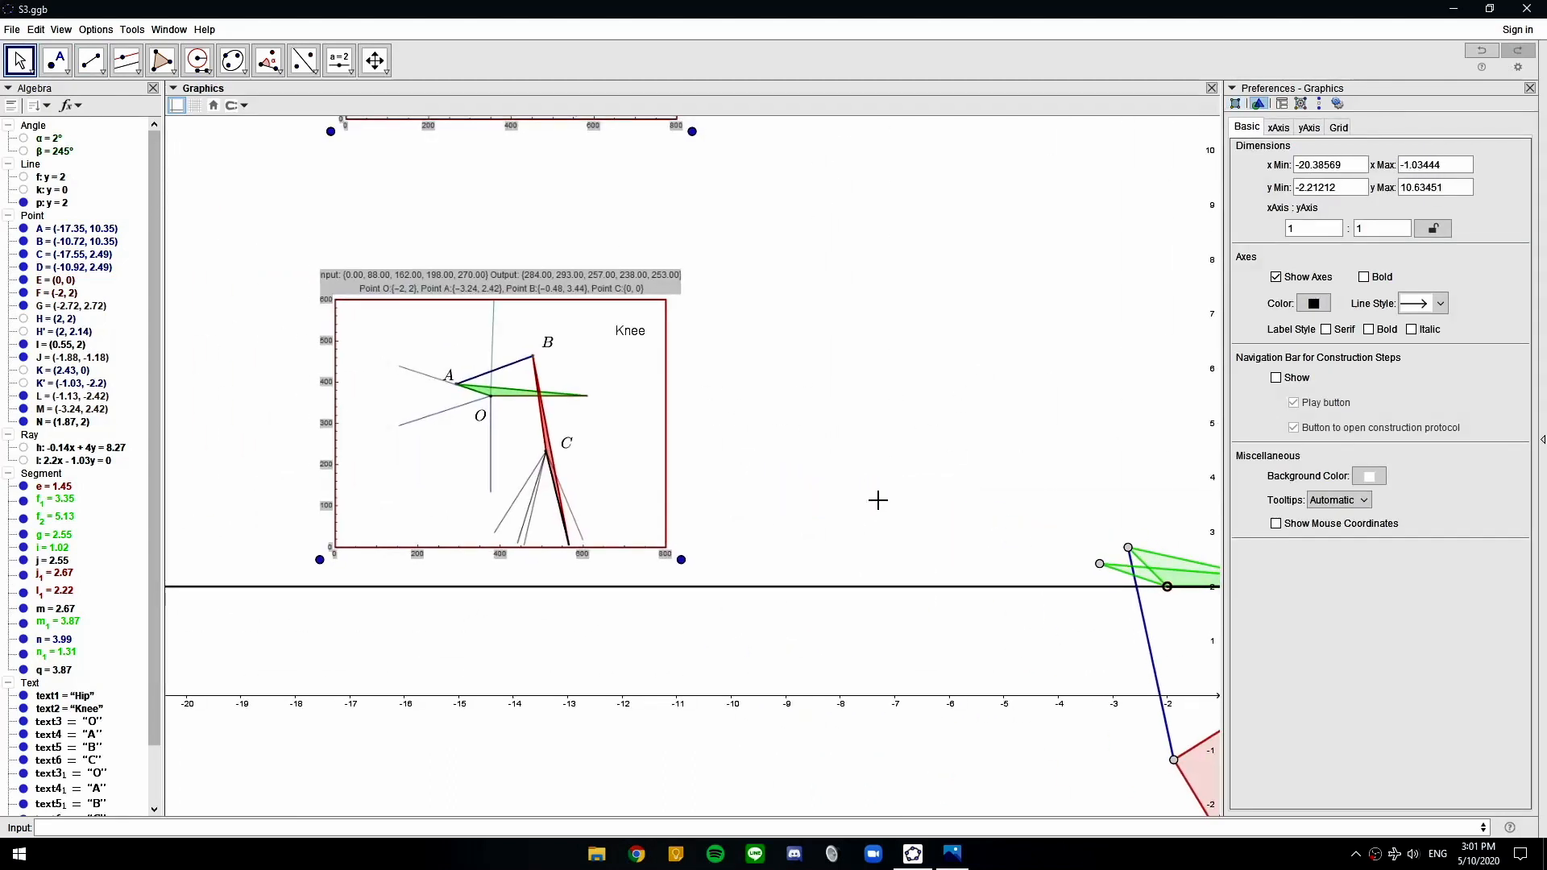
left_click_drag(856, 503, 817, 478)
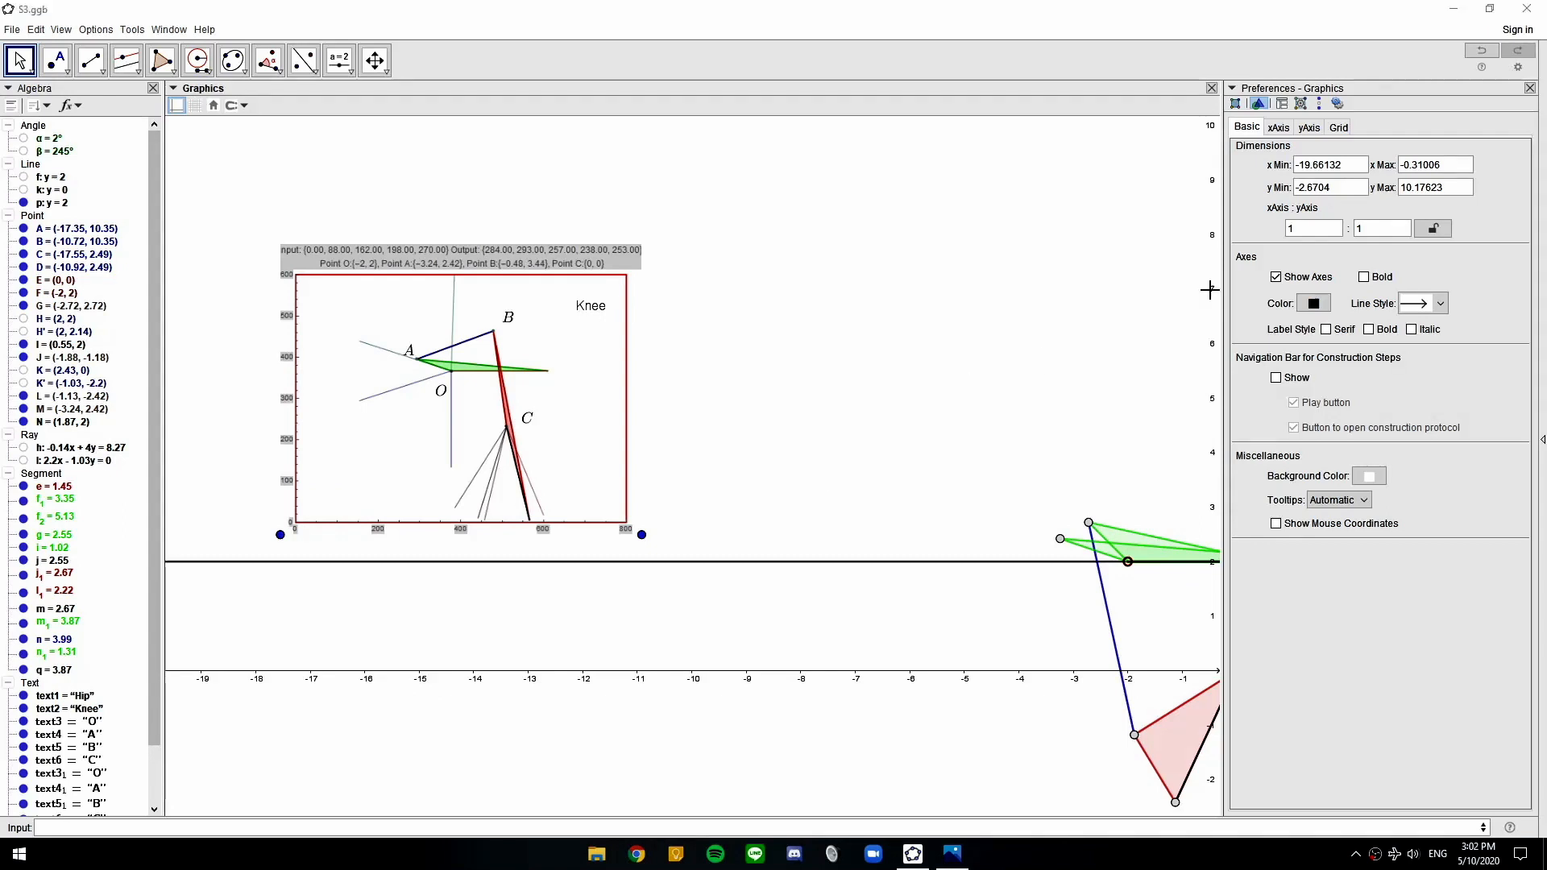
left_click(1529, 87)
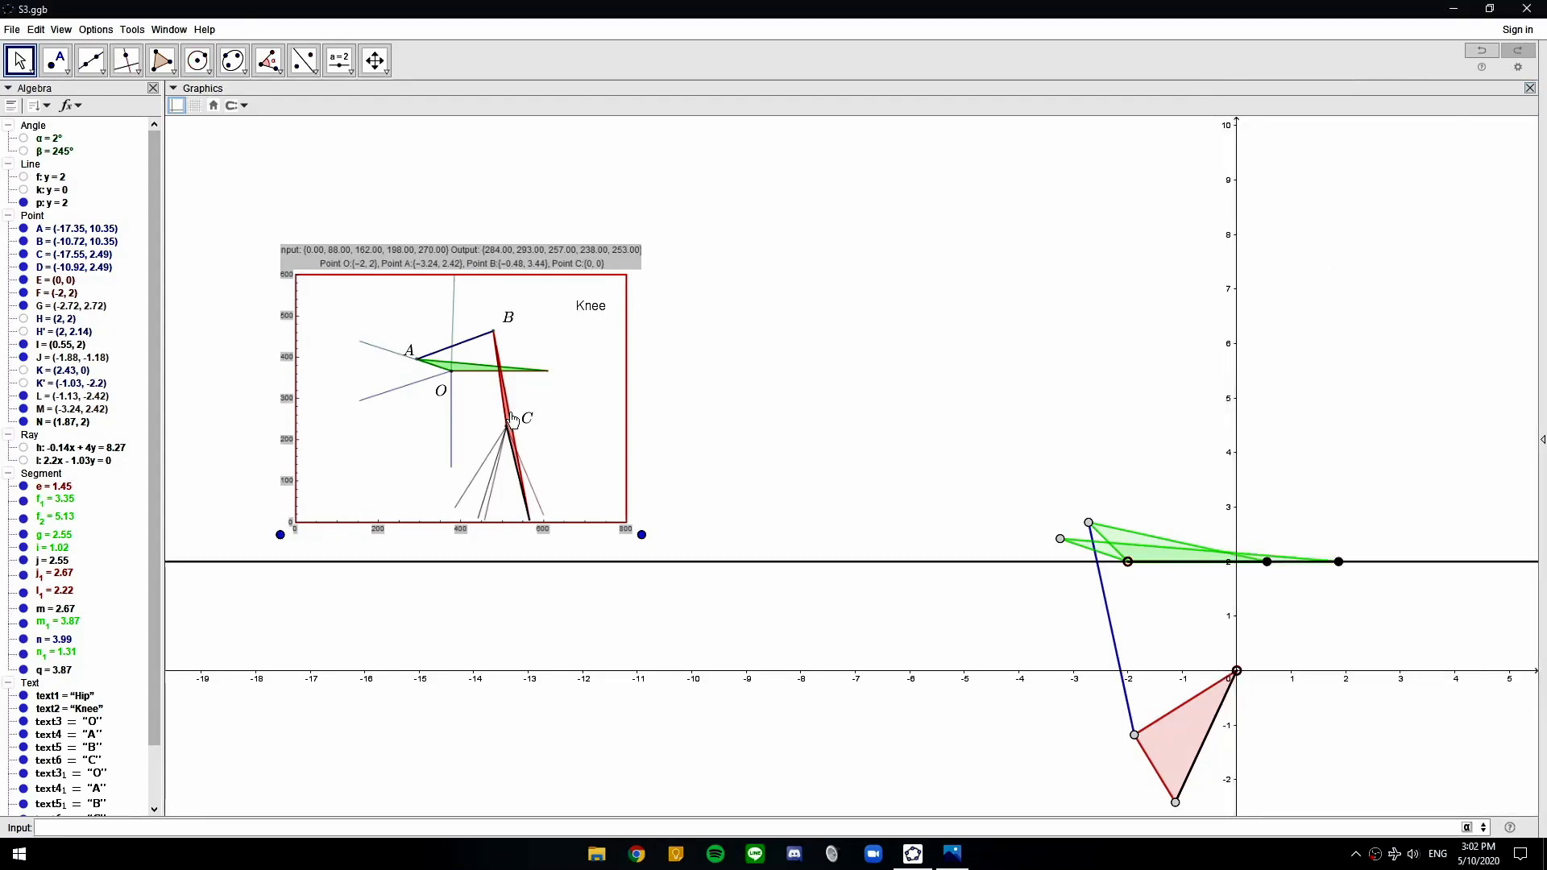
scroll(493, 337, "up", 4)
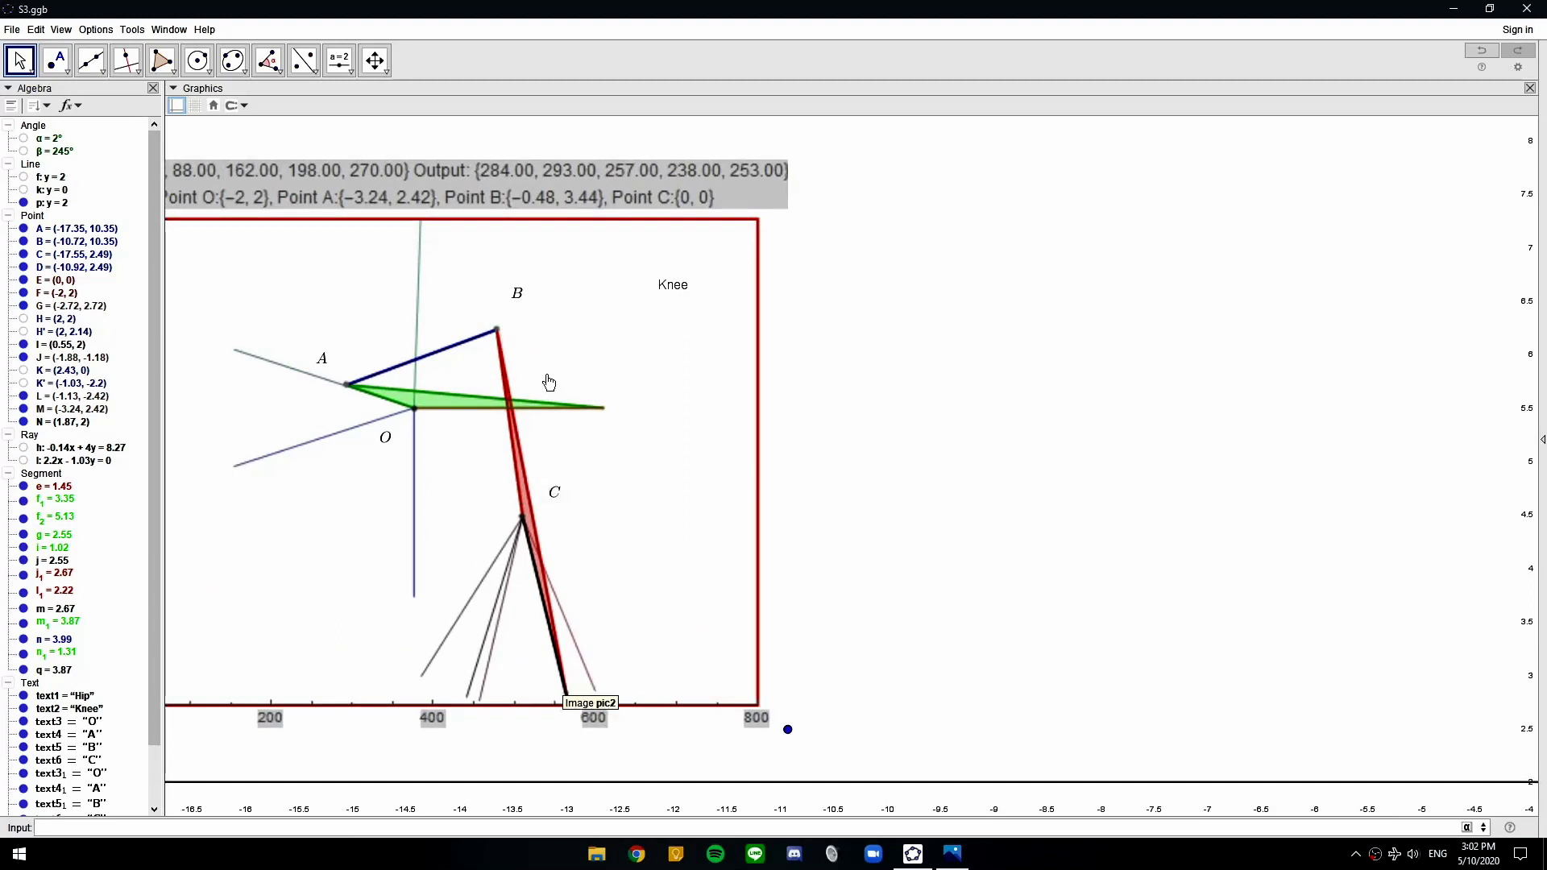
left_click_drag(390, 240, 442, 302)
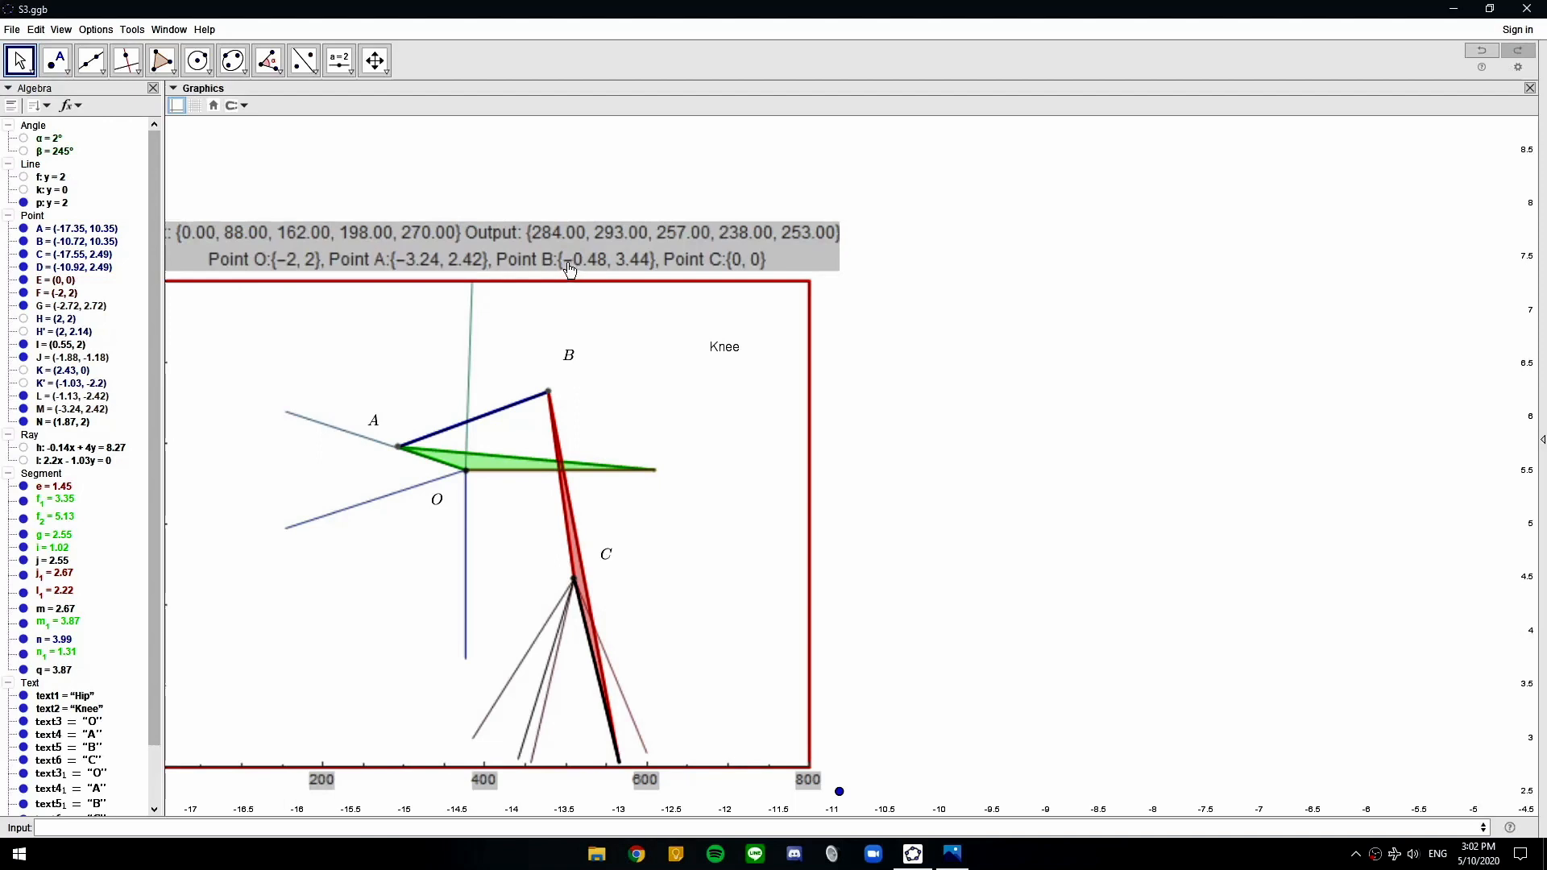
left_click_drag(571, 270, 517, 226)
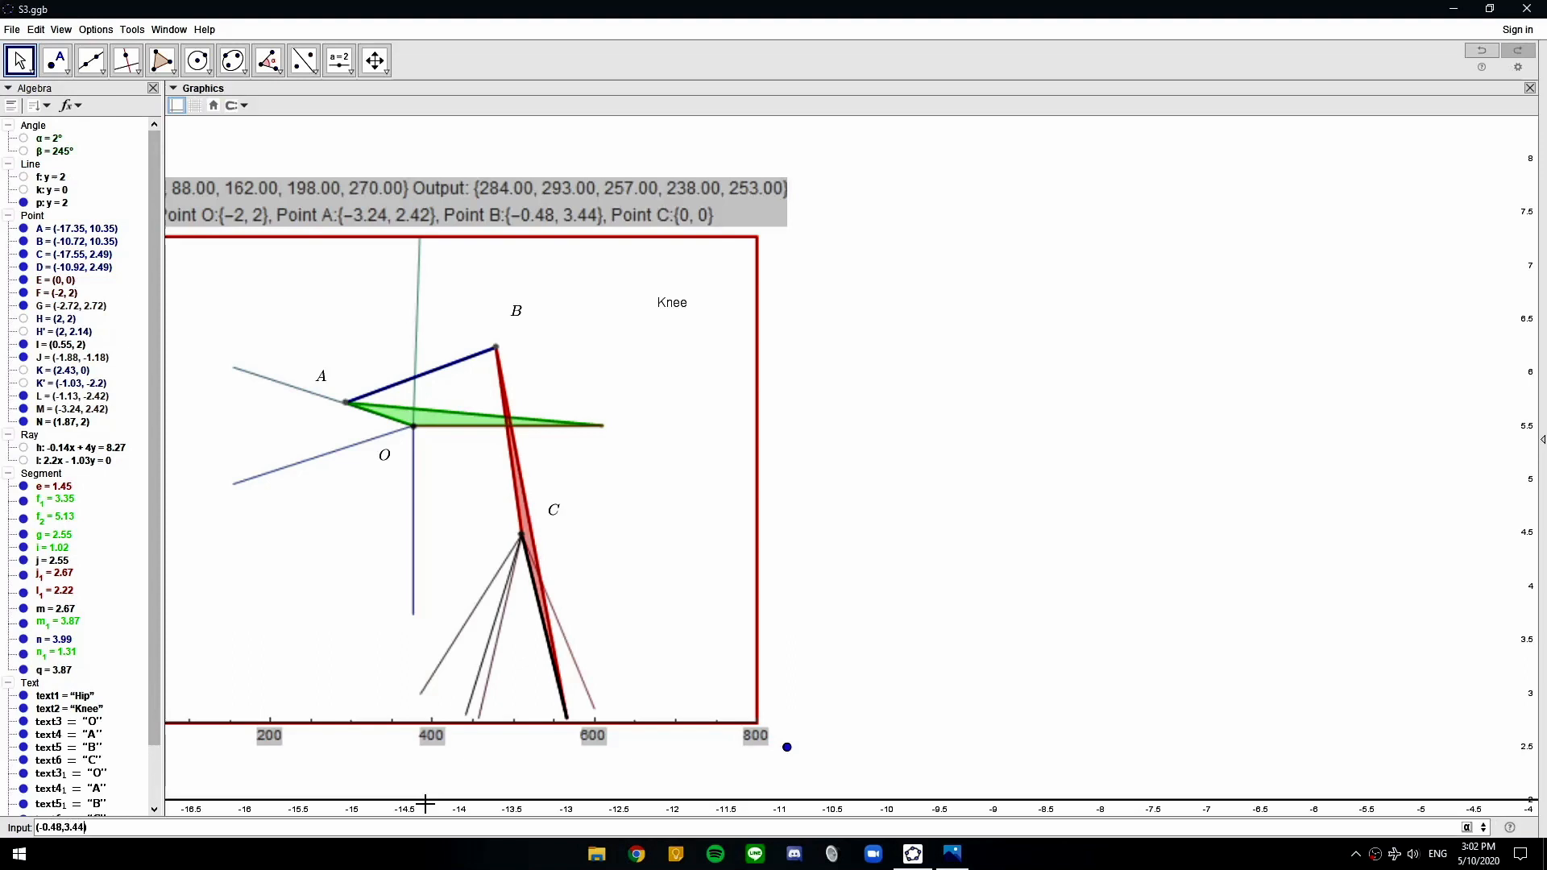
key("Return")
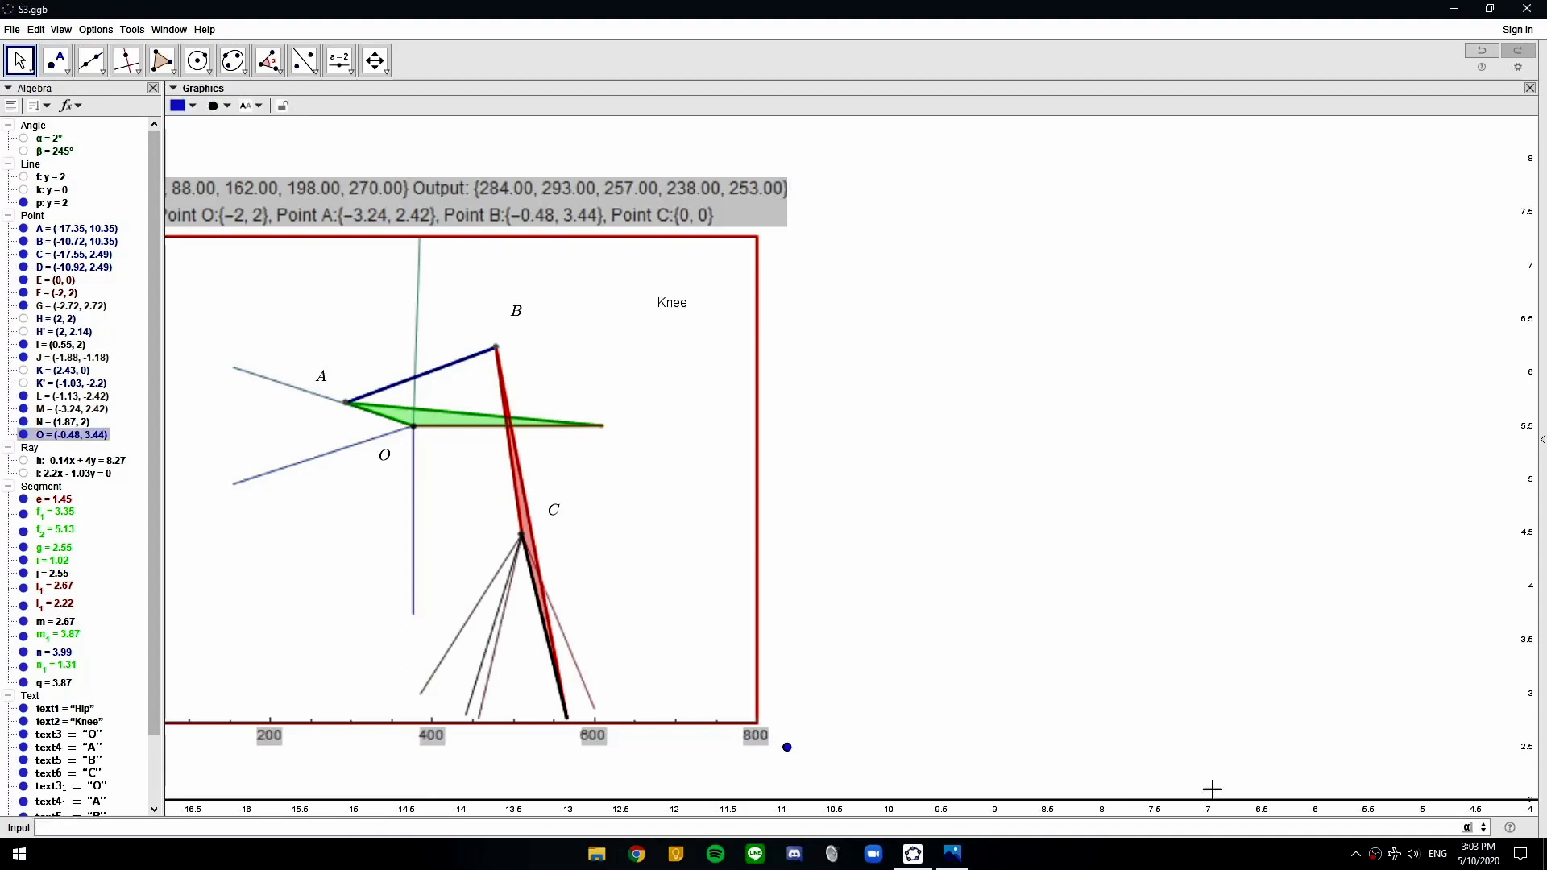
Compare the constructed linkage with the Knee reference diagram, checking its output angles, point coordinates and triangle shapes
scroll(1160, 763, "down", 4)
left_click_drag(1249, 747, 838, 449)
scroll(839, 450, "down", 2)
left_click_drag(1264, 655, 1113, 735)
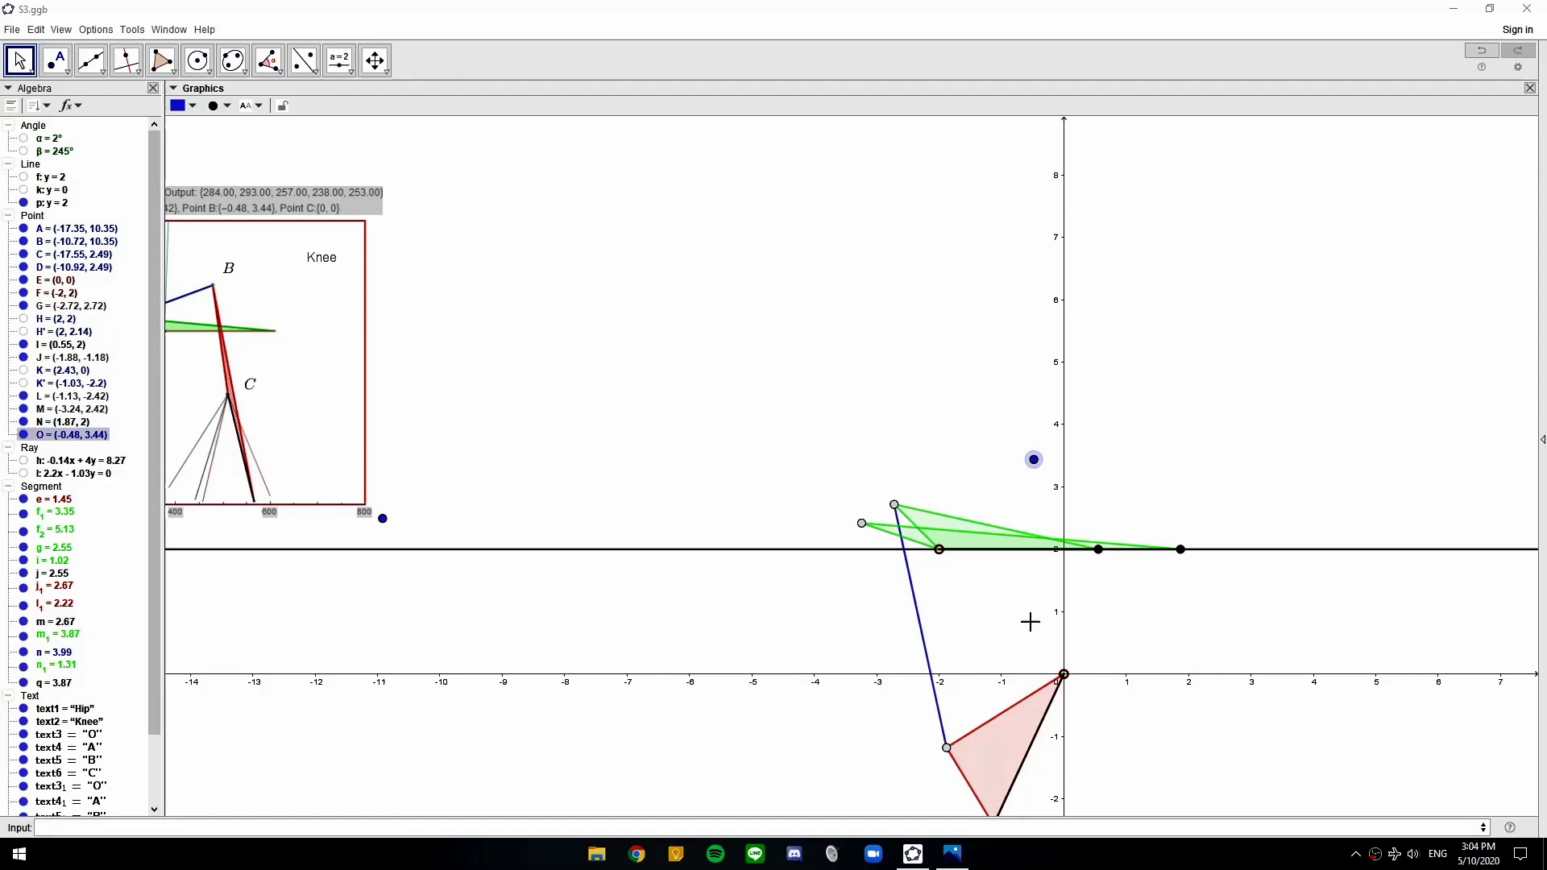
scroll(270, 436, "up", 10)
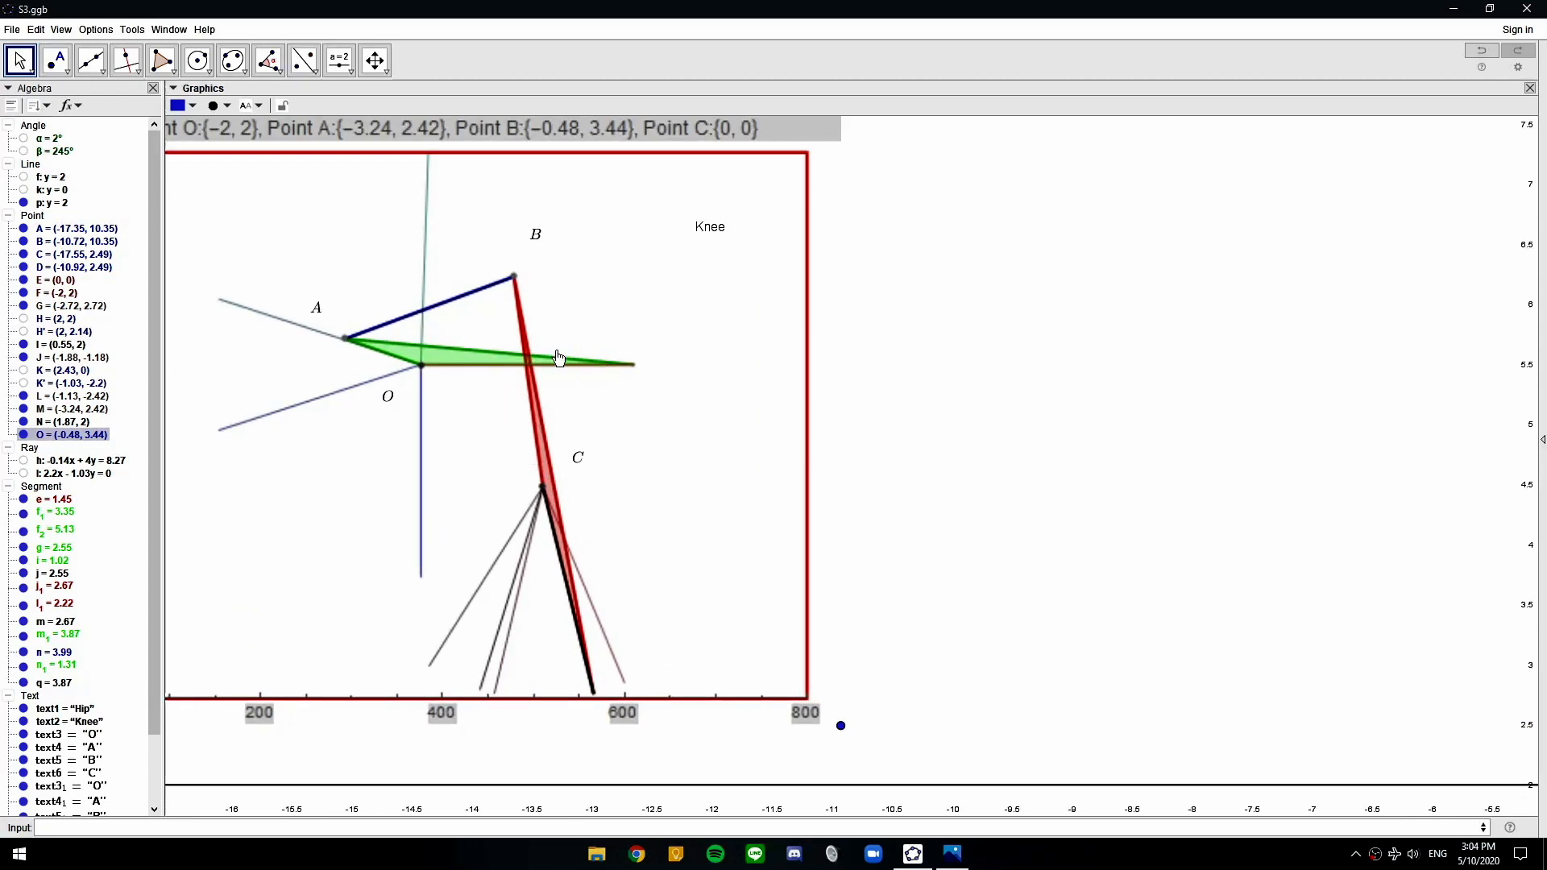
left_click_drag(432, 377, 596, 461)
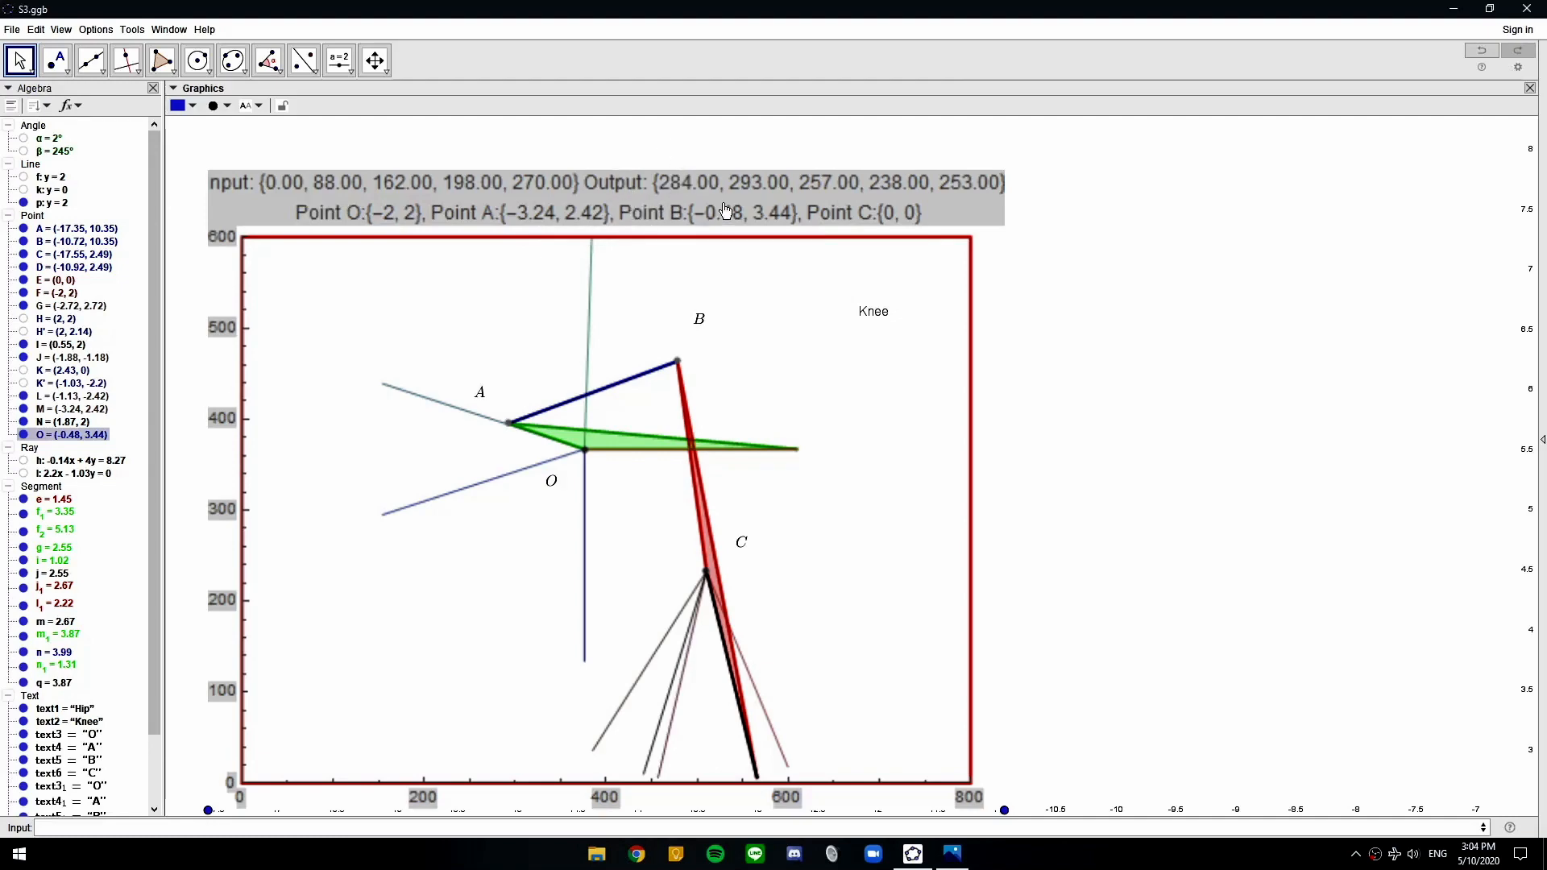
scroll(833, 331, "down", 3)
left_click_drag(1344, 562, 780, 290)
scroll(779, 291, "down", 2)
left_click_drag(1176, 516, 733, 525)
left_click_drag(984, 473, 880, 508)
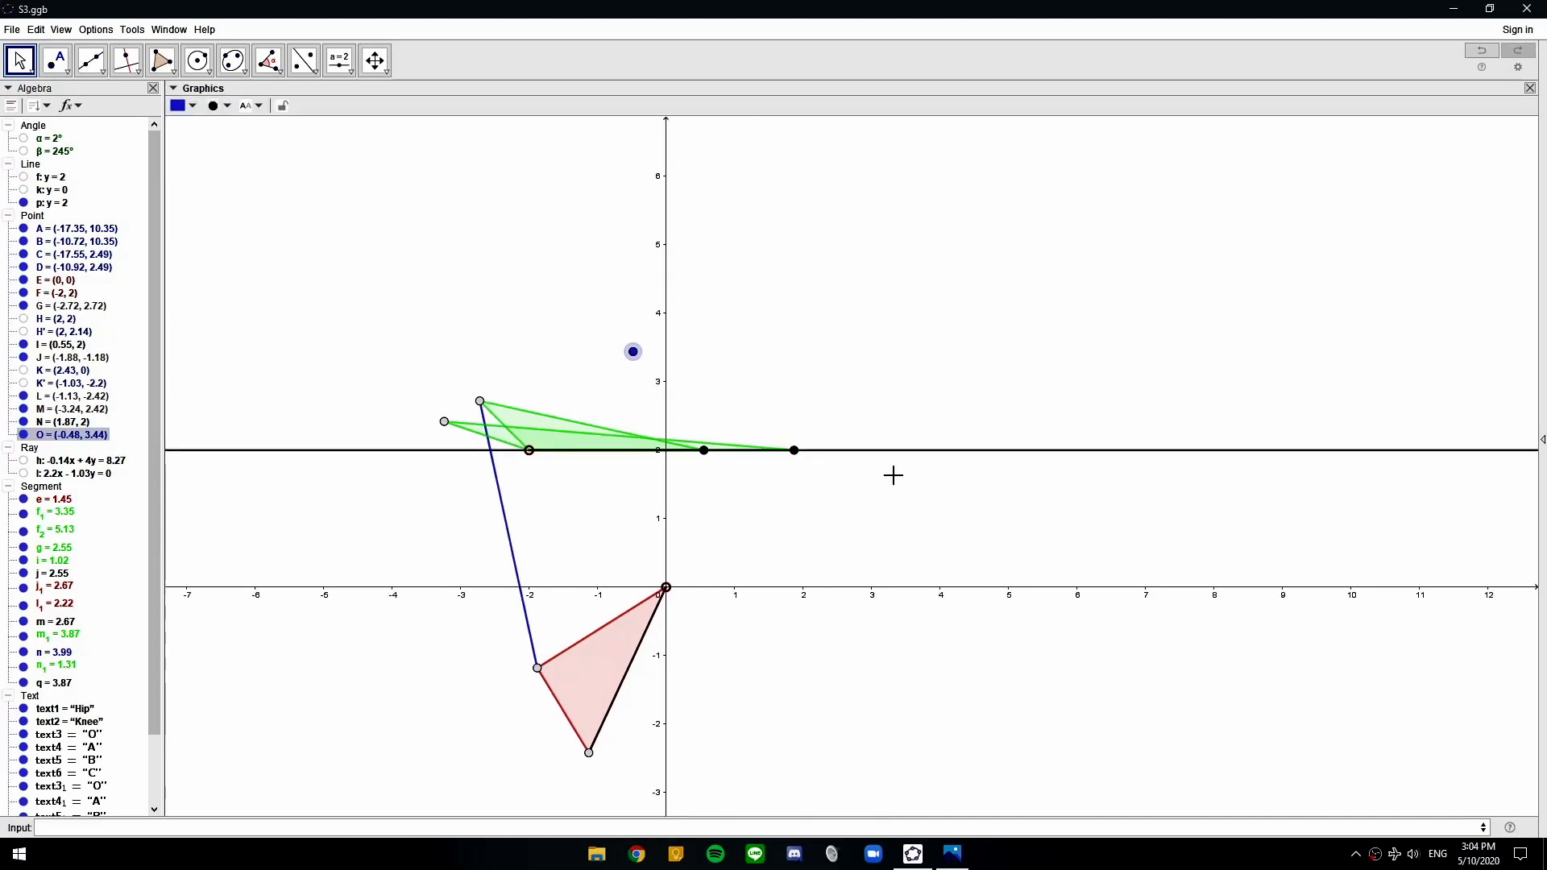
left_click(893, 148)
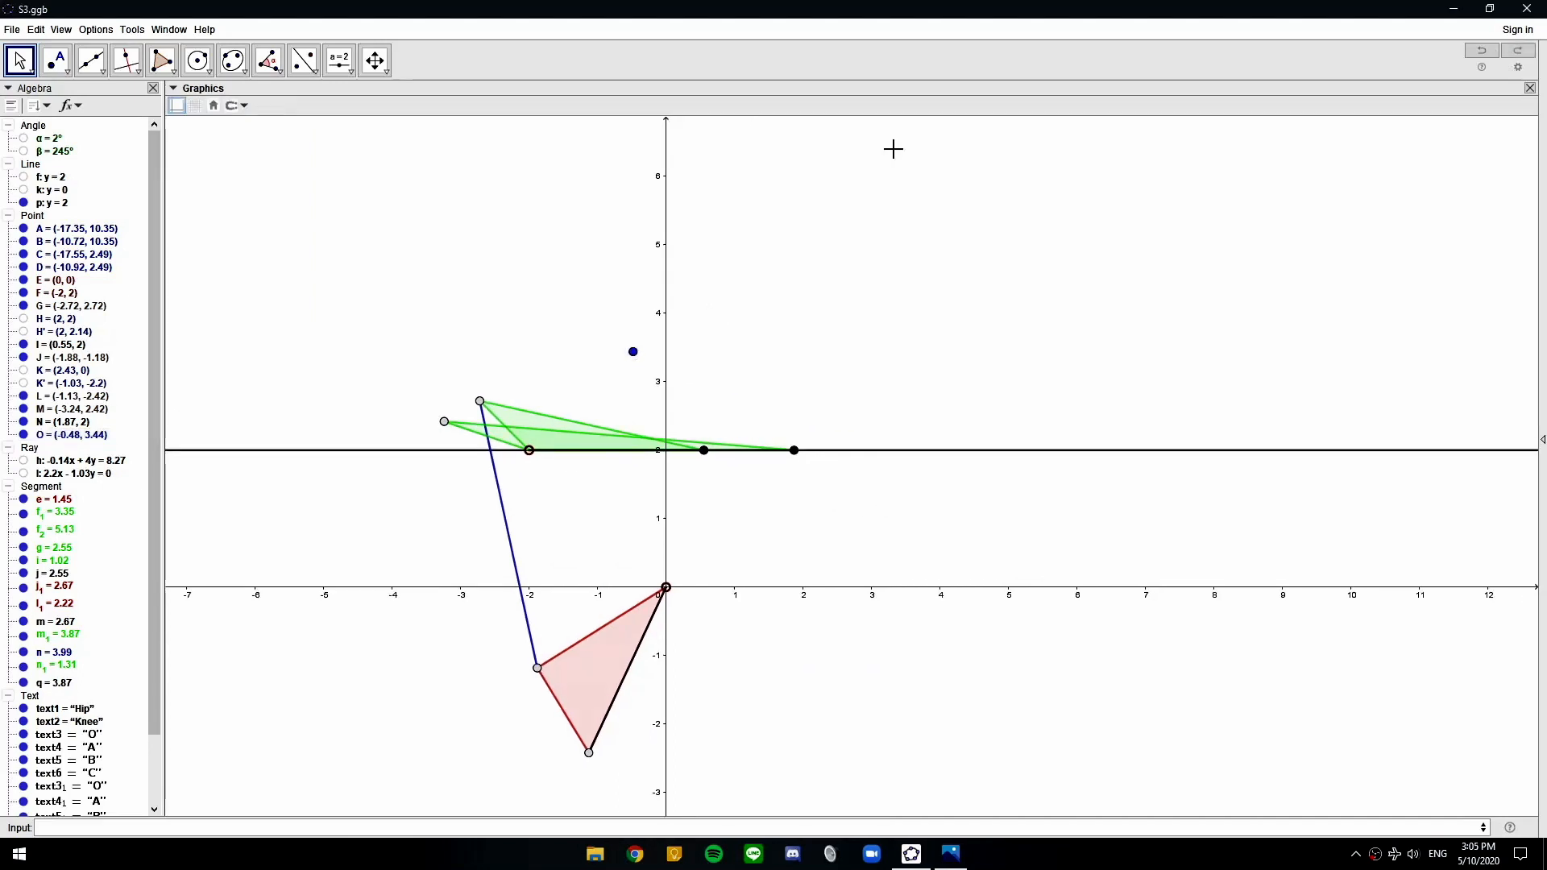
Try to construct a line through (0, 0) parallel to the x-axis
left_click(859, 450)
key("ctrl+g")
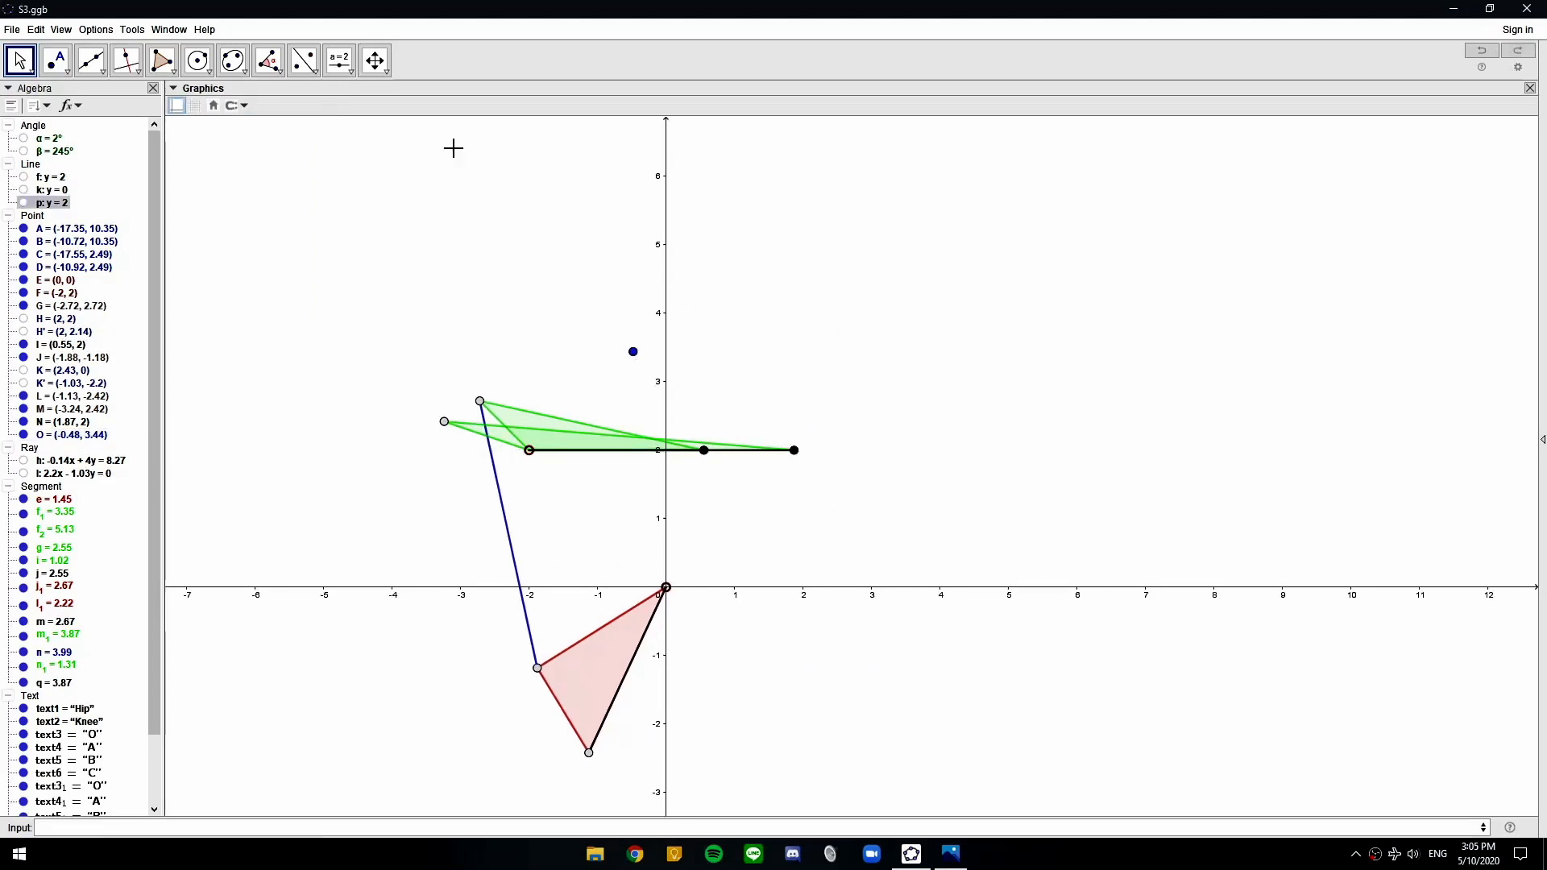
left_click(127, 60)
left_click(153, 129)
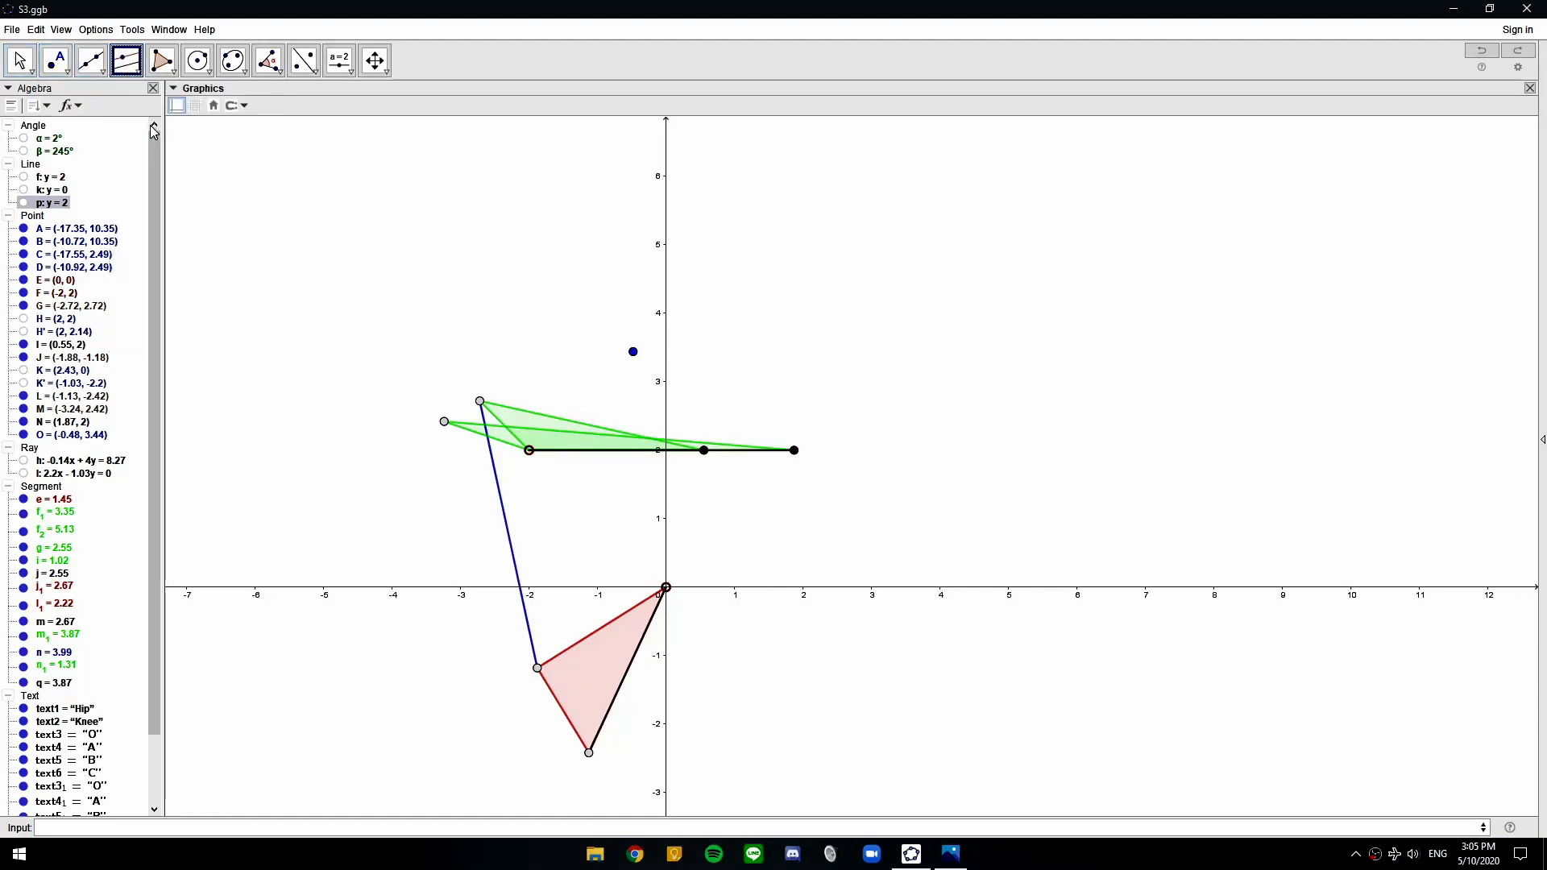
left_click(665, 586)
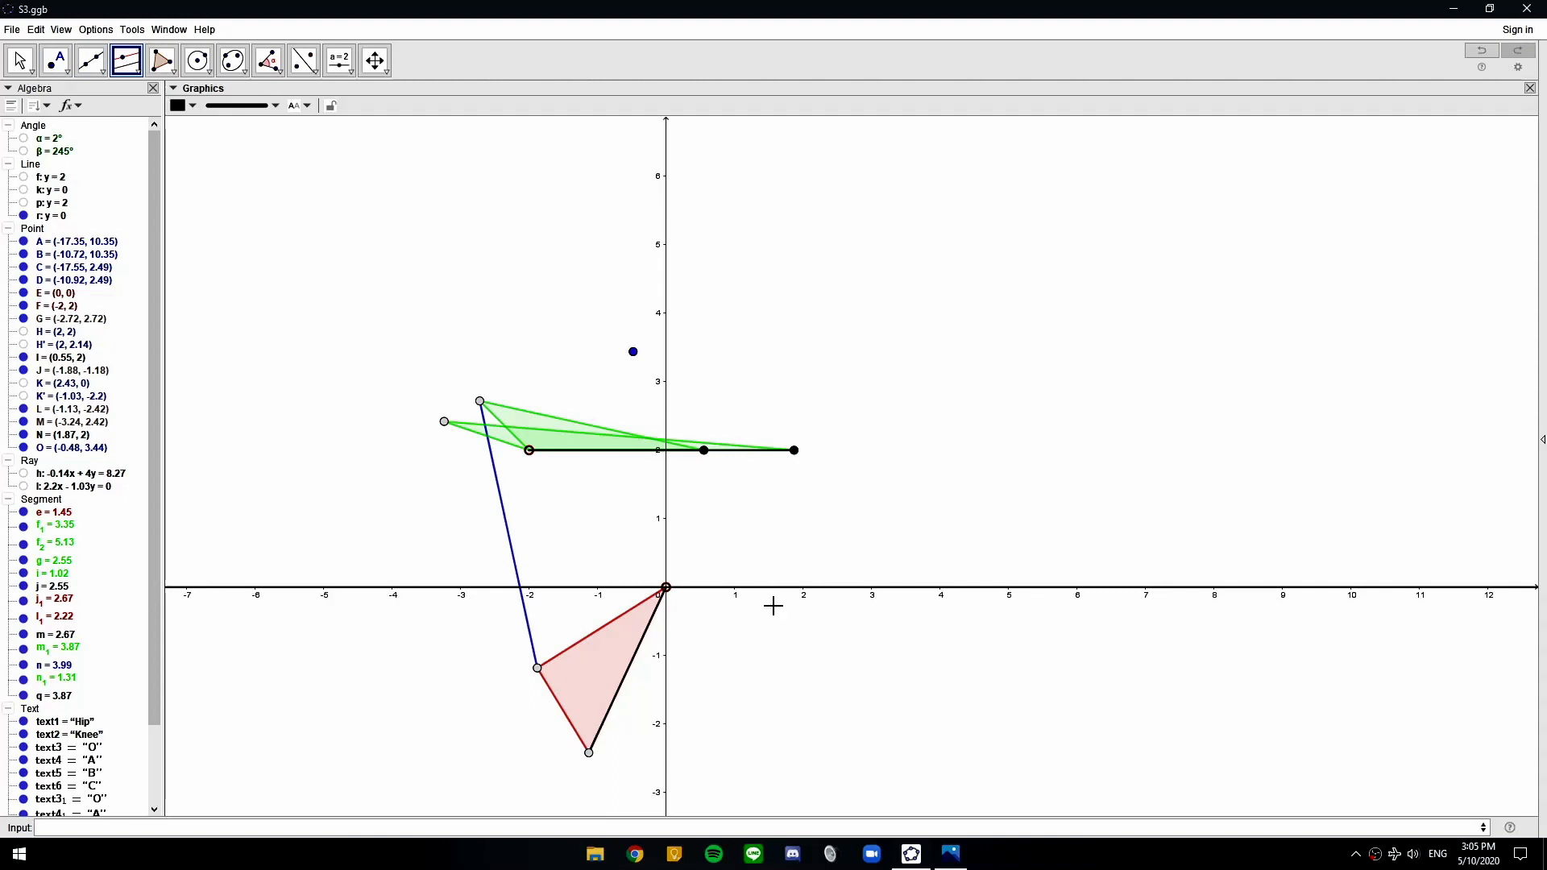
key("ctrl+z")
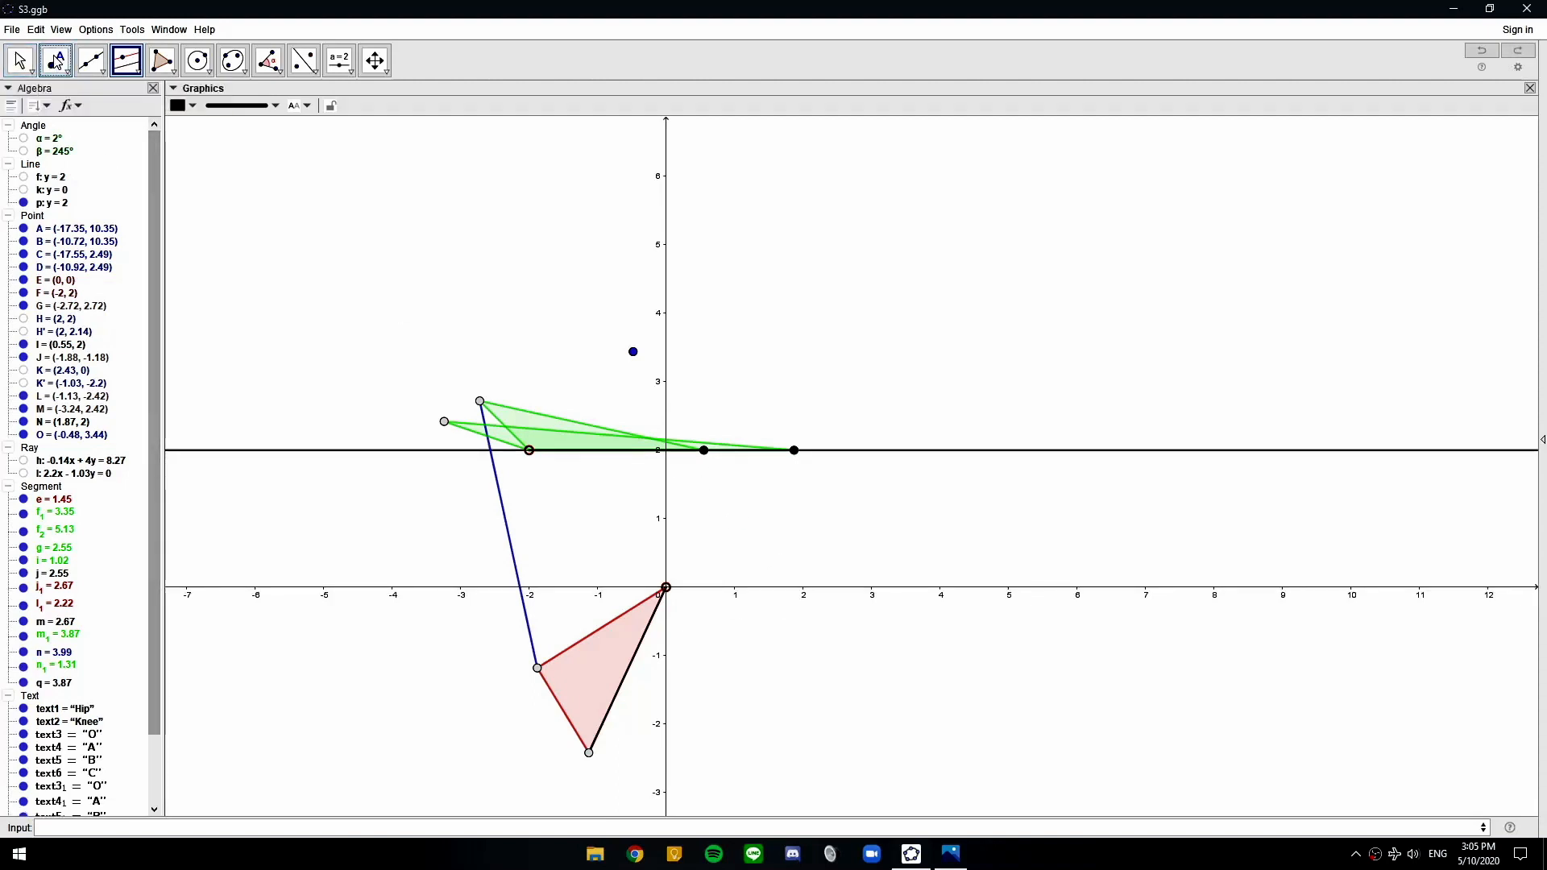
Place a point on the x-axis at about (3.68, 0) and hide the line y = 2
left_click(918, 586)
key("Escape")
left_click(865, 452)
key("ctrl+g")
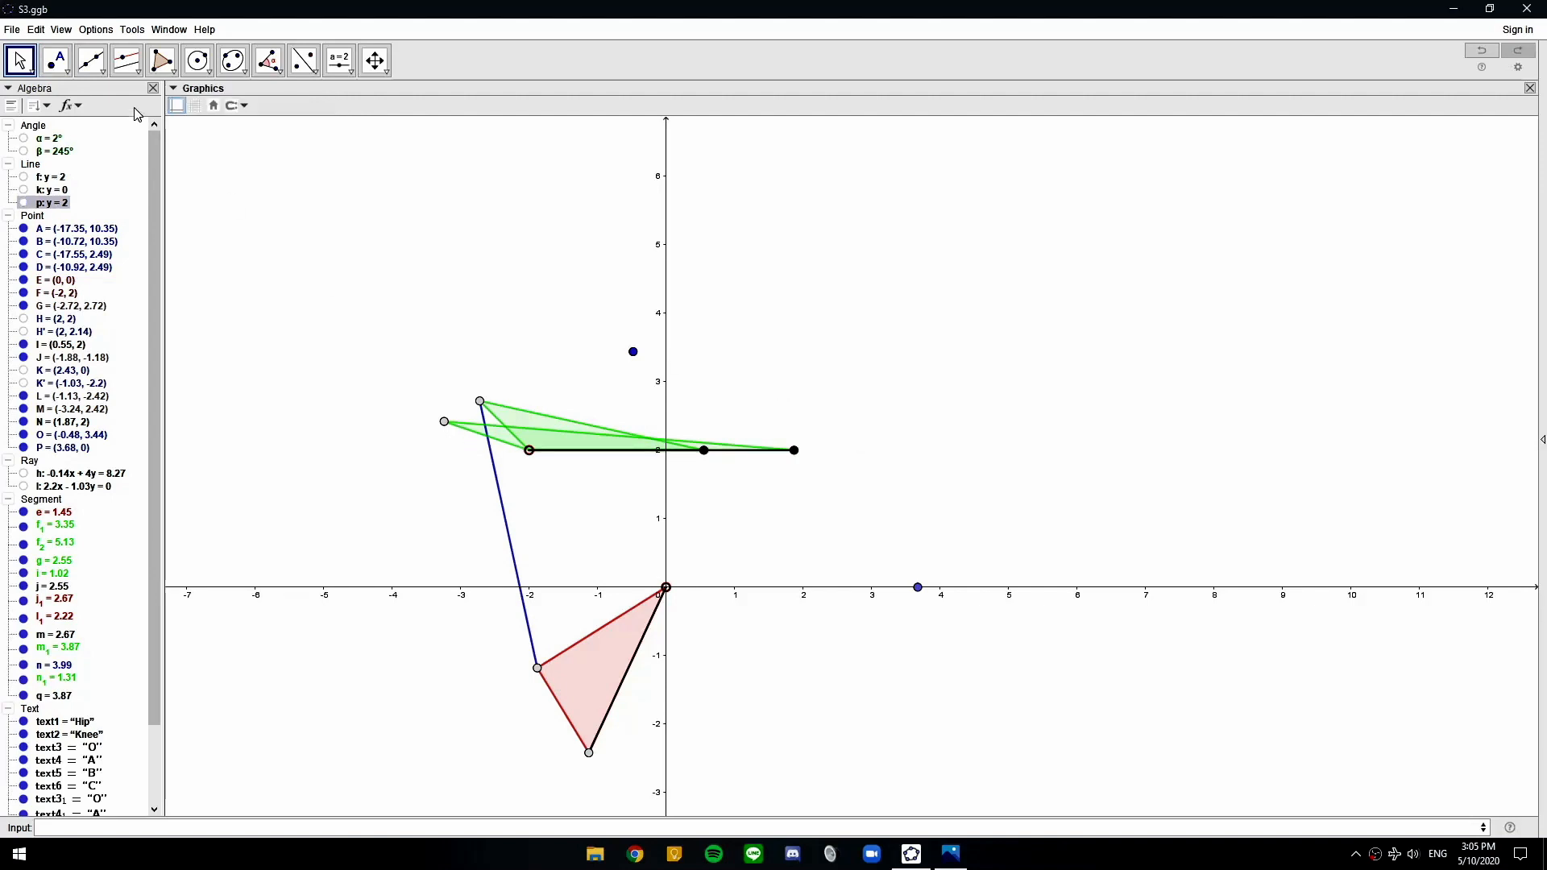
Construct a 284° counterclockwise angle with given size from the point (3.68, 0) about the origin
left_click(161, 60)
left_click(278, 71)
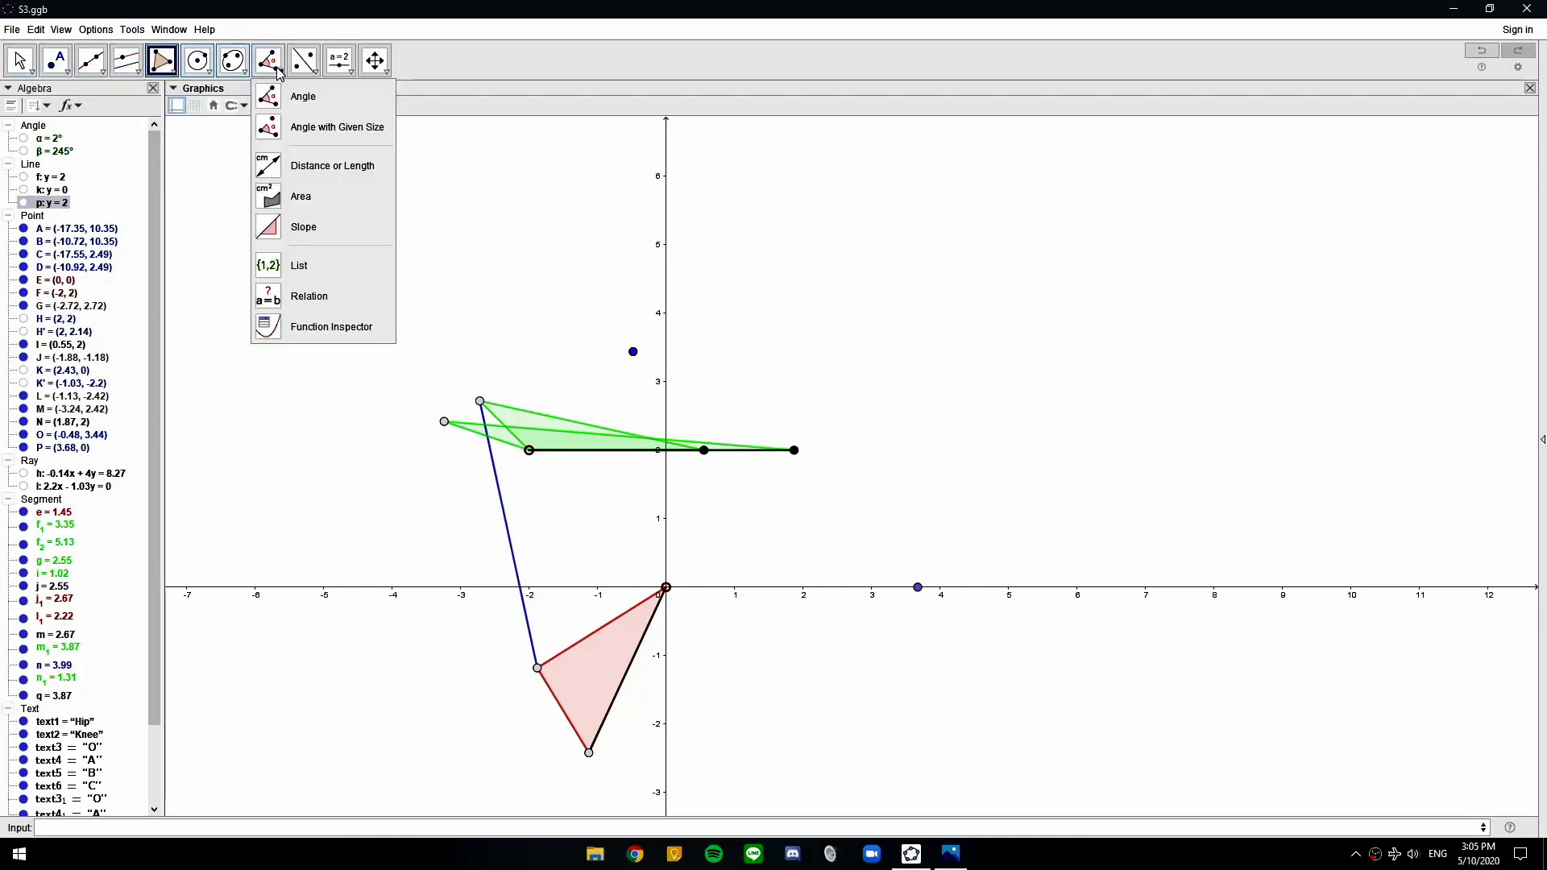
left_click(303, 96)
left_click(269, 67)
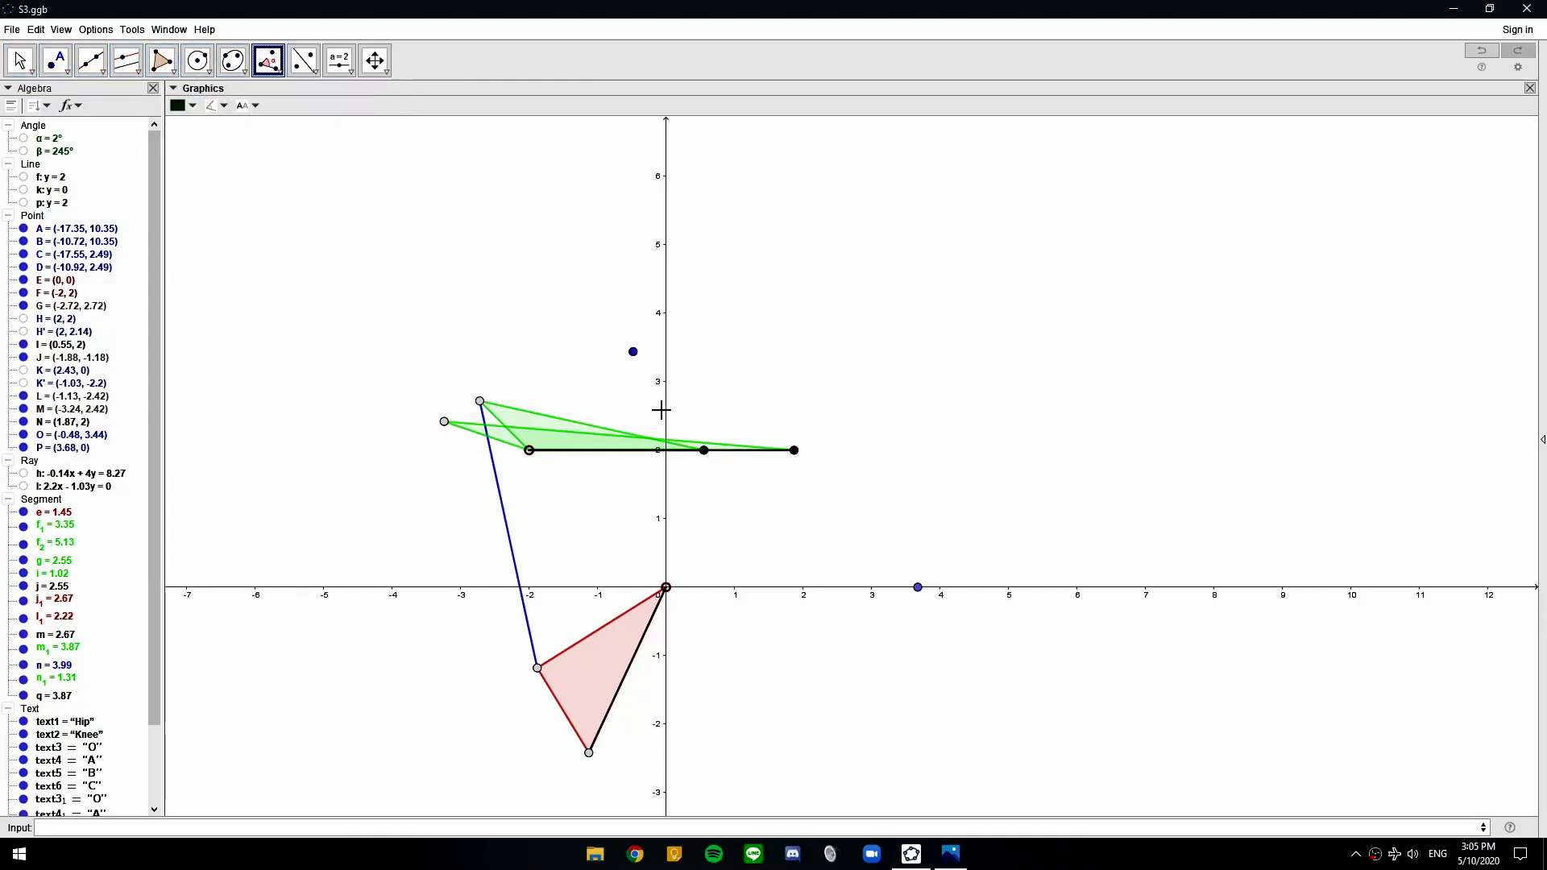
left_click(918, 588)
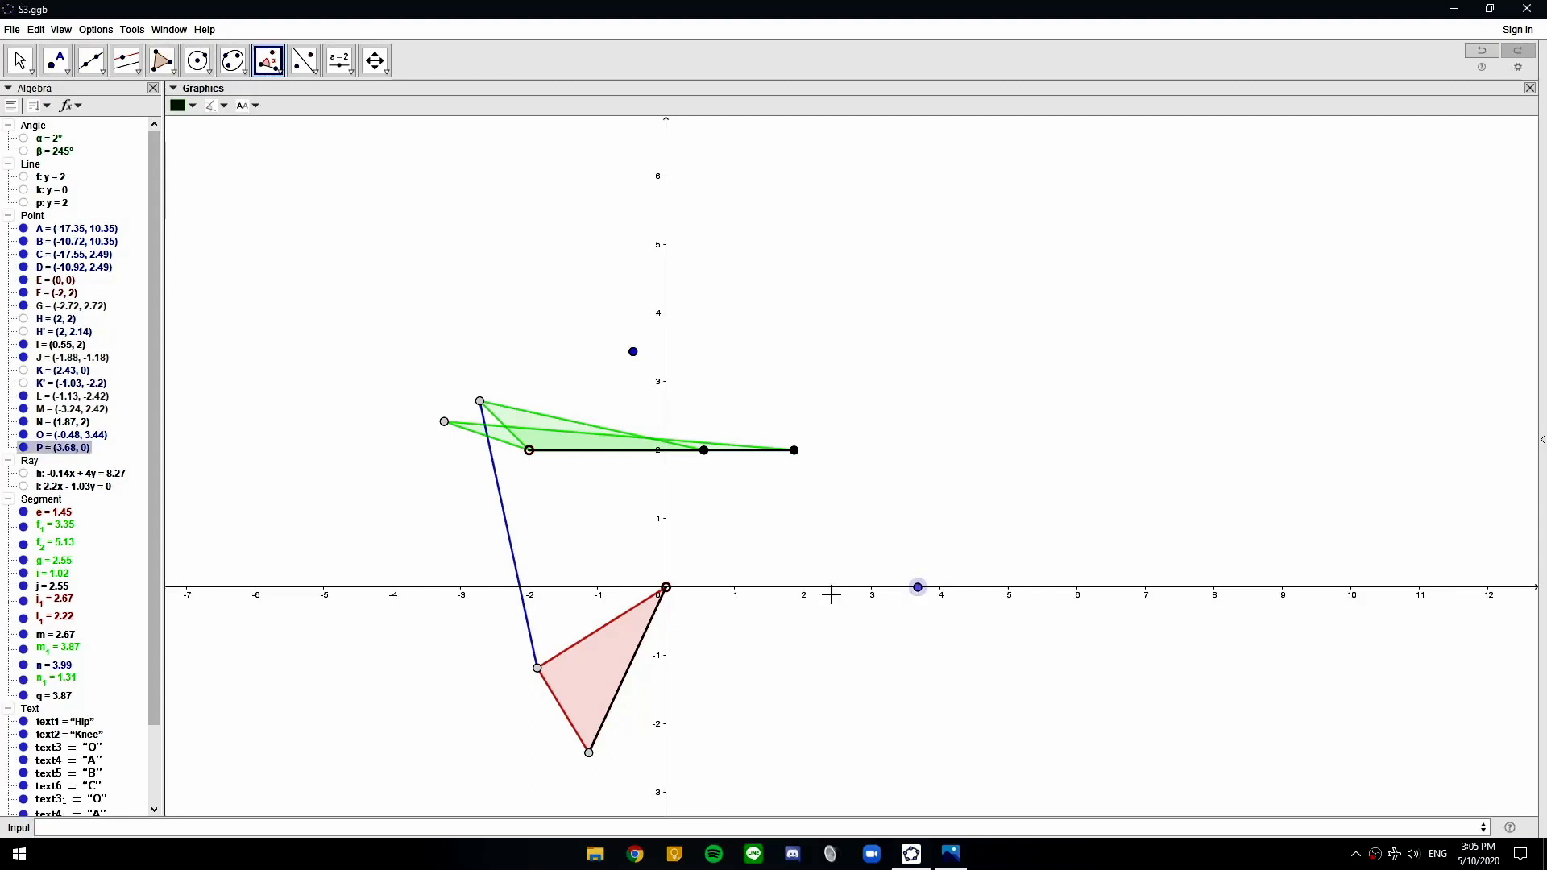
left_click(666, 589)
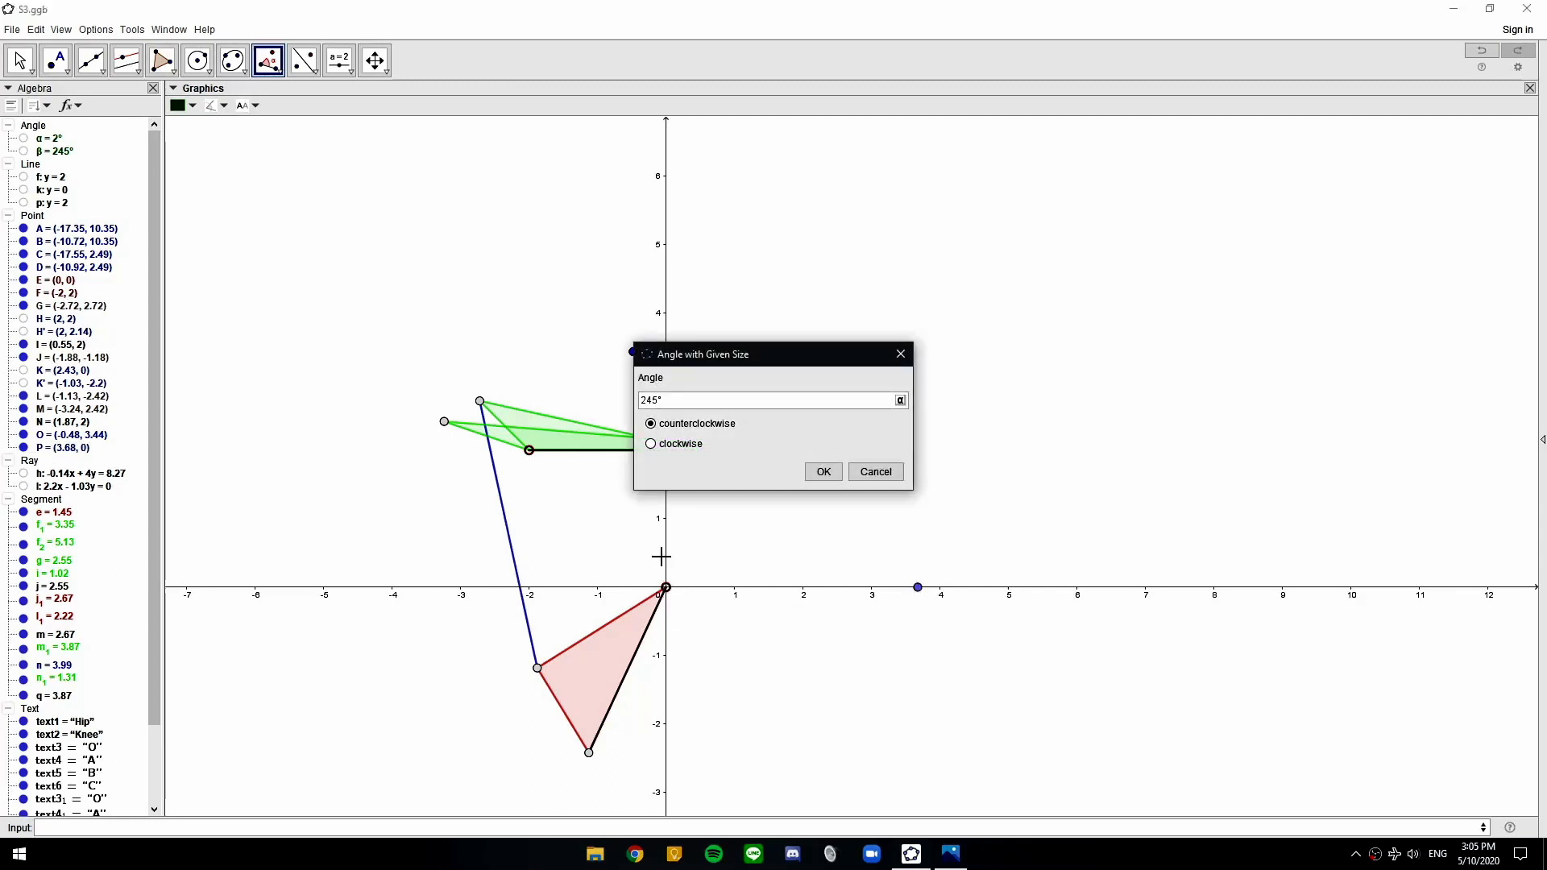
left_click_drag(335, 275, 370, 256)
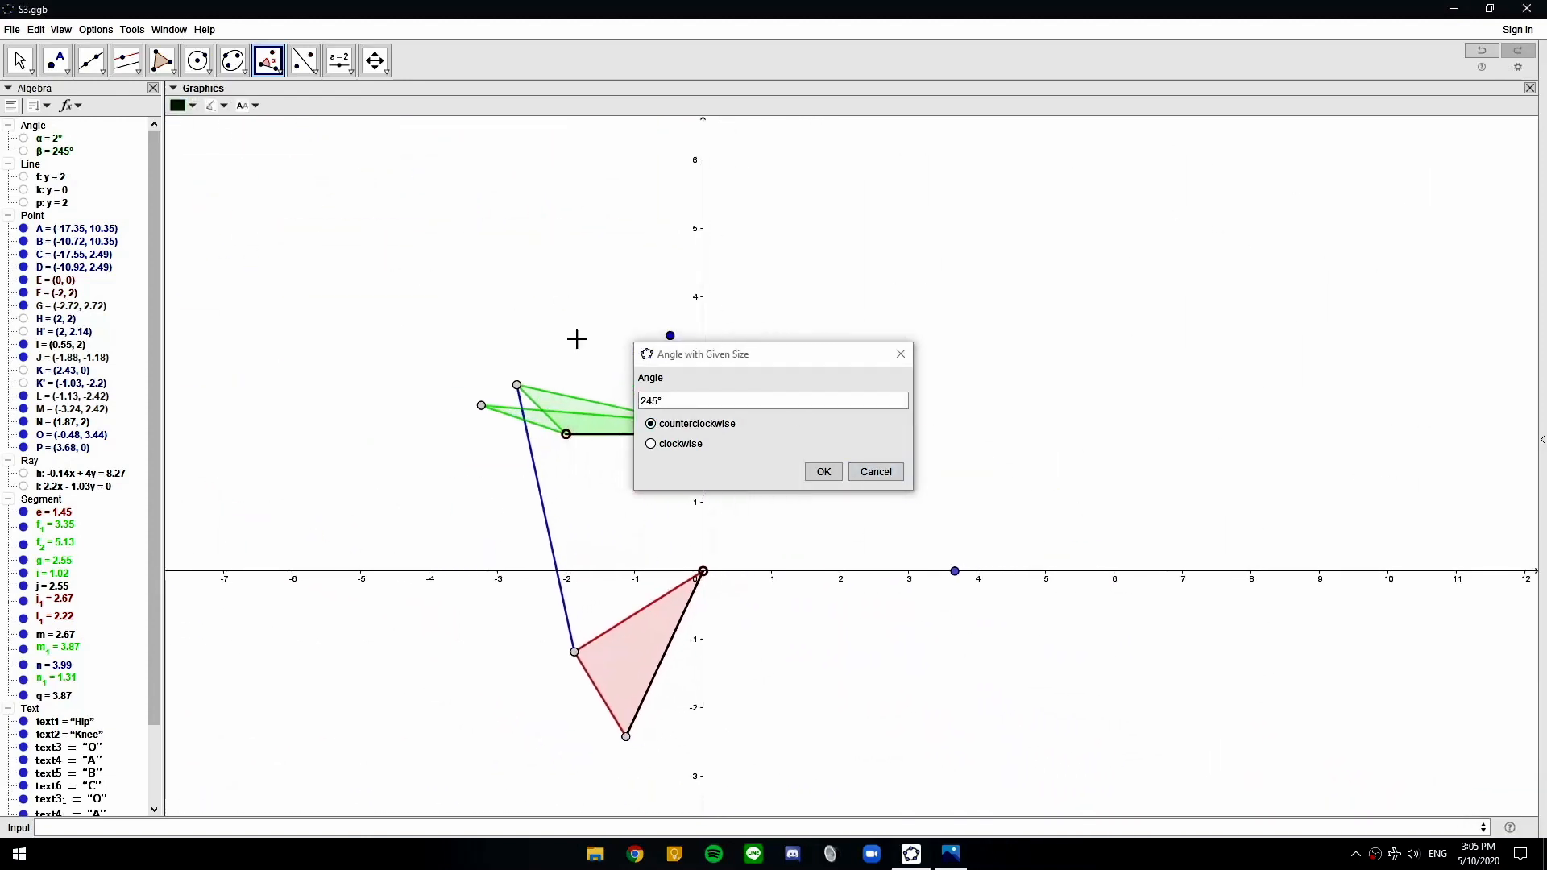
left_click_drag(690, 400, 510, 380)
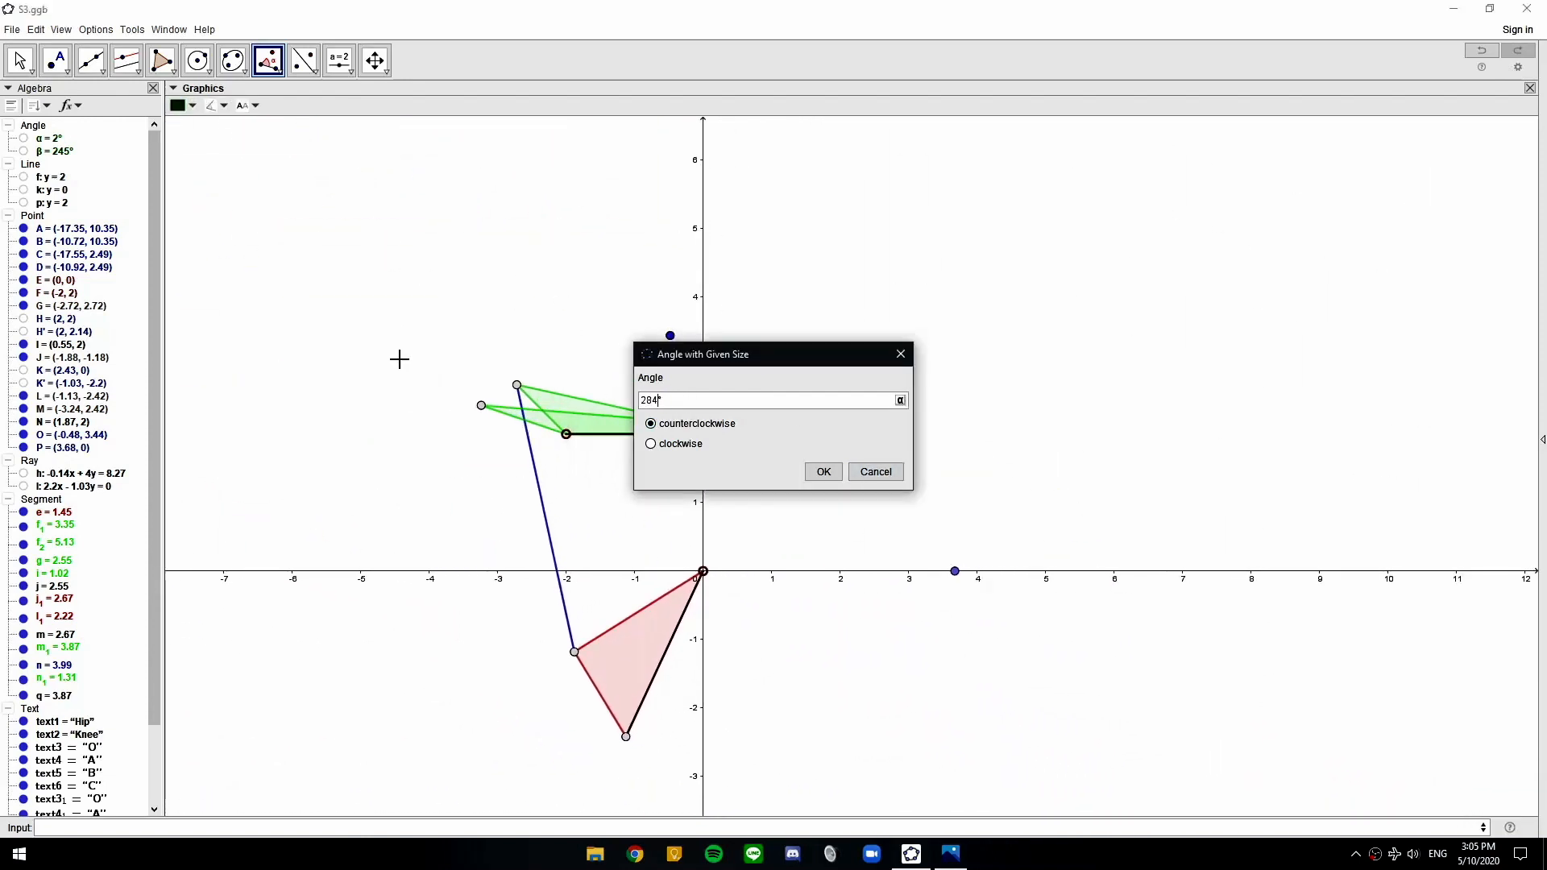
type("284")
key("Return")
scroll(810, 630, "down", 2)
left_click_drag(820, 665, 815, 555)
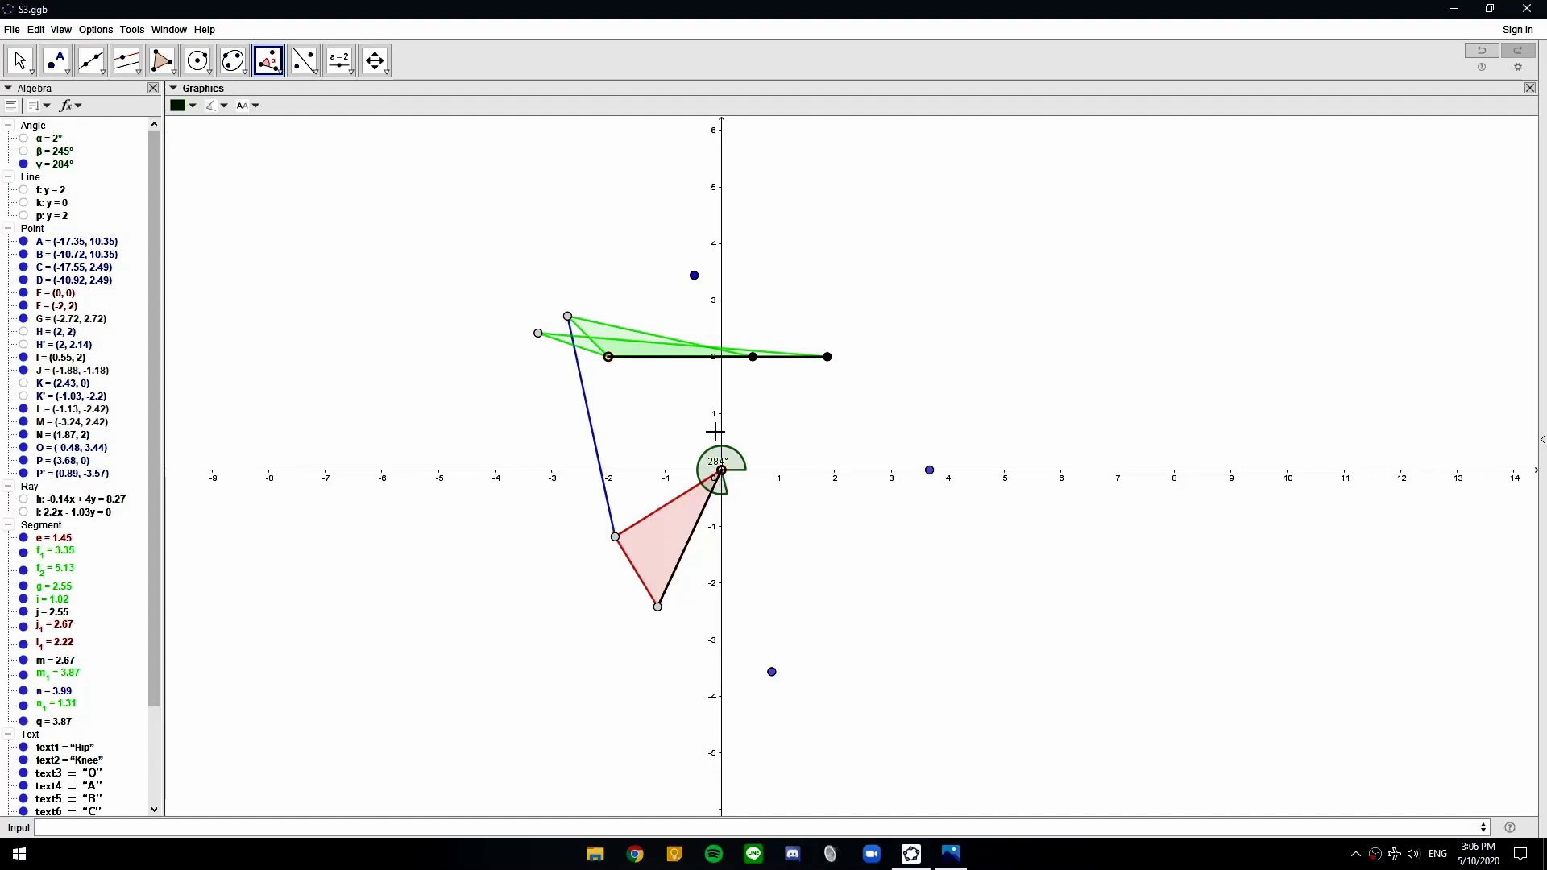
left_click_drag(487, 370, 574, 364)
key("Escape")
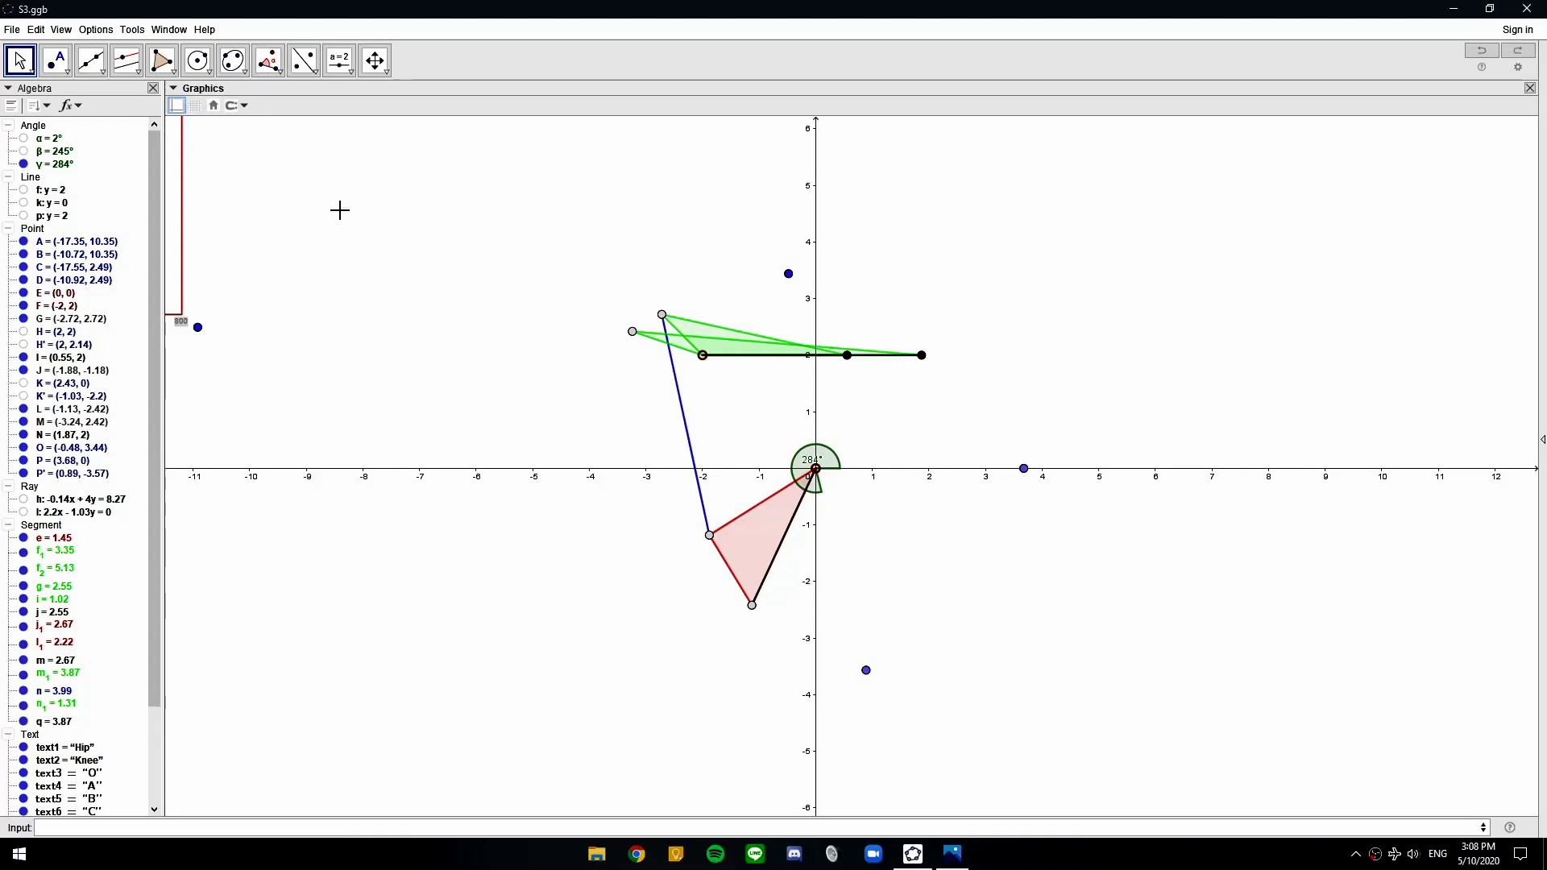
Draw a ray from the origin through the rotated point and place a point on it at about (1.18, -4.73)
left_click(91, 61)
left_click(815, 468)
left_click(866, 670)
left_click(38, 66)
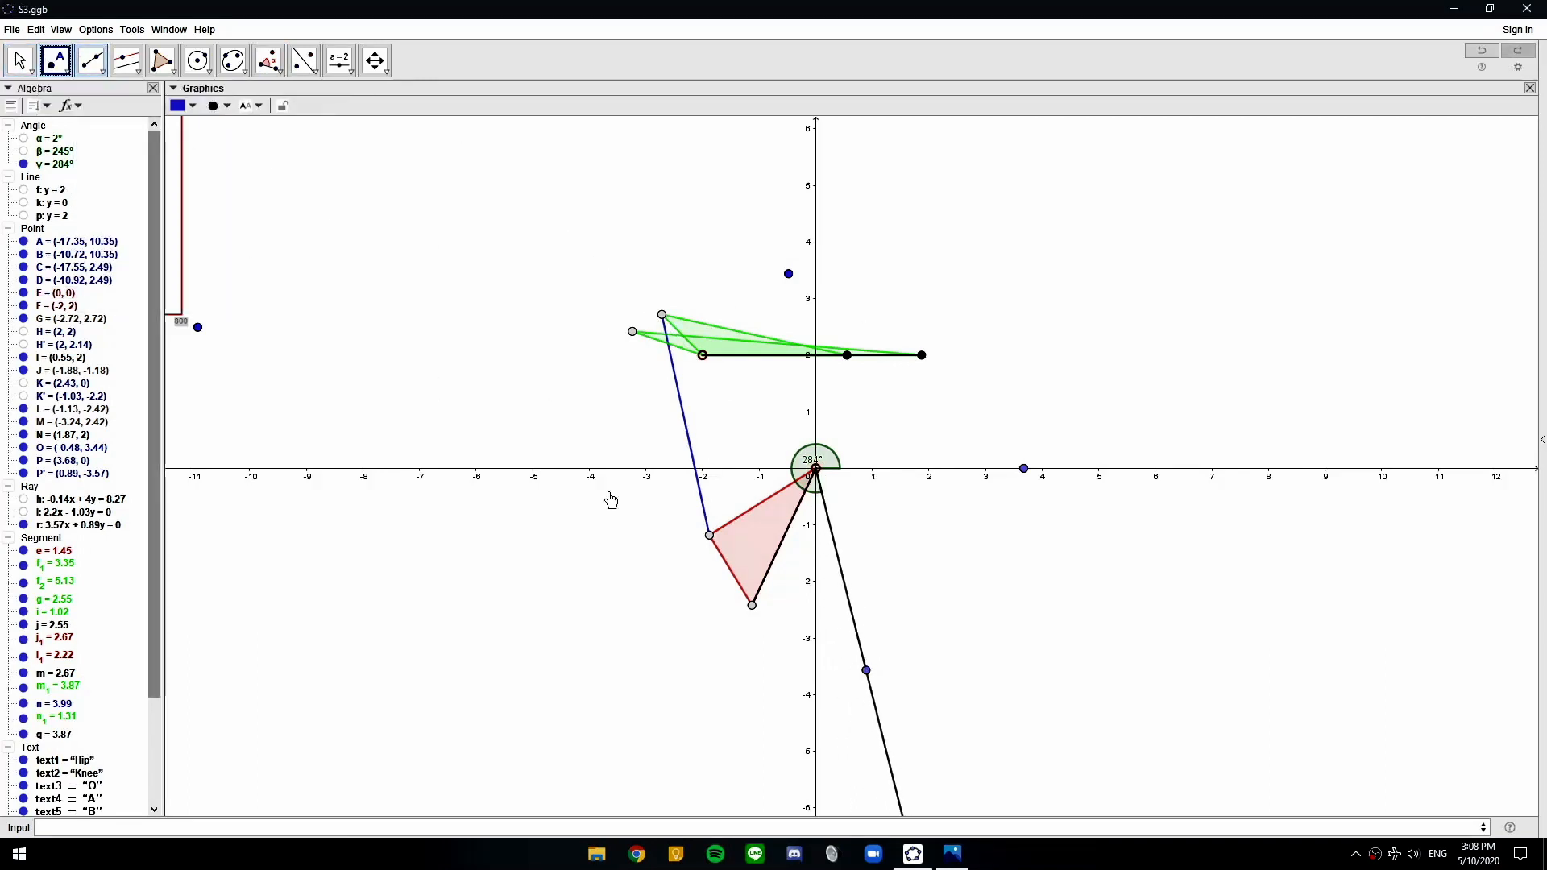
left_click(883, 736)
key("Escape")
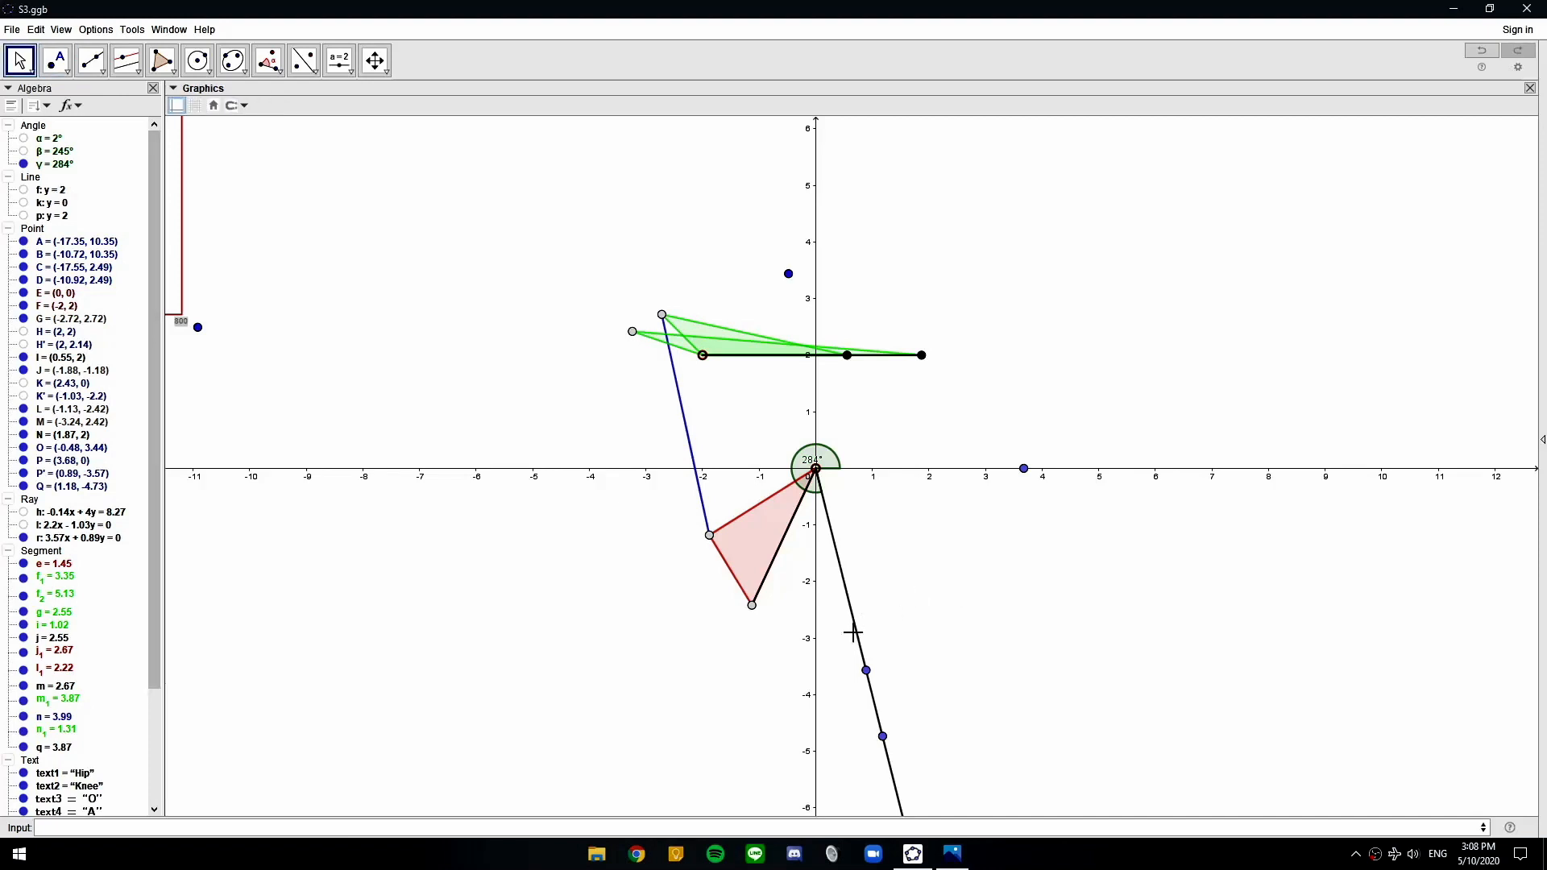
Hide the 284° ray, the rotated point on it and the helper point at (3.68, 0)
left_click(858, 639)
key("ctrl+g")
left_click(866, 670)
key("ctrl+g")
left_click(1023, 470)
key("ctrl+g")
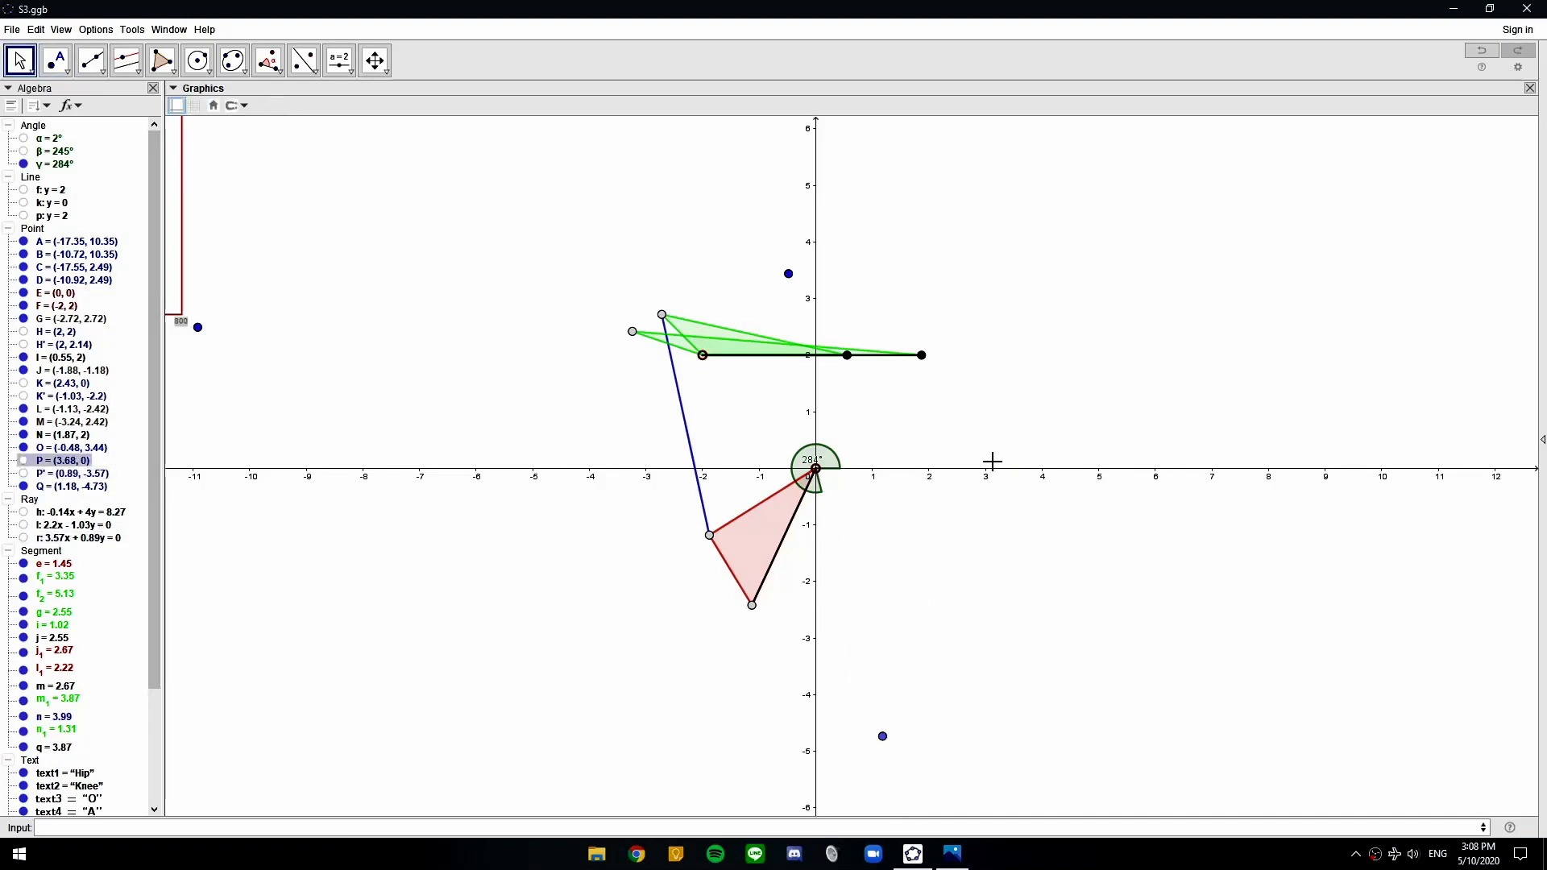
Hide the 284° angle and build a triangle through the points (-0.48, 3.44), the origin and (1.18, -4.73)
left_click(831, 468)
key("ctrl+g")
left_click(161, 61)
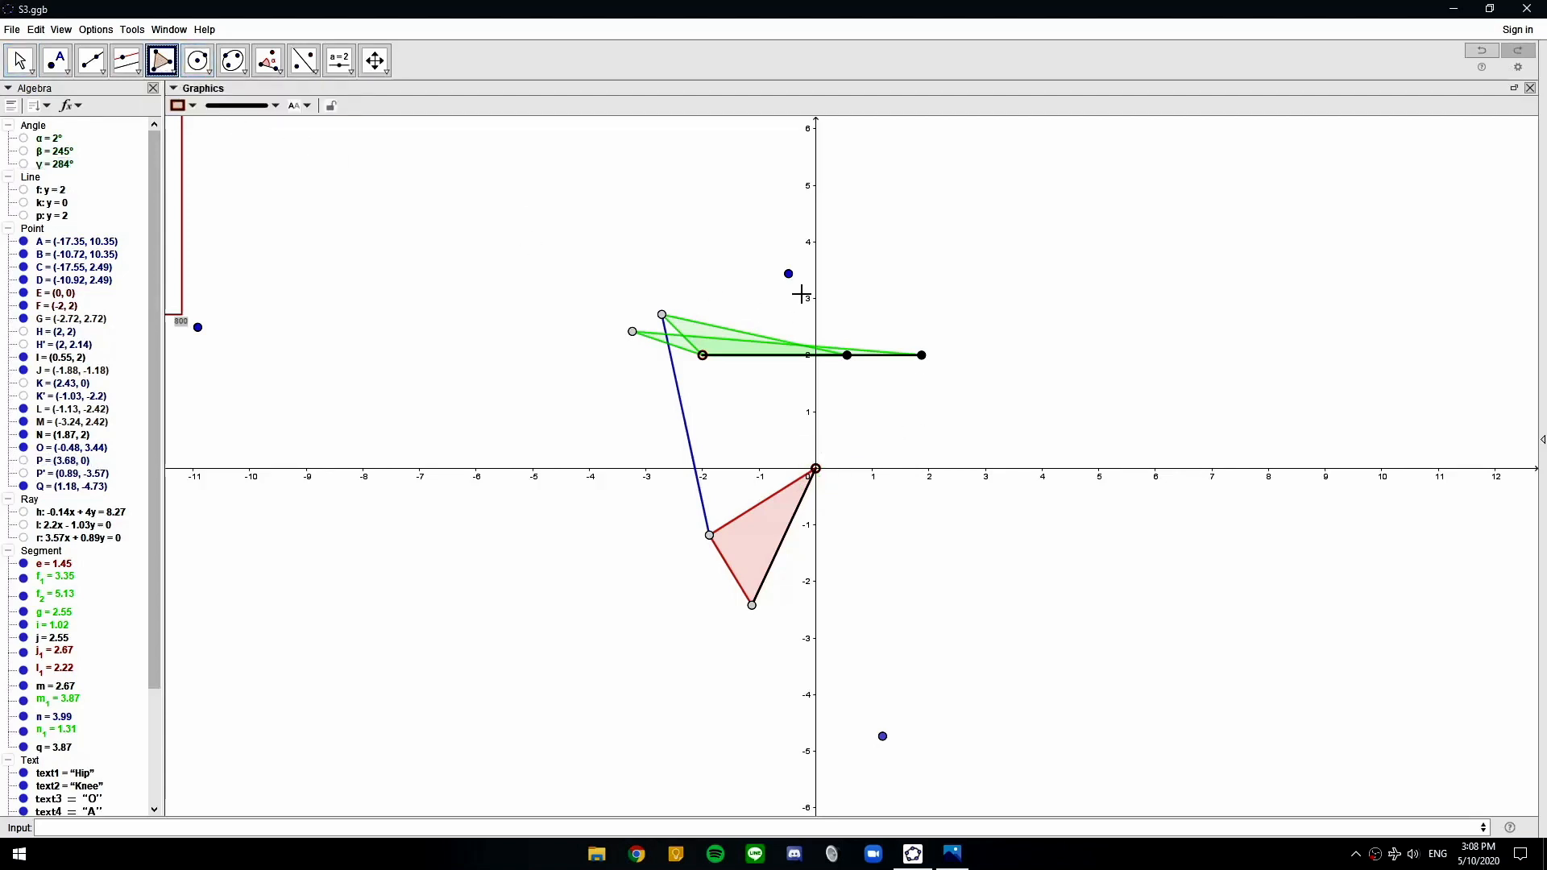
left_click(788, 274)
left_click(815, 468)
left_click(882, 737)
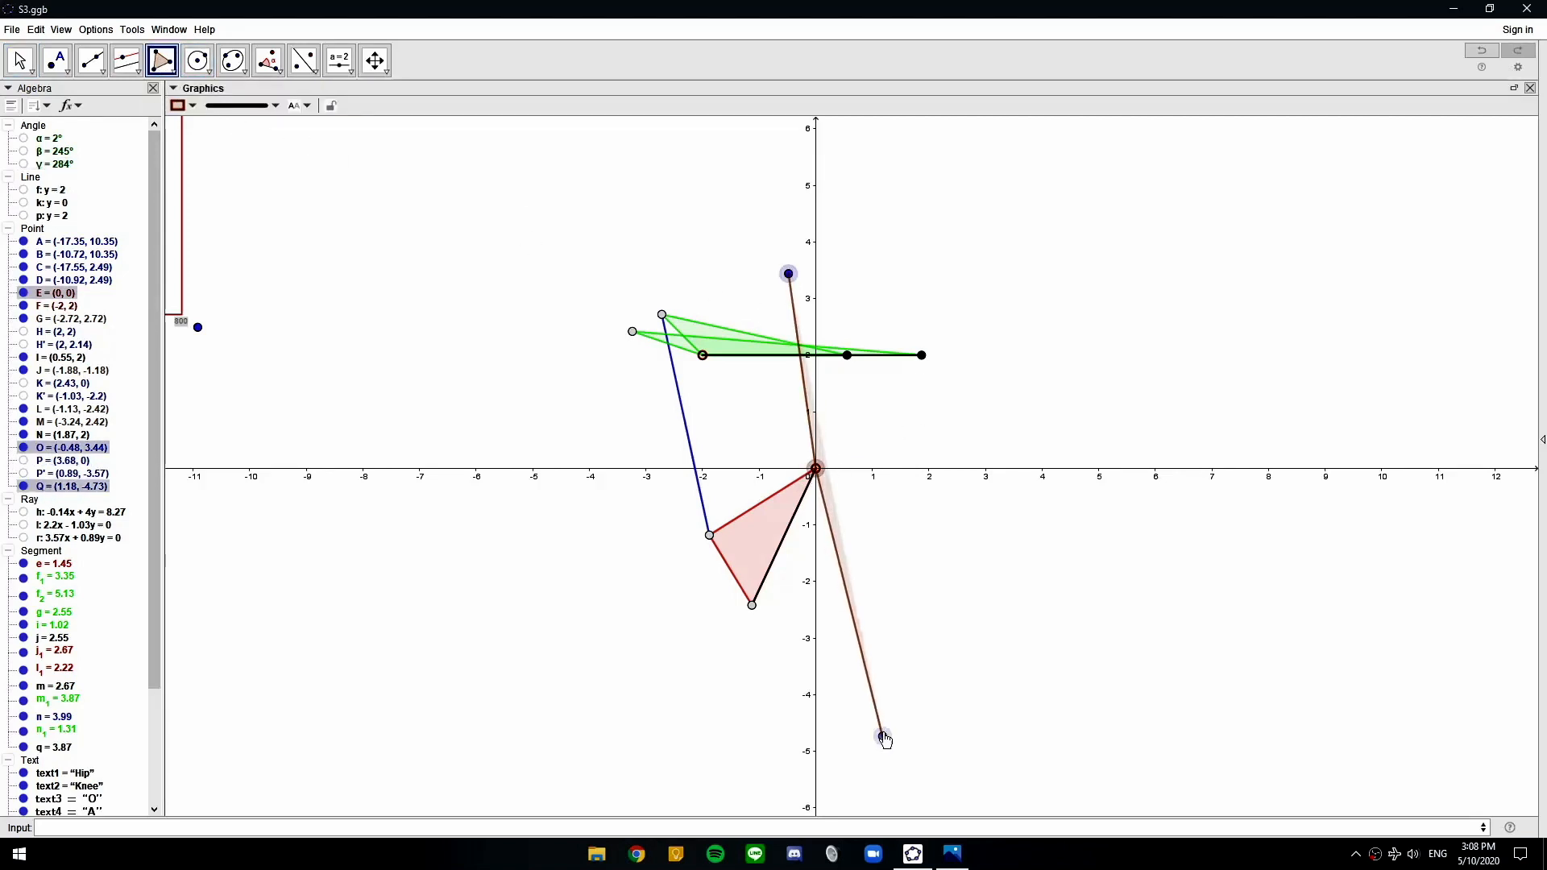
left_click(787, 272)
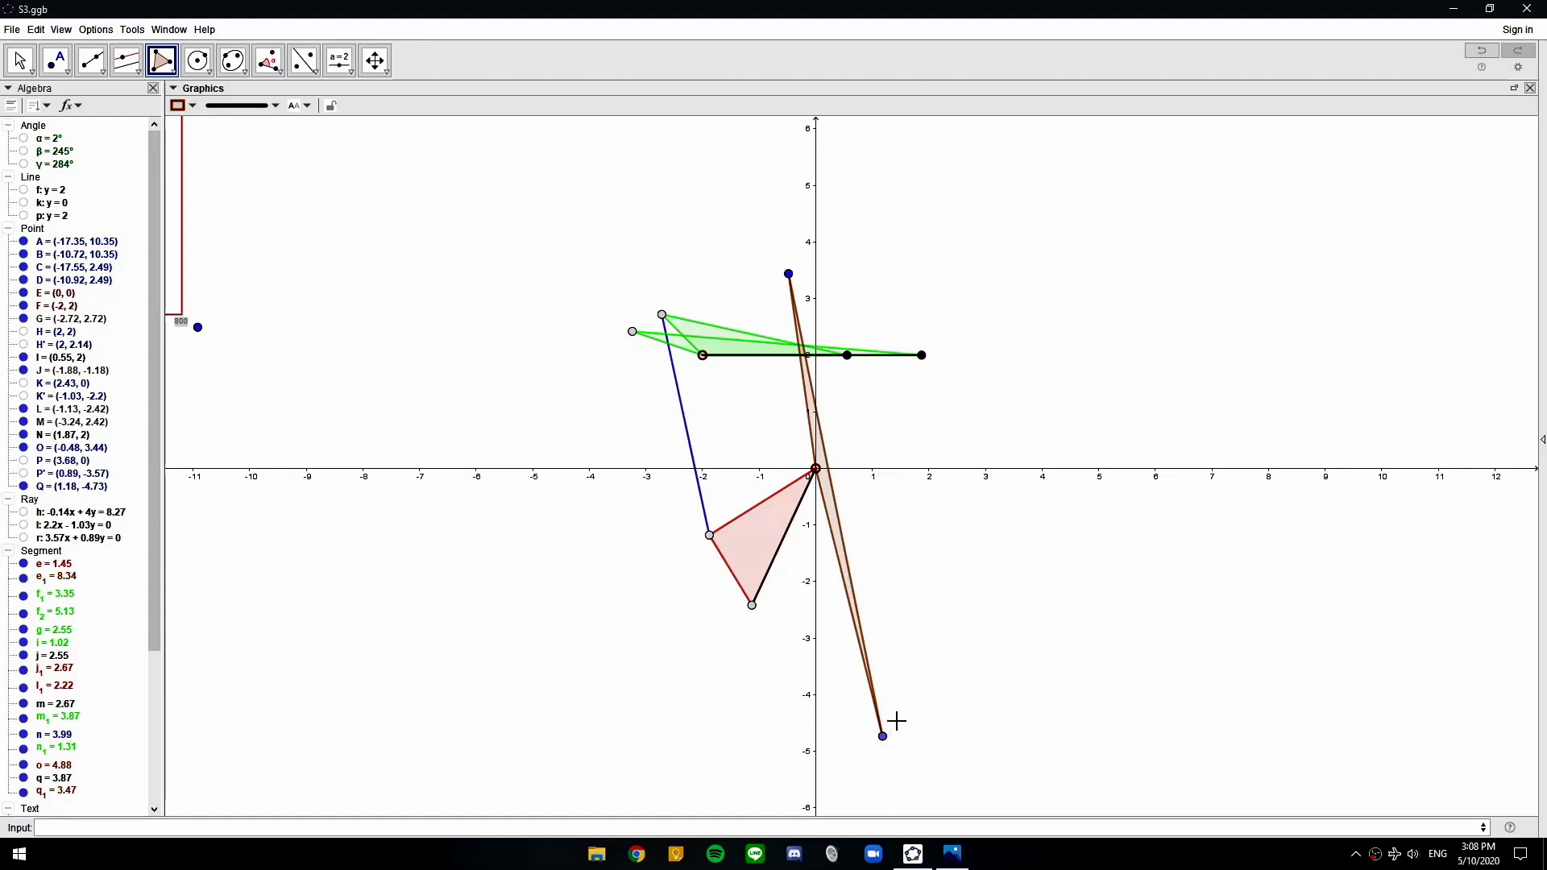
mouse_move(884, 738)
left_mouse_down()
mouse_move(832, 562)
mouse_move(1085, 607)
left_mouse_up()
mouse_move(1095, 660)
left_mouse_down()
mouse_move(1060, 412)
mouse_move(1241, 305)
left_mouse_up()
Move the new triangle's lowest vertex to about (1.15, -4.62) and draw a segment from the origin to it
left_click(19, 59)
mouse_move(881, 736)
left_mouse_down()
mouse_move(827, 599)
mouse_move(880, 642)
mouse_move(906, 697)
mouse_move(856, 600)
mouse_move(891, 743)
left_mouse_up()
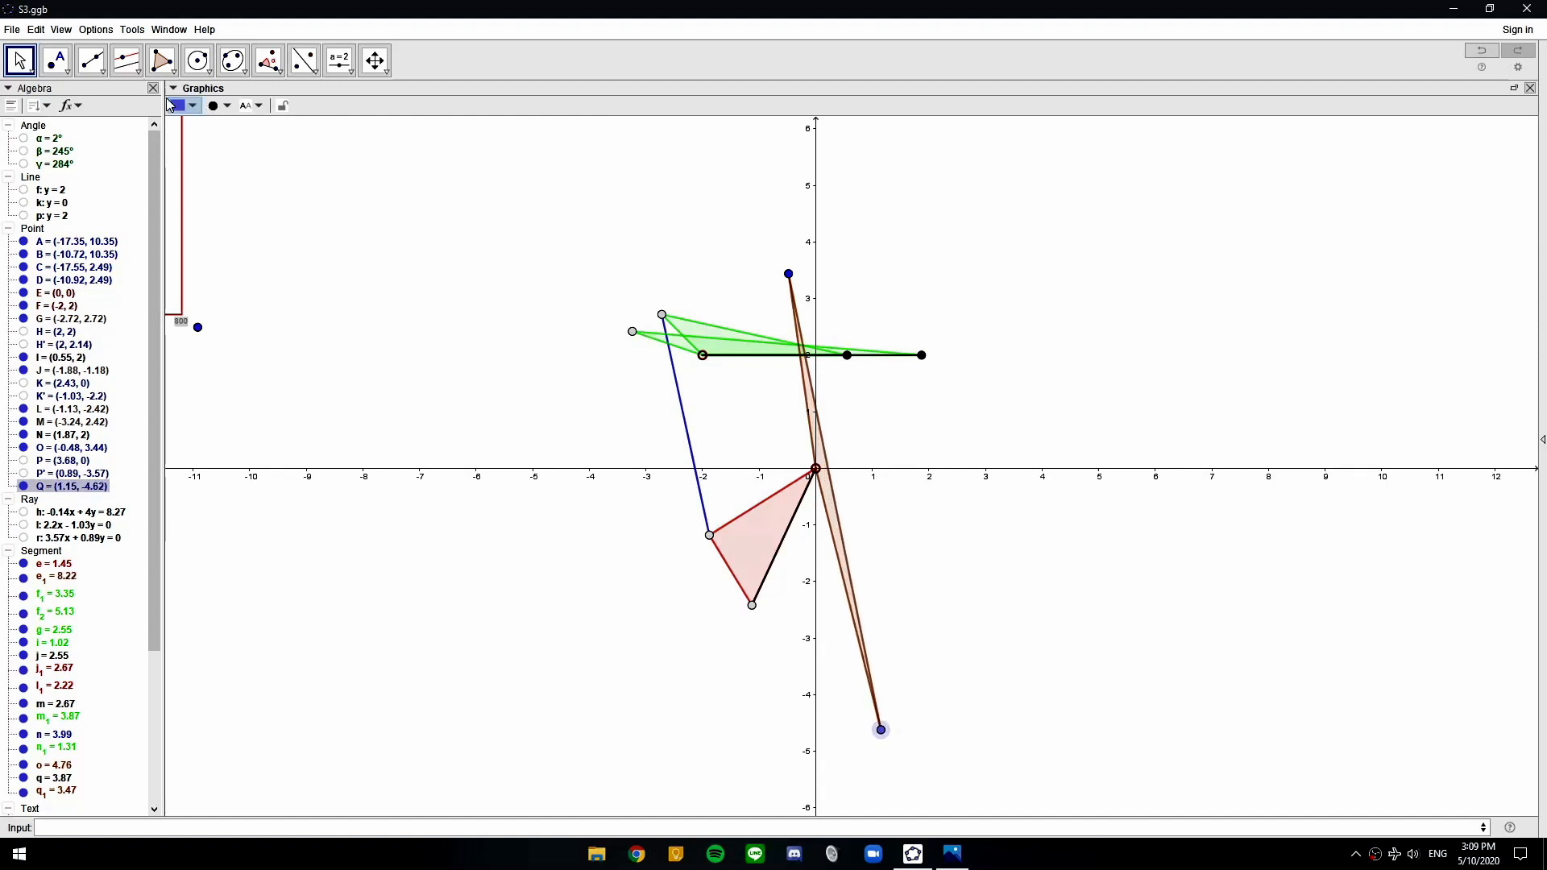
left_click(127, 61)
mouse_move(94, 63)
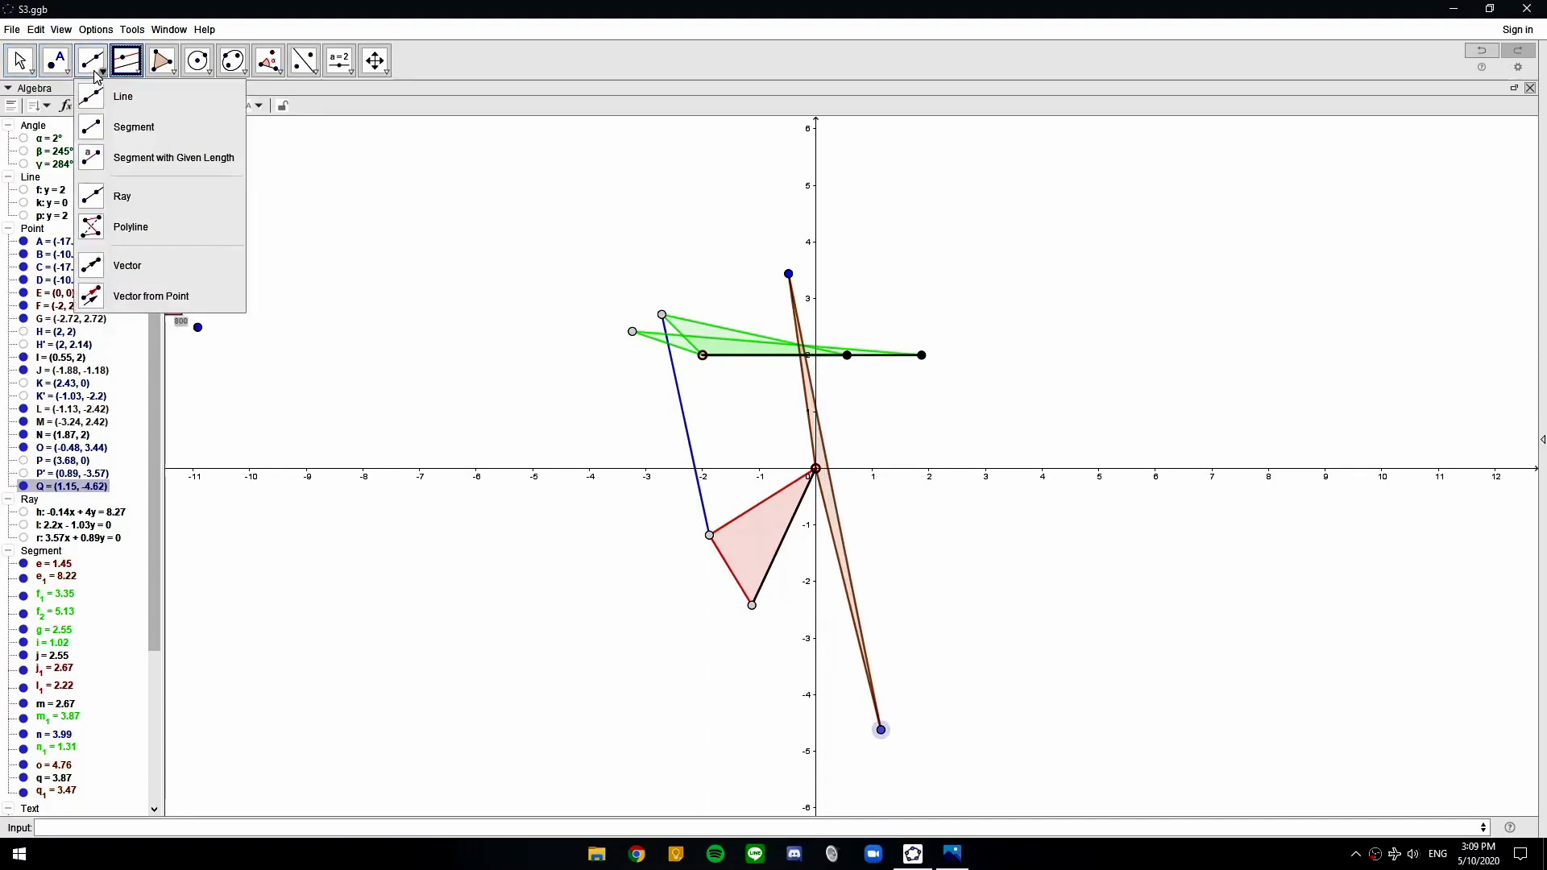
left_click(115, 128)
left_click(815, 468)
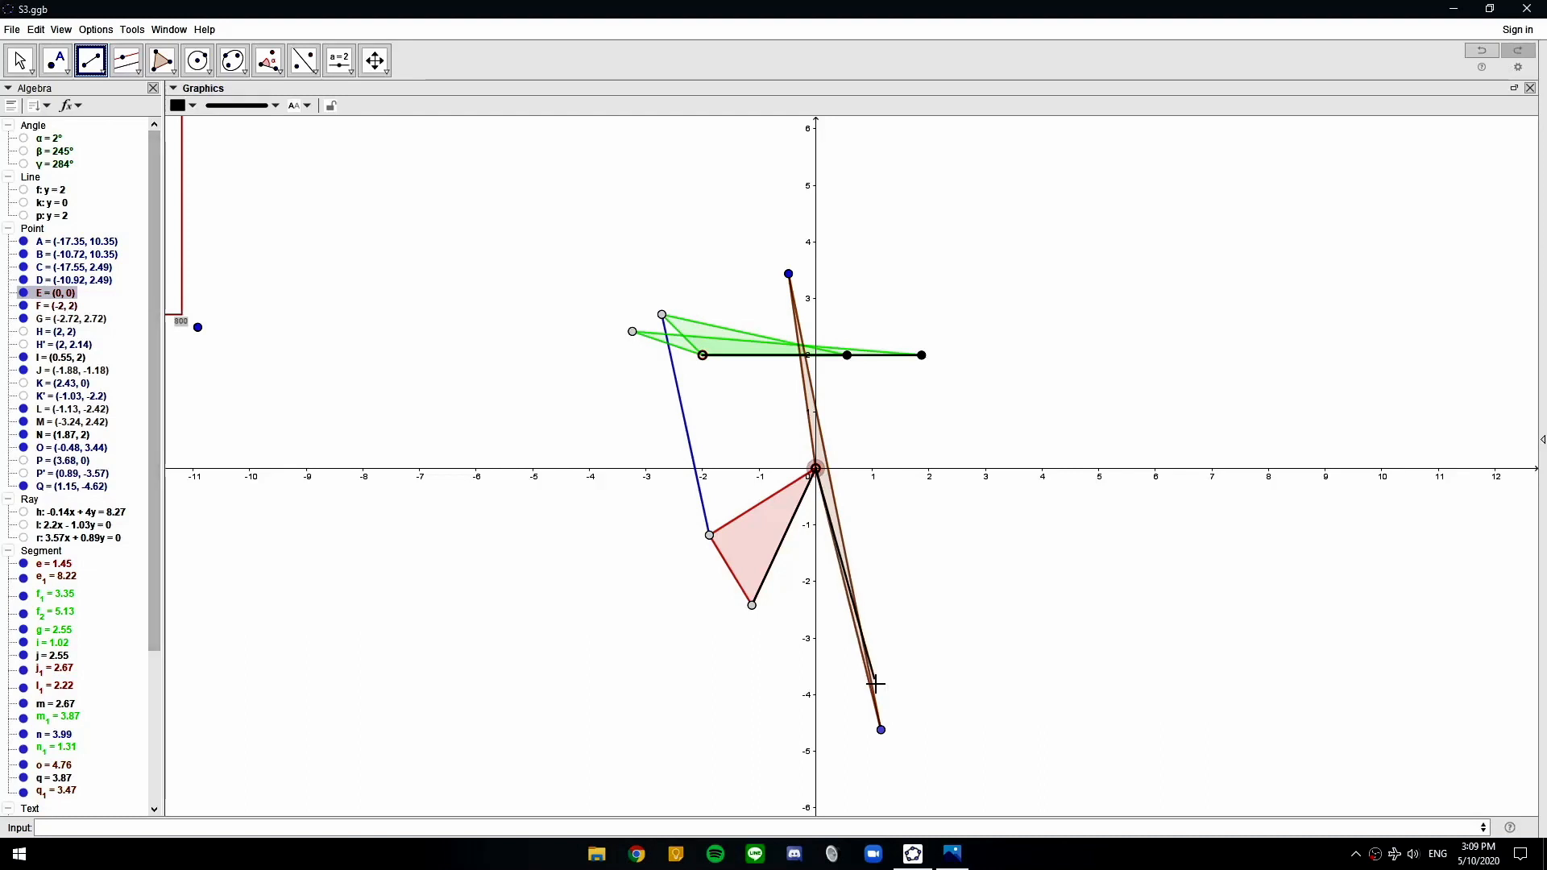
left_click(881, 731)
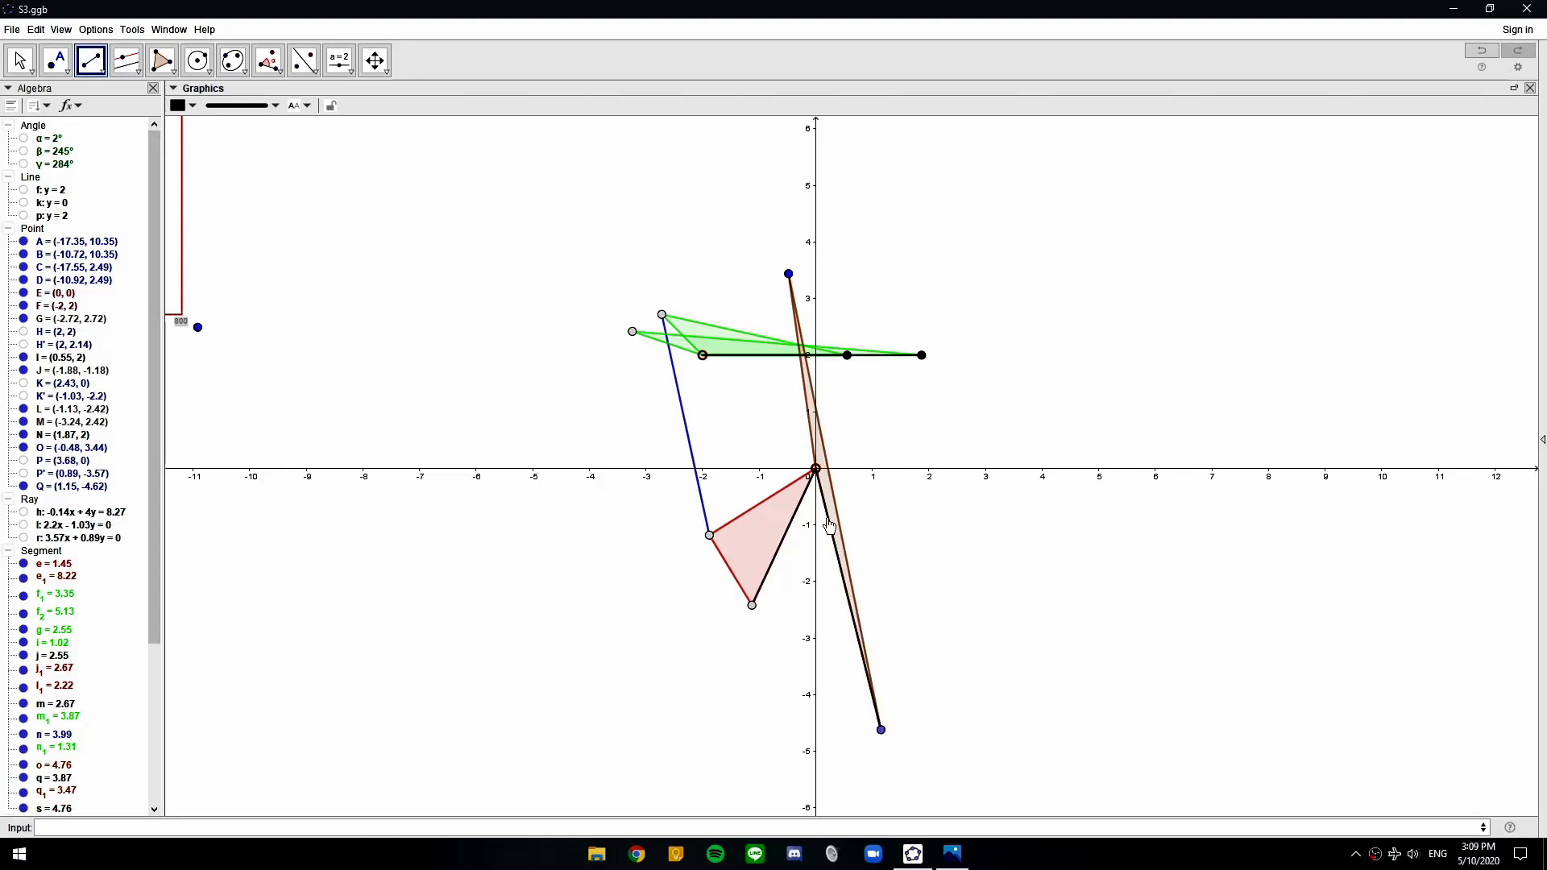
Compare the Knee reference picture with the construction and color the new output triangle cyan
left_click_drag(308, 374, 735, 534)
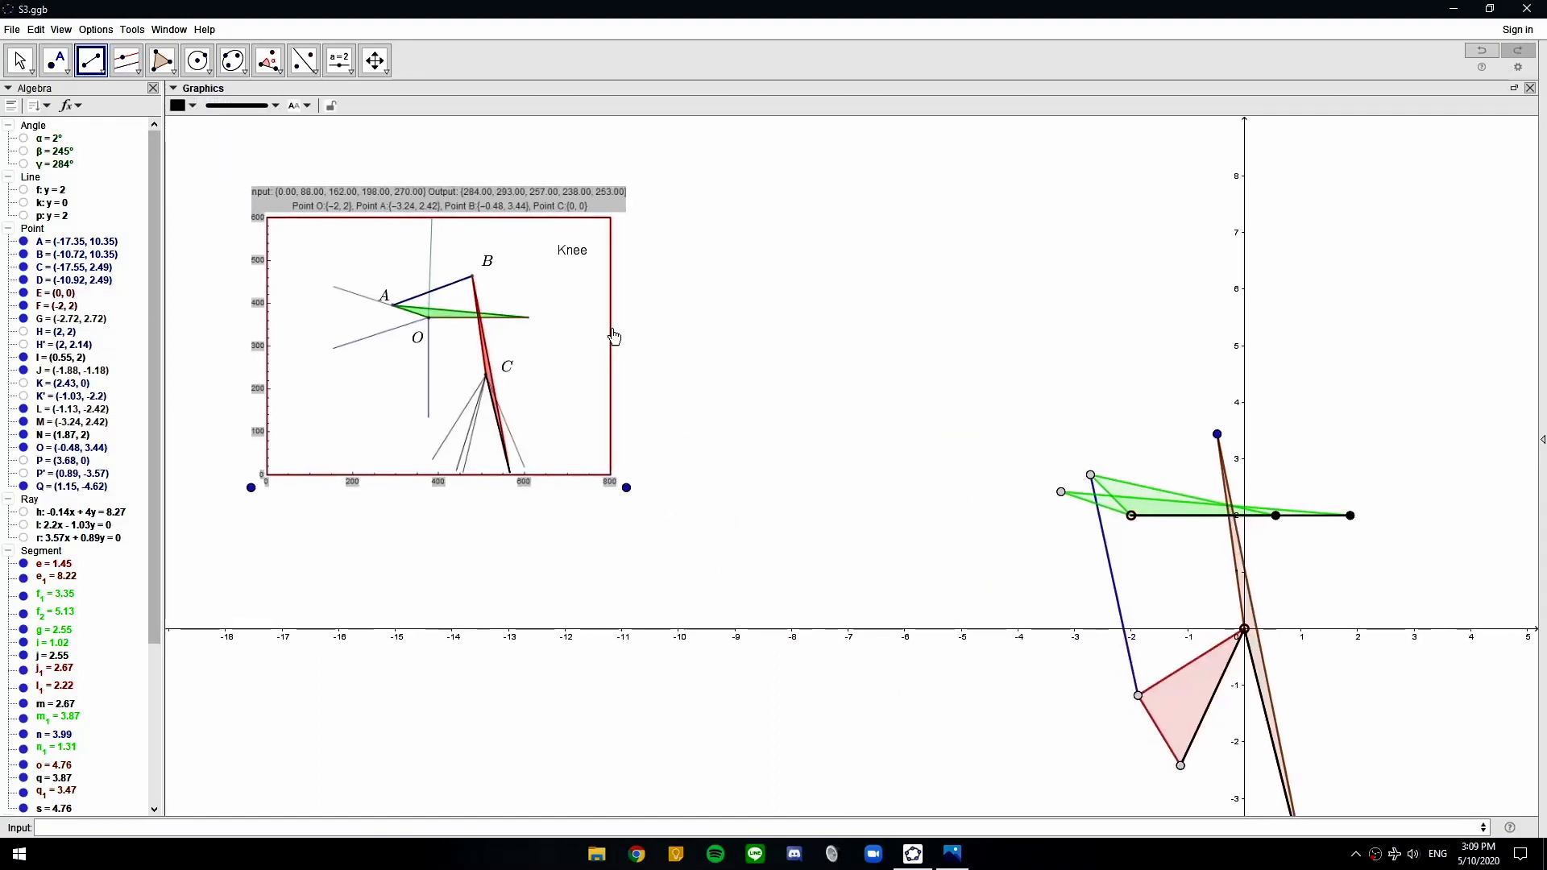
left_click_drag(773, 442, 442, 192)
left_click_drag(1082, 562, 1018, 590)
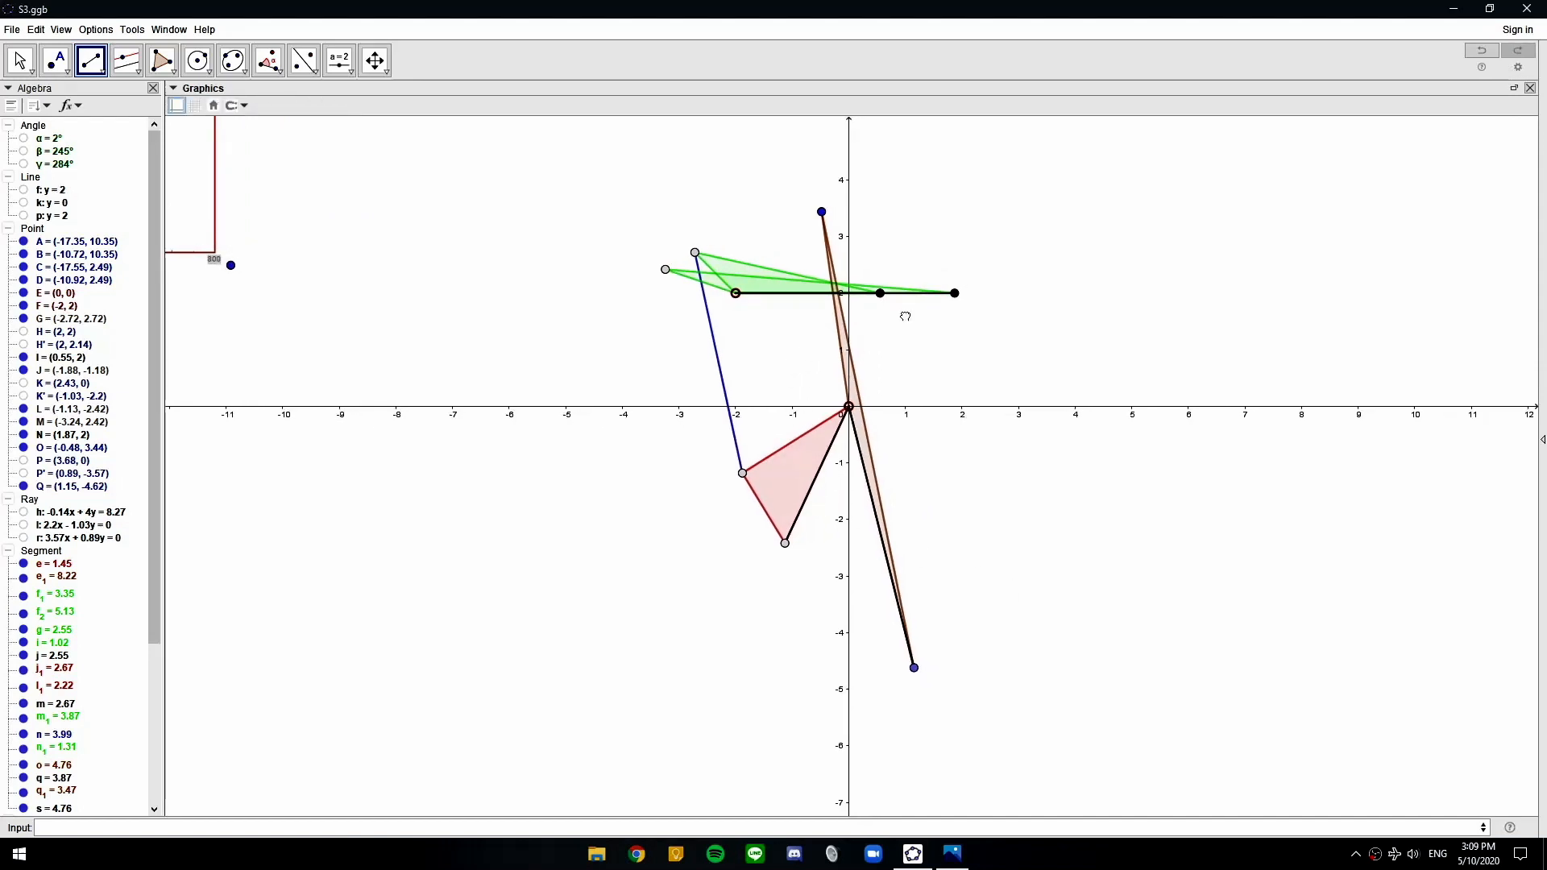
left_click_drag(902, 316, 903, 367)
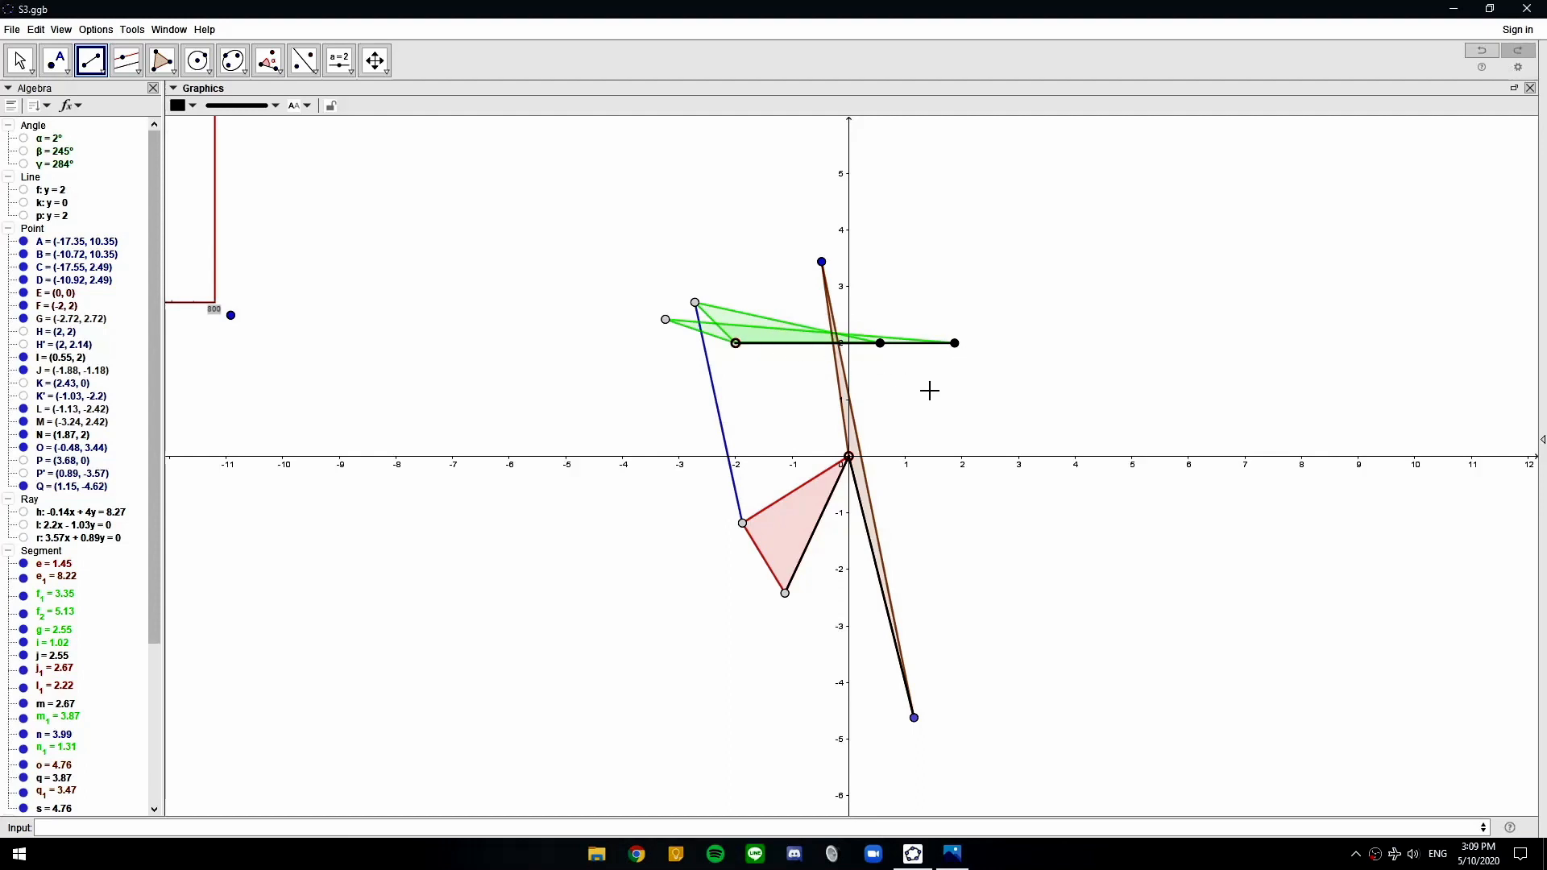
key("Escape")
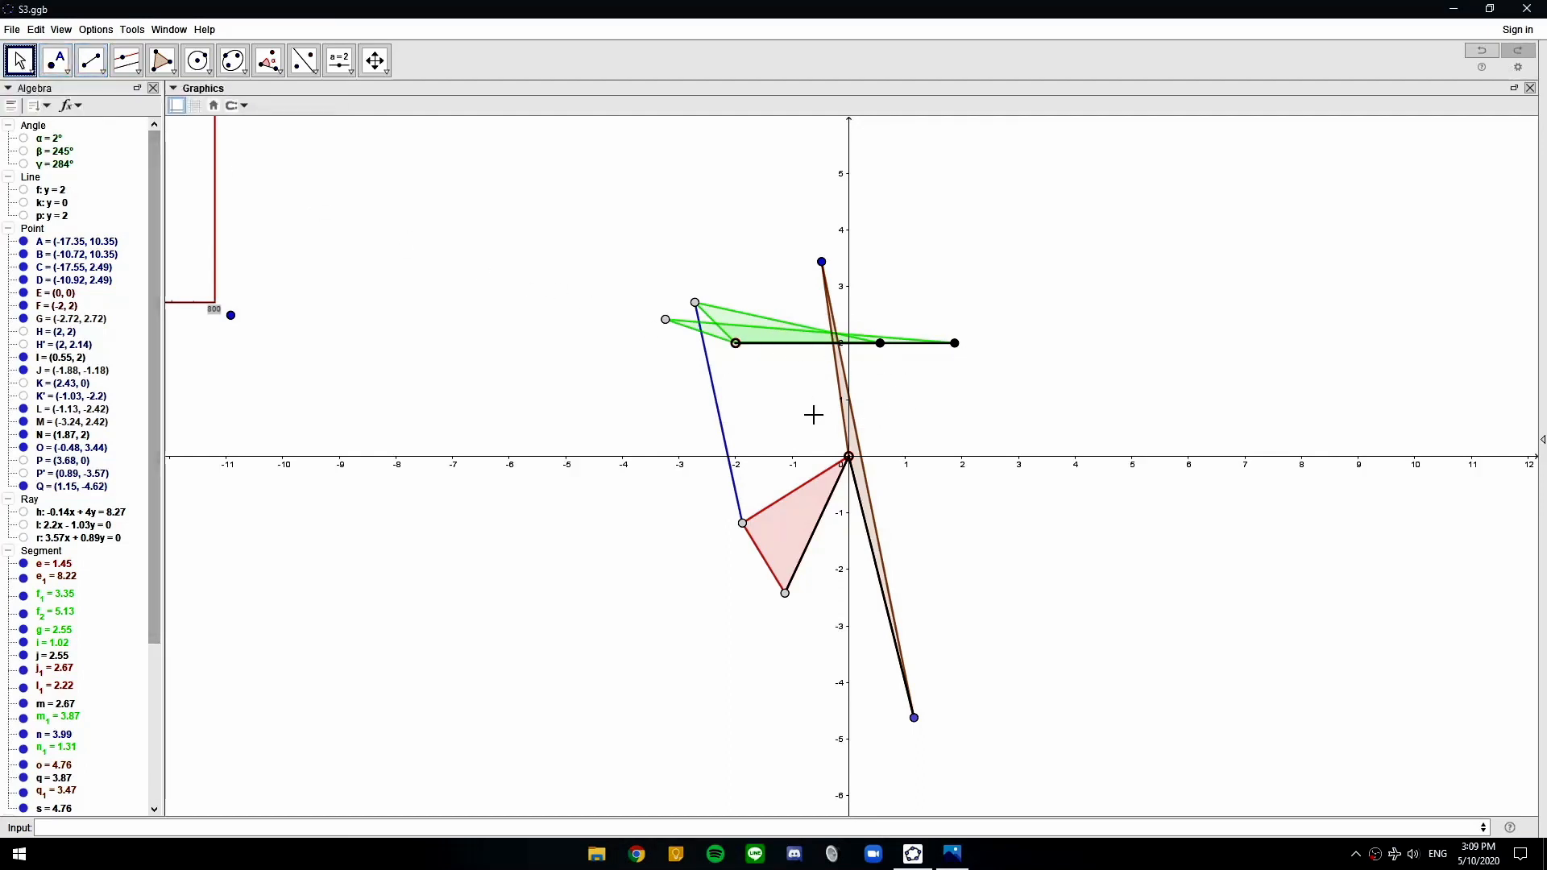
left_click(852, 451)
left_click(181, 106)
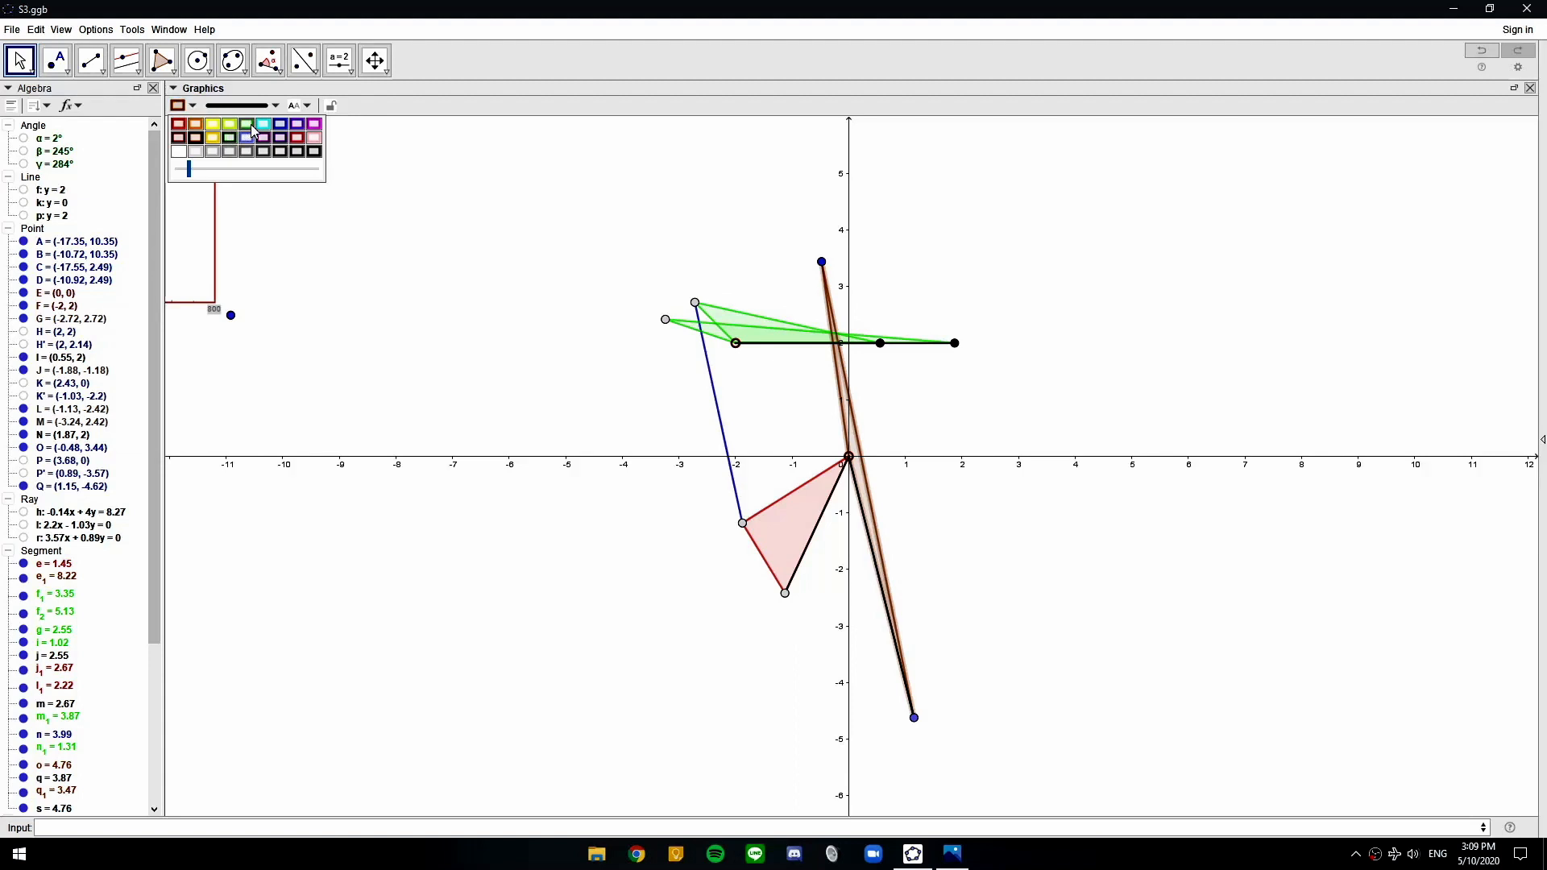
left_click(263, 124)
Color the cyan triangle's two outer vertices at (-0.48, 3.44) and (1.15, -4.62) light gray
left_click(822, 262)
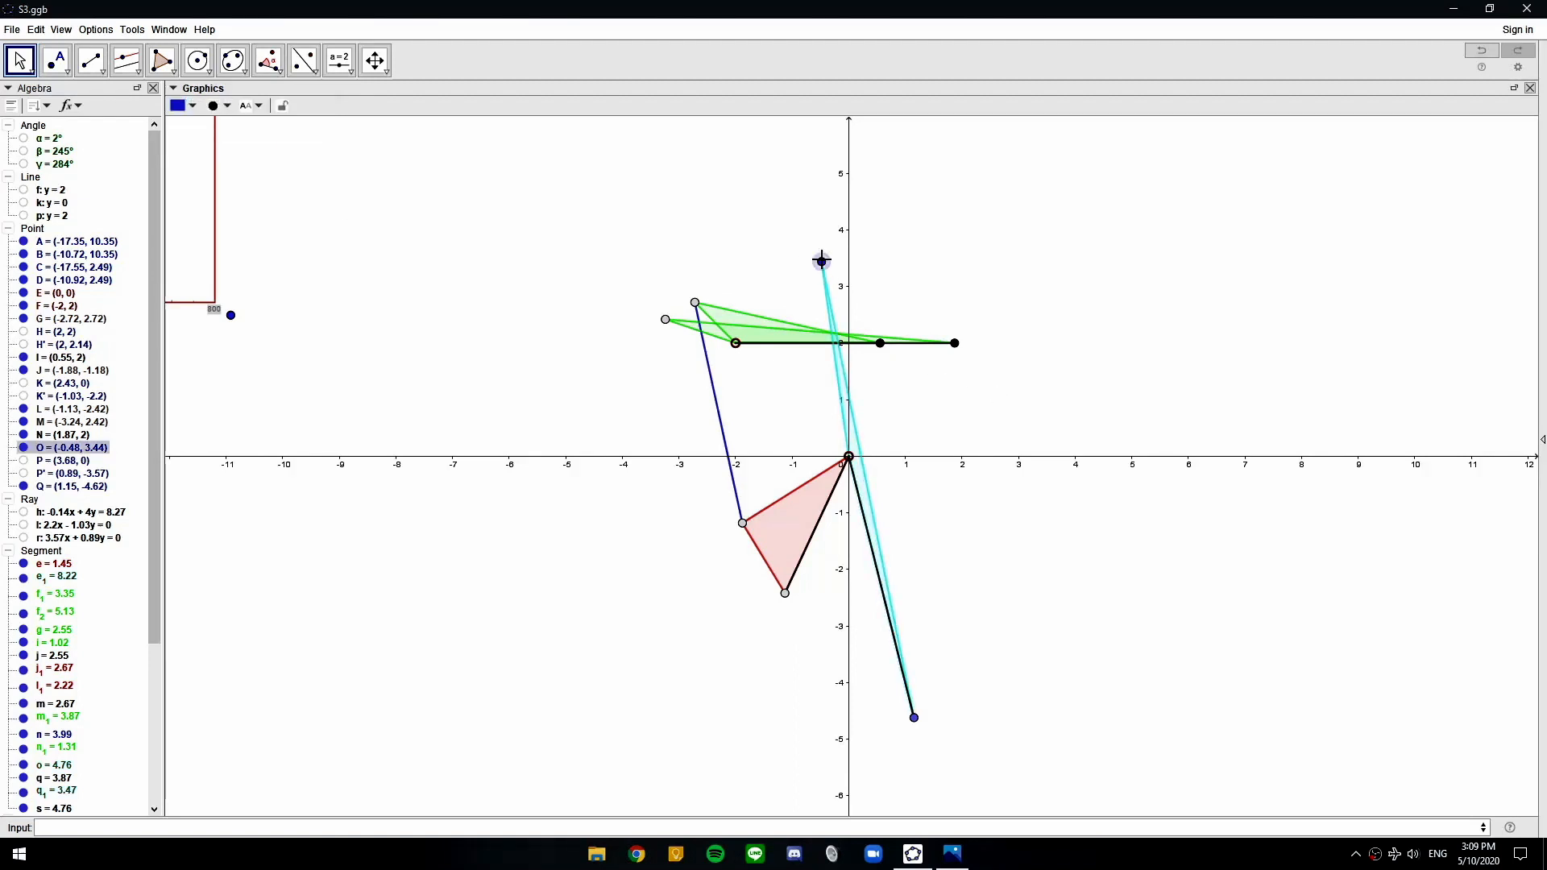
left_click(915, 719, "ctrl")
right_click(915, 716)
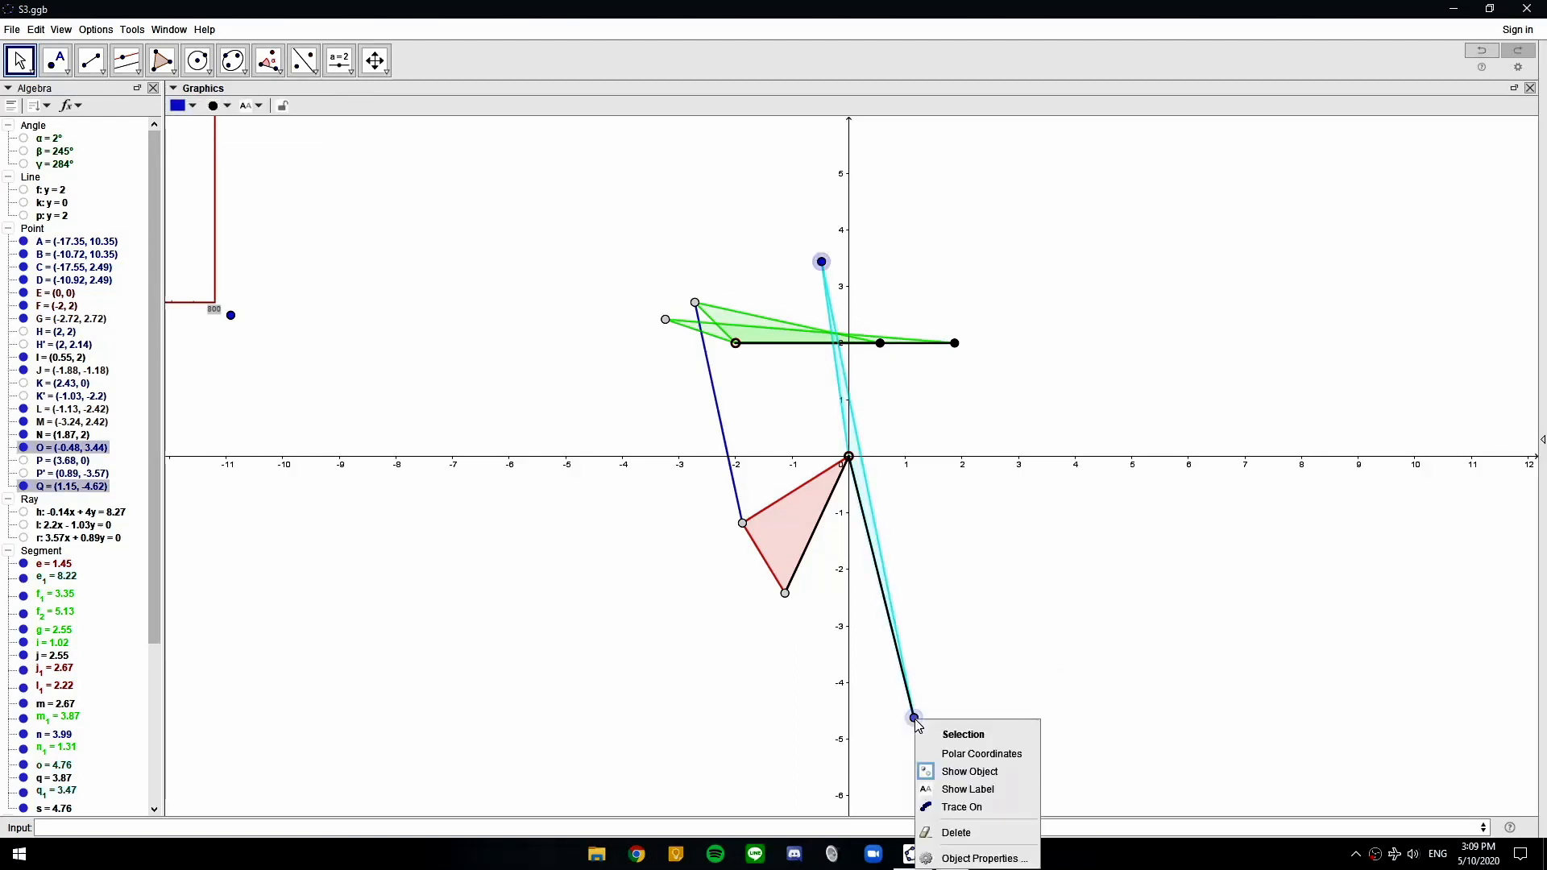
left_click(192, 107)
left_click(193, 152)
left_click(983, 282)
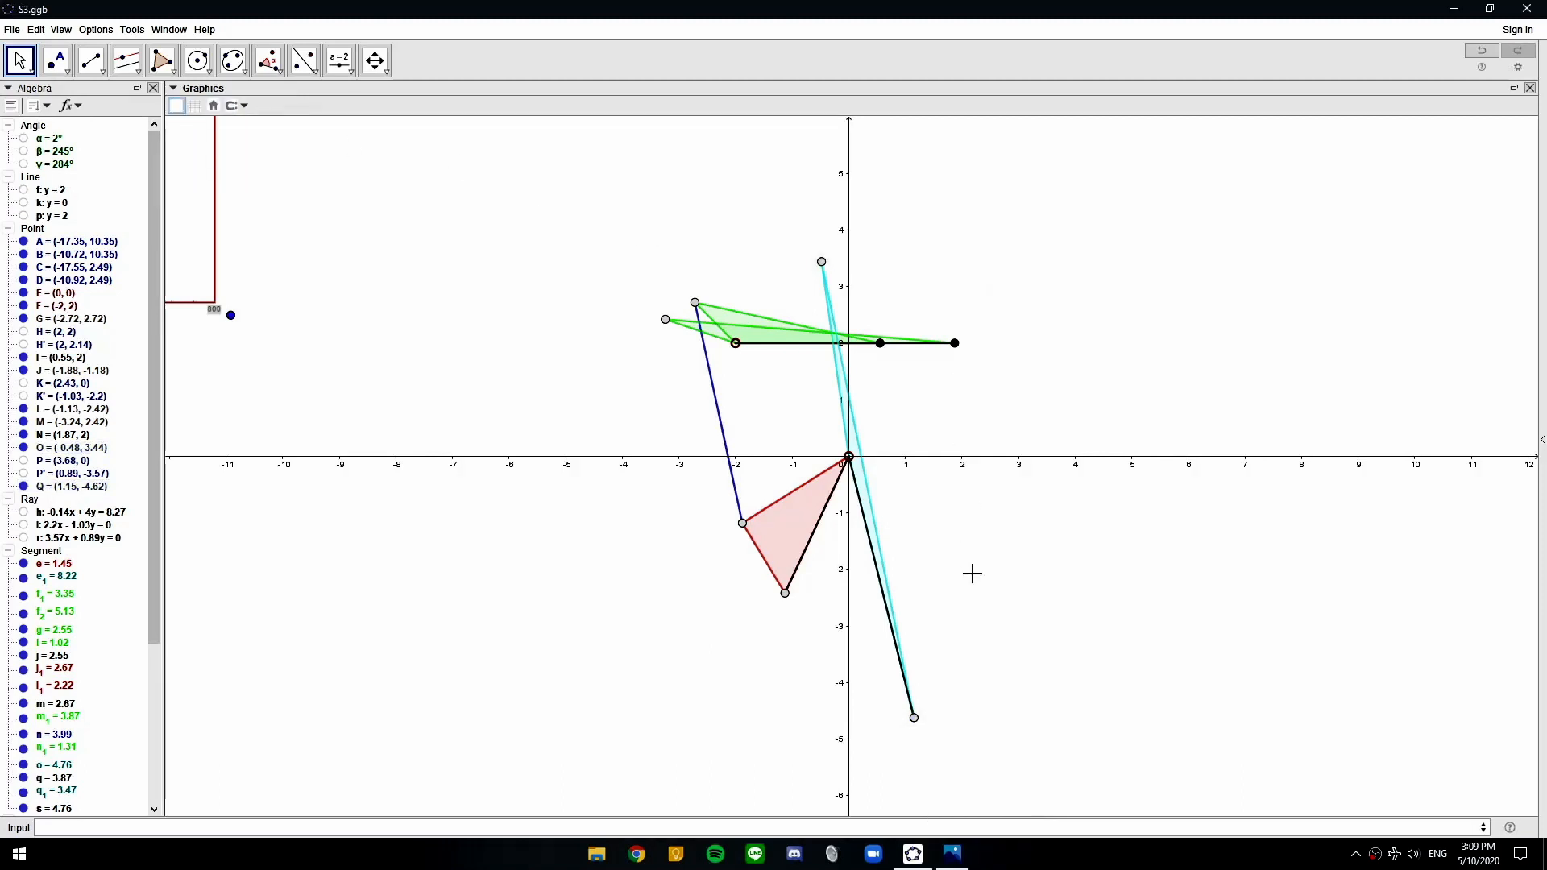
Fix the points (-0.48, 3.44) and (-3.24, 2.42) in place through their object properties
left_click(822, 272)
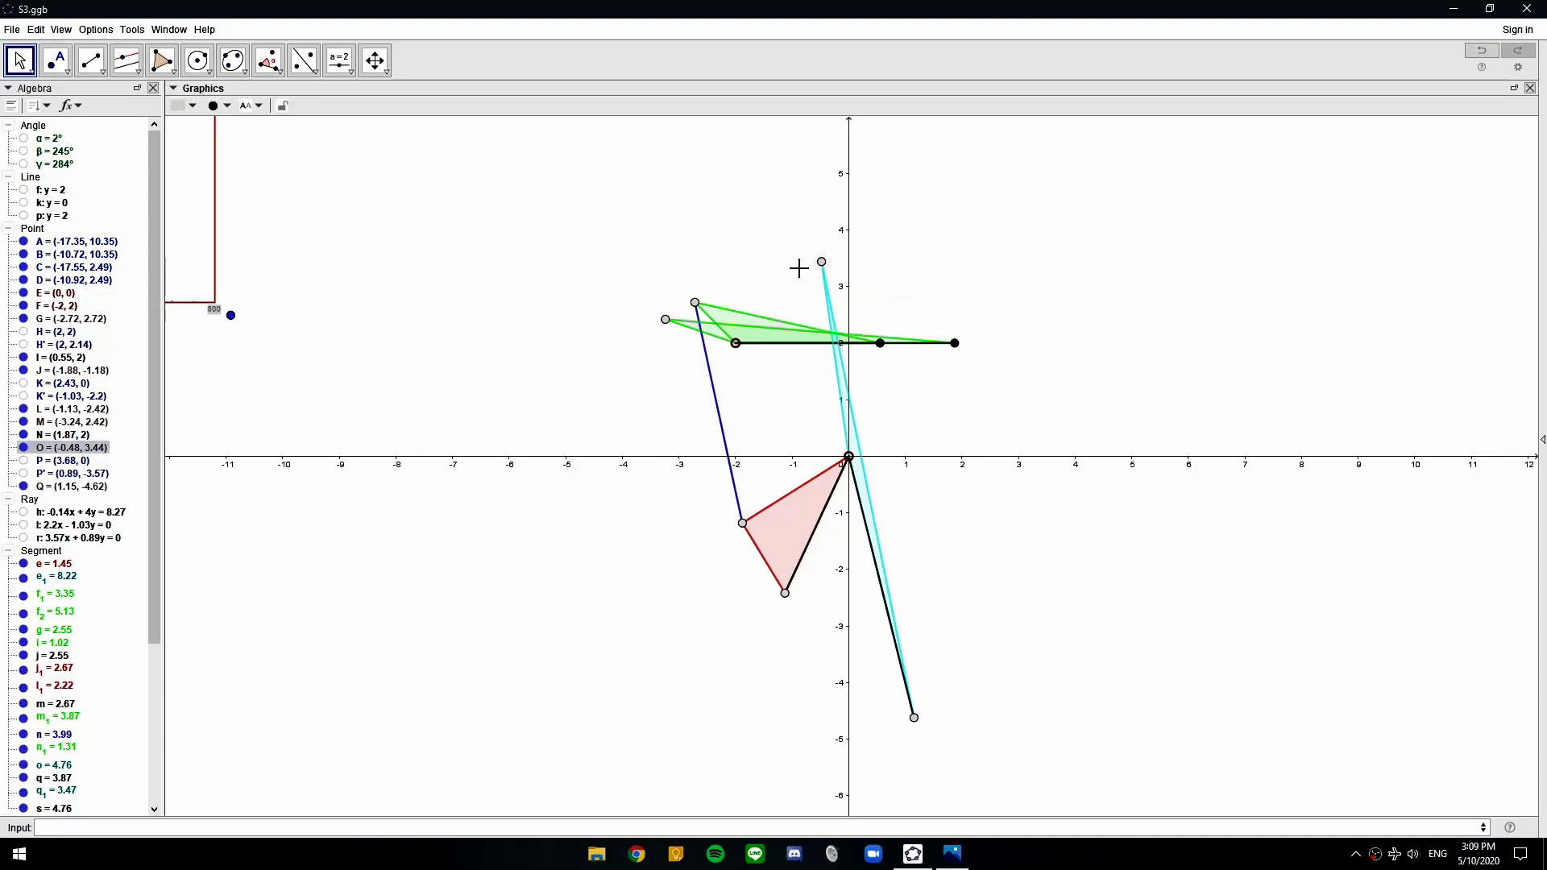
left_click(665, 320, "ctrl")
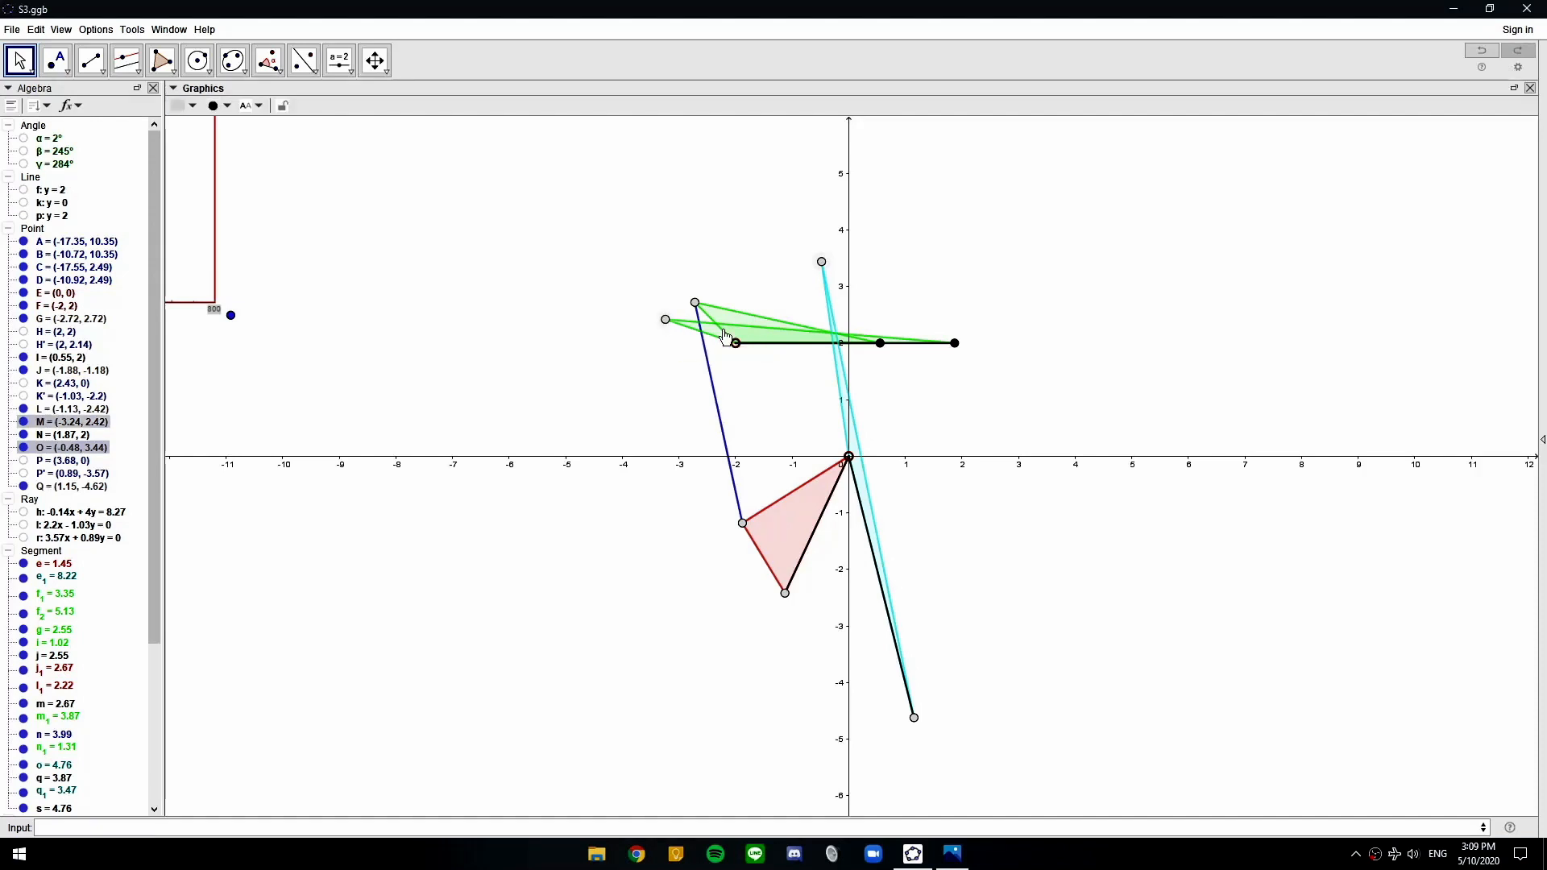
right_click(817, 271)
left_click(871, 401)
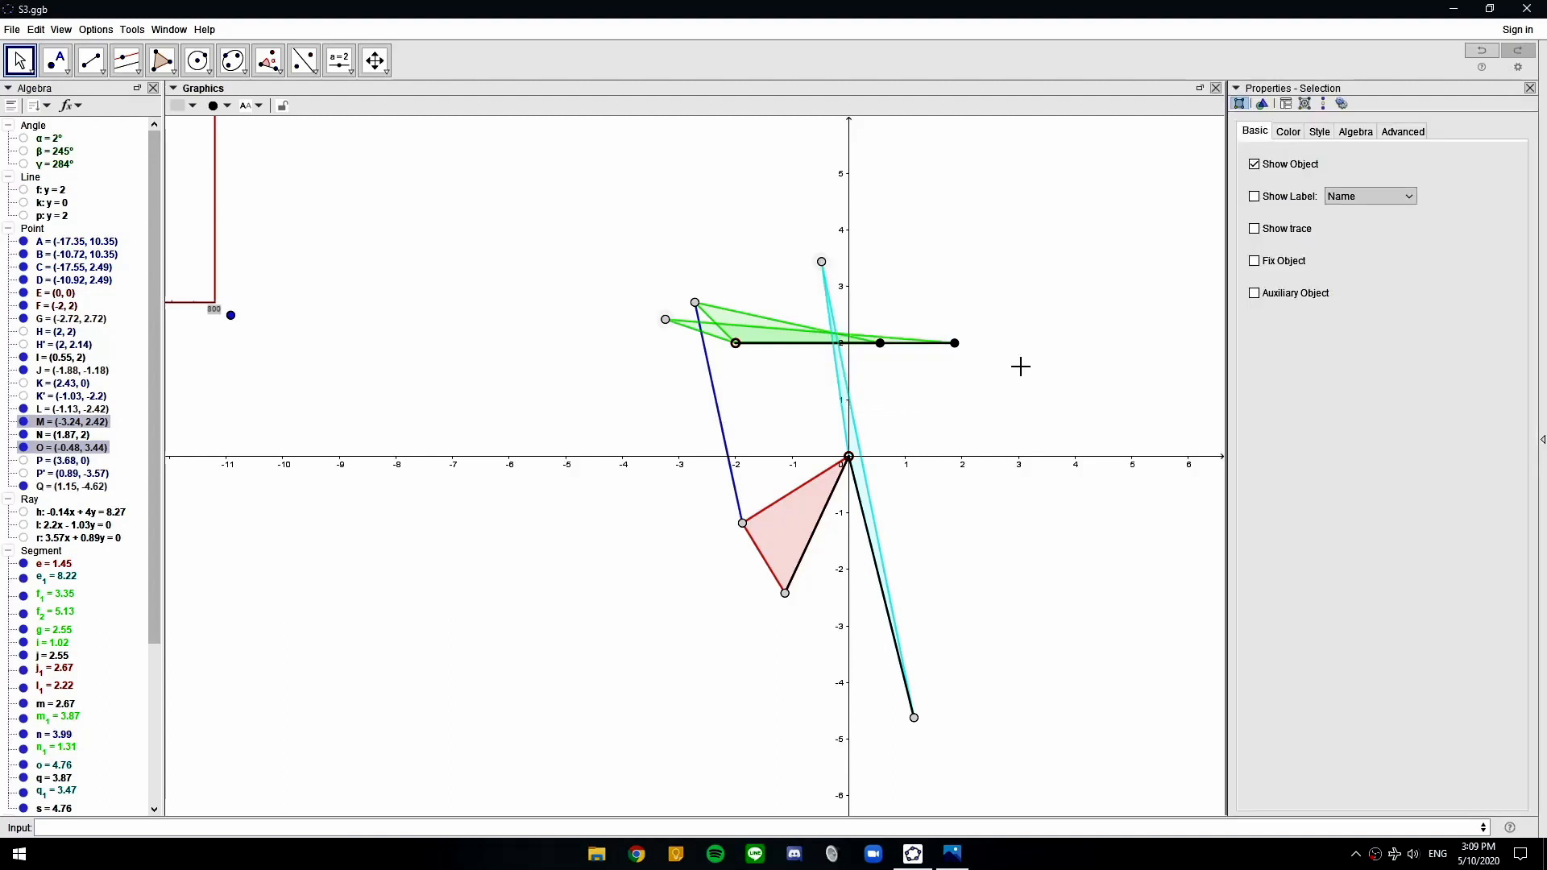
left_click(1254, 260)
left_click(1149, 301)
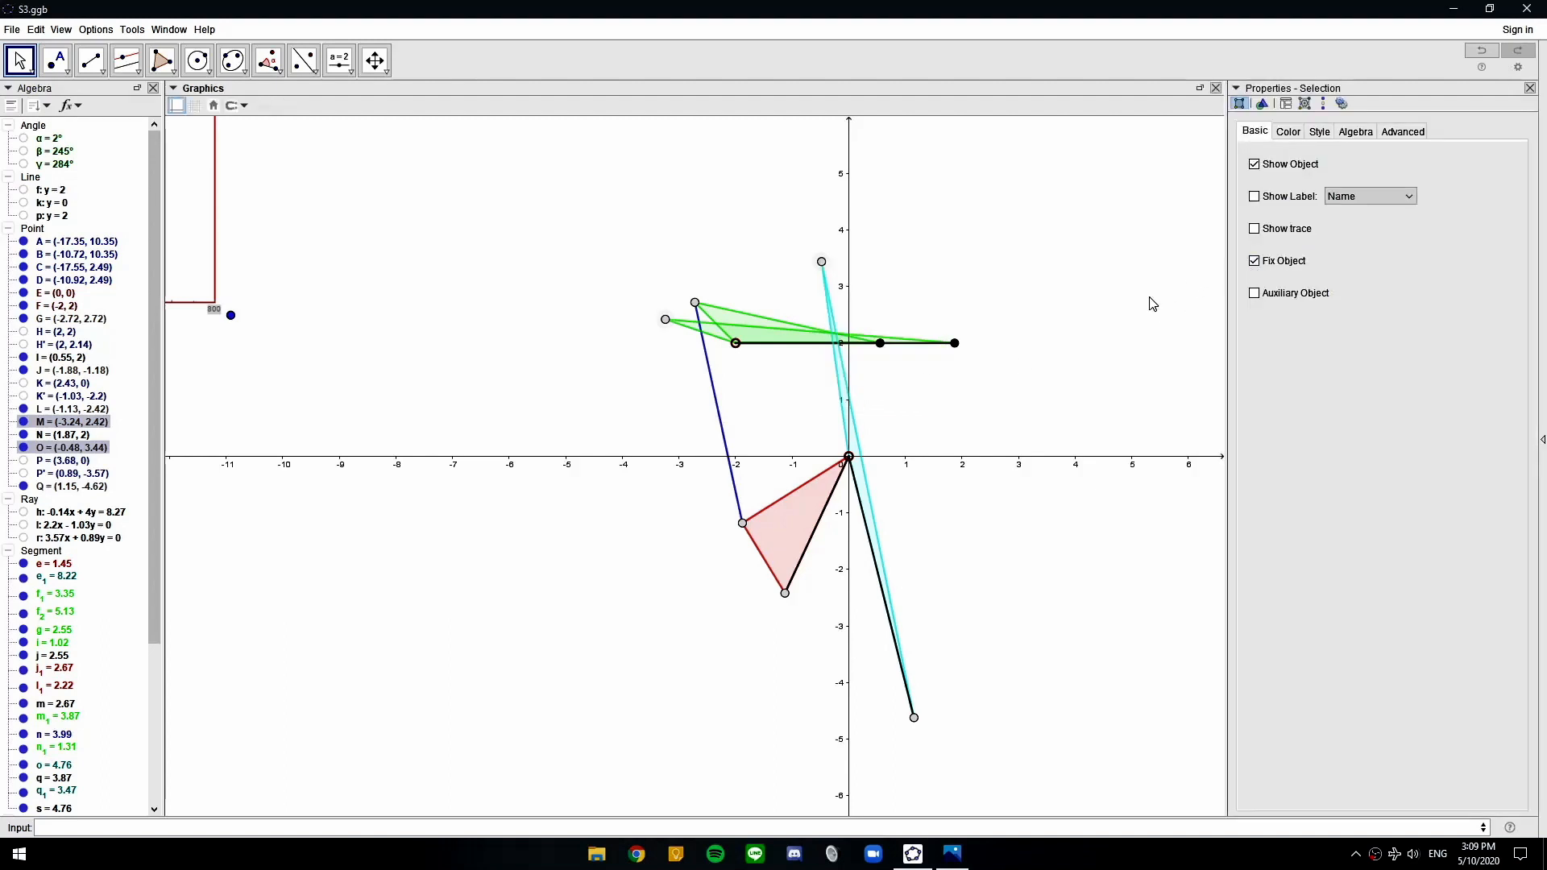
Check the Fix Object setting of the Hip and Knee linkage joints one by one
left_click(818, 260)
left_click(664, 319)
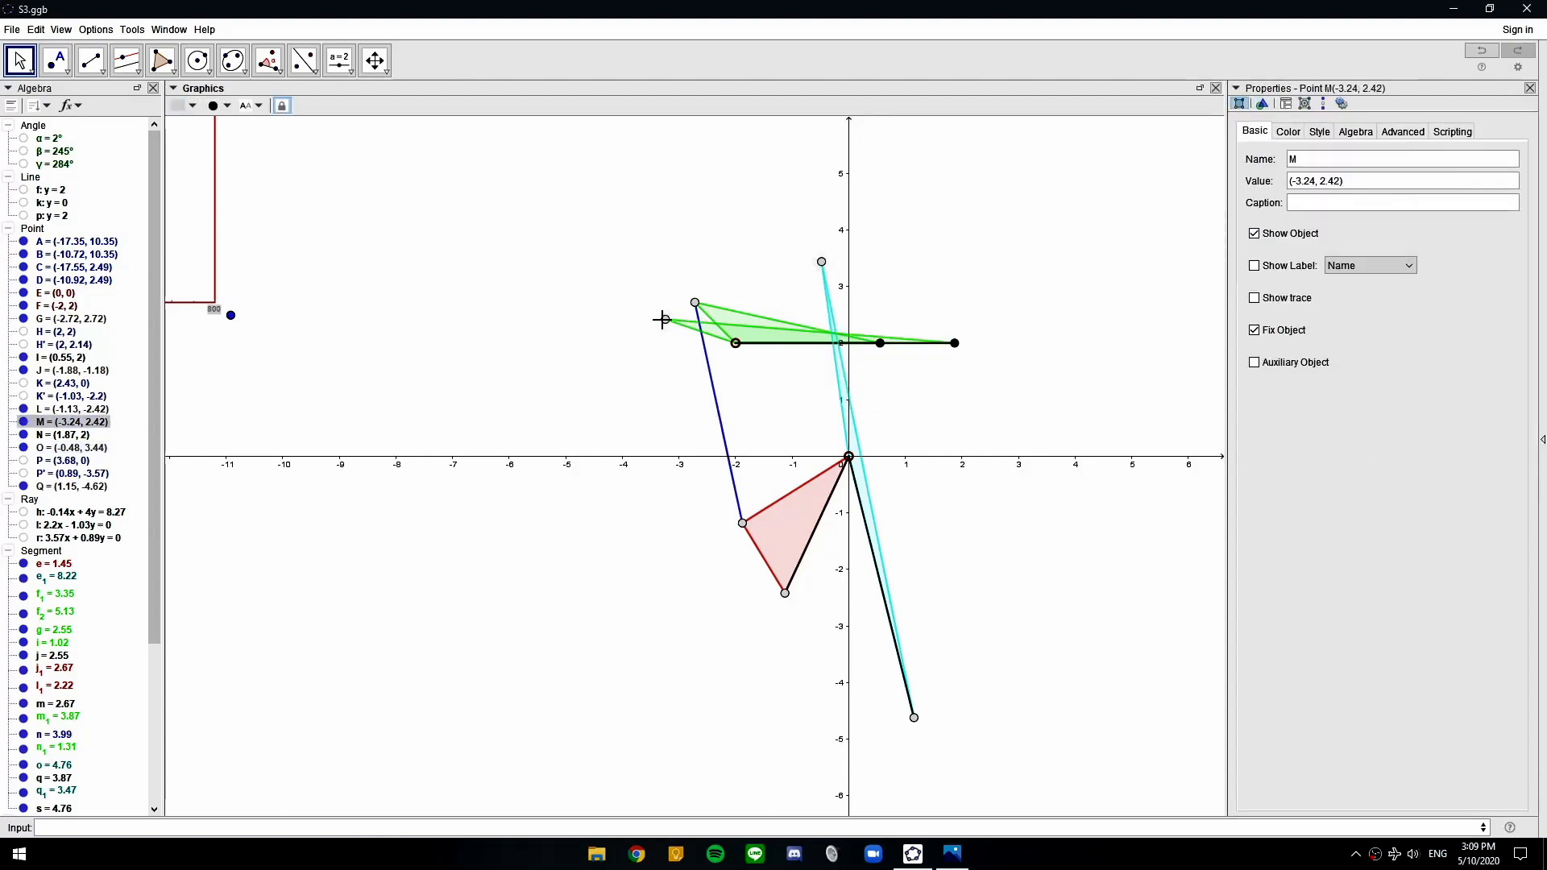
left_click(695, 304)
left_click(819, 264)
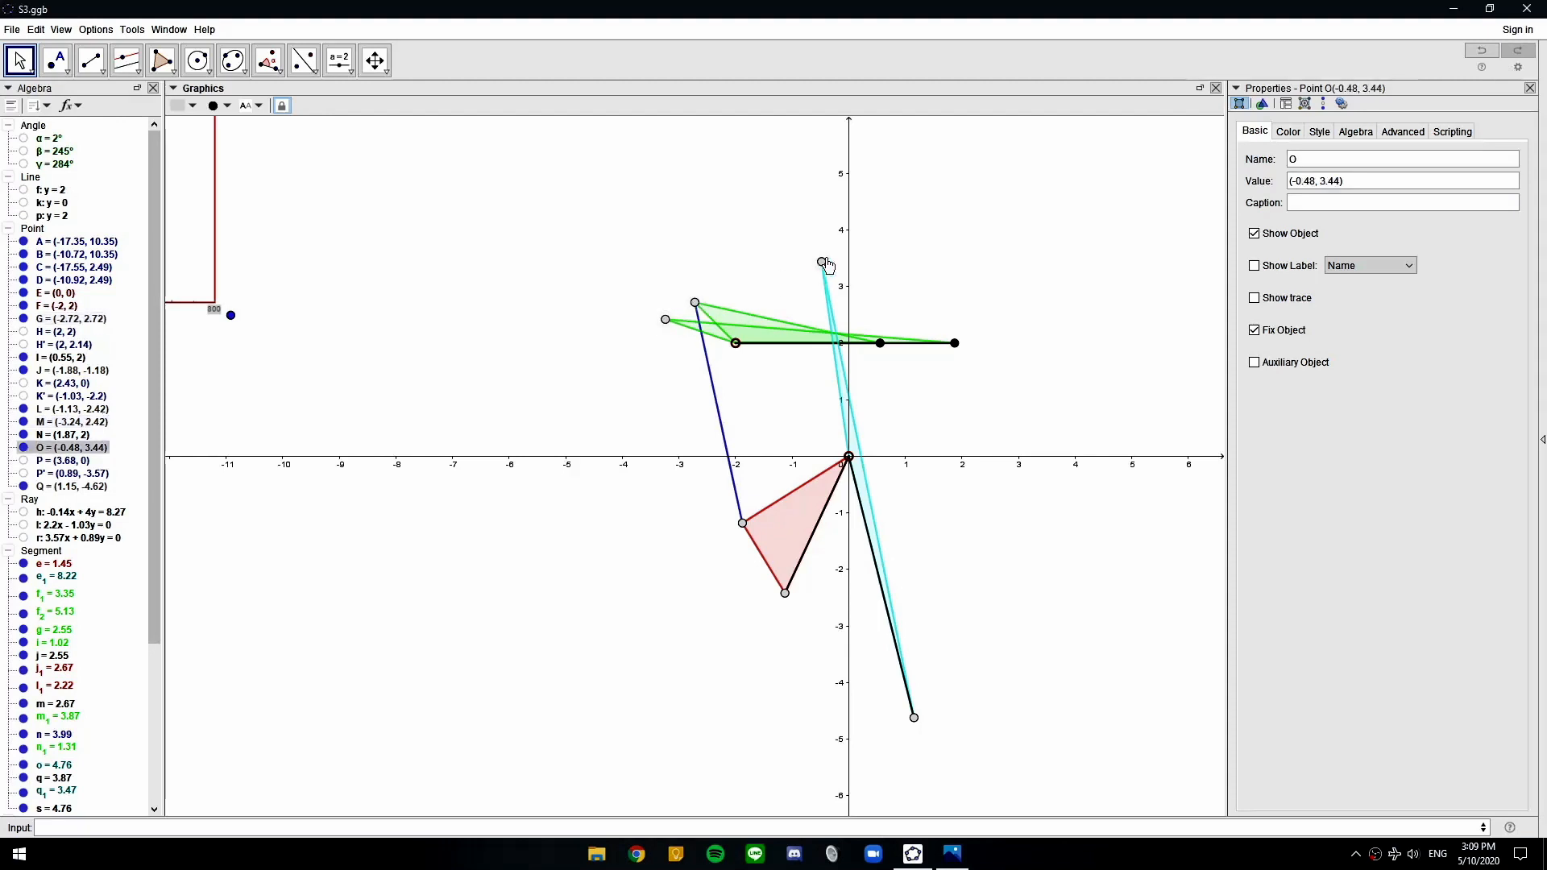
left_click(736, 347)
left_click(742, 524)
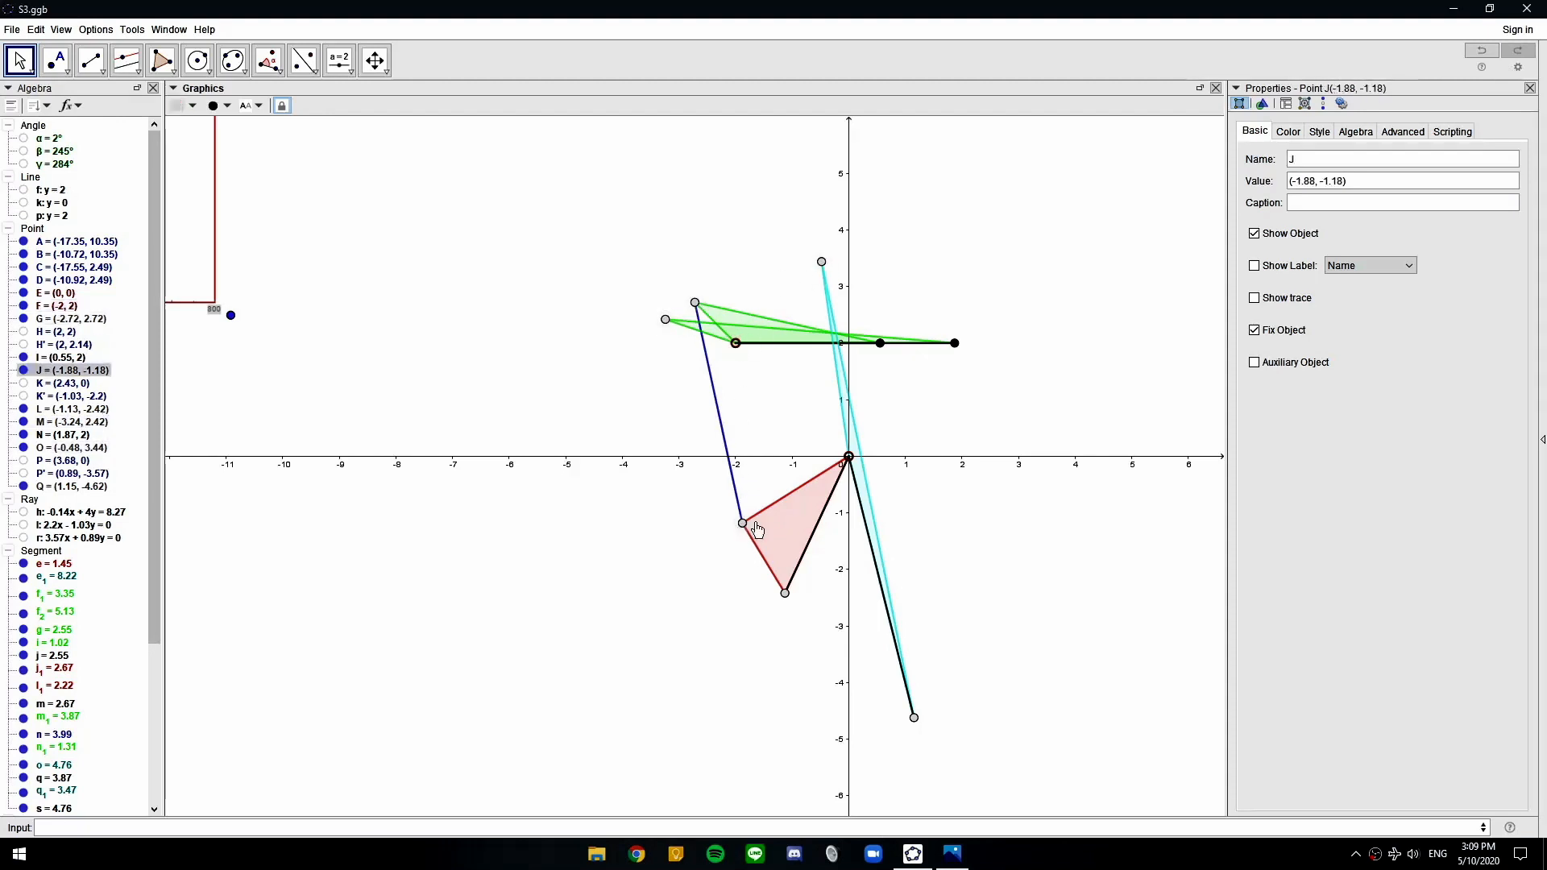
left_click(851, 458)
left_click(955, 576)
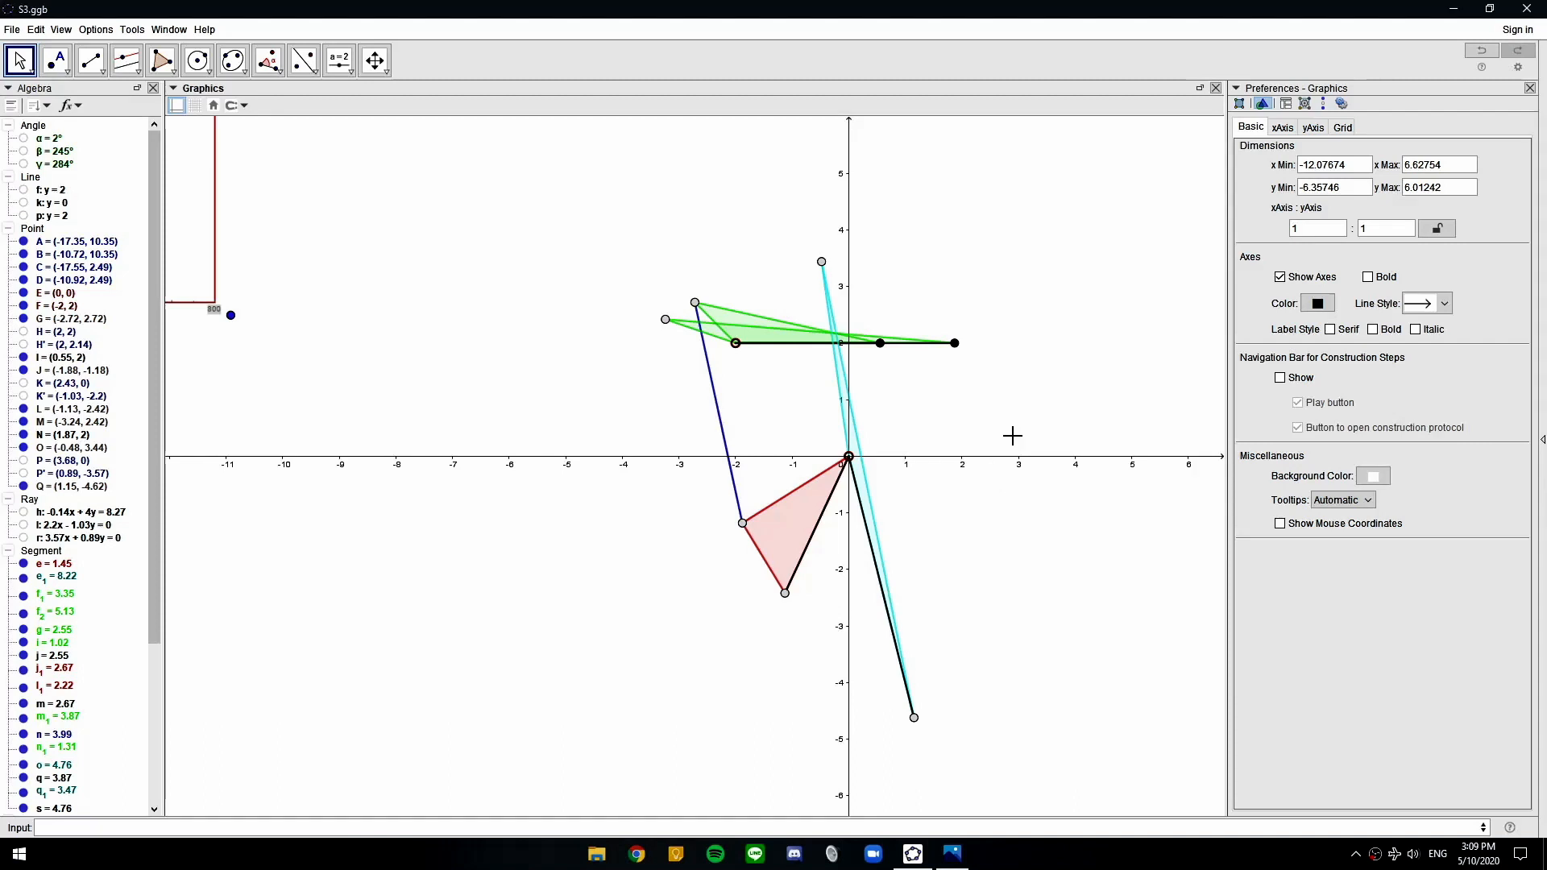
Slide the free triangle vertices to about (2.37, 2), (0.59, 2), (-1.1, -2.37) and (0.97, -3.88)
left_click(955, 343)
left_click_drag(954, 343, 1088, 342)
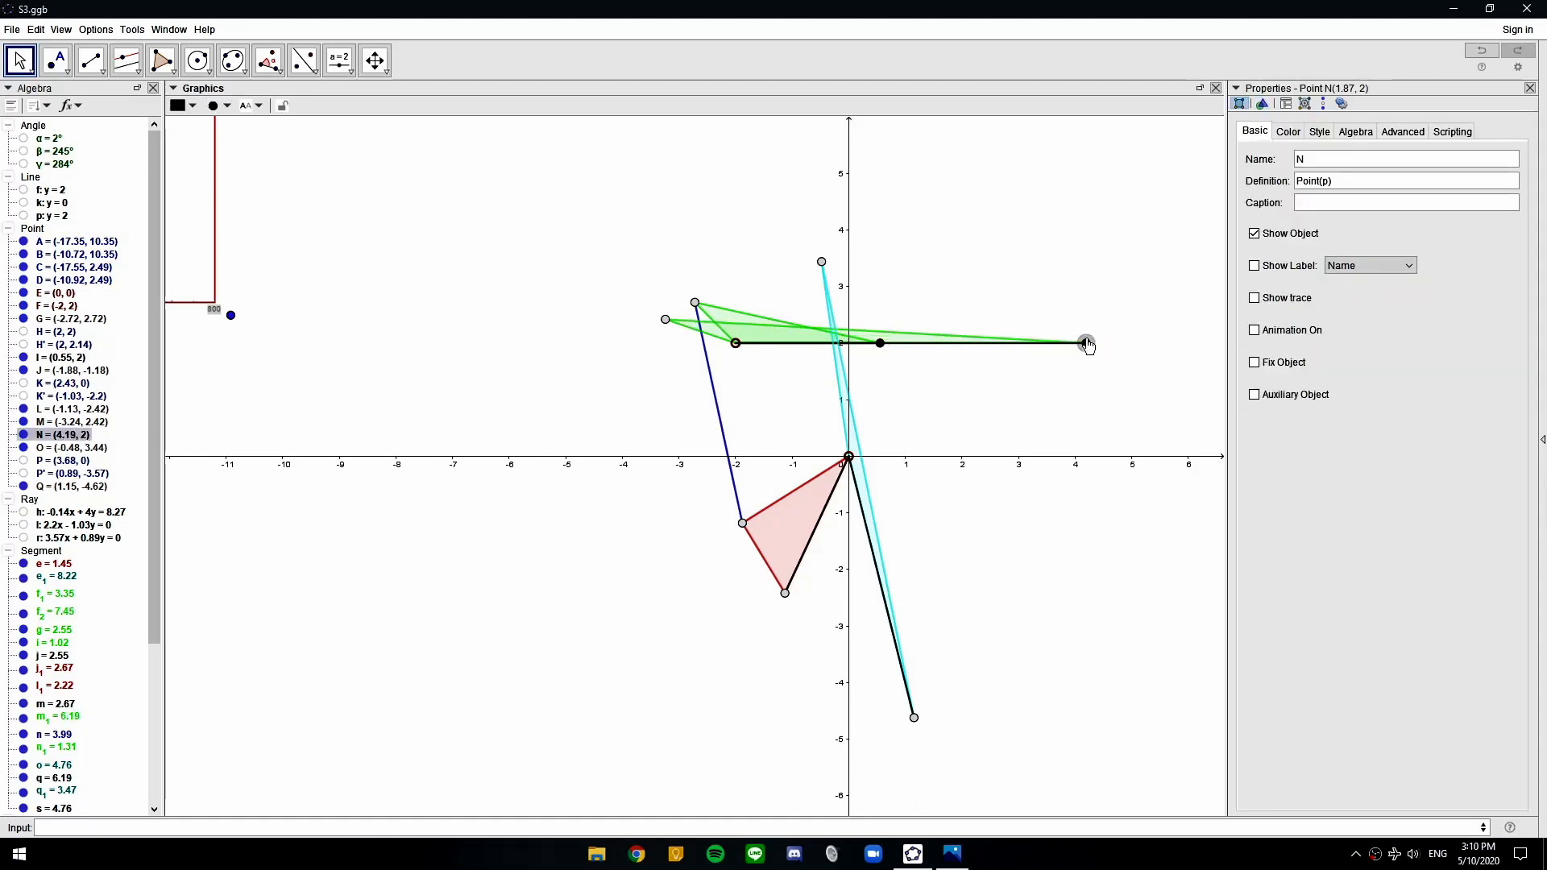
mouse_move(891, 356)
left_mouse_down()
mouse_move(994, 361)
mouse_move(885, 356)
left_mouse_up()
left_click_drag(1091, 355, 966, 349)
left_click_drag(783, 596, 786, 591)
left_click(912, 717)
left_click_drag(912, 718, 939, 674)
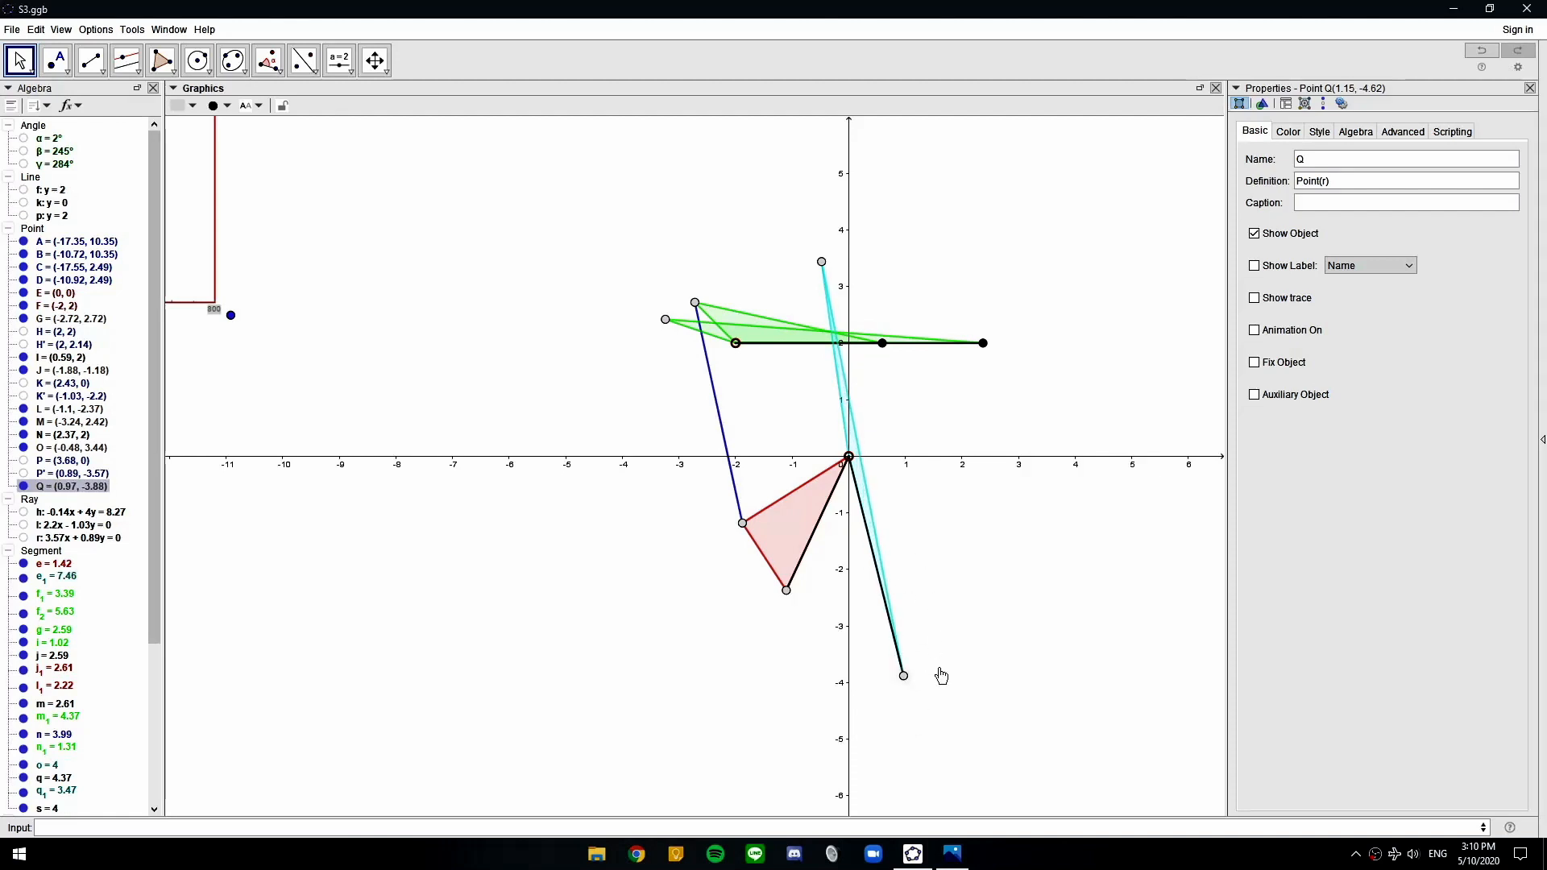
Draw the Knee coupler segment from (-0.48, 3.44) to (-3.24, 2.42), following the reference picture
left_click(836, 433)
scroll(545, 359, "down", 2)
left_click_drag(450, 325, 698, 432)
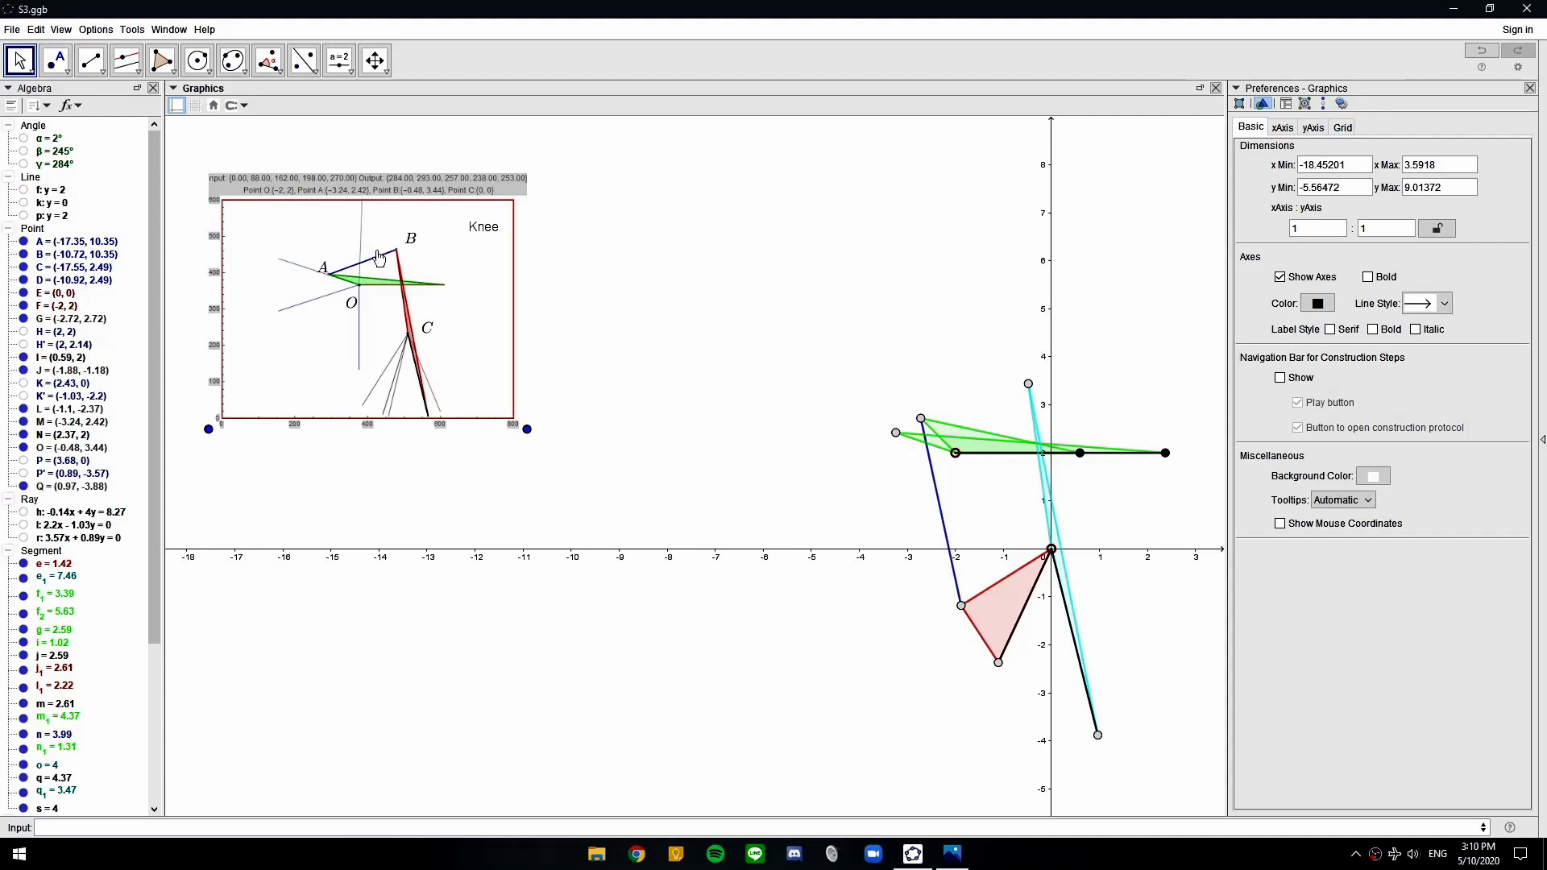
left_click(102, 74)
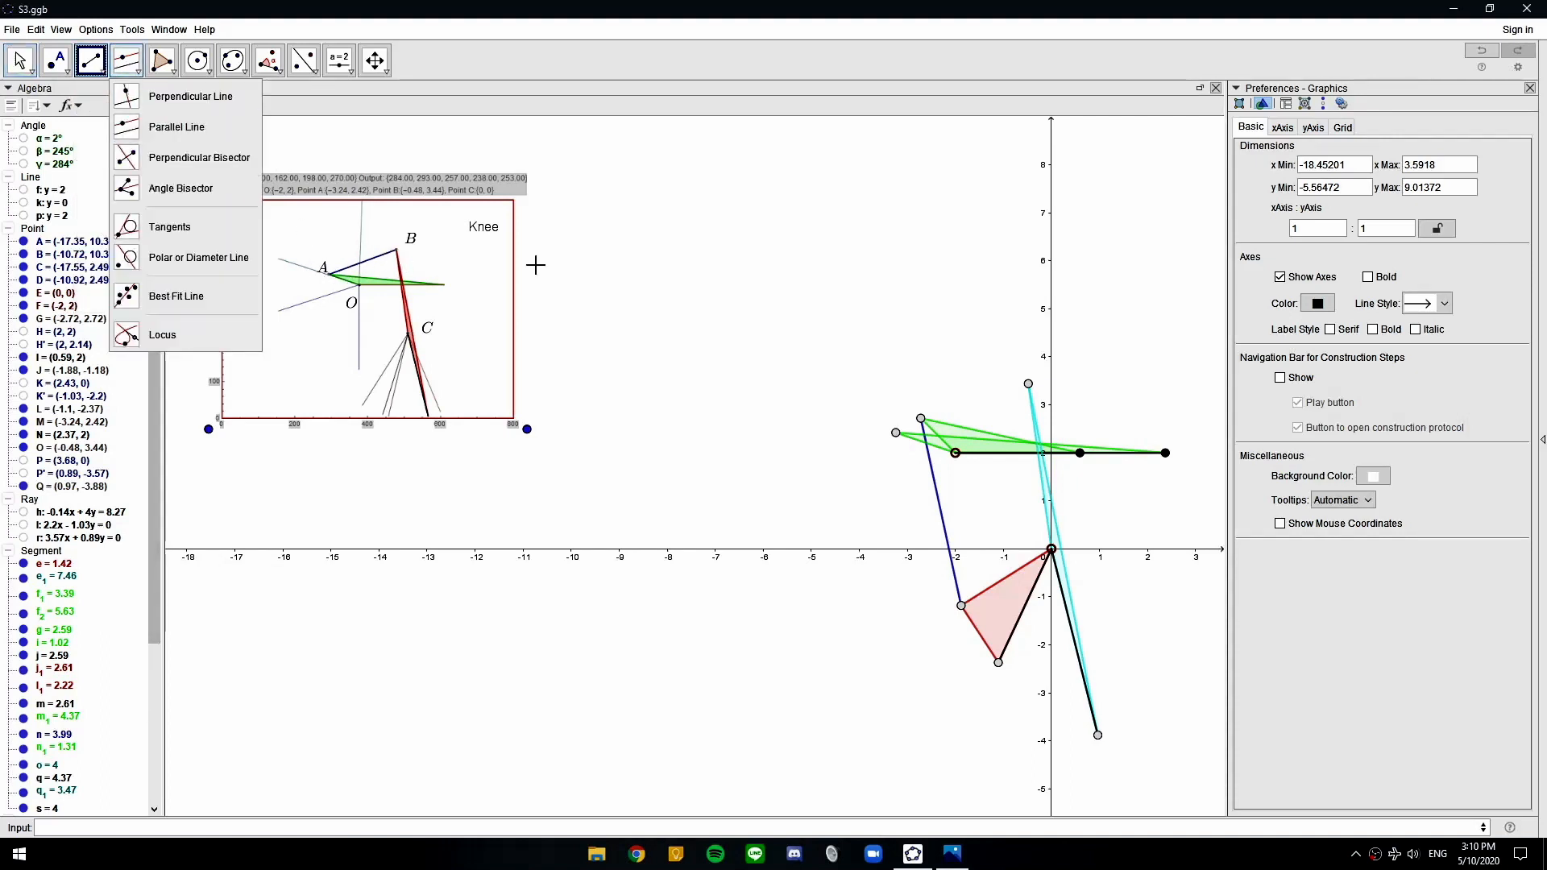
mouse_move(87, 66)
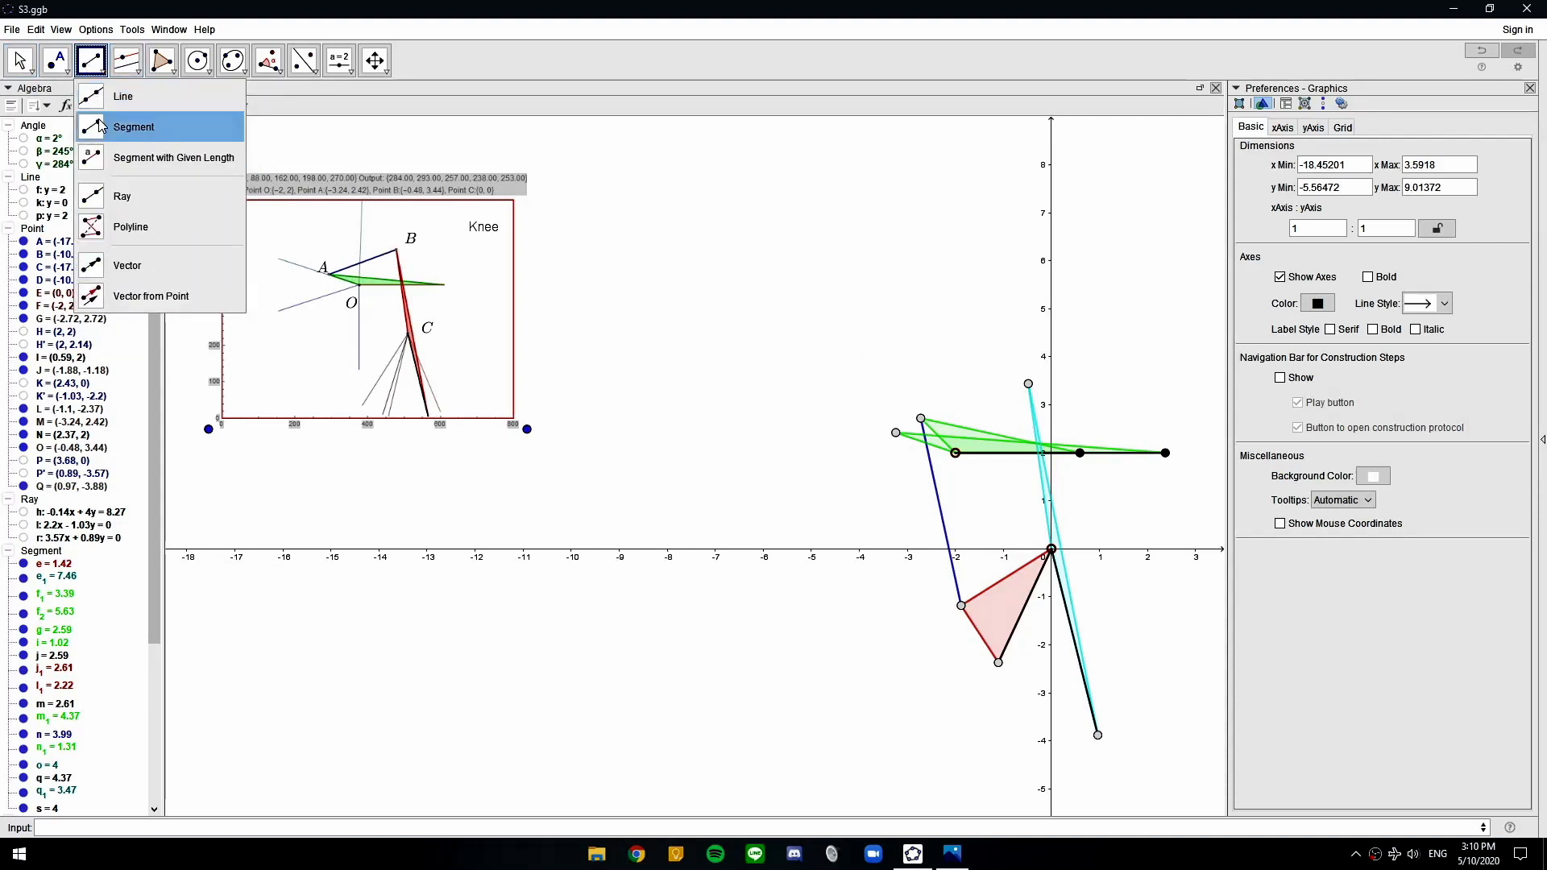
left_click(1028, 383)
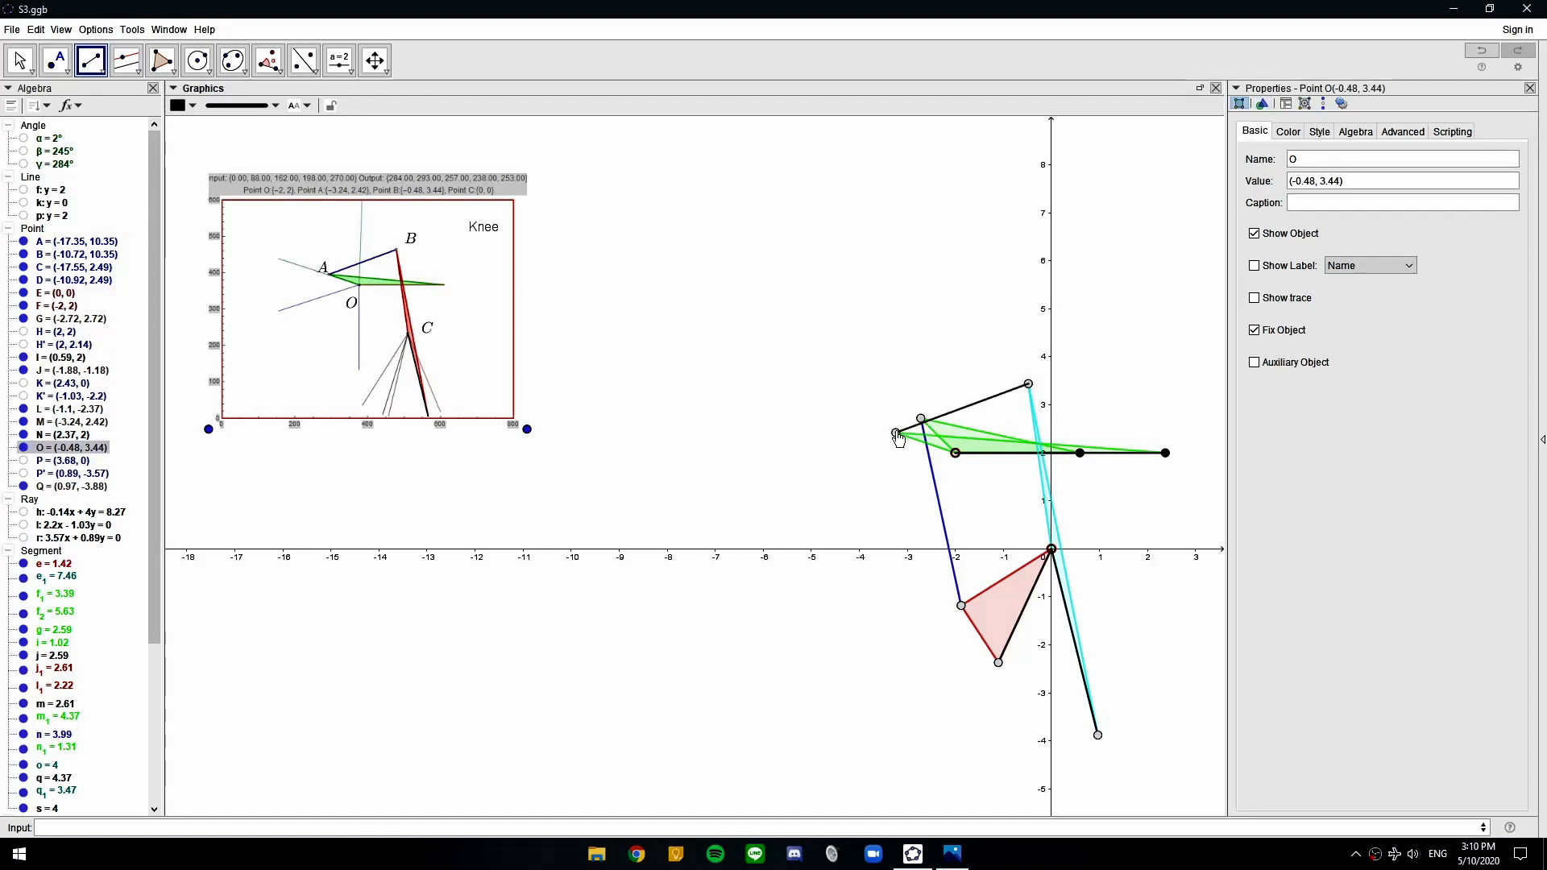
left_click(921, 419)
Color the Knee coupler segment blue and clear the selection
key("Escape")
left_click(182, 105)
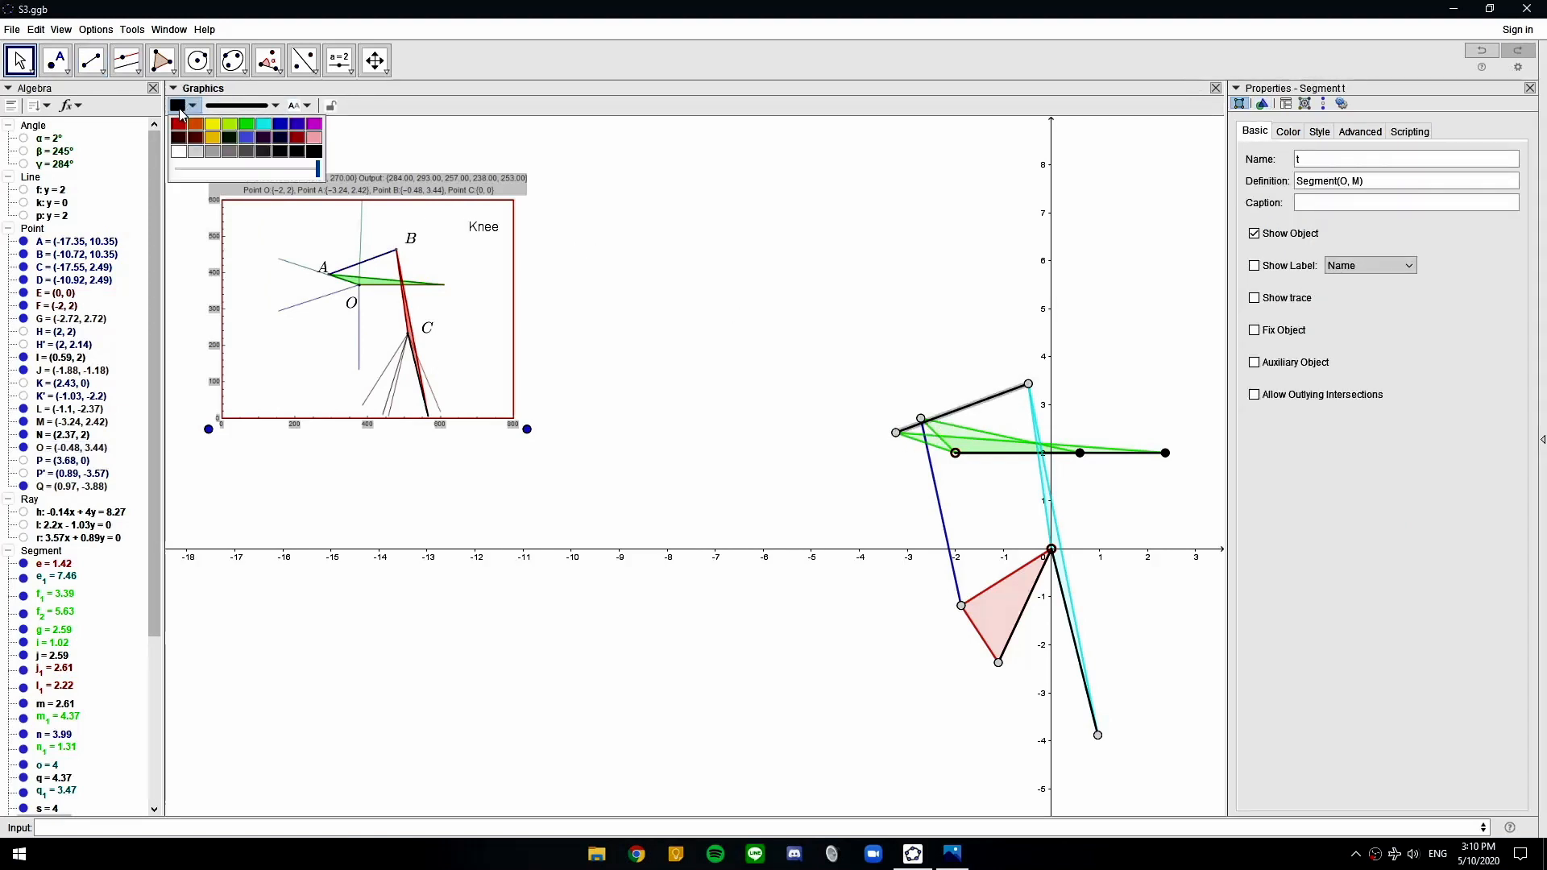
left_click(281, 126)
left_click(967, 339)
Look over both completed linkages and minimize the GeoGebra window to return to the desktop
left_click_drag(1008, 327, 780, 262)
scroll(836, 401, "up", 3)
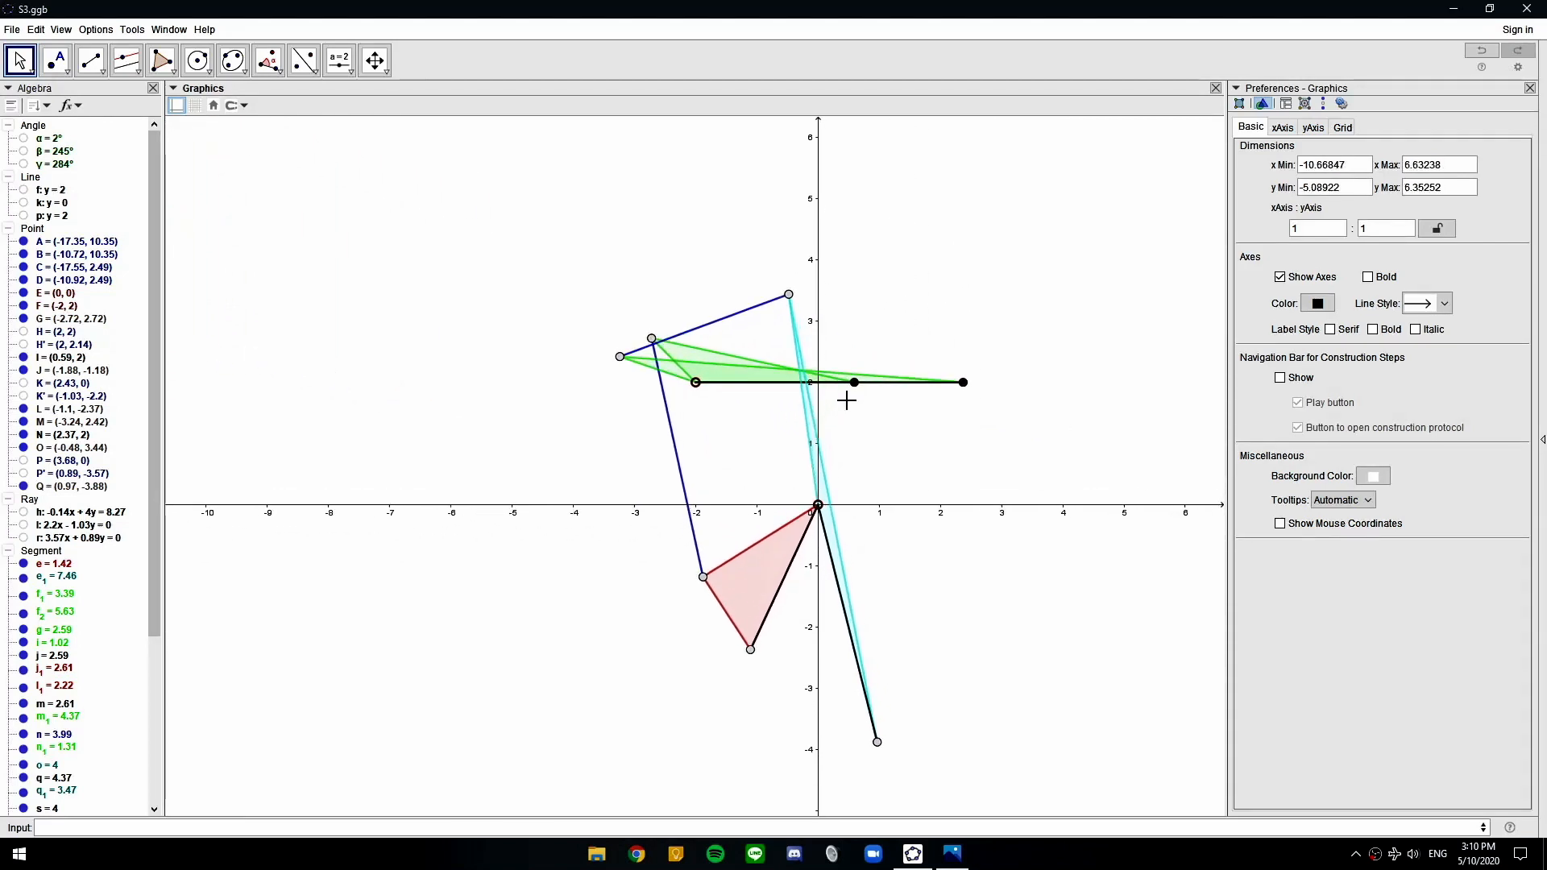
scroll(887, 338, "down", 3)
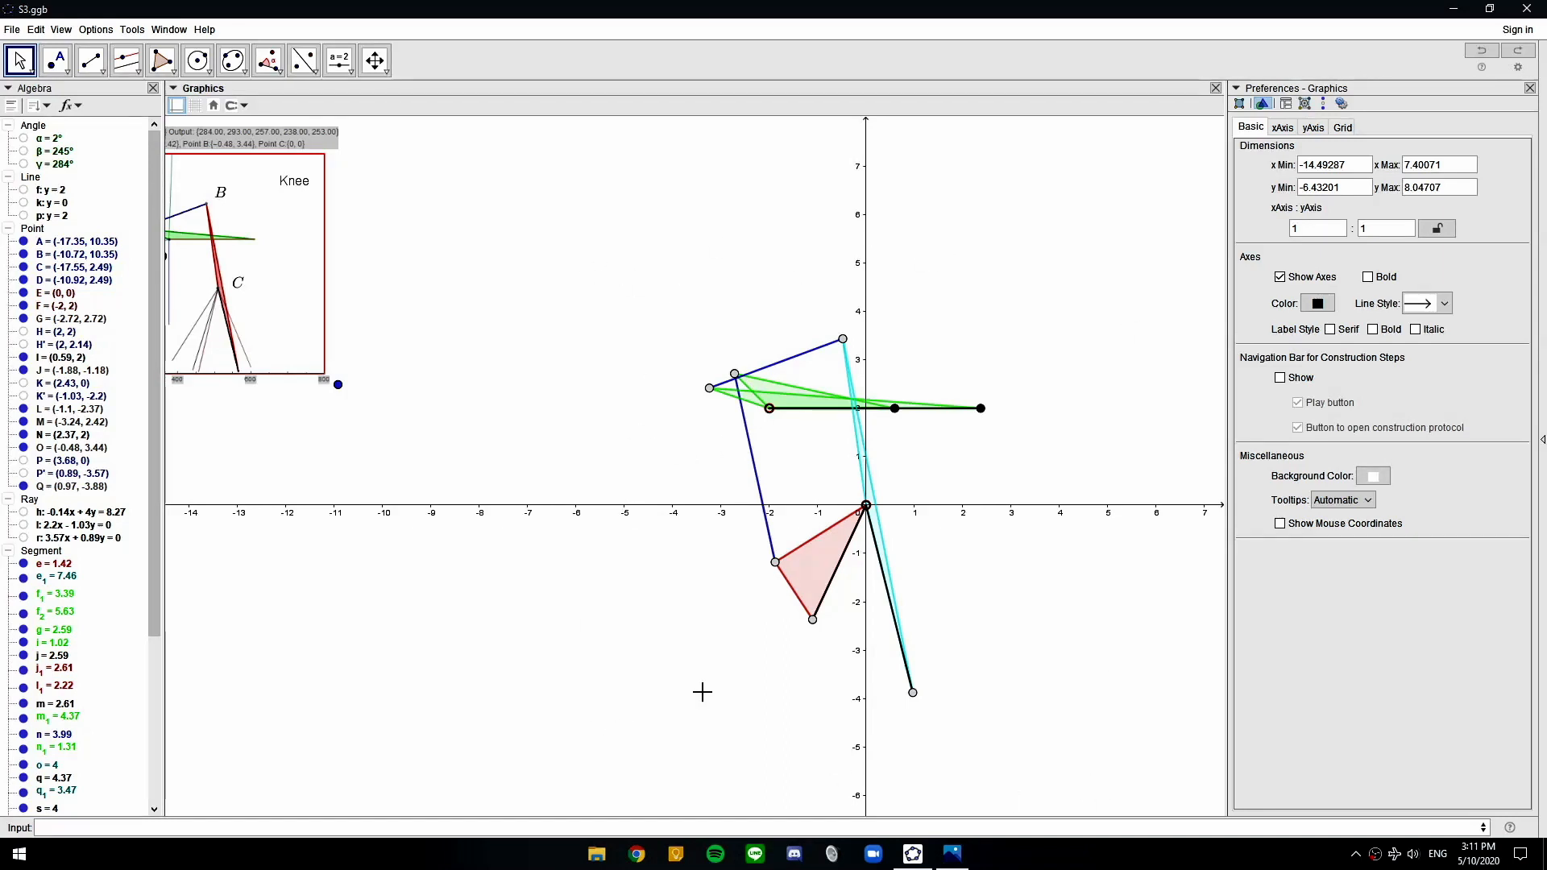
left_click_drag(1064, 519, 728, 508)
scroll(734, 493, "up", 1)
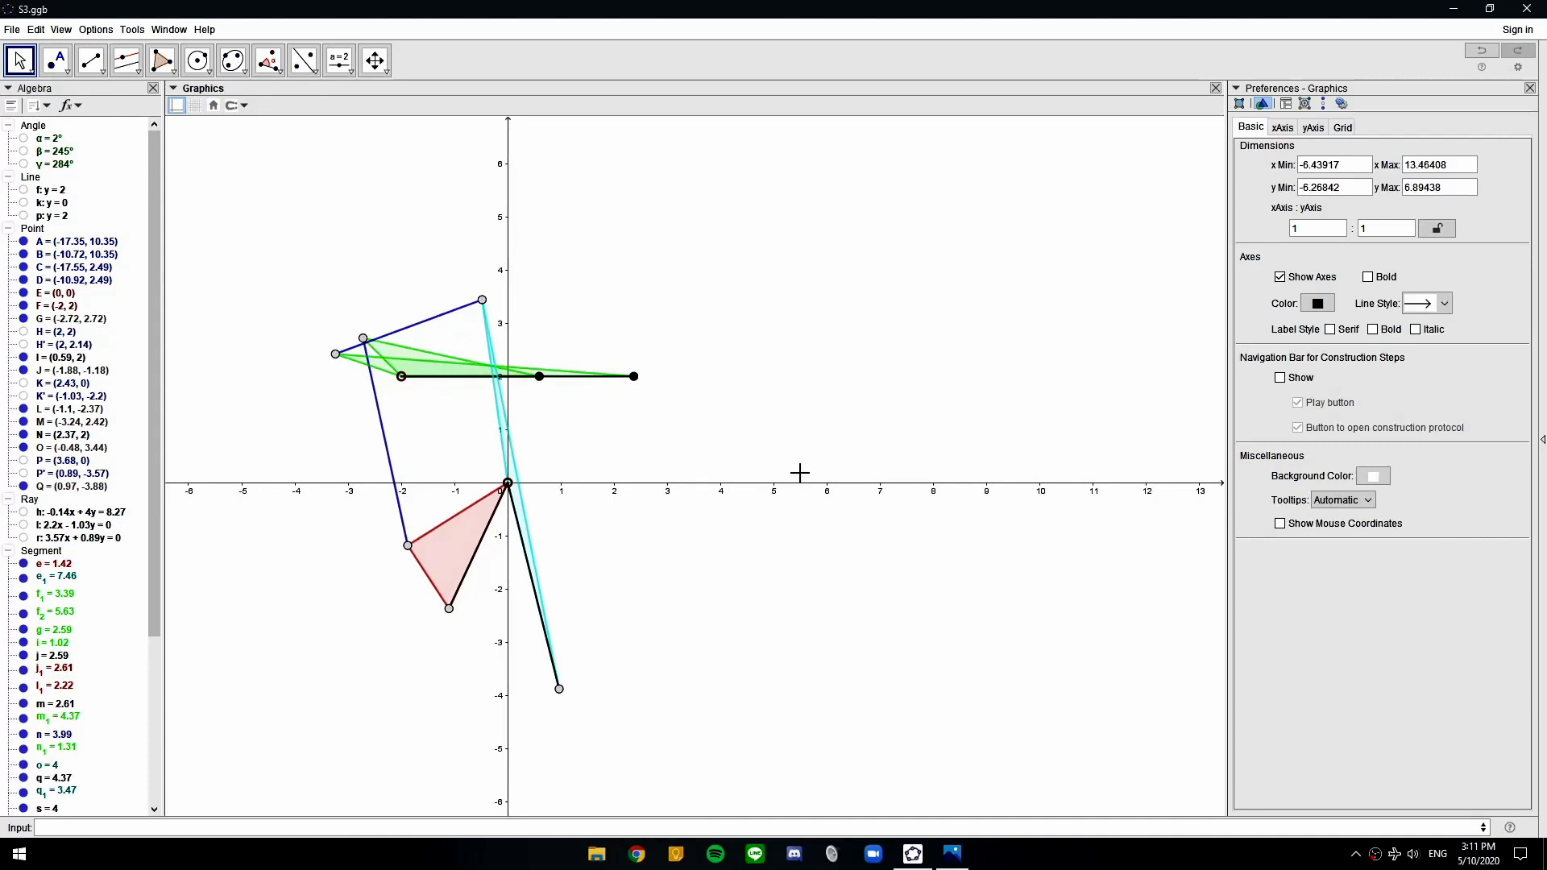
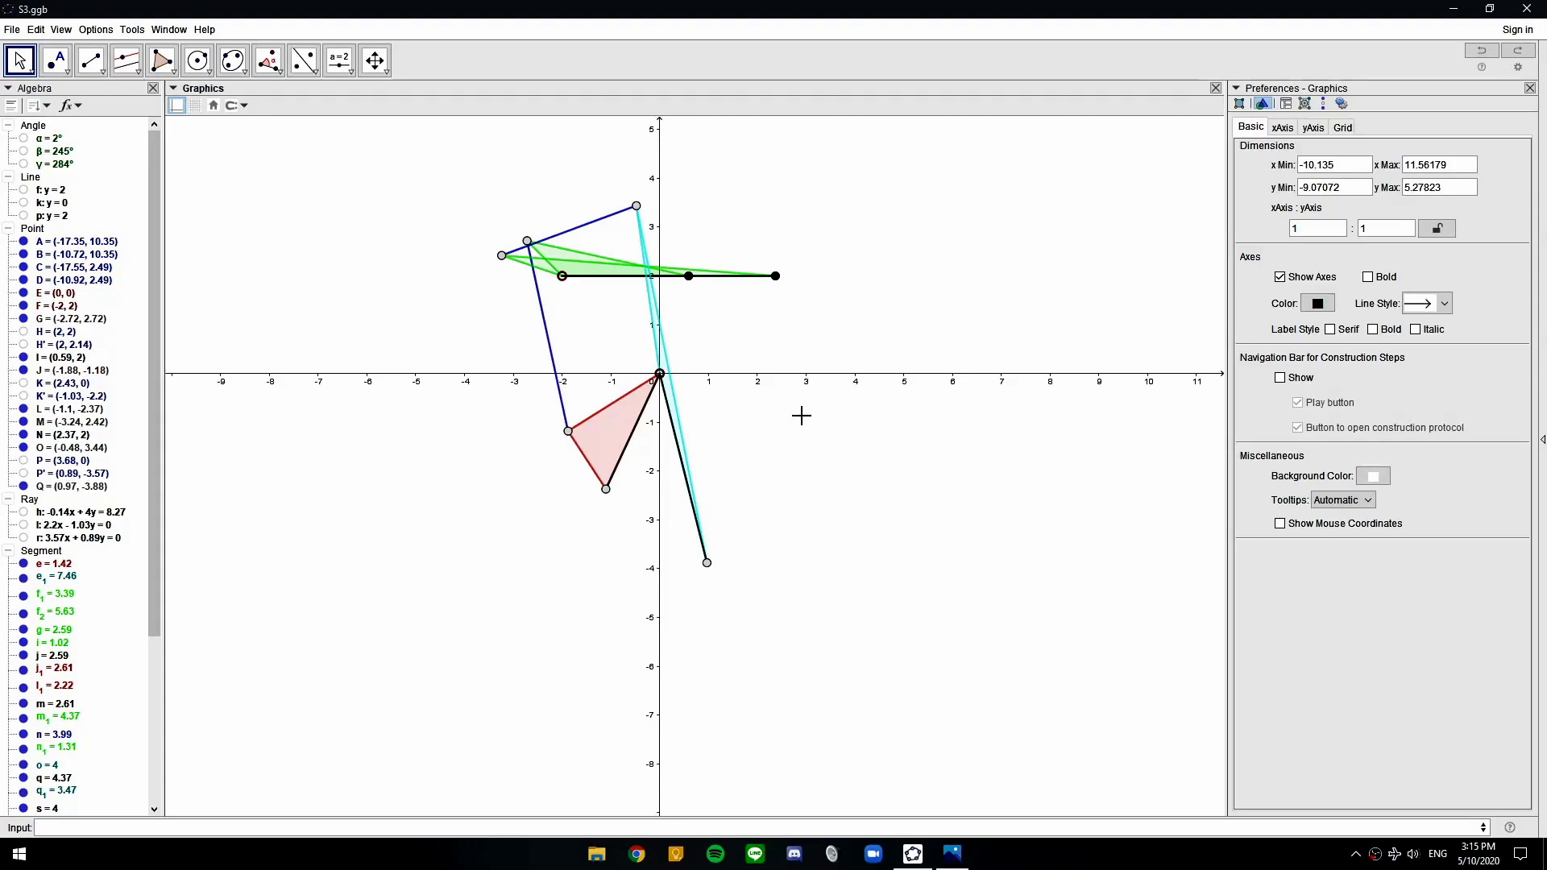
left_click(1453, 8)
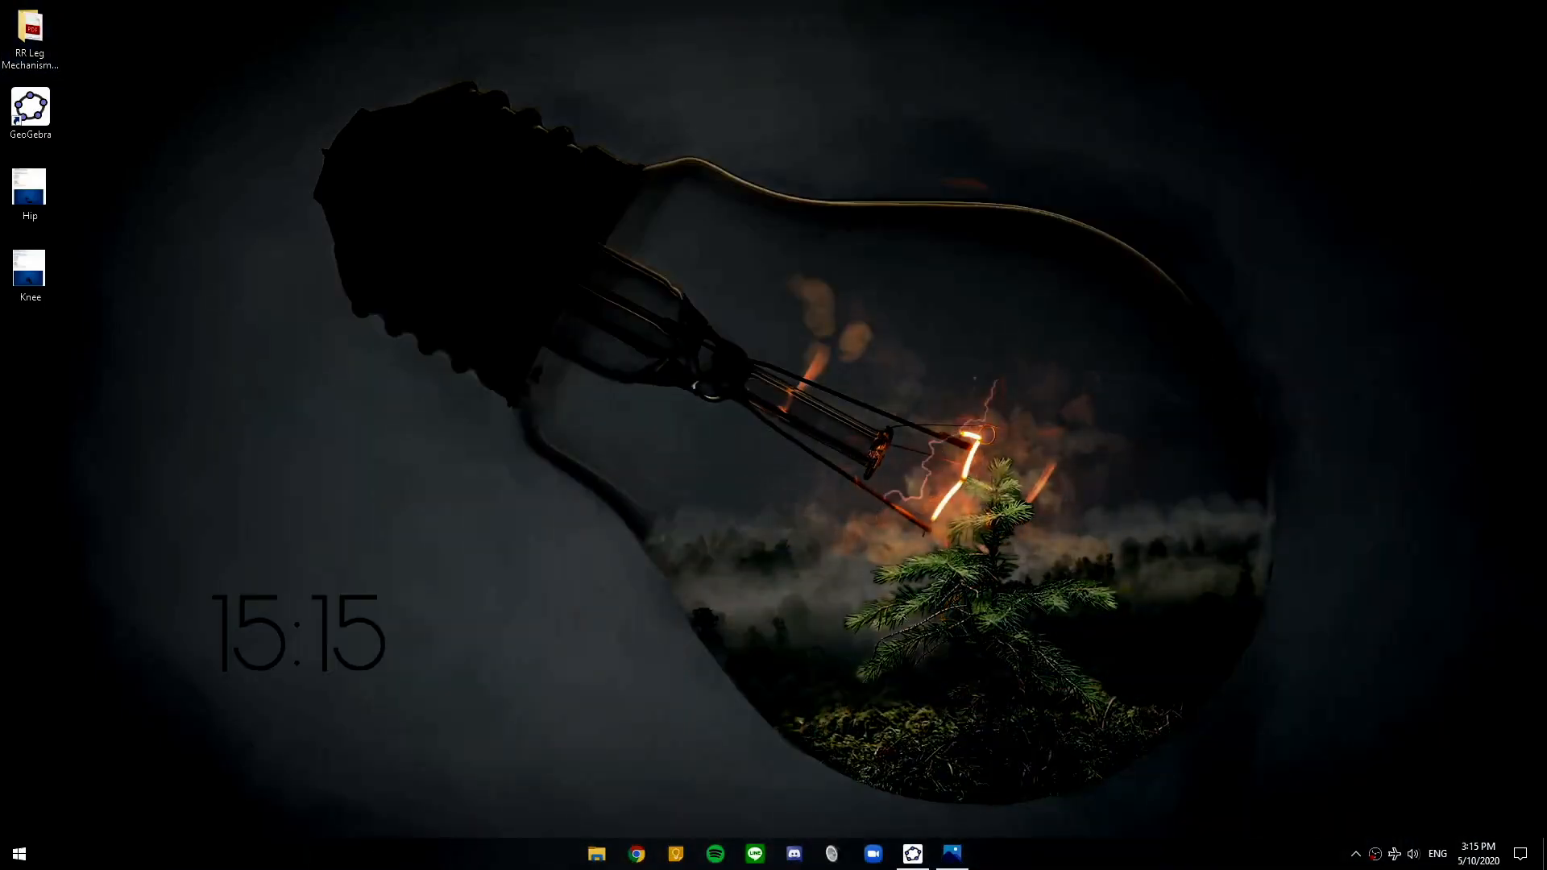
Open the Step 1 example file from the Geogebra folder inside the RR Leg Mechanism folder
double_click(30, 34)
double_click(463, 232)
key("alt+Left")
double_click(434, 247)
double_click(420, 232)
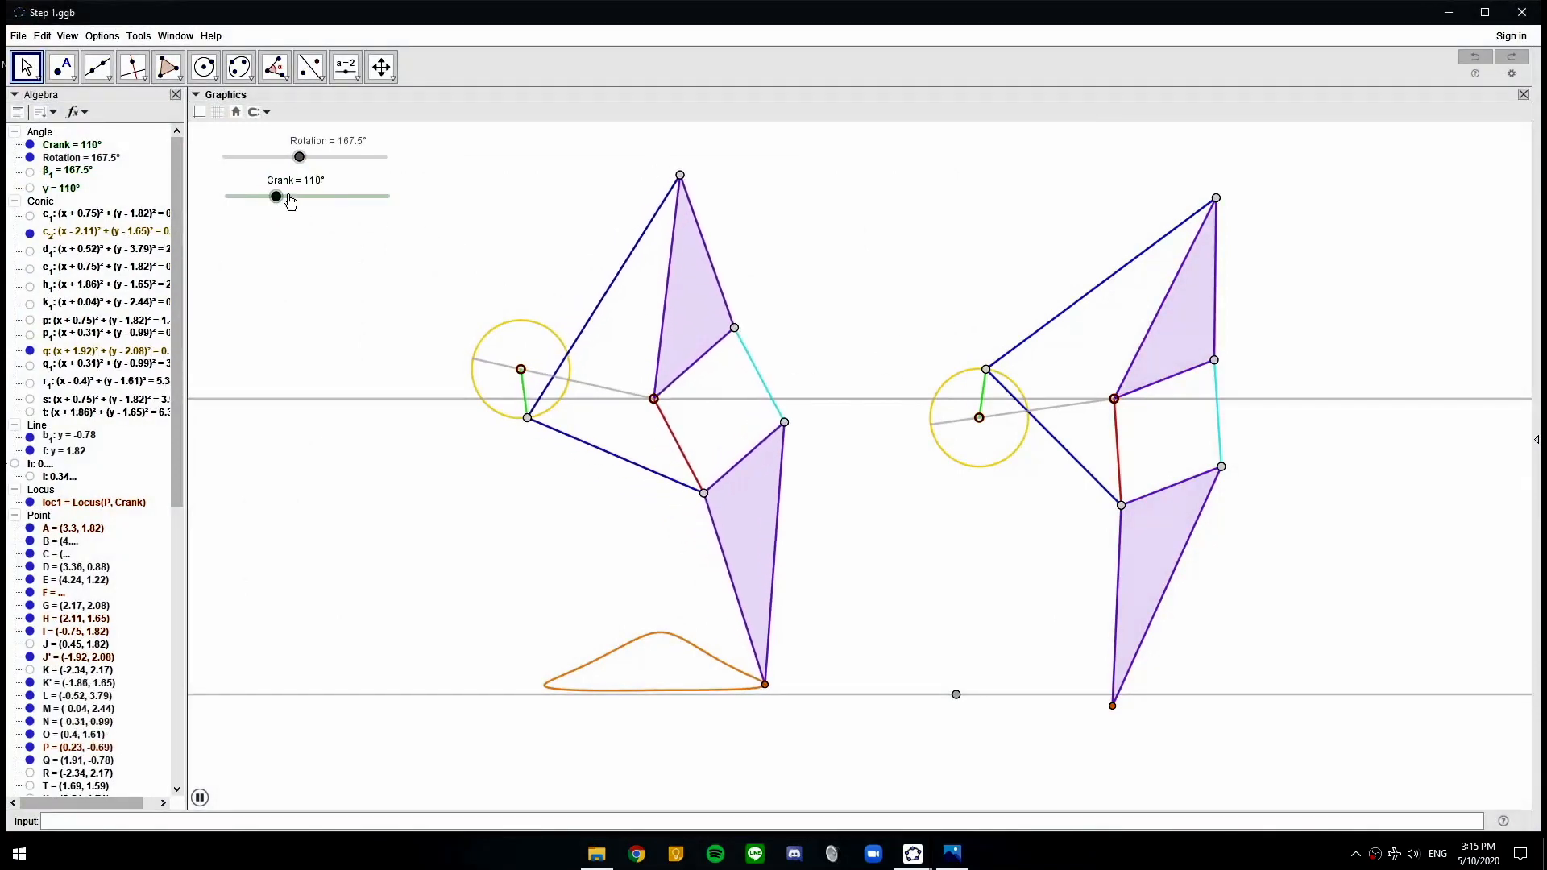
Stop the crank animation in the Step 1 example, close it without saving, and return to the S3 file
left_click(278, 197)
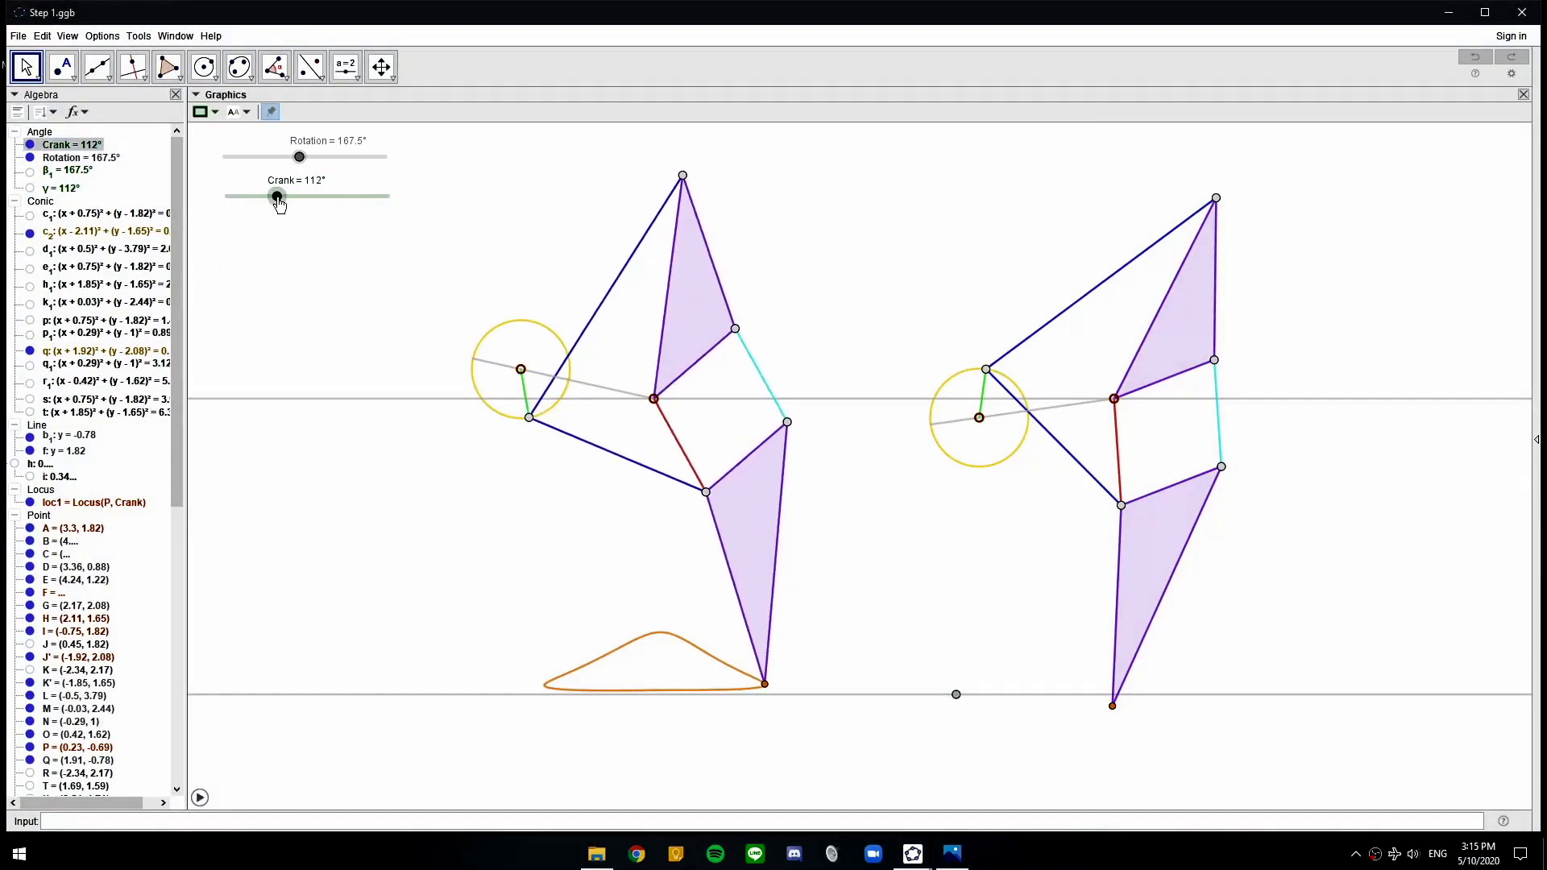
mouse_move(291, 216)
left_mouse_down()
mouse_move(359, 207)
mouse_move(263, 207)
mouse_move(292, 218)
mouse_move(276, 218)
left_mouse_up()
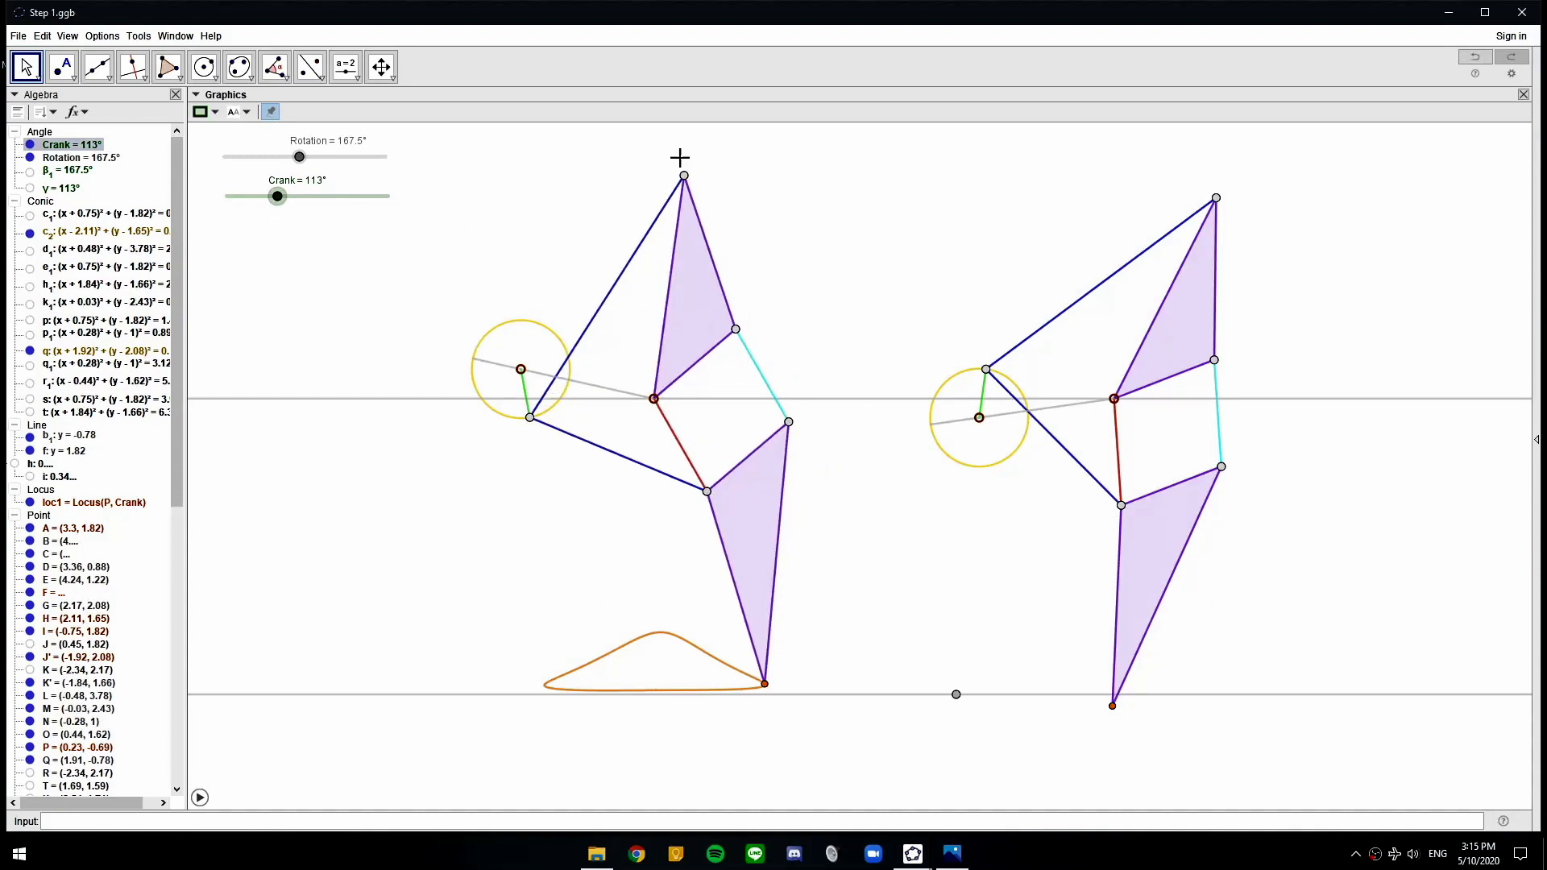
left_click(1518, 15)
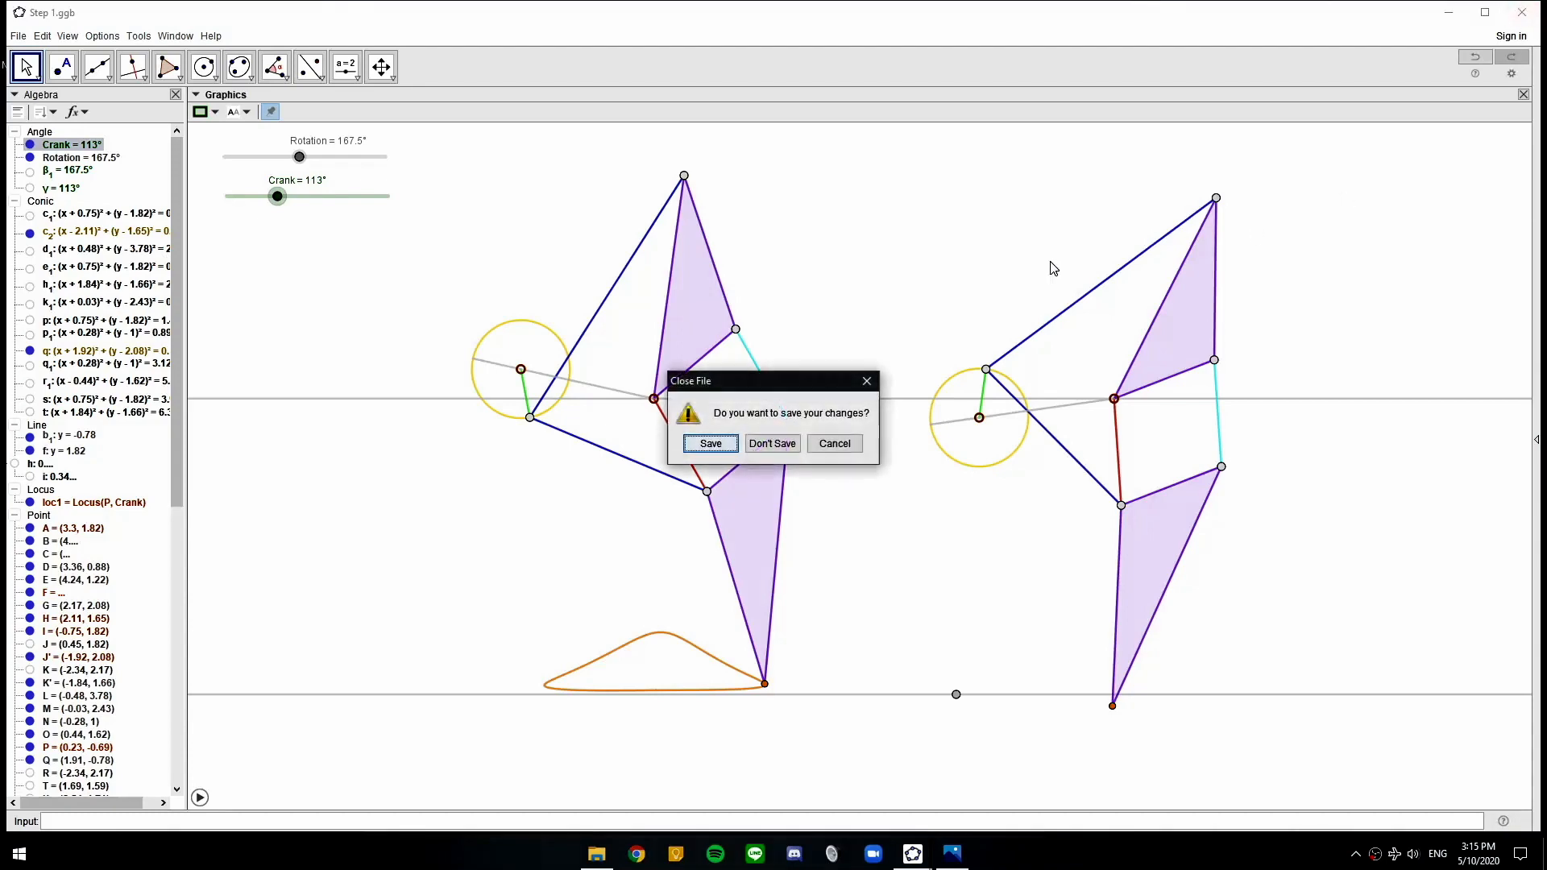
left_click(780, 440)
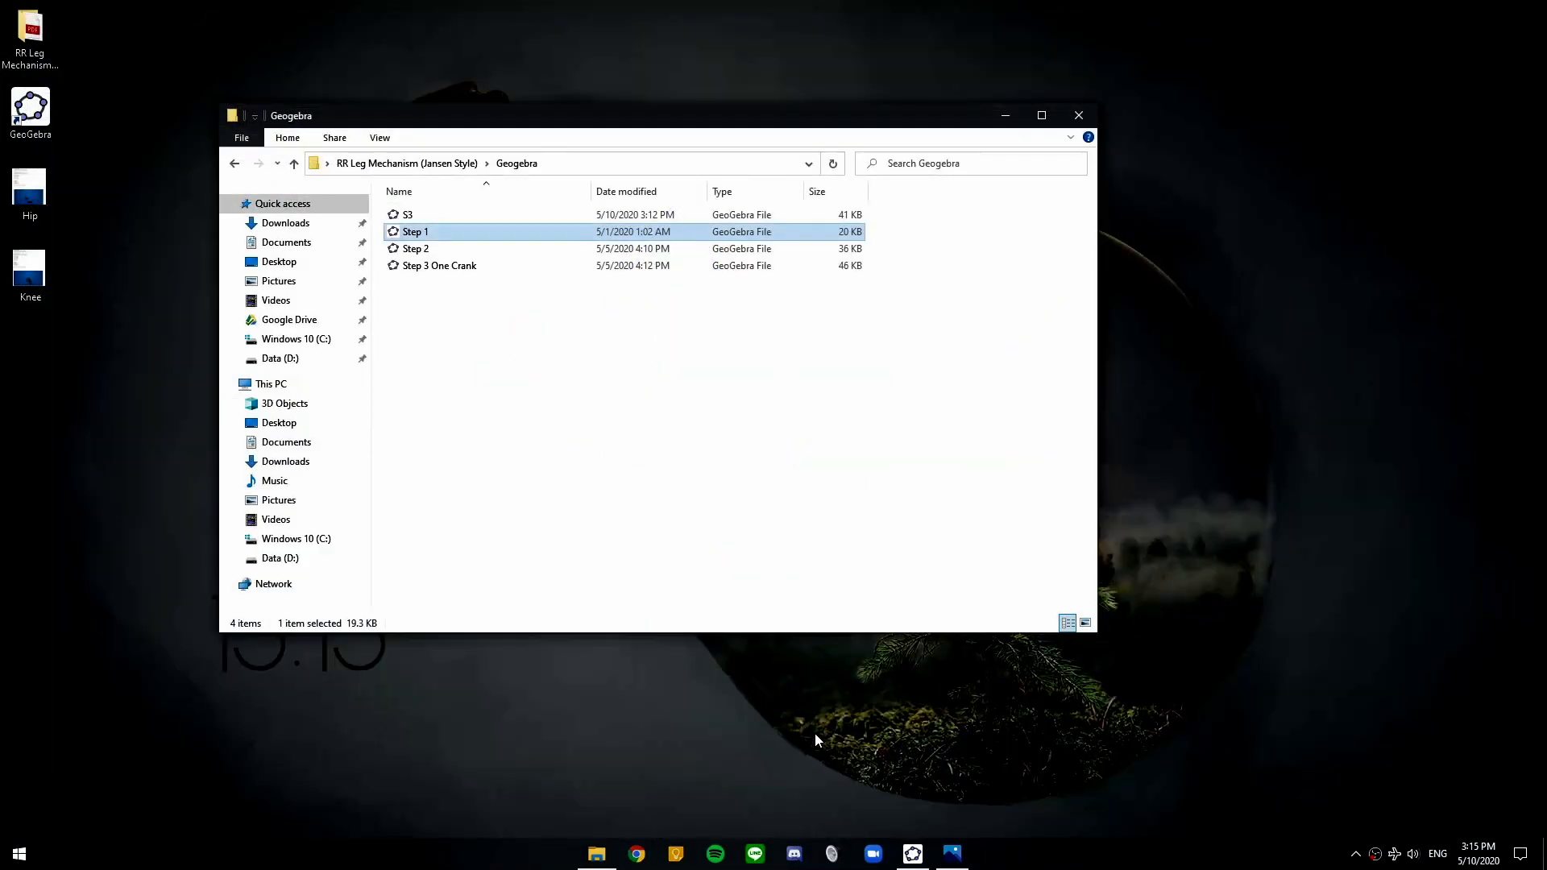
left_click(912, 854)
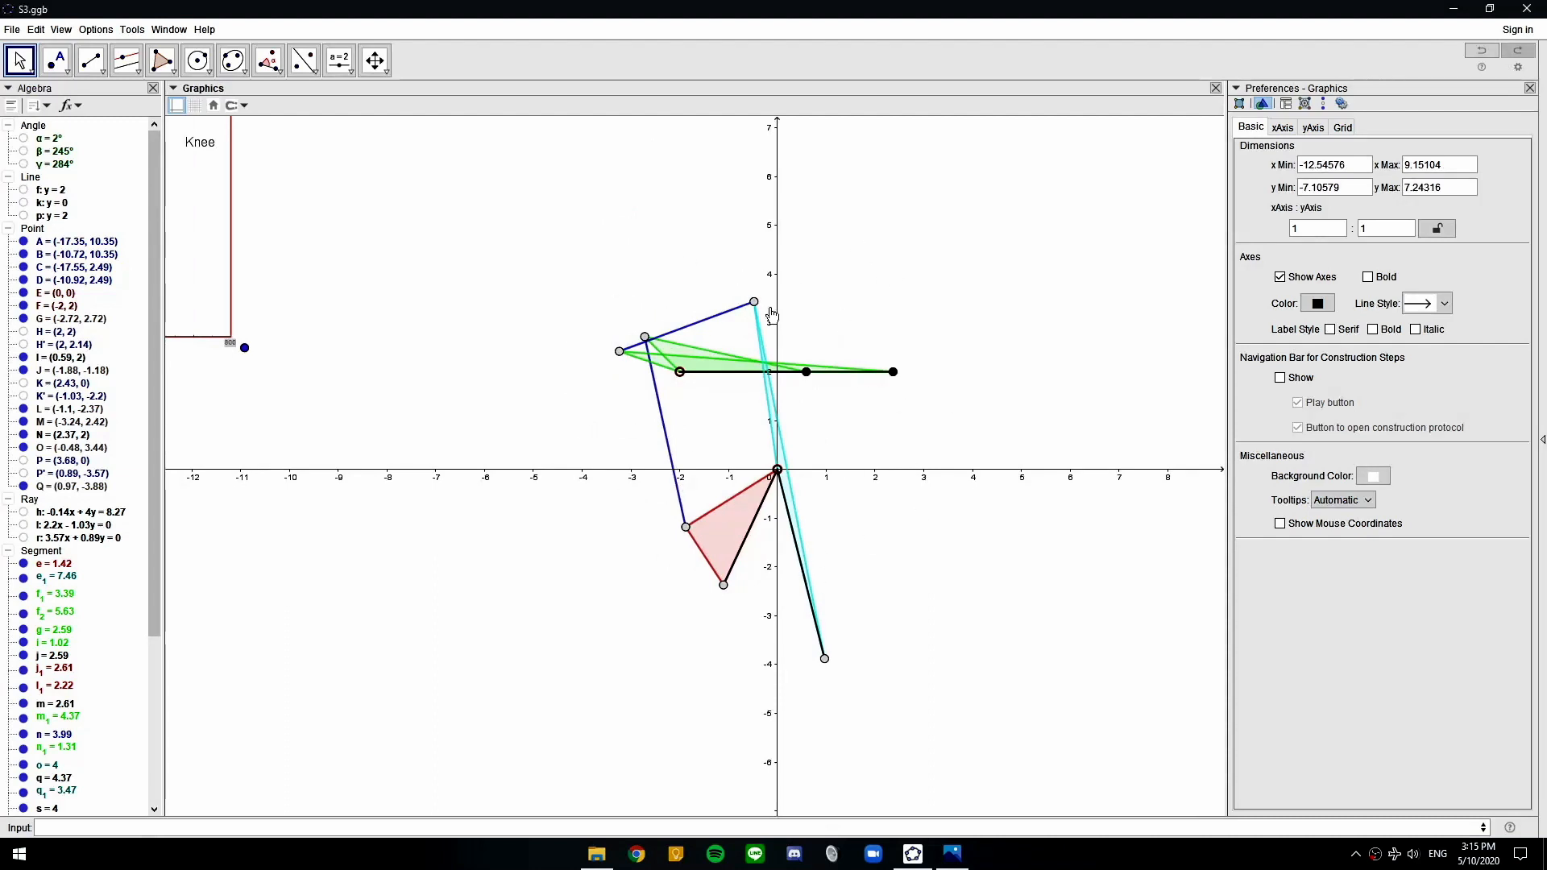
Create an angle slider named Rotation in the empty area below and beside the linkages
left_click_drag(1019, 530, 949, 377)
scroll(903, 450, "down", 2)
left_click_drag(904, 450, 862, 414)
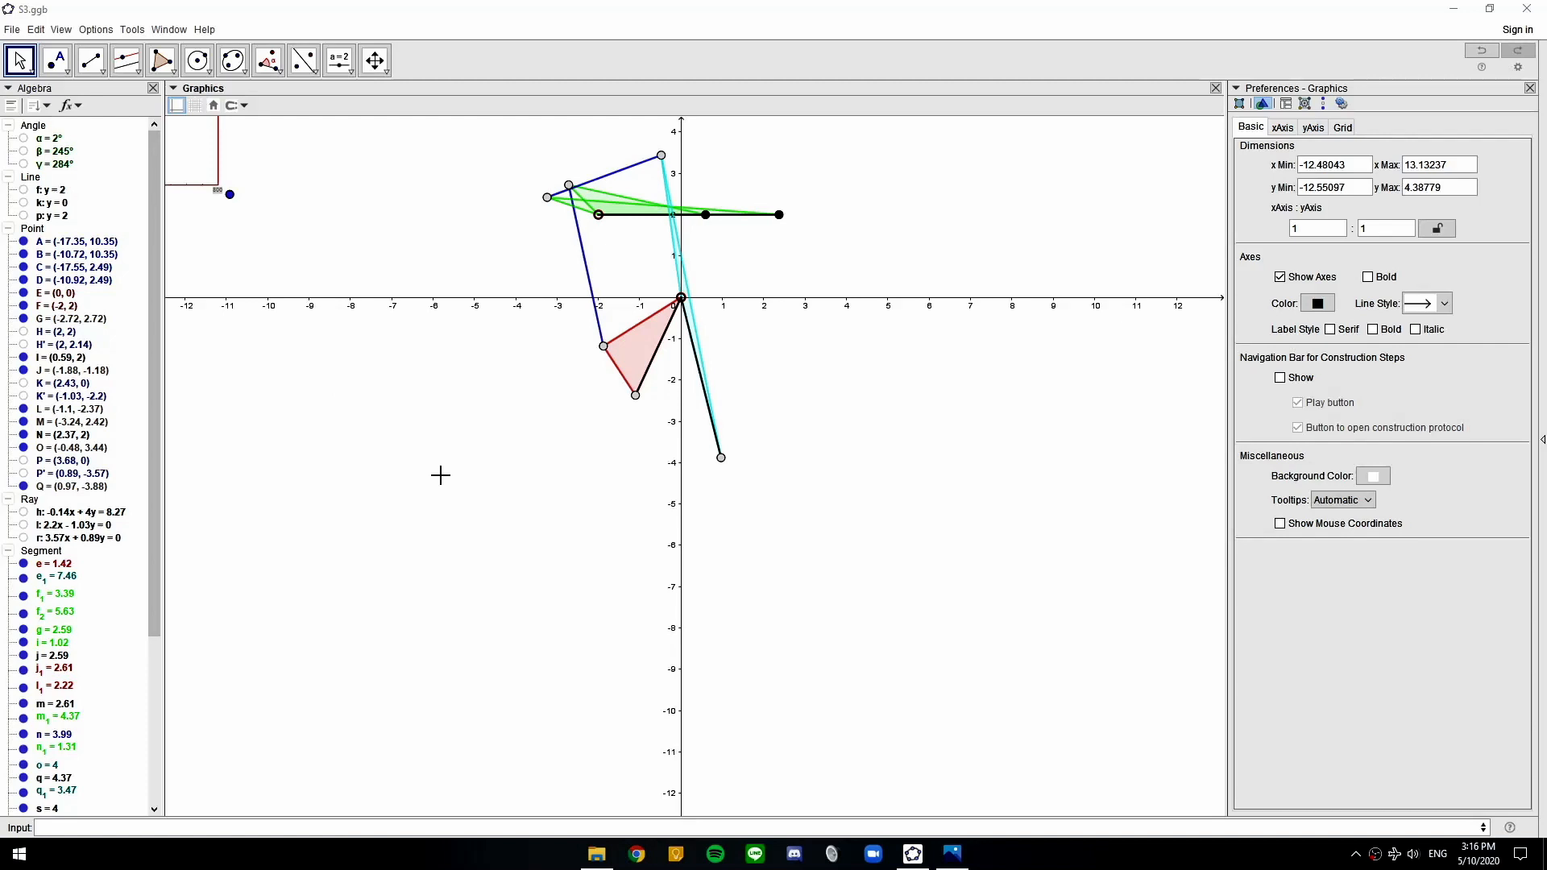
left_click(339, 60)
left_click(354, 95)
left_click(299, 397)
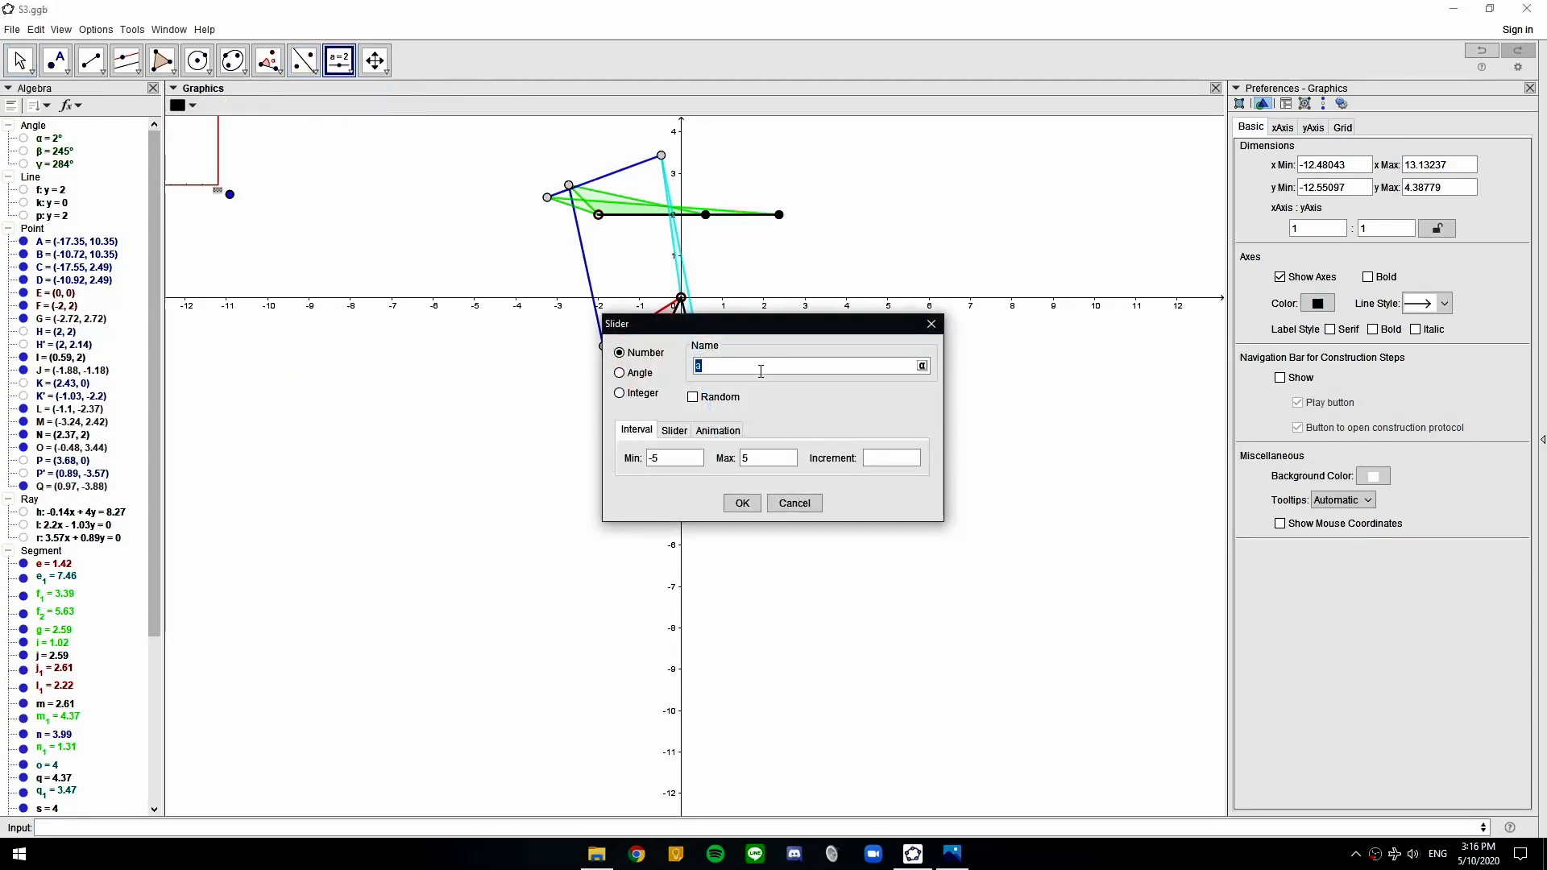
left_click(619, 373)
left_click(742, 503)
Add a second angle slider named Crank just below the Rotation slider
left_click(339, 61)
left_click(370, 109)
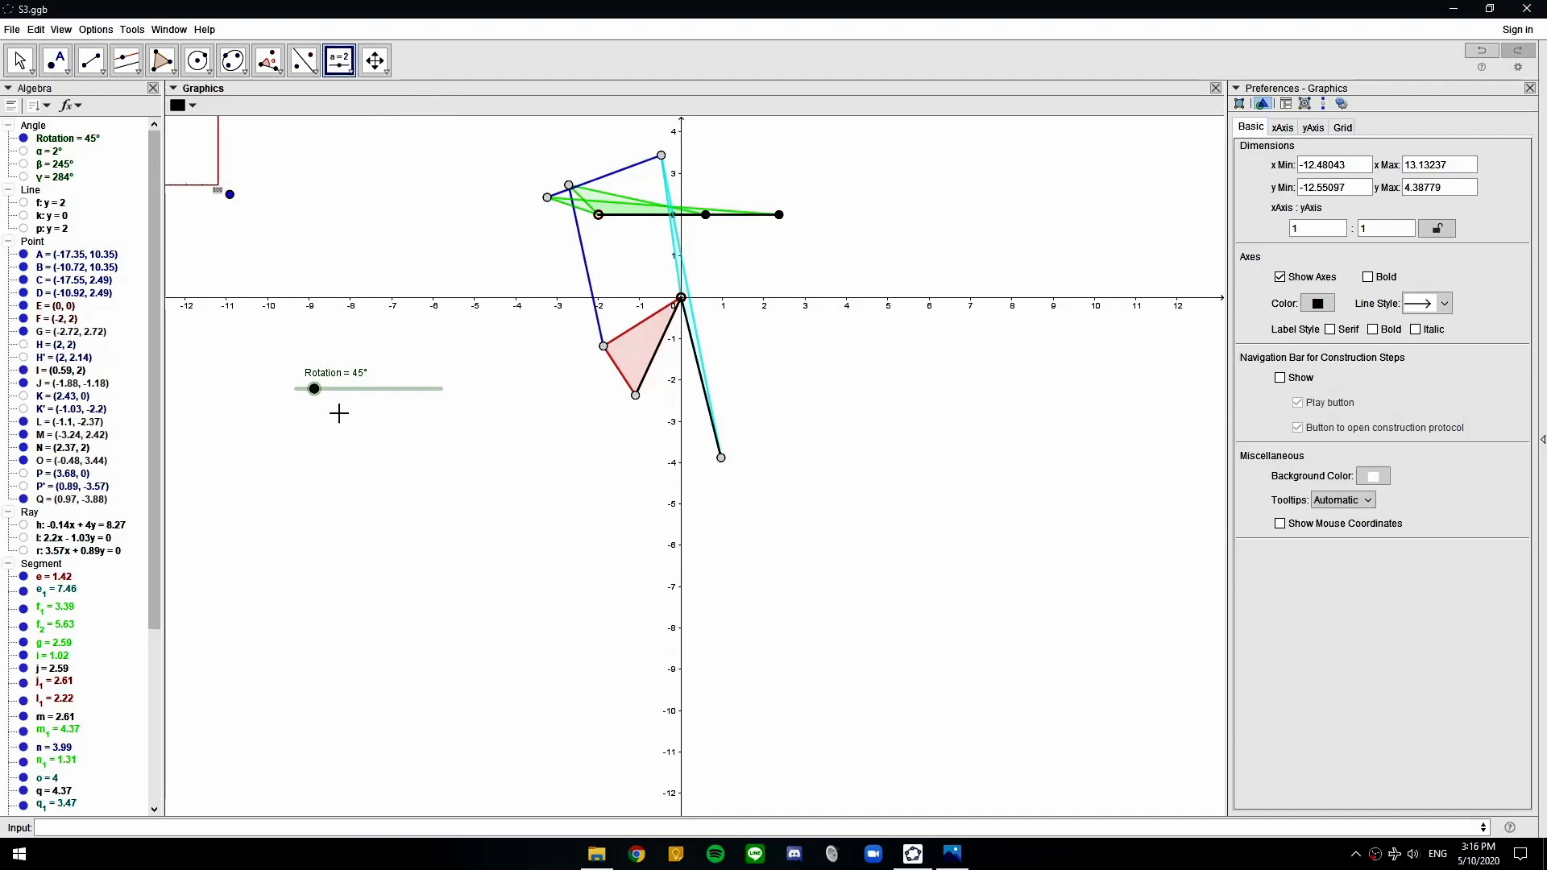
left_click(338, 408)
left_click(620, 373)
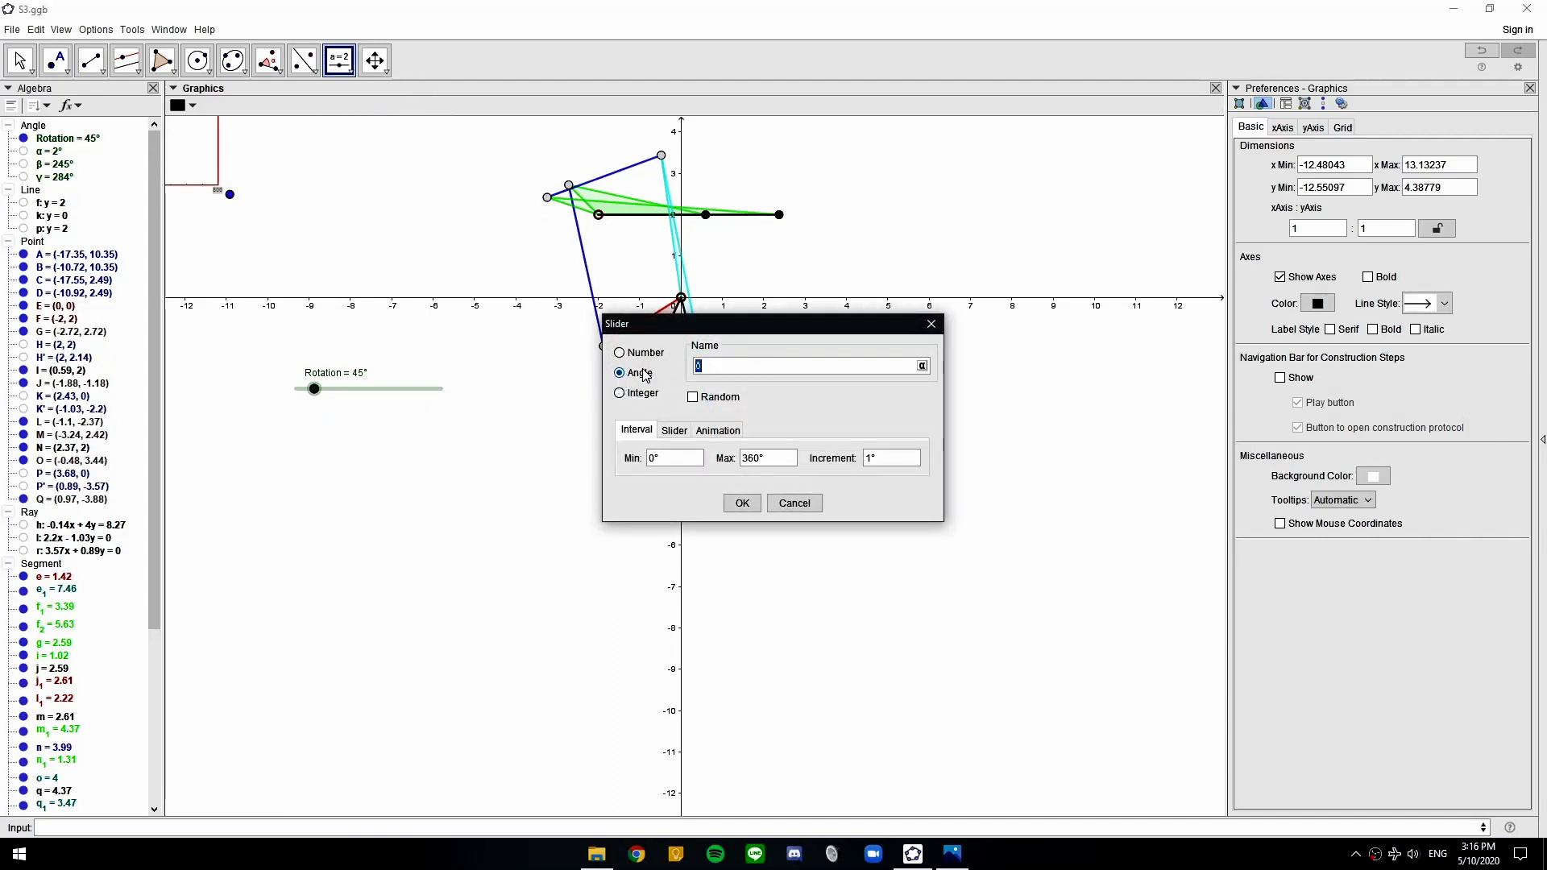
left_click(689, 362)
type("Crank")
left_click(742, 502)
left_click_drag(428, 425, 414, 429)
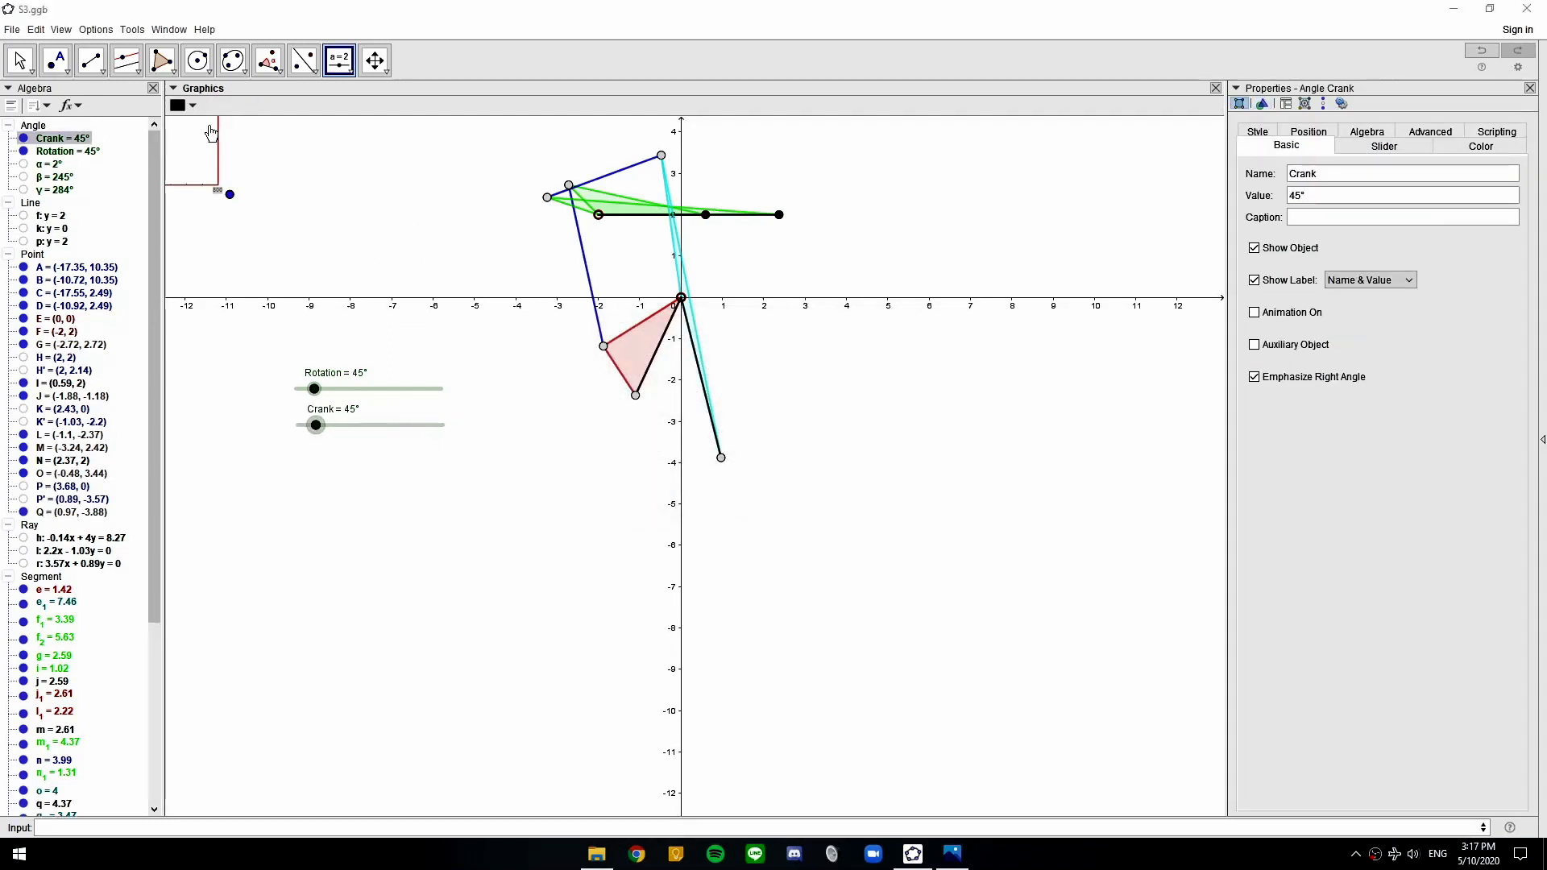
Draw a line parallel to the x-axis through a new point at about (13.74, -5.26)
left_click(126, 60)
left_click(832, 307)
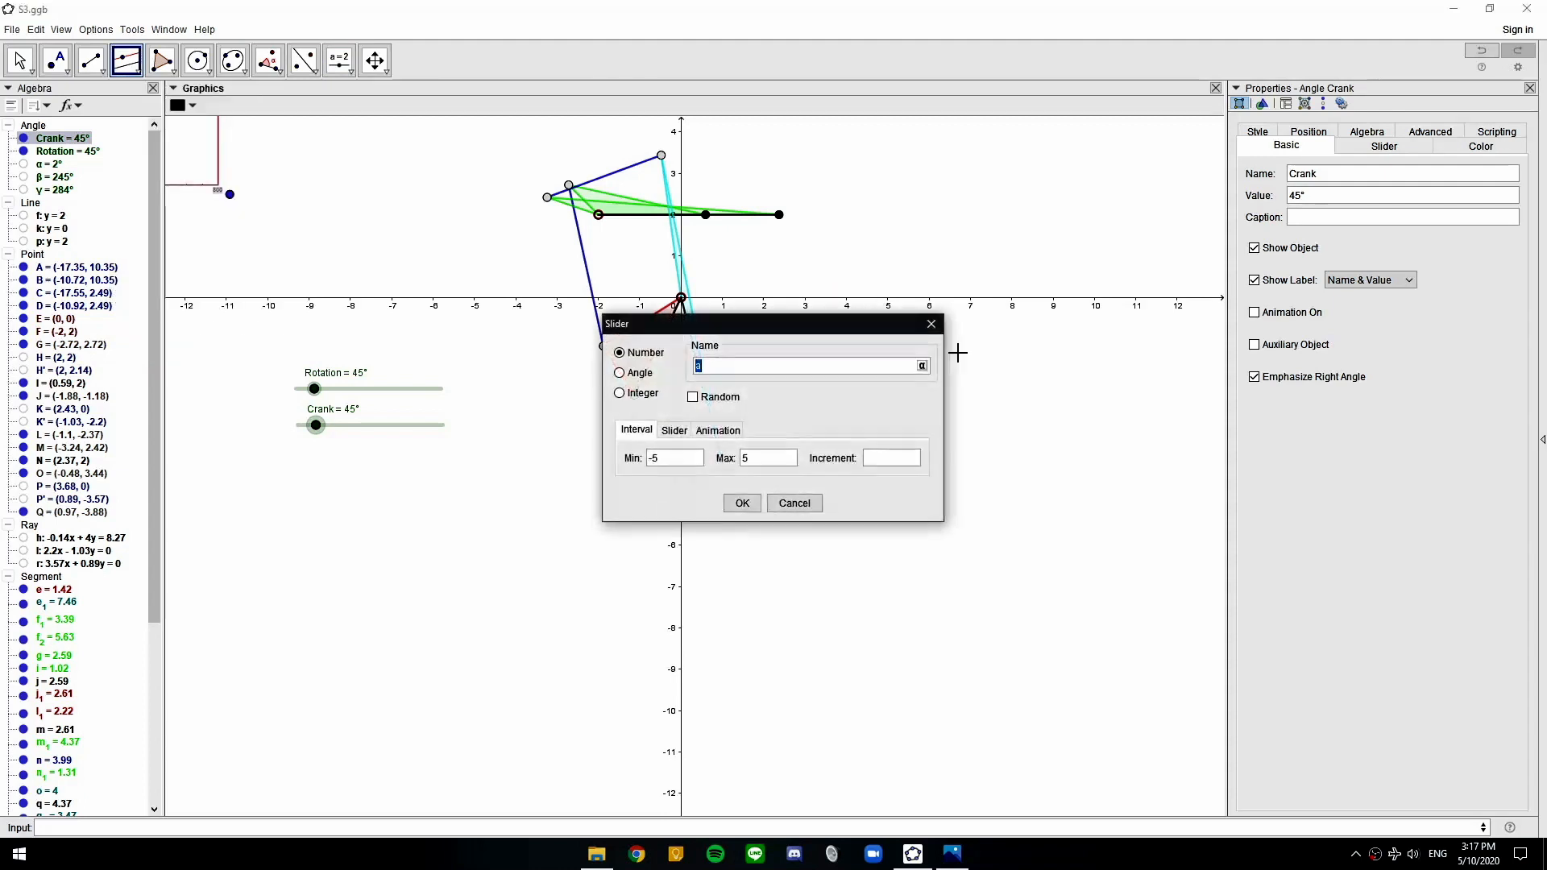
left_click(932, 319)
left_click(134, 74)
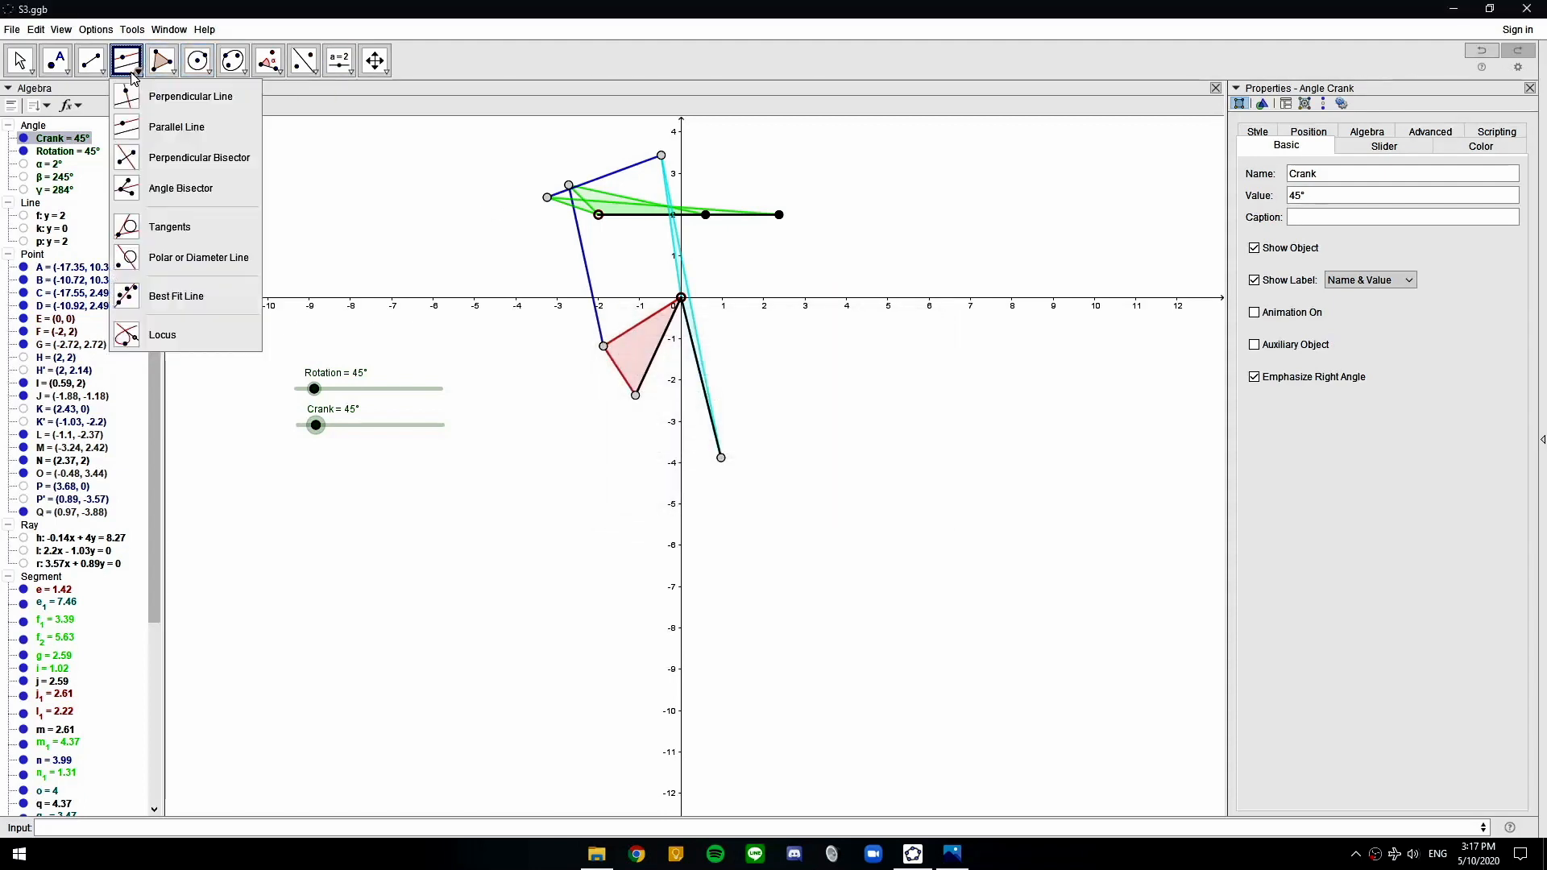
left_click(163, 133)
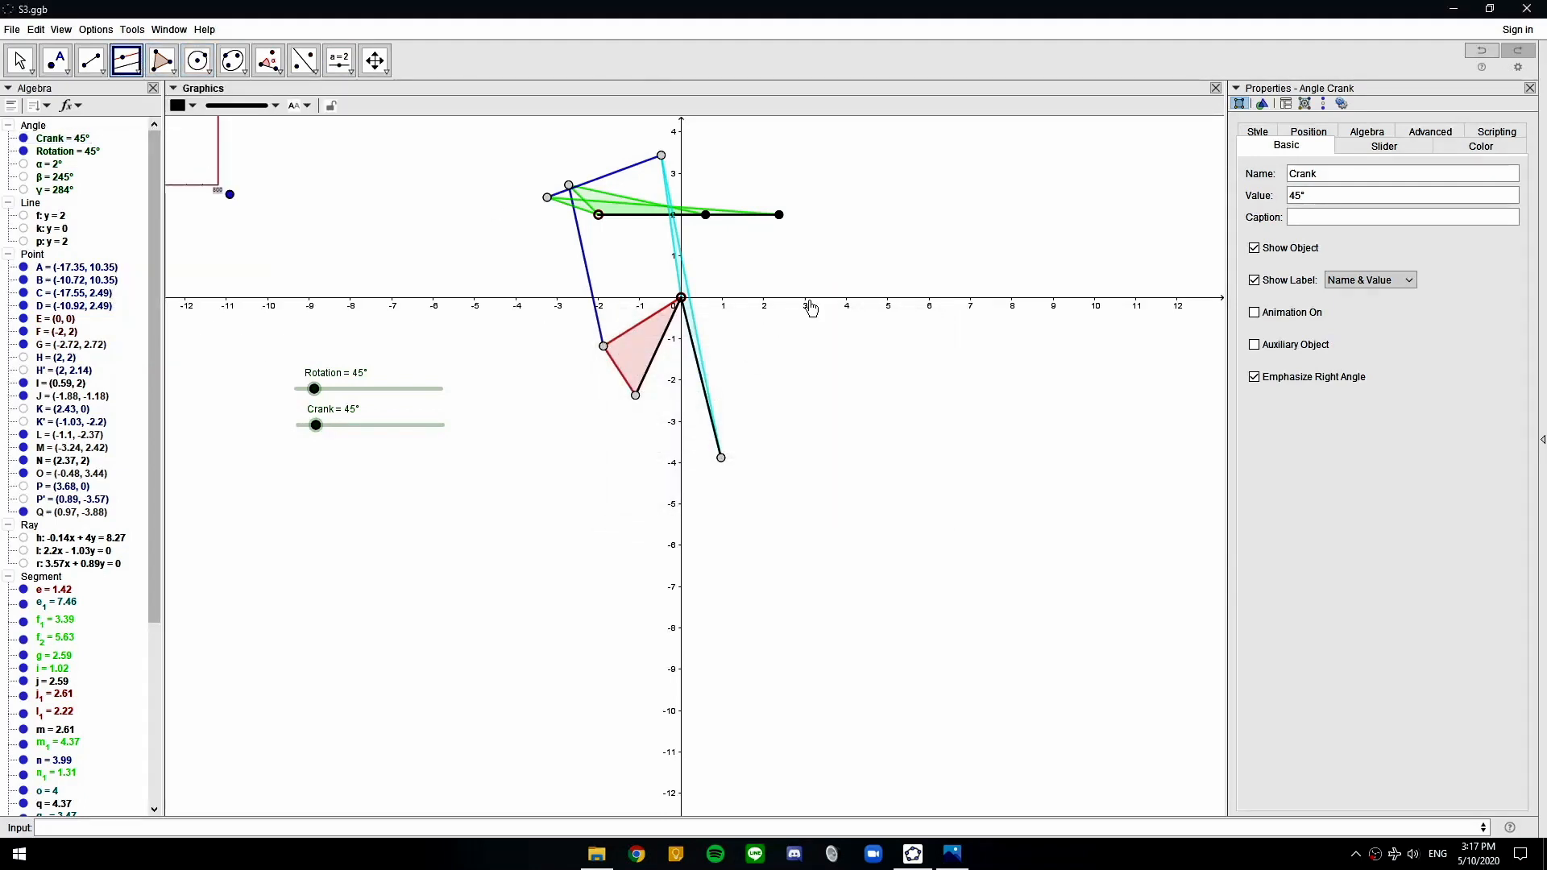
left_click_drag(1001, 501, 779, 500)
left_click(964, 508)
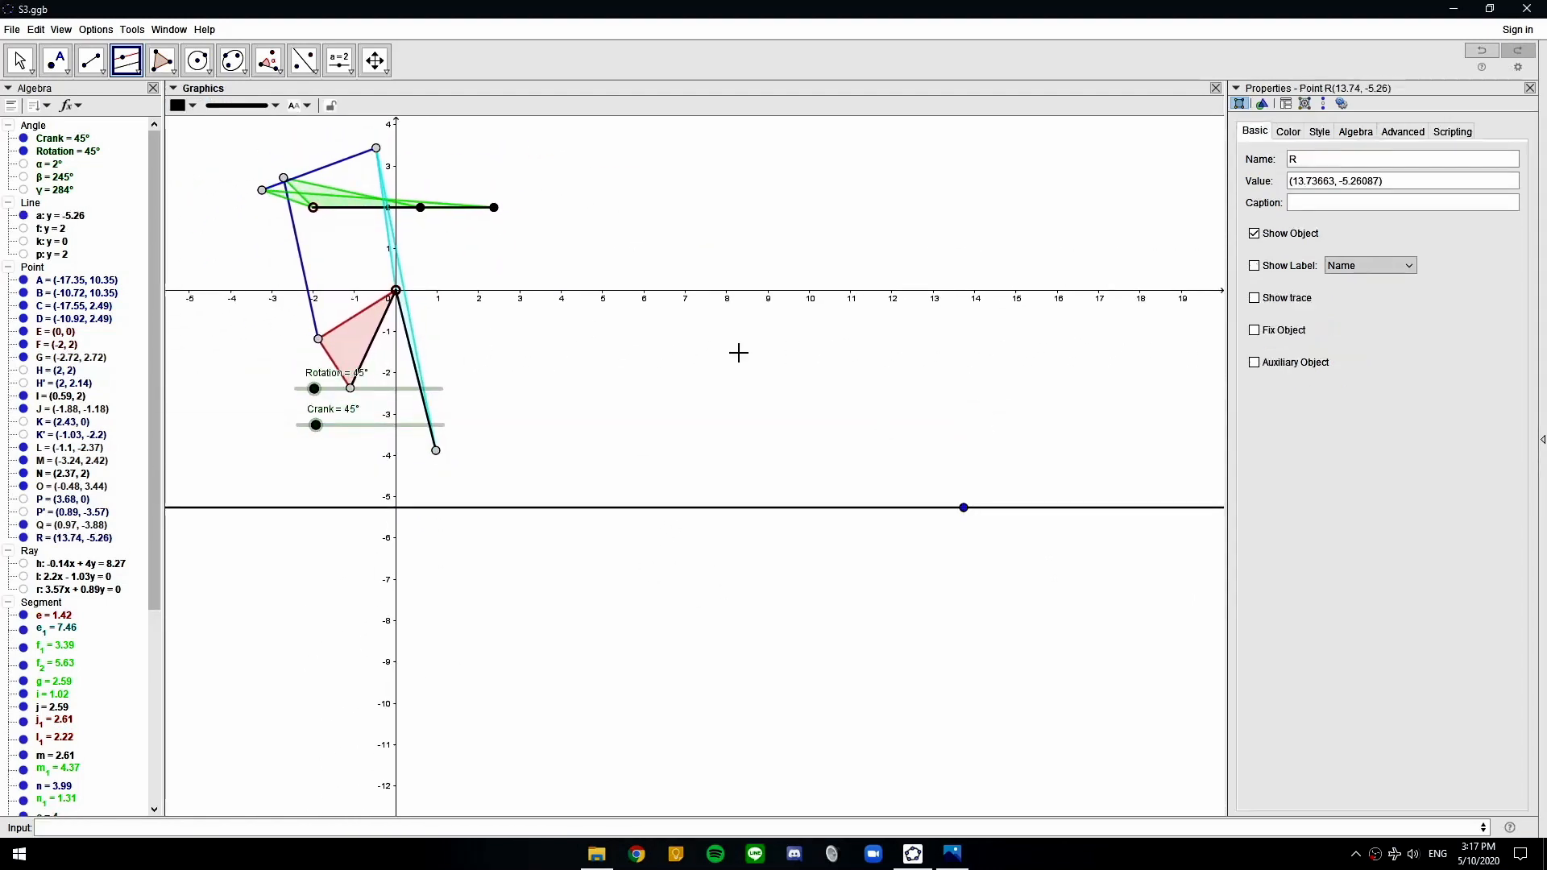
key("Escape")
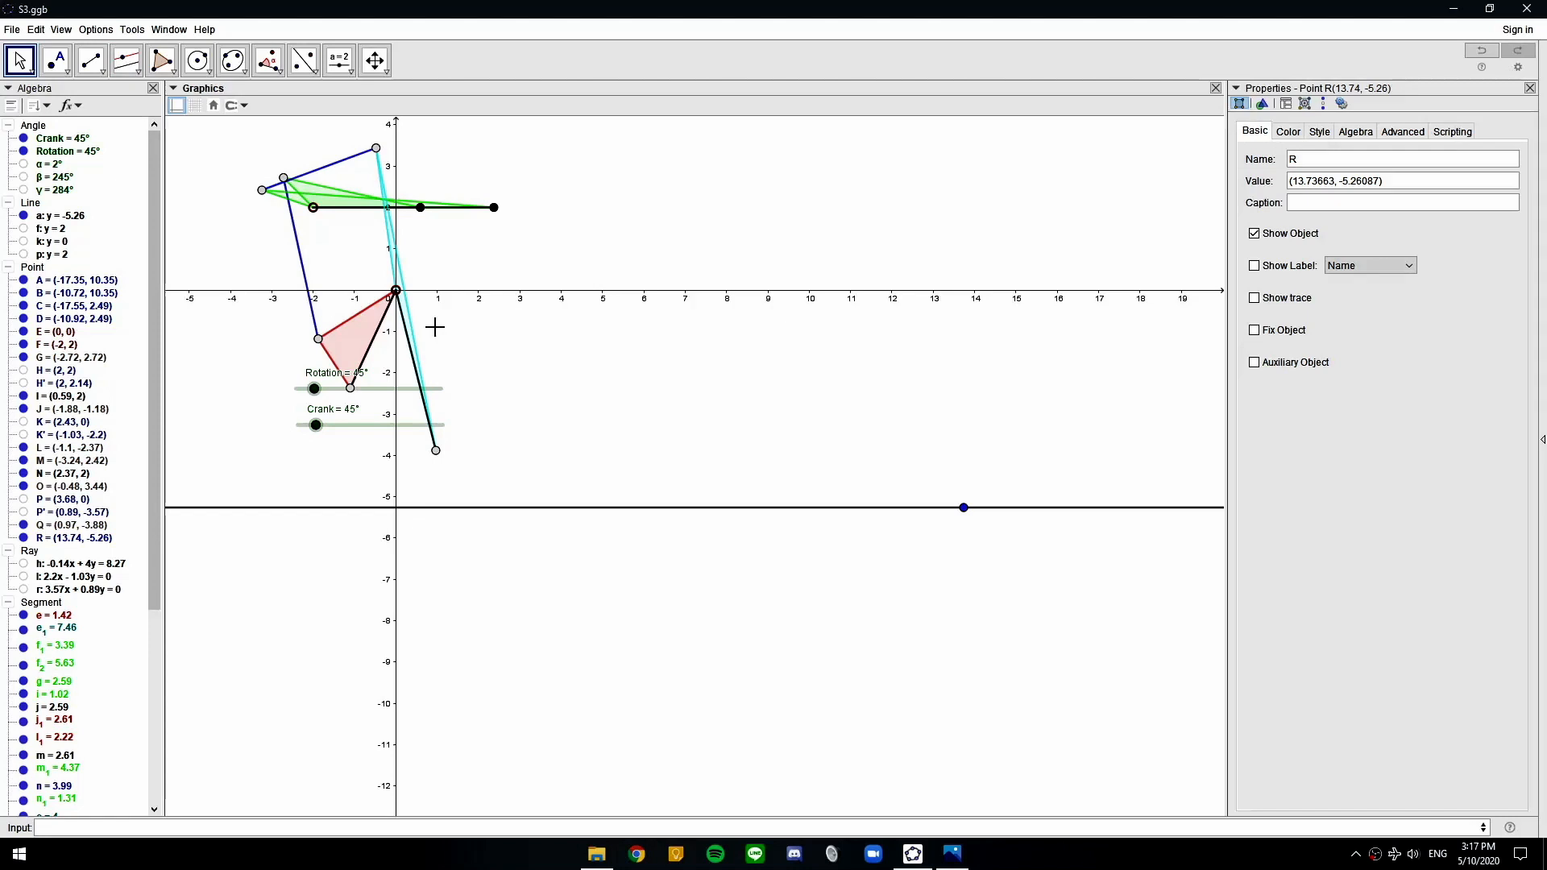
Restyle the point on the parallel line as a dark red hollow circle and move it to about (13.66, -5.71)
left_click(964, 507)
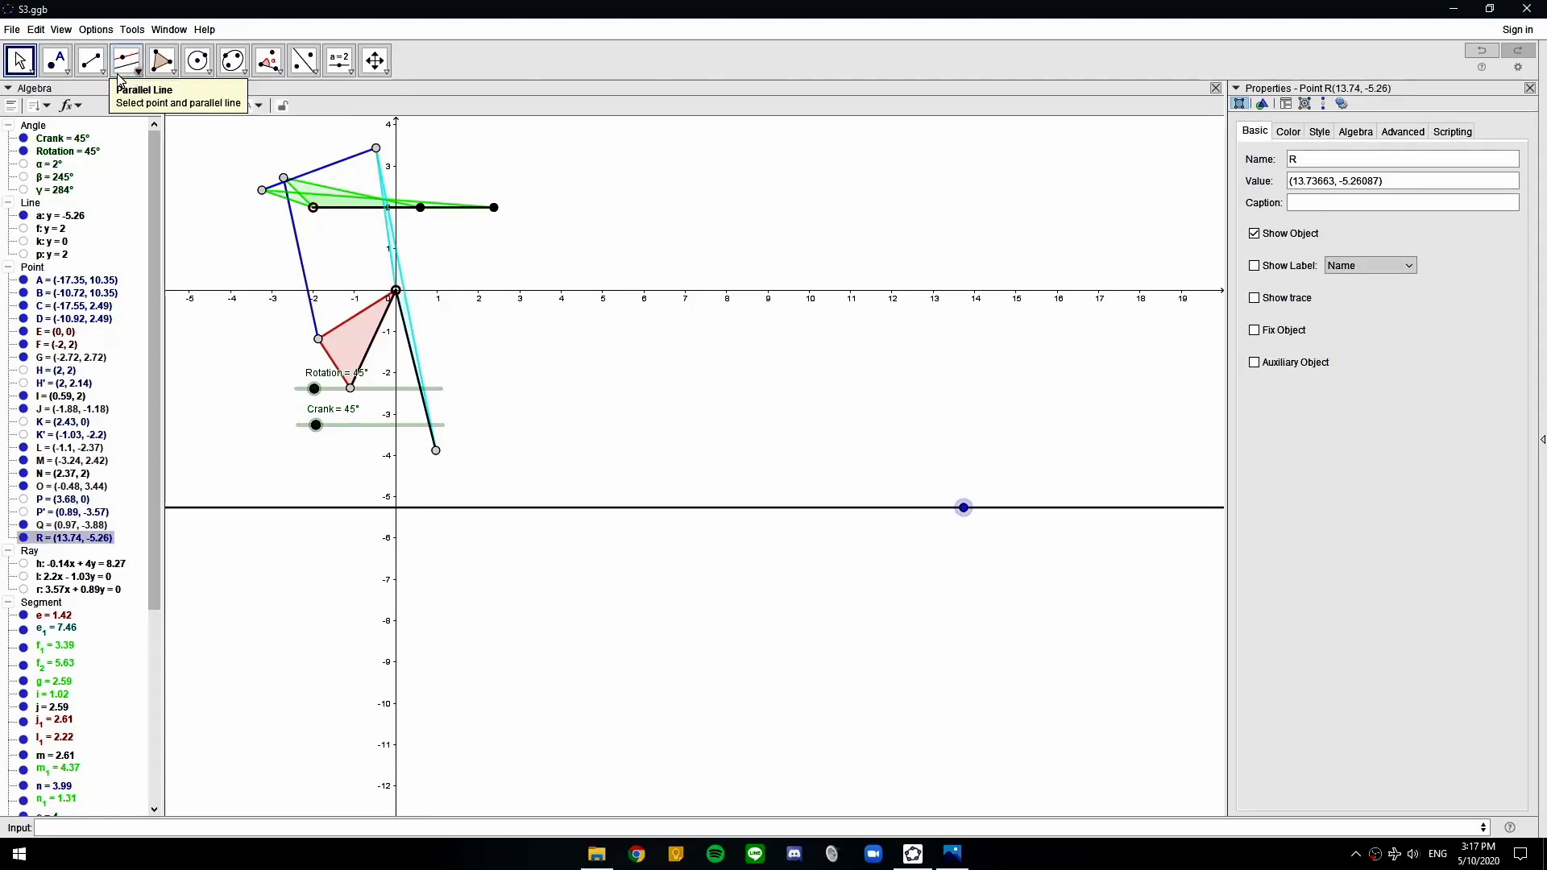
left_click(183, 105)
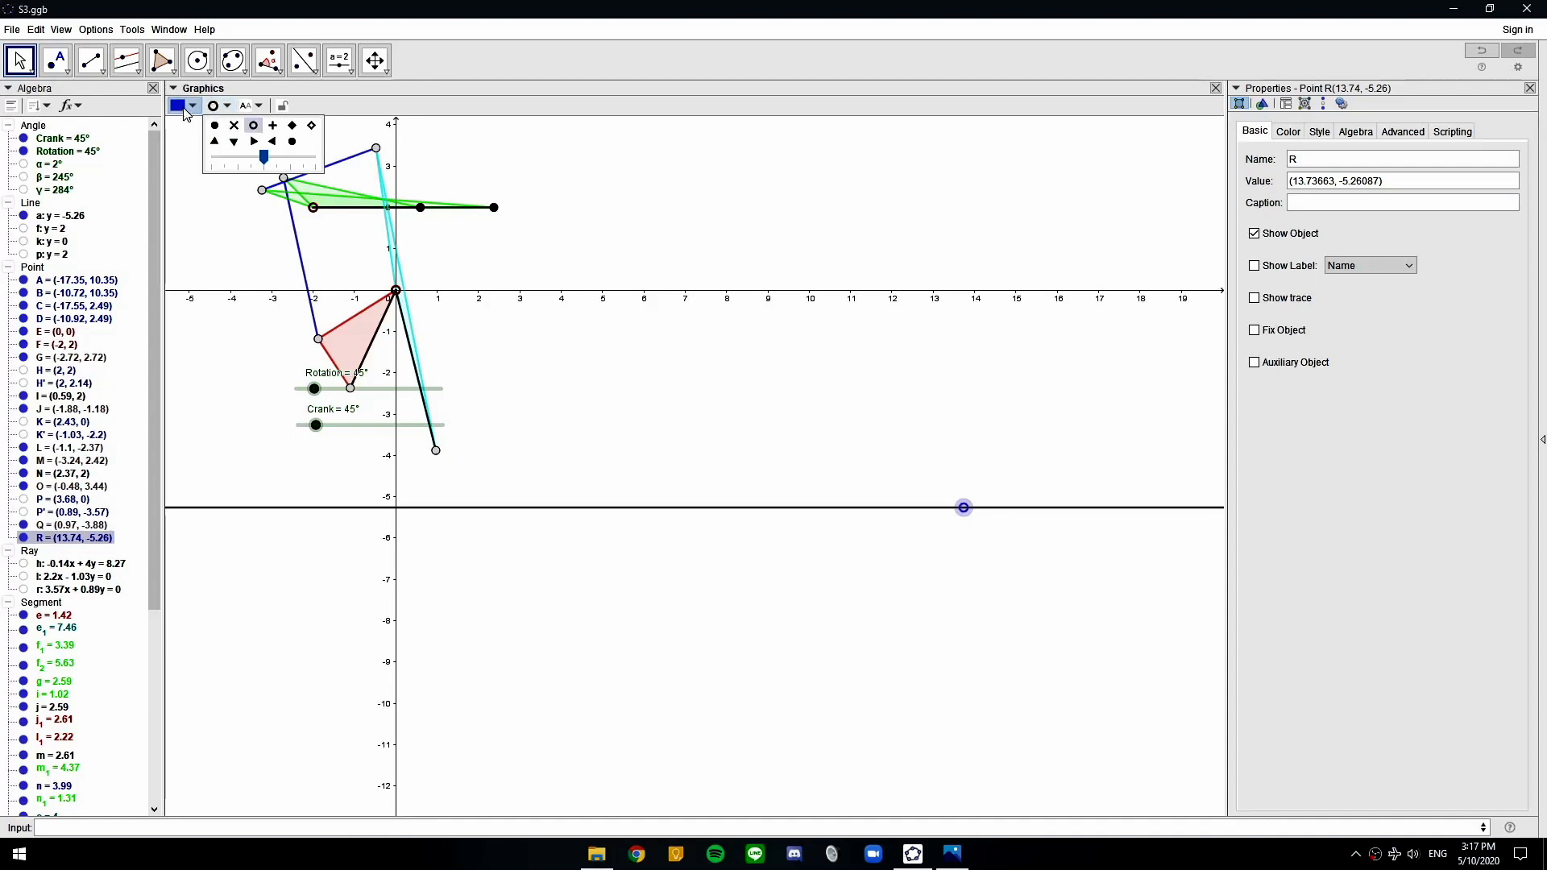
left_click(194, 143)
left_click(957, 454)
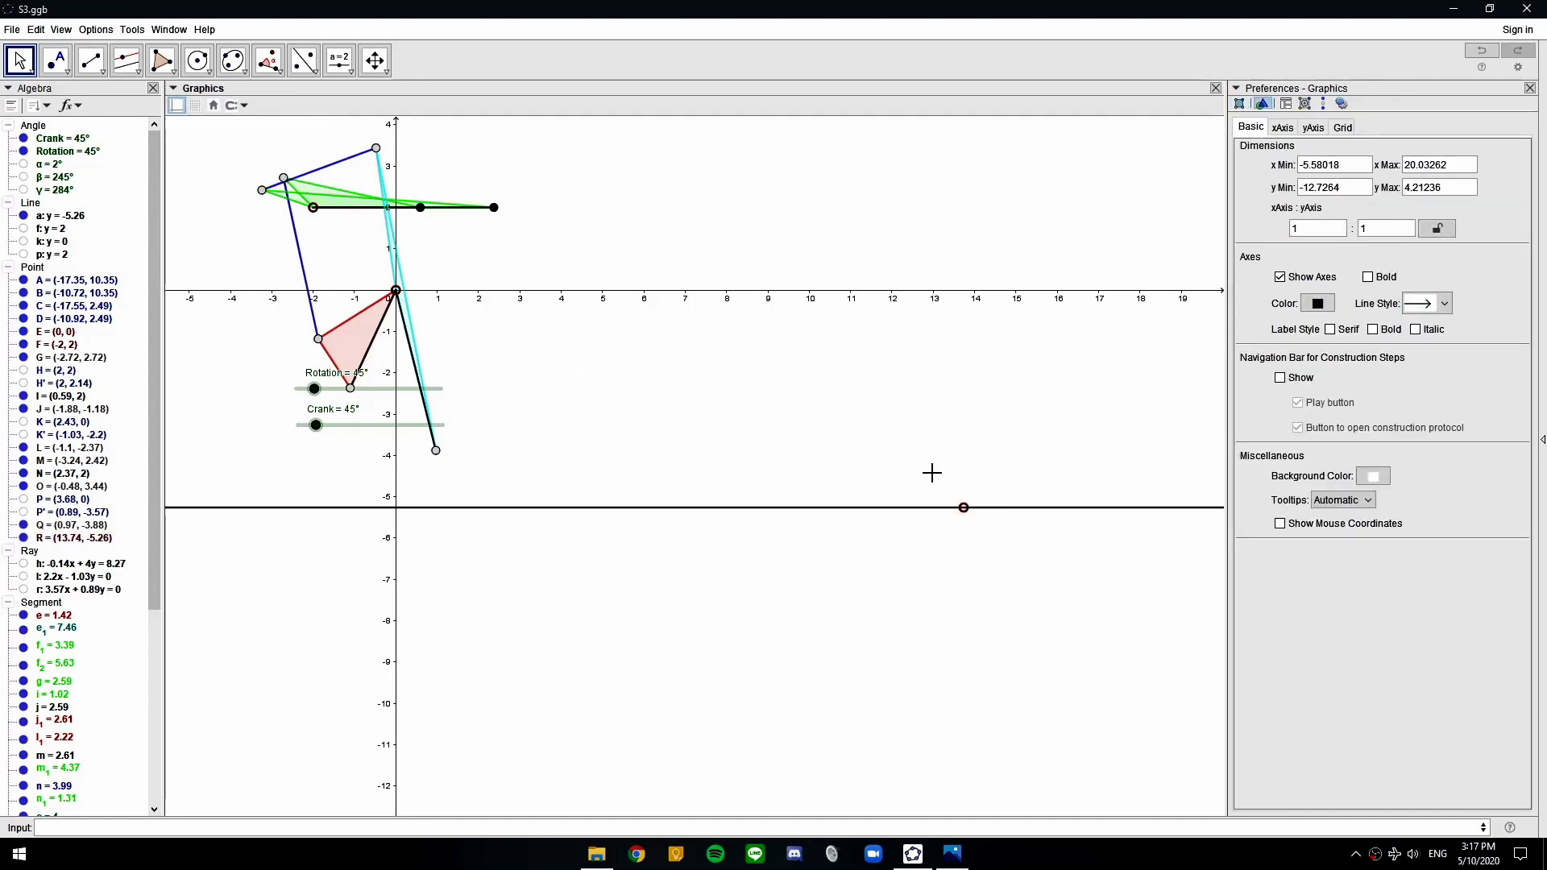
left_click_drag(966, 516, 960, 524)
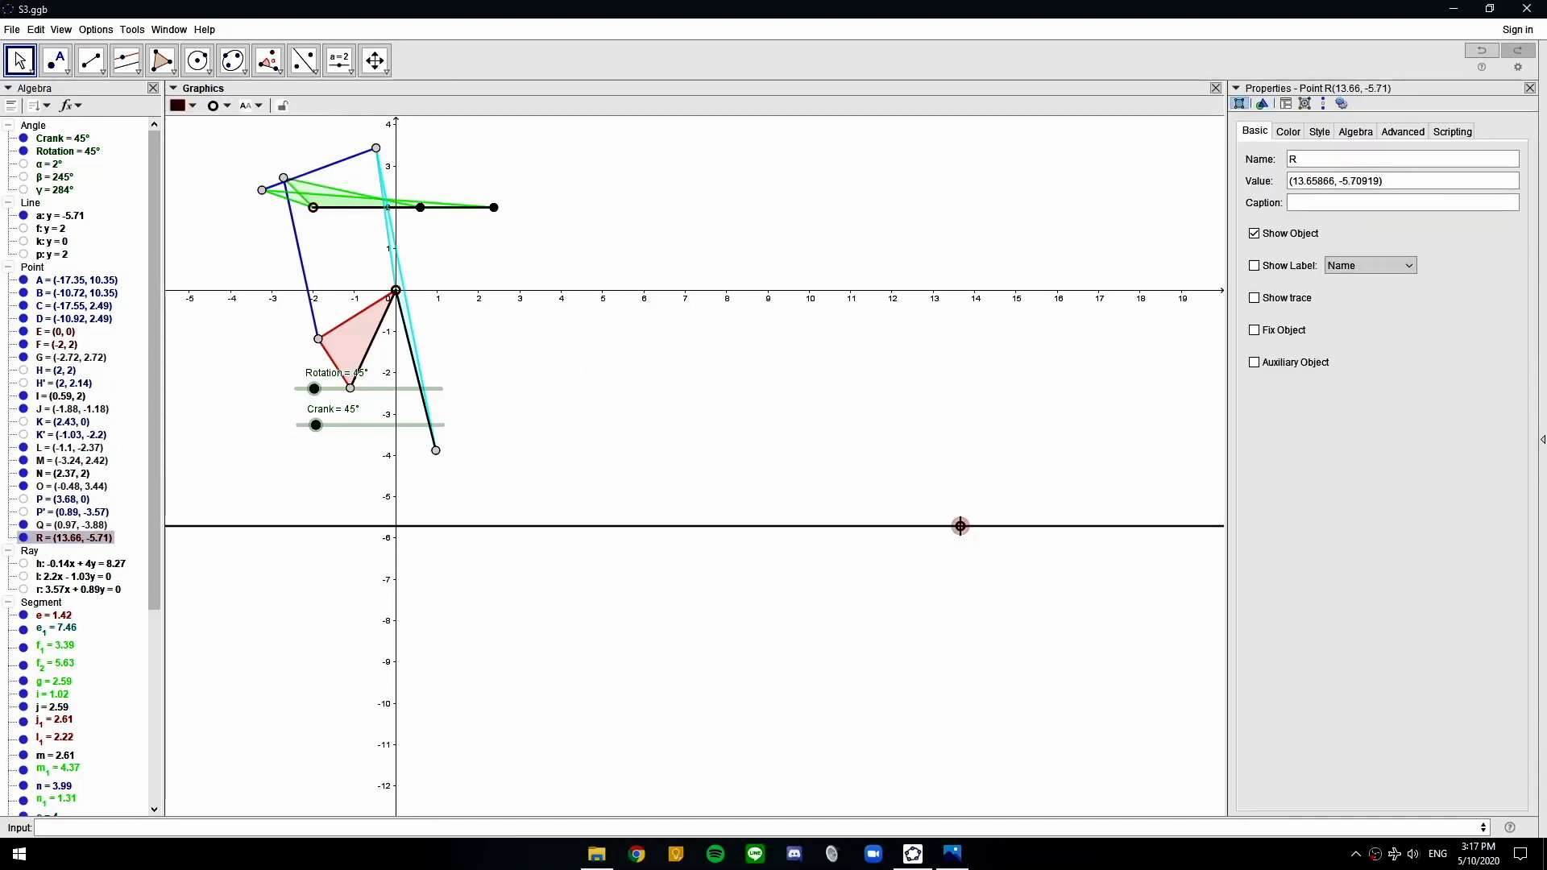
left_click(681, 419)
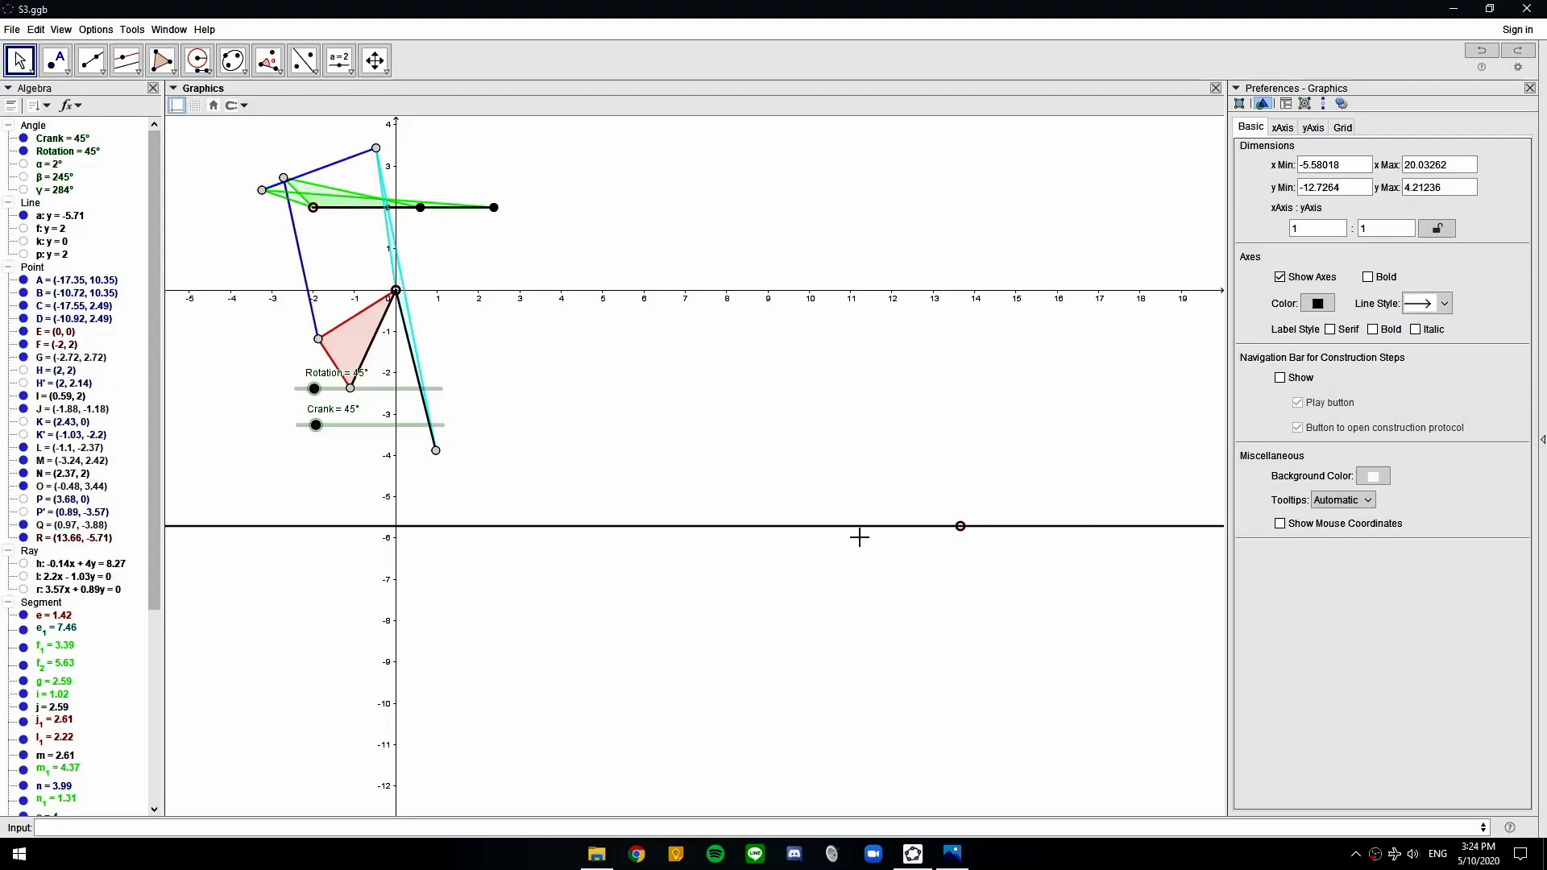
Set the Rotation slider to 0° and place a second point on the horizontal line at about (15.88, -5.71)
left_click_drag(314, 388, 283, 393)
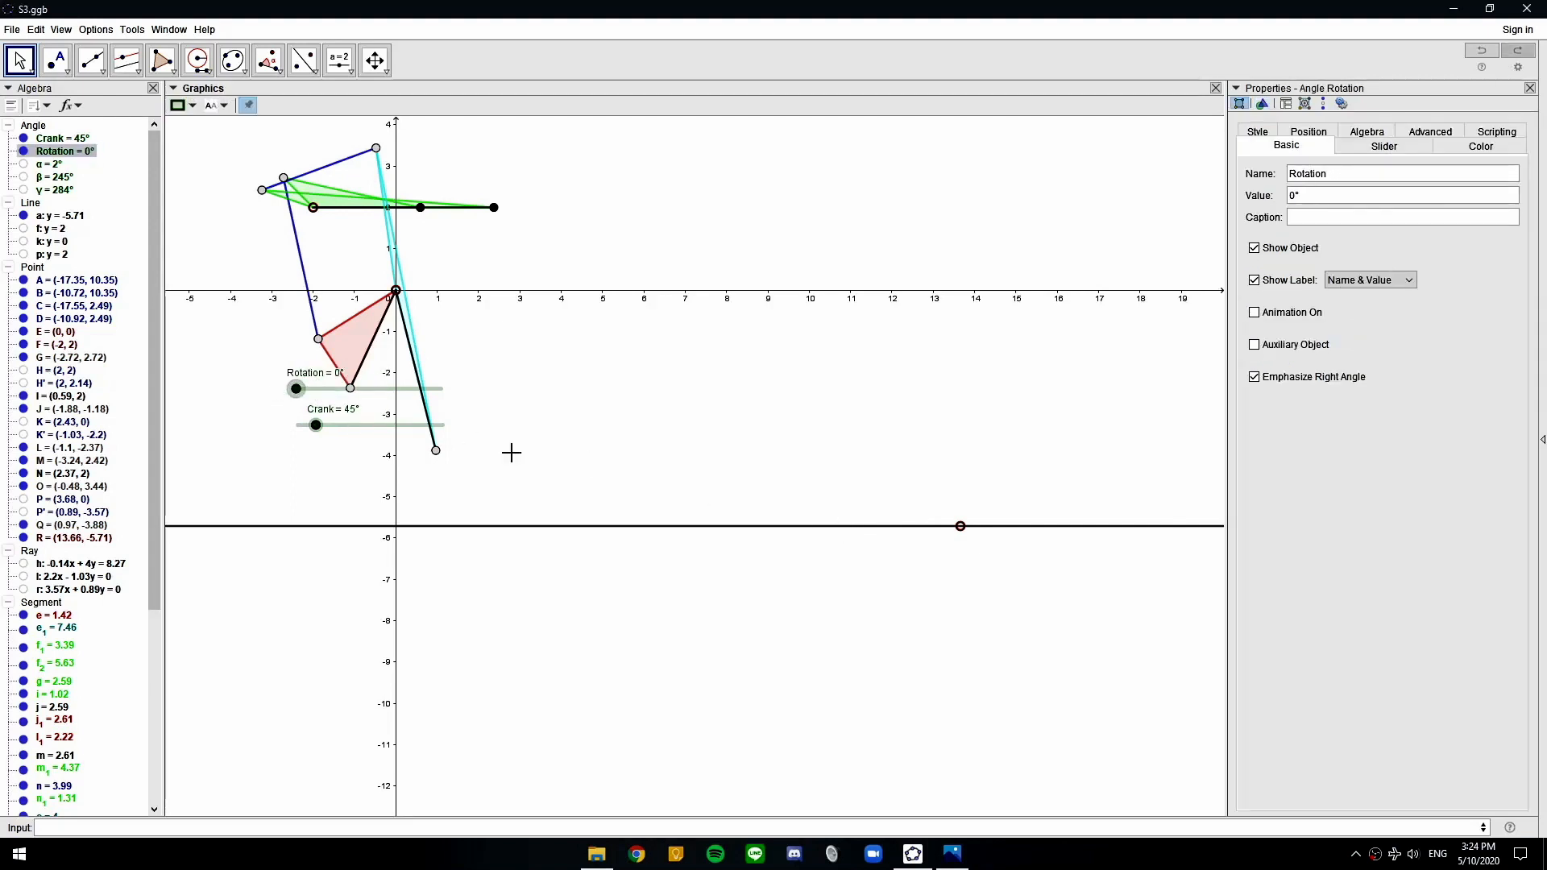
left_click(56, 59)
left_click(1052, 526)
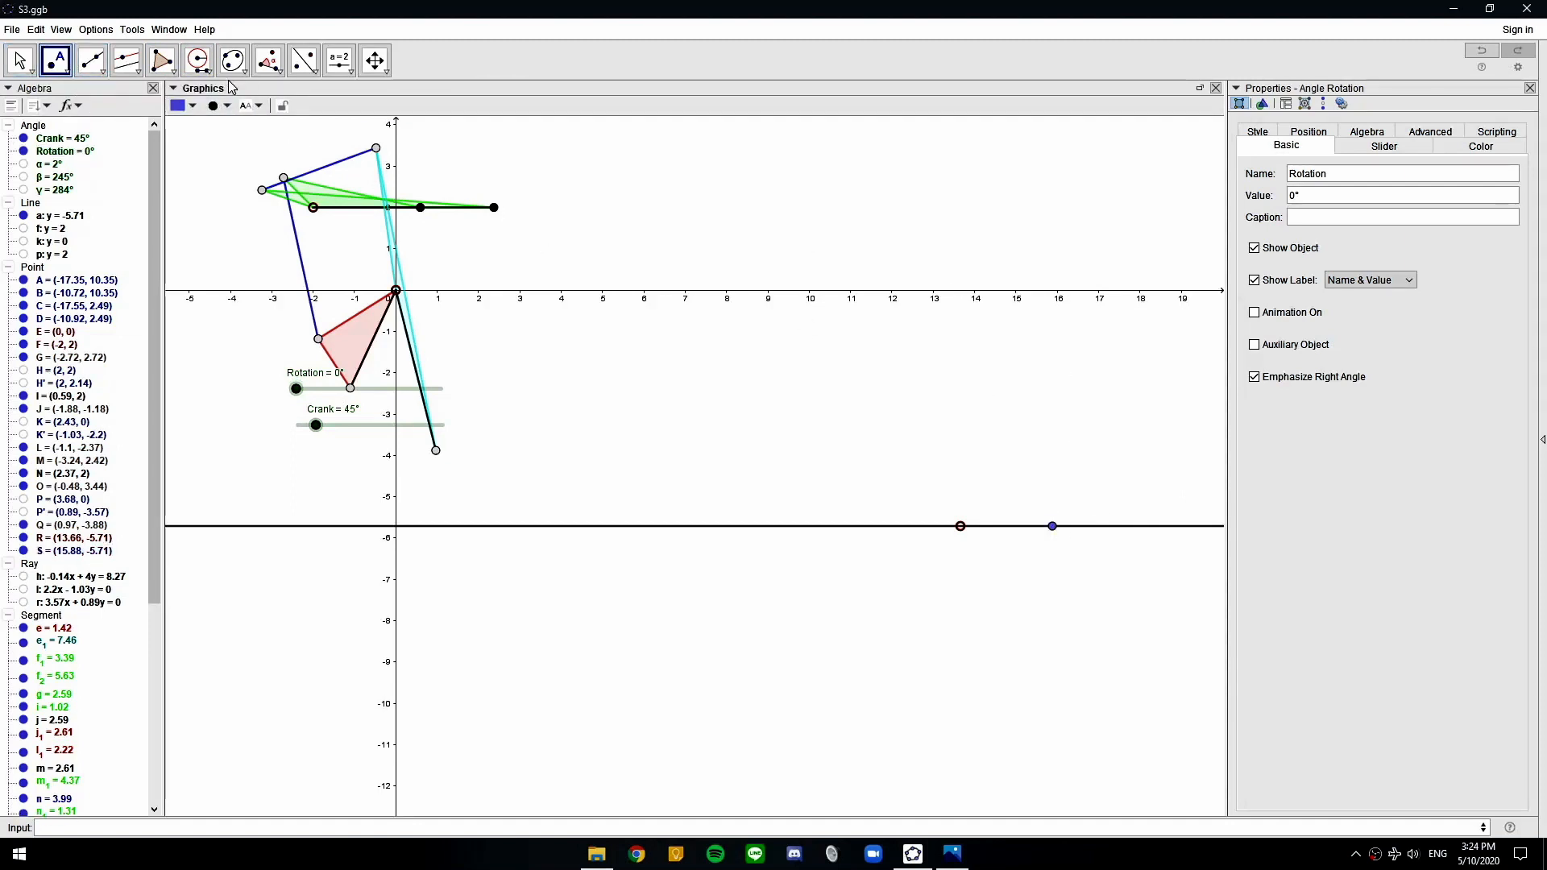
Construct a counterclockwise angle of size Rotation from the second point on the line, with the dark red point as vertex
left_click(268, 61)
left_click(302, 98)
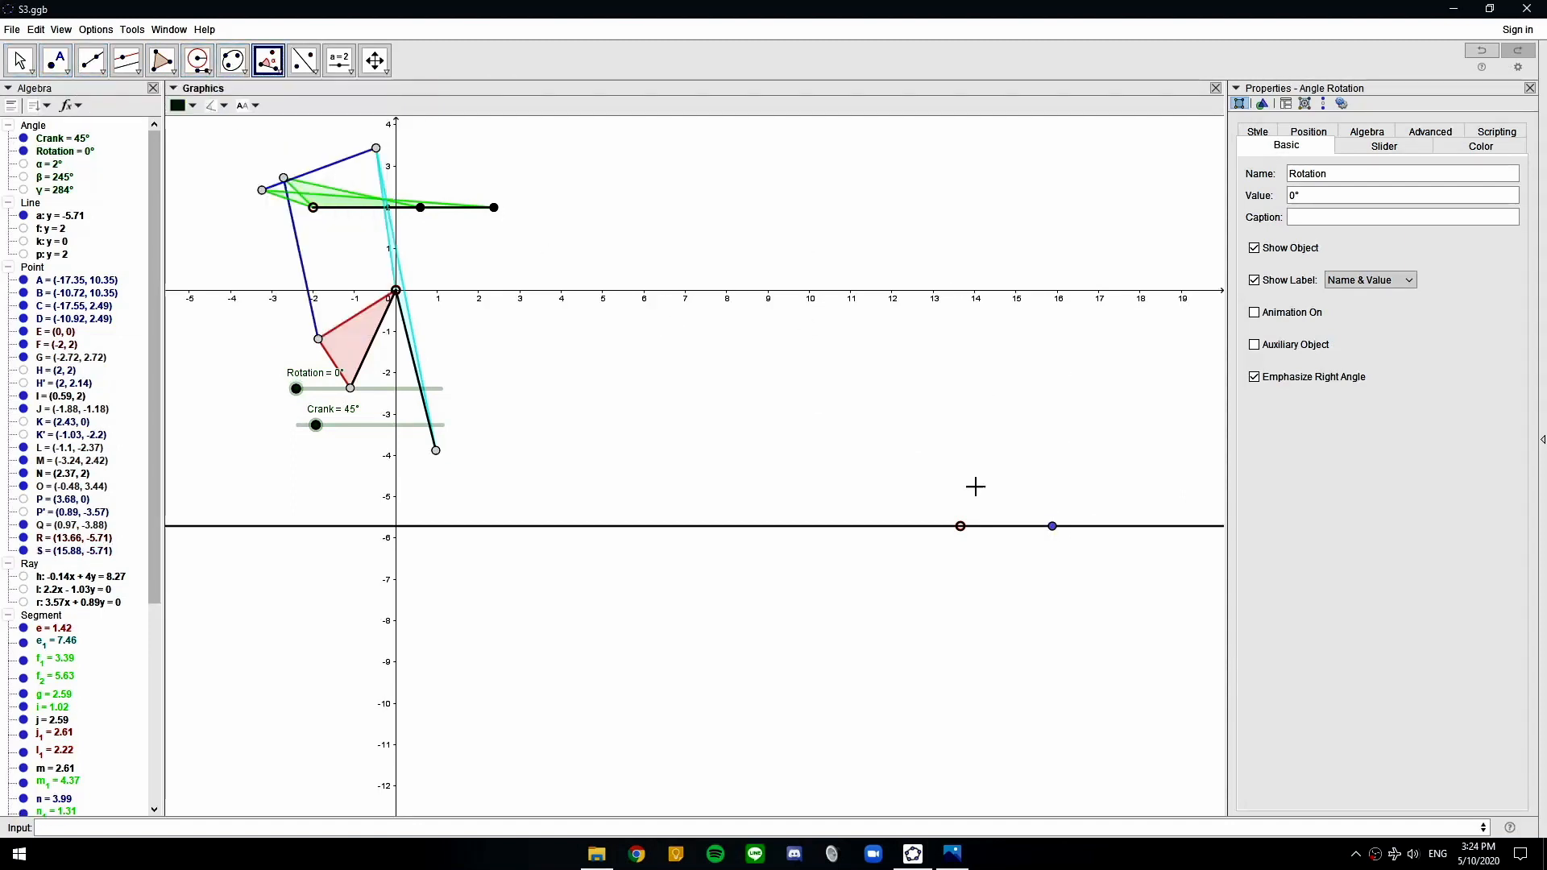
left_click(1053, 528)
left_click(959, 526)
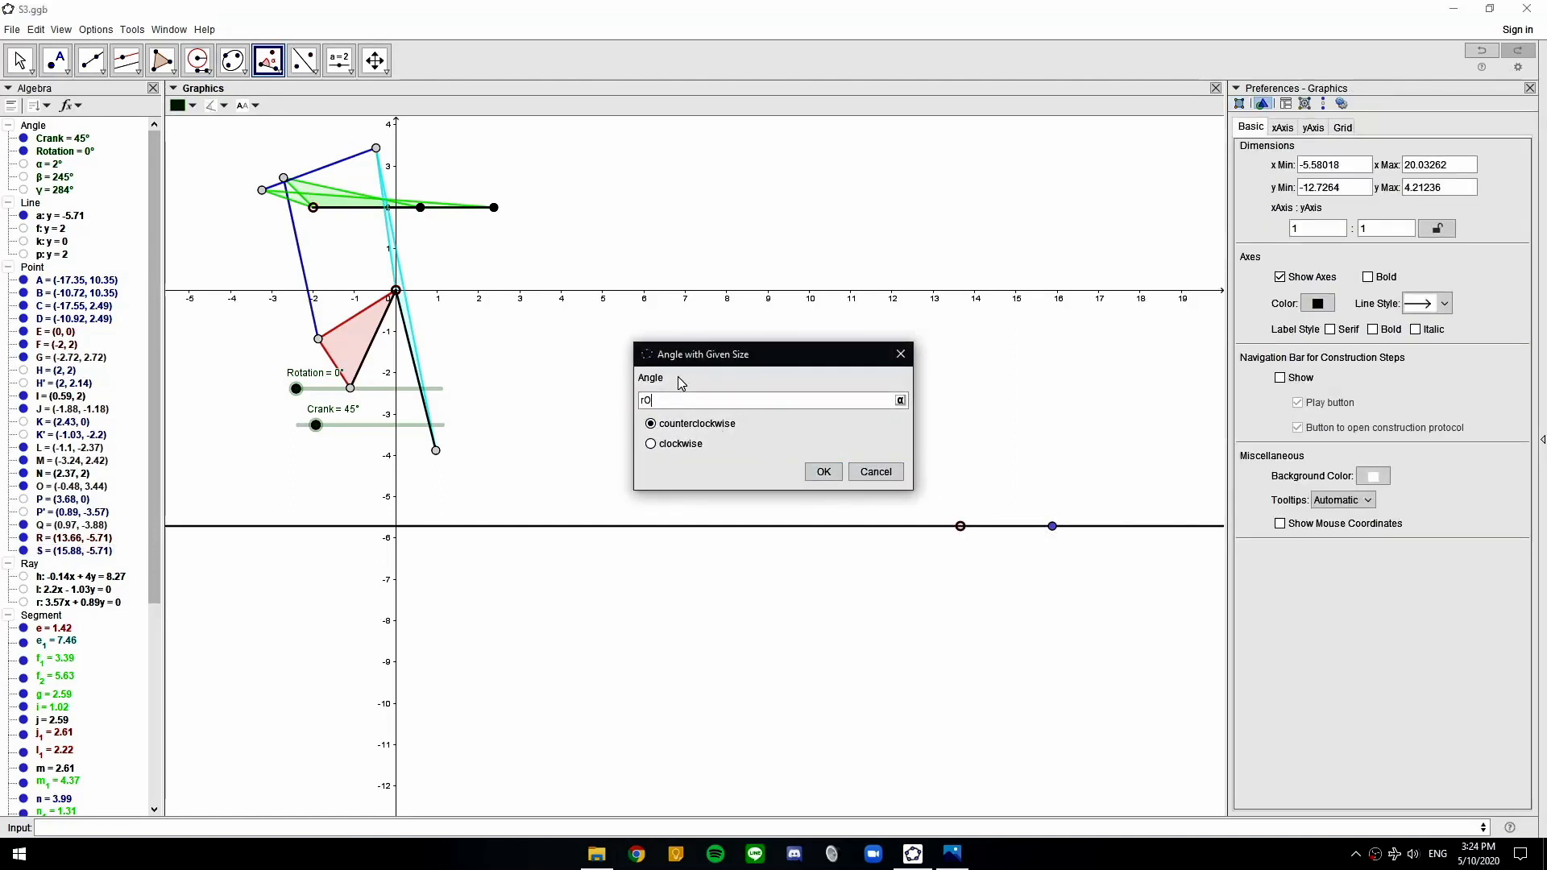
type("Rotation")
key("Return")
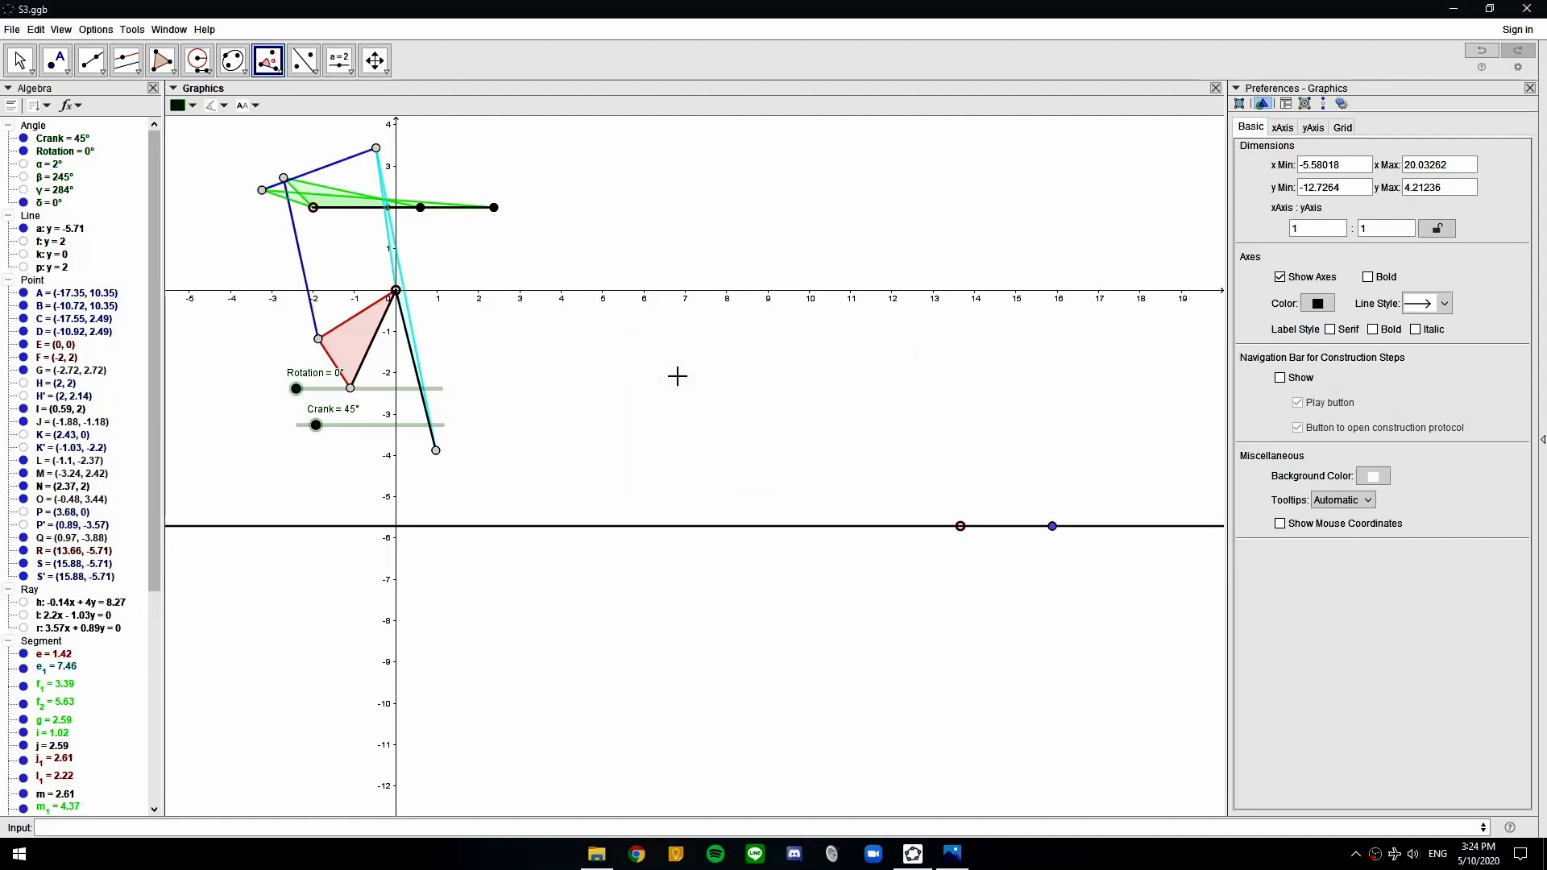
key("Escape")
Set the Rotation slider to 28° and draw a line through the dark red pivot and the rotated point
left_click_drag(297, 389, 308, 394)
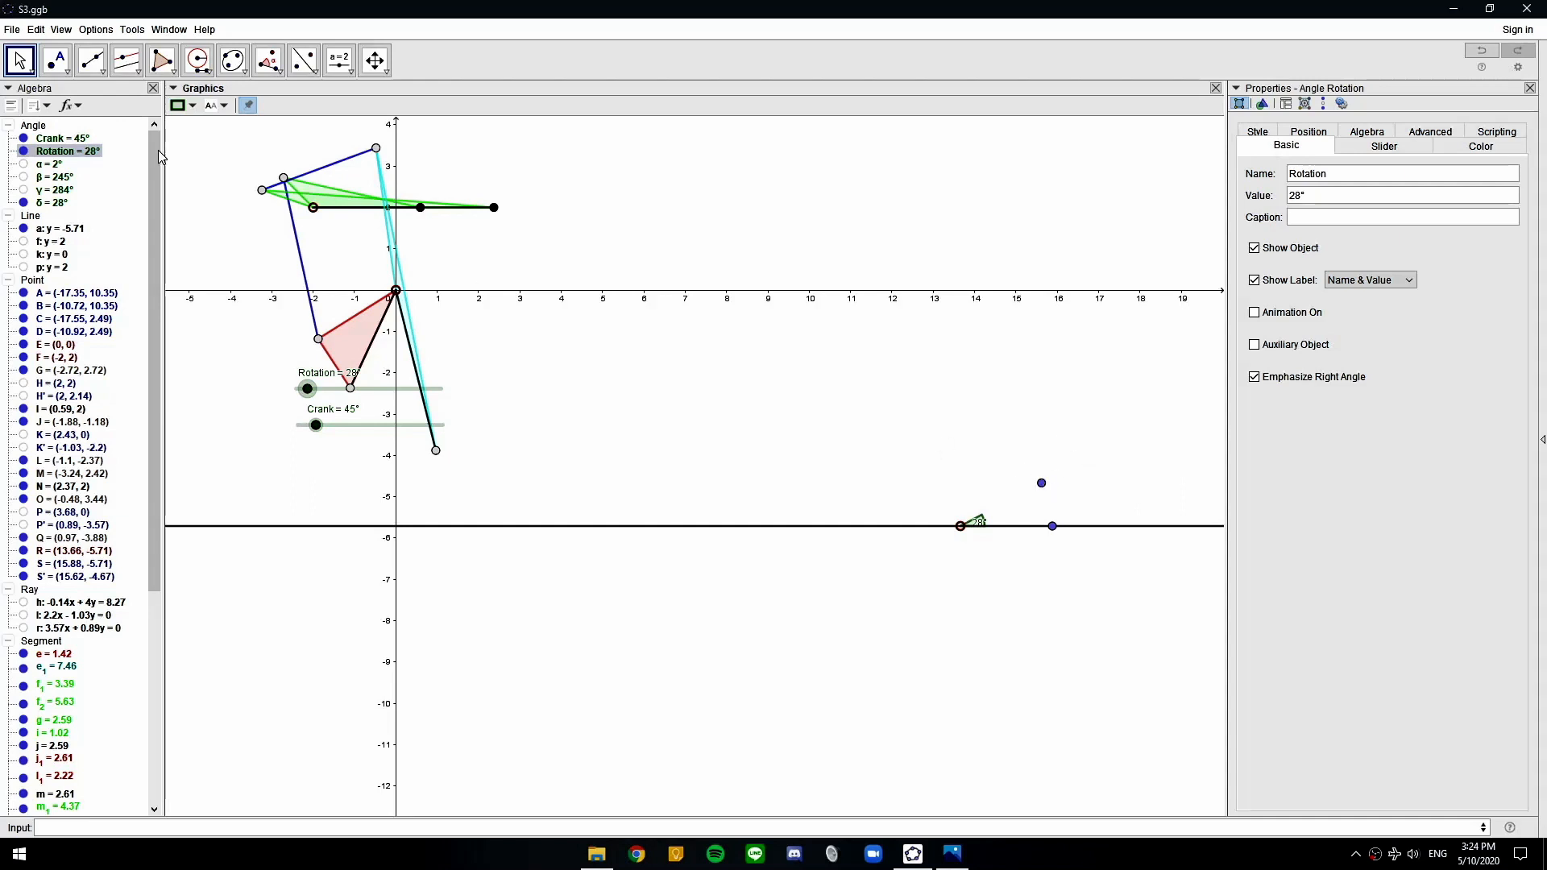
left_click(92, 60)
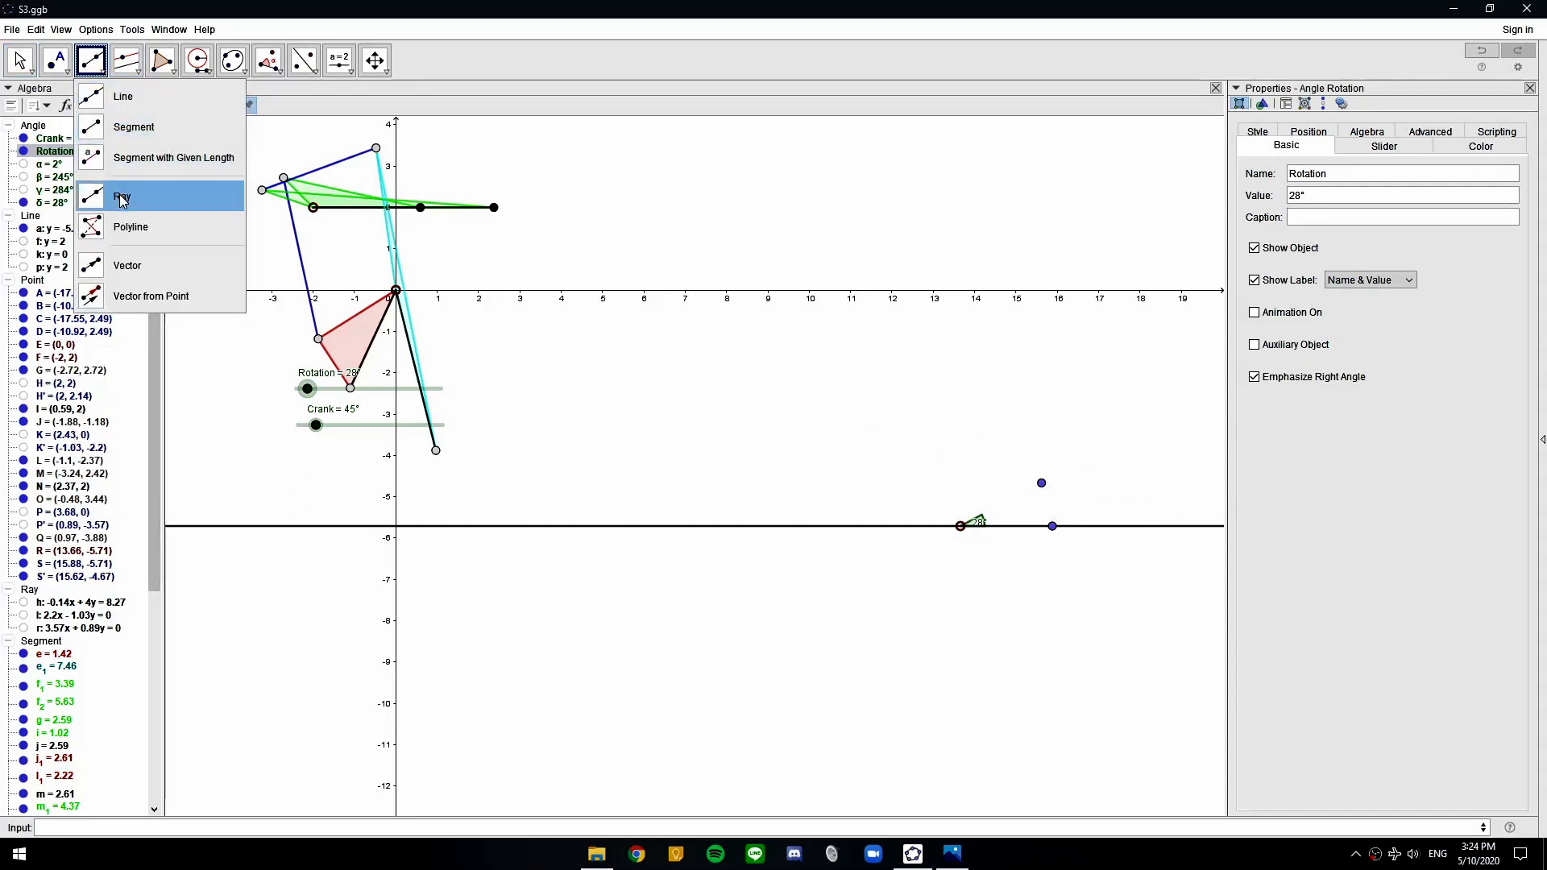
left_click(125, 96)
left_click(960, 526)
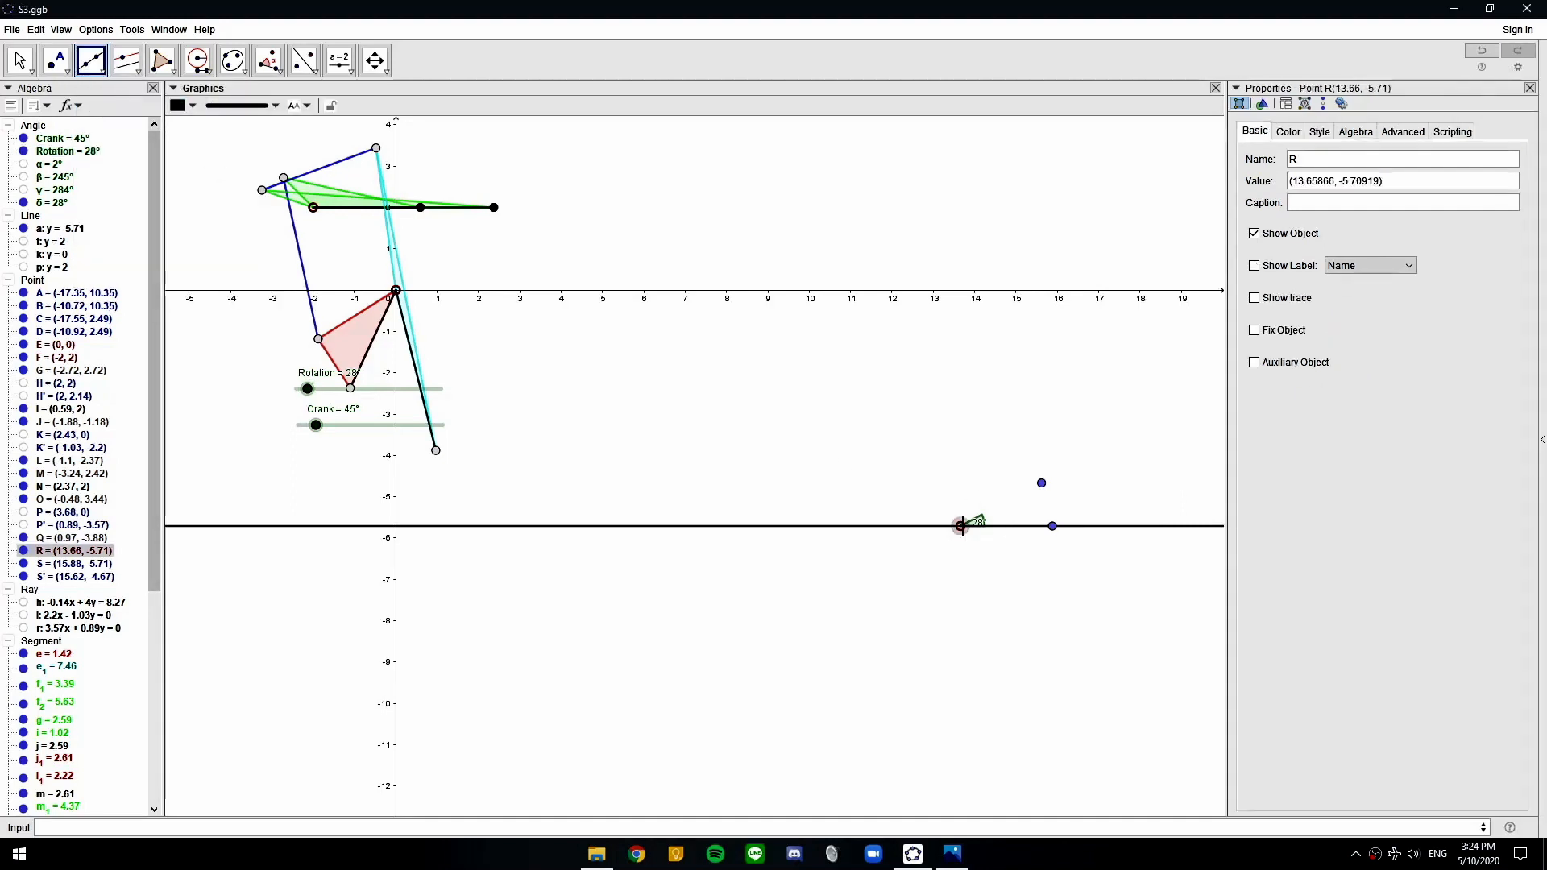
left_click(1041, 483)
key("Escape")
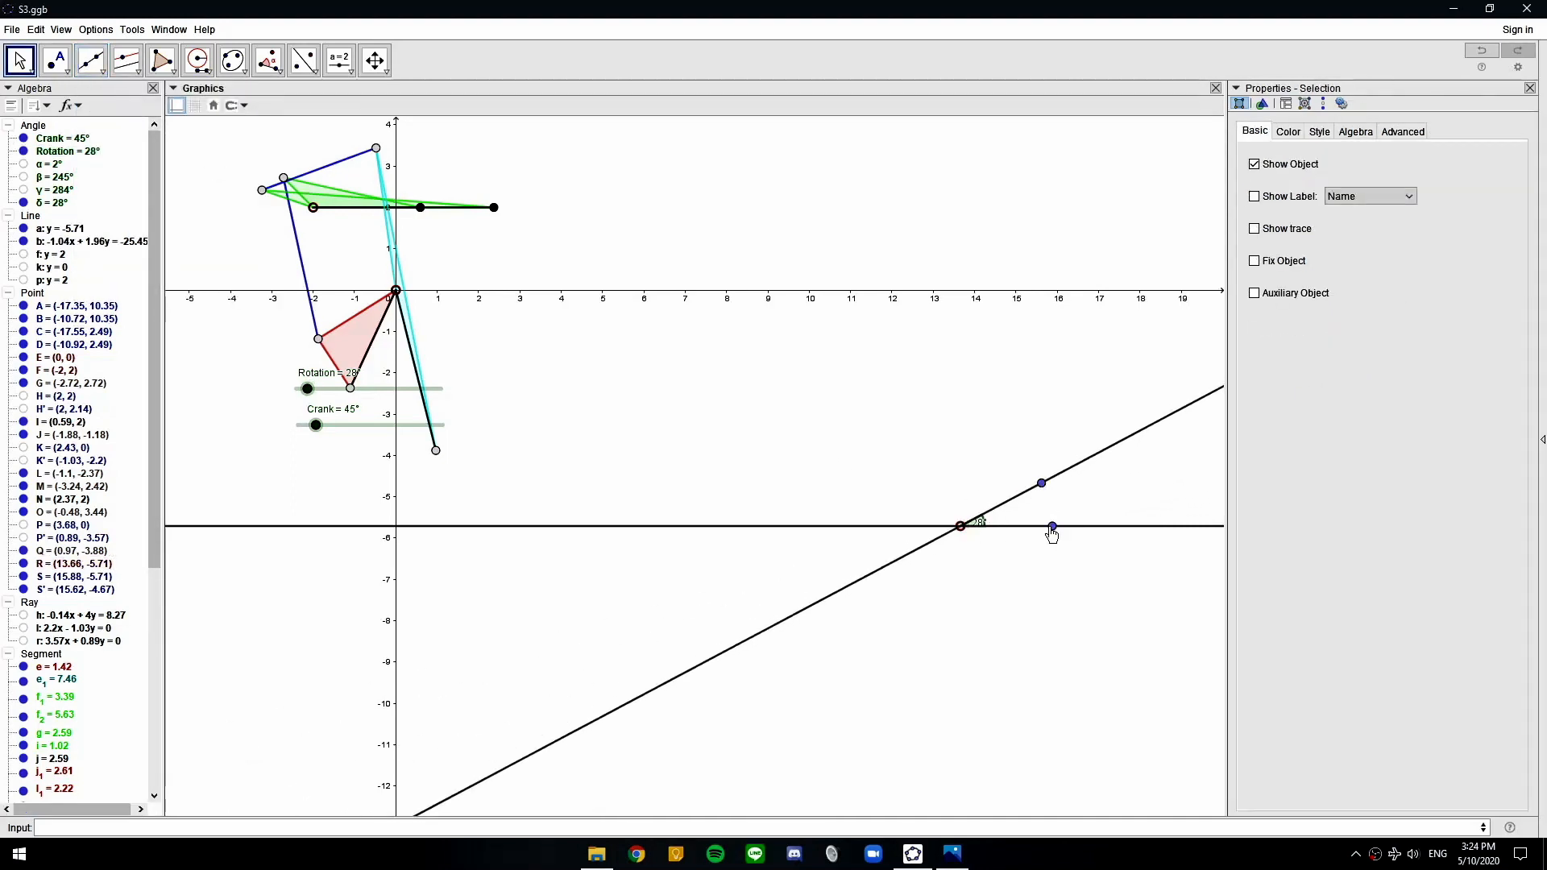
Hide the second point on the horizontal line and the horizontal line itself
left_click(1052, 528)
key("ctrl+g")
left_click(1050, 526)
key("ctrl+g")
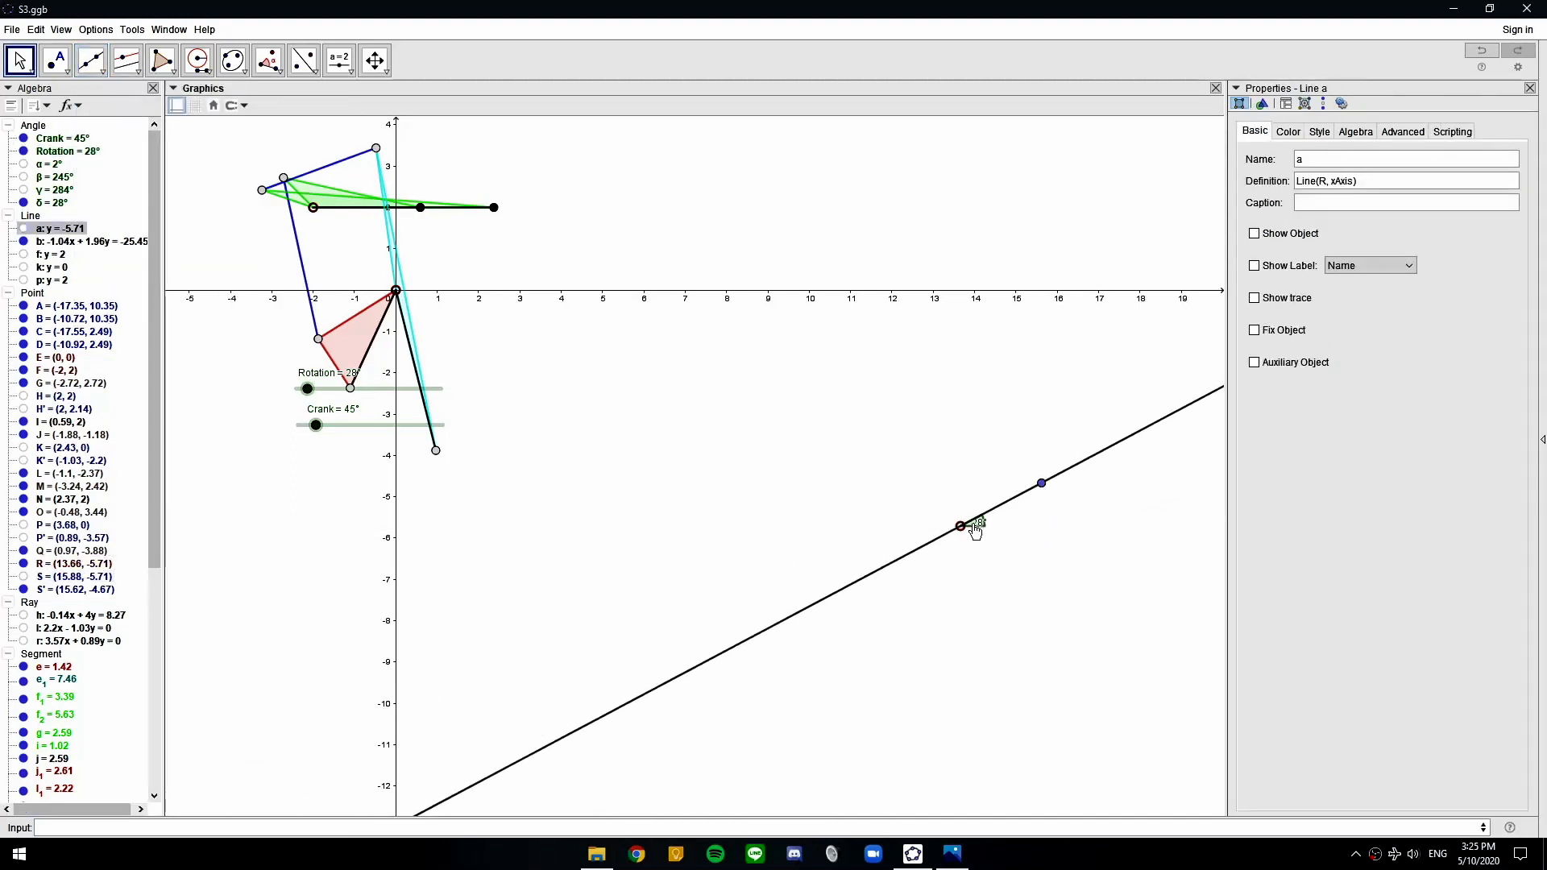
Hide the angle marker at R and the rotated point S' on the line, with the Rotation slider set to 0°
left_click(977, 524)
key("ctrl+g")
left_click_drag(312, 395, 250, 391)
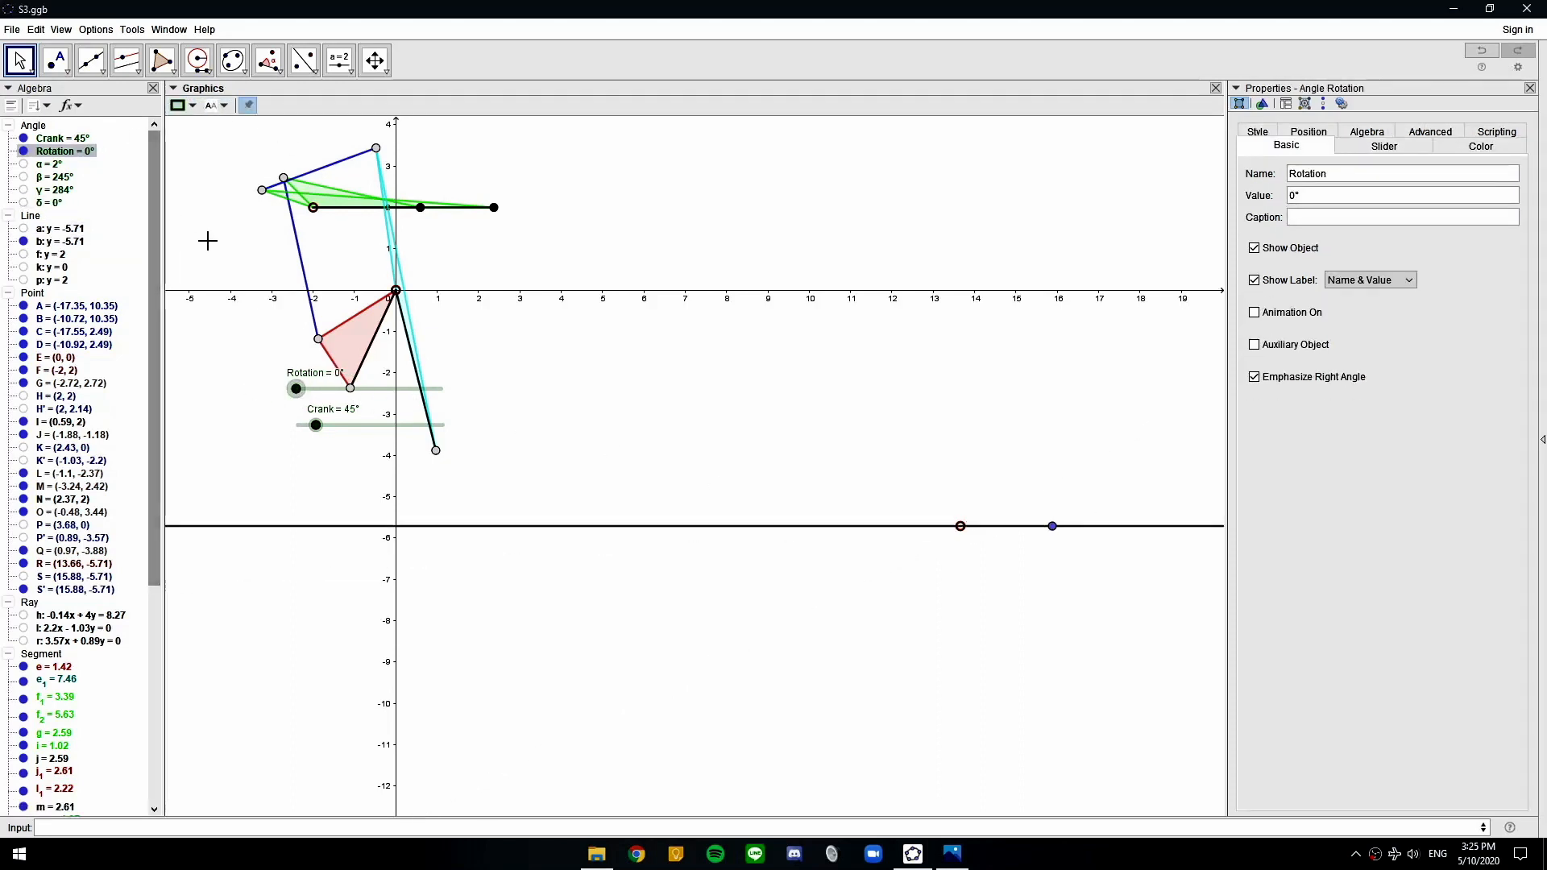
left_click(1053, 526)
key("ctrl+g")
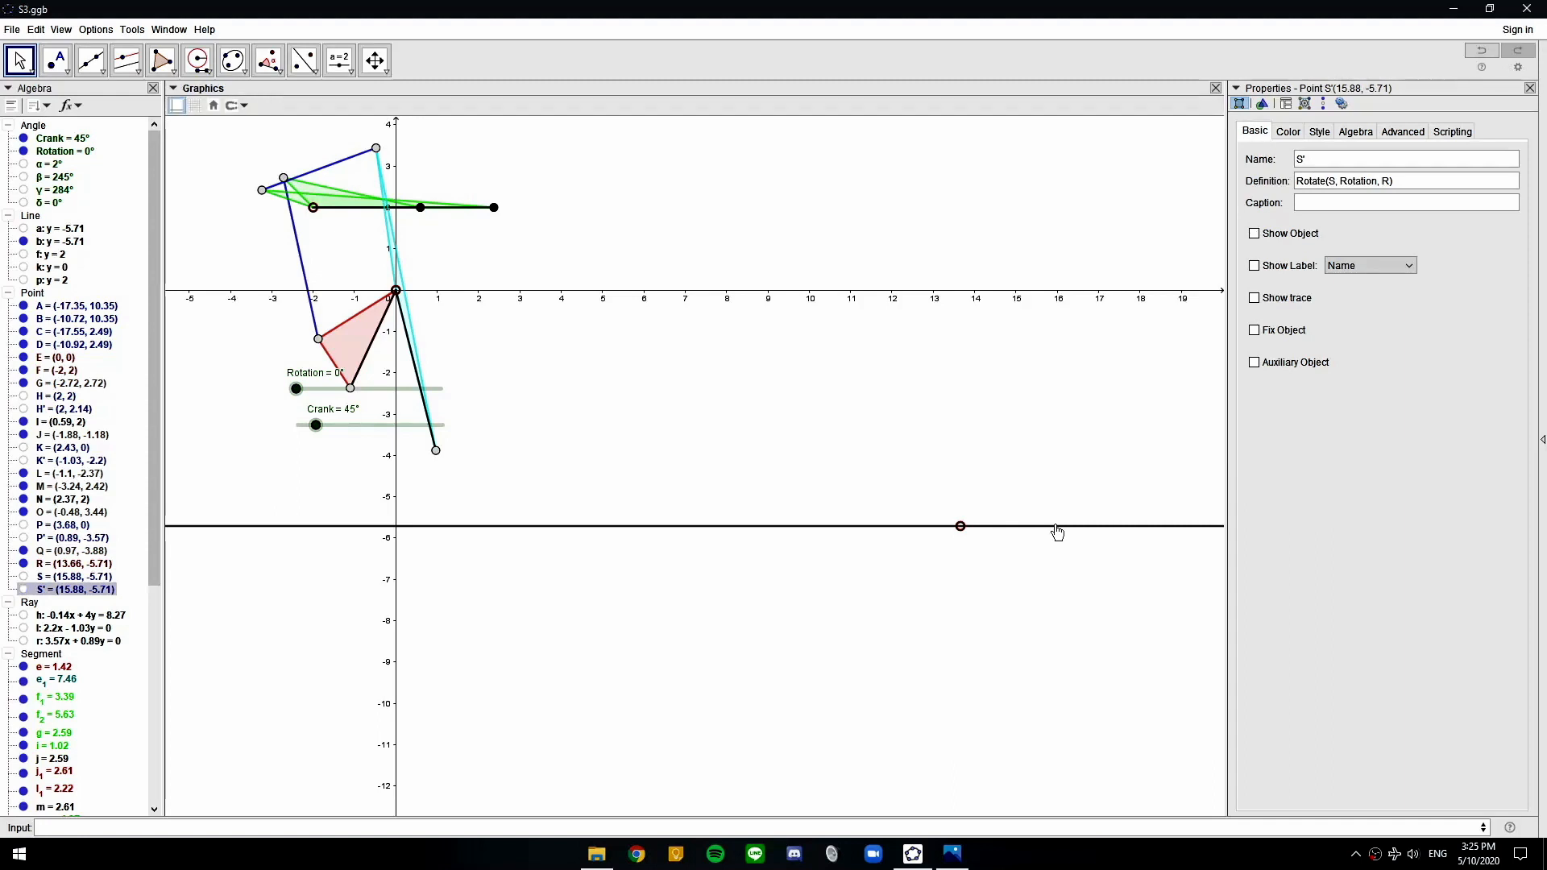
Construct a compass circle centred on R with radius EF and add its intersection point with line b on the far side of R
left_click(198, 60)
left_click(396, 292)
left_click(313, 207)
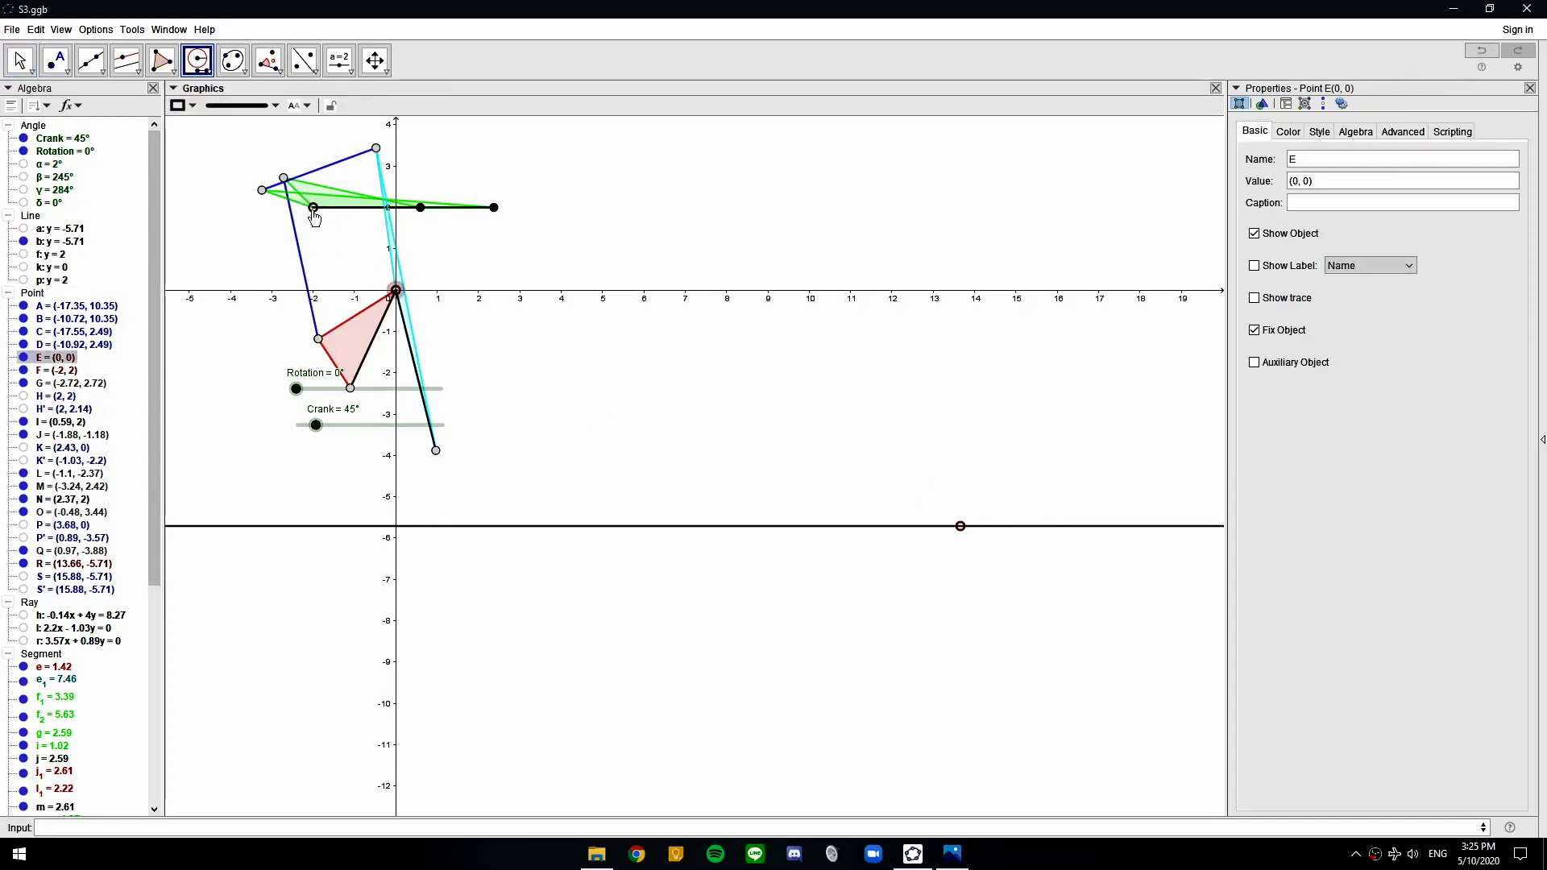
left_click(961, 527)
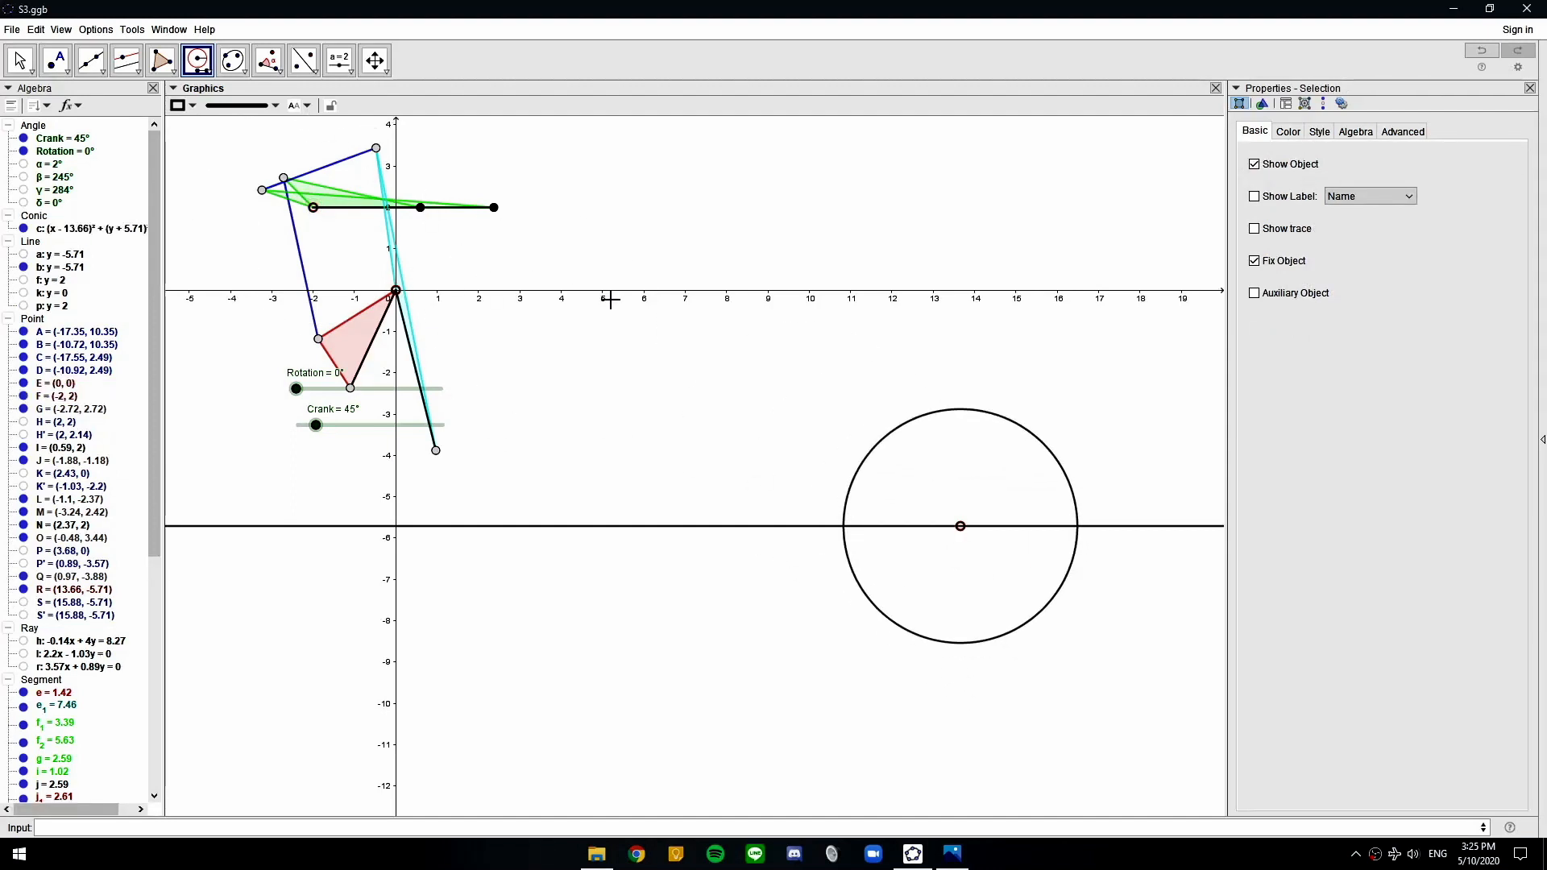
left_click(55, 66)
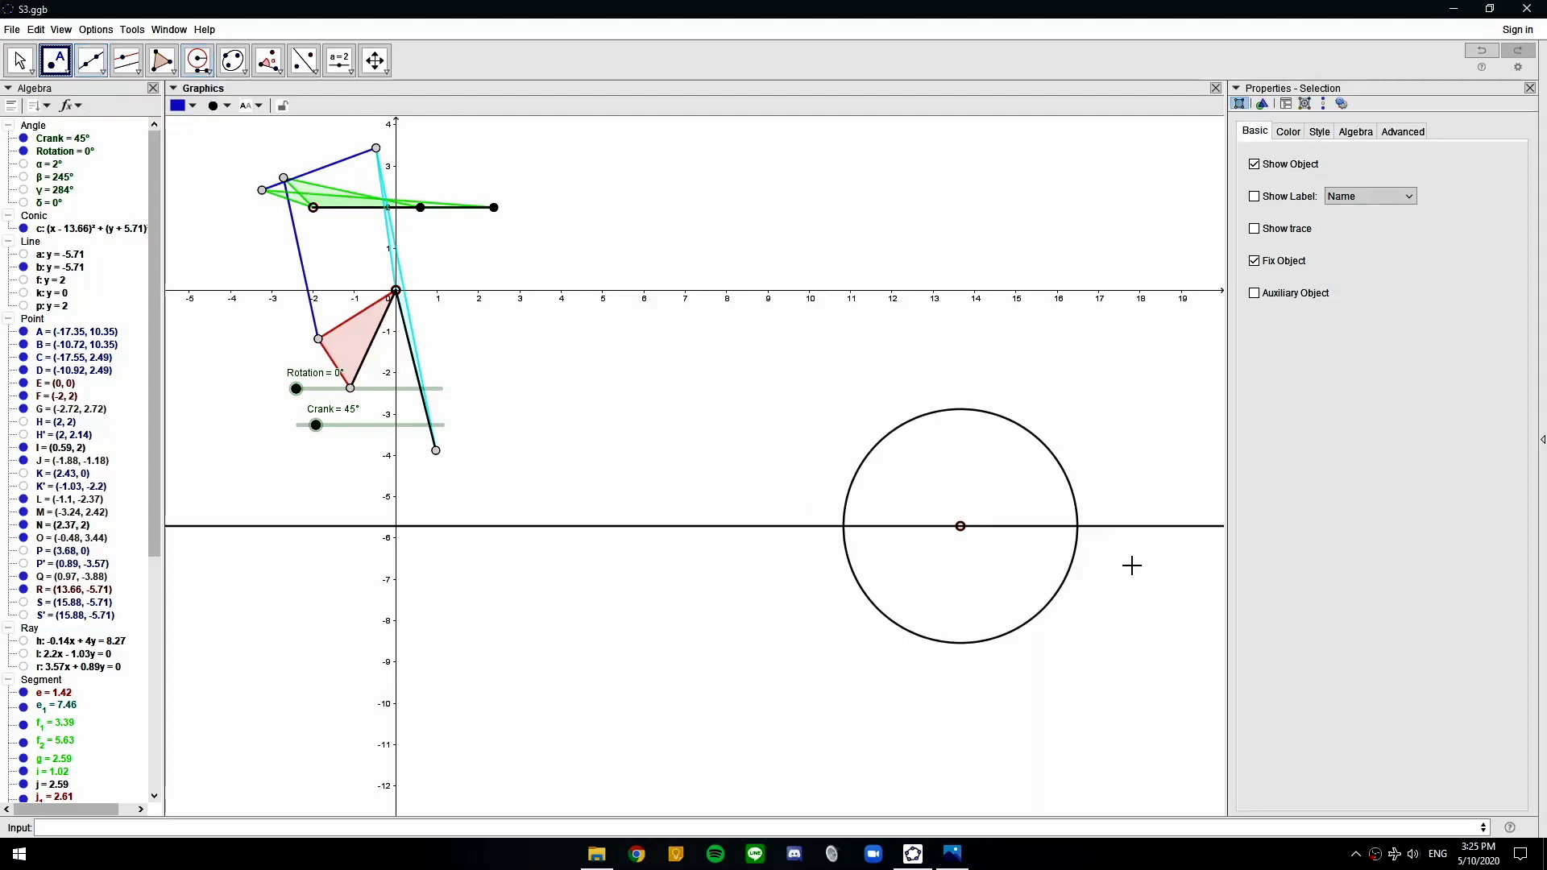
left_click(1078, 528)
Place a point on the x-axis at about x = 5.84
left_click(268, 60)
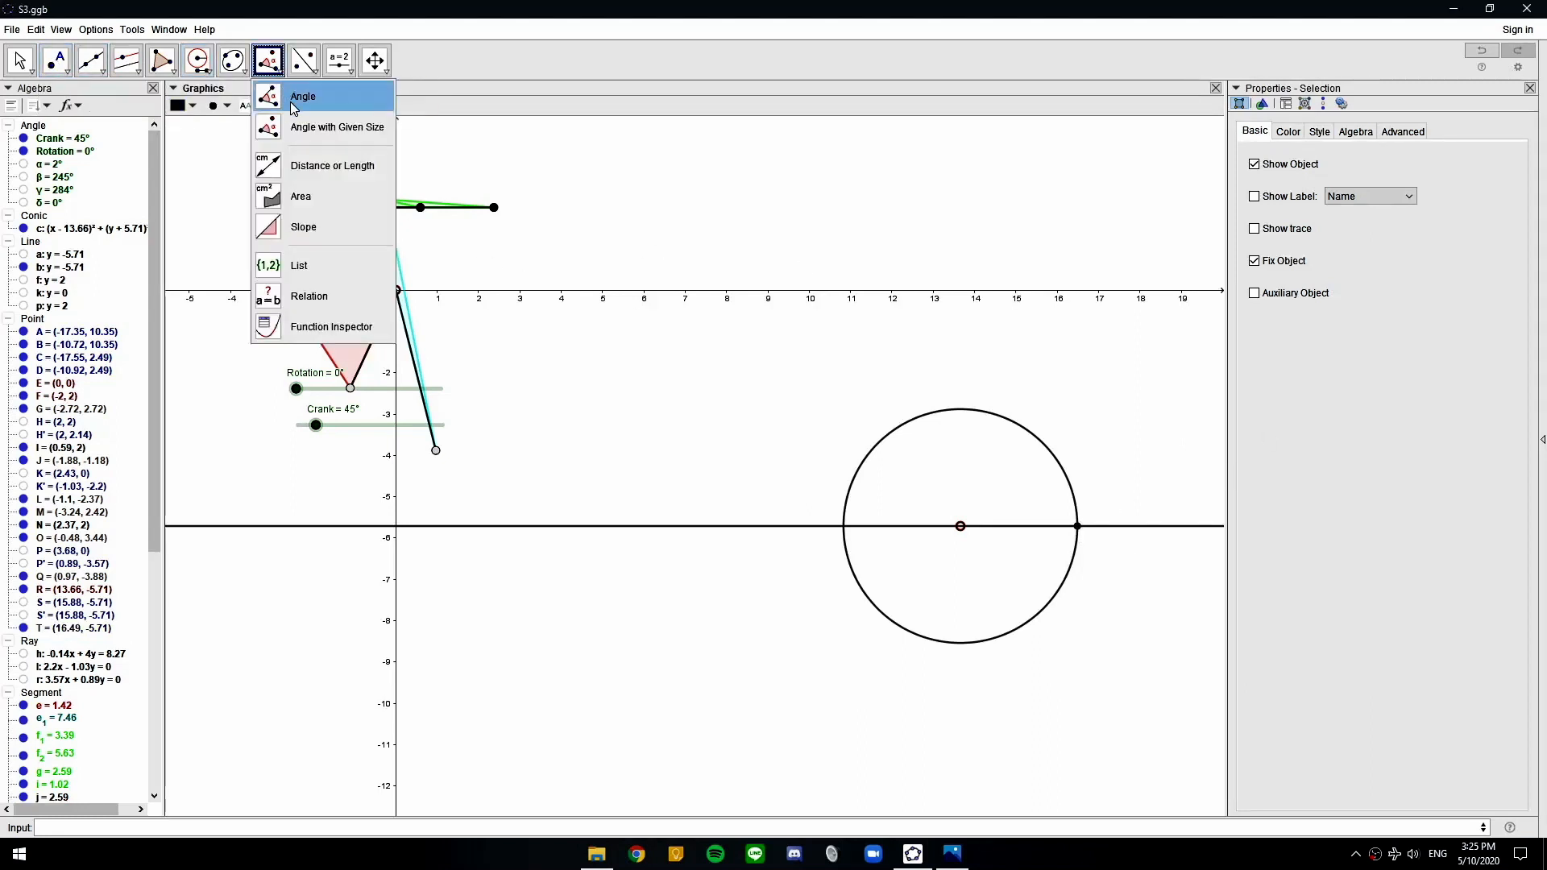
left_click(290, 101)
left_click(55, 61)
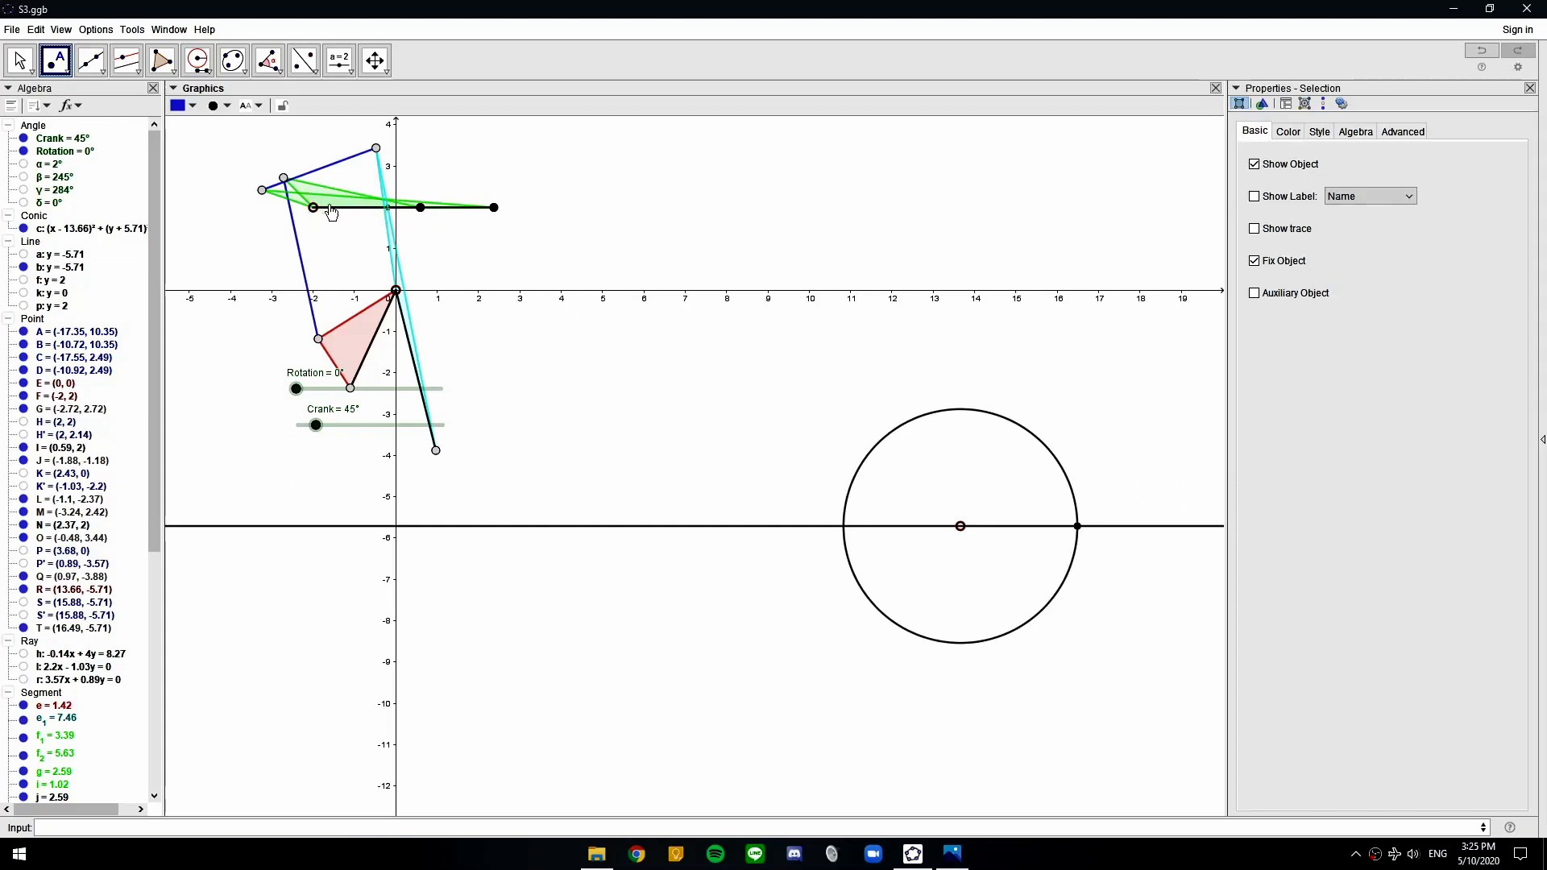
left_click(637, 290)
Measure the angle at the origin from the new x-axis point to point F, and move its label clear of the linkage
left_click(268, 61)
left_click(292, 94)
left_click(639, 292)
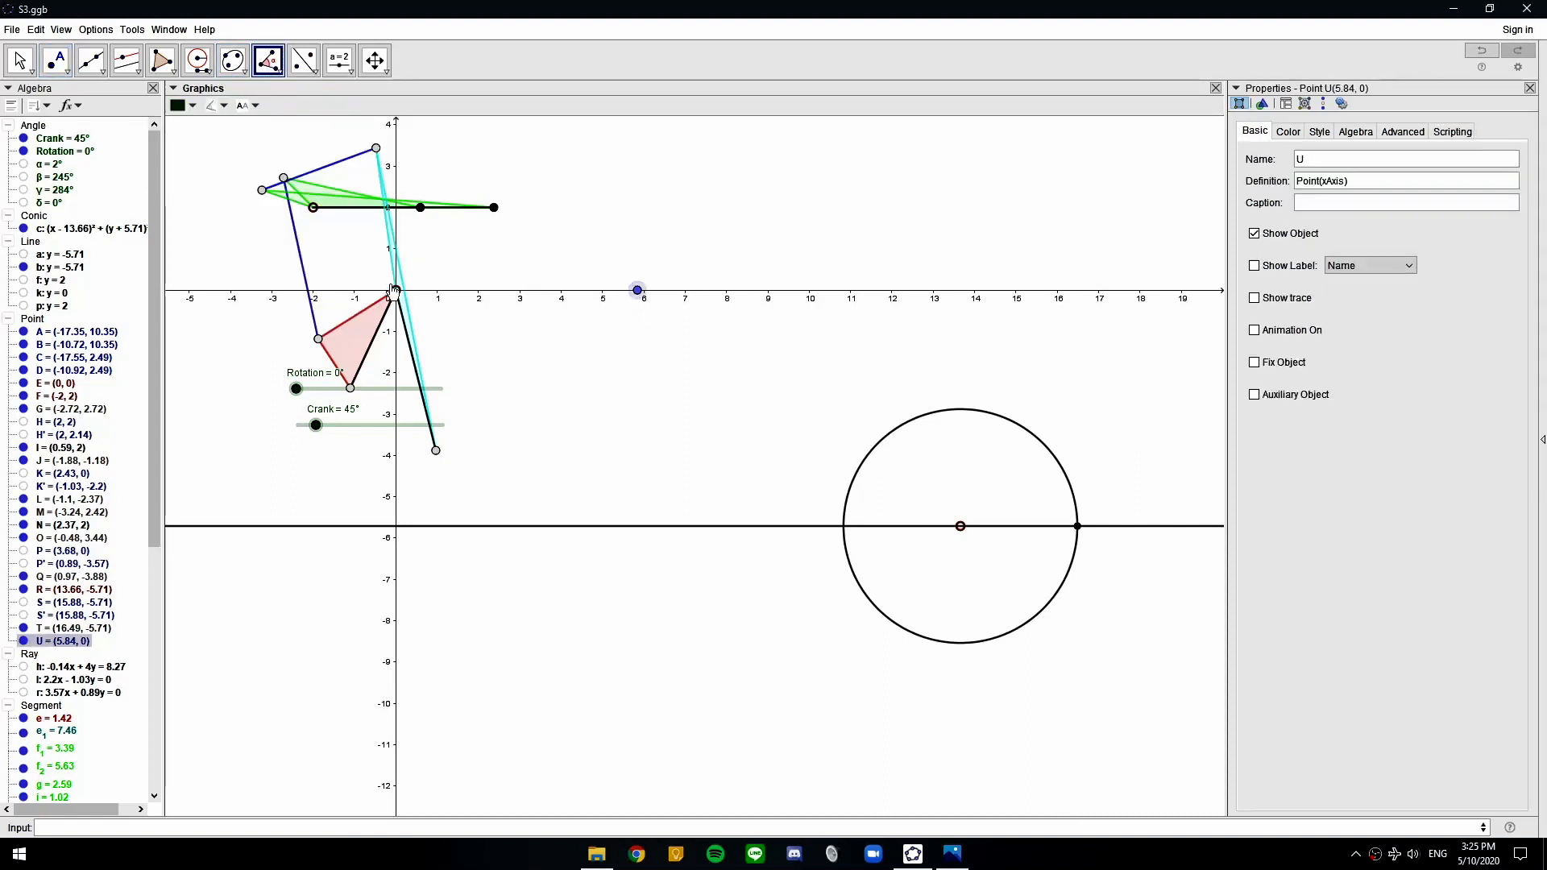
left_click(396, 291)
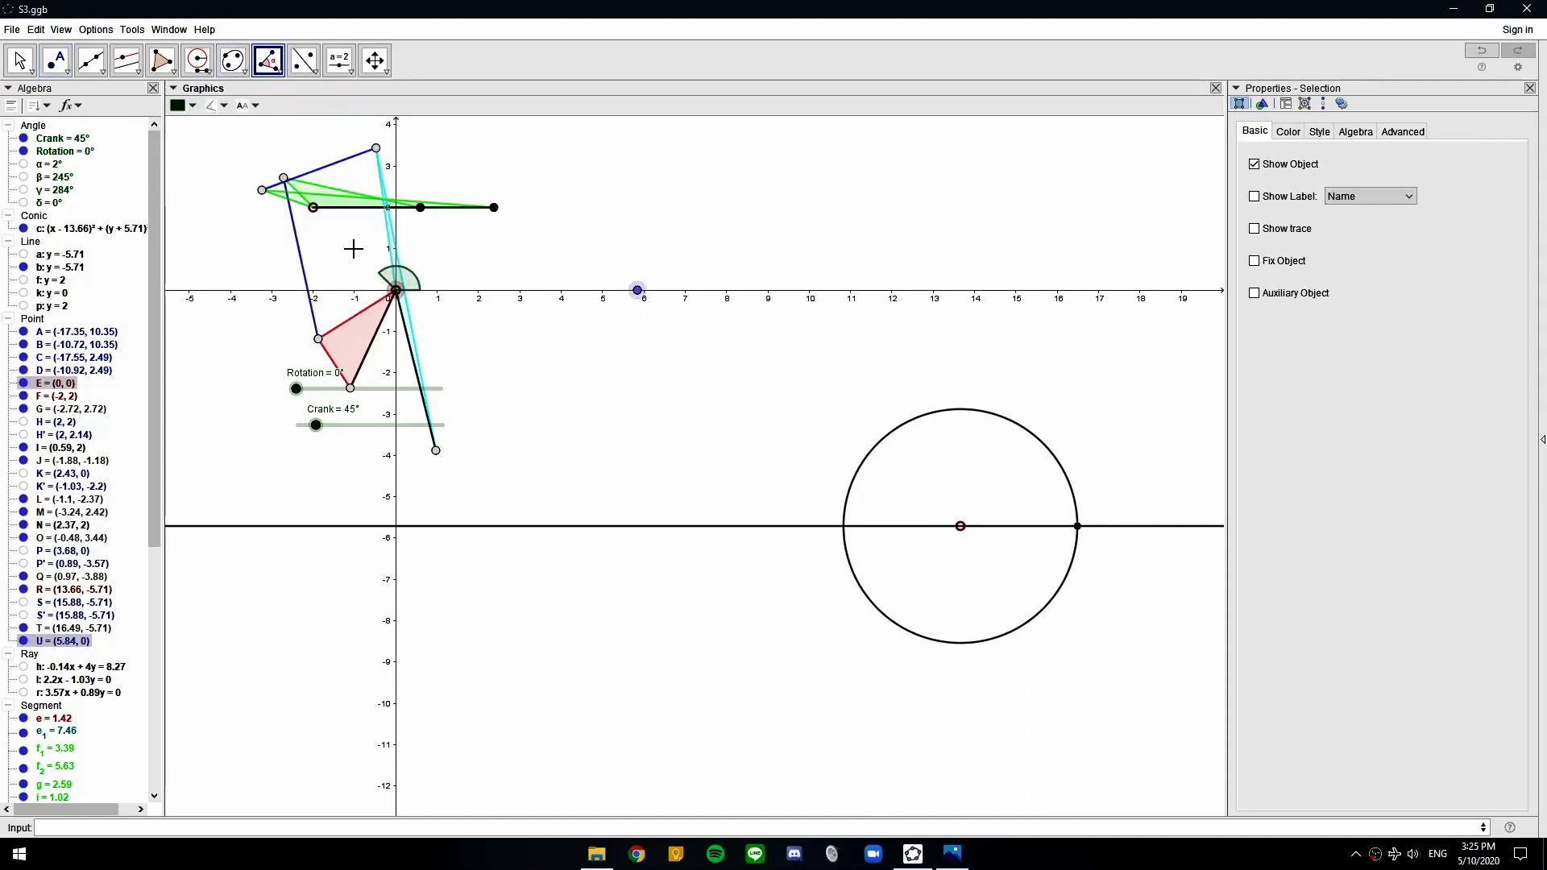
left_click(315, 209)
key("Escape")
left_click_drag(413, 281, 477, 274)
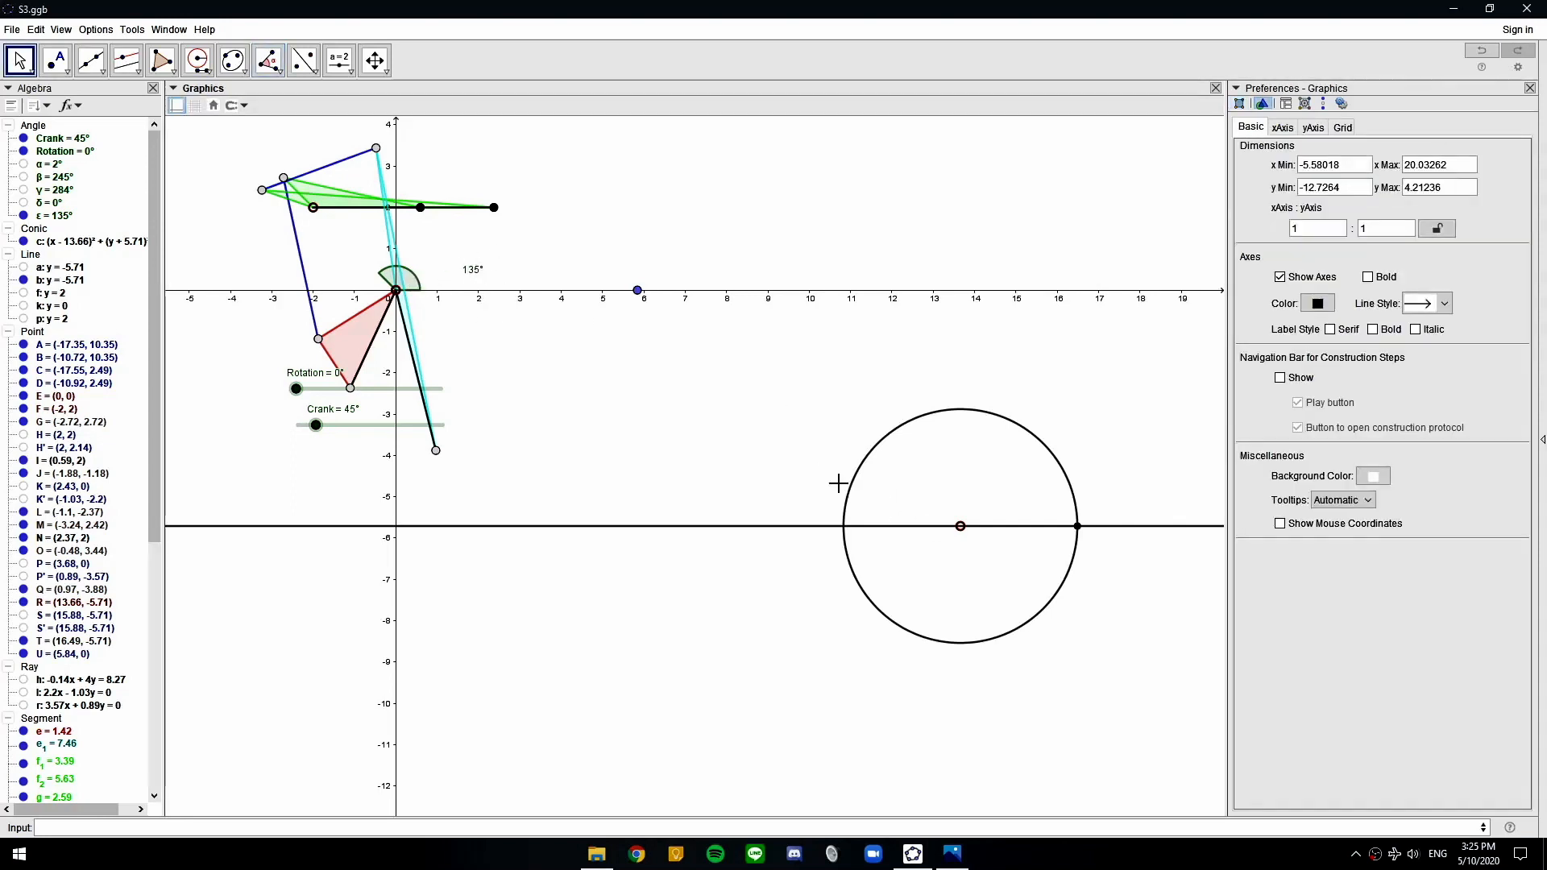
Construct a 135° counterclockwise angle at R starting from the circle's intersection point with line b
left_click(275, 72)
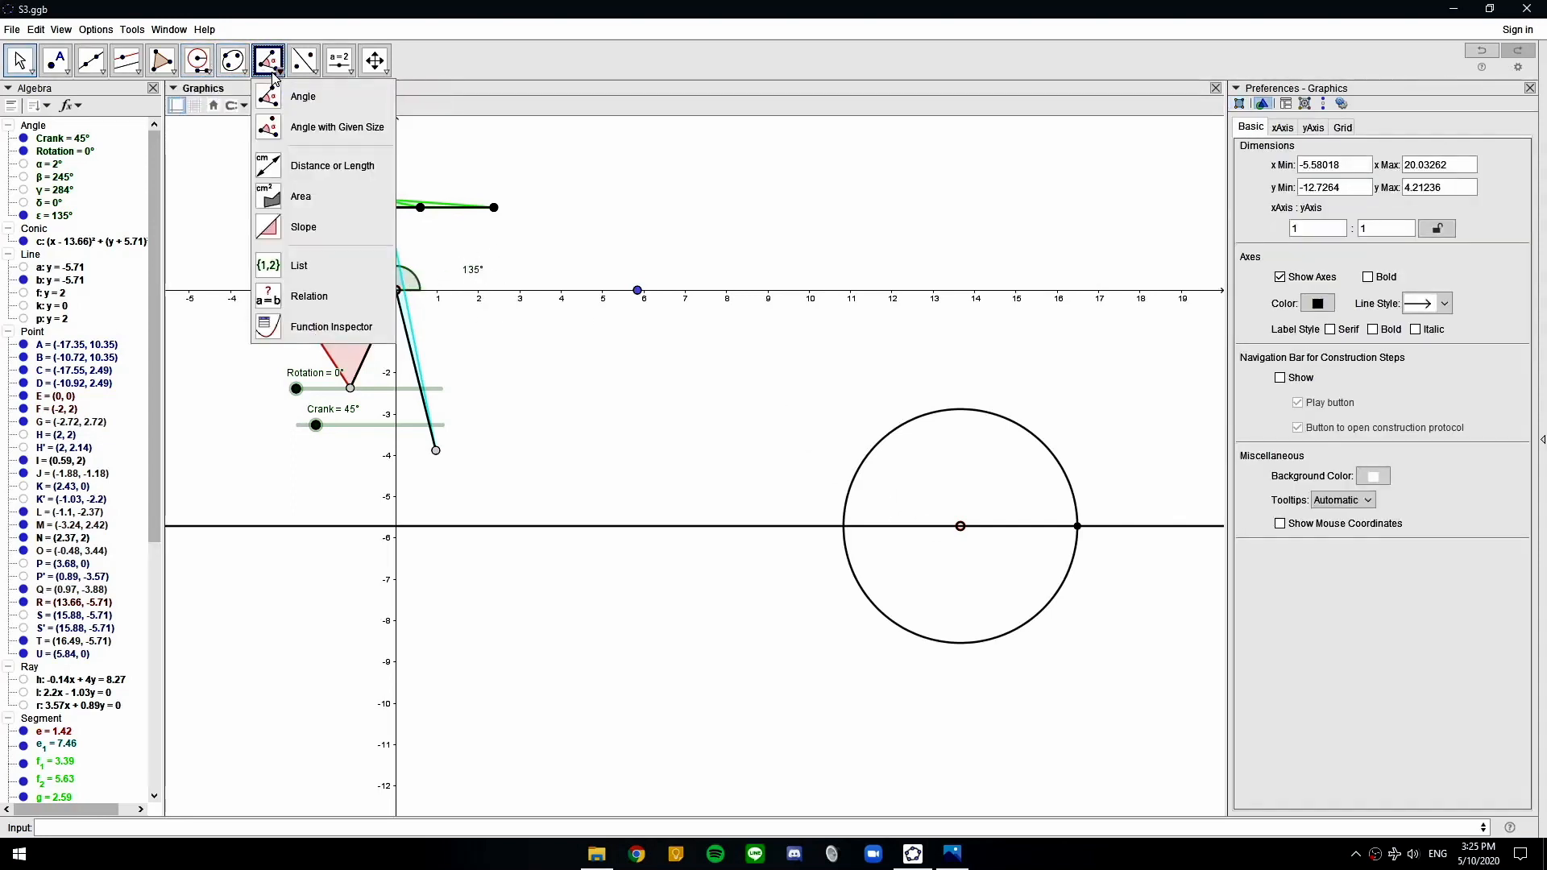
left_click(307, 128)
left_click(1077, 528)
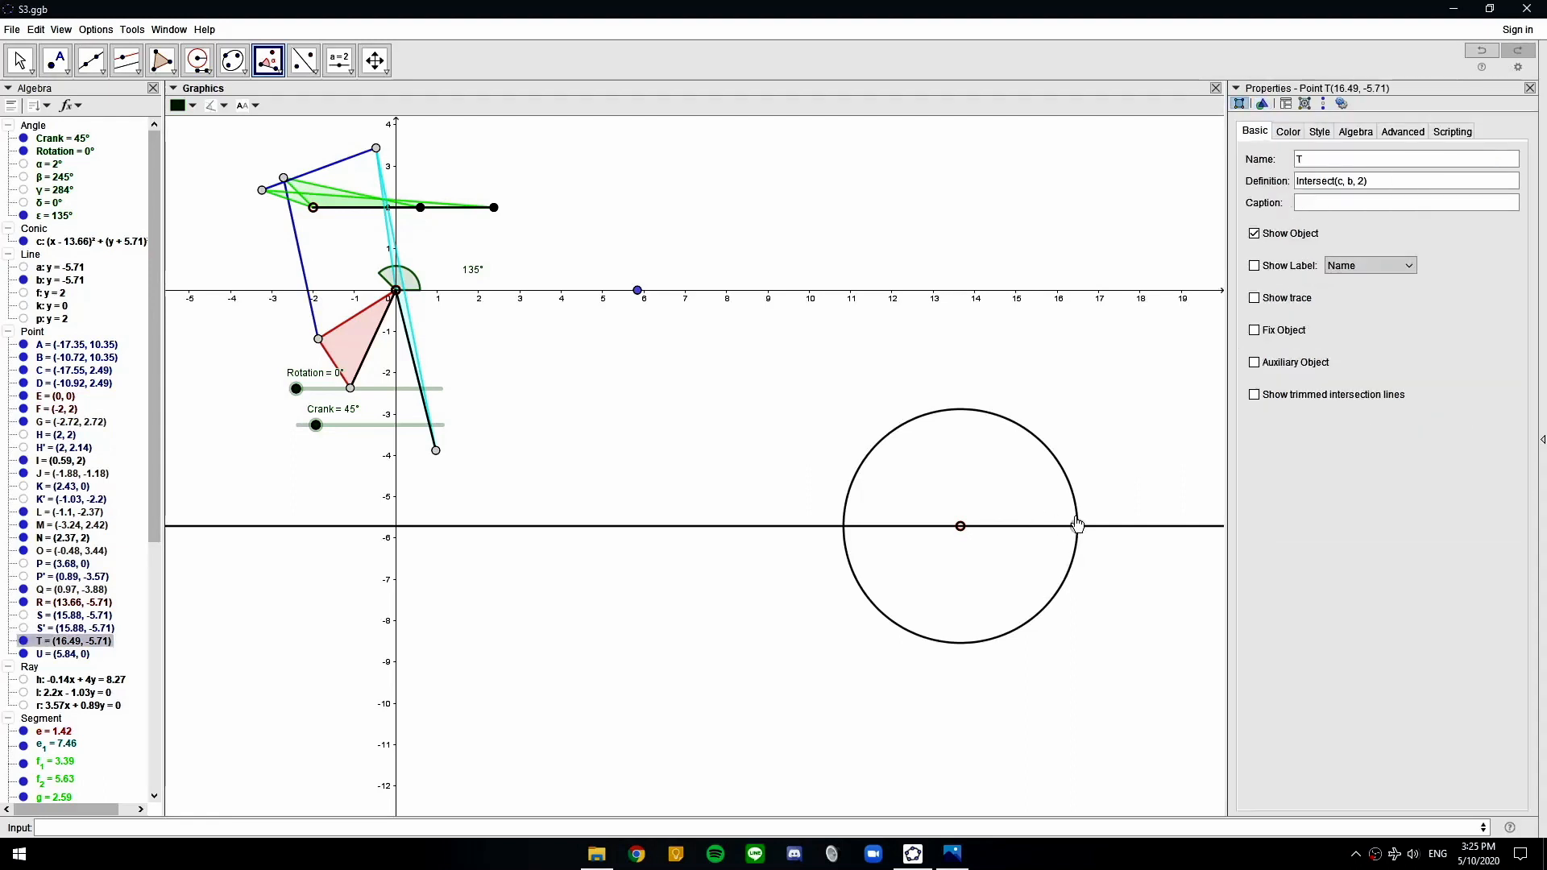
left_click(961, 527)
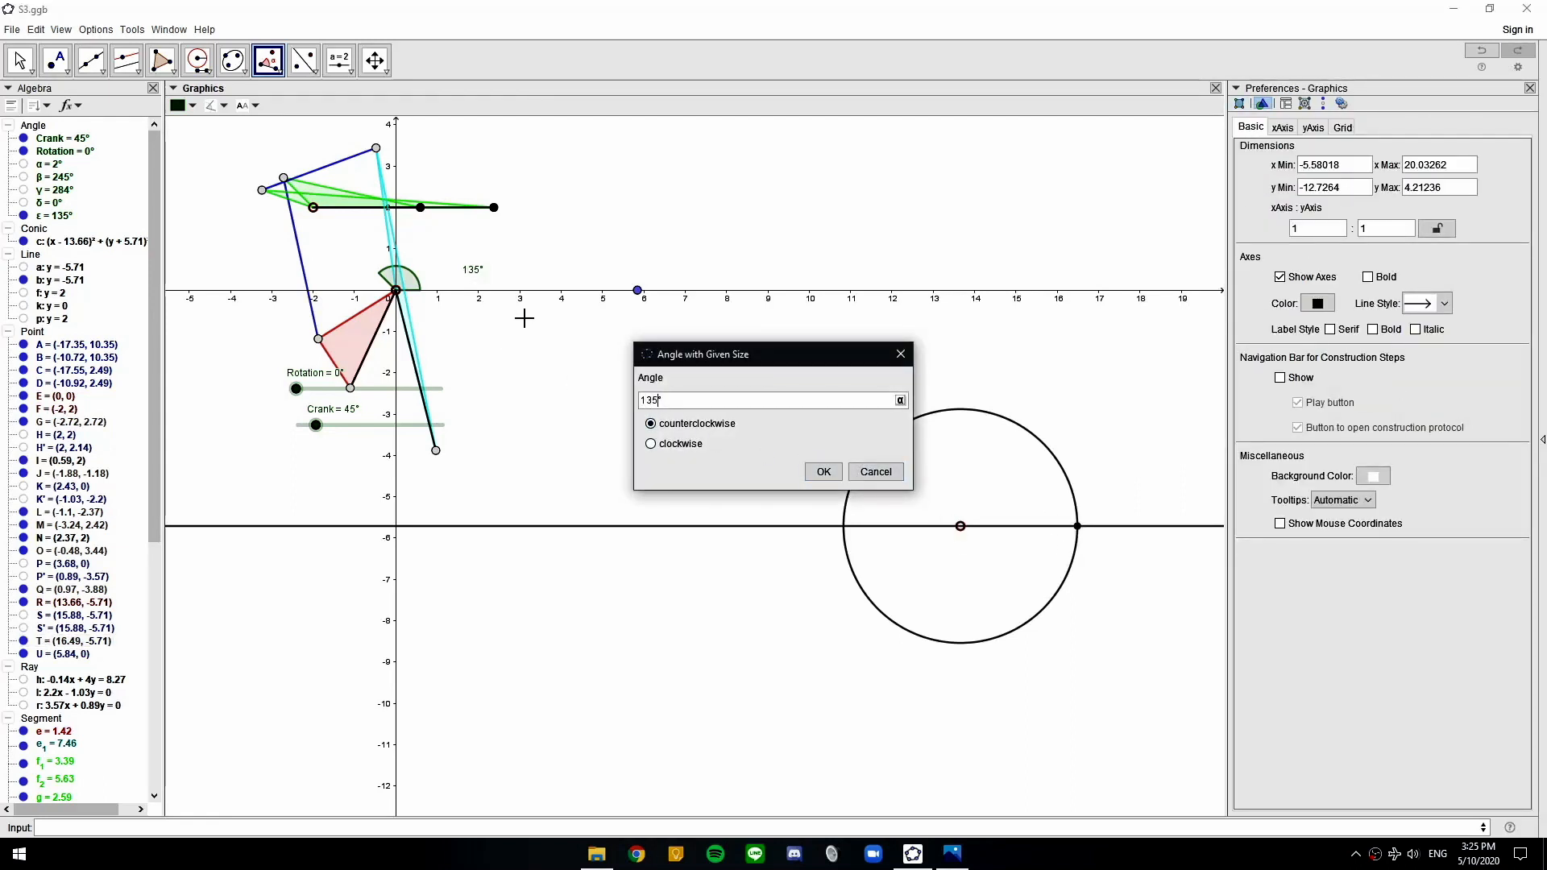
left_click(825, 473)
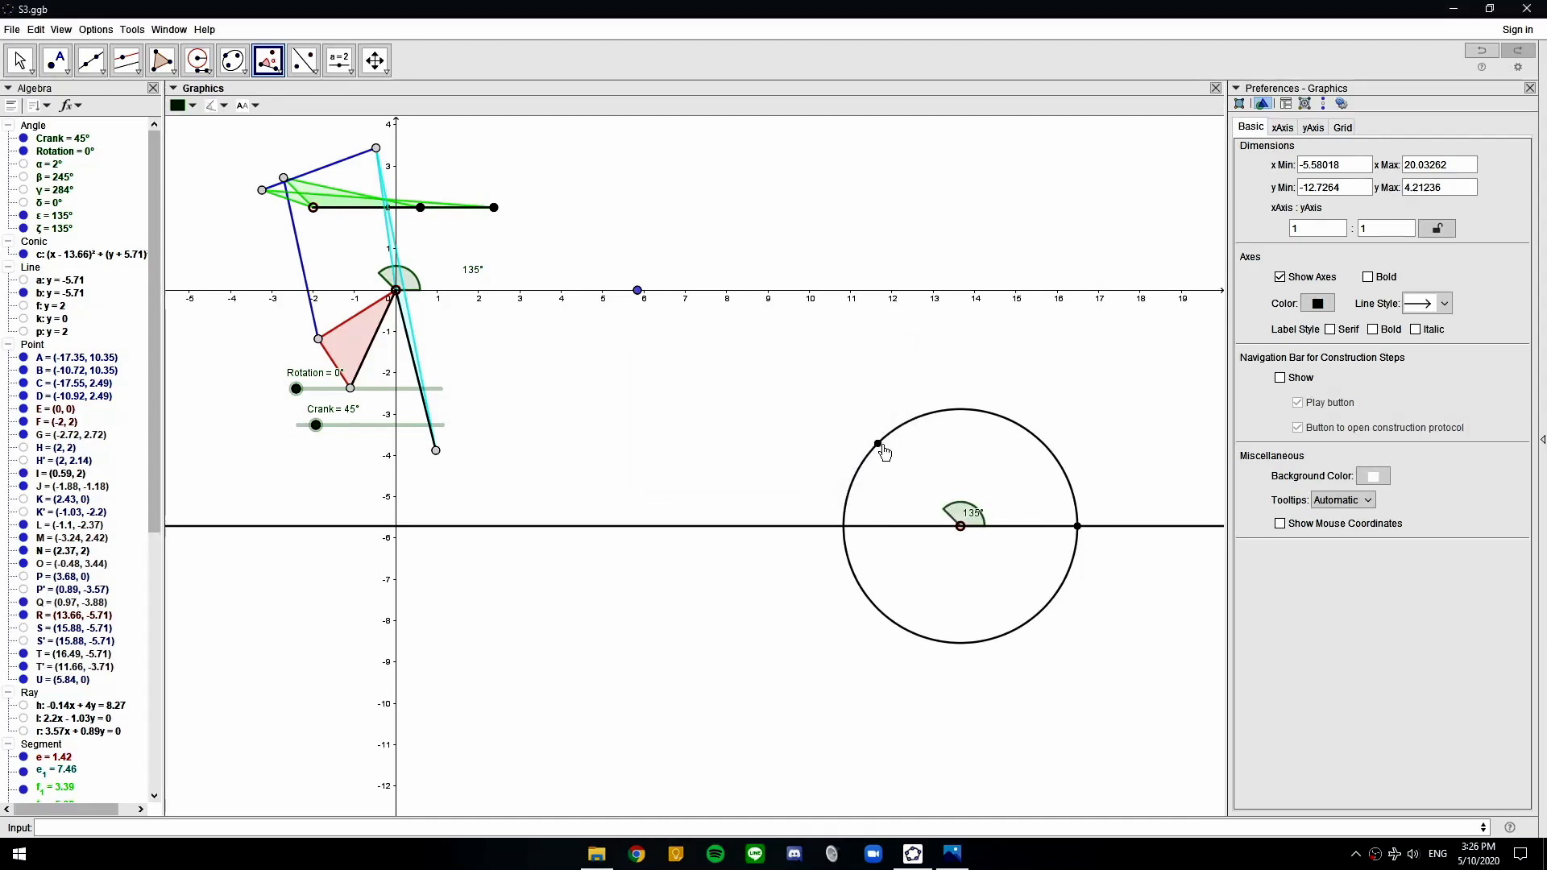
Restyle the rotated point T' on the circle as a hollow dark red point matching point R
left_click(881, 446)
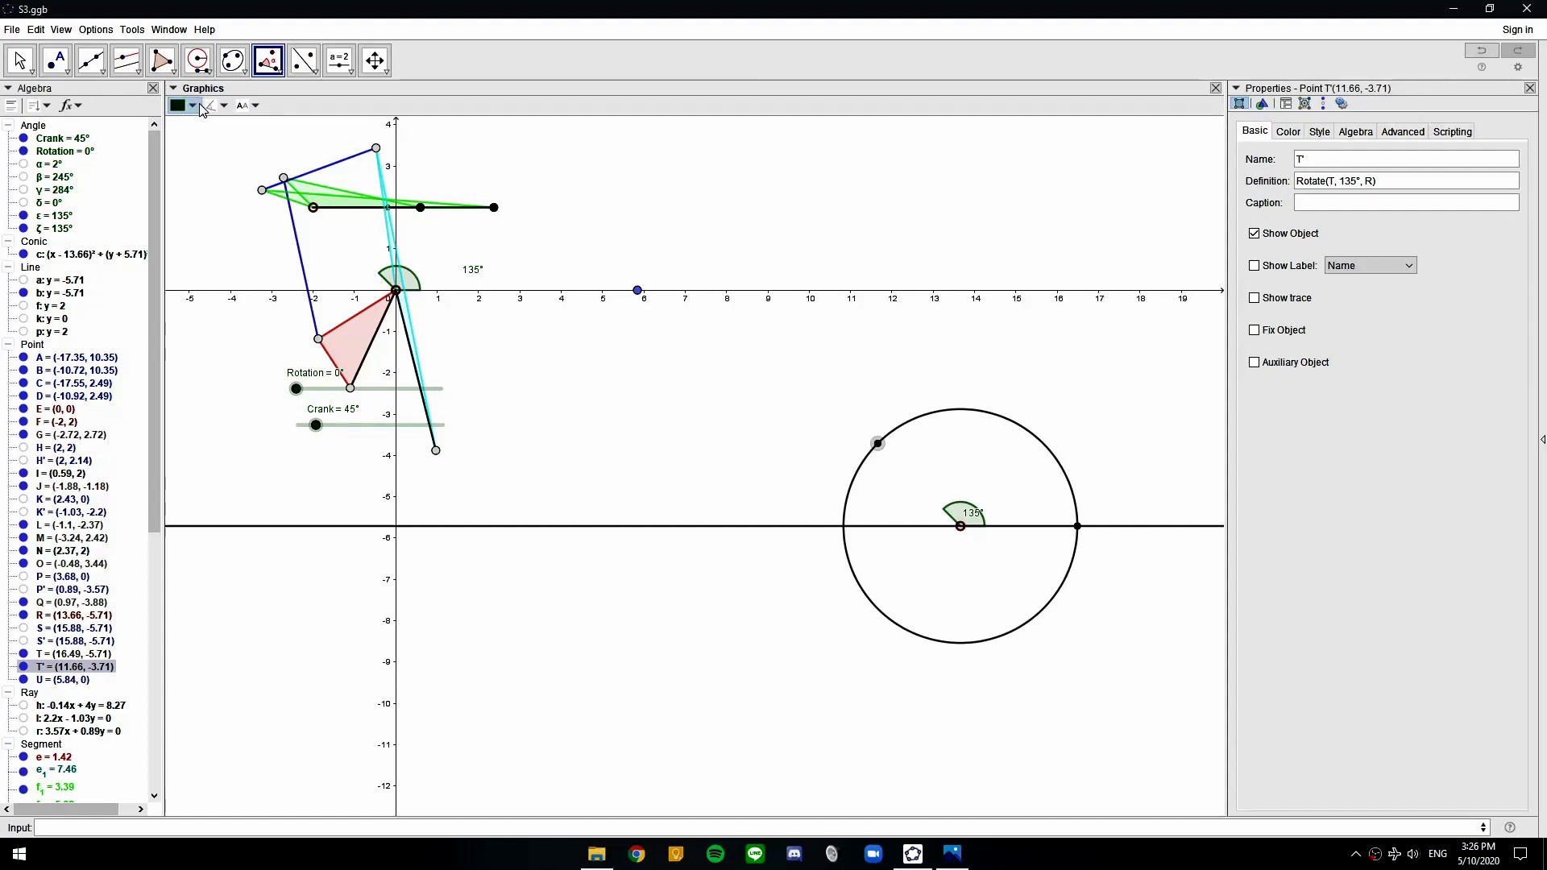
left_click(55, 60)
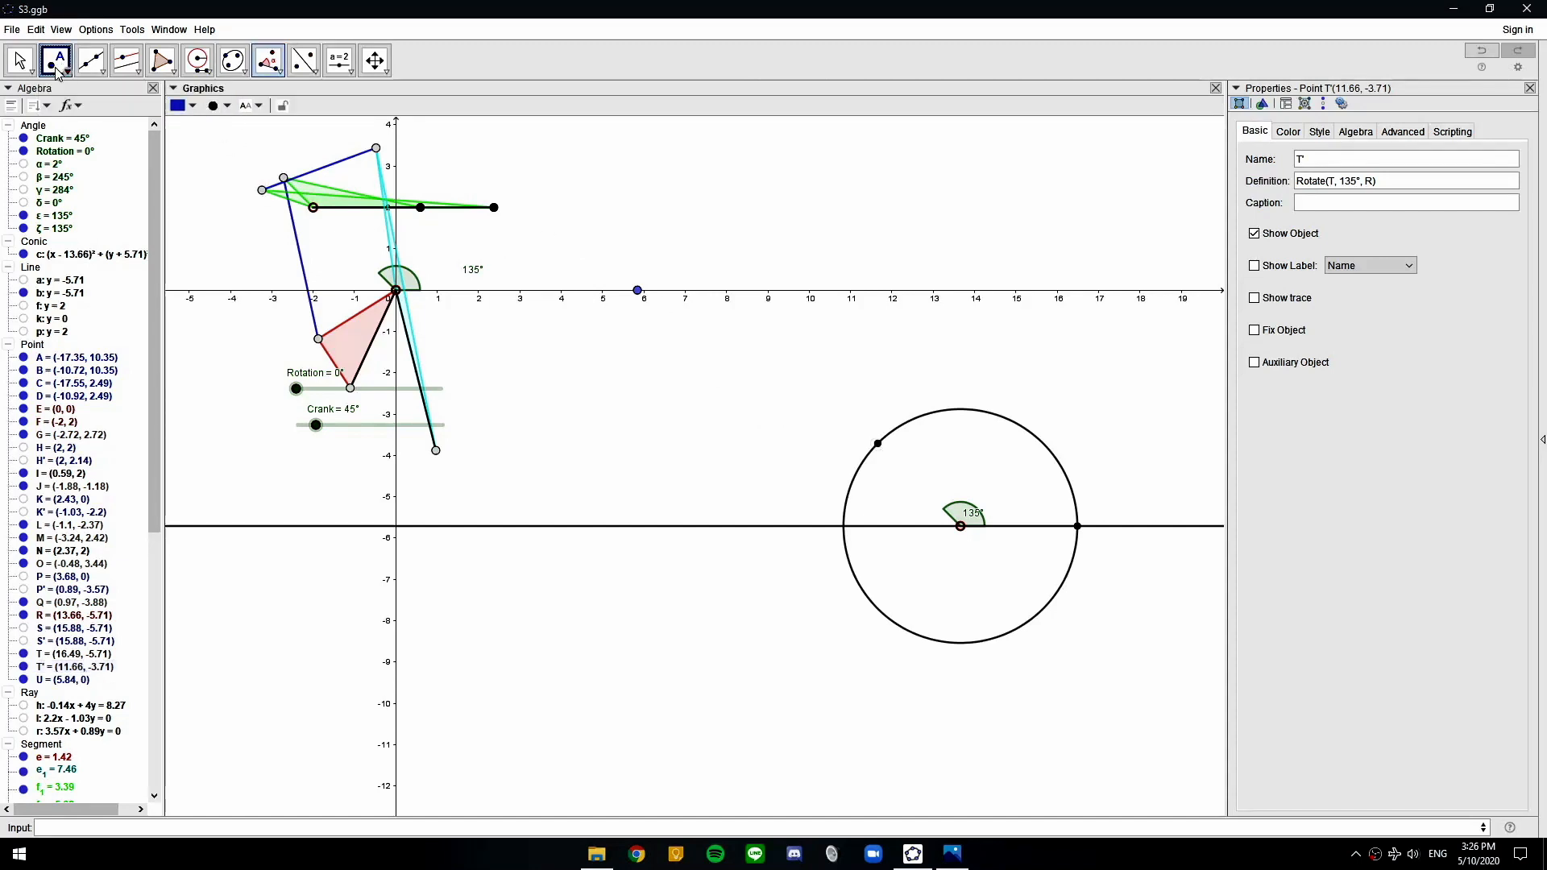
left_click(22, 60)
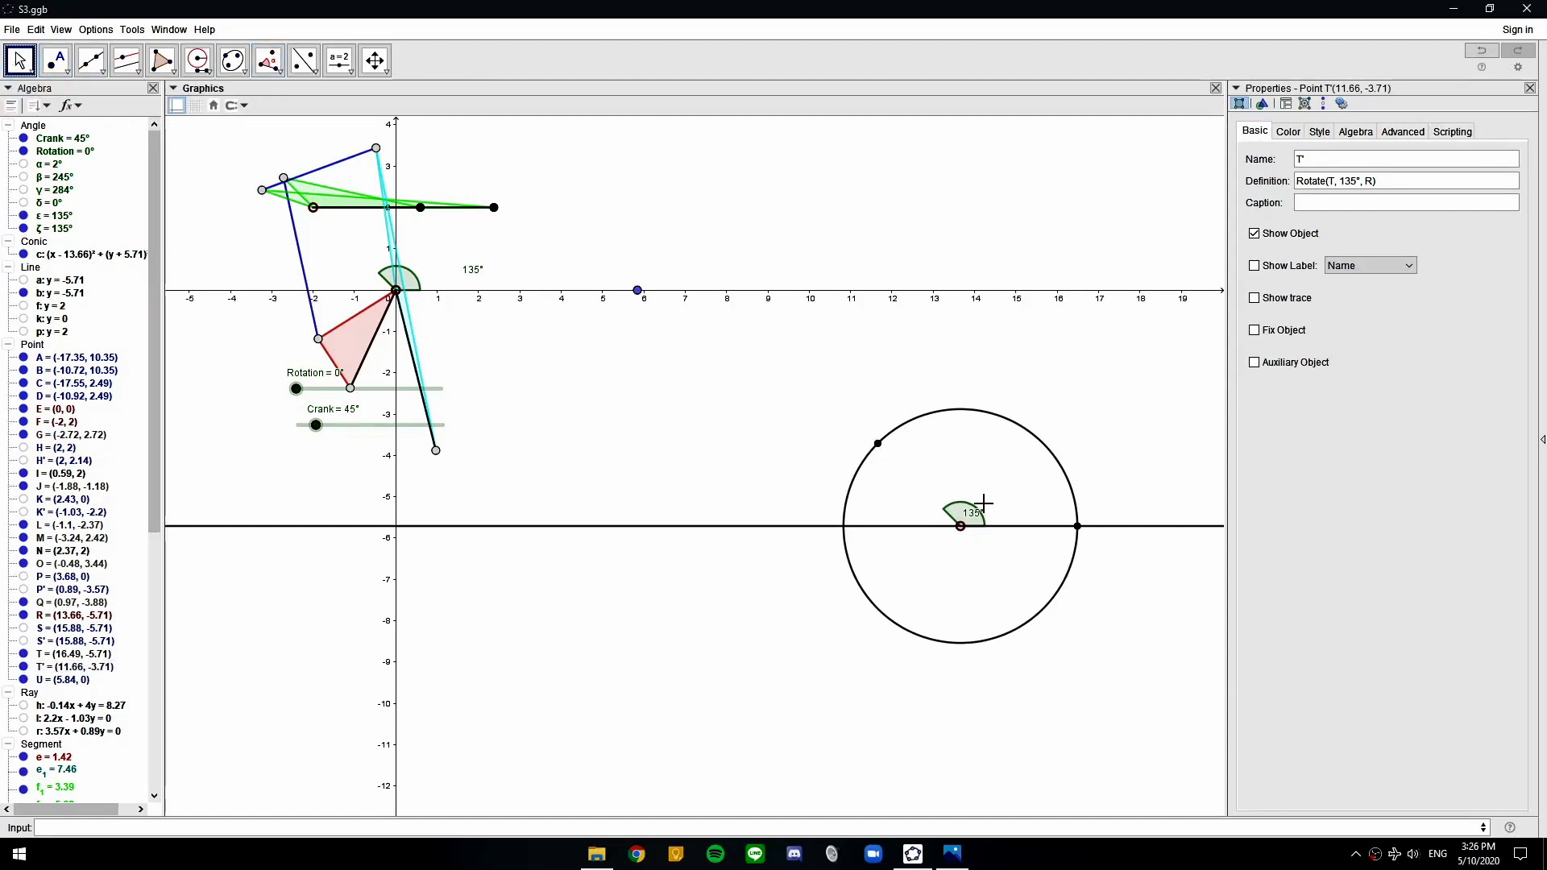
left_click(878, 443)
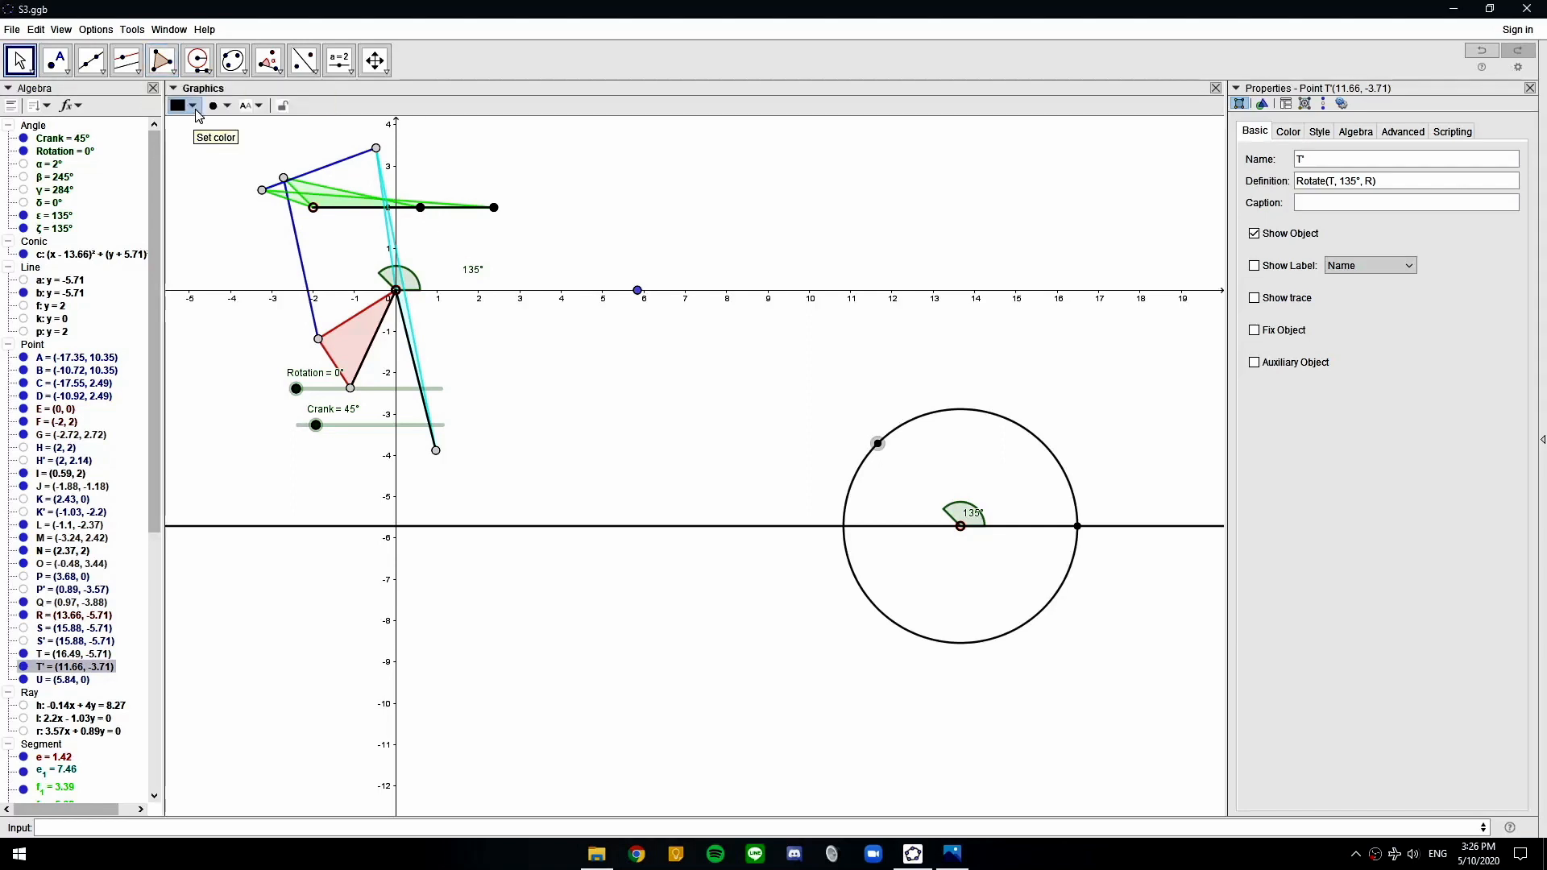
left_click(183, 106)
left_click(213, 106)
left_click(251, 123)
left_click(434, 280)
left_click(876, 442)
left_click(214, 105)
left_click(271, 161)
left_click(894, 443)
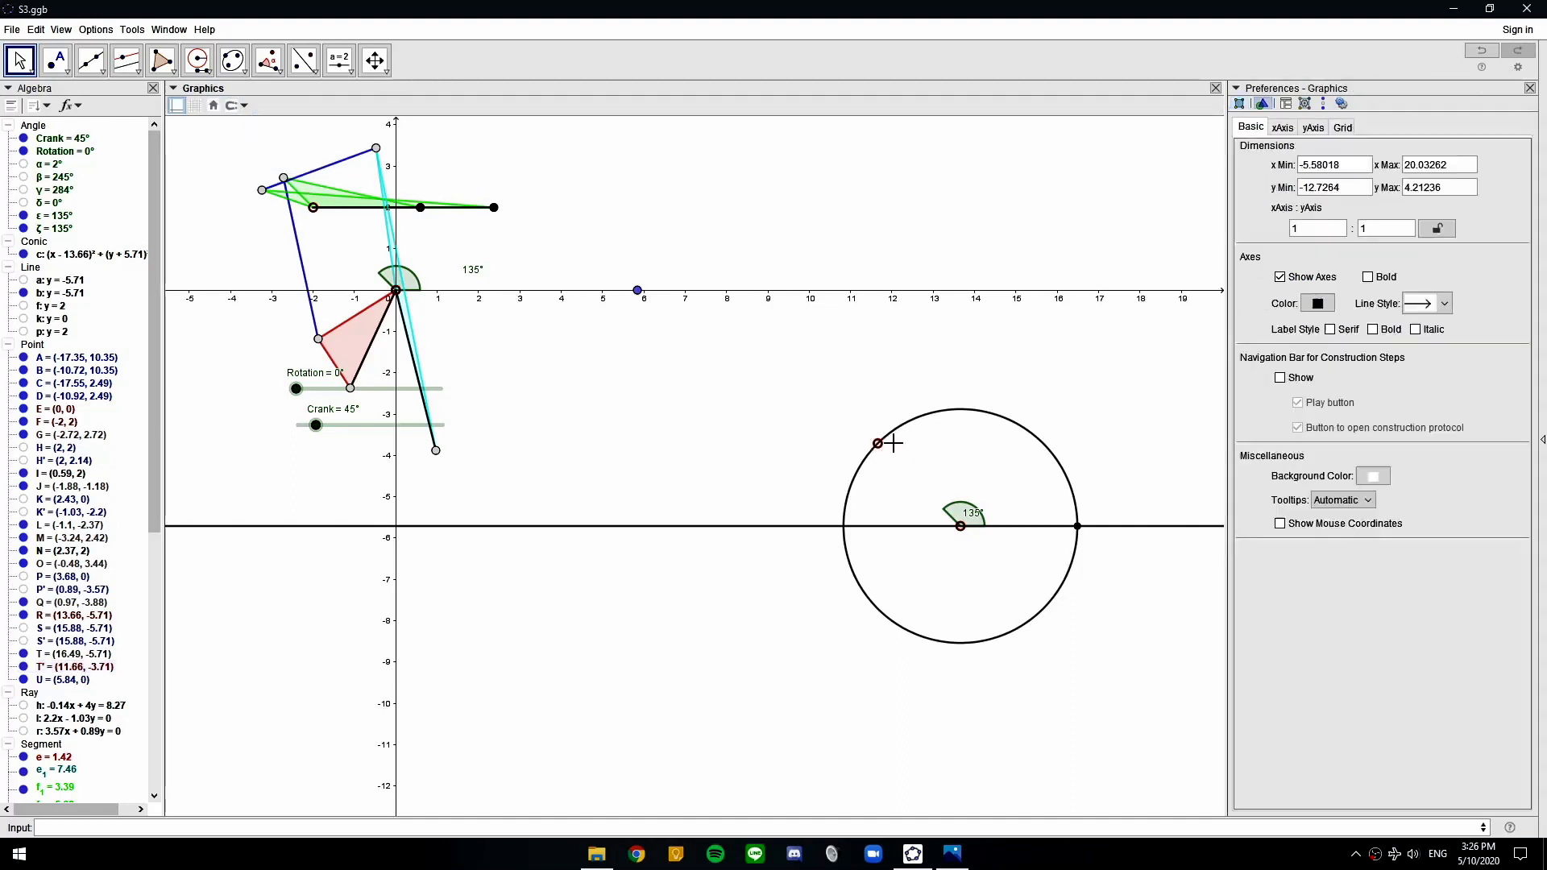
Hide the construction circle, its intersection point on line b and the 135° angle at R
left_click(1080, 535)
left_click(1075, 510)
key("ctrl+g")
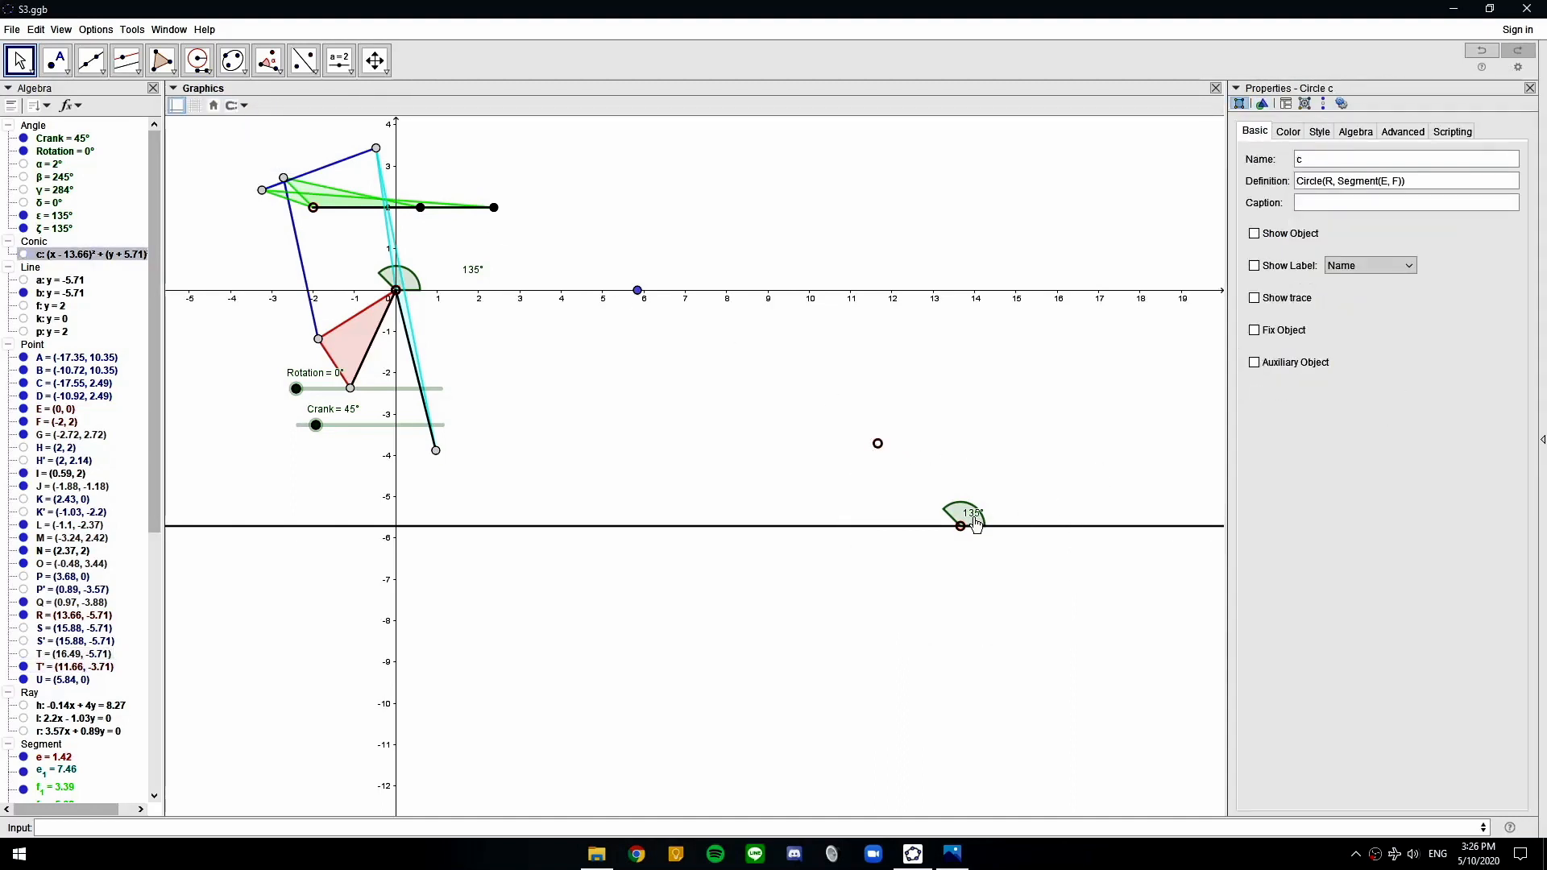
left_click(973, 516)
key("ctrl+g")
left_click(672, 466)
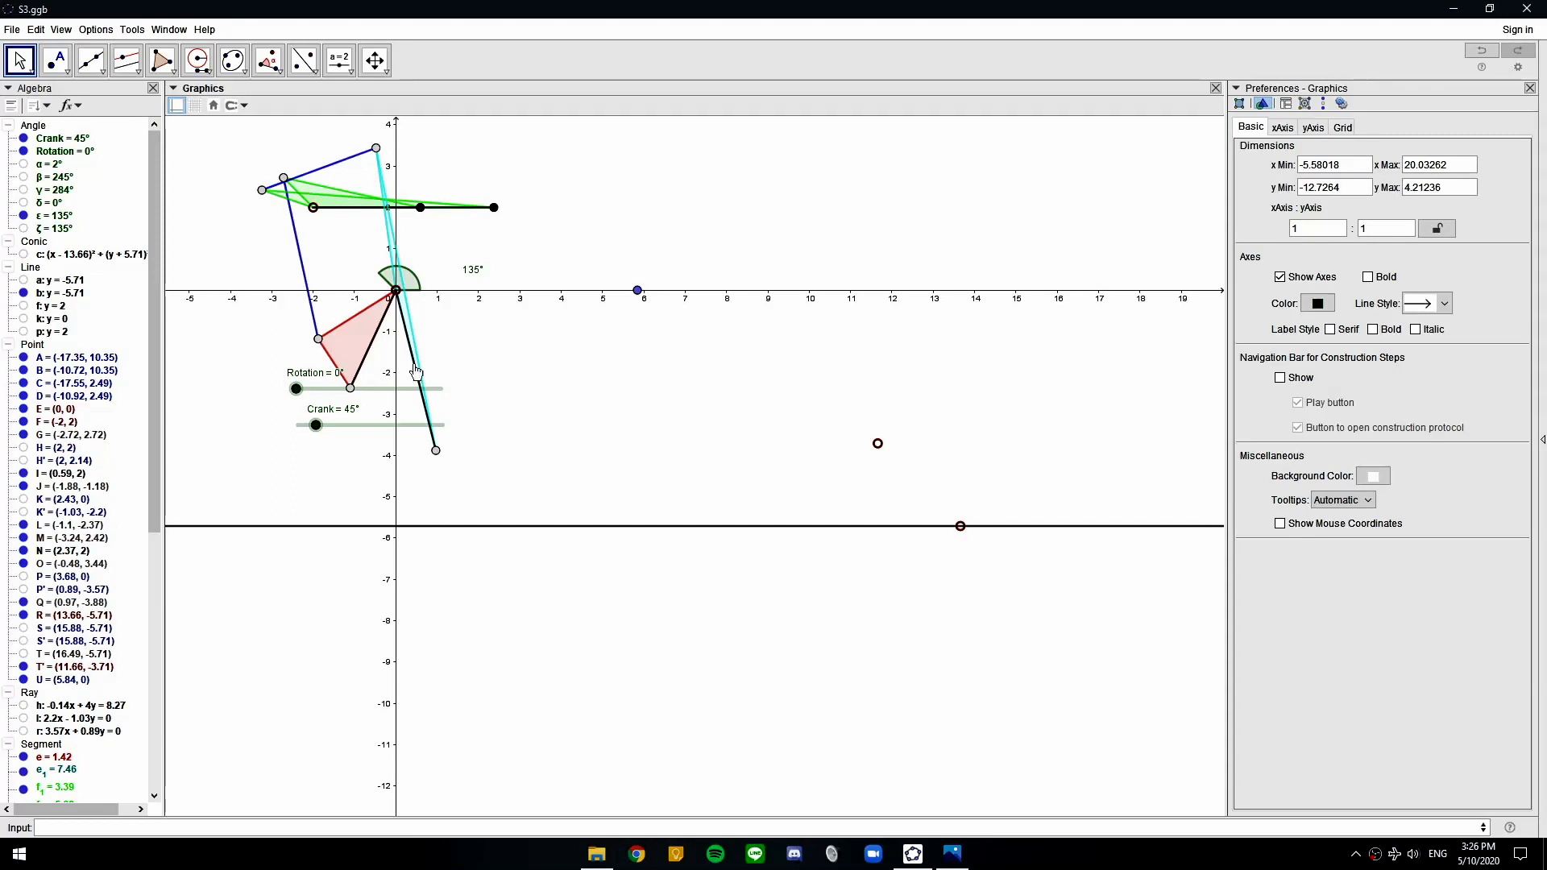
Draw a line parallel to line b through the rotated point T', and check it with the Rotation slider
left_click(127, 61)
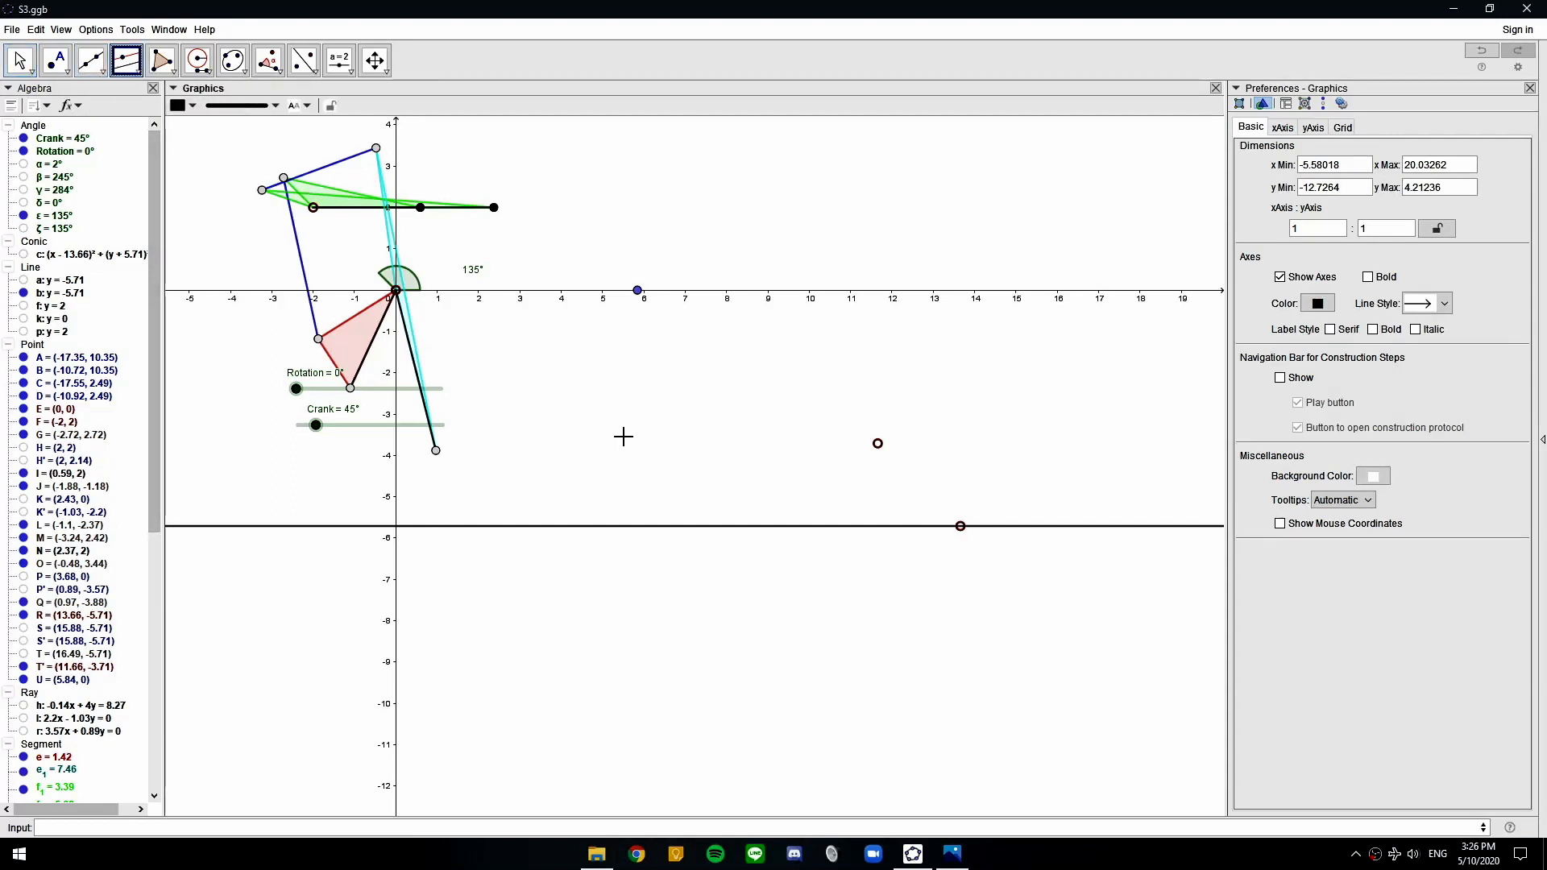
left_click(843, 526)
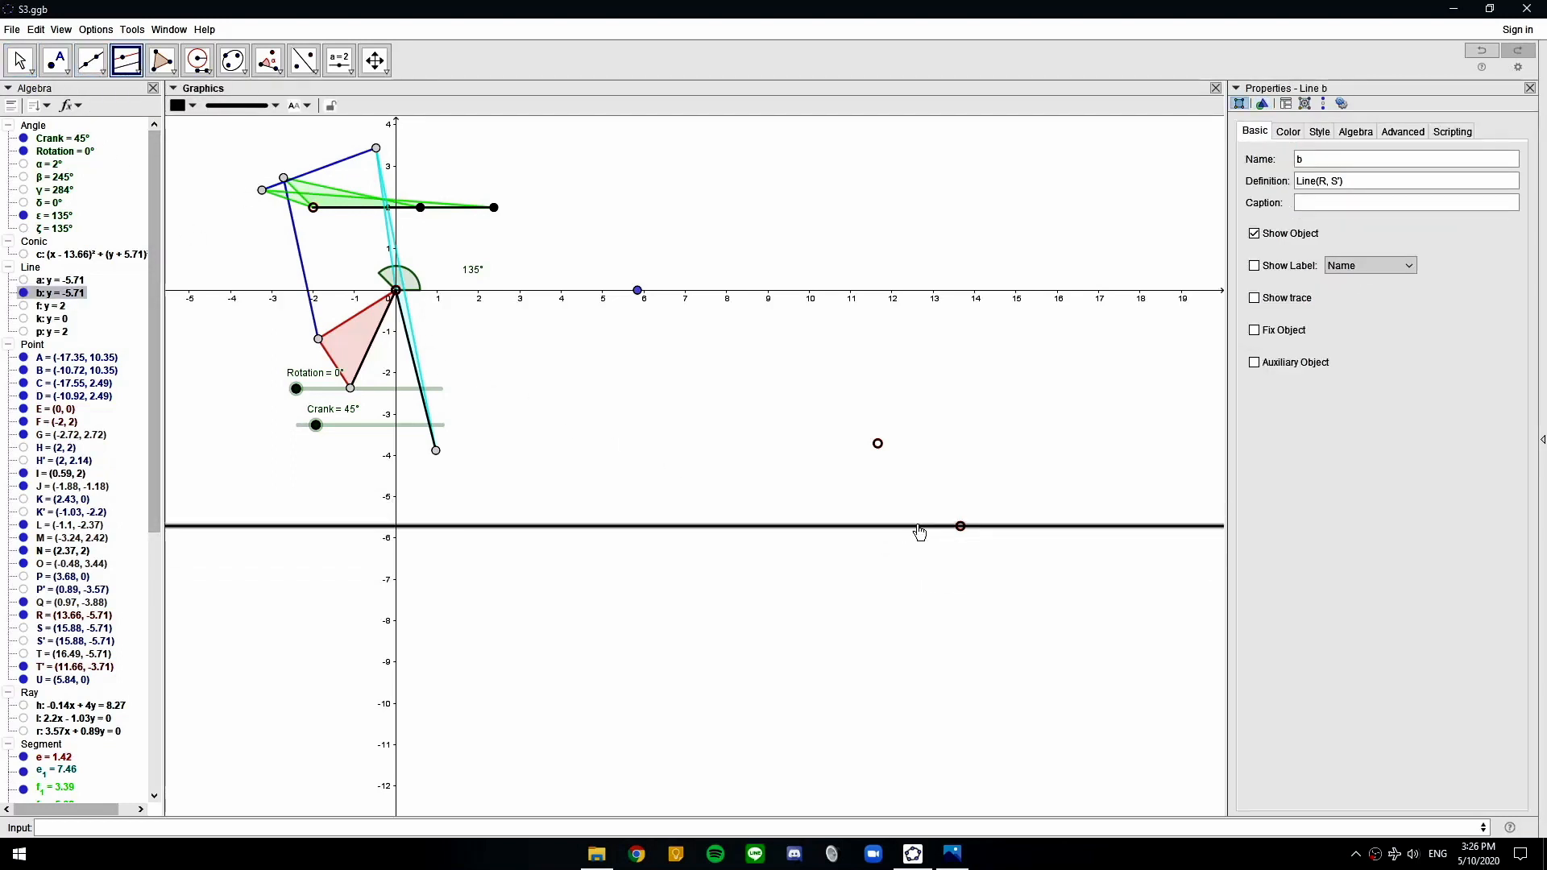
left_click(878, 443)
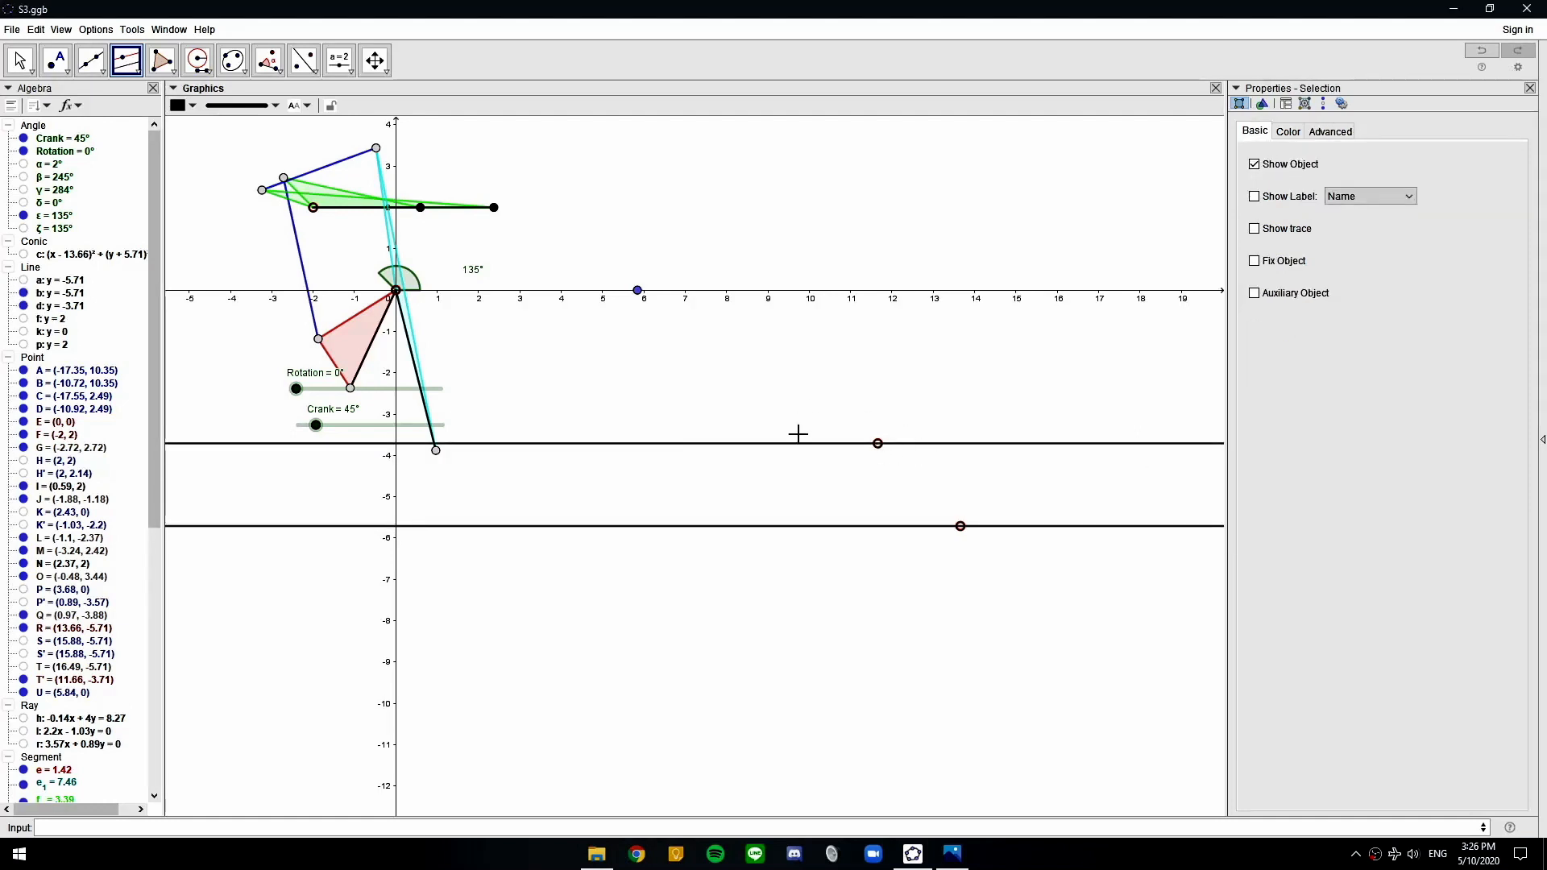
left_click(20, 61)
mouse_move(295, 388)
left_mouse_down()
mouse_move(326, 390)
mouse_move(296, 390)
left_mouse_up()
left_click(828, 567)
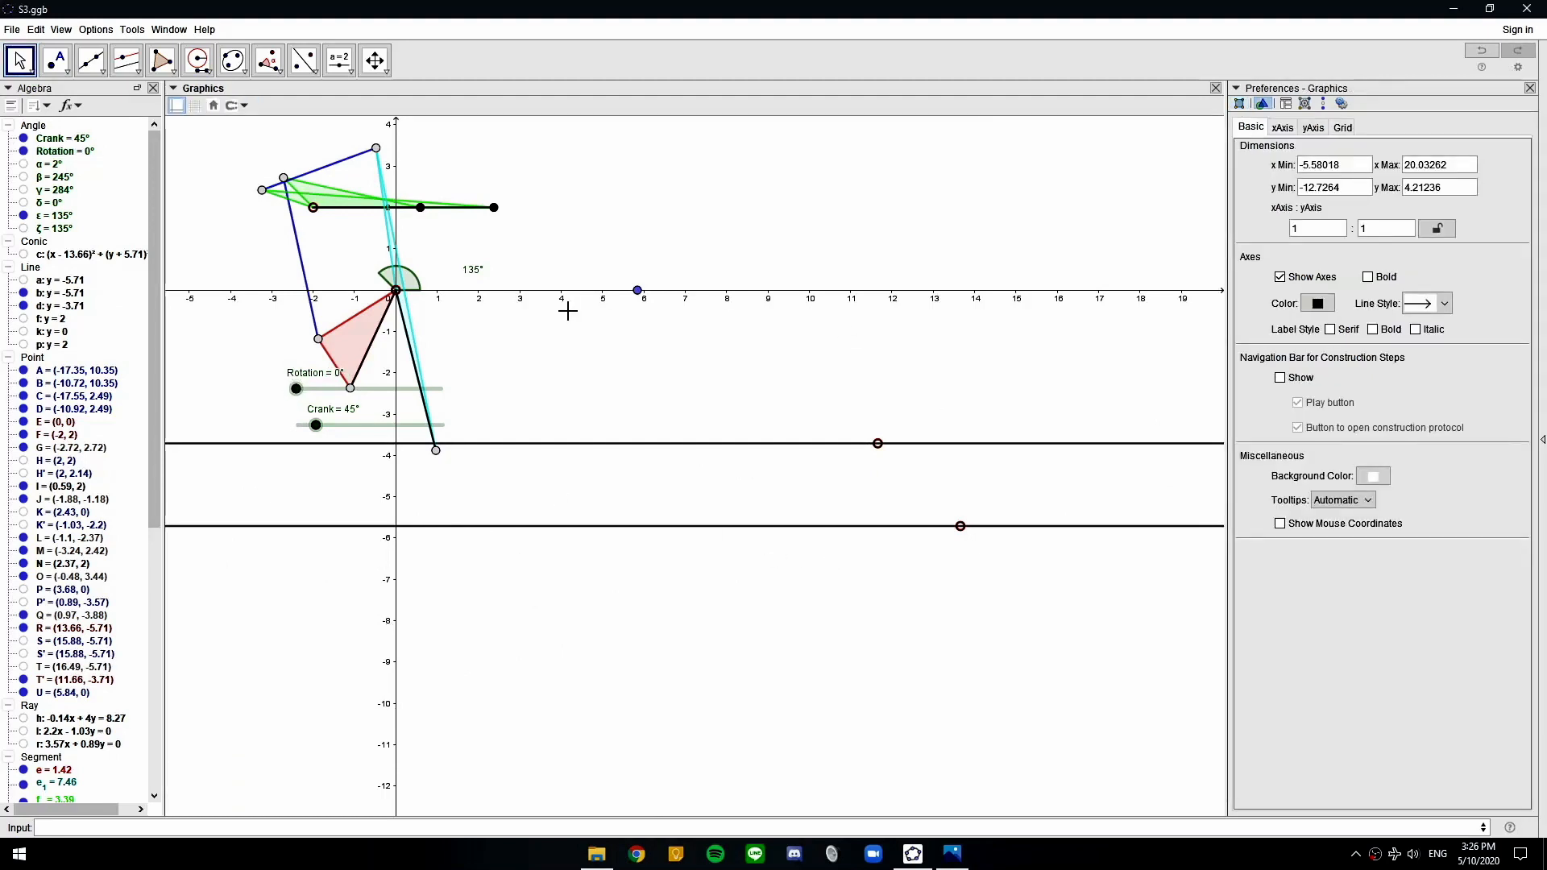
Hide the helper point on the x-axis and relocate the Rotation and Crank sliders above the linkage drawing
left_click(638, 290)
key("ctrl+g")
left_click_drag(391, 389, 730, 133)
left_click_drag(397, 437, 671, 213)
Move point R with its lines above the linkage to about (13.15, 5.72)
left_click_drag(345, 289, 798, 663)
scroll(507, 452, "down", 2)
left_click_drag(485, 395, 549, 516)
scroll(606, 448, "down", 2)
left_click_drag(1045, 655, 792, 439)
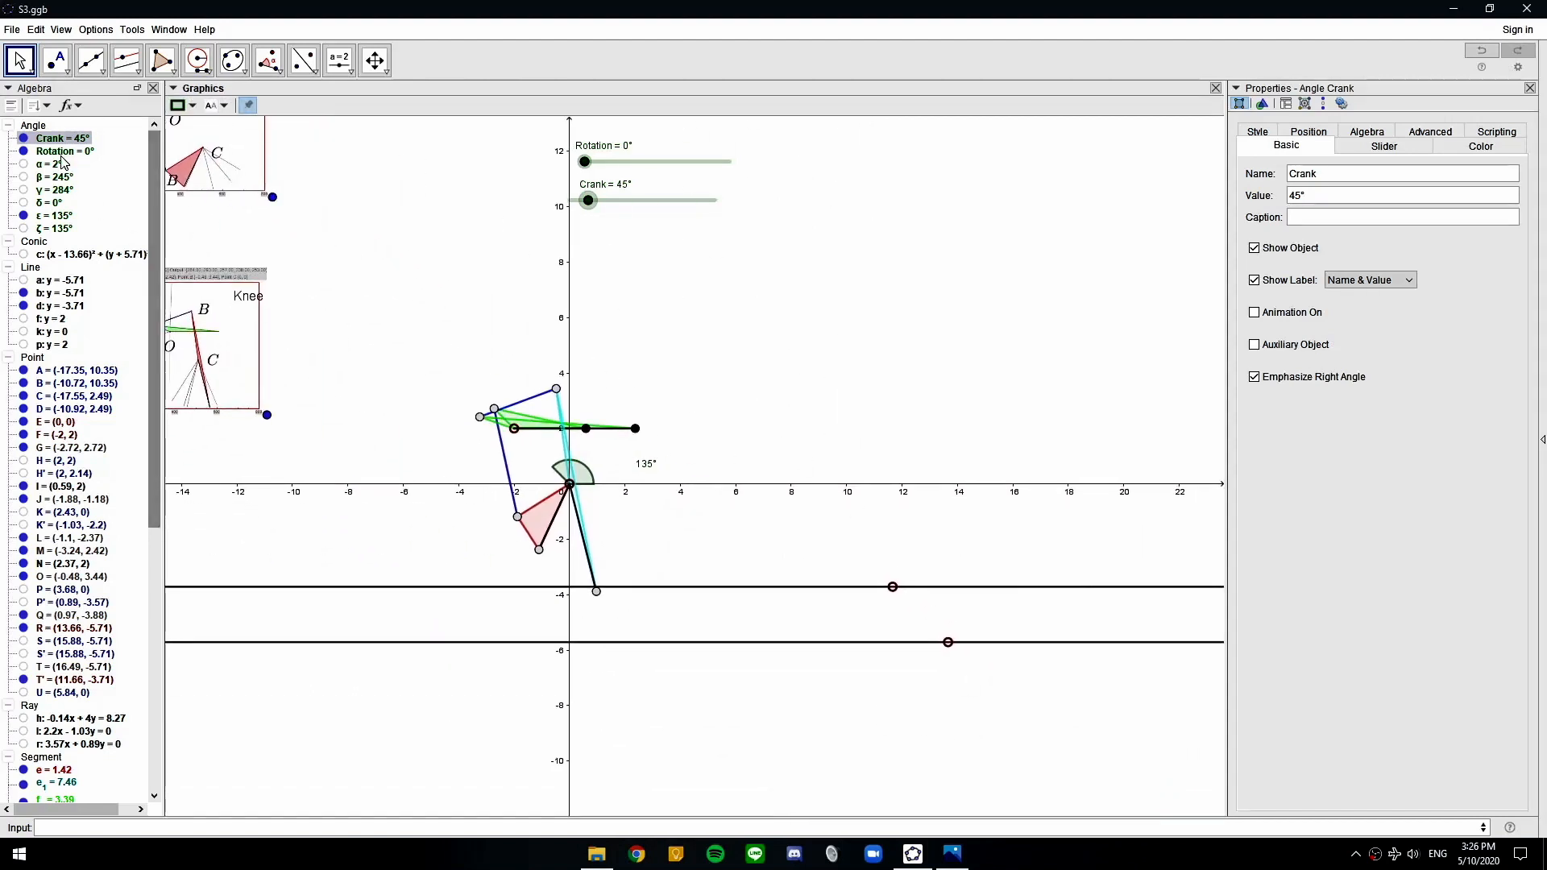
left_click_drag(947, 642, 936, 331)
scroll(733, 346, "down", 3)
left_click_drag(773, 397, 736, 478)
scroll(809, 568, "up", 5)
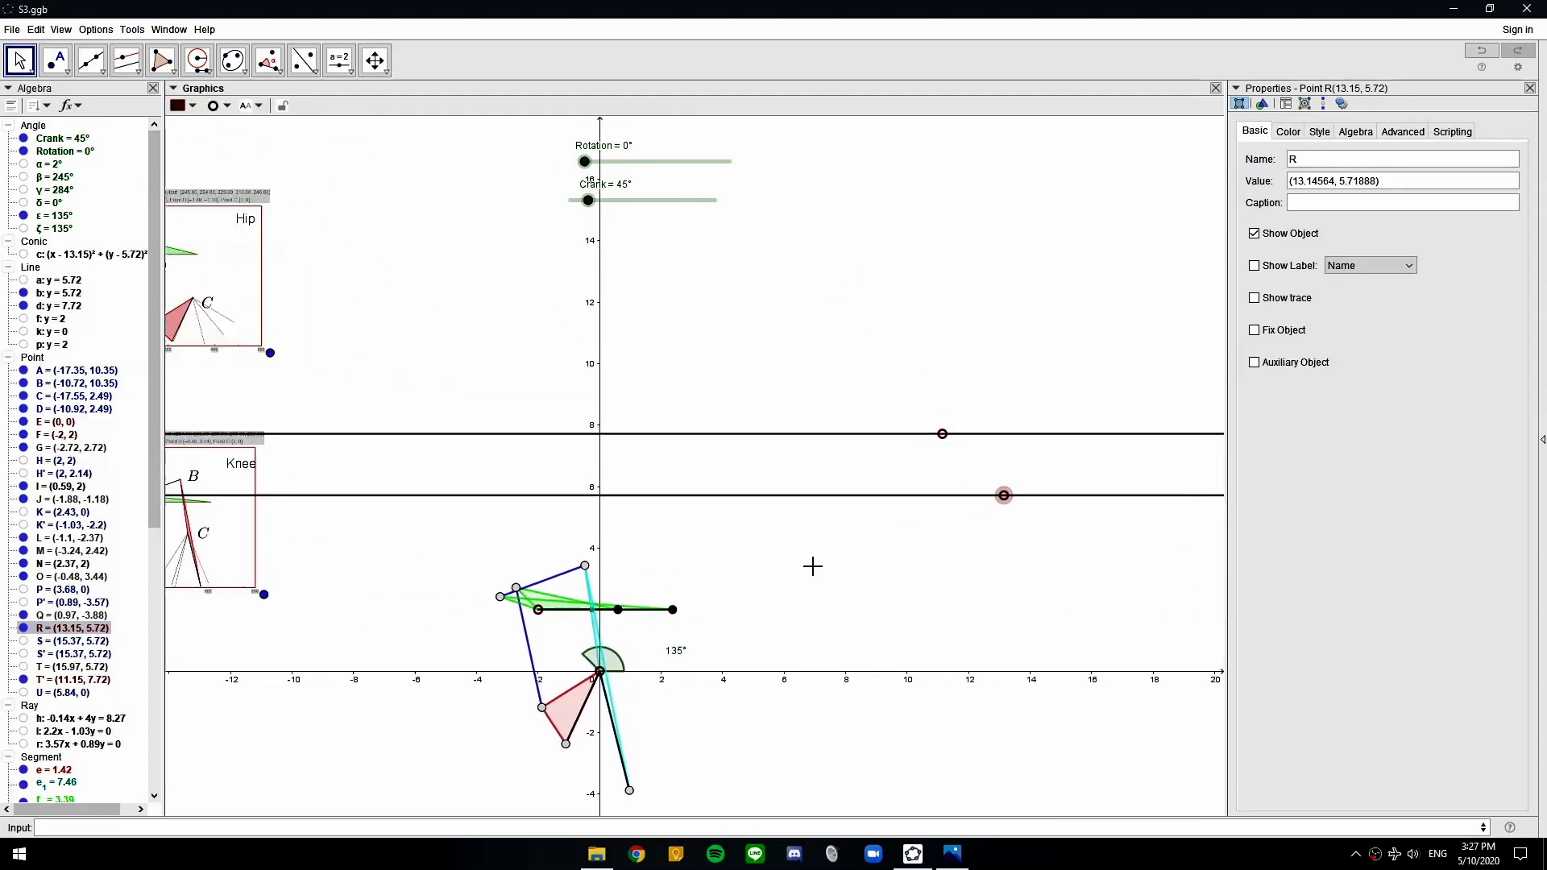
Recolour the green crank triangle I-G-F dark green to tell it apart from the other triangle
left_click_drag(447, 558, 714, 610)
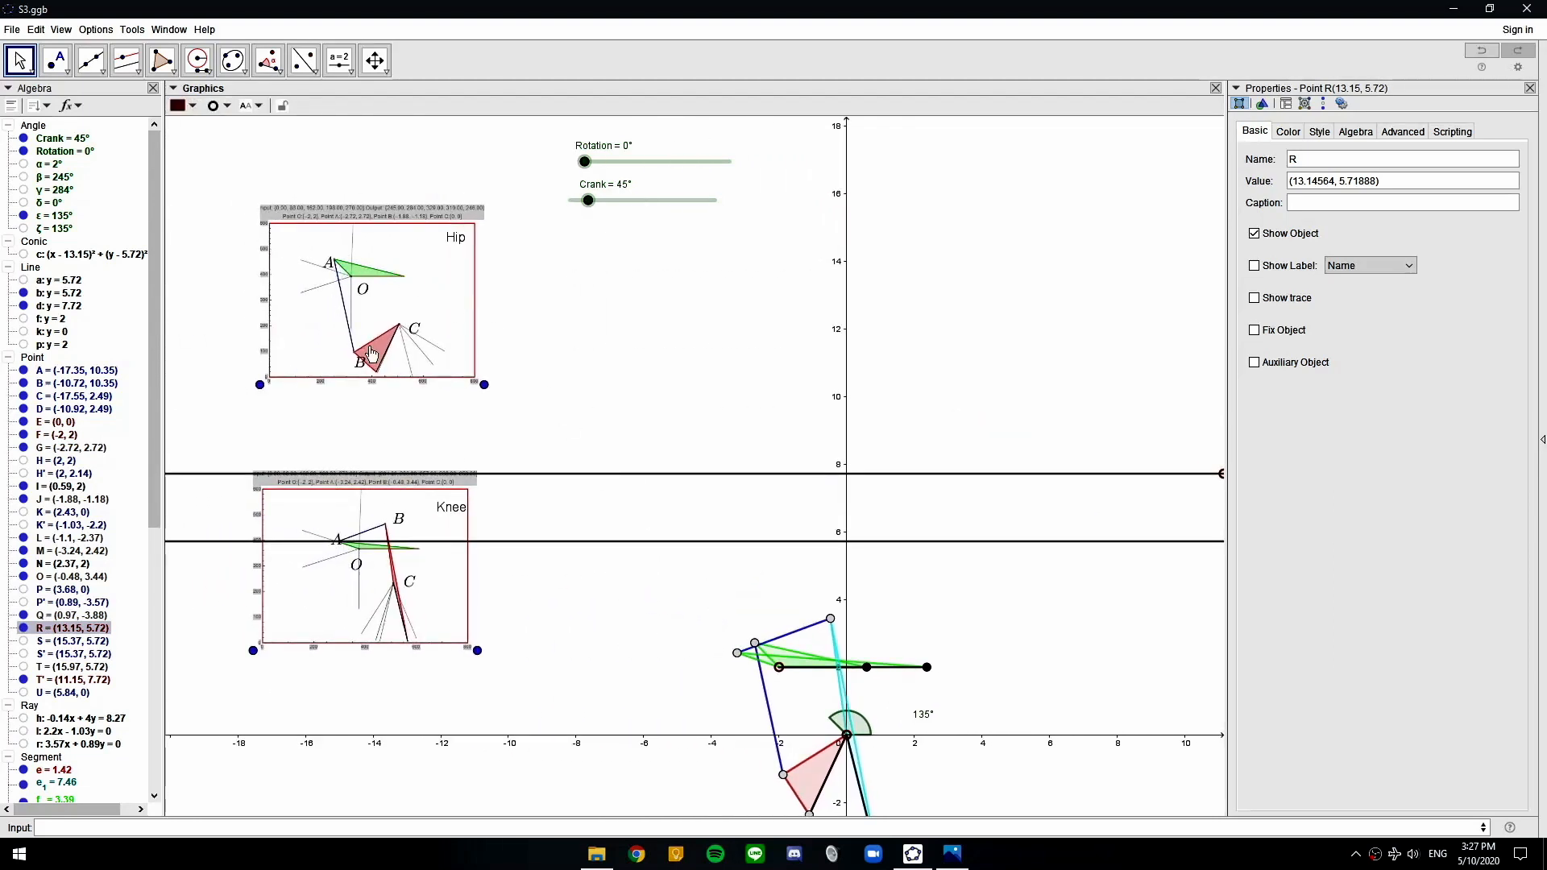
left_click_drag(824, 789, 731, 616)
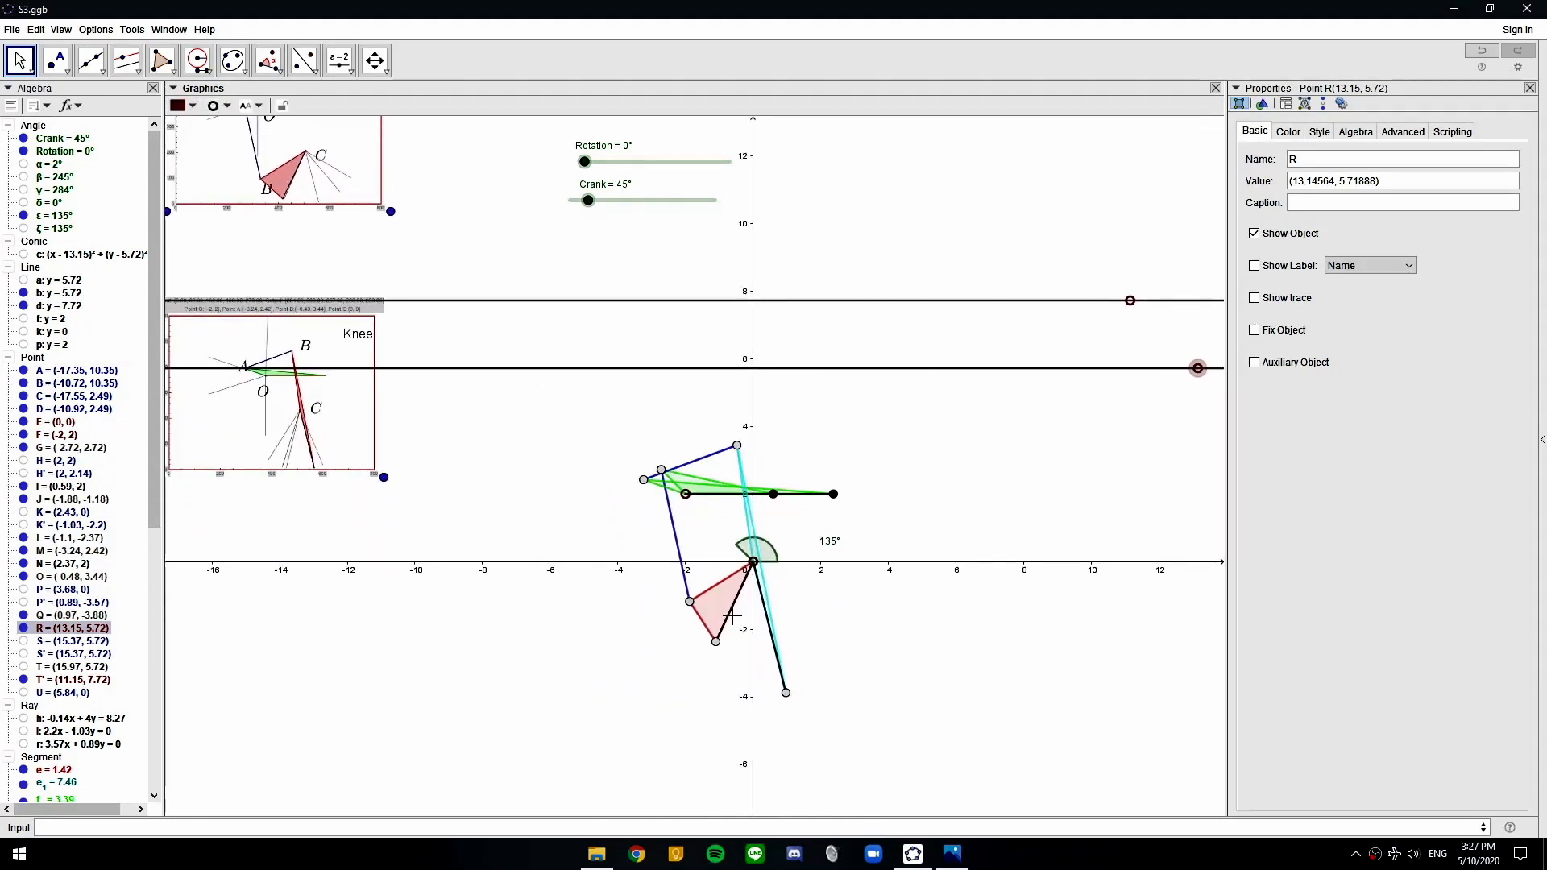
scroll(684, 497, "up", 3)
left_click(675, 473)
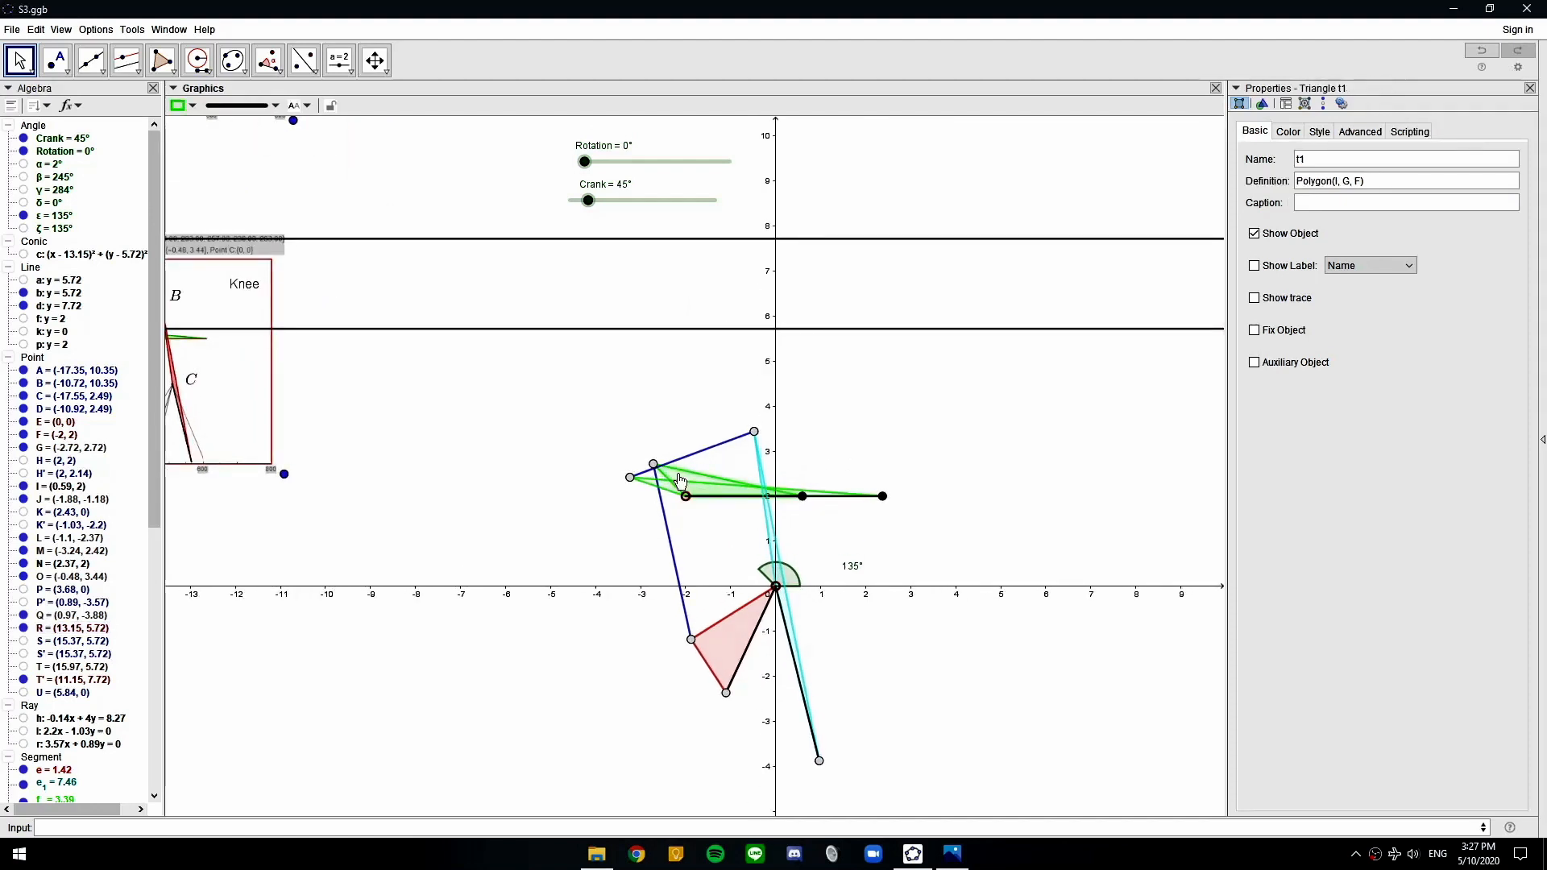
left_click(191, 109)
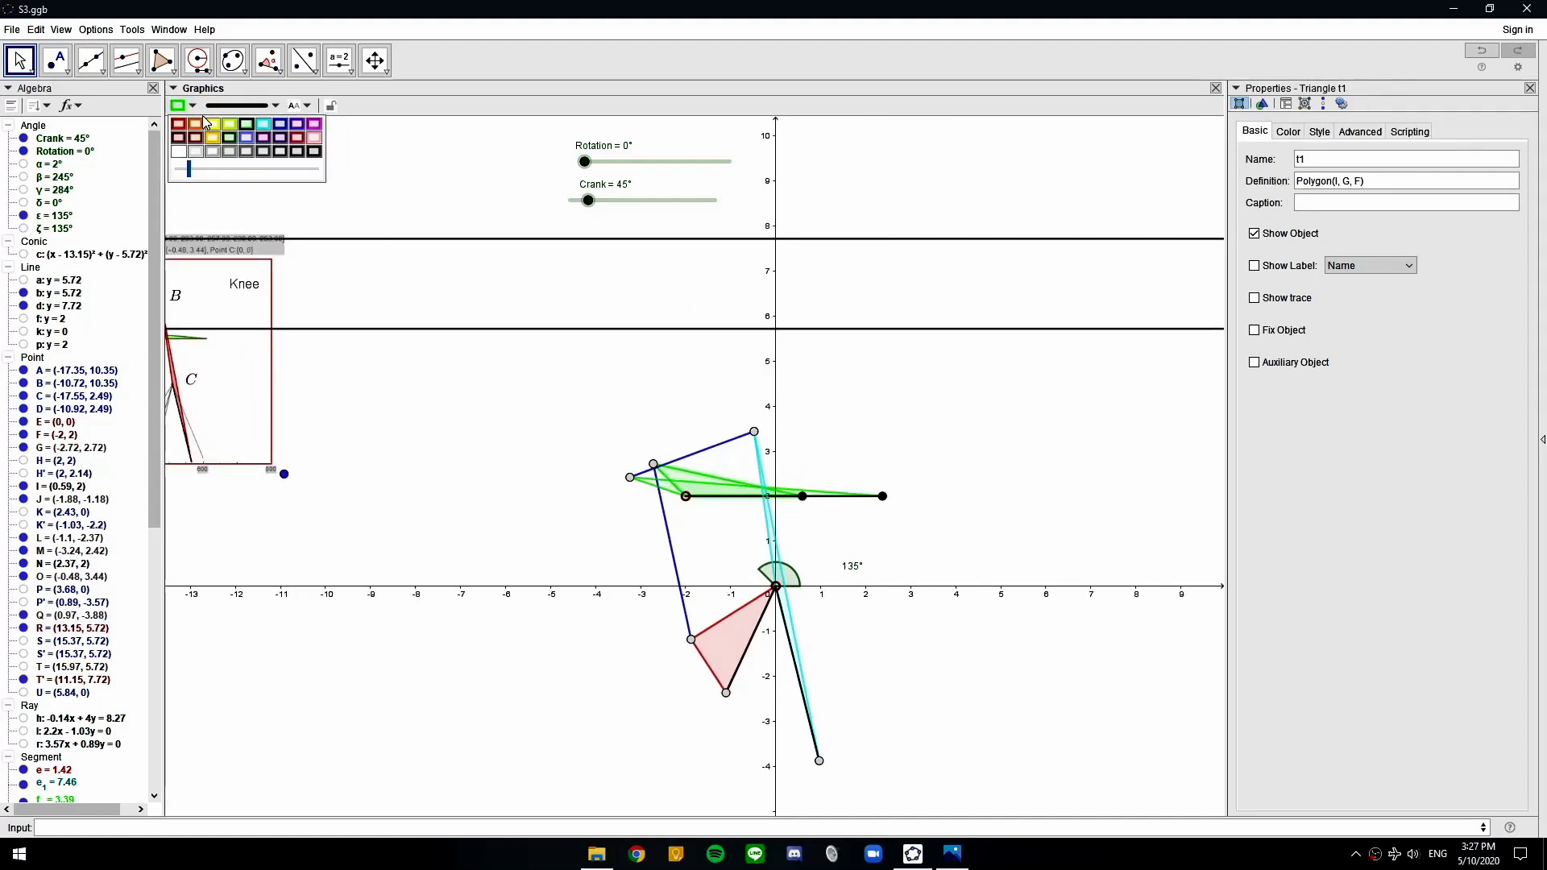
left_click(230, 139)
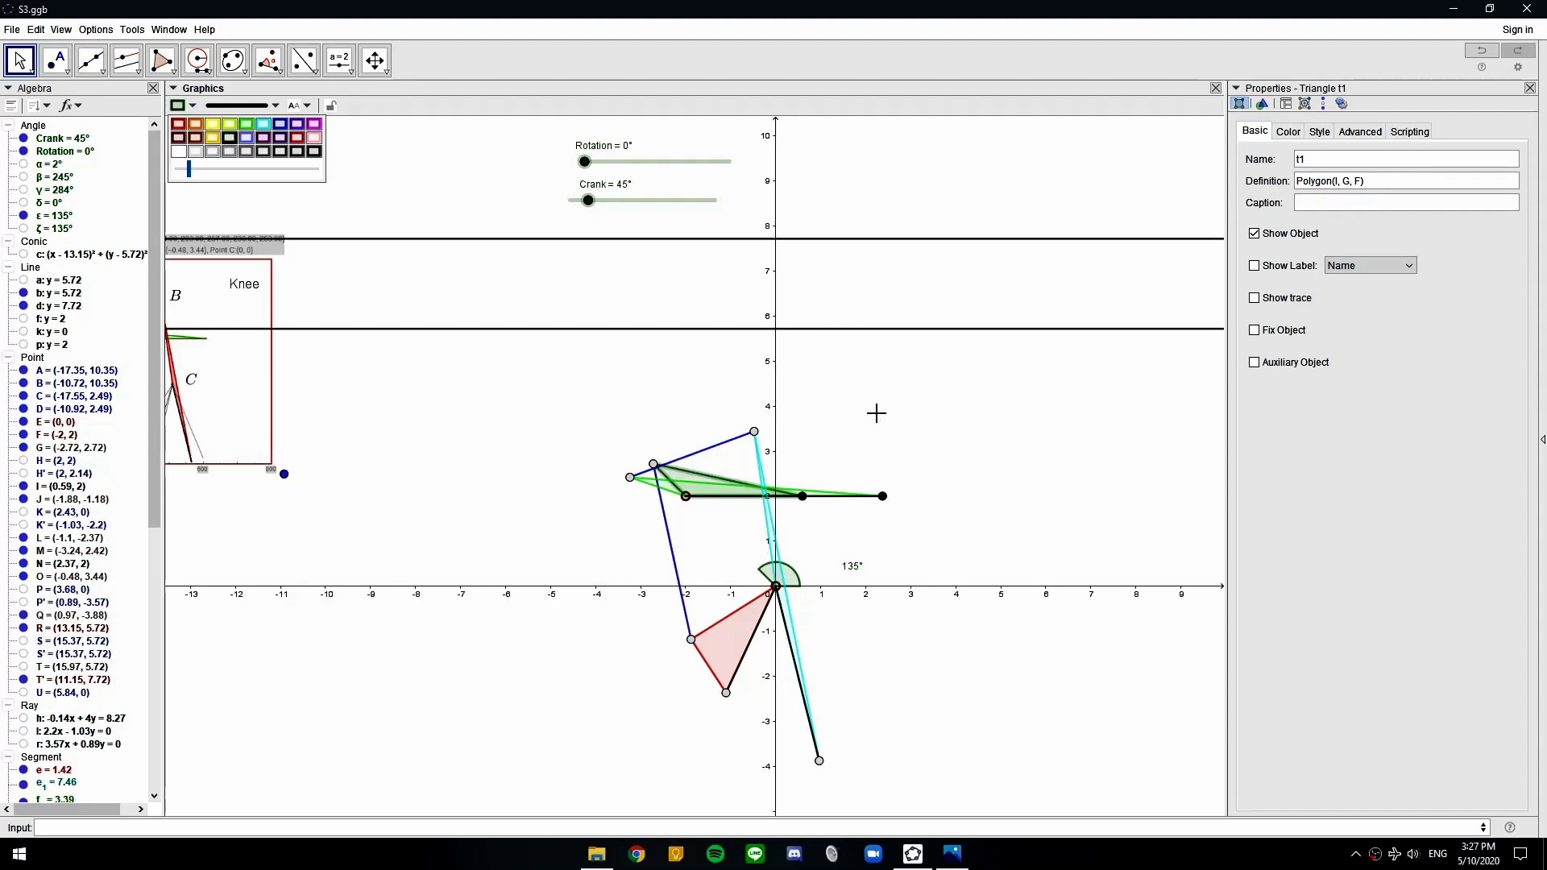
left_click(944, 430)
Slide point I along its horizontal line to about x = 8.82 and point N to about x = -0.96
left_click_drag(947, 431, 683, 479)
scroll(736, 418, "down", 2)
left_click_drag(490, 542, 769, 551)
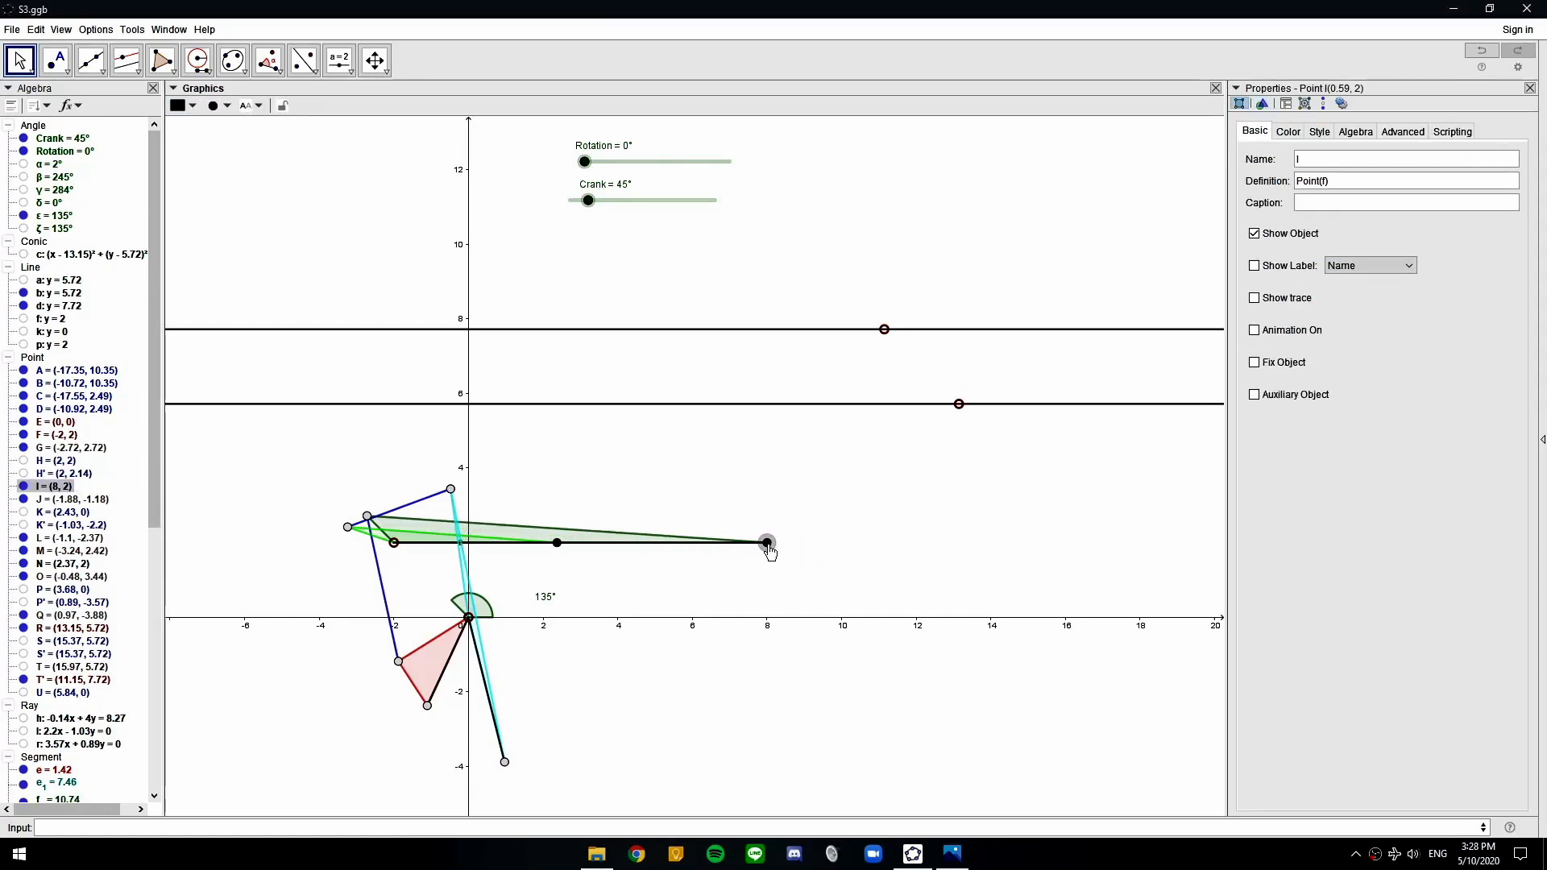
left_click_drag(770, 550, 799, 539)
left_click_drag(555, 557, 438, 560)
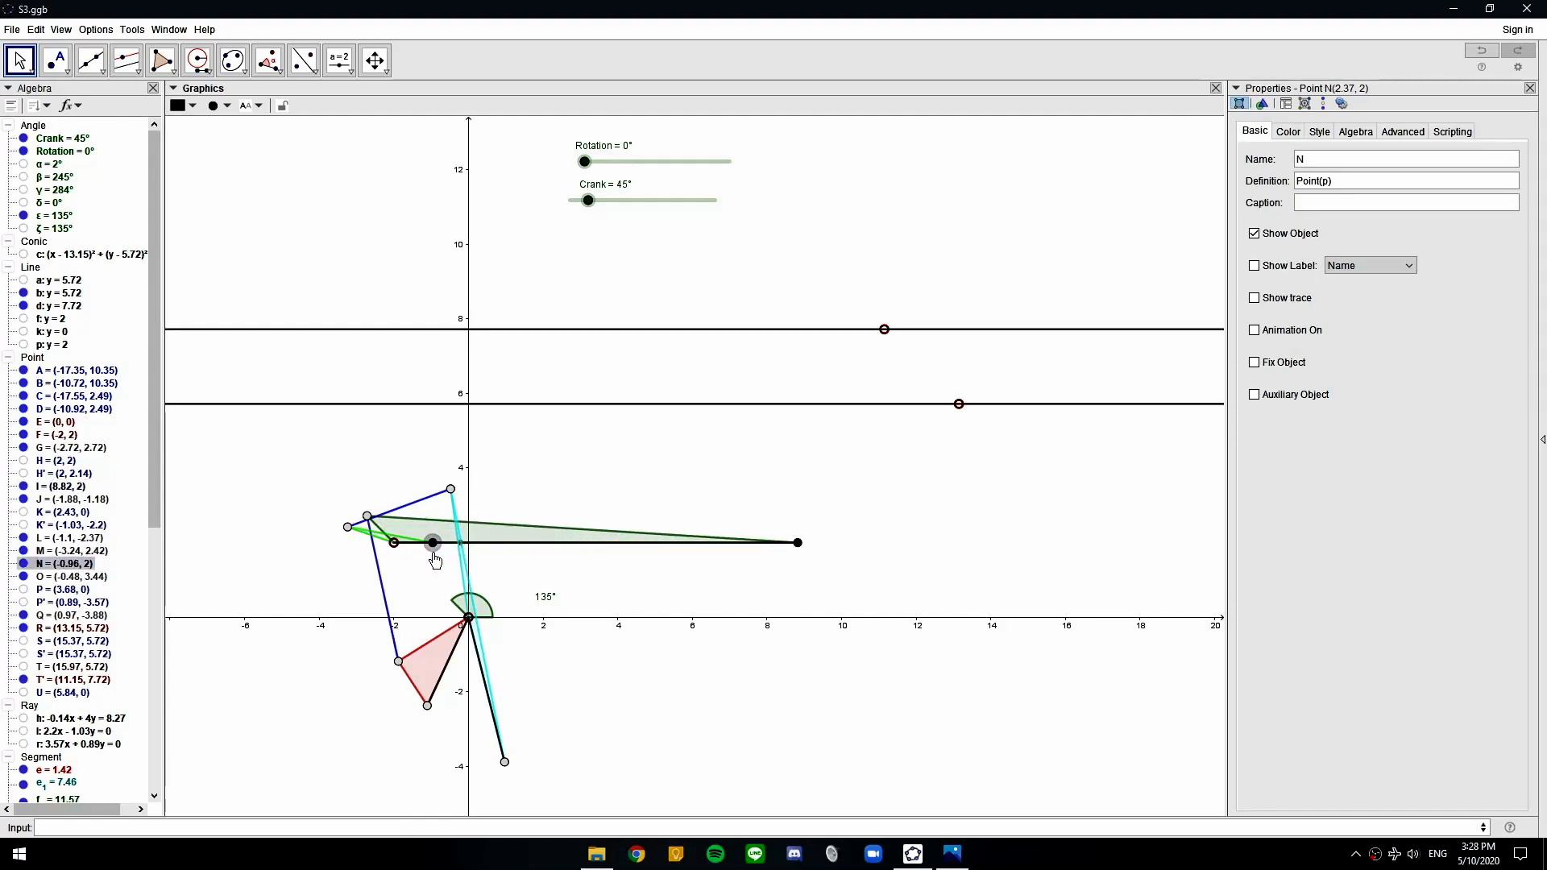
left_click_drag(242, 506, 205, 494)
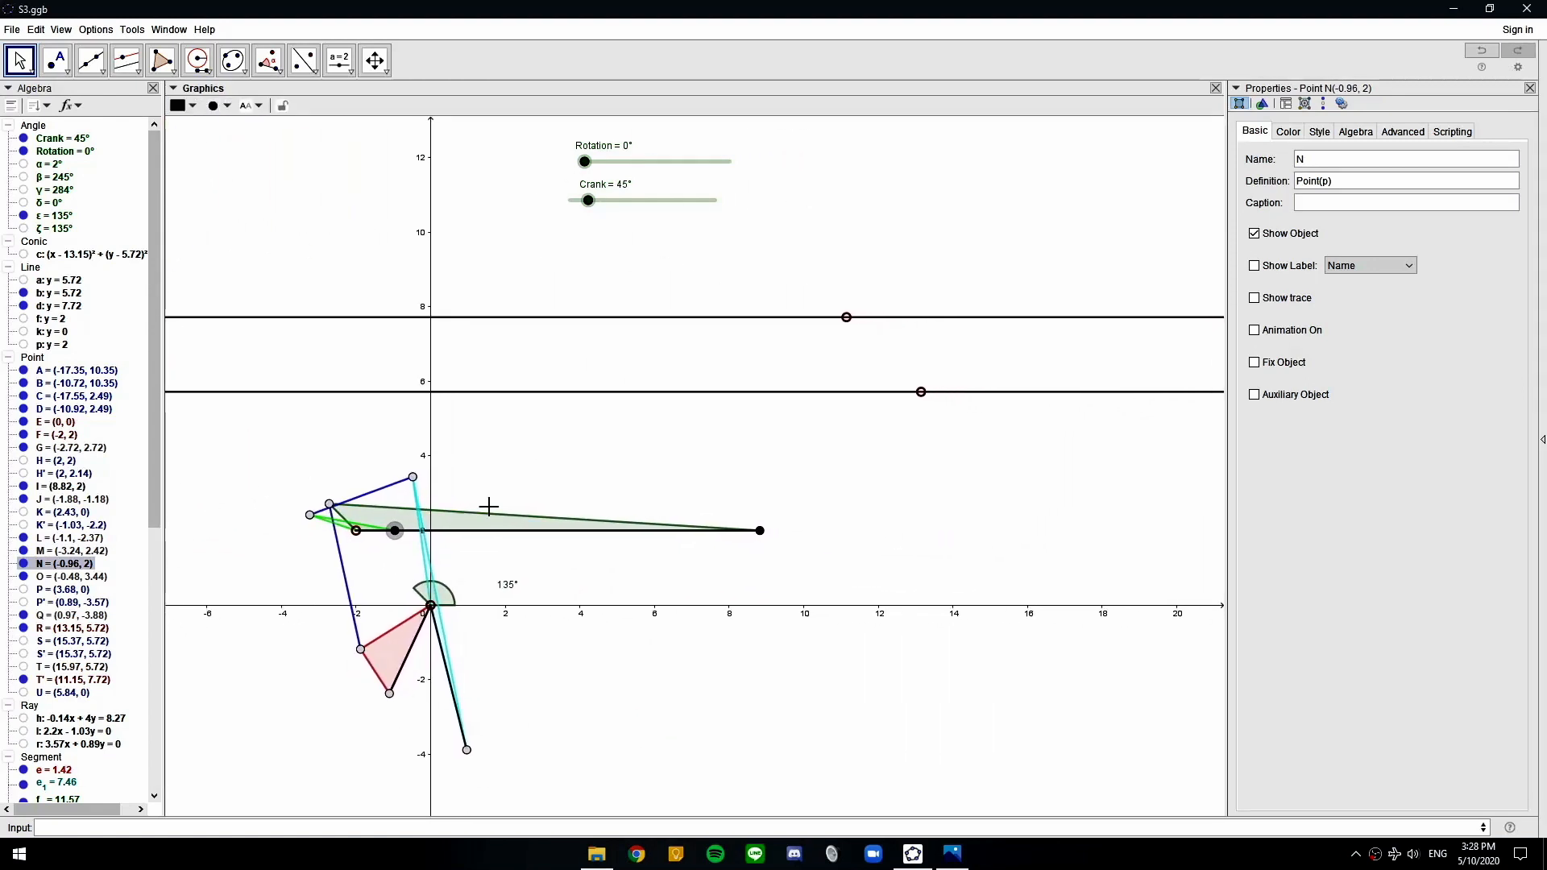
Move point I to x = 8 and draw a compass circle centred on T' with radius F–I
mouse_move(759, 530)
left_mouse_down()
mouse_move(704, 530)
mouse_move(729, 530)
left_mouse_up()
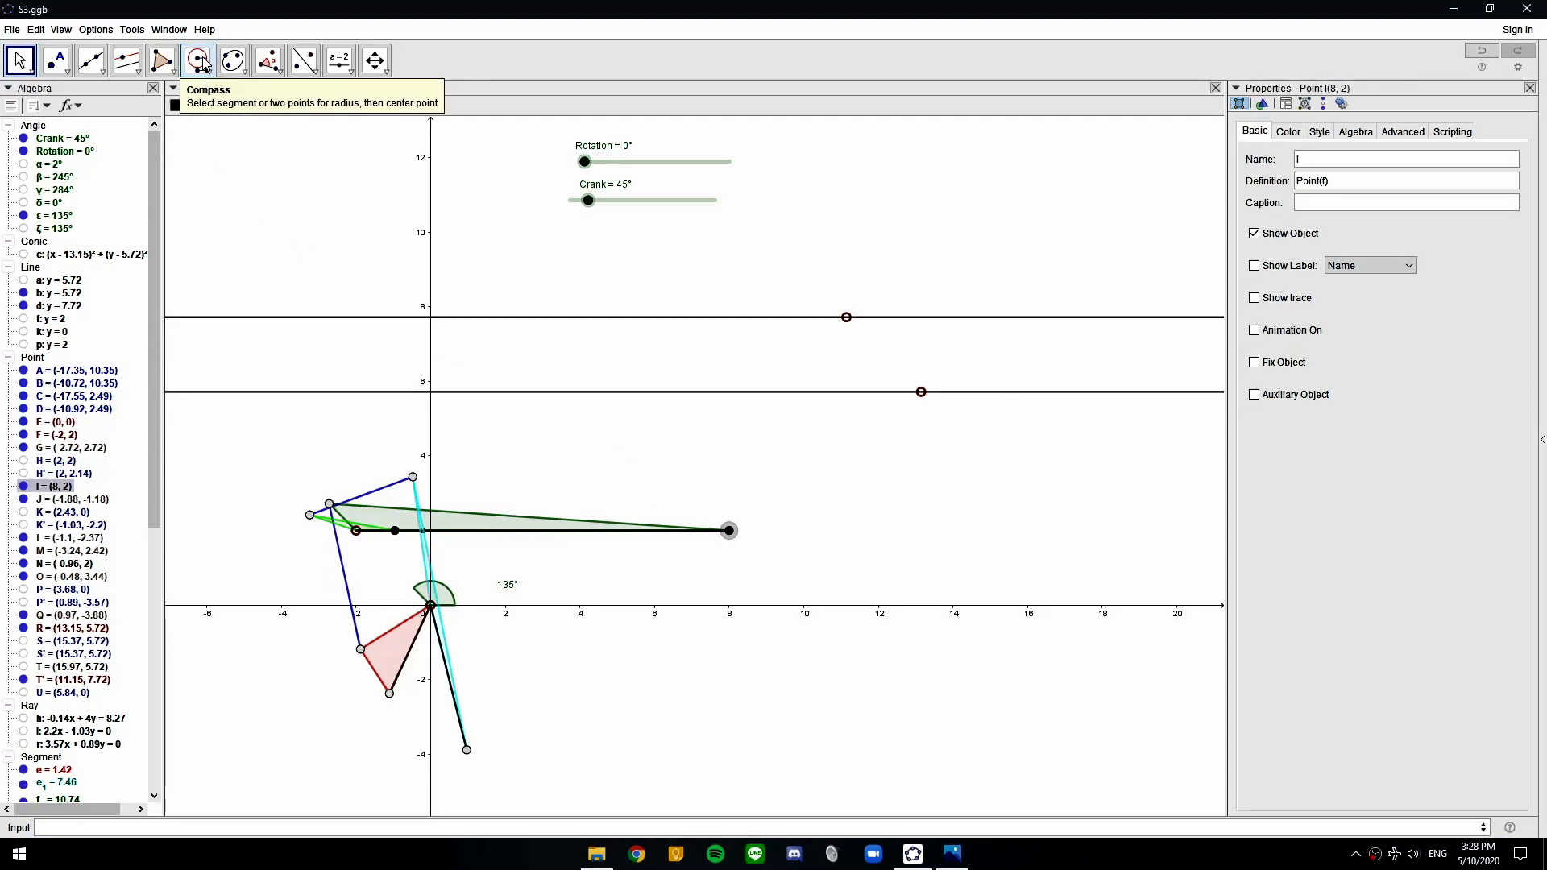
left_click(204, 64)
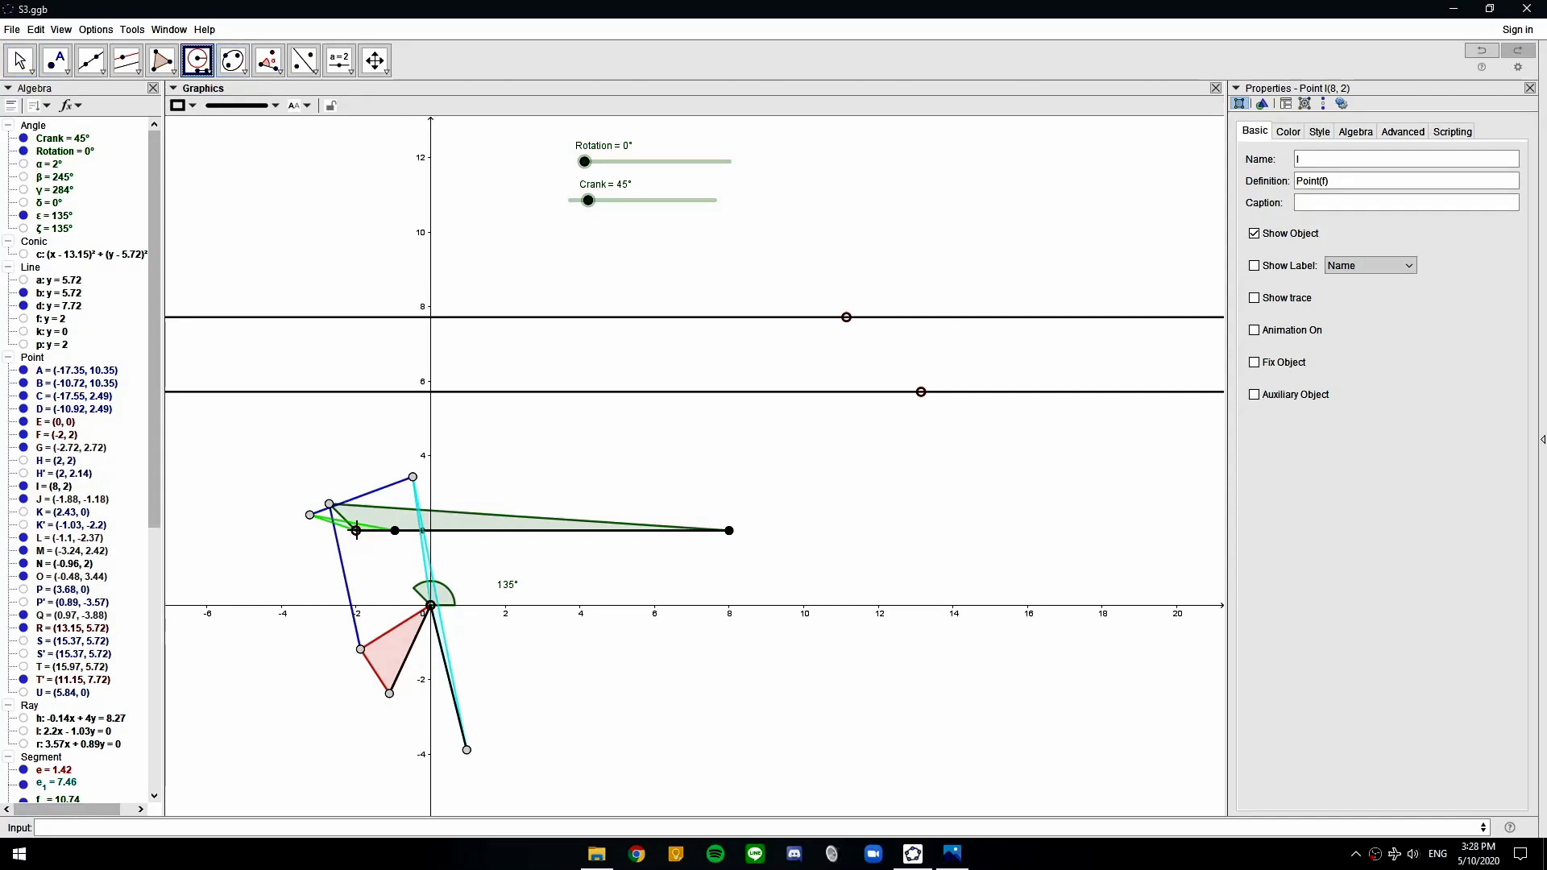
left_click(356, 532)
left_click(730, 531)
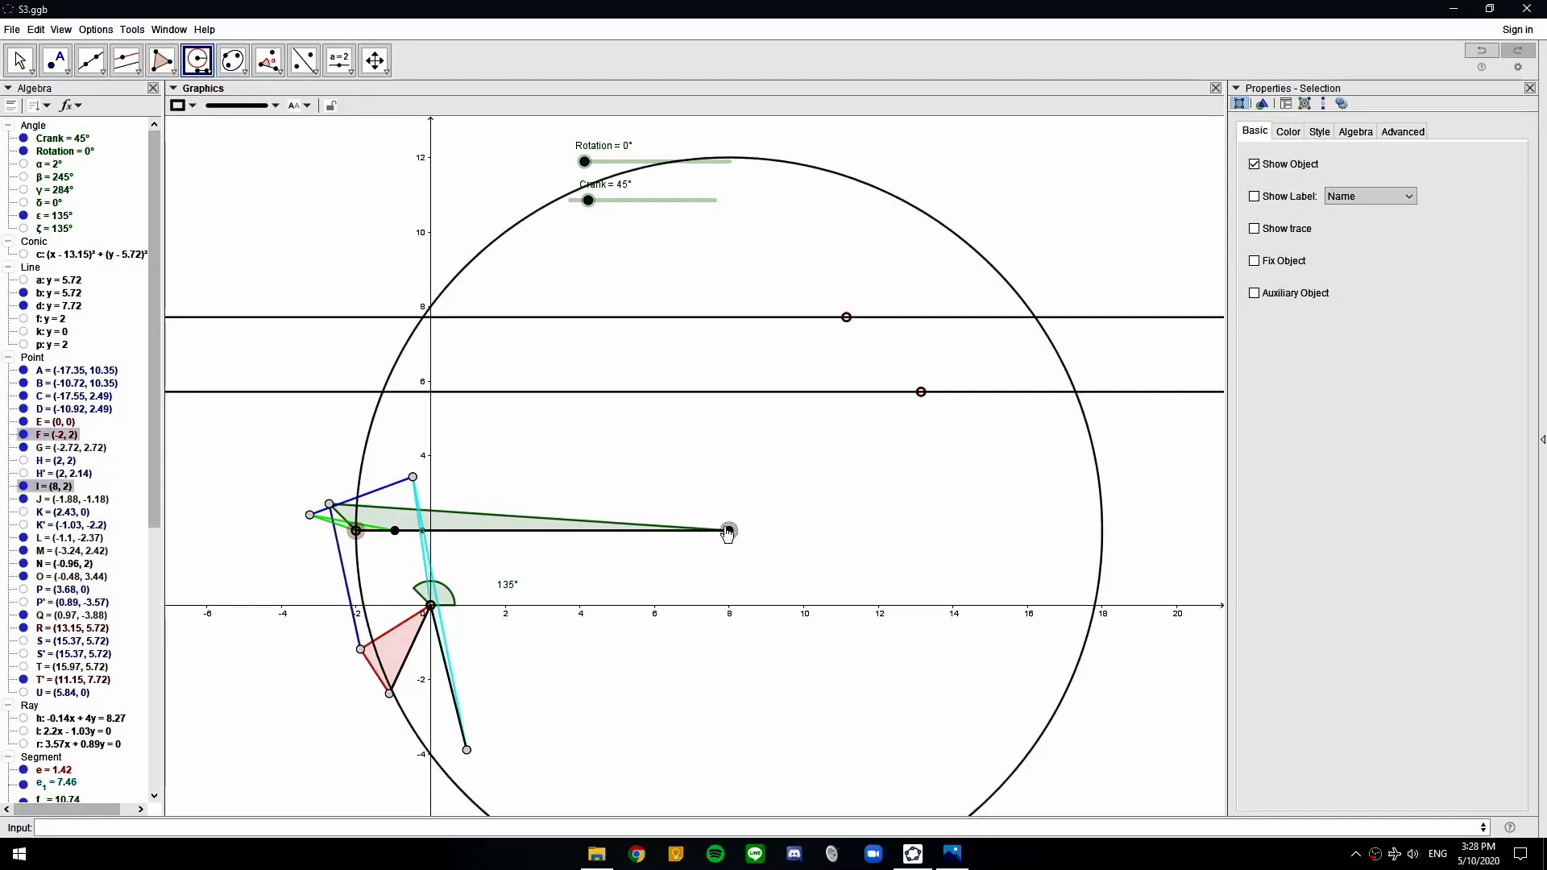
left_click_drag(518, 366, 542, 446)
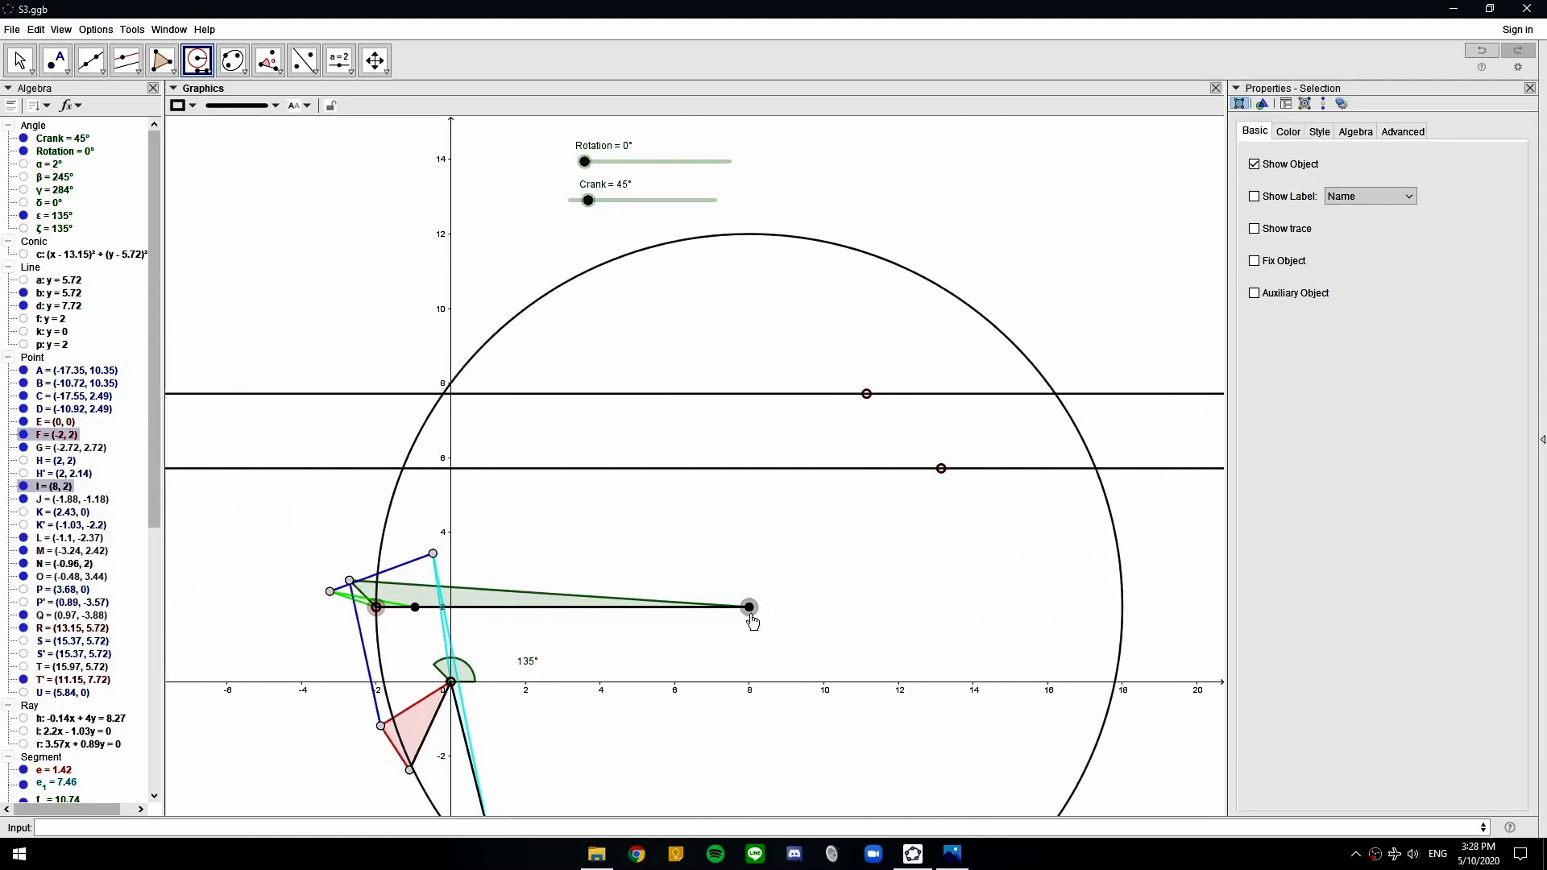
left_click_drag(917, 435, 851, 500)
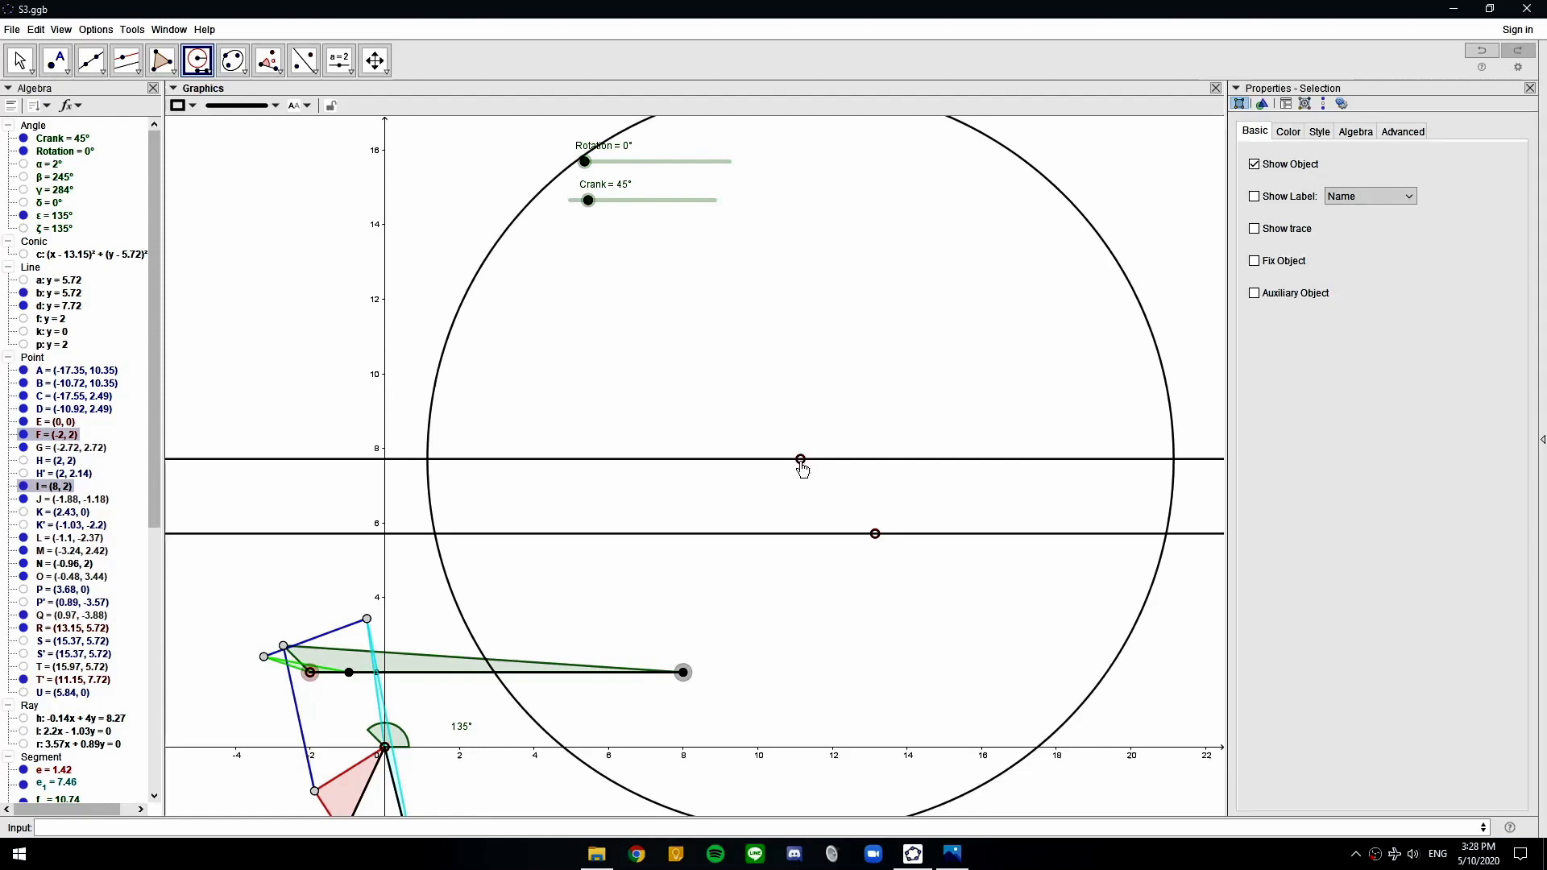
left_click(800, 463)
key("Escape")
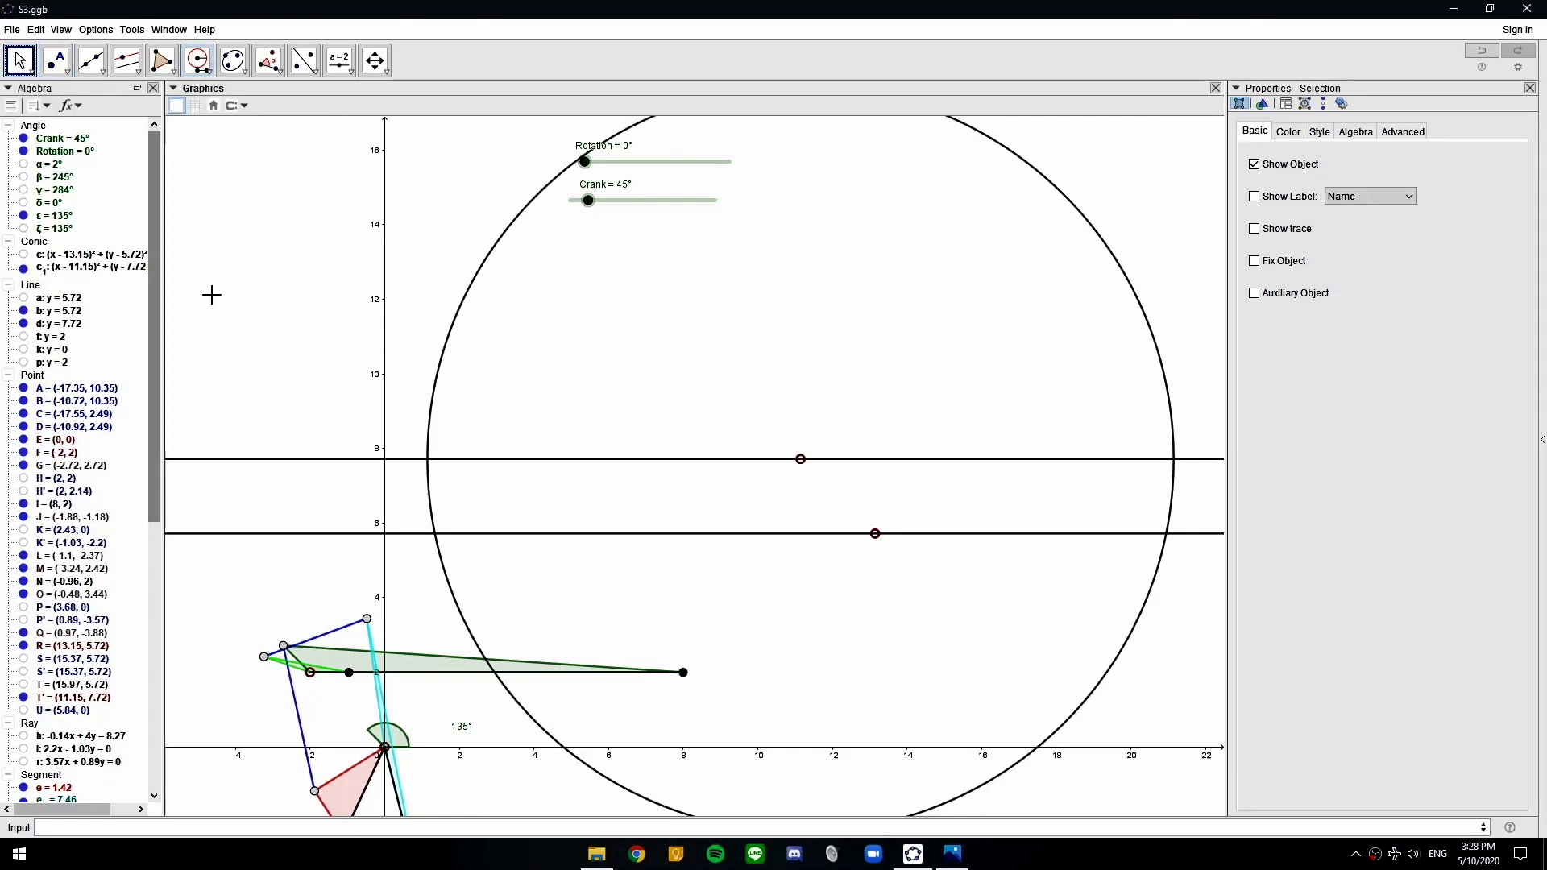
Slide point I to about x = 3.12 and mark the circle's right-hand intersection with the horizontal line through T'
left_click_drag(683, 672, 501, 673)
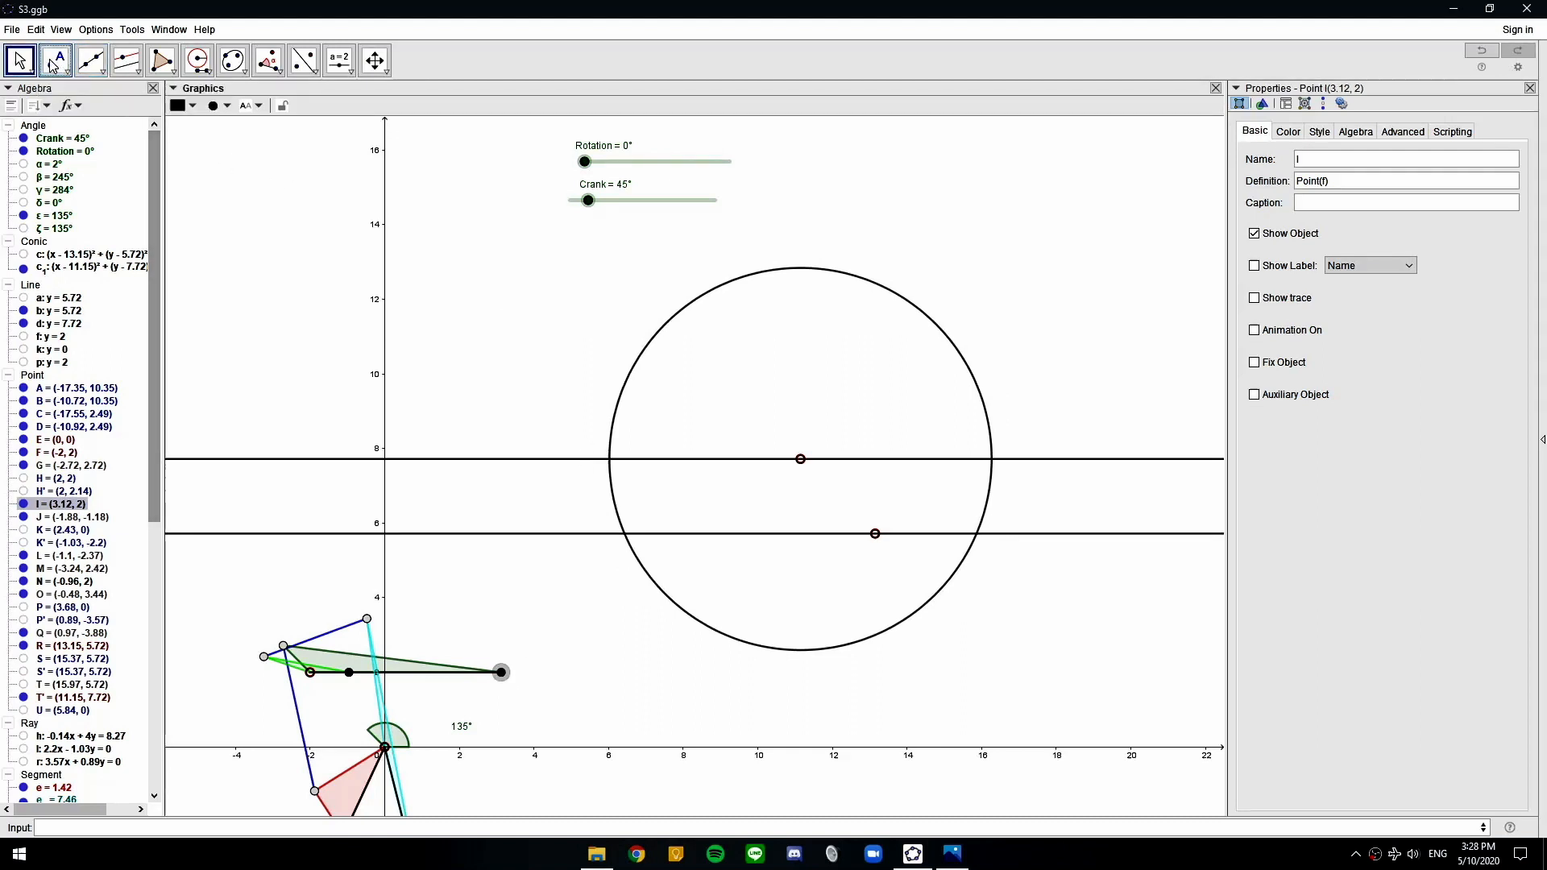
left_click(53, 65)
left_click(992, 460)
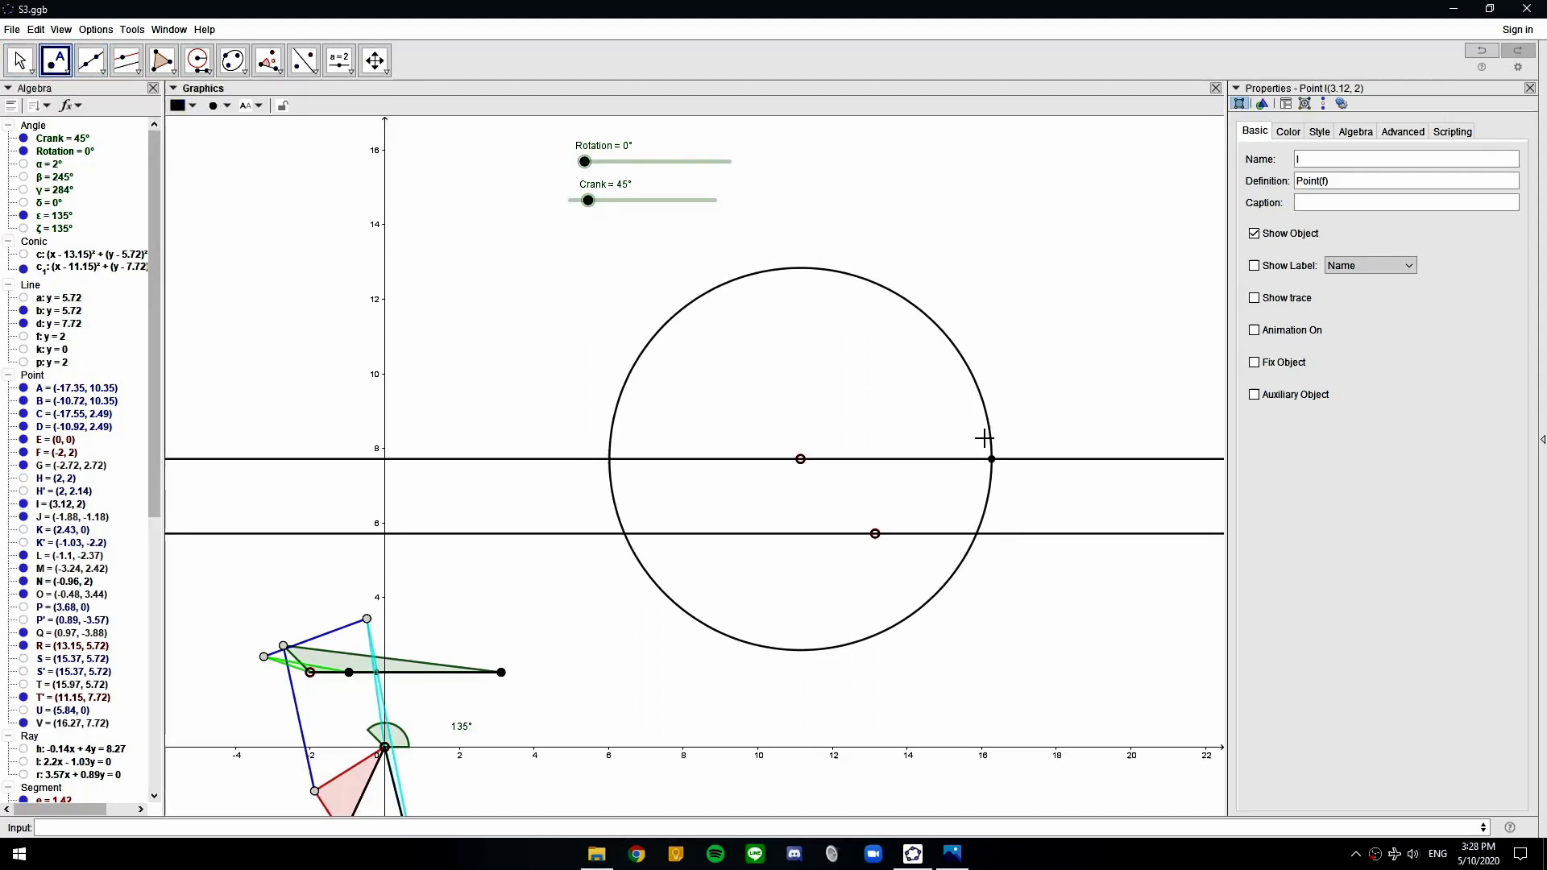
Construct a counterclockwise angle of size Crank about T' from the new intersection point, and set the Crank slider to 14°
left_click(269, 60)
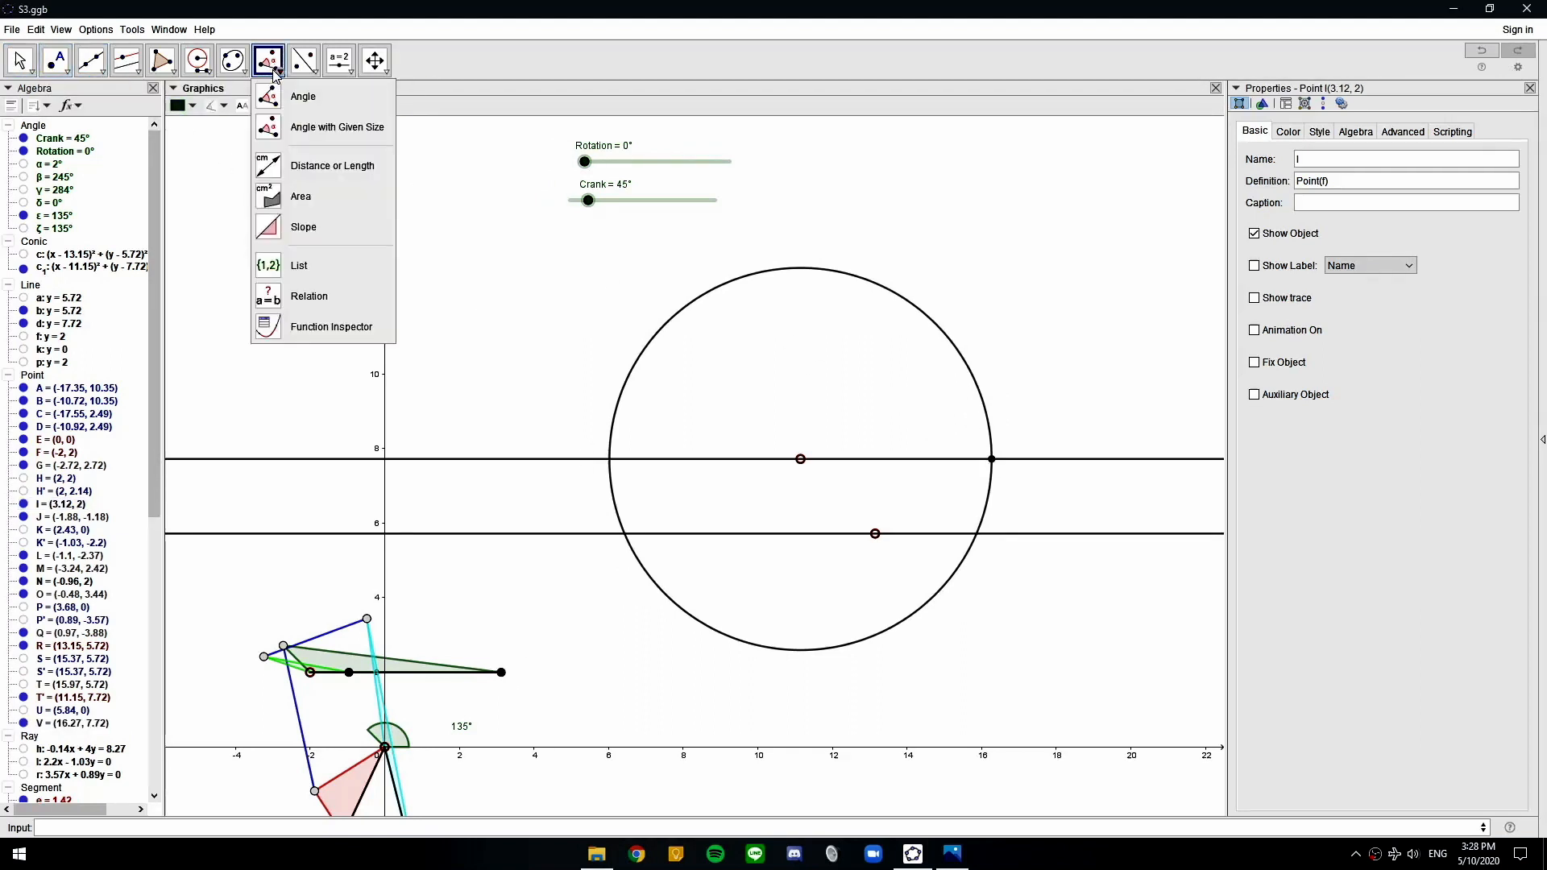
left_click(993, 466)
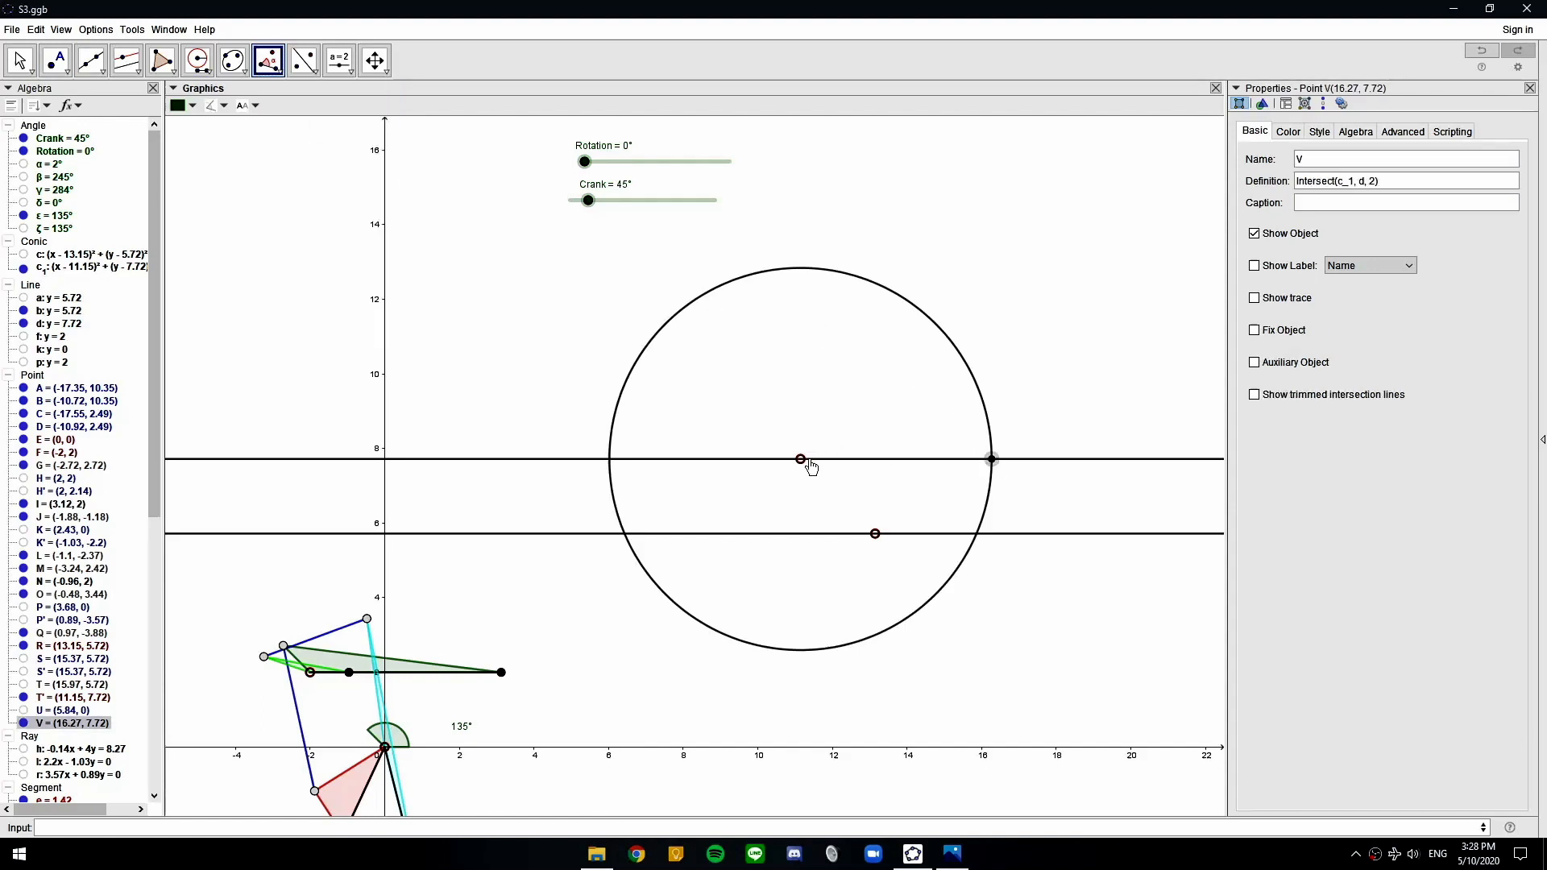
left_click(802, 460)
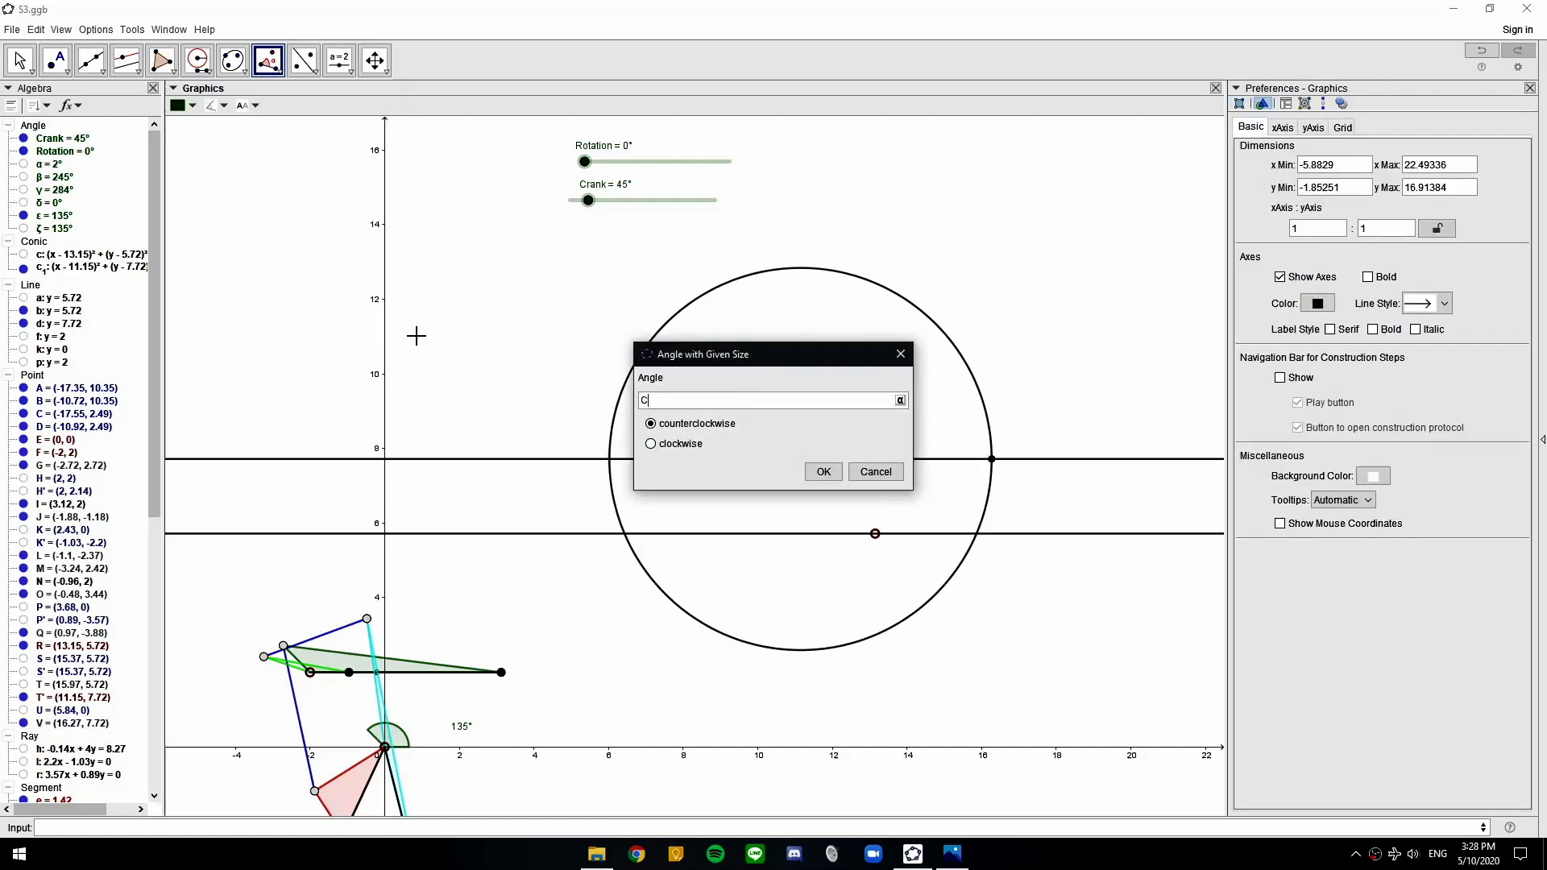
left_click(819, 472)
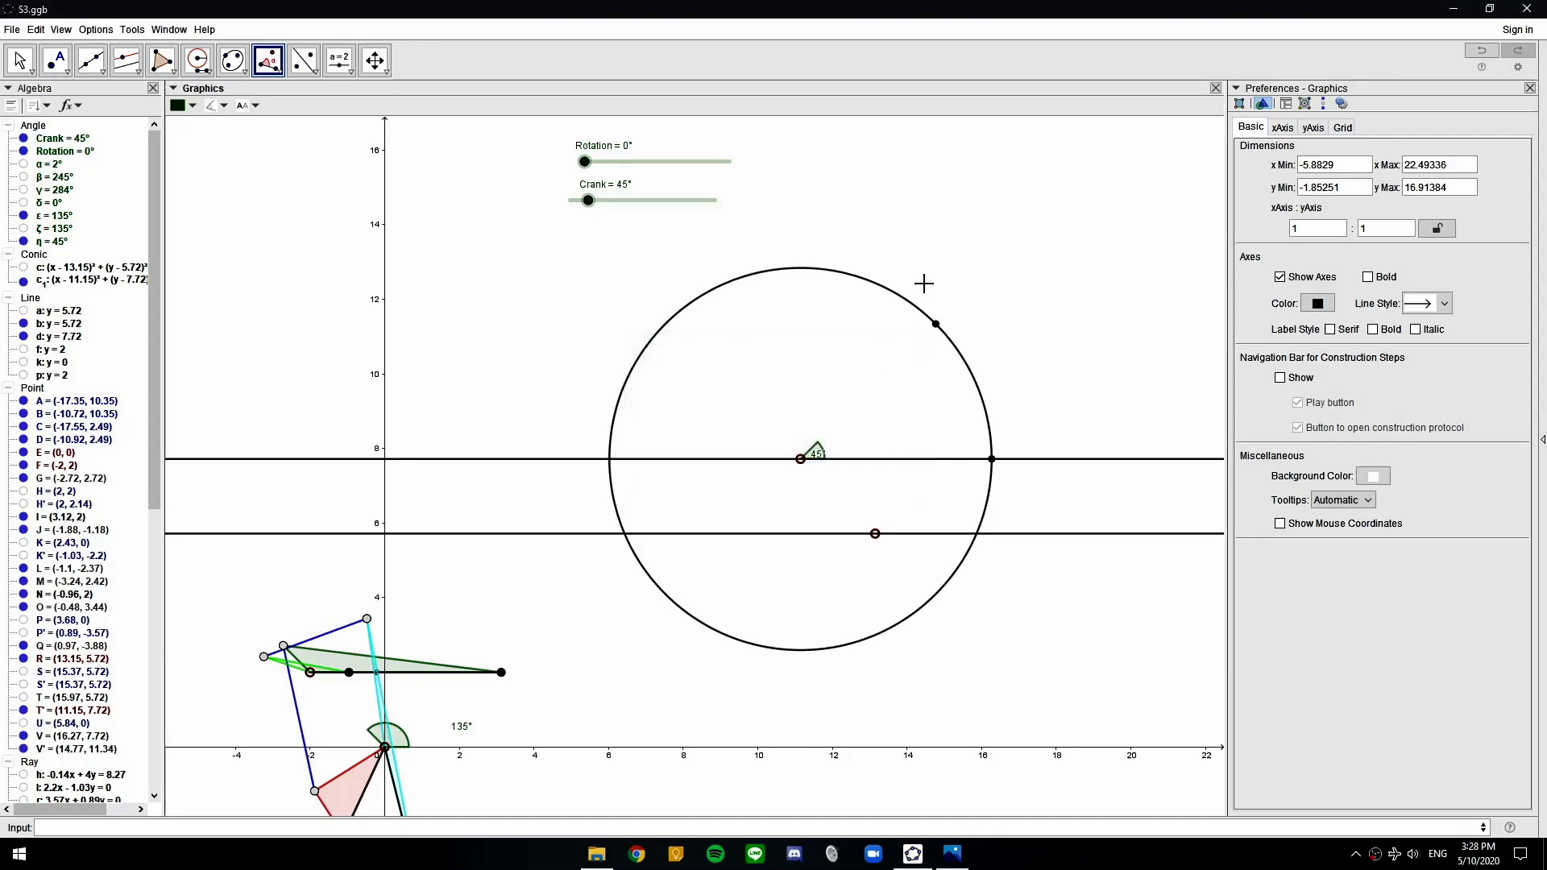
key("Escape")
mouse_move(587, 200)
left_mouse_down()
mouse_move(608, 202)
mouse_move(579, 207)
left_mouse_up()
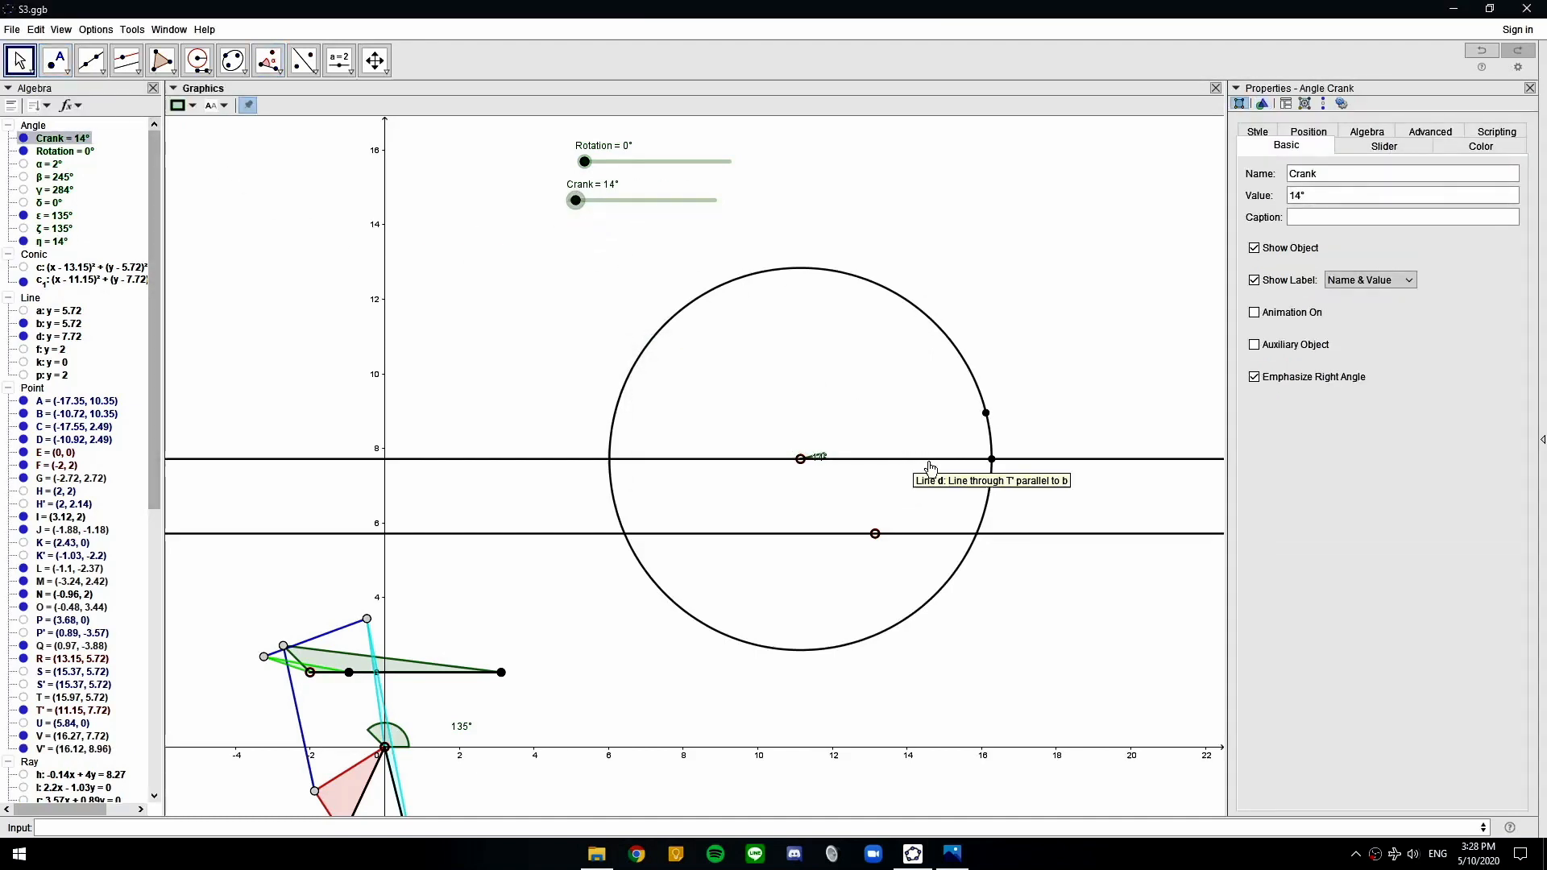
Hide intersection point V, the circle around T' and the angle marker at T', keeping the rotated point V' shown
left_click(992, 459)
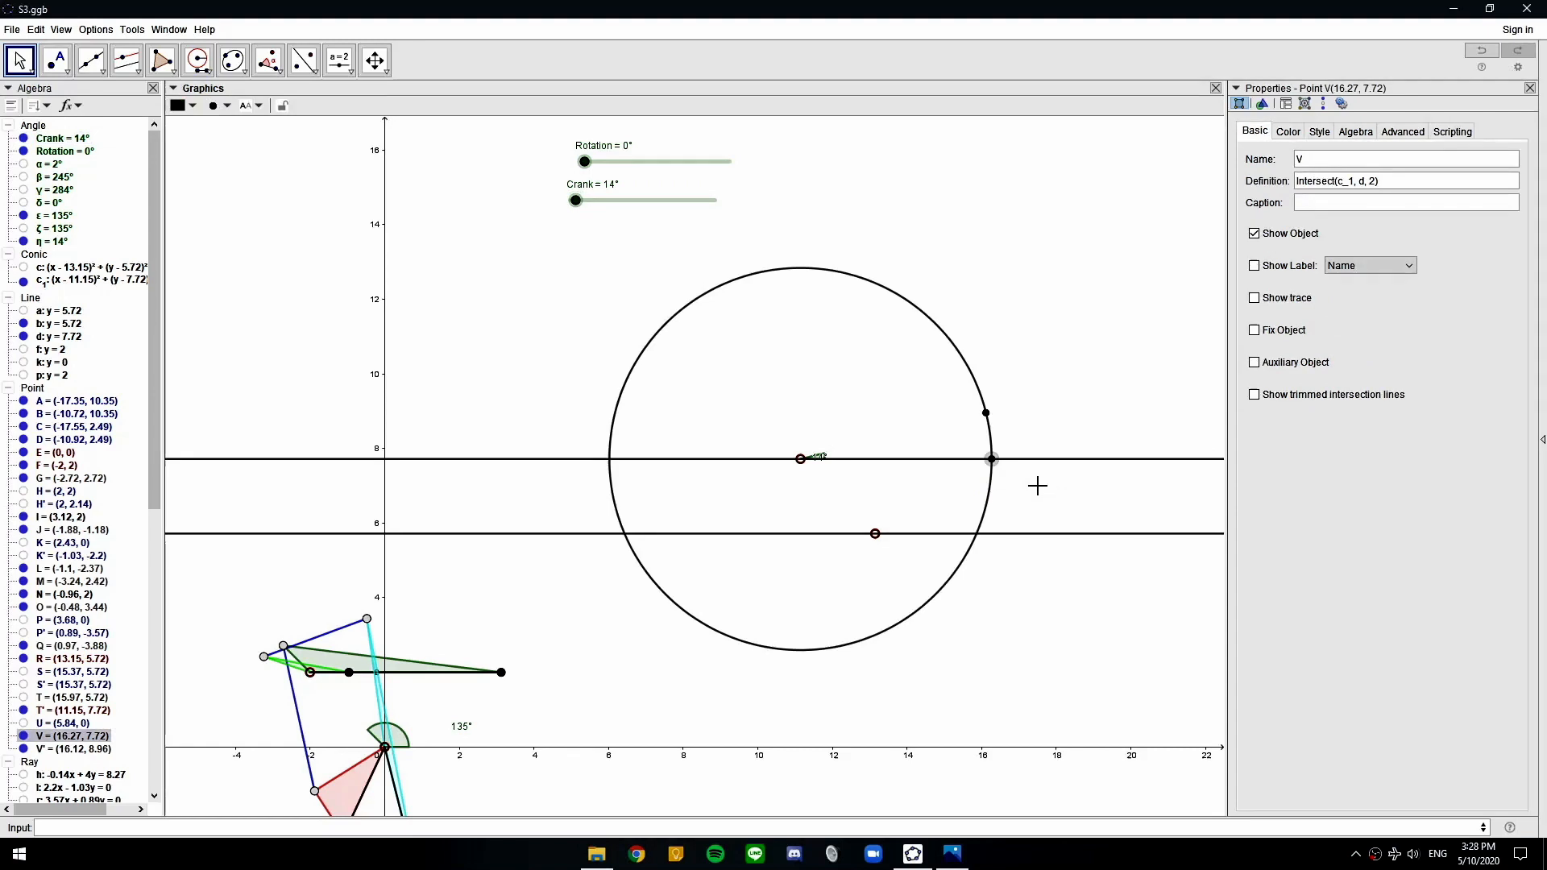
left_click(990, 433)
key("ctrl+g")
left_click(815, 458)
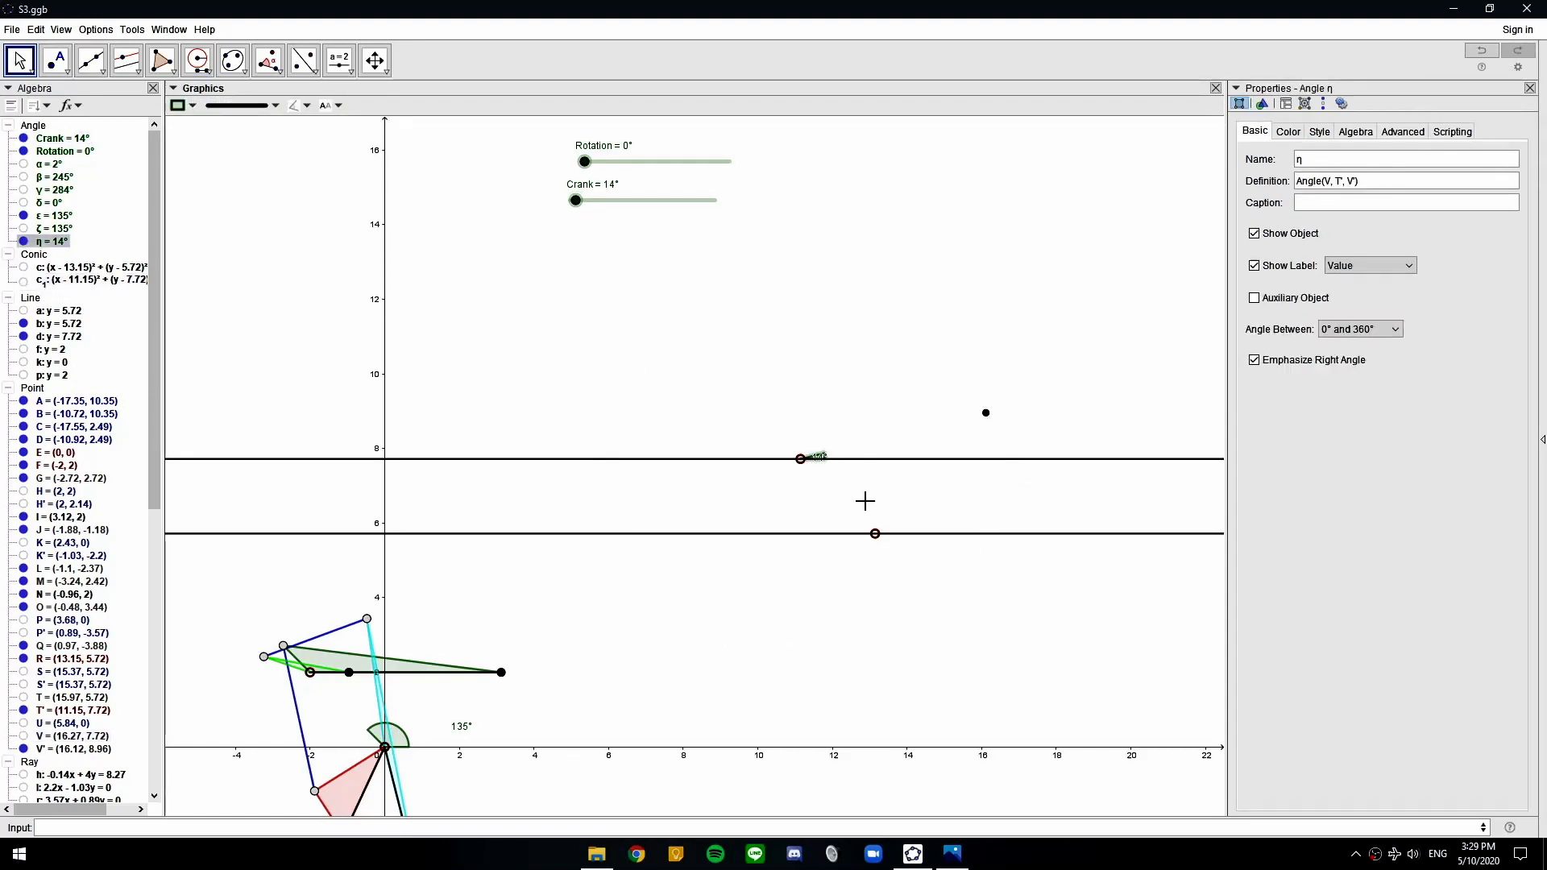
key("ctrl+g")
Draw a segment from T' to the rotated point V'
left_click(91, 61)
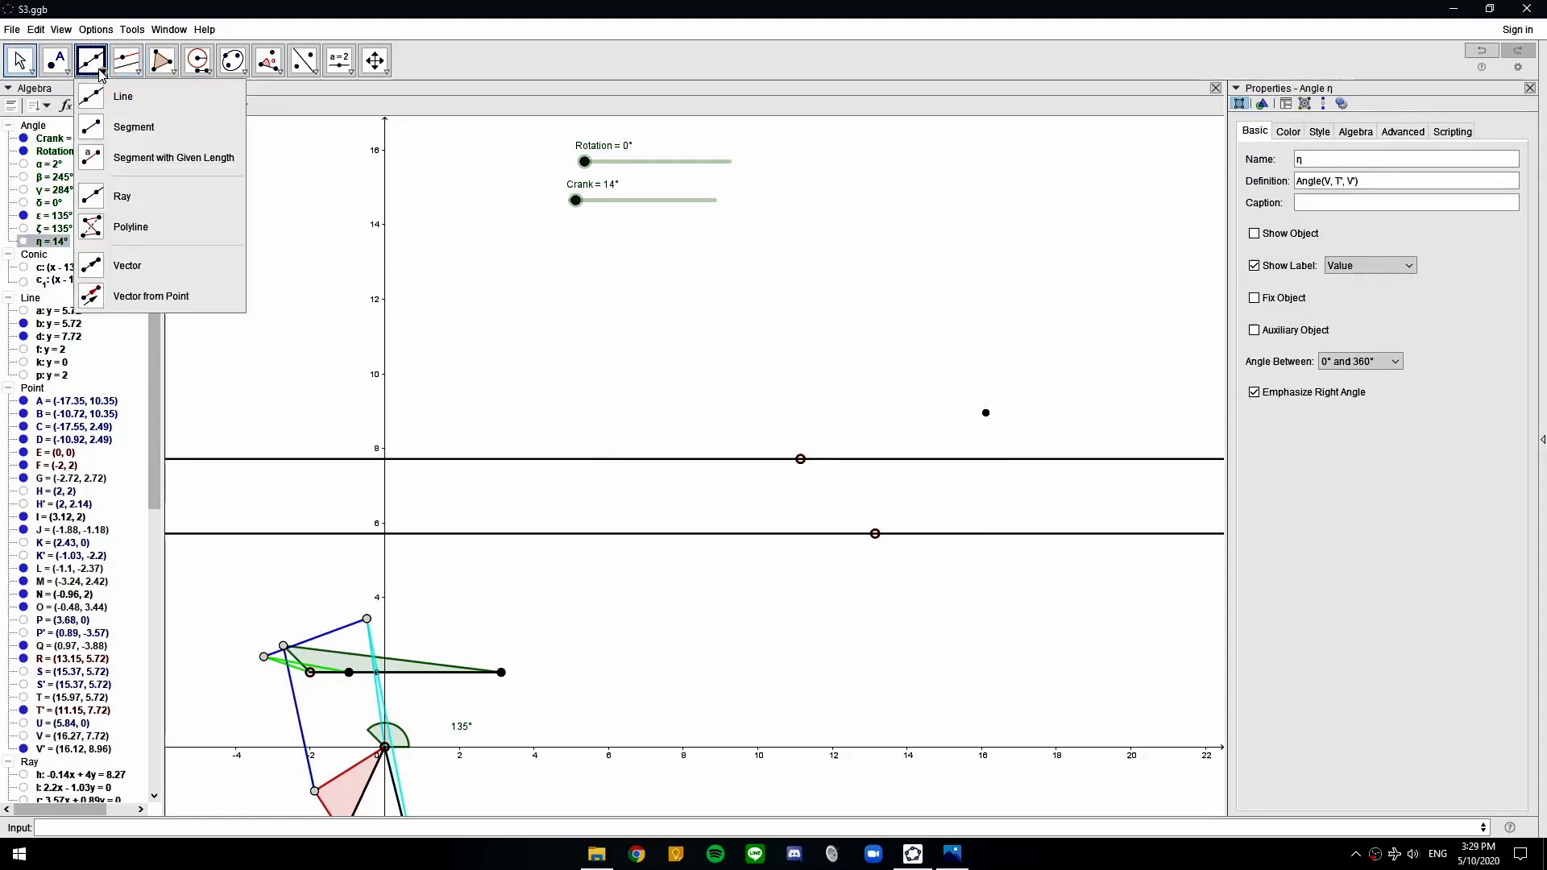
left_click(800, 458)
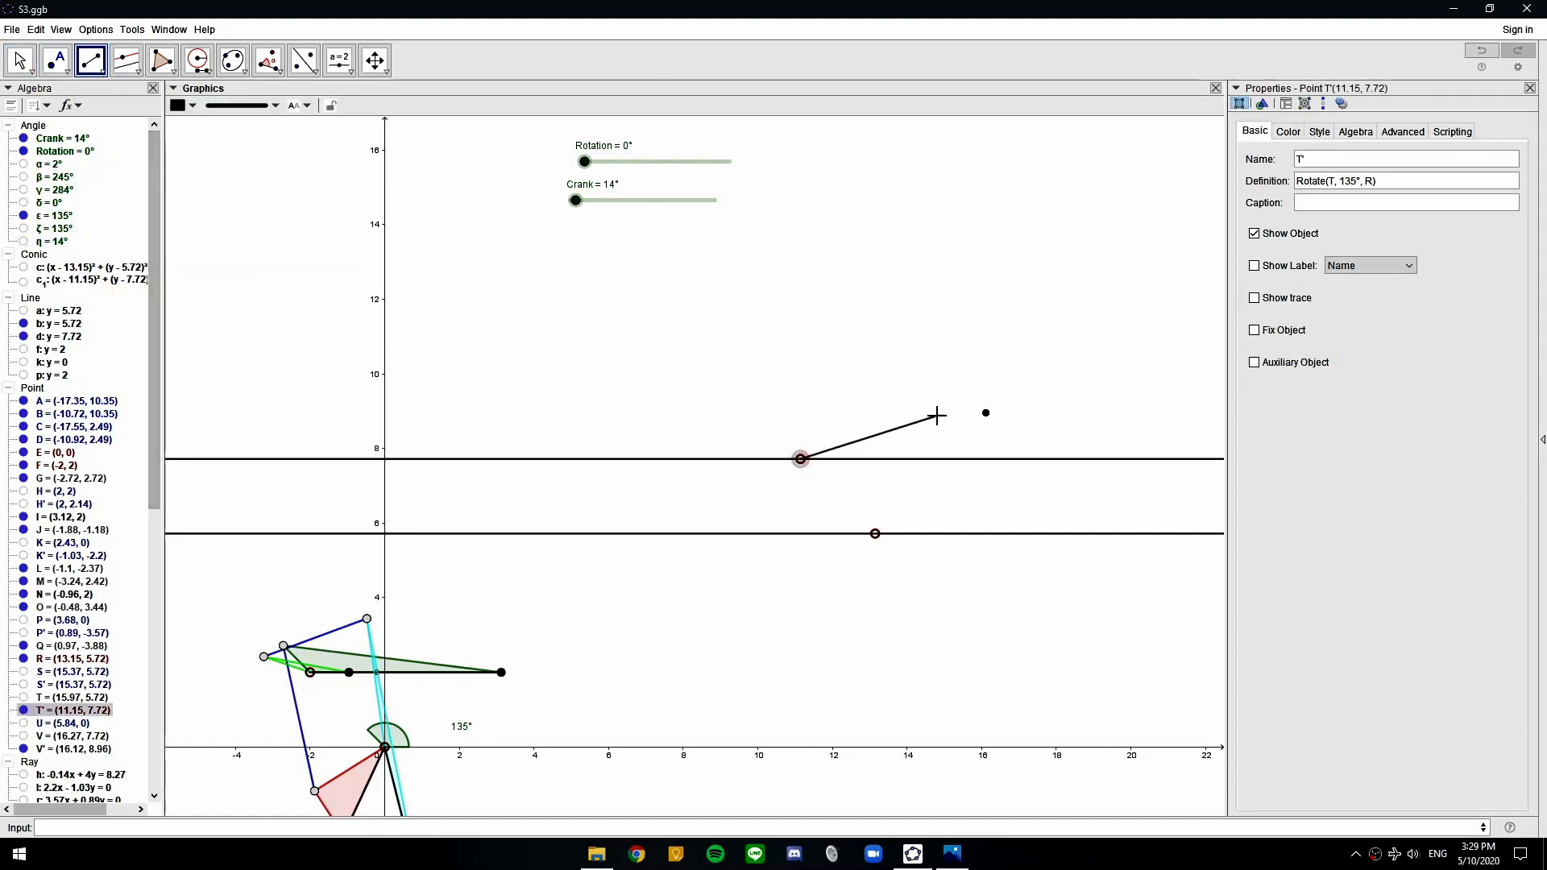
left_click(985, 414)
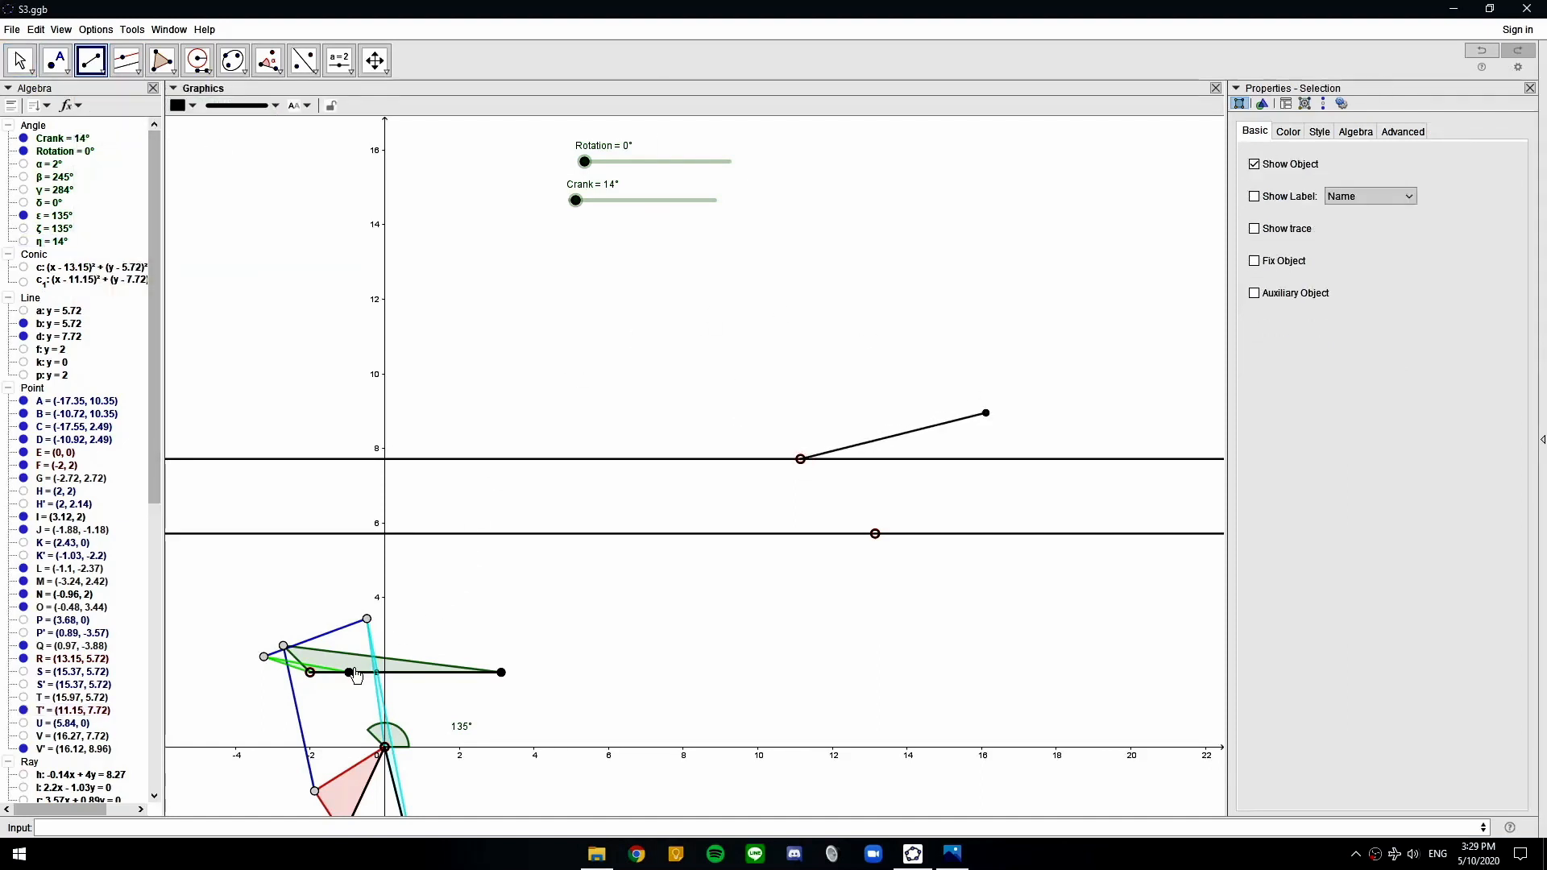
Examine the crank triangle G-F-I up close and compare it with the new segment at T'
scroll(282, 658, "up", 10)
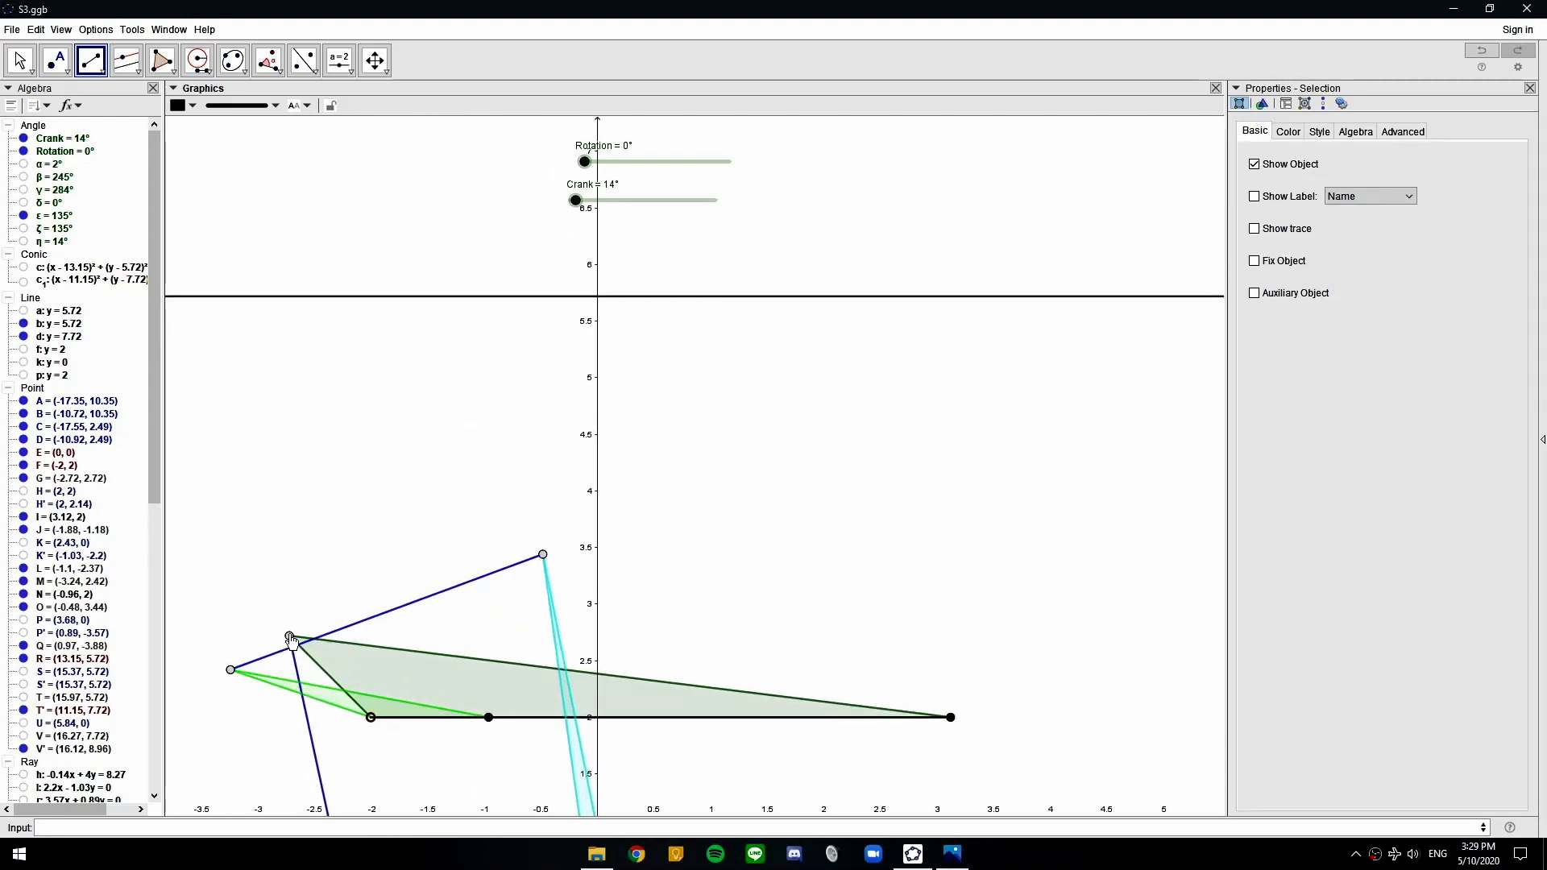
scroll(1023, 529, "down", 4)
left_click_drag(1084, 448, 655, 642)
scroll(878, 608, "down", 5)
left_click_drag(1022, 558, 683, 598)
scroll(734, 575, "down", 2)
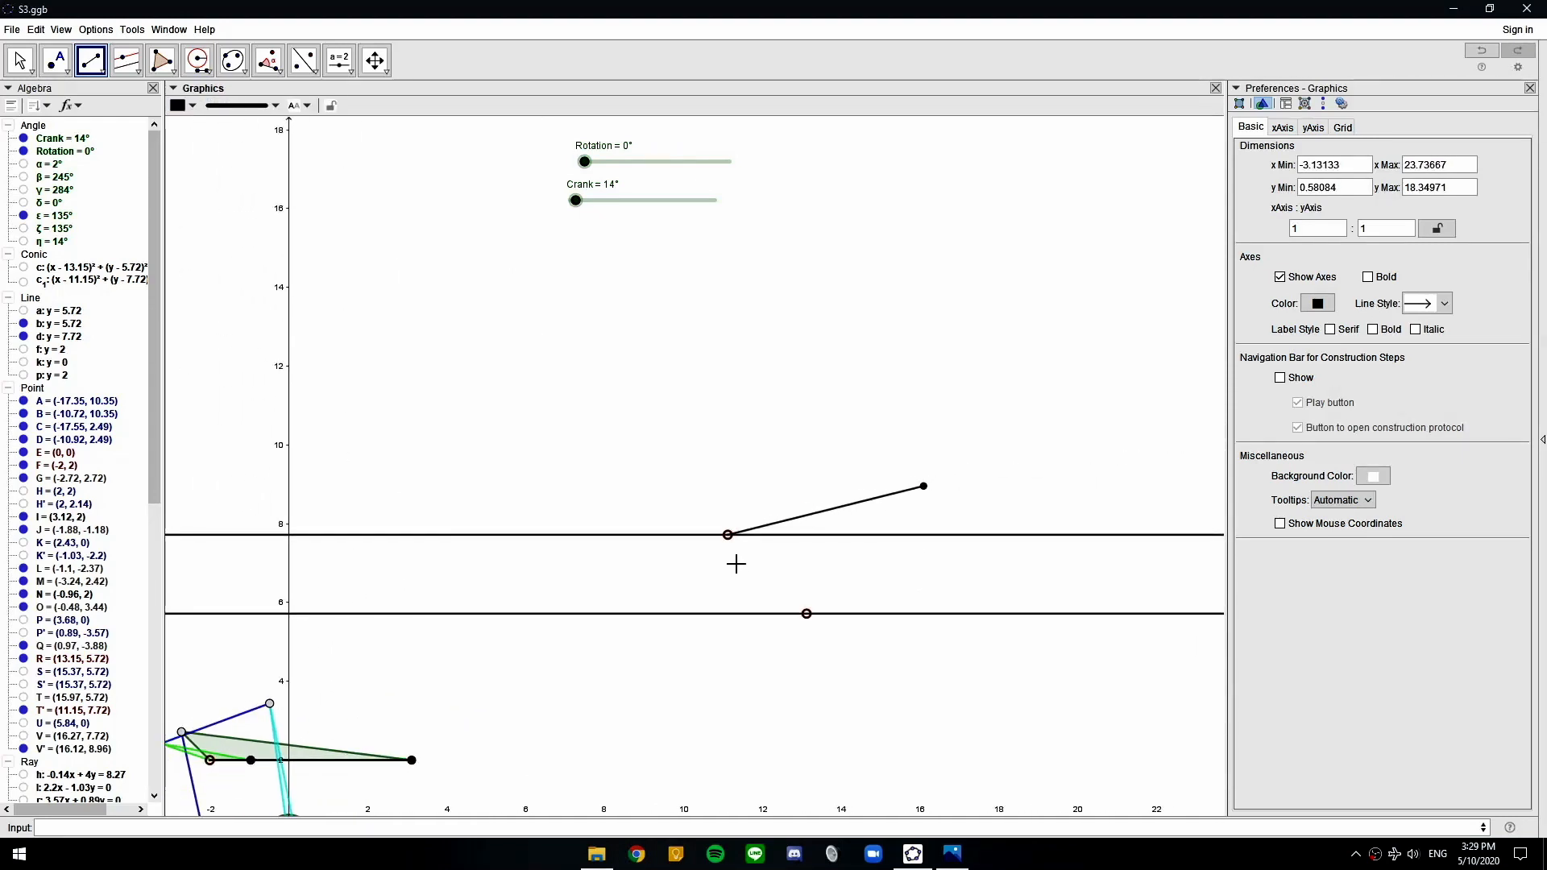
scroll(725, 568, "down", 1)
left_click_drag(714, 573, 757, 522)
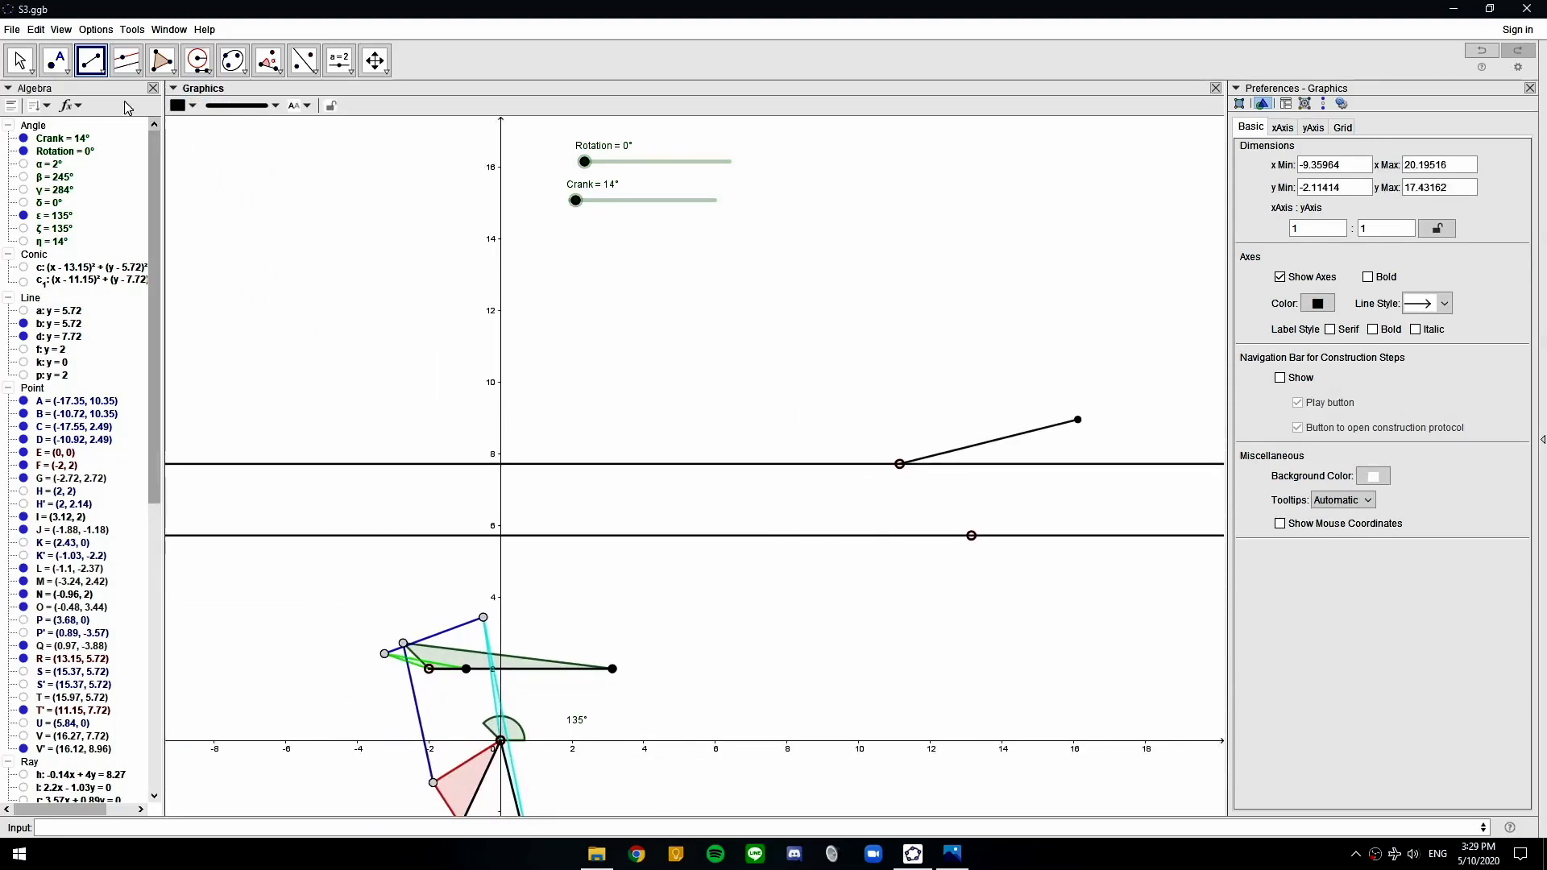
Draw a compass circle centred on T' with the radius taken from points F and G
left_click(198, 60)
left_click(214, 158)
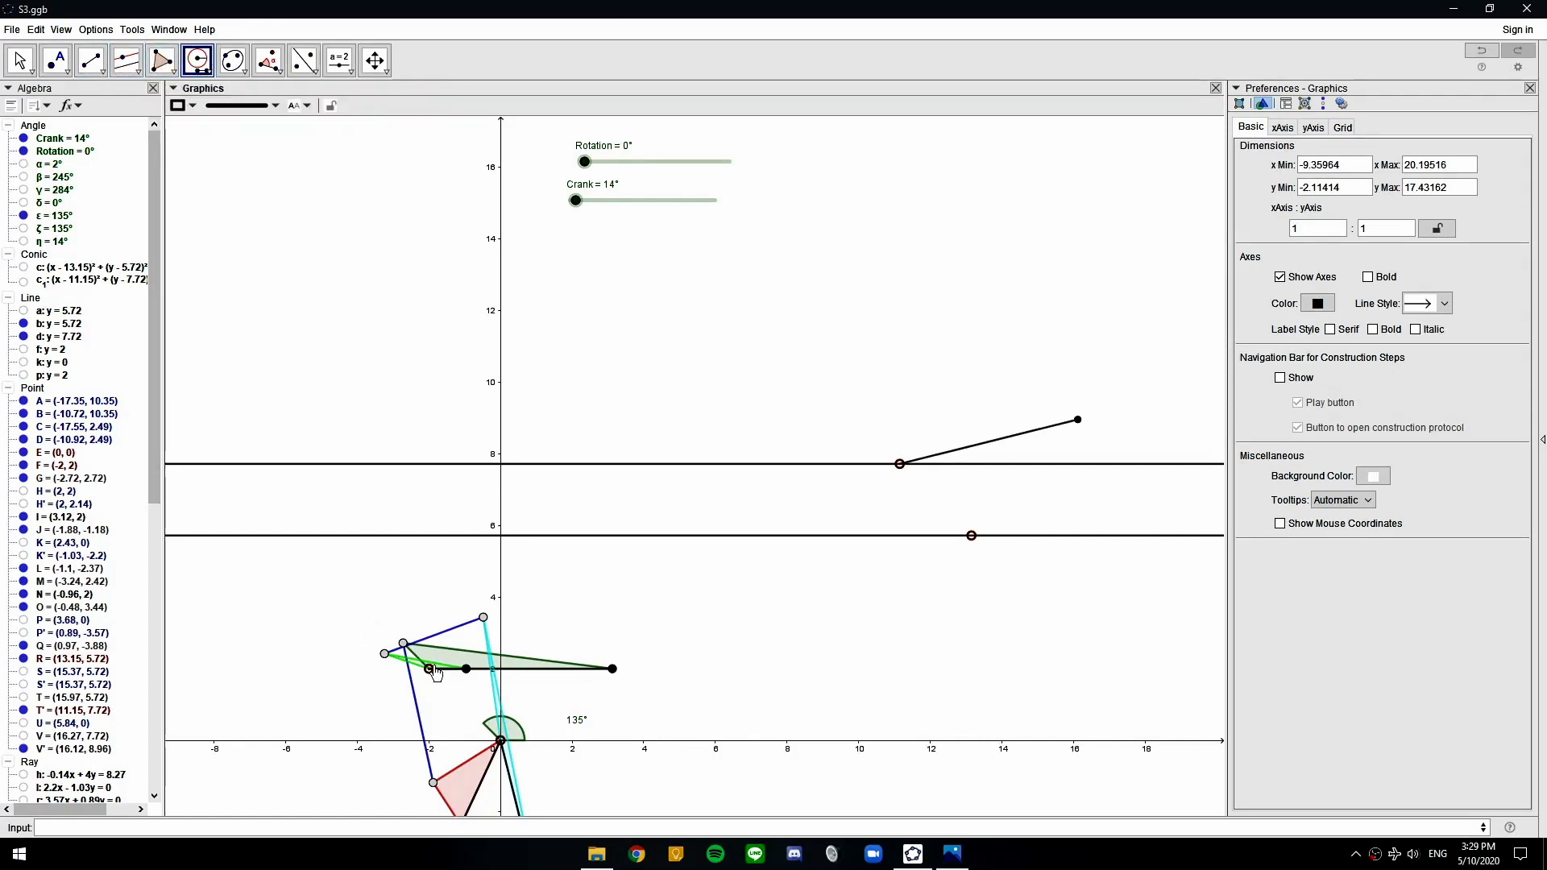
left_click(430, 672)
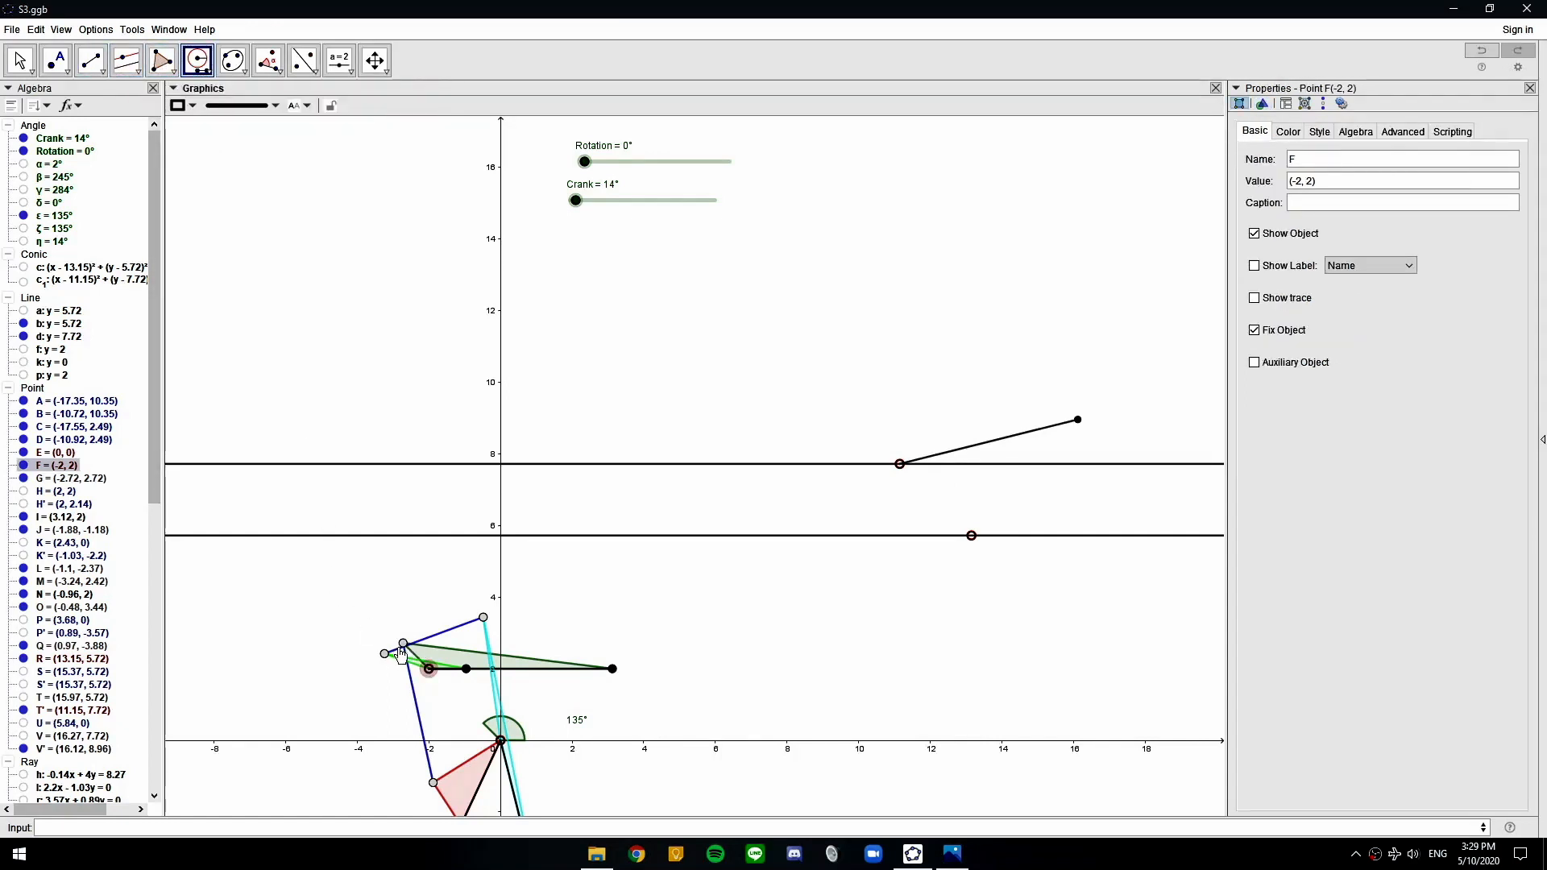
scroll(403, 653, "up", 5)
left_click(438, 630)
scroll(548, 604, "down", 3)
scroll(578, 587, "down", 8)
left_click_drag(957, 497, 842, 553)
scroll(817, 534, "up", 5)
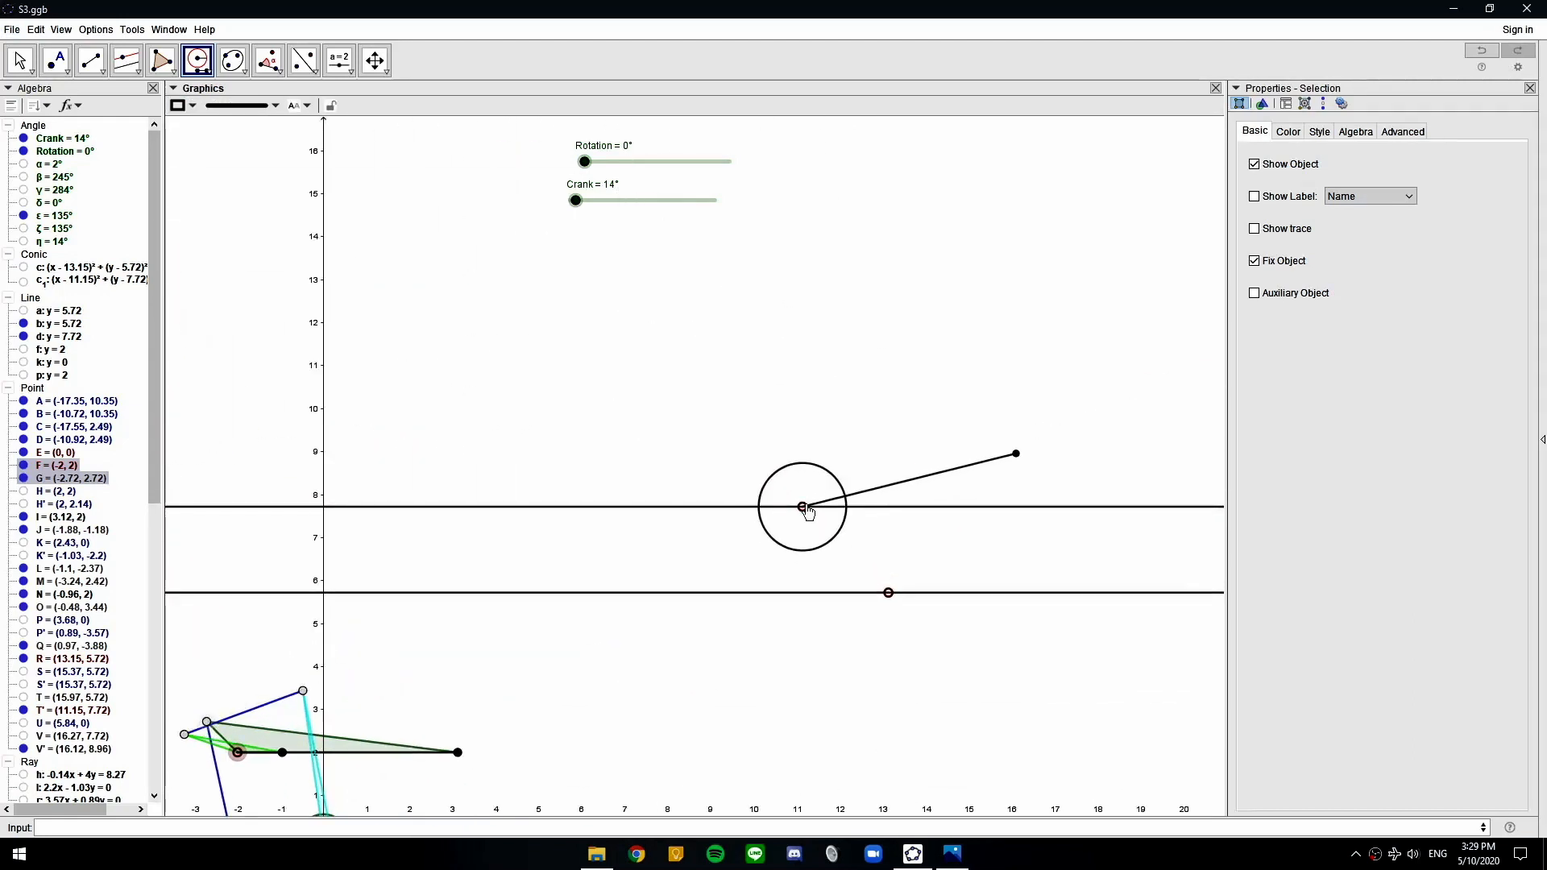
left_click(802, 508)
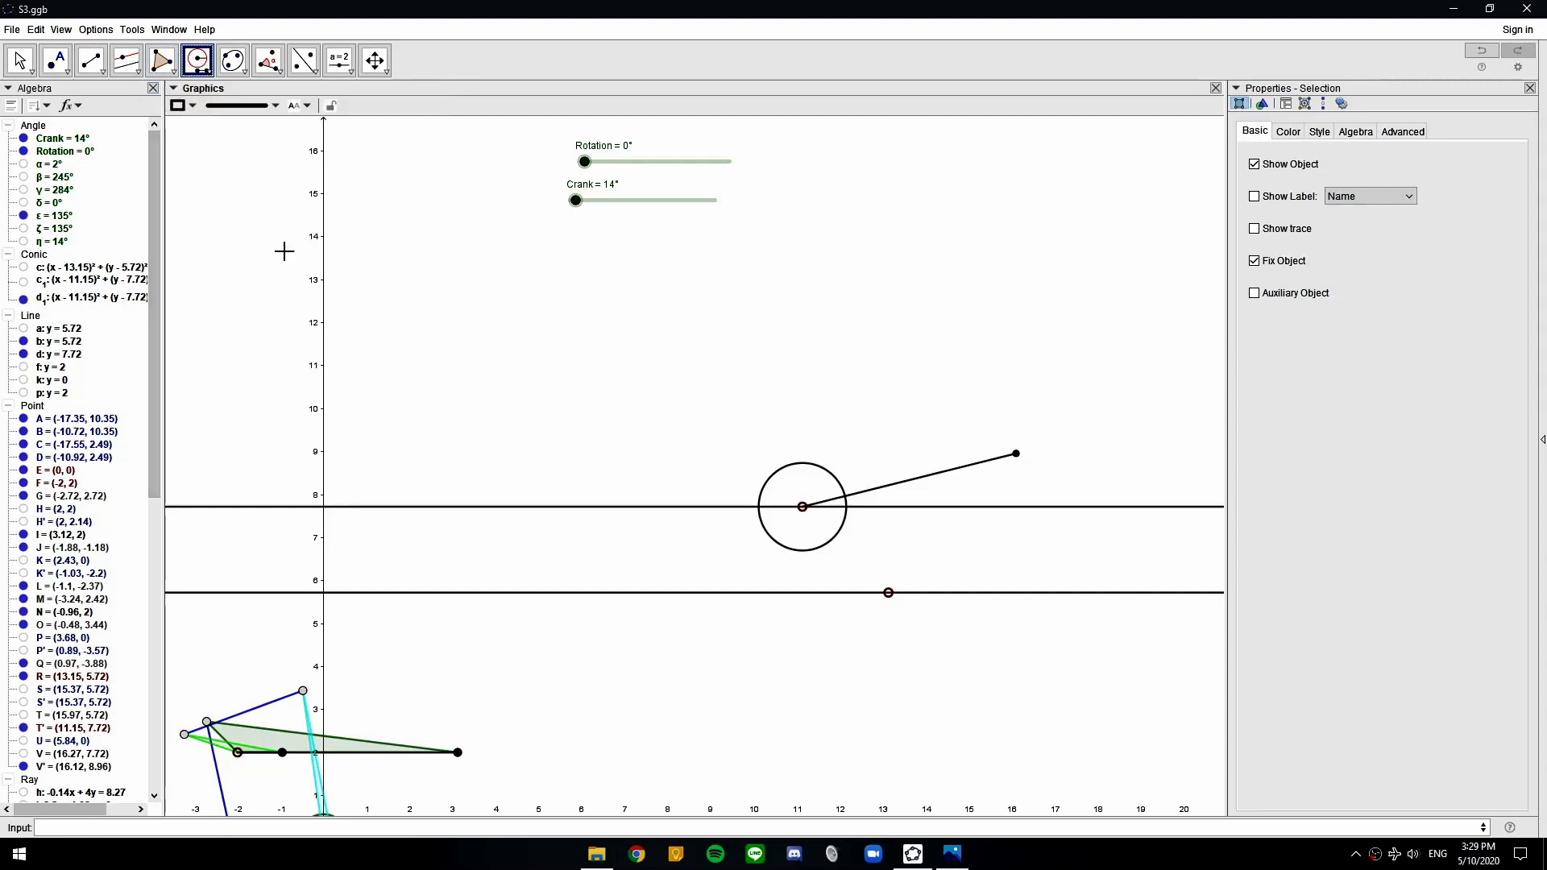
Draw a compass circle centred on V' with the radius taken from points I and G
left_click(460, 757)
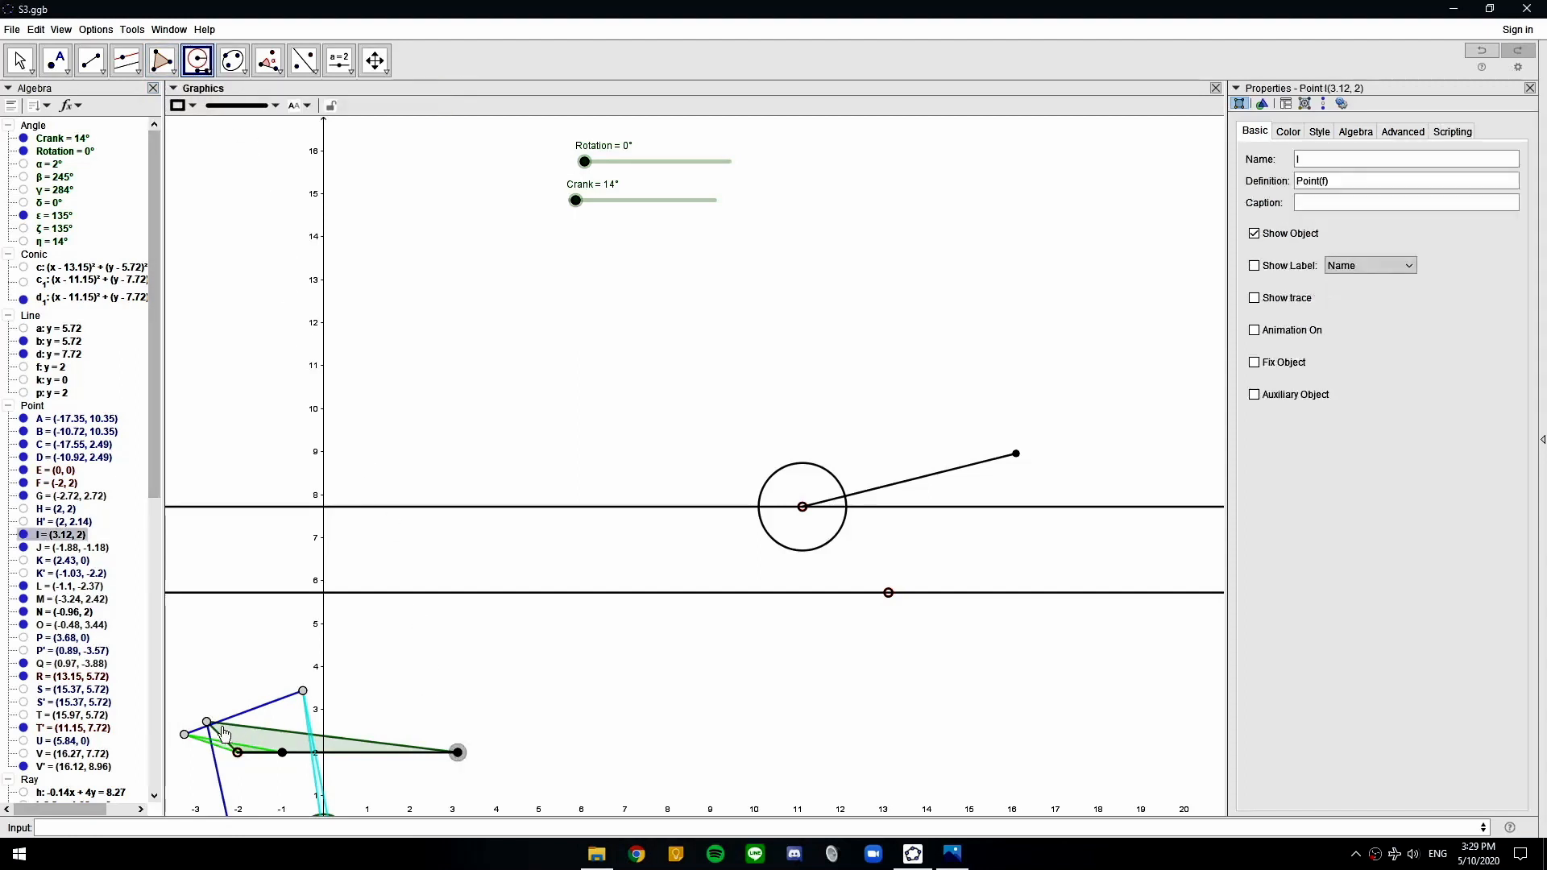
left_click(208, 724)
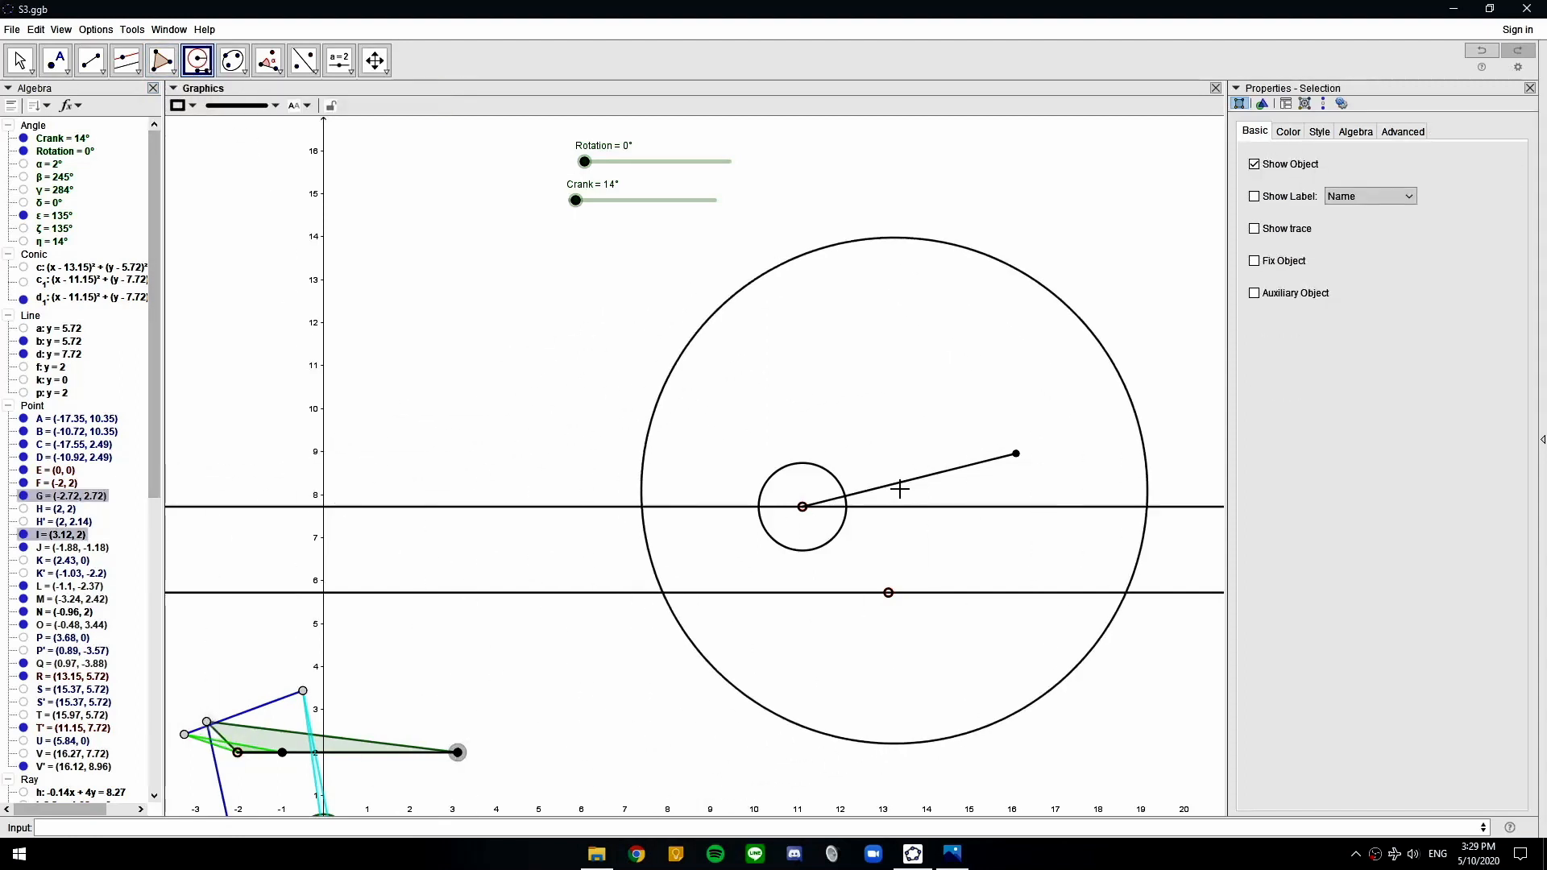
left_click(1016, 455)
Mark the upper intersection of the two compass circles and hide both circles
left_click(60, 63)
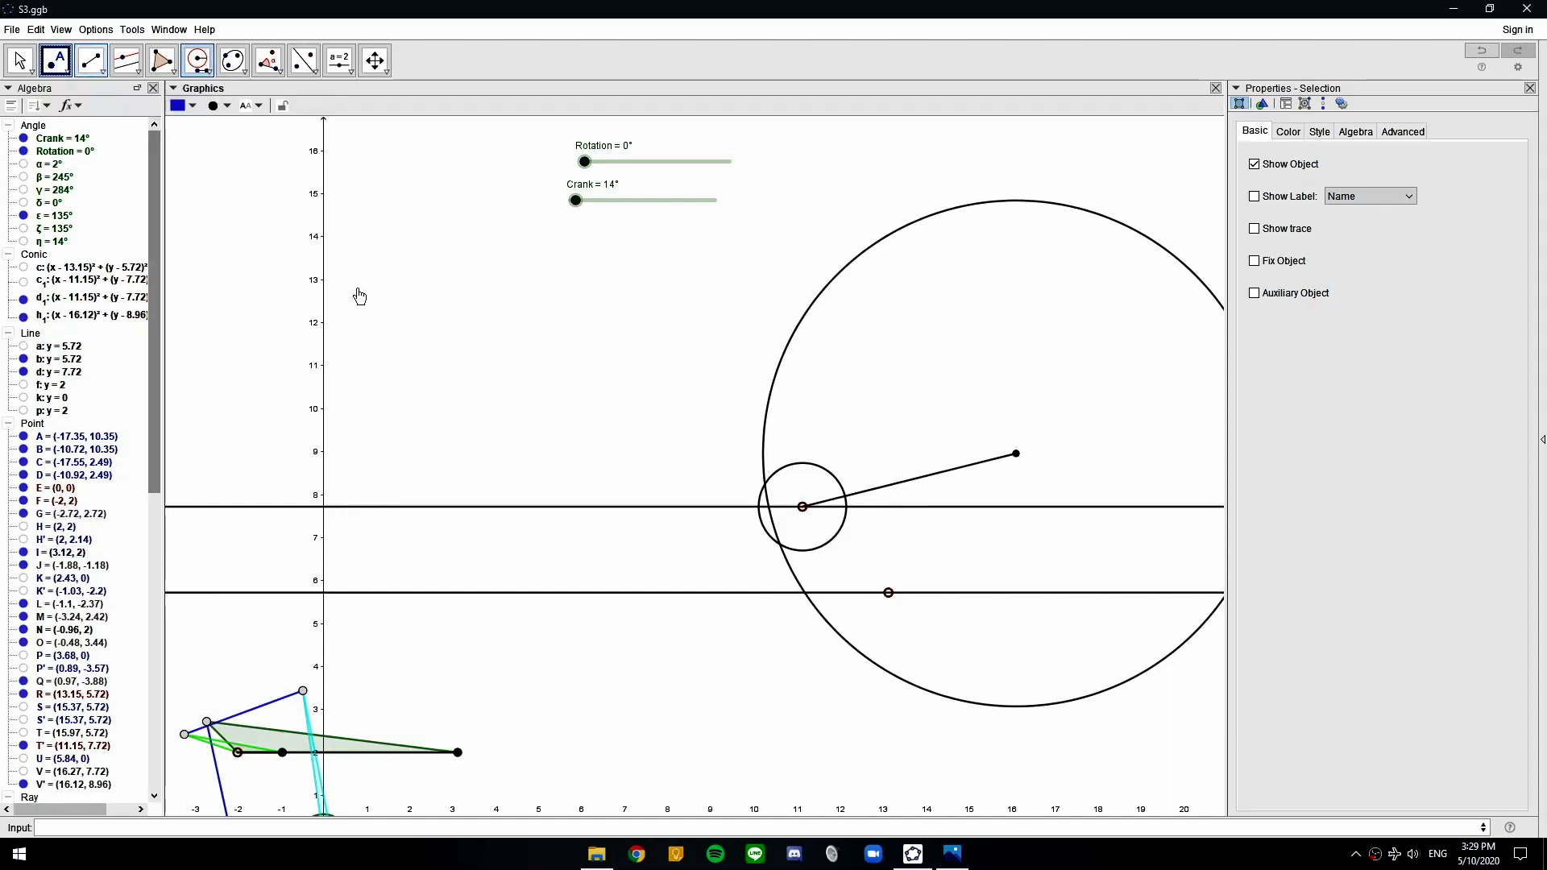
left_click(765, 487)
key("Escape")
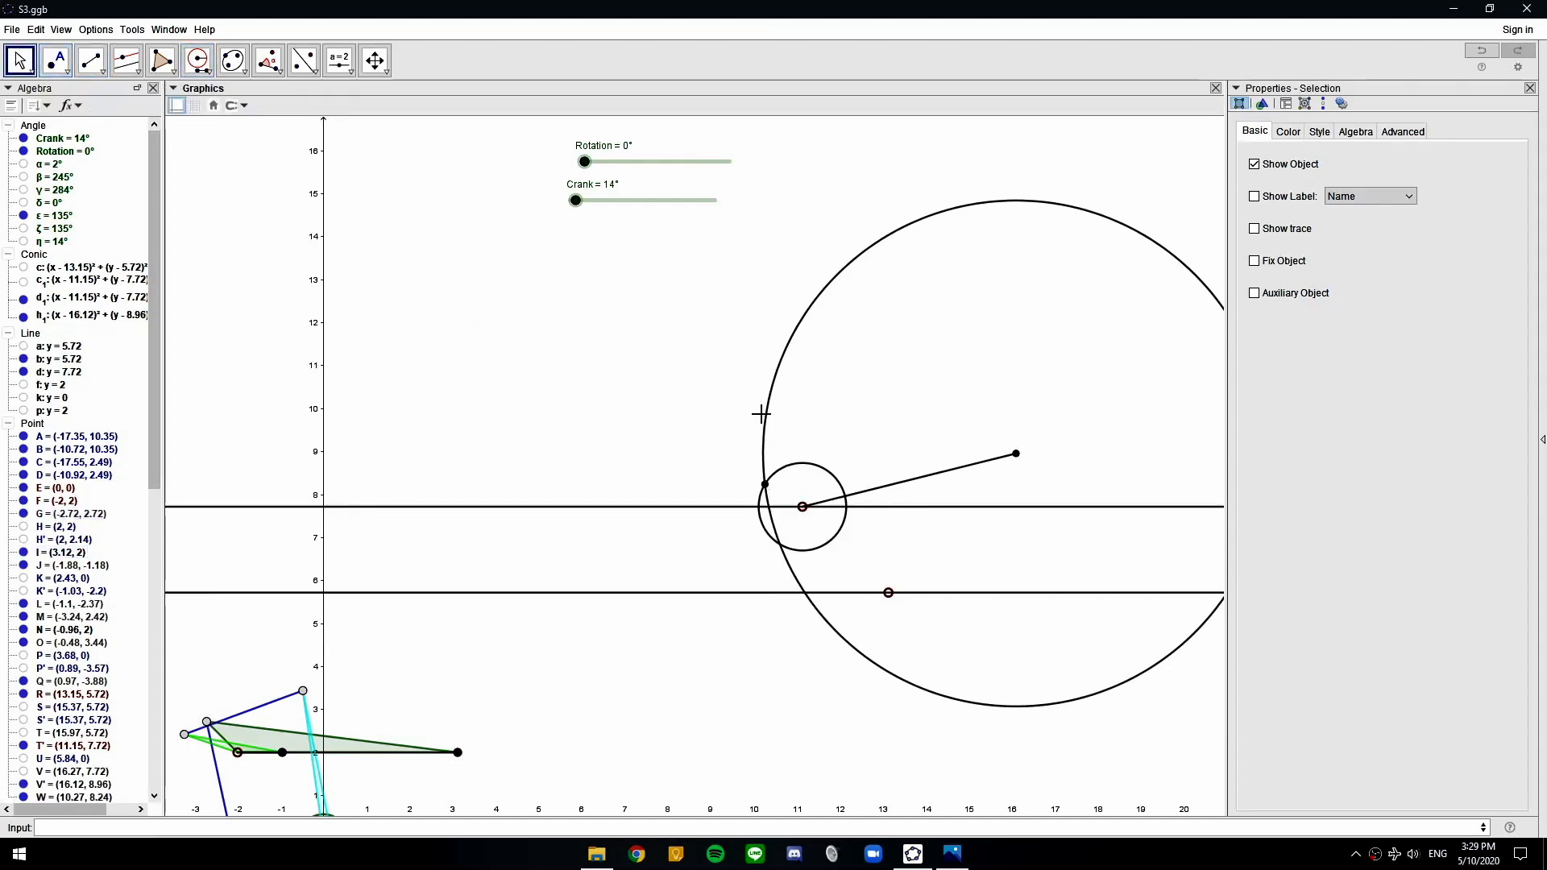
left_click(763, 418)
key("ctrl+g")
left_click(813, 465)
key("ctrl+g")
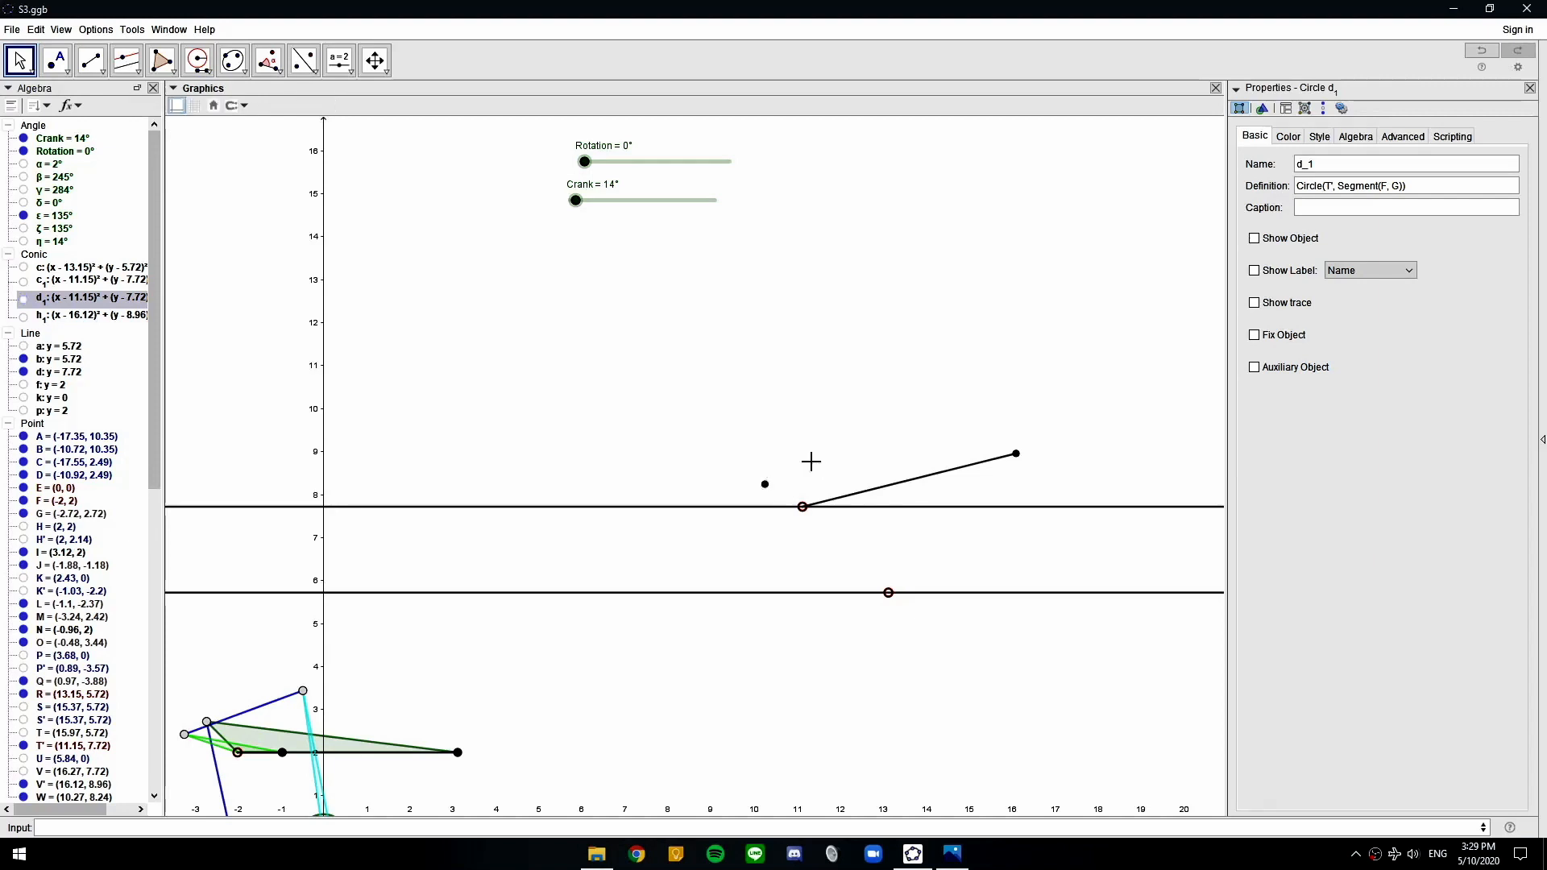
Draw a triangle polygon through the new intersection point W, T' and V'
left_click(162, 60)
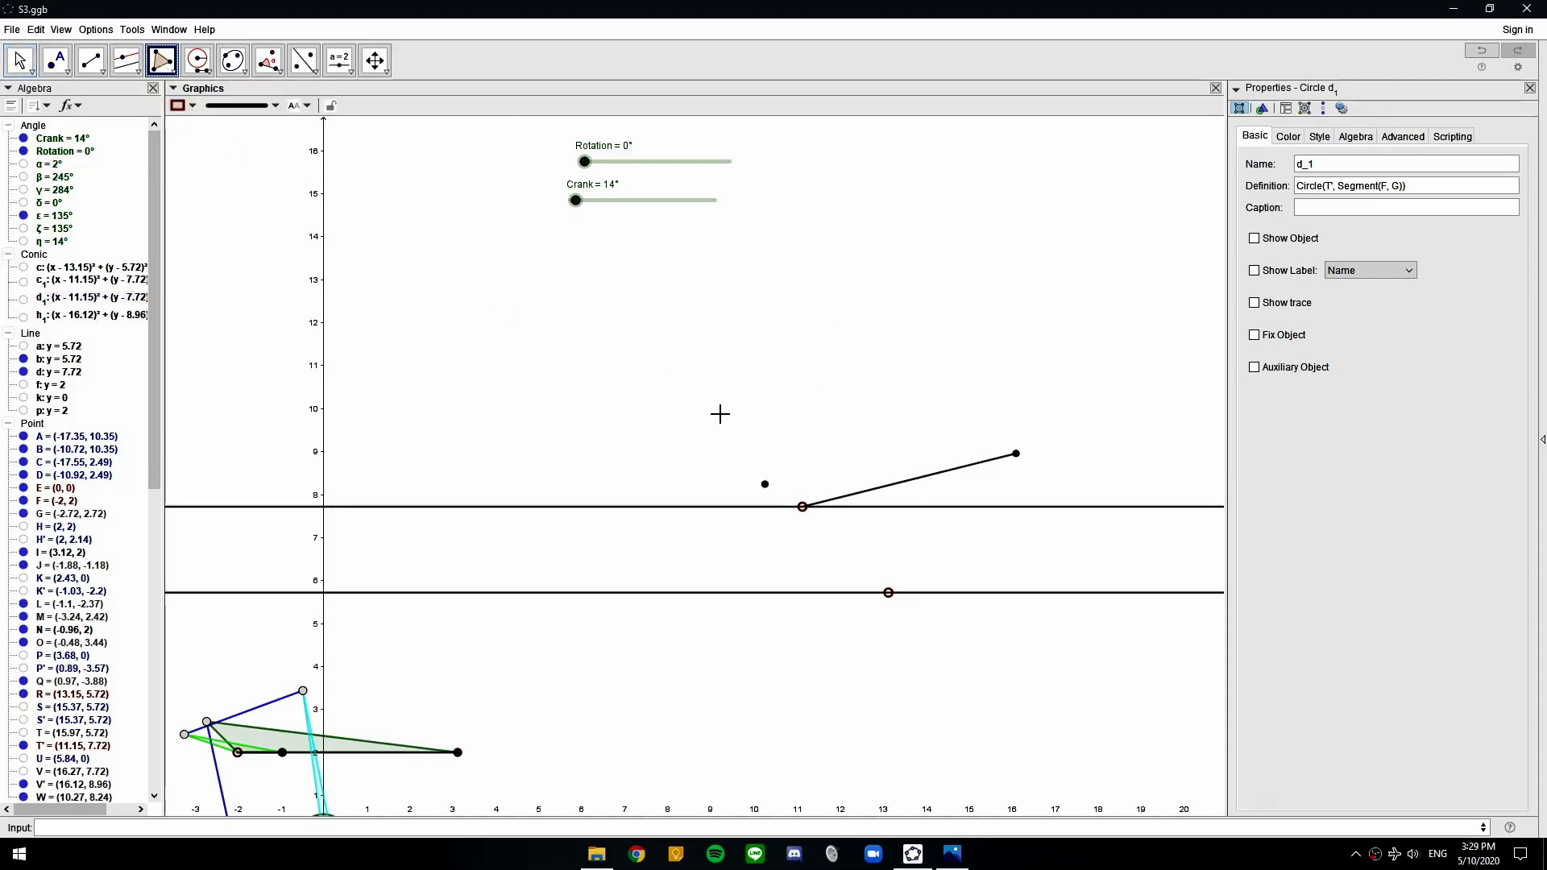
left_click(765, 485)
left_click(803, 507)
left_click(1016, 453)
left_click(767, 486)
key("Escape")
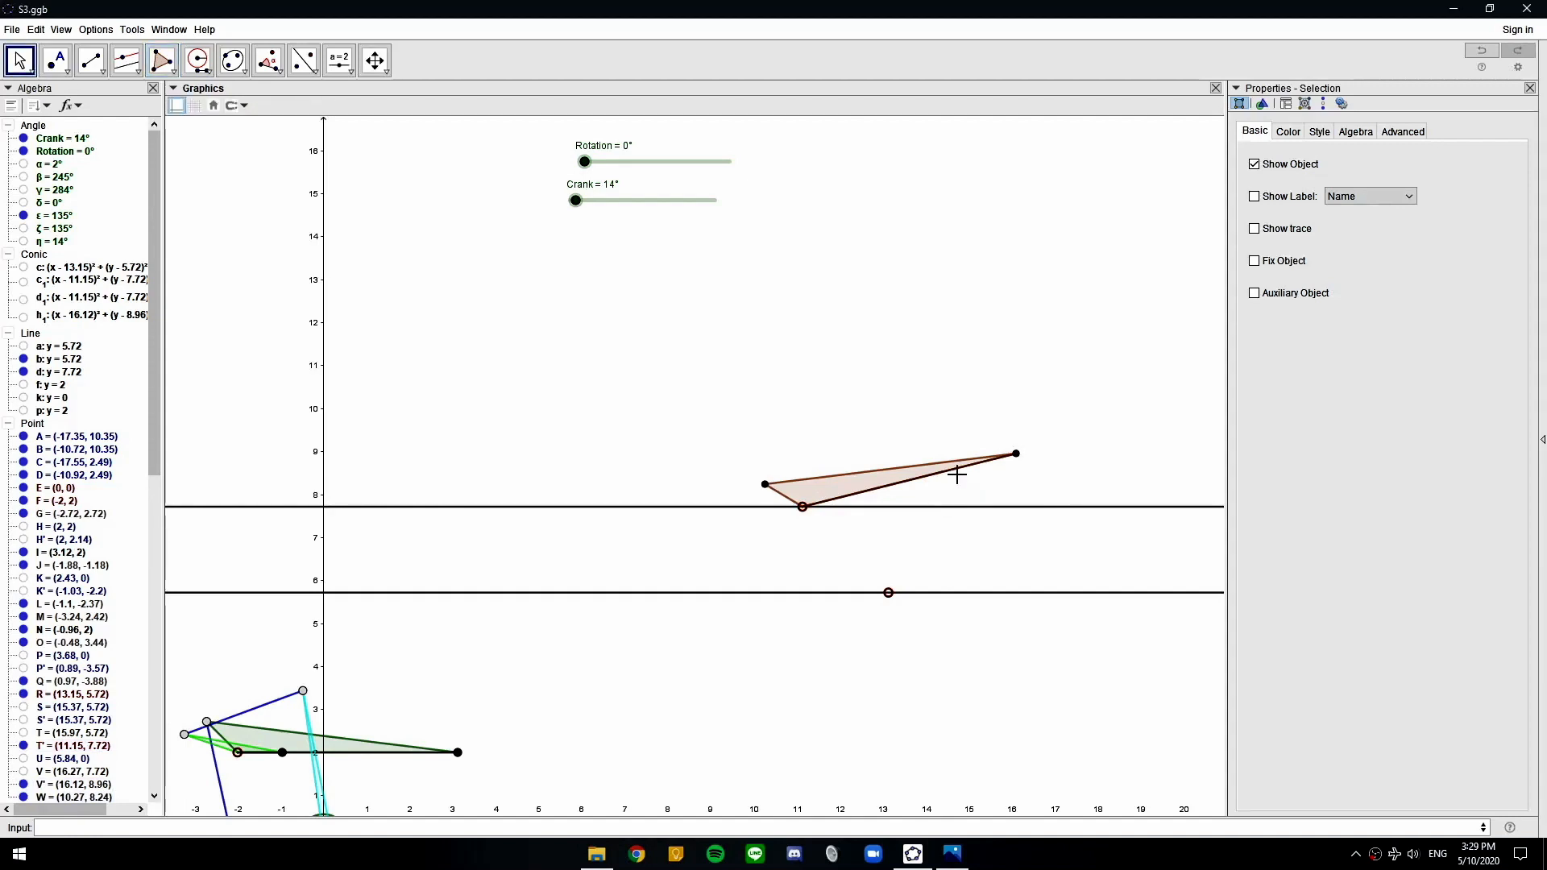
Delete the black segment between T' and V' and redraw it on top of the triangle's edge
left_click(959, 478)
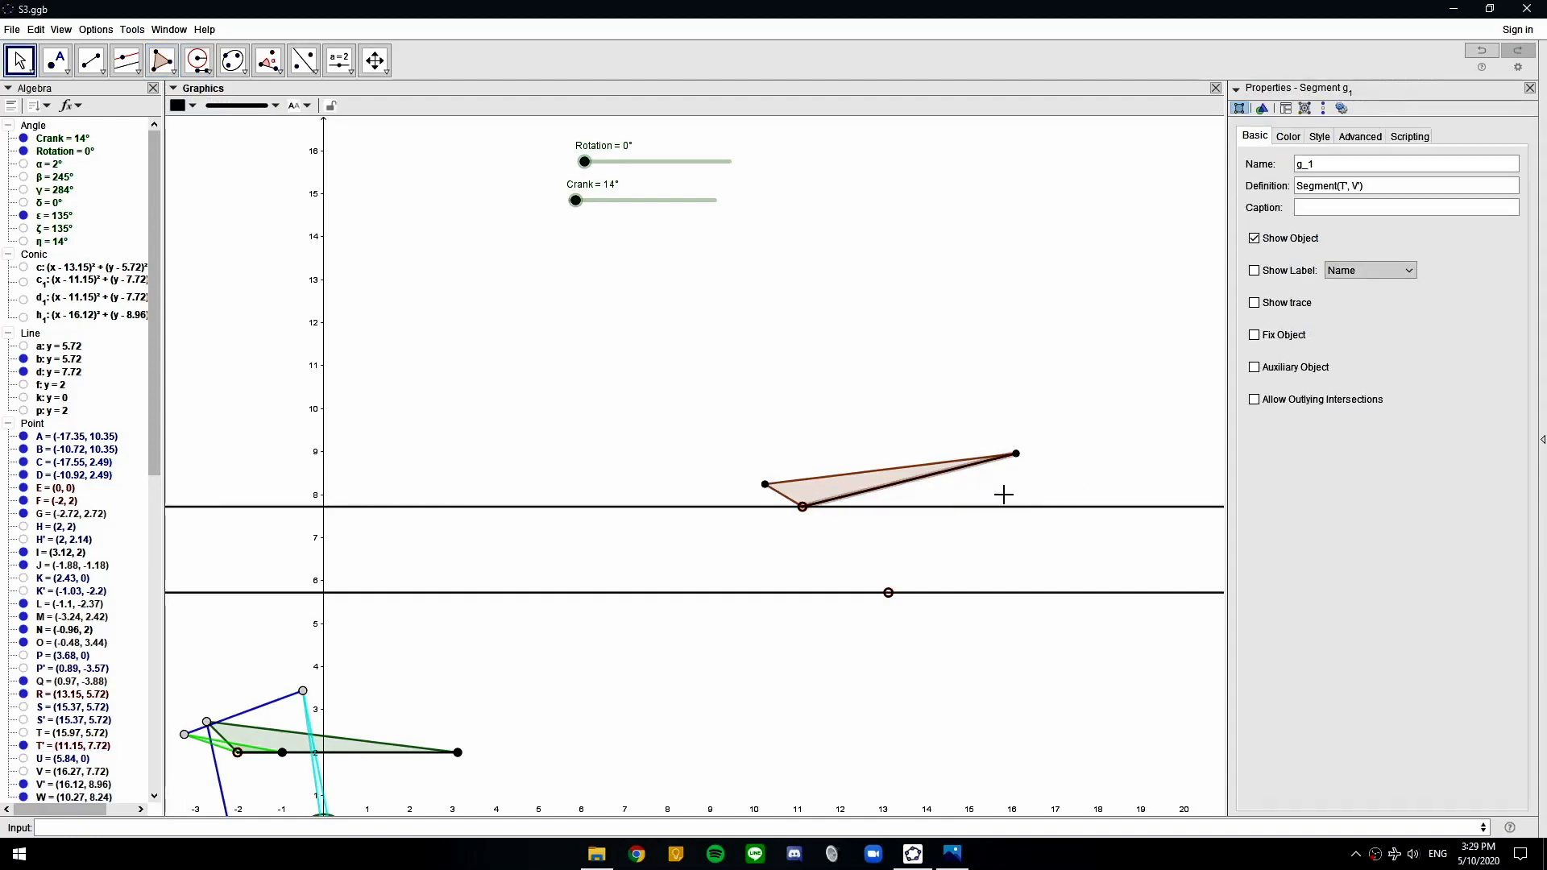
left_click(91, 61)
left_click(803, 506)
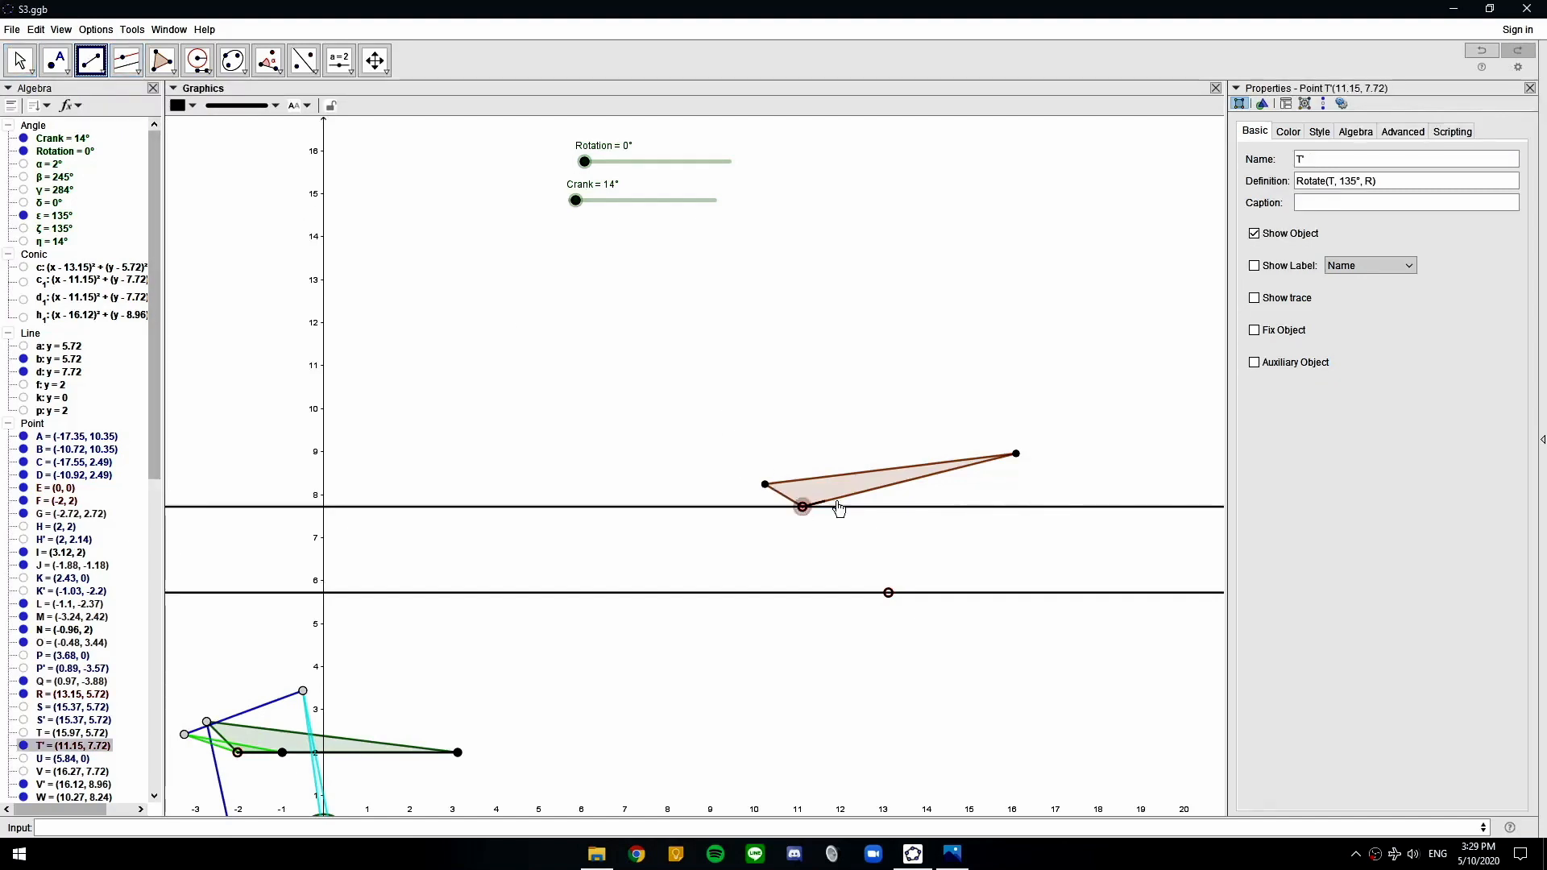
left_click(1016, 453)
key("Escape")
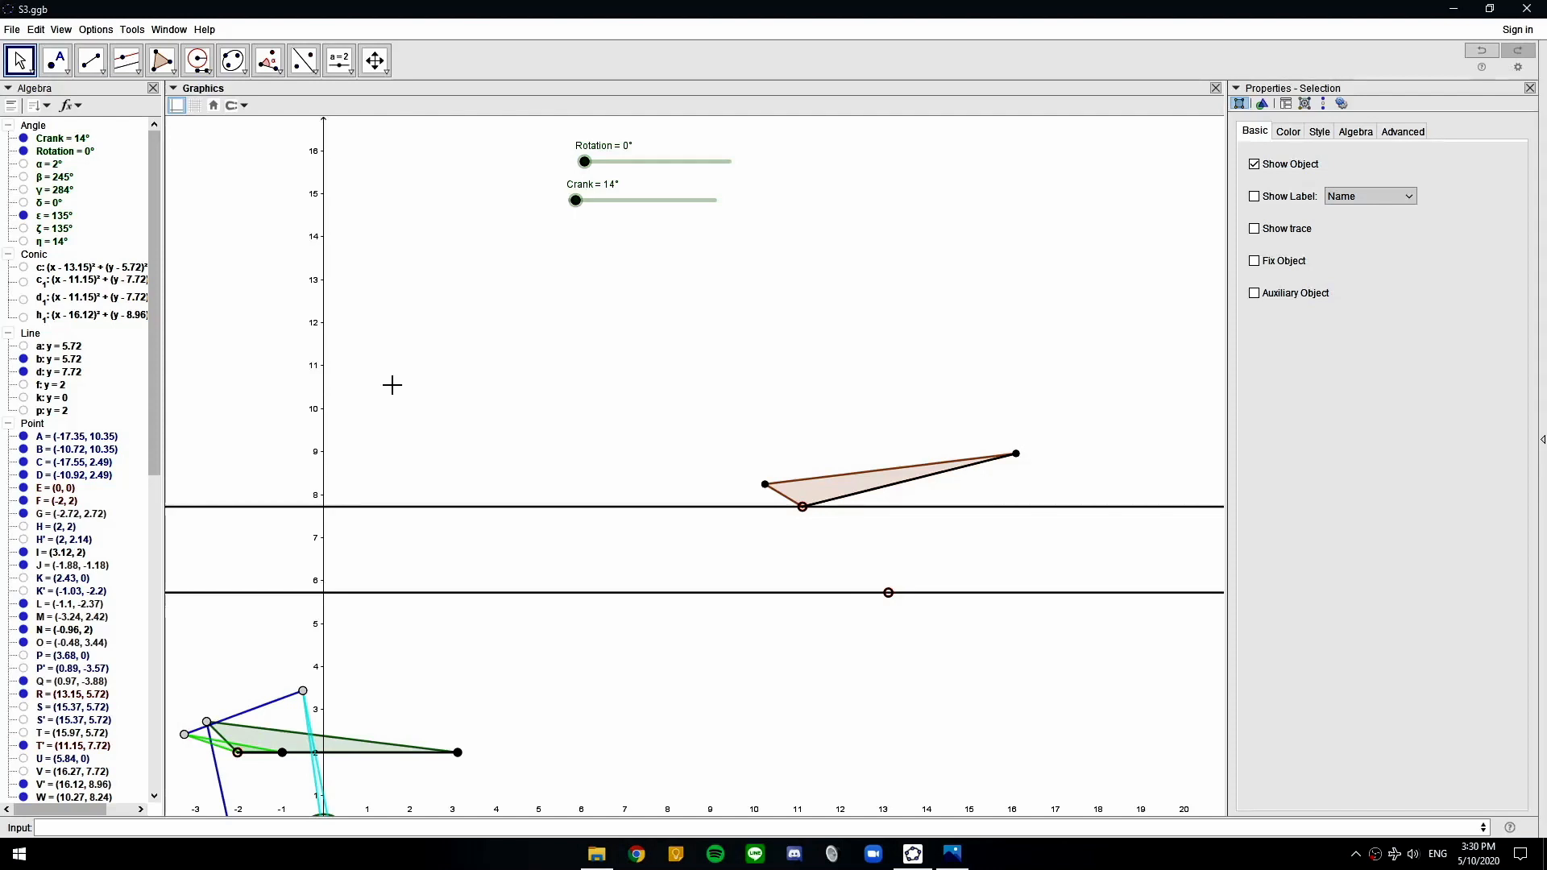
Recolour the triangle through W, T' and V' dark green and set the Crank slider to 0°
left_click(810, 488)
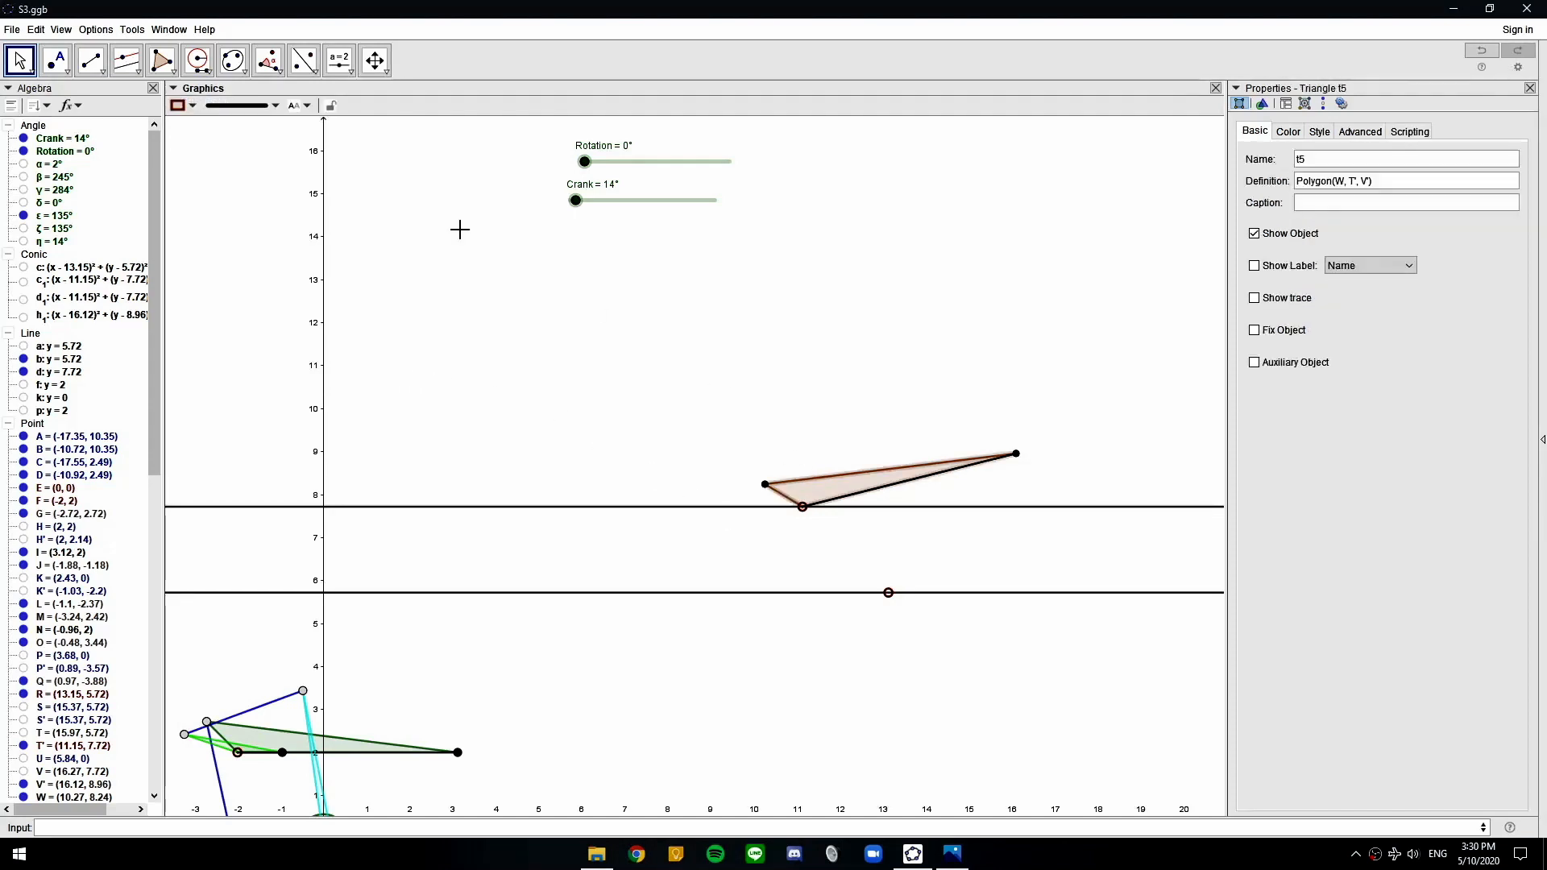
left_click(197, 108)
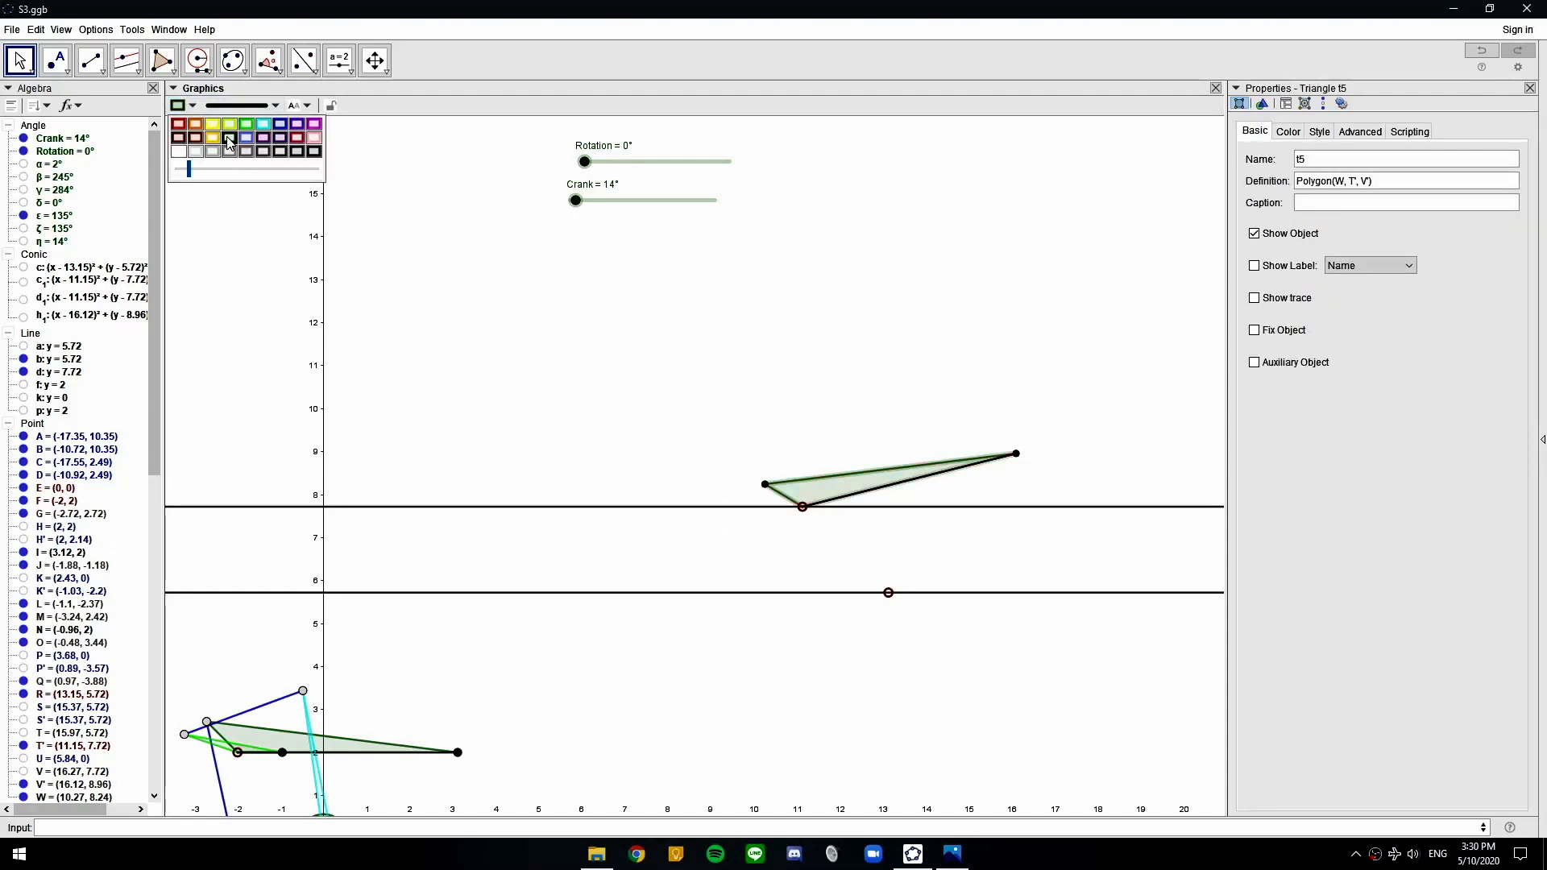
left_click(826, 365)
left_click_drag(575, 201, 553, 228)
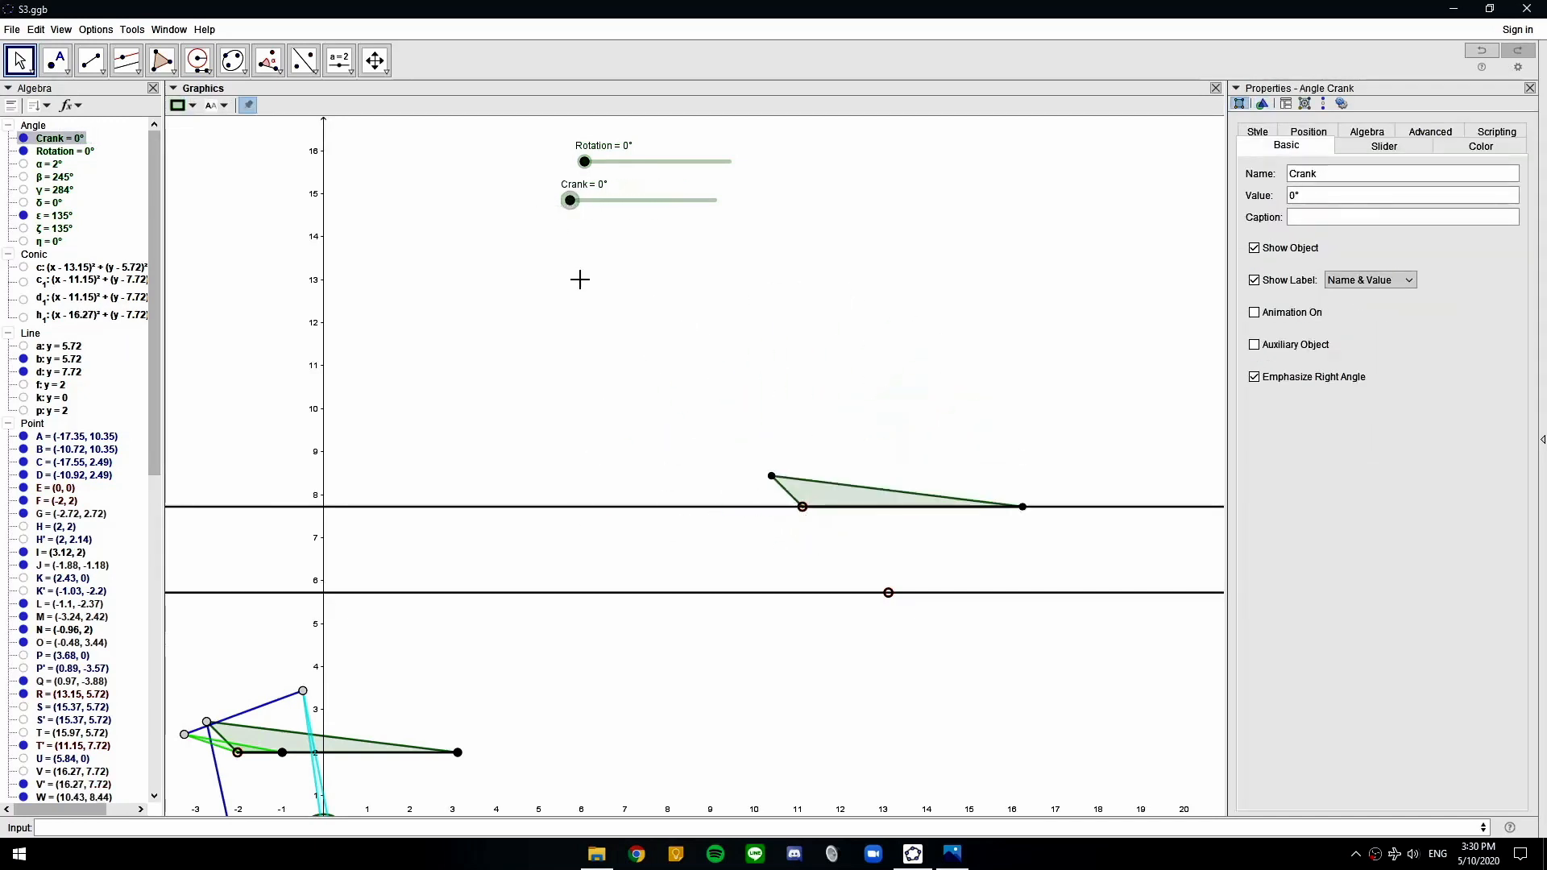
Colour point W of the green triangle light grey and increase its point size
left_click(773, 479)
left_click(181, 105)
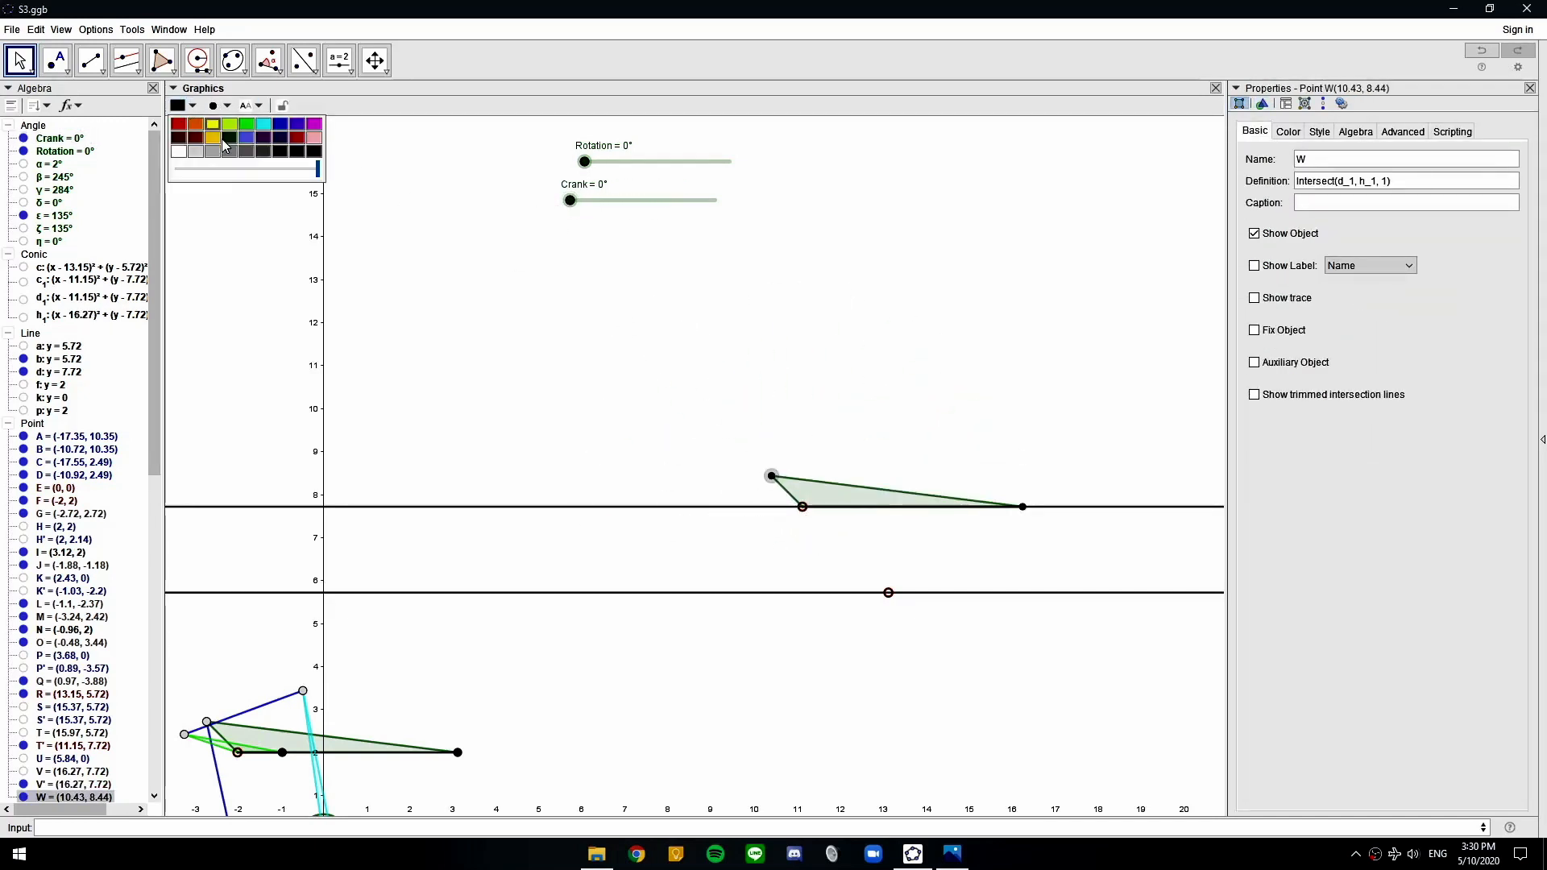
left_click(897, 379)
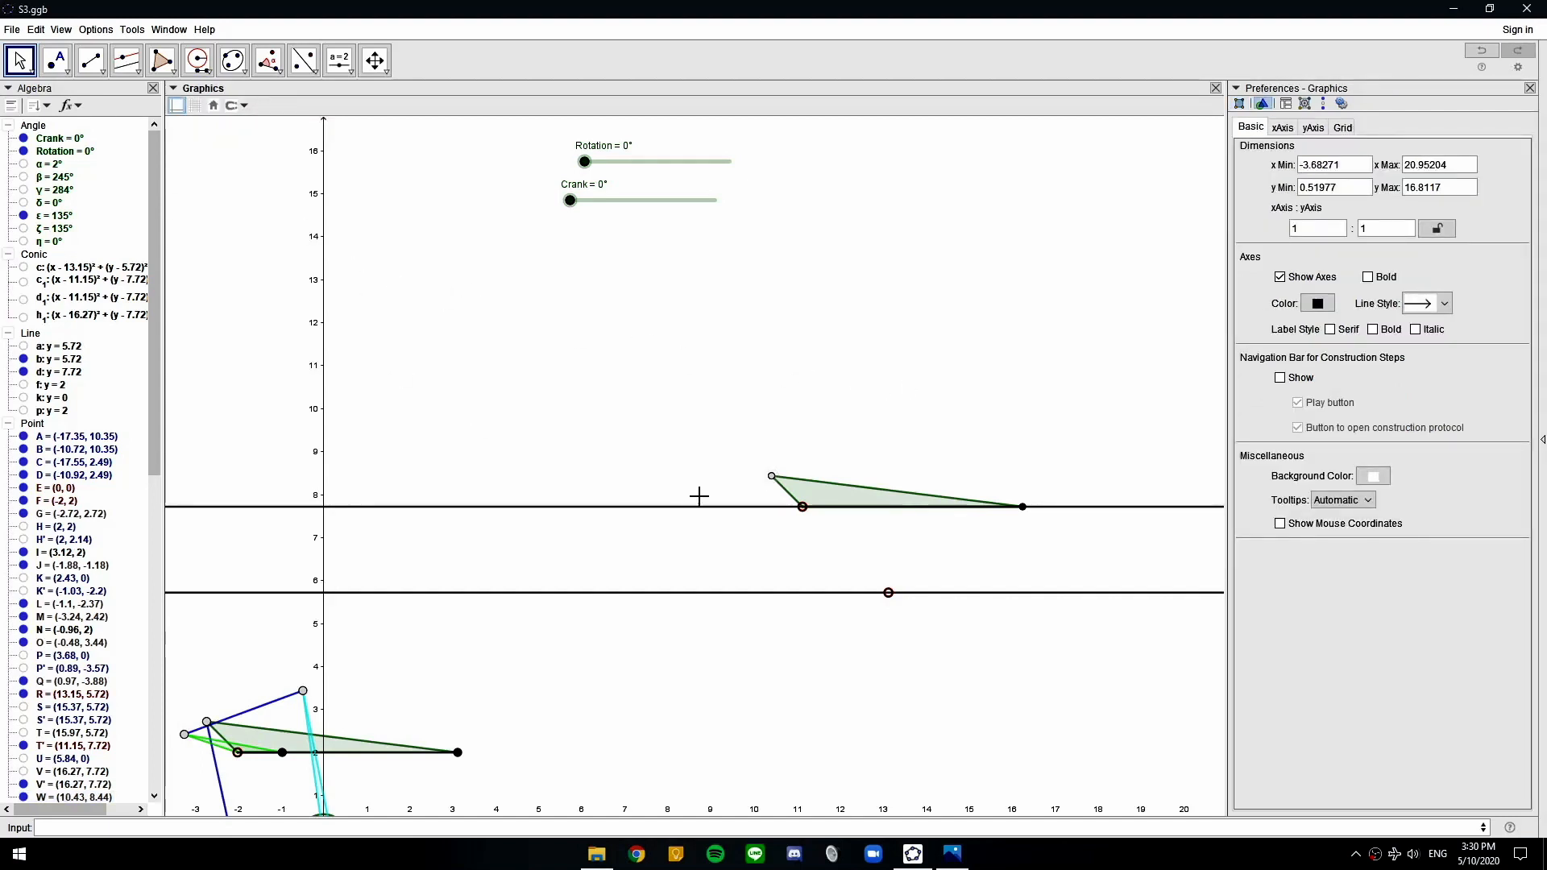
left_click(769, 476)
left_click(216, 106)
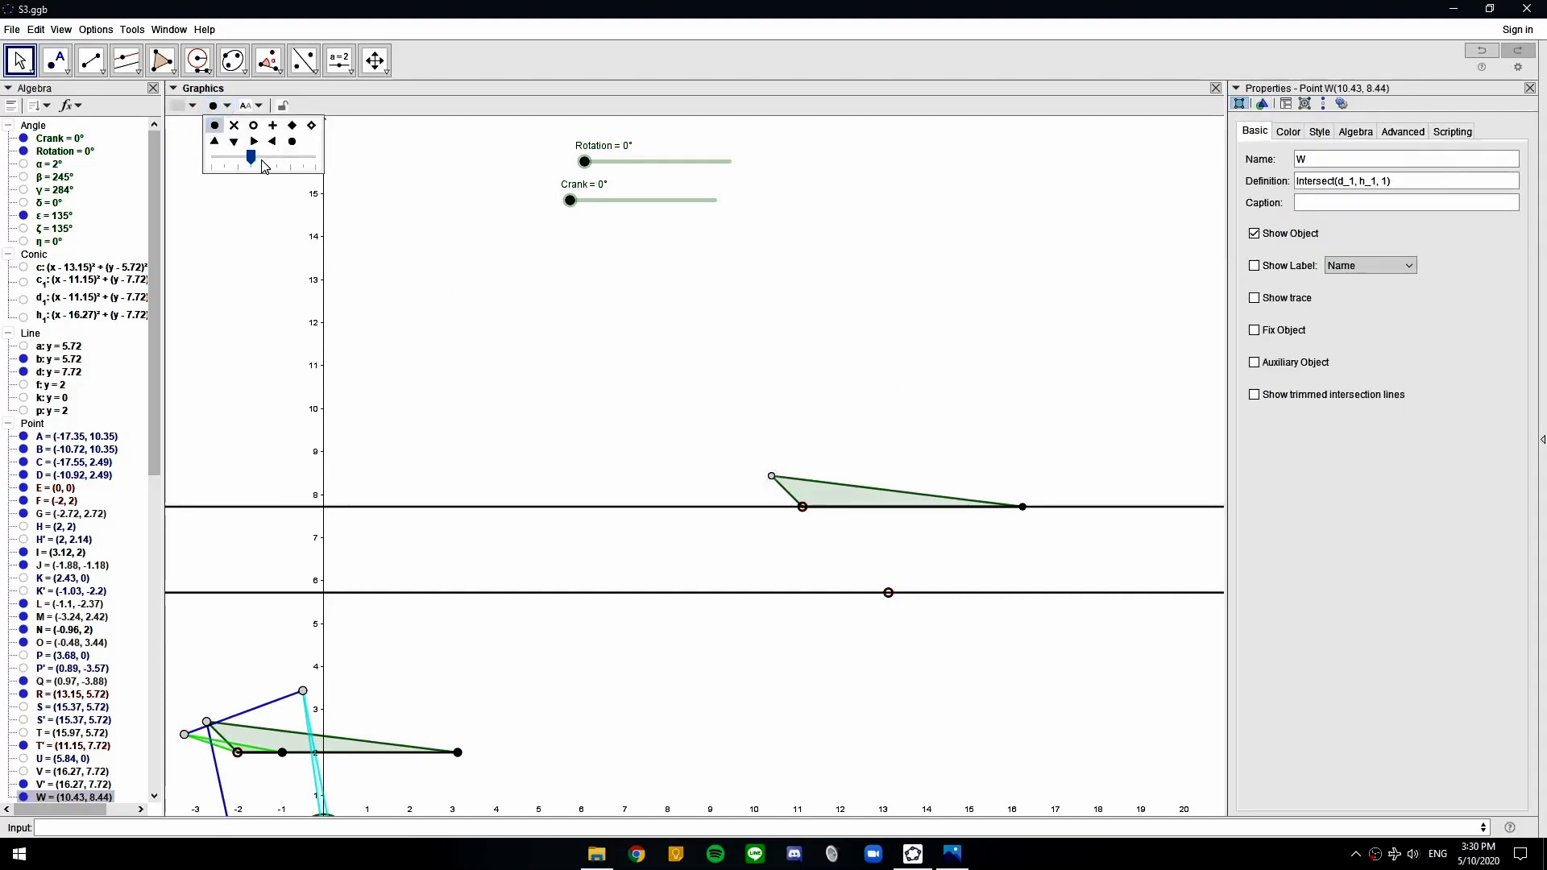
left_click(647, 253)
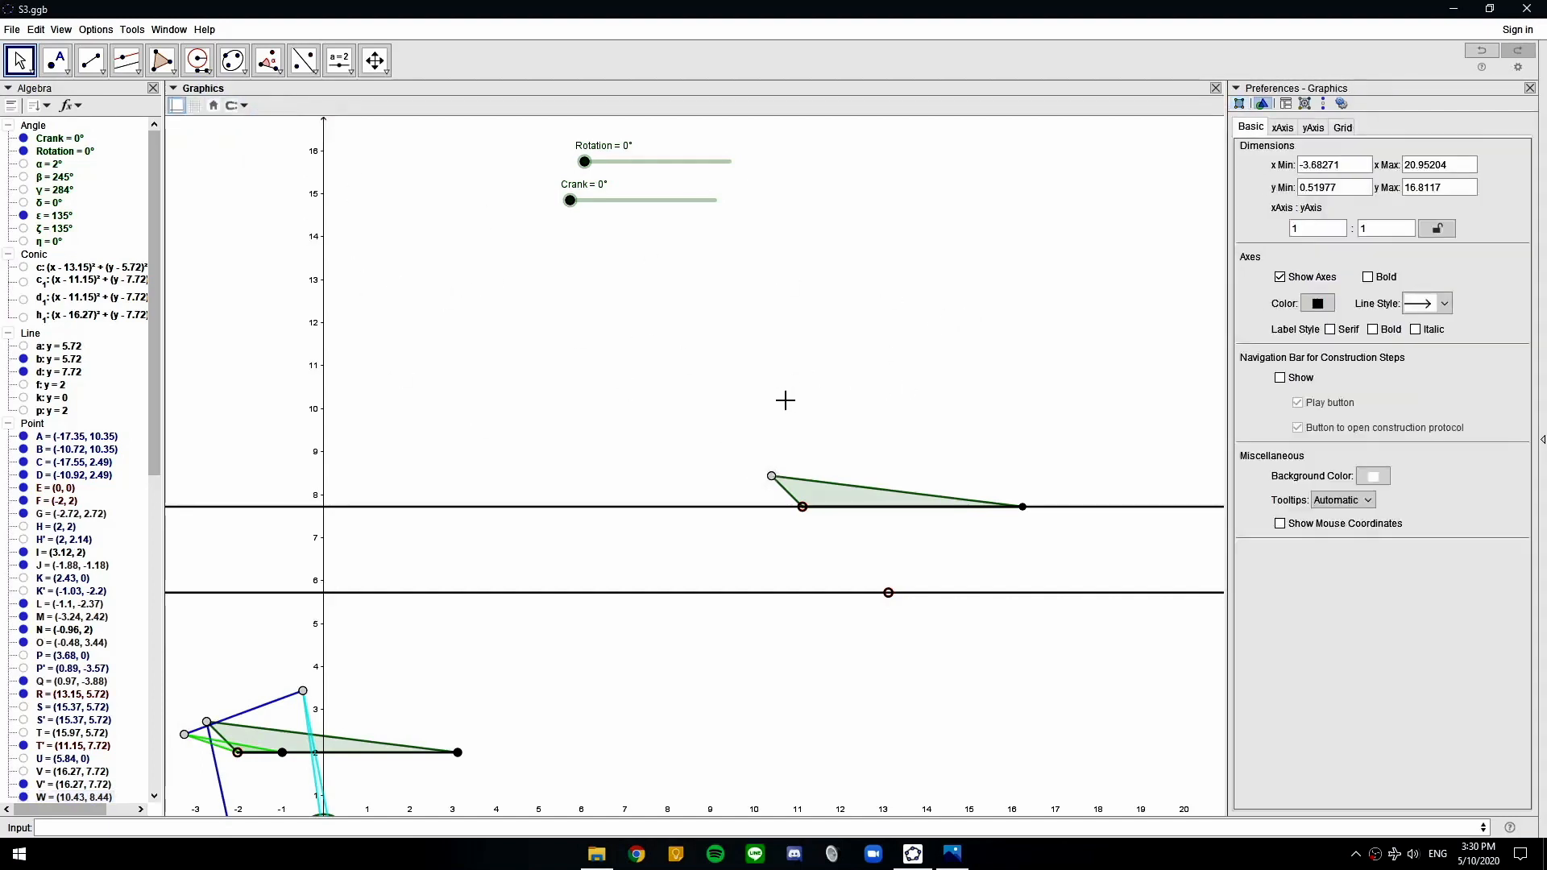
Increase the size of point V' at the green triangle's far tip and close the object properties
left_click(1024, 507)
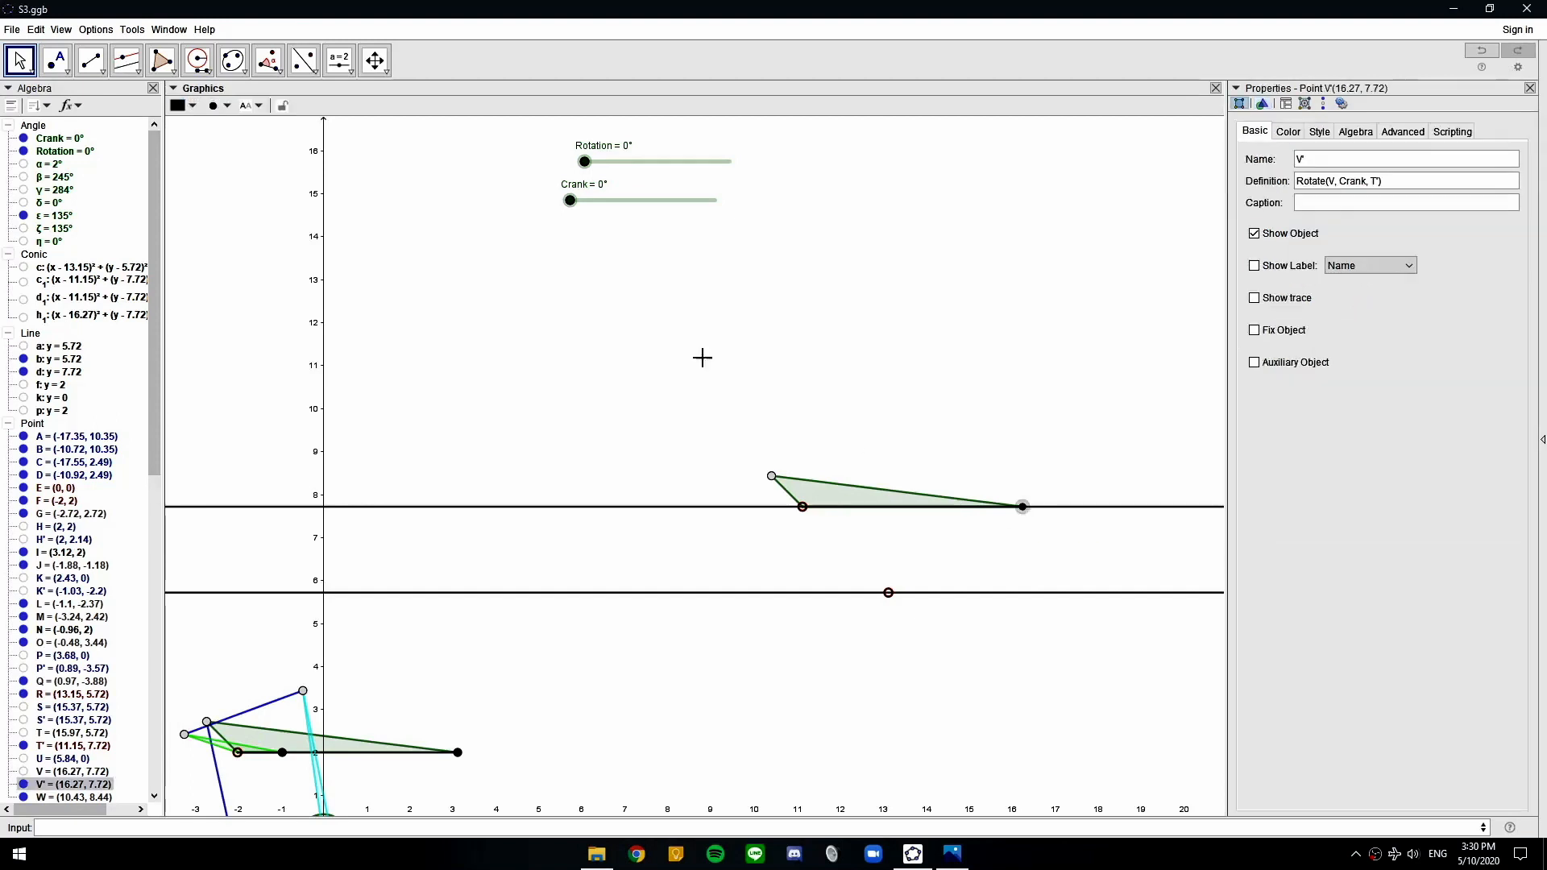
left_click(214, 105)
left_click(264, 157)
left_click(908, 281)
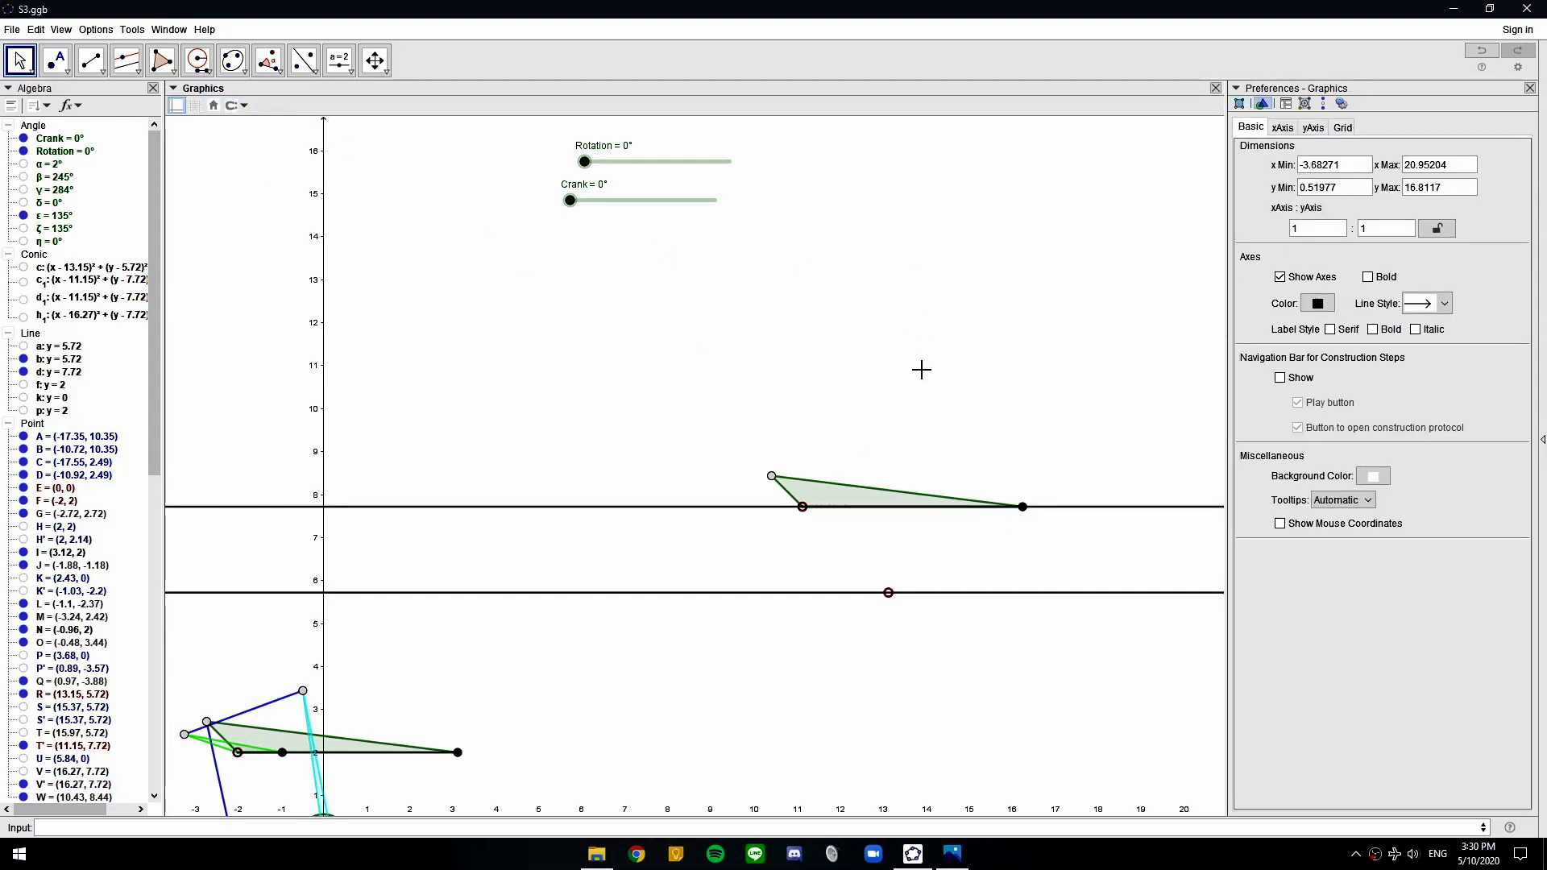
left_click(1529, 88)
Examine the blue link between G and J and the red triangle at the origin in the original linkage
left_click_drag(604, 542, 737, 343)
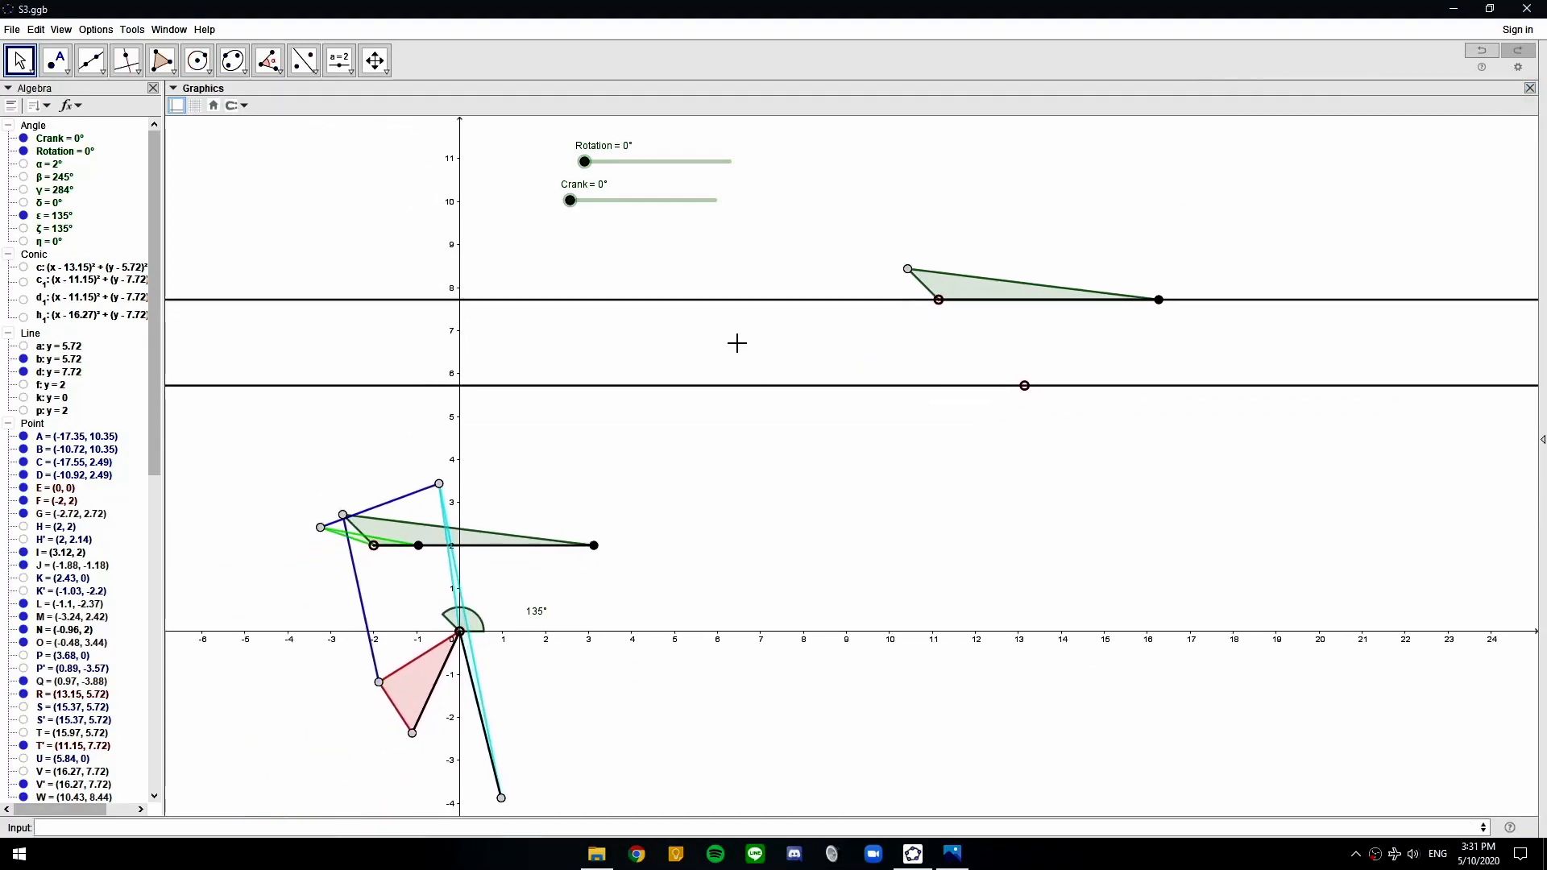
scroll(687, 377, "down", 1)
left_click_drag(486, 348, 661, 232)
scroll(626, 365, "up", 2)
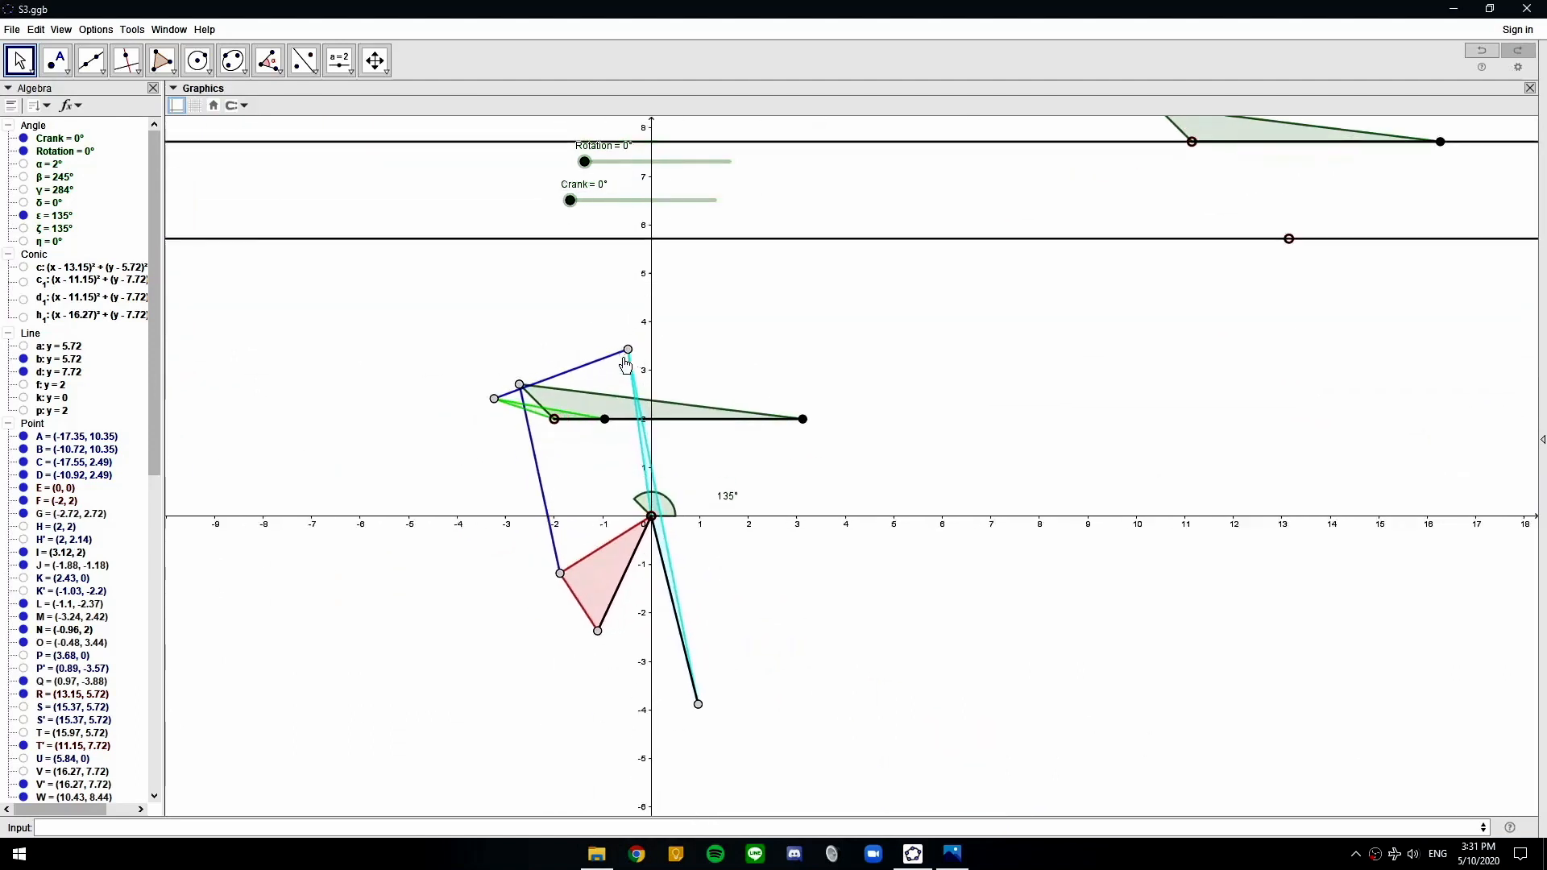
left_click(537, 466)
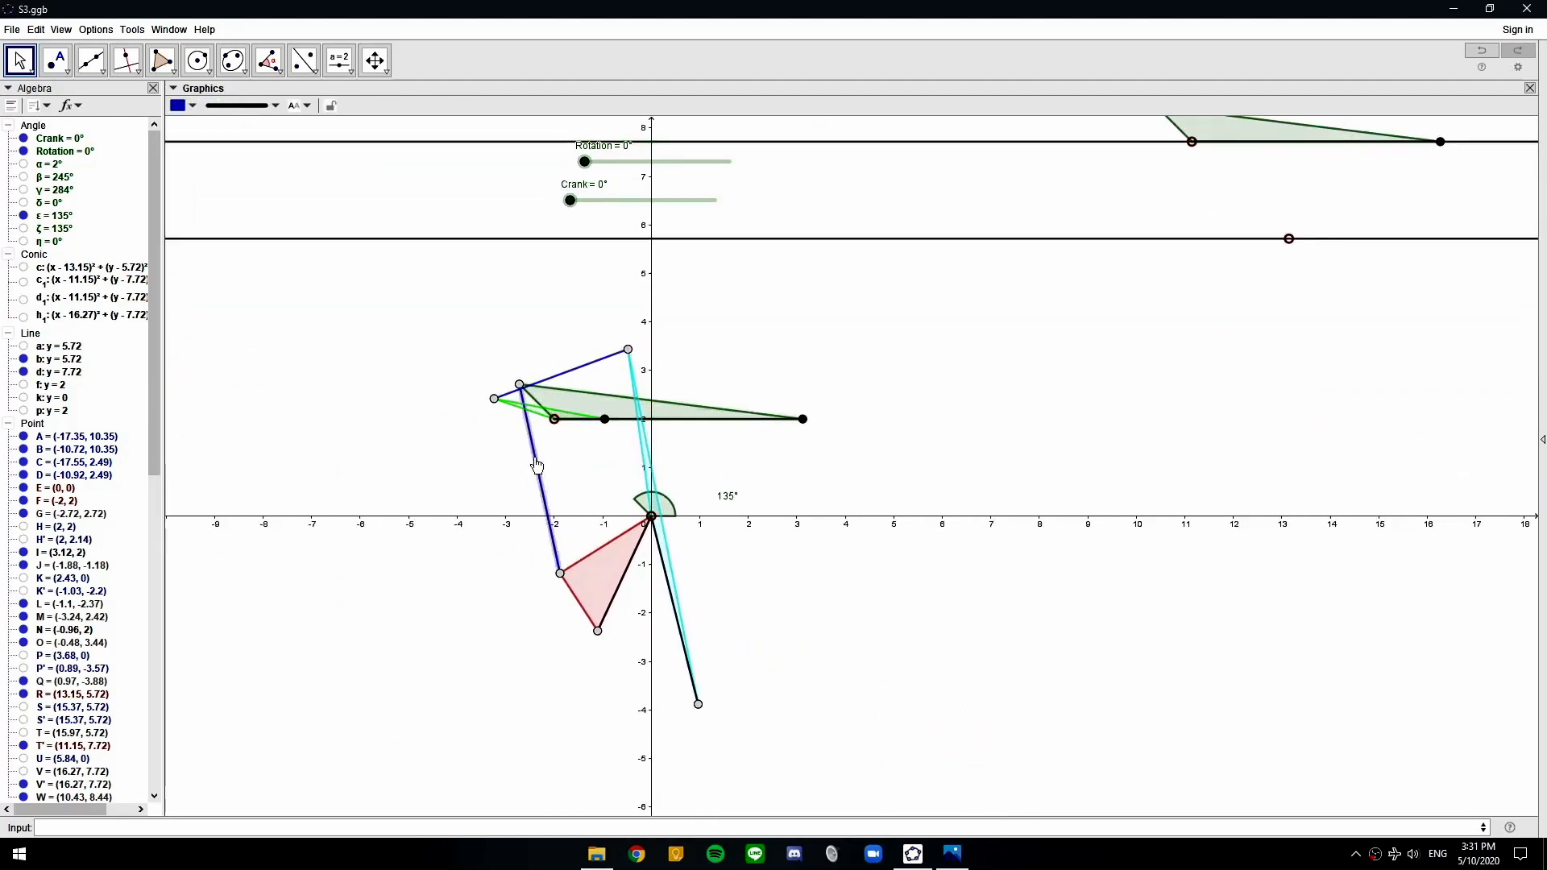
left_click(605, 581)
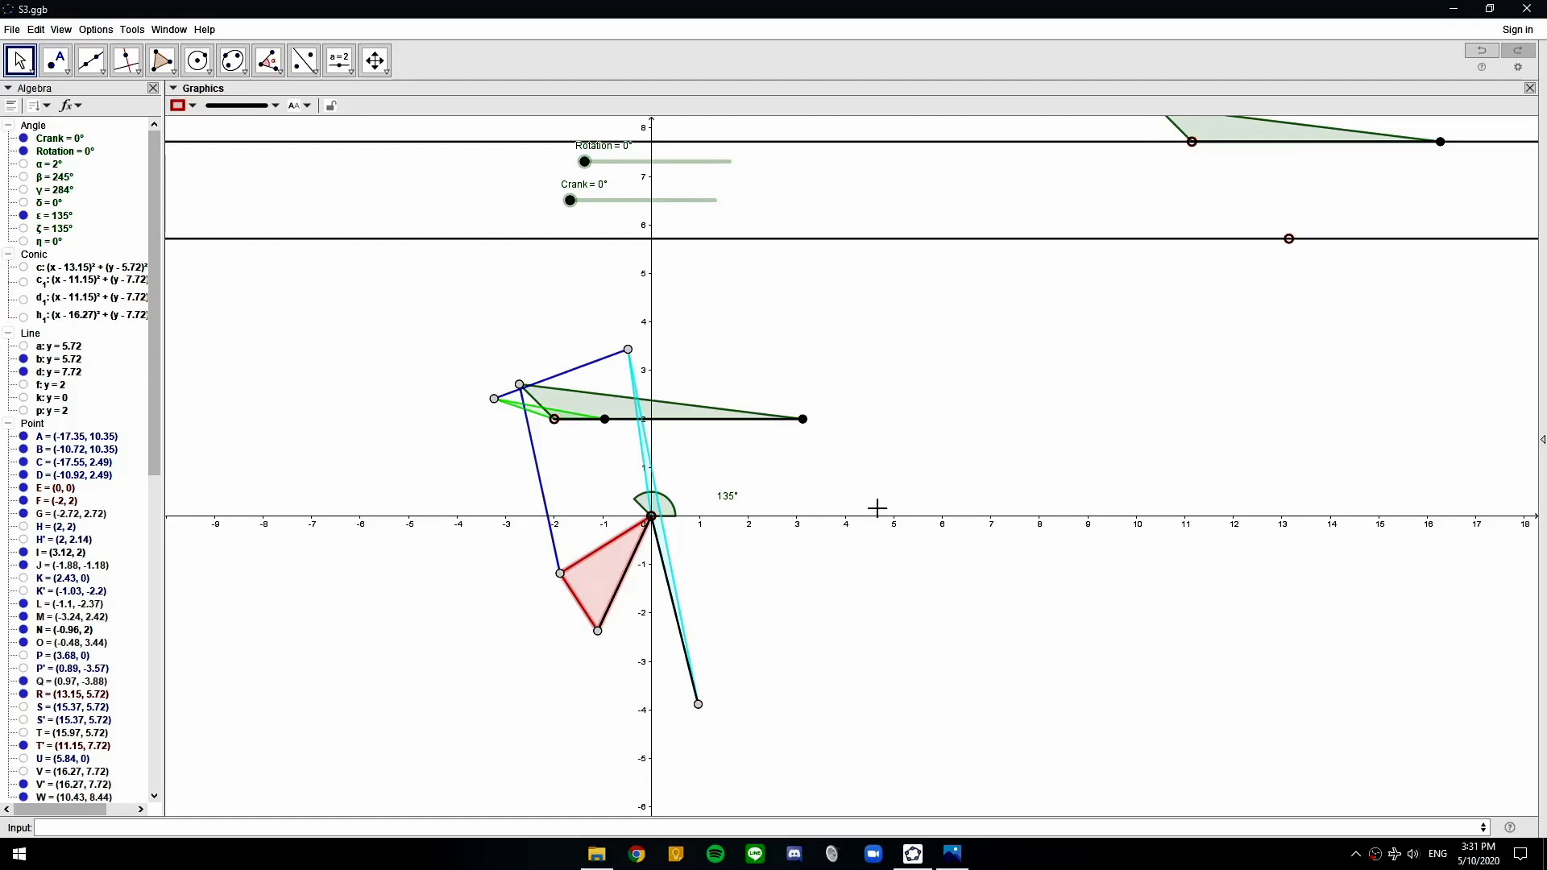
left_click(560, 574)
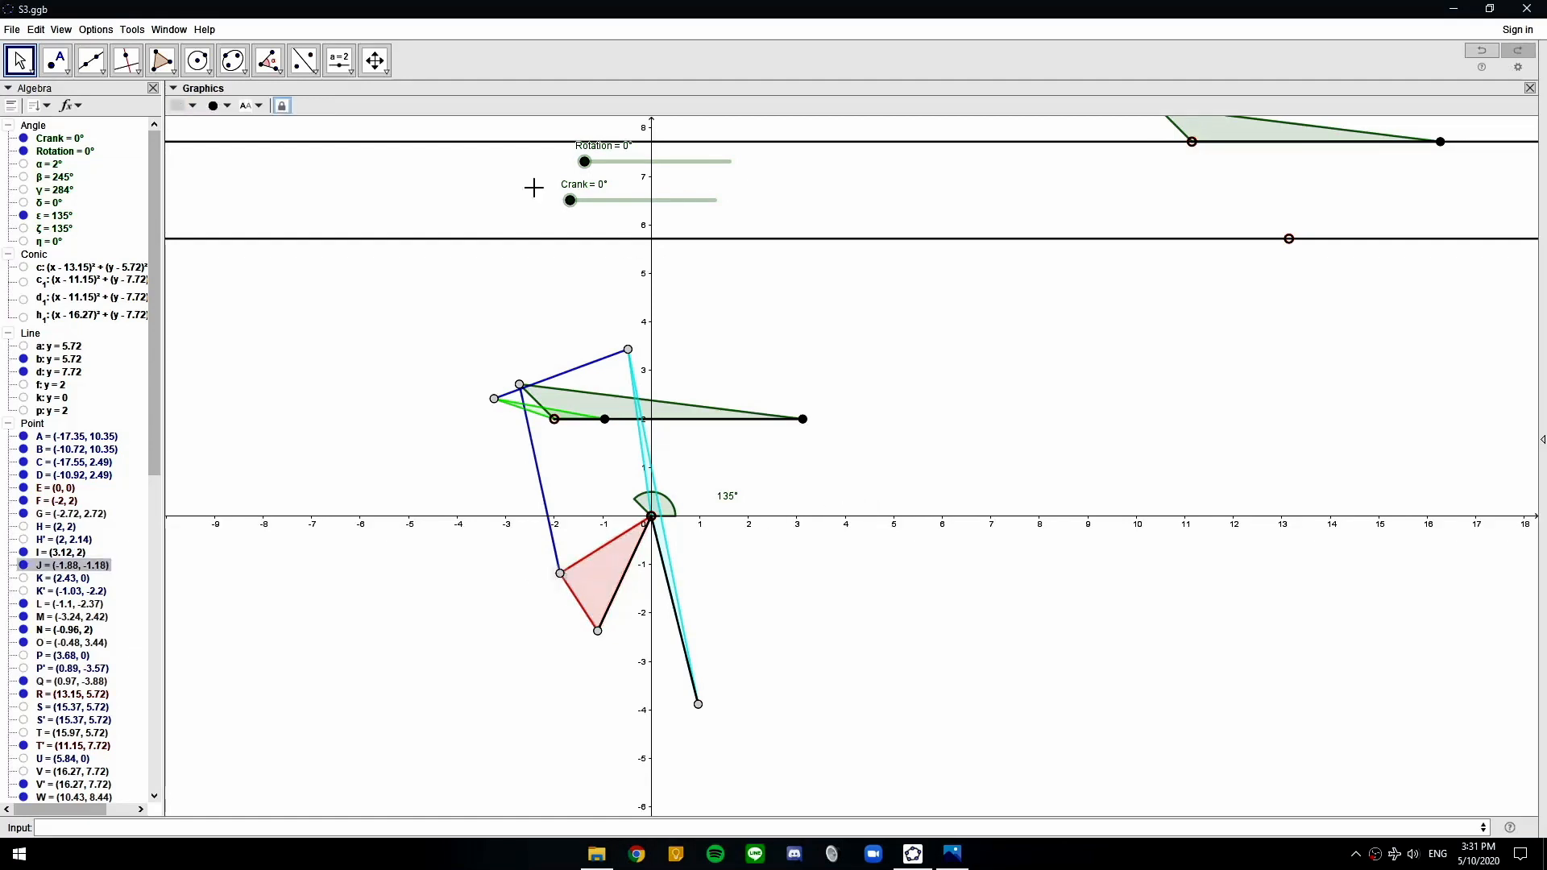
Draw a compass circle centred on point R with the radius taken from points E and J
left_click(243, 71)
mouse_move(207, 76)
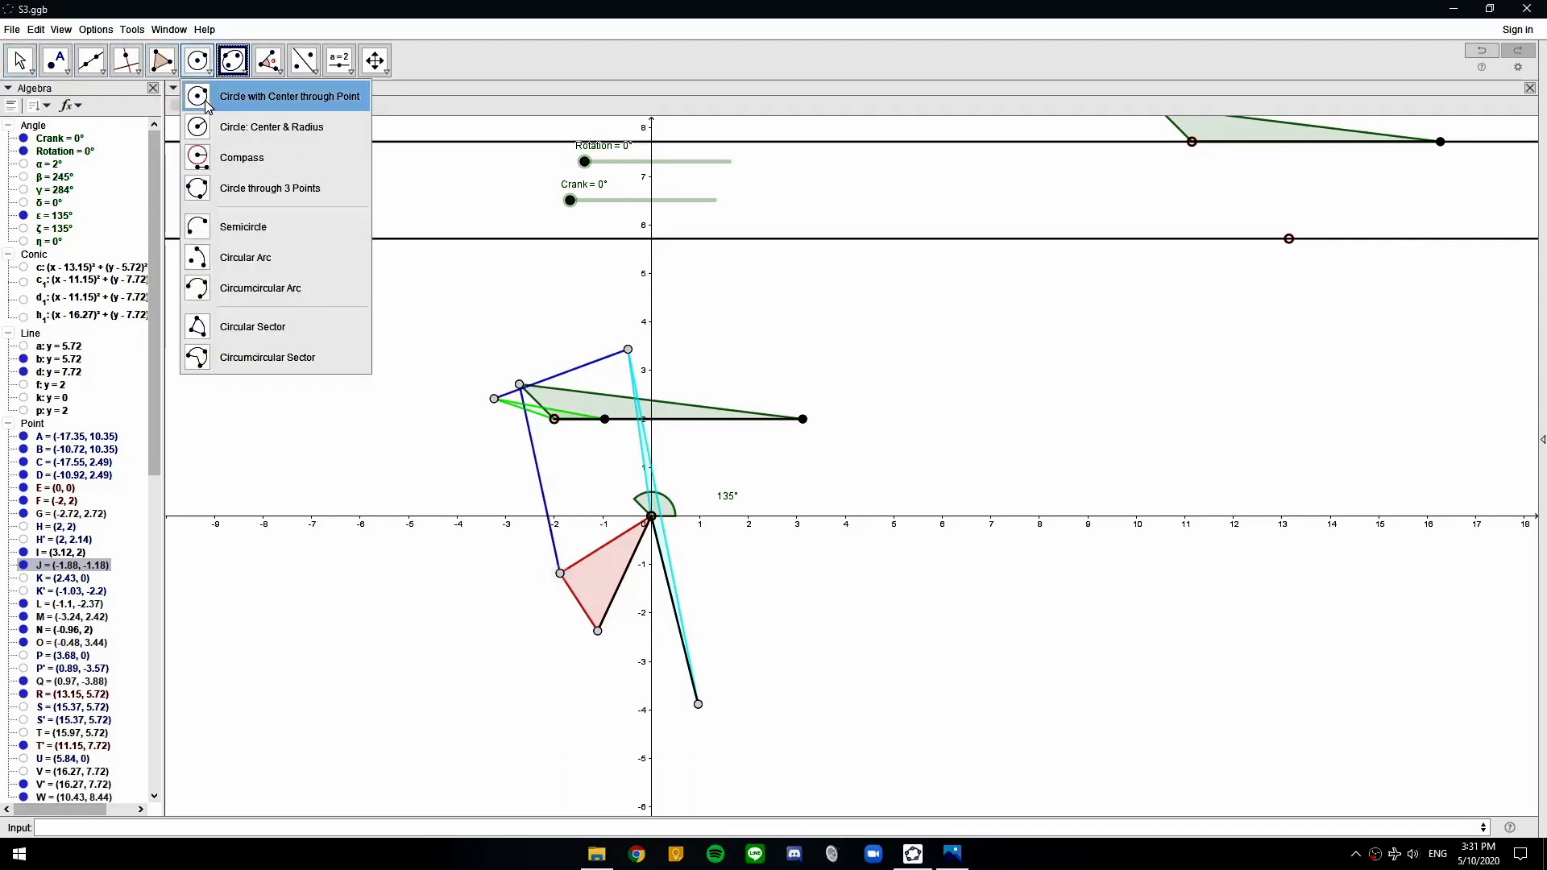
left_click(208, 161)
left_click(652, 517)
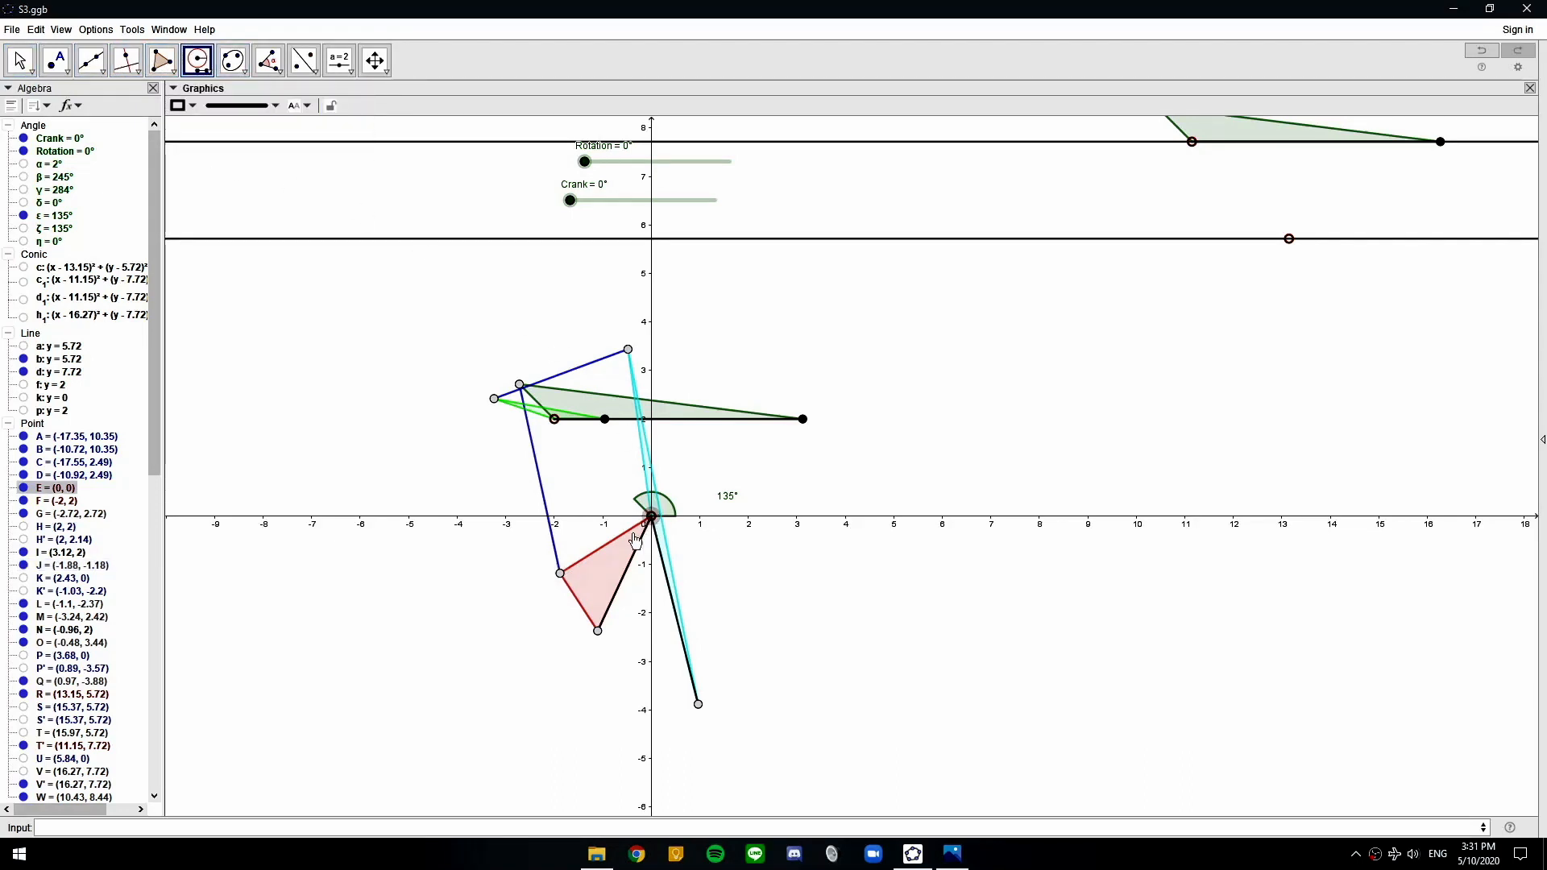
left_click(560, 576)
left_click_drag(1069, 304, 989, 401)
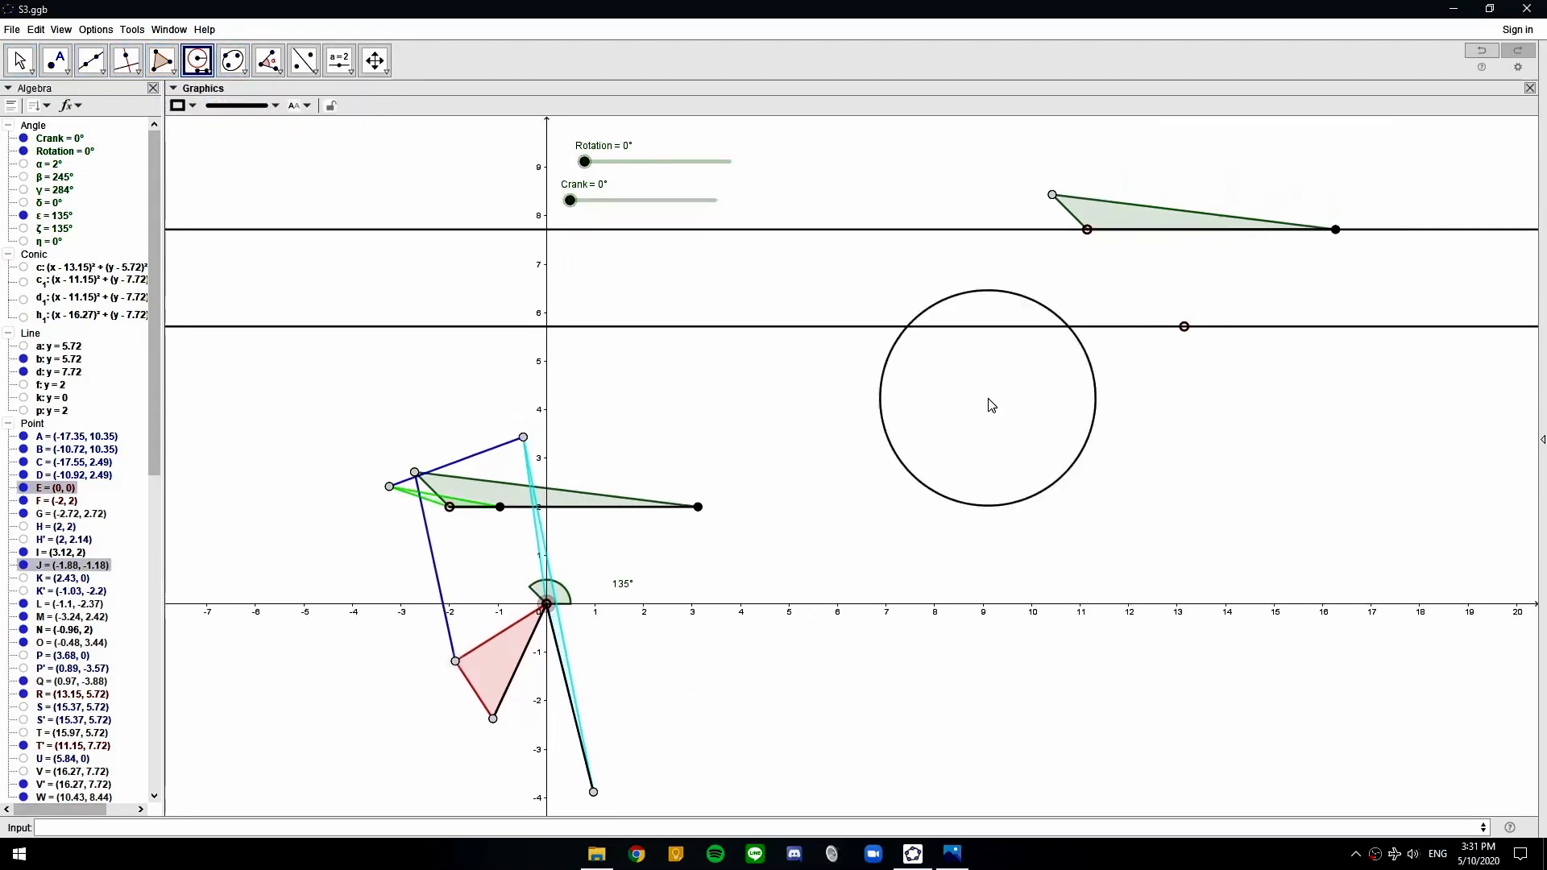
left_click(1183, 326)
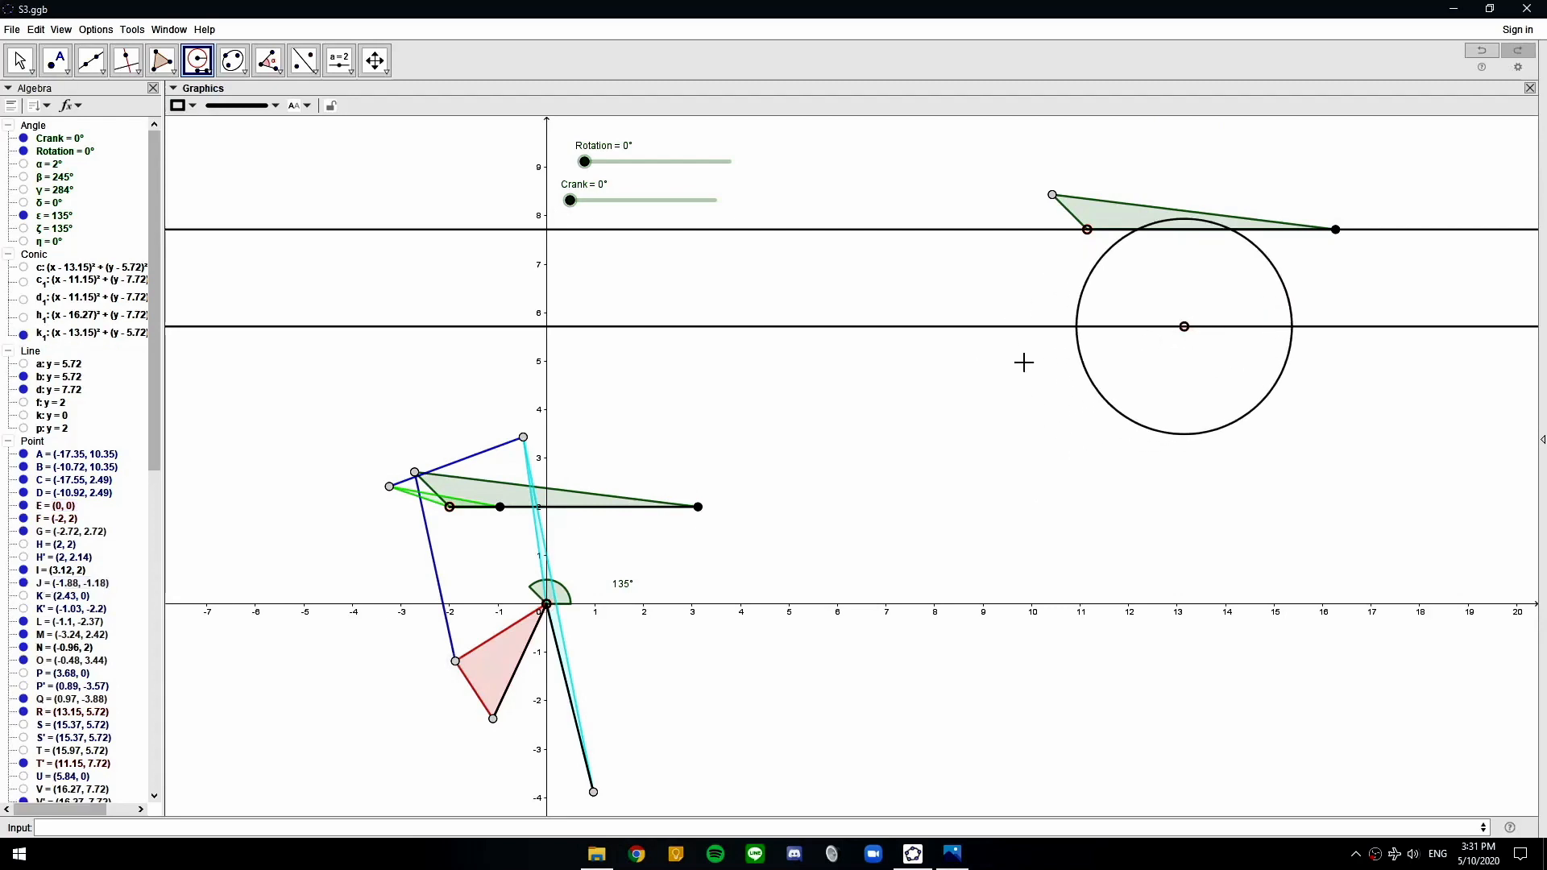
Draw a compass circle centred on point W with the radius taken from points G and J
left_click(414, 474)
left_click(456, 662)
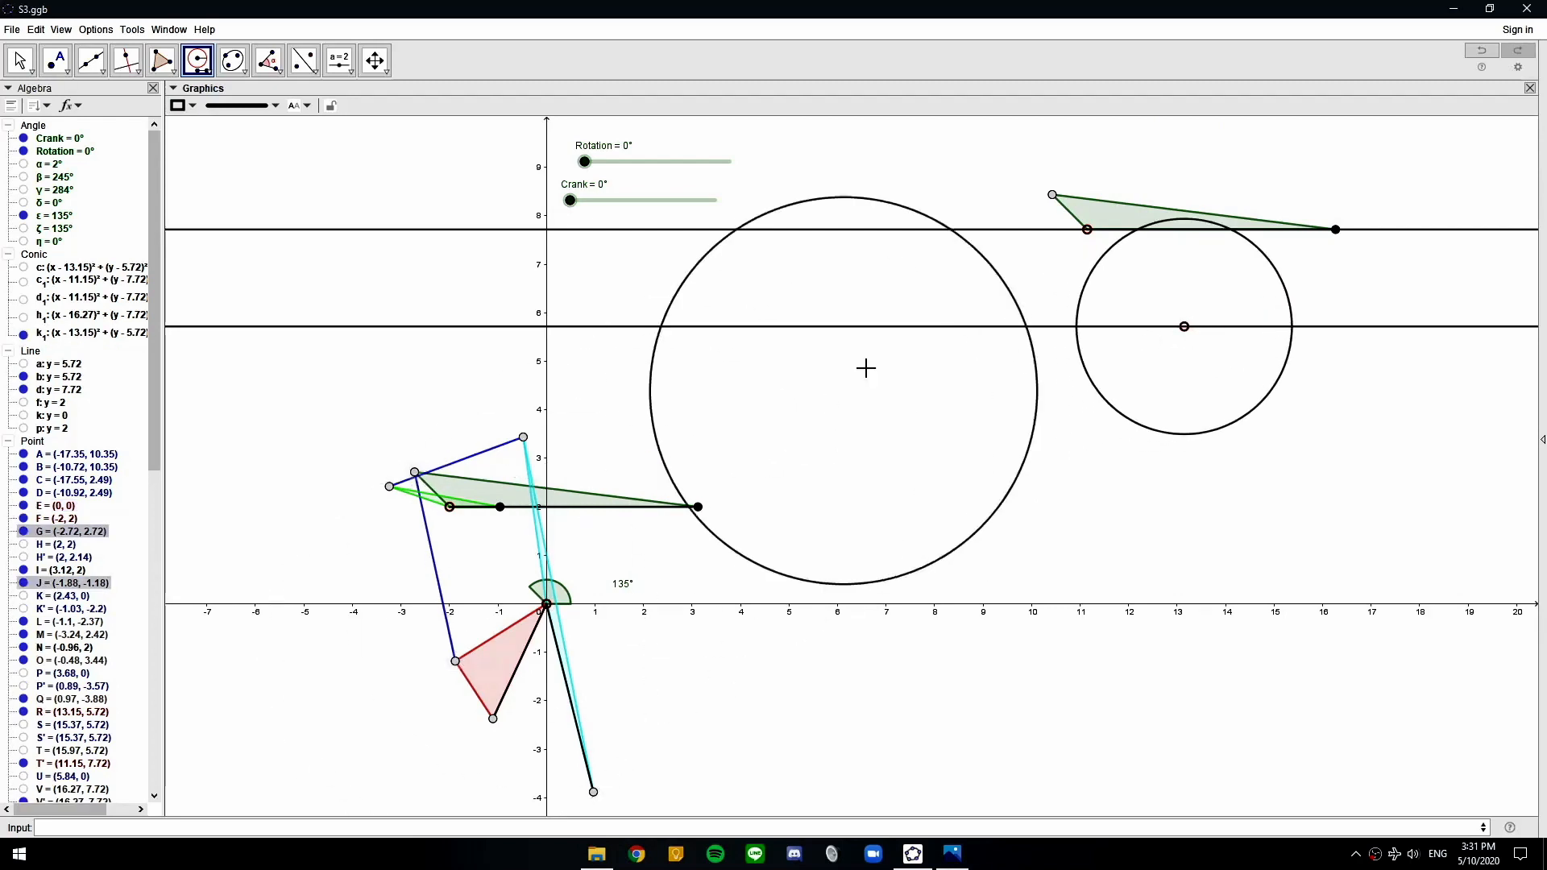
left_click(1052, 197)
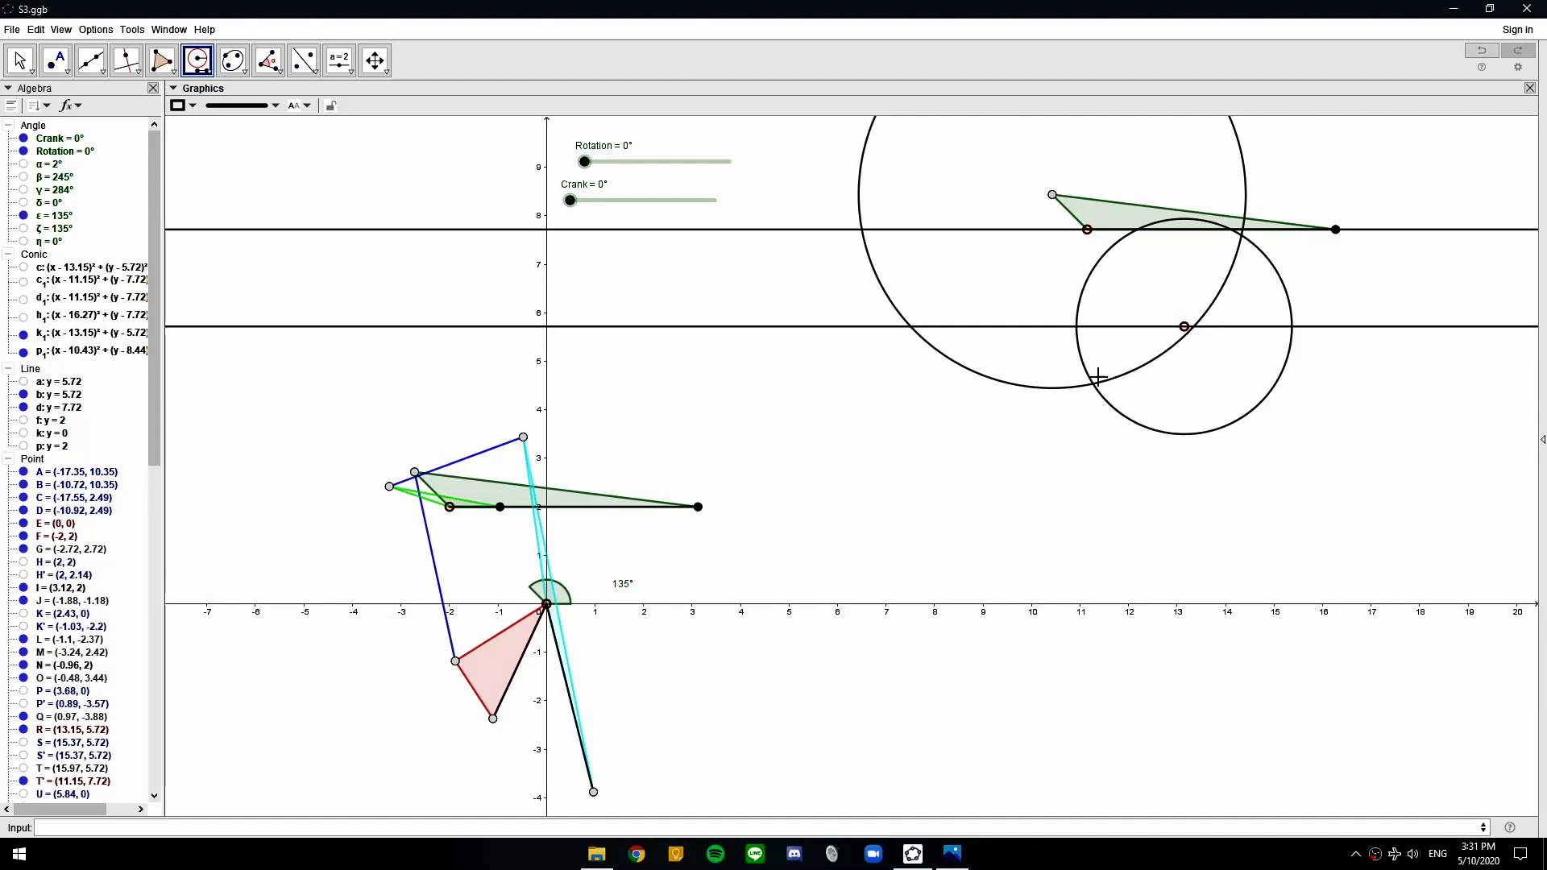
Mark the lower intersection of the two compass circles and connect it to point W with a segment
left_click(55, 60)
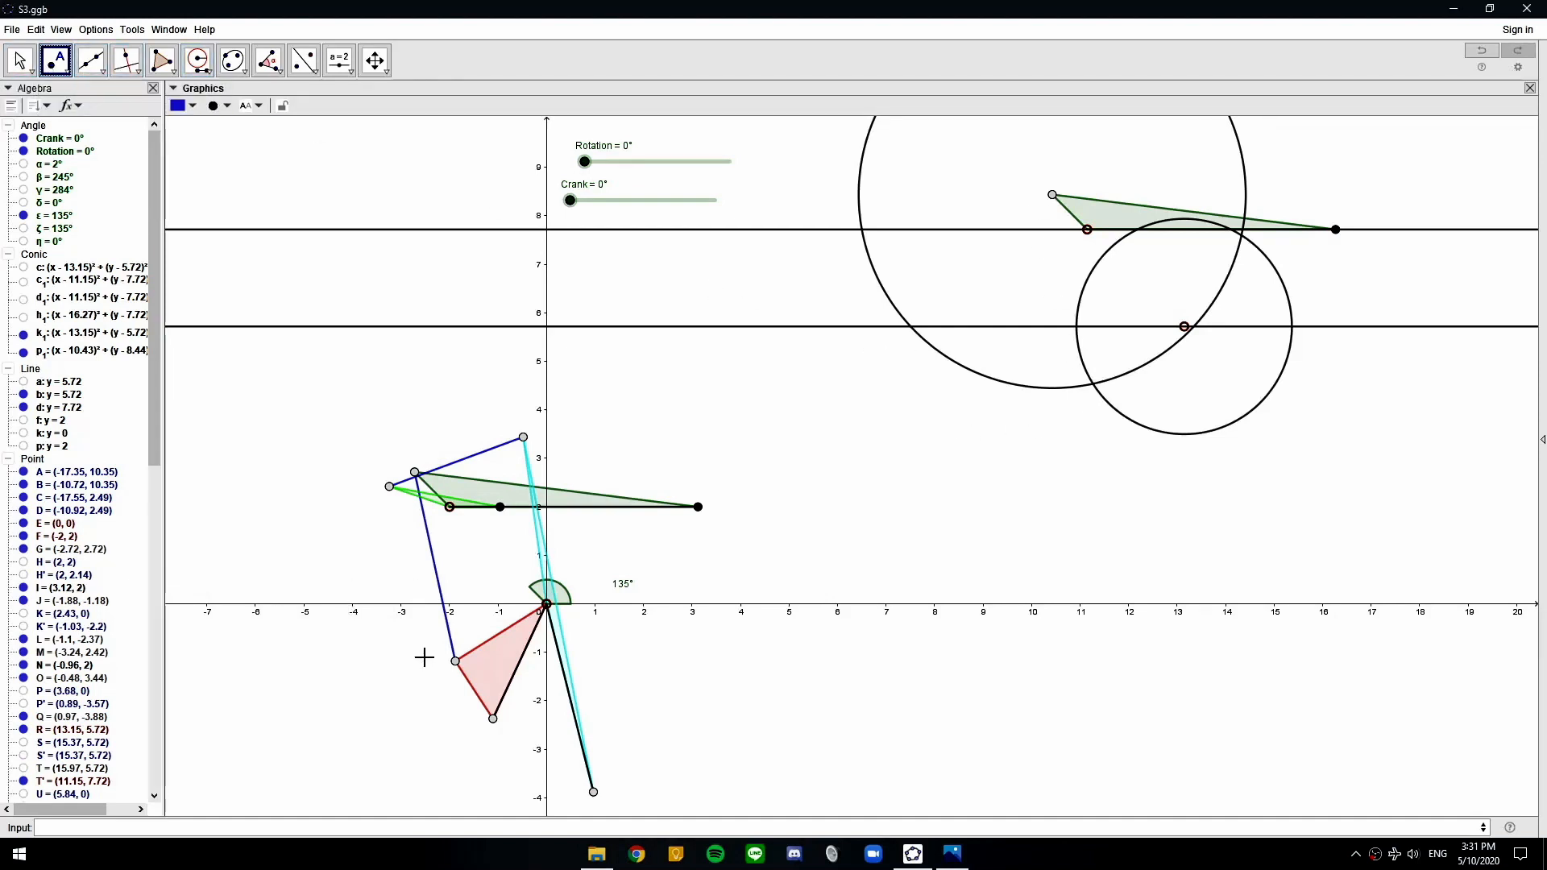
left_click(1094, 385)
left_click(91, 60)
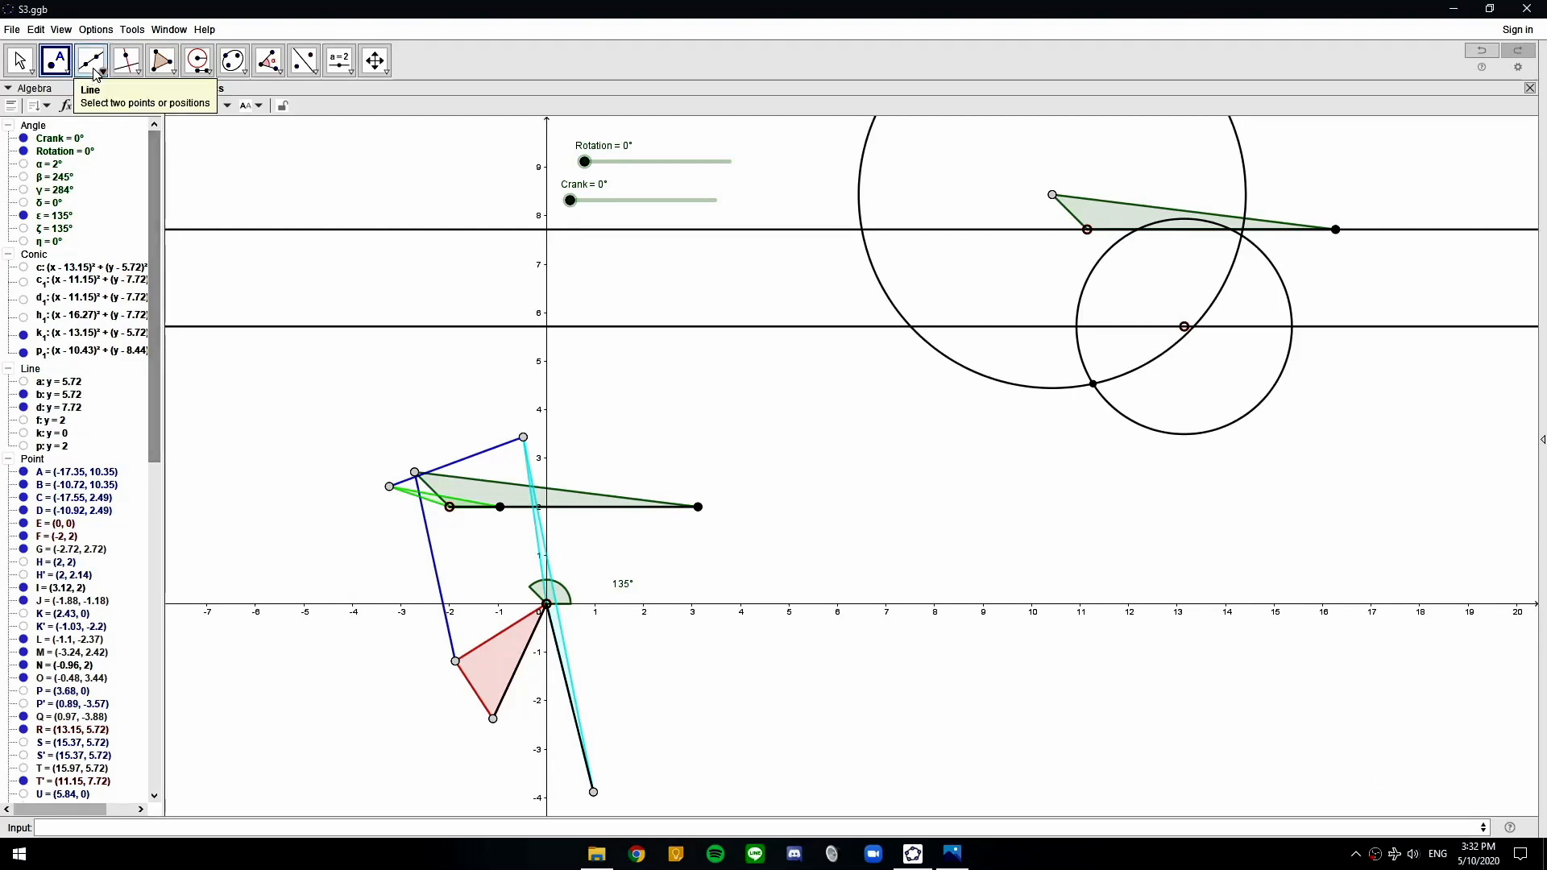
left_click(117, 129)
left_click(1052, 195)
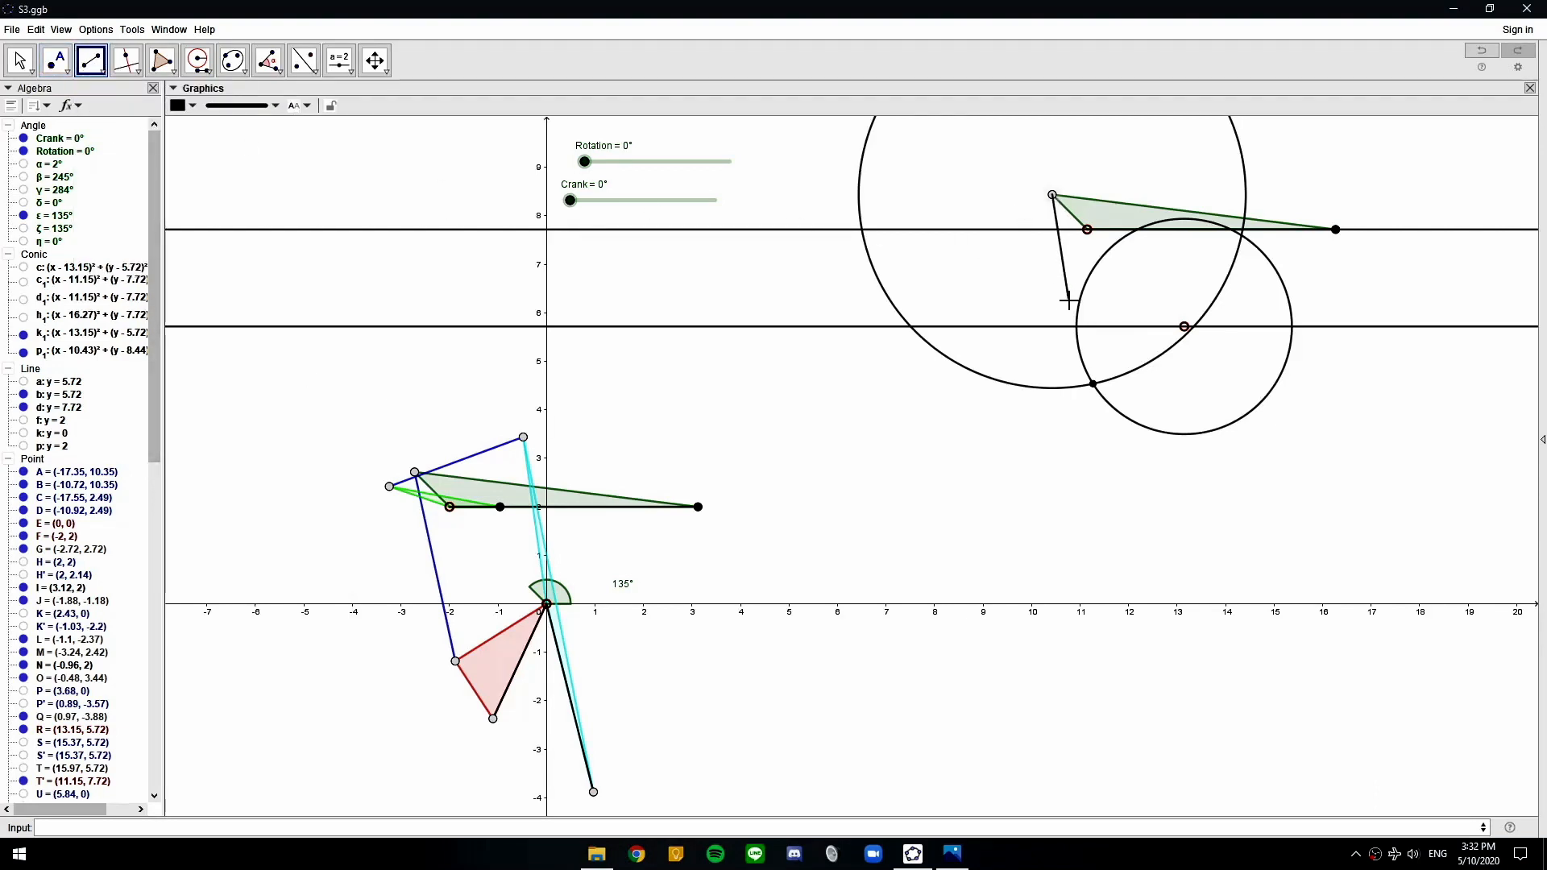
left_click(1093, 383)
key("Escape")
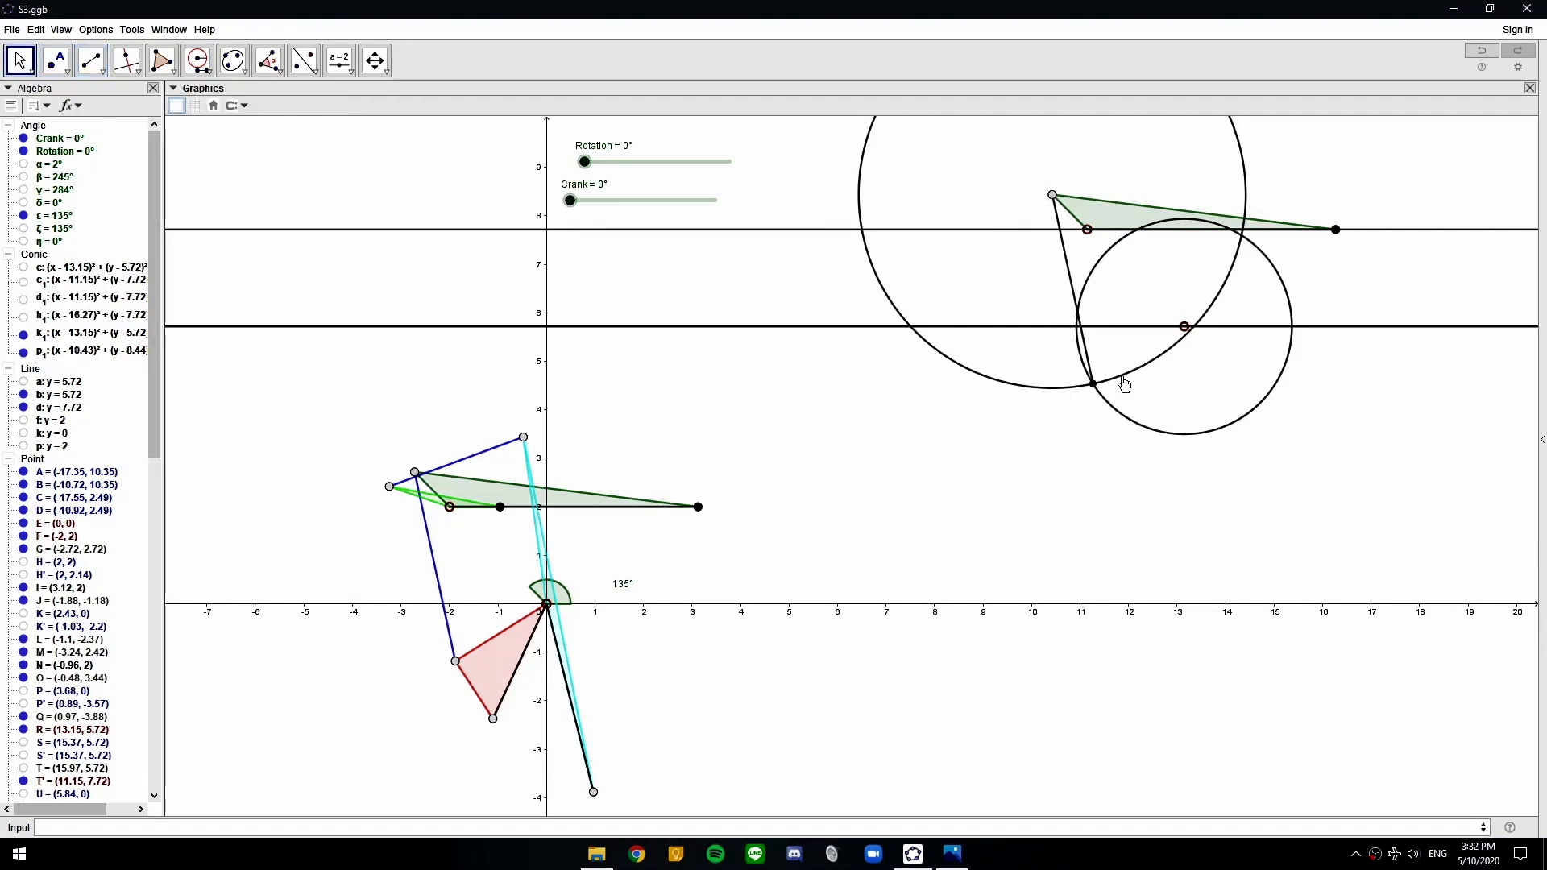
Hide both compass circles around W and R
key("ctrl+g")
left_click(1122, 414)
key("ctrl+g")
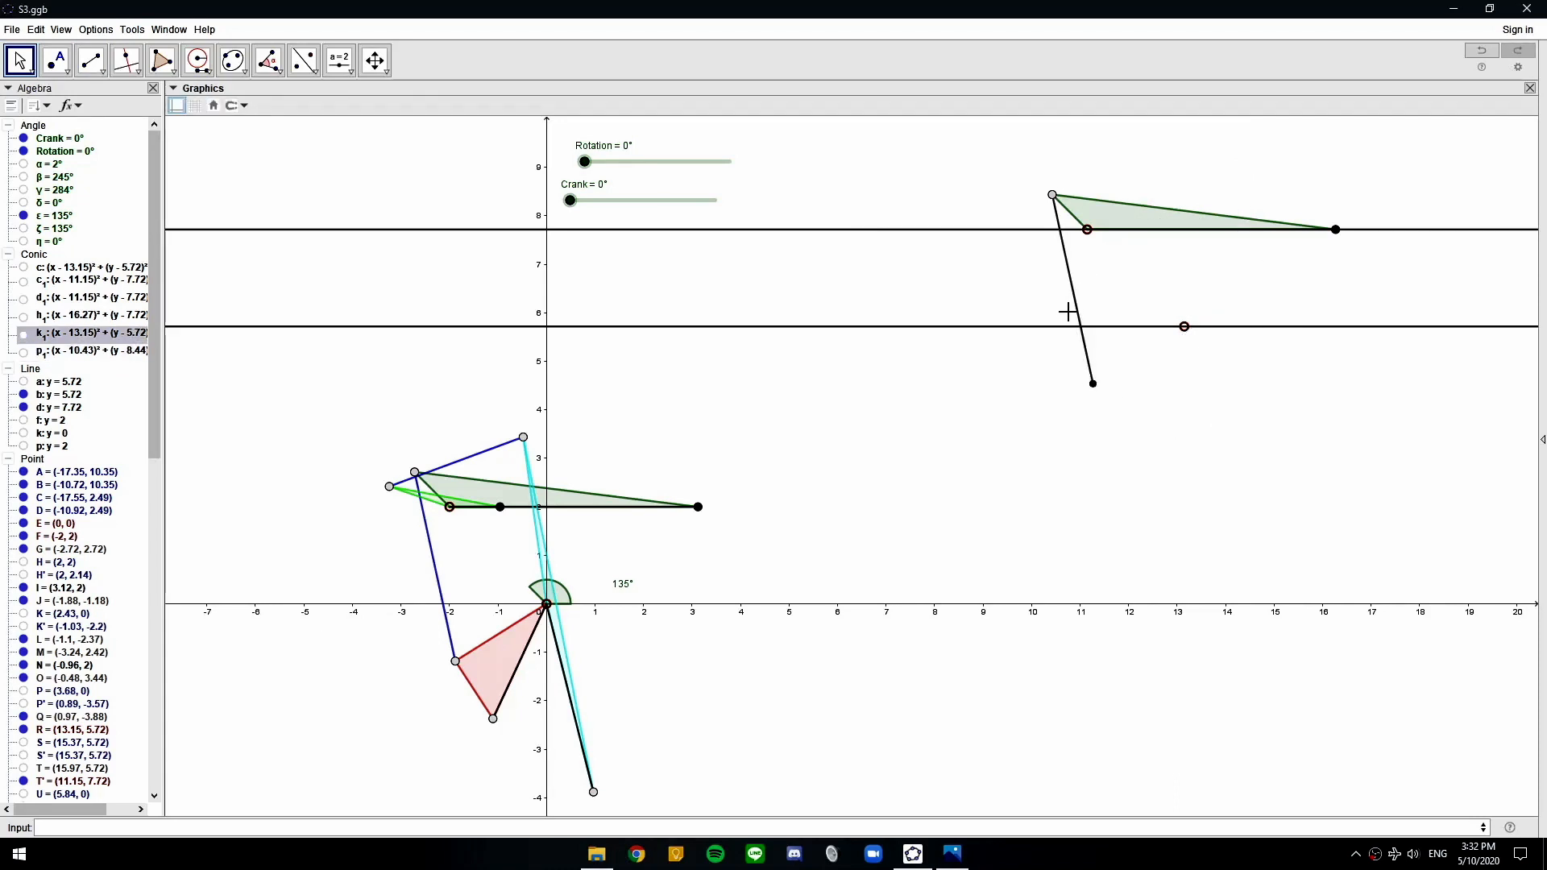
Colour the new link segment below point W blue
left_click(1076, 298)
left_click(187, 104)
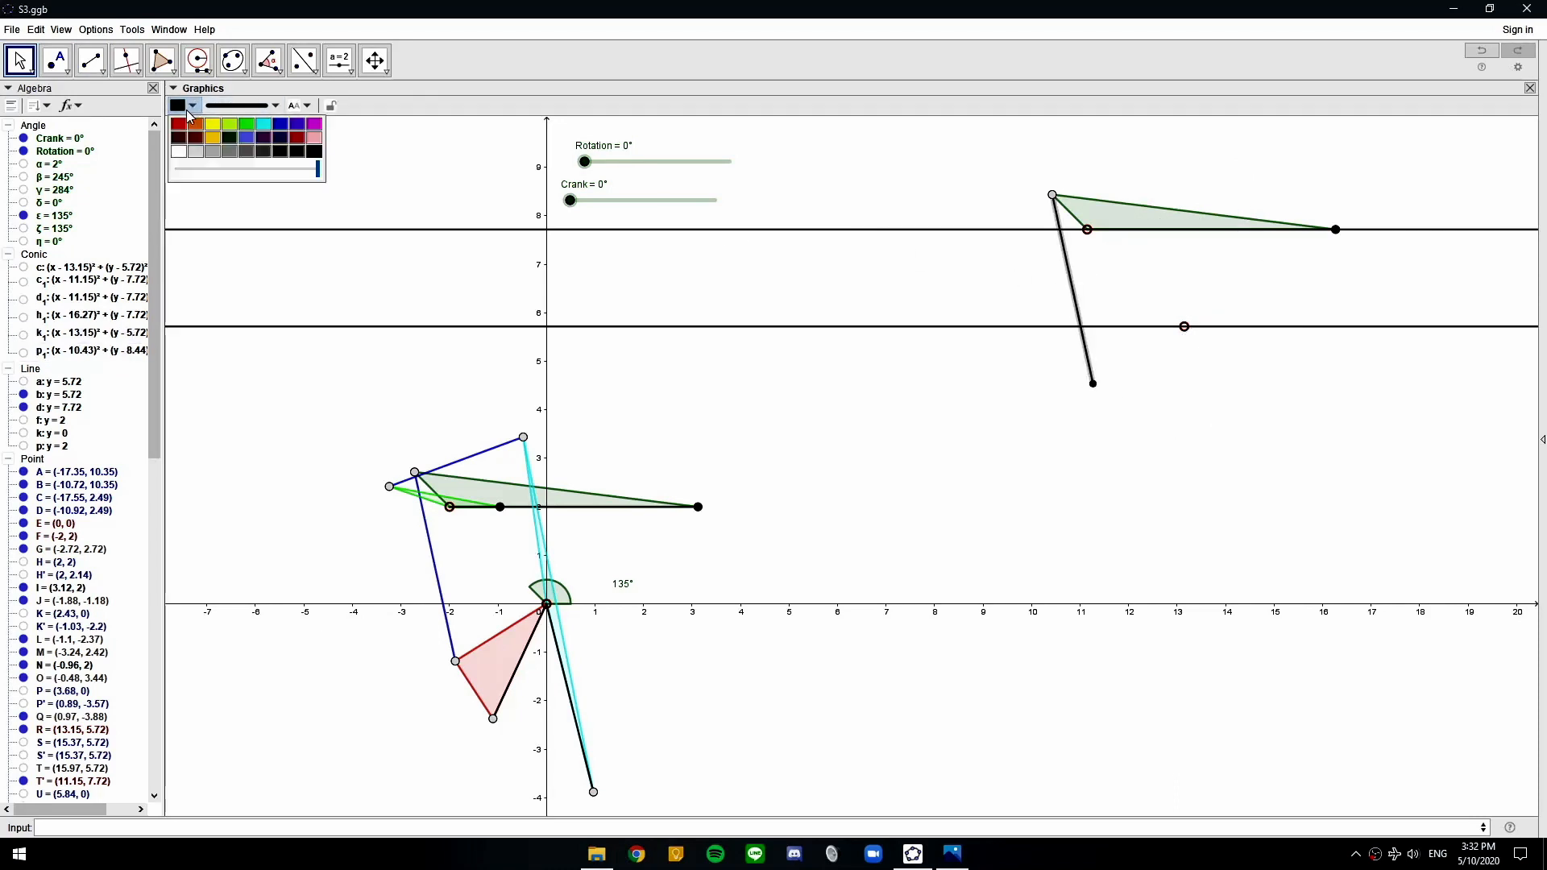
left_click(281, 123)
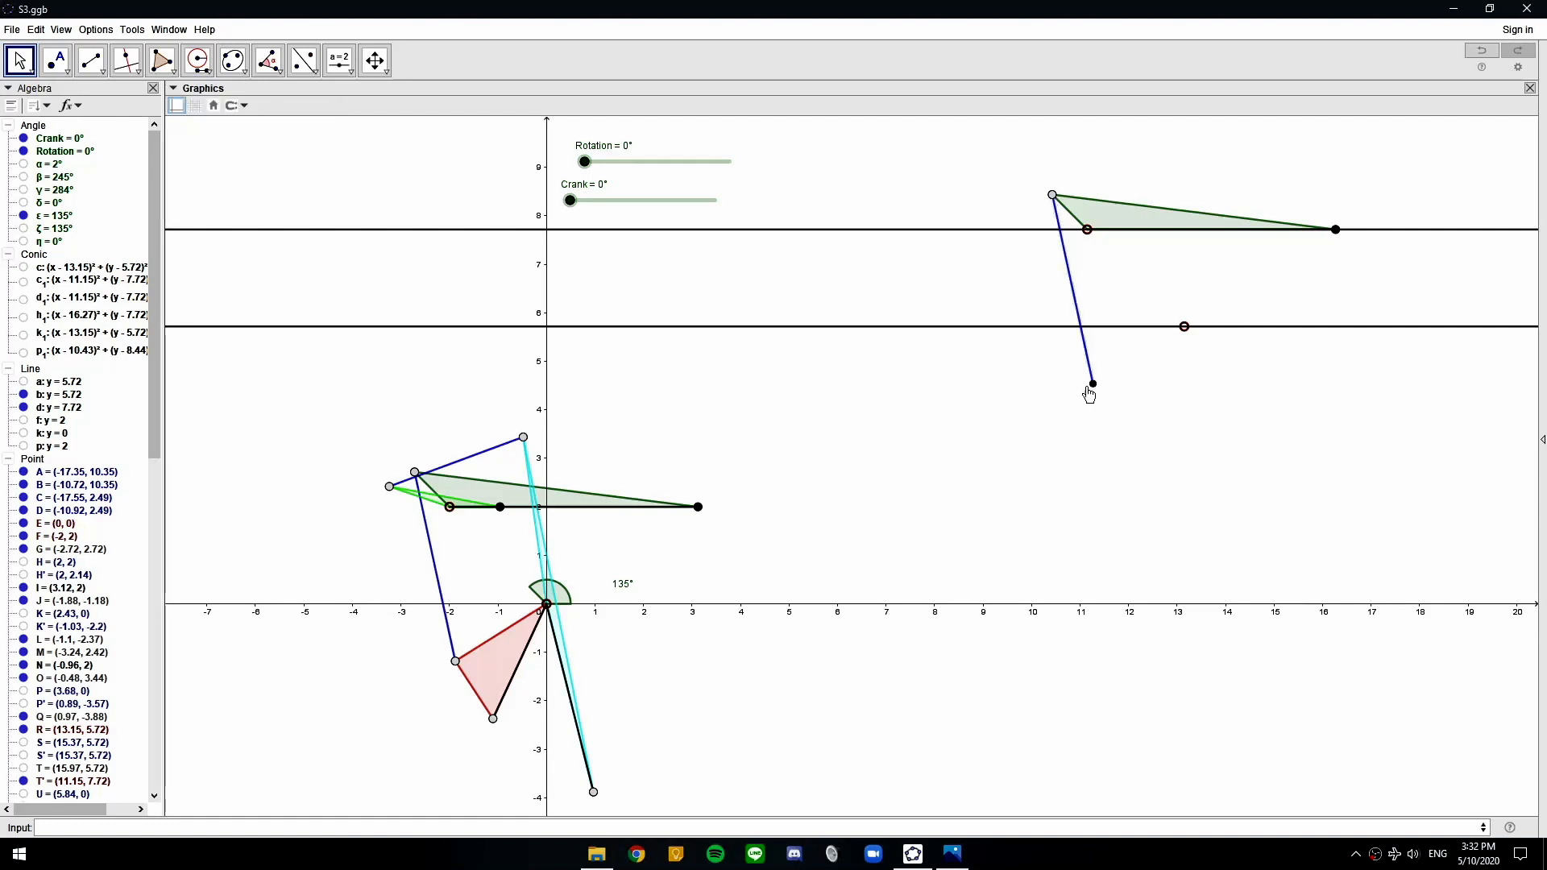
Colour the lower endpoint of the new blue link light grey and increase its point size
left_click(1092, 383)
left_click(194, 110)
left_click(193, 149)
left_click(228, 108)
left_click(268, 157)
key("Escape")
Draw a compass circle centred on point R with the radius taken from points E and L
left_click(492, 719)
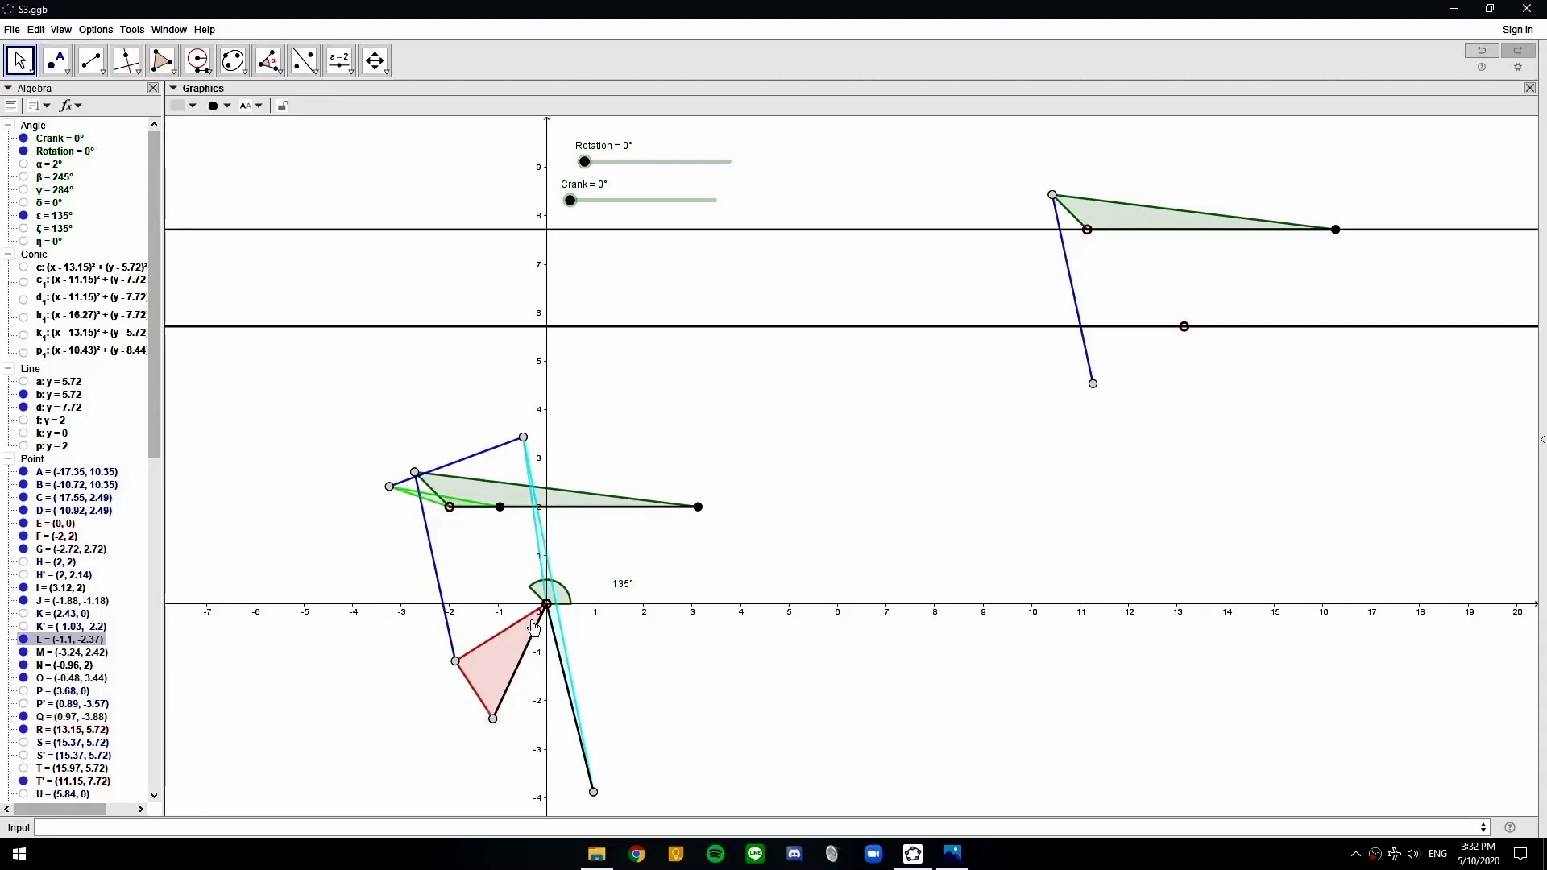
left_click(199, 63)
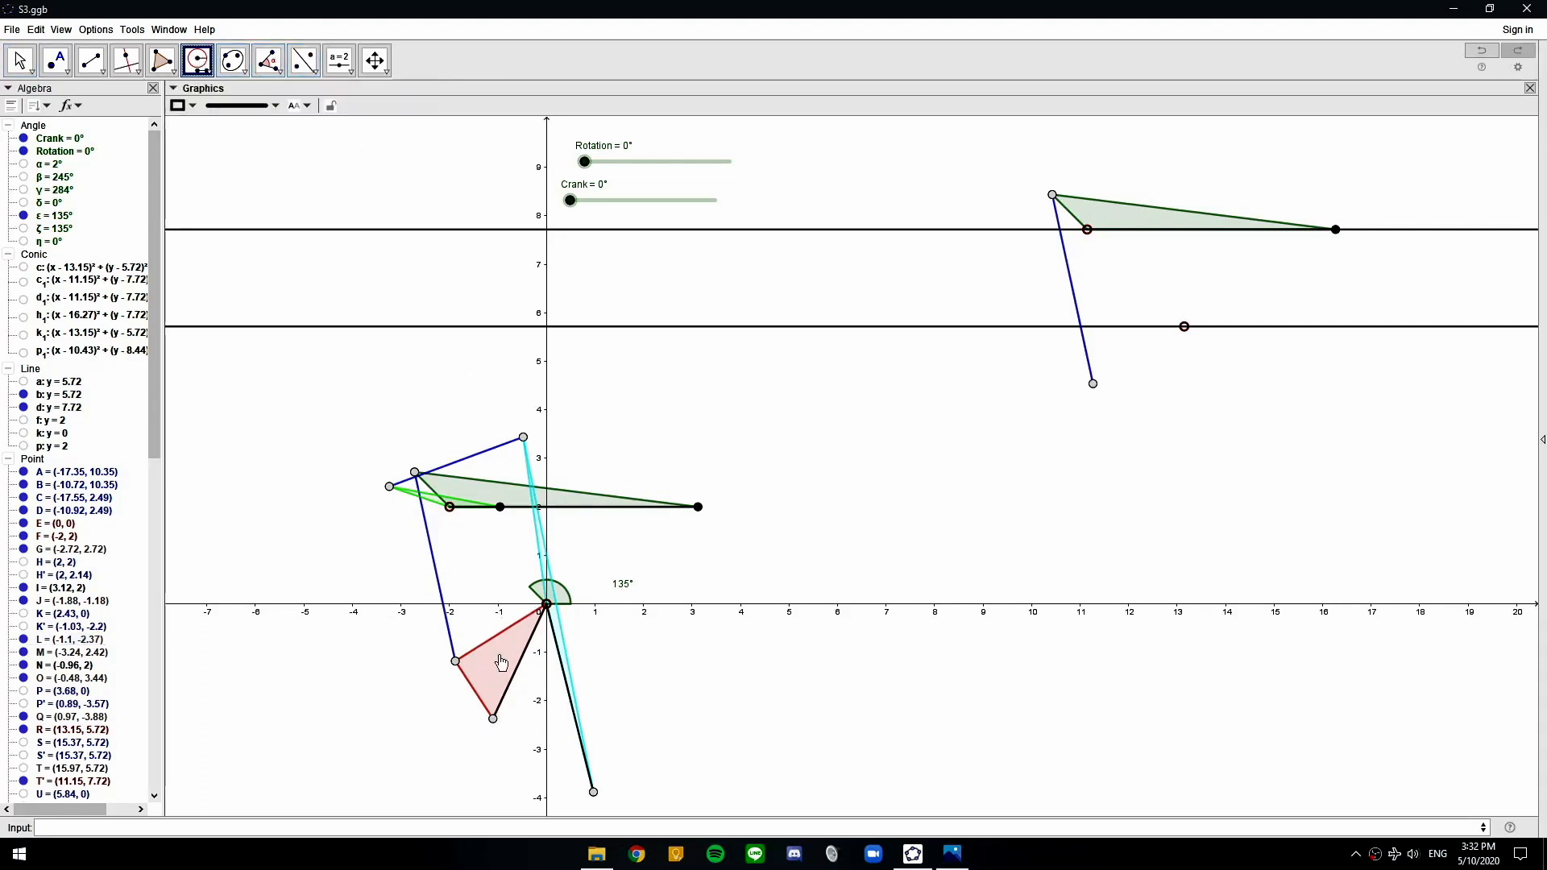
left_click(547, 606)
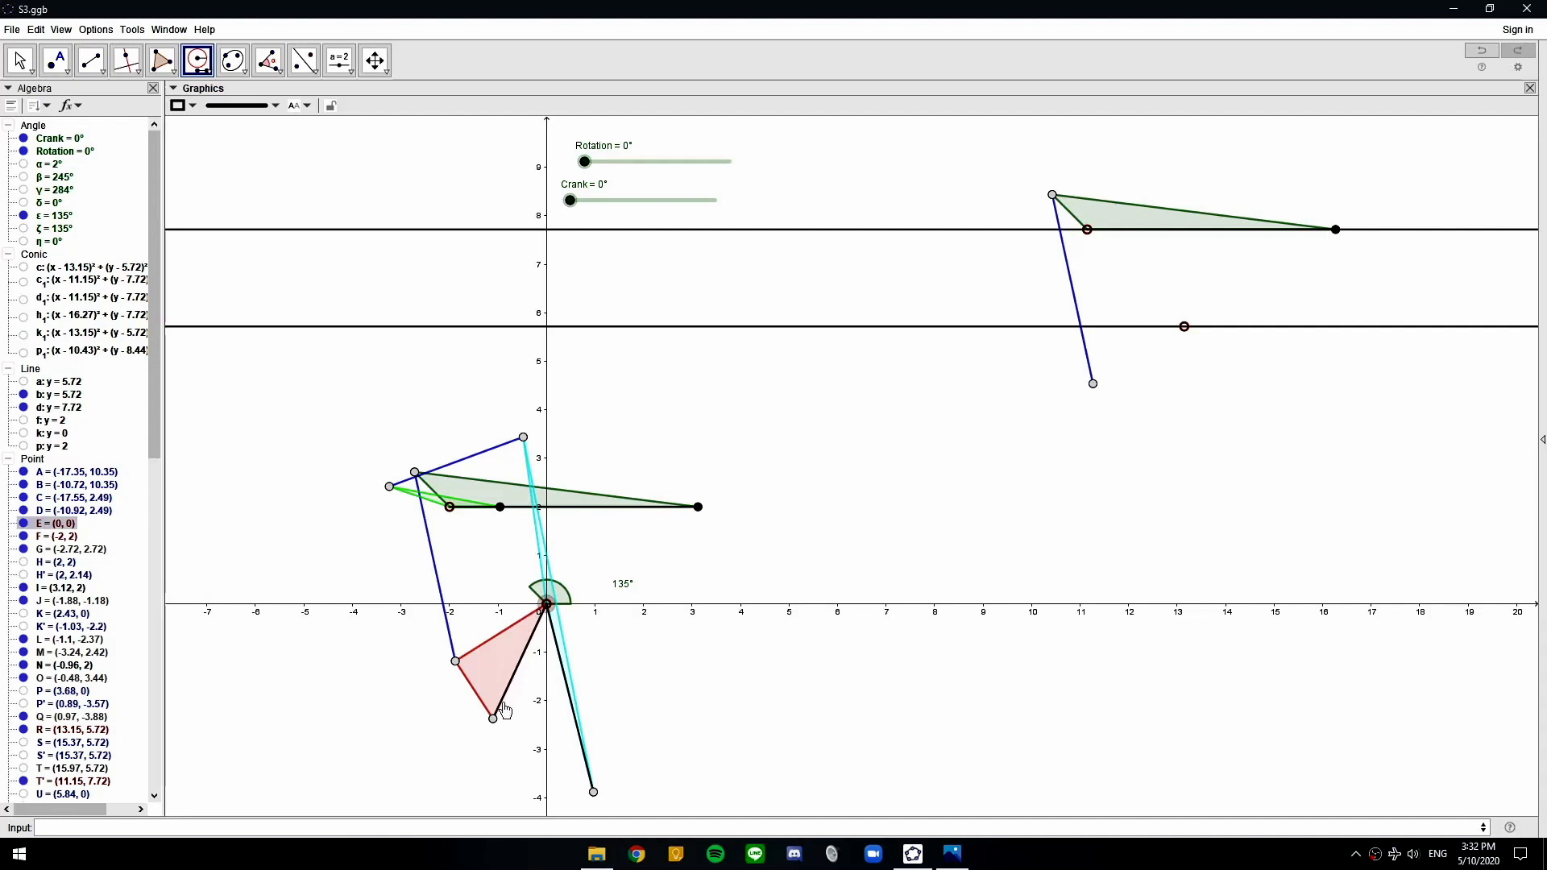
left_click(493, 720)
left_click(1183, 326)
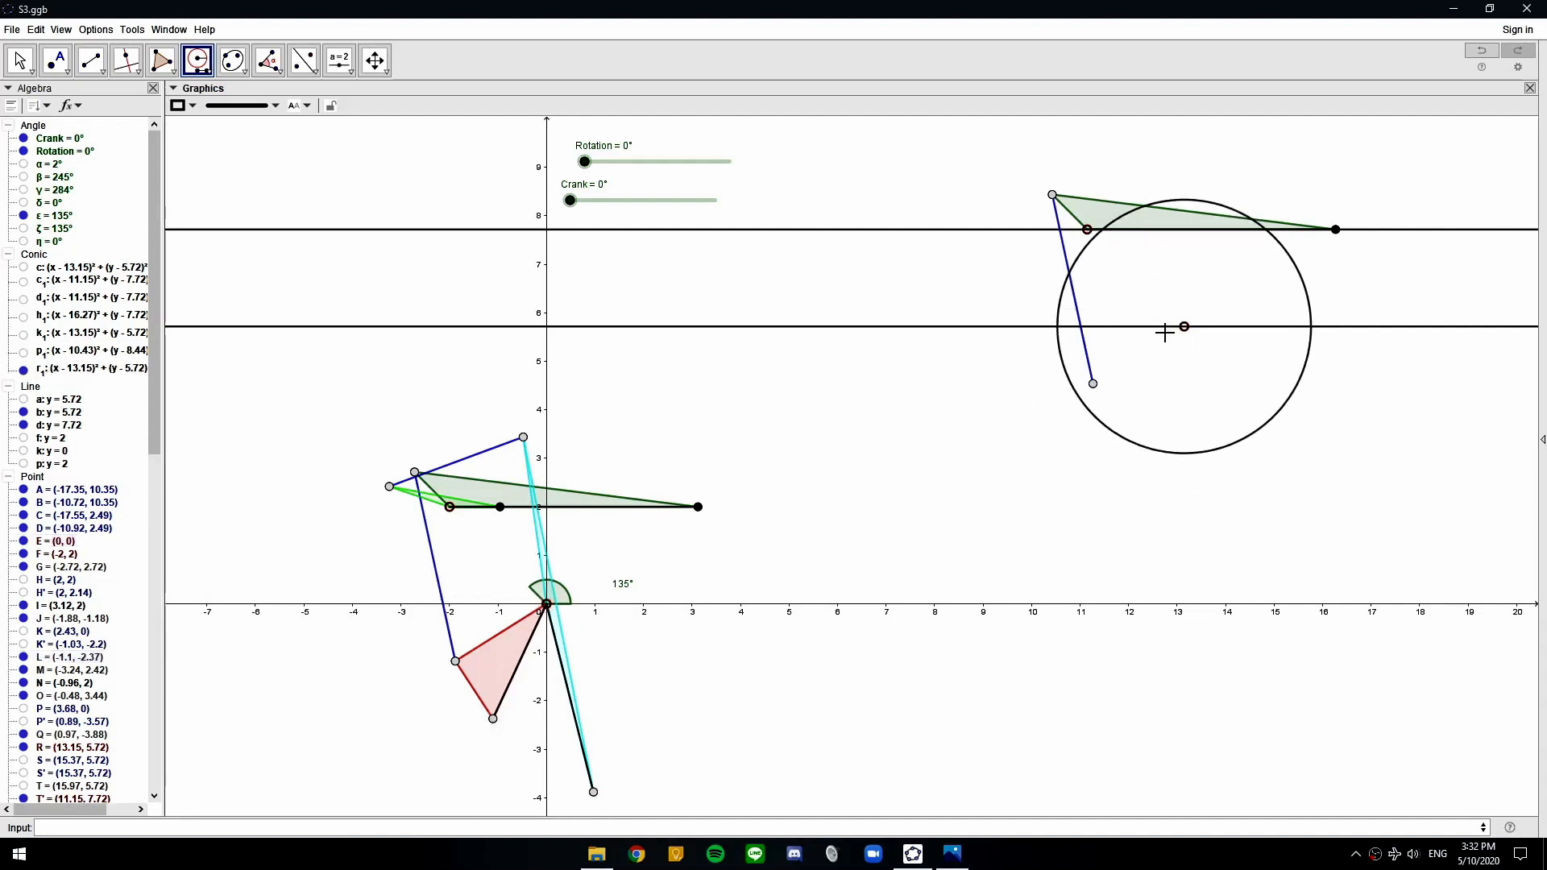
Draw a compass circle centred on the new blue link's lower endpoint with the radius taken from points J and L
left_click(456, 661)
left_click(493, 718)
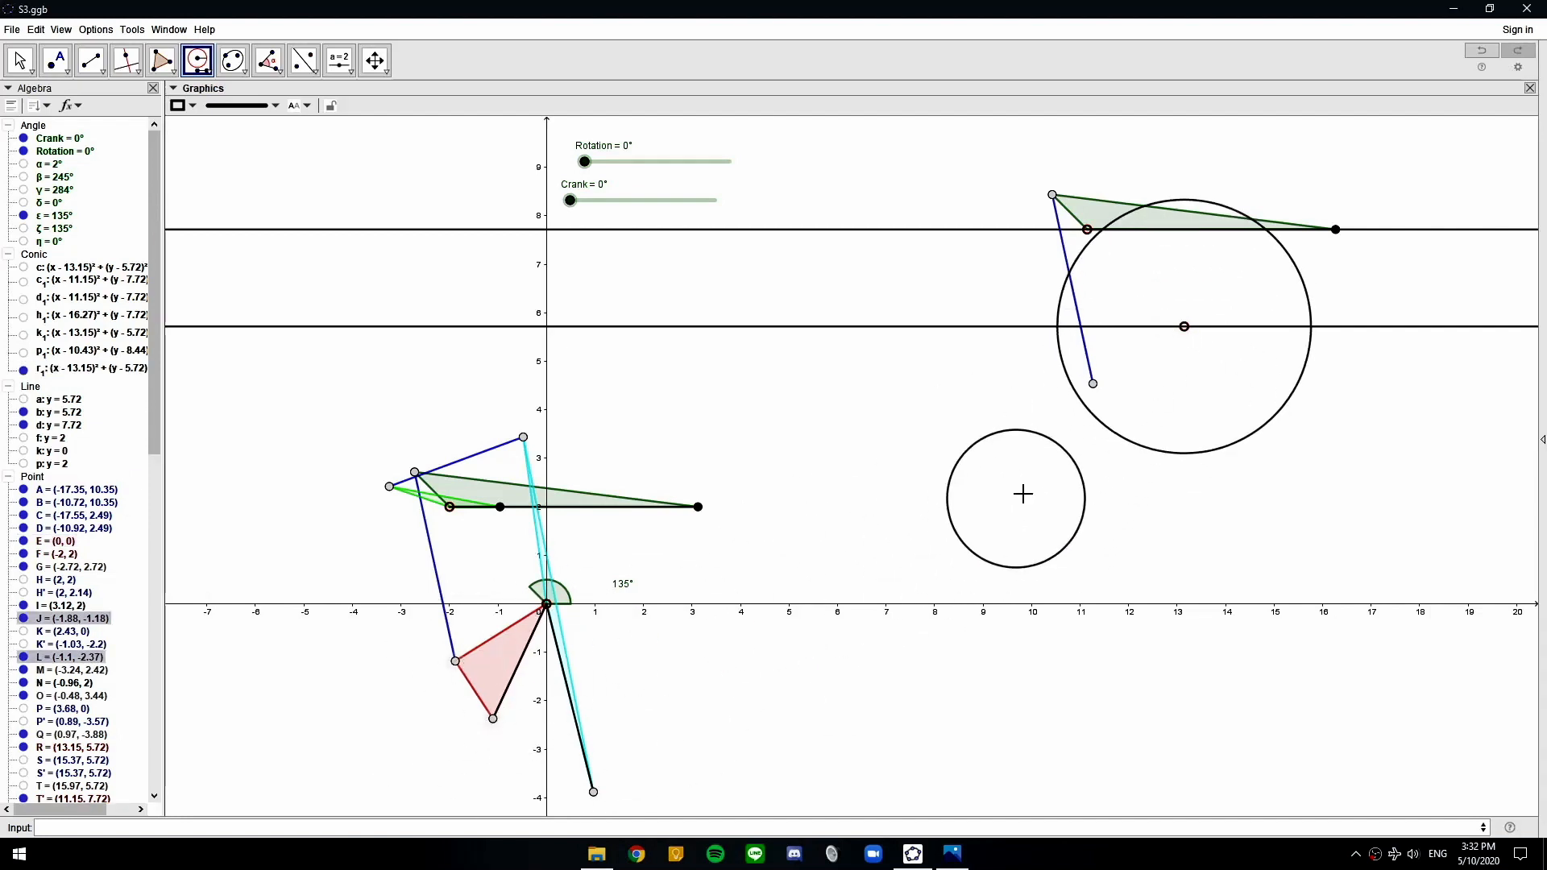
left_click(1093, 383)
Mark the lower intersection of the two compass circles and draw a triangle through R, that point and the blue link's lower endpoint
left_click(55, 60)
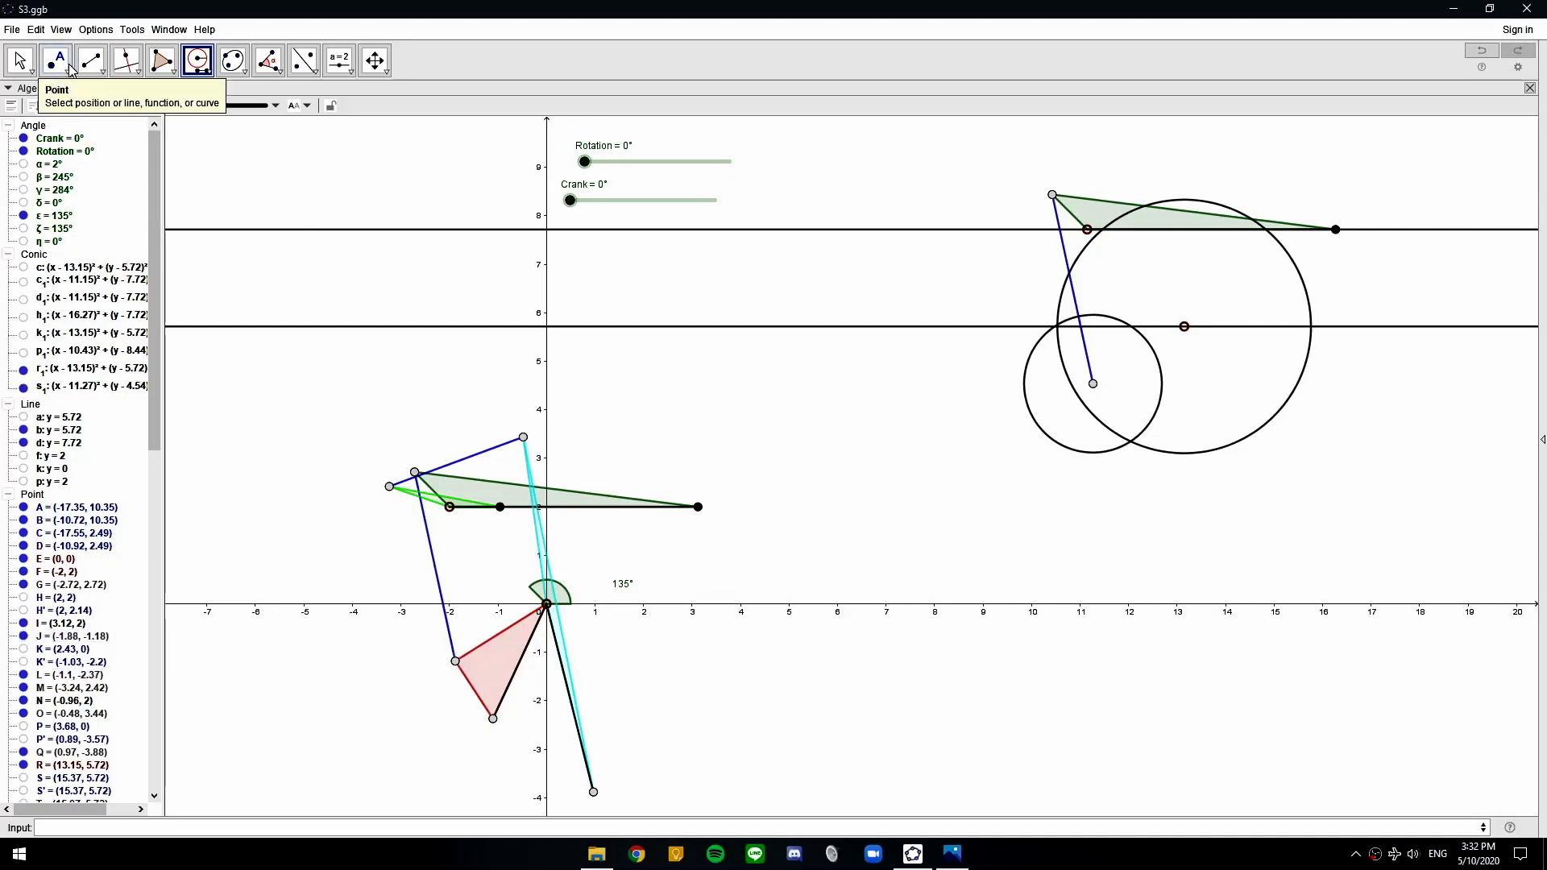
left_click(1131, 442)
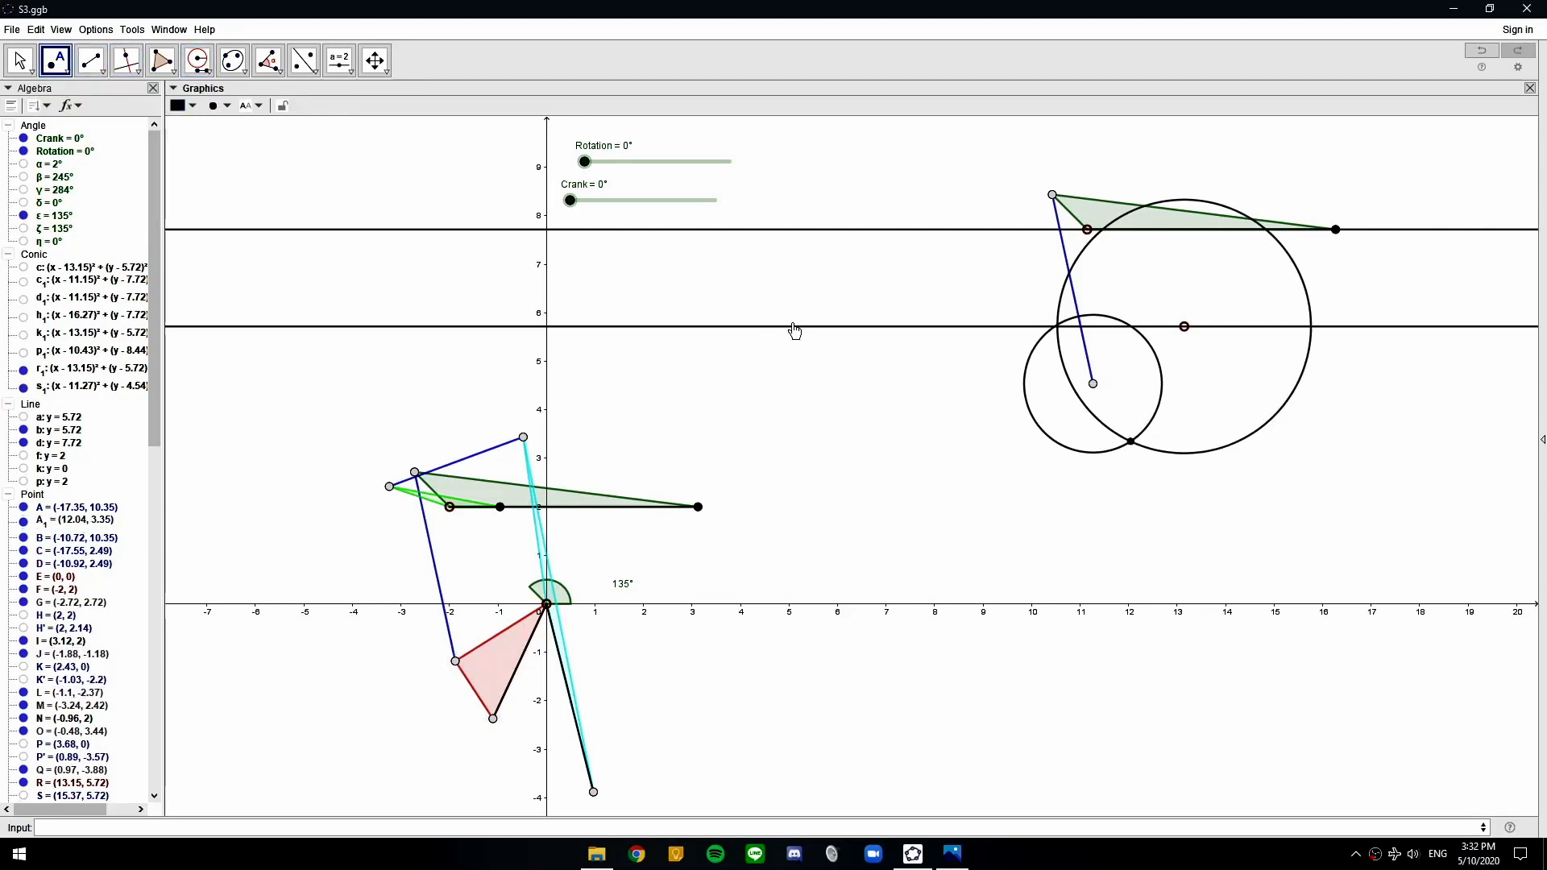
left_click(161, 60)
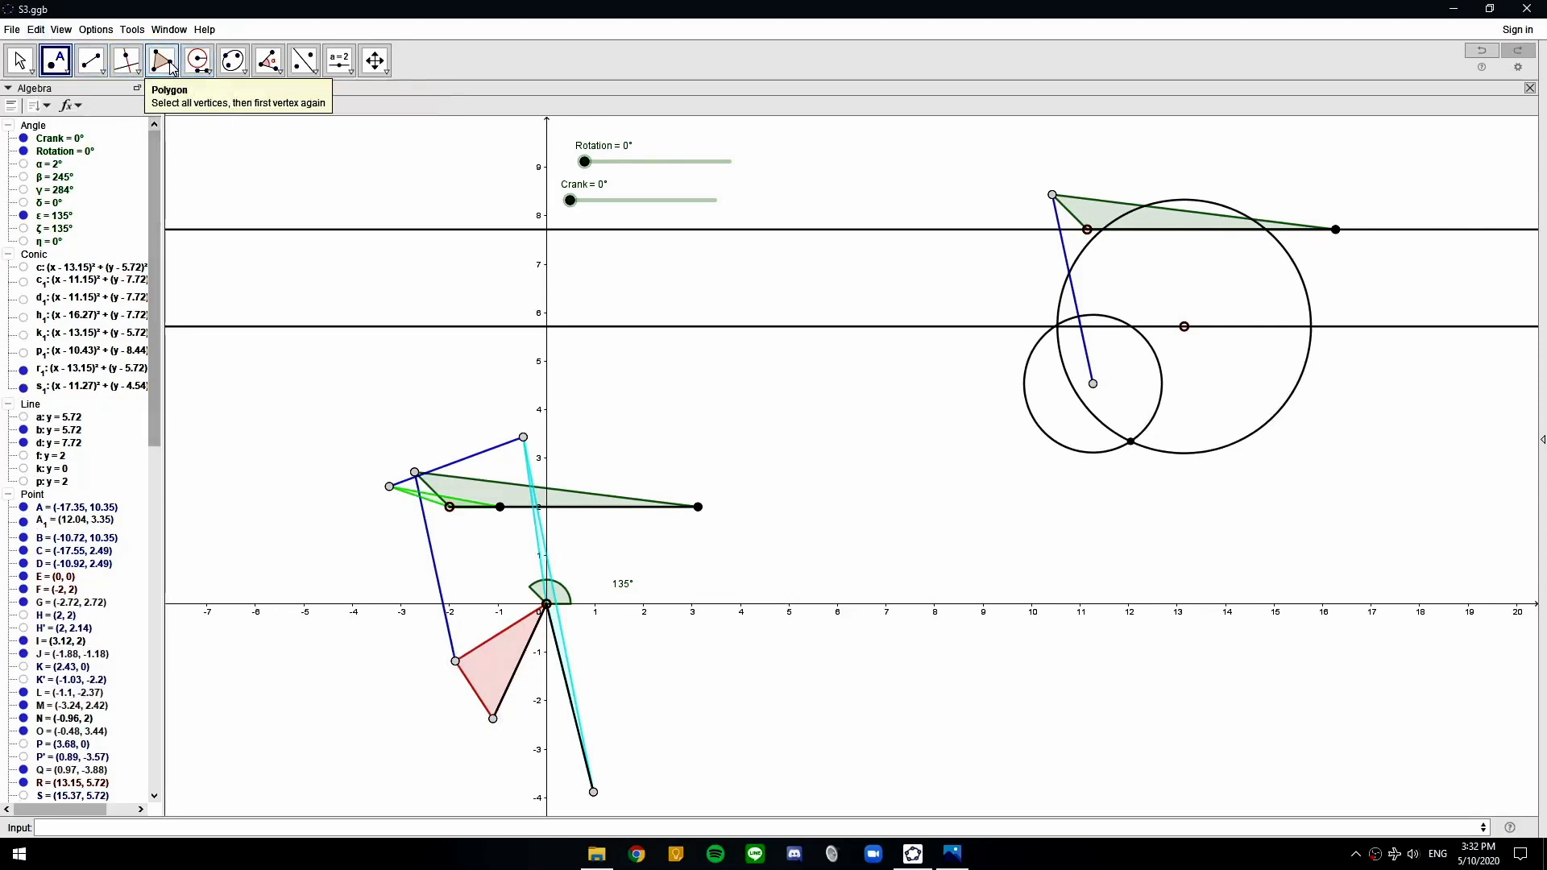
left_click(1184, 326)
left_click(1131, 443)
left_click(1092, 384)
left_click(1184, 327)
key("Escape")
Colour the new triangle at point R red
left_click(1128, 405)
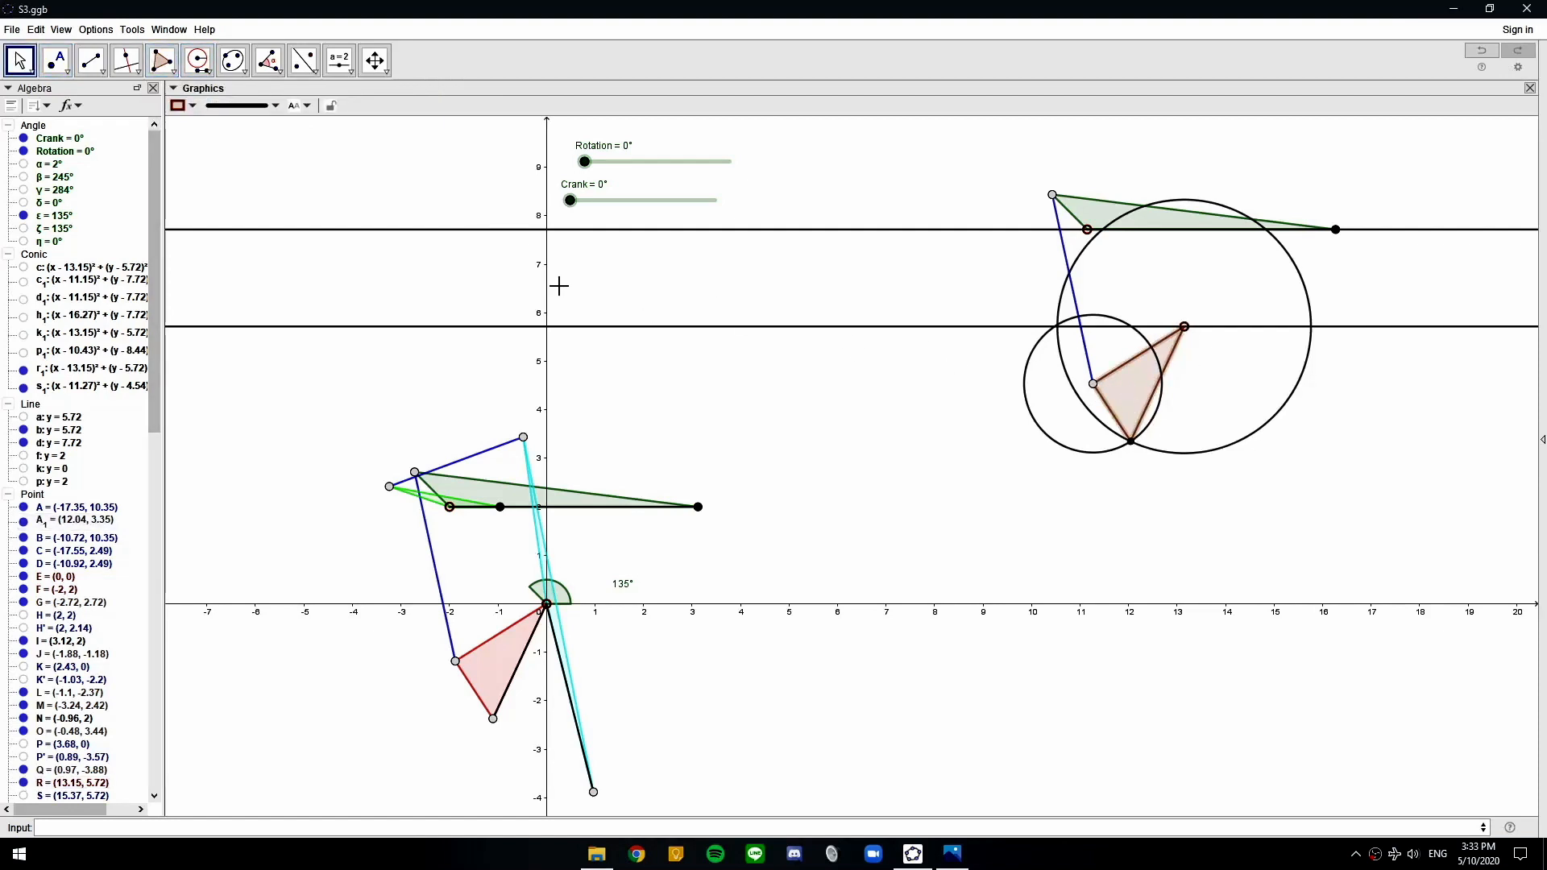
left_click(178, 106)
left_click(180, 124)
left_click(312, 197)
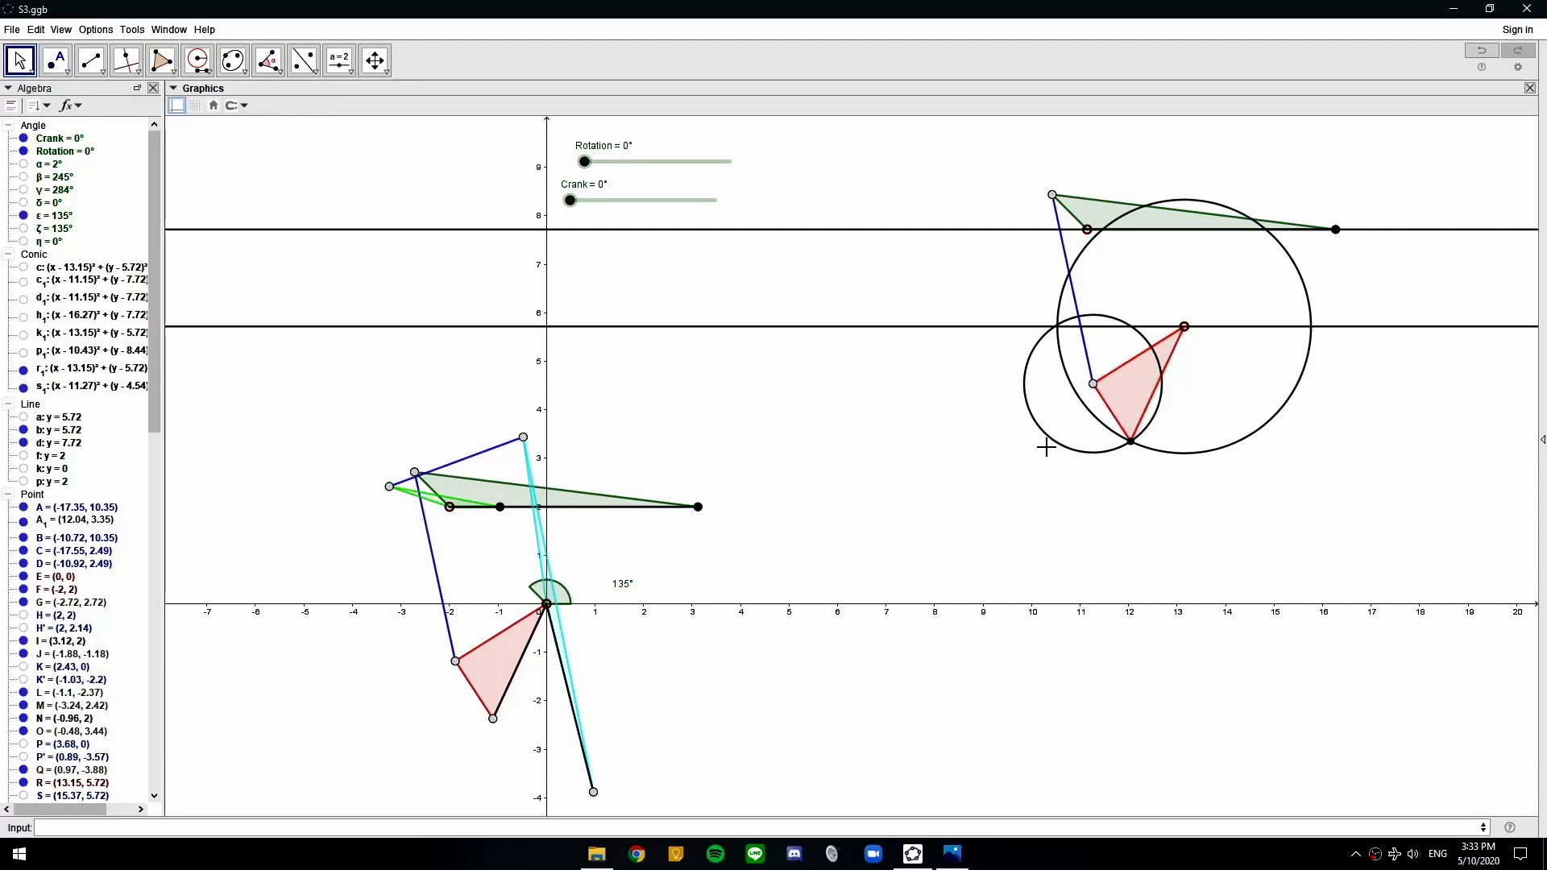
Hide both compass circles around the new red triangle
left_click(1058, 445)
key("ctrl+g")
left_click(1157, 449)
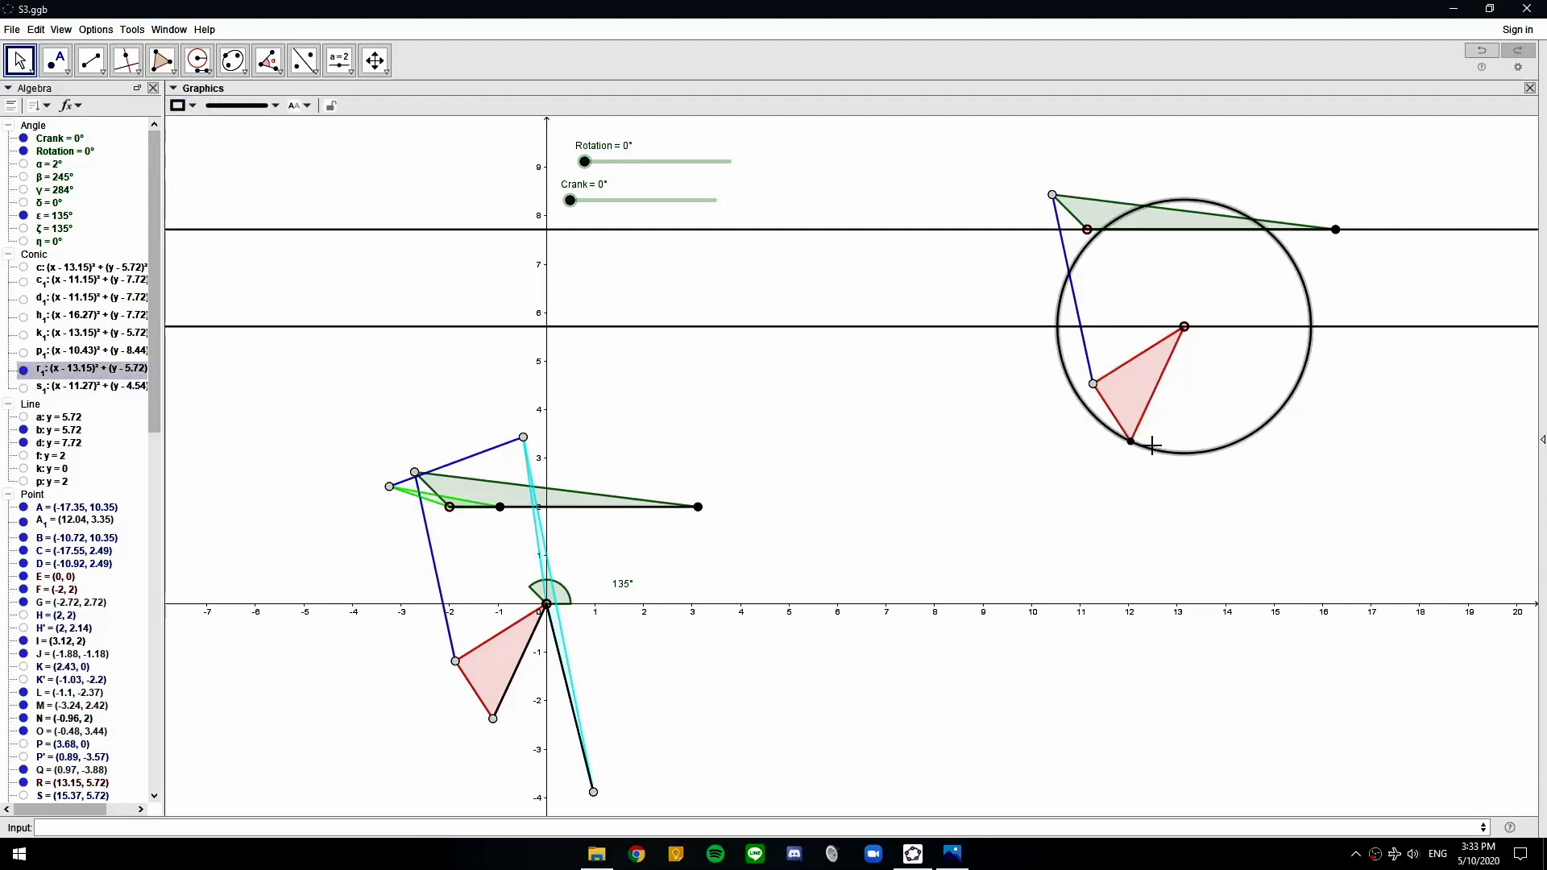
key("ctrl+g")
Colour the new red triangle's lowest vertex light grey and increase its point size
left_click(1131, 442)
left_click(178, 105)
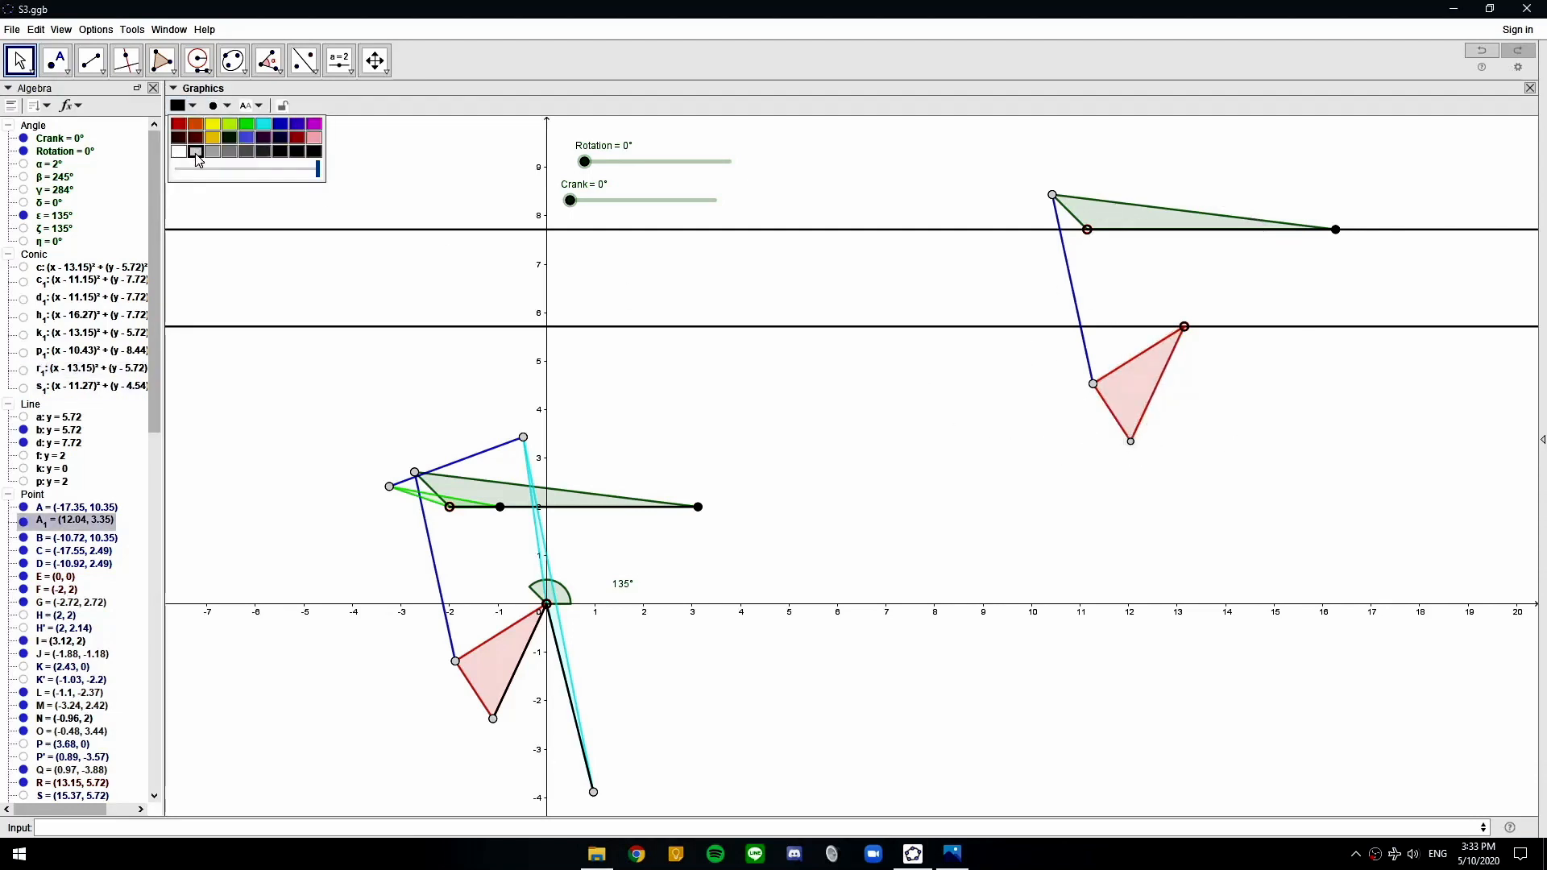
left_click(231, 126)
left_click(217, 106)
left_click(1032, 421)
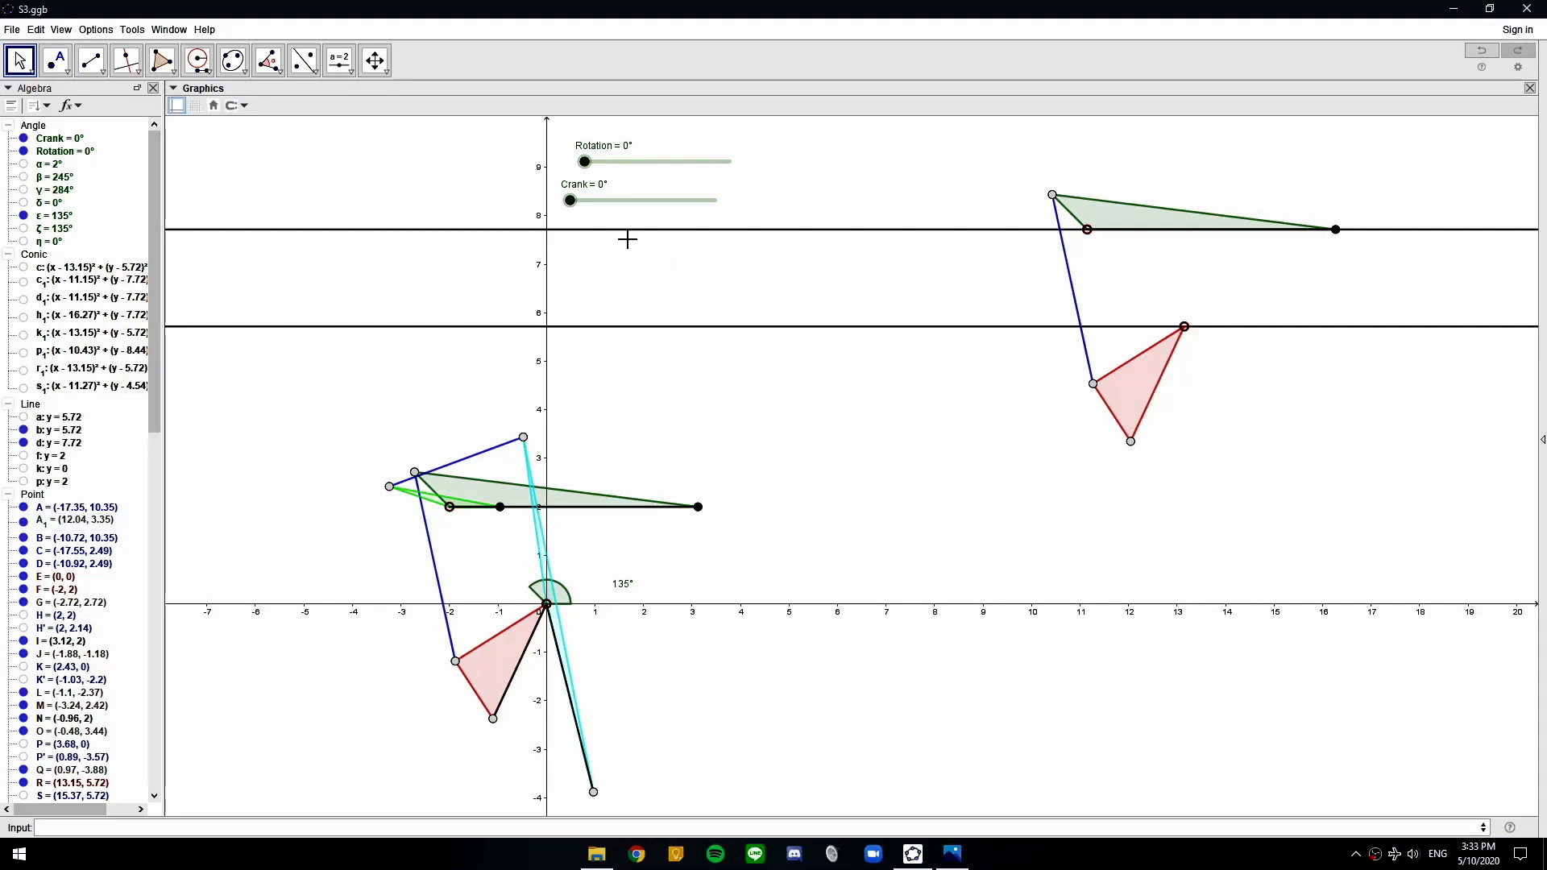
Test the copied linkage by setting Crank to 4° and moving point I to (1.92, 2), and return Crank to 0°
mouse_move(570, 202)
left_mouse_down()
mouse_move(690, 201)
mouse_move(571, 200)
left_mouse_up()
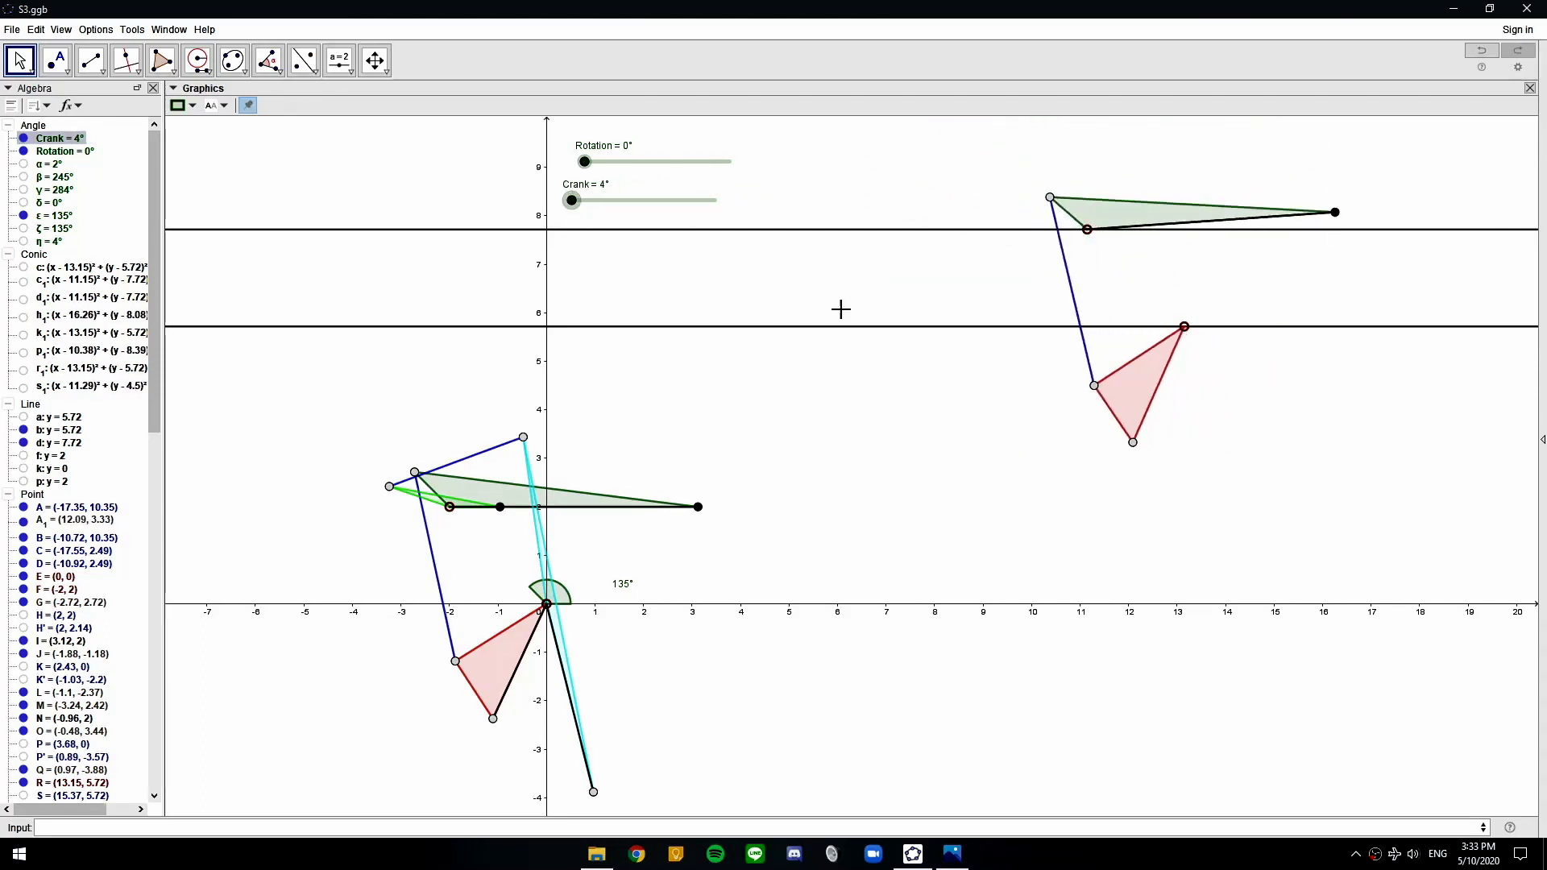
left_click_drag(698, 515, 640, 516)
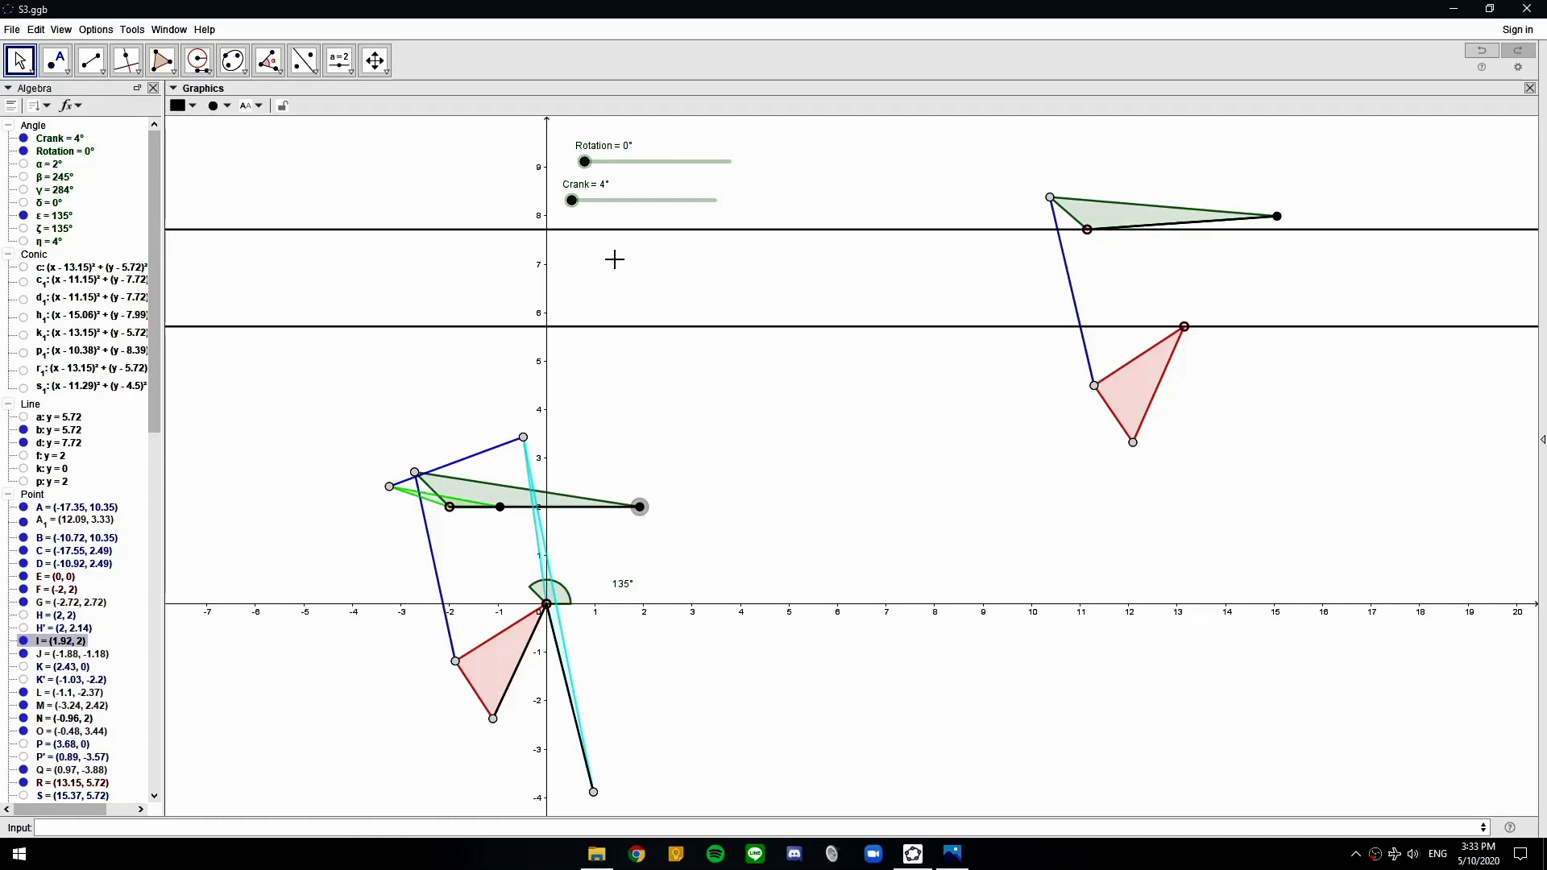
left_click_drag(574, 201, 541, 203)
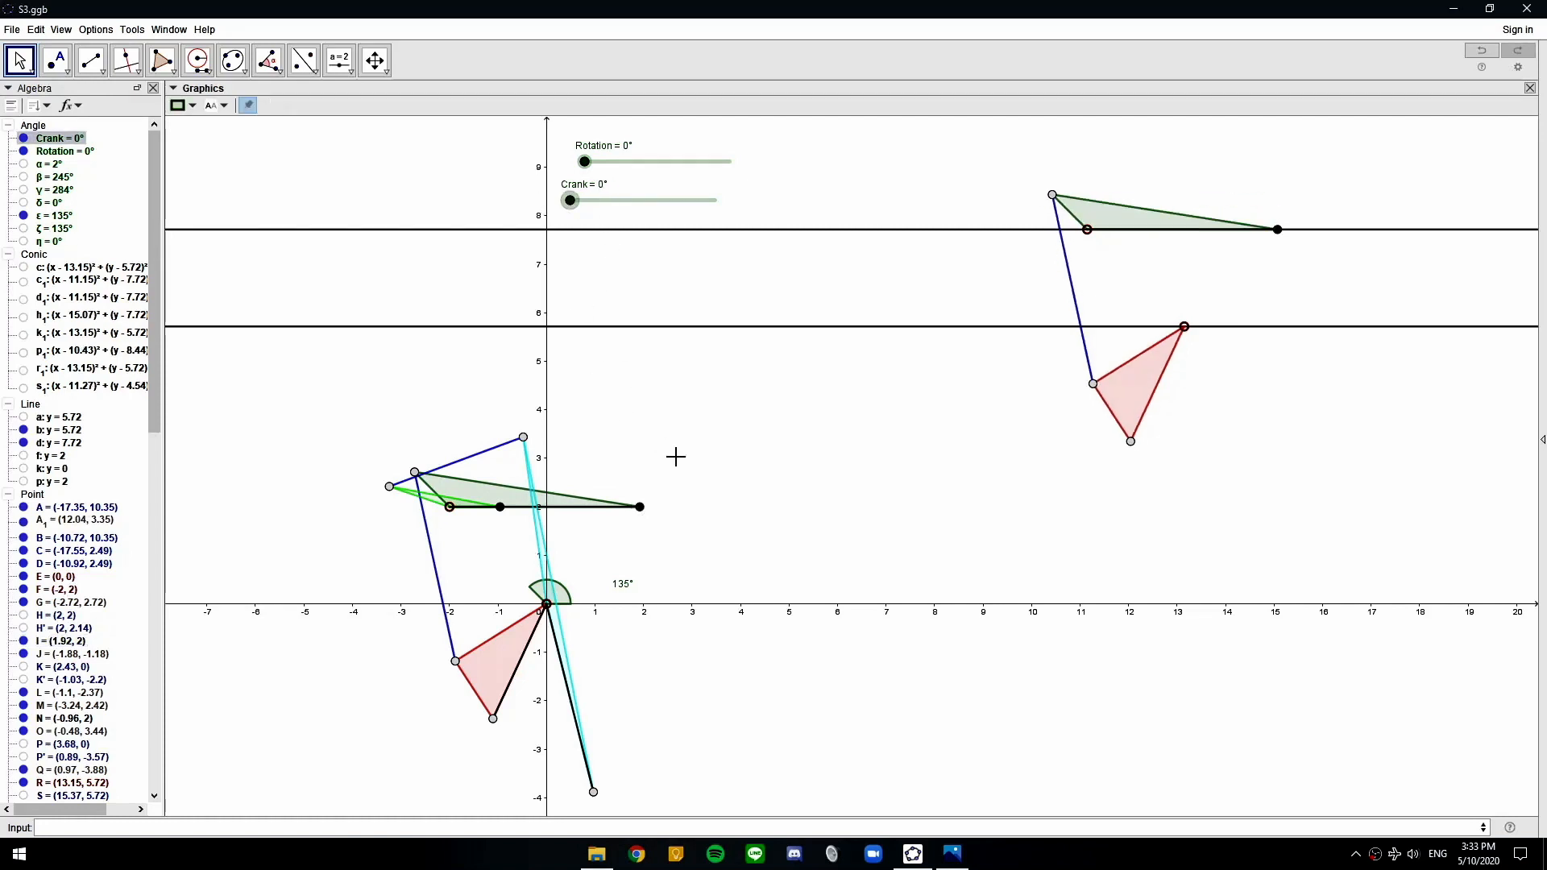
Hide the 135° angle at the origin and move point R with its linkage to about (-9.11, -5.57)
left_click(562, 594)
key("ctrl+g")
left_click_drag(310, 477, 434, 410)
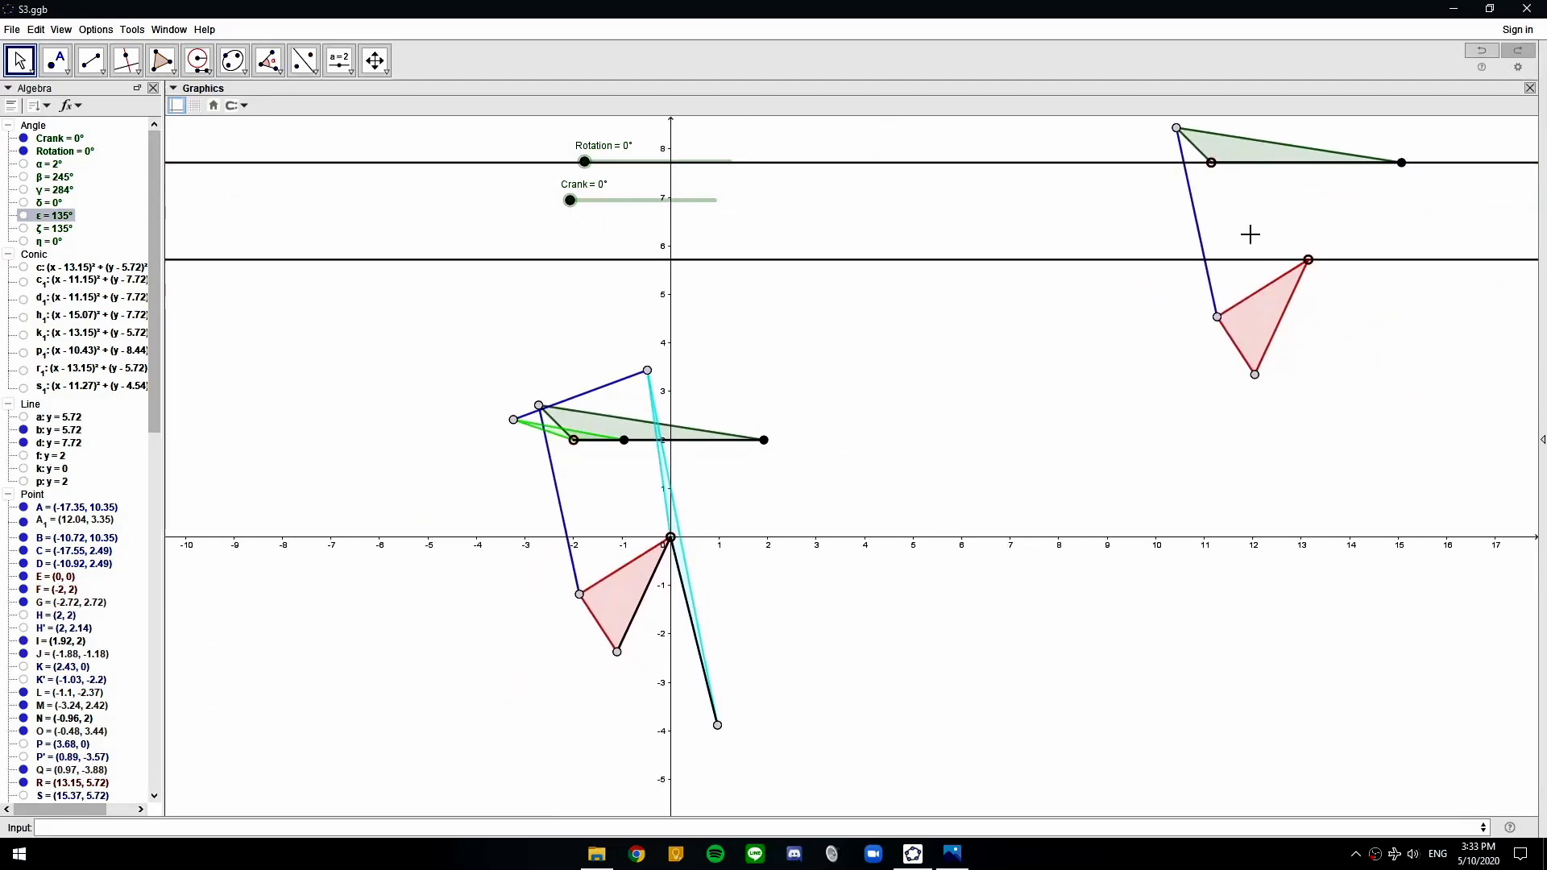
left_click_drag(1307, 259, 392, 592)
left_click_drag(494, 335, 776, 371)
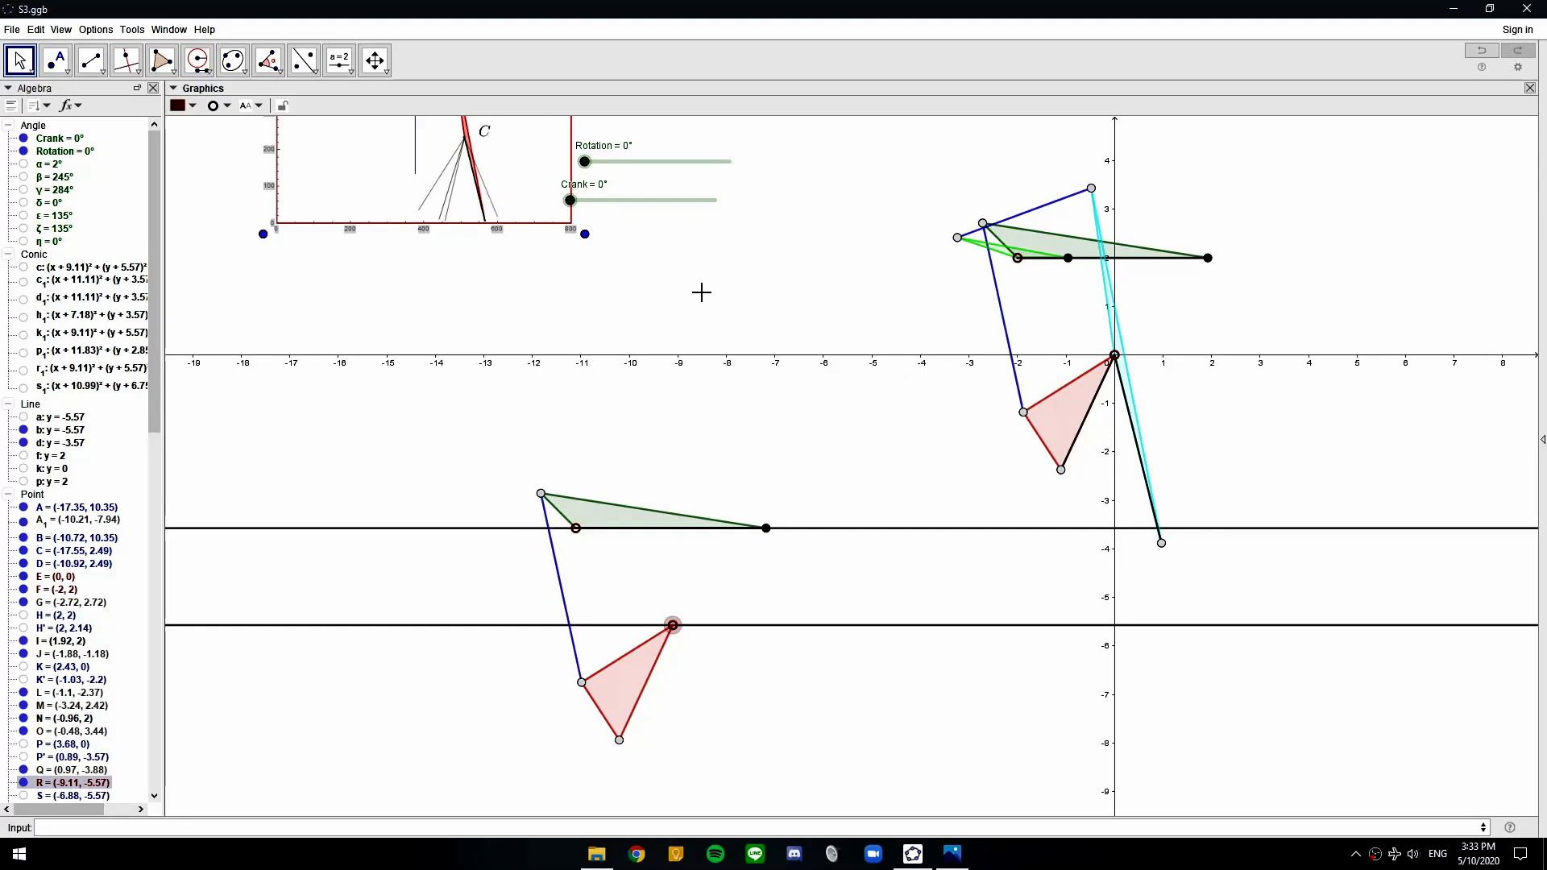
left_click_drag(650, 283, 729, 349)
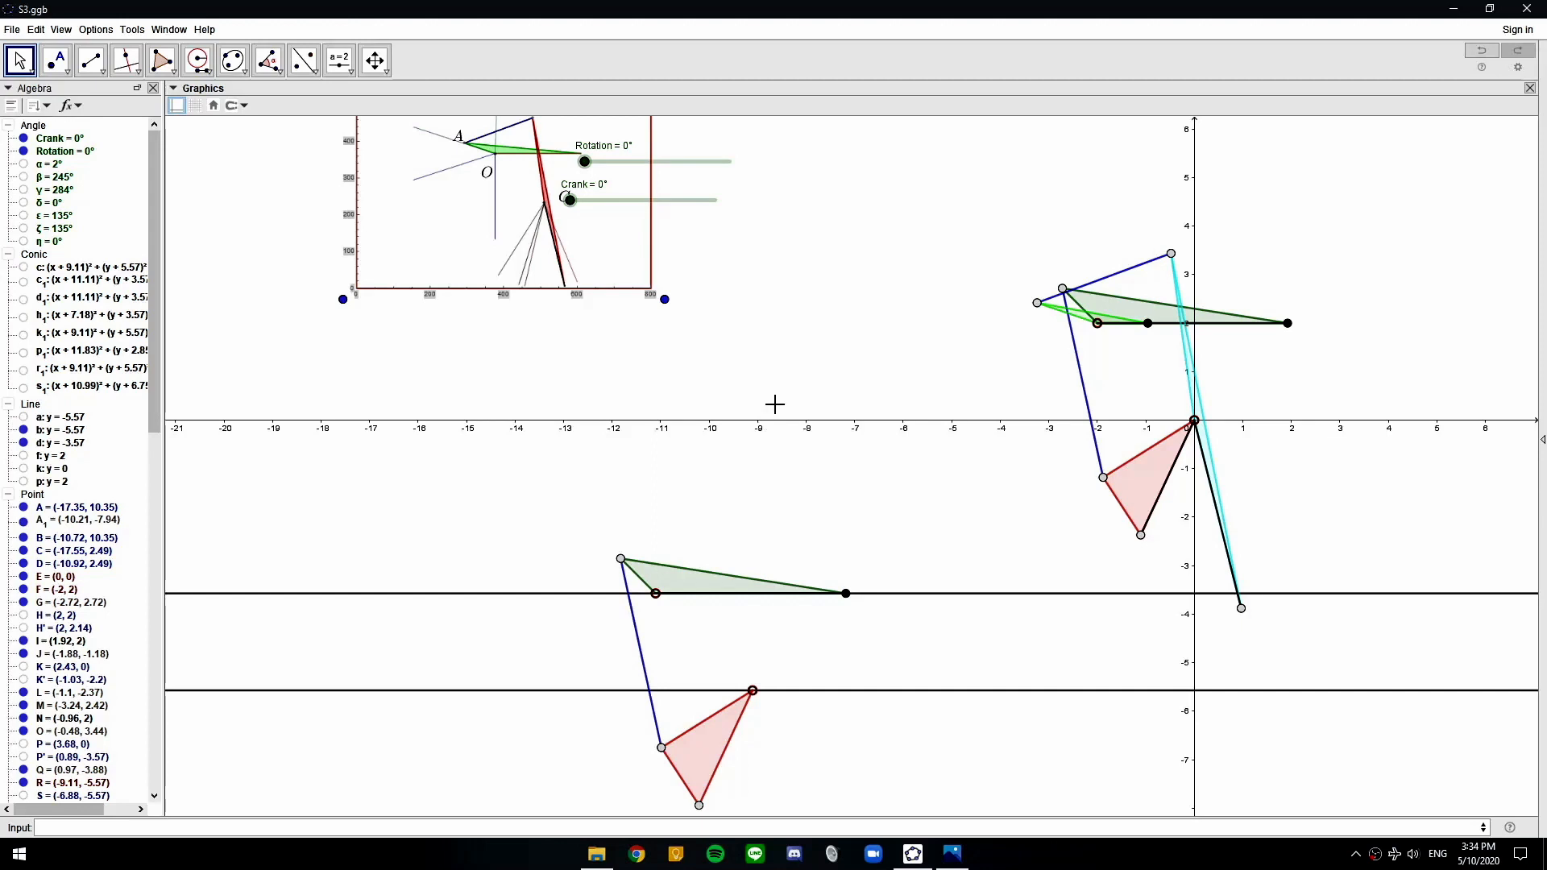
Move point I to (5.13, 2) and colour the copied crank triangle's far end point black
left_click(848, 597)
left_click_drag(1288, 325, 1442, 323)
left_click(1006, 601)
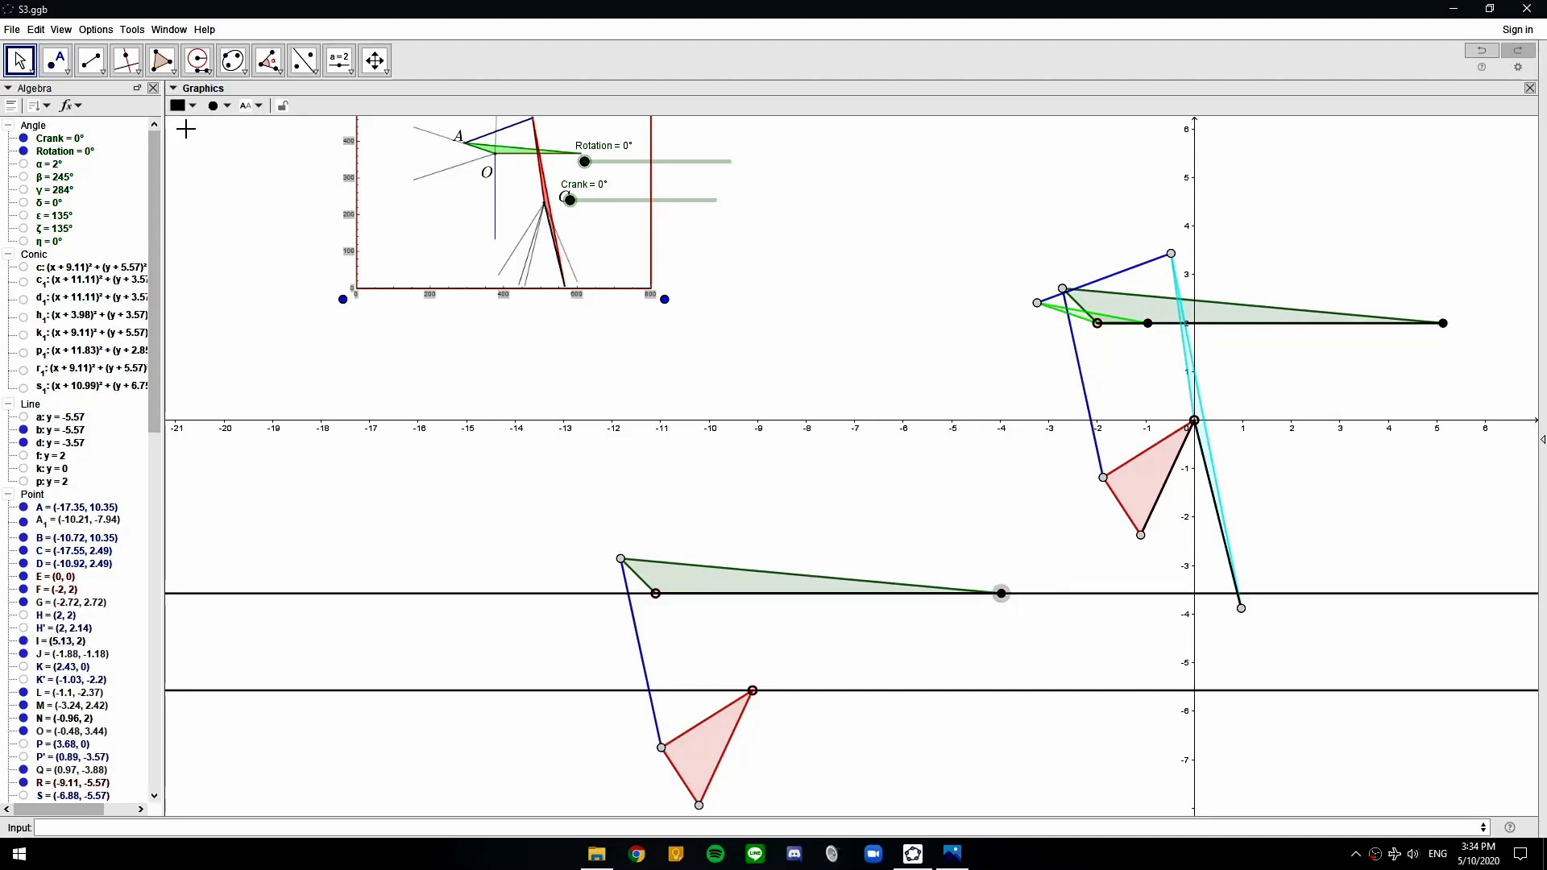
left_click(192, 106)
left_click(314, 149)
left_click(586, 259)
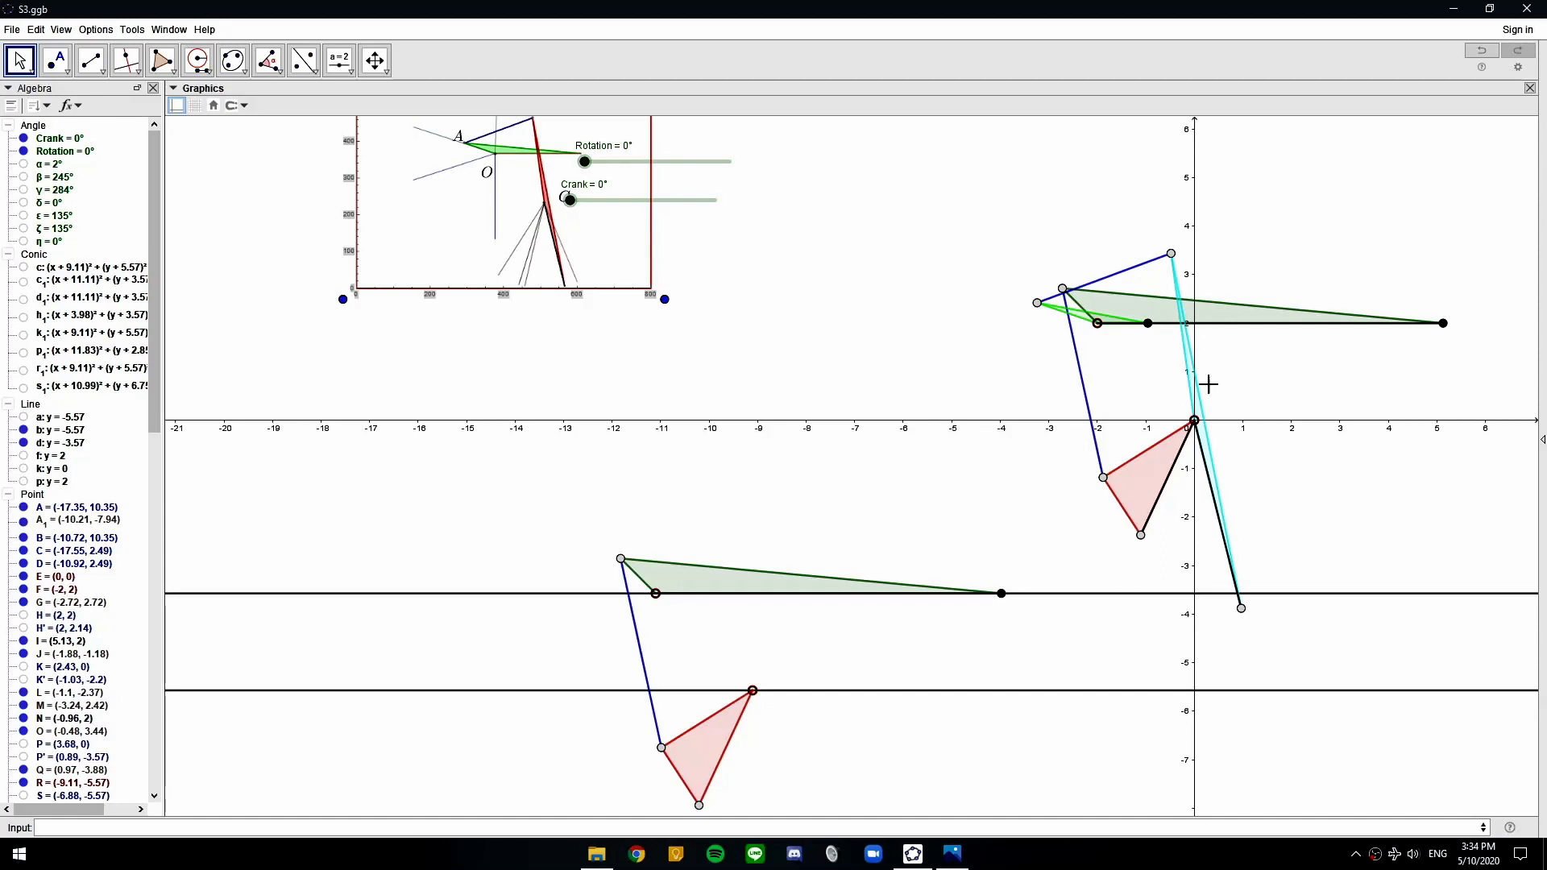
Draw a compass circle centred on T' with the radius from points N and F, and mark its right intersection with the upper line
left_click(1128, 330)
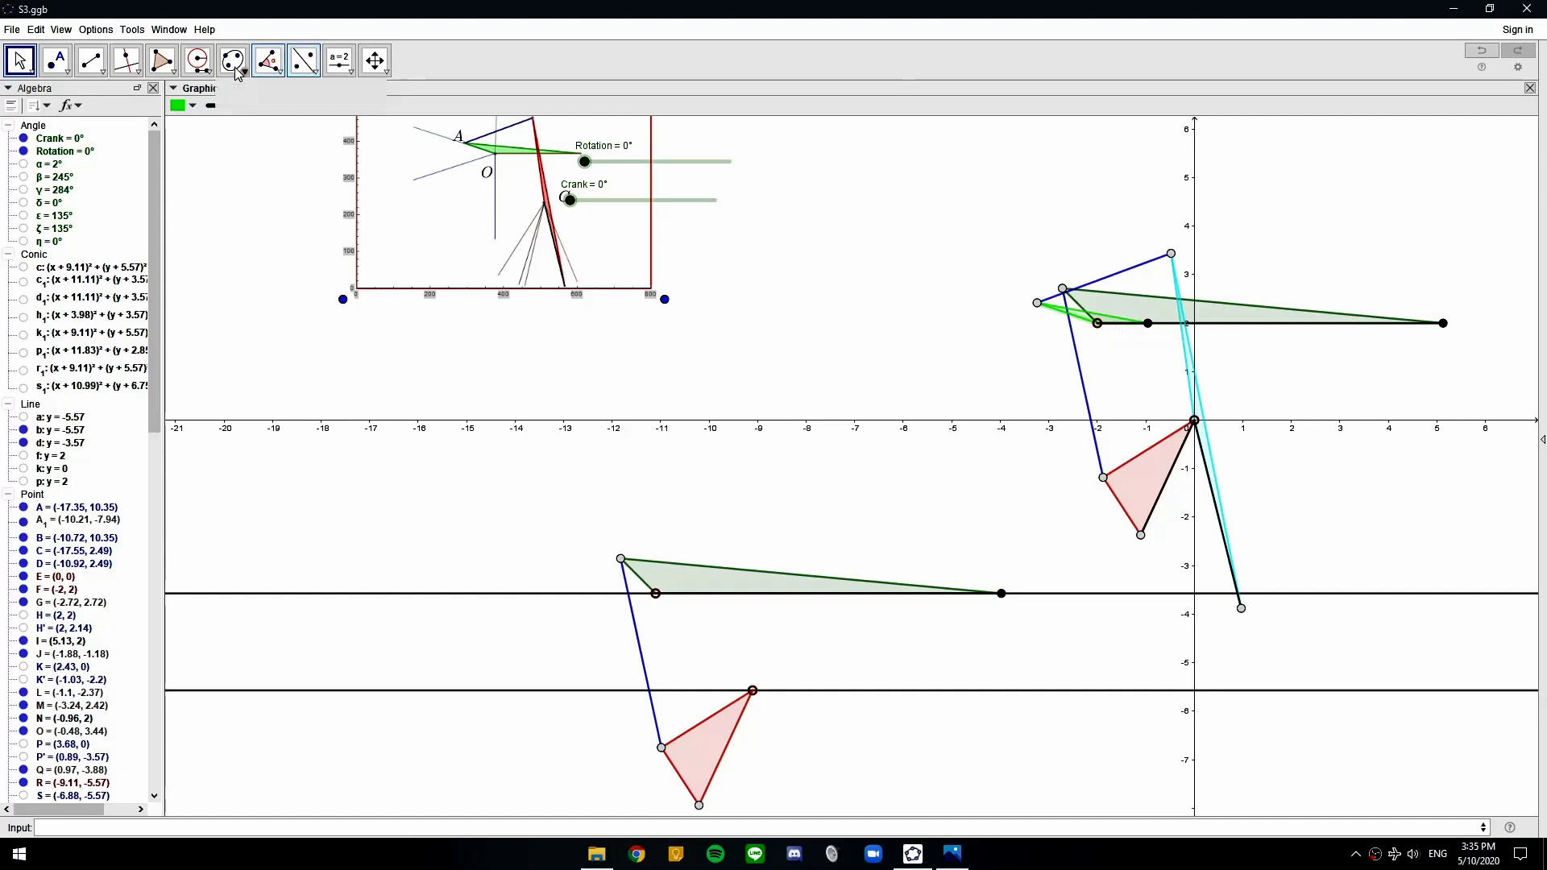
left_click(207, 73)
mouse_move(200, 68)
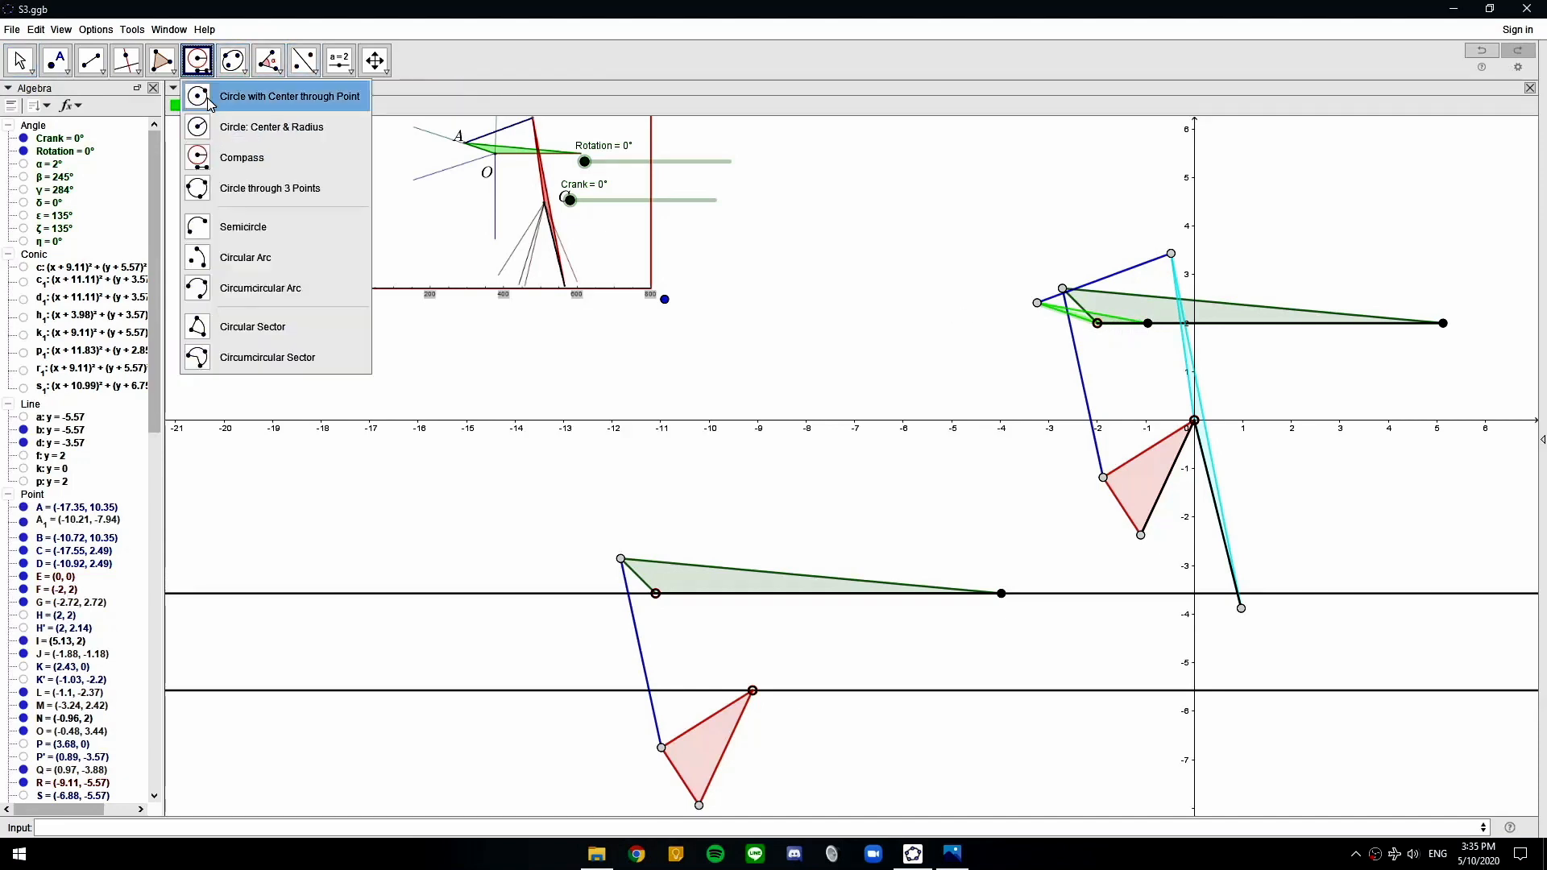
left_click(238, 159)
left_click(1148, 324)
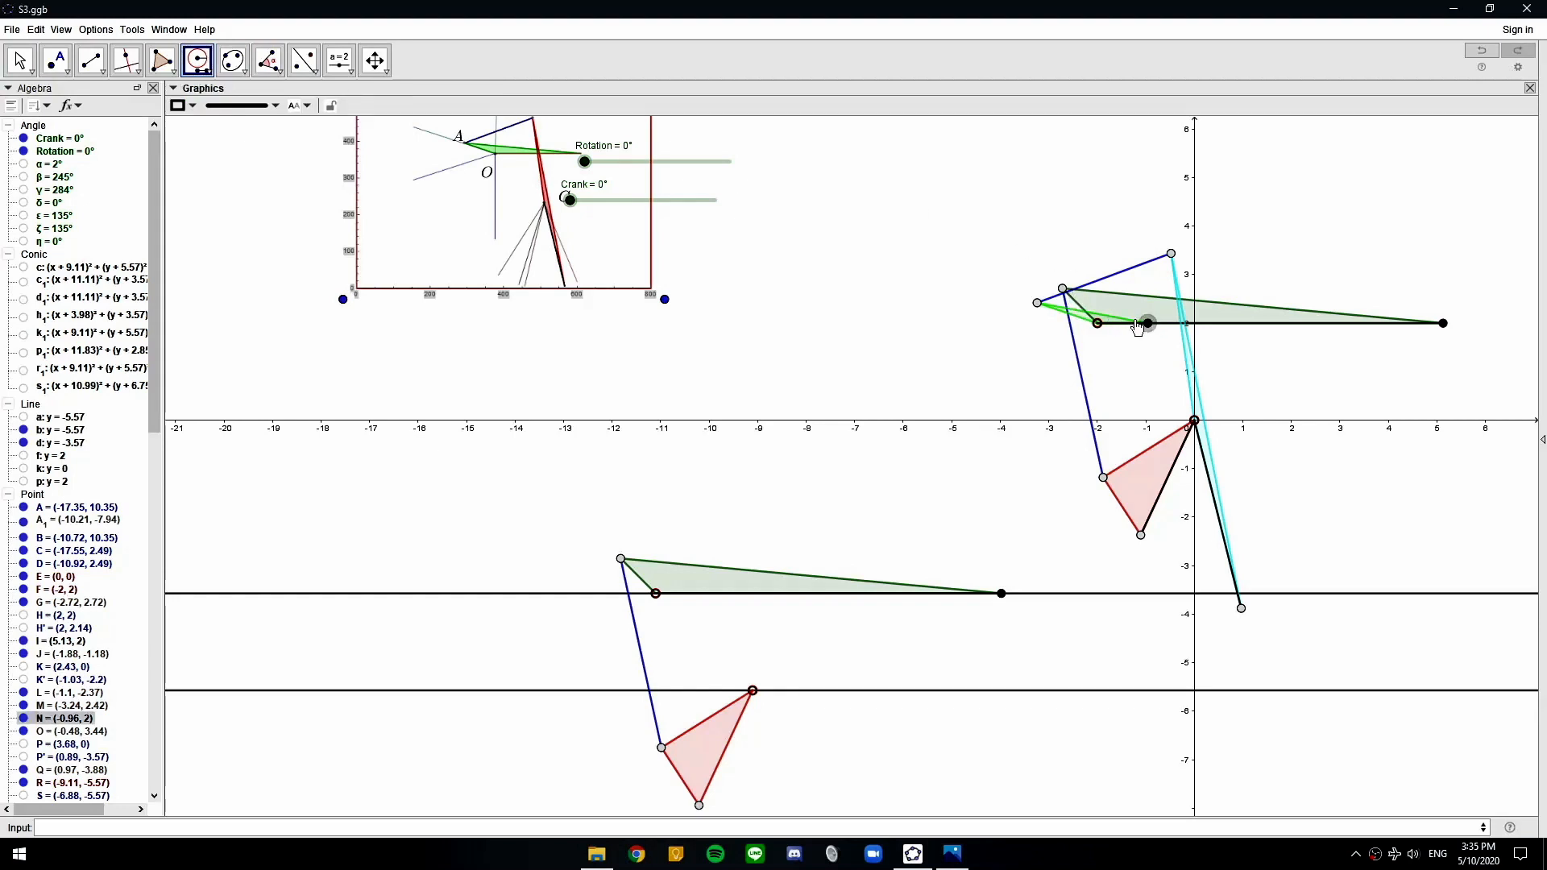
left_click(1097, 324)
left_click(656, 594)
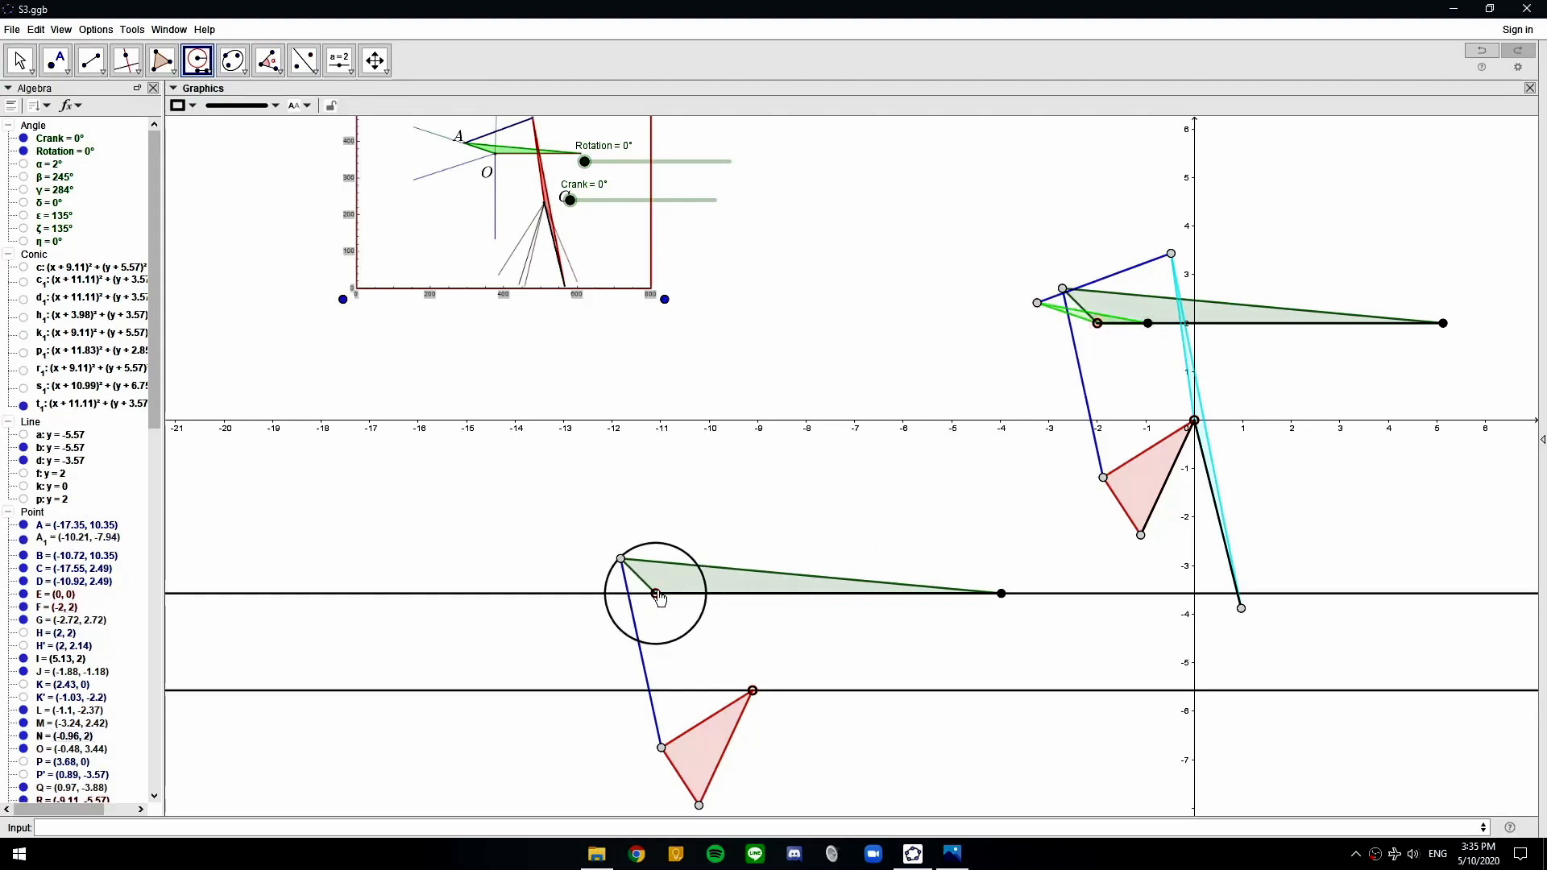
left_click(56, 59)
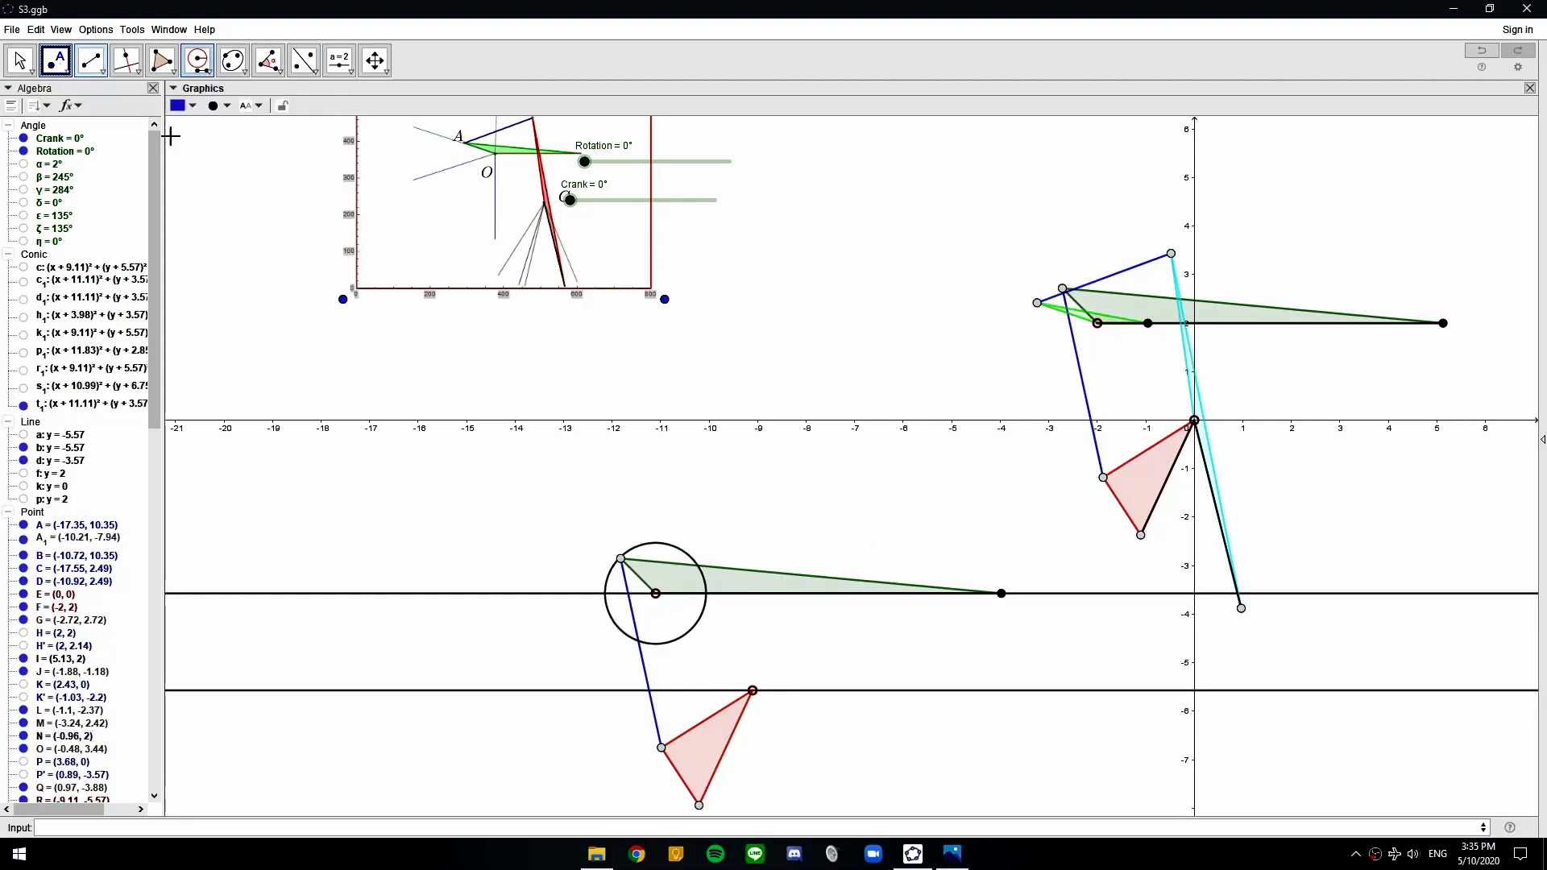
left_click(708, 601)
Create a counterclockwise angle of size Crank at T', starting from the new intersection point
left_click(281, 69)
left_click(324, 139)
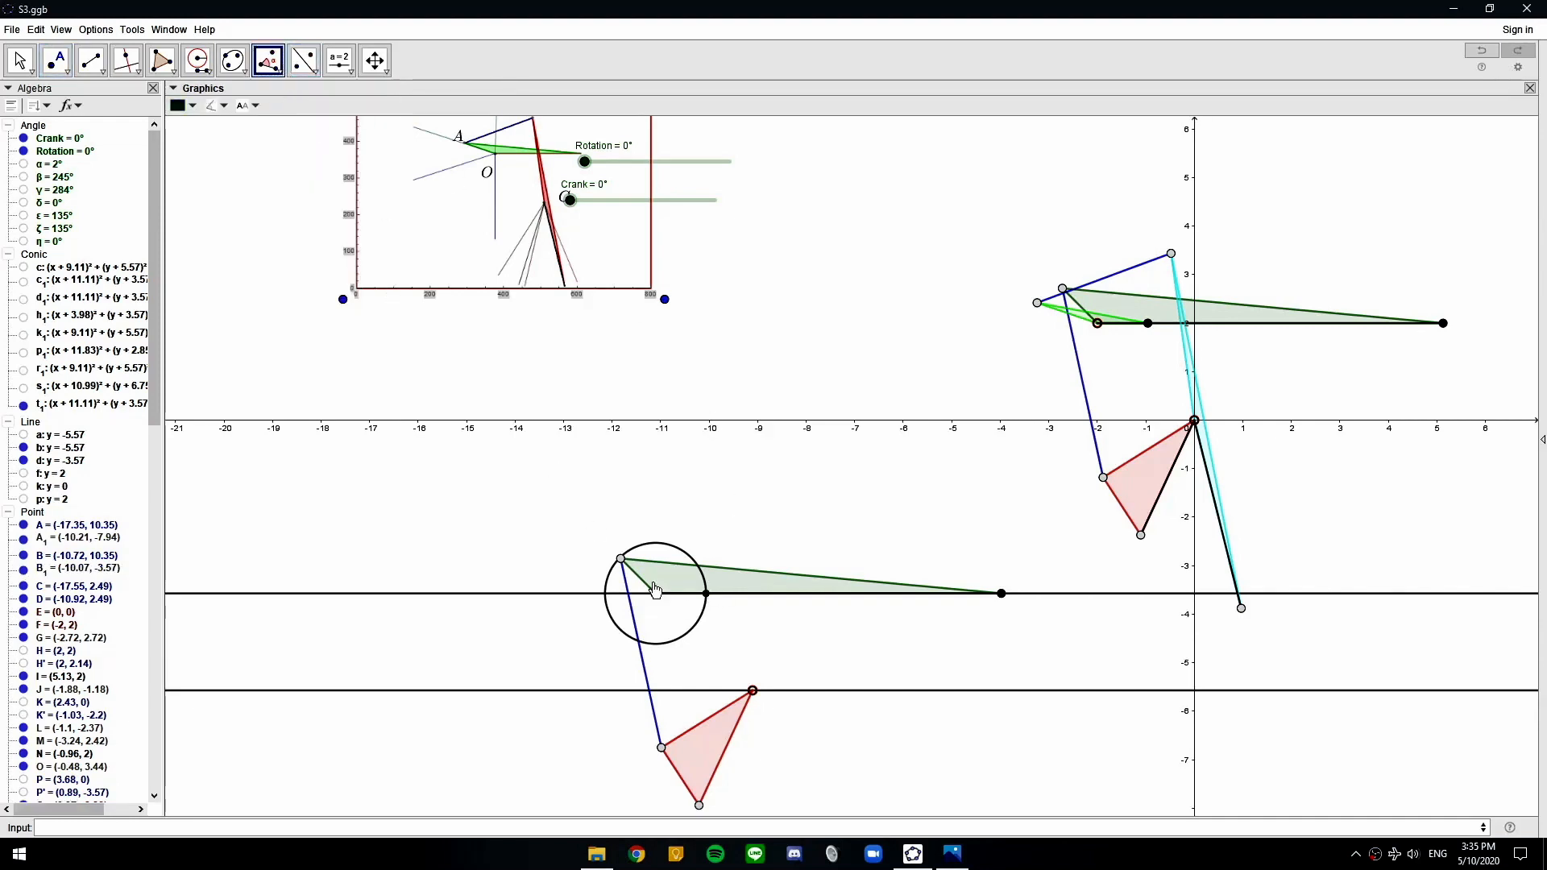
left_click(706, 594)
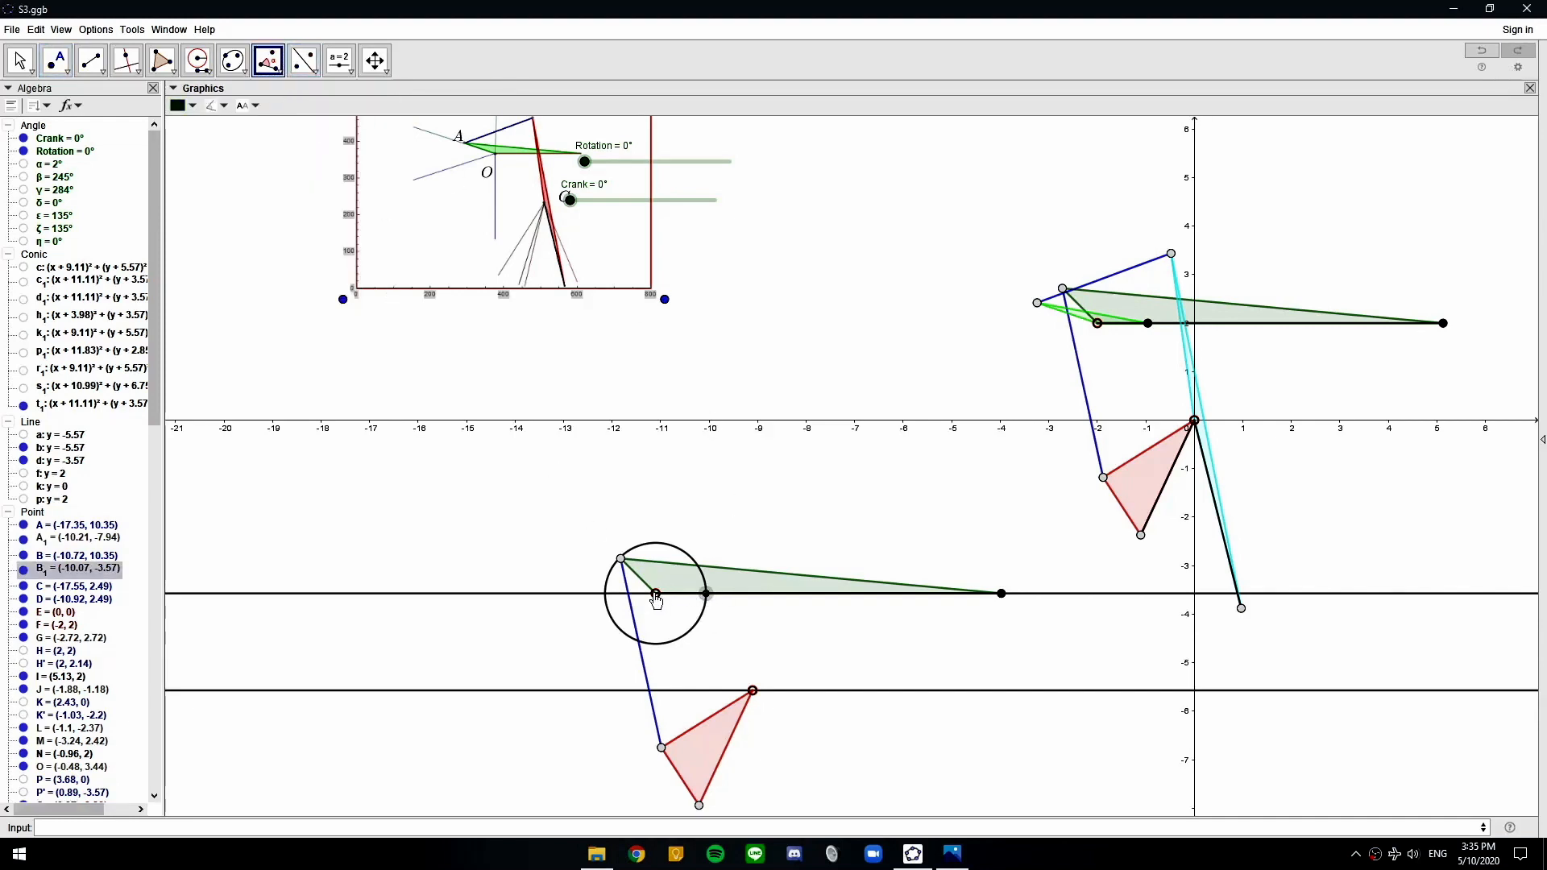
left_click(656, 596)
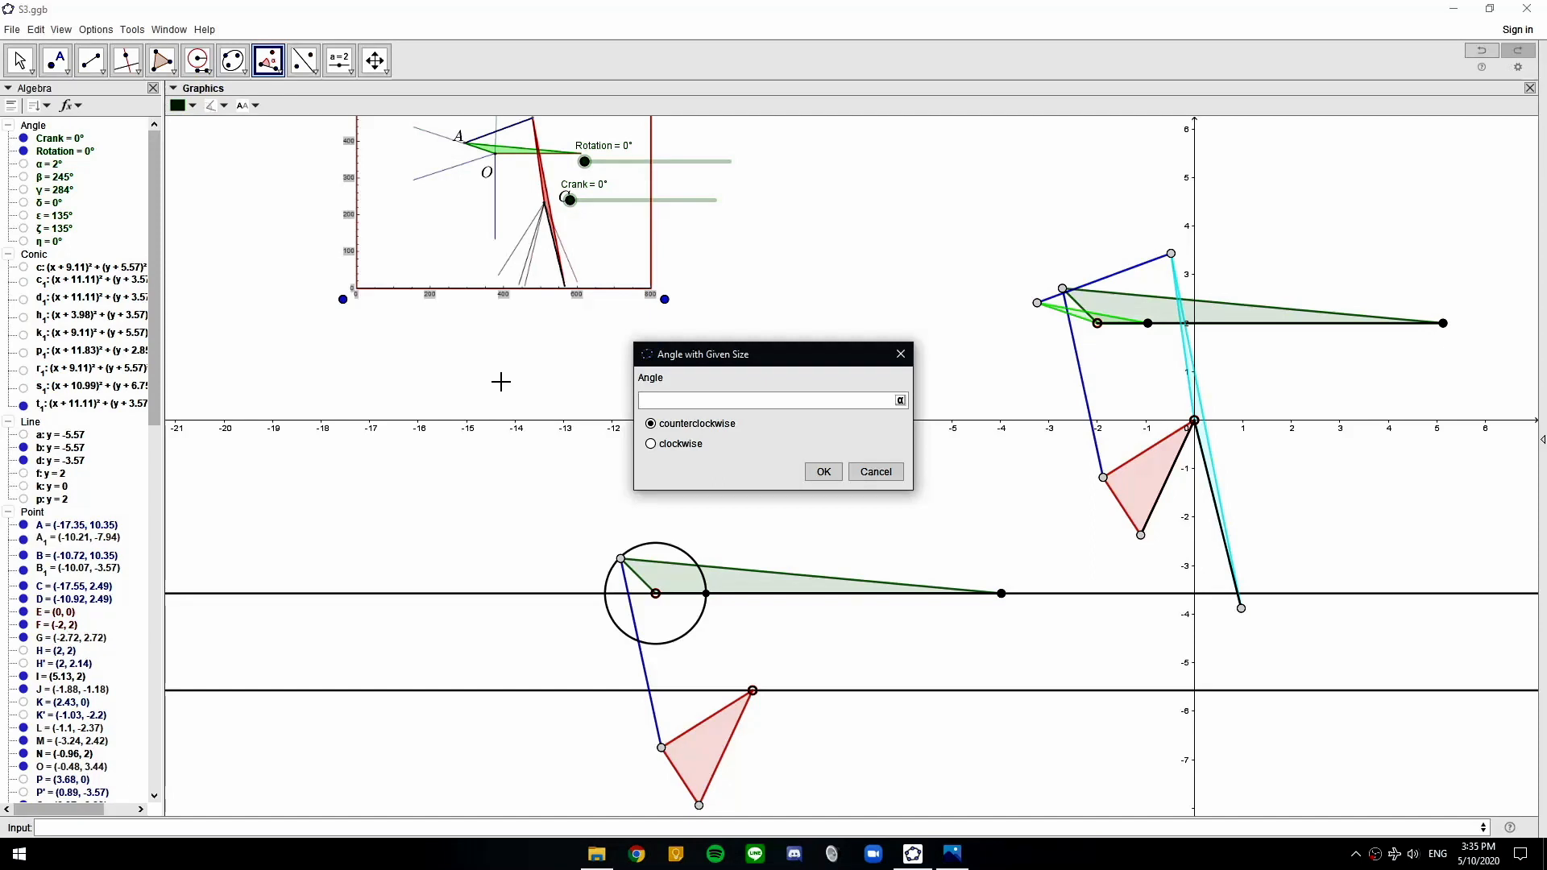
type("Crank")
left_click(822, 472)
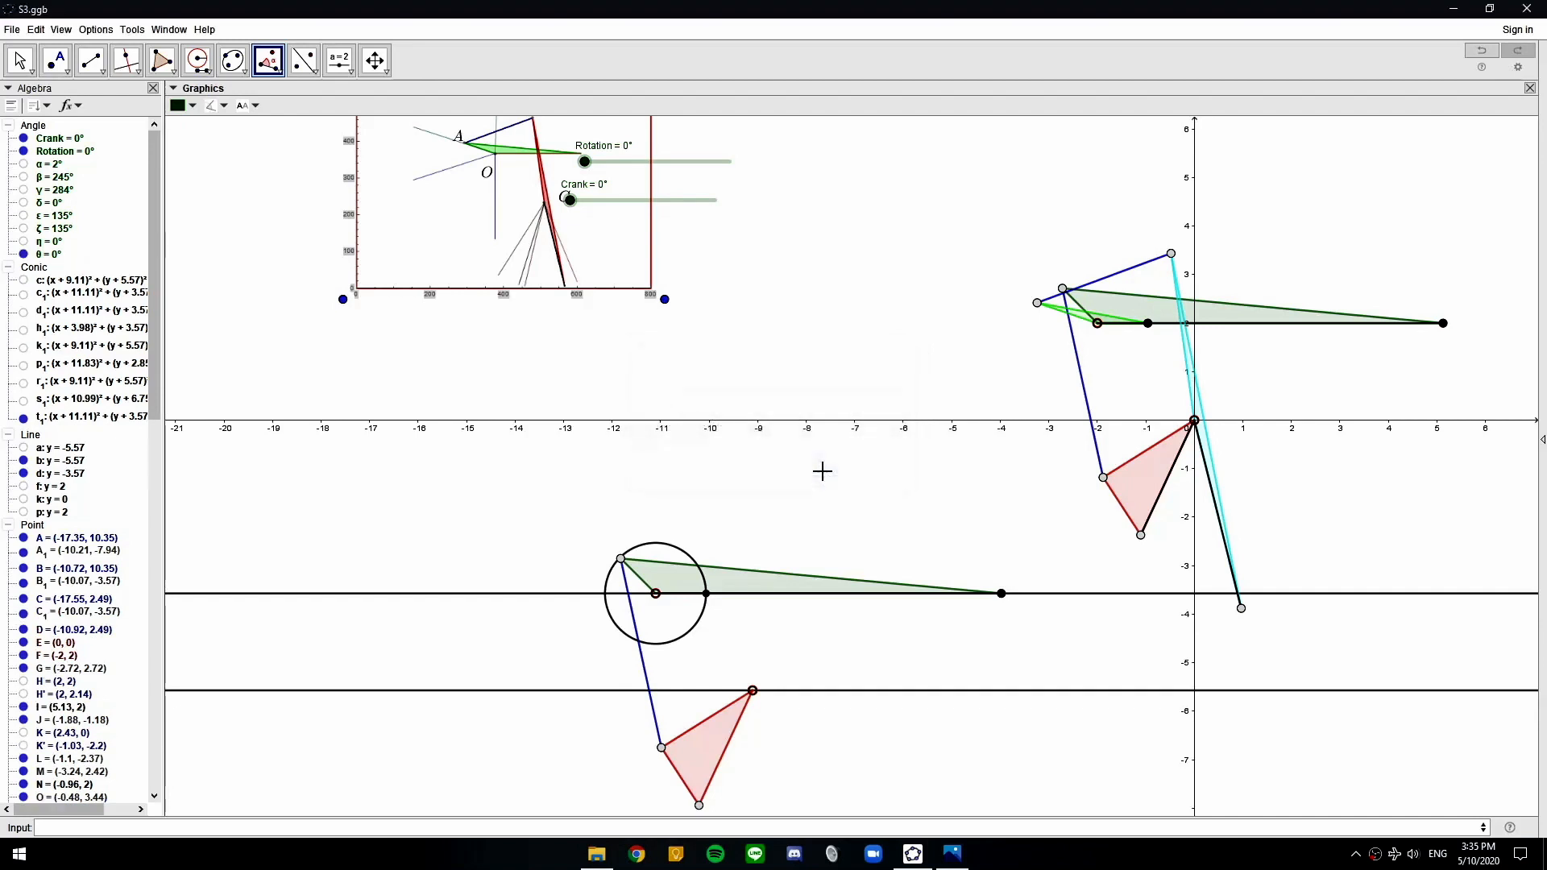
key("Escape")
Set the Crank slider to 22° and hide the compass circle, its intersection point on the line and the new angle at T'
left_click(582, 205)
left_click_drag(715, 245, 581, 201)
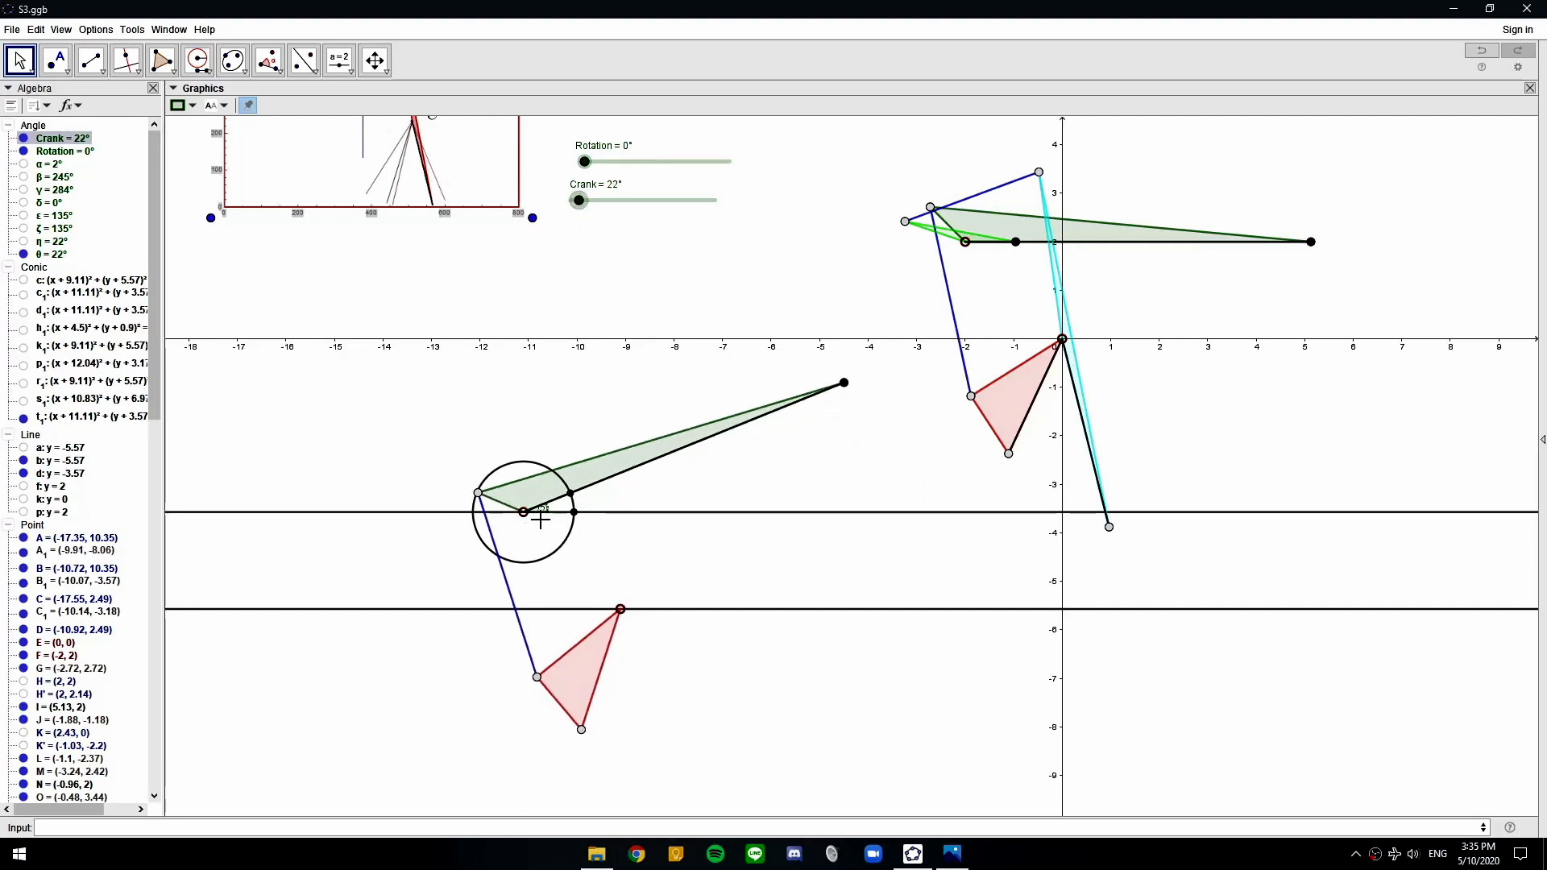
scroll(536, 513, "up", 2)
left_click(542, 517)
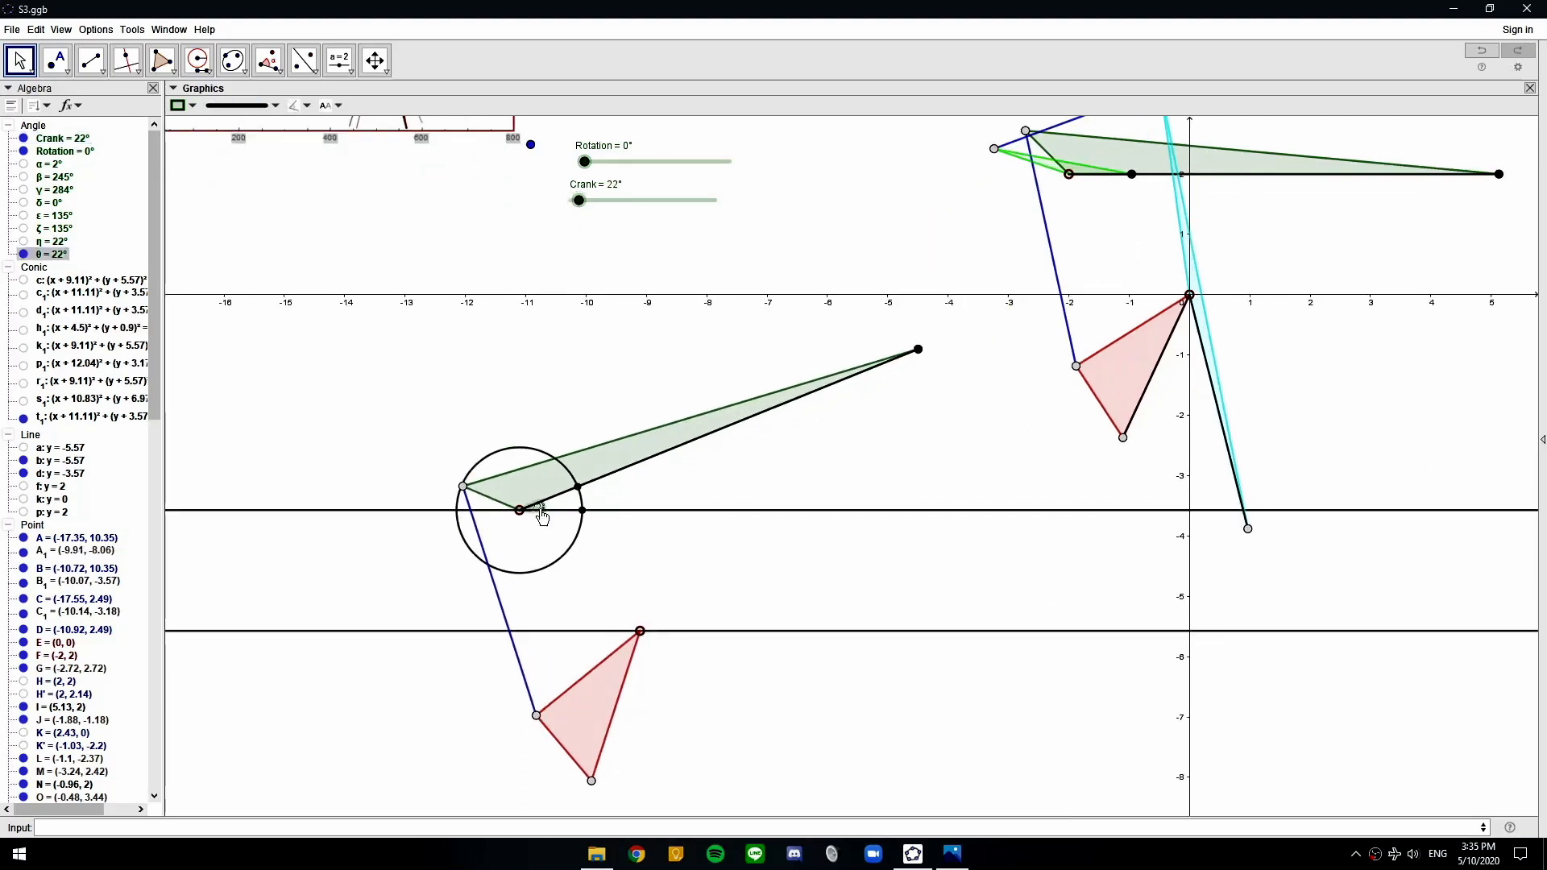
left_click(566, 549)
key("ctrl+g")
left_click(582, 510)
key("ctrl+g")
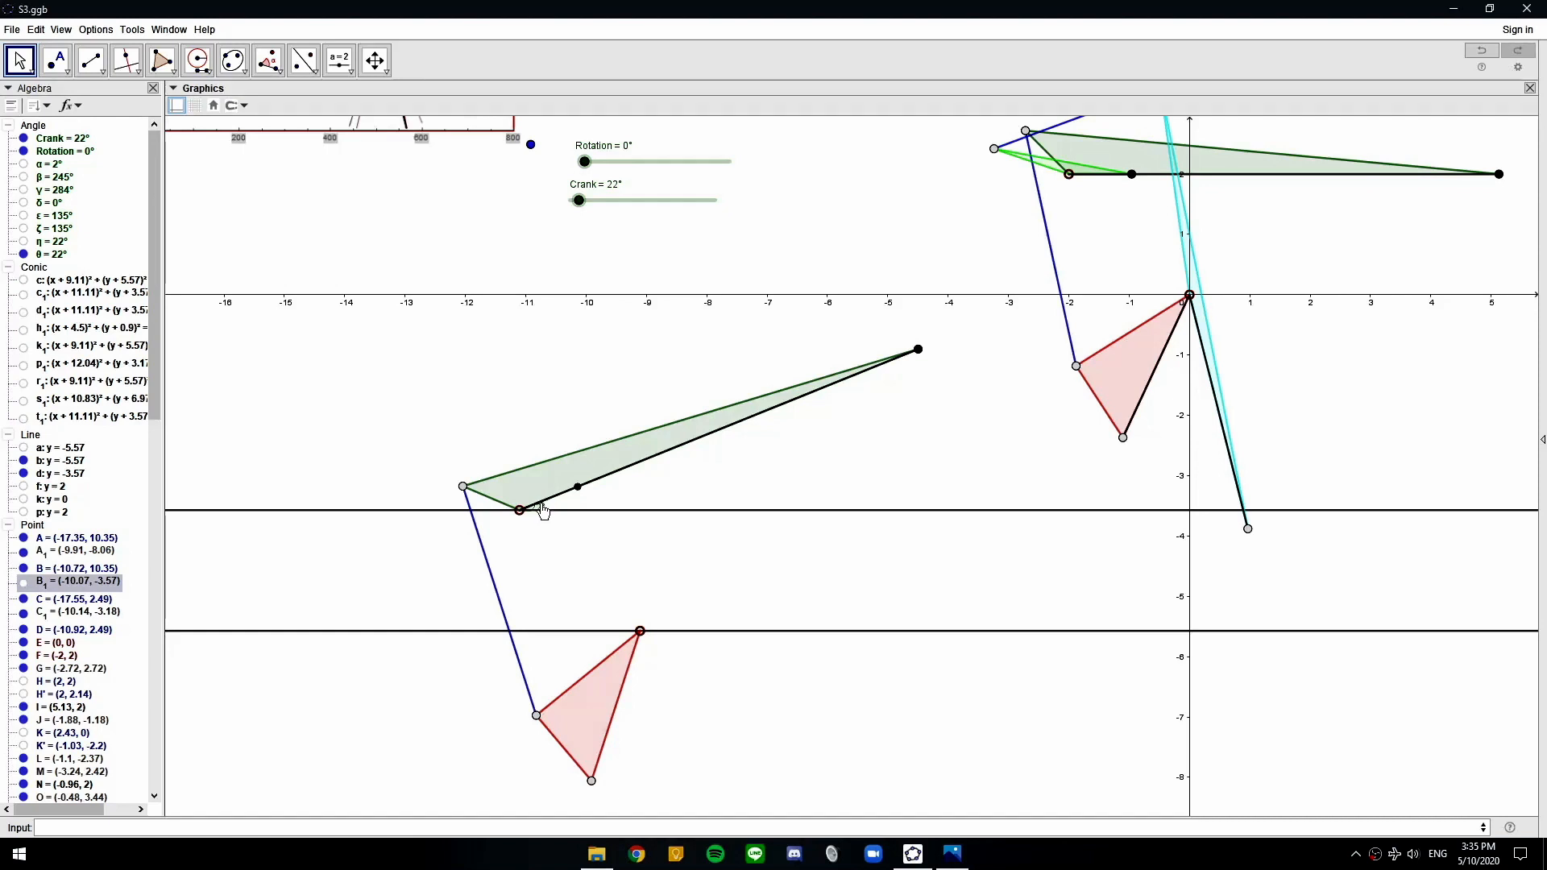
left_click(539, 512)
key("ctrl+g")
Move points I and N to (-0.44, 2) and (2.64, 2), and give the new rotated point a black colour and larger size
left_click_drag(1498, 178, 1351, 153)
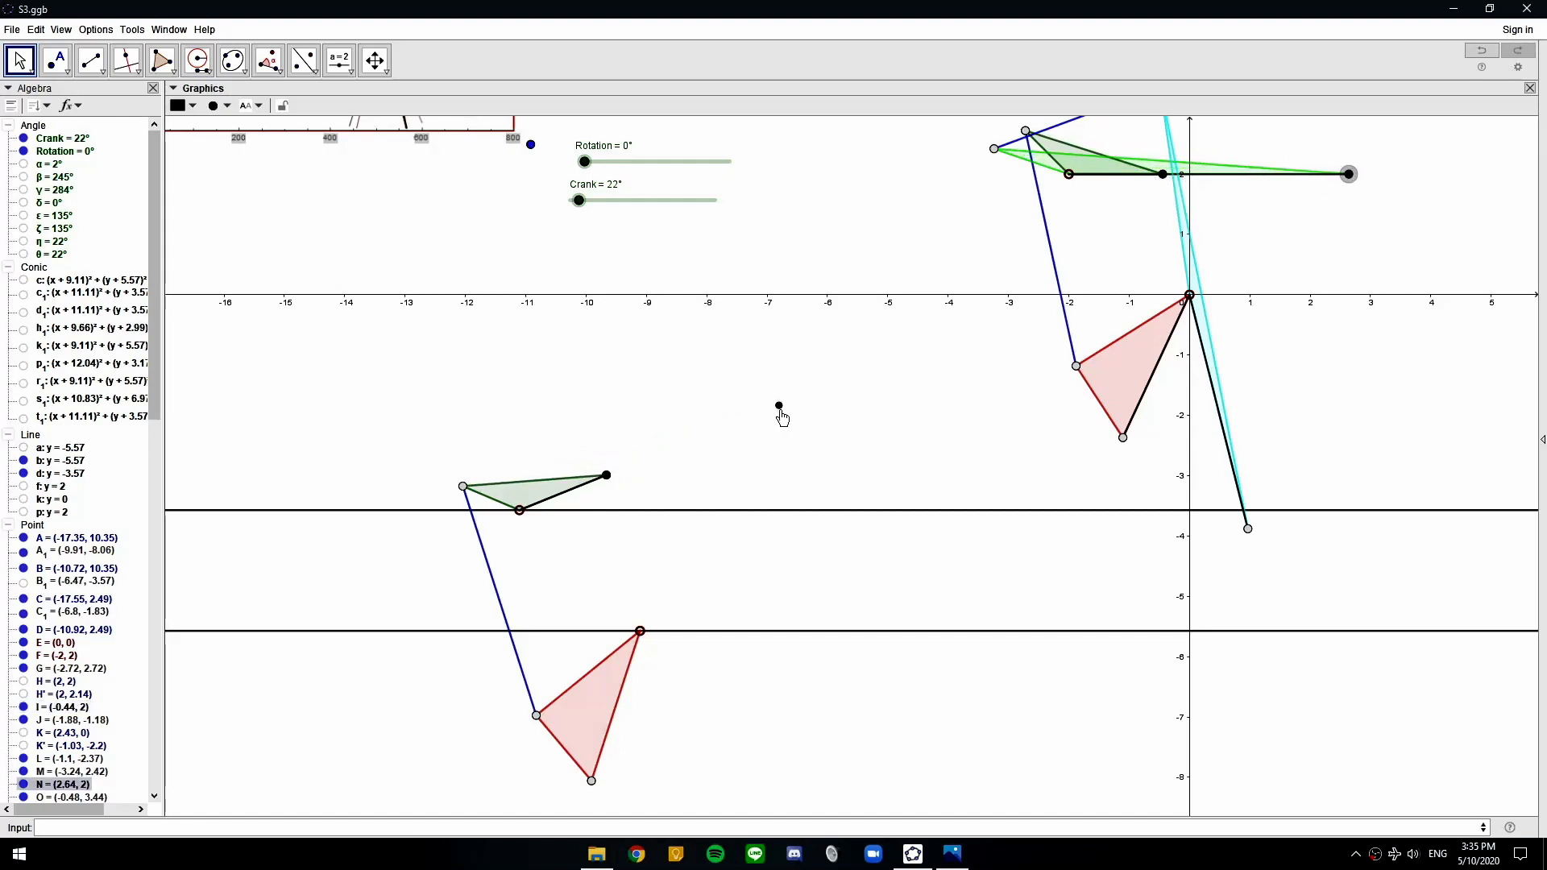
left_click(779, 410)
left_click(191, 105)
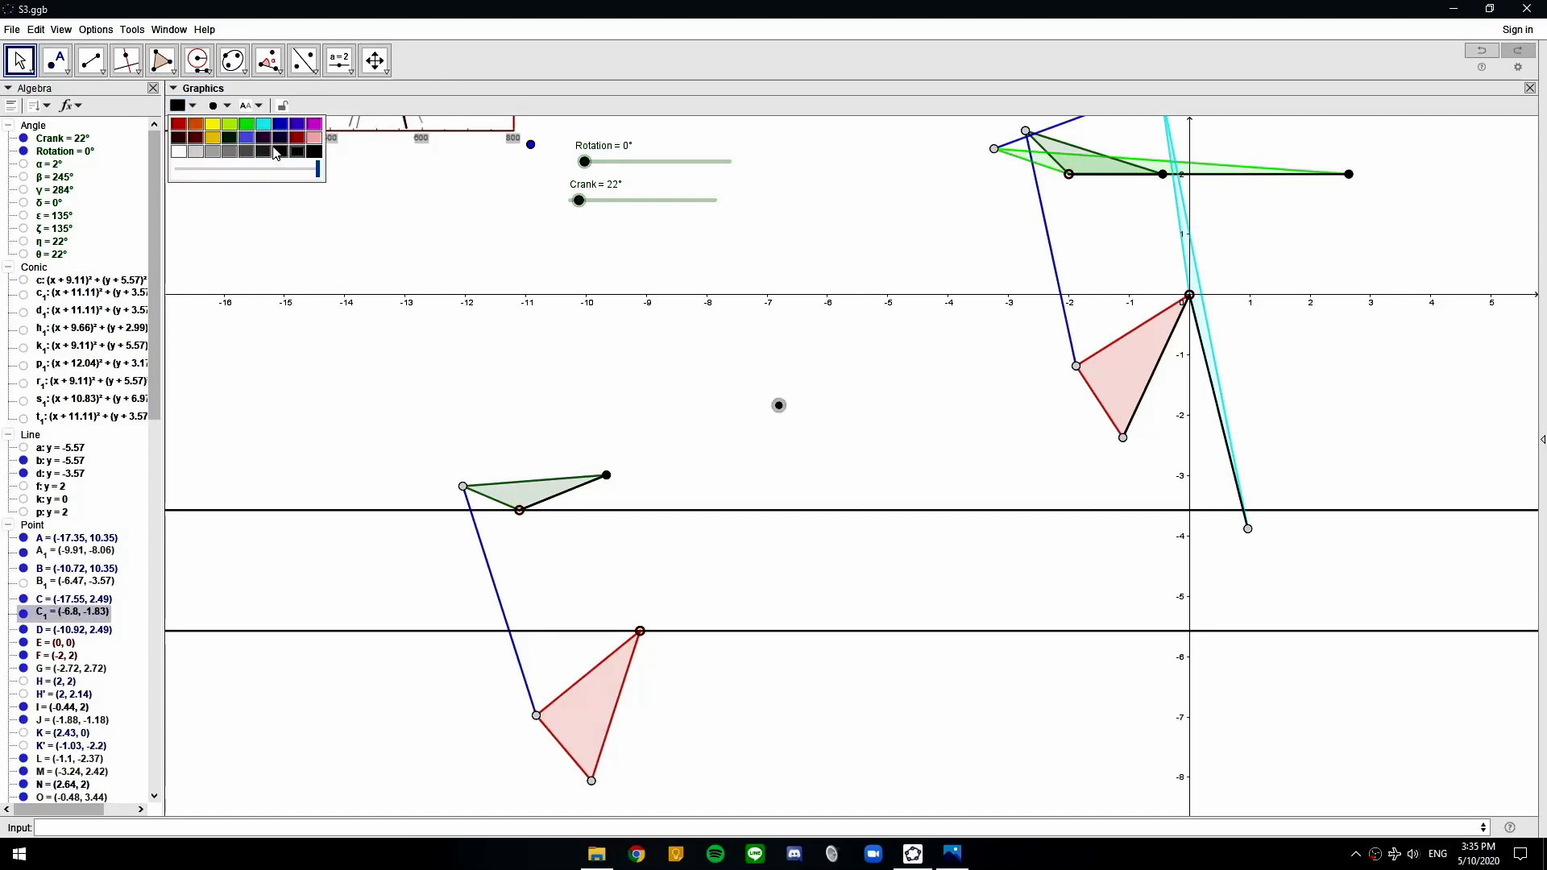
left_click(225, 106)
left_click(269, 160)
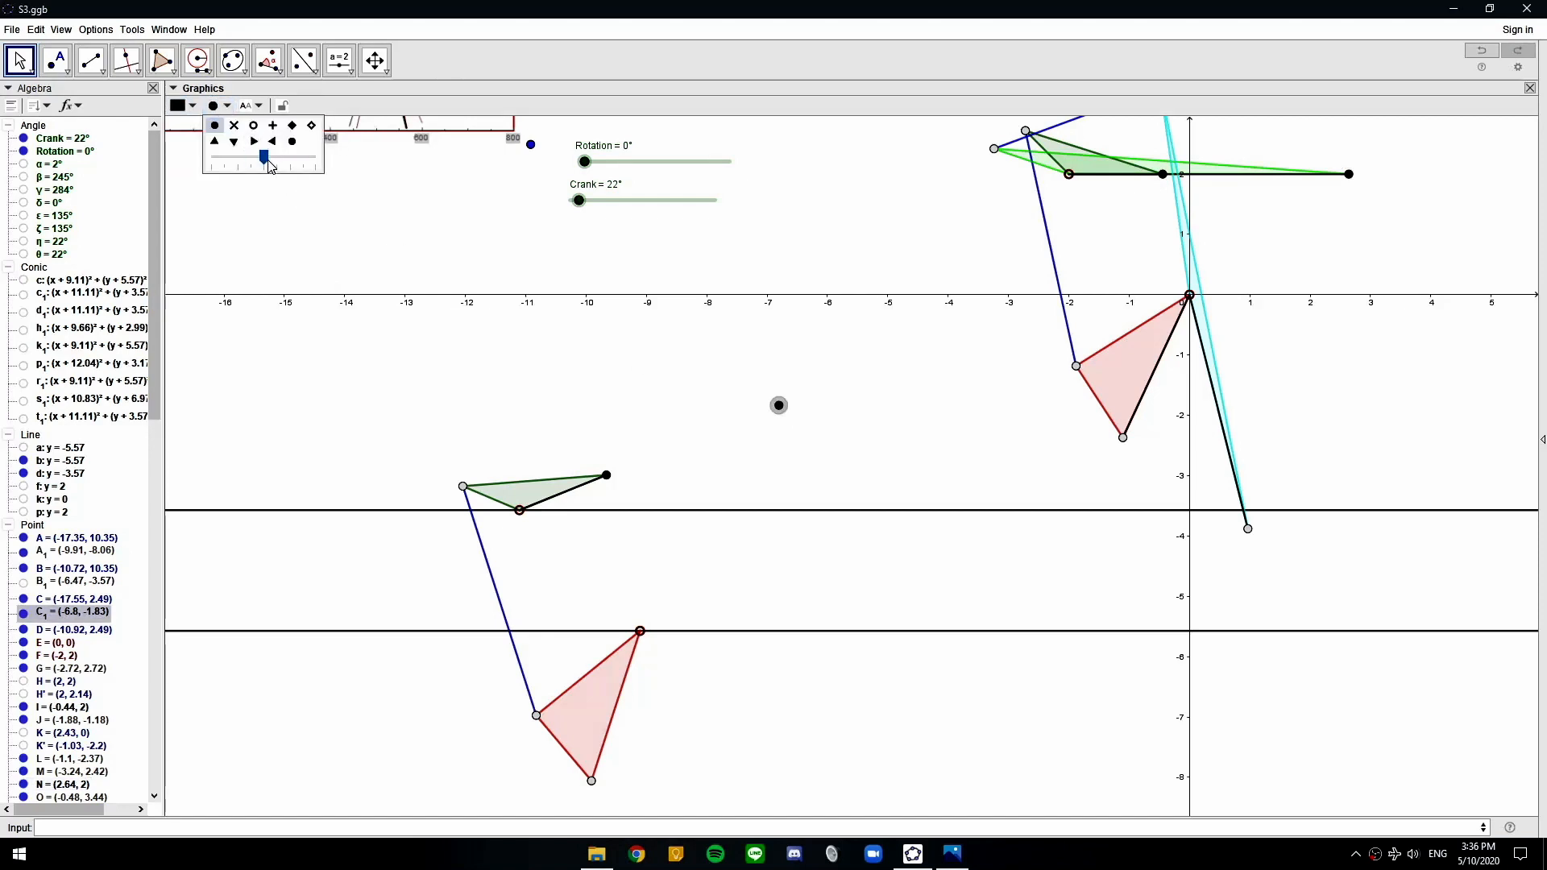
left_click(819, 337)
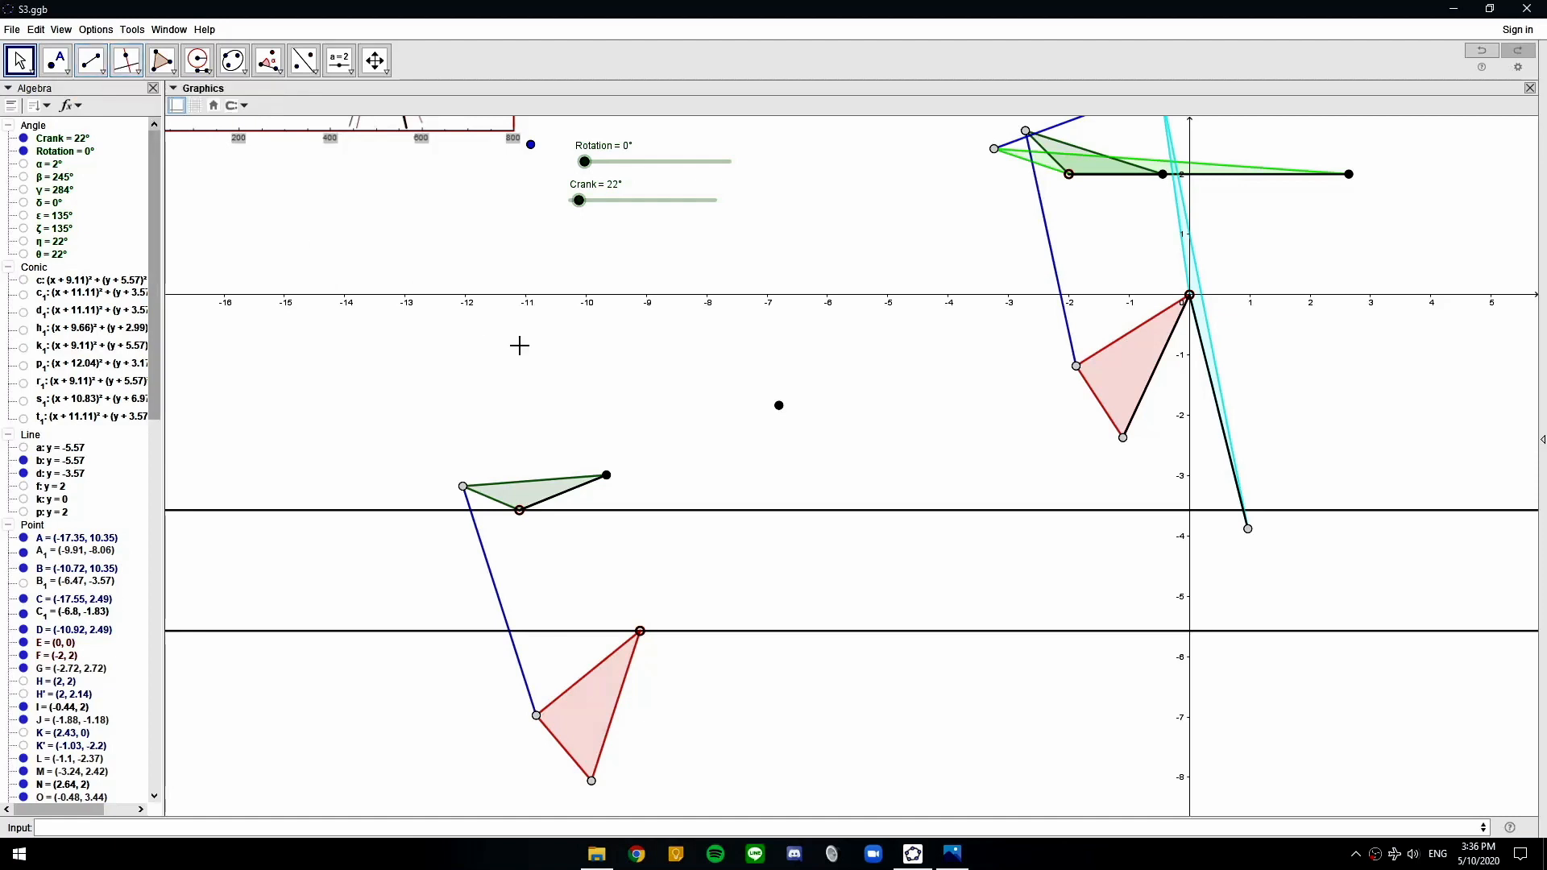
scroll(643, 381, "down", 1)
left_click_drag(643, 379, 685, 414)
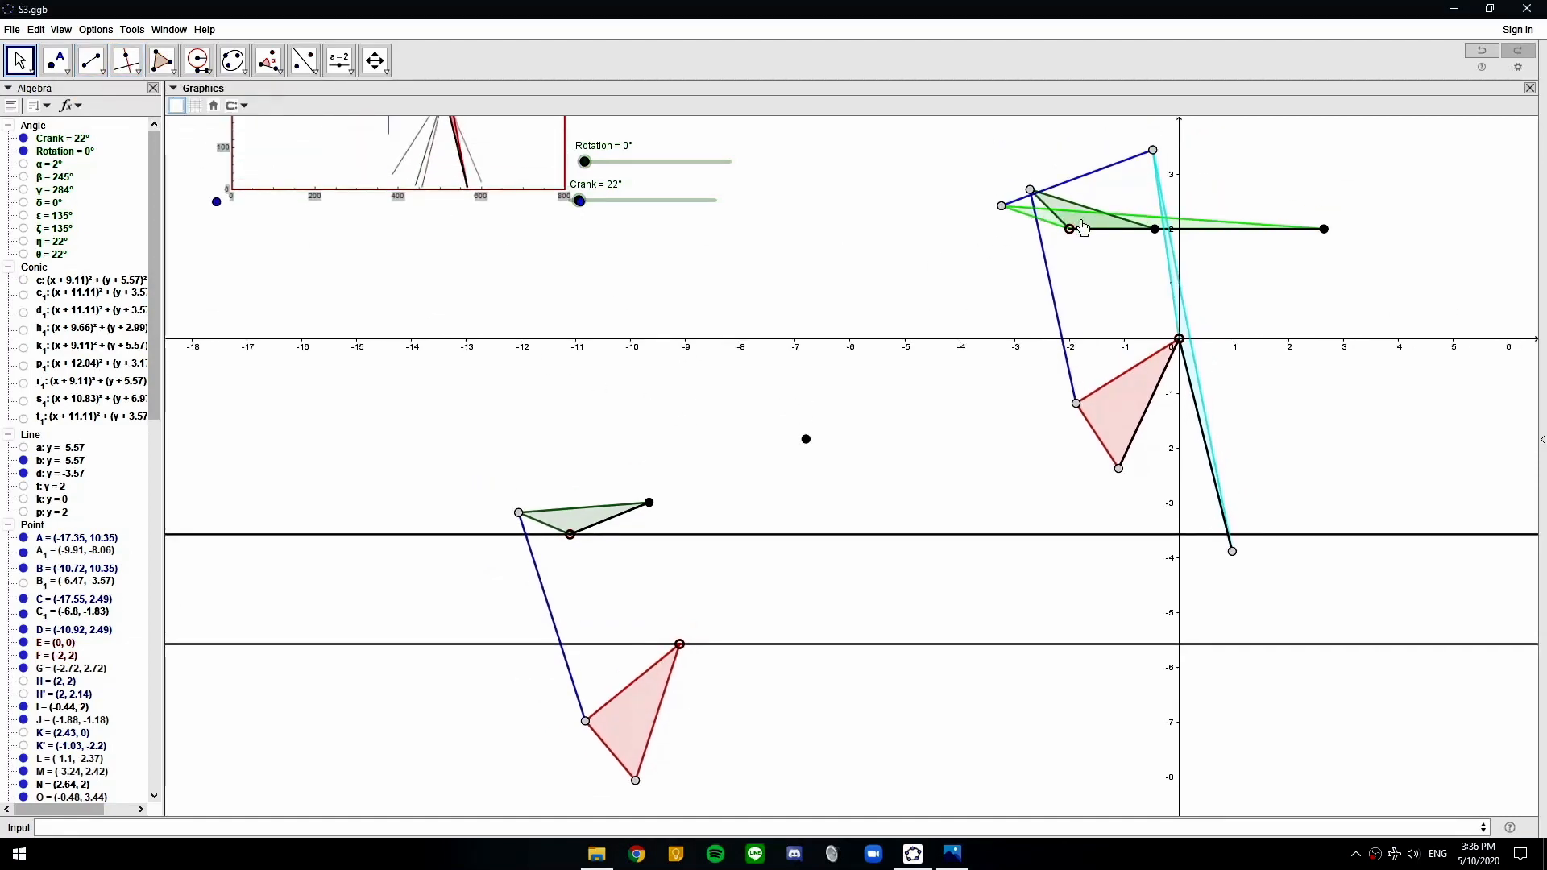
left_click(1001, 206)
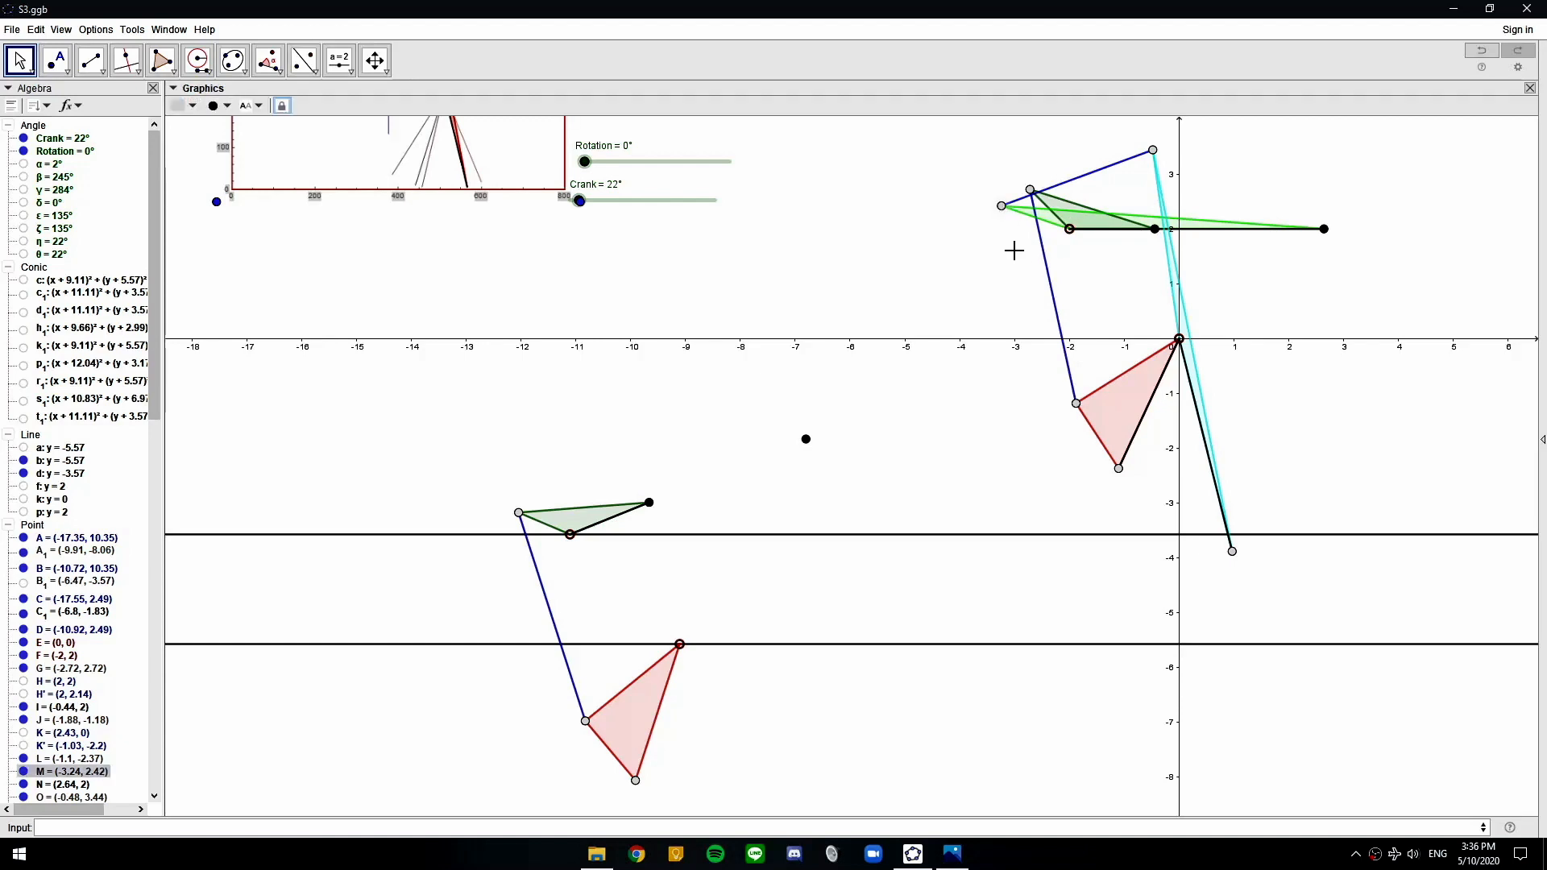
left_click_drag(857, 194, 736, 206)
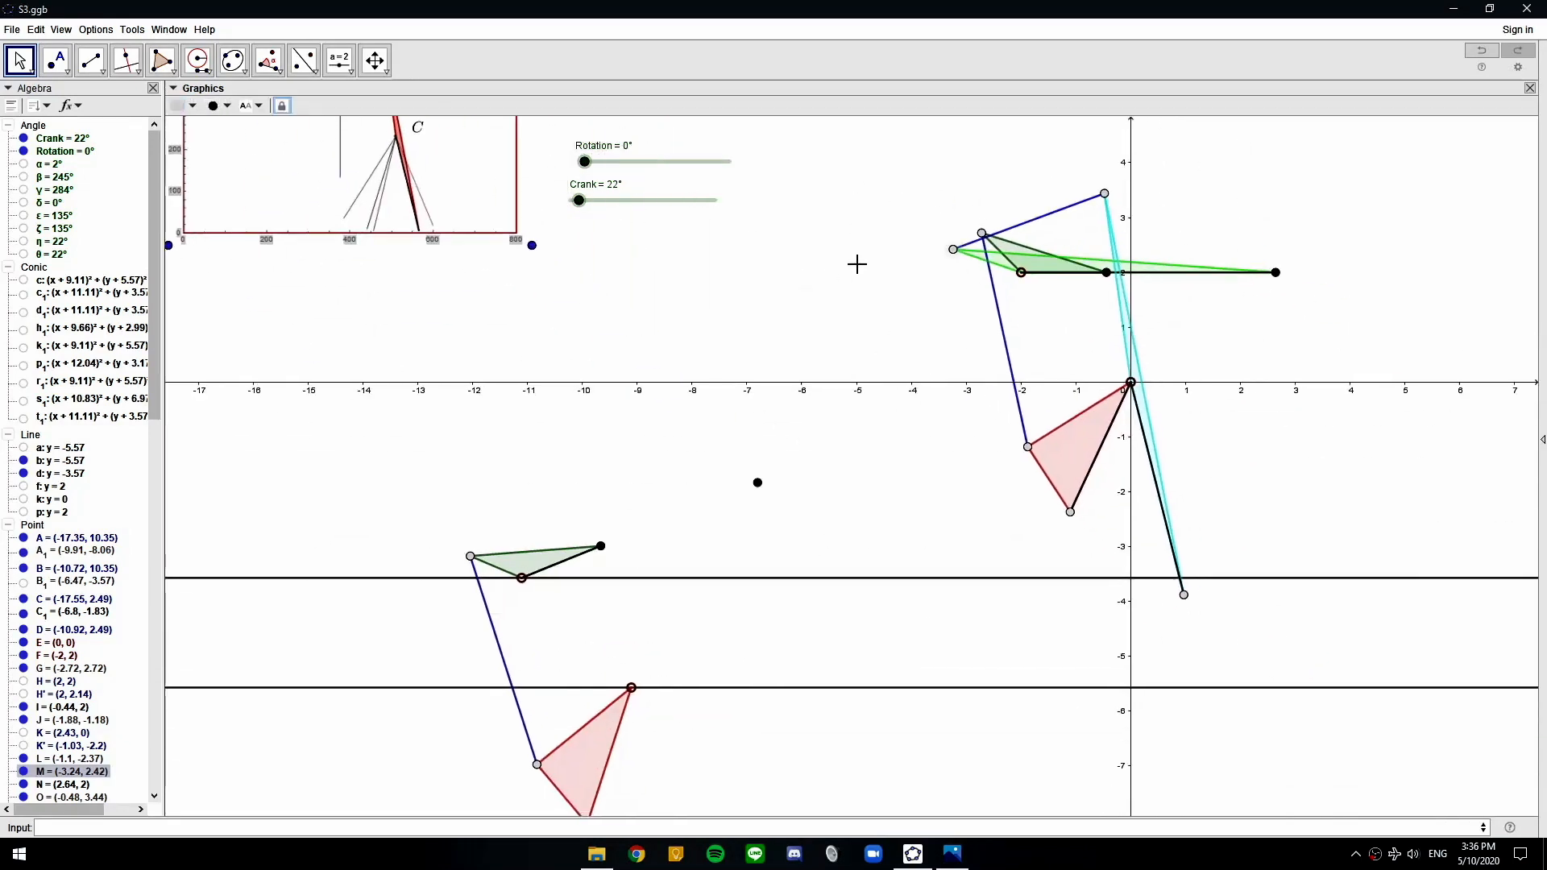
Draw a compass circle centred on T' with its radius taken from points F and M
left_click(982, 235)
left_click_drag(834, 216, 905, 292)
left_click(1024, 324)
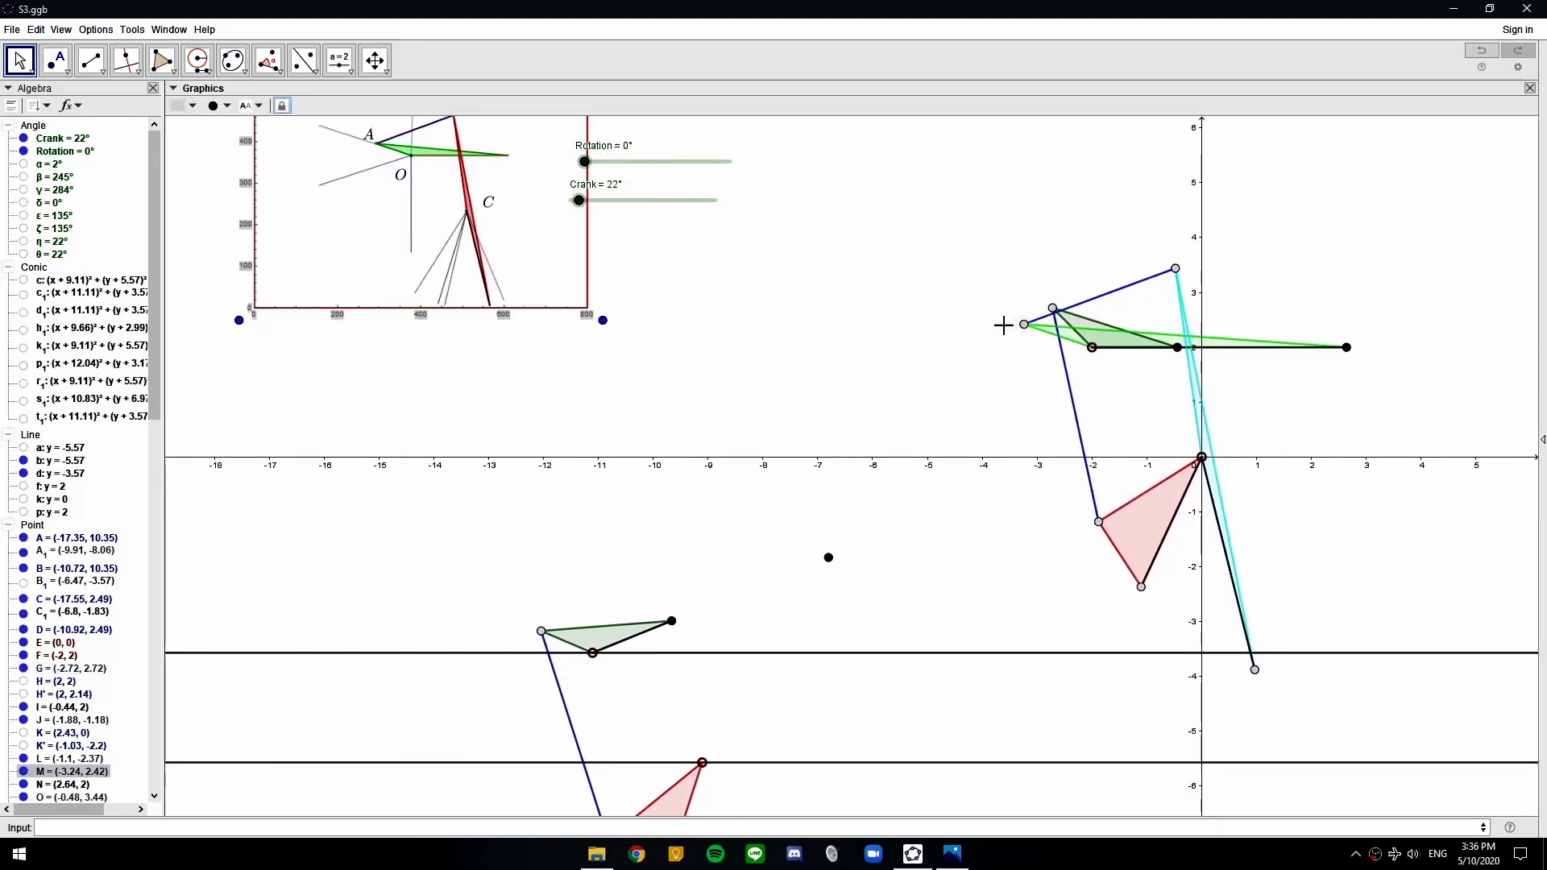
left_click(198, 60)
left_click(1091, 348)
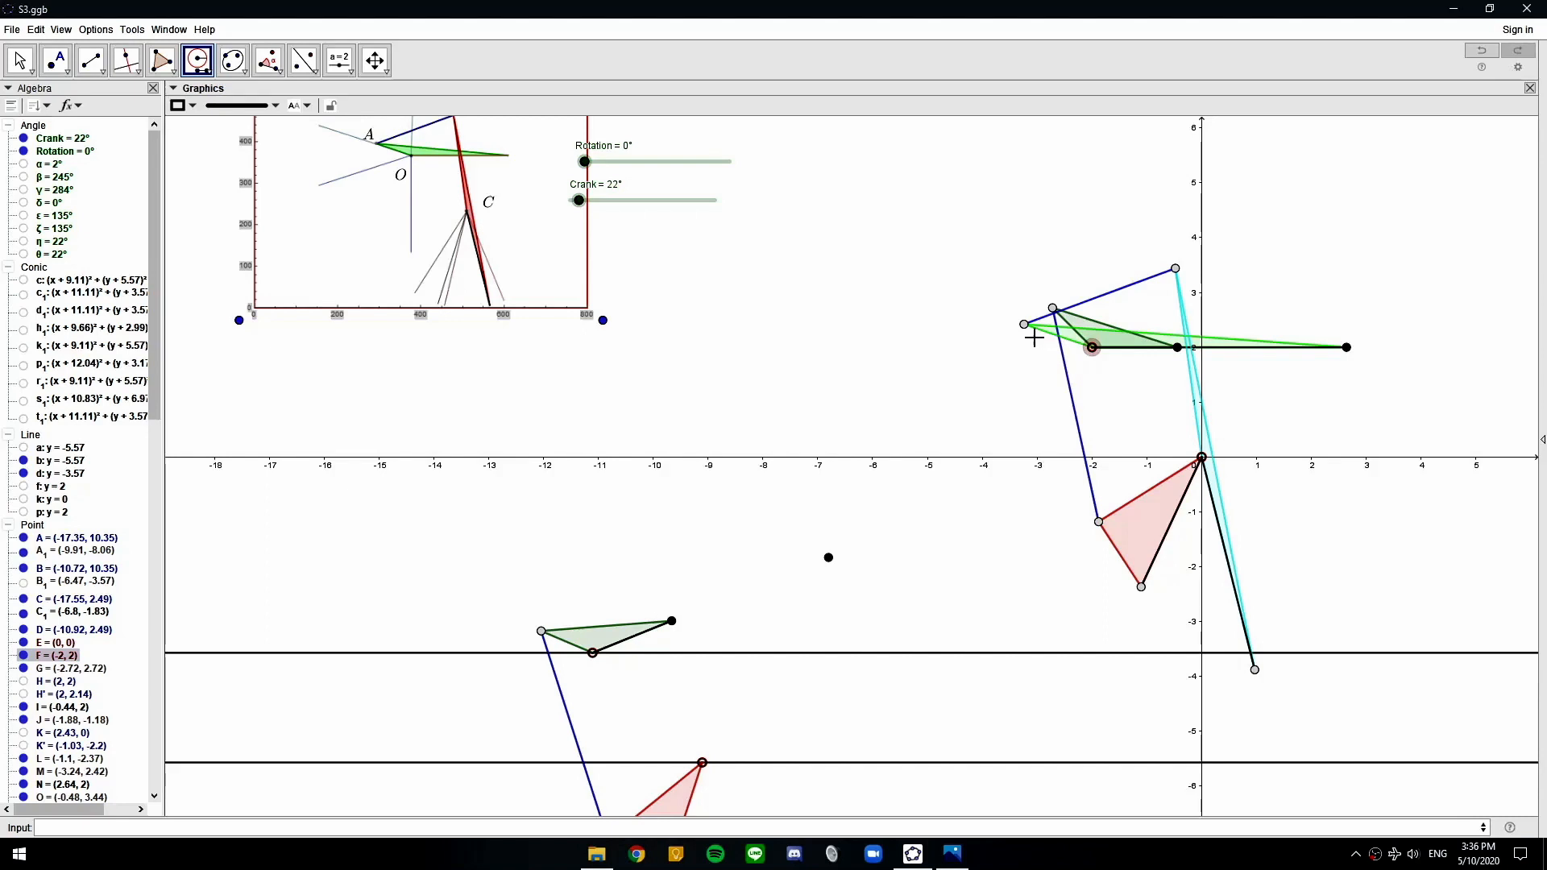
left_click(1024, 325)
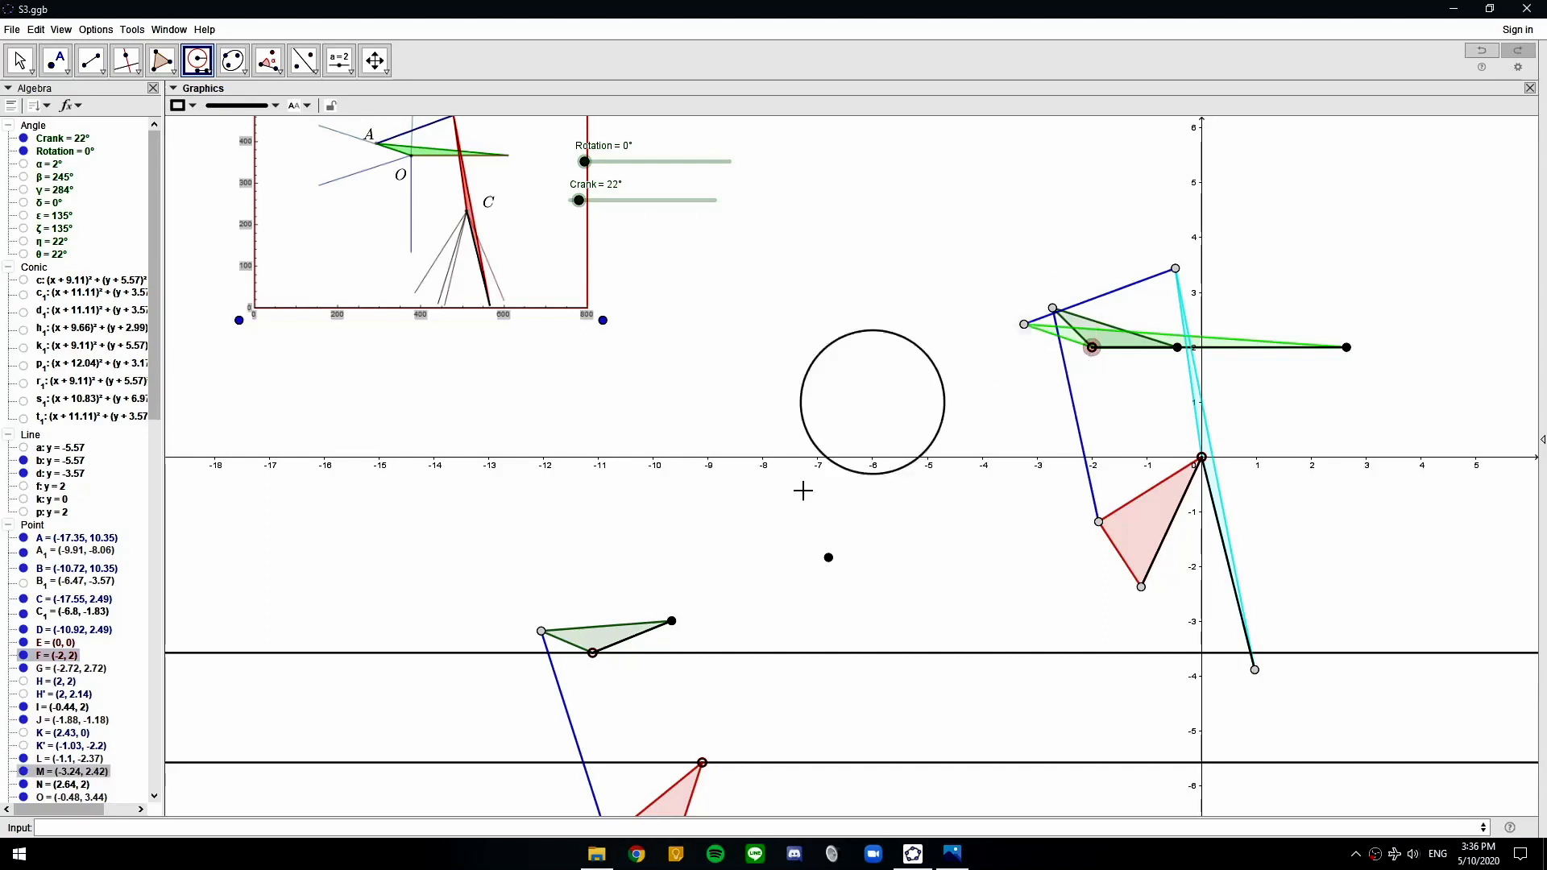
left_click(593, 652)
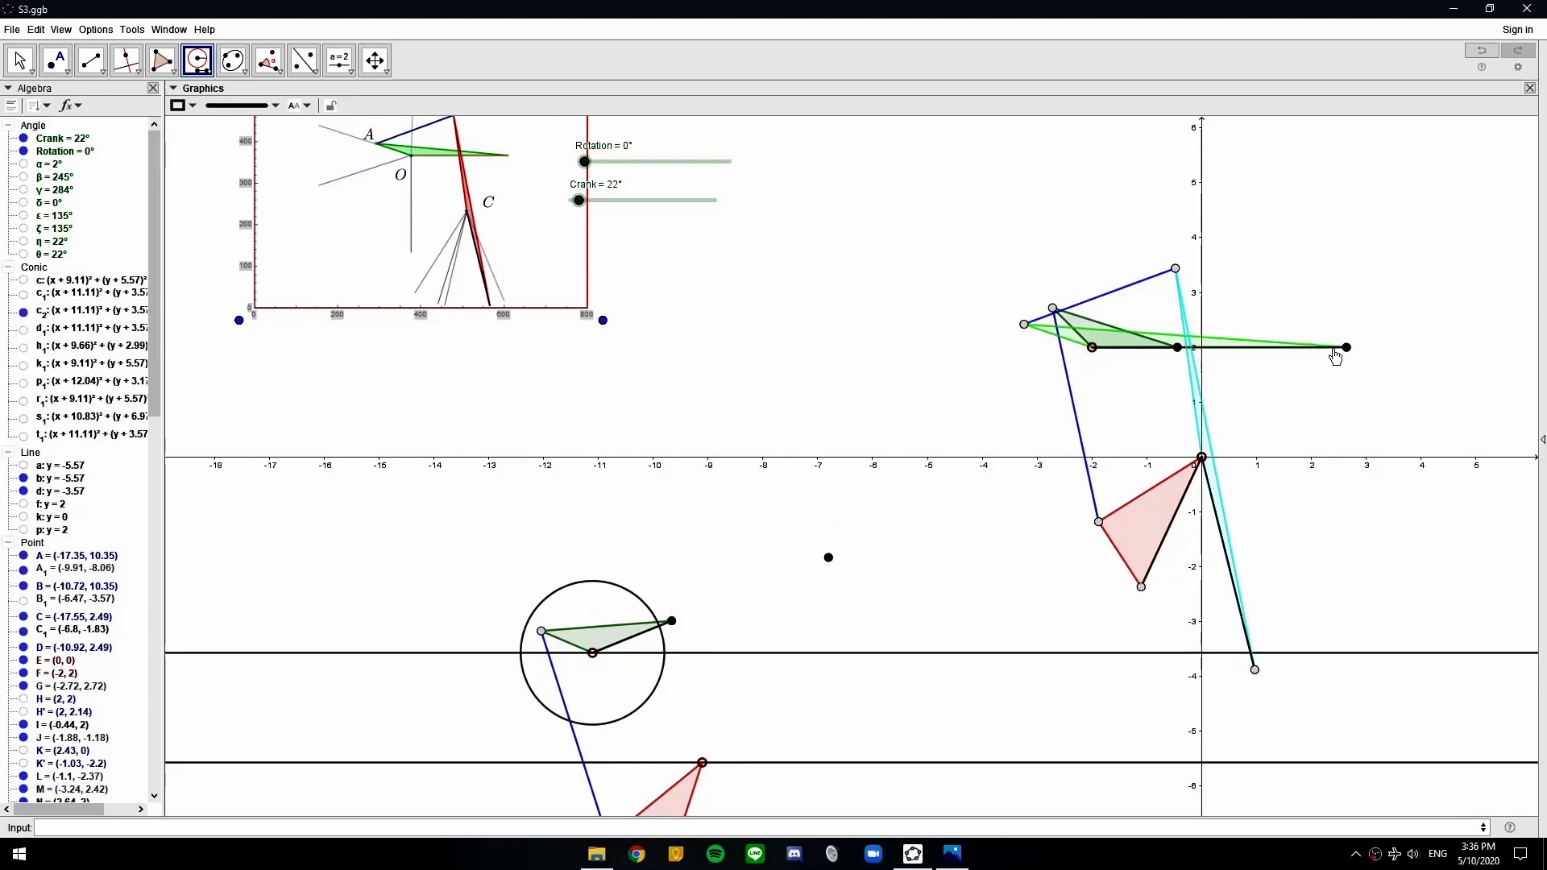
Draw a compass circle centred on the rotated point C₁ with its radius taken from points N and M
left_click_drag(1321, 357, 1336, 401)
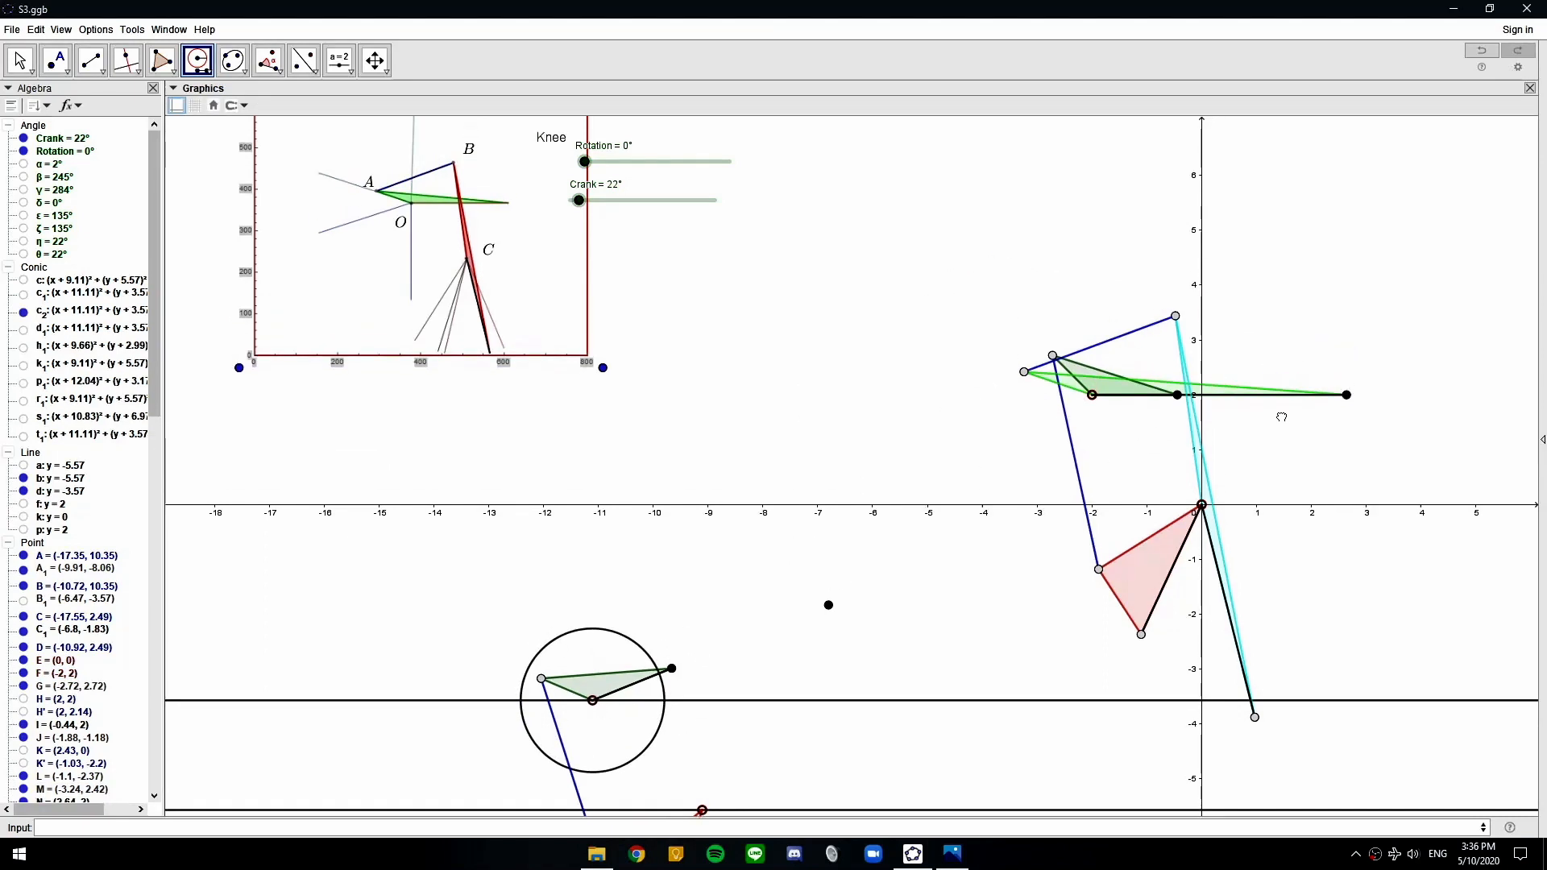
left_click(1346, 395)
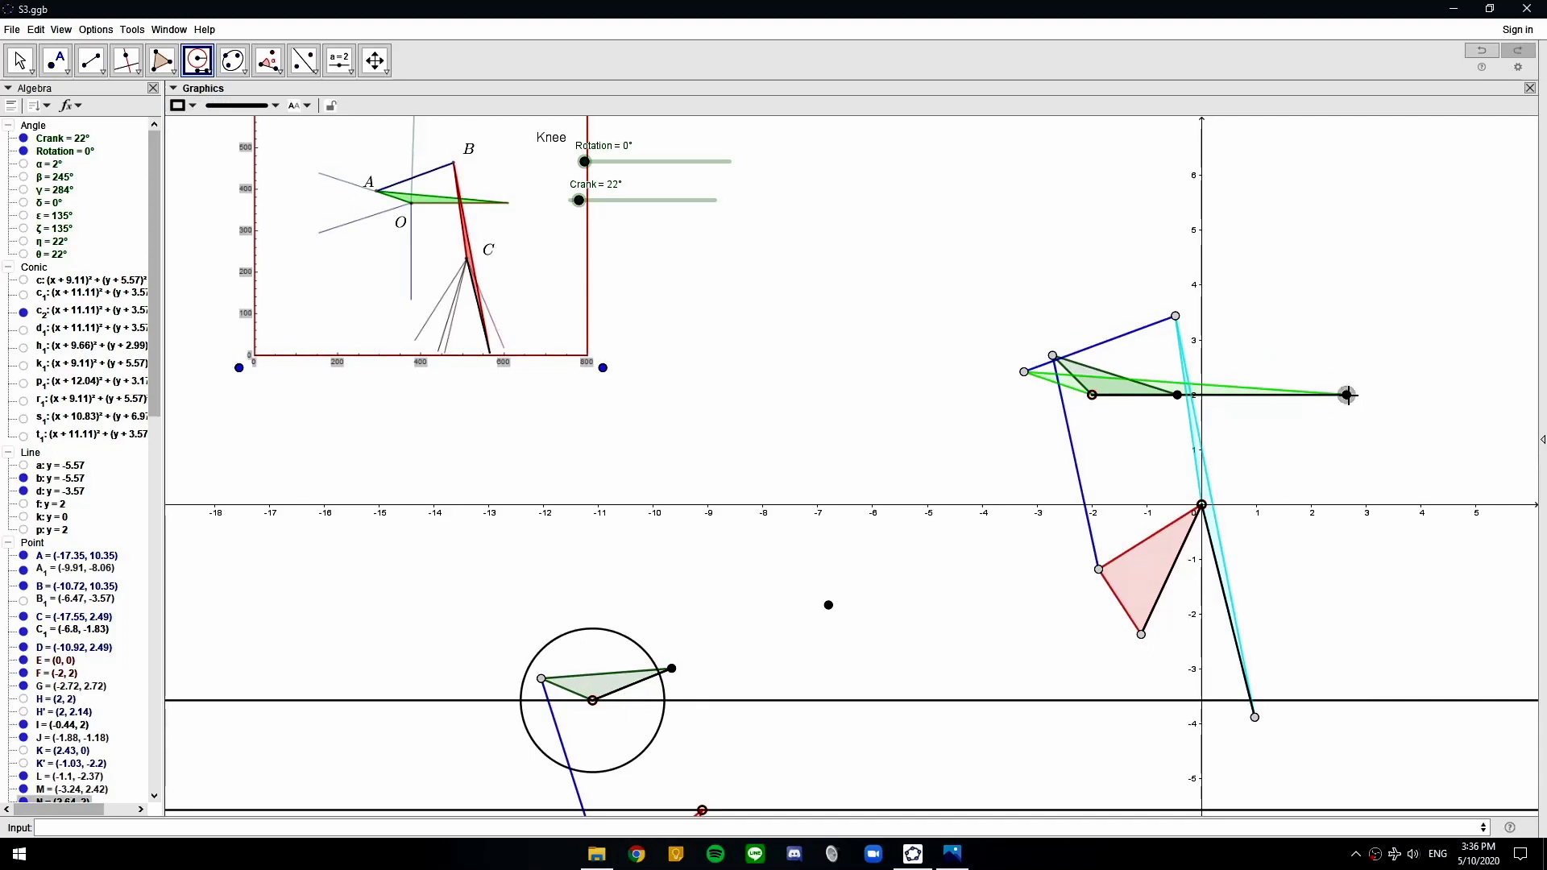
left_click(1024, 373)
left_click_drag(782, 562, 963, 317)
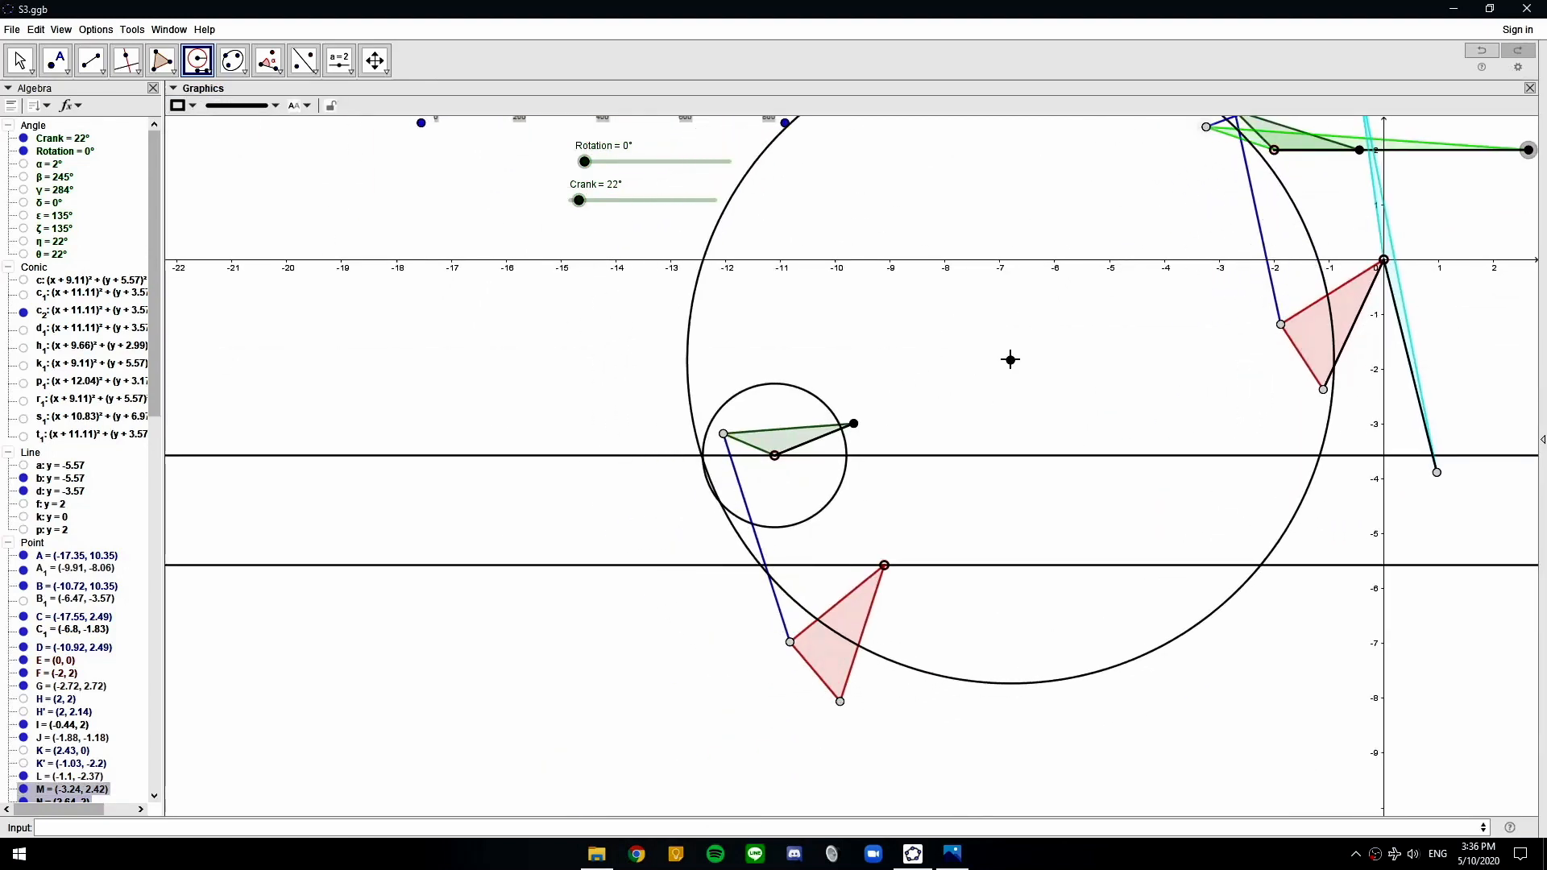
left_click(1011, 362)
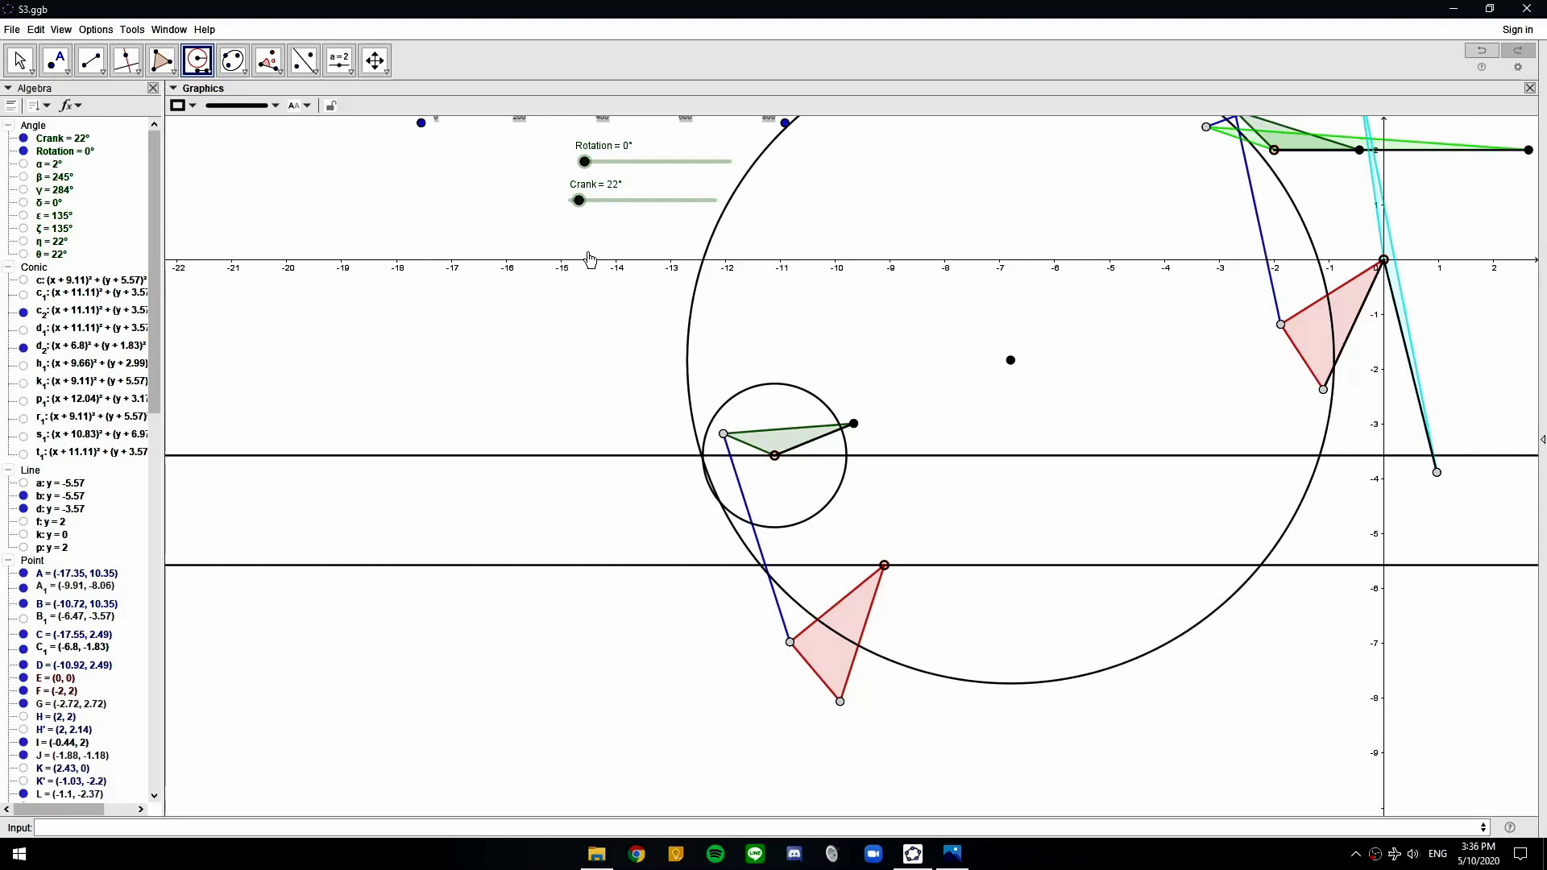
Set the Crank slider to 8° and mark the upper-left intersection of the two compass circles
left_click(19, 60)
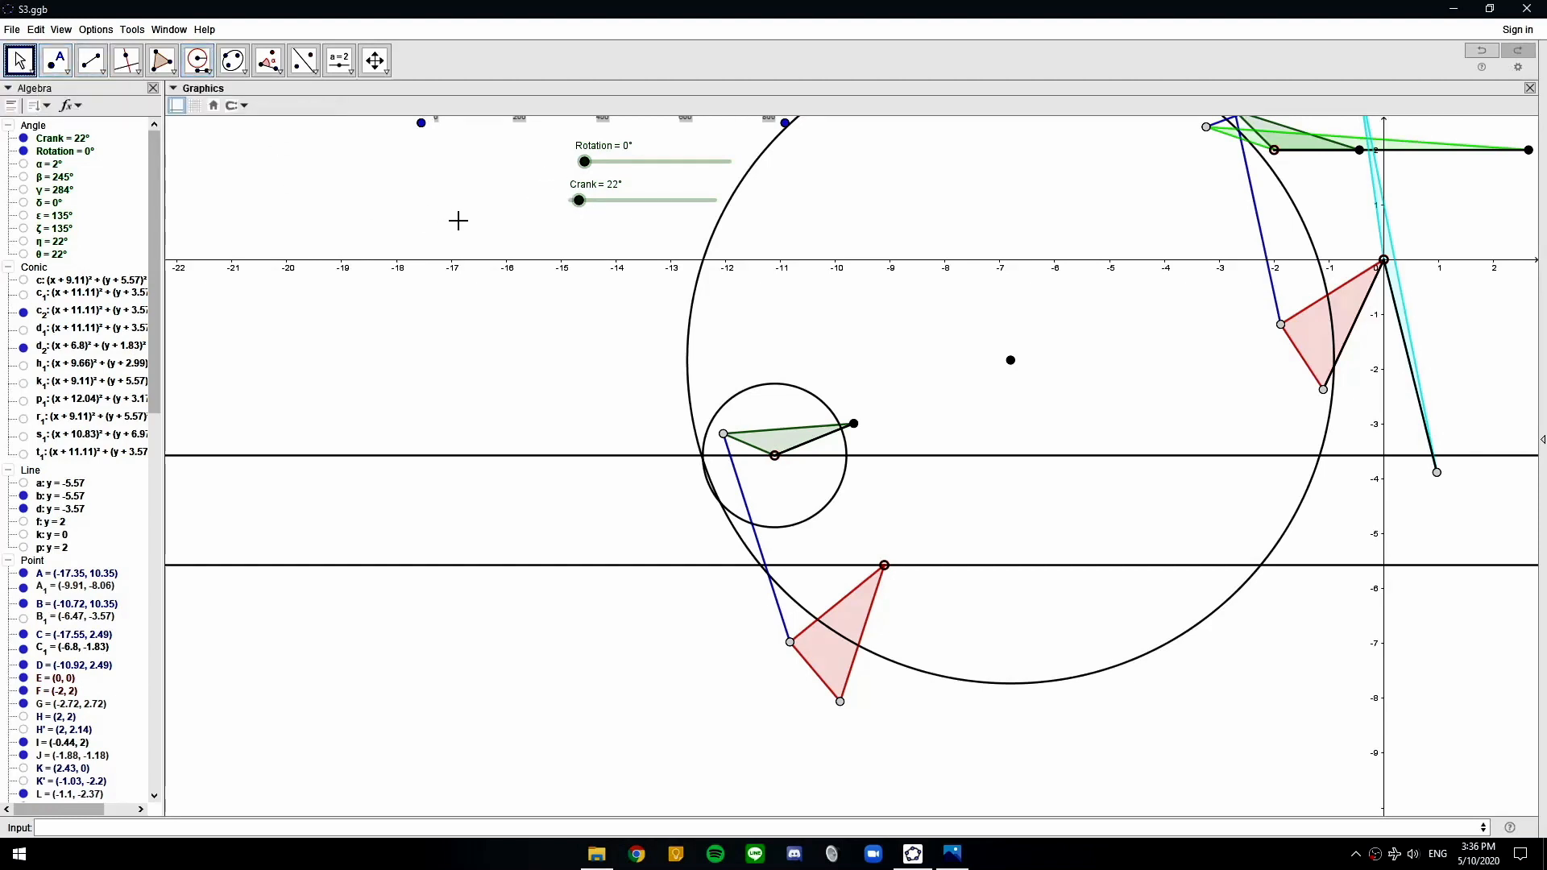
left_click_drag(584, 213, 580, 213)
scroll(730, 433, "up", 20)
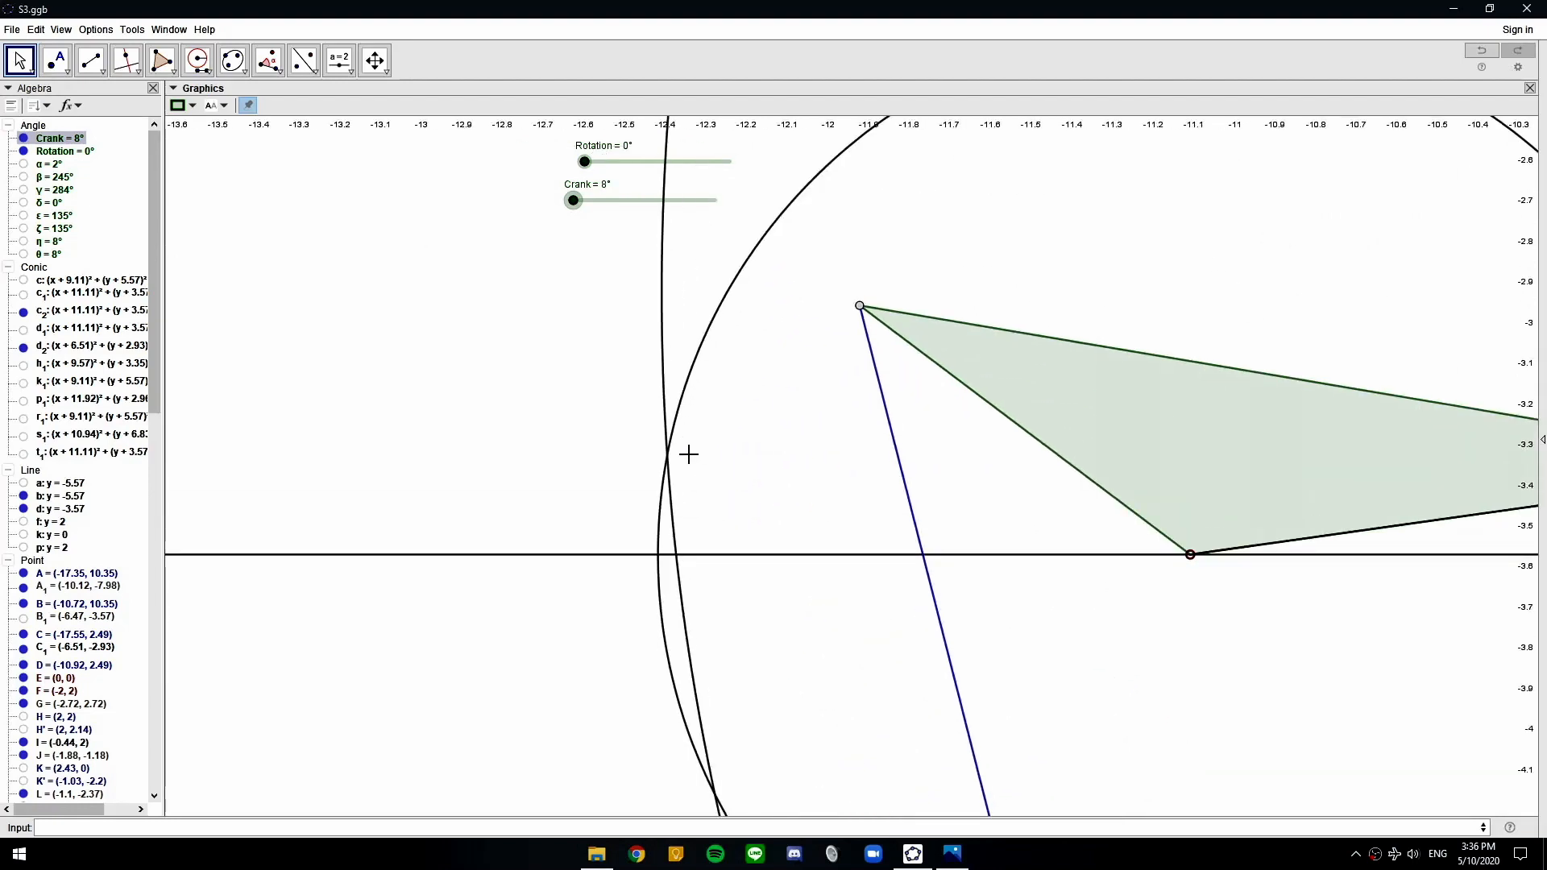
left_click(55, 60)
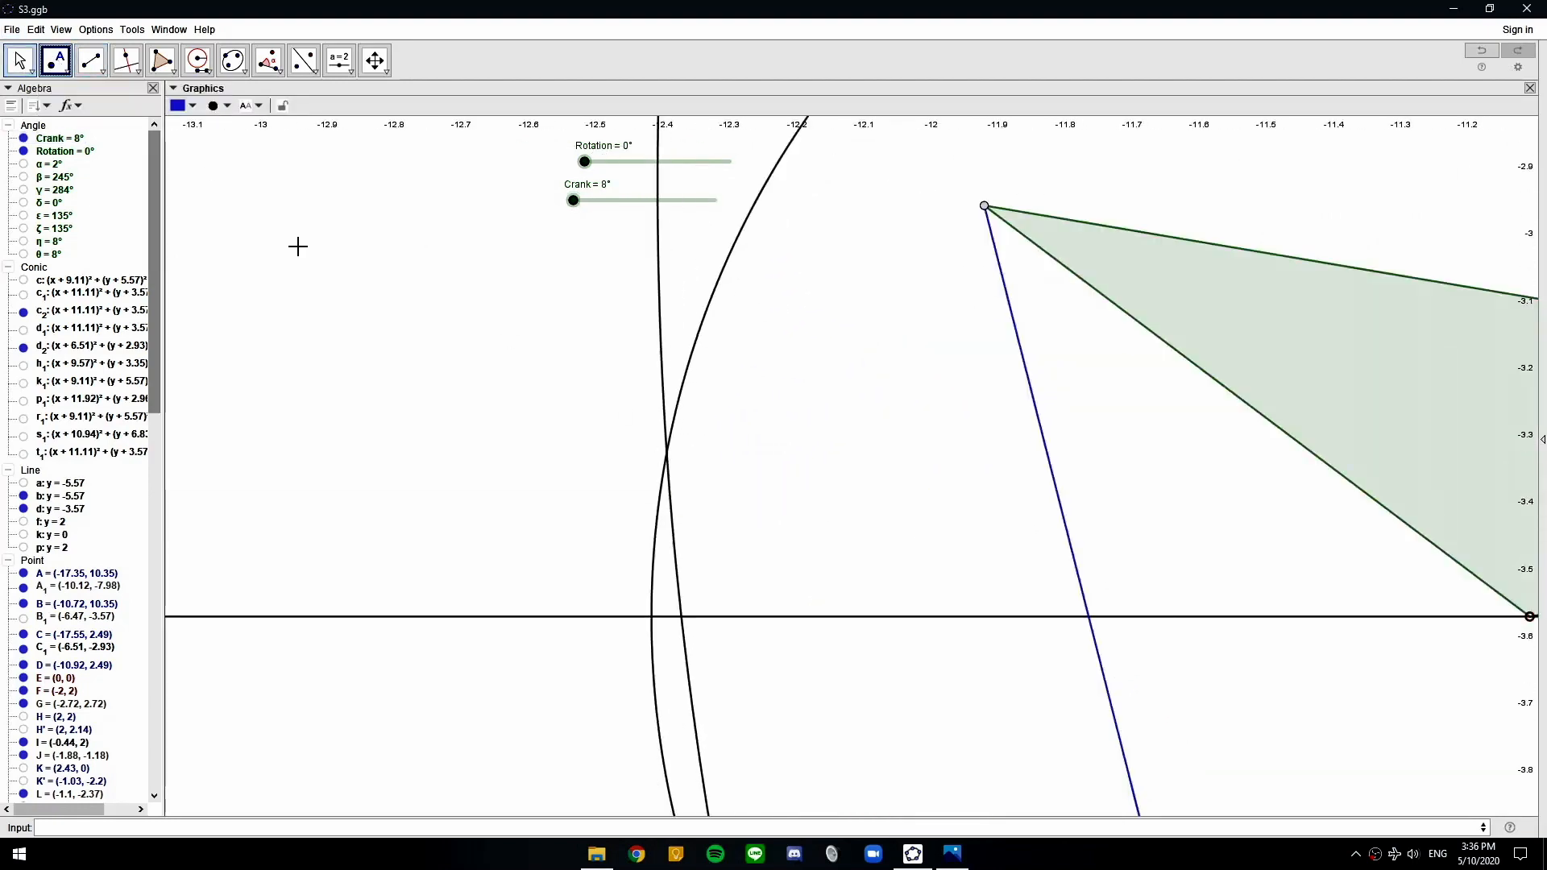
left_click(668, 462)
scroll(790, 438, "down", 20)
key("alt")
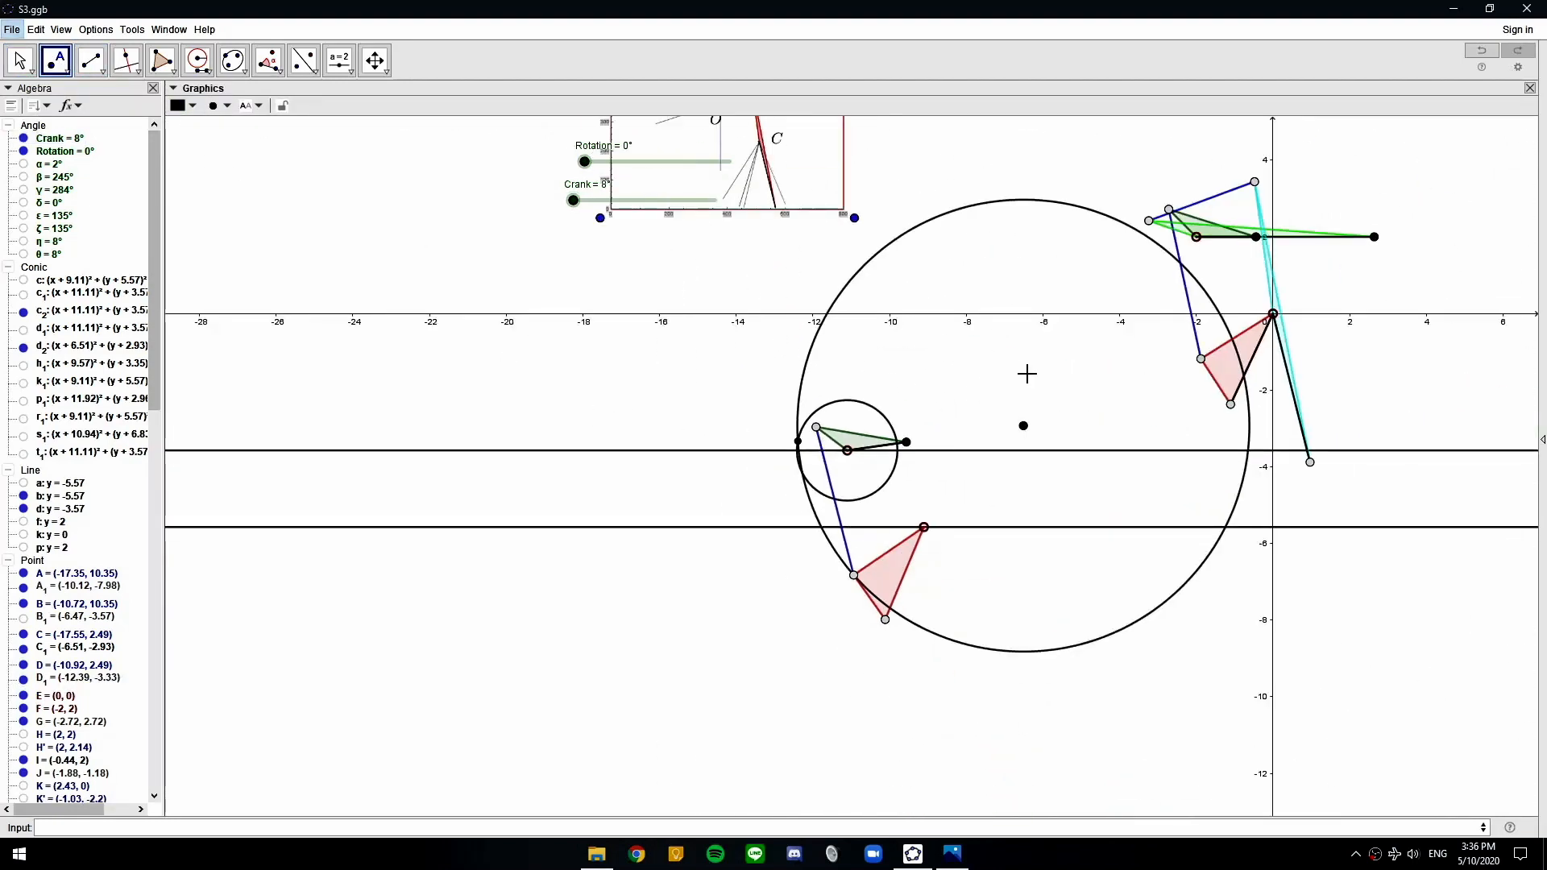
Hide both compass circles, keeping their marked intersection point
key("Escape")
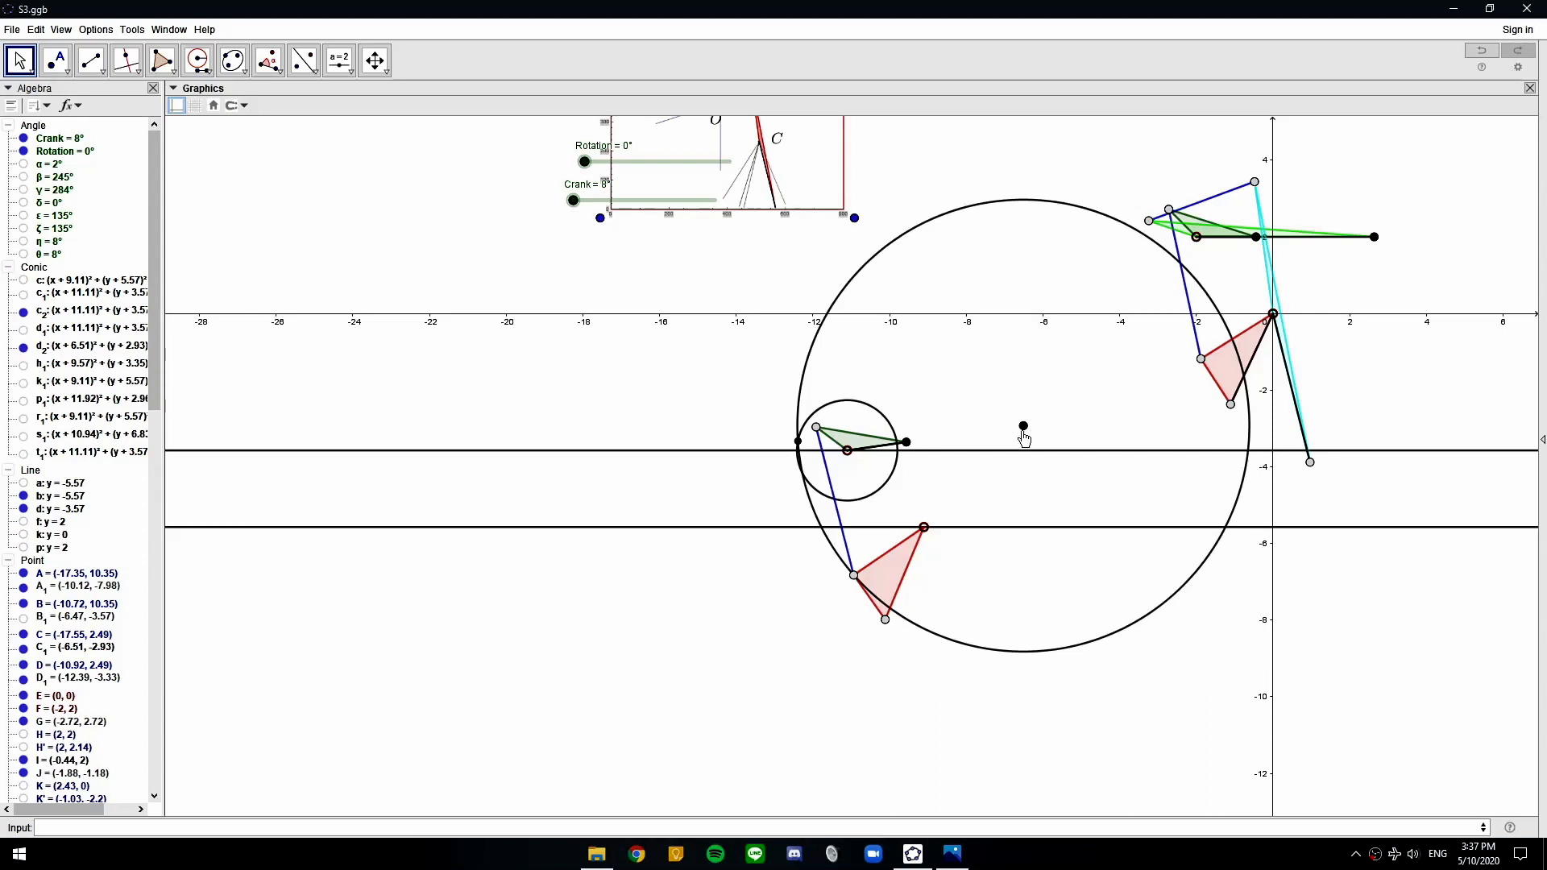
left_click(812, 359)
key("ctrl+g")
left_click(872, 416)
key("ctrl+g")
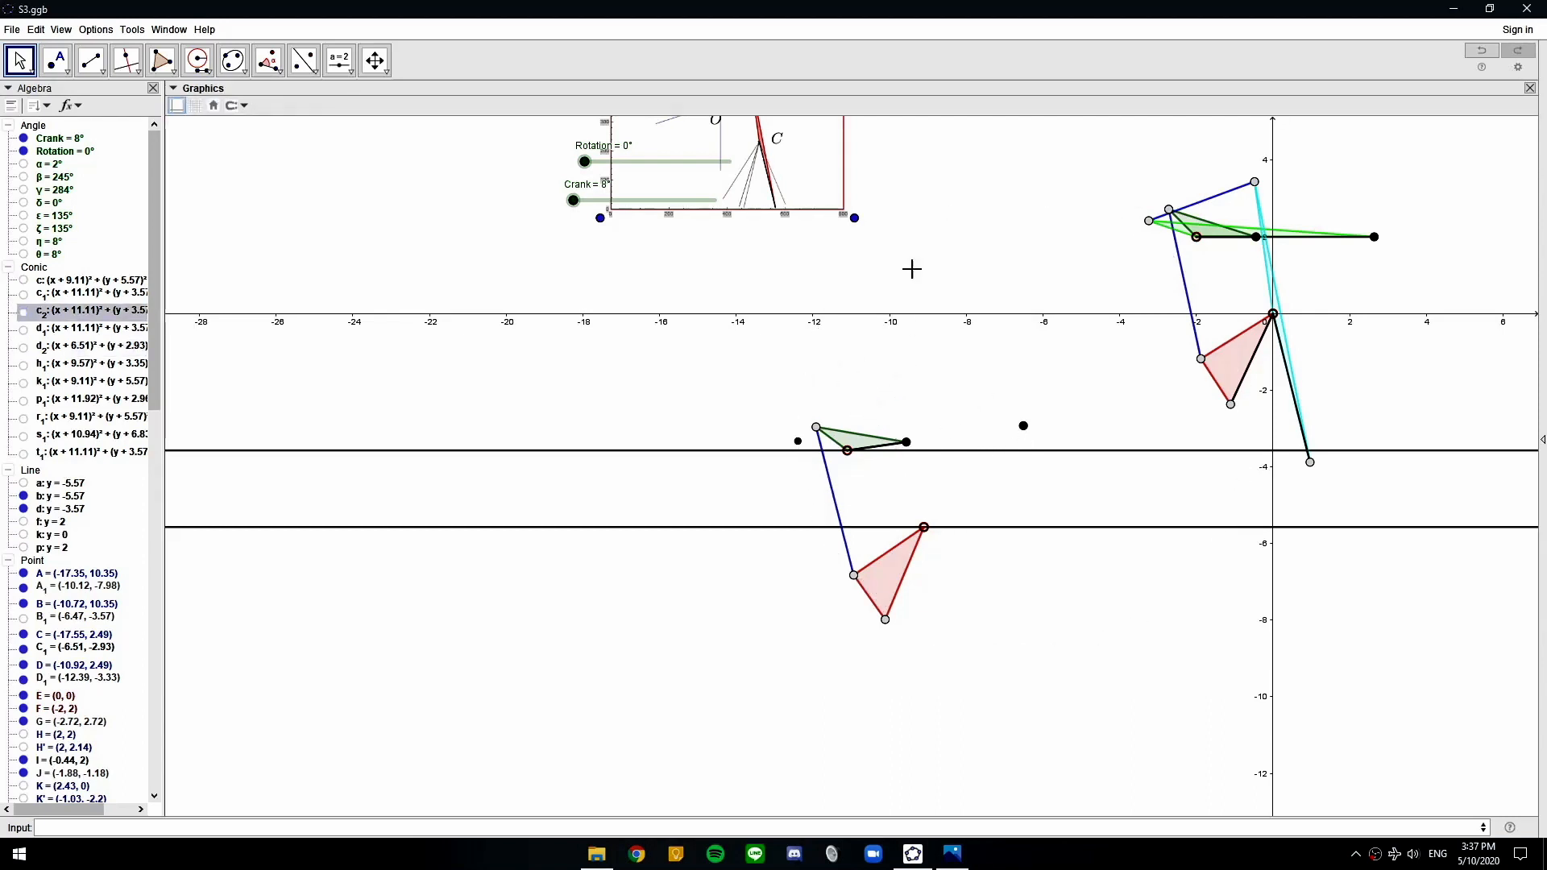
Draw a triangle through the new intersection point, T' and the rotated point C₁
left_click(161, 60)
left_click(797, 441)
left_click(847, 450)
left_click(1024, 428)
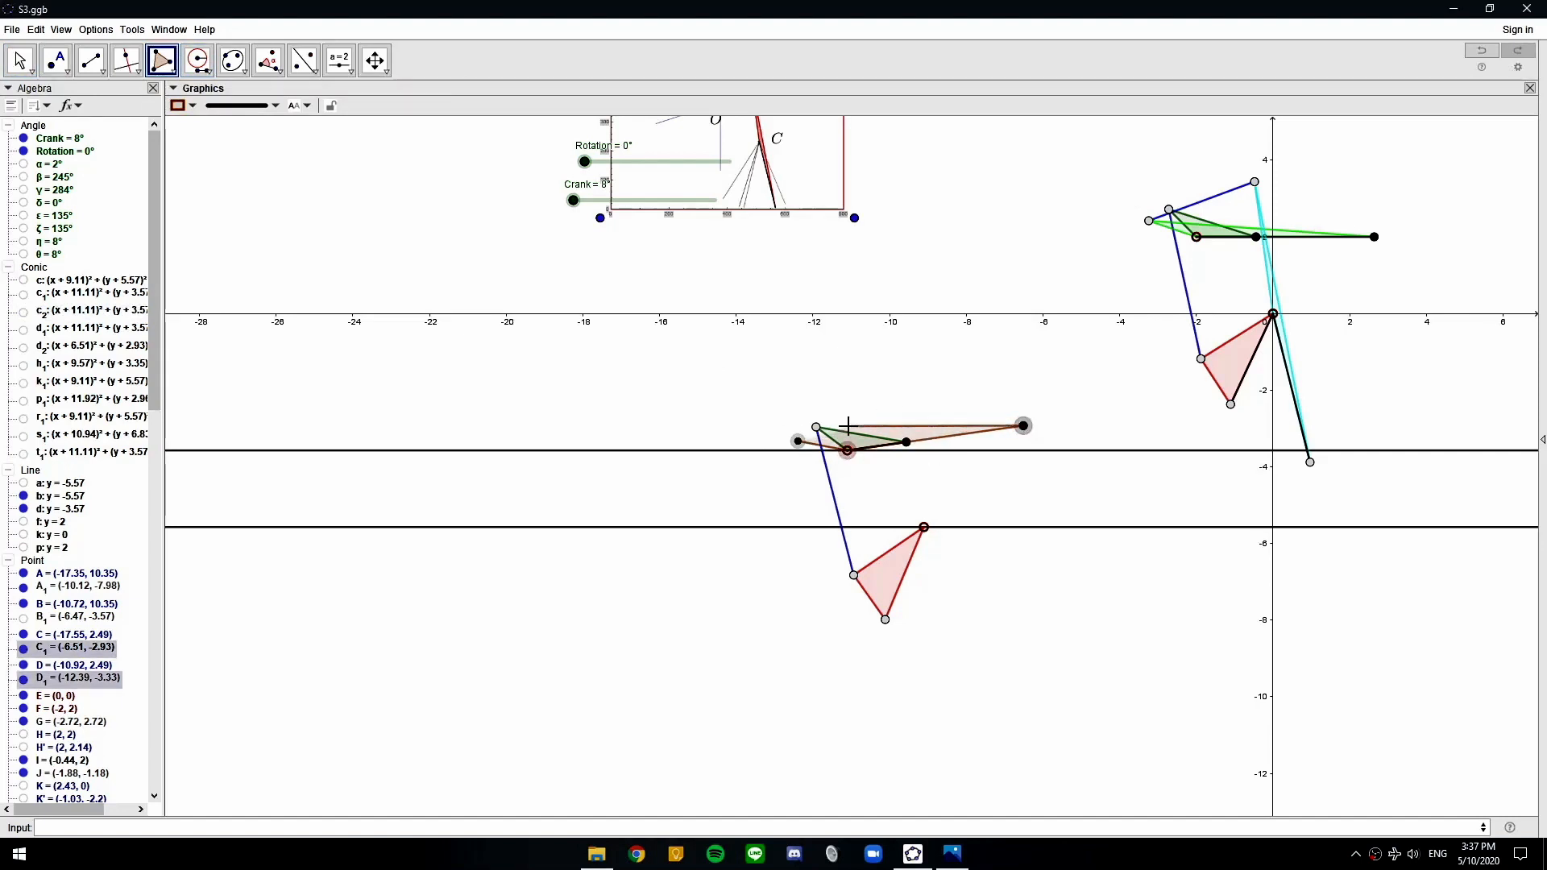
left_click(799, 443)
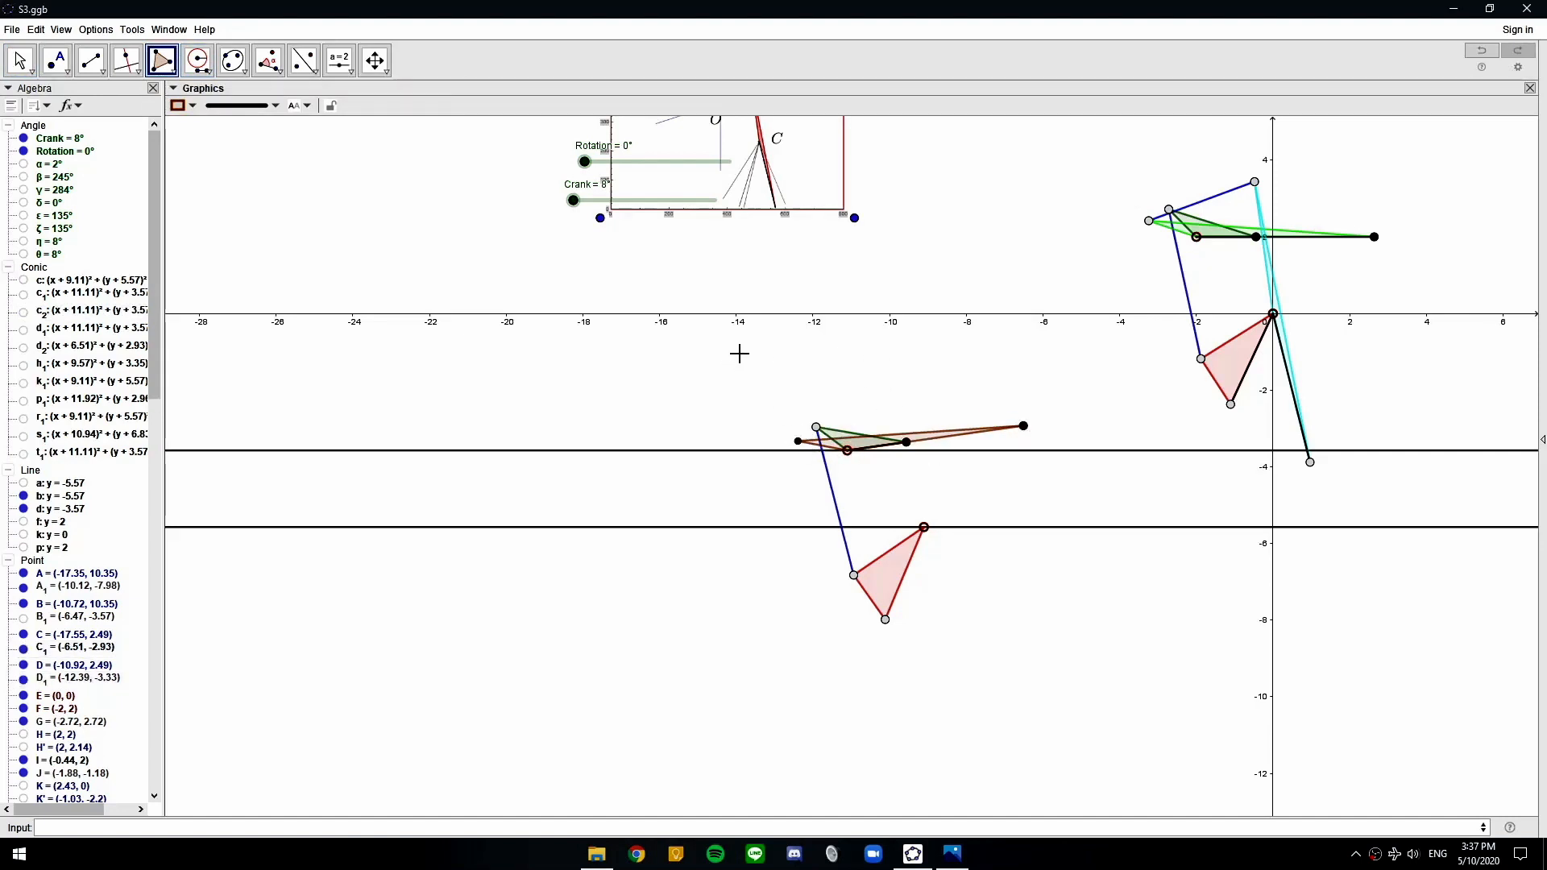
Colour the new long triangle at T' bright green
scroll(924, 437, "up", 4)
left_click(924, 436)
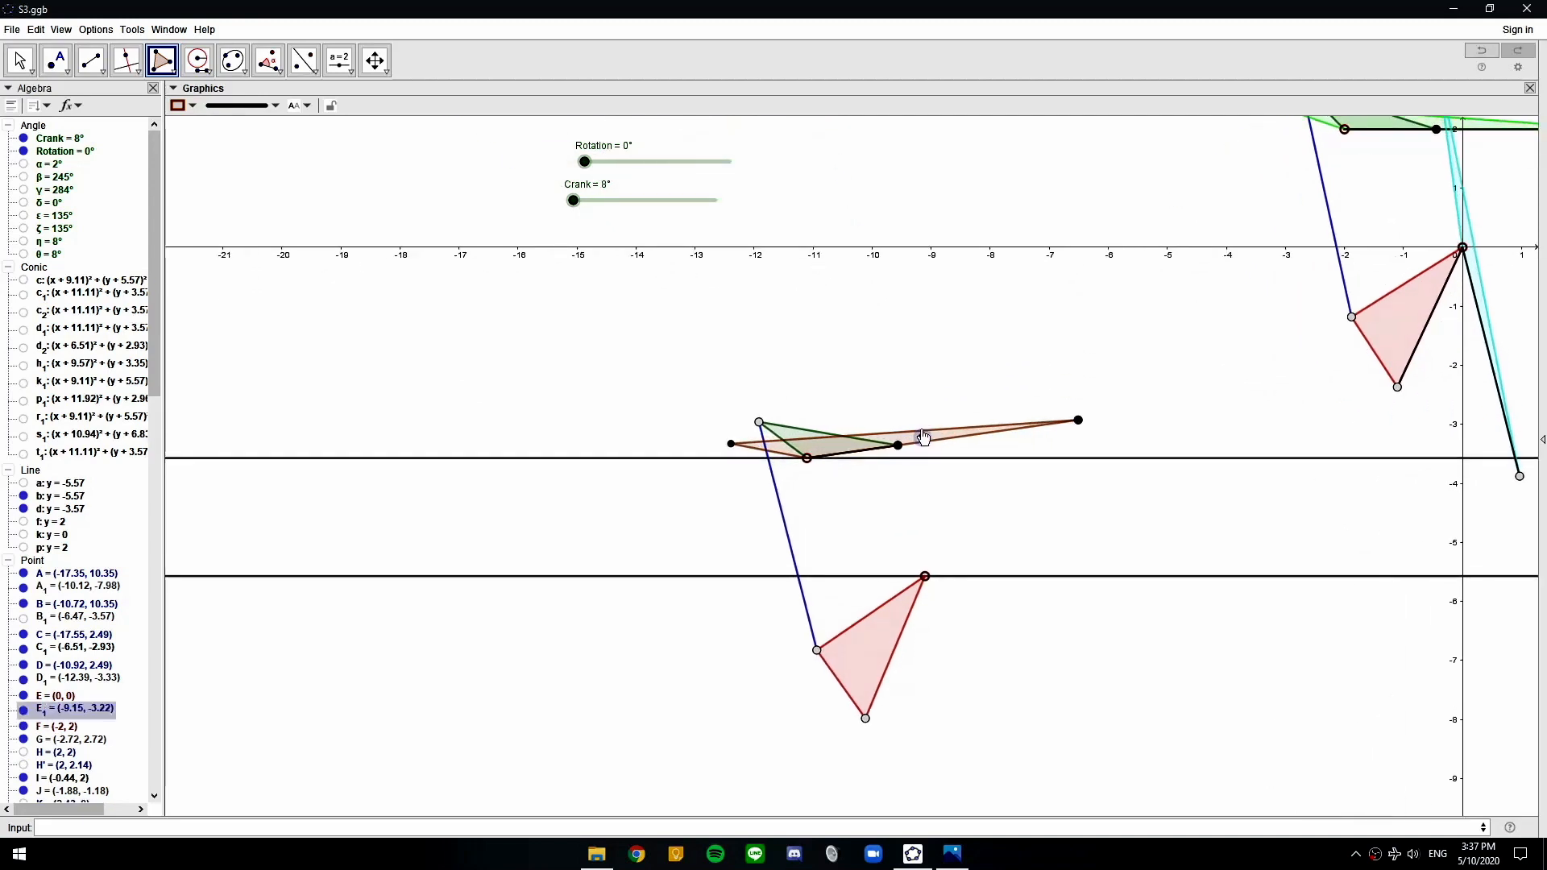
key("ctrl+z")
scroll(931, 443, "up", 8)
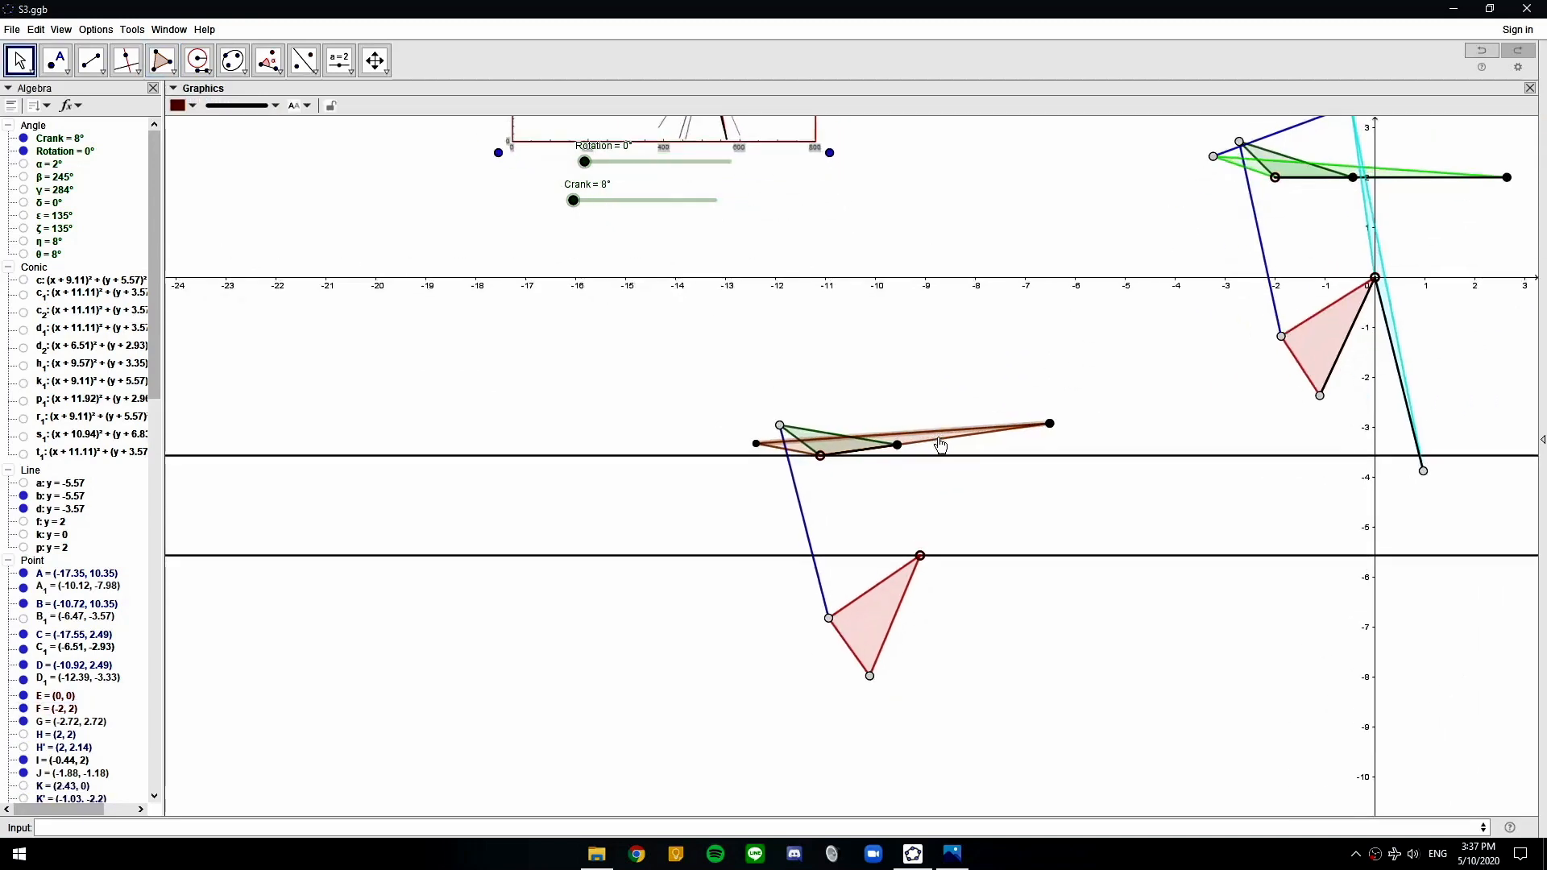
scroll(932, 447, "up", 2)
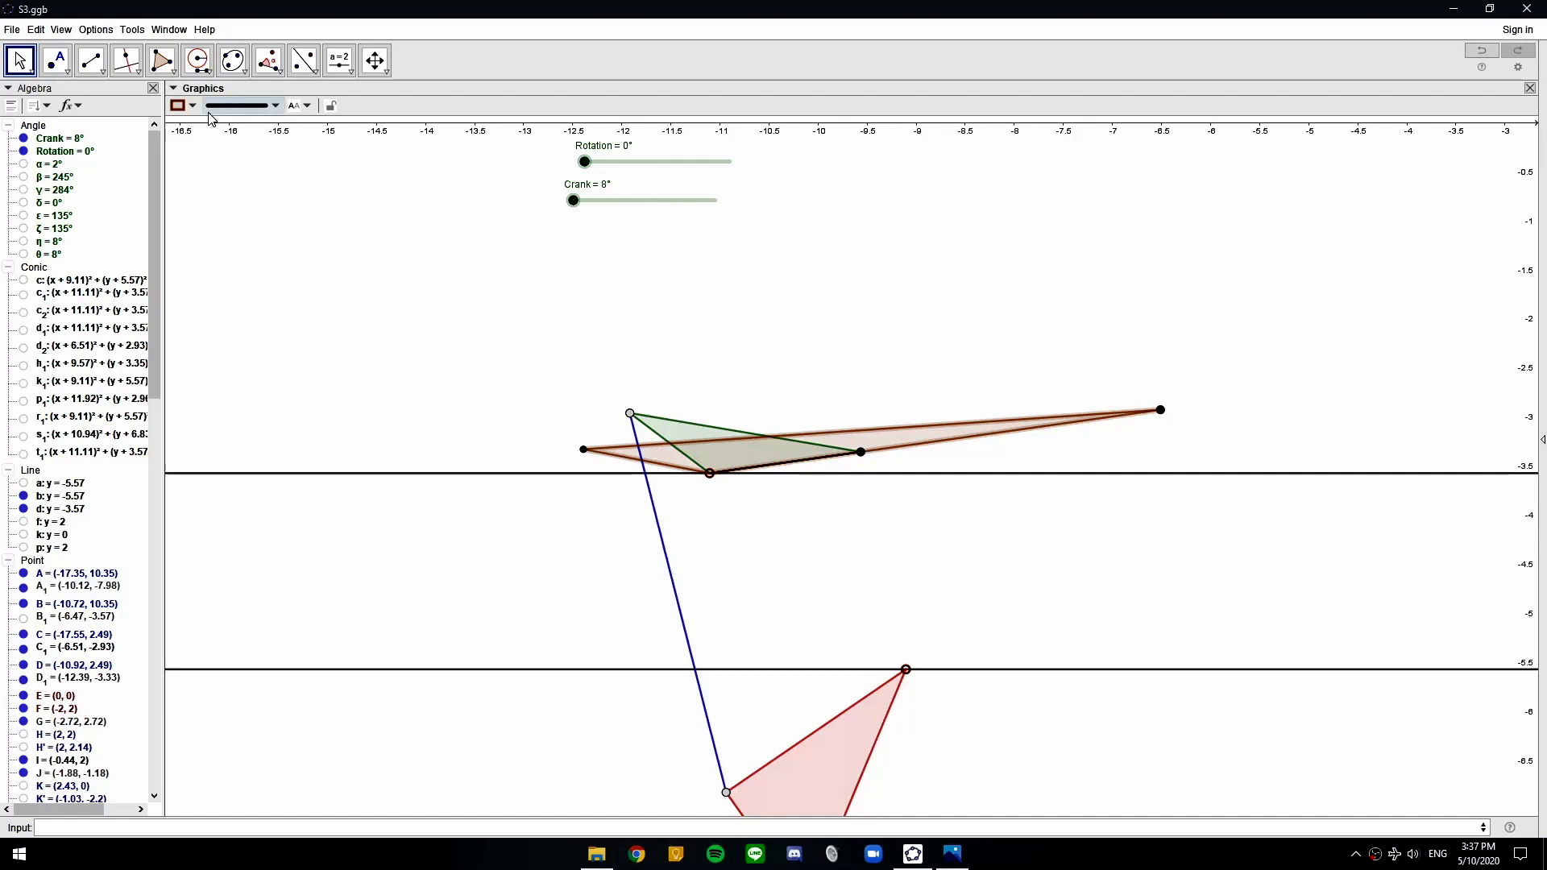
left_click(191, 108)
left_click(247, 124)
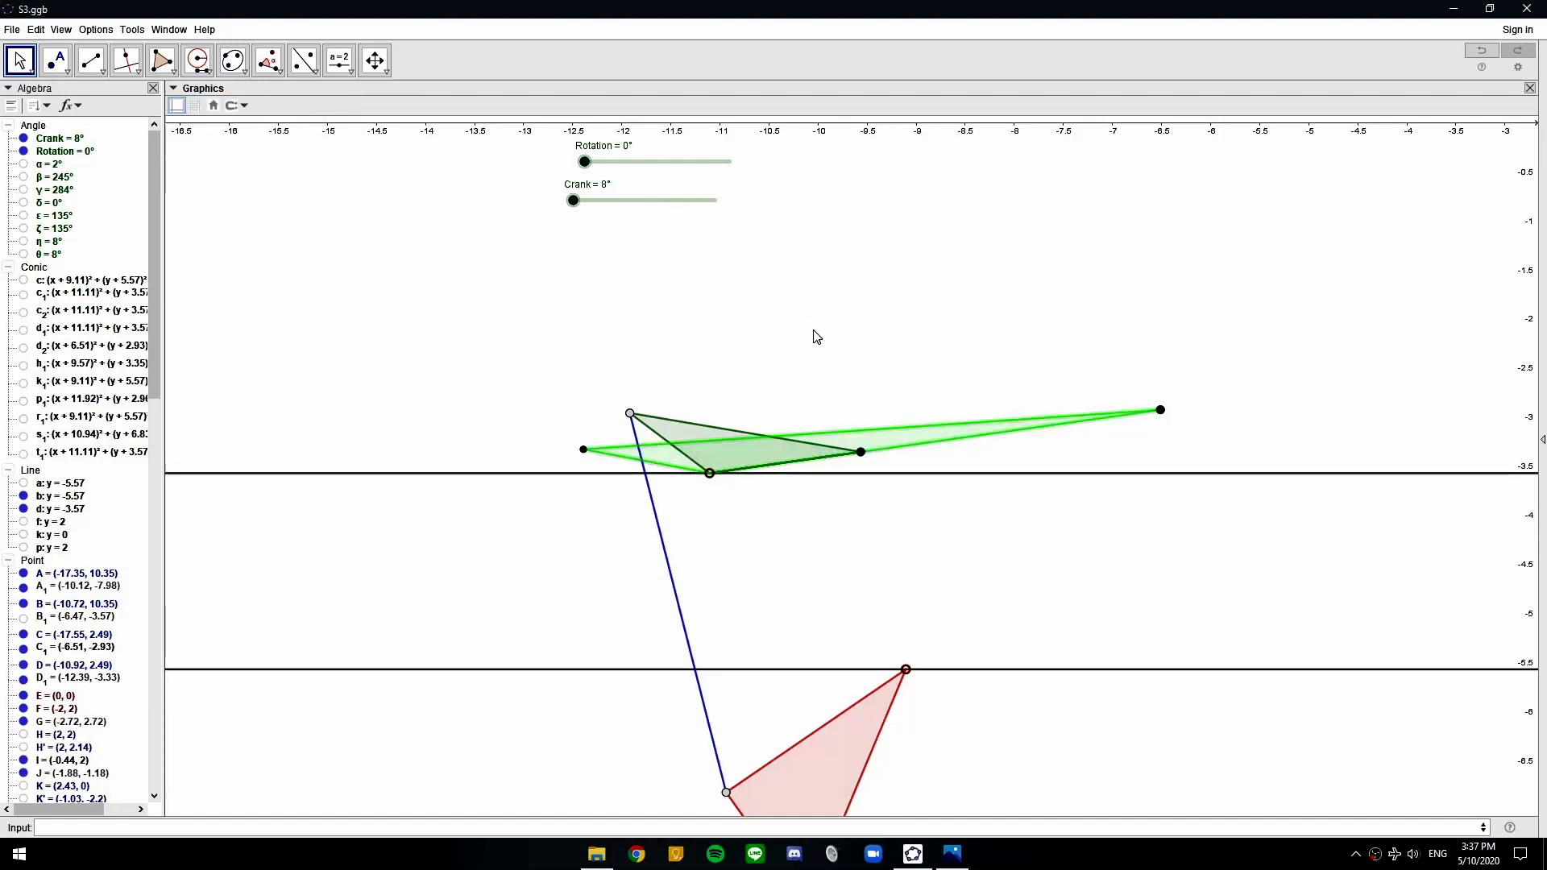
Draw a black segment from T' to the rotated point C₁ along the long triangle's lower edge
left_click(91, 60)
left_click(709, 472)
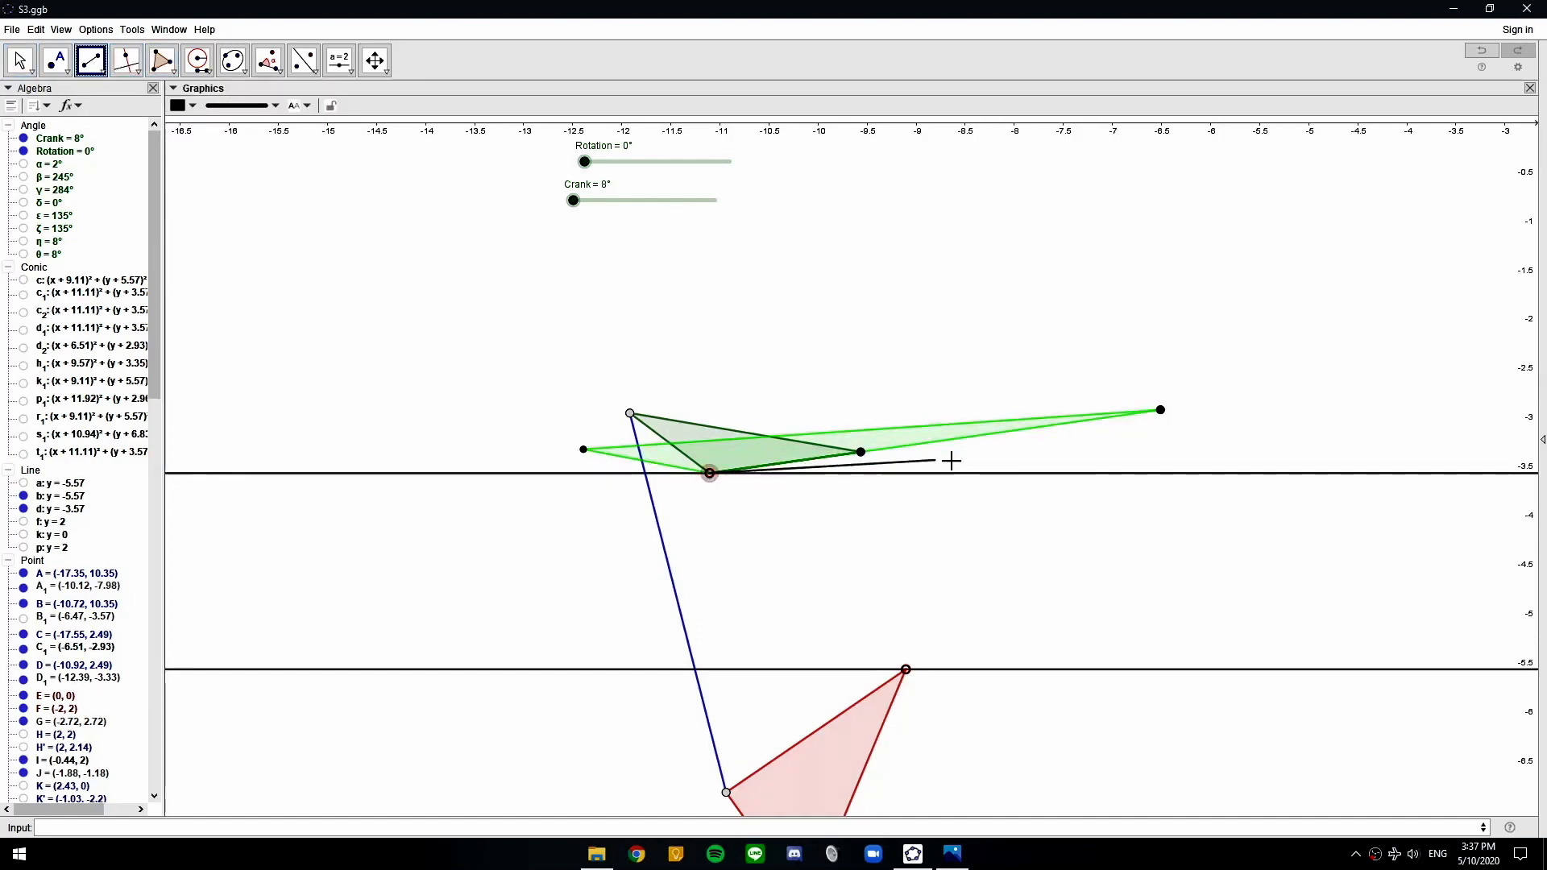
left_click(1160, 410)
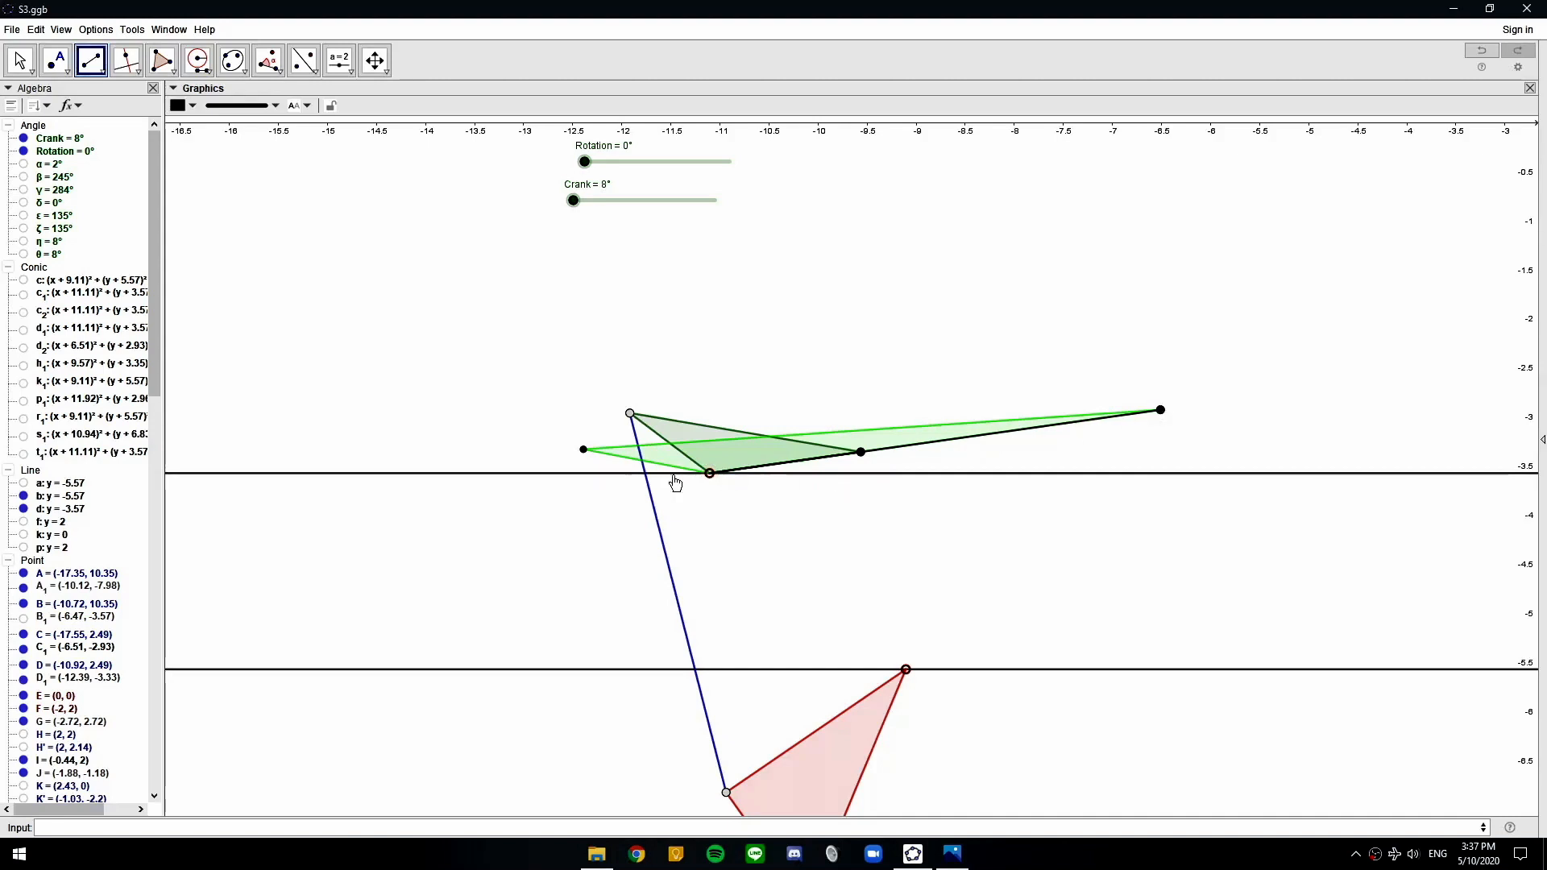
Move point N slightly closer to F along the horizontal crank line in the original linkage
left_click(19, 60)
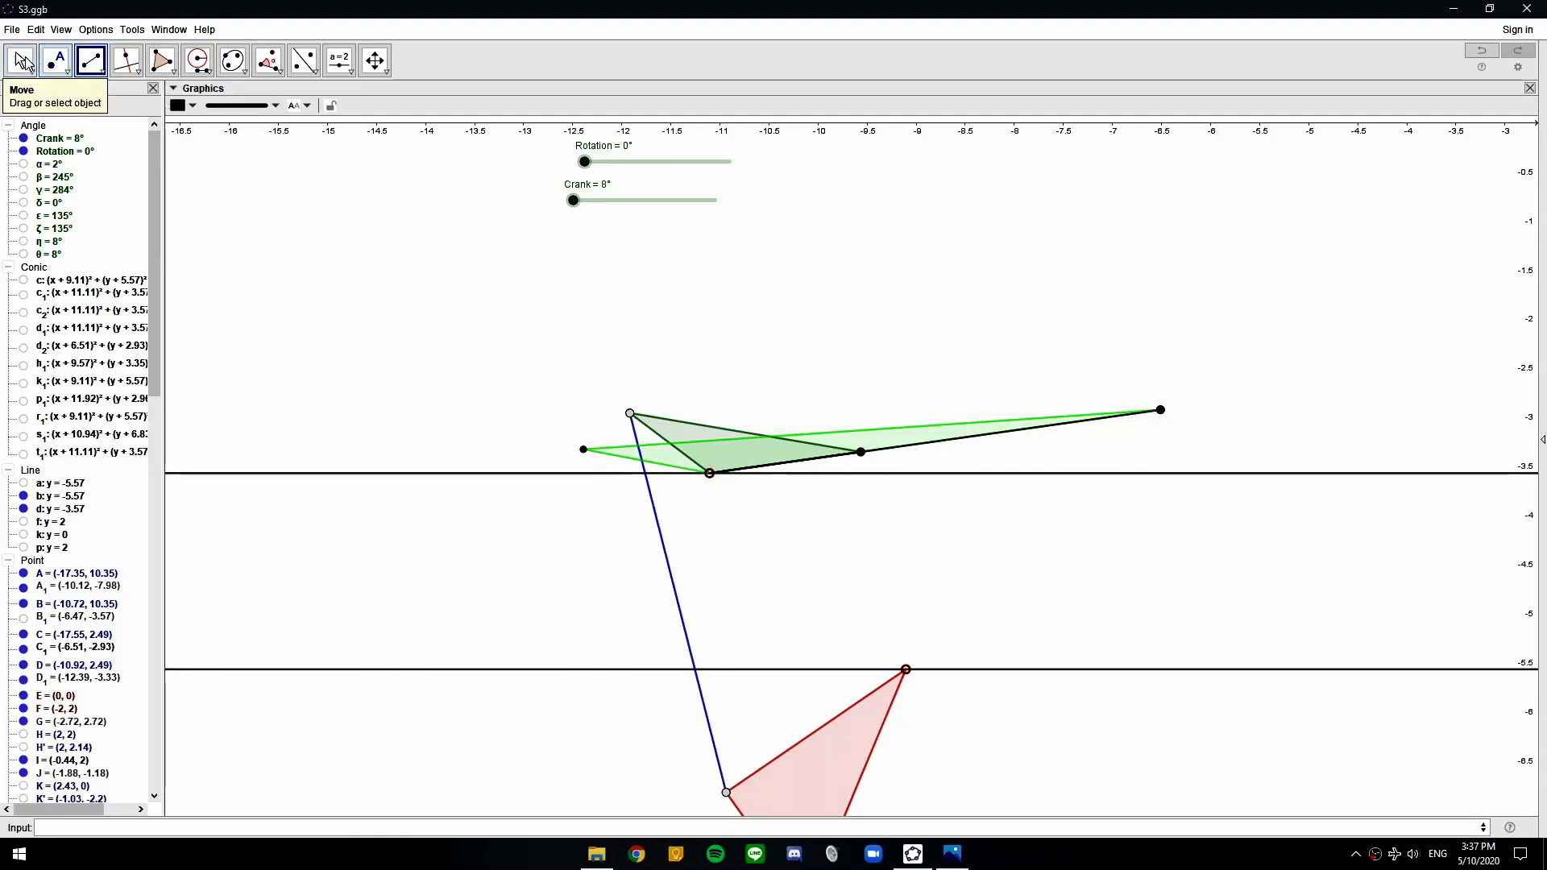
left_click(1160, 410)
scroll(1182, 391, "down", 5)
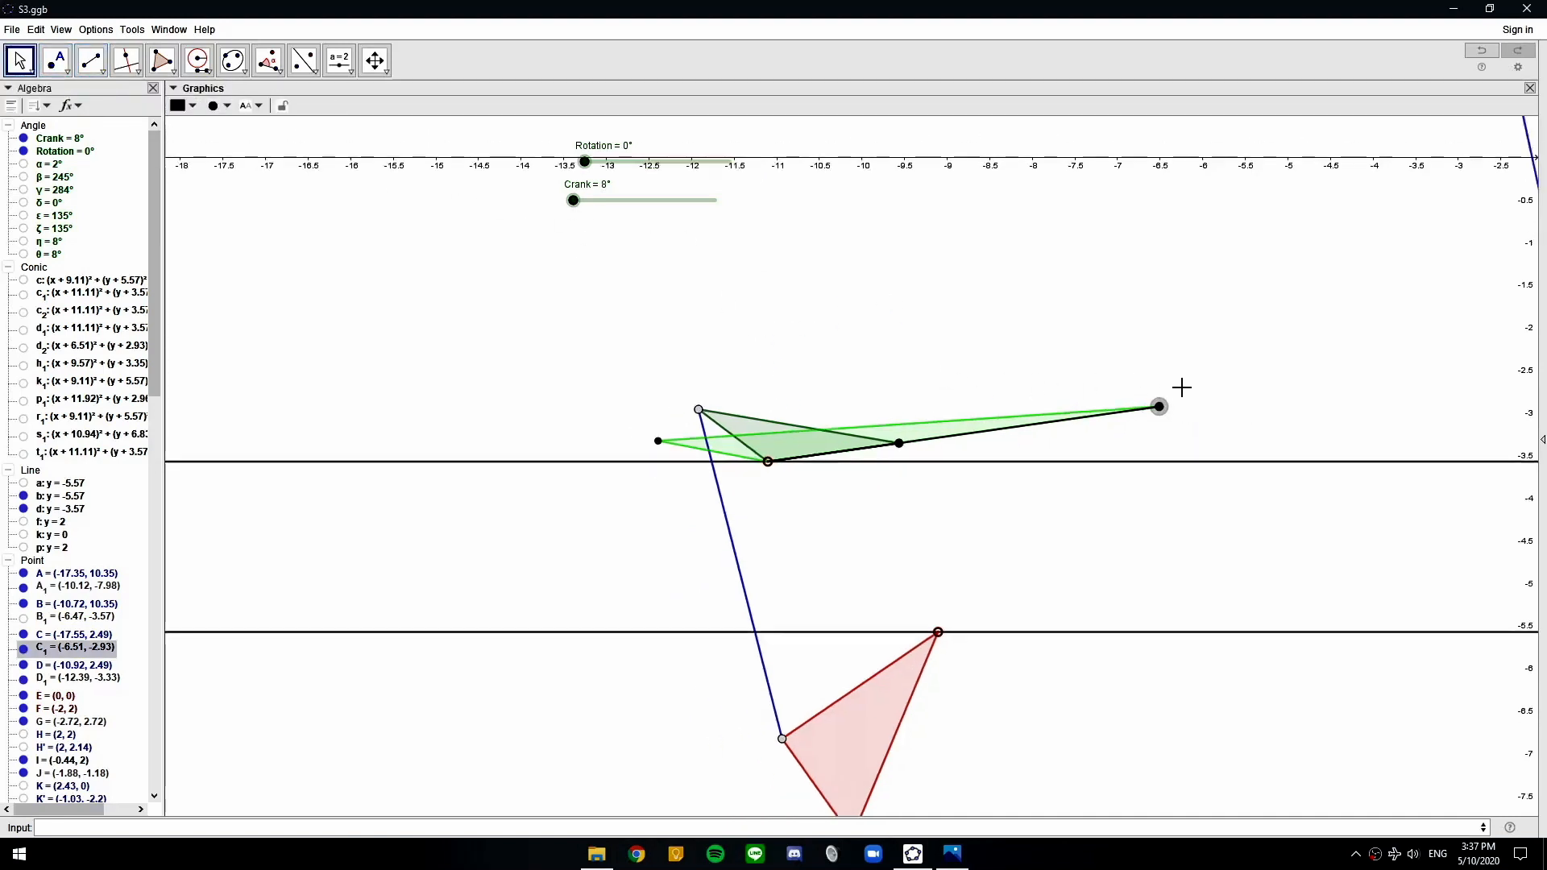
mouse_move(1410, 189)
left_mouse_down()
mouse_move(1070, 221)
mouse_move(1277, 216)
mouse_move(1205, 236)
mouse_move(1409, 208)
left_mouse_up()
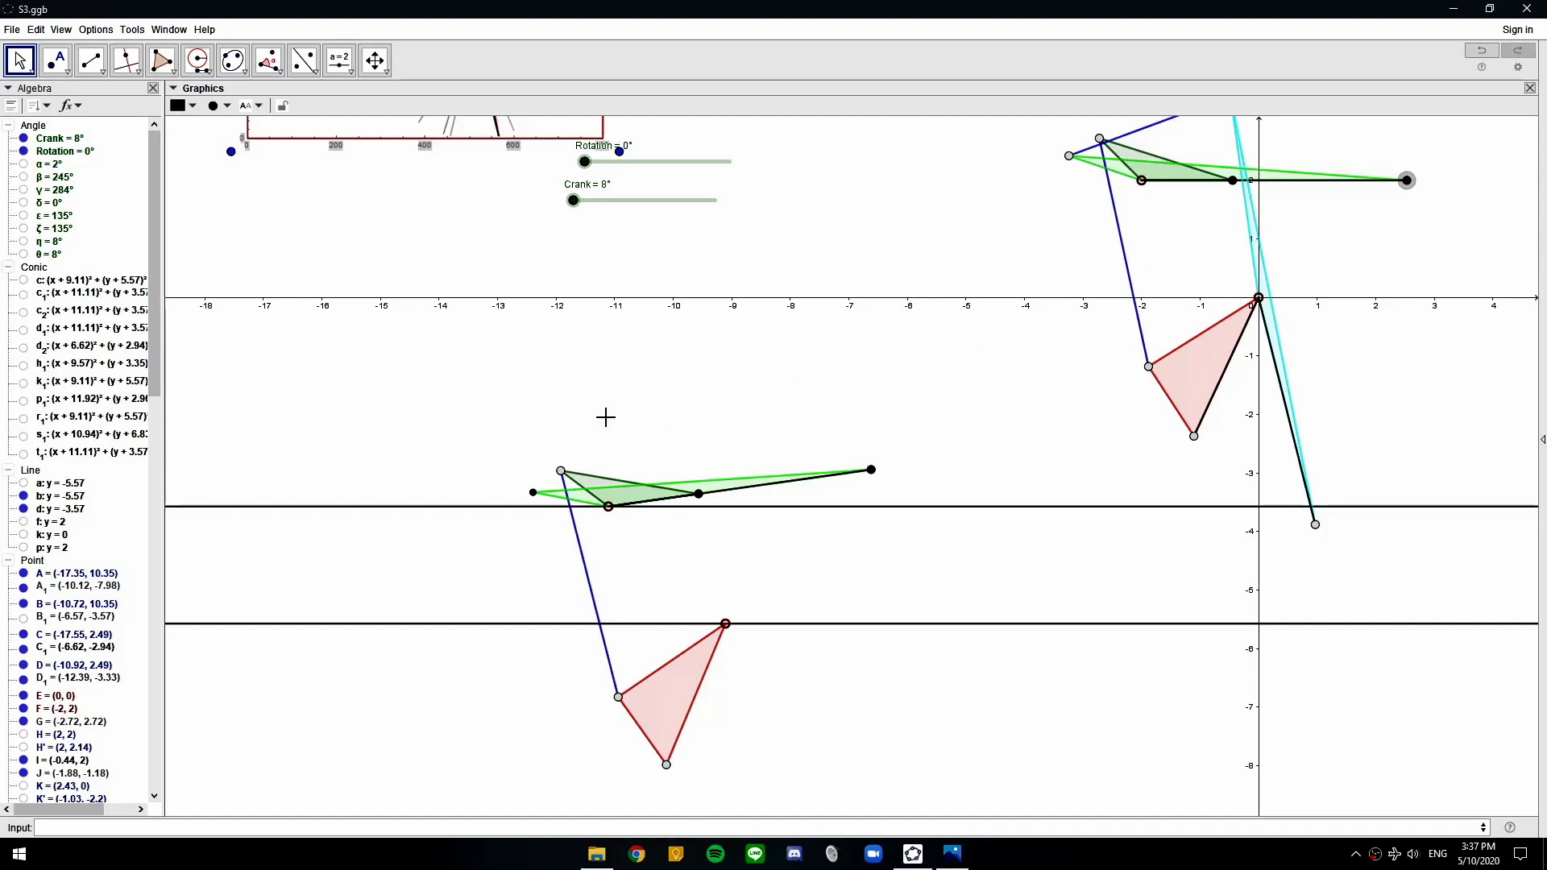
Give the outer left corner point of the long green triangle a light grey colour and larger size
left_click(533, 492)
left_click(182, 106)
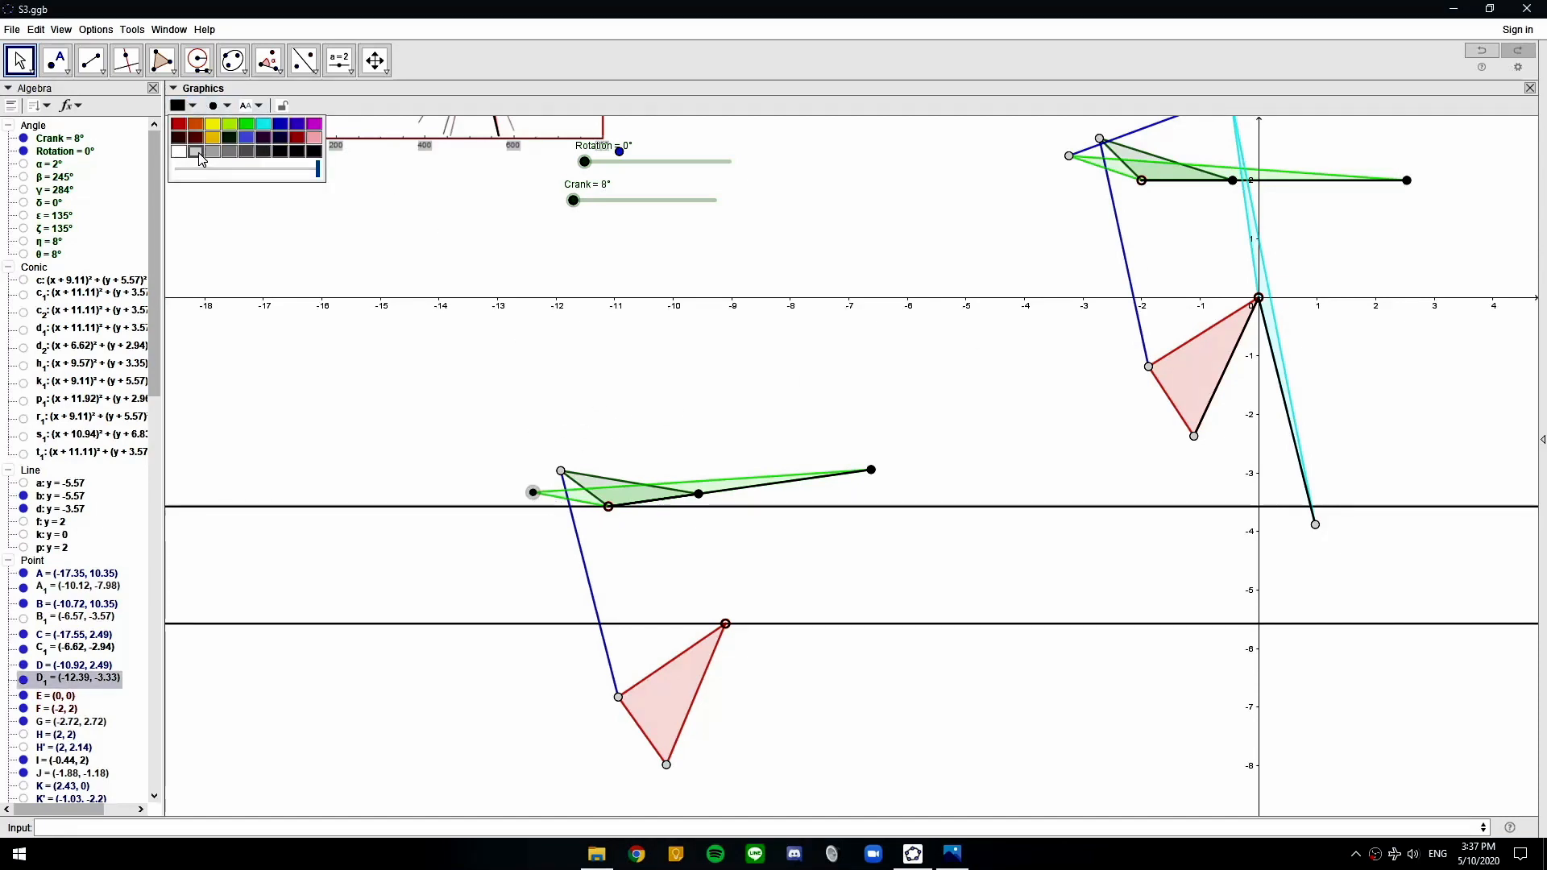
left_click(217, 105)
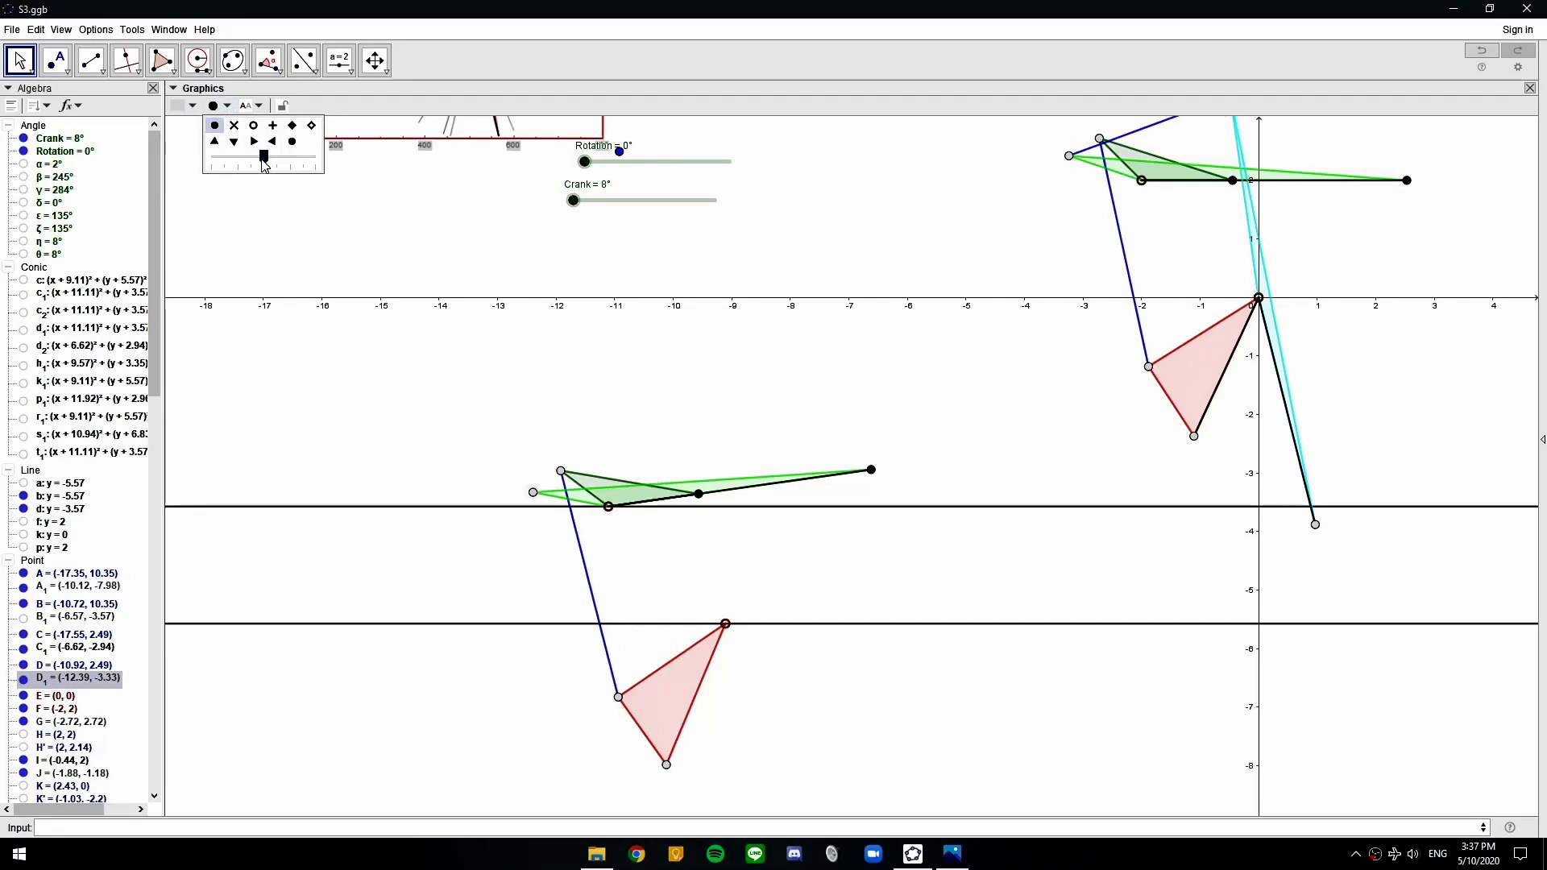
left_click(744, 394)
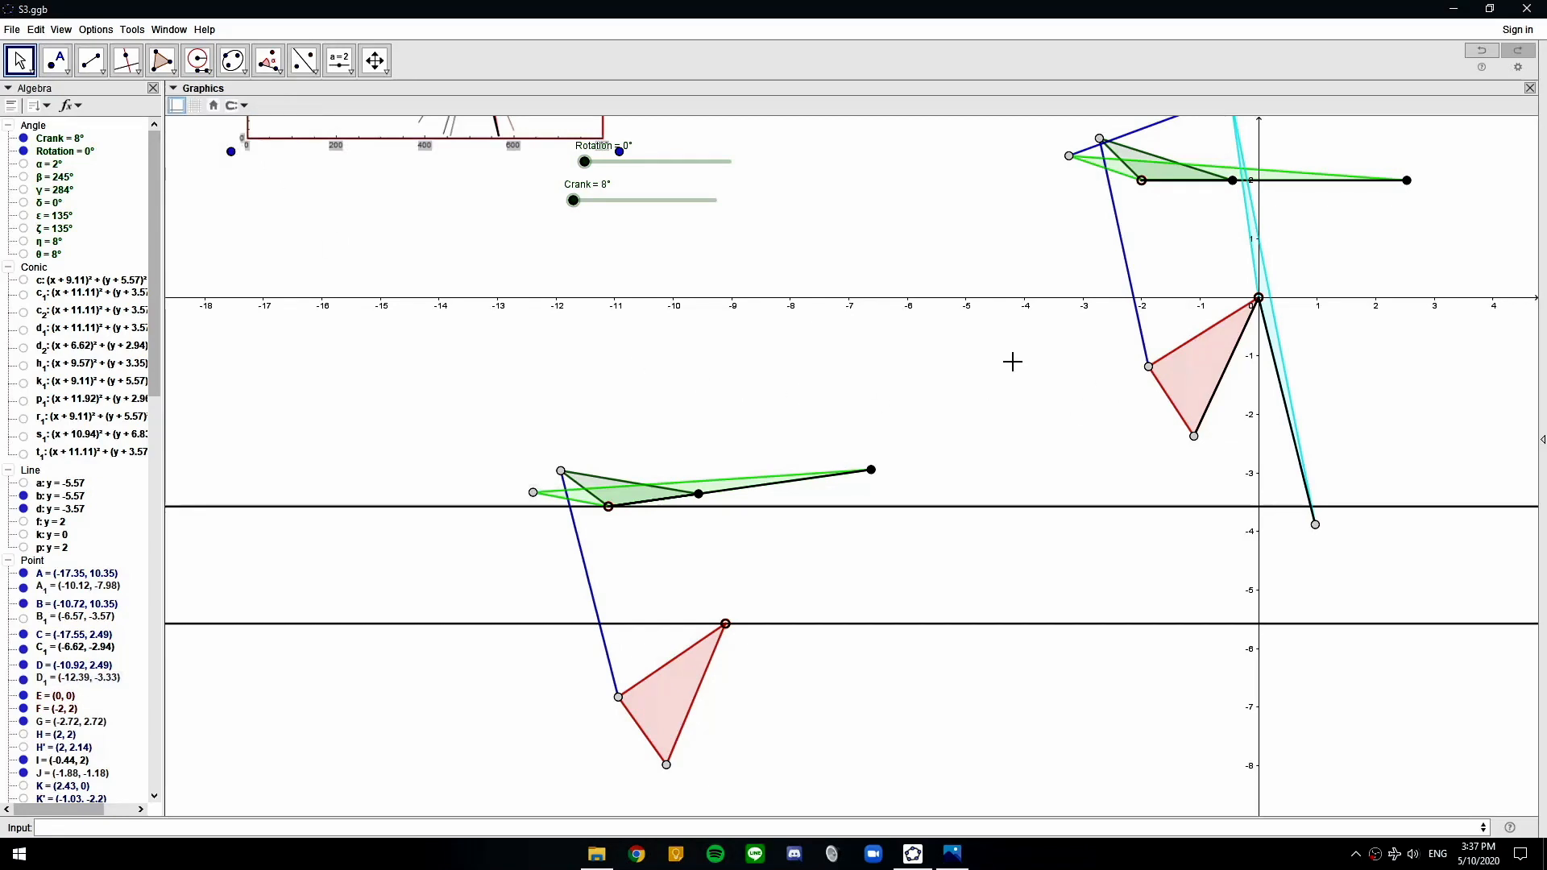
Set the Crank slider to 0° for the copied linkage
left_click_drag(1013, 362, 998, 370)
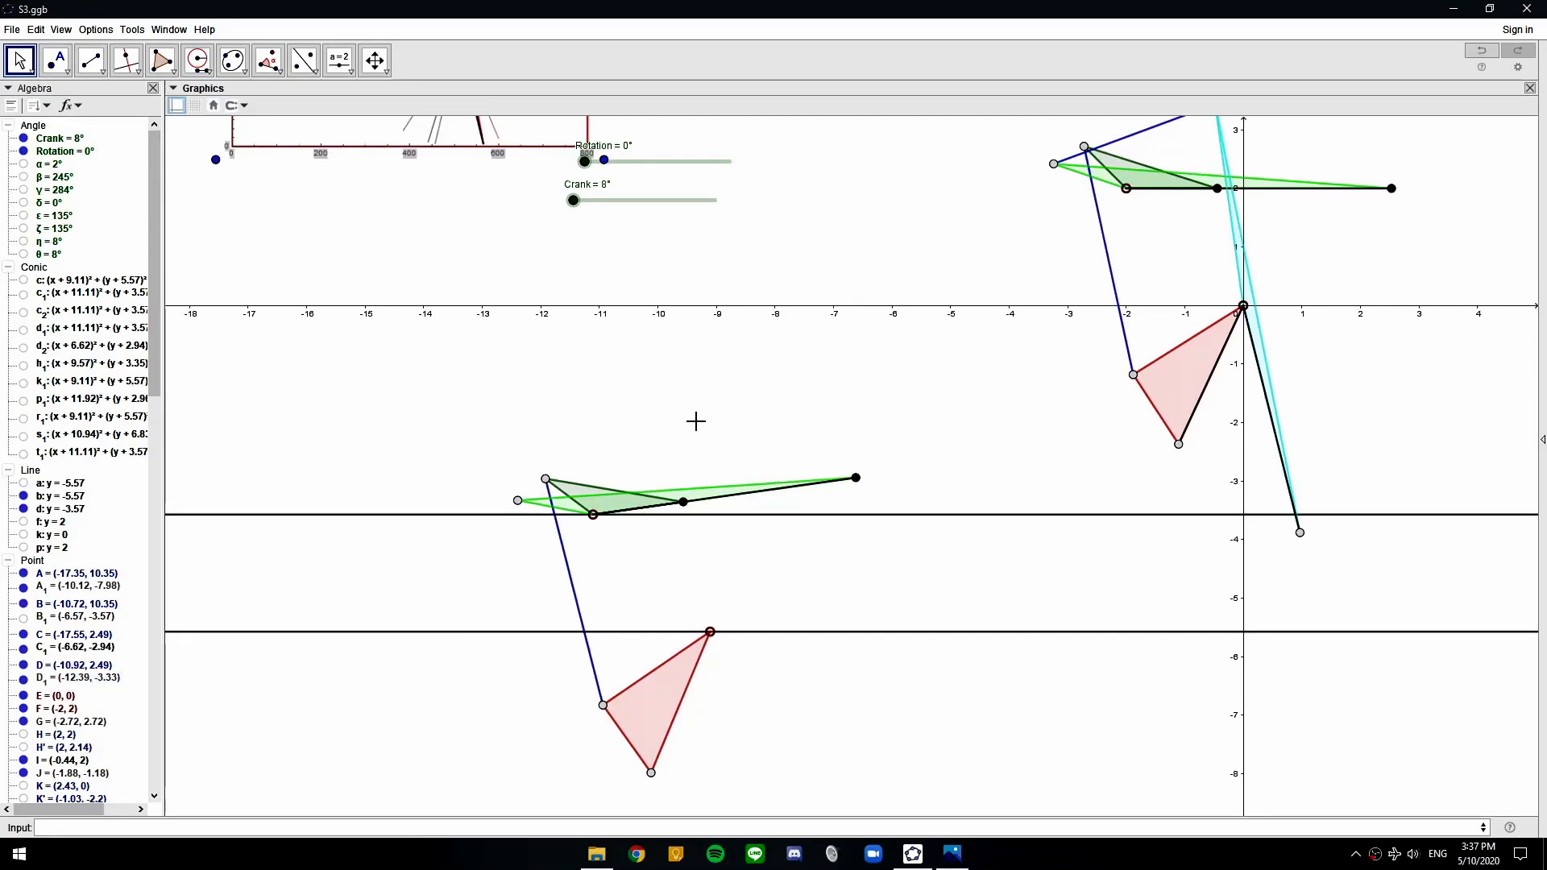
left_click_drag(695, 421, 733, 387)
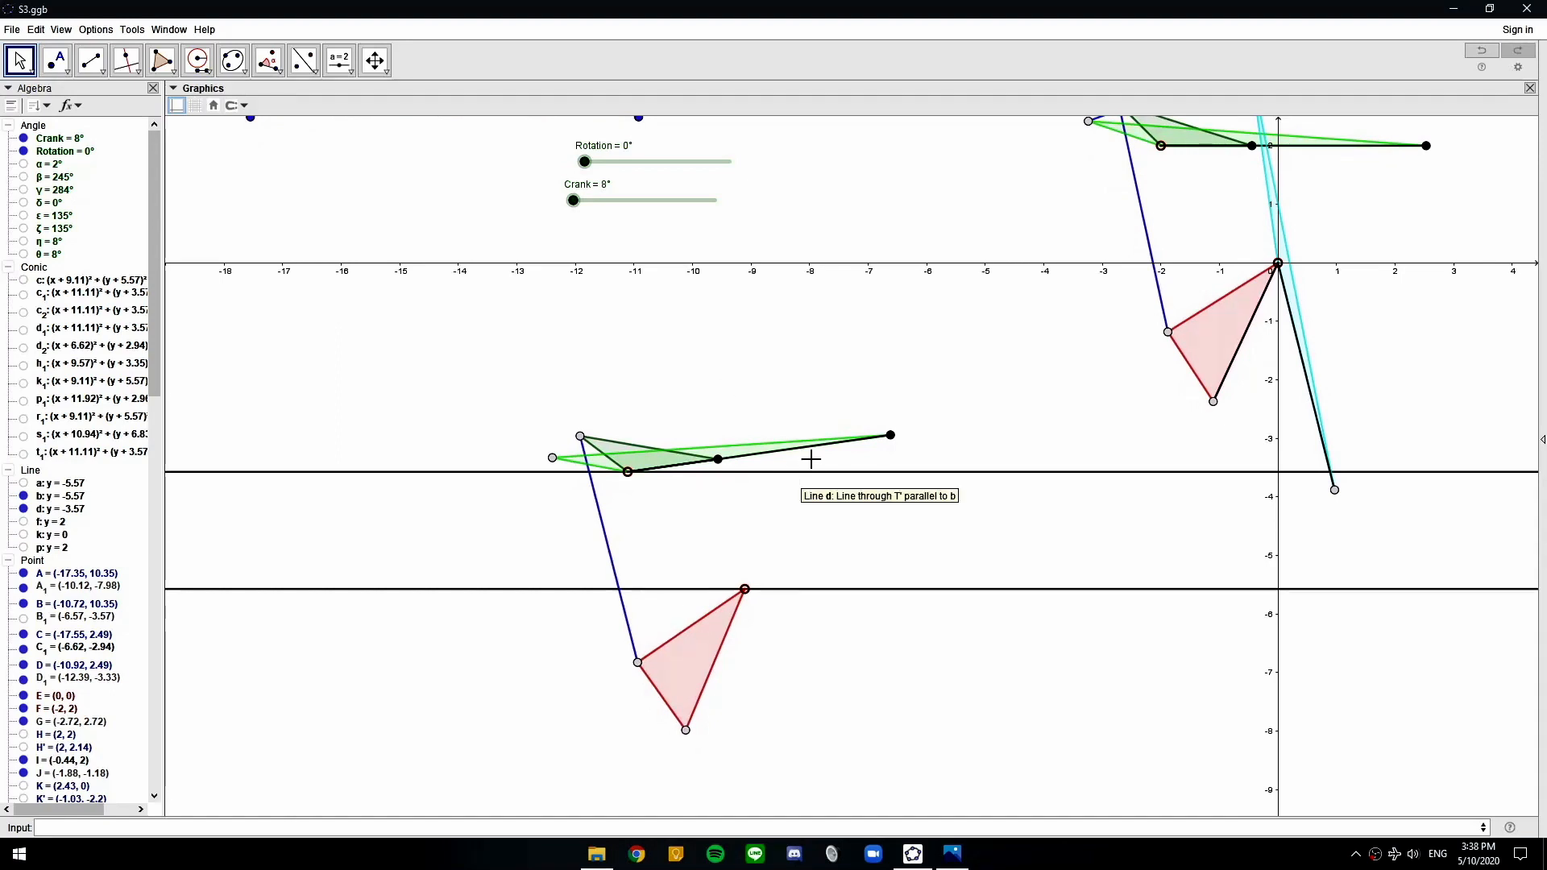
left_click_drag(575, 202, 571, 206)
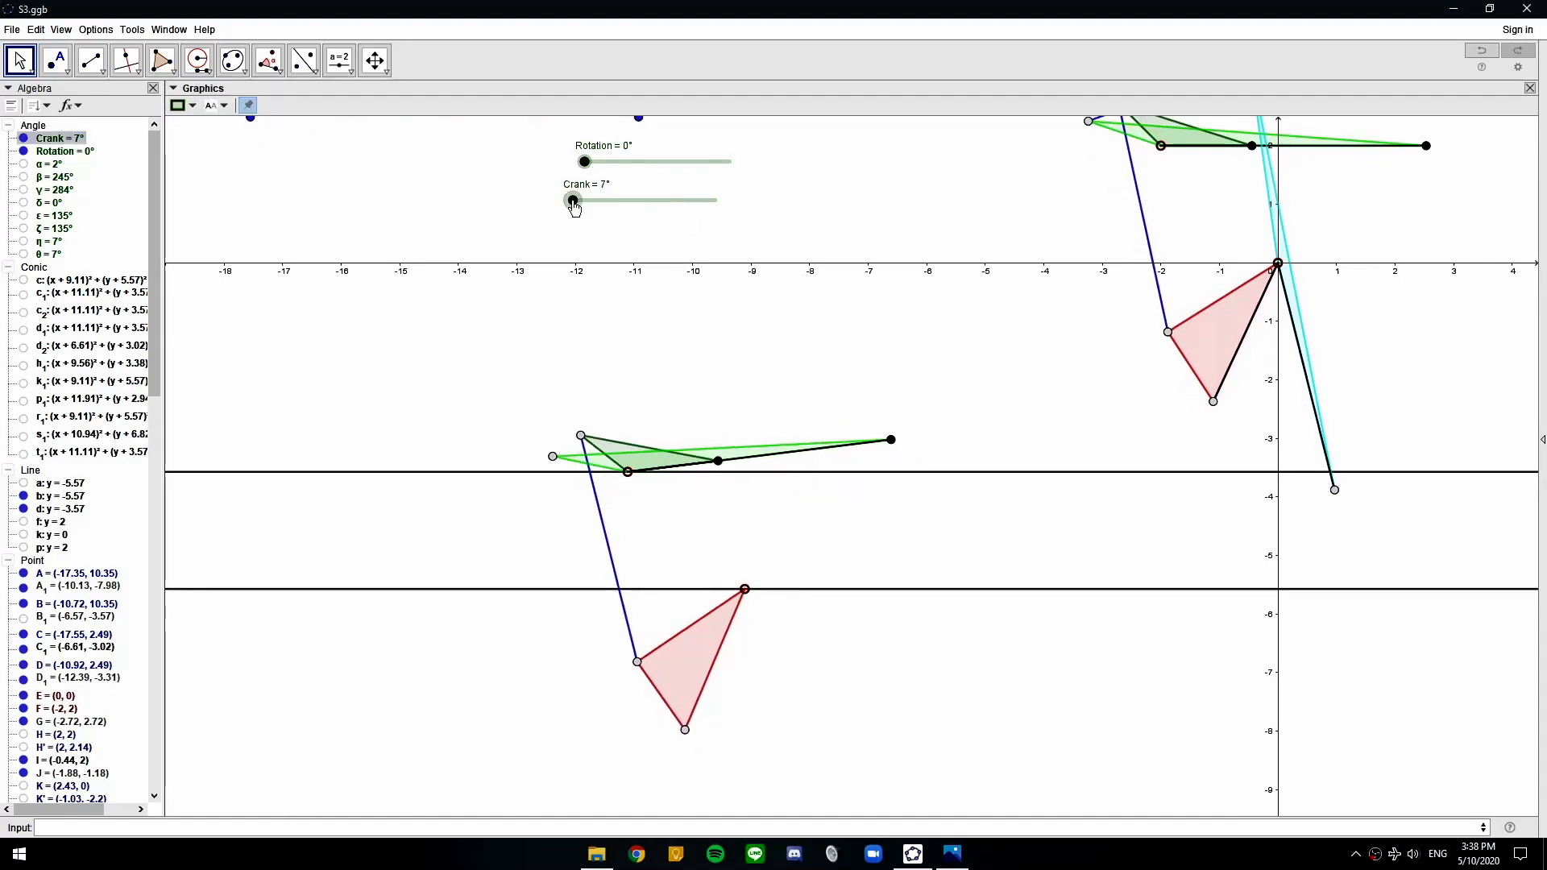
scroll(910, 493, "down", 2)
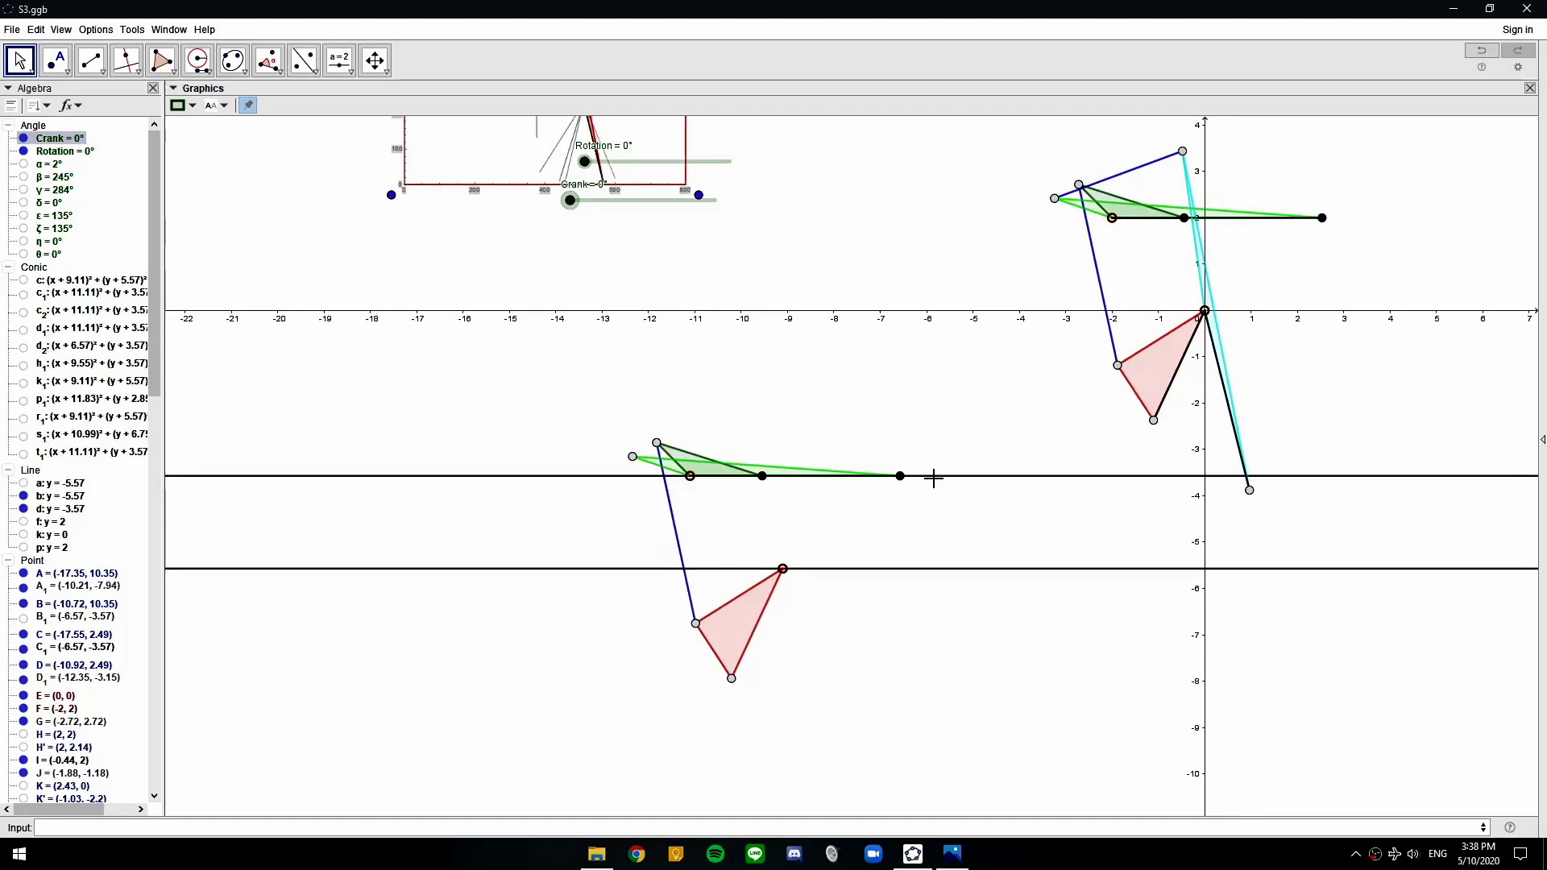
Move the copied linkage down and away from the original by placing point R at (-11.67, -7.03)
left_click_drag(915, 490, 753, 583)
left_click_drag(629, 659, 502, 703)
left_click_drag(599, 632, 863, 370)
left_click_drag(767, 444, 779, 462)
left_click_drag(895, 289, 811, 411)
left_click_drag(1001, 342, 890, 434)
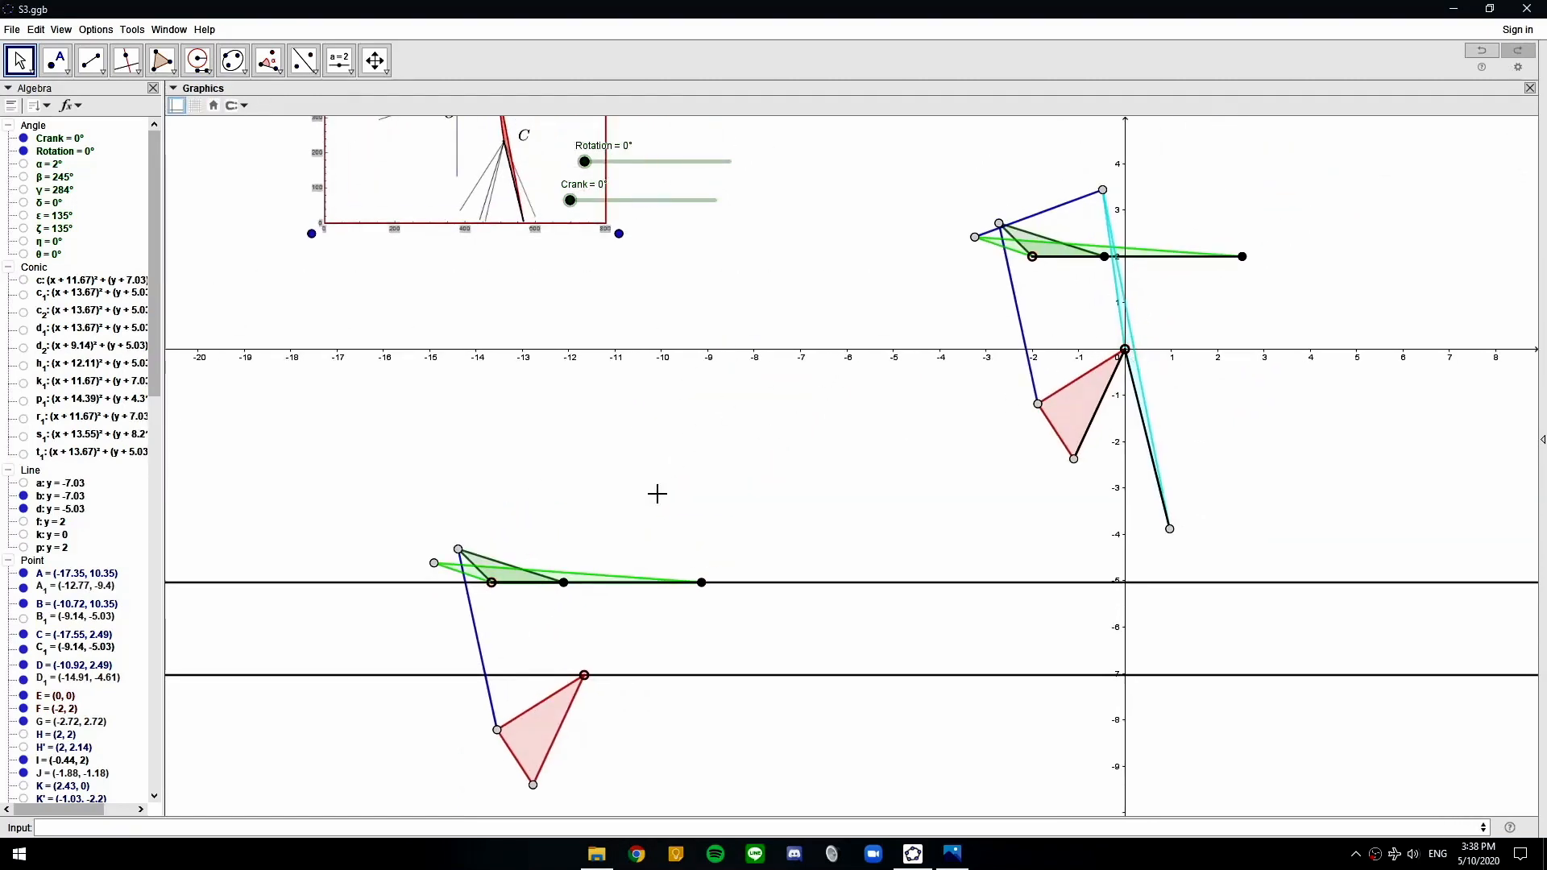
Examine the Knee reference picture with its points O, A, B and C and its input and output values
left_click_drag(681, 480, 890, 404)
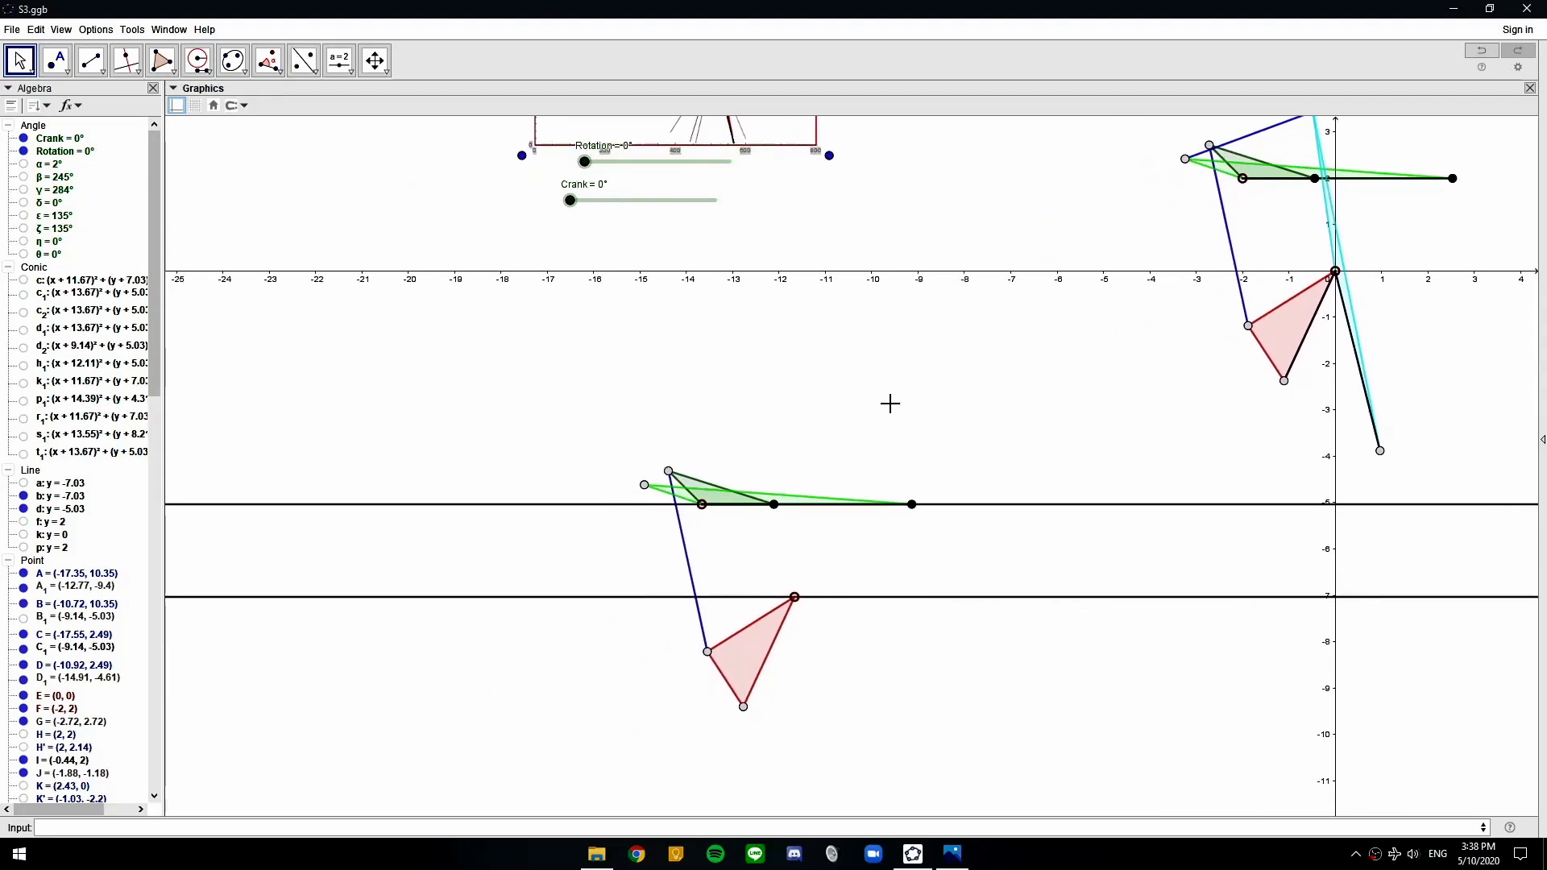
scroll(876, 386, "down", 2)
left_click_drag(887, 346, 931, 582)
scroll(929, 530, "up", 3)
left_click_drag(946, 401, 1017, 591)
scroll(1017, 591, "up", 5)
left_click_drag(906, 521, 924, 561)
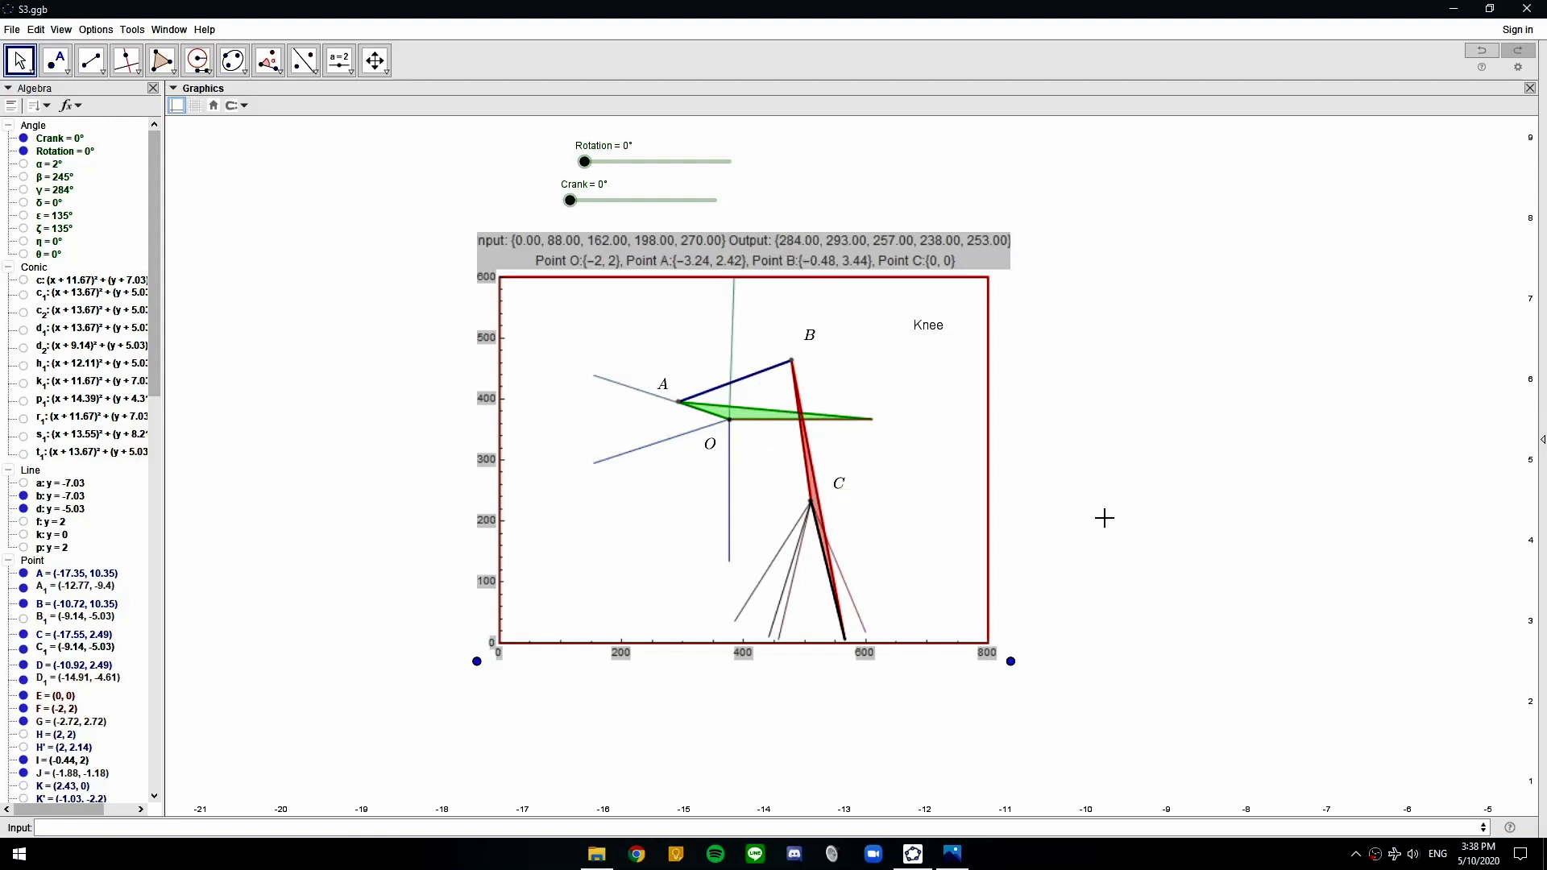
Draw a compass circle around the copied linkage's pivot R, using the distance from the origin to the original's upper knee point as radius
scroll(1104, 518, "down", 8)
left_click_drag(942, 498, 794, 483)
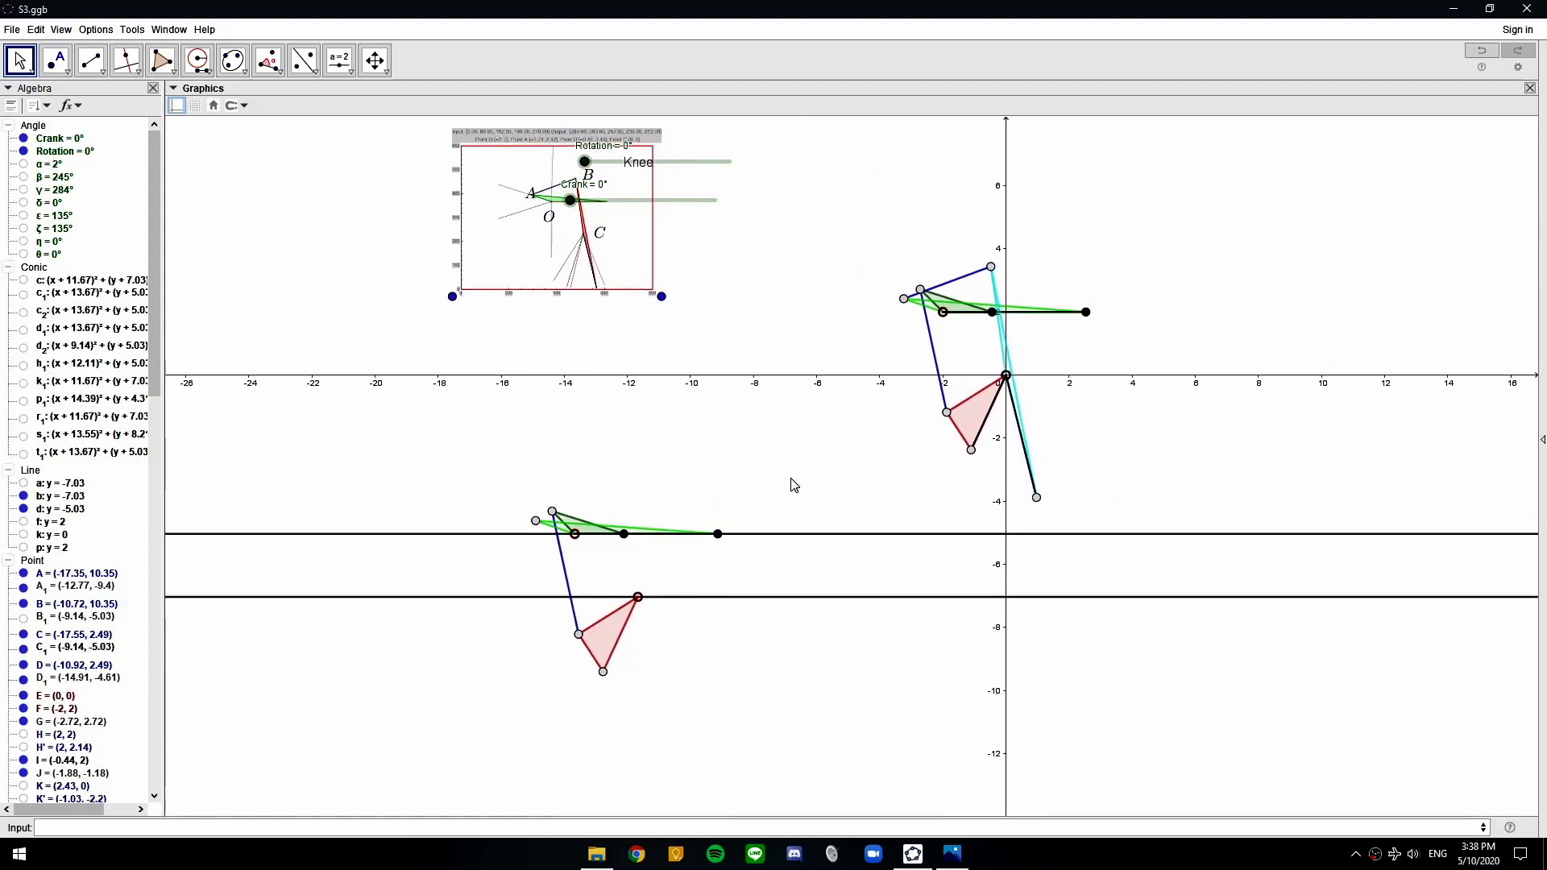
scroll(946, 293, "up", 5)
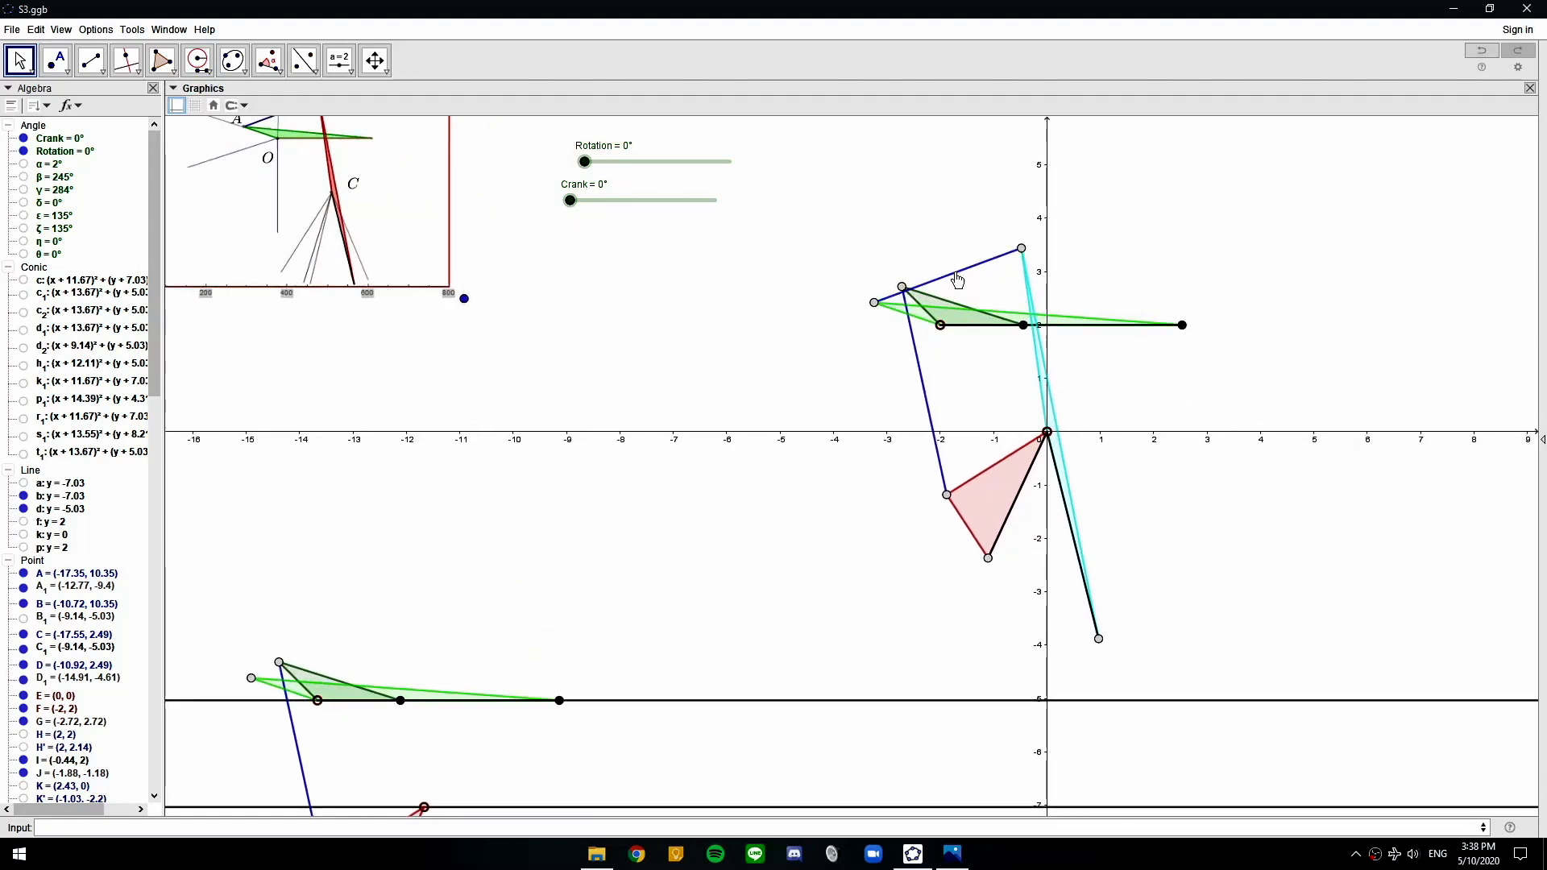
left_click_drag(551, 468, 853, 346)
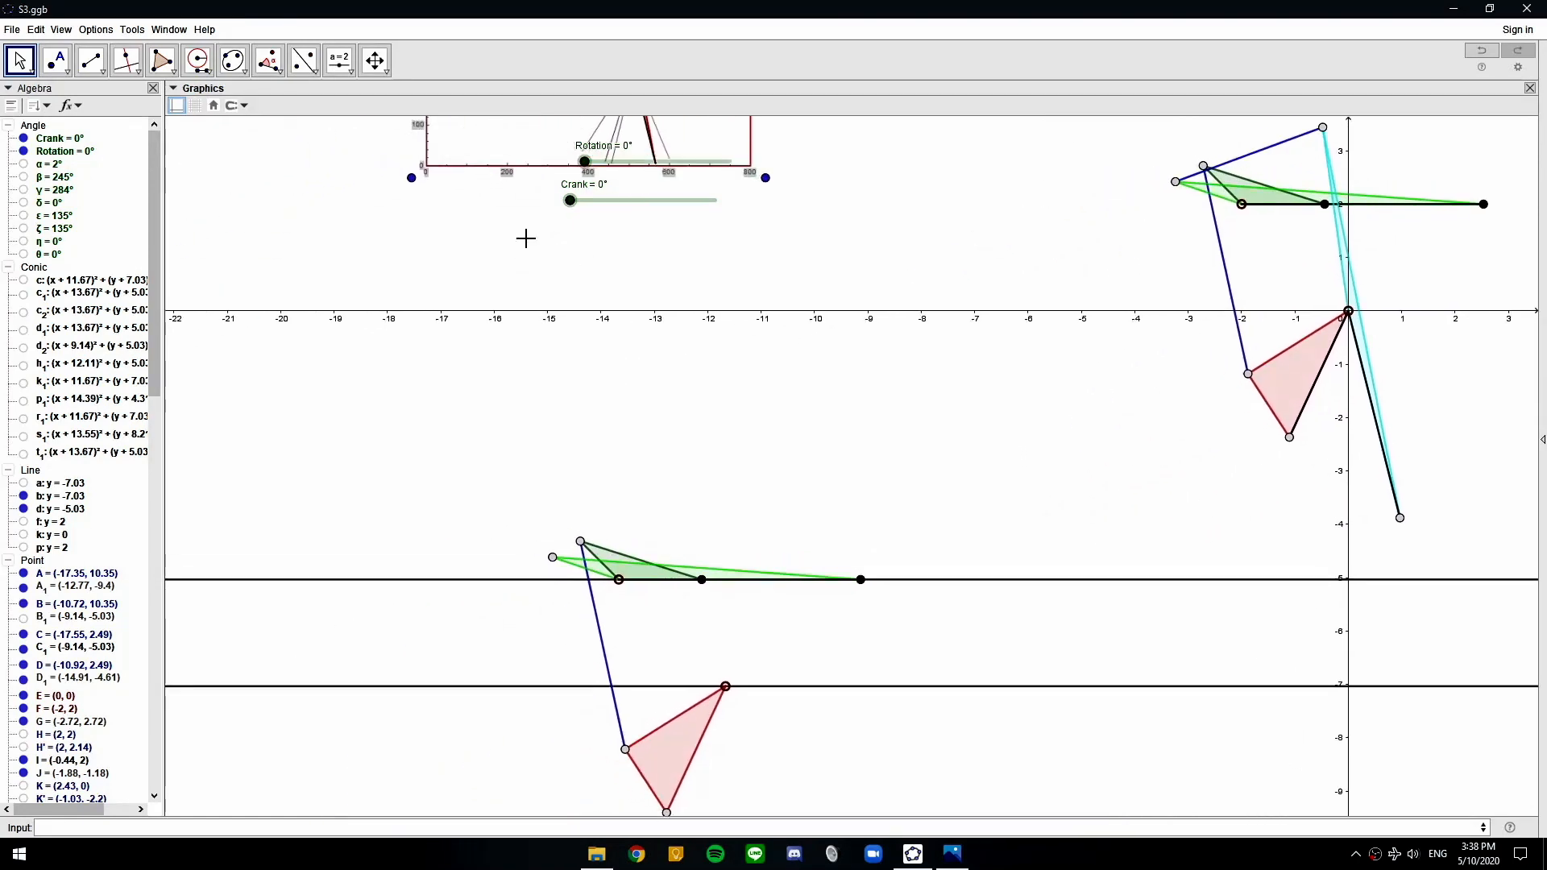
left_click(197, 59)
left_click_drag(1076, 290, 953, 349)
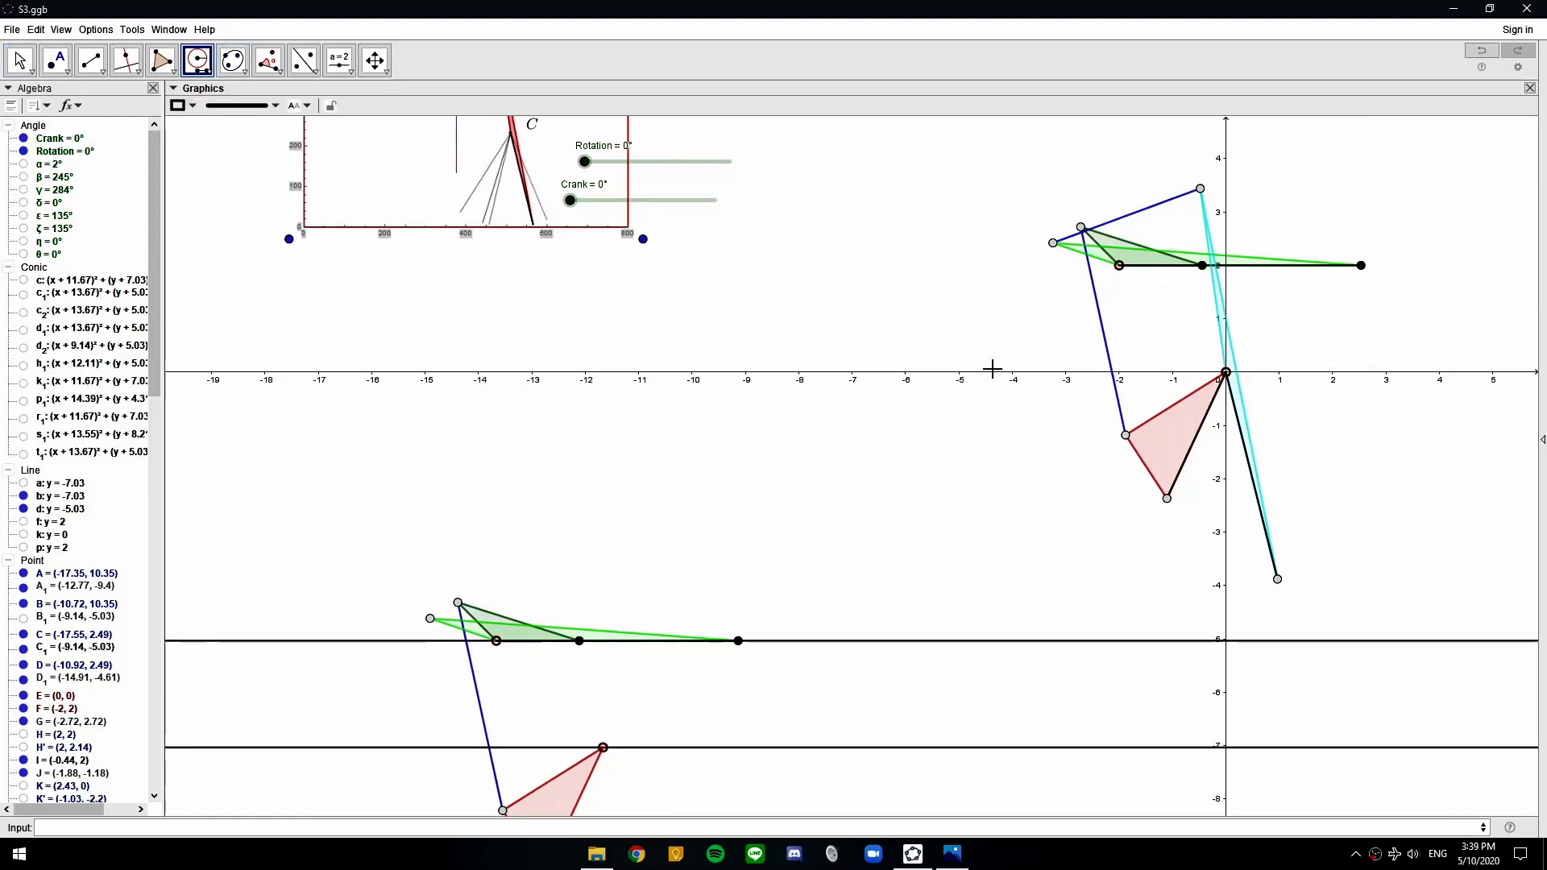
scroll(814, 485, "down", 3)
left_click_drag(815, 509, 831, 453)
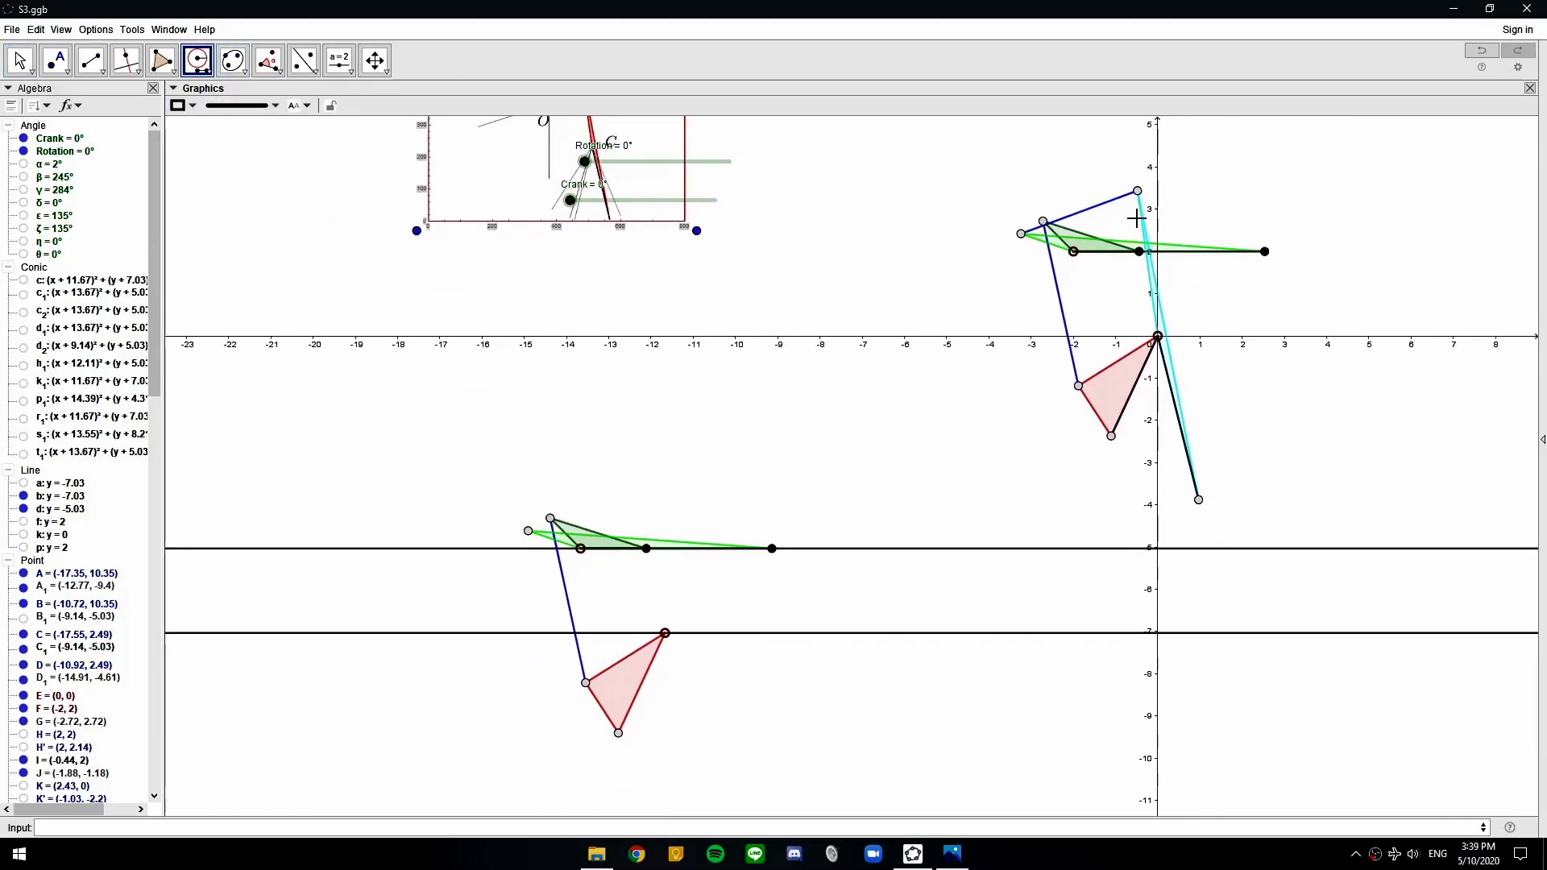
left_click(1159, 339)
left_click(1137, 191)
left_click(664, 633)
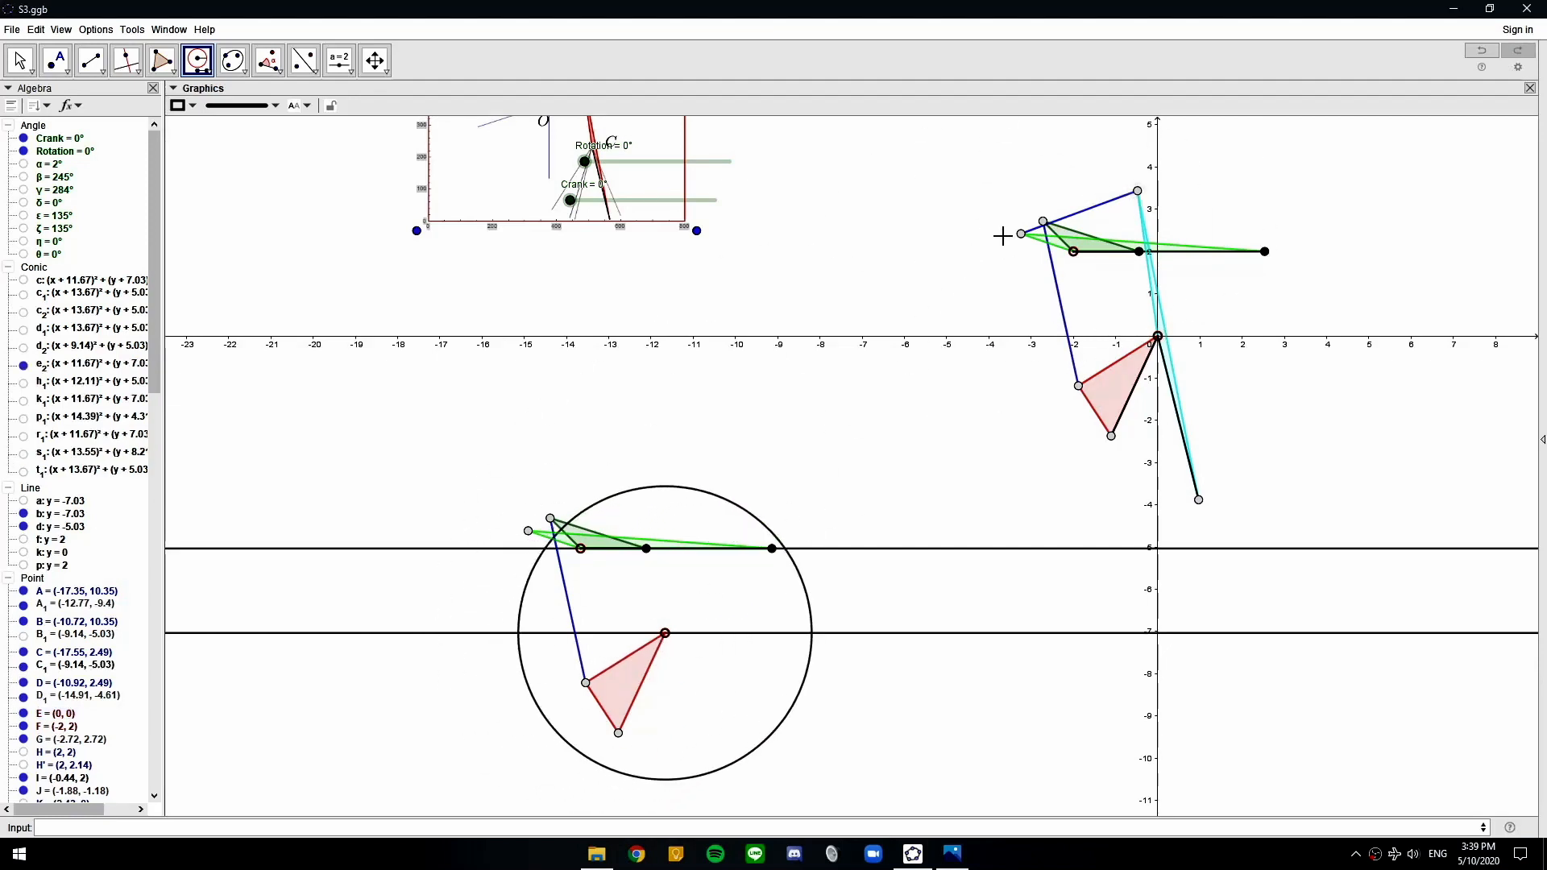
left_click(1138, 192)
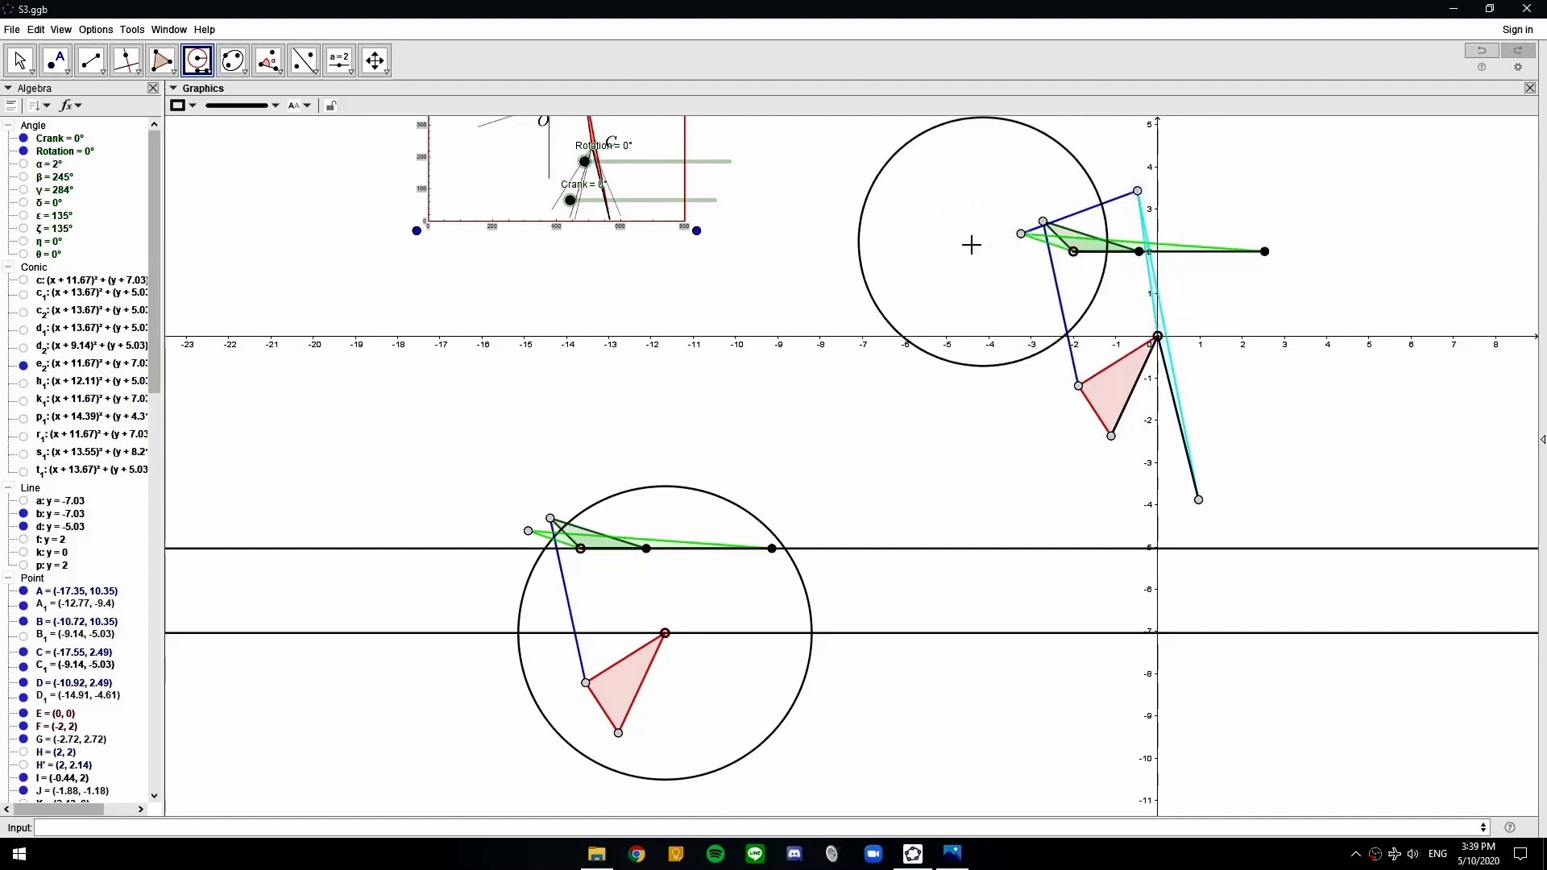
key("Escape")
left_click_drag(920, 229, 905, 720)
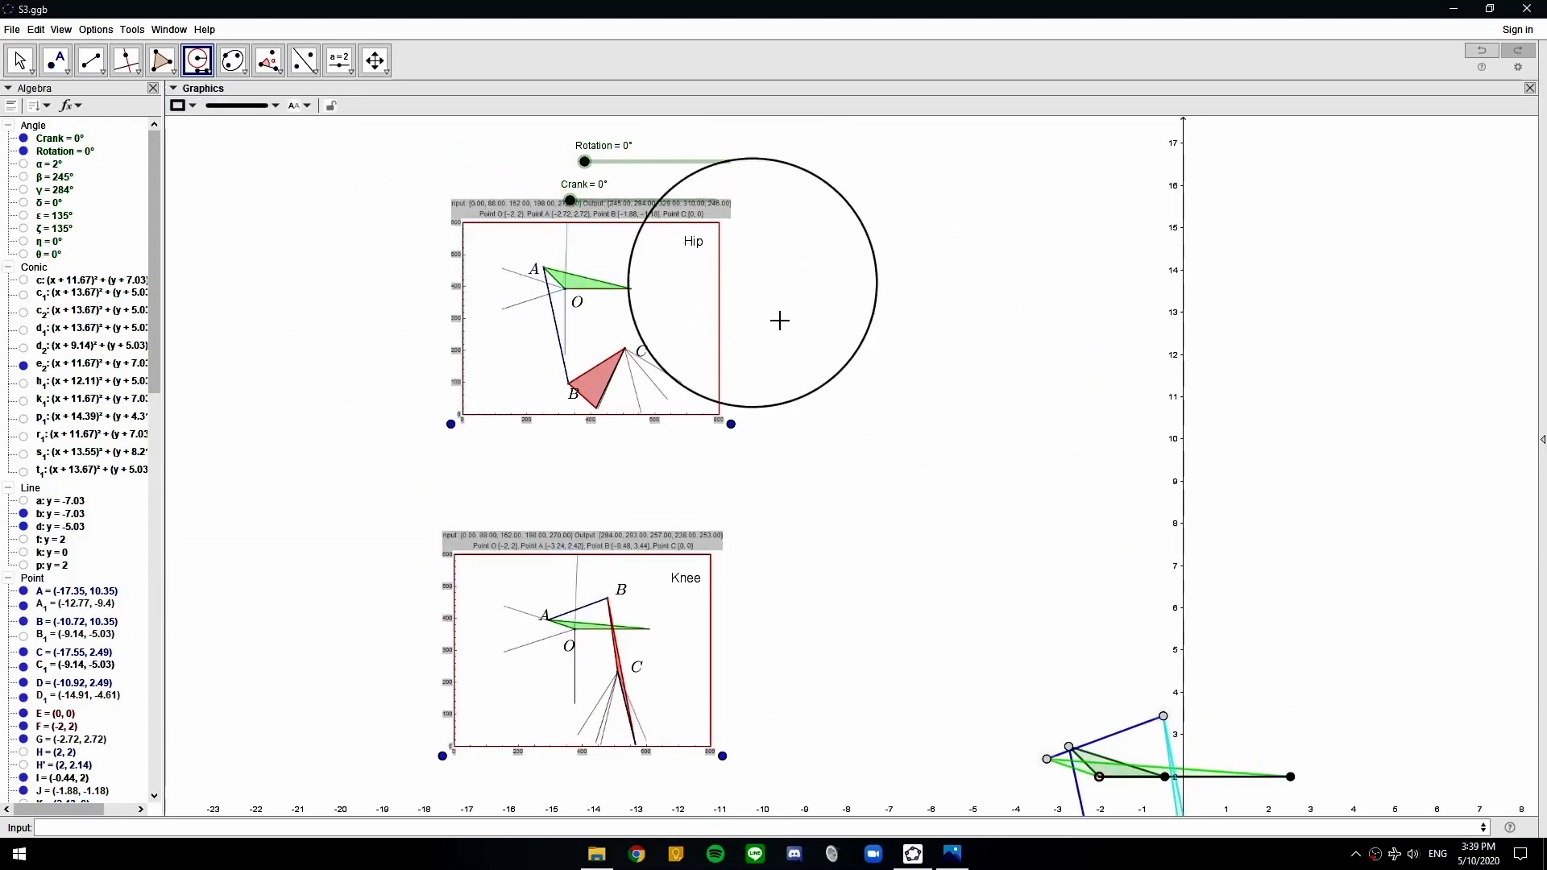
left_click_drag(973, 605, 883, 190)
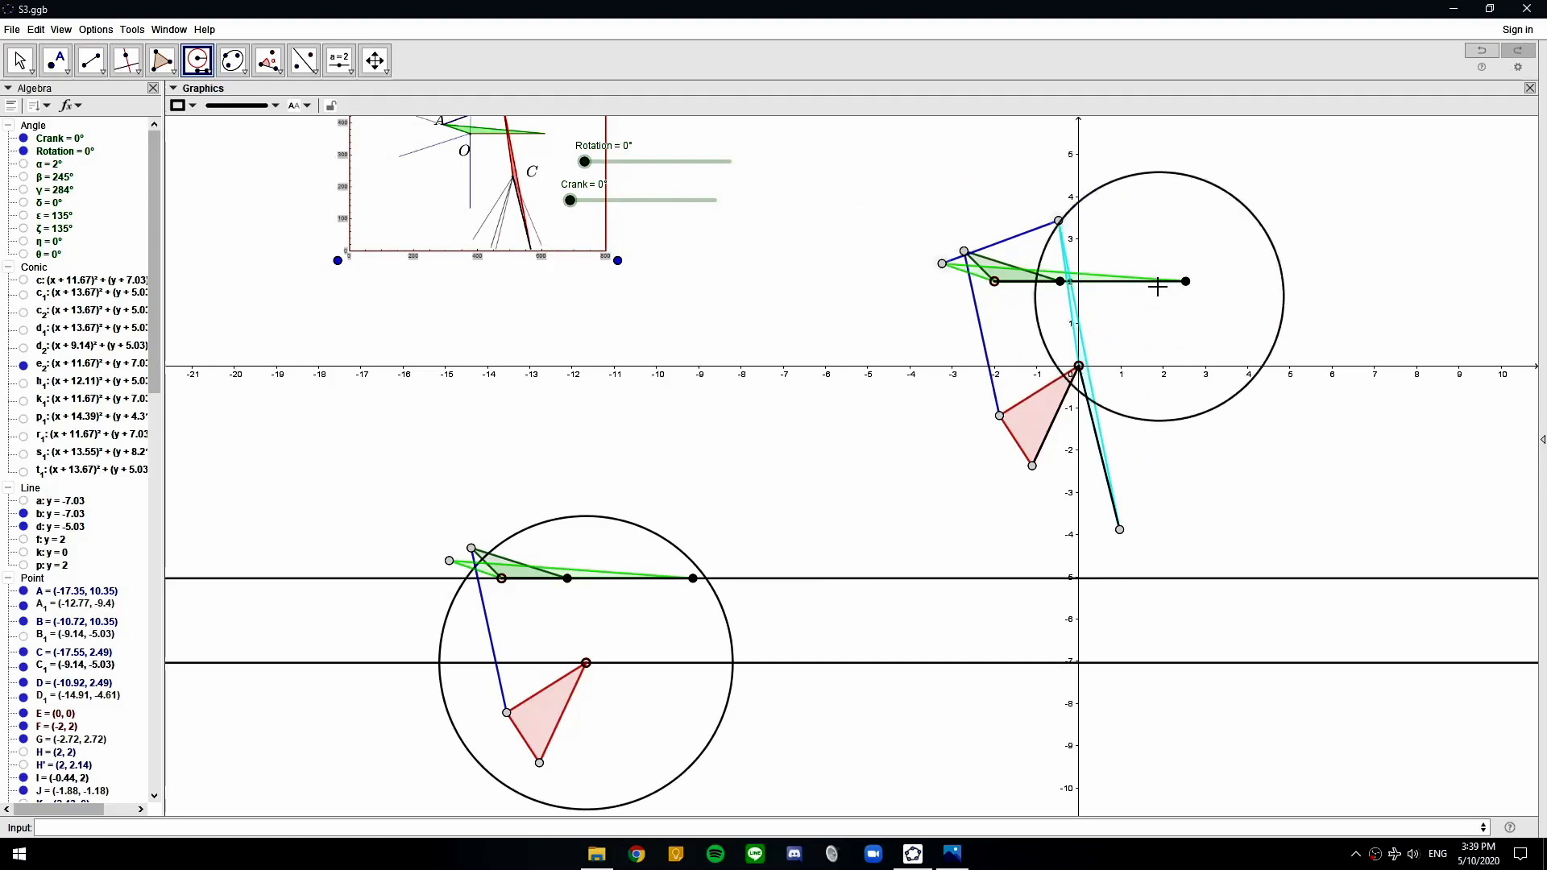
left_click_drag(756, 263, 887, 481)
left_click_drag(683, 282, 766, 511)
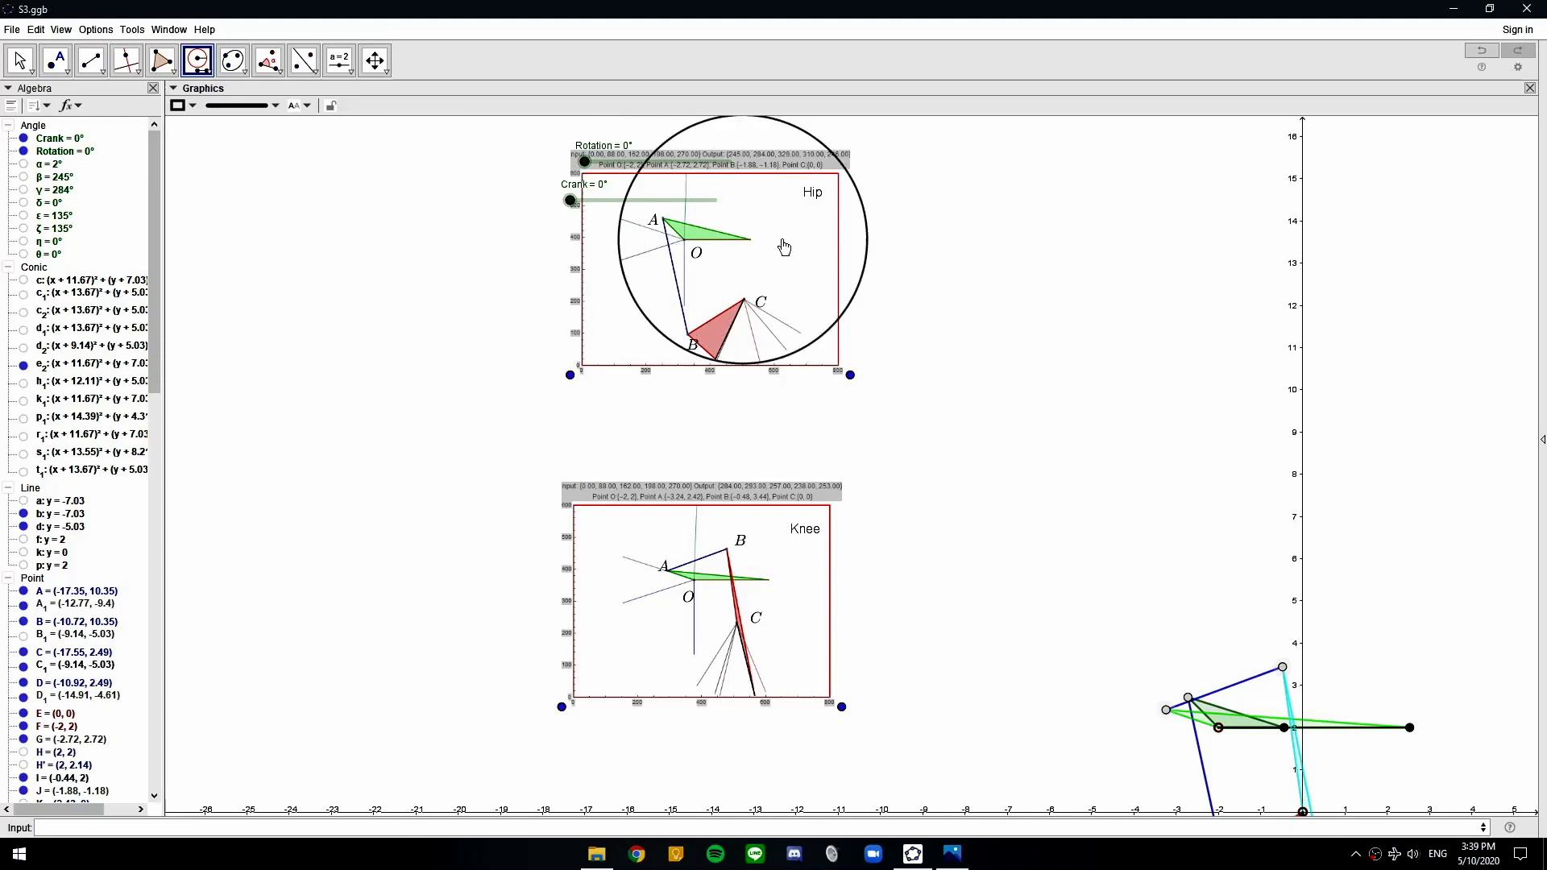
left_click_drag(1052, 496, 974, 260)
left_click_drag(947, 617, 875, 395)
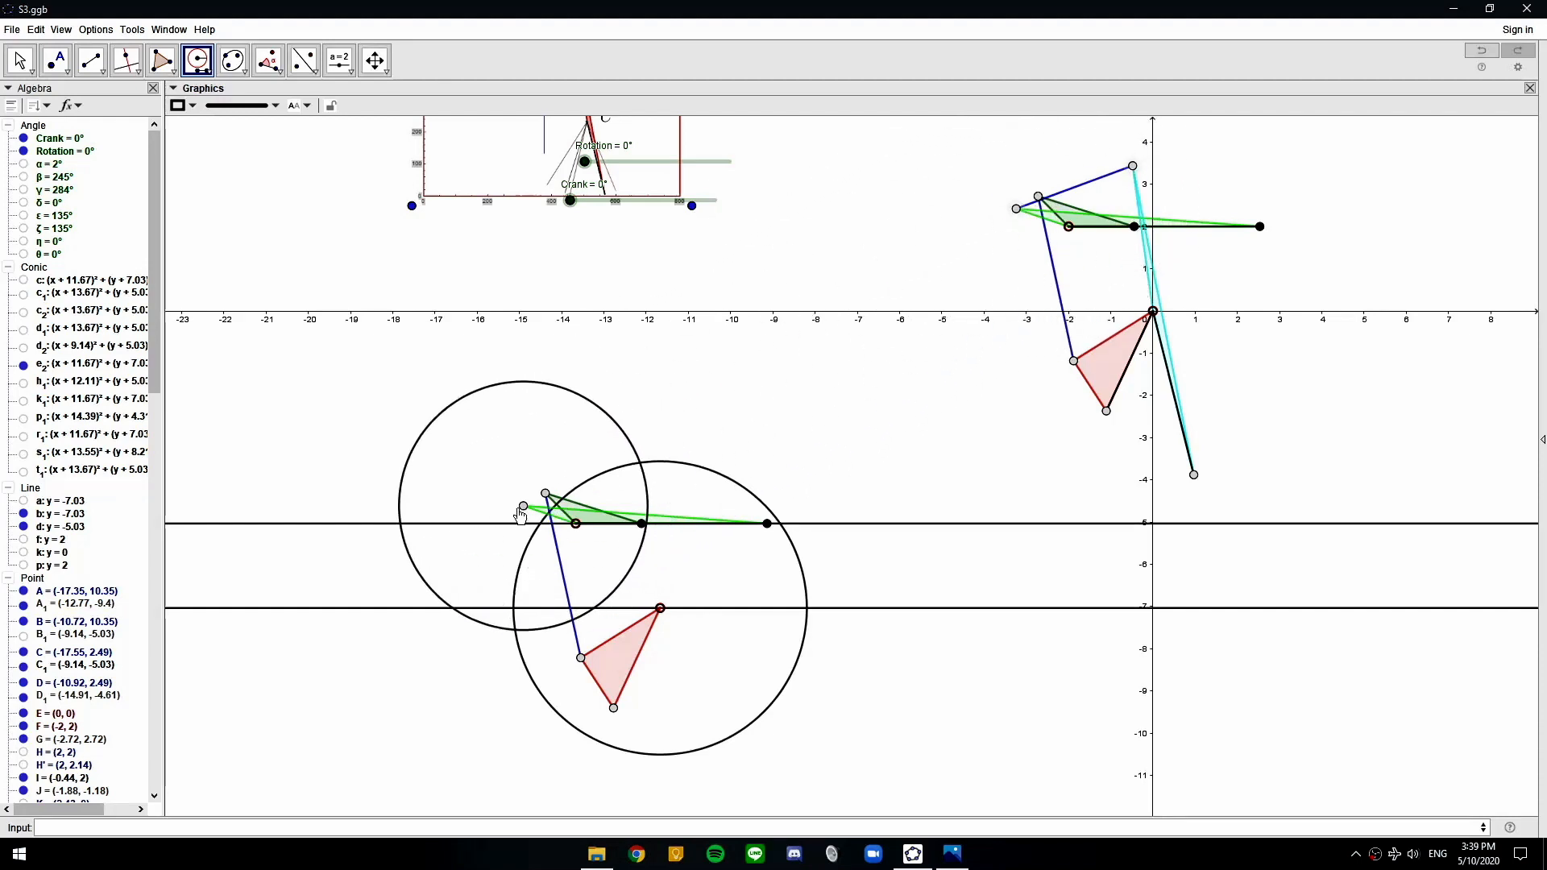
key("Escape")
left_click_drag(514, 473, 519, 498)
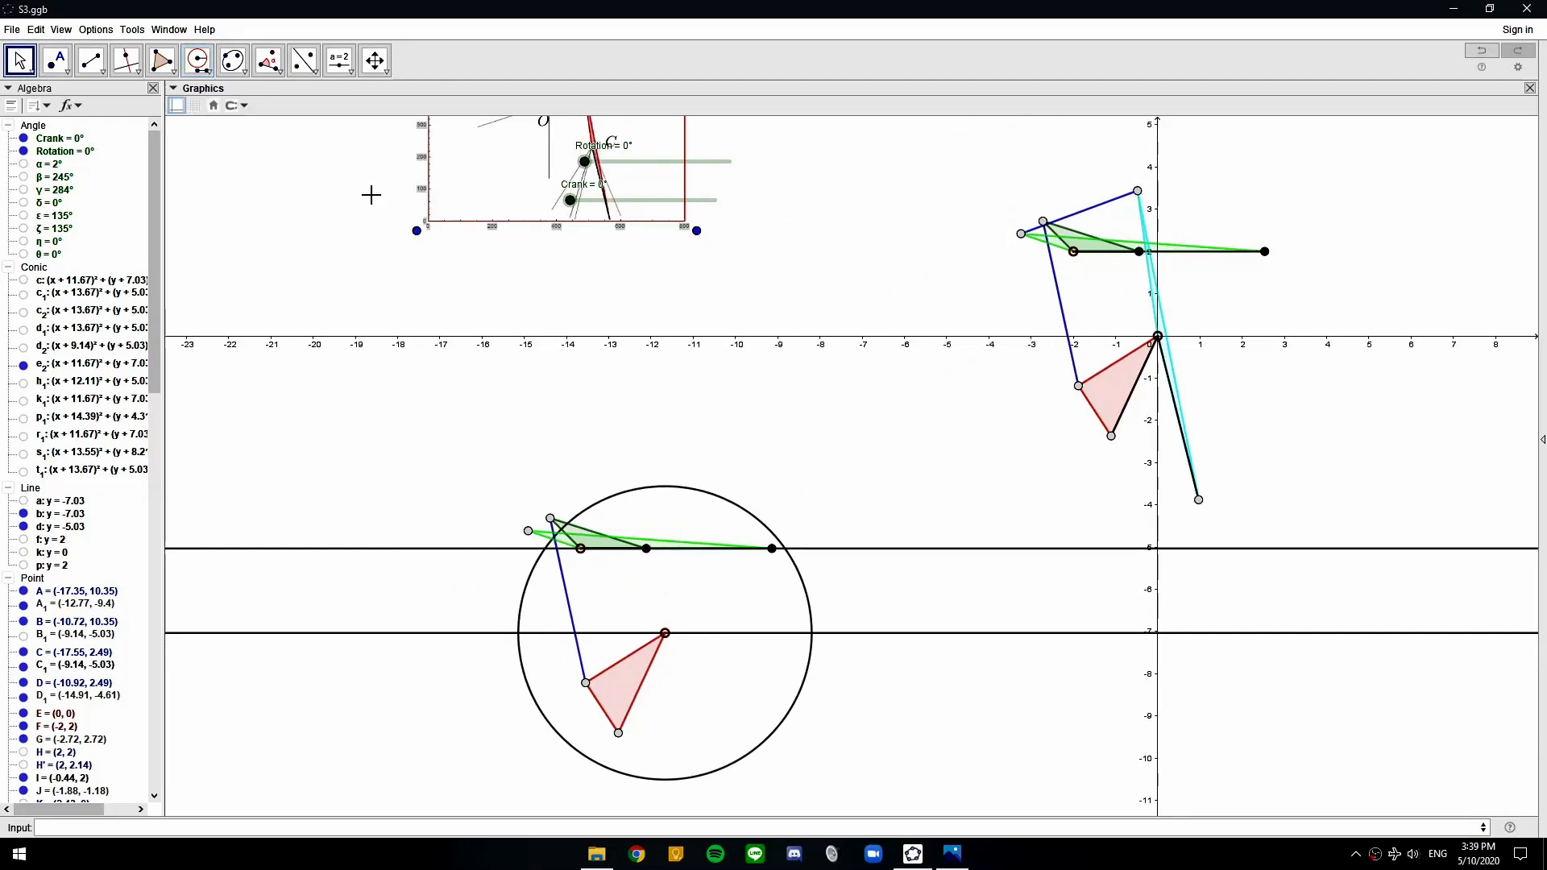
Draw a compass circle with the upper blue knee link's length around the copied long green triangle's outer corner, and mark its upper intersection with R's circle
left_click(198, 61)
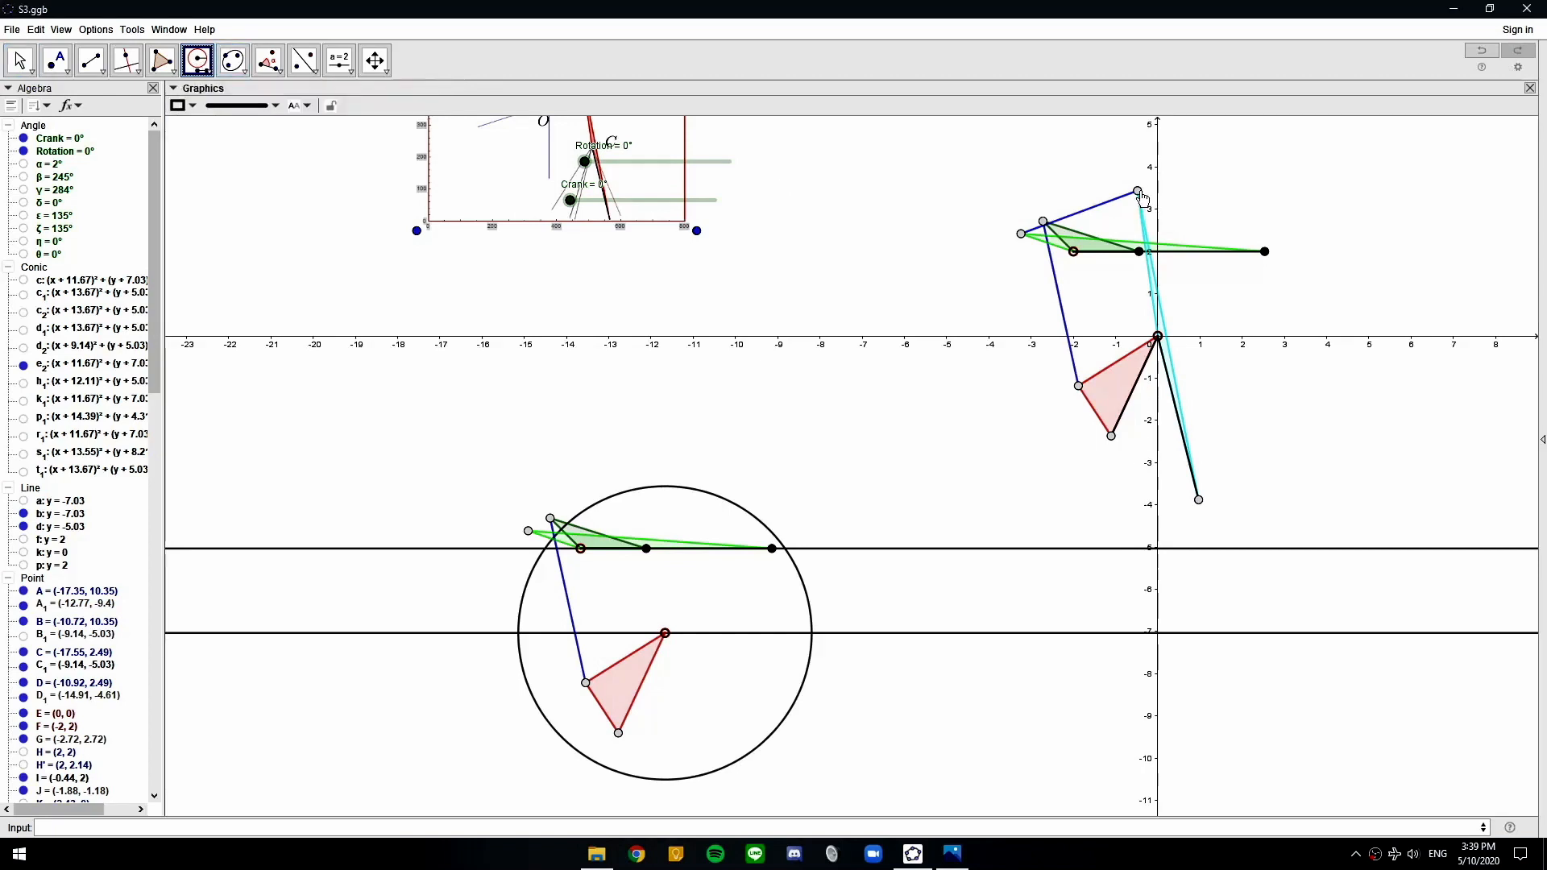
left_click(1021, 233)
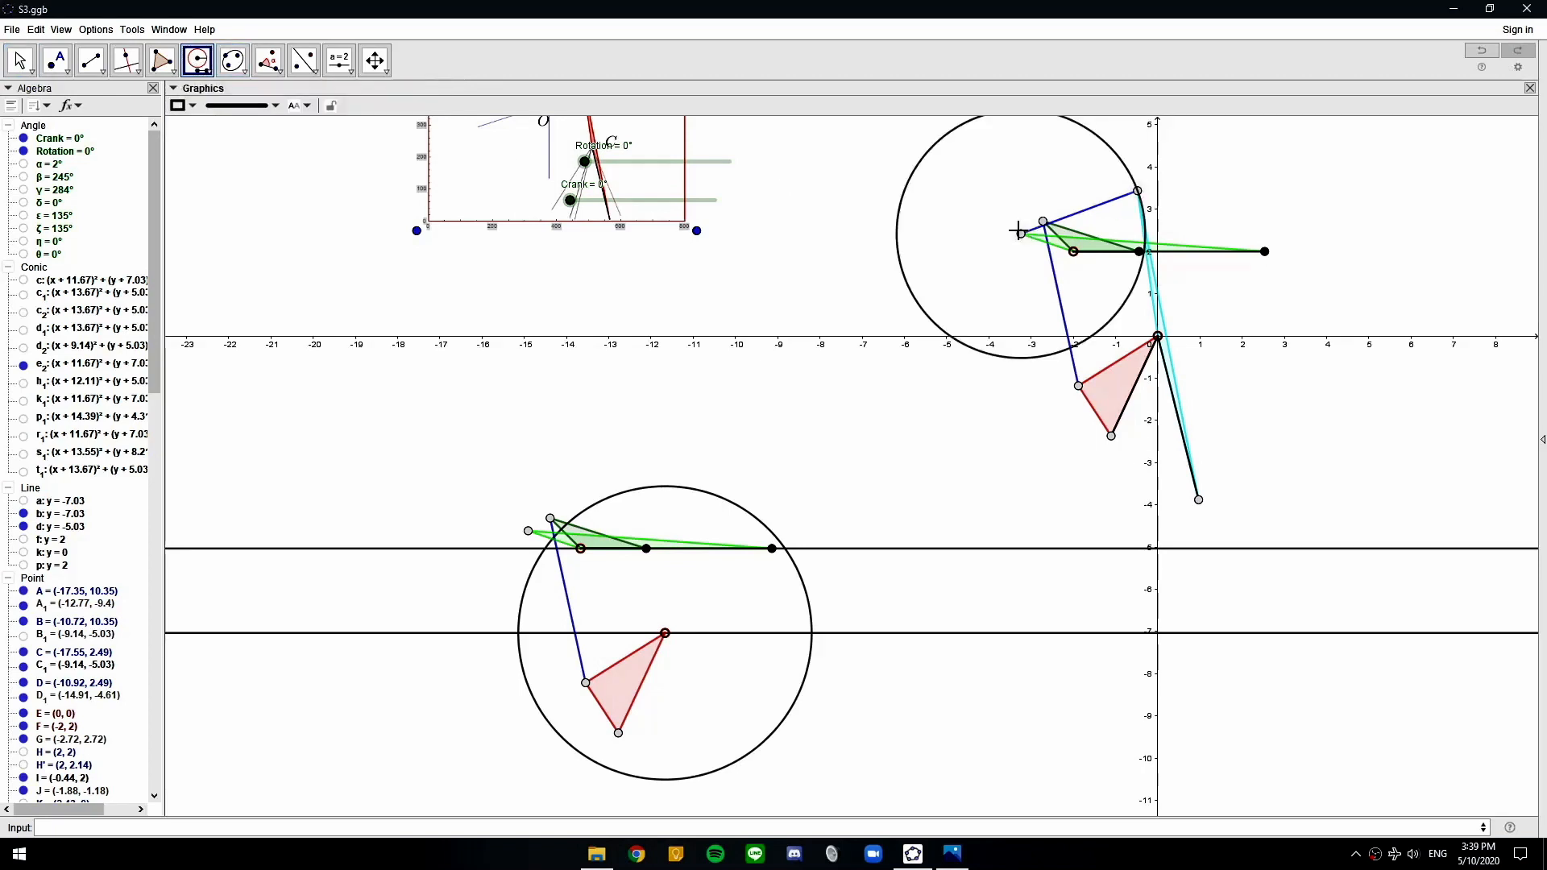
left_click(527, 531)
left_click(56, 61)
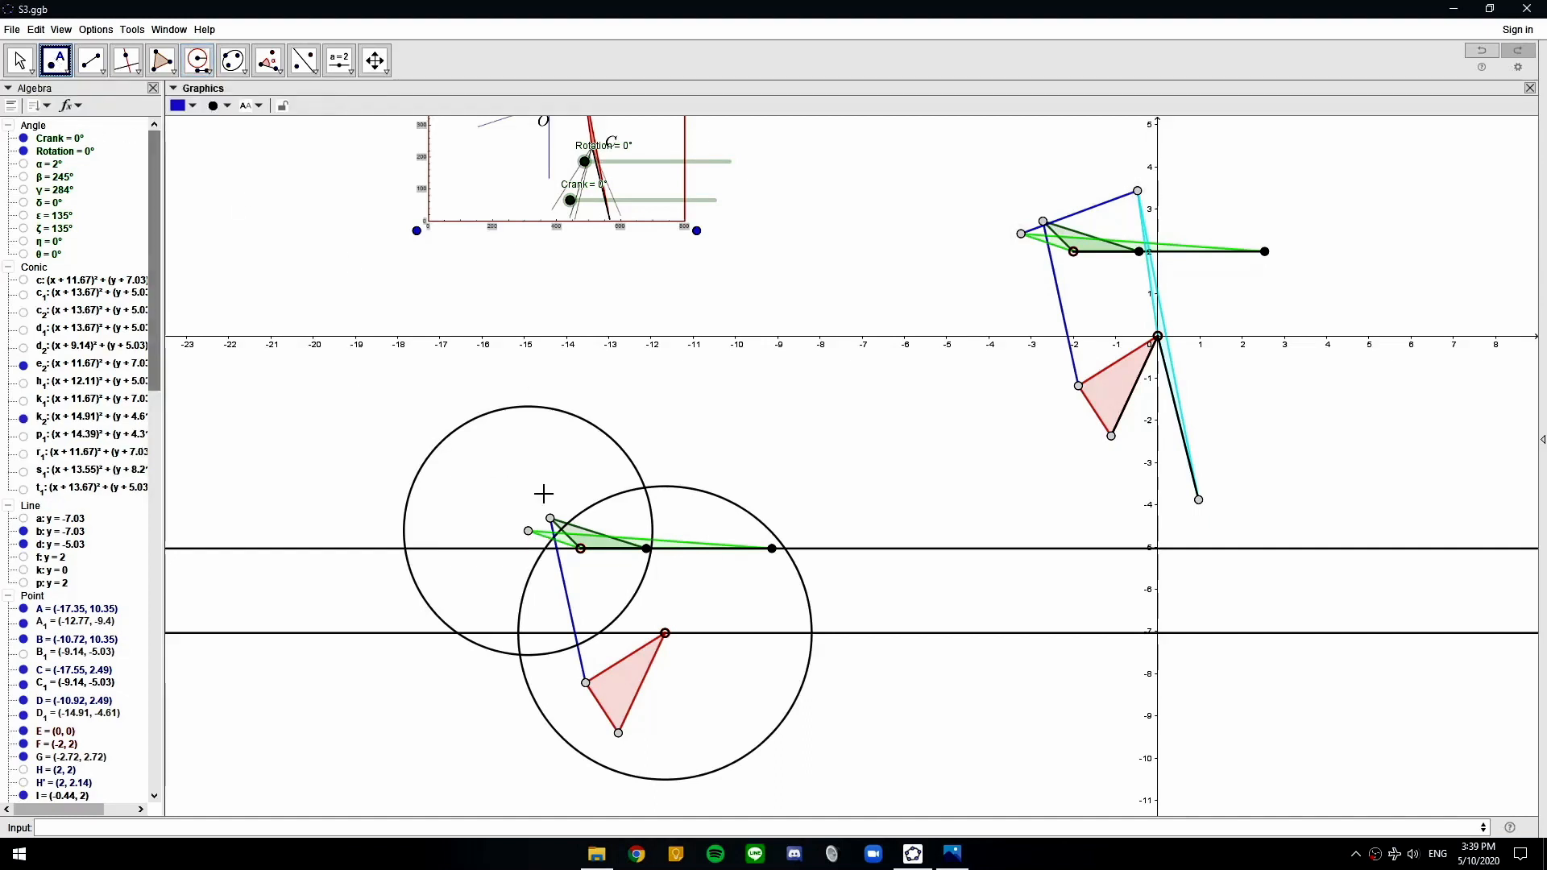
left_click(646, 489)
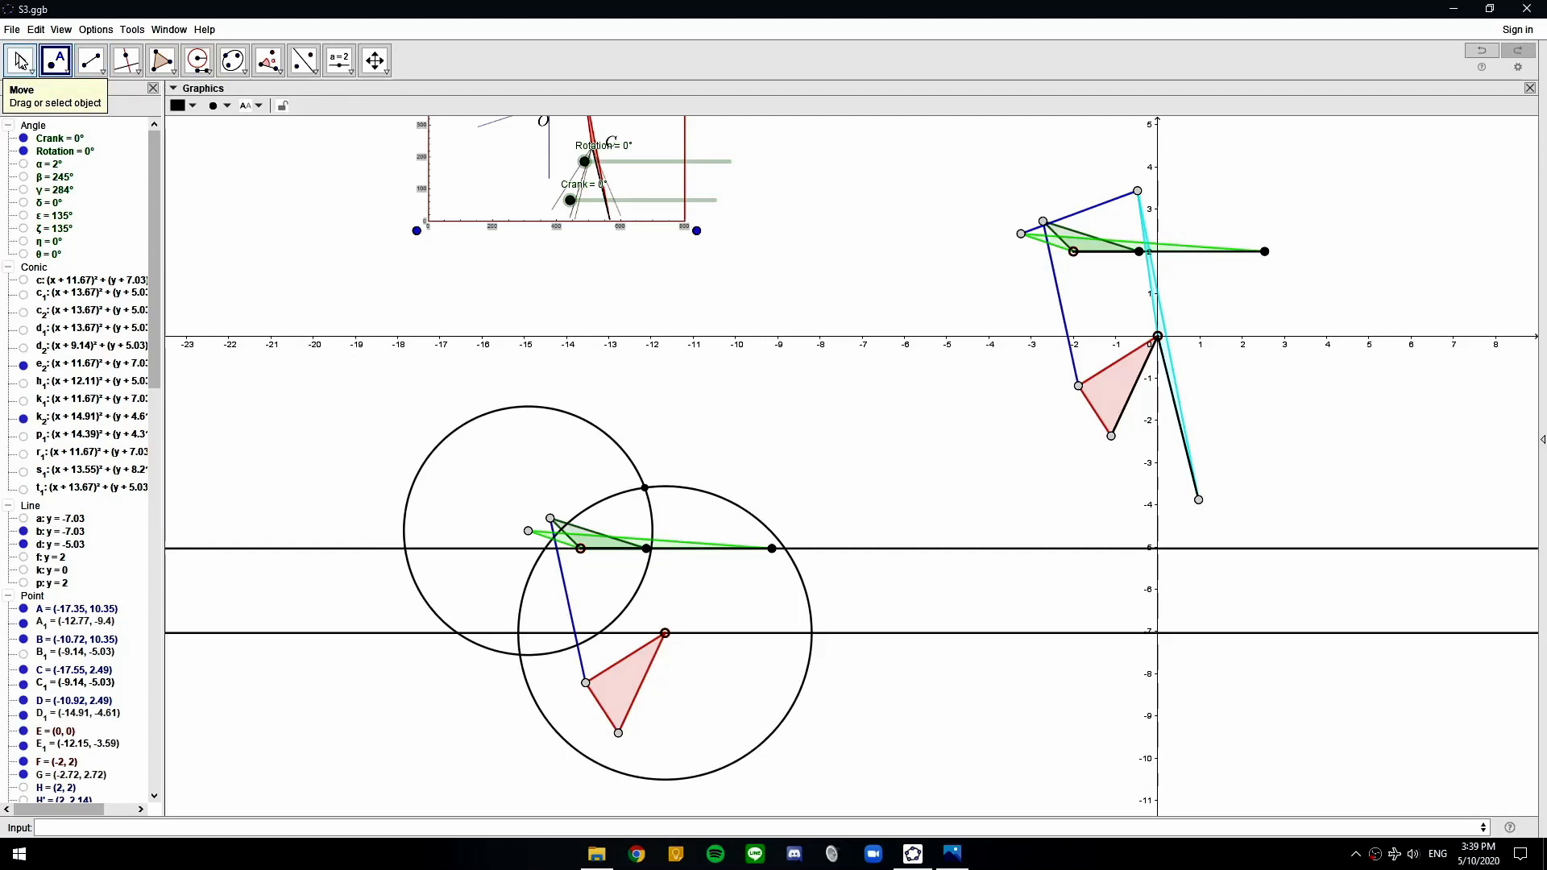
left_click(625, 451)
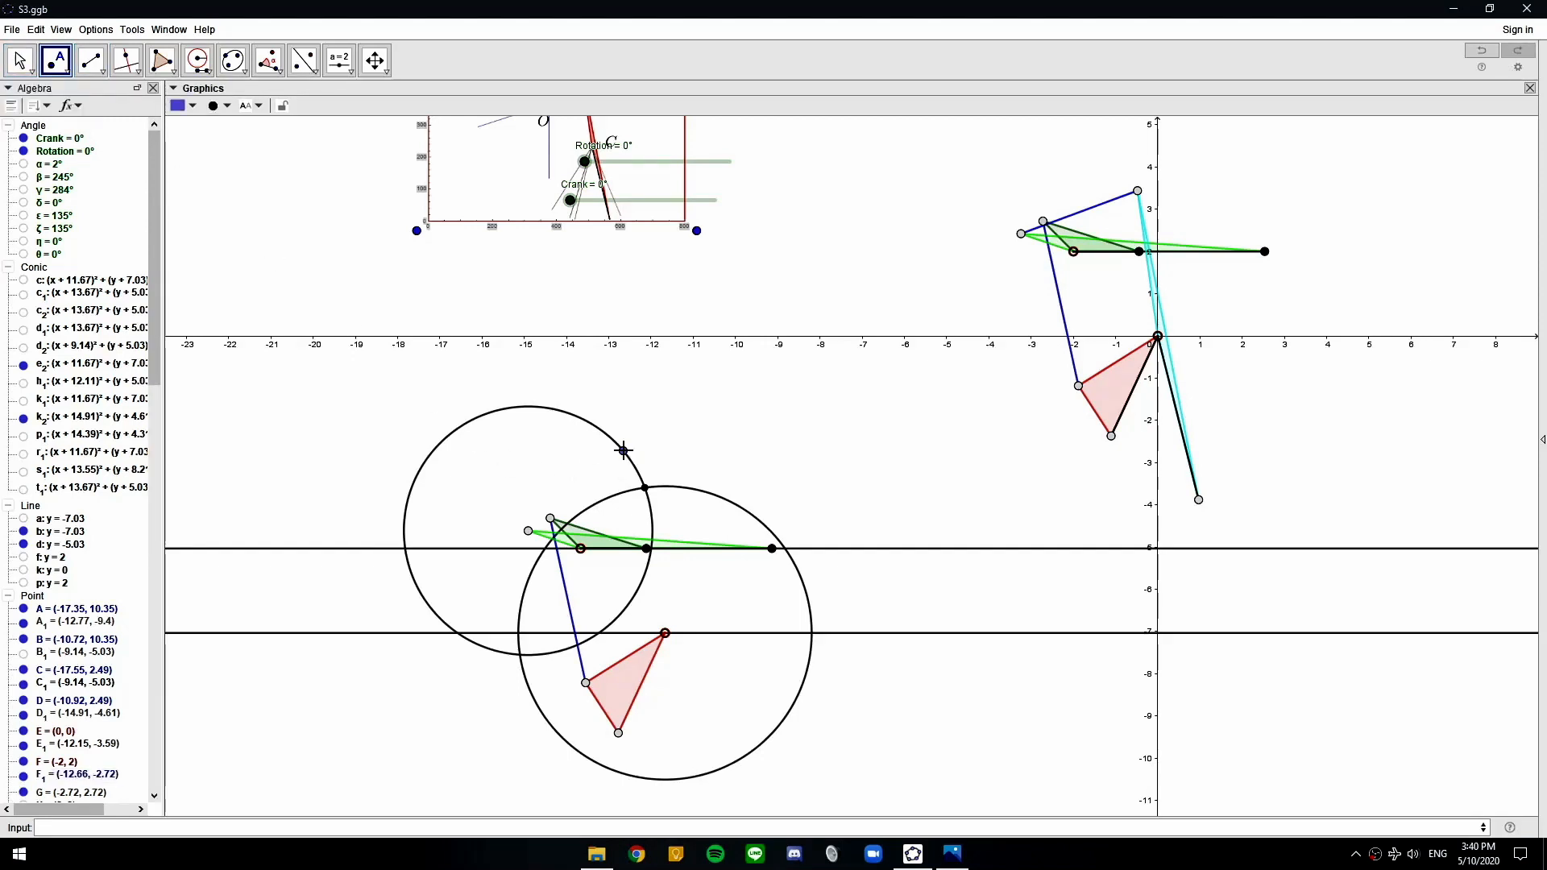
key("Escape")
left_click(623, 451)
key("Delete")
Hide both construction circles around the copied green triangle's outer corner and pivot R
left_click(622, 455)
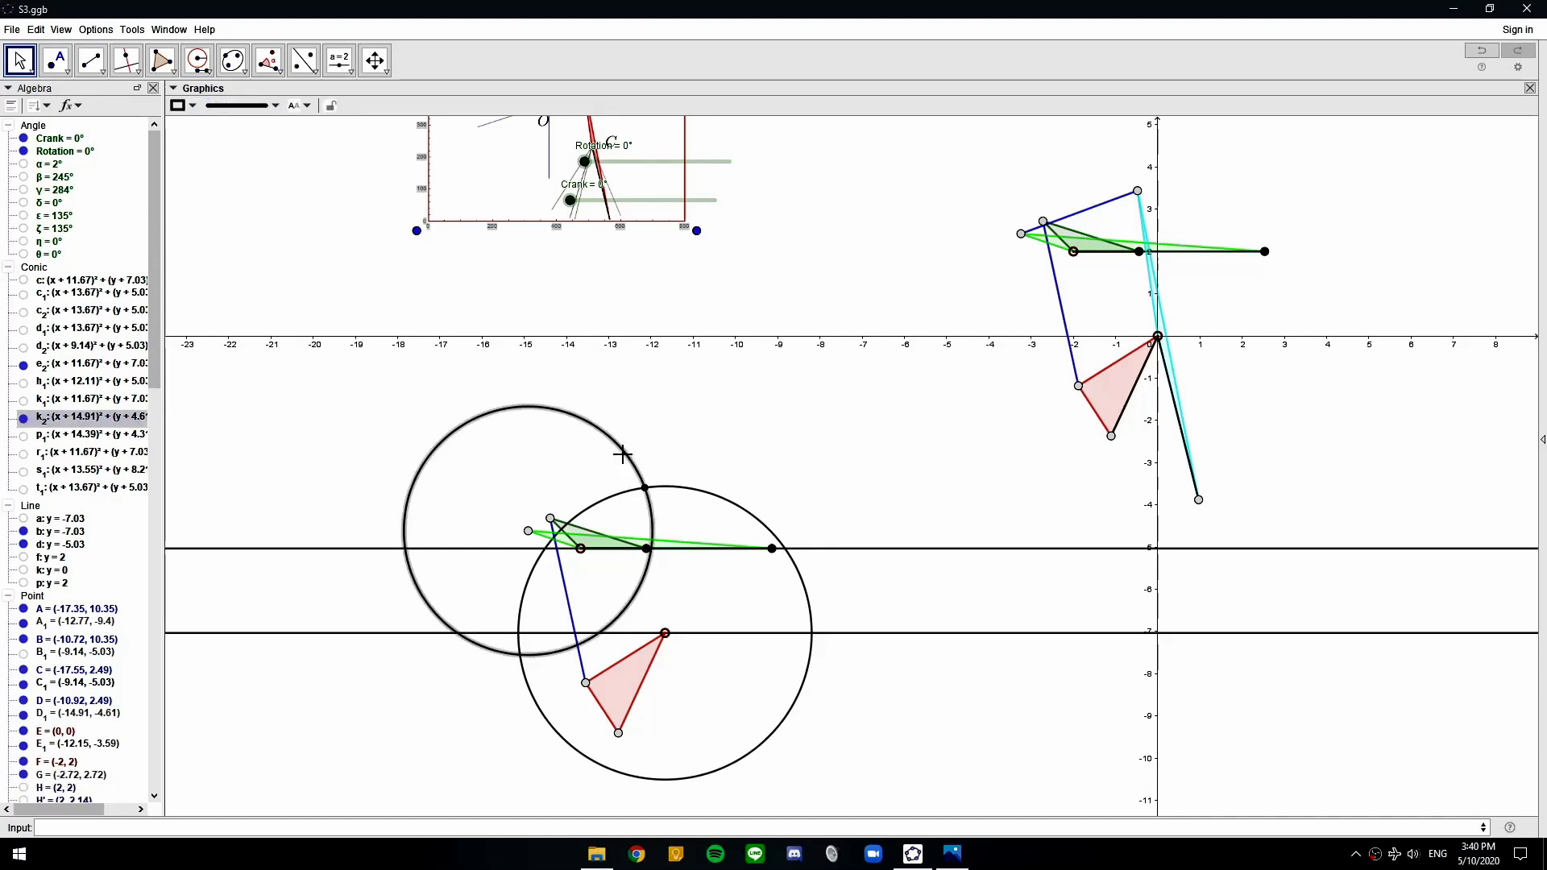
key("ctrl+g")
left_click(701, 493)
key("ctrl+g")
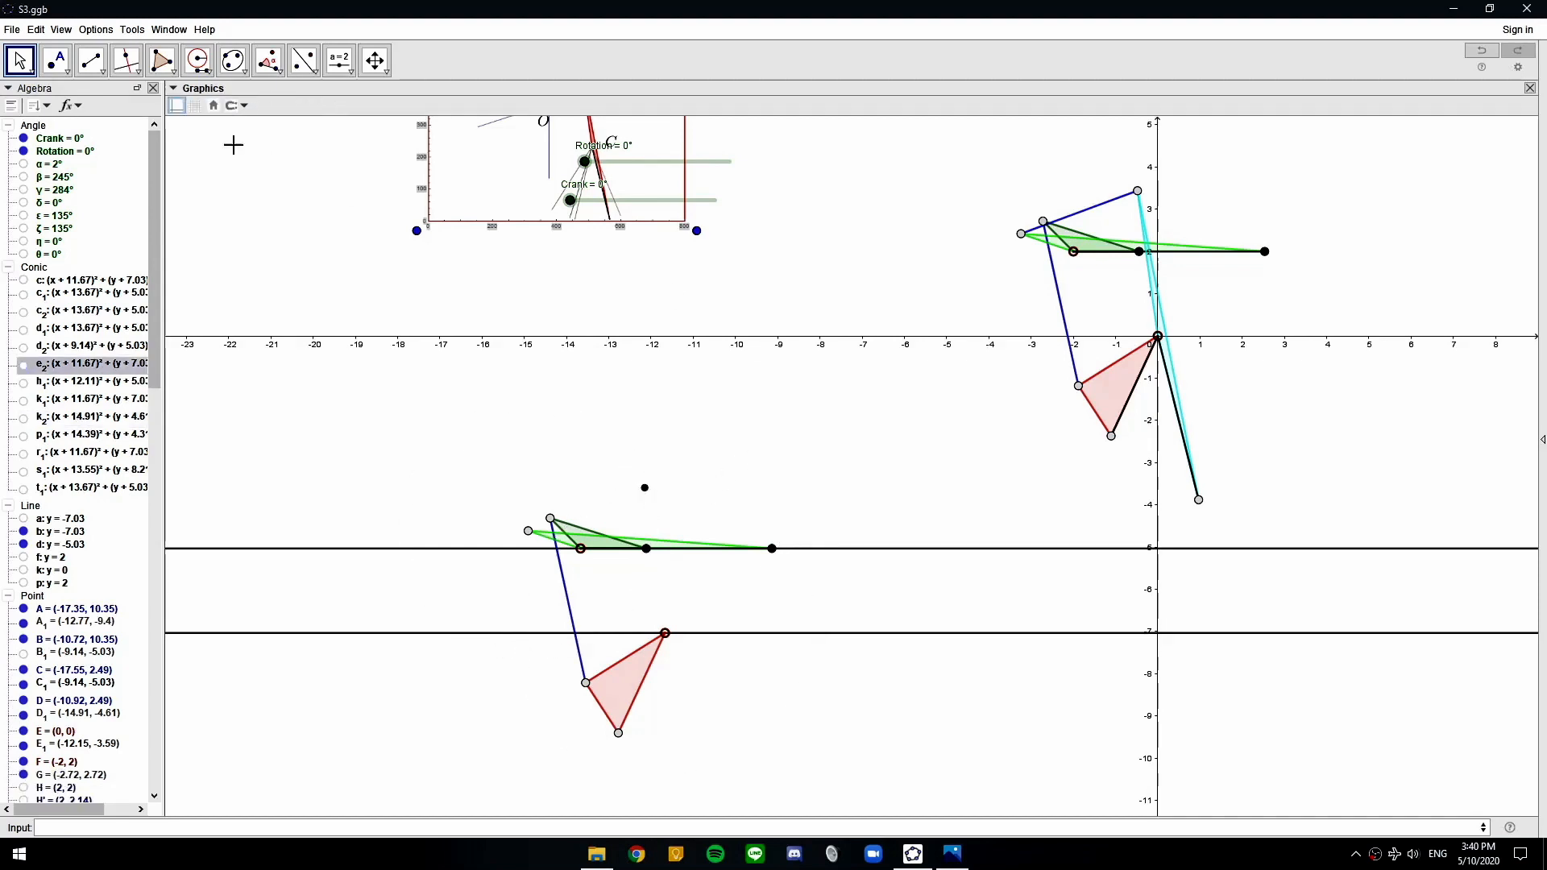
Draw a segment between the marked intersection point and the outer left corner of the copied long green triangle
left_click_drag(698, 511, 701, 457)
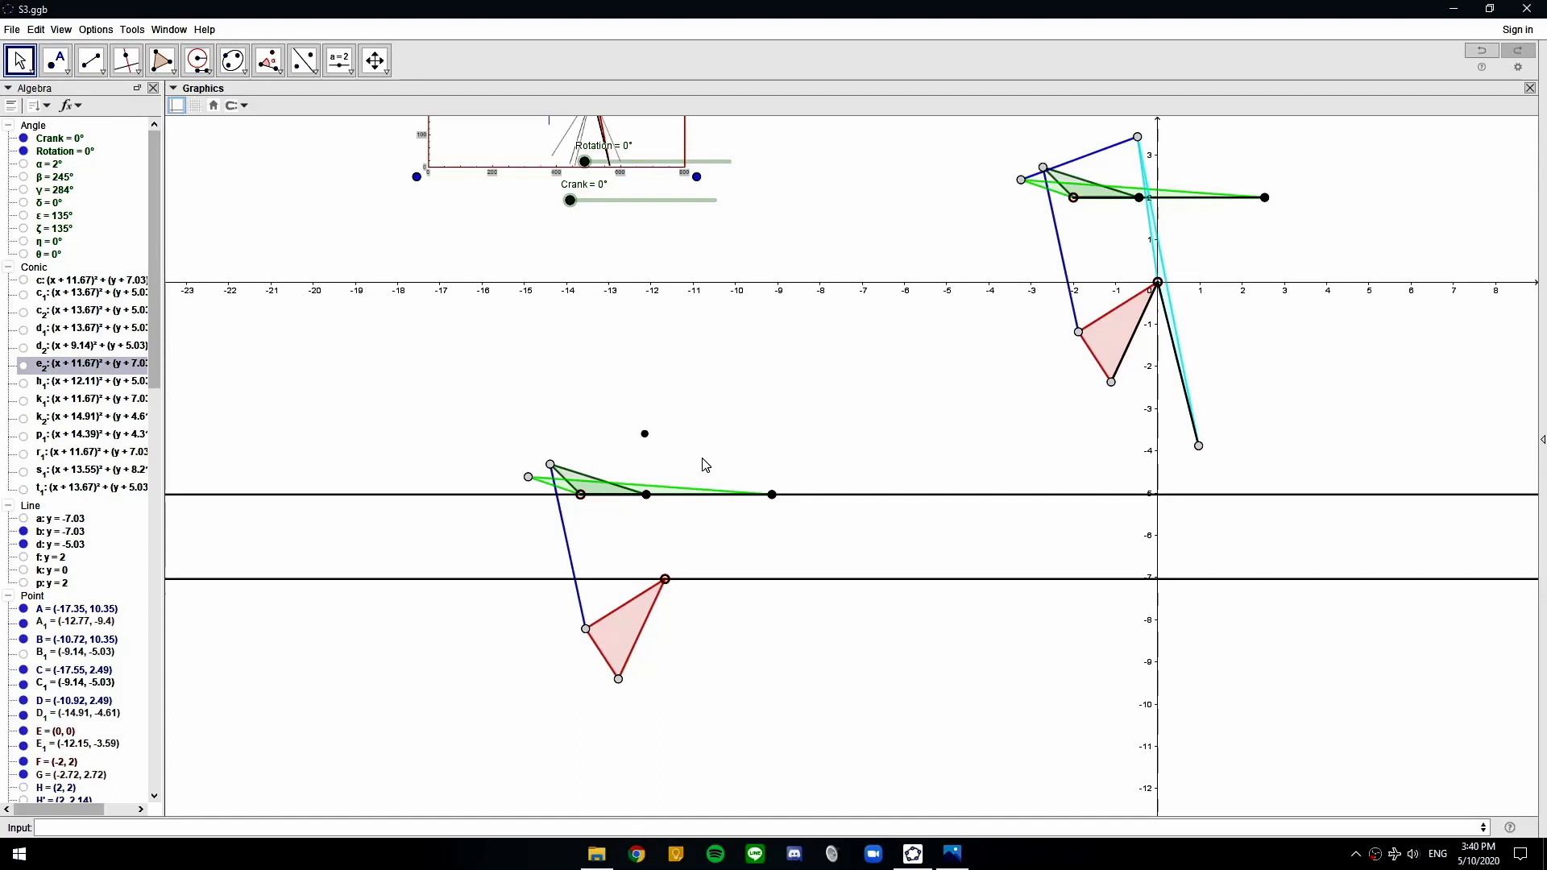
left_click_drag(845, 341, 887, 428)
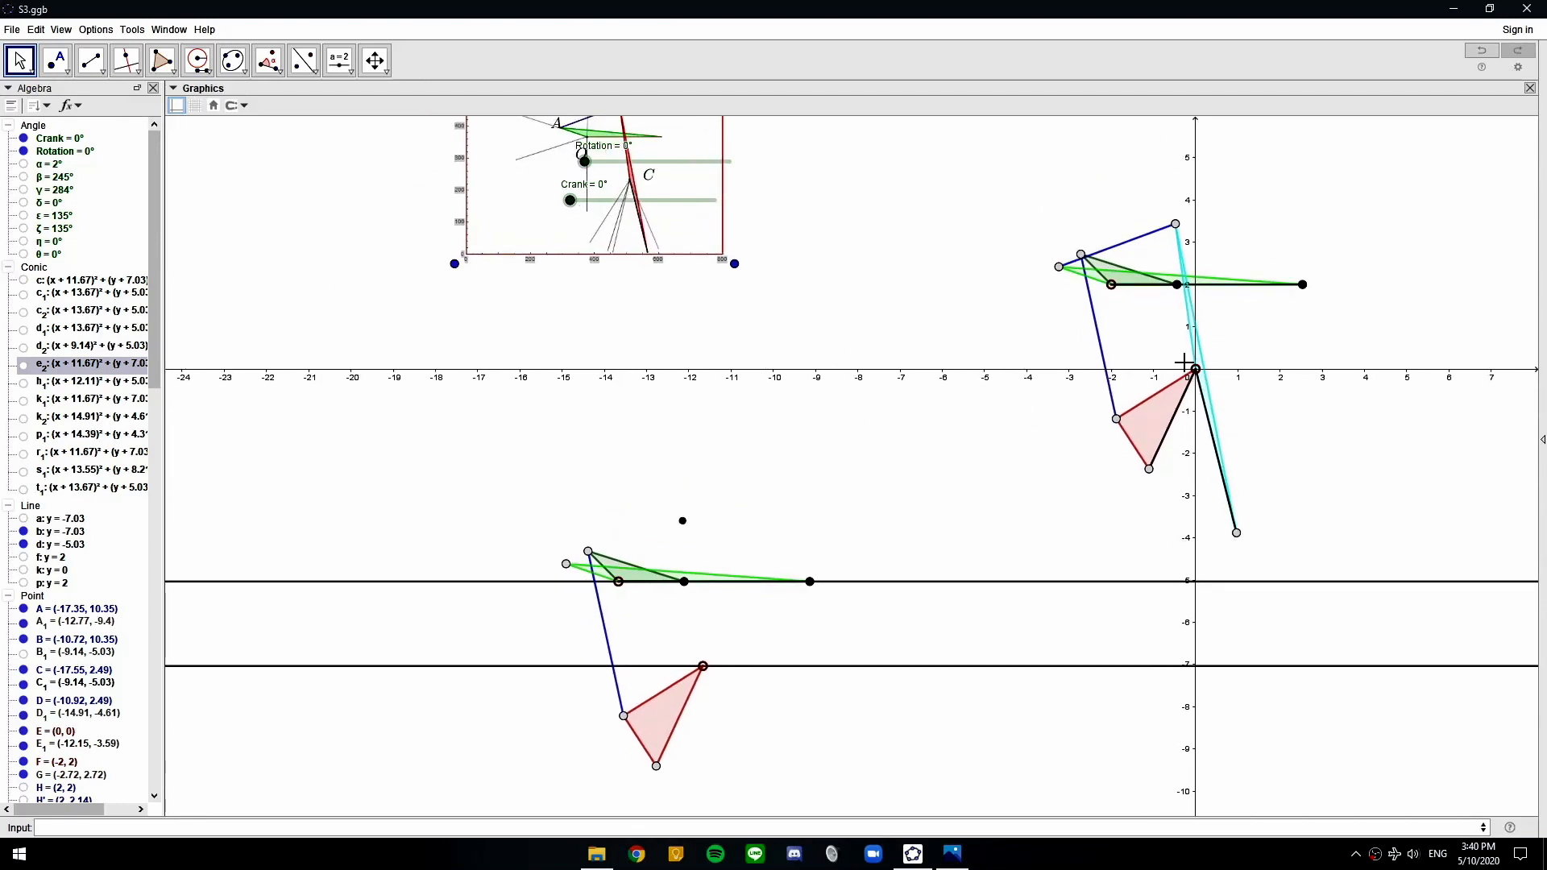
left_click_drag(913, 603, 950, 781)
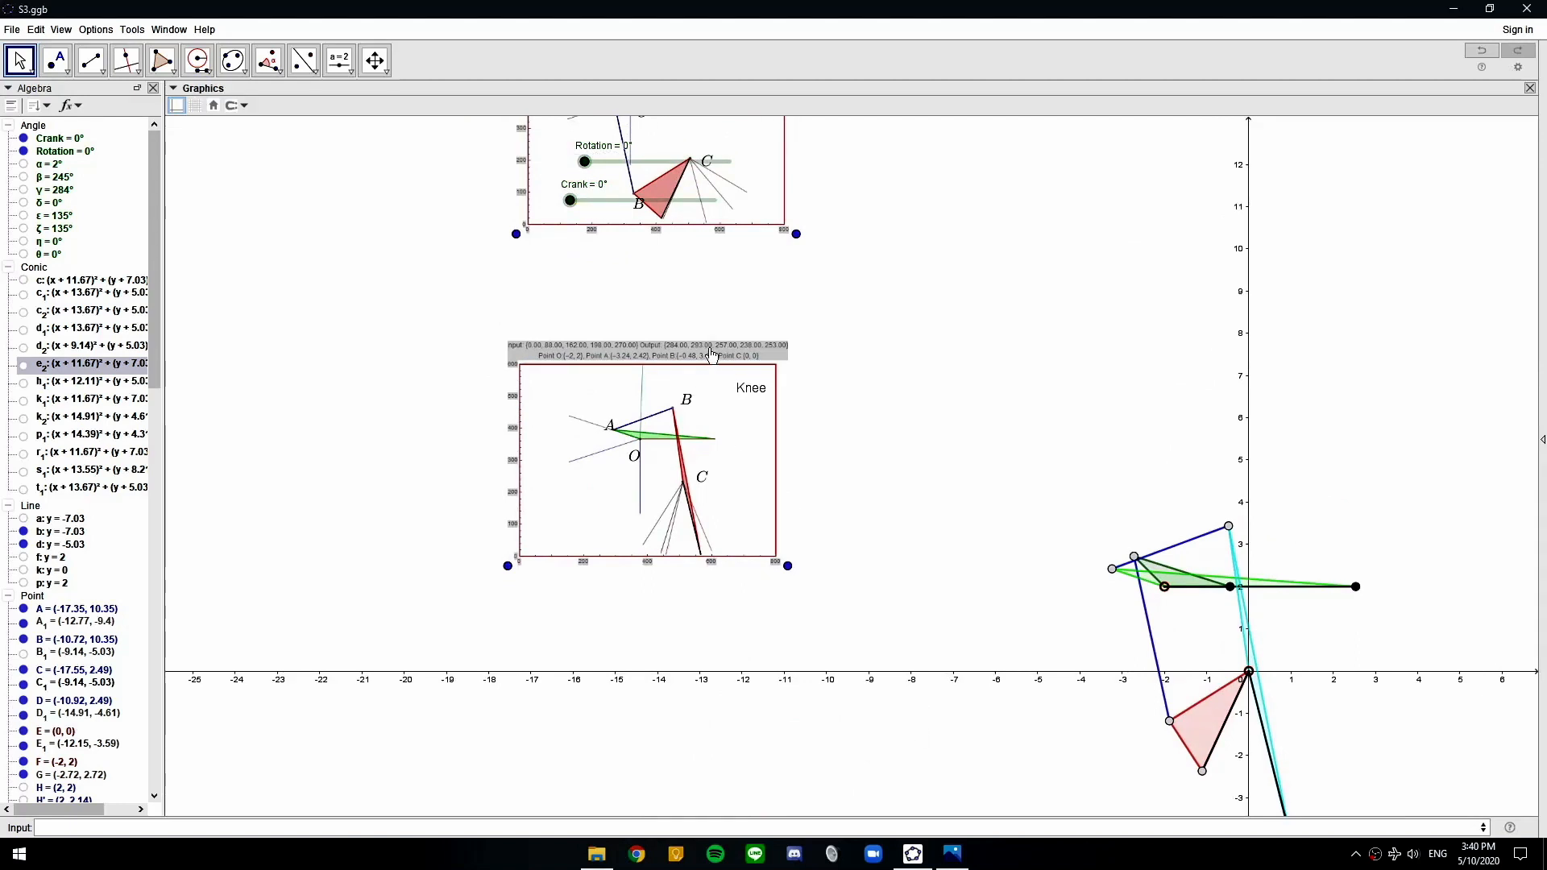
left_click_drag(814, 522, 776, 231)
left_click_drag(884, 501, 821, 430)
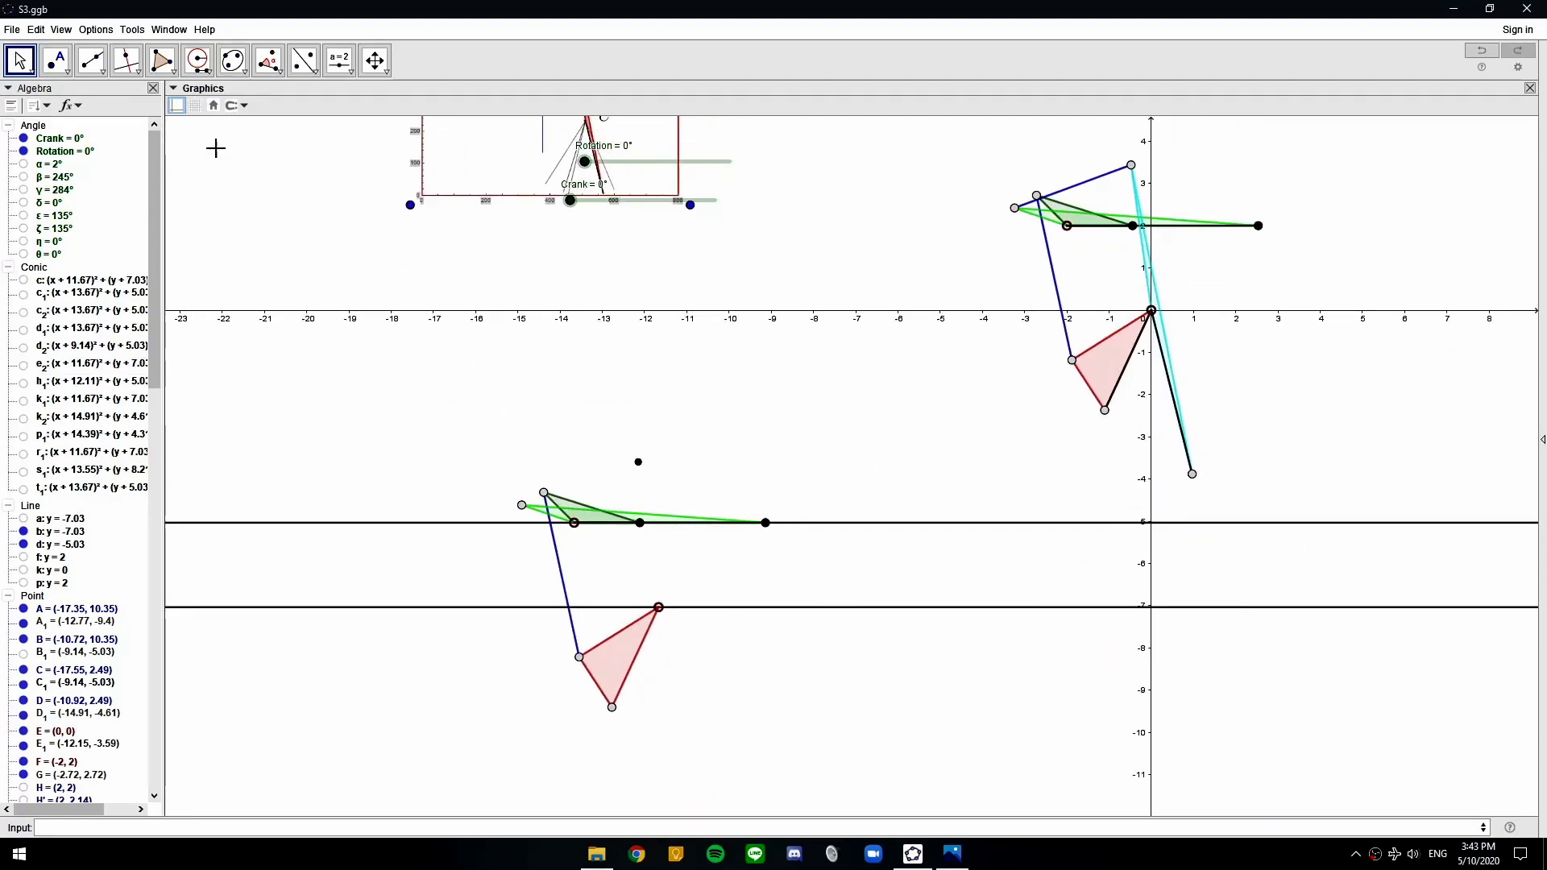
left_click(91, 63)
left_click(129, 127)
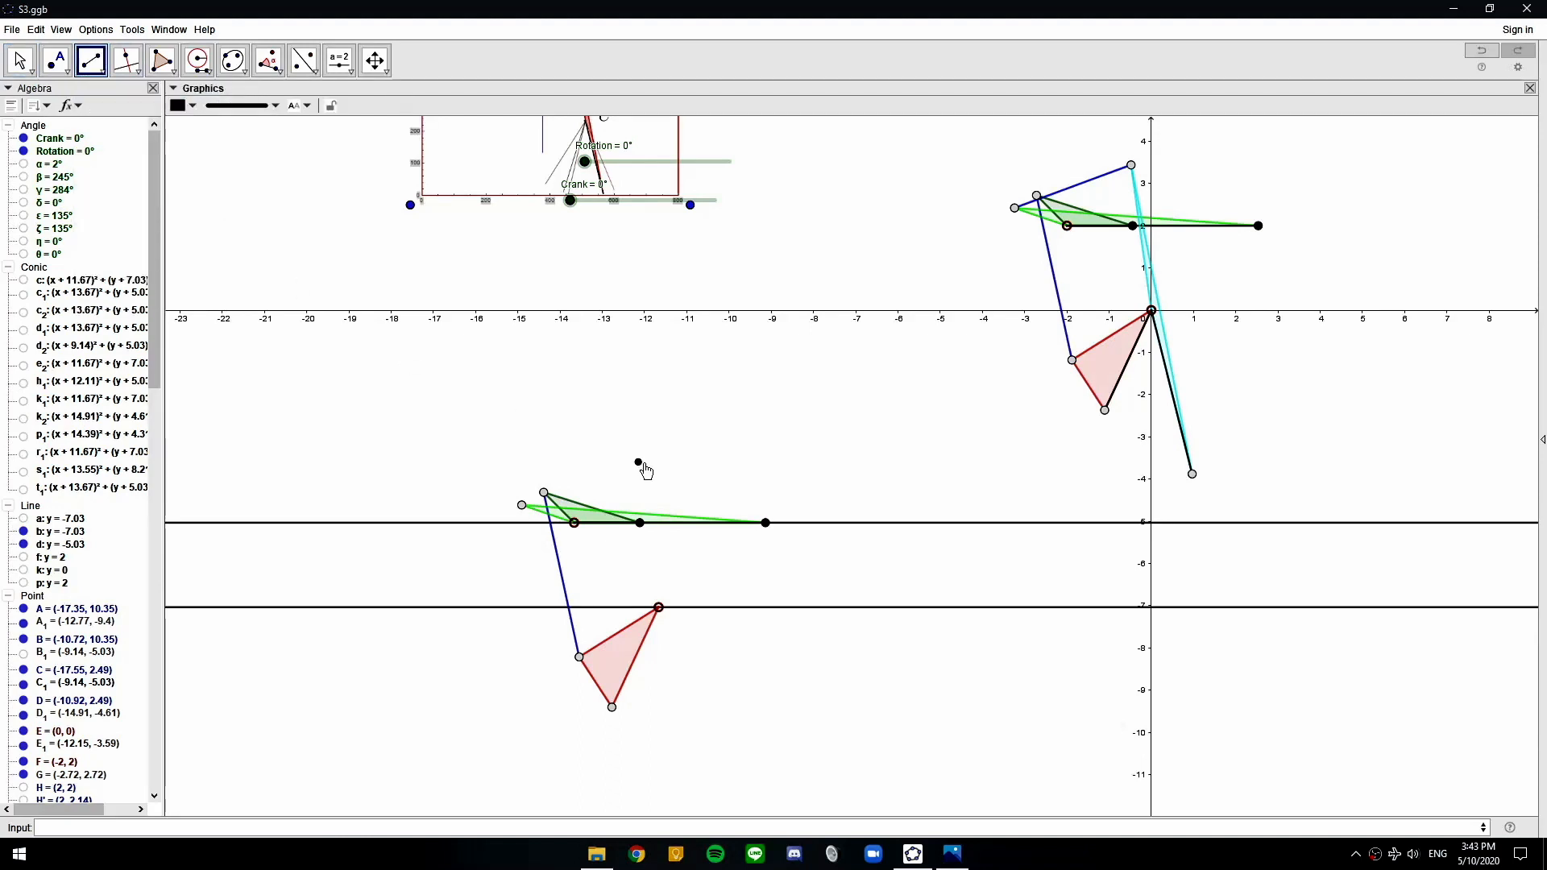
left_click(544, 492)
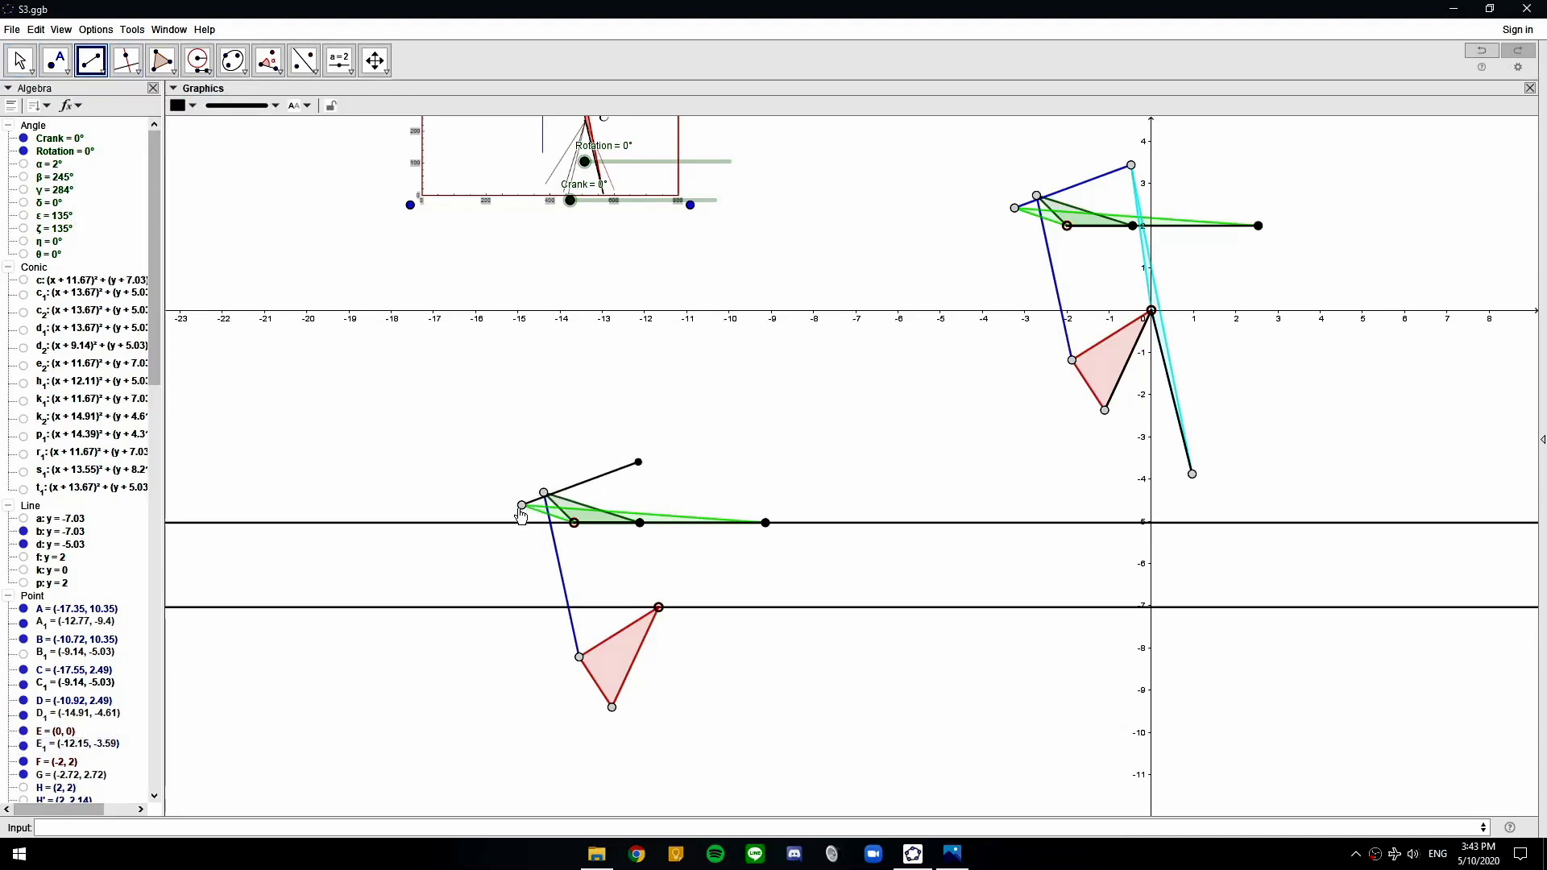
key("Escape")
Colour the new upper link of the copied linkage dark blue
left_click(611, 481)
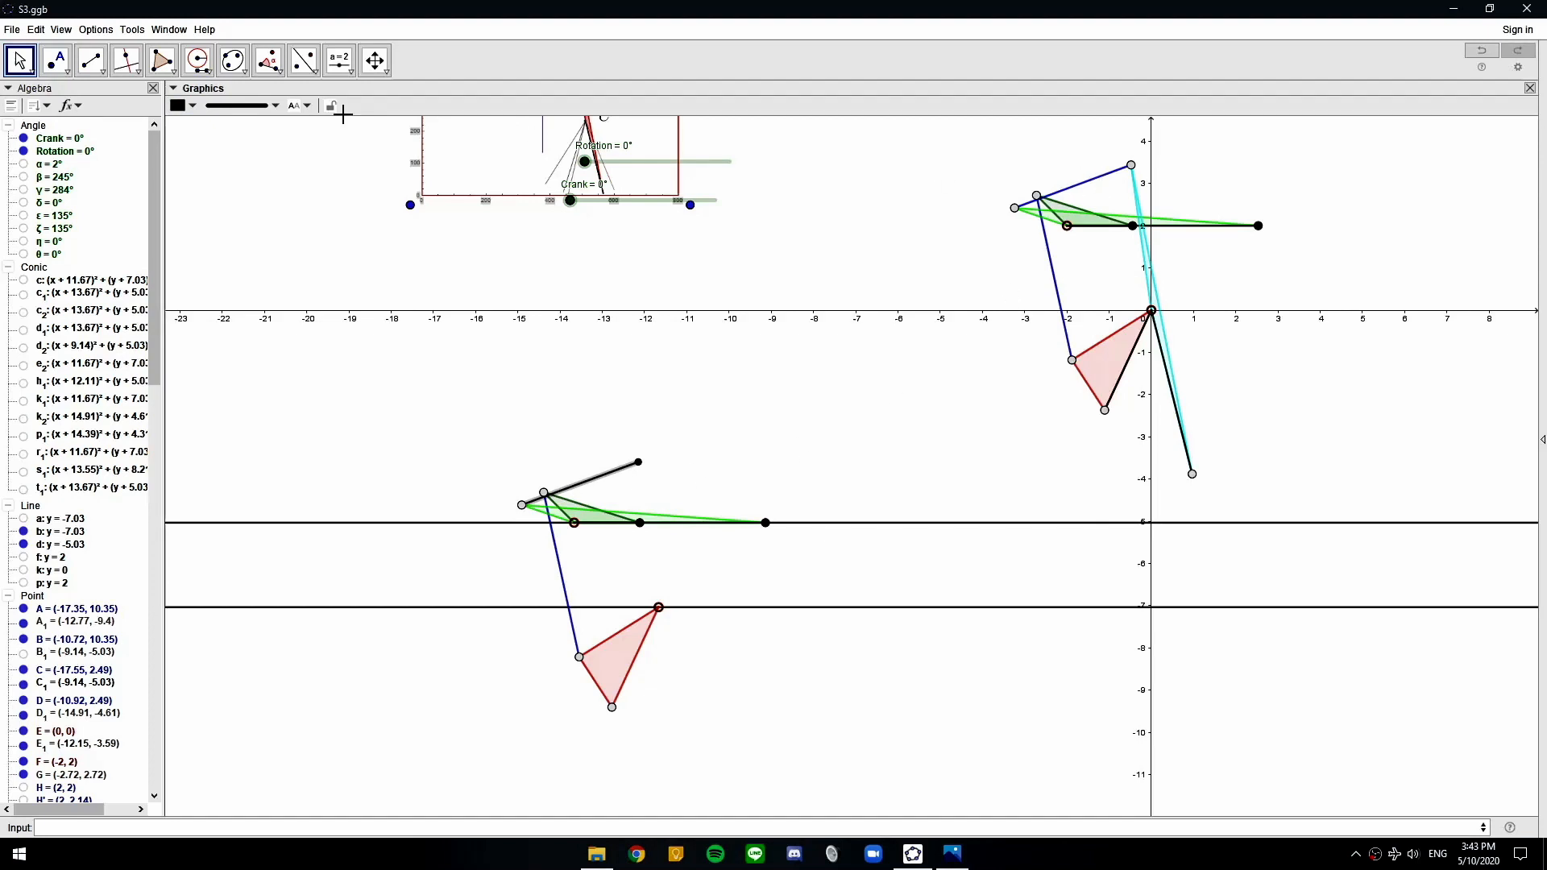
left_click(180, 106)
left_click(281, 131)
left_click(773, 445)
Give the blue link's upper endpoint a light grey colour and a larger size
left_click(638, 462)
left_click(179, 106)
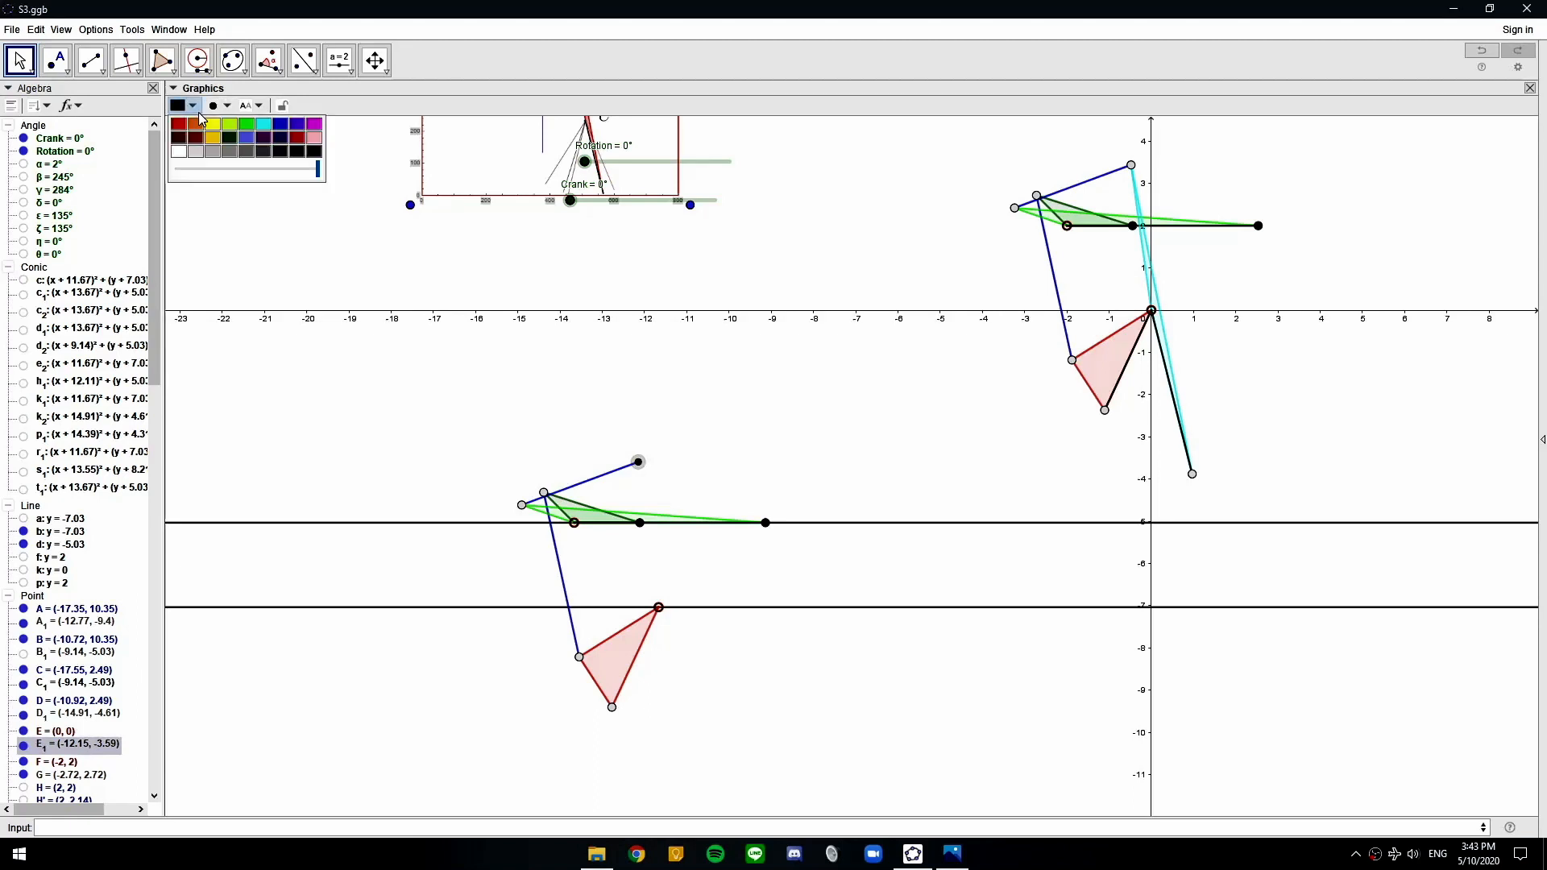
left_click(218, 105)
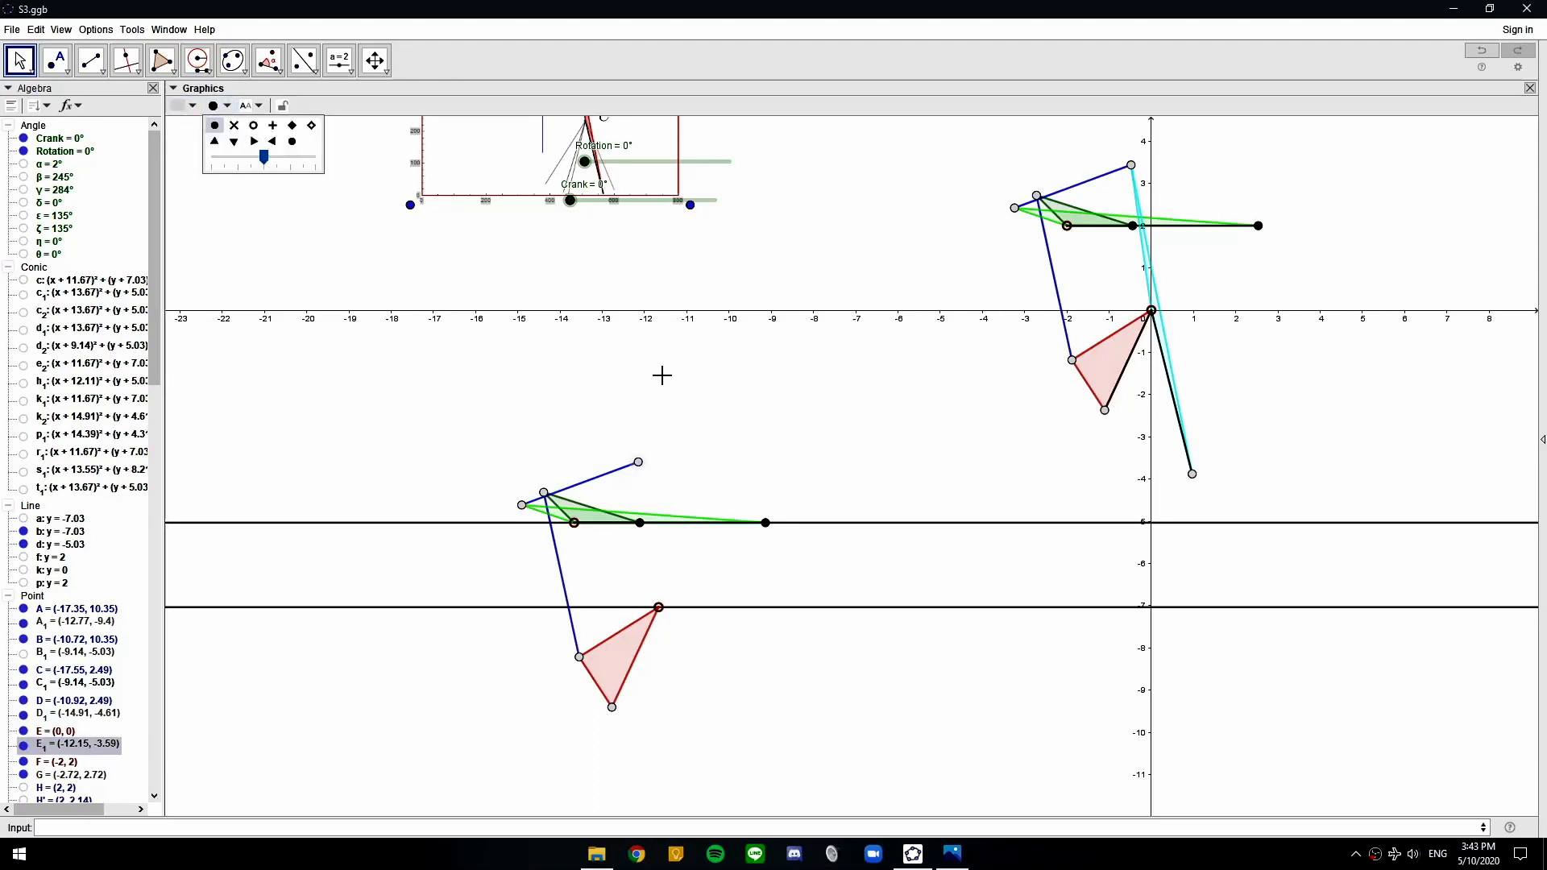
left_click(766, 408)
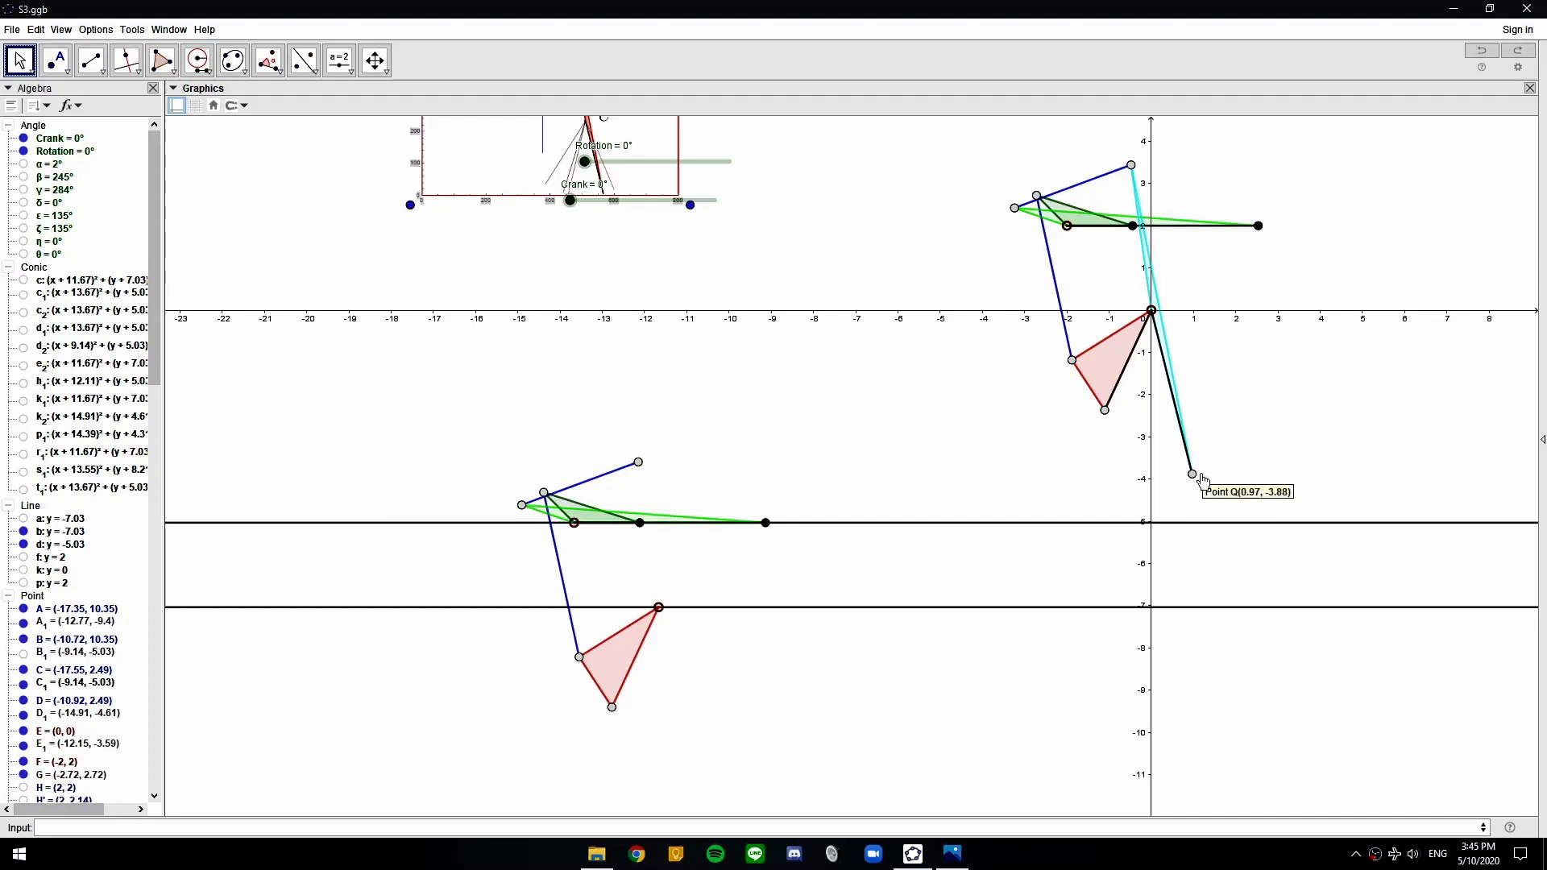
Draw compass circles around R with the origin-to-Q distance and around the blue link's upper endpoint with the upper-knee-point-to-Q distance
left_click(200, 64)
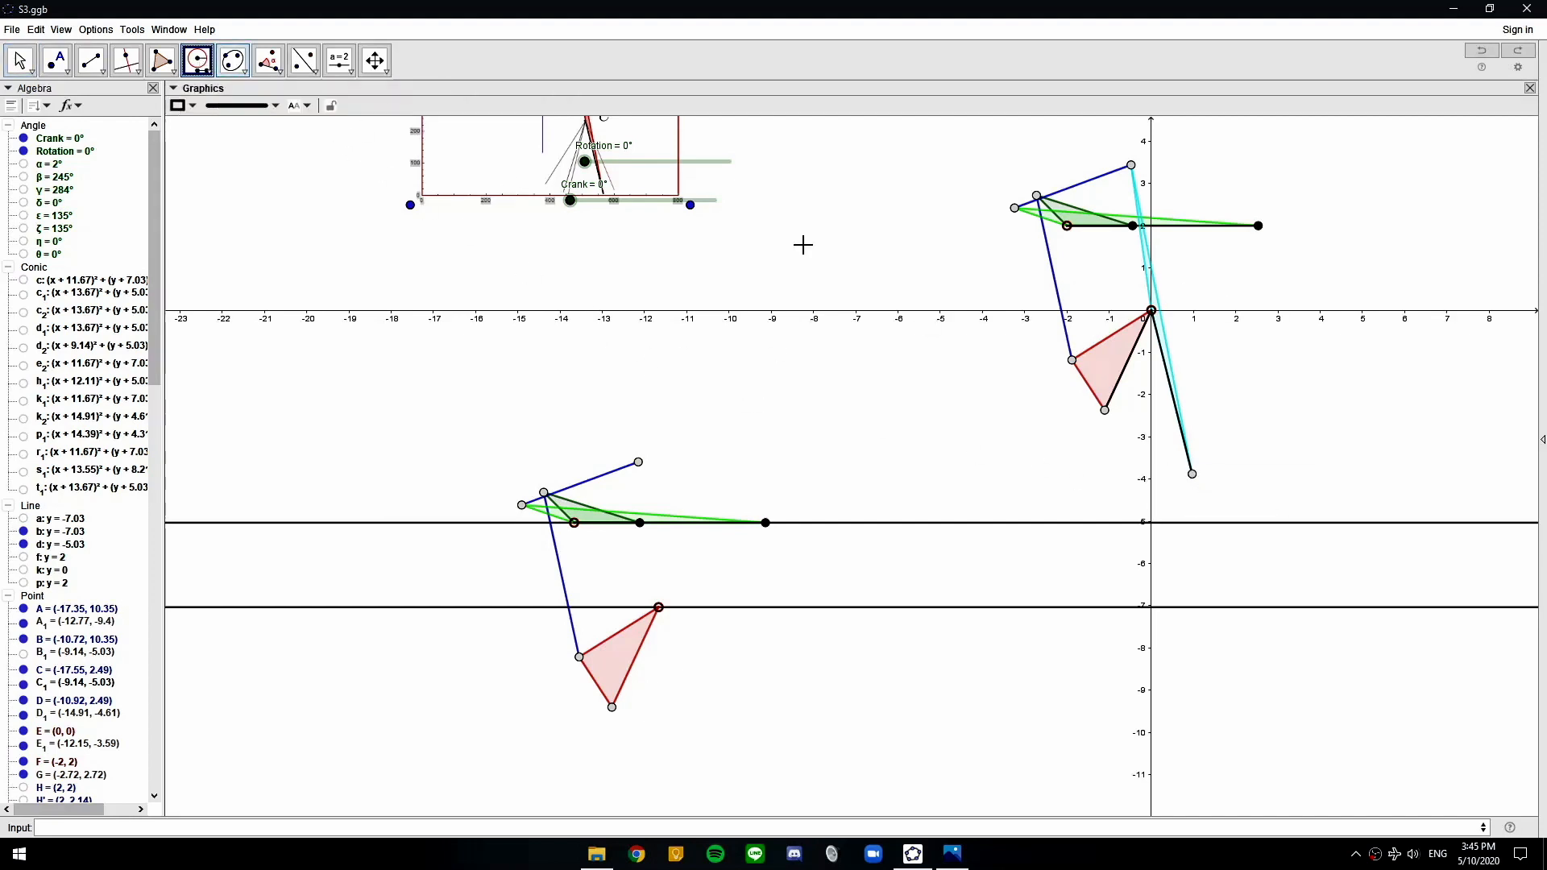
left_click(1152, 311)
left_click(1192, 474)
left_click(659, 609)
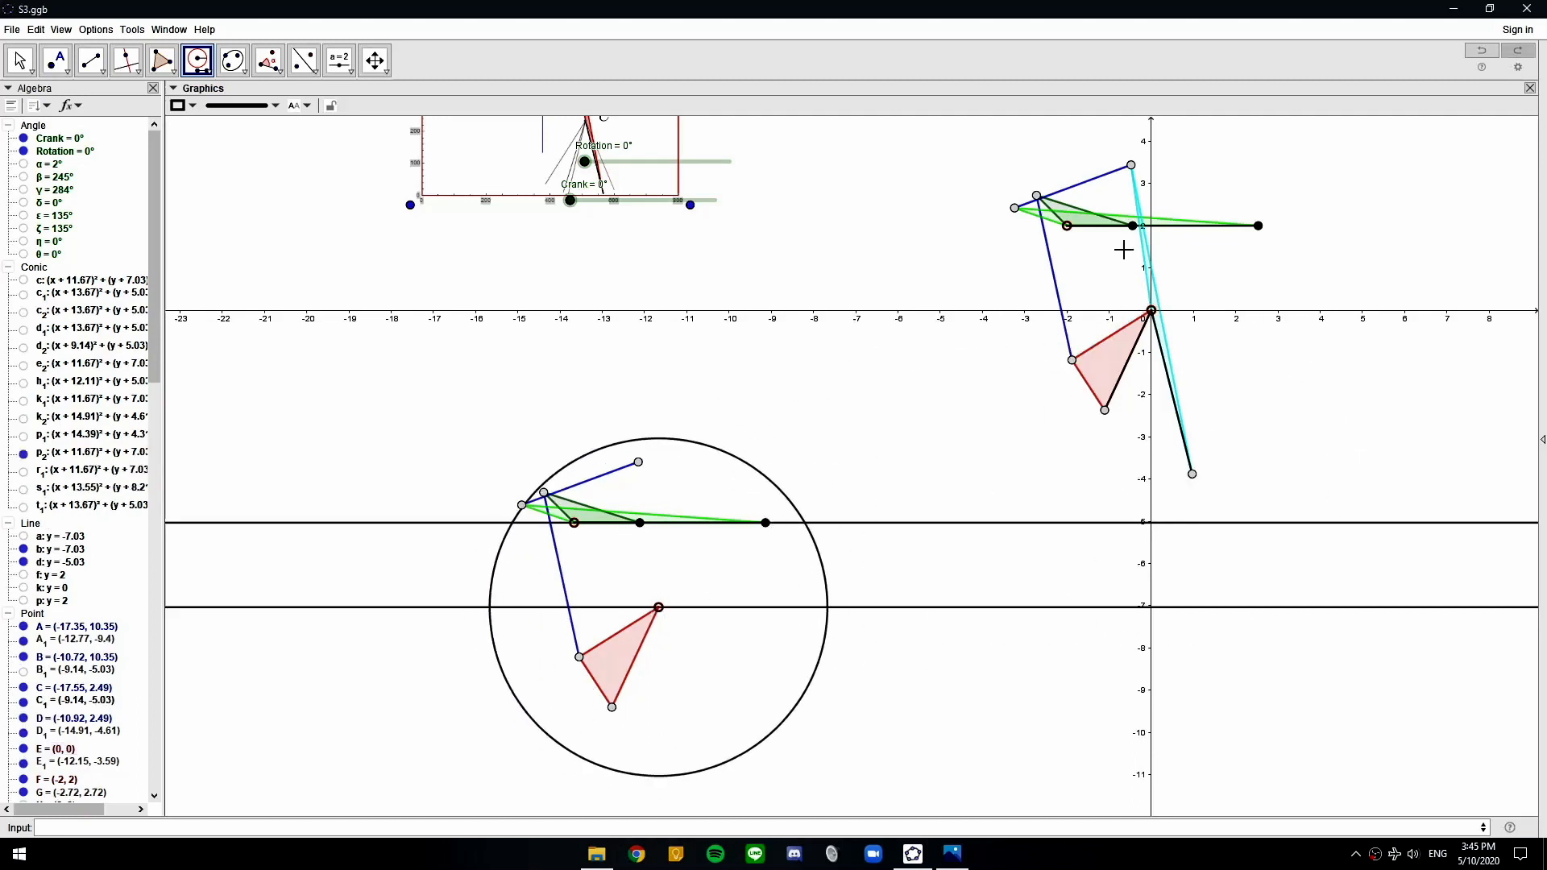
left_click(1192, 475)
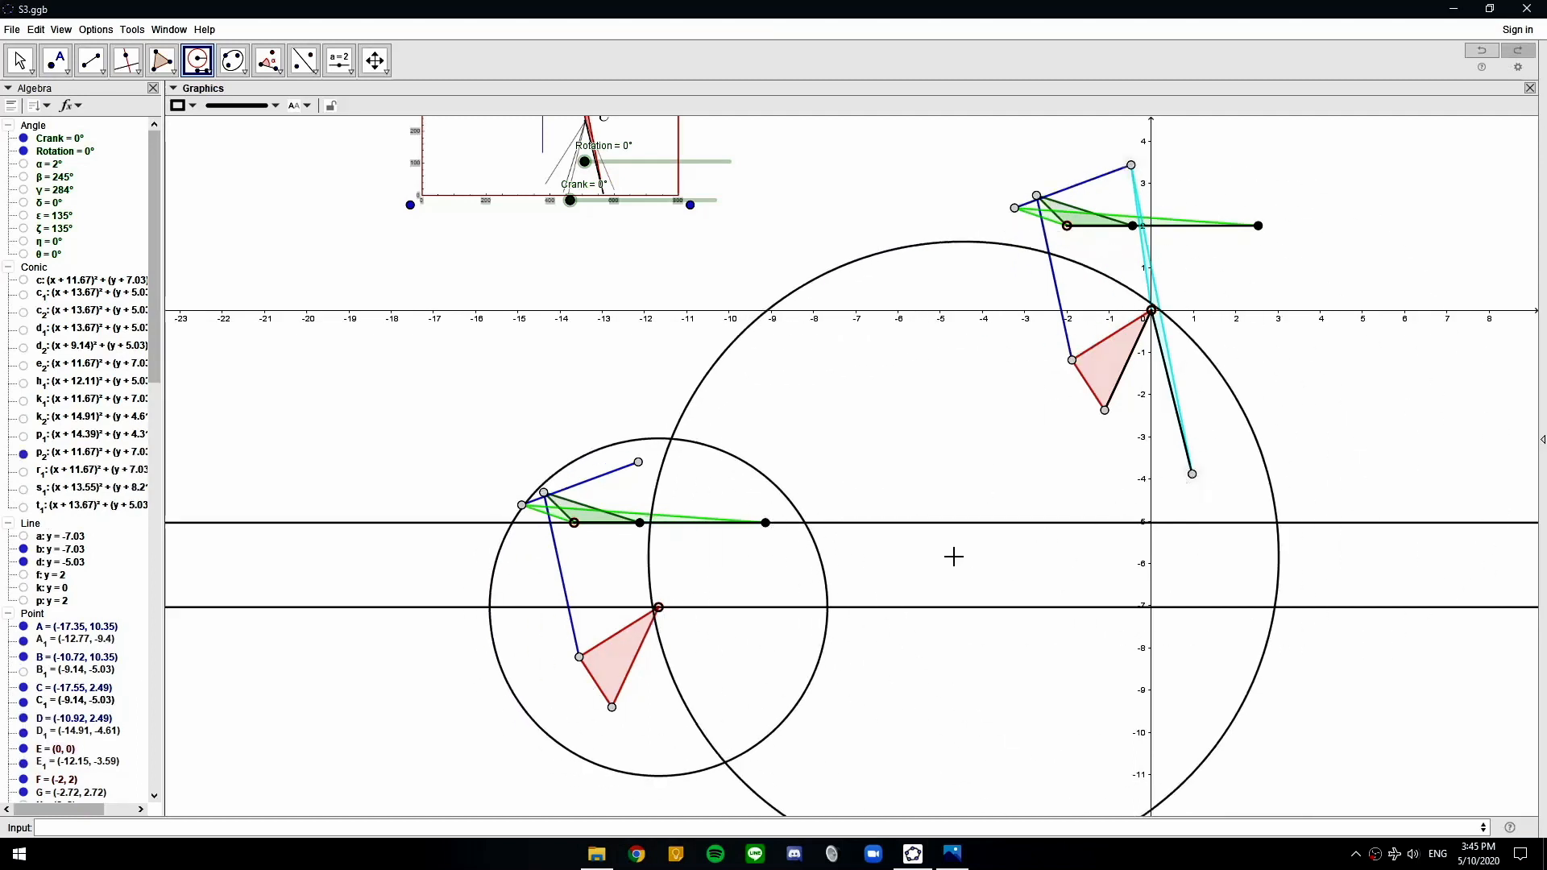
left_click(639, 464)
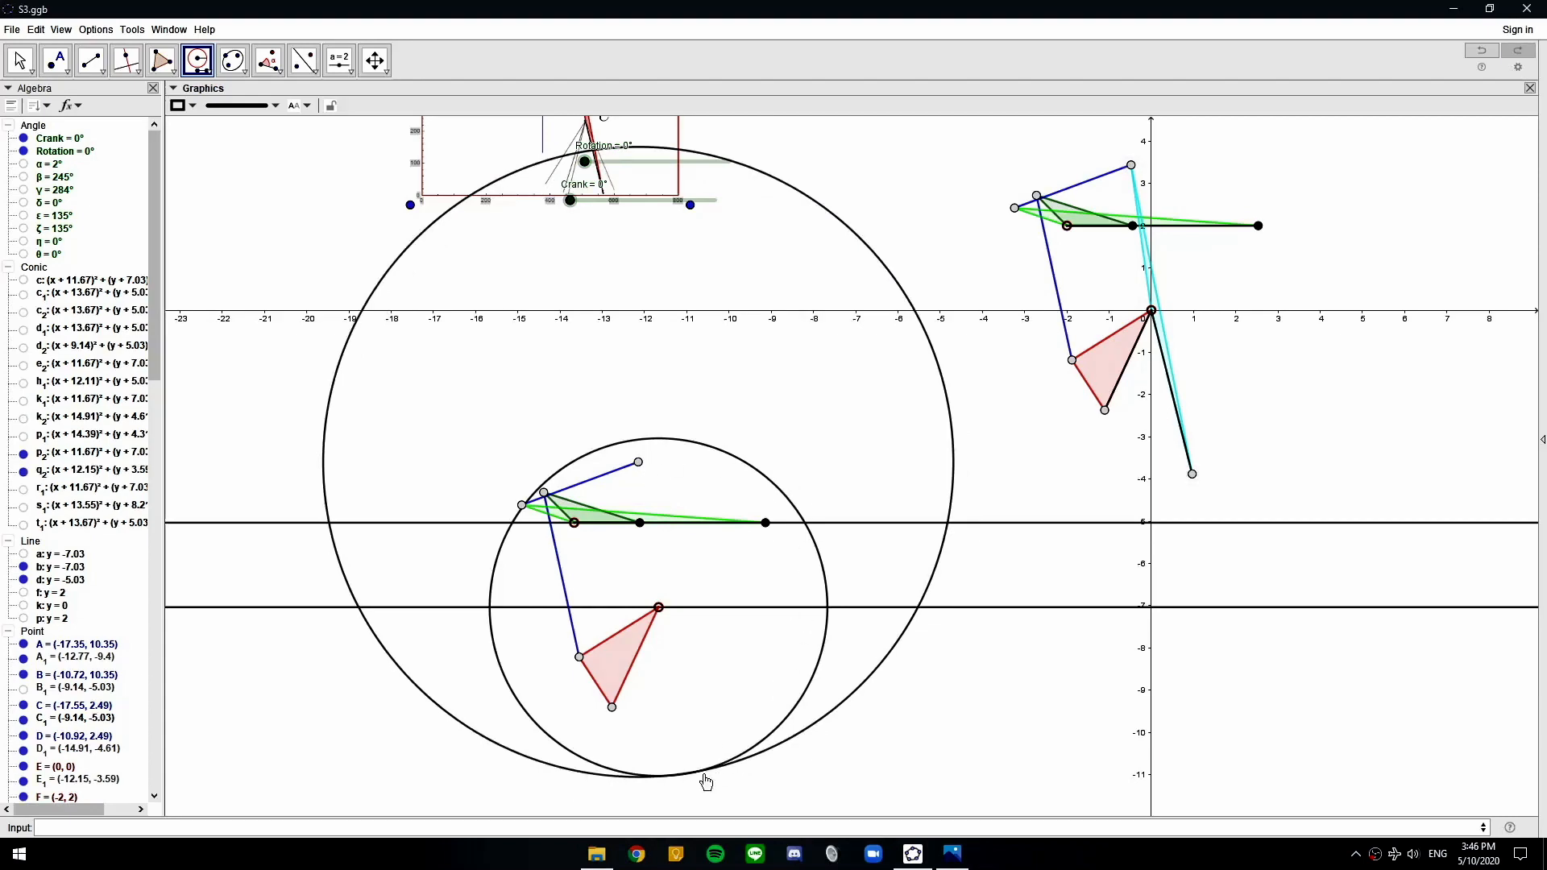
Mark the intersection points of the two compass circles around R and the blue link's upper endpoint
scroll(706, 782, "up", 4)
scroll(617, 789, "down", 2)
scroll(636, 788, "up", 3)
scroll(653, 789, "down", 6)
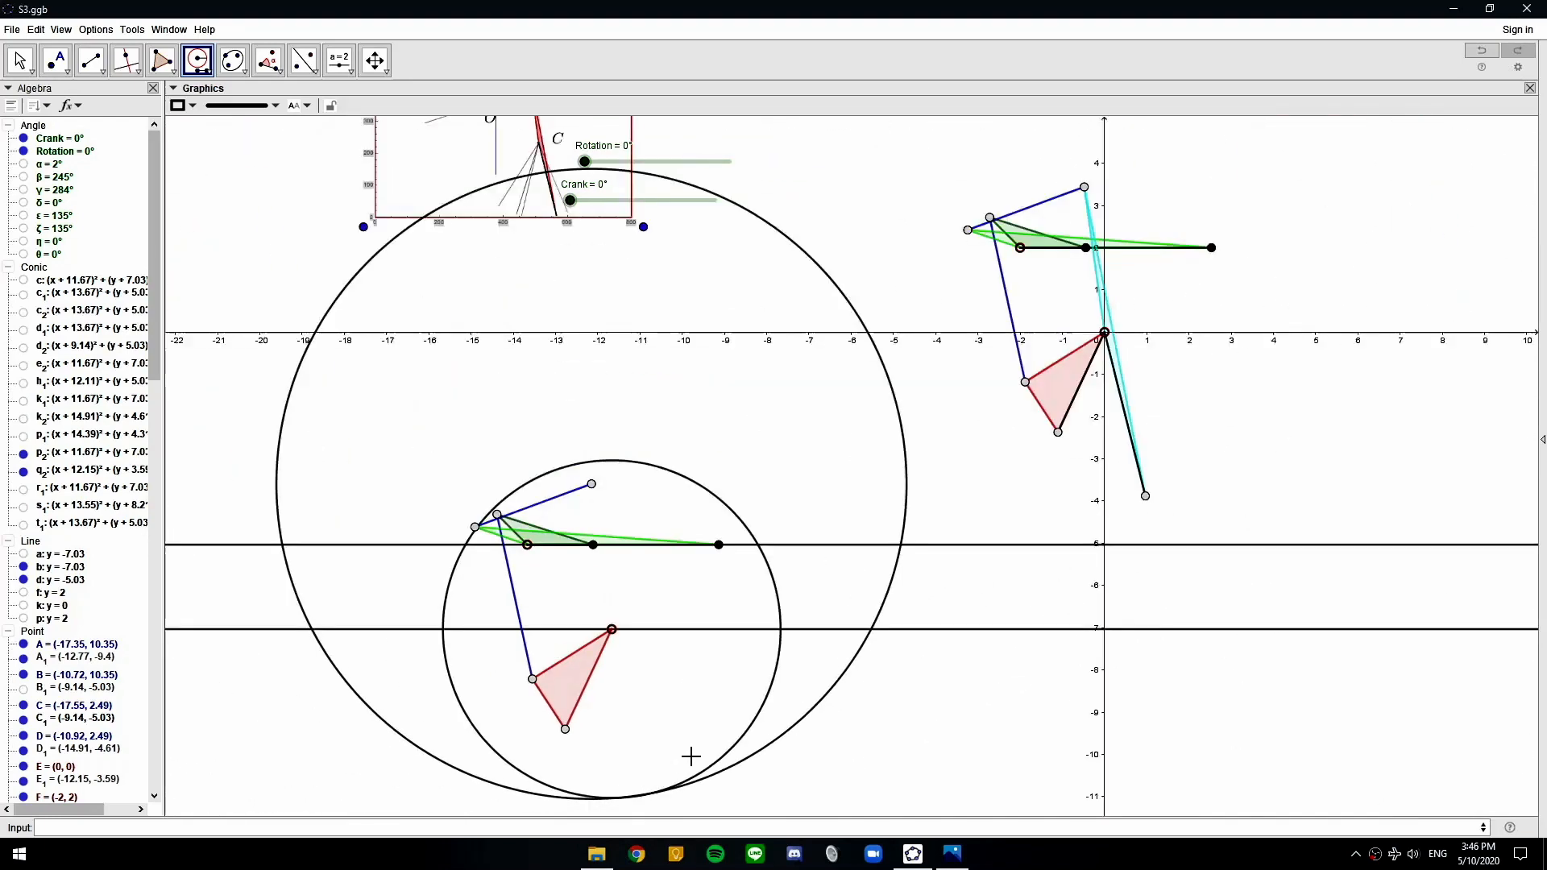
left_click(91, 60)
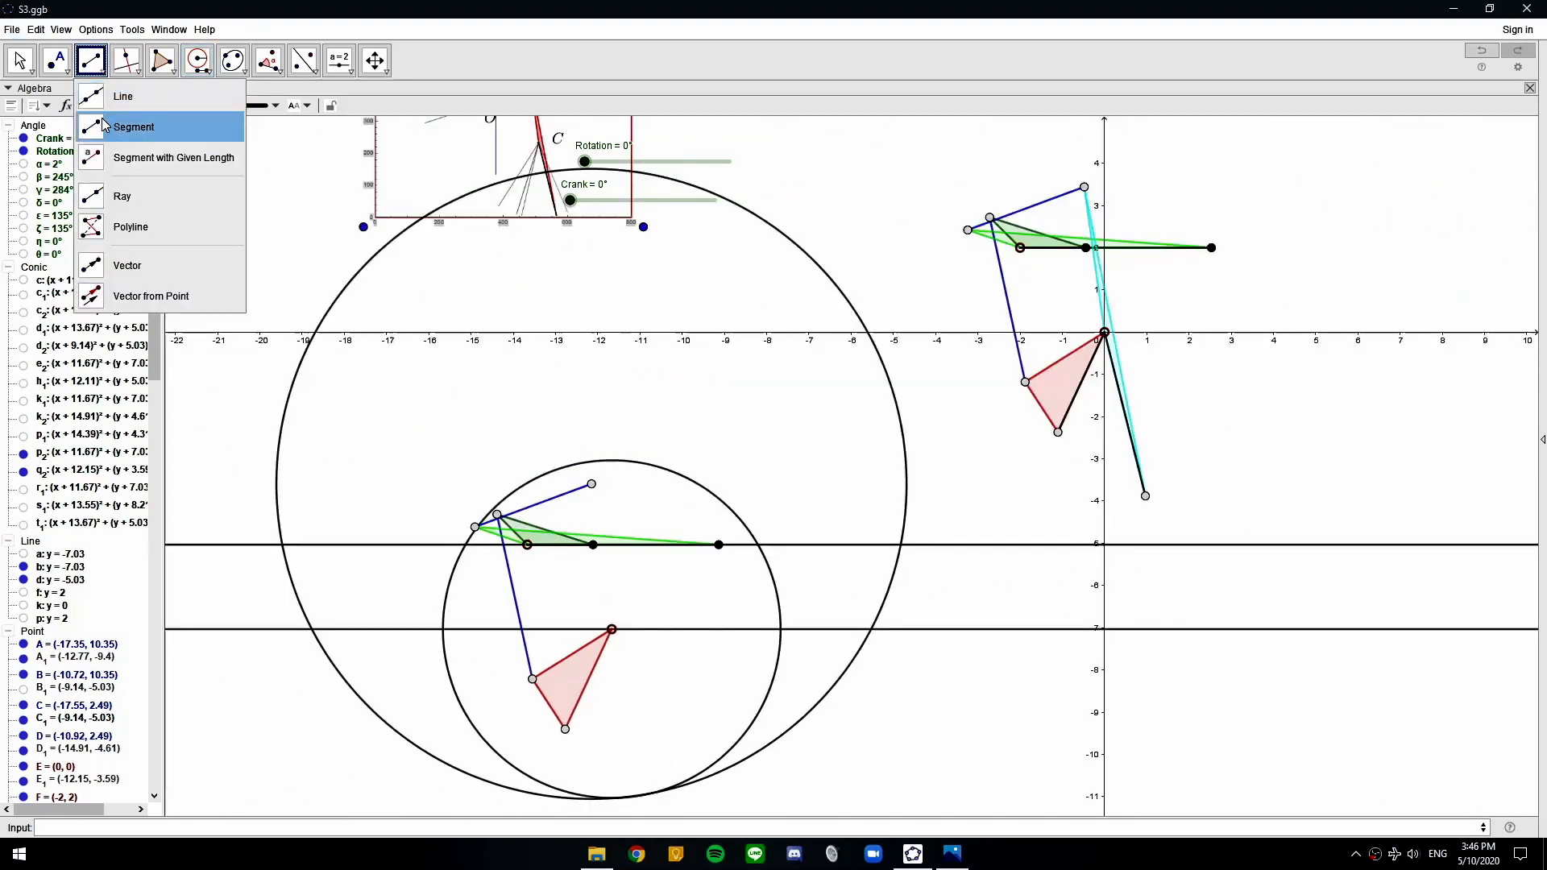
left_click(56, 60)
left_click(129, 196)
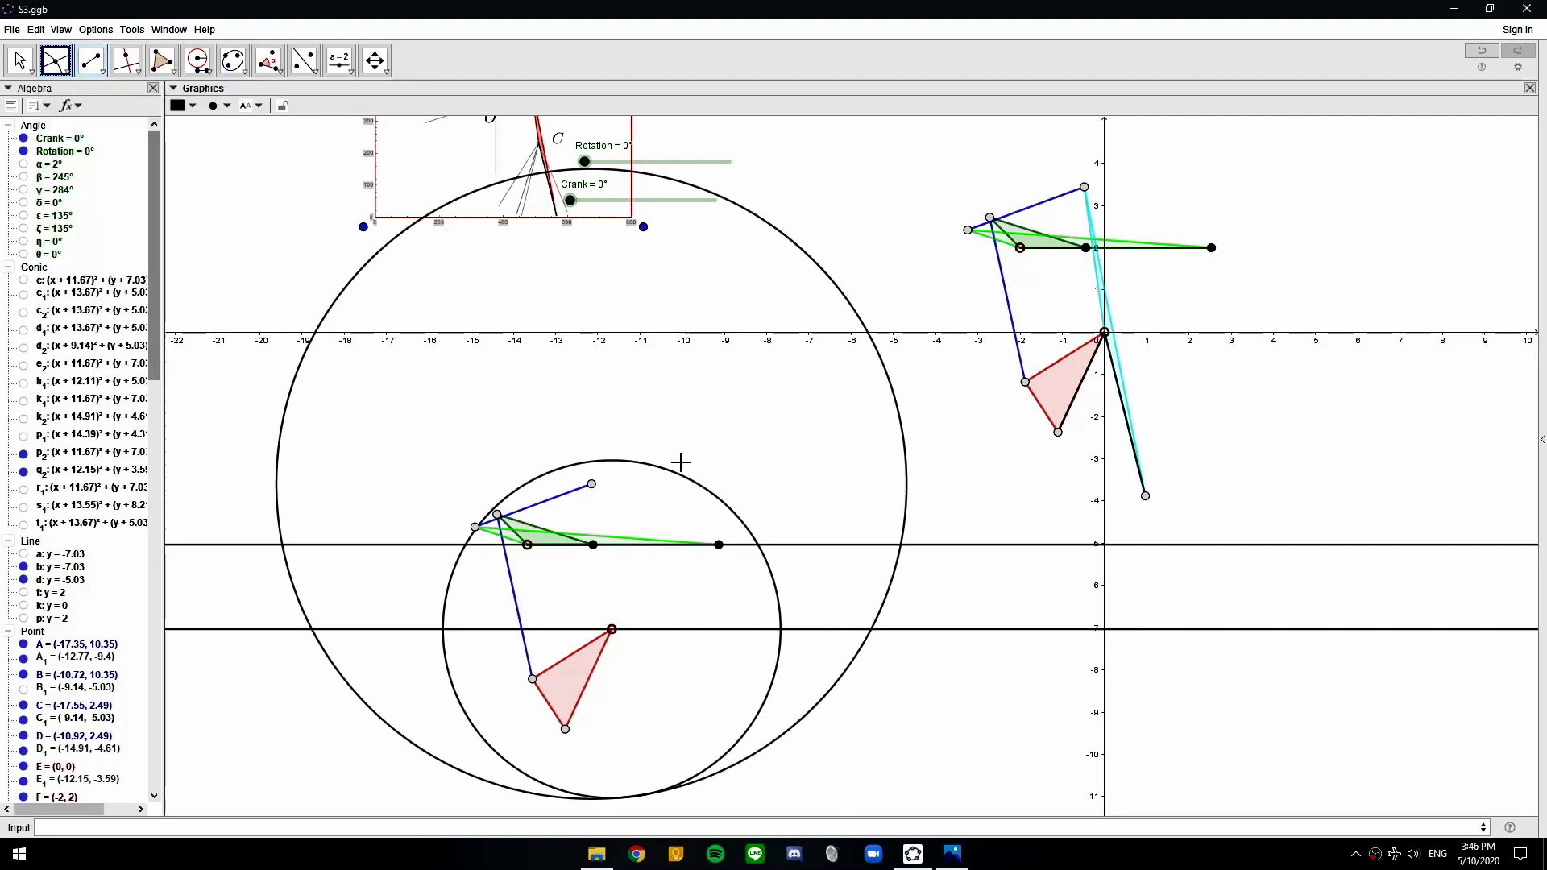
left_click(822, 695)
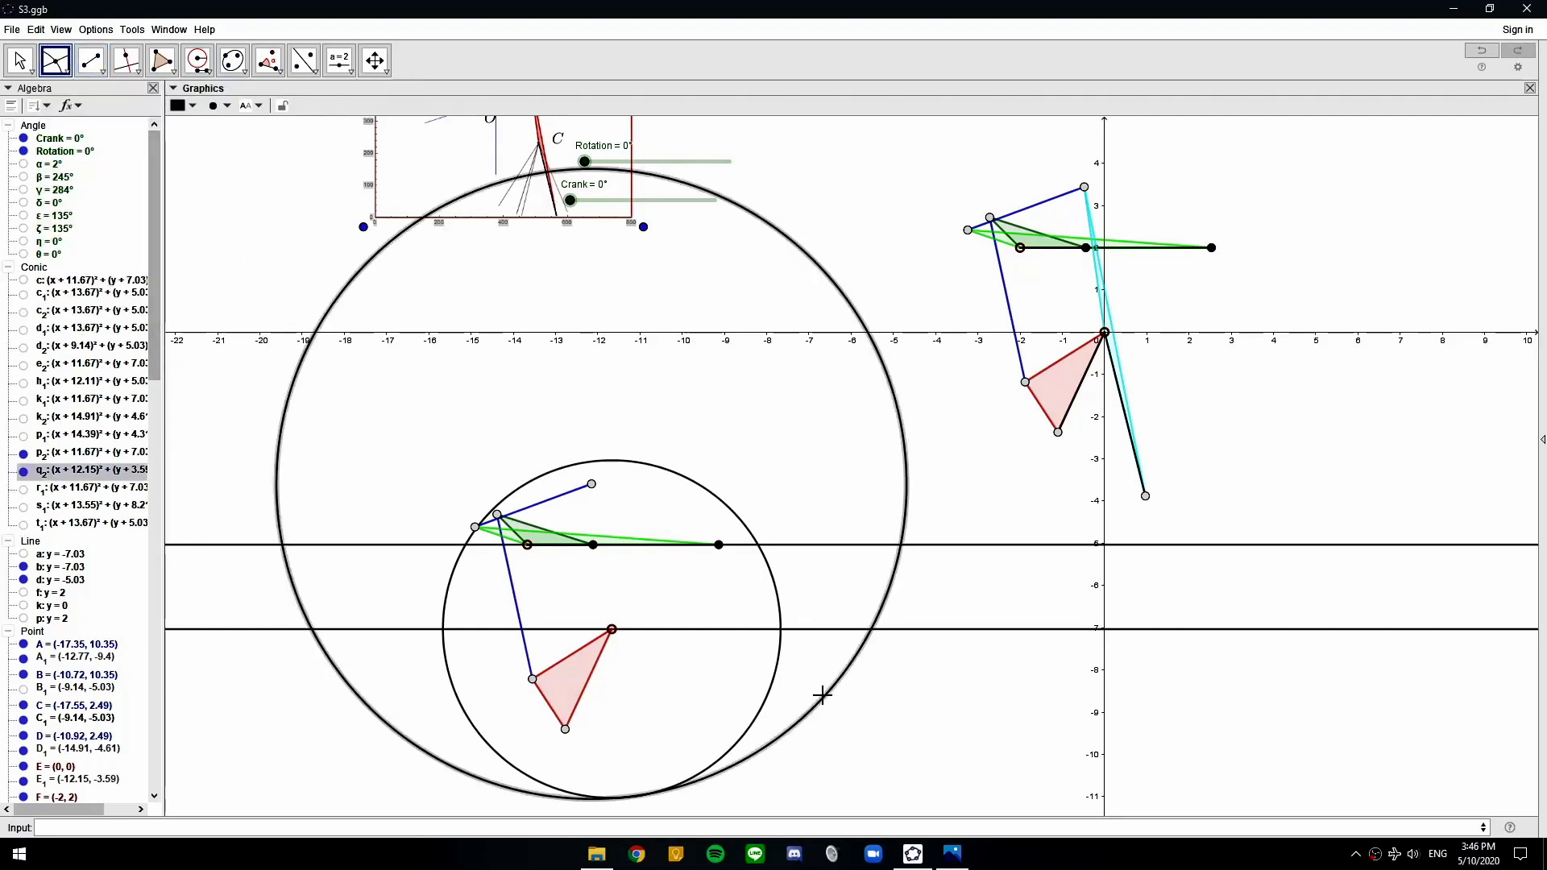
left_click(766, 704)
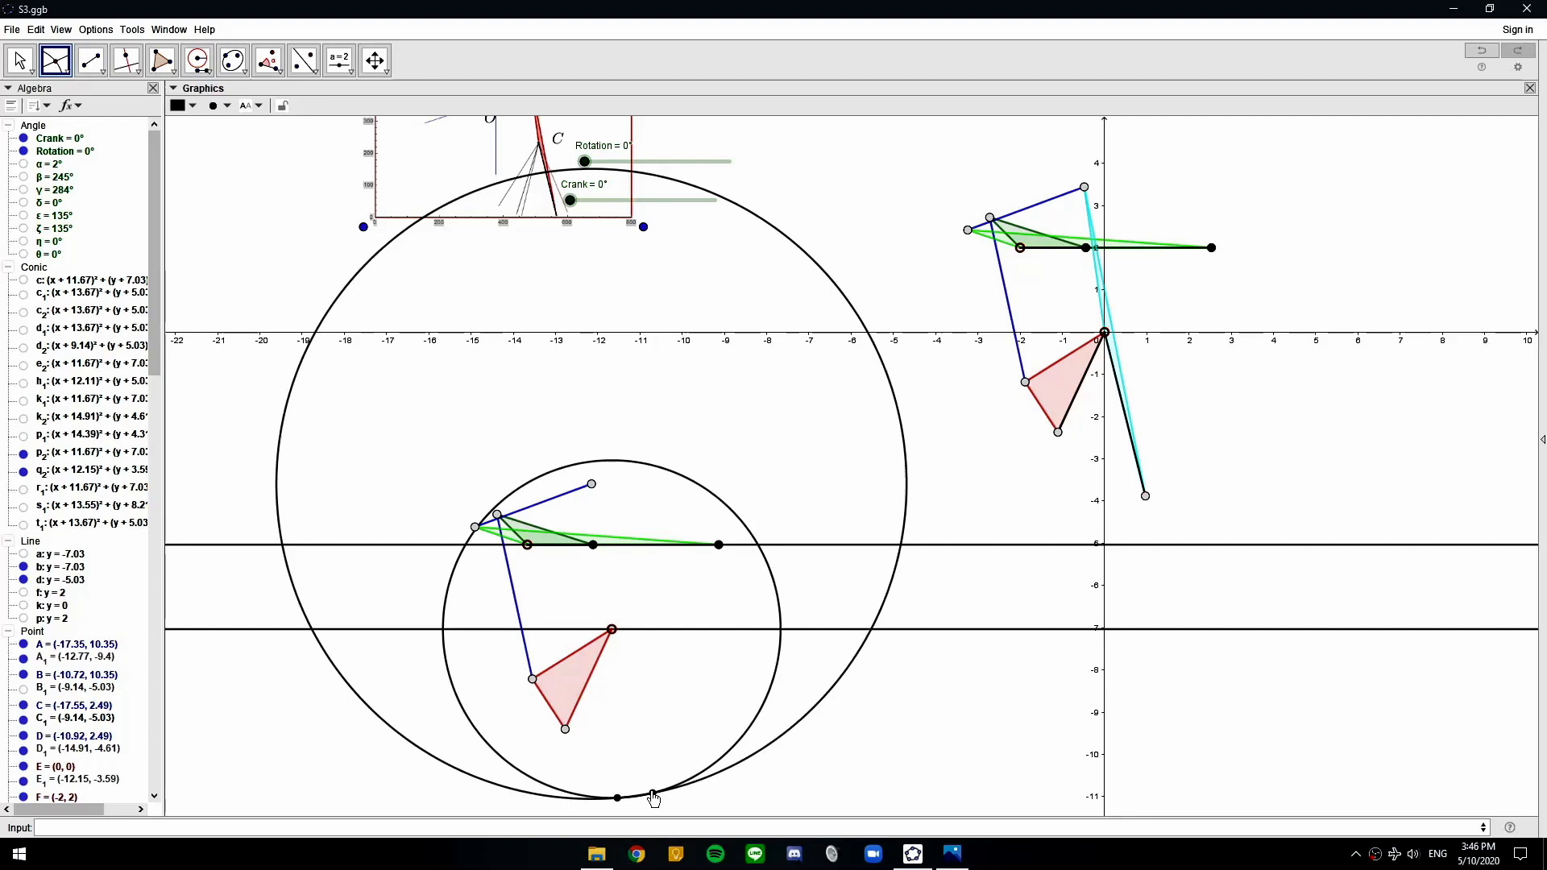
Shift the copied linkage by moving R and delete the unneeded left intersection point of the two circles
left_click(19, 60)
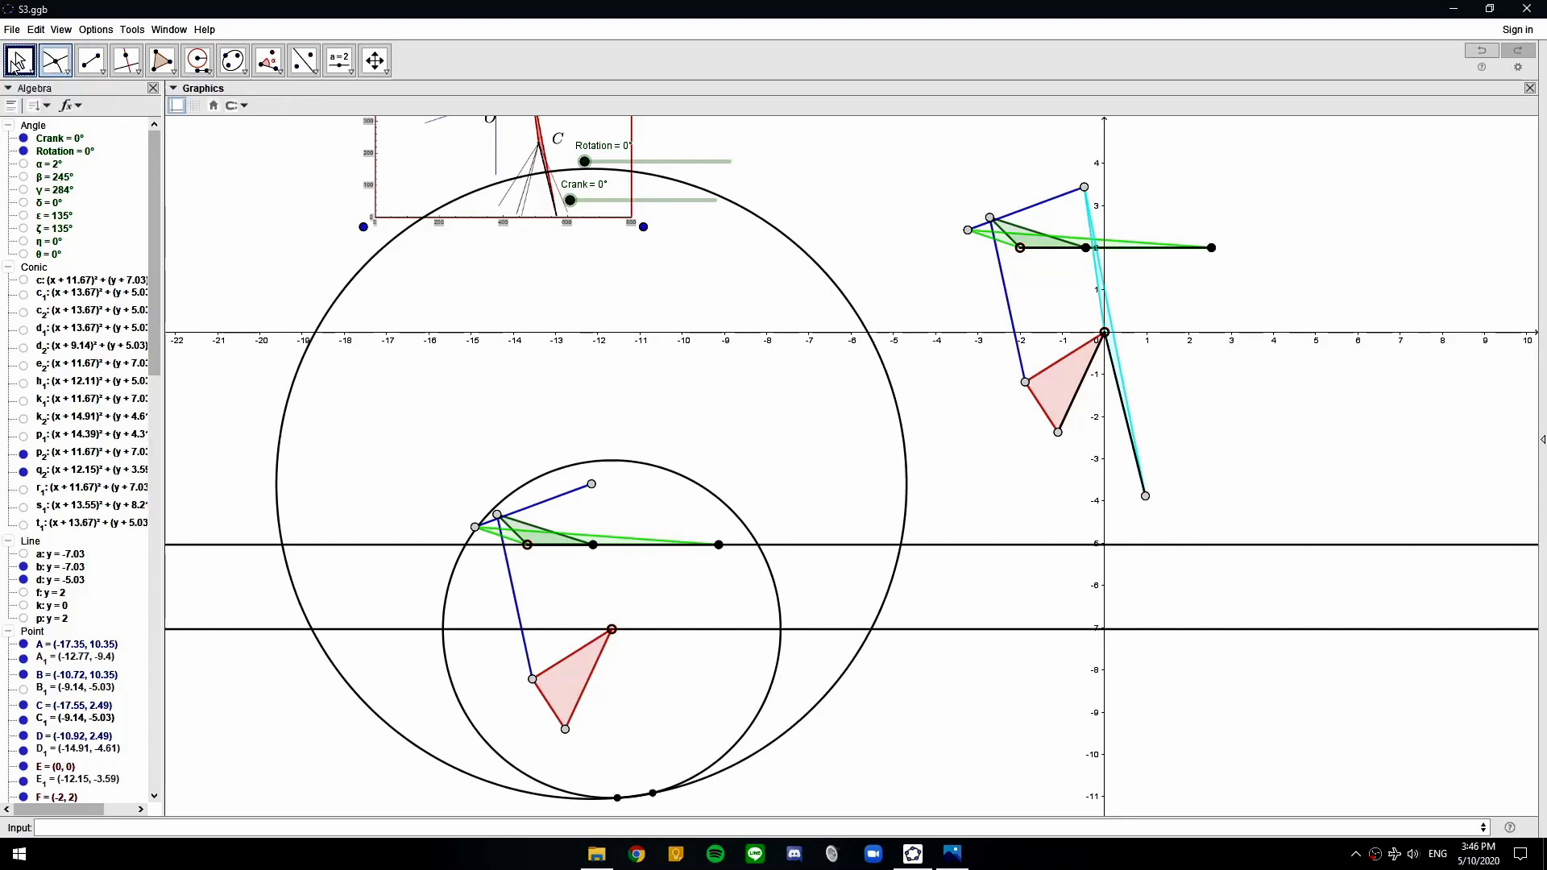
mouse_move(613, 629)
left_mouse_down()
mouse_move(965, 443)
mouse_move(1077, 346)
mouse_move(1071, 379)
mouse_move(592, 543)
mouse_move(639, 619)
left_mouse_up()
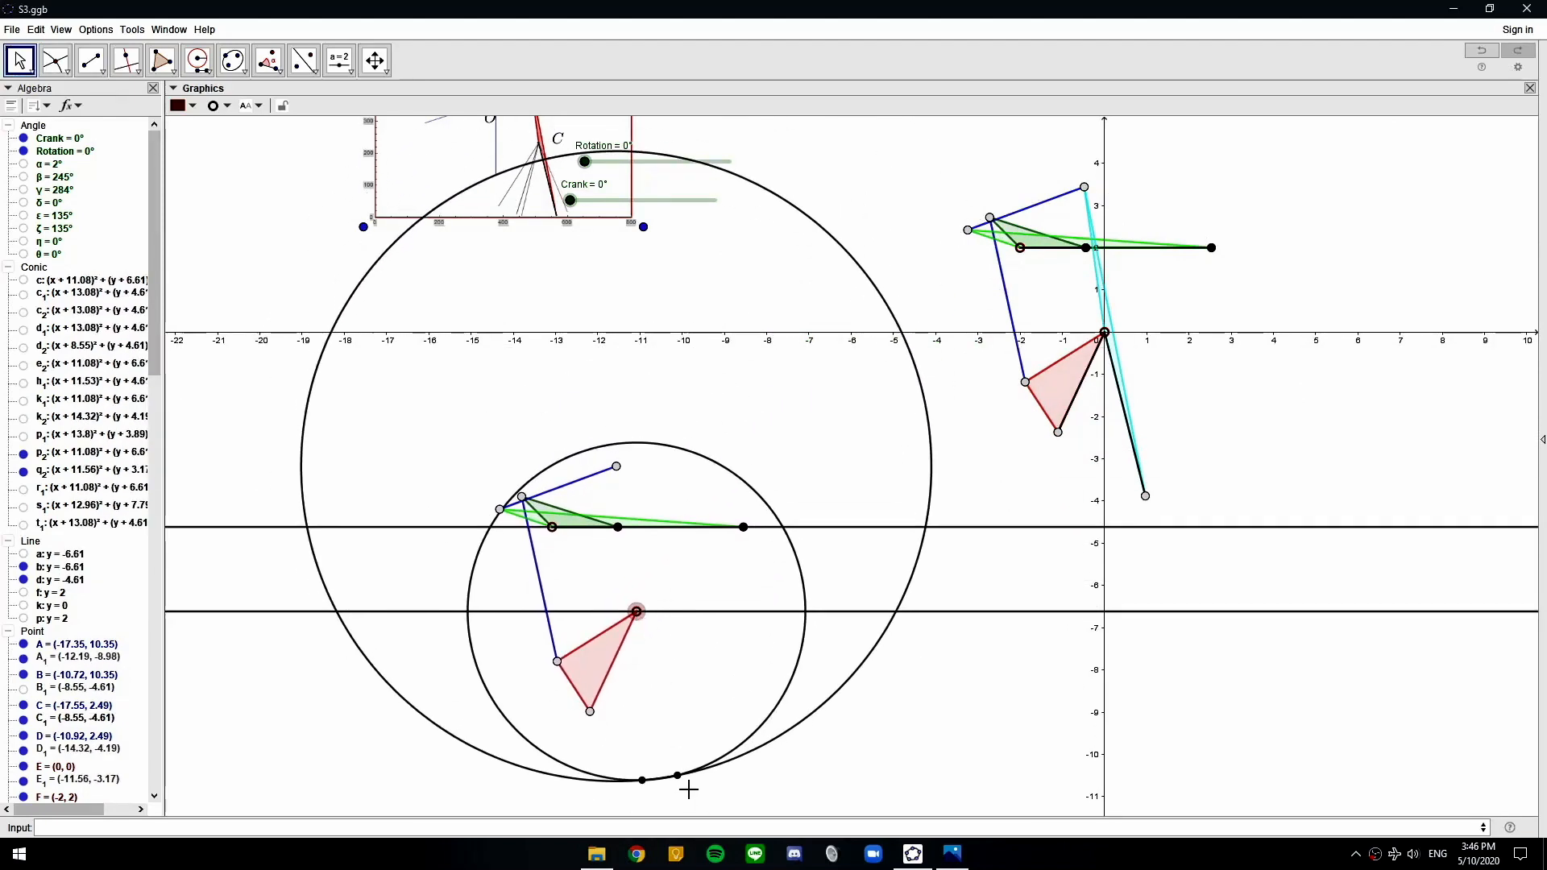
left_click(643, 781)
key("Delete")
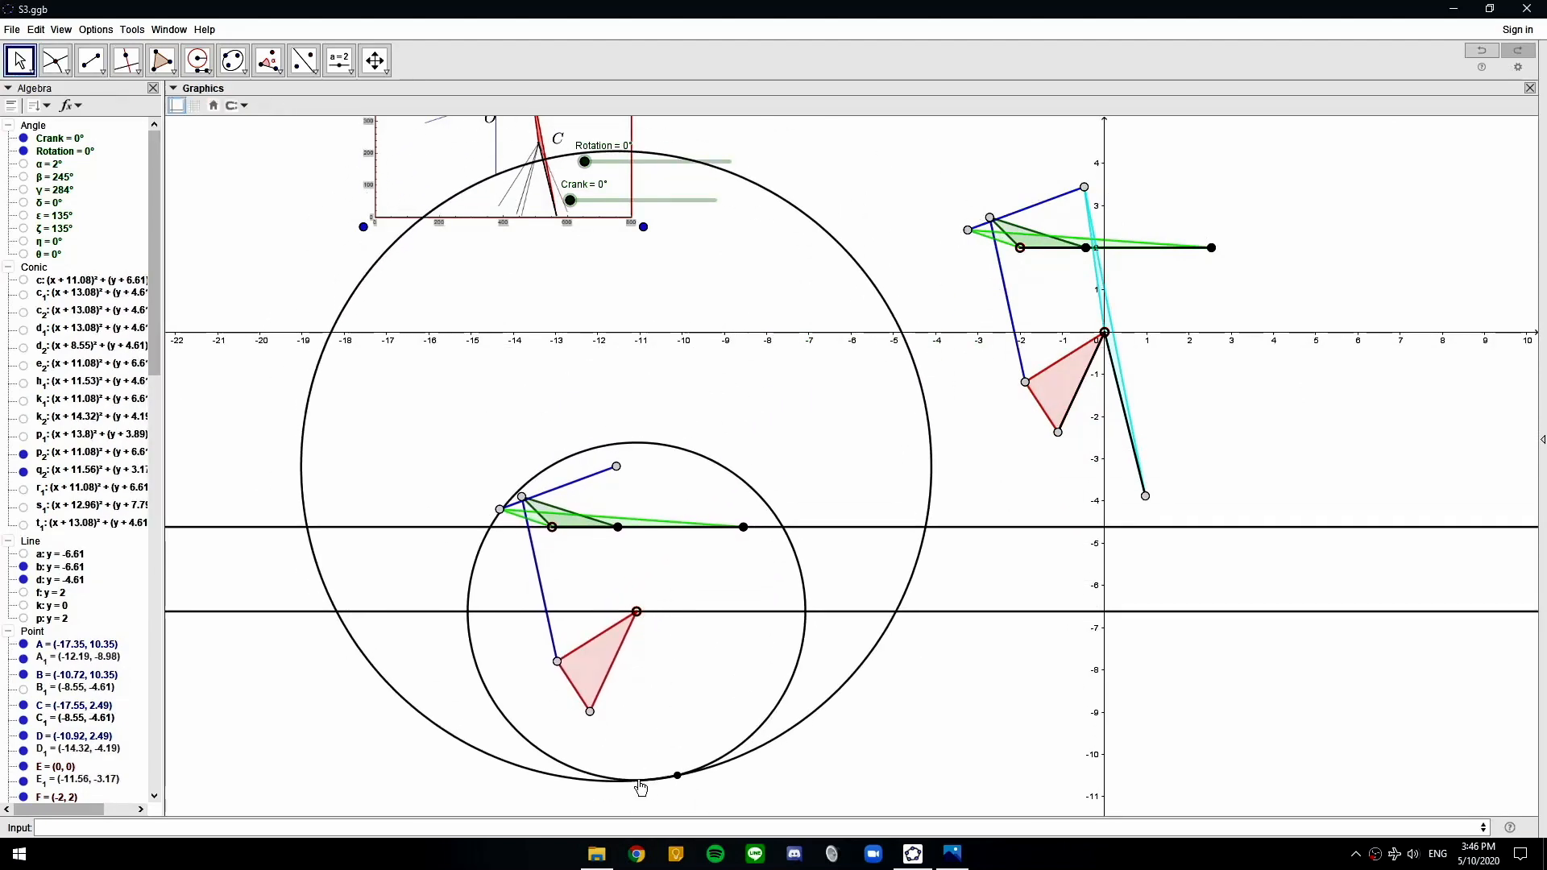
Hide both large compass circles around R and the blue link's upper endpoint
left_click(582, 773)
key("ctrl+g")
left_click(579, 781)
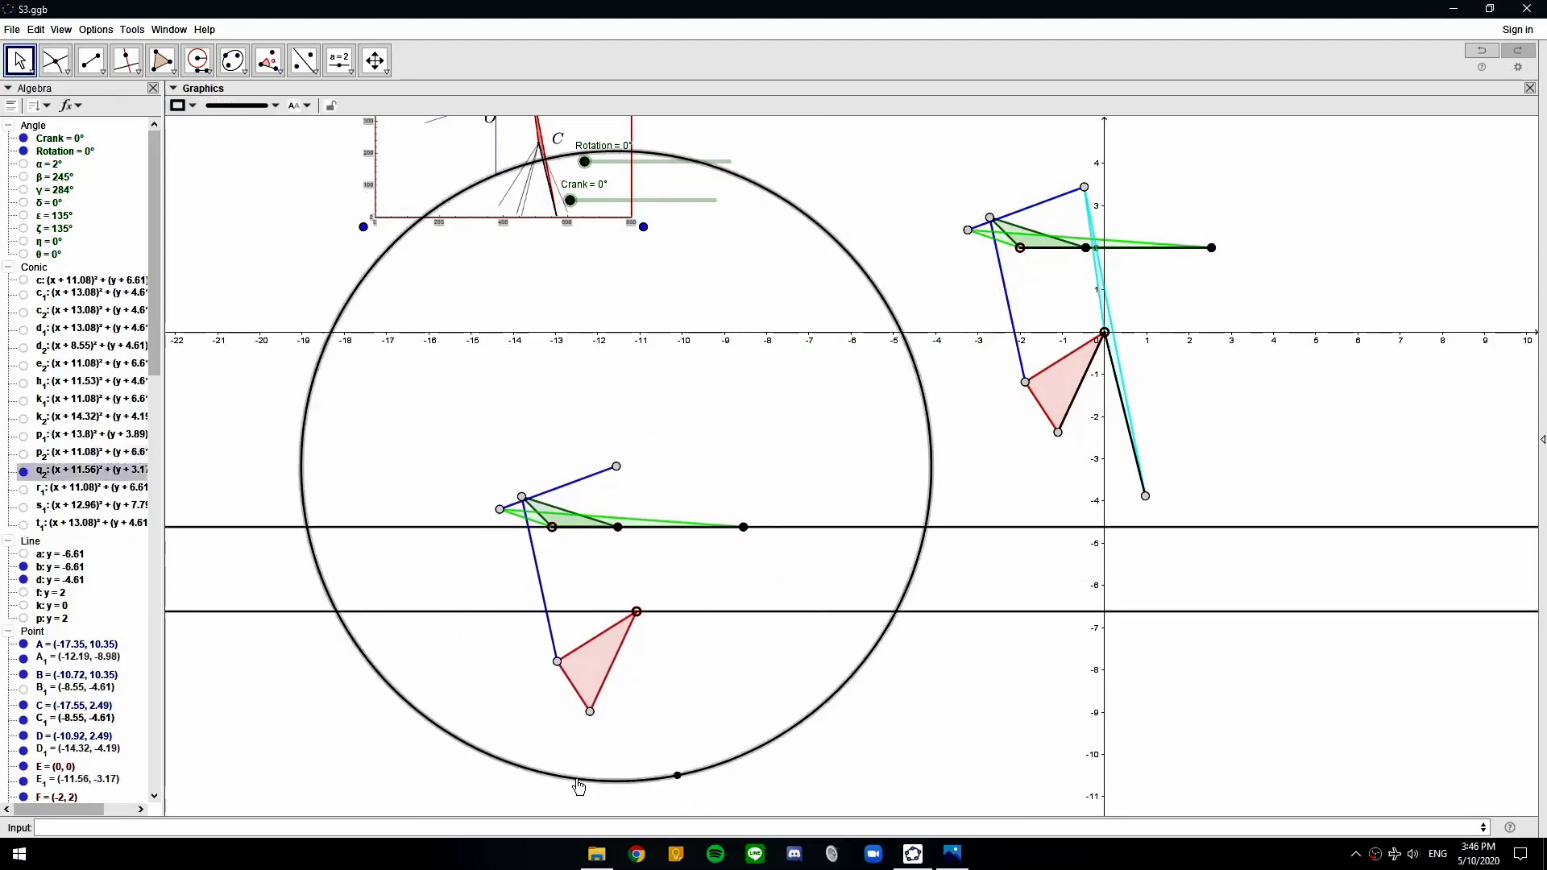
key("ctrl+g")
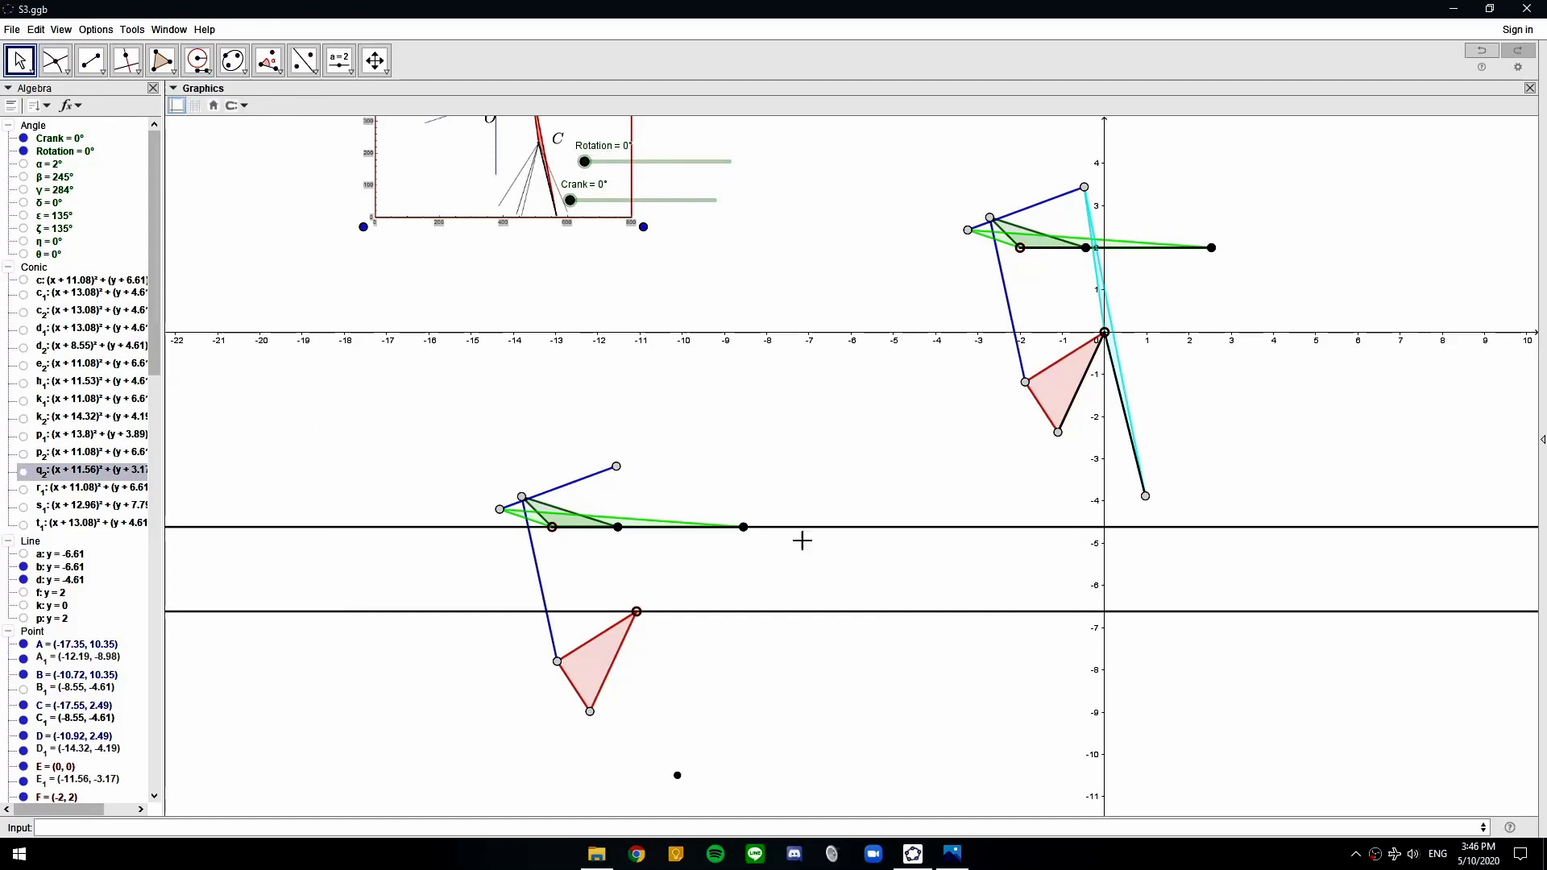
Give the remaining circle intersection point below R a light grey colour and a larger size
left_click(677, 778)
left_click(178, 105)
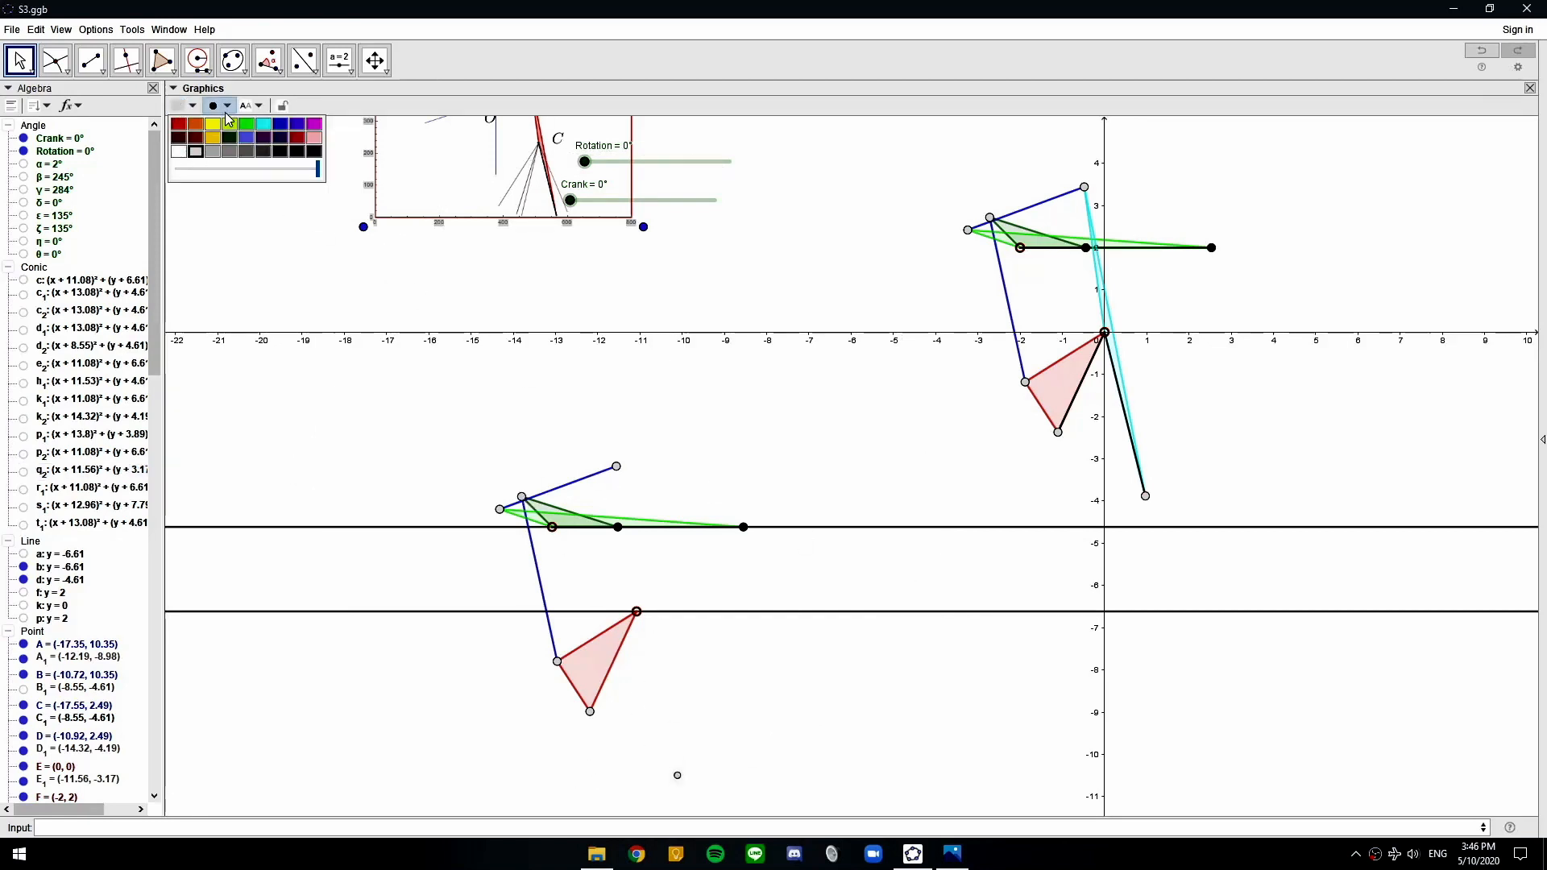
left_click(219, 105)
left_click(833, 669)
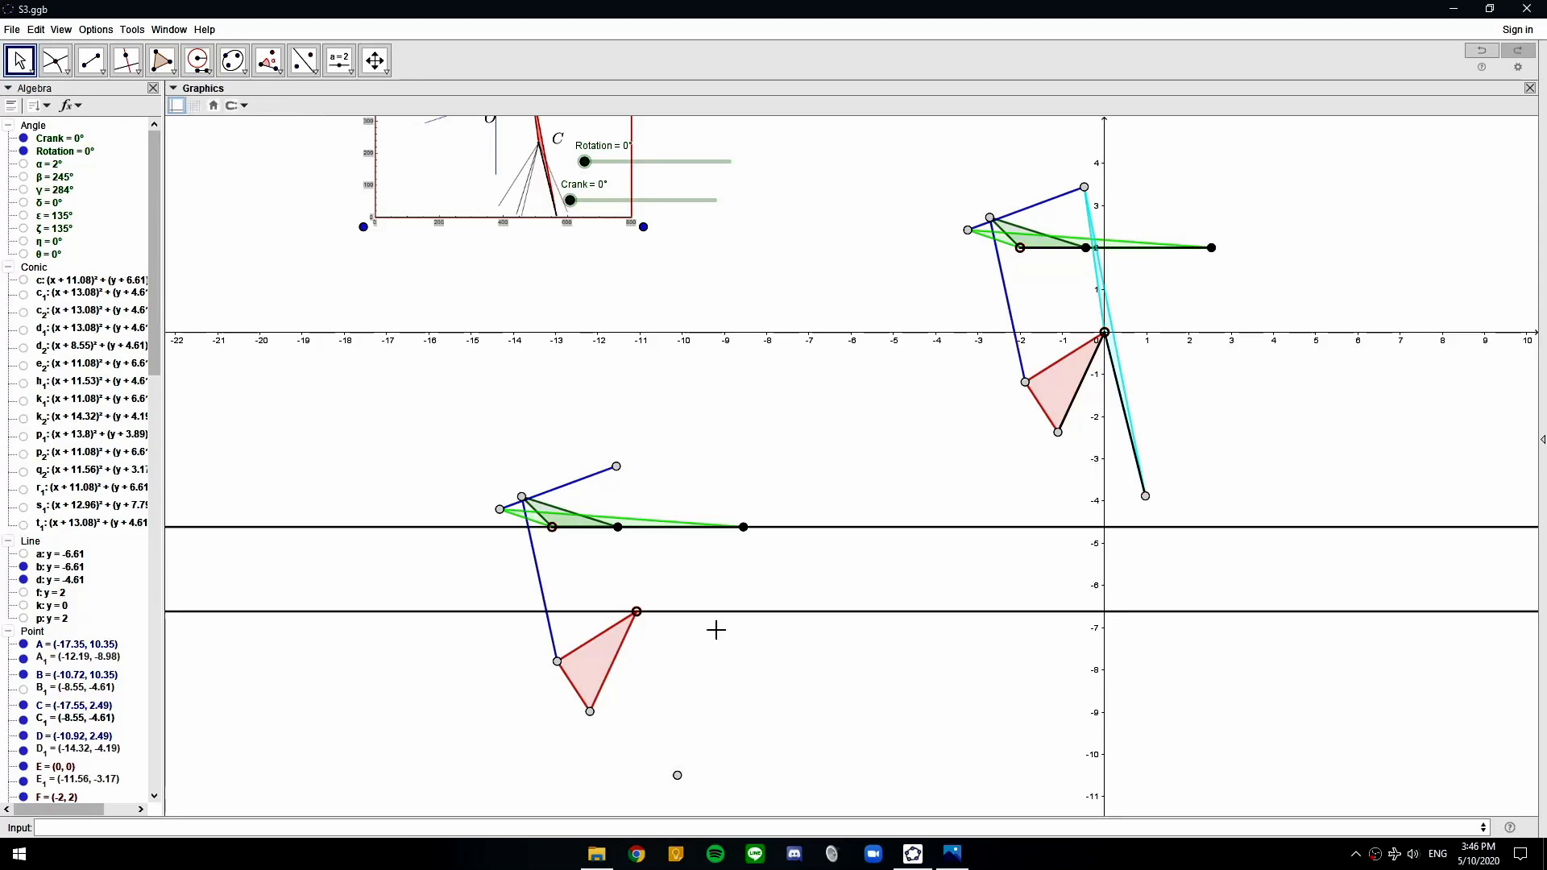
Draw a triangle through the blue link's upper endpoint, R and the grey lower point, and shift the copy by moving R
left_click(160, 61)
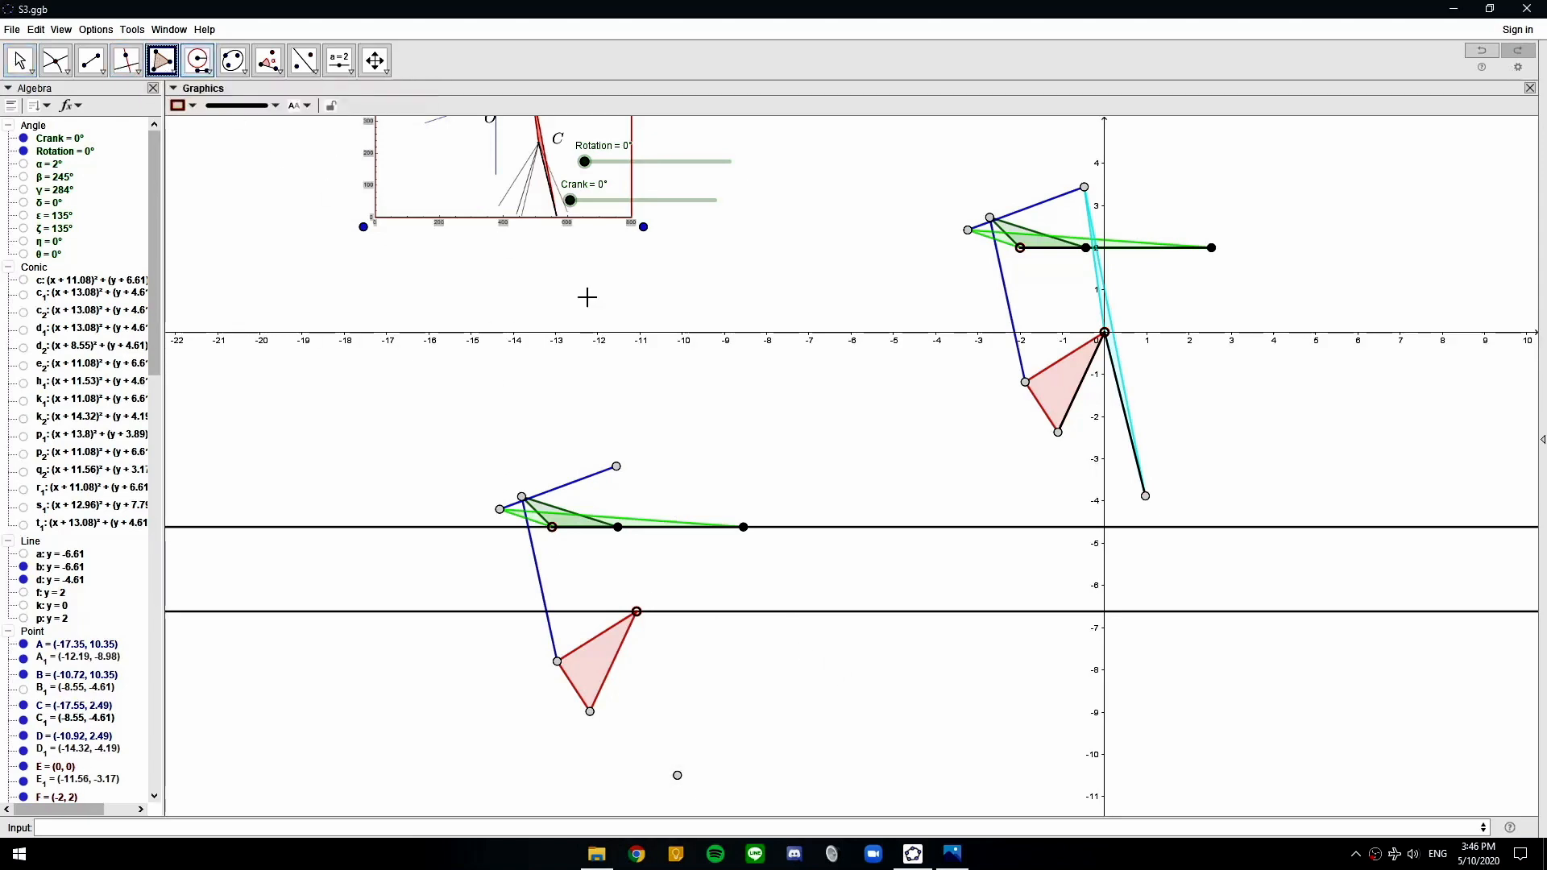
left_click(616, 466)
left_click(637, 612)
left_click(676, 775)
left_click(617, 468)
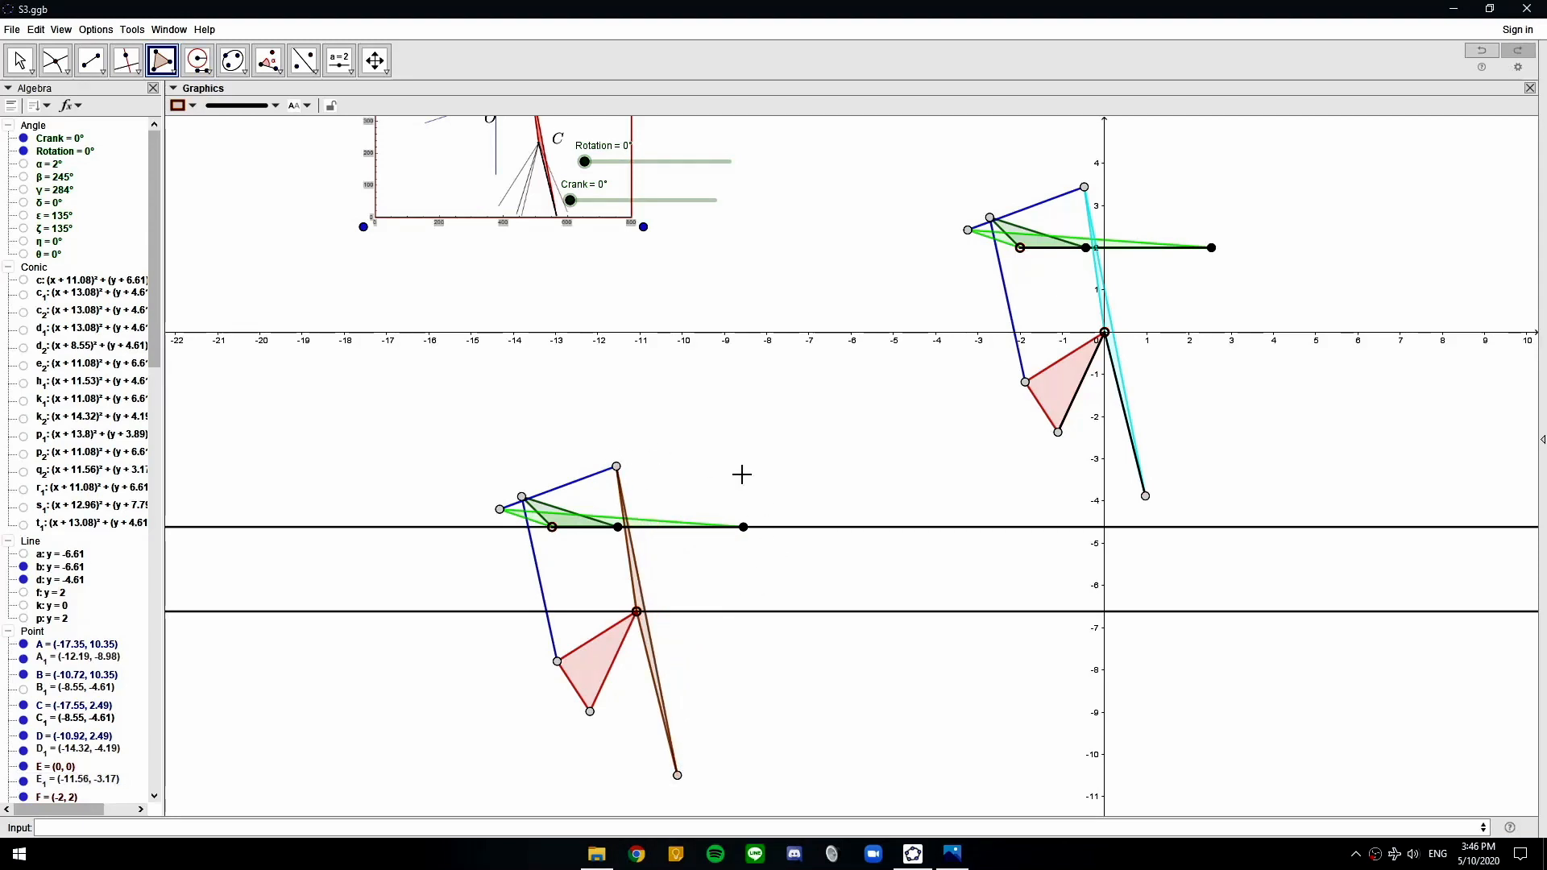
left_click(20, 60)
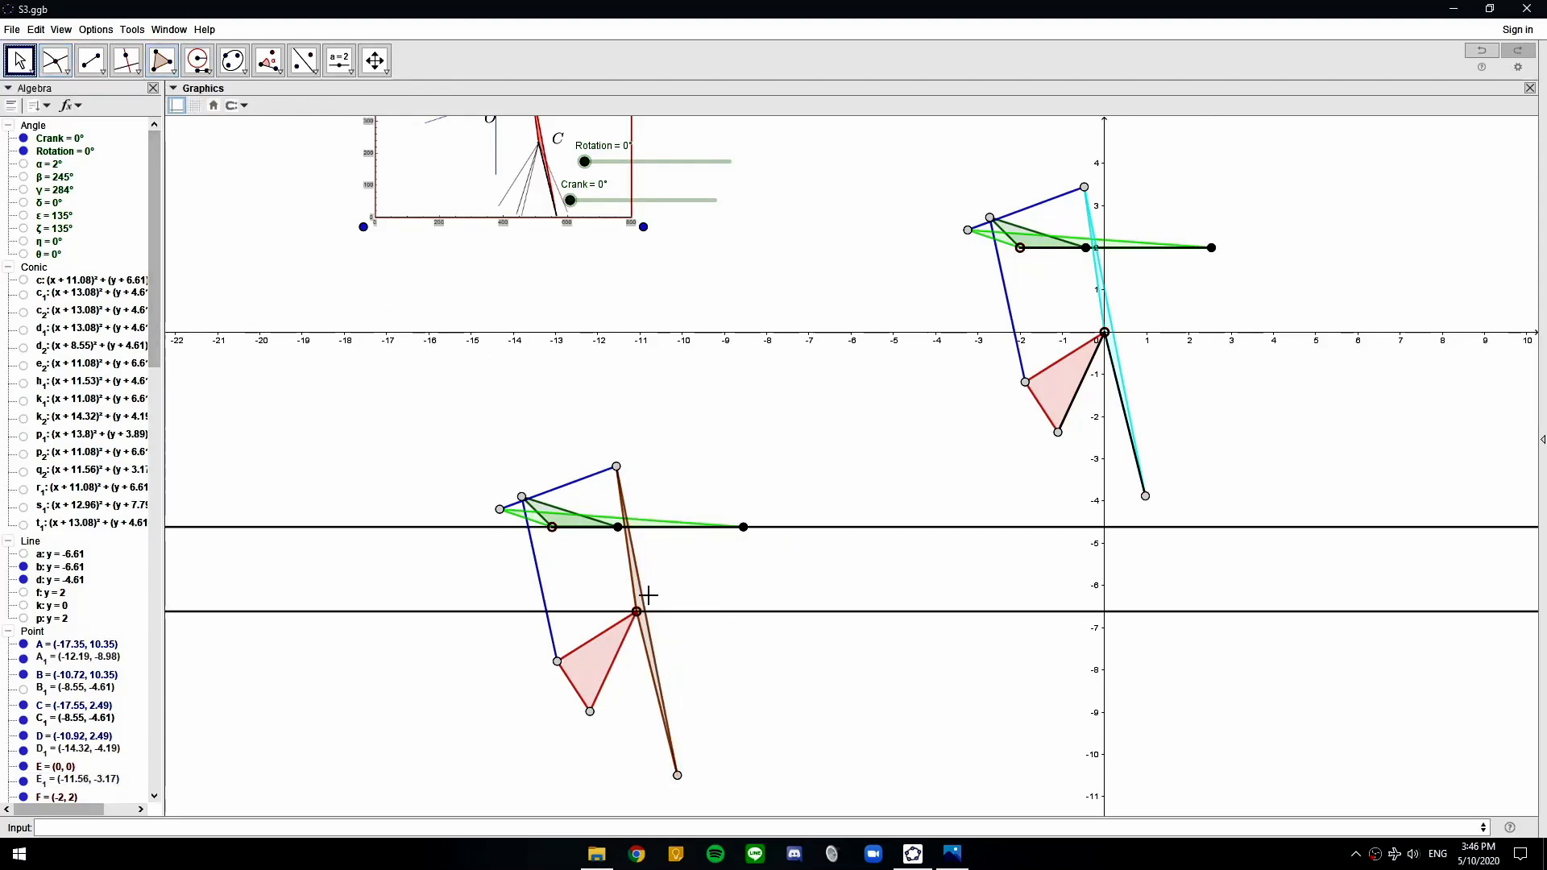
left_click_drag(637, 614, 709, 594)
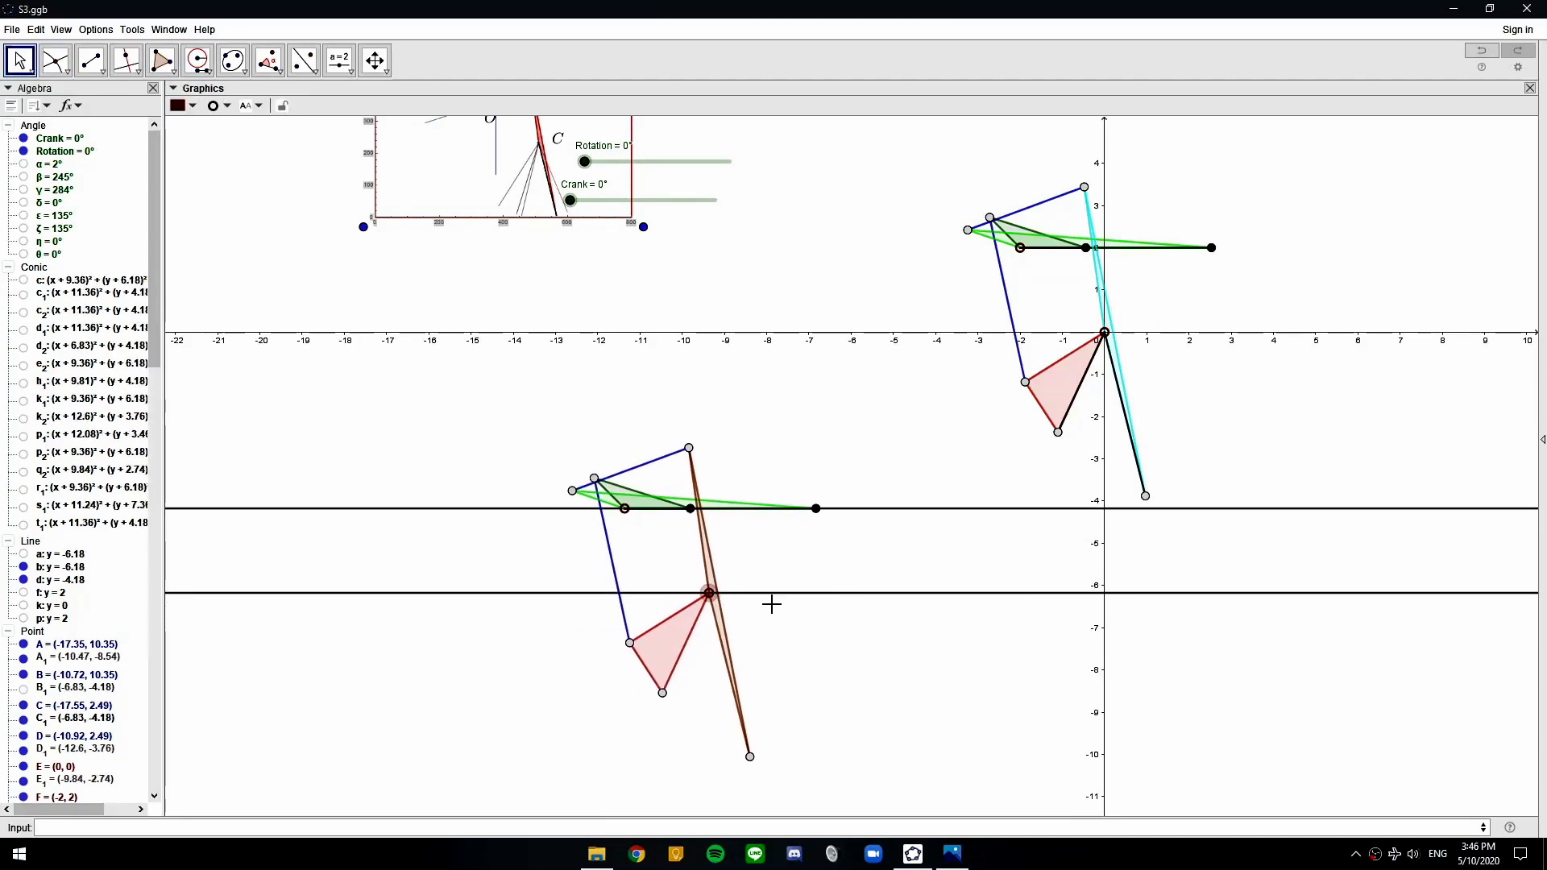
Hide the two horizontal construction lines running through the copied linkage
double_click(842, 592)
left_click(830, 448)
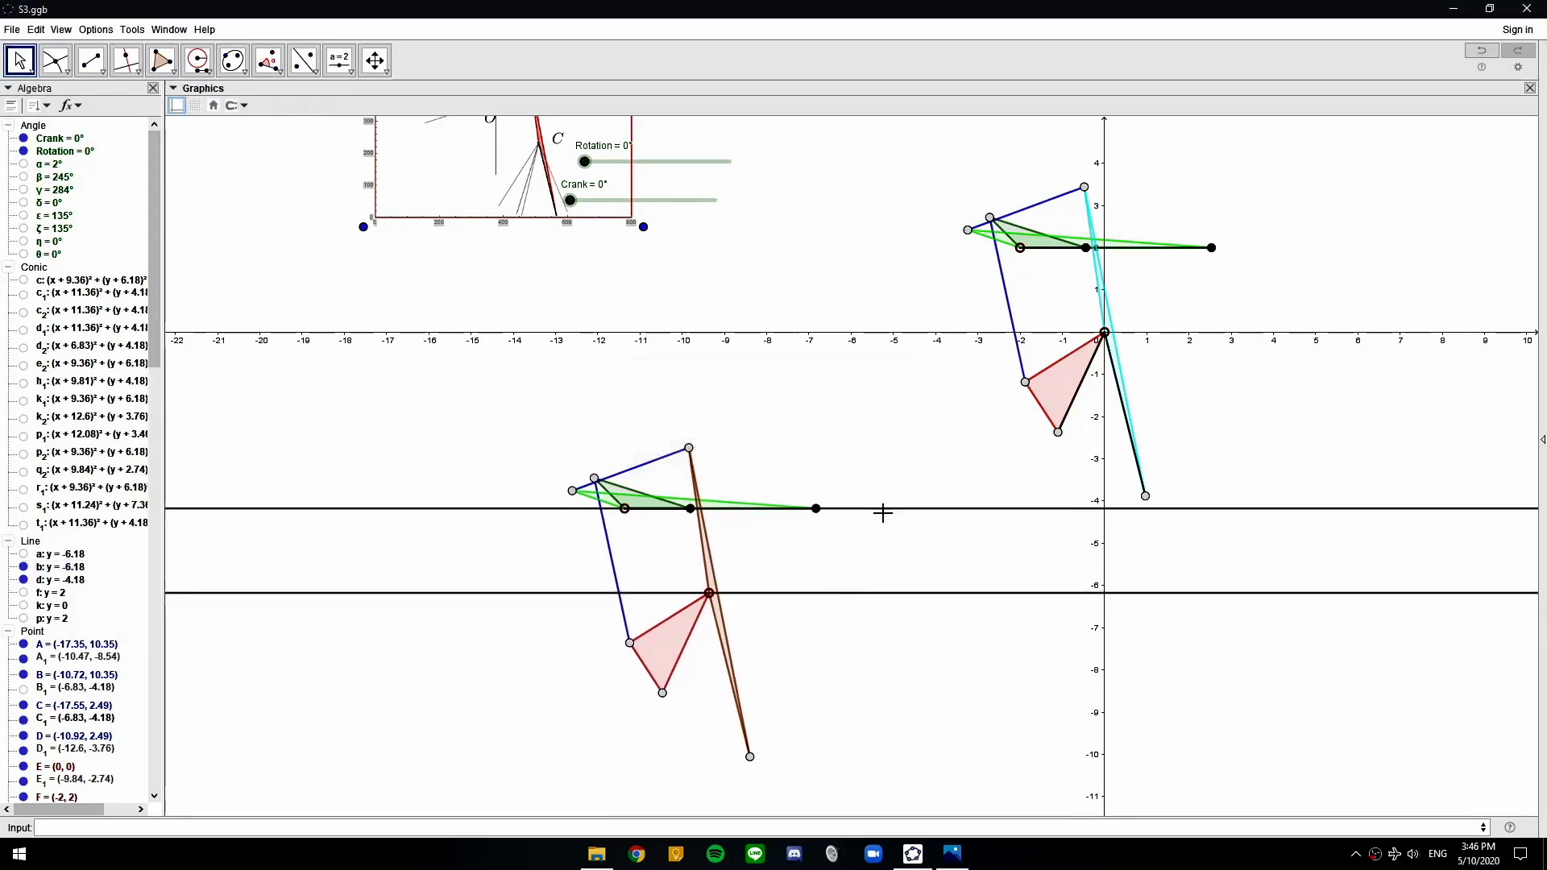
left_click(887, 509)
key("ctrl+g")
left_click(849, 594)
key("ctrl+g")
left_click(710, 594)
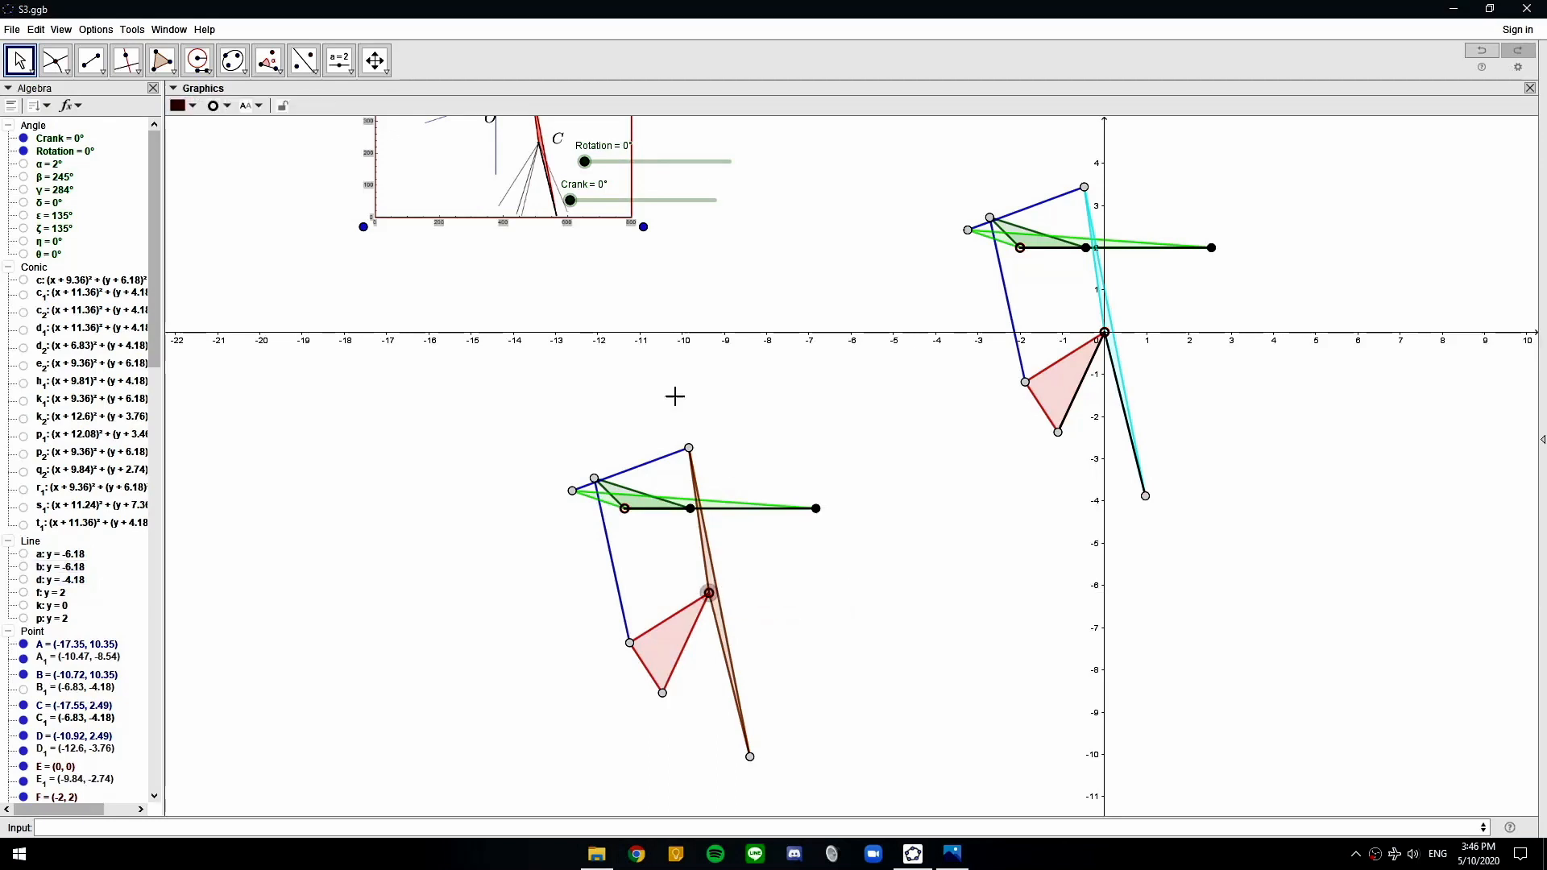
Colour the copied linkage's thin knee triangle cyan and move R to about (-8.22, -6.3)
scroll(717, 596, "up", 4)
left_click(687, 475)
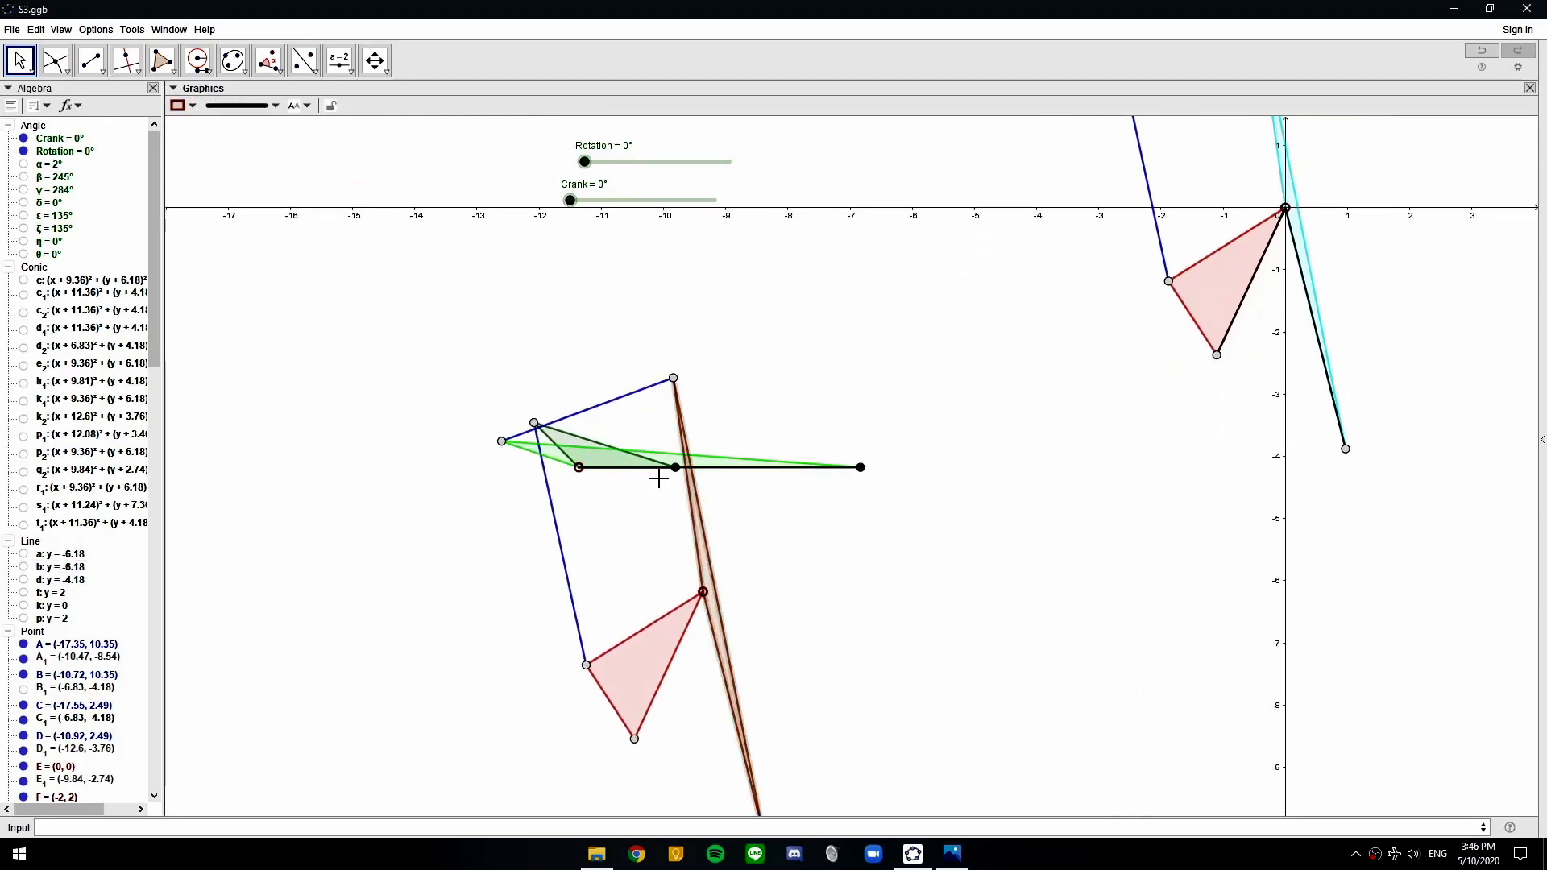
left_click(178, 106)
left_click(263, 126)
left_click(970, 556)
scroll(907, 546, "down", 3)
left_click_drag(929, 601, 861, 567)
left_click_drag(690, 541, 745, 554)
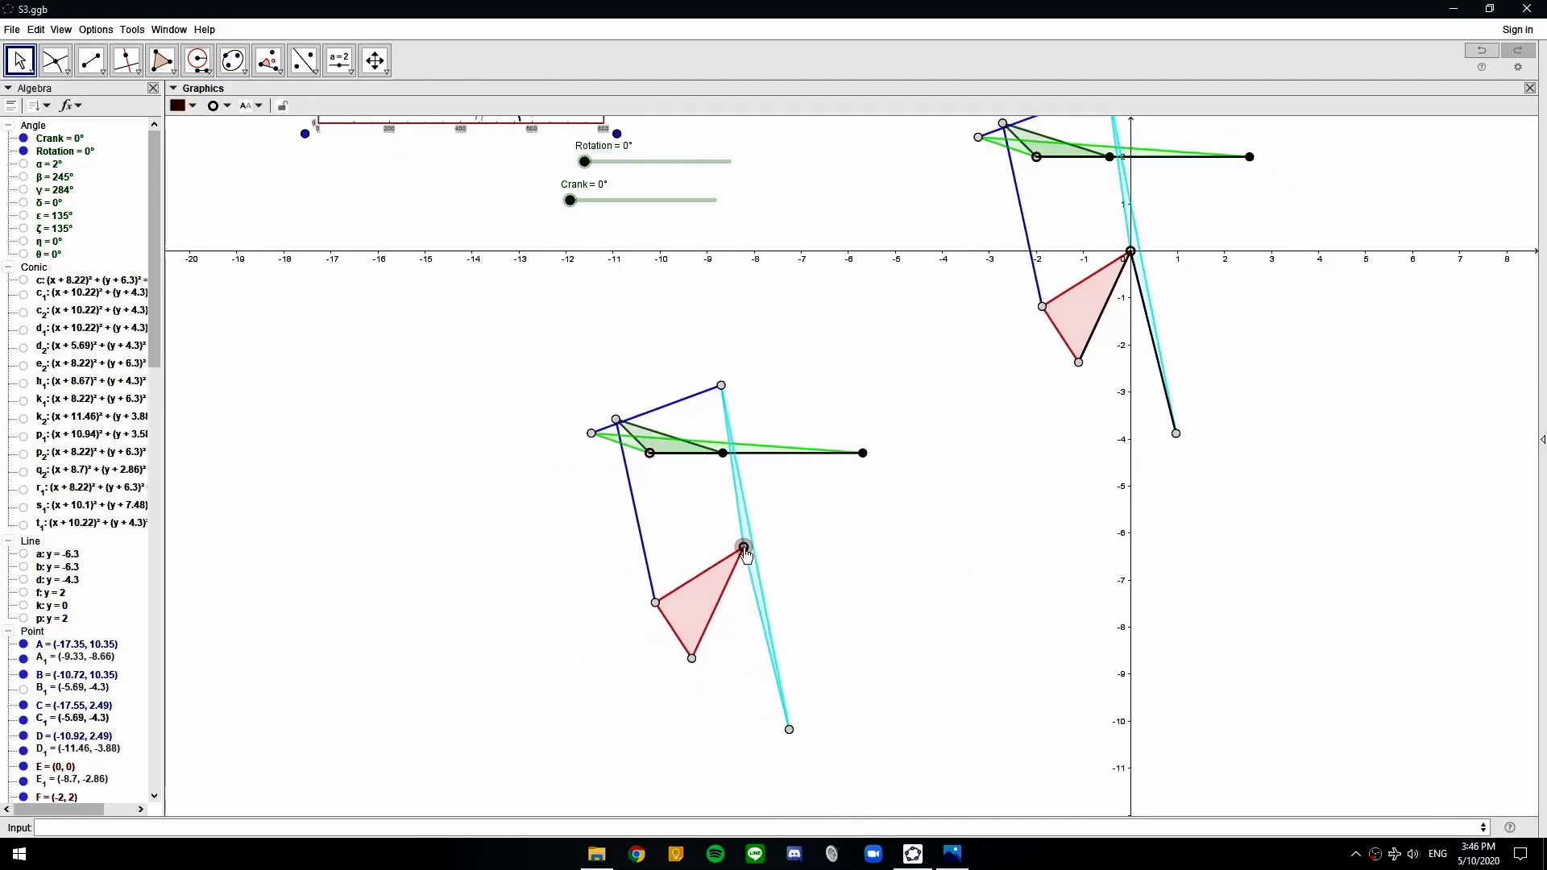
Draw black segments from R to the red triangle's lower corner and to the cyan triangle's lower corner
left_click(871, 570)
left_click(100, 69)
left_click(91, 62)
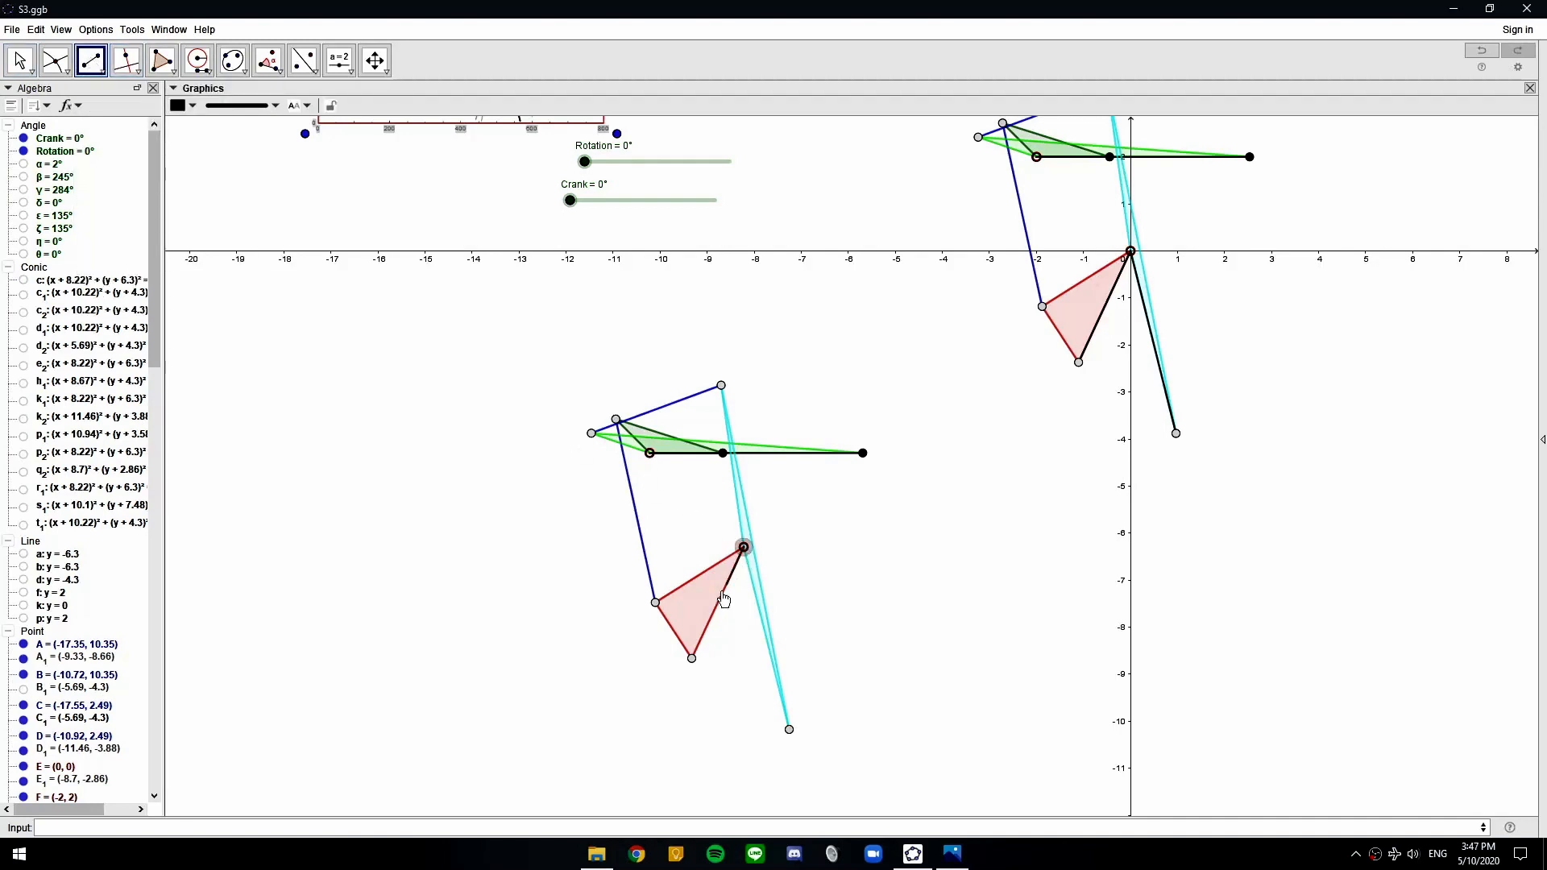
left_click(788, 729)
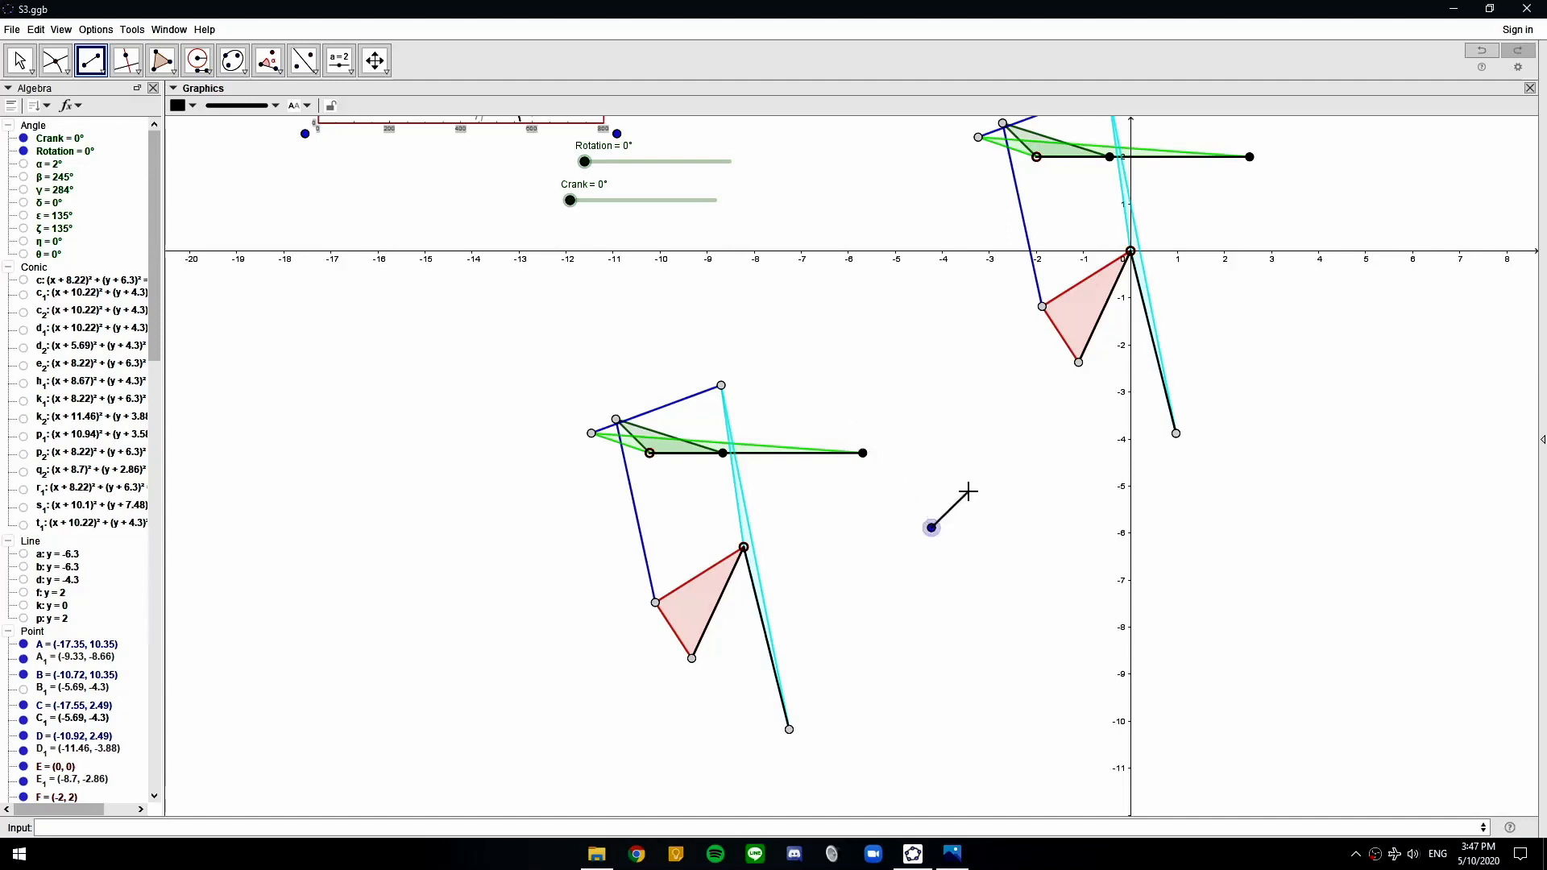
key("Escape")
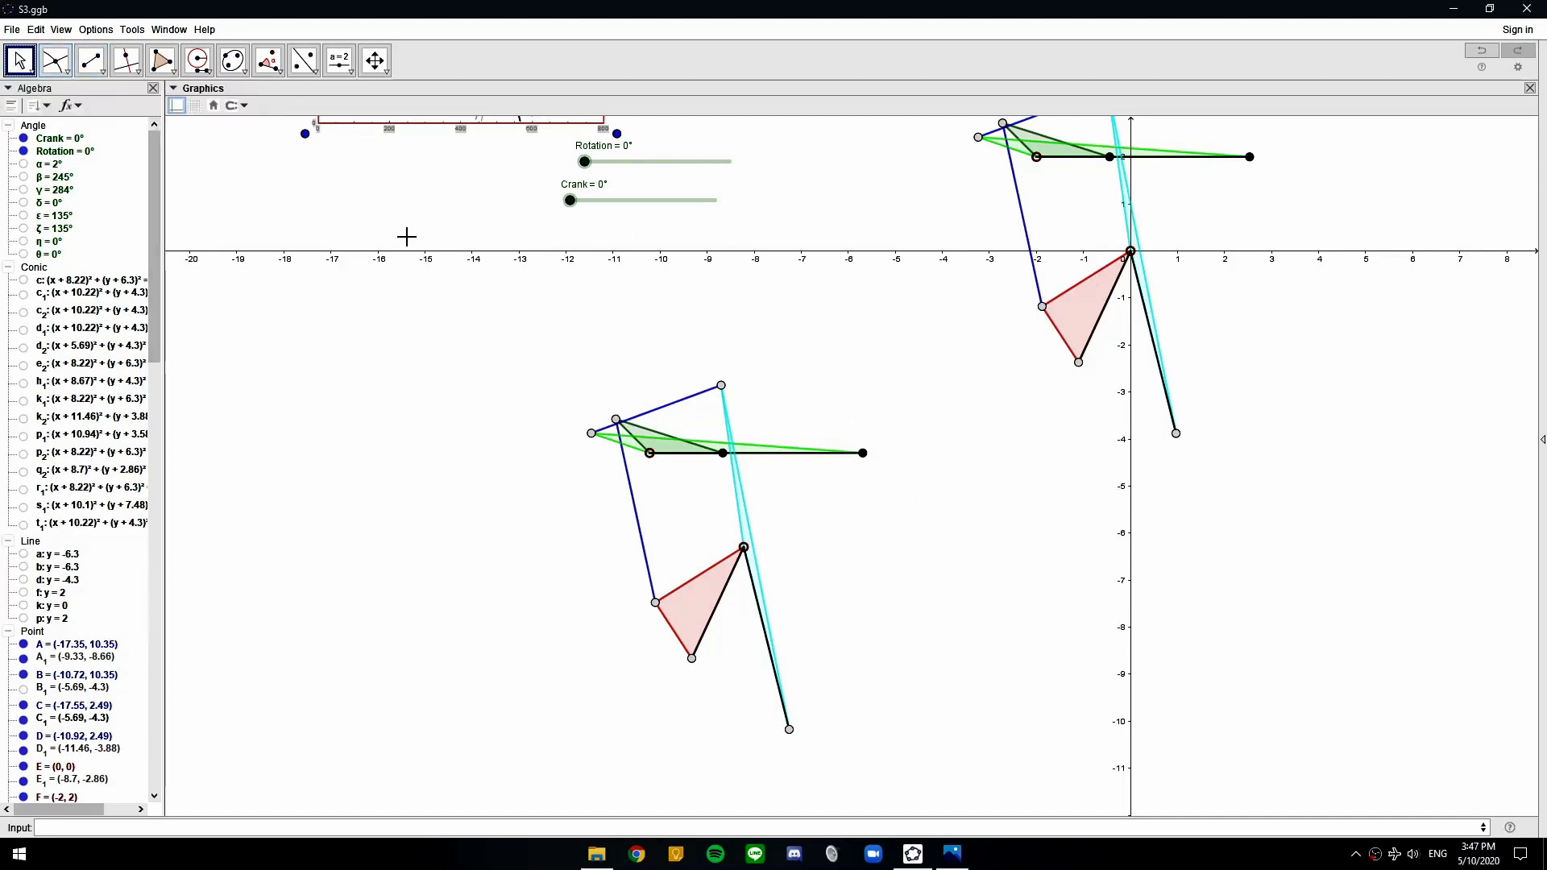
Try the Crank slider and compare the copied linkage with the original linkage and the Knee reference image
left_click_drag(570, 199, 567, 245)
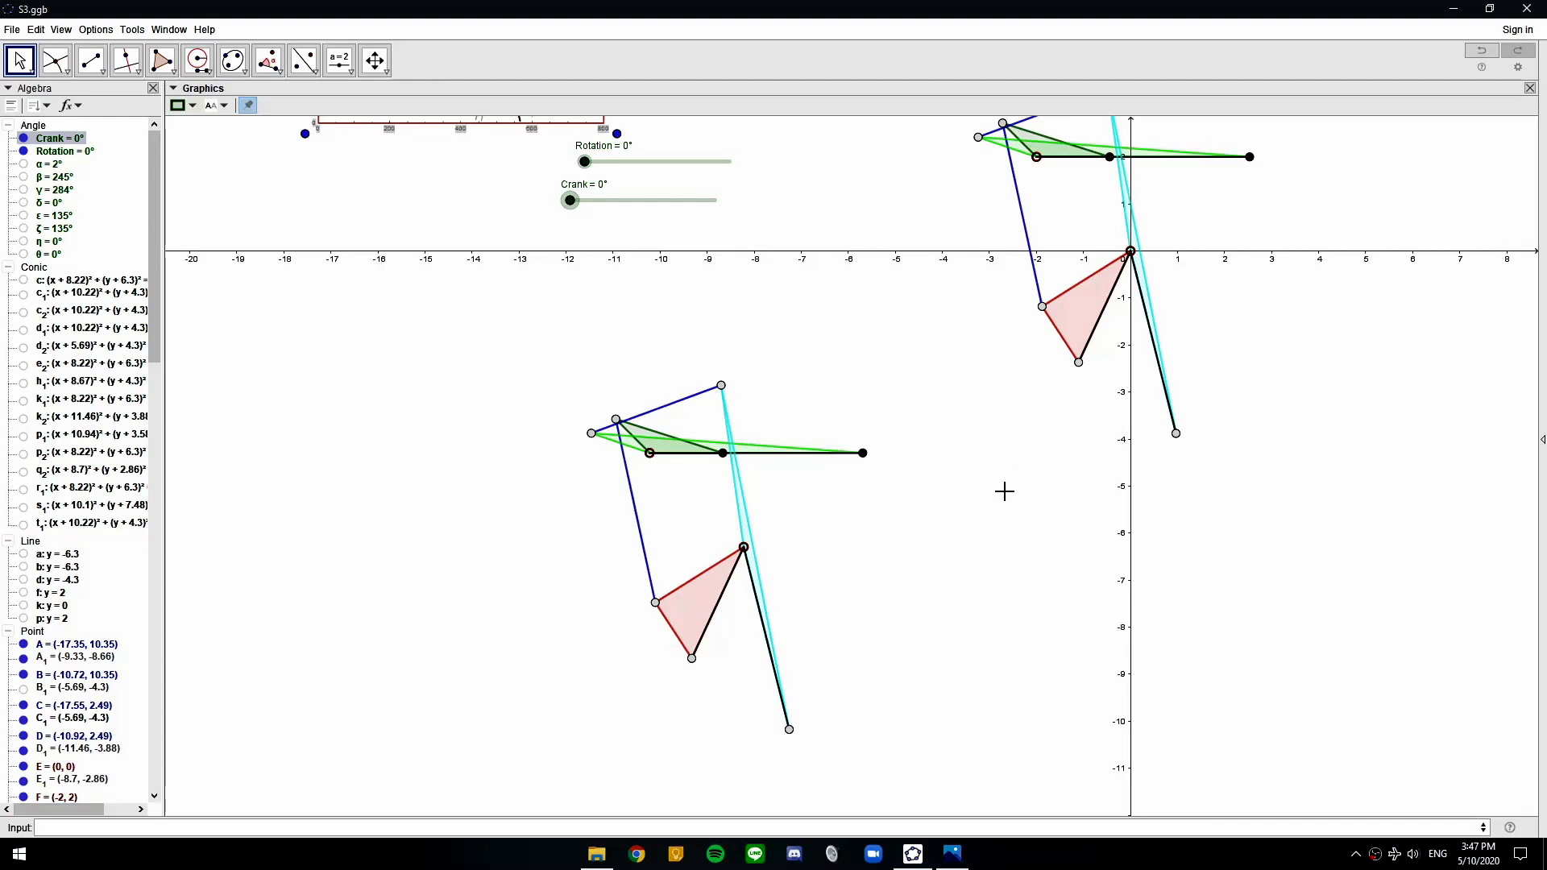
scroll(939, 535, "down", 2)
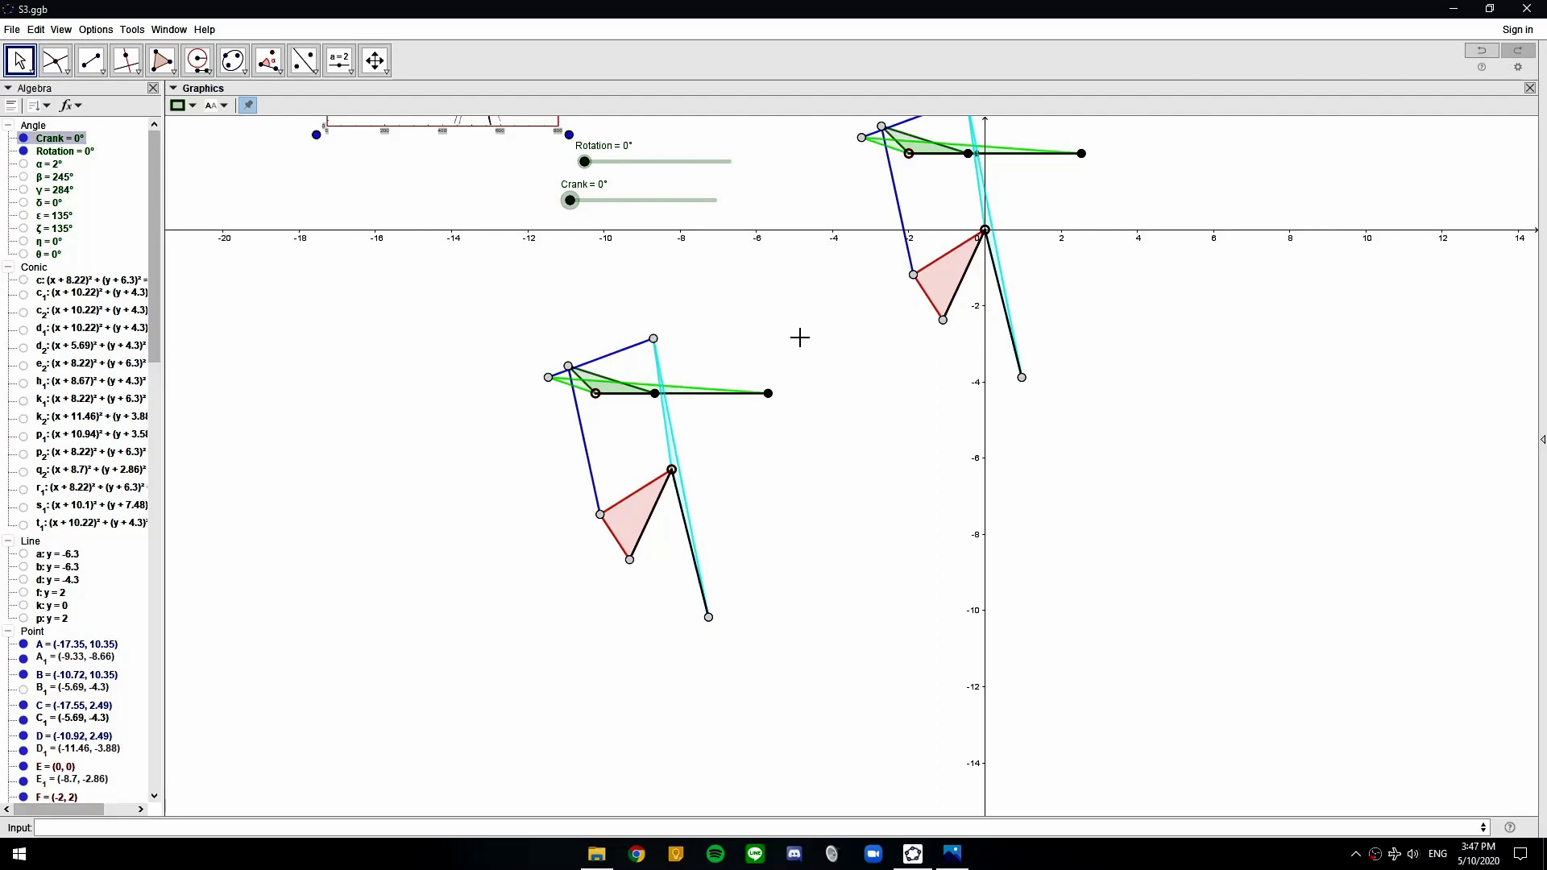
scroll(775, 479, "up", 4)
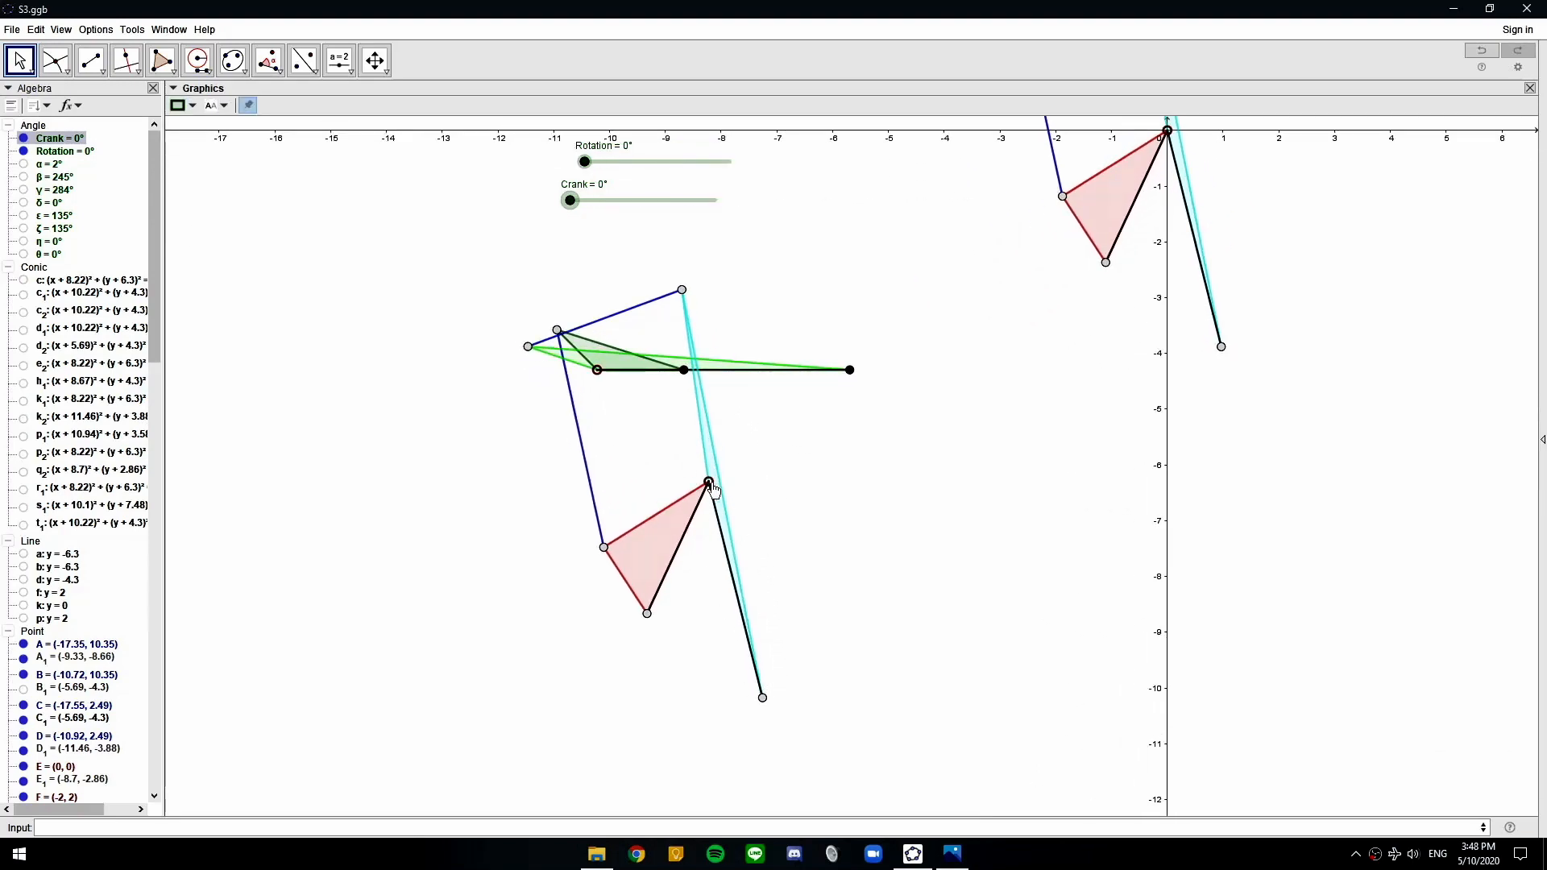
left_click_drag(867, 252, 849, 733)
scroll(845, 636, "down", 3)
scroll(766, 528, "up", 3)
left_click_drag(832, 639, 846, 189)
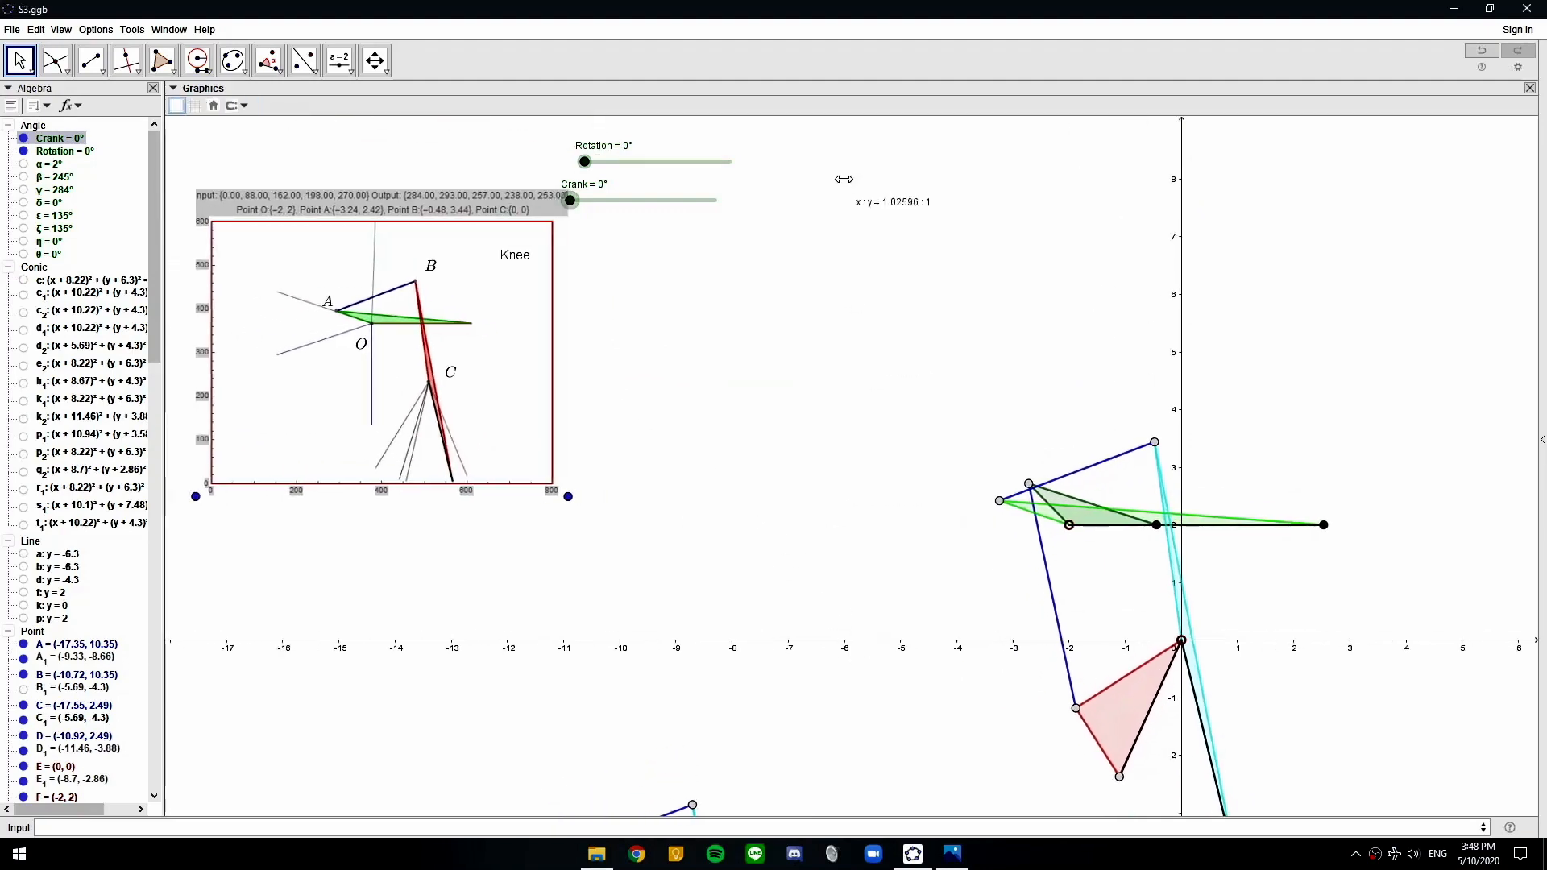
left_click_drag(839, 666, 863, 318)
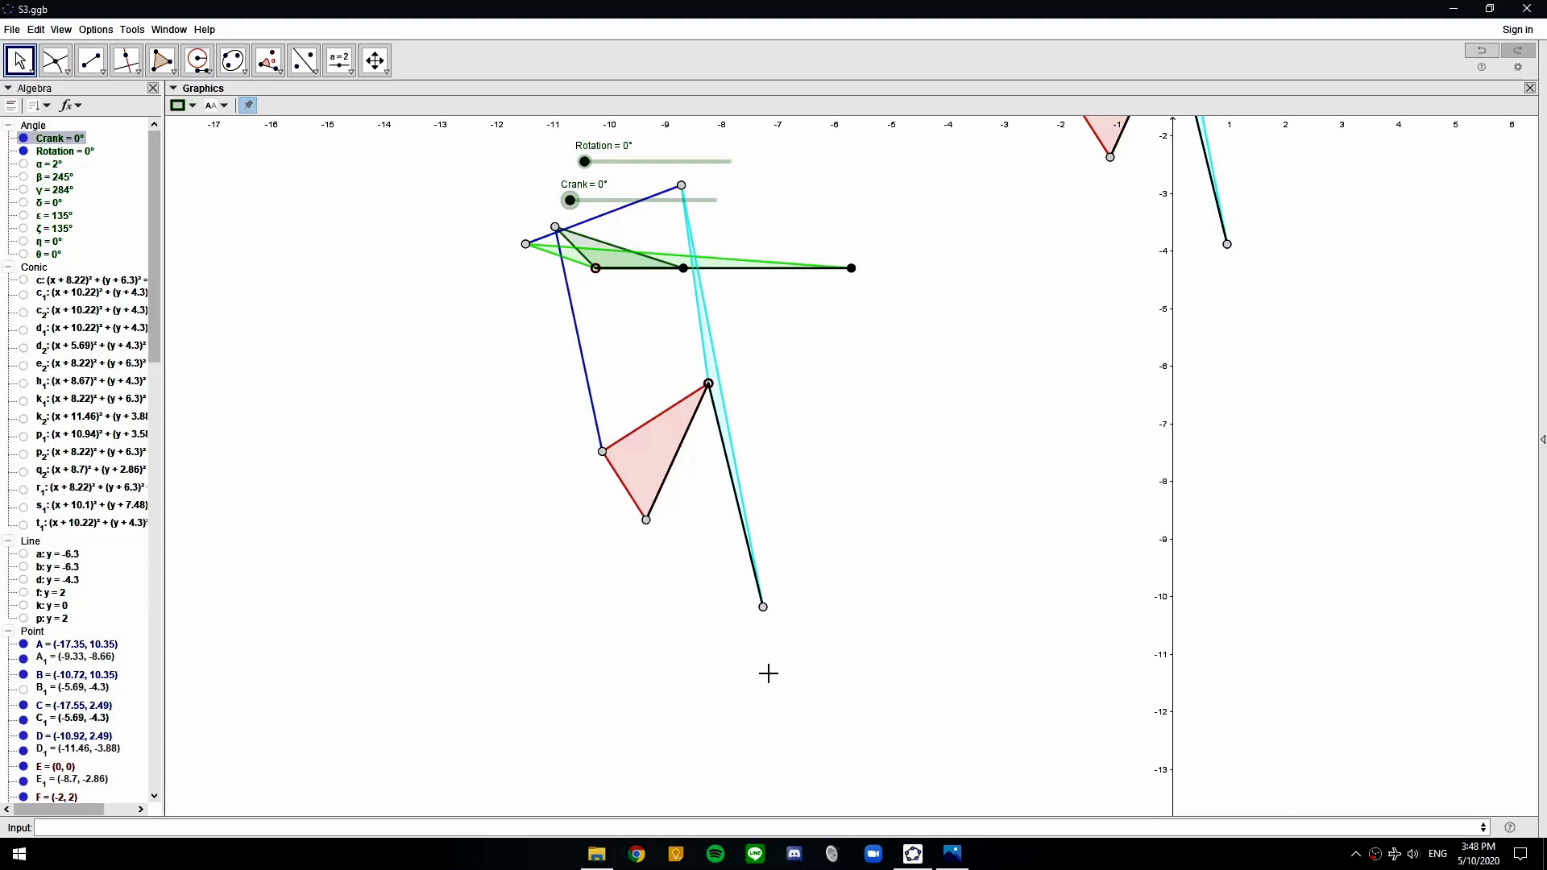
Draw a compass circle around the copied red triangle's lower corner with the distance from R to the cyan triangle's lower corner
left_click(201, 63)
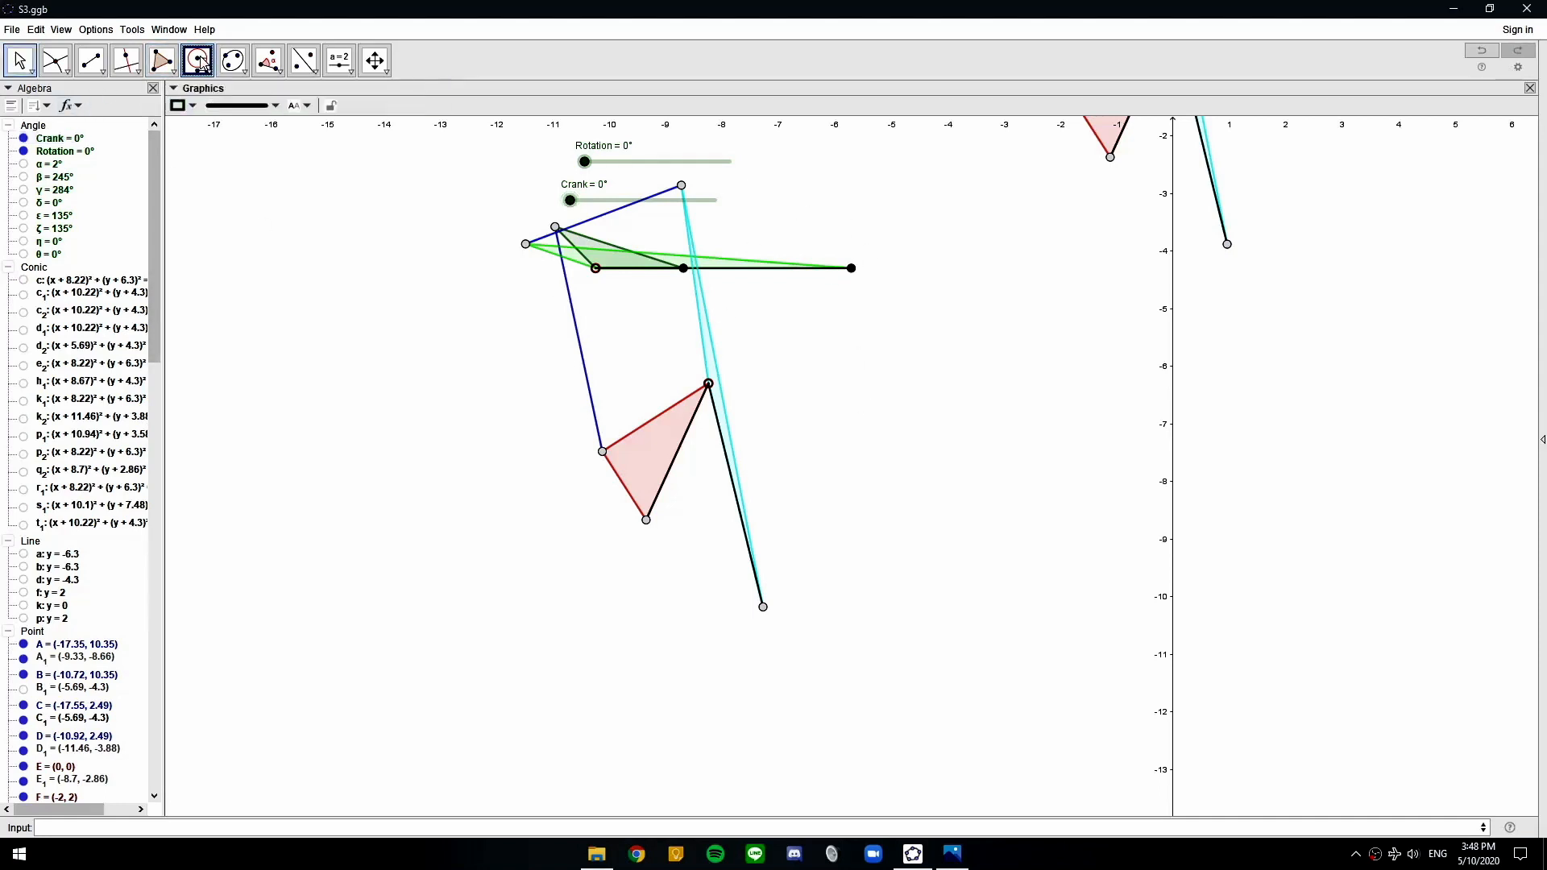
left_click(709, 384)
left_click(762, 606)
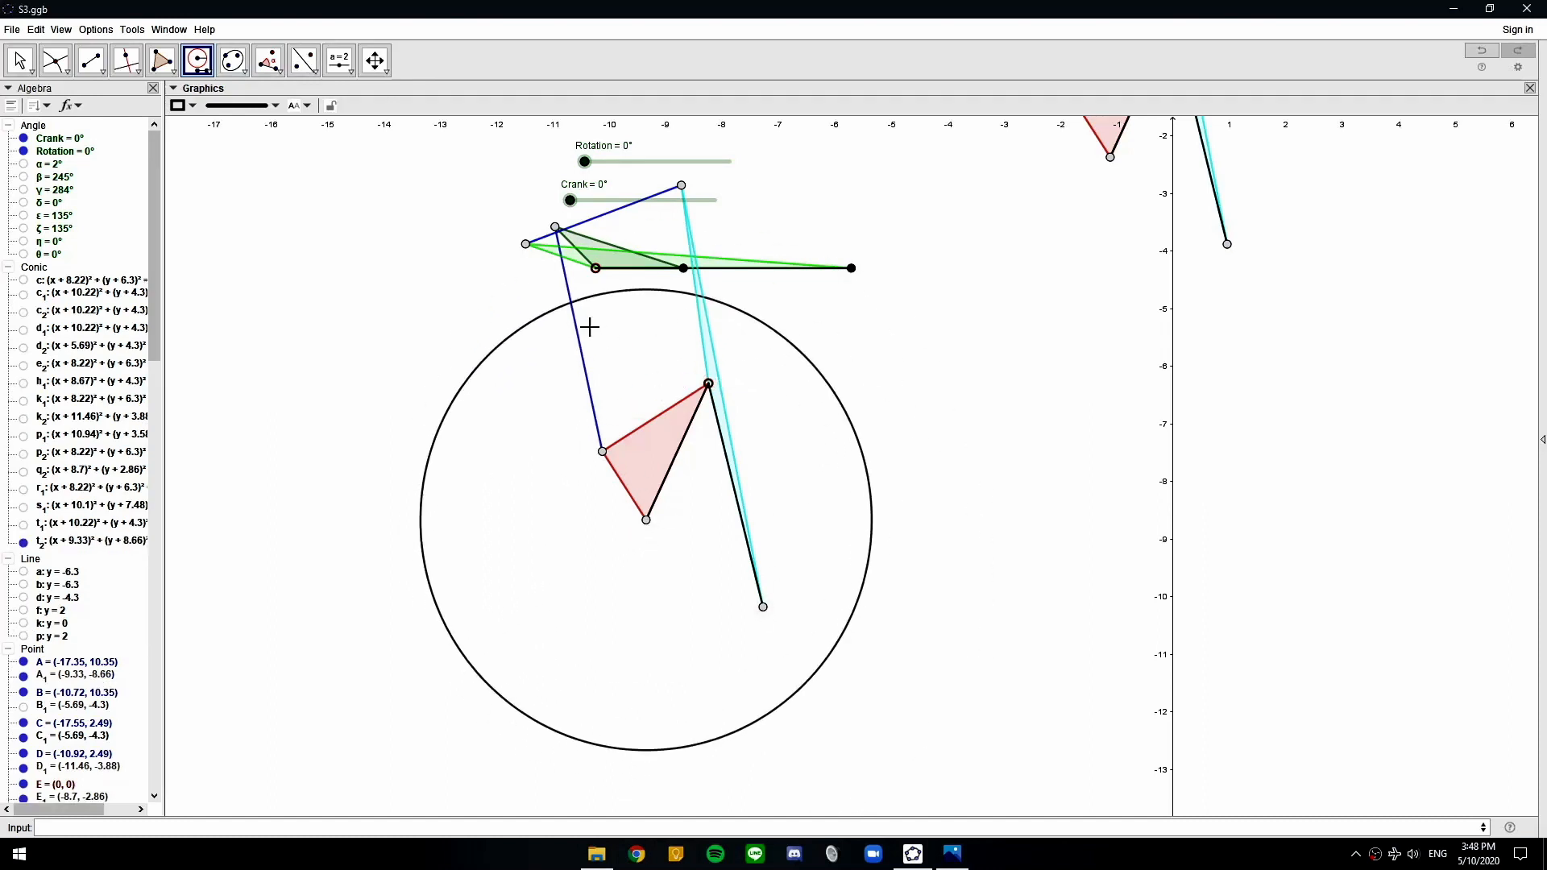
Draw a line through the copied red triangle's lower corner parallel to the black segment from R to the cyan triangle's lower corner
left_click(127, 61)
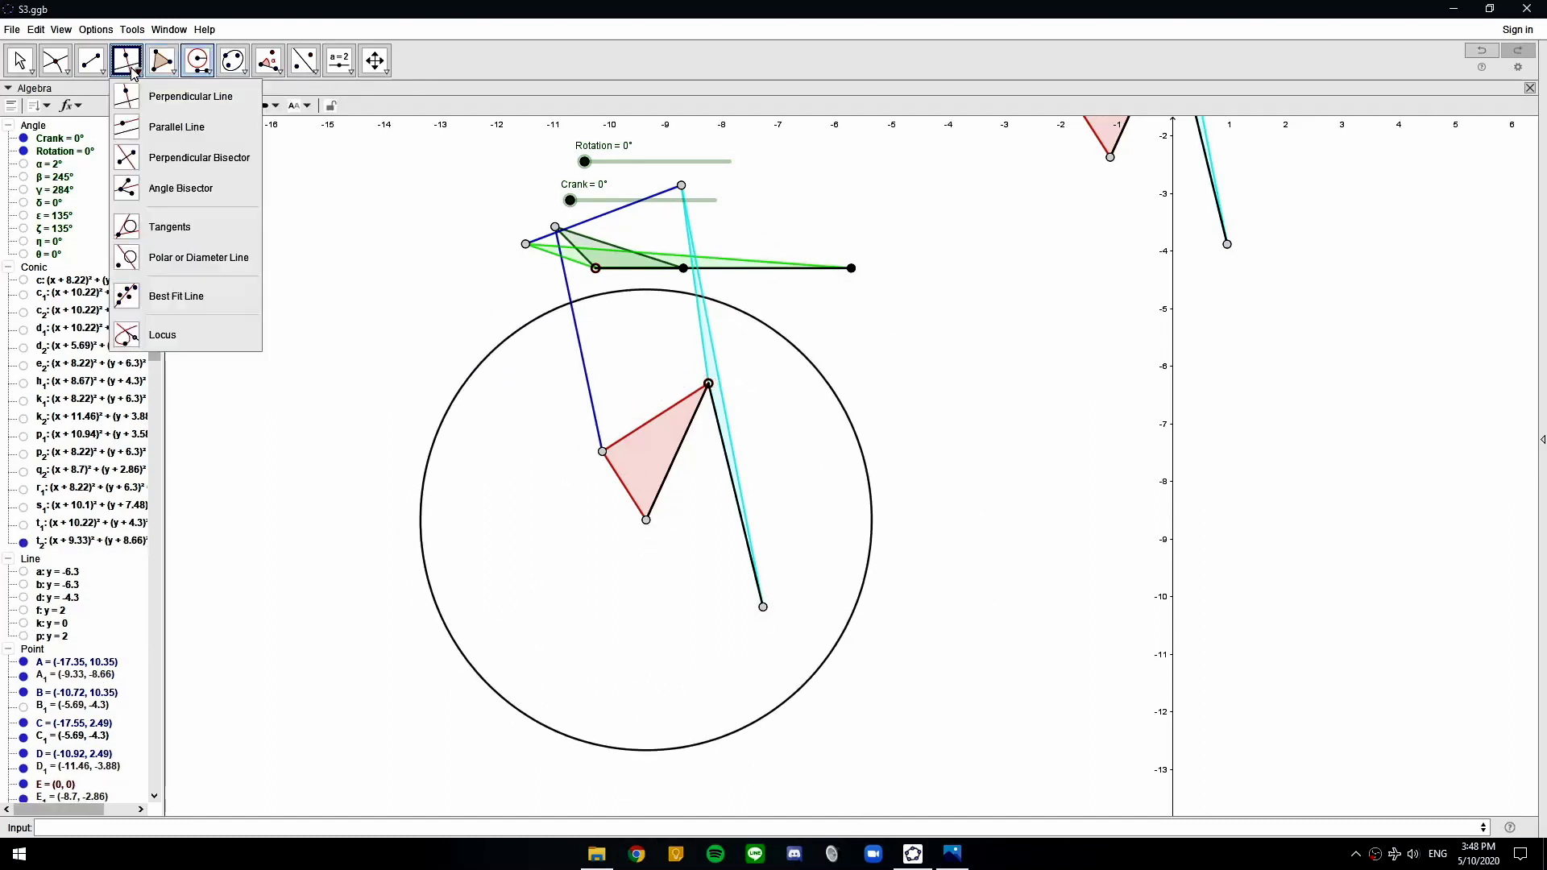
left_click(160, 135)
left_click(734, 488)
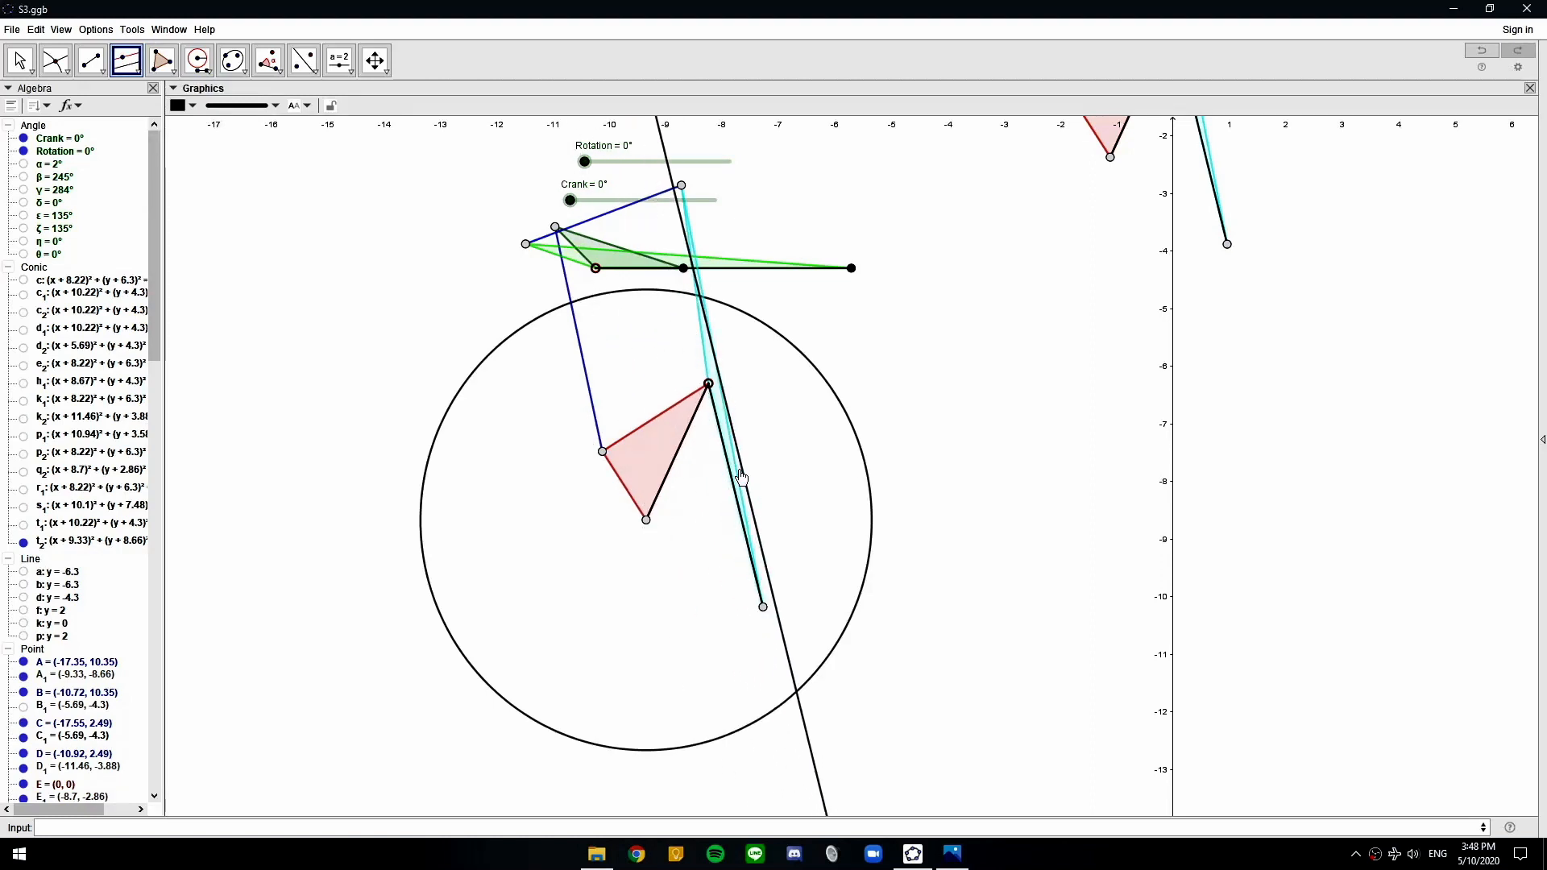
left_click_drag(710, 299, 710, 614)
mouse_move(748, 228)
left_mouse_down()
mouse_move(762, 648)
mouse_move(786, 318)
left_mouse_up()
left_click_drag(837, 620, 839, 258)
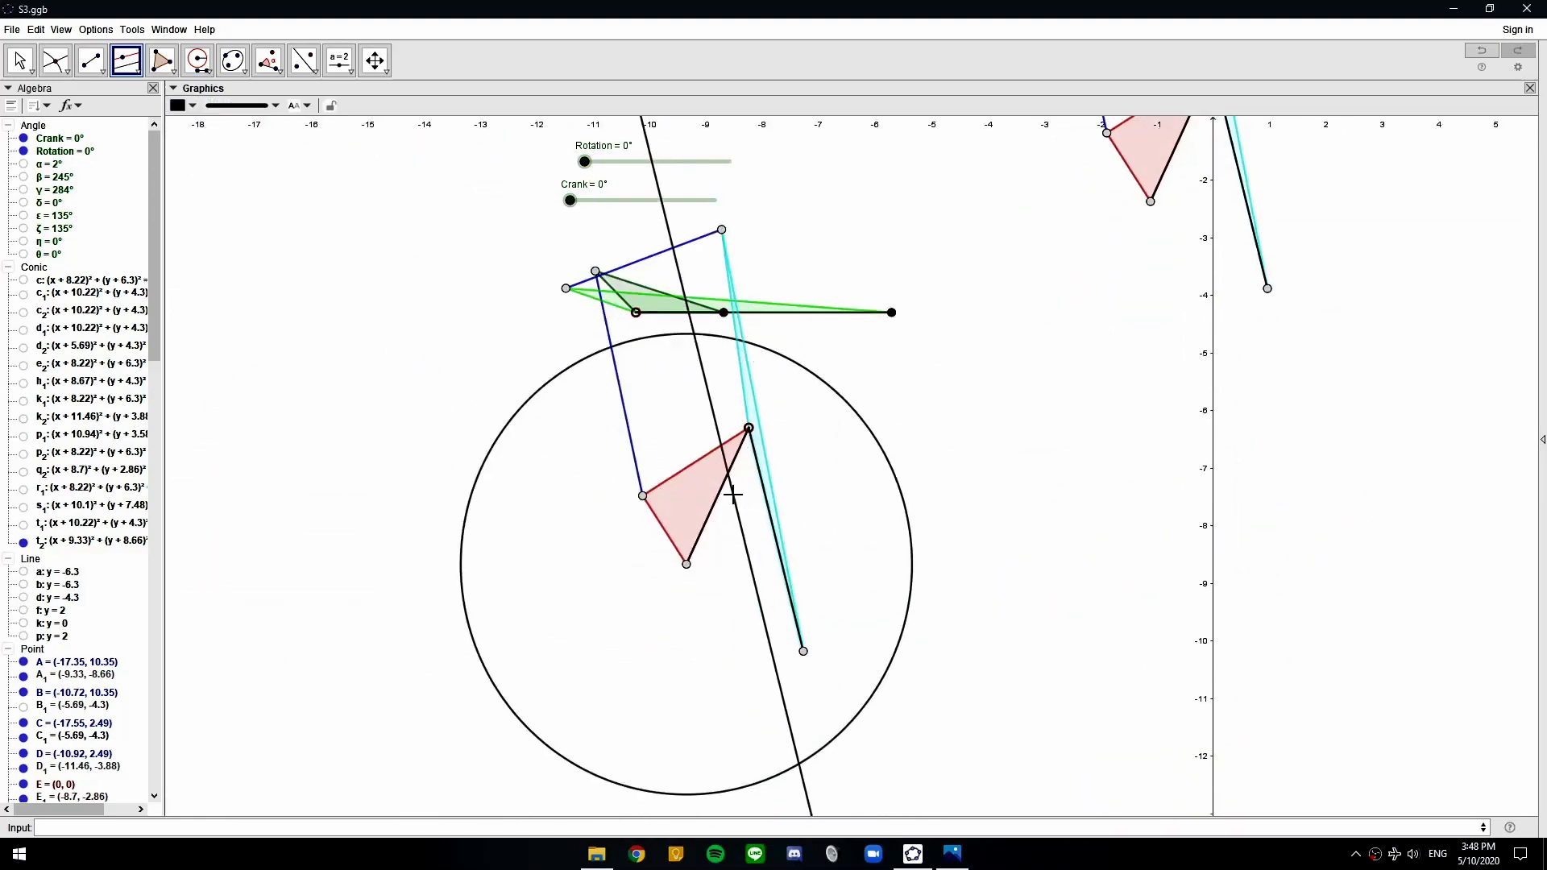
left_click(686, 564)
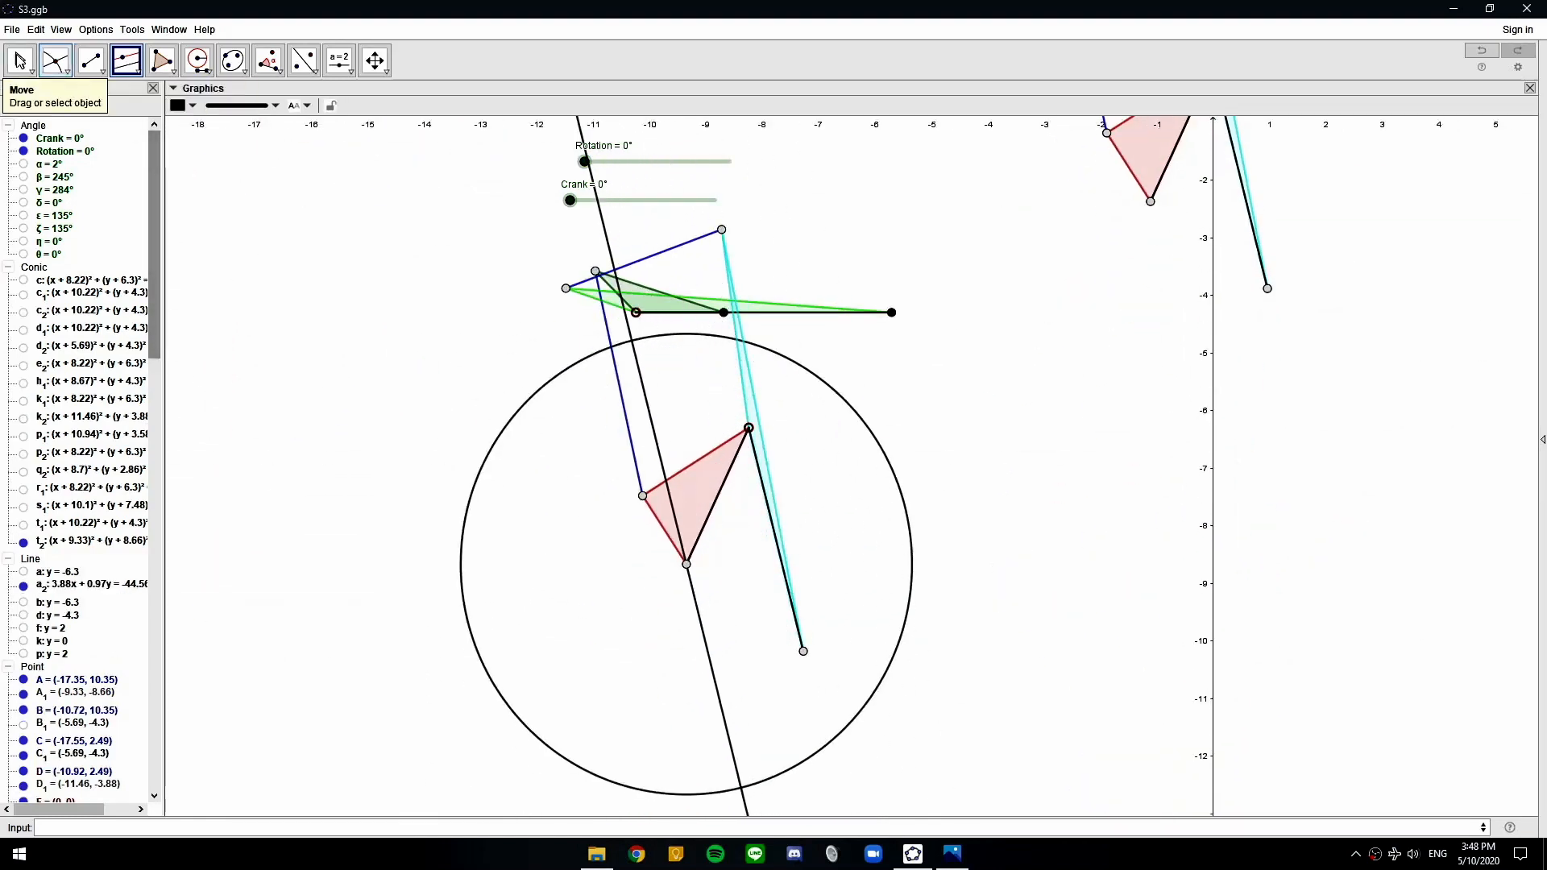
Place a point at the lower intersection of the parallel line and the compass circle
left_click(52, 74)
left_click(194, 97)
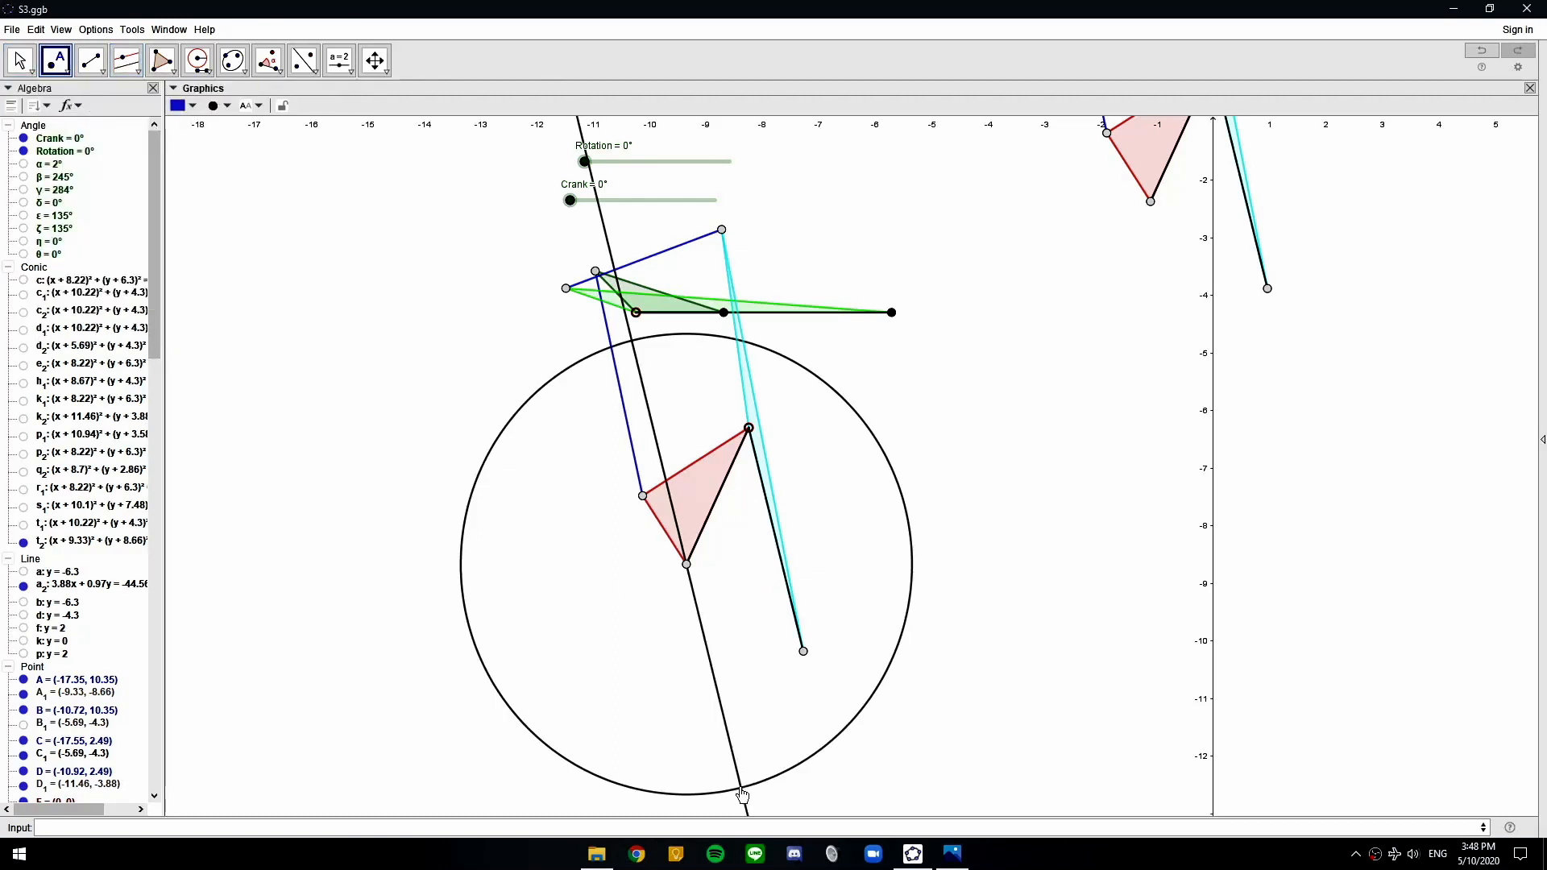
left_click_drag(837, 765, 797, 635)
left_click_drag(518, 290, 306, 403)
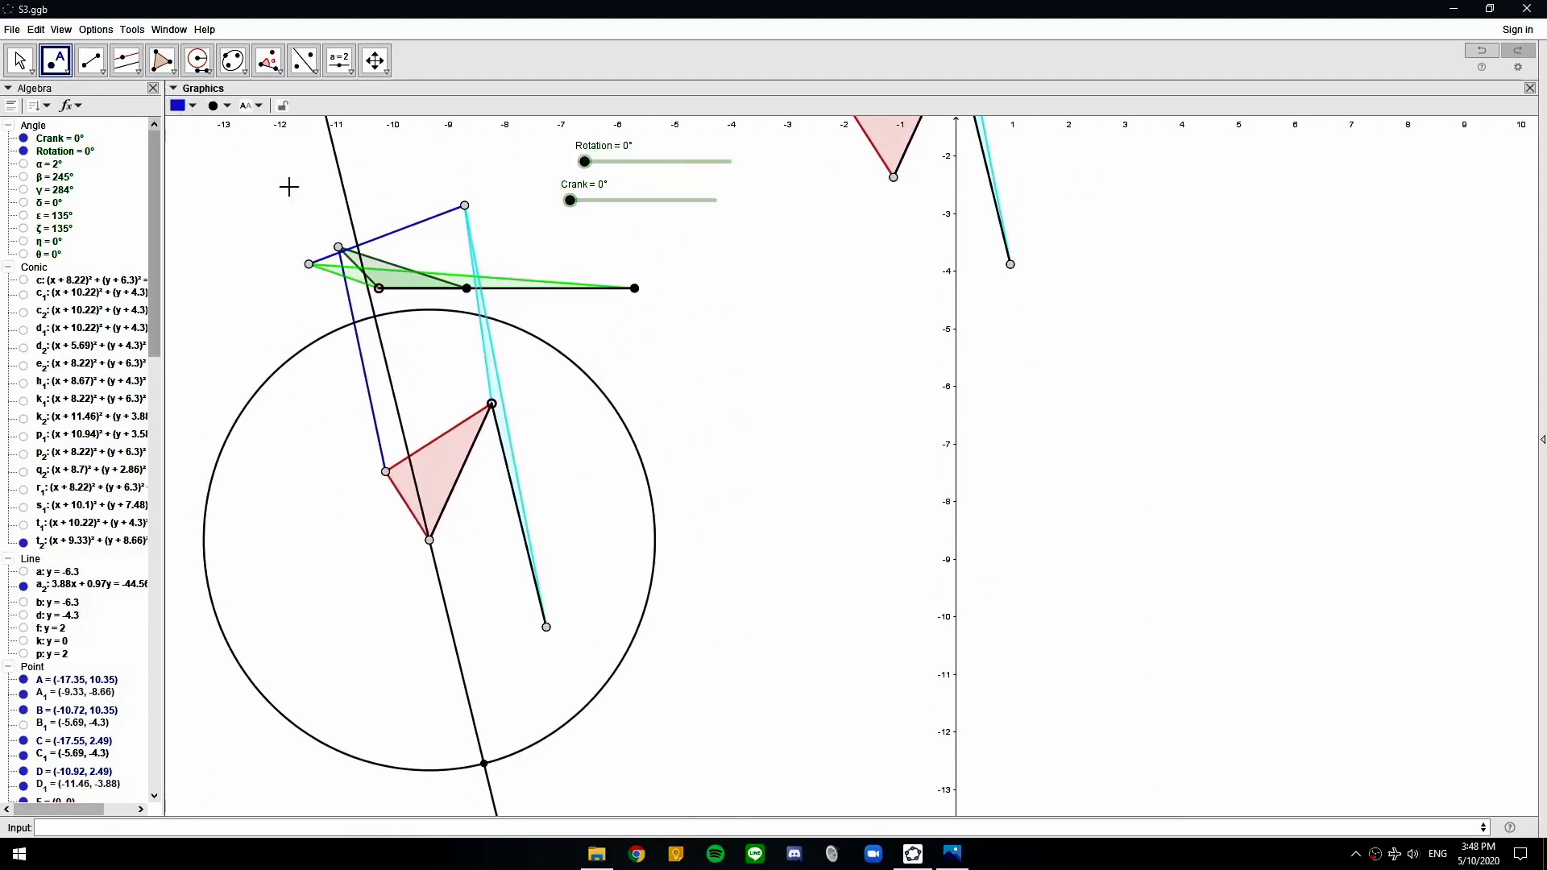
Move the copied linkage directly below the original, with R at (0, -16)
left_click(19, 60)
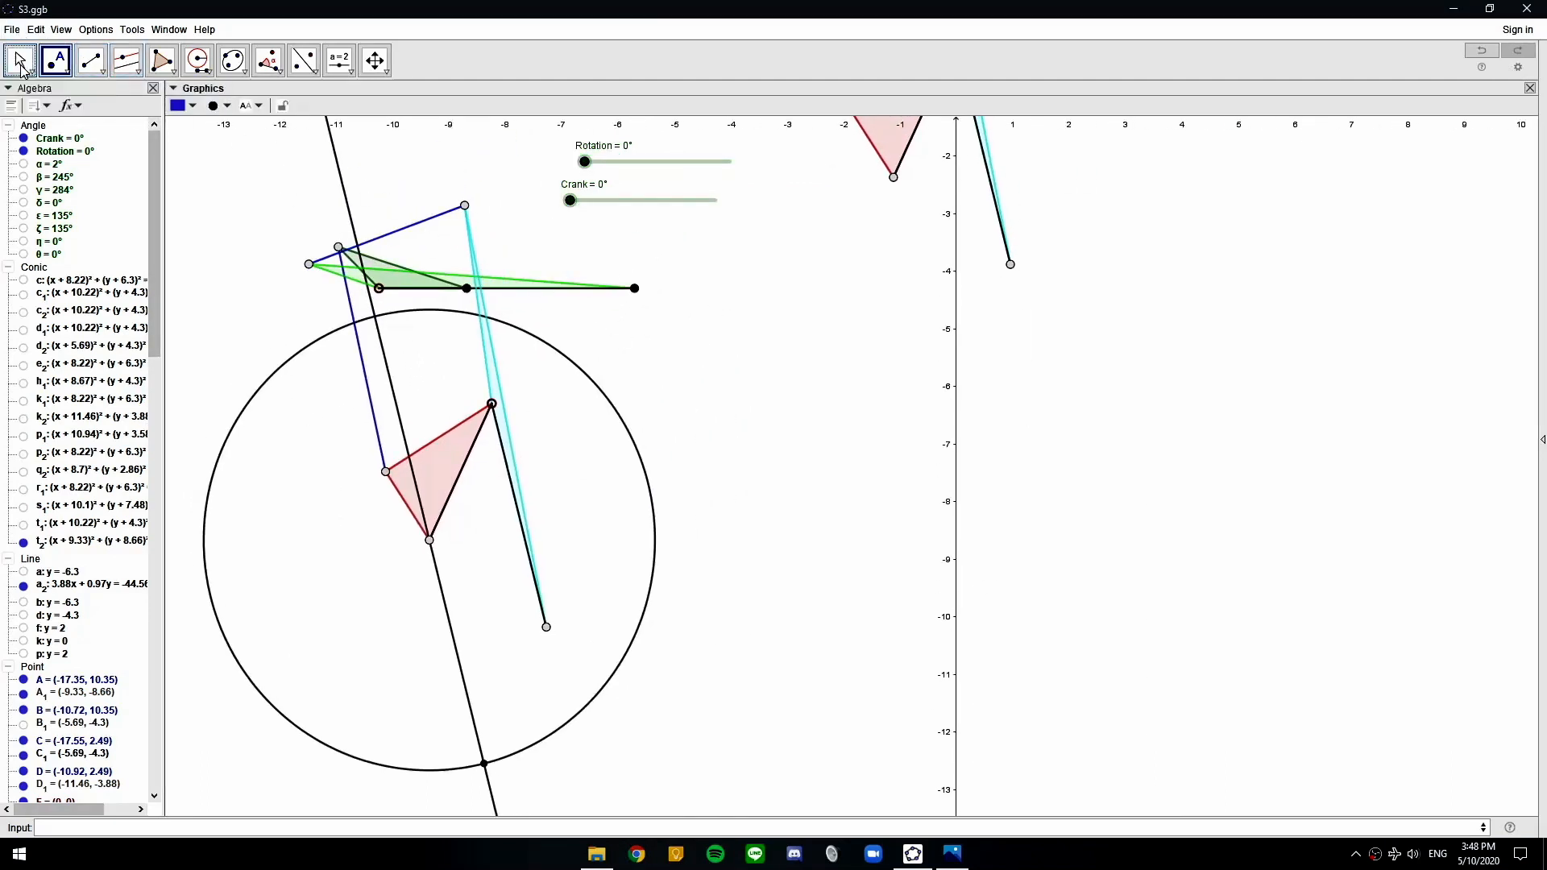
left_click_drag(492, 405, 947, 414)
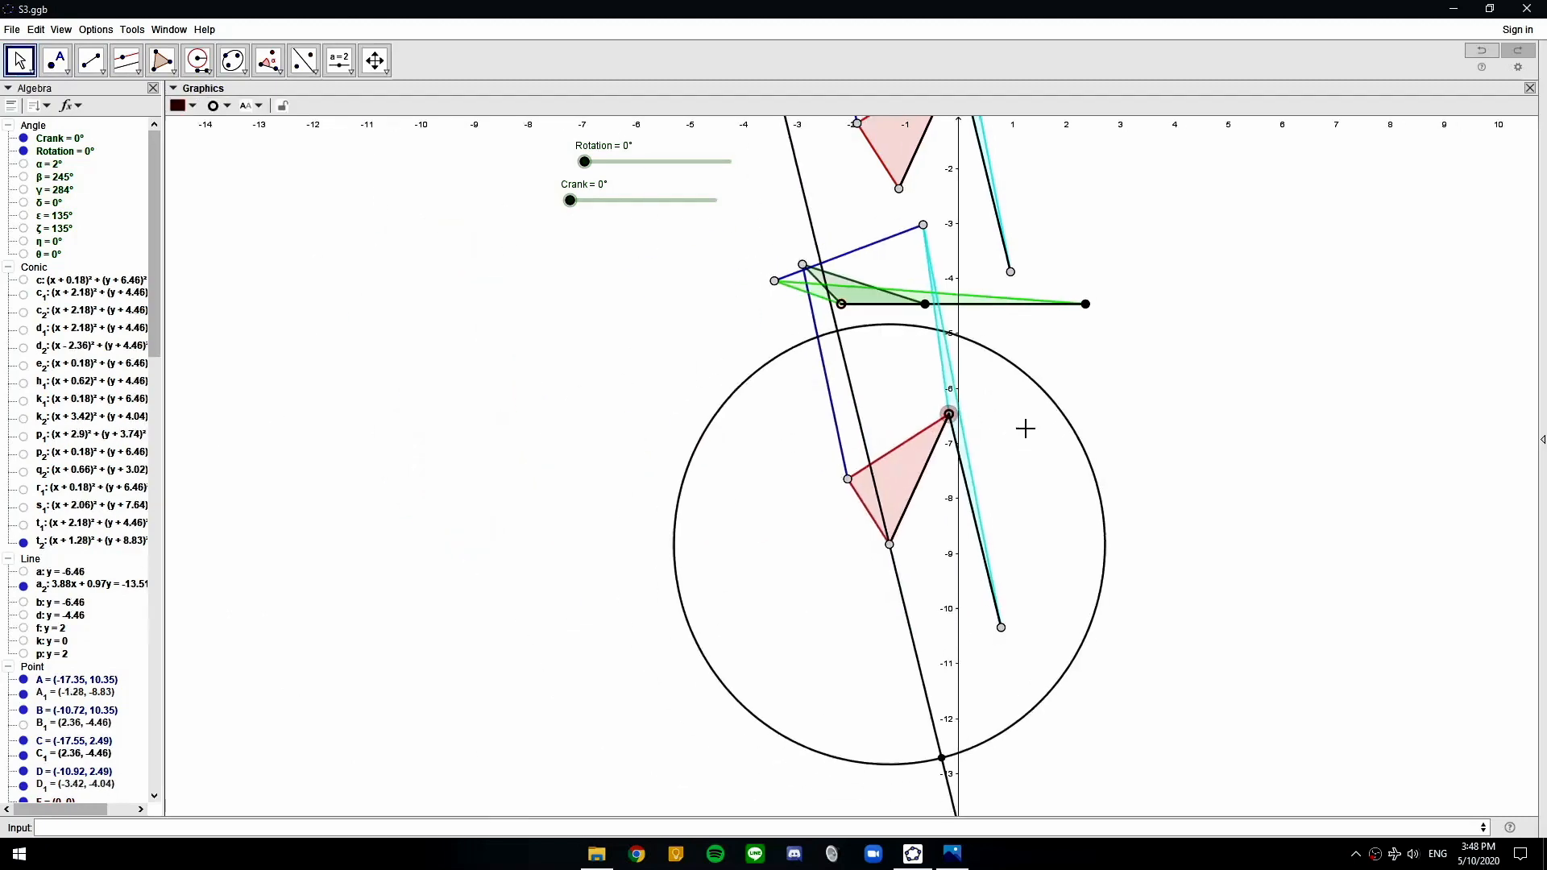
scroll(1028, 428, "down", 5)
left_click_drag(1305, 325, 1049, 181)
left_click_drag(733, 281, 738, 603)
scroll(834, 612, "up", 6)
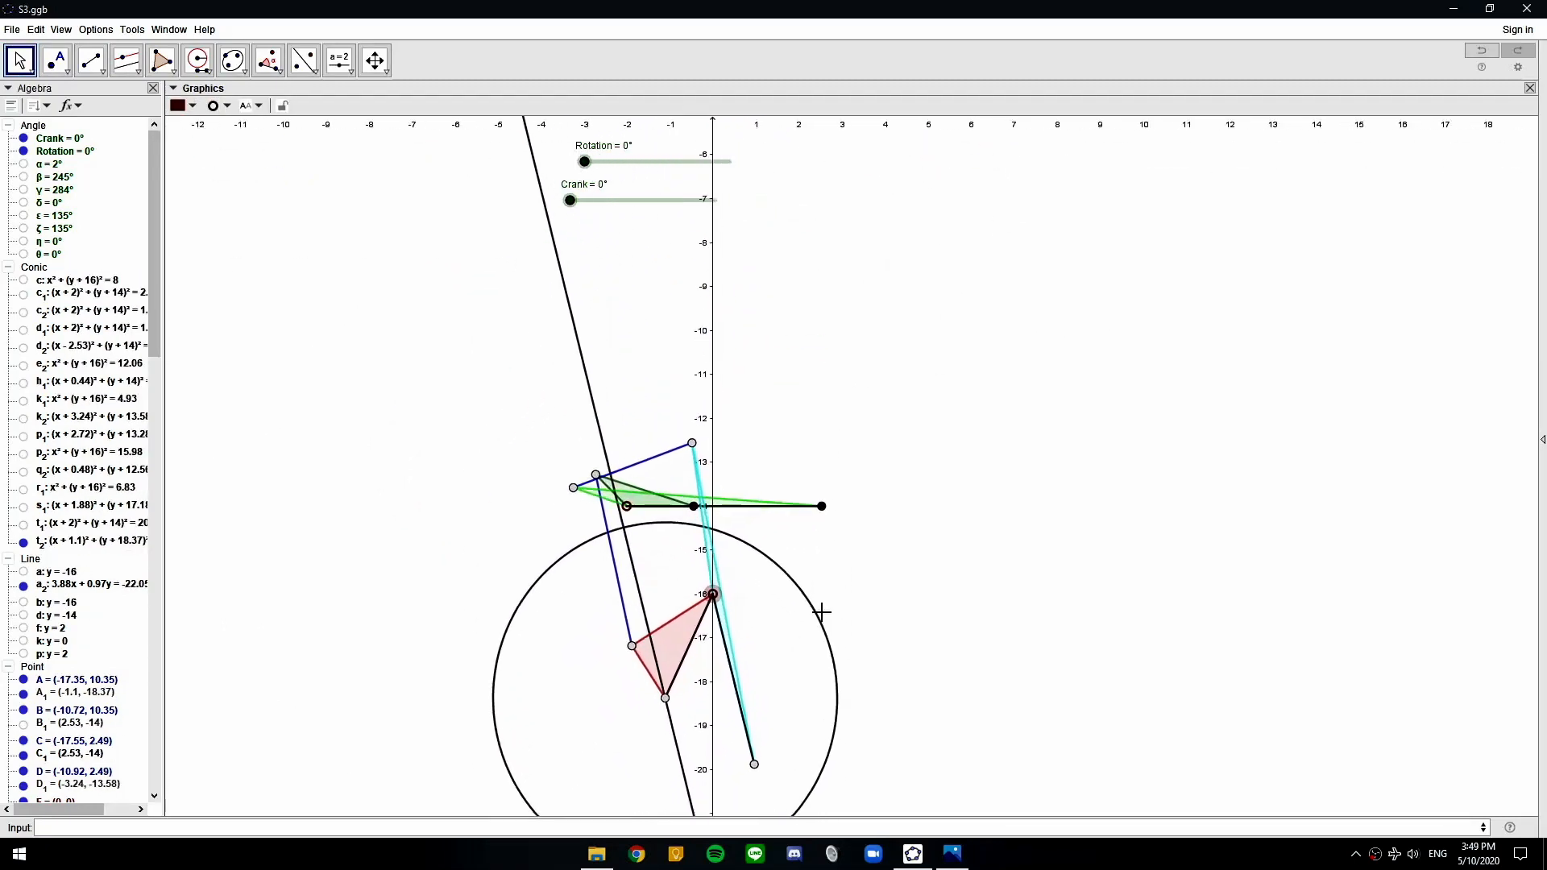
left_click(1019, 480)
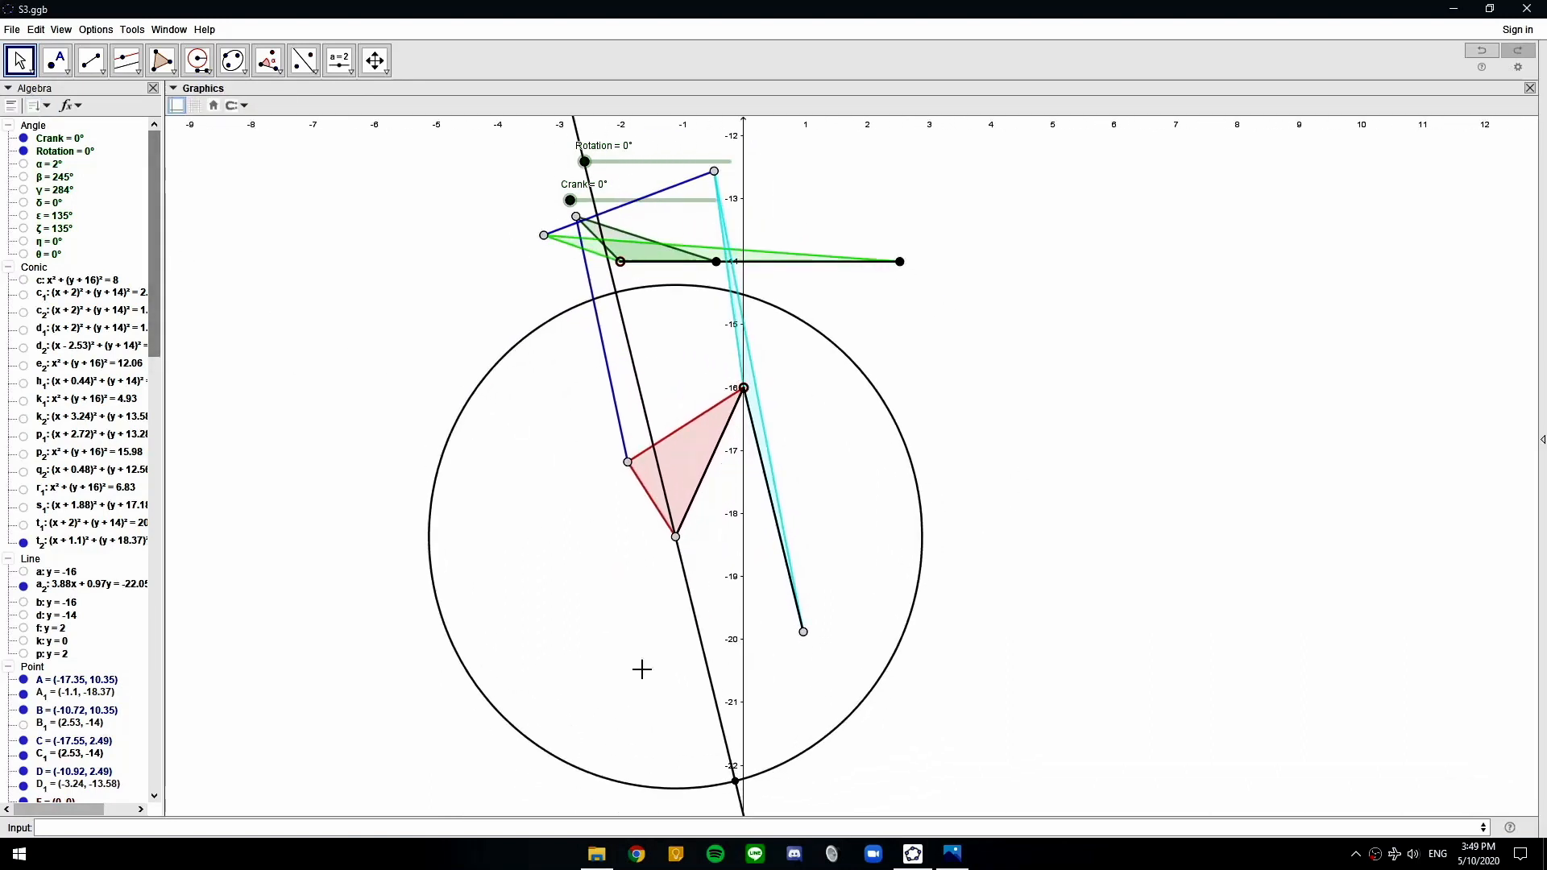
Create the locus of the line-circle intersection point driven by the Crank slider
left_click(129, 63)
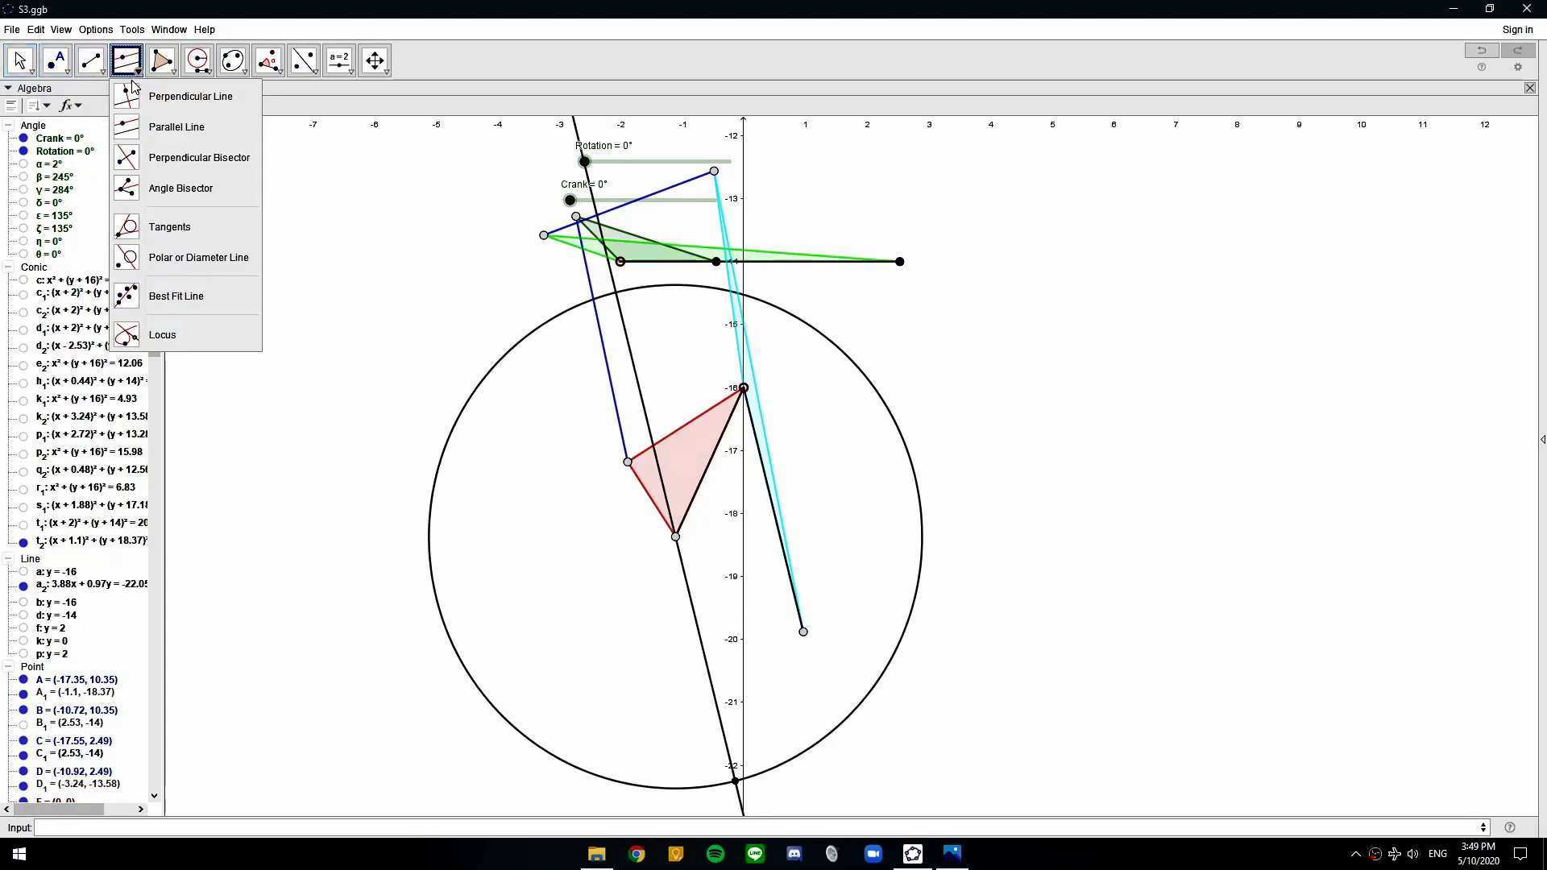
left_click(155, 336)
left_click(735, 782)
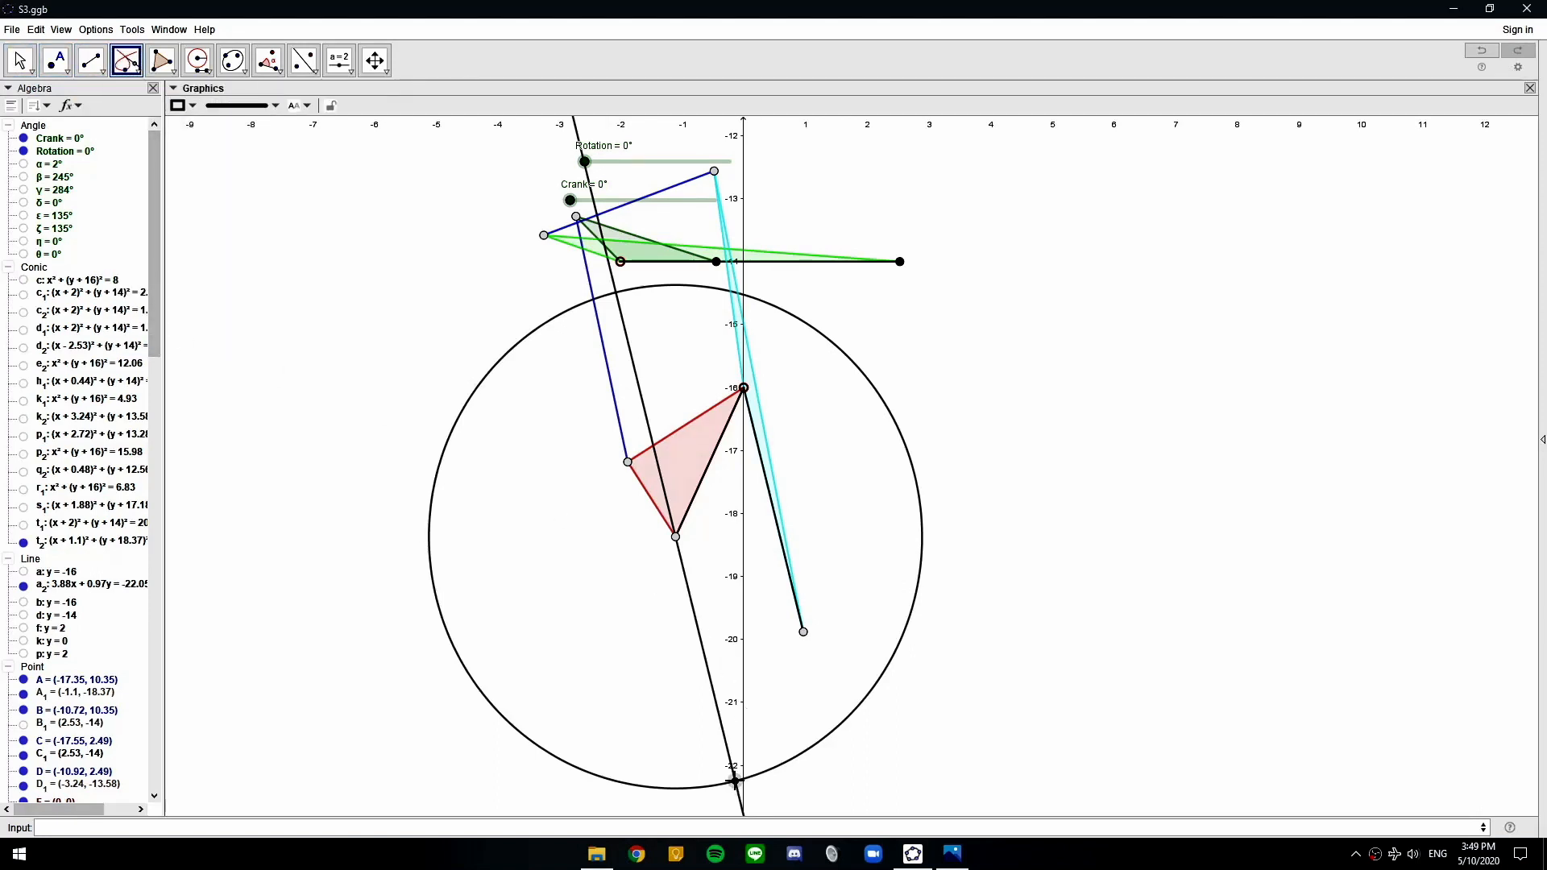
left_click(569, 200)
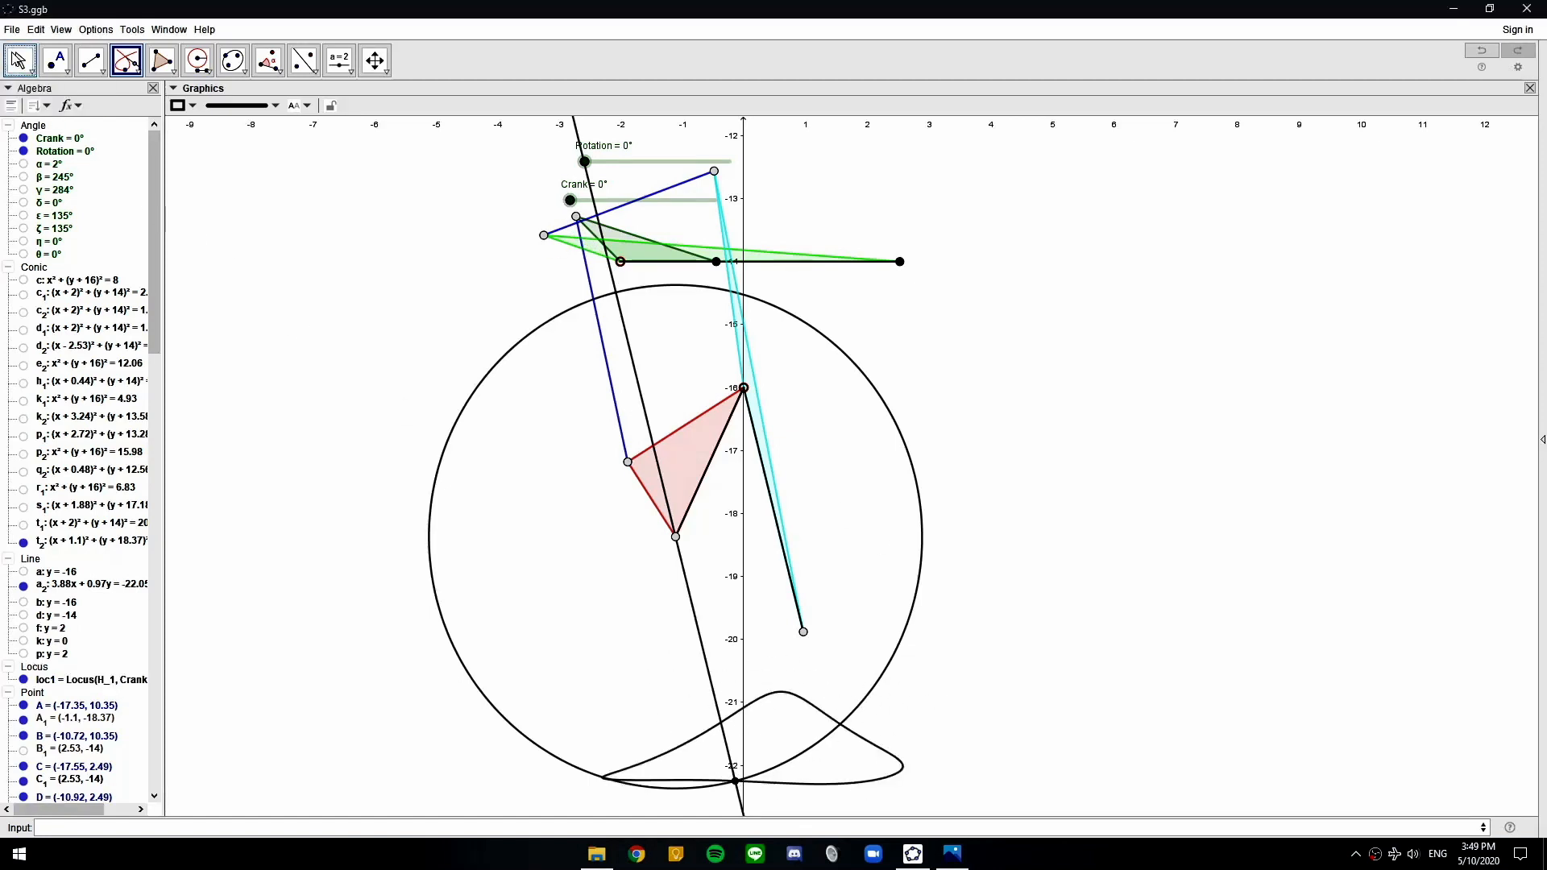
Move the copied linkage with its locus beside the original linkage, with R at about (11.07, 1.46)
left_click(20, 60)
scroll(632, 421, "down", 4)
scroll(634, 421, "down", 4)
left_click_drag(782, 388, 851, 498)
scroll(852, 497, "down", 4)
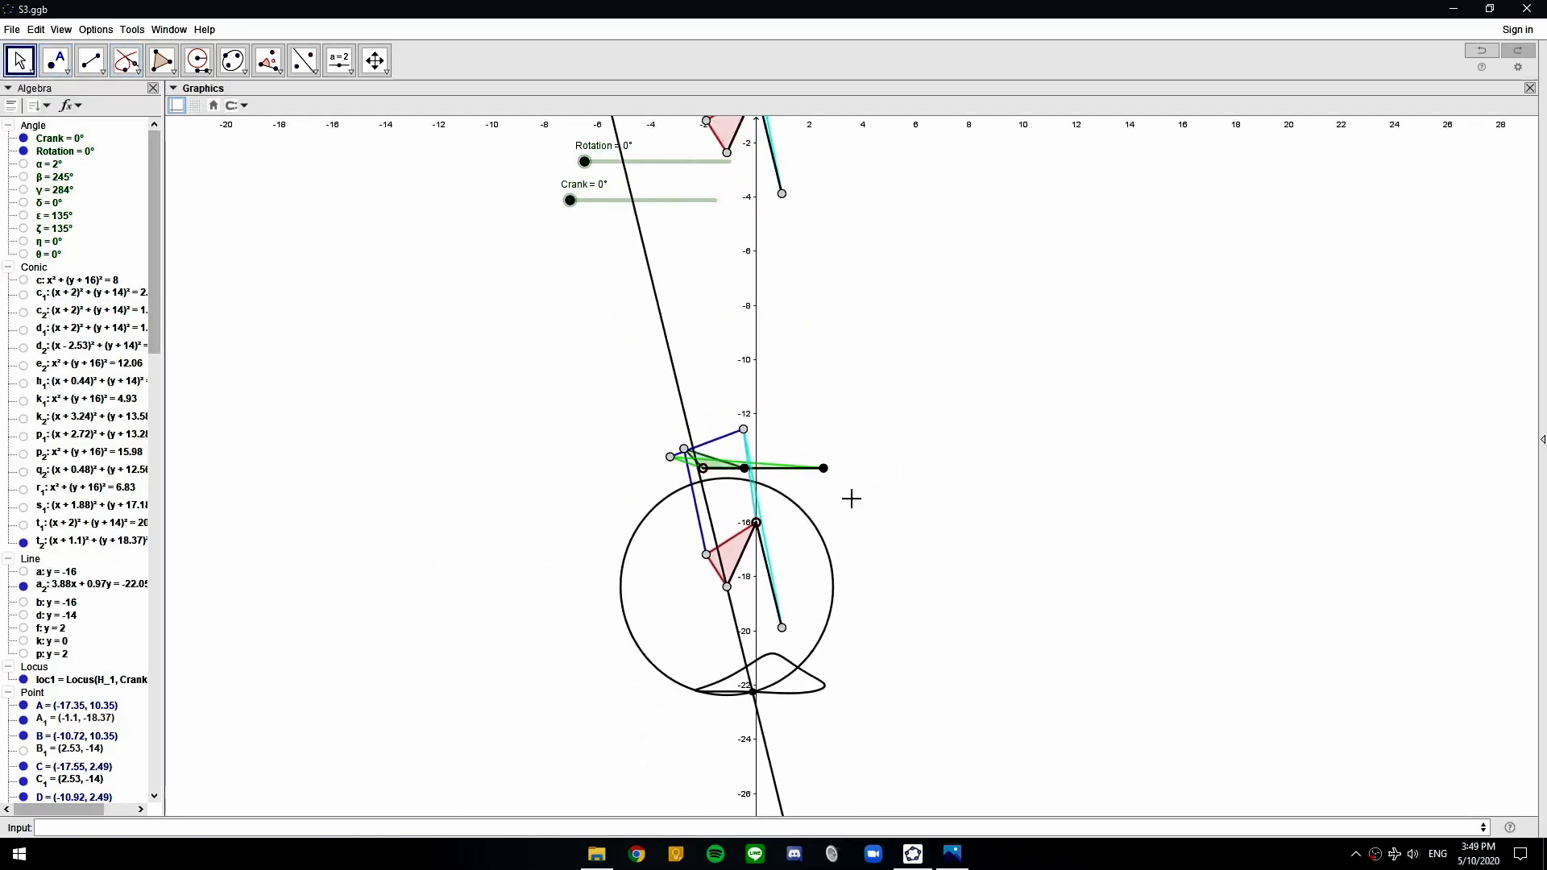
left_click_drag(830, 359, 845, 367)
scroll(842, 367, "up", 1)
left_click_drag(765, 539, 1076, 211)
left_click_drag(886, 215, 790, 428)
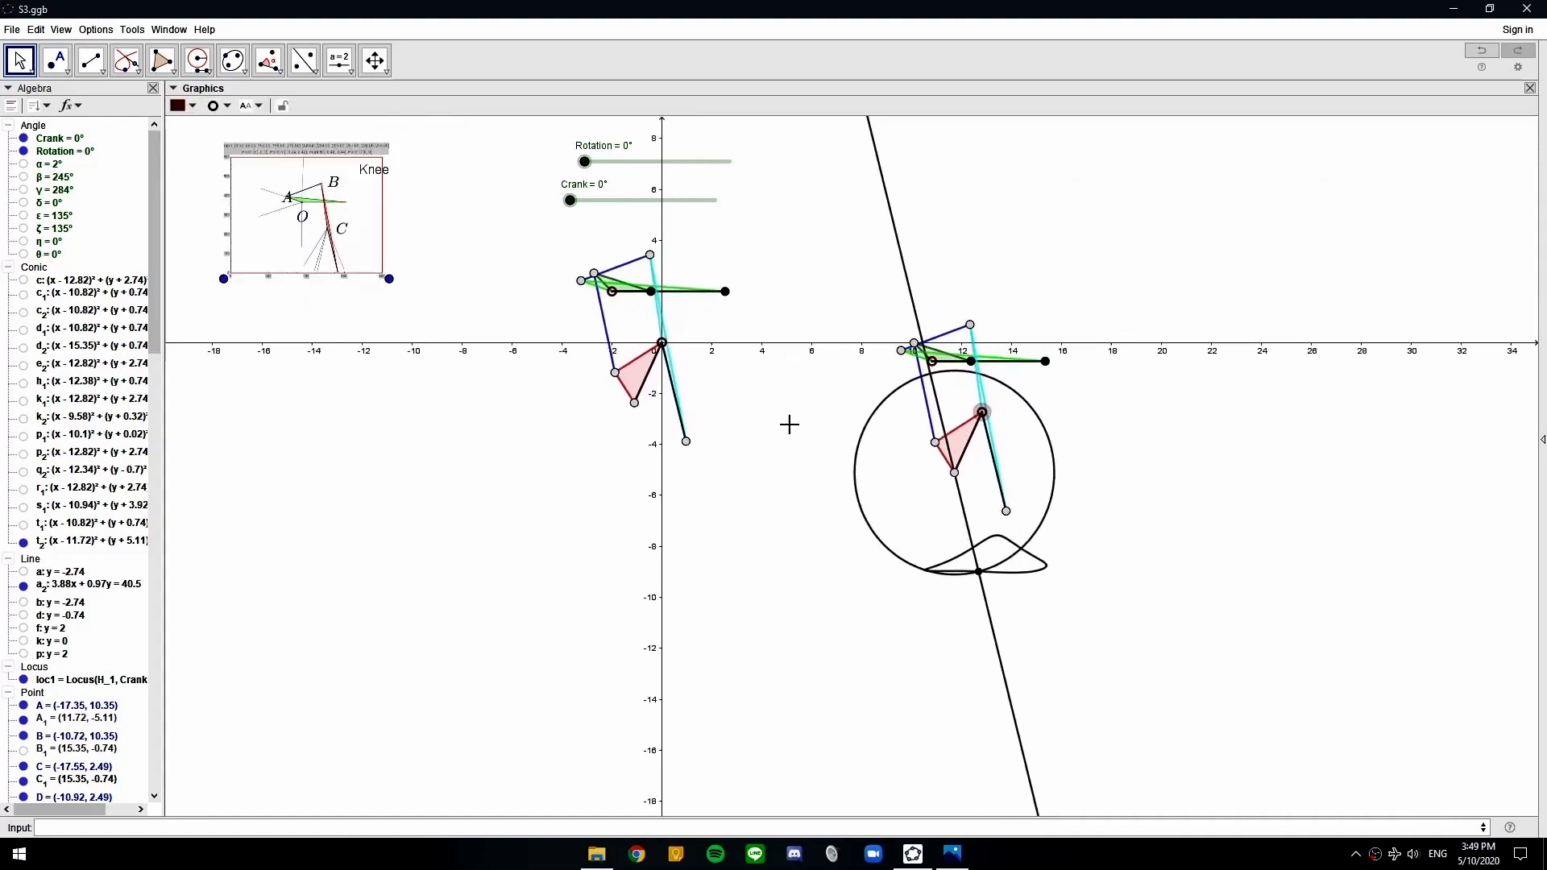
scroll(890, 419, "up", 4)
left_click_drag(1065, 410, 1002, 257)
scroll(733, 362, "up", 2)
left_click_drag(733, 365, 806, 469)
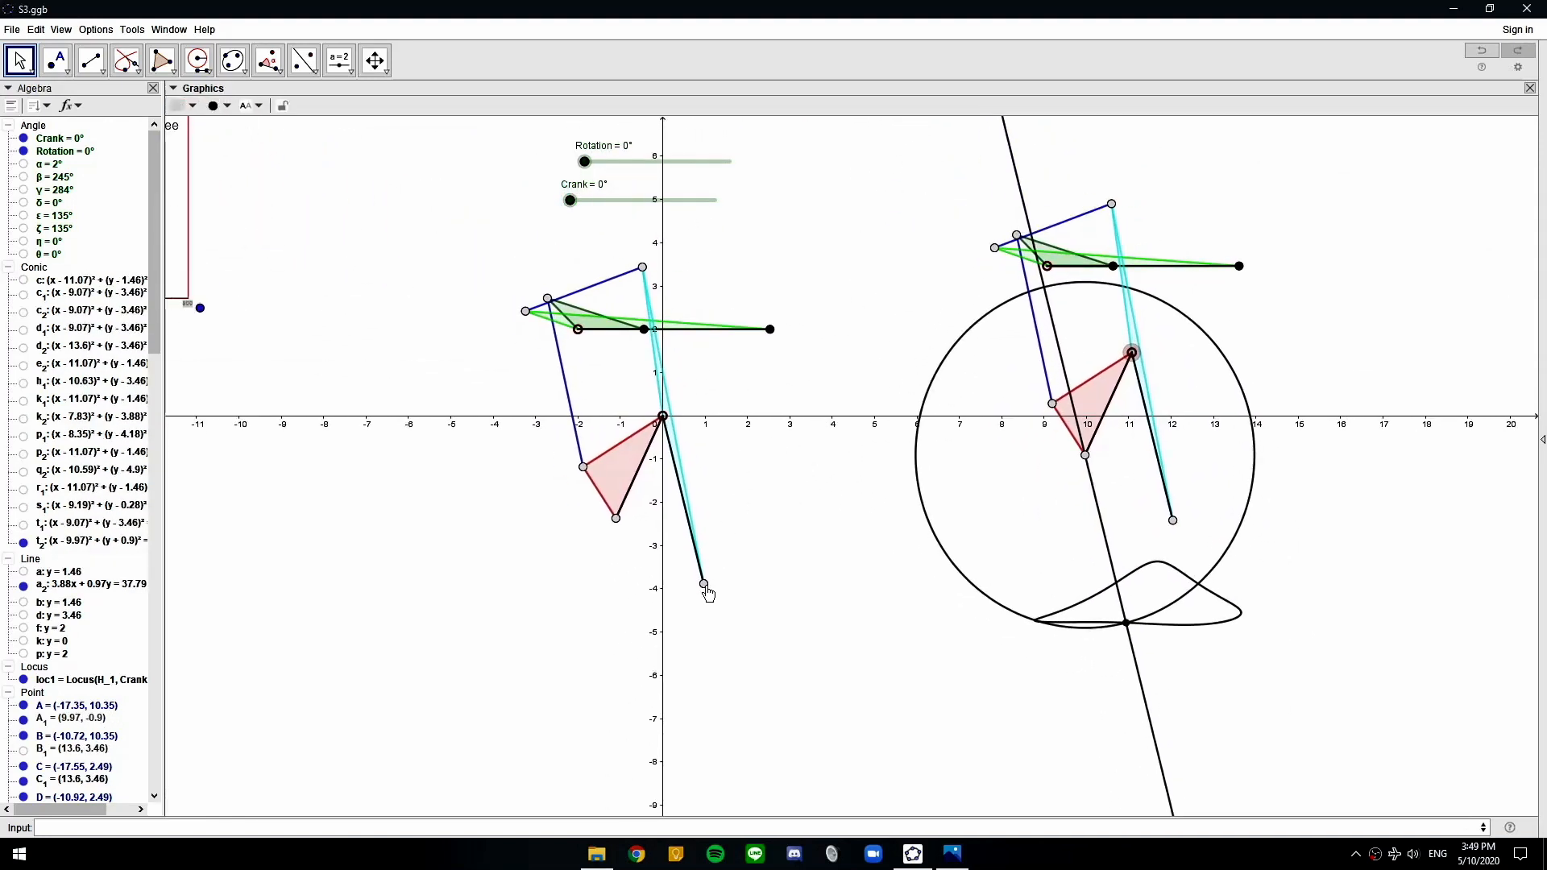
Animate Crank while adjusting the original cyan triangle's lower corner to about (1.2, -4.6), and pause the animation at 334°
left_click_drag(706, 589, 697, 548)
right_click(570, 208)
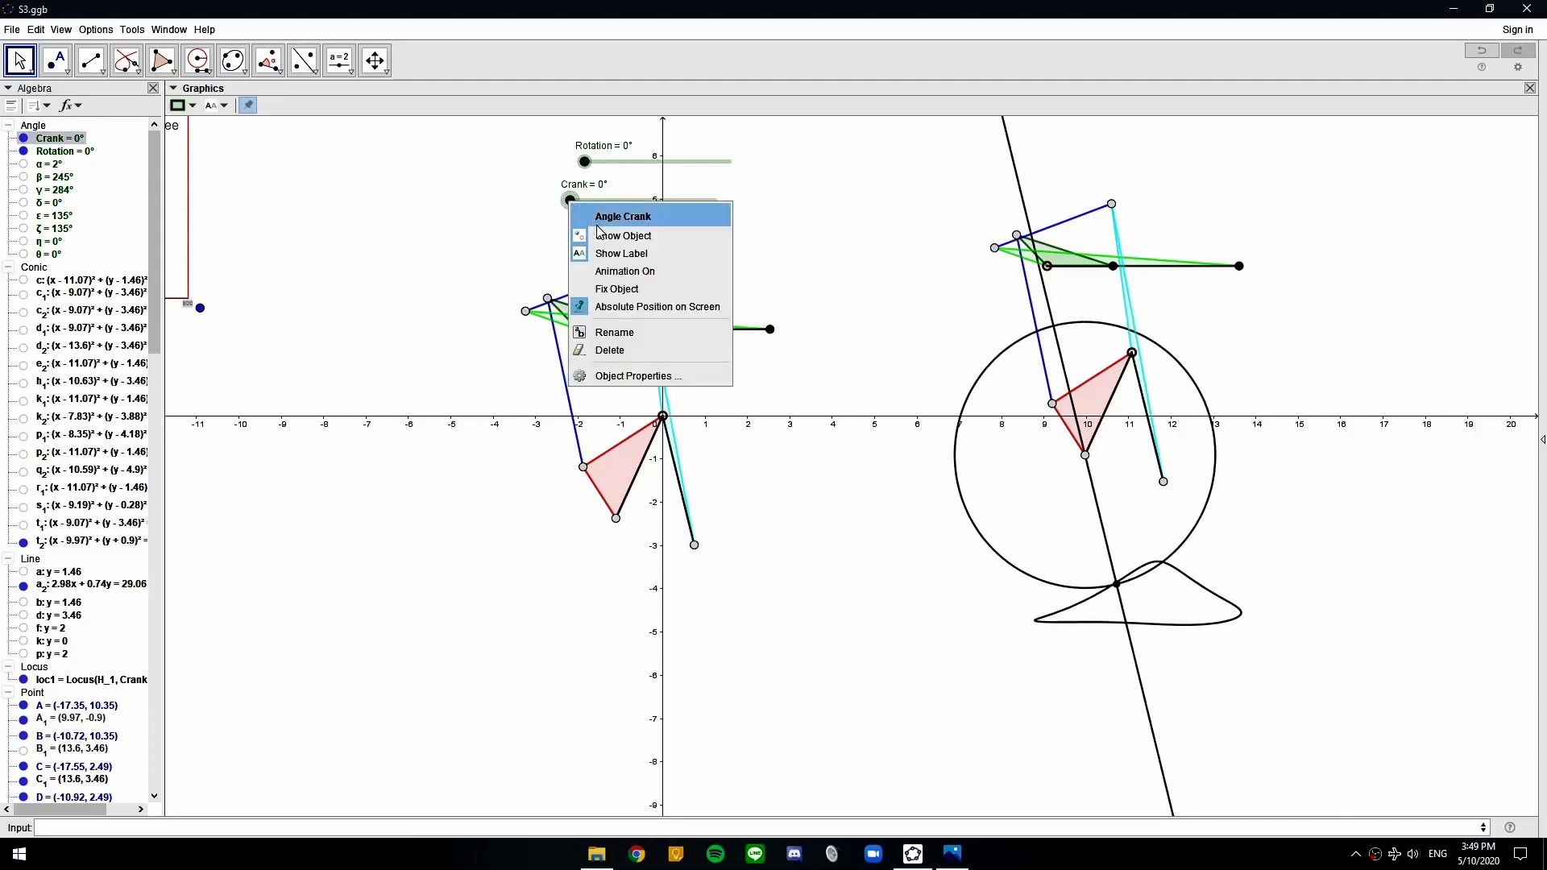
left_click(617, 266)
left_click_drag(698, 545, 689, 618)
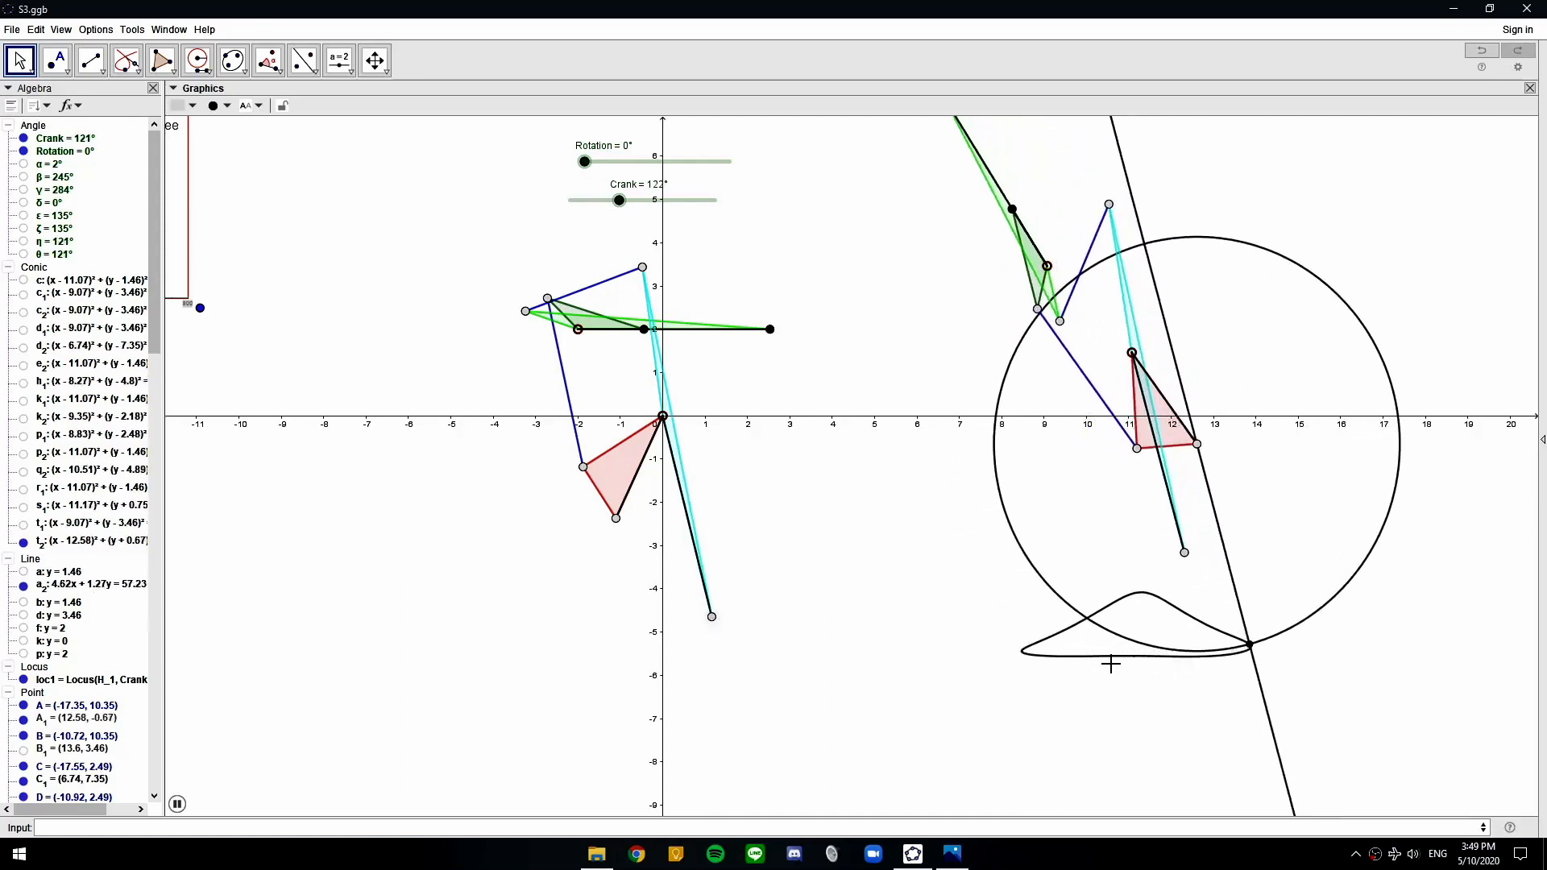
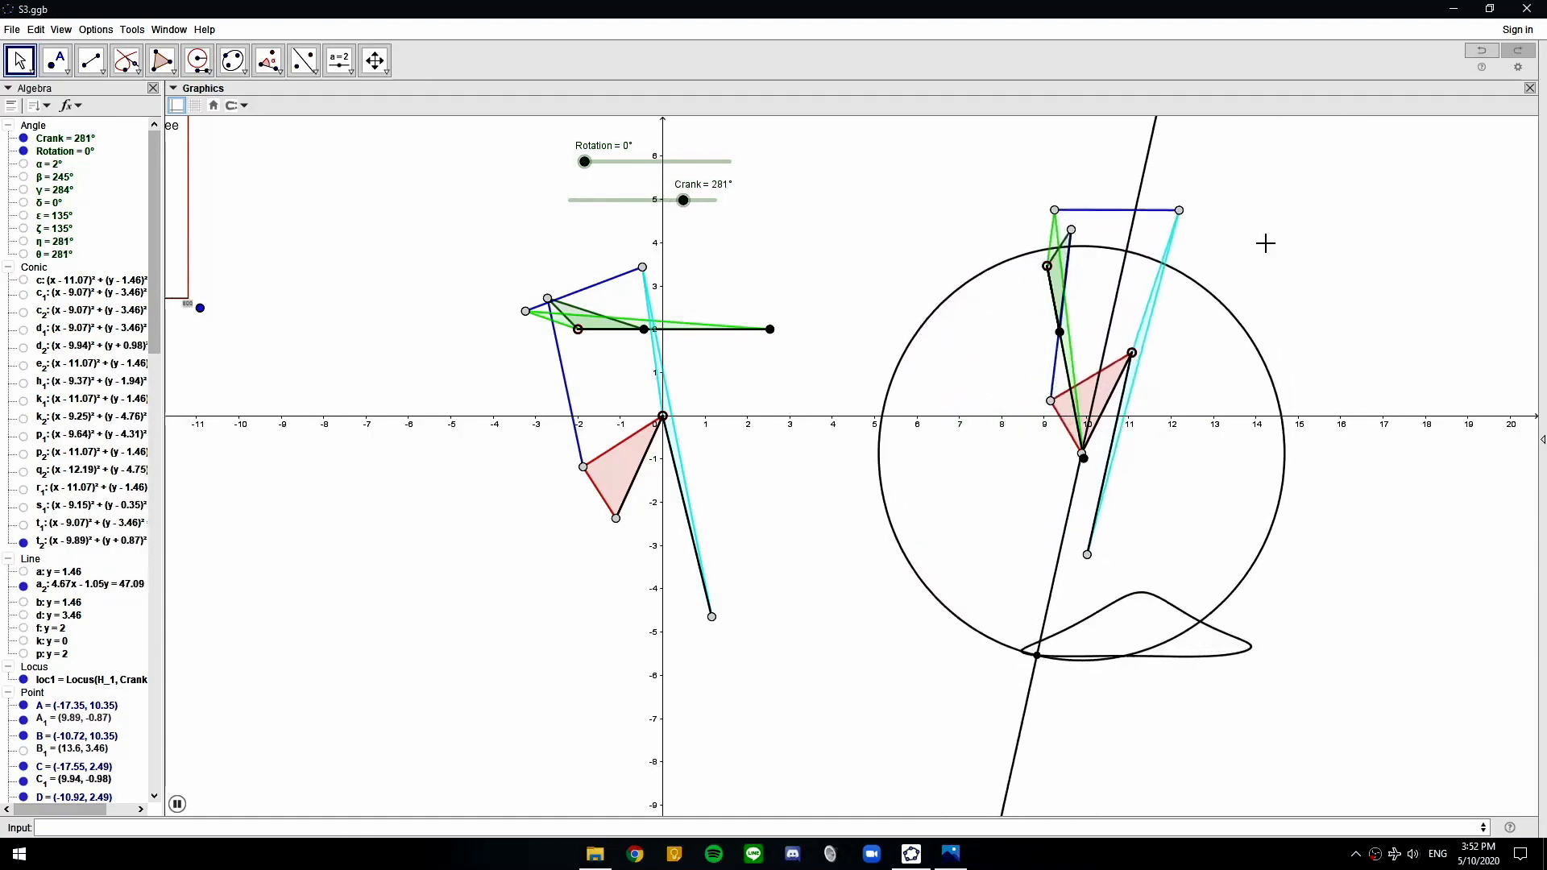
left_click(179, 803)
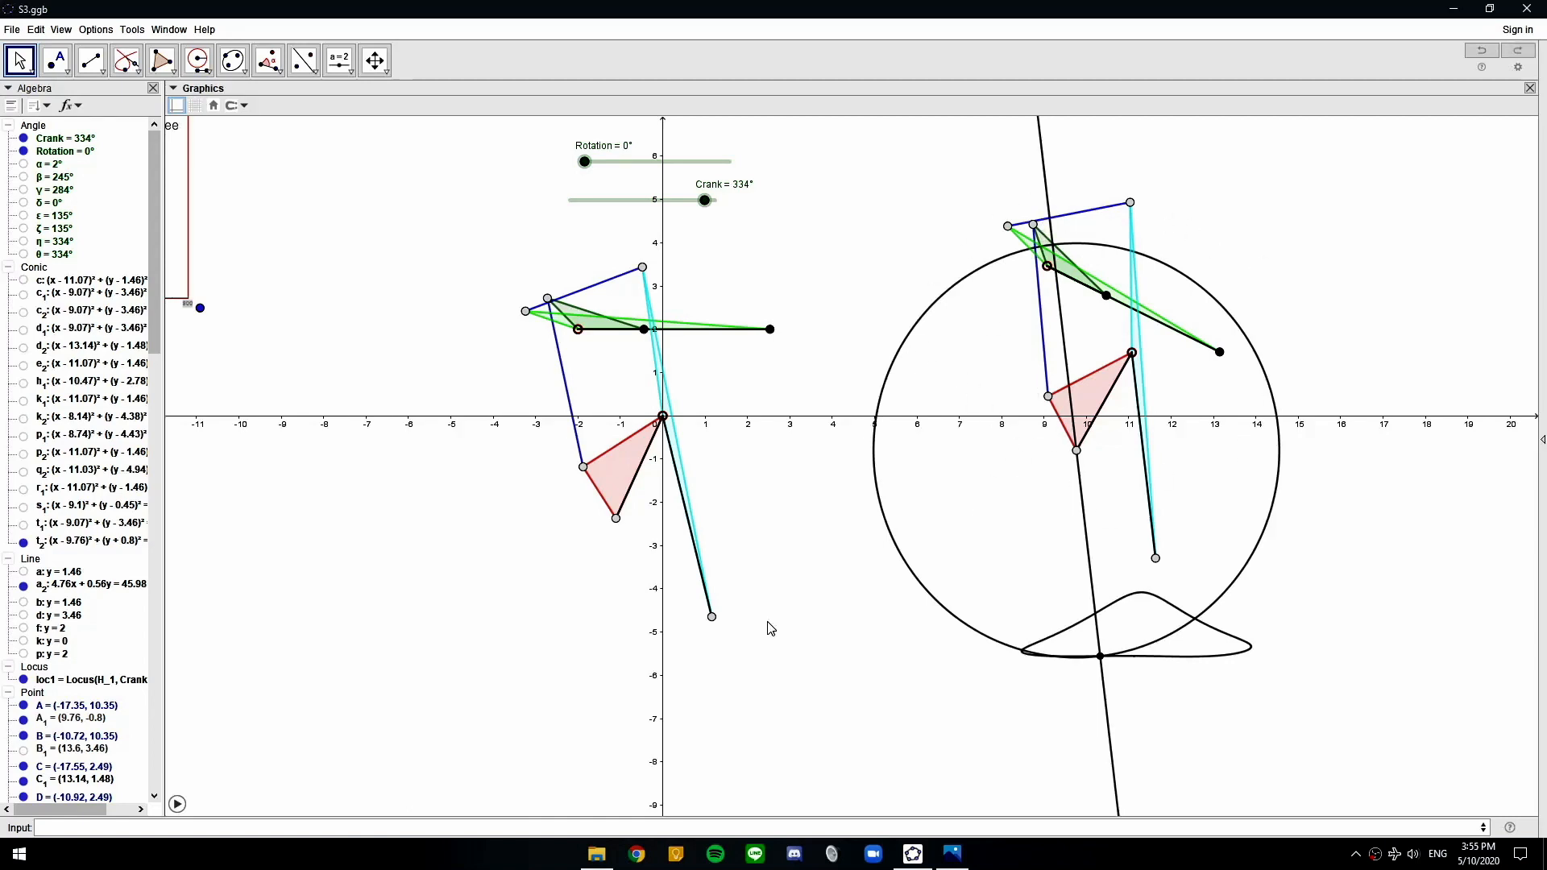
Delete the locus, the compass circle and the parallel line through the copied red triangle's lower corner
left_click(1163, 658)
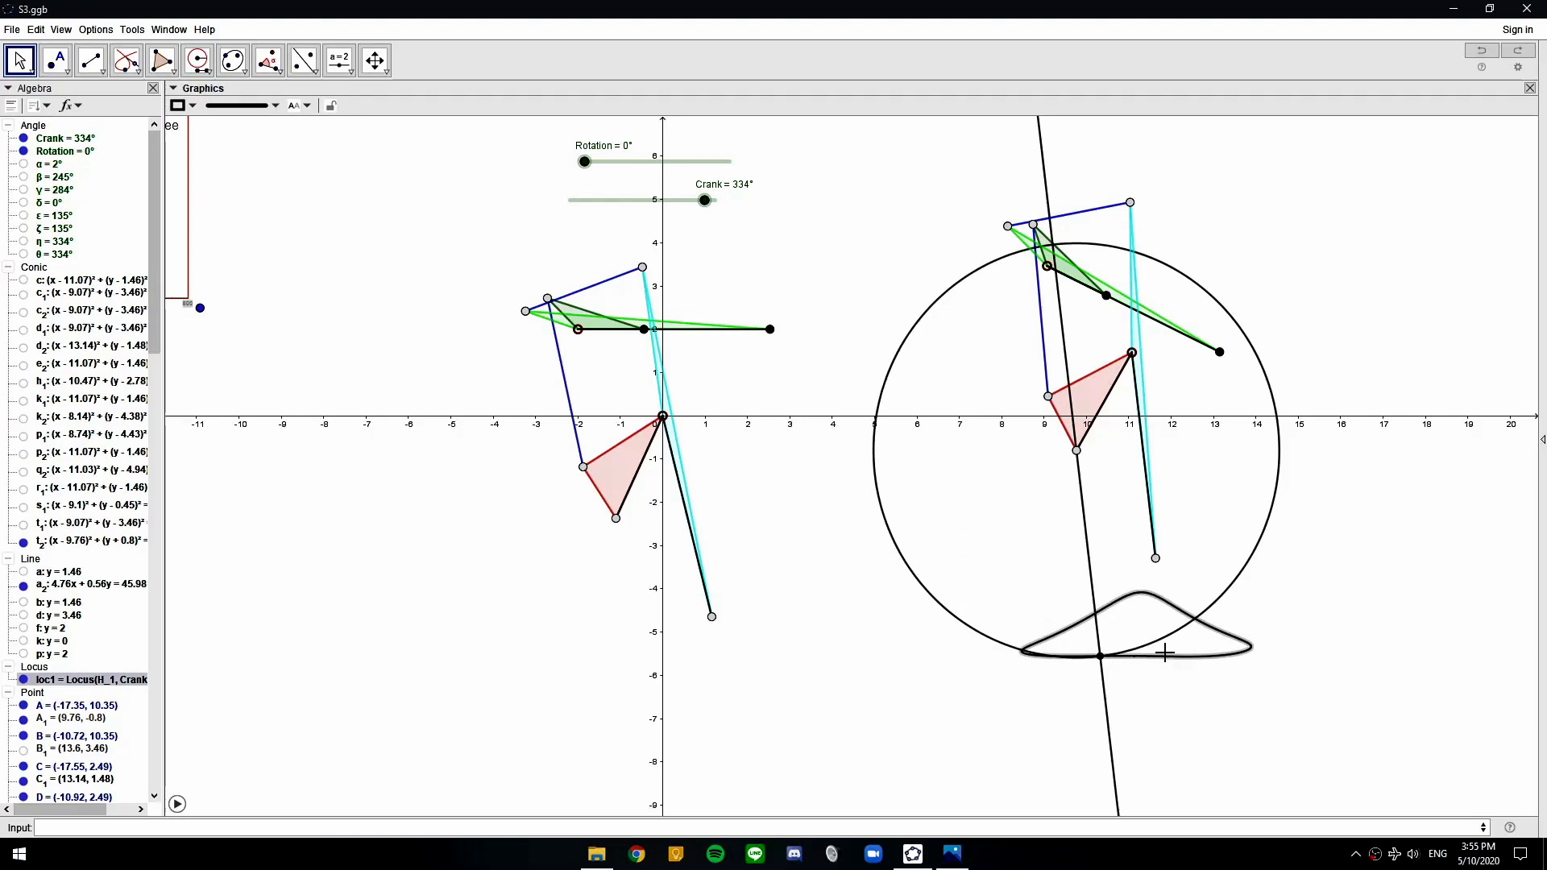
key("Delete")
left_click(1166, 638)
key("Delete")
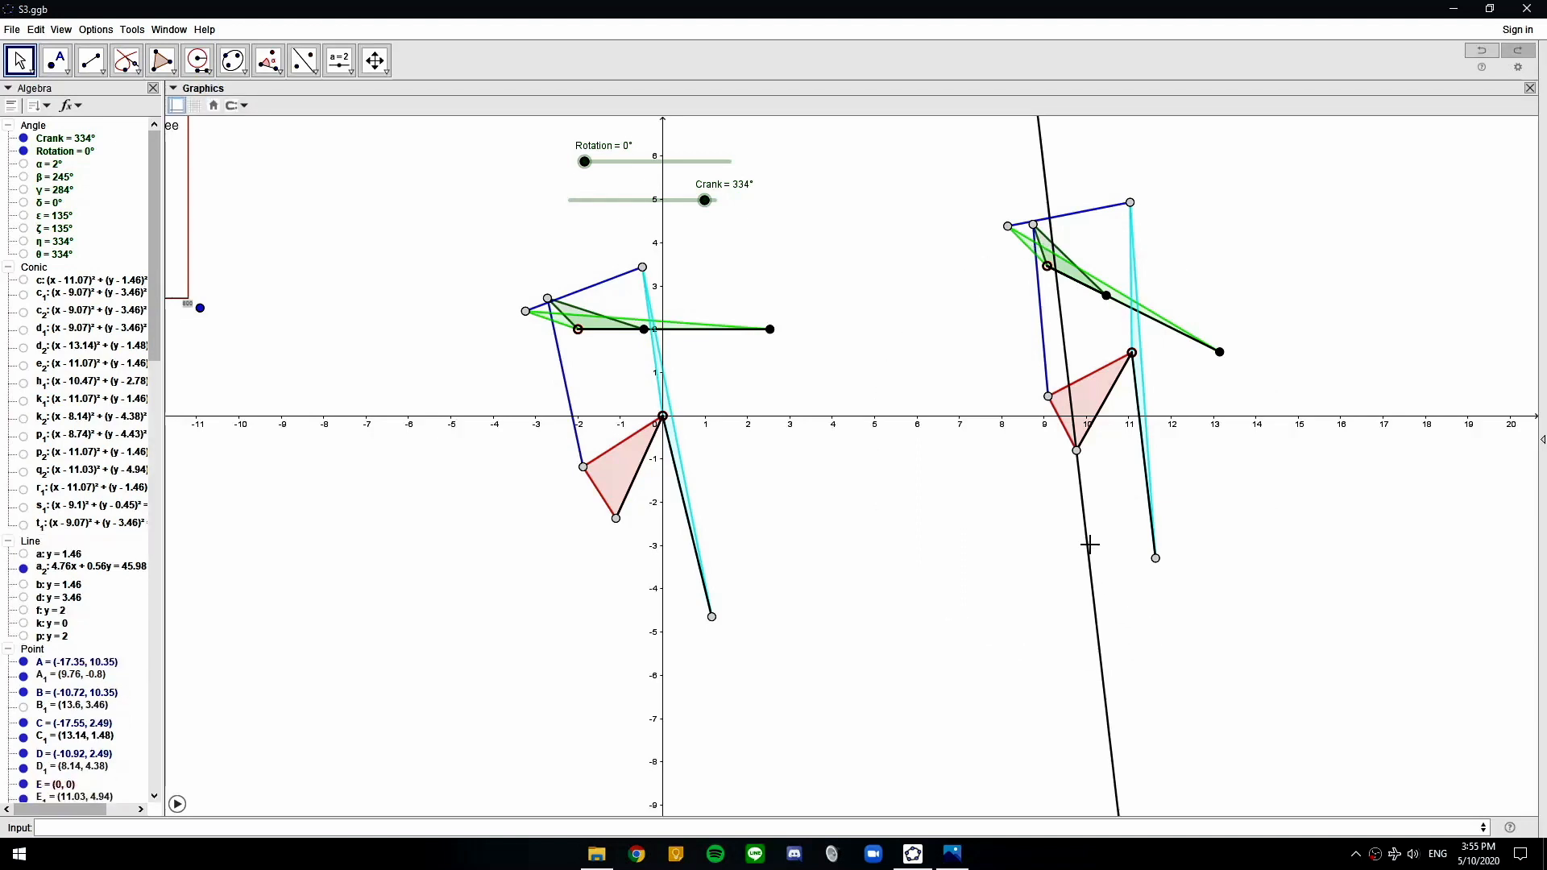
left_click(1088, 551)
key("Delete")
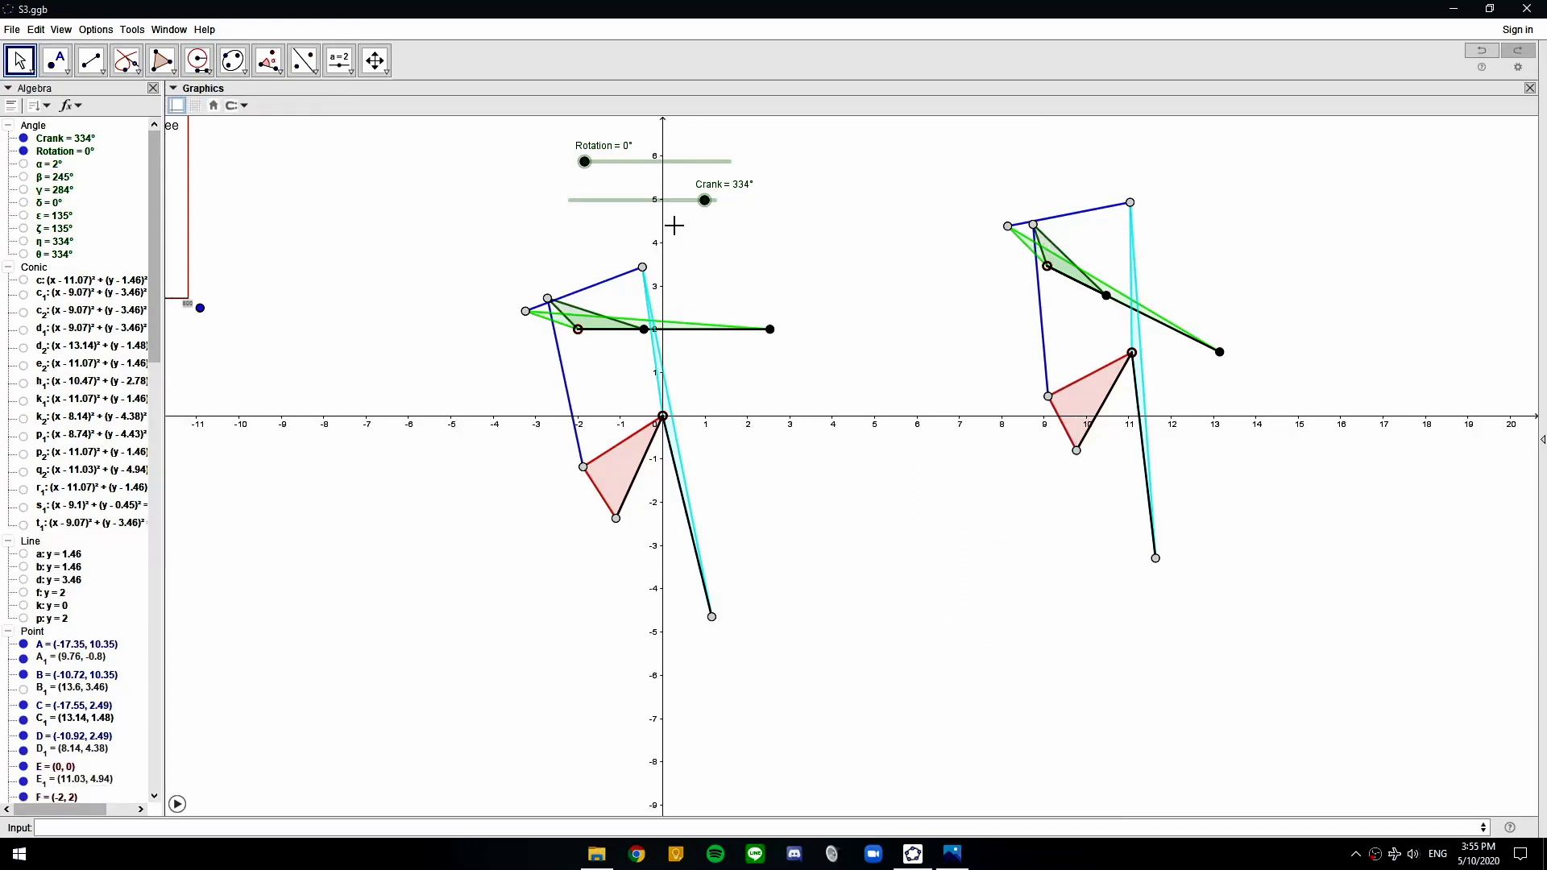
Move the copied linkage back directly below the original, with R at (0, -16)
left_click_drag(1131, 354, 828, 603)
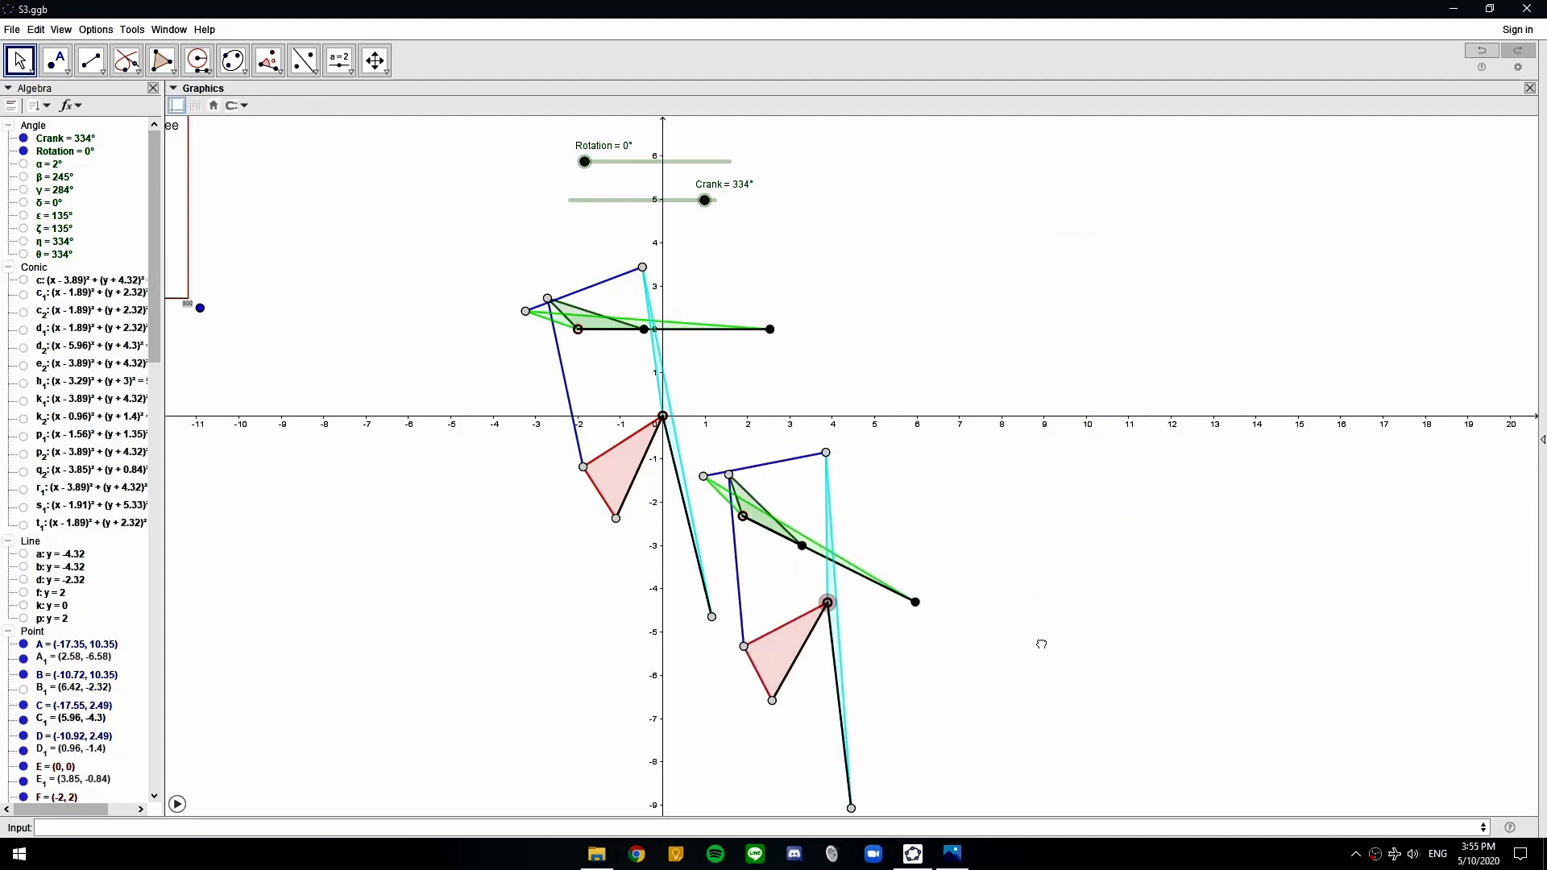
left_click_drag(1023, 658, 1208, 238)
left_click_drag(1048, 173, 883, 679)
left_click_drag(1133, 695, 1049, 467)
left_click(957, 315)
left_click(877, 449)
key("Escape")
Shorten the original linkage's two black crank arms so that both end points meet at about (-0.84, 2)
scroll(896, 382, "down", 2)
scroll(896, 382, "down", 2)
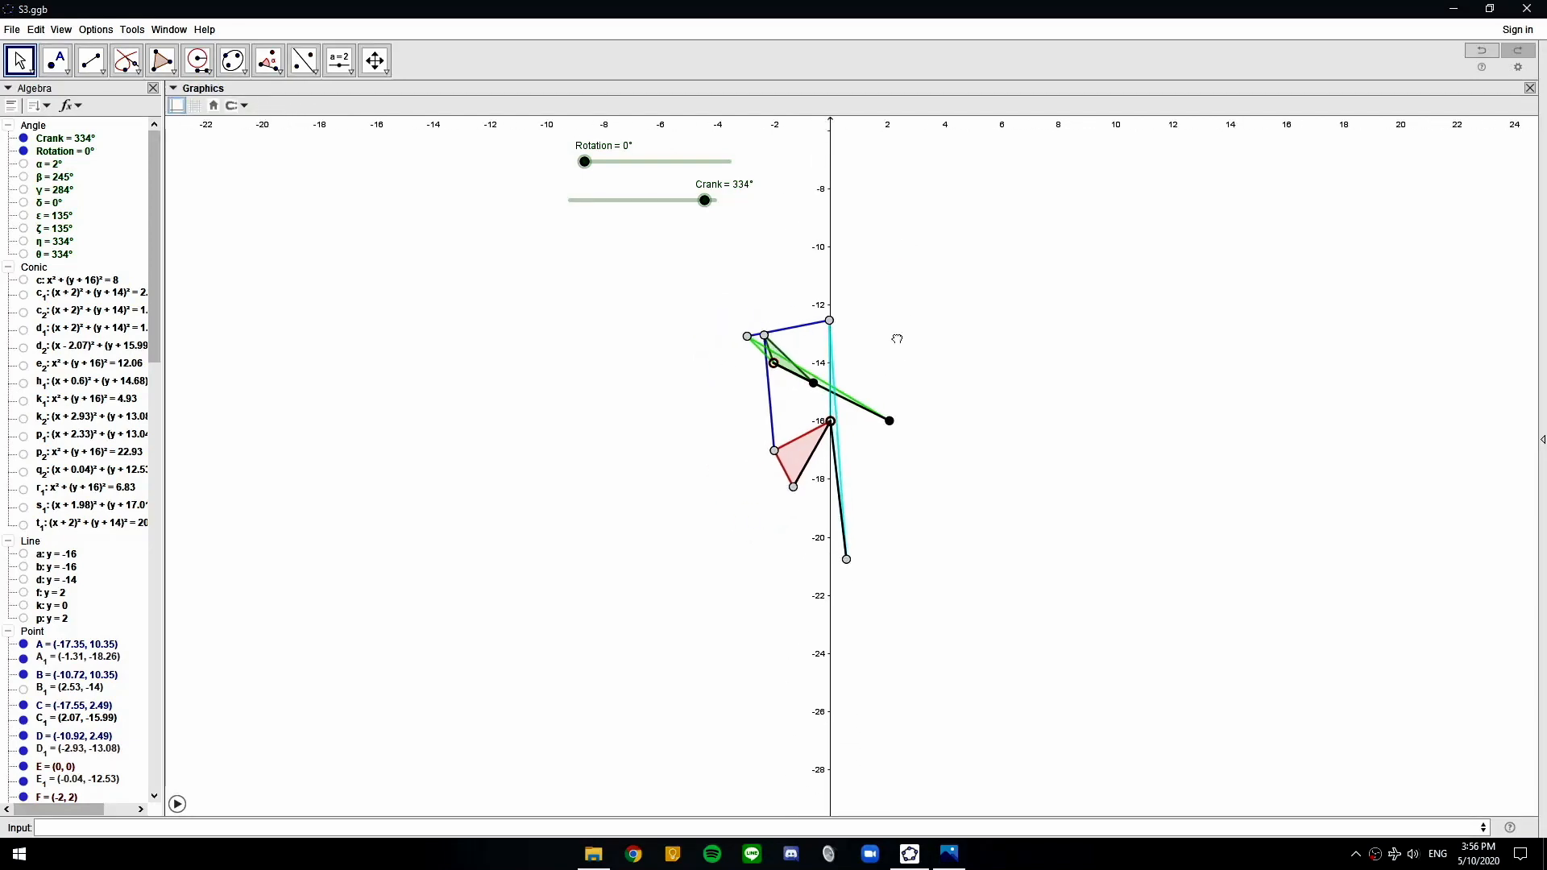
left_click_drag(905, 268, 896, 526)
scroll(896, 526, "down", 2)
left_click_drag(894, 216, 836, 229)
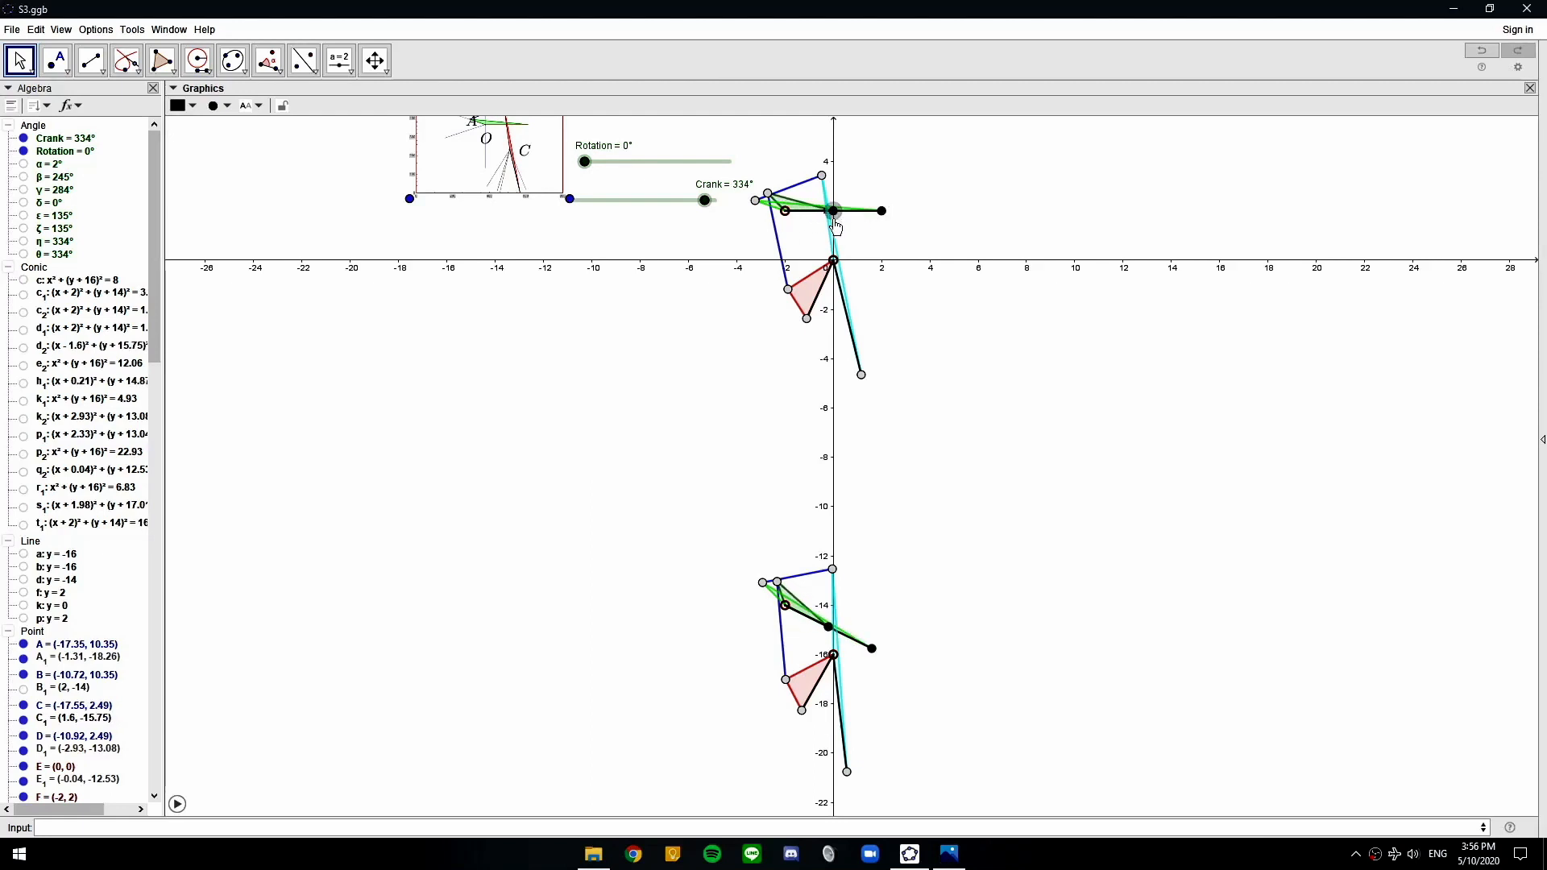
left_click_drag(771, 228, 825, 216)
scroll(814, 216, "up", 5)
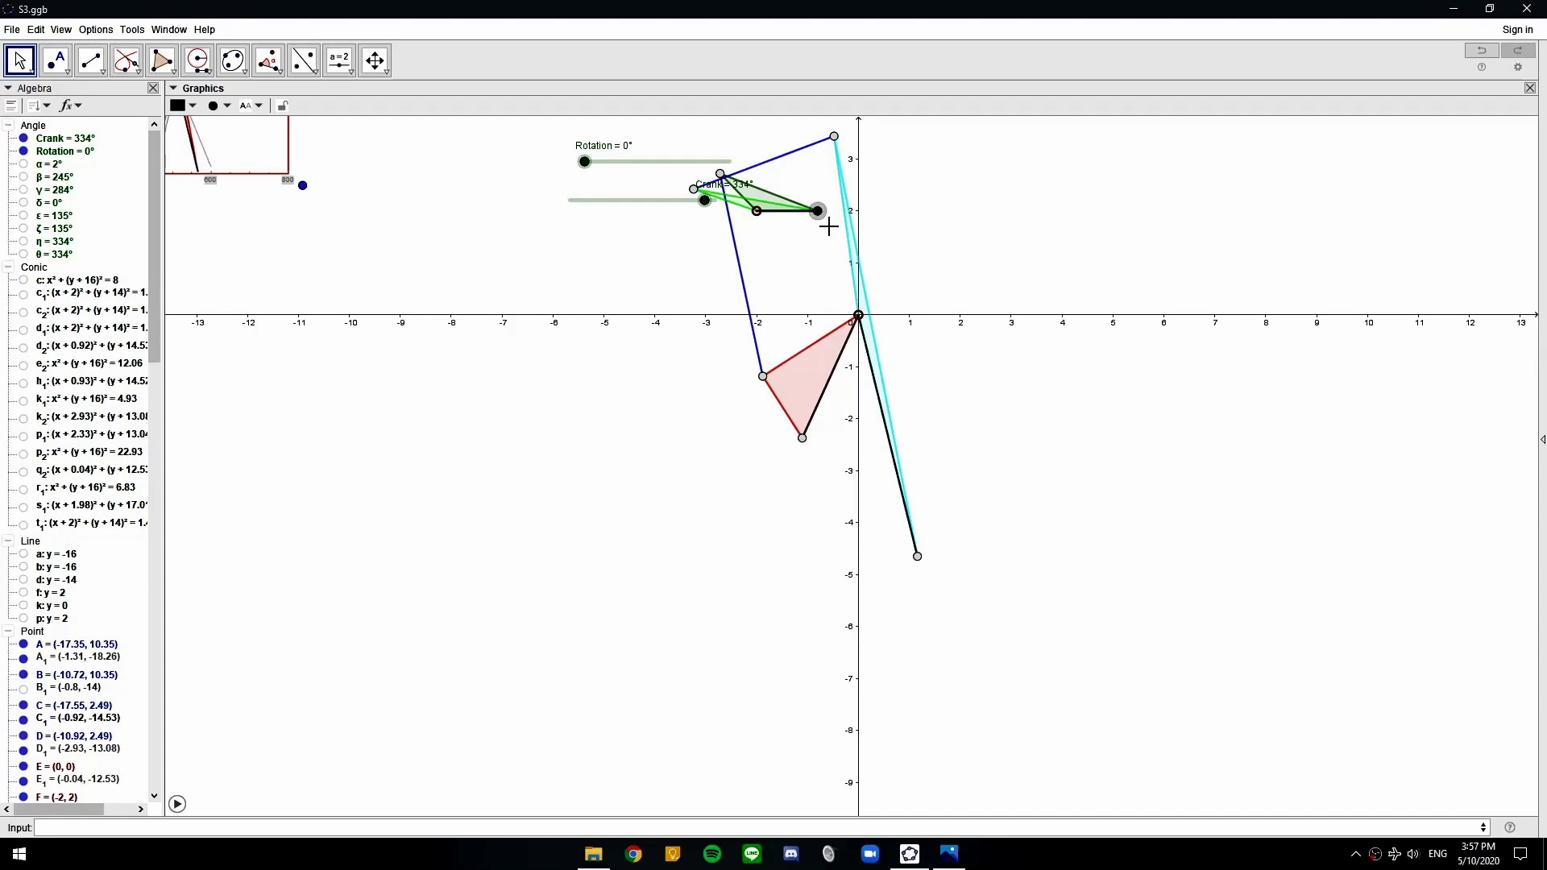
scroll(856, 275, "down", 2)
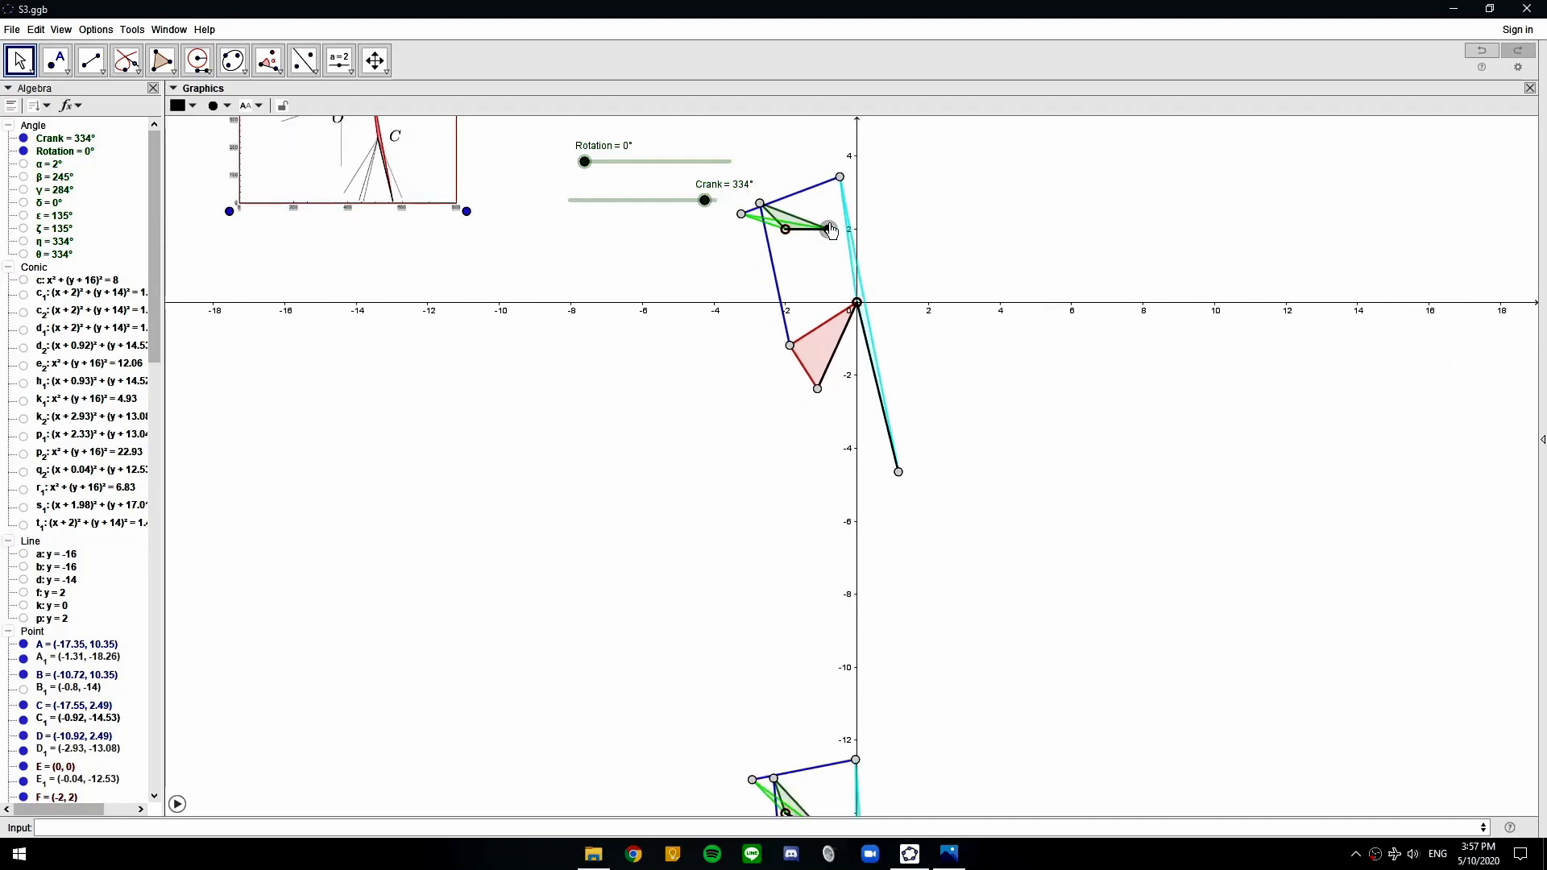
left_click_drag(833, 233, 709, 231)
scroll(709, 284, "down", 1)
scroll(709, 283, "down", 1)
left_click_drag(709, 283, 792, 253)
scroll(883, 458, "up", 3)
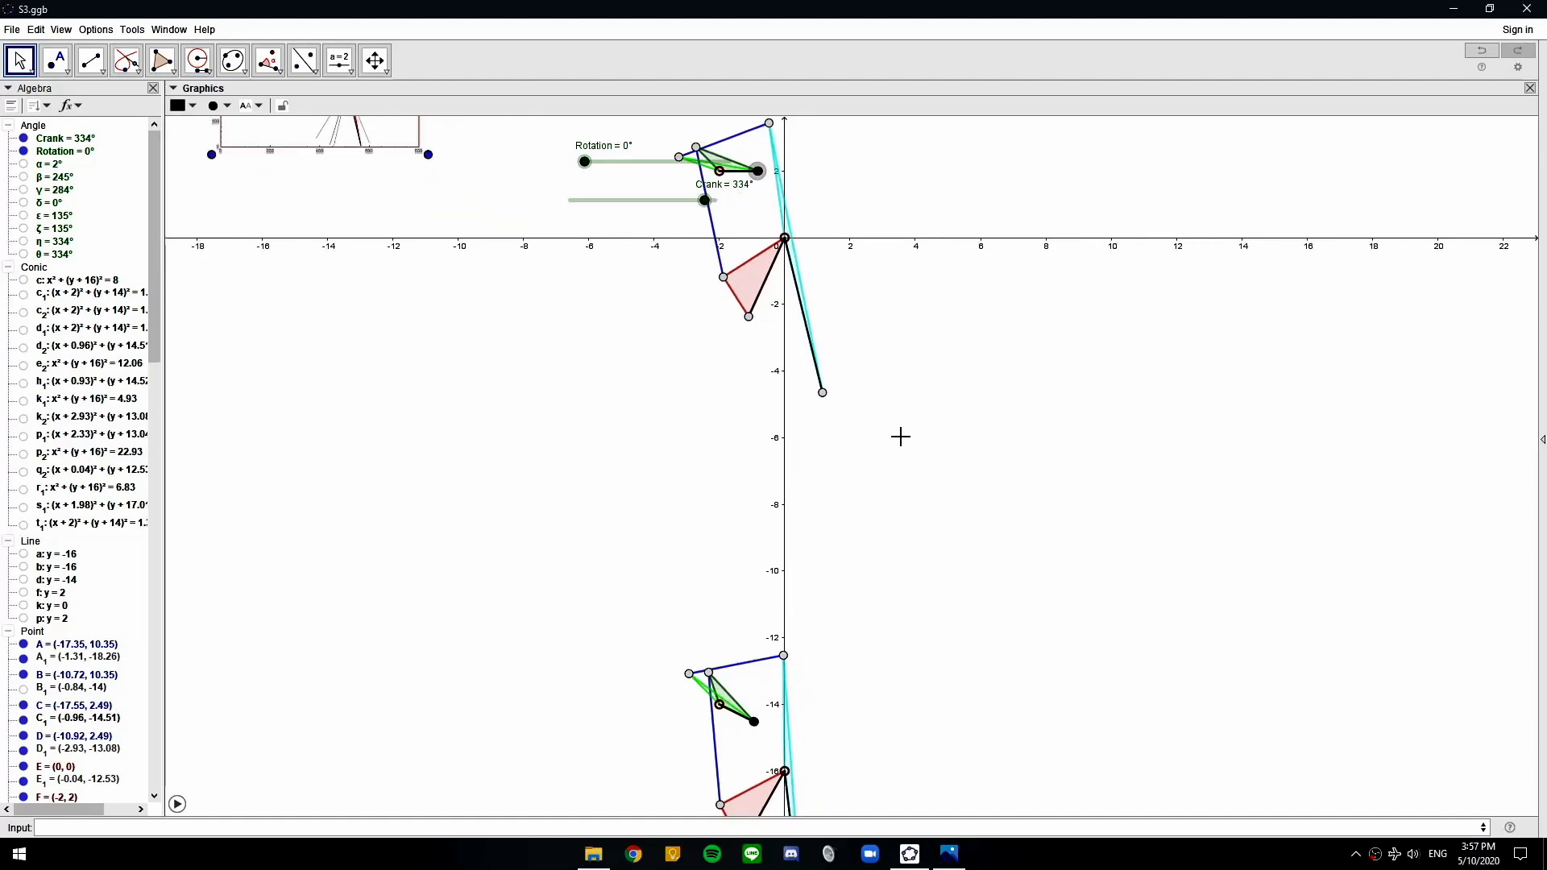
Reposition the original linkage's lower corners, shortening the cyan lower-leg link slightly and extending the red triangle downward
left_click_drag(903, 439, 928, 354)
left_click_drag(854, 314, 843, 268)
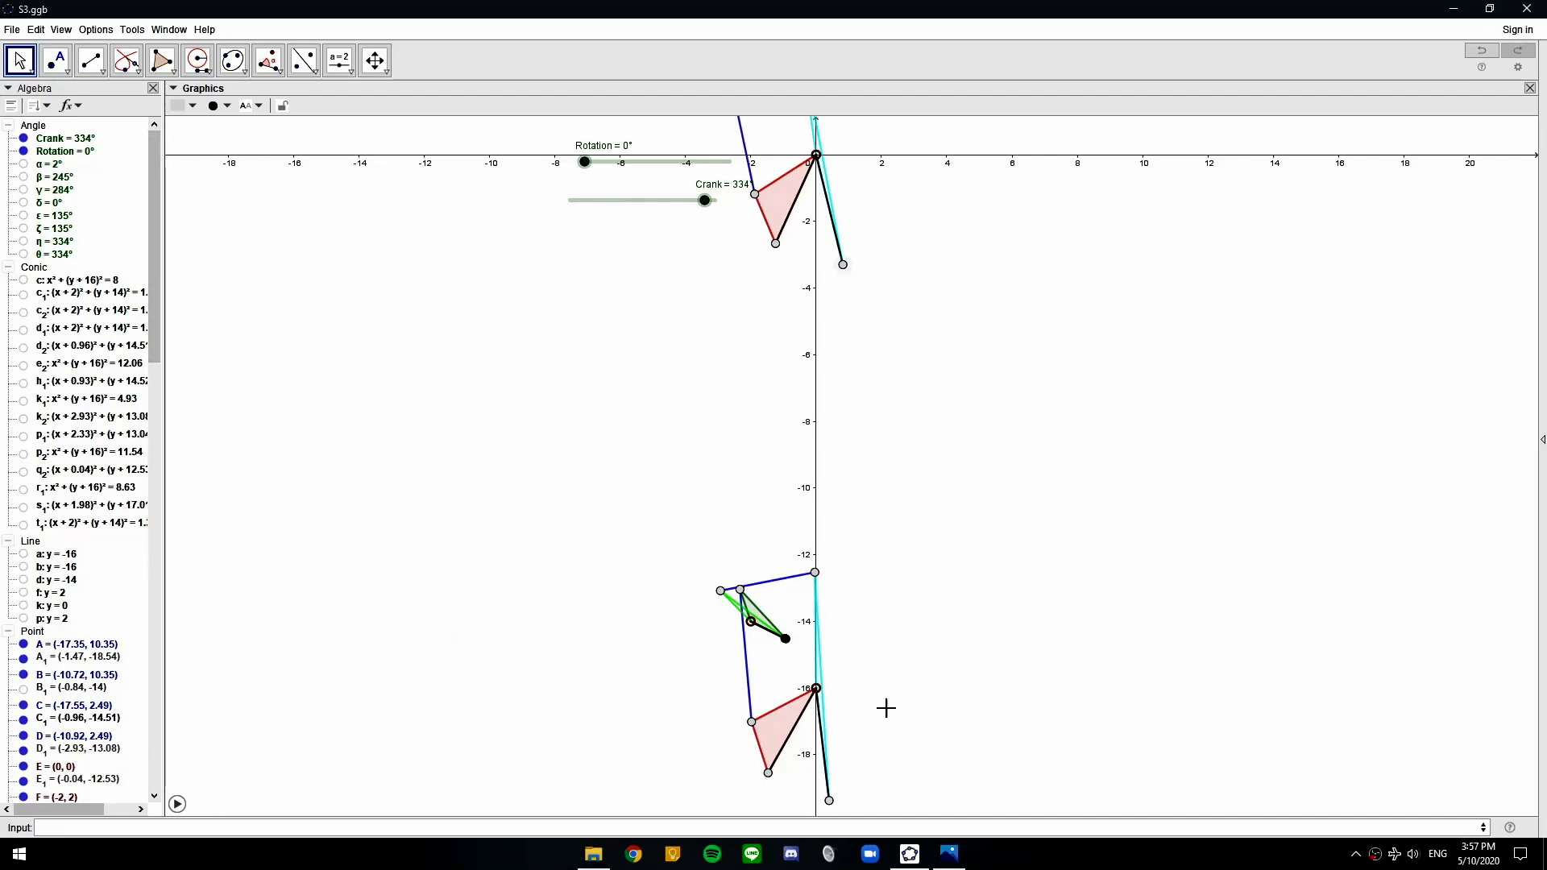
mouse_move(843, 266)
left_mouse_down()
mouse_move(853, 311)
mouse_move(846, 280)
left_mouse_up()
mouse_move(775, 243)
left_mouse_down()
mouse_move(766, 276)
mouse_move(771, 253)
left_mouse_up()
Draw two lines perpendicular to the copy's black lower-leg segment, one through R and one through the cyan triangle's upper corner
left_click_drag(875, 516, 870, 288)
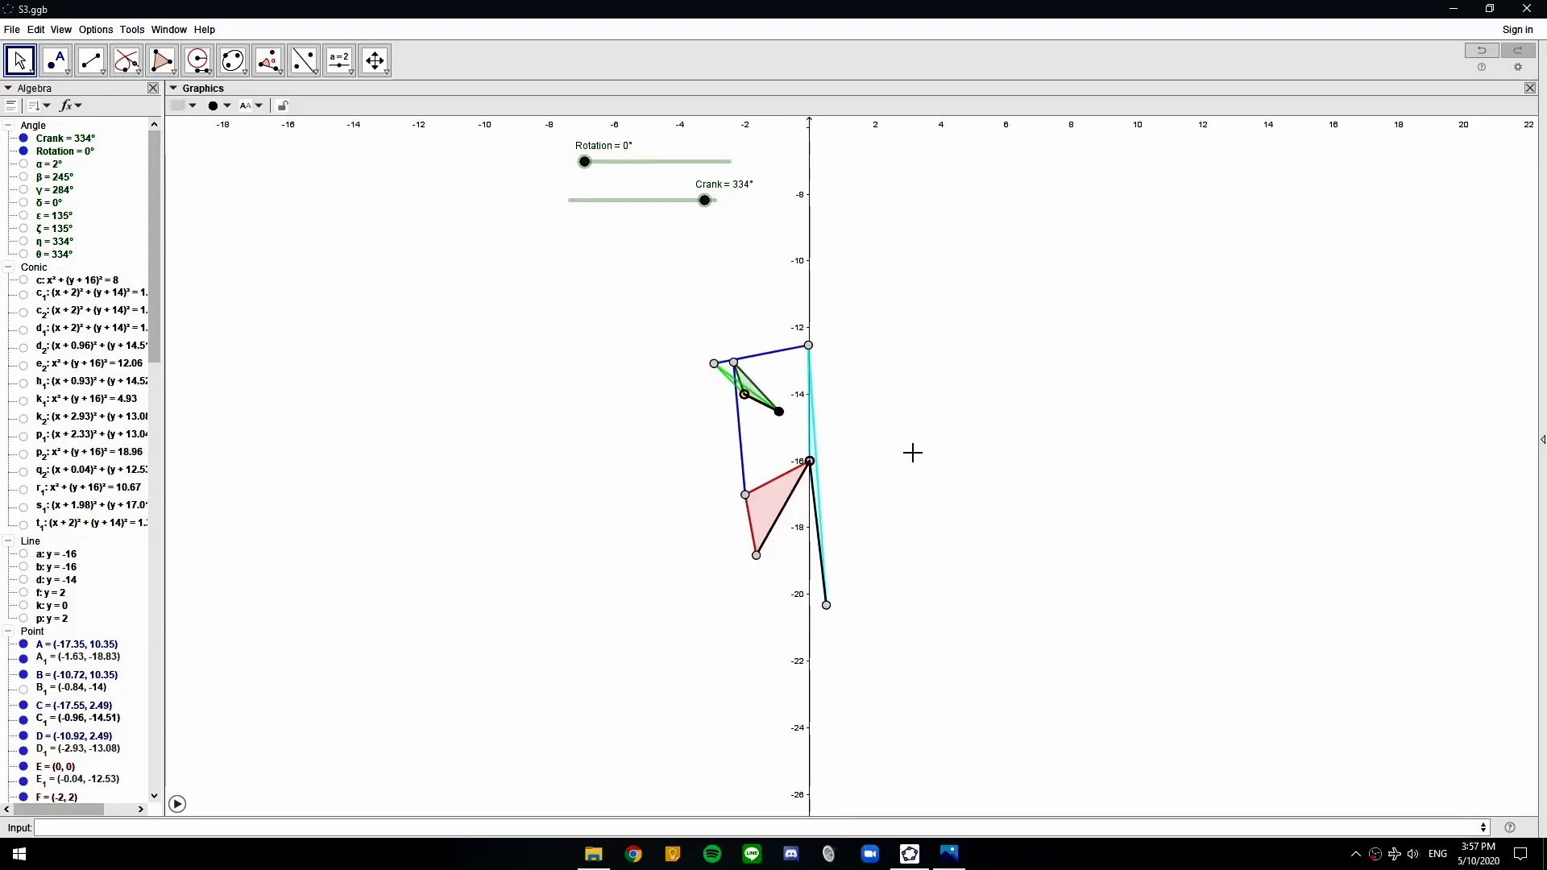
scroll(909, 451, "up", 6)
scroll(870, 451, "down", 1)
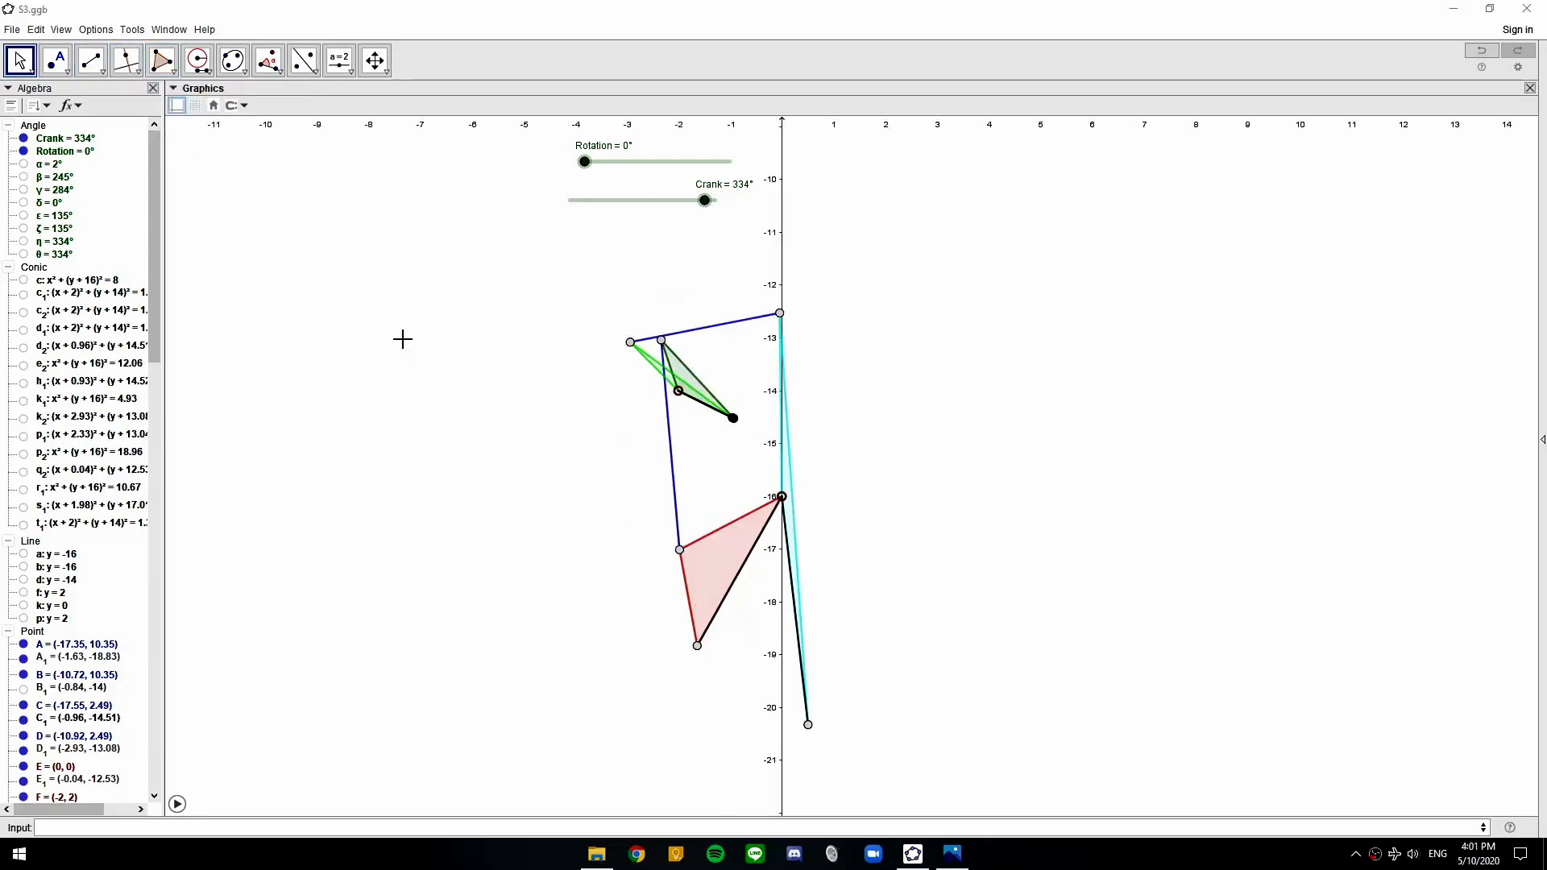
left_click(129, 66)
left_click(137, 75)
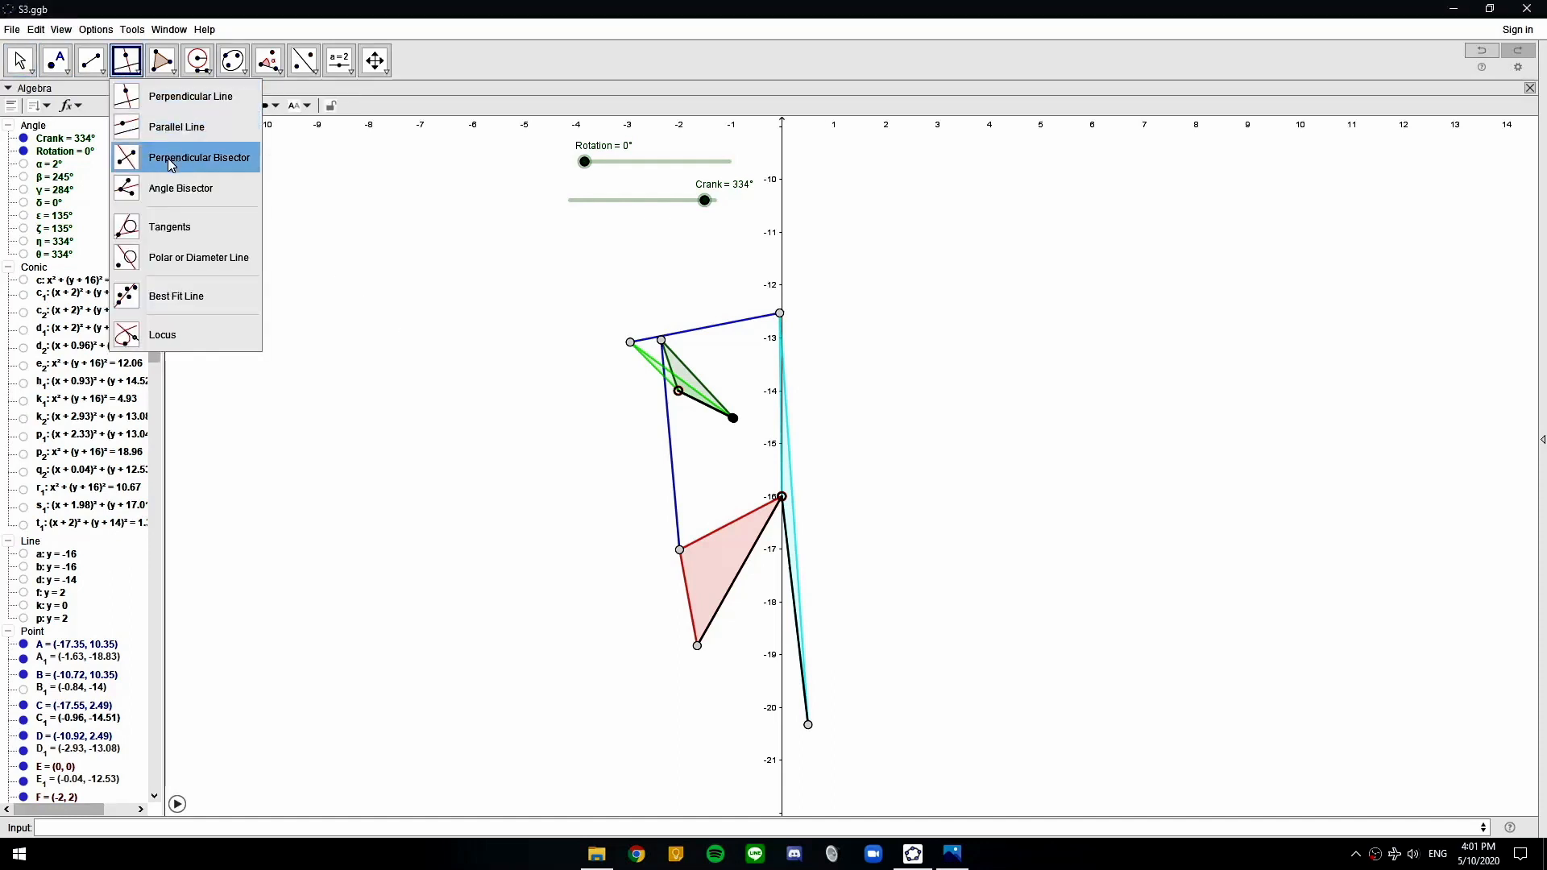
left_click(141, 157)
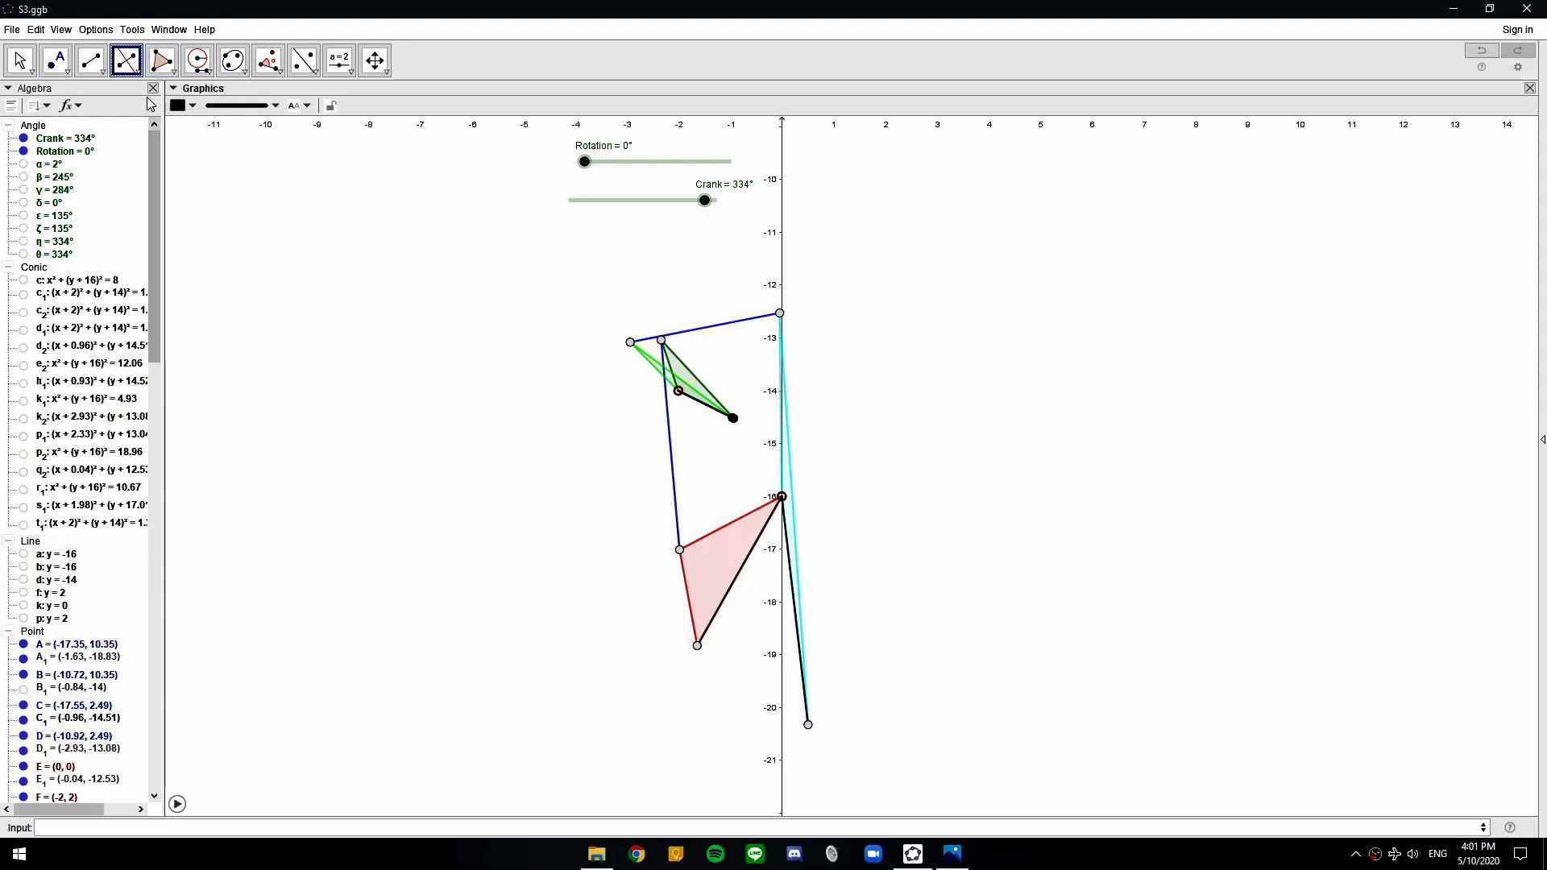
left_click(128, 65)
left_click(202, 95)
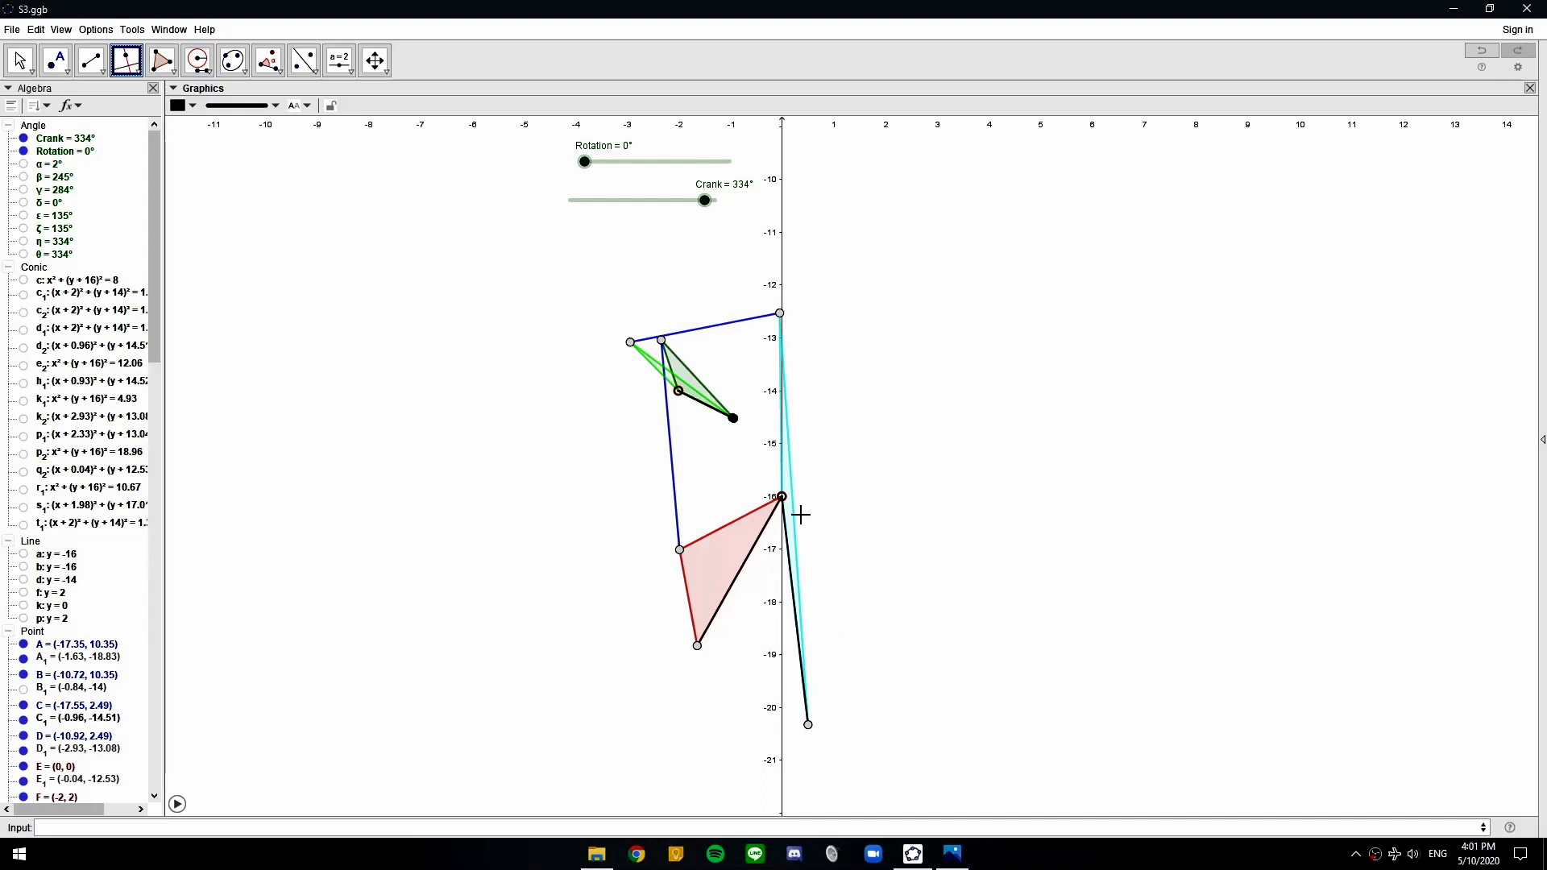
left_click(794, 580)
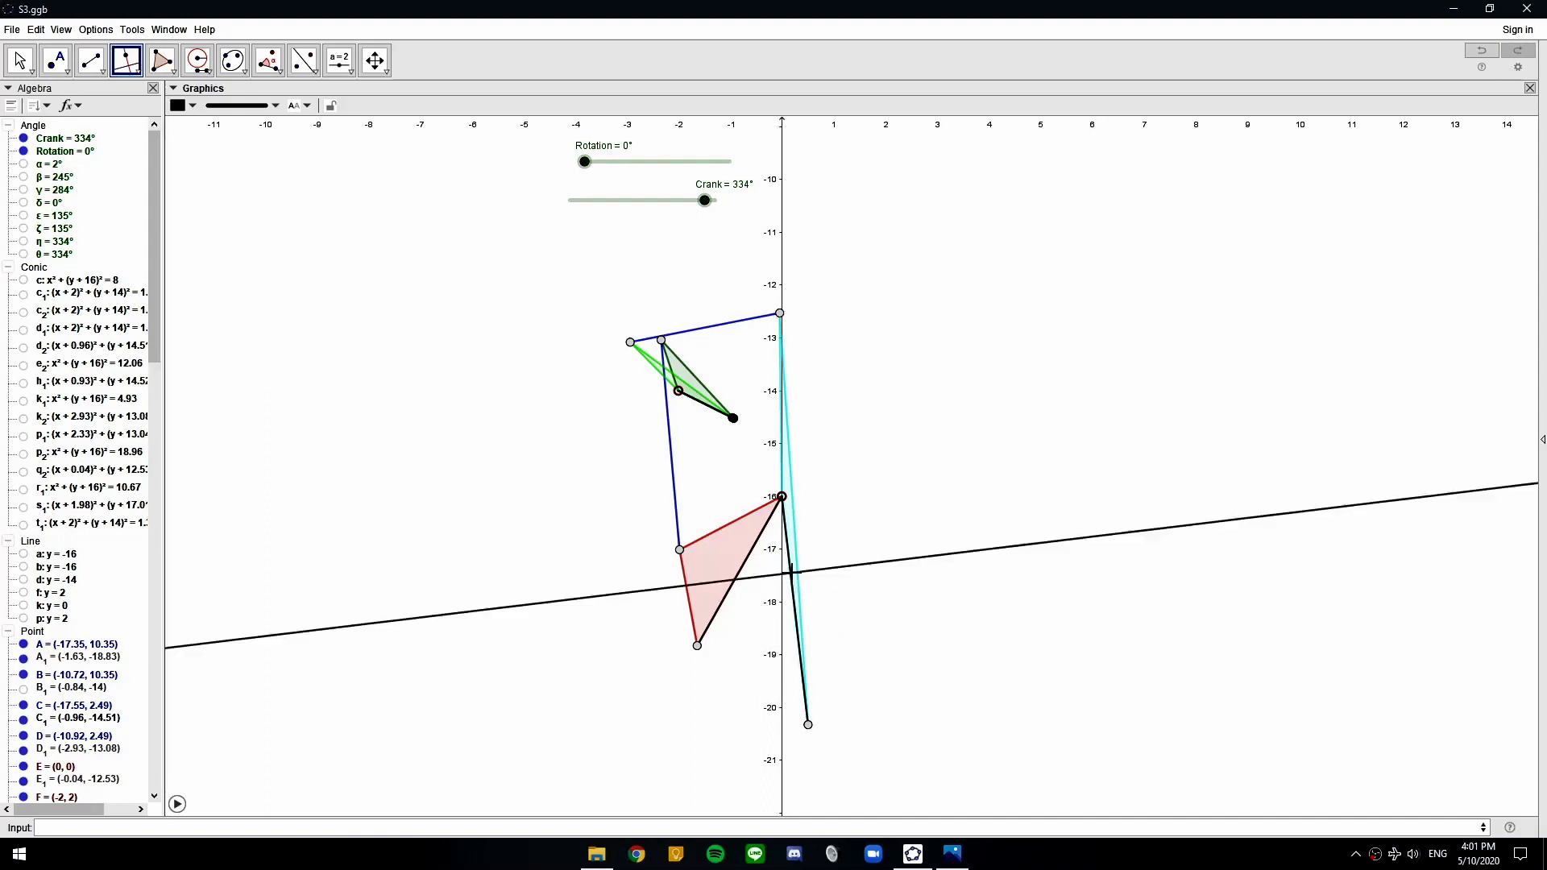
left_click(781, 498)
left_click(792, 574)
left_click(779, 313)
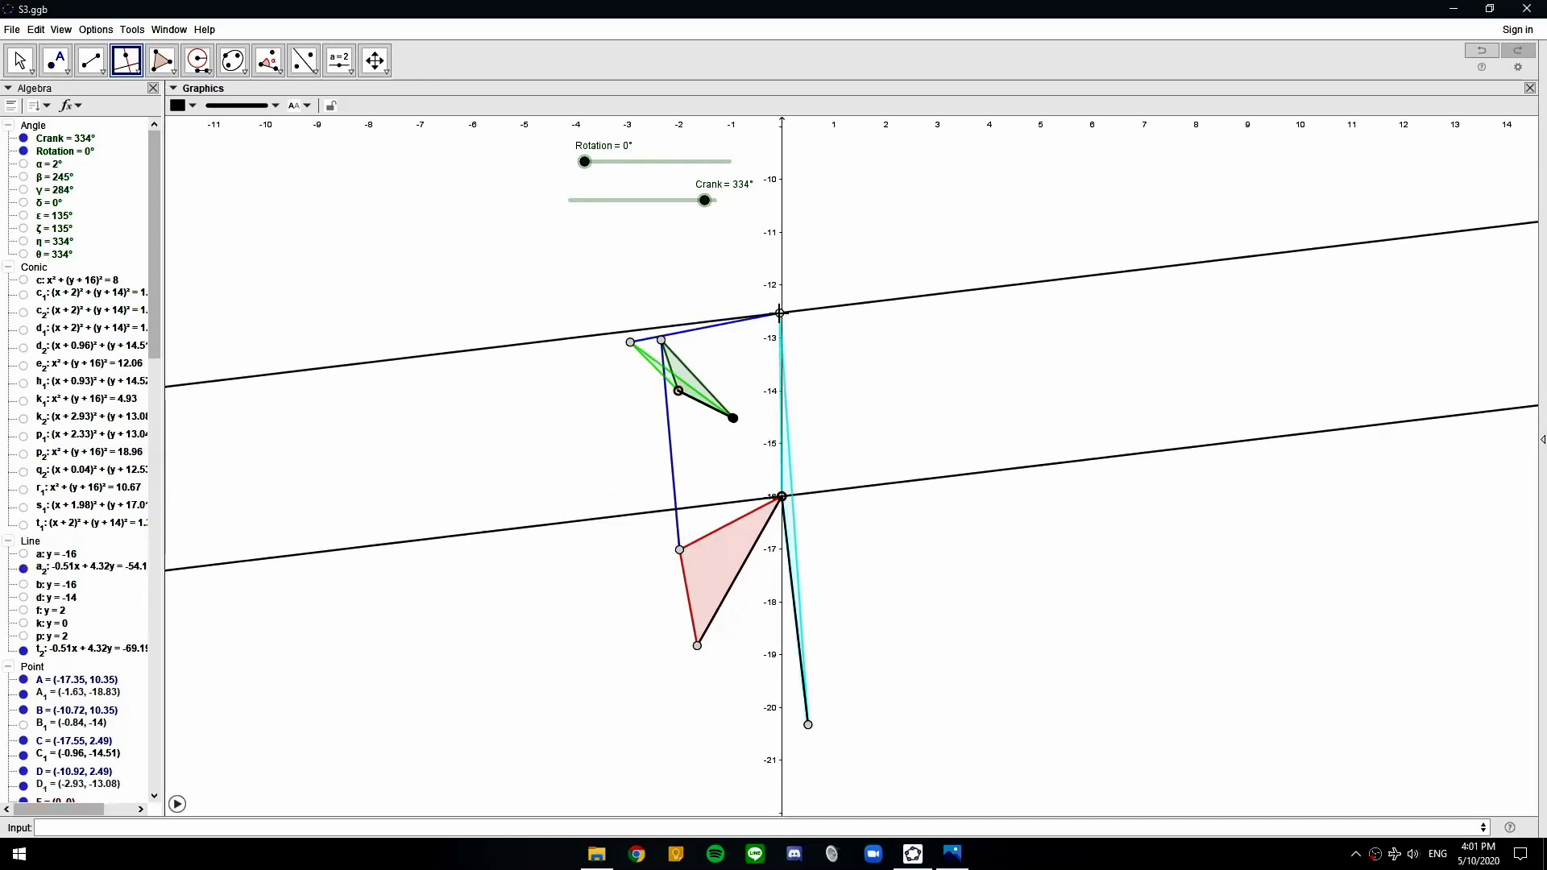
Place one point on each perpendicular line, at about (6.5, -11.8) and (7.2, -15.1)
left_click(56, 60)
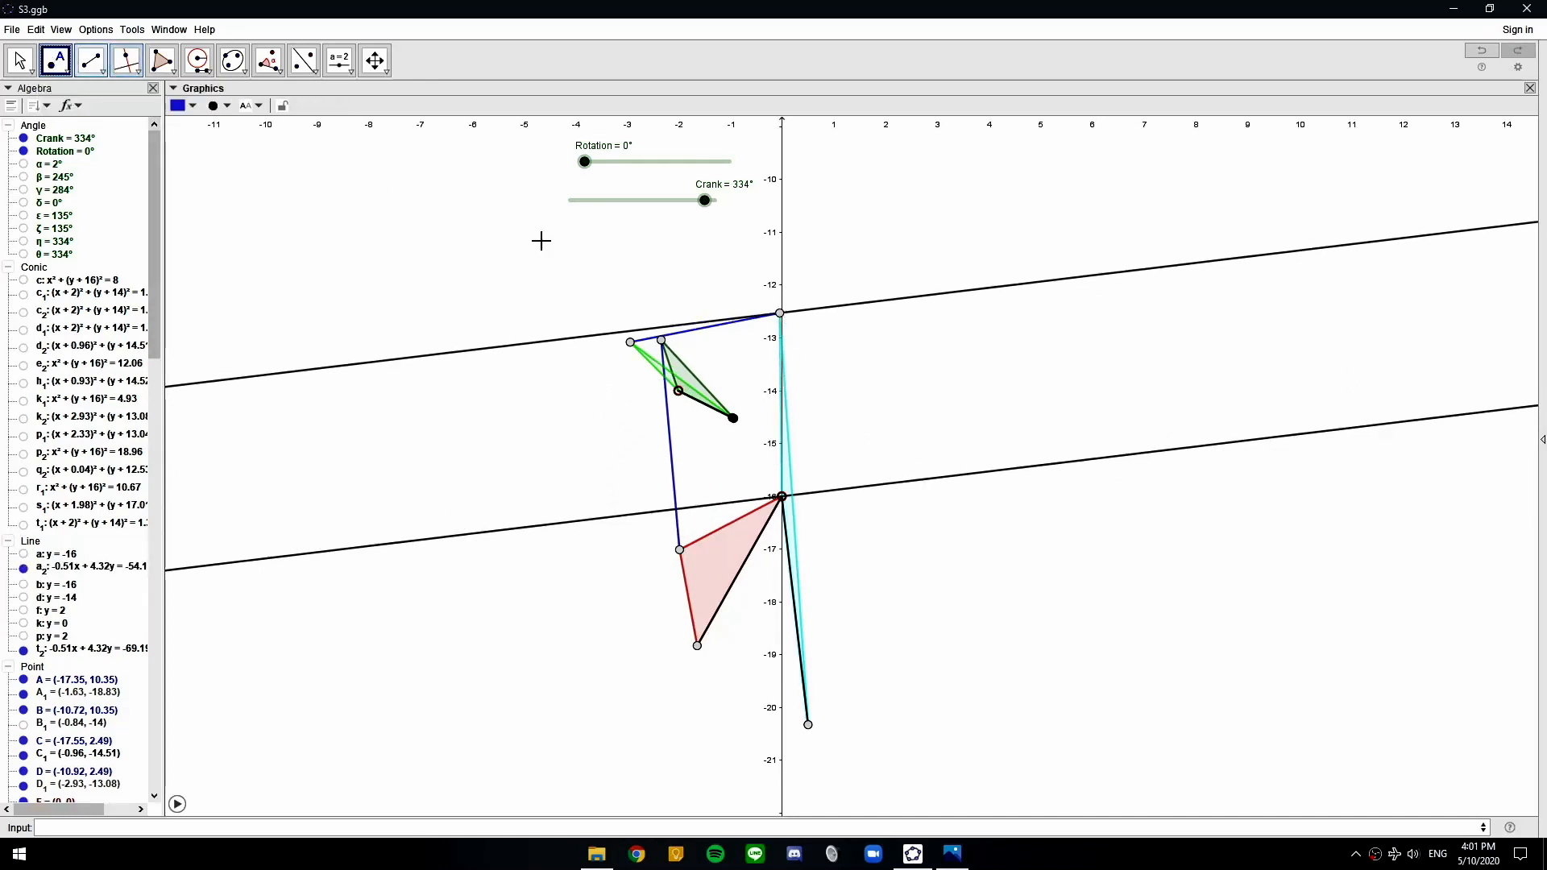
left_click(1118, 273)
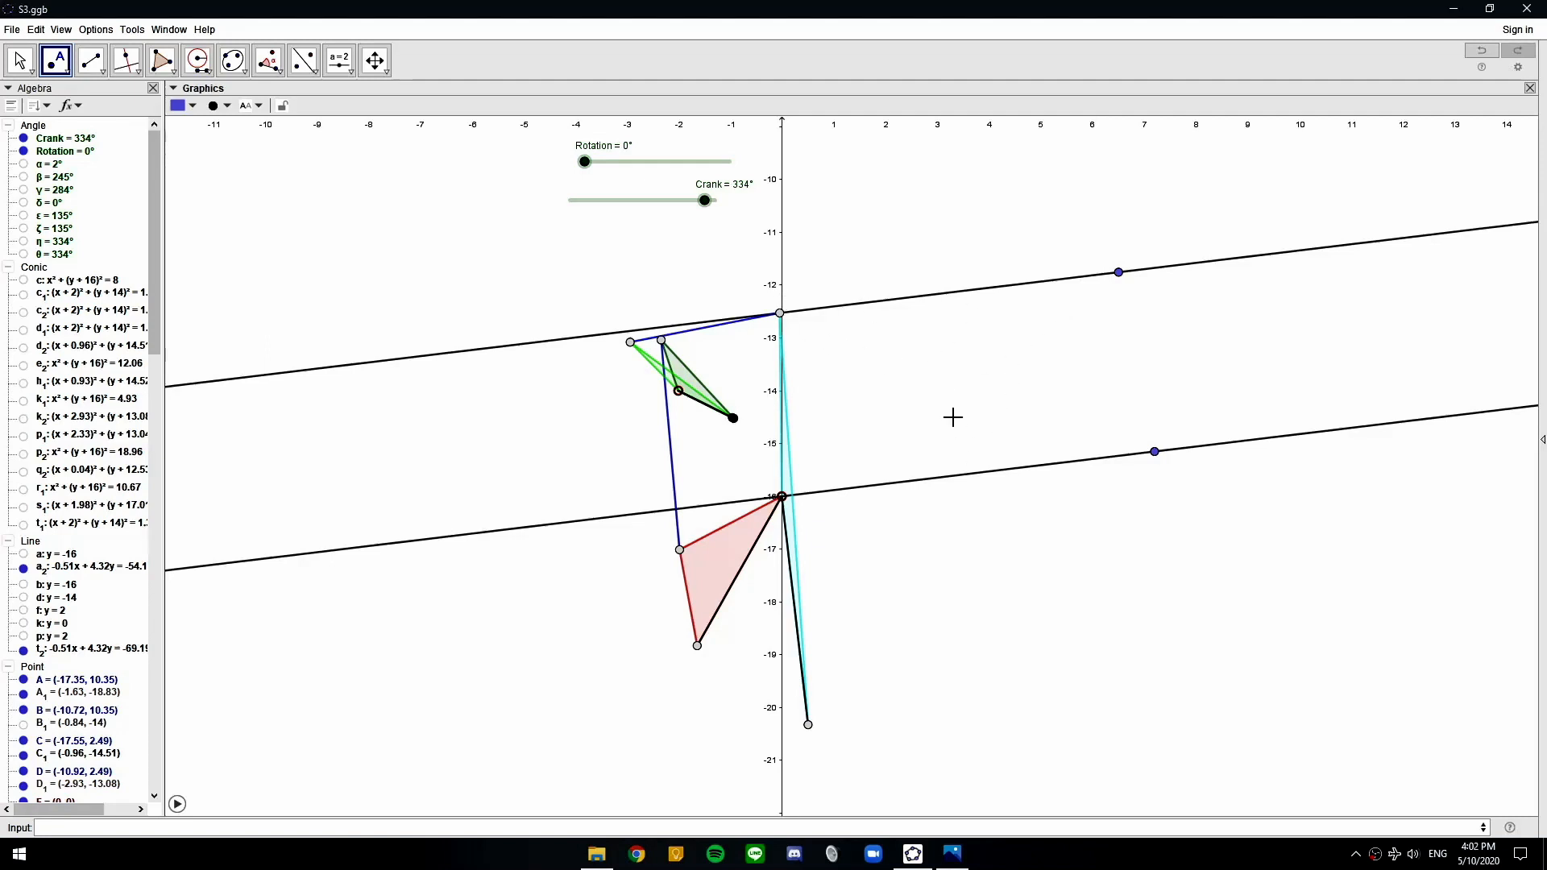
Draw a four-sided polygon between the two perpendicular lines, joining the cyan triangle's upper corners to the two points placed on them
left_click(162, 60)
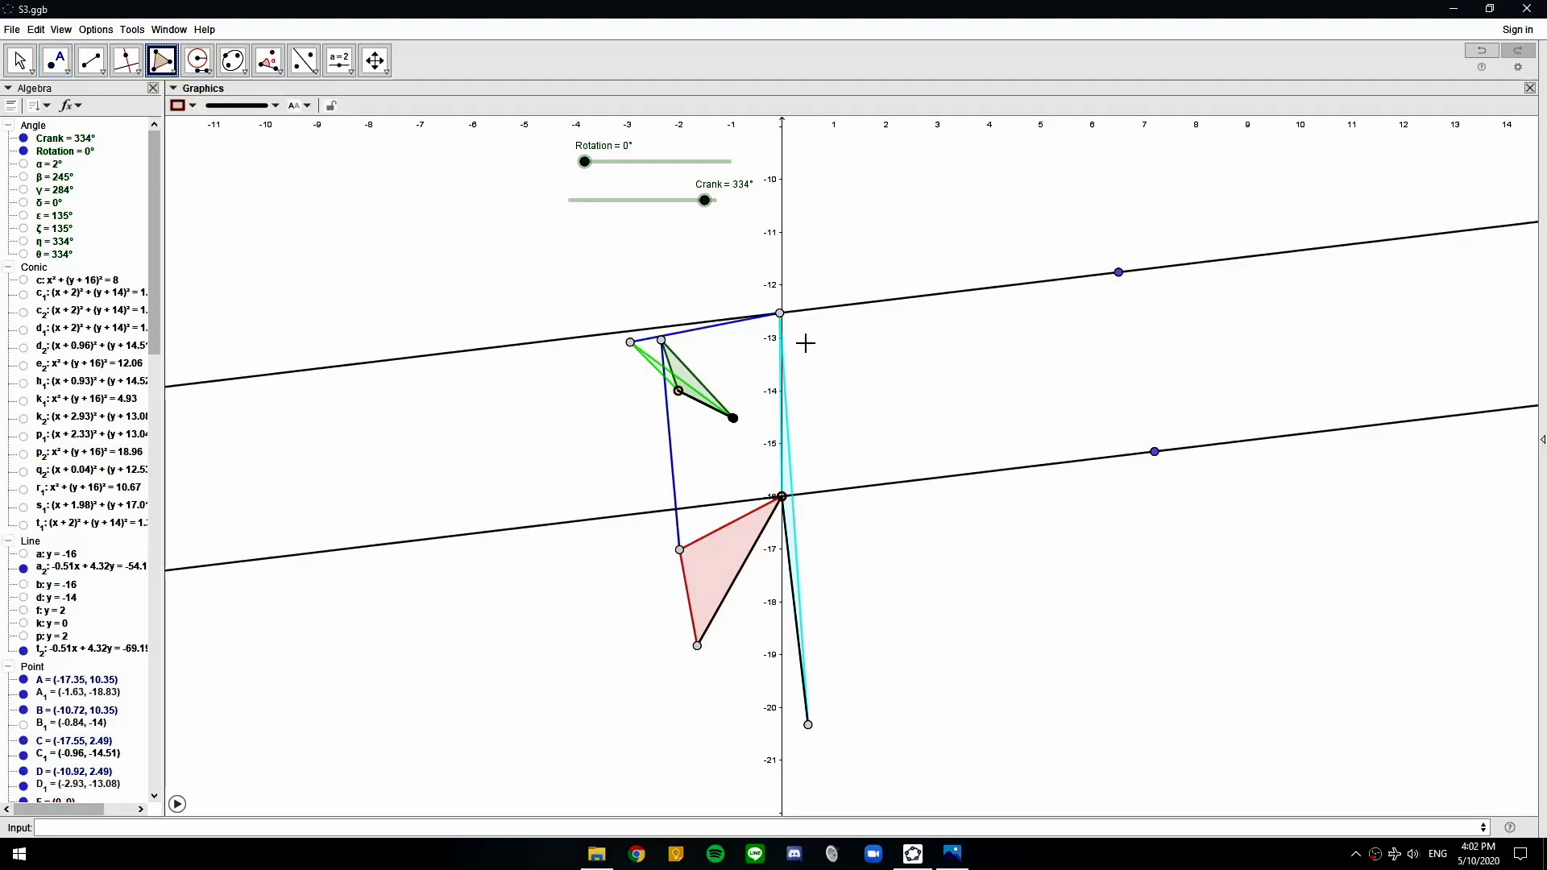
left_click(779, 313)
left_click(782, 496)
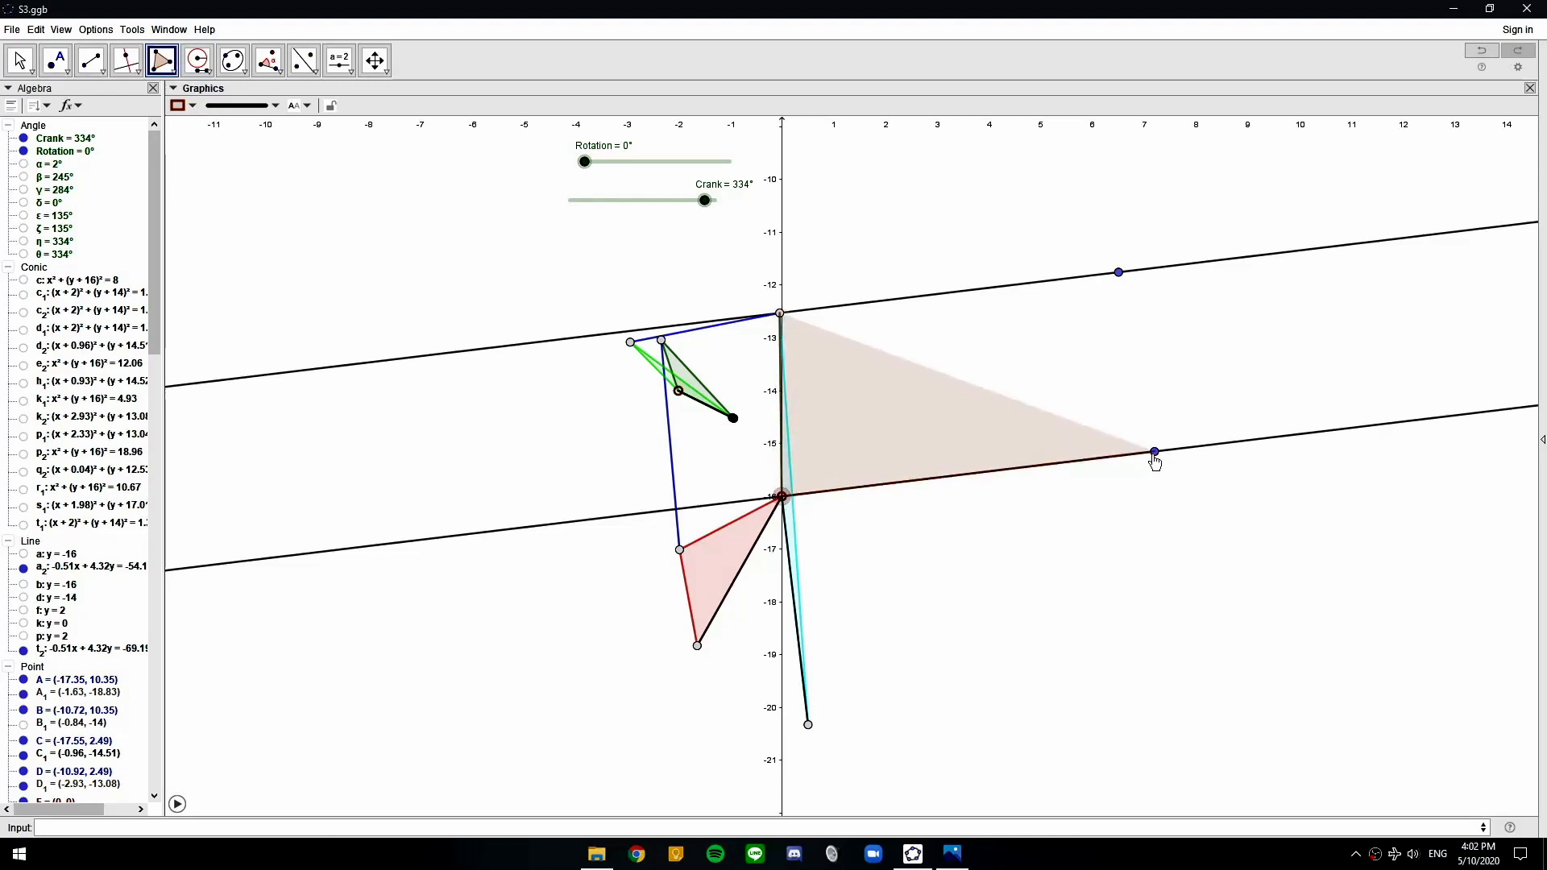
left_click(1155, 451)
left_click(1118, 272)
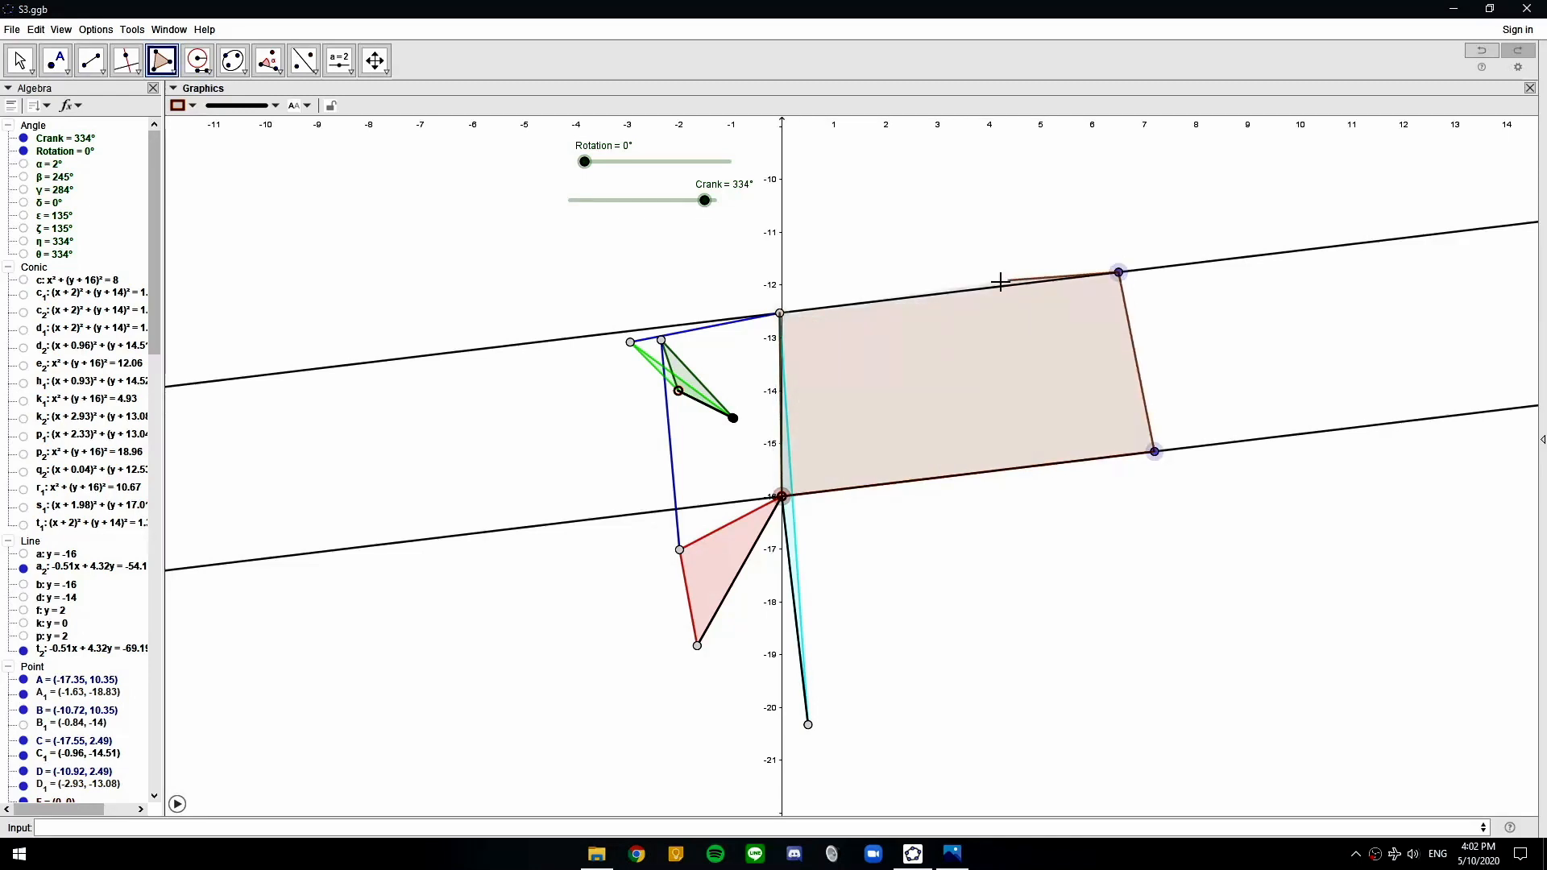
left_click(785, 315)
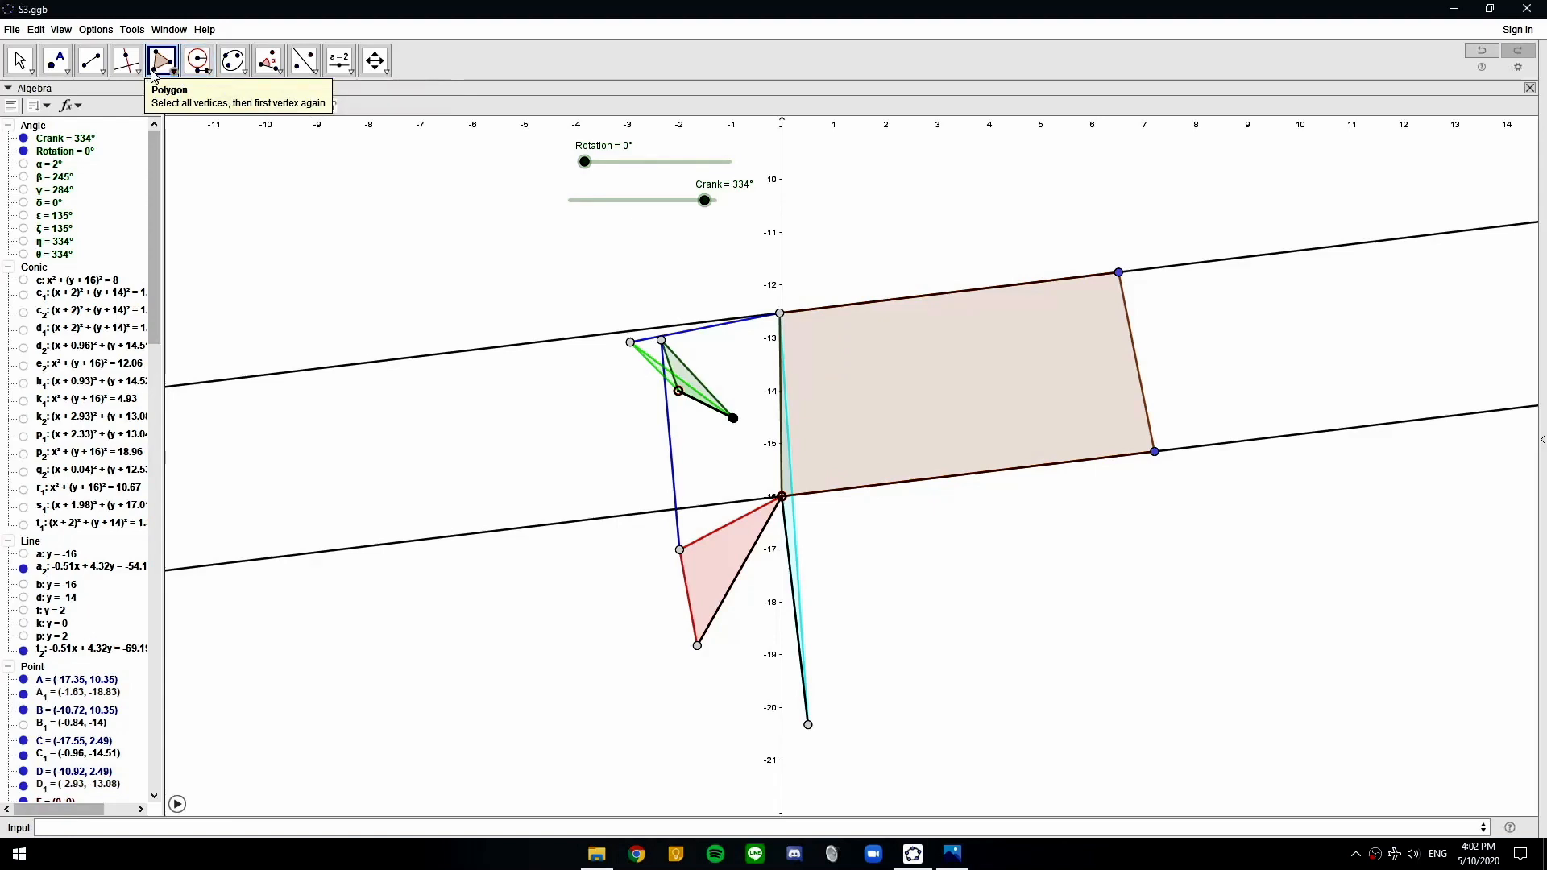
Place a point on object inside the new quadrilateral at about (3.6, -13.9)
left_click(91, 60)
mouse_move(56, 61)
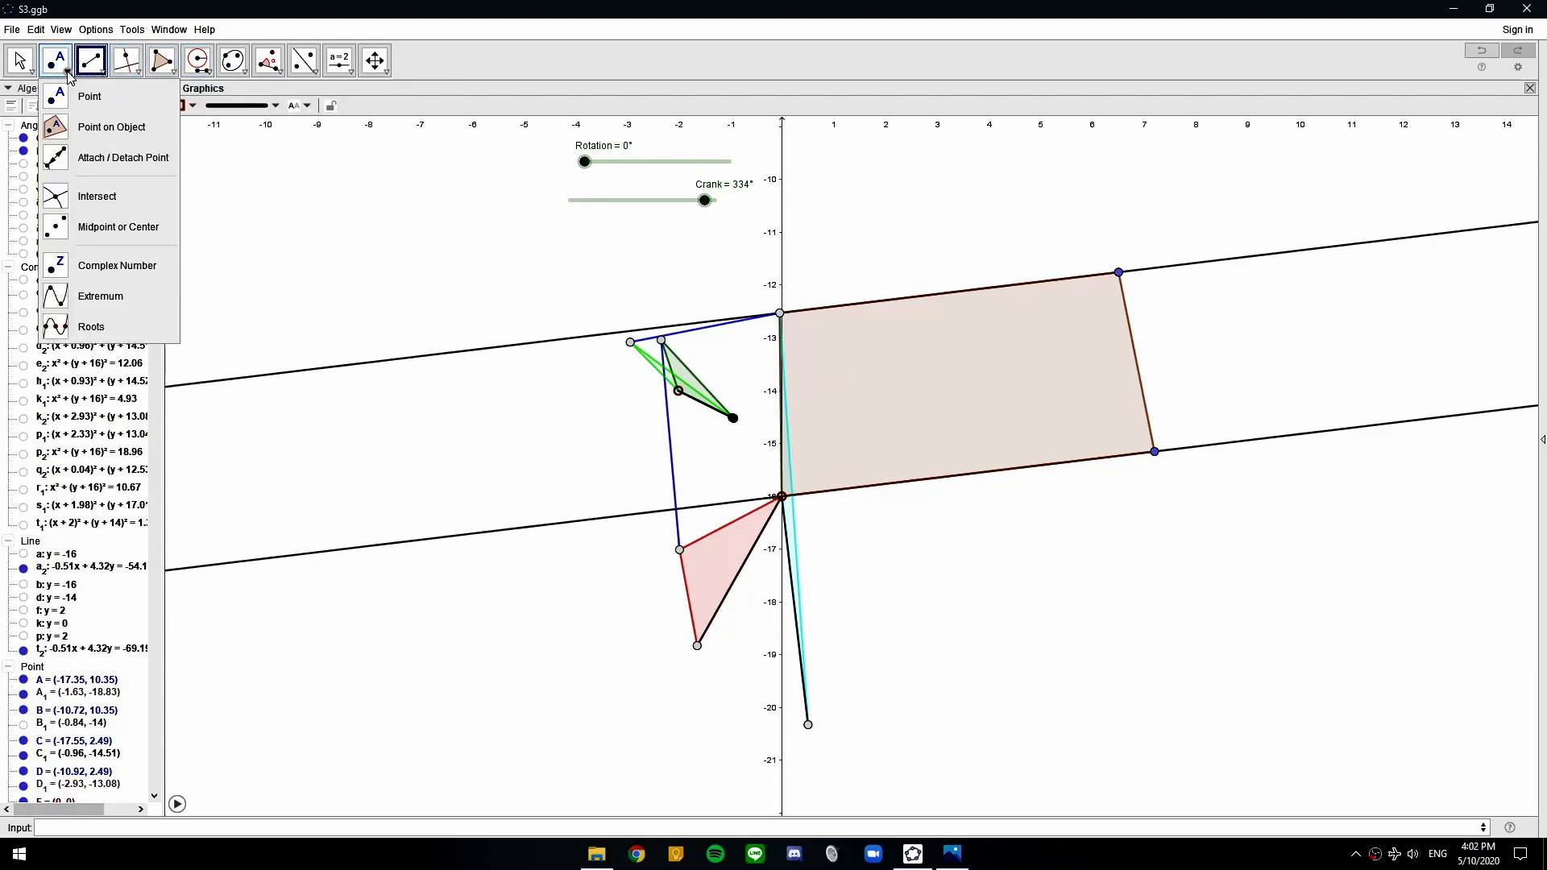
left_click(111, 131)
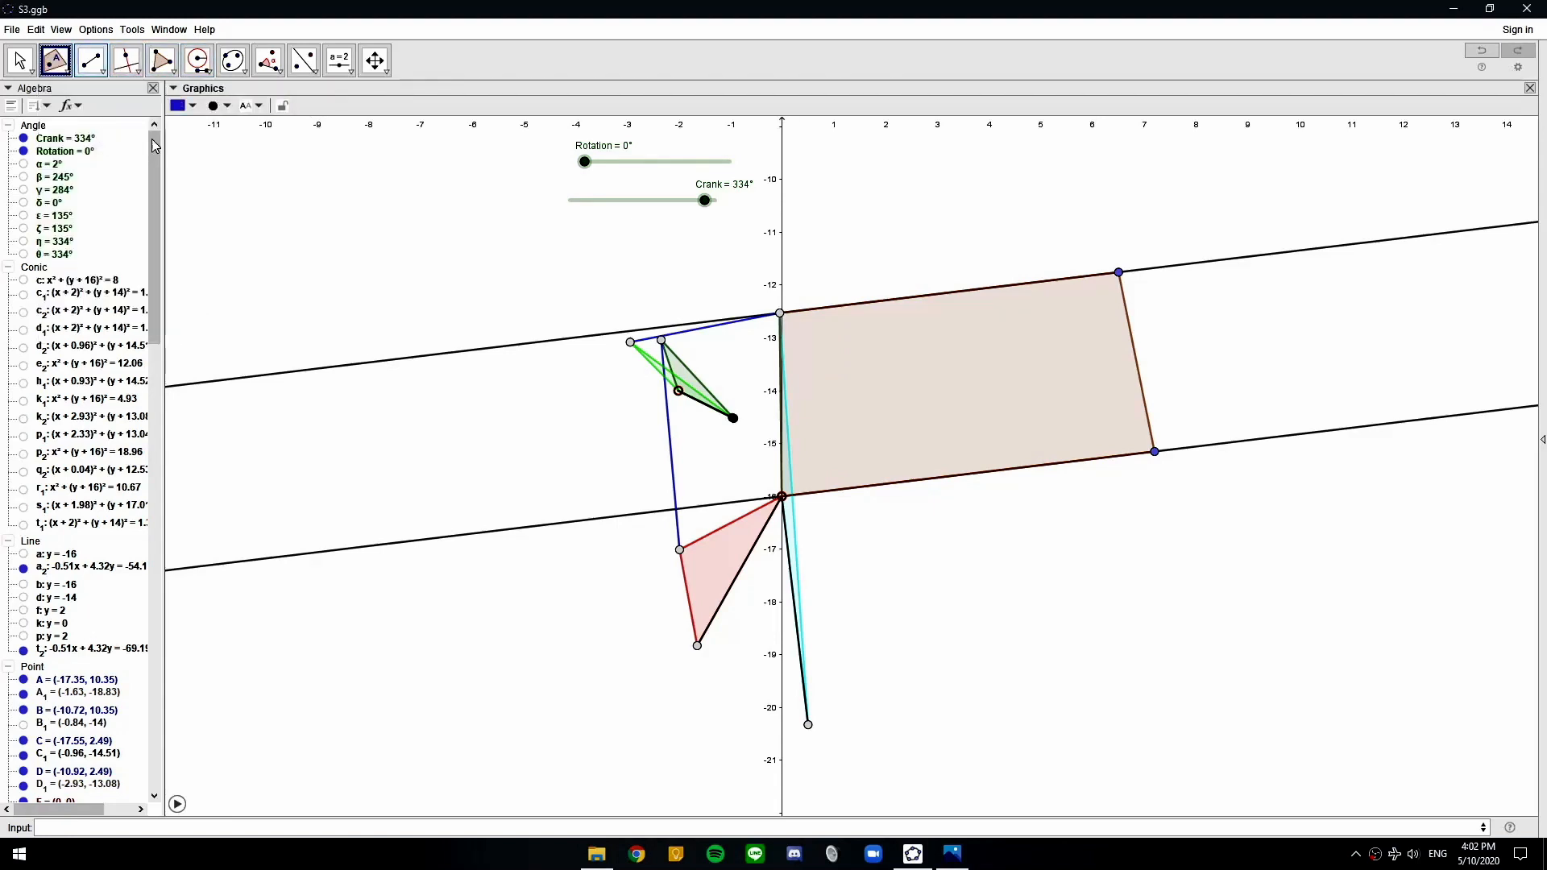
left_click(969, 387)
Draw a triangle through the cyan triangle's top corner, the new interior point and the pivot at (0, -16)
left_click(164, 62)
left_click(780, 314)
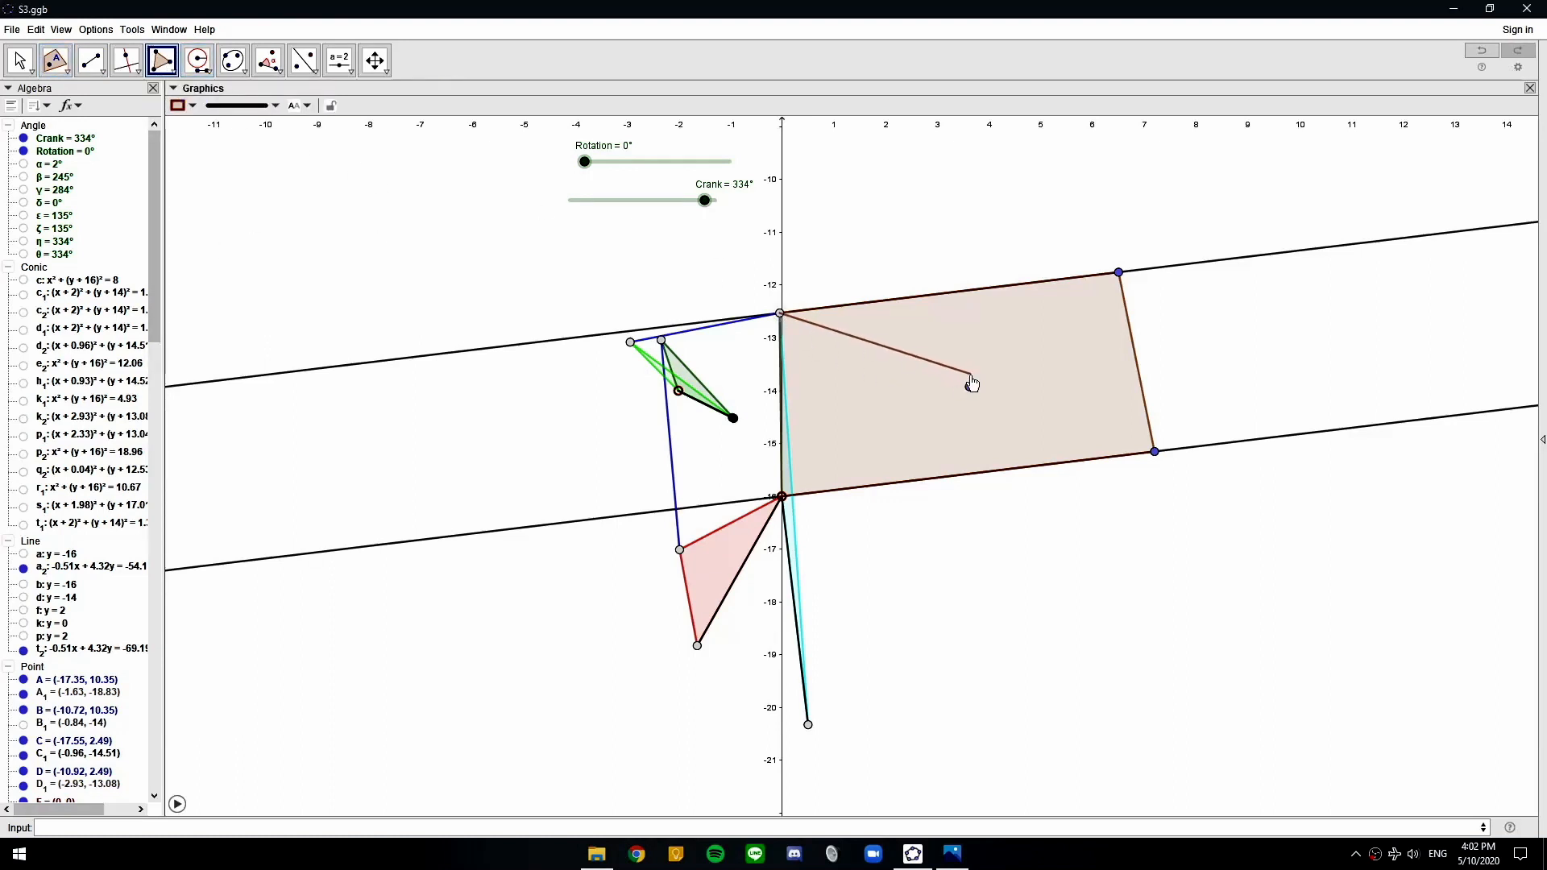
left_click(970, 387)
left_click(783, 498)
left_click(780, 313)
key("Escape")
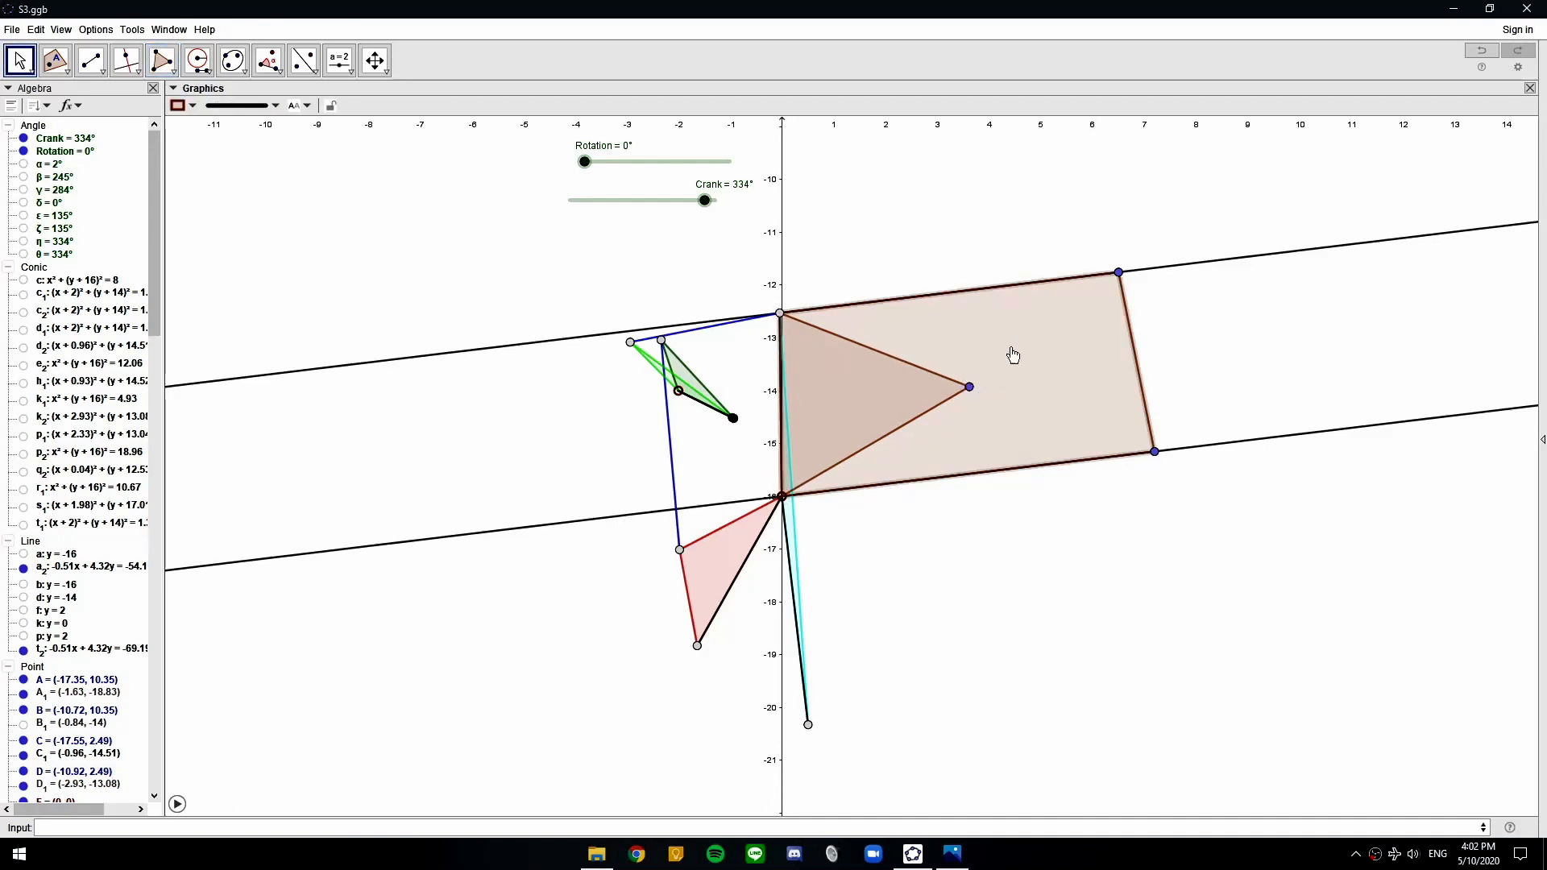
Hide the quadrilateral, its two outer corner points and both perpendicular construction lines
key("ctrl+g")
left_click(1120, 276)
key("ctrl+g")
left_click(1128, 273)
key("ctrl+g")
left_click(1155, 451)
key("ctrl+g")
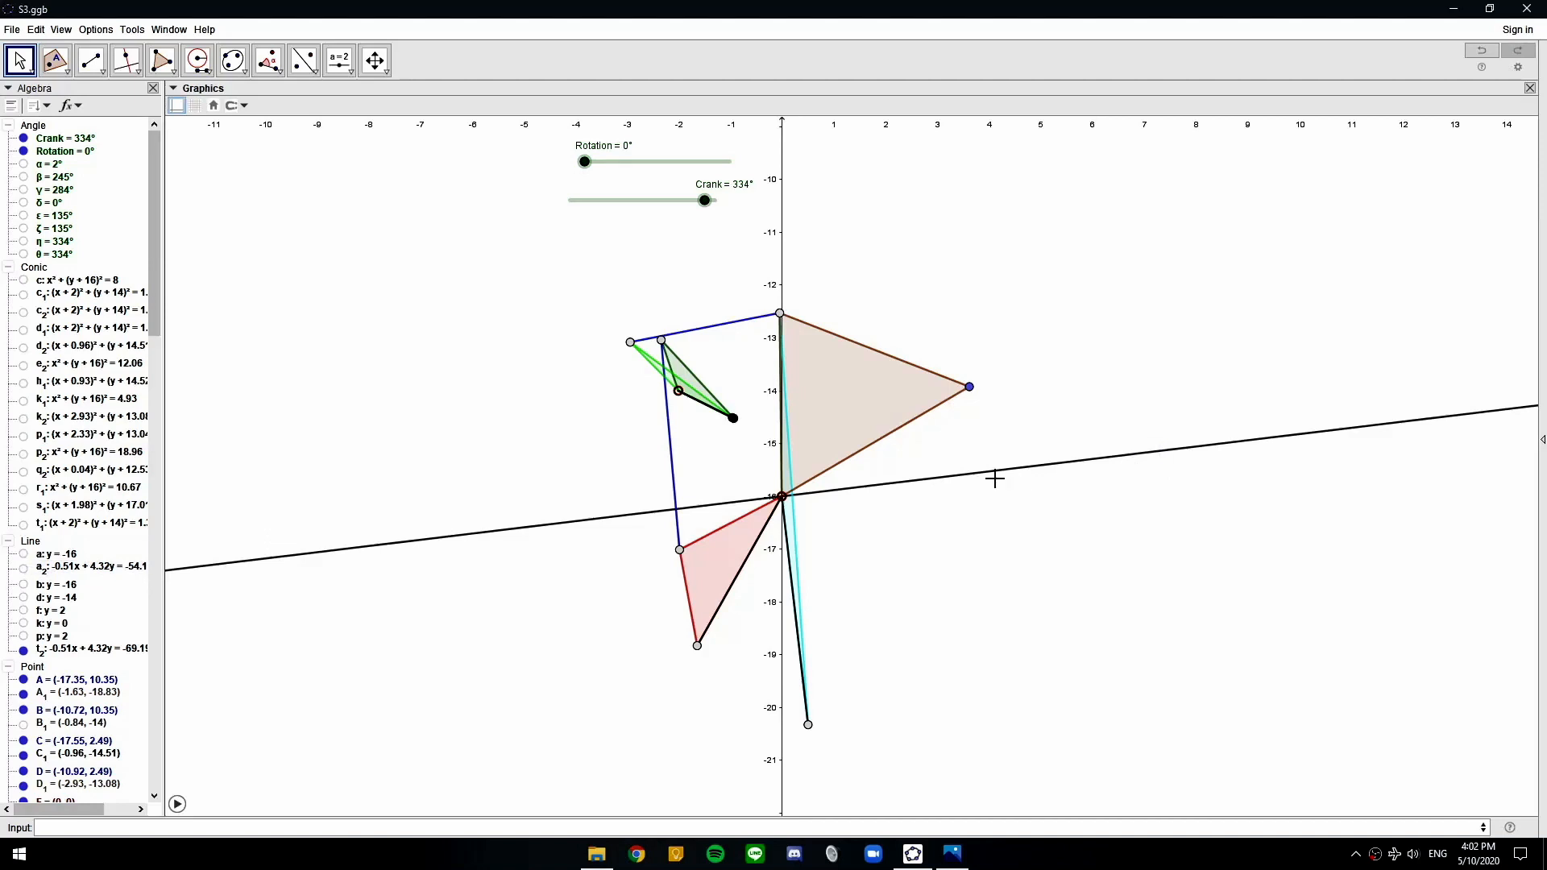
left_click(997, 474)
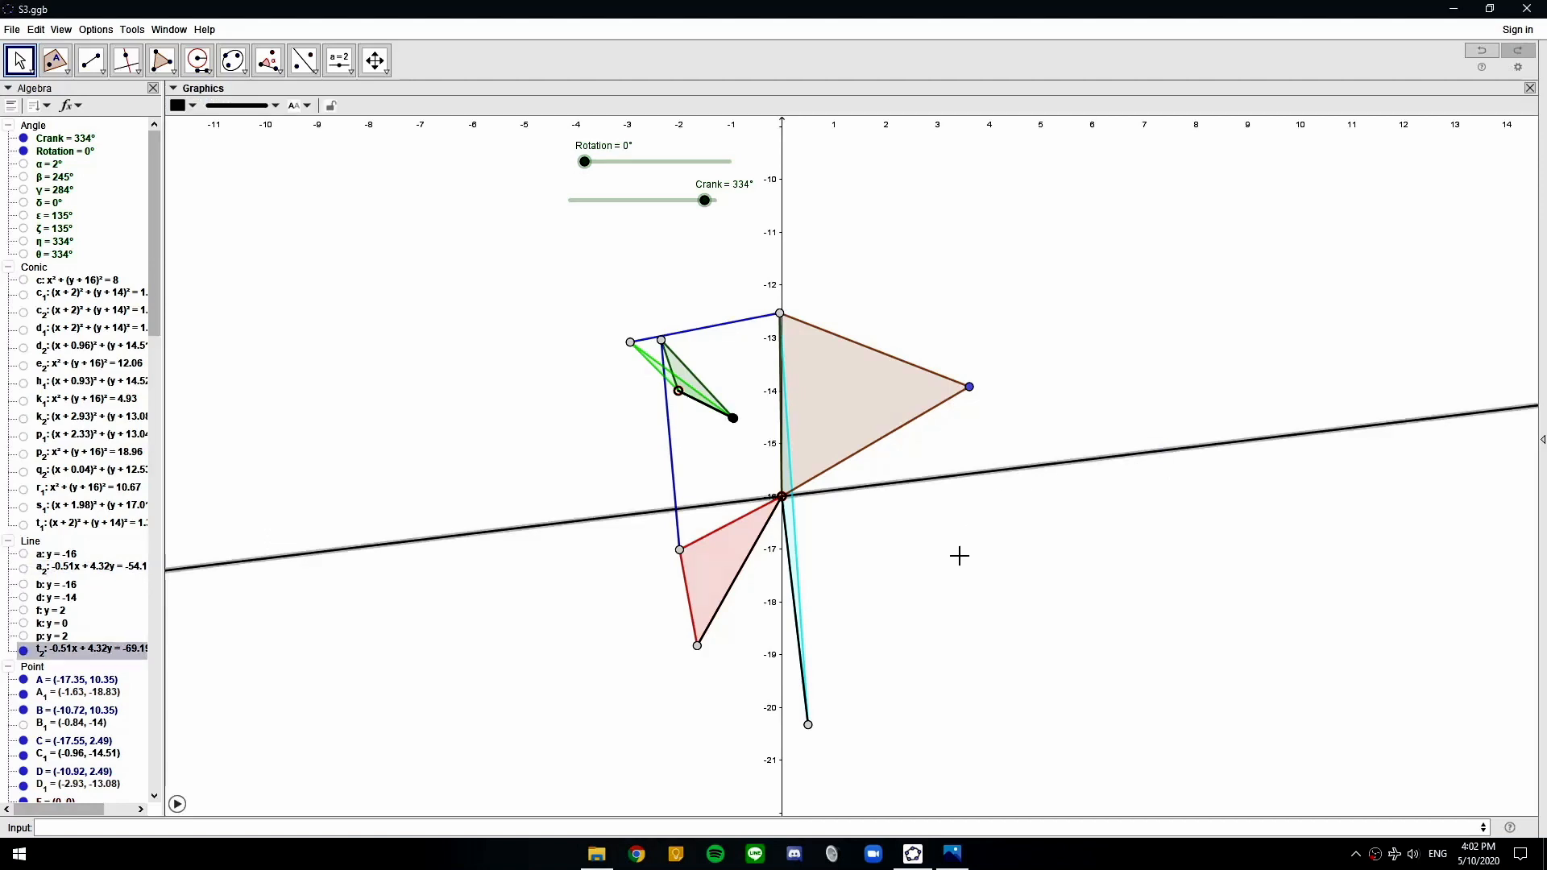
key("ctrl+g")
Draw a parallel to the red triangle's black side through the brown triangle's outer corner, and one to the brown triangle's lower side through the red triangle's lowest corner
left_click_drag(980, 565, 981, 504)
scroll(902, 490, "down", 1)
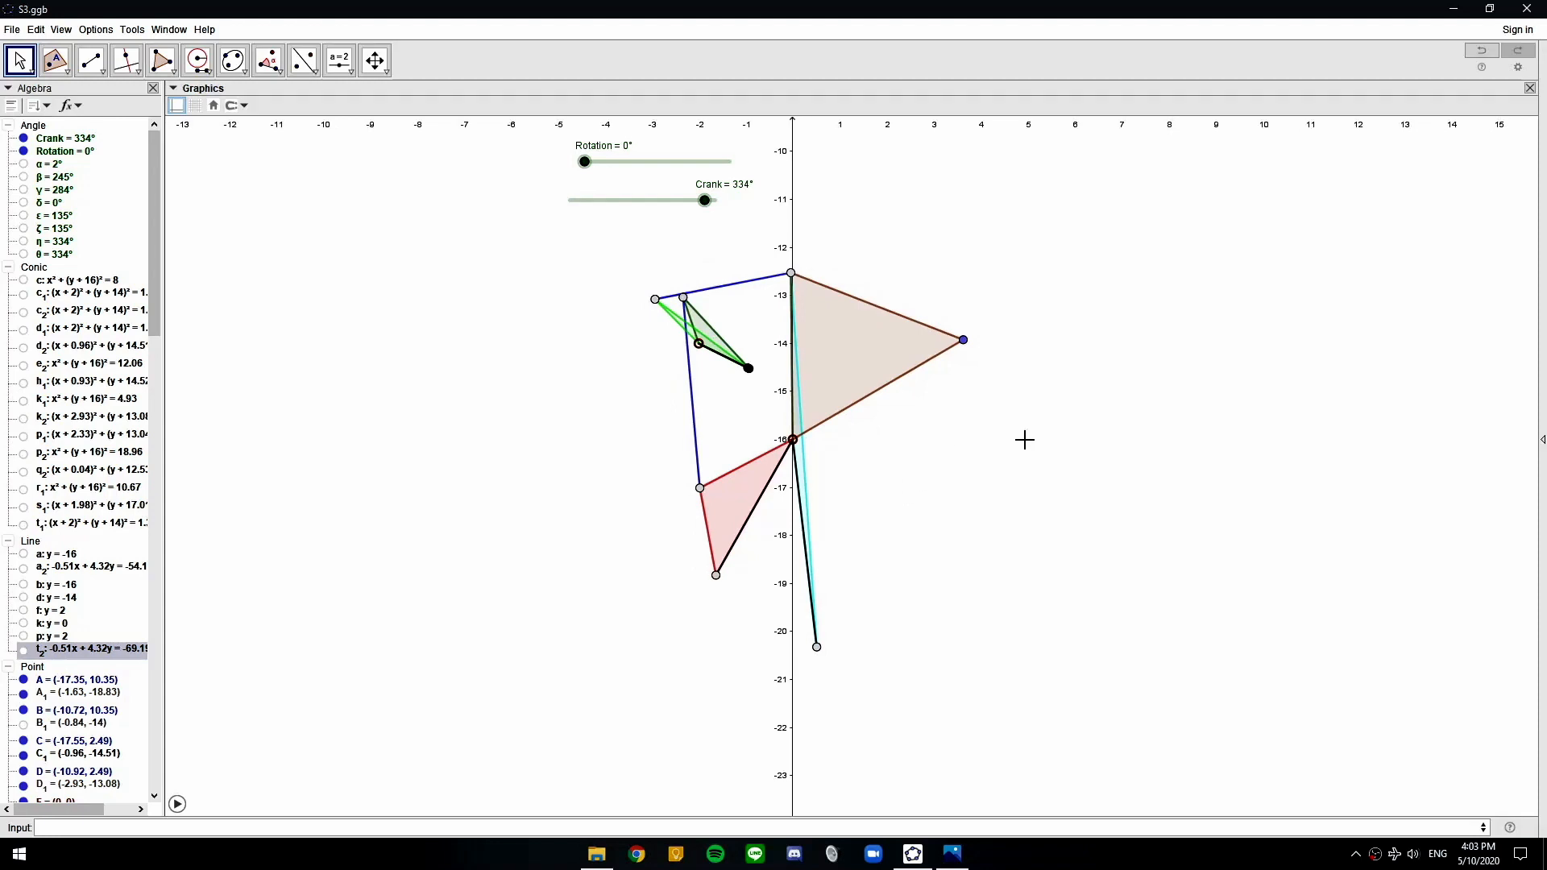
left_click(127, 60)
left_click(161, 125)
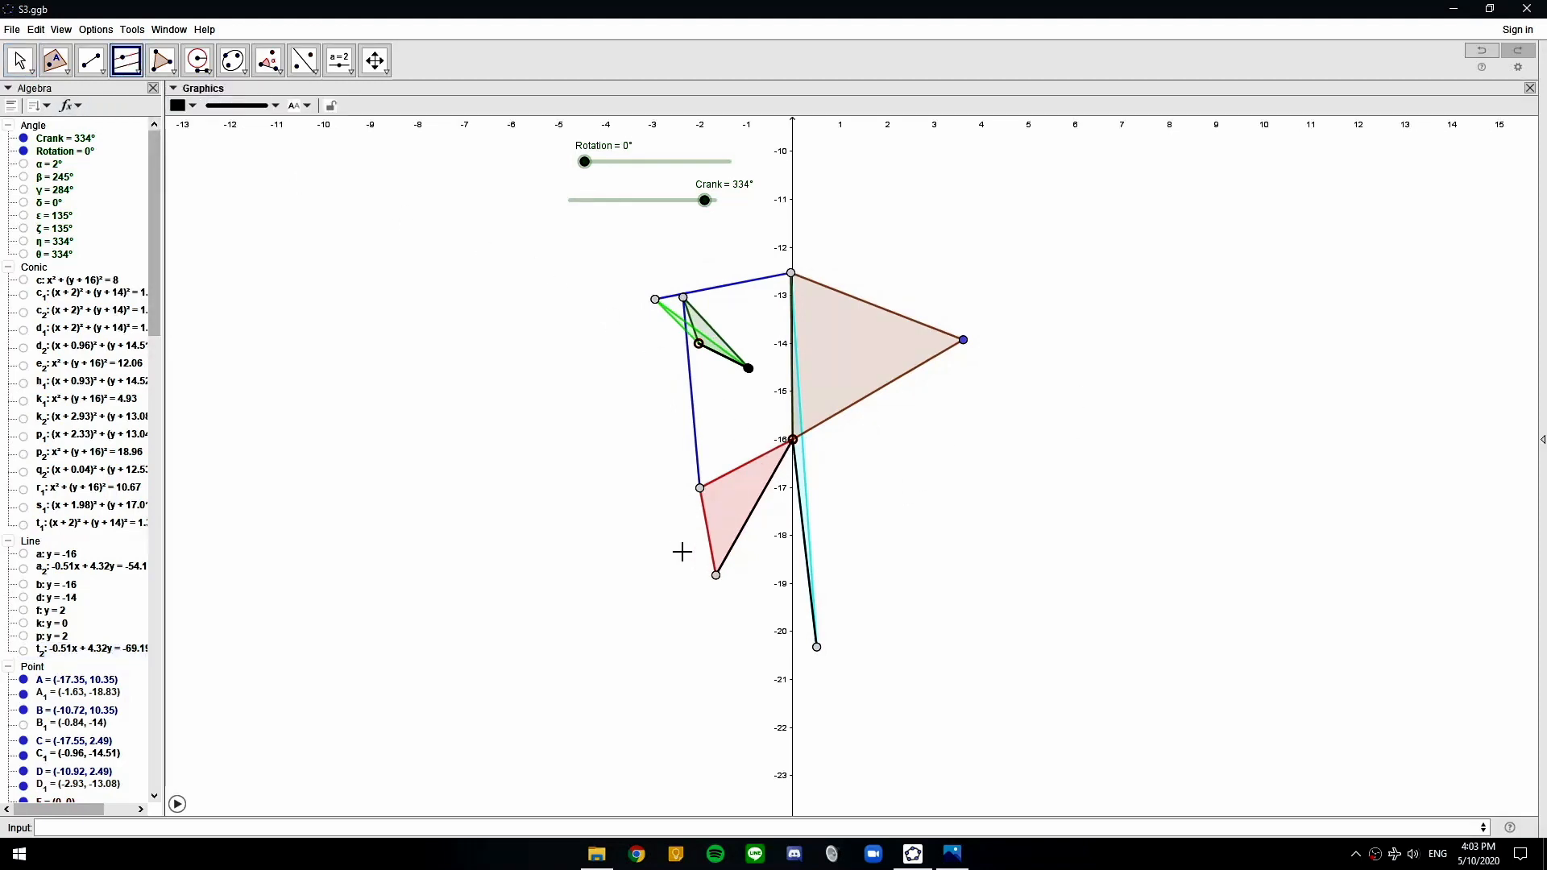
left_click(749, 529)
left_click(962, 340)
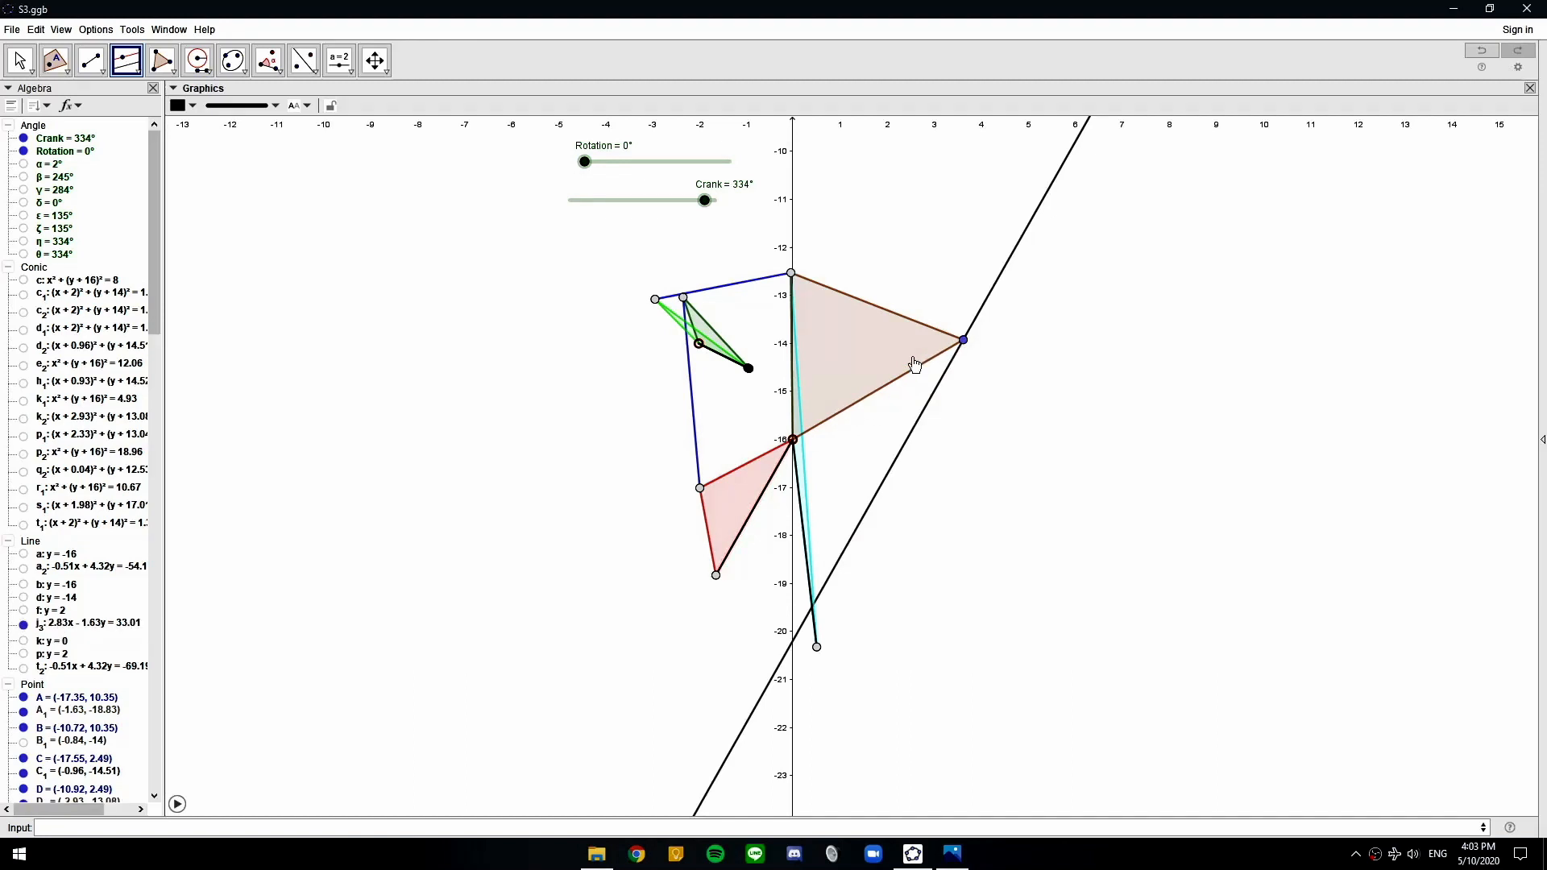
left_click(874, 405)
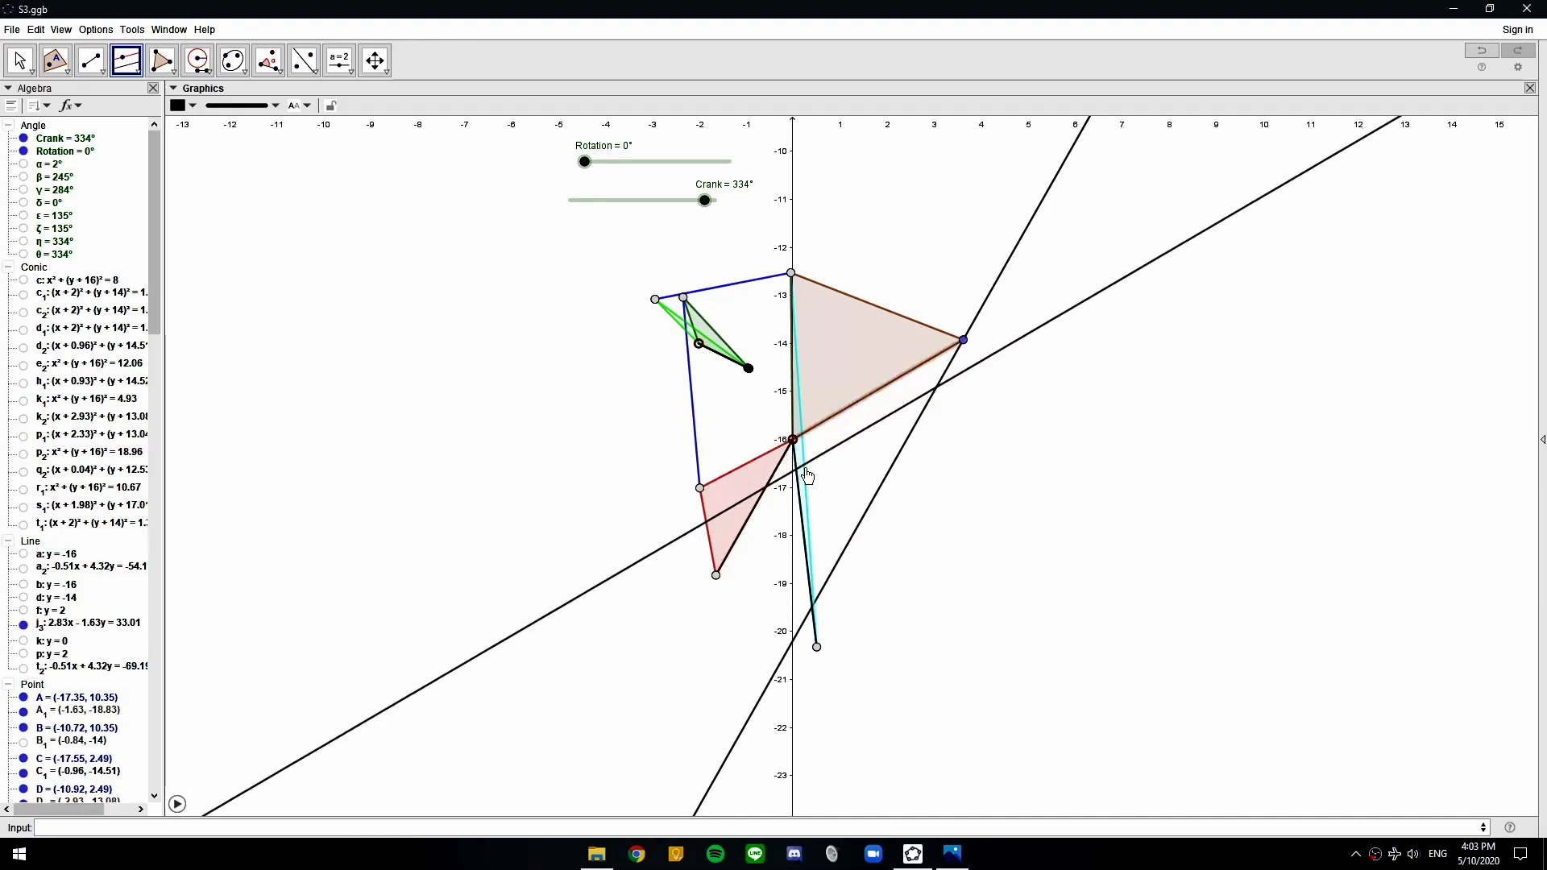
left_click(715, 575)
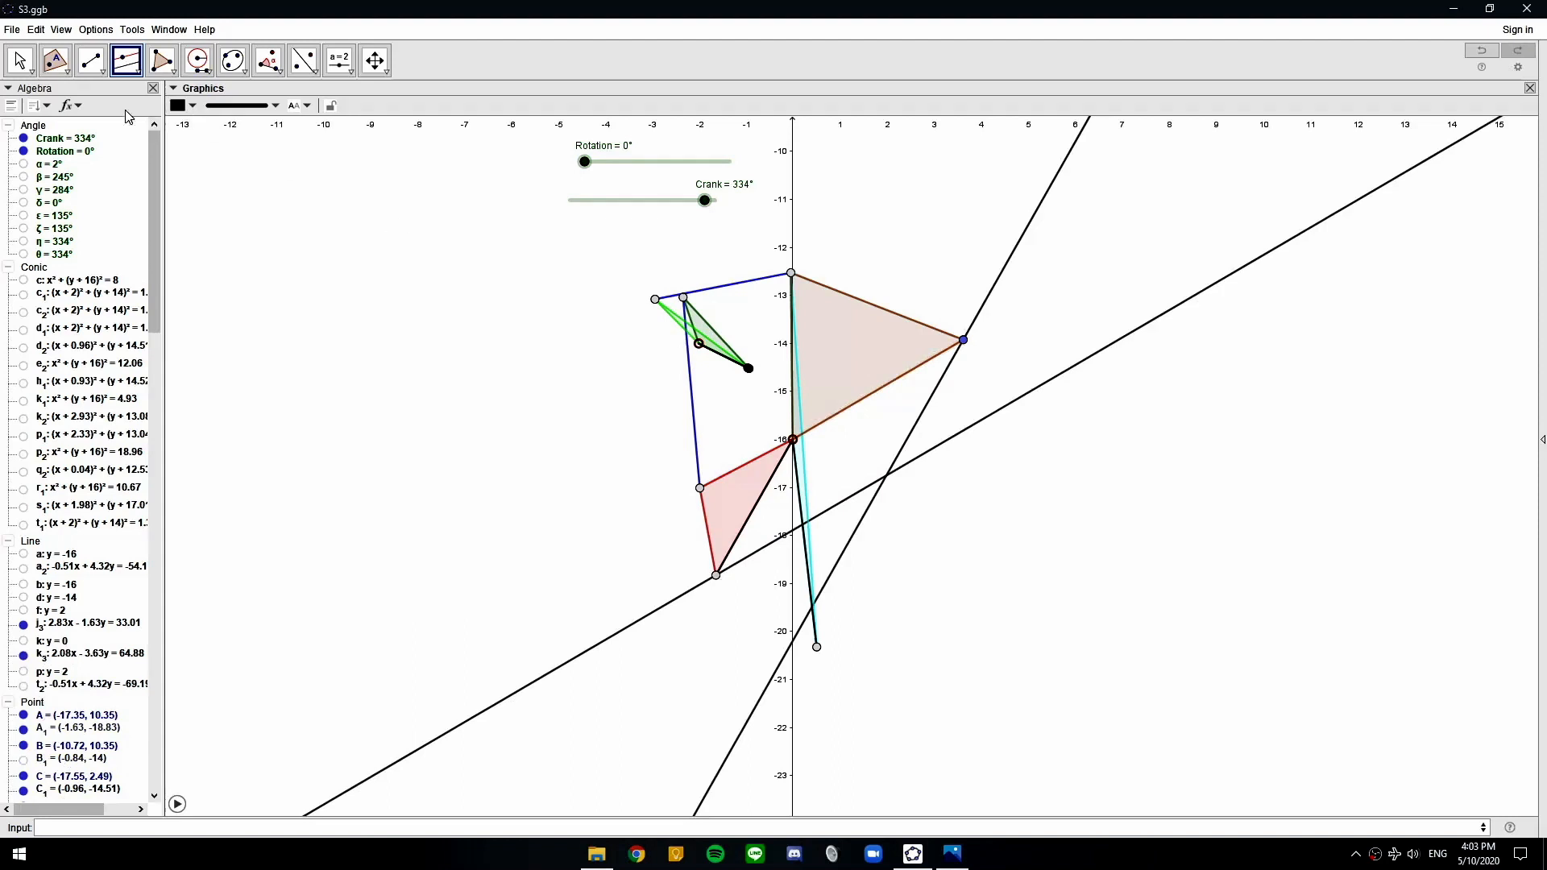
Mark the intersection of the two parallel lines with a point and hide both lines
left_click(19, 60)
mouse_move(55, 60)
left_click(70, 98)
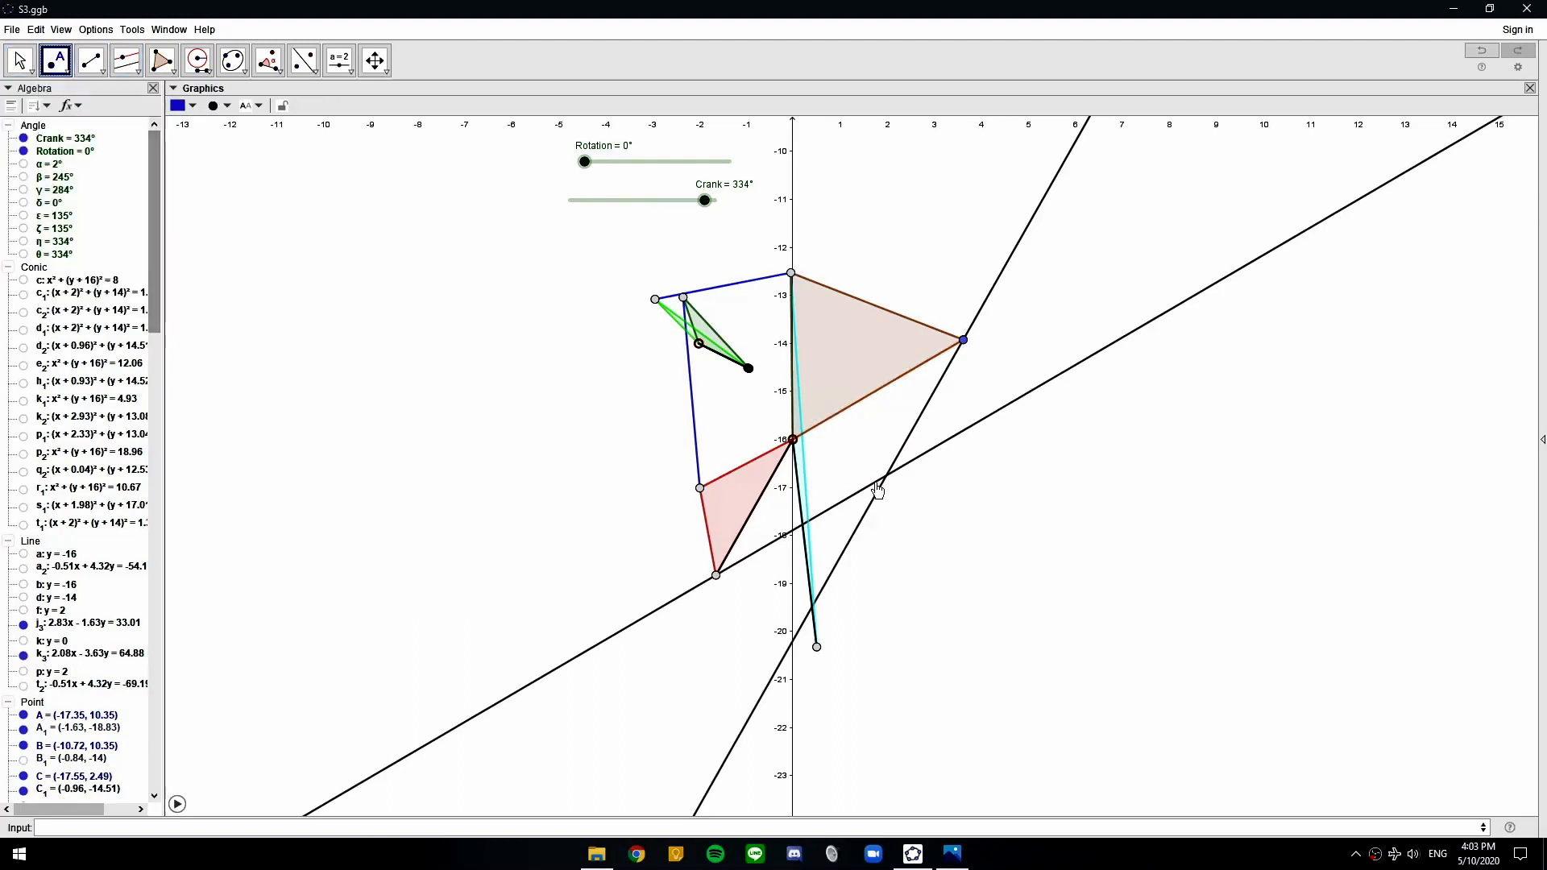
key("Escape")
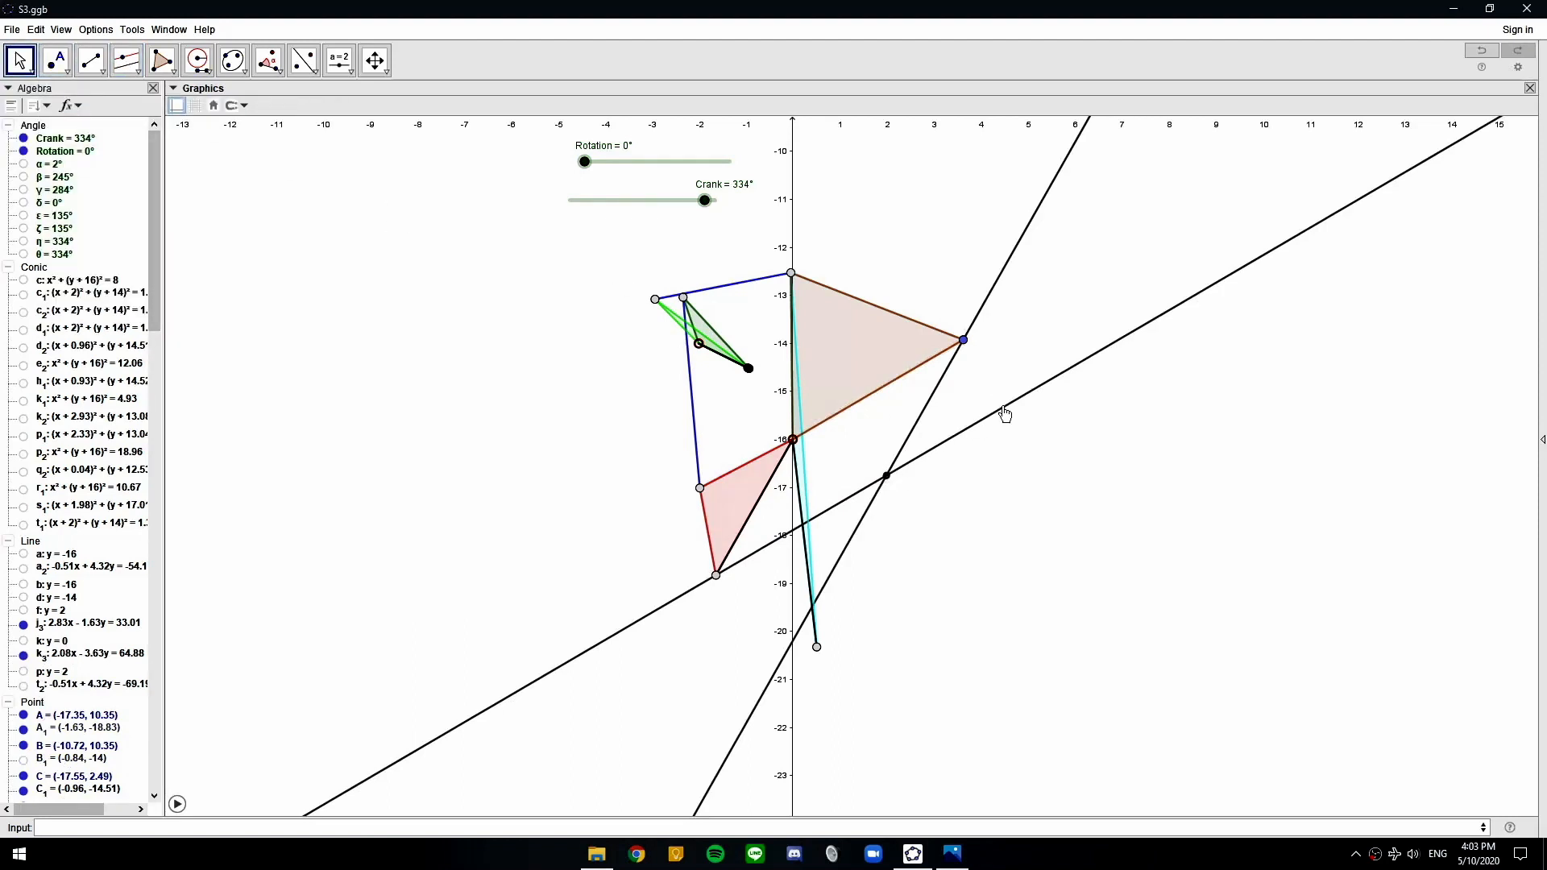
left_click(999, 403)
key("ctrl+g")
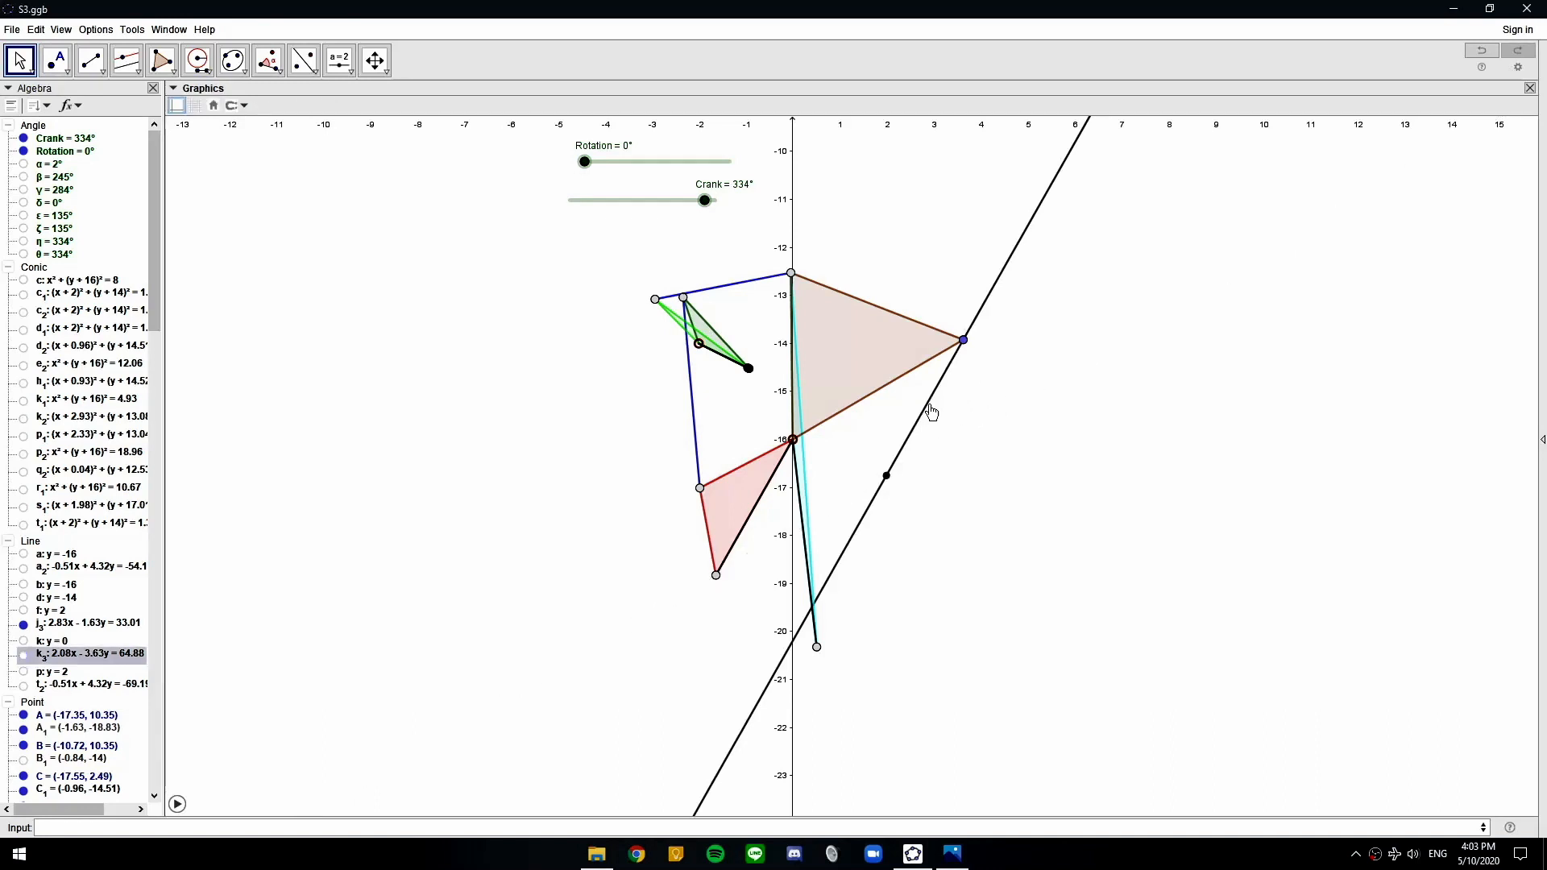
left_click(925, 407)
key("ctrl+g")
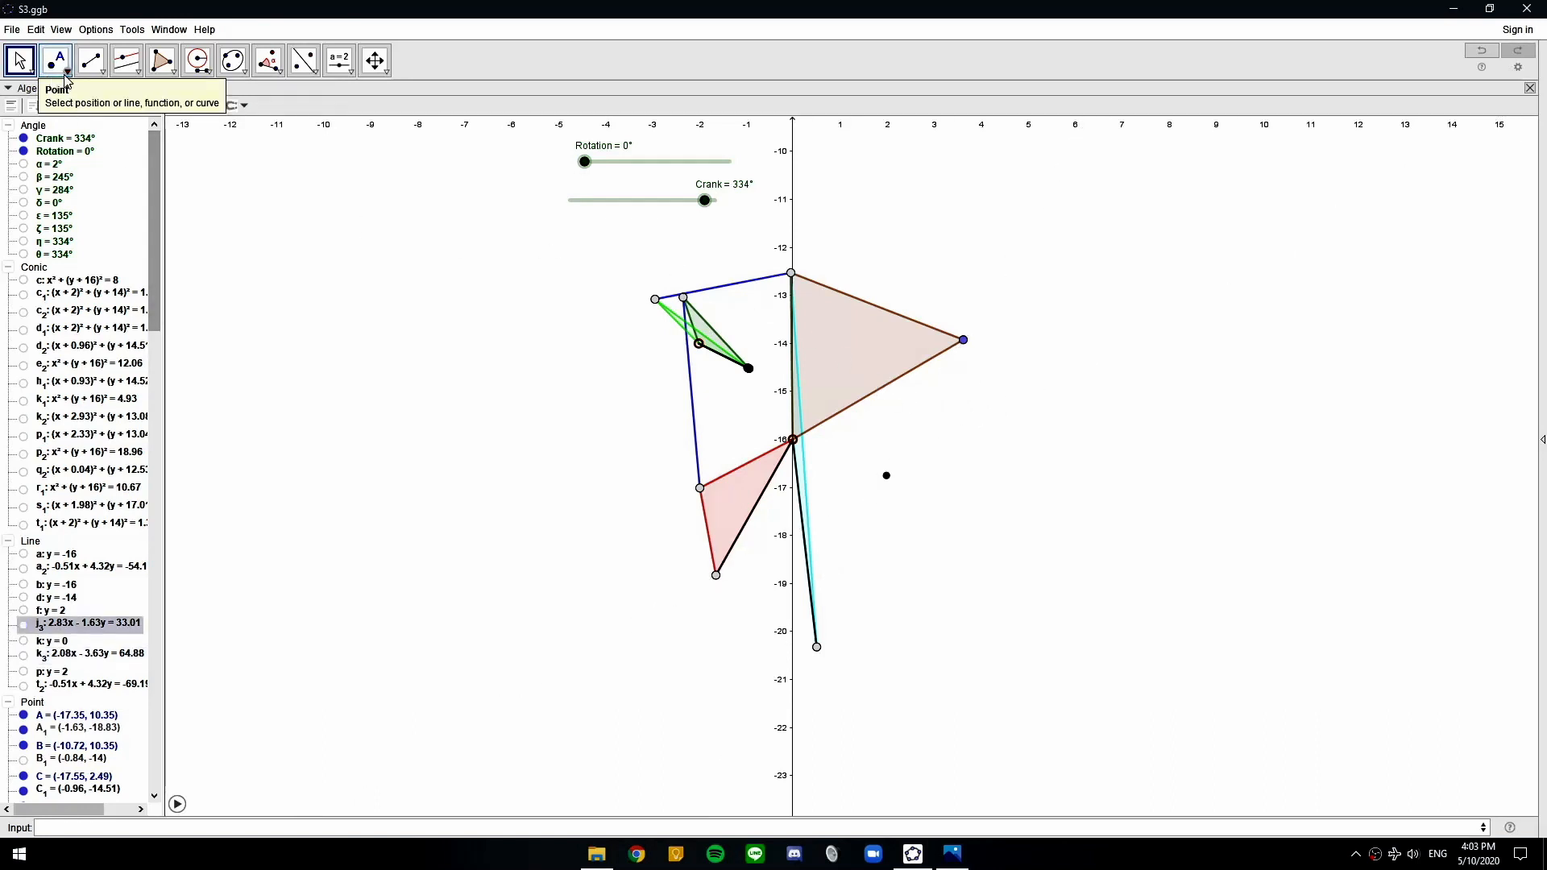
Connect the brown triangle's outer corner to the intersection point with a segment
left_click(91, 60)
left_click(964, 340)
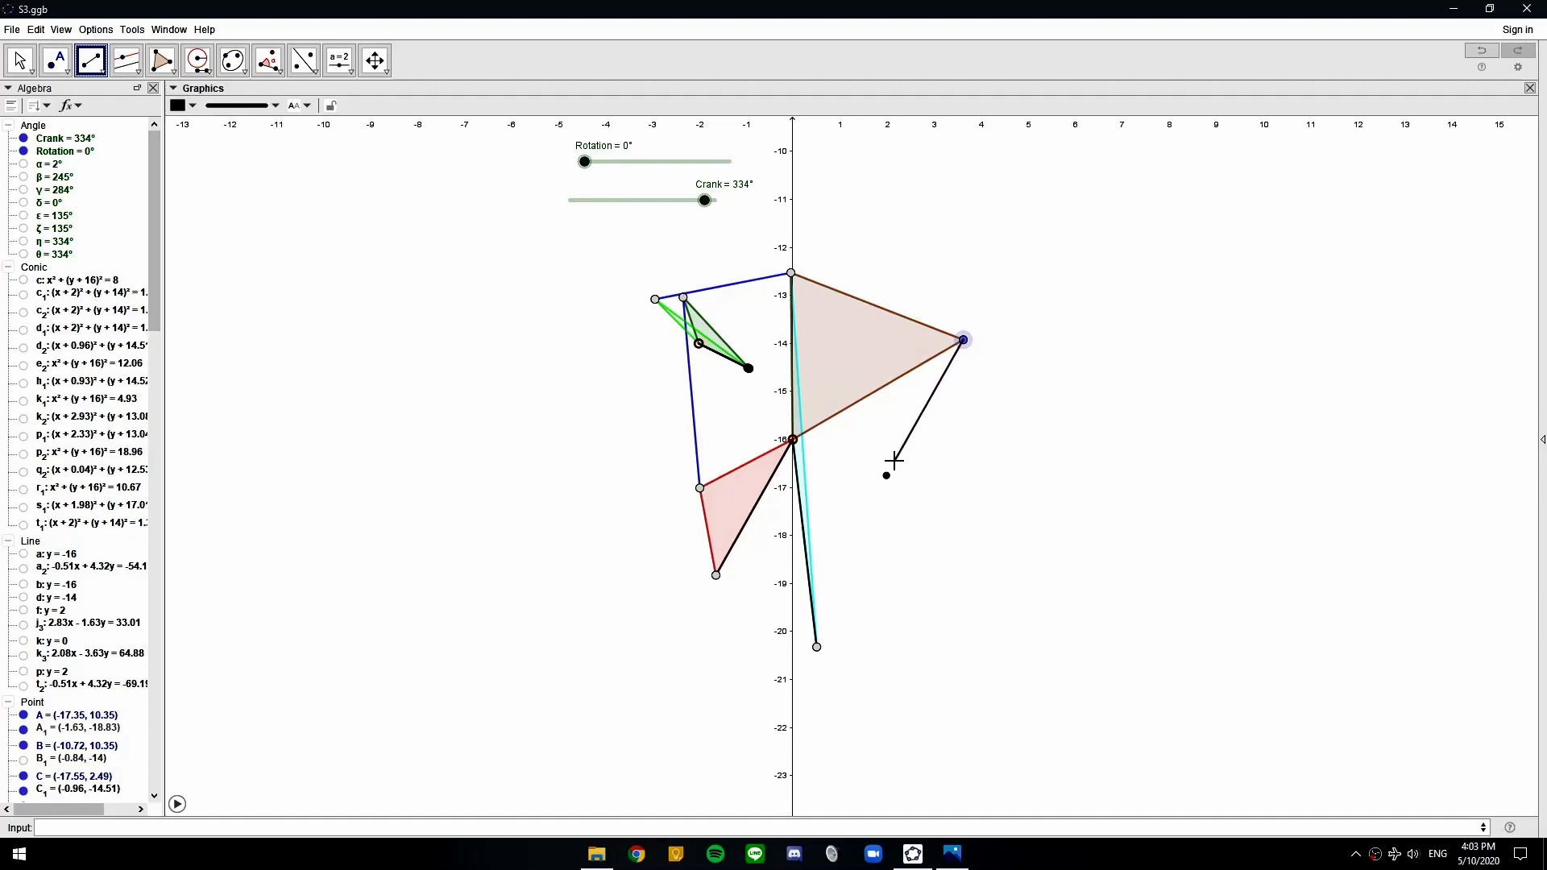
left_click(886, 476)
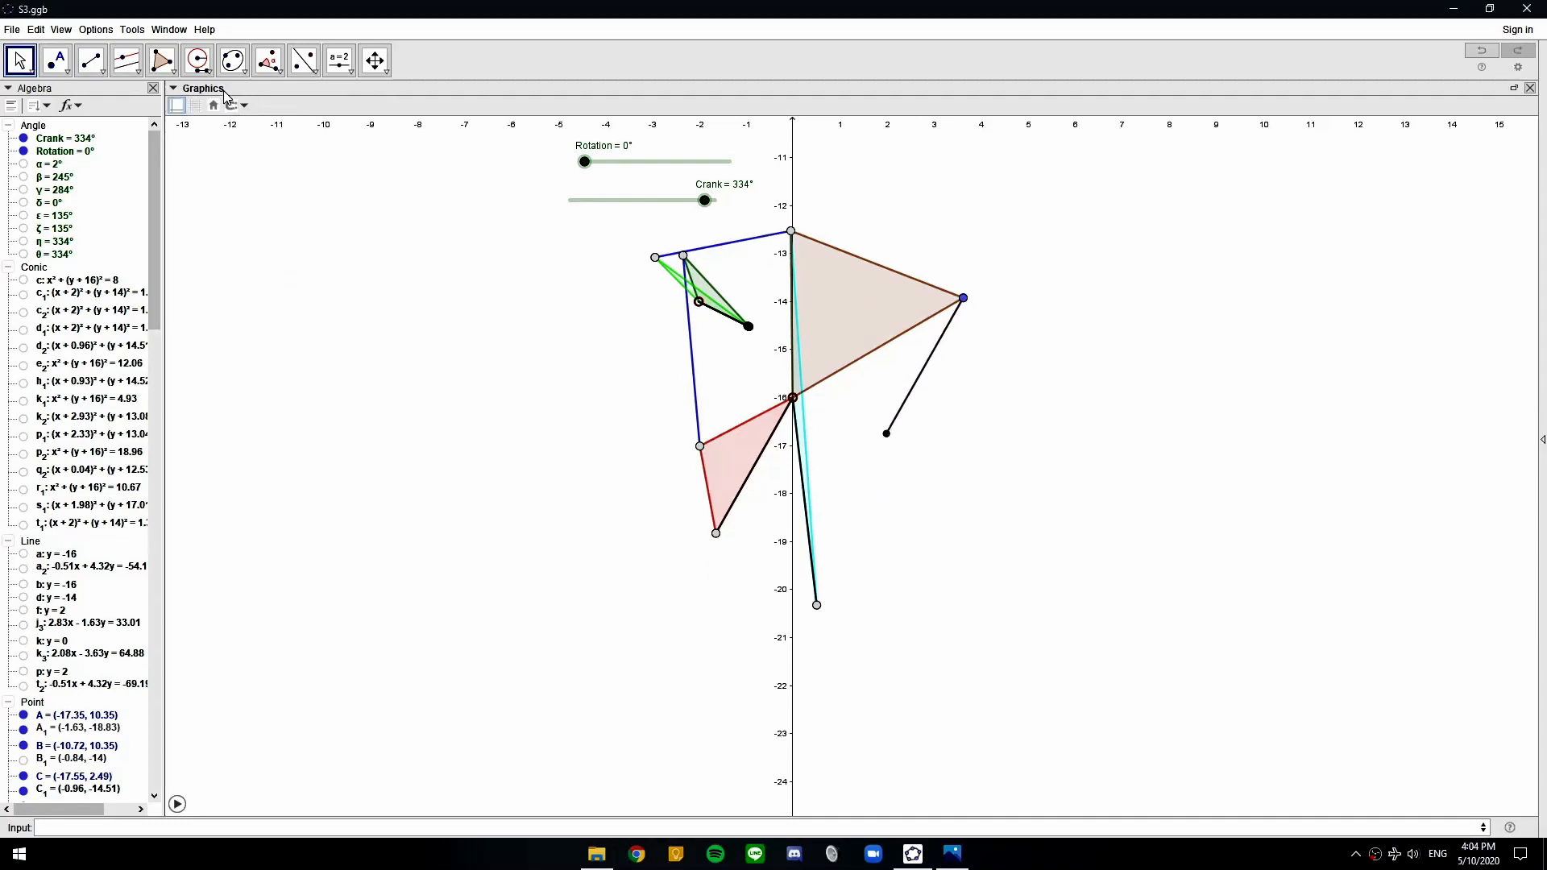
Draw a compass circle centred on the red triangle's lowest corner, with the black lower-leg segment's length as its radius
left_click(198, 61)
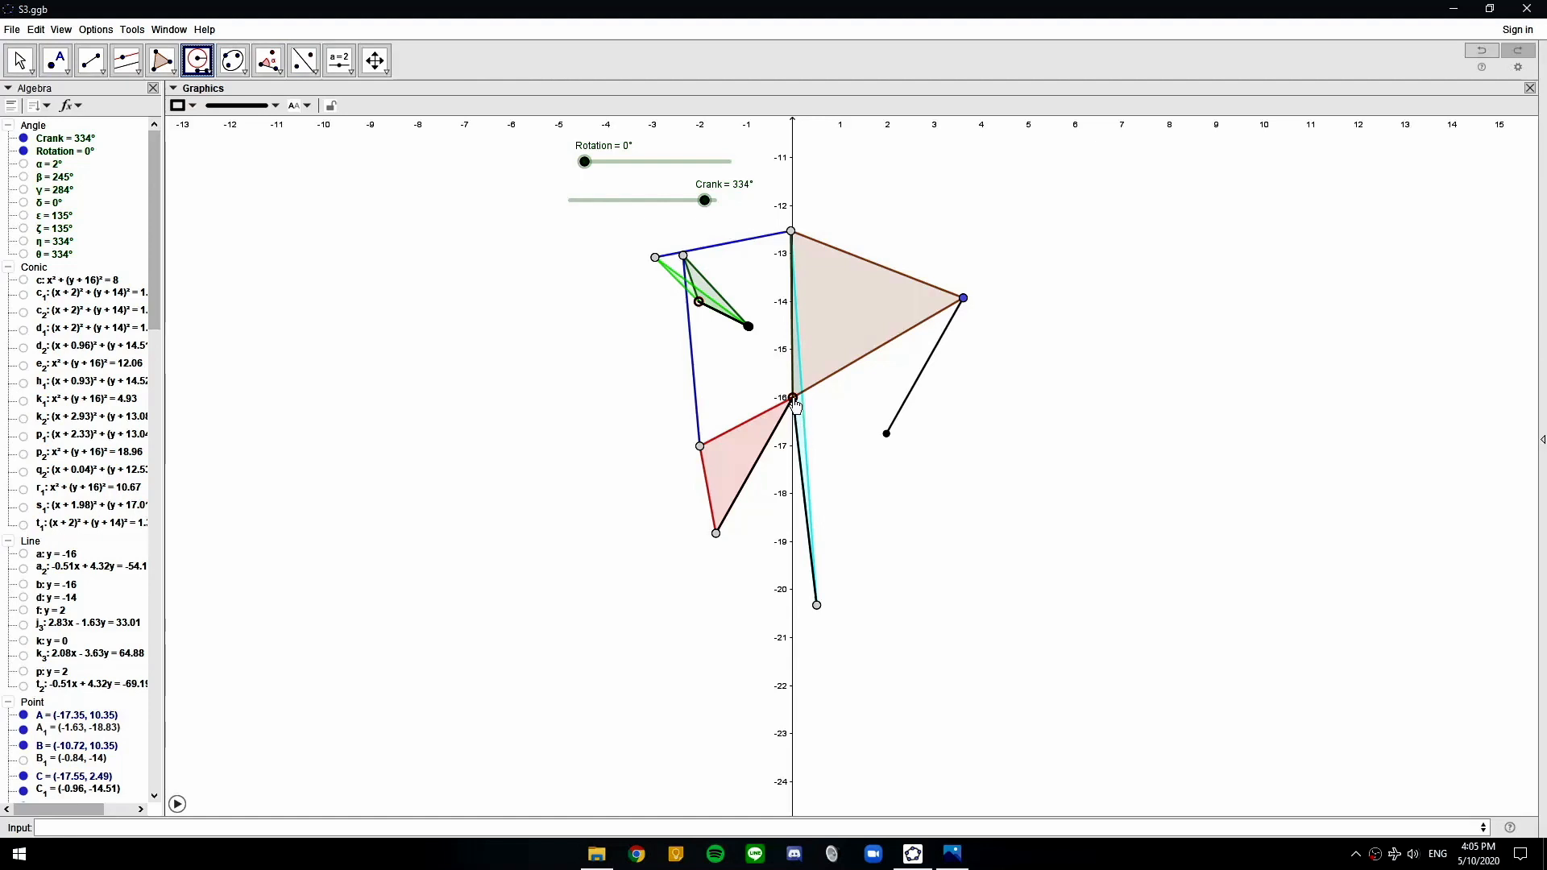
left_click(816, 610)
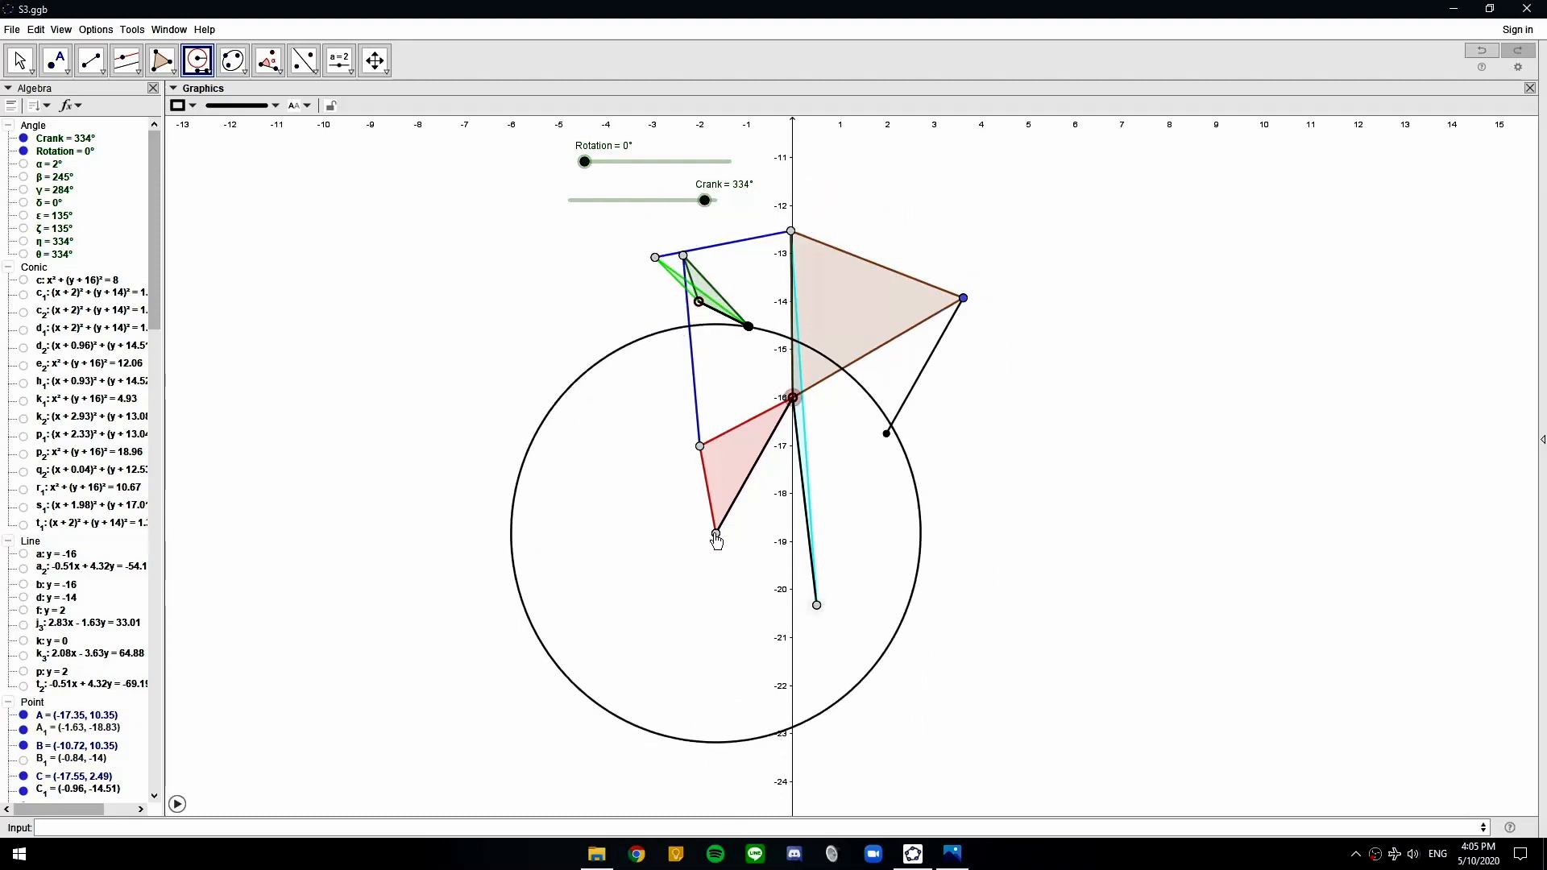
left_click(716, 534)
Draw a parallel to the black lower-leg segment through the red triangle's lowest corner and mark its lower intersection with the circle
left_click(125, 64)
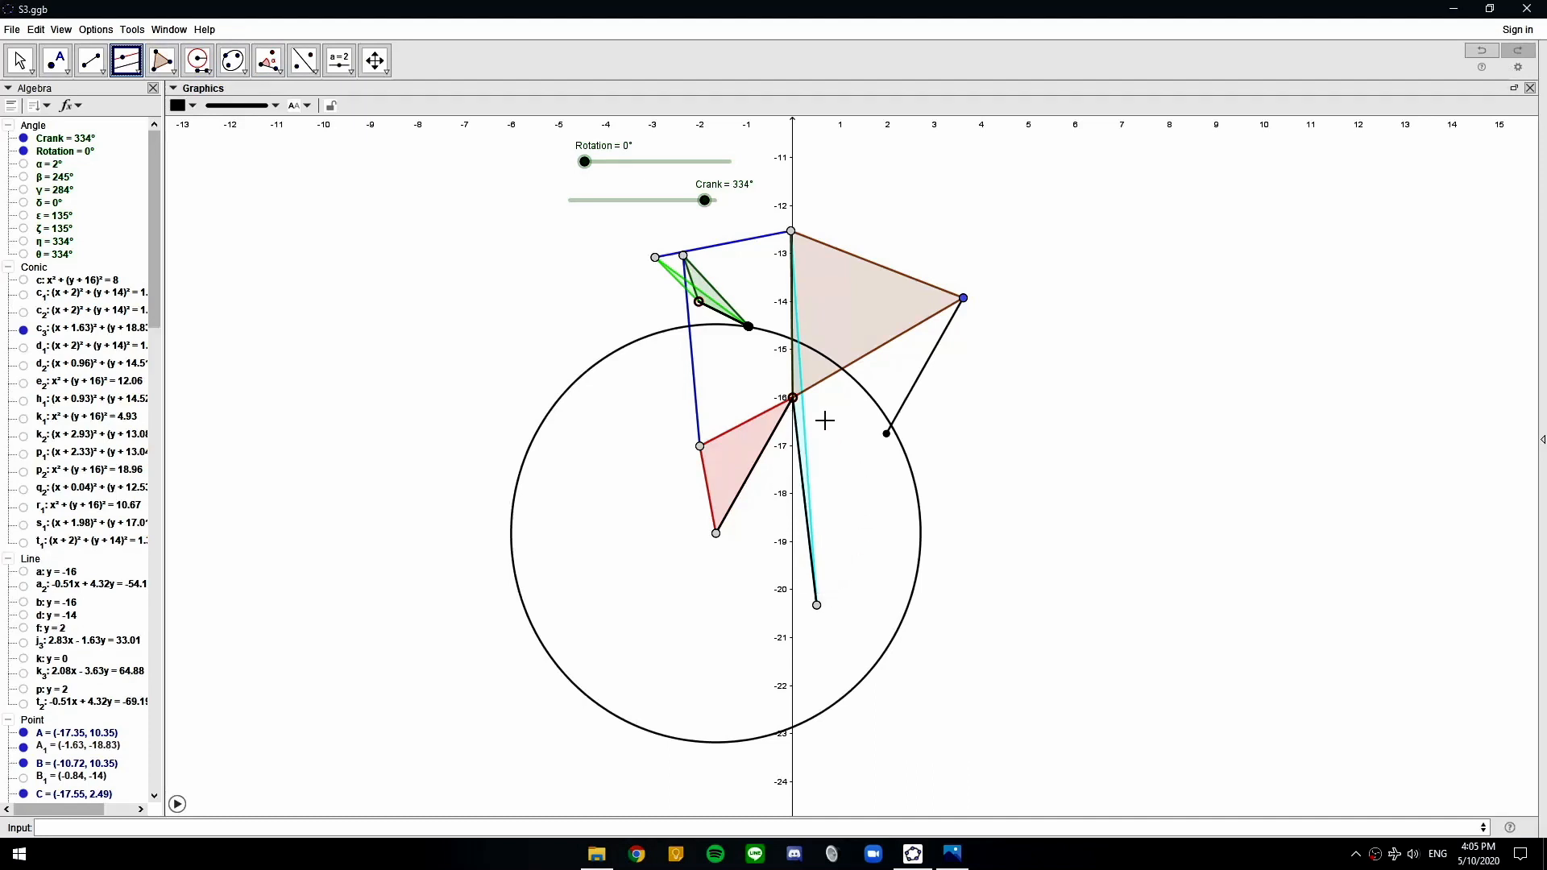
left_click(802, 471)
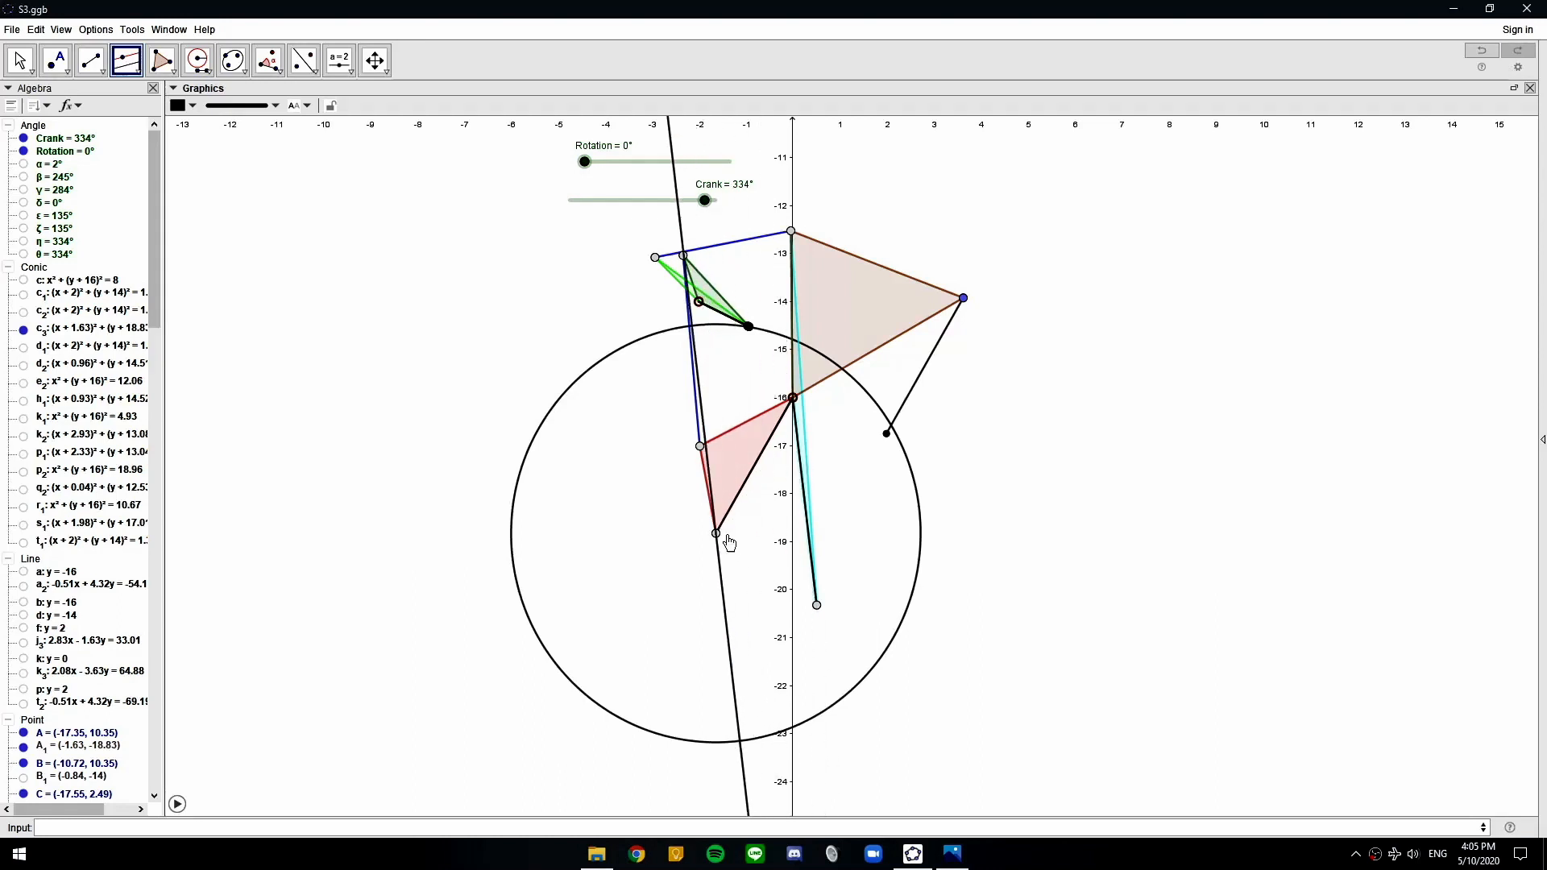
left_click(716, 535)
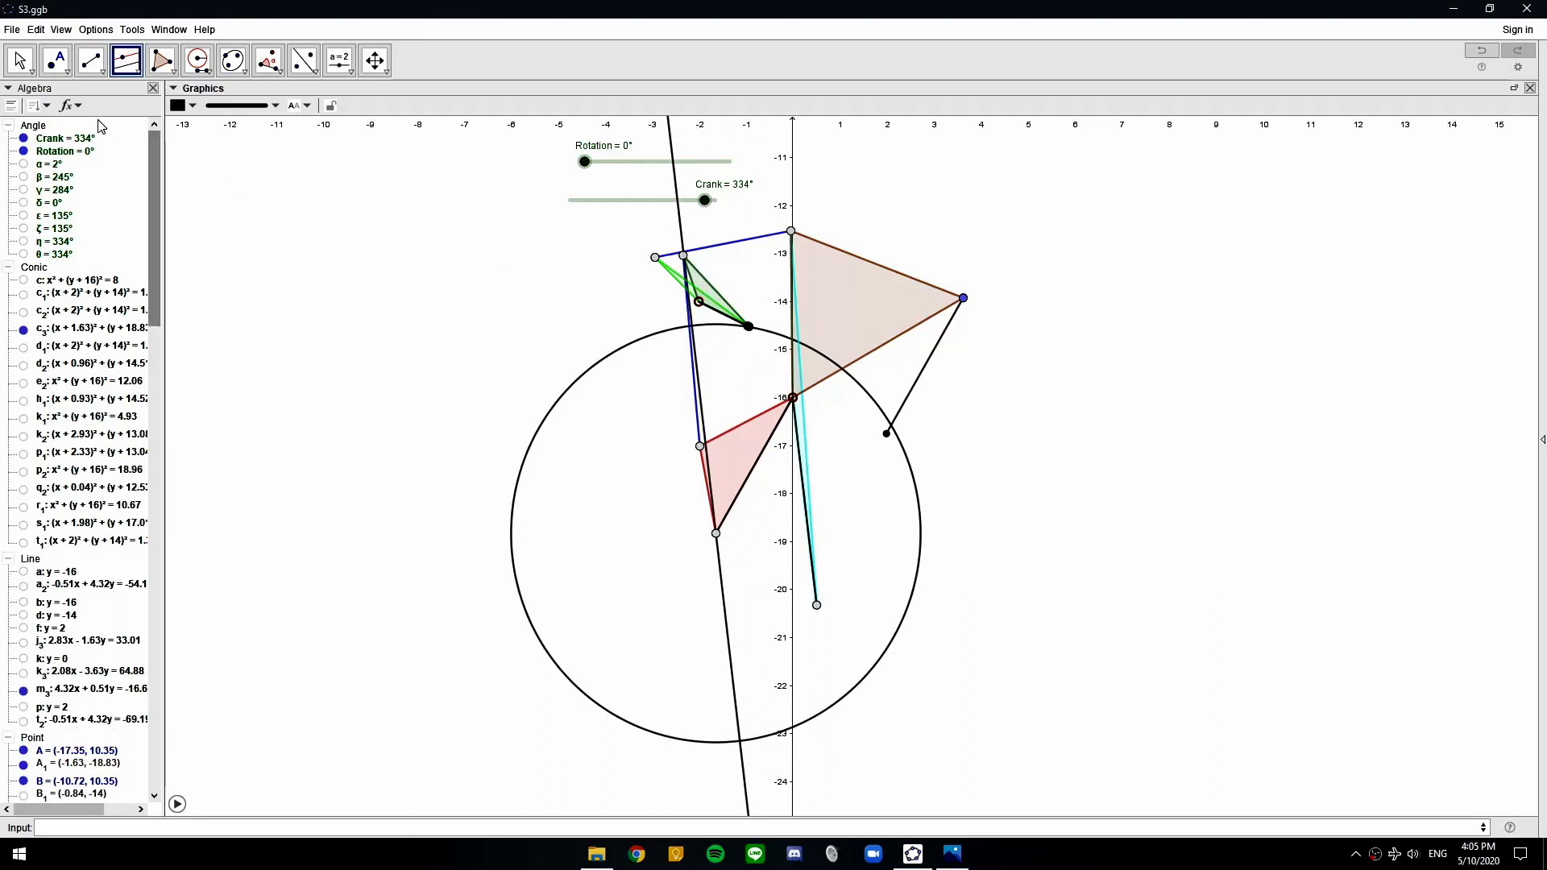
left_click(56, 61)
left_click(740, 742)
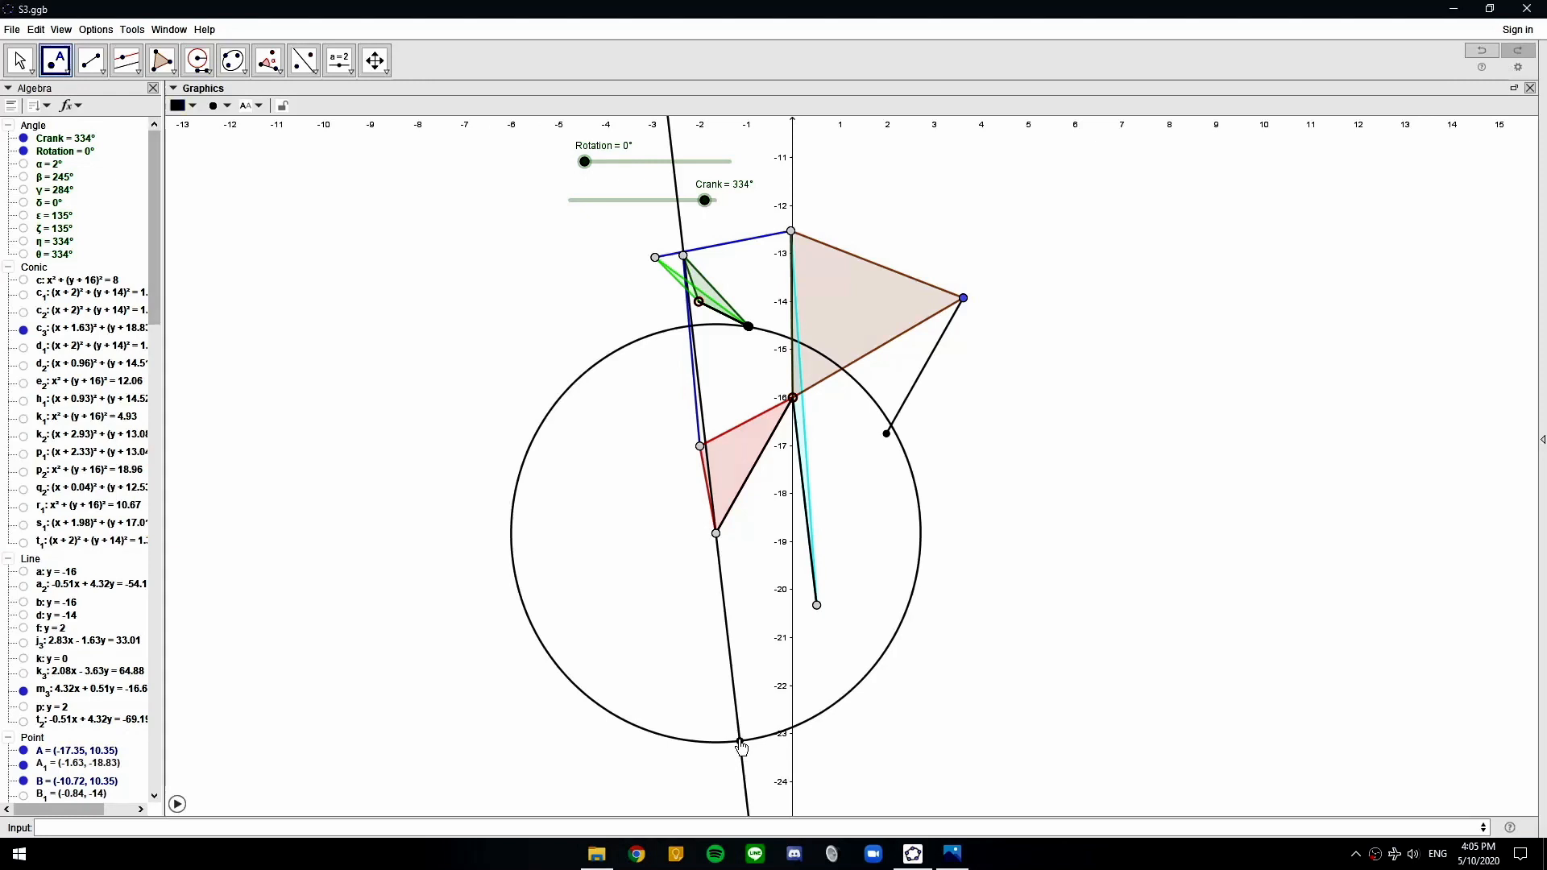
Draw the foot triangle through the red triangle's lowest corner, the connecting segment's lower end and the lower circle intersection
left_click_drag(855, 614, 959, 568)
scroll(967, 535, "down", 1)
left_click_drag(976, 505, 913, 528)
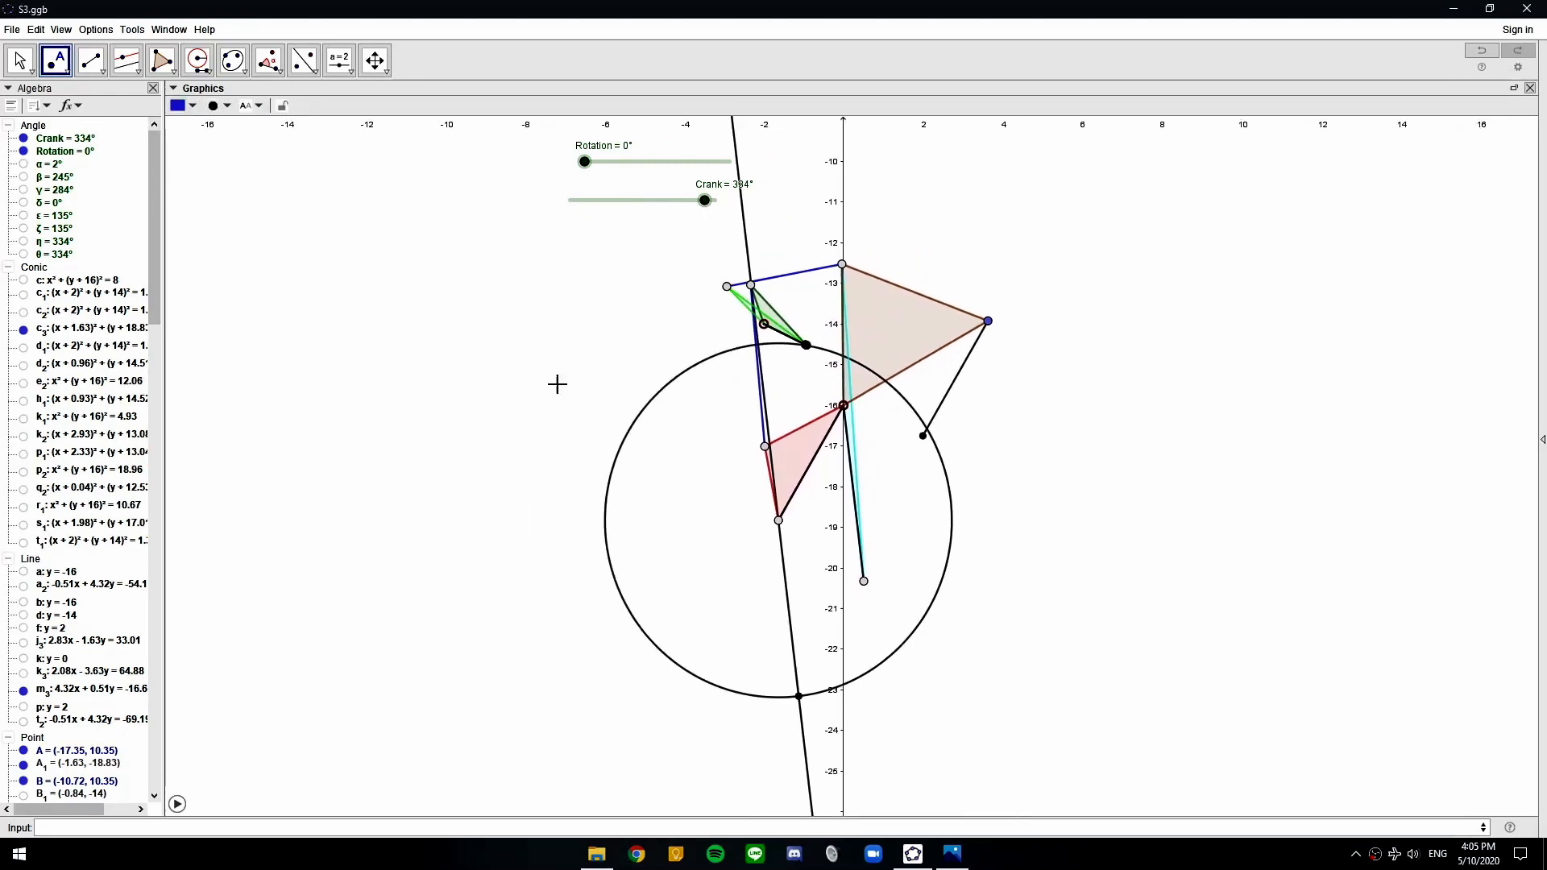
left_click(162, 61)
left_click(779, 520)
left_click(923, 436)
left_click(798, 696)
left_click(779, 521)
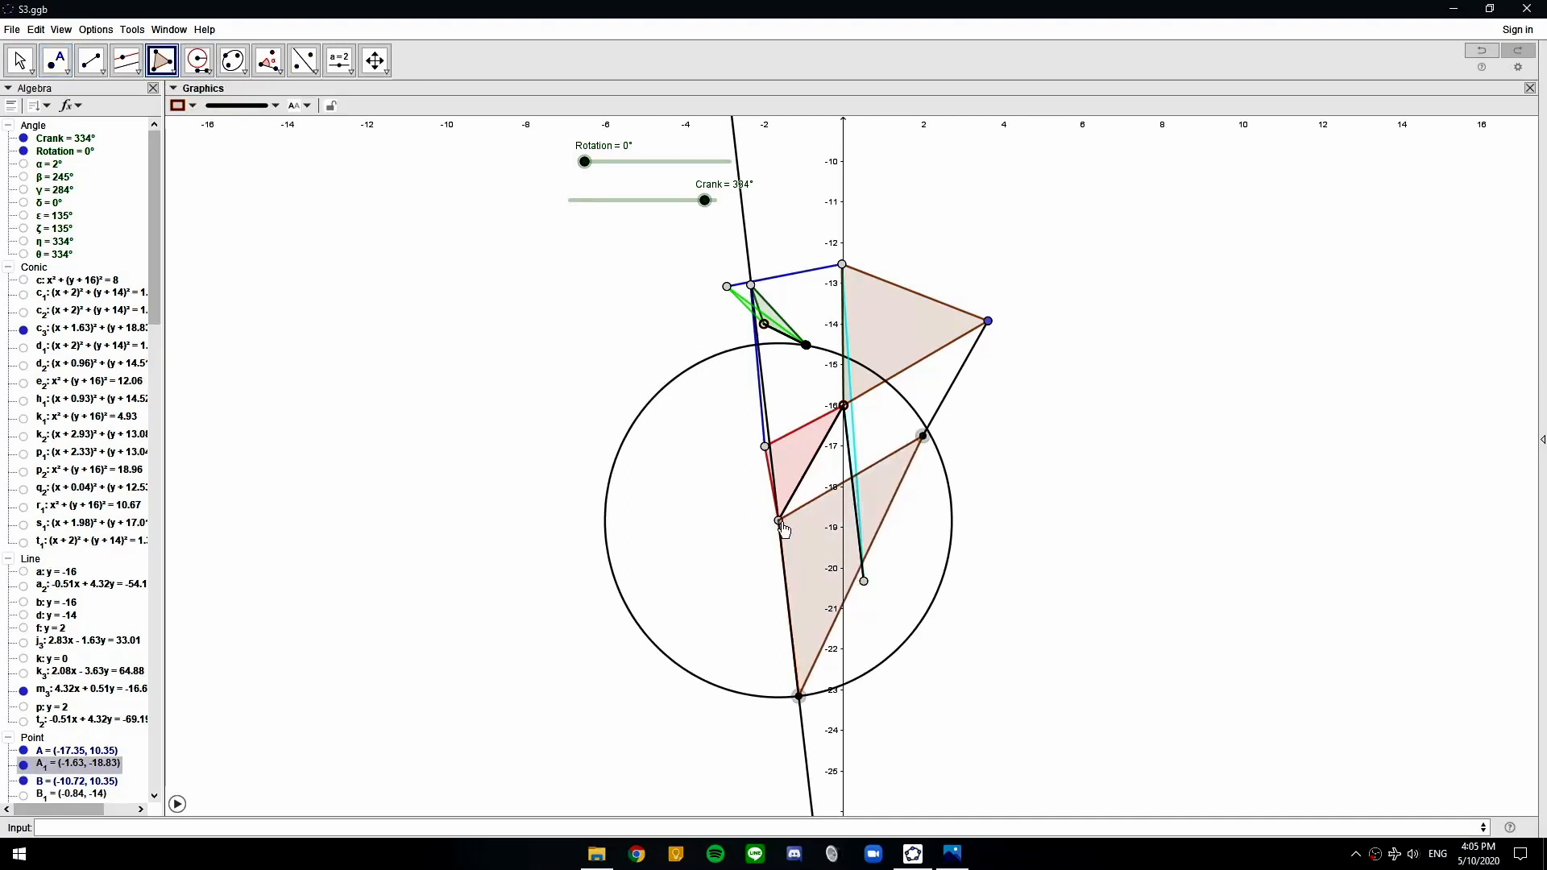
key("Escape")
Hide the compass circle, cyan triangle, black lower-leg segment, parallel construction line and the leftover point at the old leg's lower end
left_click(952, 531)
key("ctrl+g")
scroll(852, 435, "up", 10)
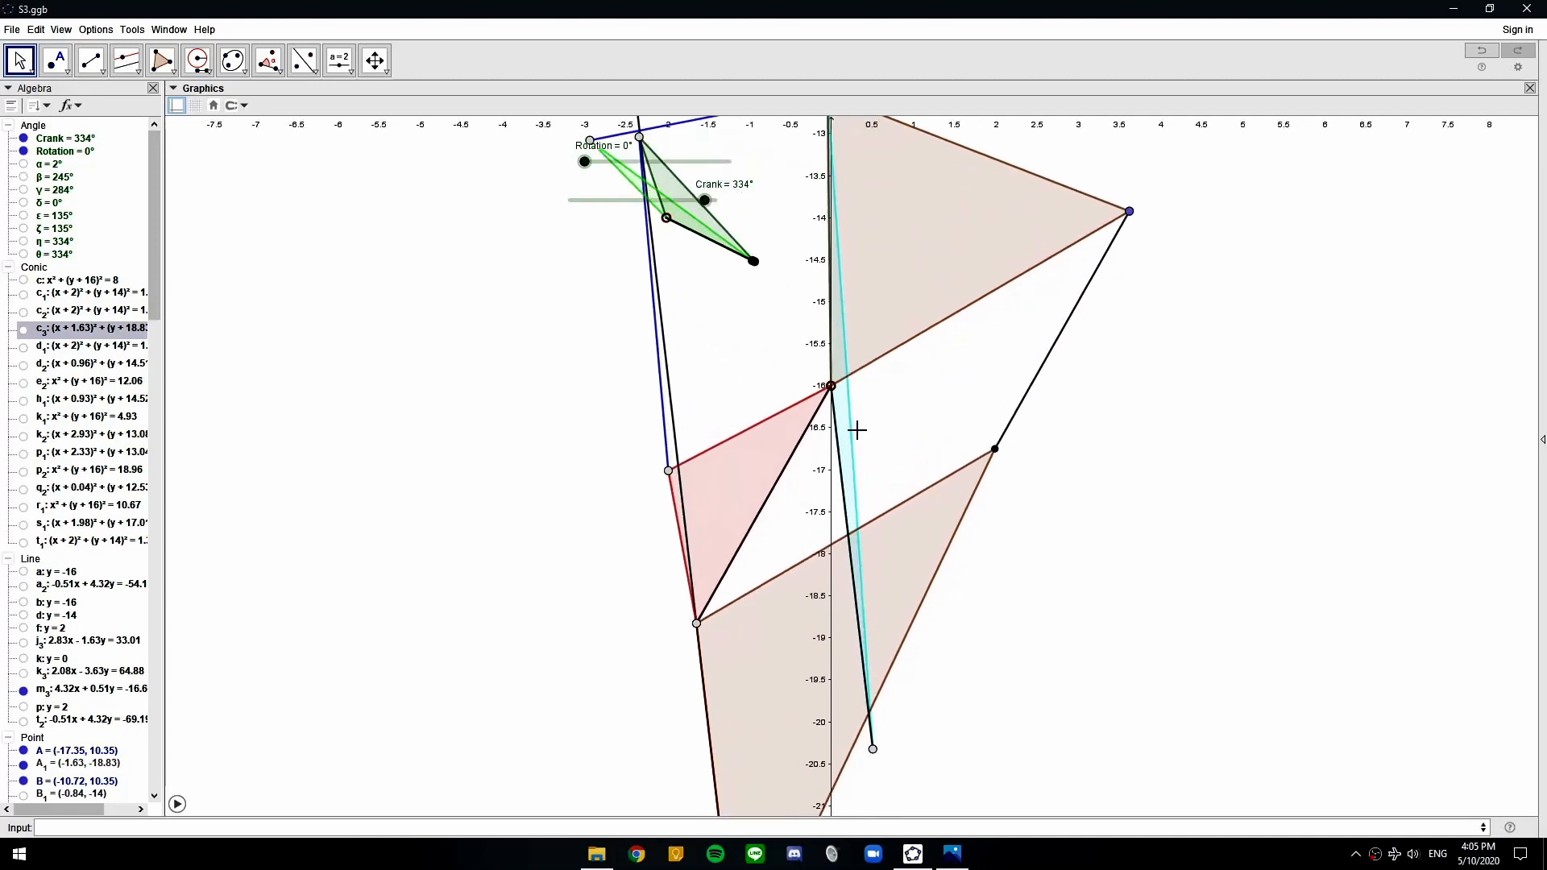
left_click(838, 410)
key("ctrl+g")
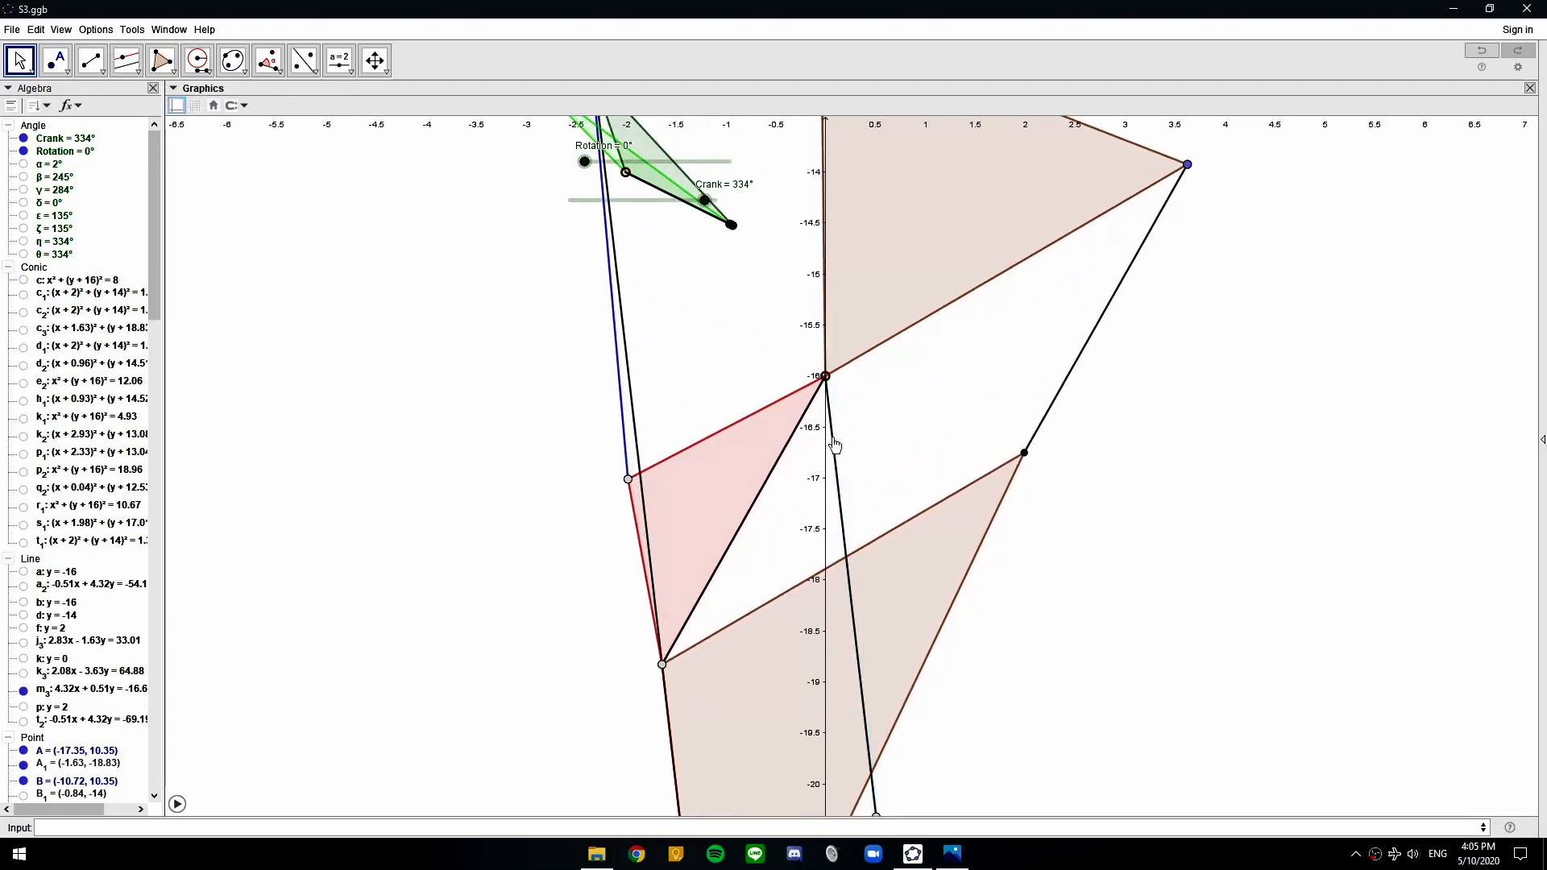
scroll(849, 443, "down", 7)
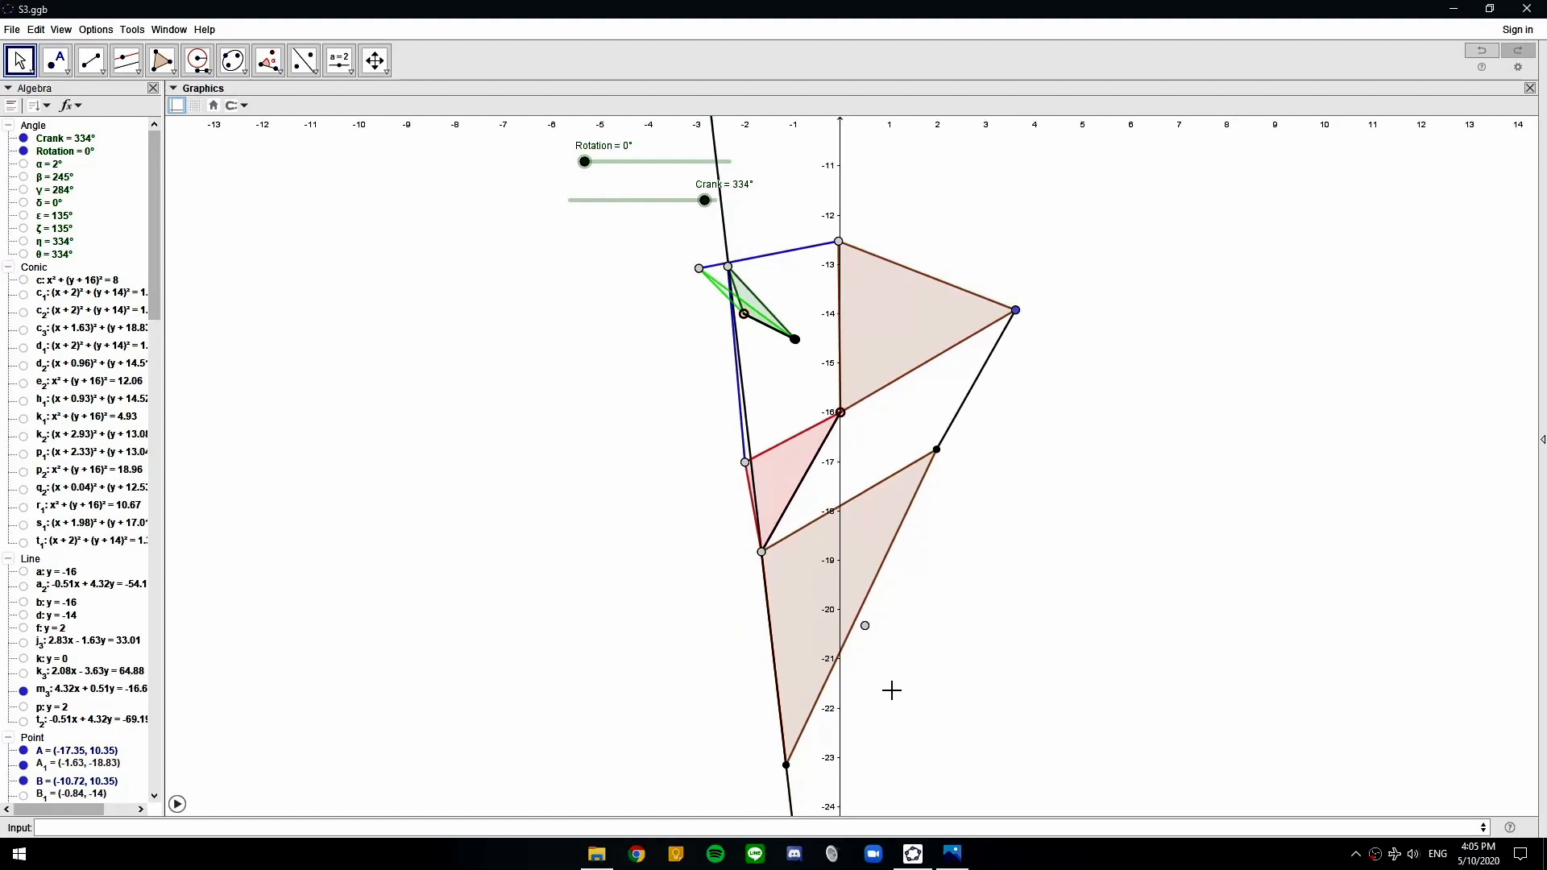
left_click_drag(892, 691, 887, 503)
left_click(787, 631)
key("ctrl+g")
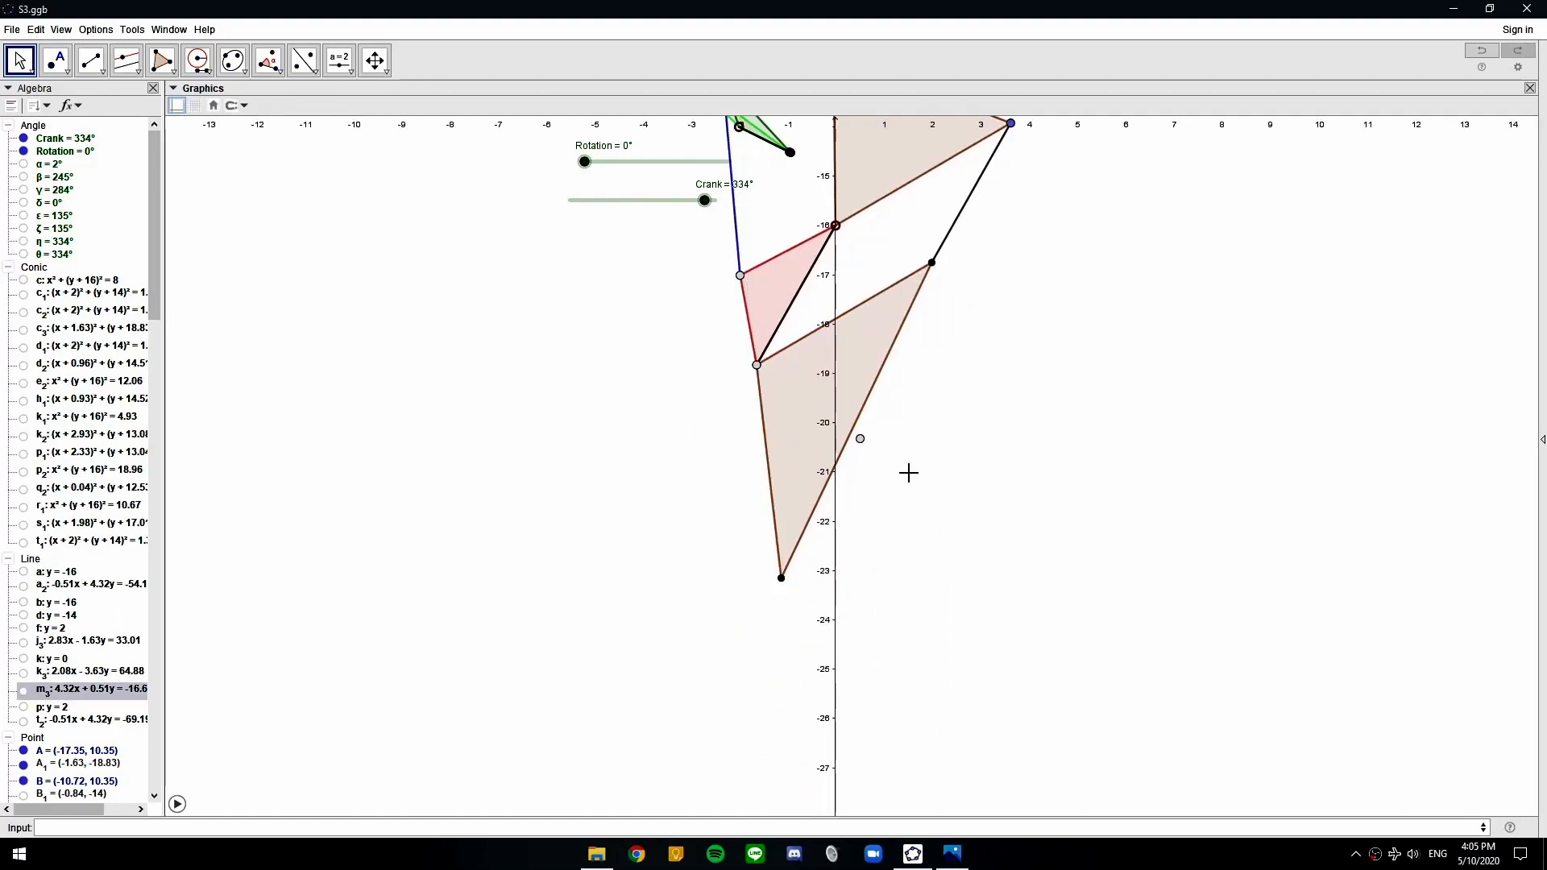
left_click_drag(910, 447, 928, 605)
key("ctrl+g")
Start the Crank slider's animation to run the extended leg linkage
left_click_drag(1023, 420, 1068, 518)
scroll(1102, 490, "up", 2)
scroll(1102, 490, "down", 4)
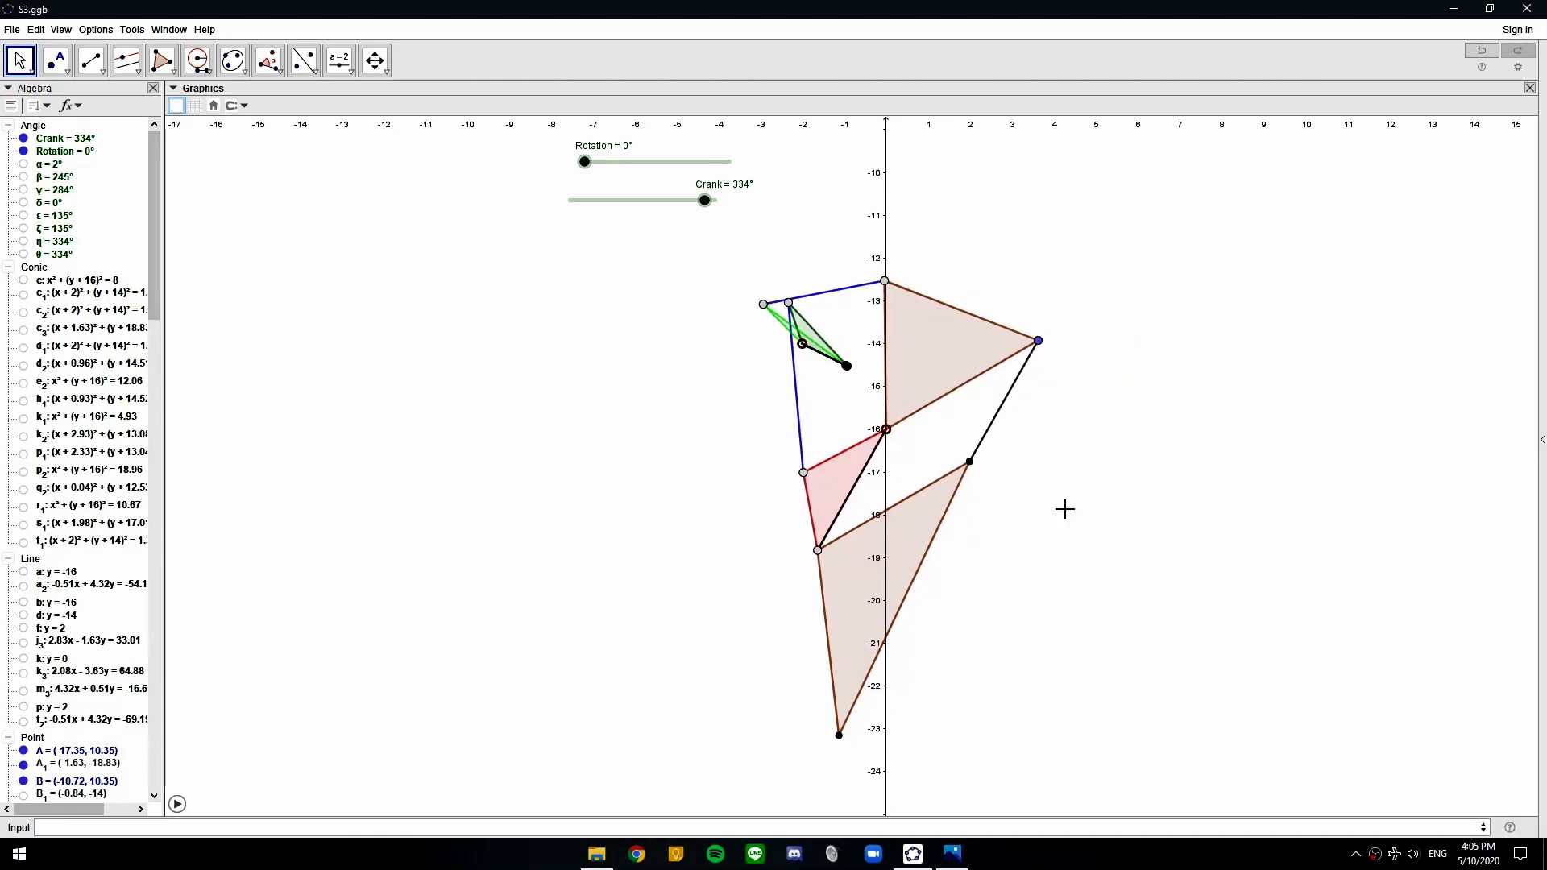
right_click(706, 203)
left_click(734, 271)
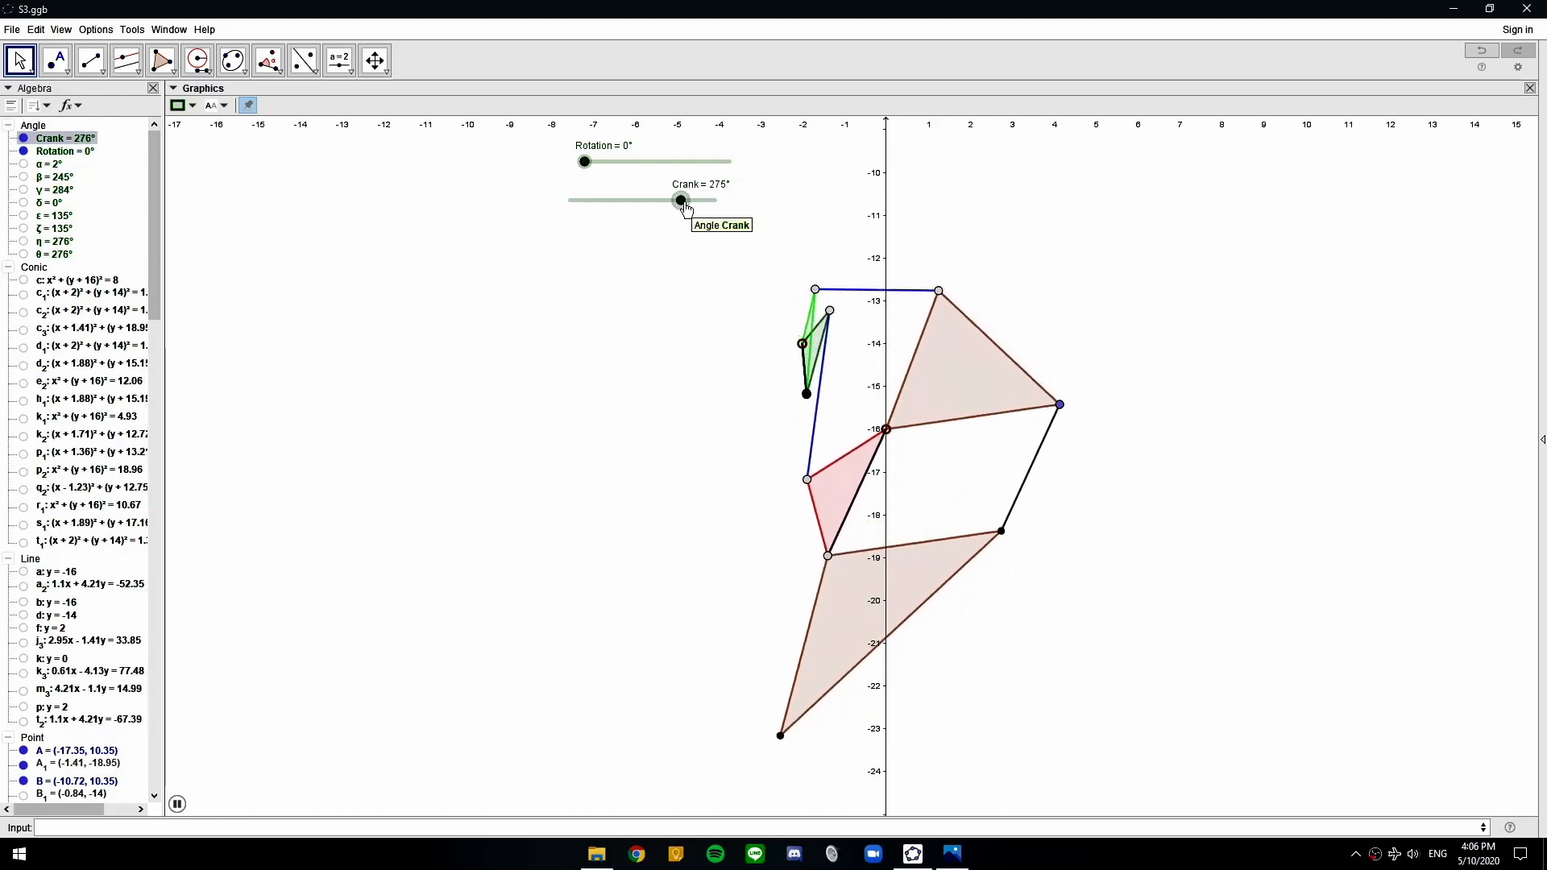
Inspect the repeat options in the Crank slider's animation settings
right_click(684, 205)
left_click(745, 373)
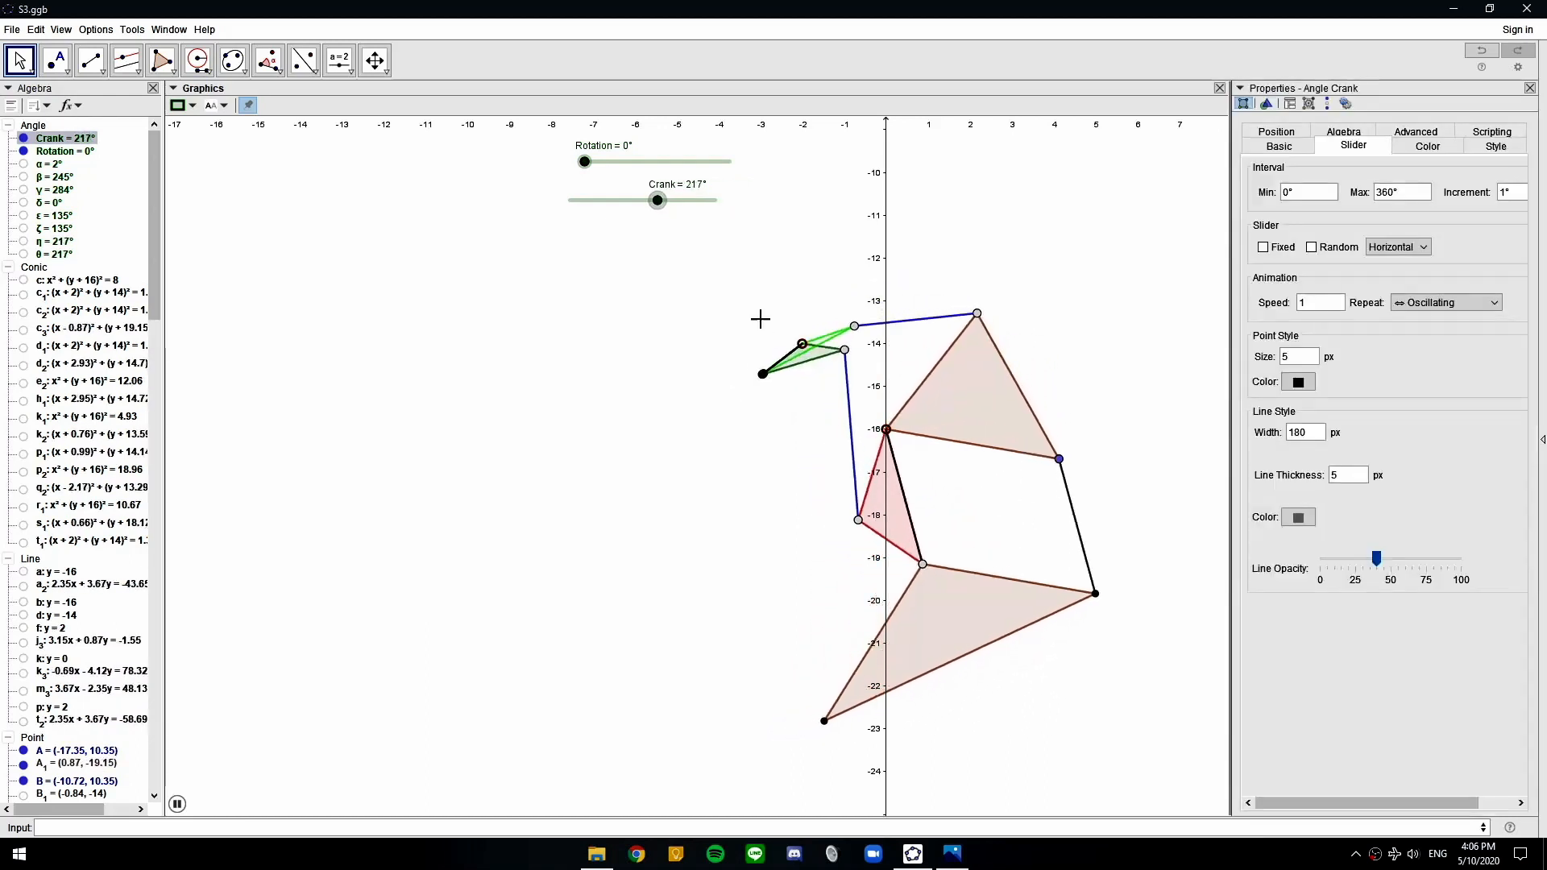
left_click(1444, 303)
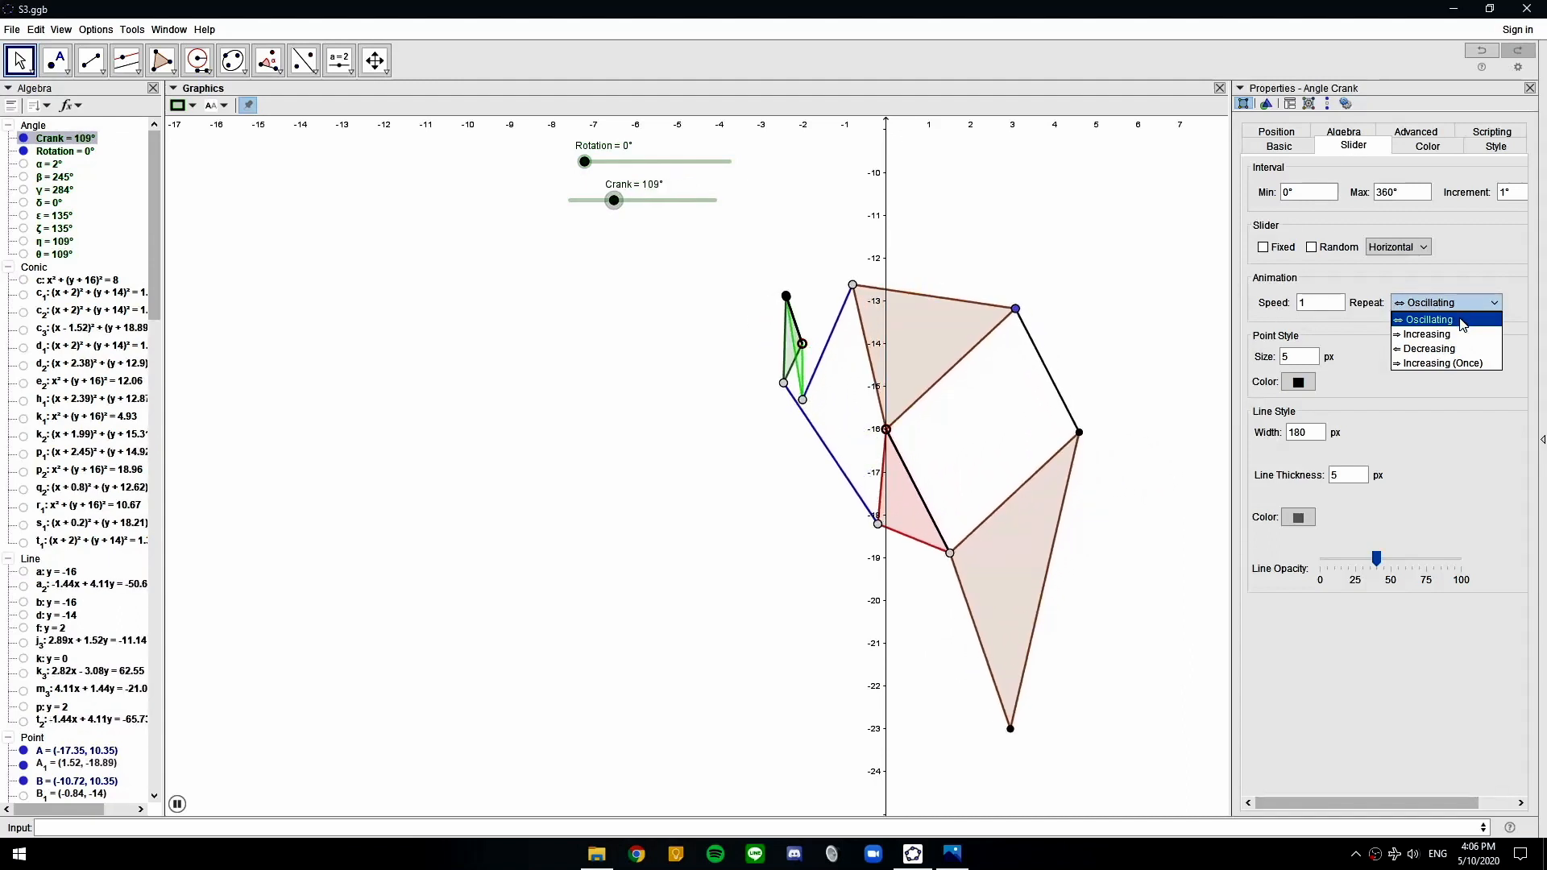
left_click(1463, 321)
left_click(1179, 310)
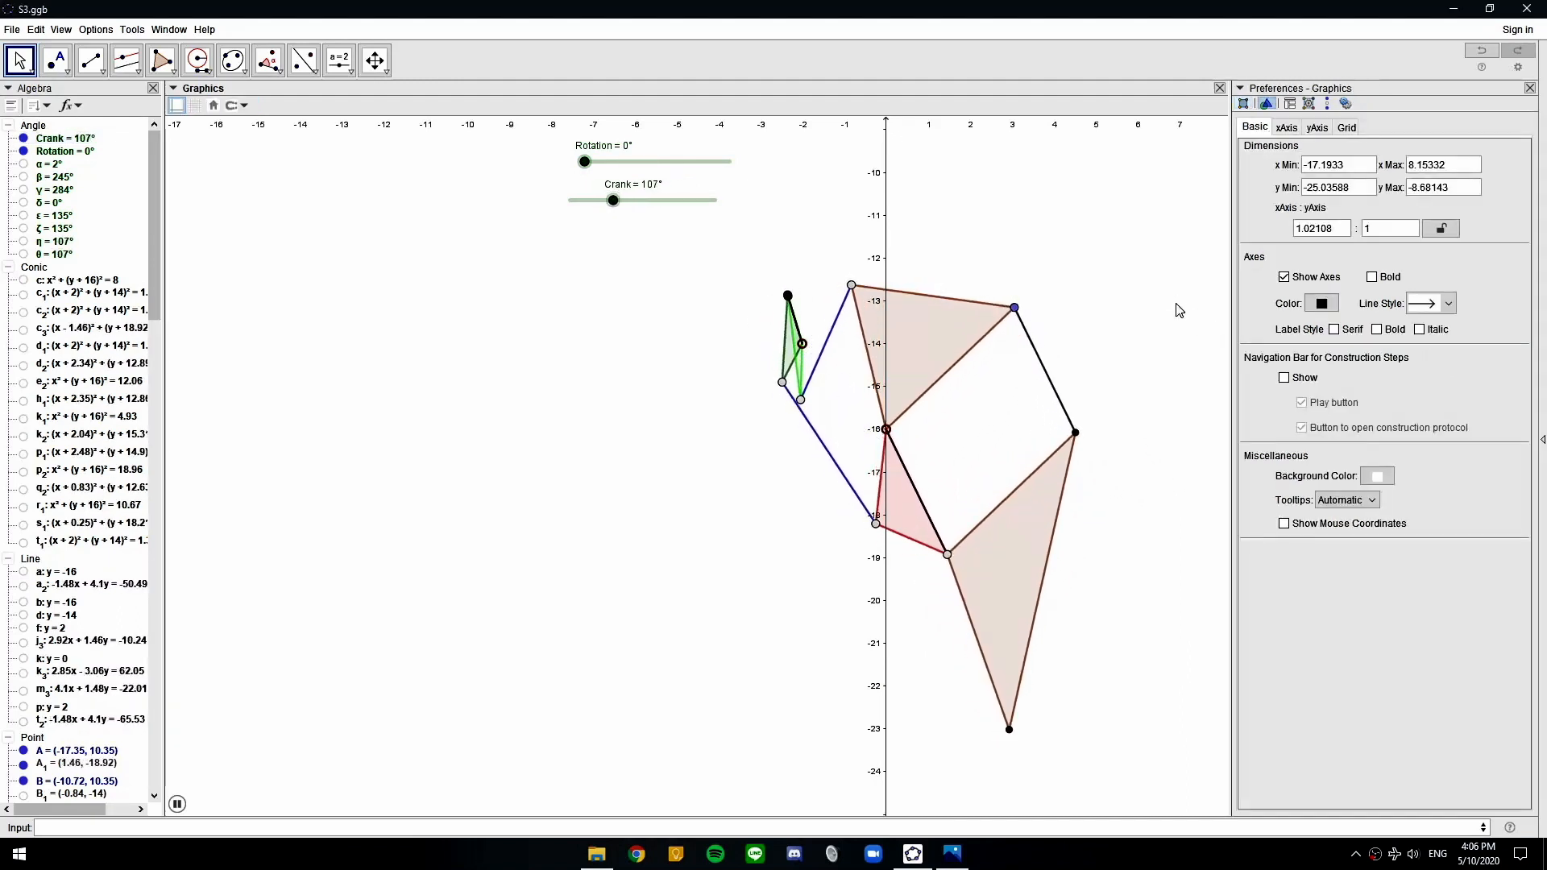
left_click(1529, 88)
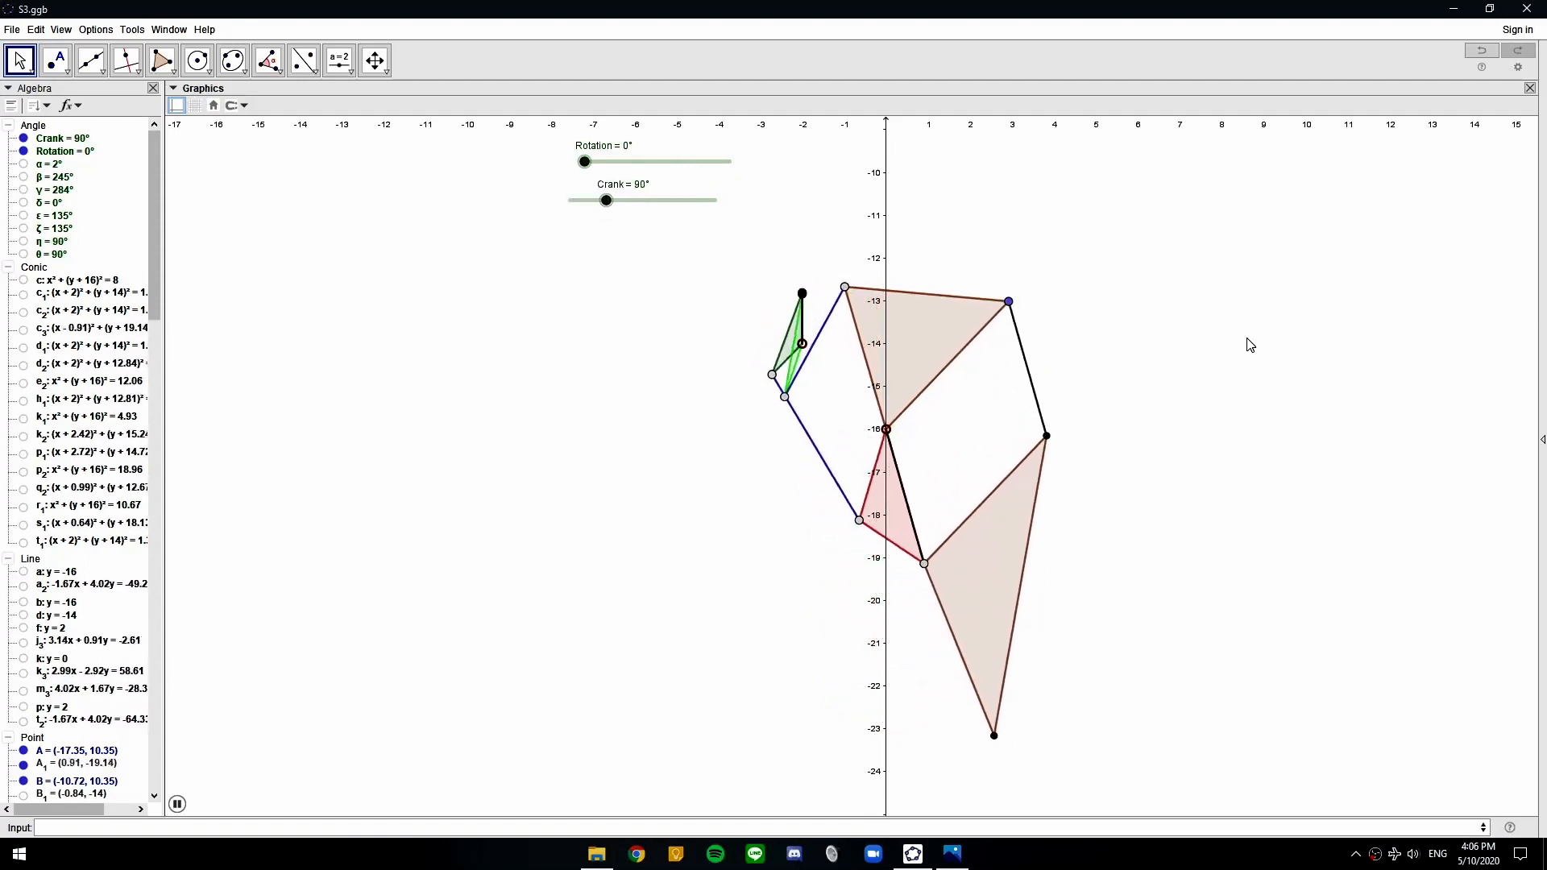
Stop the animation, turn Crank to 0° and reshape the upper triangle by moving its outer vertex to about (2.7, -13.7)
left_click(634, 202)
left_click_drag(634, 202, 630, 202)
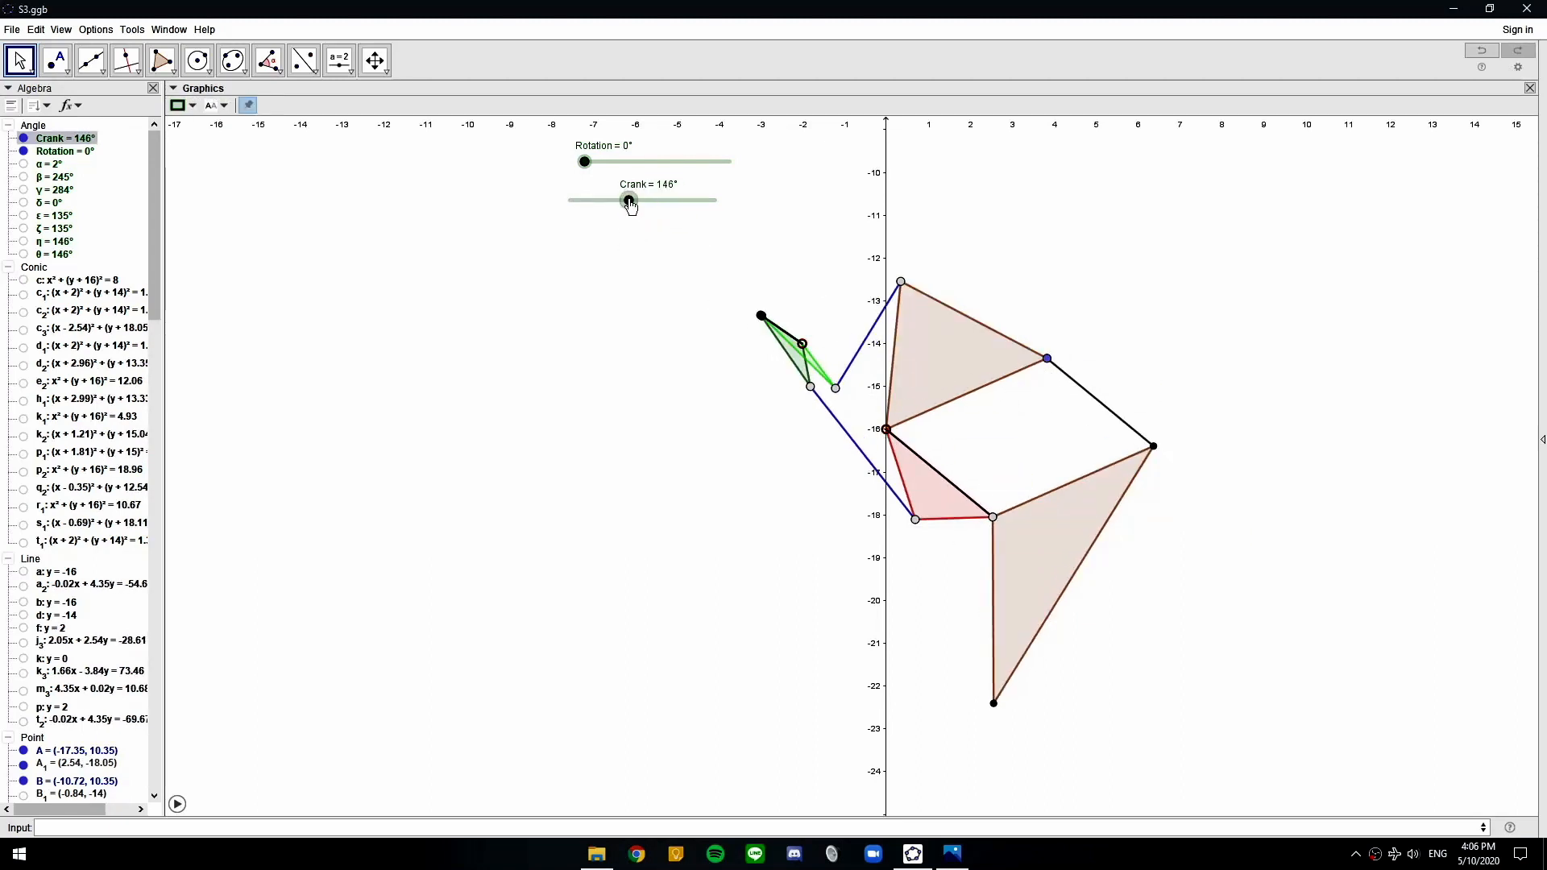
left_click_drag(628, 201, 565, 201)
left_click_drag(1028, 325, 936, 296)
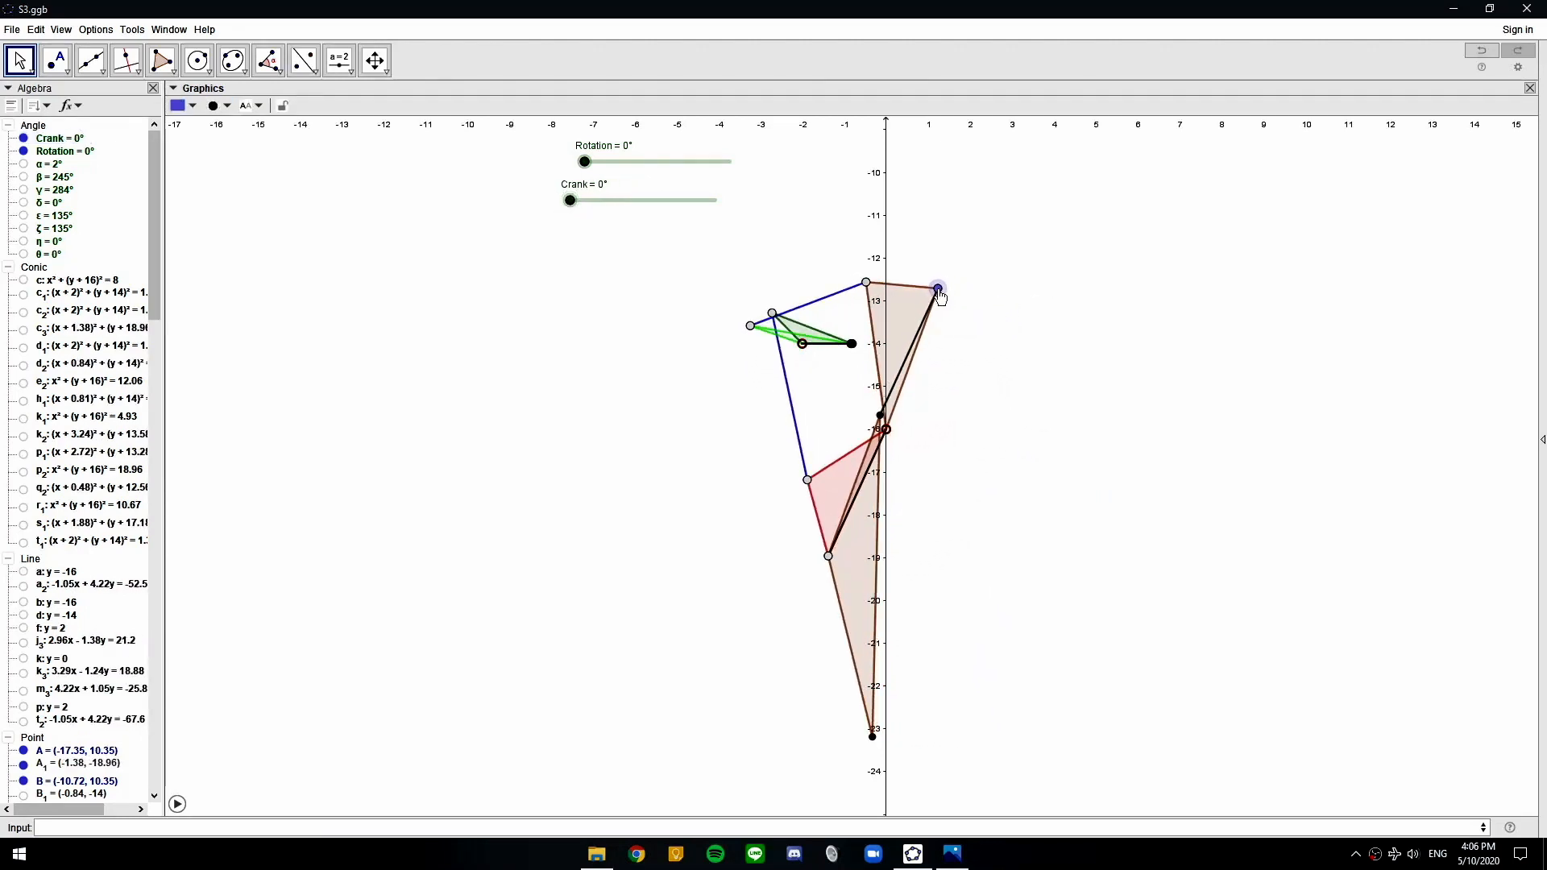
left_click_drag(942, 301, 999, 334)
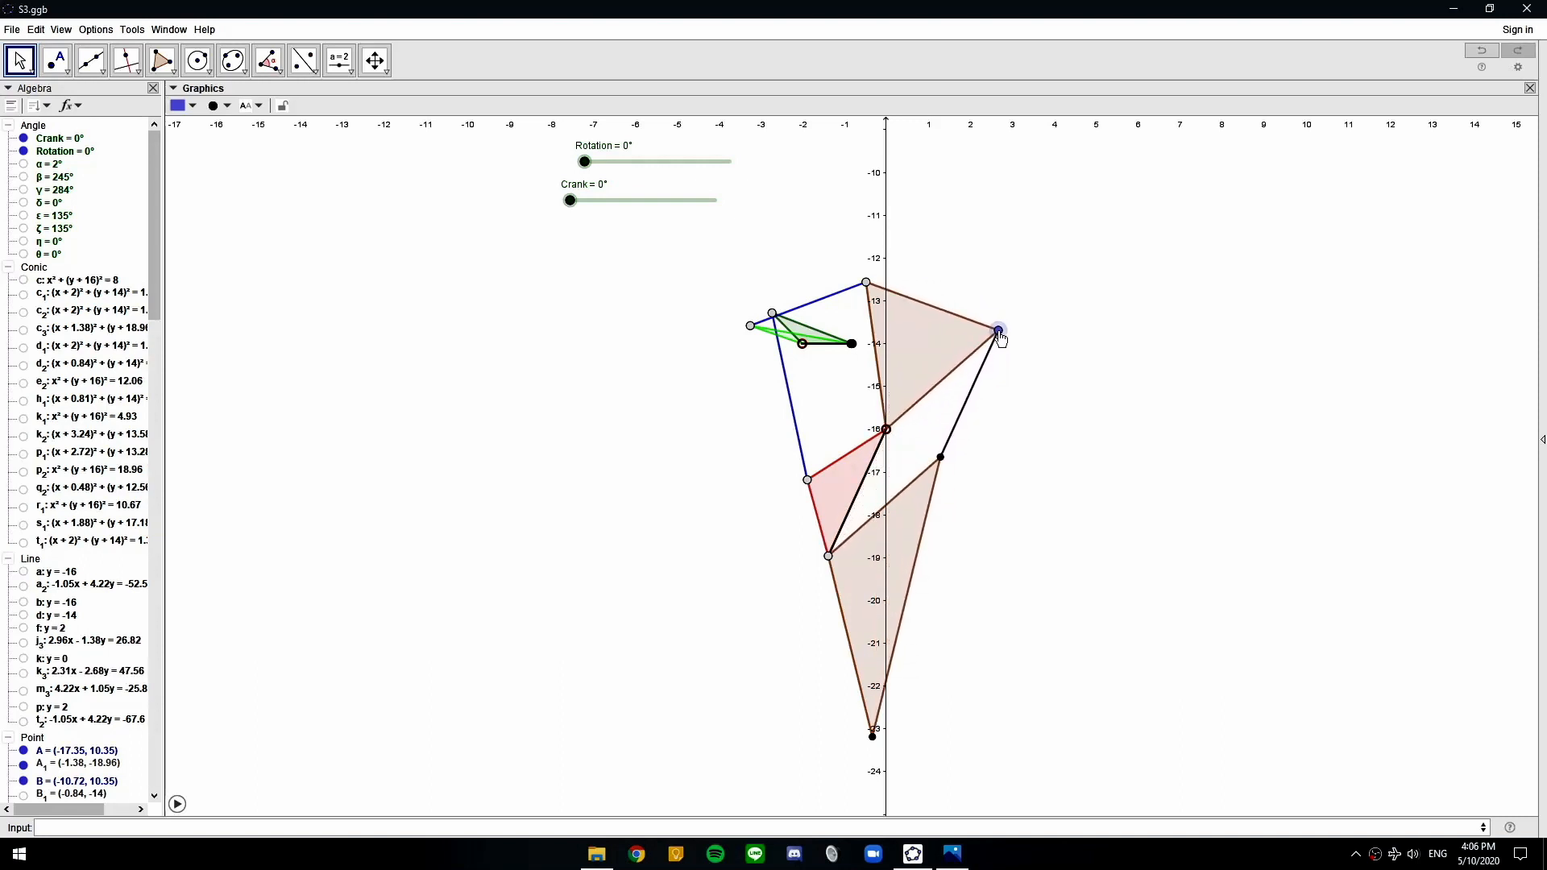
Fine-tune the upper triangle's outer vertex at a larger crank angle and leave Crank at 220°
left_click_drag(571, 202, 695, 201)
mouse_move(1011, 366)
left_mouse_down()
mouse_move(1027, 338)
mouse_move(1050, 359)
mouse_move(1021, 369)
left_mouse_up()
left_click_drag(695, 200, 664, 208)
left_click(1128, 330)
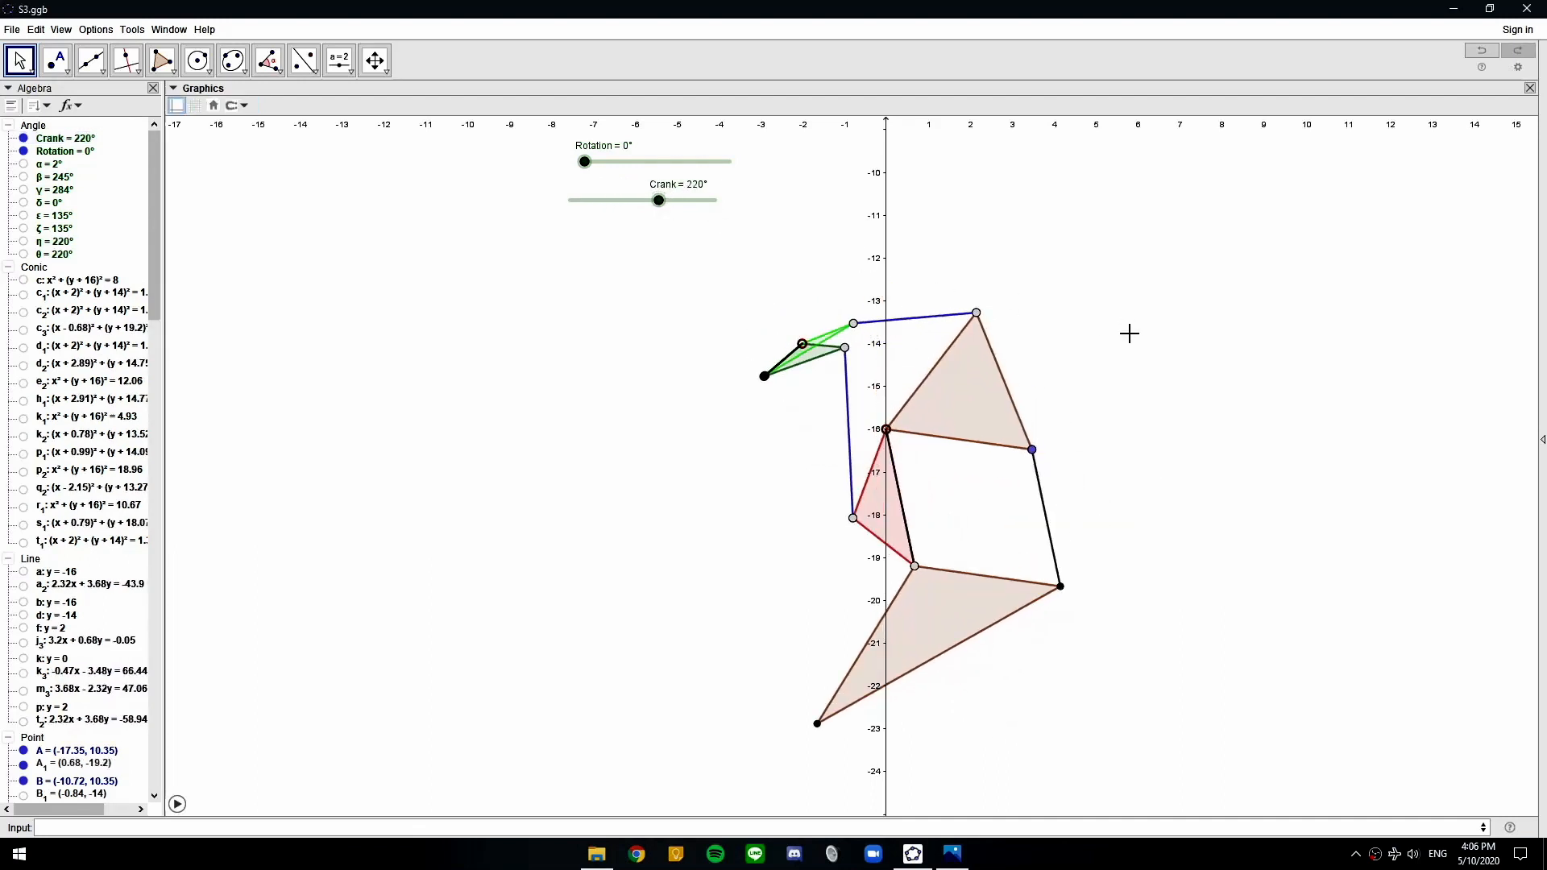
Create the locus of the foot triangle's lowest point driven by the Crank slider
scroll(1123, 335, "down", 5)
scroll(1120, 326, "down", 2)
left_click_drag(1103, 217, 1097, 377)
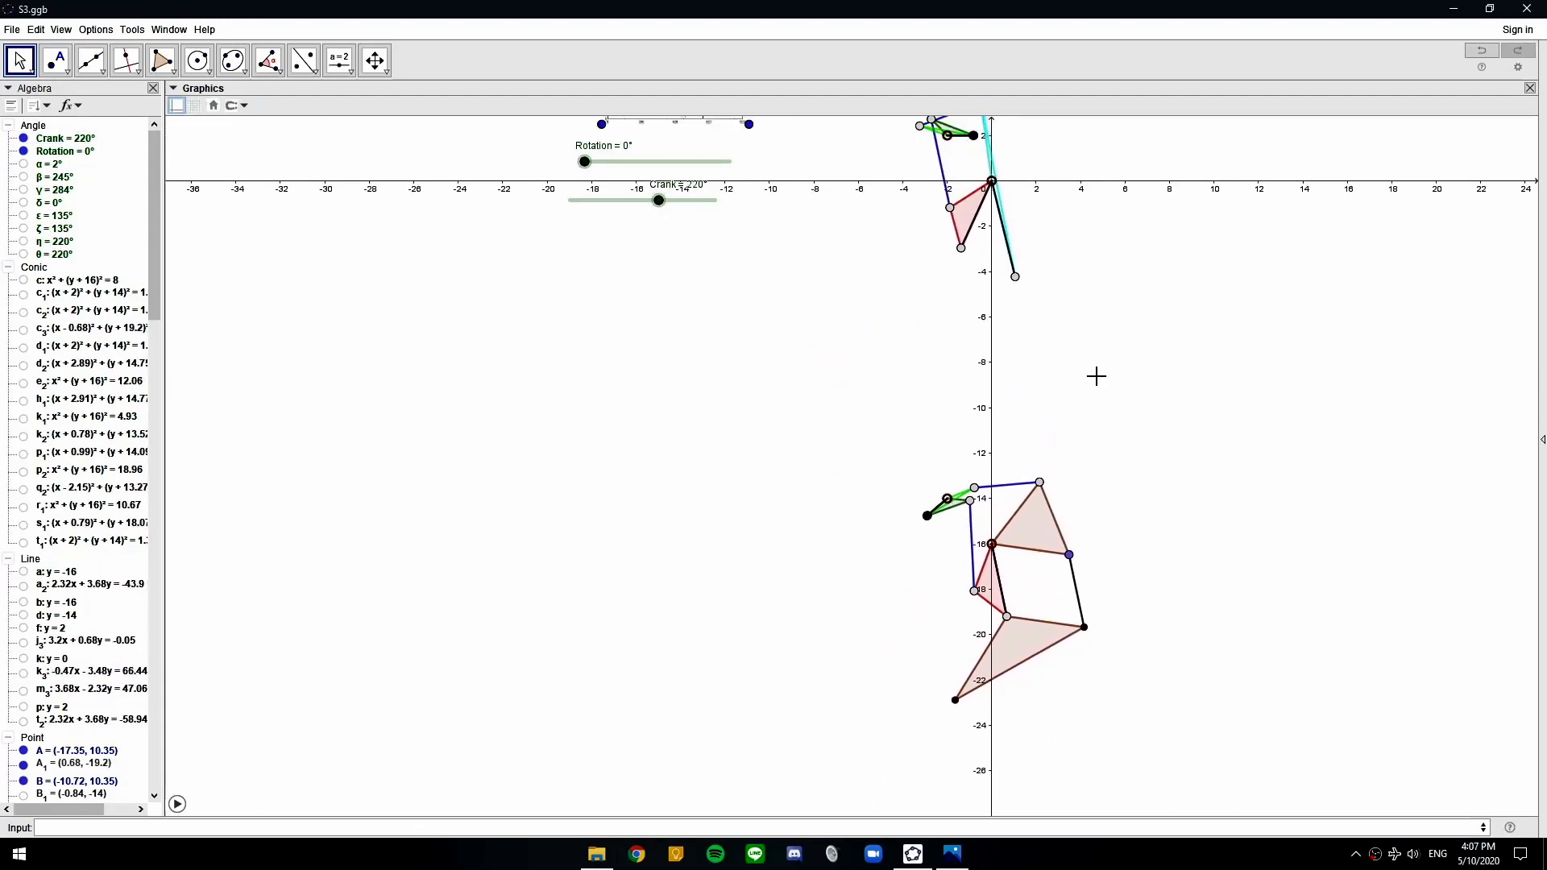
left_click_drag(1135, 748, 1120, 650)
scroll(1084, 632, "up", 7)
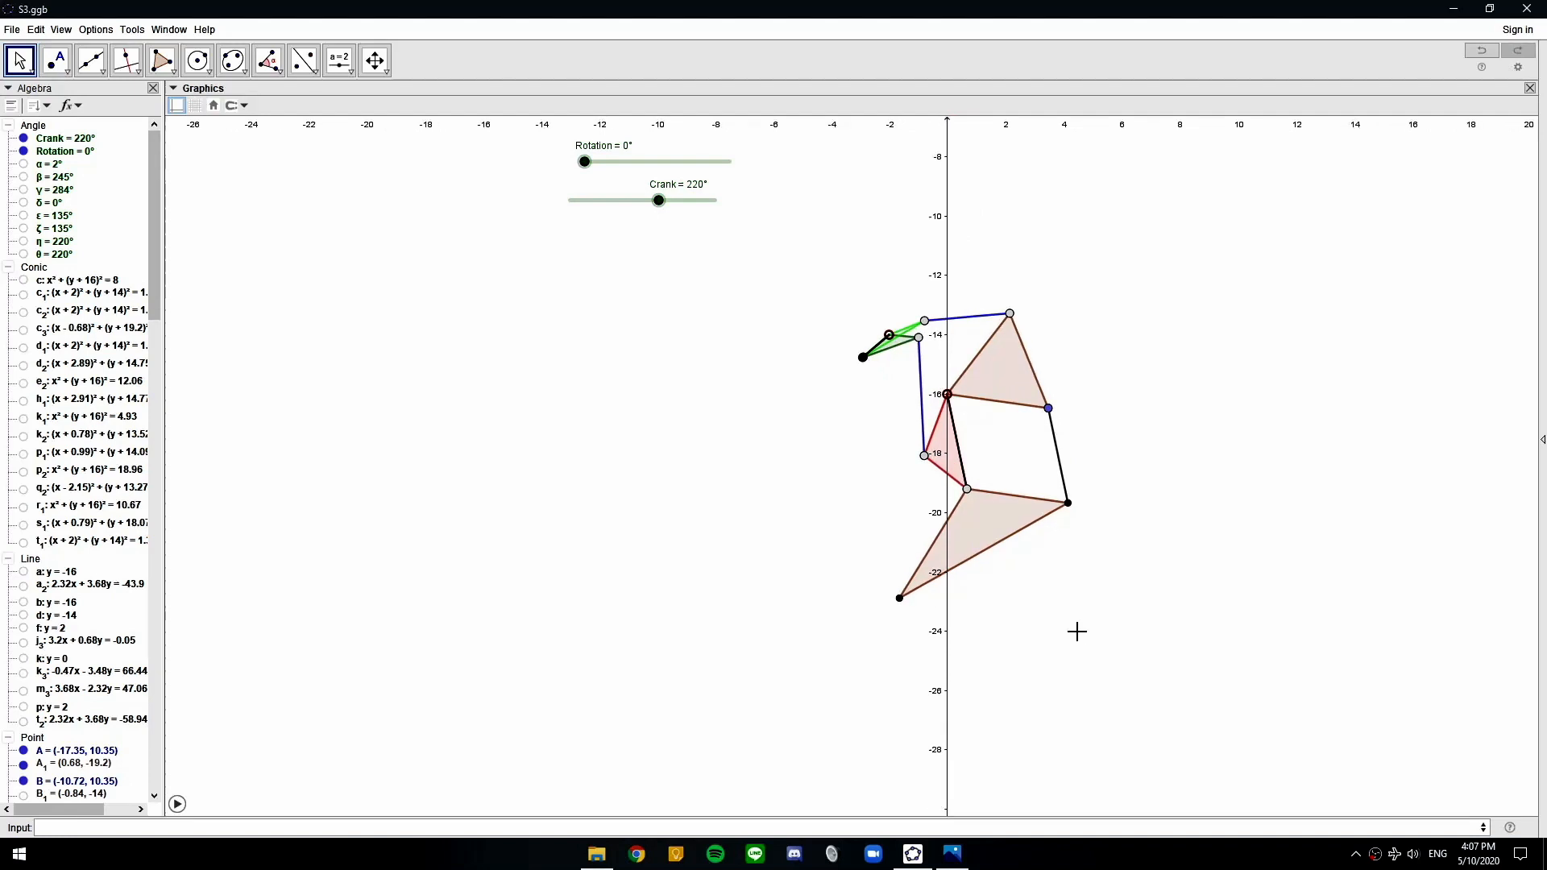
left_click(825, 586)
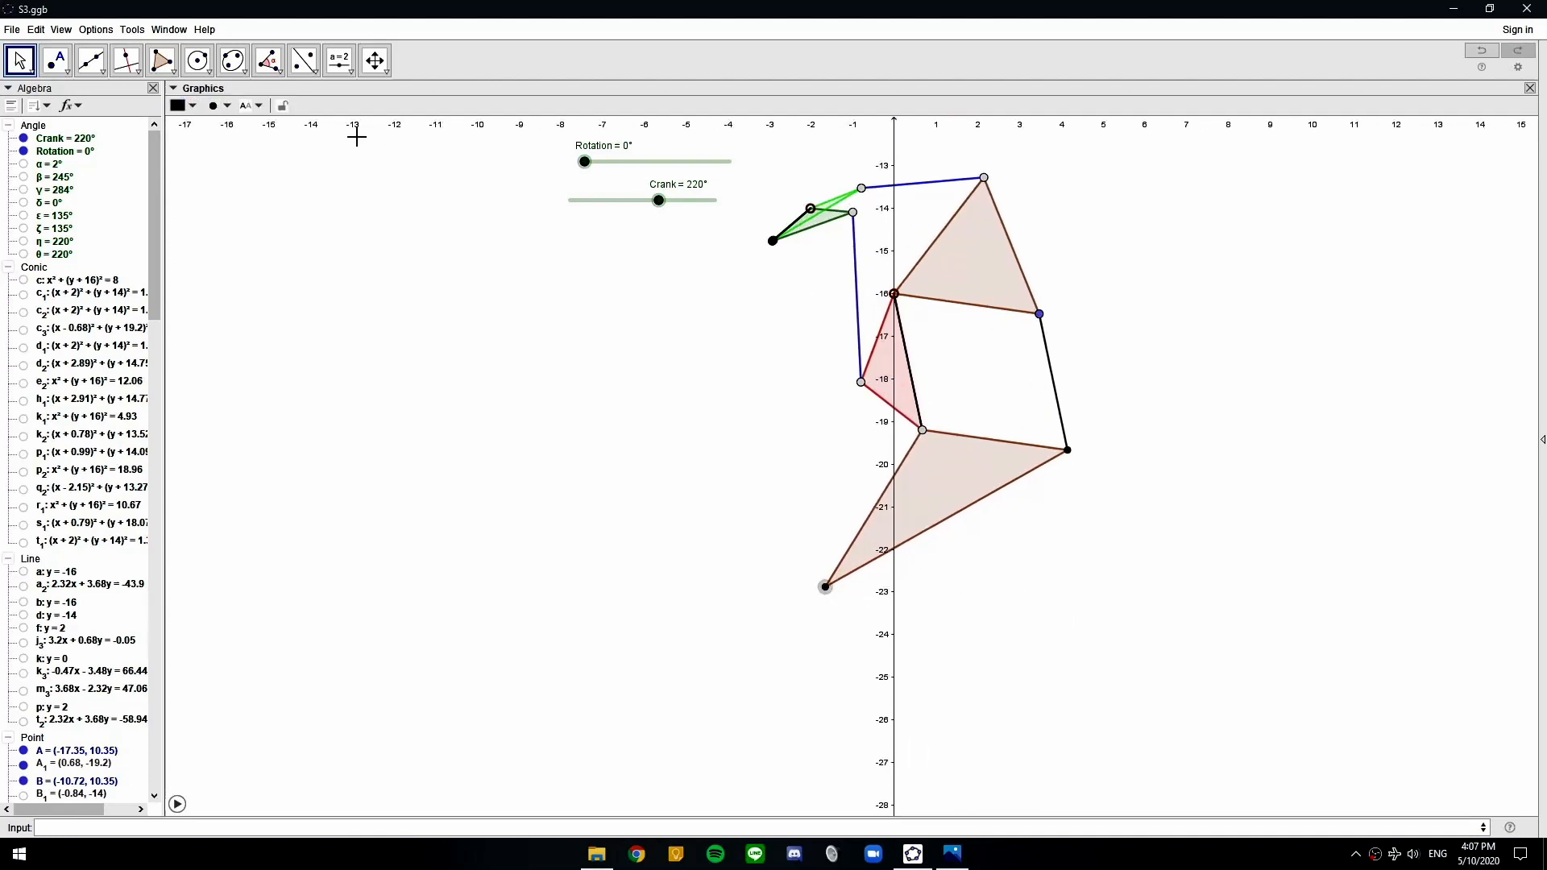
left_click(134, 76)
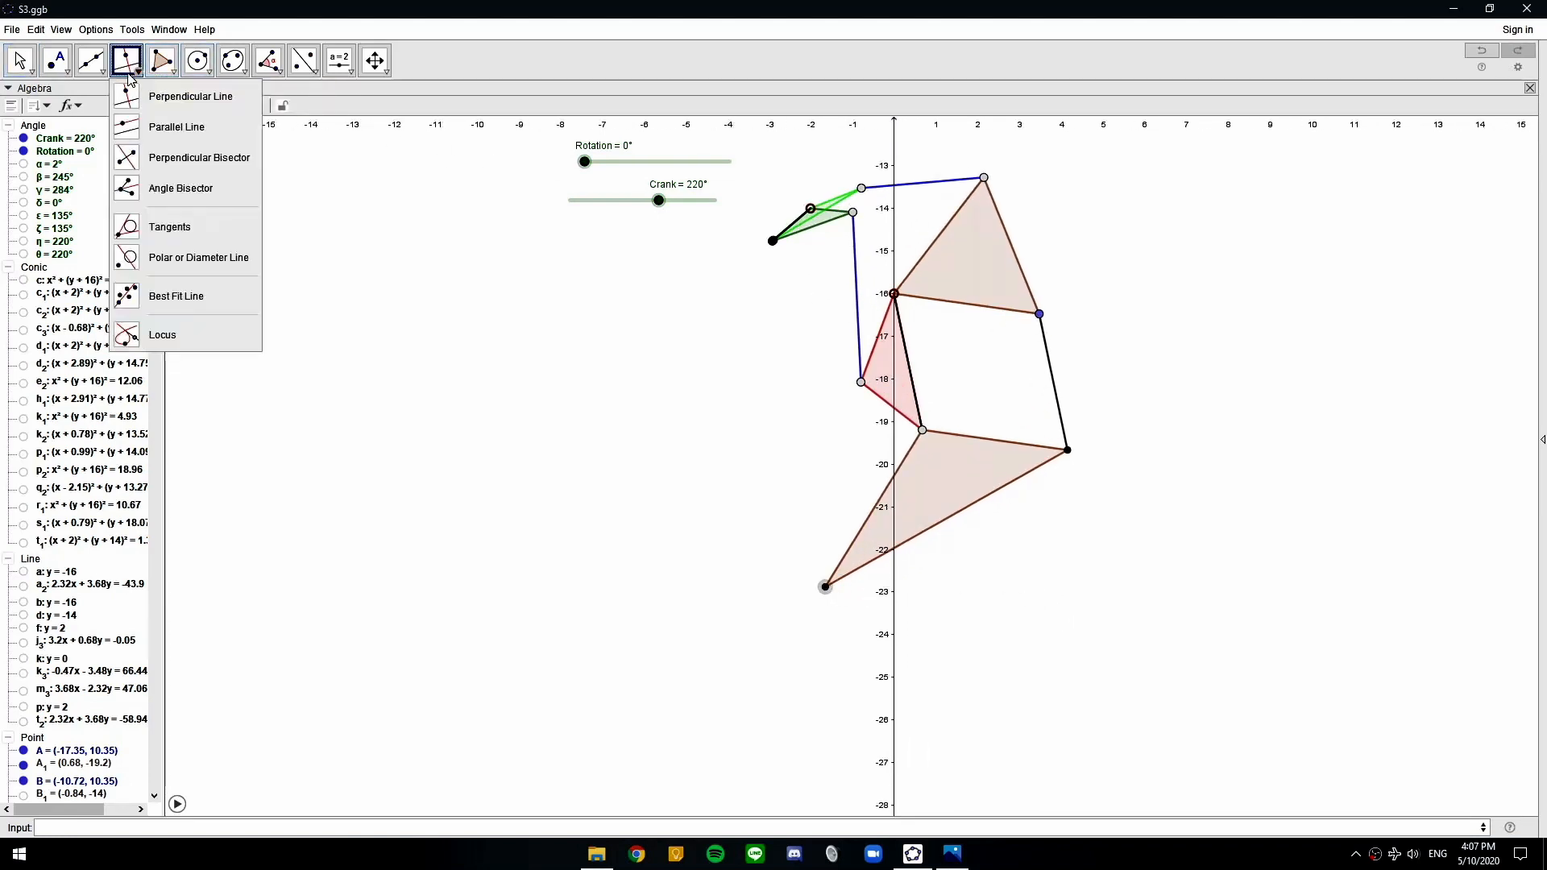
left_click(152, 337)
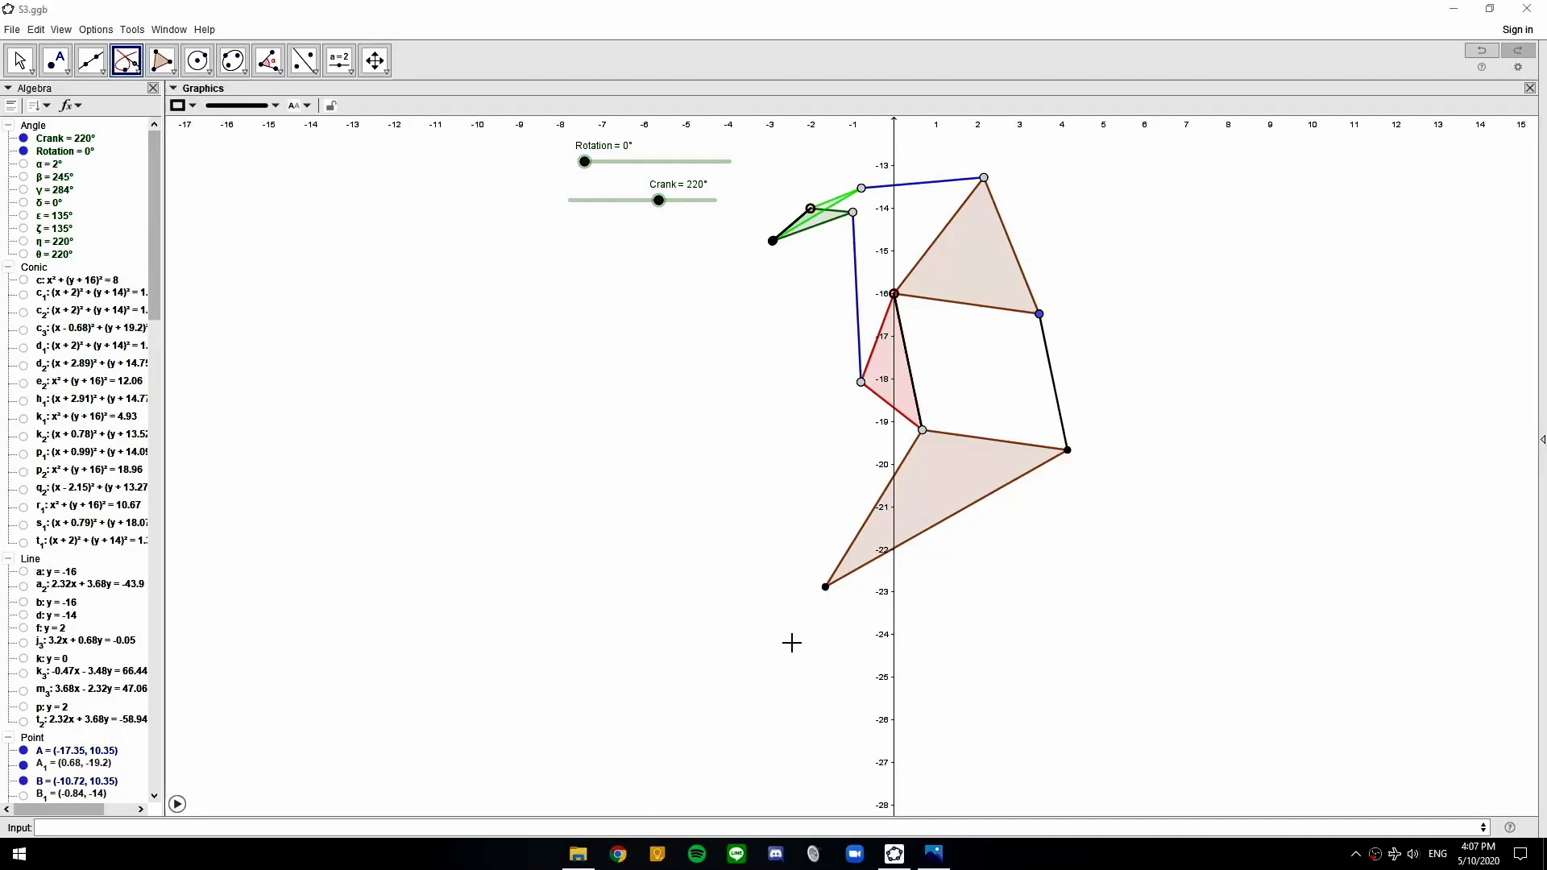
left_click(138, 73)
left_click(172, 332)
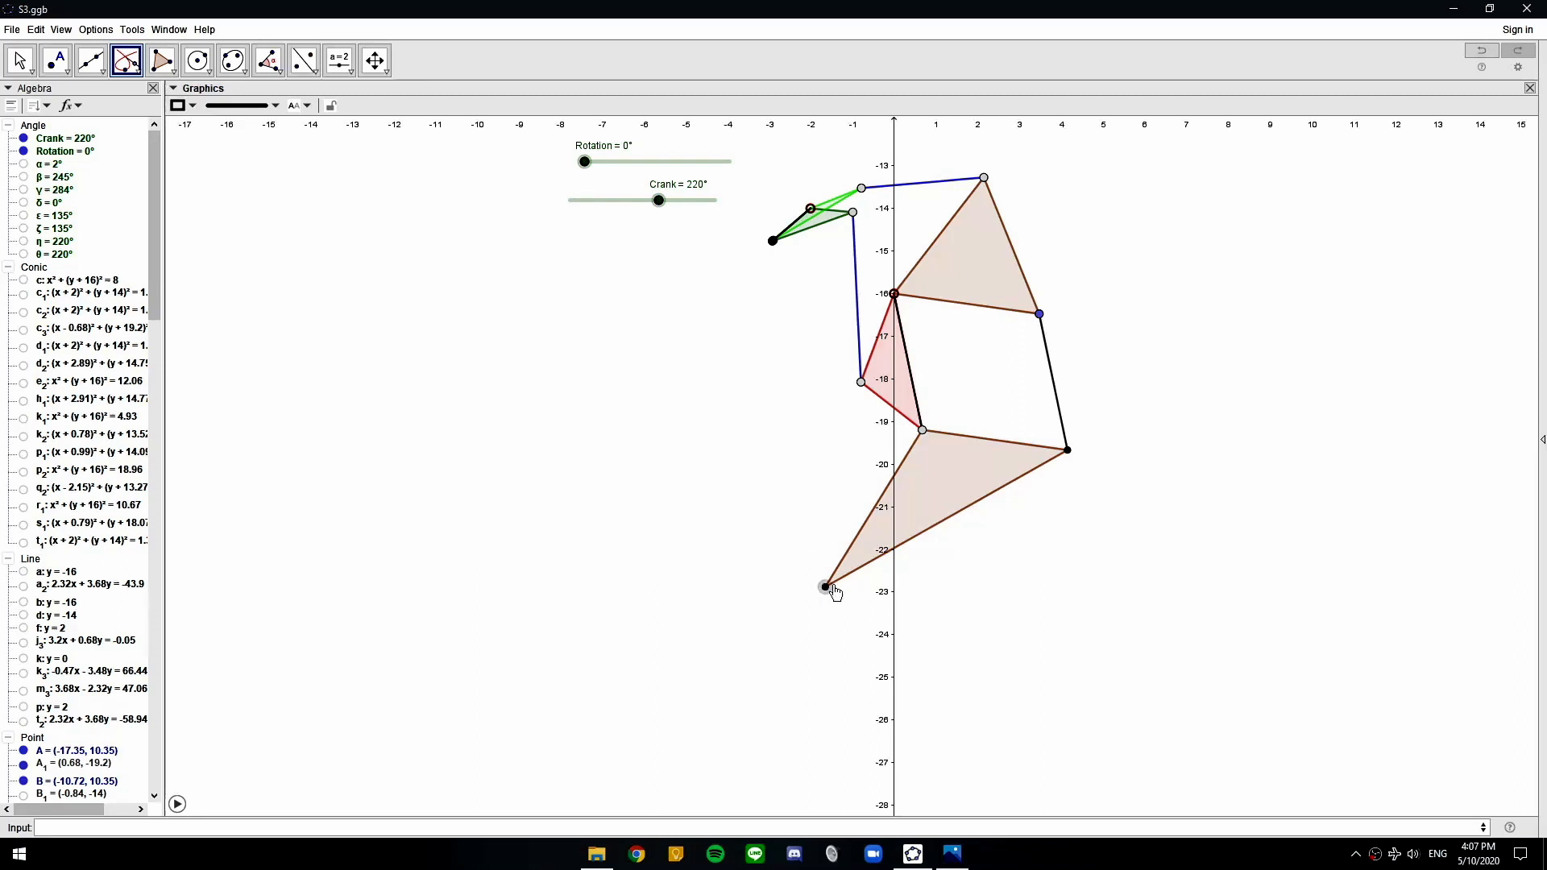
left_click(659, 201)
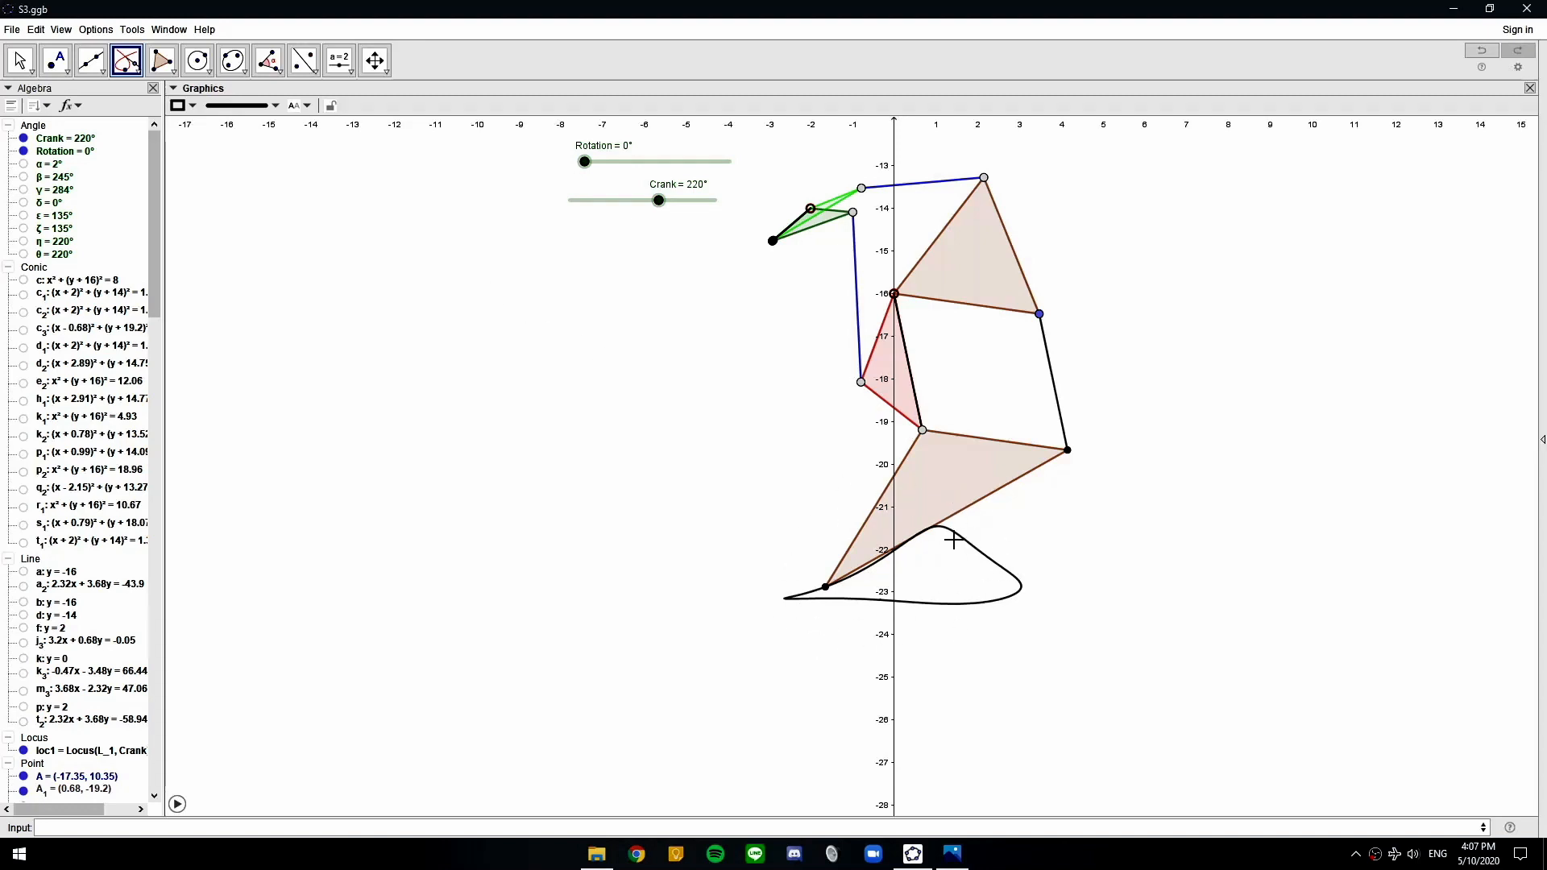
Start the Crank slider's animation so the foot point runs along its locus
left_click(20, 60)
scroll(650, 383, "down", 4)
left_click_drag(628, 307, 674, 461)
scroll(673, 462, "down", 3)
left_click_drag(641, 212, 642, 236)
right_click(659, 201)
left_click(698, 270)
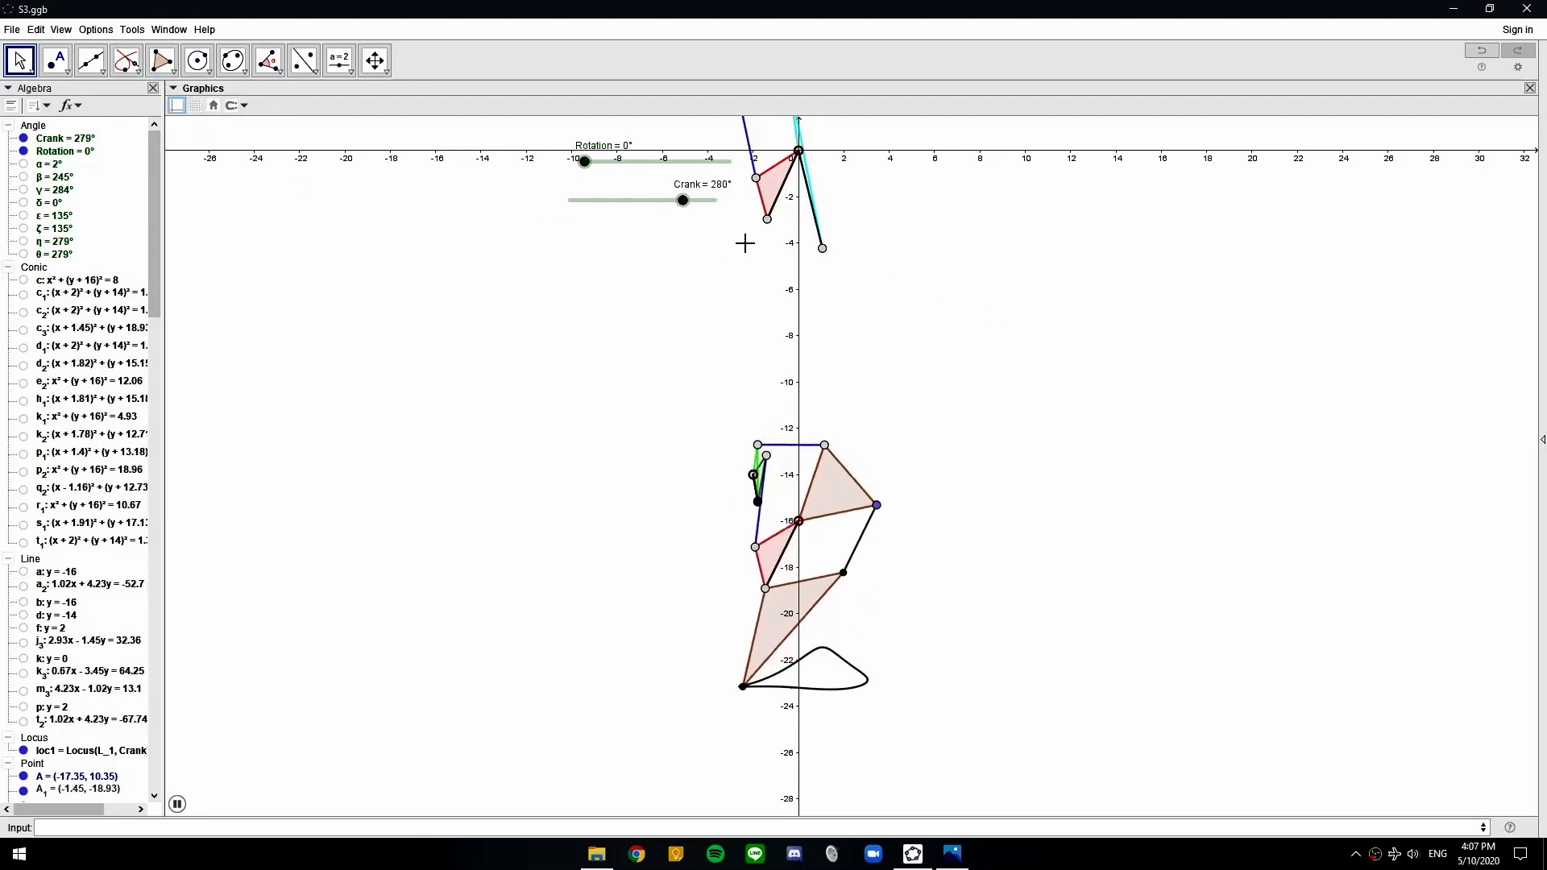
Shorten the original linkage's red triangle and lower leg, and move the copied linkage beside it with its pivot at about (9.56, 1.49)
left_click(768, 222)
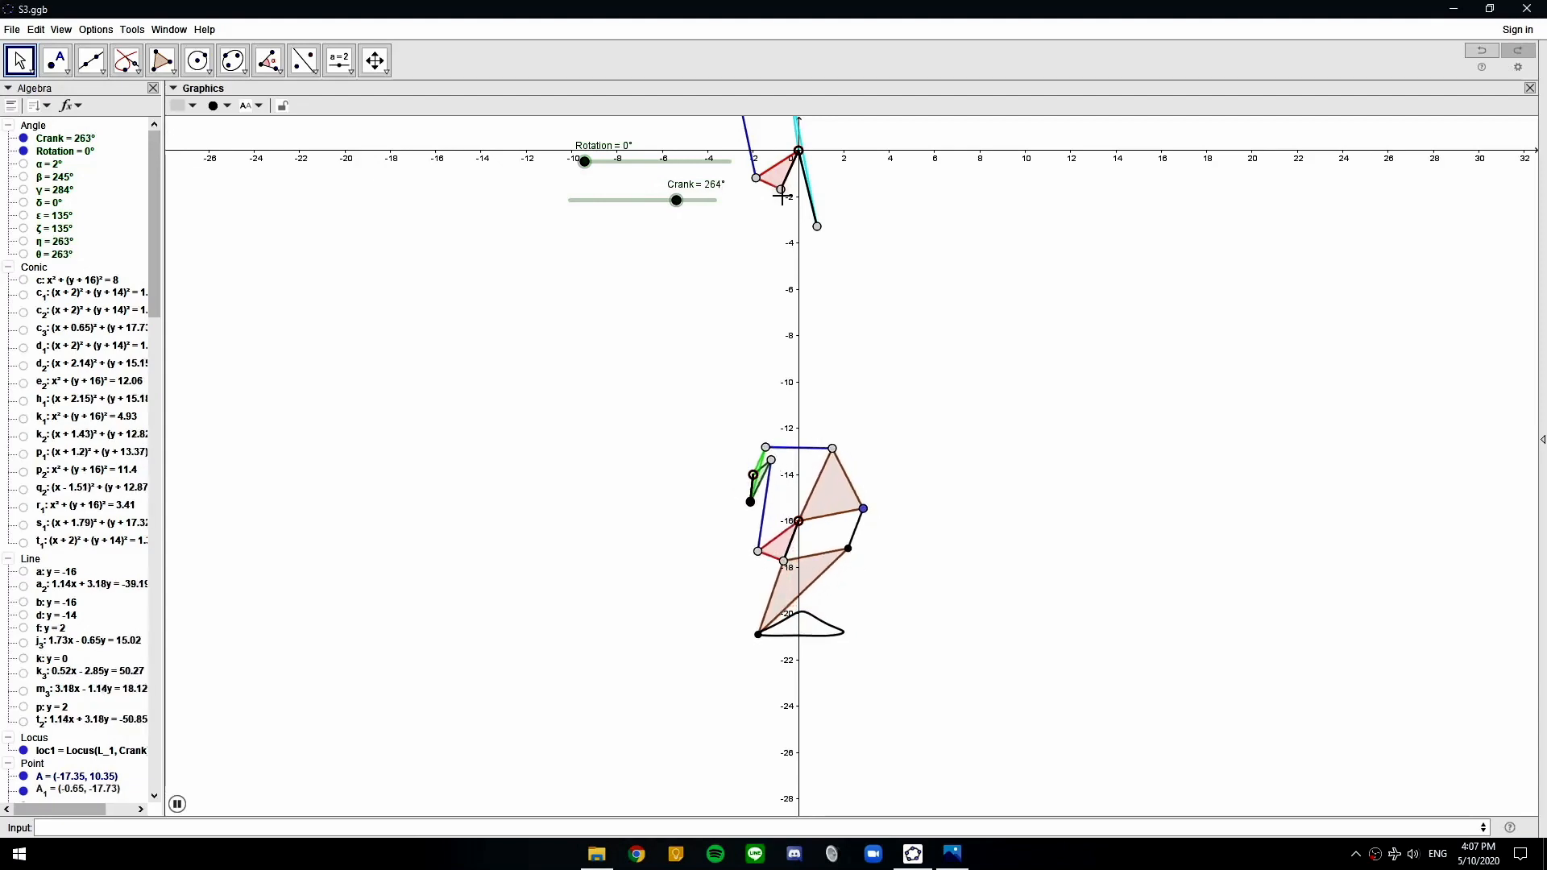
left_click_drag(798, 521, 951, 229)
scroll(964, 258, "up", 2)
scroll(1006, 223, "up", 2)
left_click_drag(1029, 273, 936, 606)
scroll(950, 528, "up", 1)
left_click_drag(834, 566, 936, 393)
scroll(1012, 452, "up", 2)
mouse_move(523, 590)
left_mouse_down()
mouse_move(525, 575)
mouse_move(524, 589)
left_mouse_up()
left_click_drag(452, 518, 456, 522)
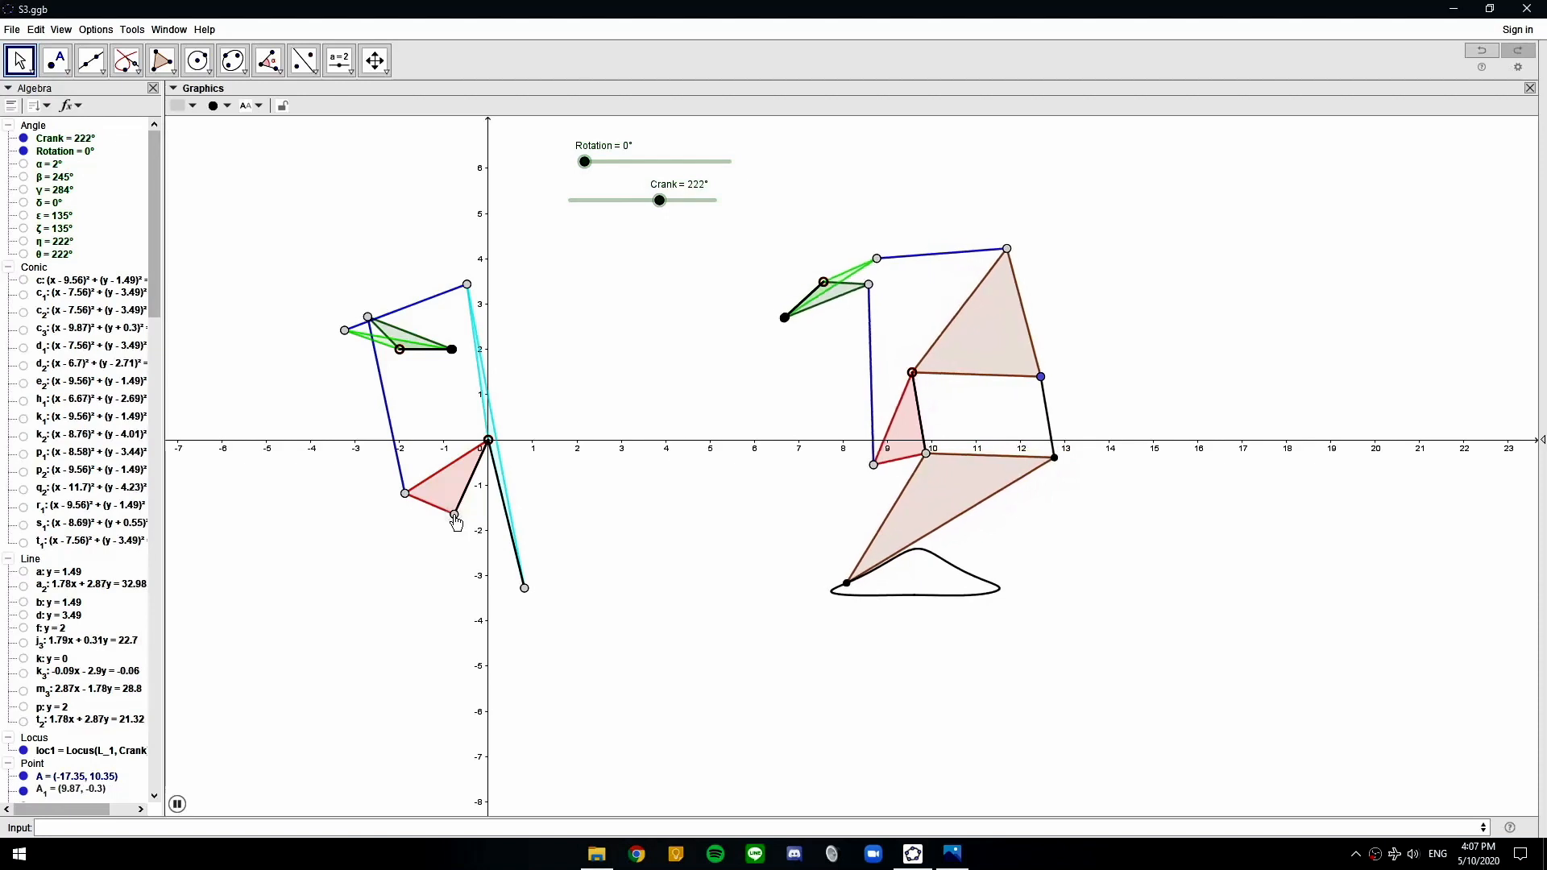
left_click(497, 523)
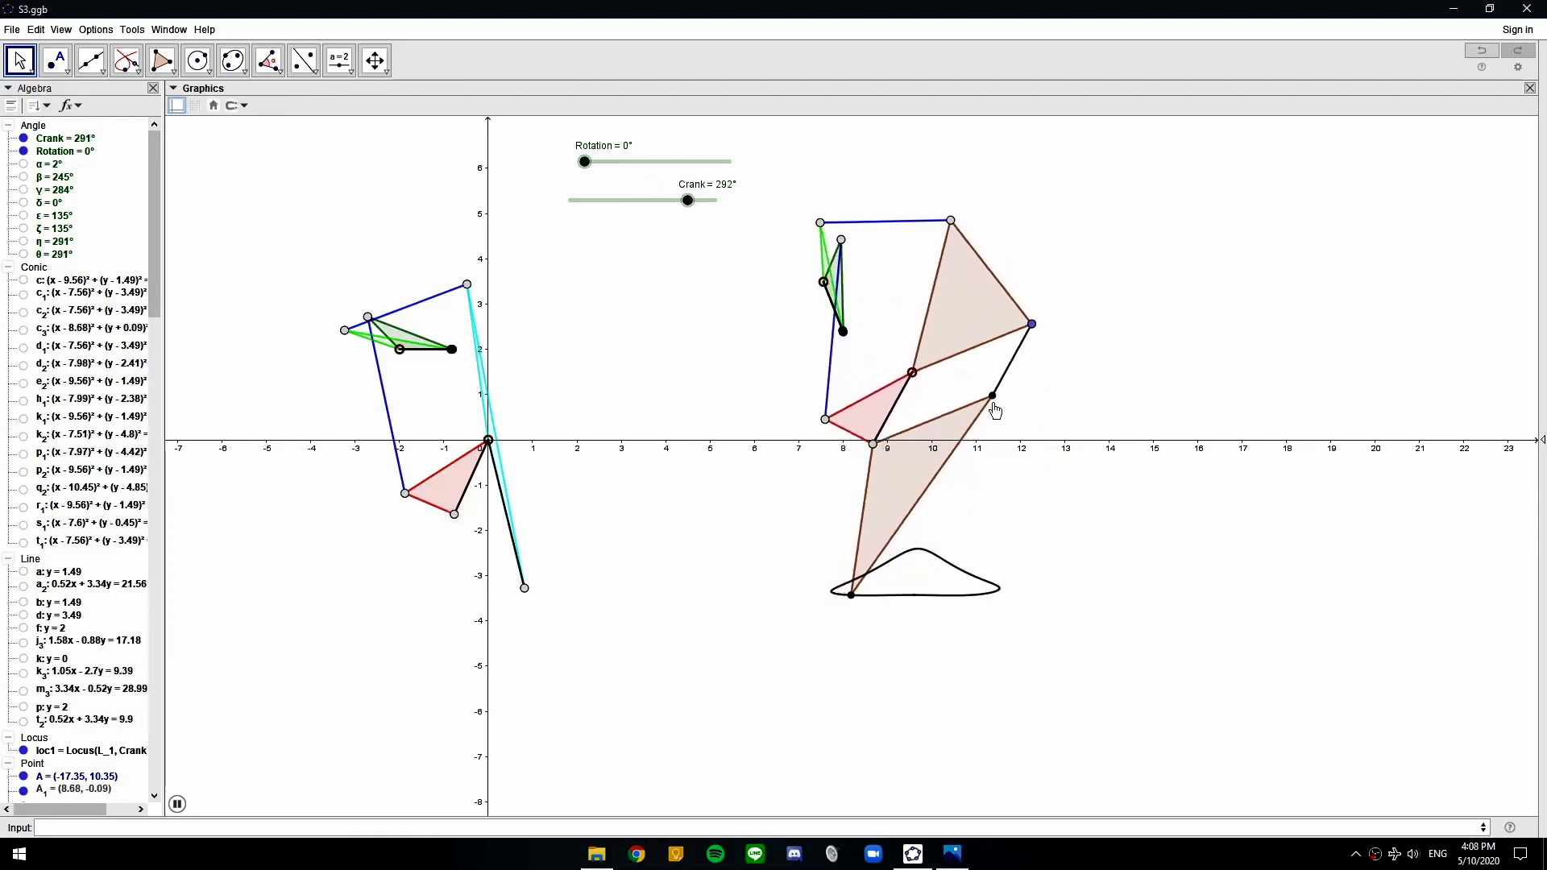
Stop the animation, turn Crank to 350° and slightly adjust the upper triangle's outer vertex
left_click(700, 200)
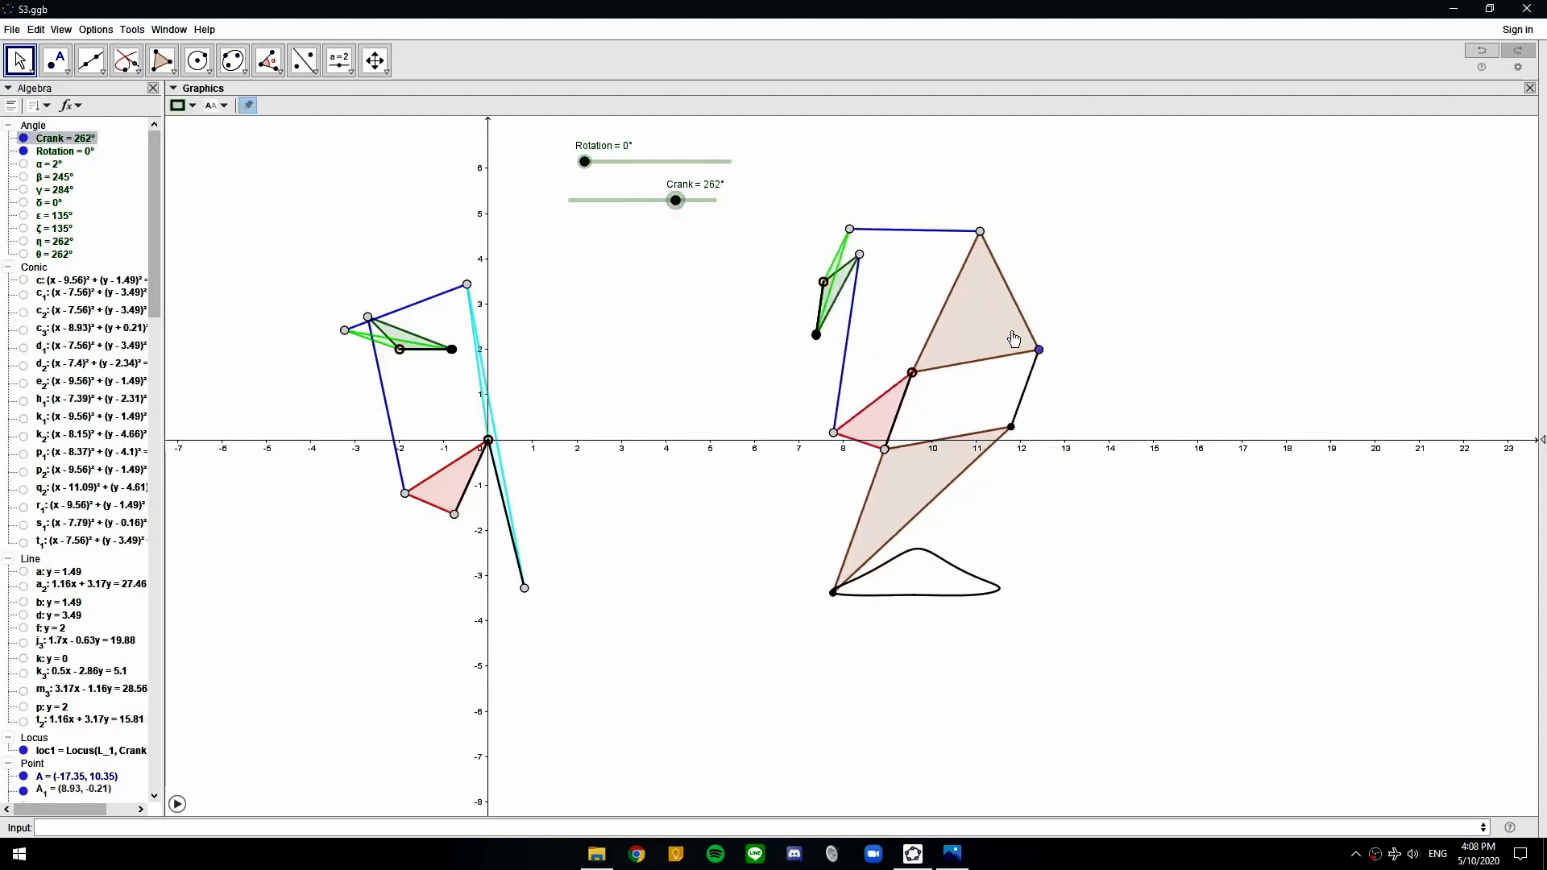
left_click_drag(684, 212, 713, 216)
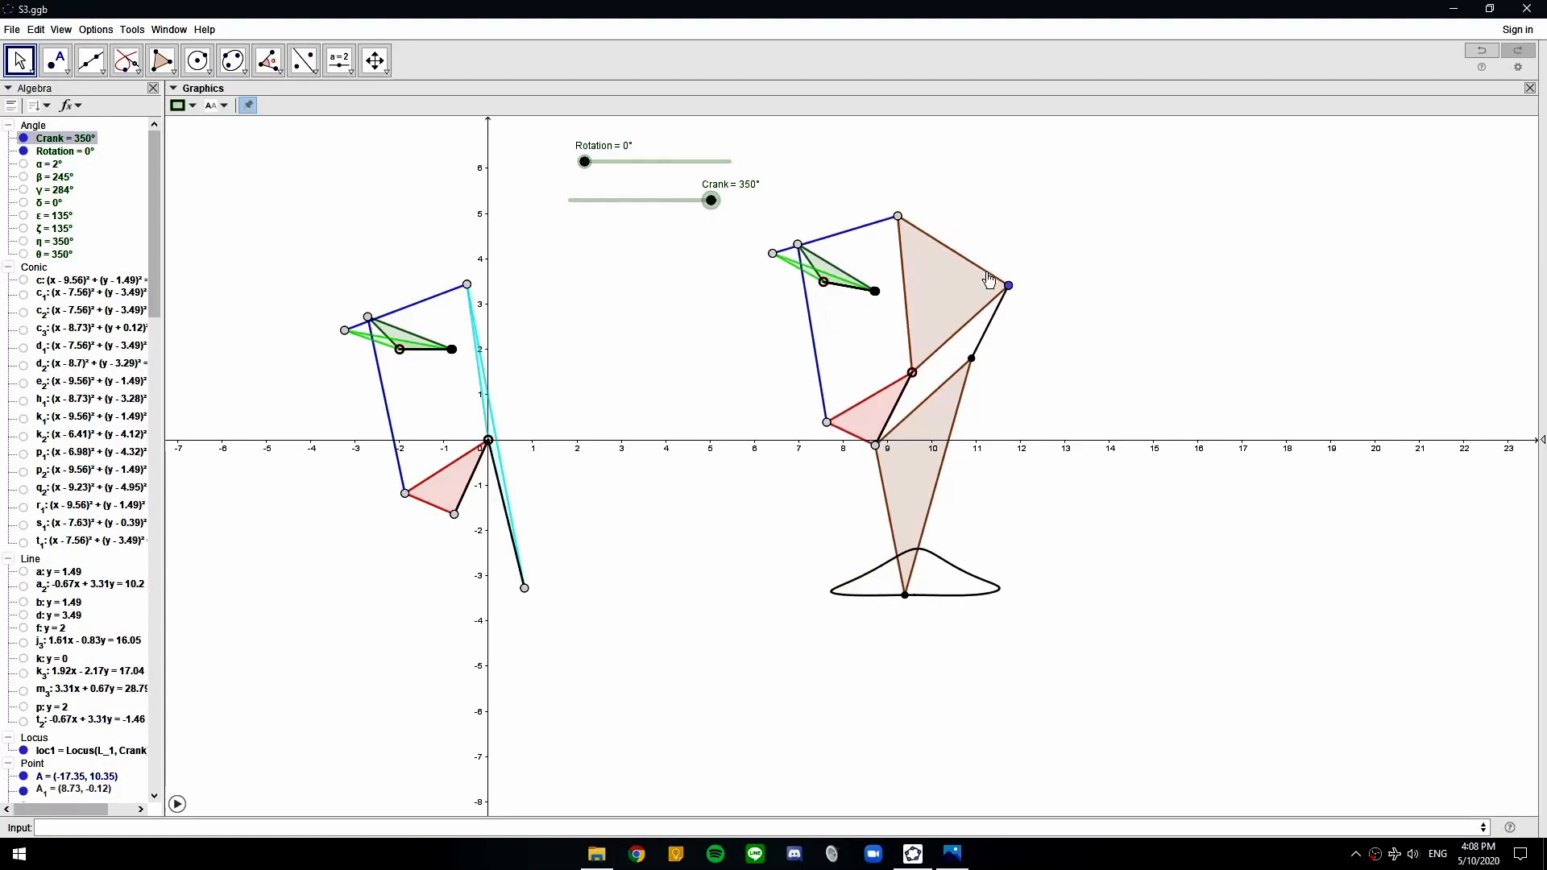
left_click(1009, 287)
Set Crank to 0° and restart its animation
left_click_drag(720, 215, 553, 213)
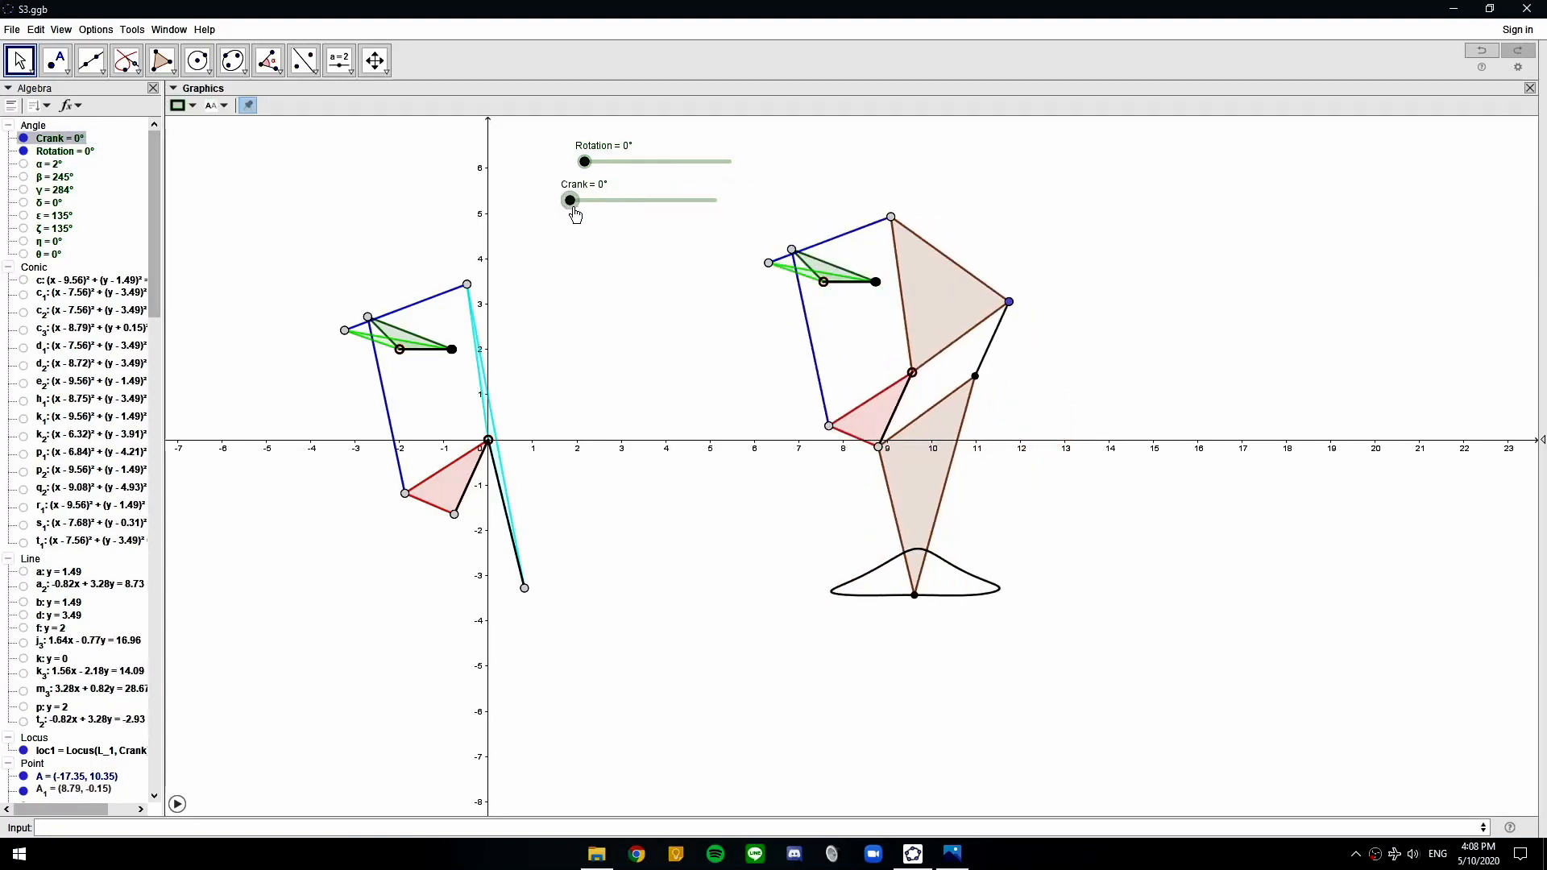
right_click(574, 215)
left_click(612, 268)
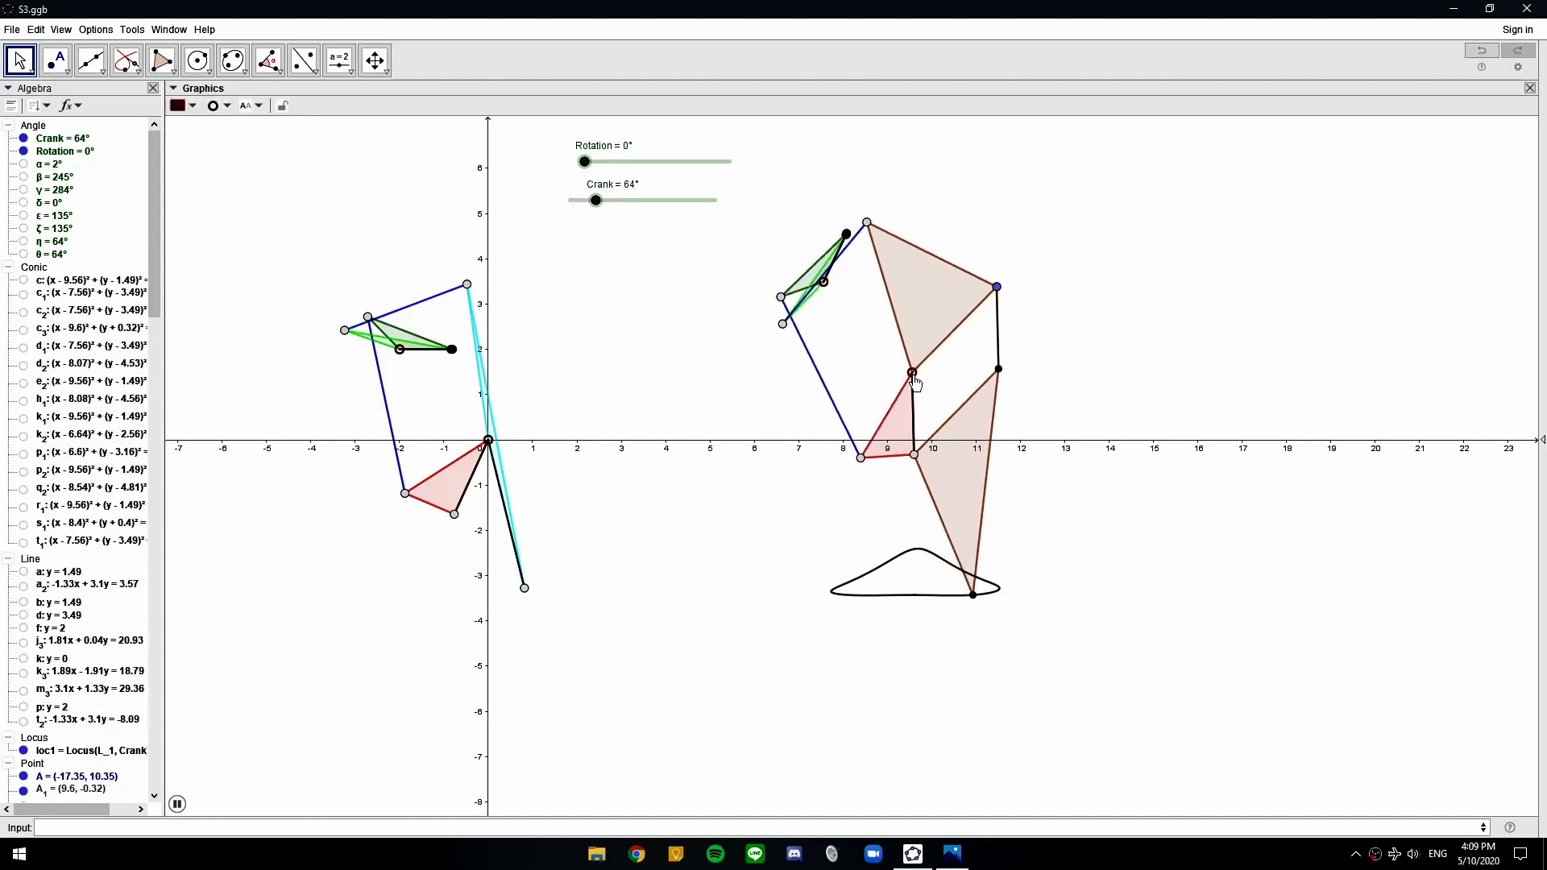
Lengthen the original linkage by moving the red triangle's lowest corner to about (-1.5, -3.2) and the lower leg end to about (1.6, -6.3)
left_click(859, 356)
left_click_drag(456, 522, 421, 588)
left_click_drag(525, 594, 584, 721)
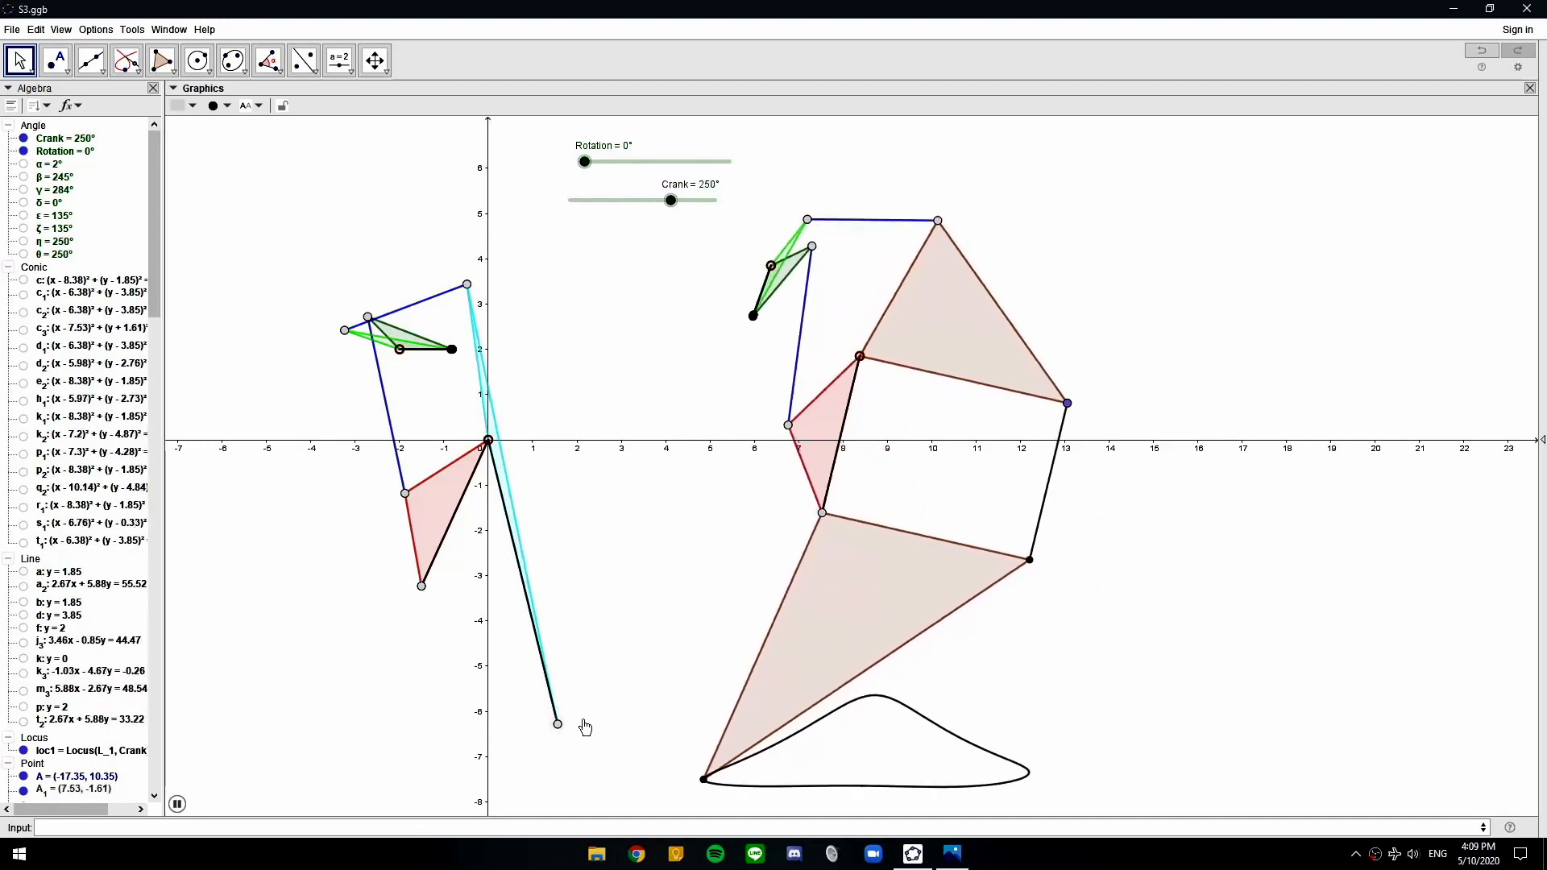
Stop the animation, shrink the upper triangle by moving its outer vertex inward, and set Crank to 228°
left_click(712, 205)
left_click_drag(689, 204, 636, 216)
left_click_drag(1078, 411, 1000, 375)
mouse_move(644, 203)
left_mouse_down()
mouse_move(727, 206)
mouse_move(545, 195)
mouse_move(687, 215)
mouse_move(665, 211)
left_mouse_up()
Move the copied linkage well away from the original, placing its pivot at about (20.61, -15.43)
scroll(947, 542, "down", 3)
left_click_drag(1028, 648, 1067, 401)
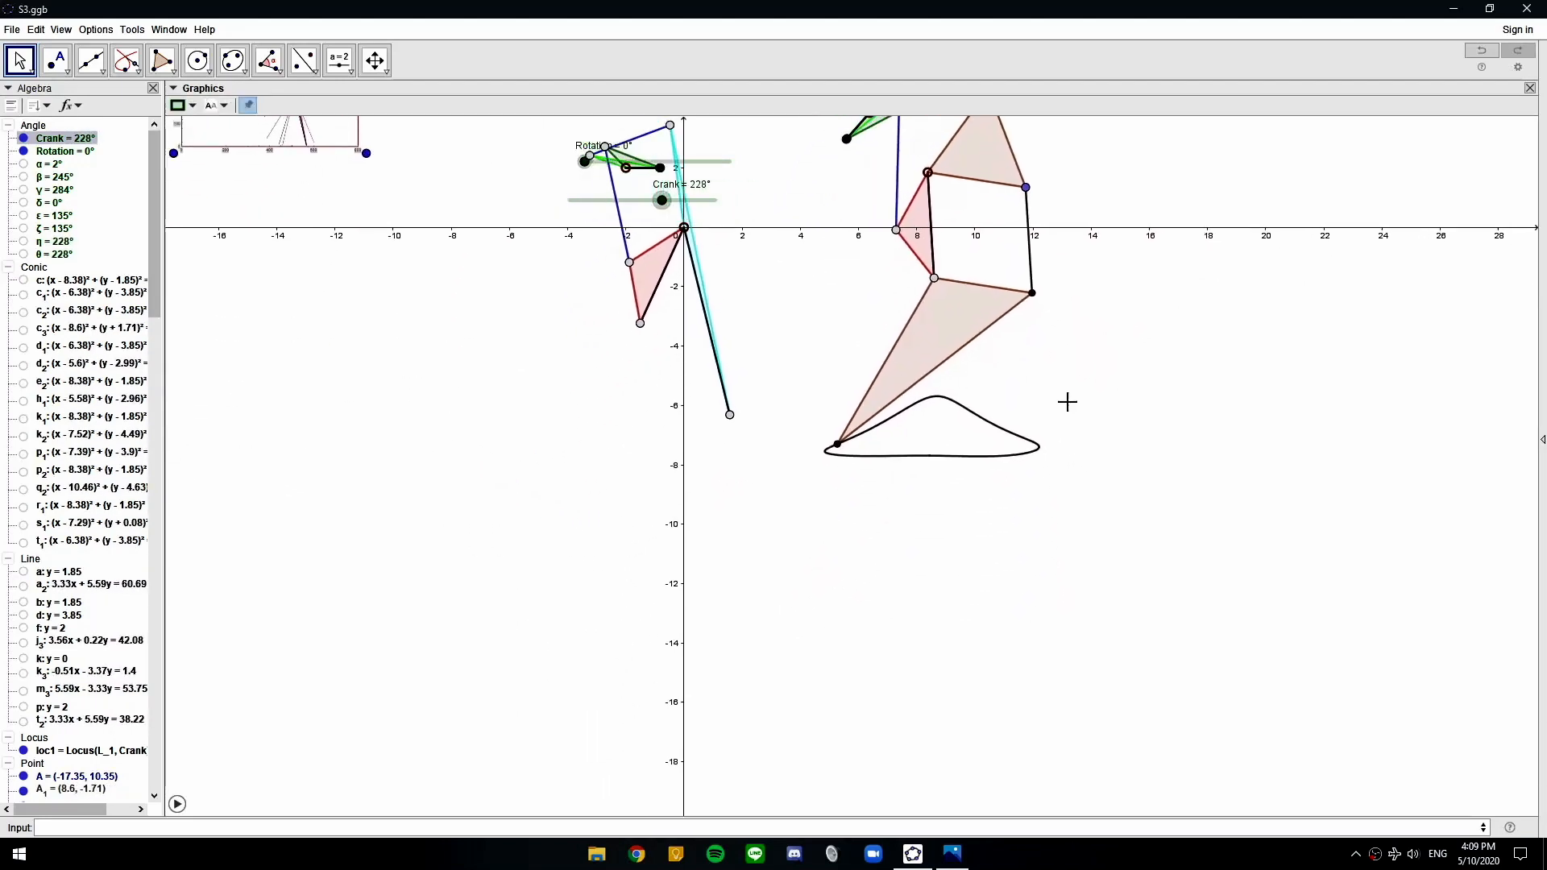
left_click_drag(846, 290, 860, 334)
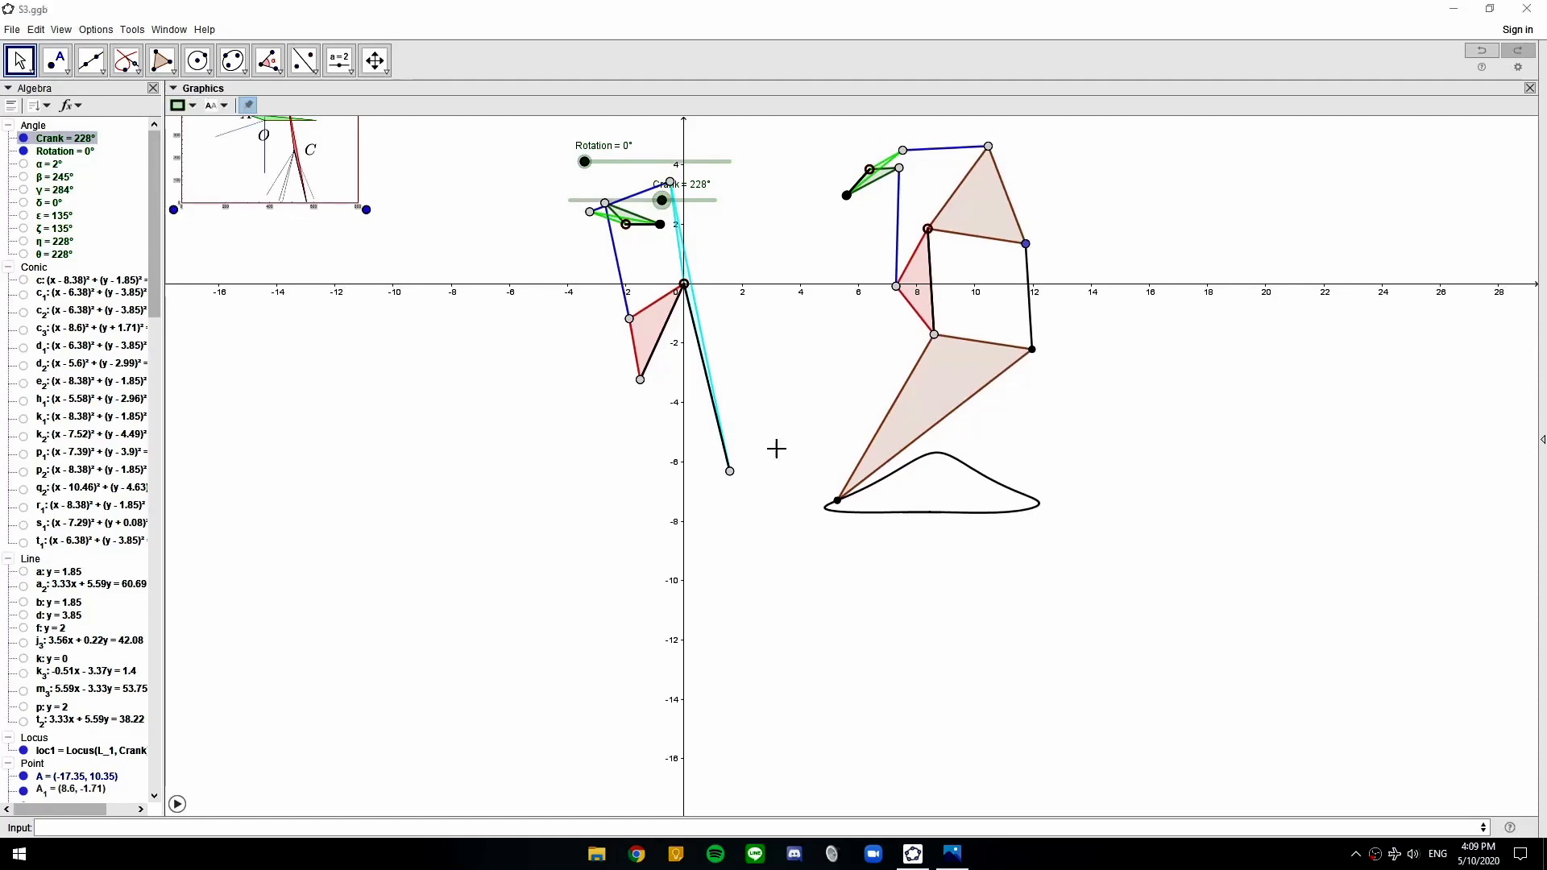
left_click_drag(780, 697, 886, 617)
left_click_drag(1038, 153, 1081, 589)
left_click_drag(1247, 646, 1122, 367)
left_click_drag(955, 312, 1204, 410)
left_click_drag(1385, 449, 935, 440)
left_click_drag(762, 398, 821, 369)
Move the Crank and Rotation sliders to the upper-left corner of the drawing, clear of the linkage
left_click_drag(619, 206, 308, 201)
left_click_drag(606, 168, 300, 179)
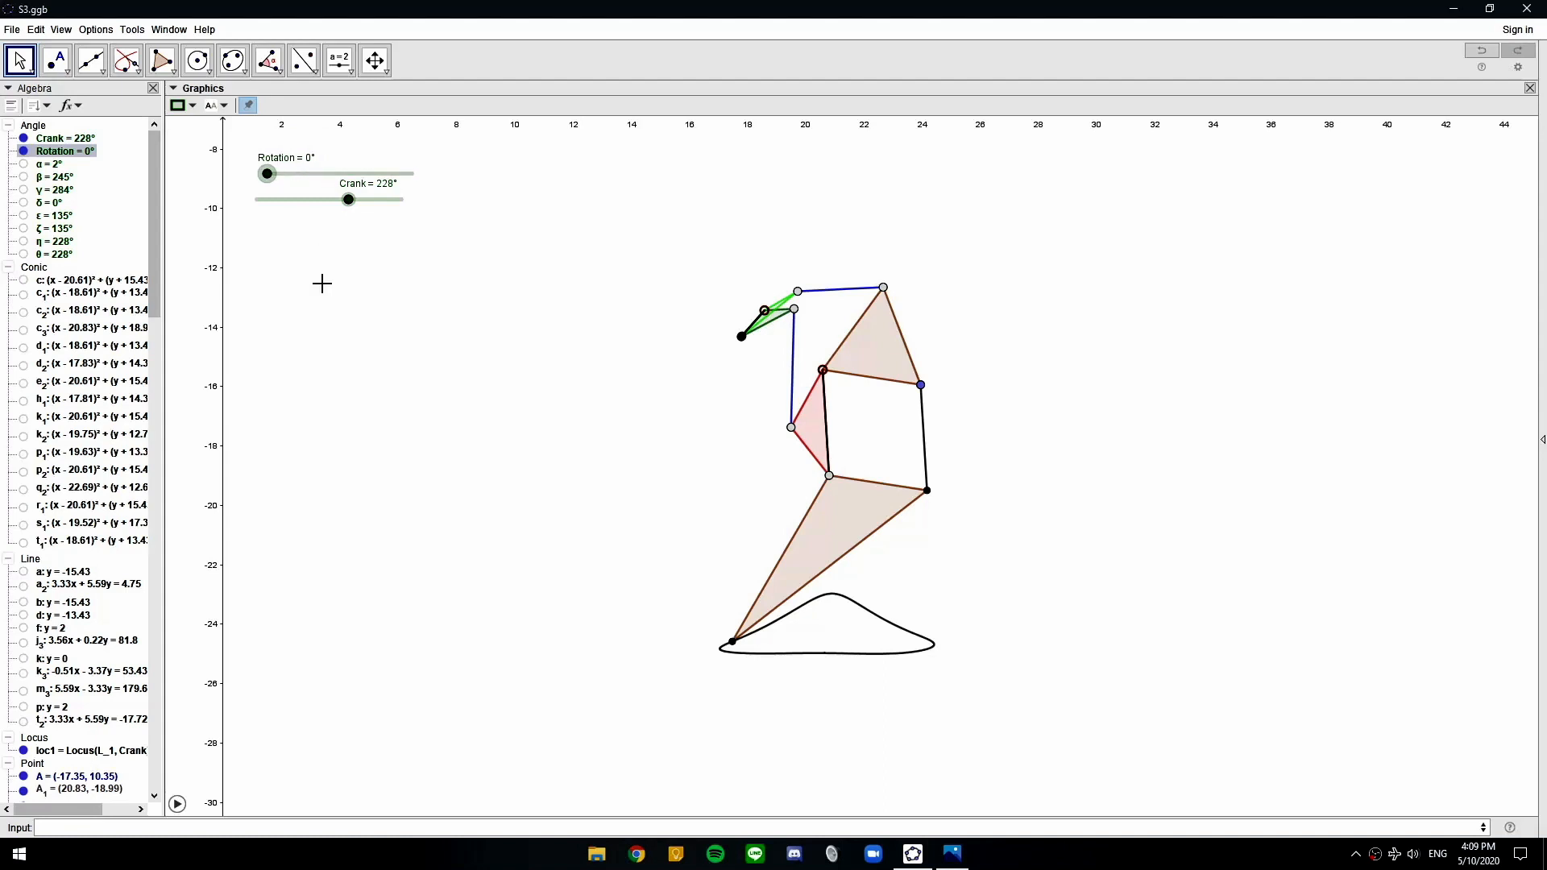
left_click(316, 255)
Draw a ground line parallel to the x-axis below the foot's locus, through a new point at about y = -26.5
left_click(179, 108)
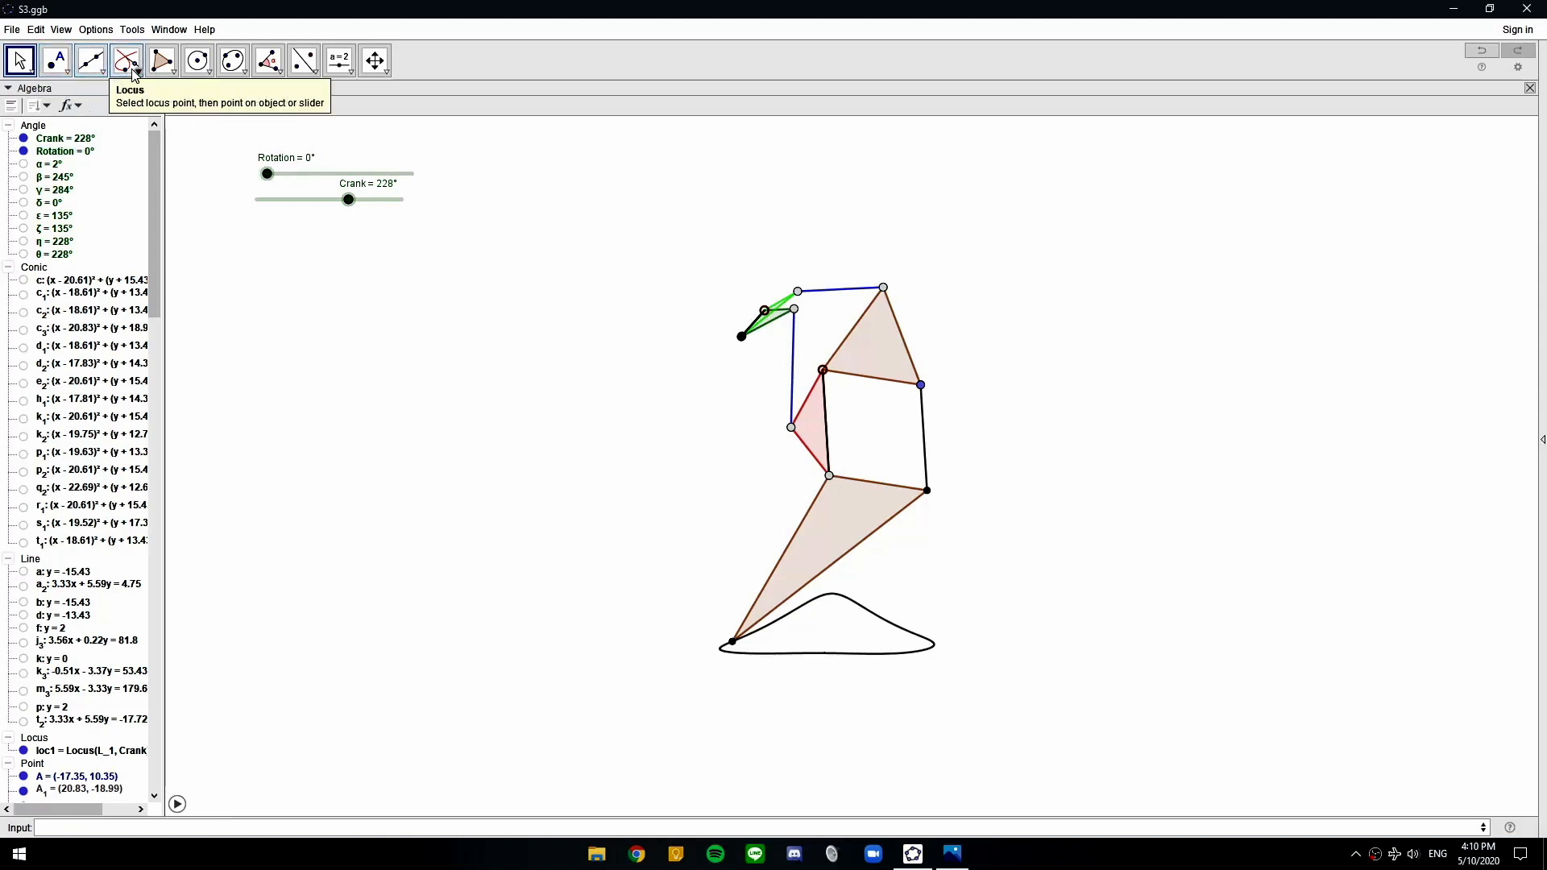
left_click(178, 108)
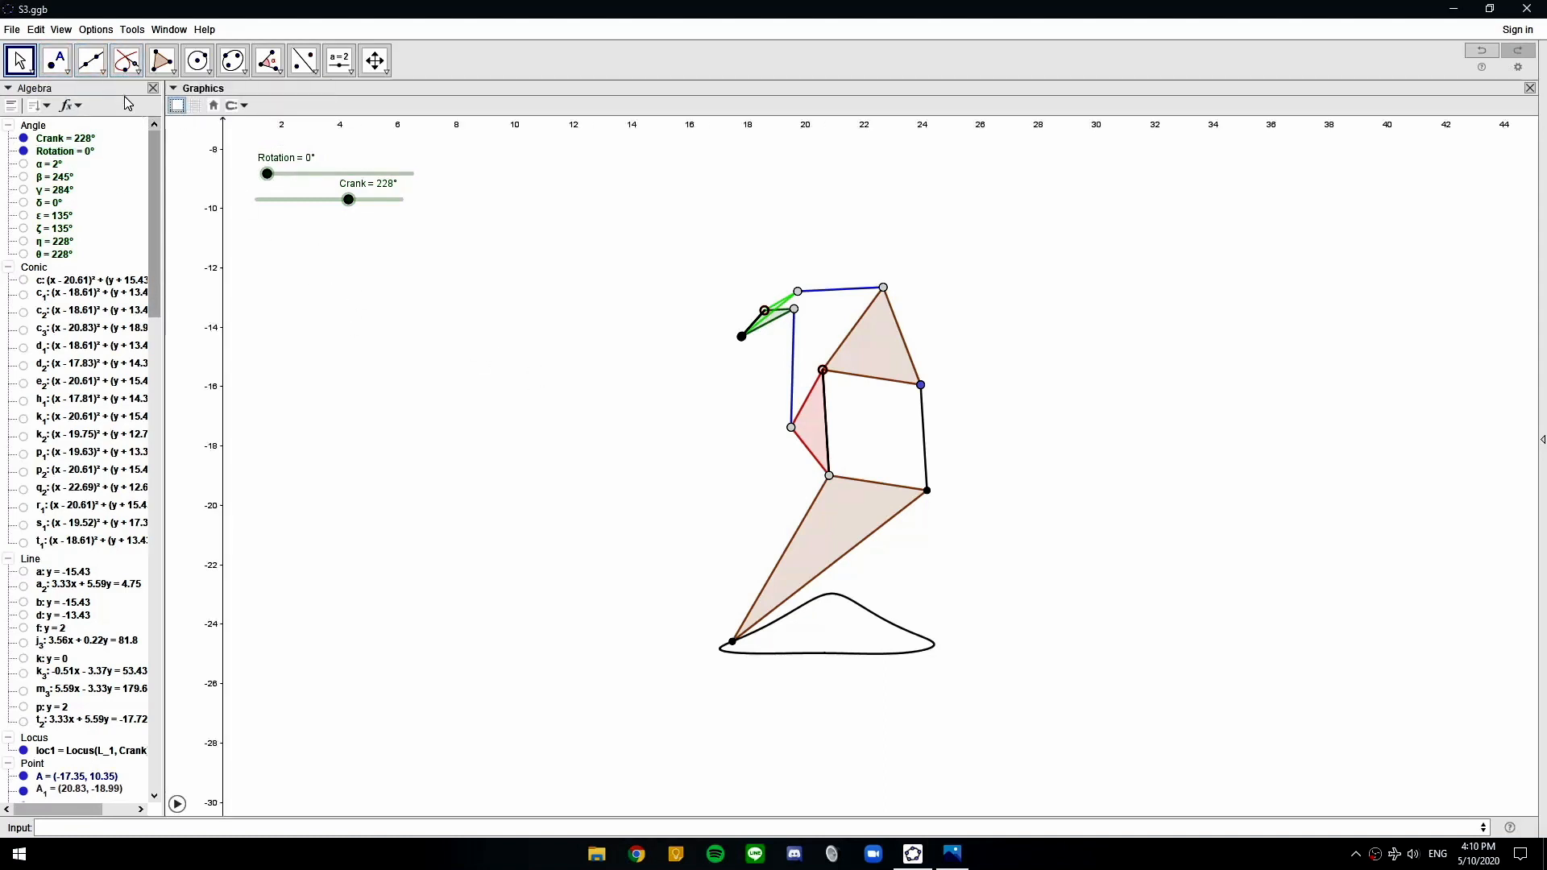
left_click(94, 73)
left_click(127, 60)
left_click(157, 126)
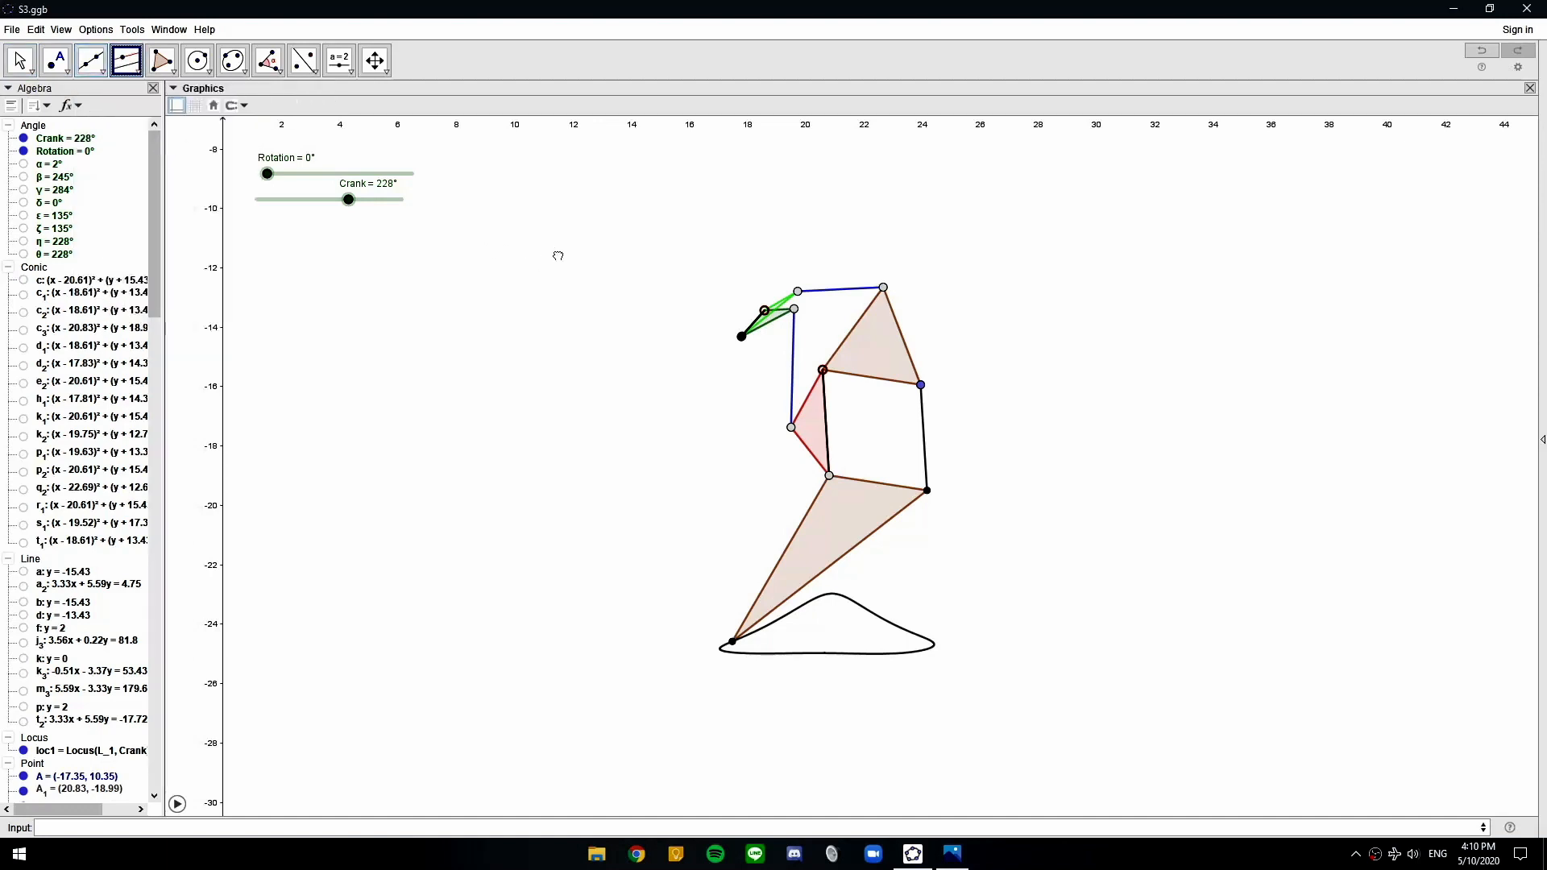
left_click_drag(538, 240, 549, 442)
left_click(548, 279)
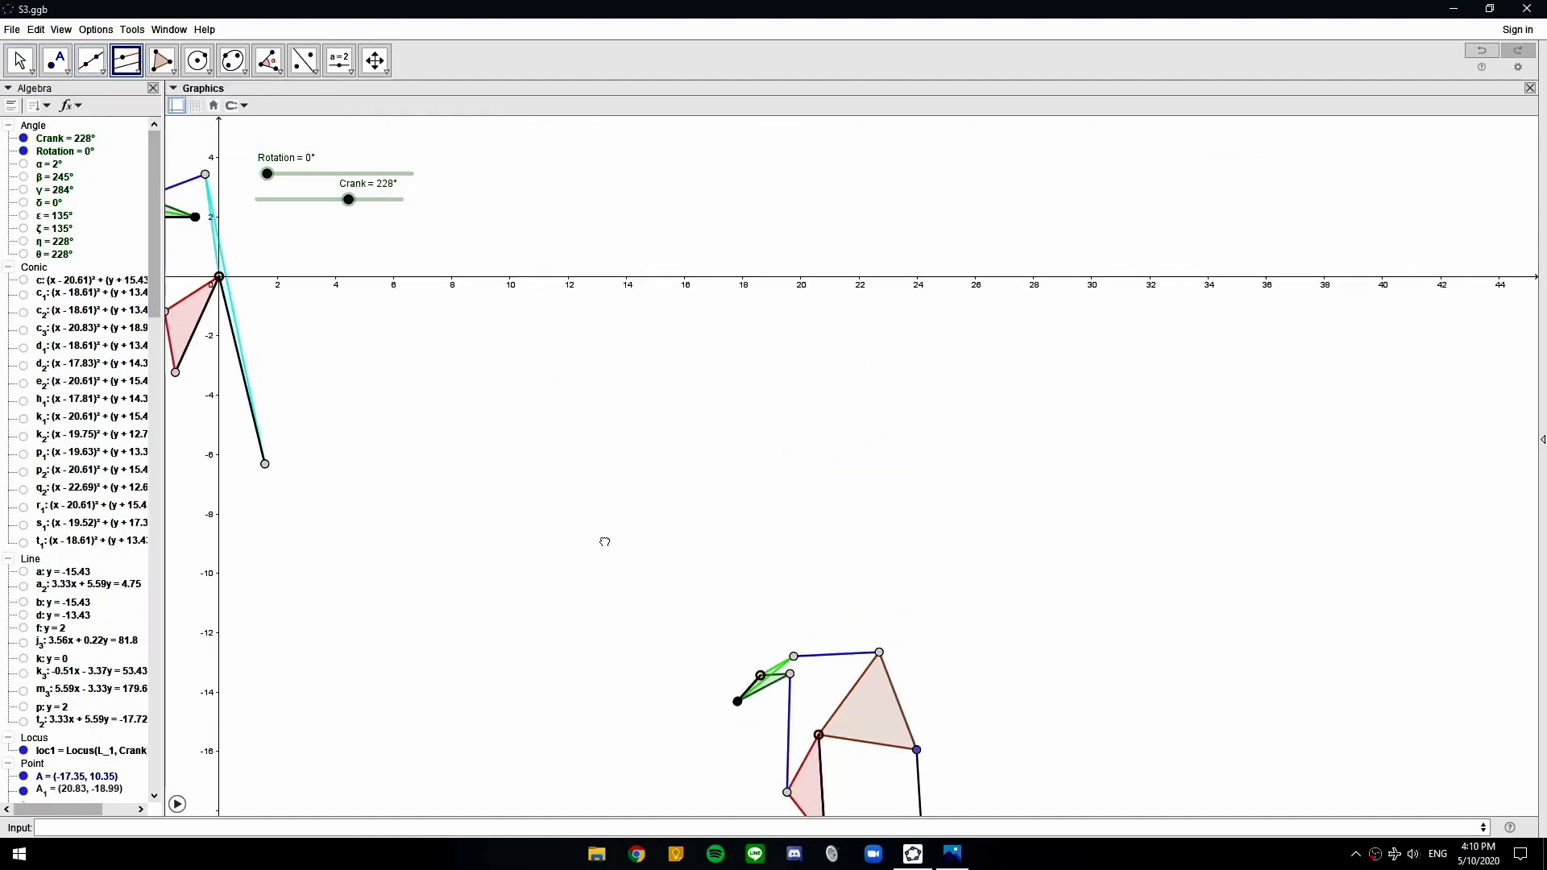
left_click_drag(601, 556, 616, 379)
left_click_drag(607, 638, 470, 401)
left_click(1153, 591)
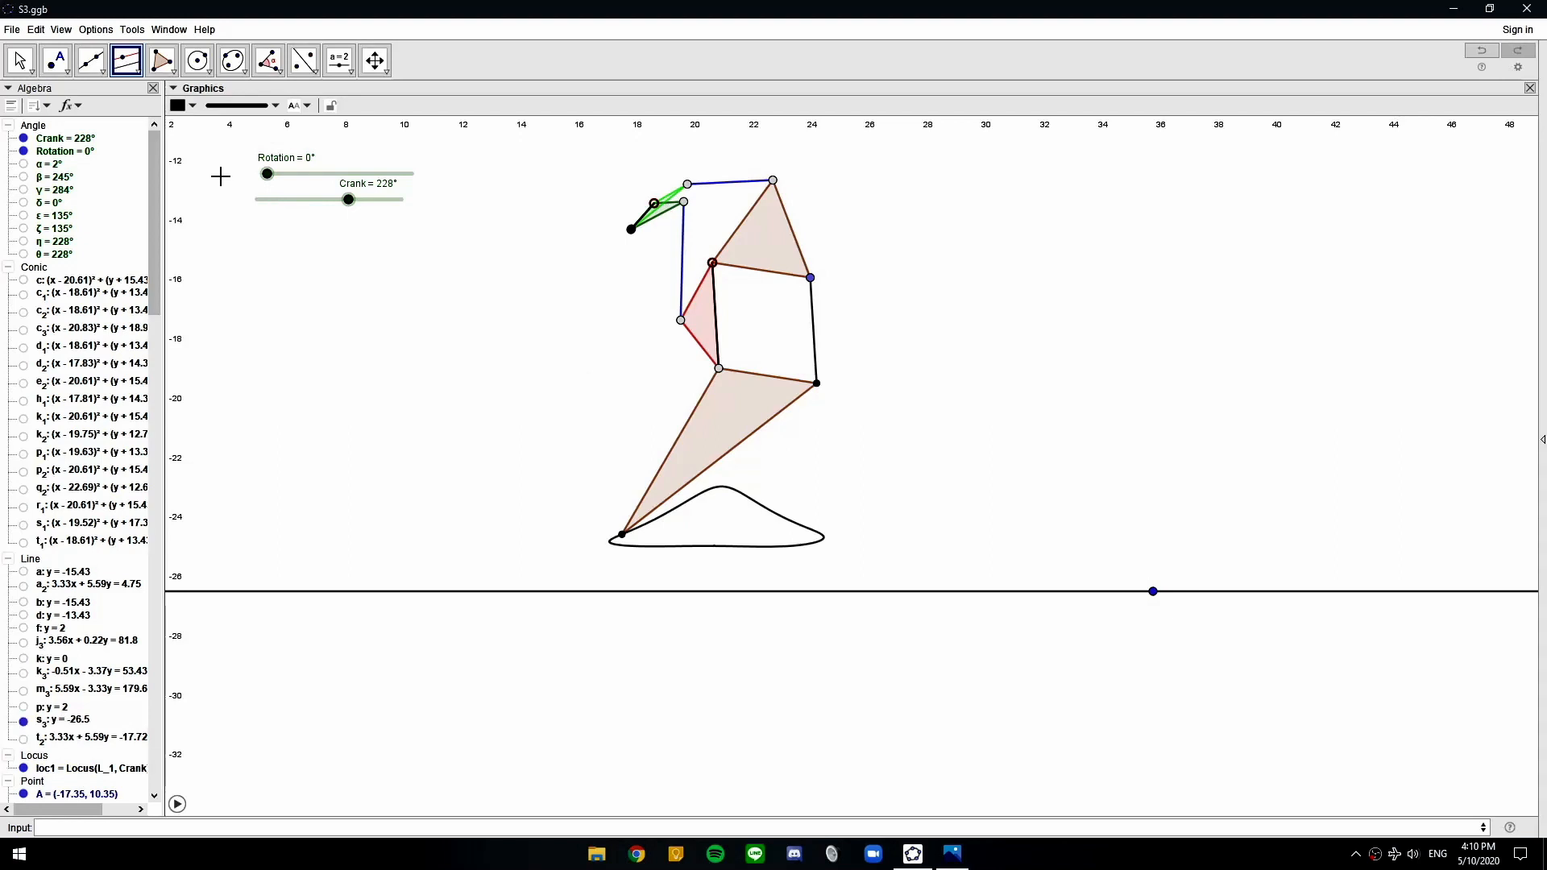
key("Escape")
Color the ground line and its point gray and raise the line to about y = -25.23, just beneath the foot's locus
left_click(1153, 592)
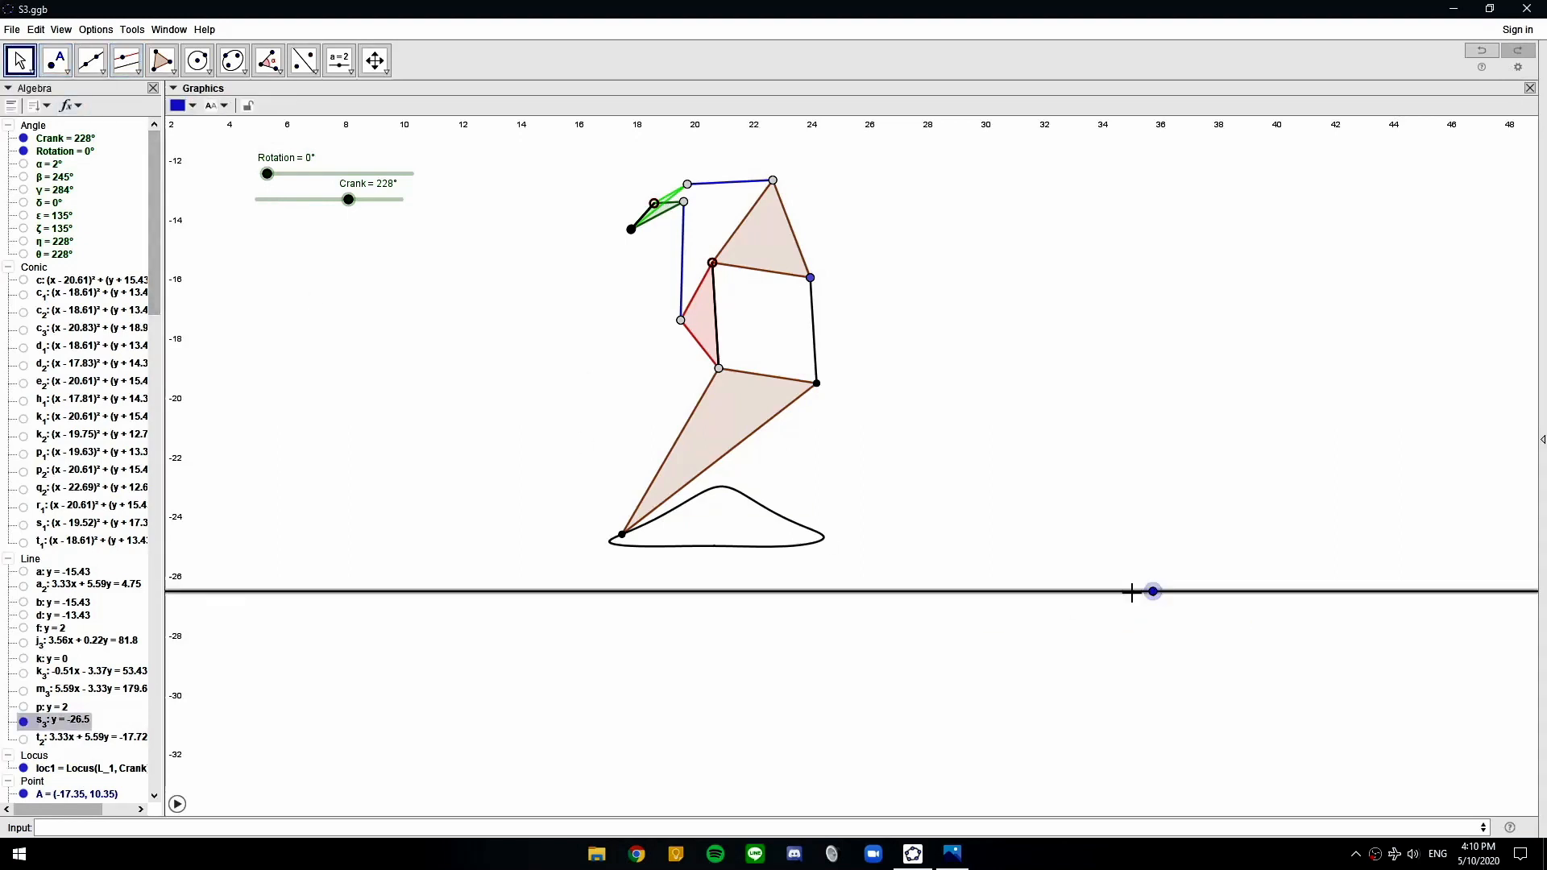
left_click(192, 105)
left_click(196, 152)
left_click(1114, 491)
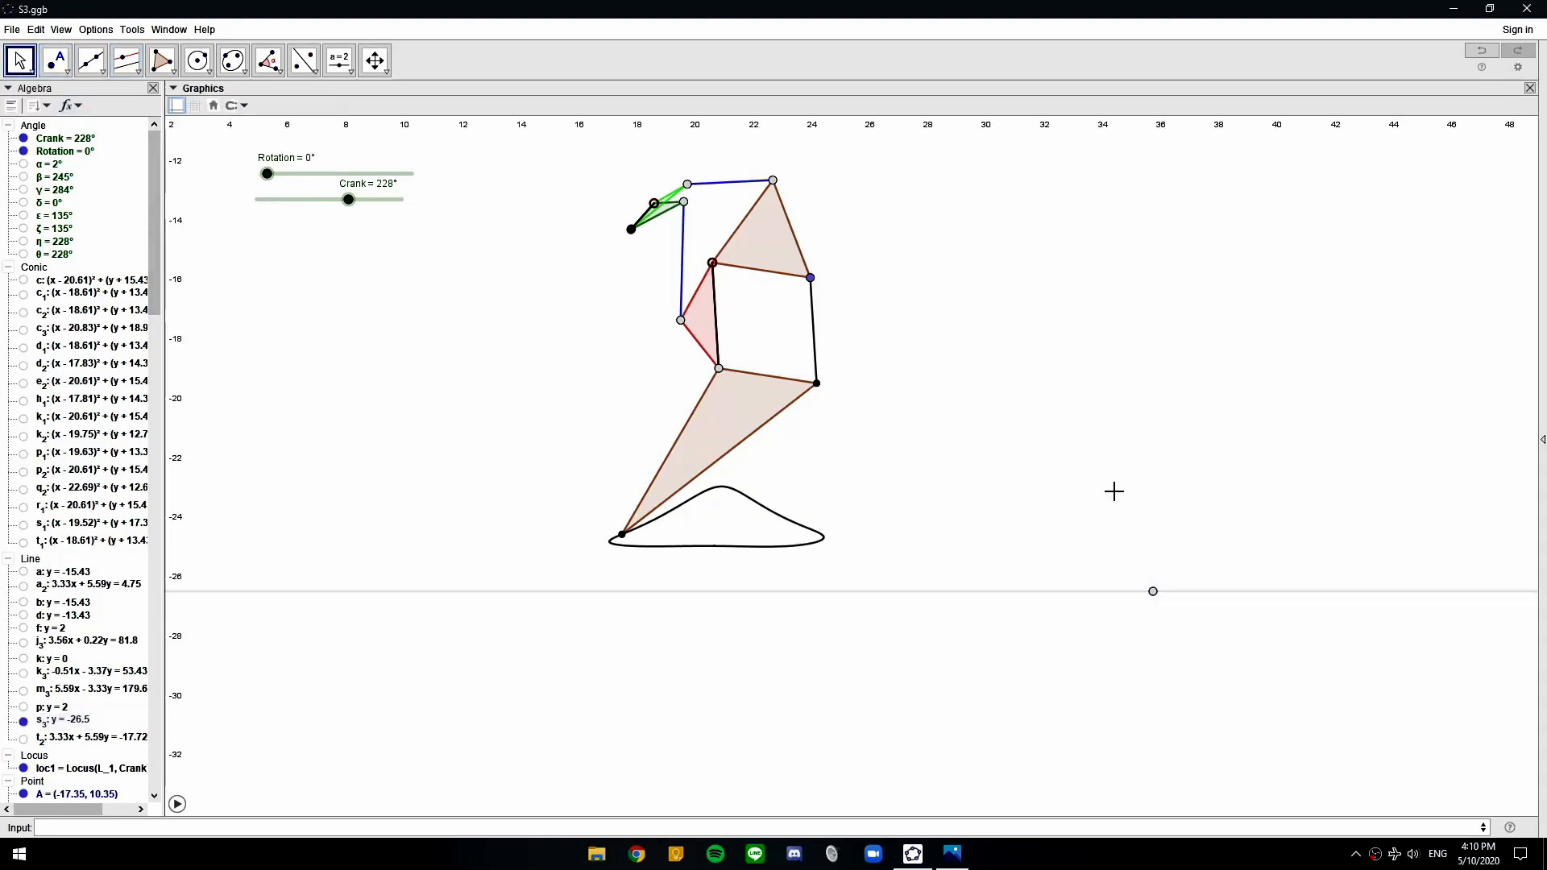
left_click(718, 595)
left_click(191, 106)
left_click(212, 152)
left_click(795, 447)
left_click_drag(1154, 593, 1197, 554)
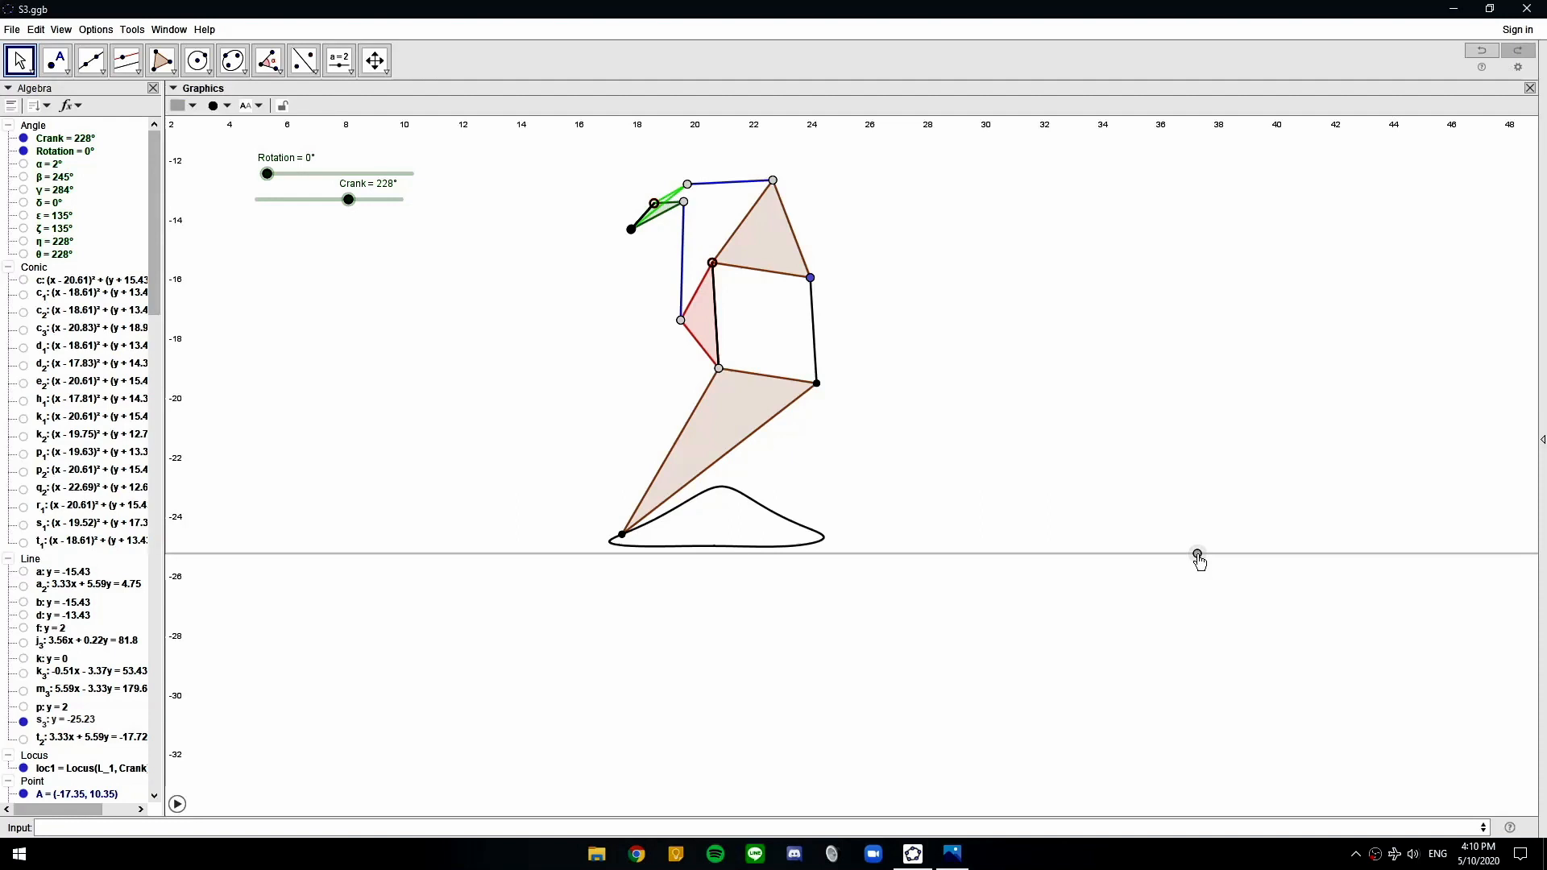
Color the foot's locus and the foot point at the tip of the lower triangle orange
left_click(772, 501)
left_click(191, 105)
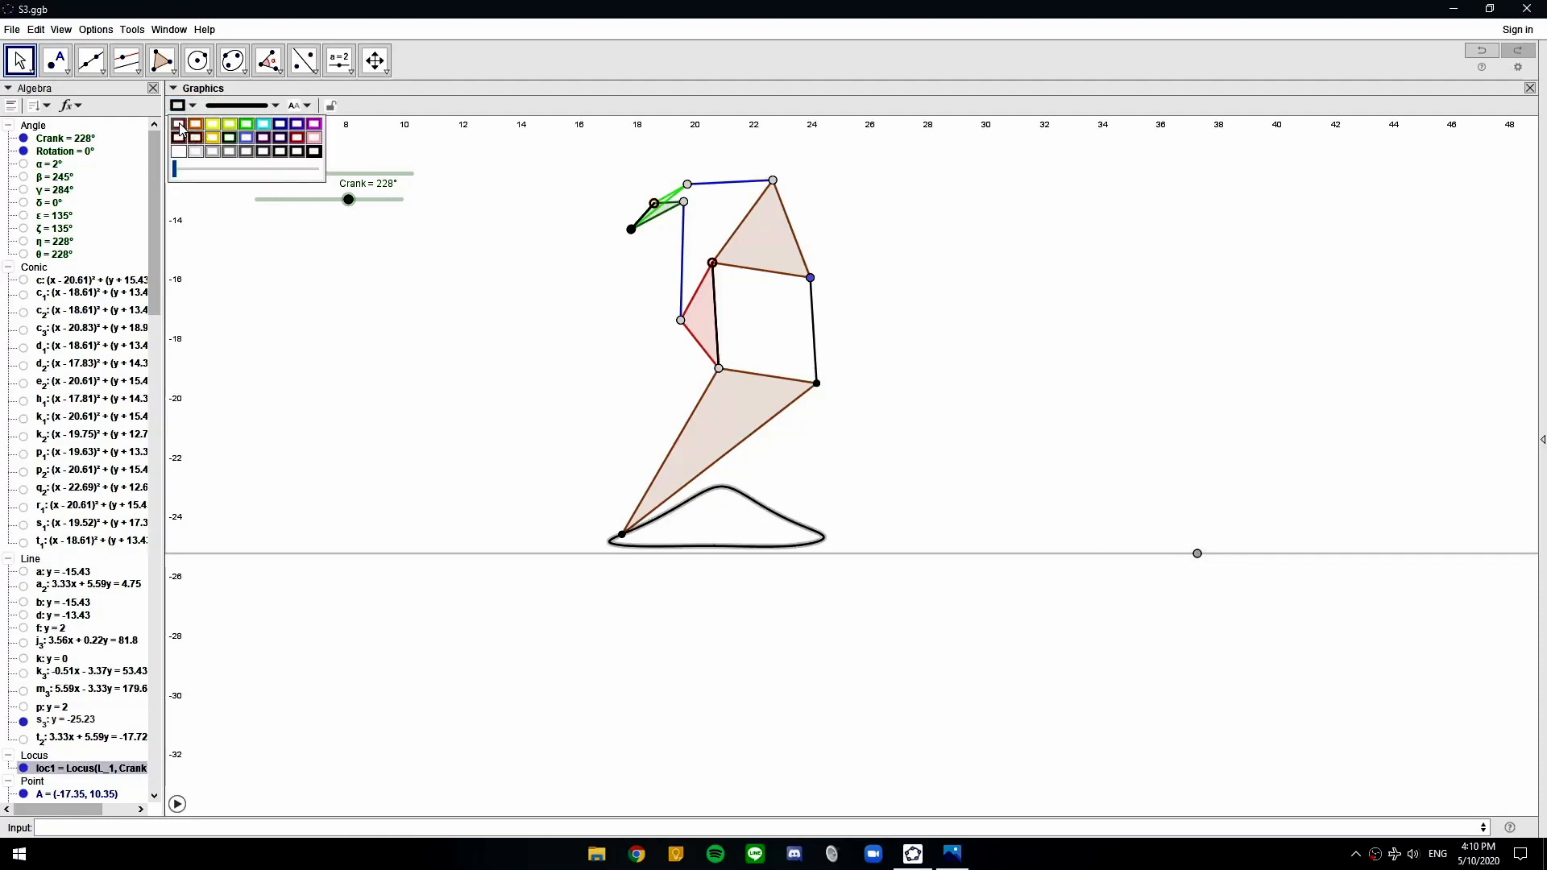
left_click(193, 131)
left_click(424, 335)
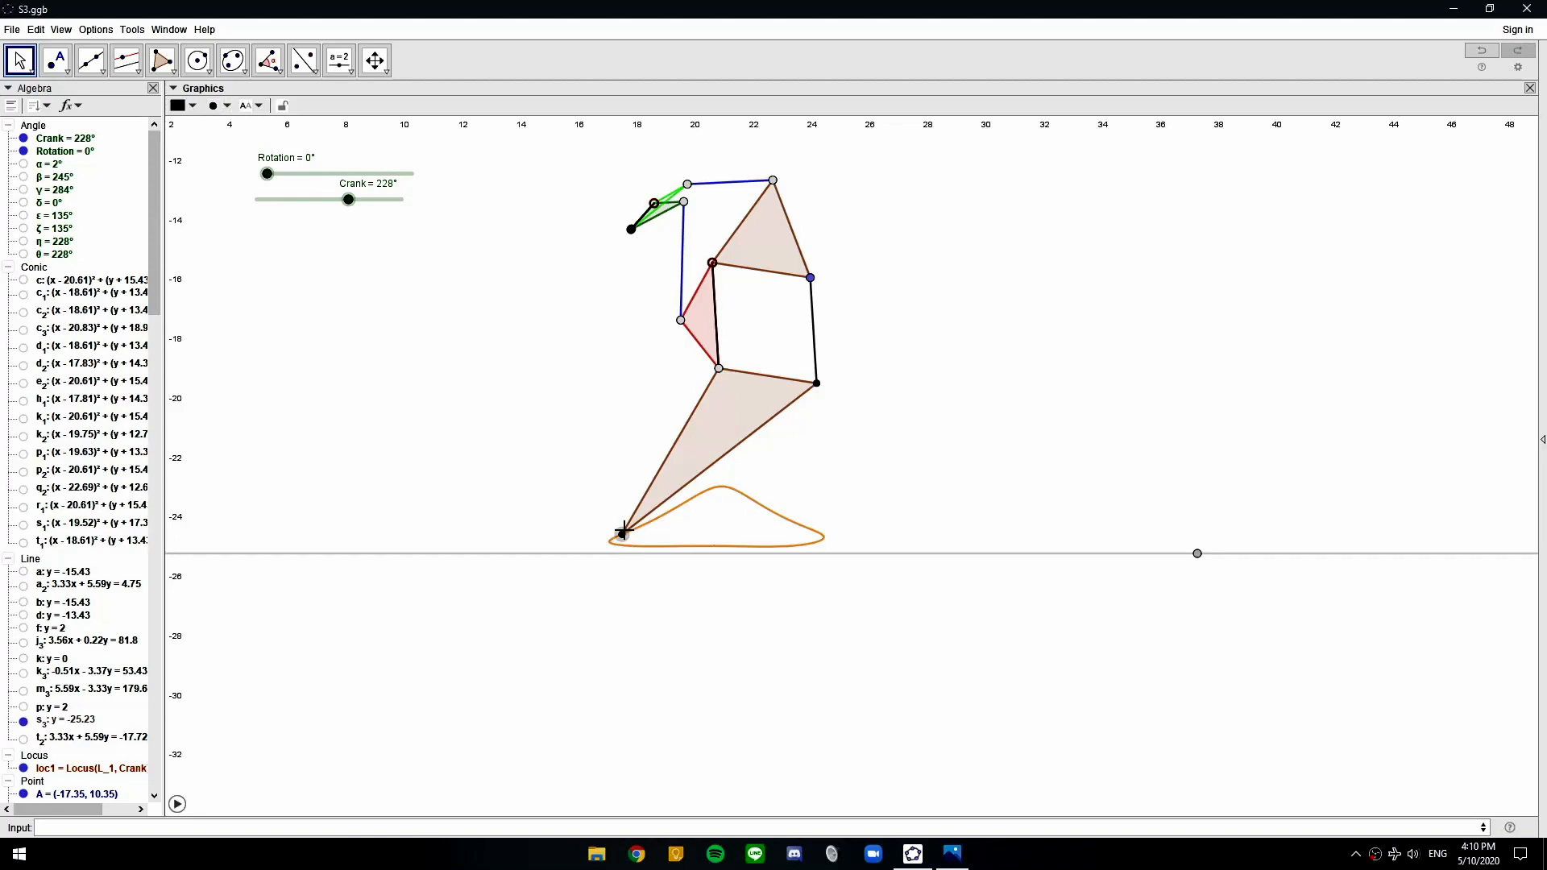
left_click(192, 105)
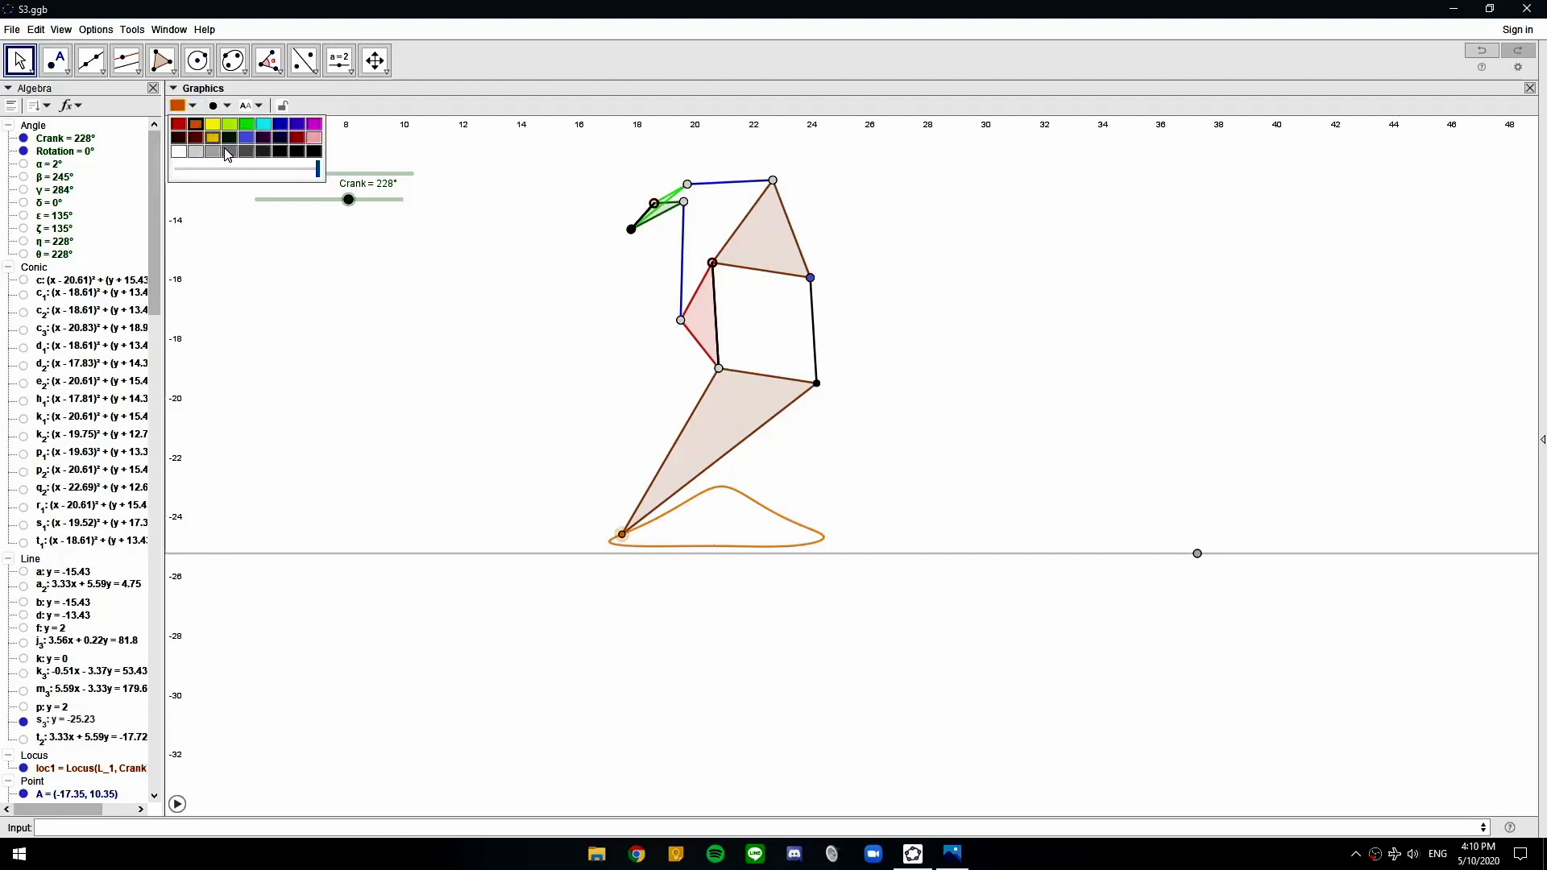
left_click(560, 370)
Color the end points of the black link joining the upper and lower triangles light gray
left_click(817, 385)
left_click(193, 106)
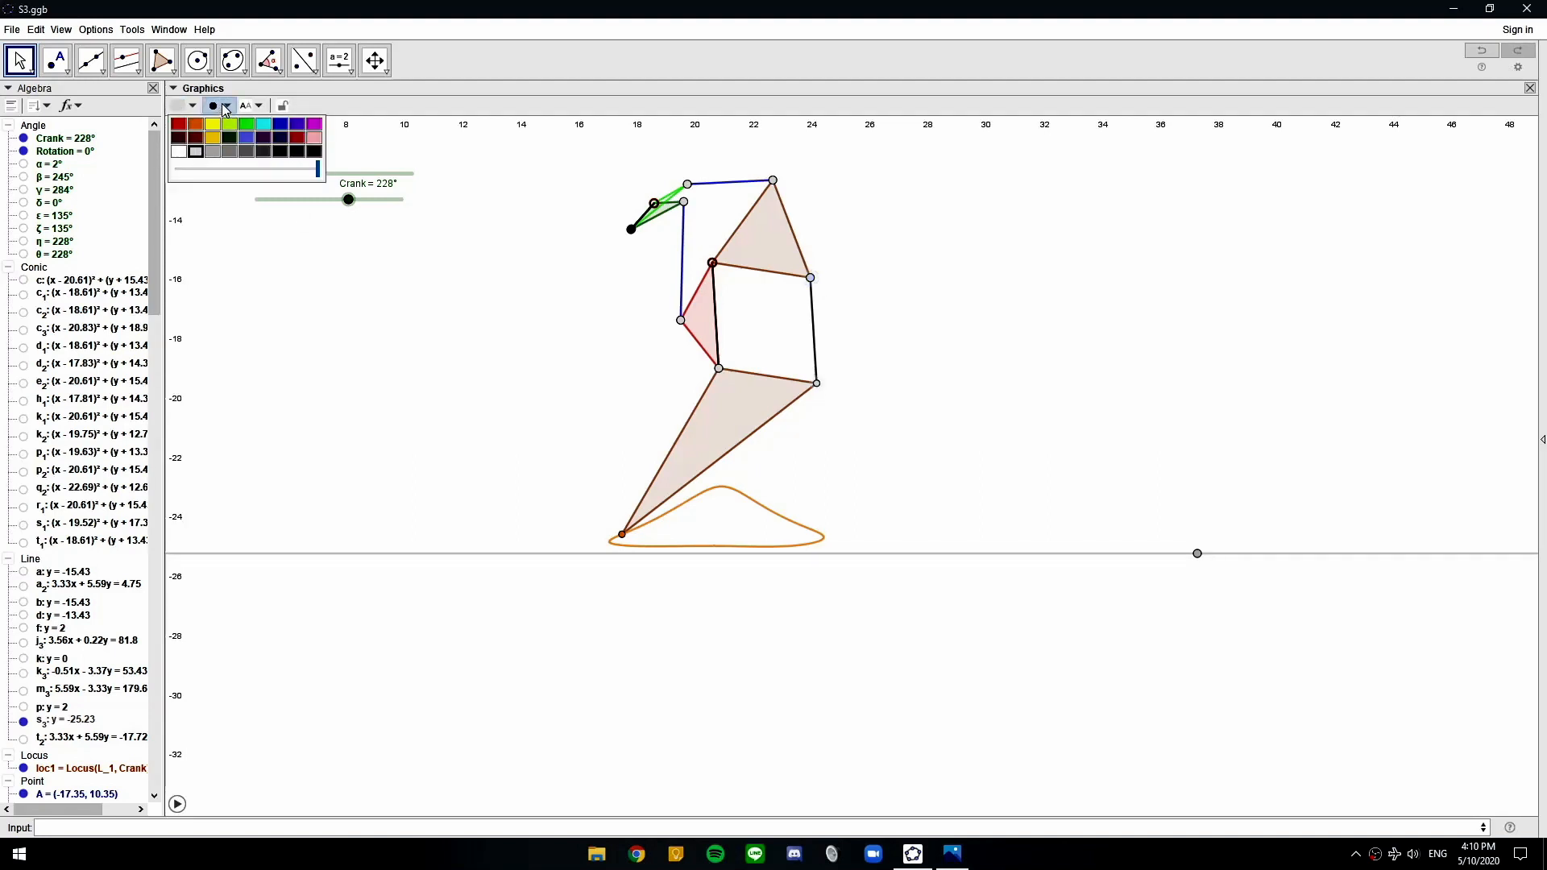
left_click(224, 110)
left_click(485, 366)
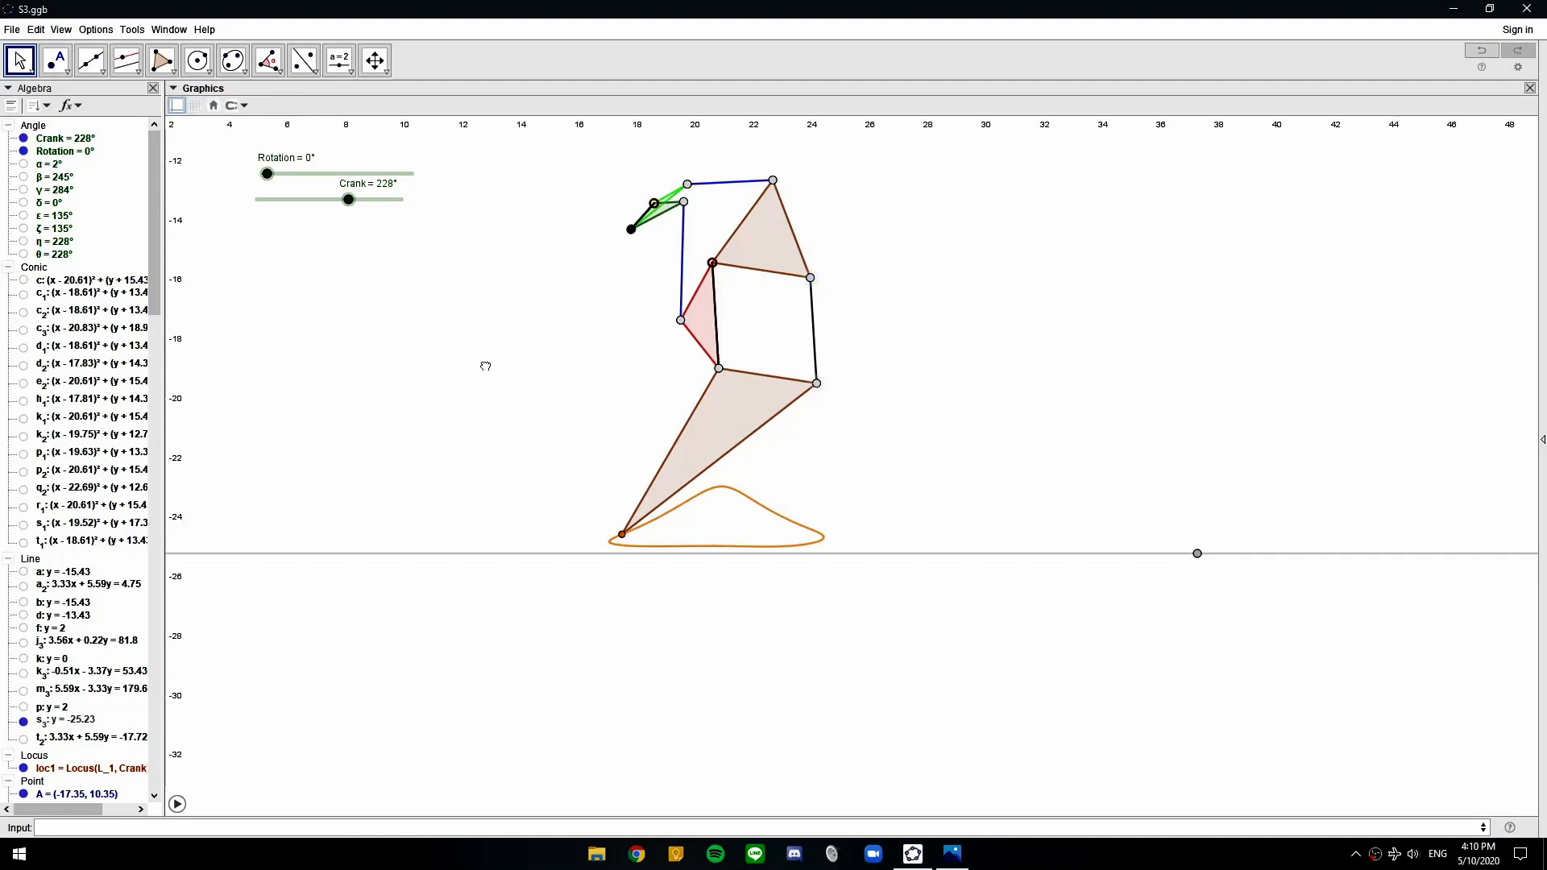
Recolor the upper brown triangle and the lower brown leg triangle purple
left_click(762, 240)
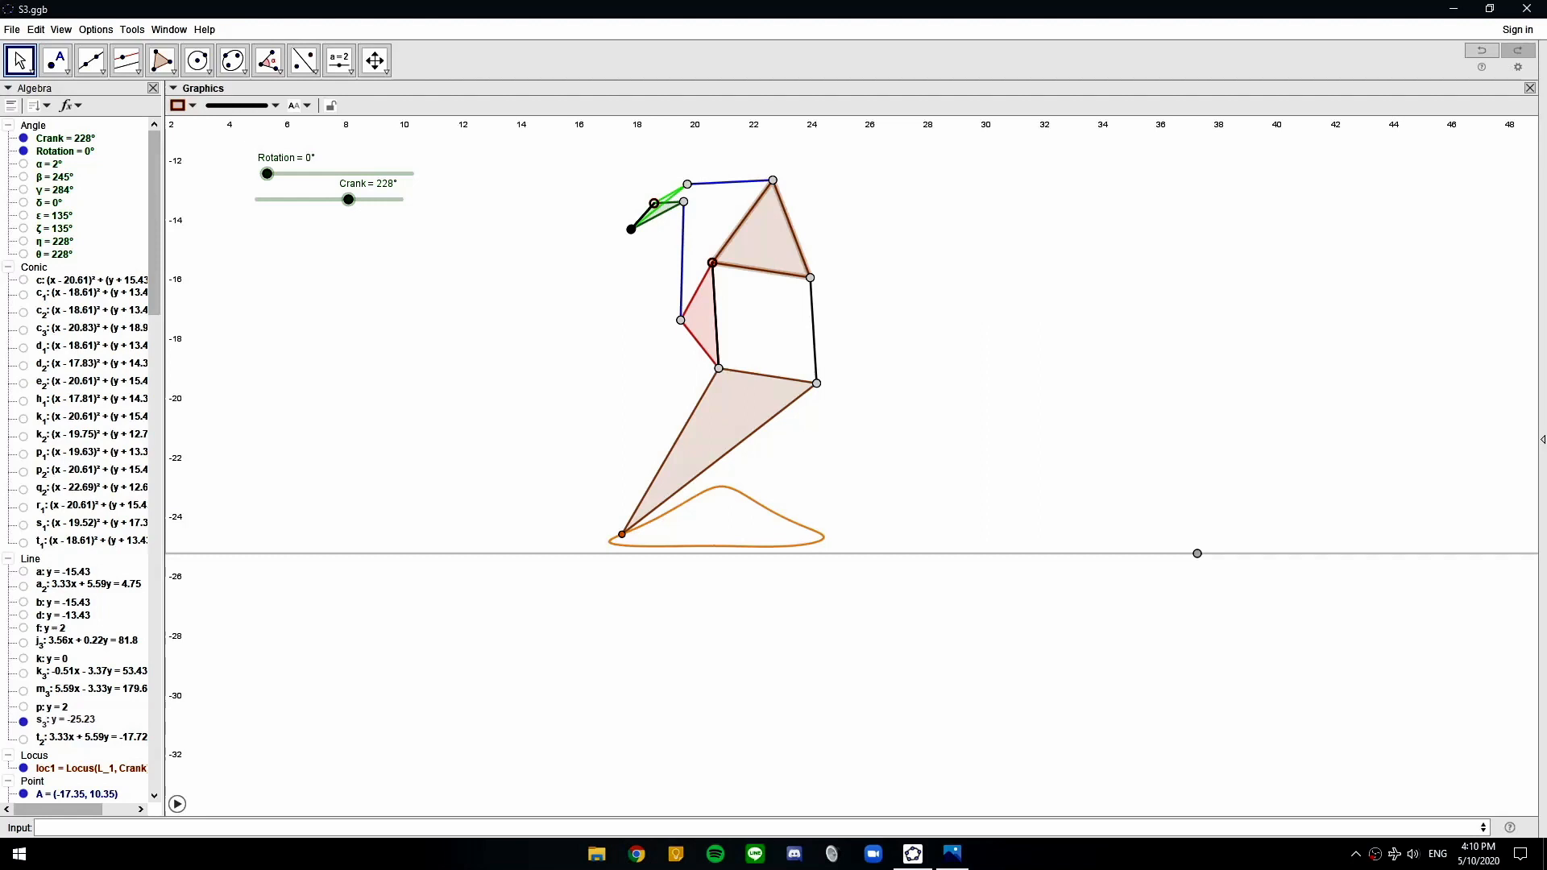
left_click(192, 106)
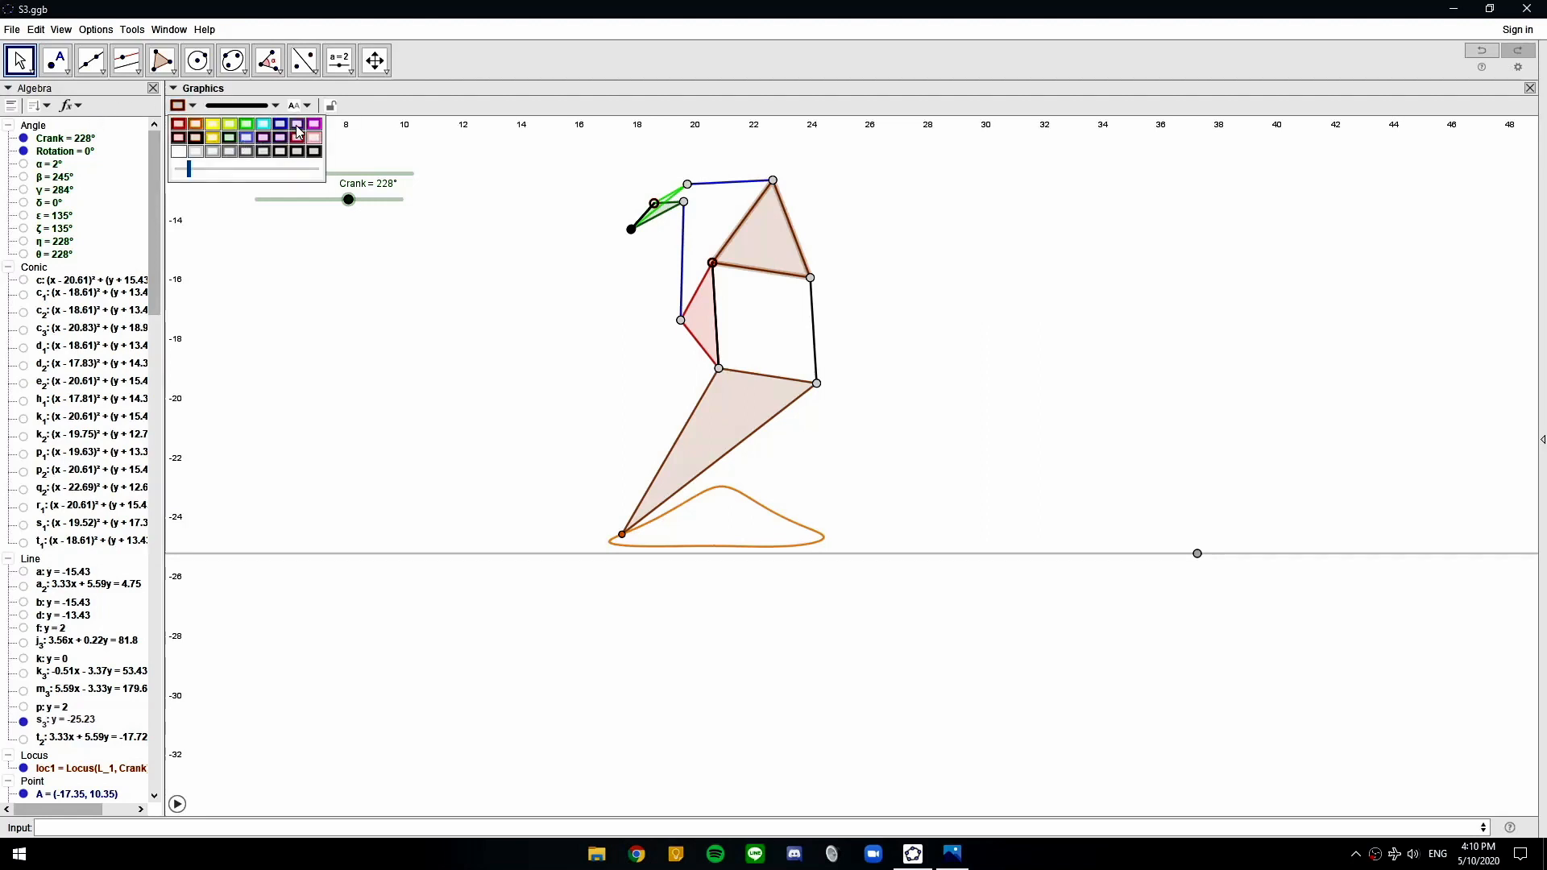
left_click(298, 126)
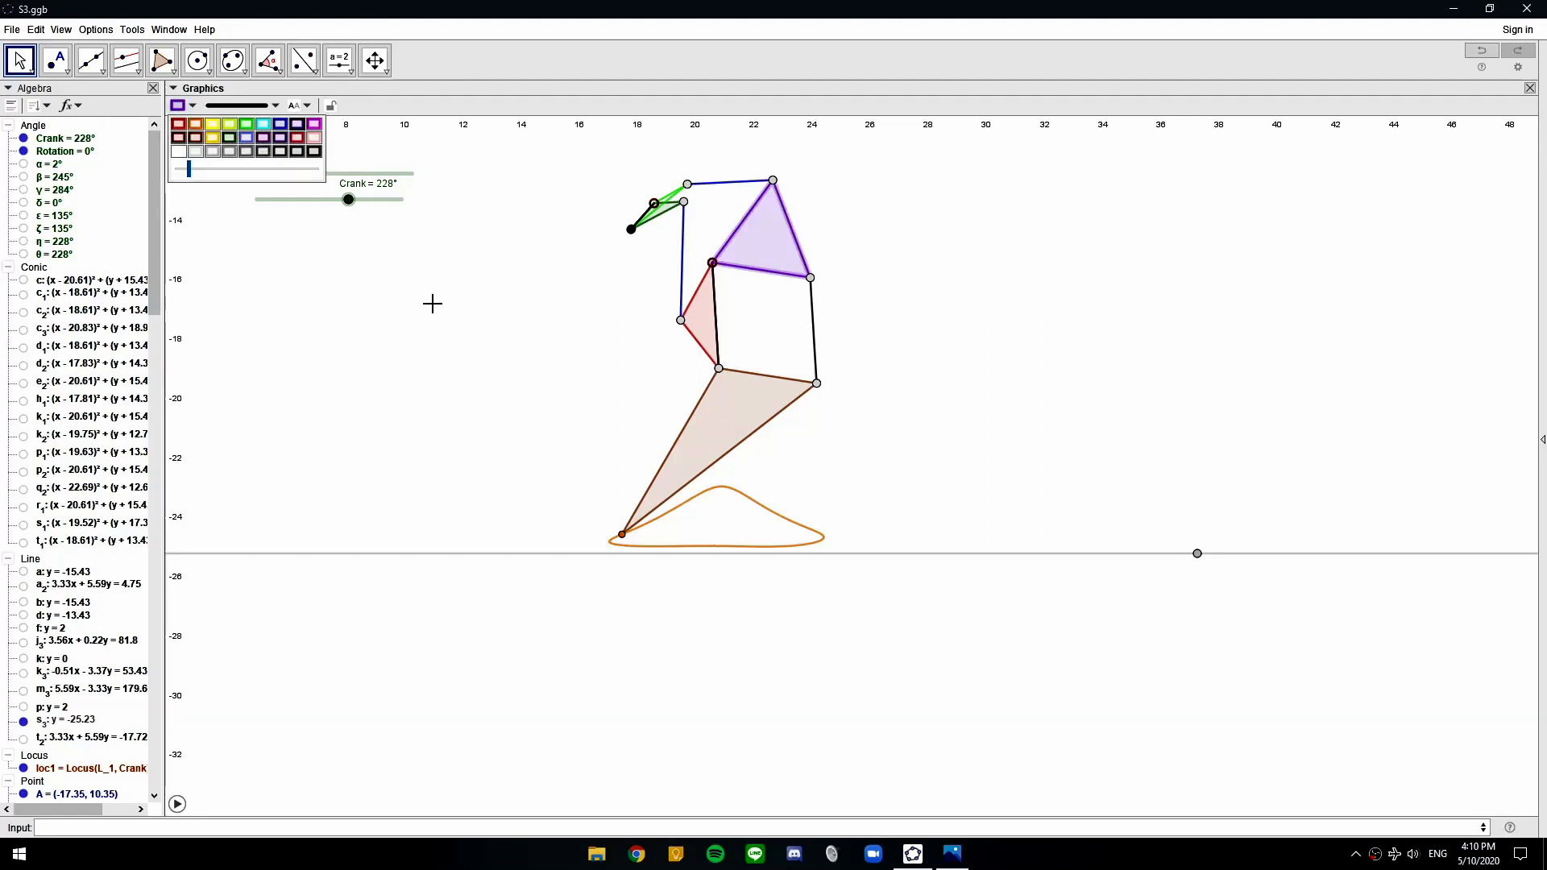
left_click(544, 328)
left_click(546, 330)
left_click(729, 430)
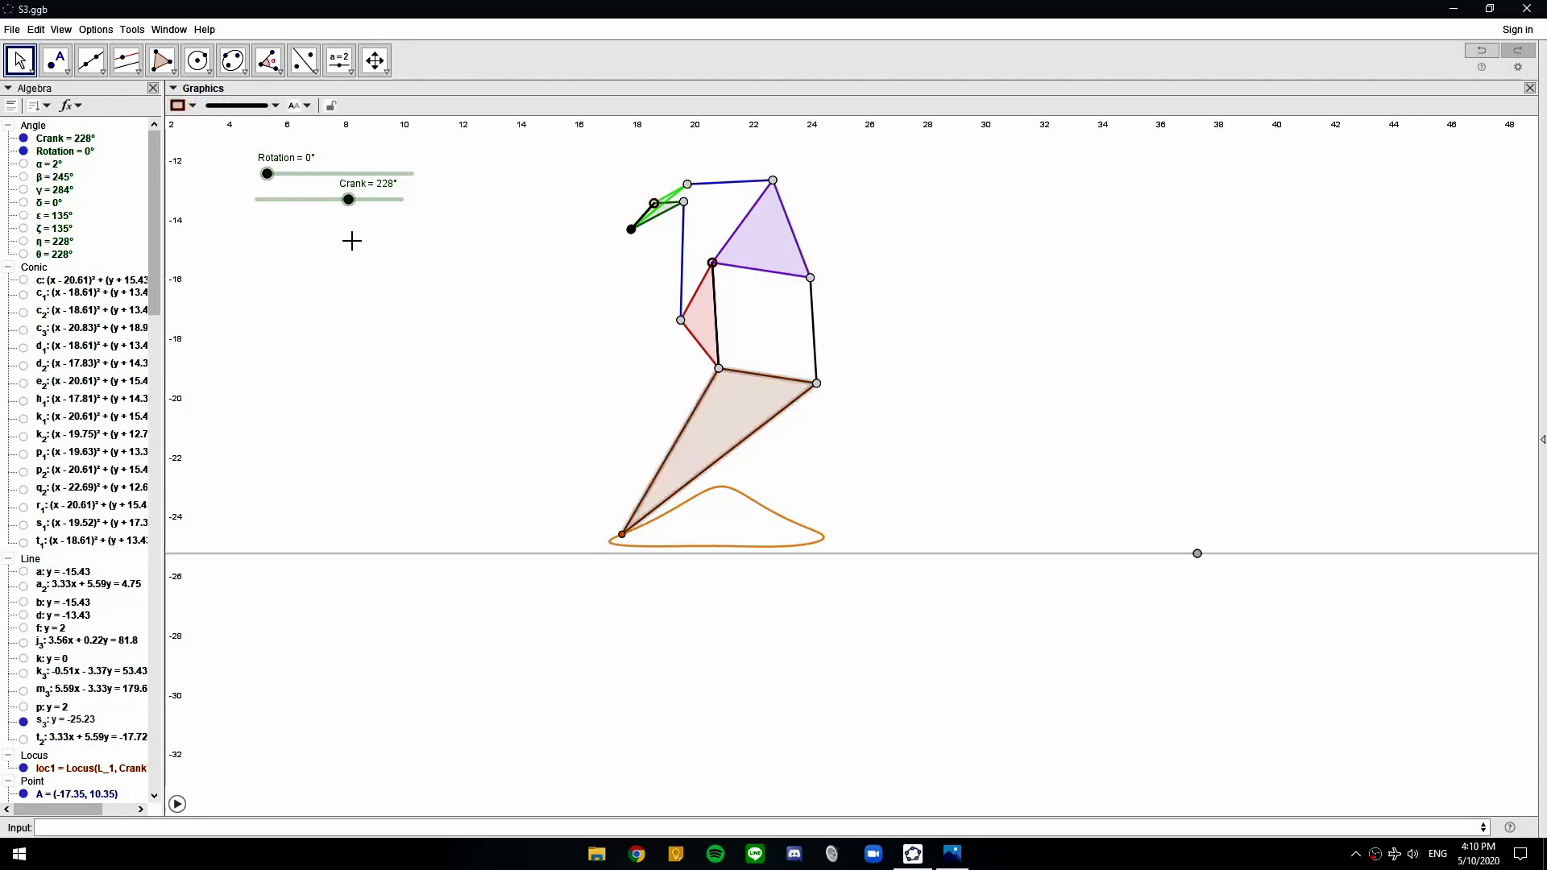
left_click(194, 106)
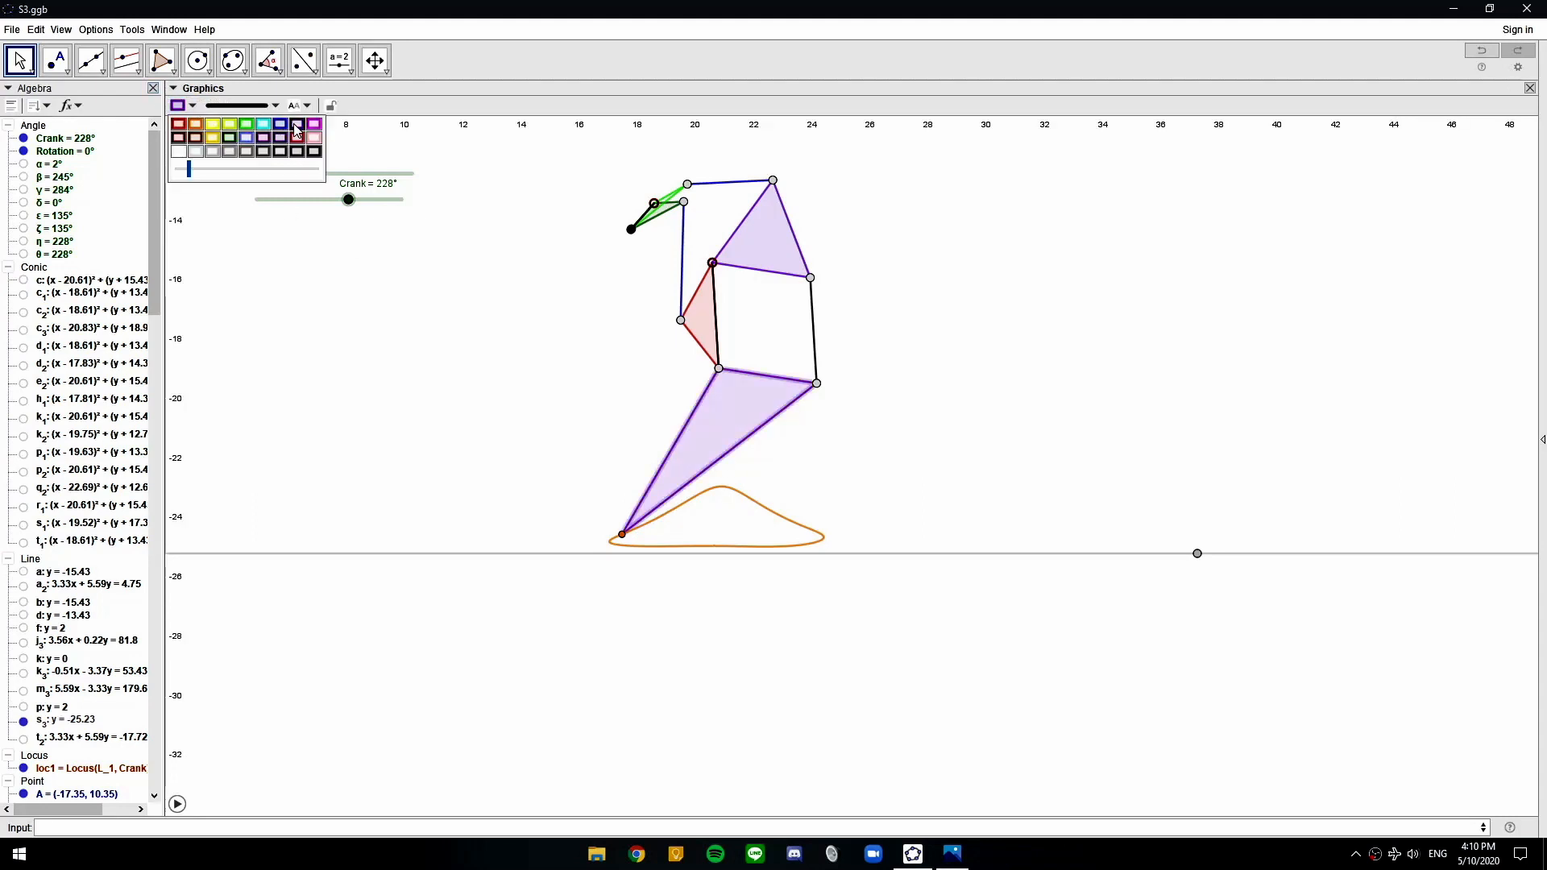
left_click(521, 393)
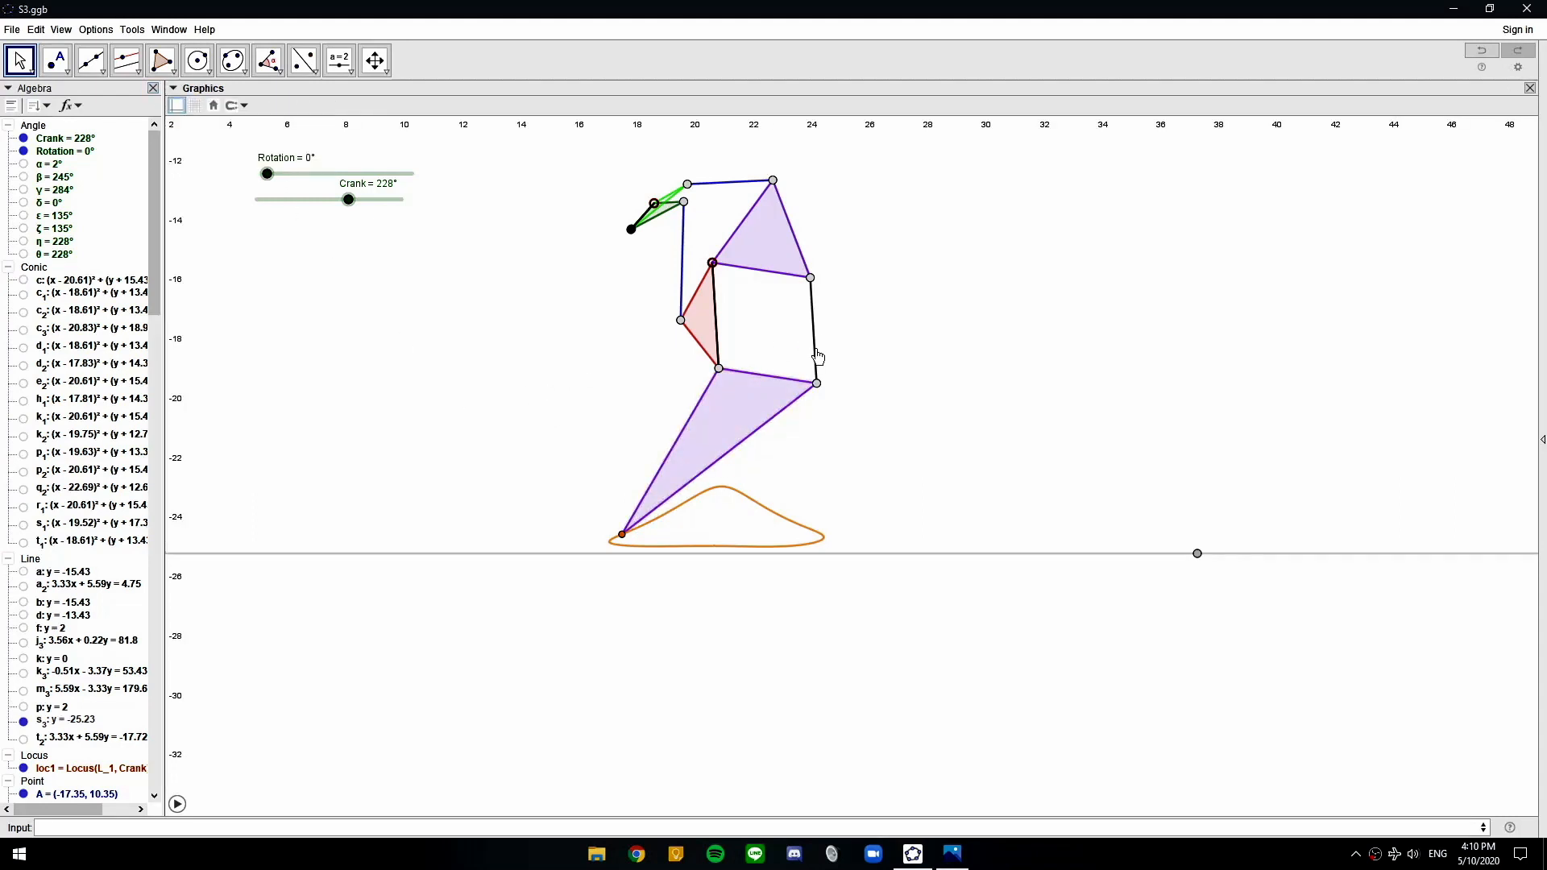
Color the link that joins the outer corners of the two purple triangles cyan
left_click(193, 107)
left_click(264, 127)
left_click(429, 269)
Try to delete the black segment lying over the red triangle's long edge, undoing each deletion
left_click(717, 325)
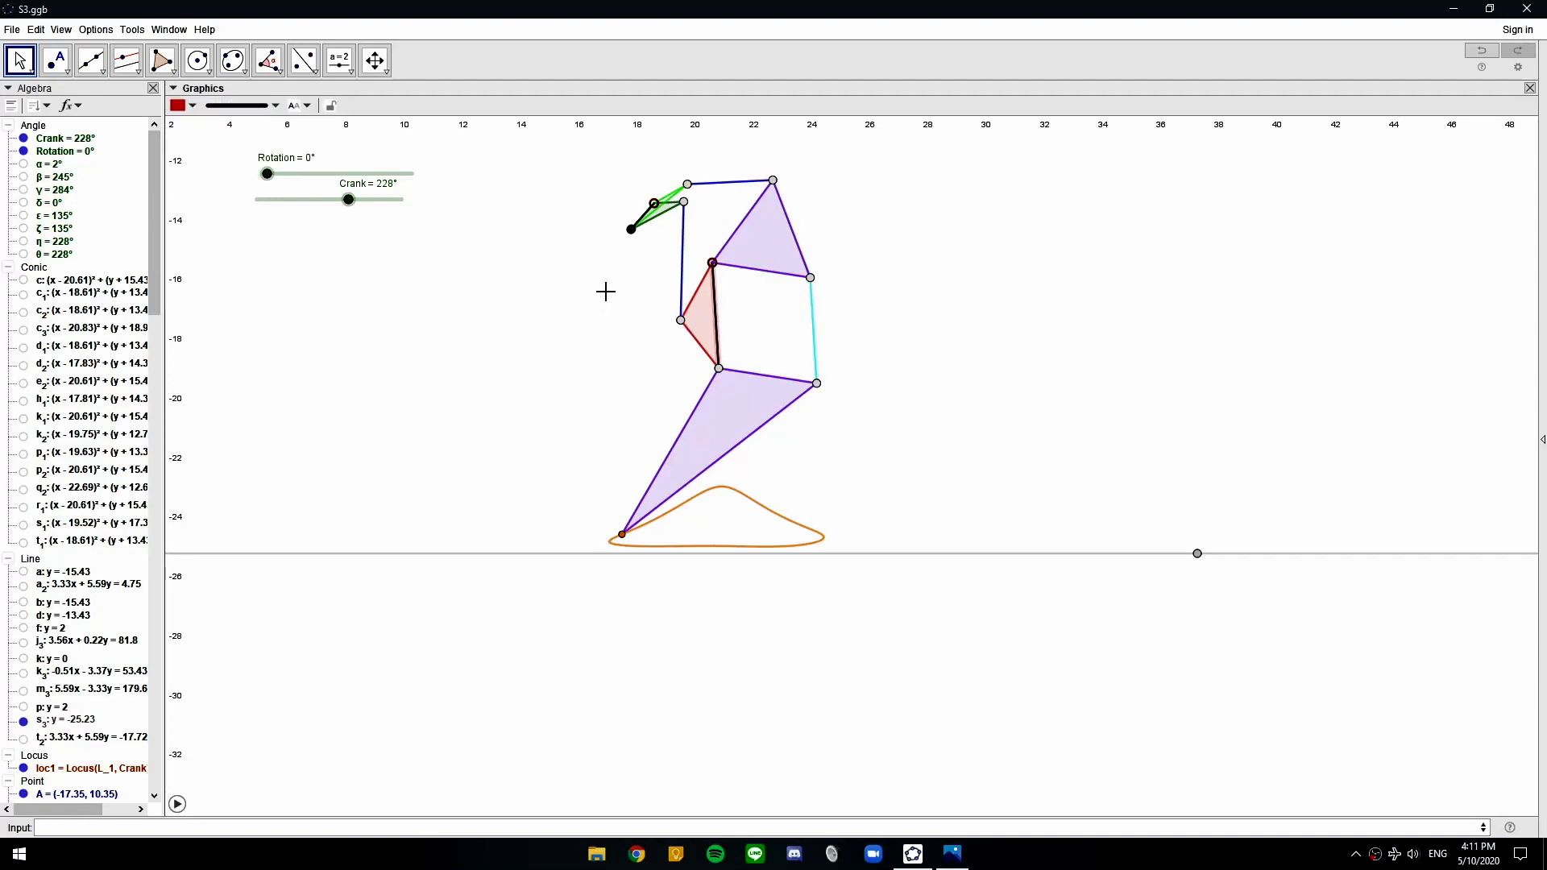
key("Delete")
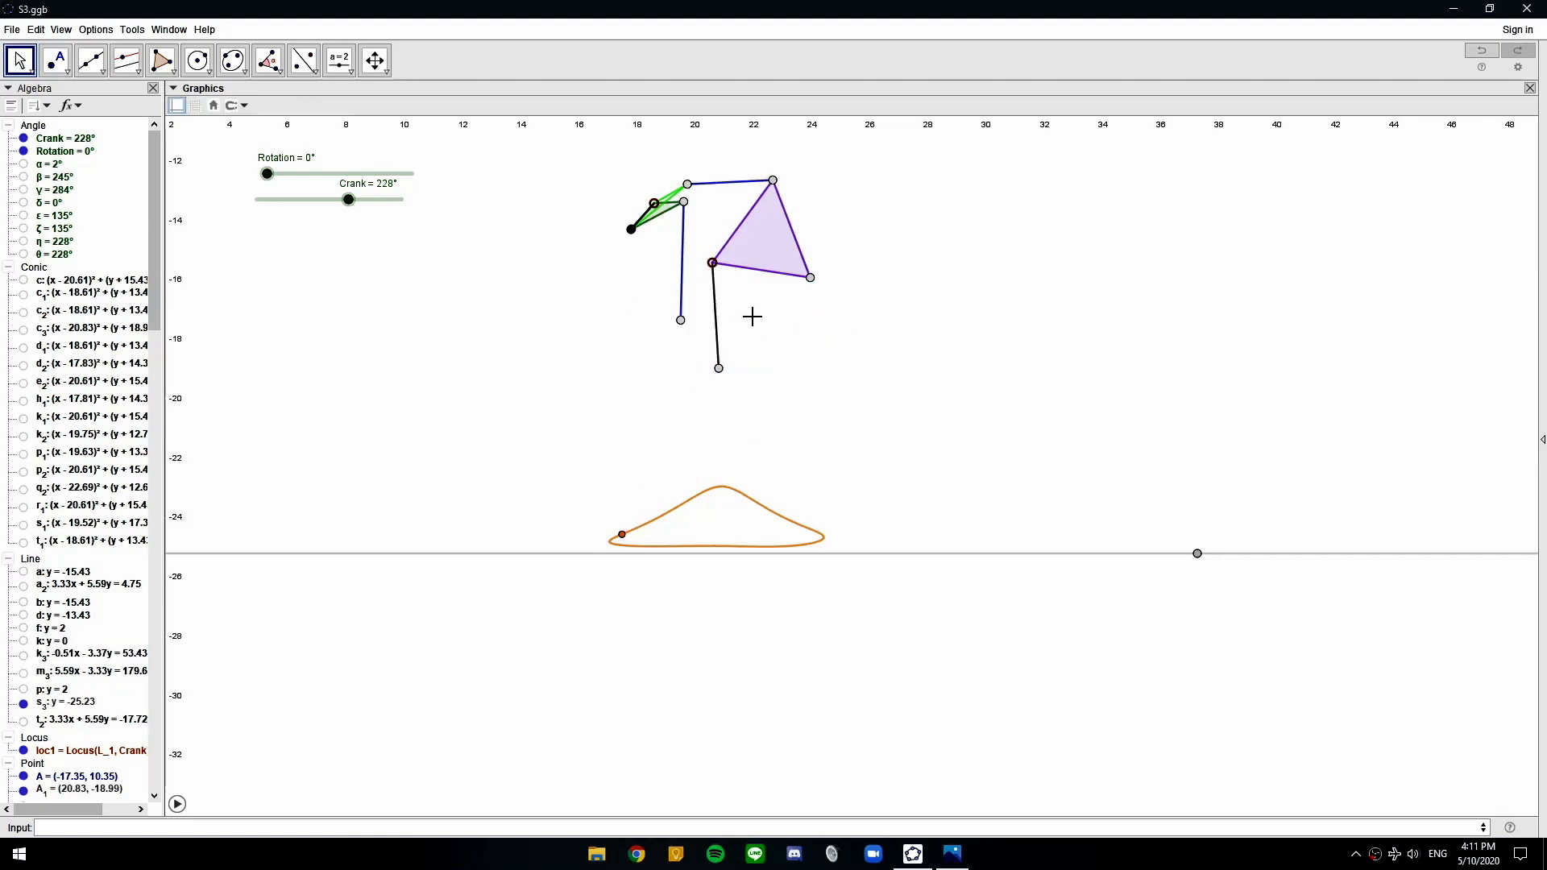
key("ctrl+z")
left_click(717, 332)
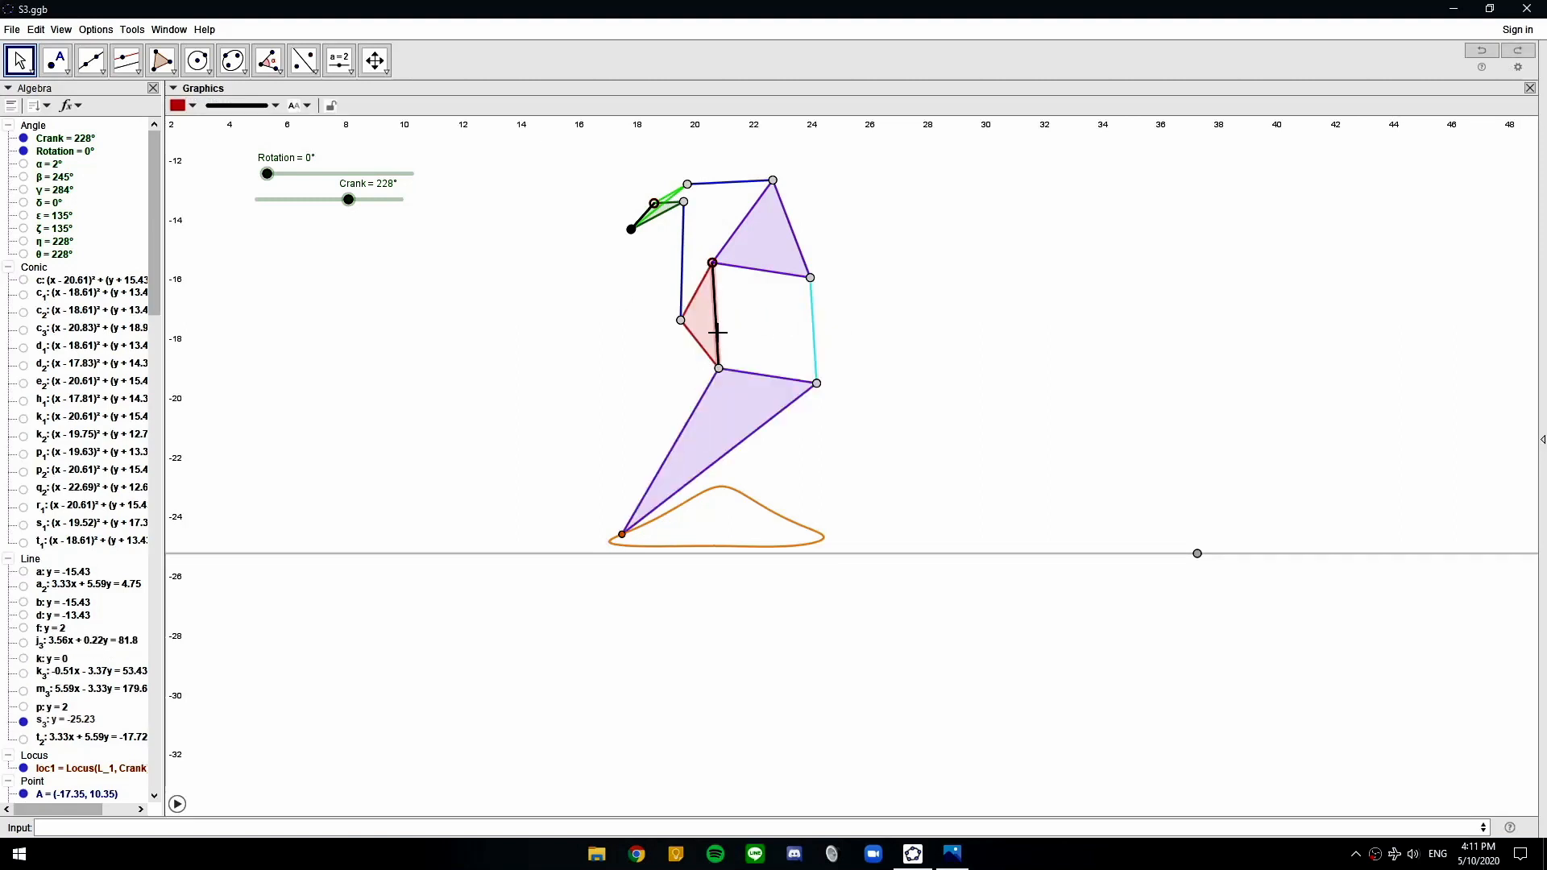
key("Delete")
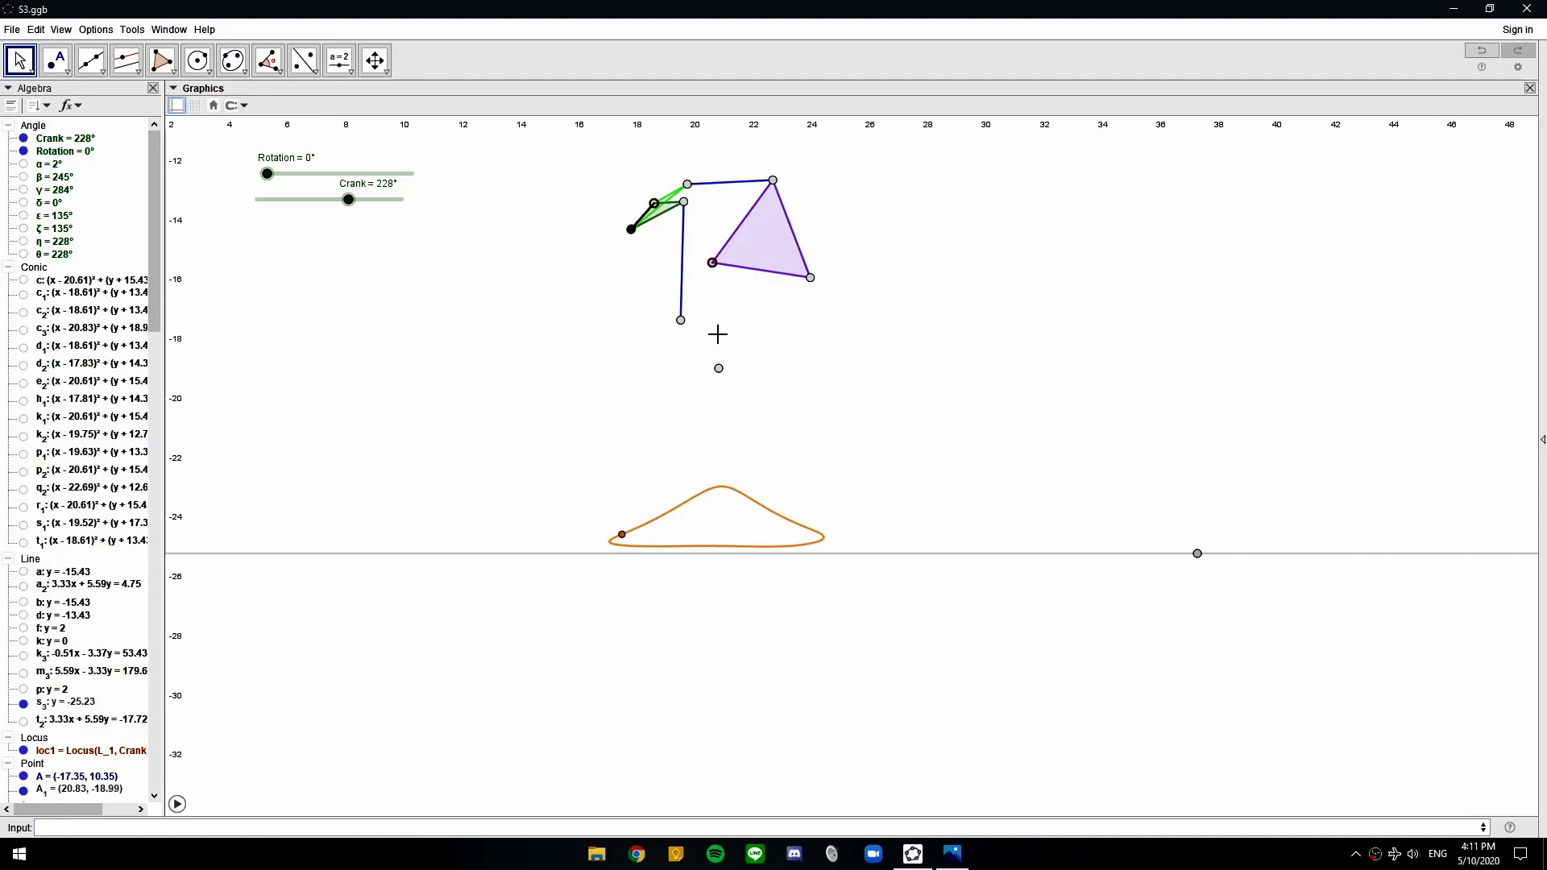
key("ctrl+z")
Select the overlapping black Segment n_2 on the red triangle's long edge and delete only that segment
left_click(715, 340)
right_click(716, 342)
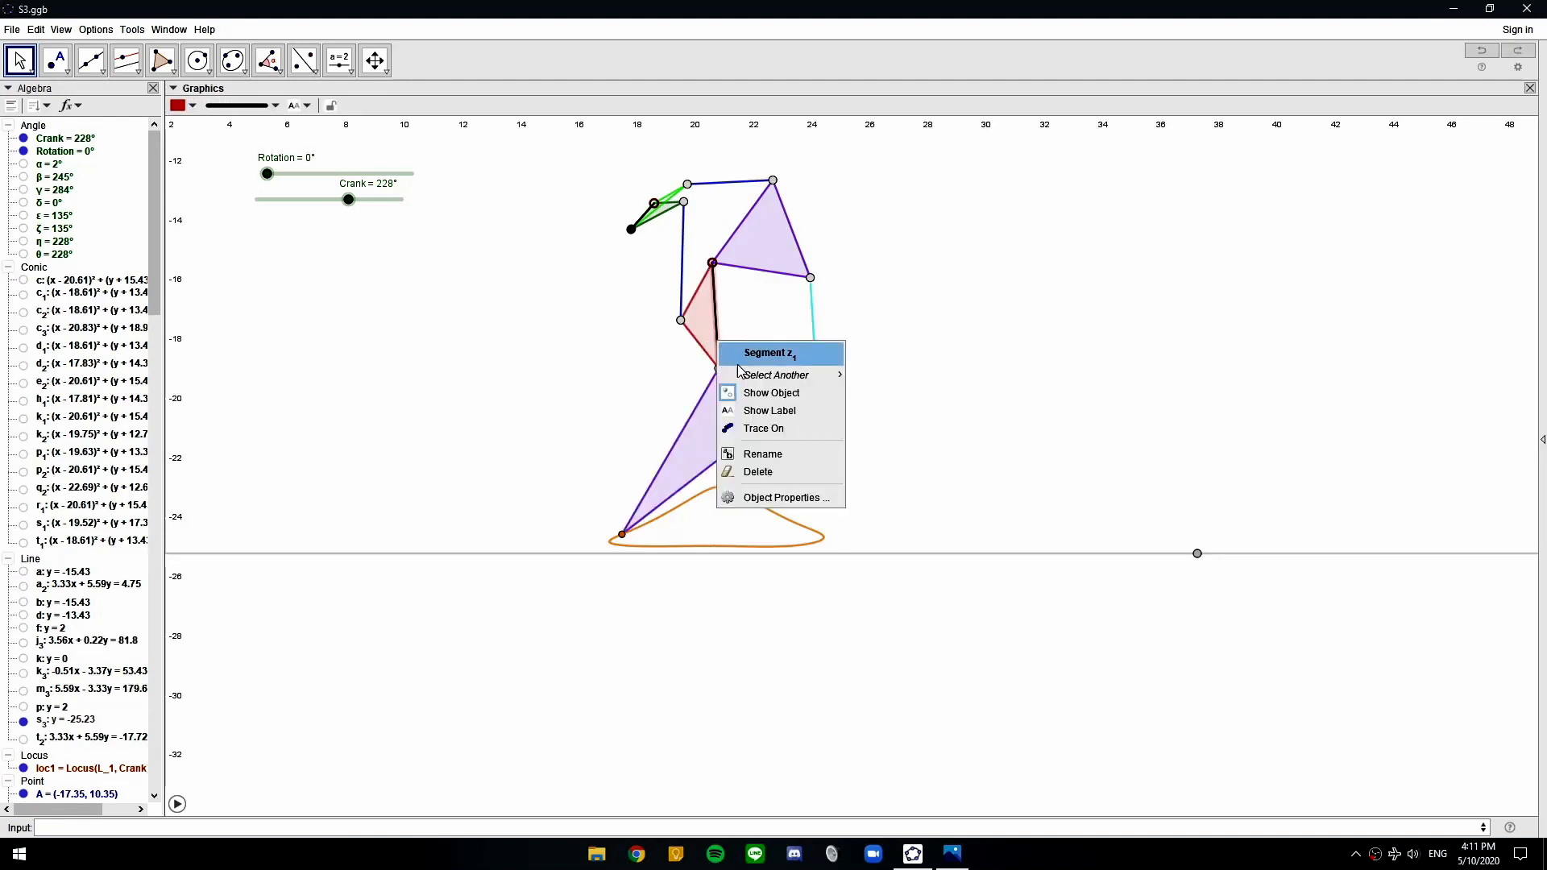
mouse_move(755, 381)
left_click(893, 390)
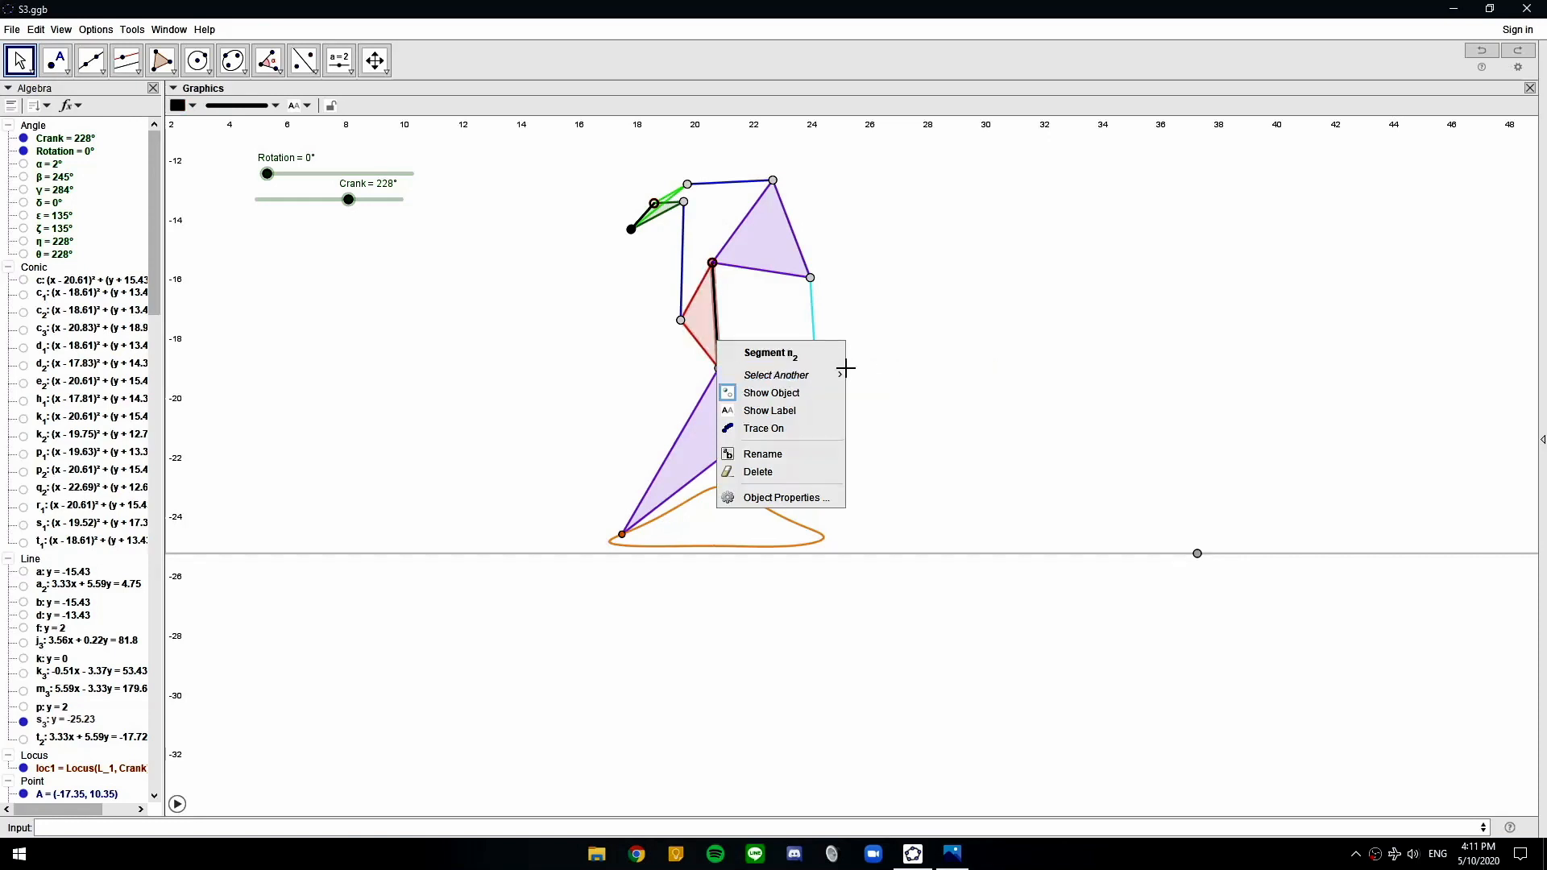
left_click(769, 475)
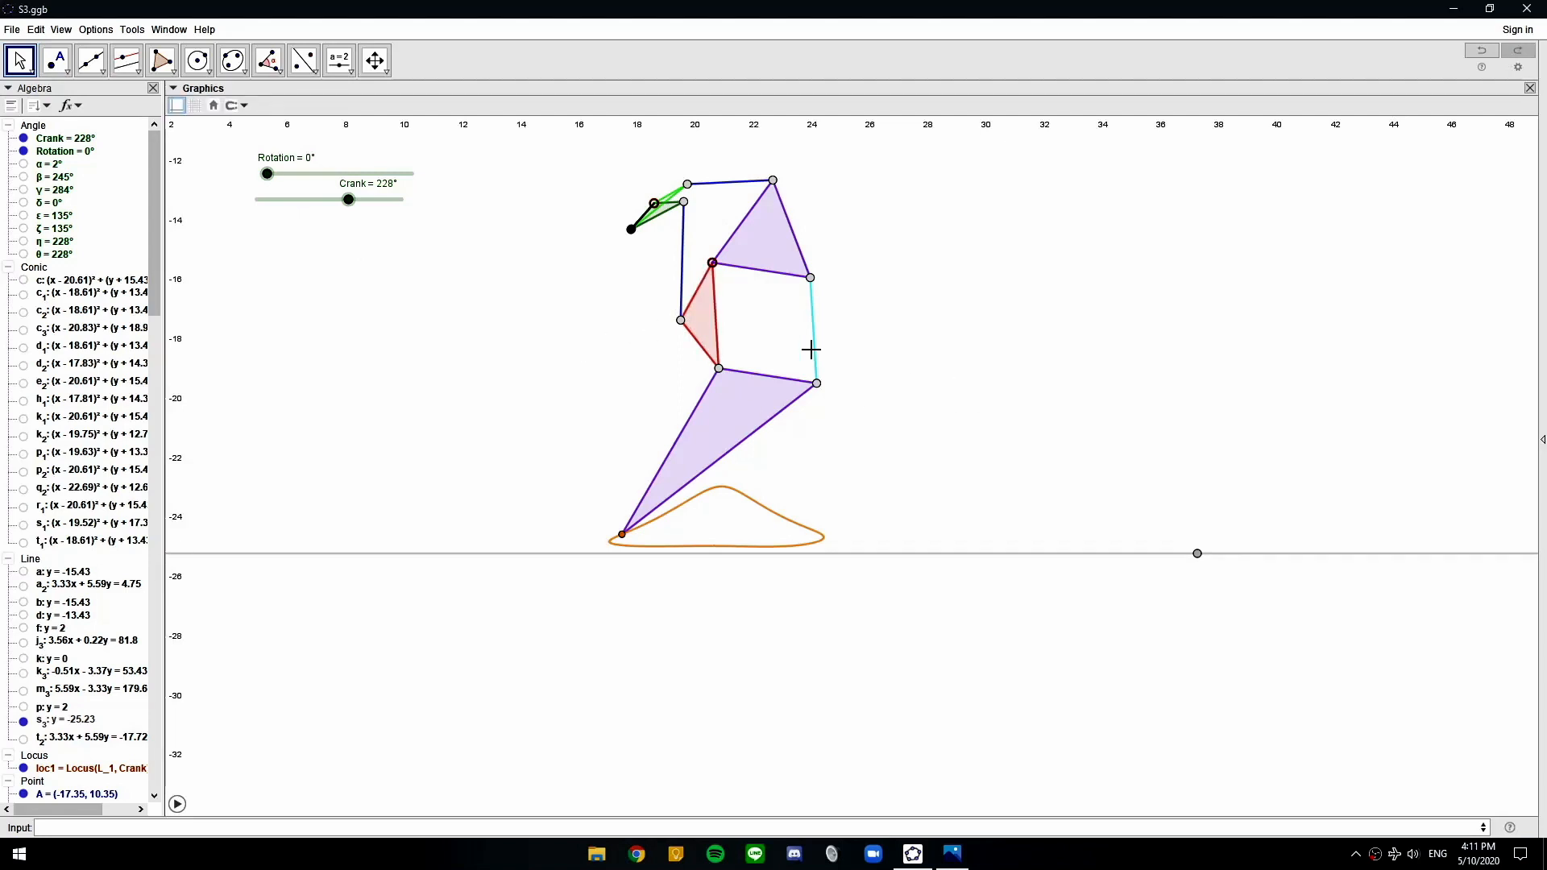
Recolor the dark green crank triangle bright green to match the other crank triangle
scroll(652, 216, "up", 5)
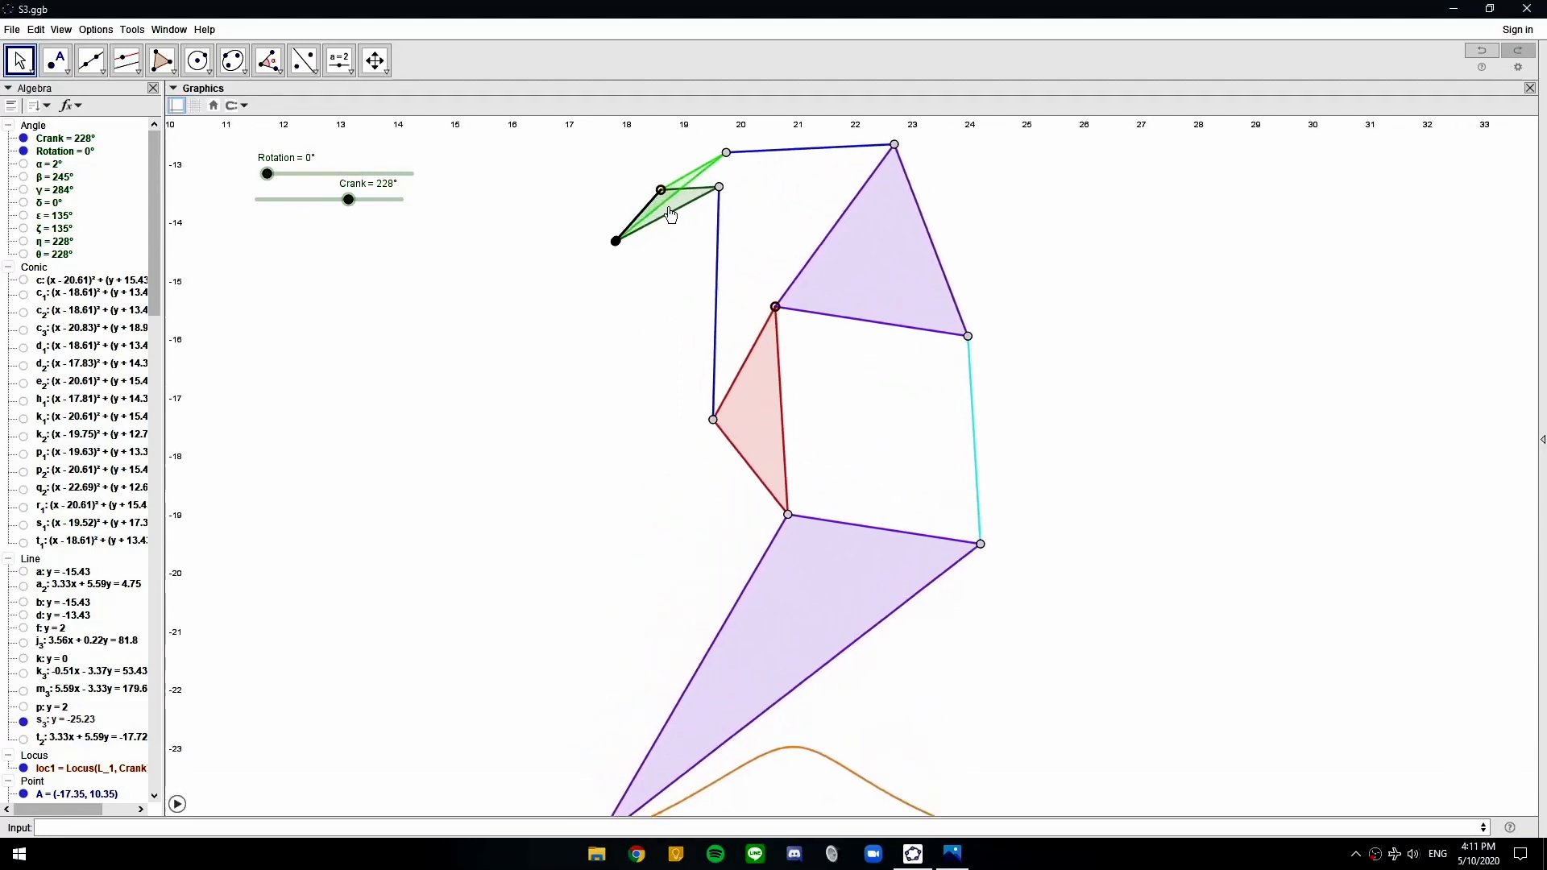
left_click(687, 205)
left_click(193, 109)
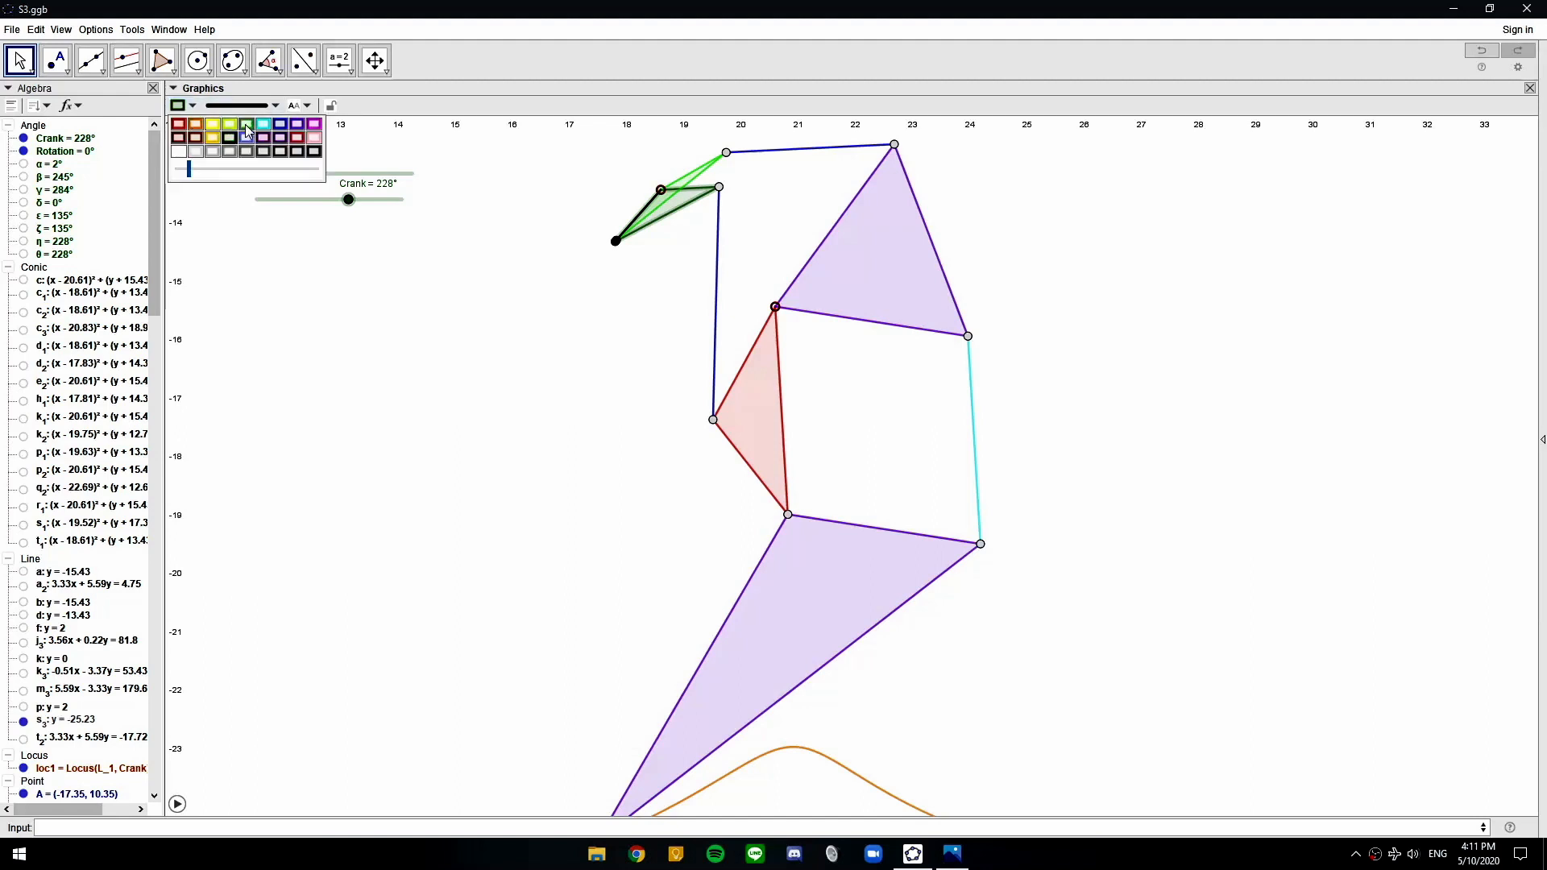
left_click(572, 232)
Reduce the size of the overlapping black points at the crank's outer end, including C_1
left_click(616, 243)
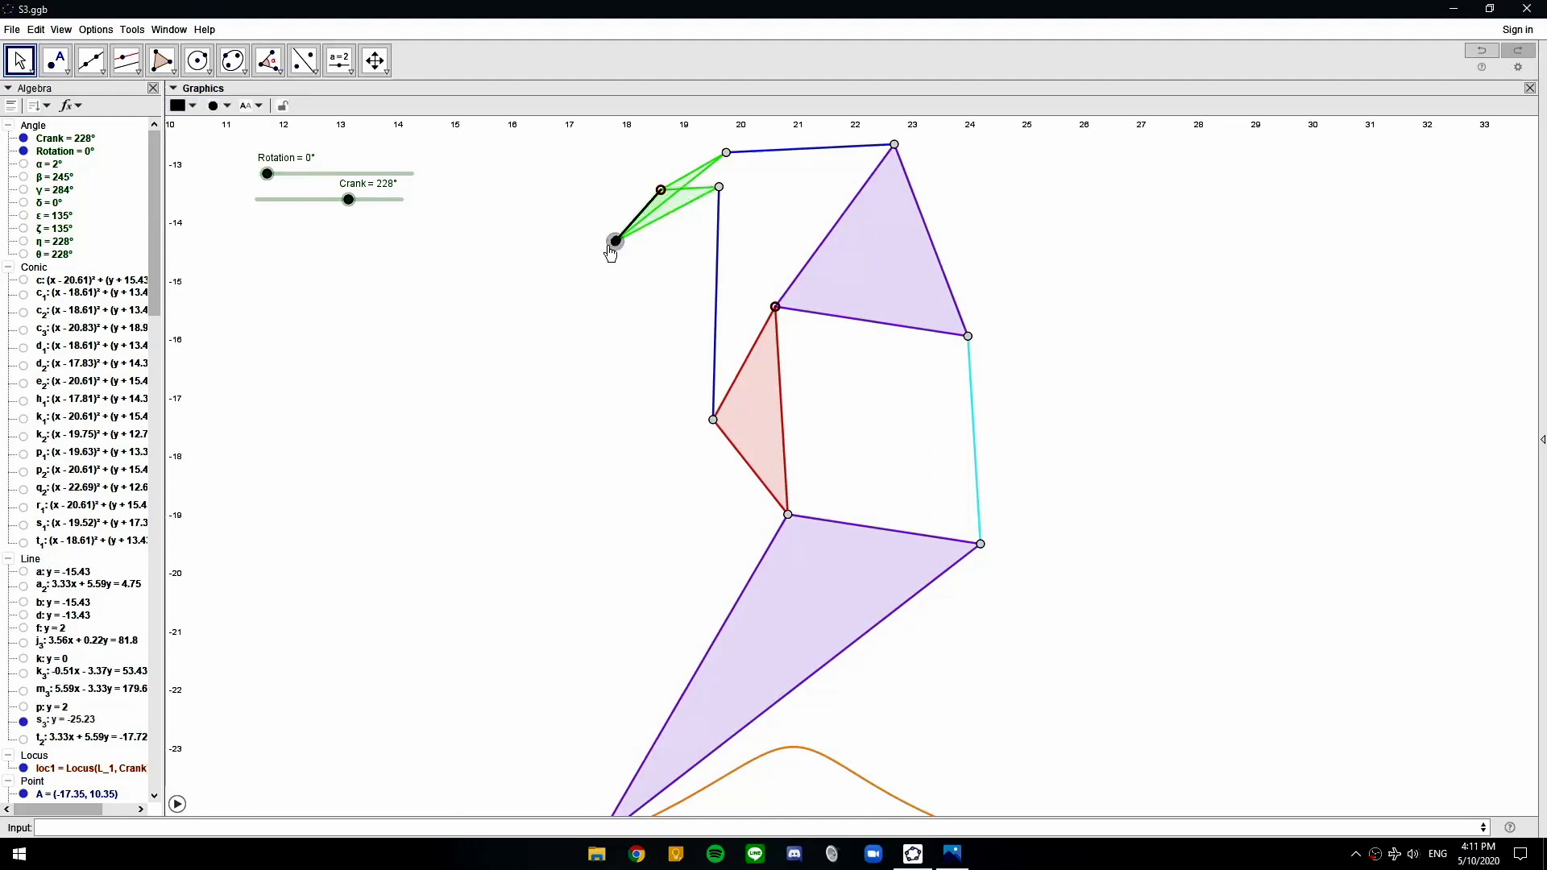
left_click(228, 109)
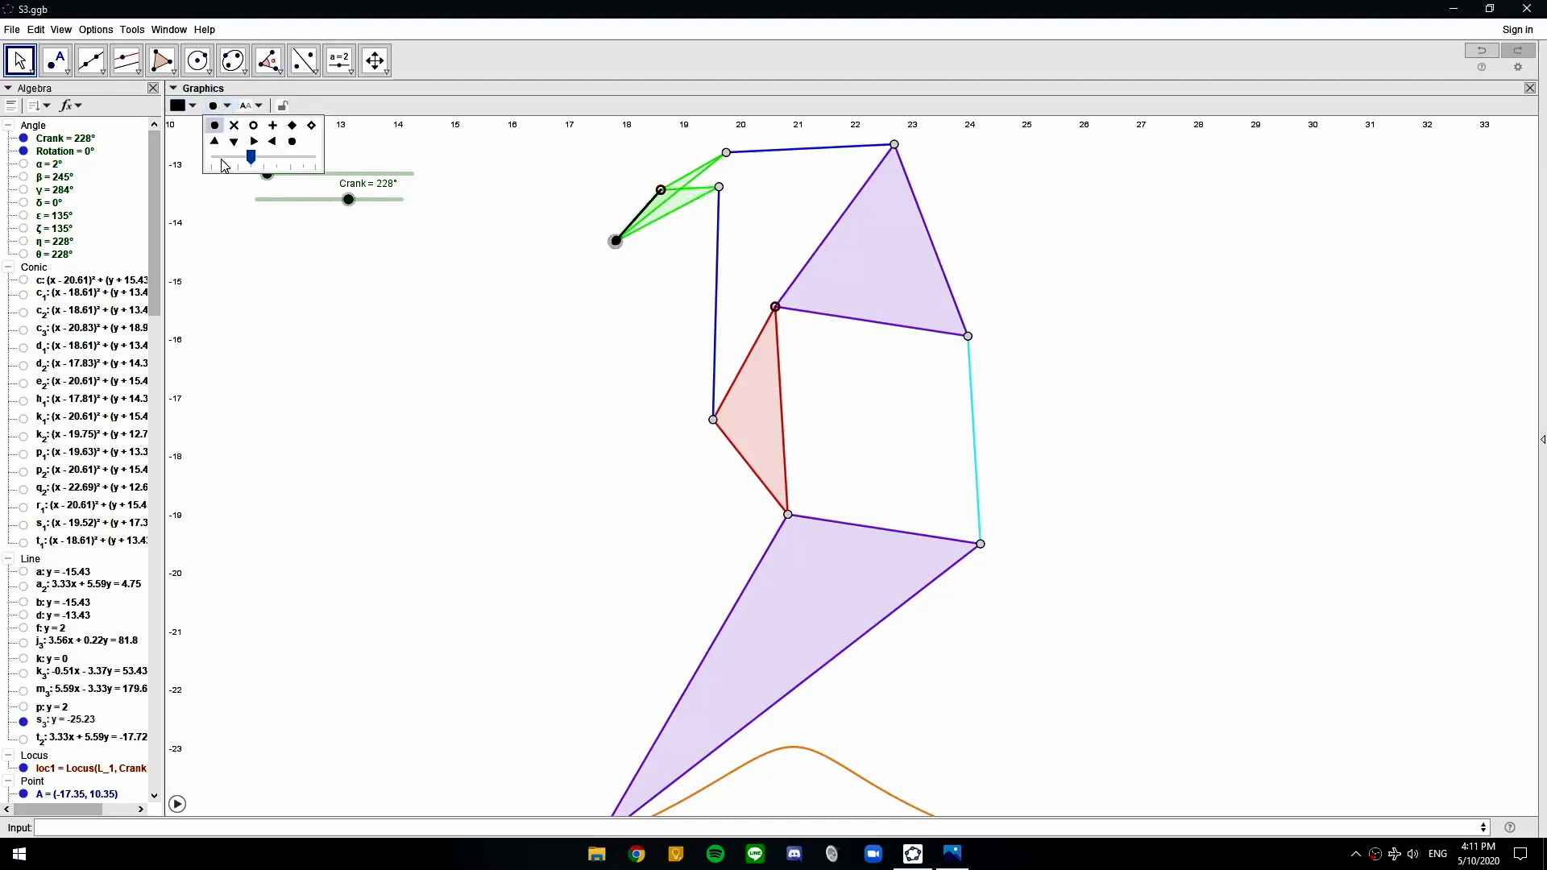
left_click(683, 244)
left_click(617, 241)
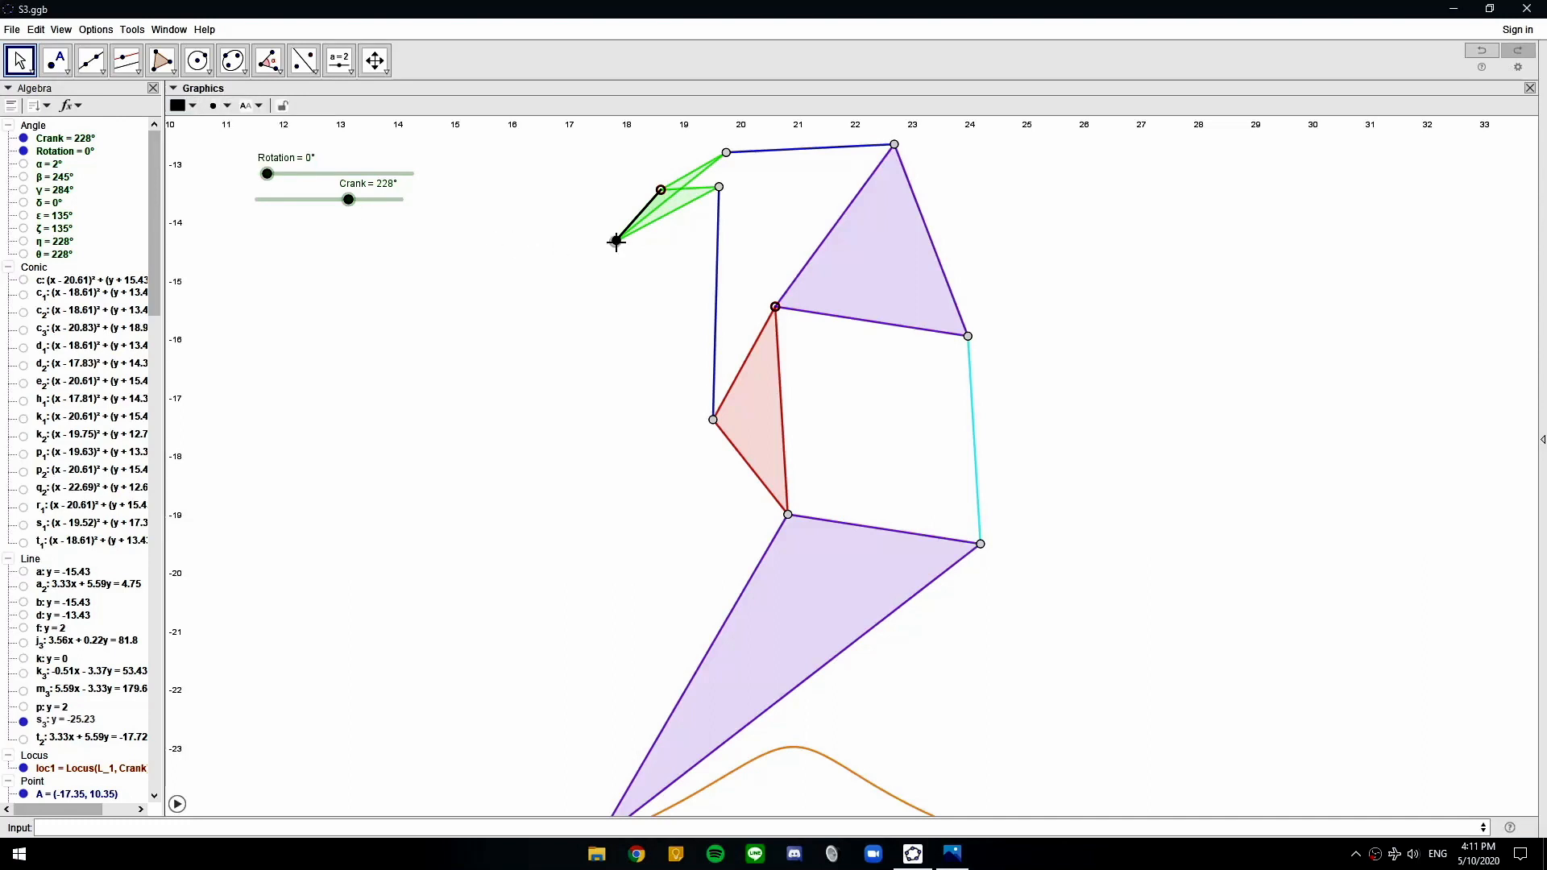
left_click(227, 107)
left_click(564, 233)
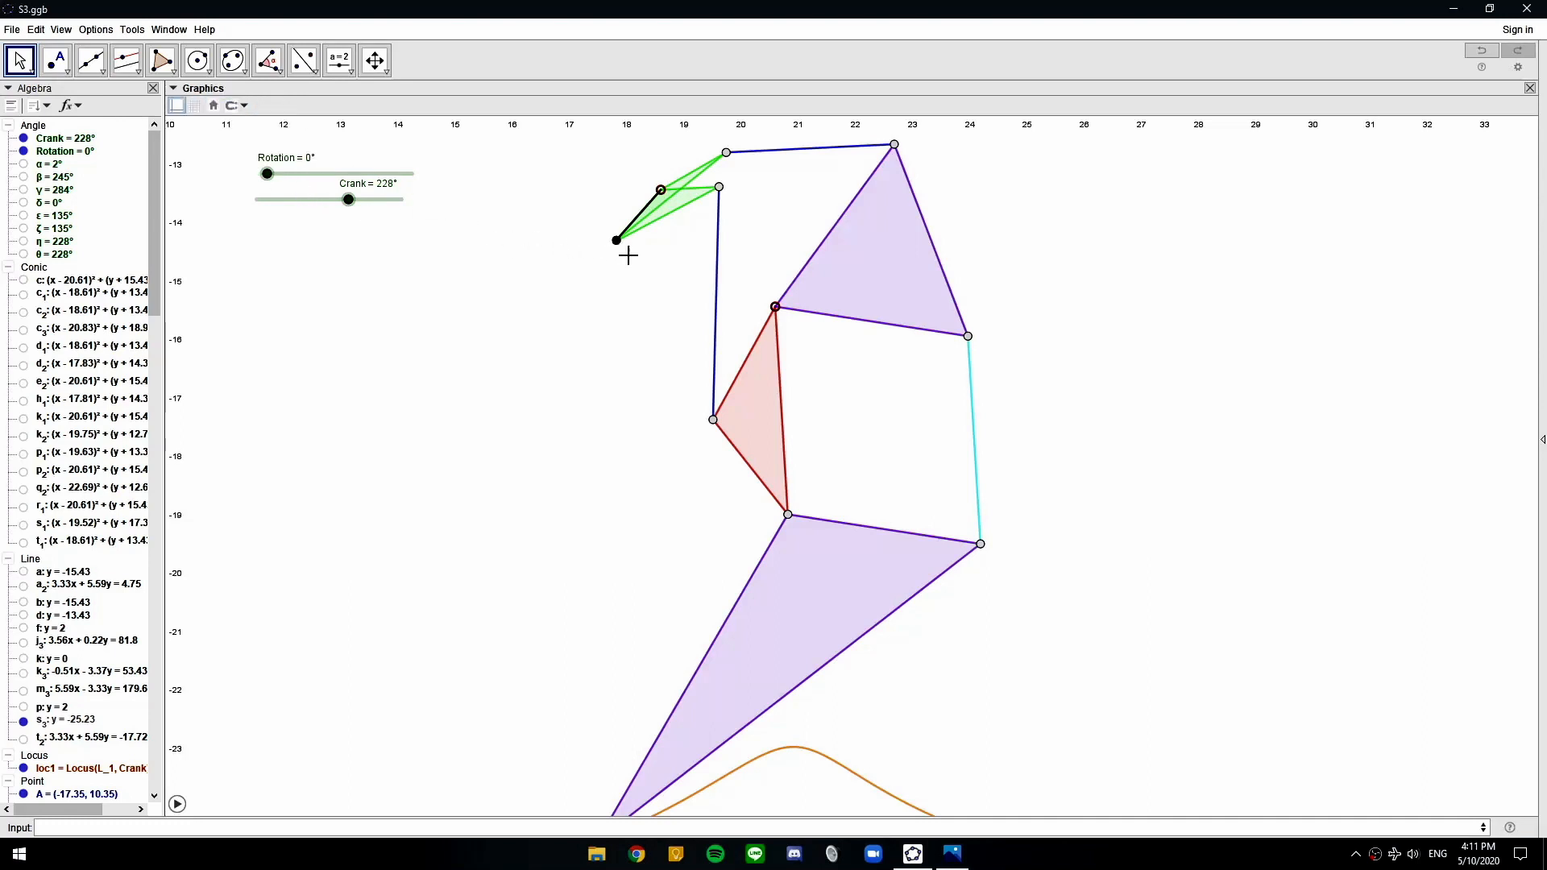
left_click(618, 242)
right_click(616, 241)
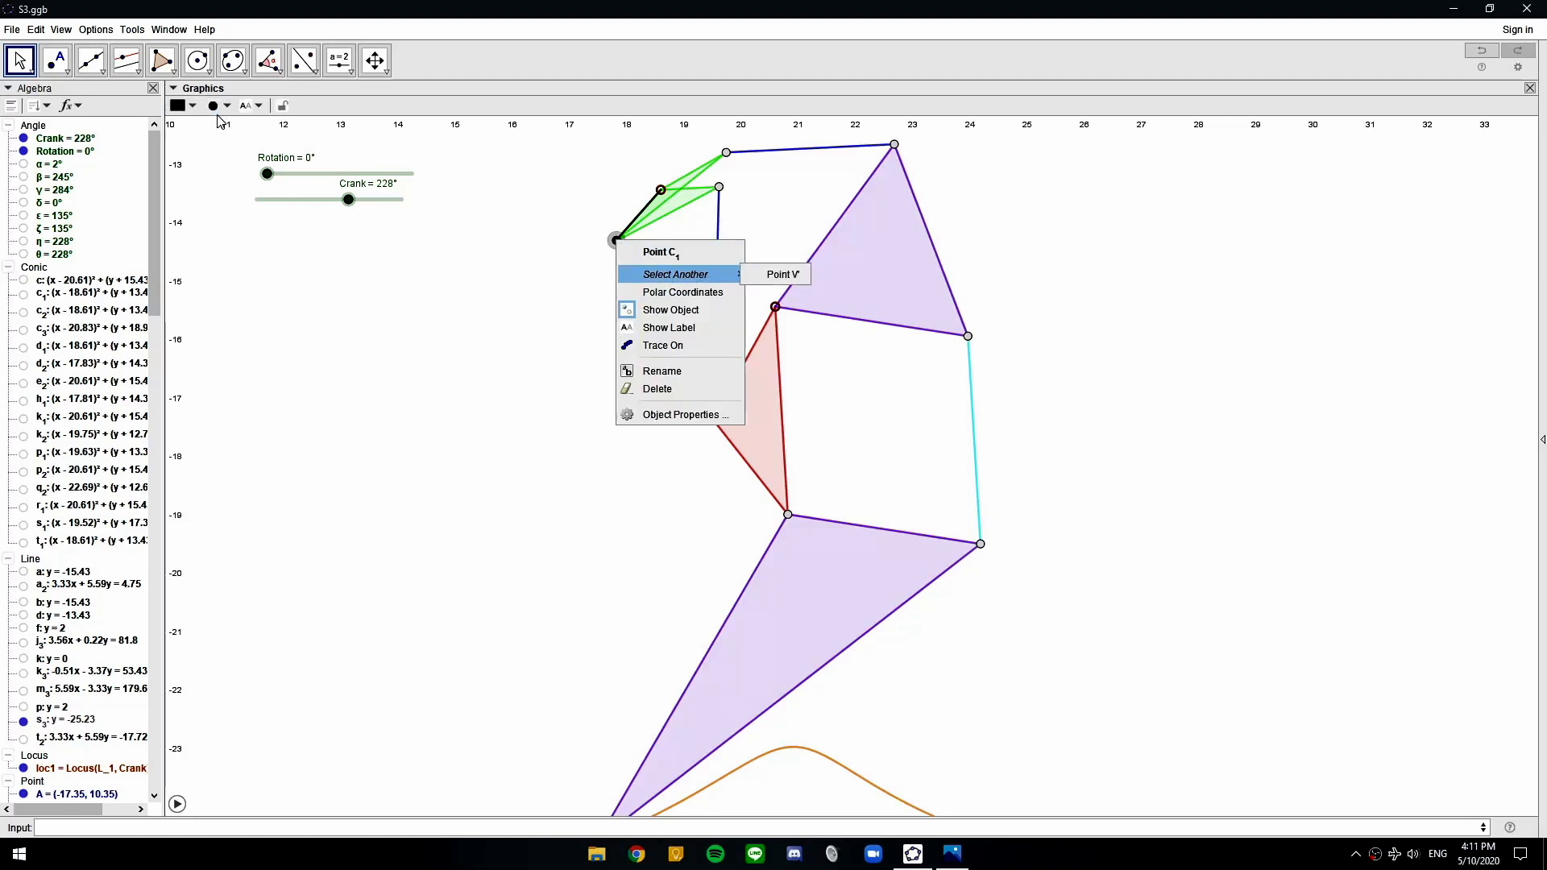
left_click(226, 108)
left_click(647, 295)
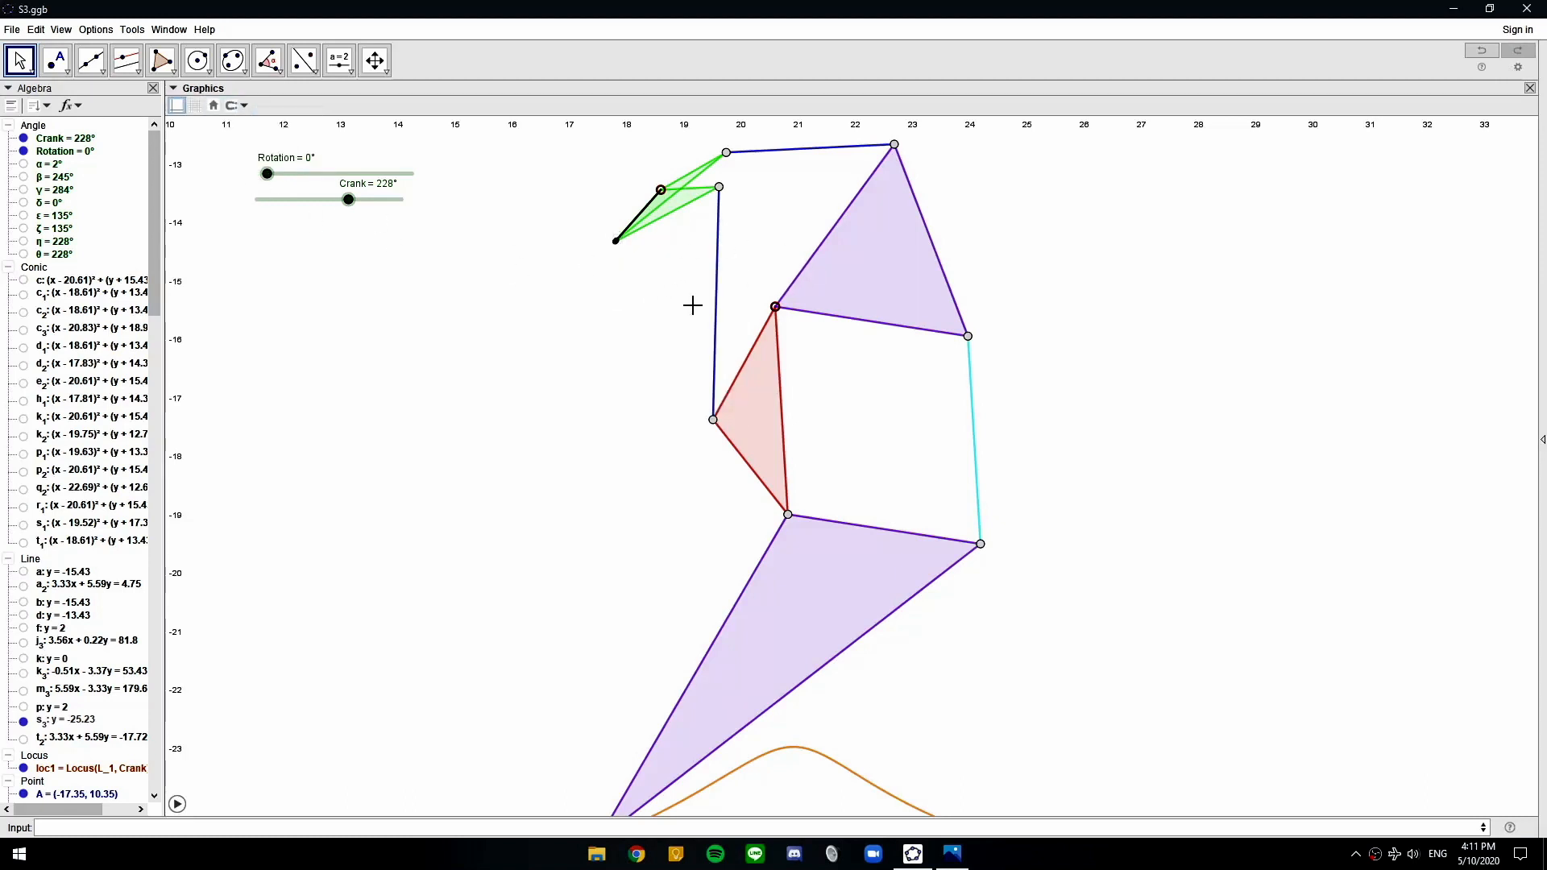
On the original linkage, move crank end points I and N together to about (-0.7, 2)
scroll(881, 427, "down", 2)
scroll(1043, 452, "down", 1)
scroll(1060, 459, "down", 1)
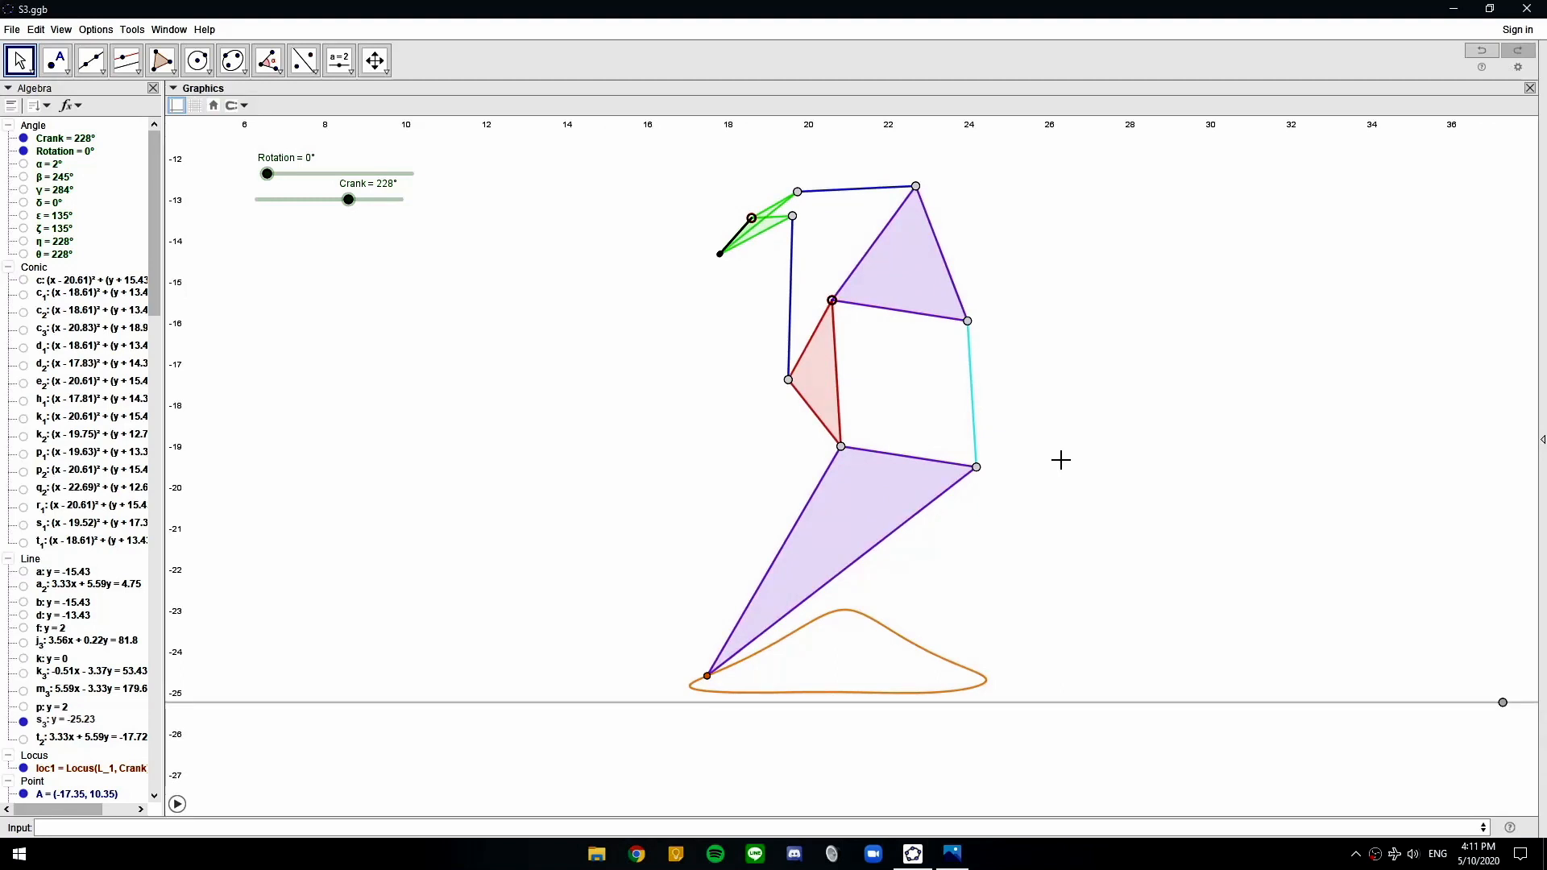
left_click_drag(390, 283, 1133, 514)
left_click_drag(738, 262, 881, 778)
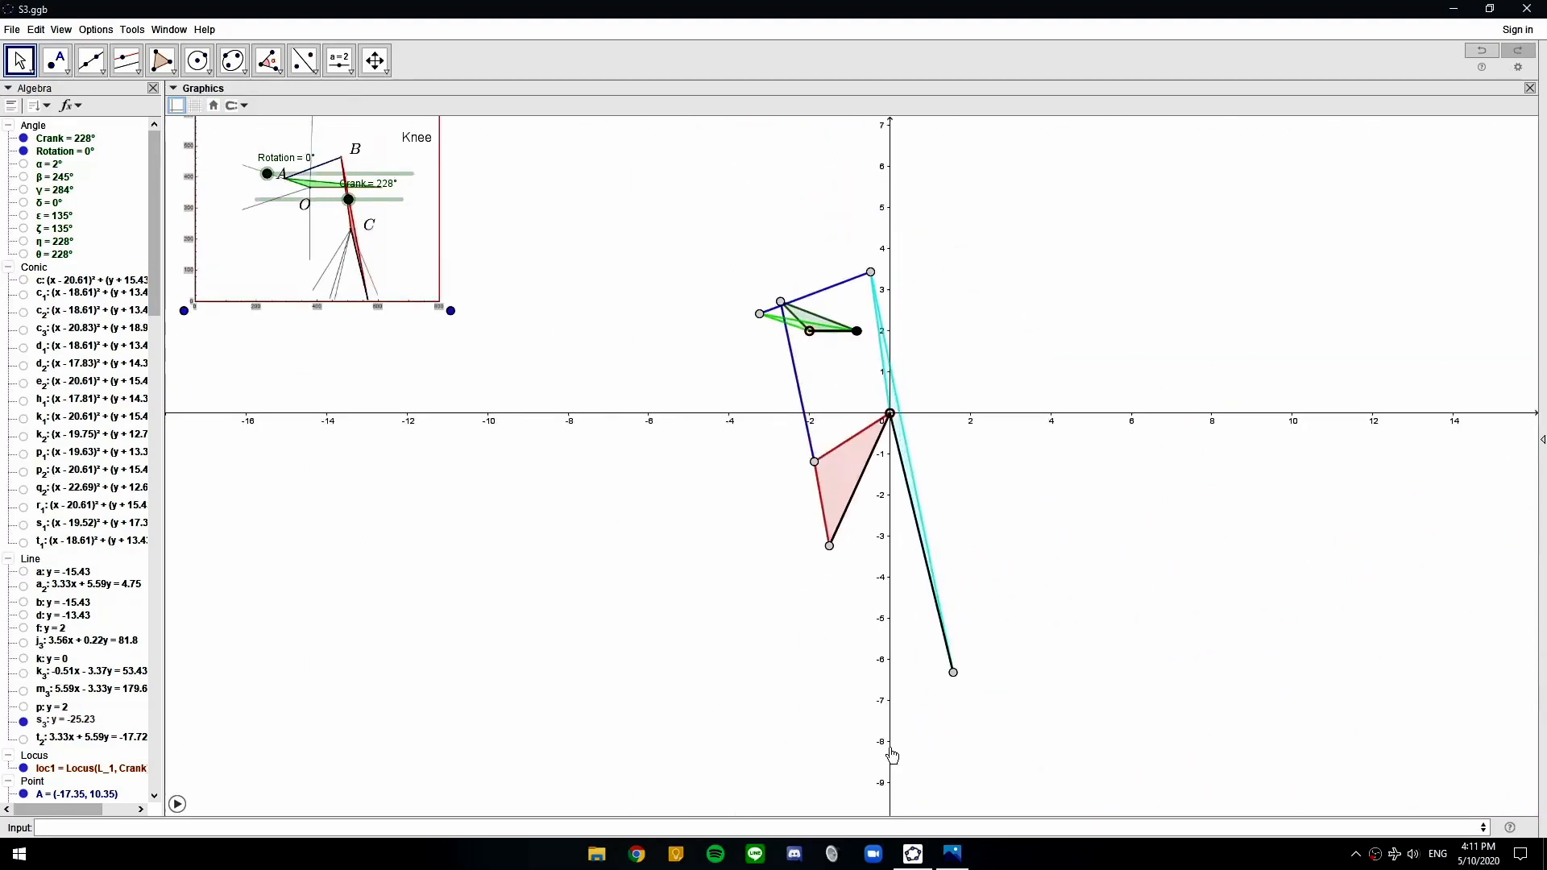
scroll(858, 332, "up", 15)
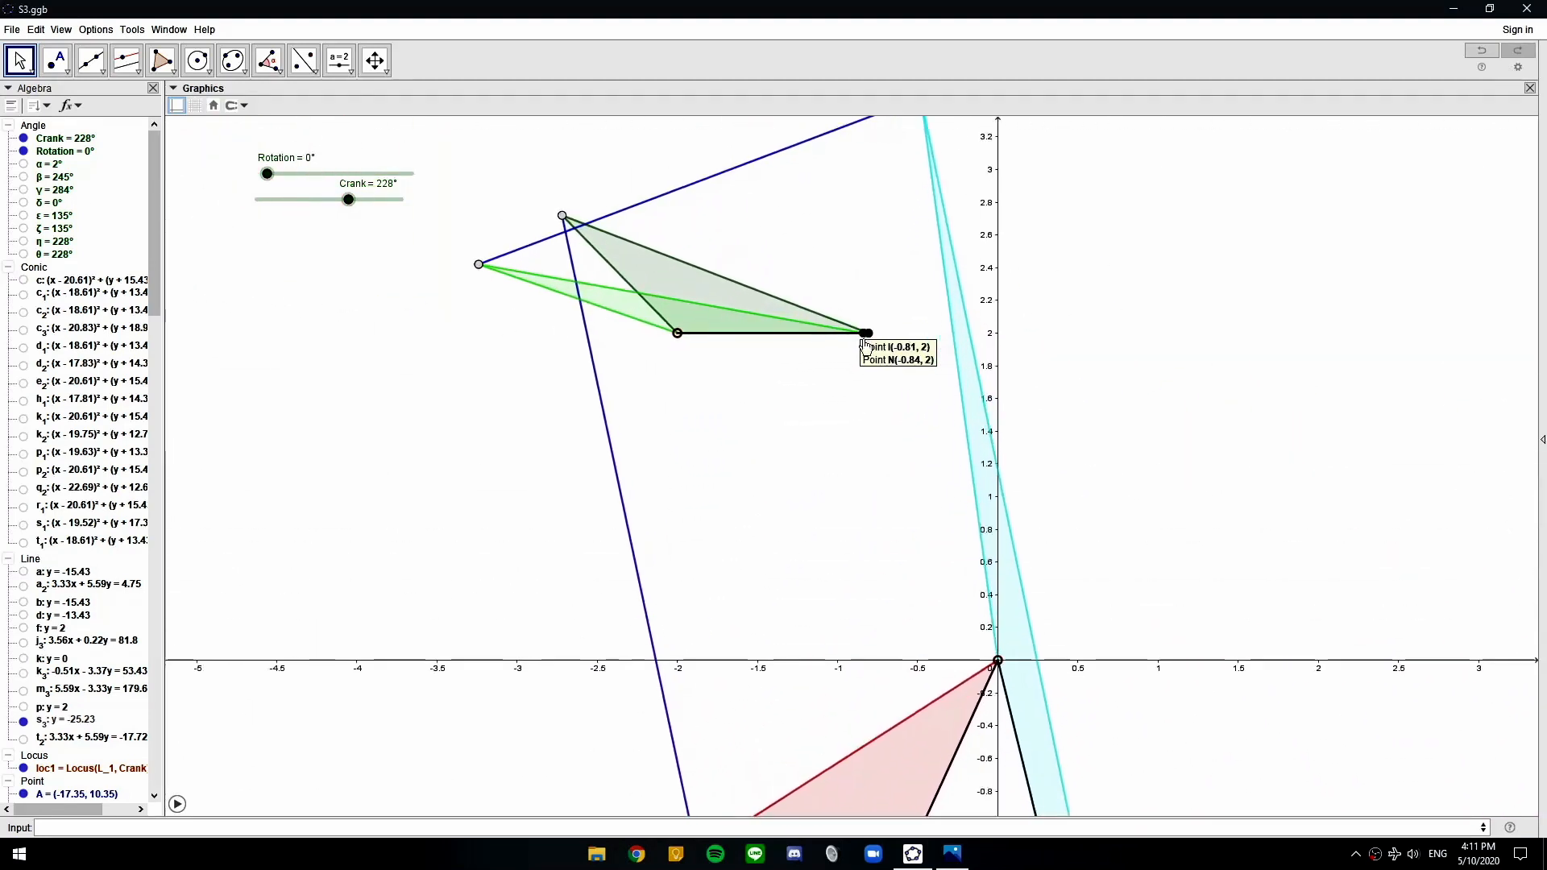
mouse_move(874, 333)
left_mouse_down()
mouse_move(859, 333)
mouse_move(898, 339)
left_mouse_up()
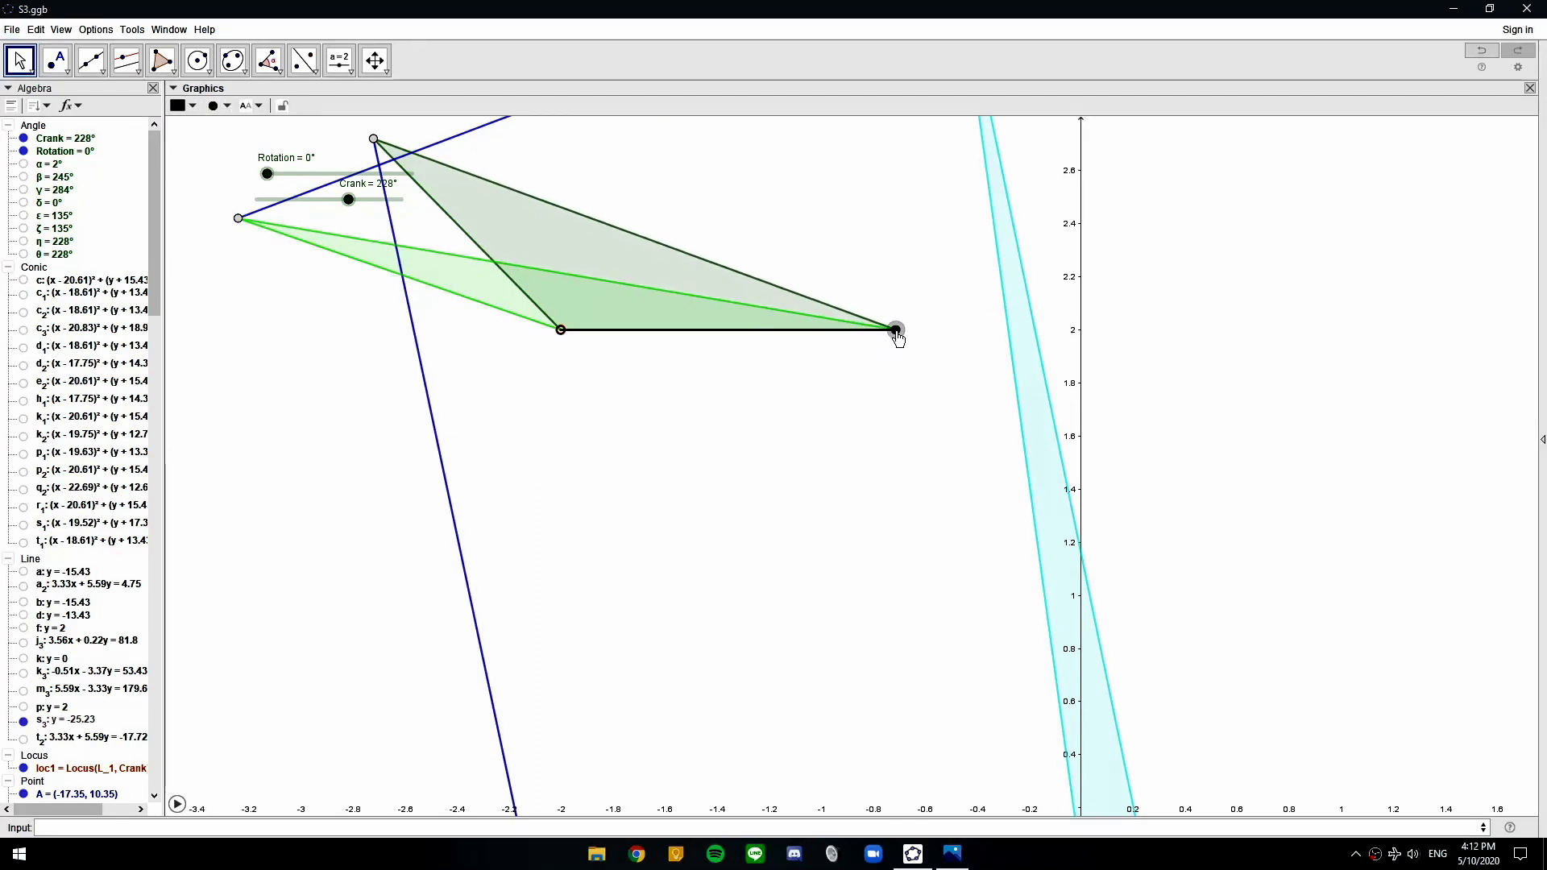
Raise the ground line to y = -25.12, just under the copied linkage's locus, and bring its point closer to the linkage
scroll(911, 417, "down", 15)
left_click_drag(1137, 570, 558, 254)
left_click_drag(978, 520, 816, 270)
scroll(833, 414, "up", 10)
scroll(833, 414, "down", 10)
scroll(963, 466, "up", 5)
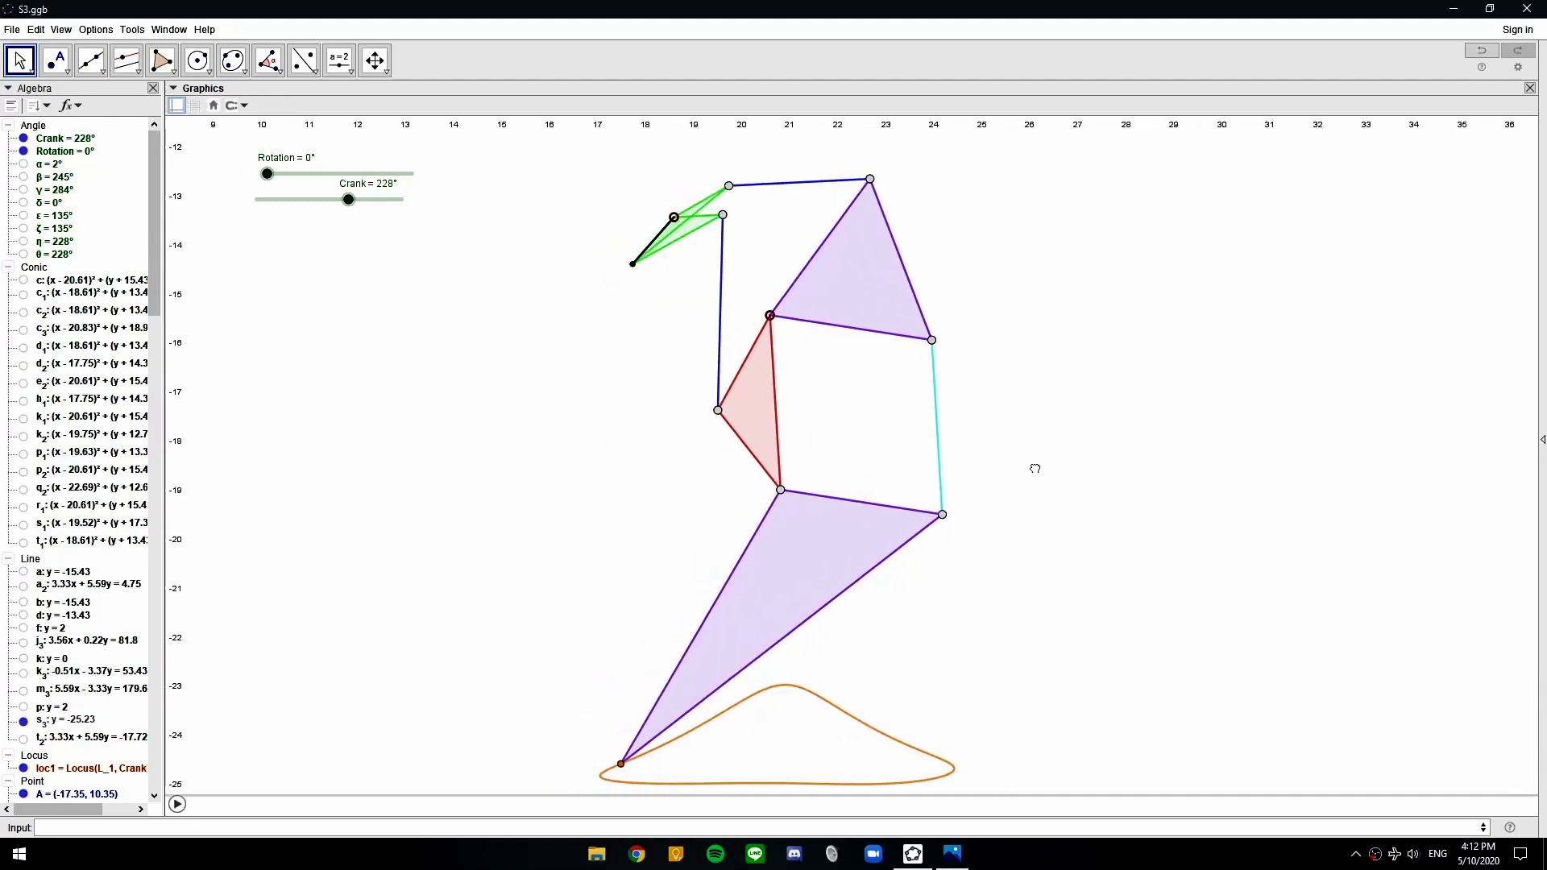
scroll(1369, 701, "up", 1)
left_click_drag(1442, 764, 1043, 753)
left_click_drag(959, 486, 1146, 514)
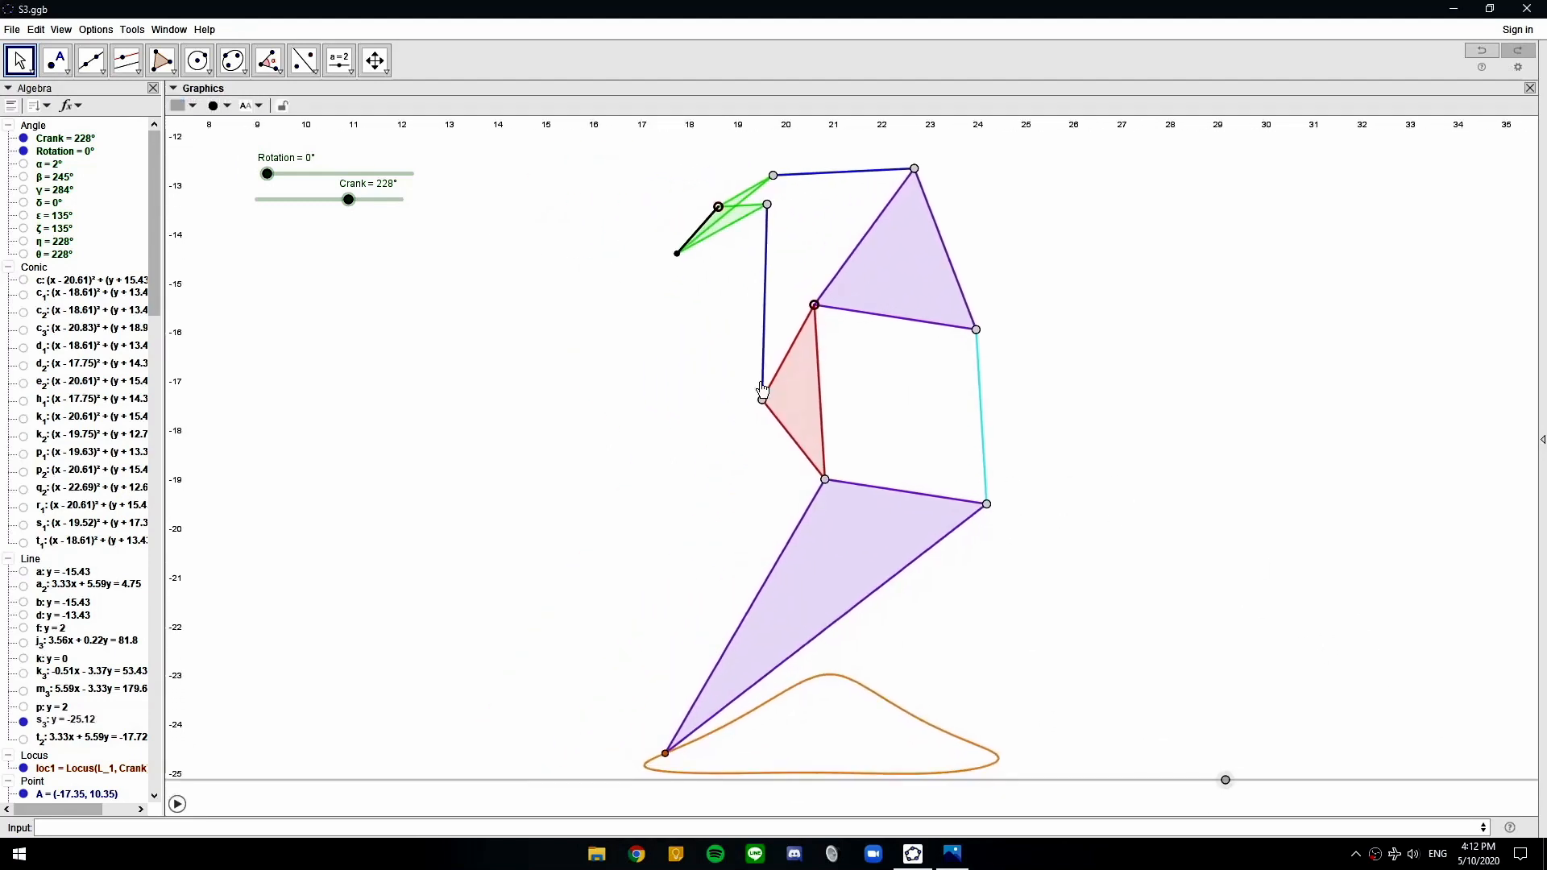
Start the Crank slider's animation to set the copied leg linkage walking
right_click(348, 199)
left_click(392, 271)
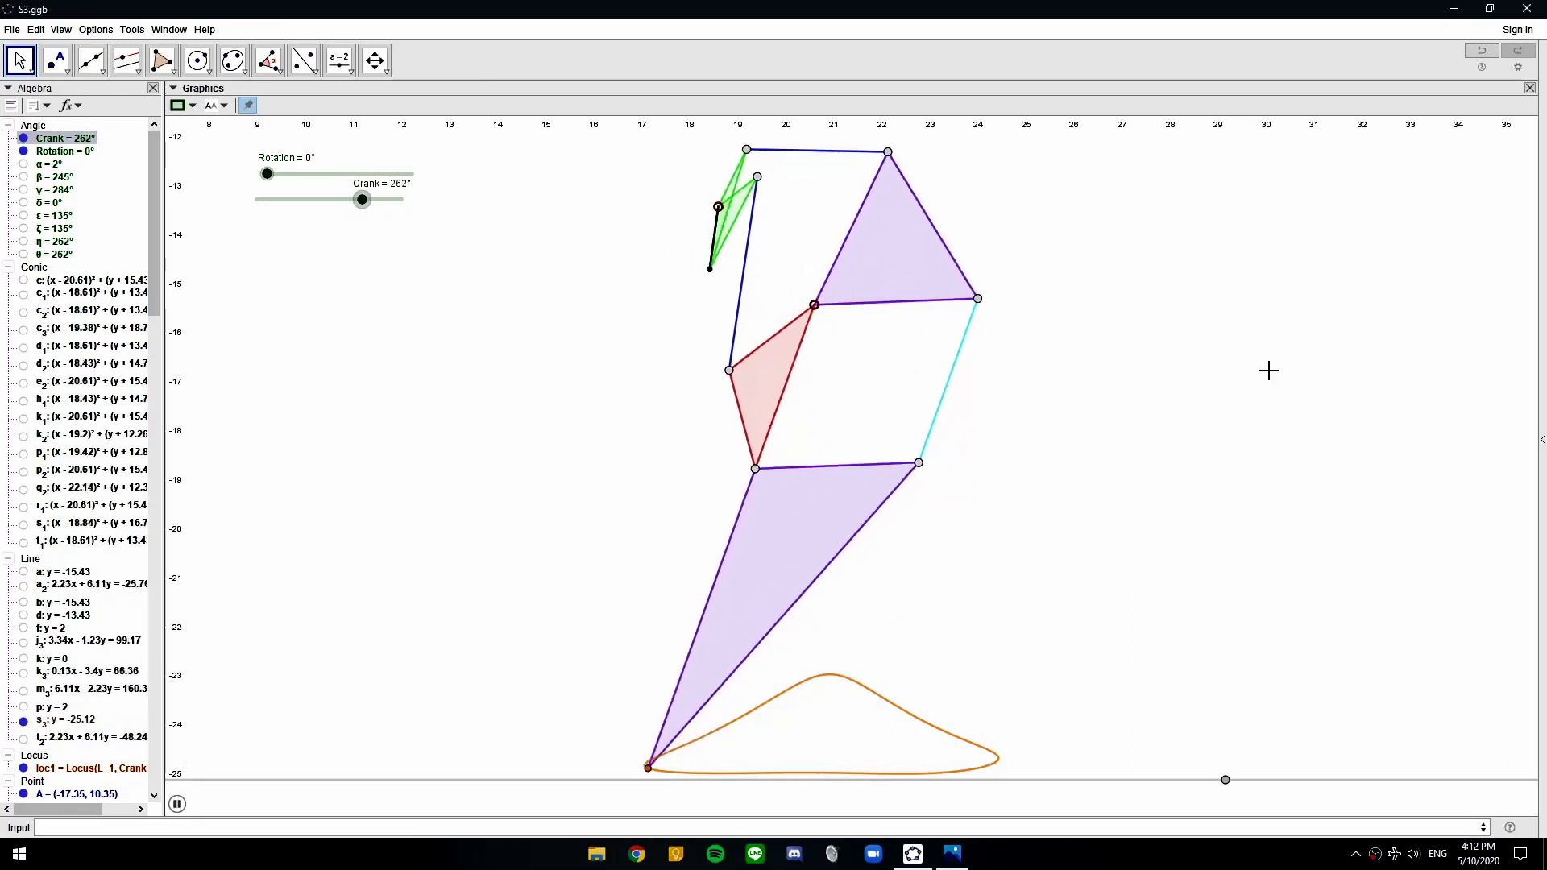